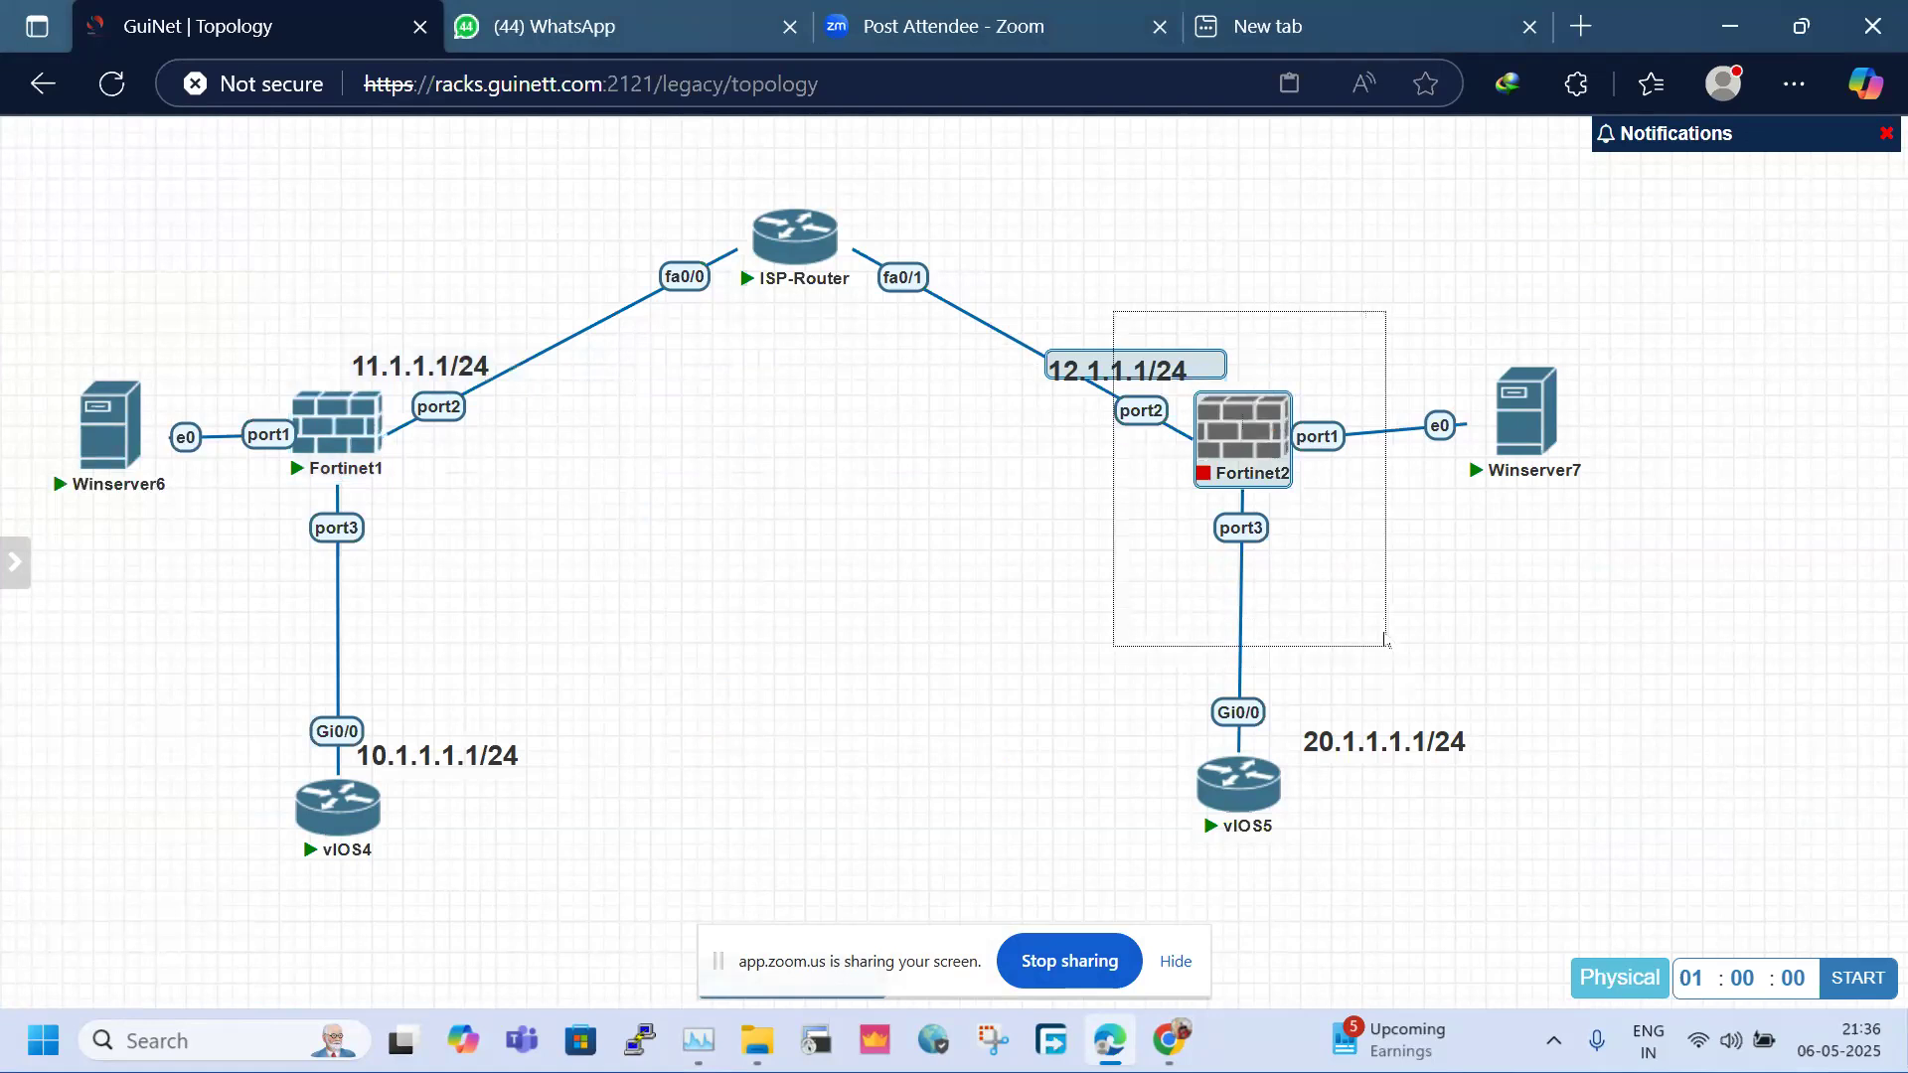
Select Fortinet1 with its 11.1.1.1/24 label and open the label for editing without changing its text
click(1046, 426)
drag(311, 276, 524, 520)
click(510, 379)
double_click(511, 378)
click(357, 328)
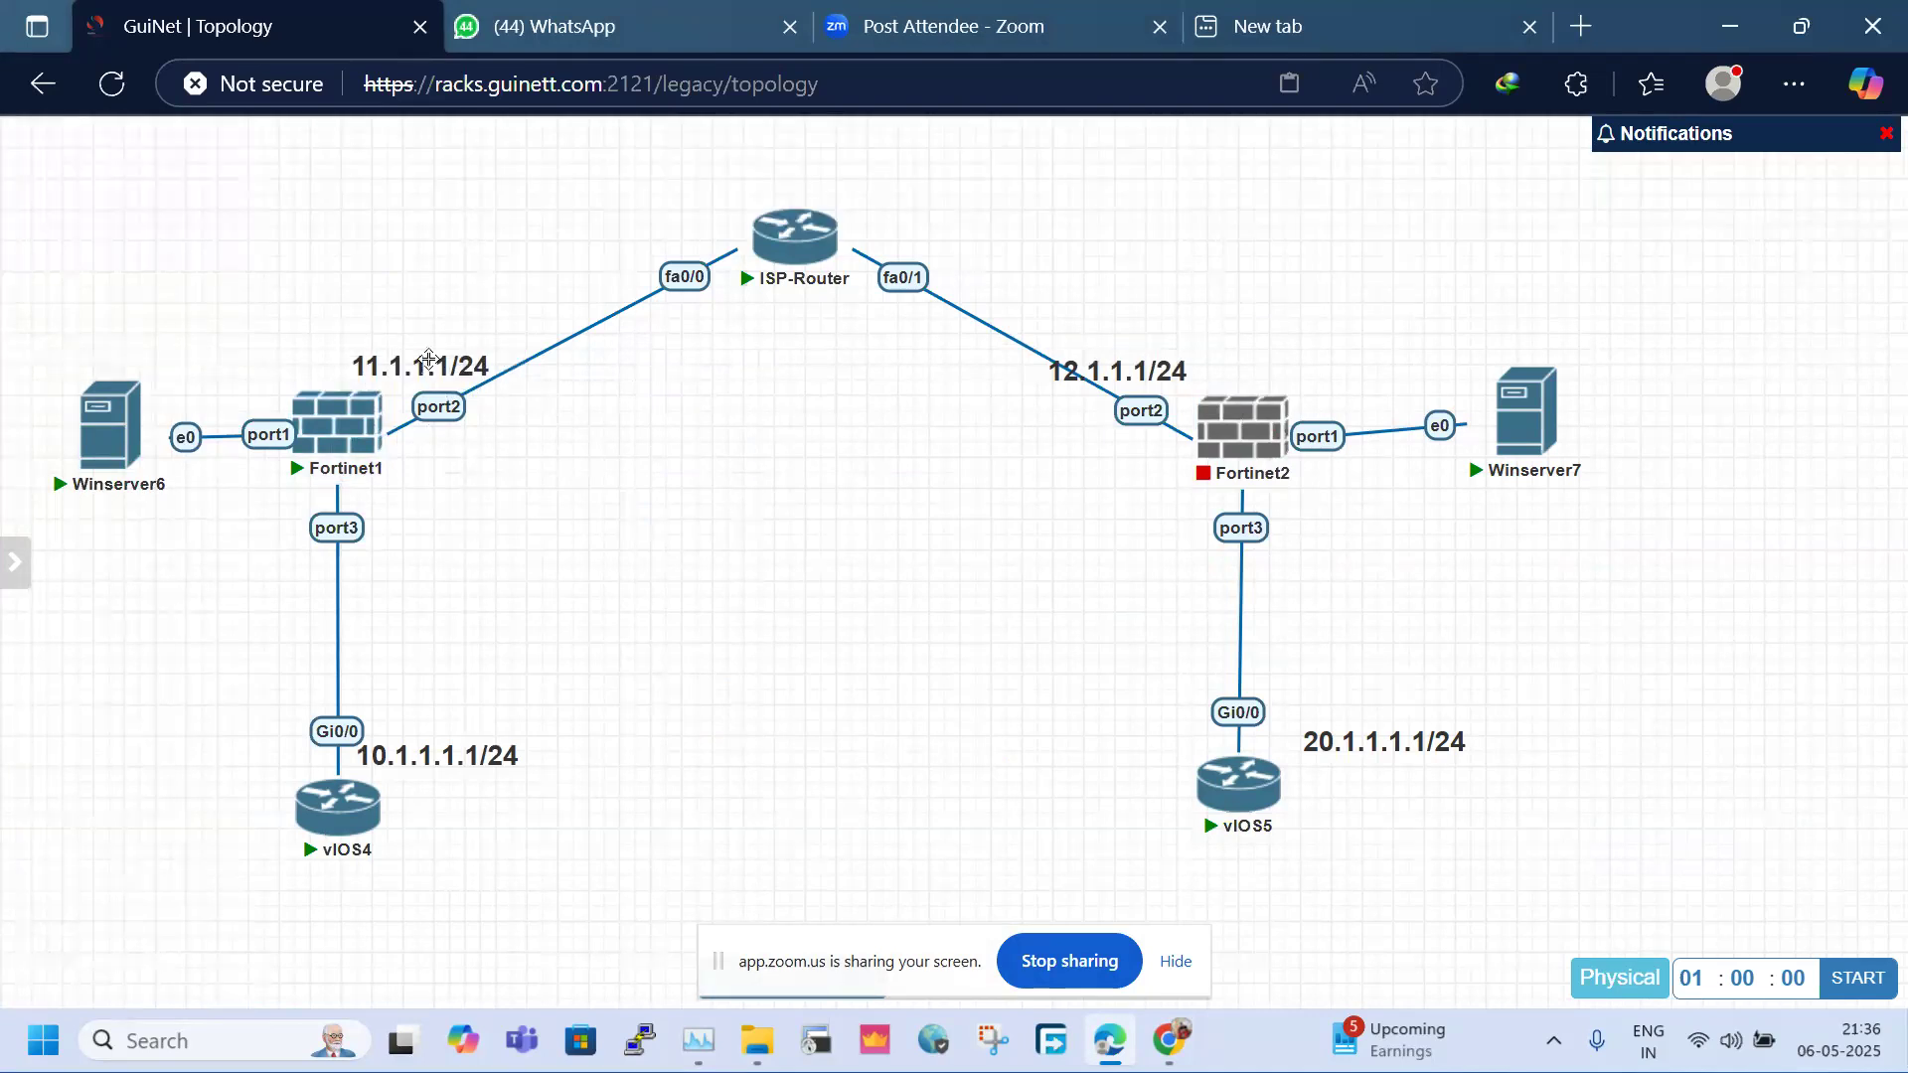
double_click(435, 363)
click(634, 482)
Marquee-select all nodes, then the ISP-Router and each site's device group, to inspect them
drag(223, 214, 1585, 864)
click(816, 573)
drag(671, 199, 894, 337)
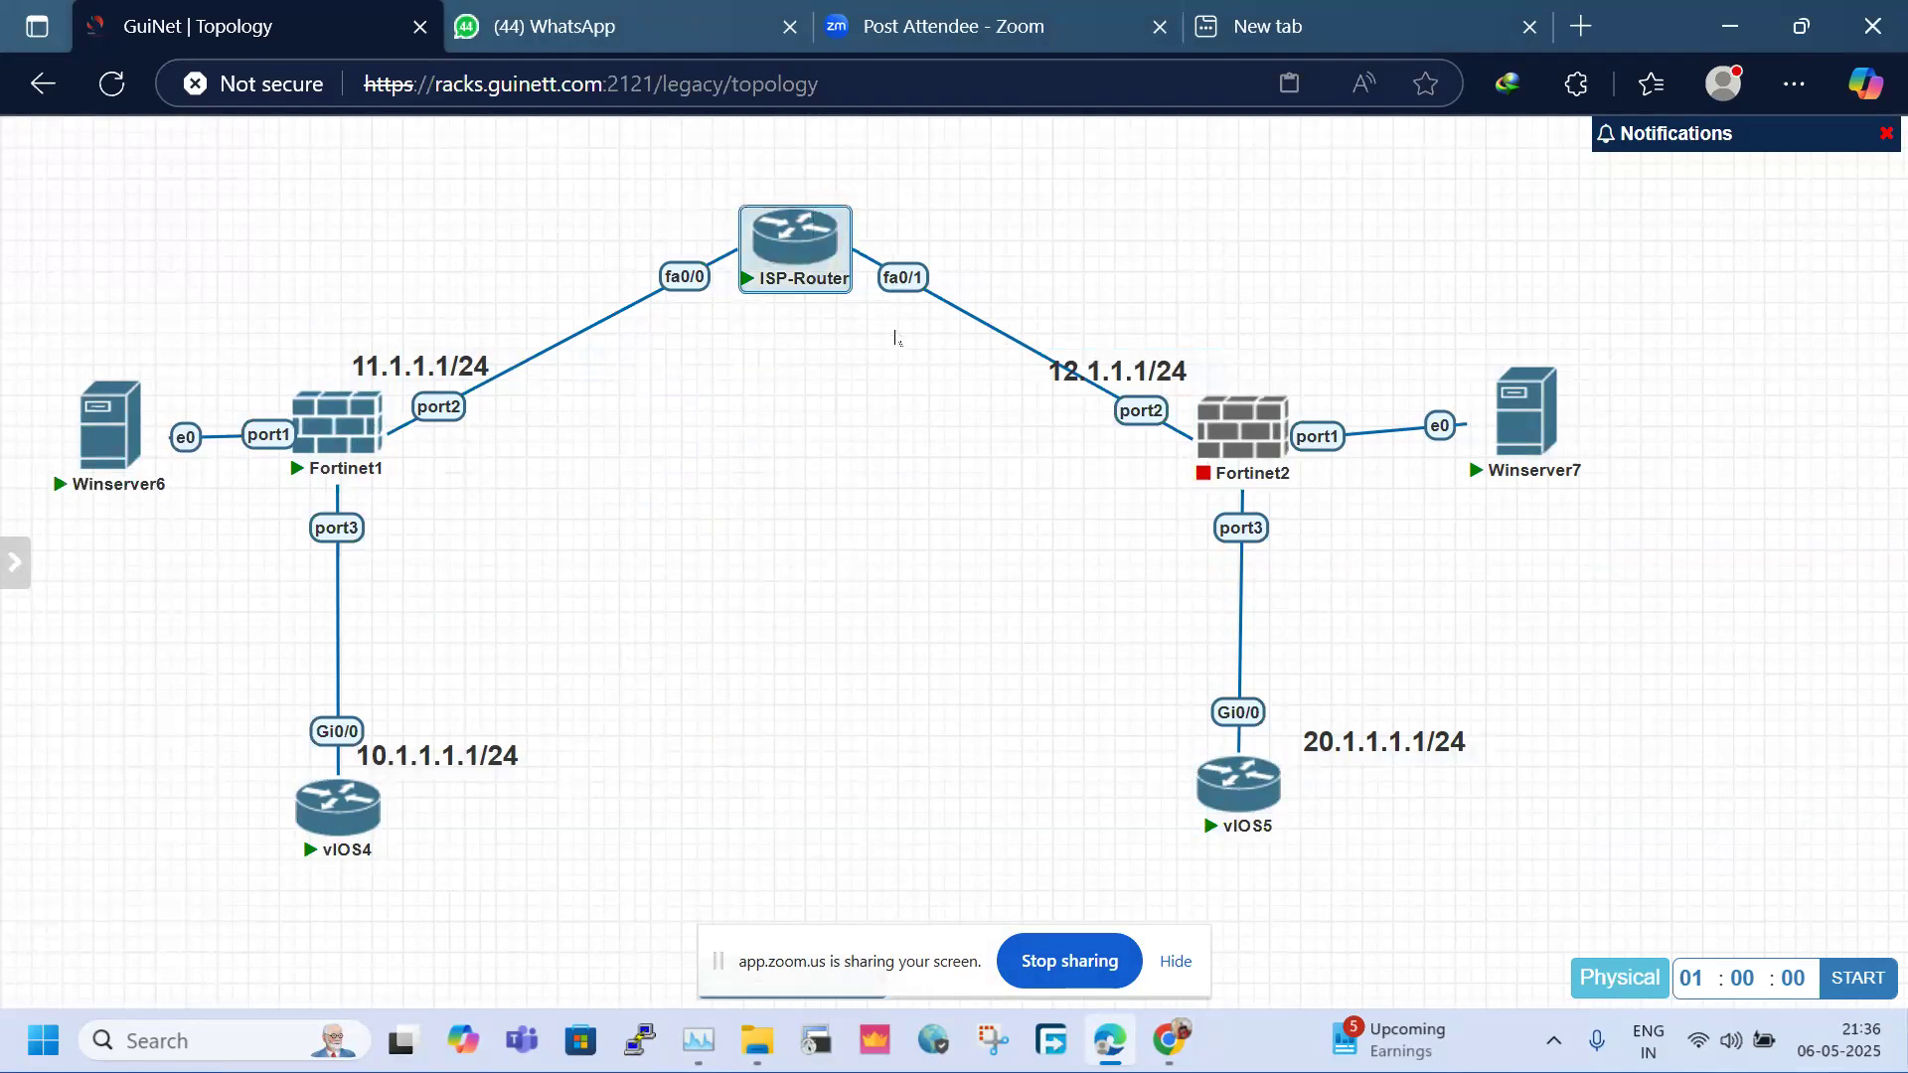
click(851, 395)
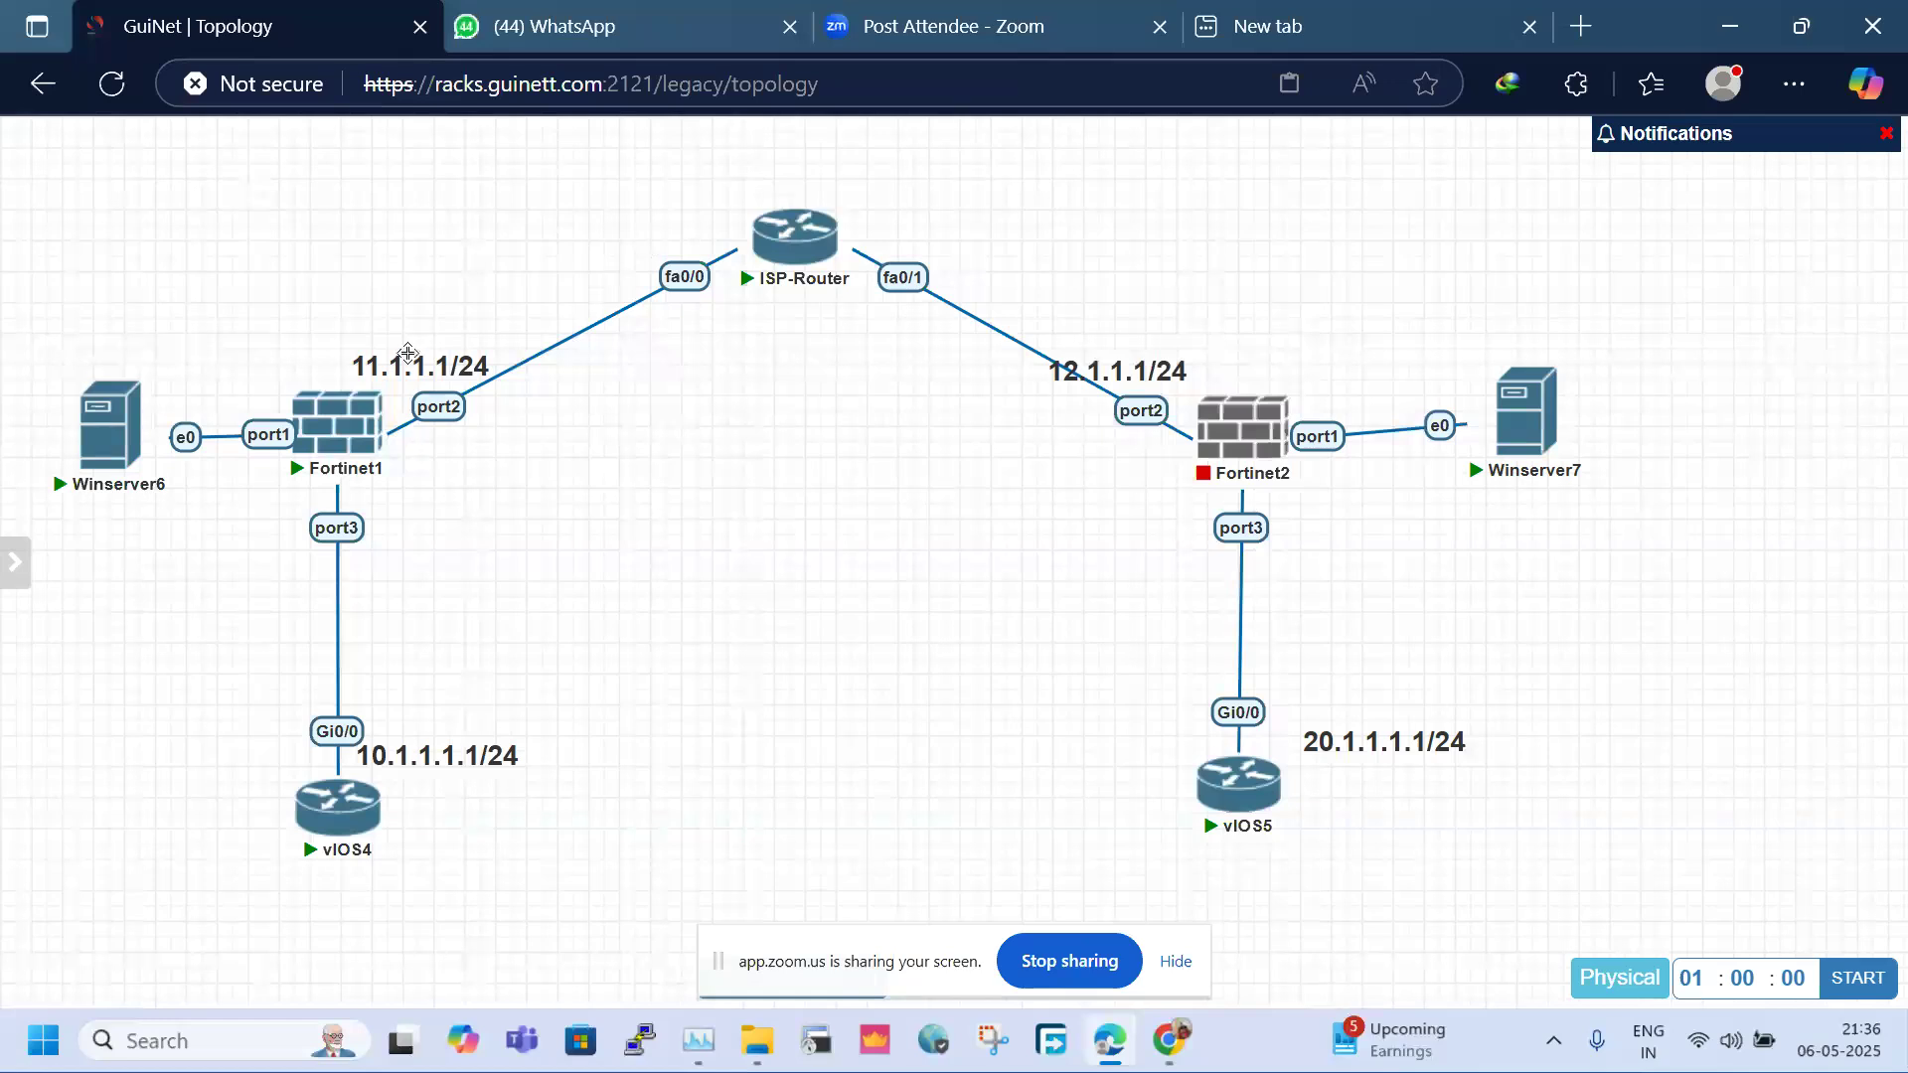
drag(108, 316, 579, 887)
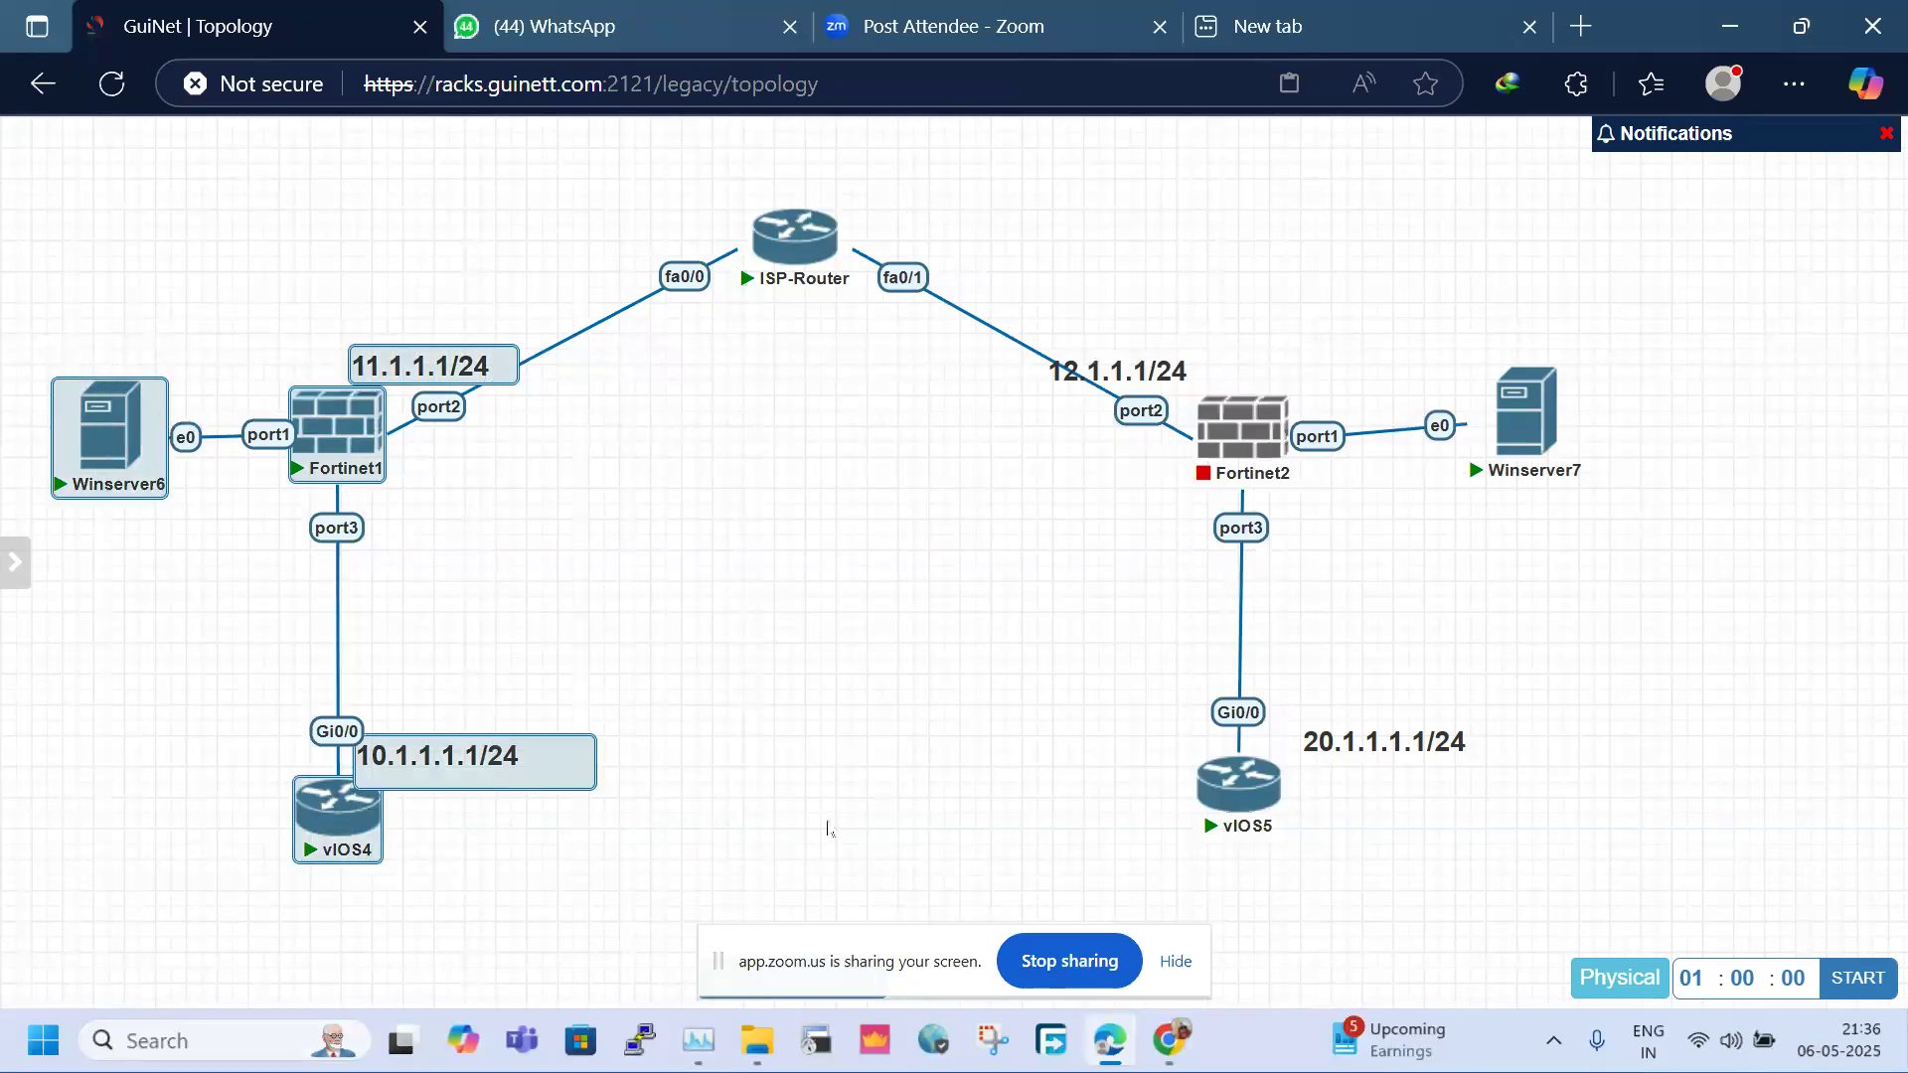
drag(1099, 281, 1833, 882)
click(887, 654)
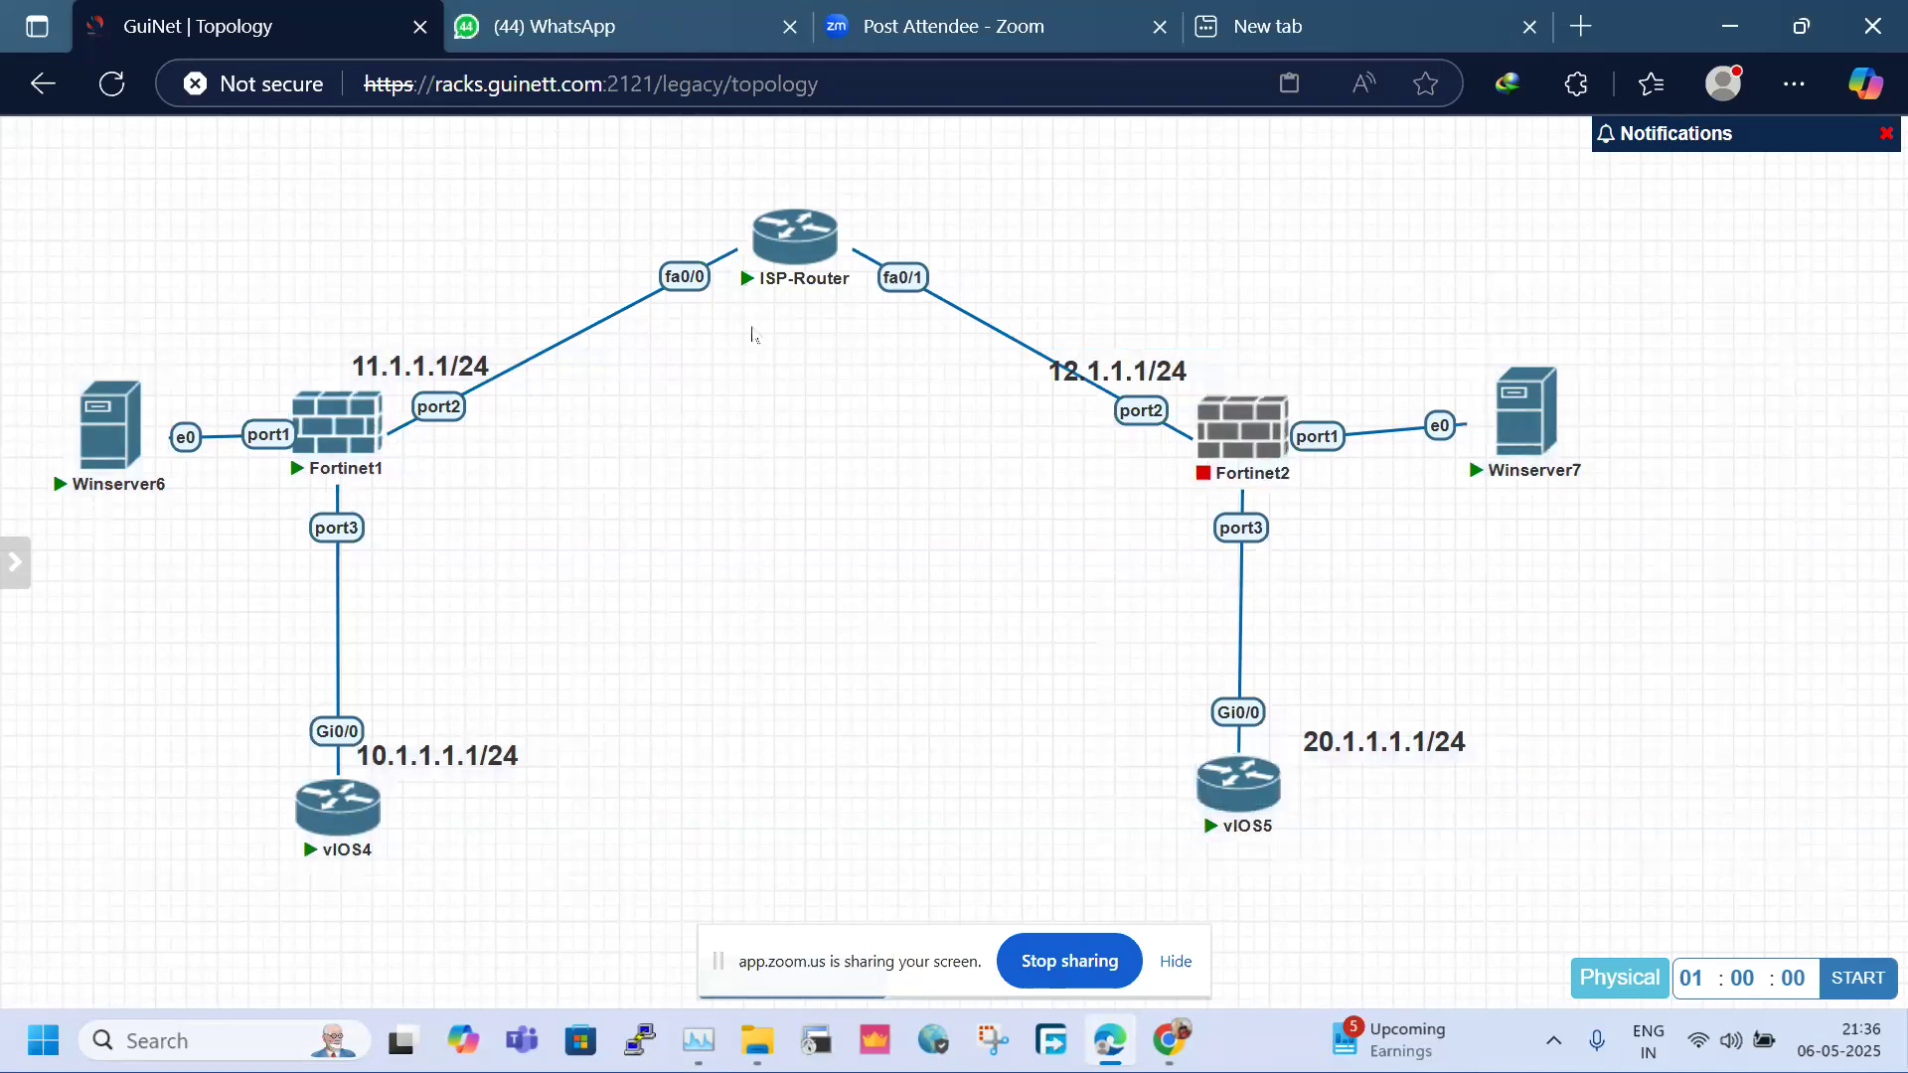
drag(586, 183, 1031, 334)
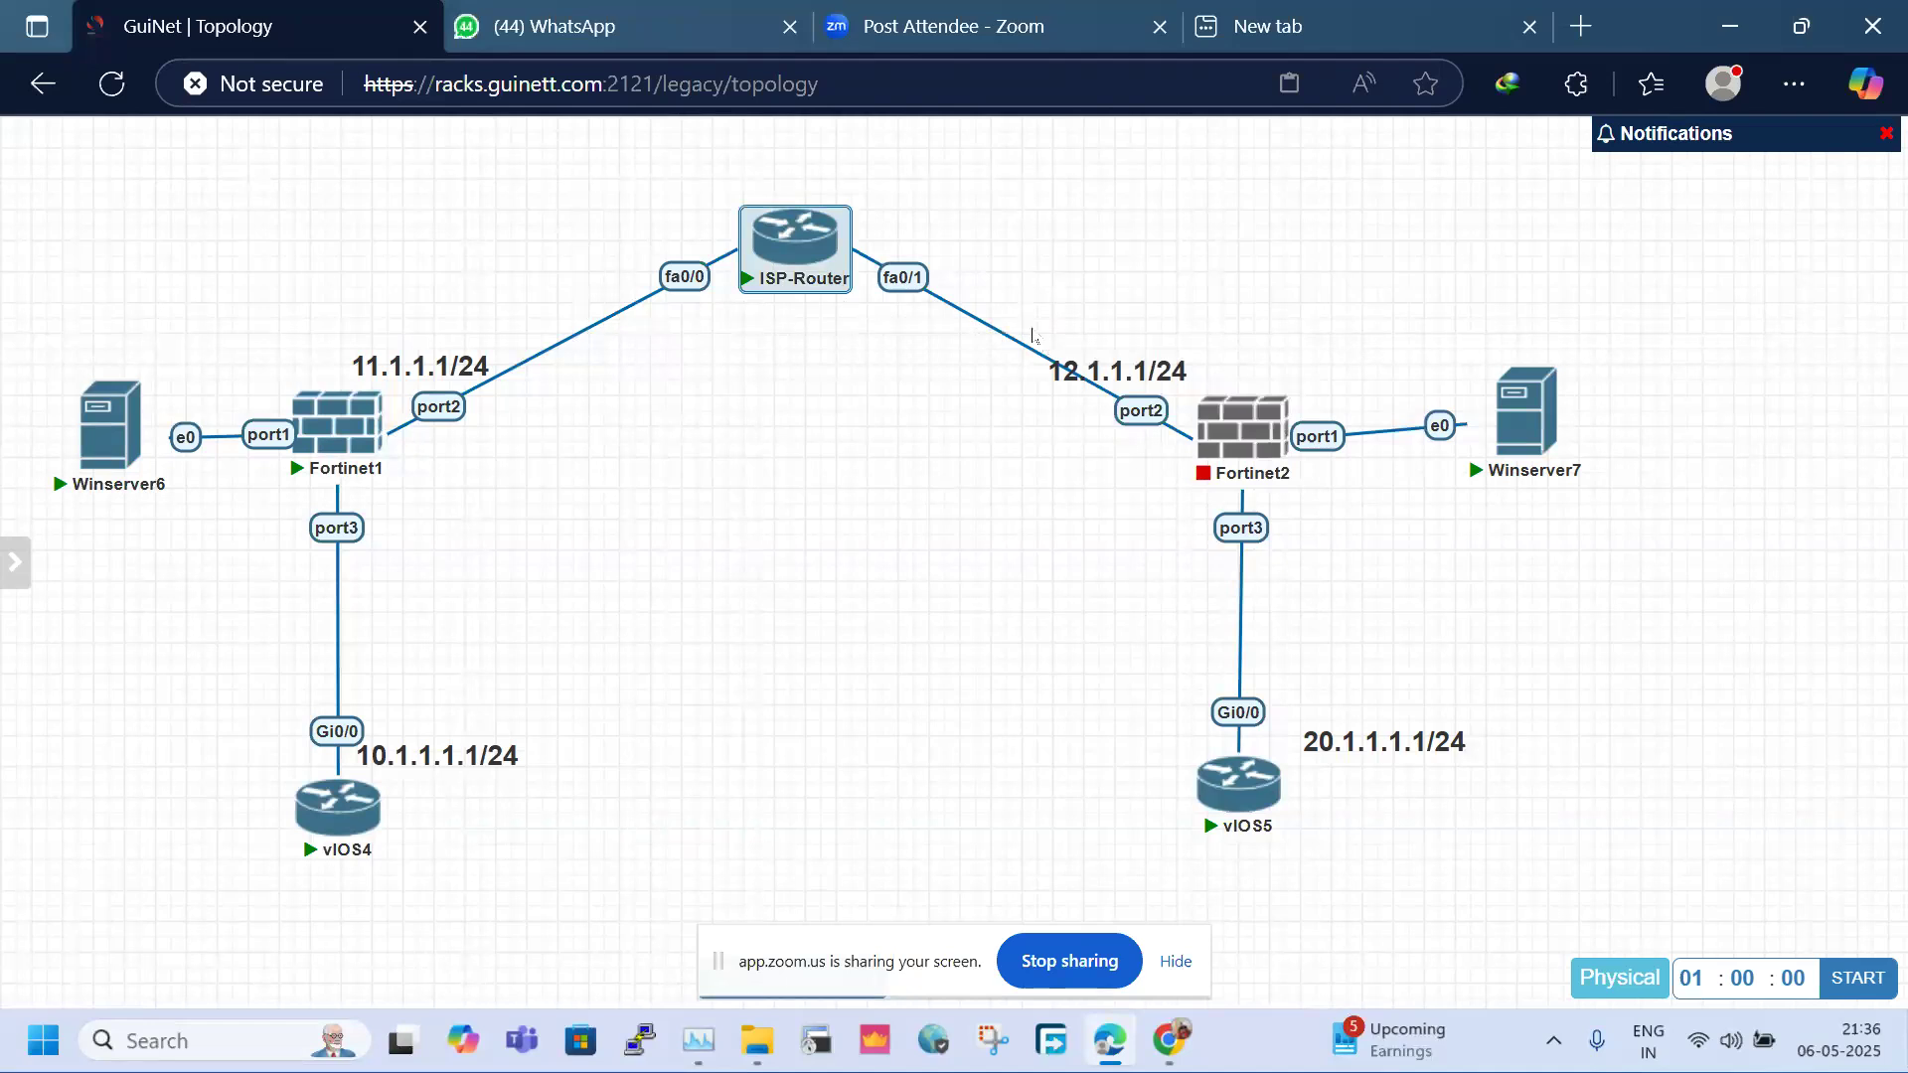
click(763, 514)
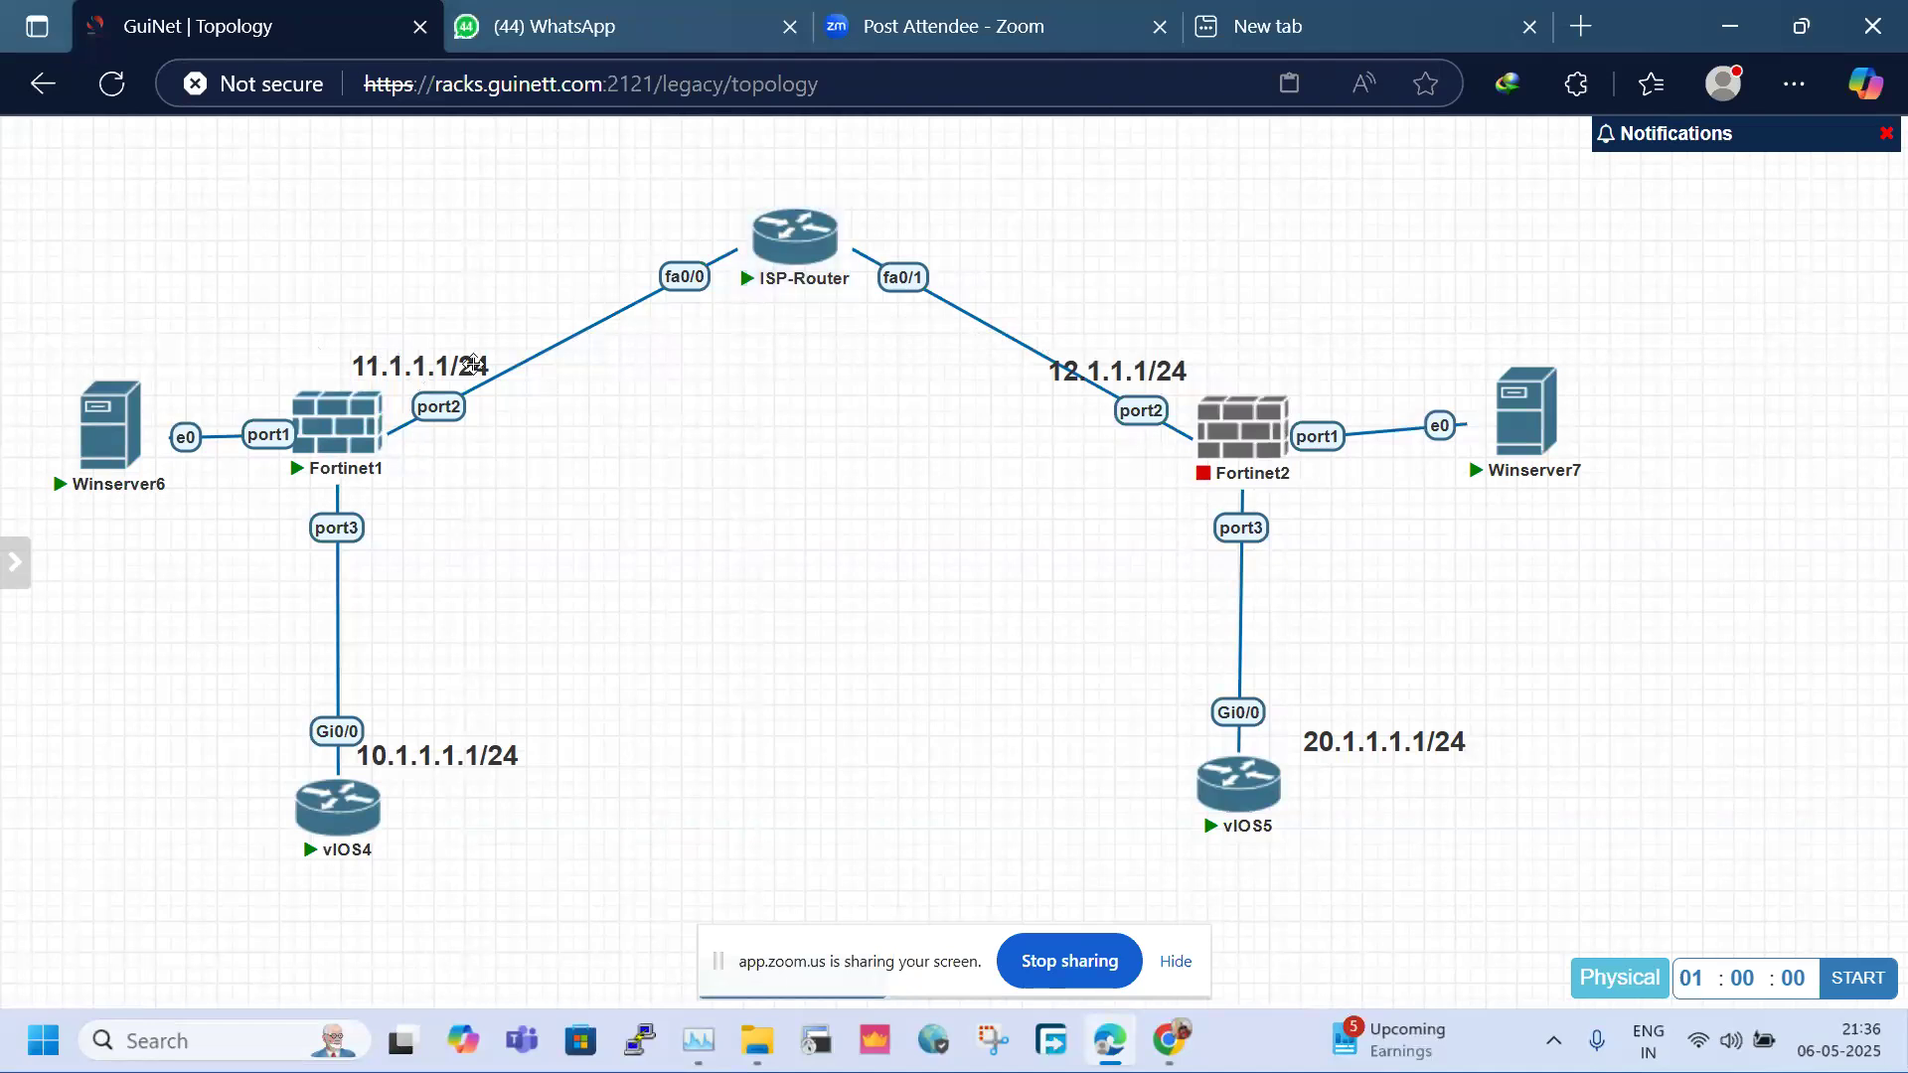
Raise the 11.1.1.1/24 label slightly and shift the Fortinet2, Winserver7 and vIOS5 group left and down
drag(468, 364, 486, 370)
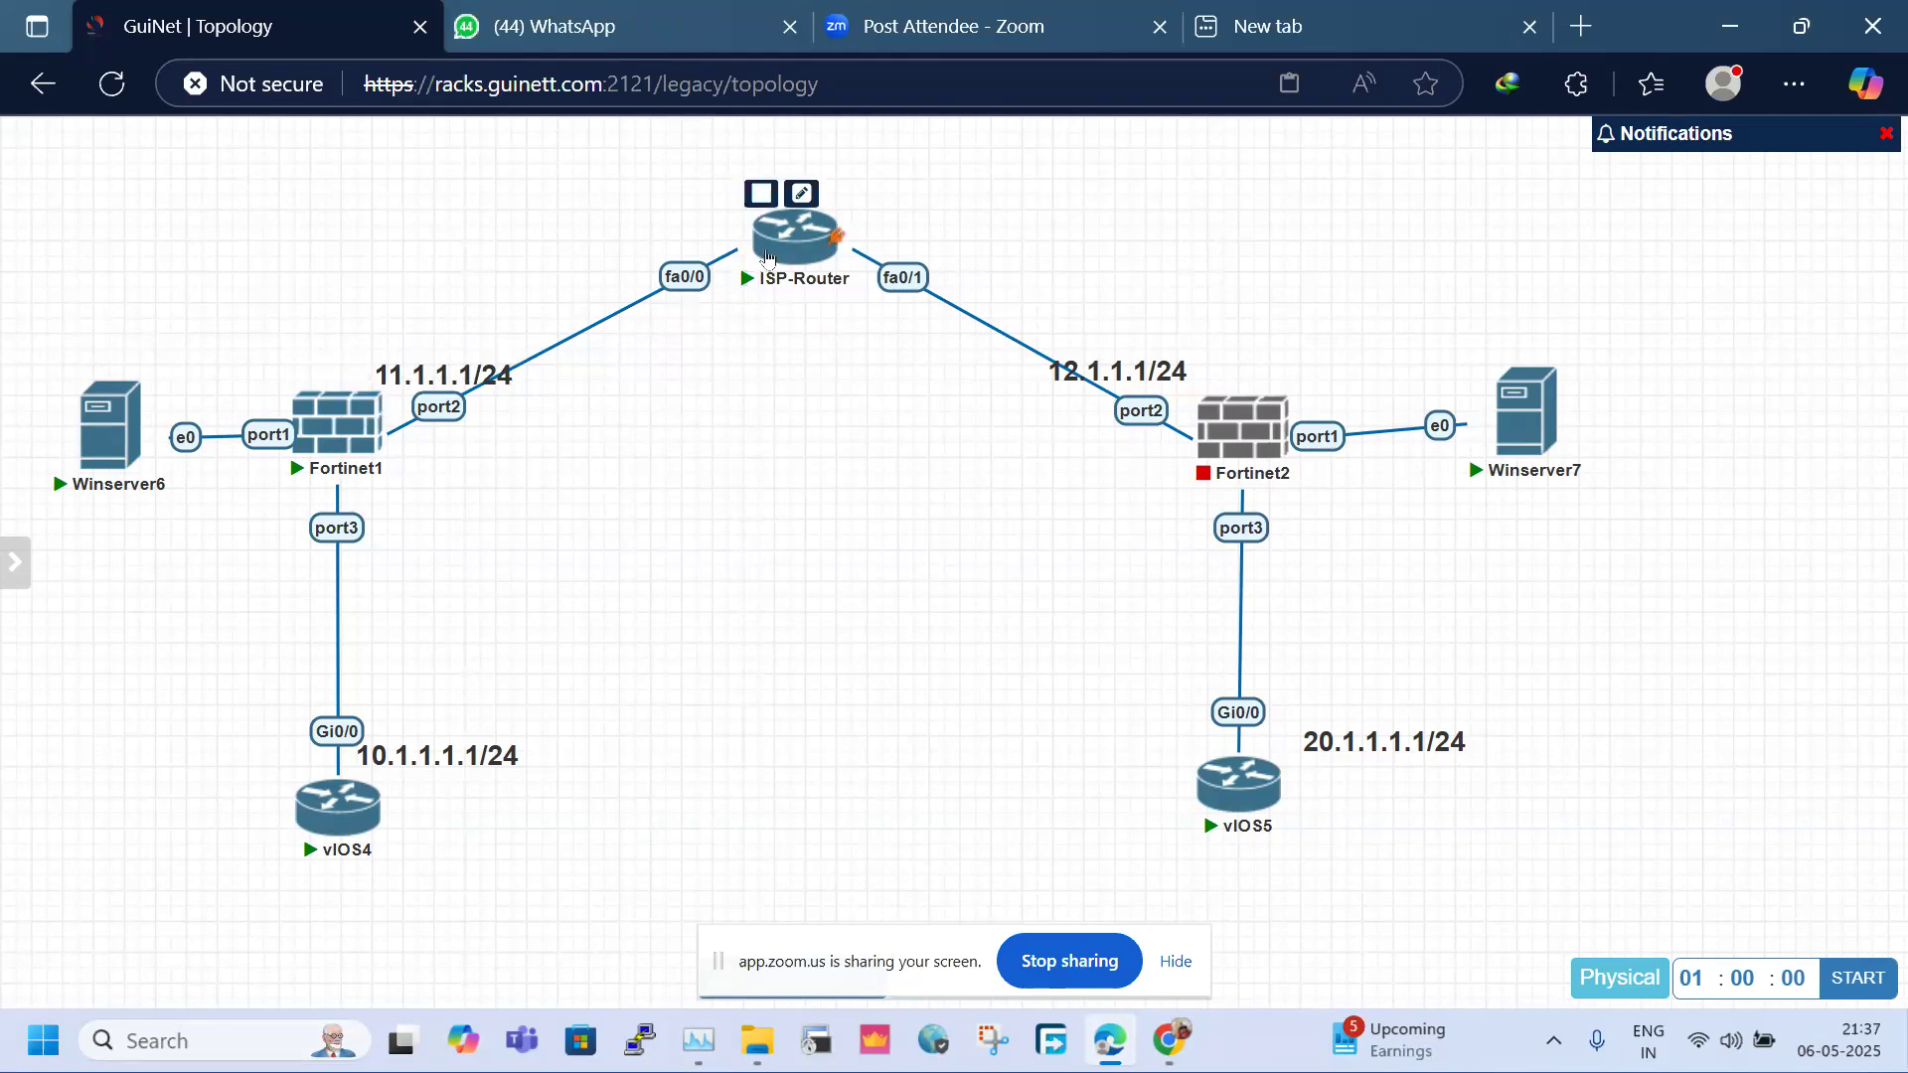
drag(106, 308, 576, 871)
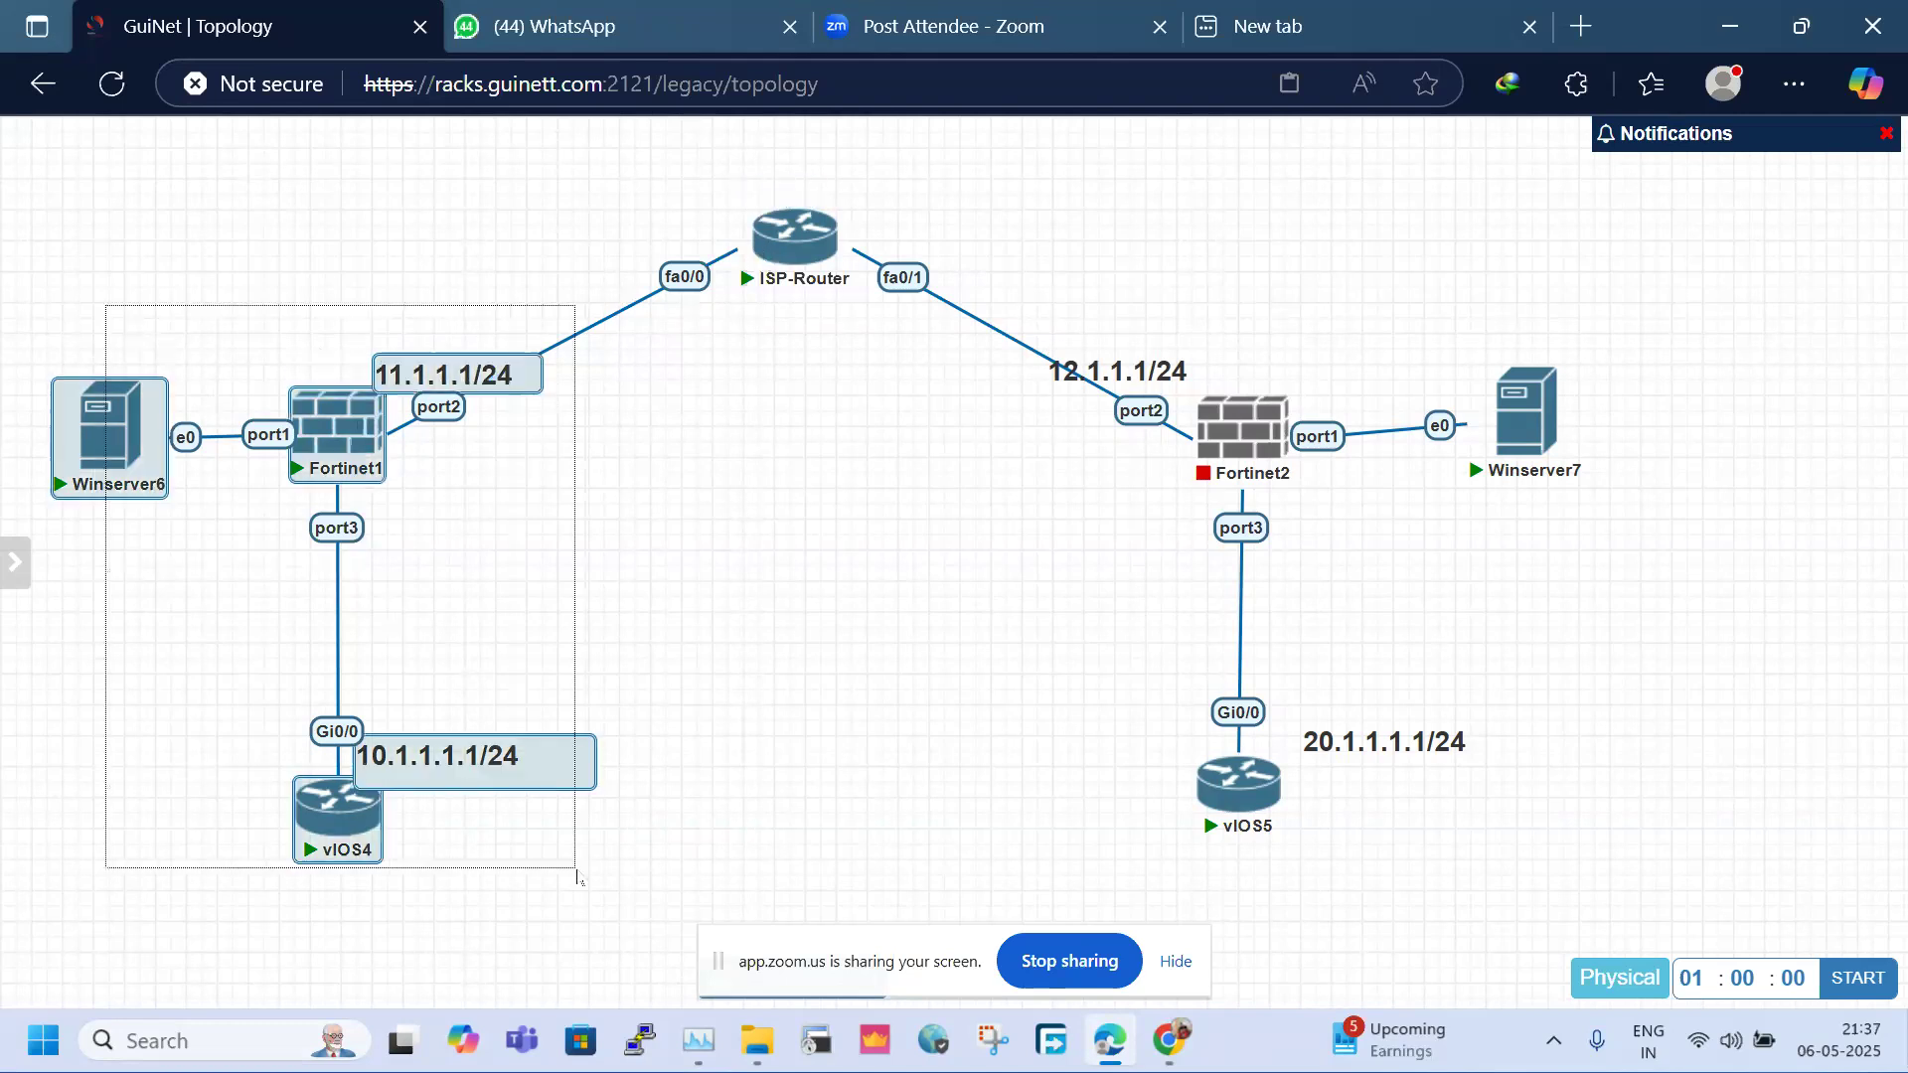
drag(1183, 297, 1734, 774)
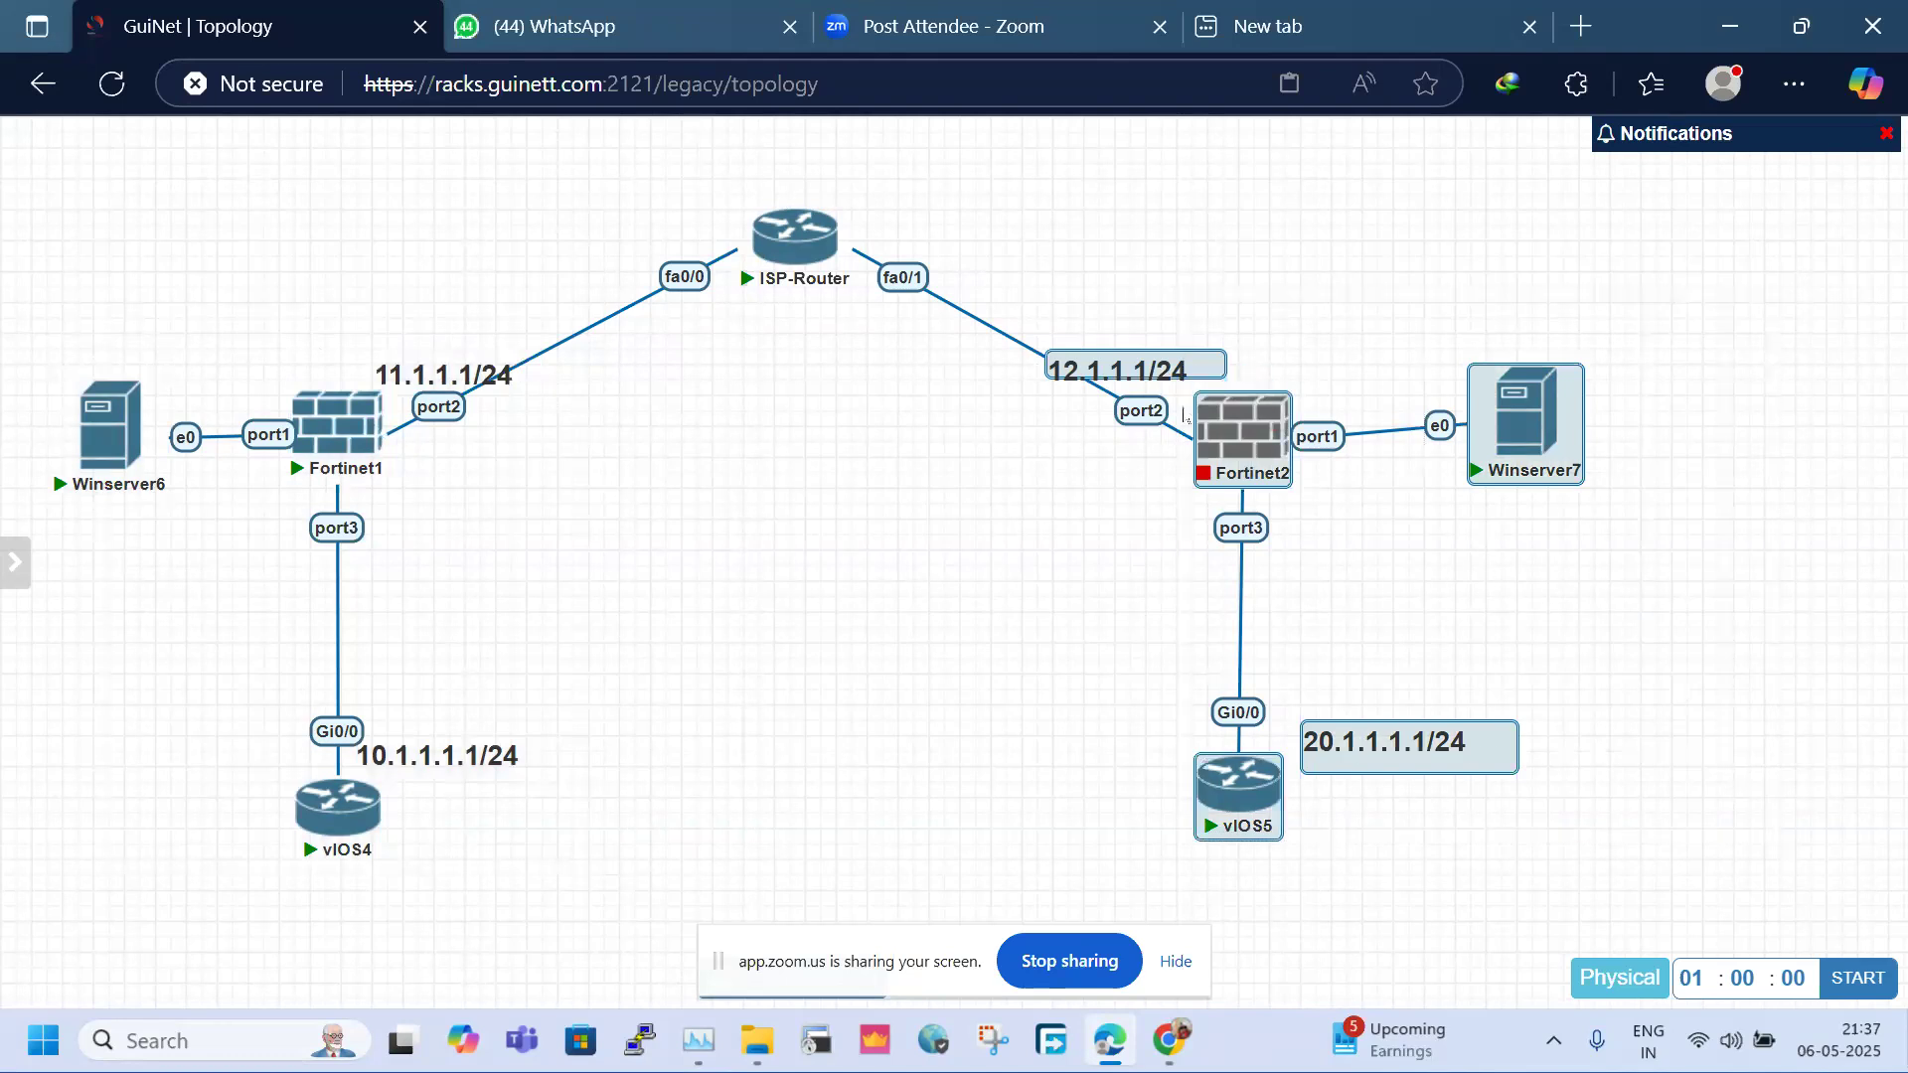
drag(1135, 368, 1123, 383)
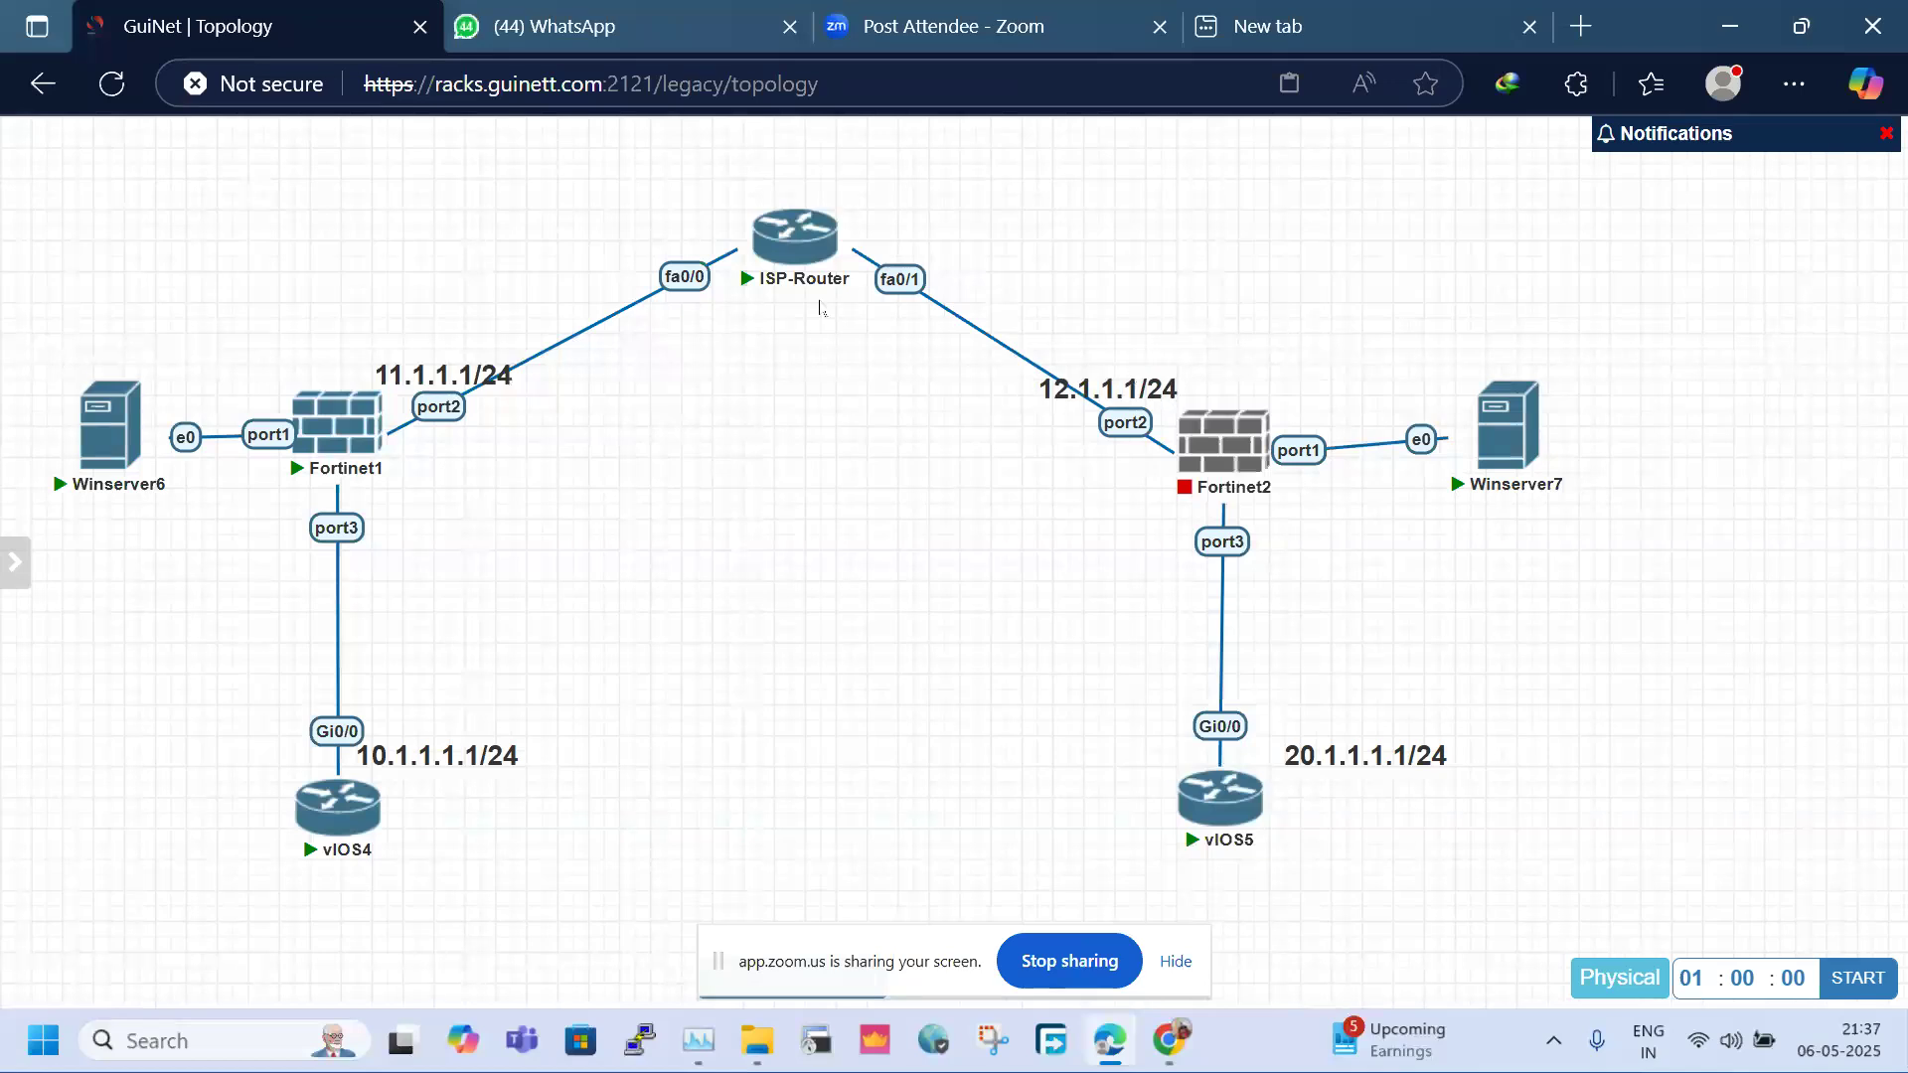
mouse_move(777, 256)
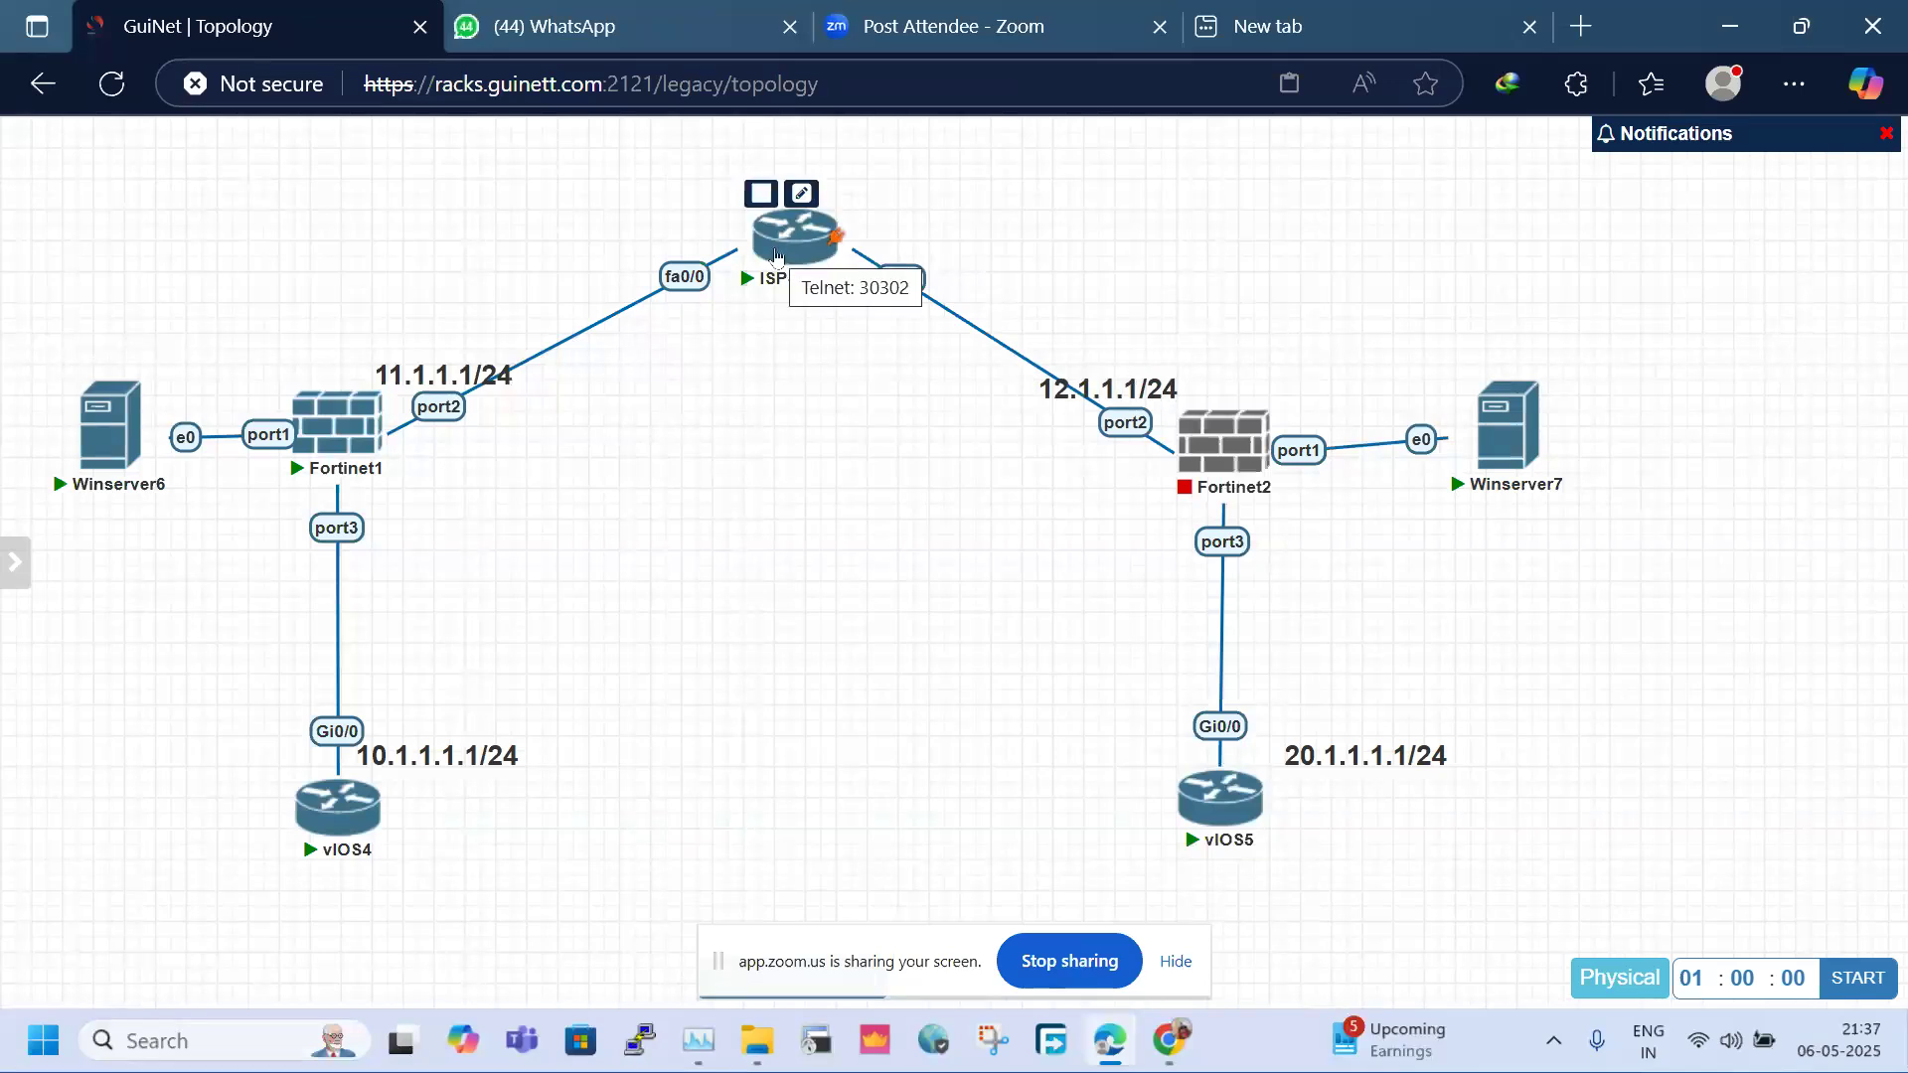
In the ISP-Router console, enter enable mode and run 'sh ip int bri'
click(777, 256)
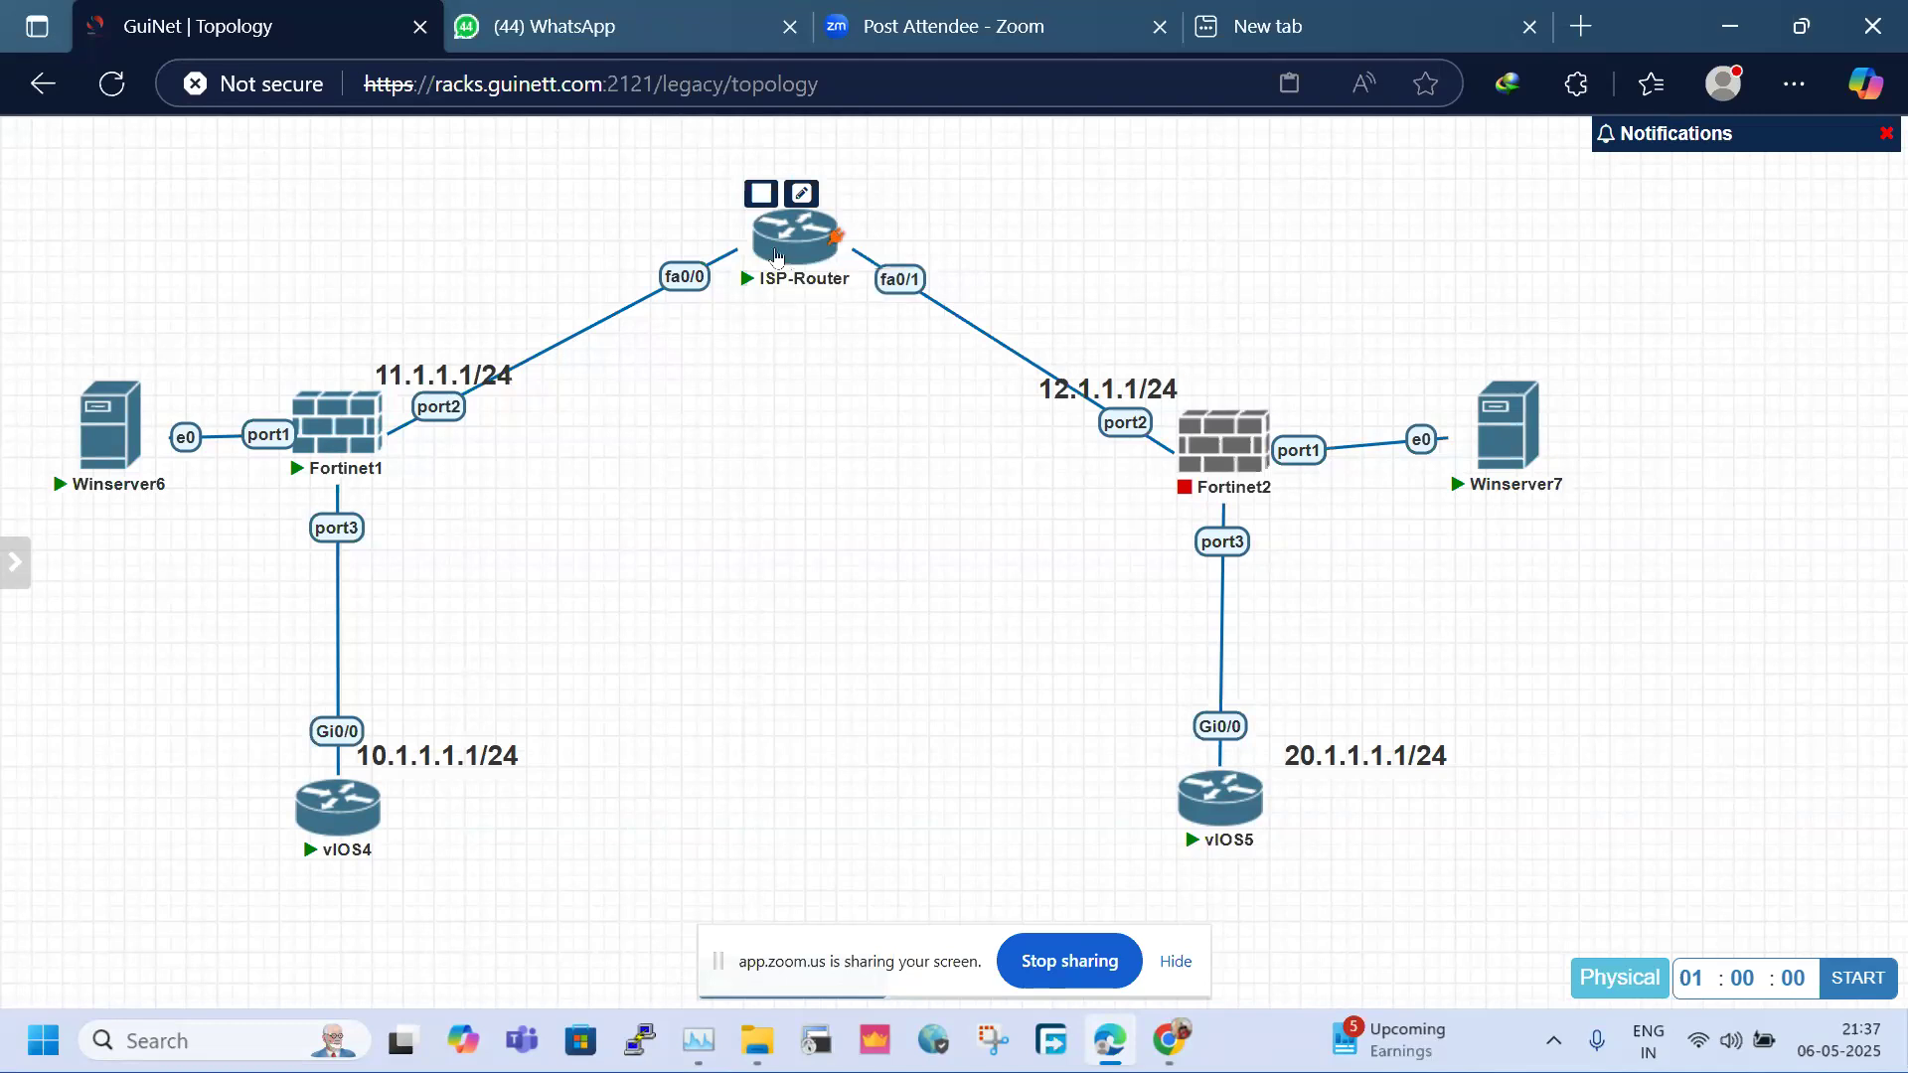
key(Return)
key(Return)
text(en)
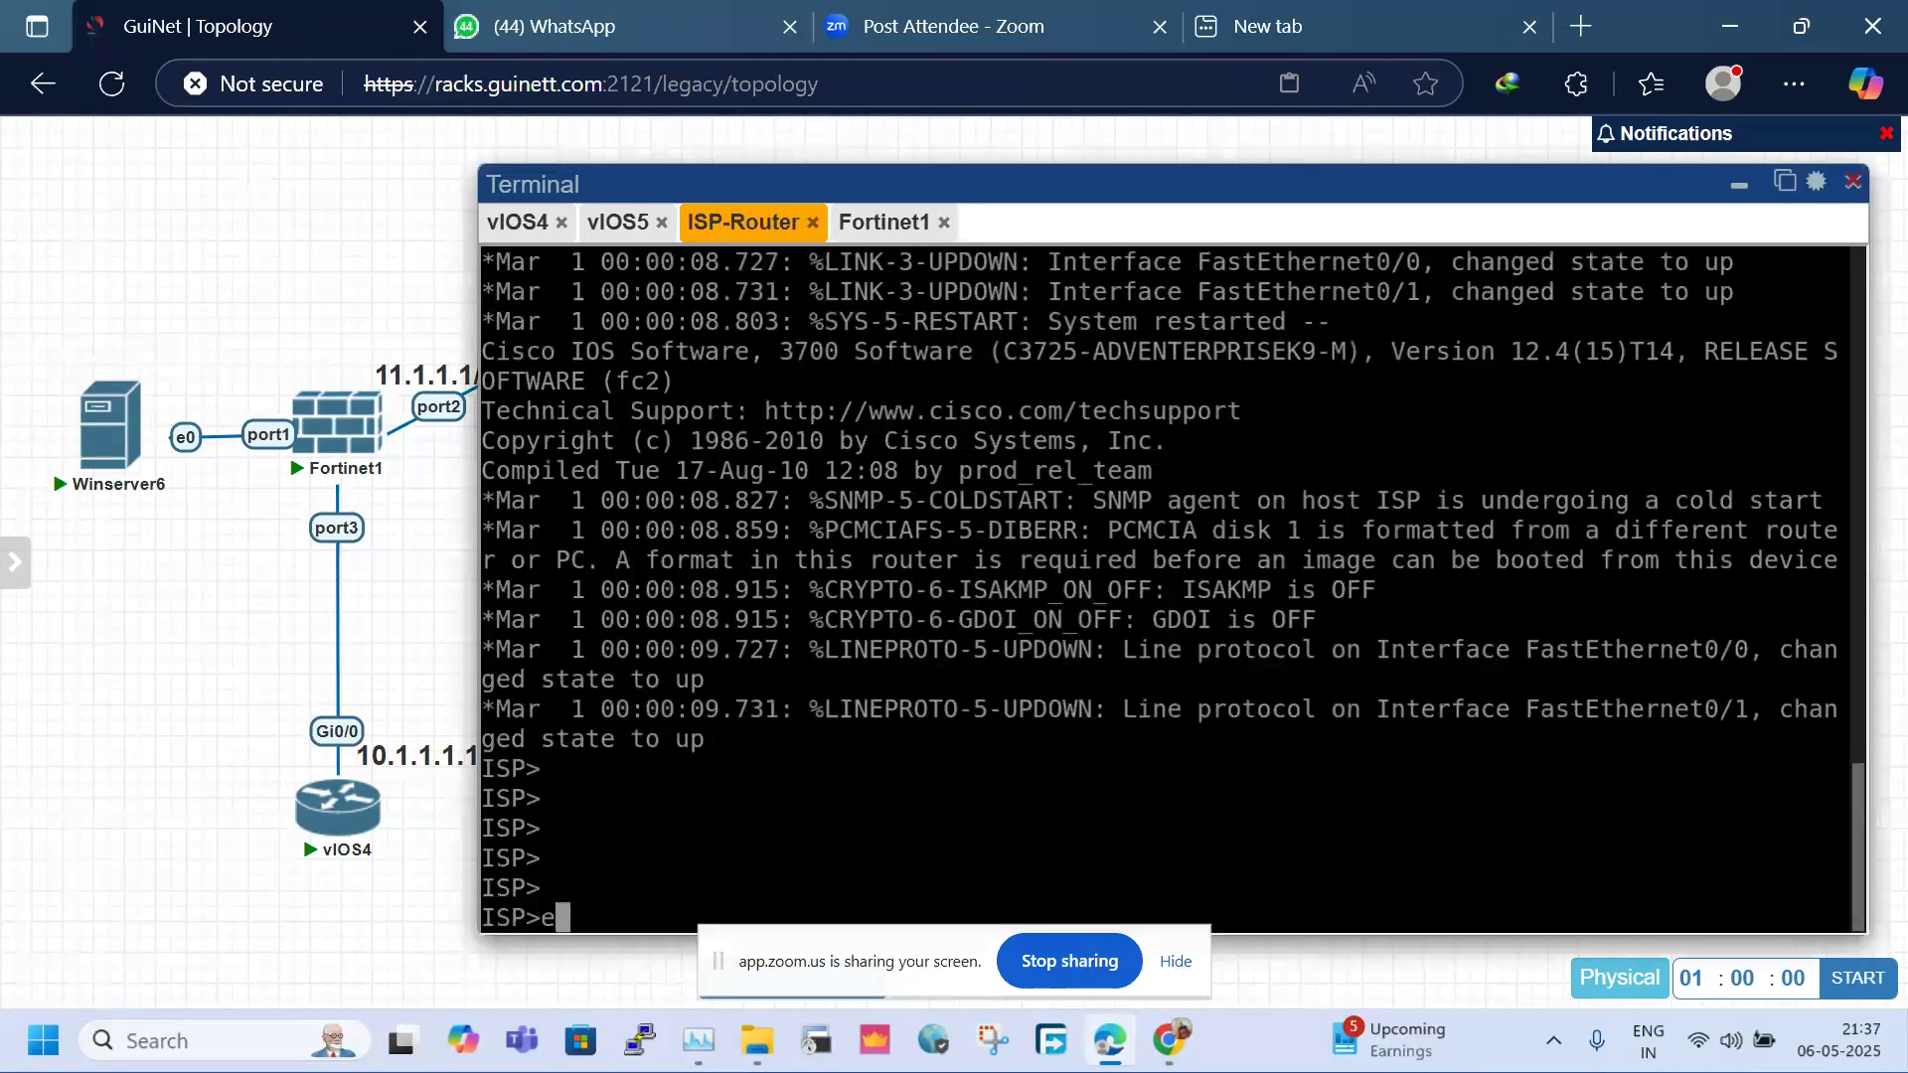
key(Return)
key(Return)
text(s h)
key(BackSpace)
key(BackSpace)
text(h ip int bri)
key(Return)
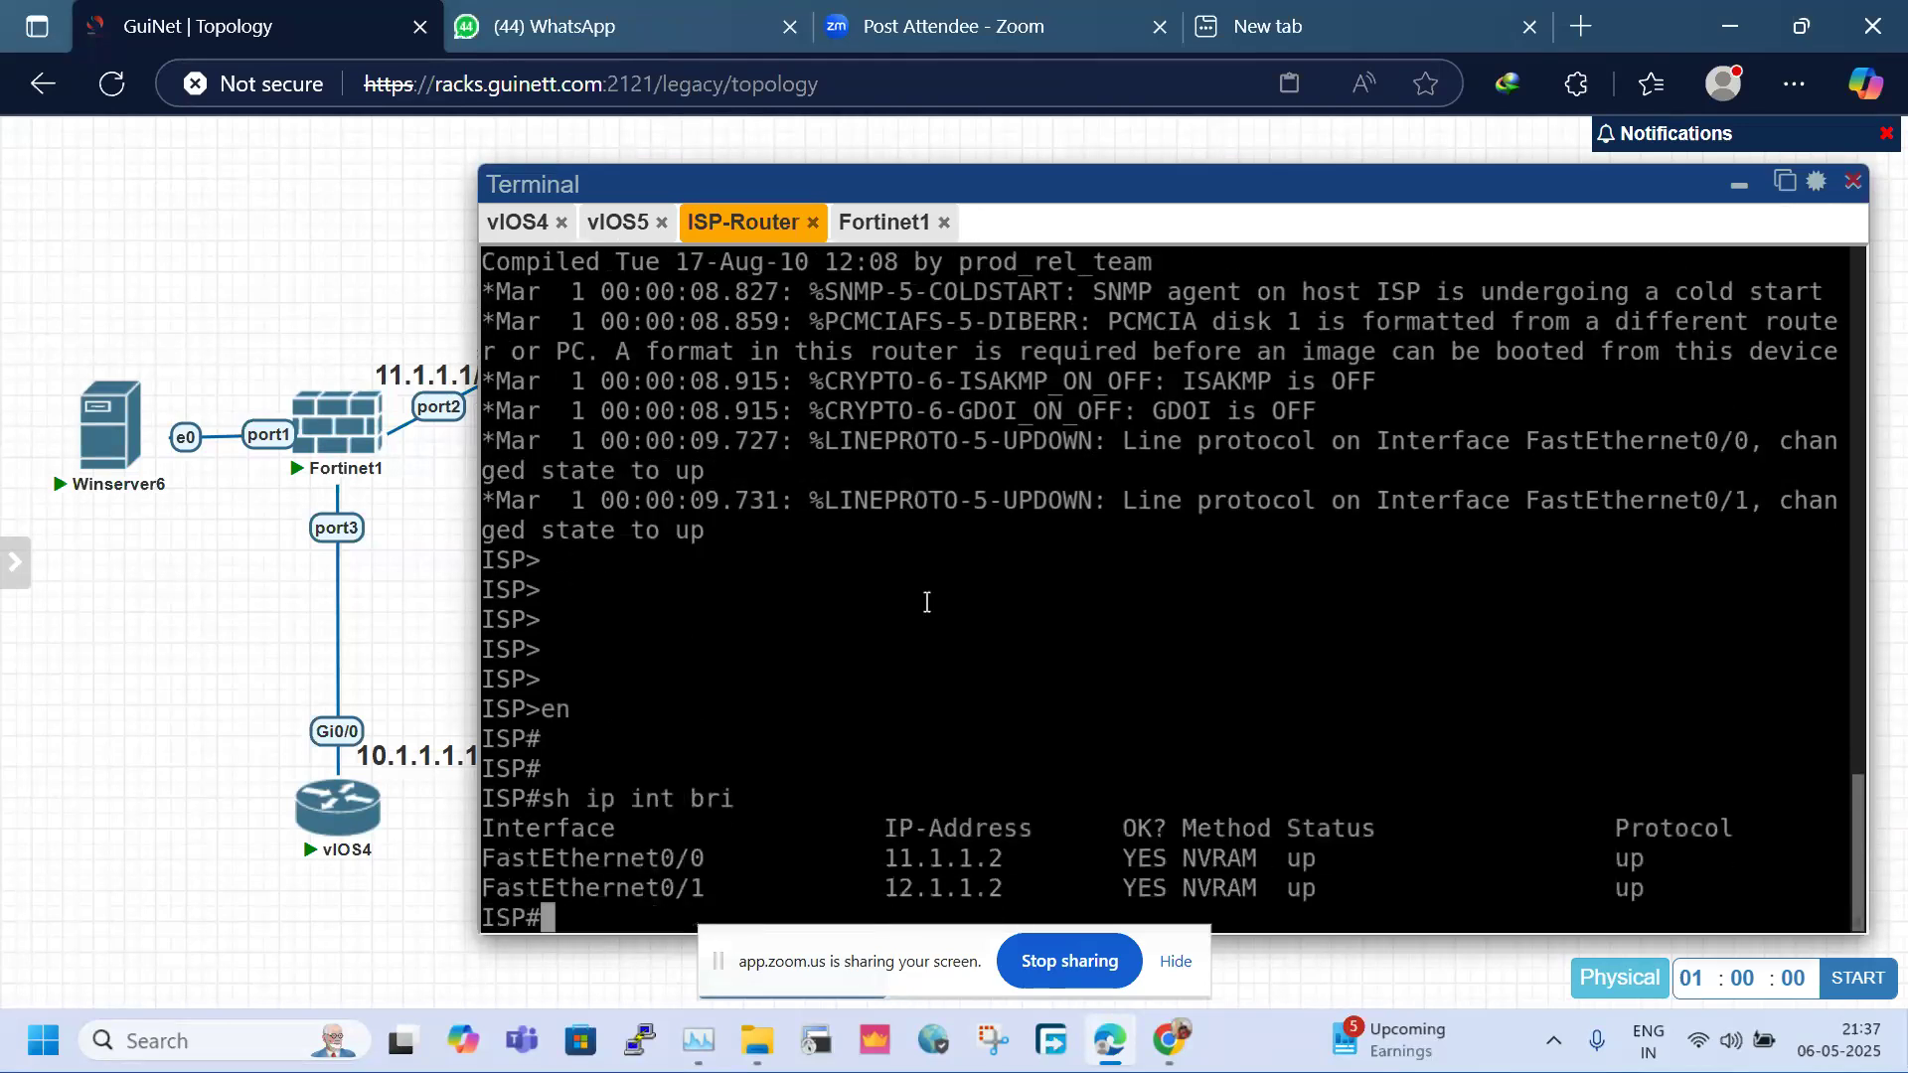
Move ISP-Router back to the top centre and review the 11.1.1.2 and 12.1.1.2 interface addresses
drag(913, 975, 1536, 1039)
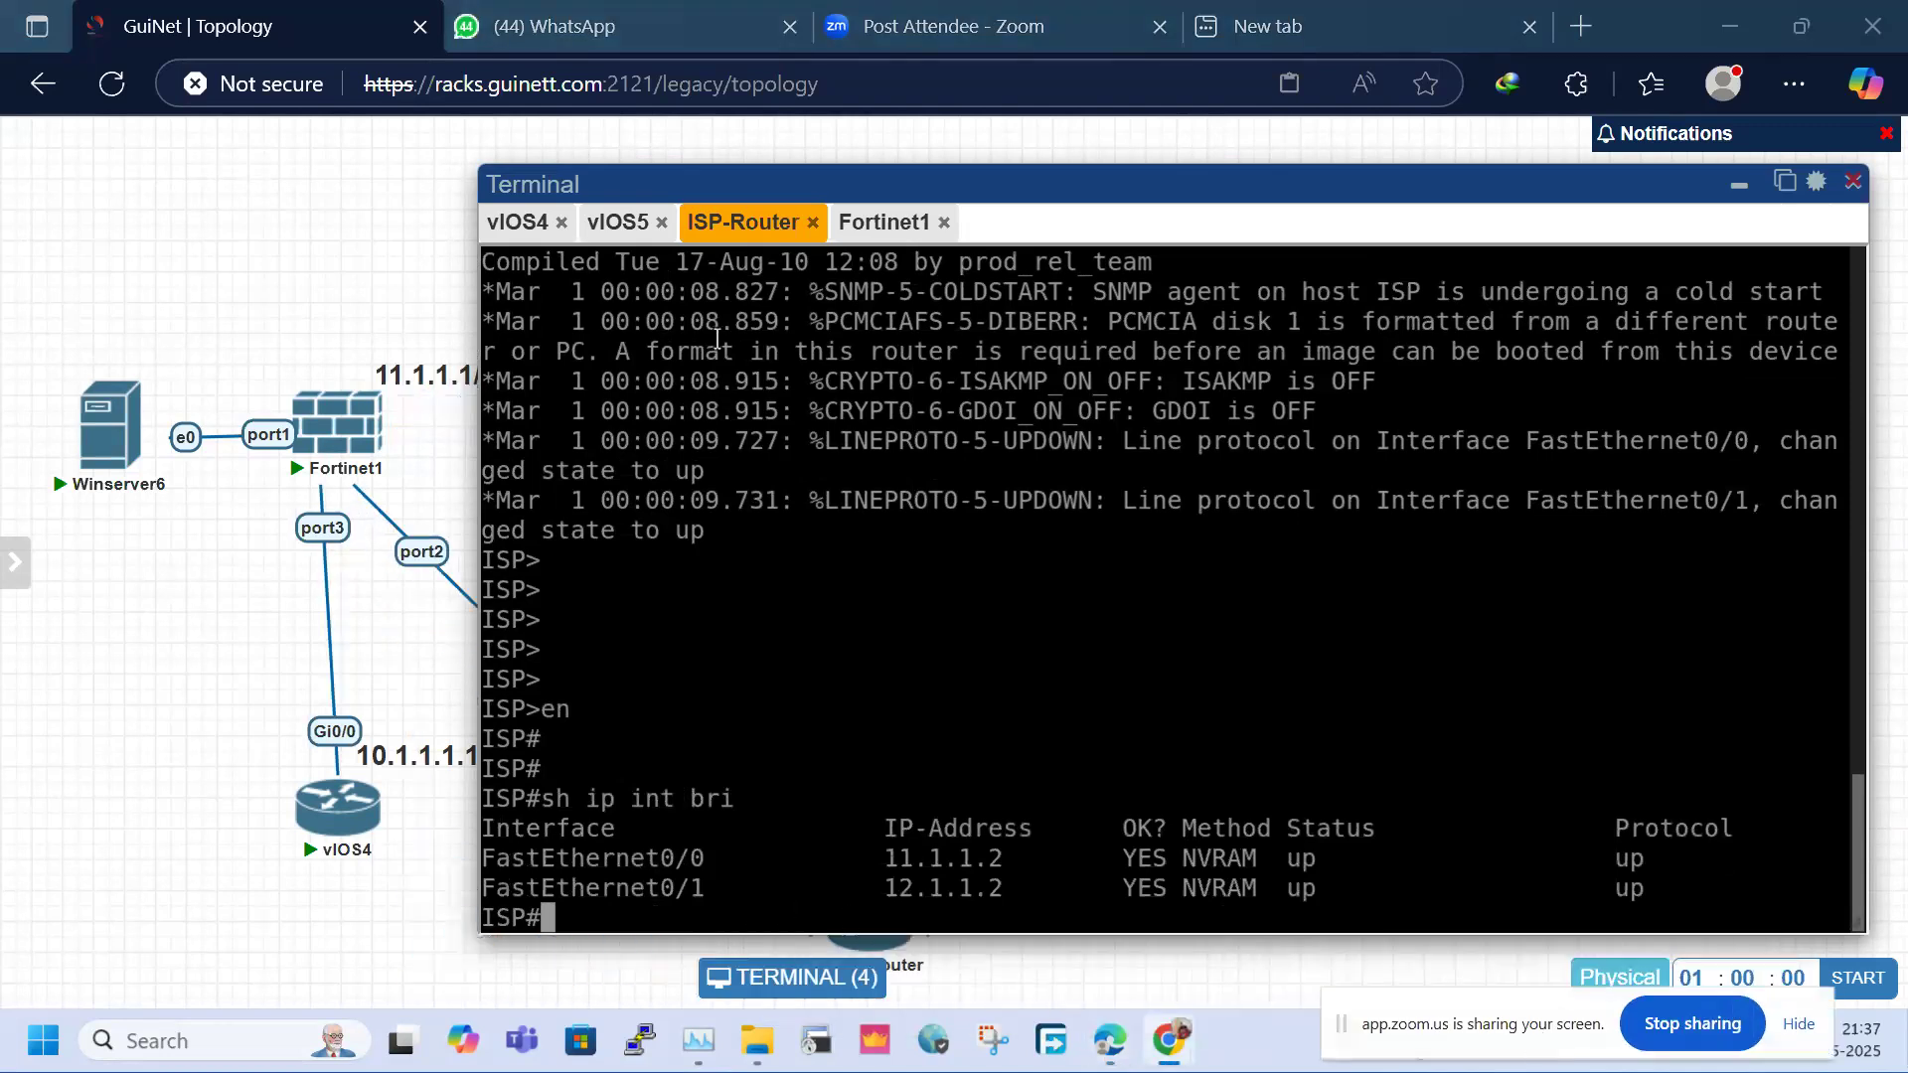
click(1739, 186)
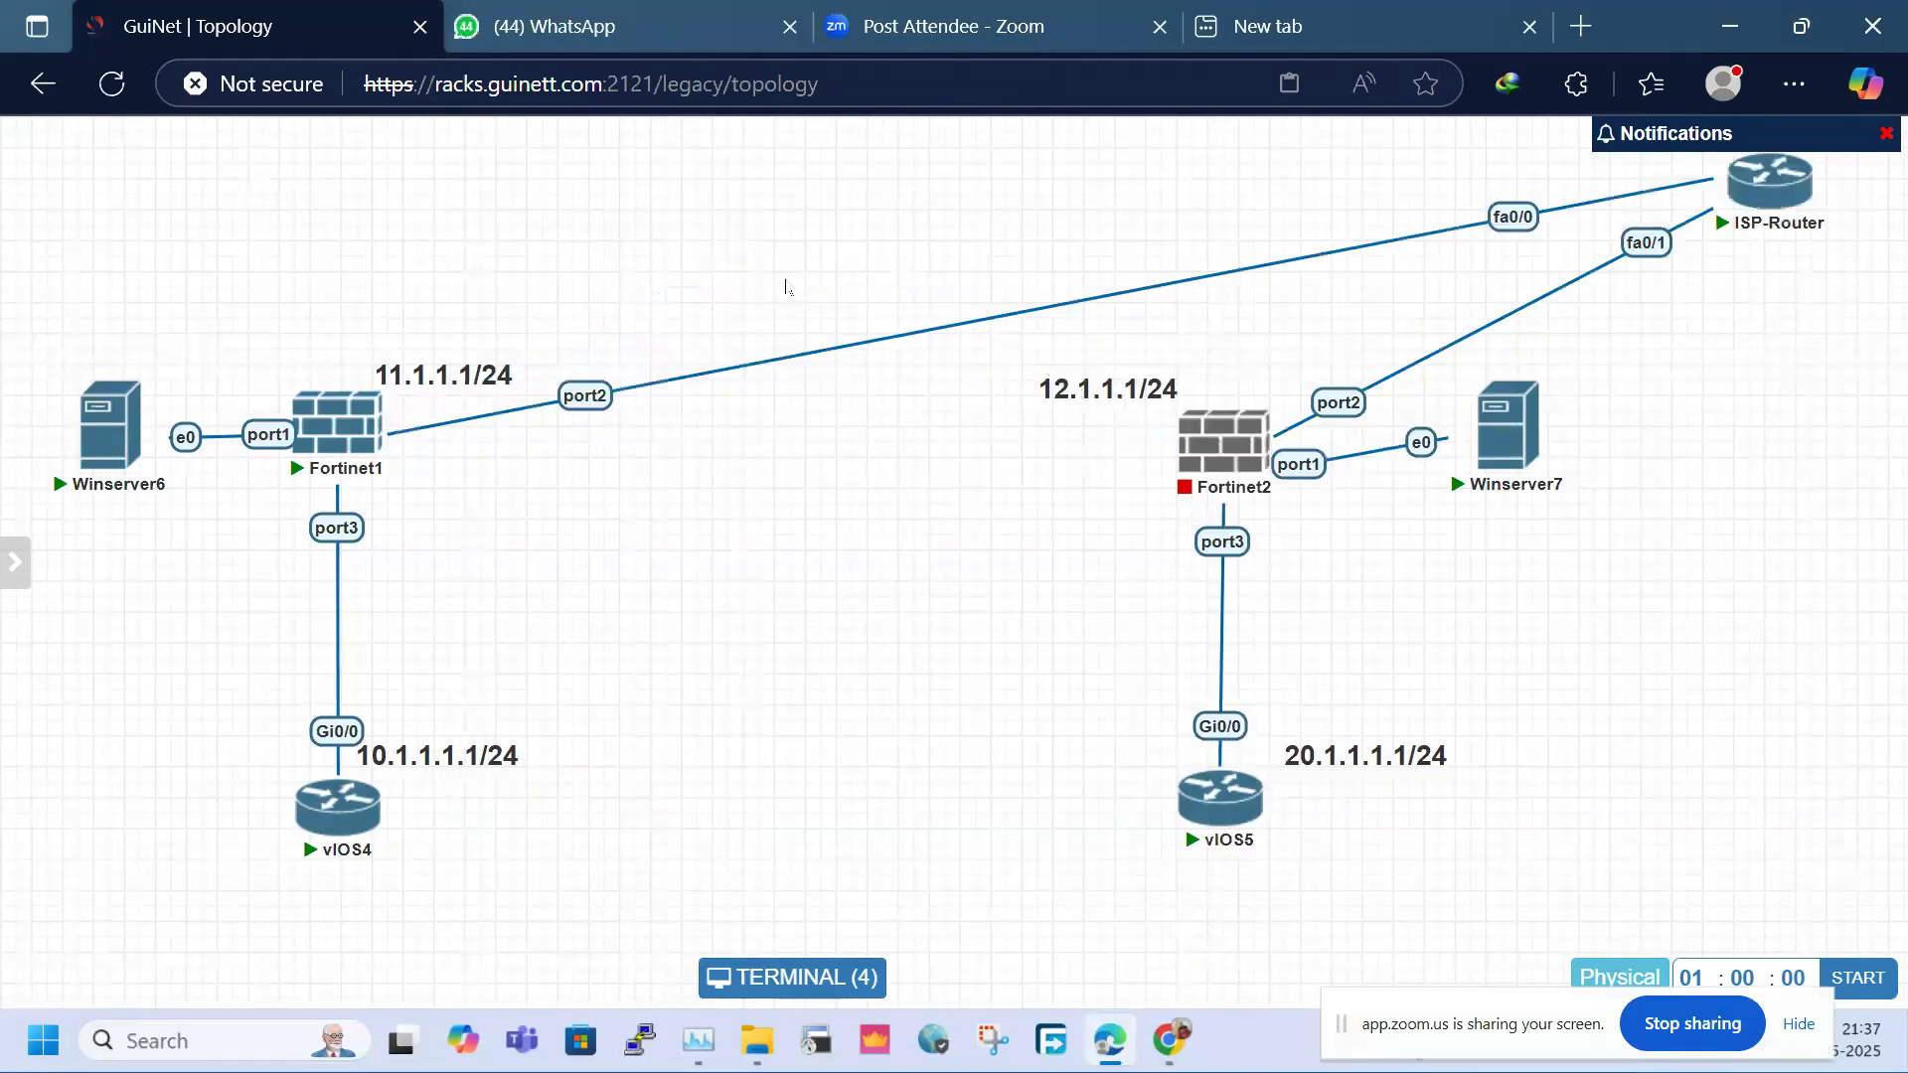
drag(1773, 182, 810, 264)
click(790, 976)
drag(1043, 546, 1140, 249)
drag(713, 900, 623, 904)
click(1095, 751)
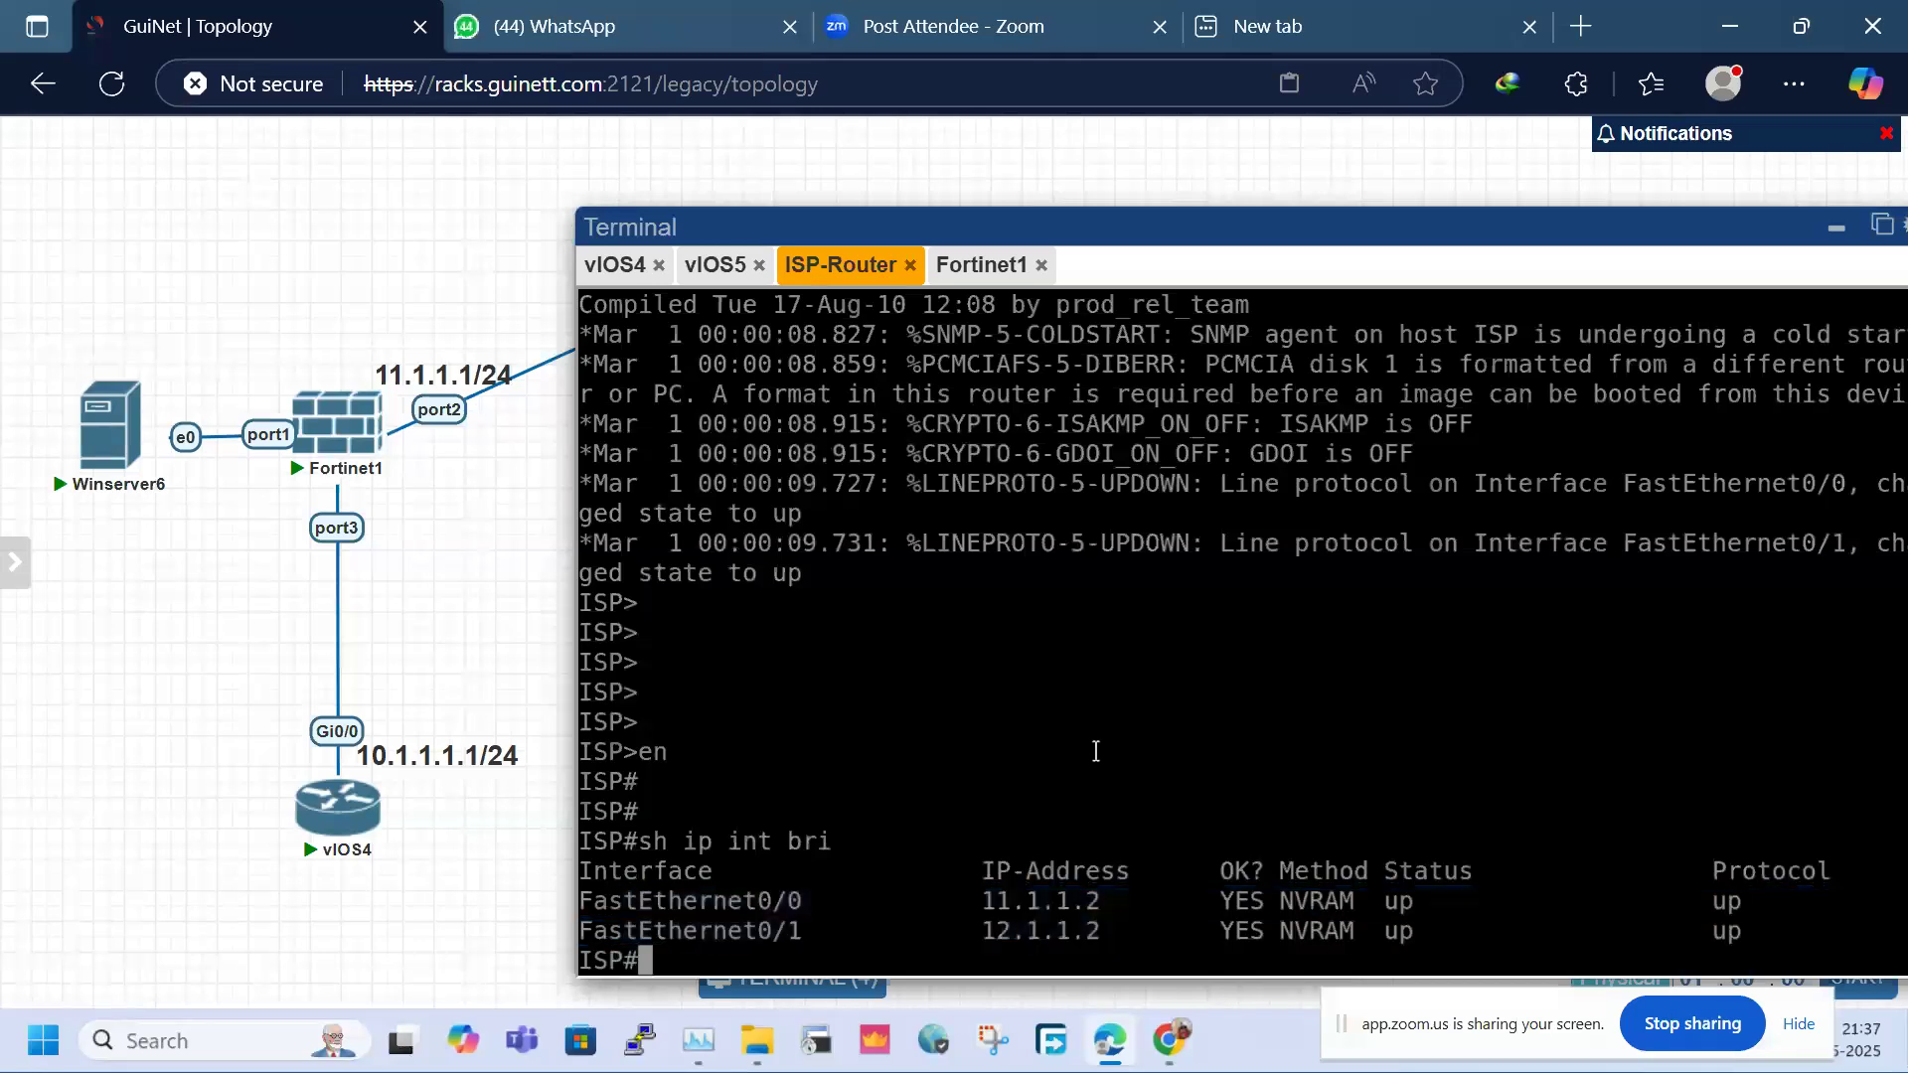
Run 'sh ip route' to show only connected routes, then minimize the console
key(Return)
key(Return)
key(Return)
text(sh ip route)
key(Return)
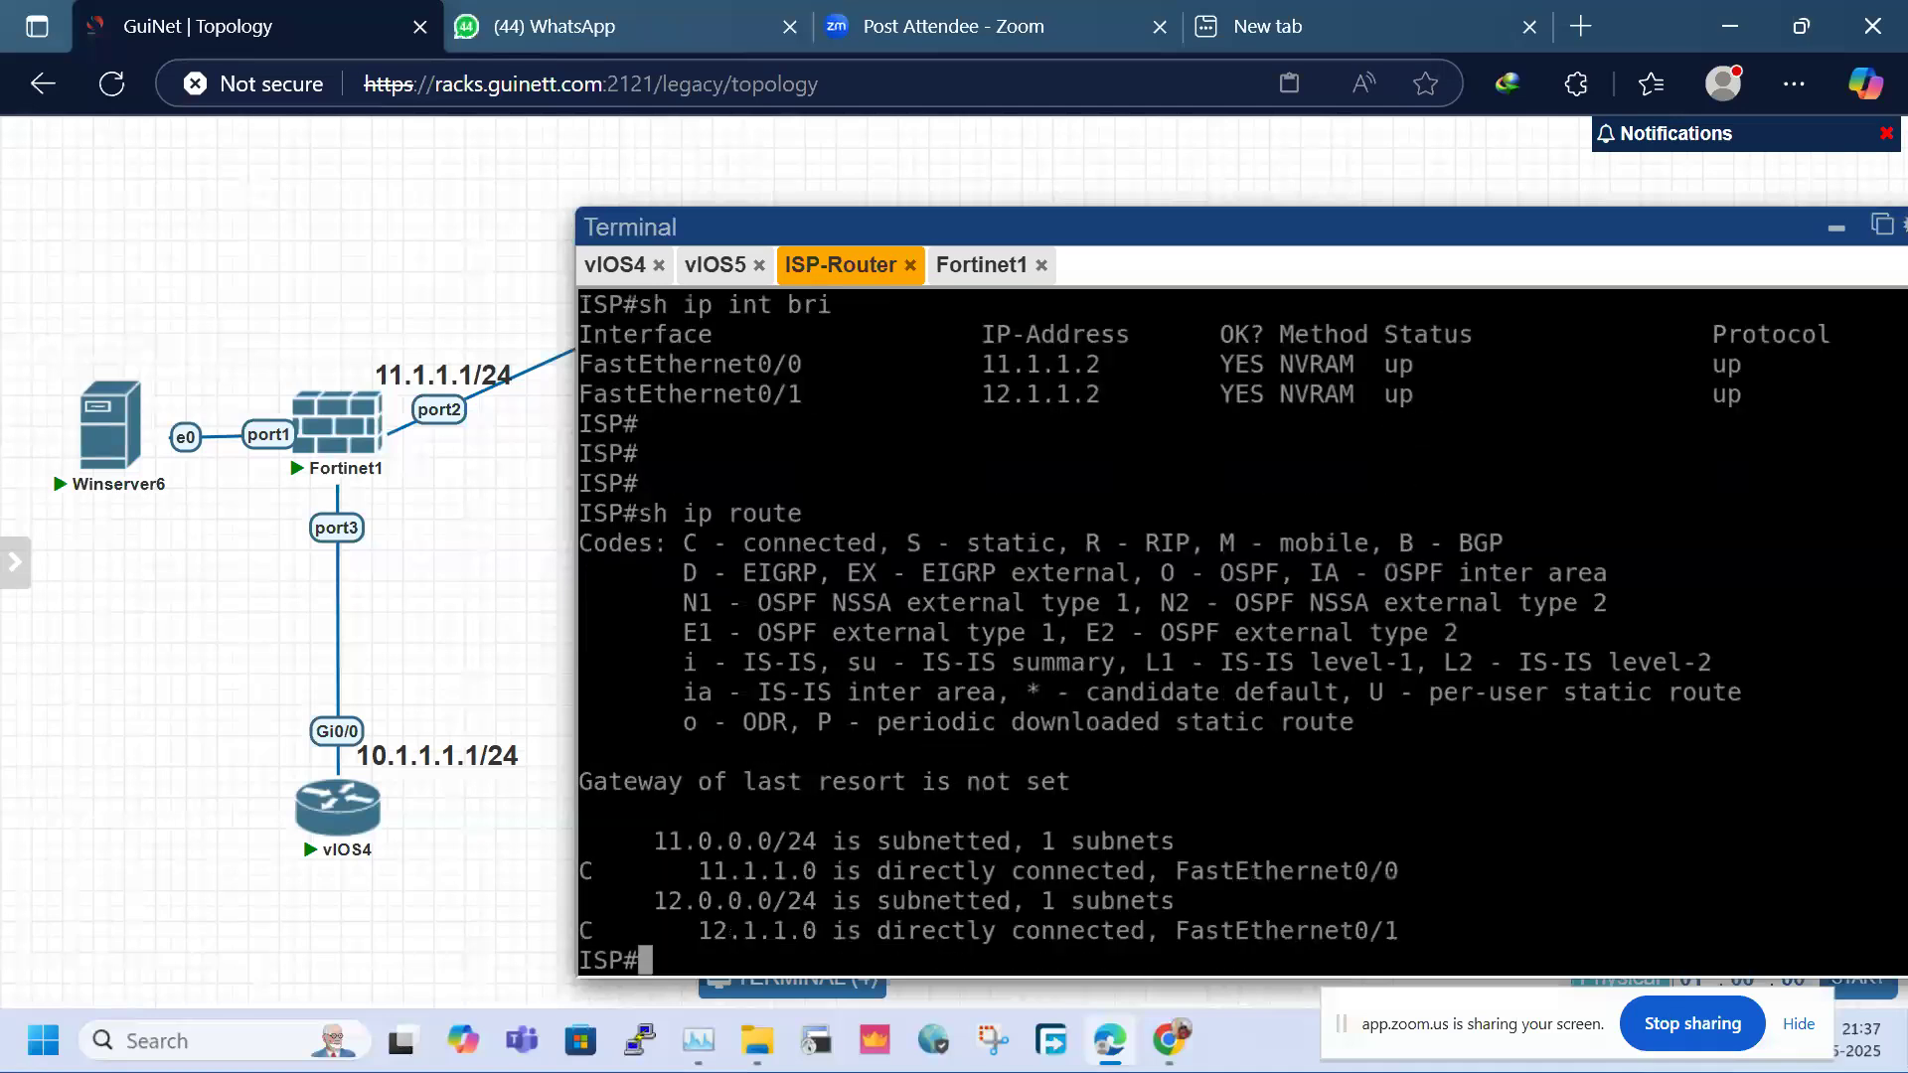
key(Return)
key(Return)
key(Return)
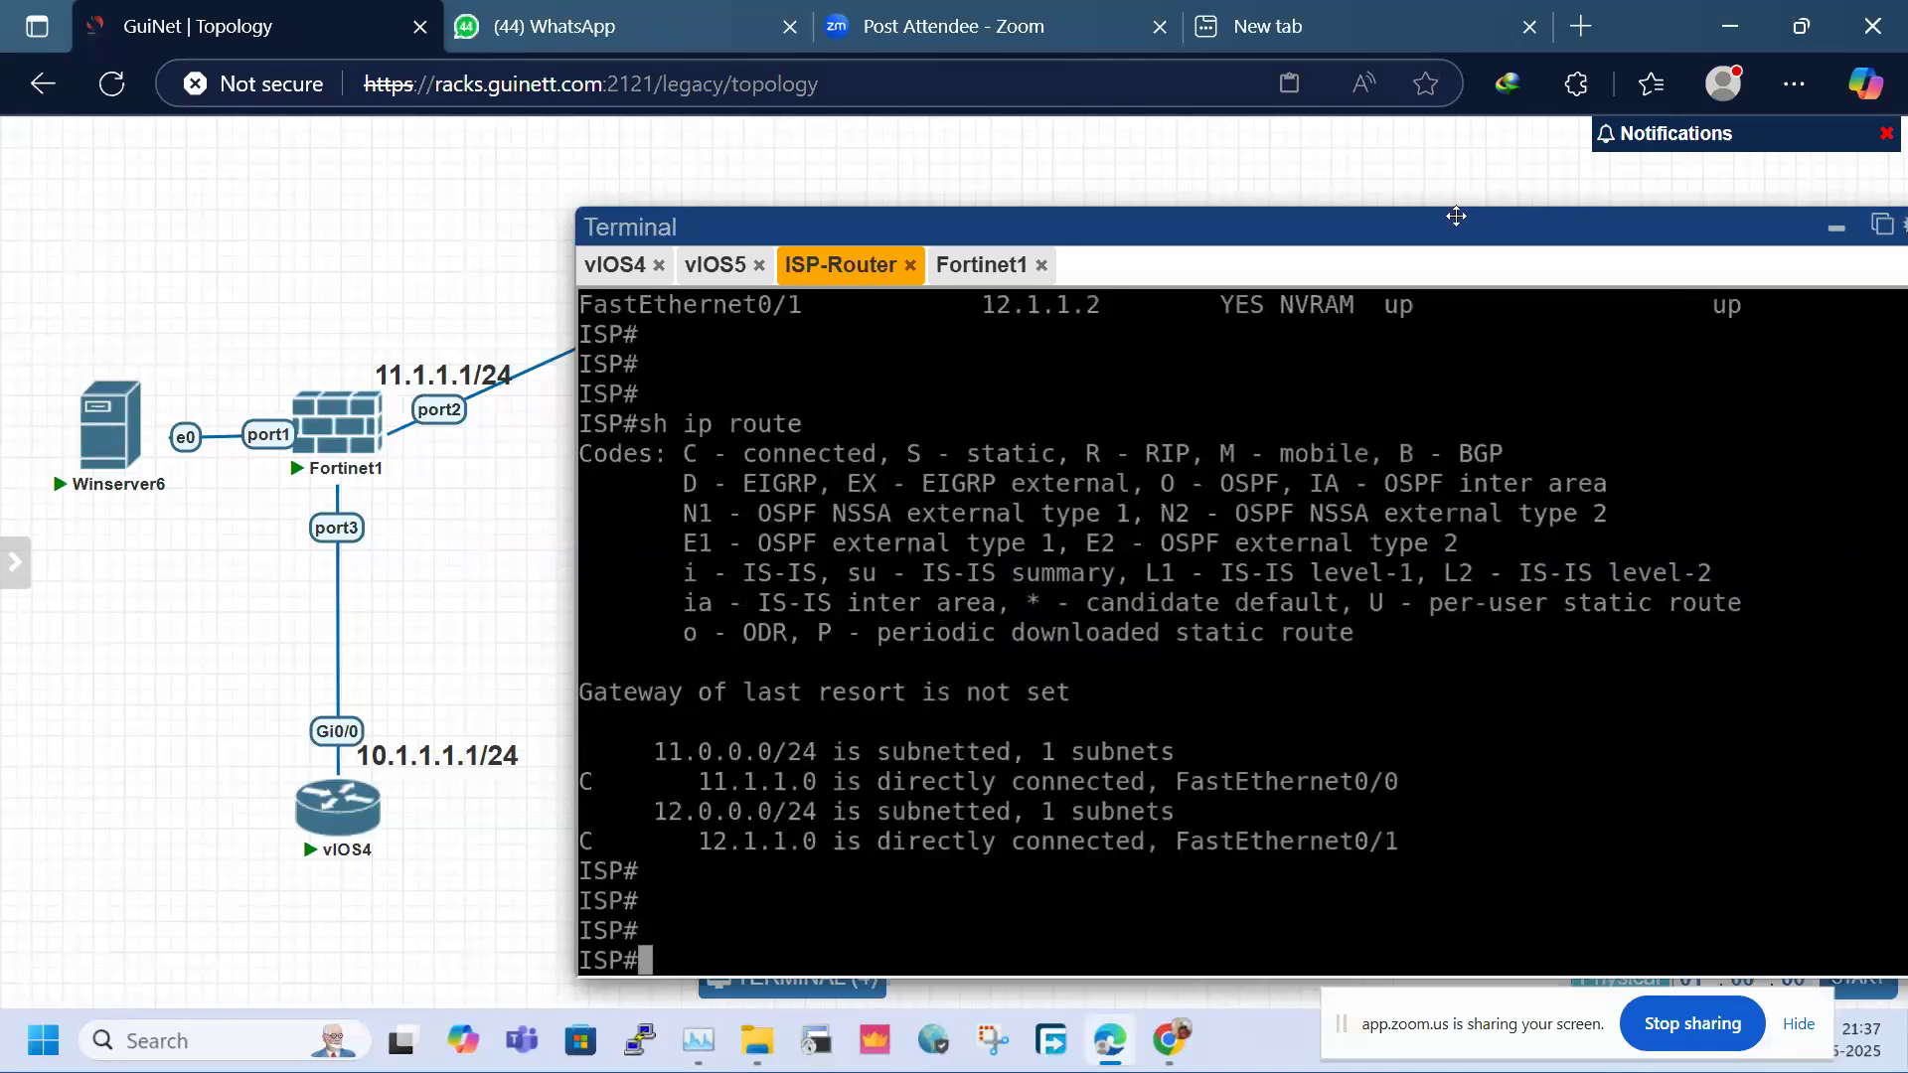
drag(1455, 216, 1167, 204)
click(1531, 230)
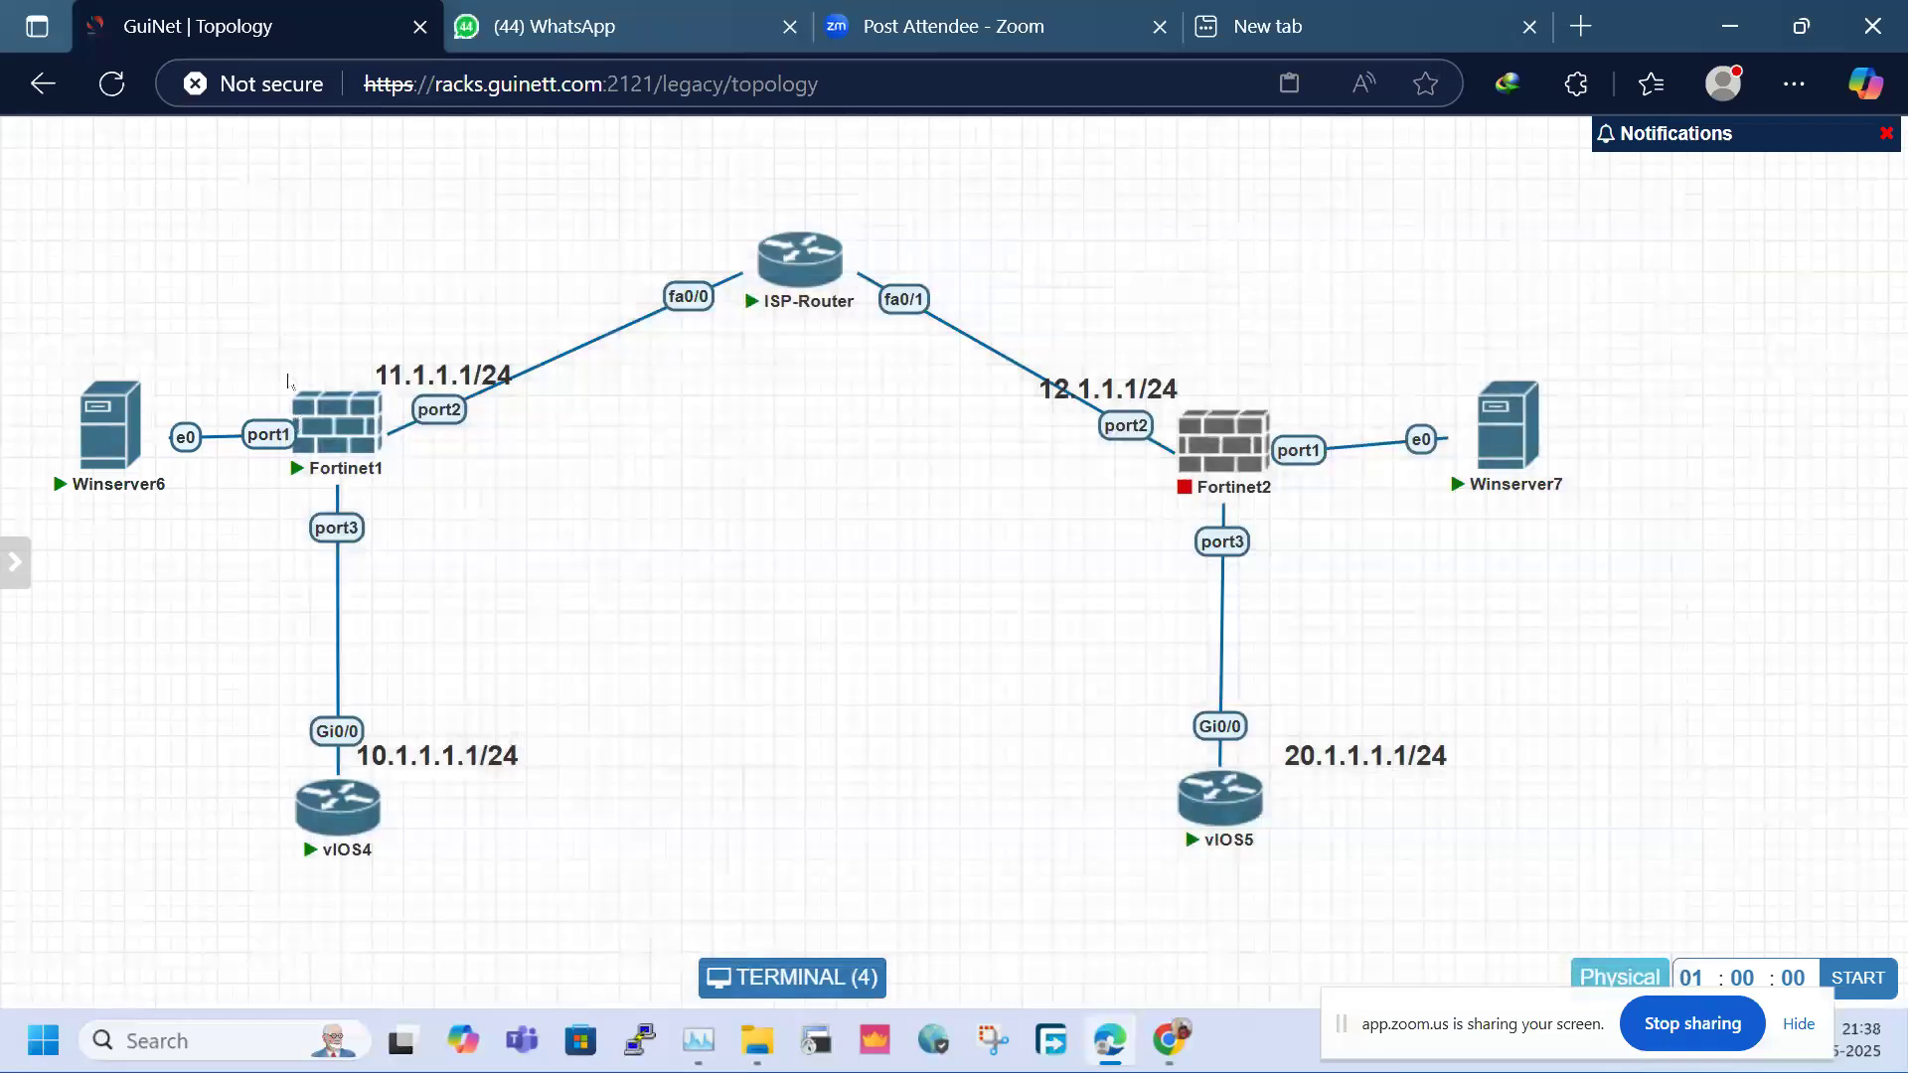
Marquee-select Fortinet1, vIOS4 and Winserver6 in turn, ending with Winserver7 selected
drag(279, 349, 547, 532)
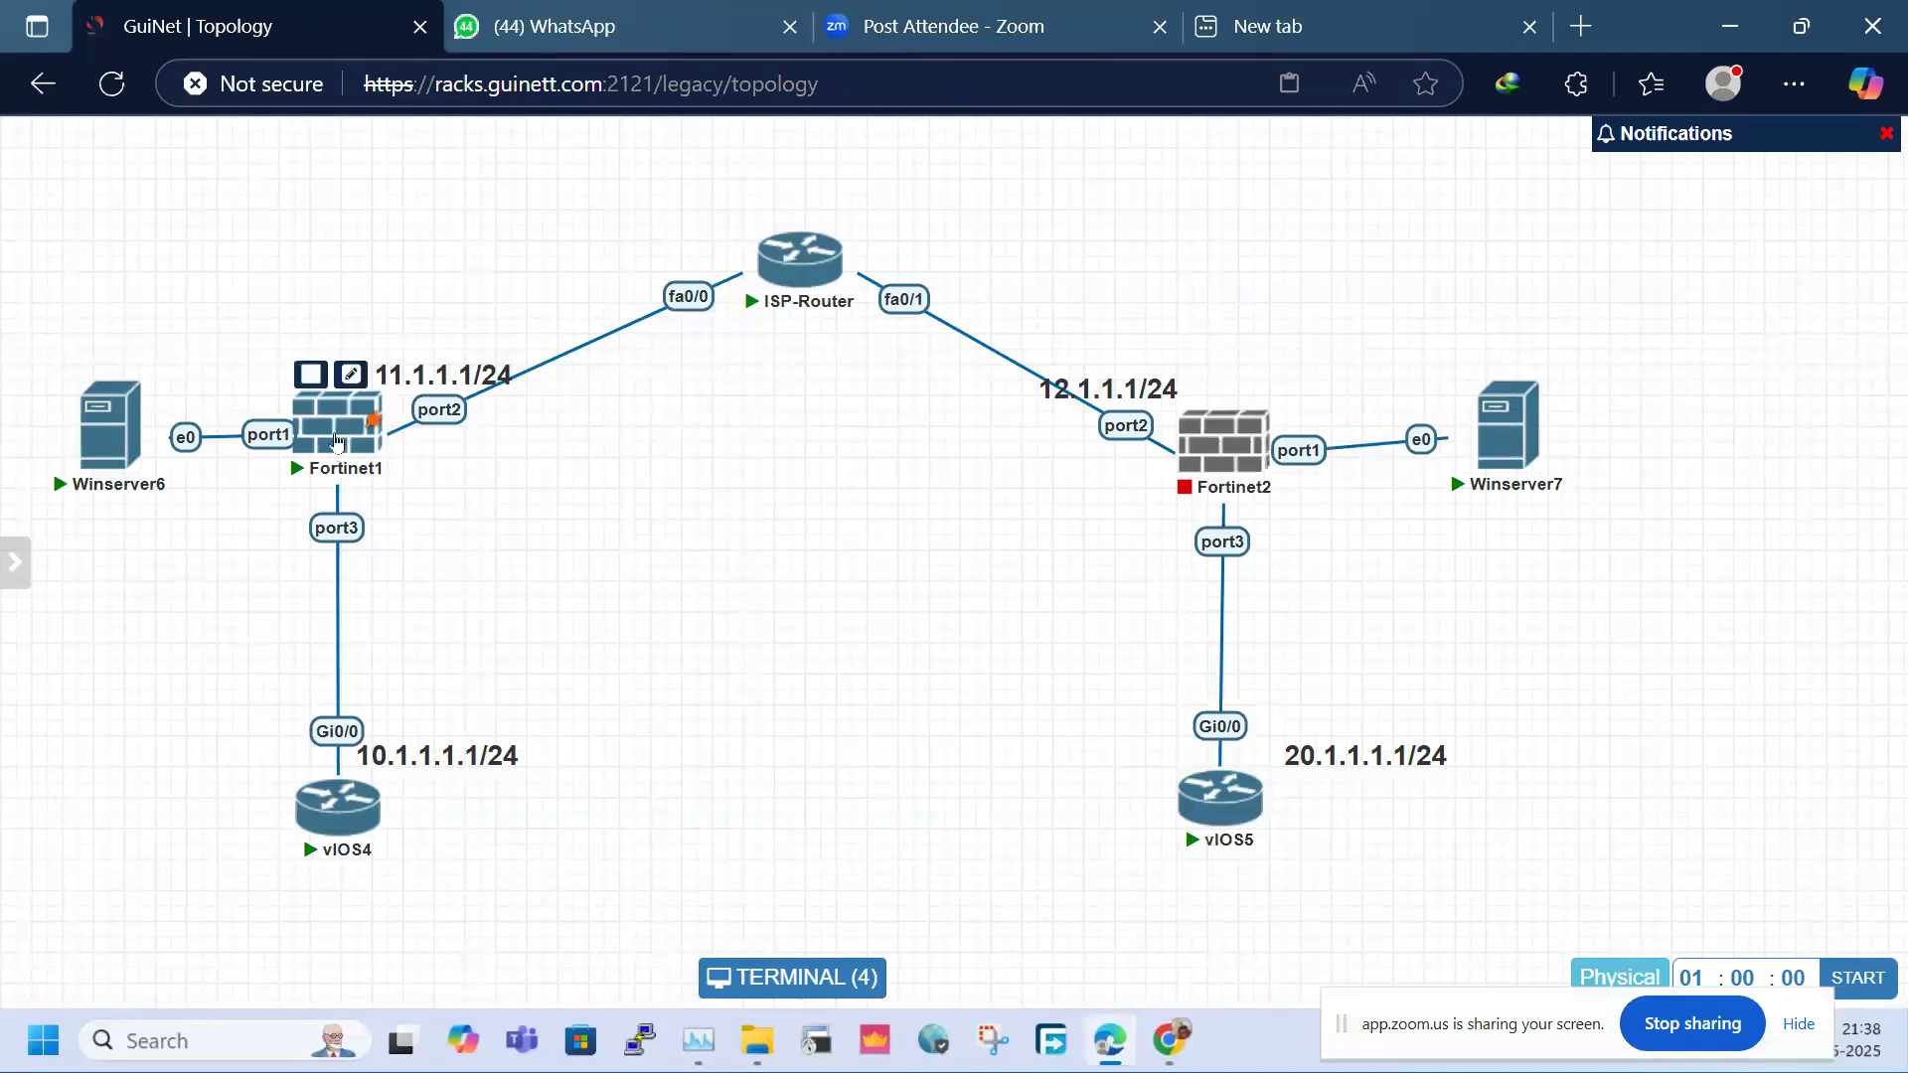
mouse_move(1262, 459)
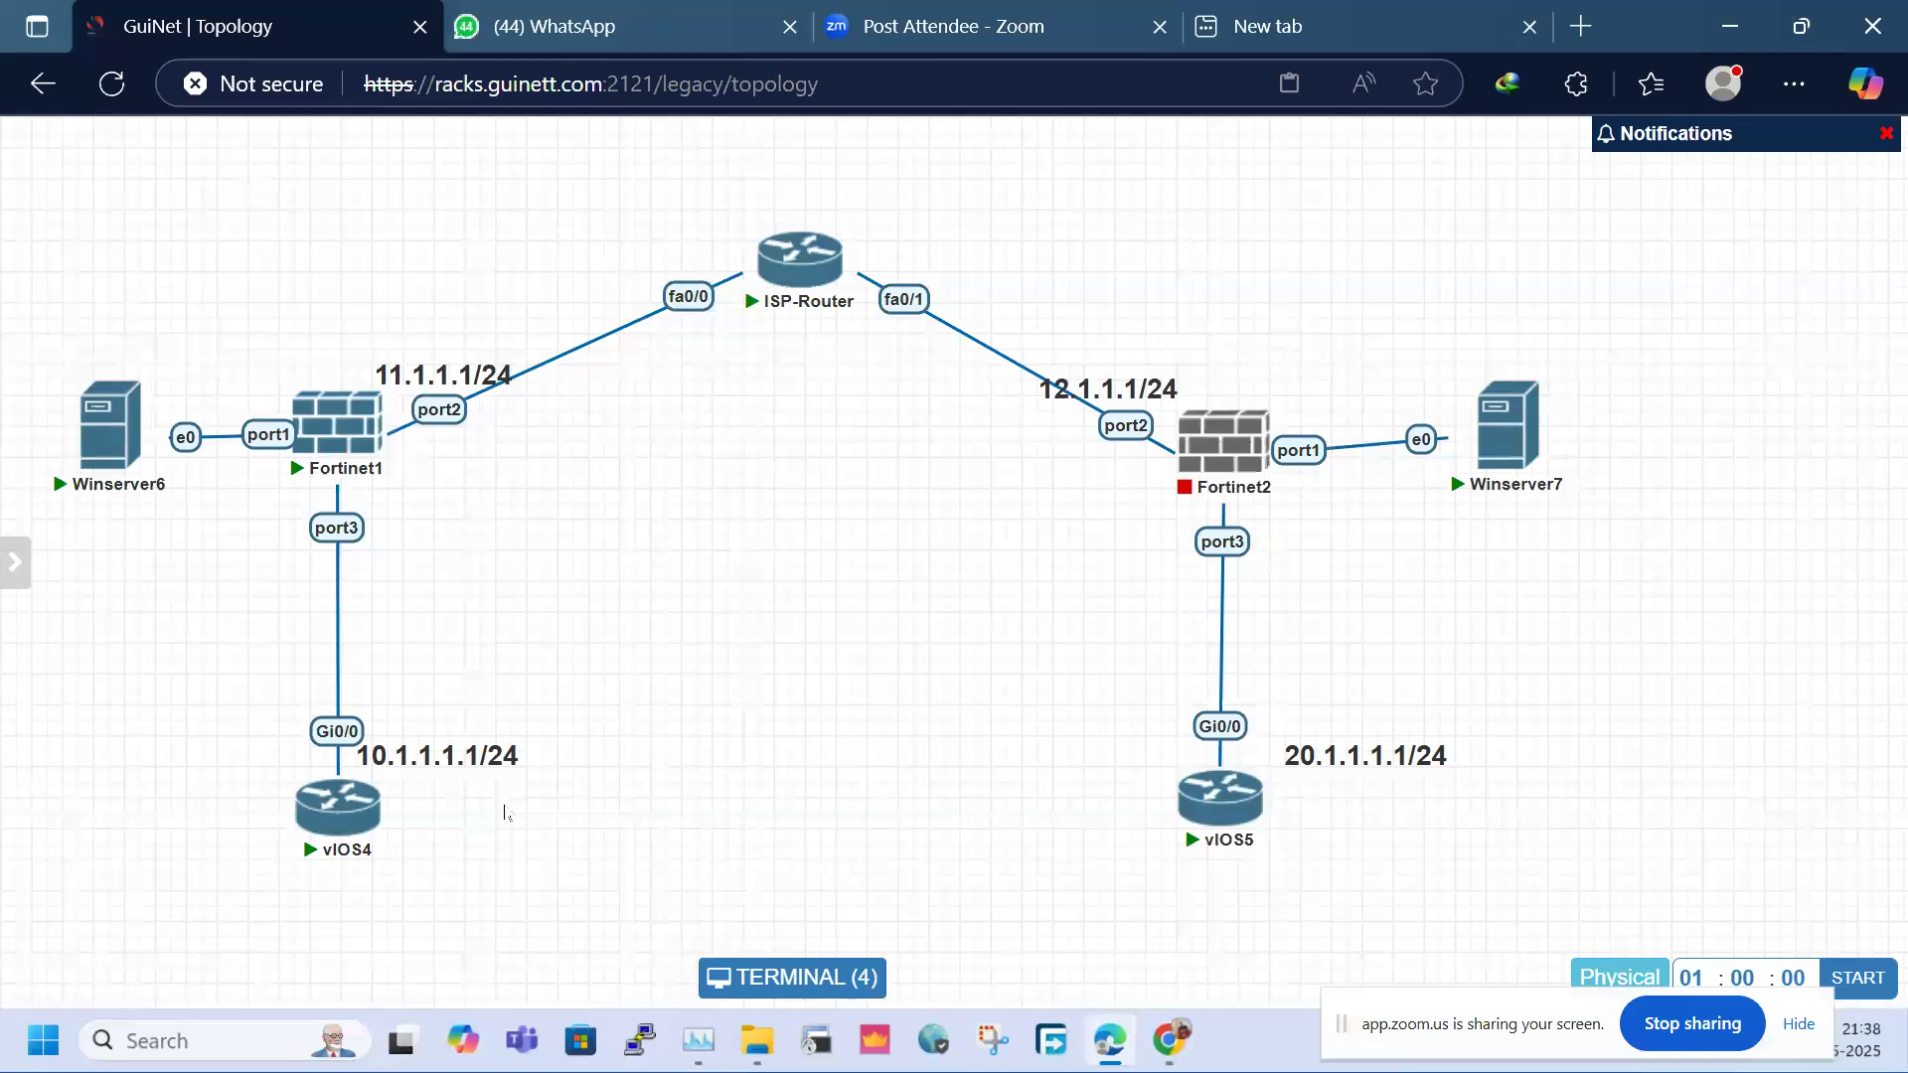
drag(206, 524, 502, 760)
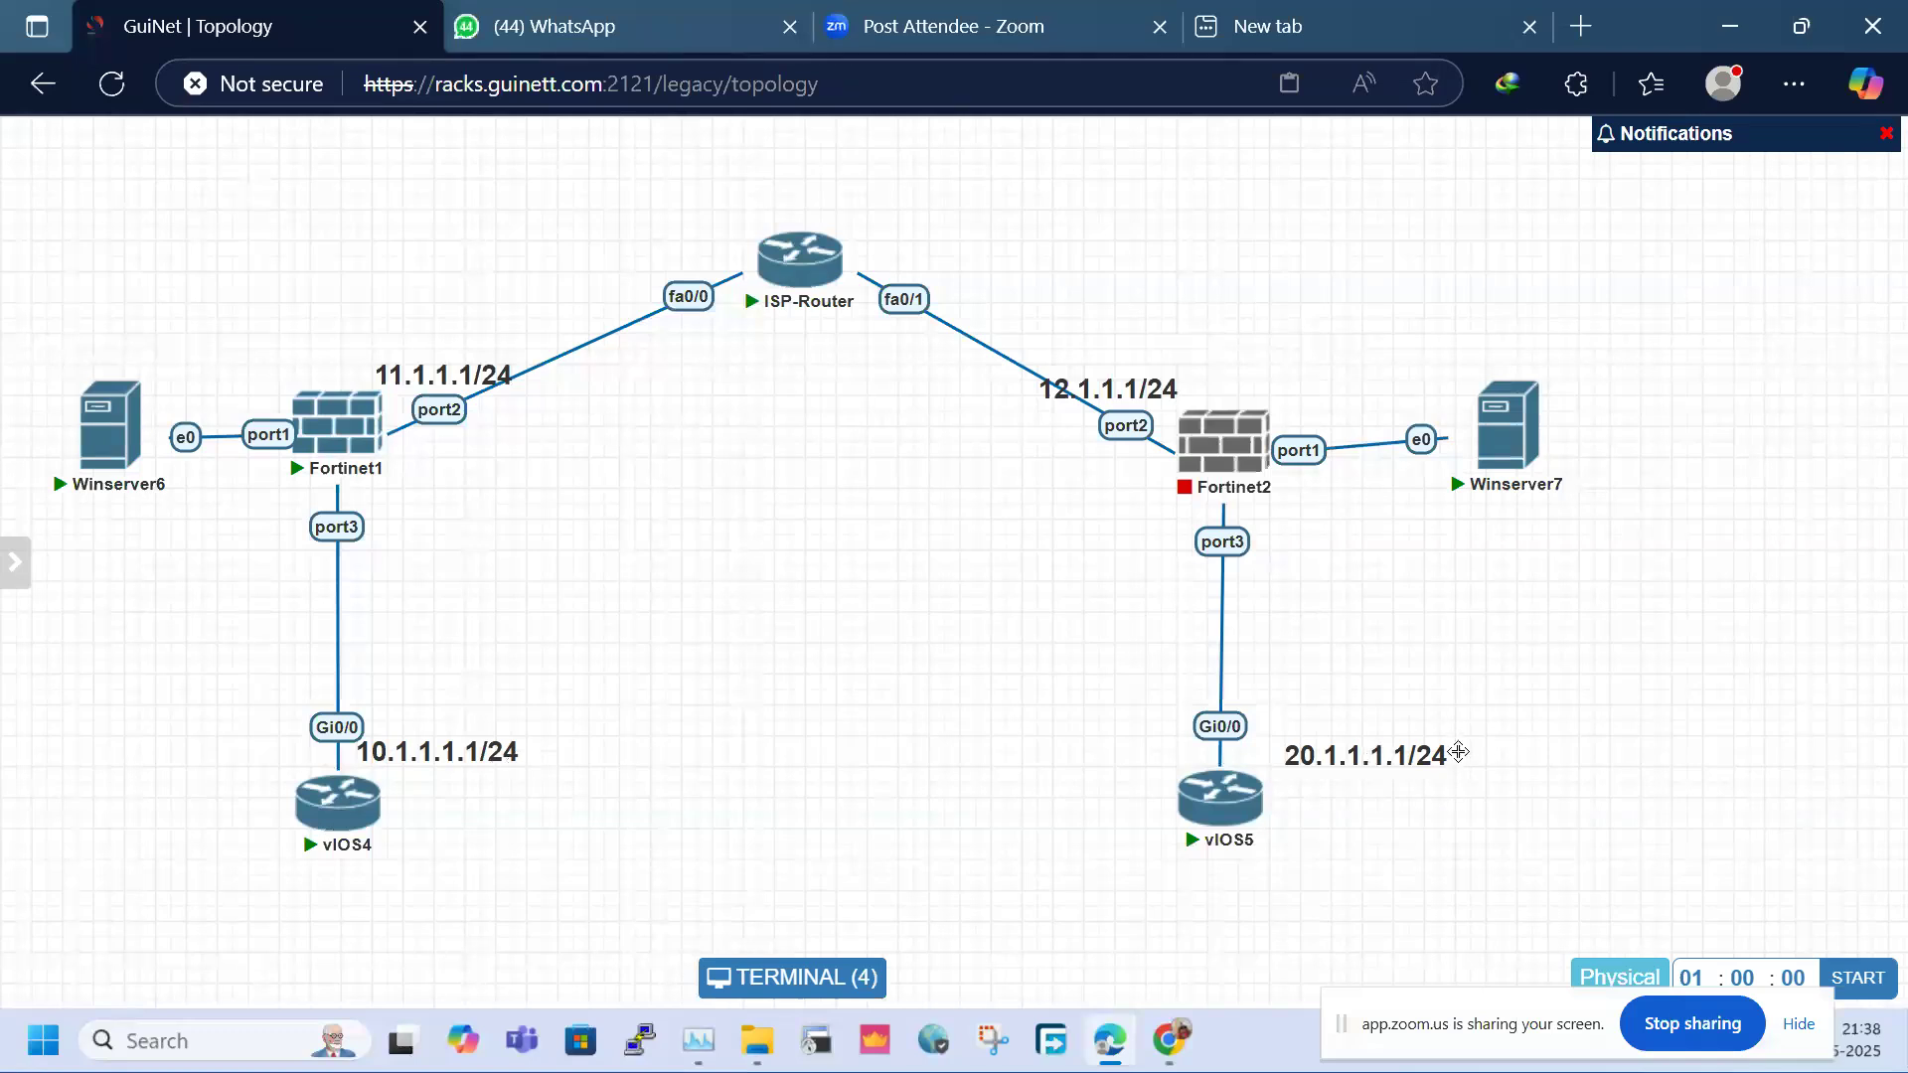
drag(67, 299, 151, 588)
drag(1431, 281, 1657, 611)
Stop Winserver7 from its node actions and bring the console window back
mouse_move(1257, 465)
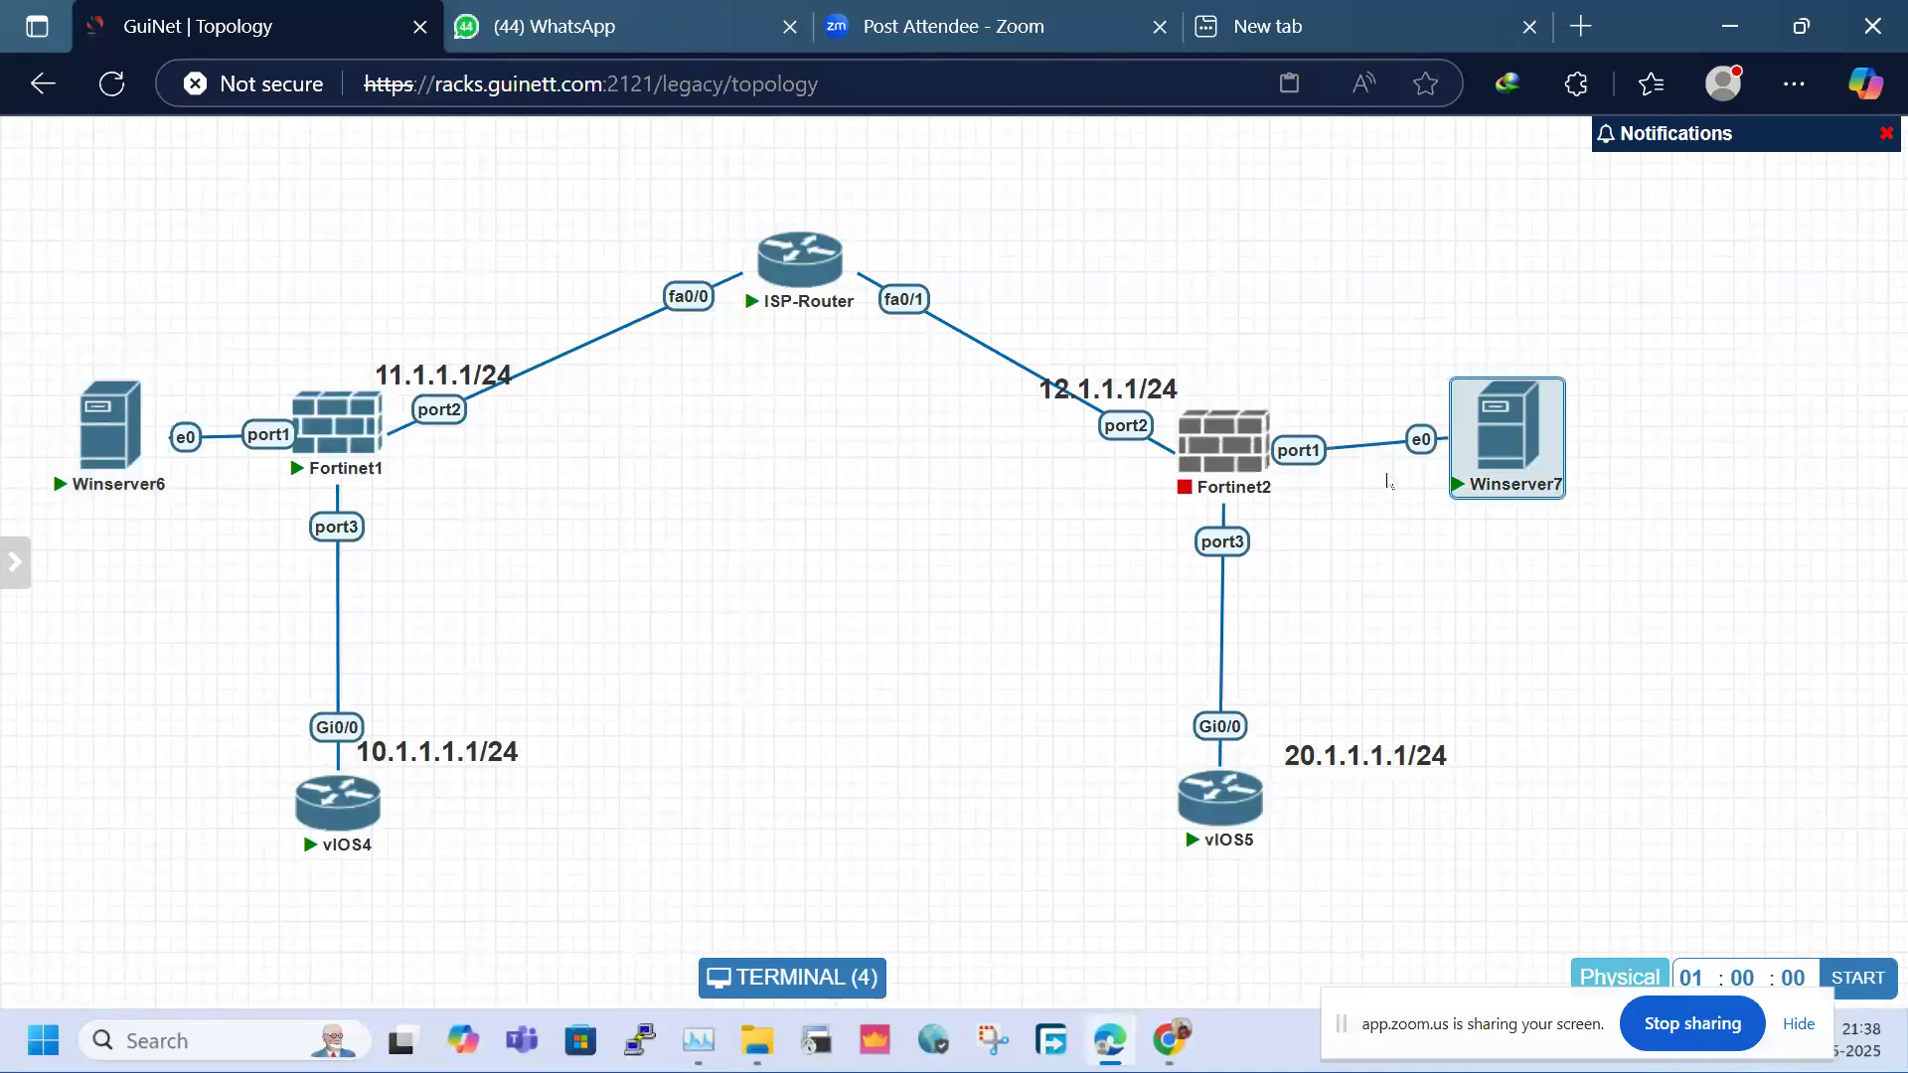
right_click(333, 431)
click(869, 616)
right_click(307, 448)
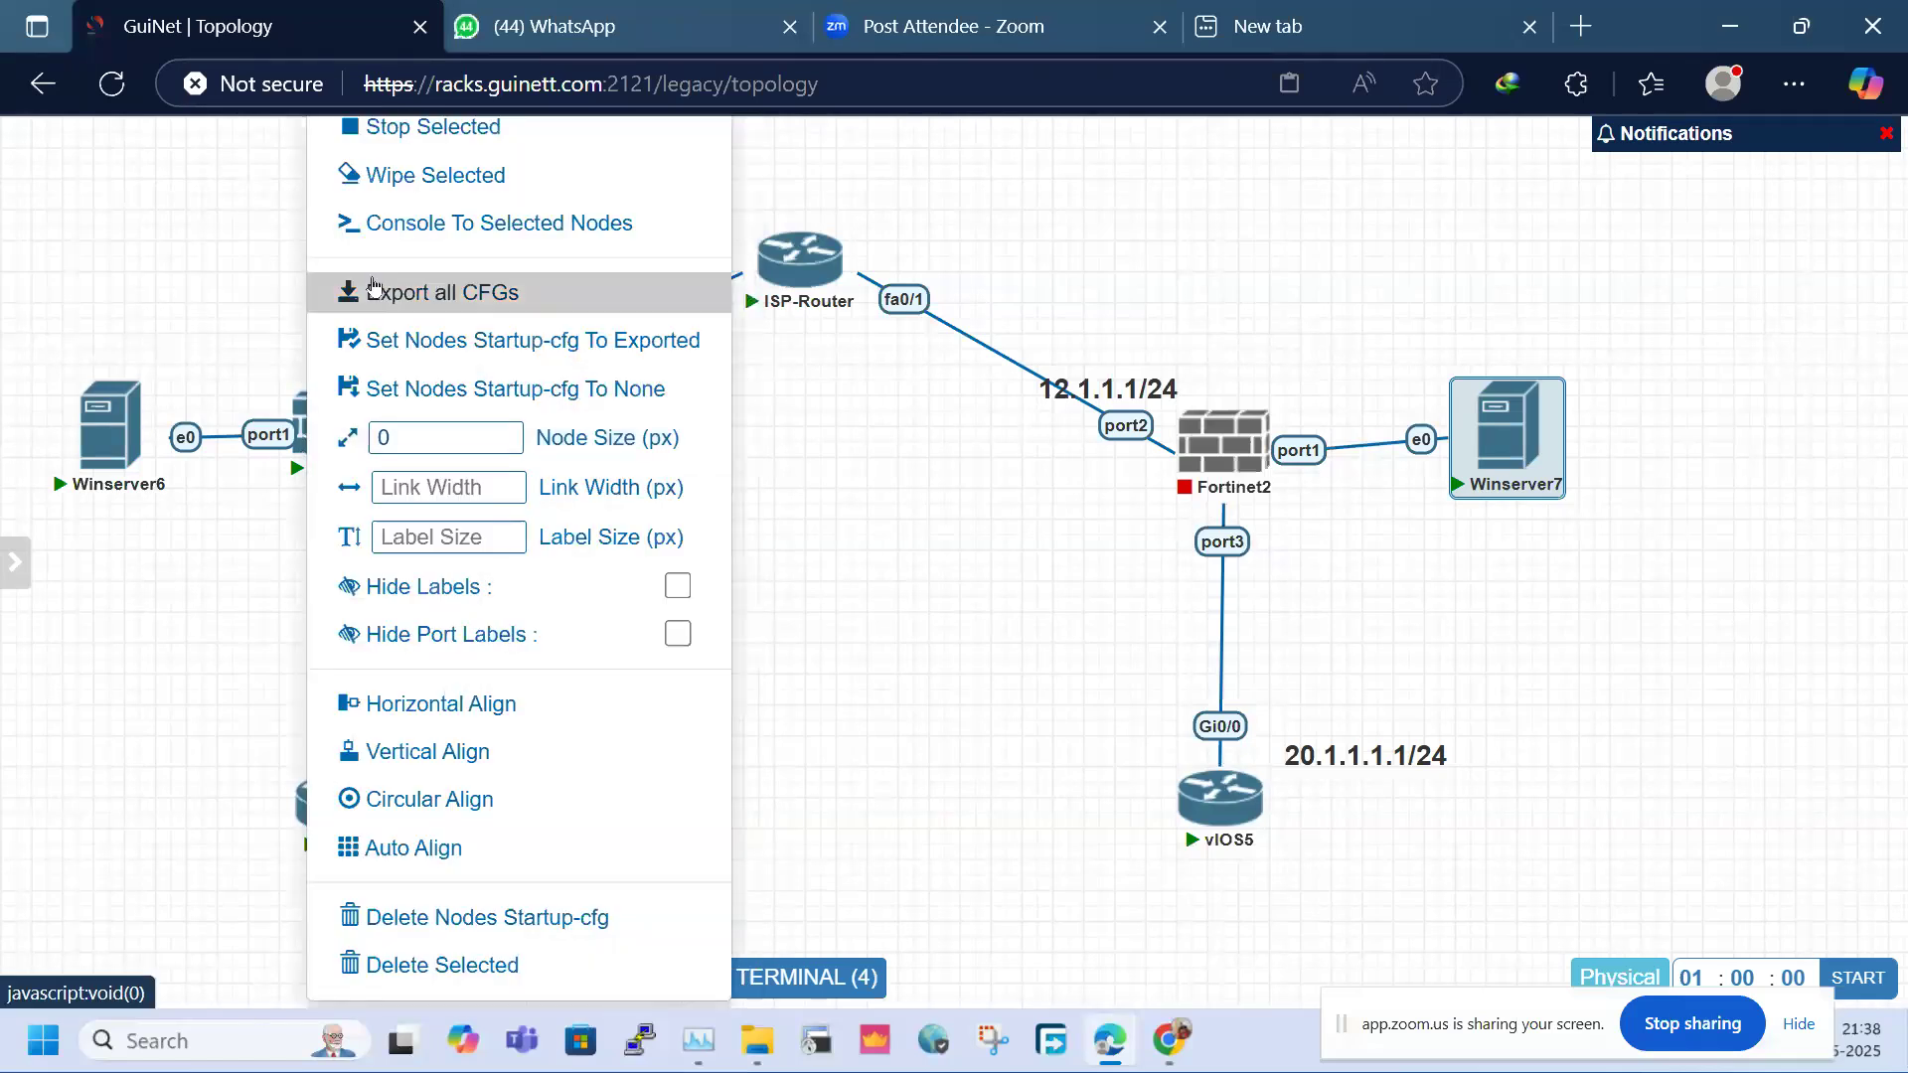
click(411, 129)
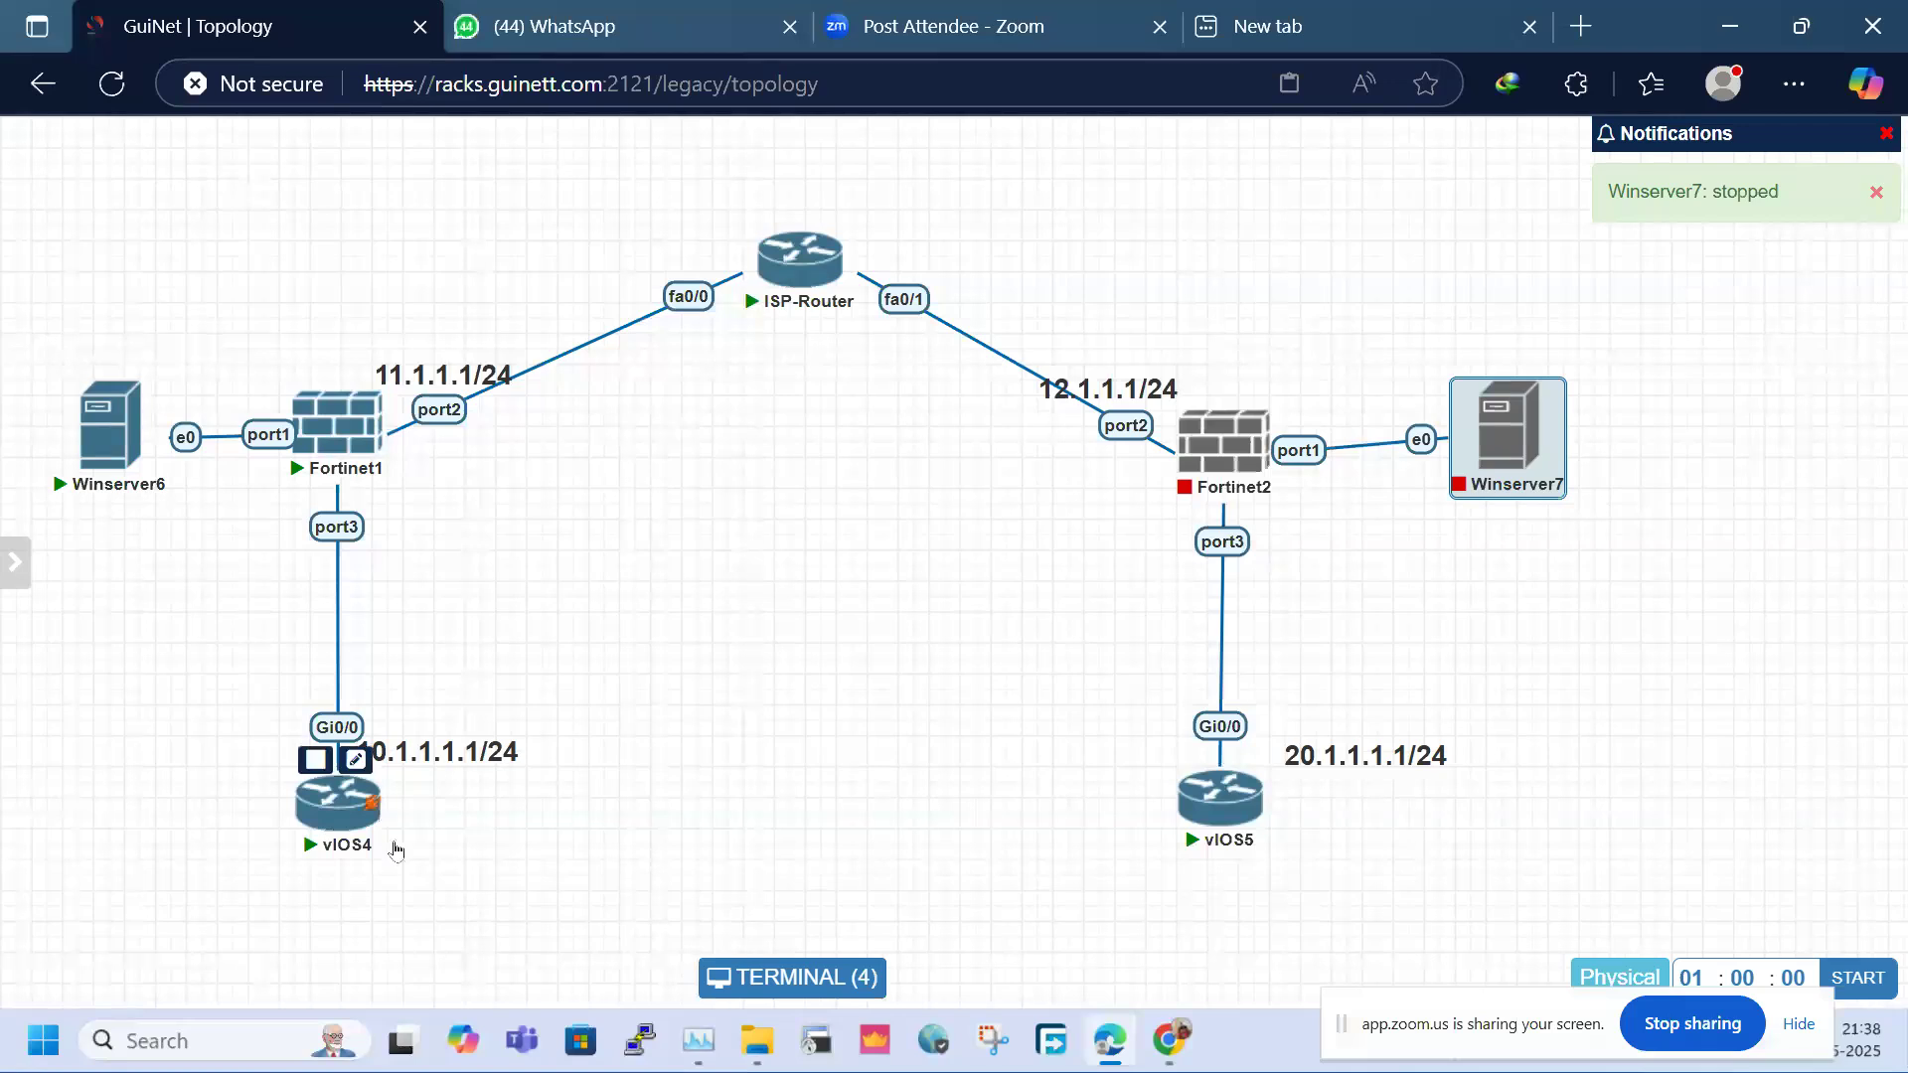
click(755, 977)
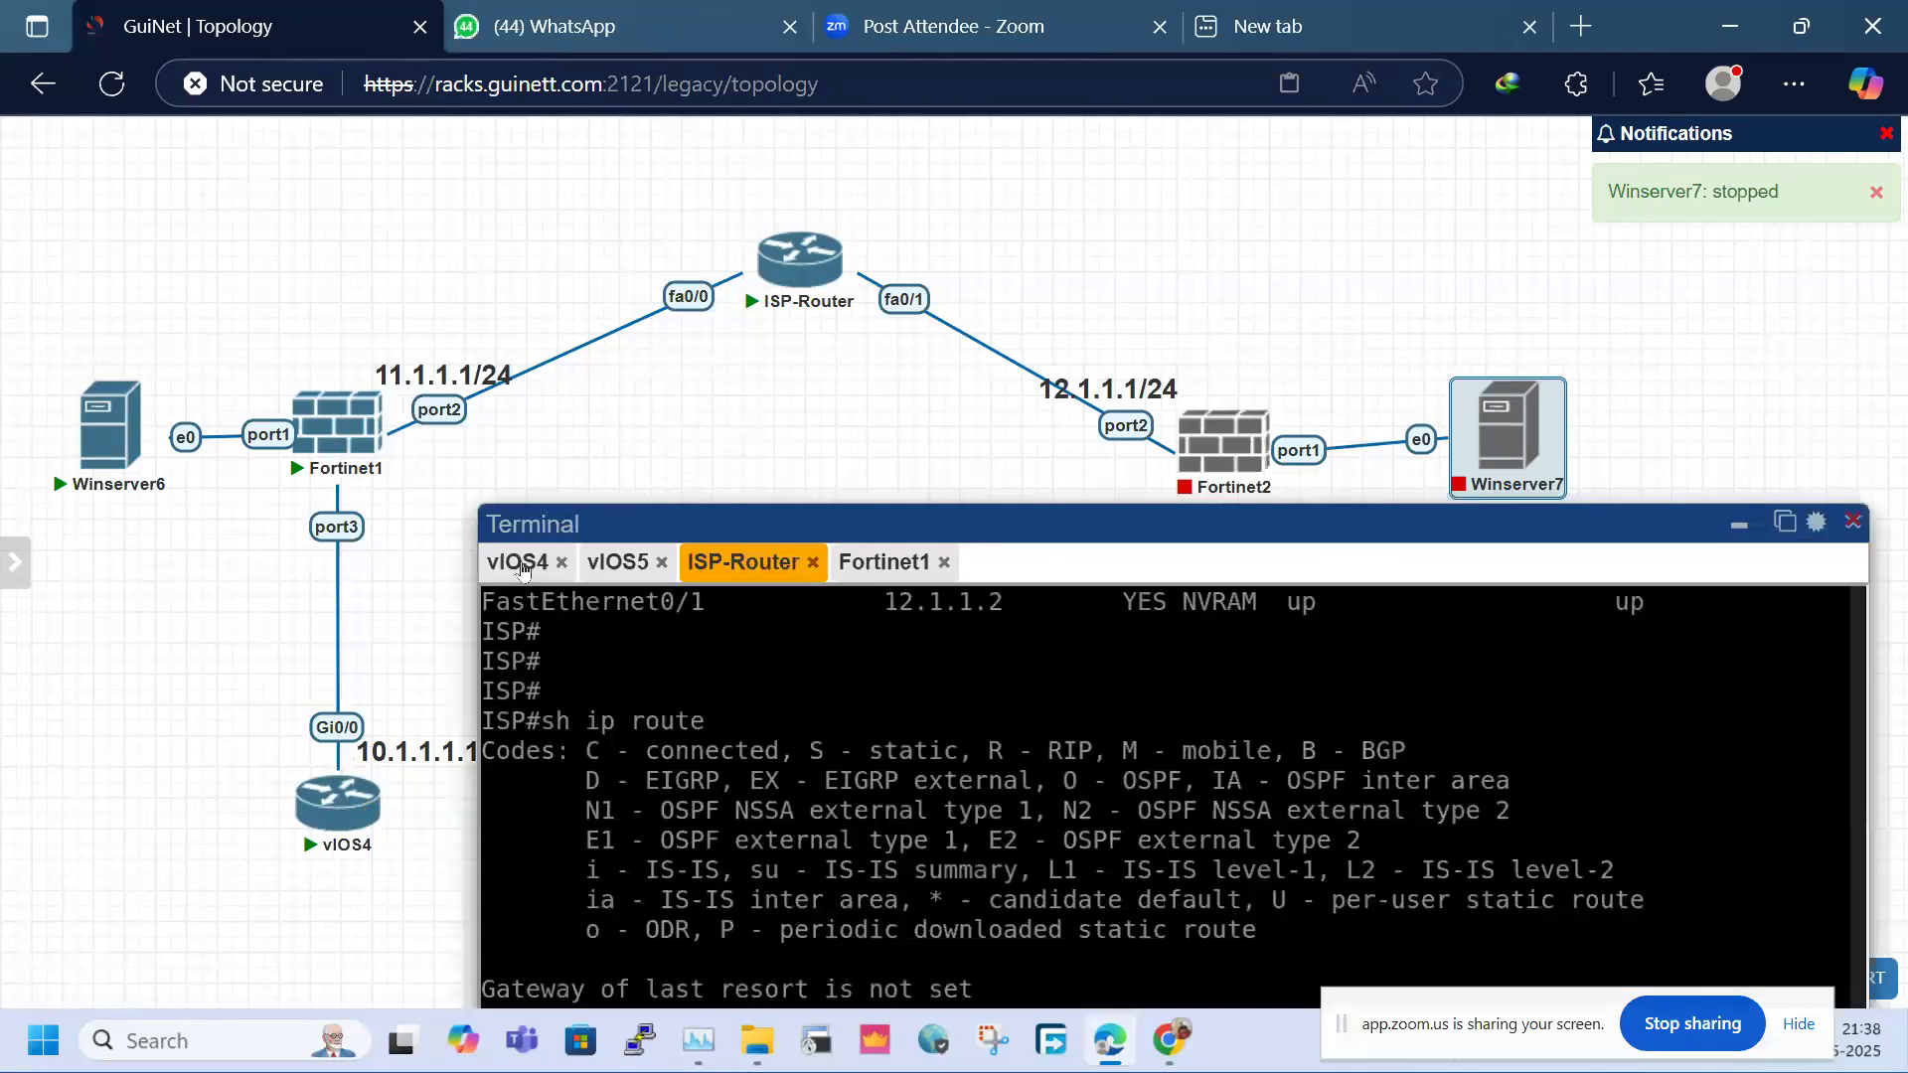
On vIOS4, run 'sh ip int bri' and note GigabitEthernet0/0 at 10.1.1.1
click(519, 563)
drag(1027, 490, 1093, 162)
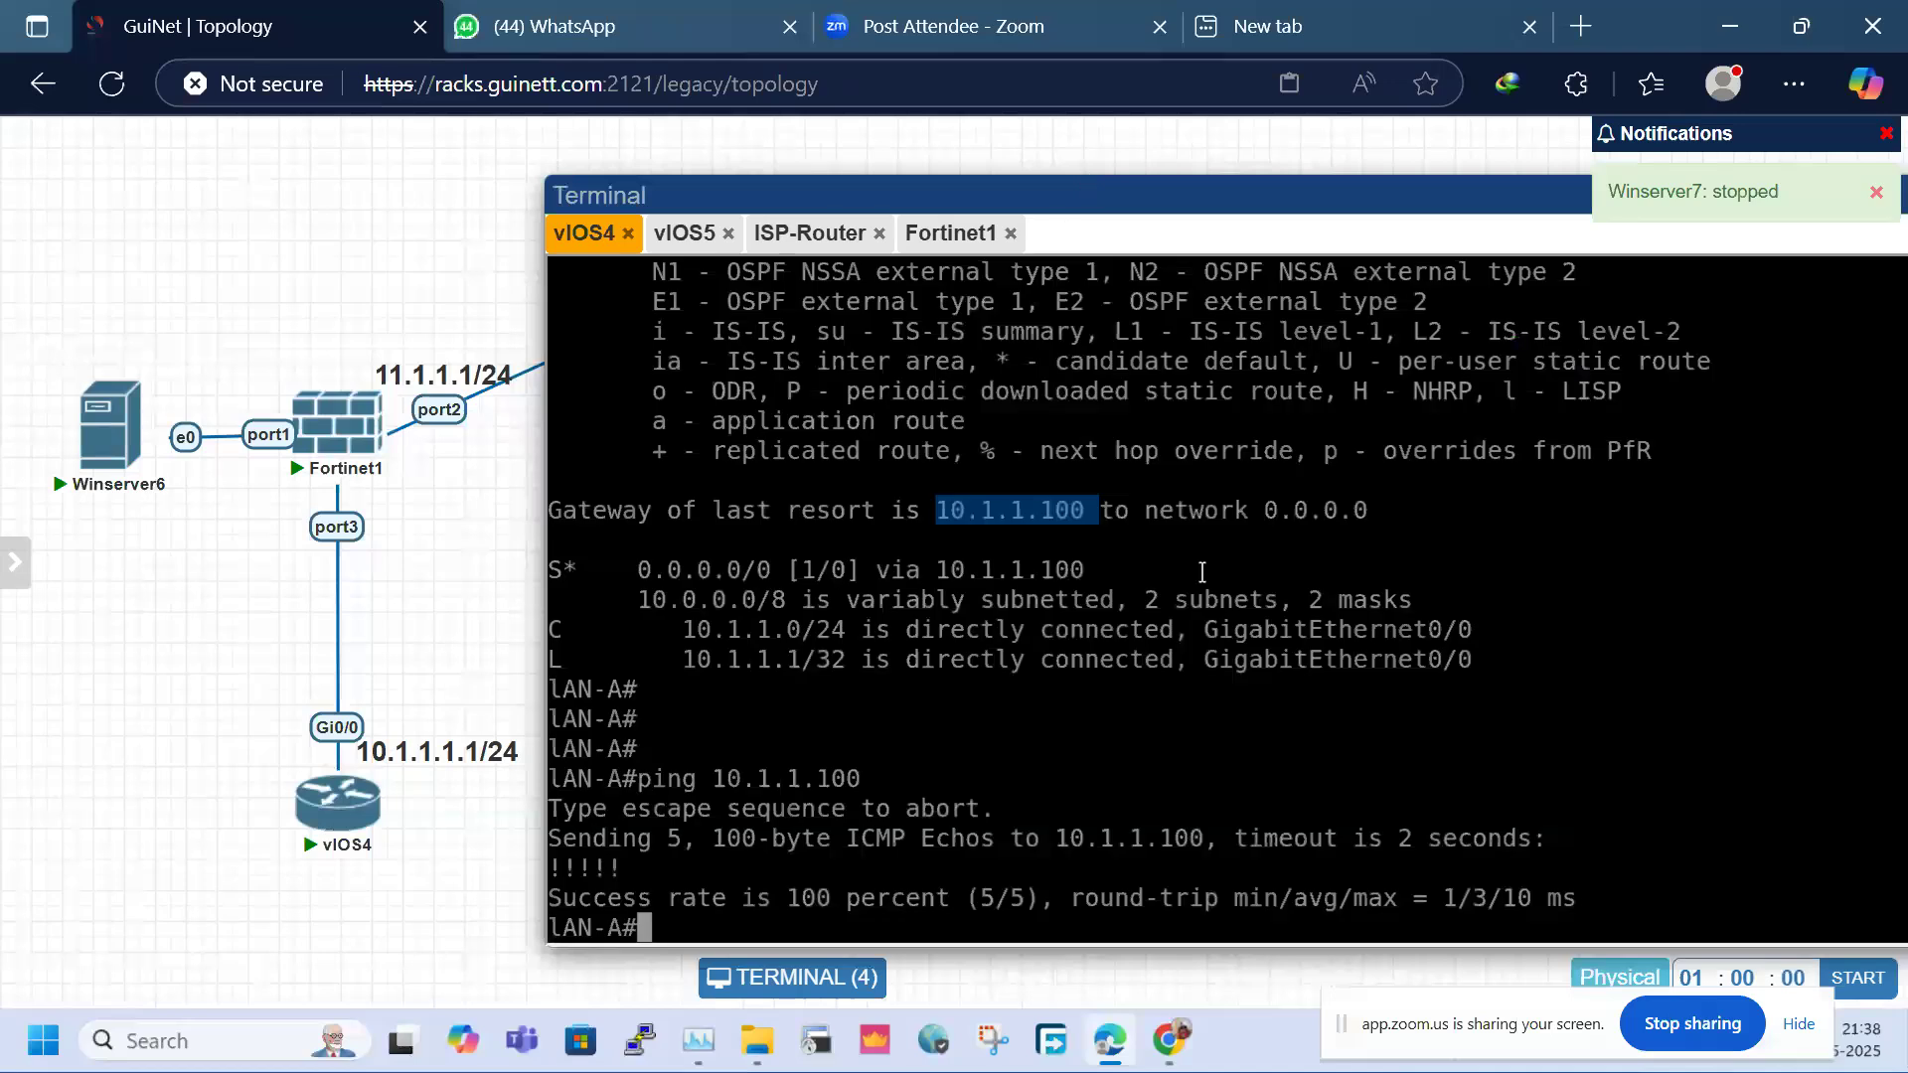
key(Return)
key(Return)
text(sh i)
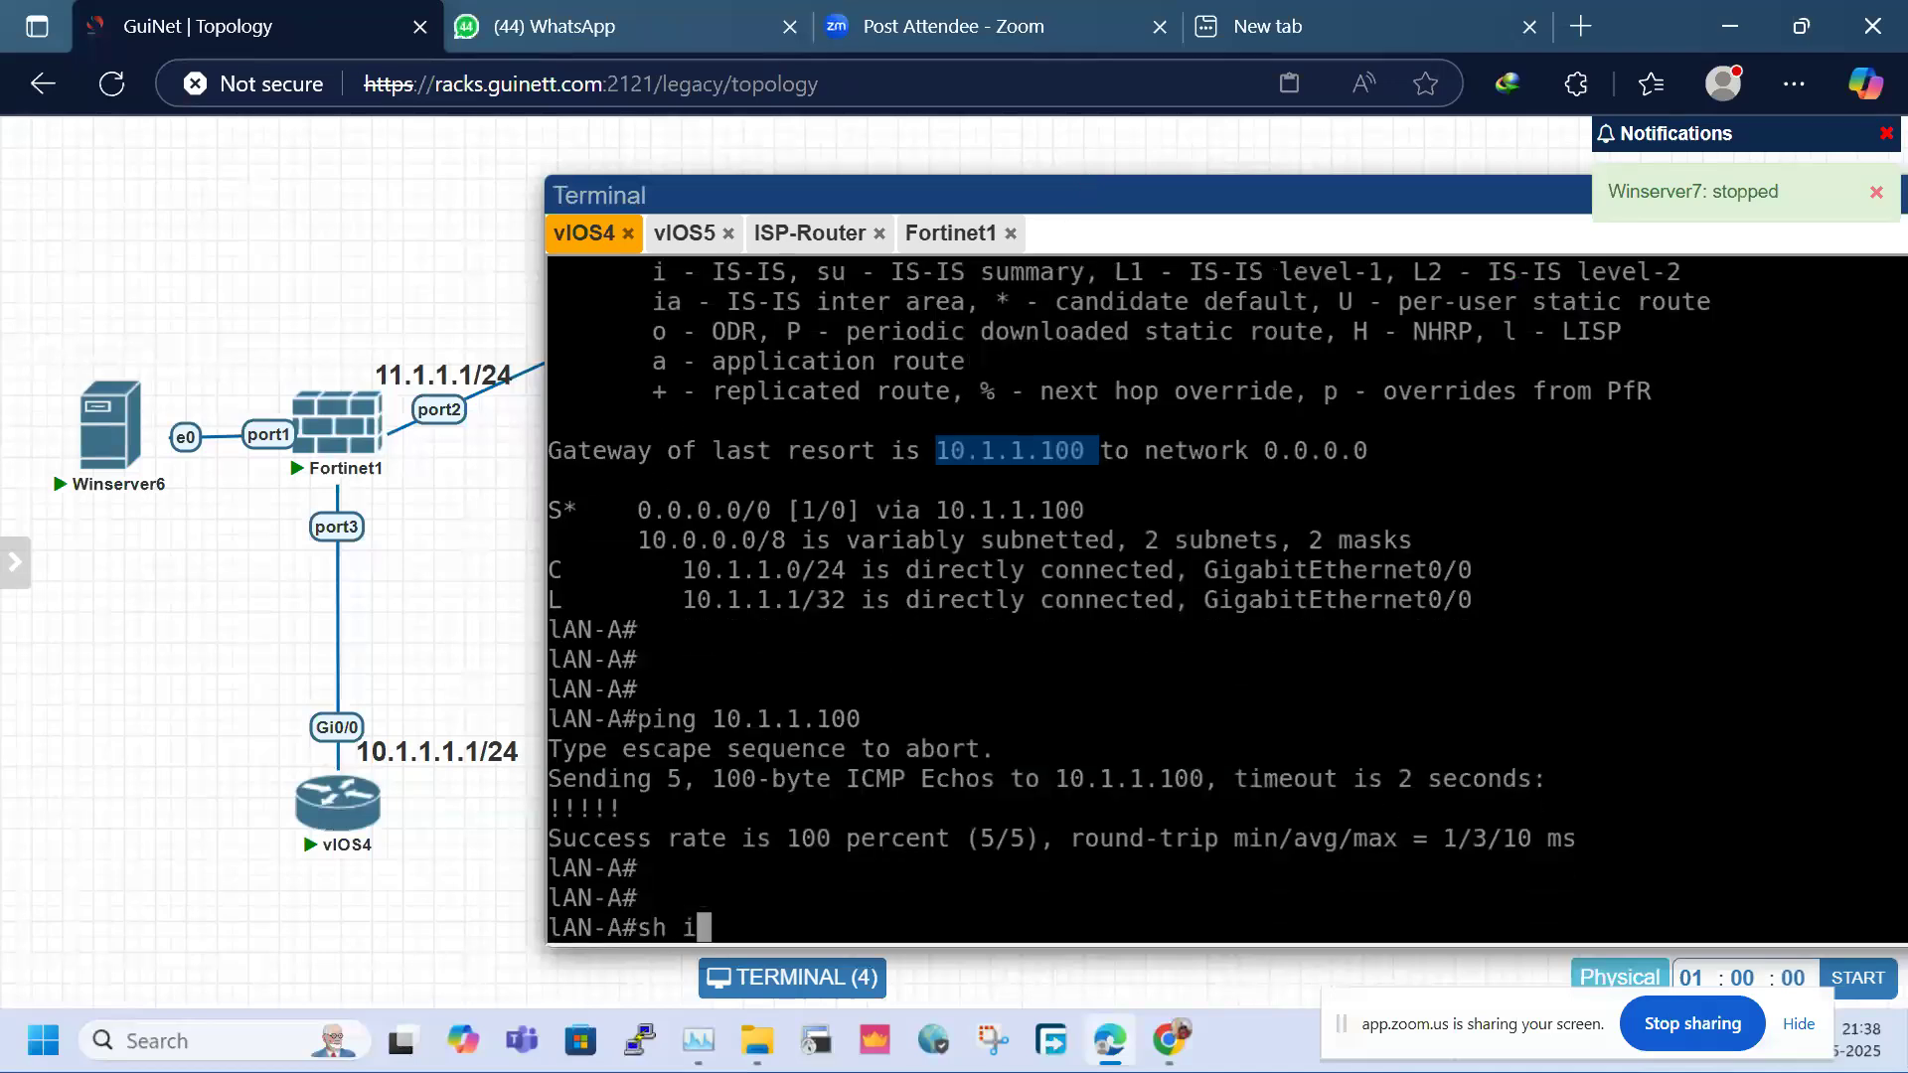
text(p int bri)
key(Return)
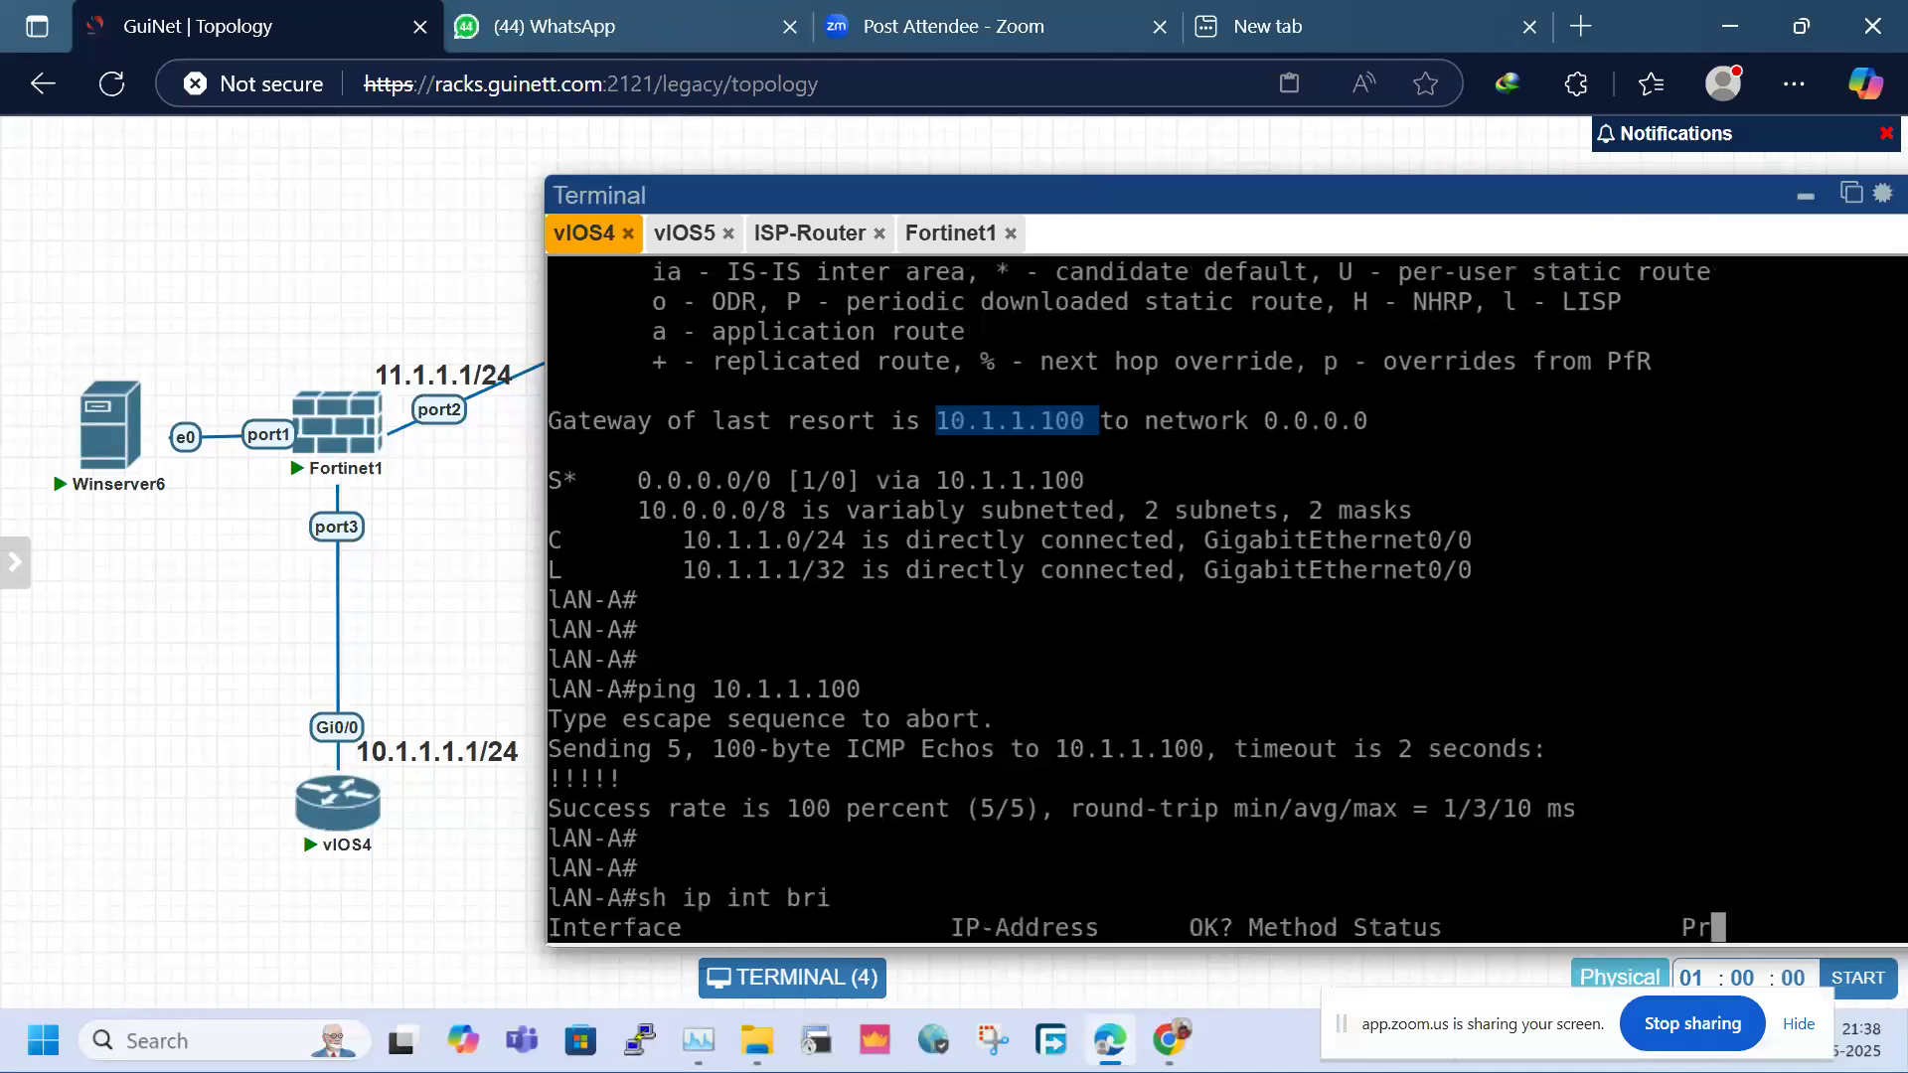
click(557, 807)
drag(558, 807, 1145, 807)
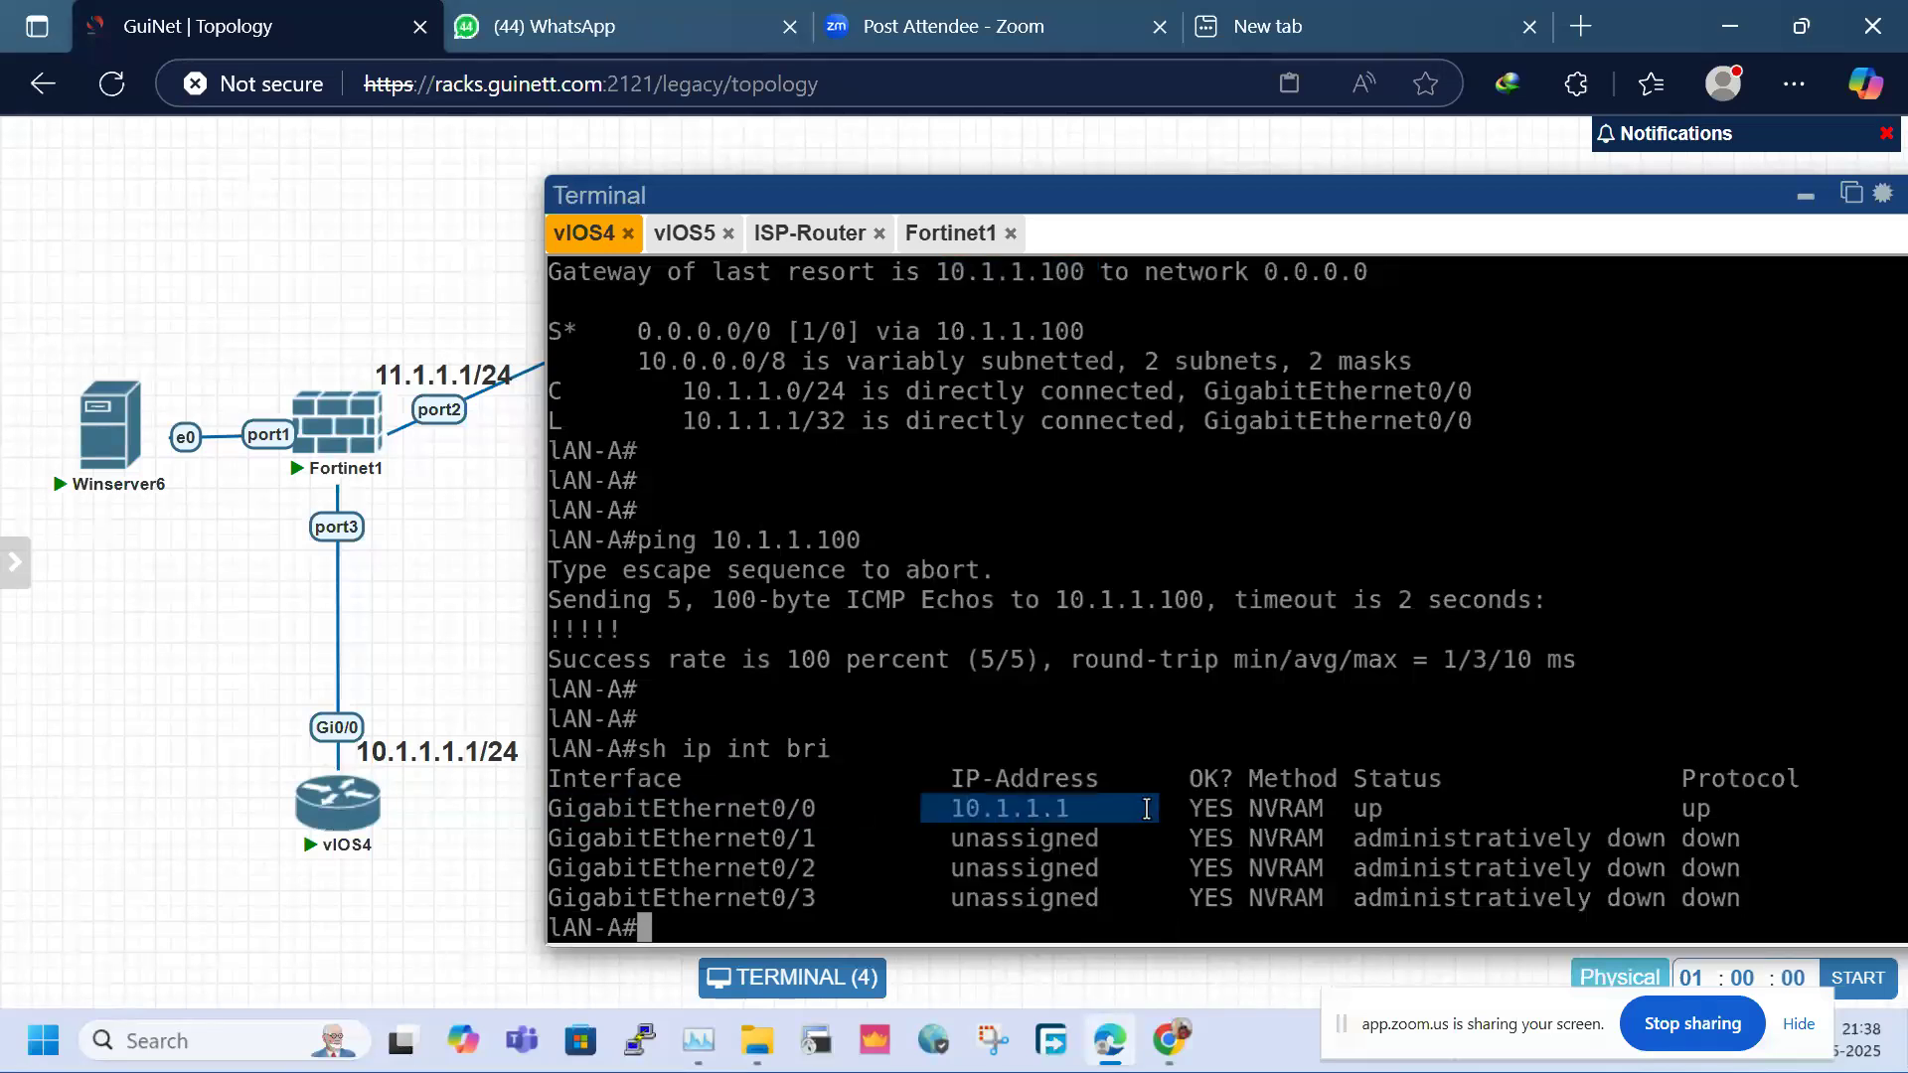
click(1207, 741)
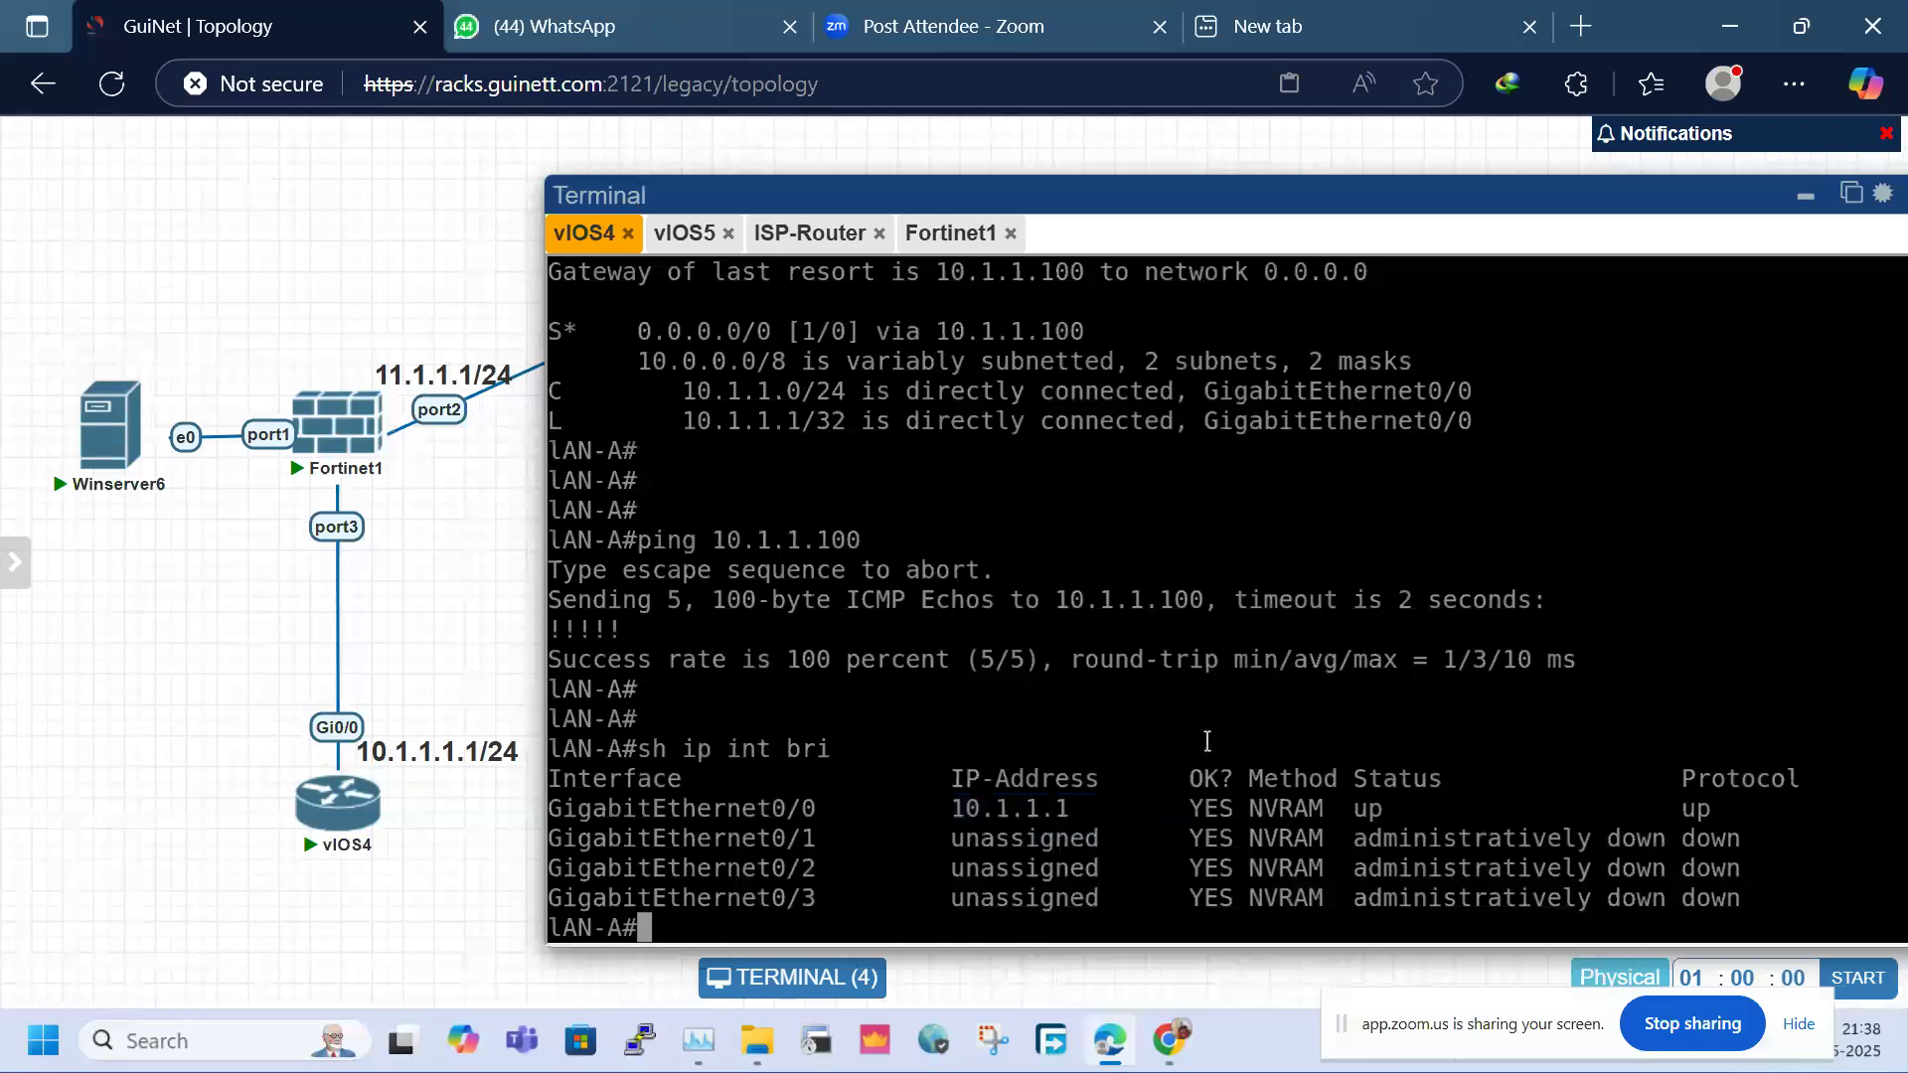
Run 'sh ip route' on vIOS4 and mark the default gateway 10.1.1.100
key(Return)
key(Return)
text(sh ip r)
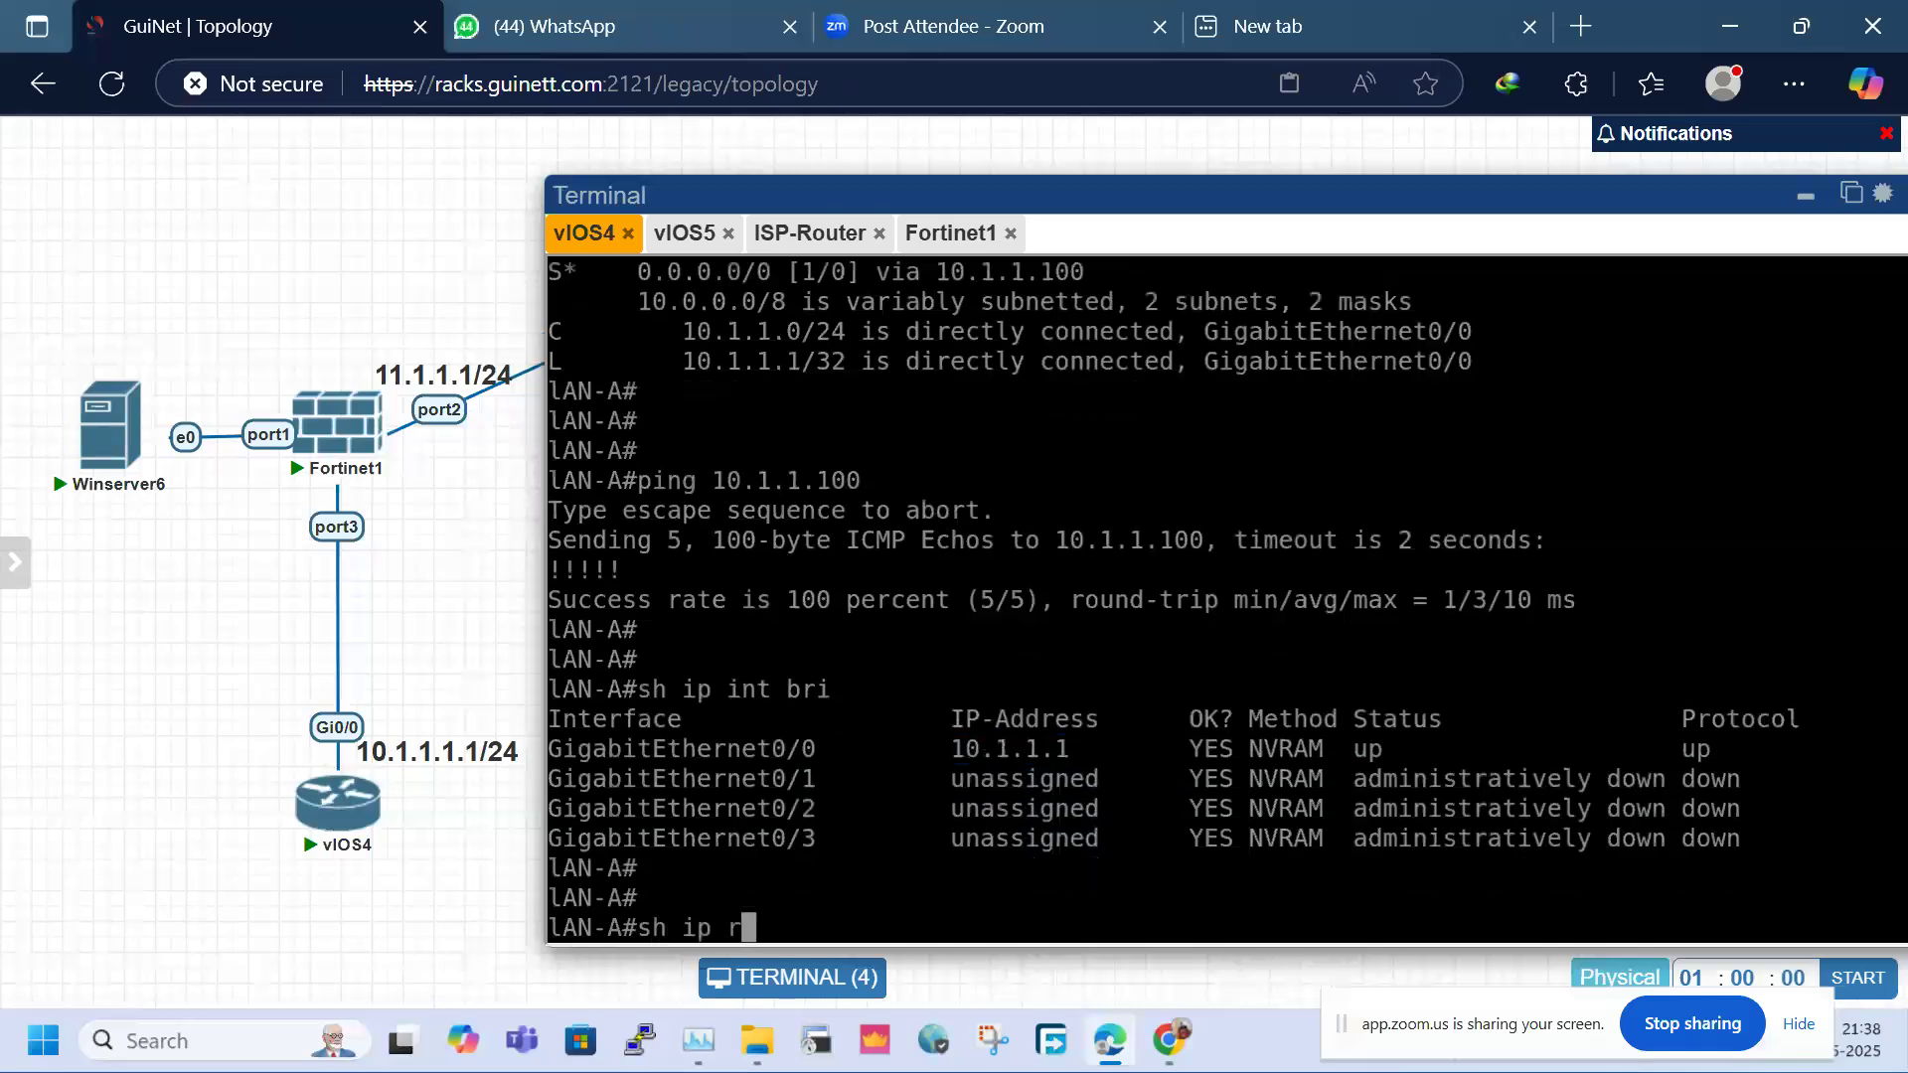
text(oute)
key(Return)
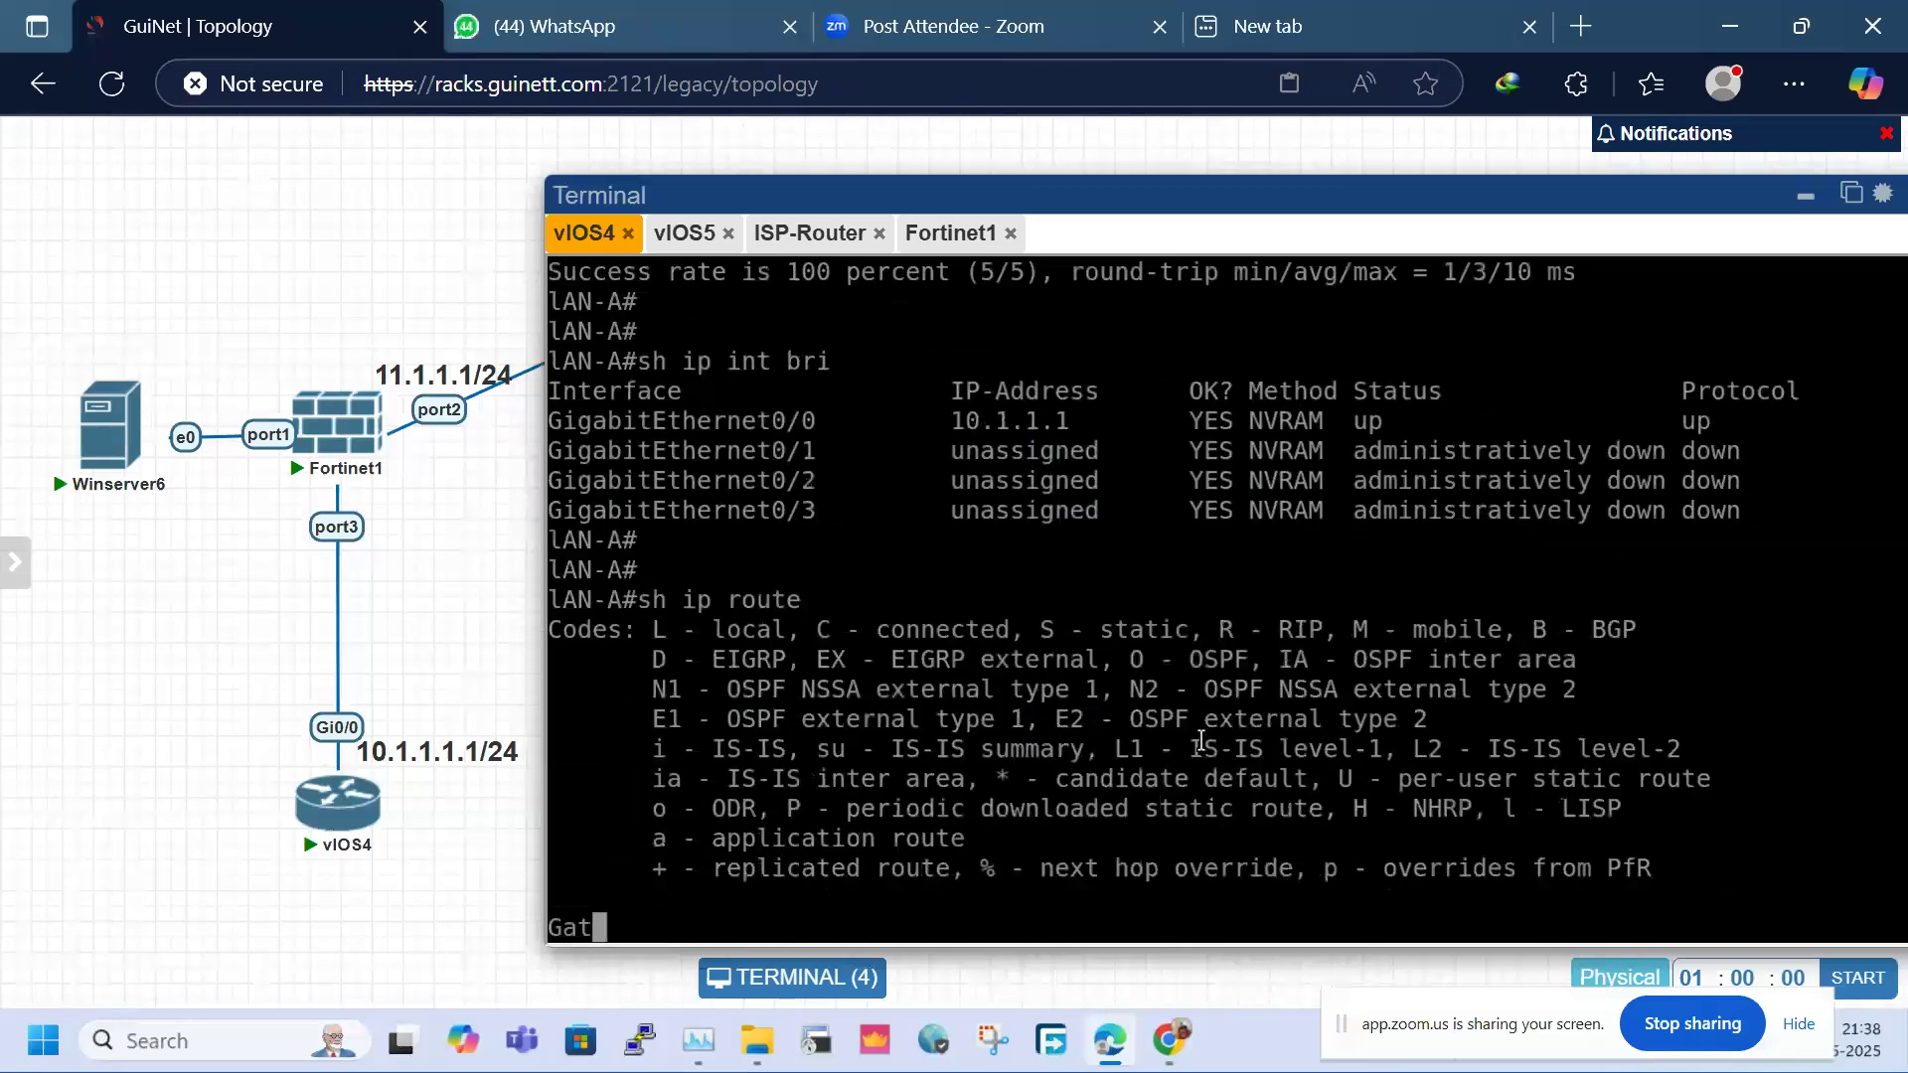
drag(936, 748, 1086, 745)
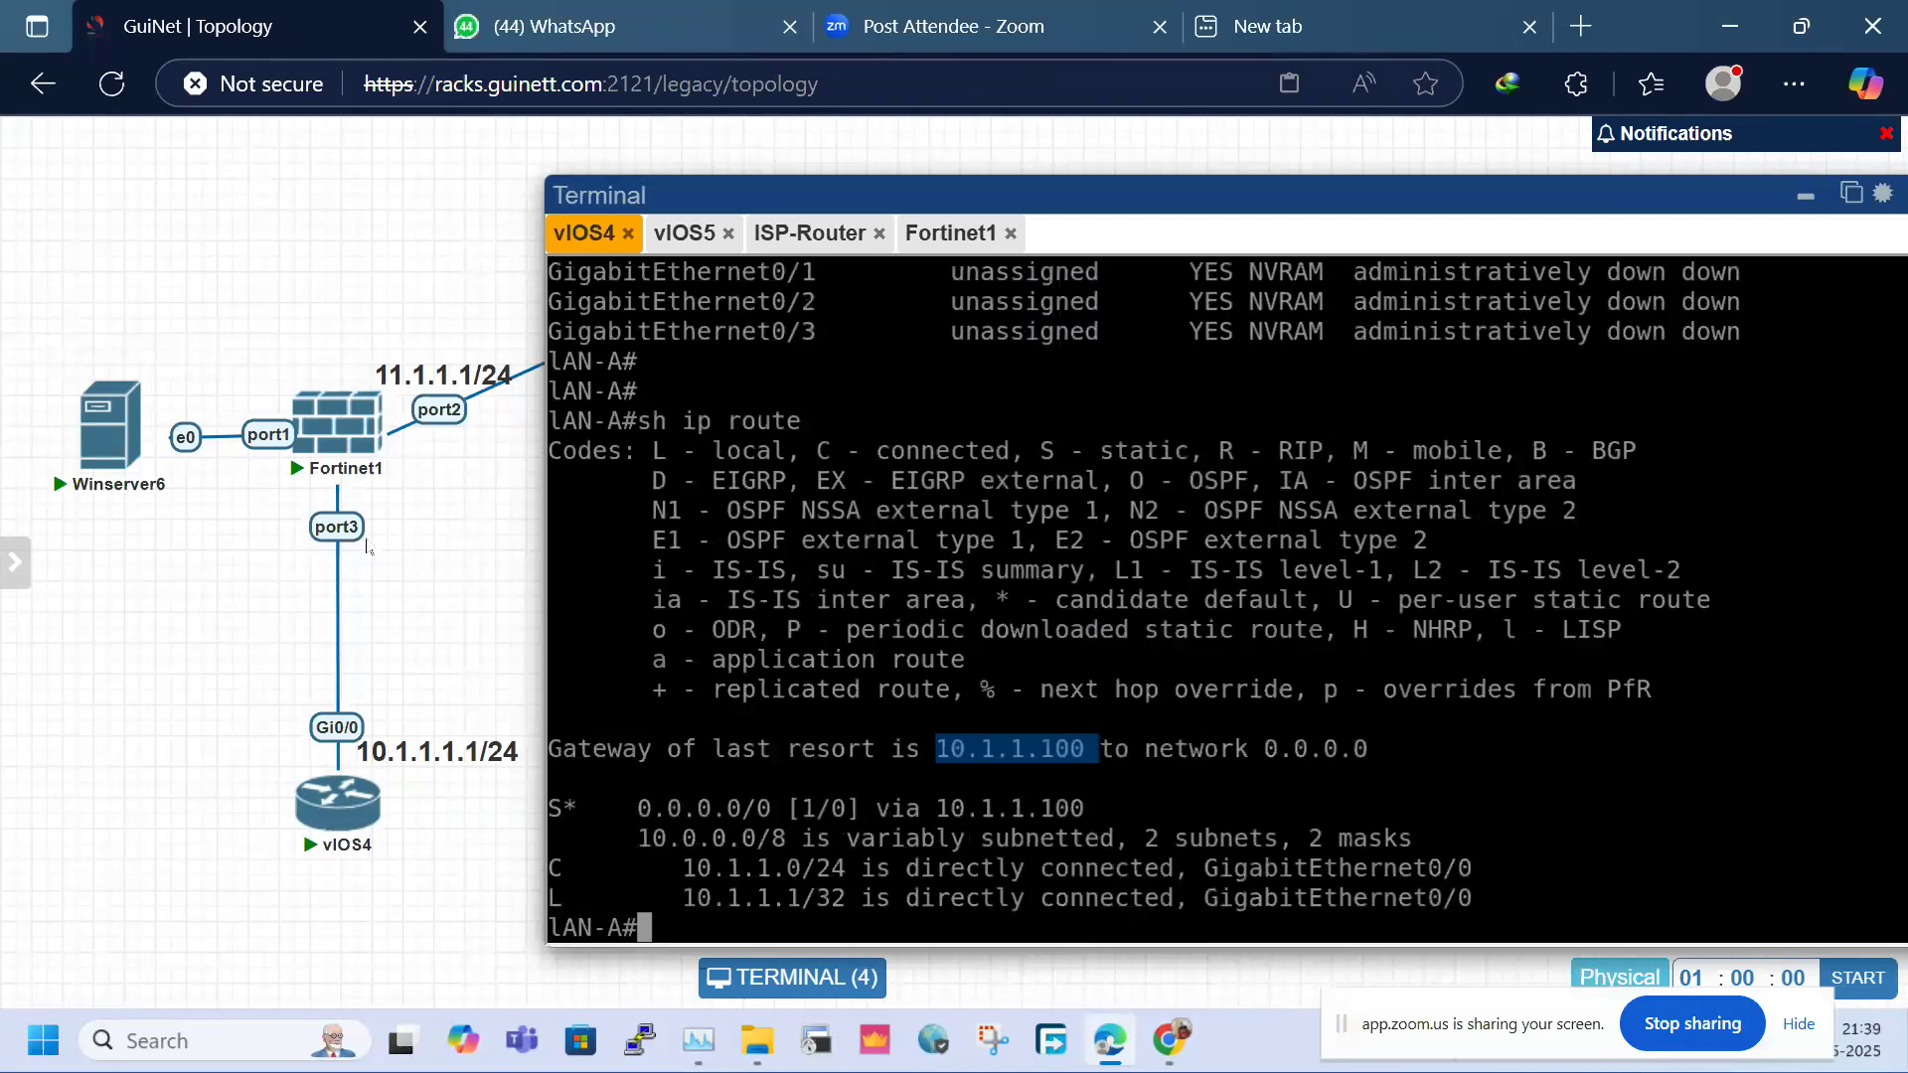
On vIOS5 (LAN-B), enter enable mode and run 'sh ip int bri'
click(683, 235)
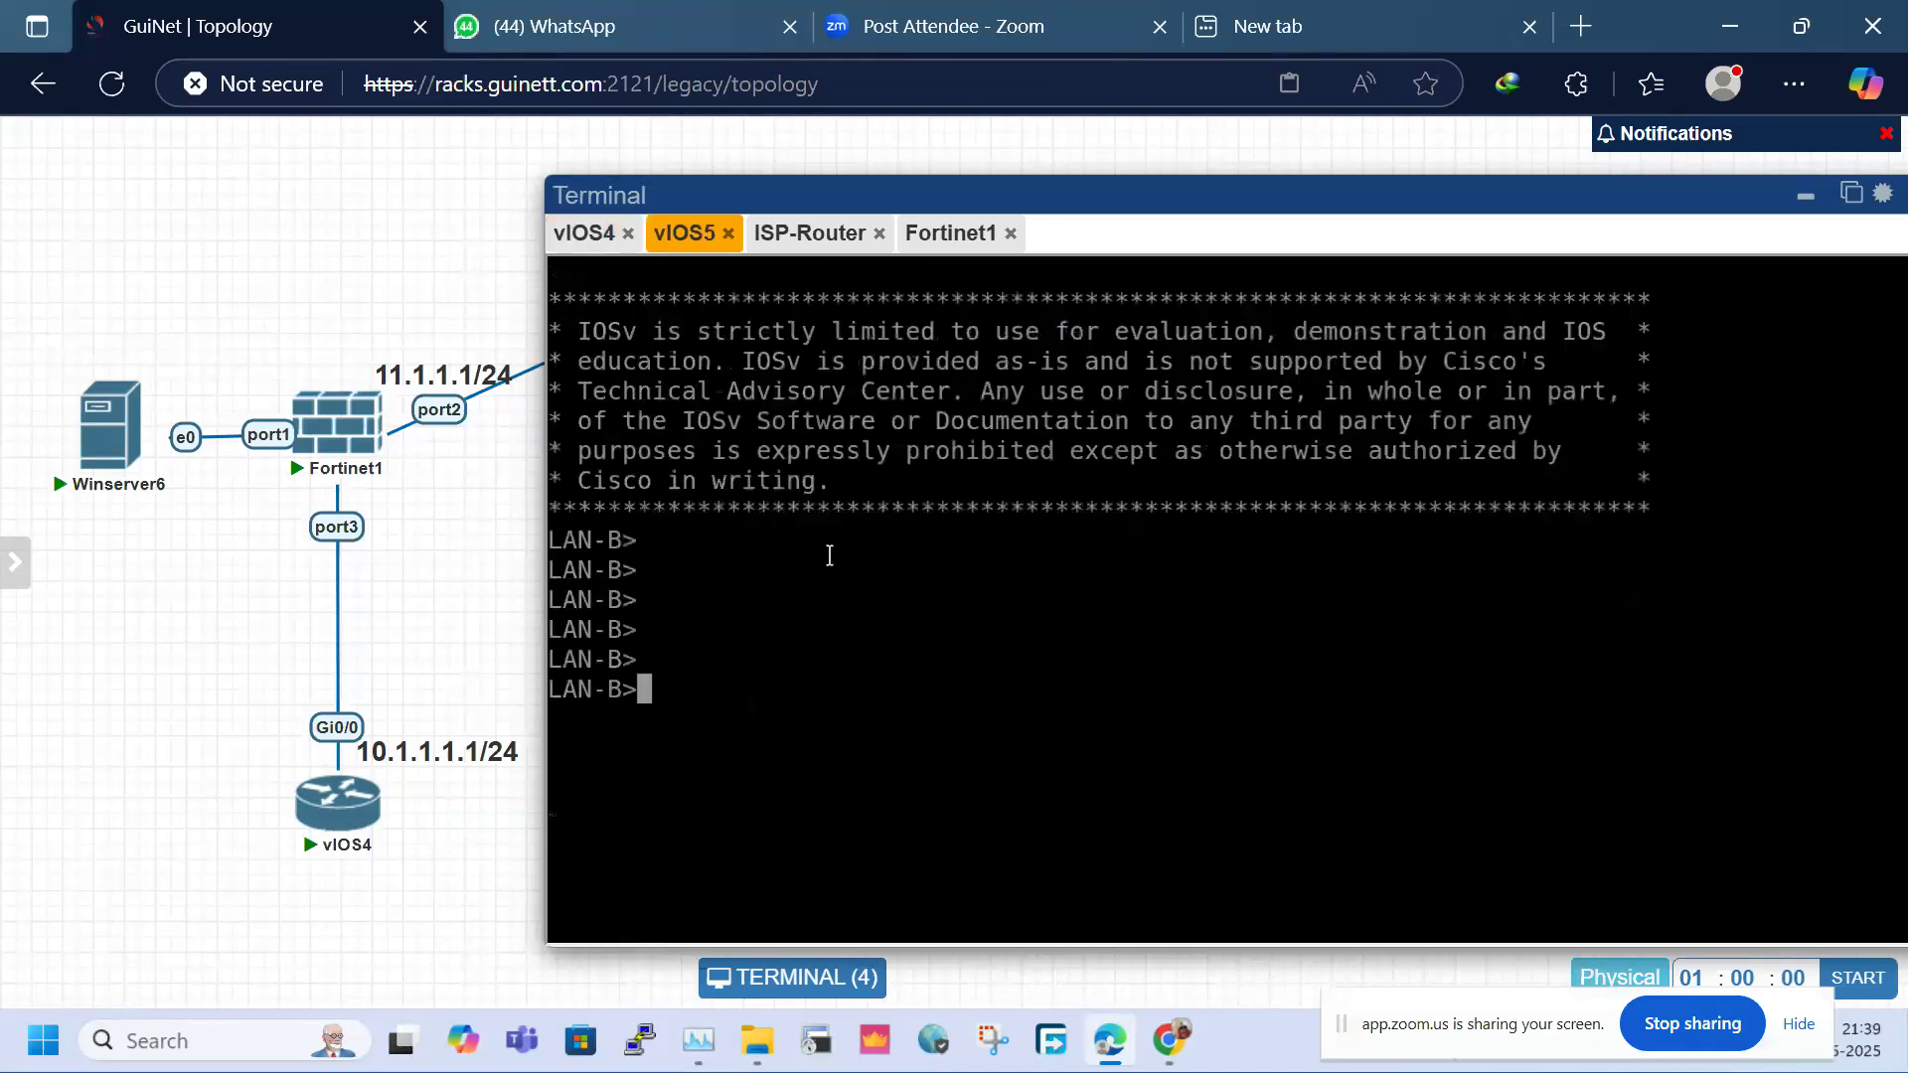
text(en)
key(Return)
text(sh ip oi)
key(BackSpace)
key(BackSpace)
text(int bri)
key(Return)
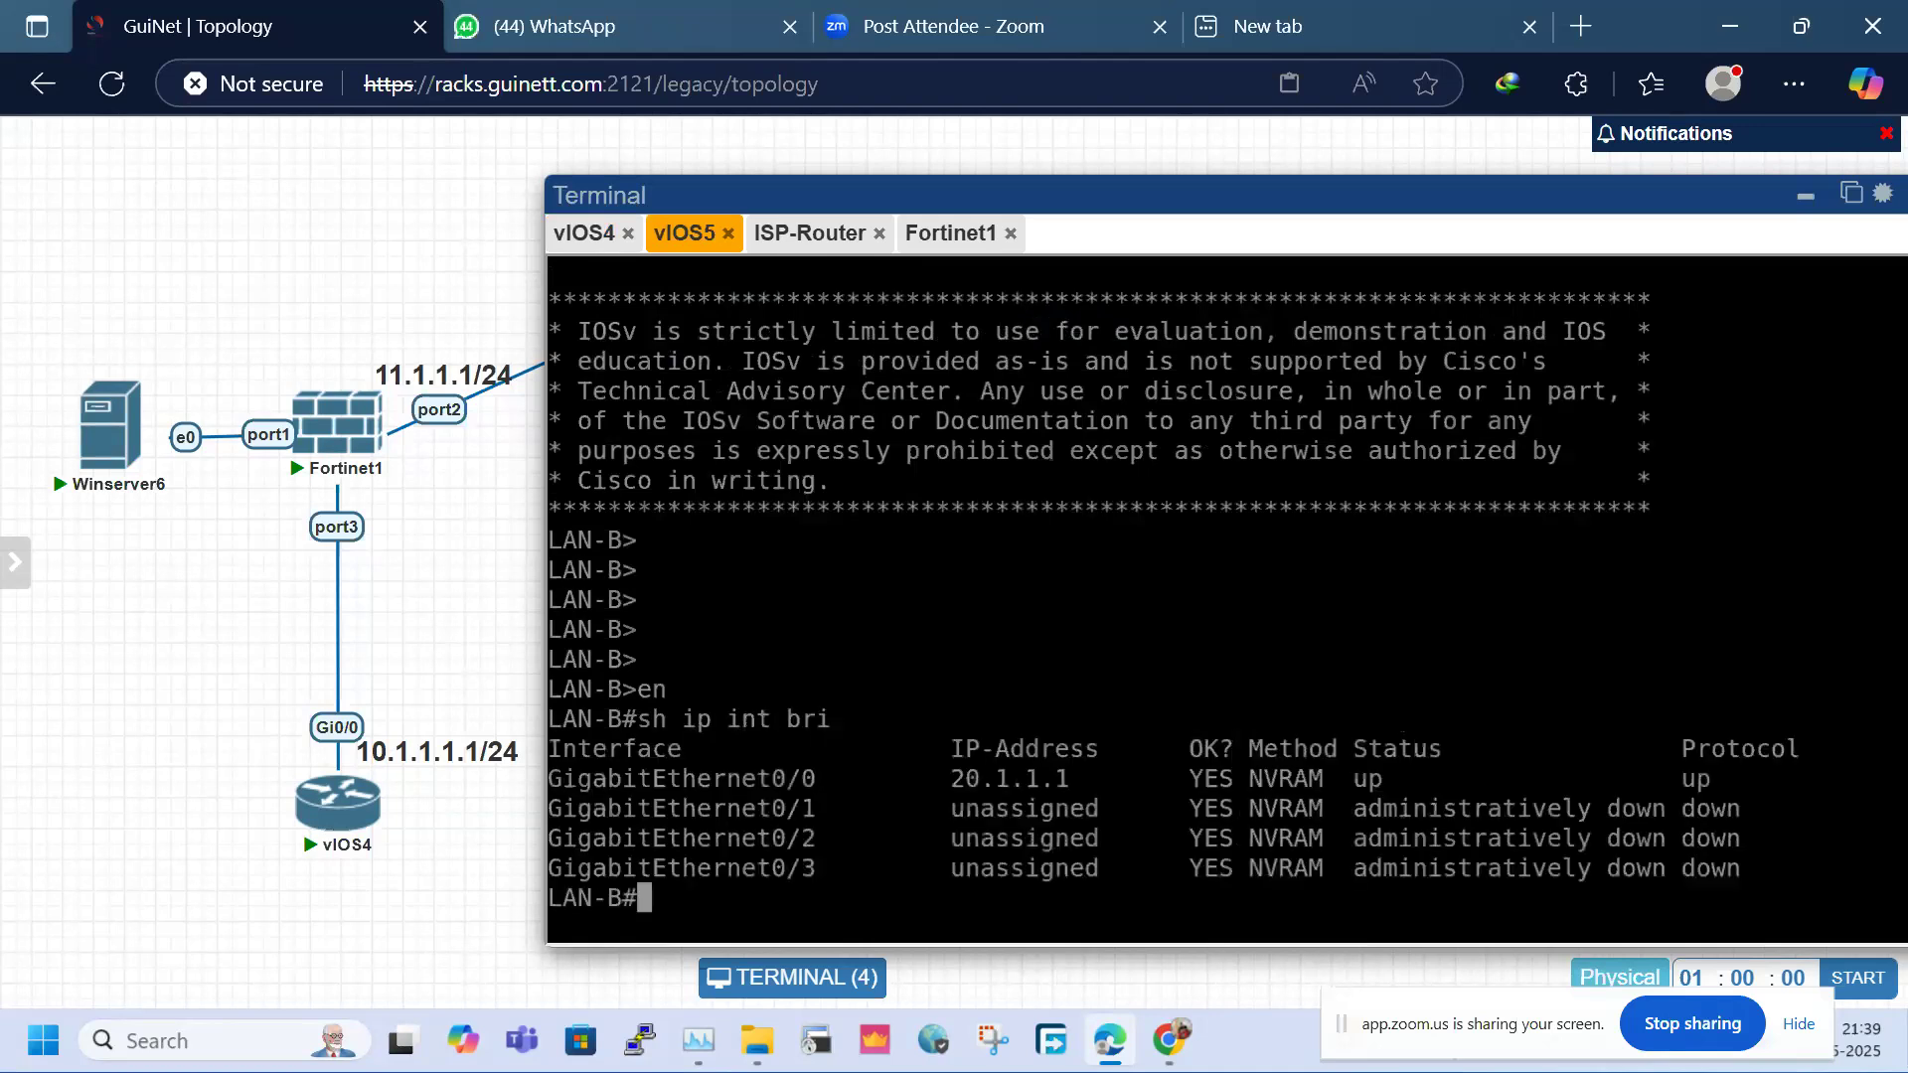
Run 'sh ip route', mark 20.1.1.1 and gateway 20.1.1.100, then minimize the terminal
key(Return)
text(sh ip route)
key(Return)
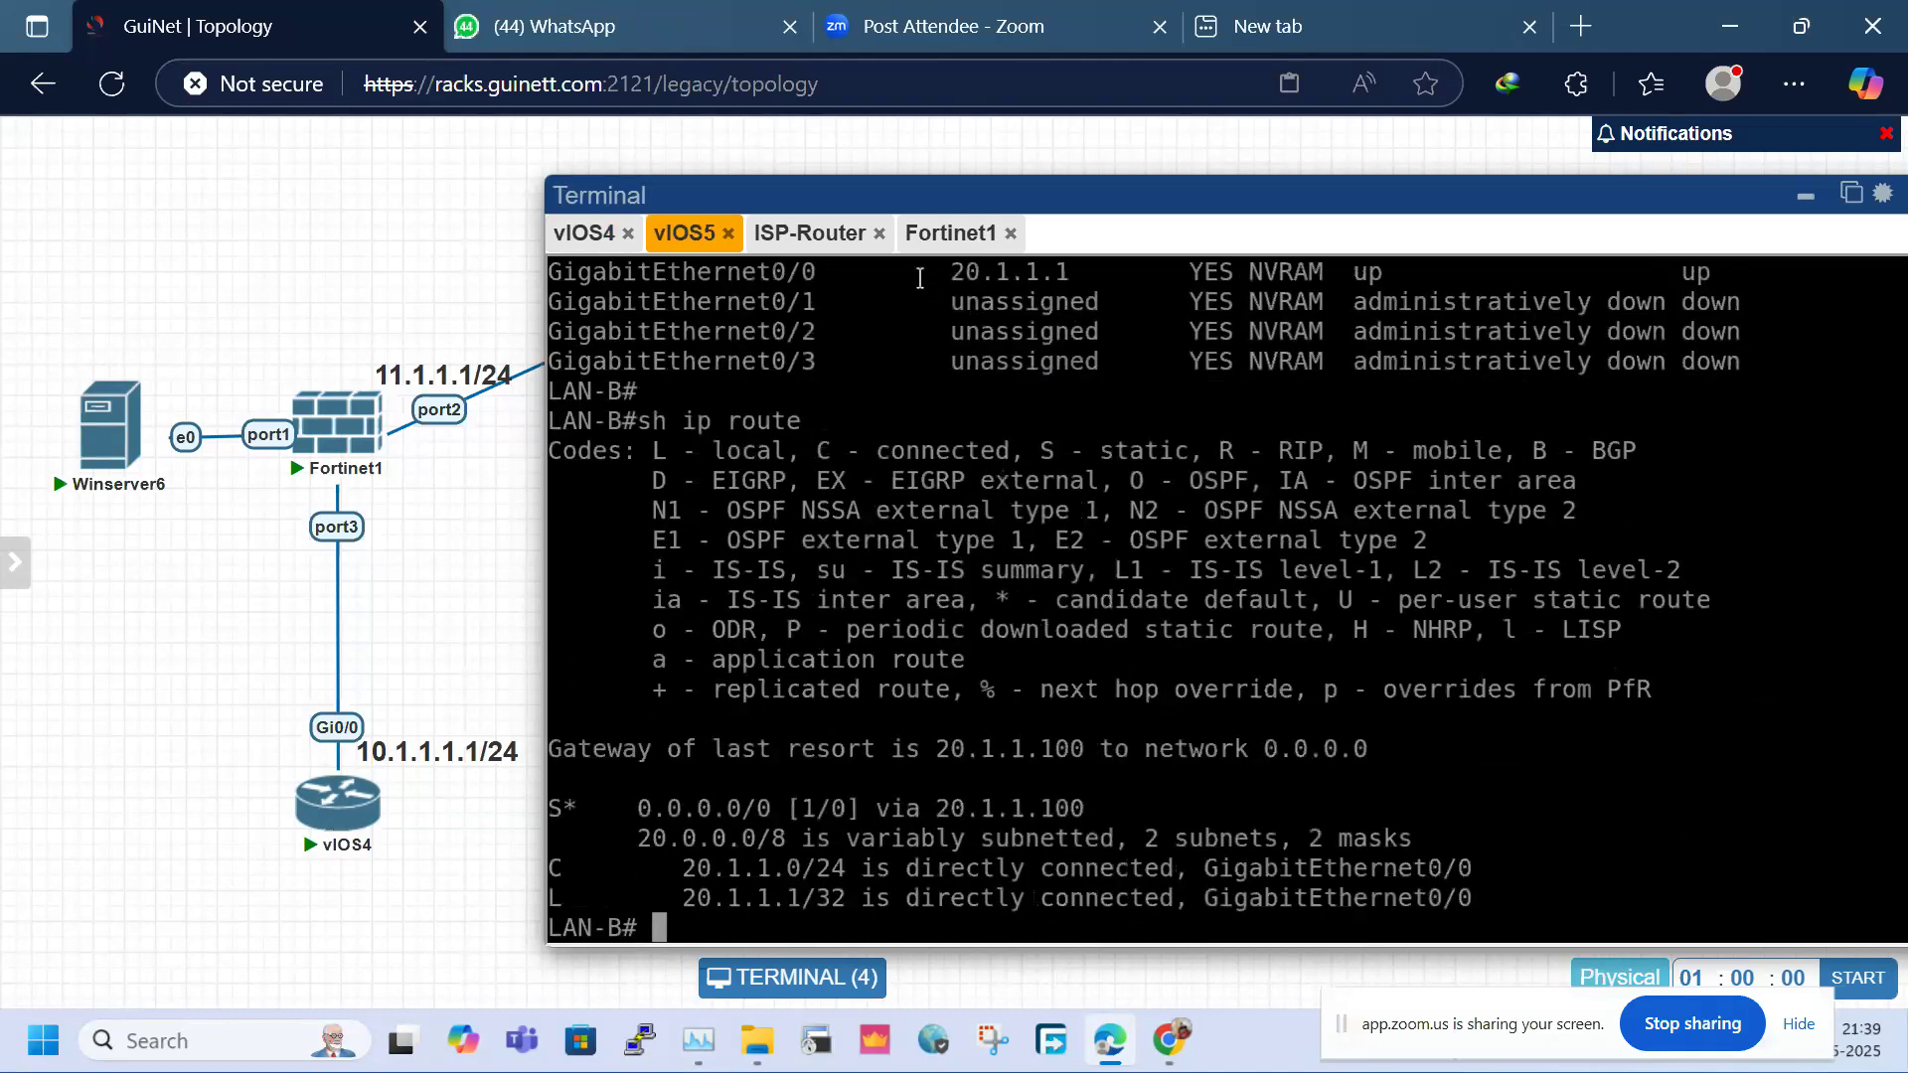
drag(922, 278, 1164, 273)
drag(924, 757, 1086, 755)
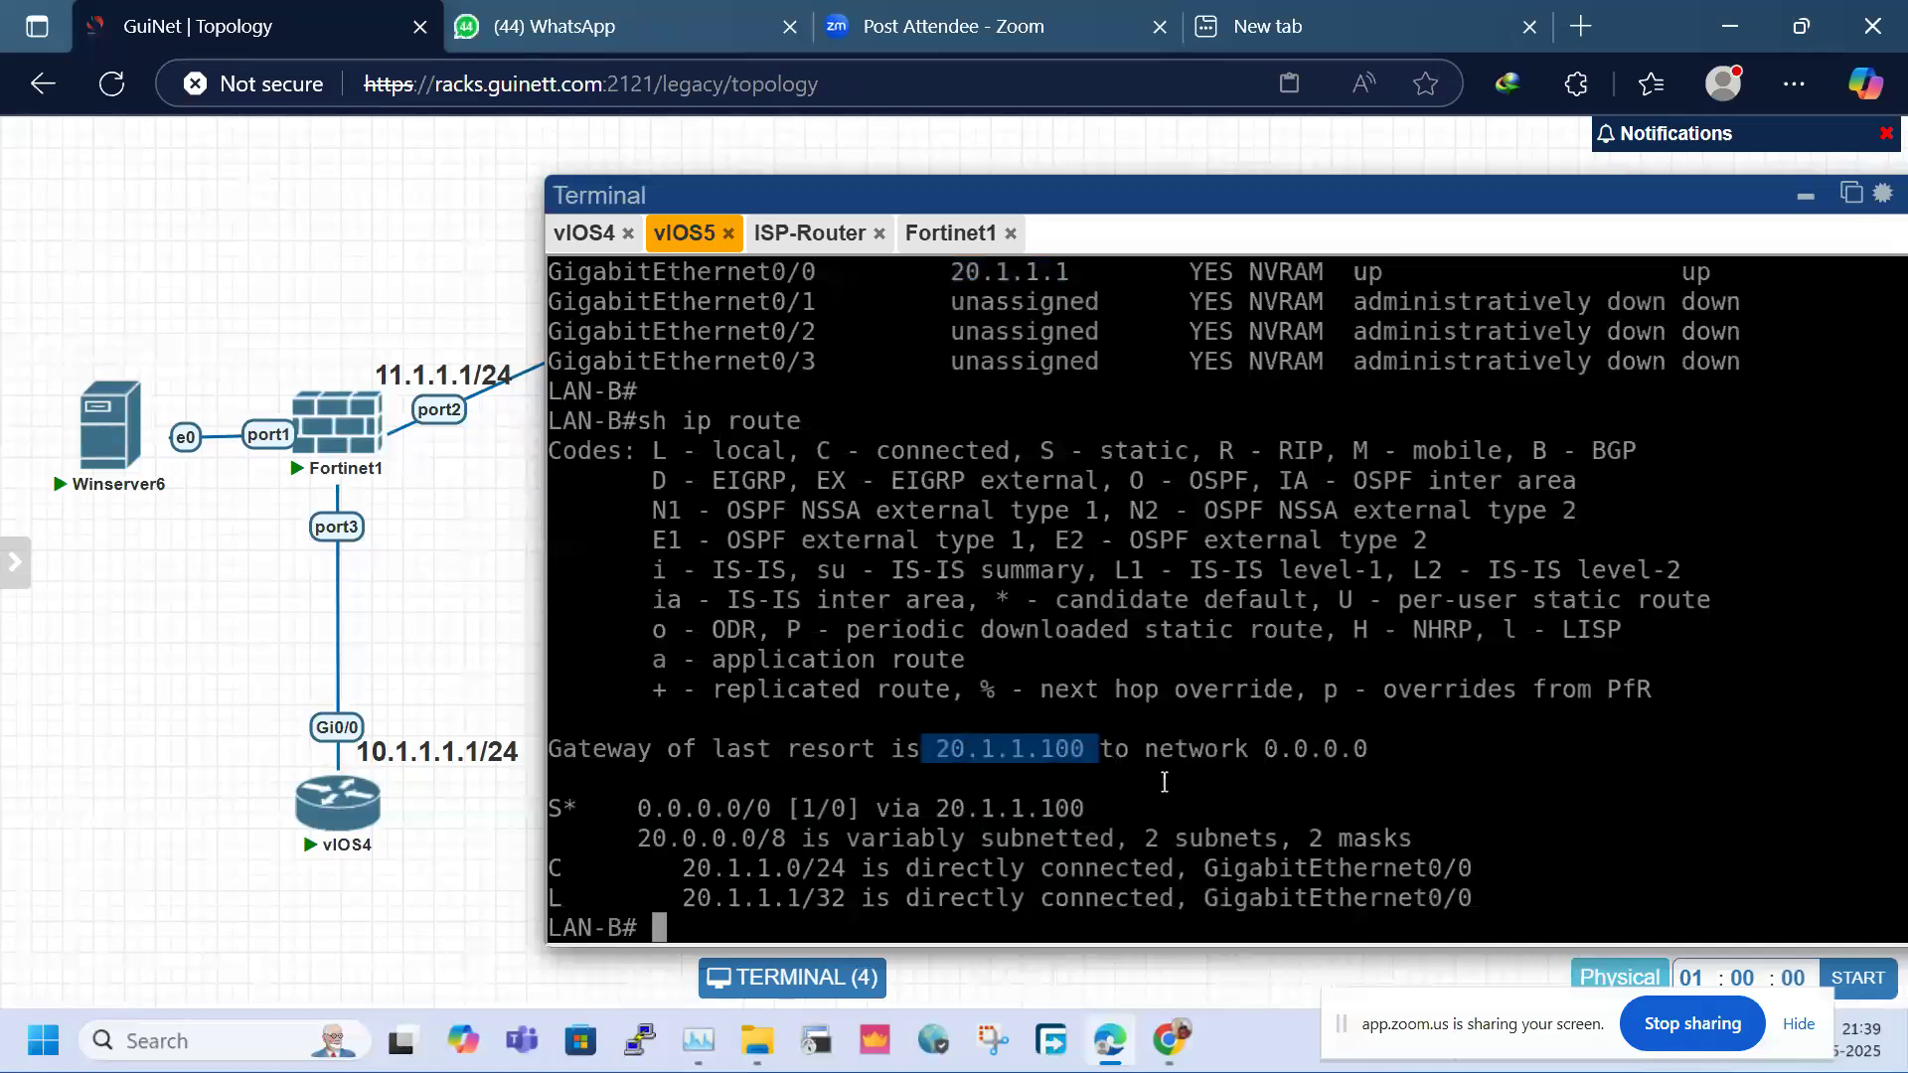
click(1809, 199)
Stop and wipe both Fortinet1 and Fortinet2, confirming each wipe with Yes
mouse_move(335, 423)
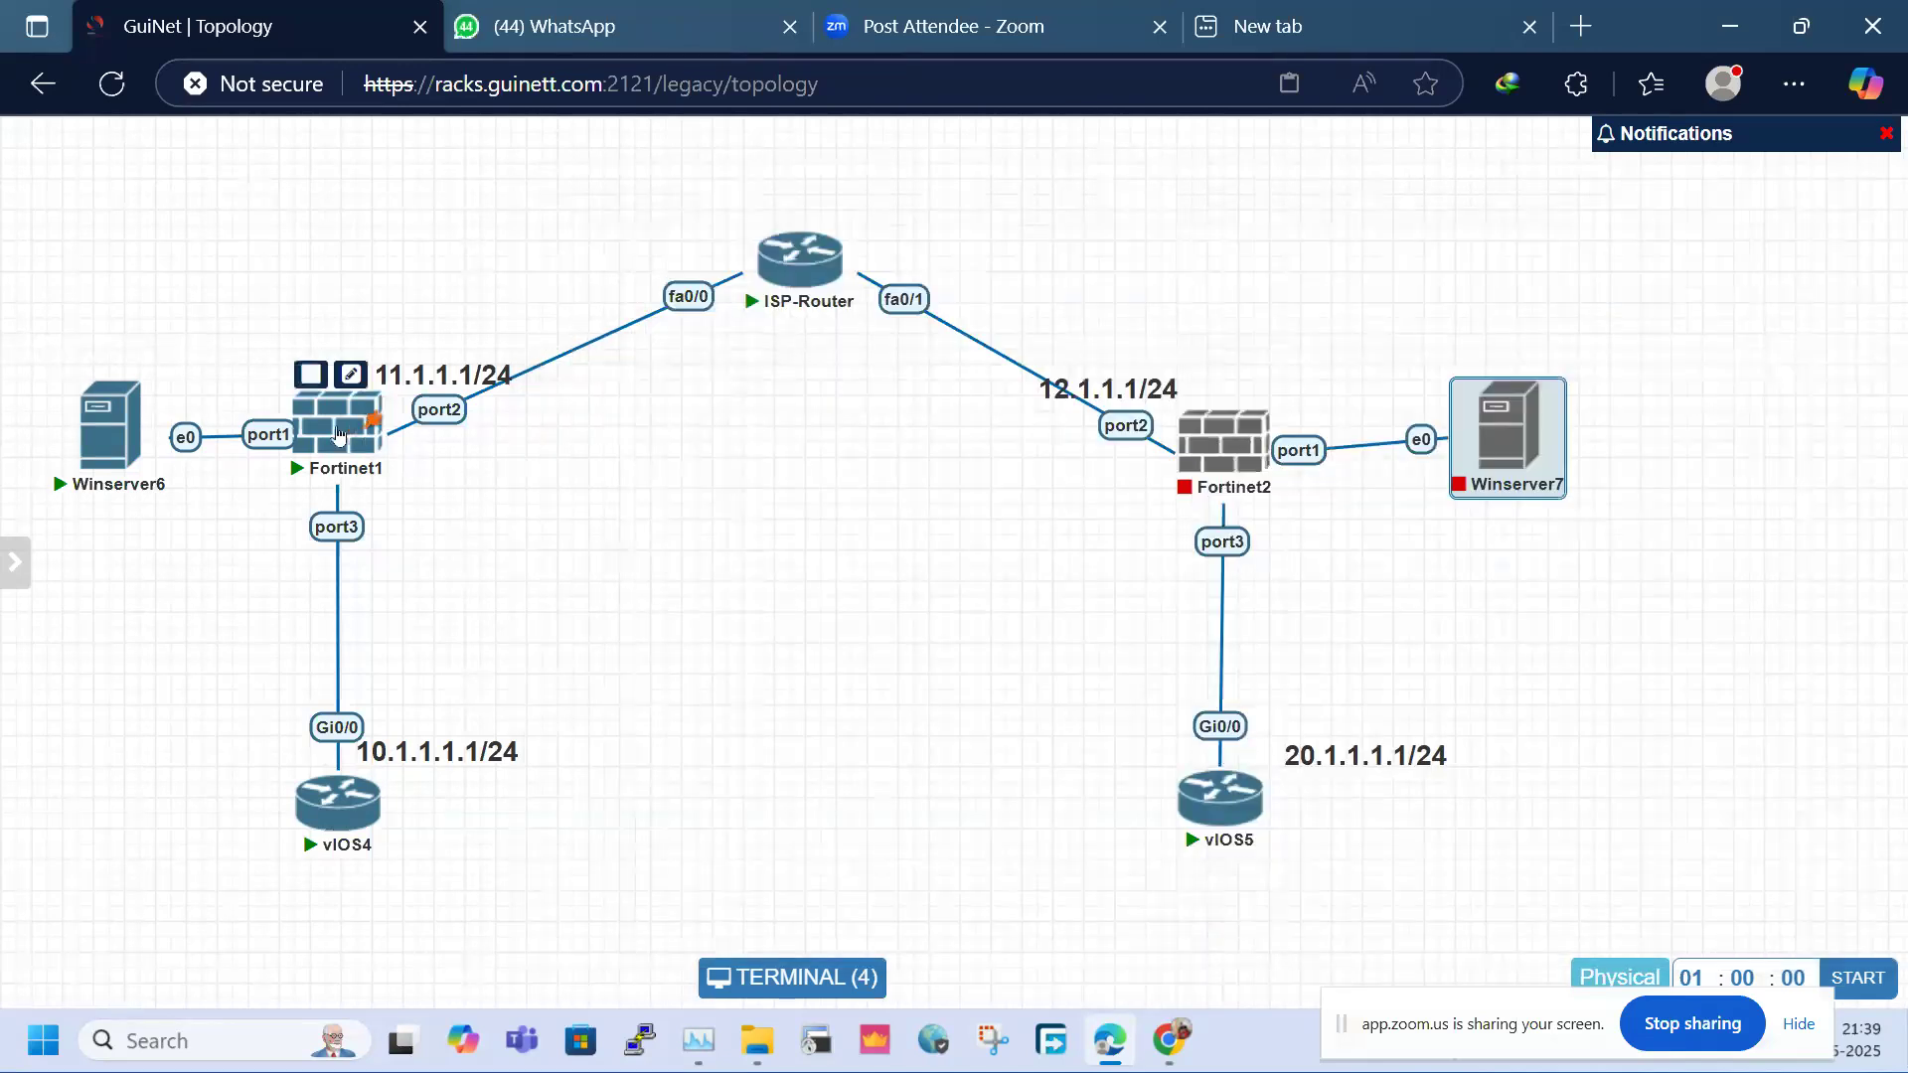
click(309, 374)
right_click(330, 444)
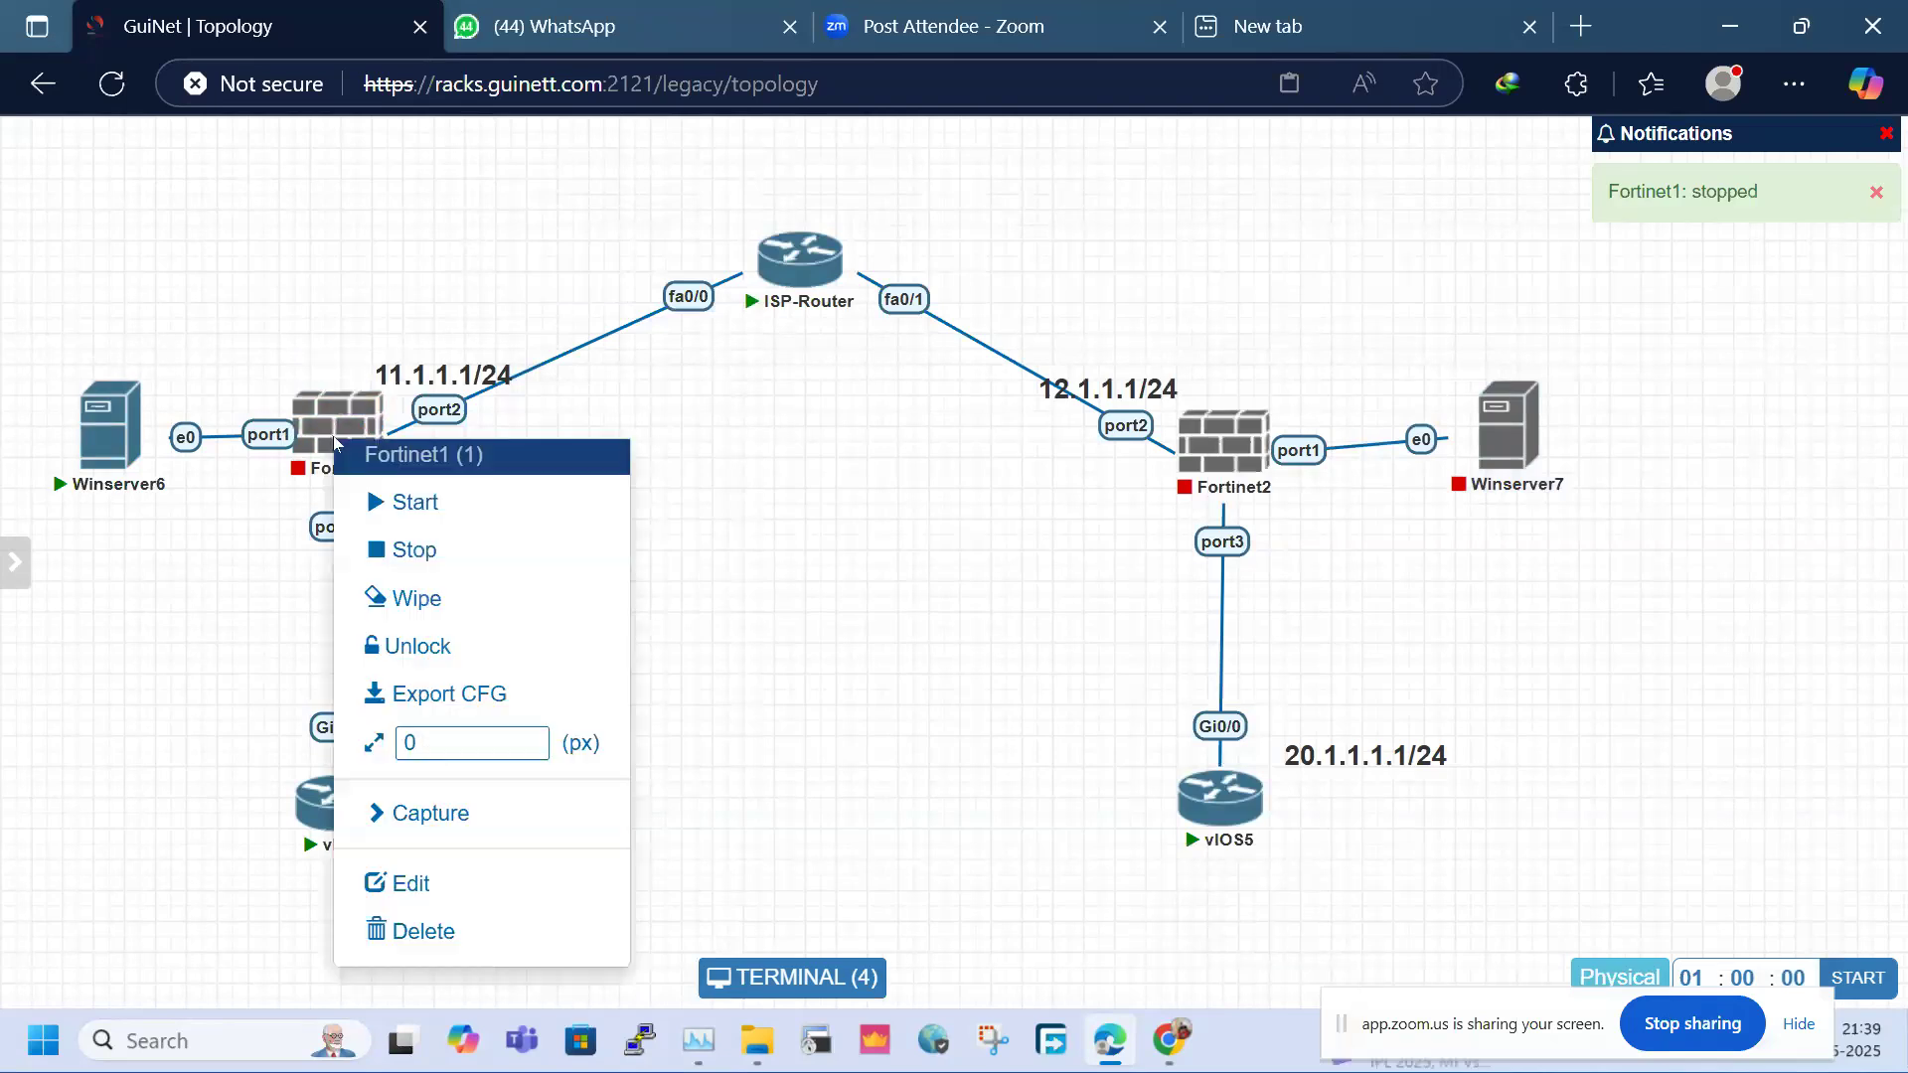
click(433, 599)
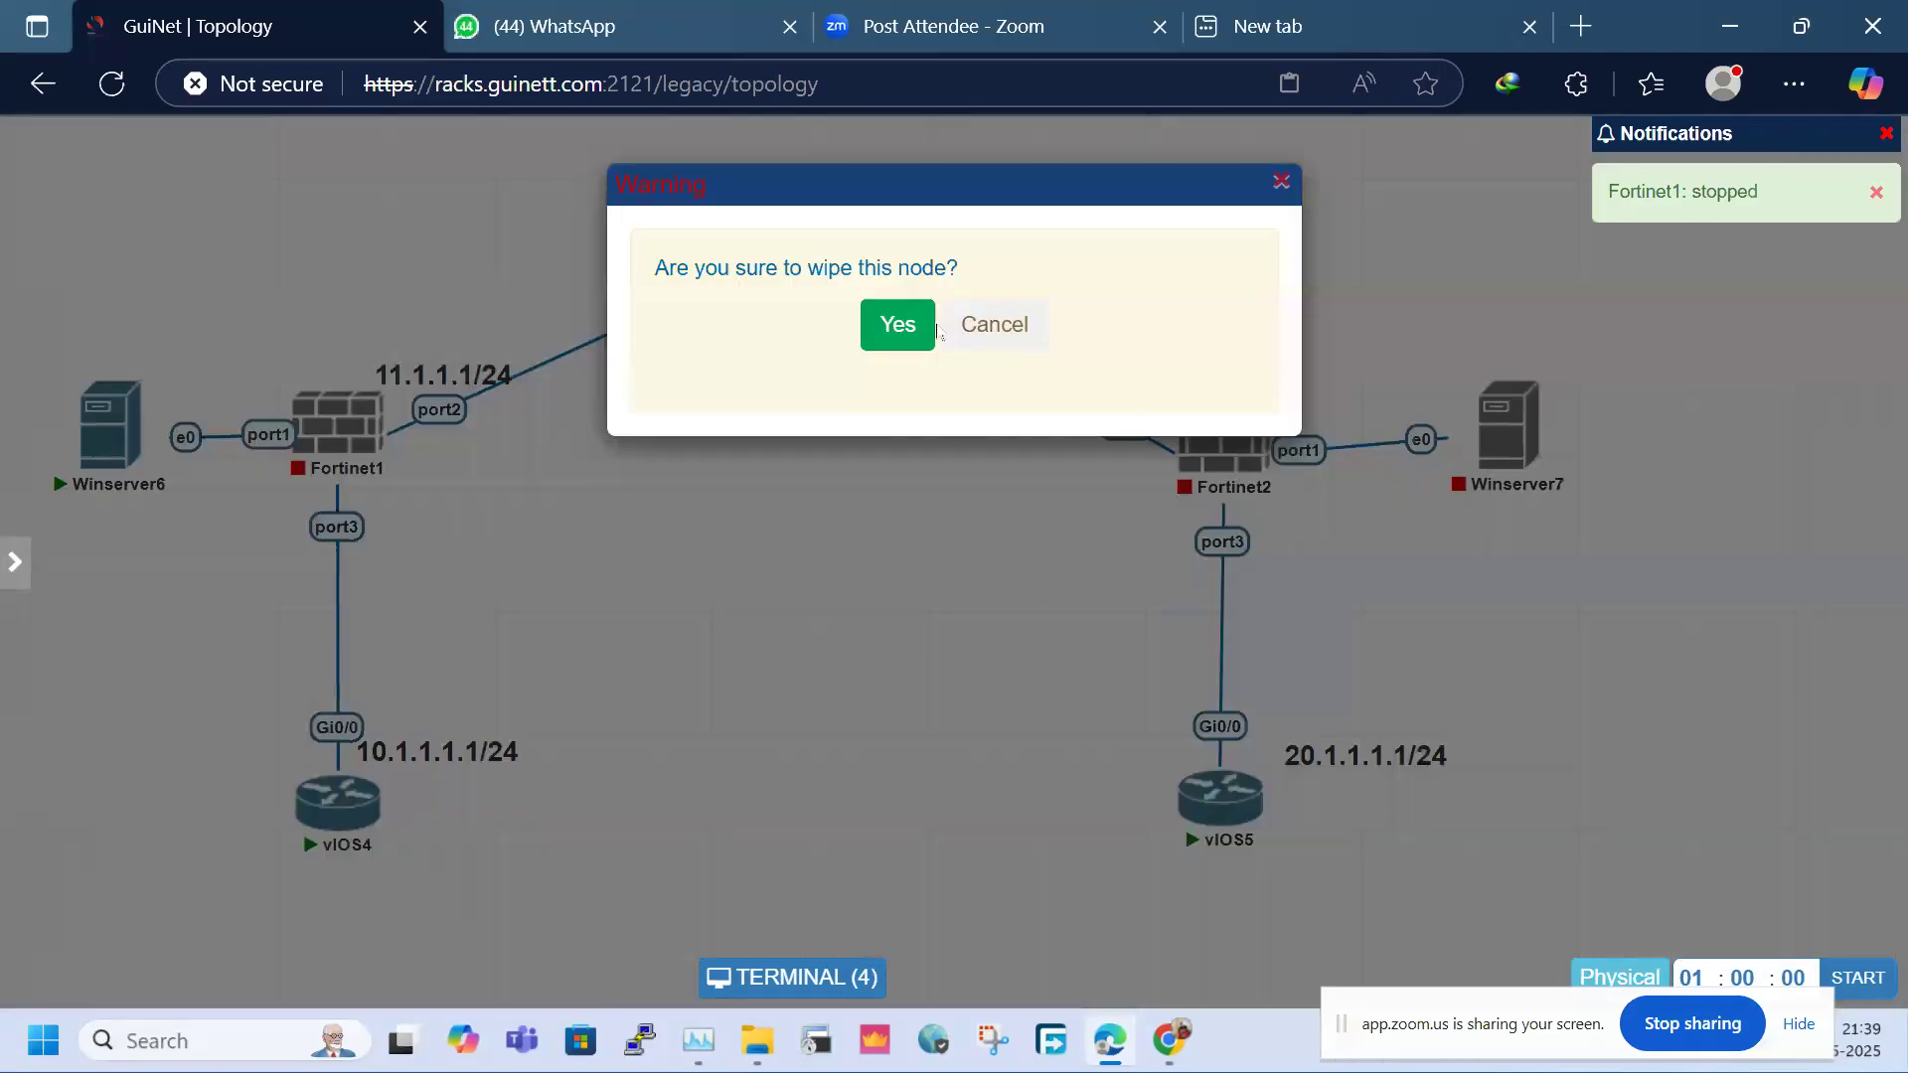
click(876, 327)
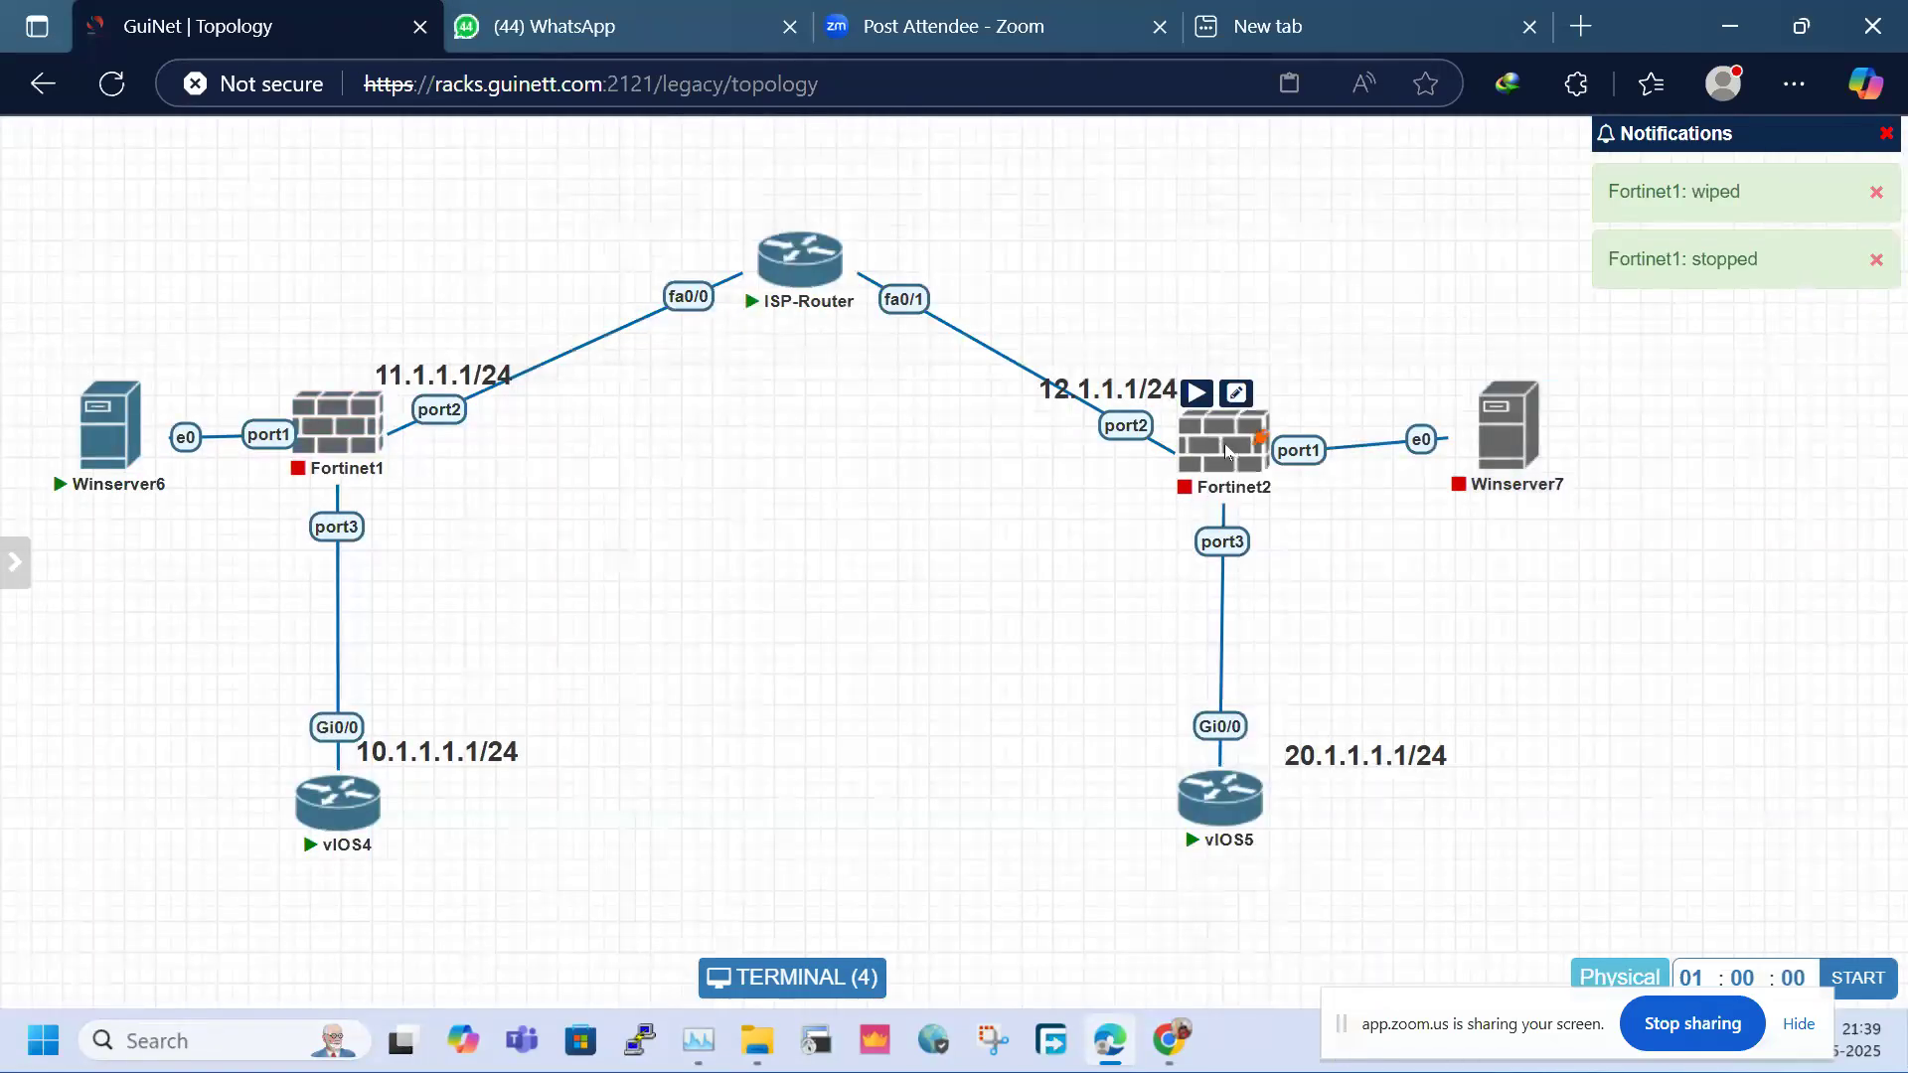
right_click(1225, 453)
click(1307, 558)
right_click(1244, 459)
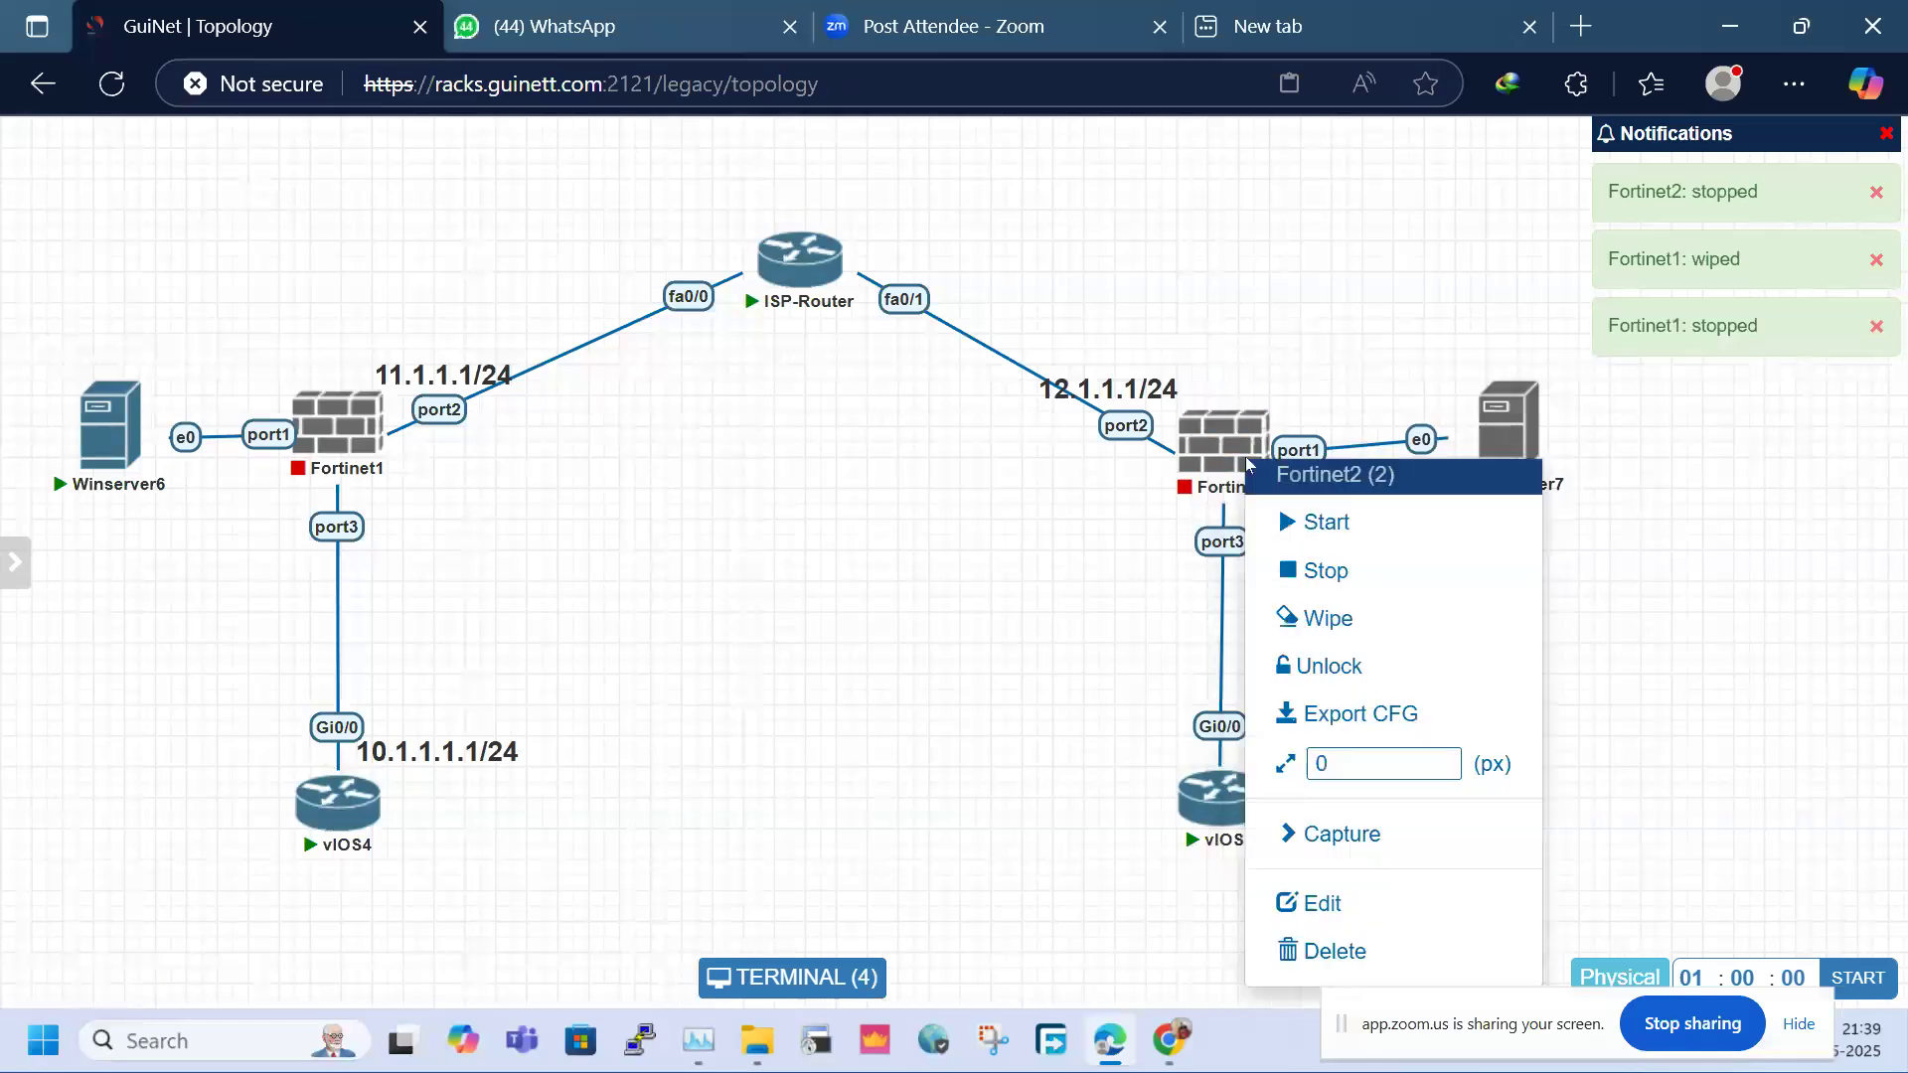
click(1320, 618)
click(894, 319)
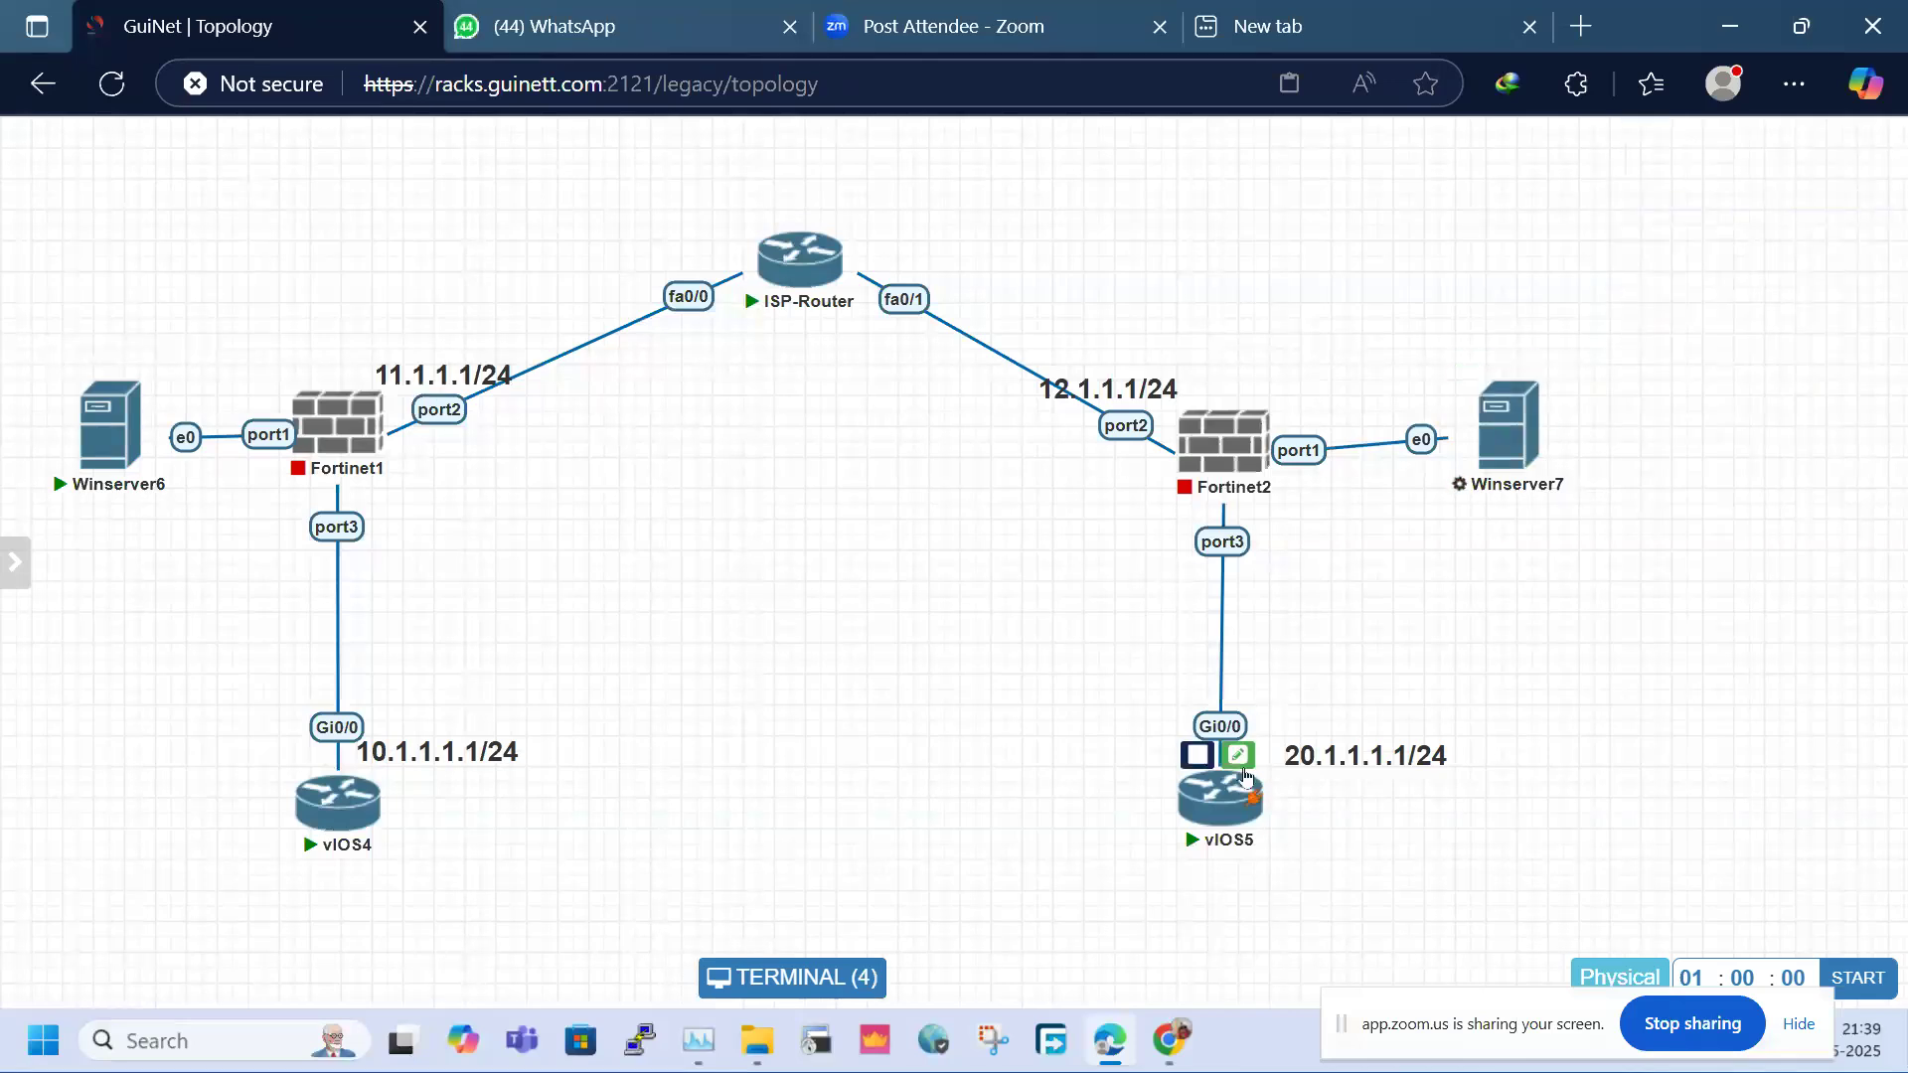
Nudge vIOS5 right, start Fortinet1 and Fortinet2, and dismiss the notifications
drag(1227, 801, 1250, 797)
click(310, 378)
click(1197, 392)
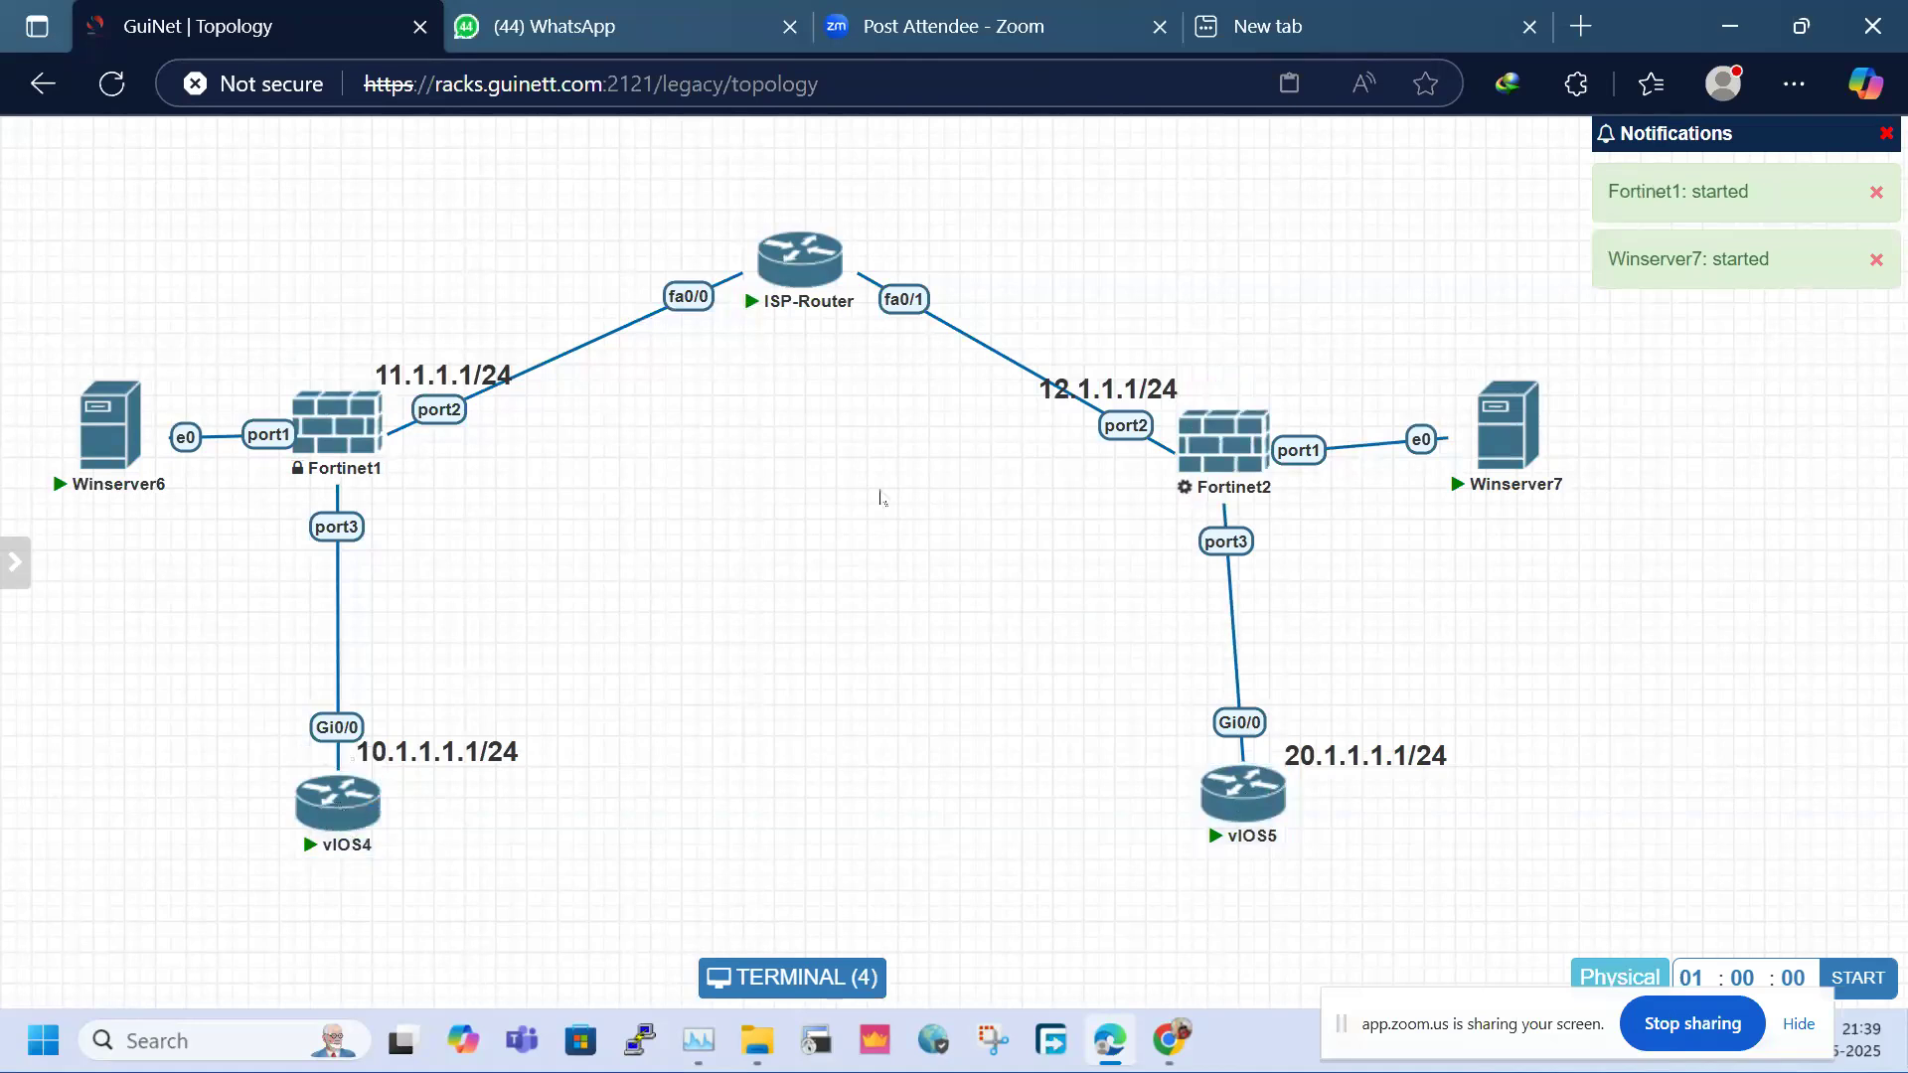
click(1888, 135)
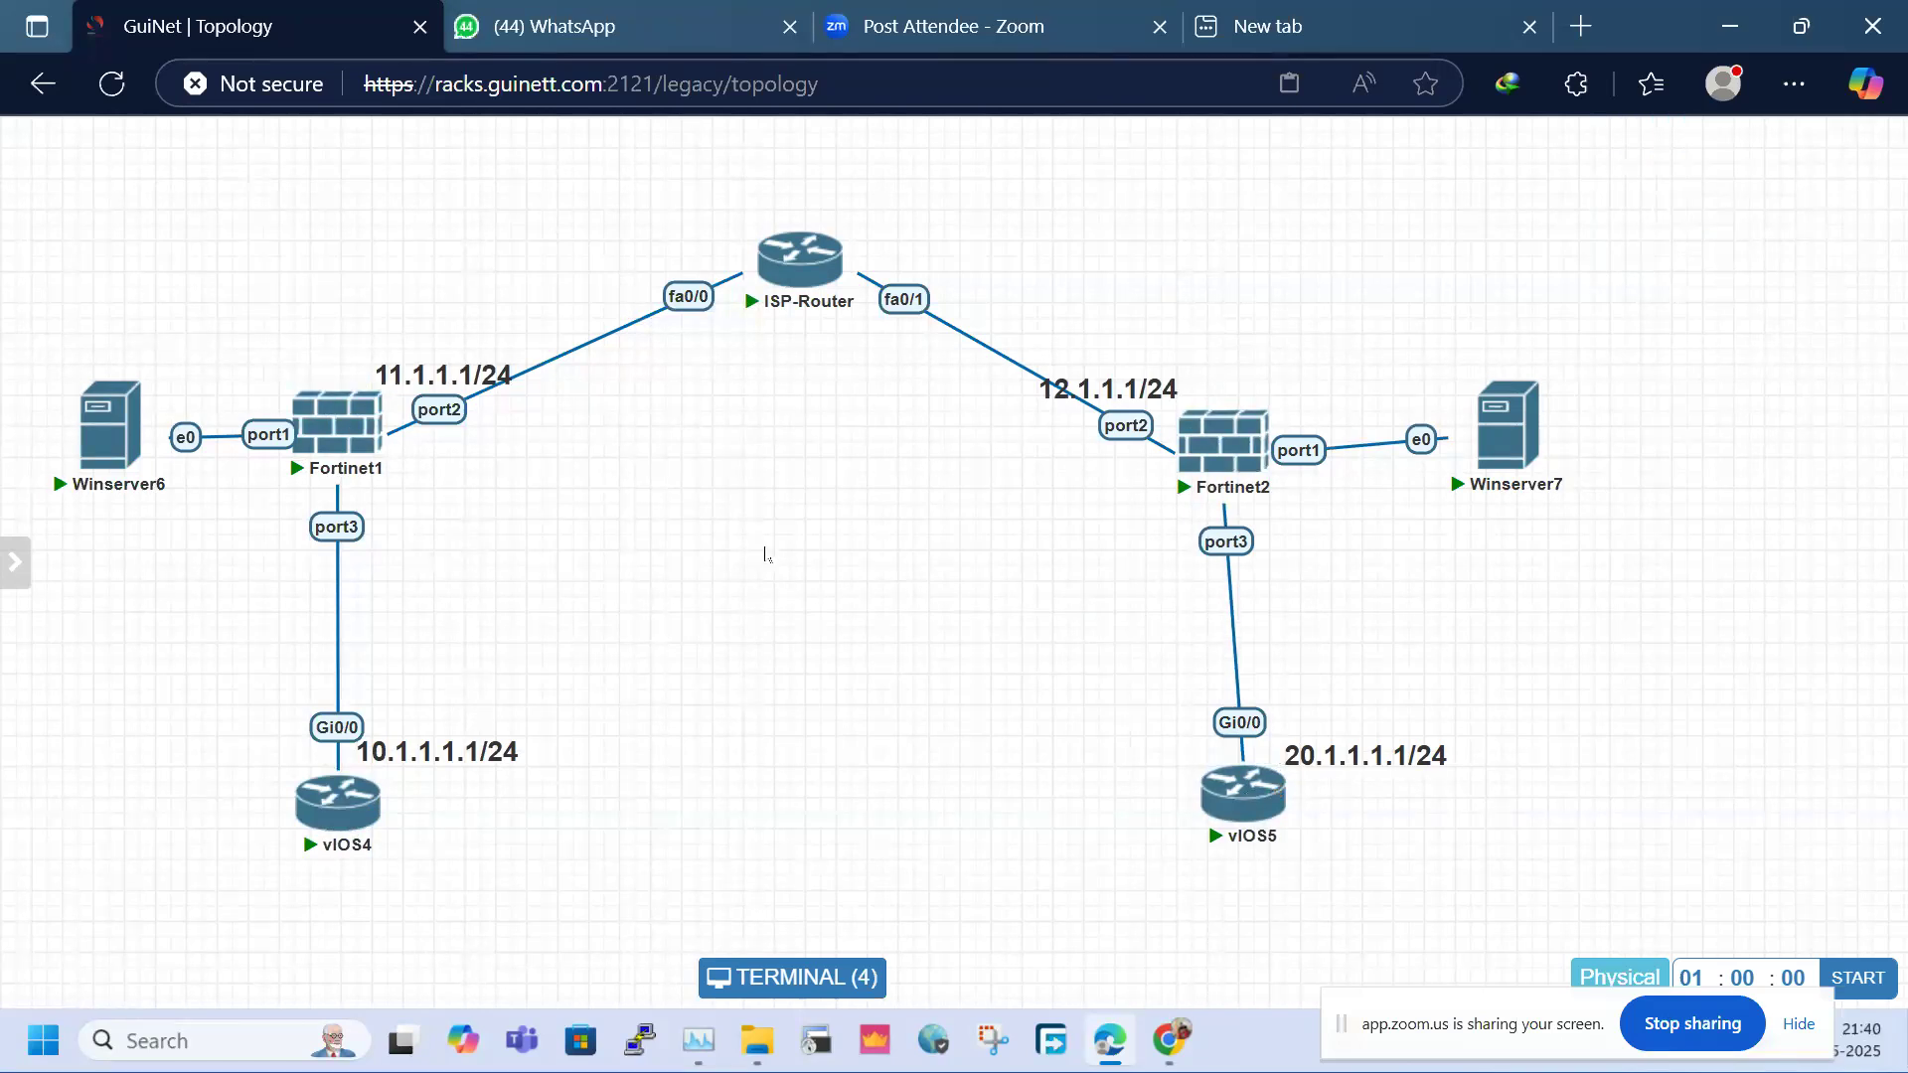
Open the Fortinet2 console, reconnect Fortinet1, and recheck the ISP-Router routing table
click(1231, 455)
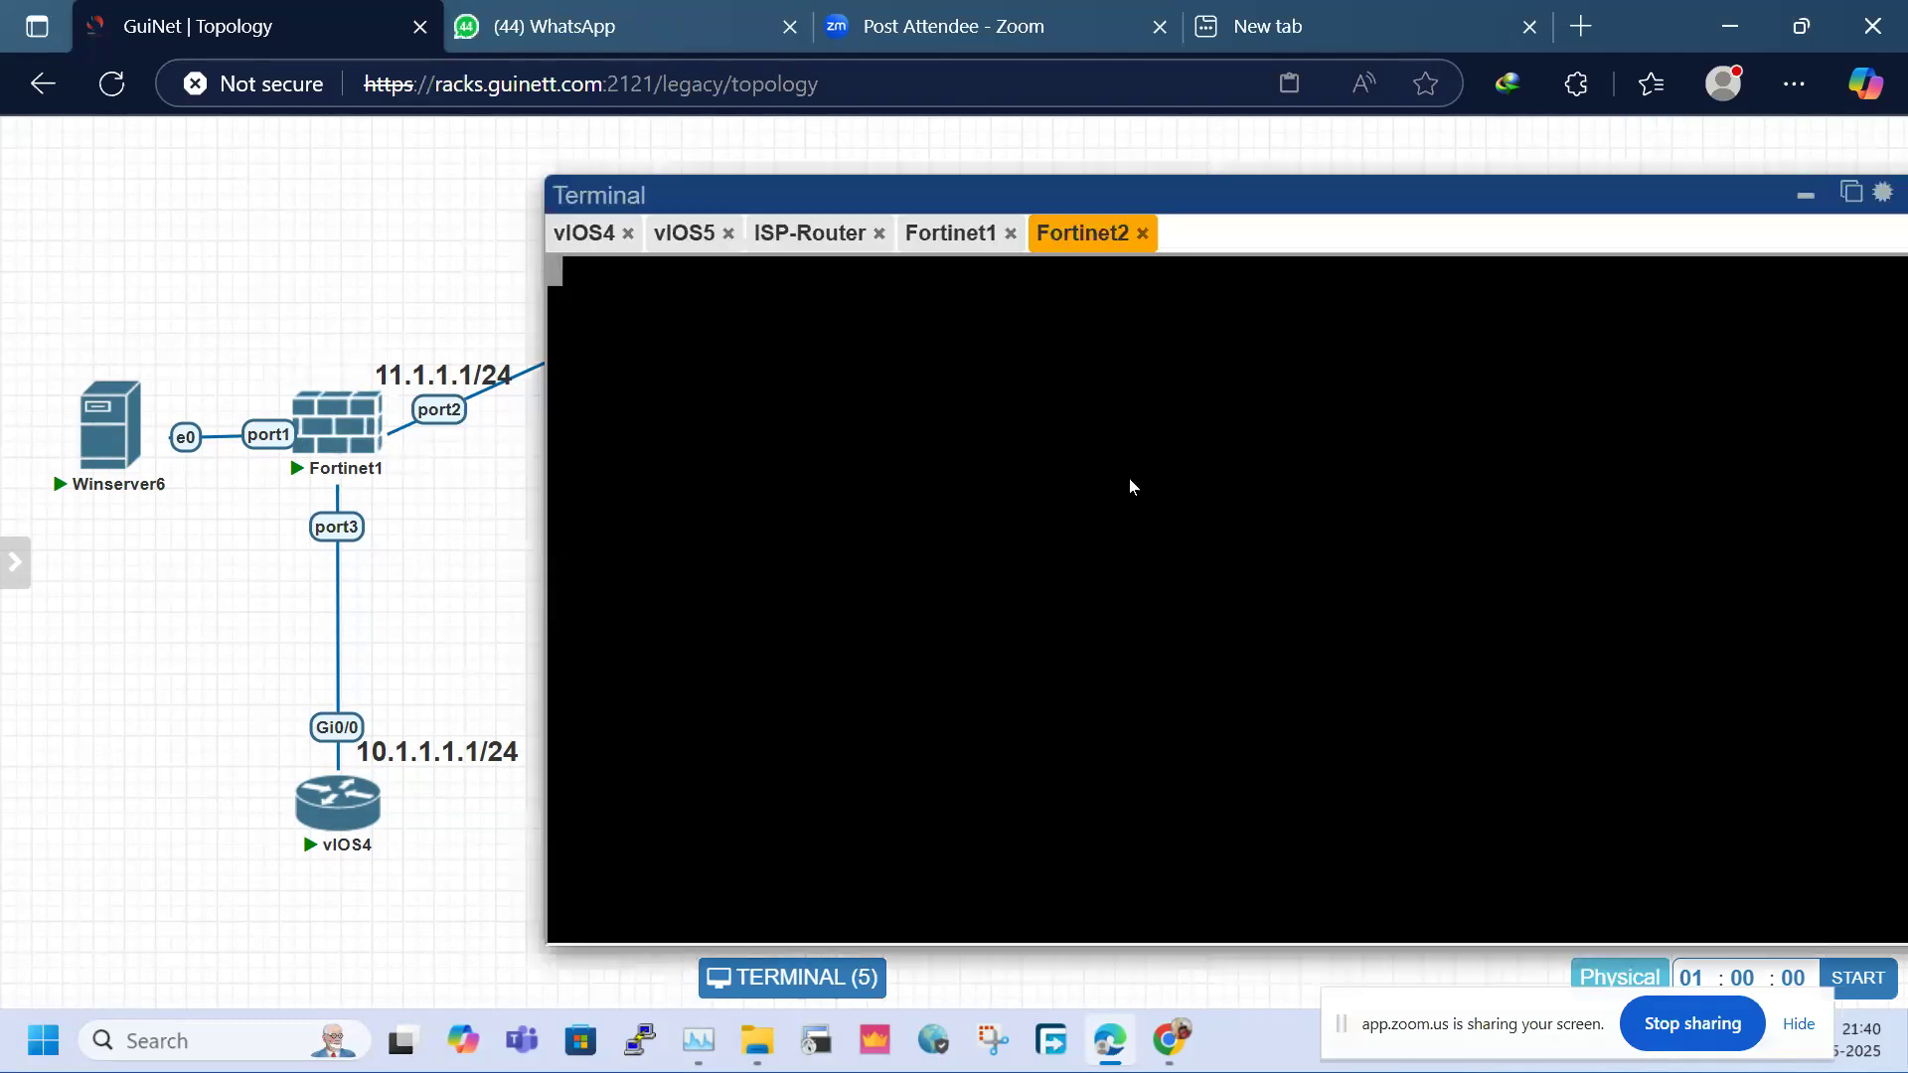
click(338, 430)
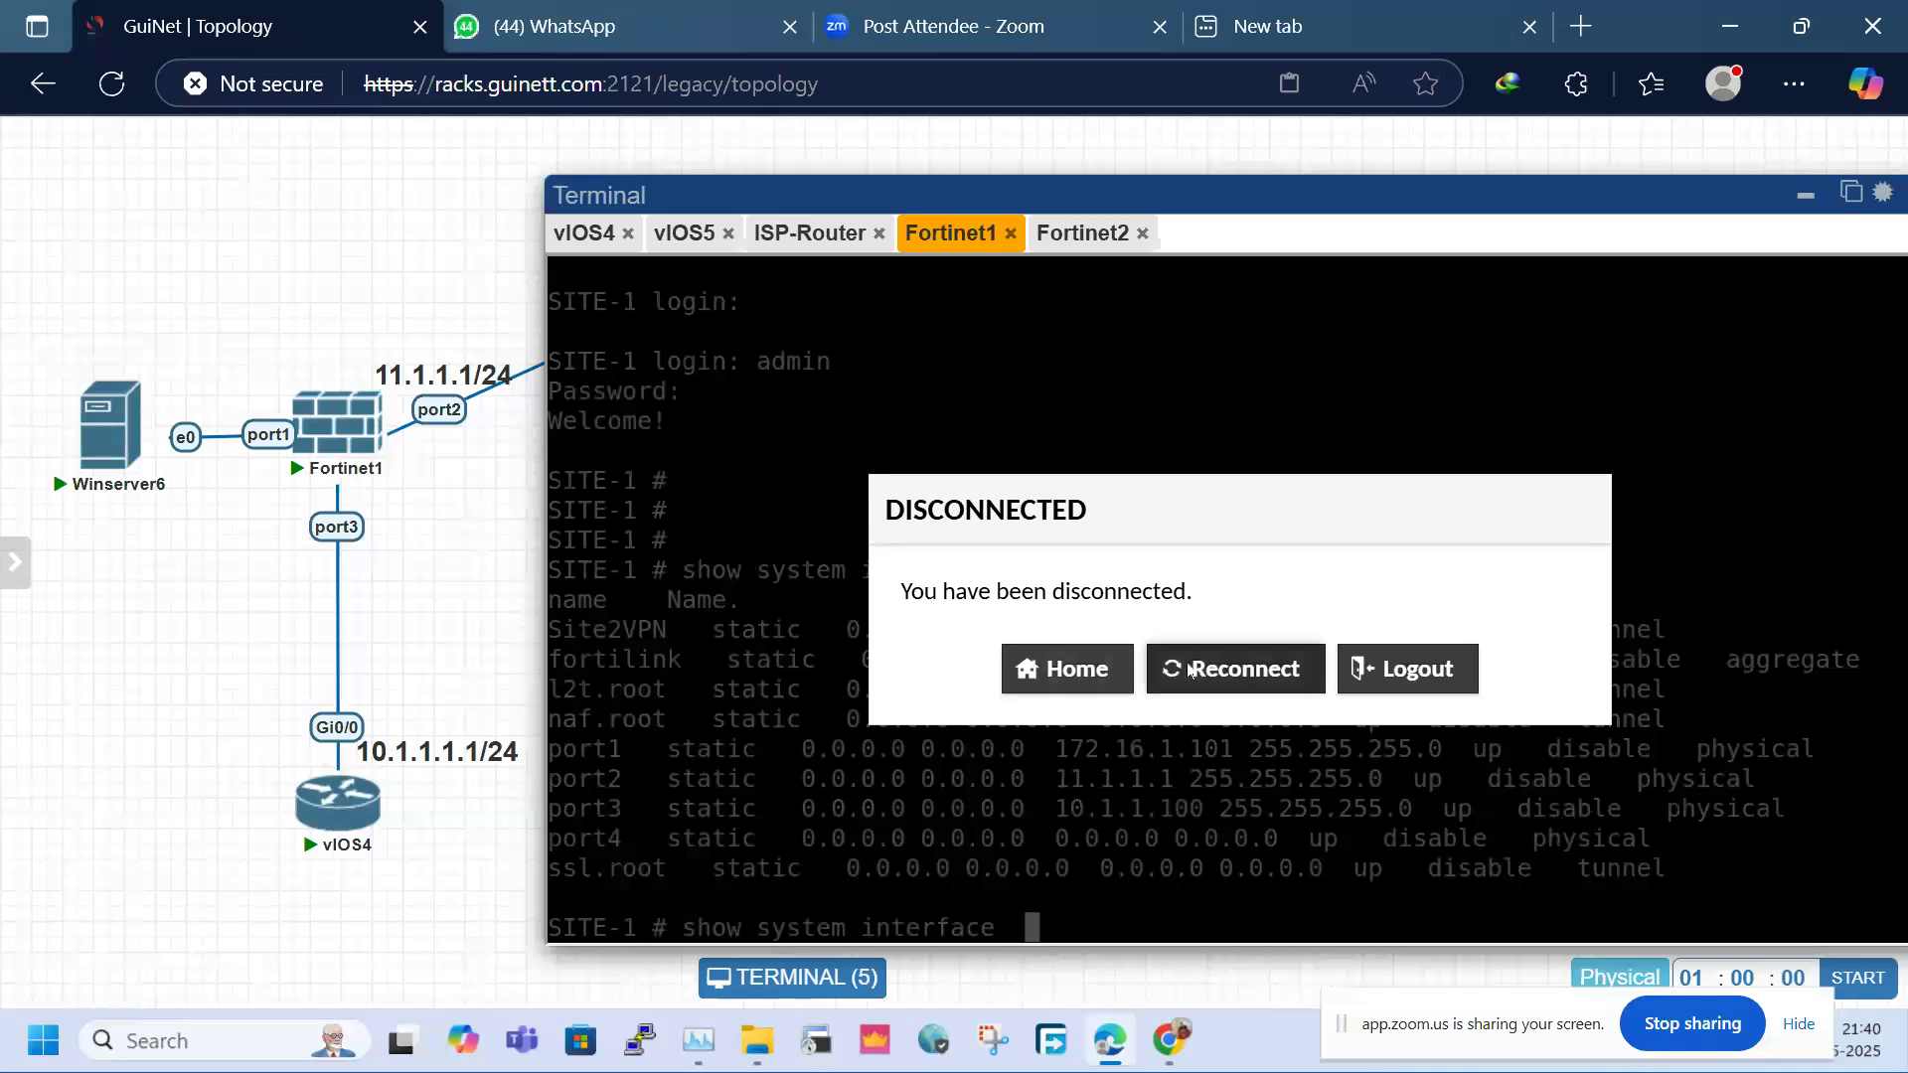
click(1187, 669)
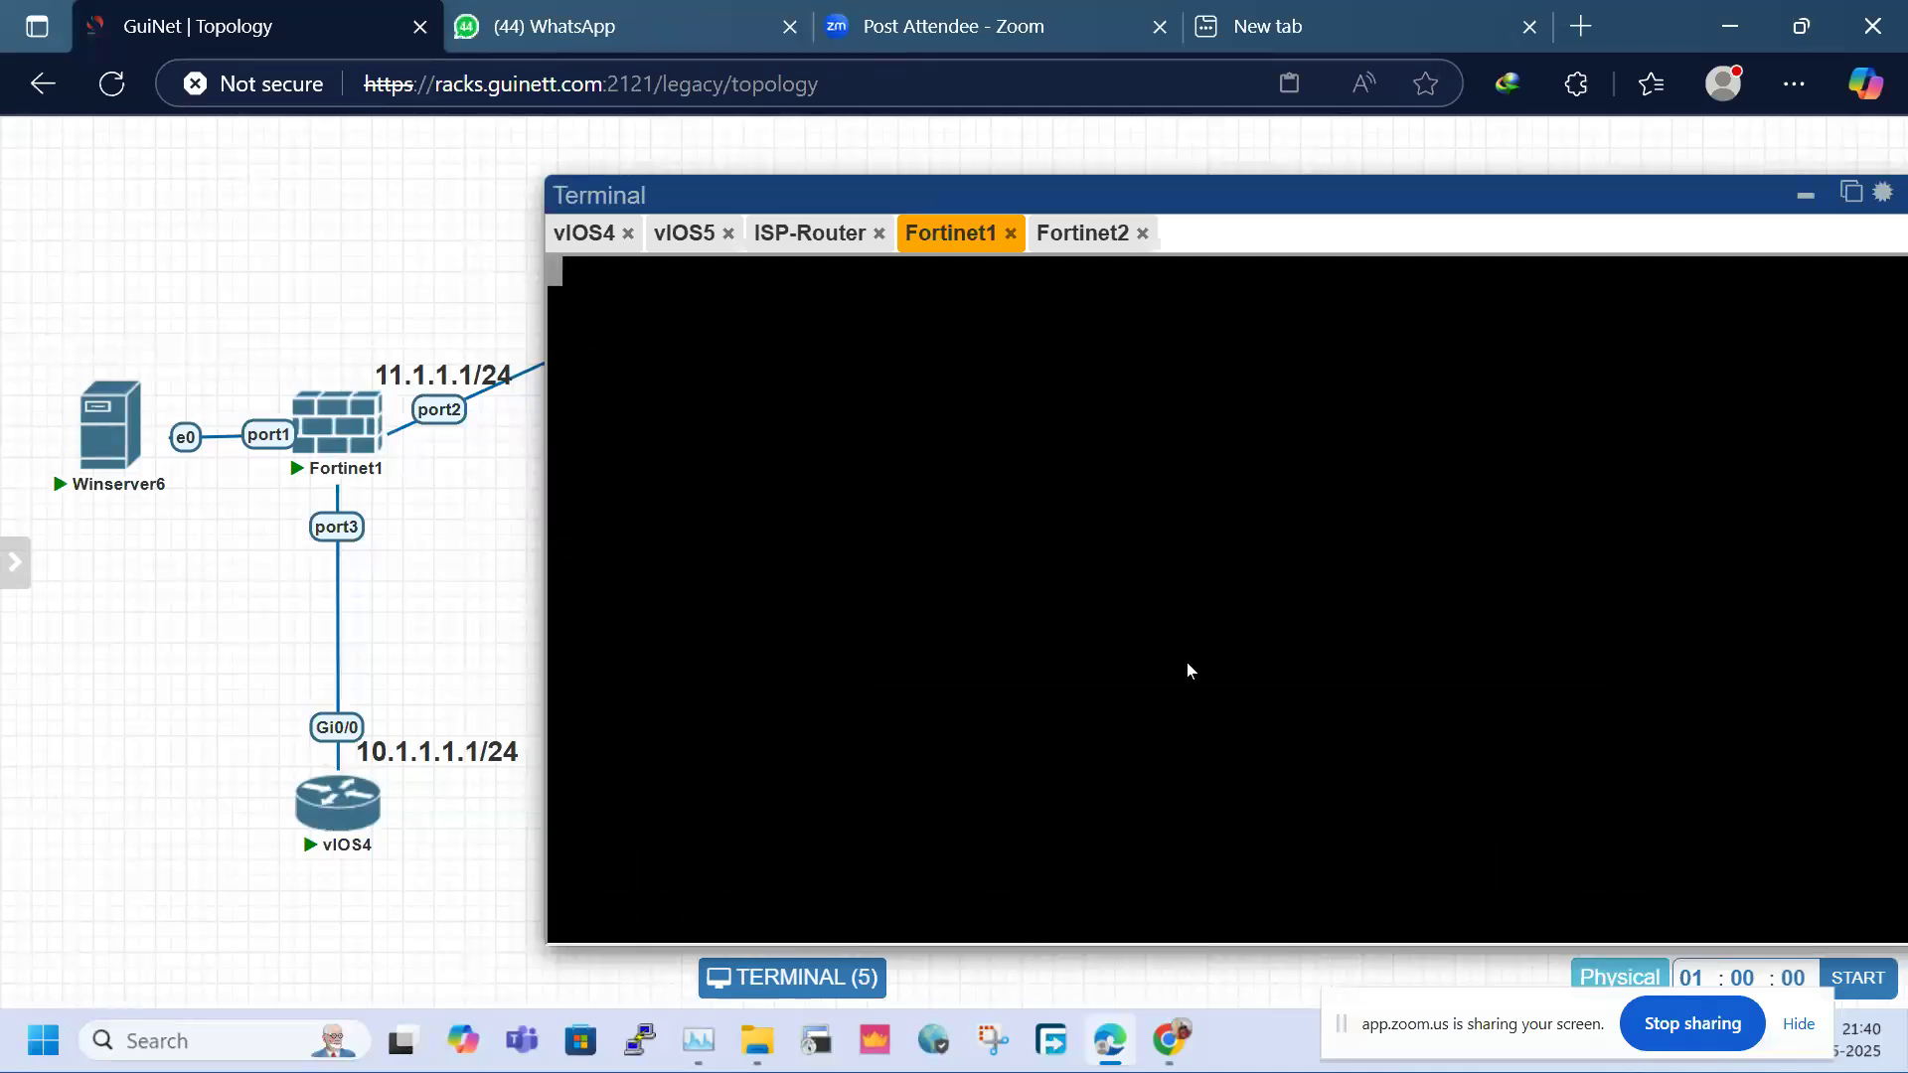
click(832, 238)
key(Return)
key(Return)
key(Return)
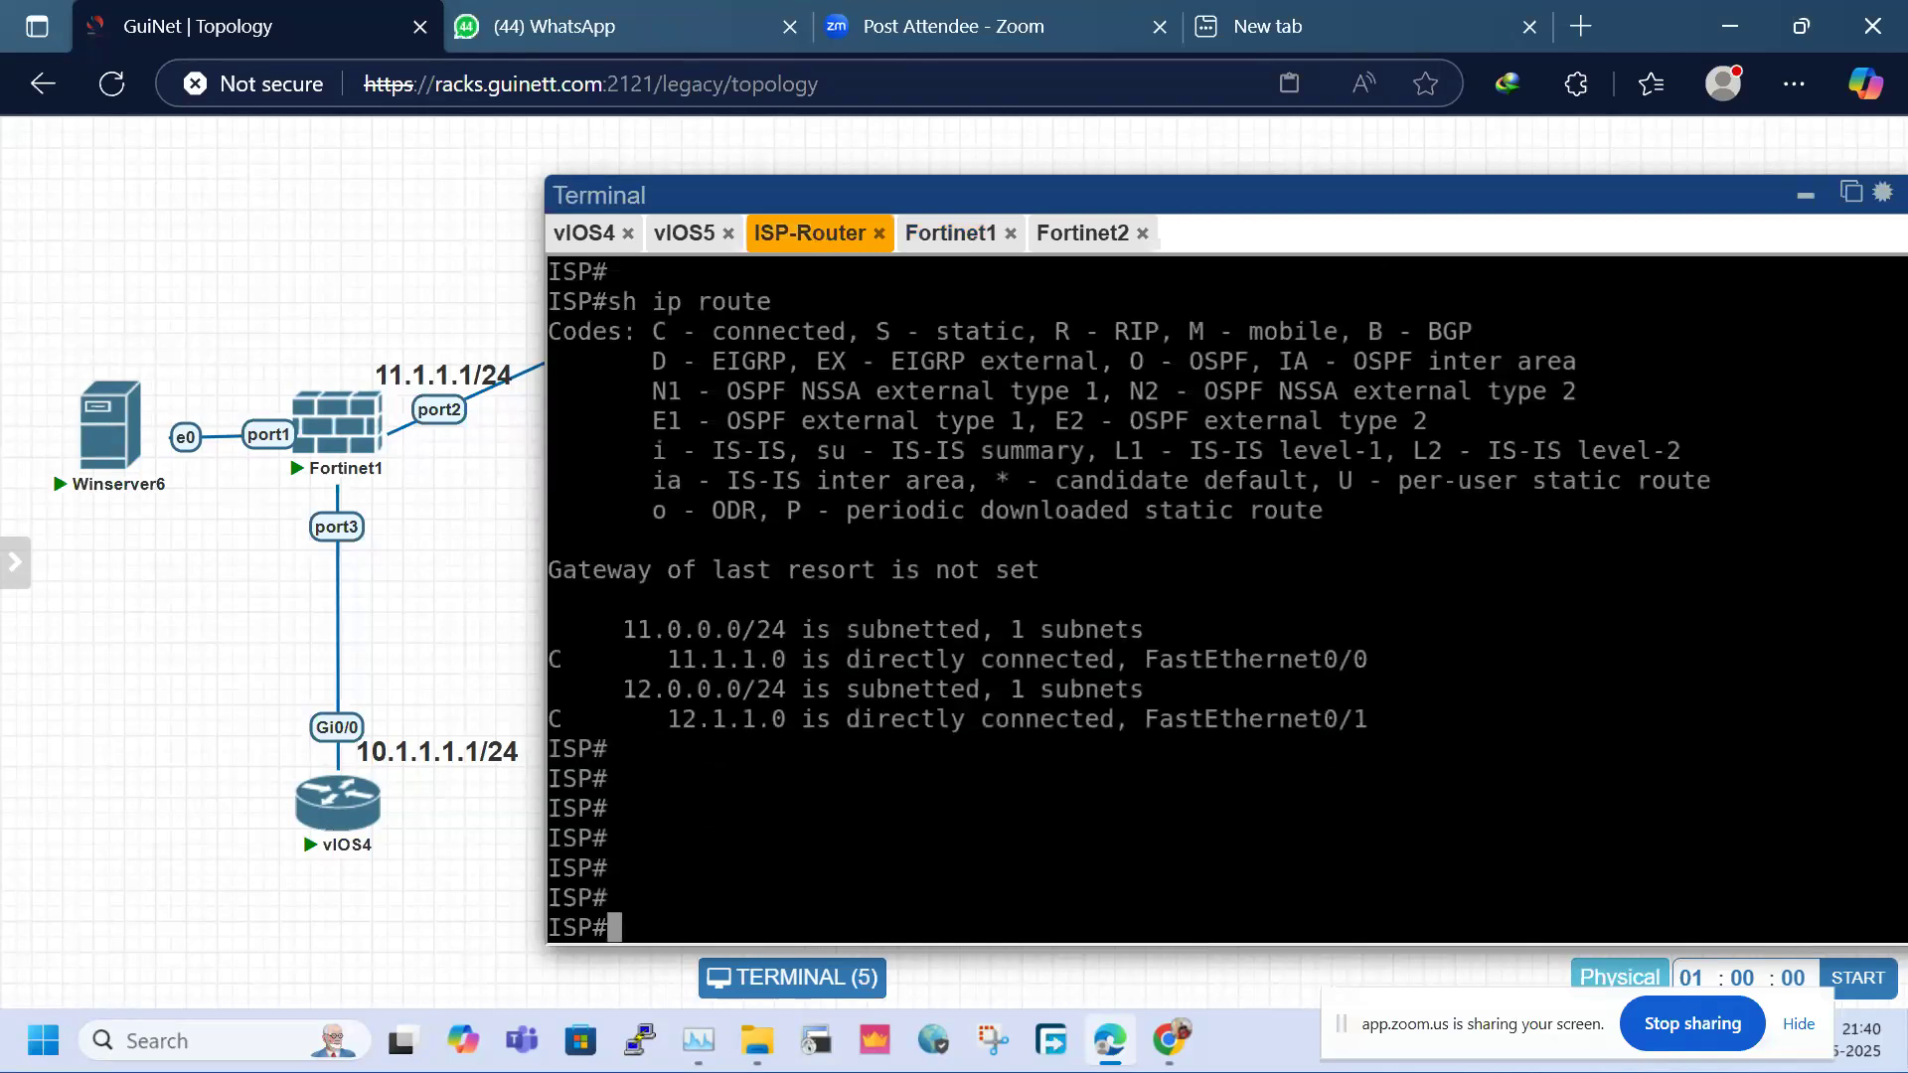
drag(1342, 739, 672, 398)
click(964, 529)
Close the vIOS5 tab, check both firewalls' boot progress, then switch to Zoom
click(728, 233)
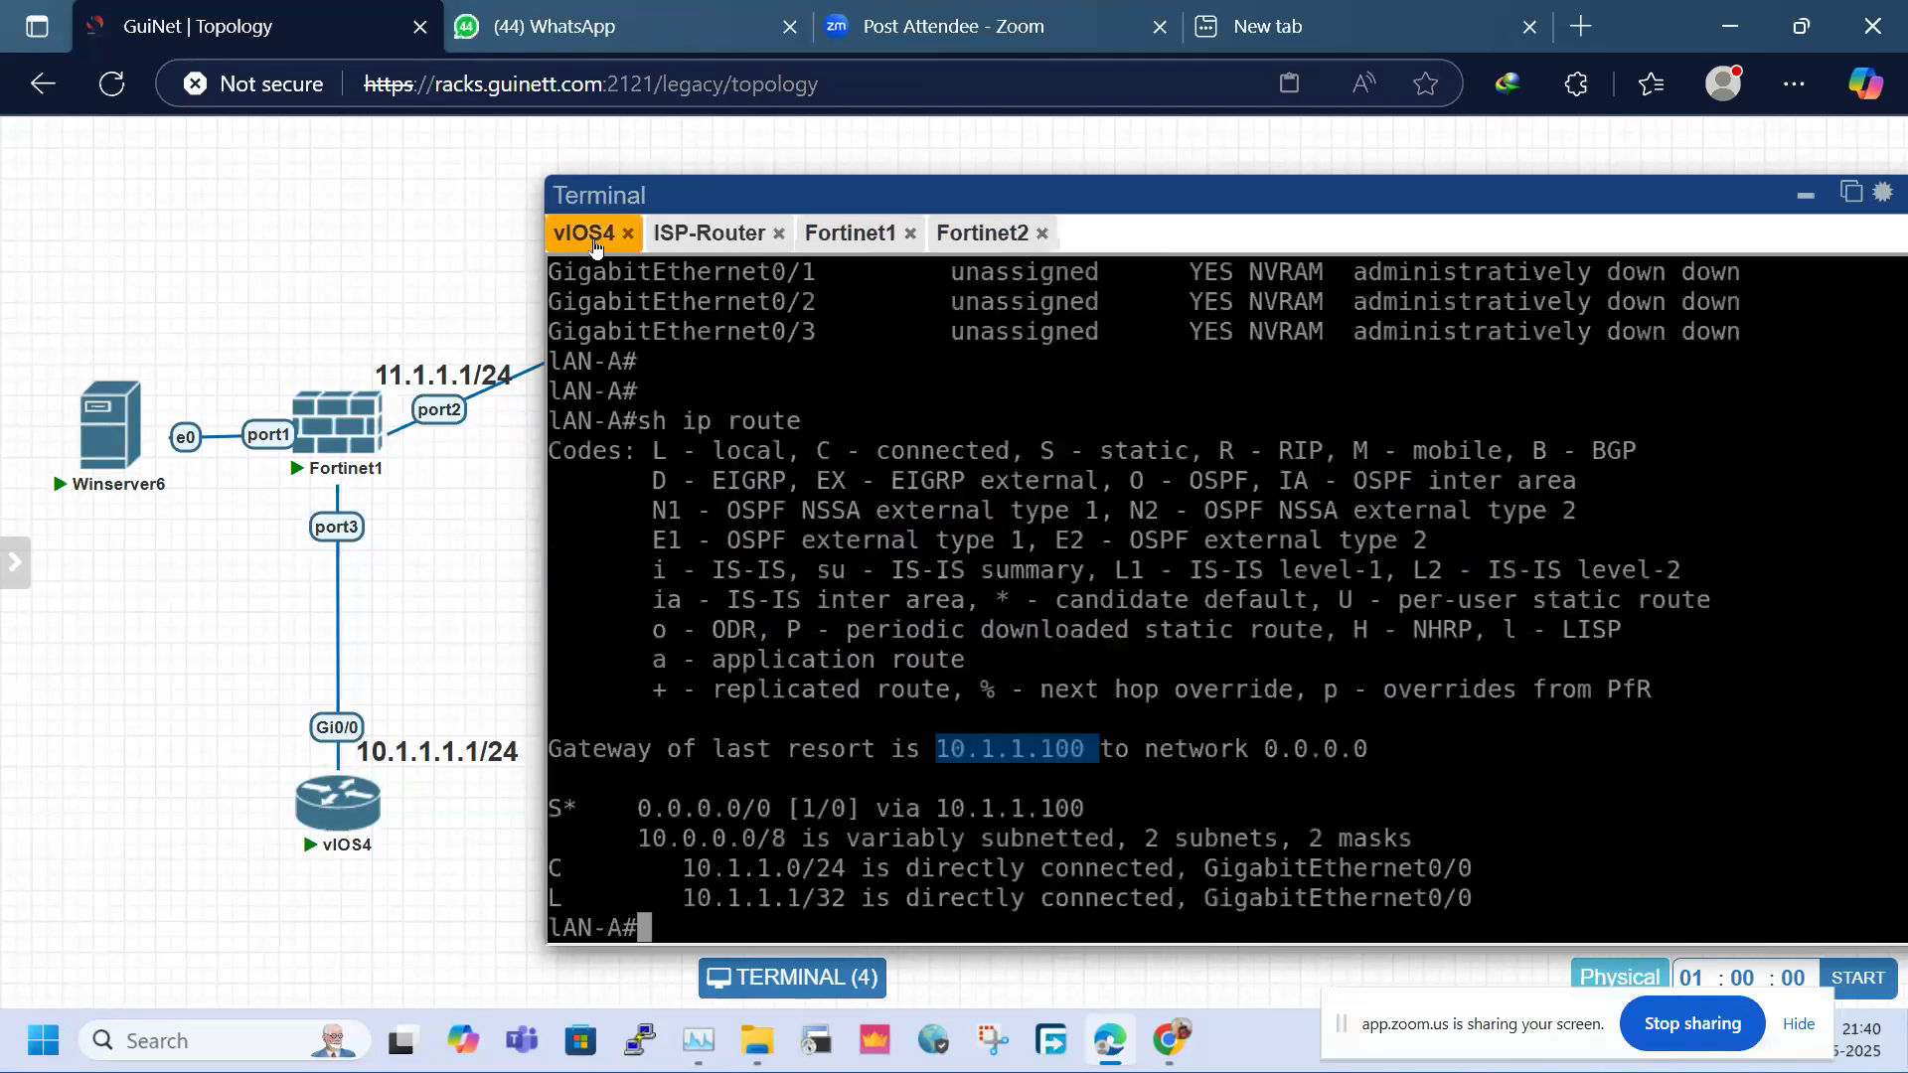
click(713, 235)
click(820, 248)
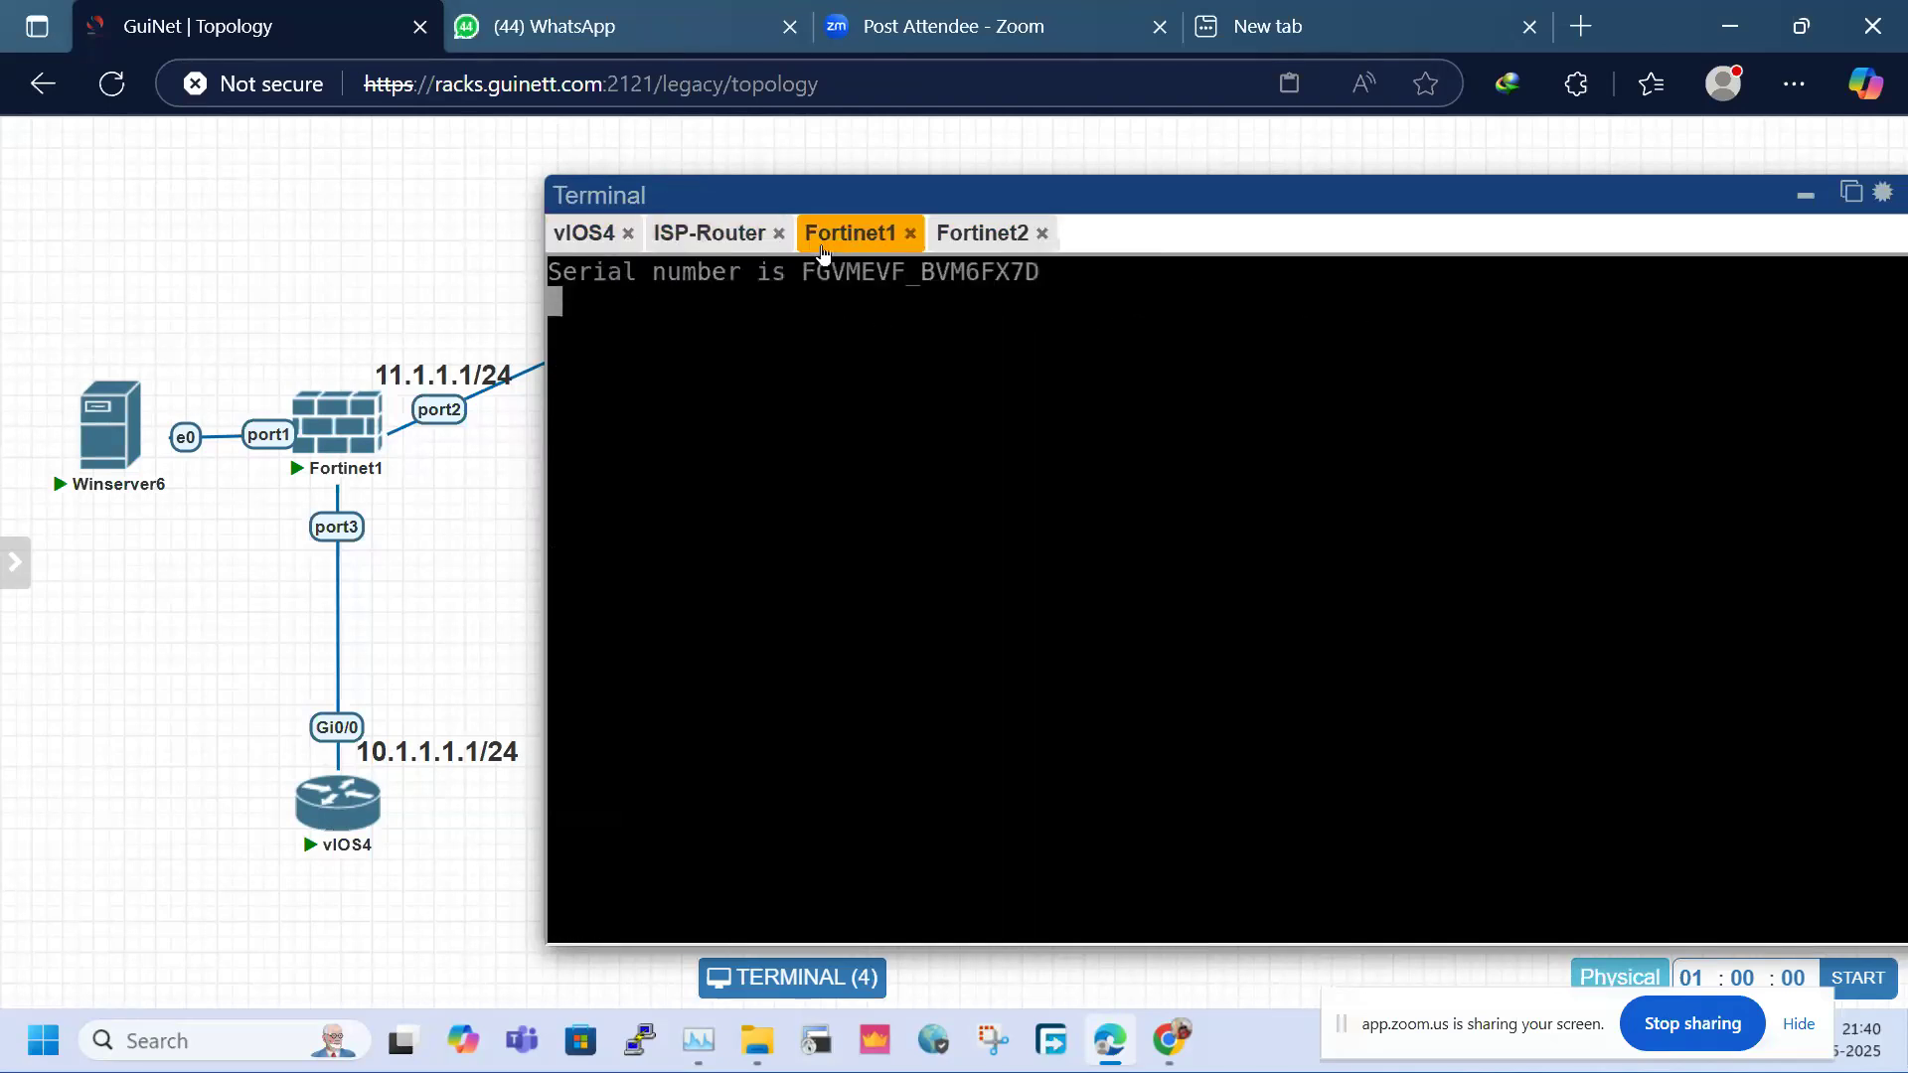
click(957, 235)
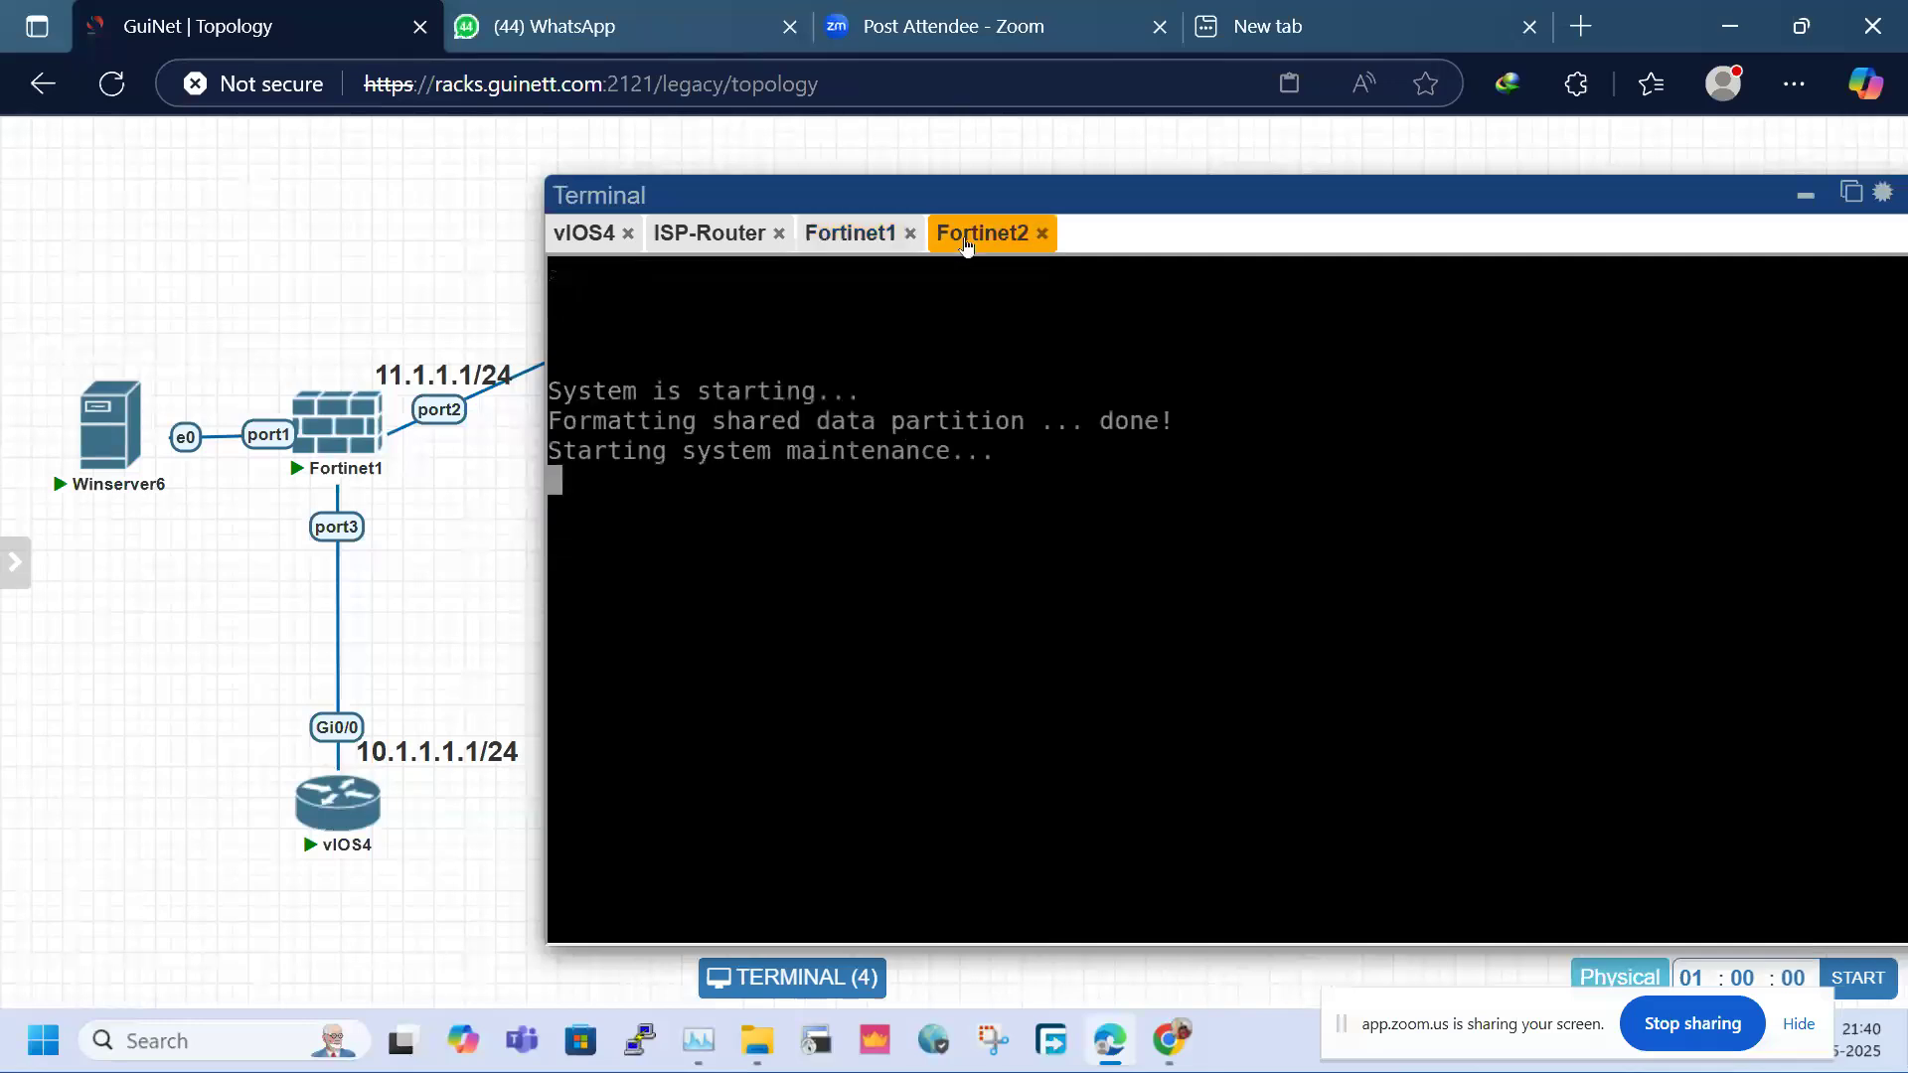
click(842, 238)
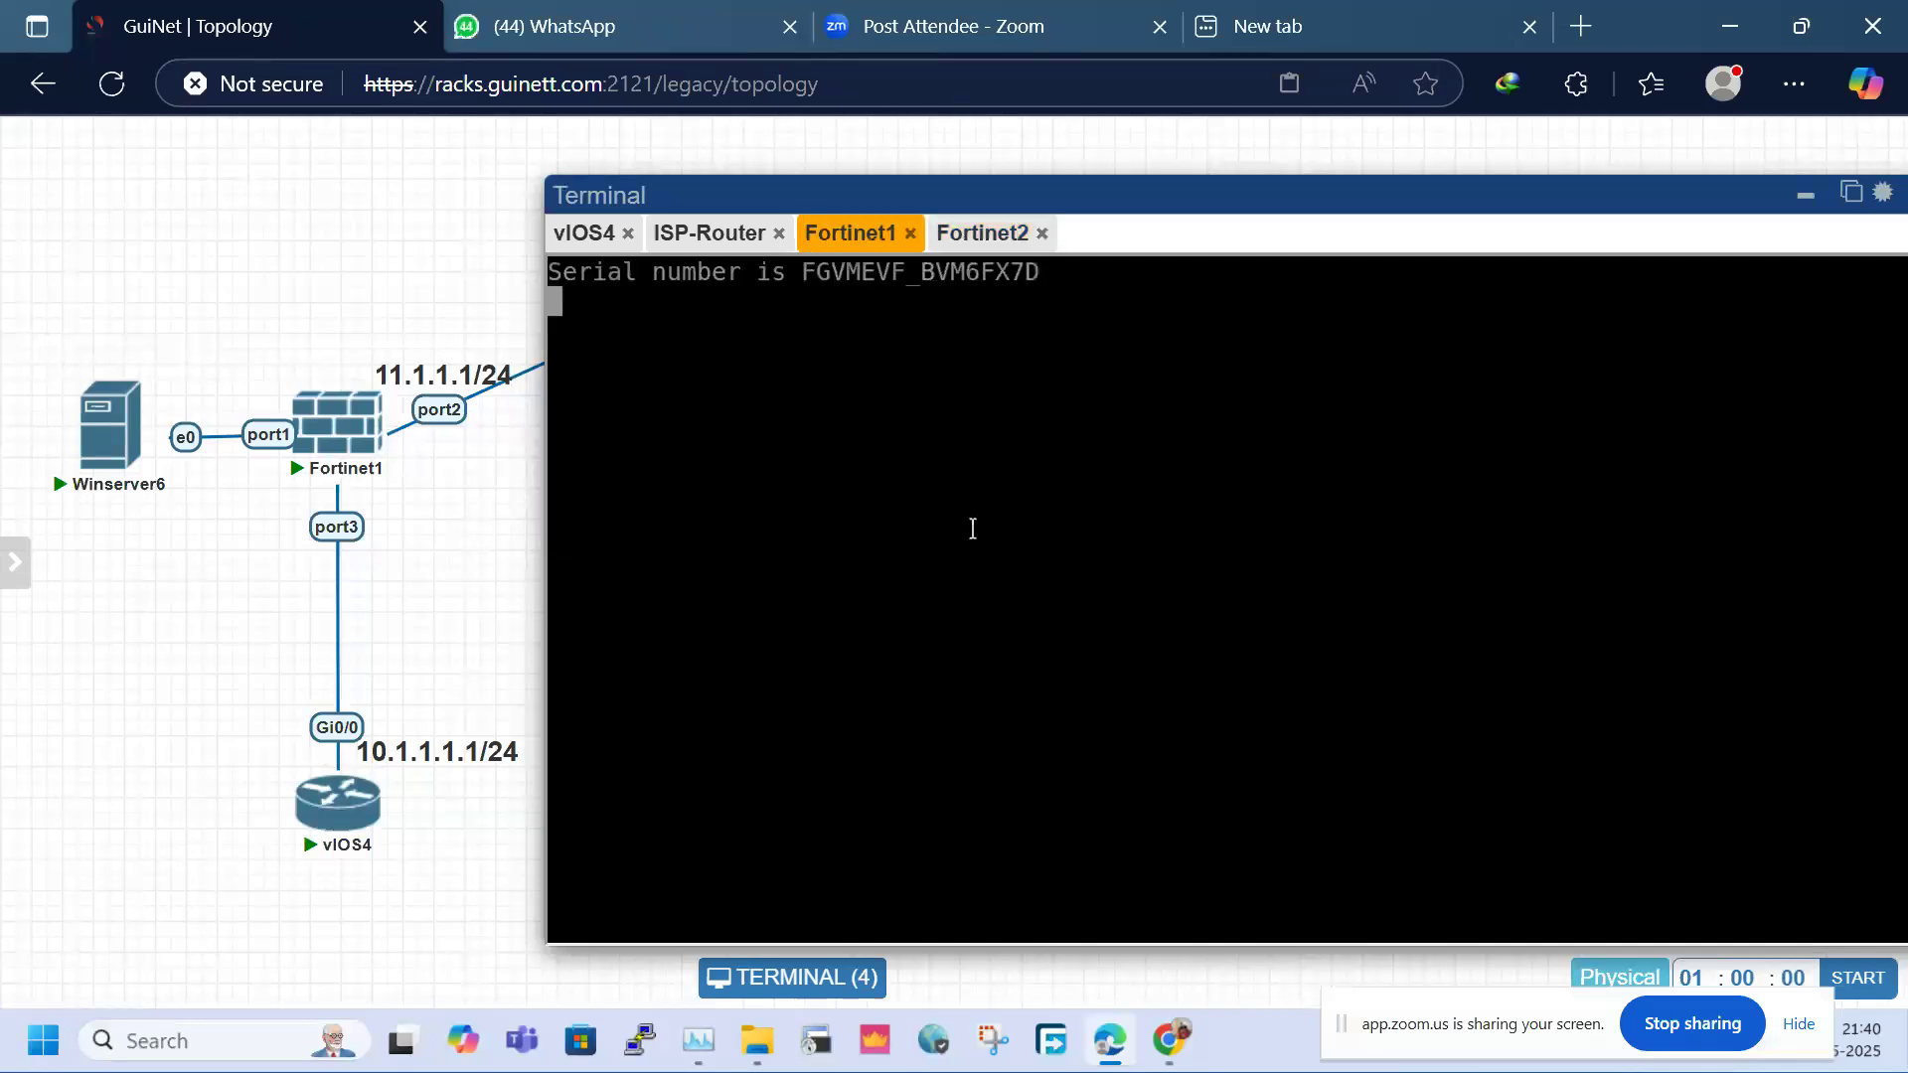
key(alt+Tab)
key(alt+Tab)
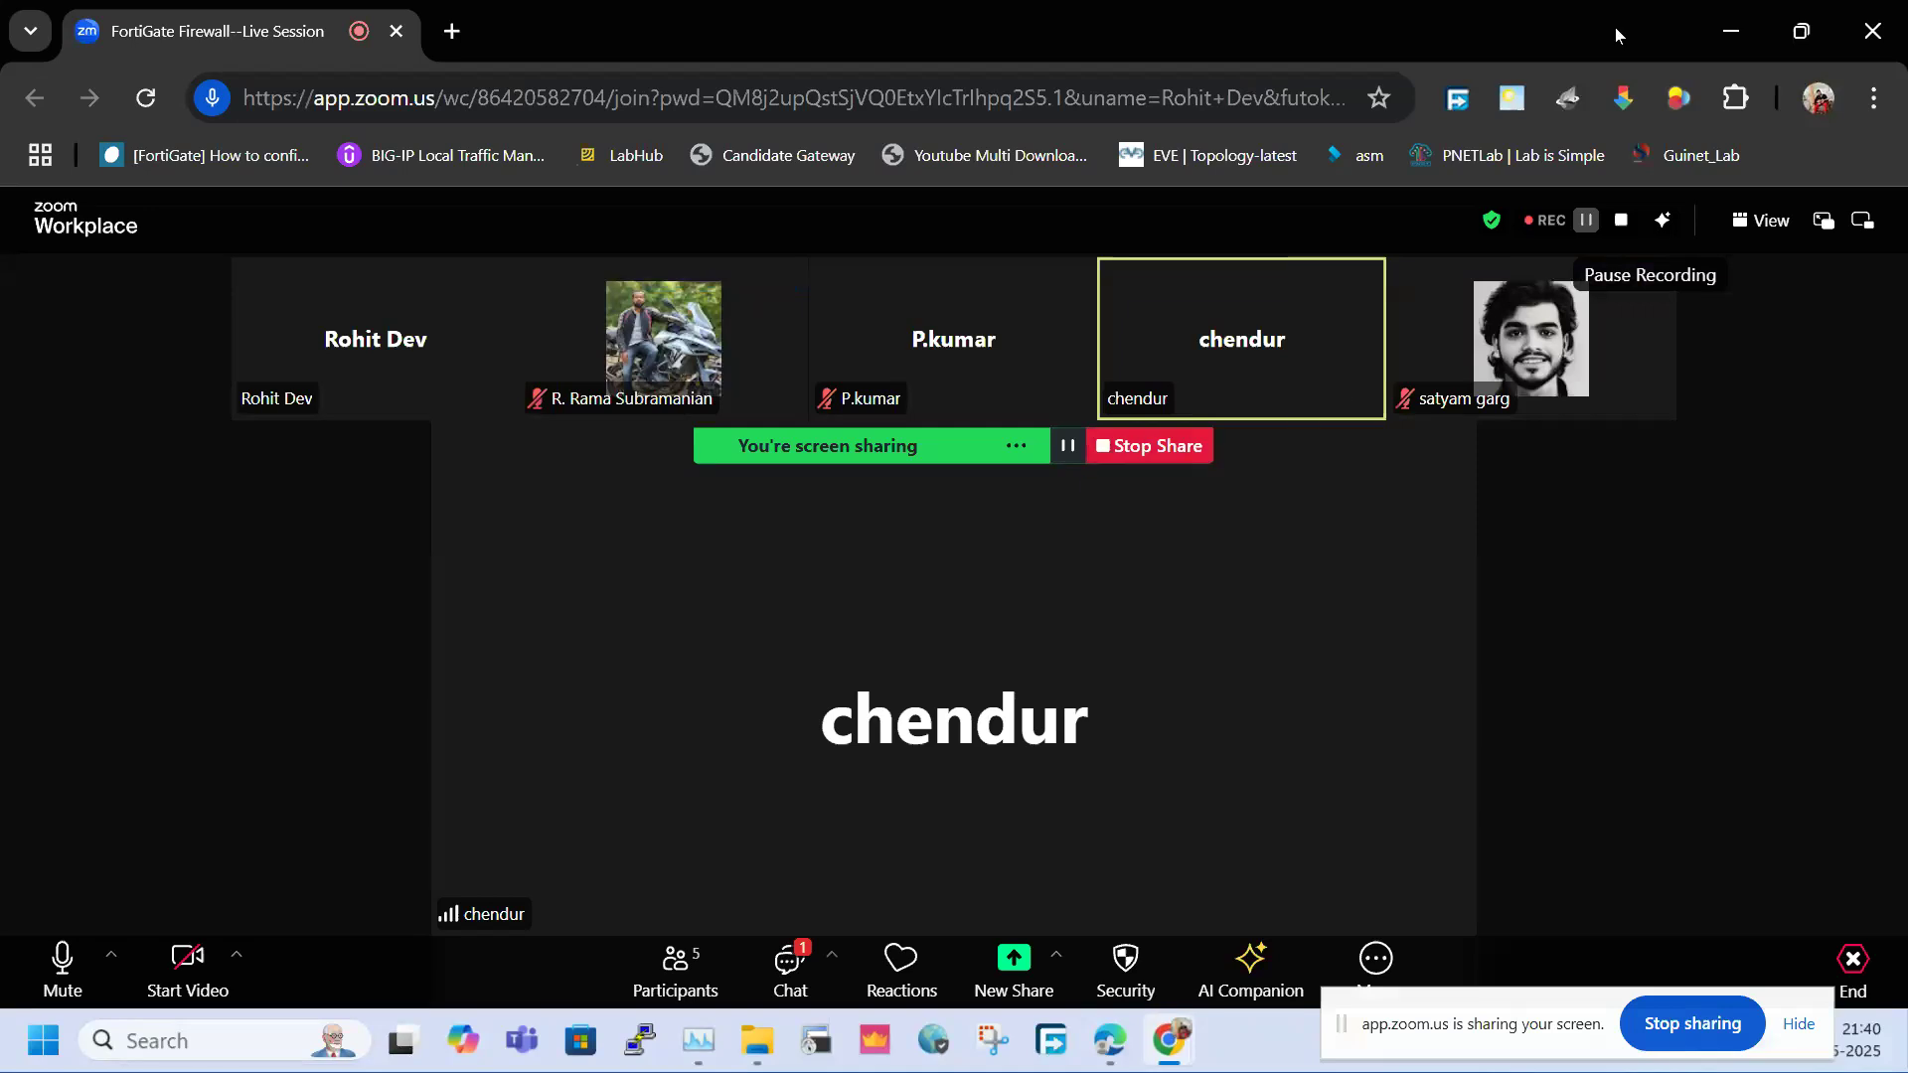
Minimize Zoom and log in to Fortinet1 as admin, setting a new admin password
click(1723, 26)
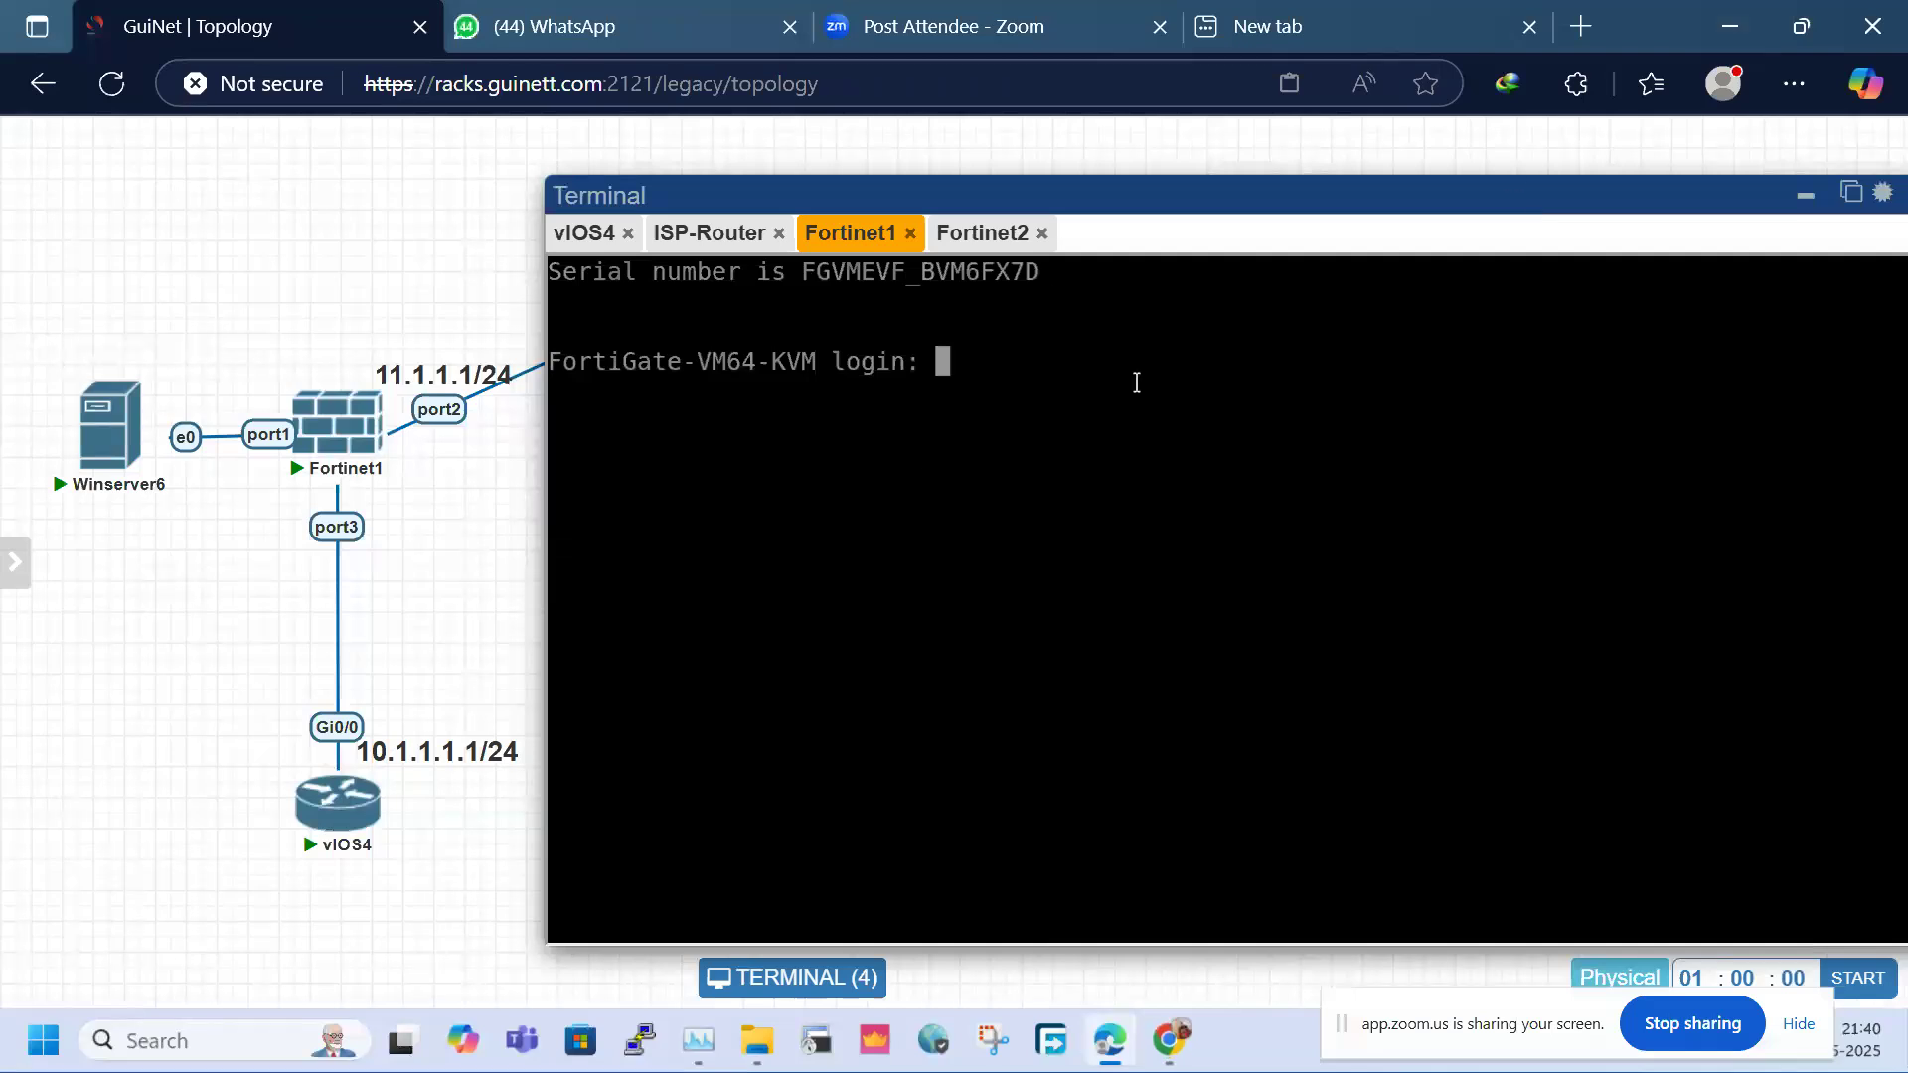
text(admin)
key(Return)
key(Return)
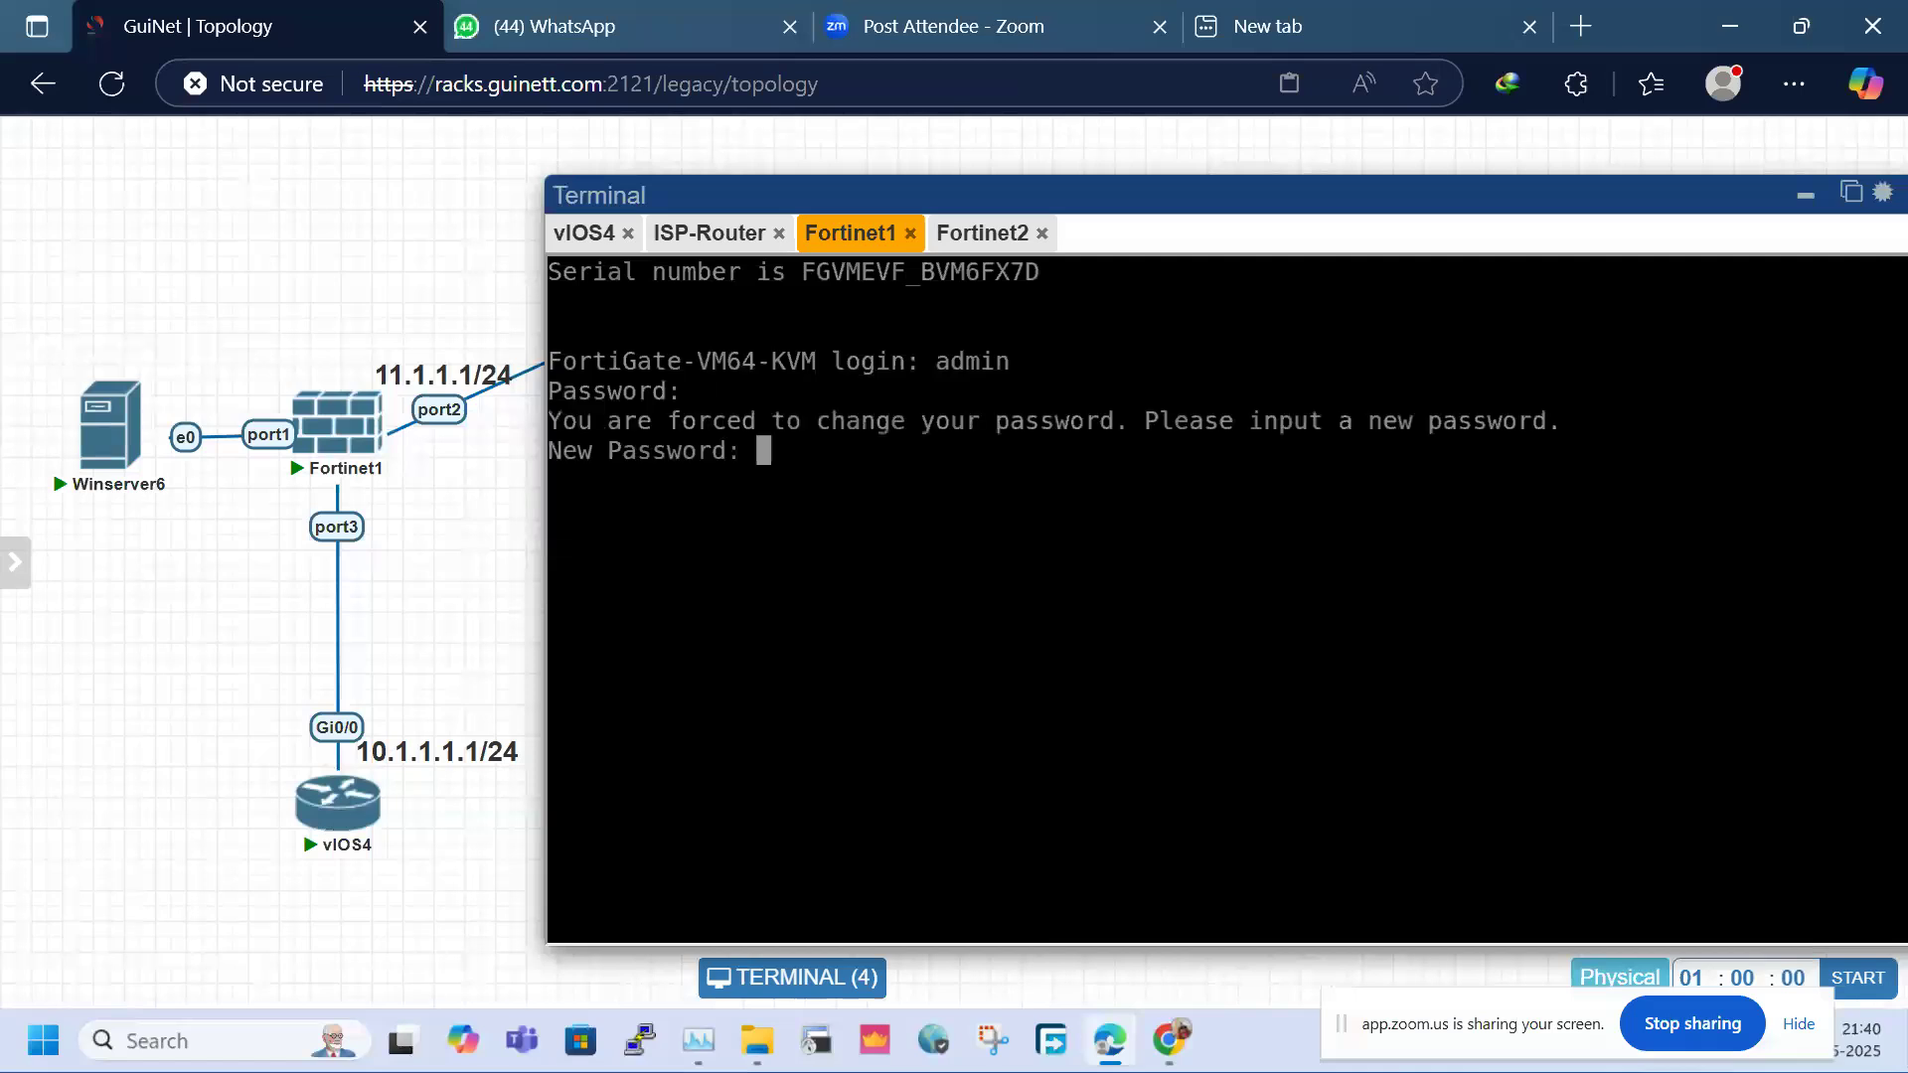
key(Return)
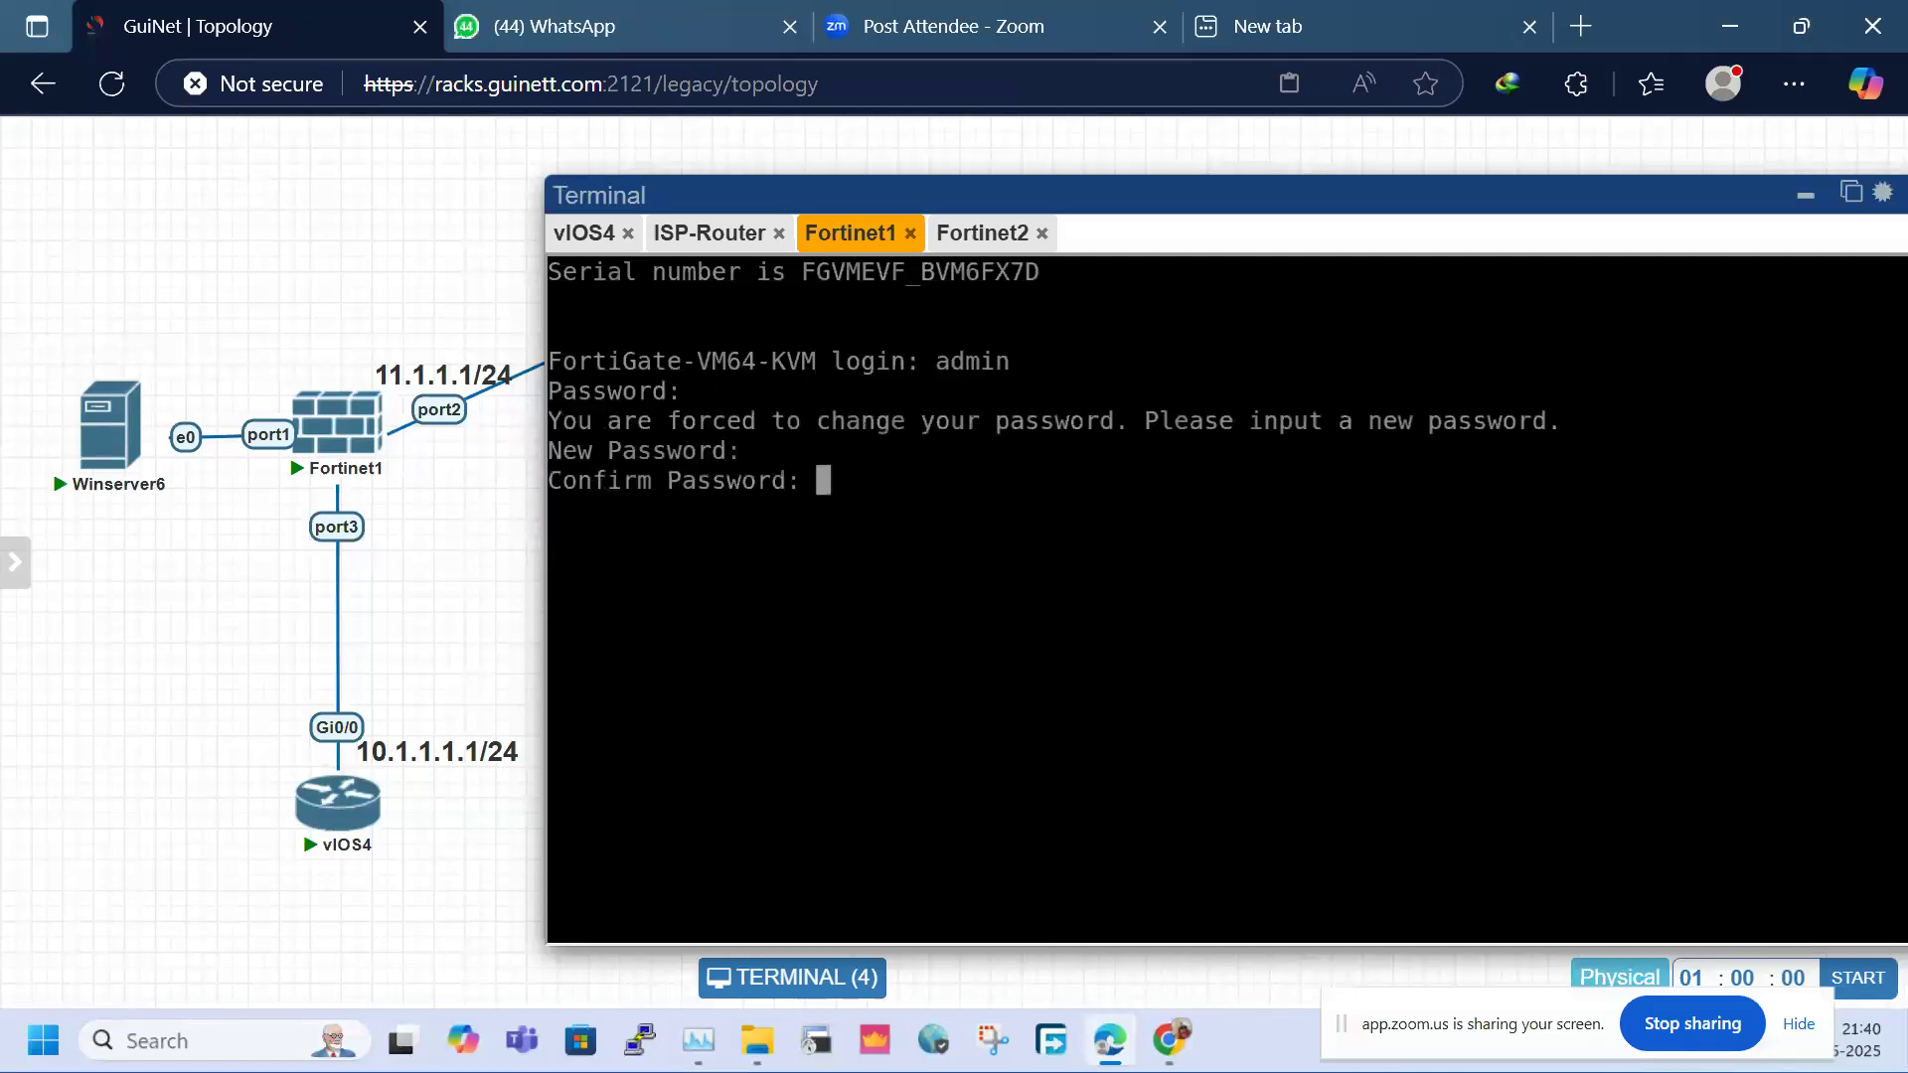
Give port1 static address 172.16.1.100/24 with HTTP, HTTPS, ping and SSH access
key(Return)
key(Return)
key(Return)
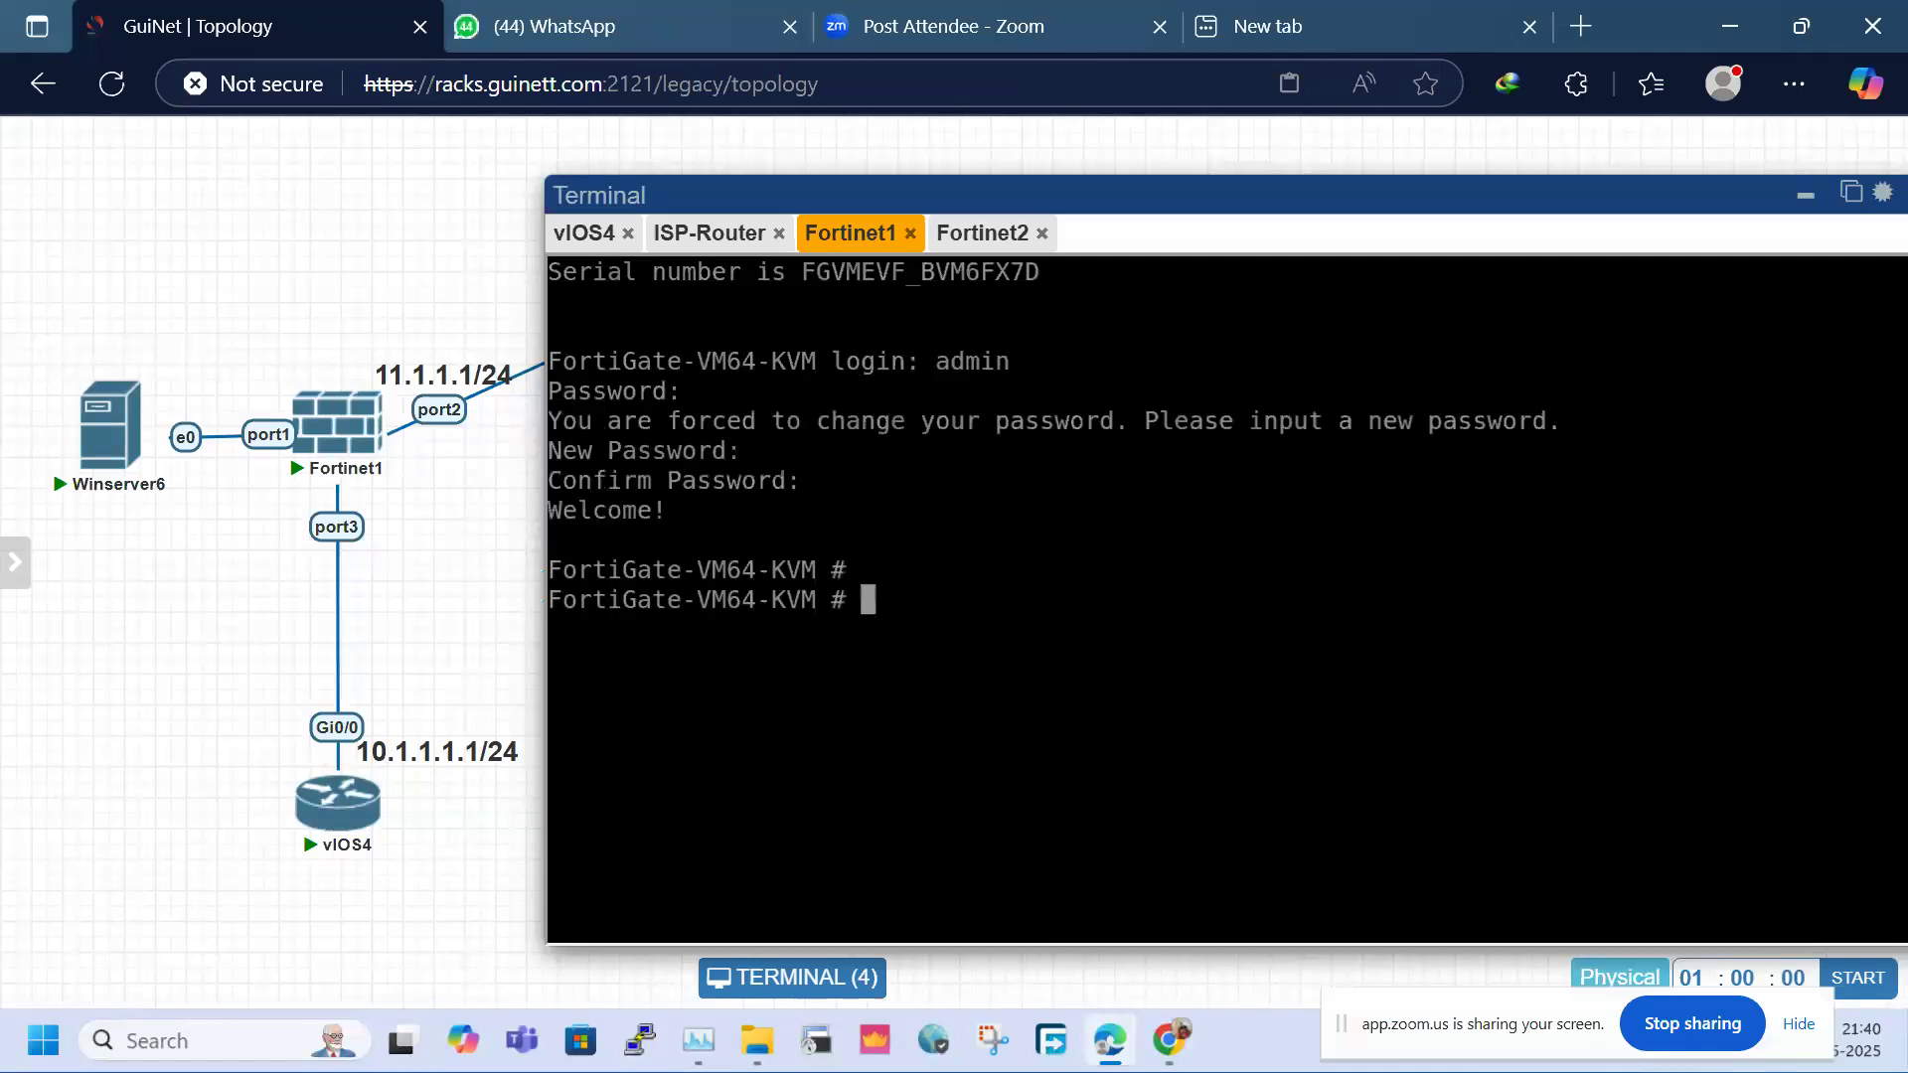
text(config system interface)
key(Return)
text(edit port1)
key(Return)
text(set mode static)
key(Return)
text(set ip 1)
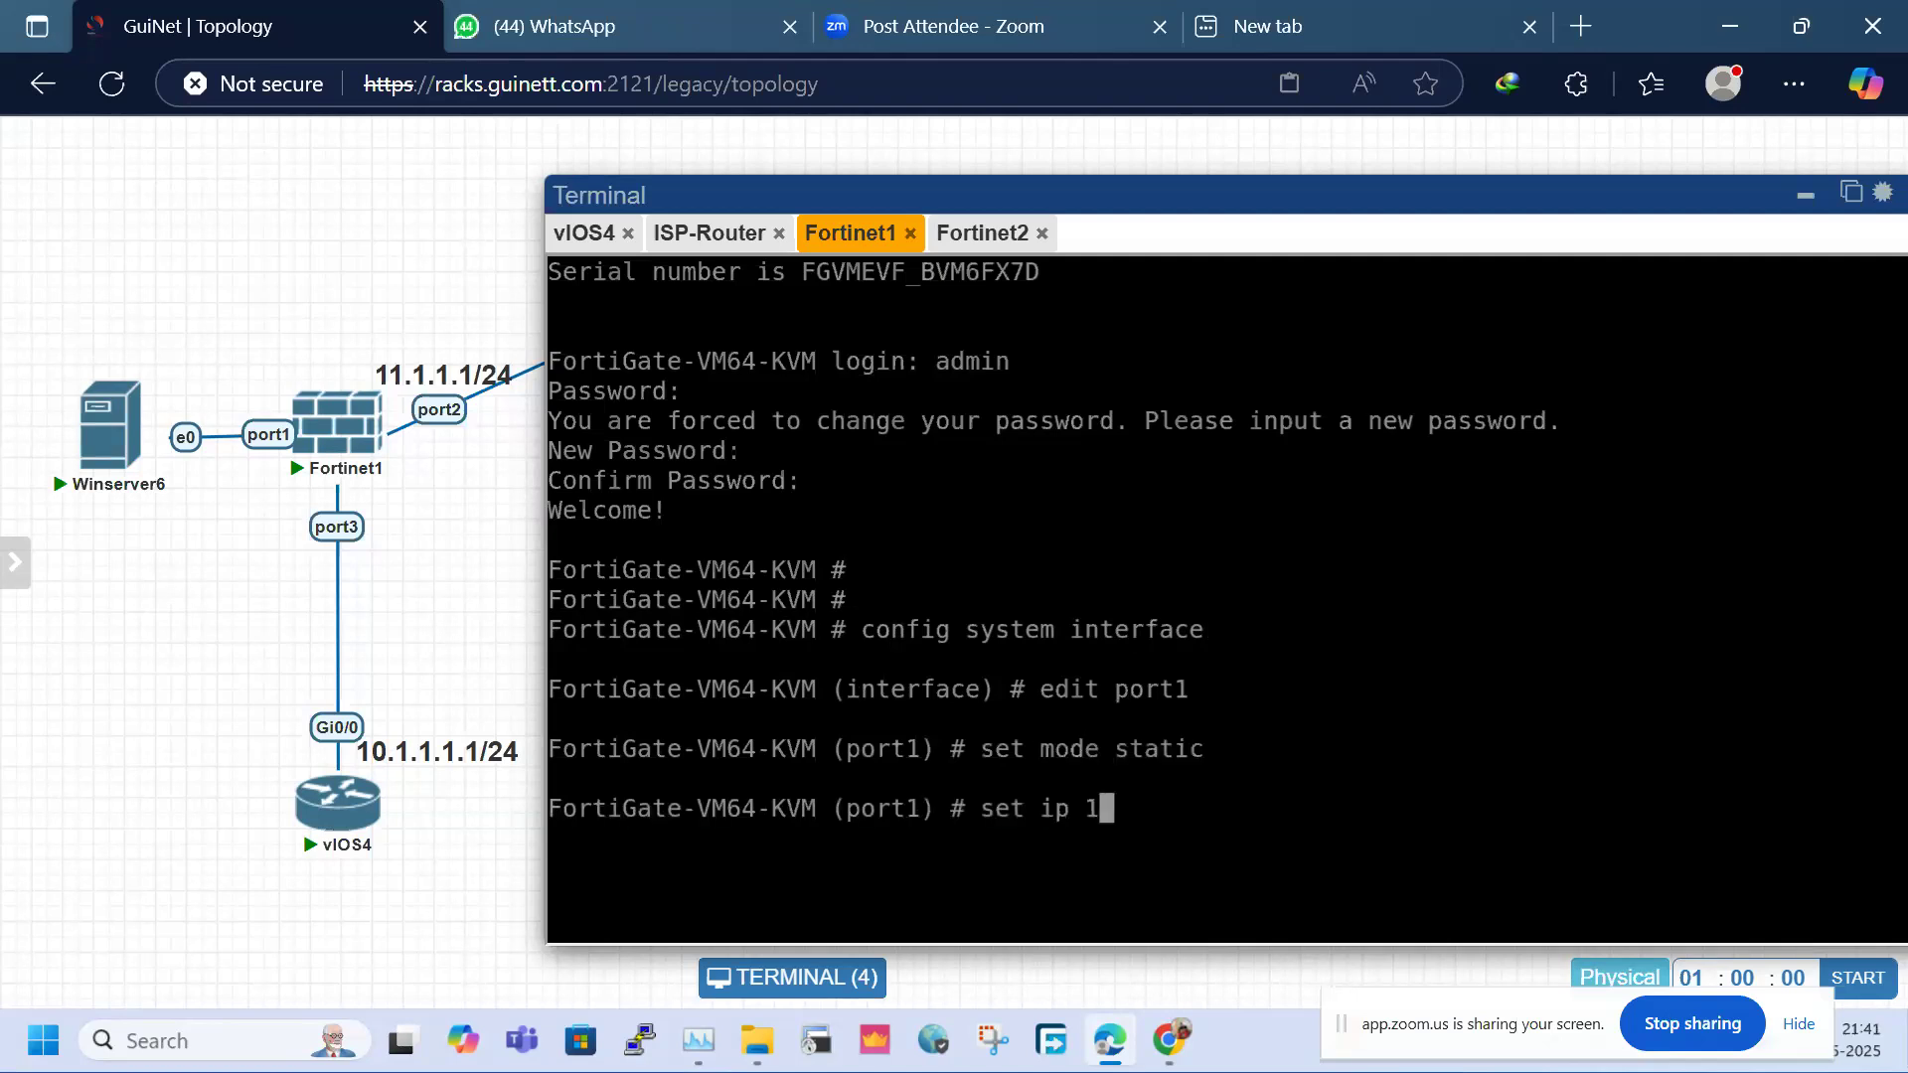
text(72.16.1.100/24)
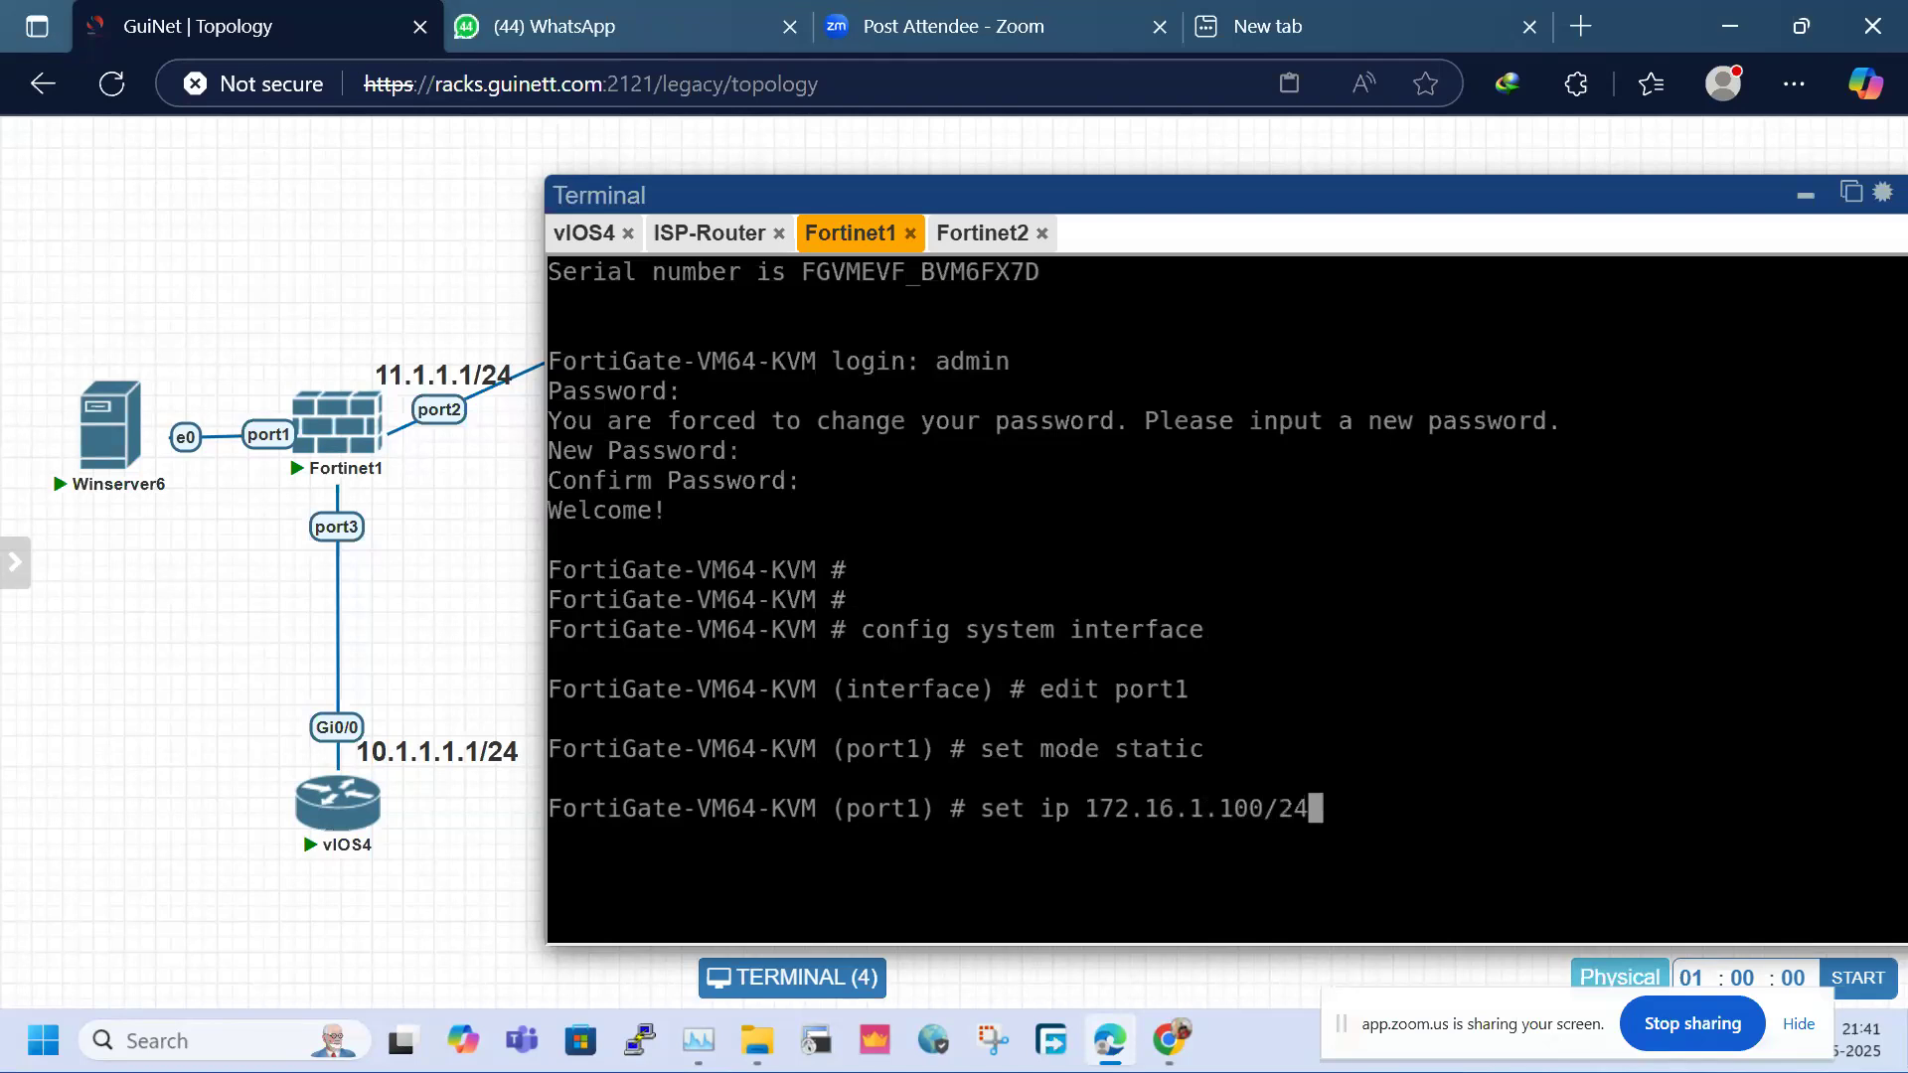
key(Return)
text(set )
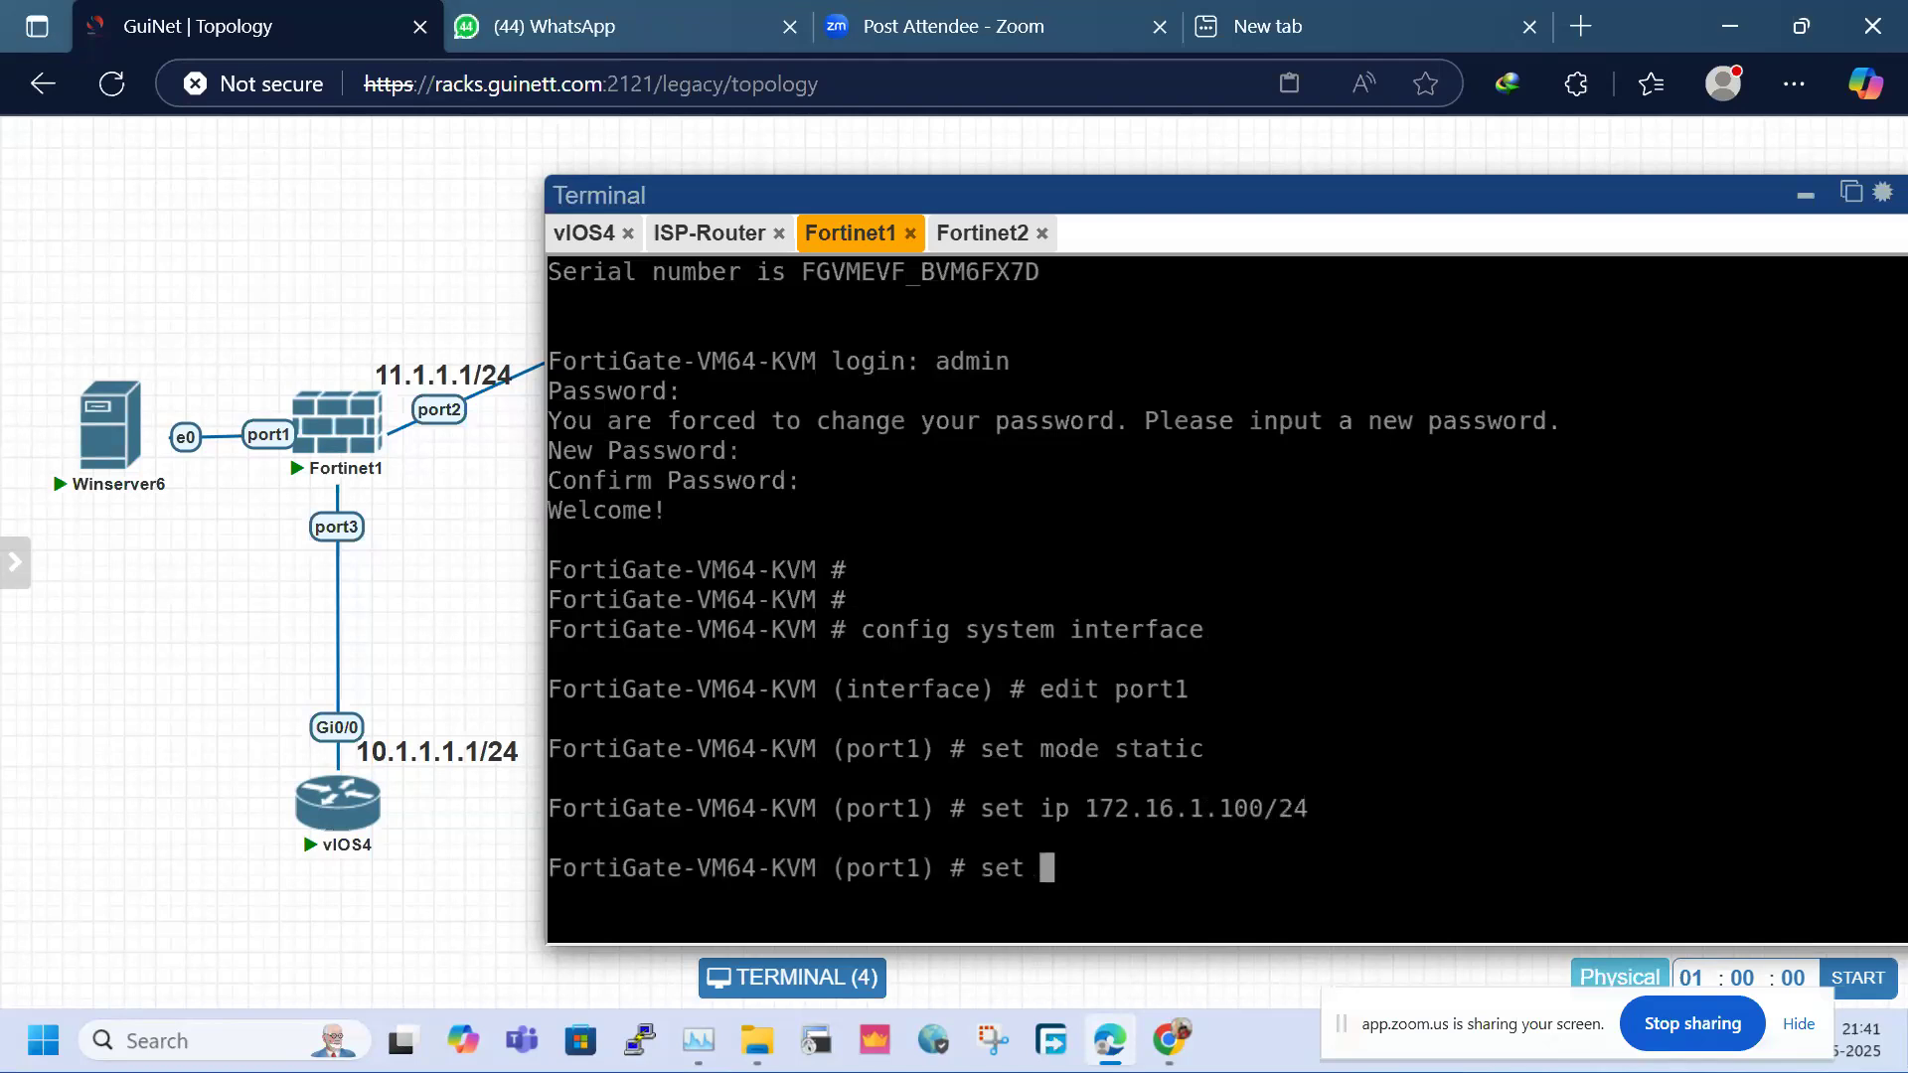
text(allowaccess http )
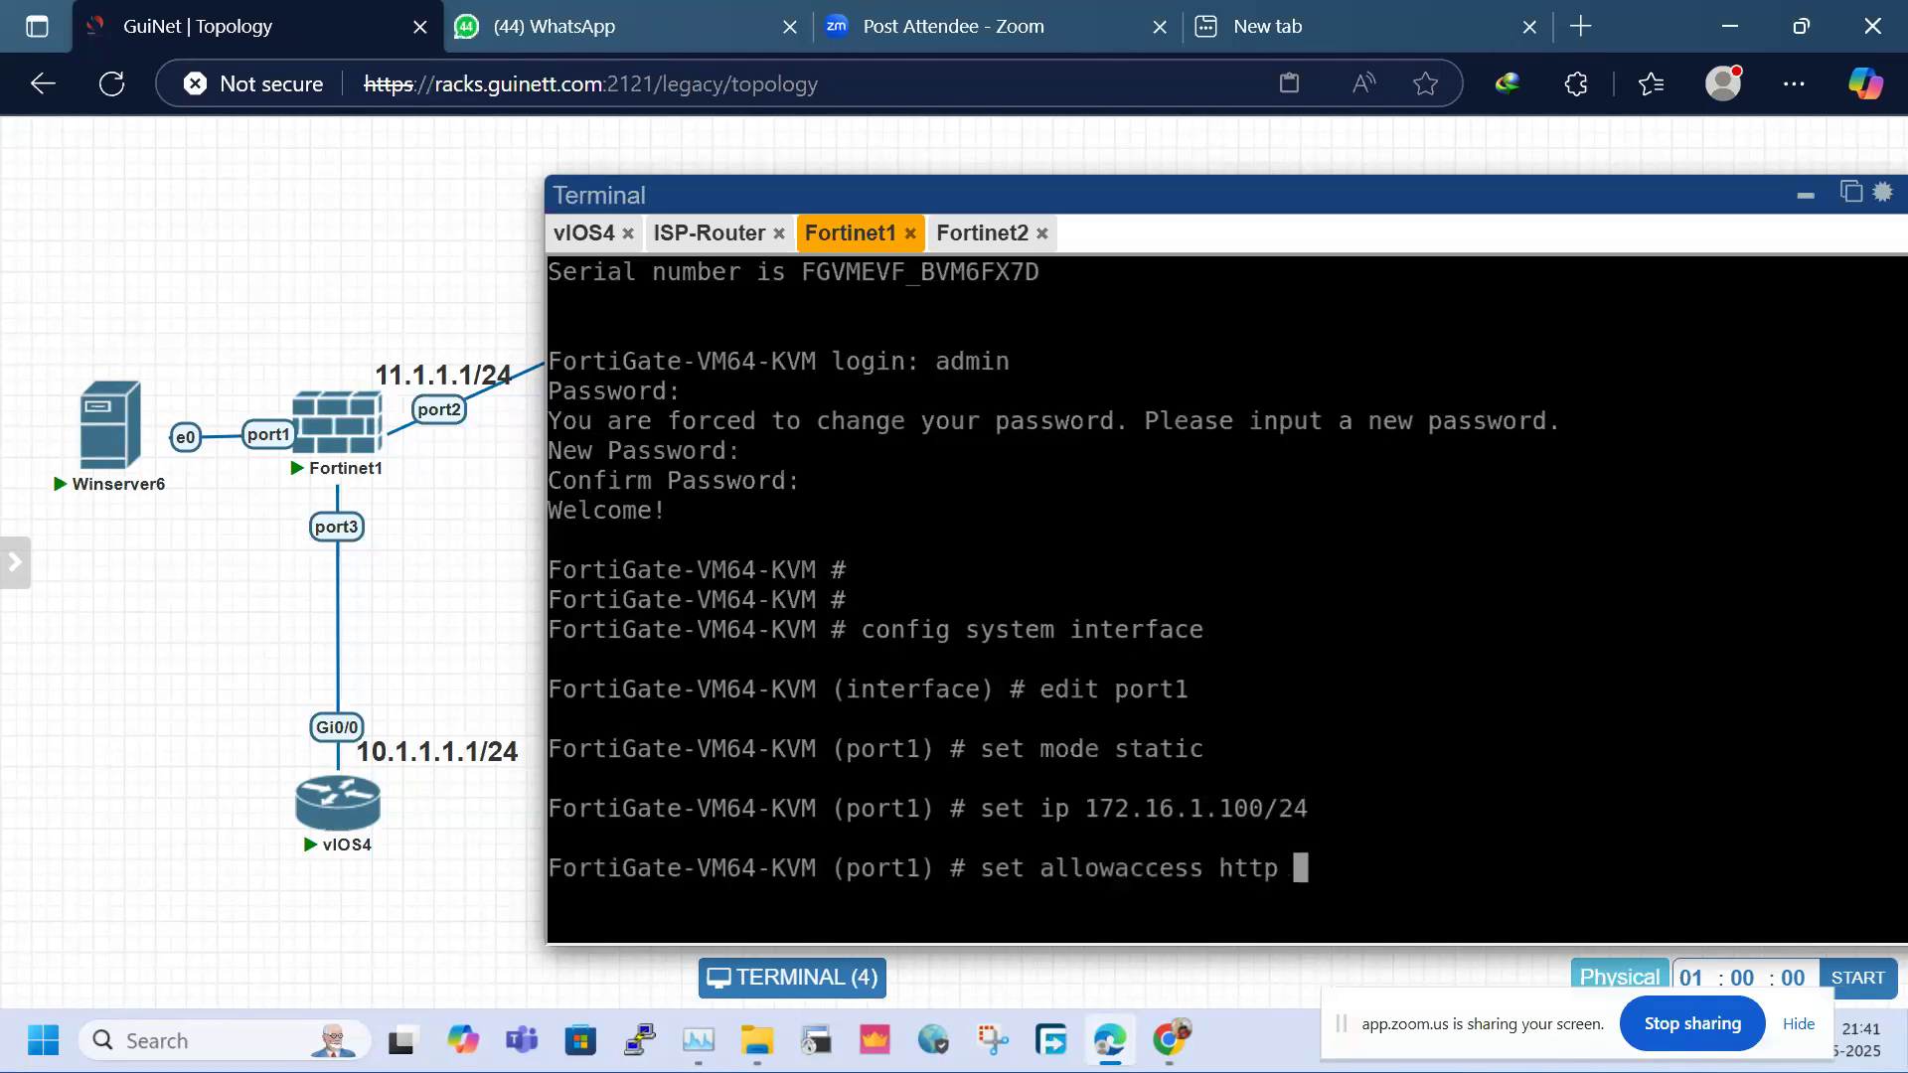
text(https pin)
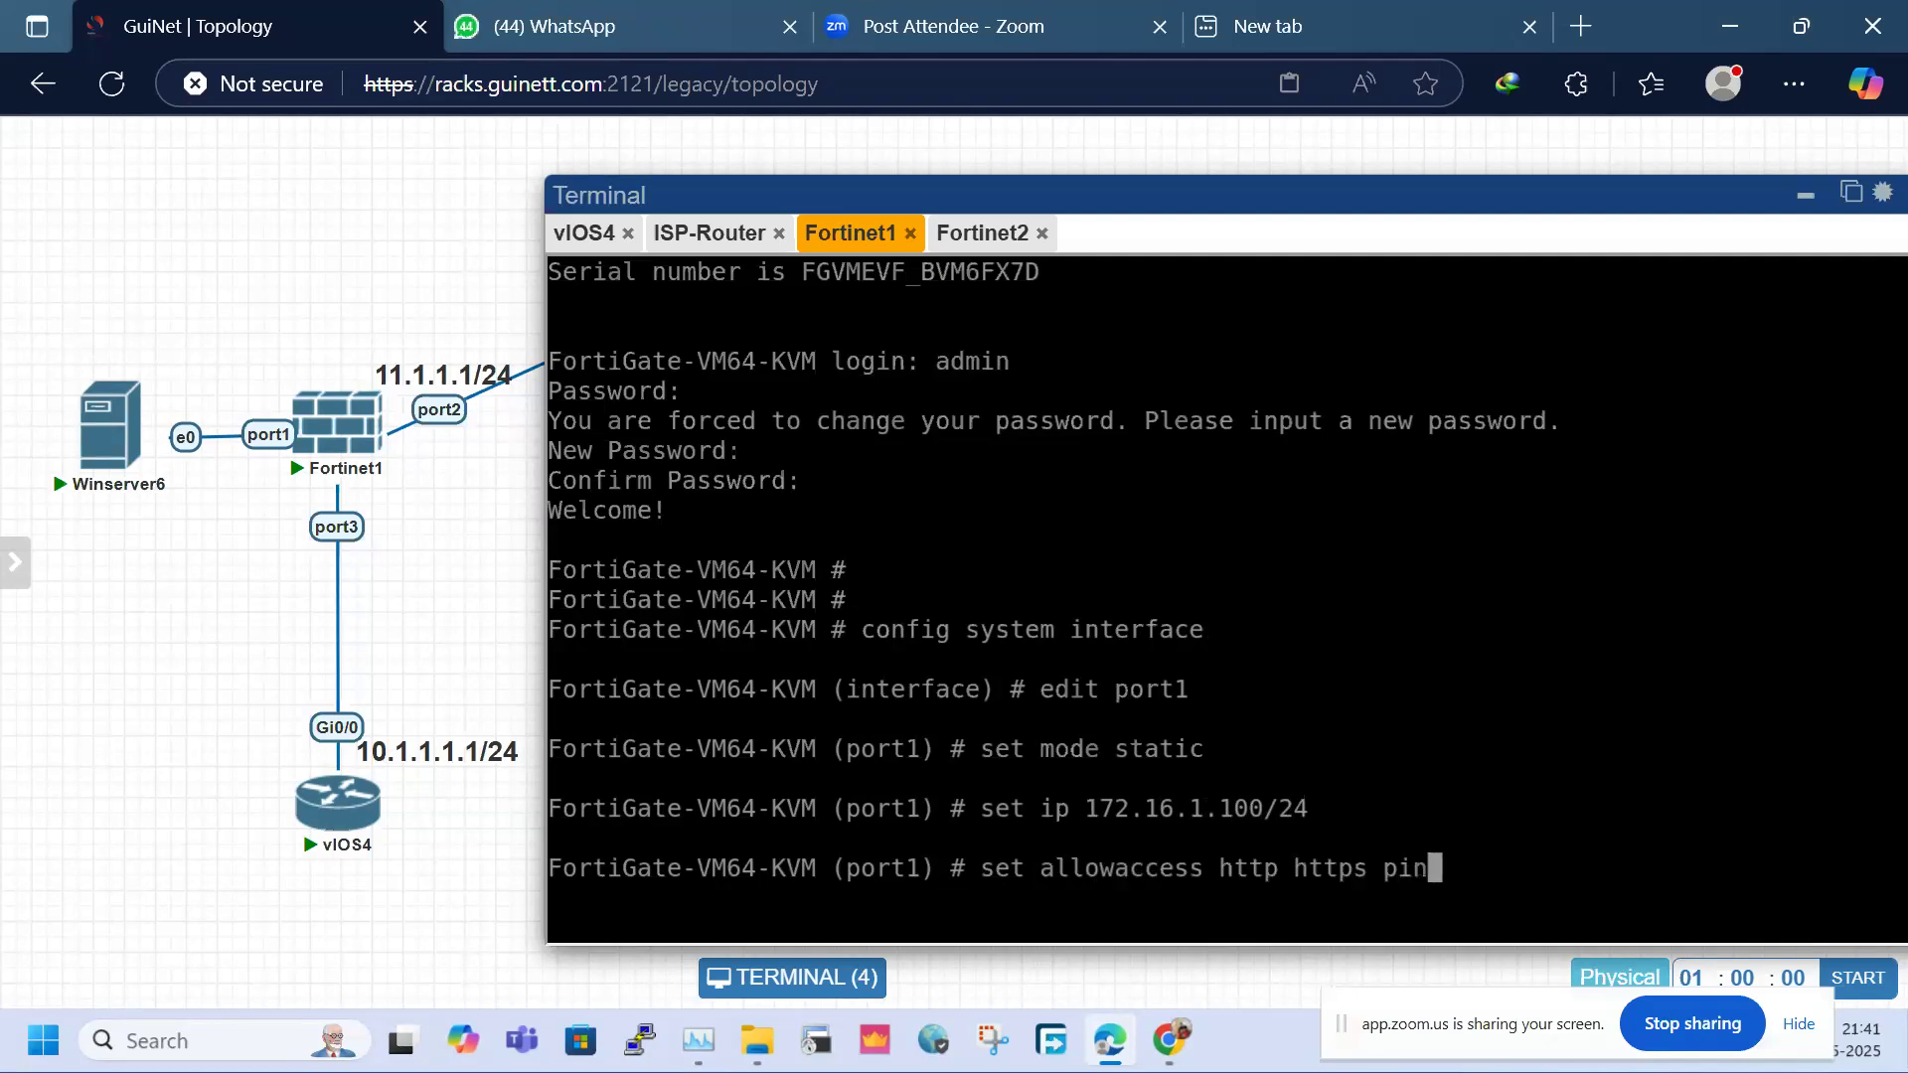
text(g ssh)
key(Return)
text(end)
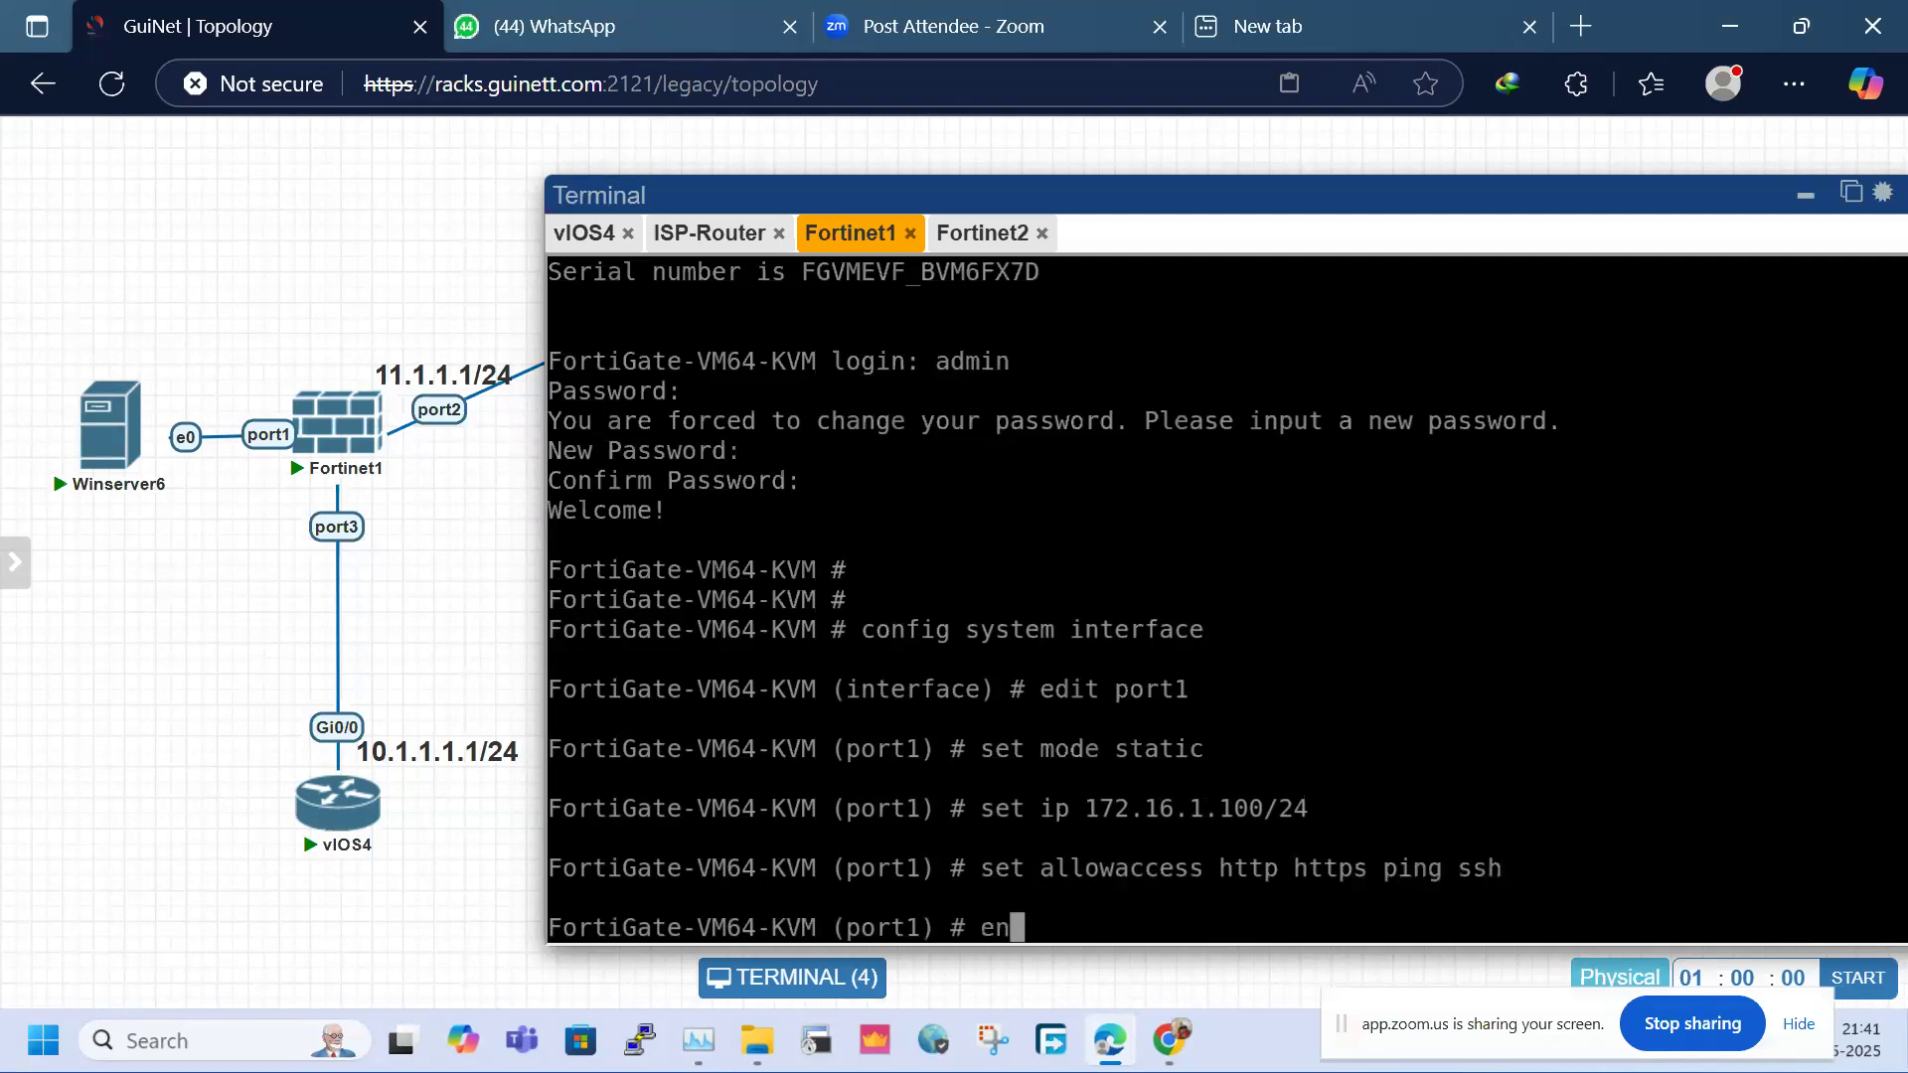
key(Return)
key(Return)
key(Return)
key(Return)
key(Return)
Set the firewall hostname to SITE-1 under config system global
text(set)
key(BackSpace)
key(BackSpace)
key(BackSpace)
text(config sy)
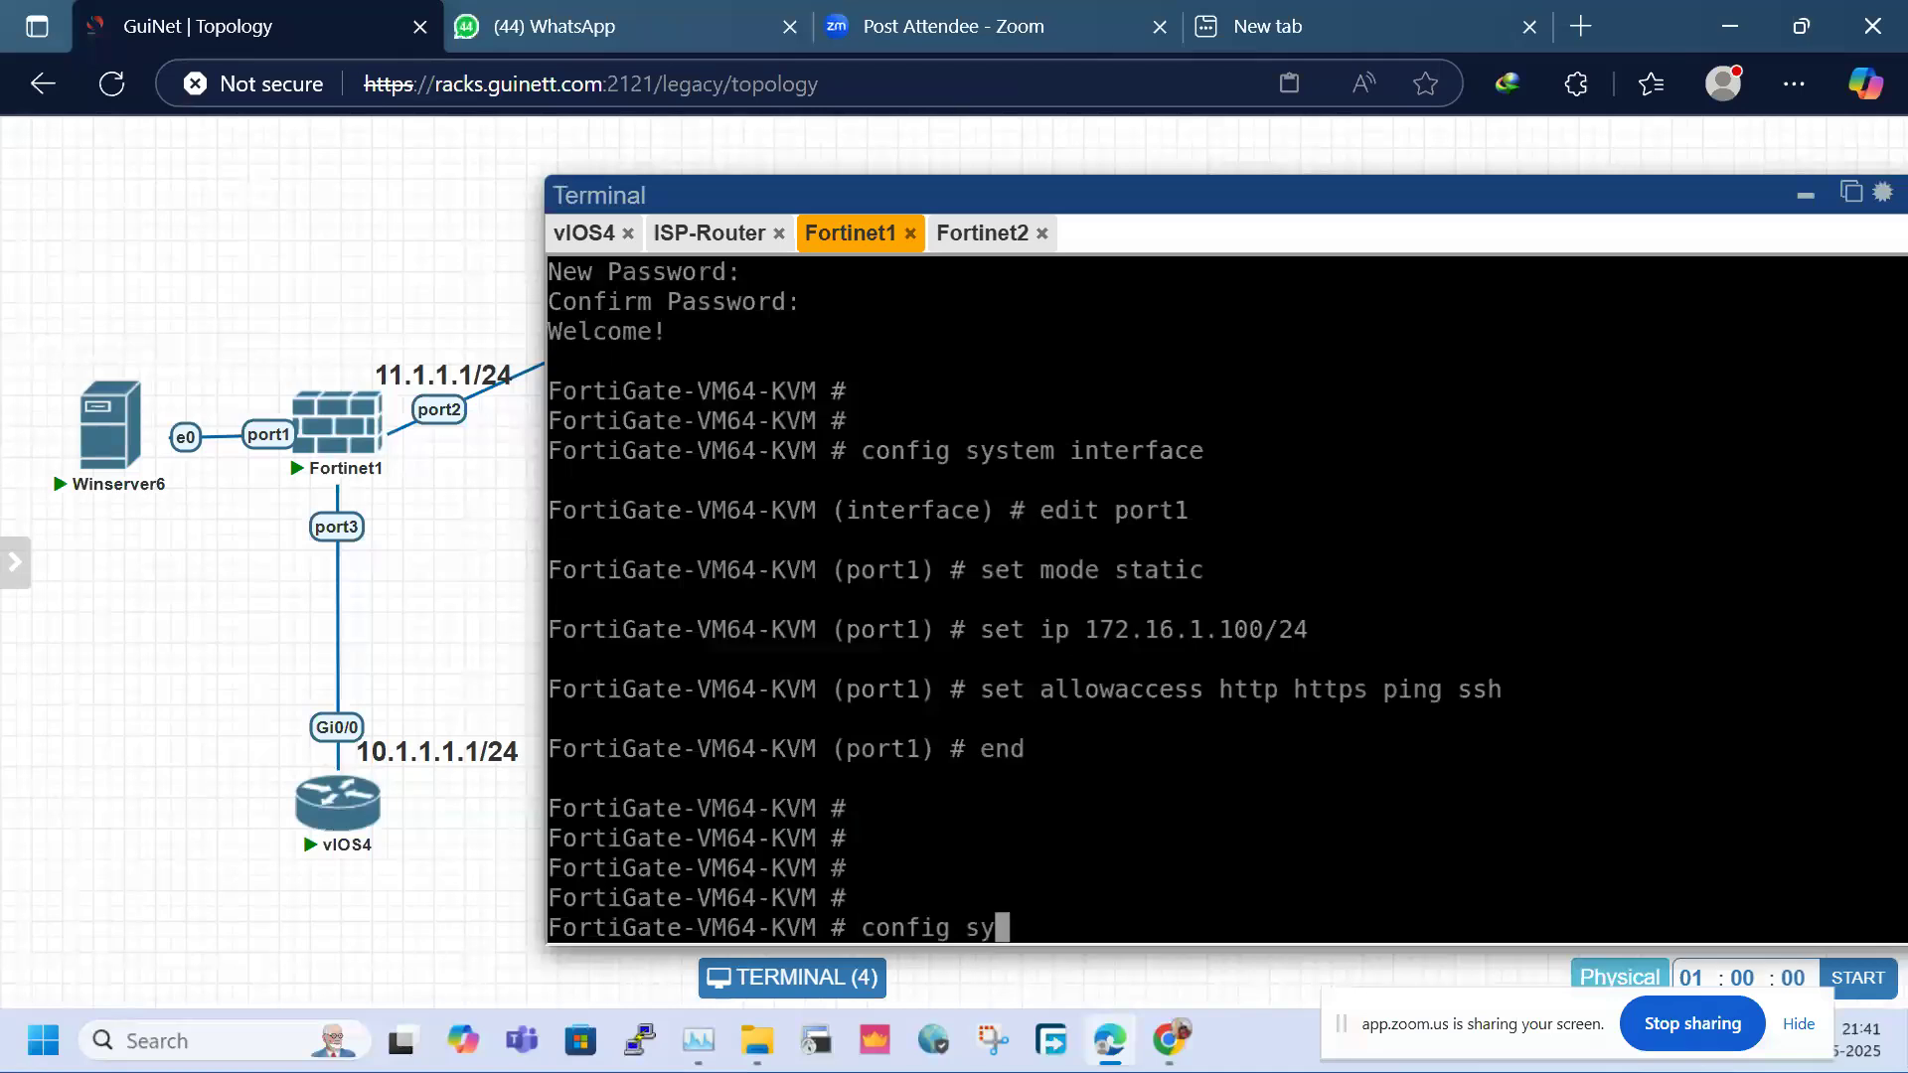
text(stem global)
key(Return)
text(set hos)
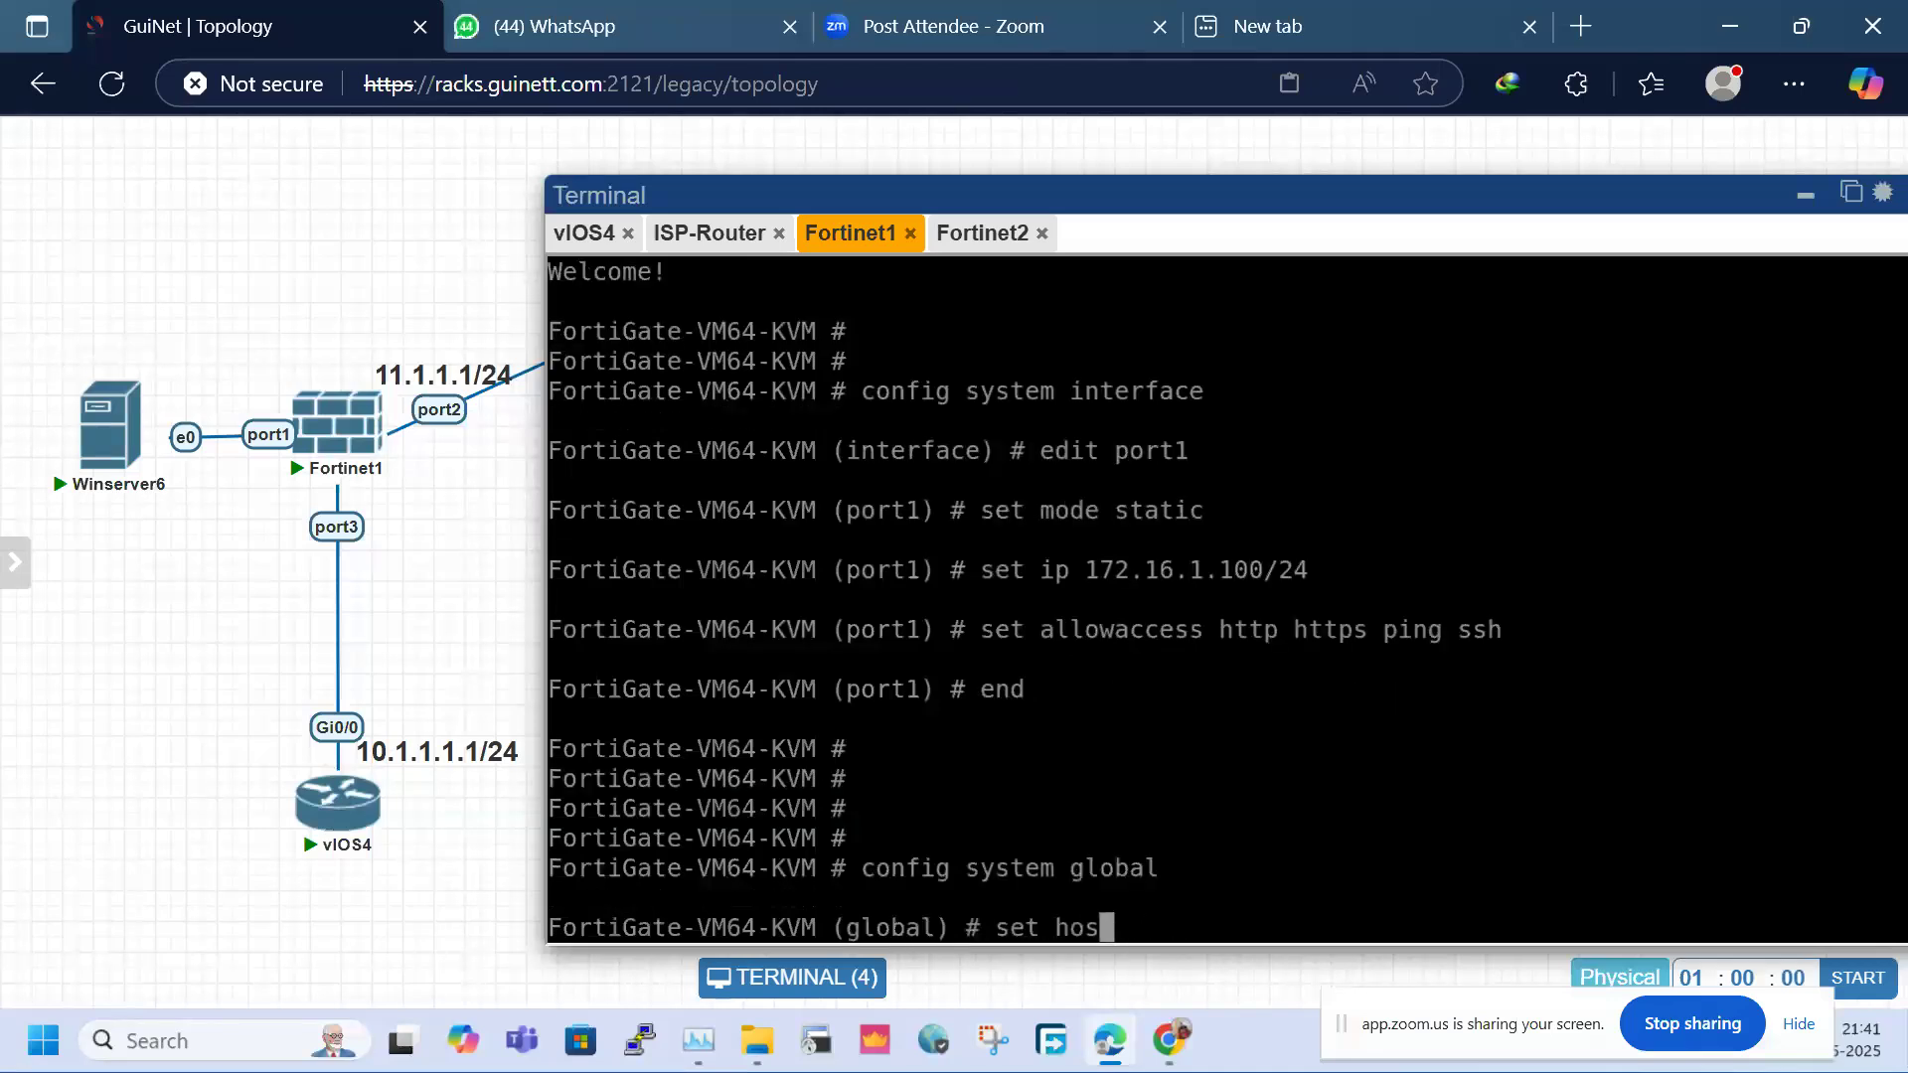
text(tname S)
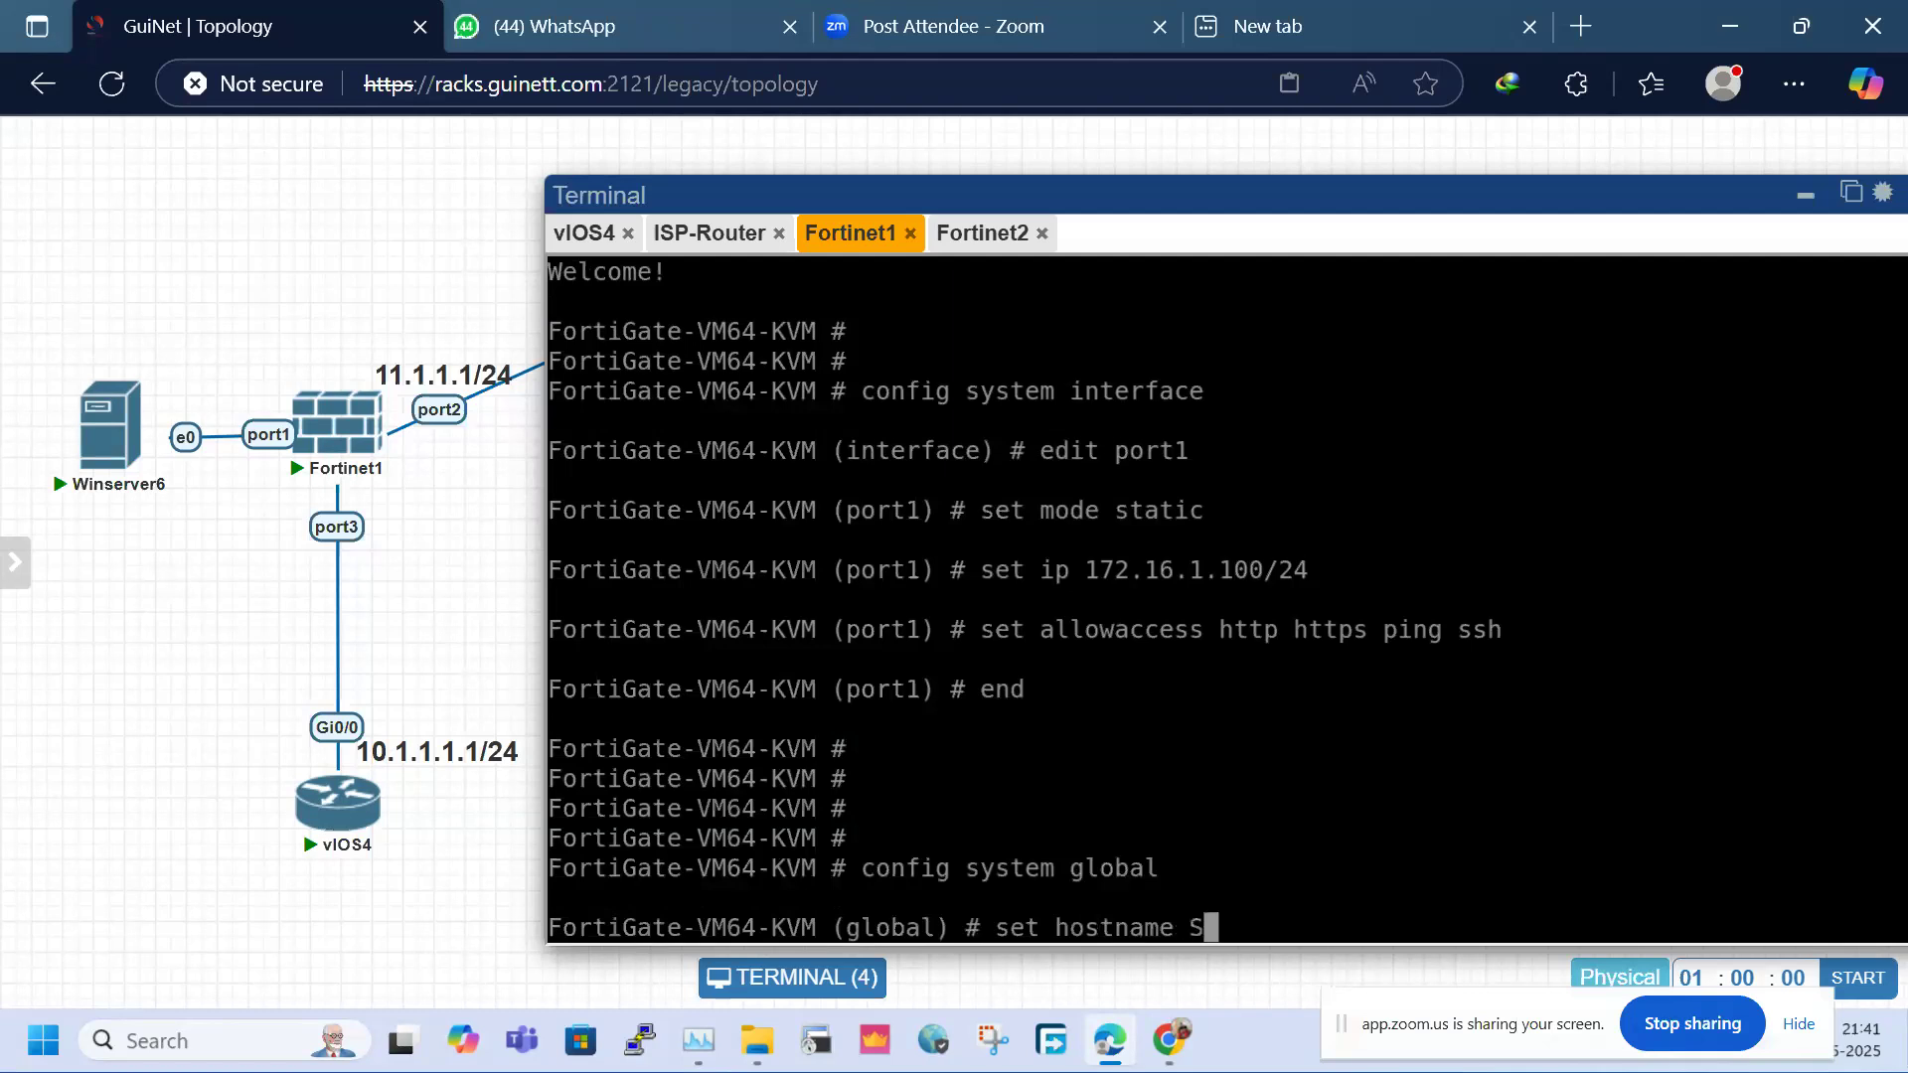
text(ITE-1)
key(Return)
text(end)
key(Return)
key(Return)
key(Return)
key(Return)
key(Return)
key(Return)
key(Return)
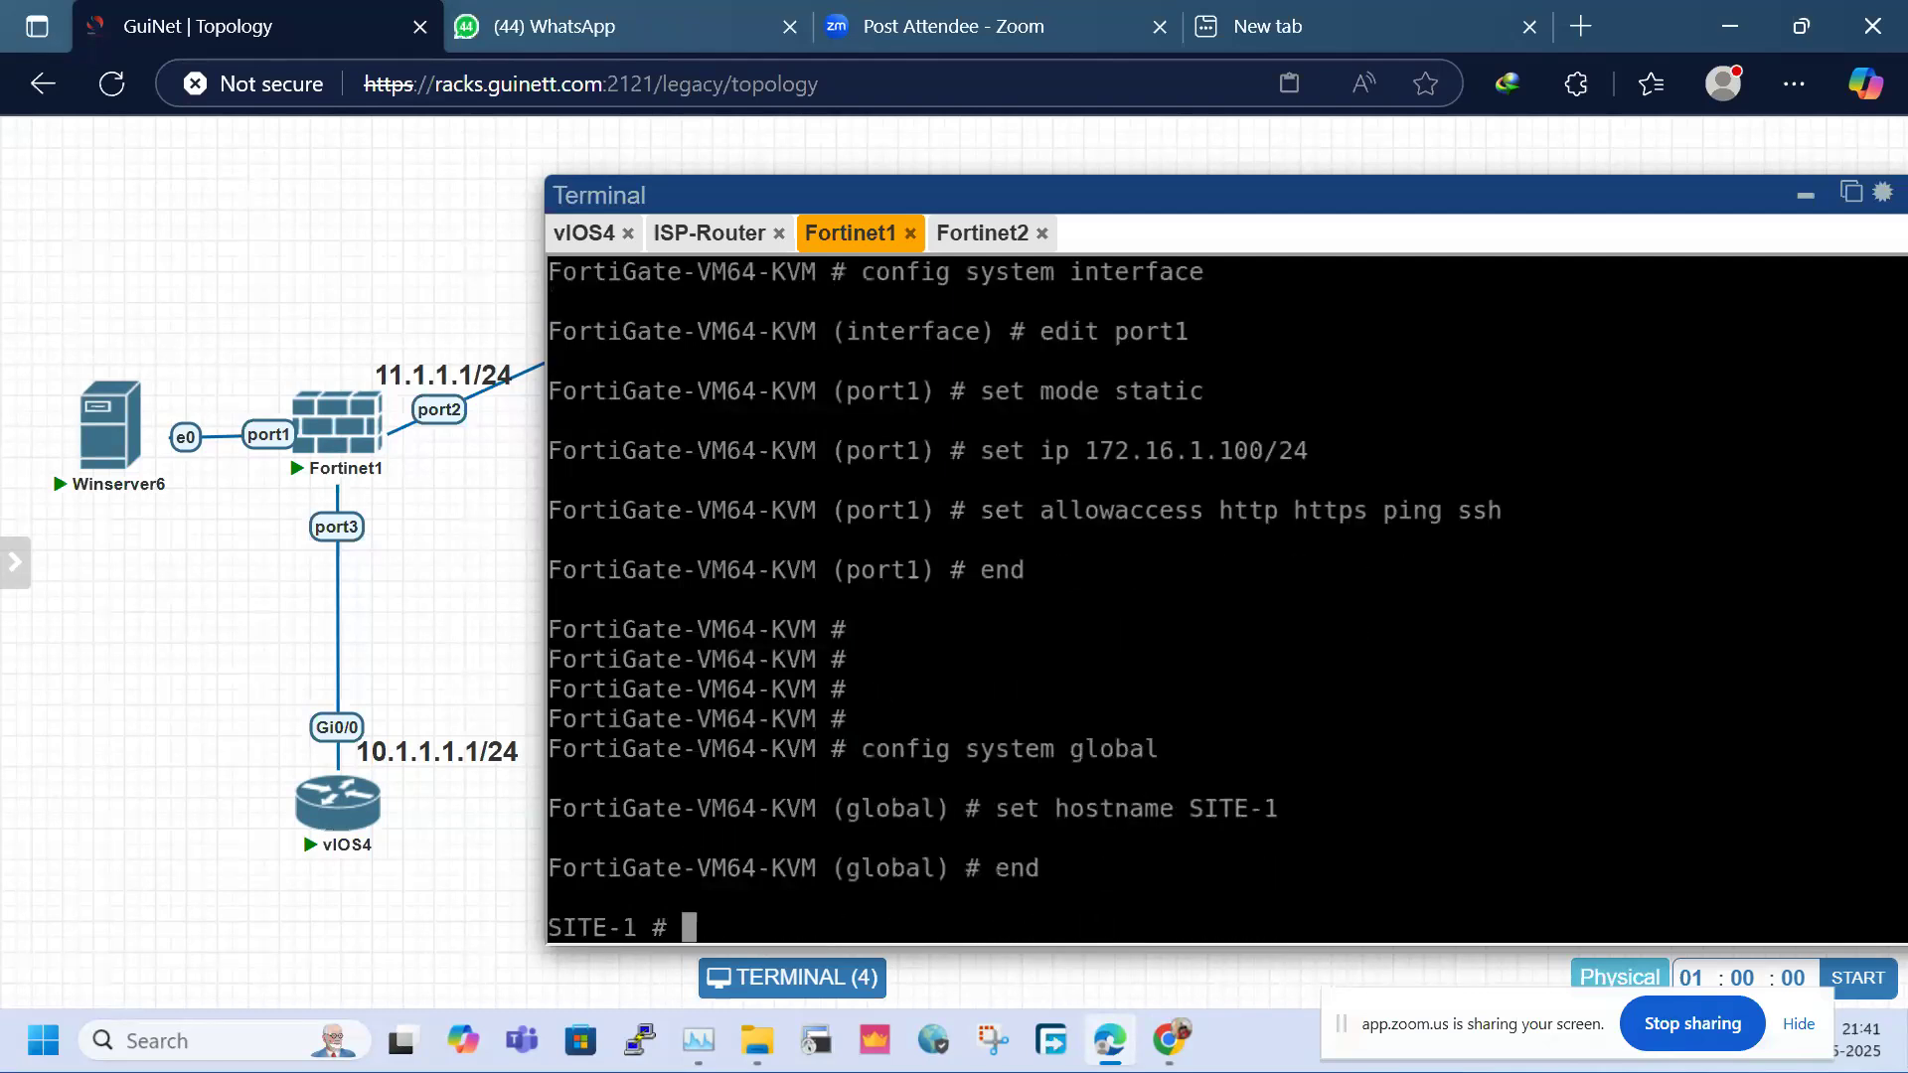
List the system interfaces with 'show system interface' and mark port1's address
text(show system interface)
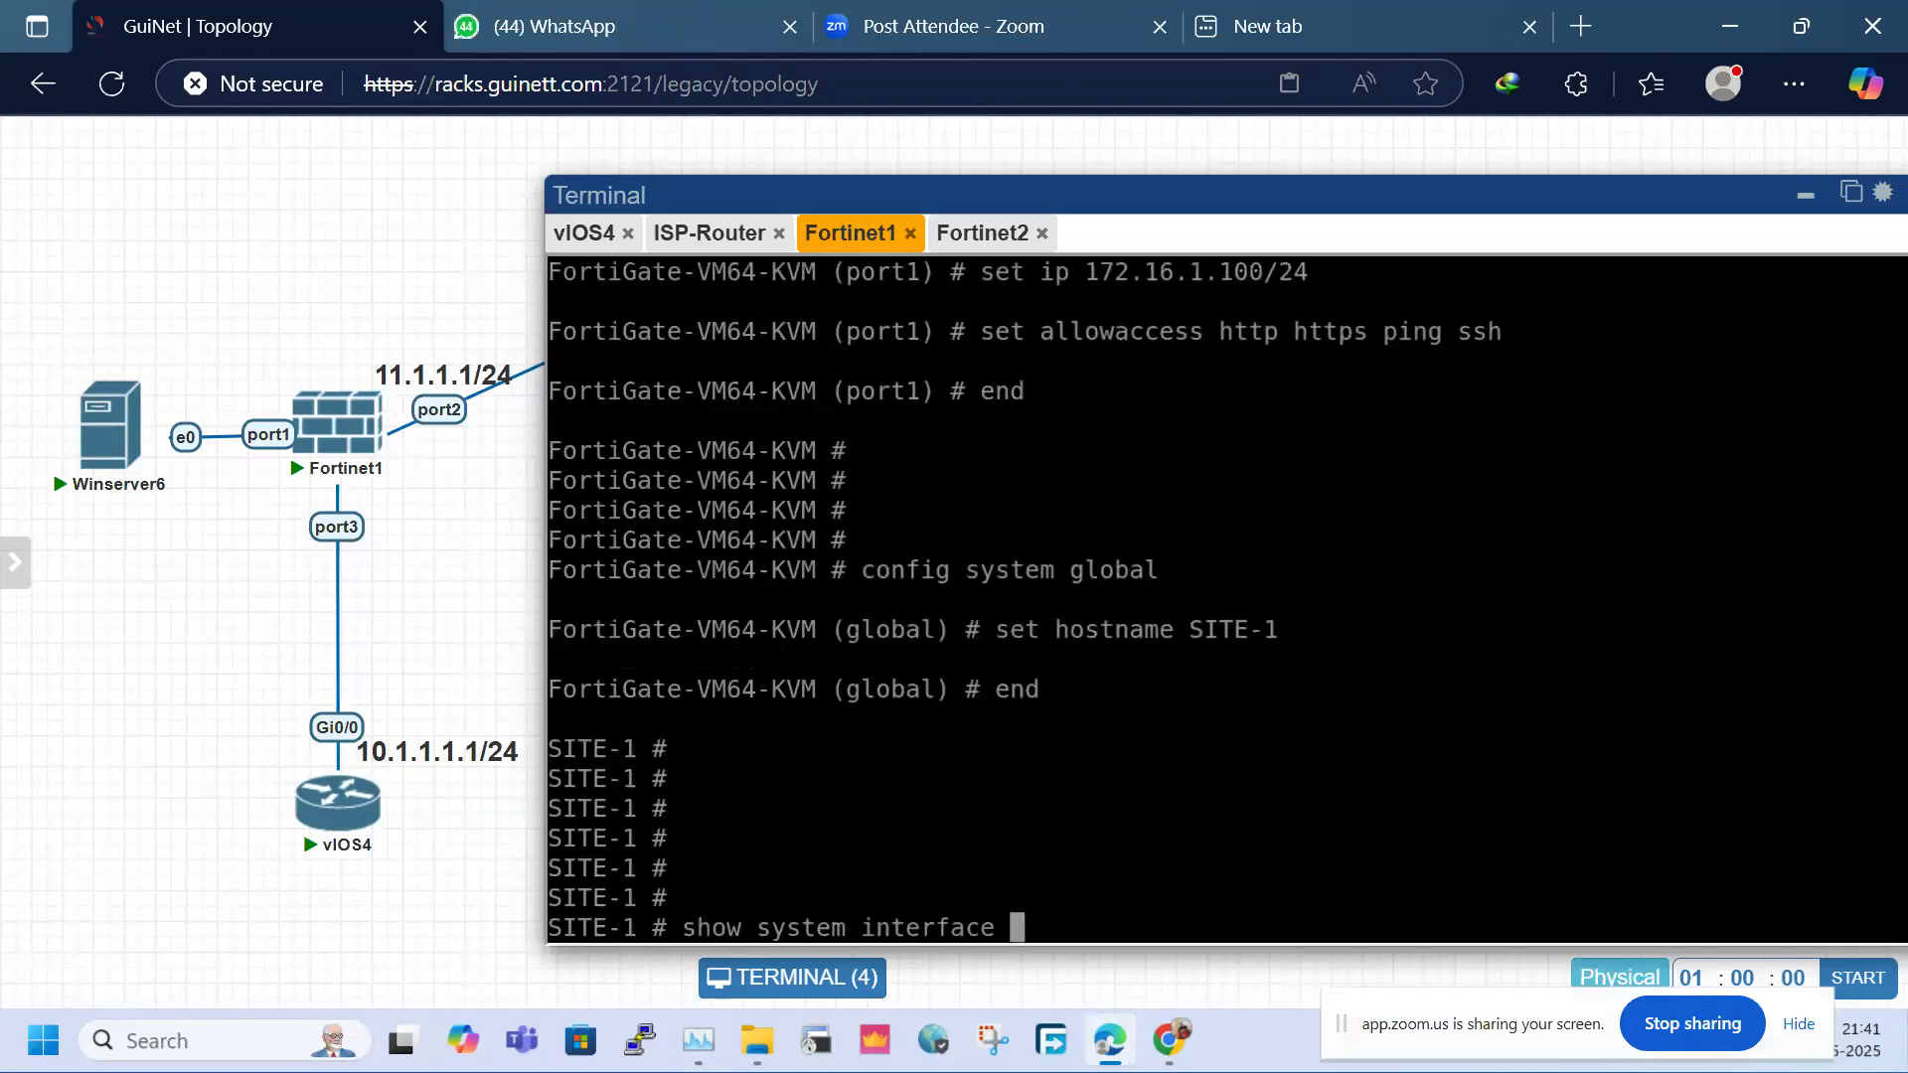
key(question)
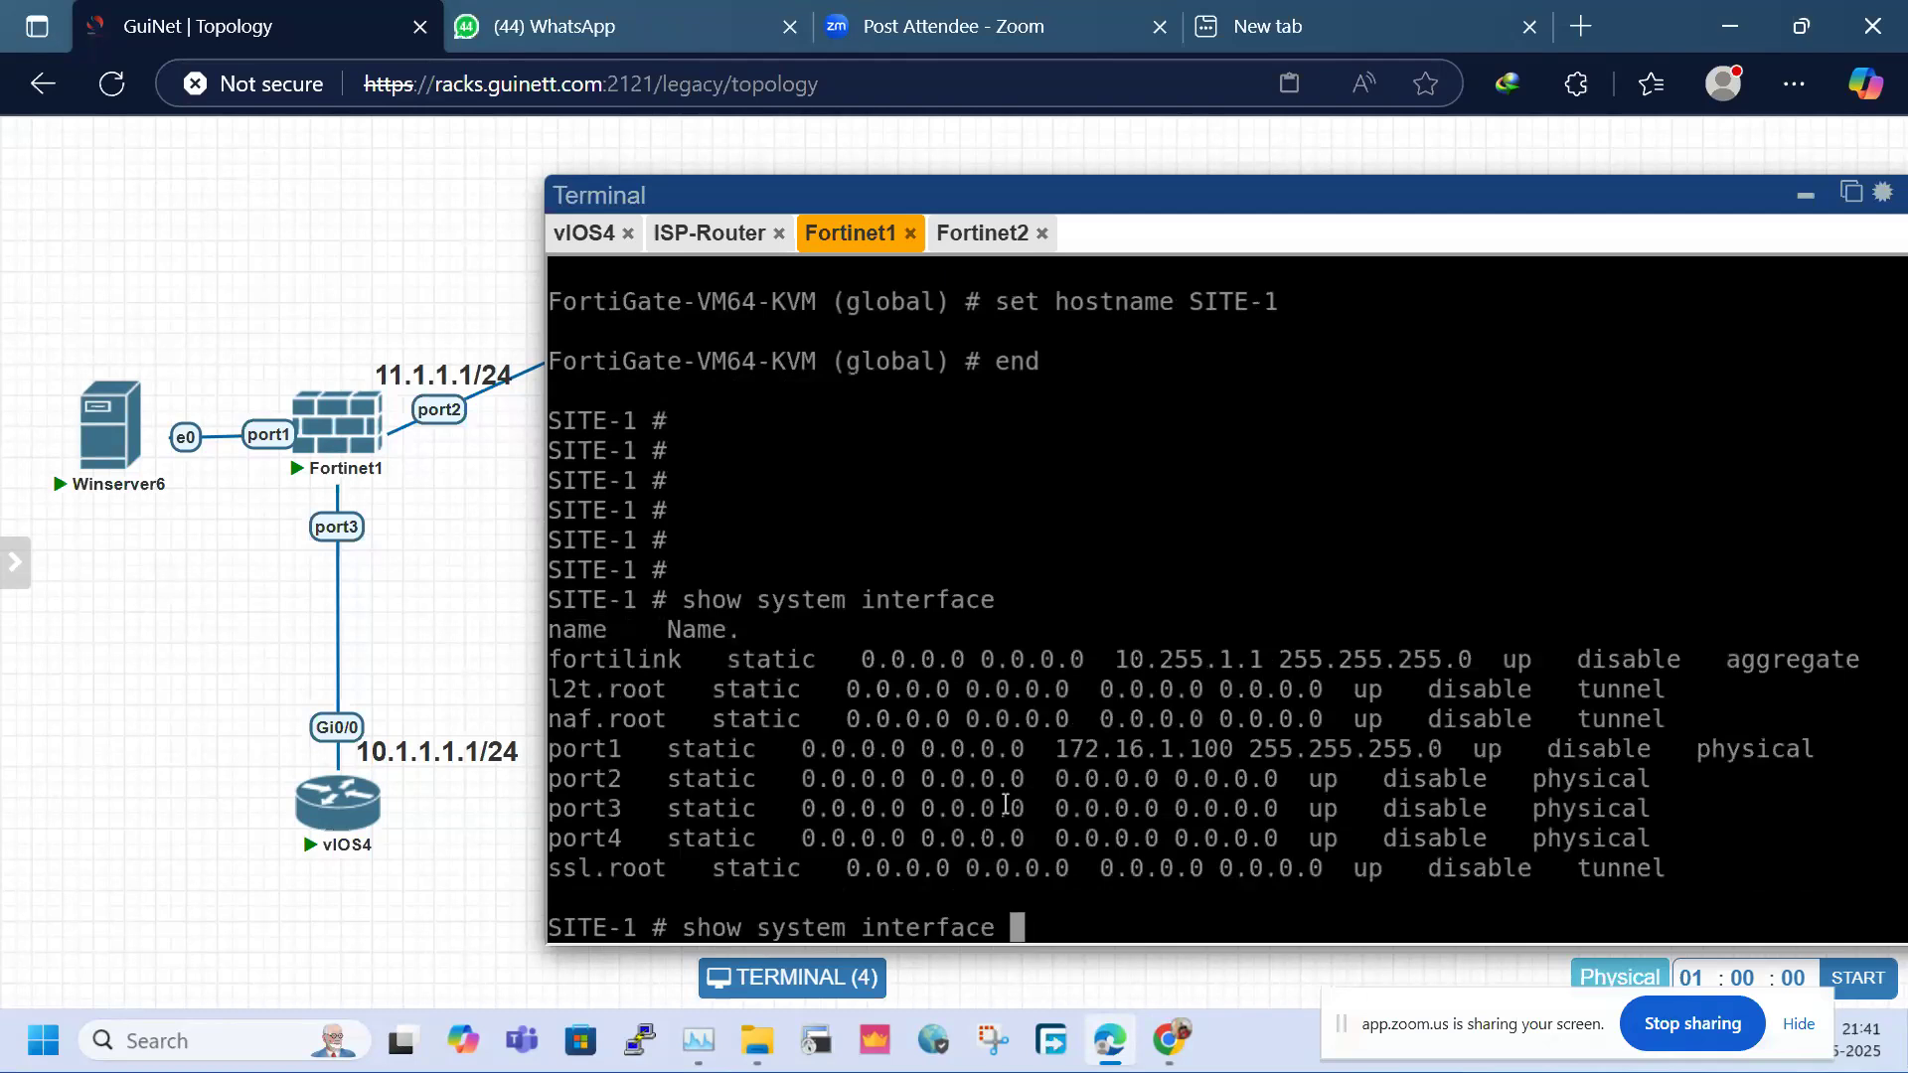
drag(1045, 747, 1228, 741)
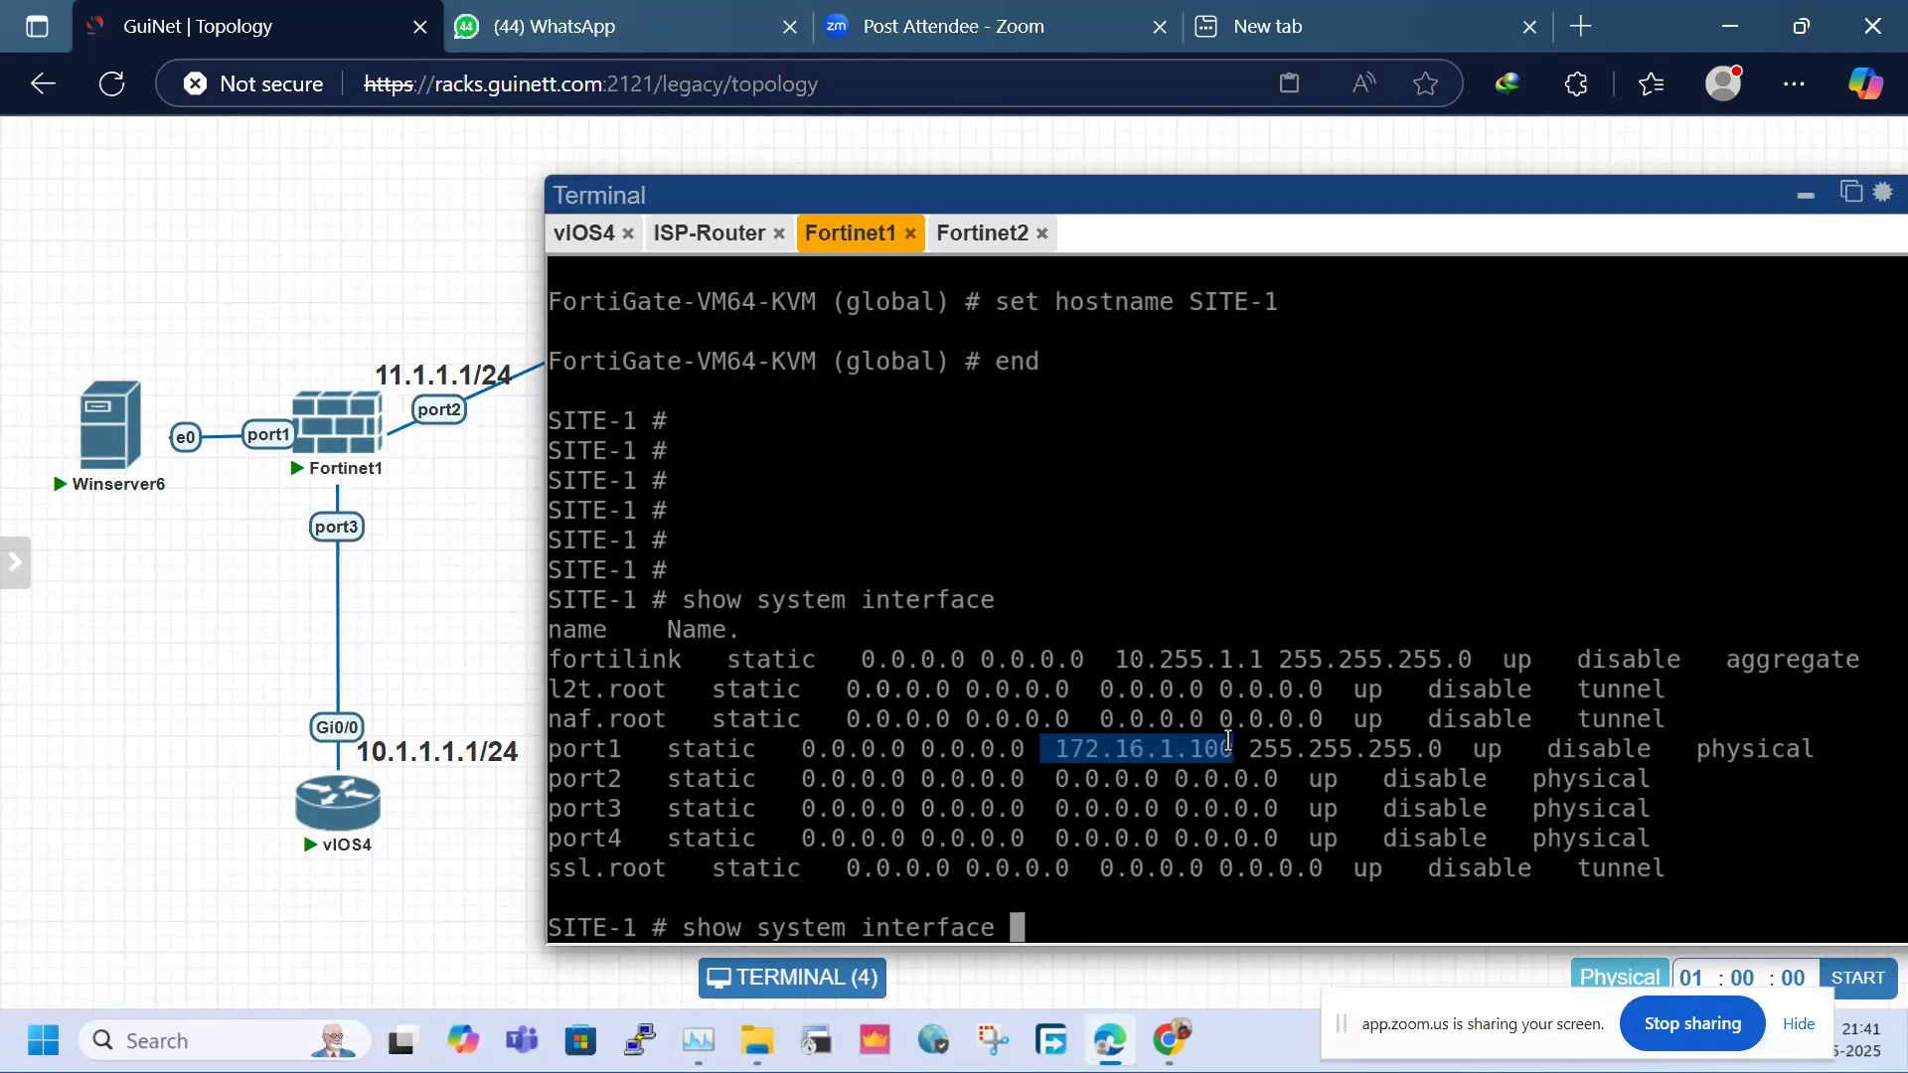
On the Winserver6 console, decline saving the FortiGate password and open a new Chrome tab
click(109, 423)
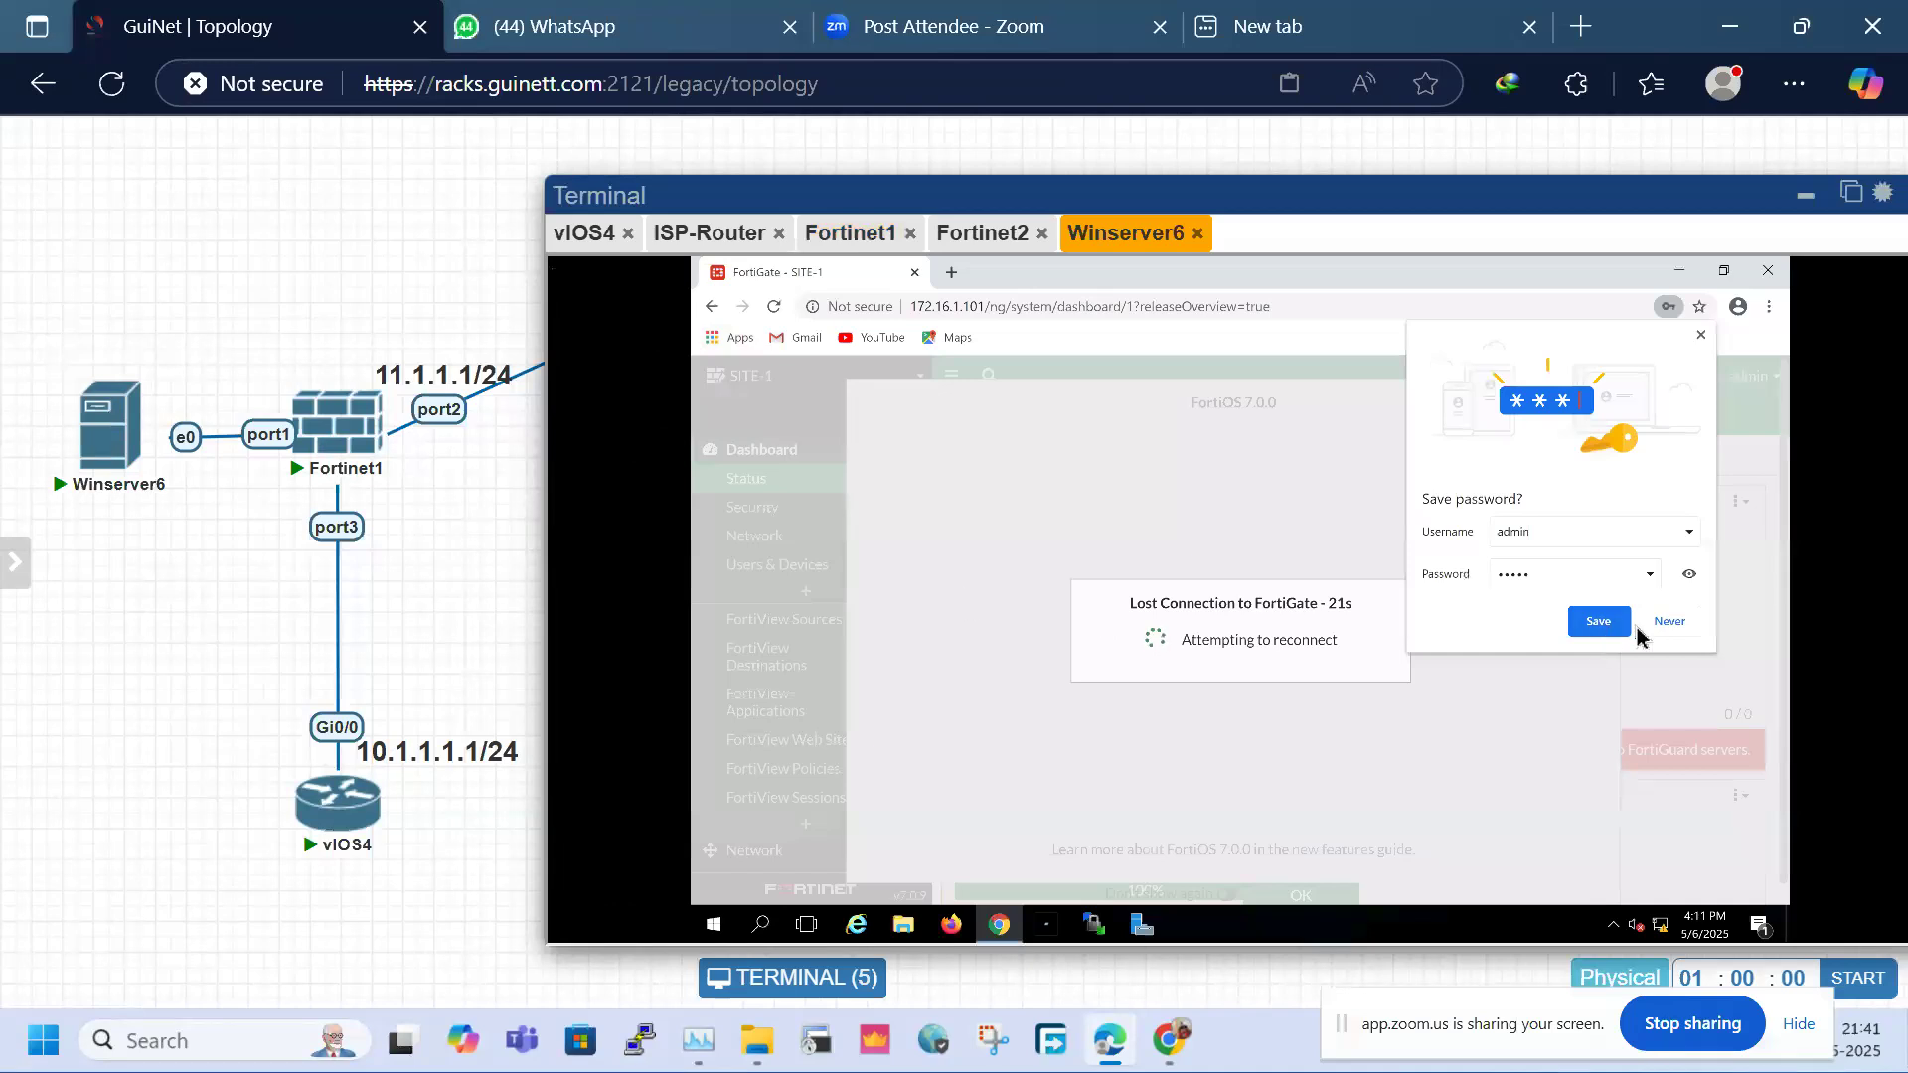
click(1669, 622)
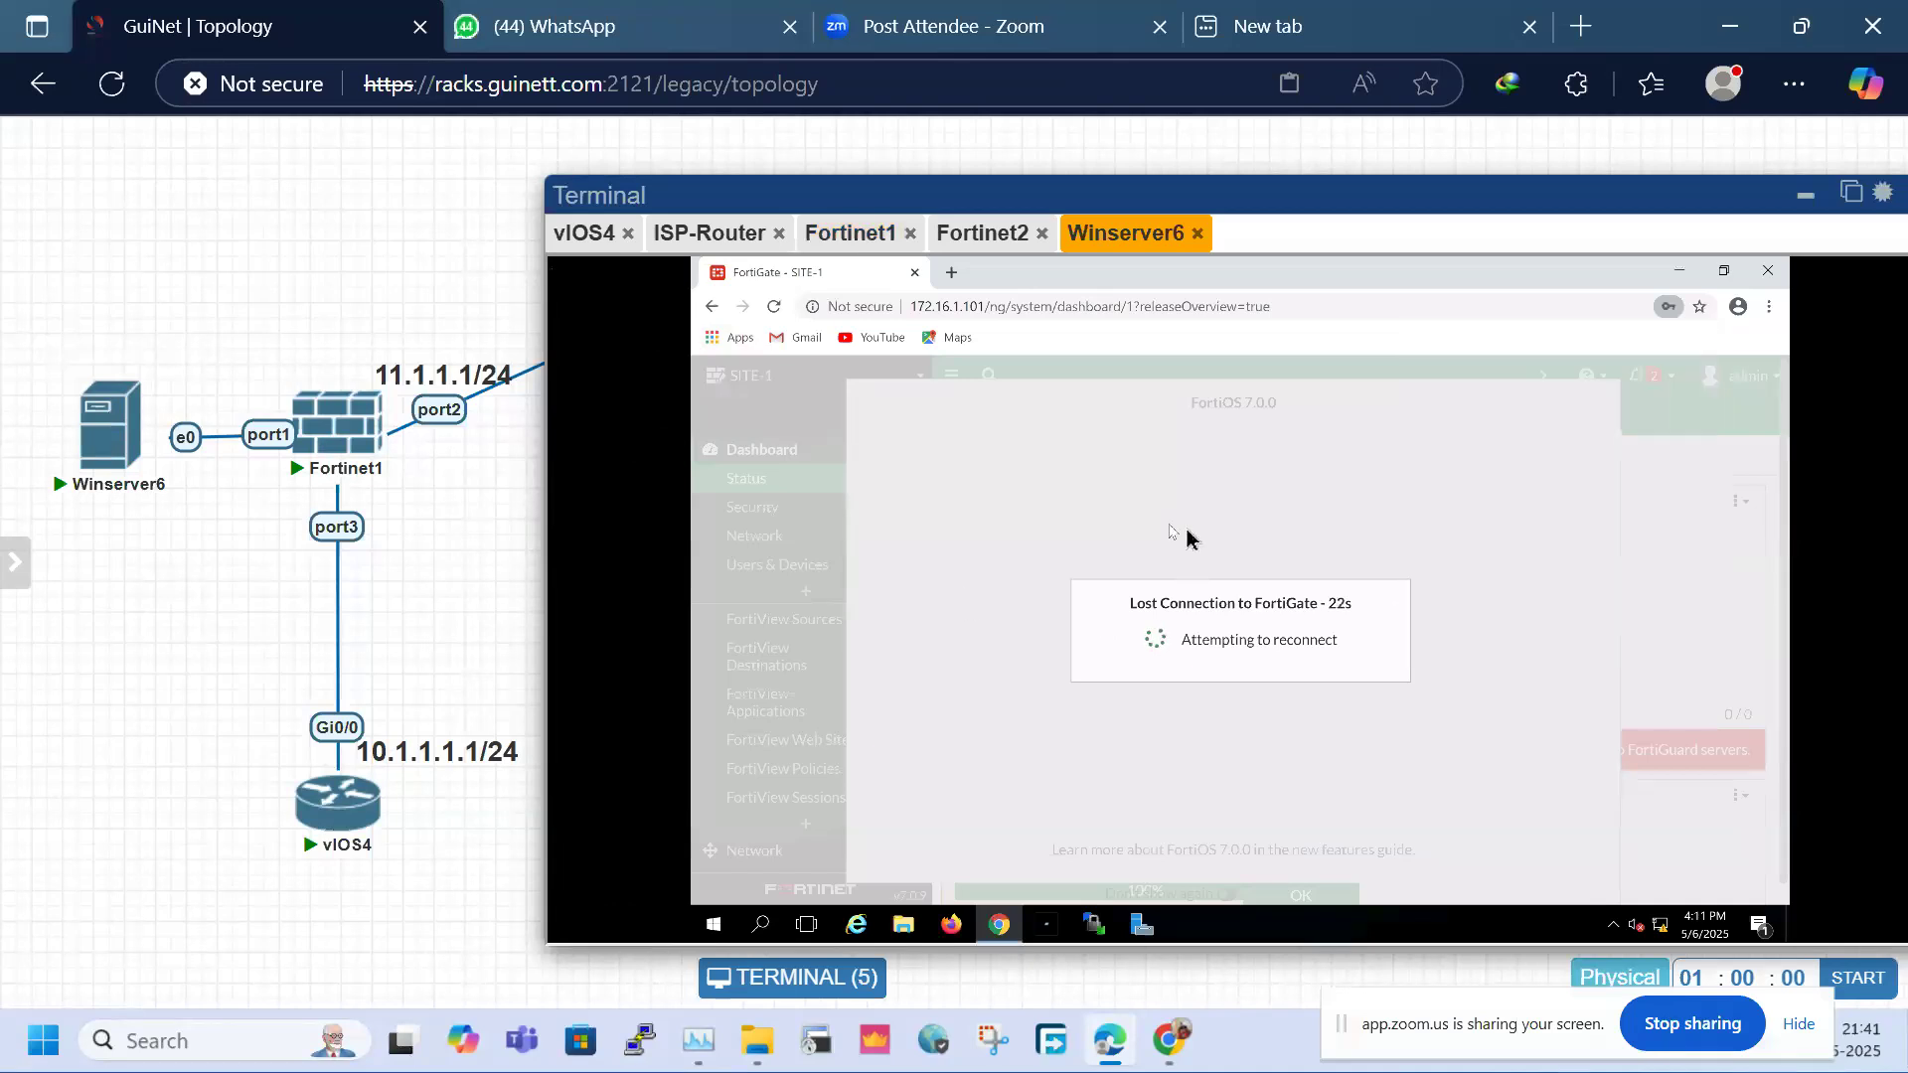
click(949, 276)
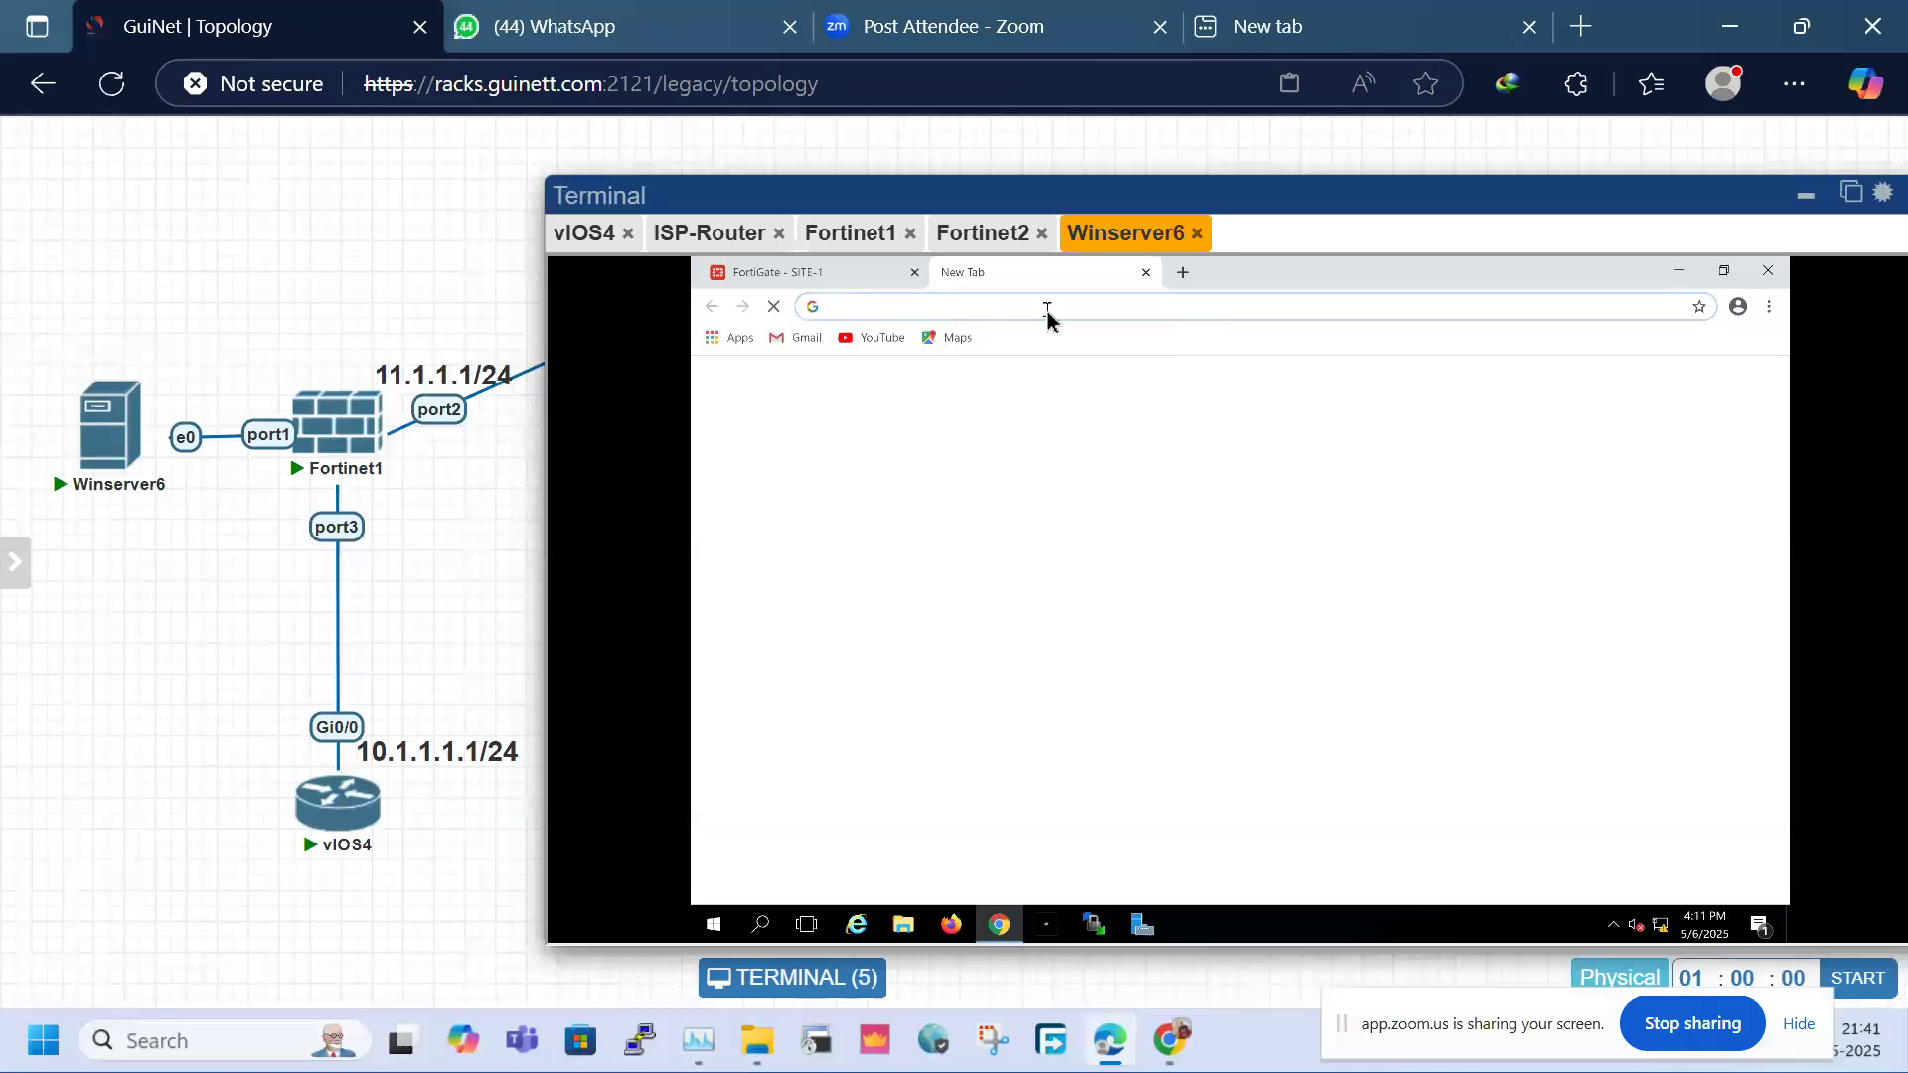
Browse to 172.16.1.100 instead of .101, give the consoles their own tab, and close the old FortiGate tab
text(http)
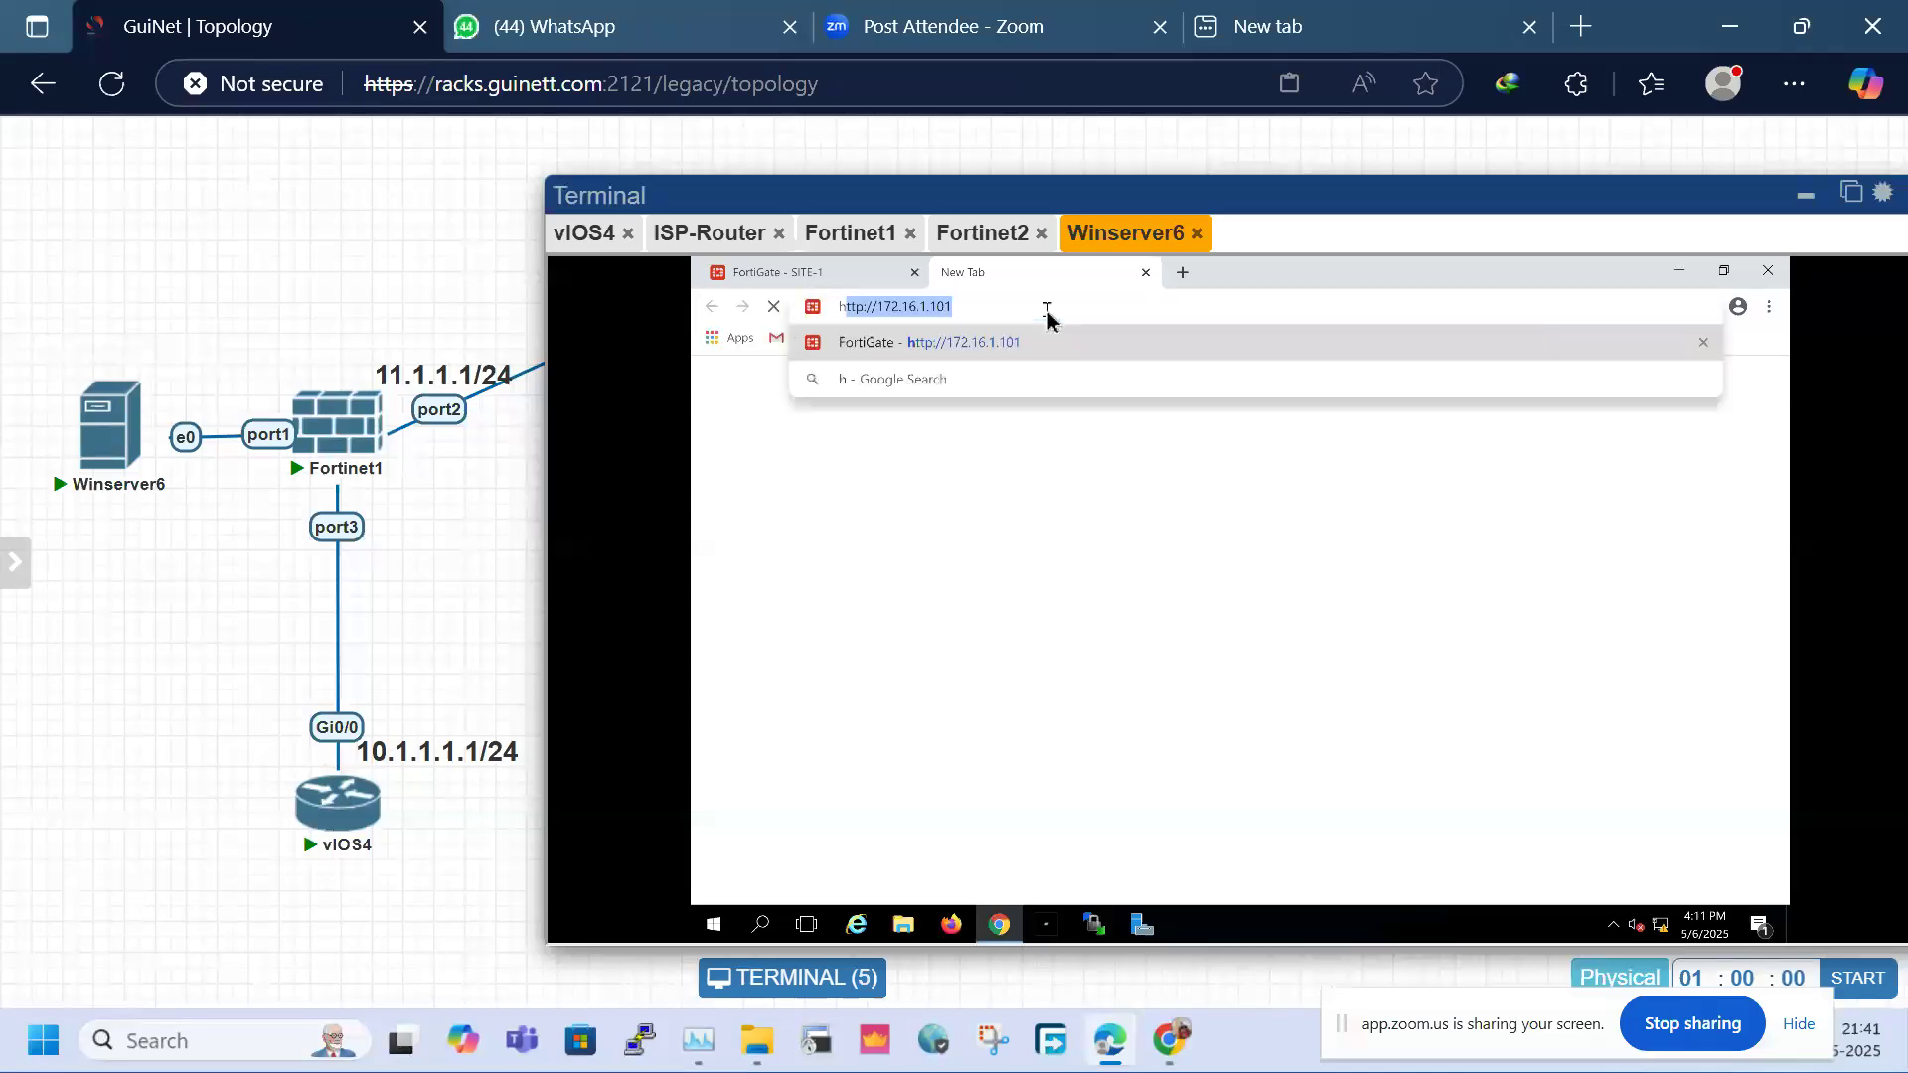
text(://)
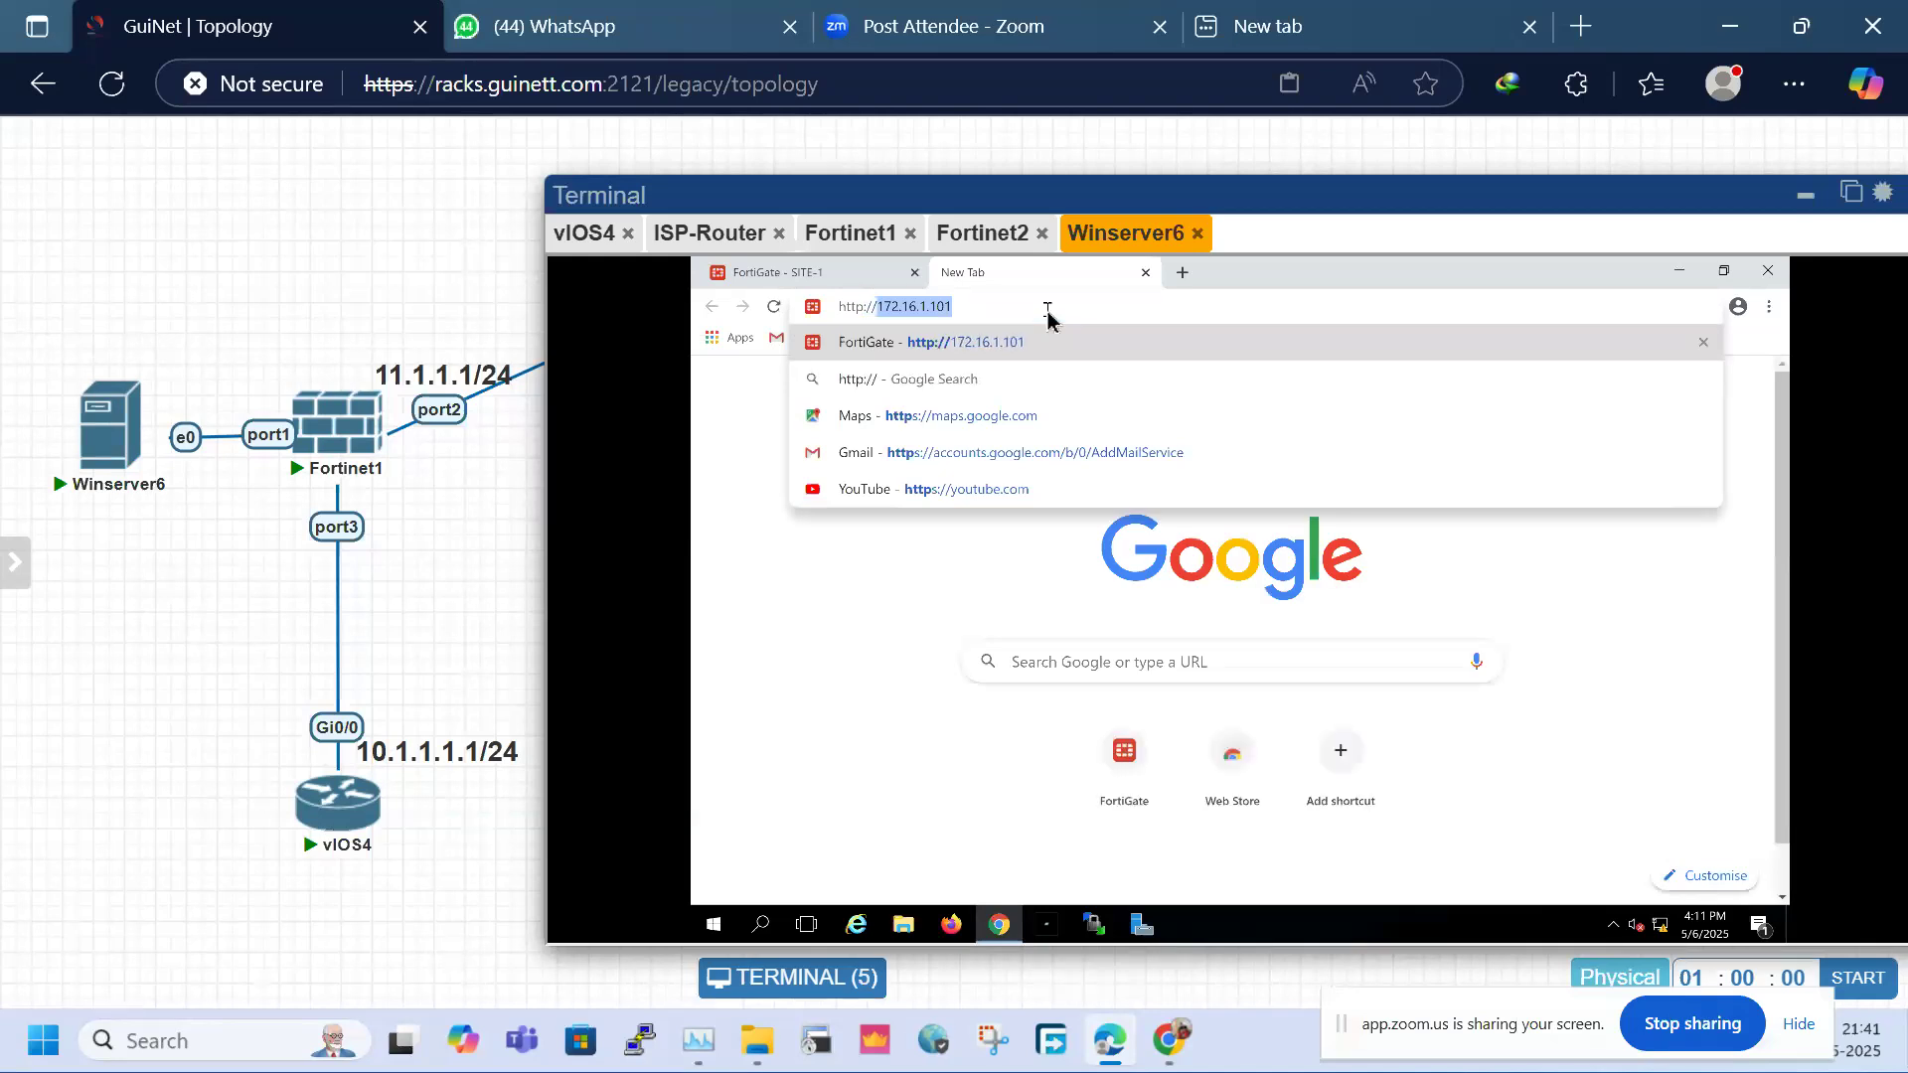
key(Return)
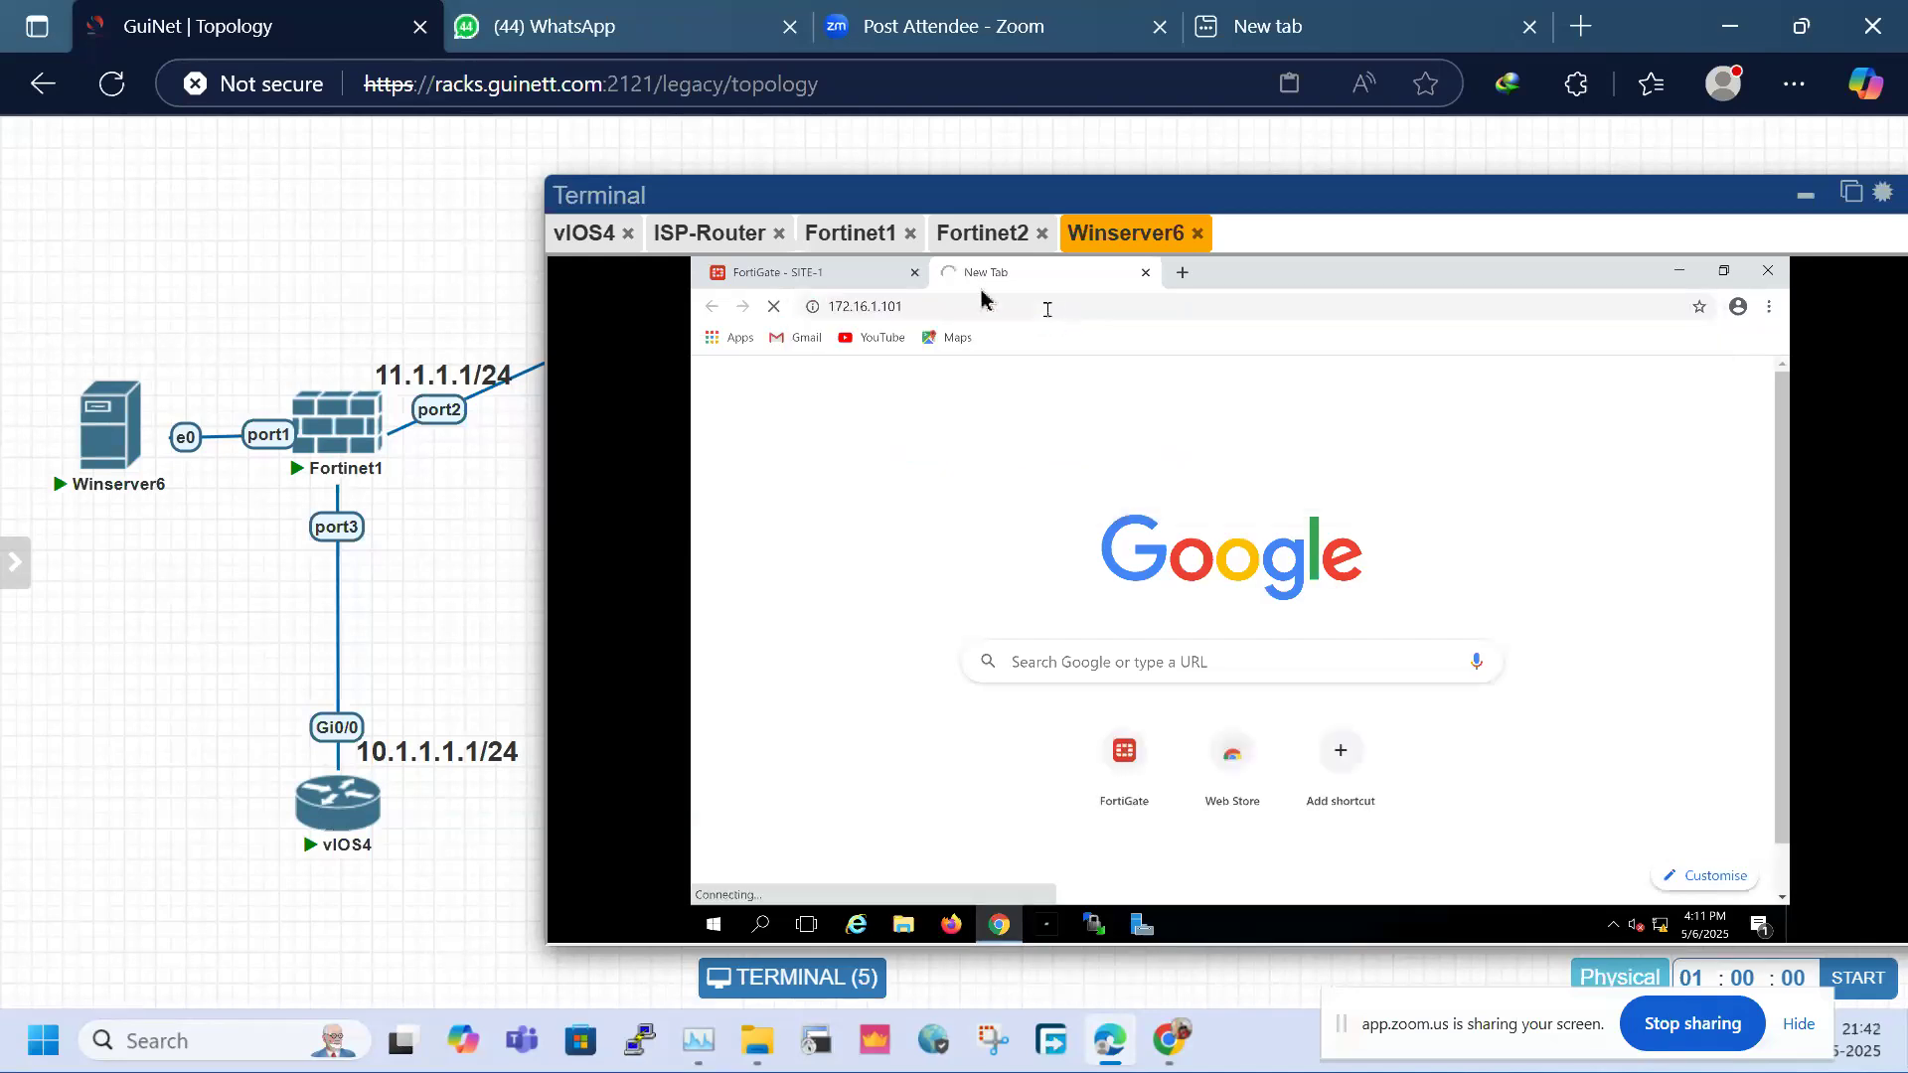
click(933, 314)
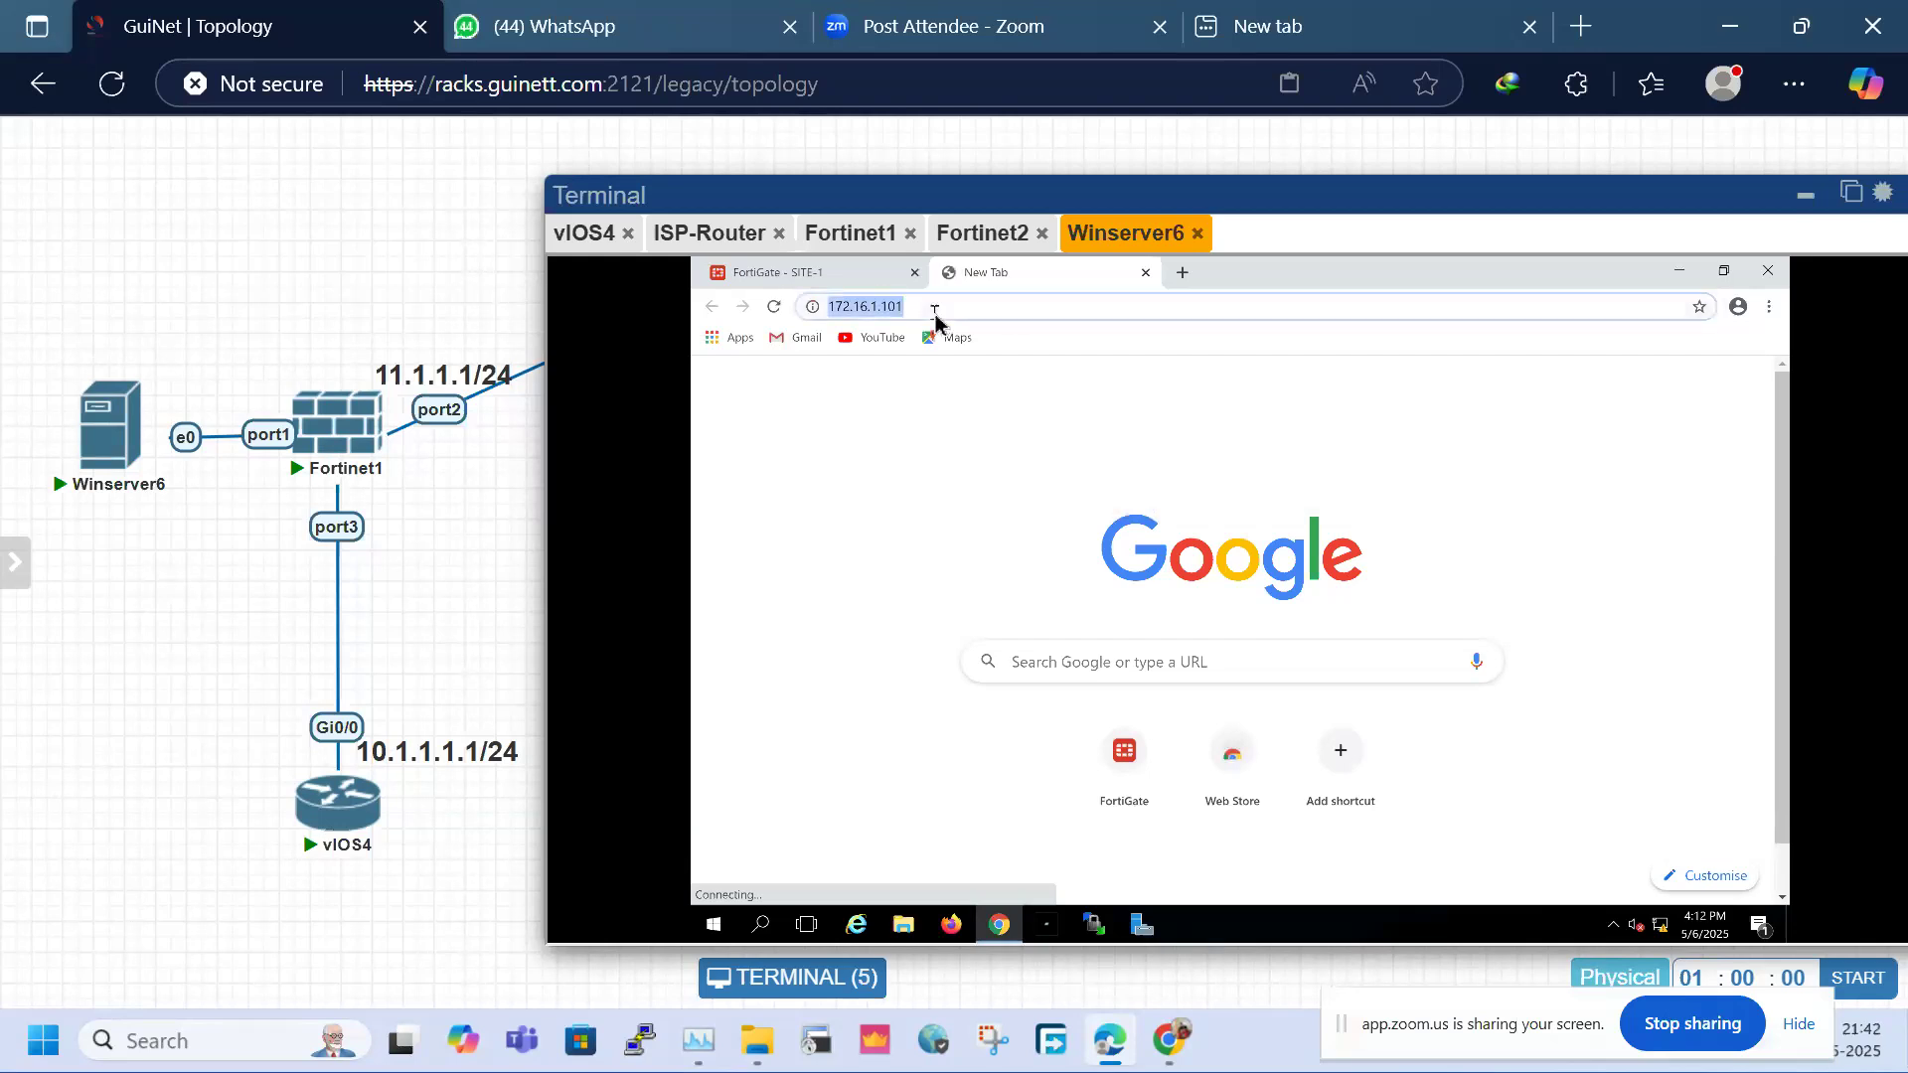
key(Return)
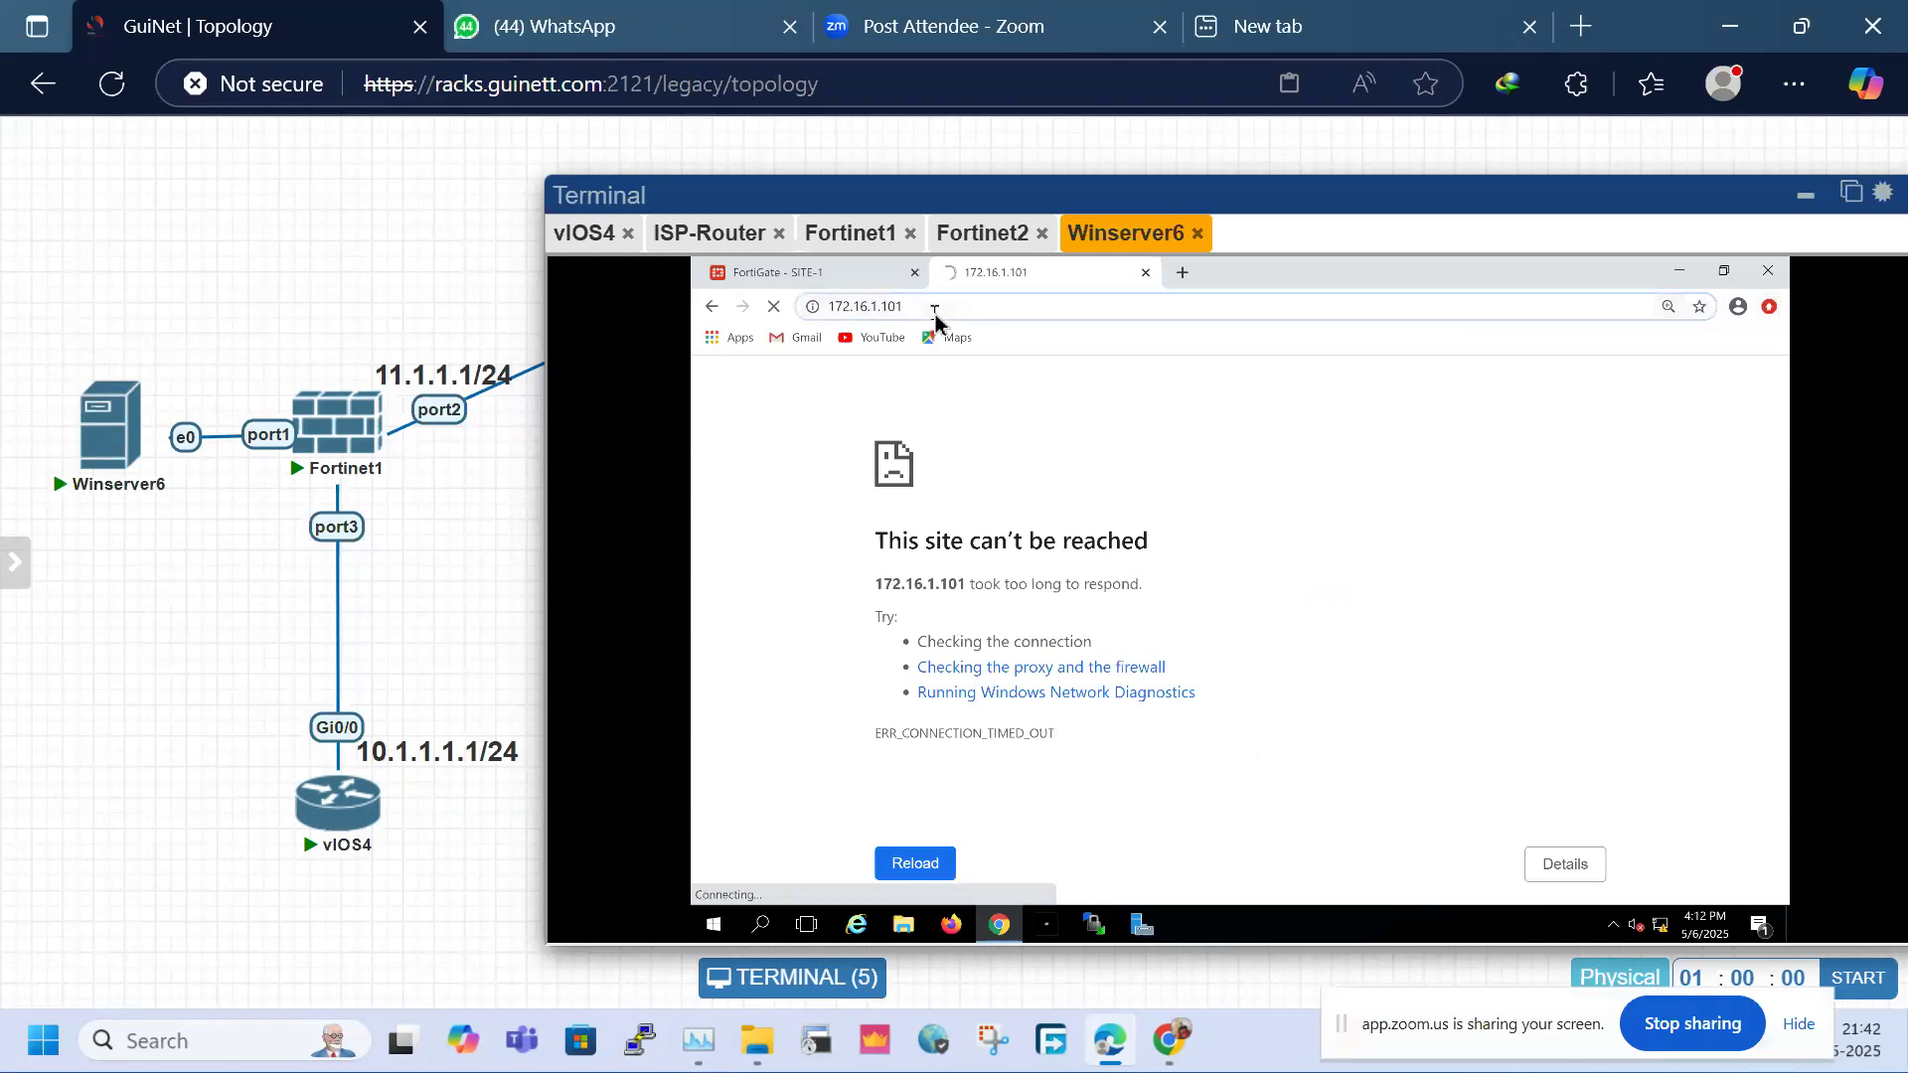
key(BackSpace)
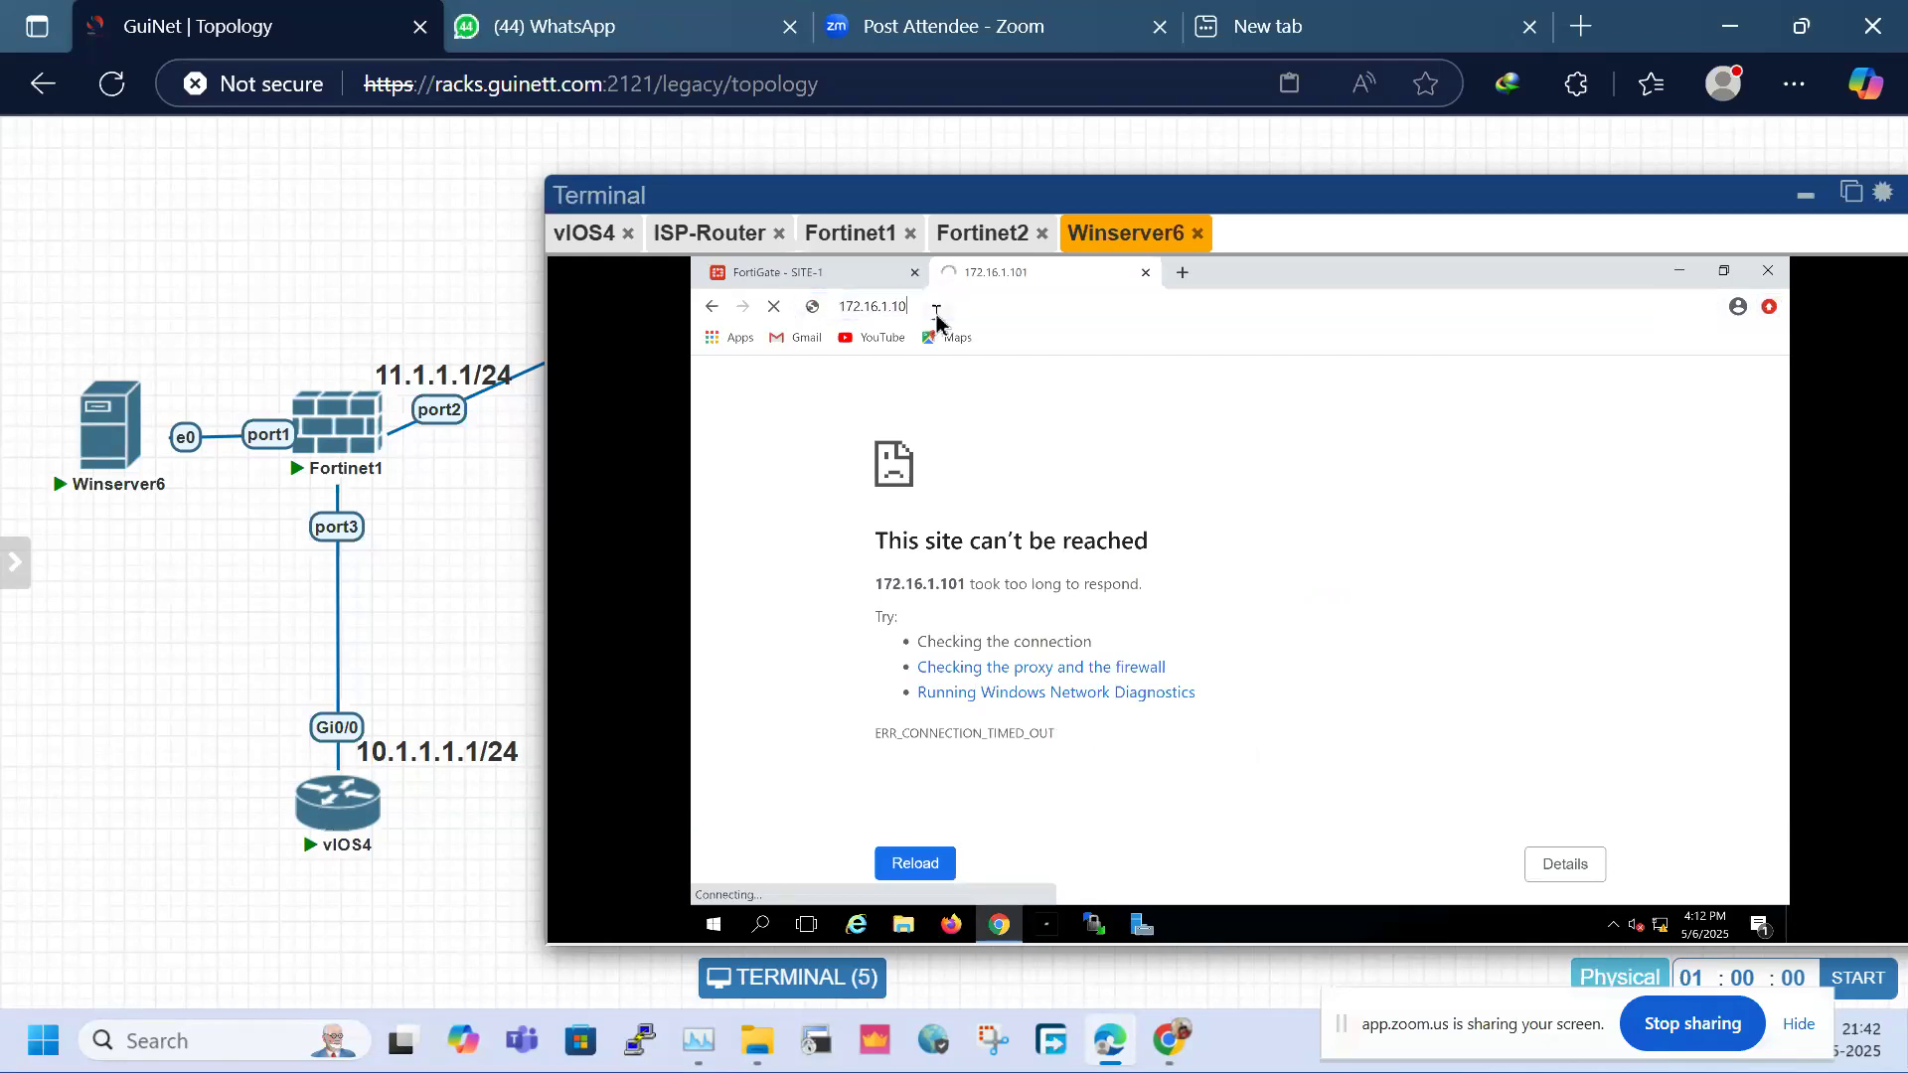
text(0)
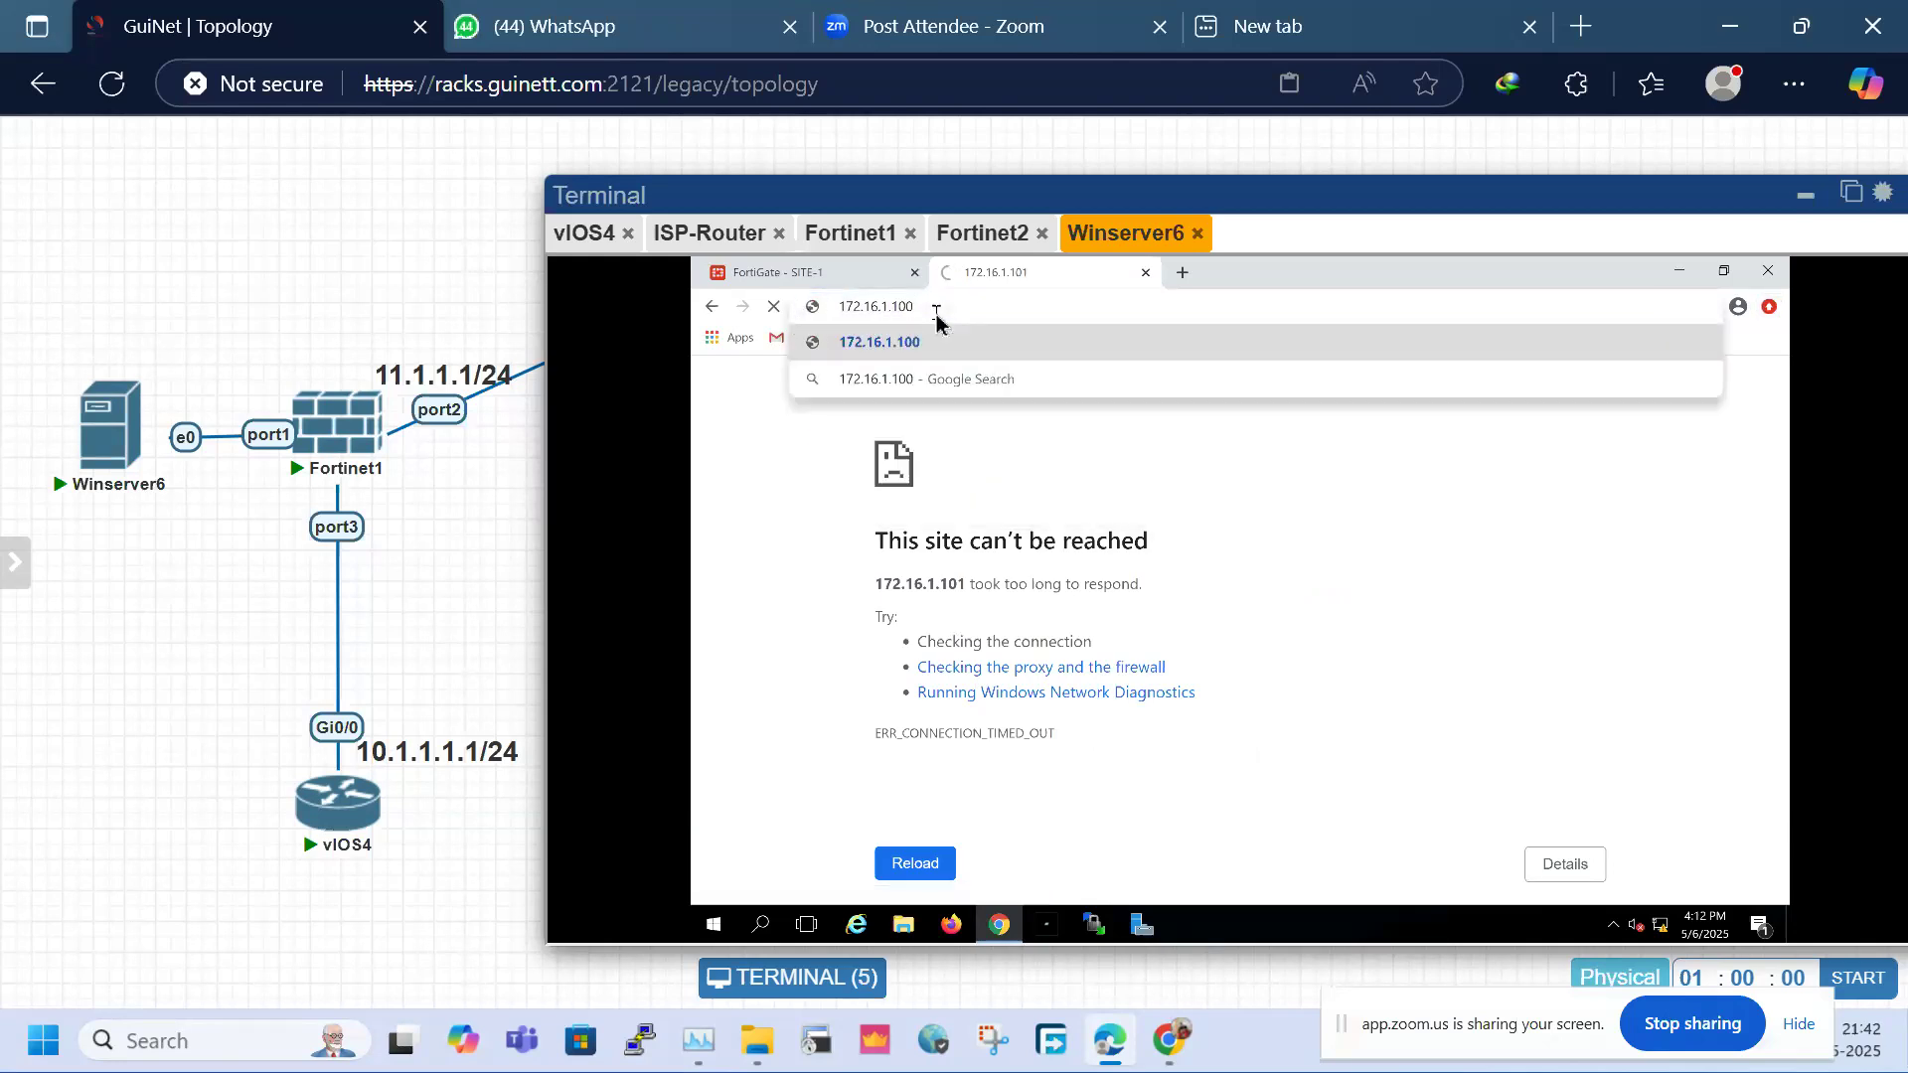
key(Return)
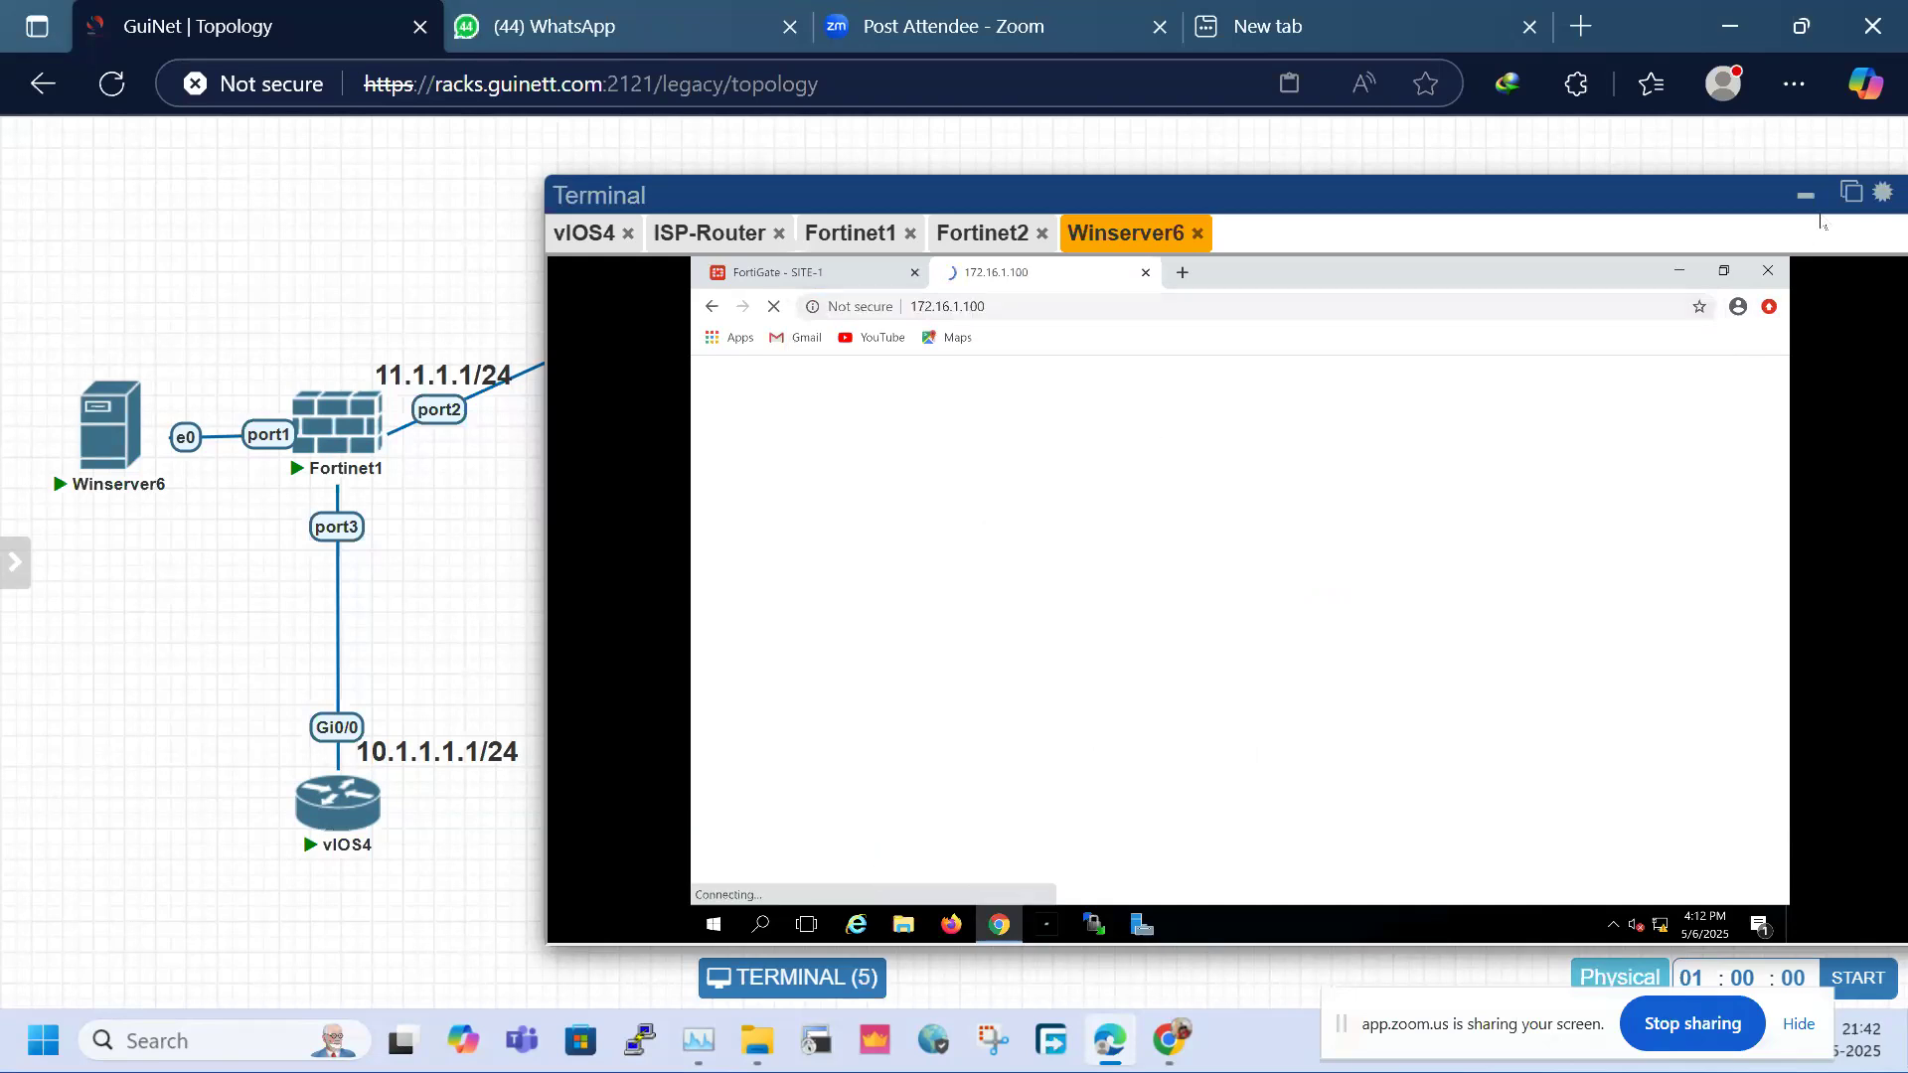
click(1852, 193)
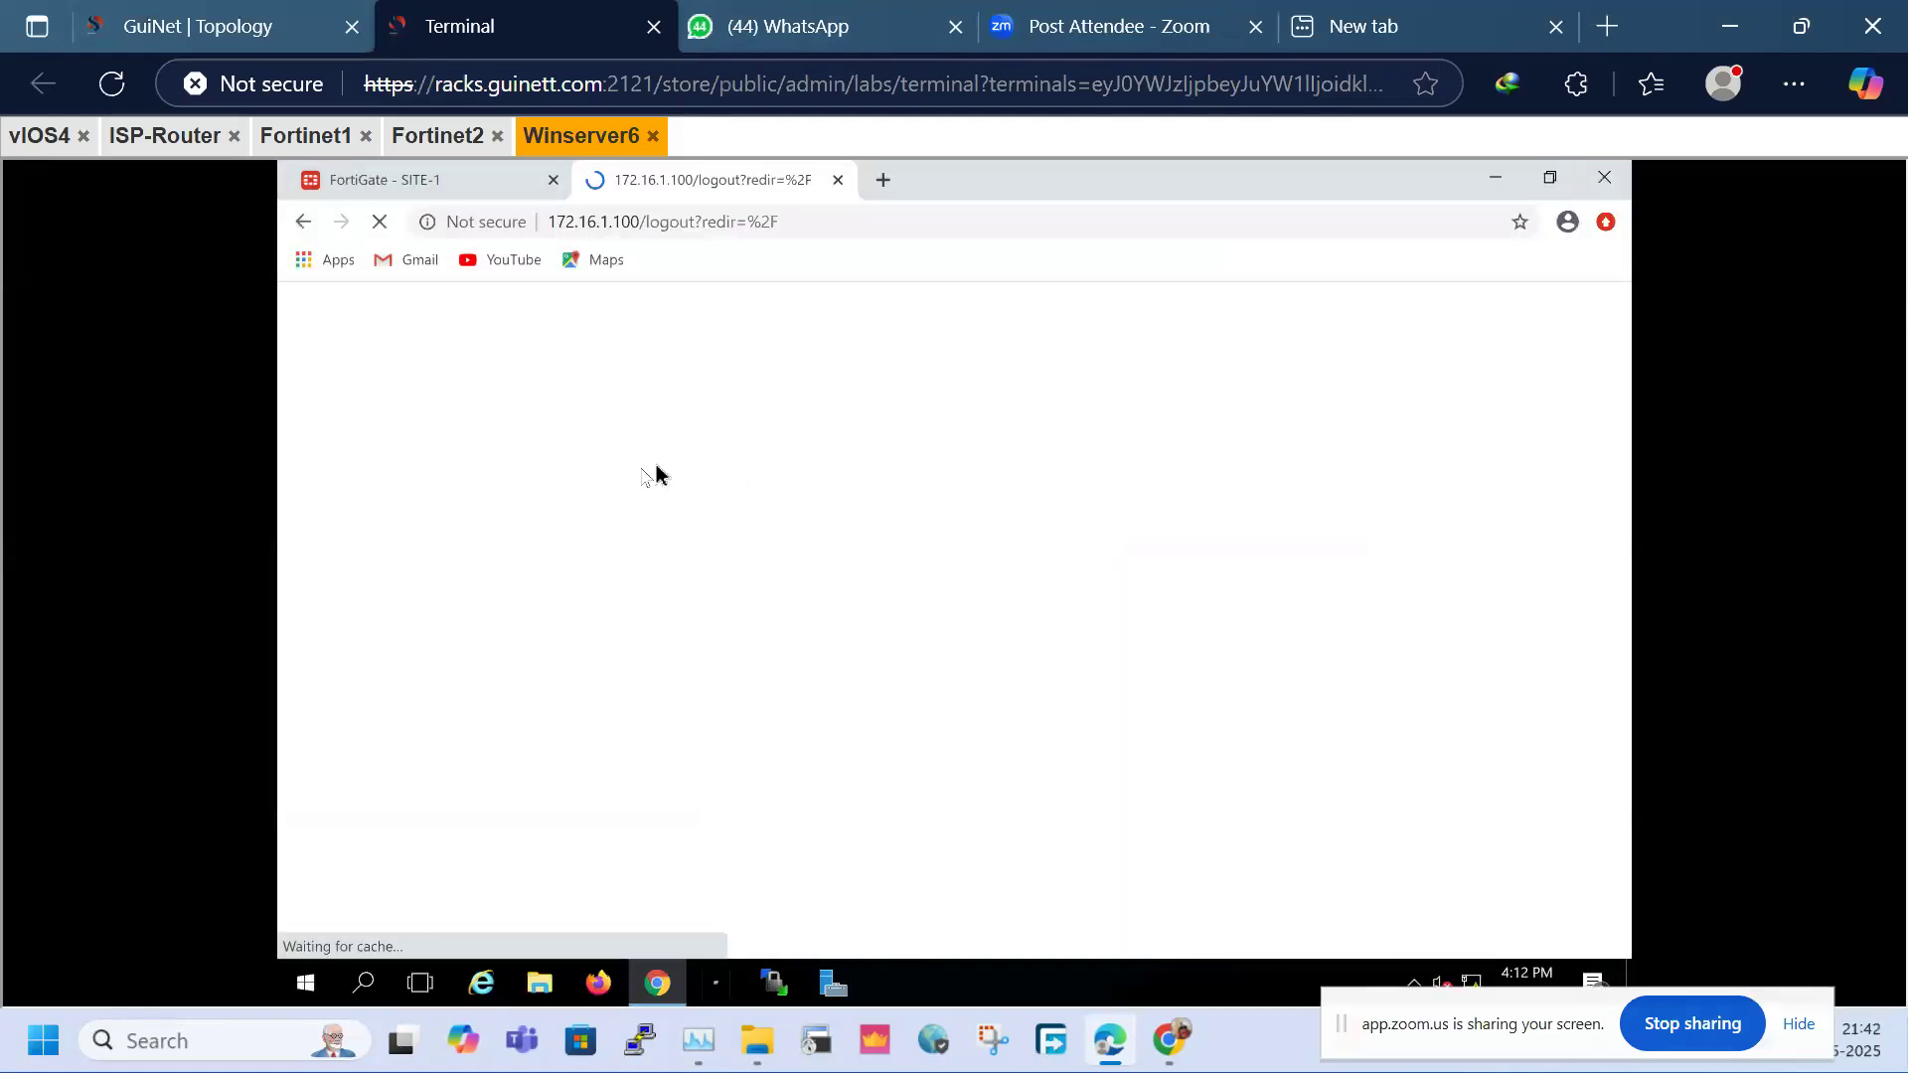
click(552, 182)
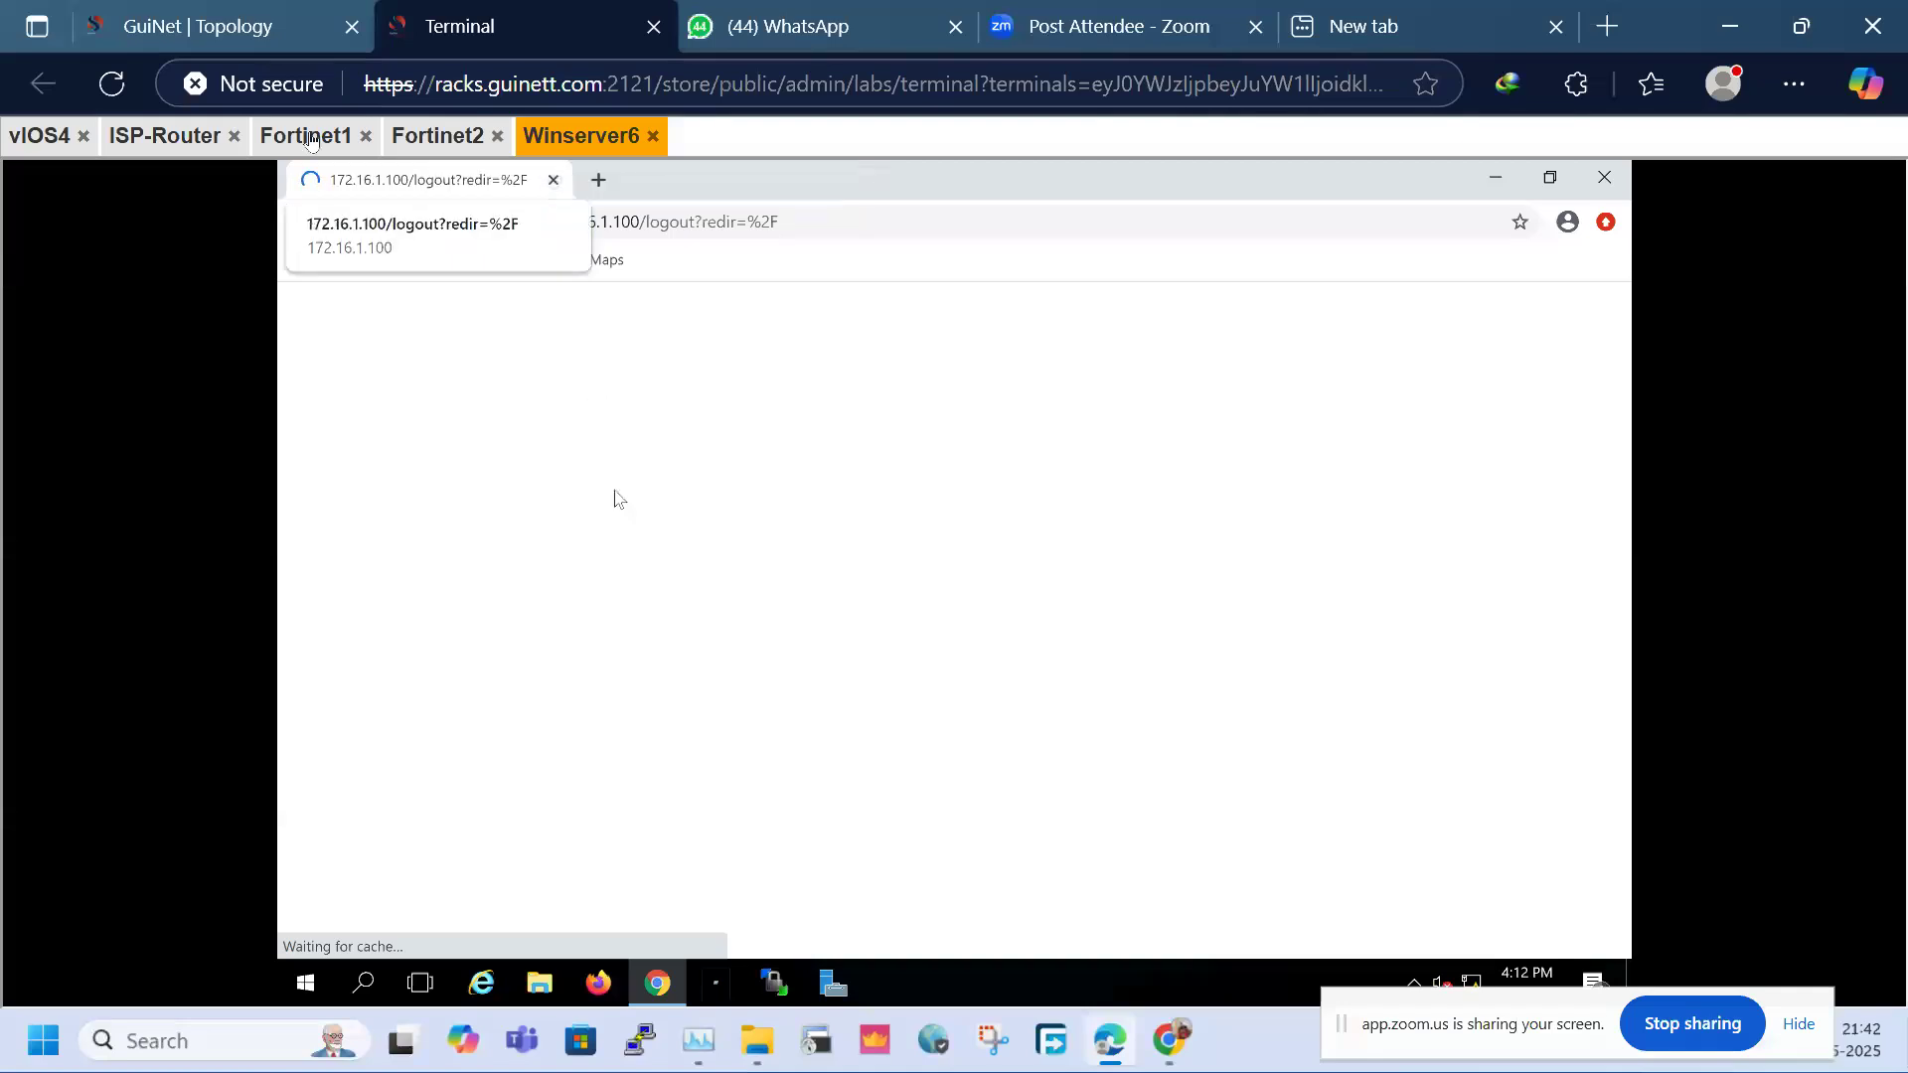
Open the Fortinet2 console from the topology and reconnect its dropped session
click(245, 14)
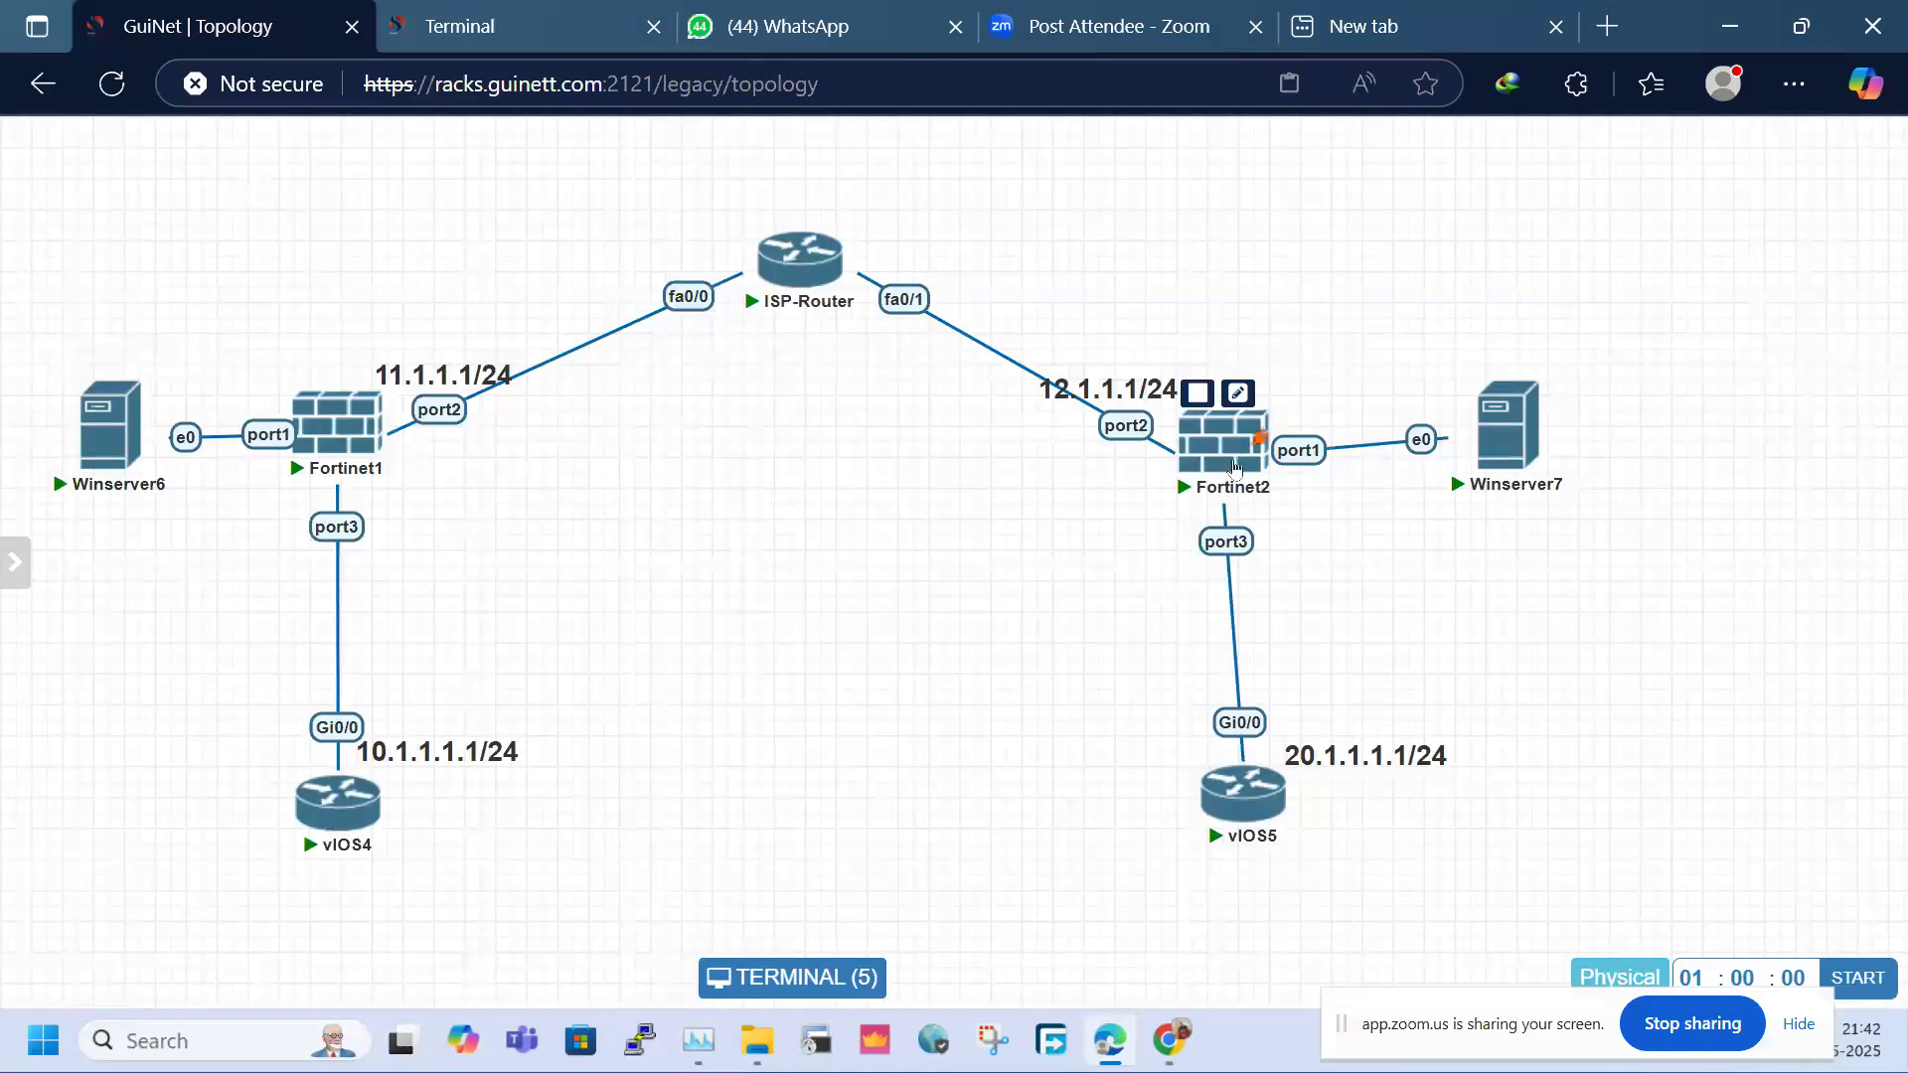
click(1229, 467)
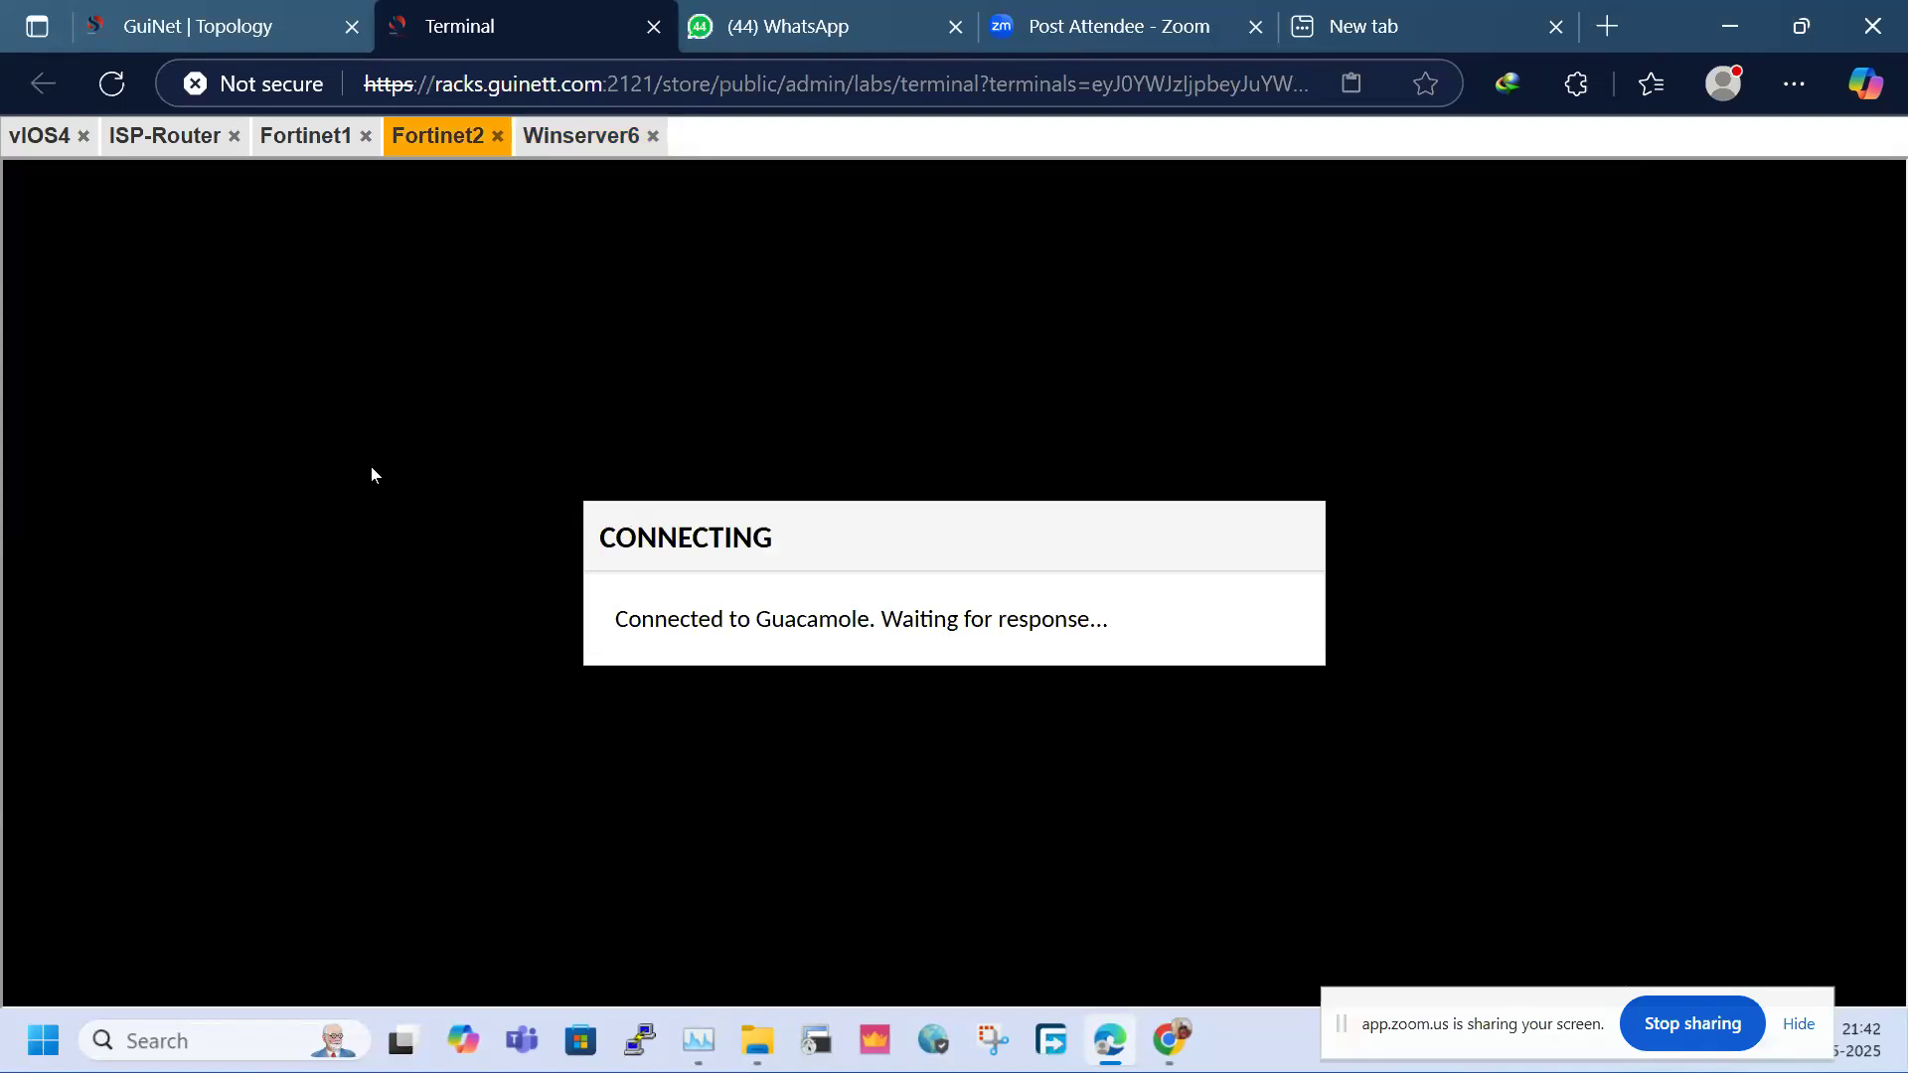
click(199, 26)
mouse_move(1235, 470)
mouse_down()
mouse_move(885, 525)
mouse_move(1255, 494)
mouse_move(1236, 474)
mouse_up()
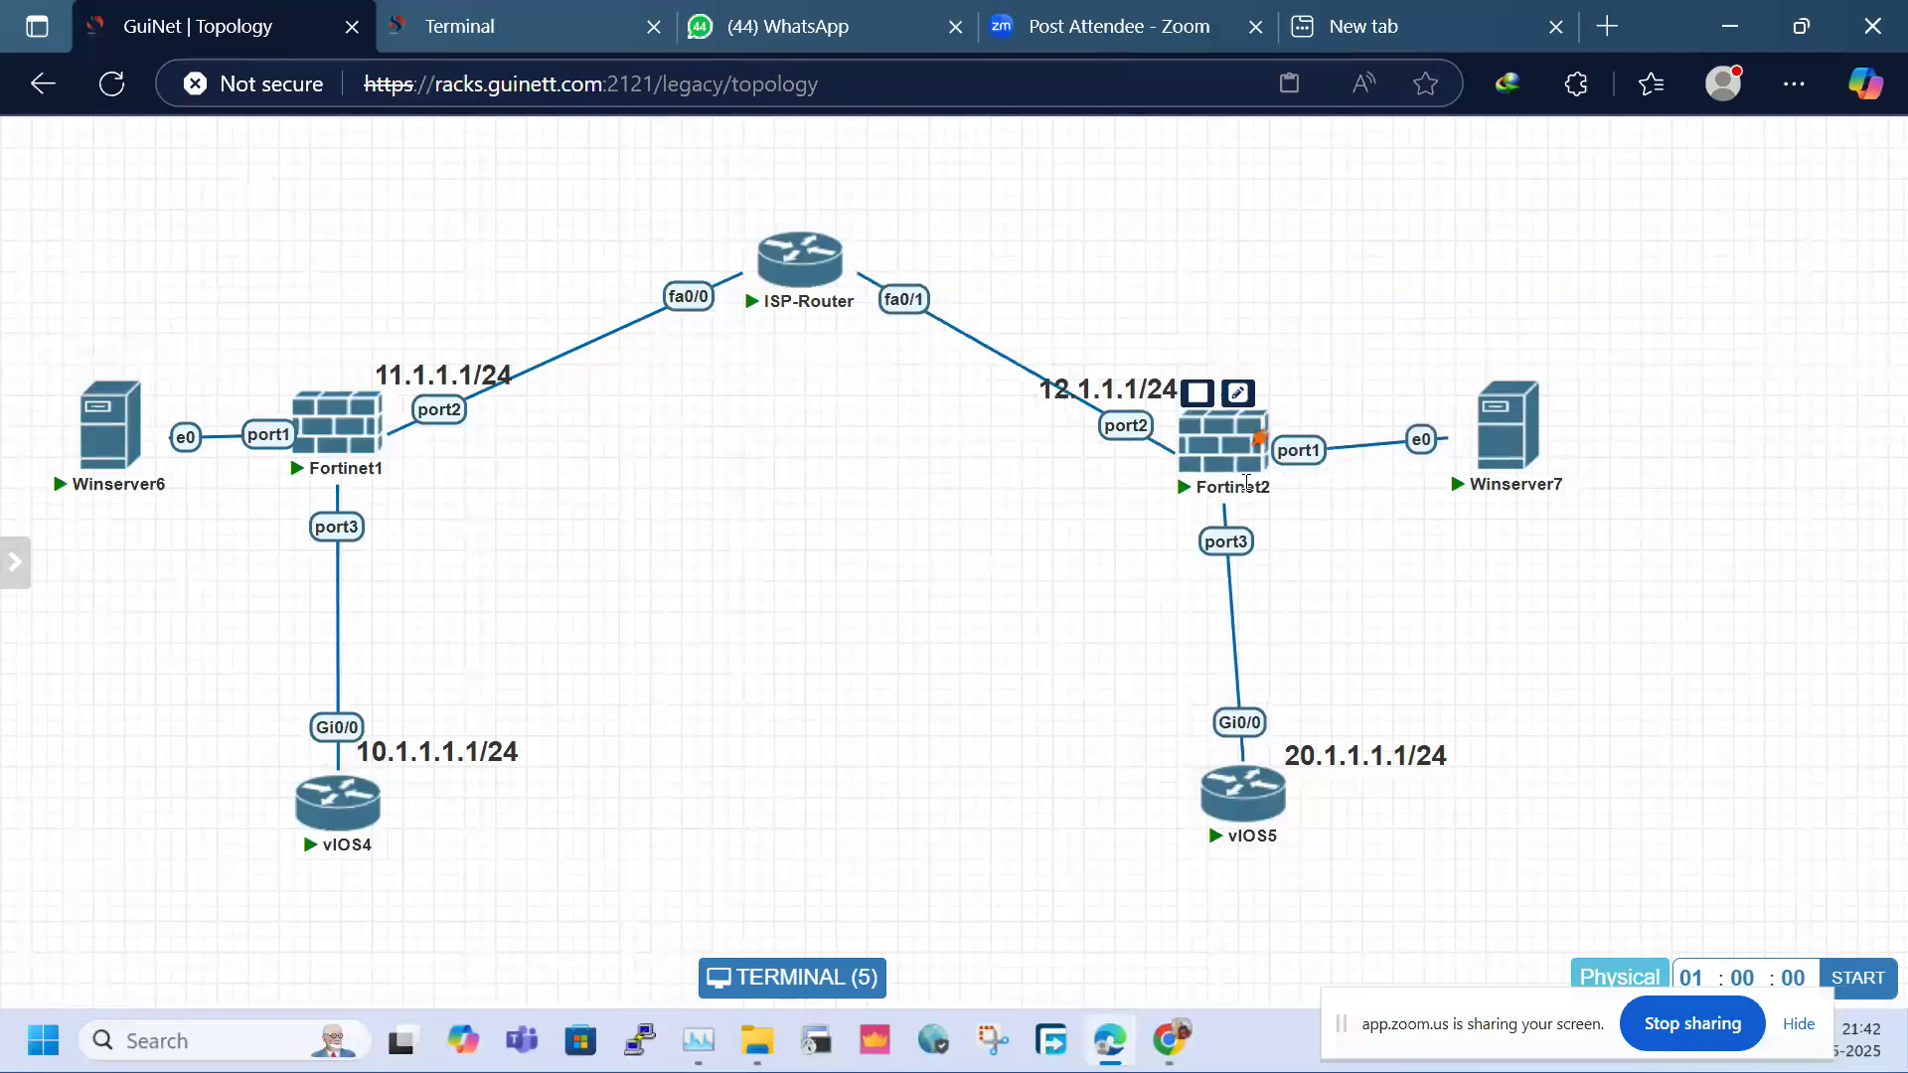
click(541, 8)
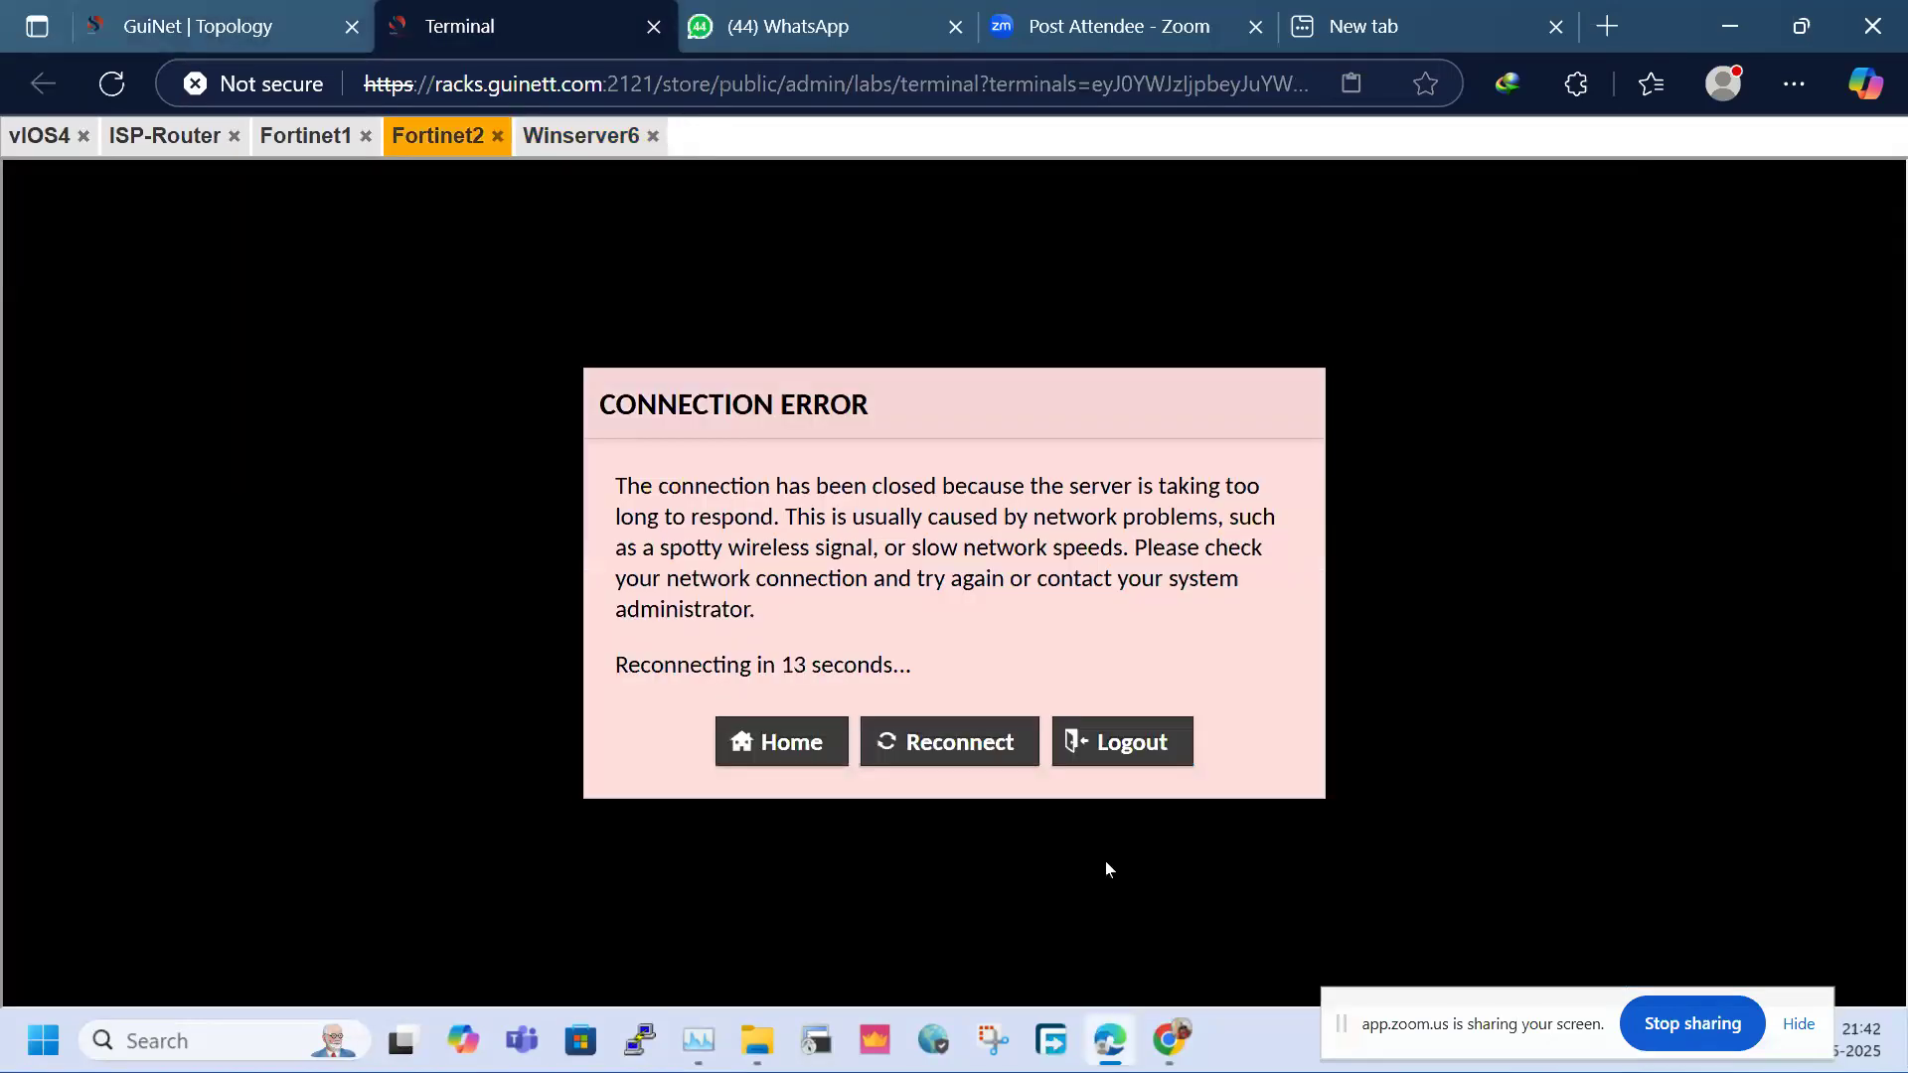
click(970, 759)
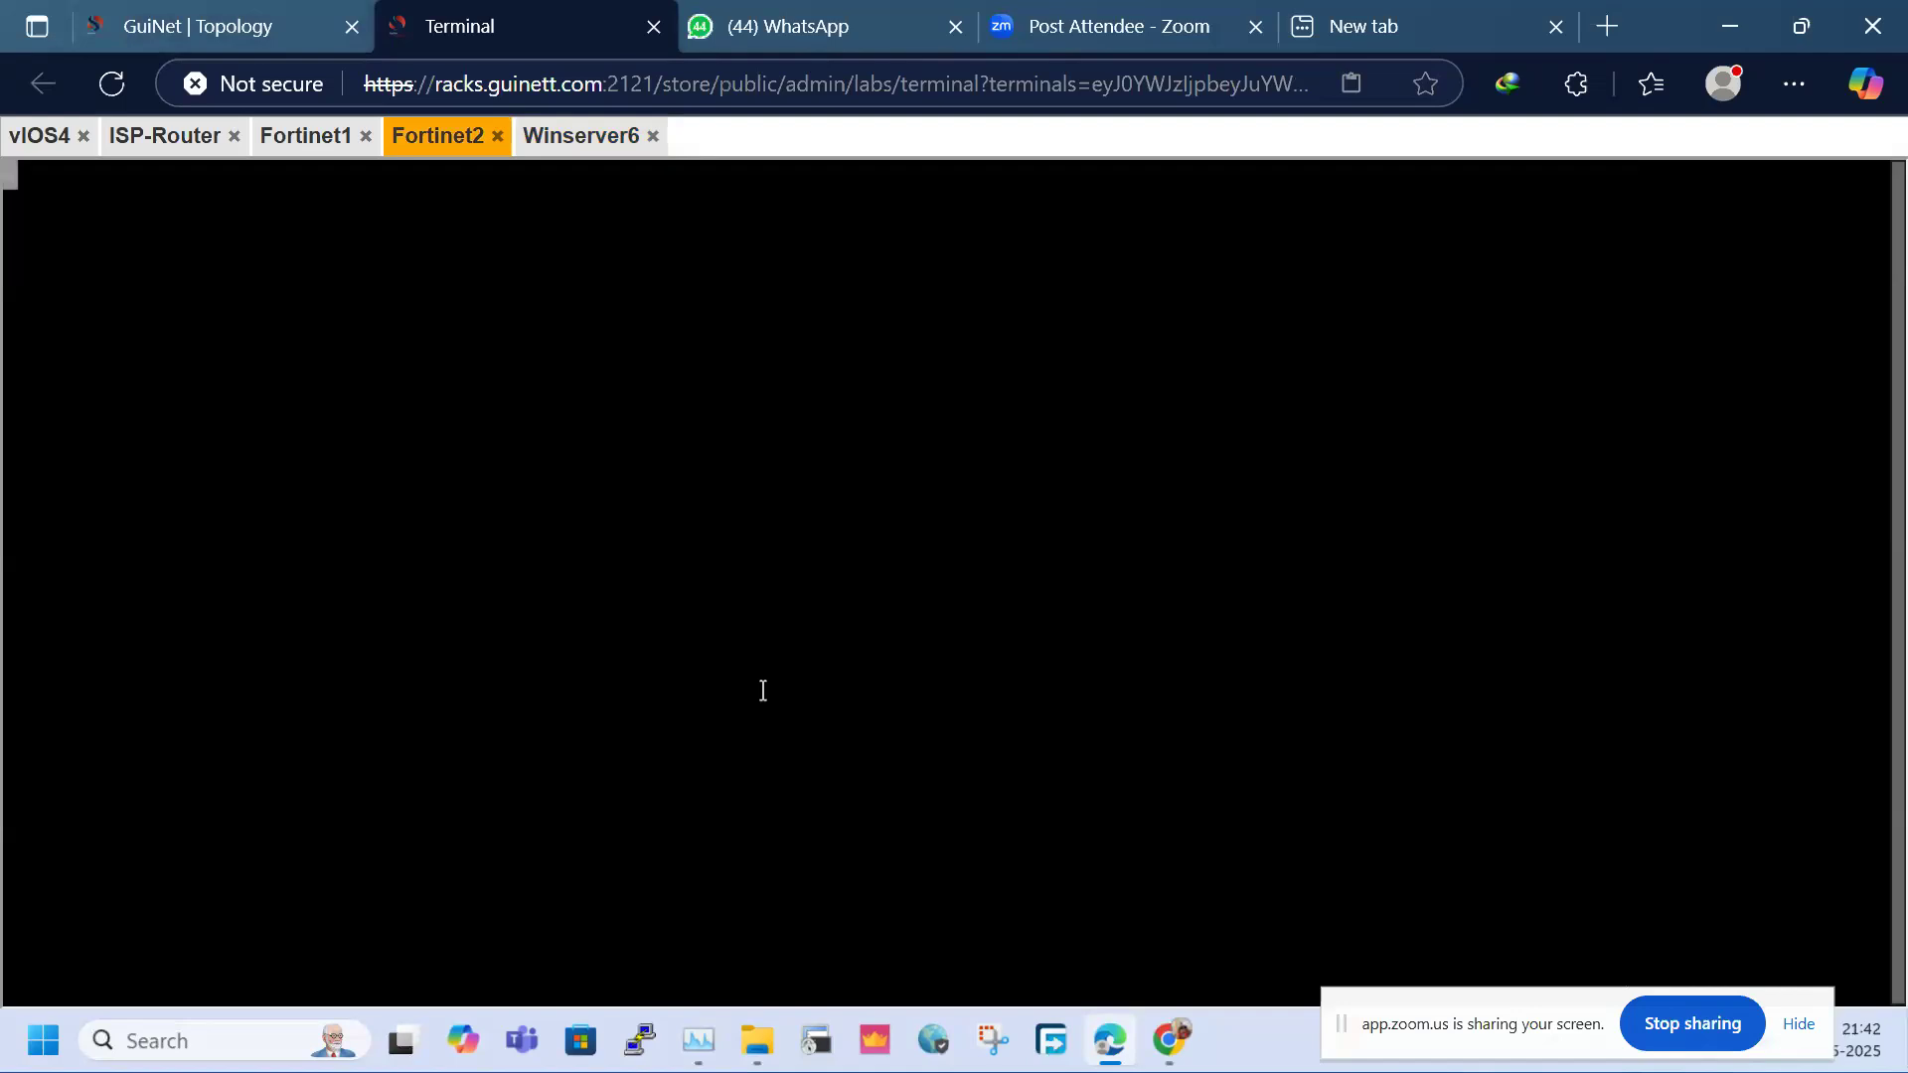
Log in to Fortinet2 as admin with the empty default password and set a new password
key(Return)
key(Return)
text(admin)
key(Return)
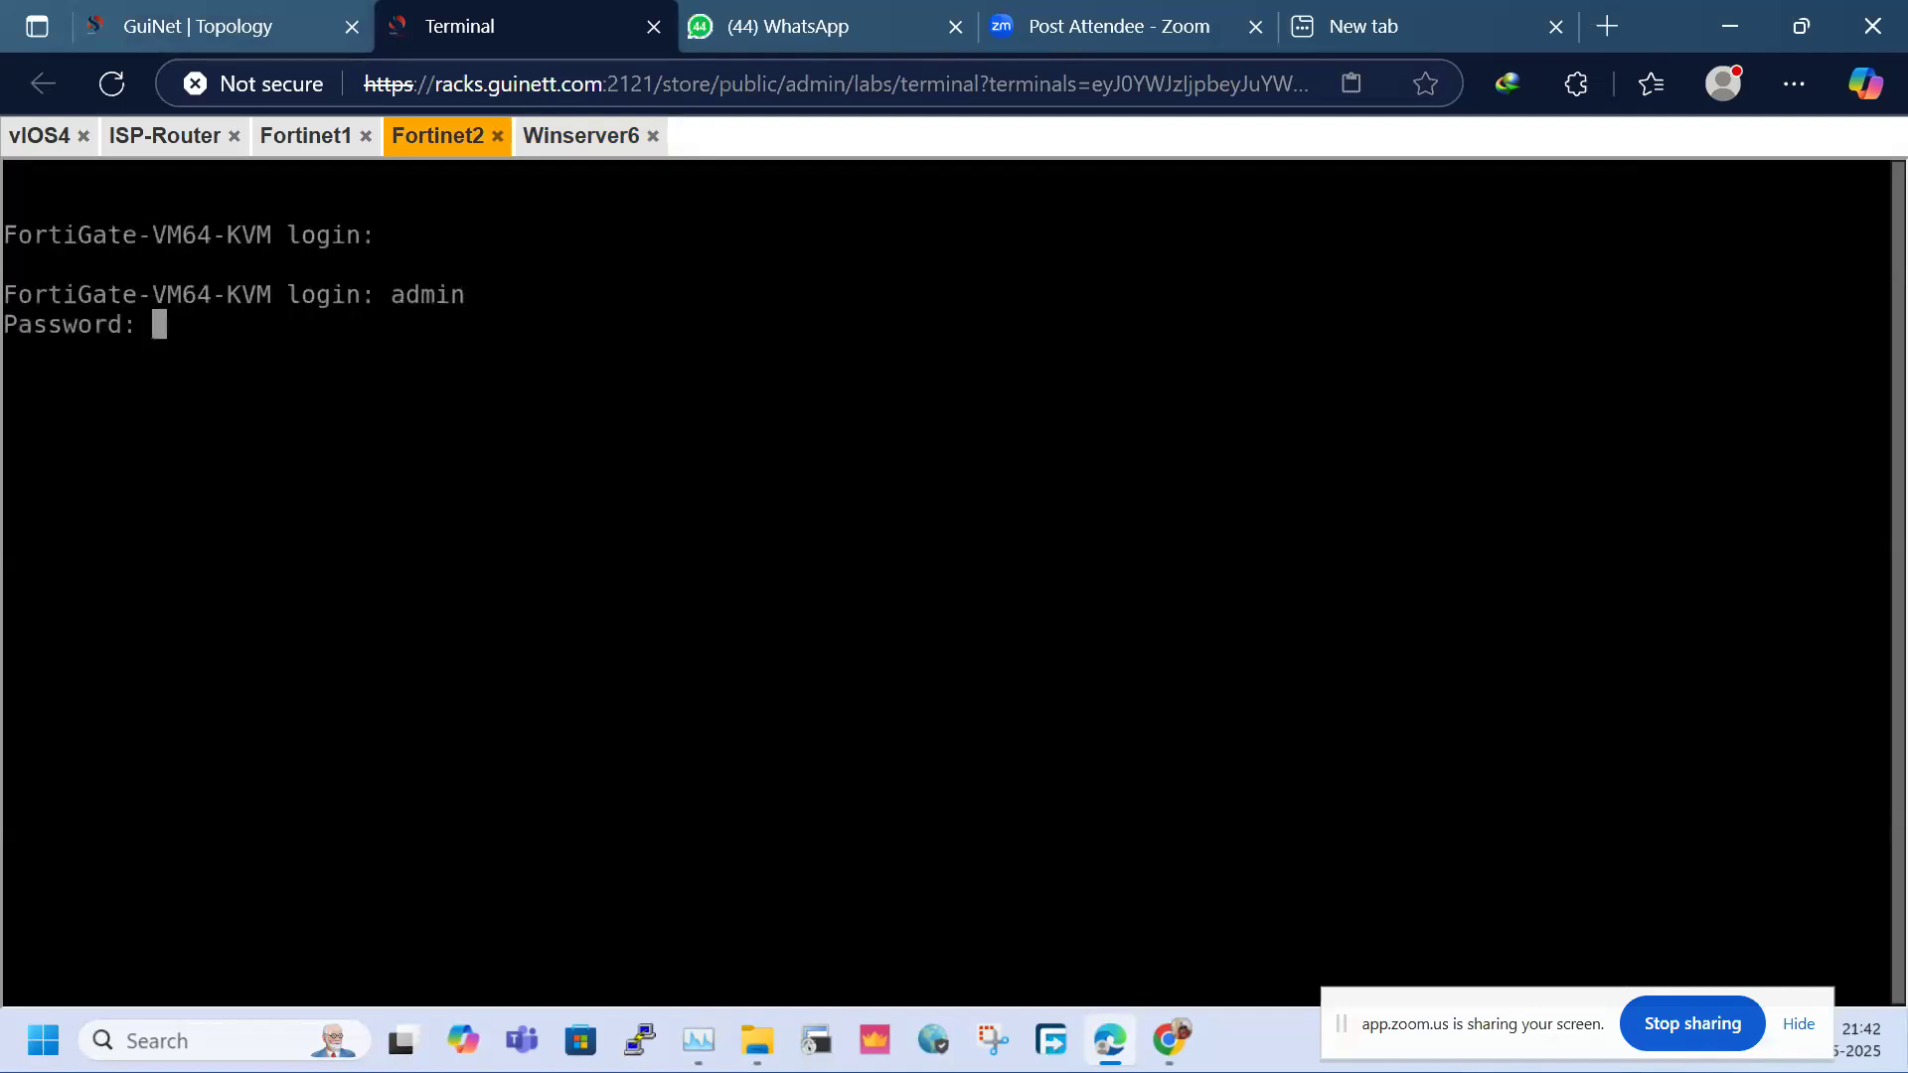
key(Return)
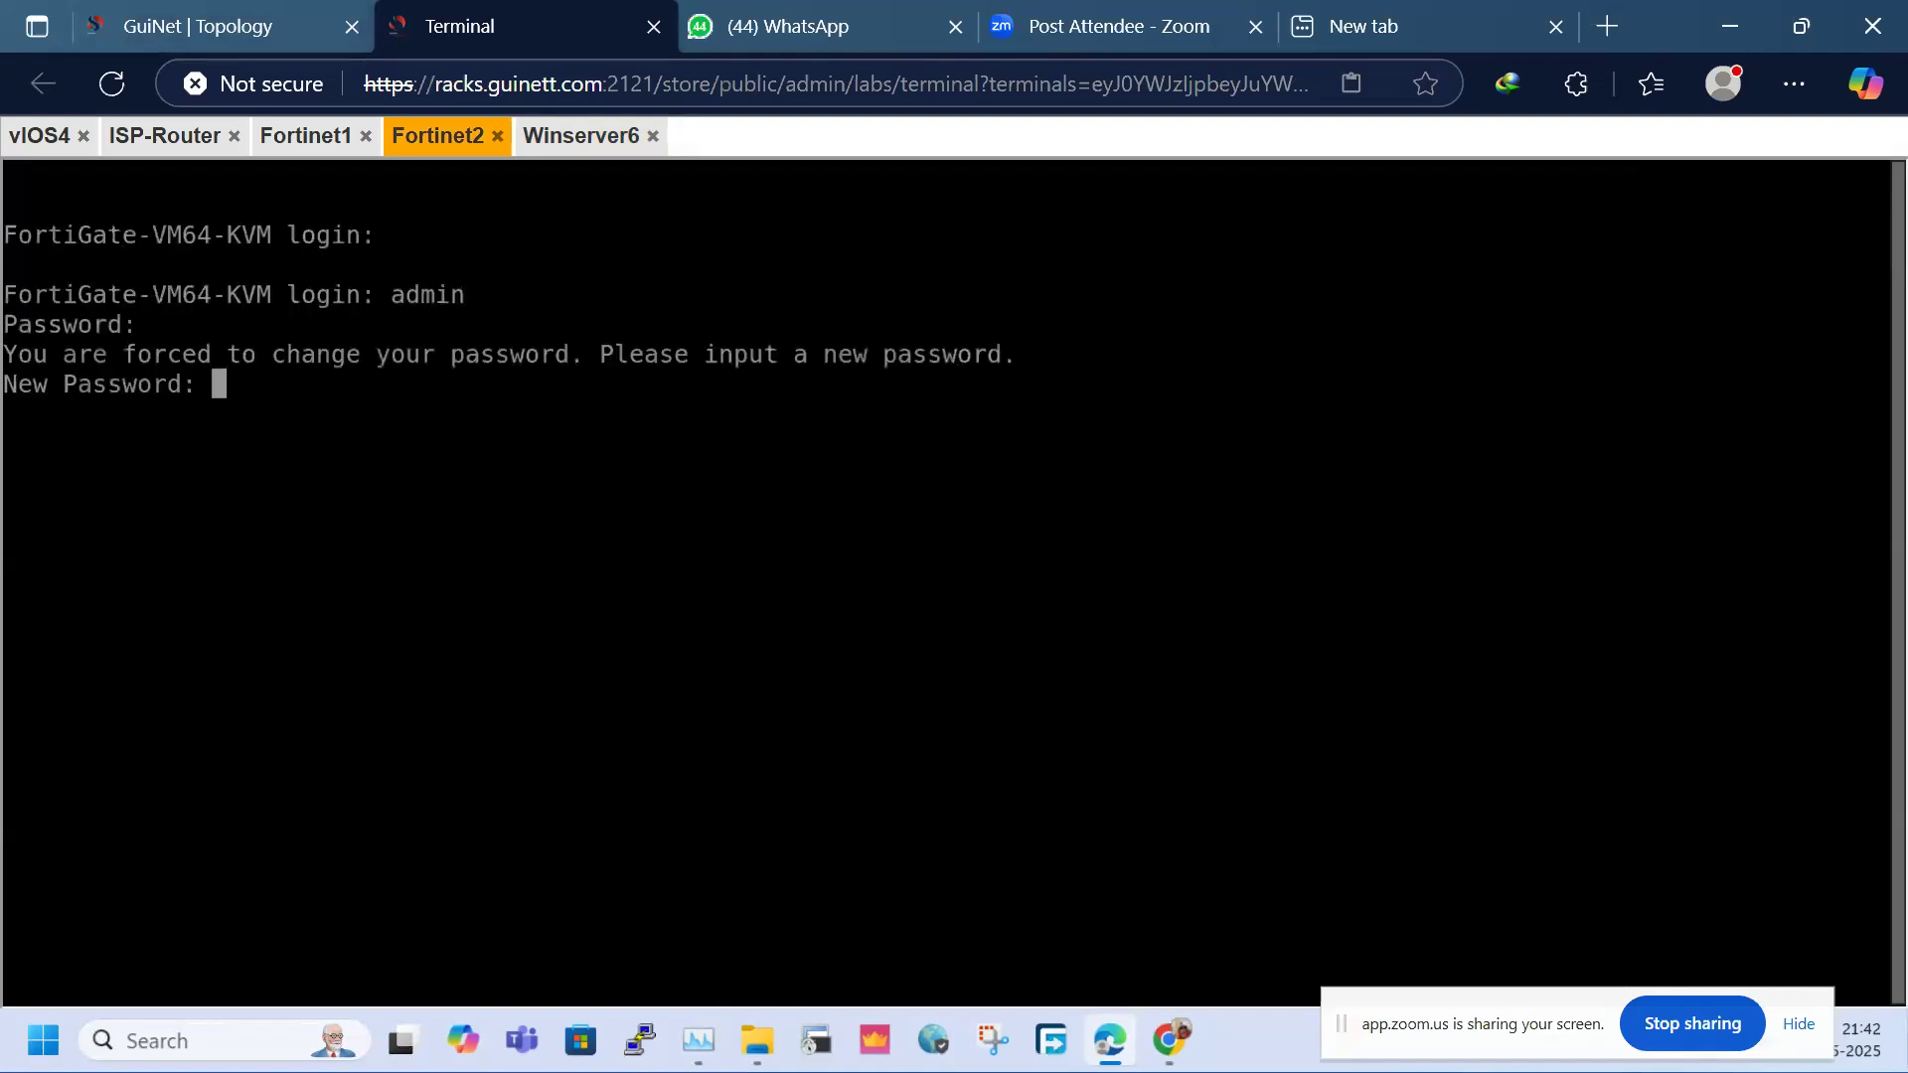
key(Return)
key(Return)
key(Return)
key(Return)
key(Return)
Configure port1 as static 172.16.1.101/24 allowing http, https, ping and ssh
text(config system itme)
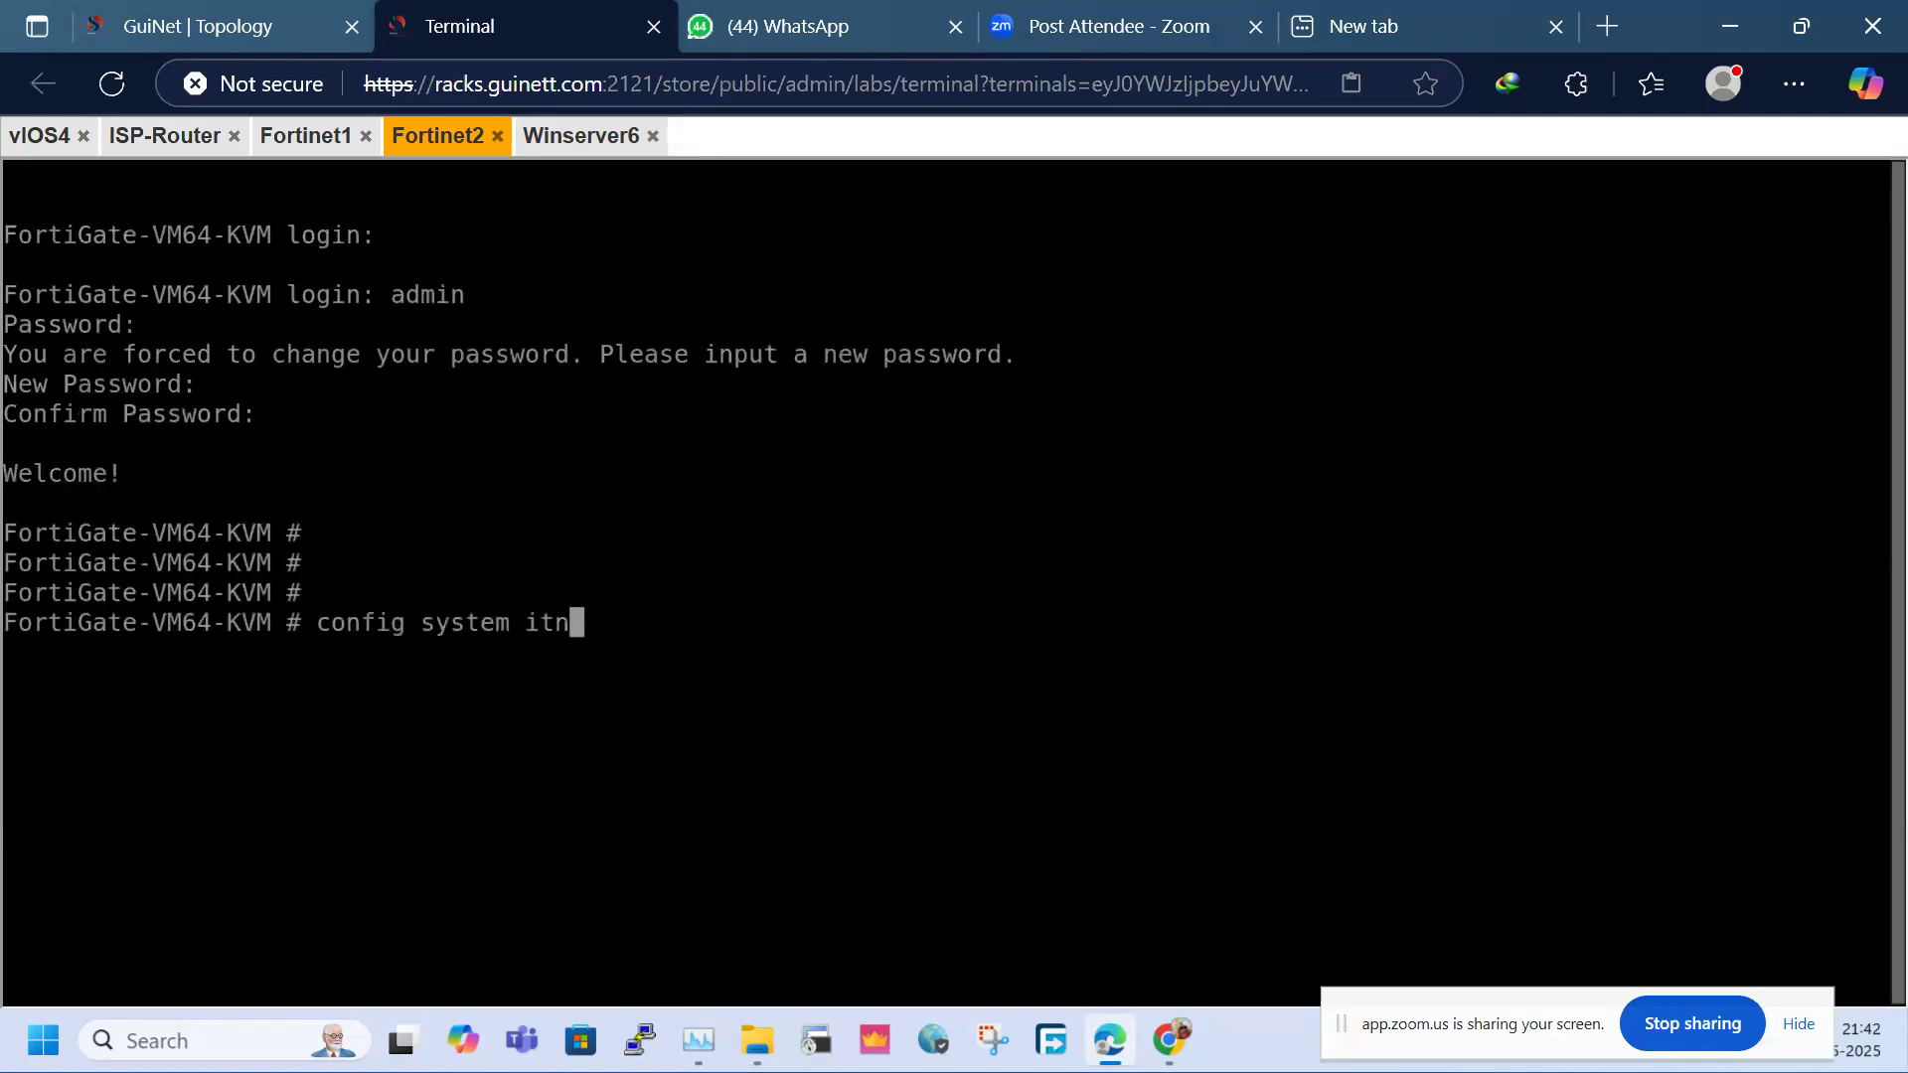
key(BackSpace)
key(BackSpace)
key(BackSpace)
text(nterface)
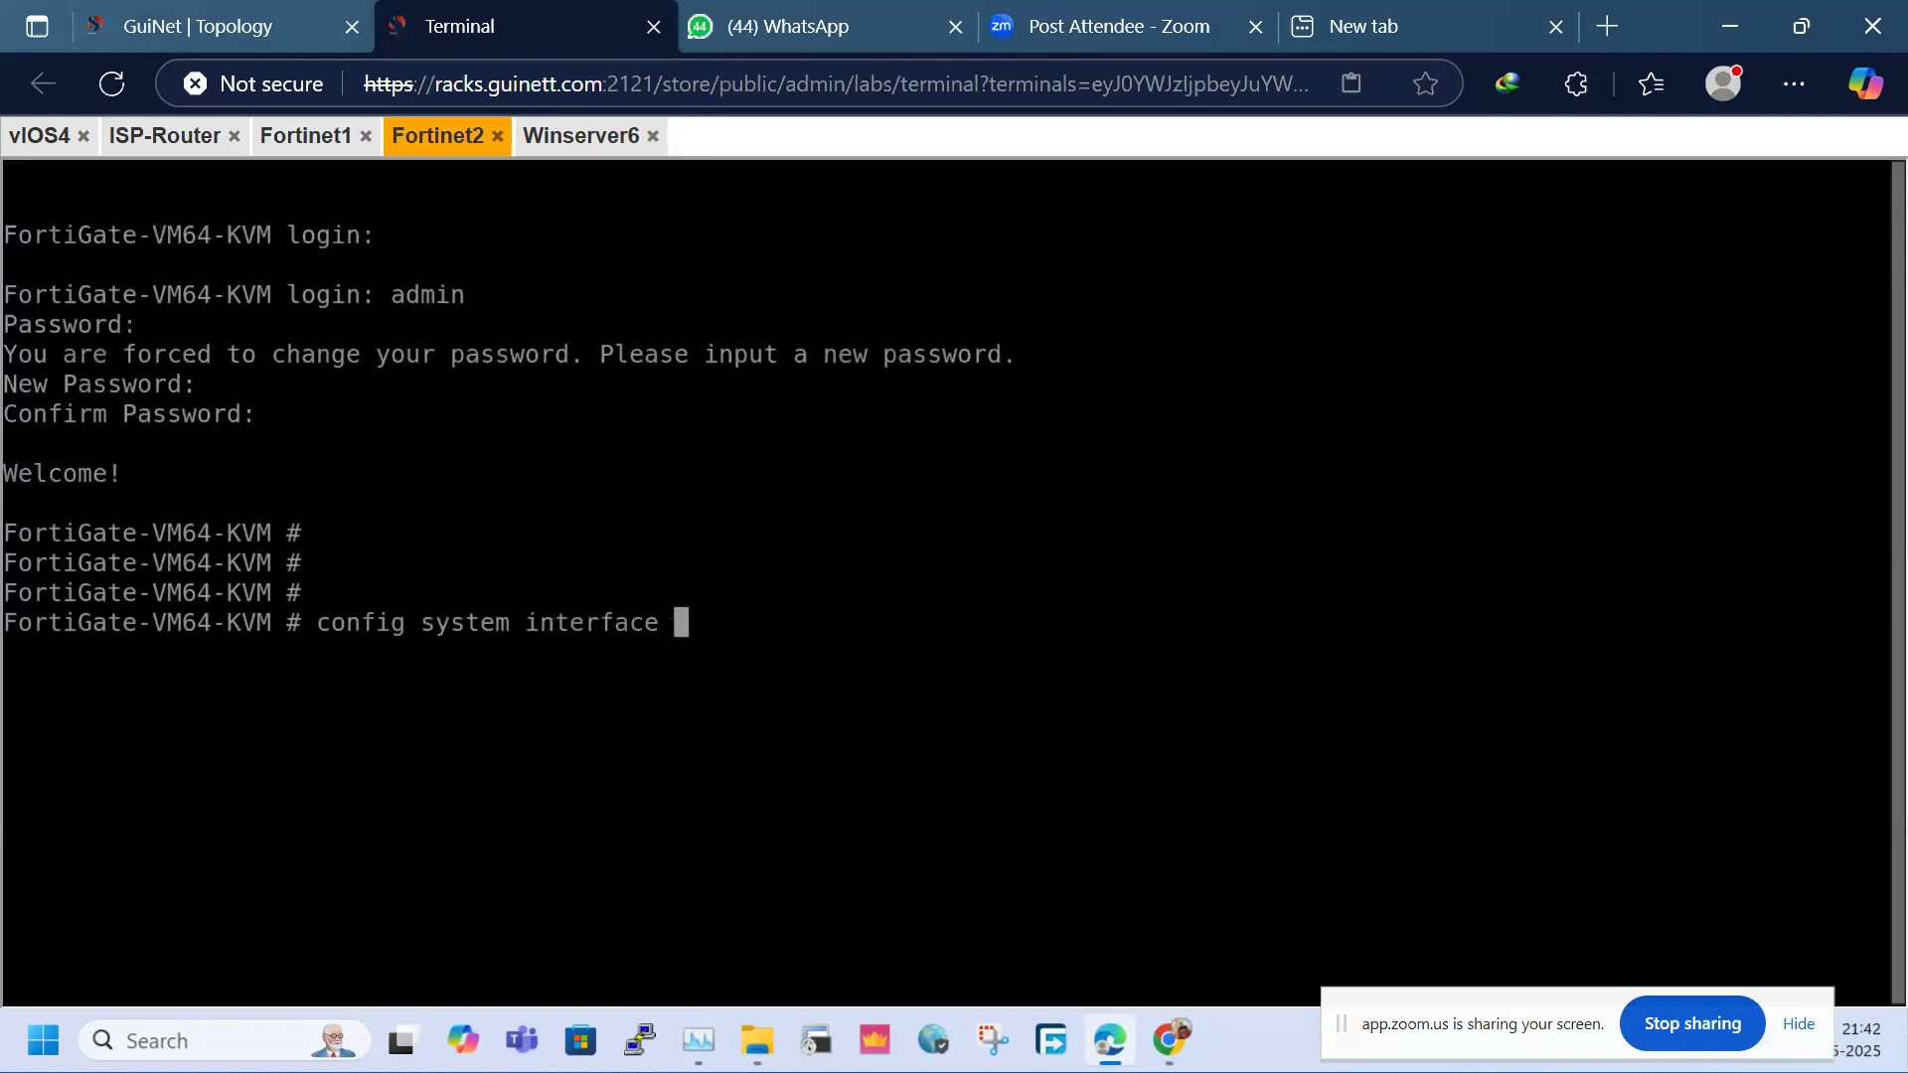
key(Return)
text(e)
text(dit)
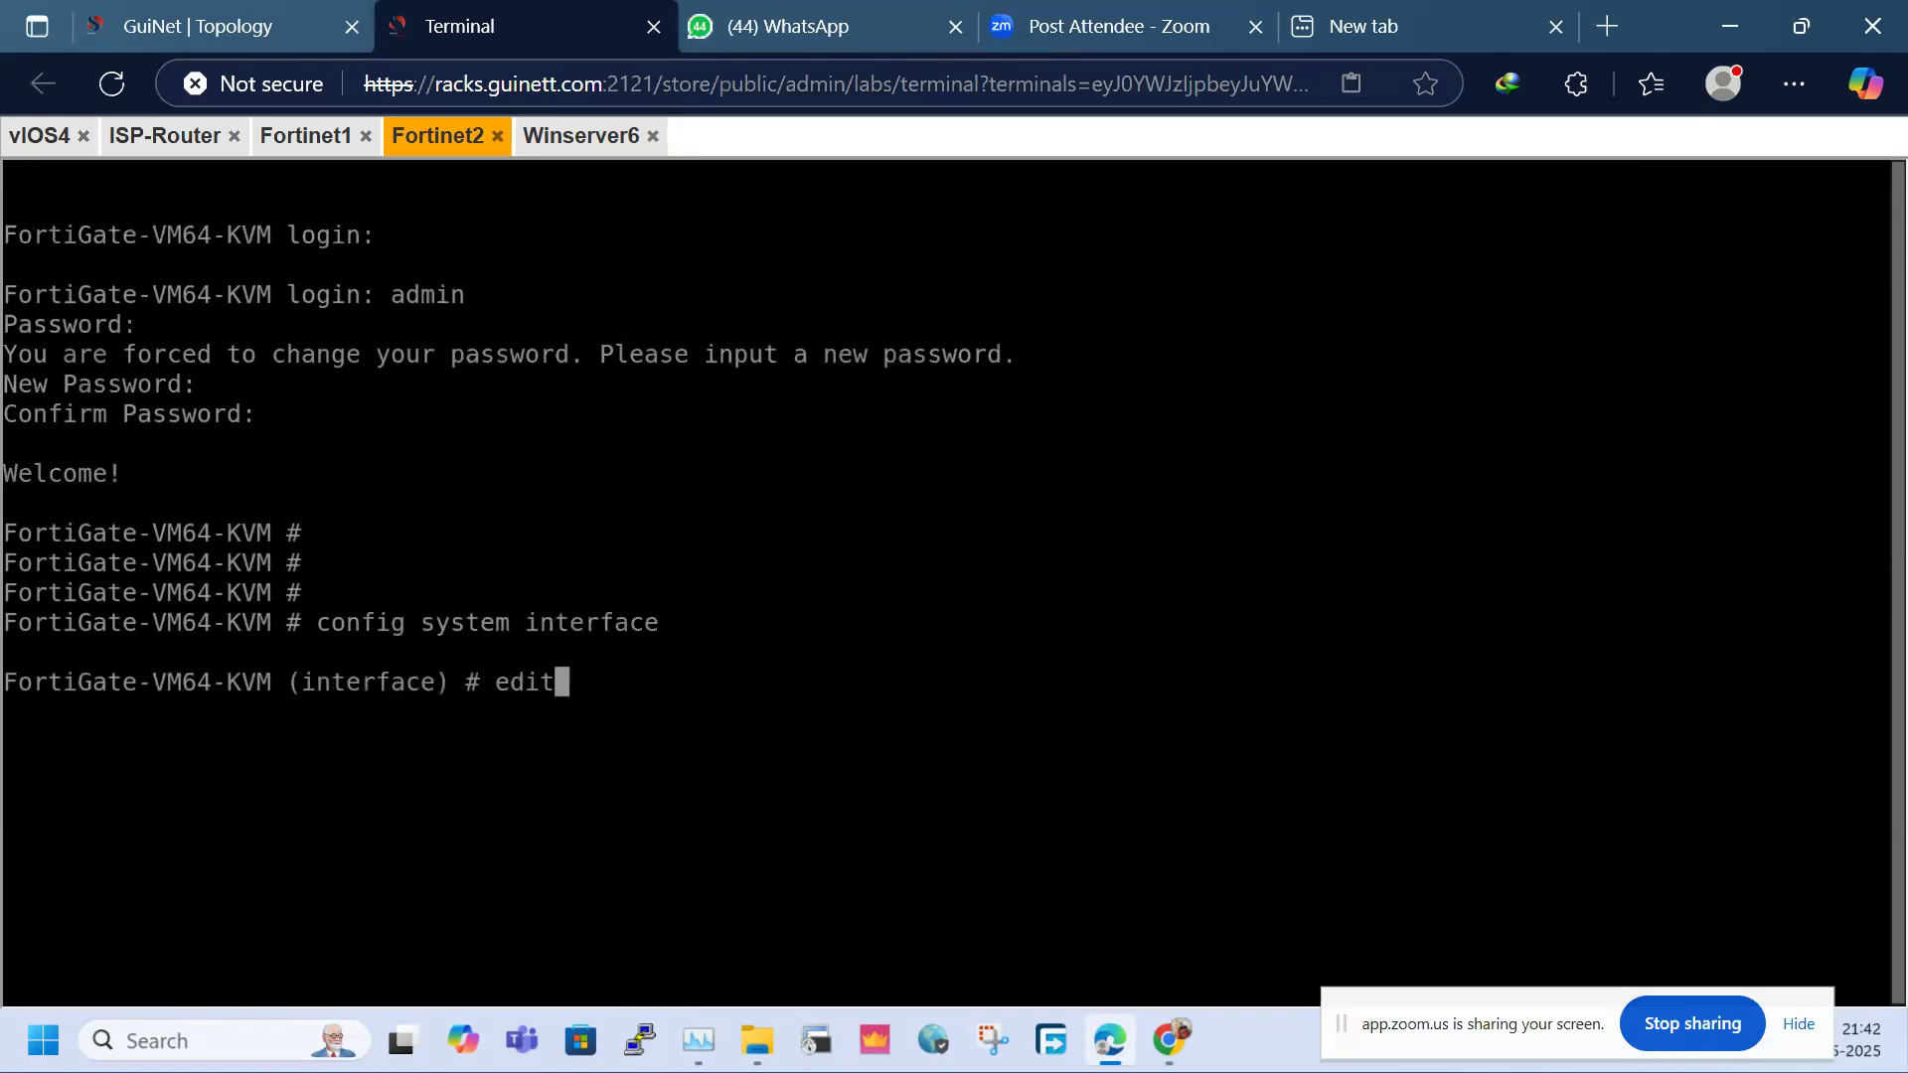
text( port1)
key(Return)
text(set mode)
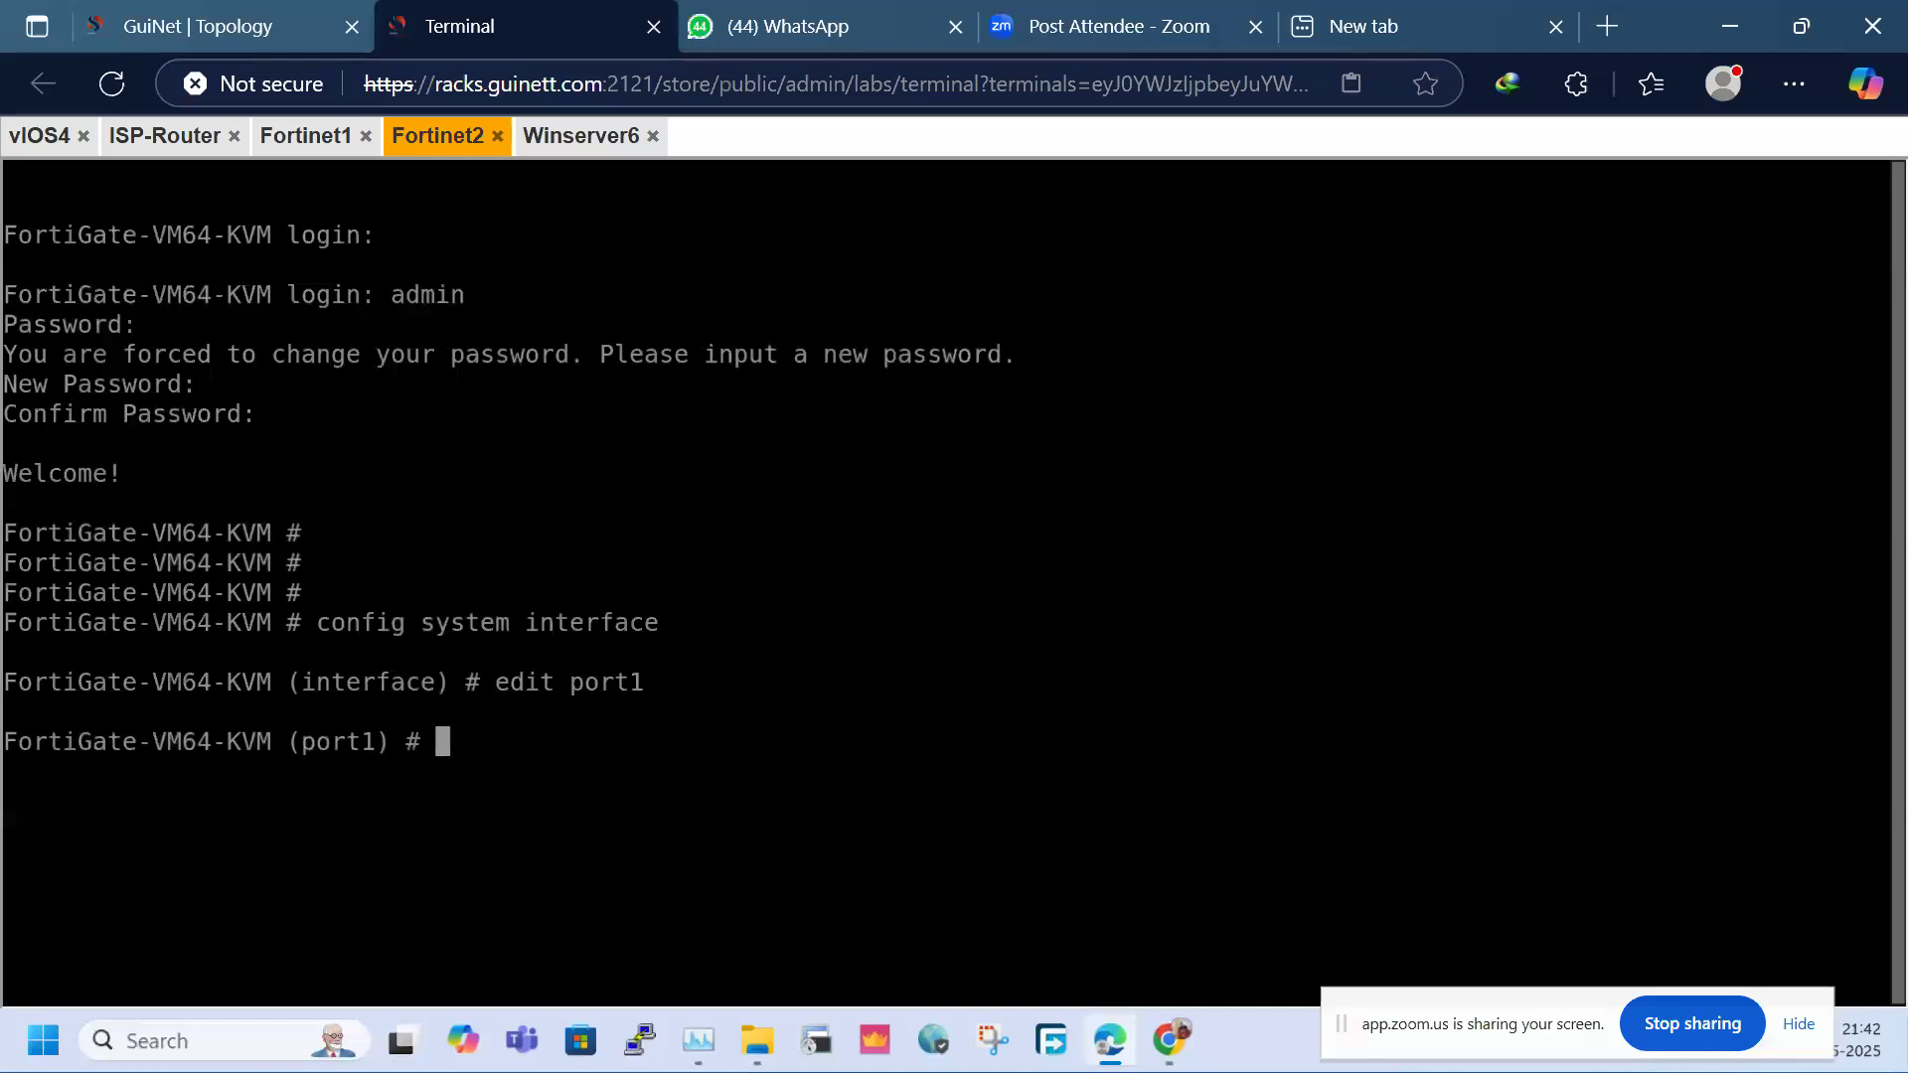
text( static)
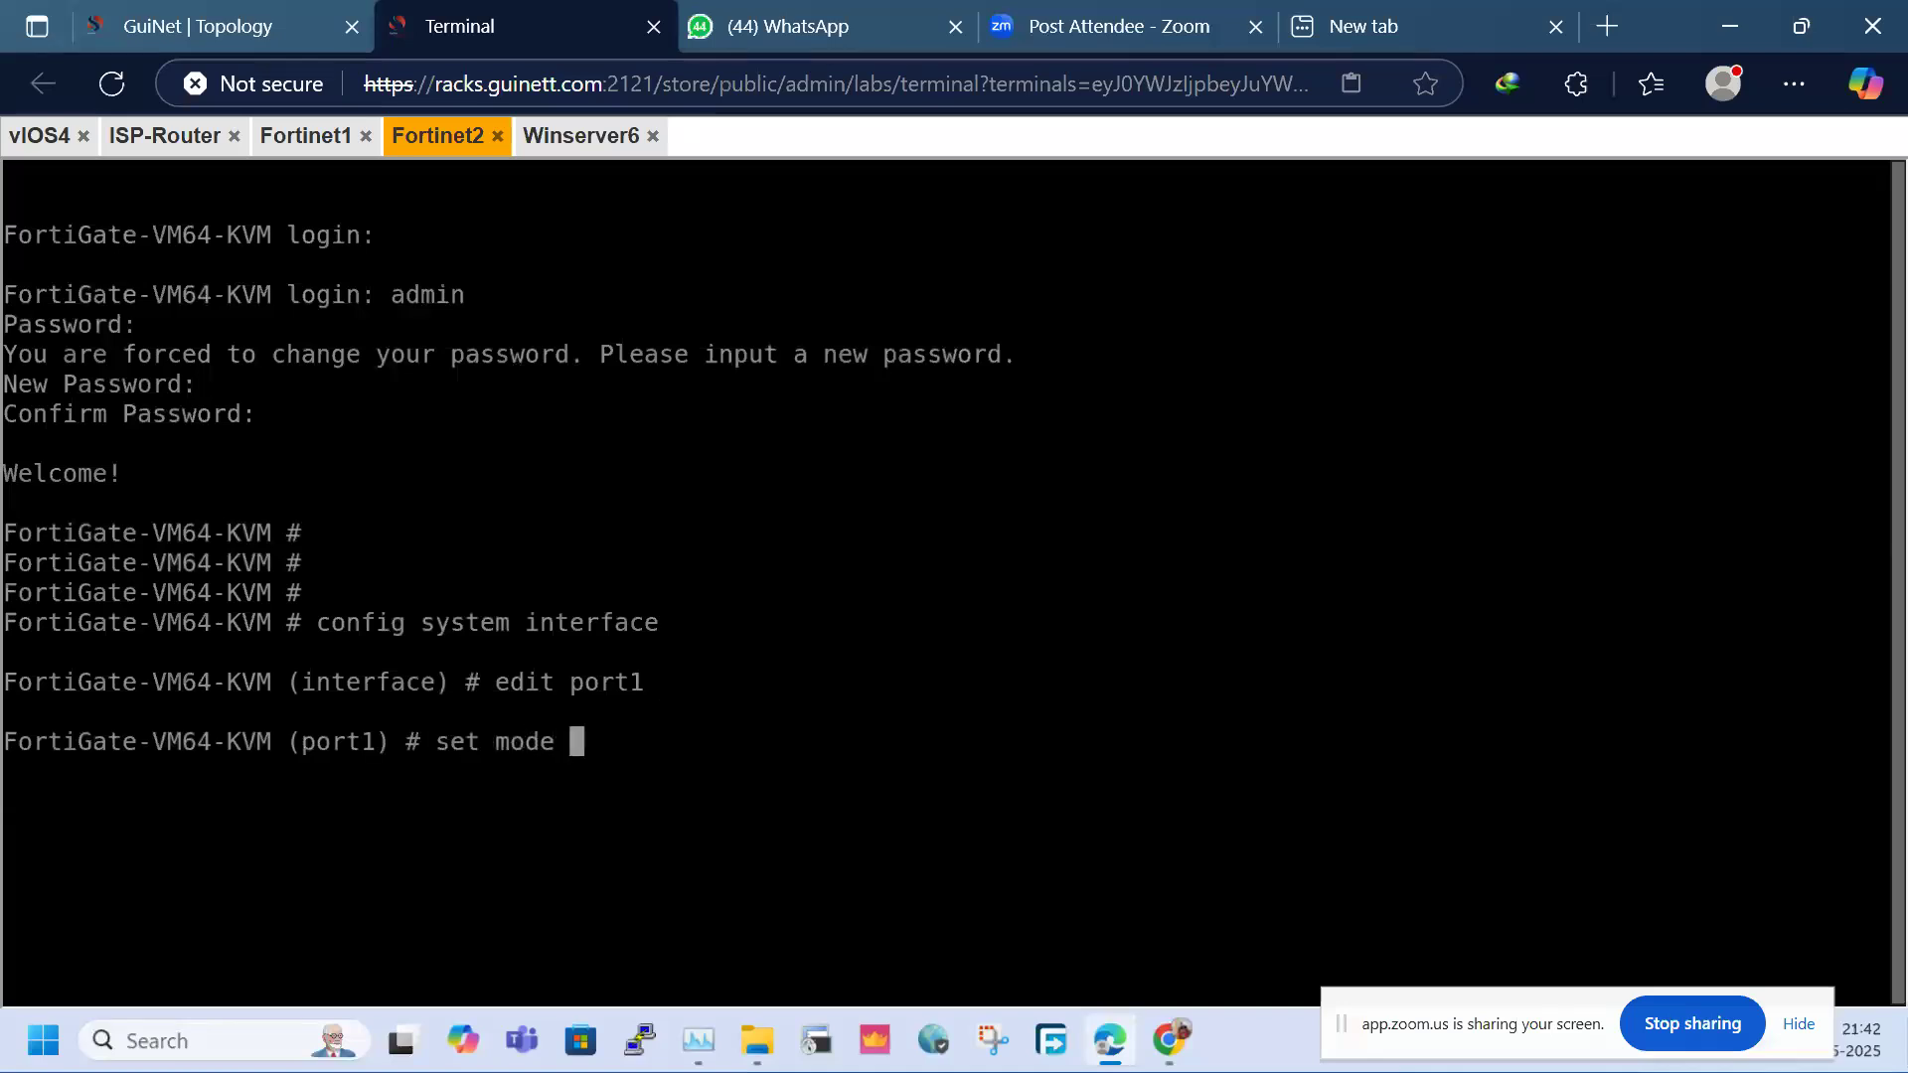
key(Return)
text(set i)
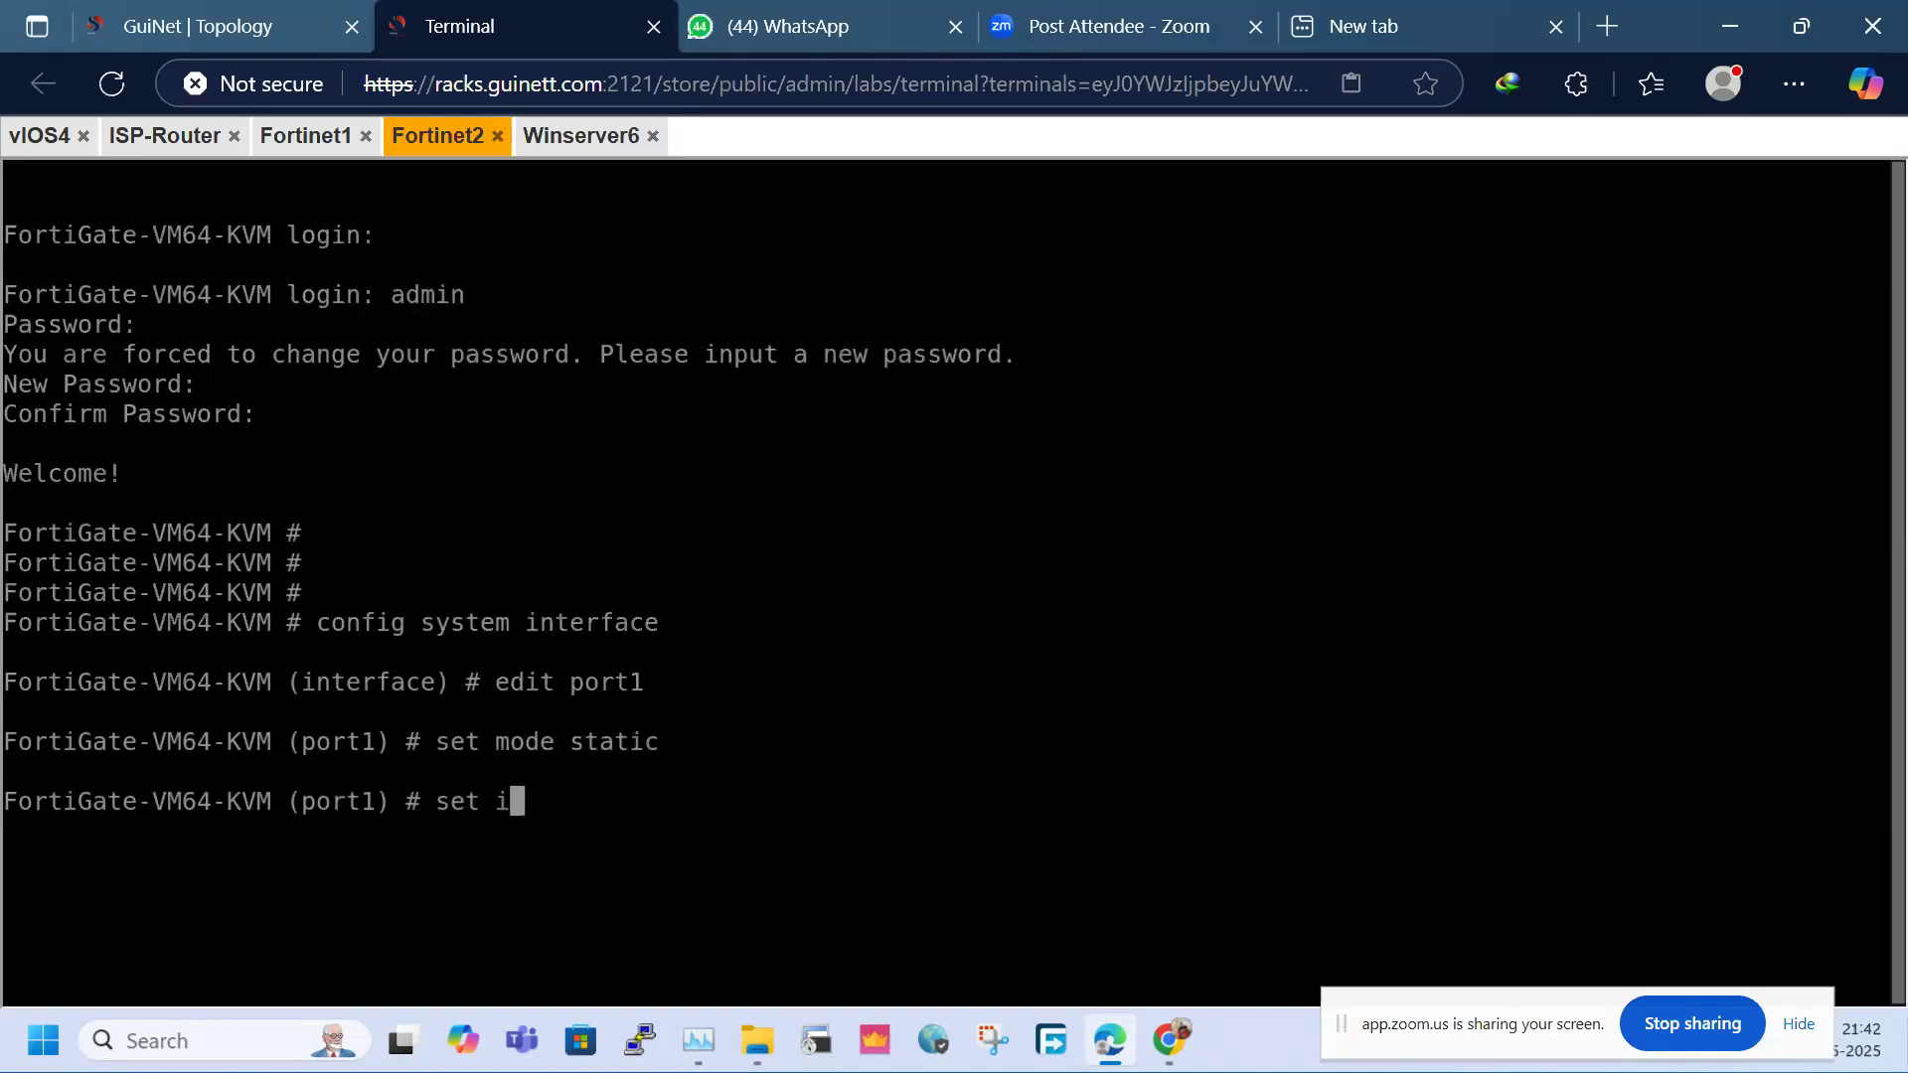
text(p 172.16.1.)
text(1)
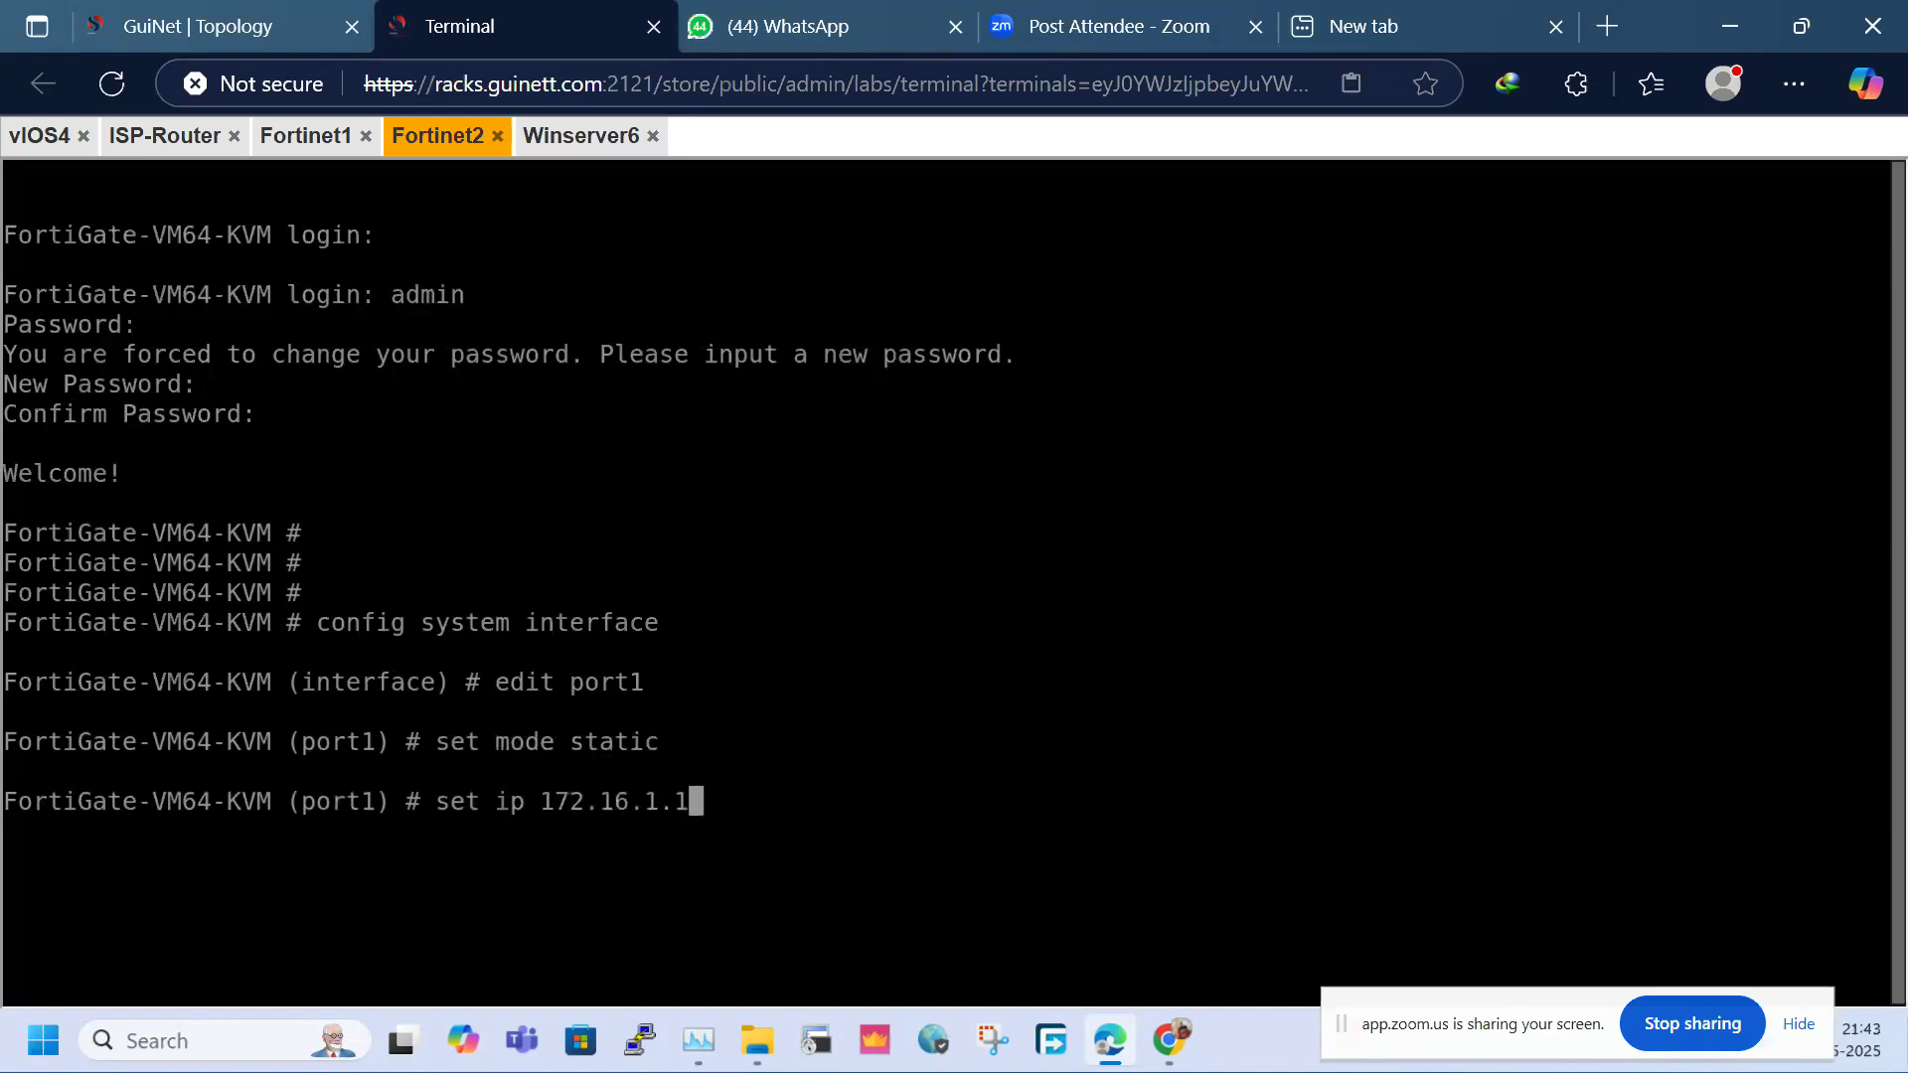
text(01/24)
key(Return)
text(set allowaccess)
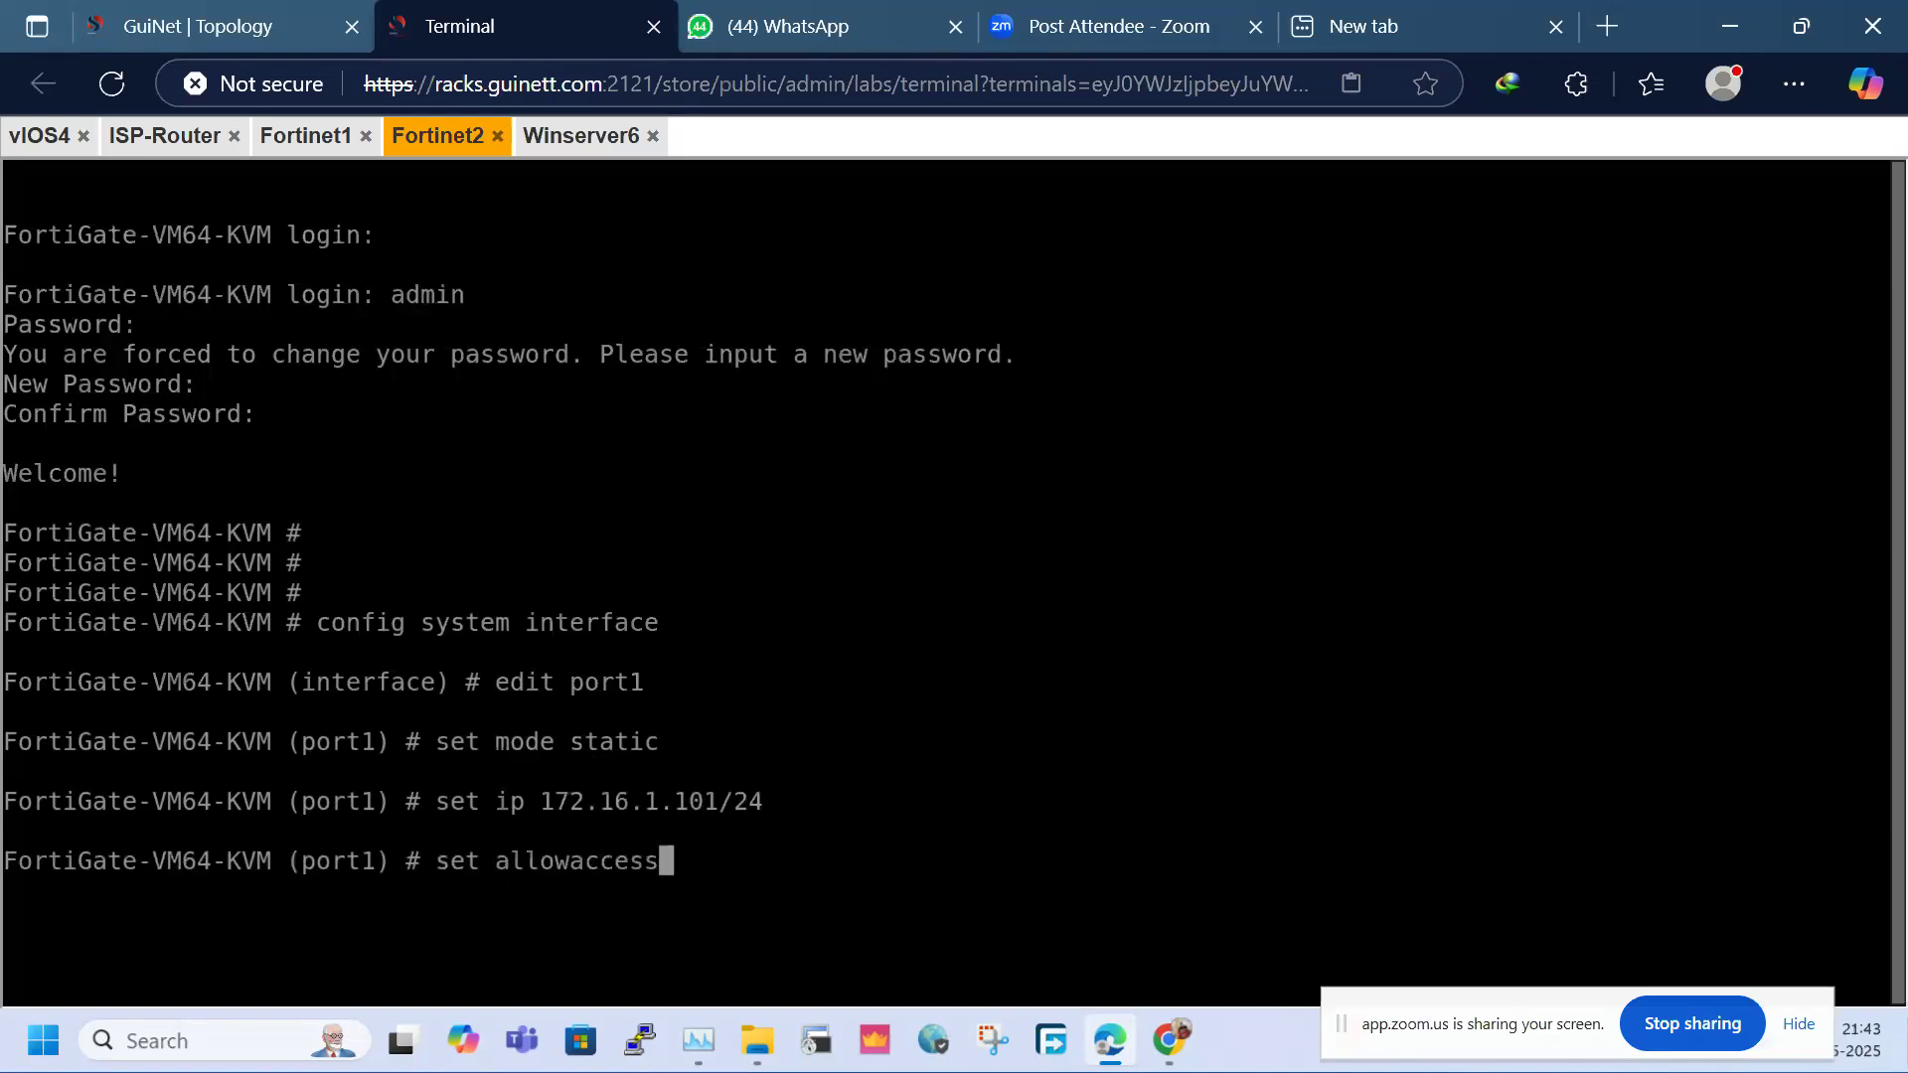
text(hhttp https ping ssh)
key(Return)
text(e)
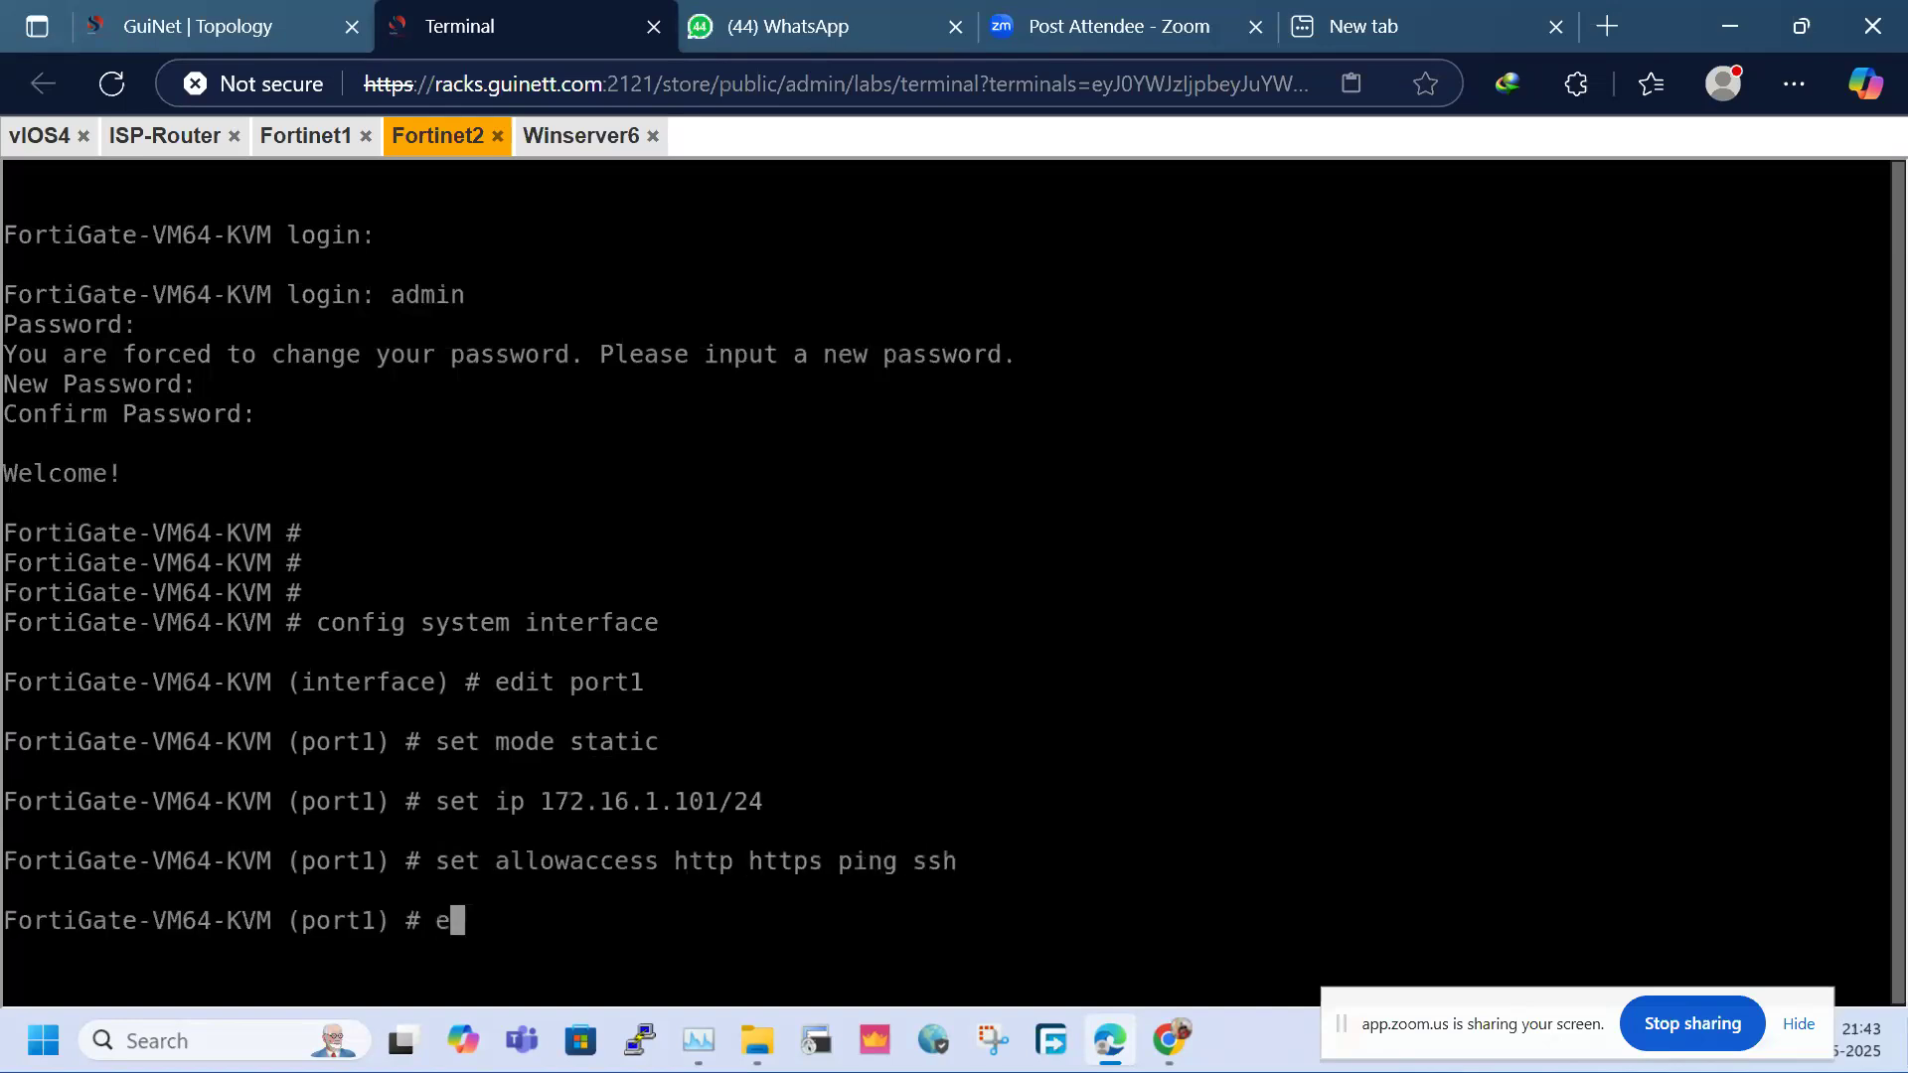
text(nd)
key(Return)
Set the system hostname to SITE-2 under config system global
text(congi)
key(BackSpace)
key(BackSpace)
text(fig system global)
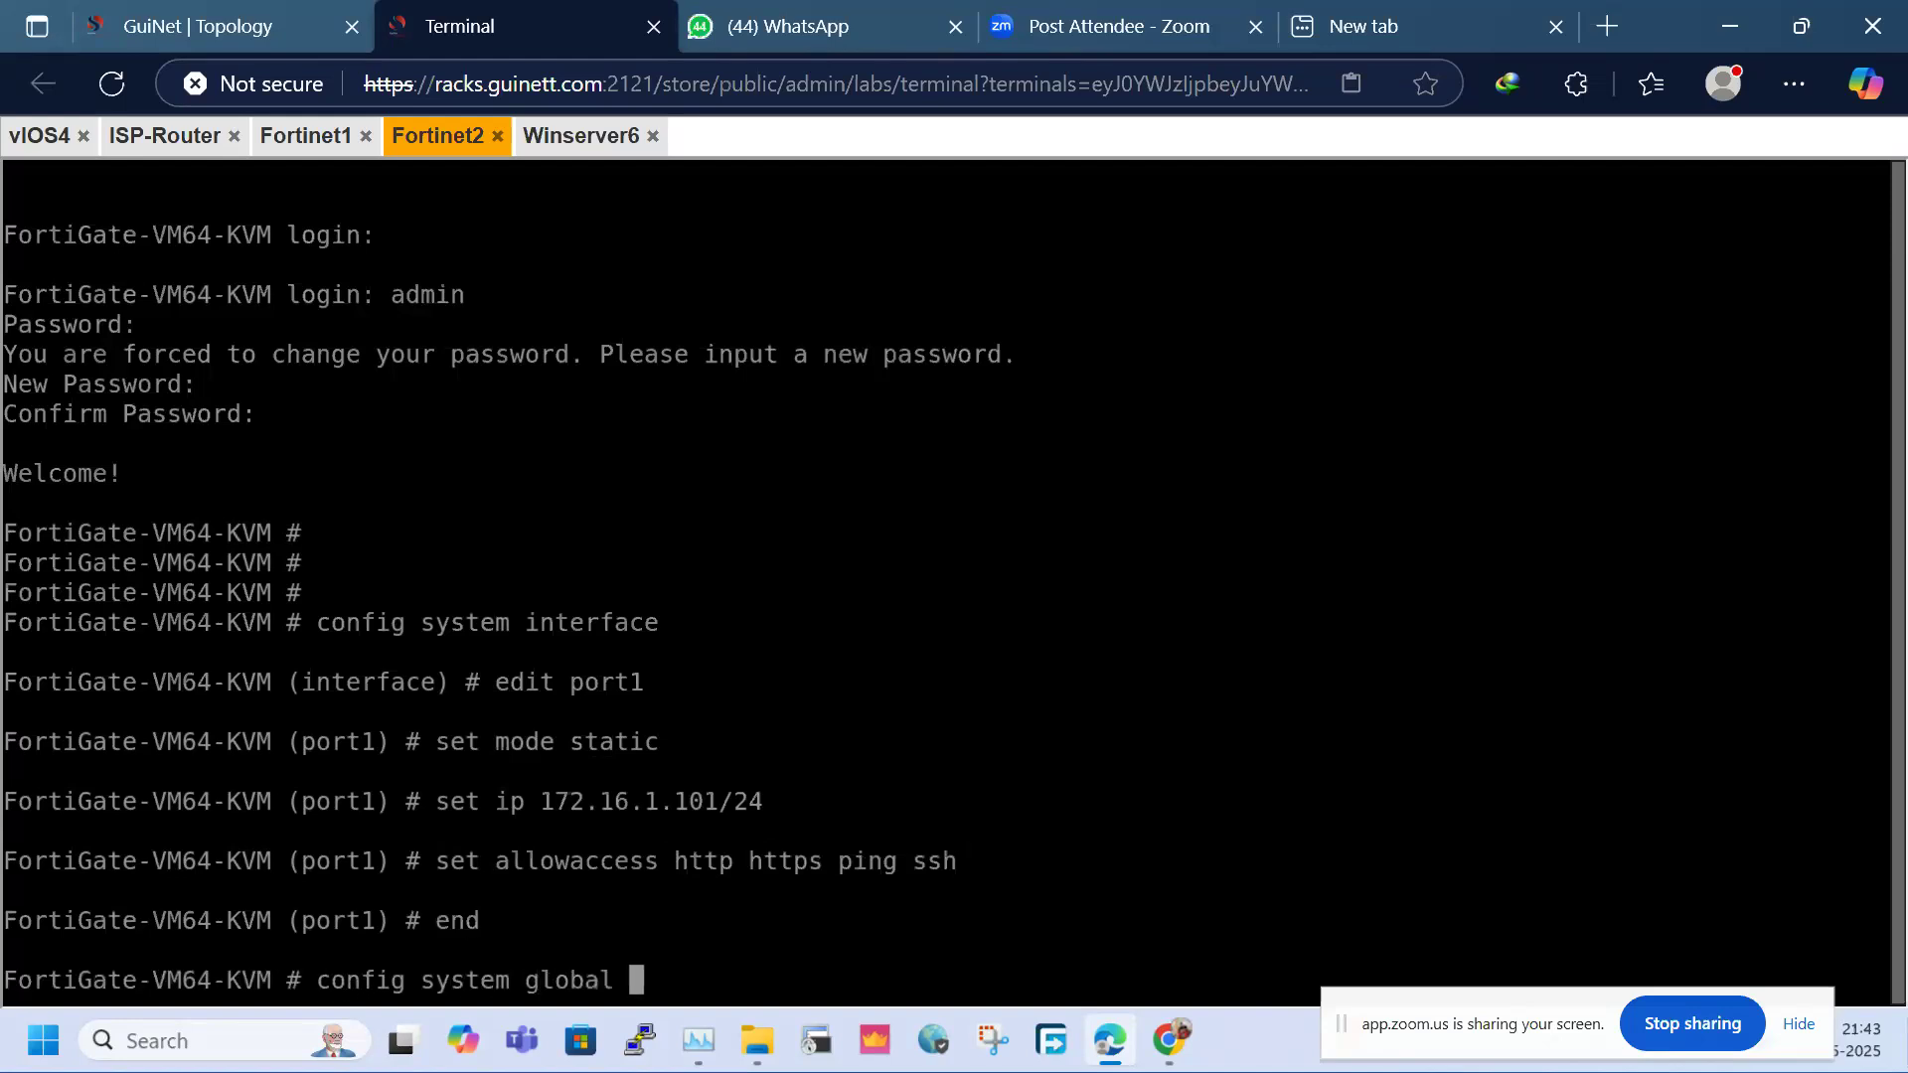
key(Return)
text(set )
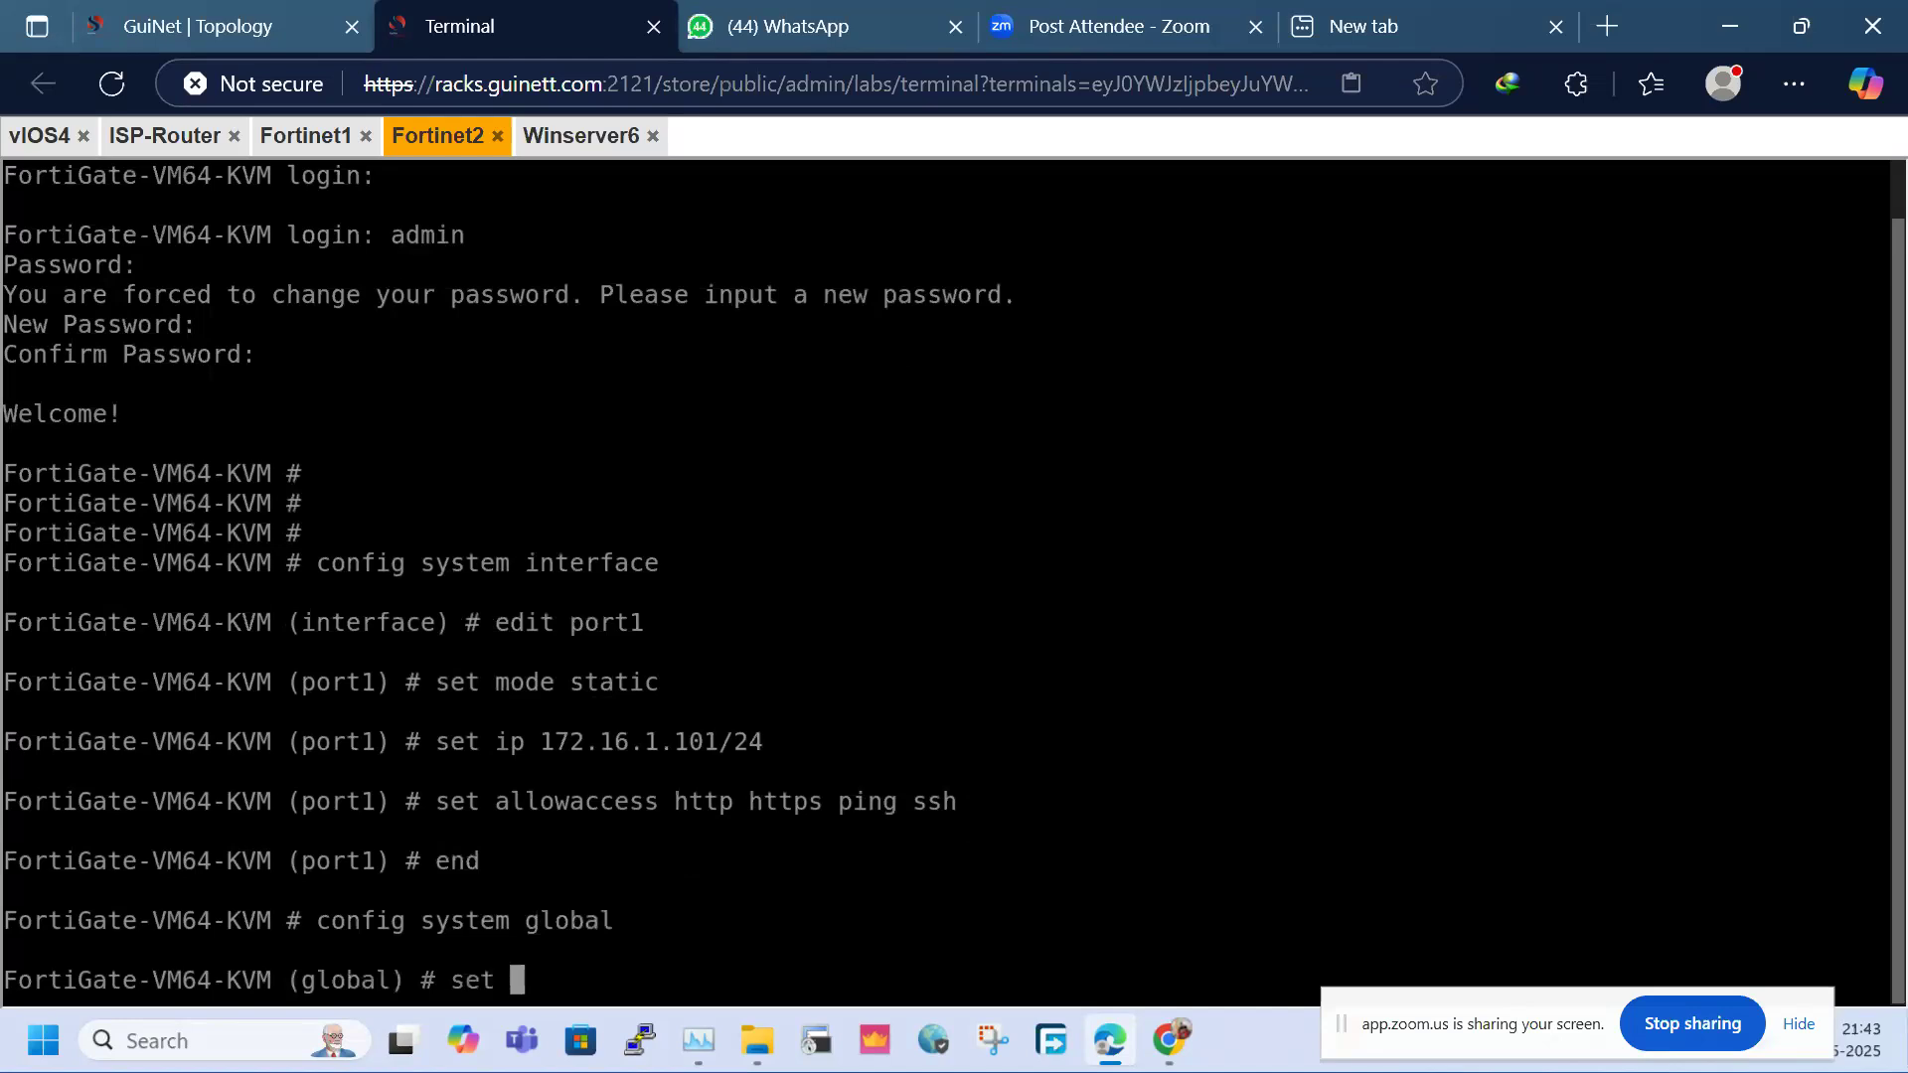
text(hostname SITE-2)
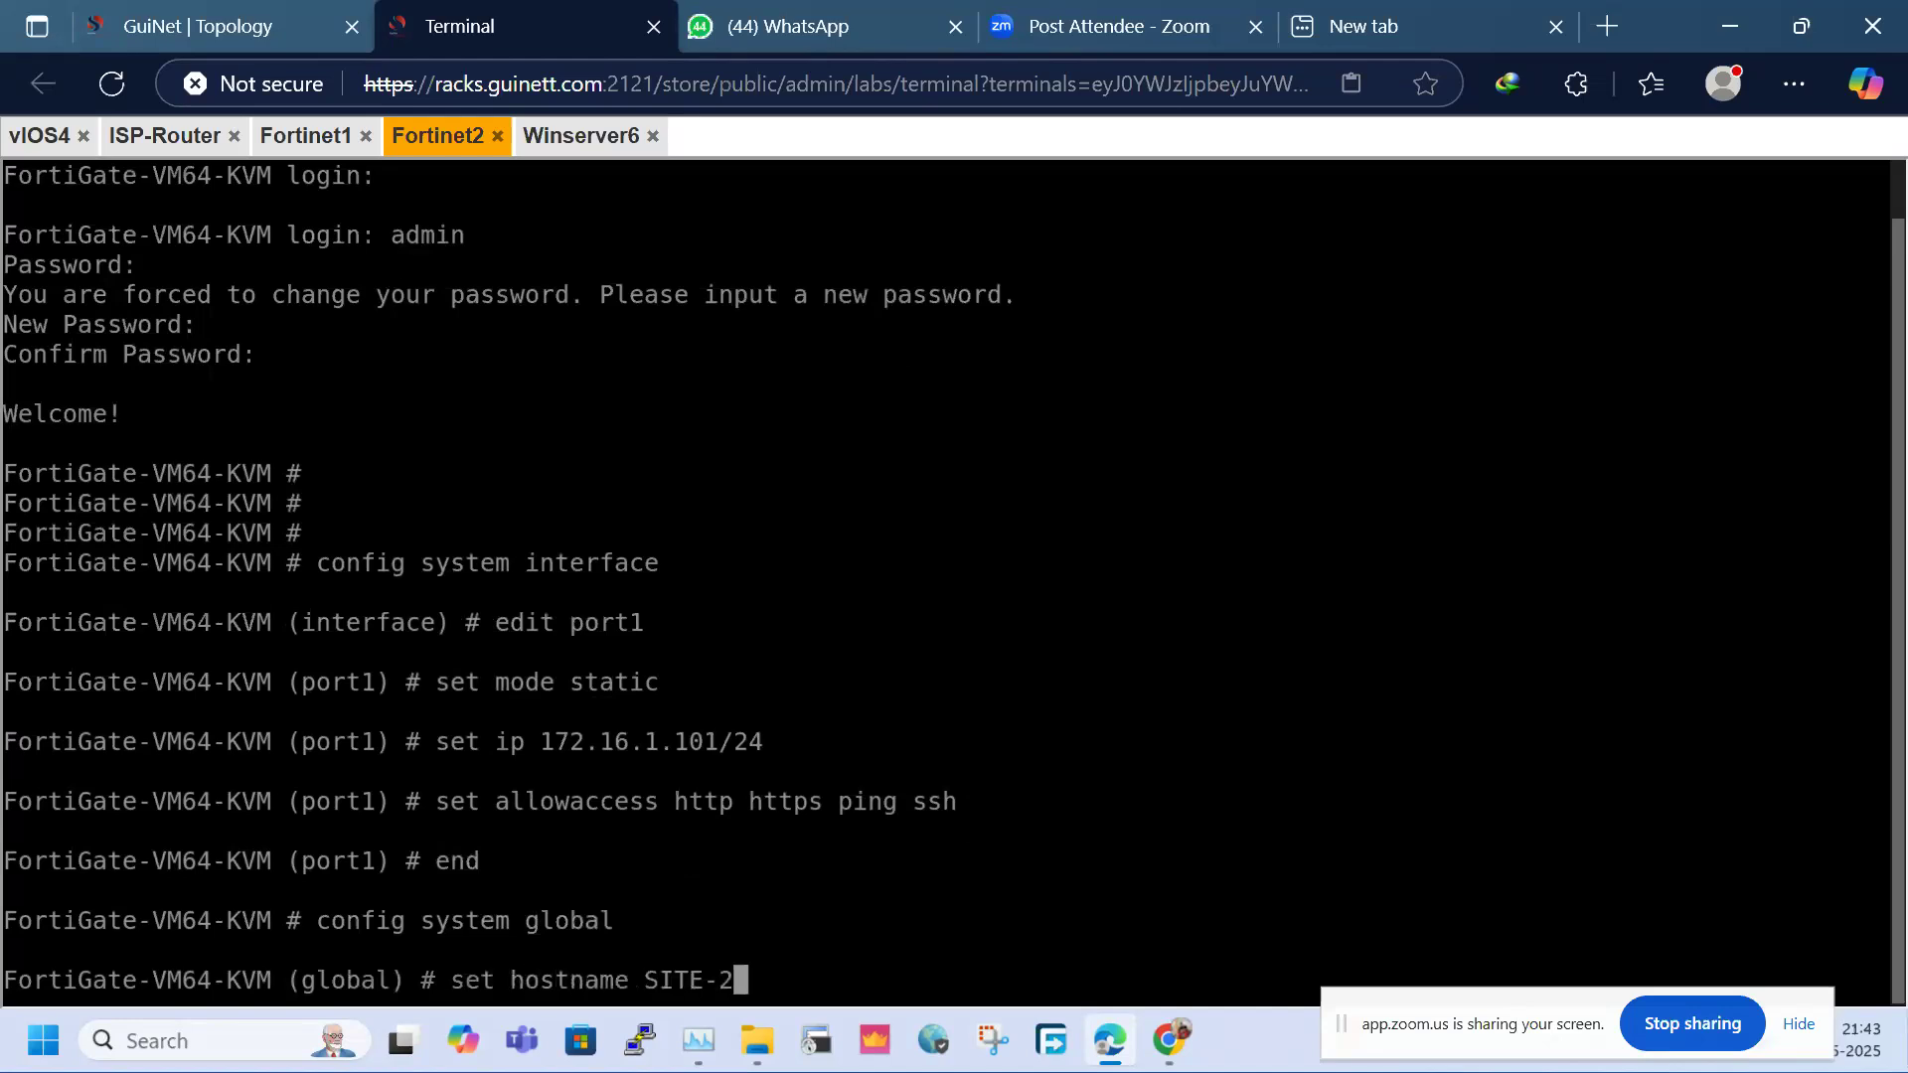
key(Return)
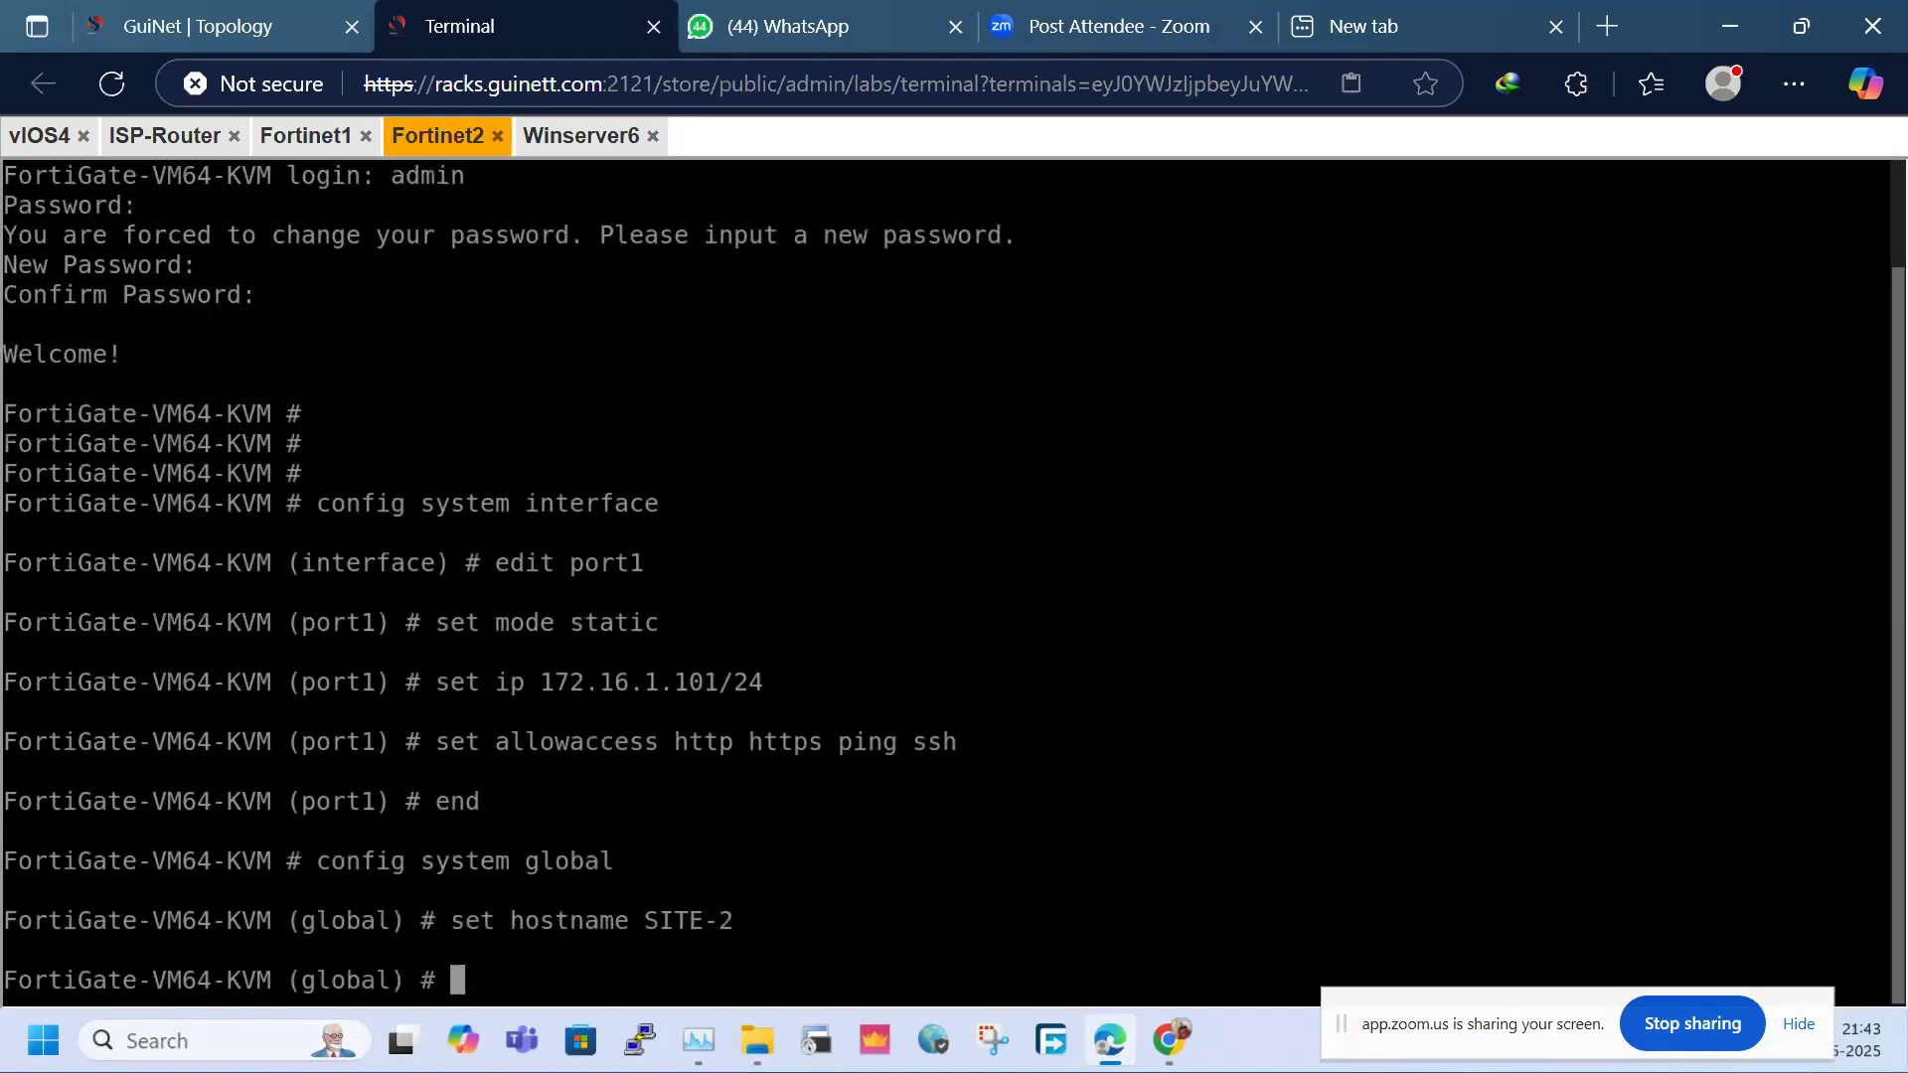
text(end)
key(Return)
List the system interfaces to confirm port1's 172.16.1.101 address
text(show h)
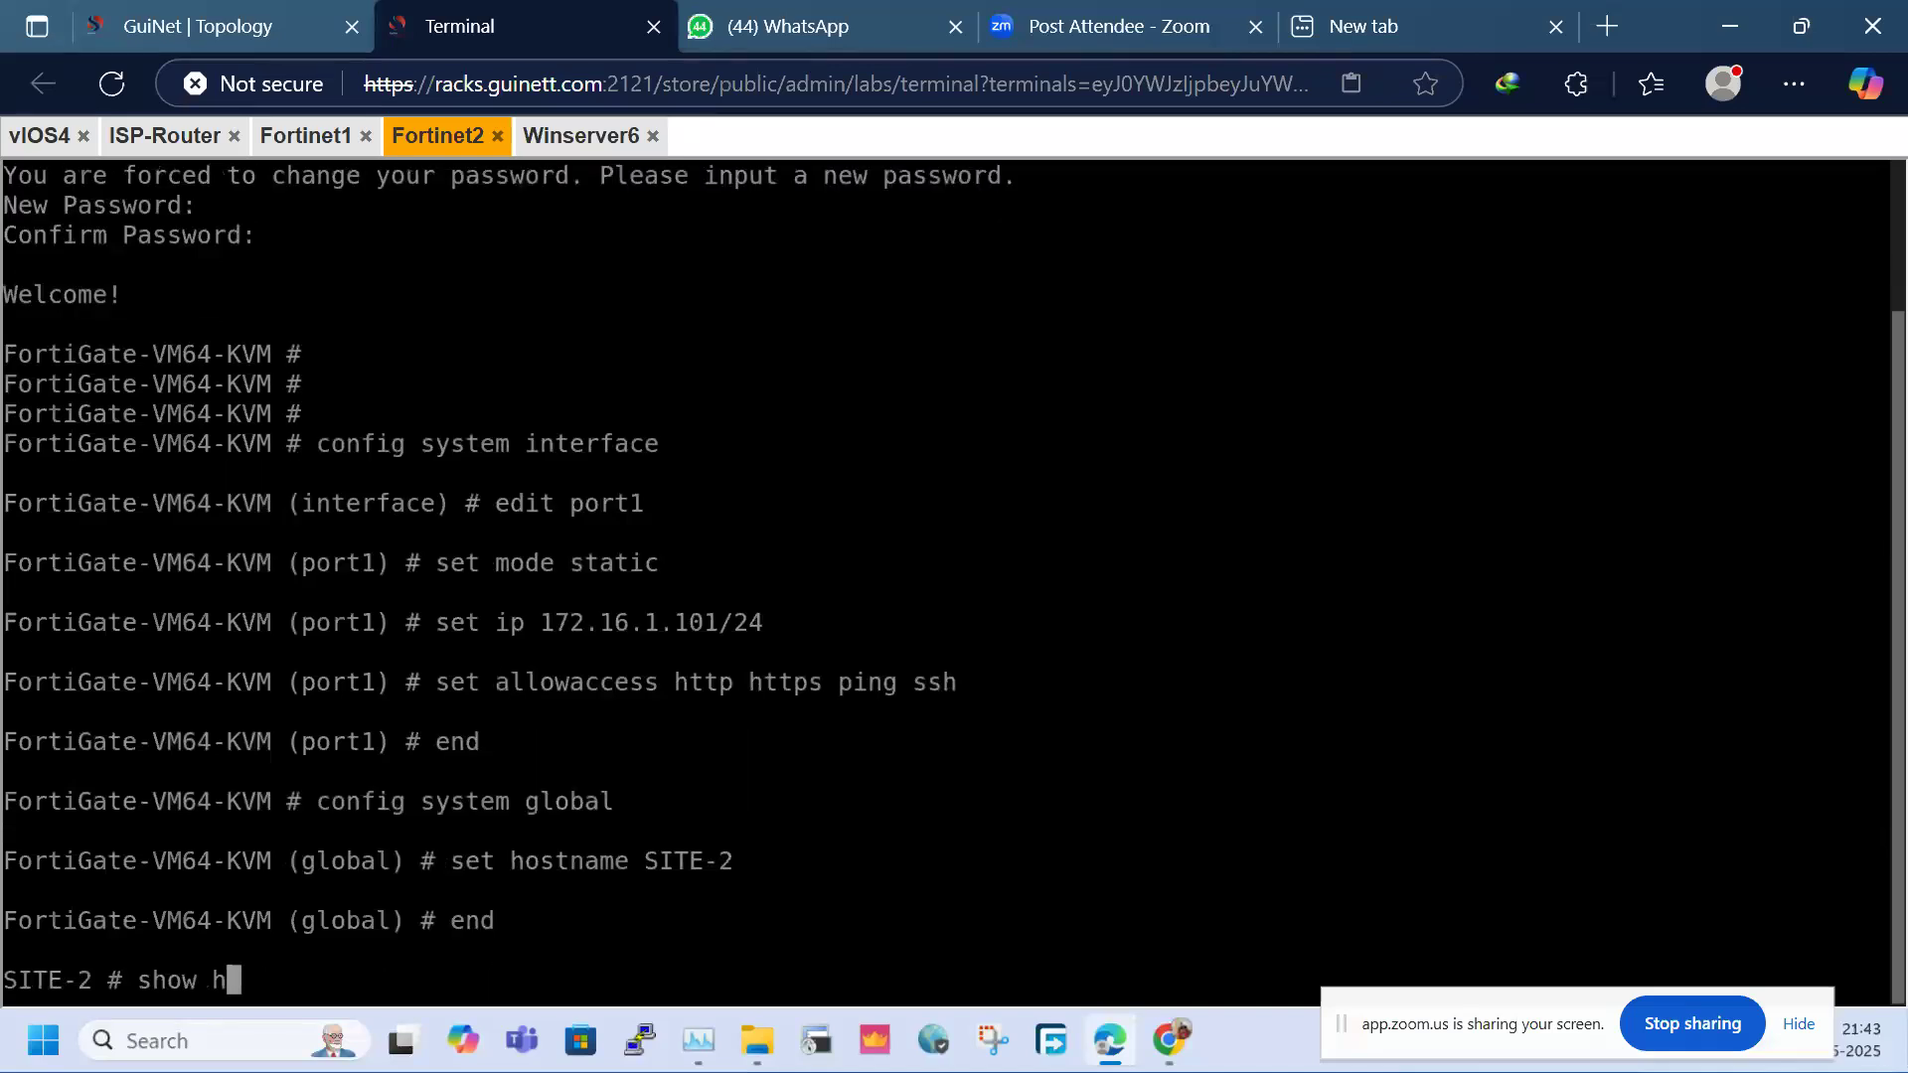
key(BackSpace)
text(system interface)
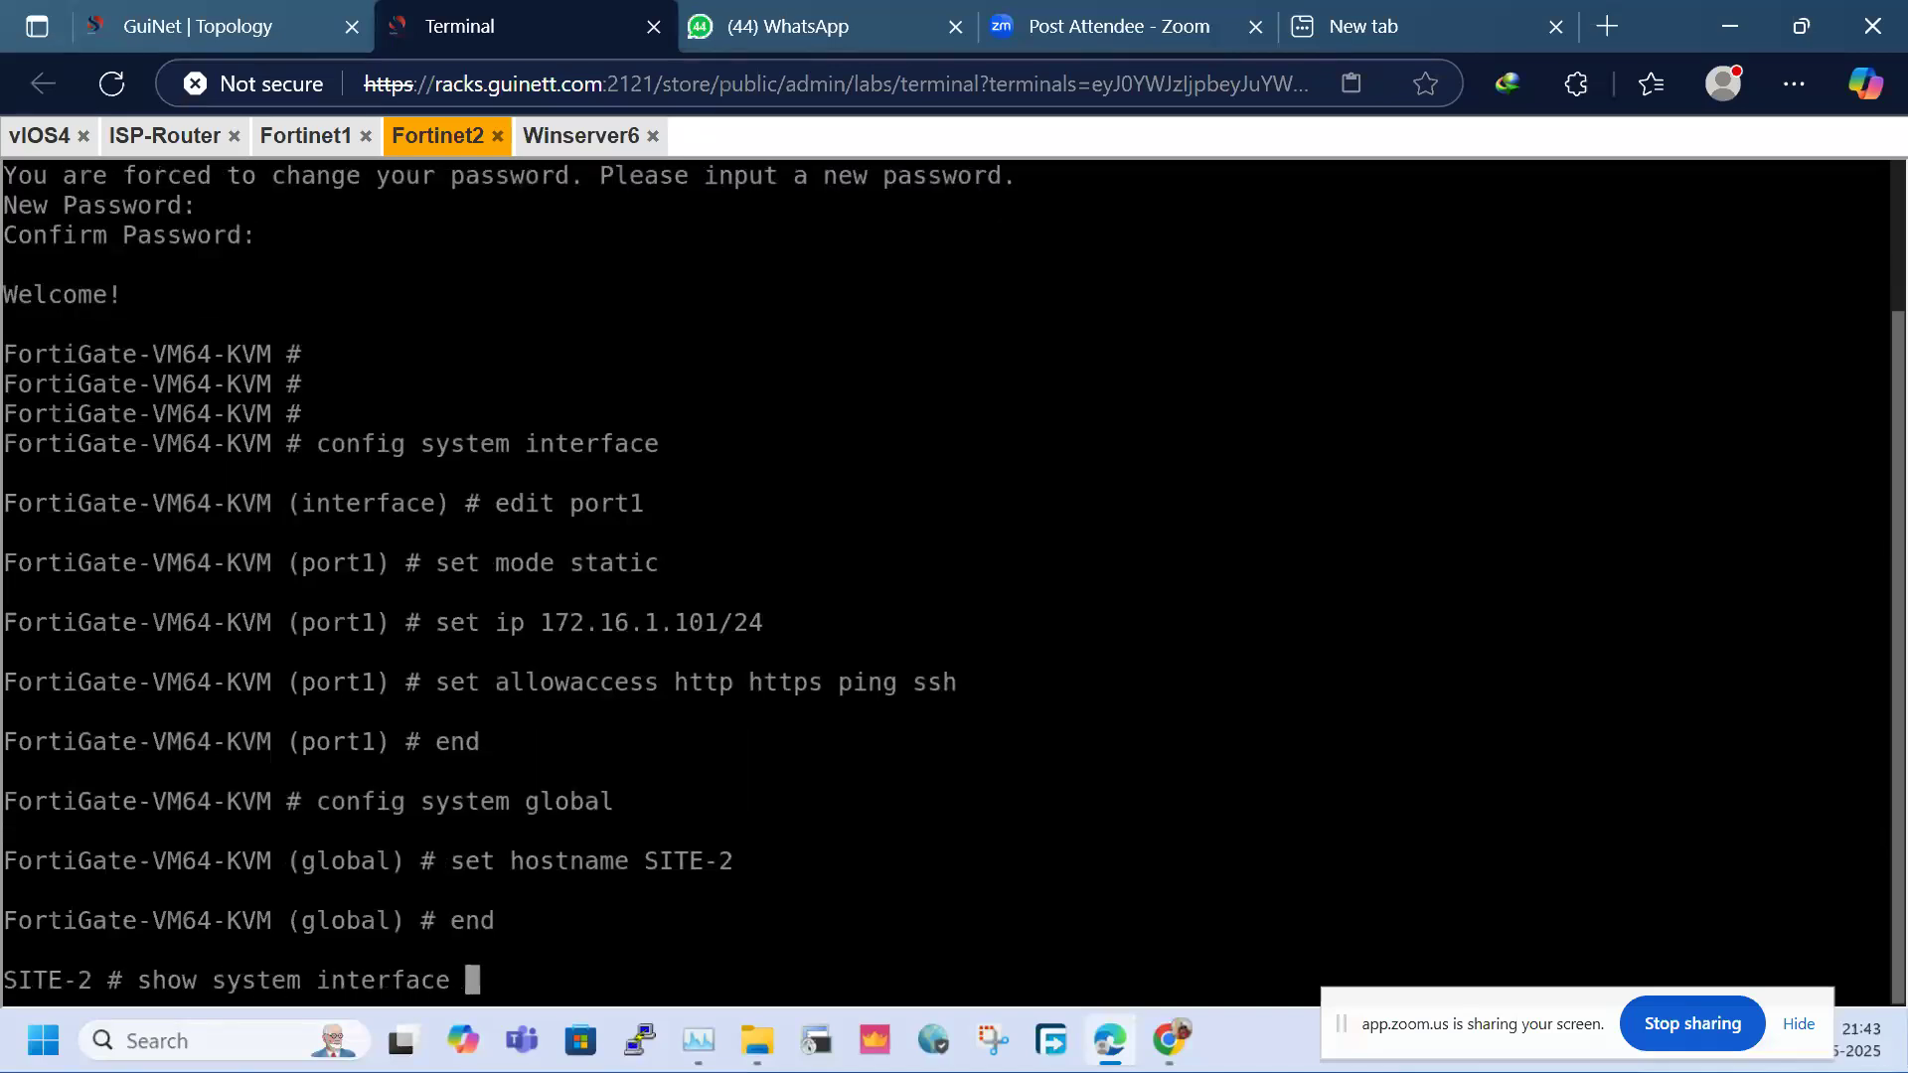
key(question)
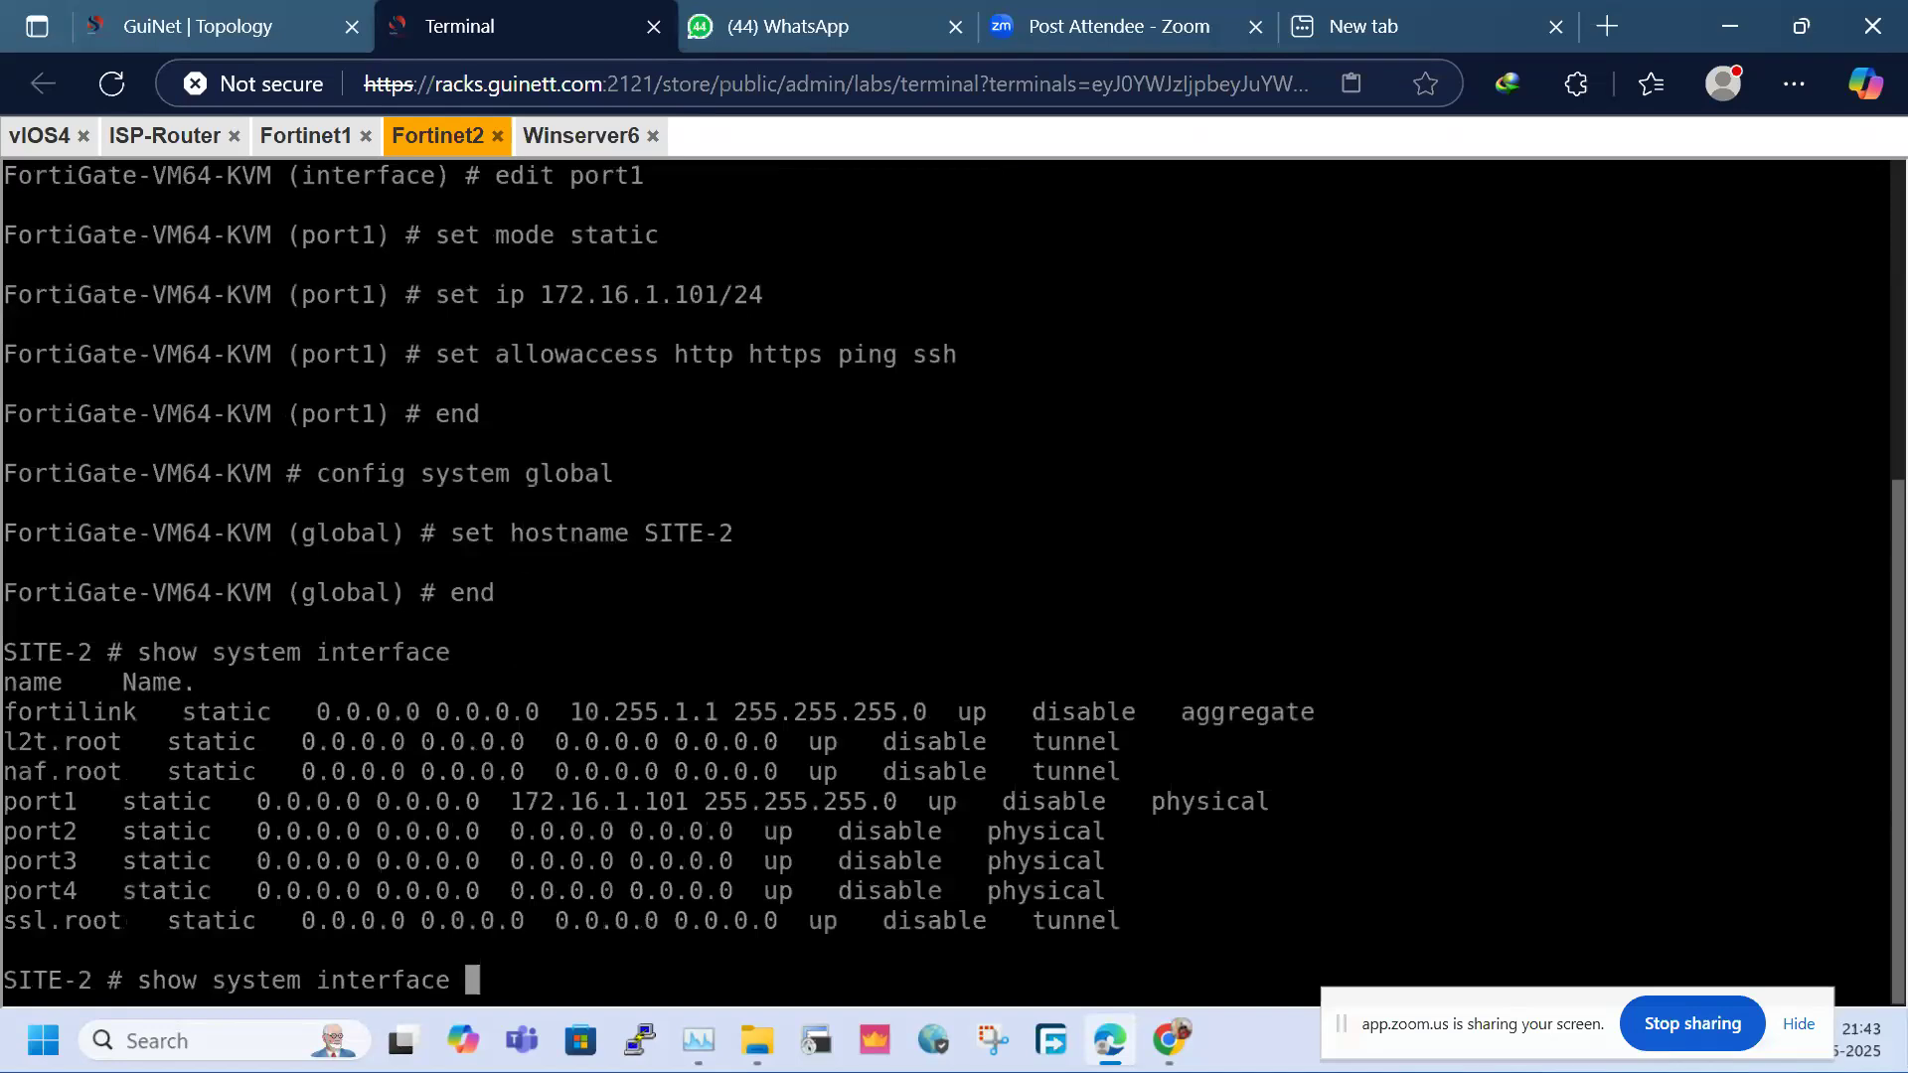
drag(497, 801, 705, 805)
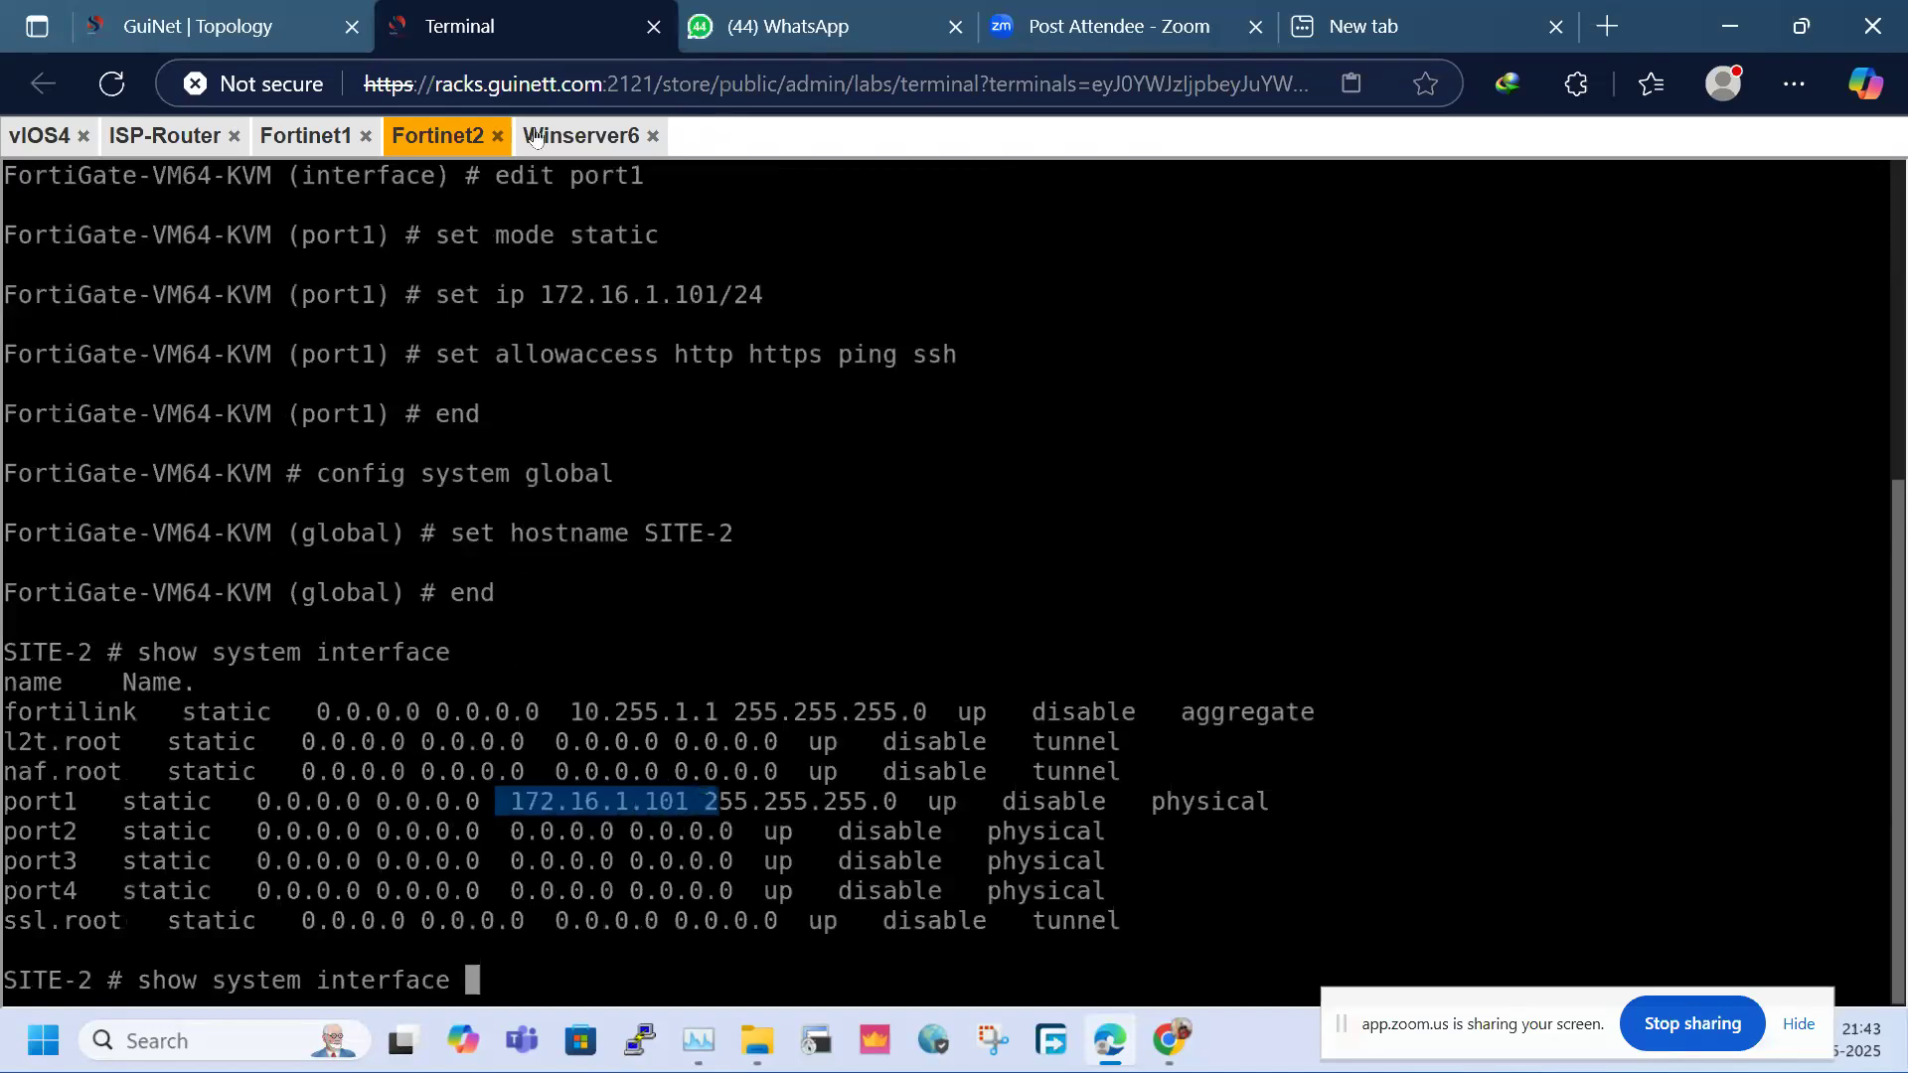
click(542, 139)
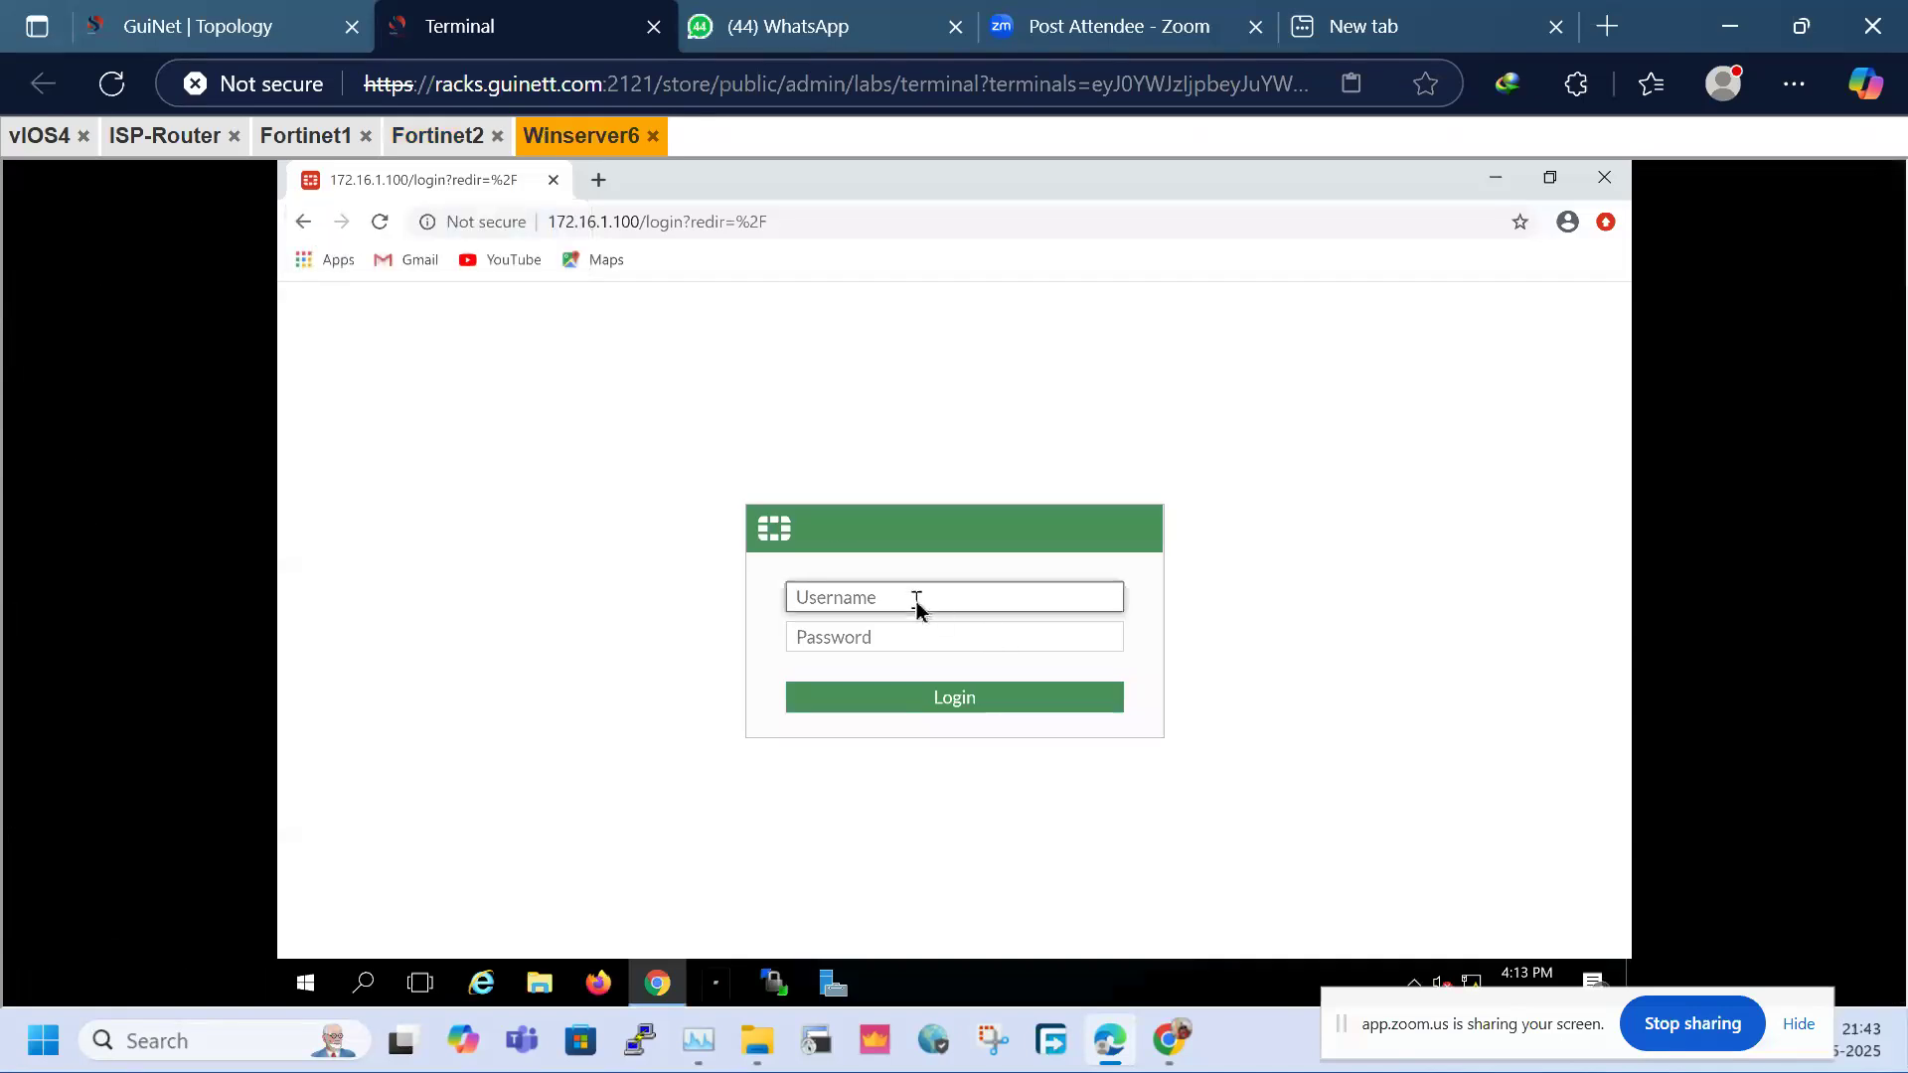
Log in to the SITE-1 FortiGate GUI at 172.16.1.100 with the admin credentials
text(admin)
key(Tab)
text(admin)
key(Return)
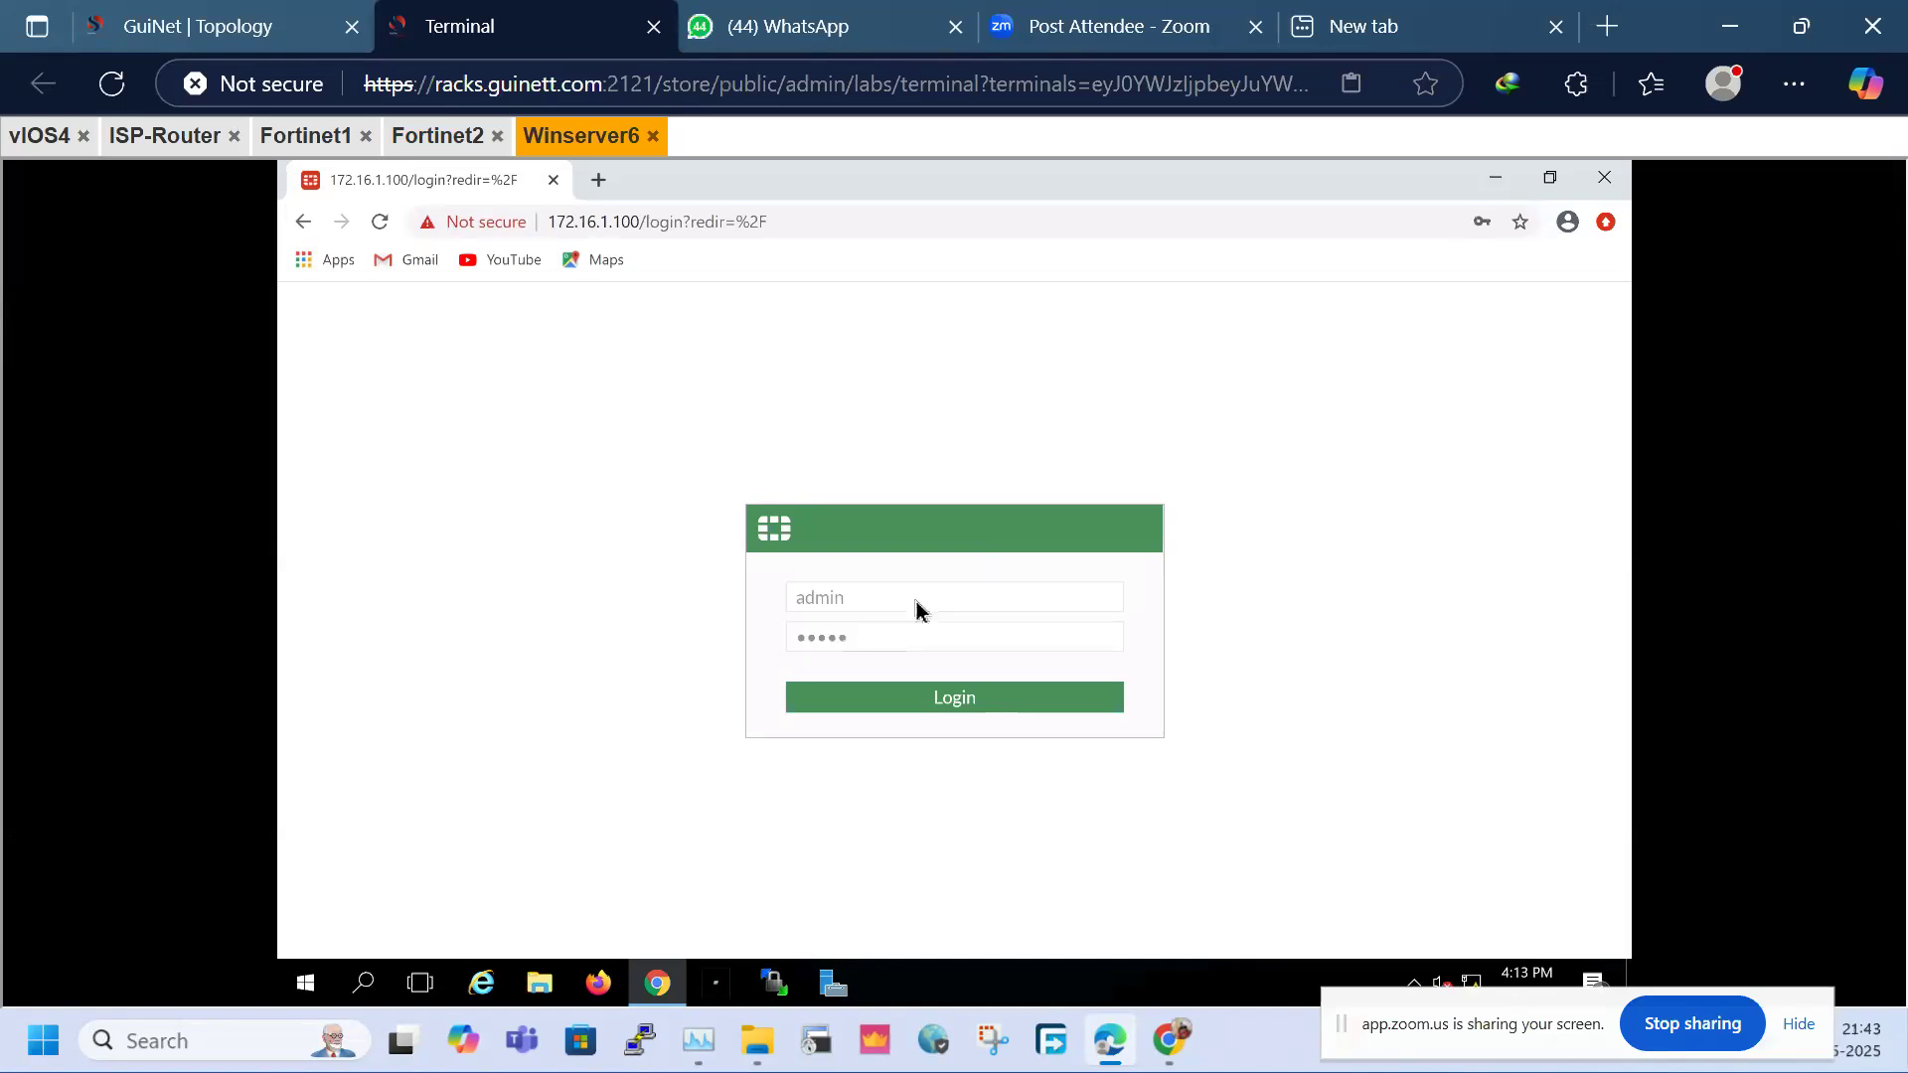
Open the Winserver7 console, launch Chrome and dismiss the Shutdown Event Tracker
click(236, 7)
click(1507, 438)
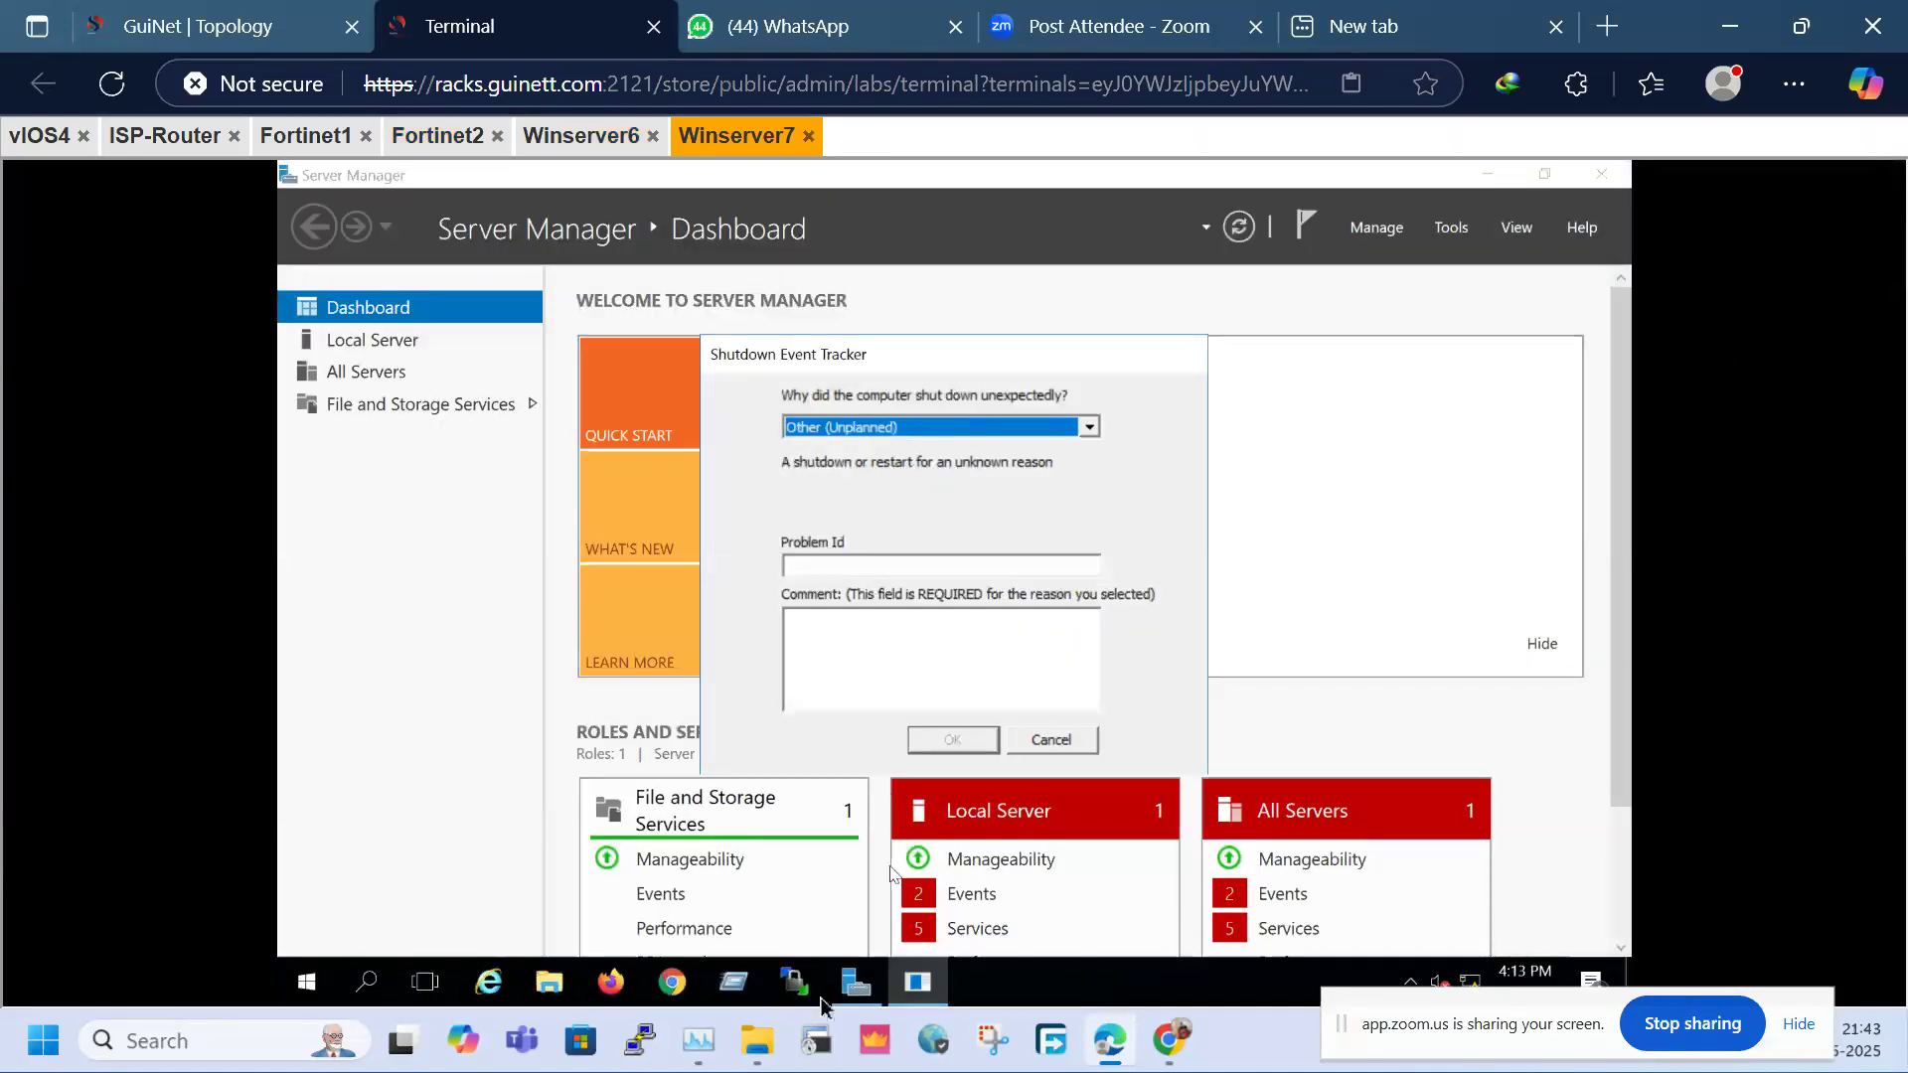
click(679, 981)
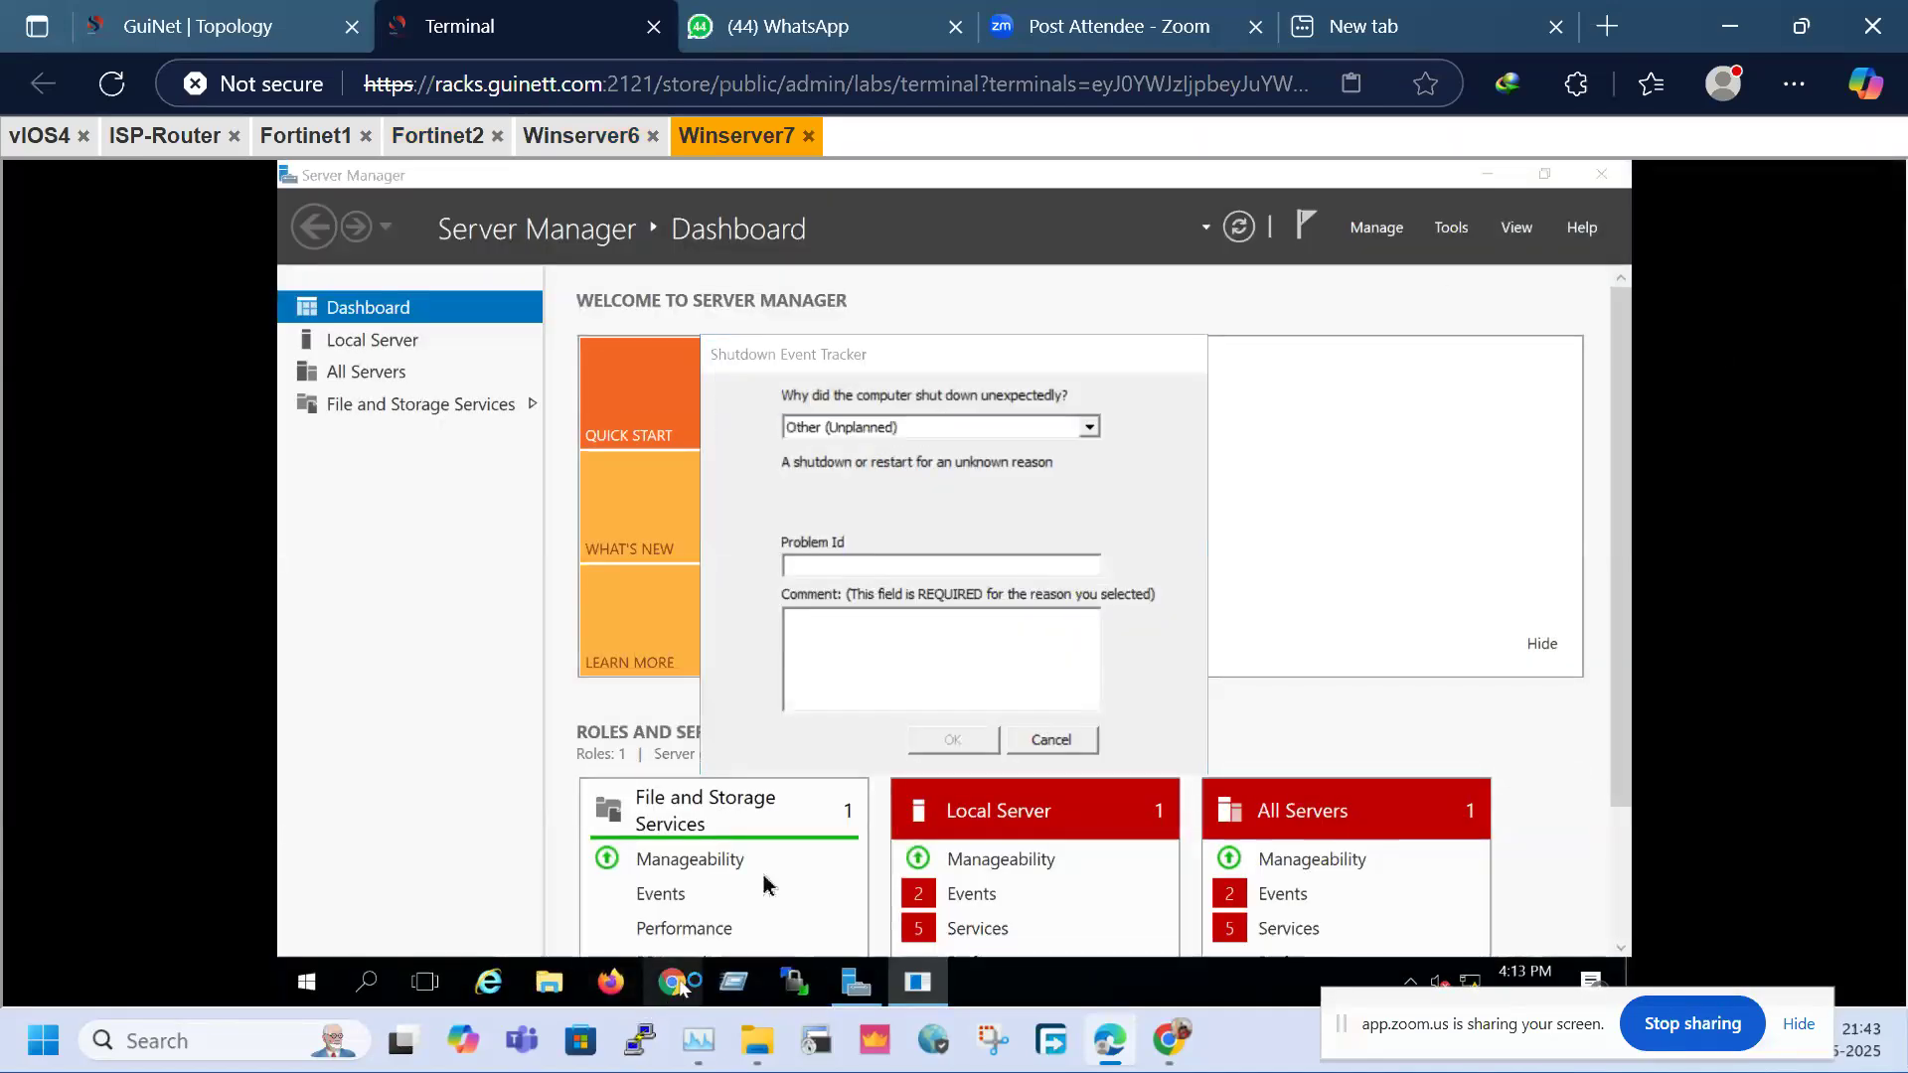
click(1053, 738)
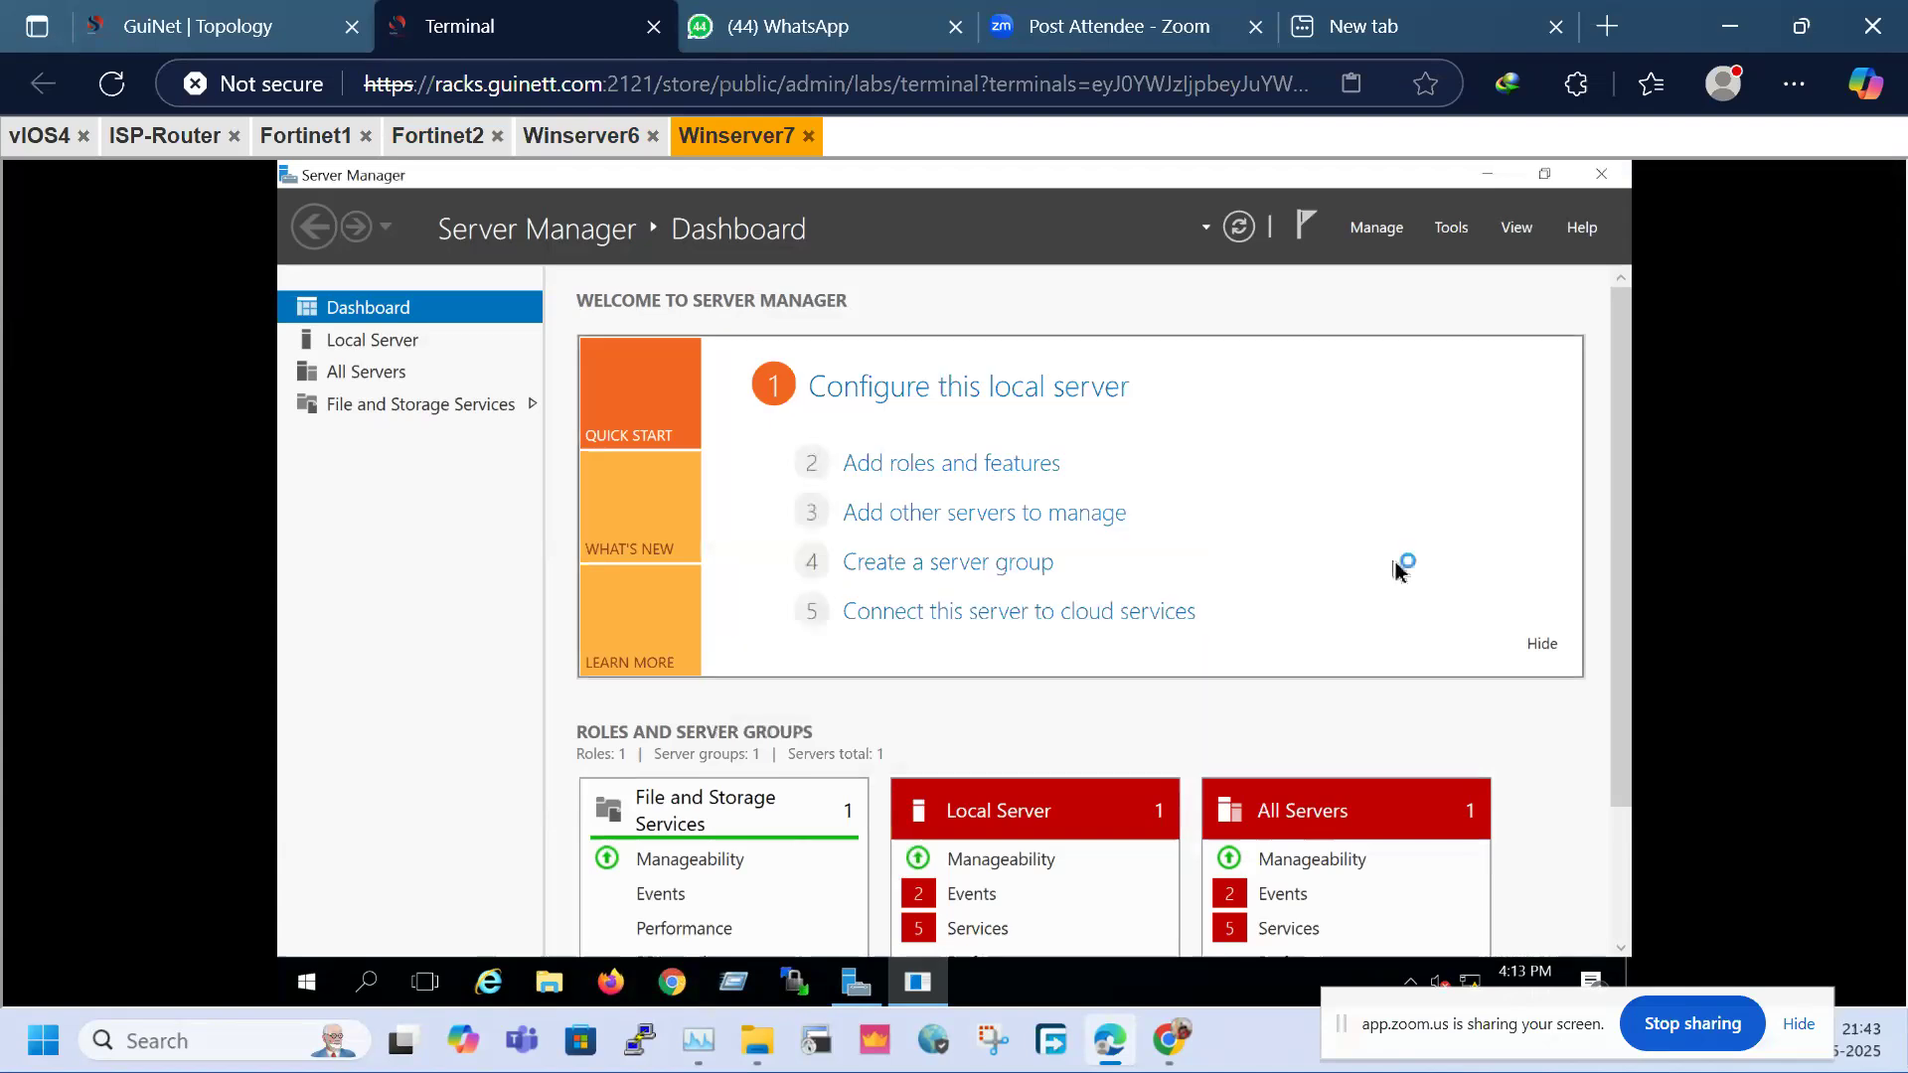
Back on Winserver6, decline saving the password and skip the FortiGate setup wizard
click(581, 136)
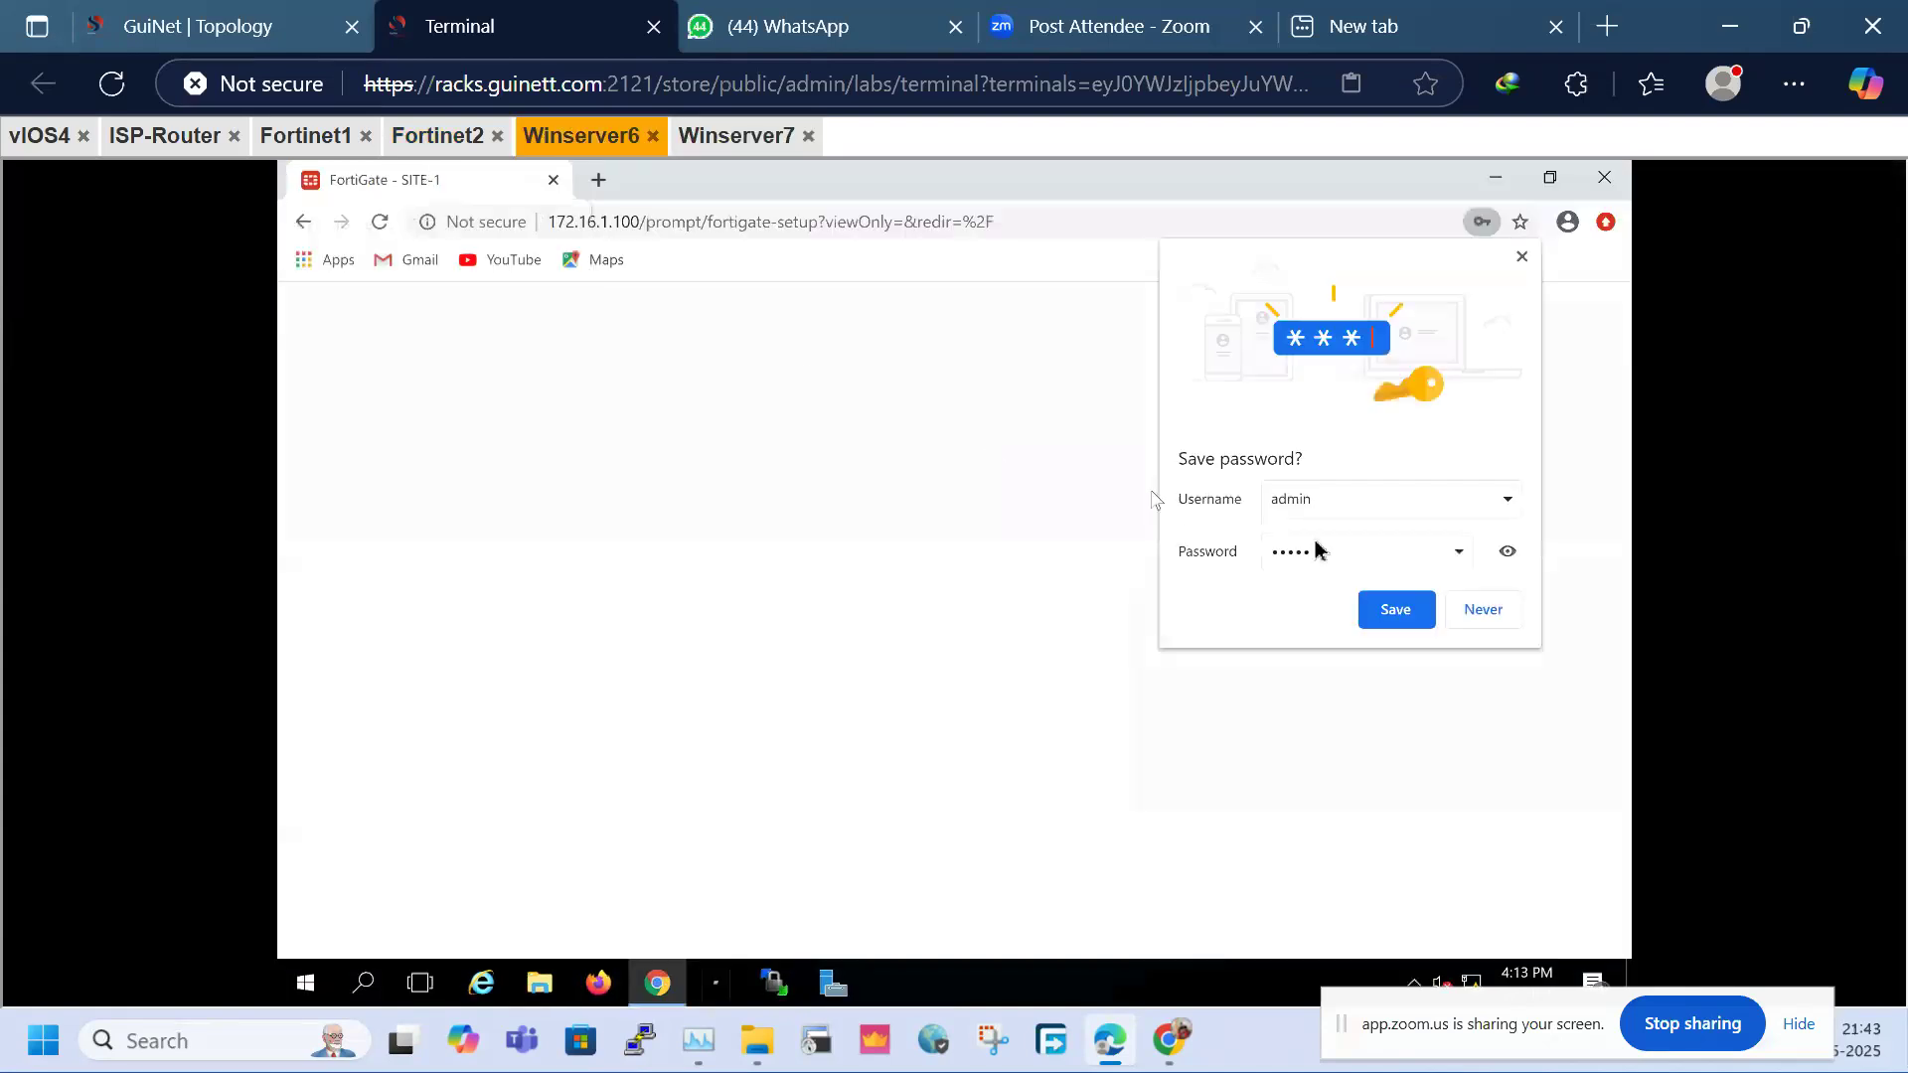
click(1482, 610)
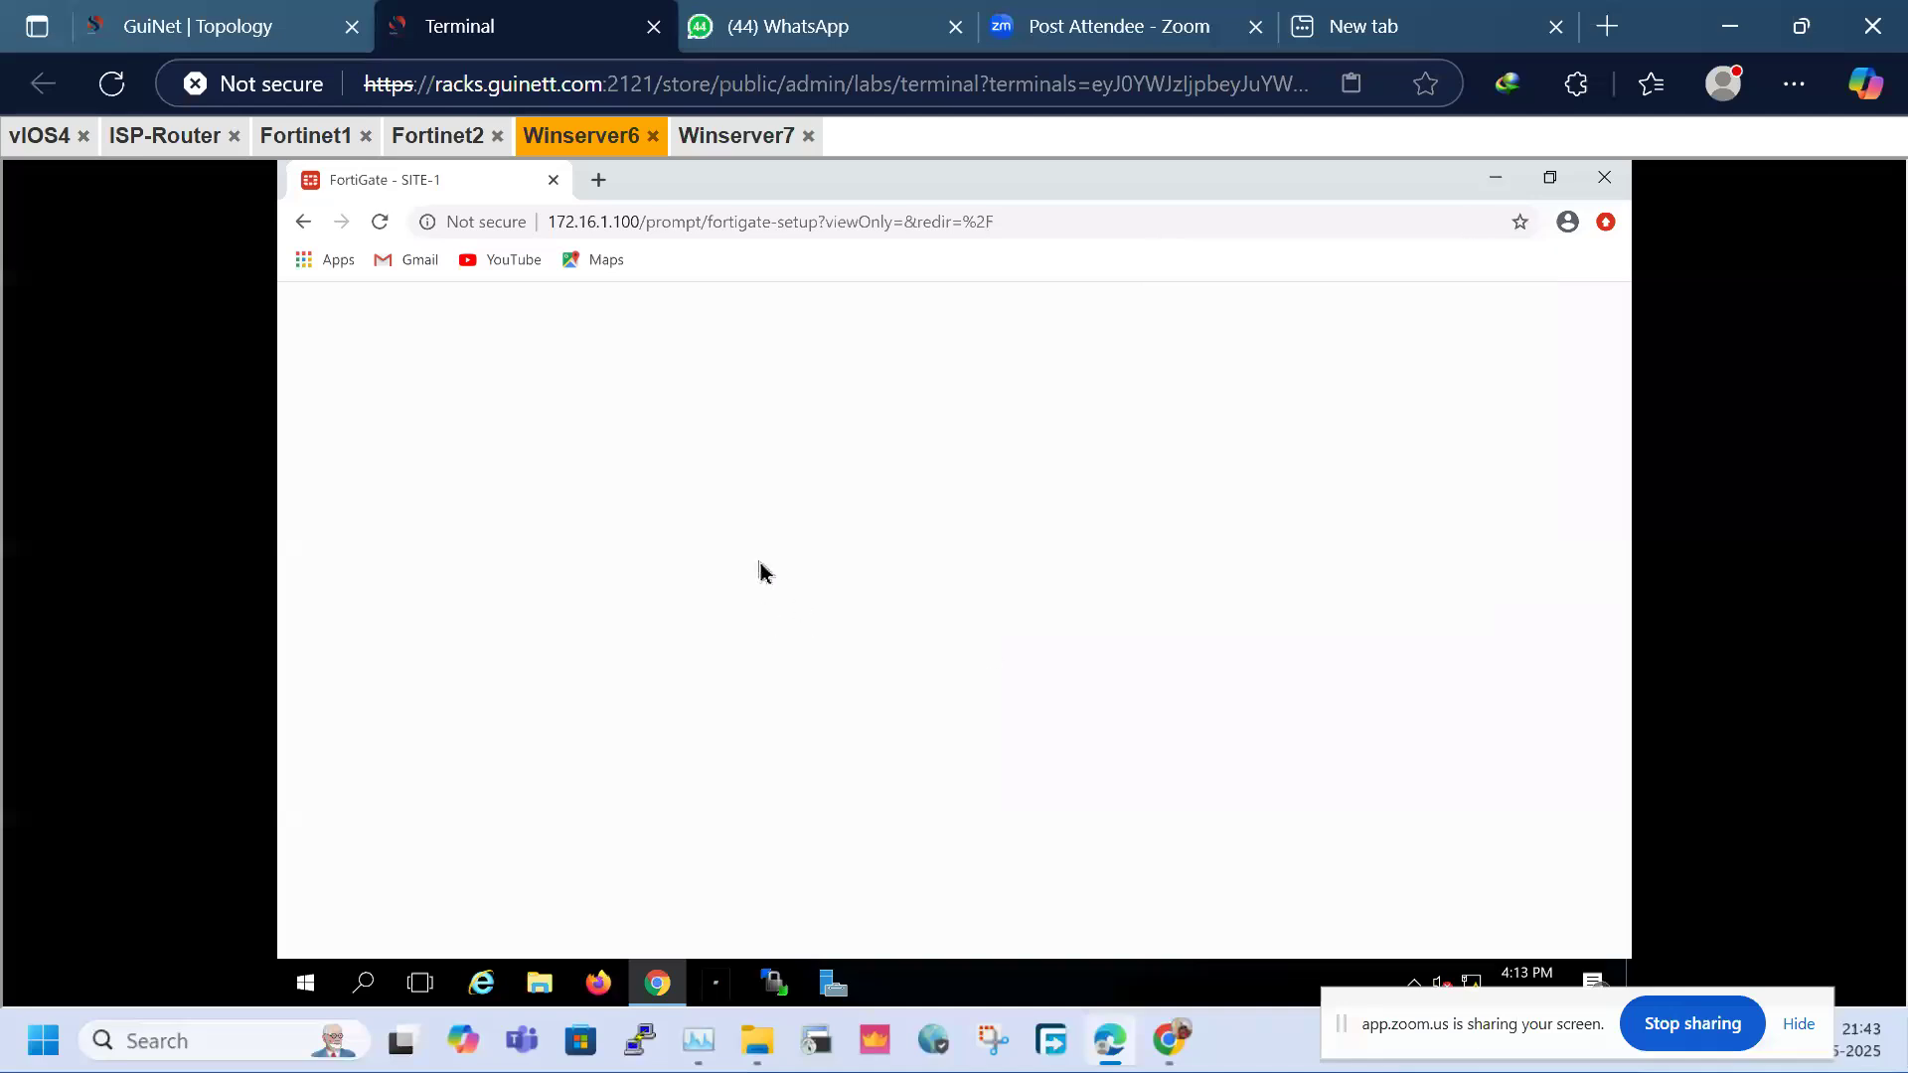
click(1033, 745)
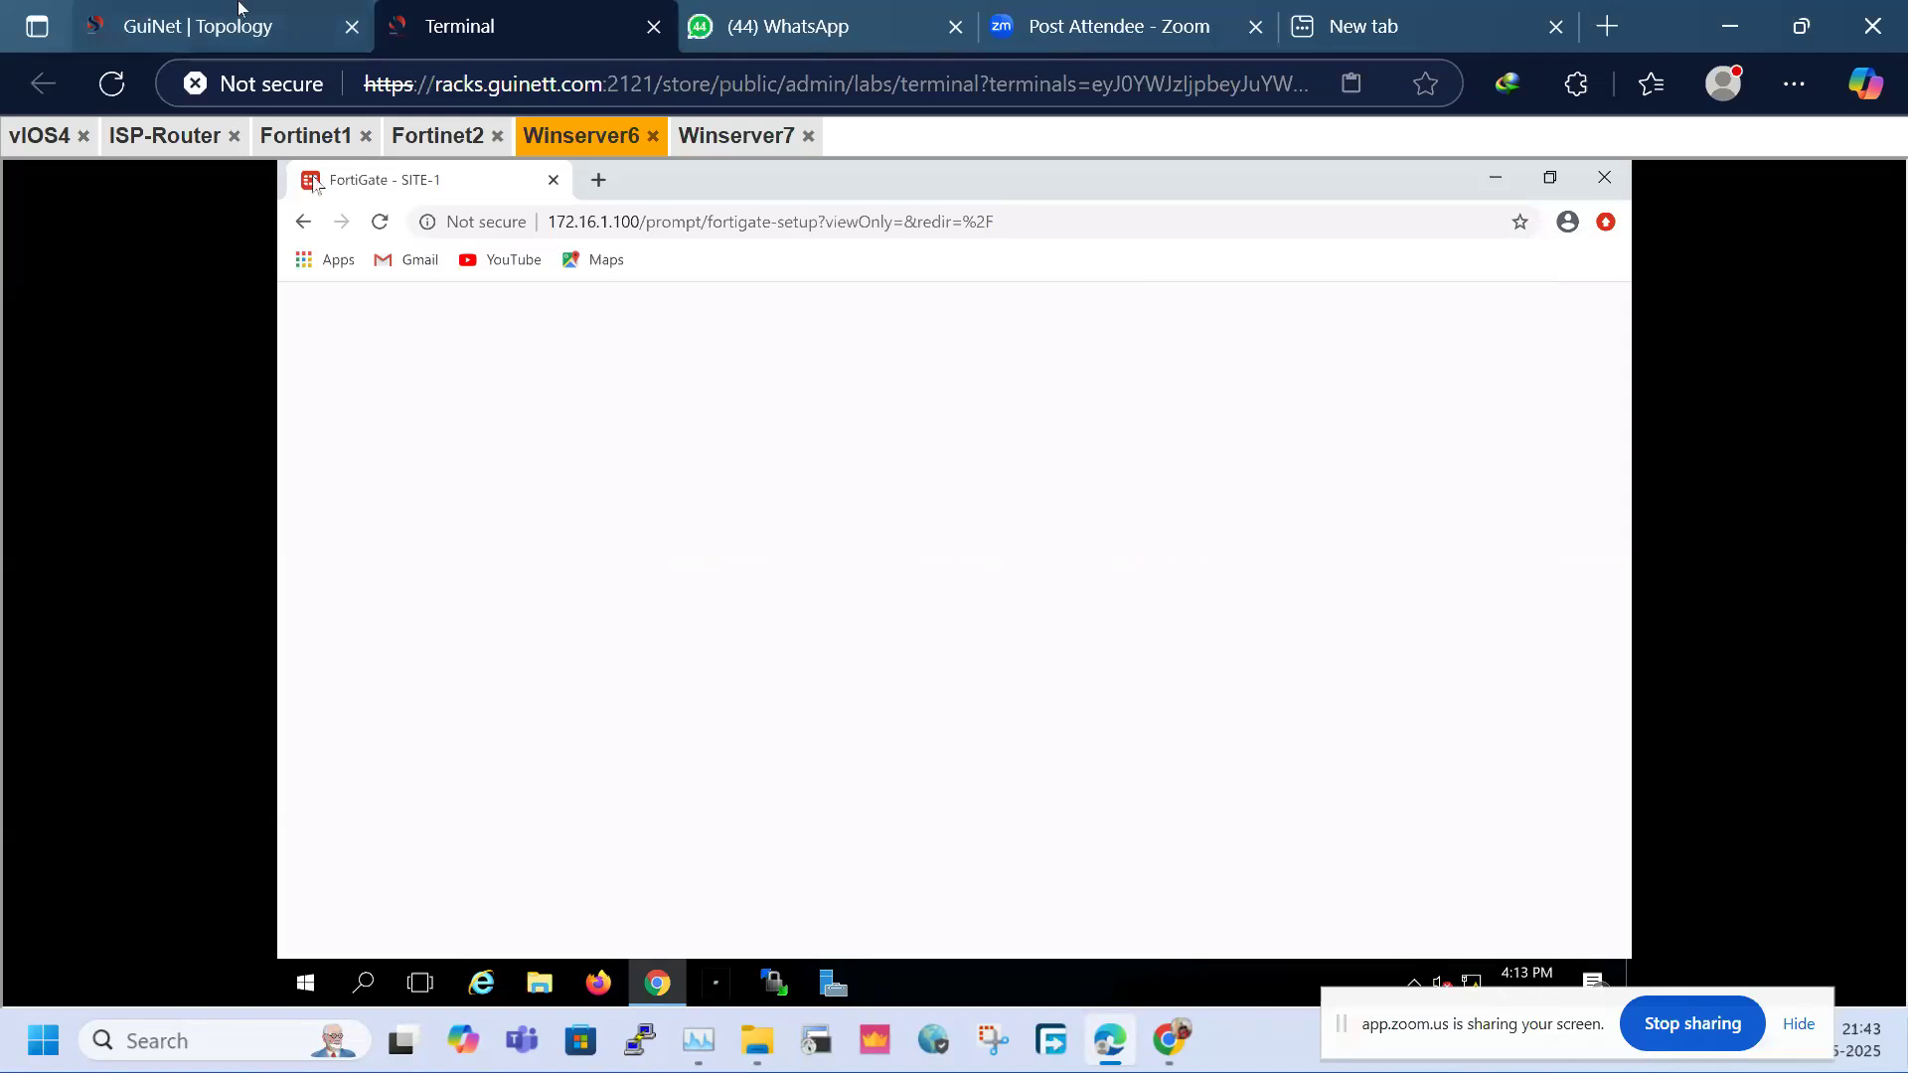
click(229, 32)
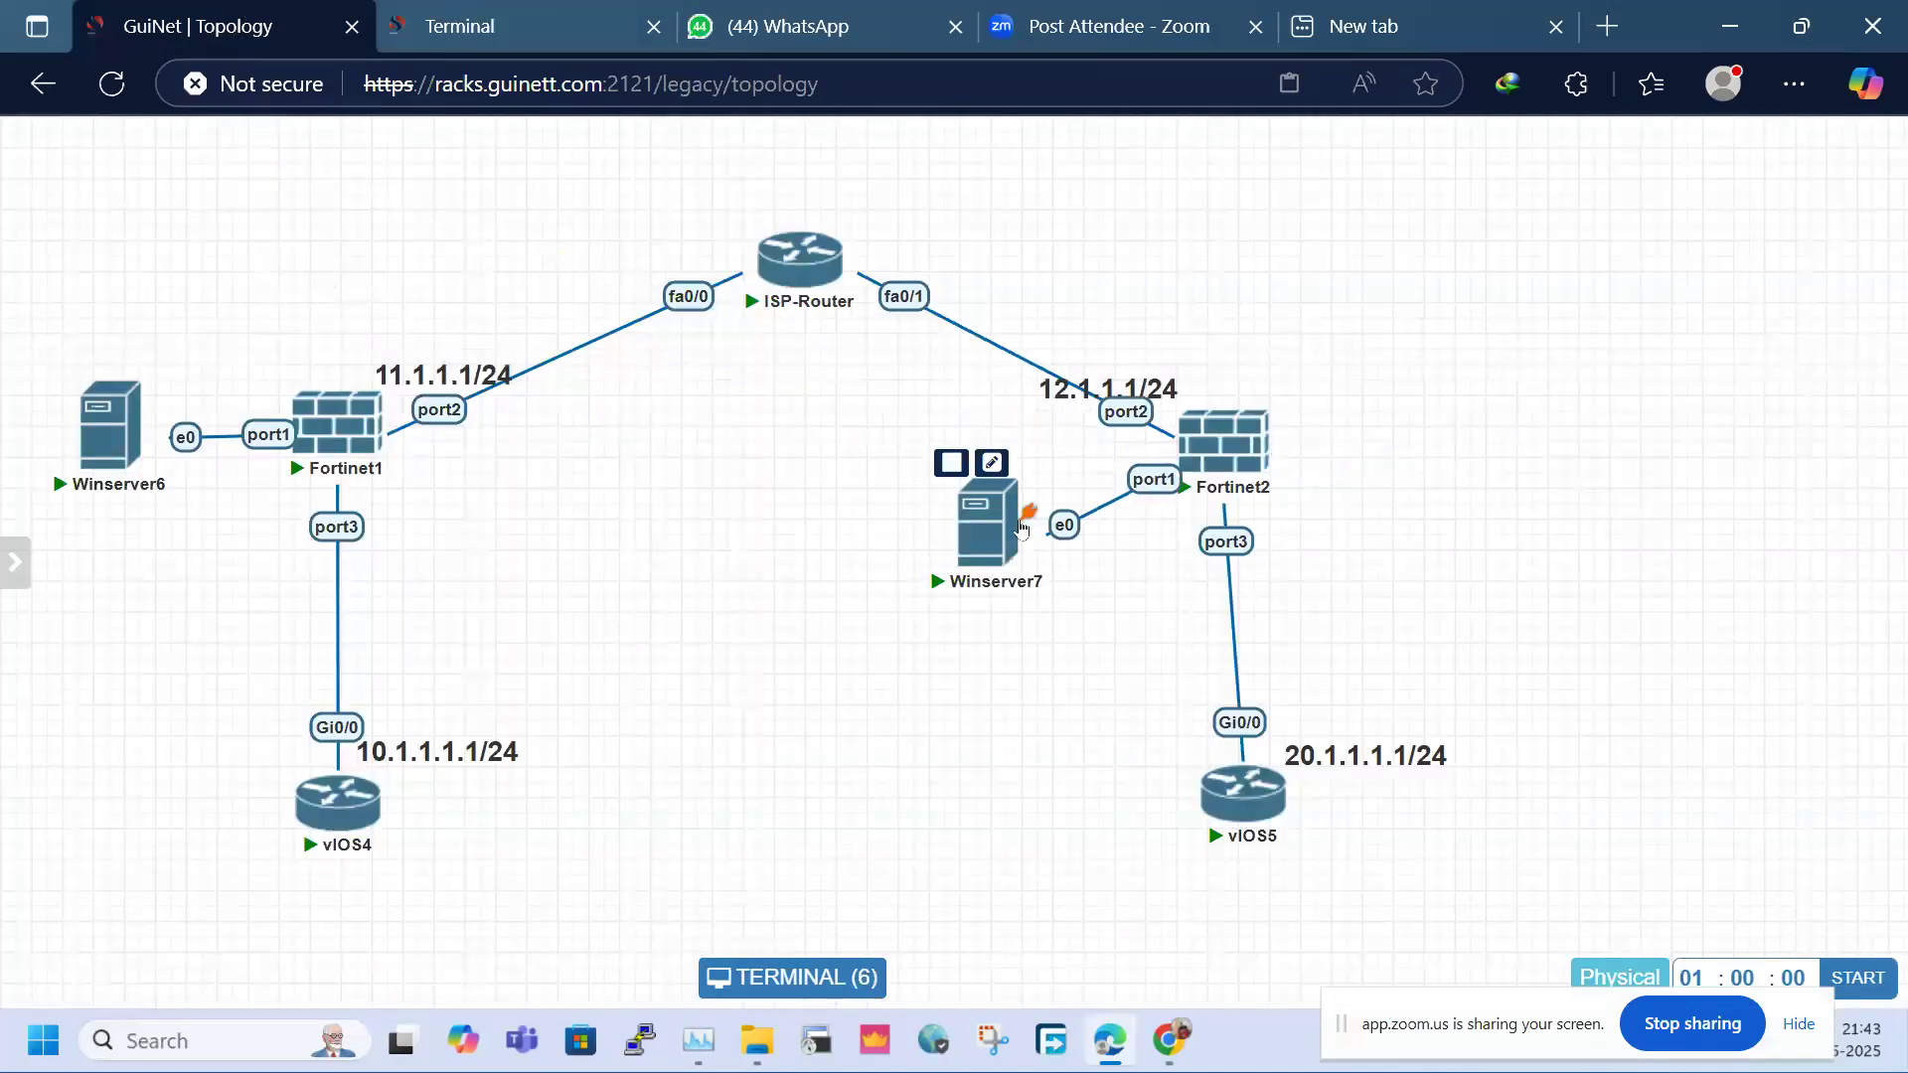
Open Winserver7's console, rearrange the nodes beside Fortinet2, then return to the Winserver6 console
click(1448, 475)
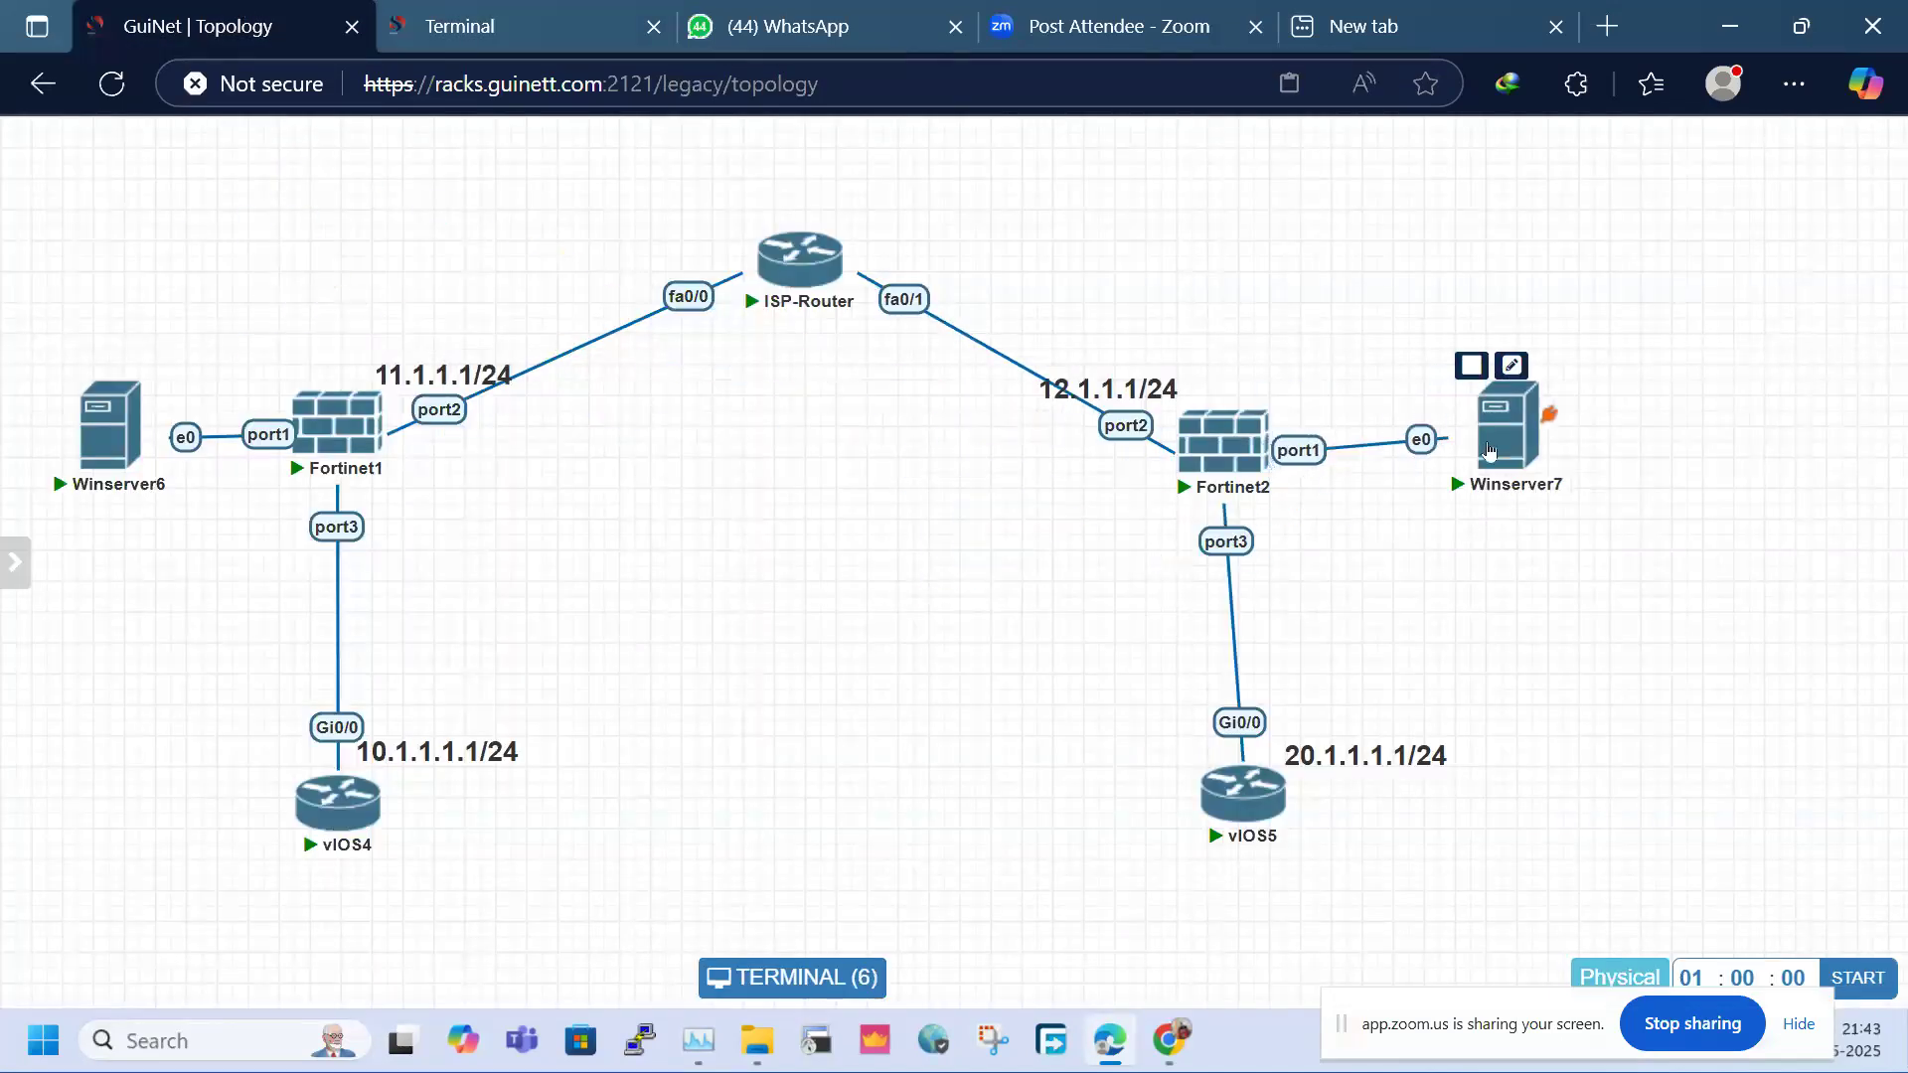
click(242, 6)
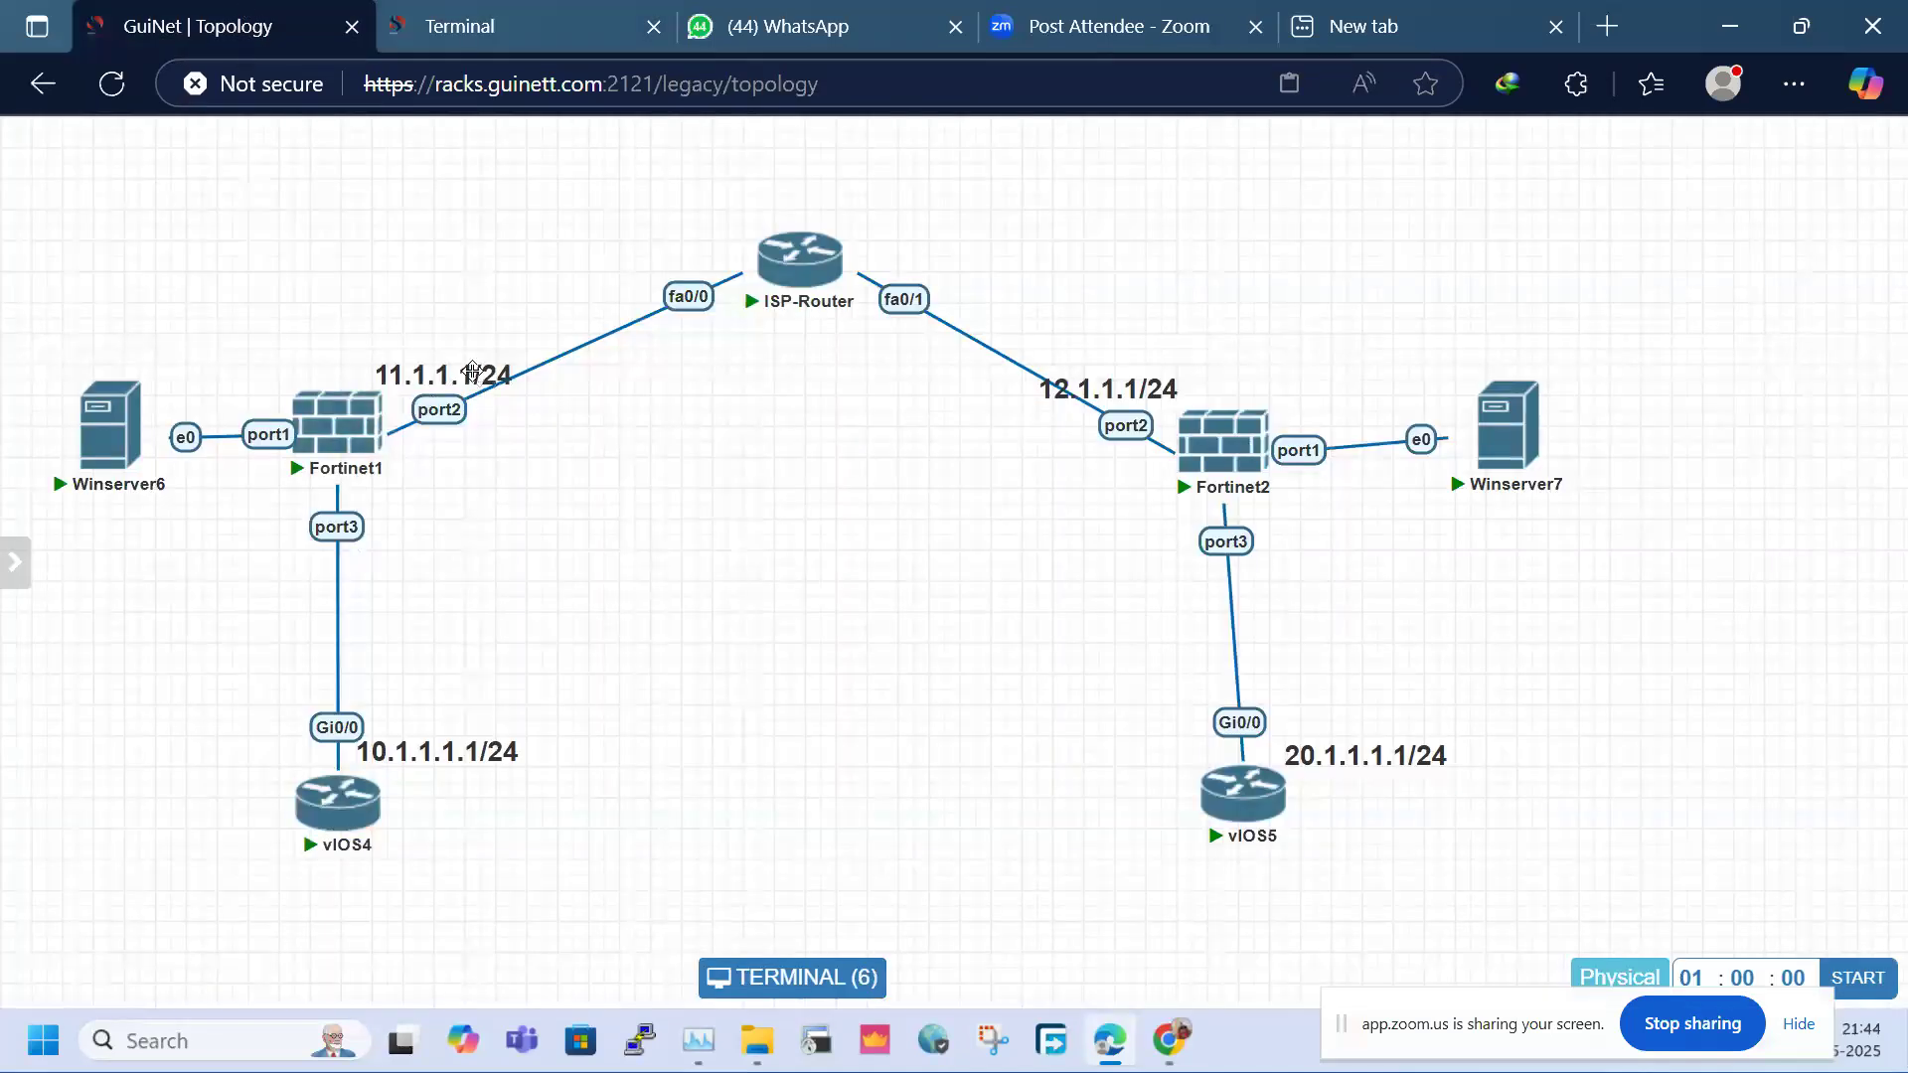
drag(1120, 311, 1297, 547)
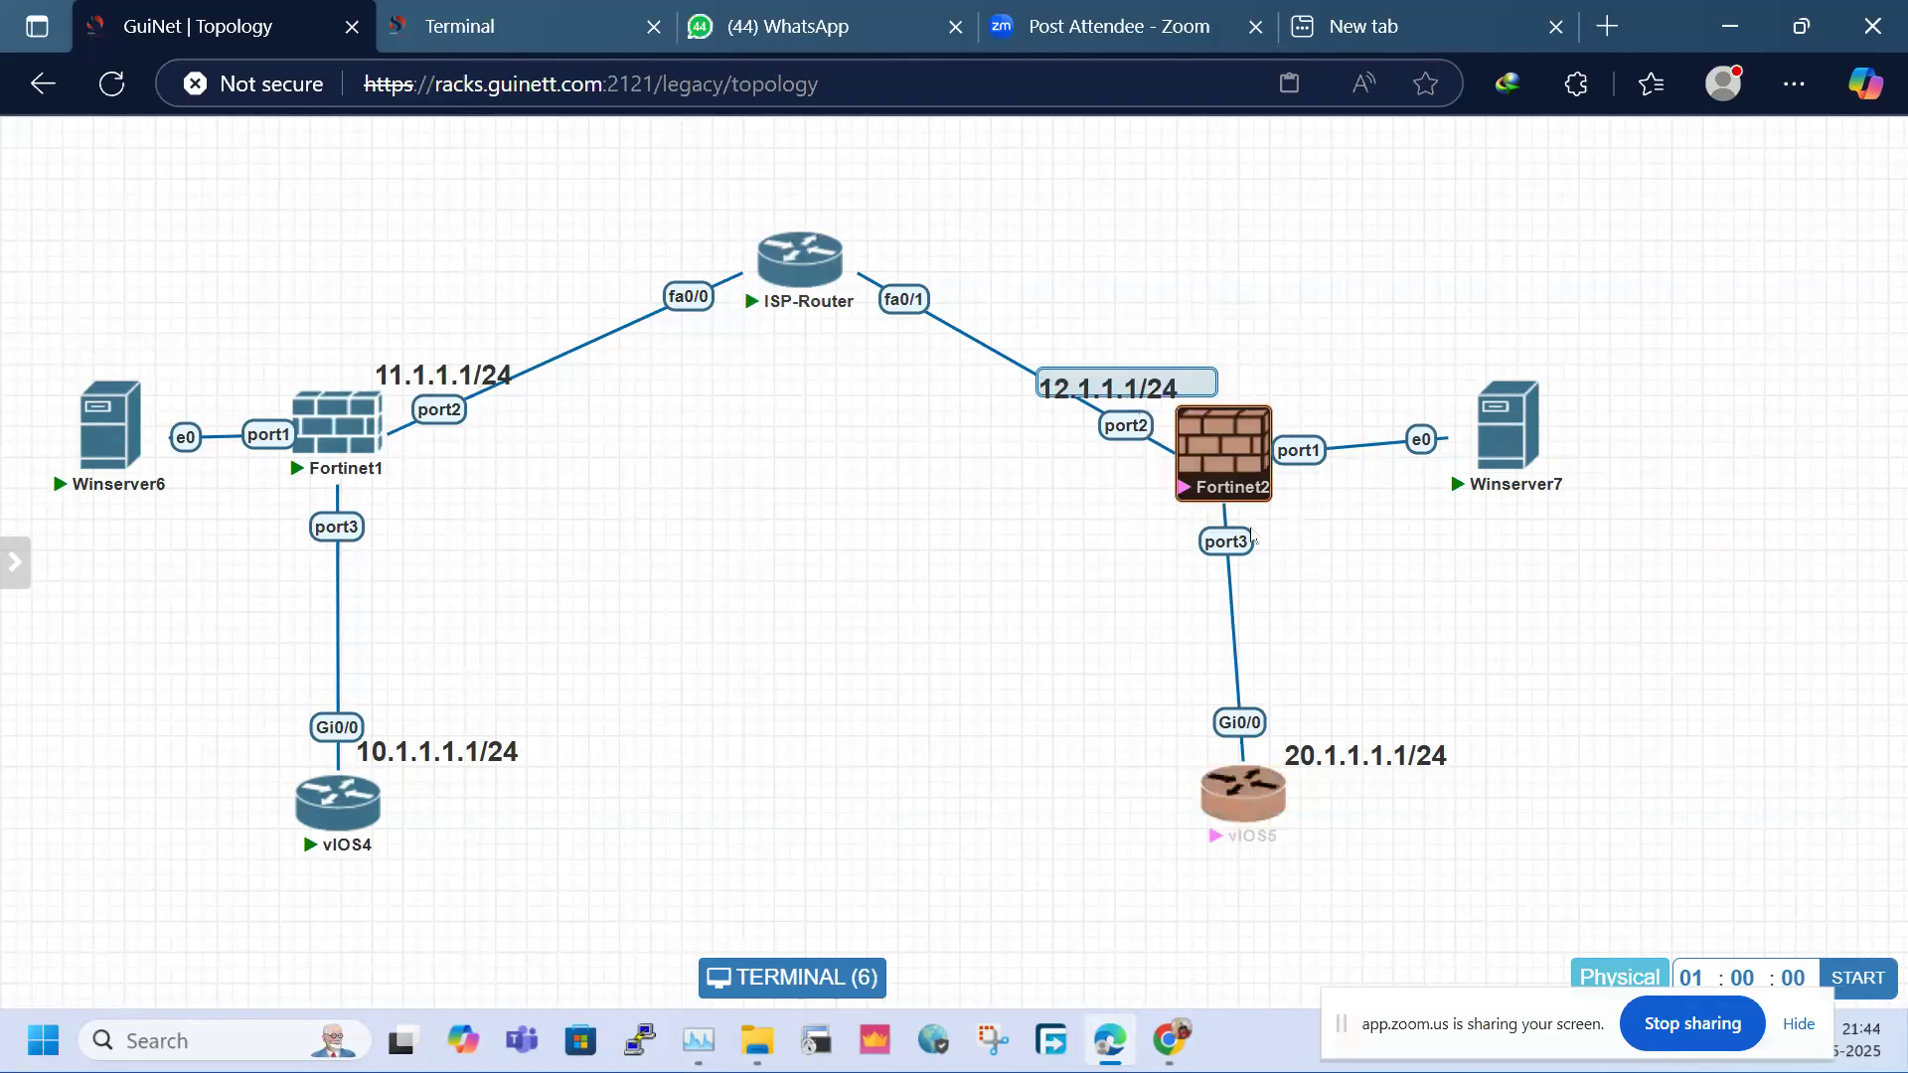
click(496, 26)
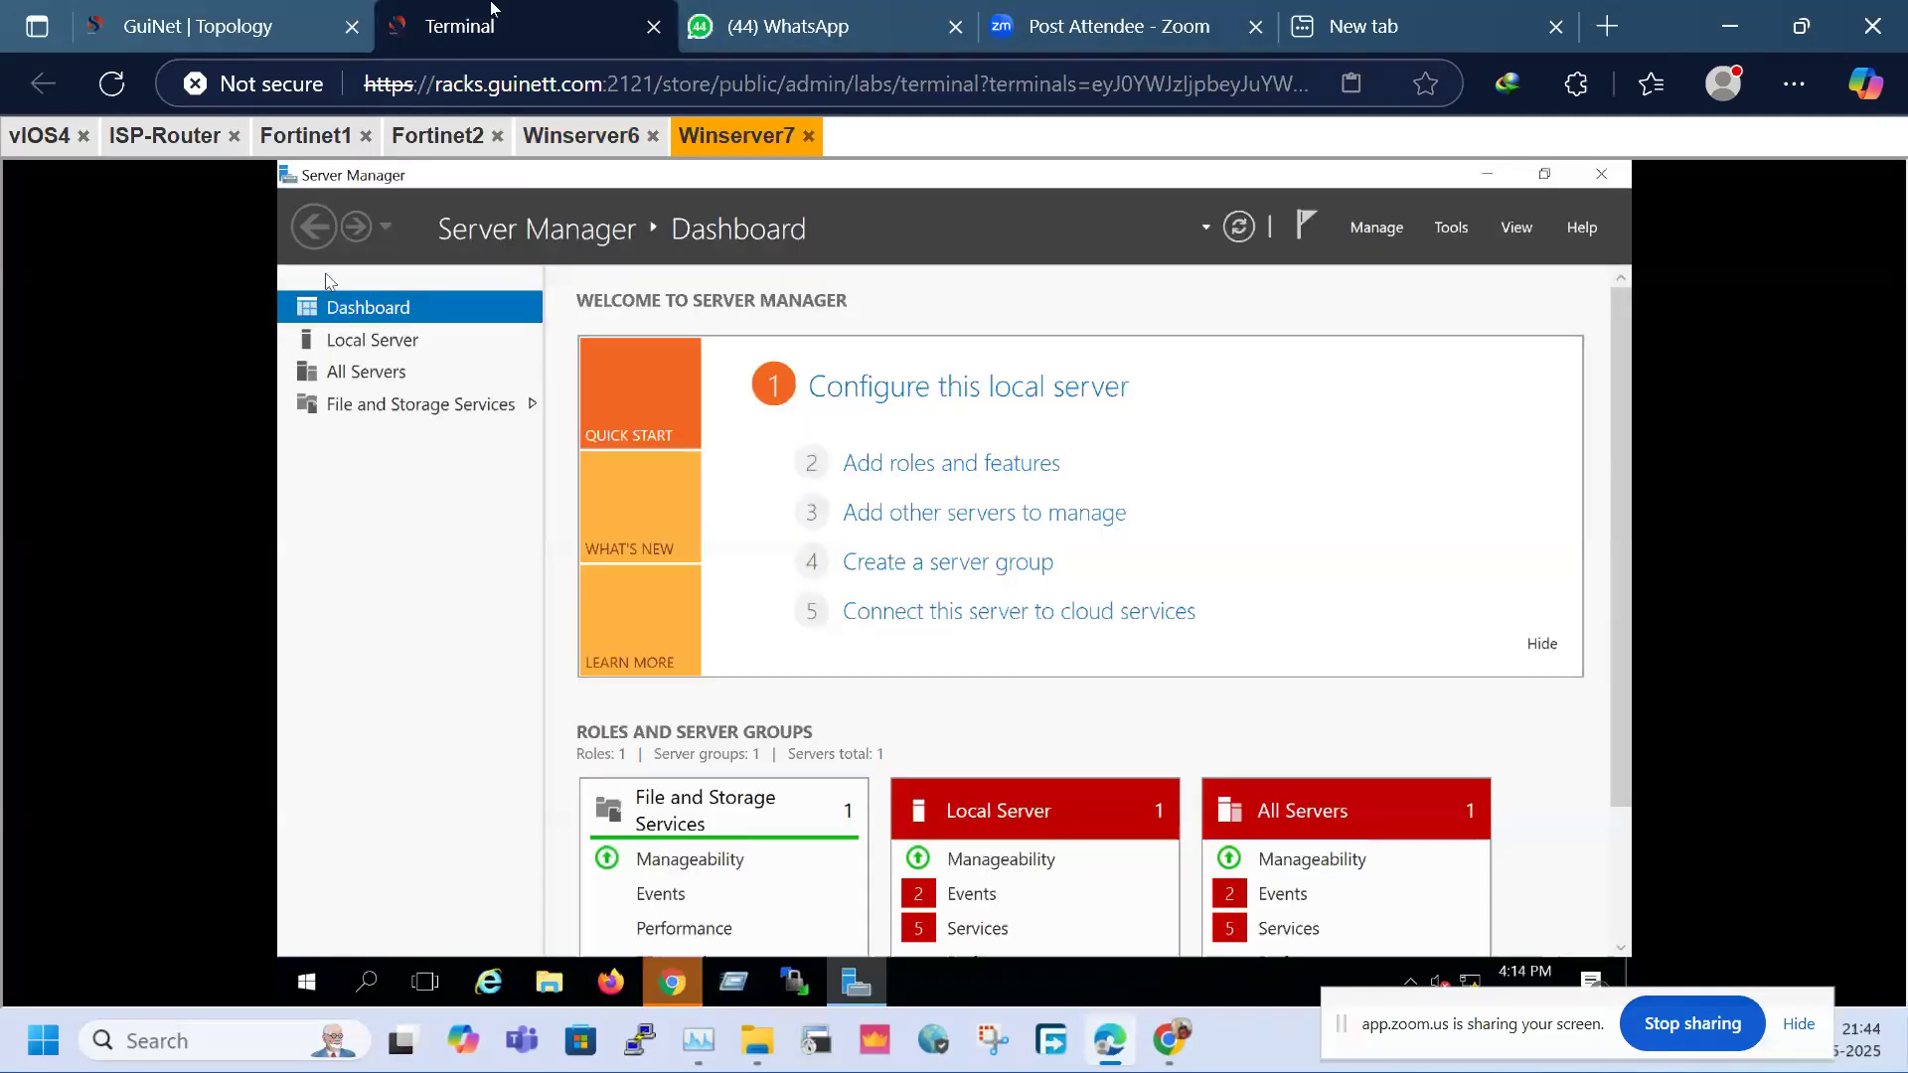
click(537, 135)
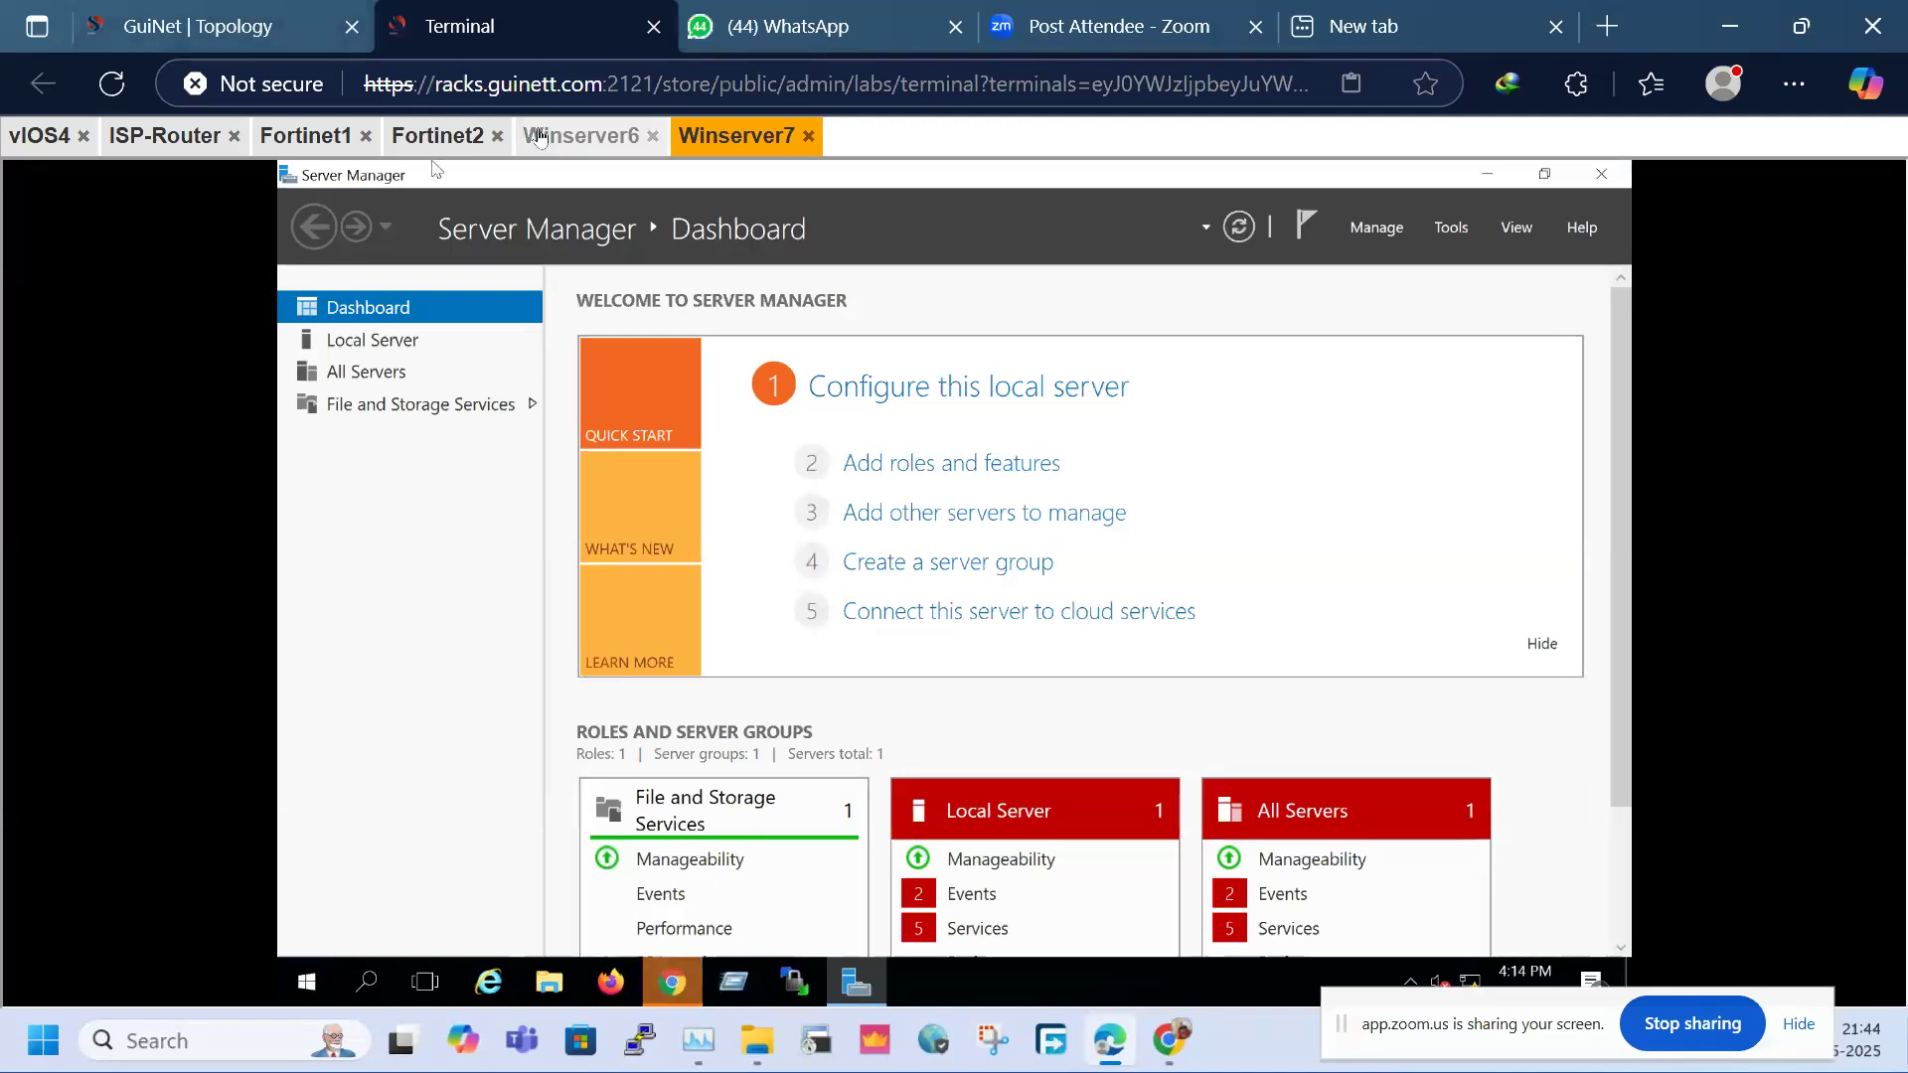
Dismiss the FortiOS 7.0.0 welcome notice with Don't show again ticked
click(937, 945)
click(1046, 969)
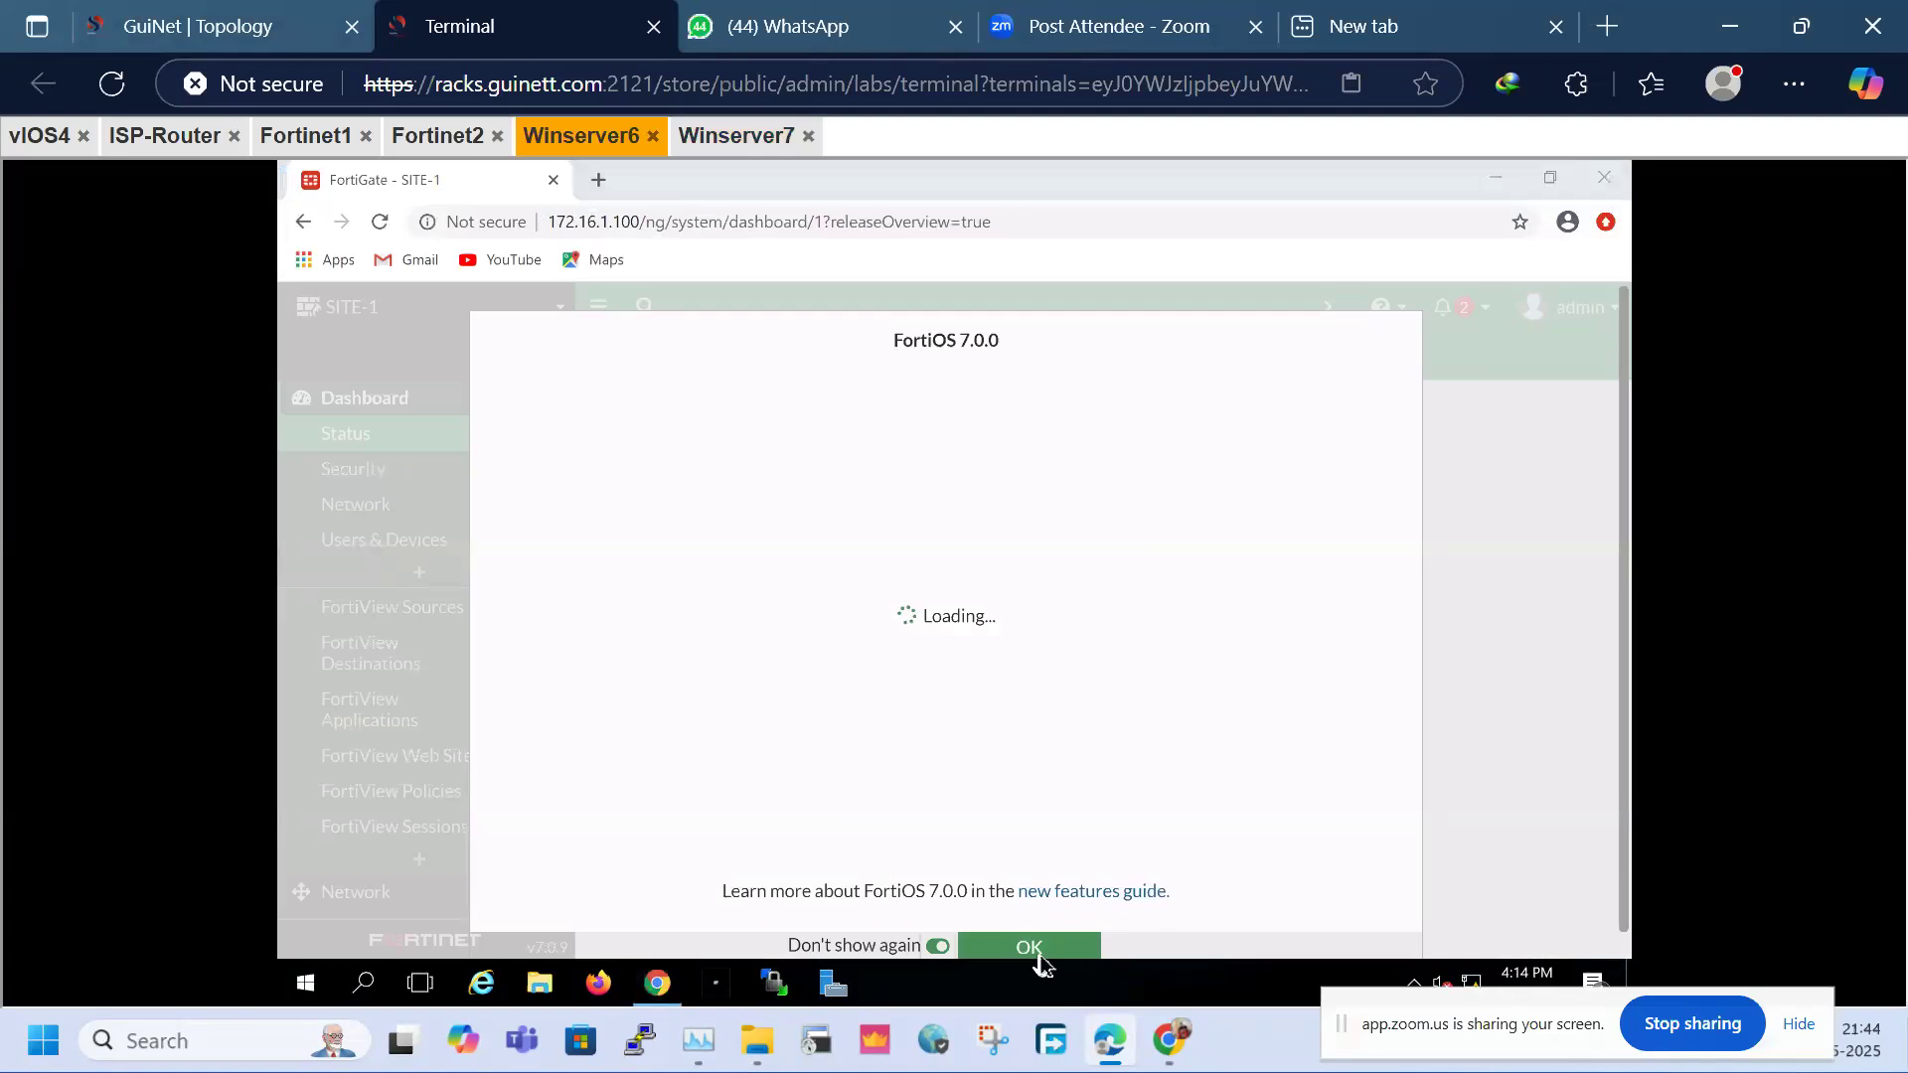
click(1024, 945)
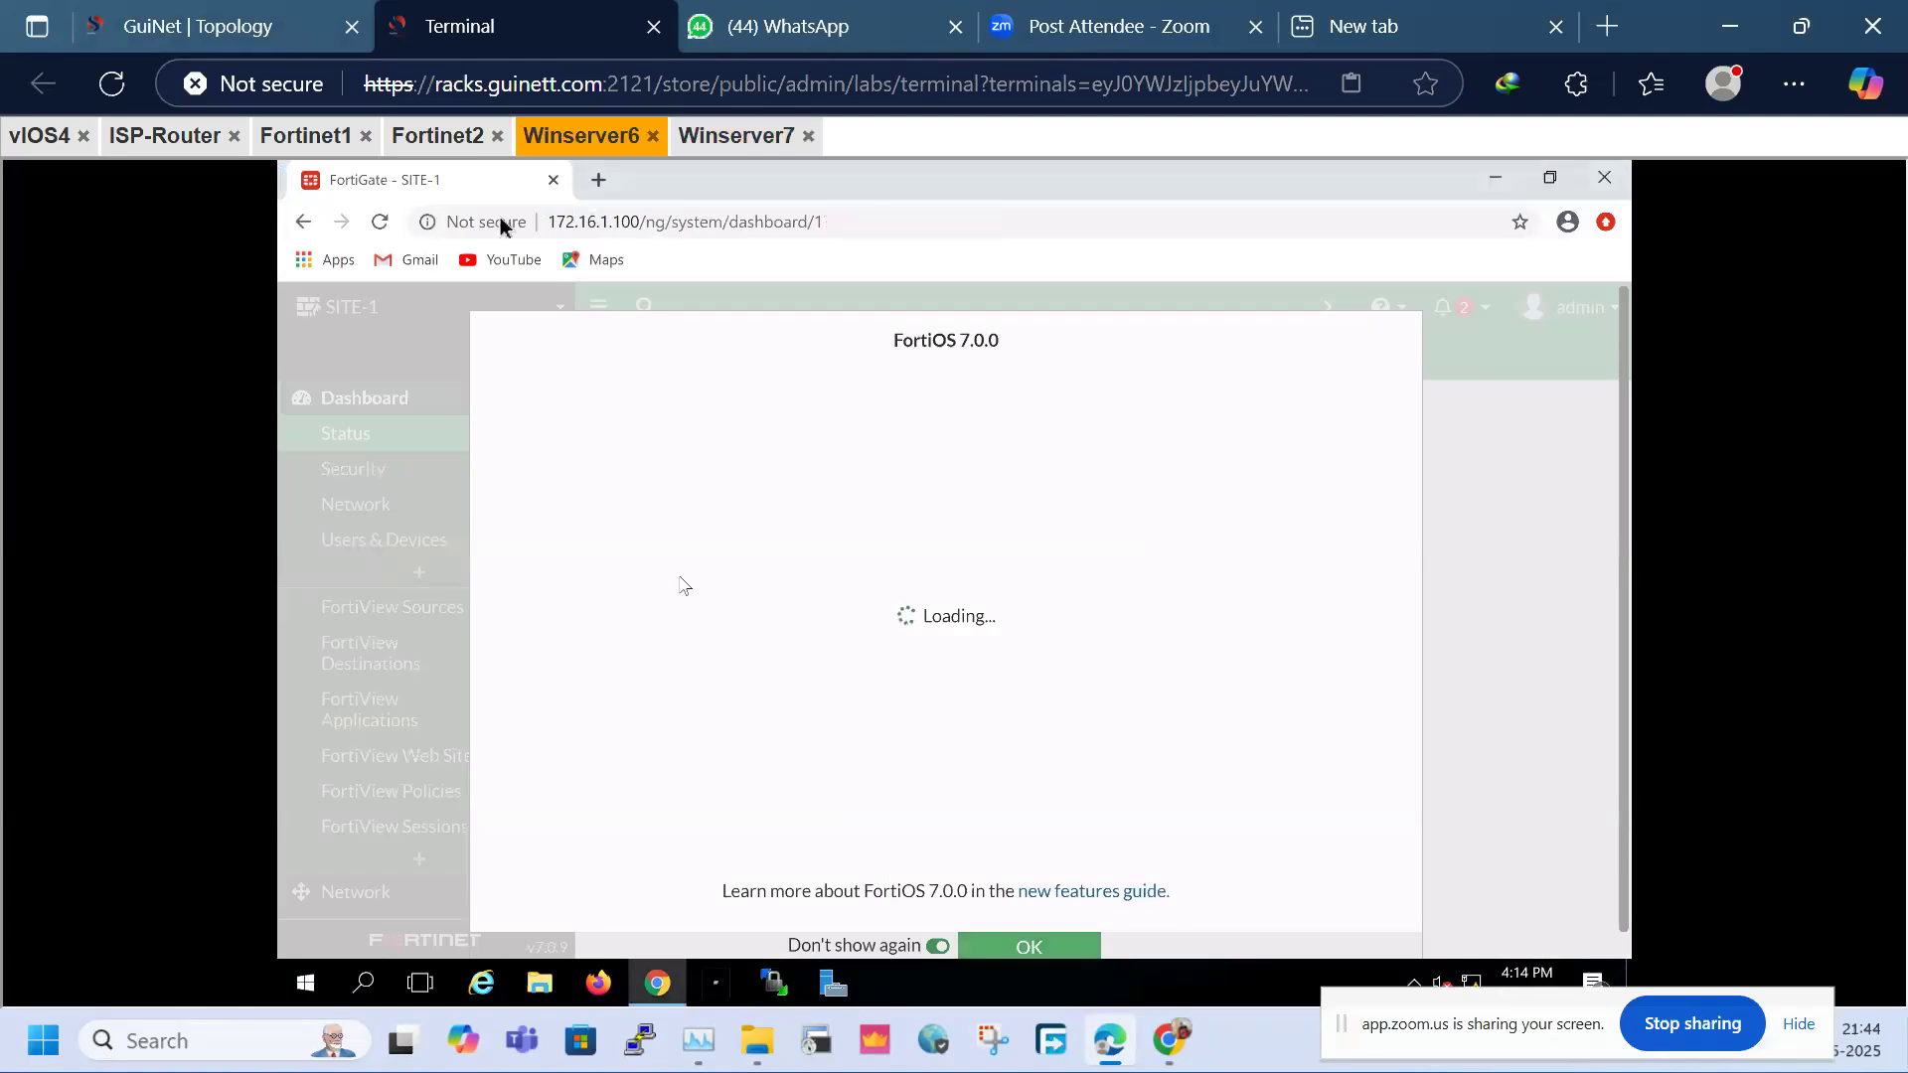
click(247, 30)
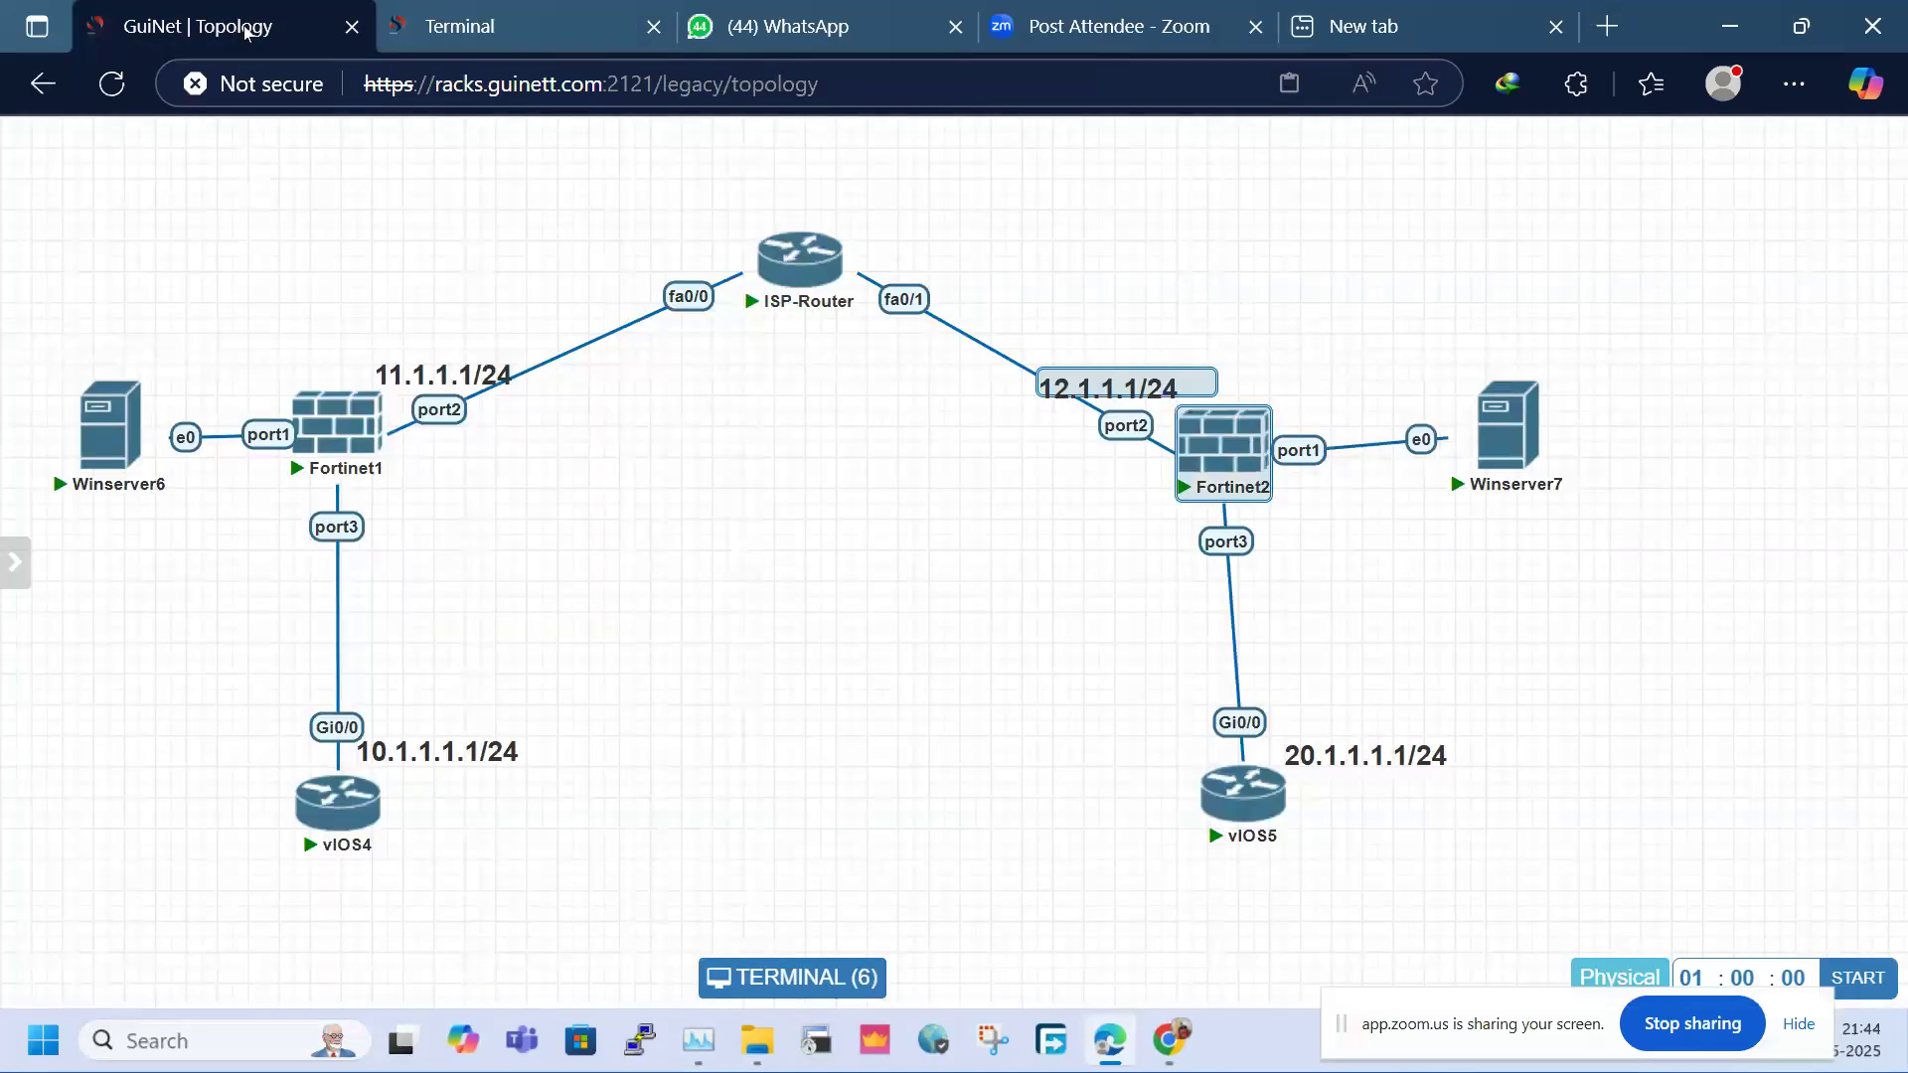
click(437, 26)
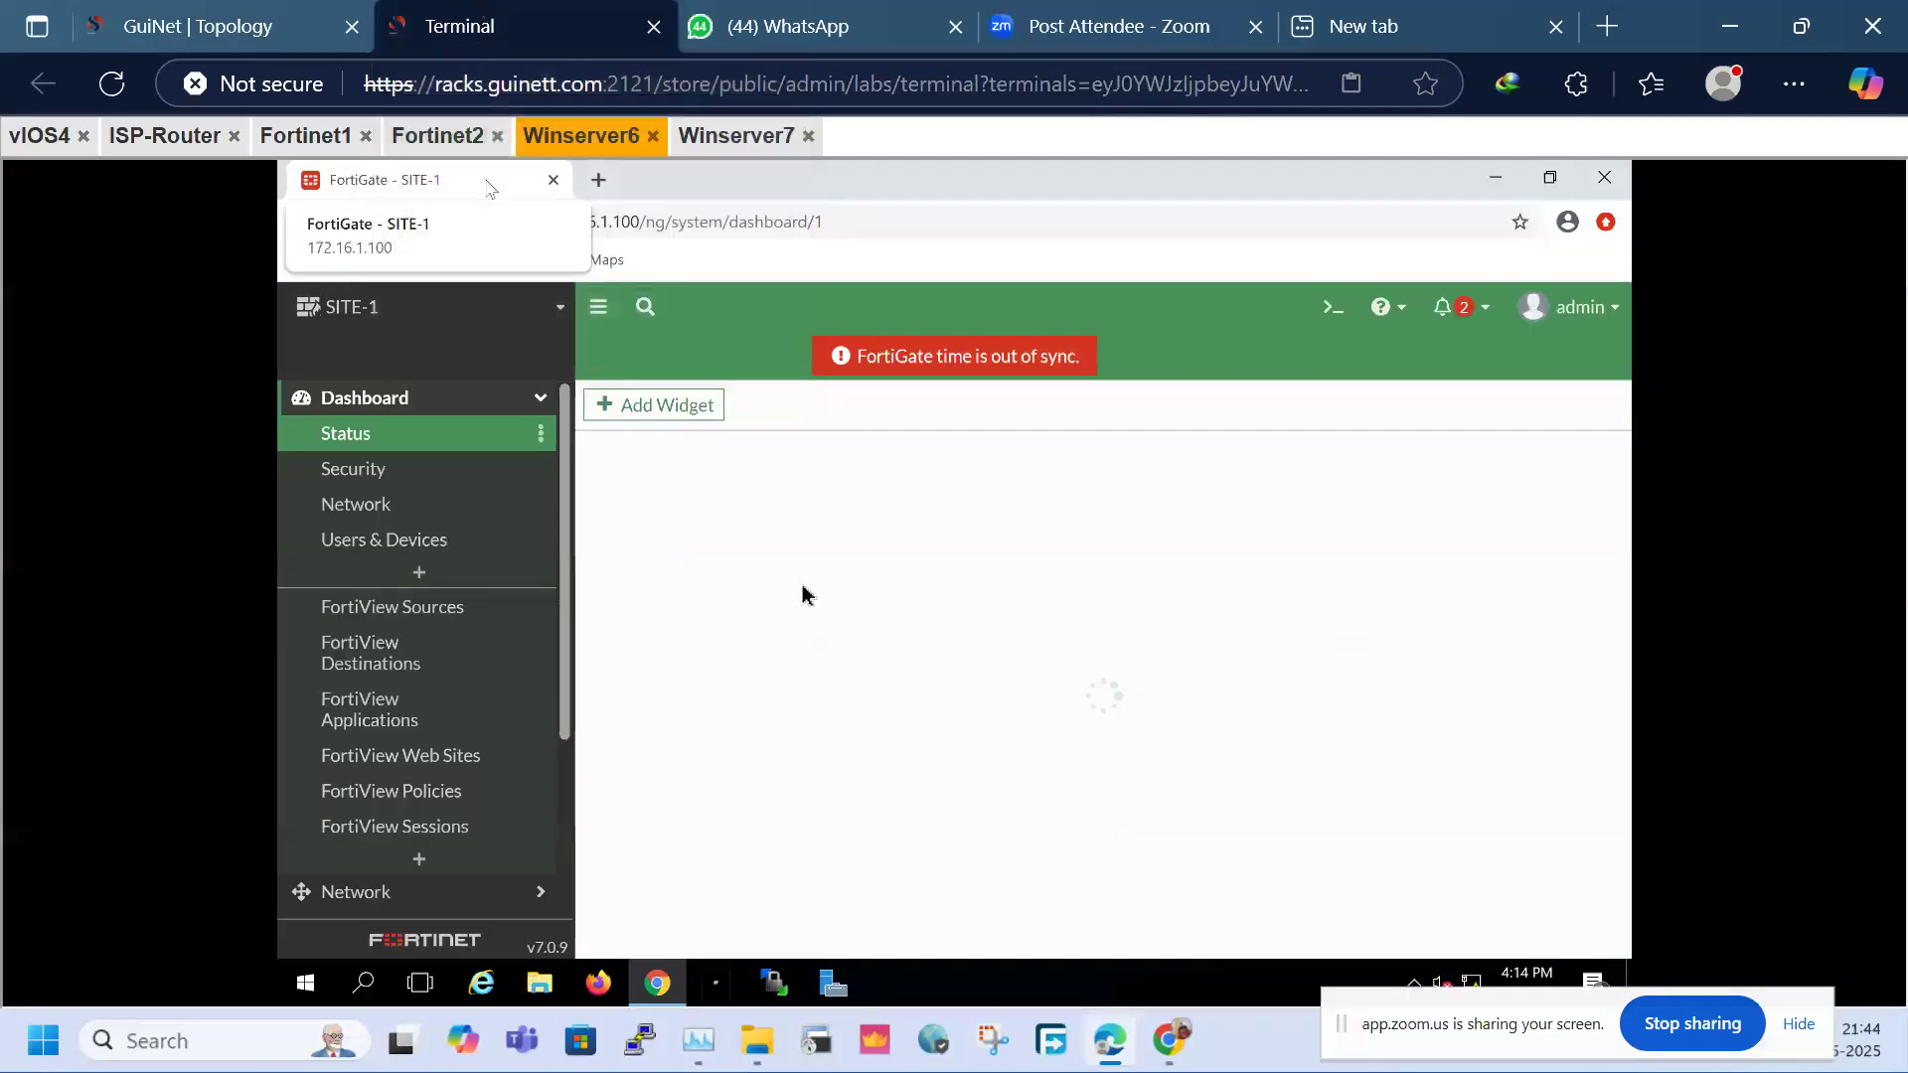
Open Network > Interfaces and zoom out to view port1 through port4
click(394, 403)
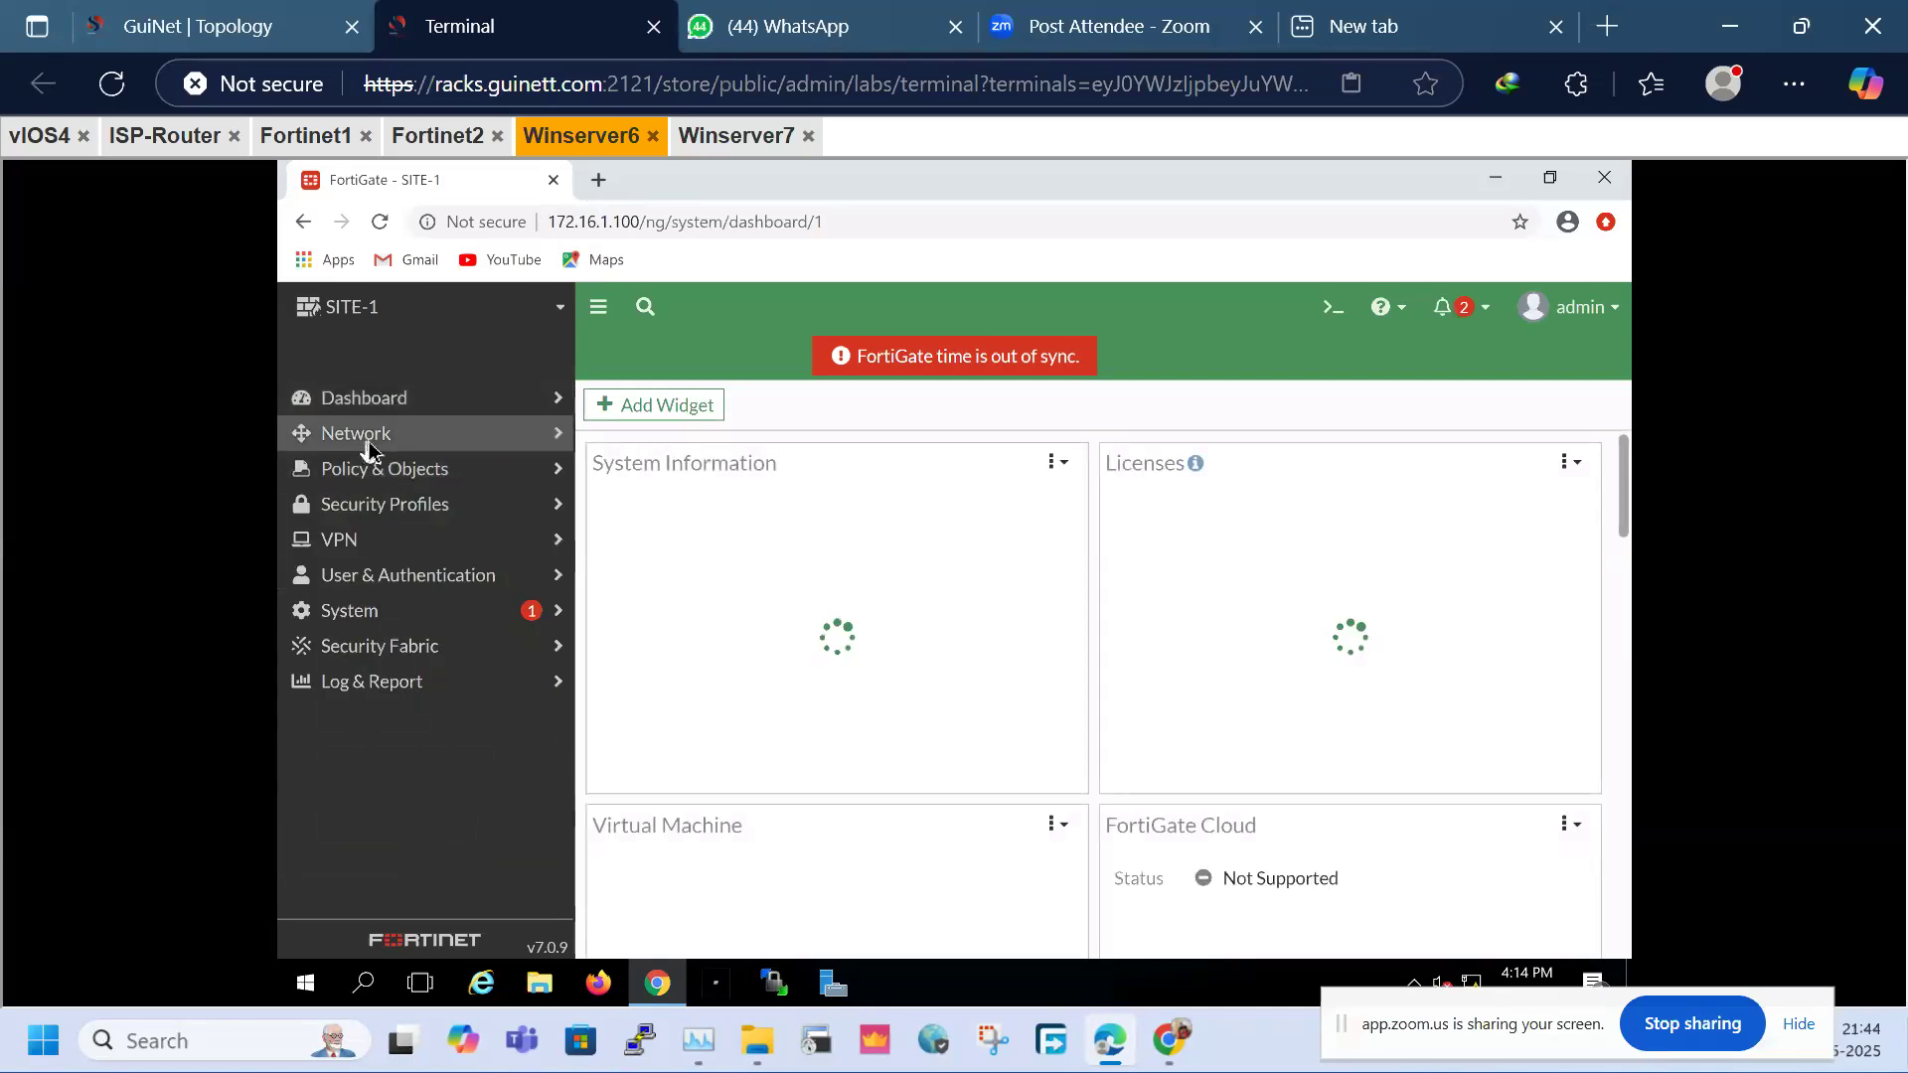
click(368, 442)
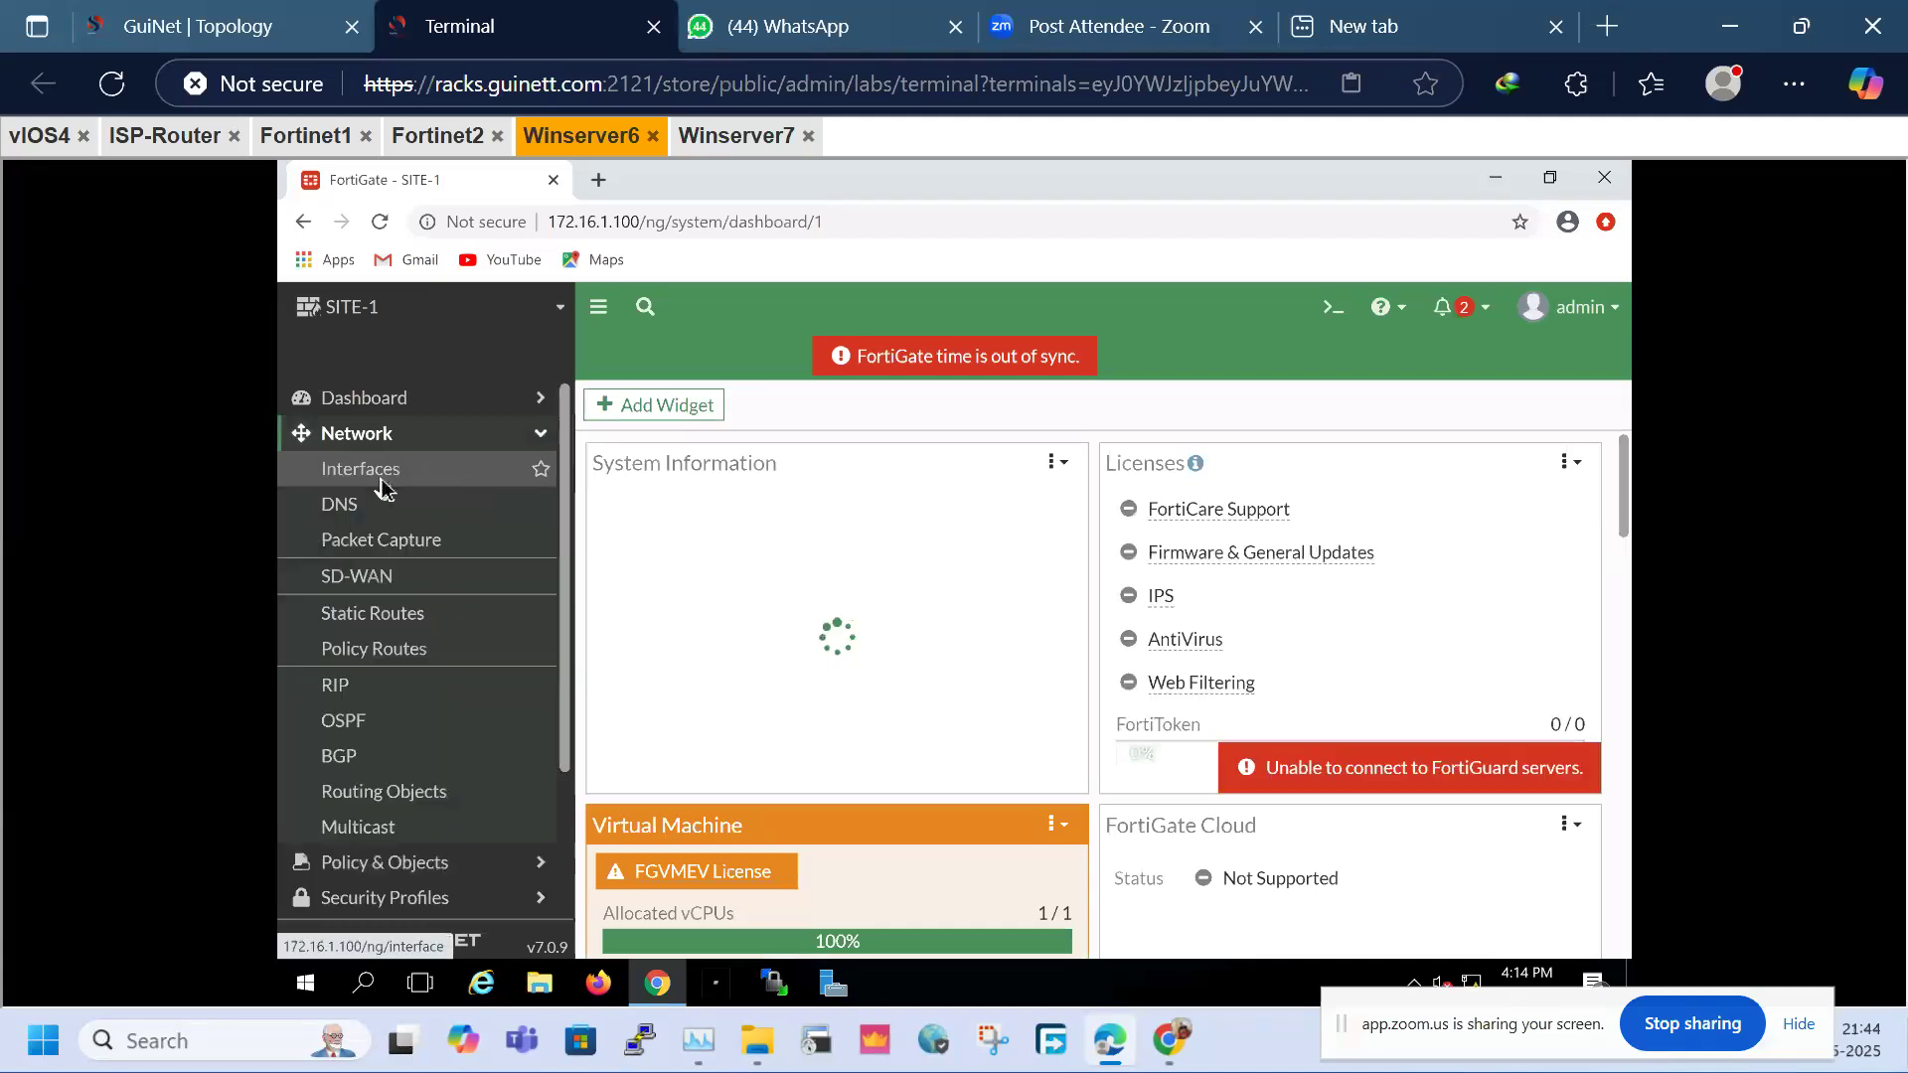
click(379, 481)
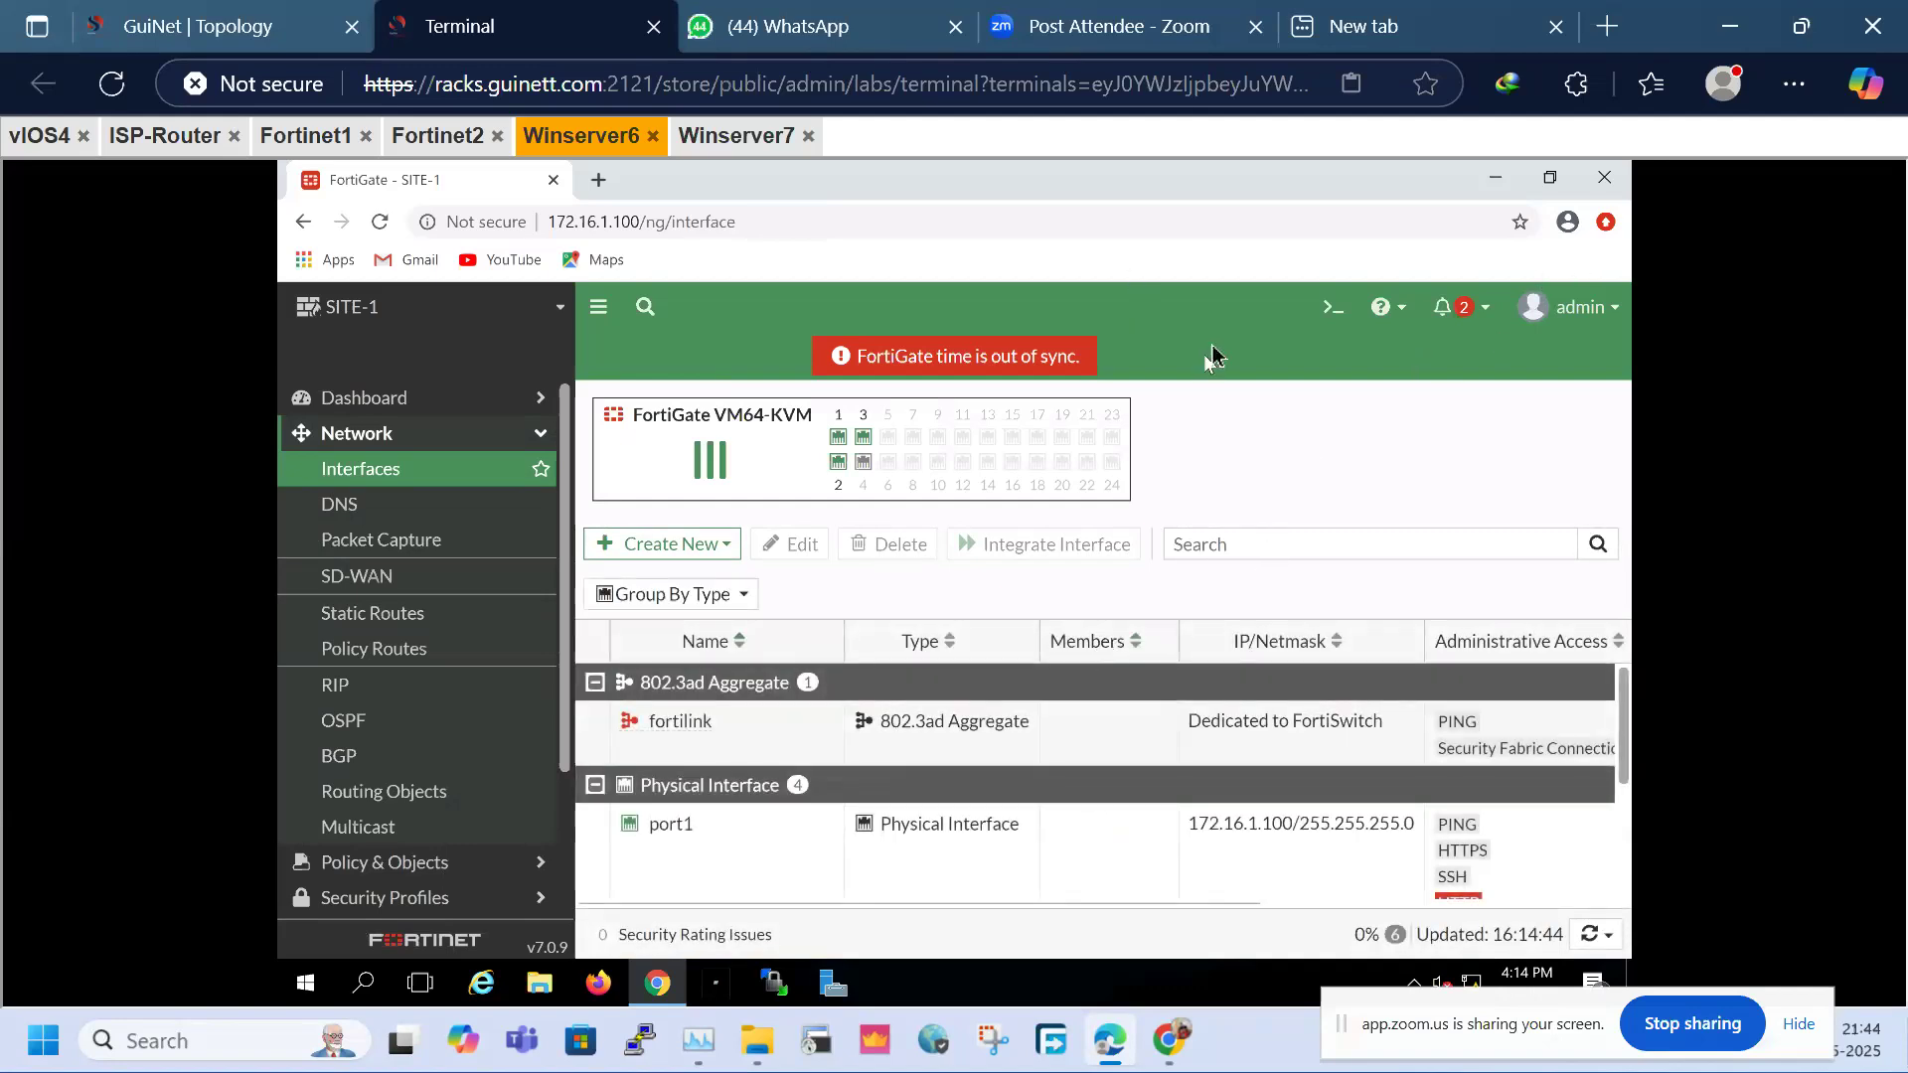
key(ctrl+minus)
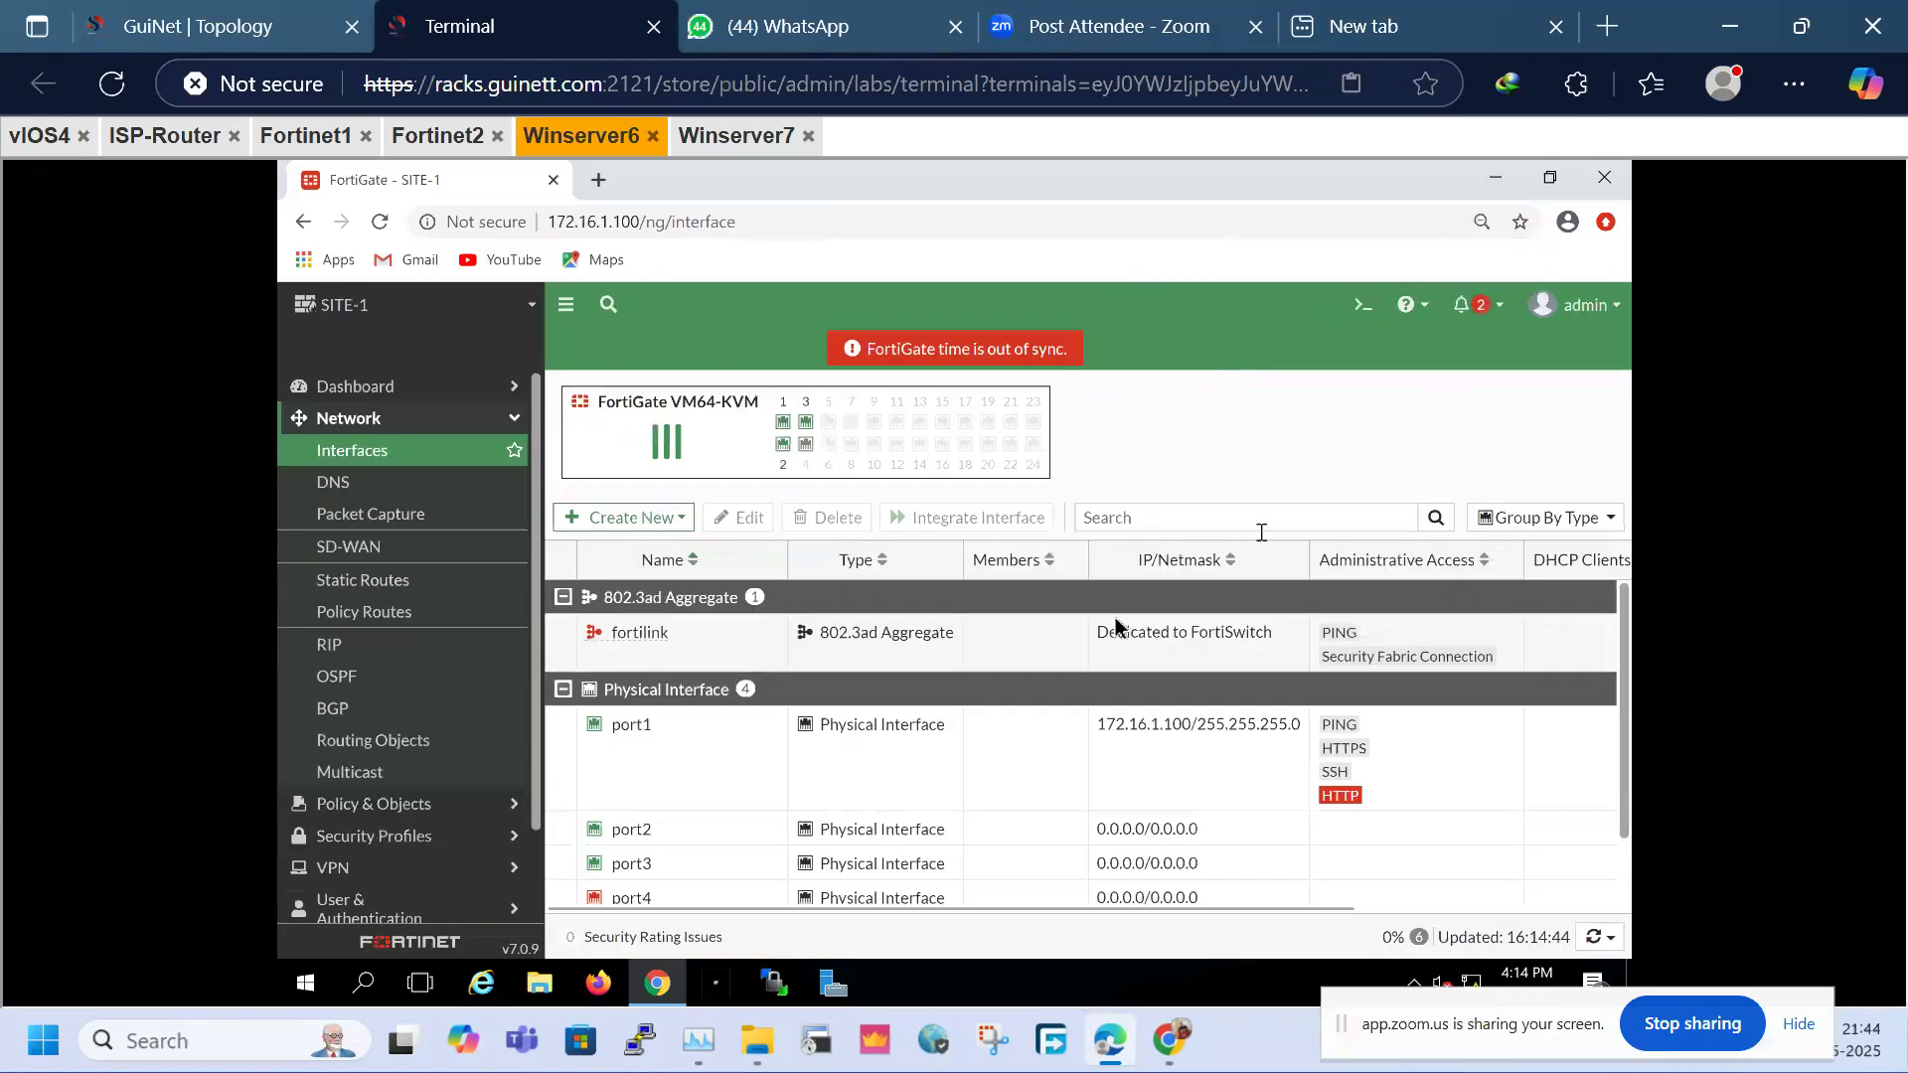
click(651, 840)
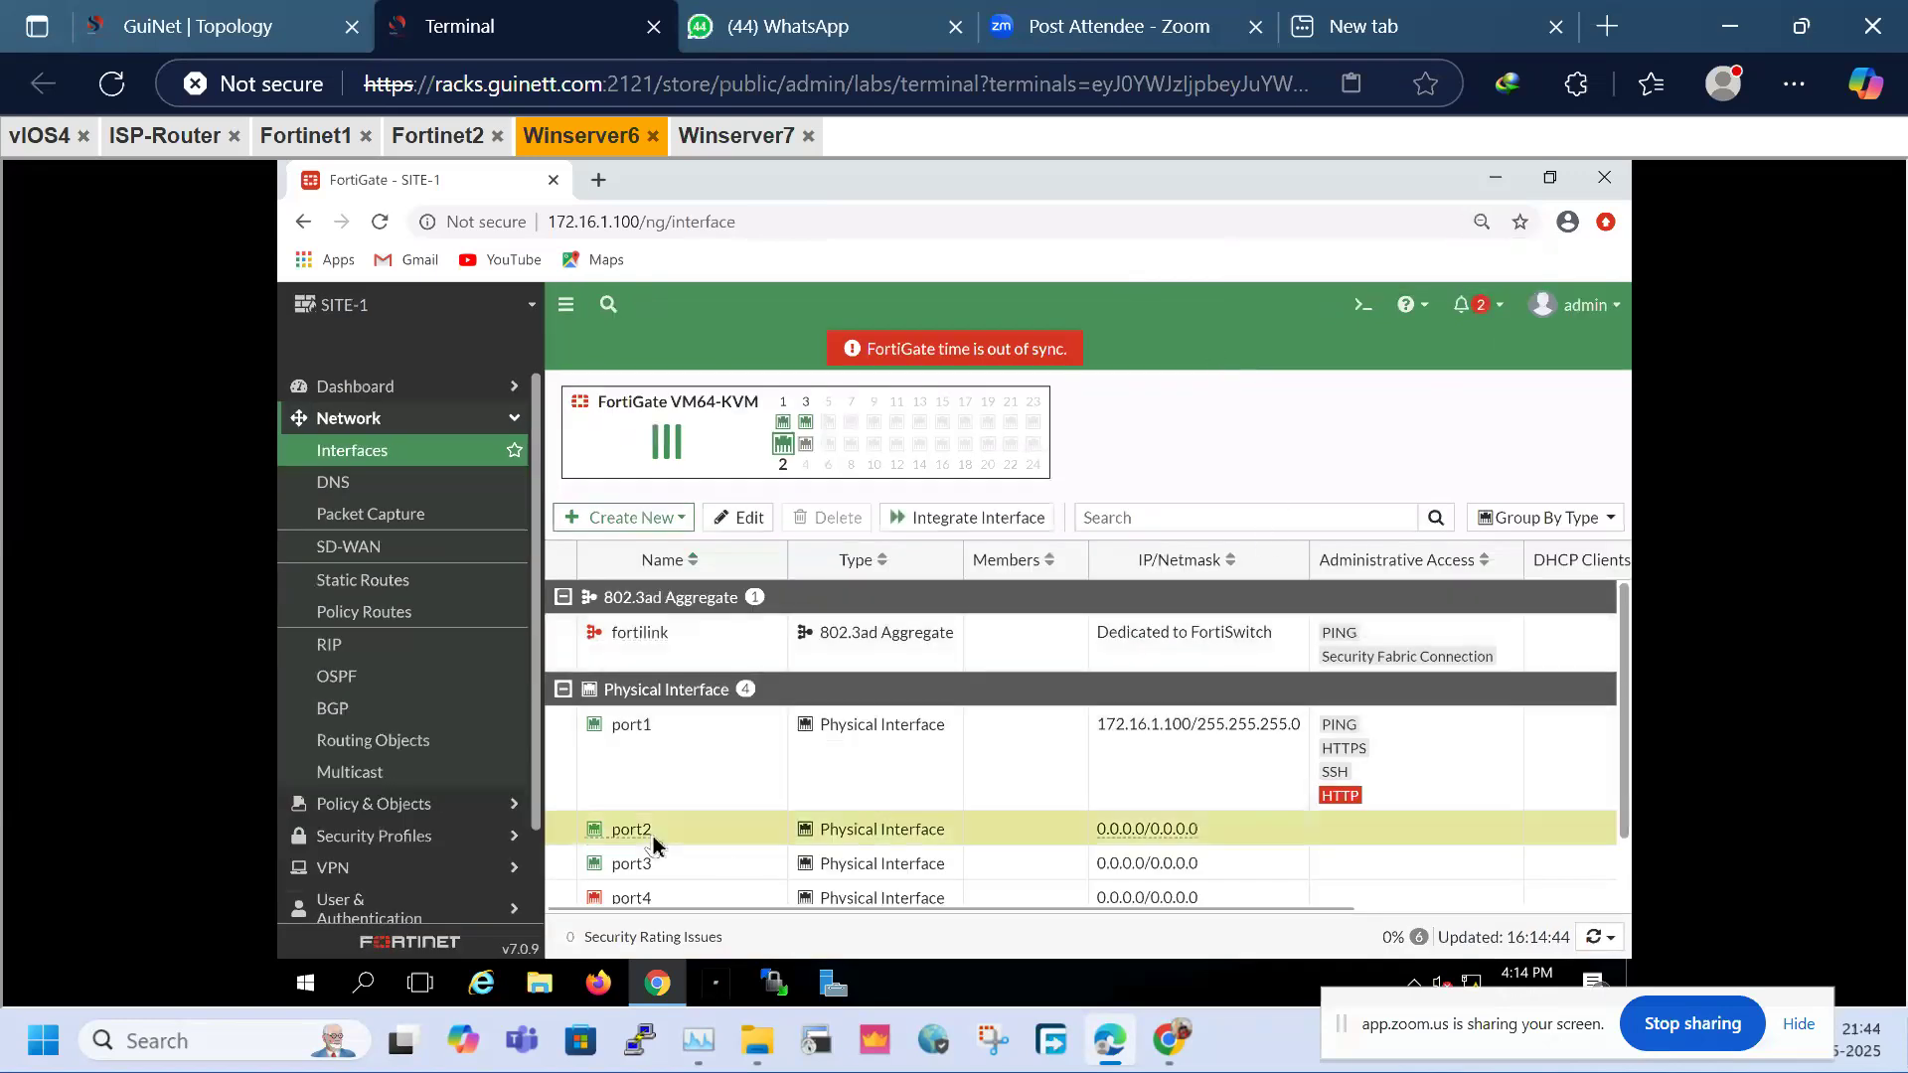
click(240, 11)
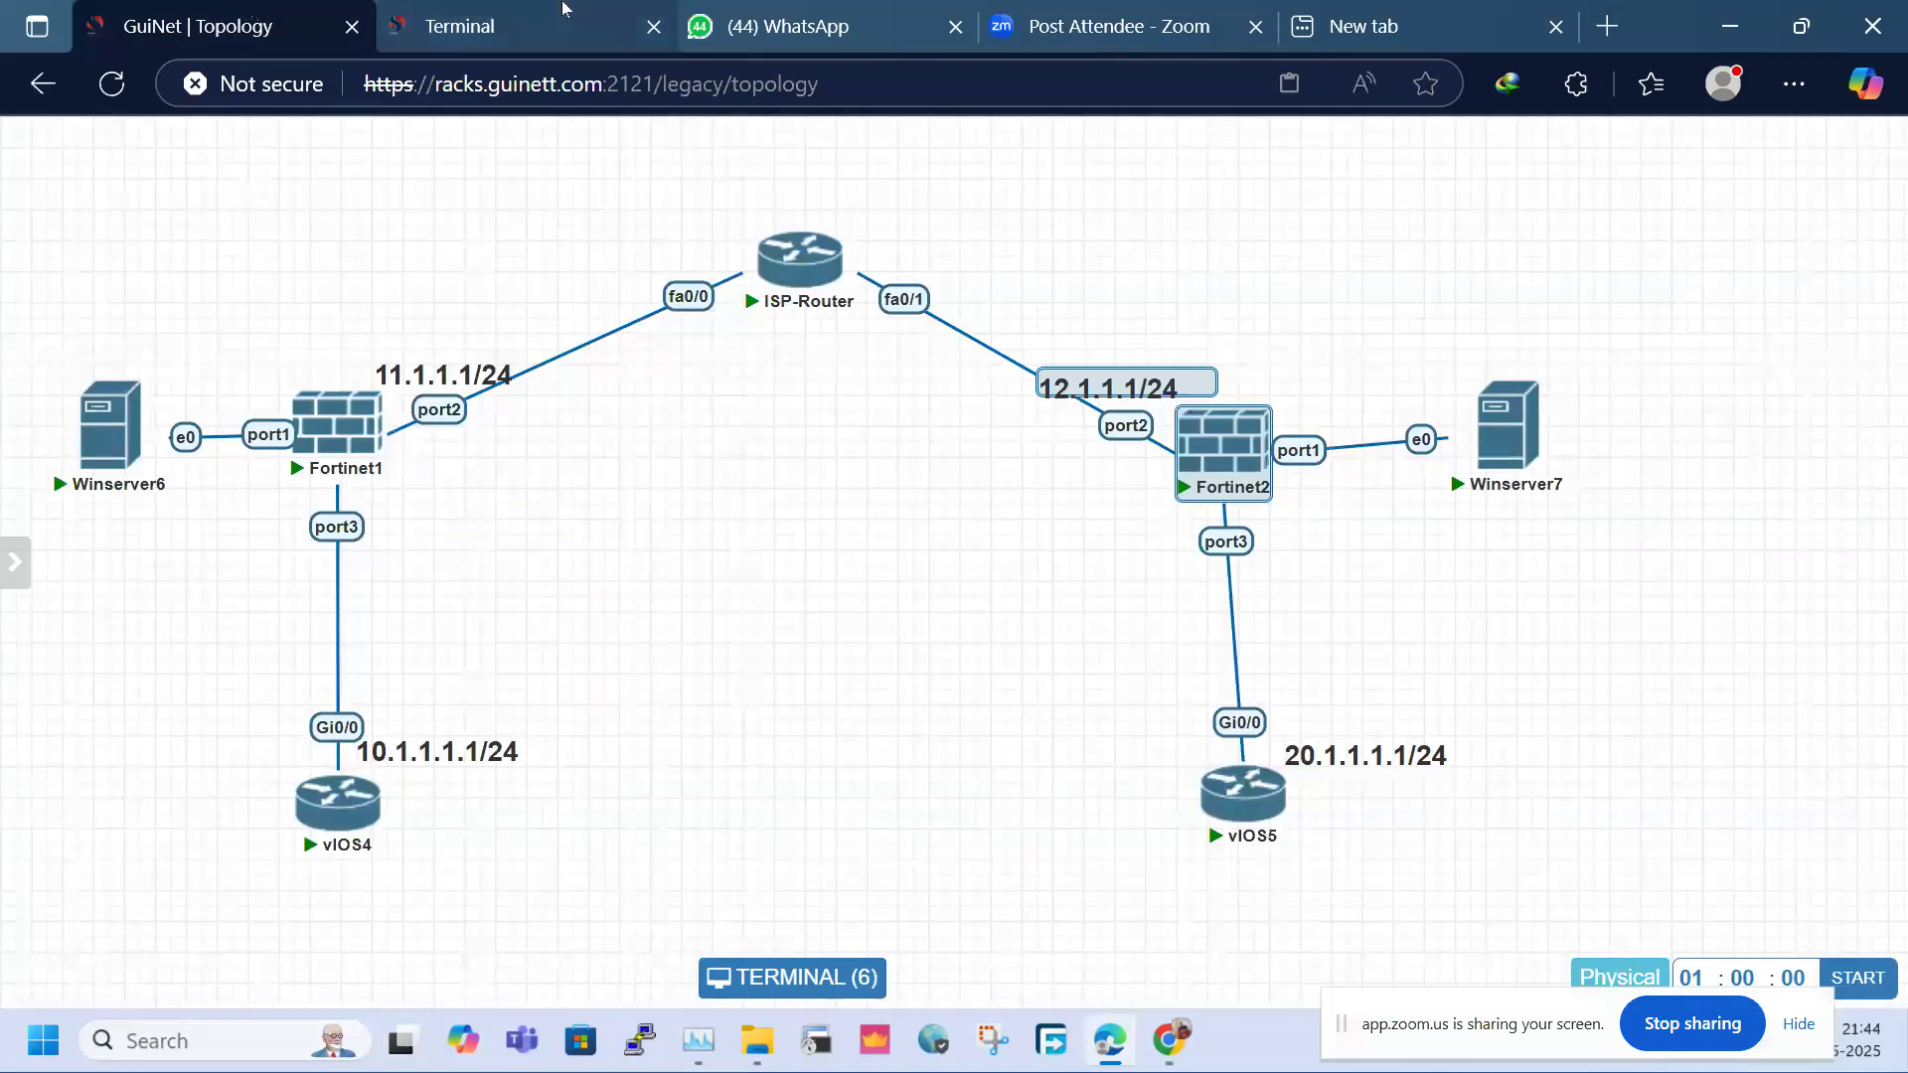
click(562, 11)
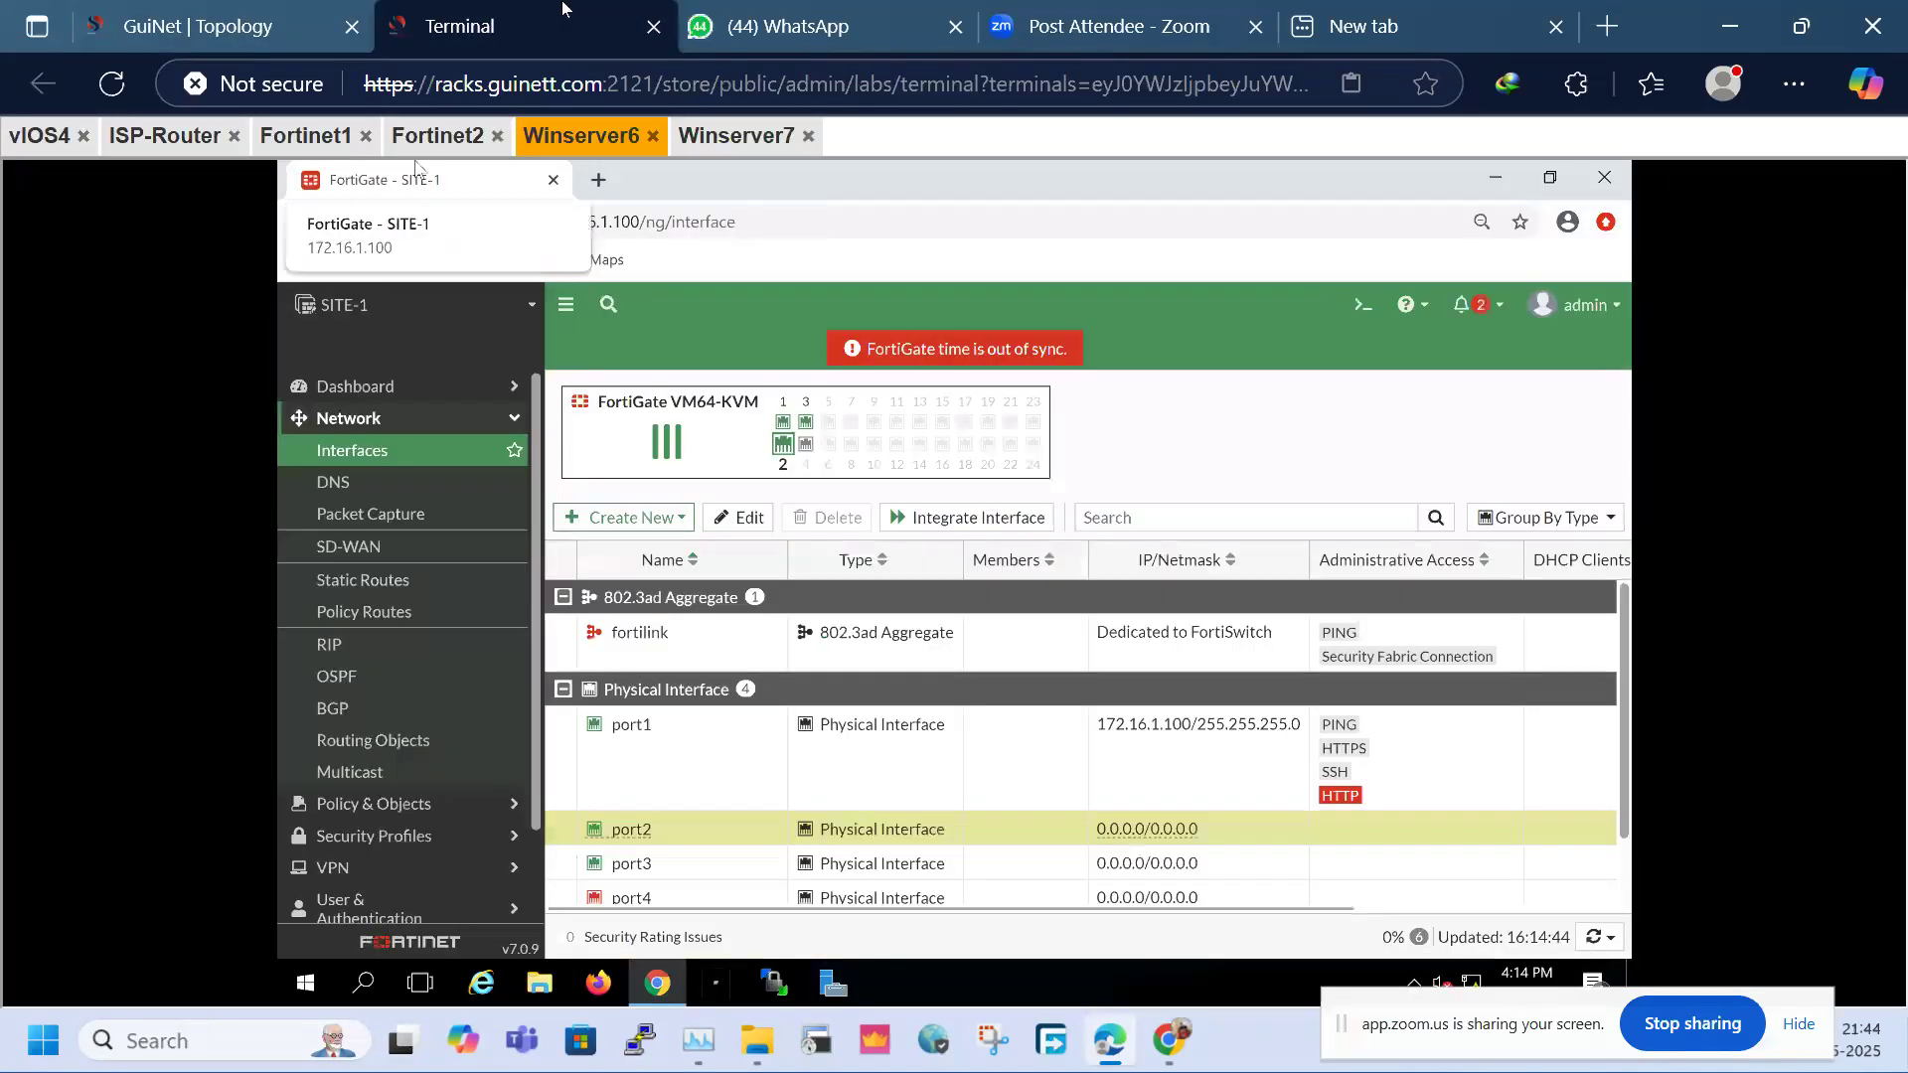
right_click(694, 884)
Edit port3 with alias LAN, address 10.1.1.100/24 and PING access
click(740, 884)
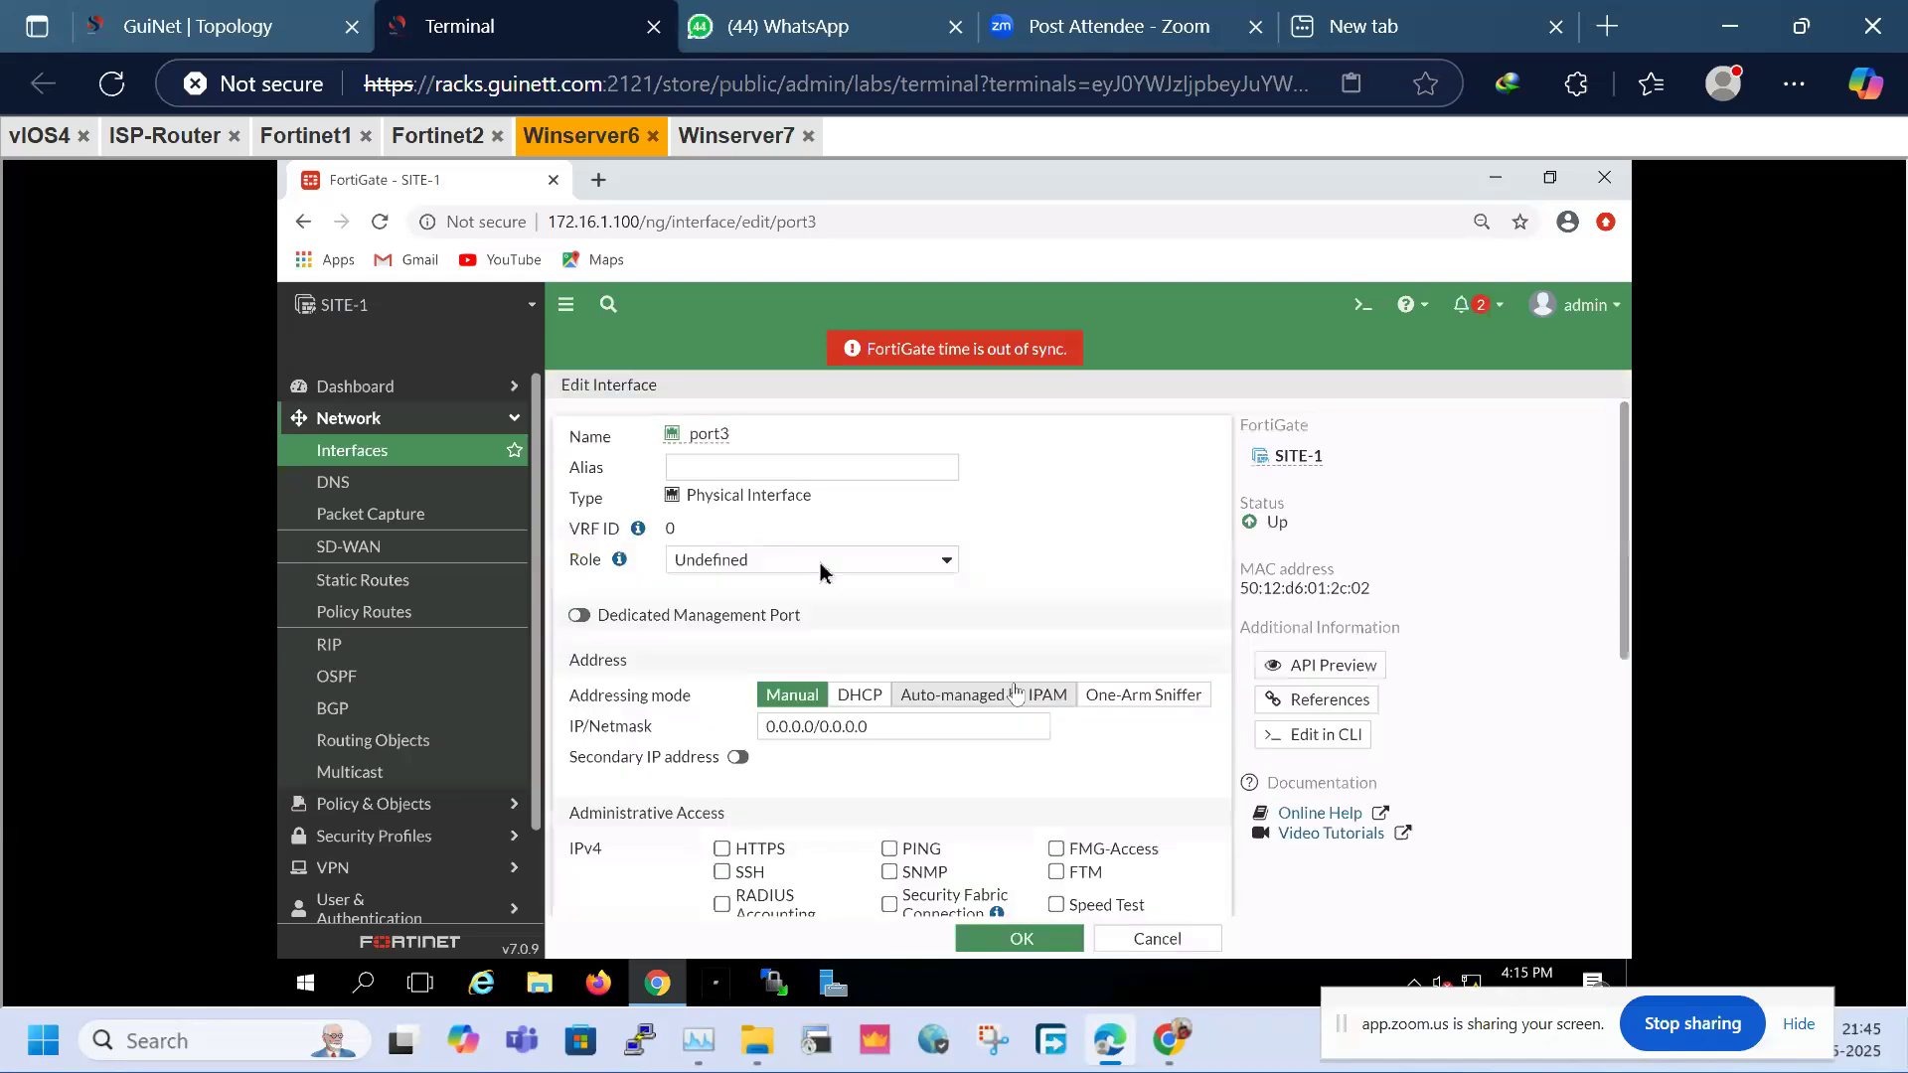
click(753, 468)
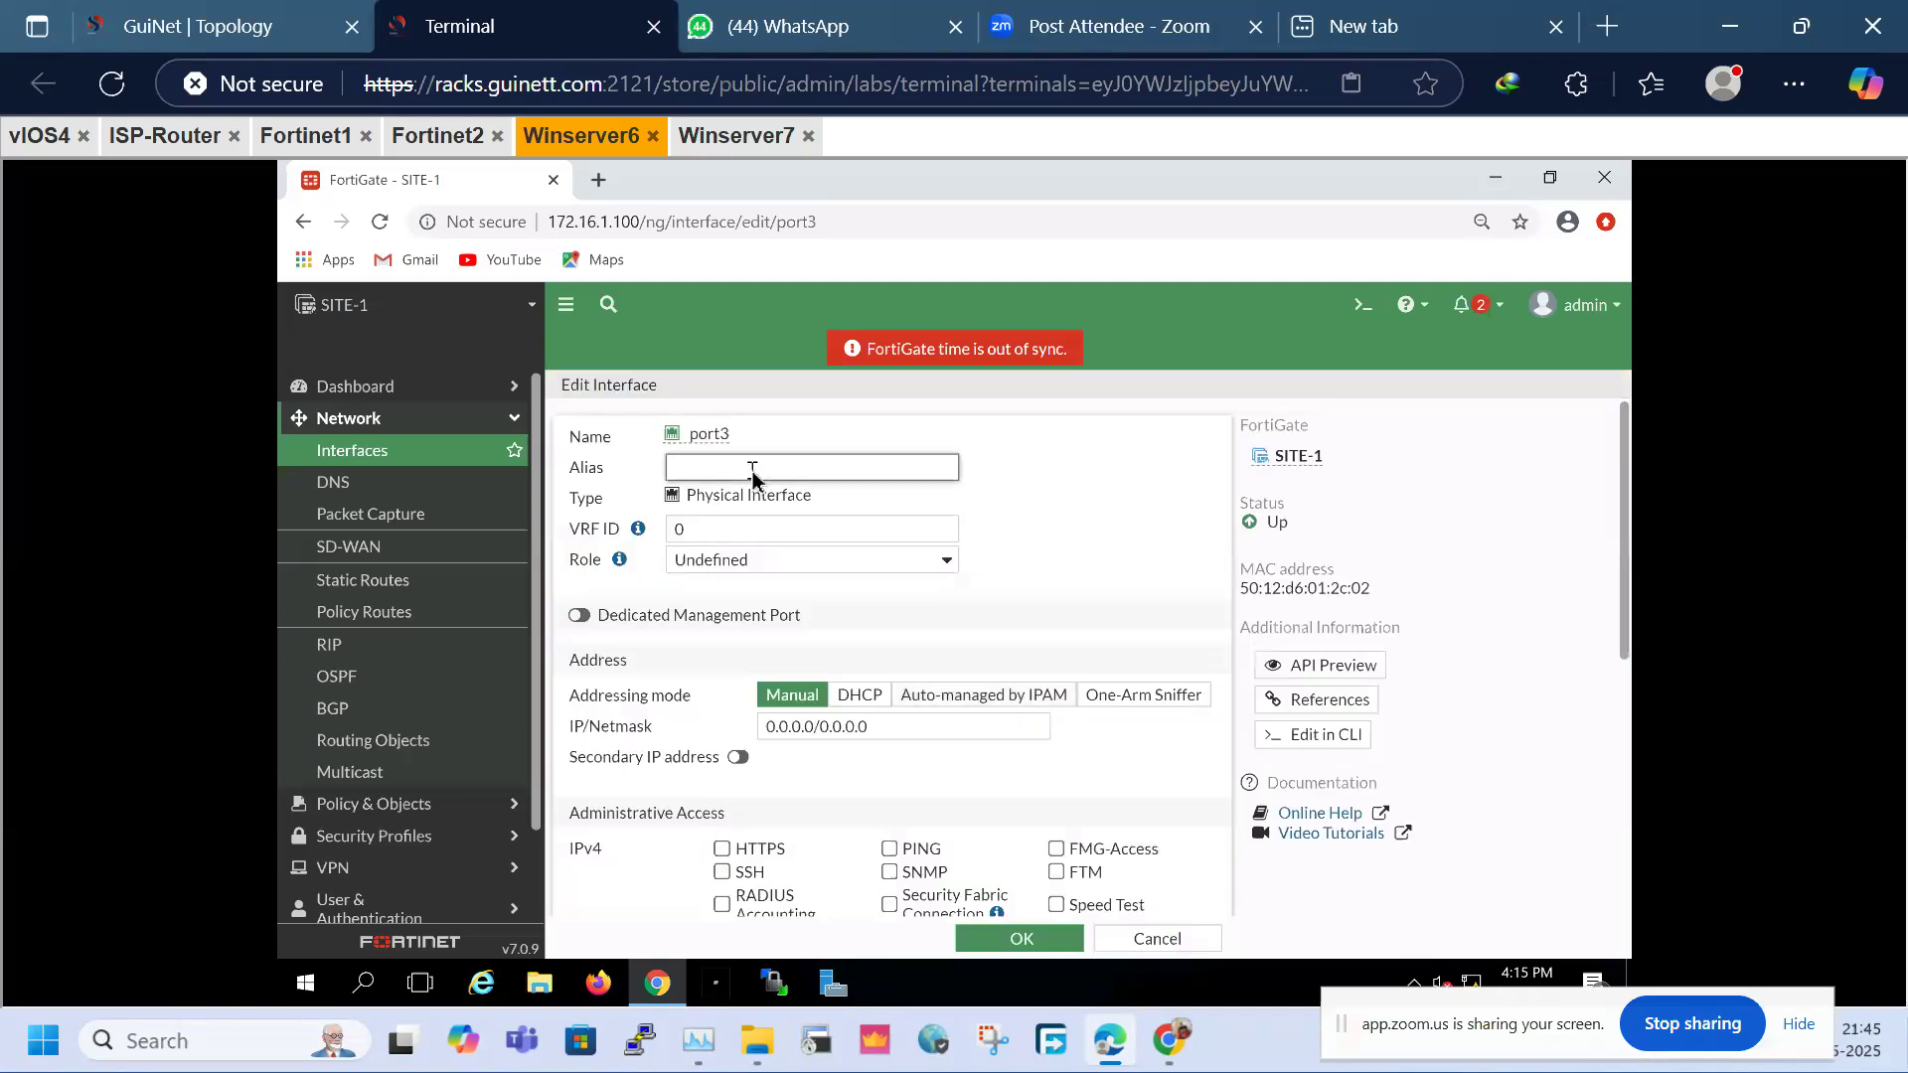
text(LAN)
click(702, 730)
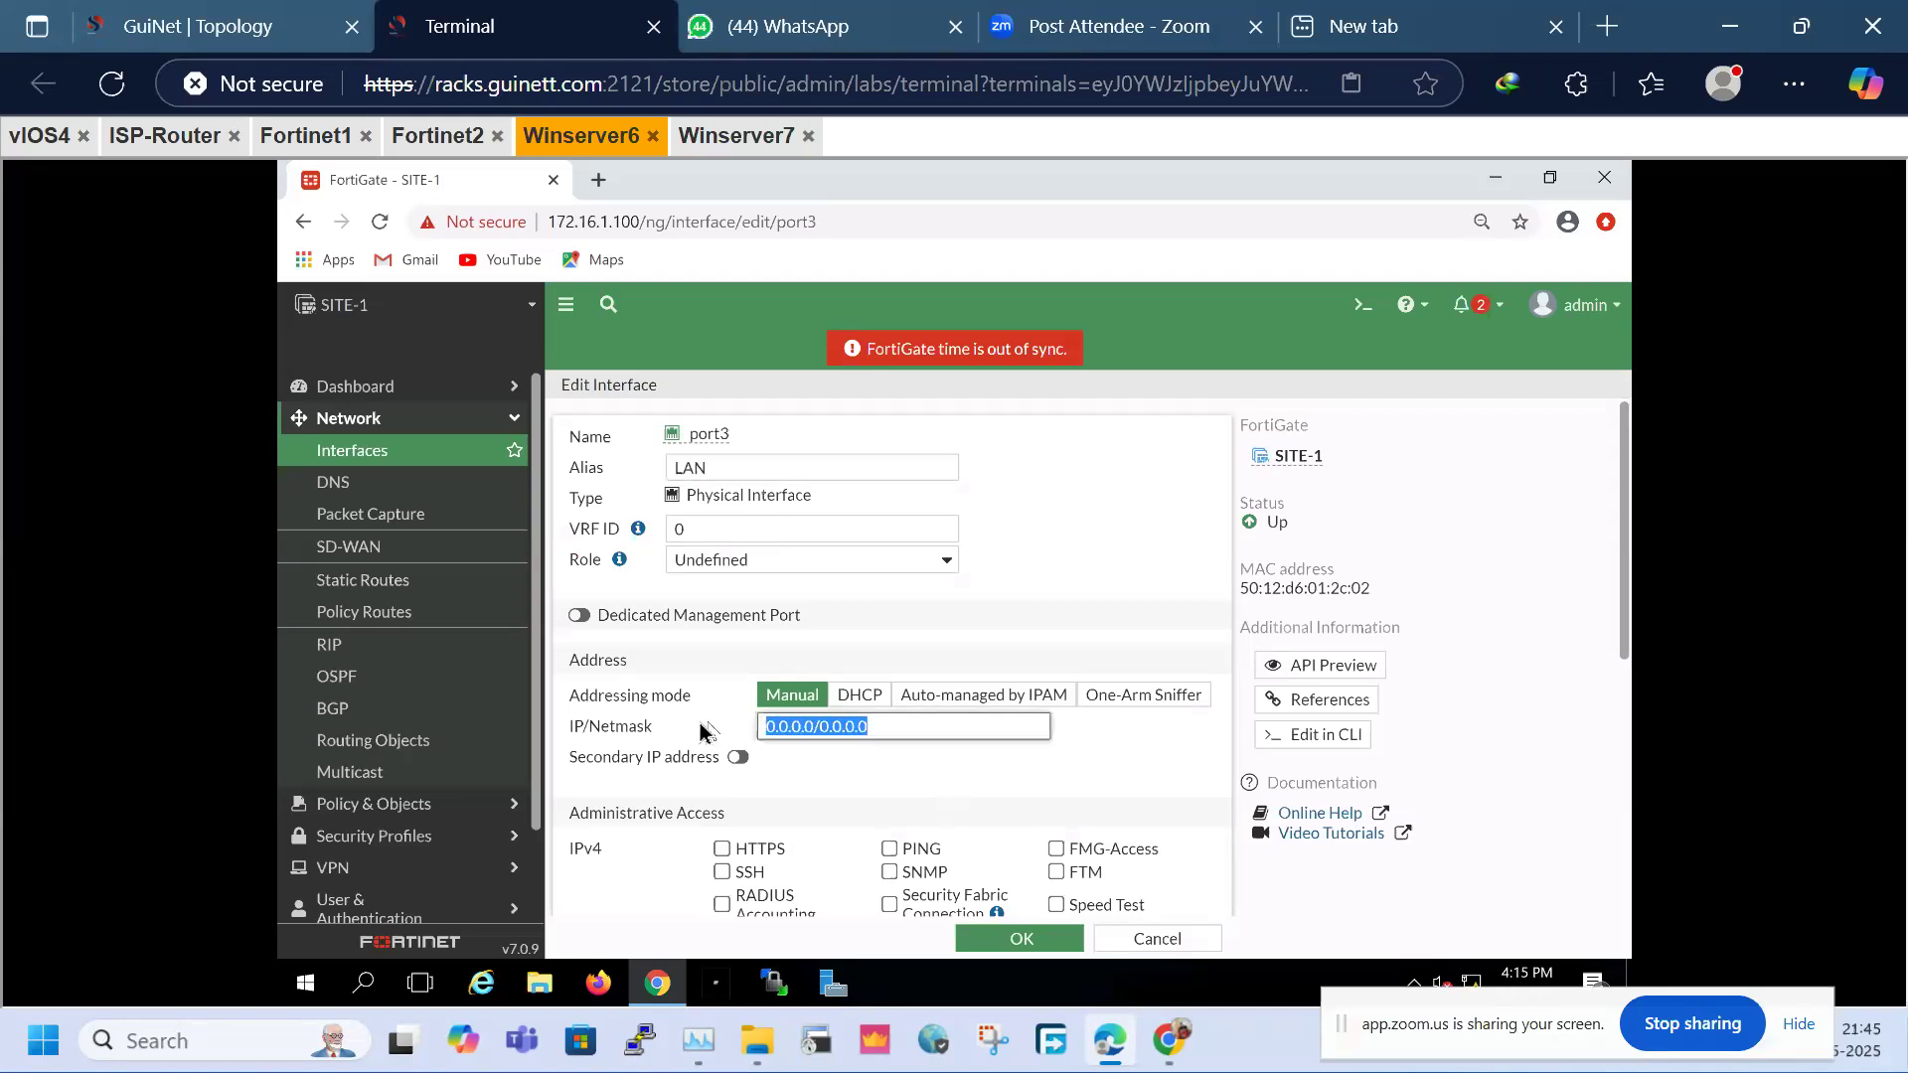
text(10.1.1.100)
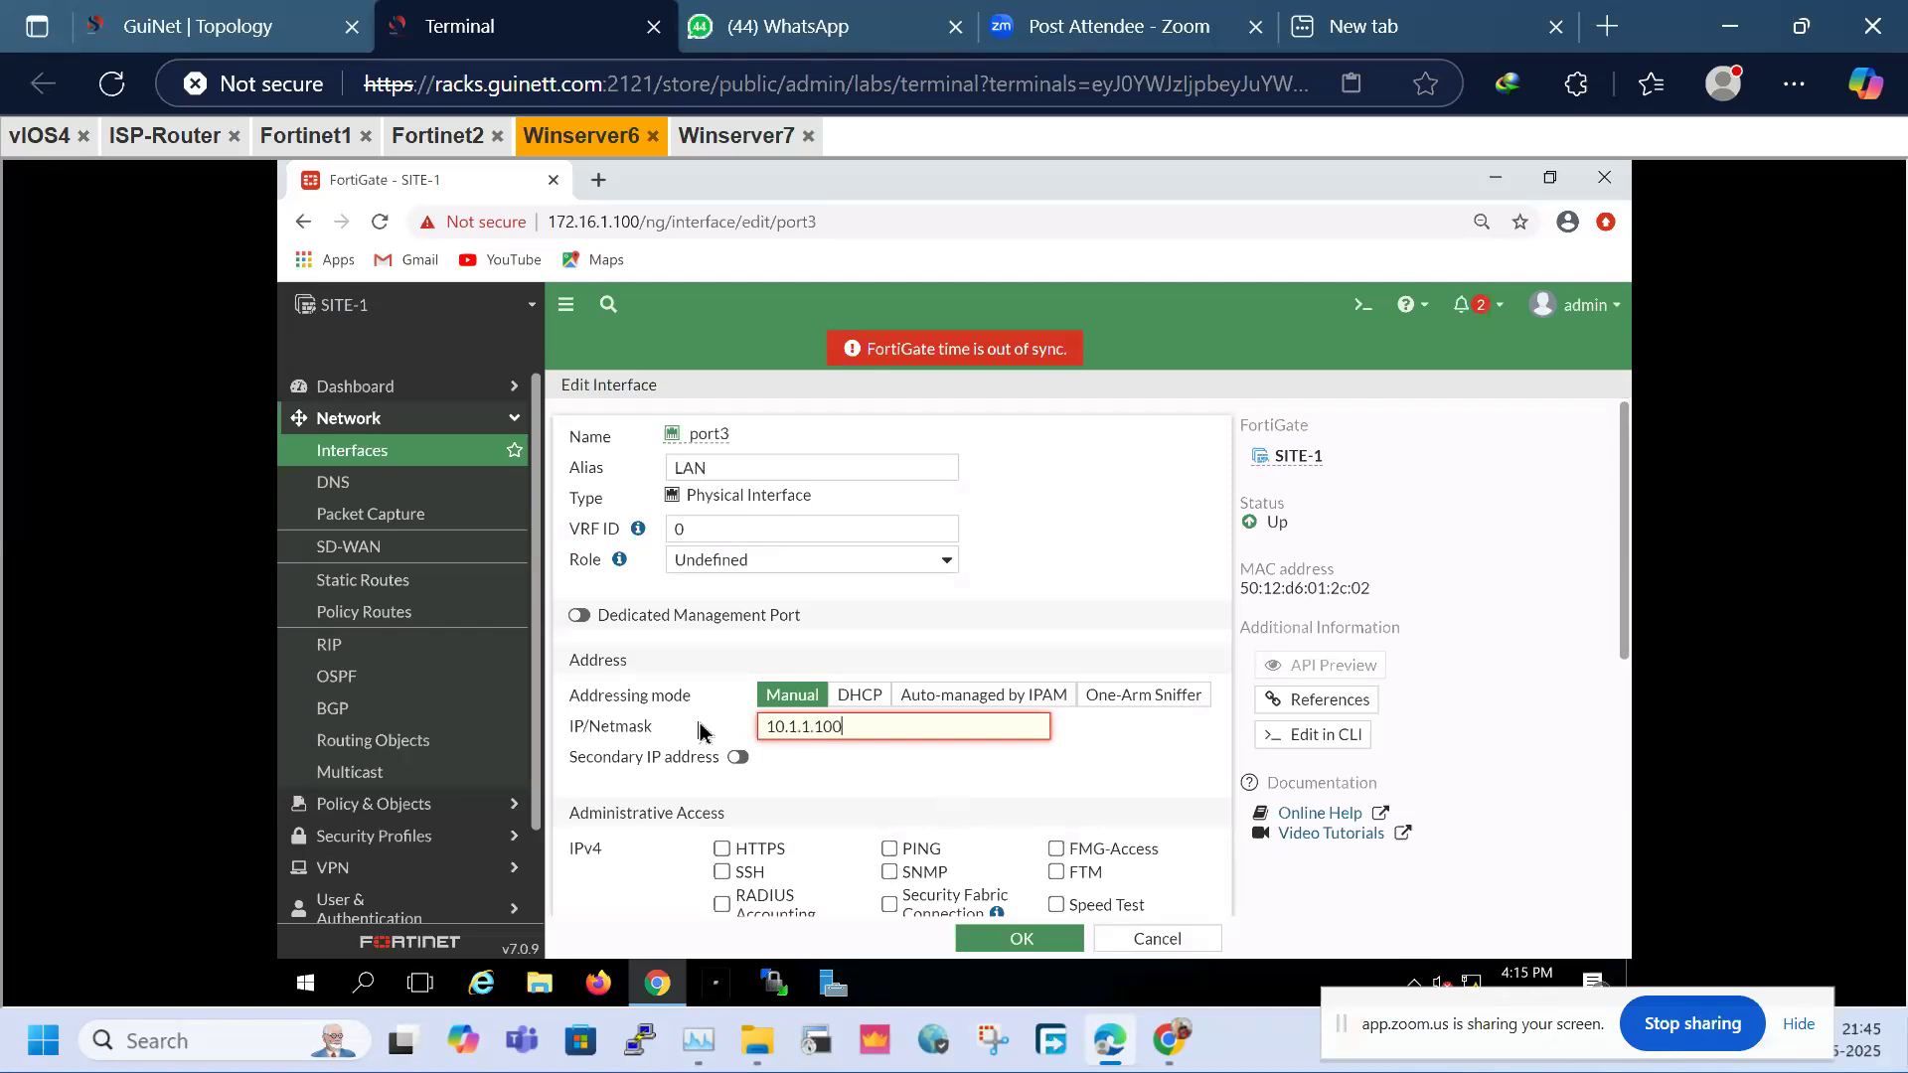
text(/24)
click(919, 864)
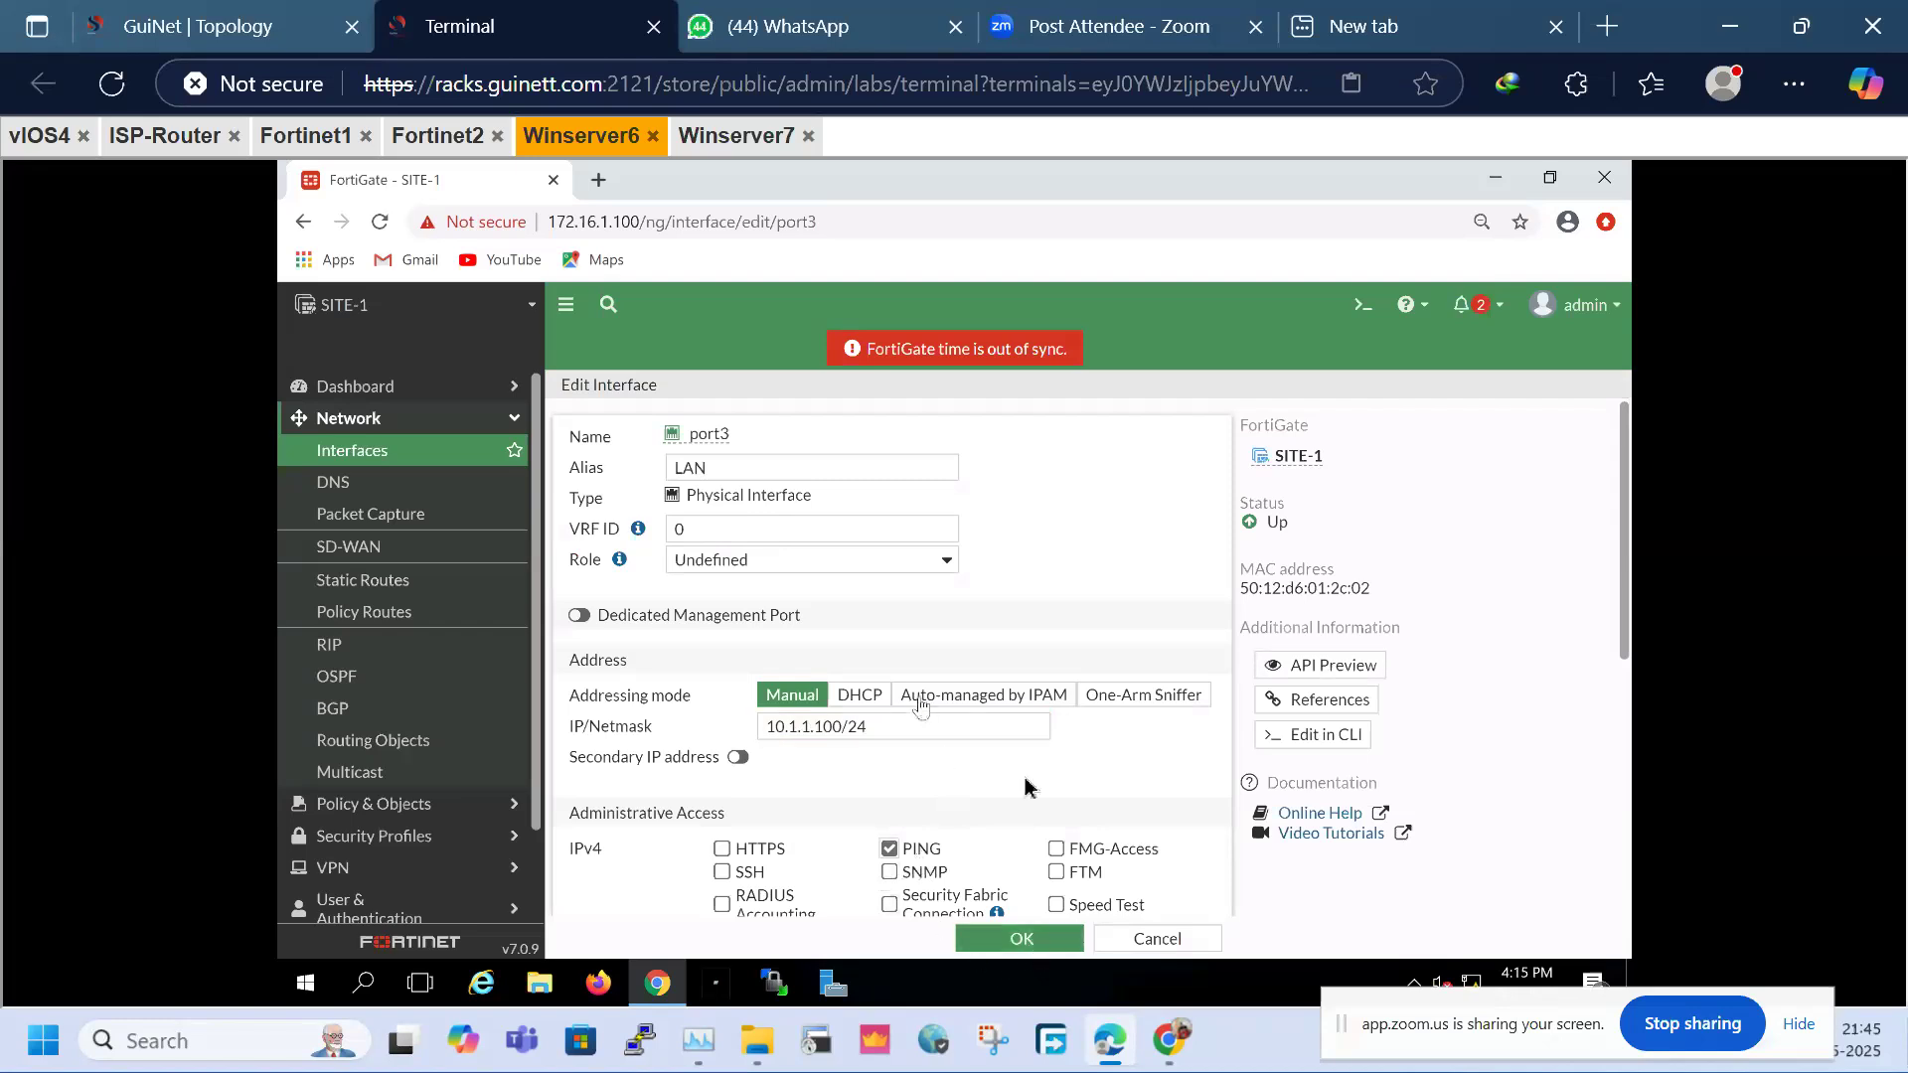
scroll(1073, 784, down, 5)
click(984, 939)
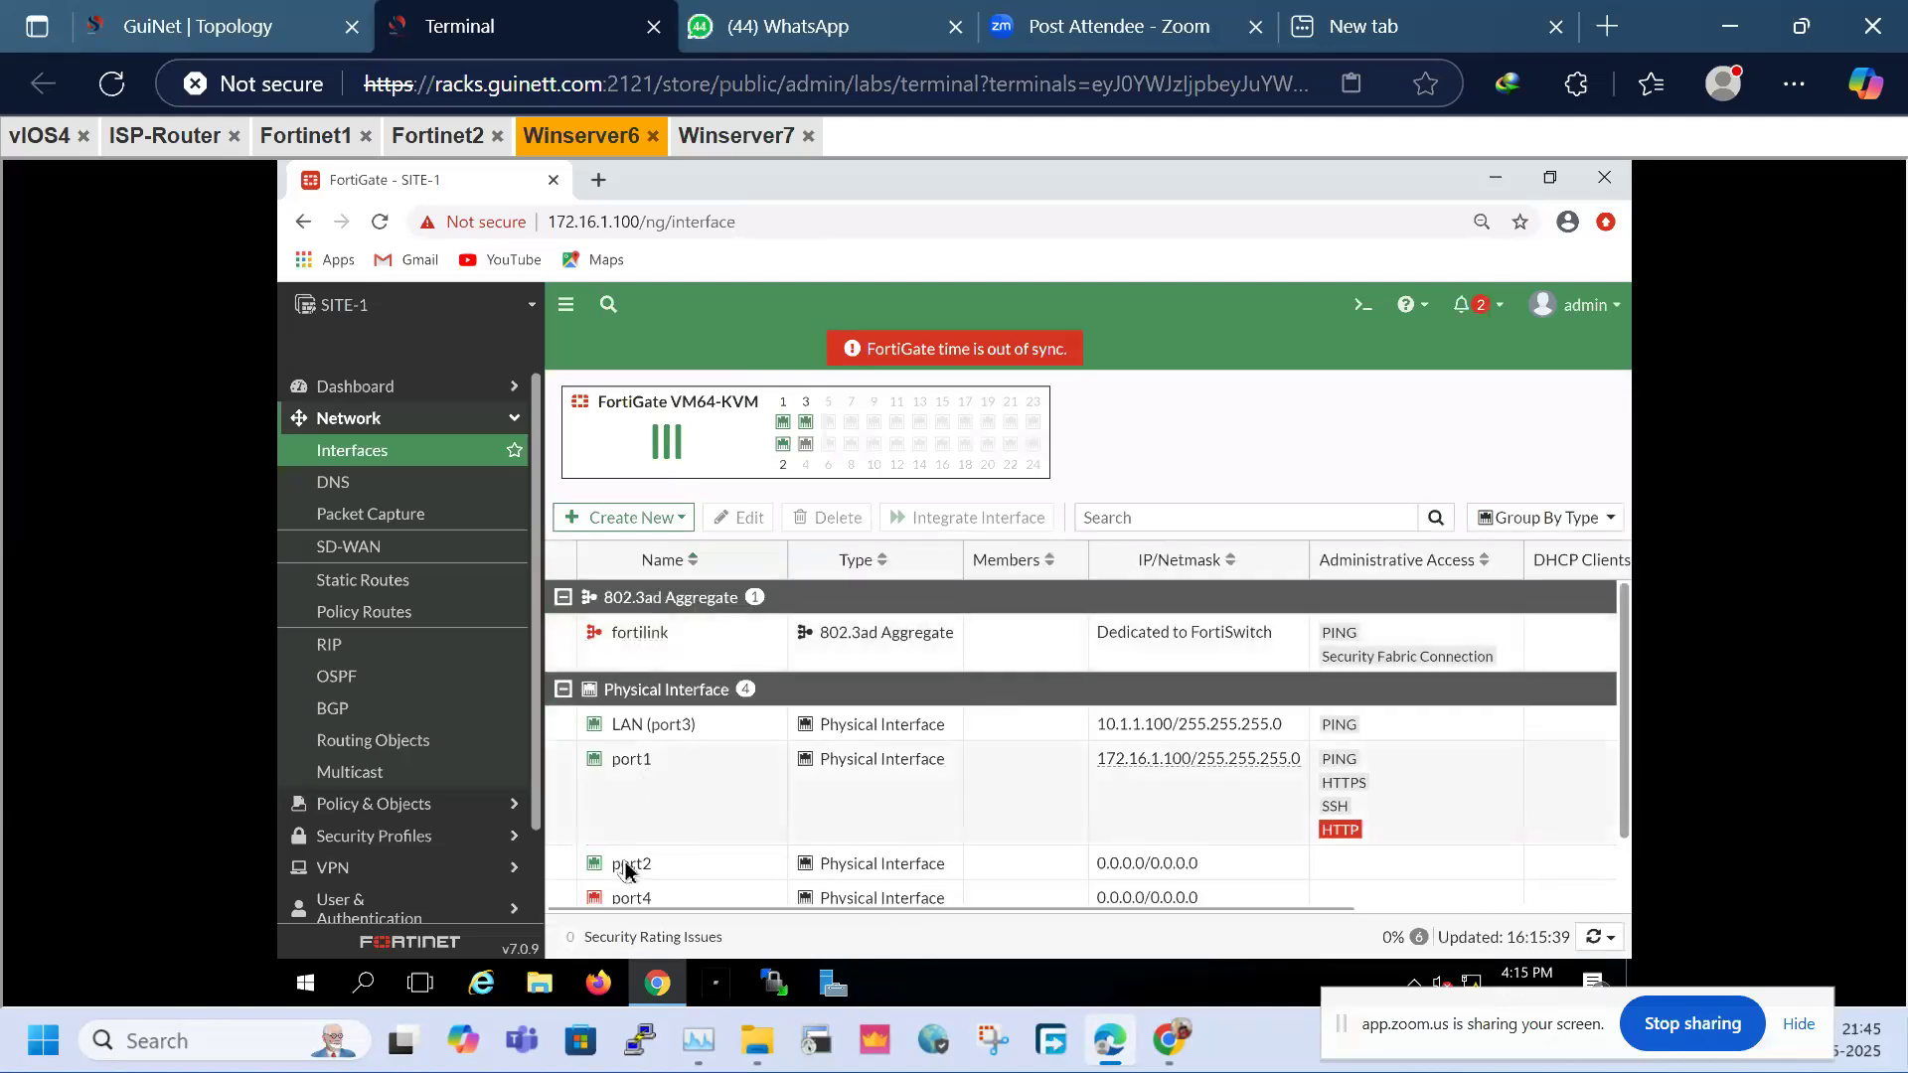
Open the port2 interface for editing
click(625, 866)
right_click(625, 866)
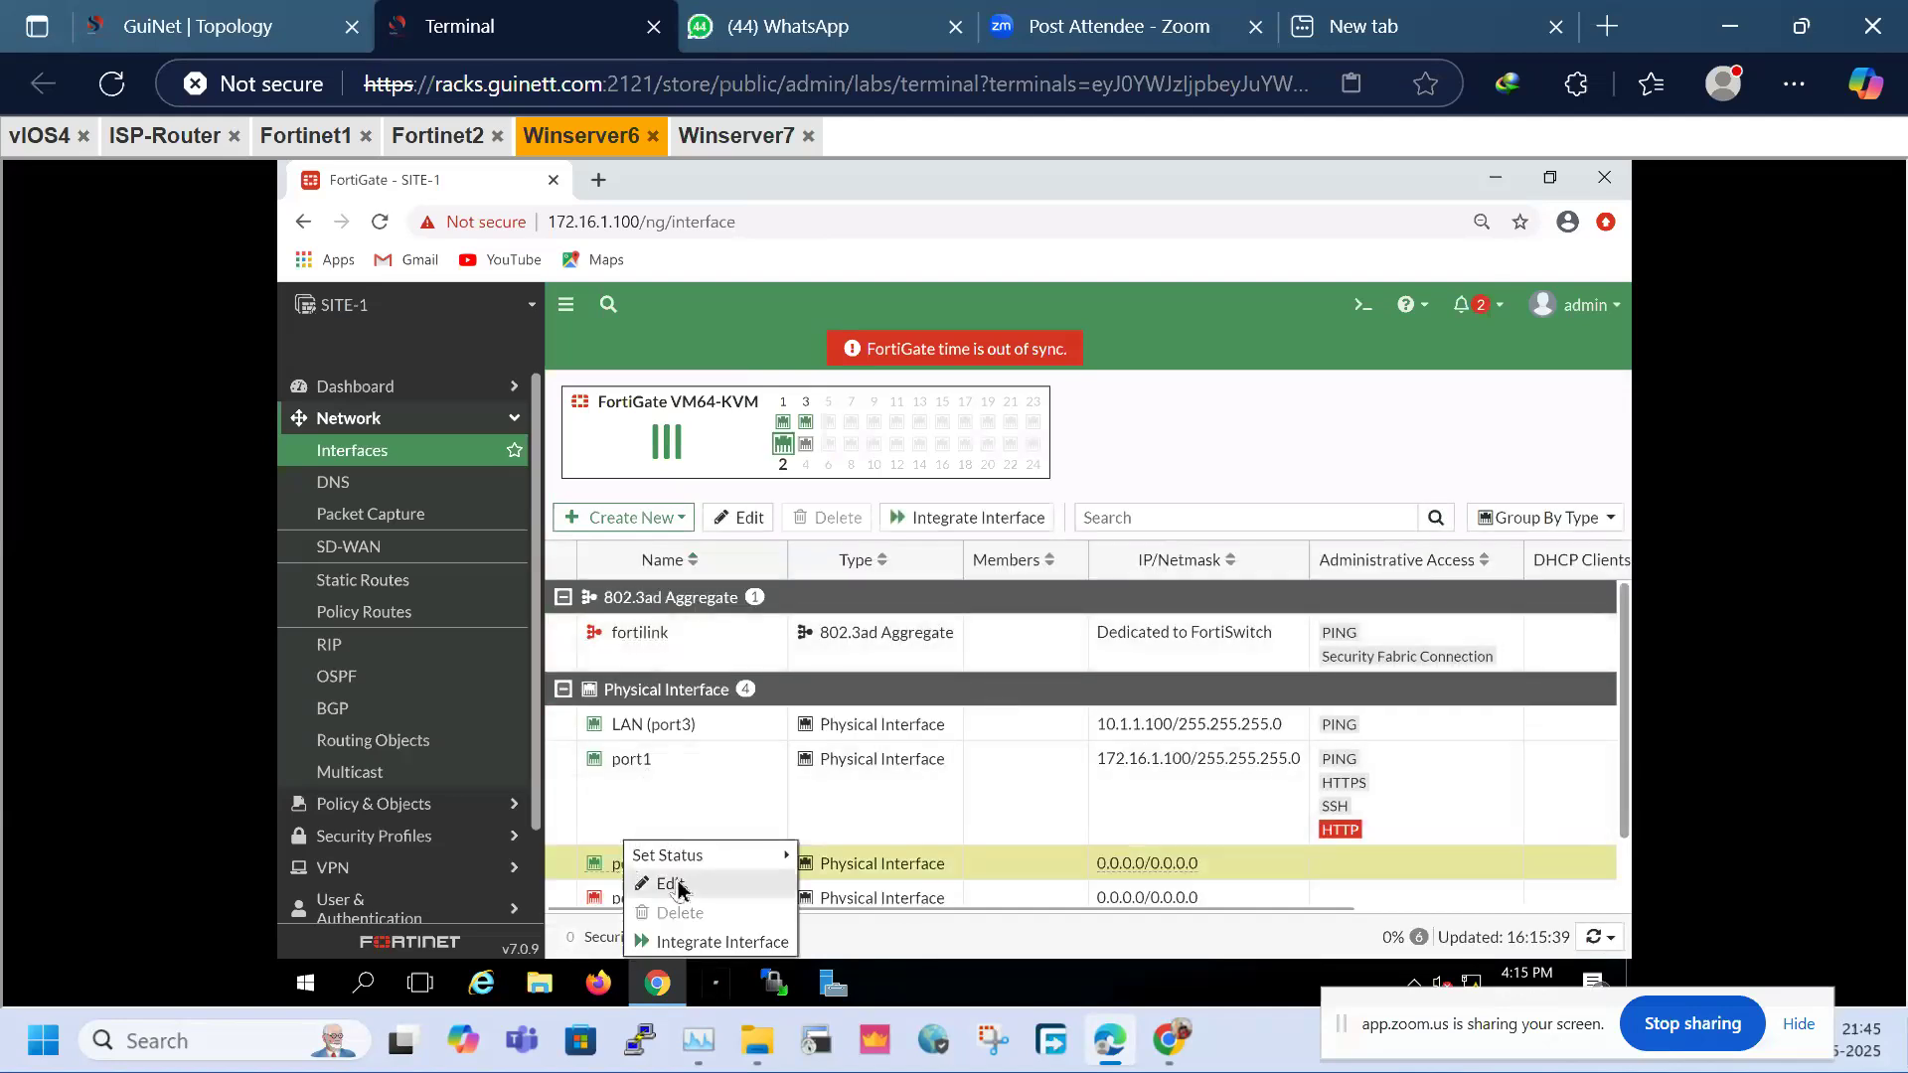
click(667, 884)
Give port2 (WAN) the address 11.1.1.1/24 with PING access and save it
click(136, 8)
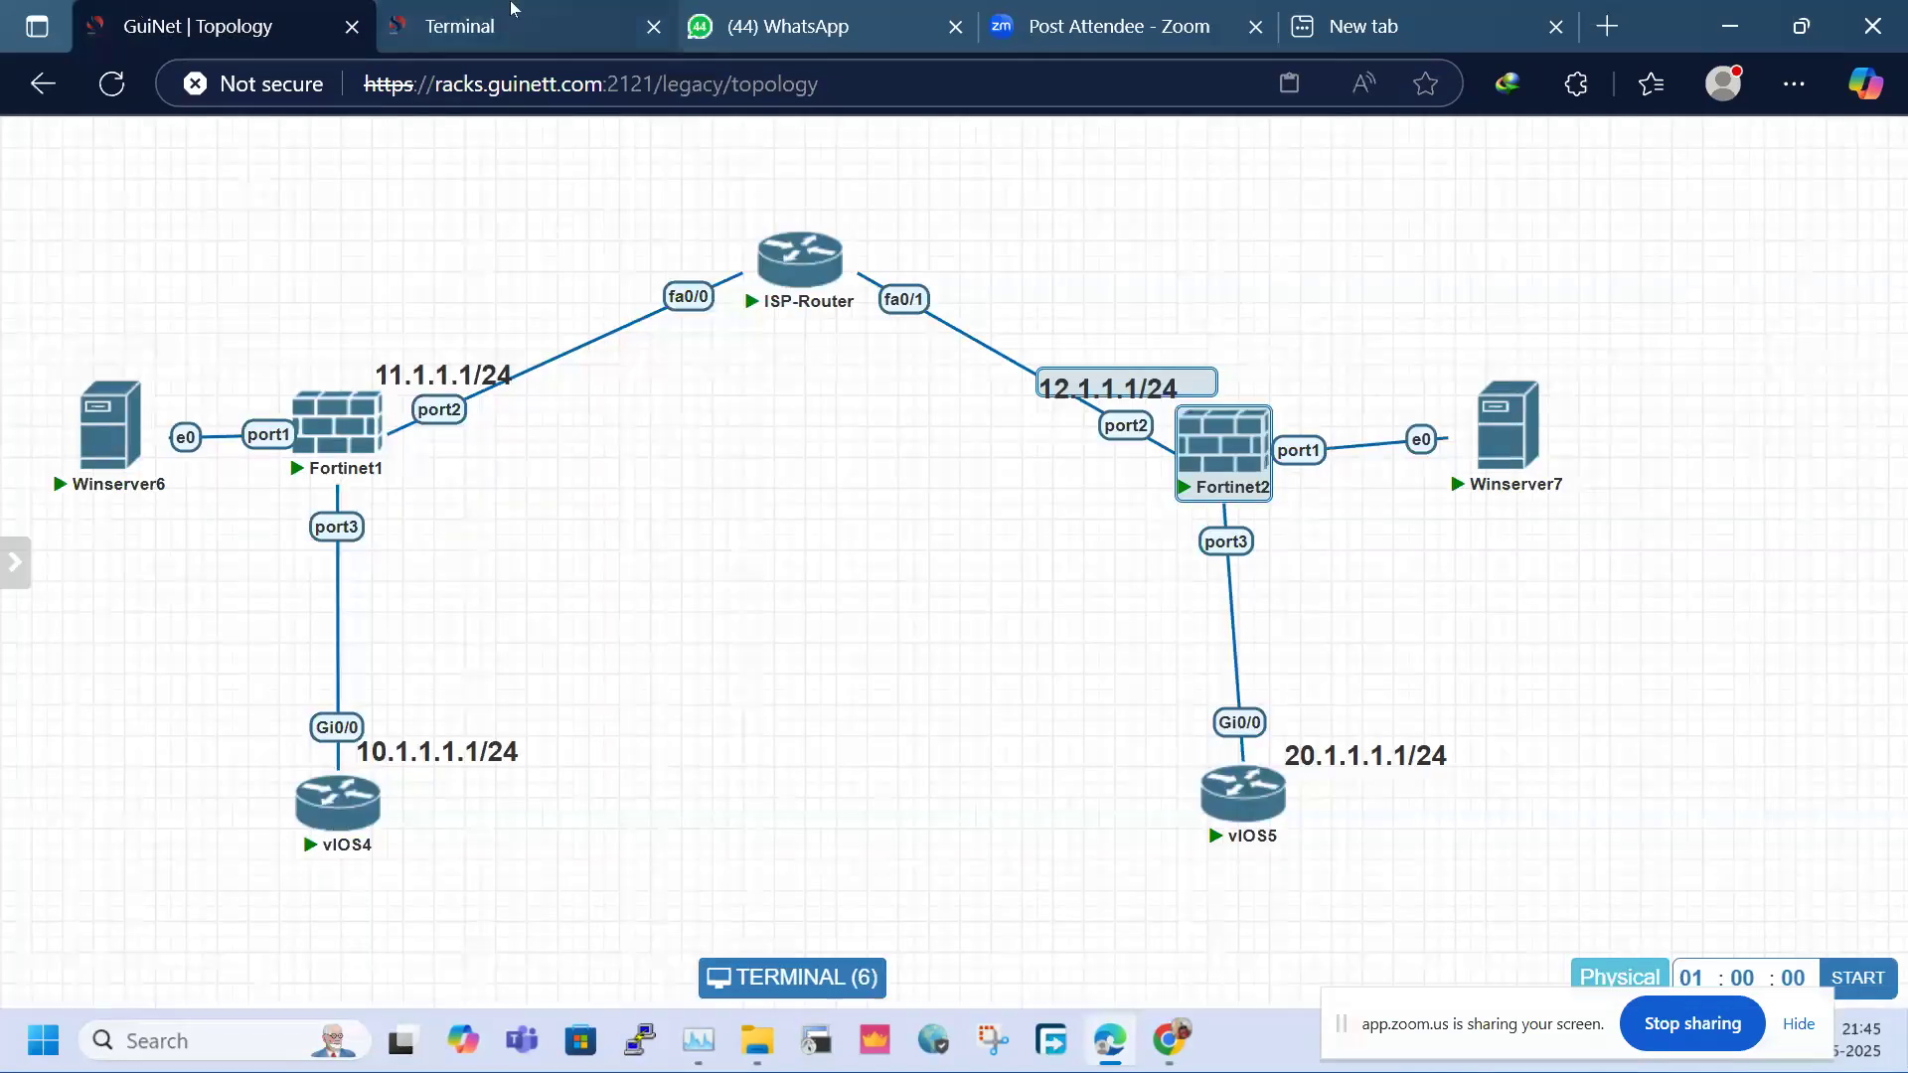
click(509, 16)
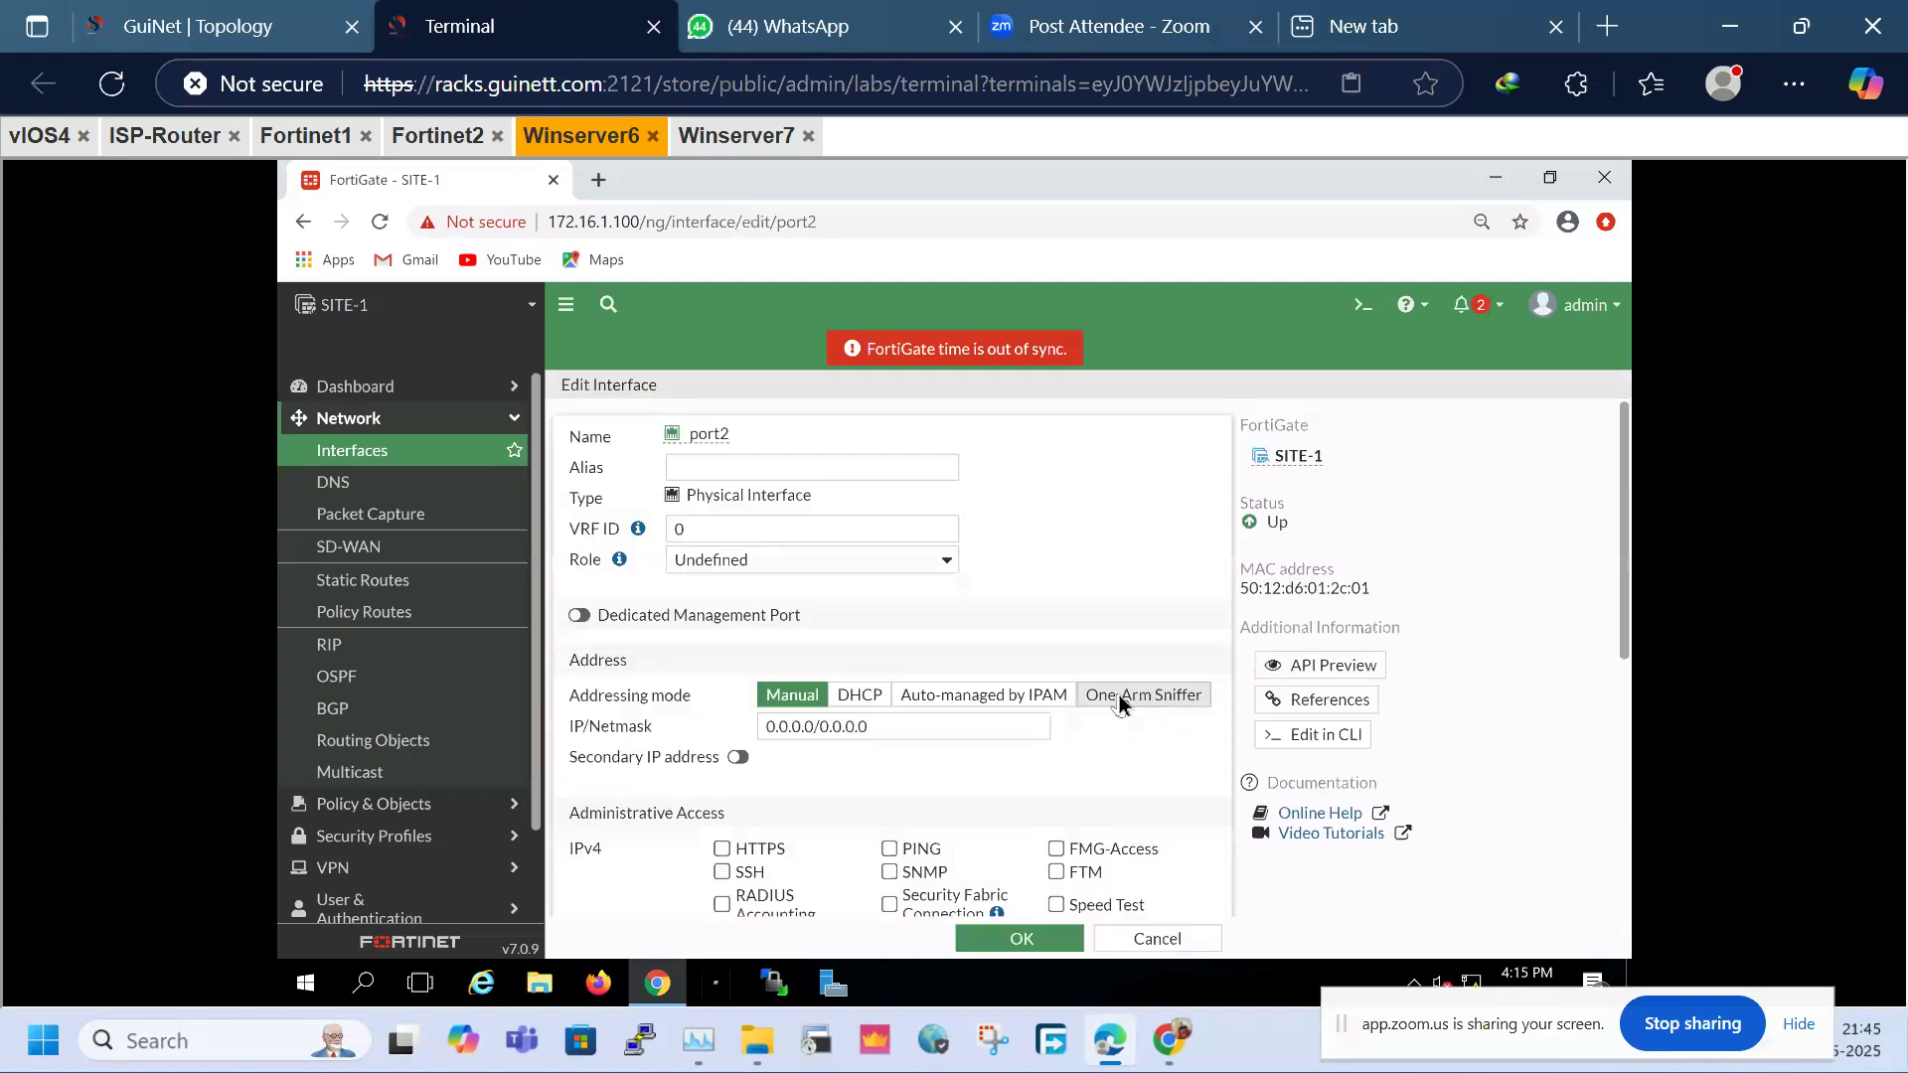
click(685, 469)
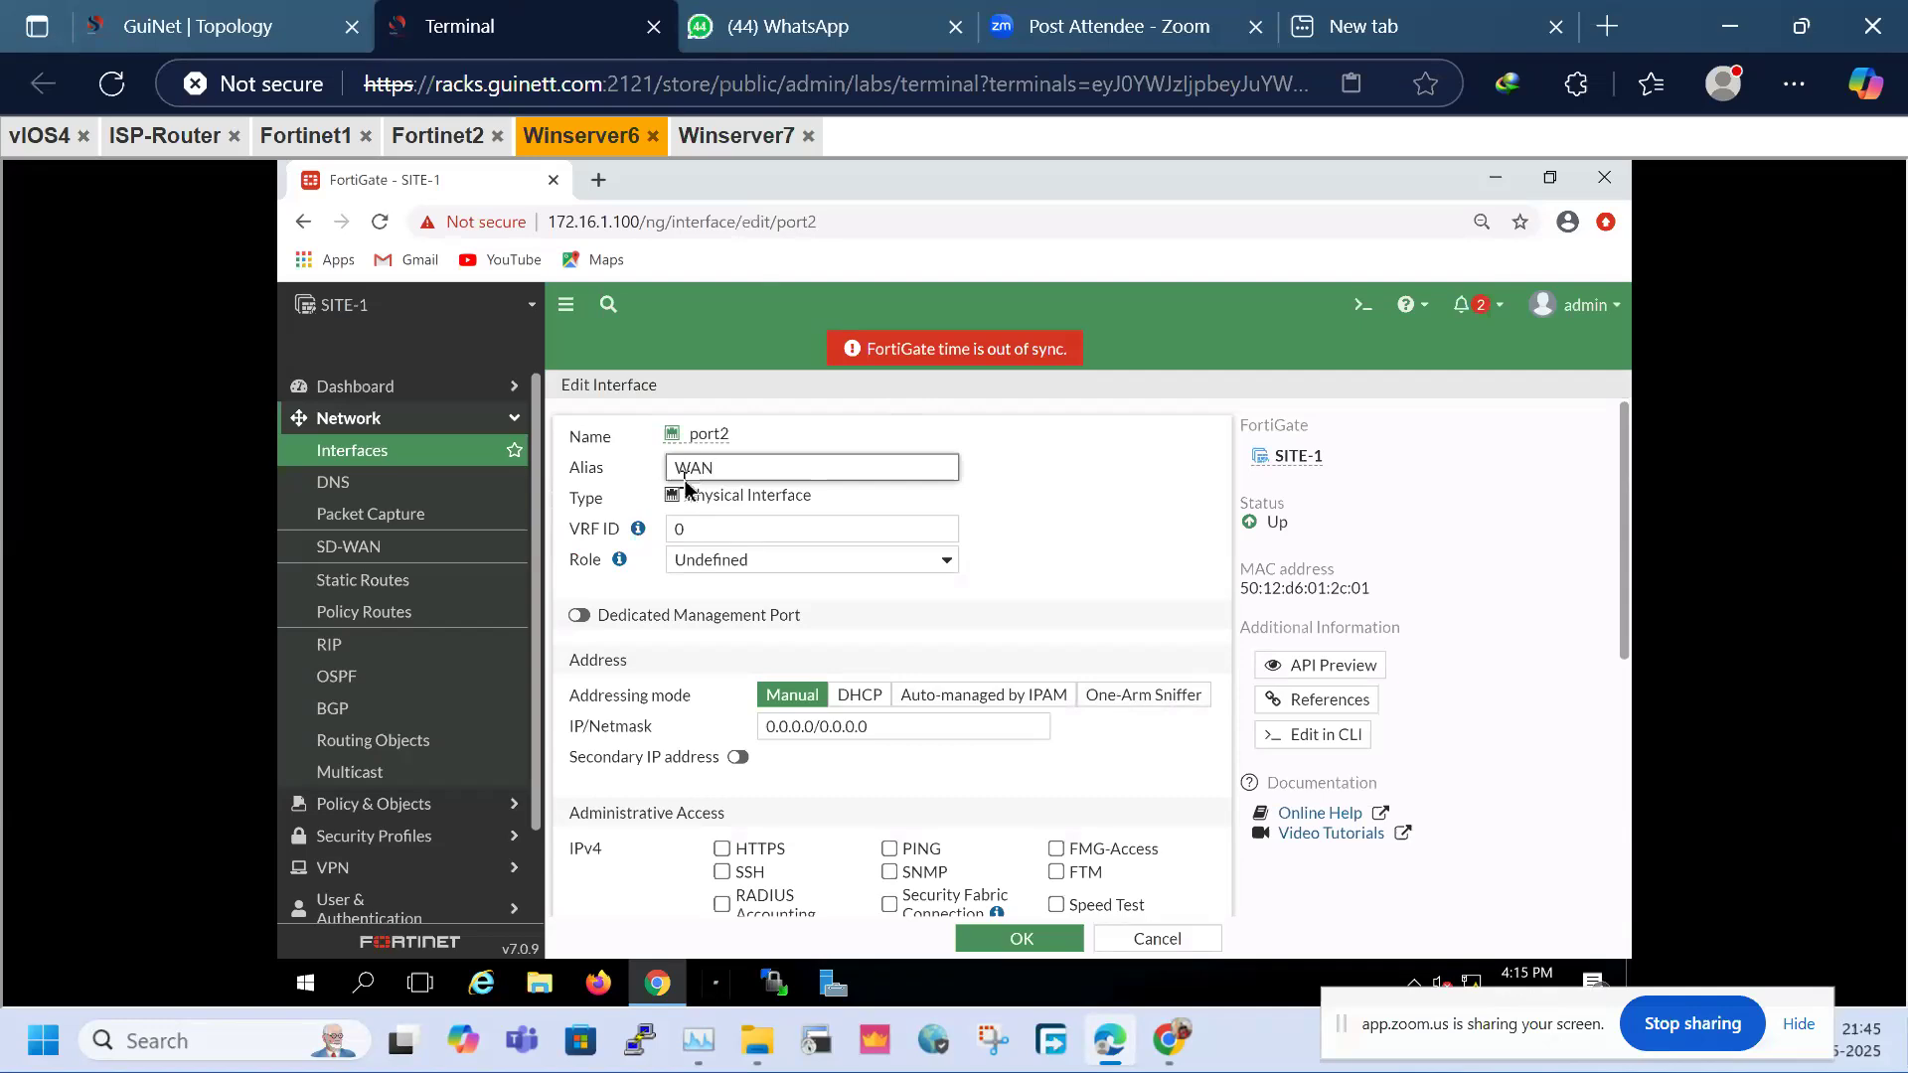
click(896, 730)
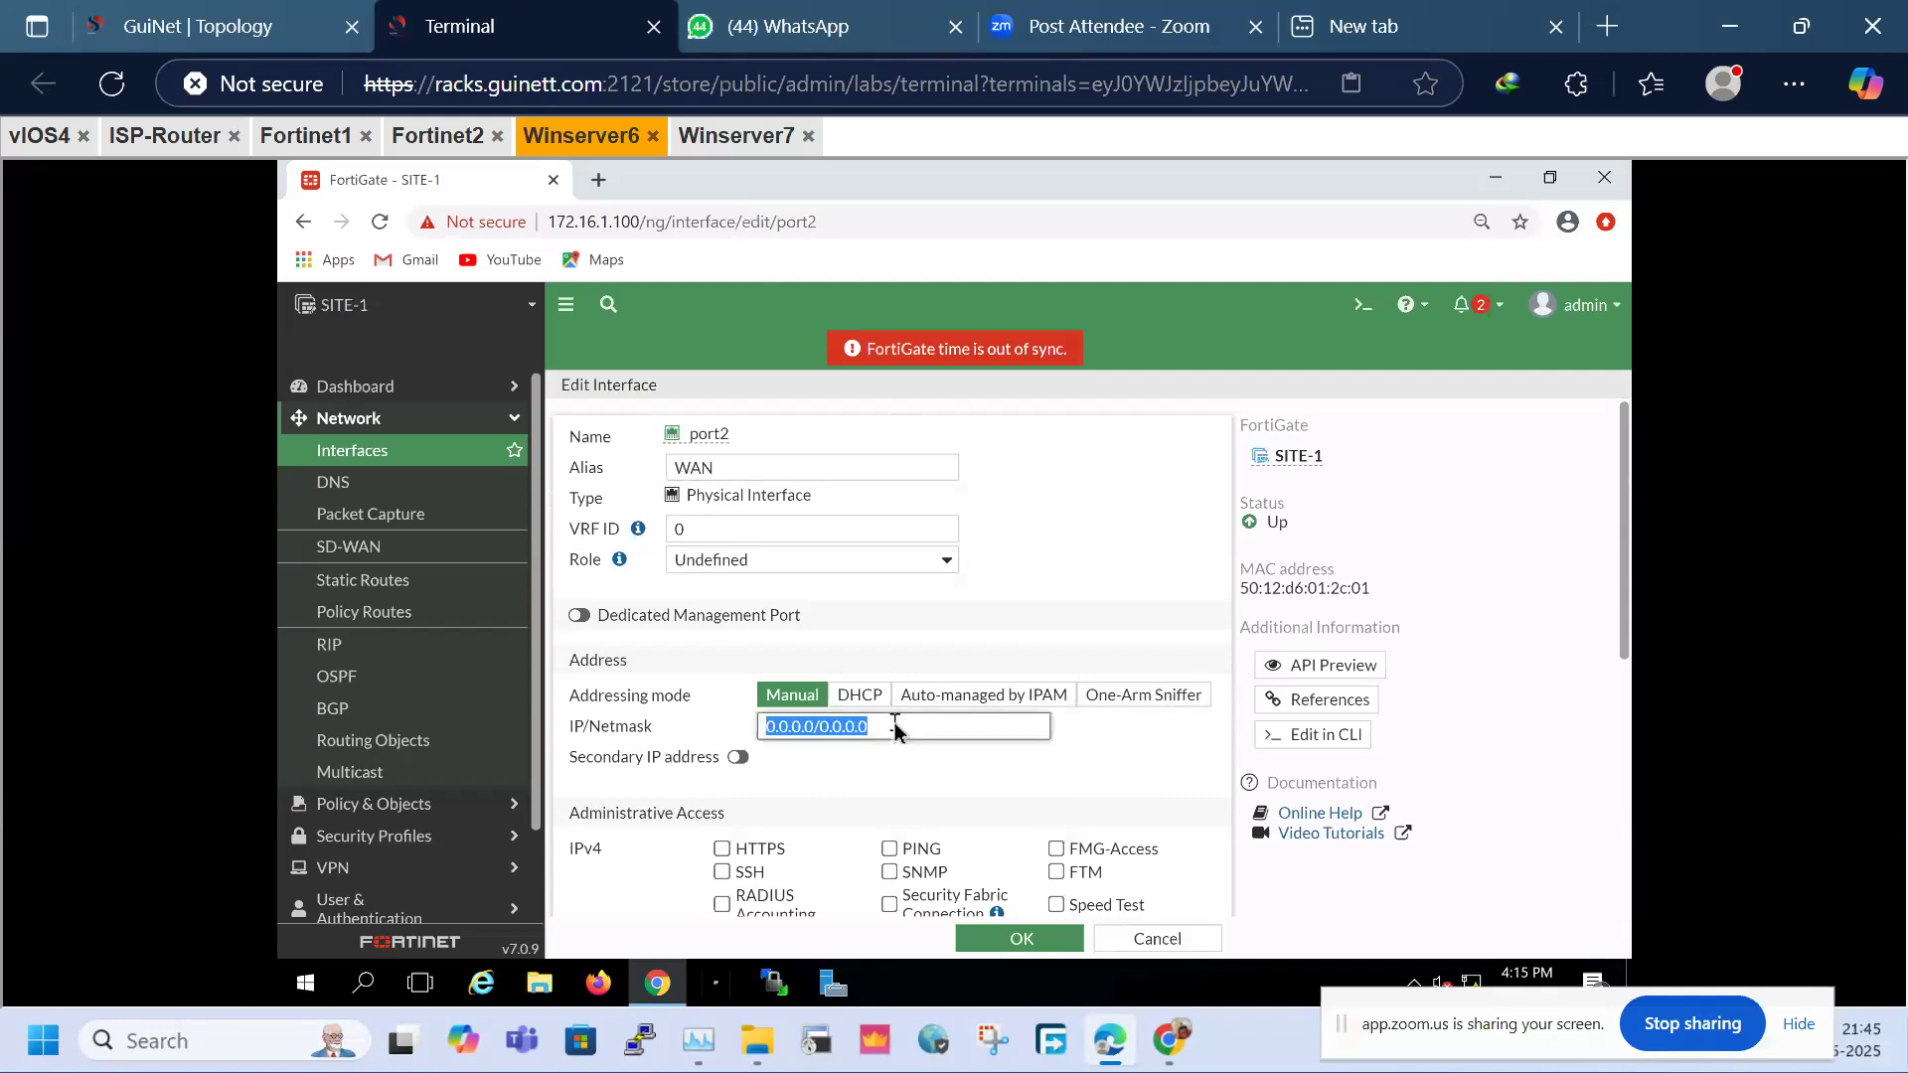
text(11.1)
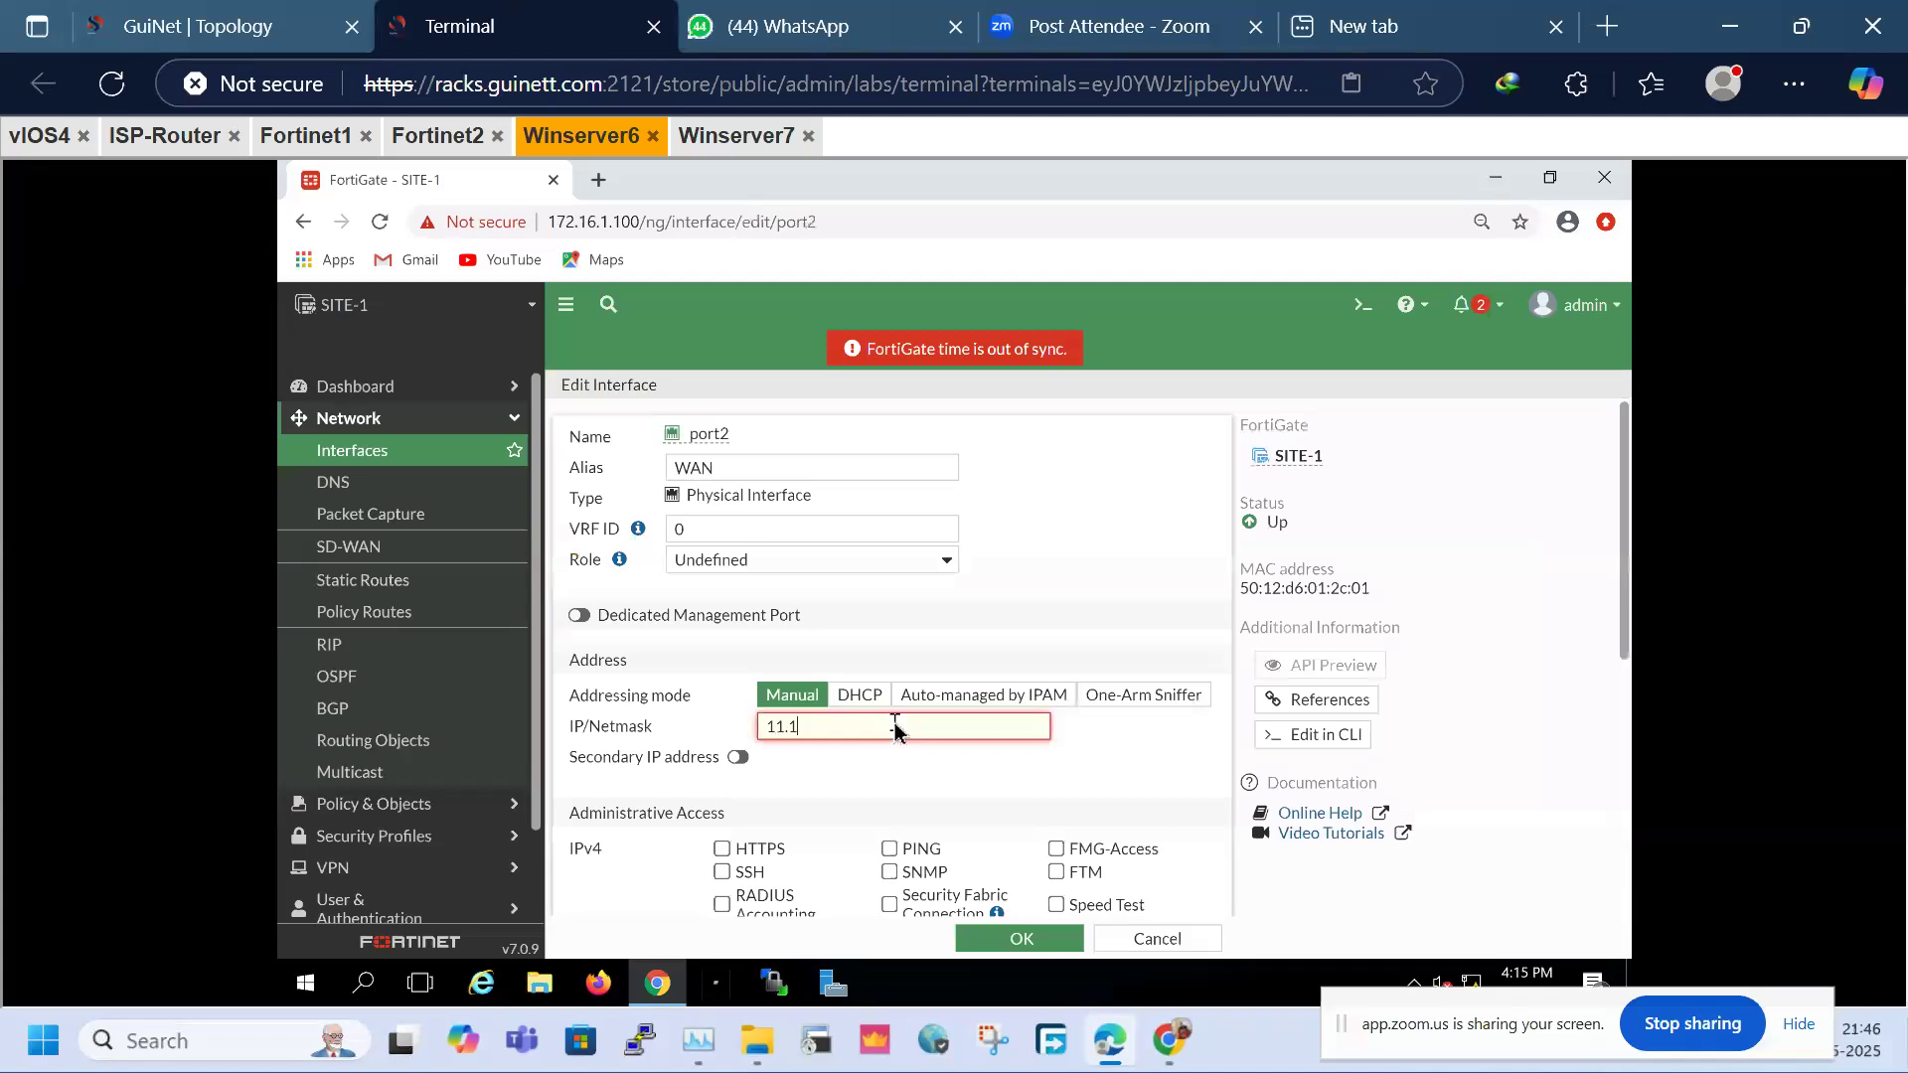
text(.1.1/24)
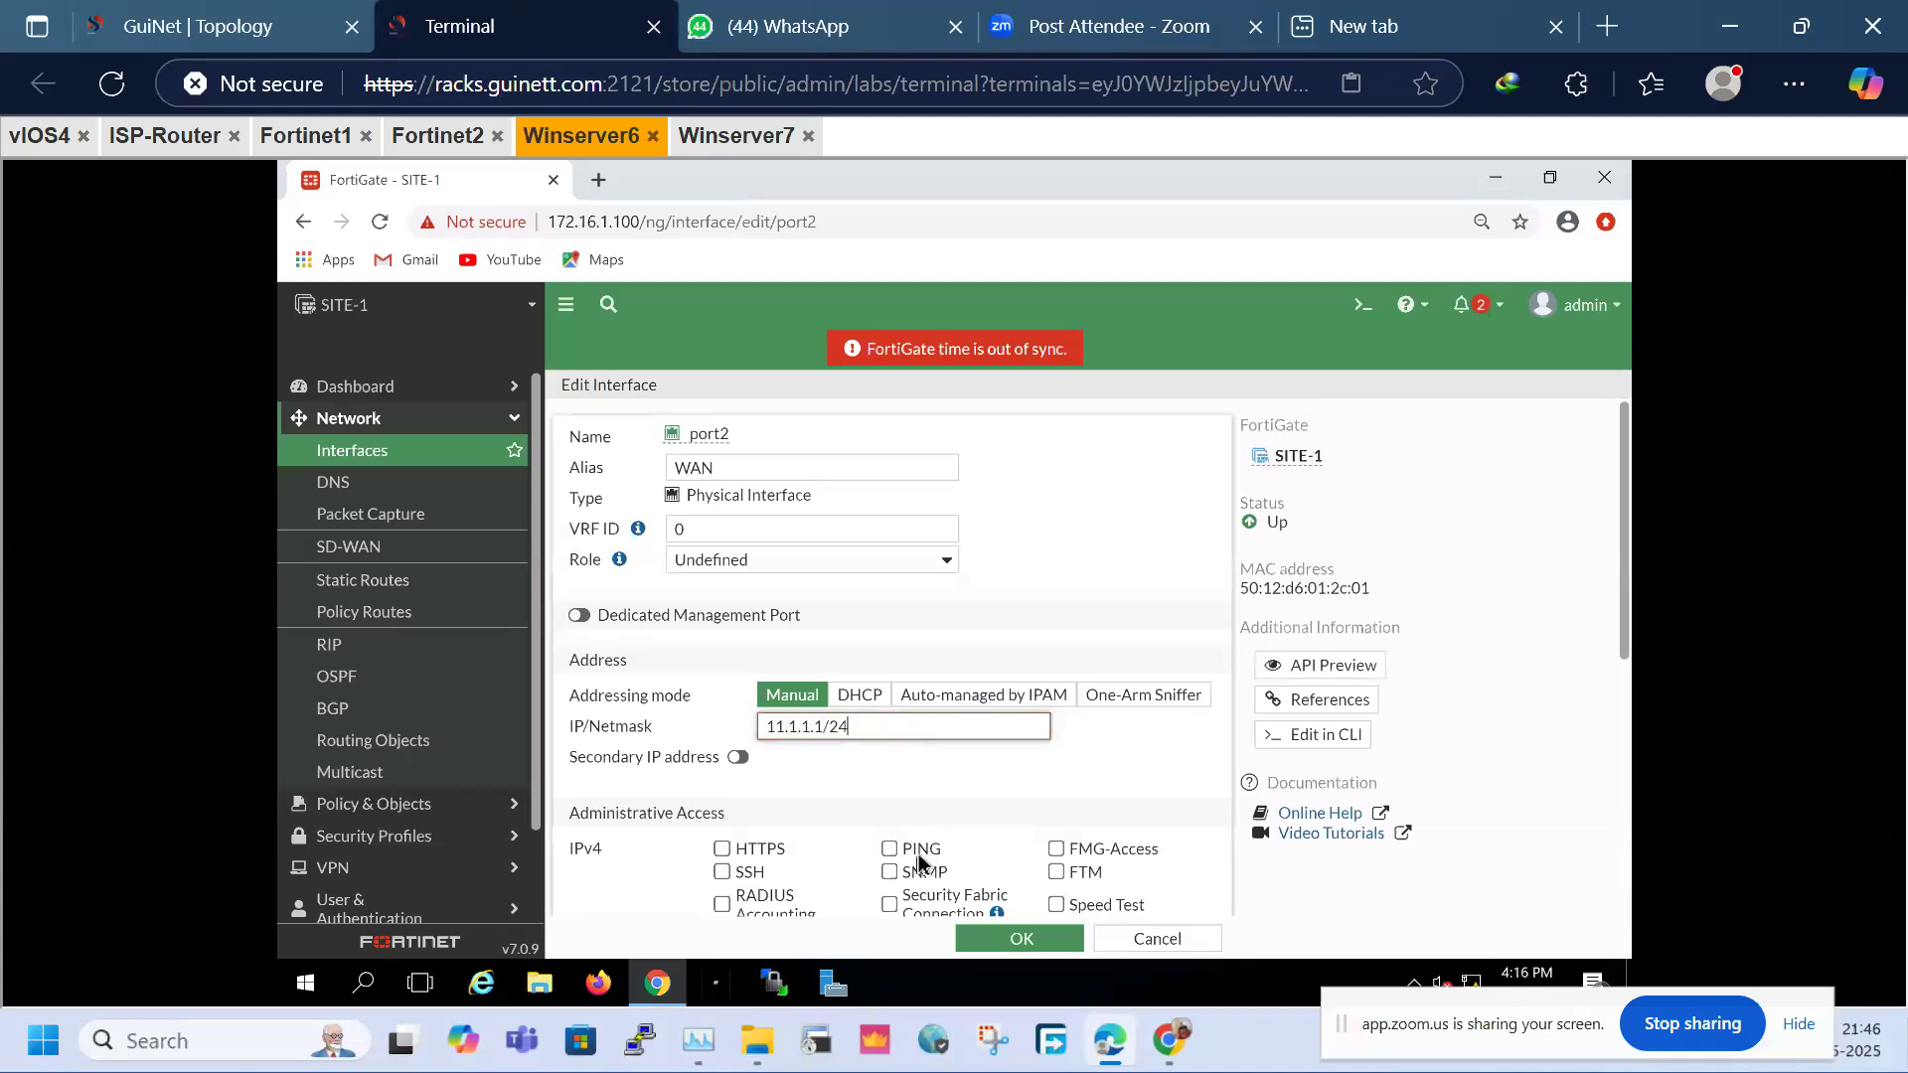
click(920, 850)
click(1023, 934)
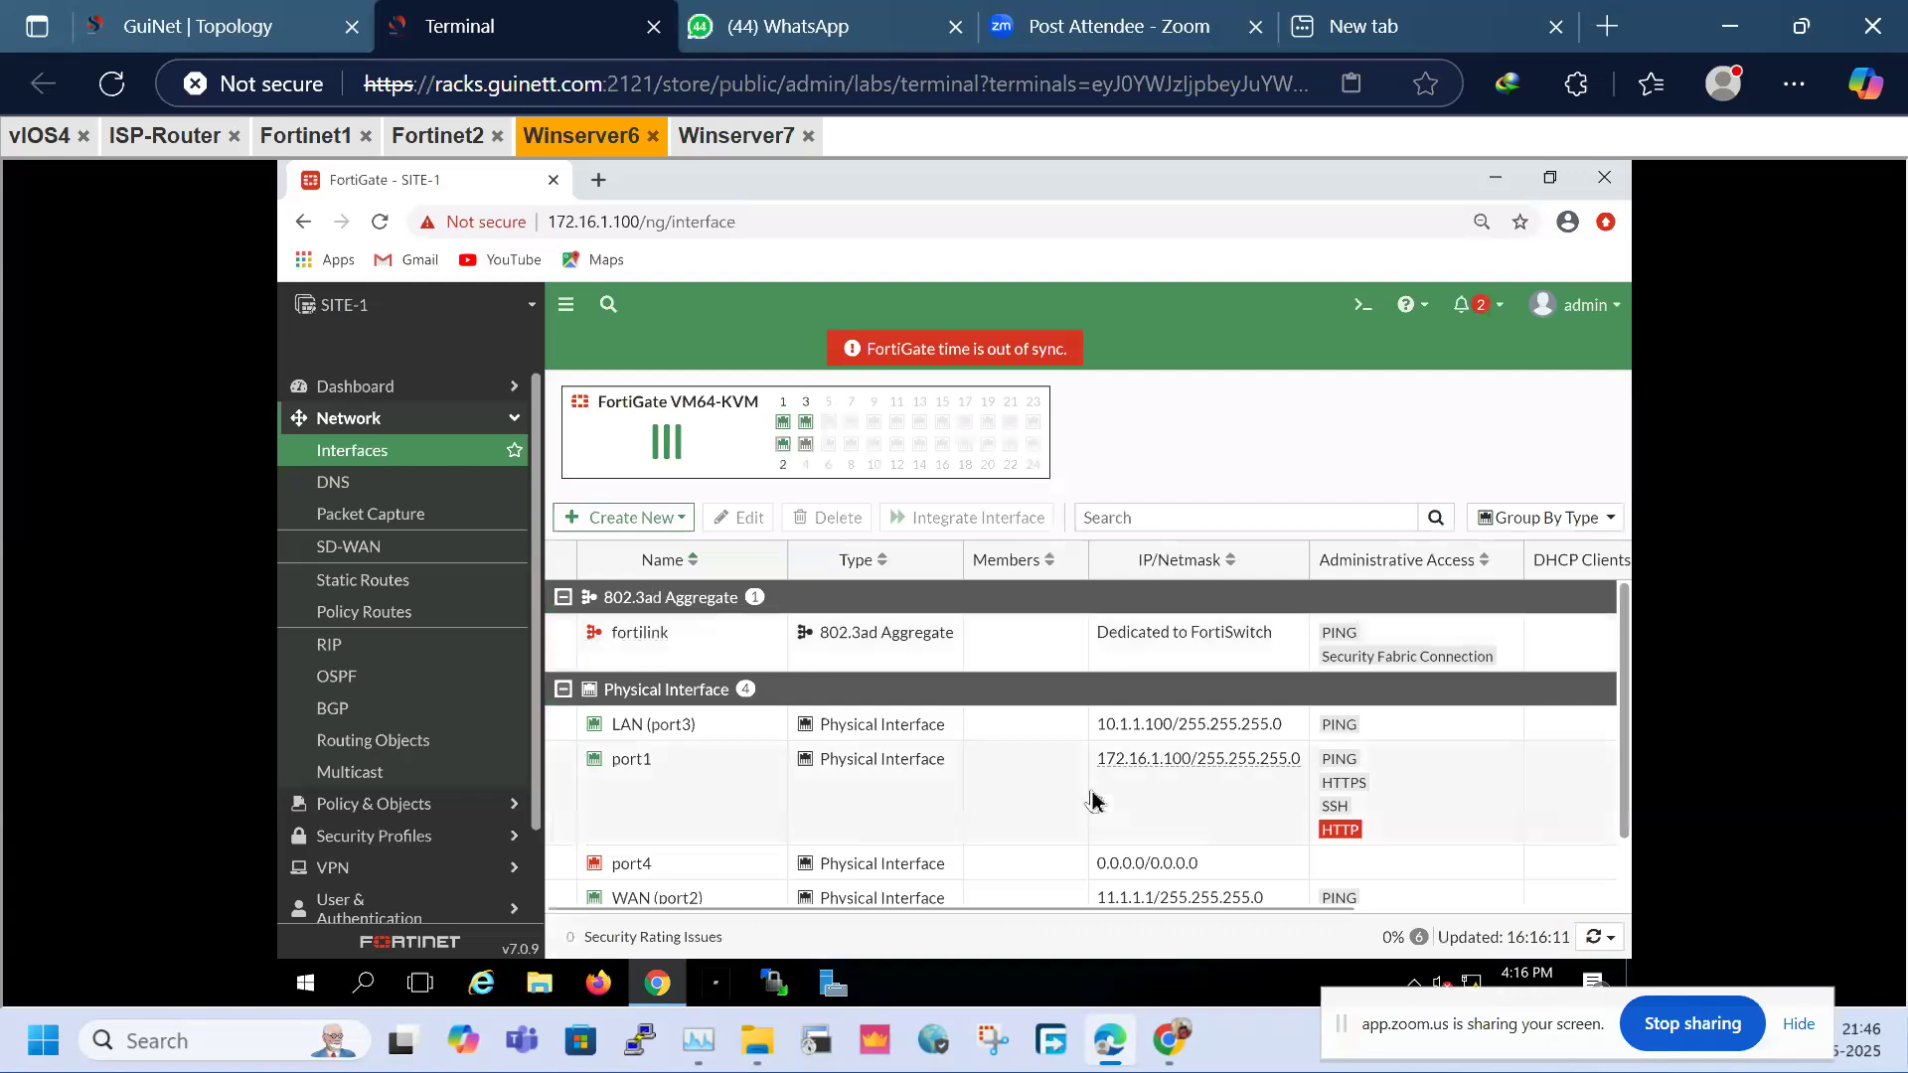
Create a default static route 0.0.0.0/0 via gateway 11.1.1.2 on WAN (port2)
click(434, 610)
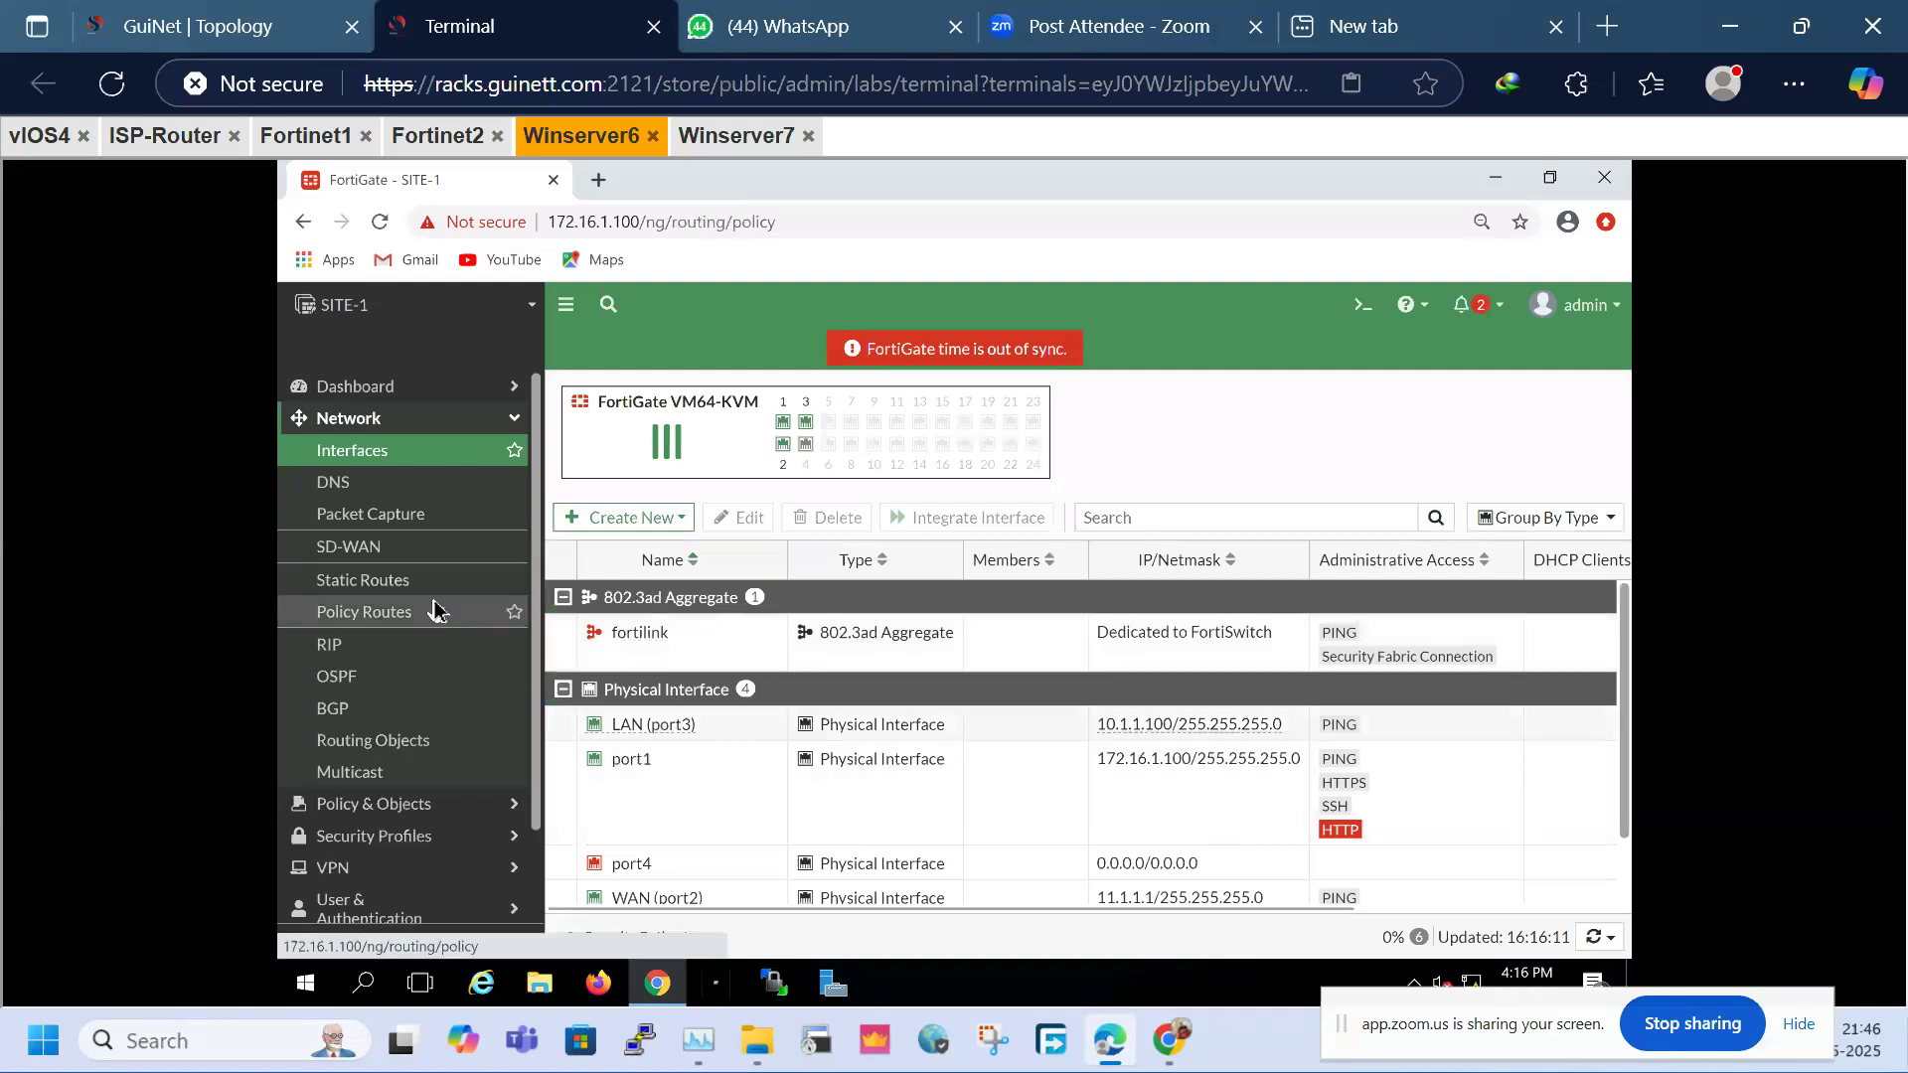
click(405, 594)
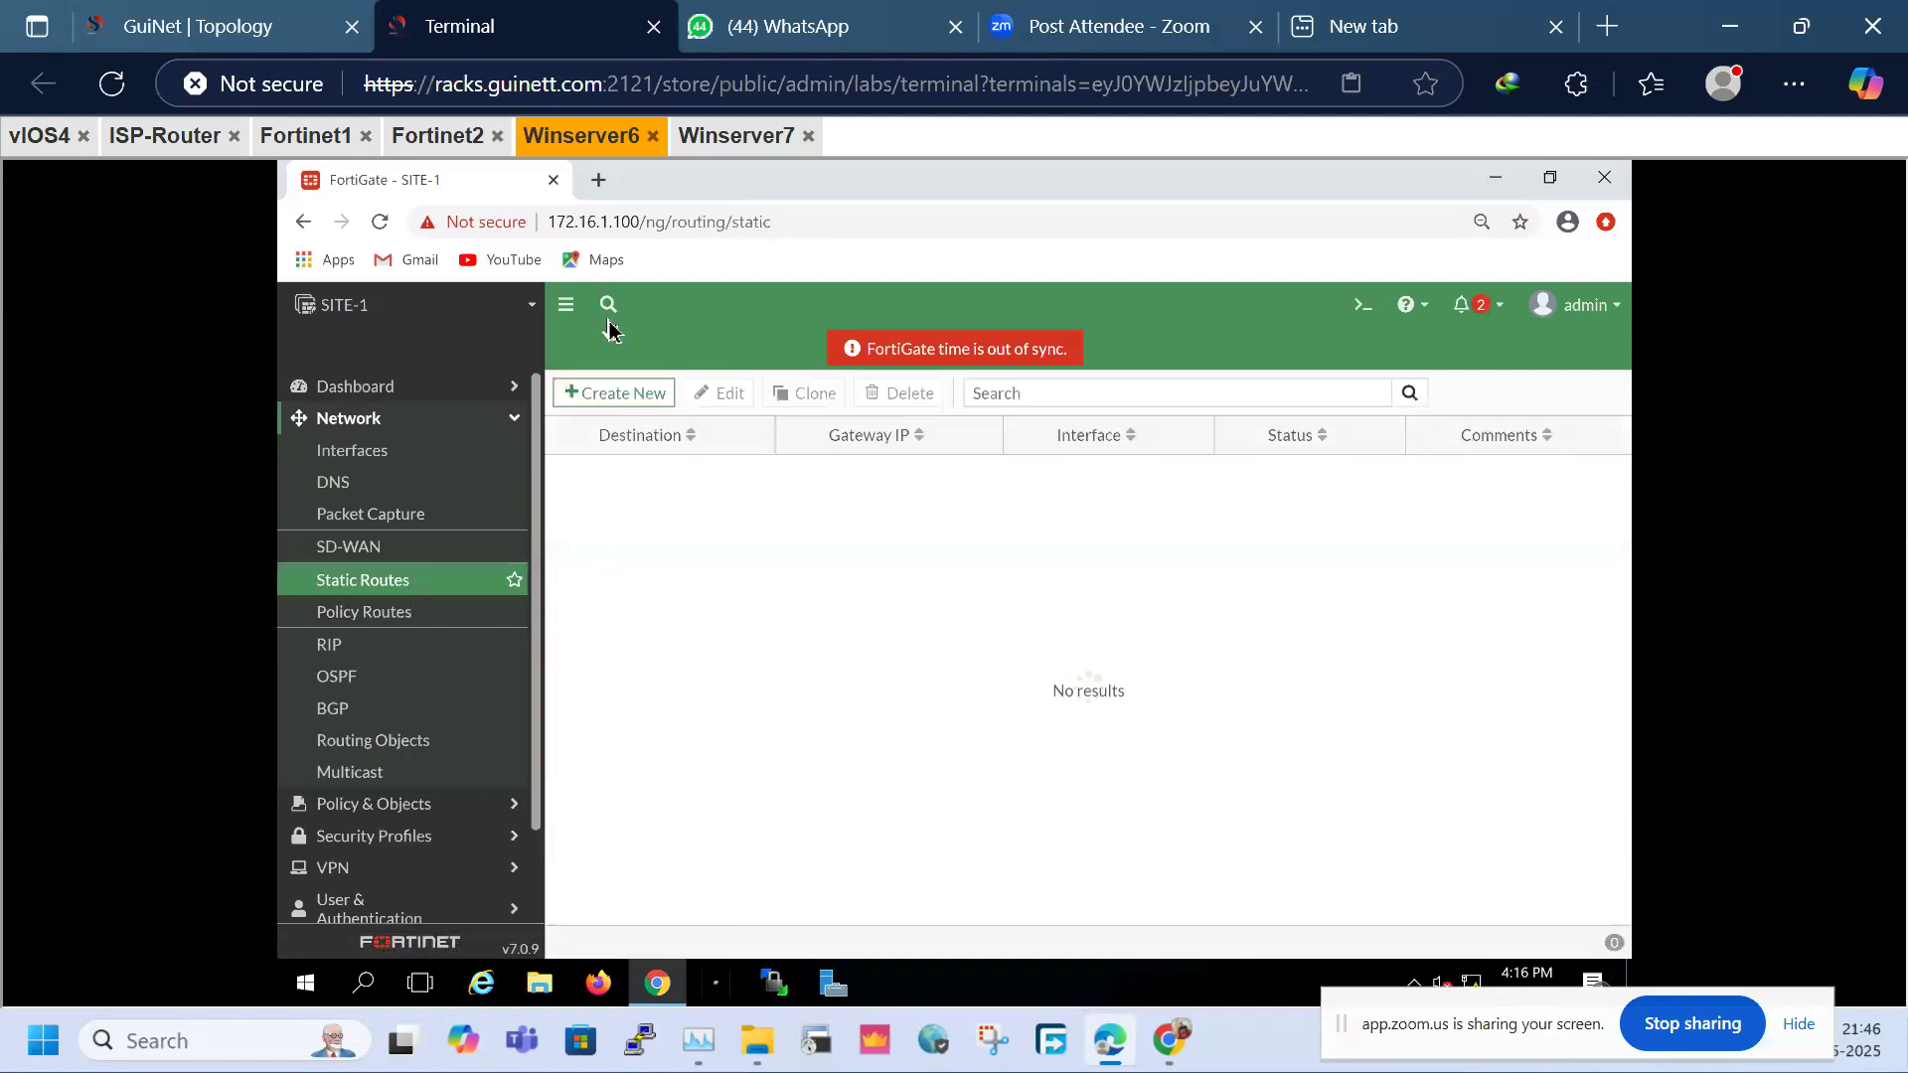
click(629, 398)
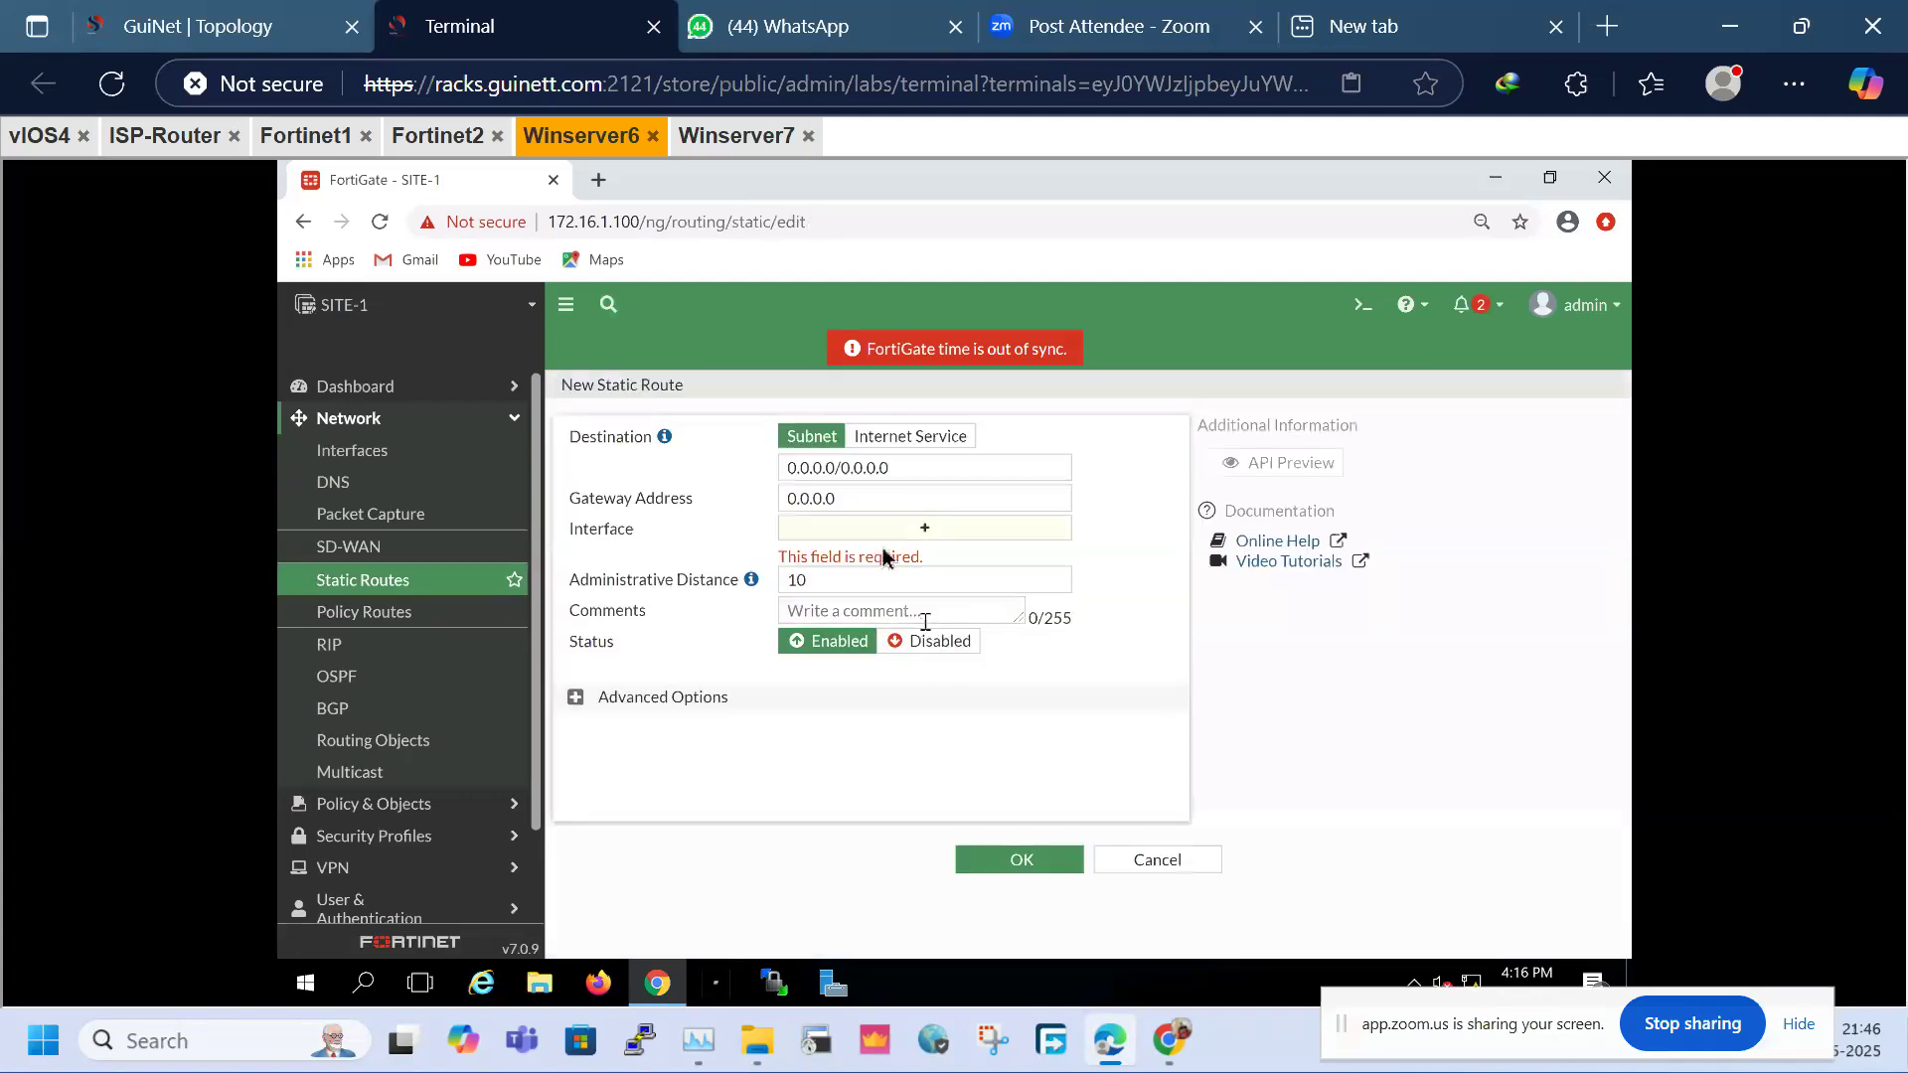
click(873, 505)
double_click(1005, 510)
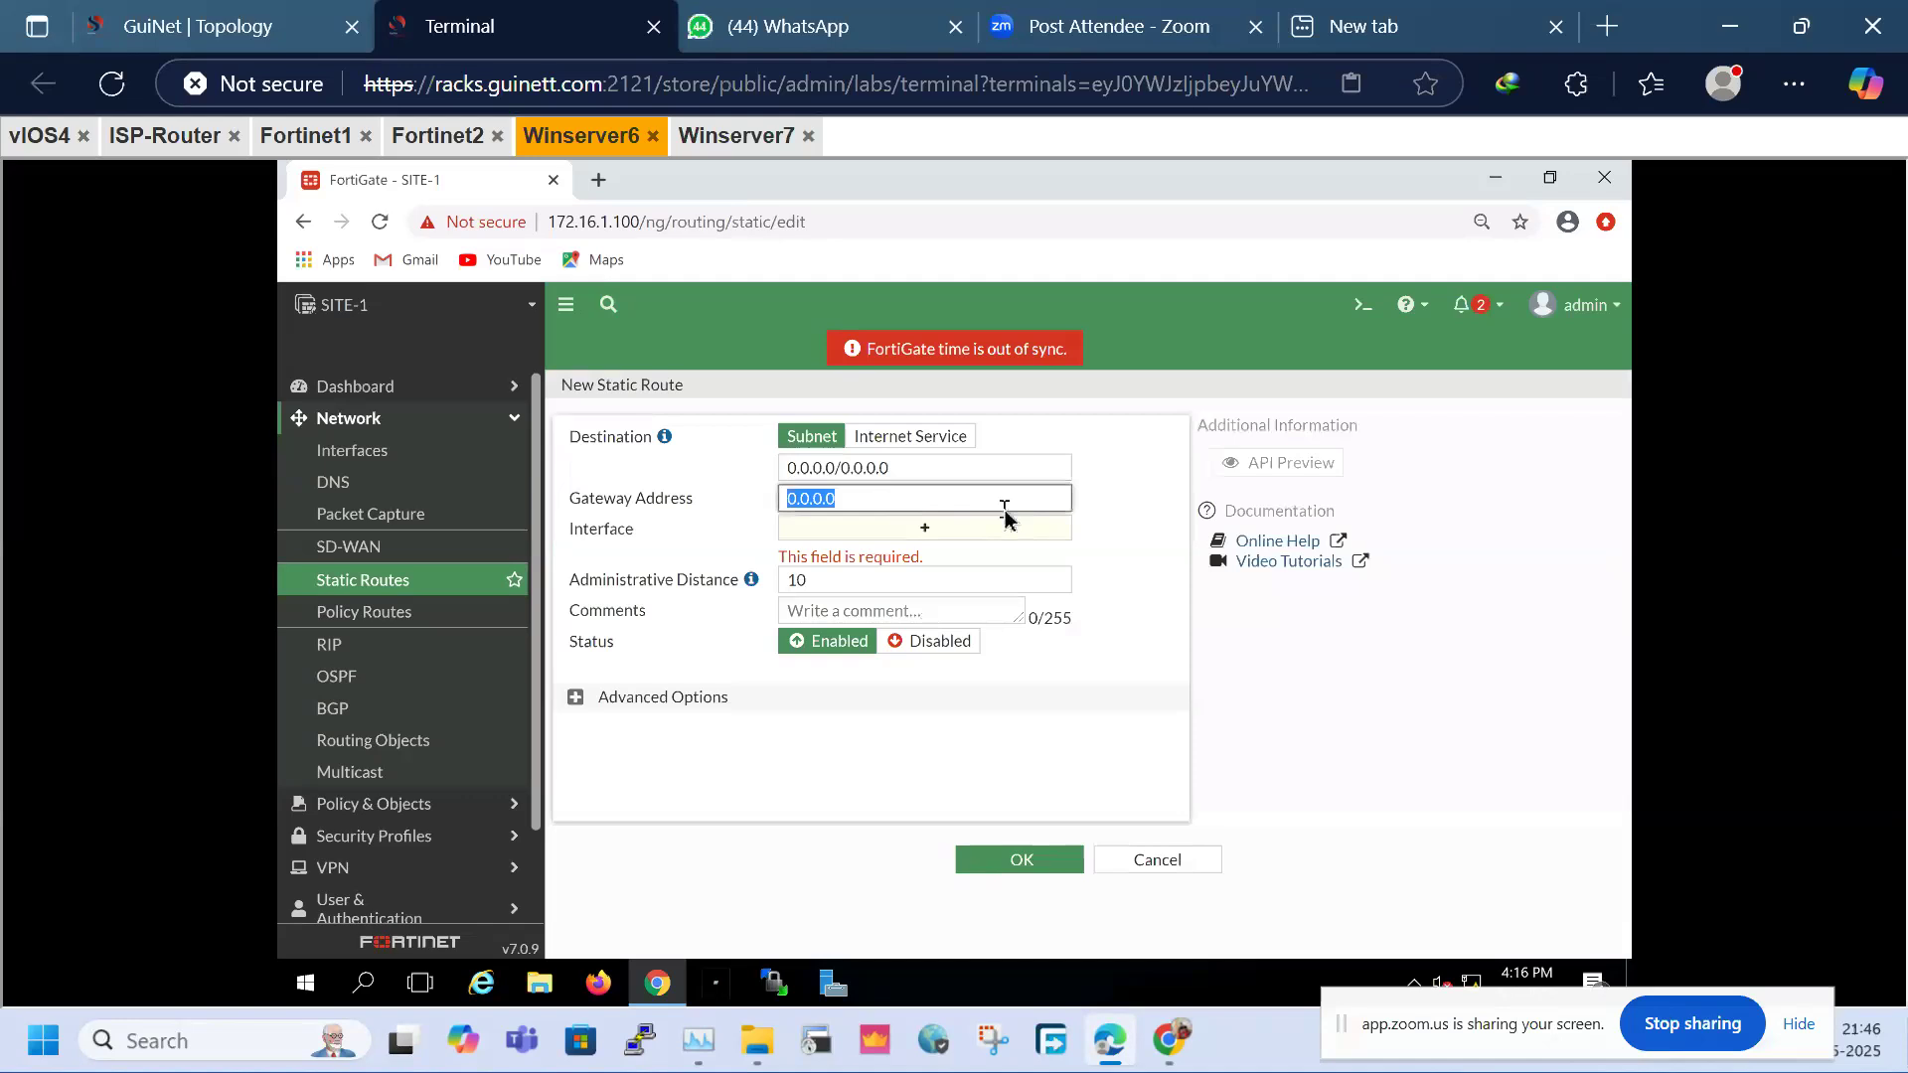
text(11.1.1.2)
click(925, 528)
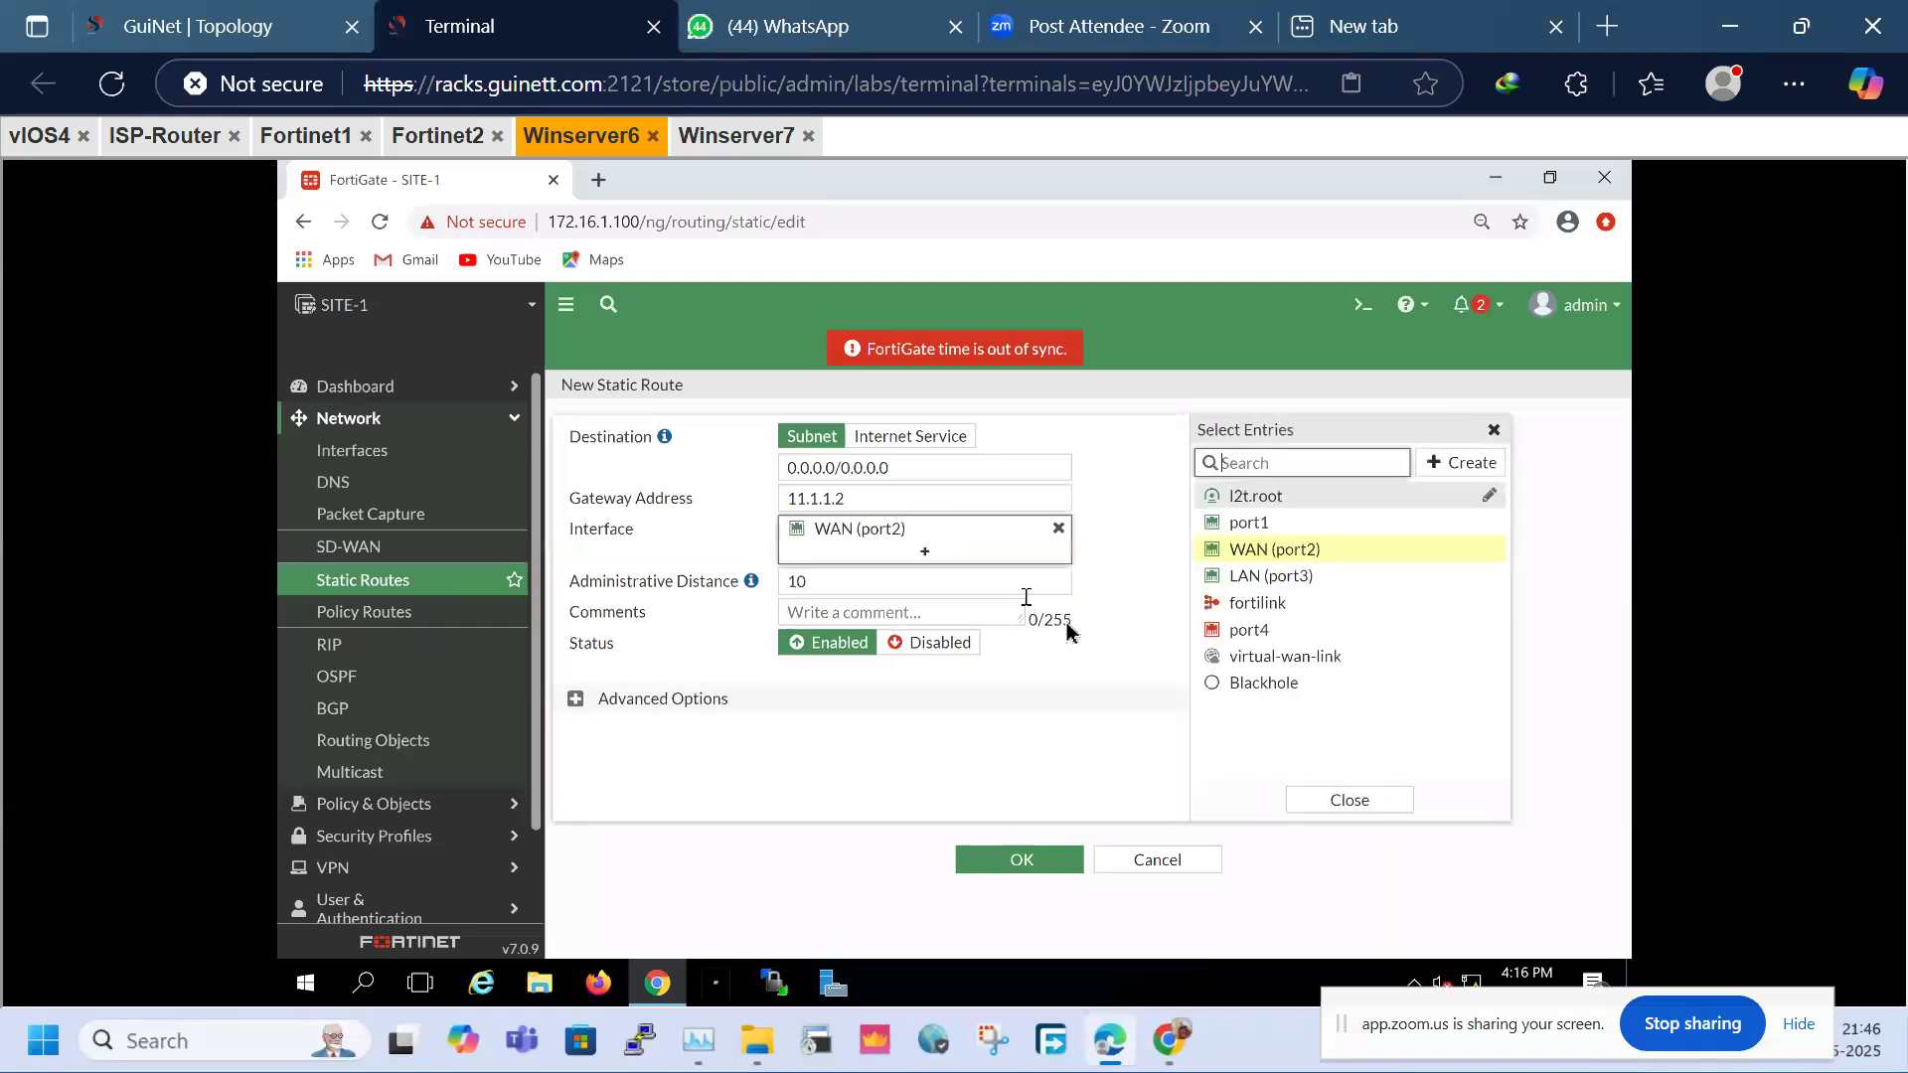
click(1021, 859)
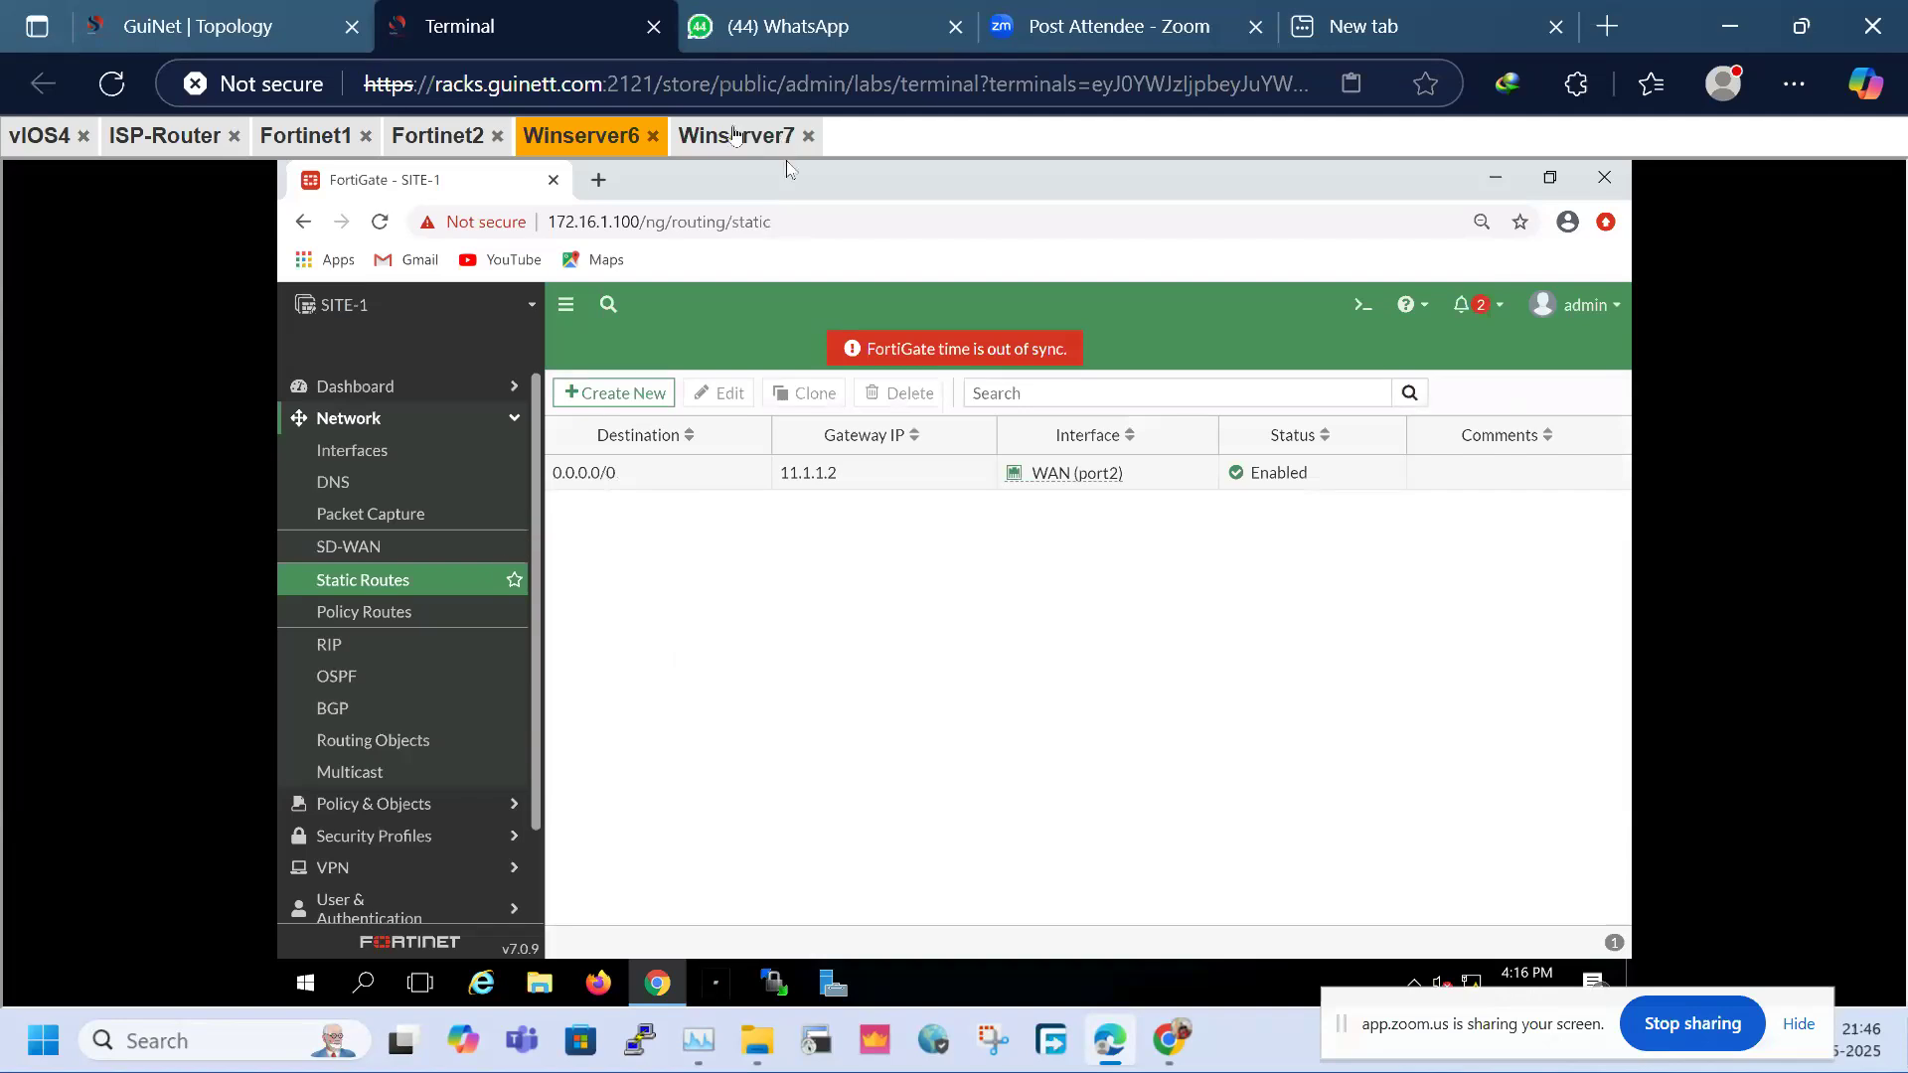
click(735, 135)
click(1490, 177)
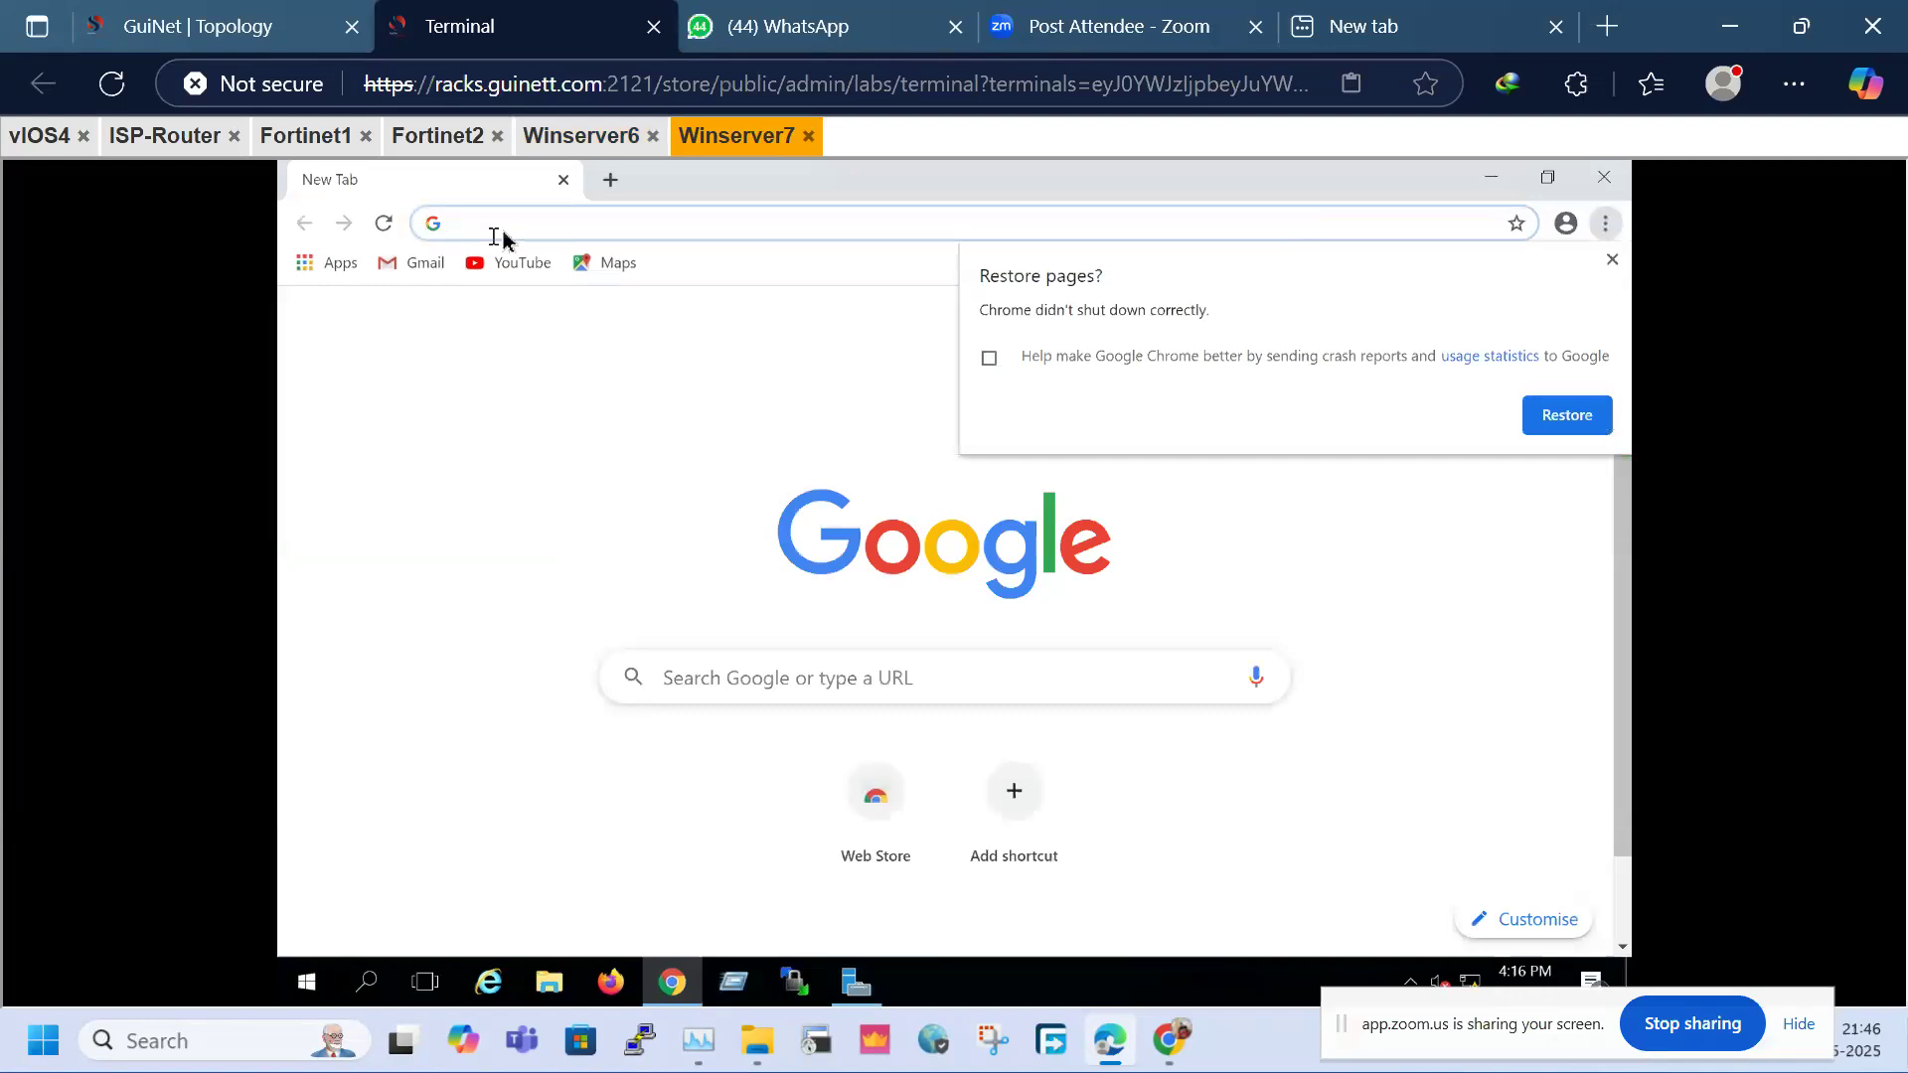
text(htt)
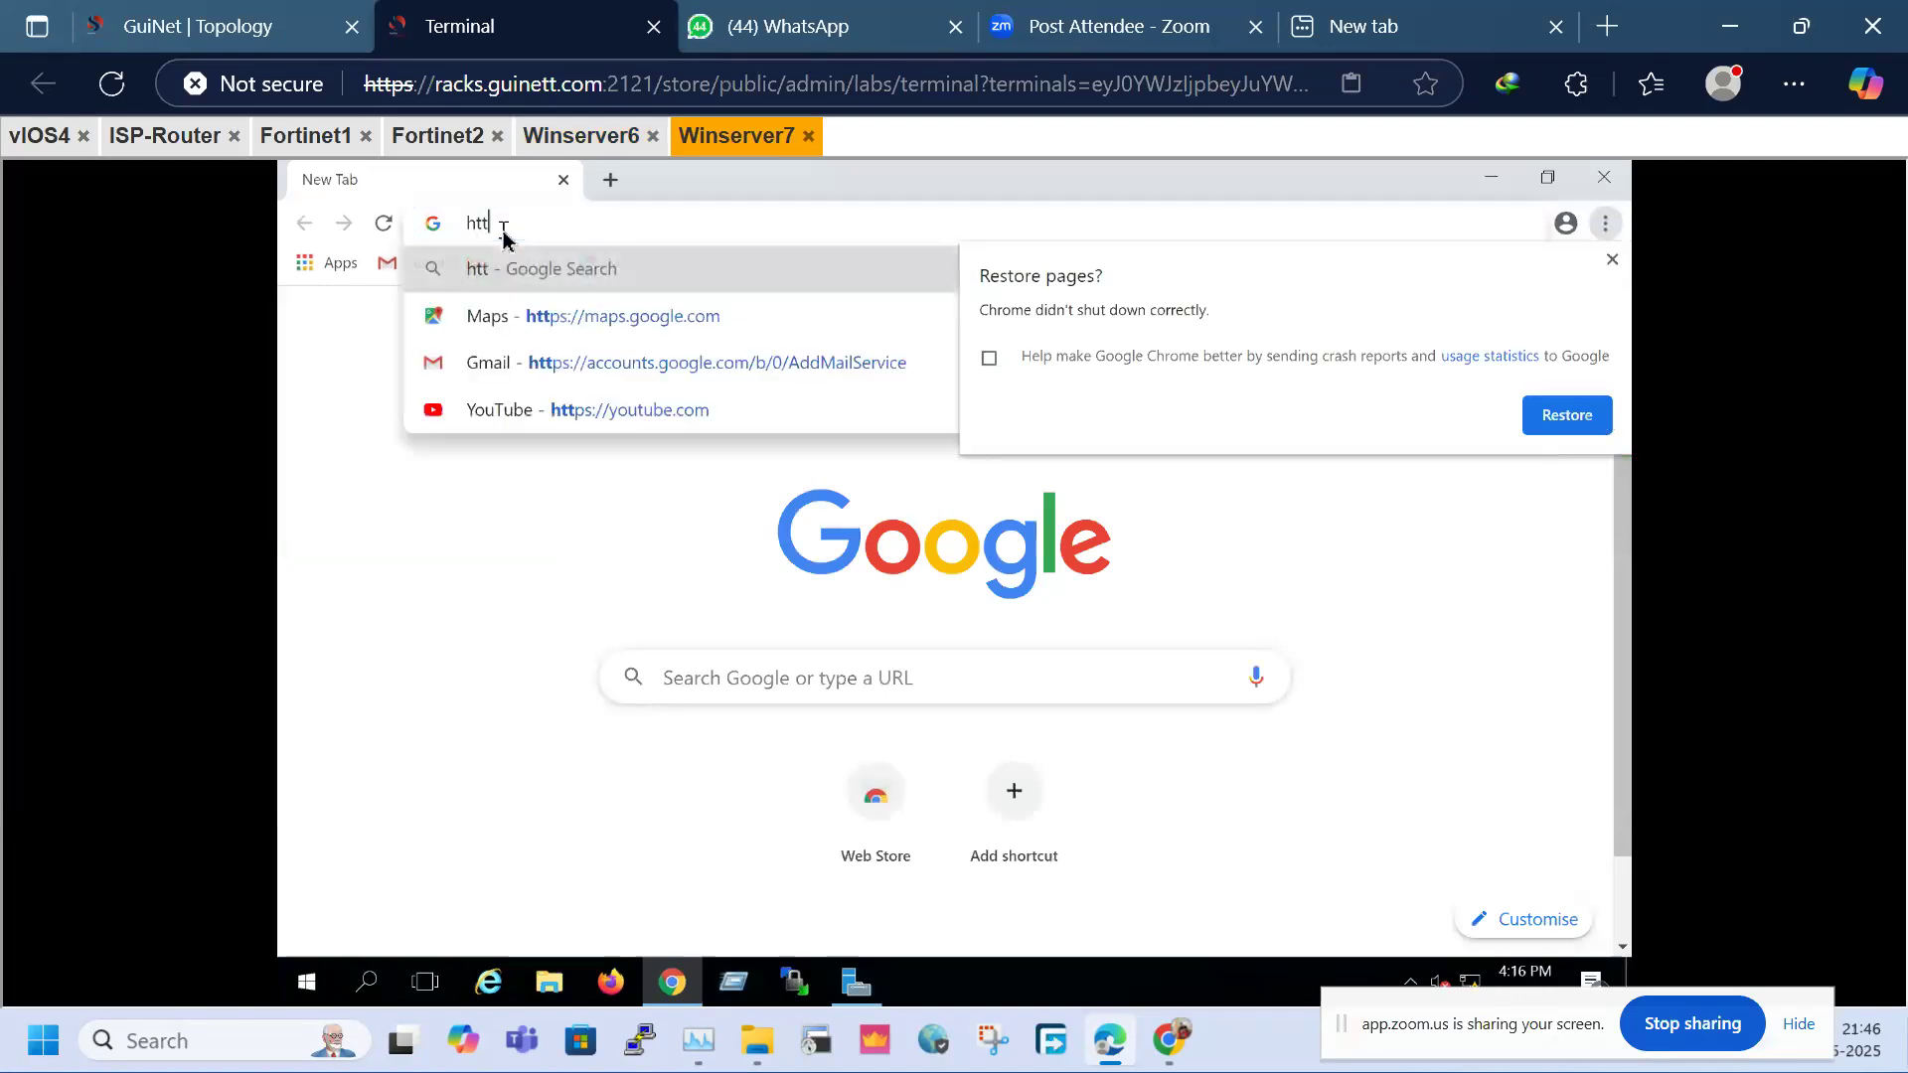
text(p://1)
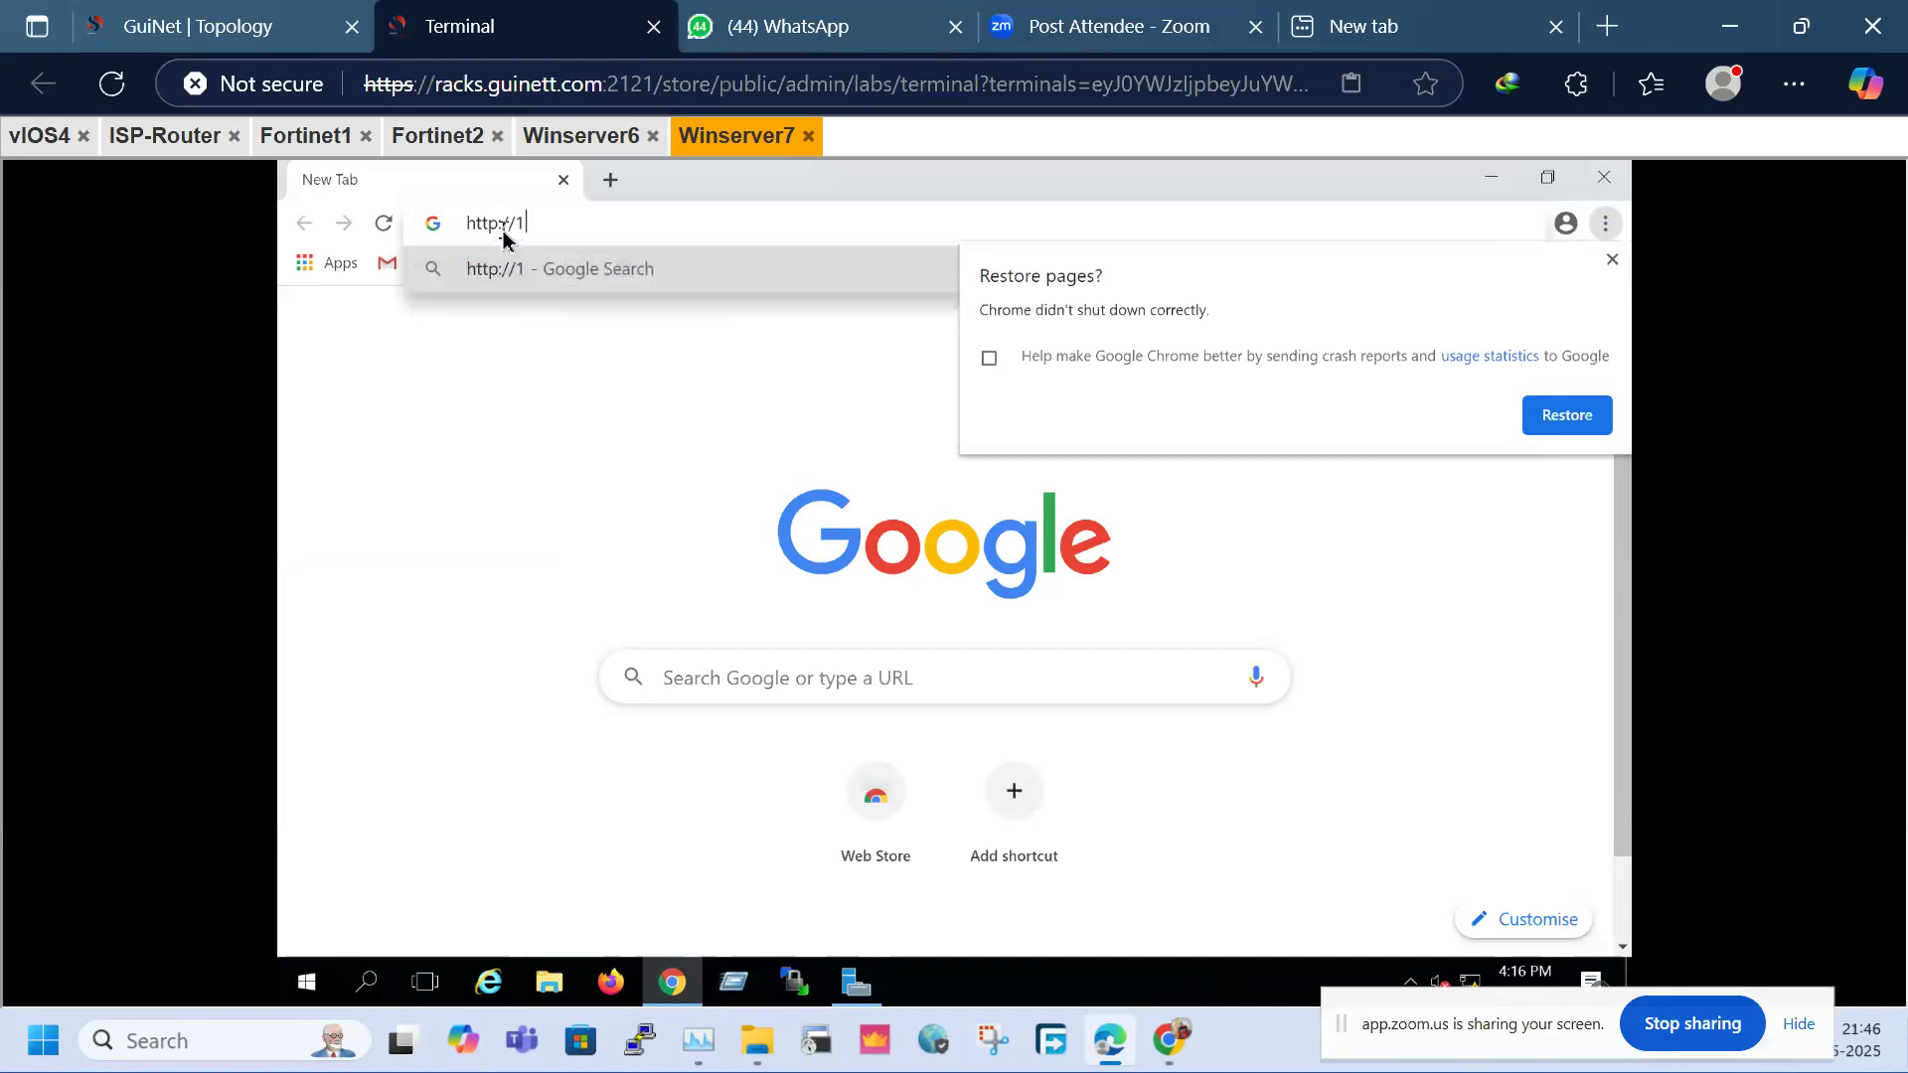
text(72.1)
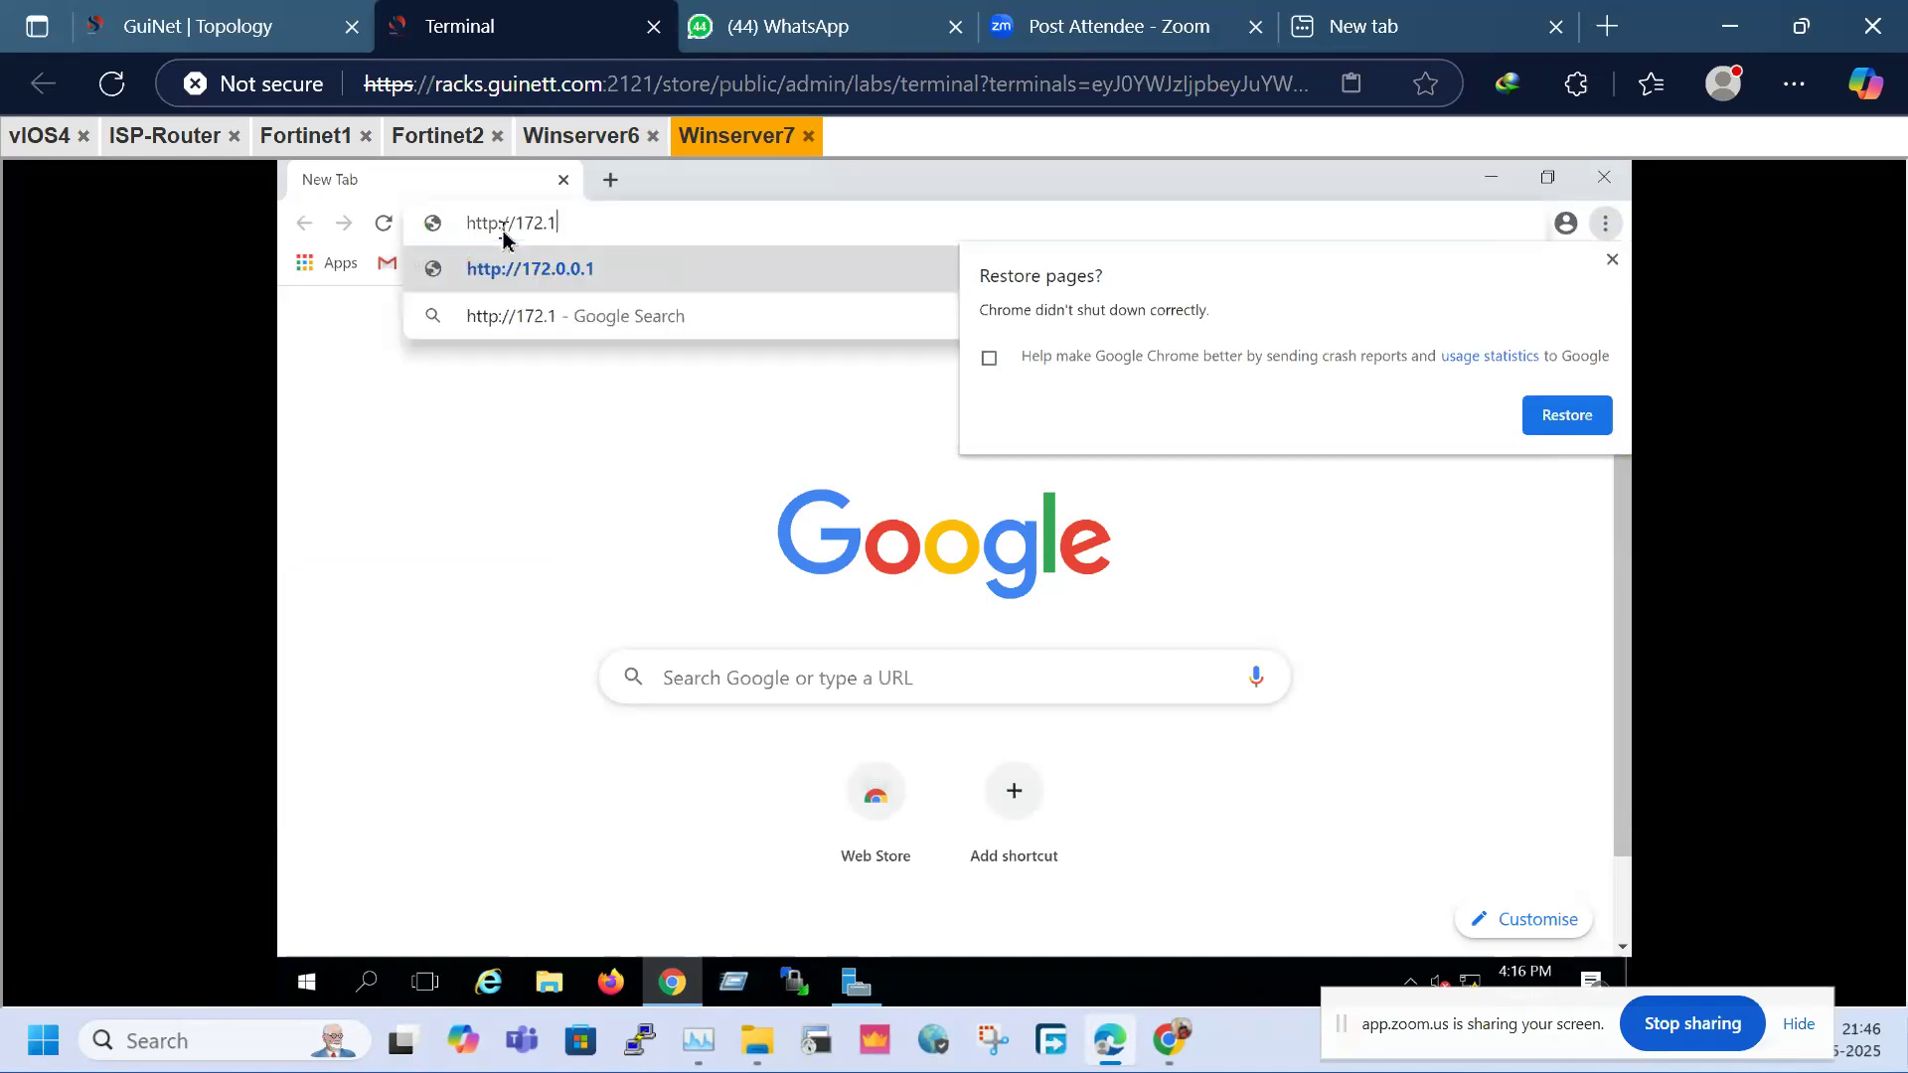
text(6.1.1)
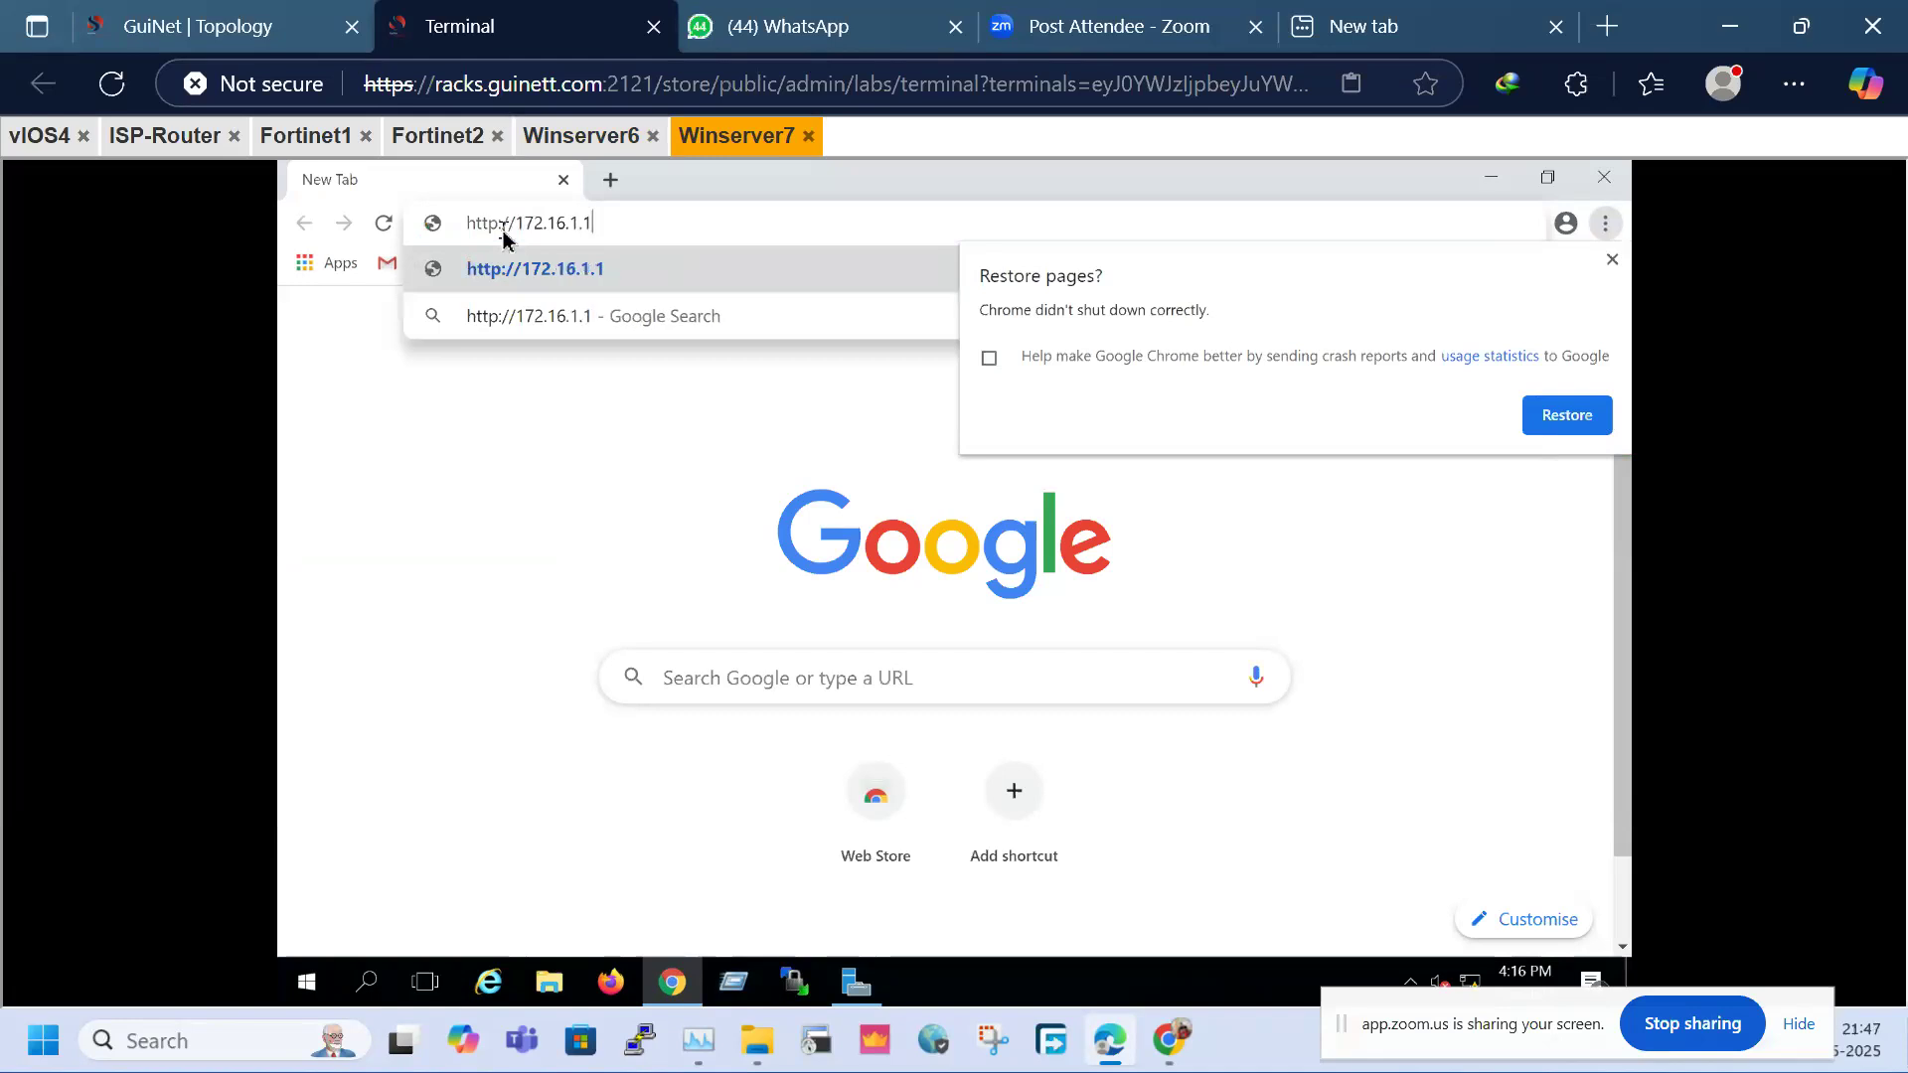
text(01)
key(Return)
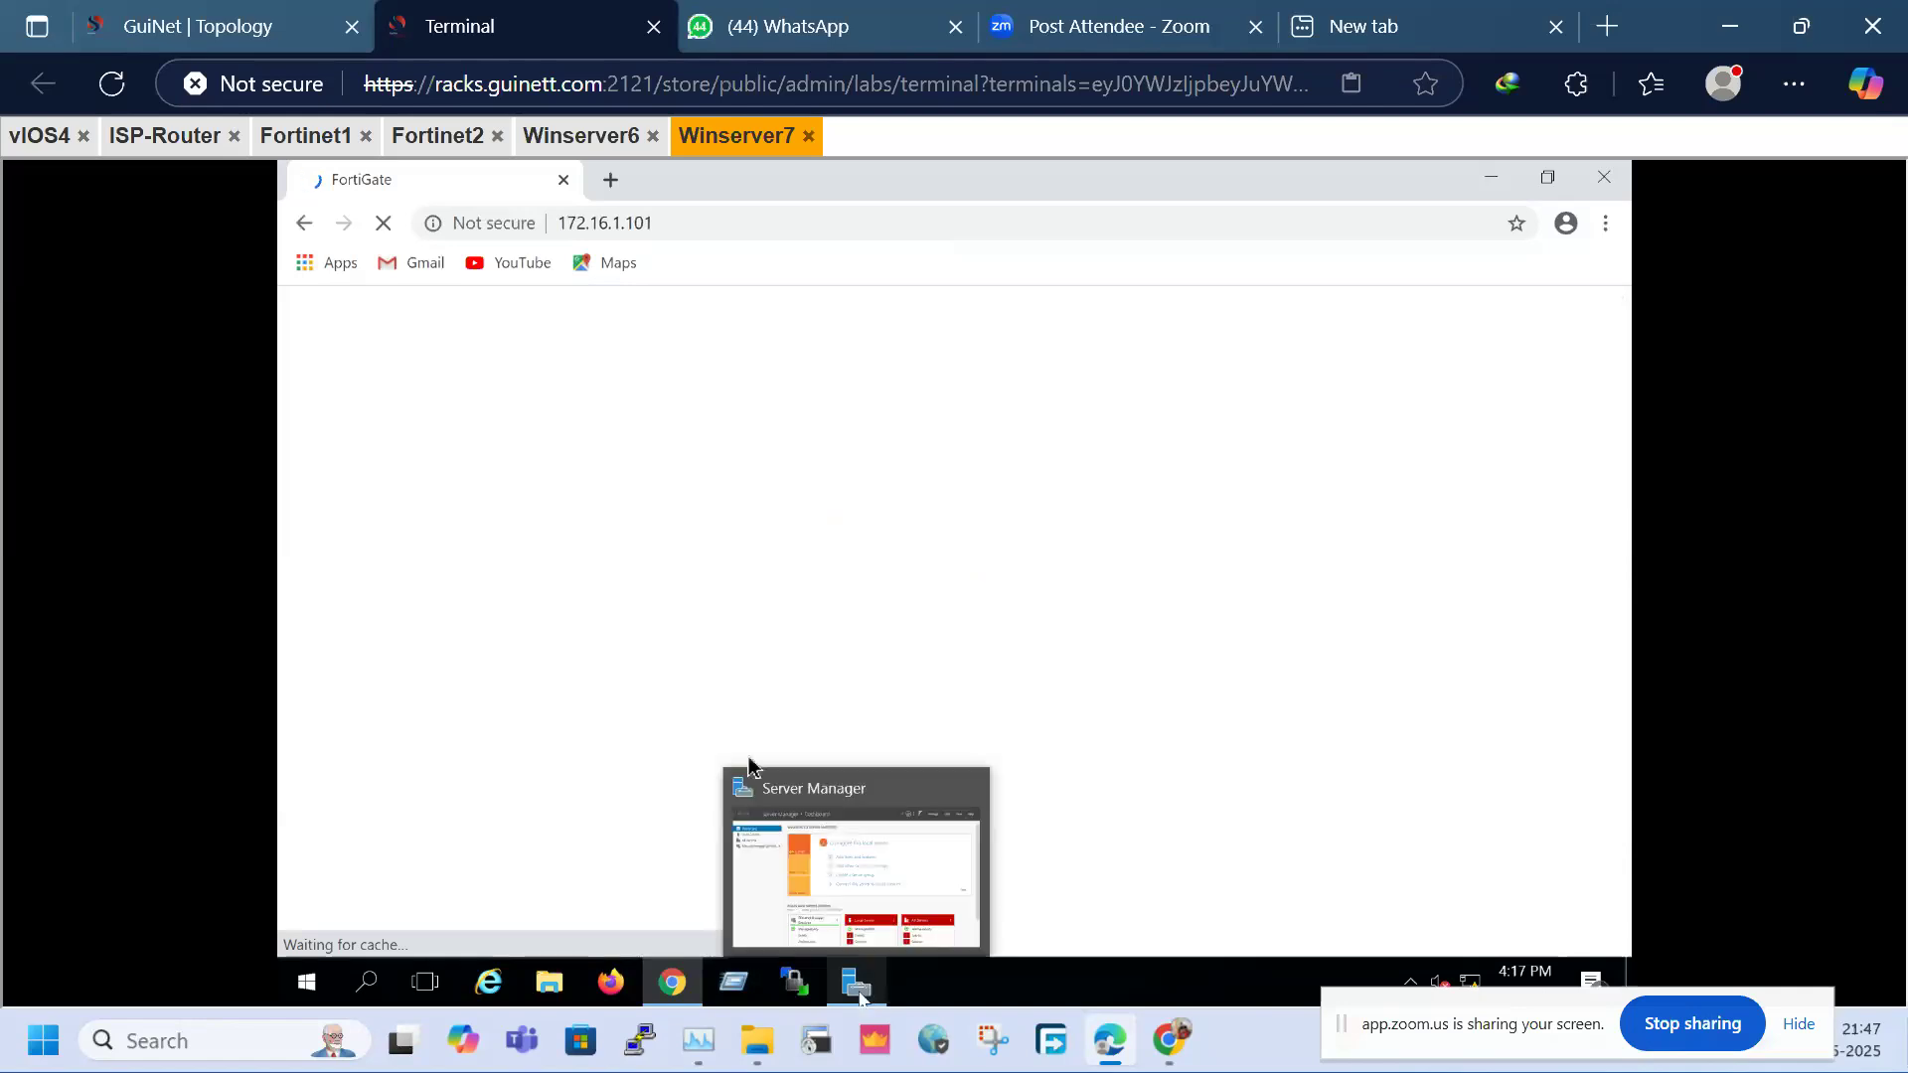
On Winserver6, open VPN > IPsec Tunnels in the FortiGate sidebar
click(581, 138)
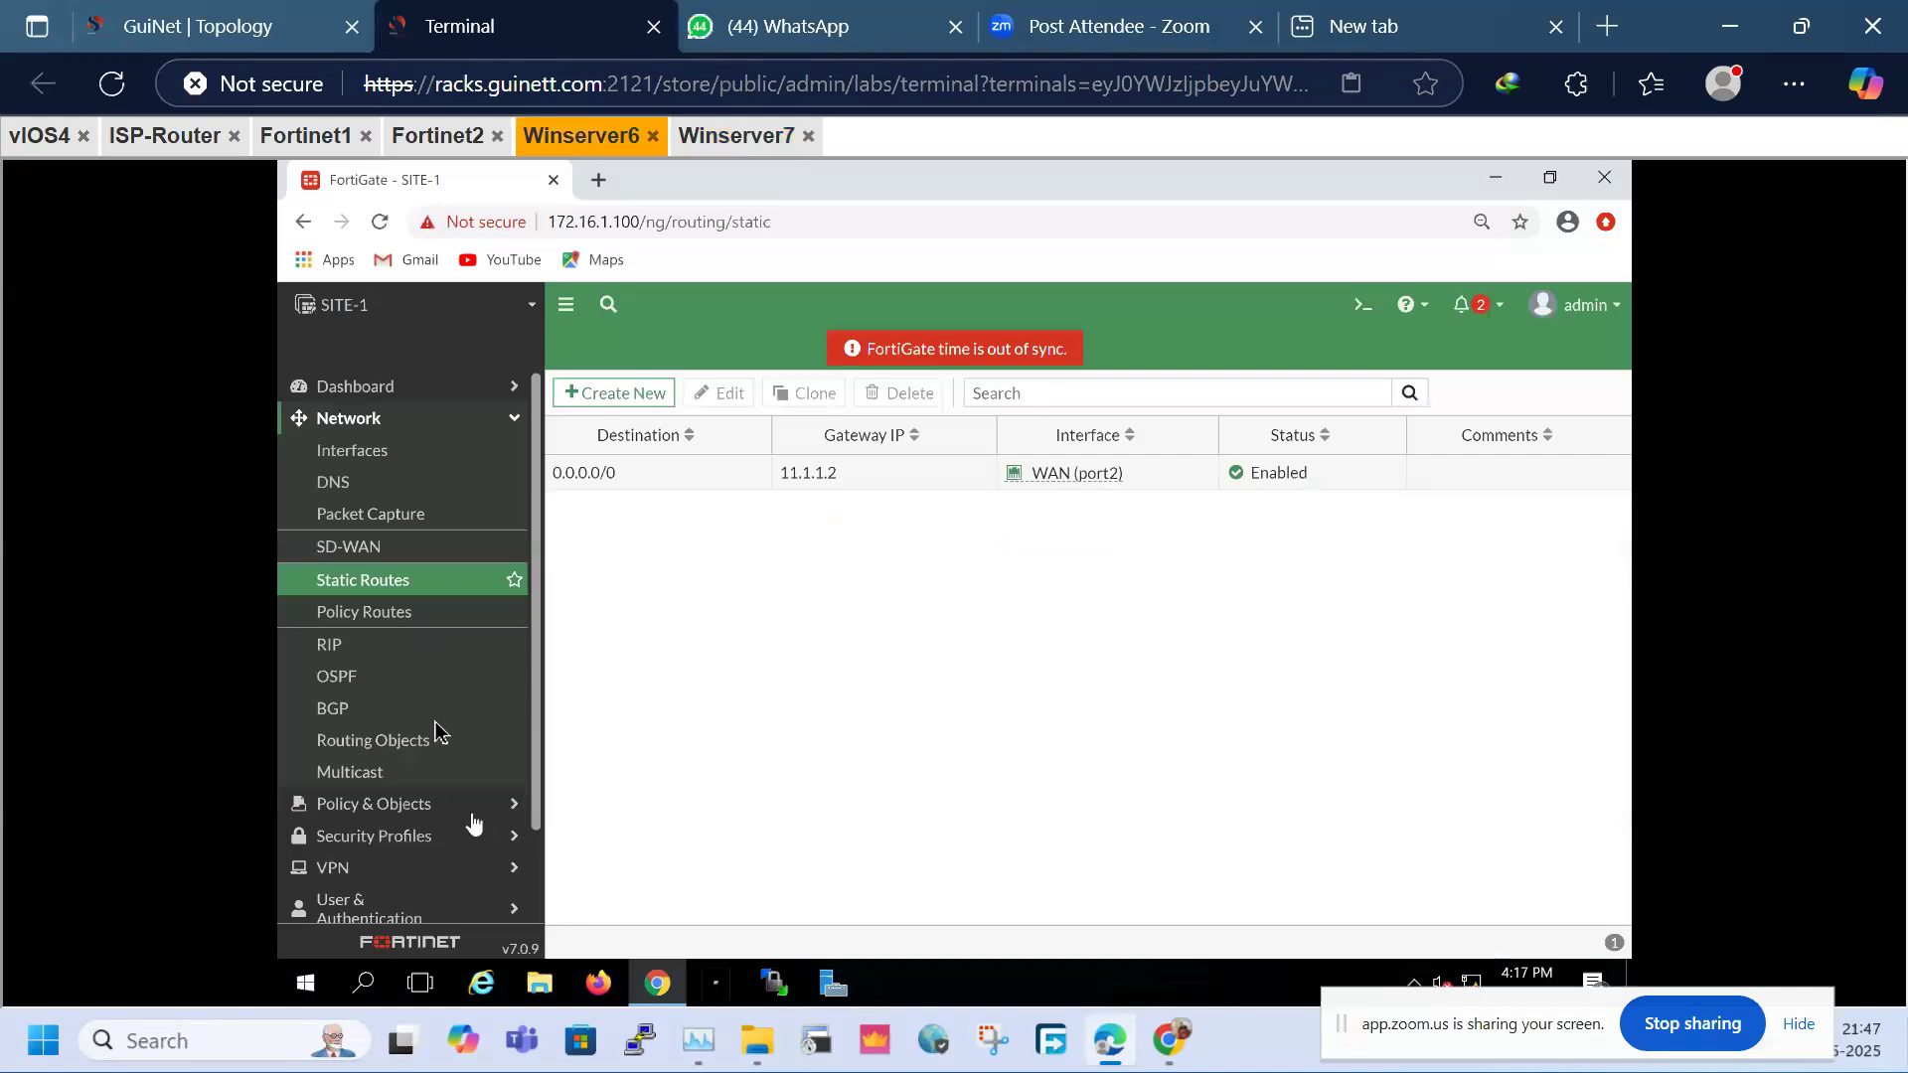
scroll(438, 732, down, 2)
scroll(434, 562, up, 2)
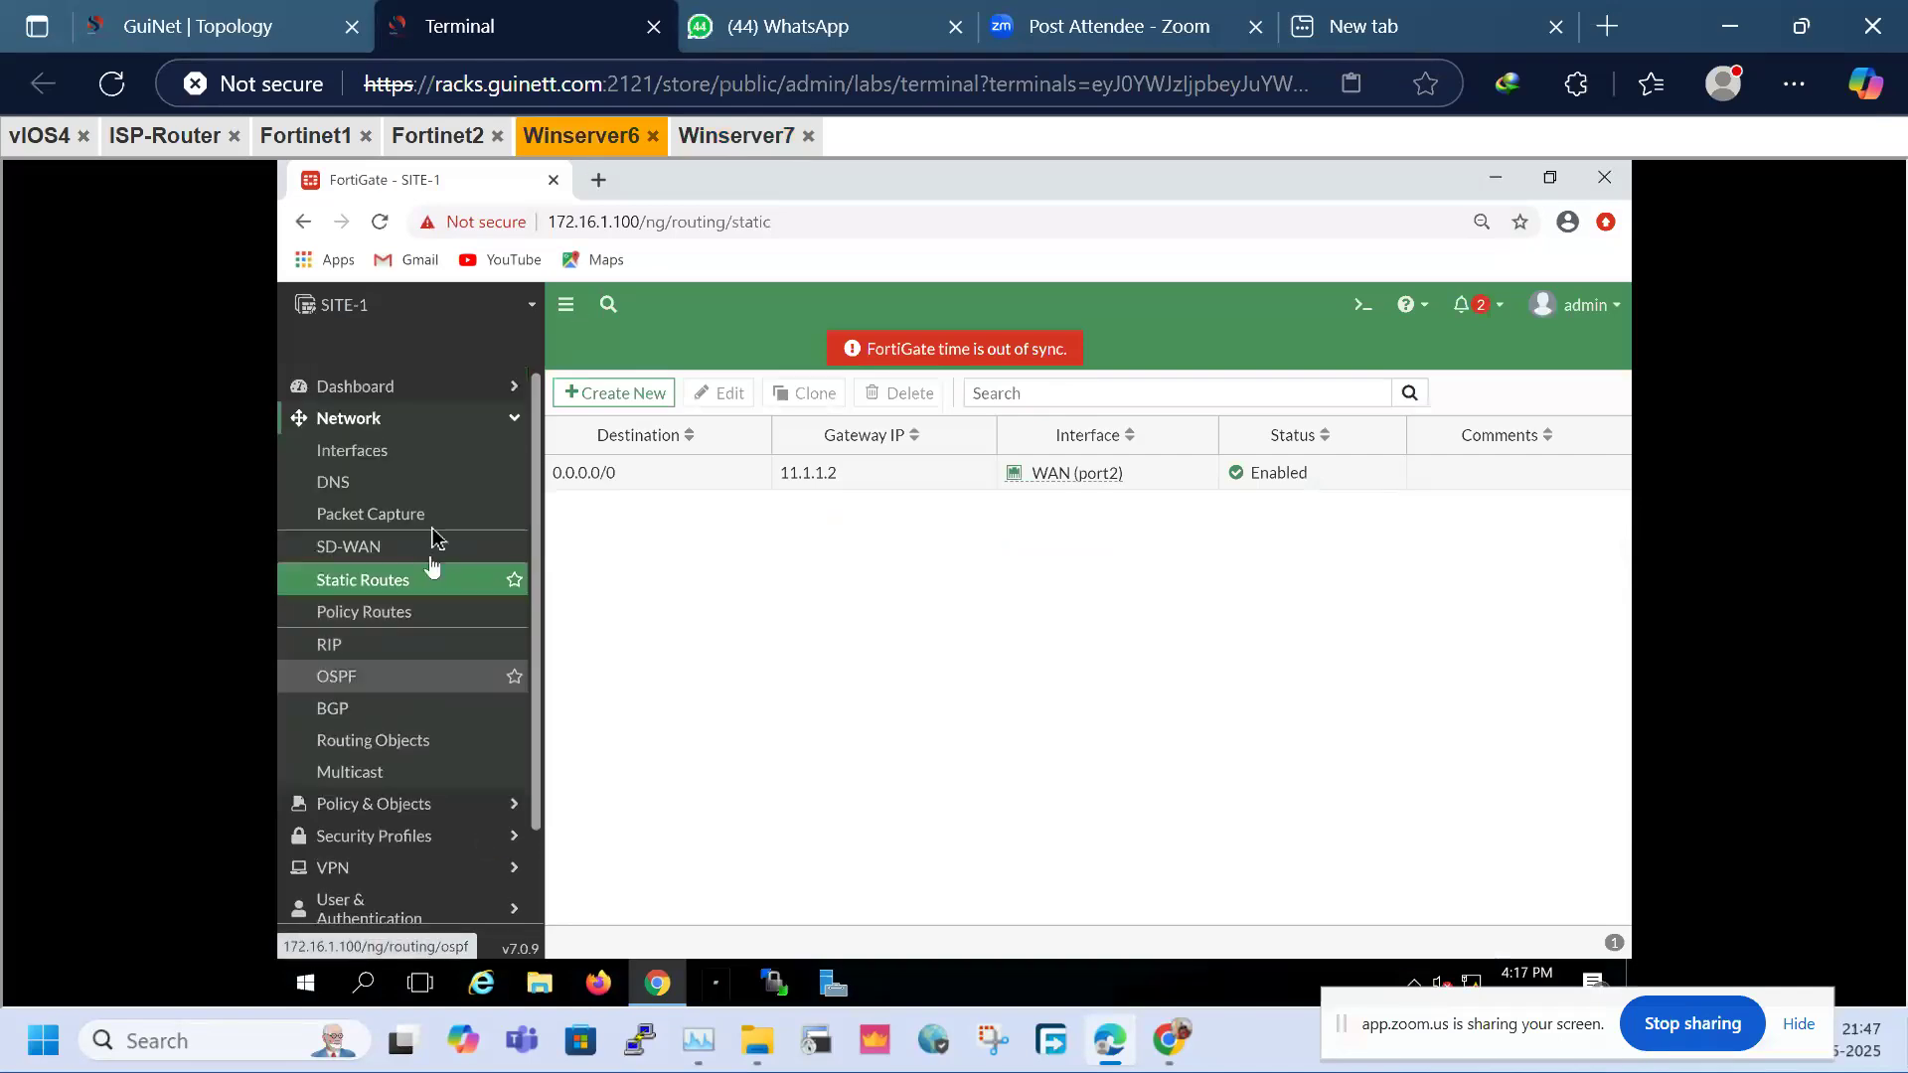
click(438, 427)
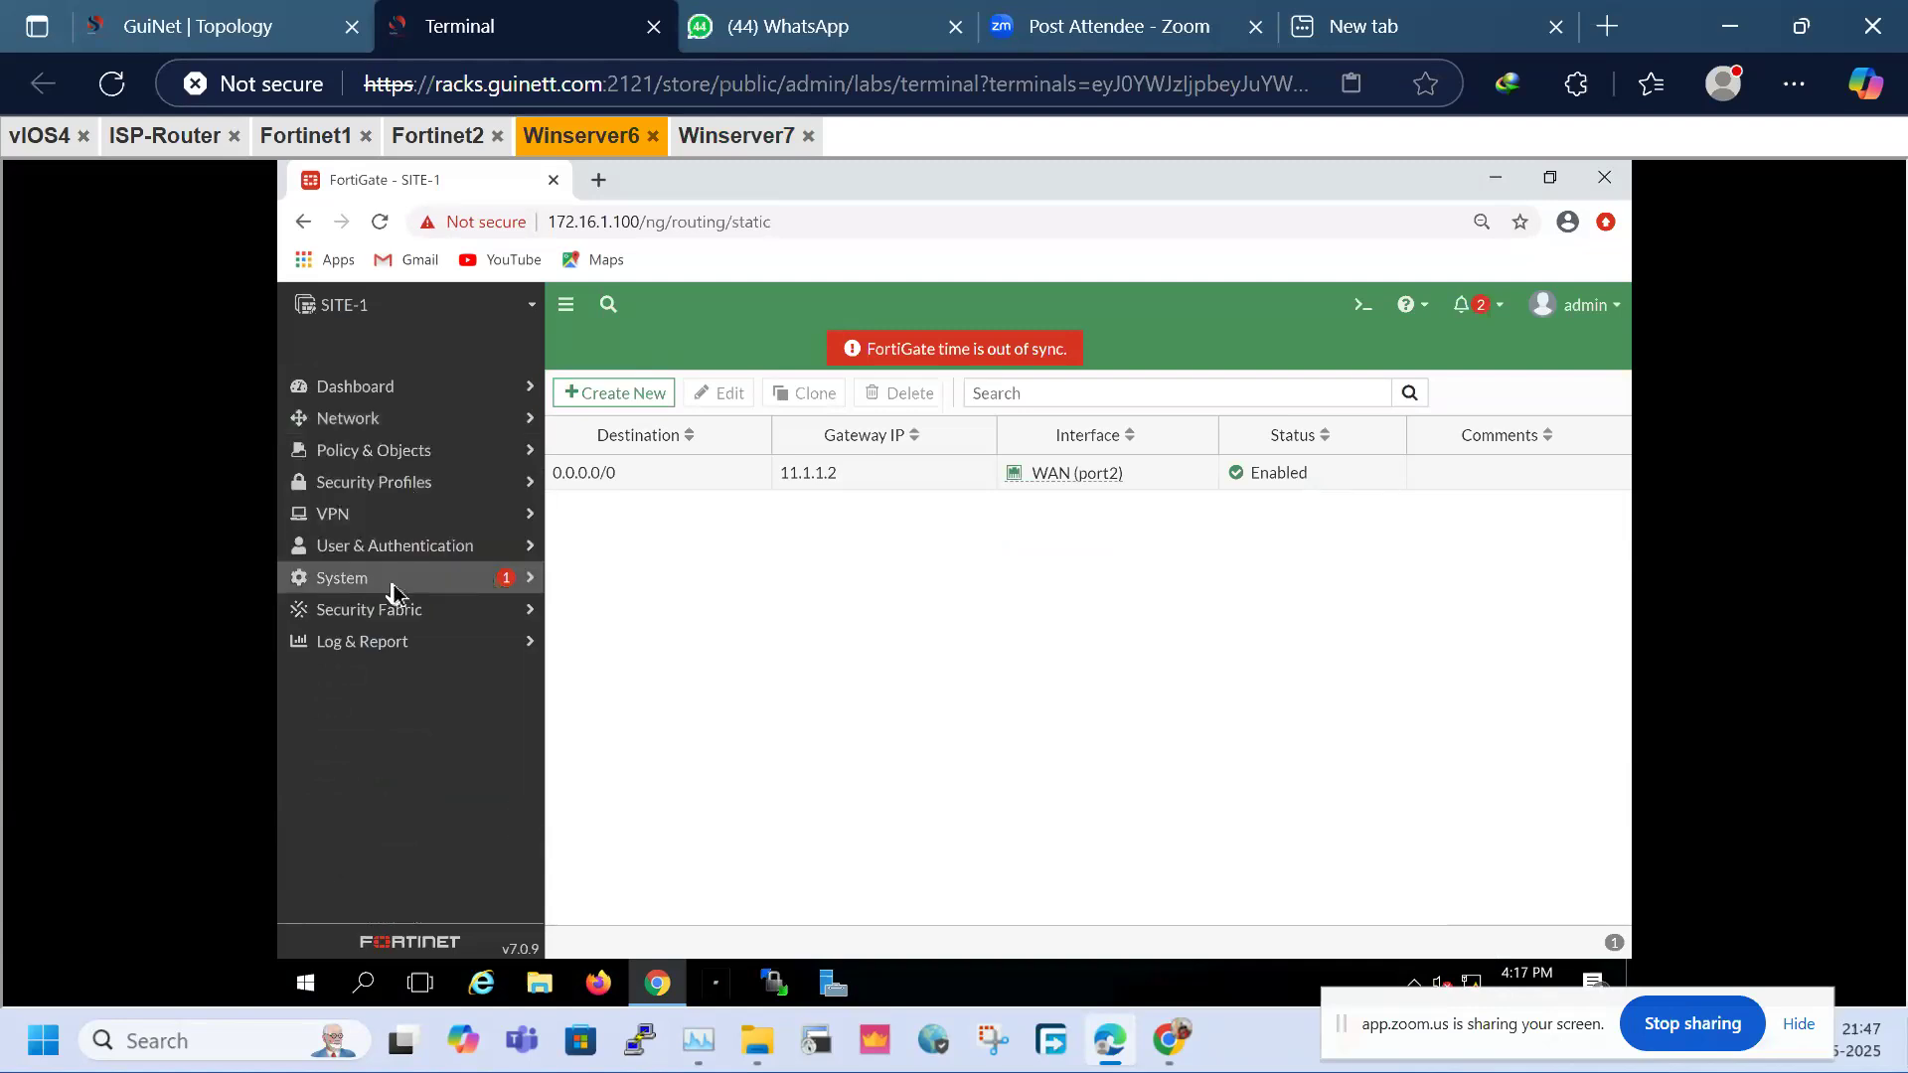
click(393, 514)
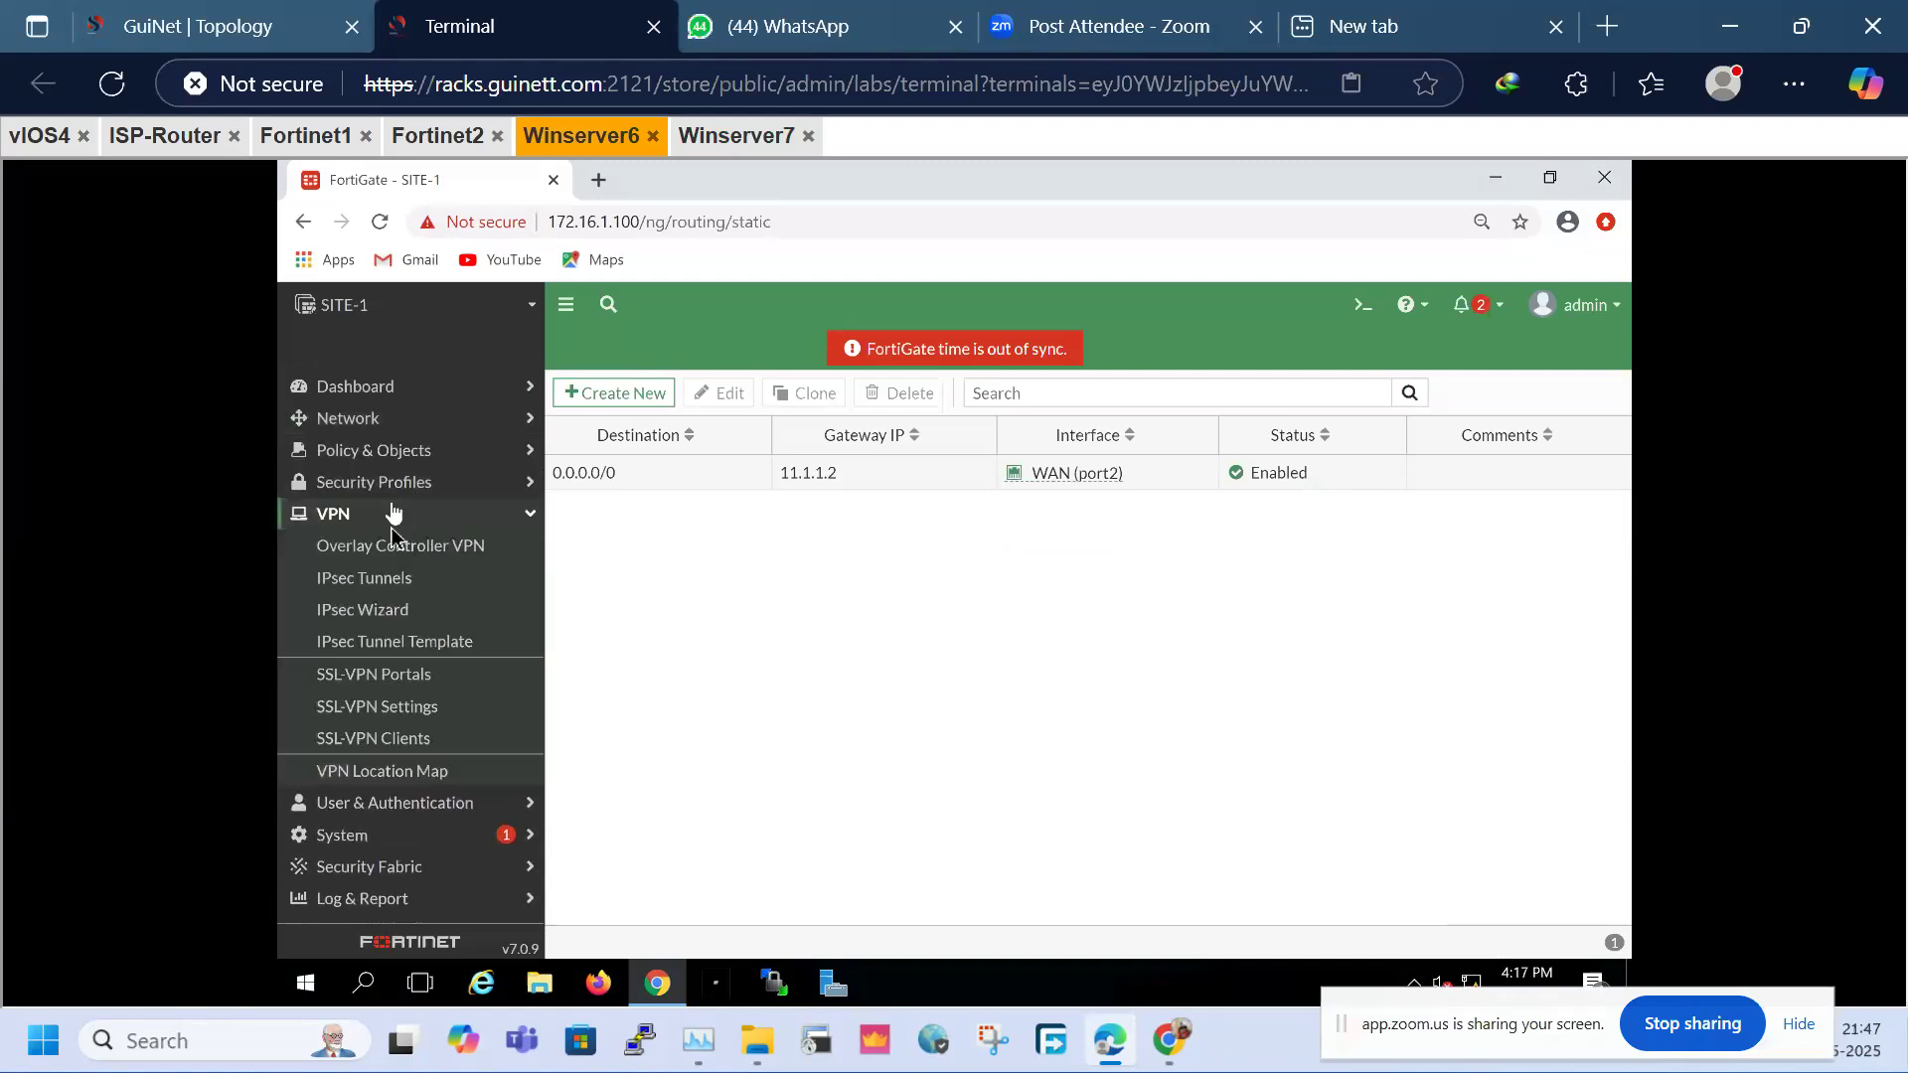
click(383, 591)
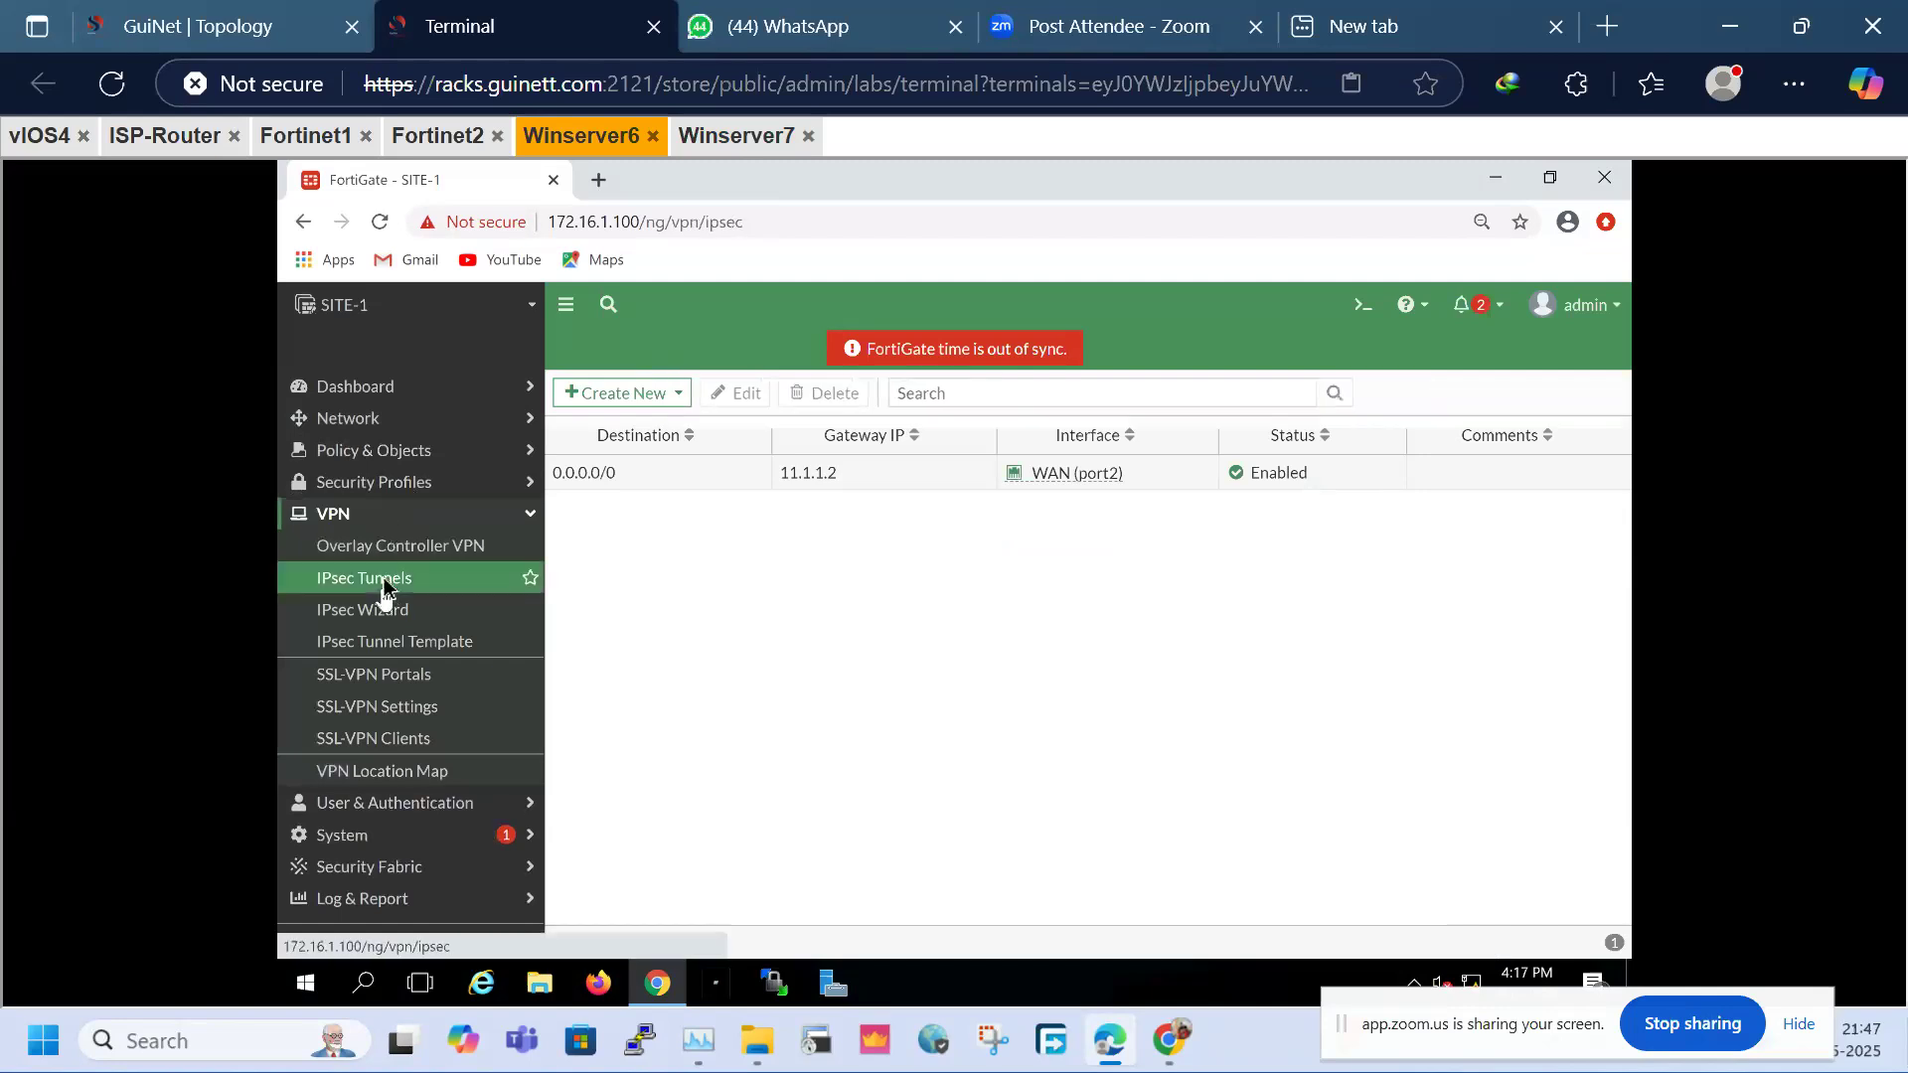
click(391, 514)
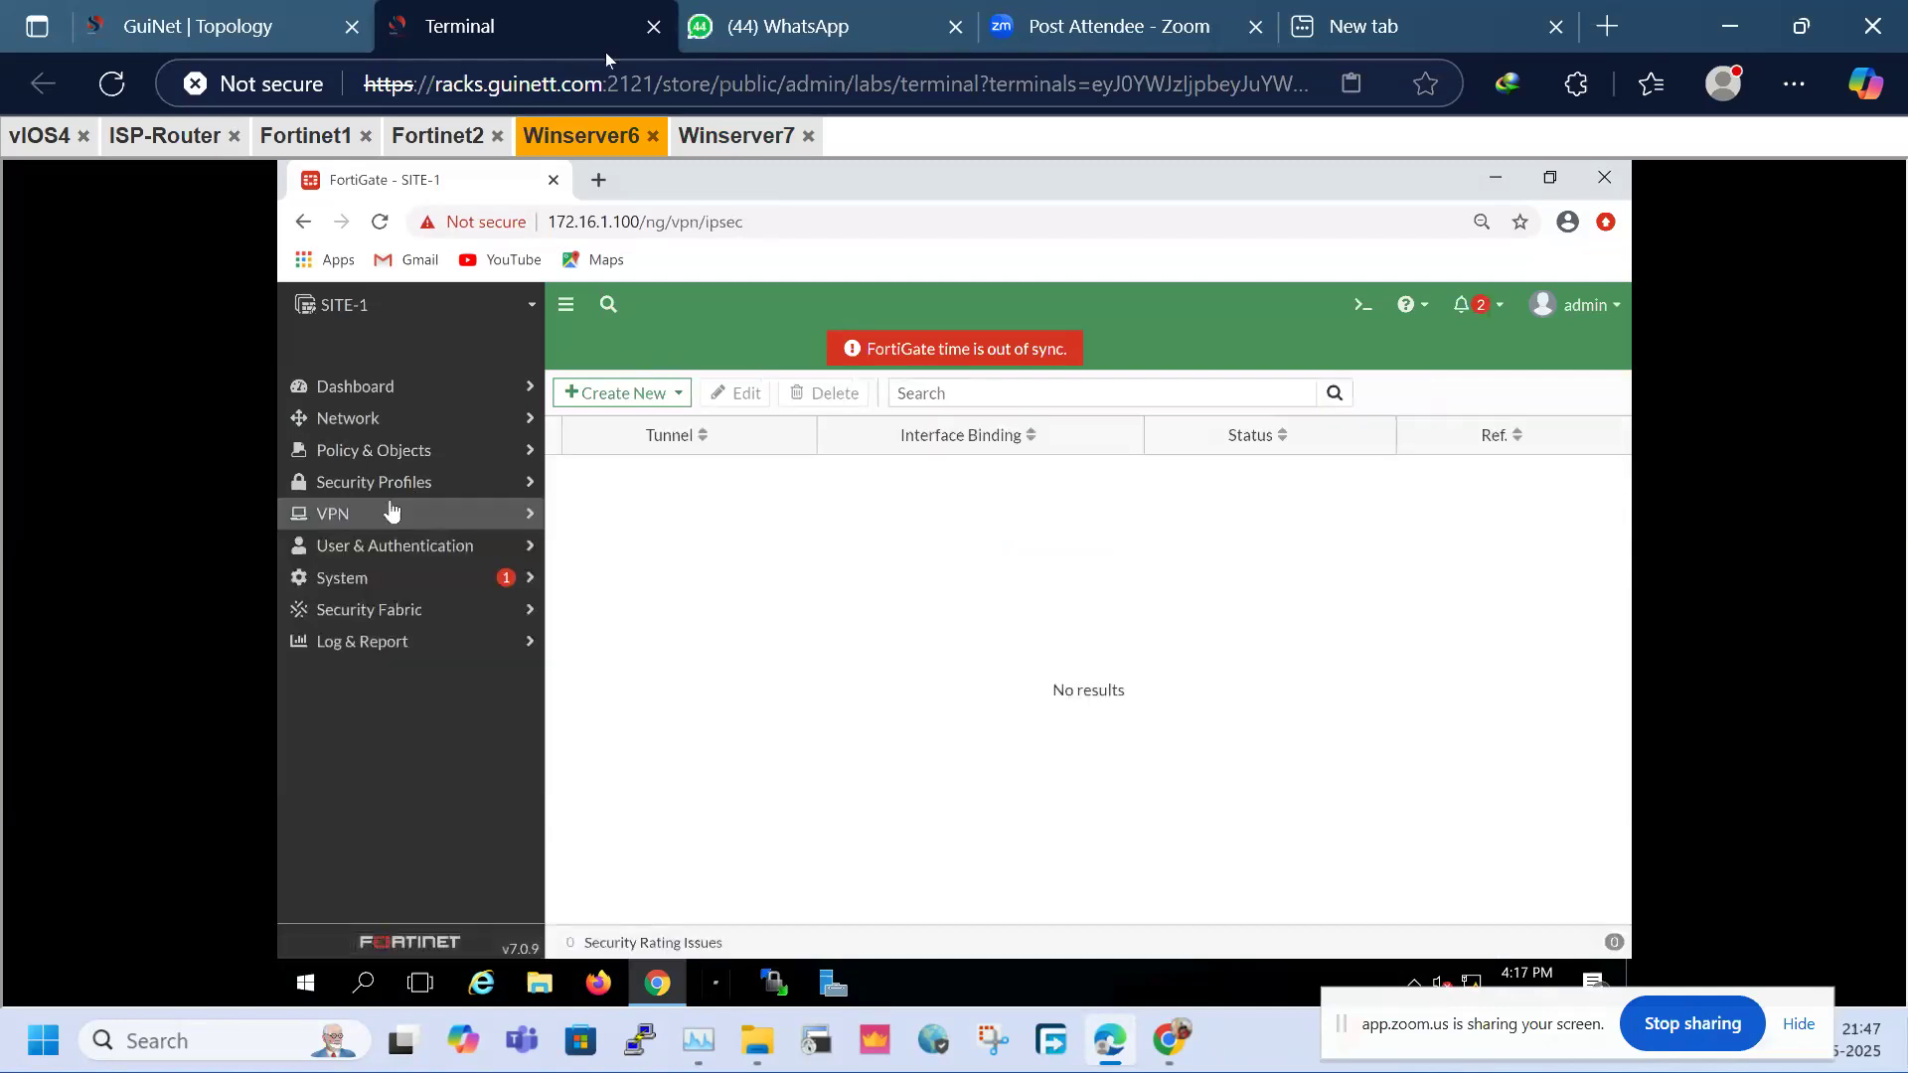
After checking Winserver7, reload IPsec Tunnels on Winserver6 and start a new tunnel
click(733, 136)
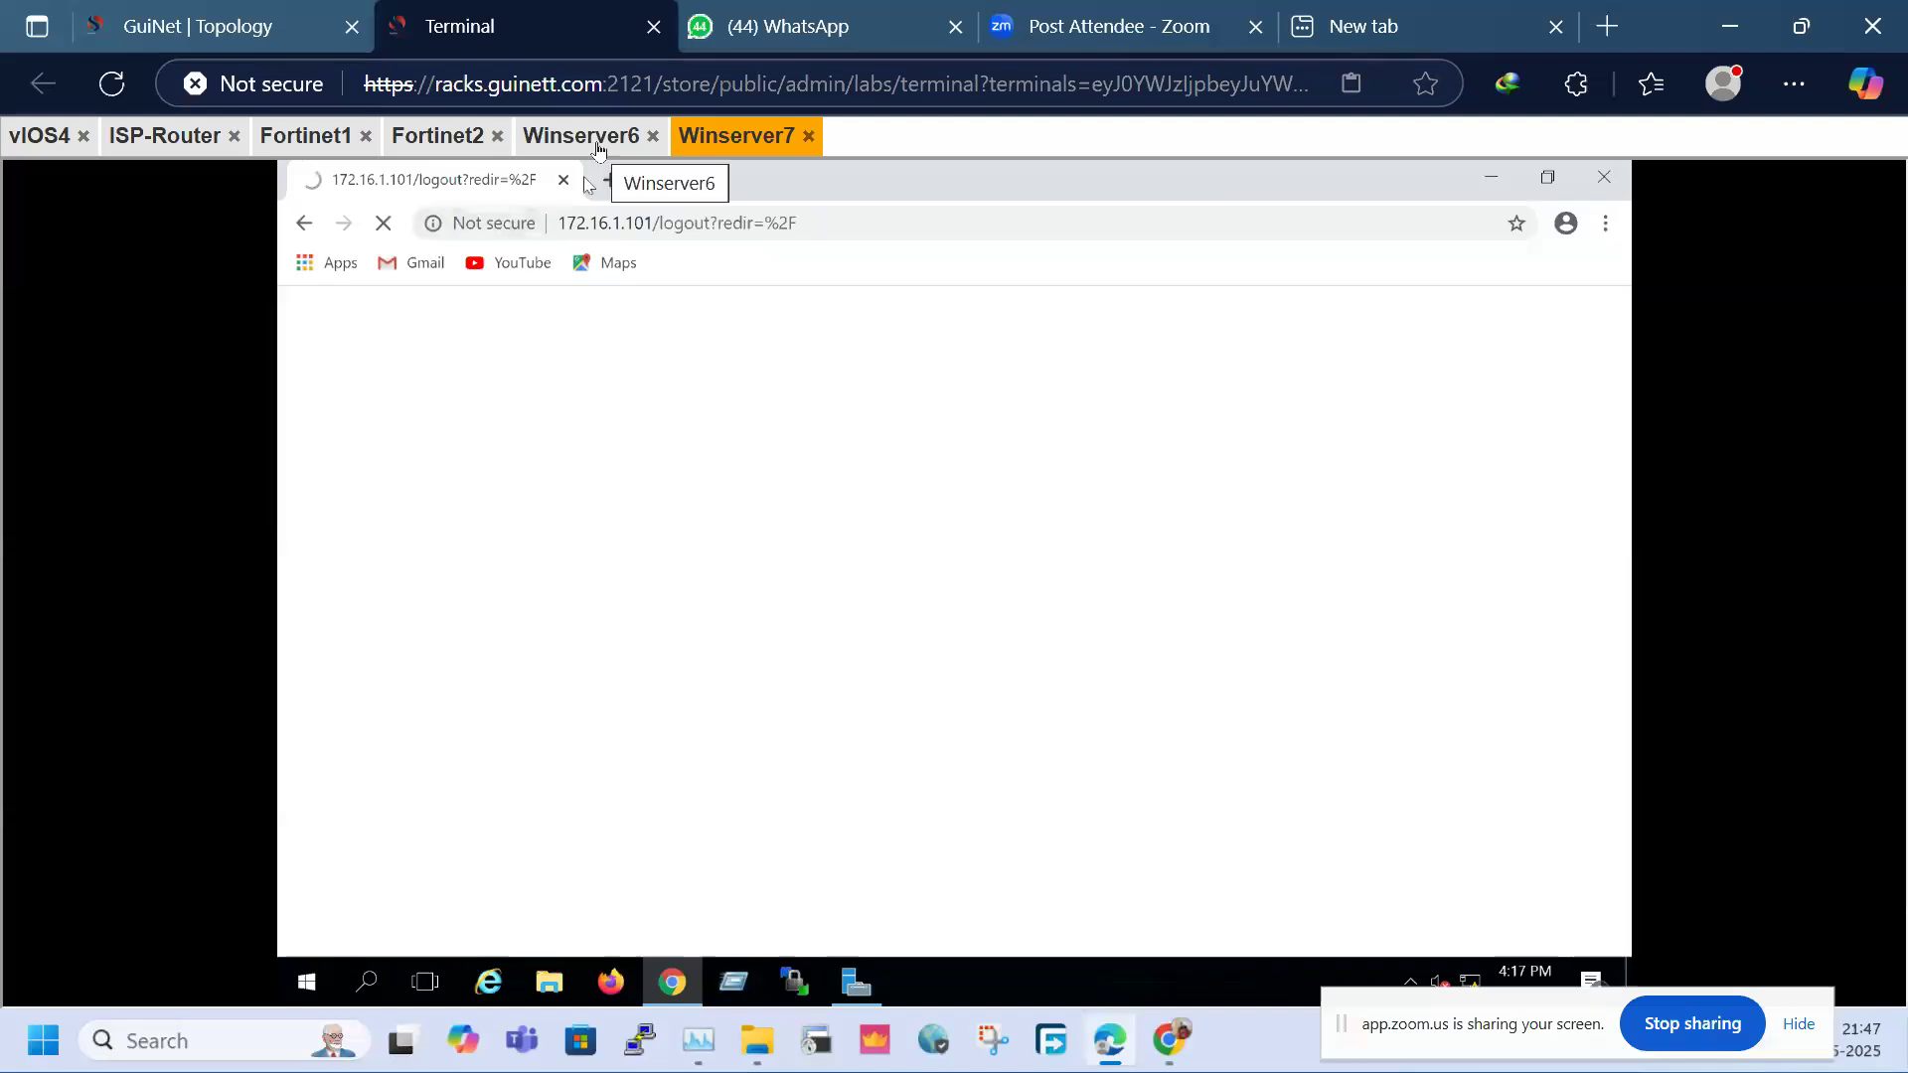
click(596, 149)
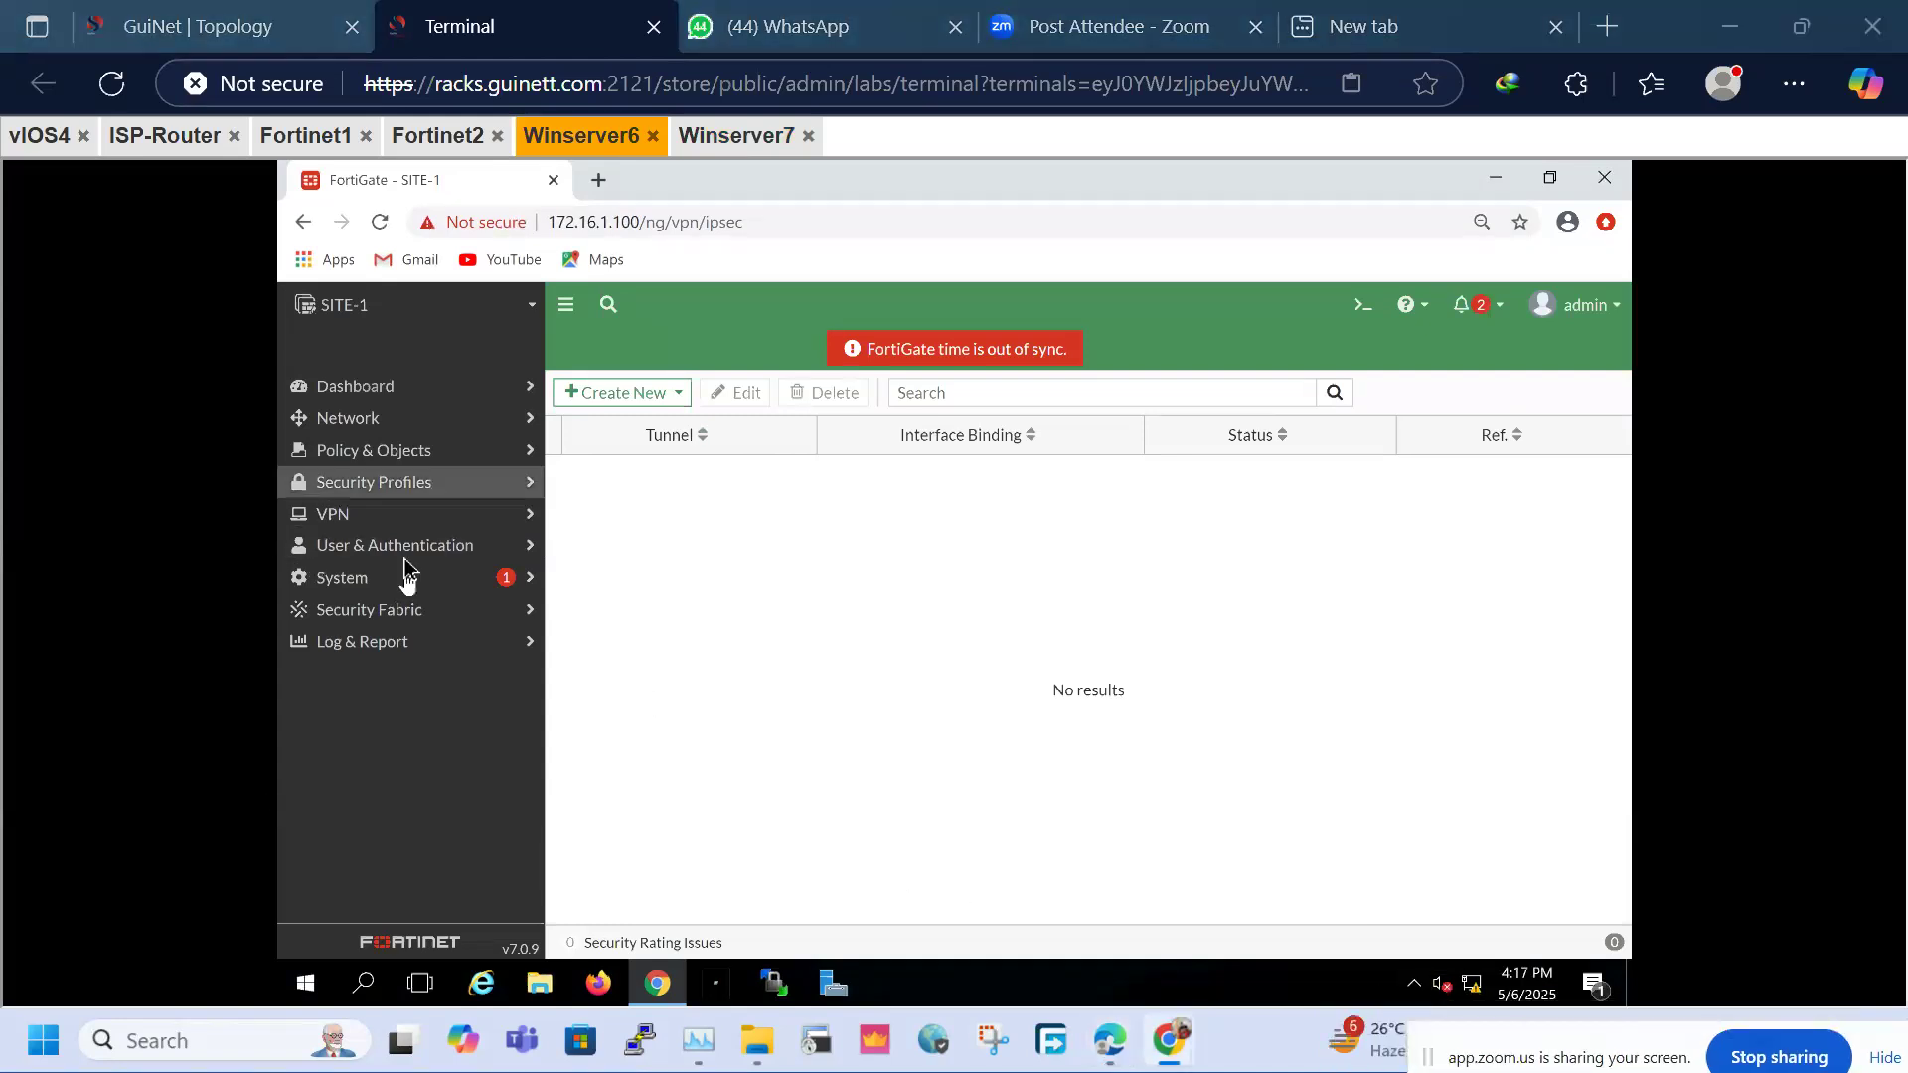
click(355, 517)
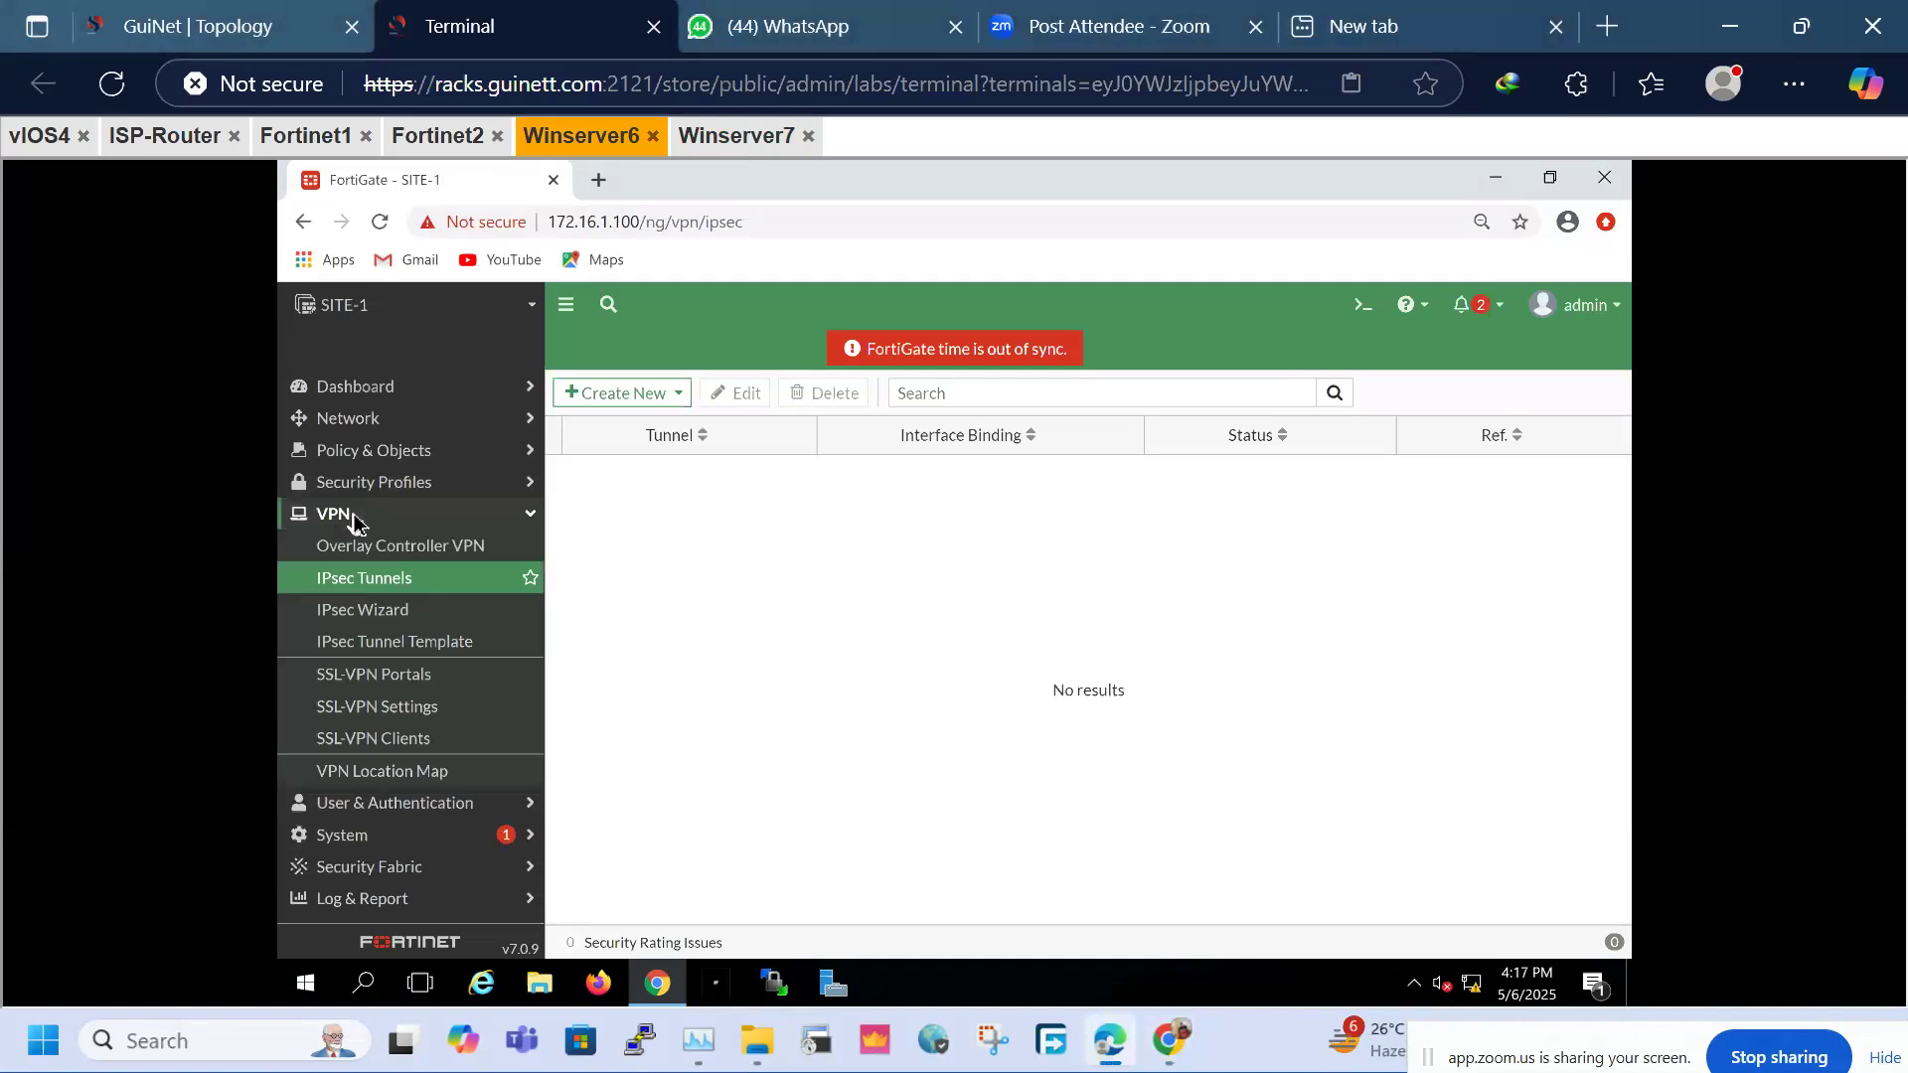
click(367, 579)
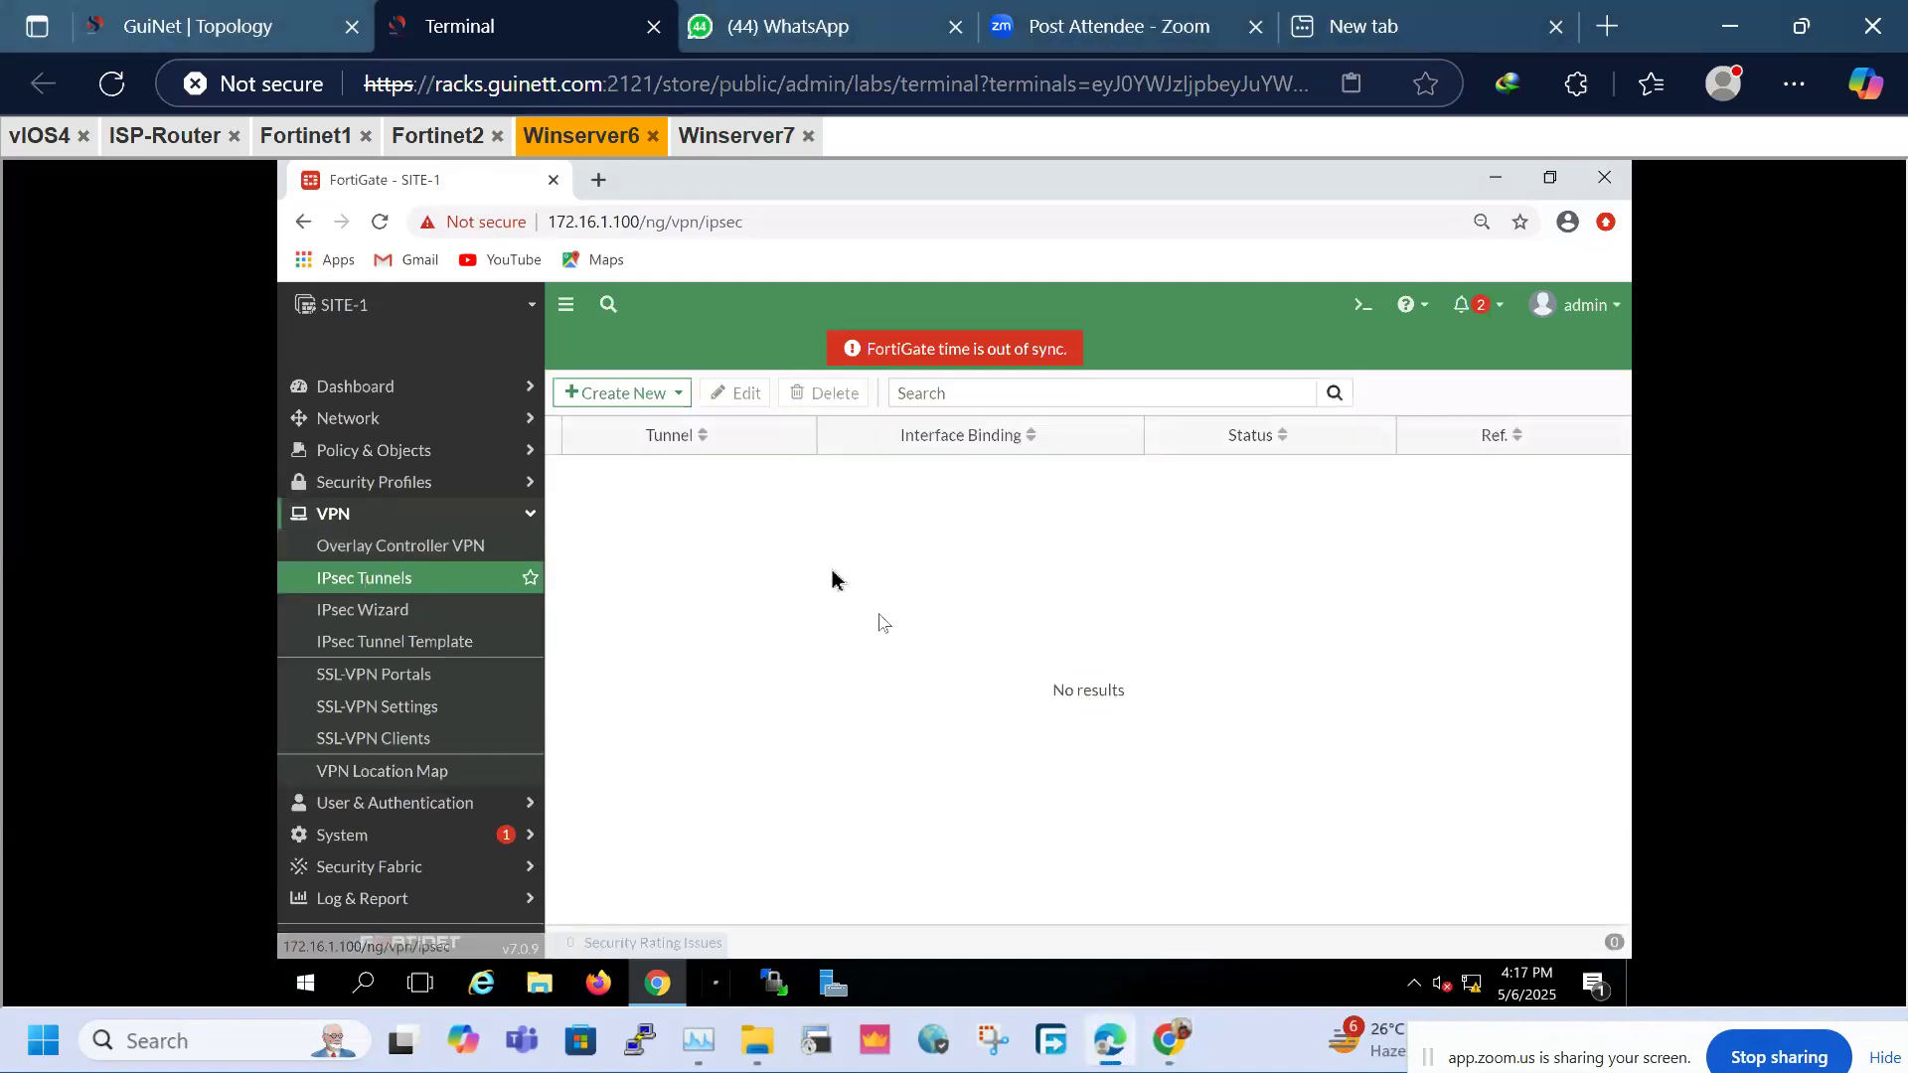
click(658, 397)
Start a new IPsec tunnel named VPN2Site2 using the Custom template and continue to its settings
click(626, 421)
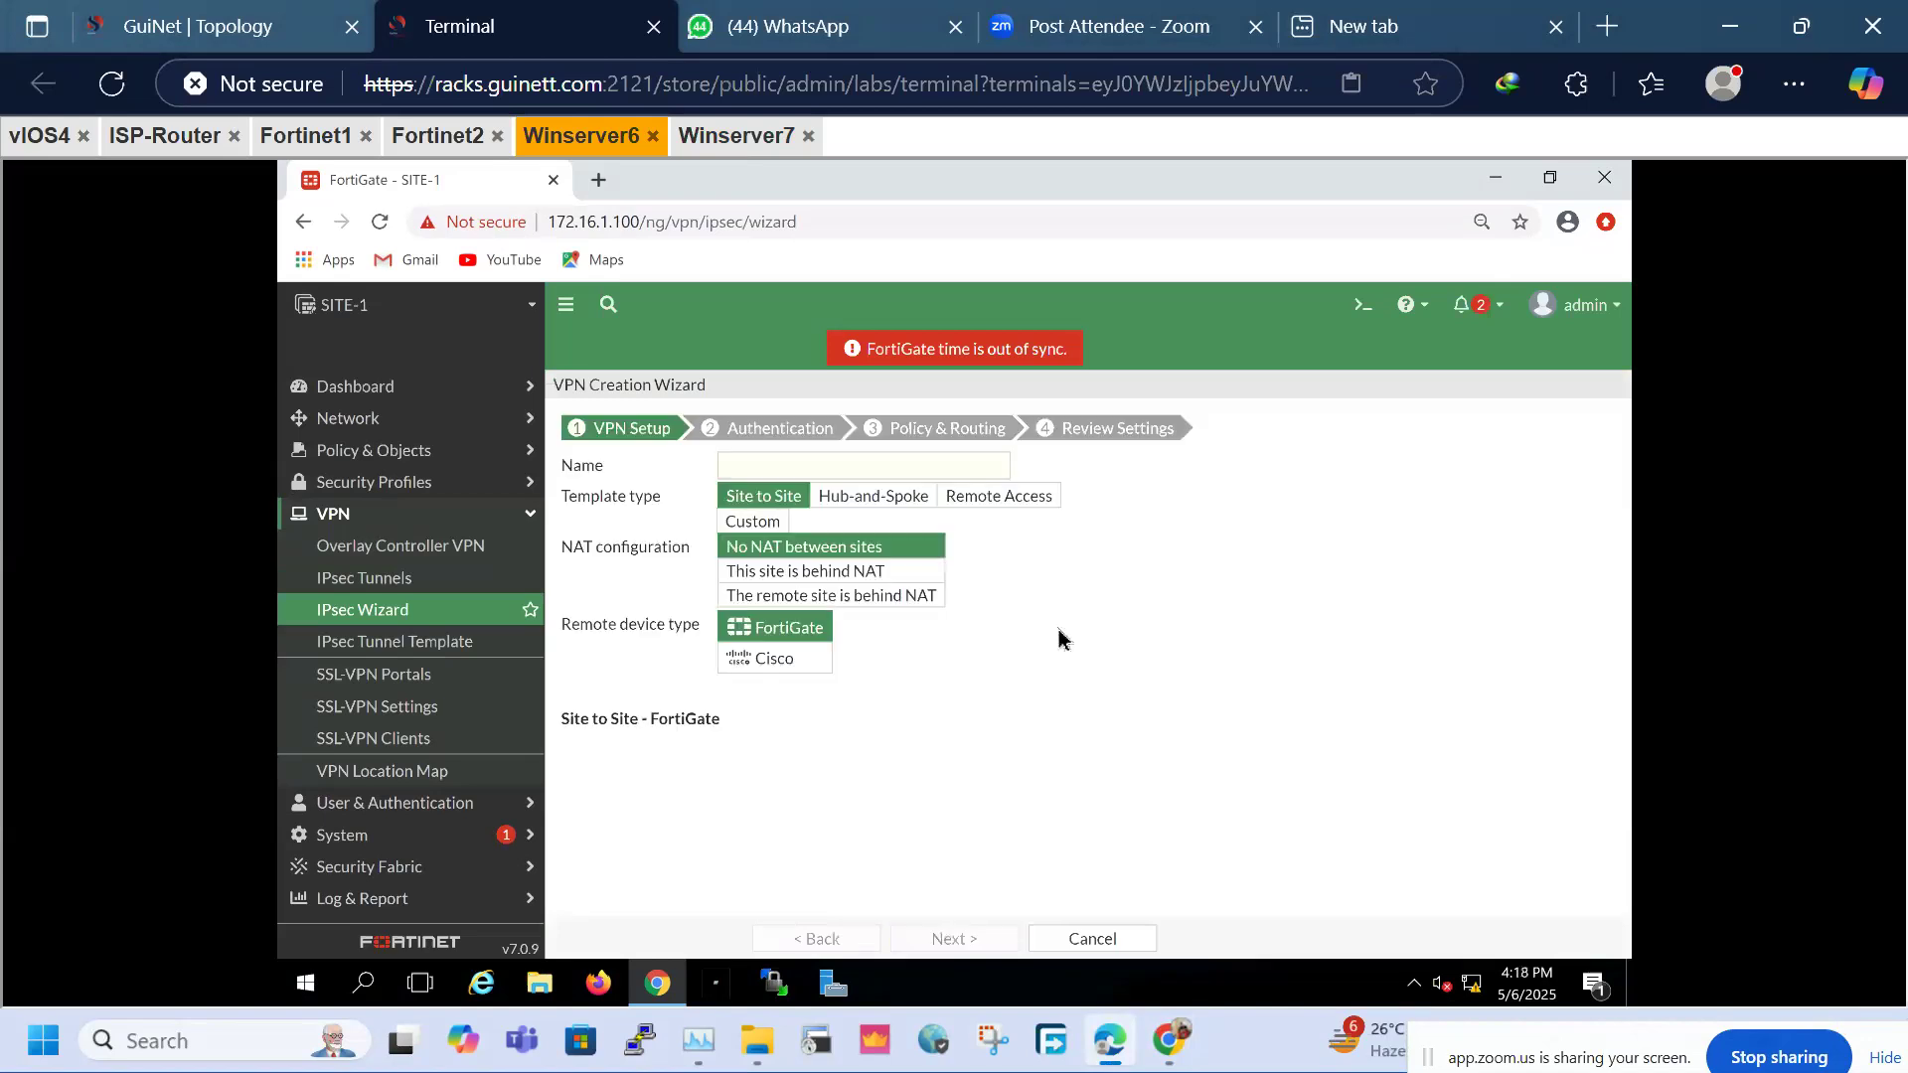
double_click(581, 388)
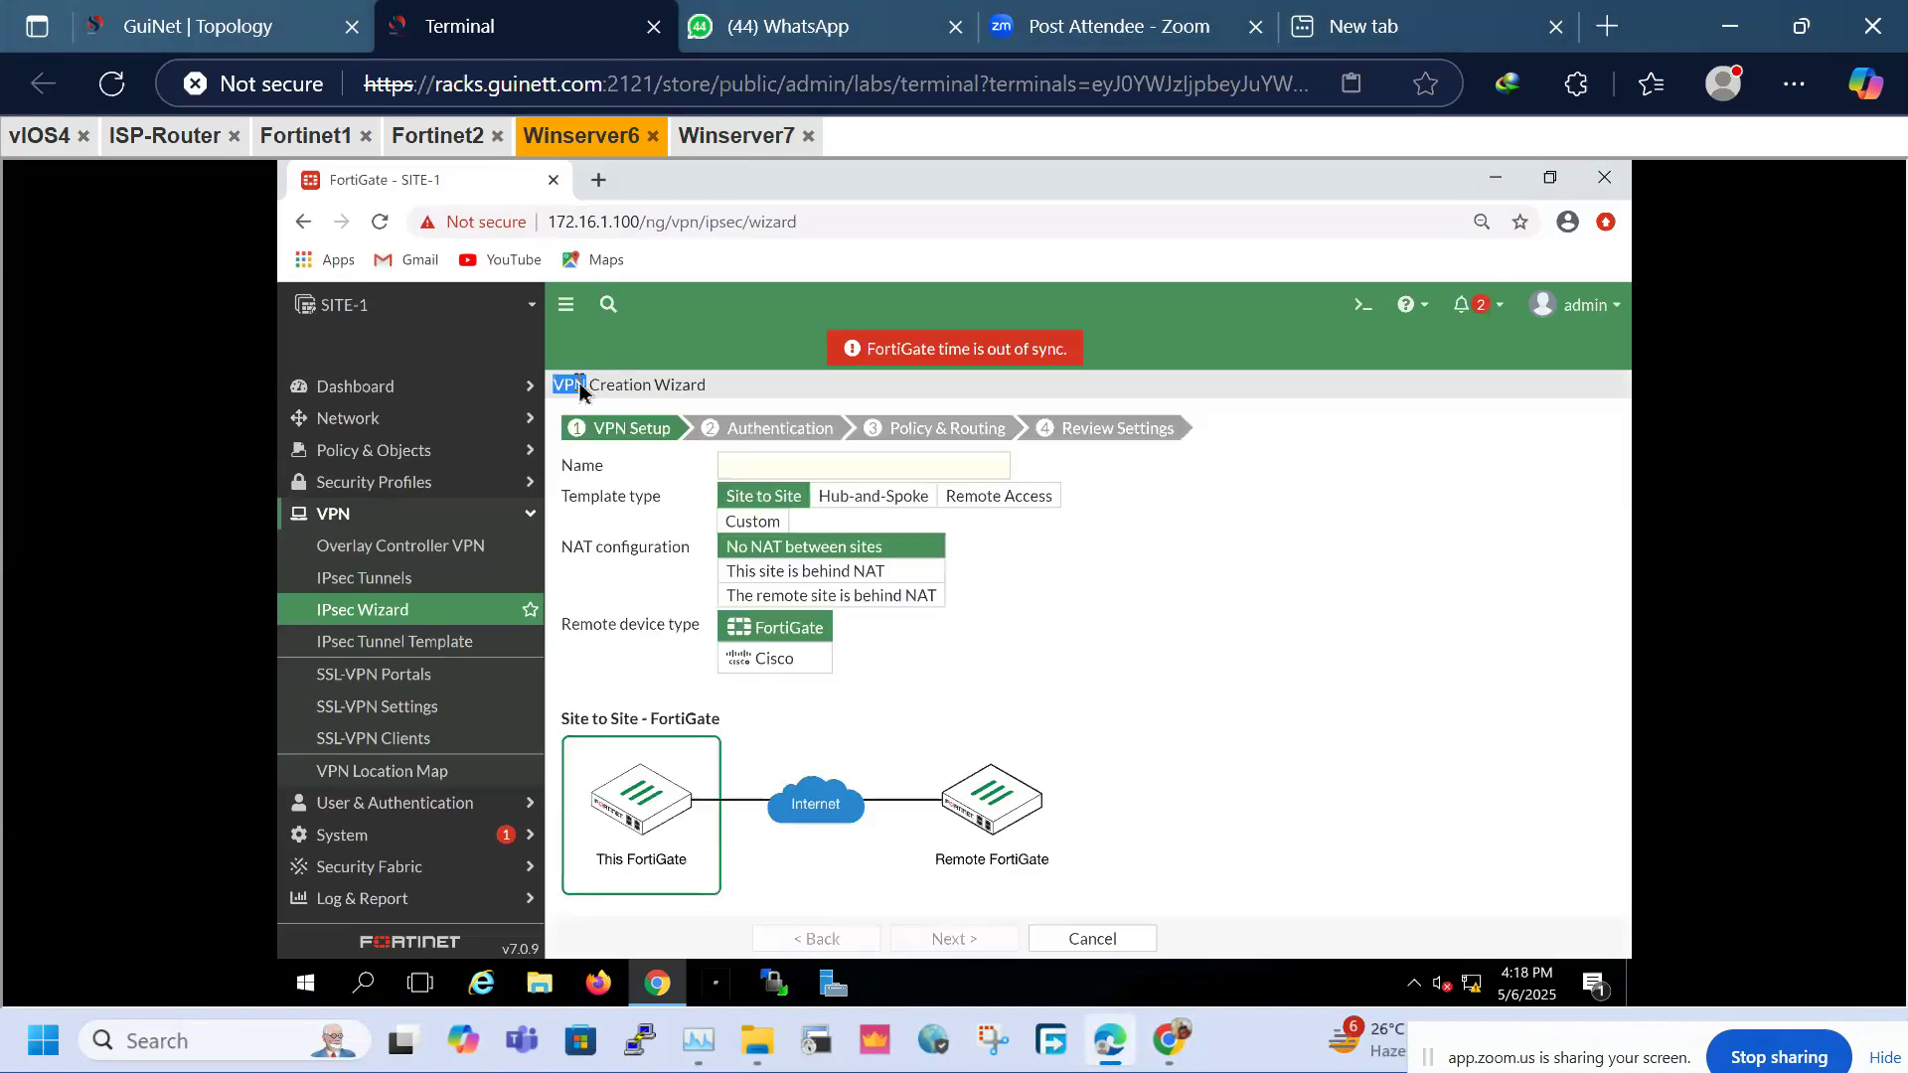
drag(580, 390, 701, 393)
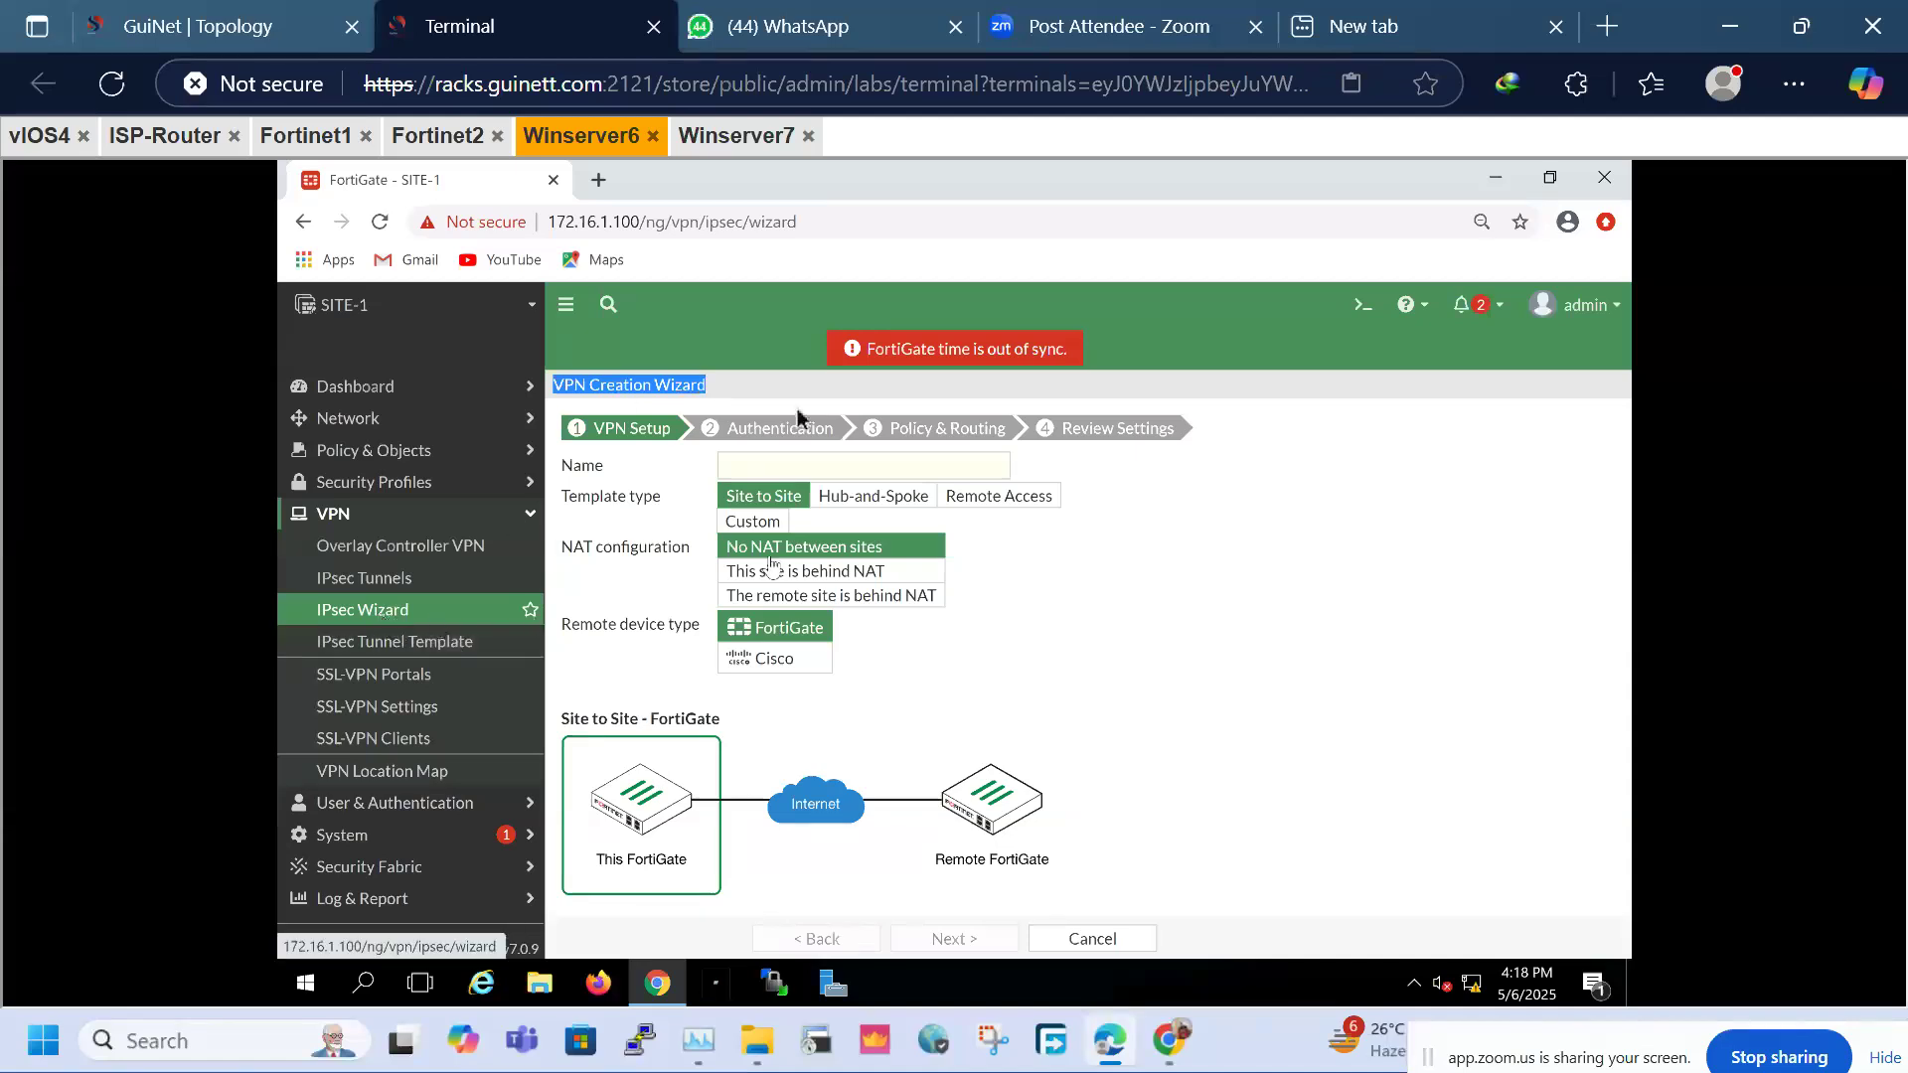
click(740, 464)
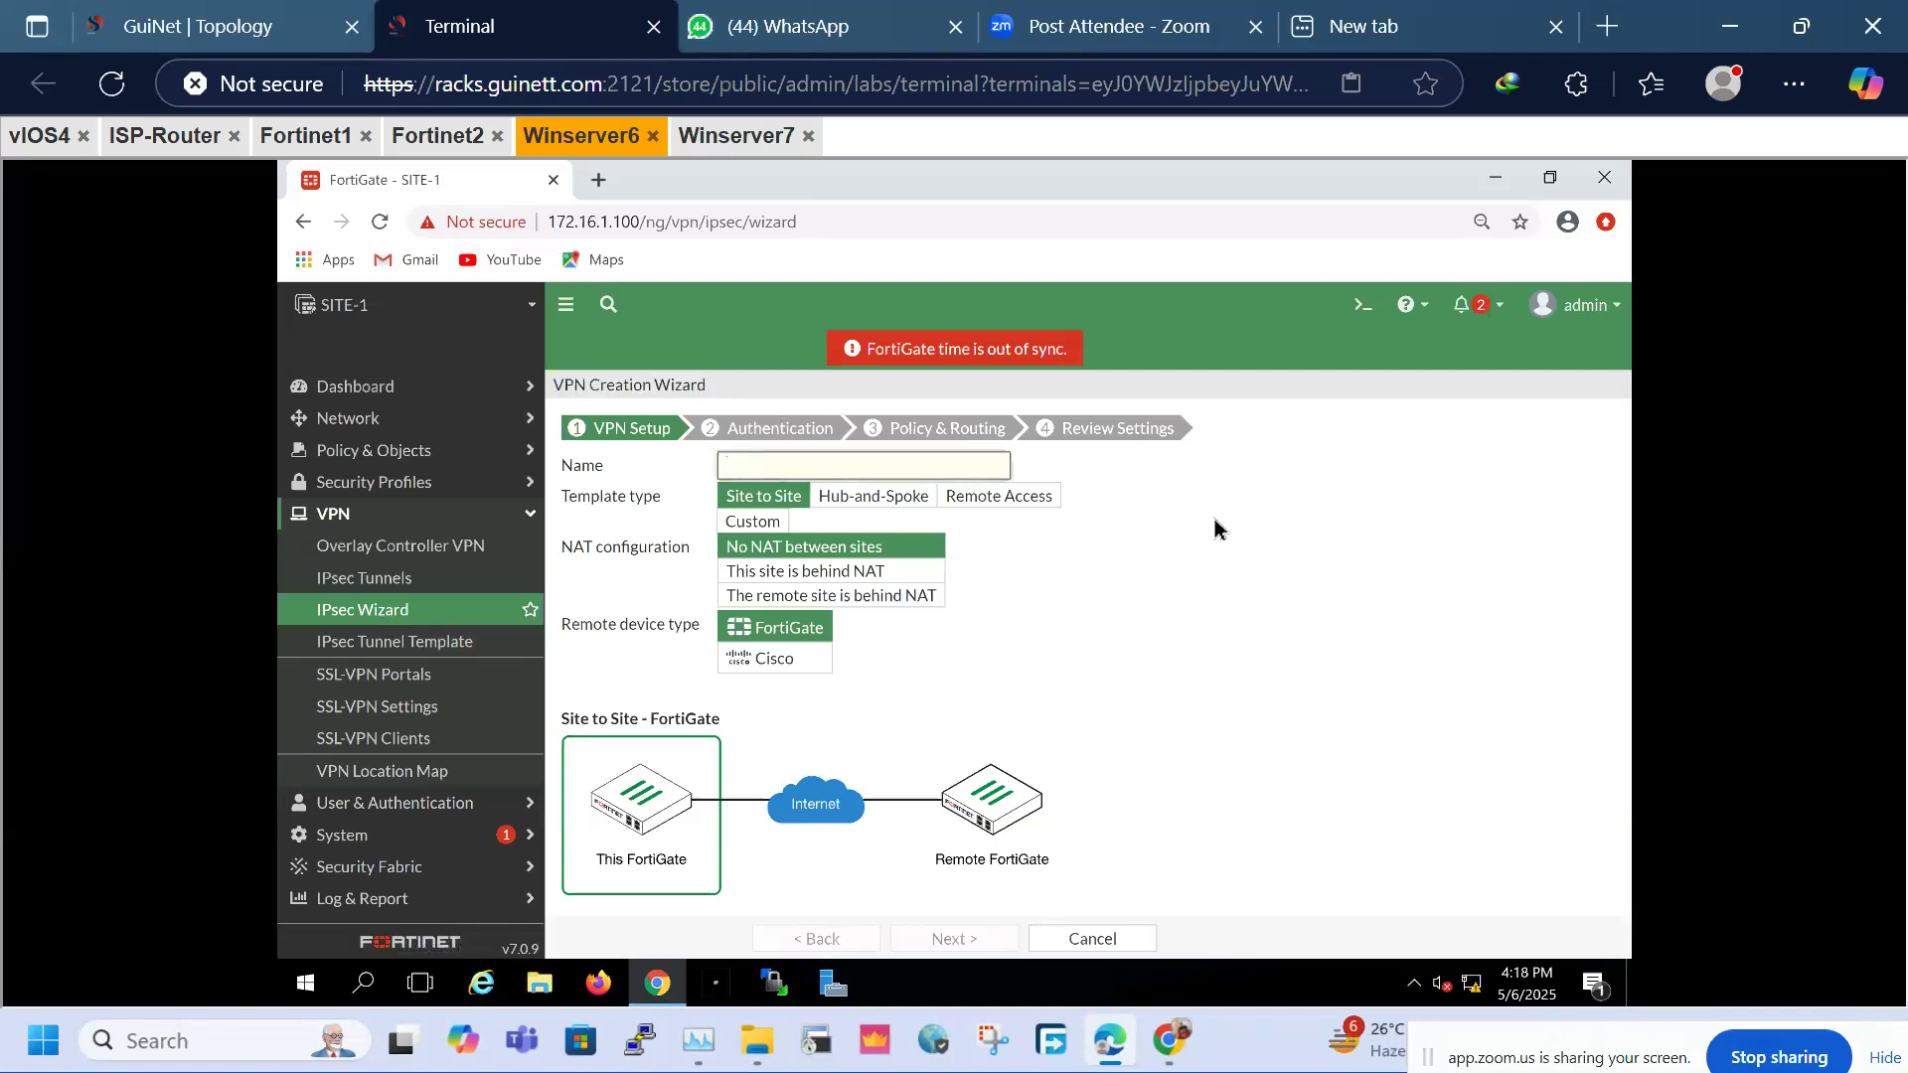
text(VPN2Site2)
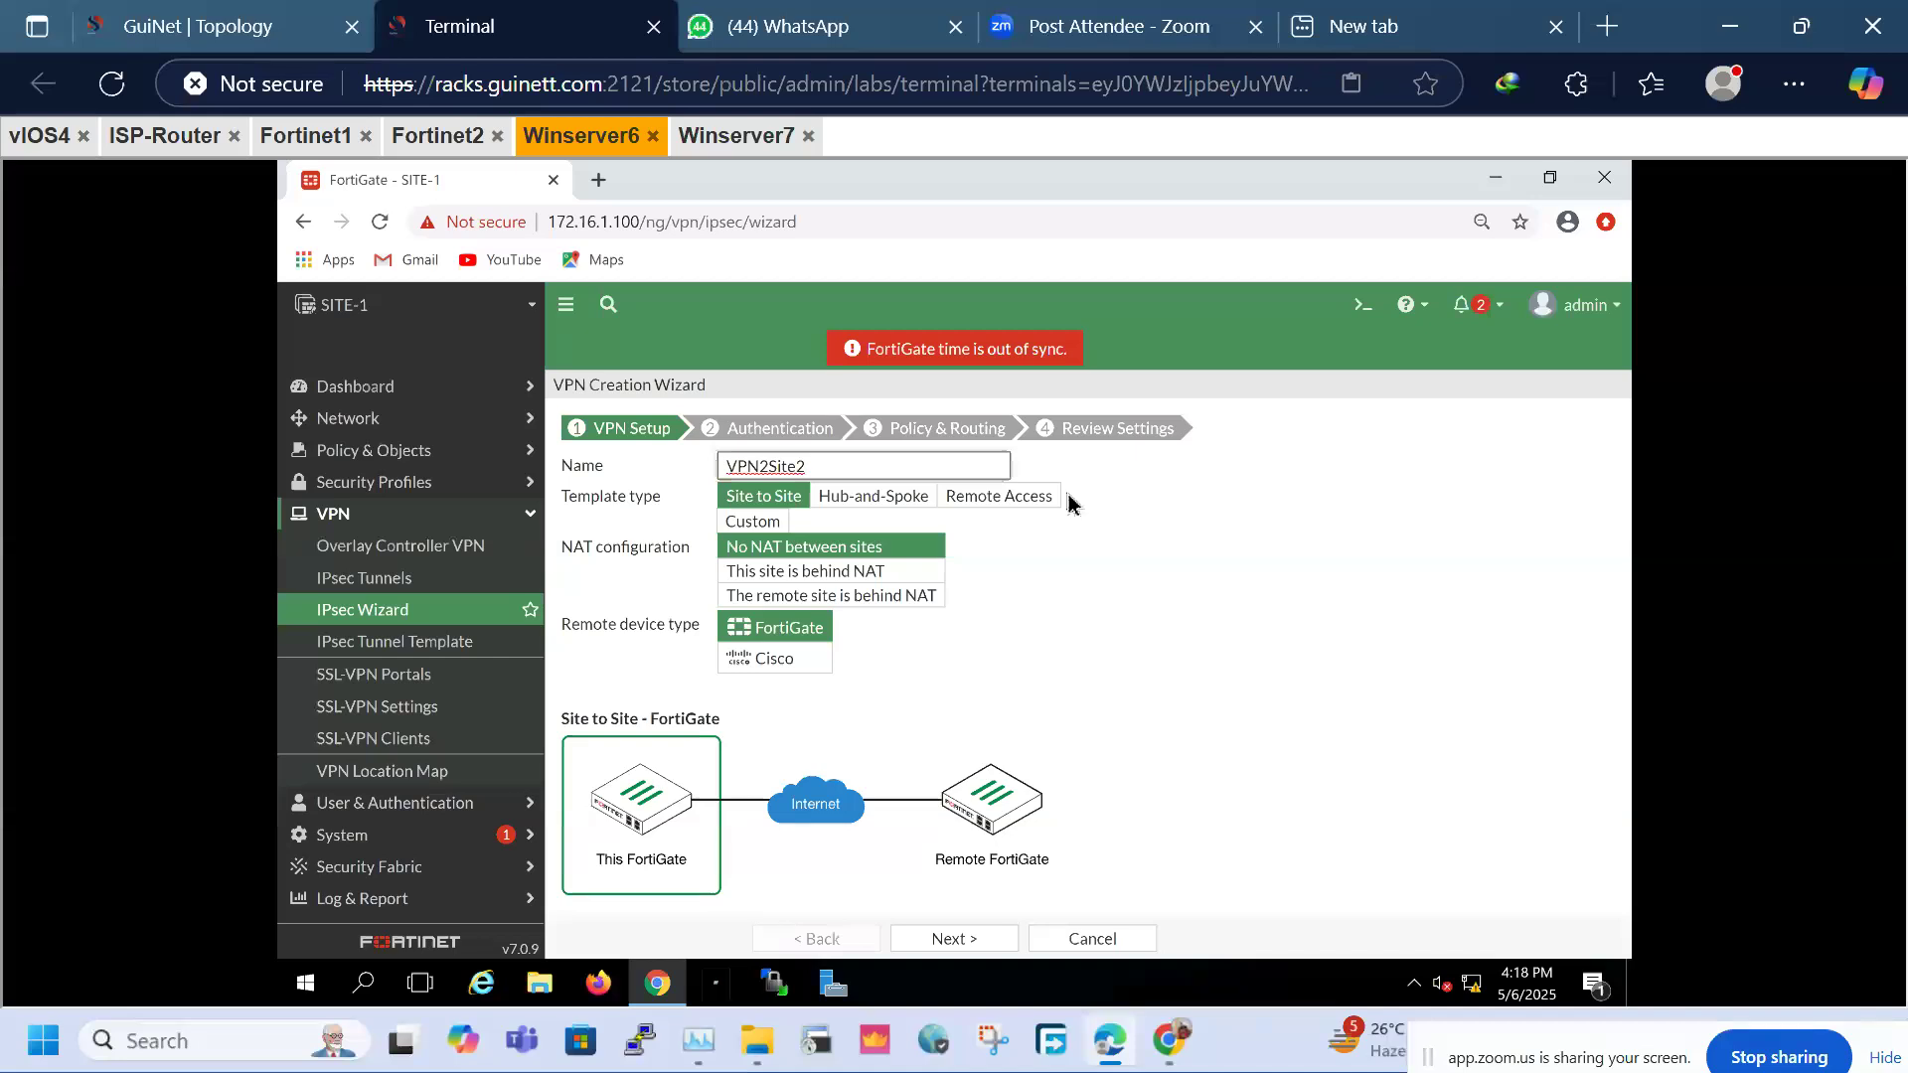
click(753, 528)
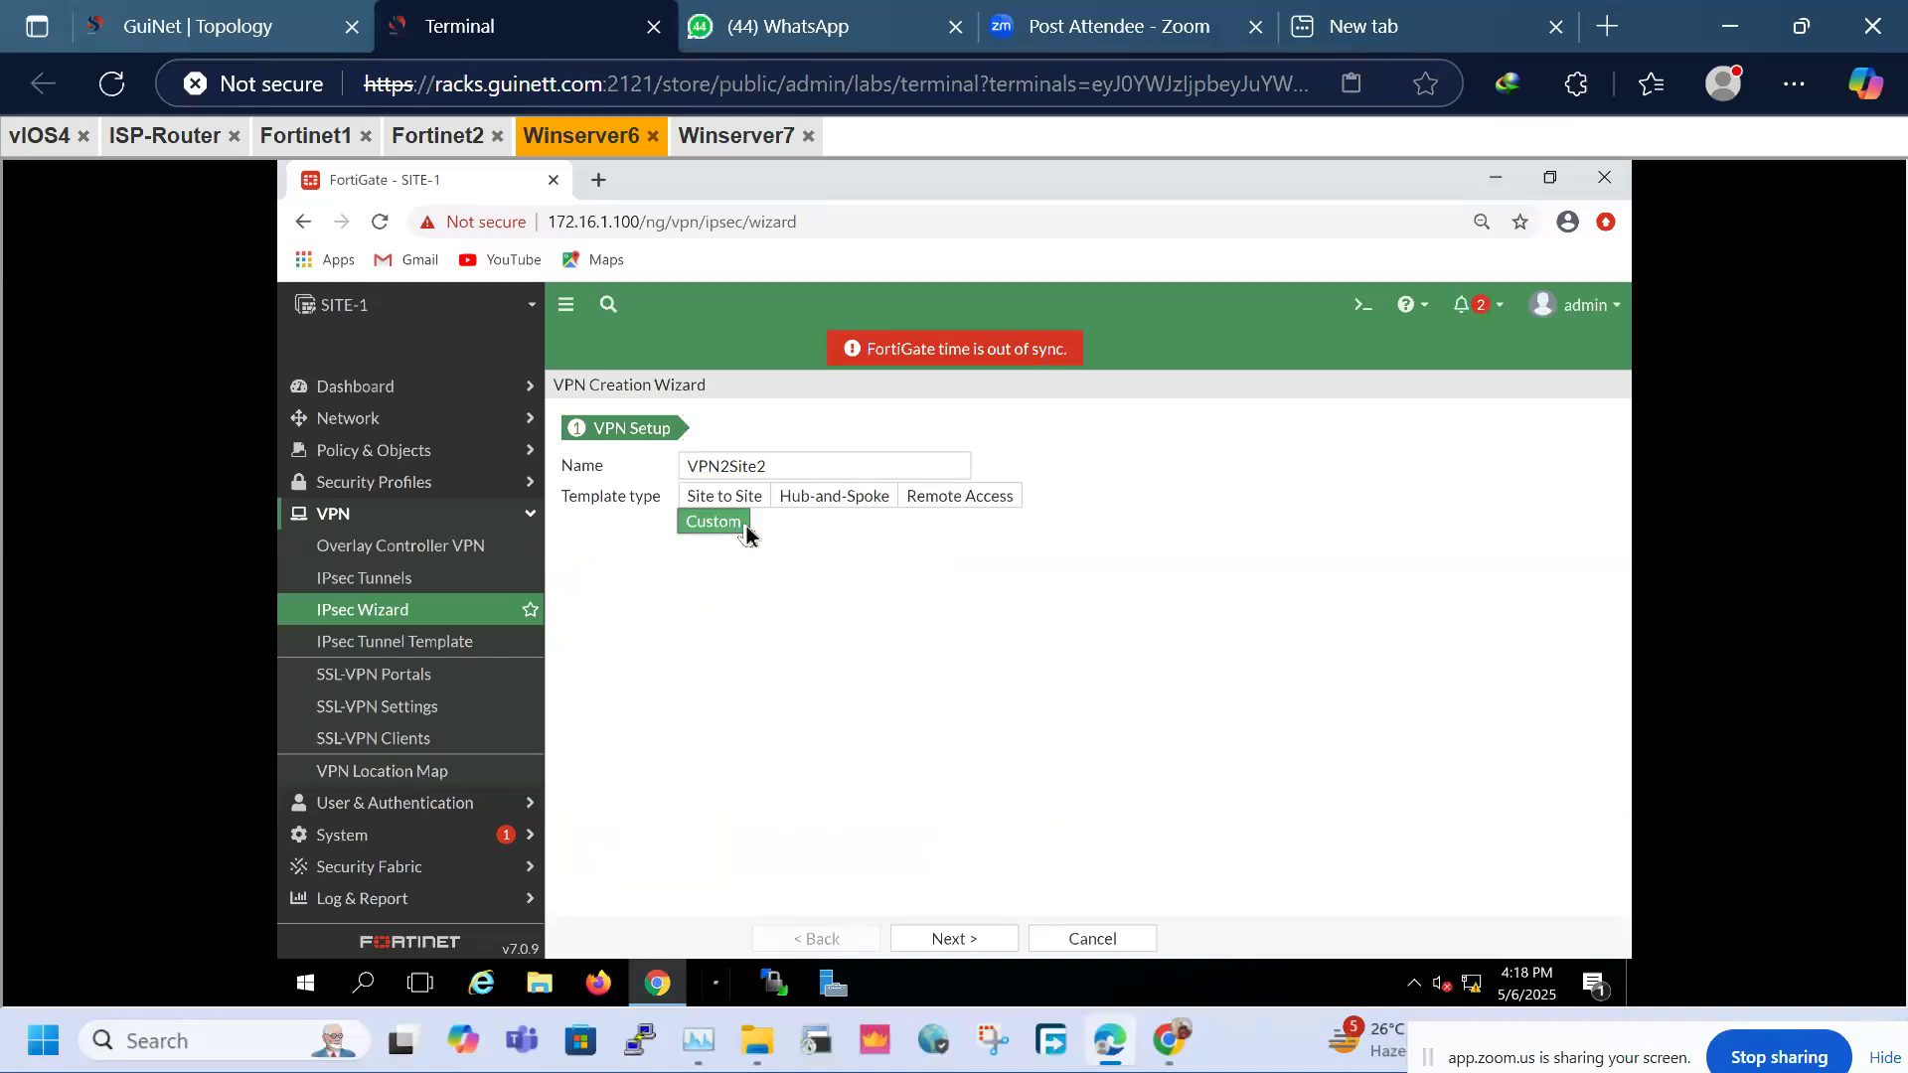
drag(857, 459, 684, 467)
click(982, 795)
click(969, 946)
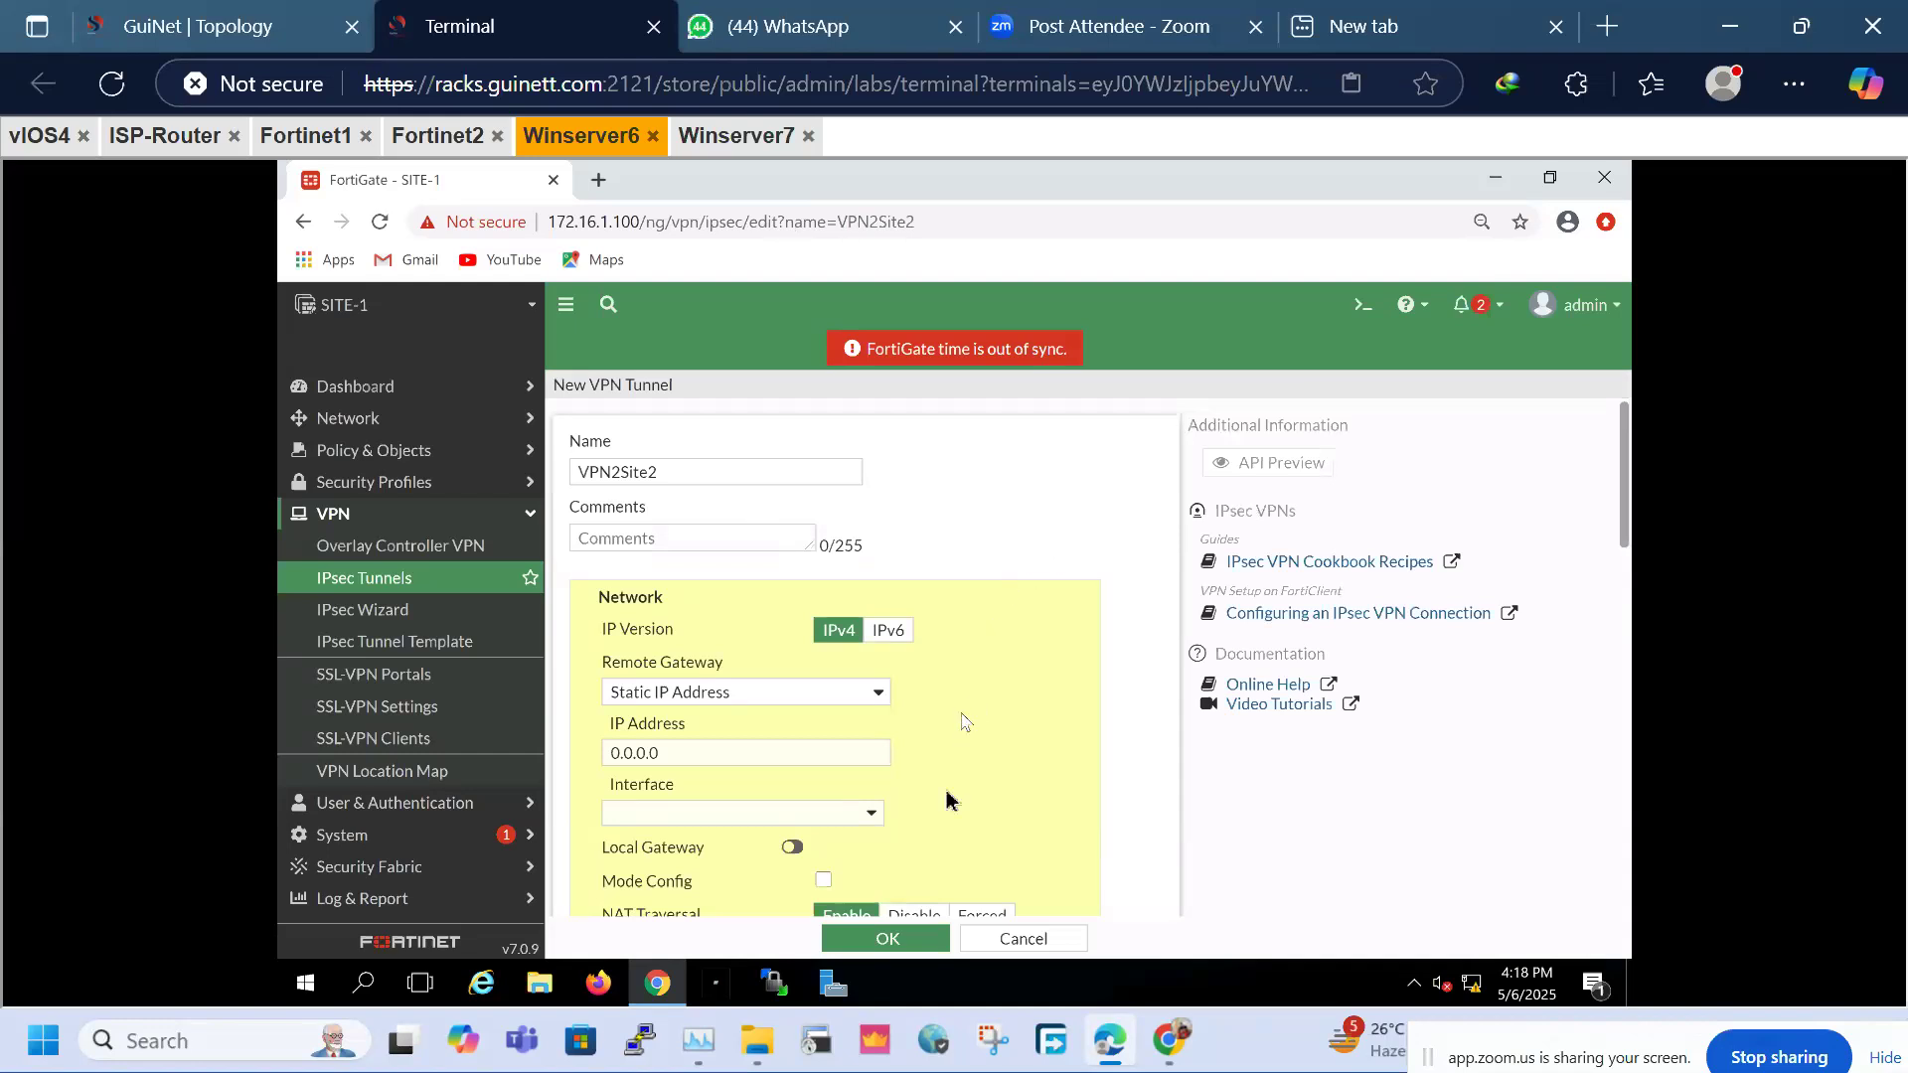
Set the remote gateway IP to 12.1.1.1 on interface WAN (port2)
scroll(946, 803, down, 10)
scroll(947, 794, up, 10)
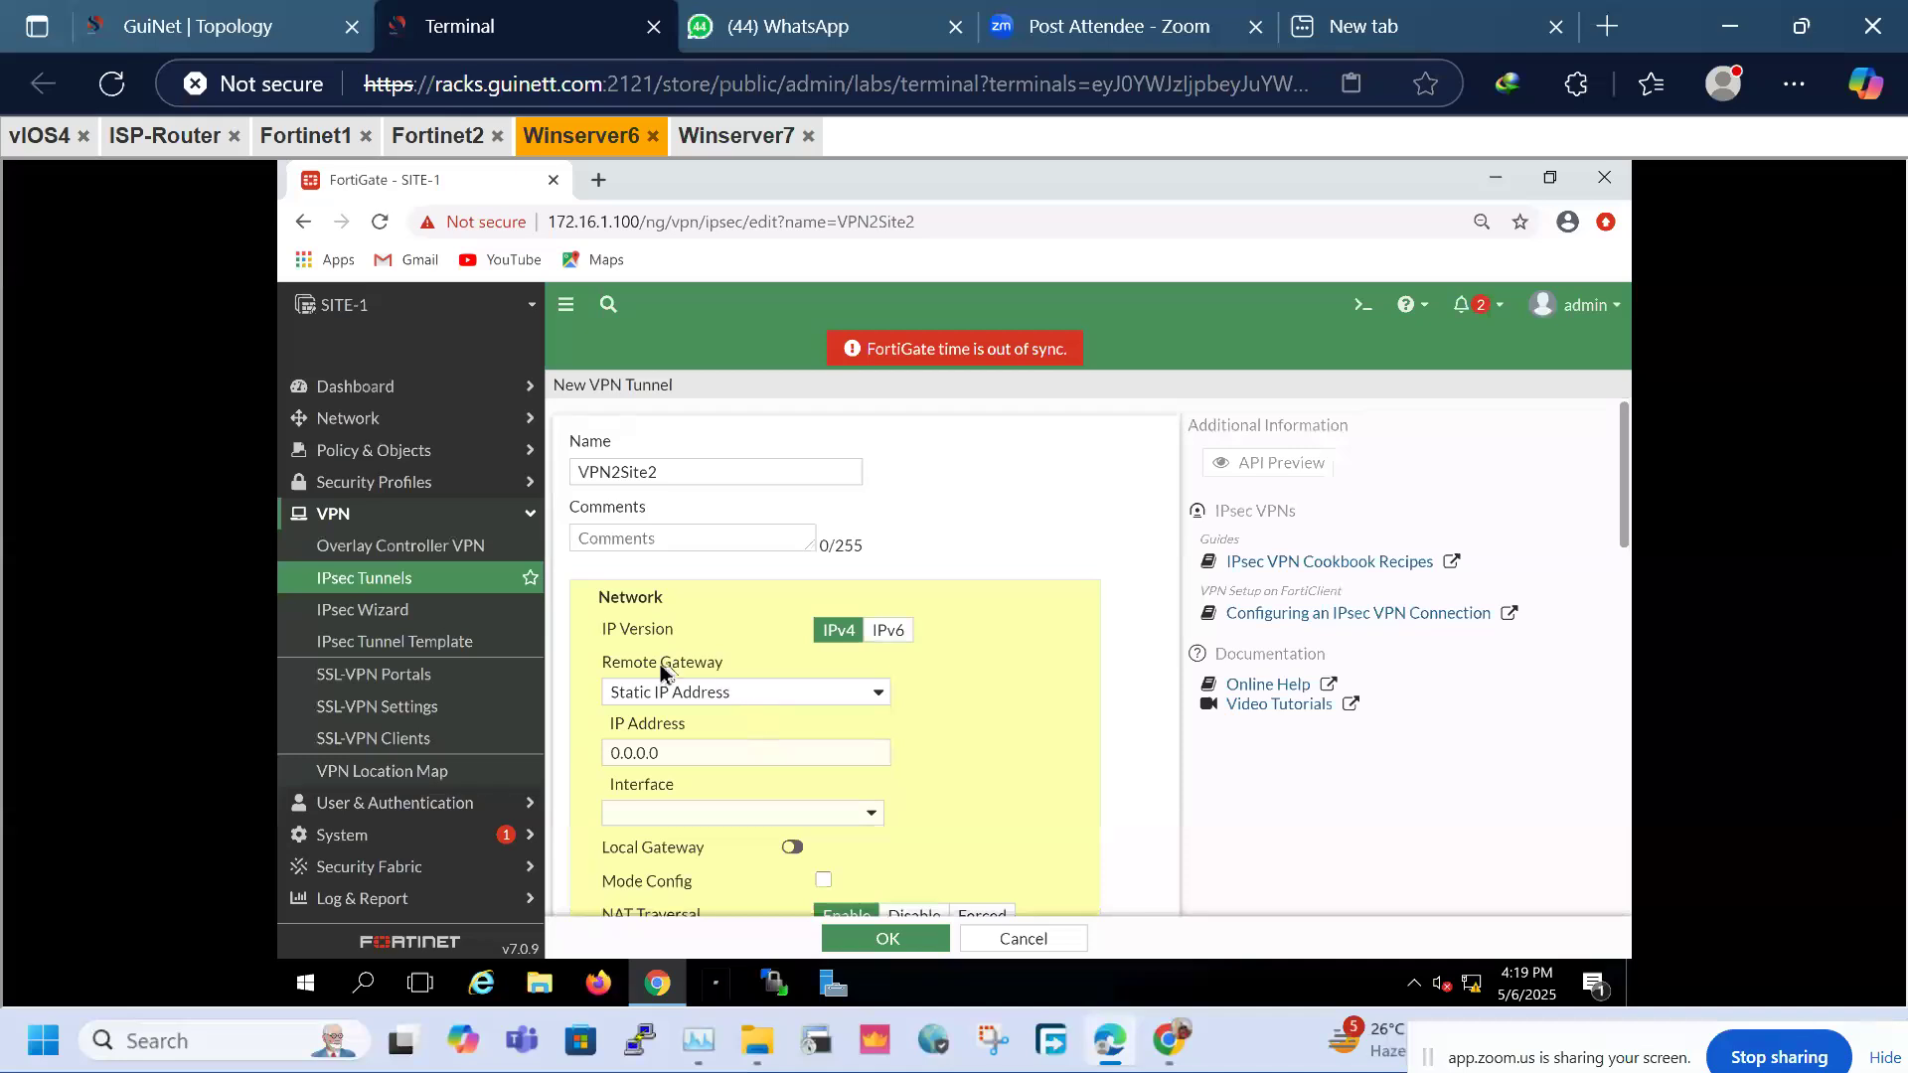
drag(642, 663, 725, 664)
double_click(703, 755)
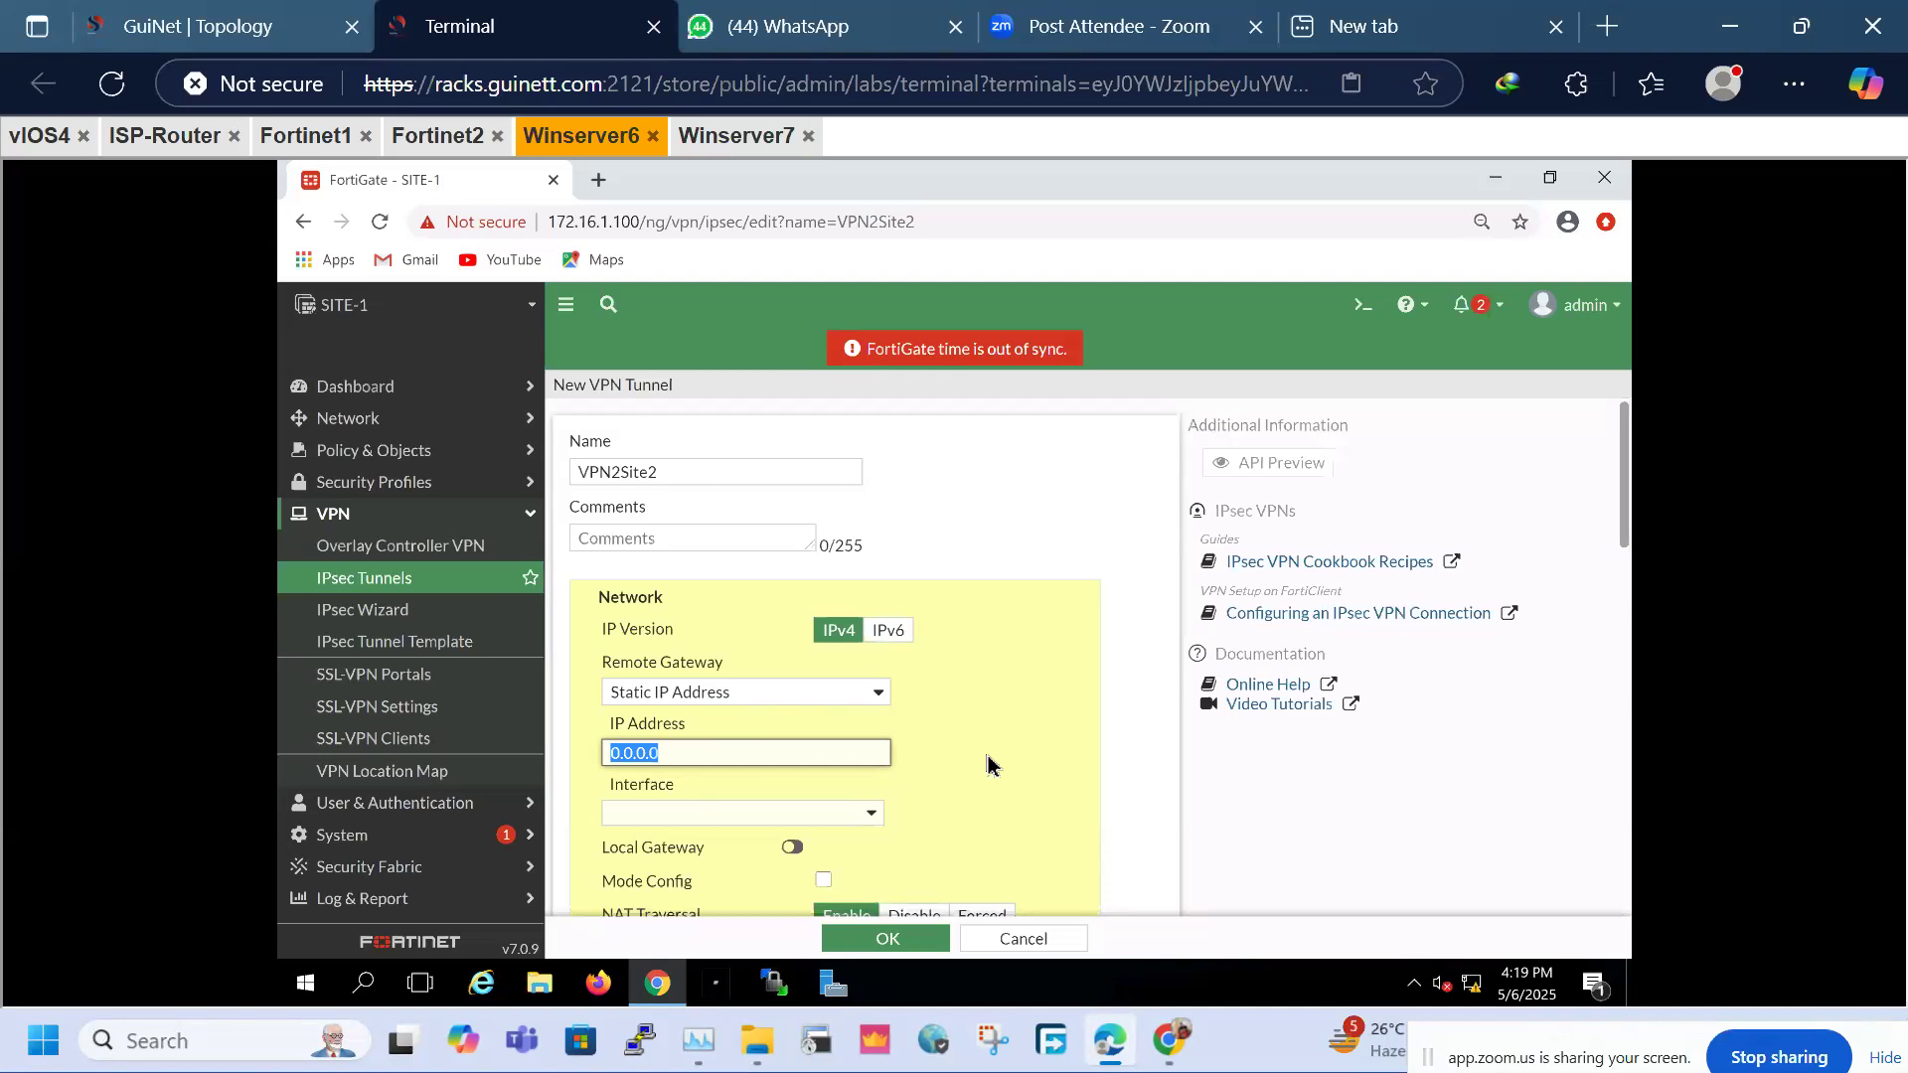
text(12.1.)
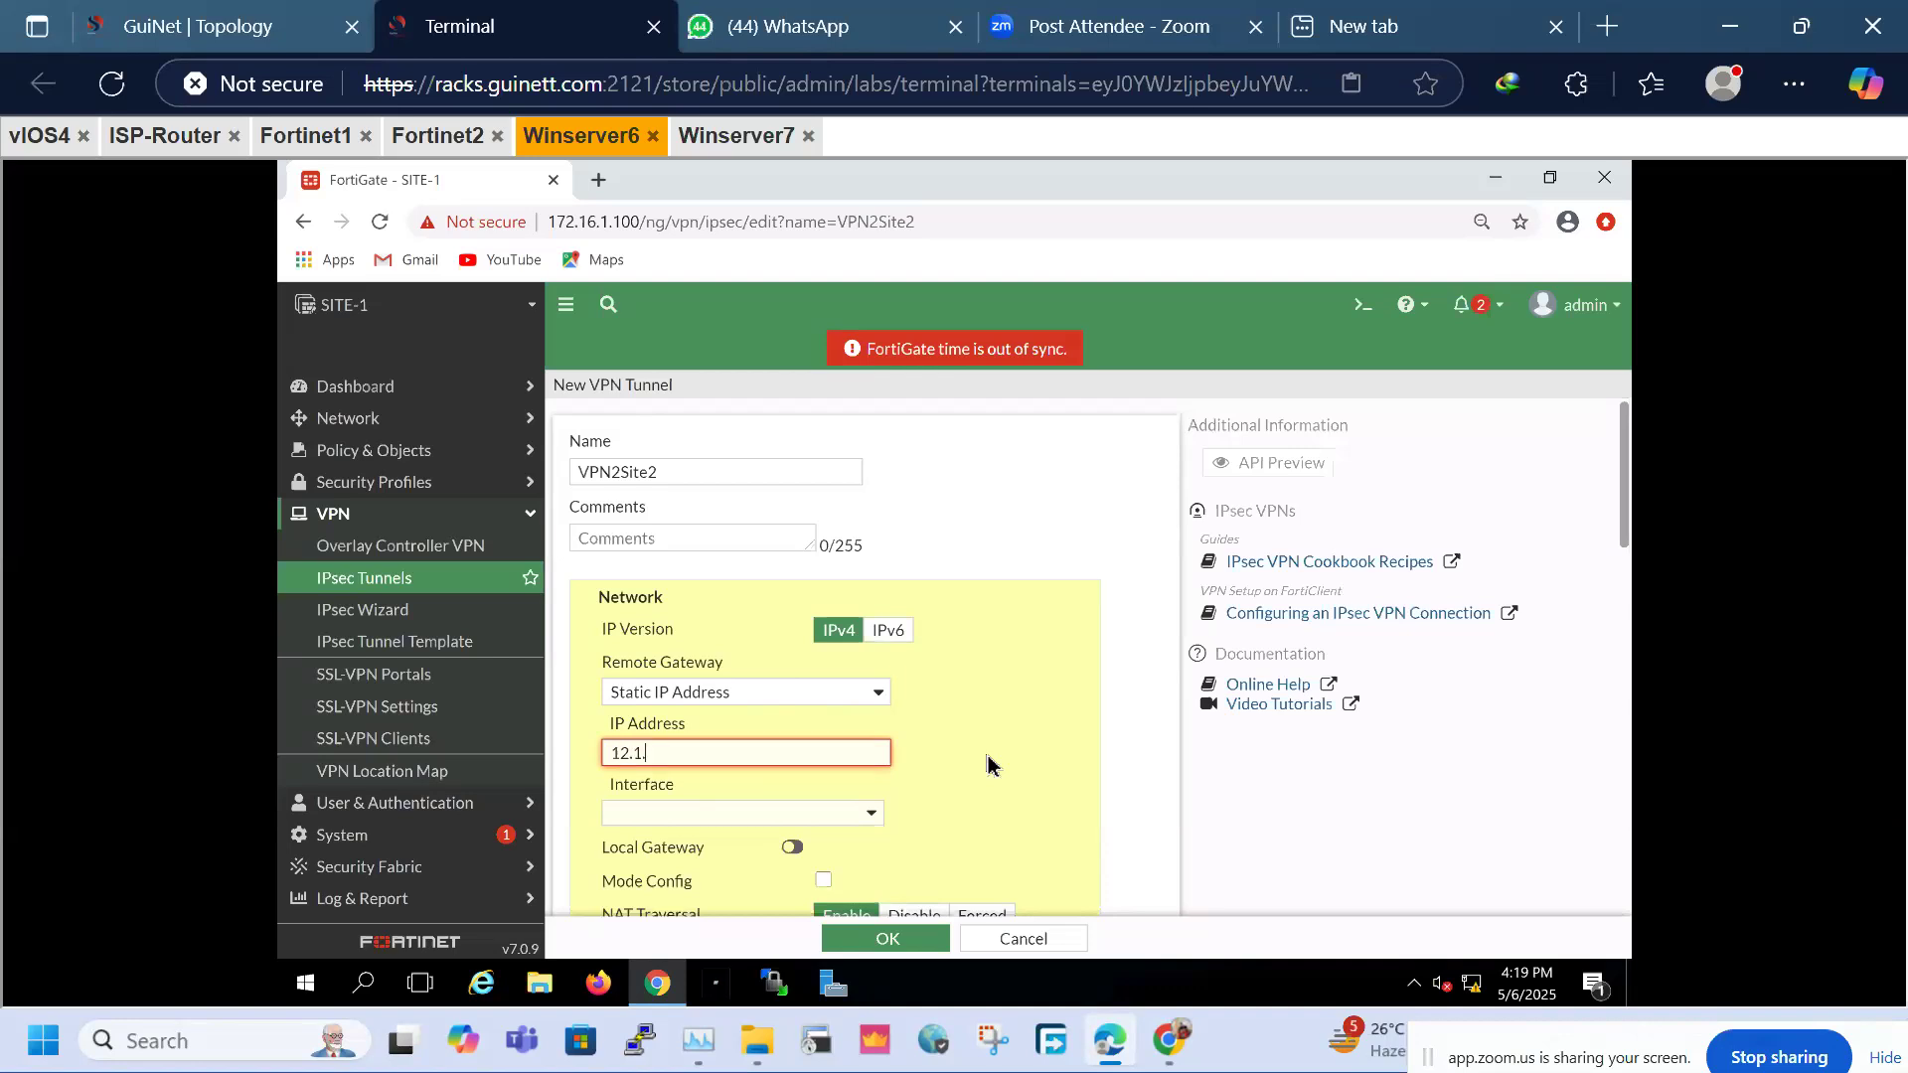
text(1.1)
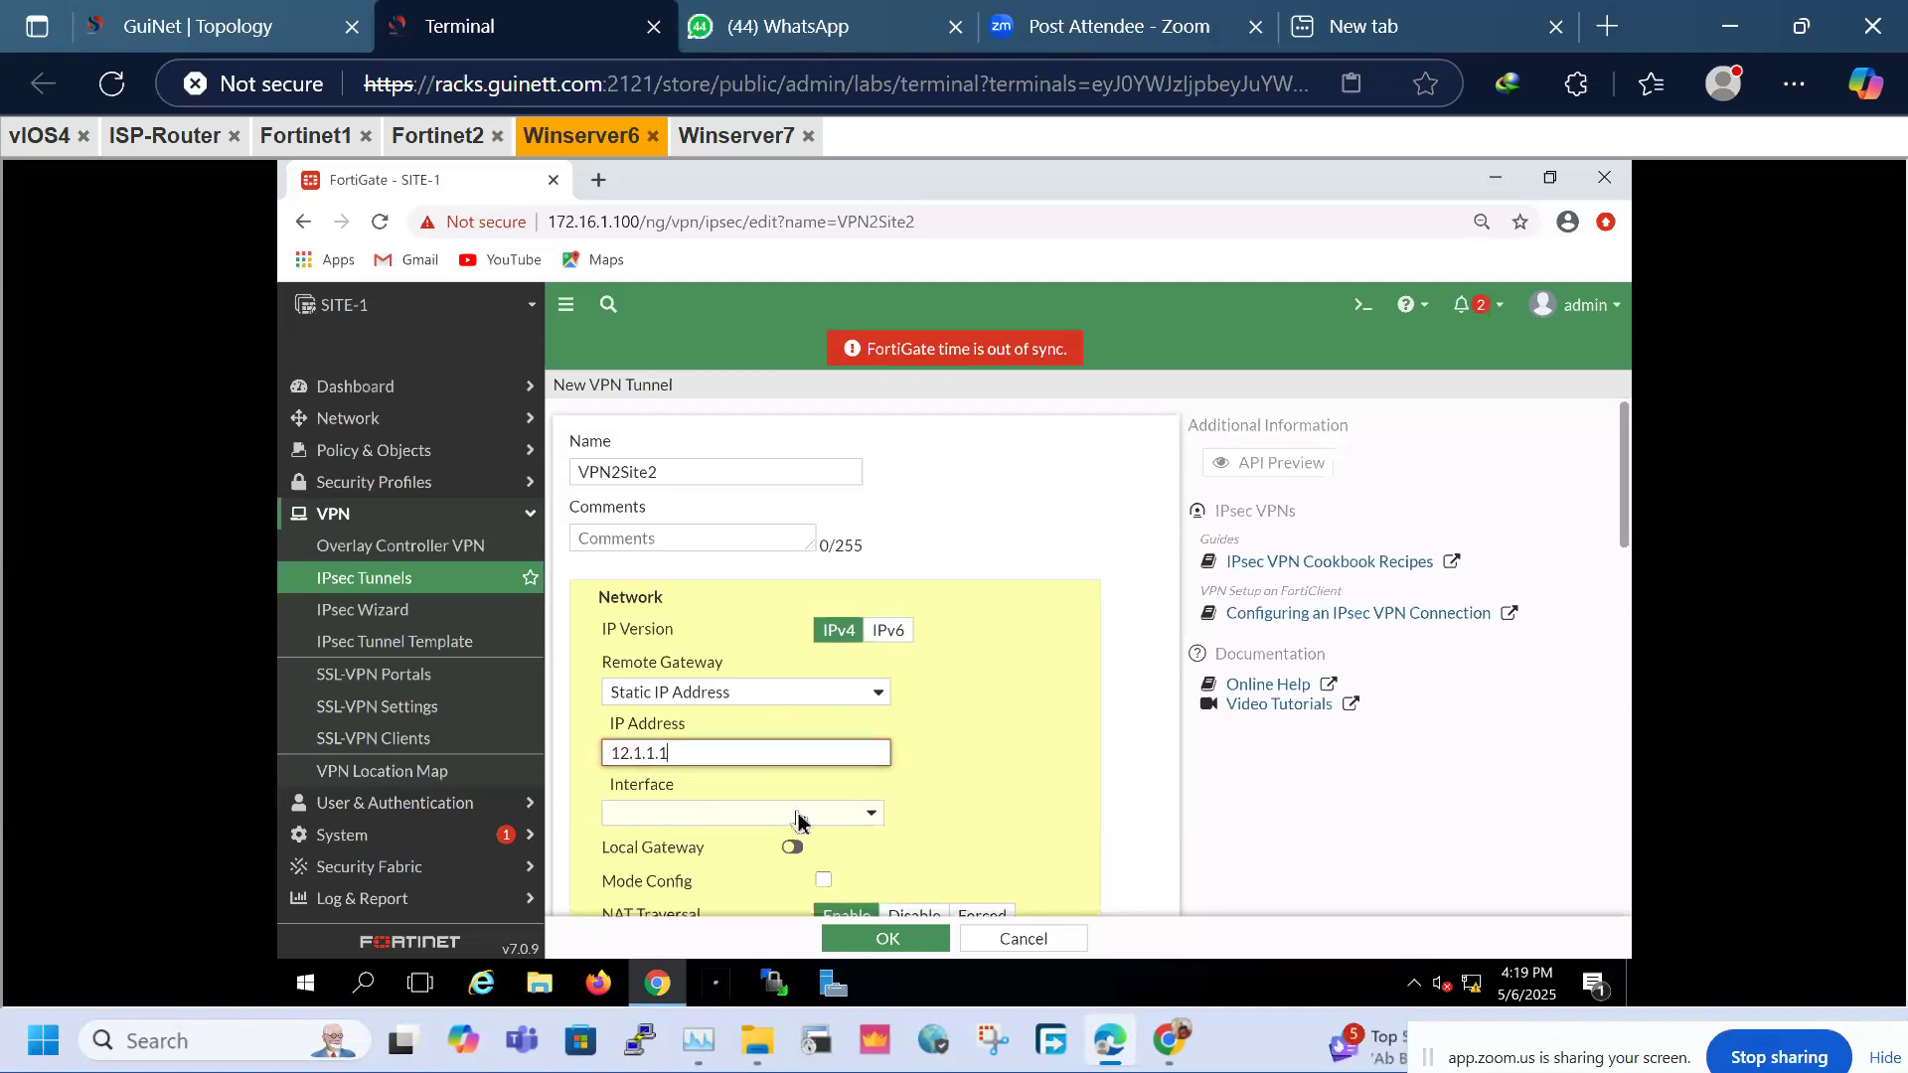
click(798, 815)
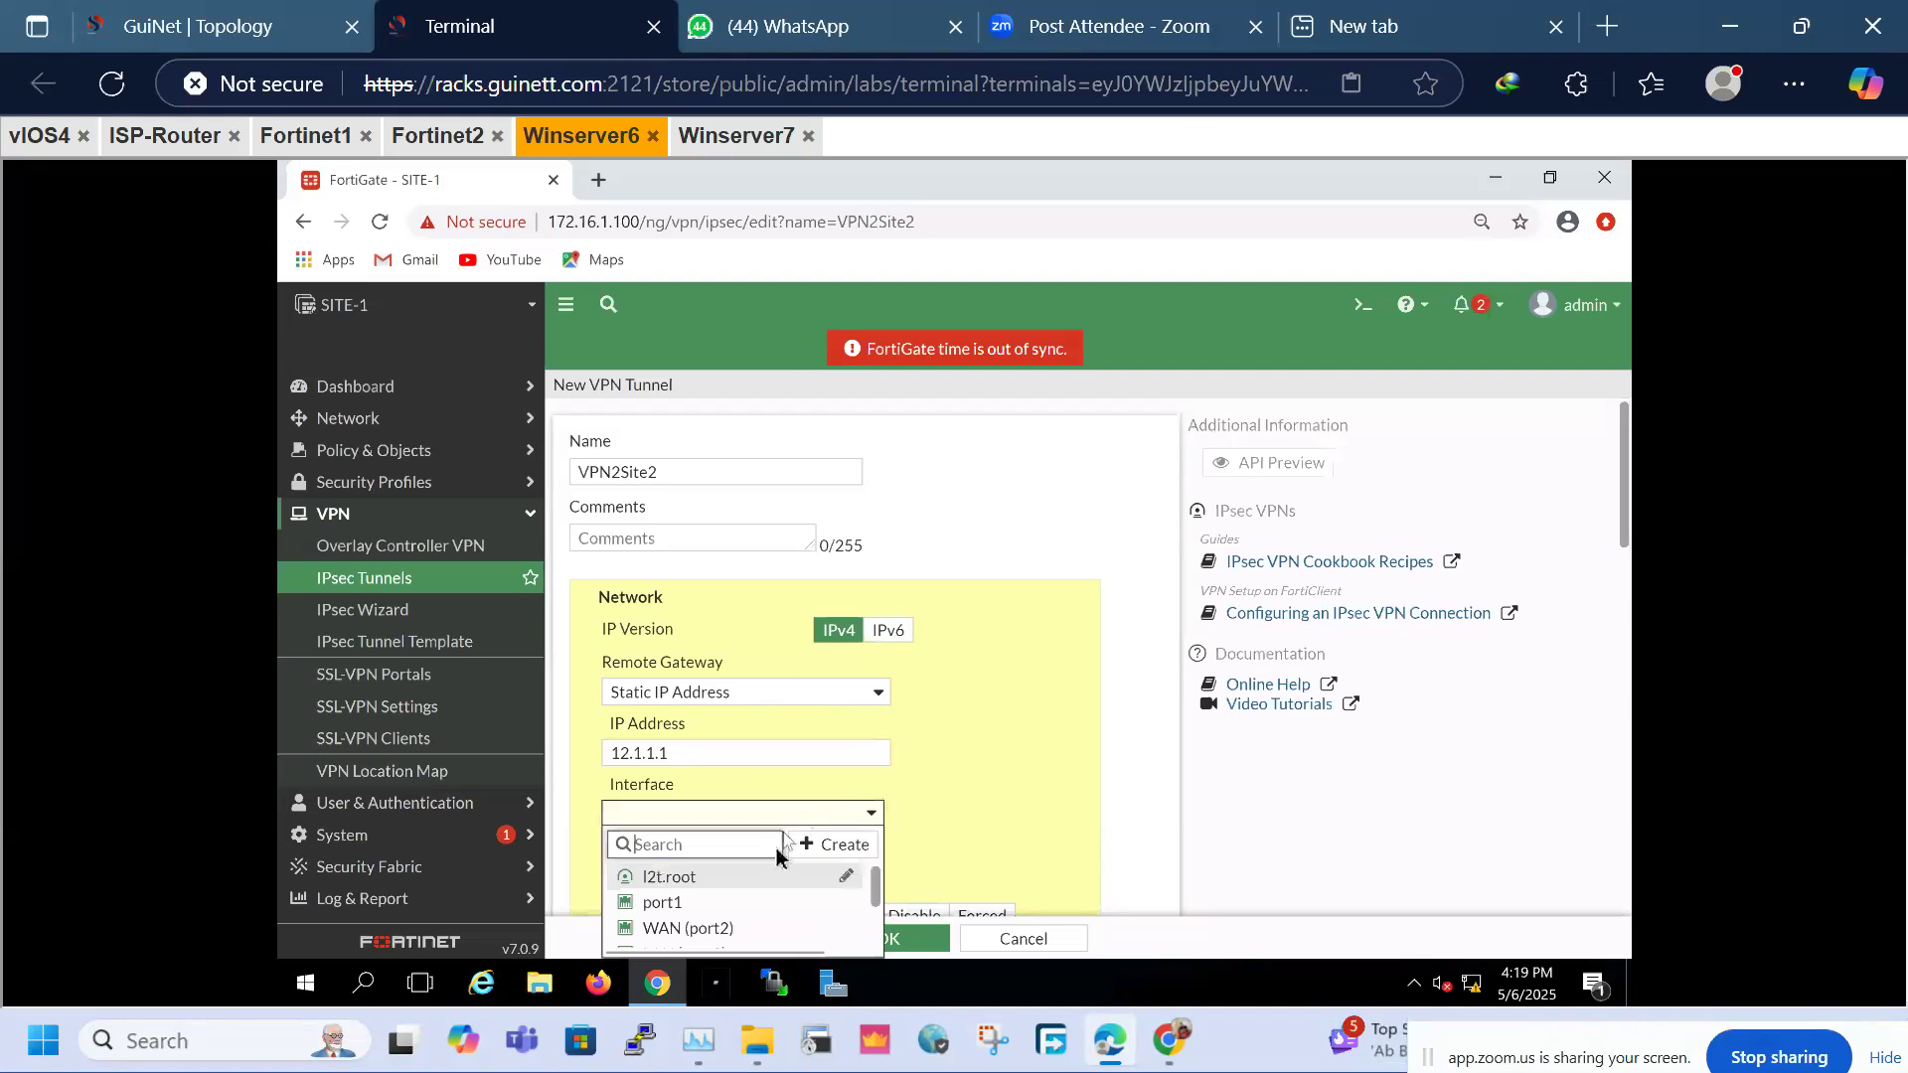
click(722, 929)
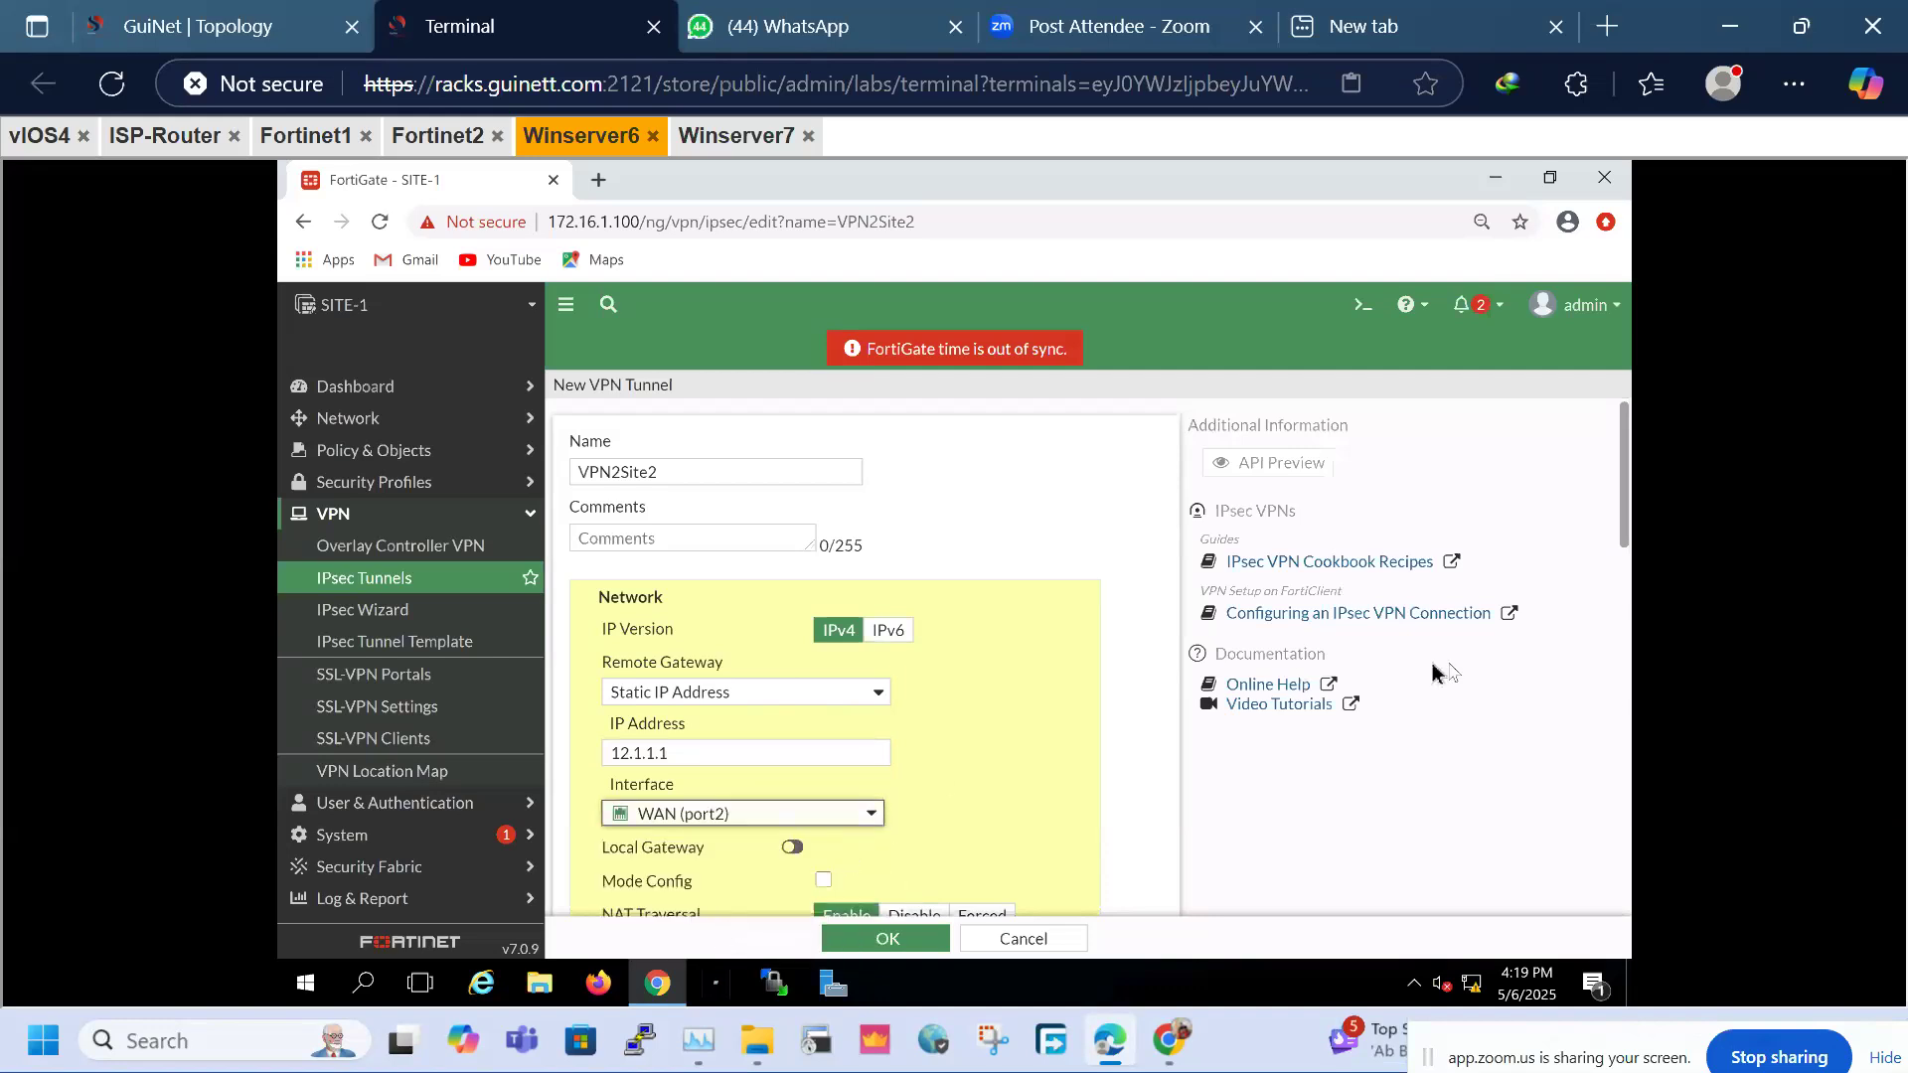
click(1625, 897)
drag(1622, 627, 1625, 562)
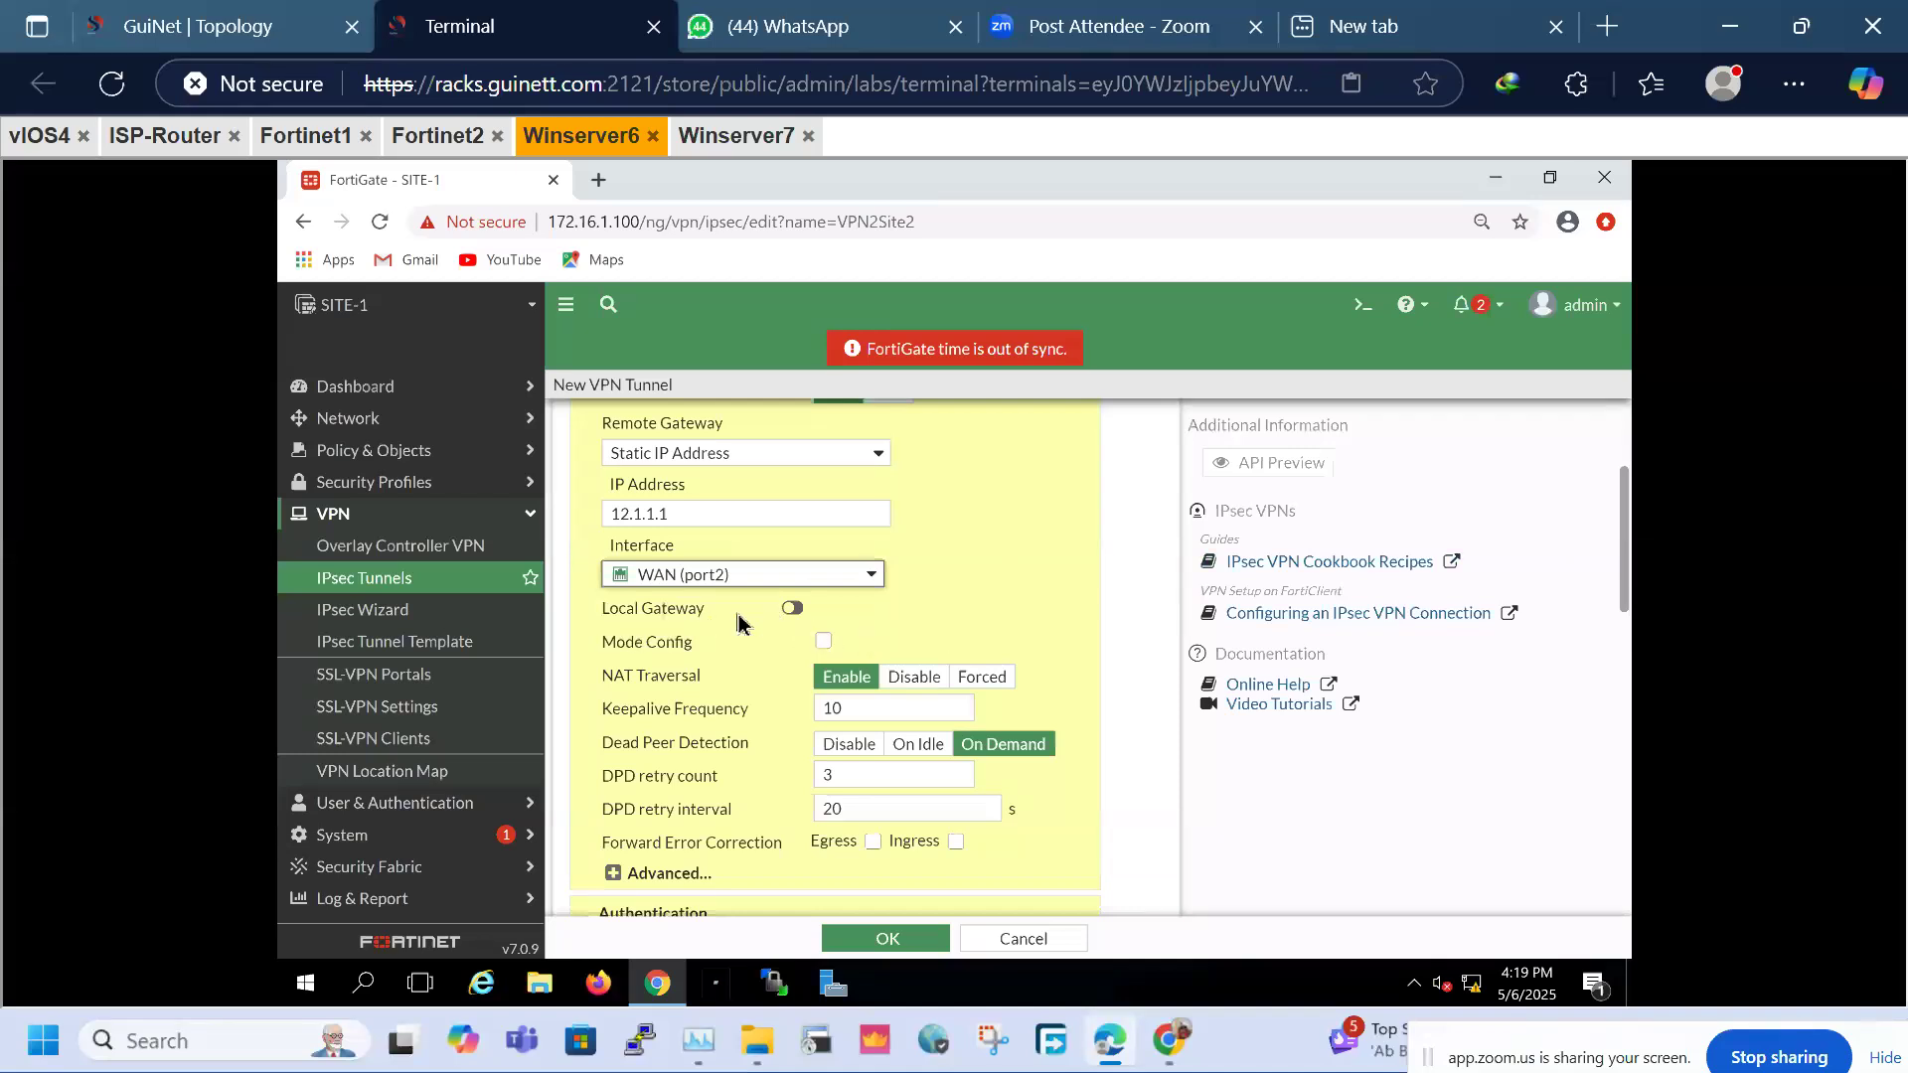
Leave Local Gateway off and disable NAT Traversal
click(792, 609)
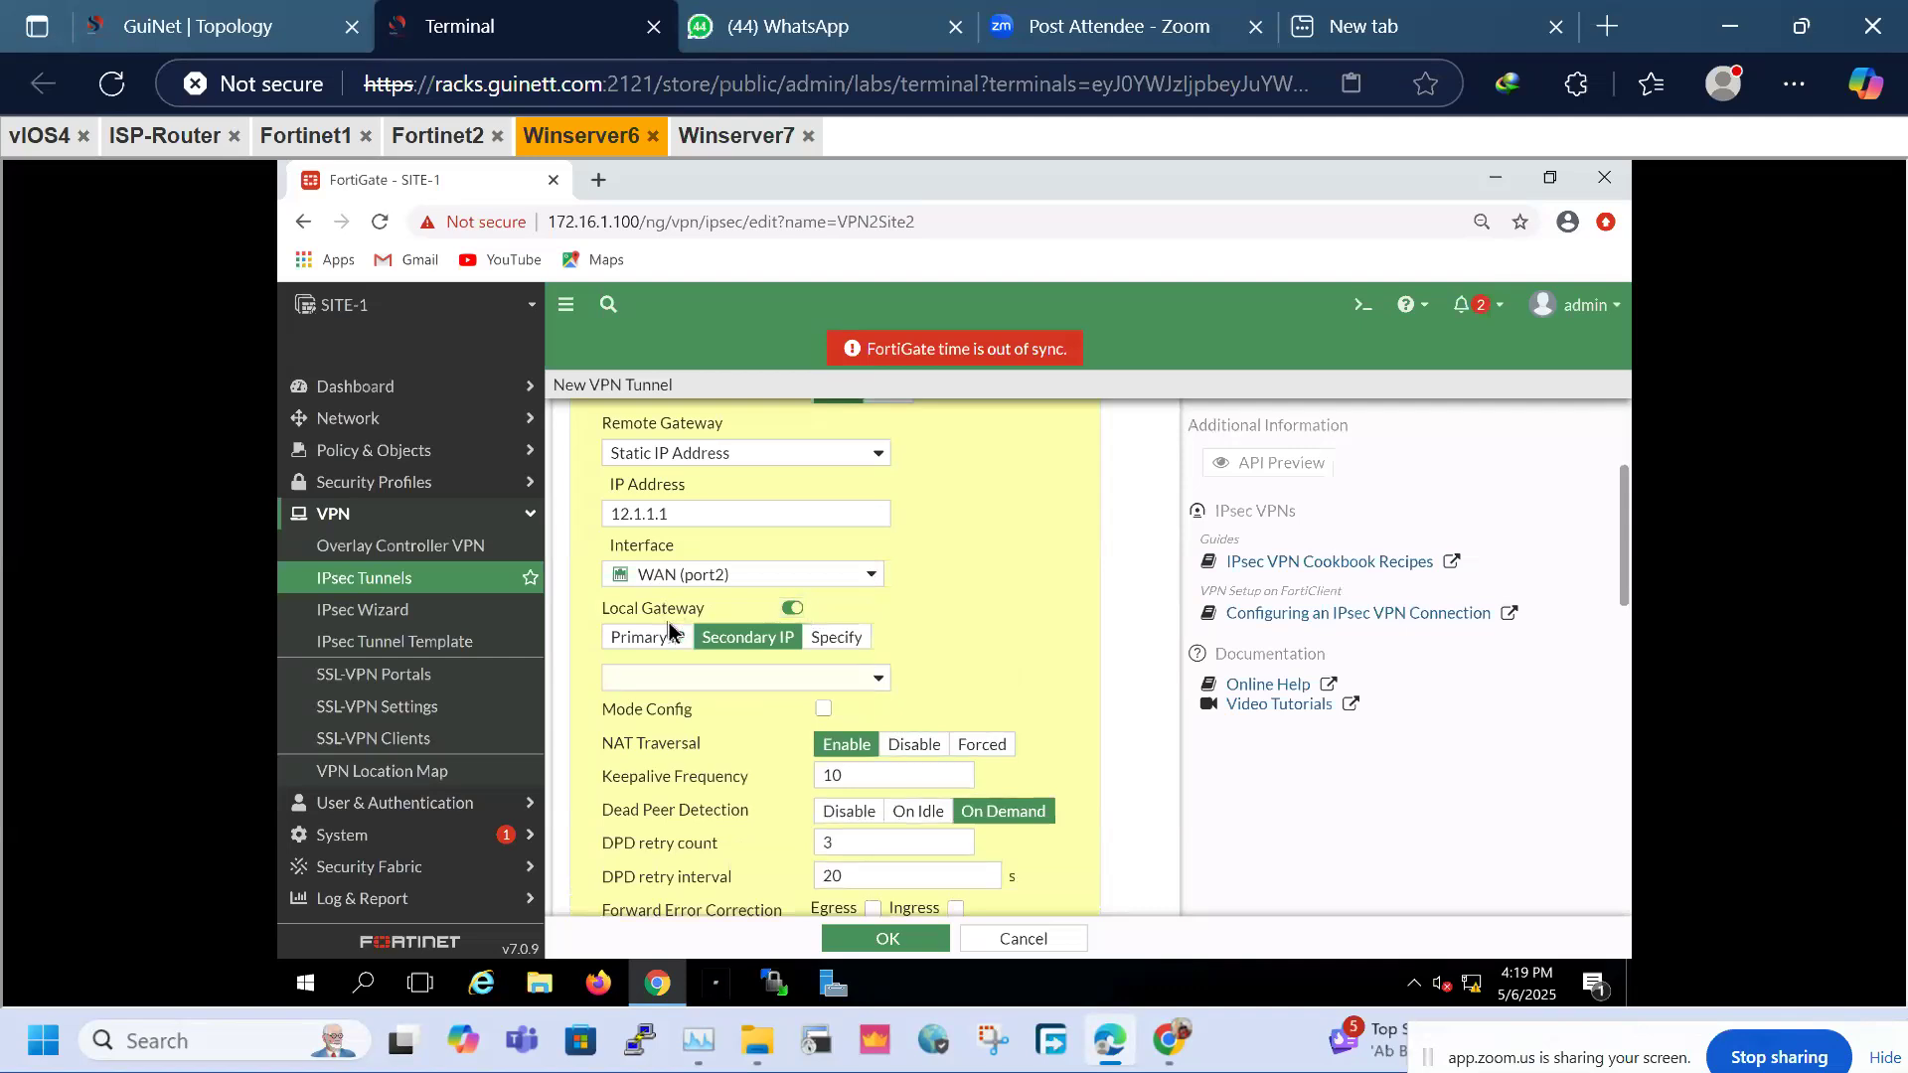
click(658, 639)
click(792, 608)
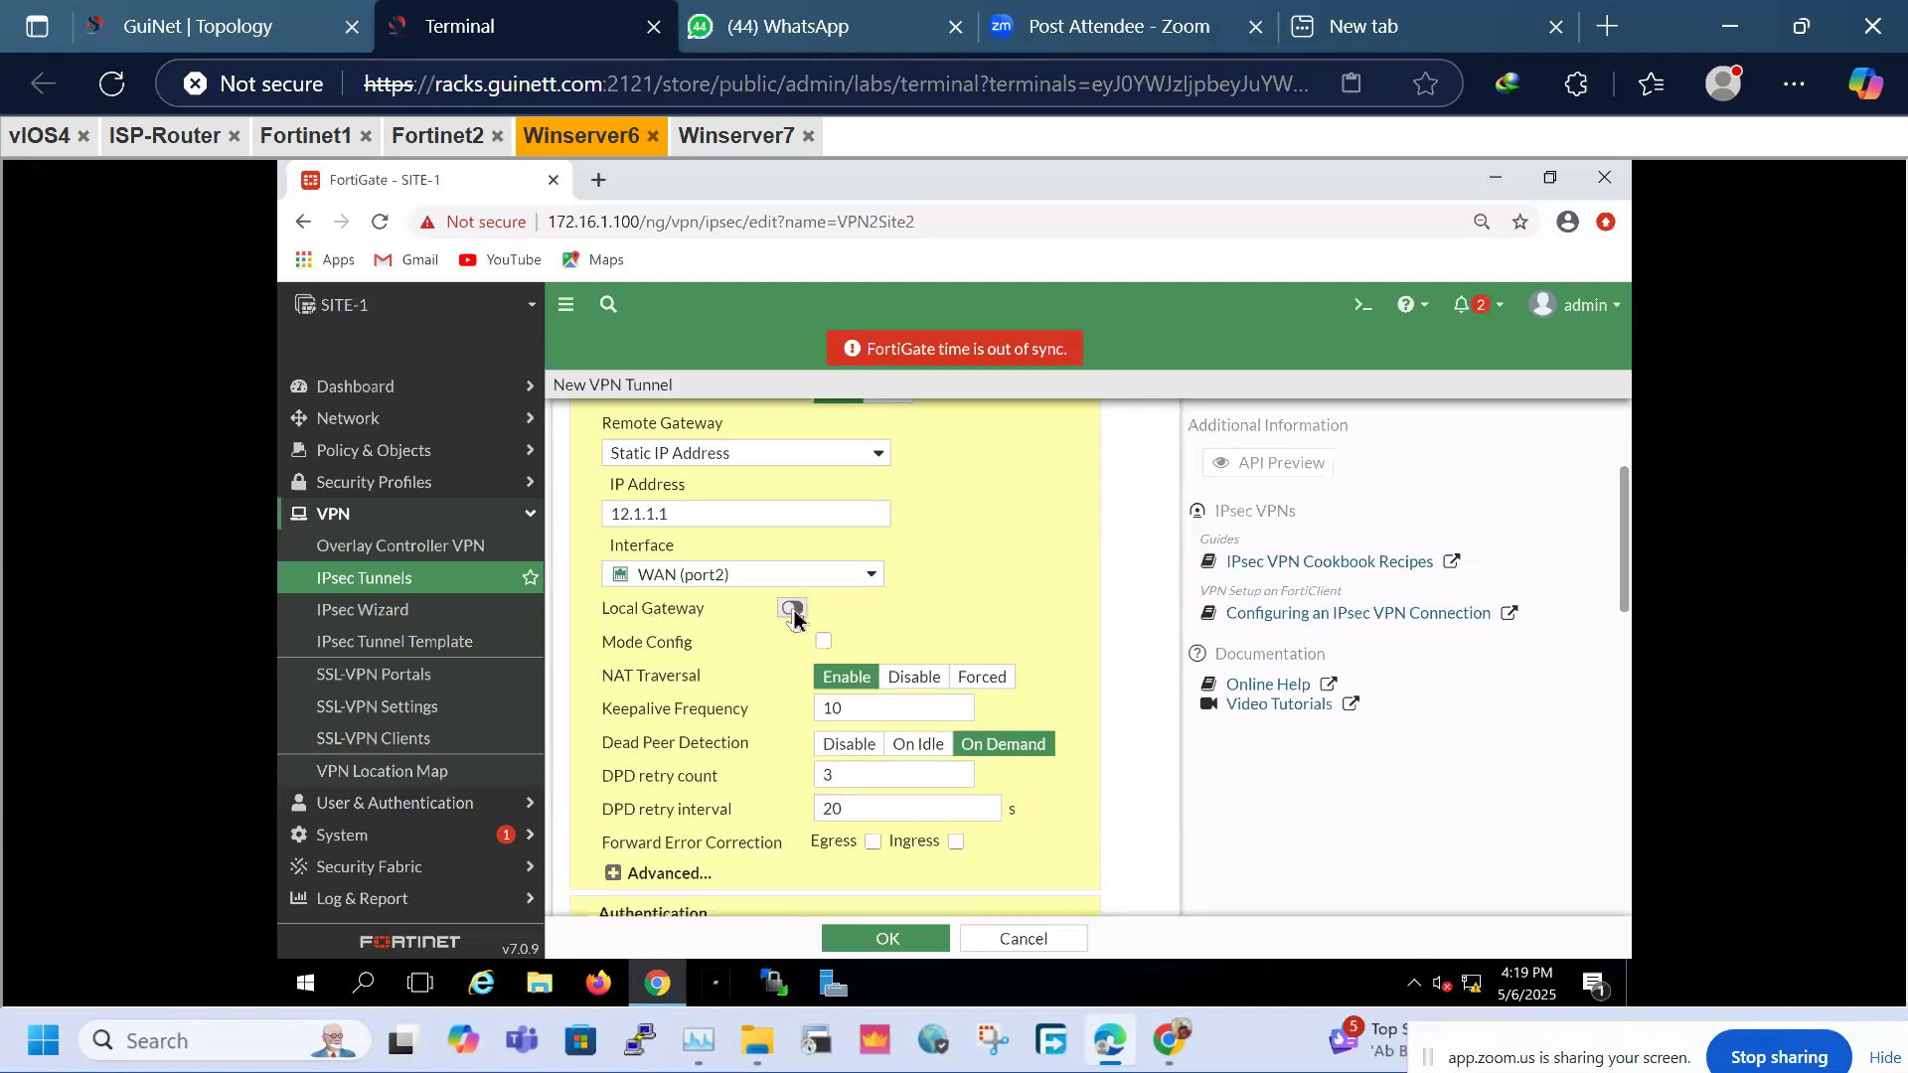
drag(602, 676, 717, 675)
click(914, 678)
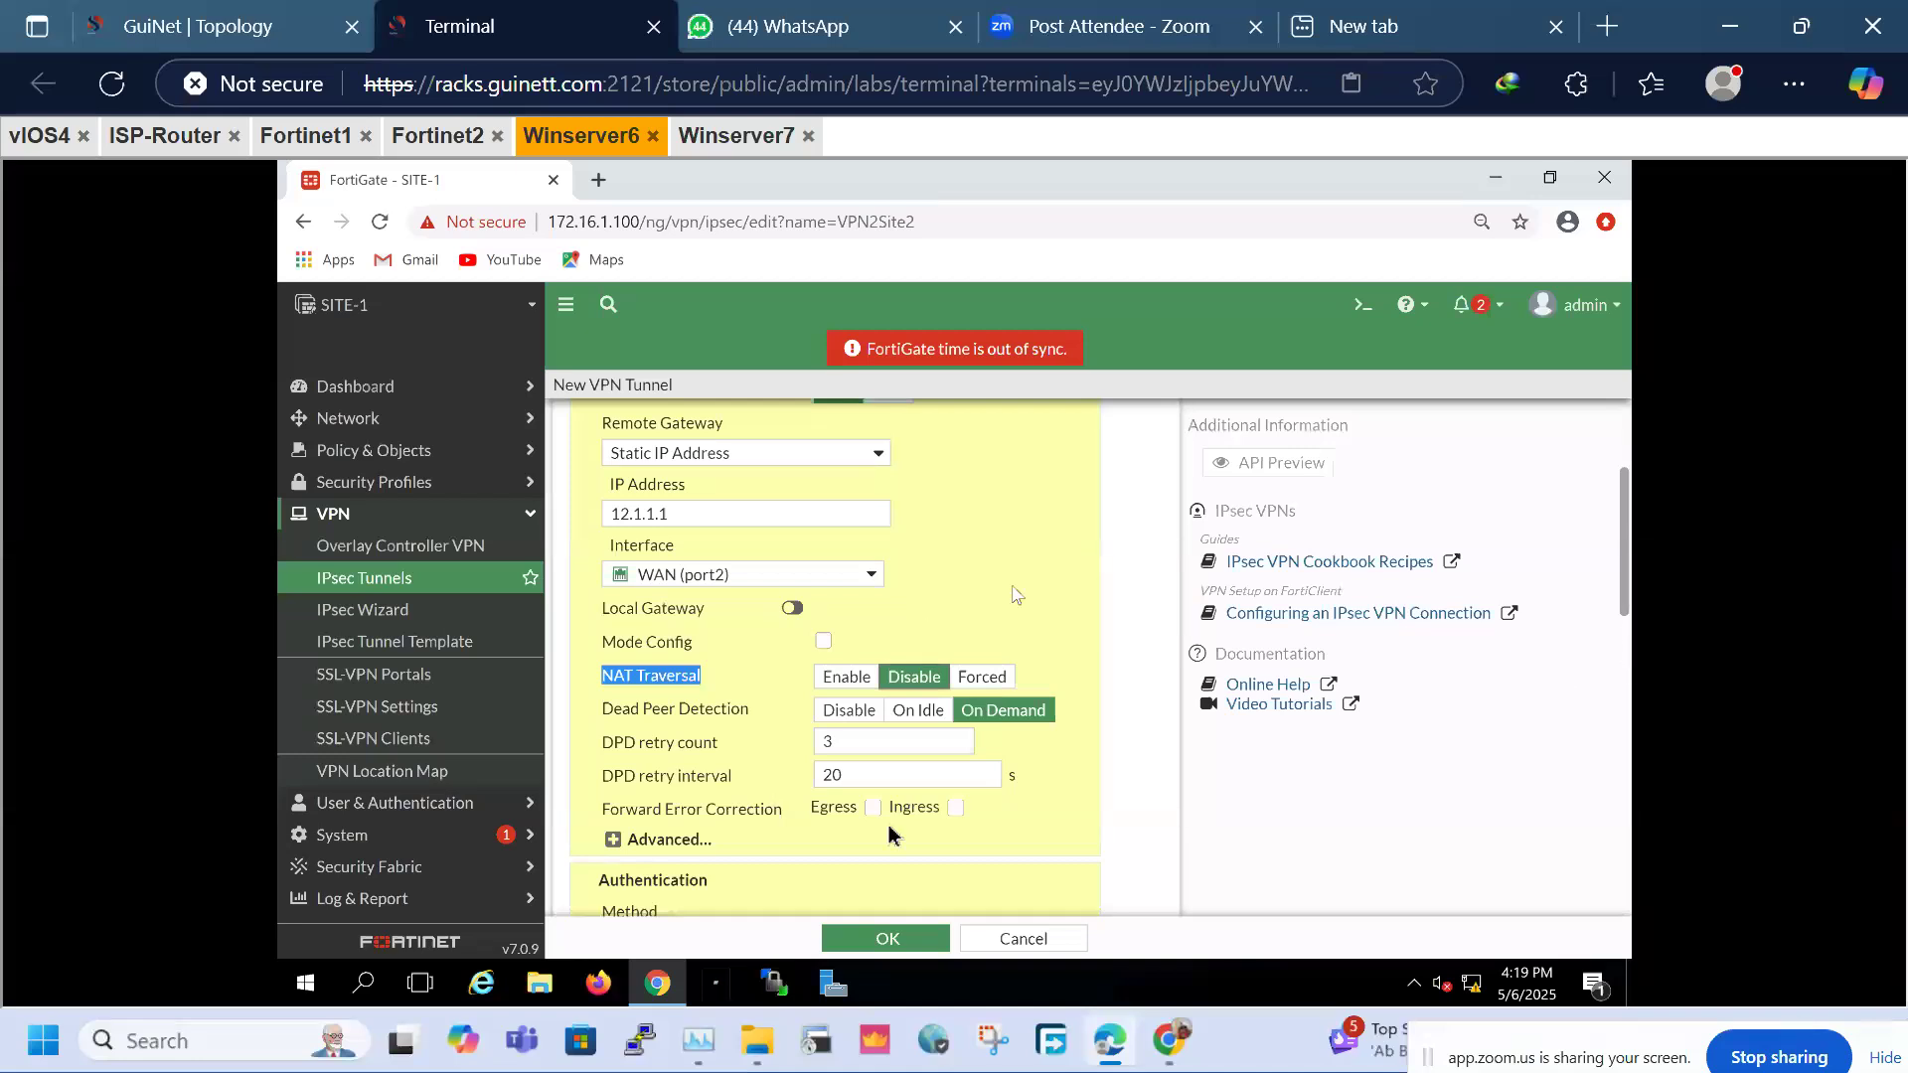
Make the Phase 1 proposal a single DES/SHA384 pair, removing the extra proposal rows
scroll(1609, 856, down, 5)
scroll(1590, 889, down, 1)
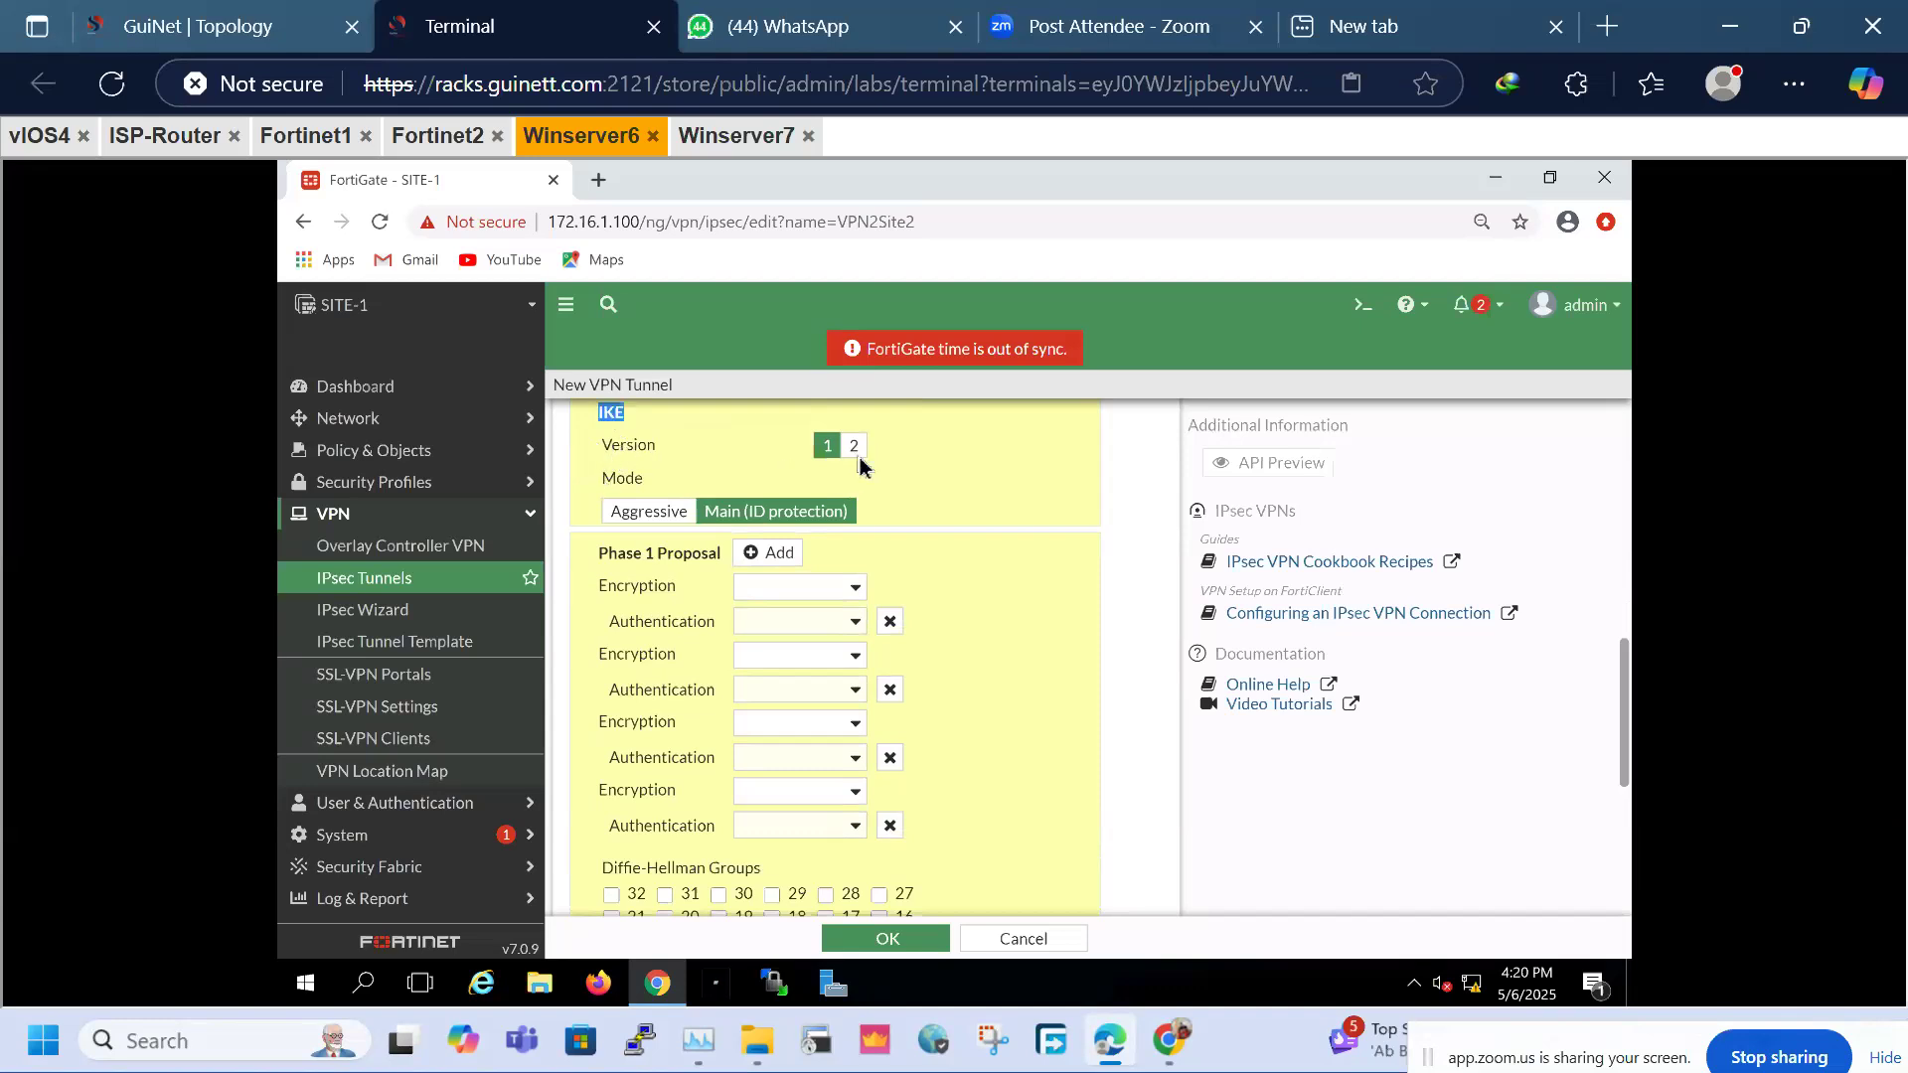
click(752, 458)
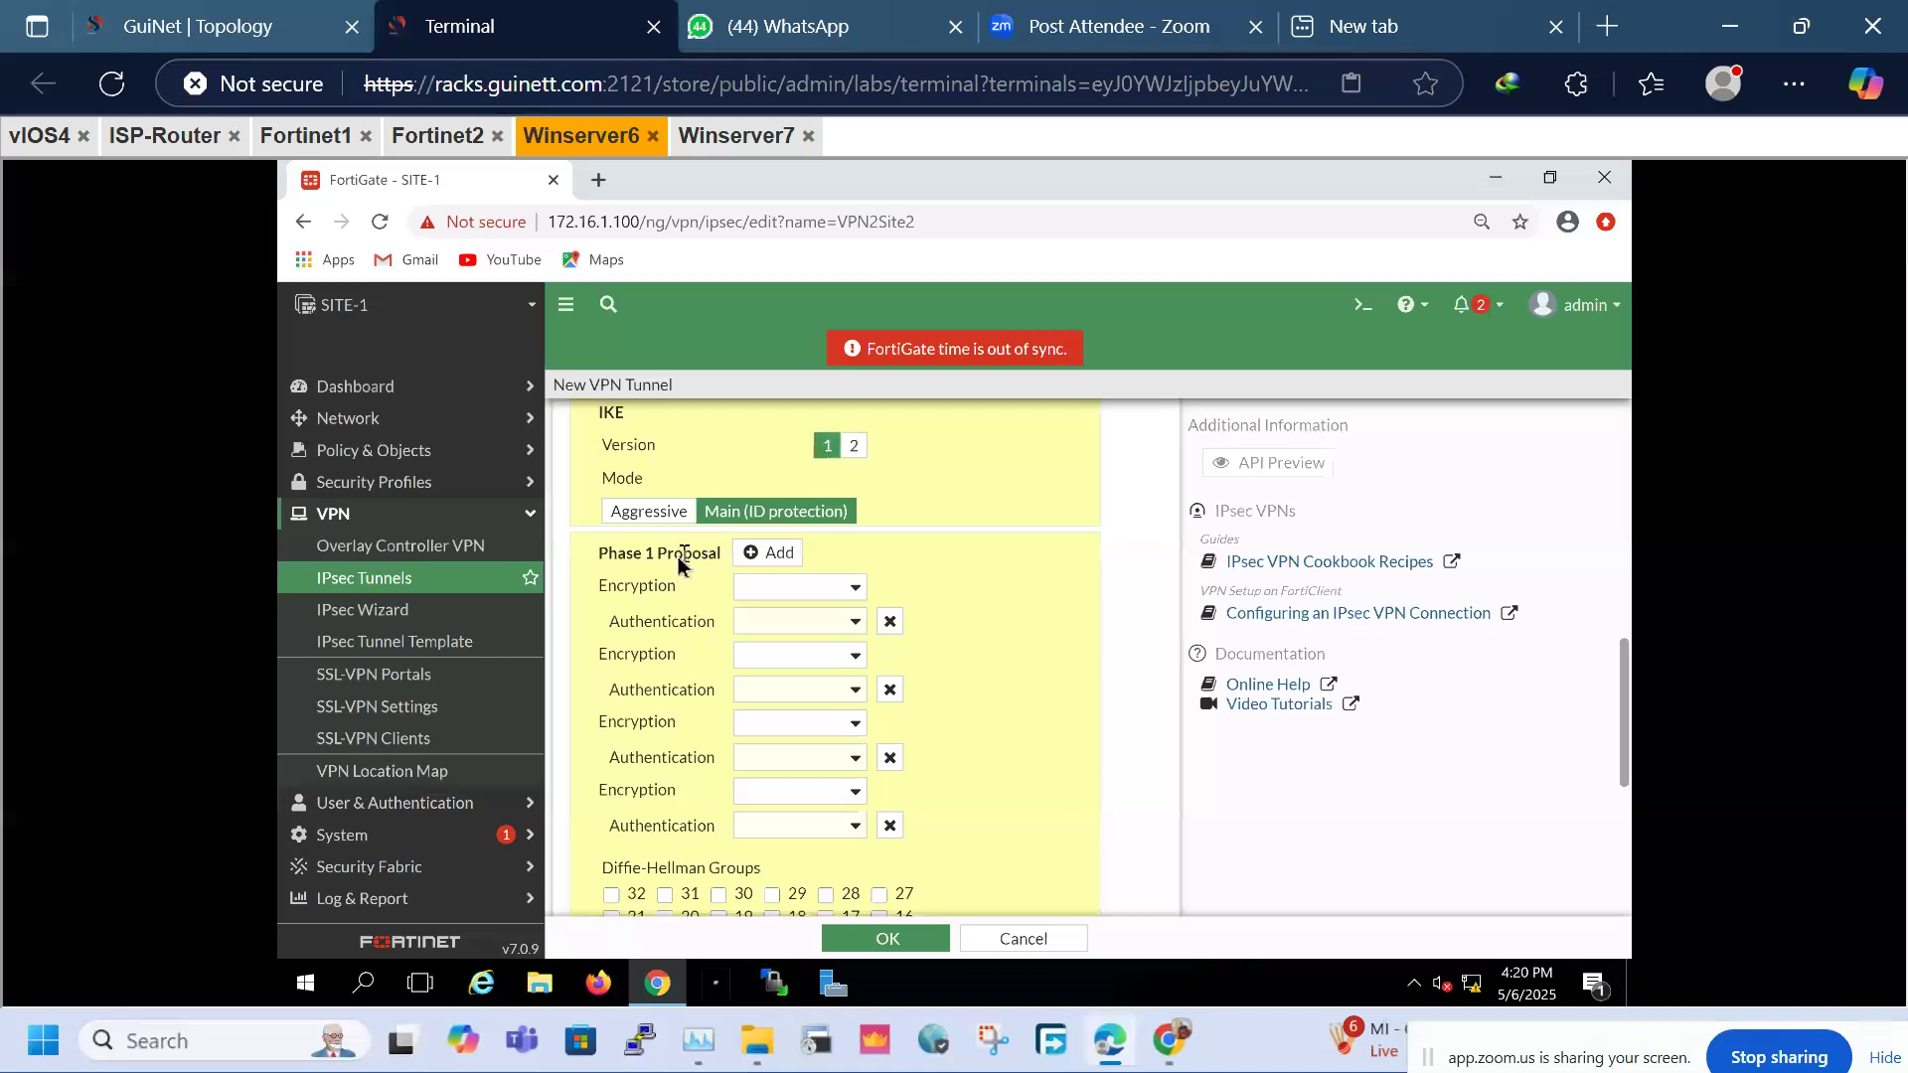
drag(725, 556, 629, 564)
click(597, 559)
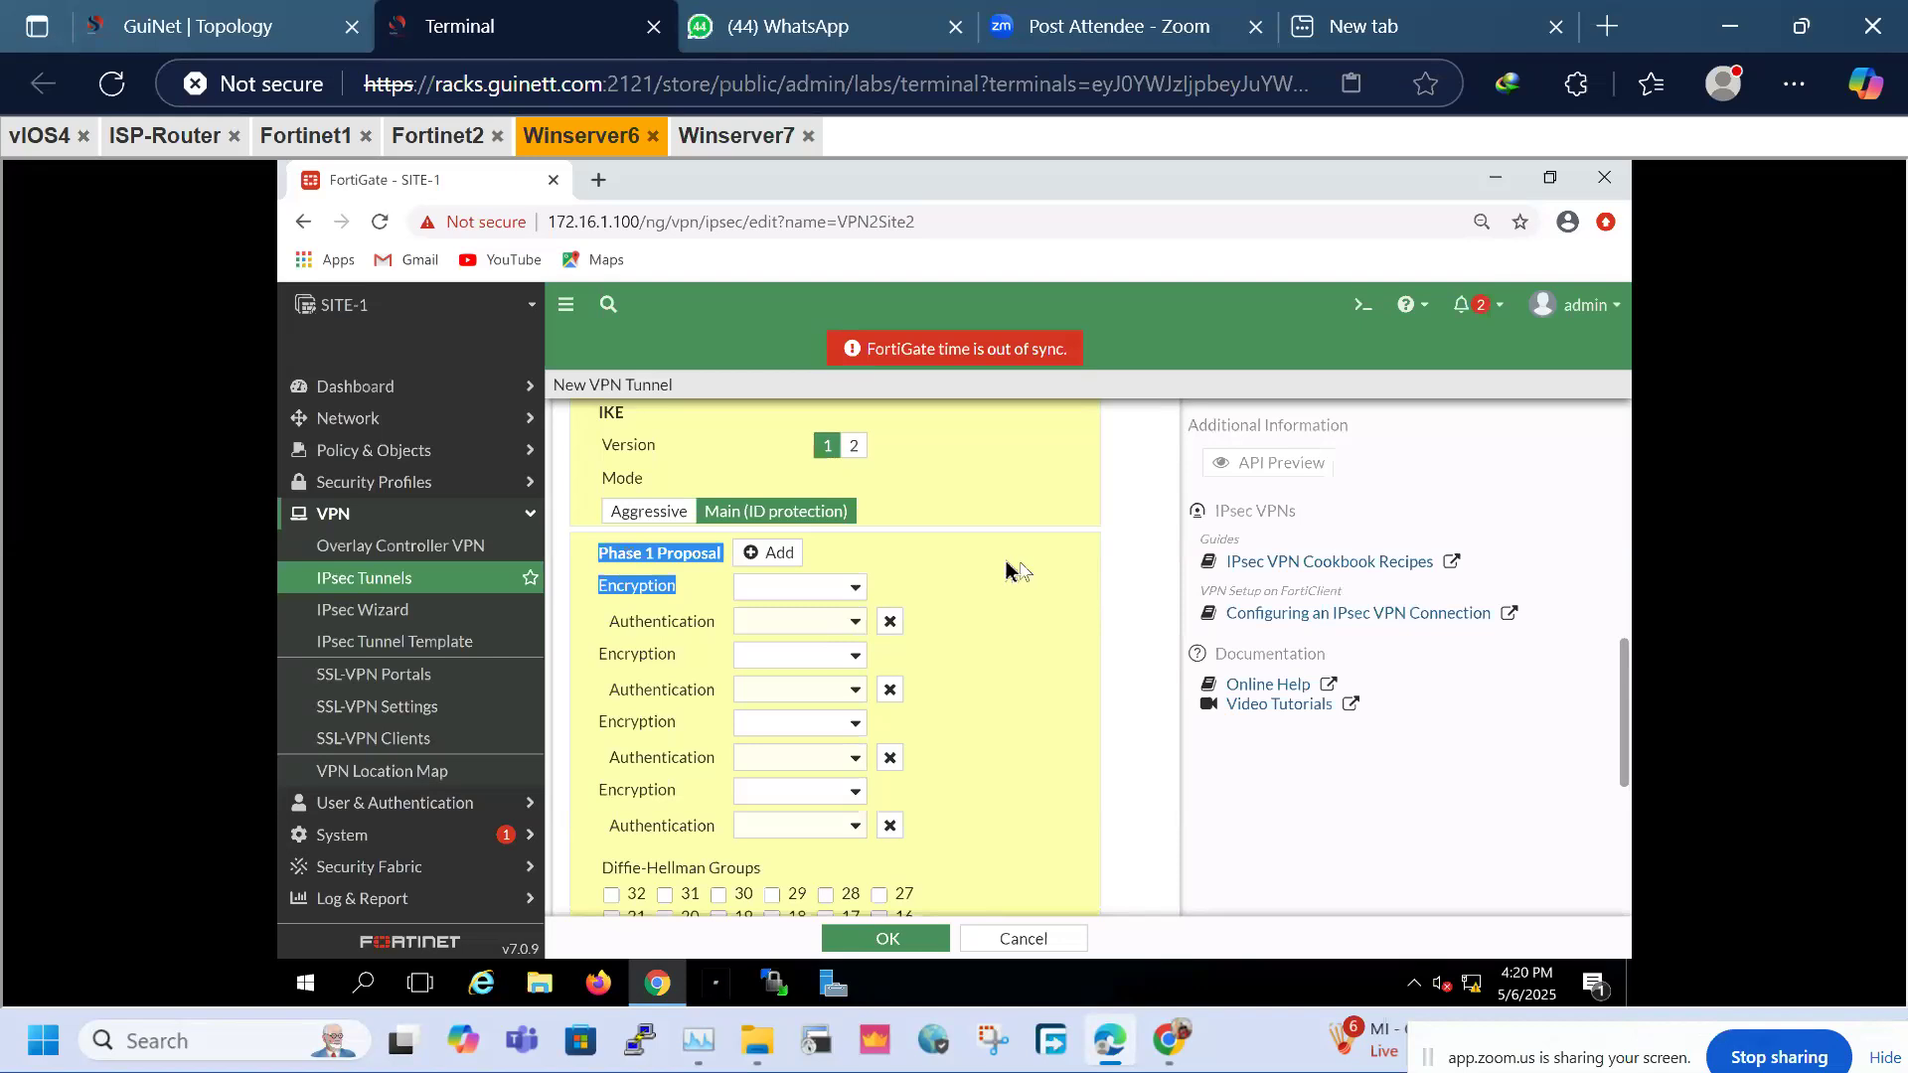
click(909, 596)
click(848, 592)
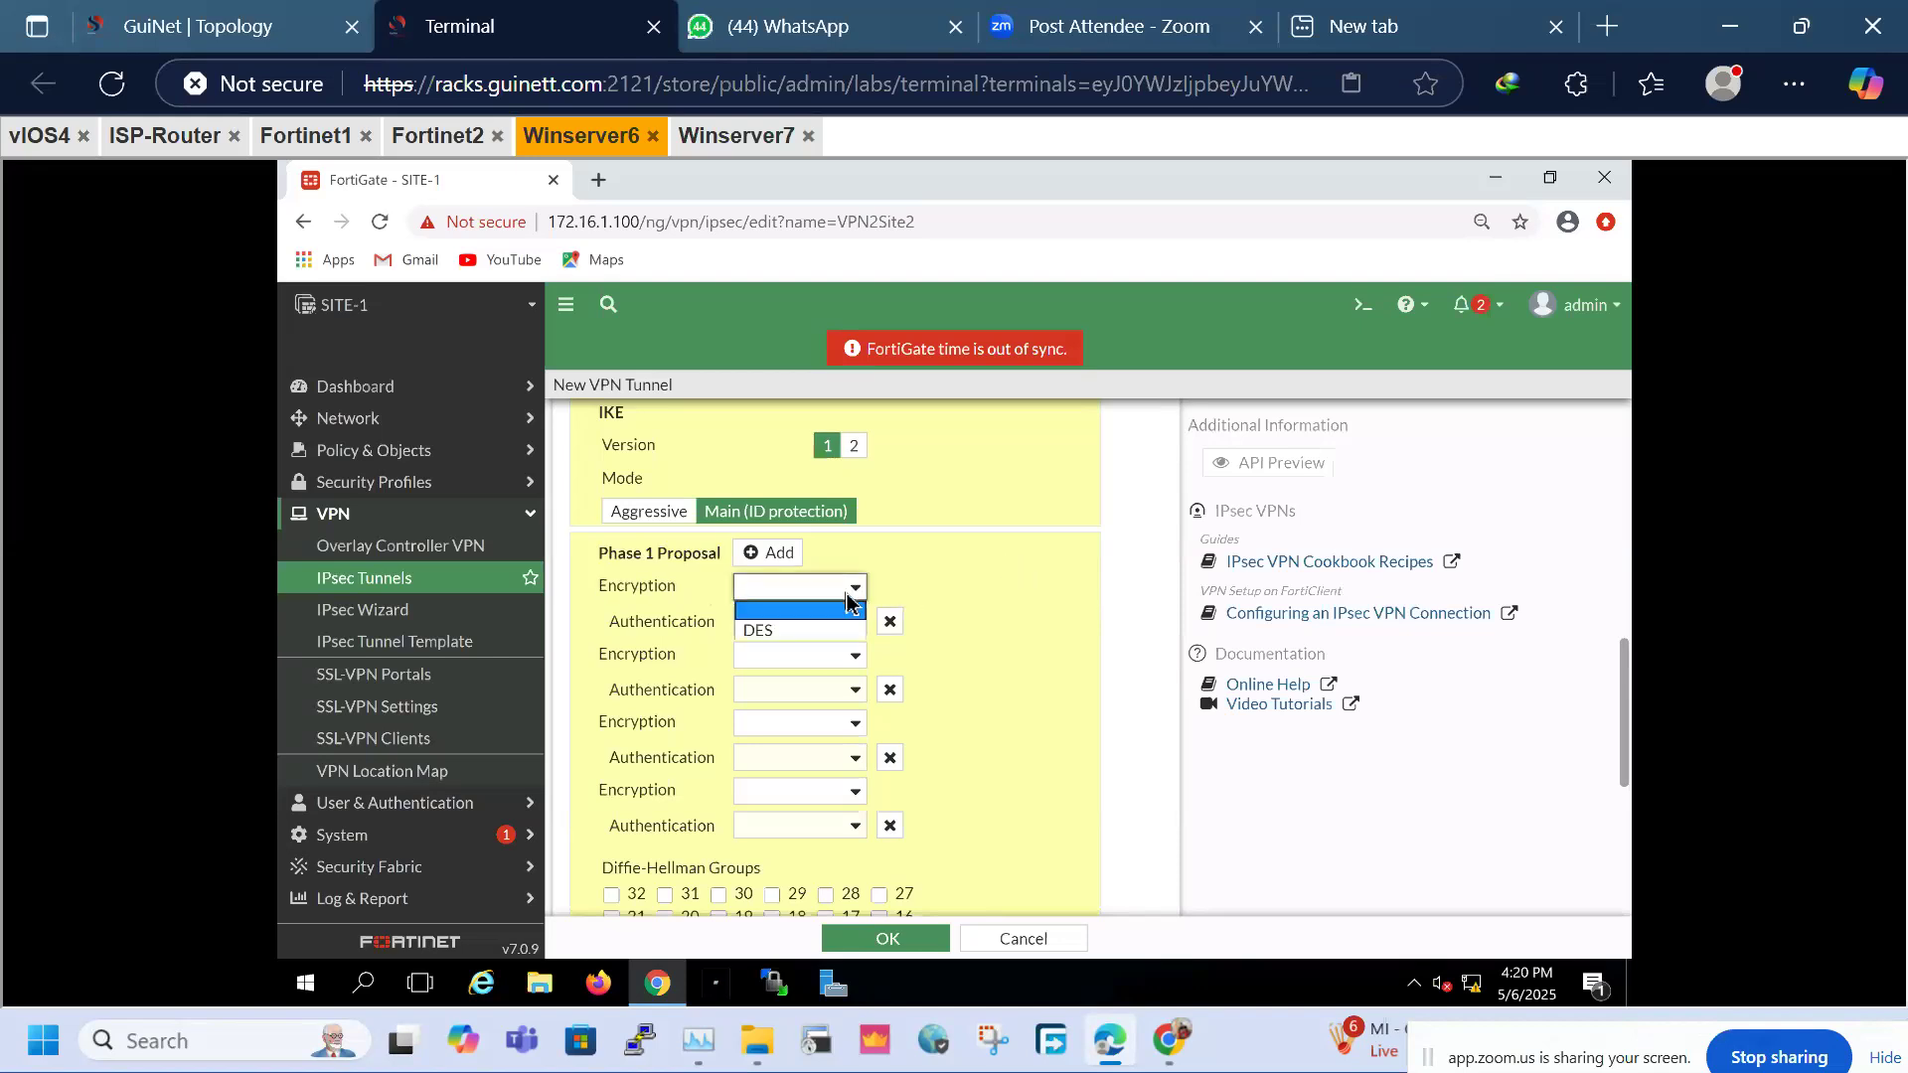
click(812, 632)
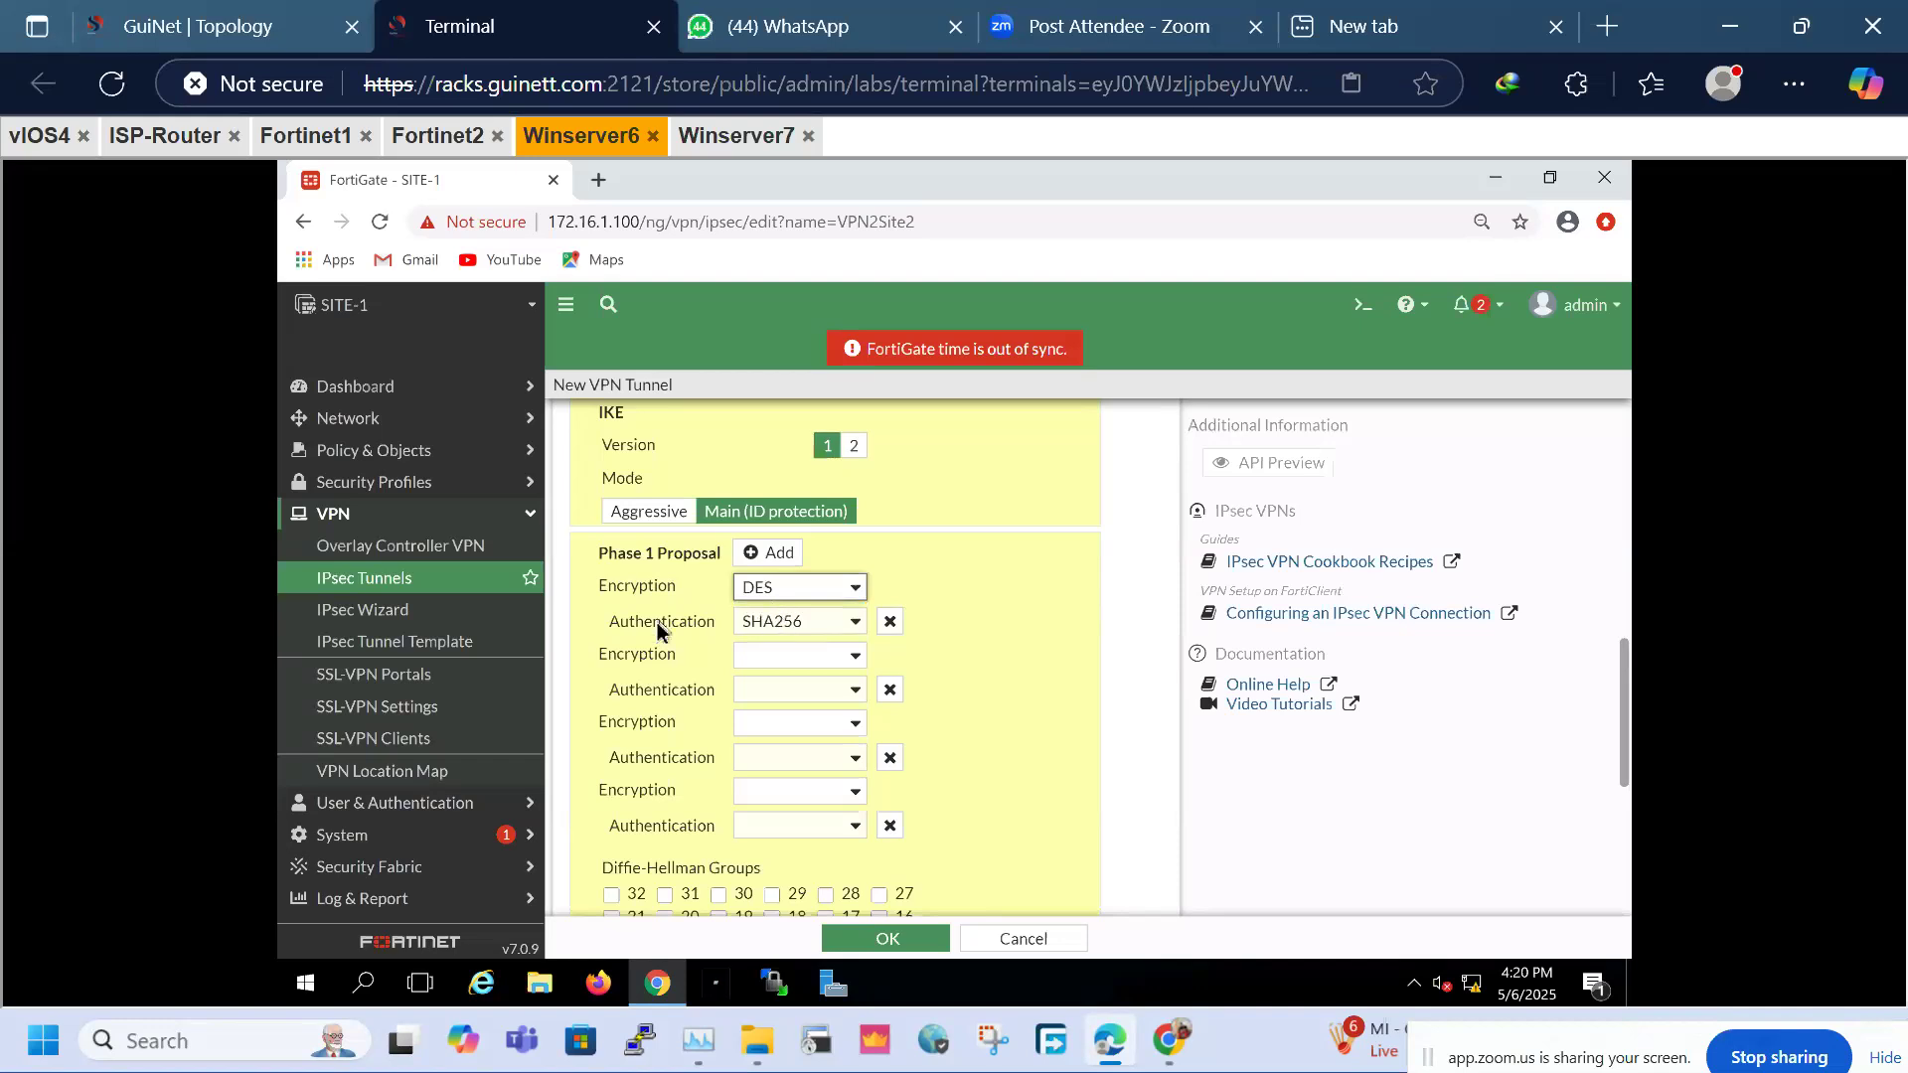
click(838, 628)
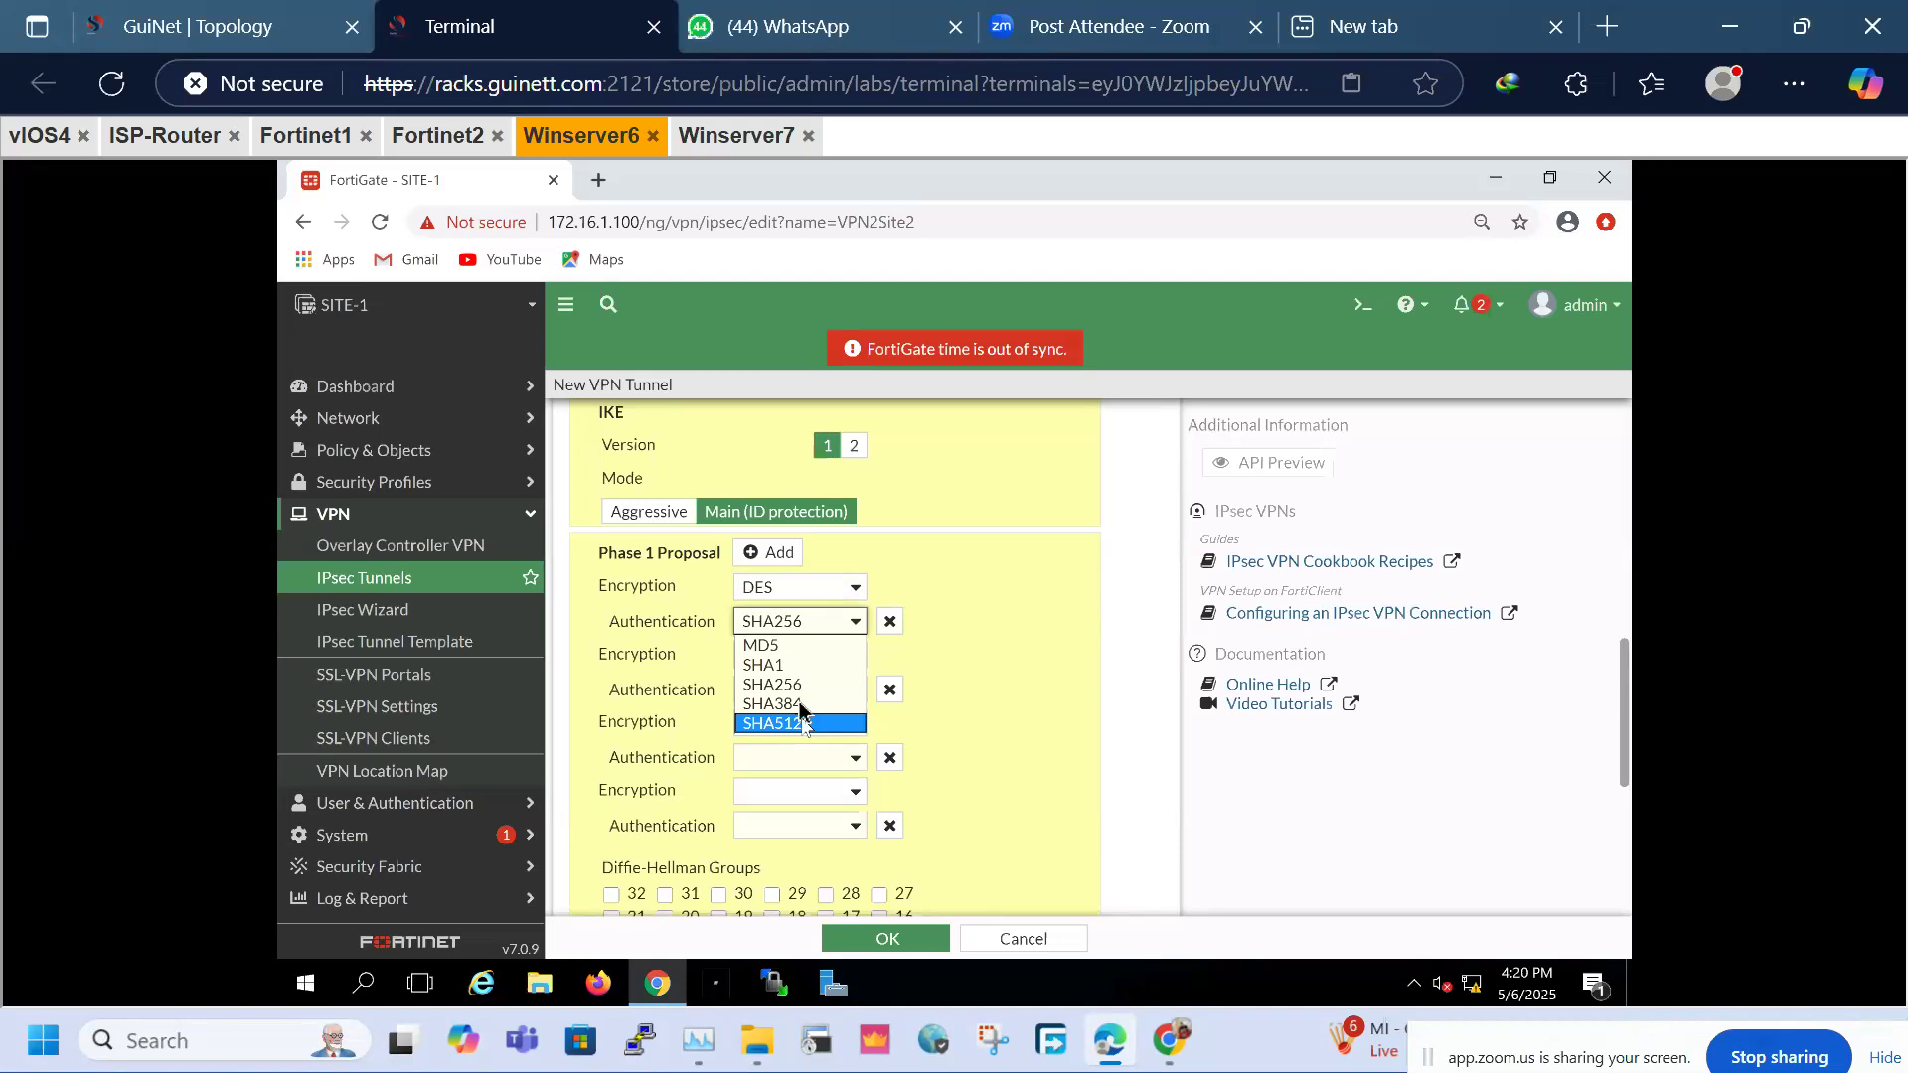
click(771, 703)
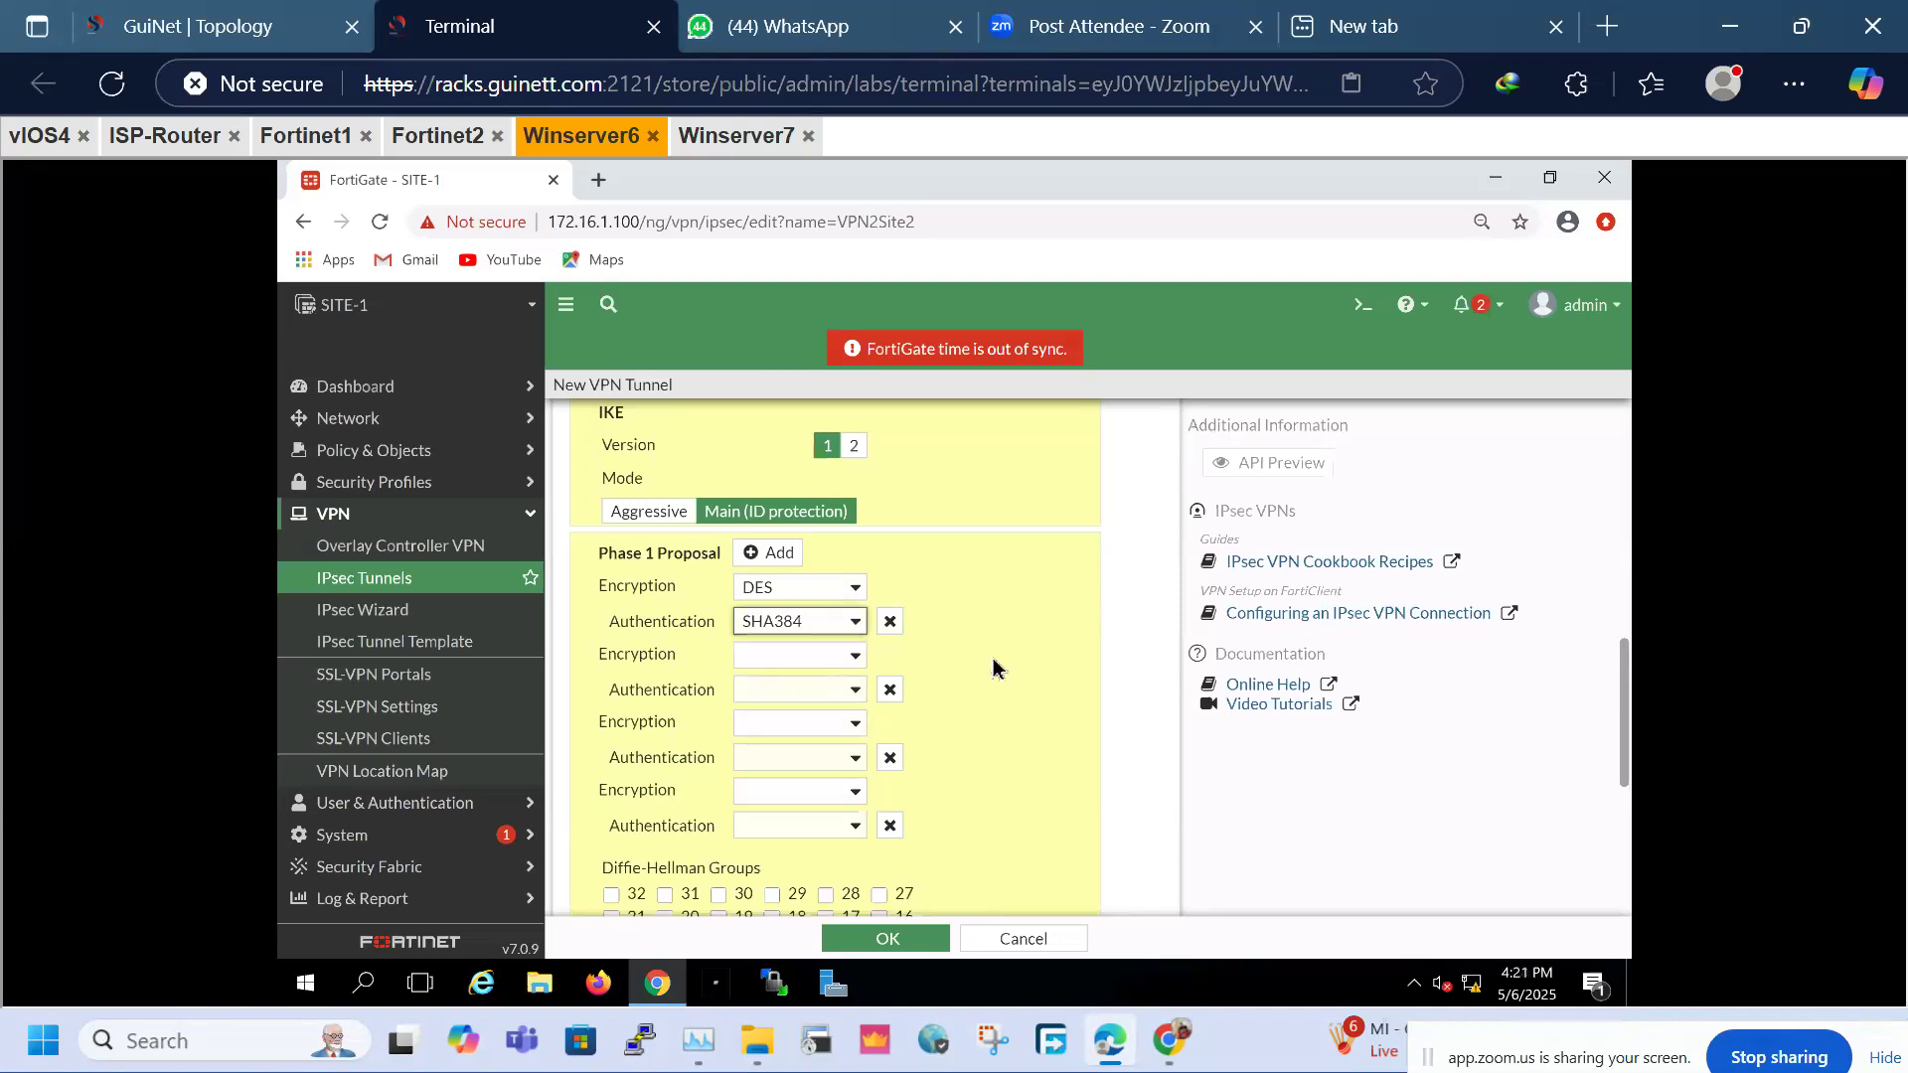
click(889, 690)
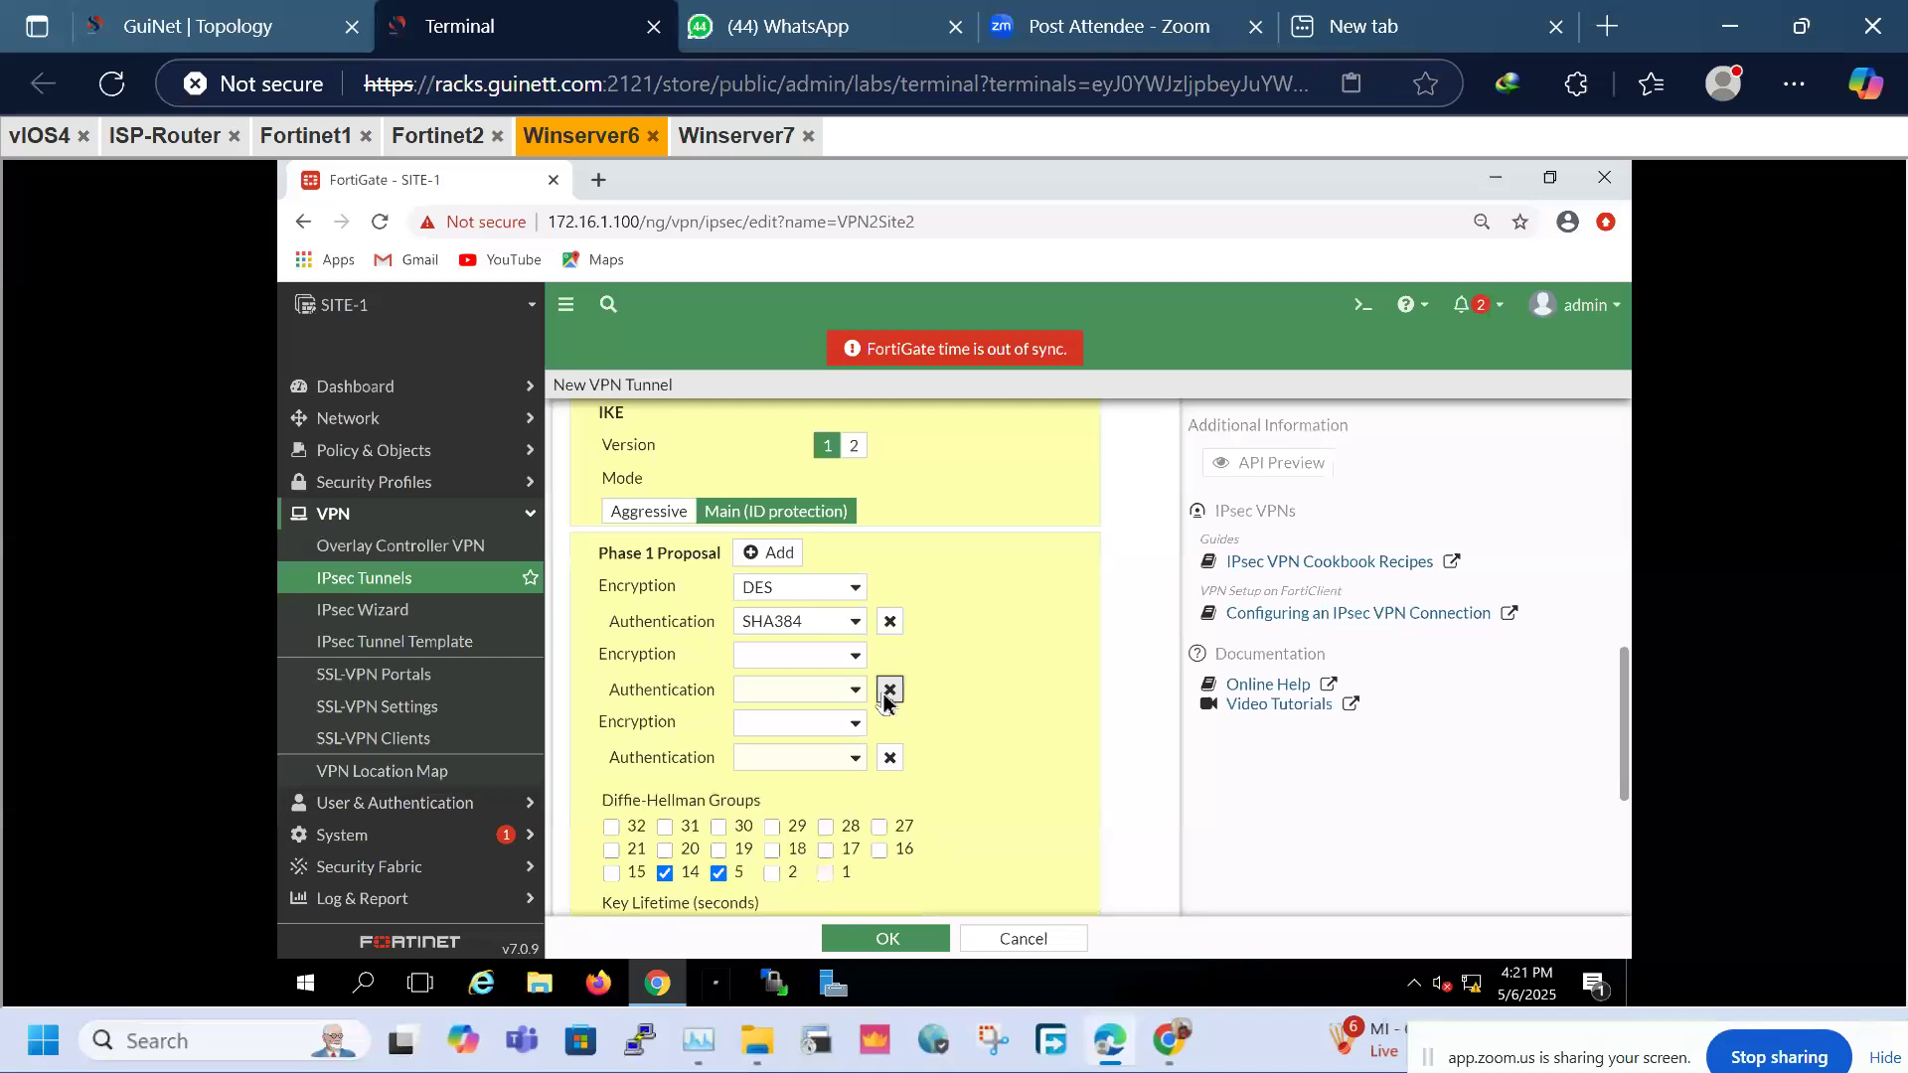
click(889, 689)
click(889, 690)
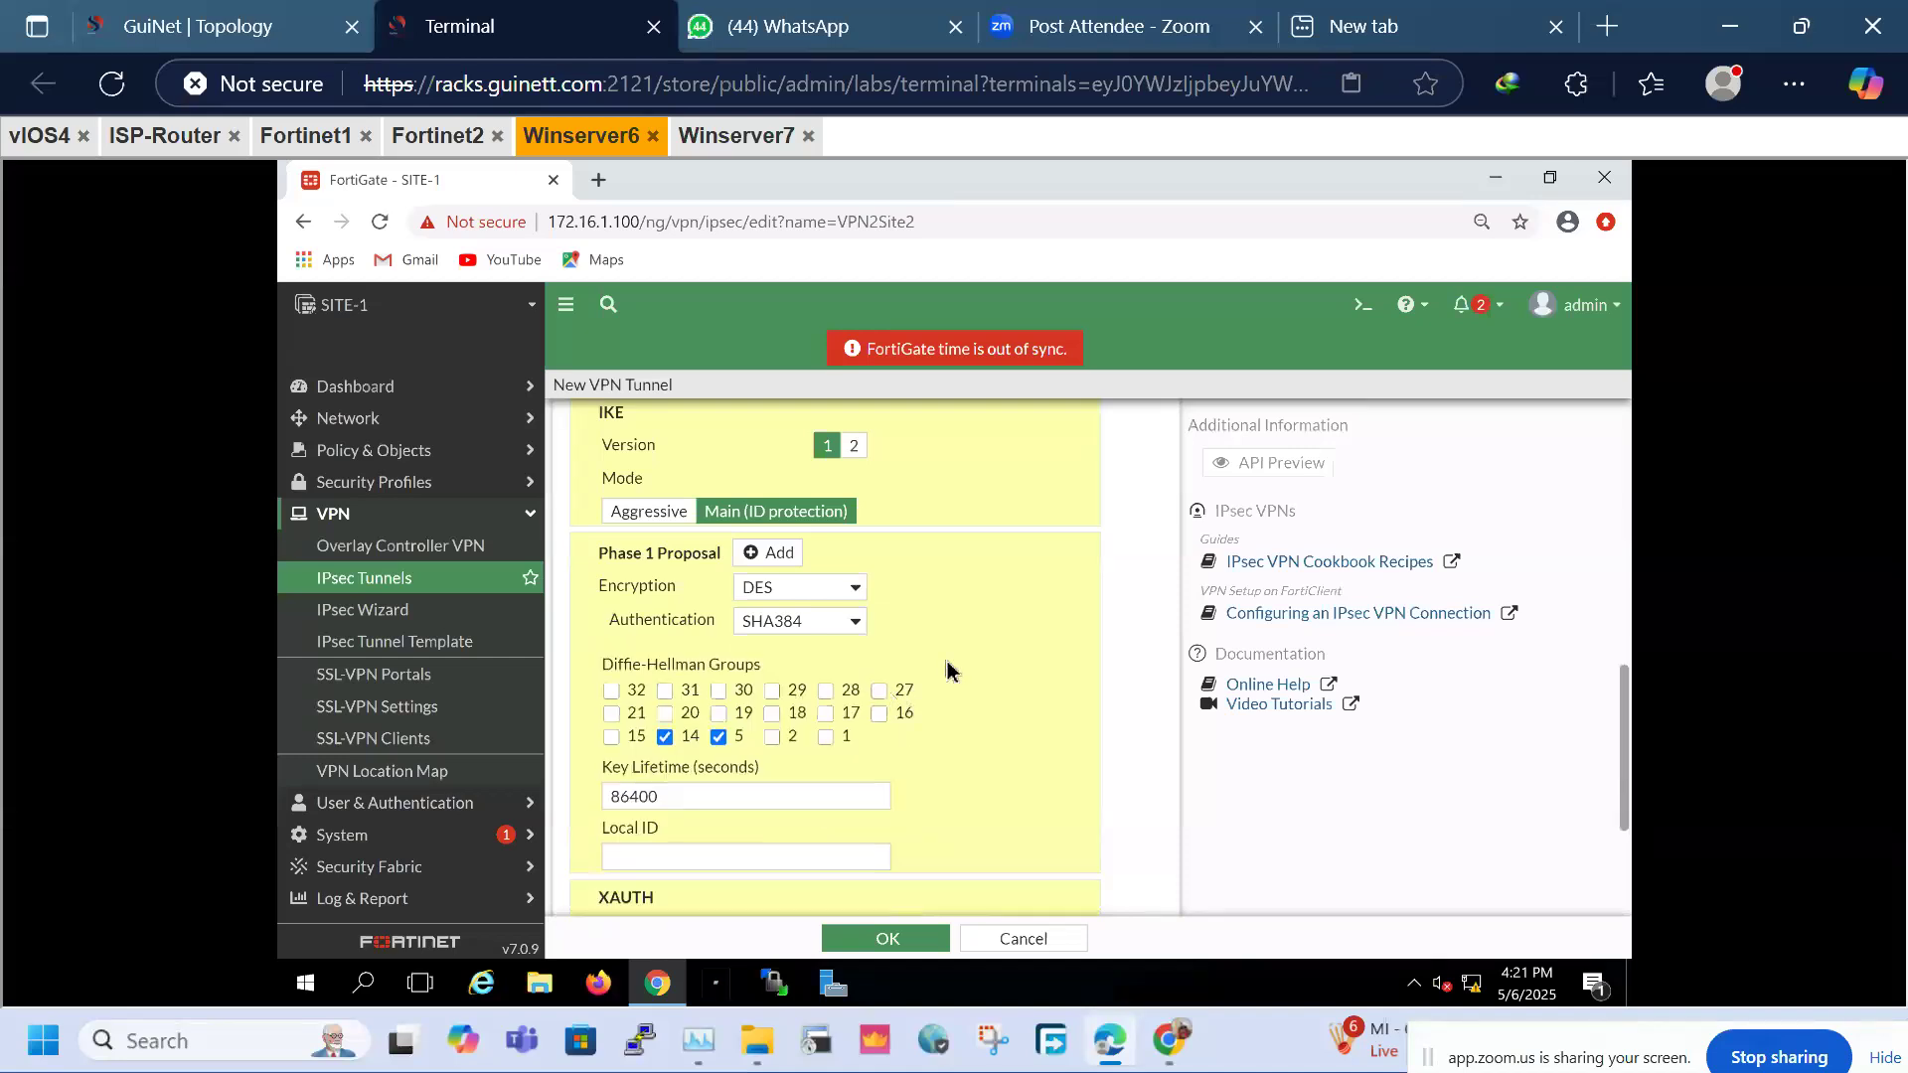
Tick only Diffie-Hellman group 5 and keep the 86400-second key lifetime
drag(603, 664, 728, 682)
click(718, 736)
click(665, 736)
click(721, 737)
drag(664, 801, 600, 800)
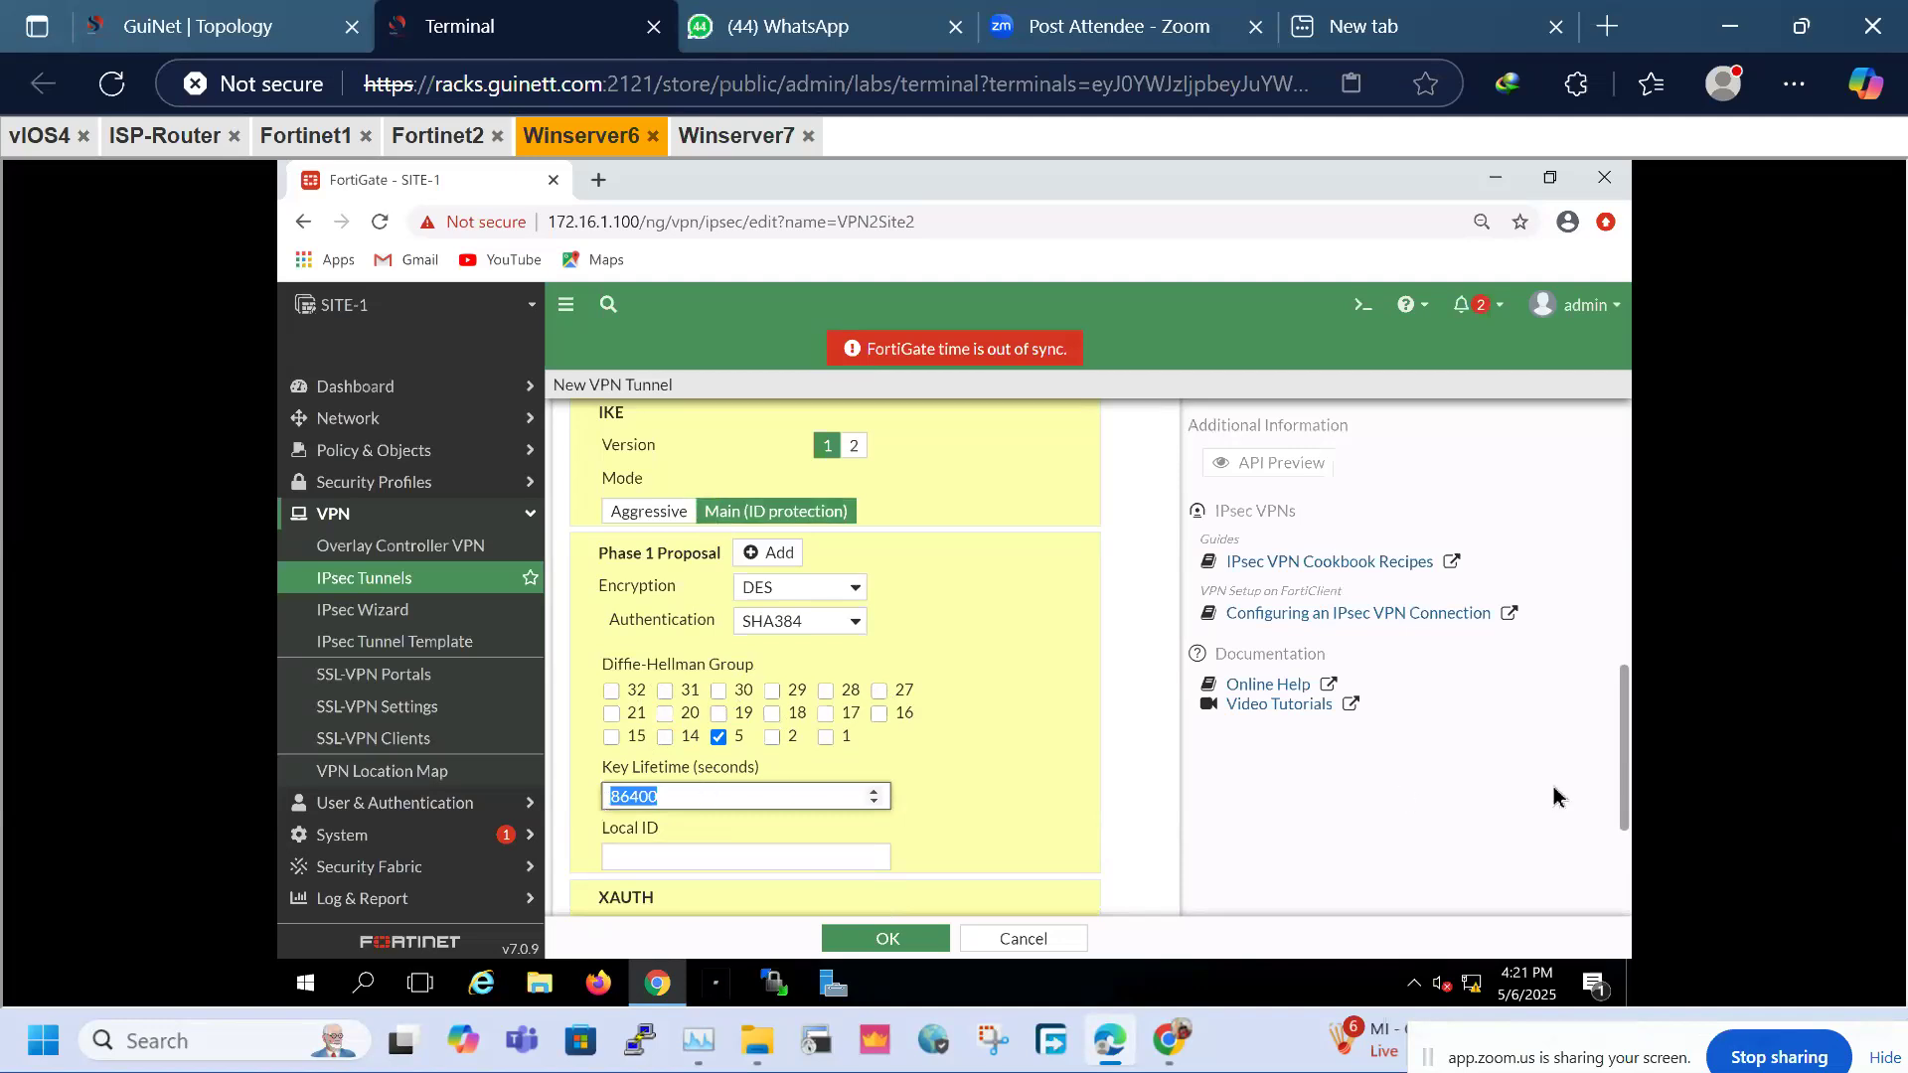
drag(1625, 758, 1632, 866)
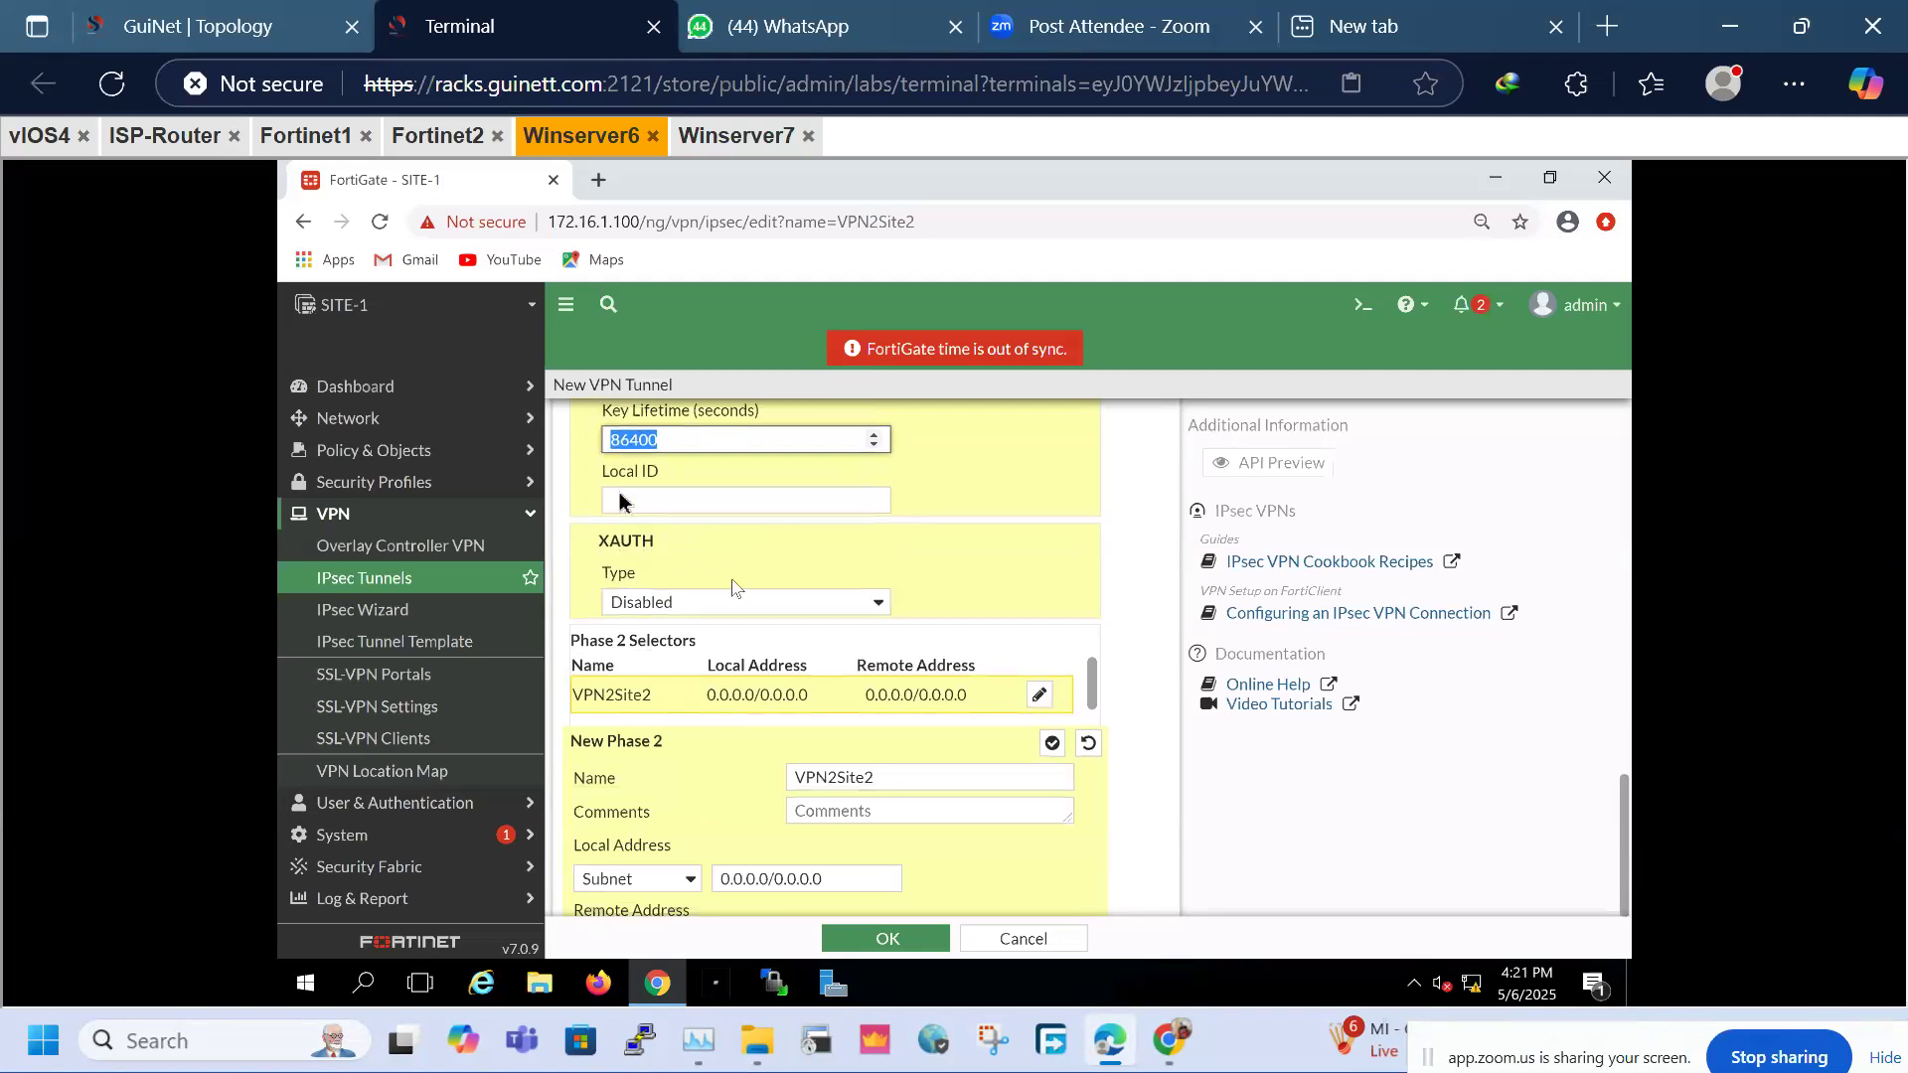
Leave Local ID empty and keep XAUTH disabled
click(619, 508)
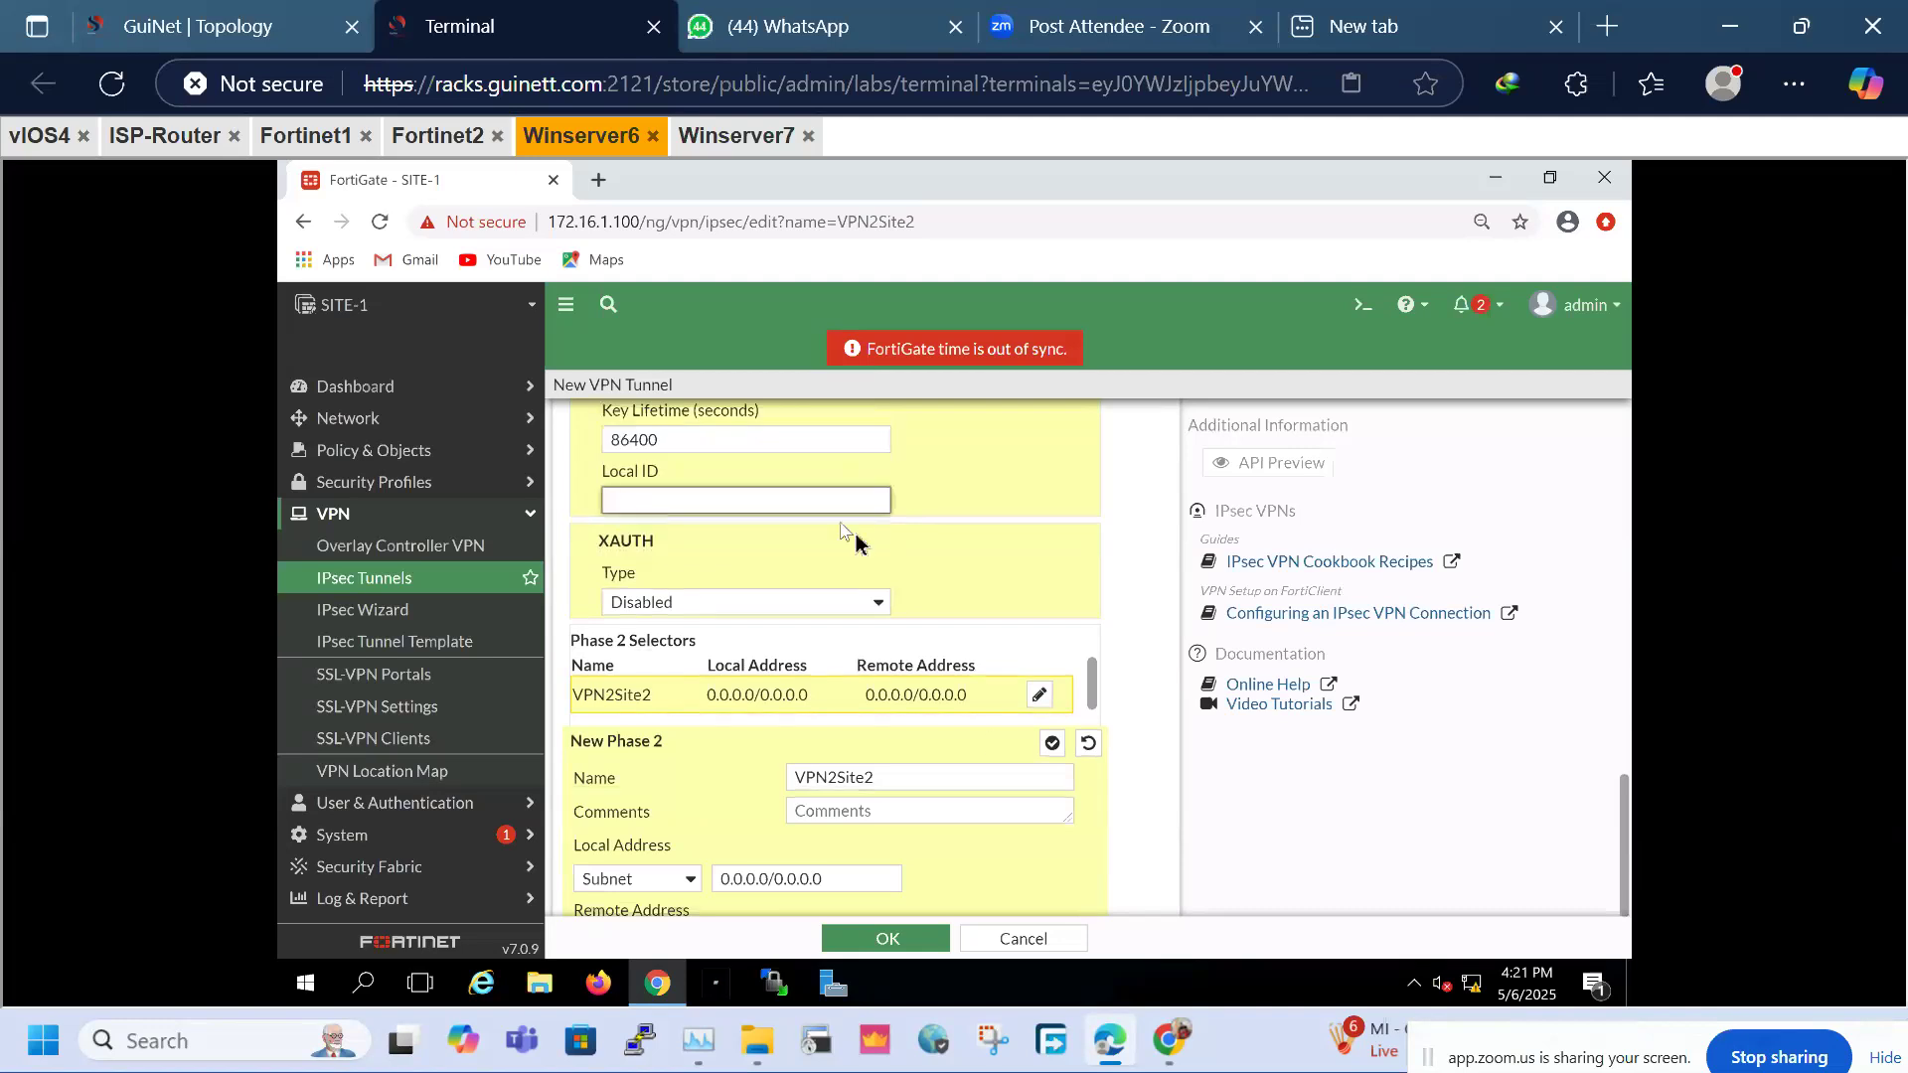
double_click(646, 541)
click(773, 604)
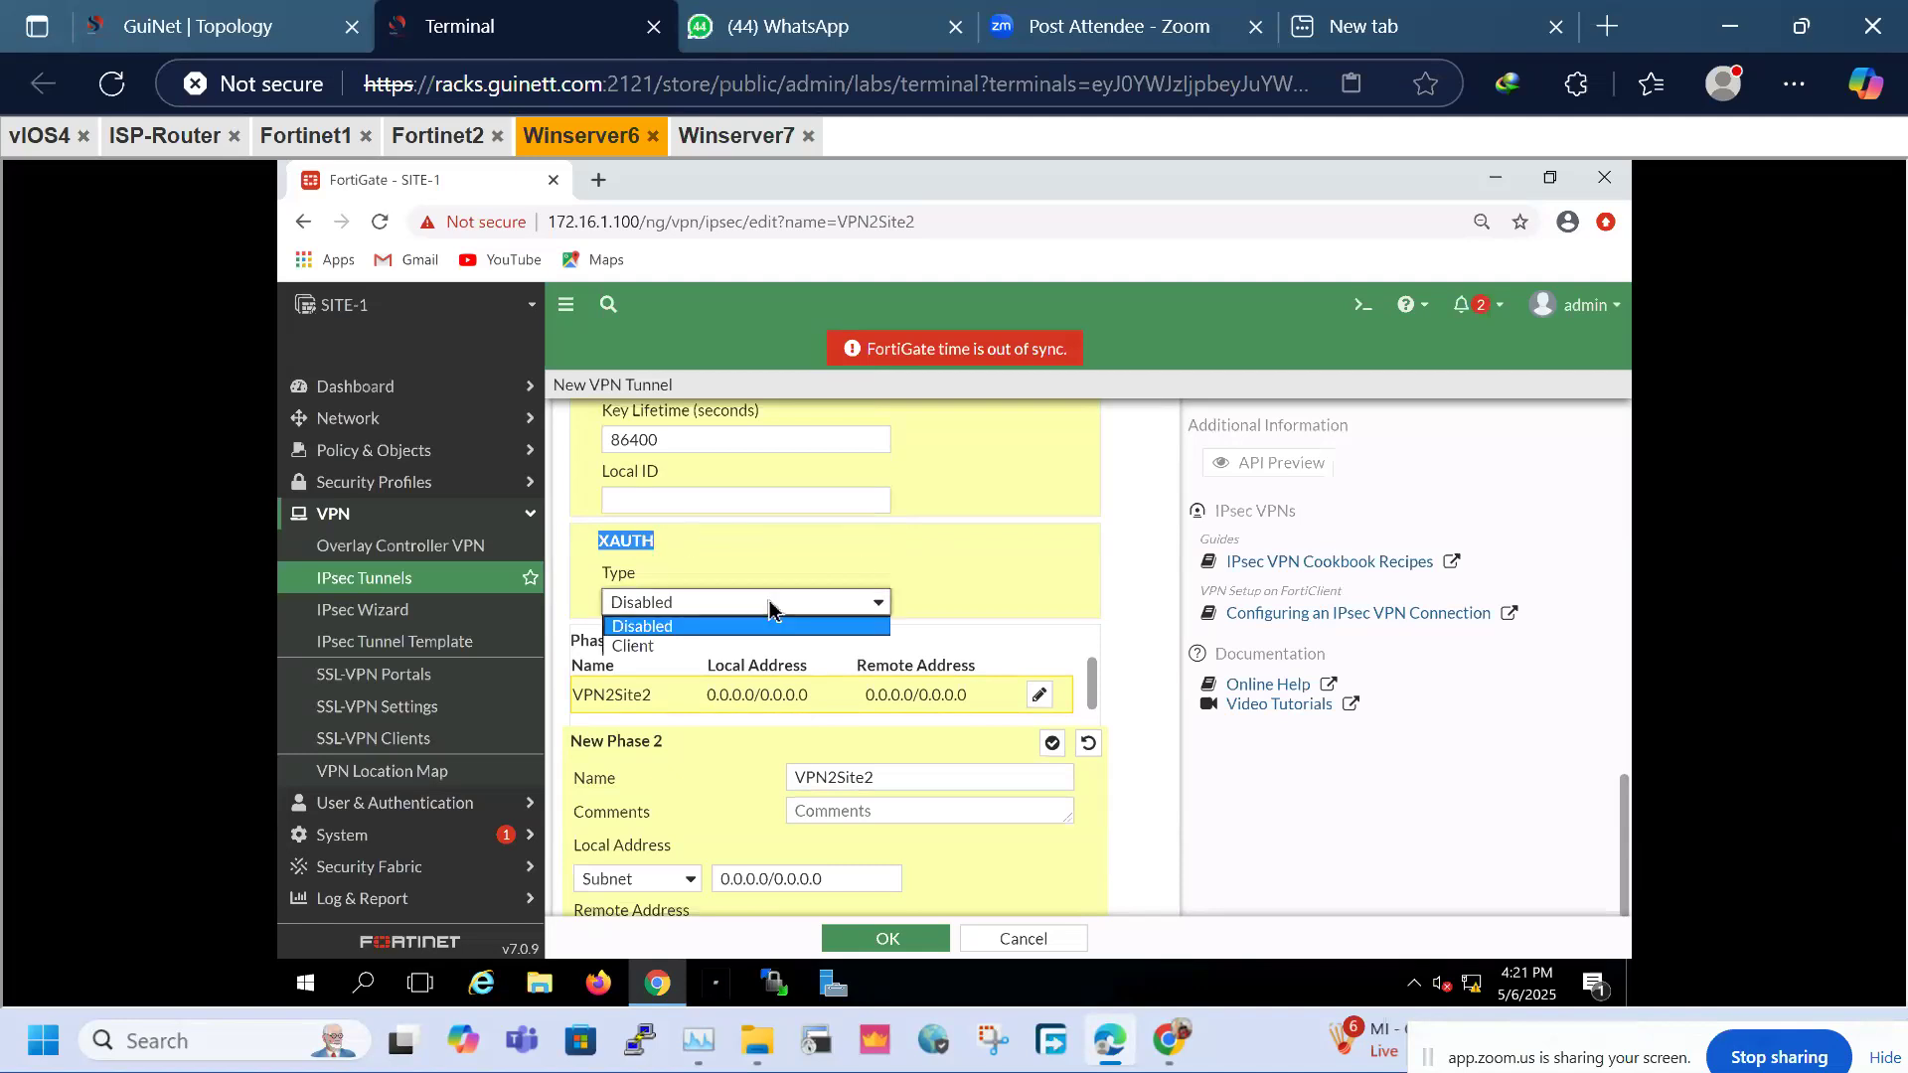
click(911, 578)
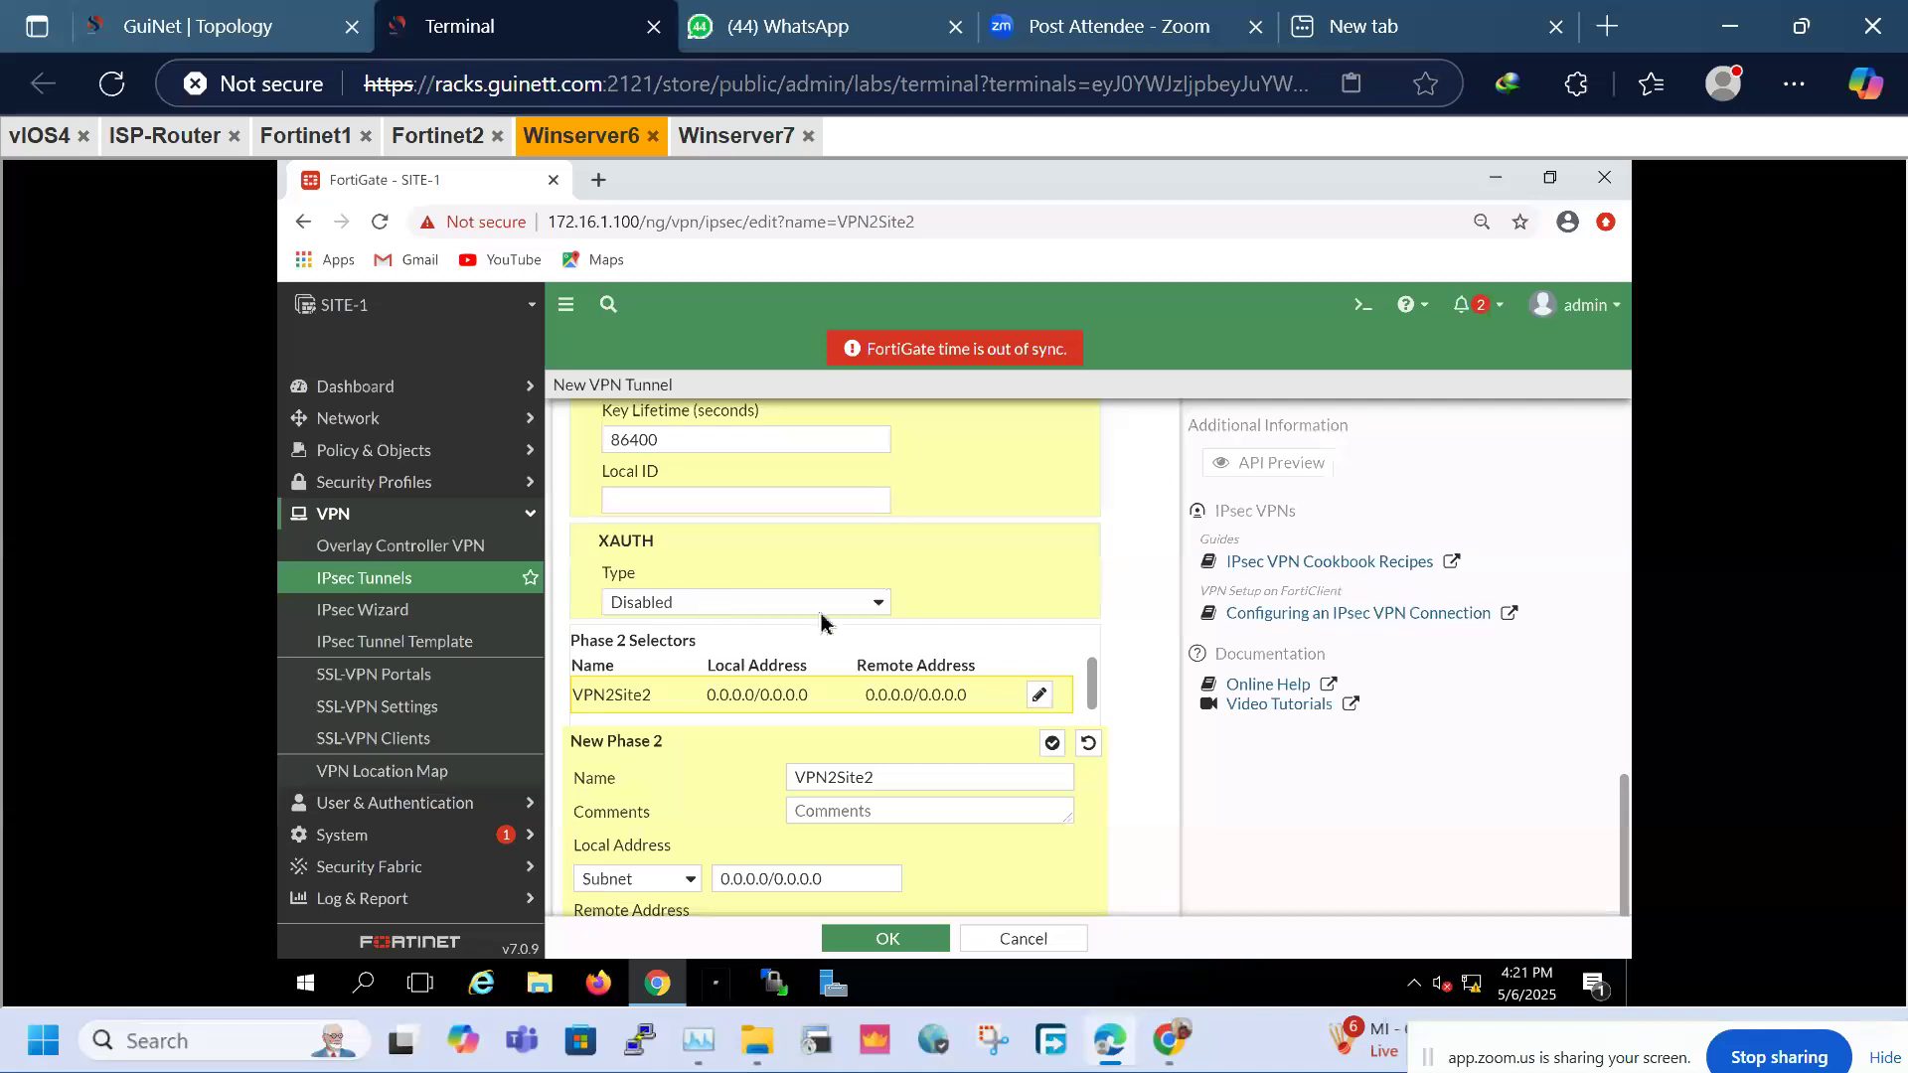
drag(670, 542, 558, 541)
Set the Phase 2 local address subnet to 10.1.1.0/24
drag(569, 641, 690, 656)
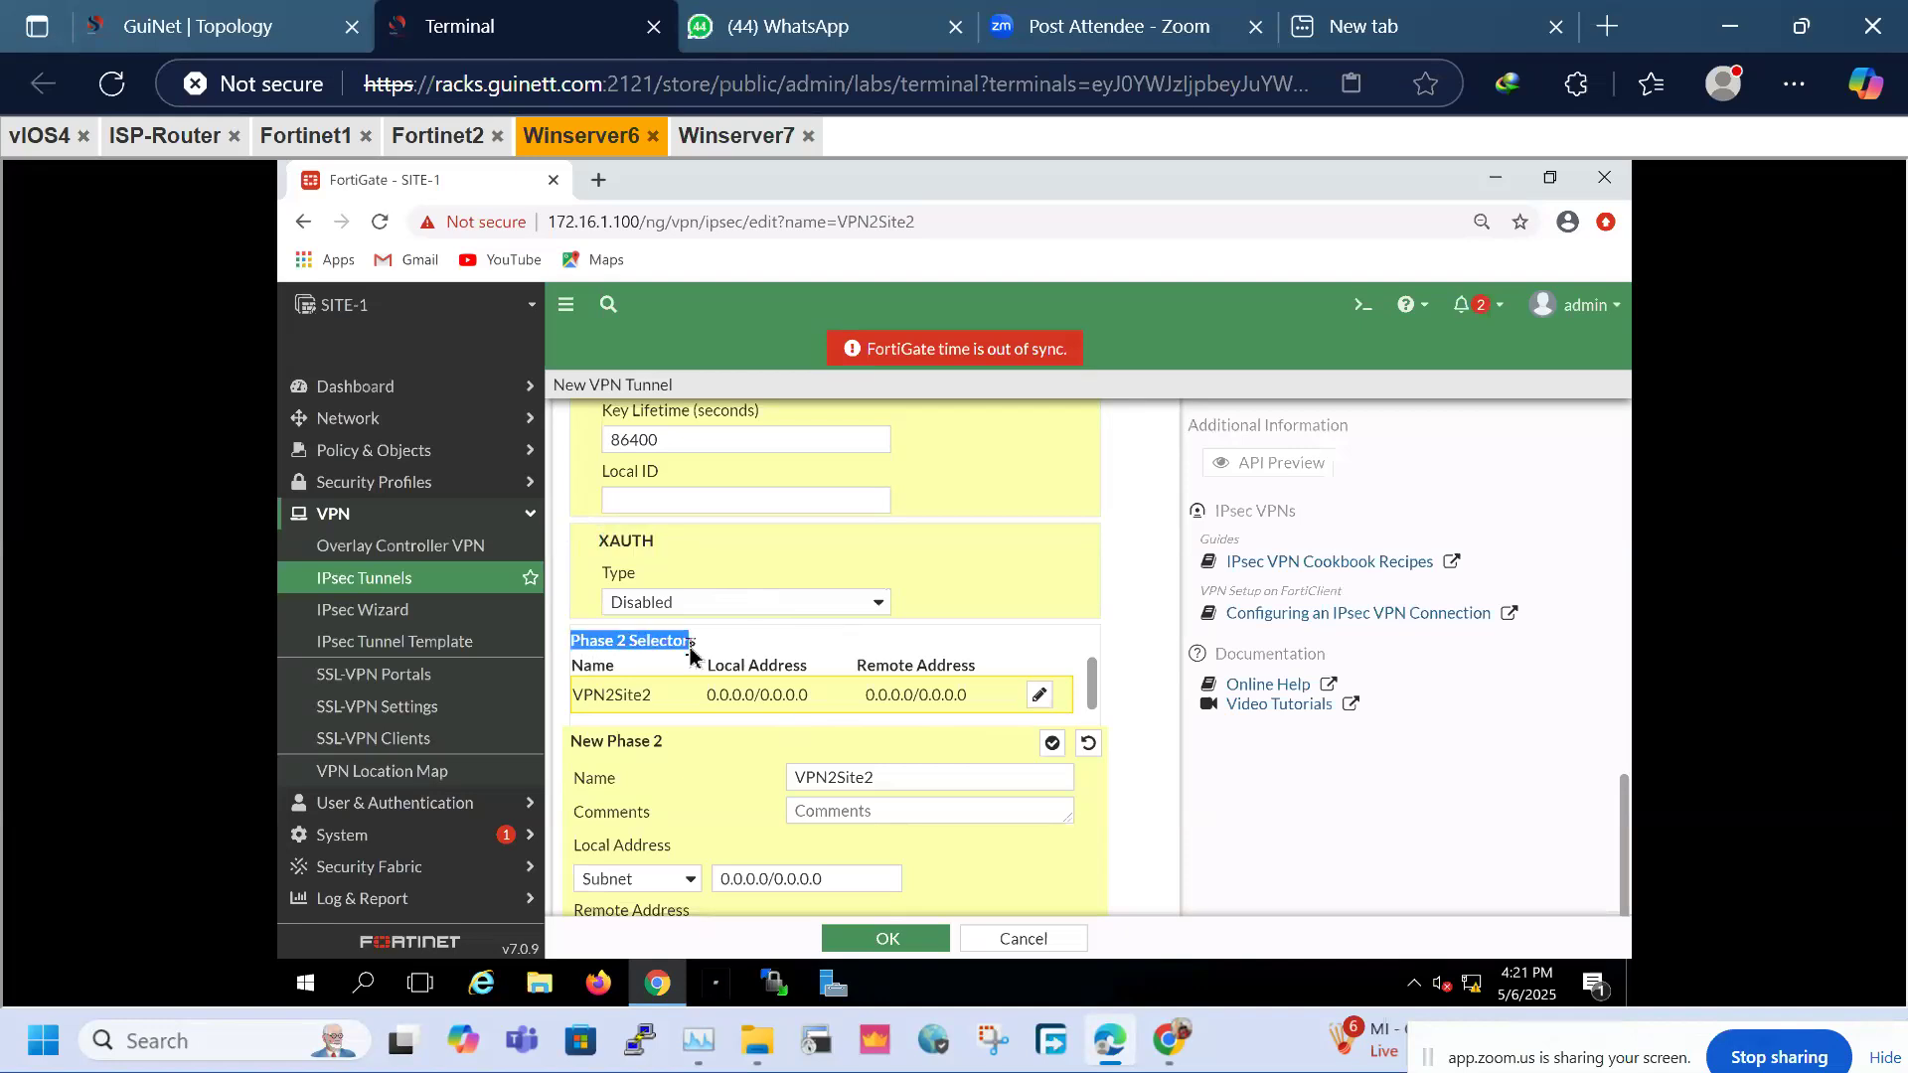
drag(917, 785, 771, 781)
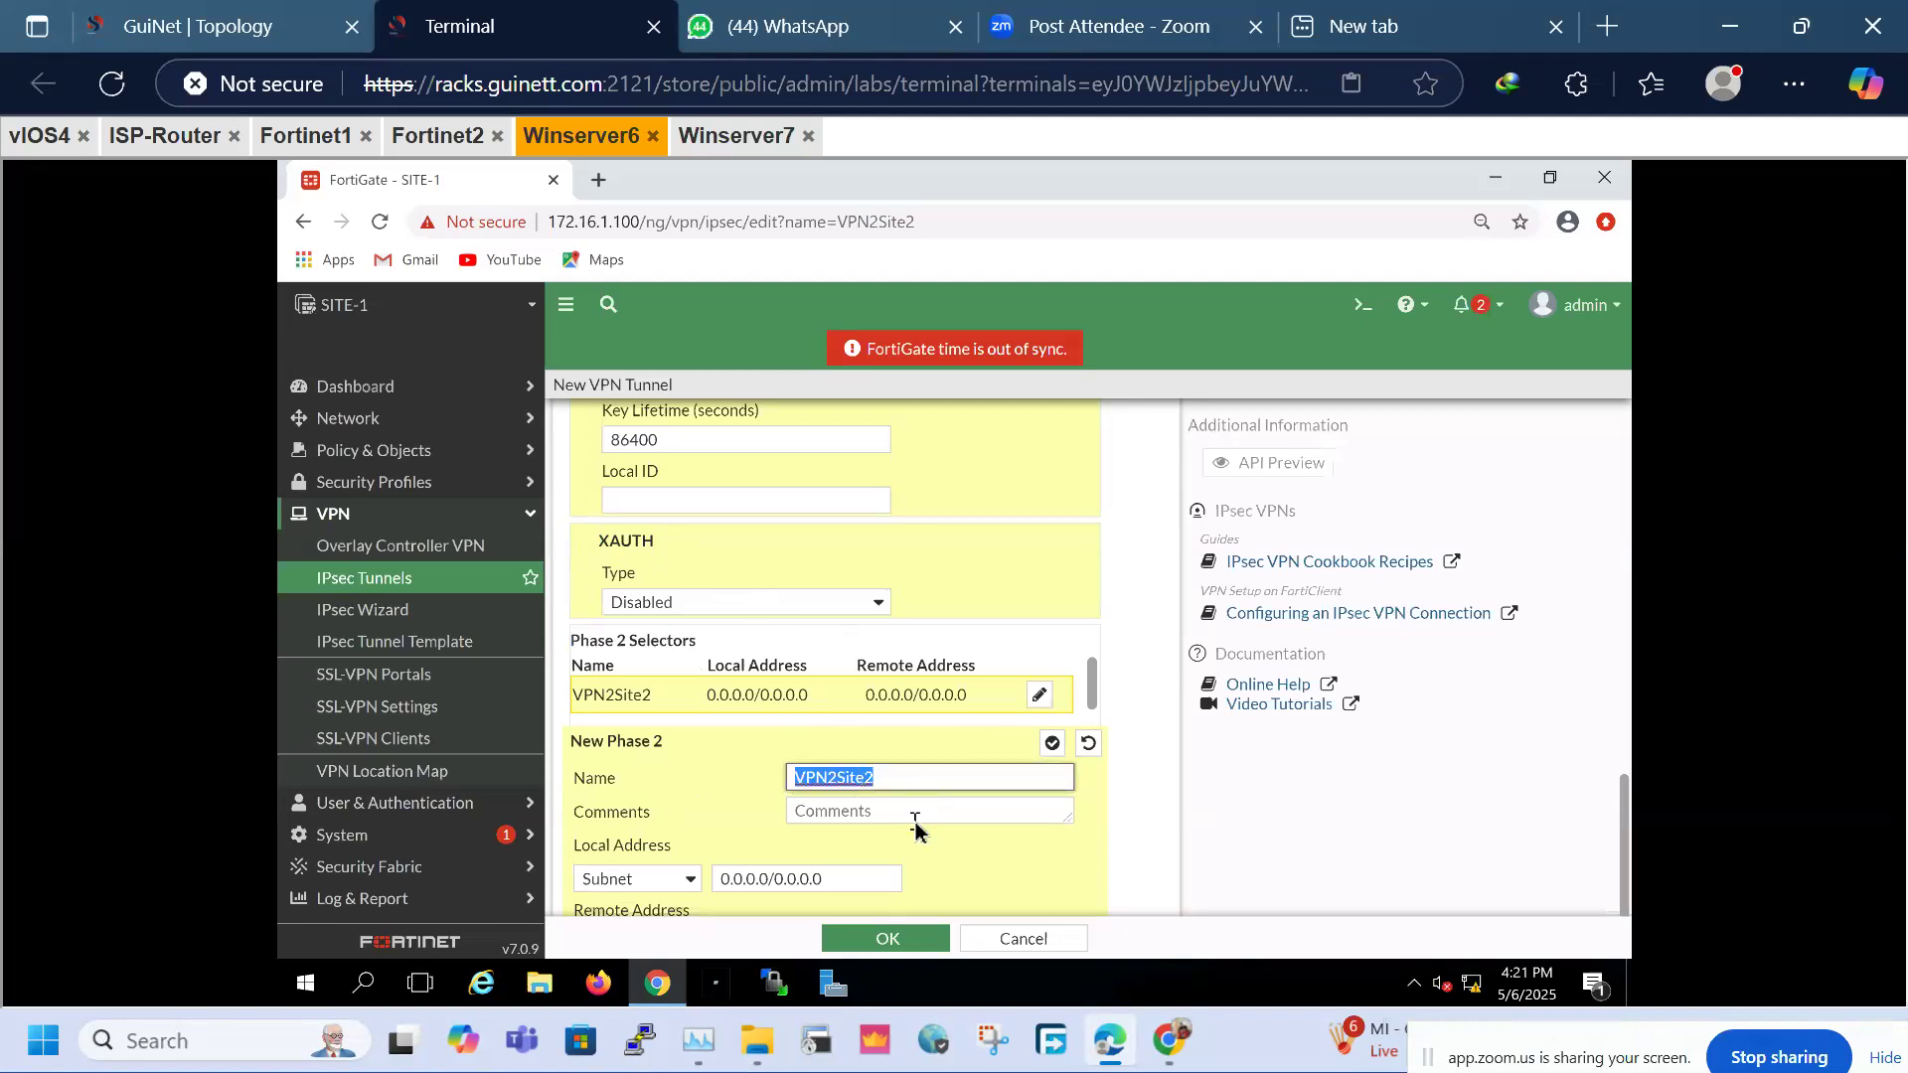
scroll(915, 821, down, 1)
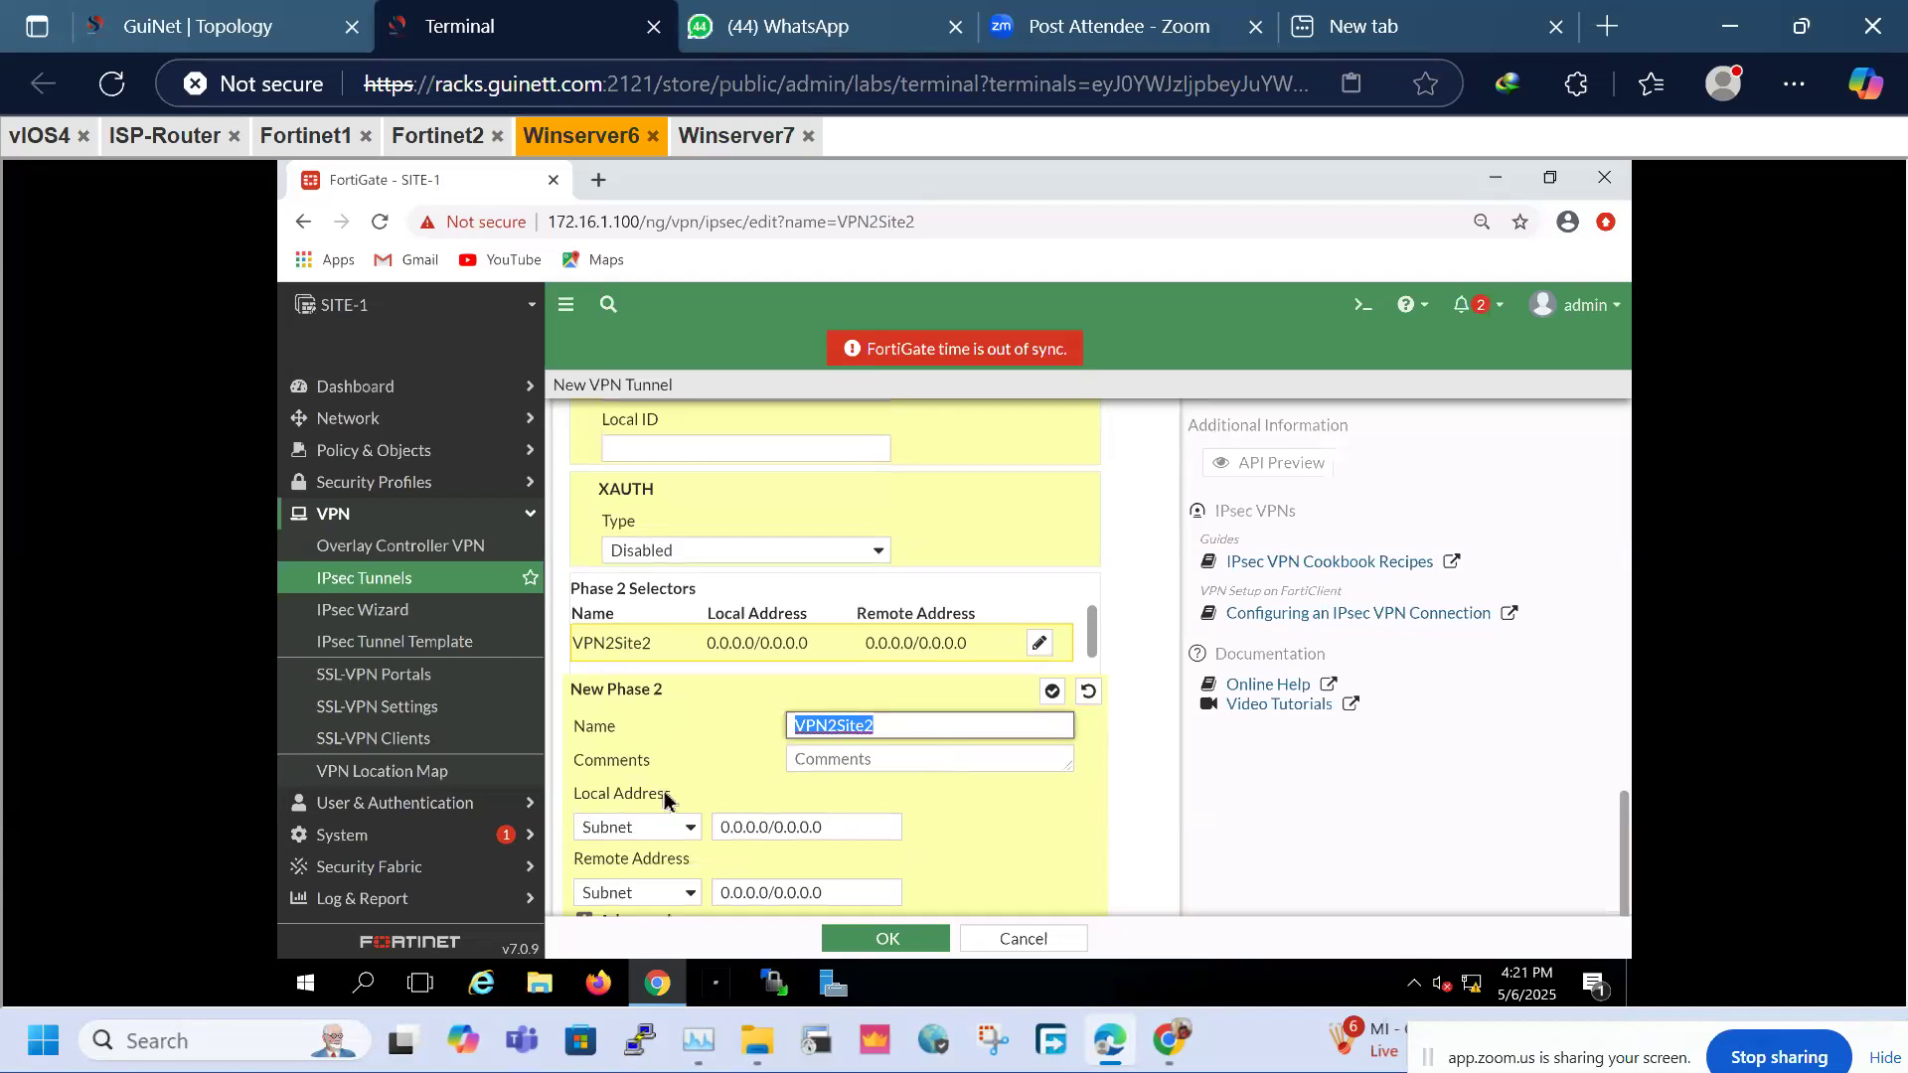
drag(701, 794, 578, 802)
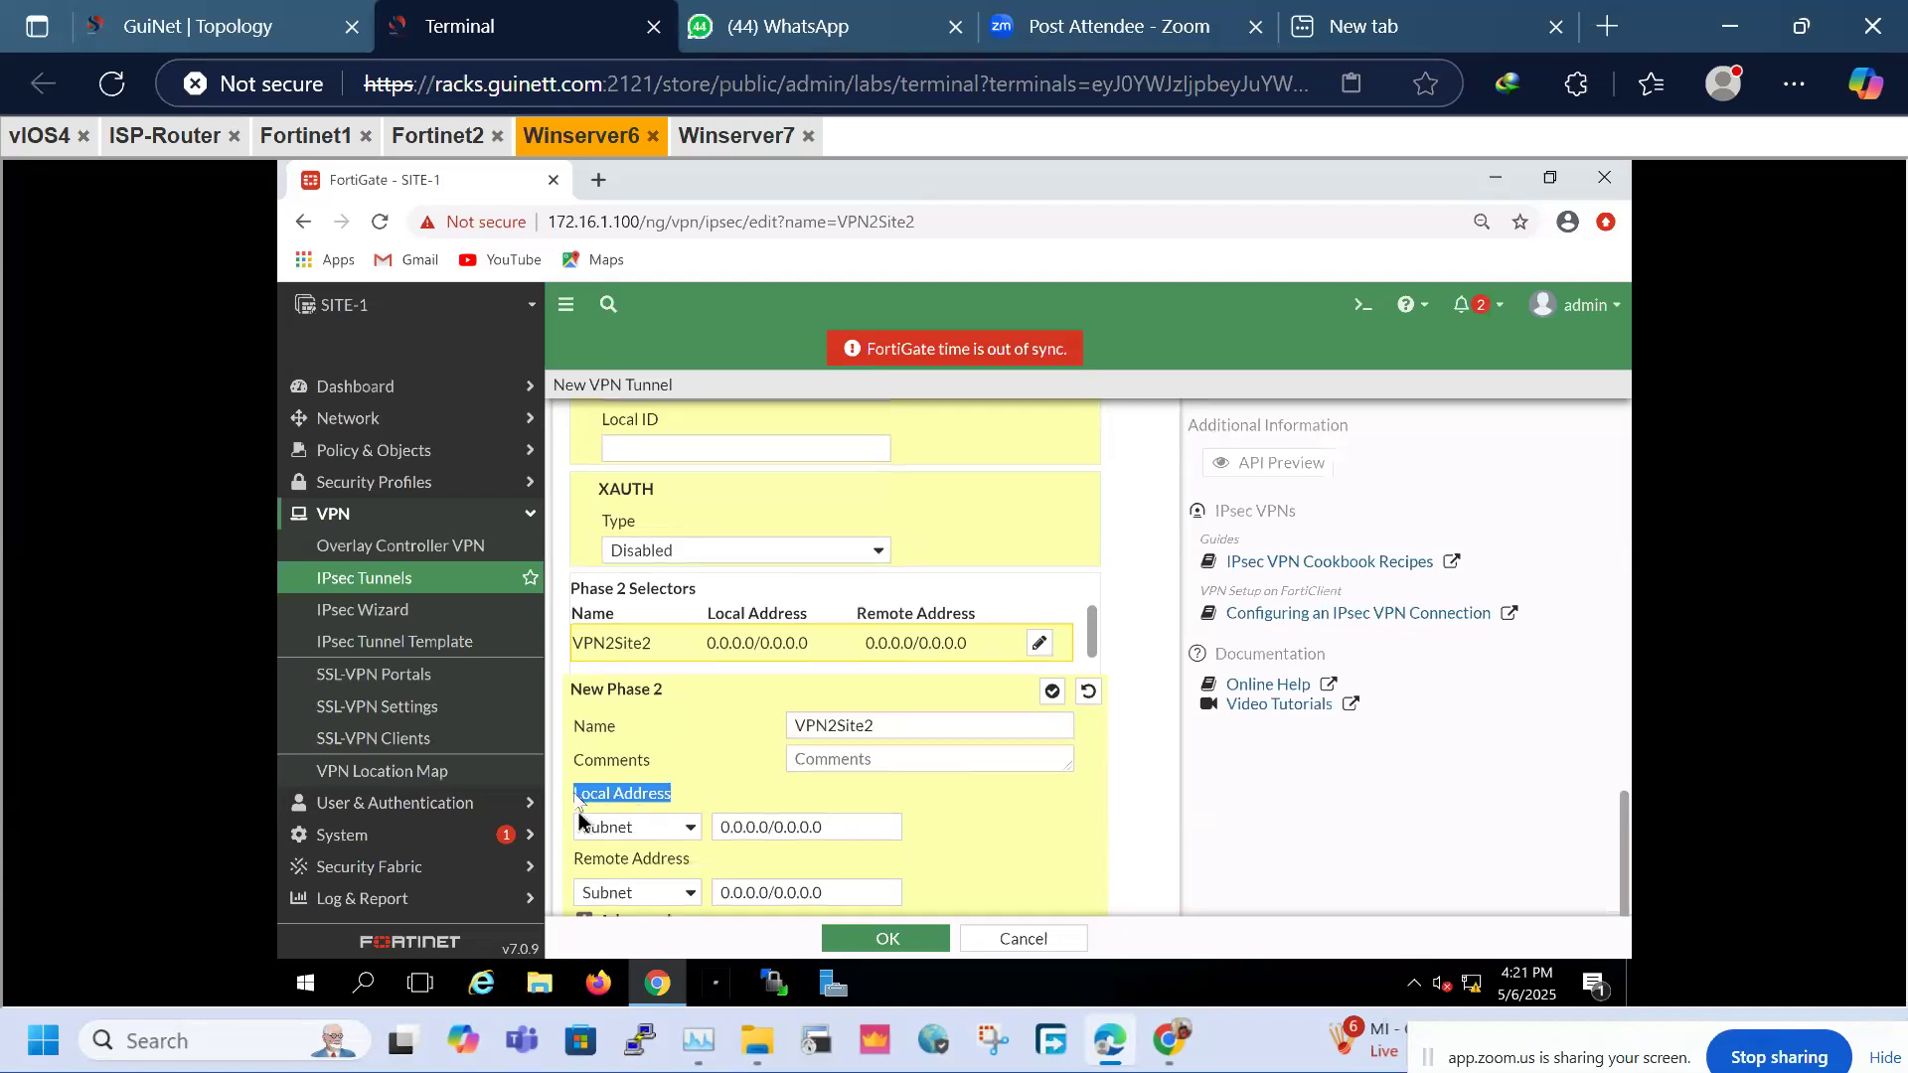
drag(699, 862, 570, 857)
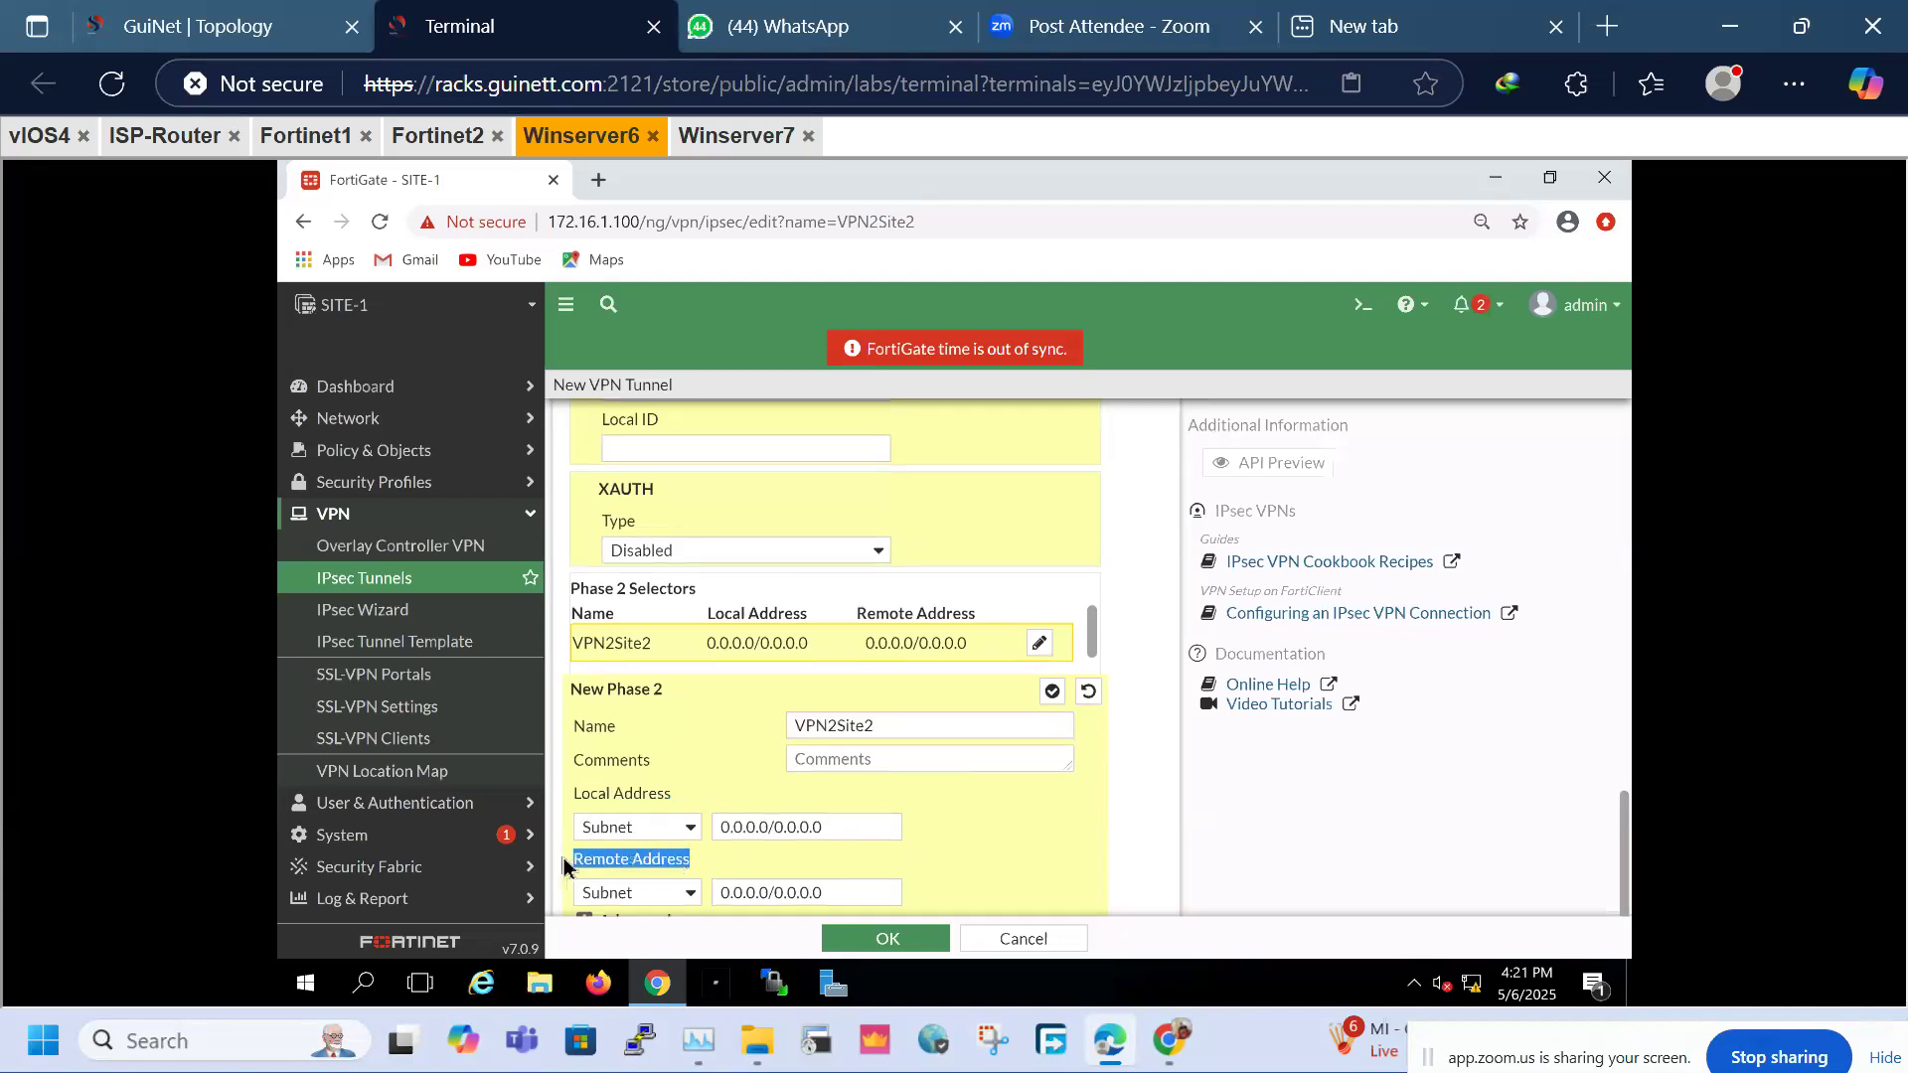
drag(890, 827, 685, 833)
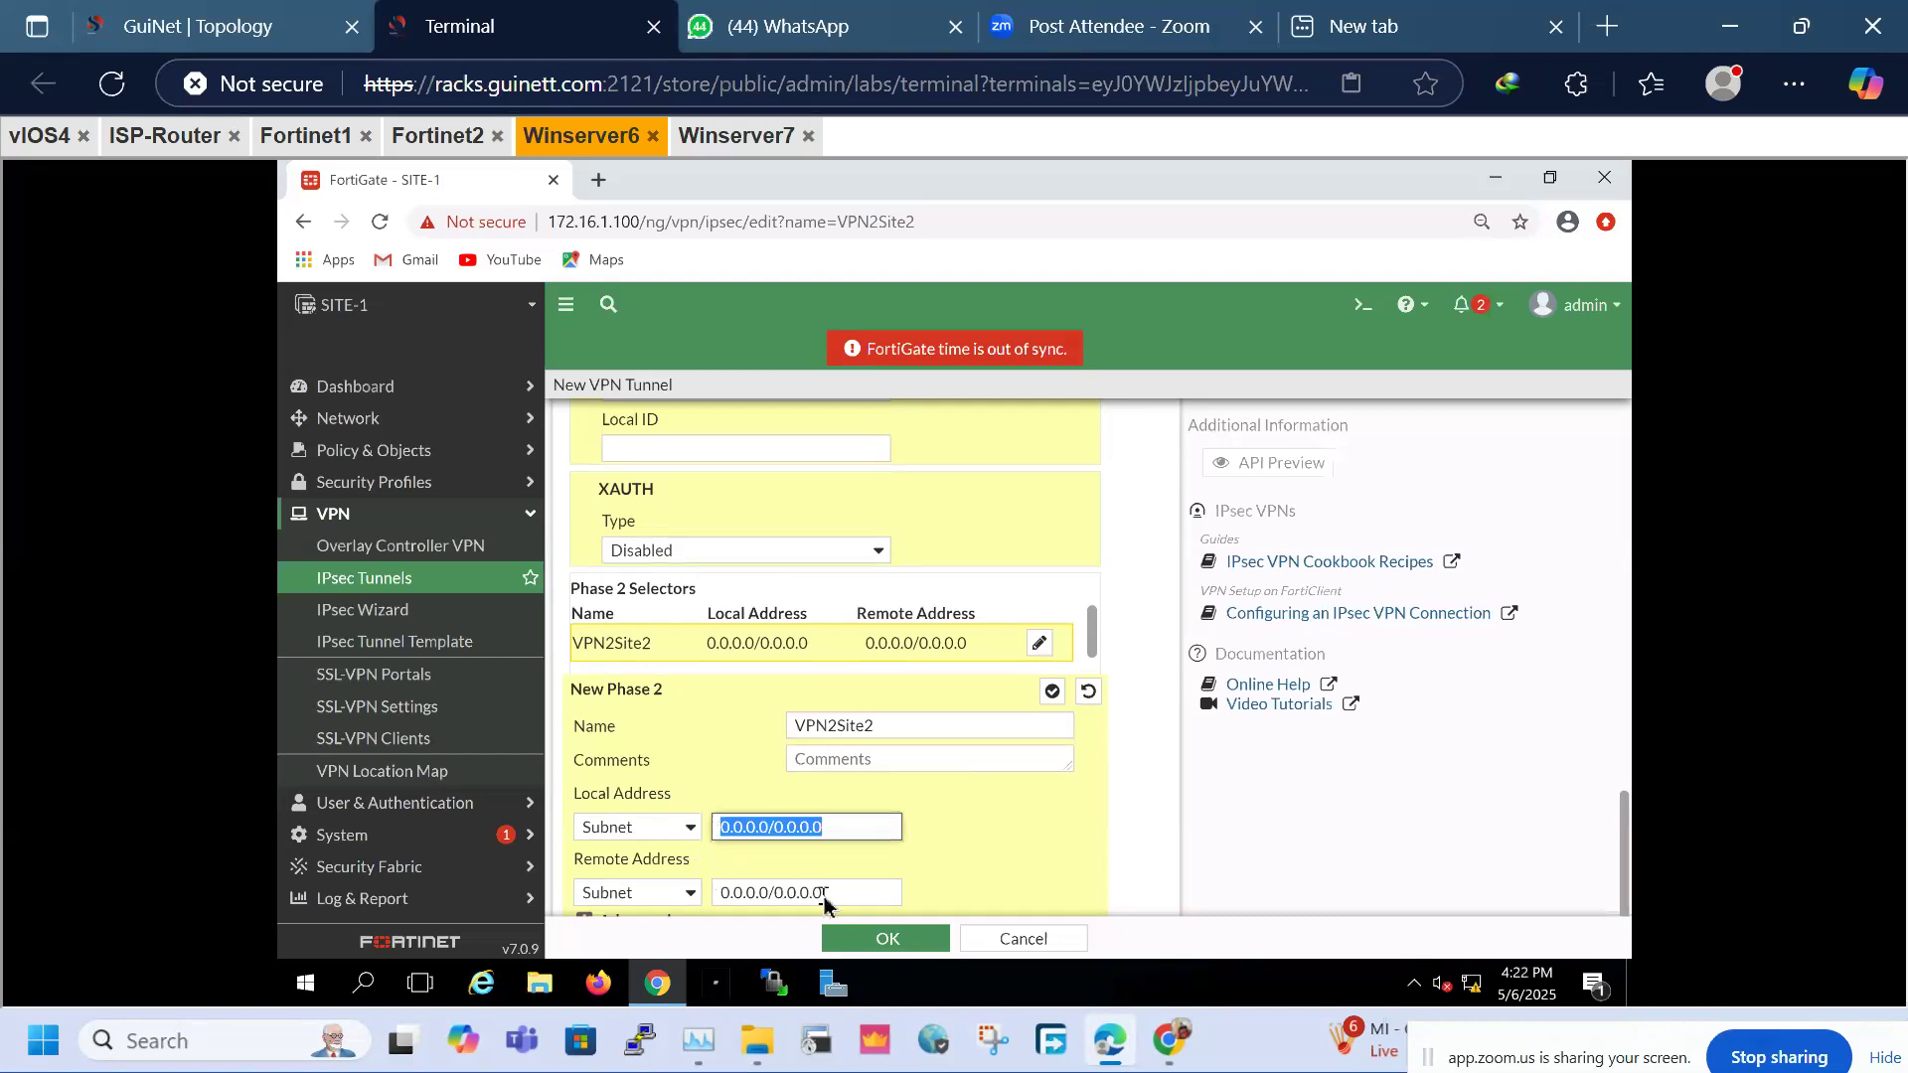
drag(874, 893, 701, 891)
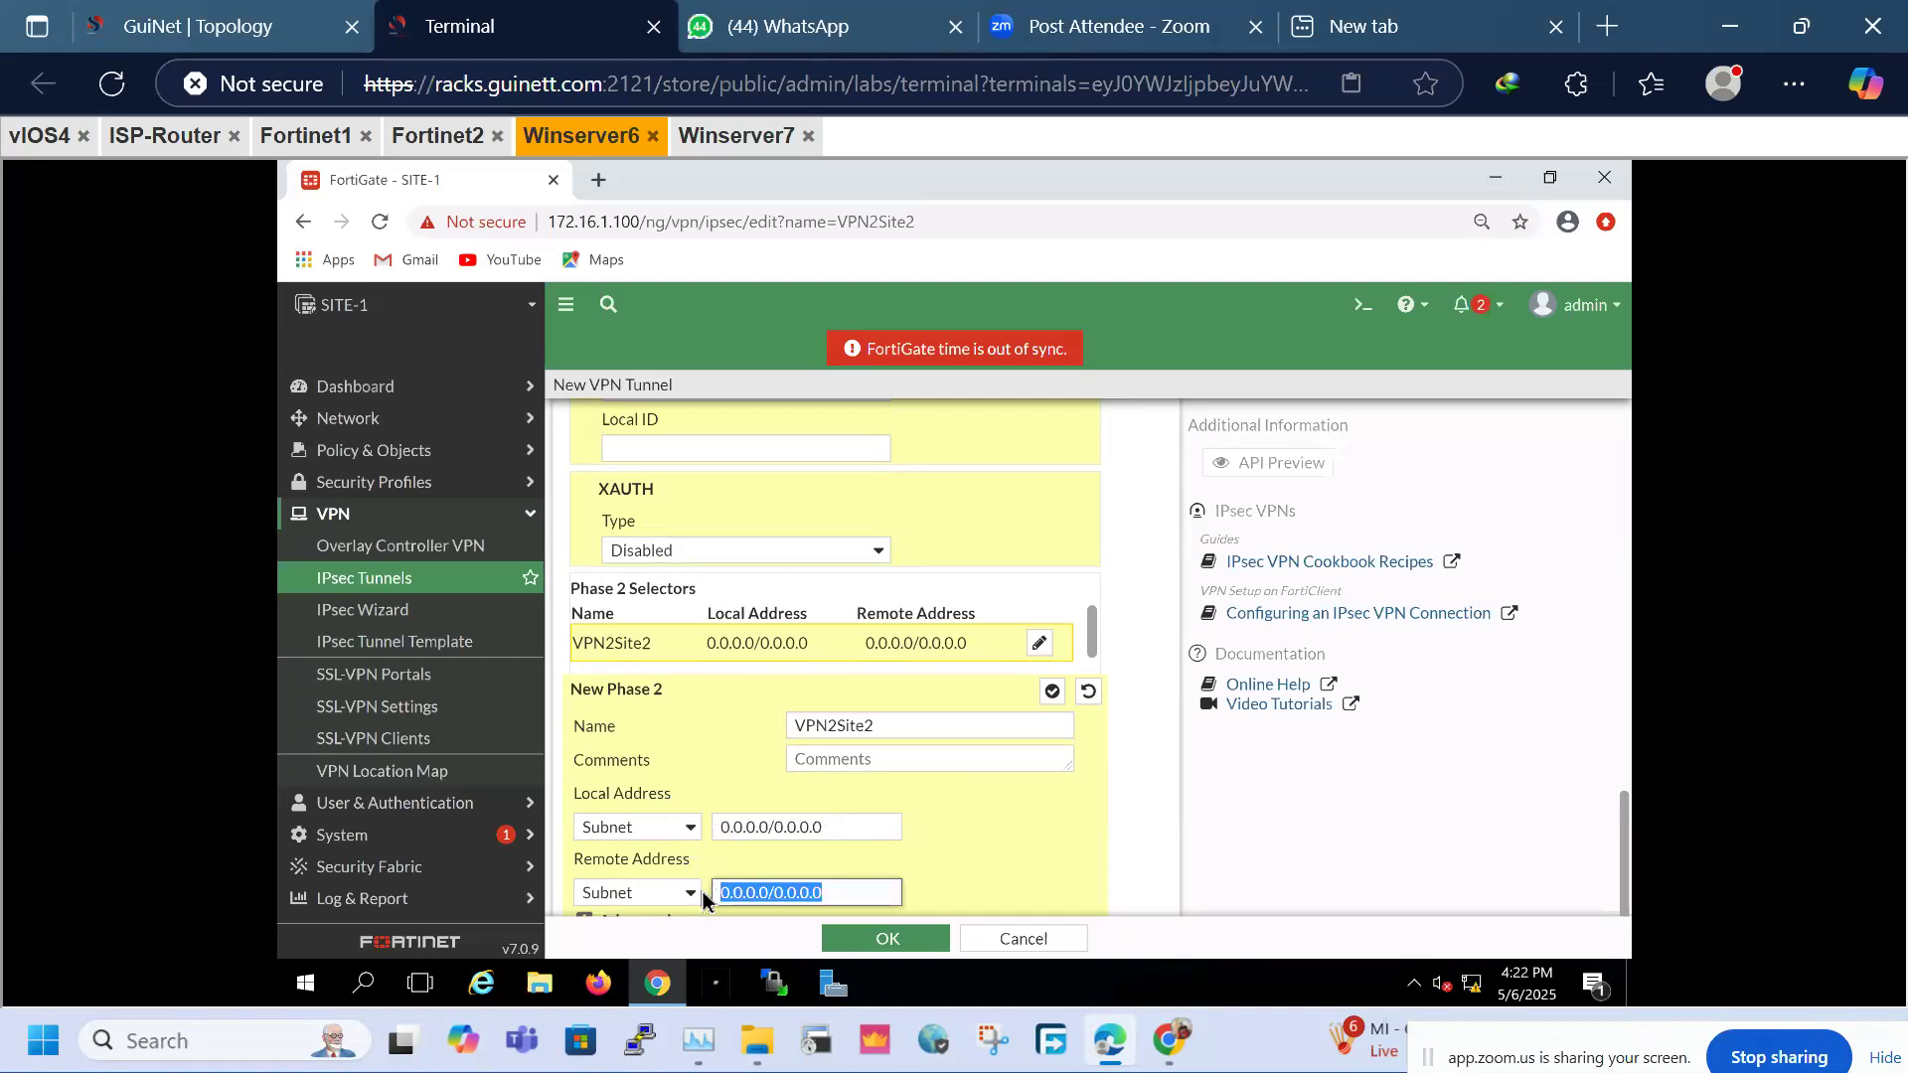
click(849, 833)
key(ctrl+shift+Left)
key(ctrl+shift+Left)
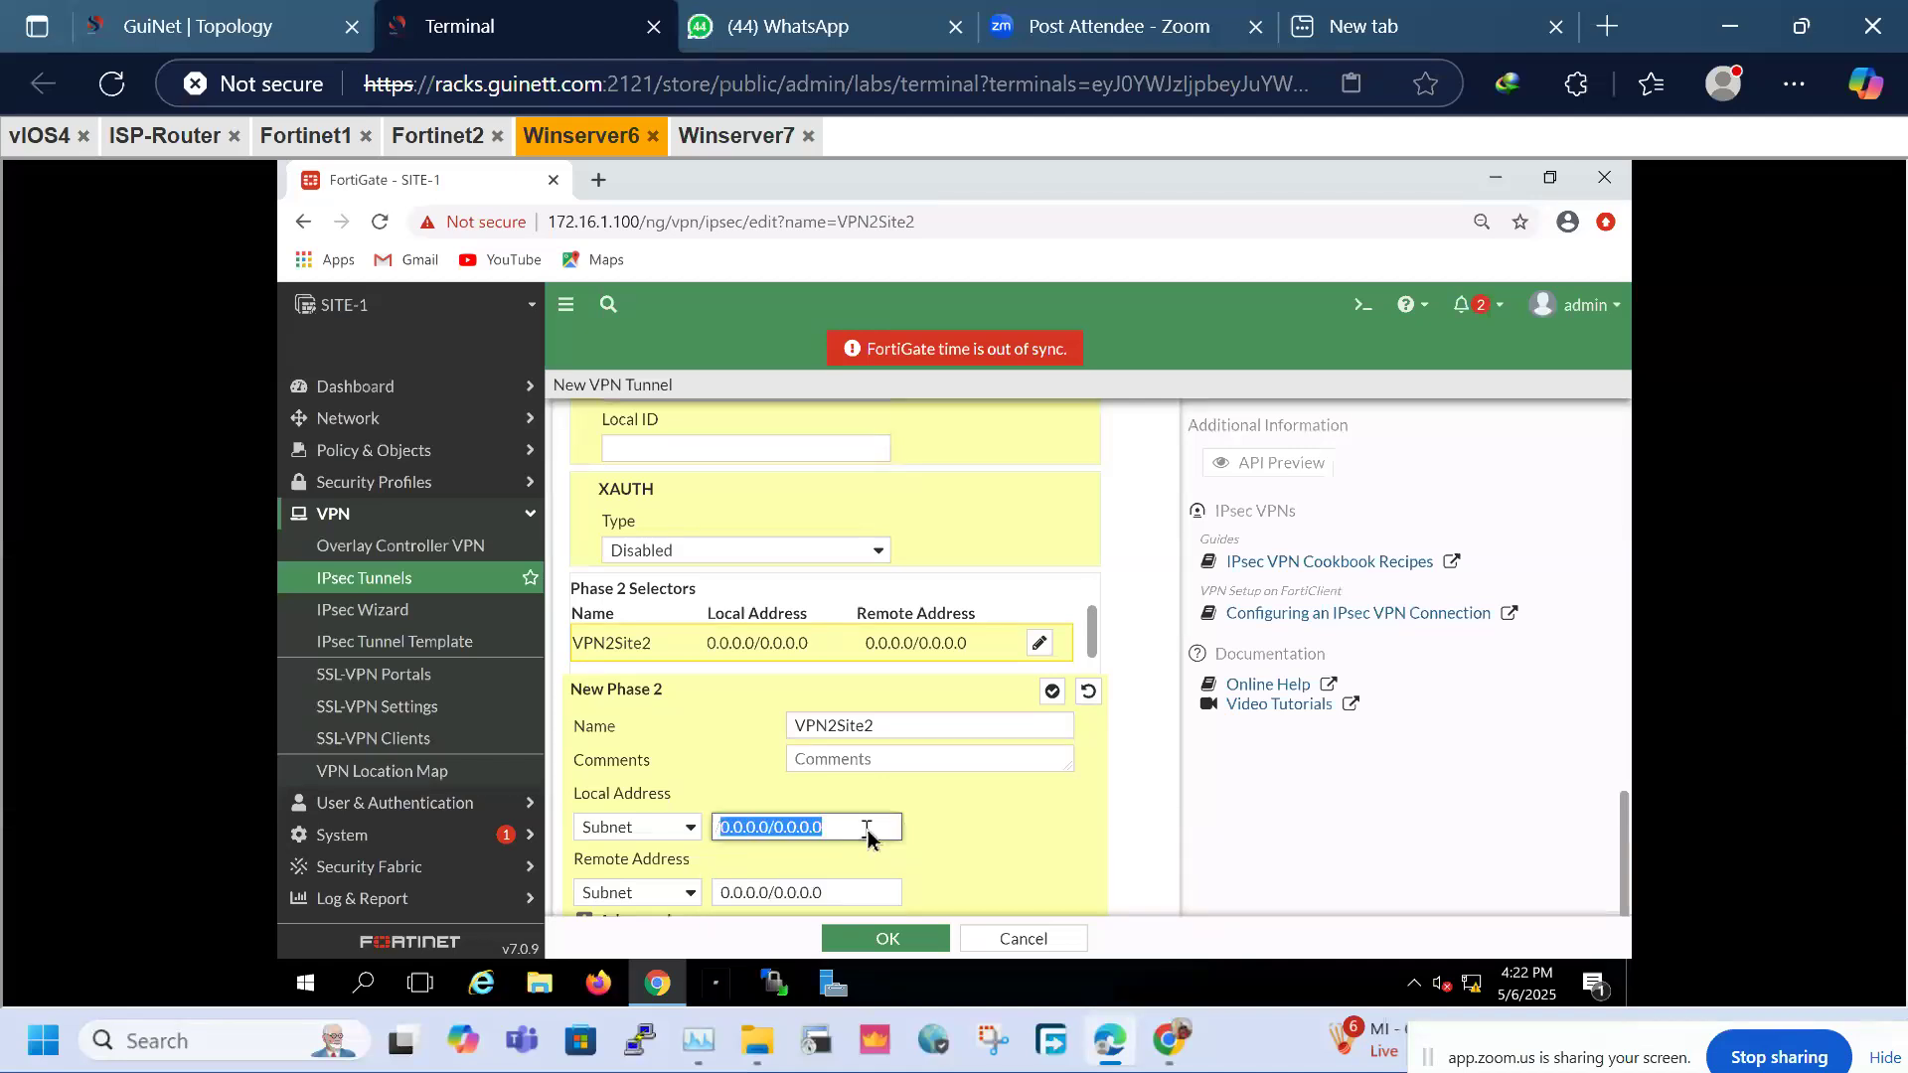
text(10)
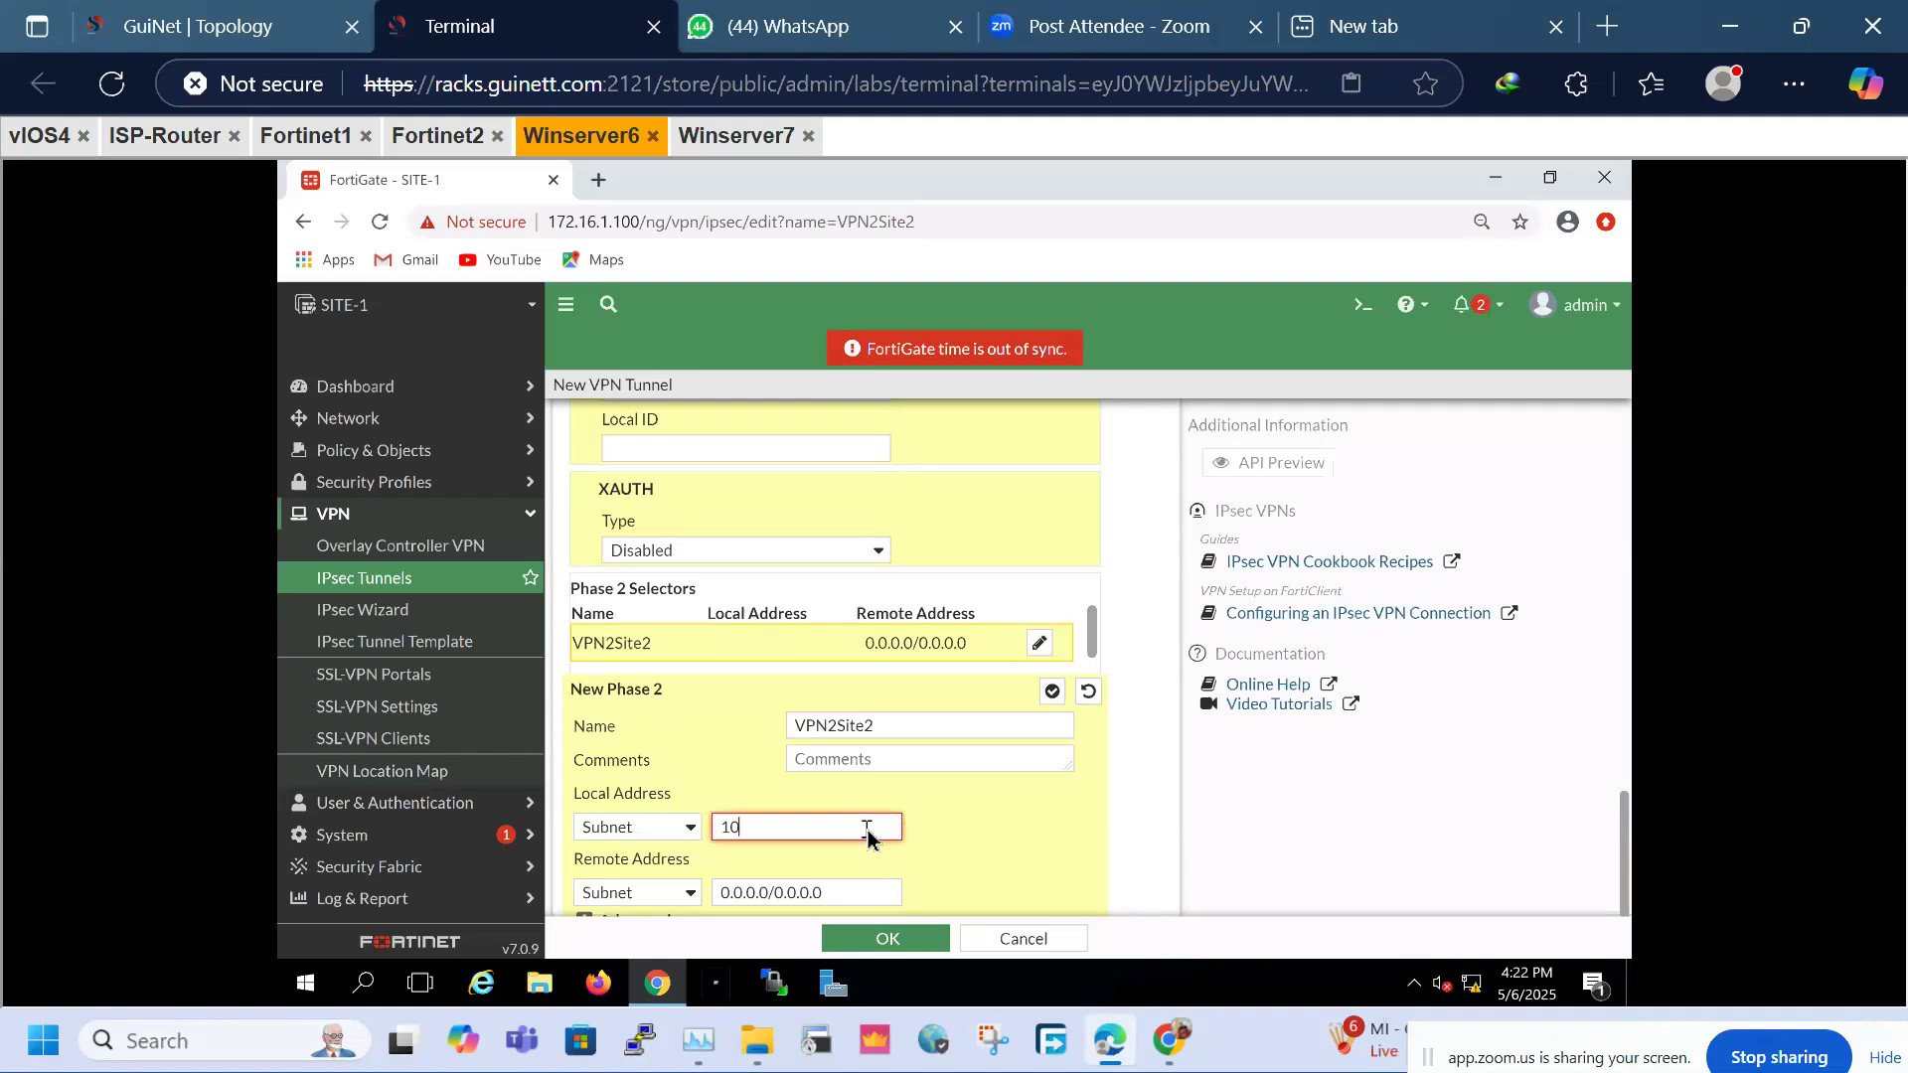
text(.1.1.0/24)
Set the Phase 2 remote address subnet to 20.1.1.0/24 and verify both subnets
key(ctrl+a)
key(ctrl+c)
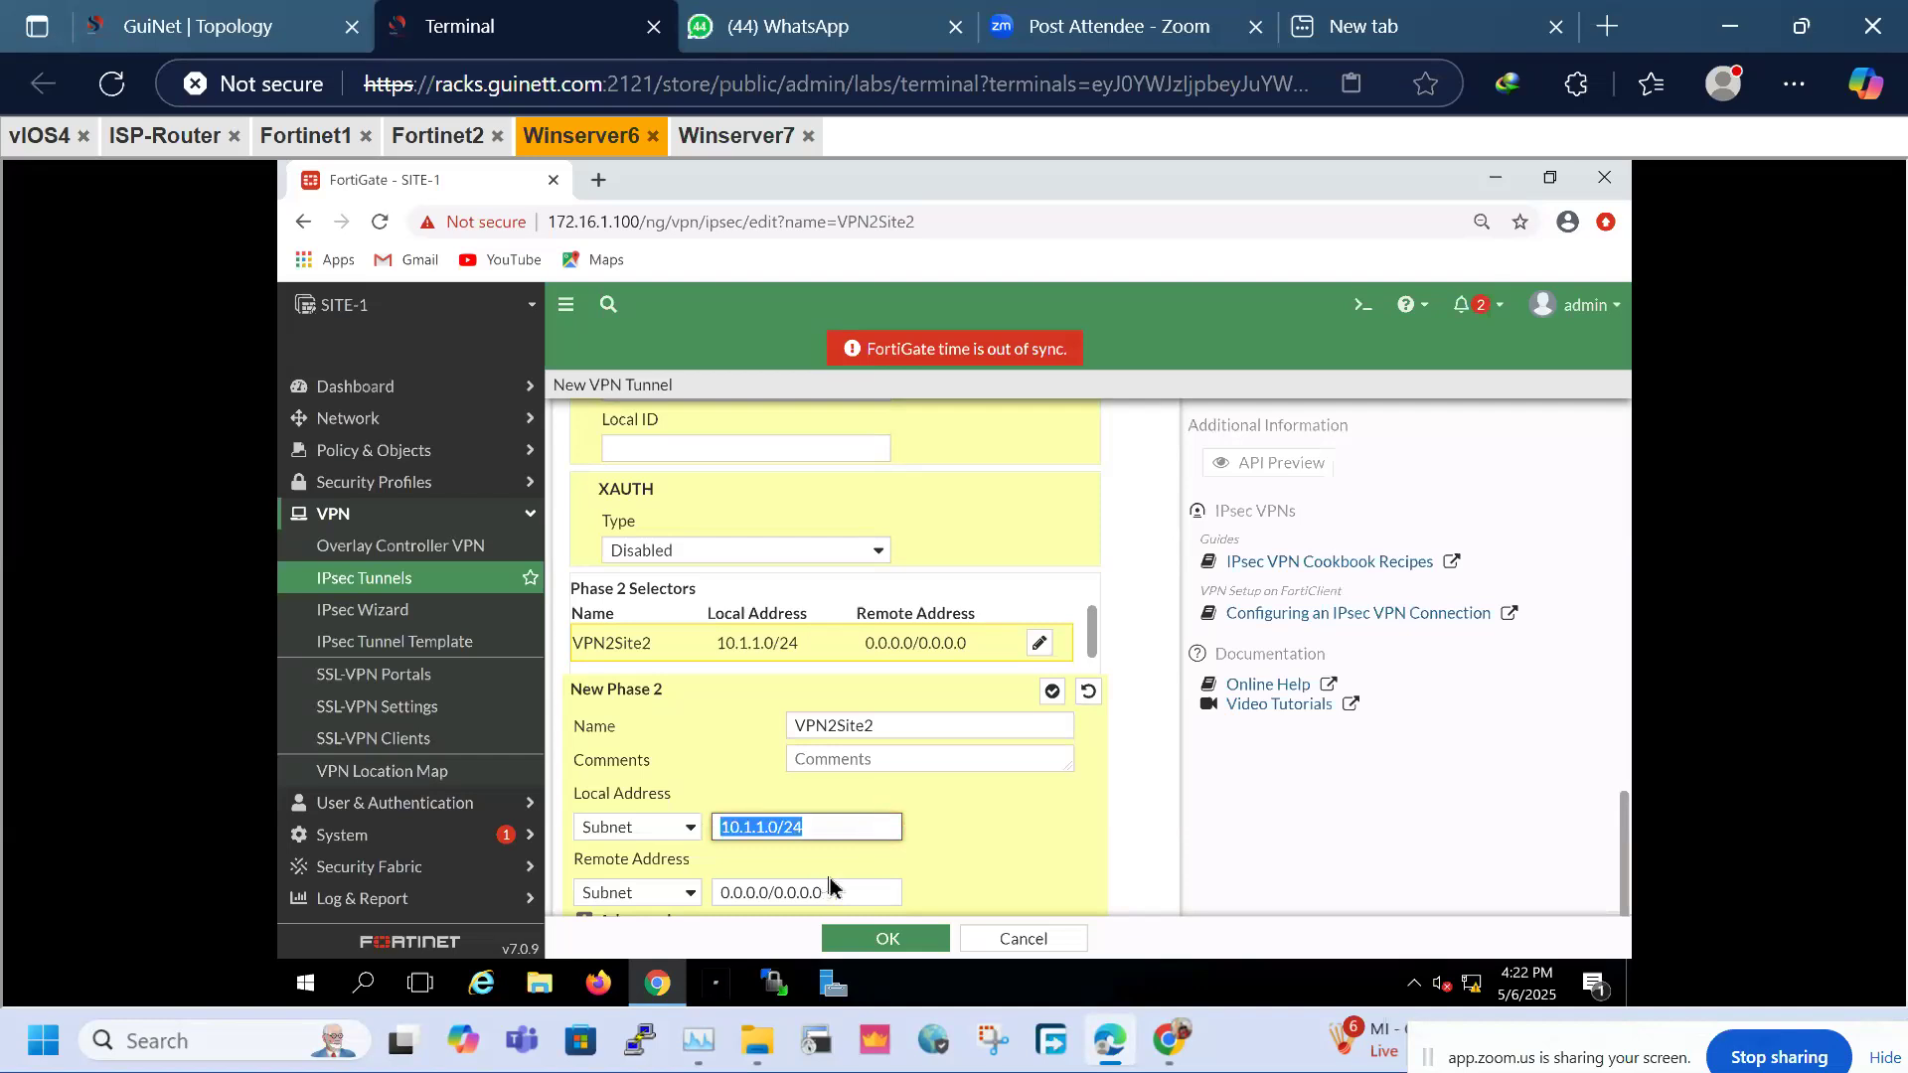
triple_click(830, 893)
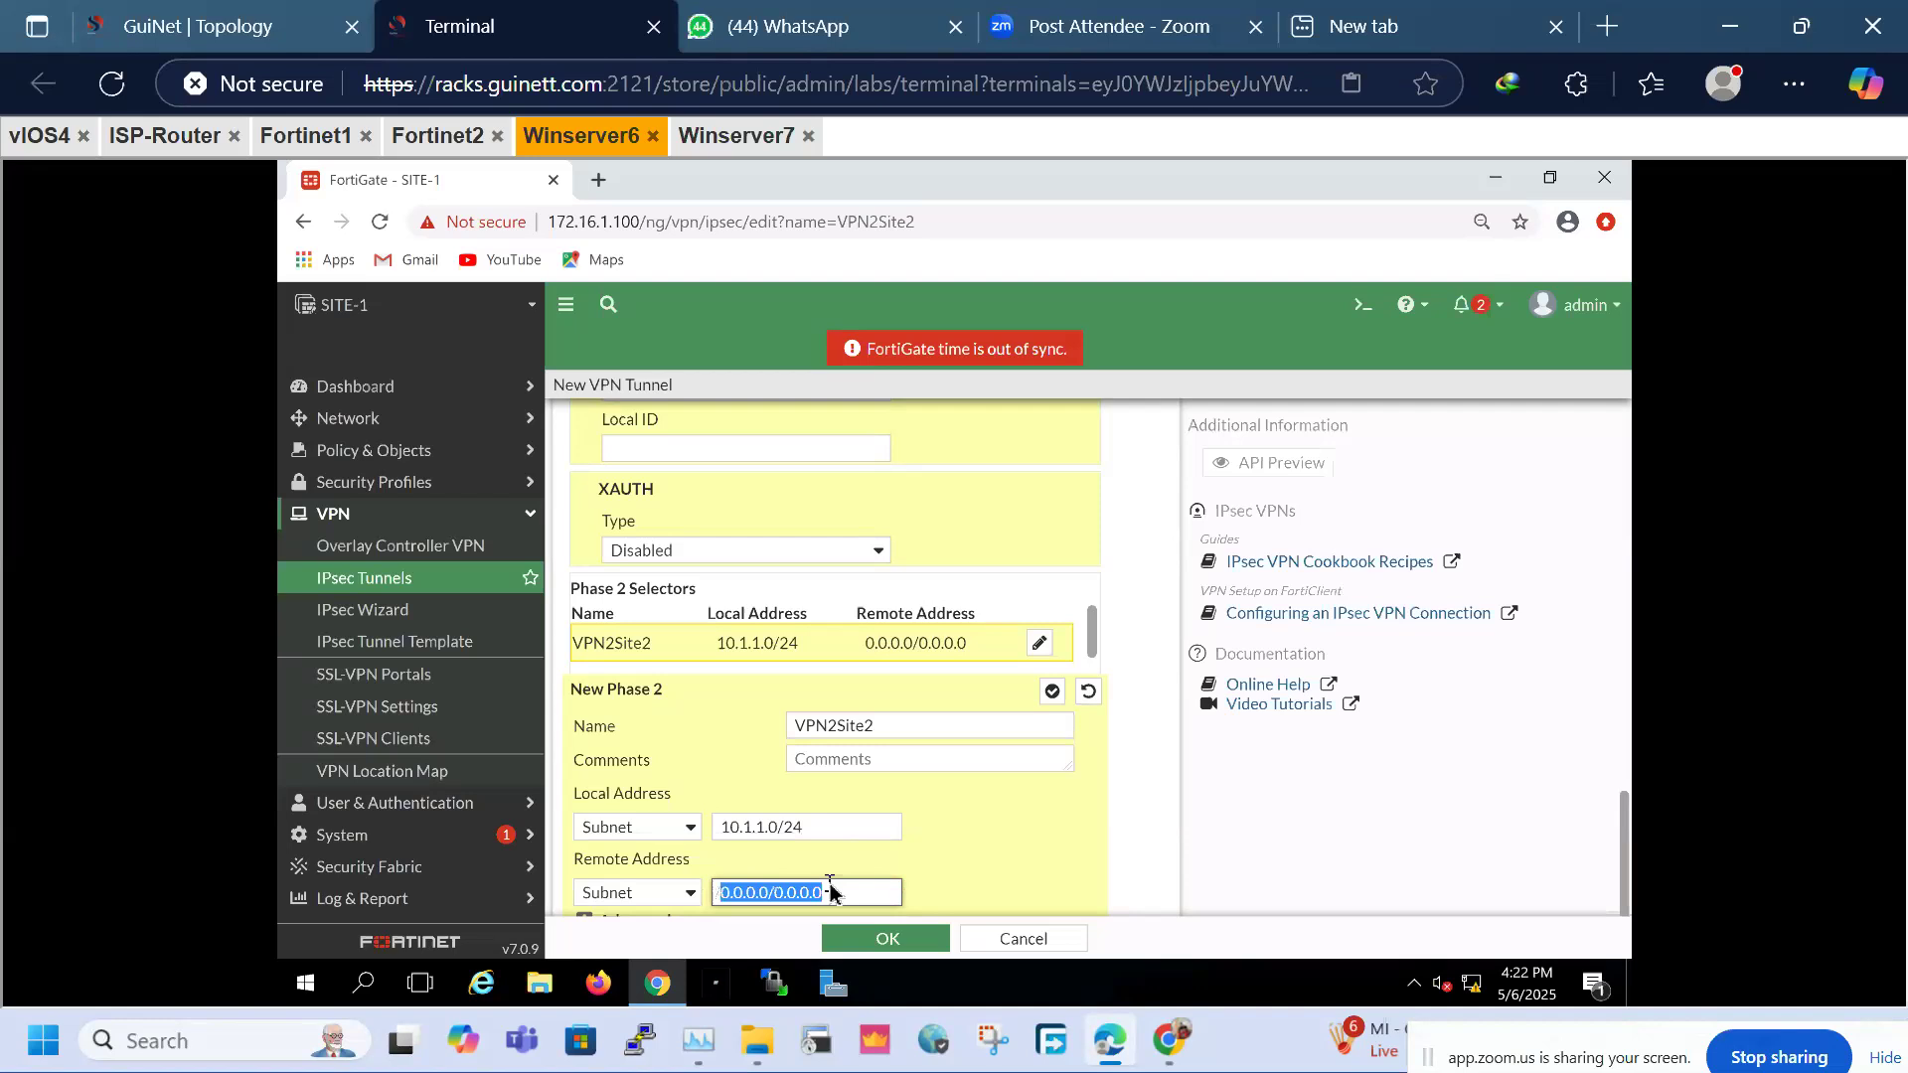
key(ctrl+v)
key(Left)
key(Left)
key(Left)
key(Left)
key(Left)
key(Left)
key(Left)
key(Left)
key(Left)
key(BackSpace)
text(2)
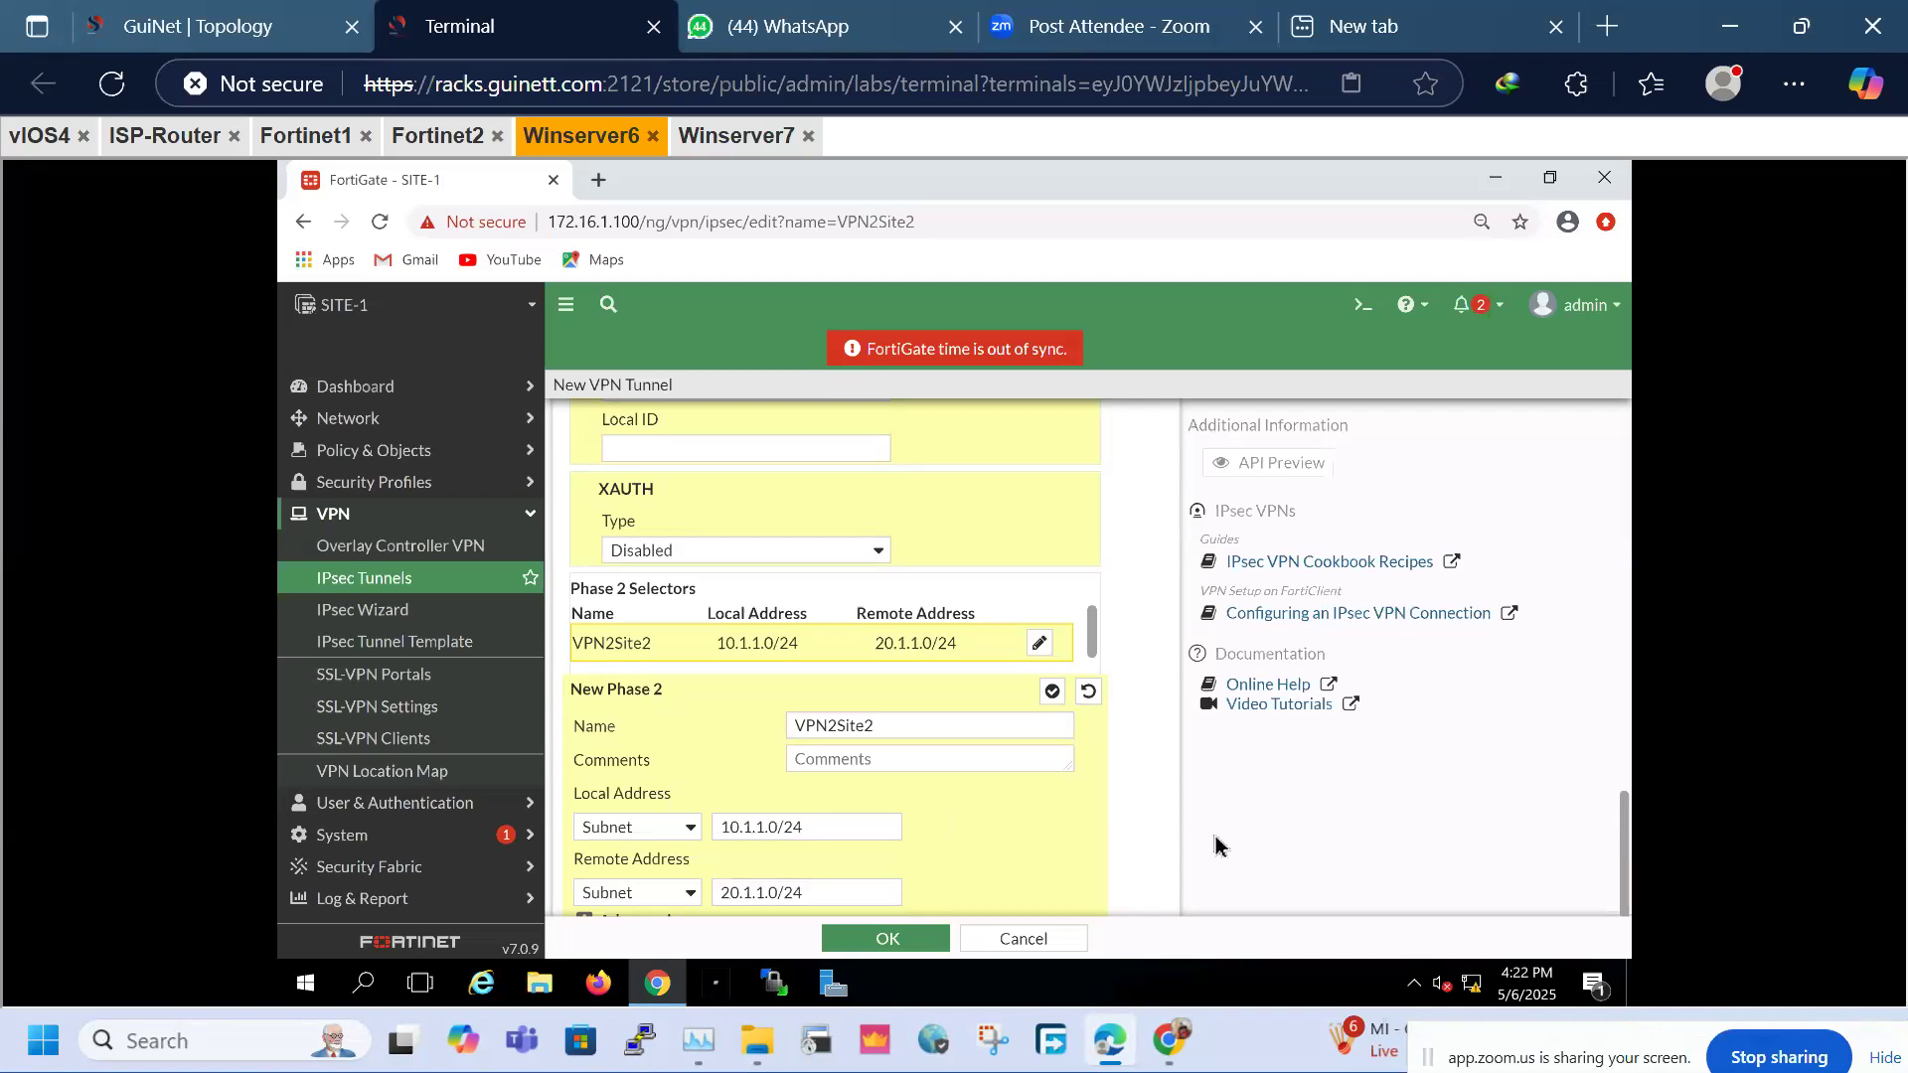
drag(834, 827, 666, 832)
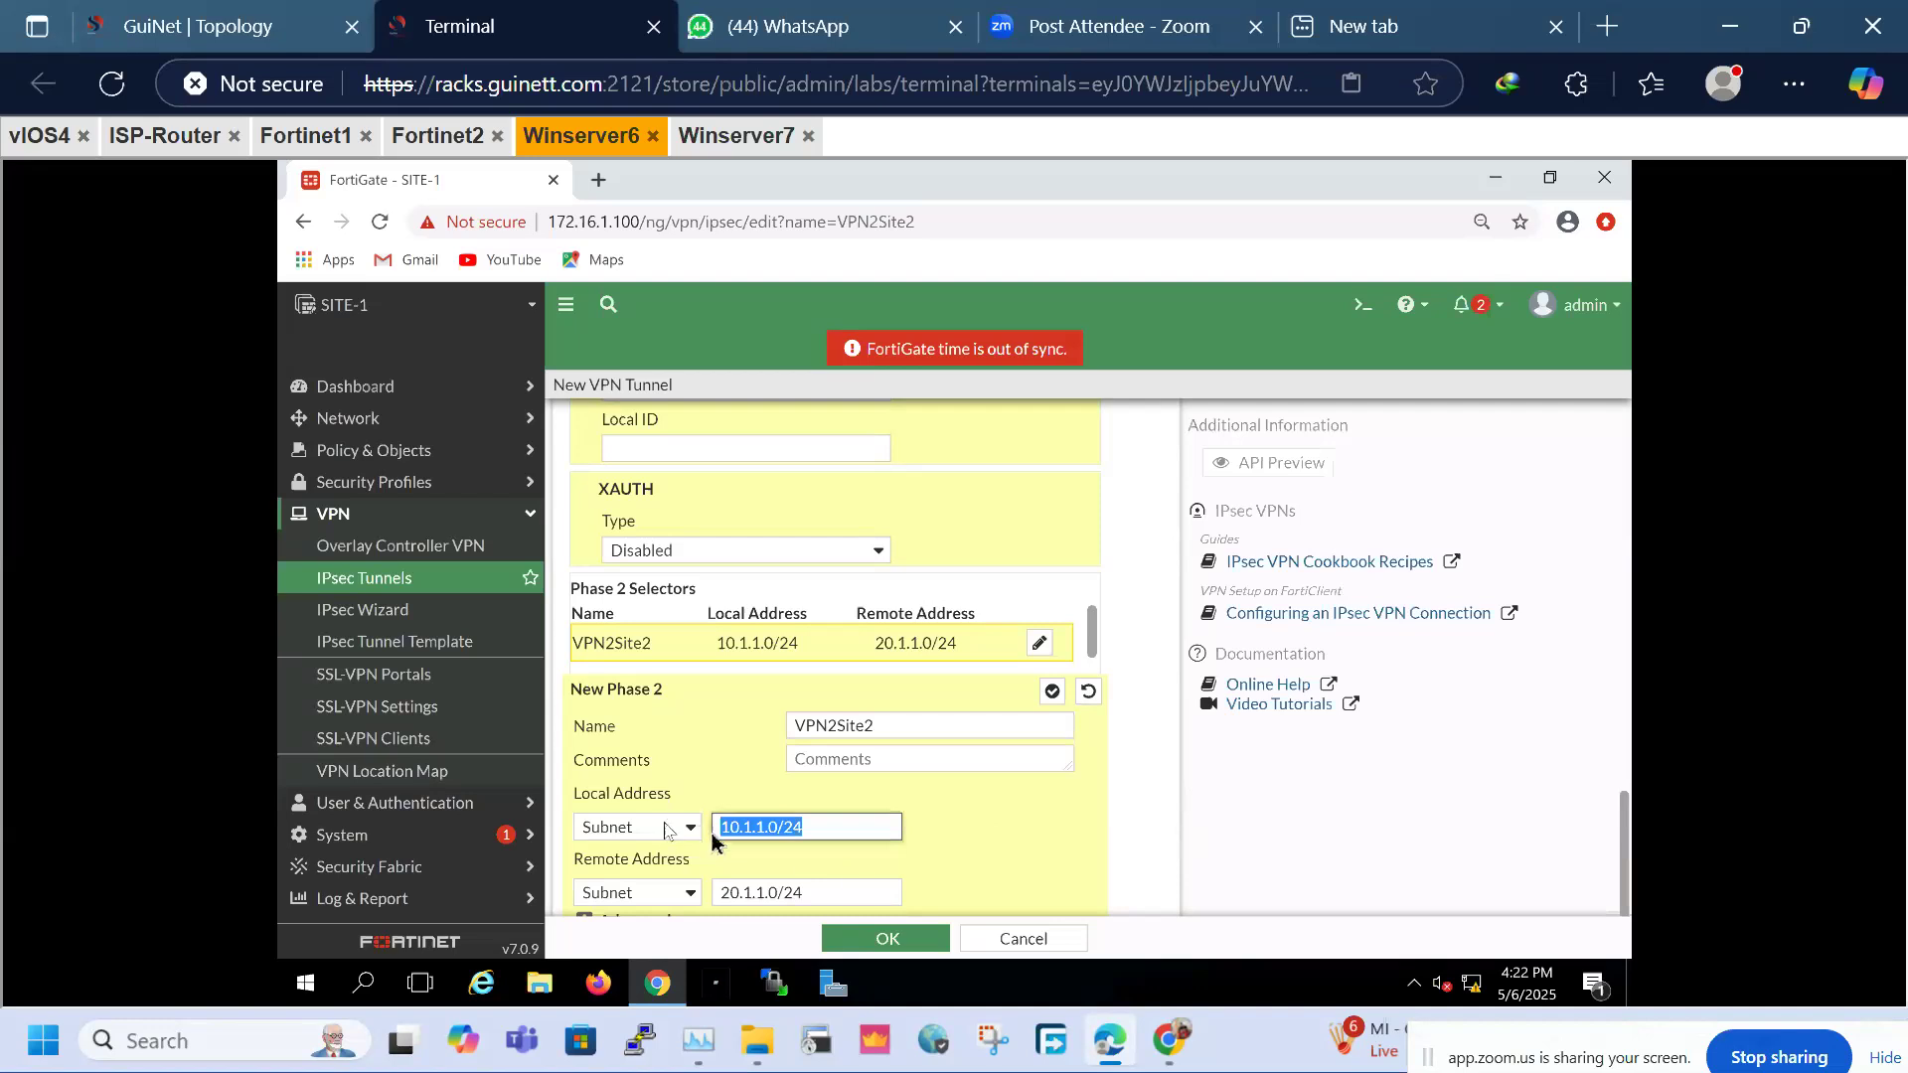
drag(859, 893, 686, 904)
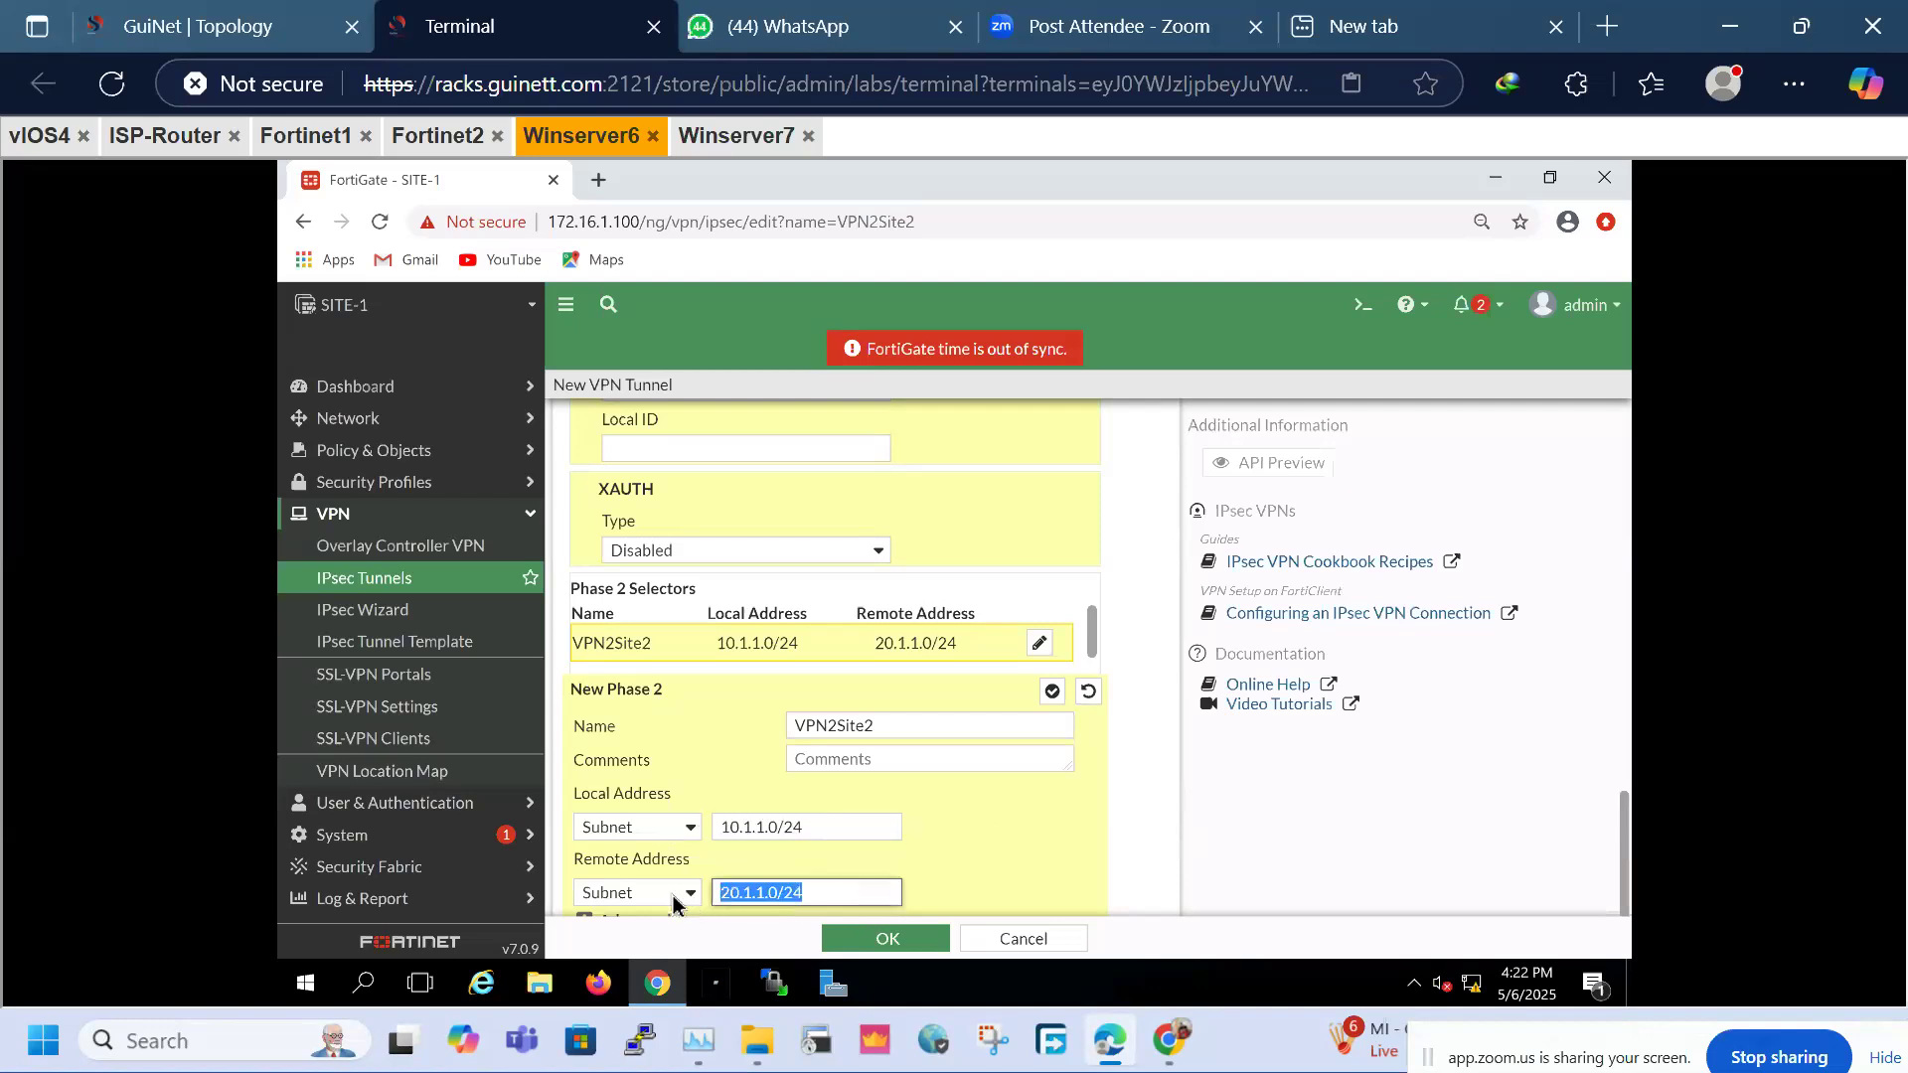
click(965, 859)
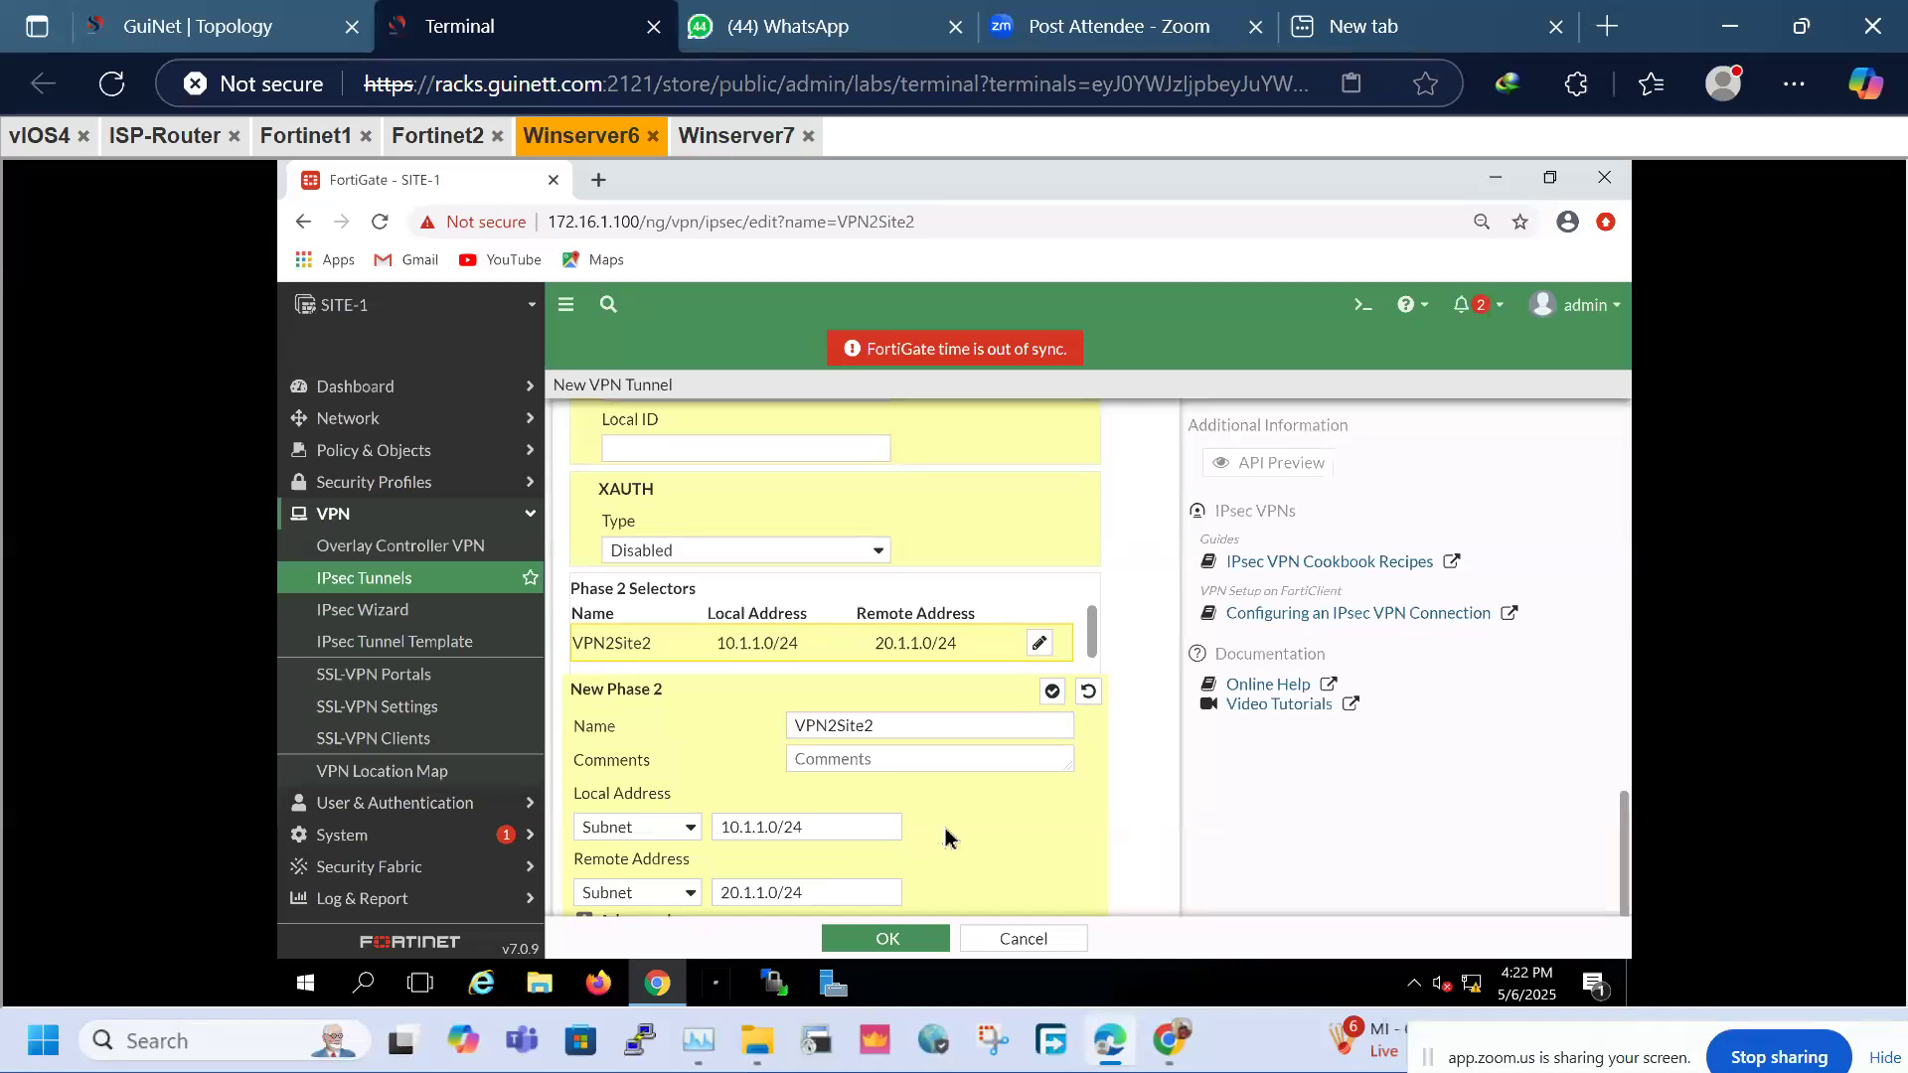
key(ctrl+minus)
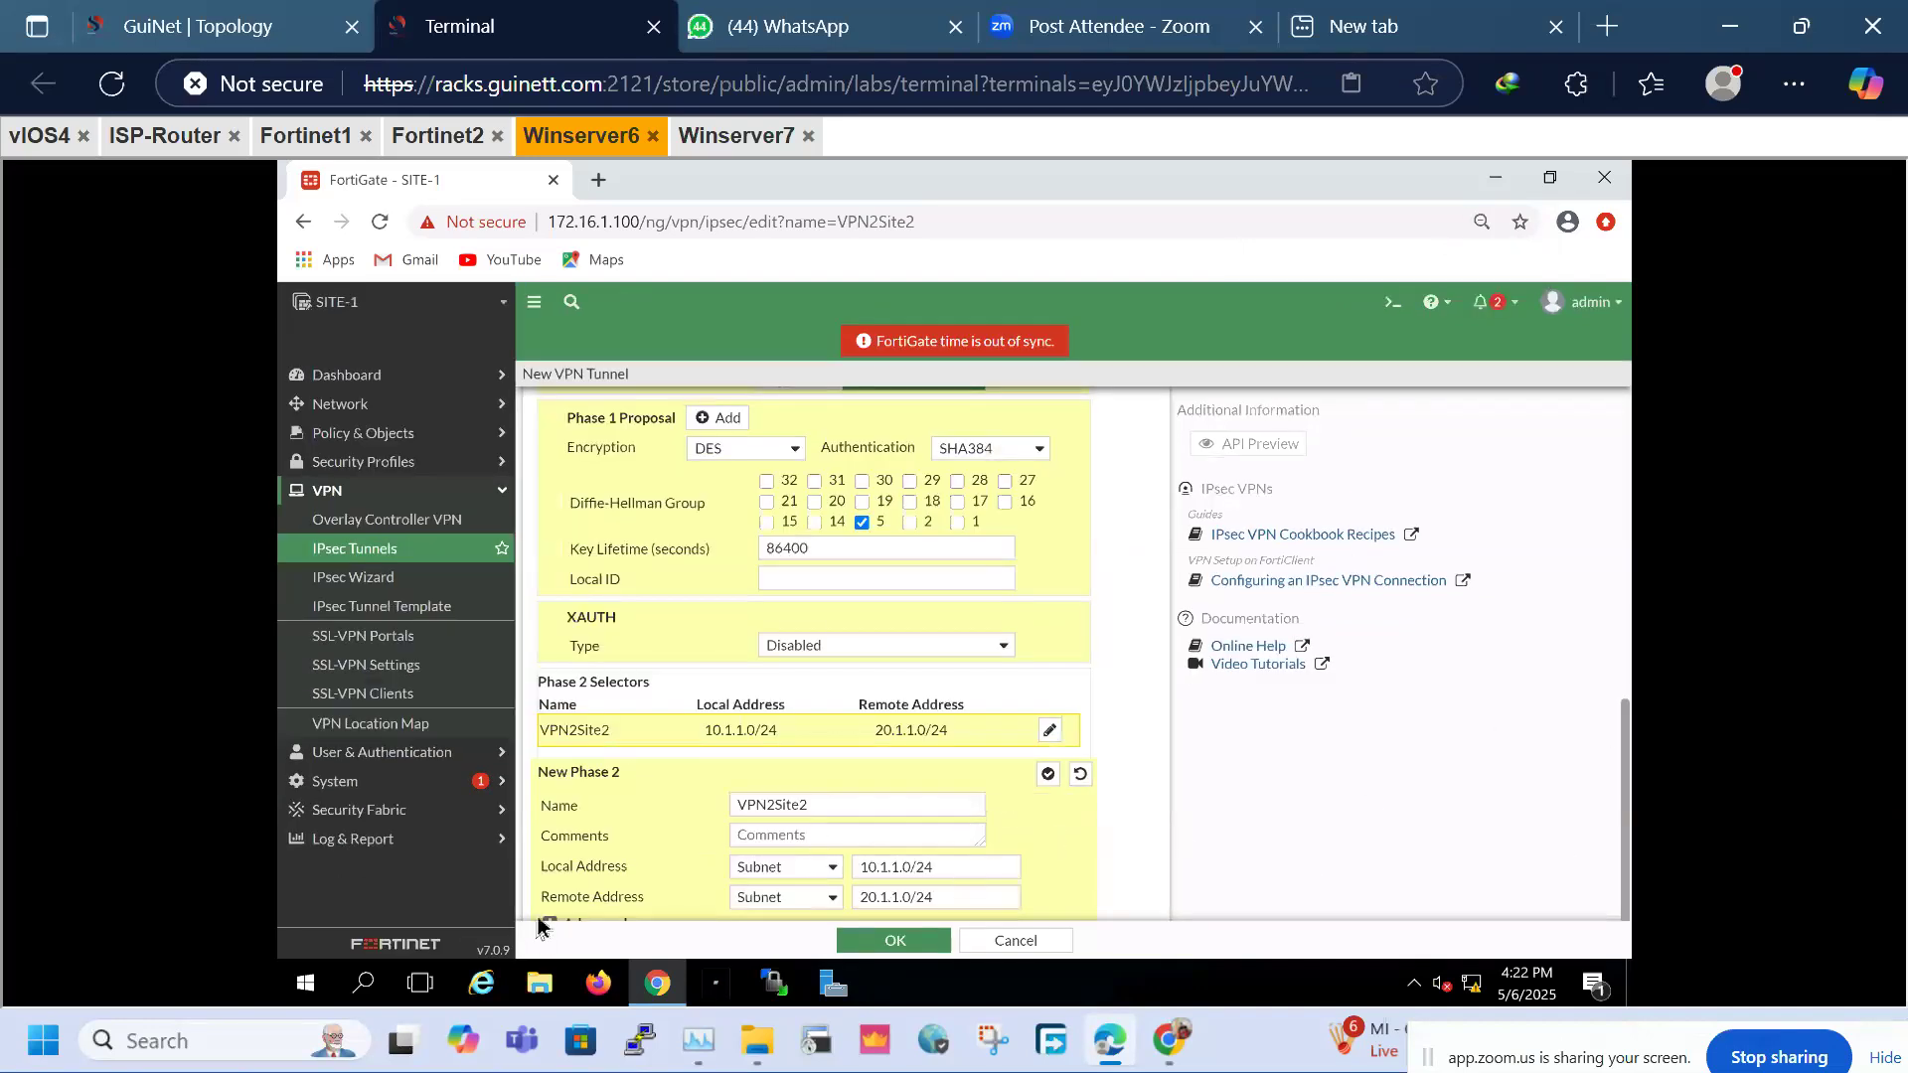
Expand Phase 2 advanced options and delete the extra proposal rows
click(547, 922)
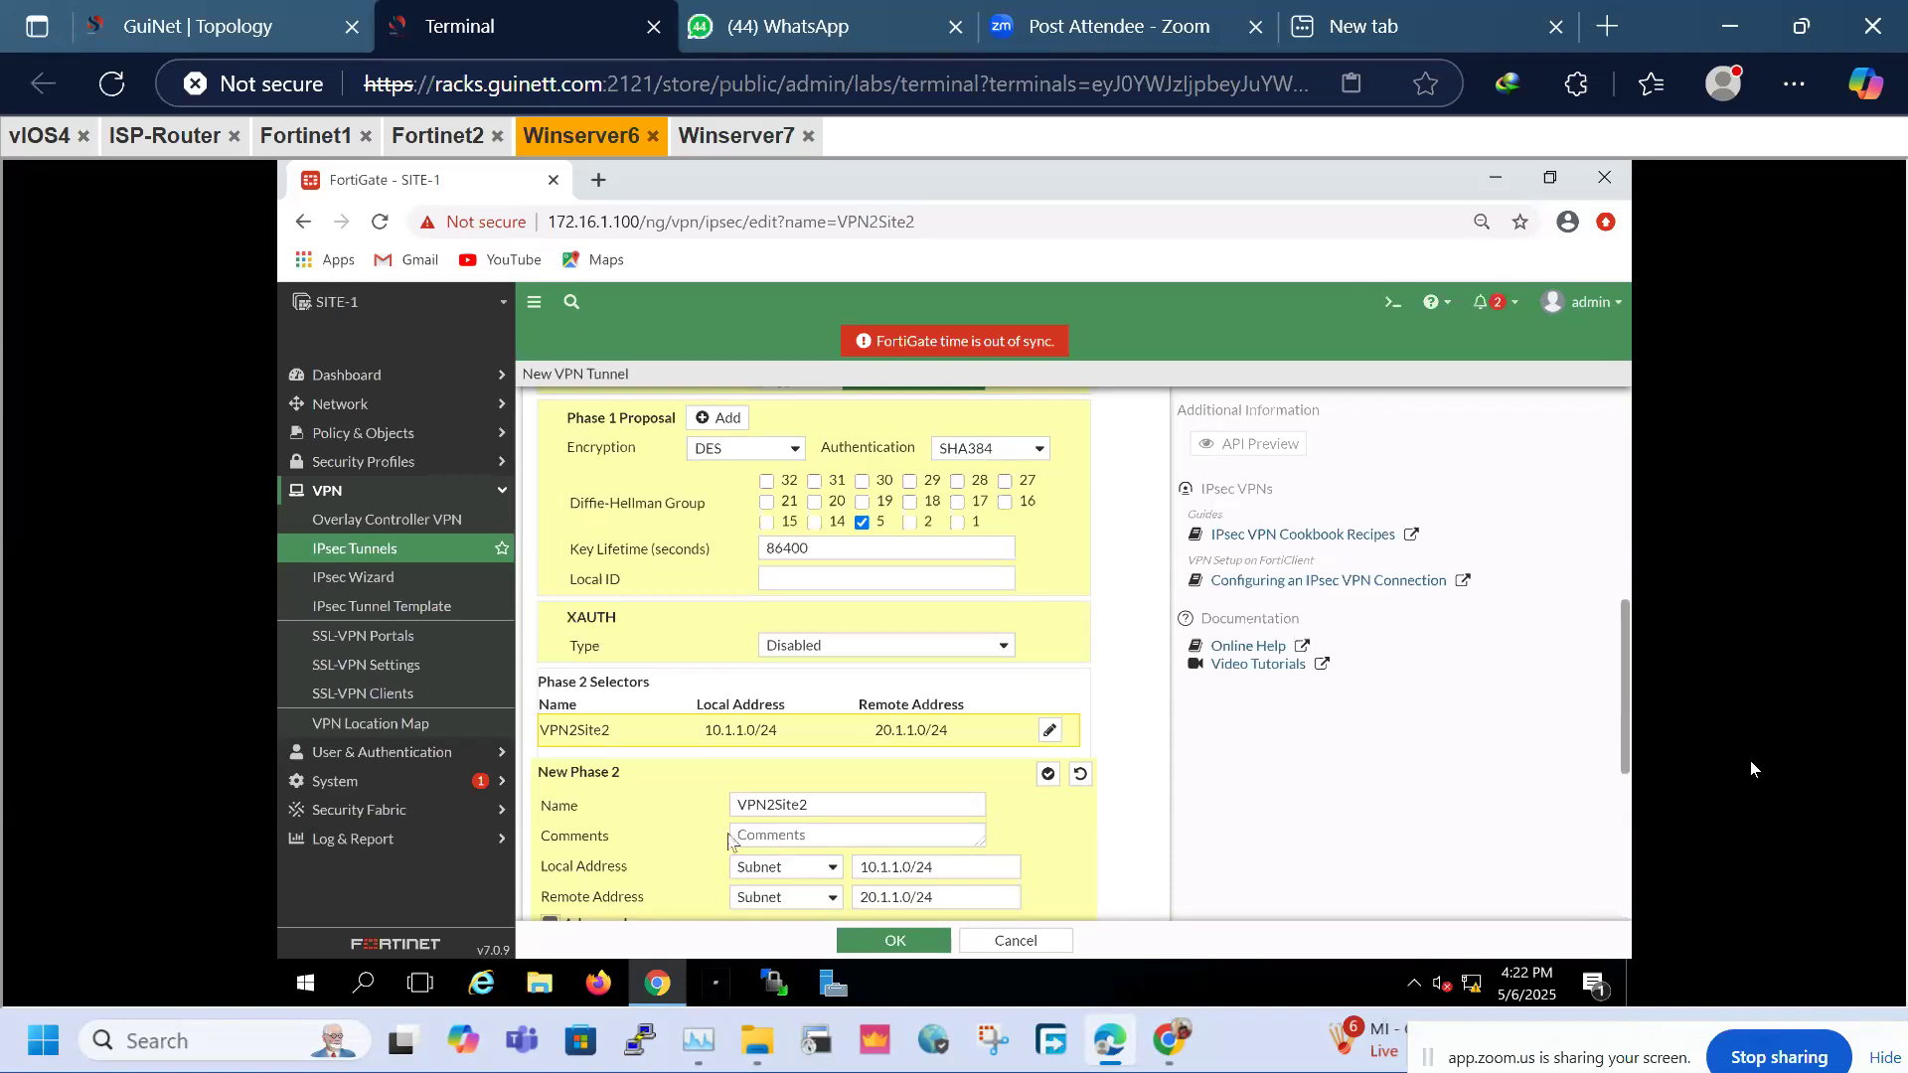
scroll(1580, 766, down, 10)
drag(1626, 842, 1625, 758)
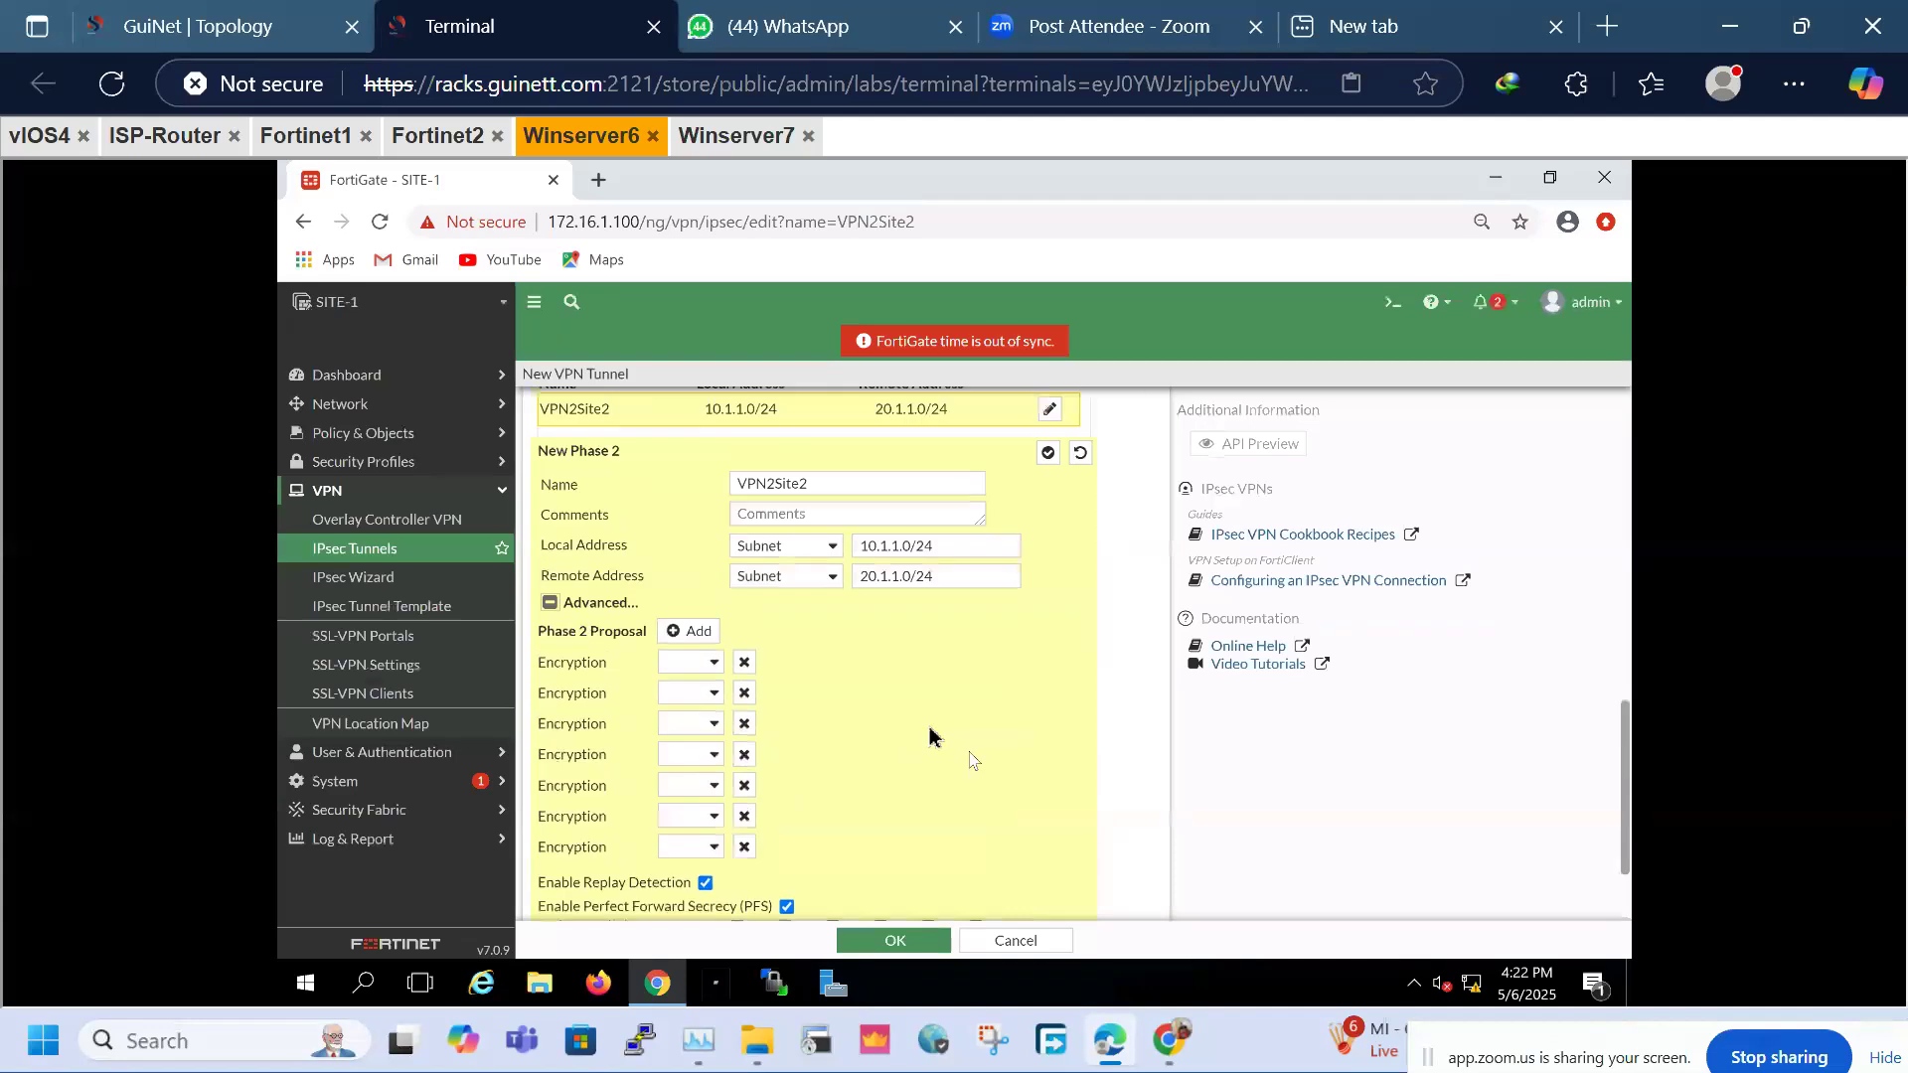
click(741, 672)
click(741, 673)
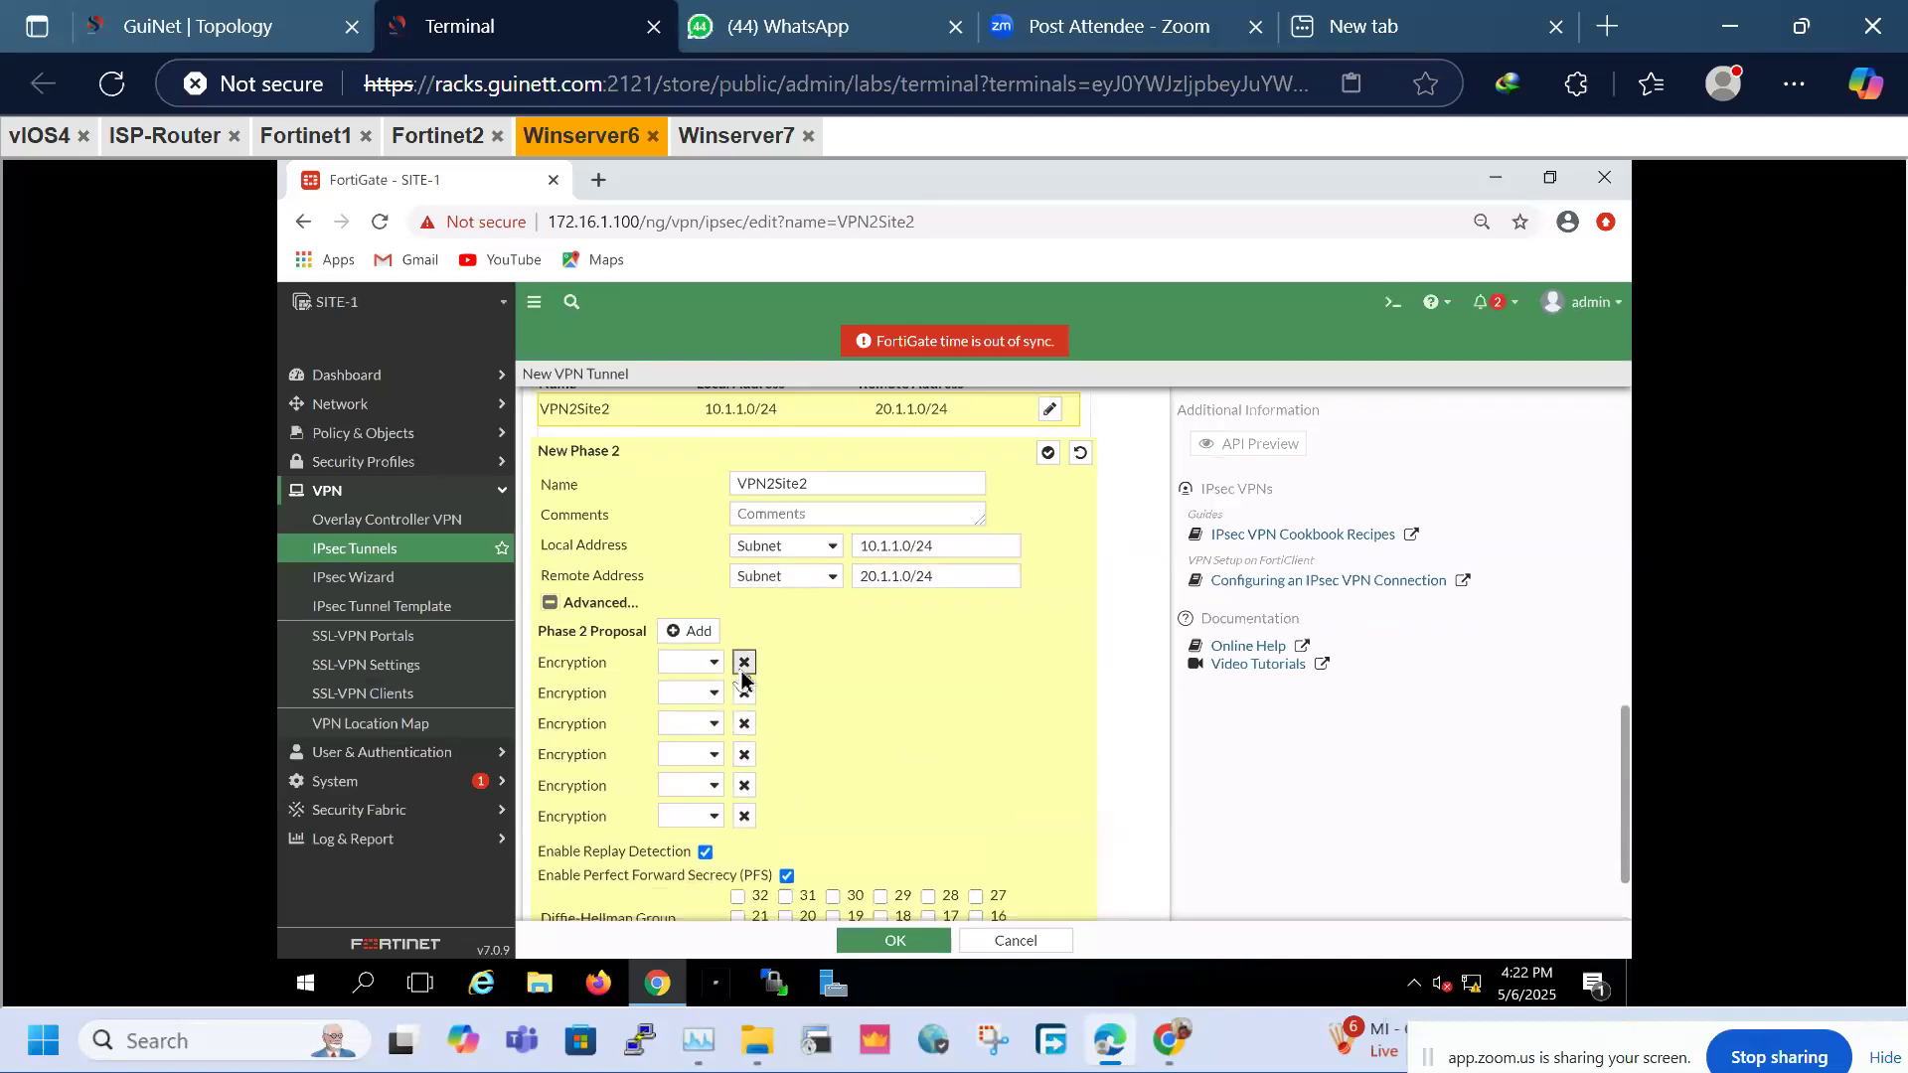
click(741, 673)
click(741, 673)
click(742, 673)
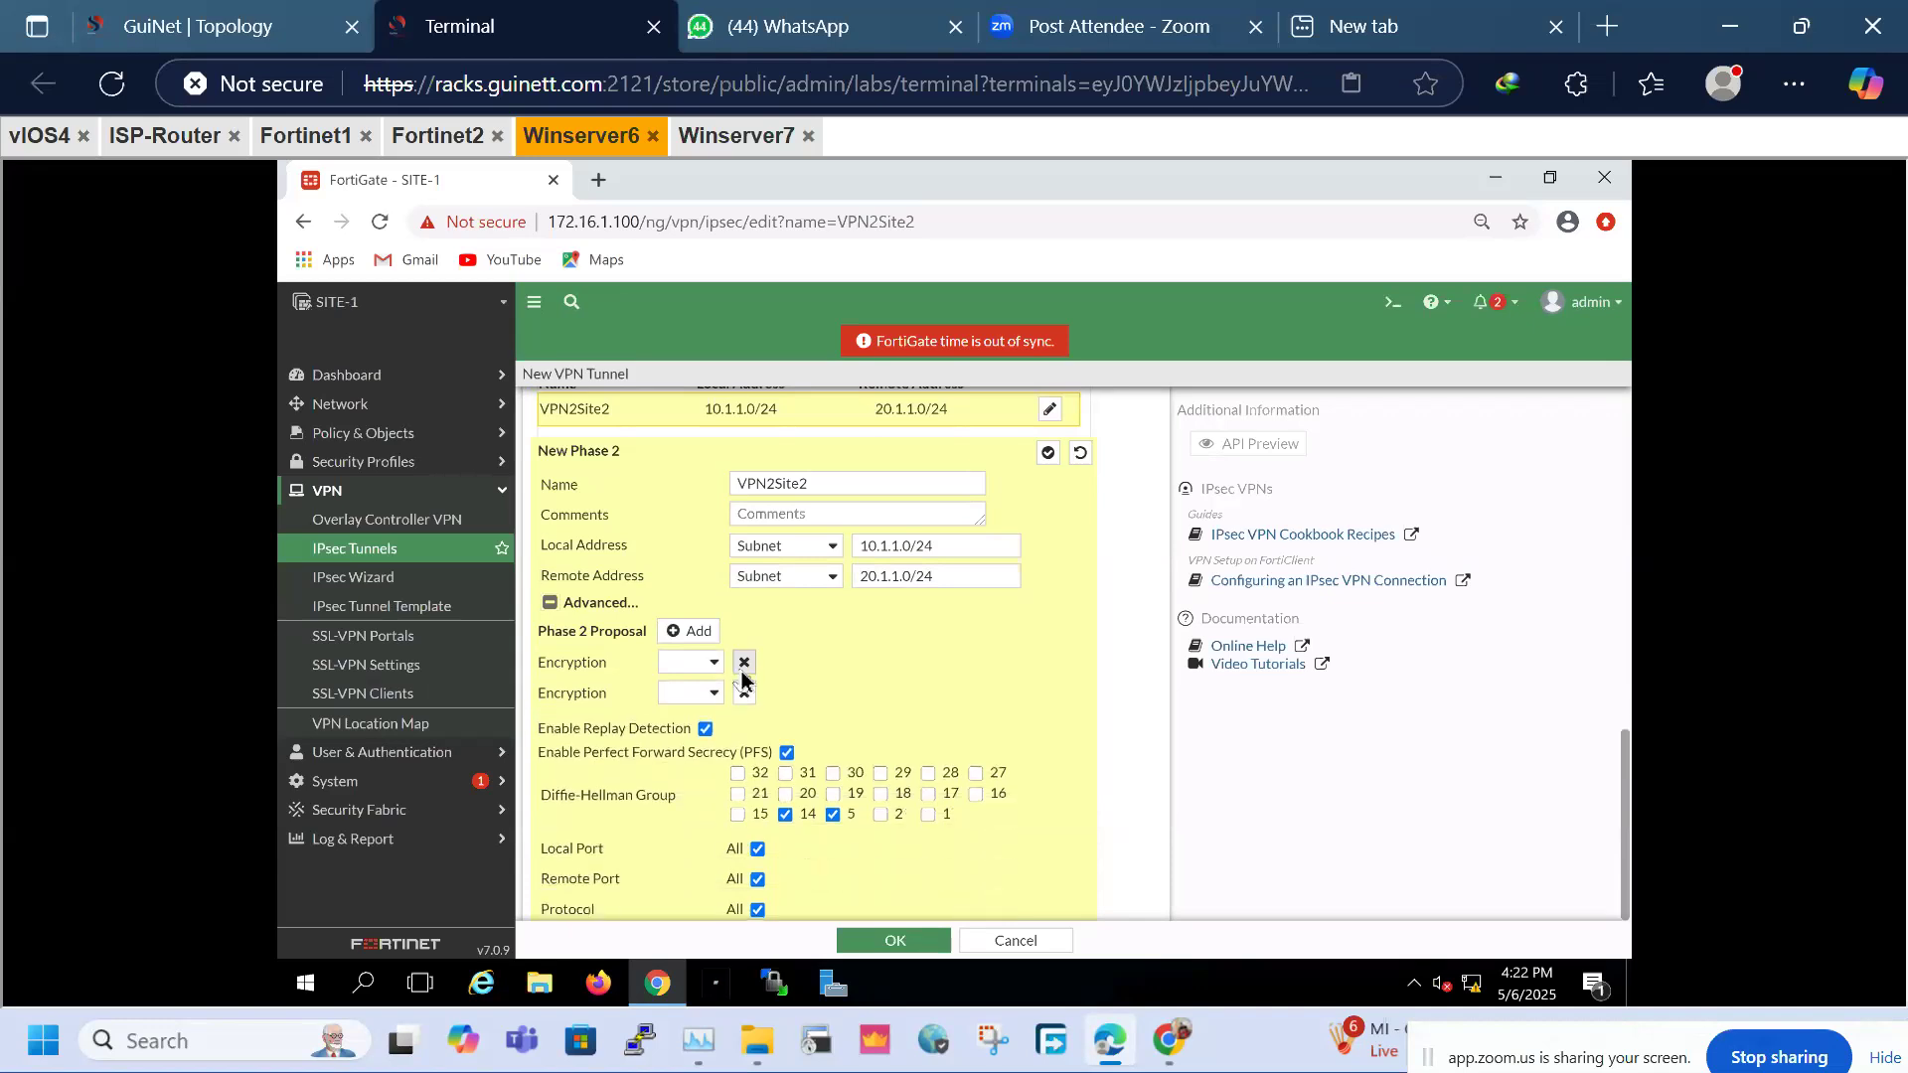
click(740, 673)
Set the Phase 2 proposal to DES/SHA384 with only Diffie-Hellman group 2 ticked
click(724, 677)
click(717, 665)
click(690, 721)
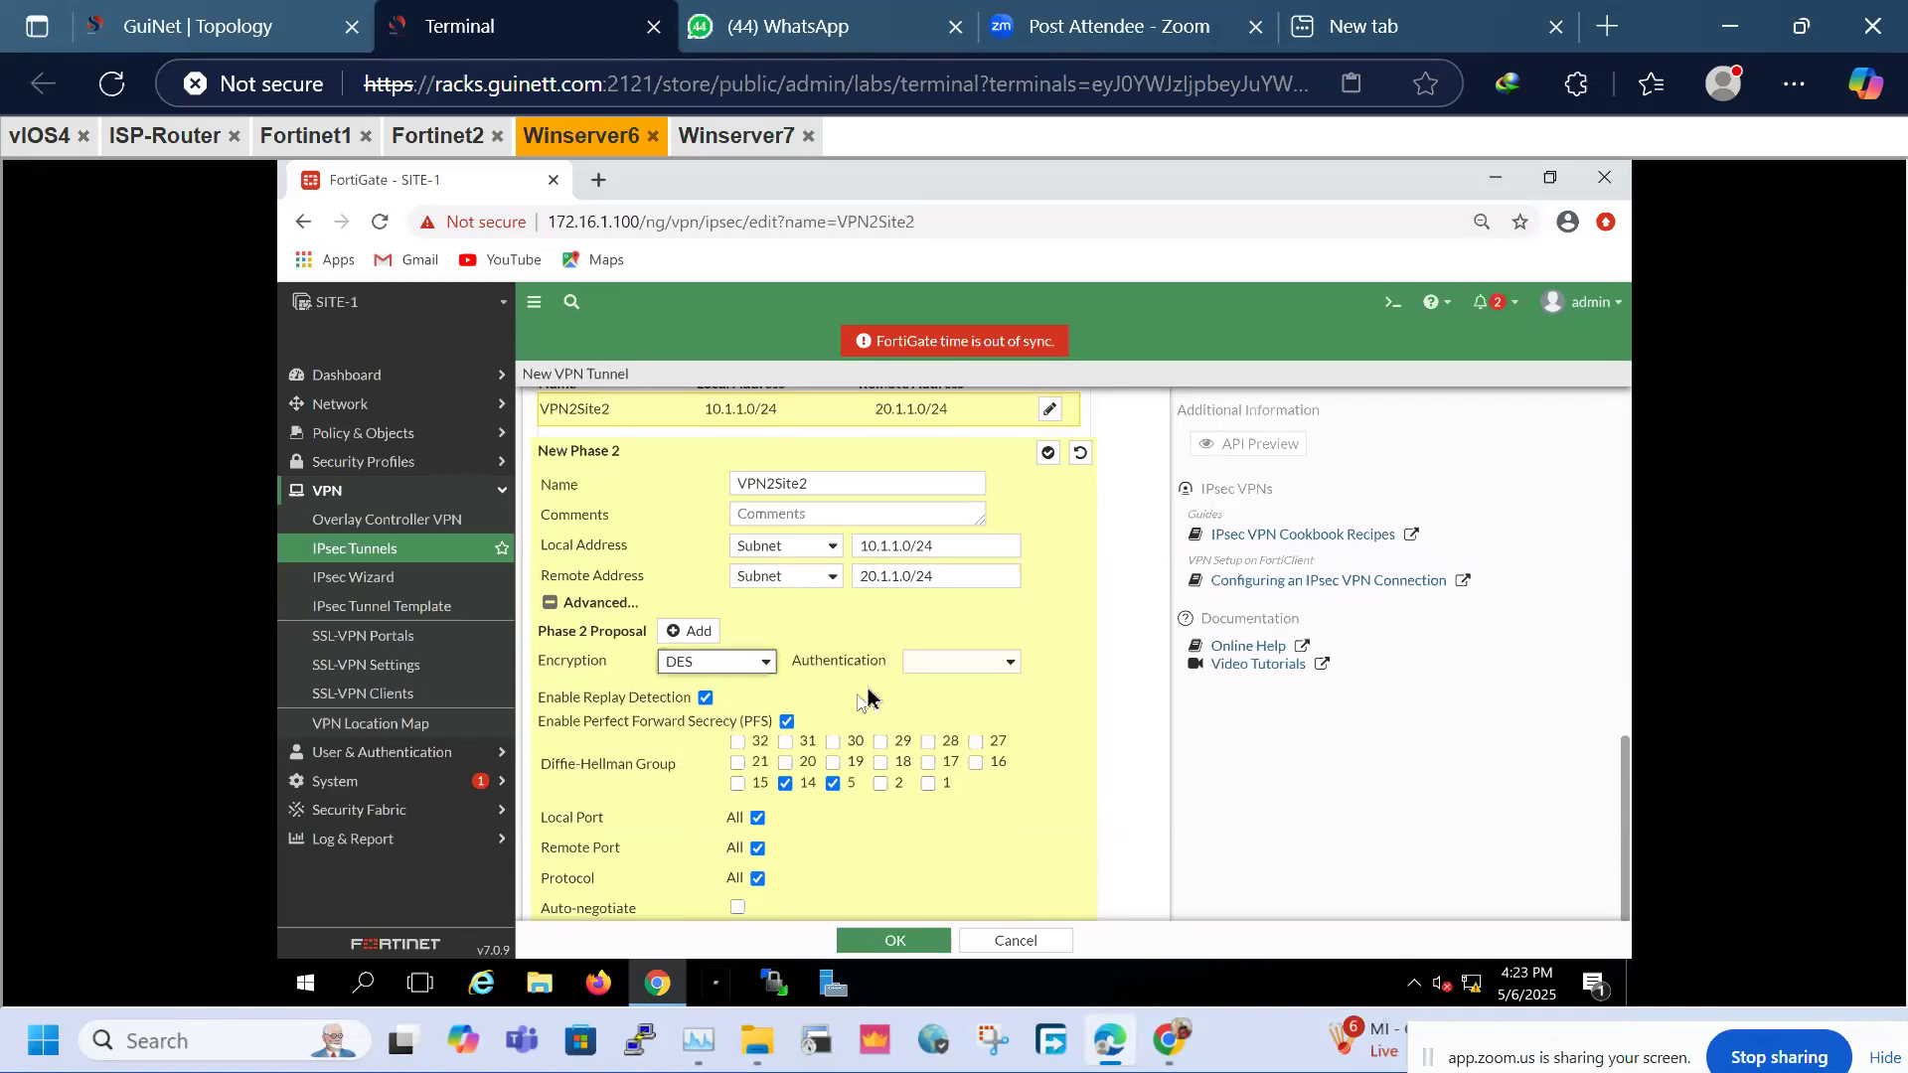
click(974, 671)
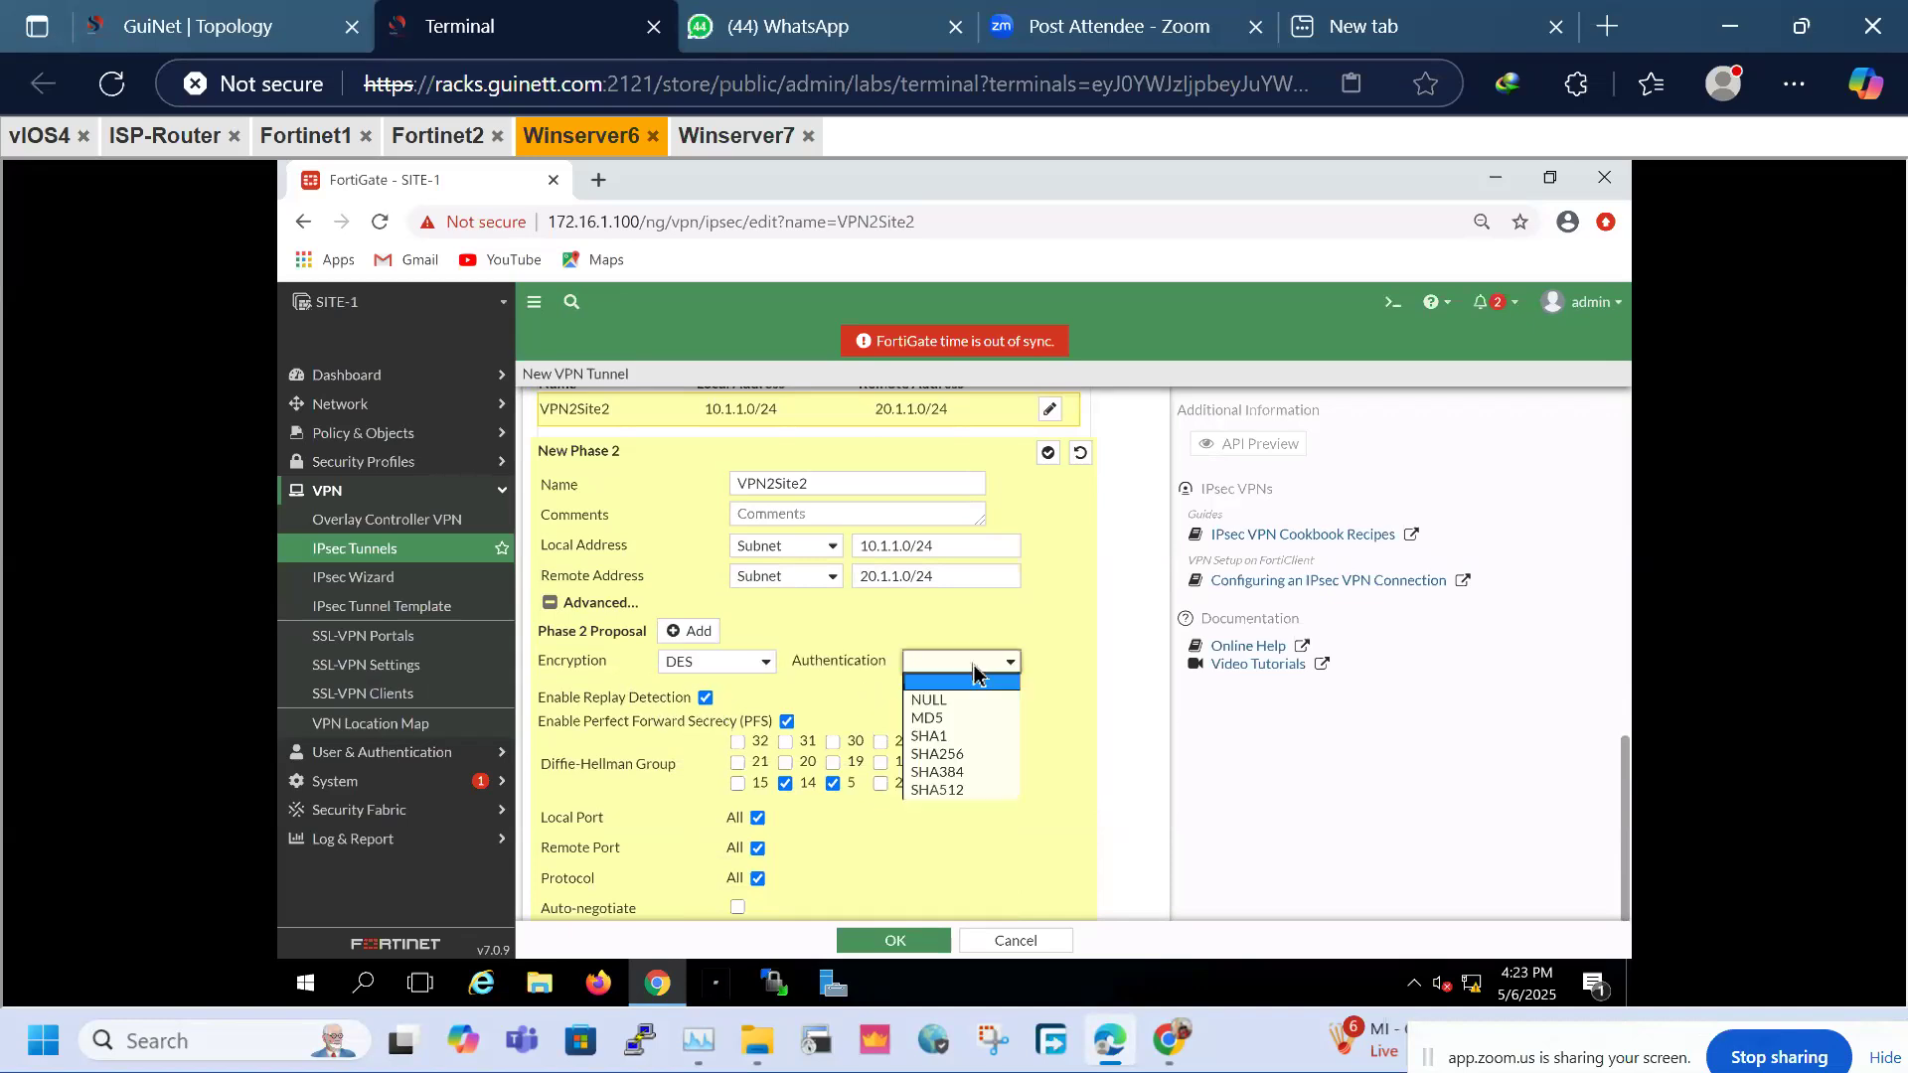
click(961, 774)
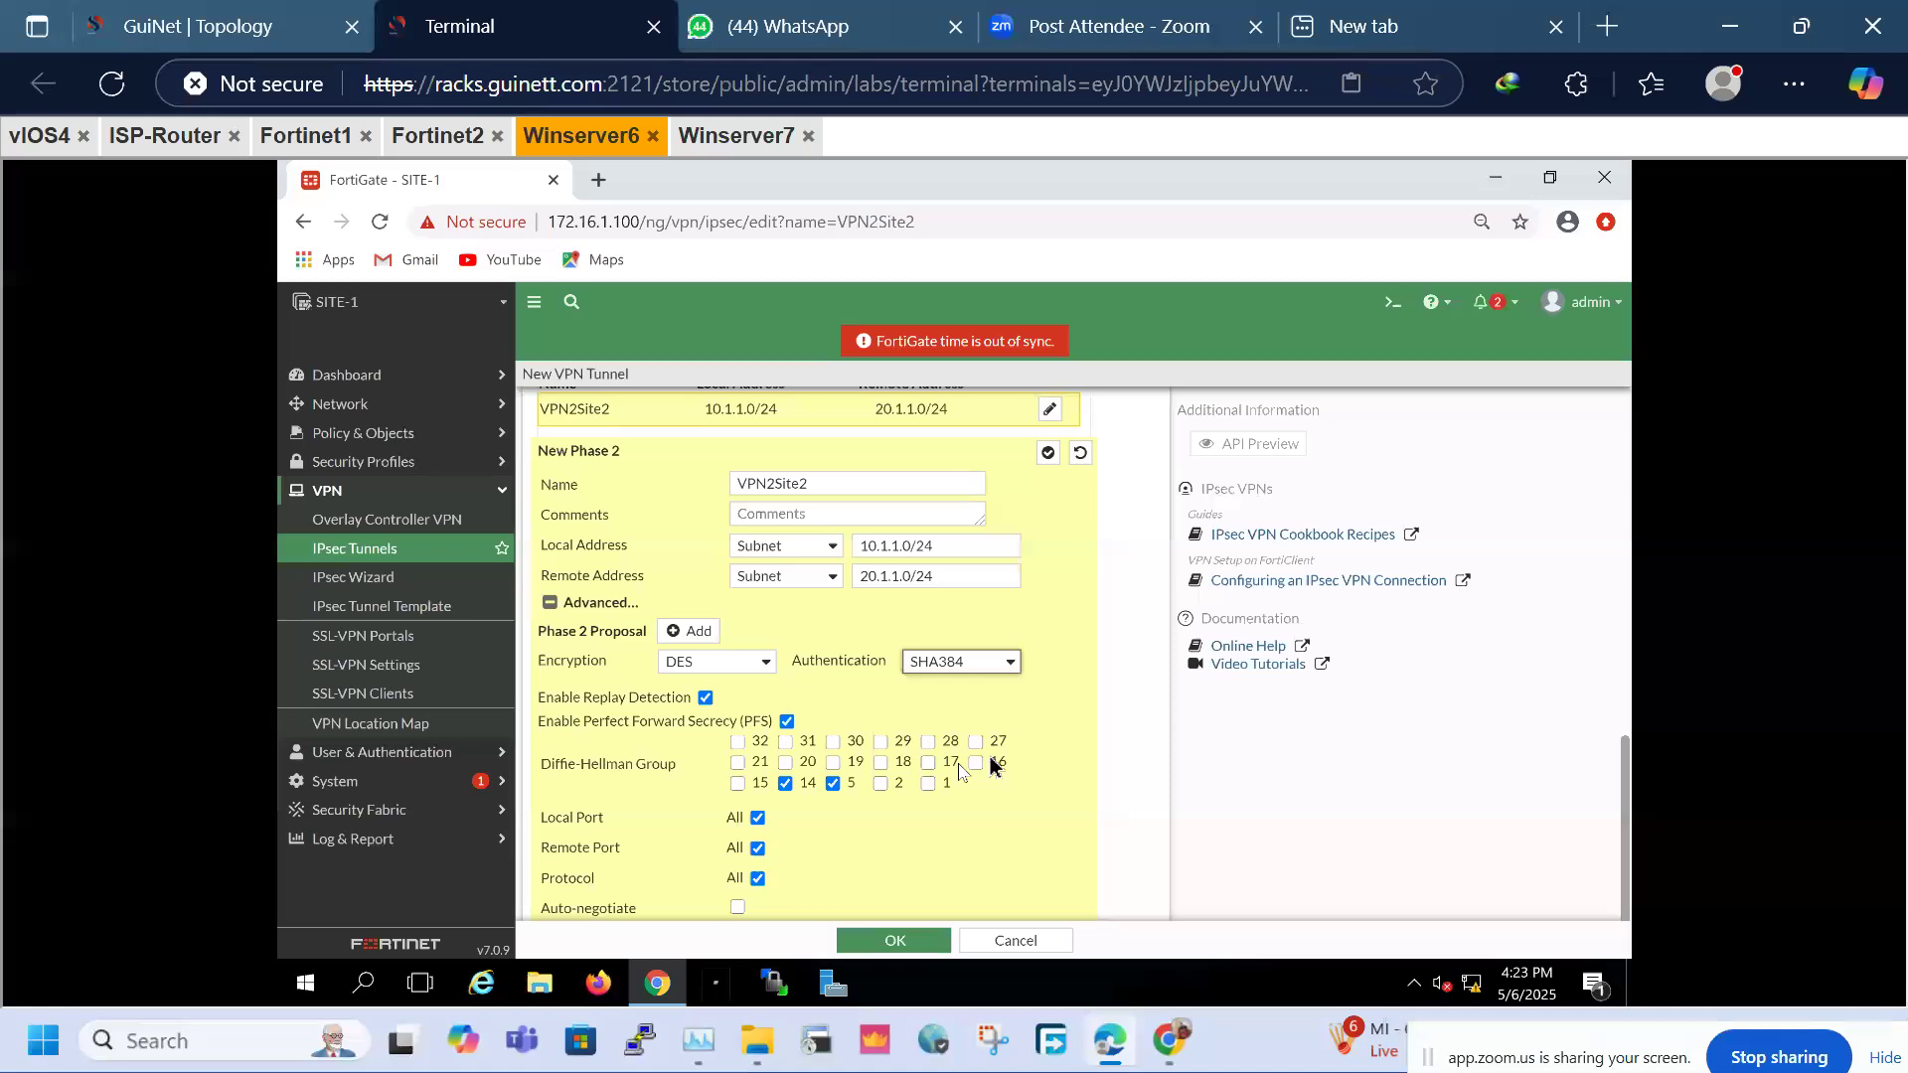
click(880, 784)
click(834, 784)
click(786, 785)
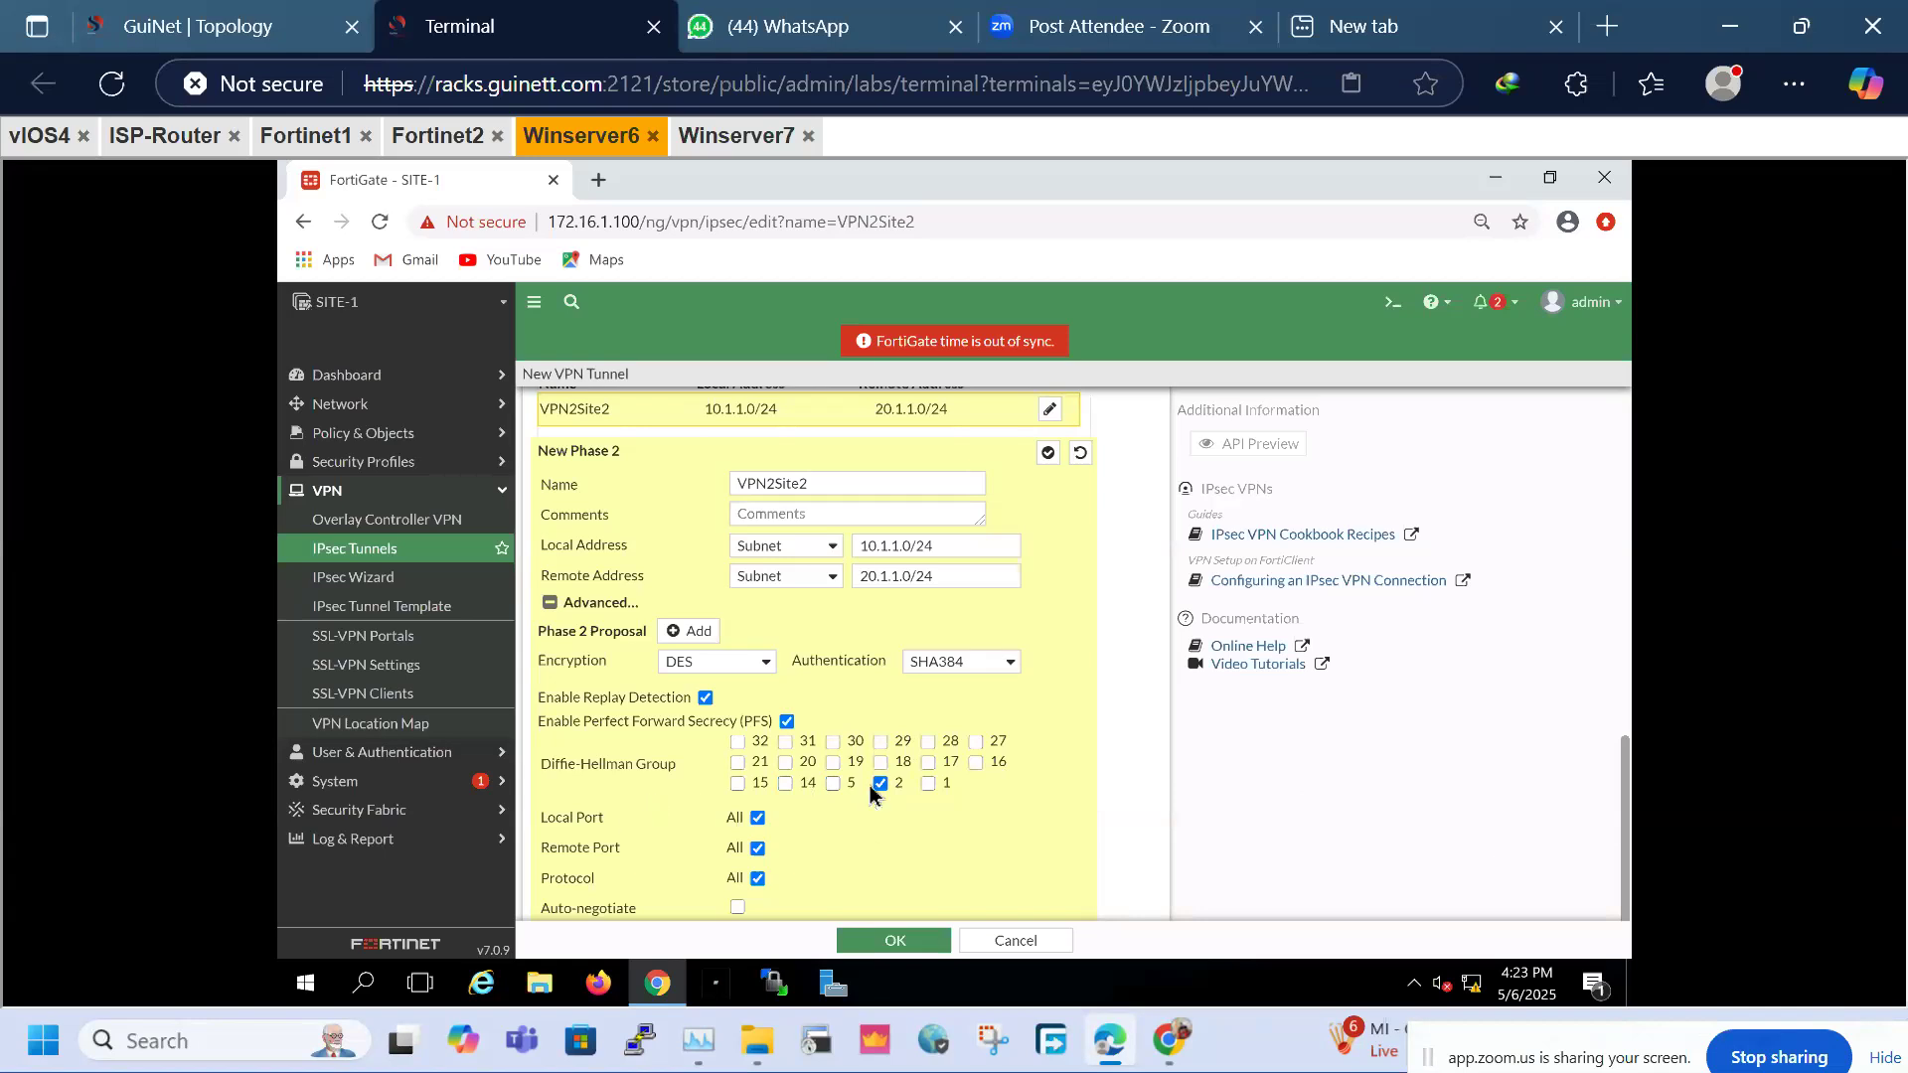
scroll(824, 695, up, 15)
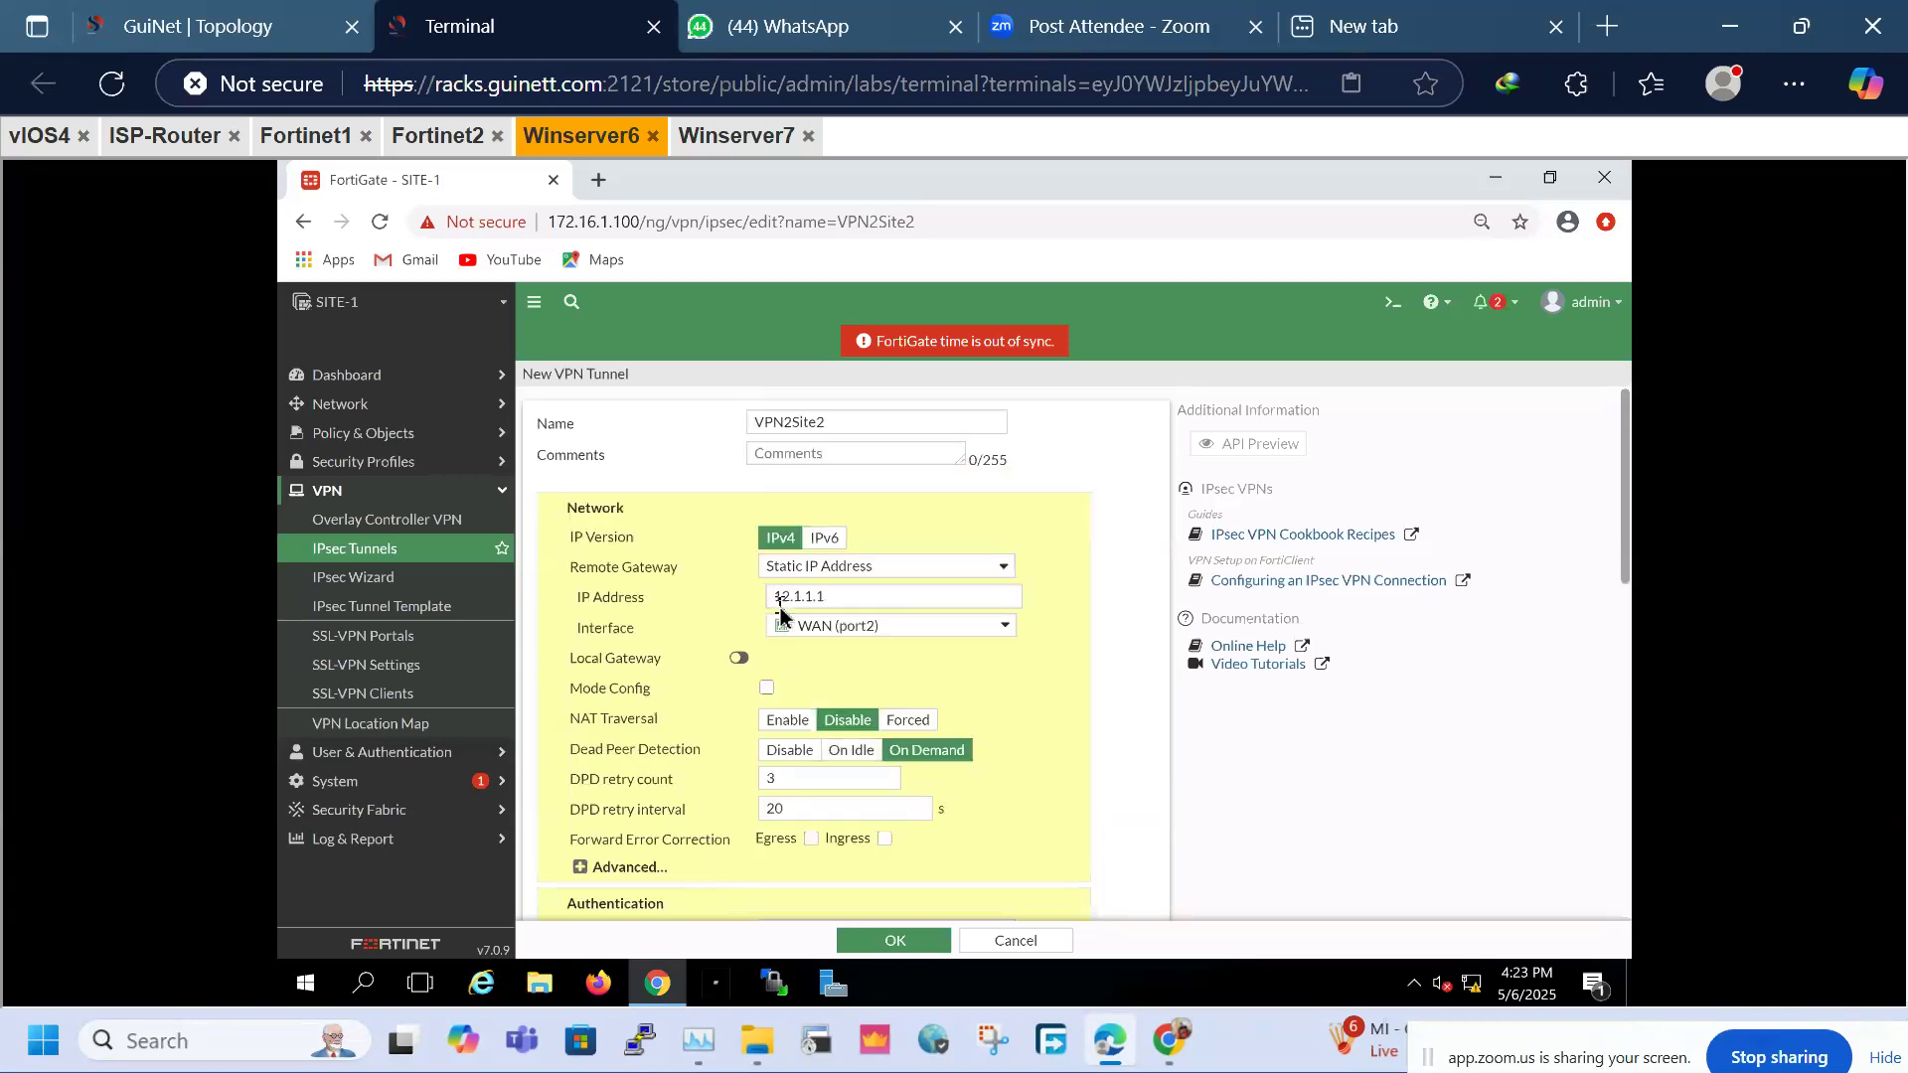
Switch the Phase 2 Diffie-Hellman group from 2 to 5
scroll(807, 785, down, 15)
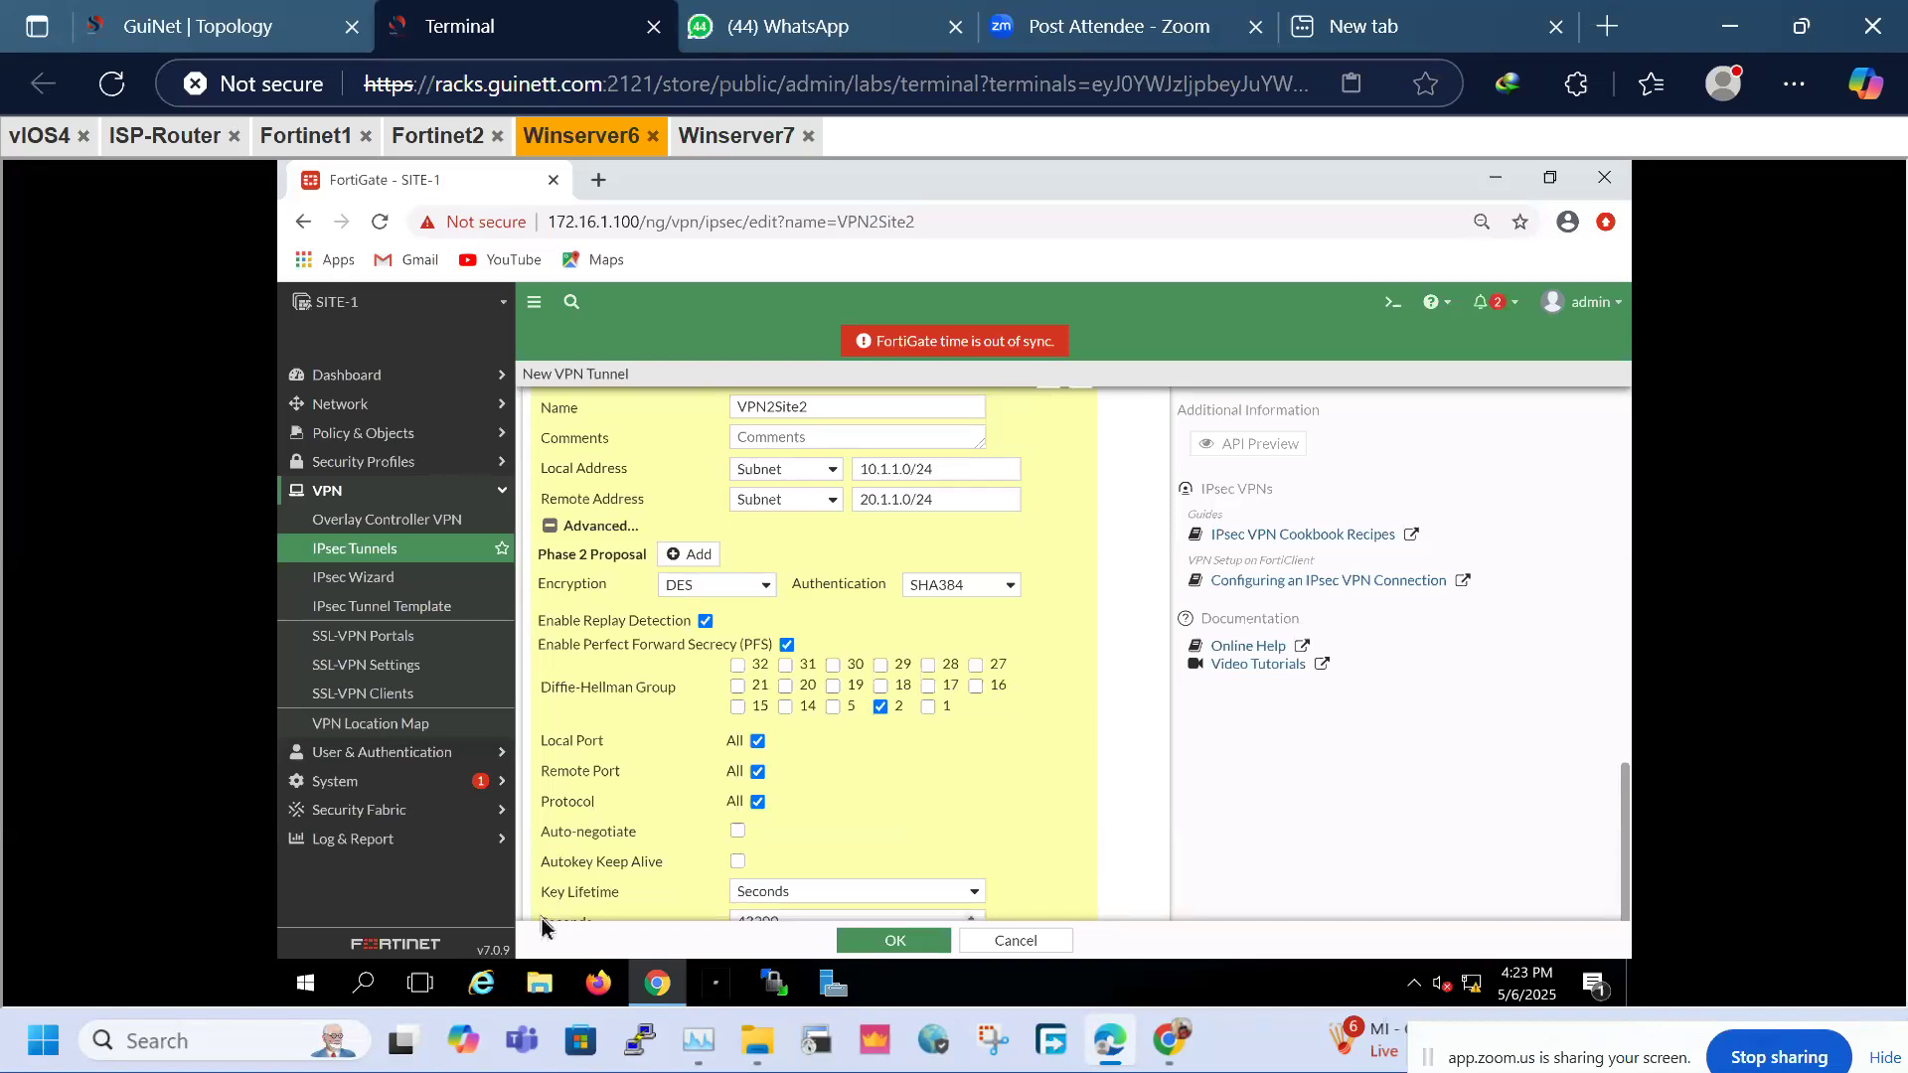
drag(824, 912, 661, 919)
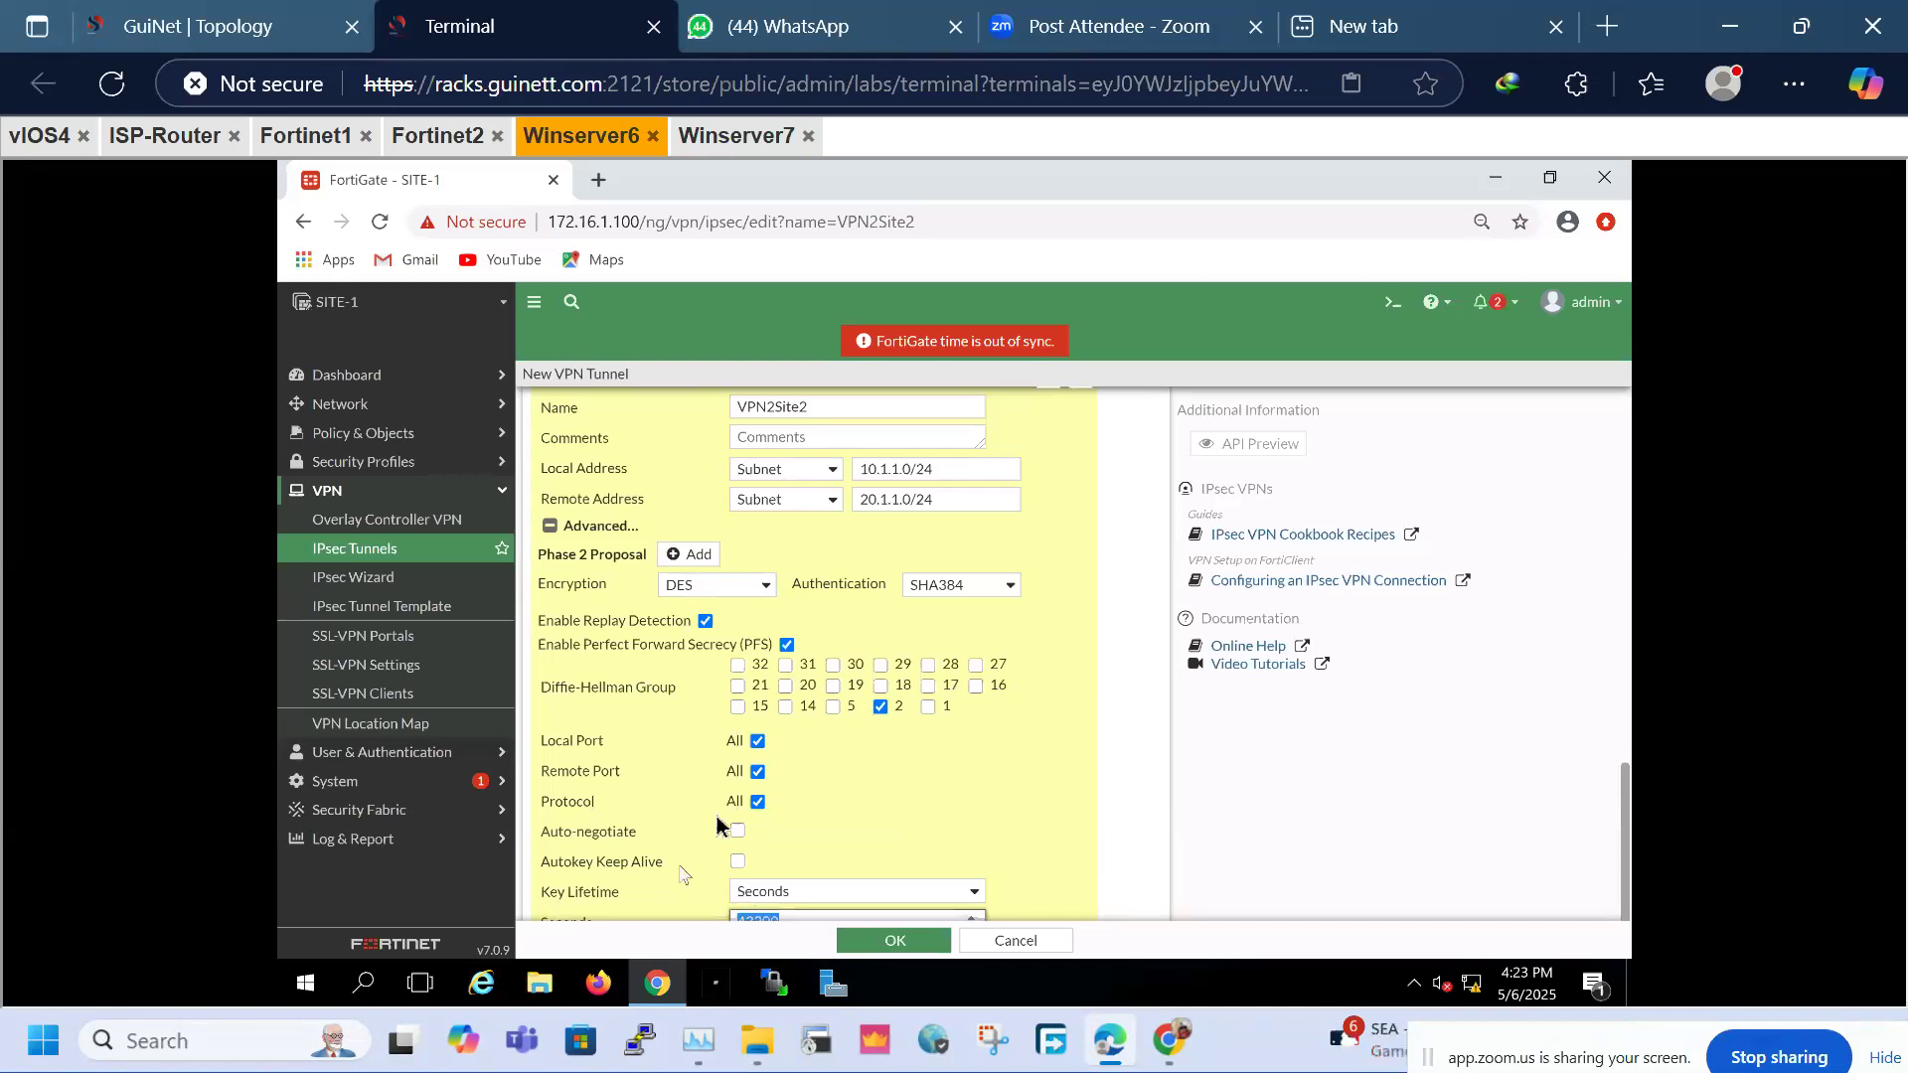
click(835, 708)
click(882, 708)
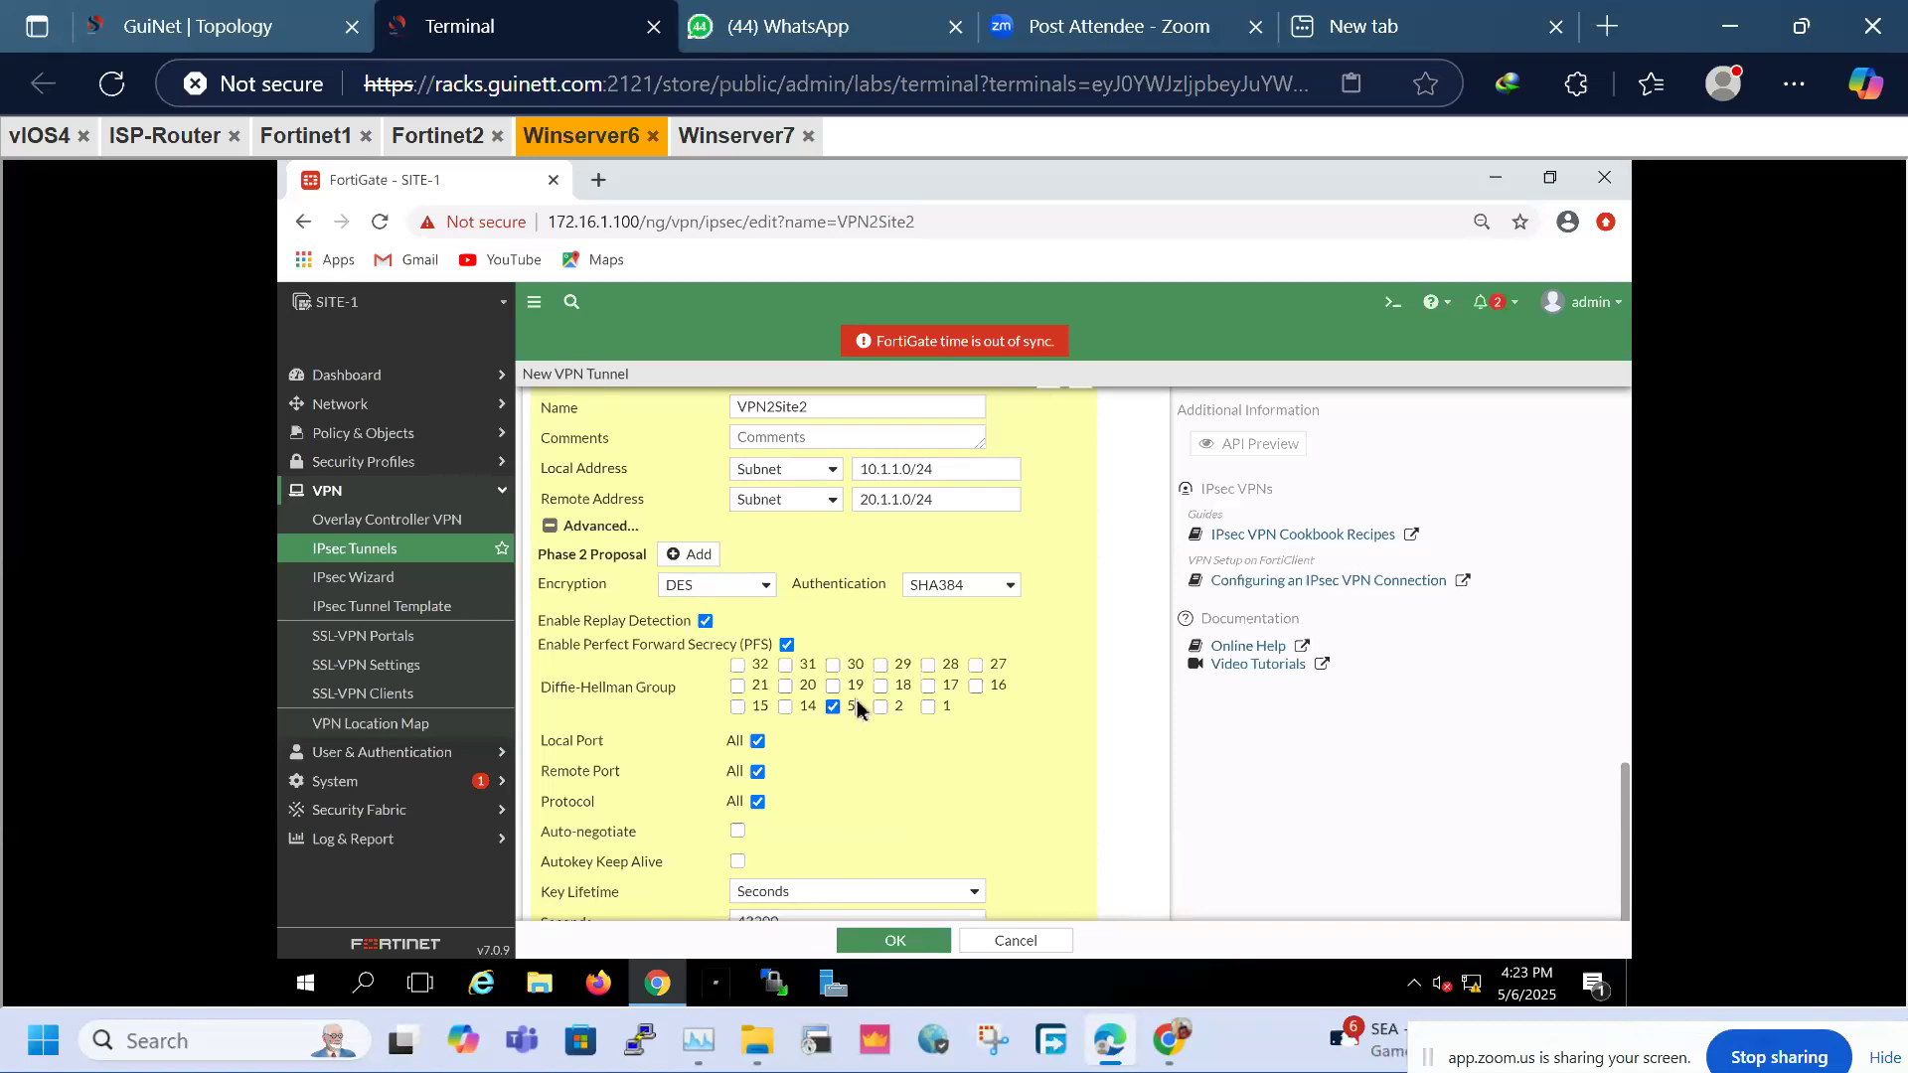
scroll(856, 706, up, 15)
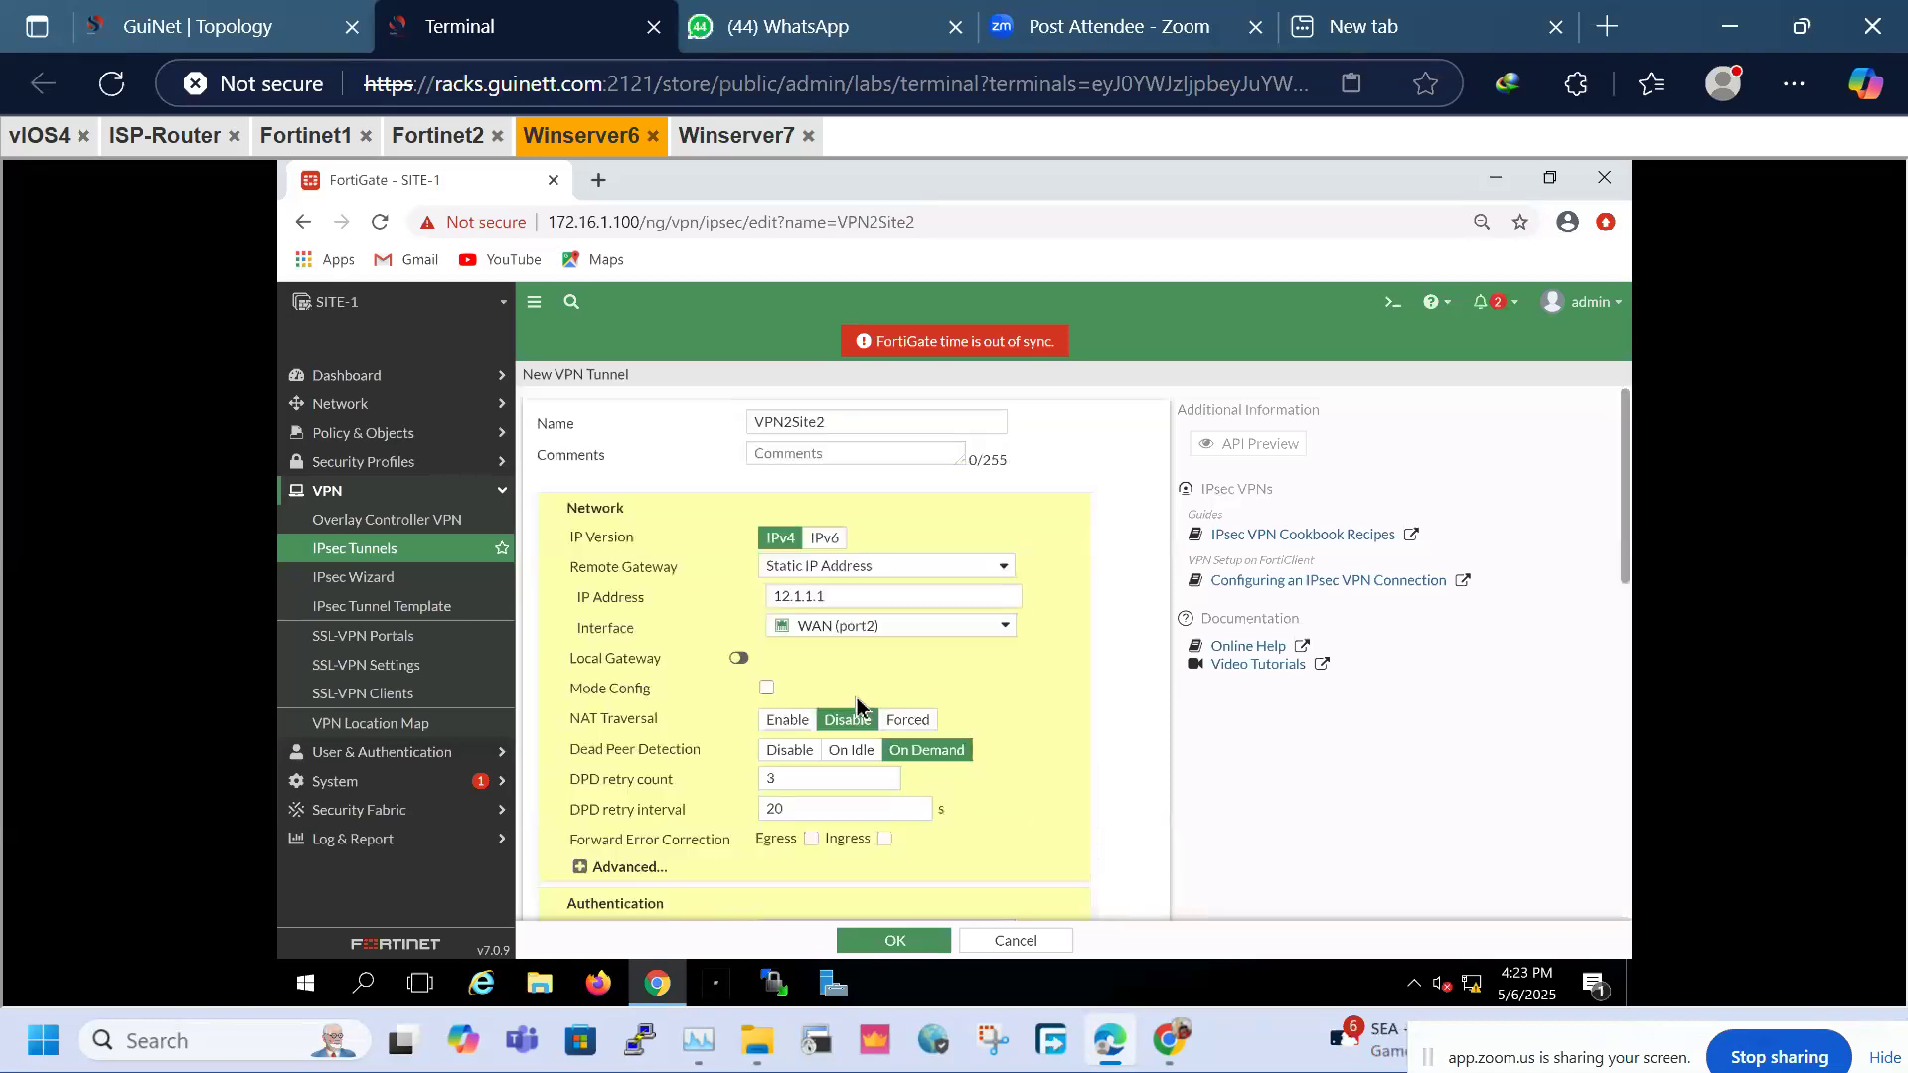
Expand the Network advanced options and review the enabled Perfect Forward Secrecy setting
click(579, 870)
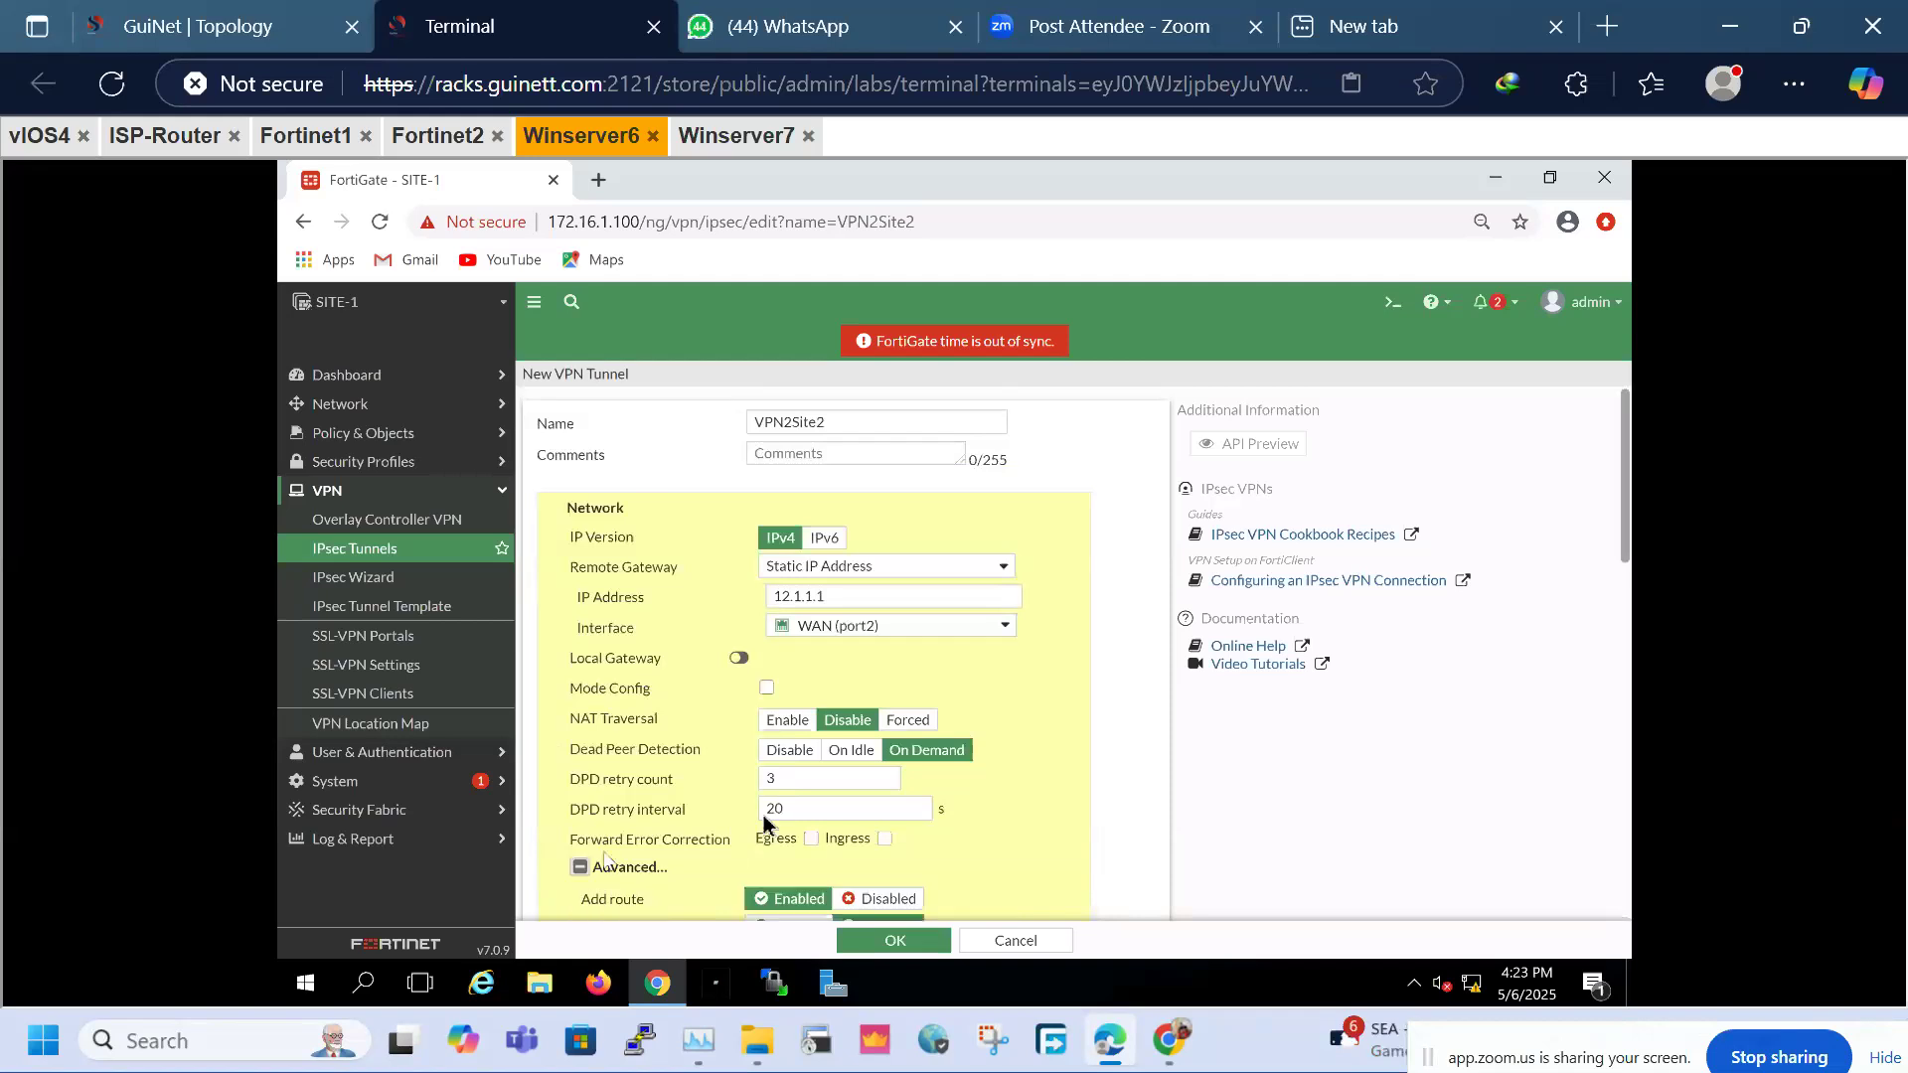
scroll(771, 809, down, 10)
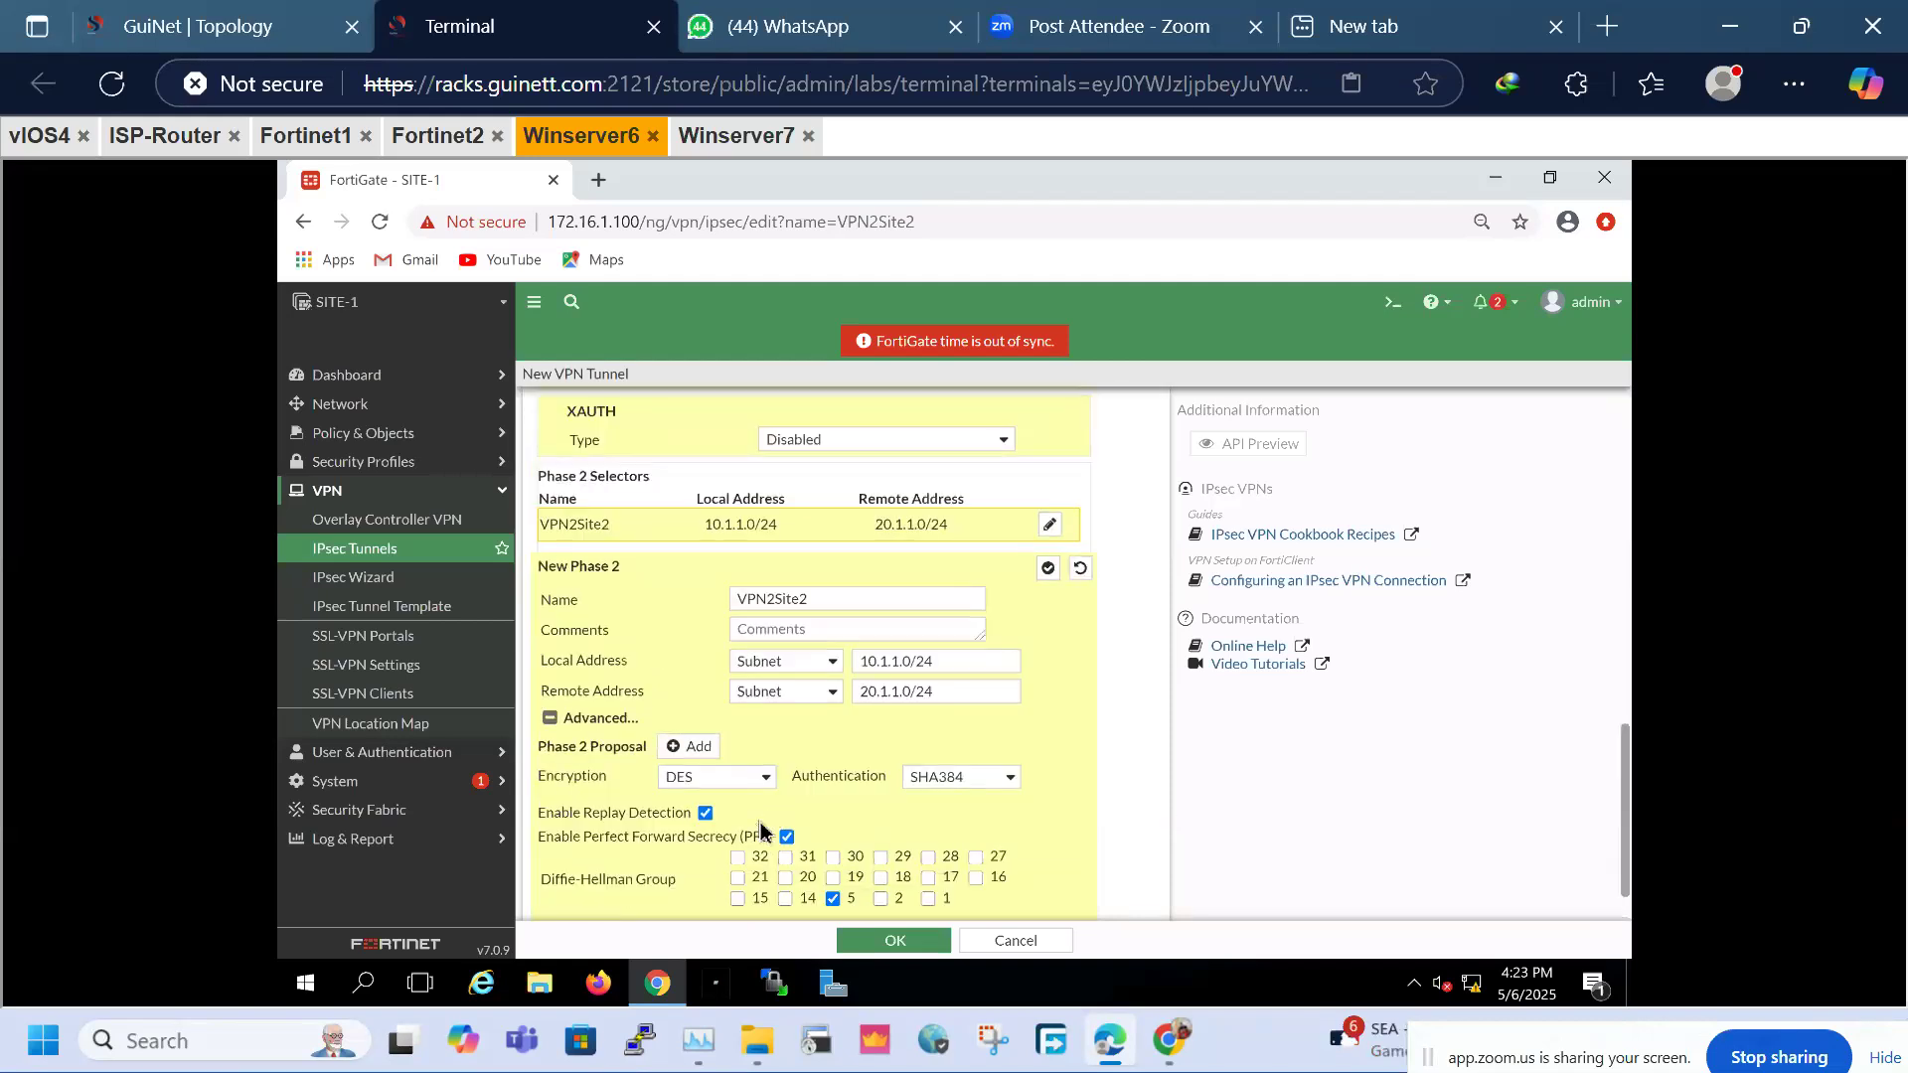
scroll(771, 795, up, 10)
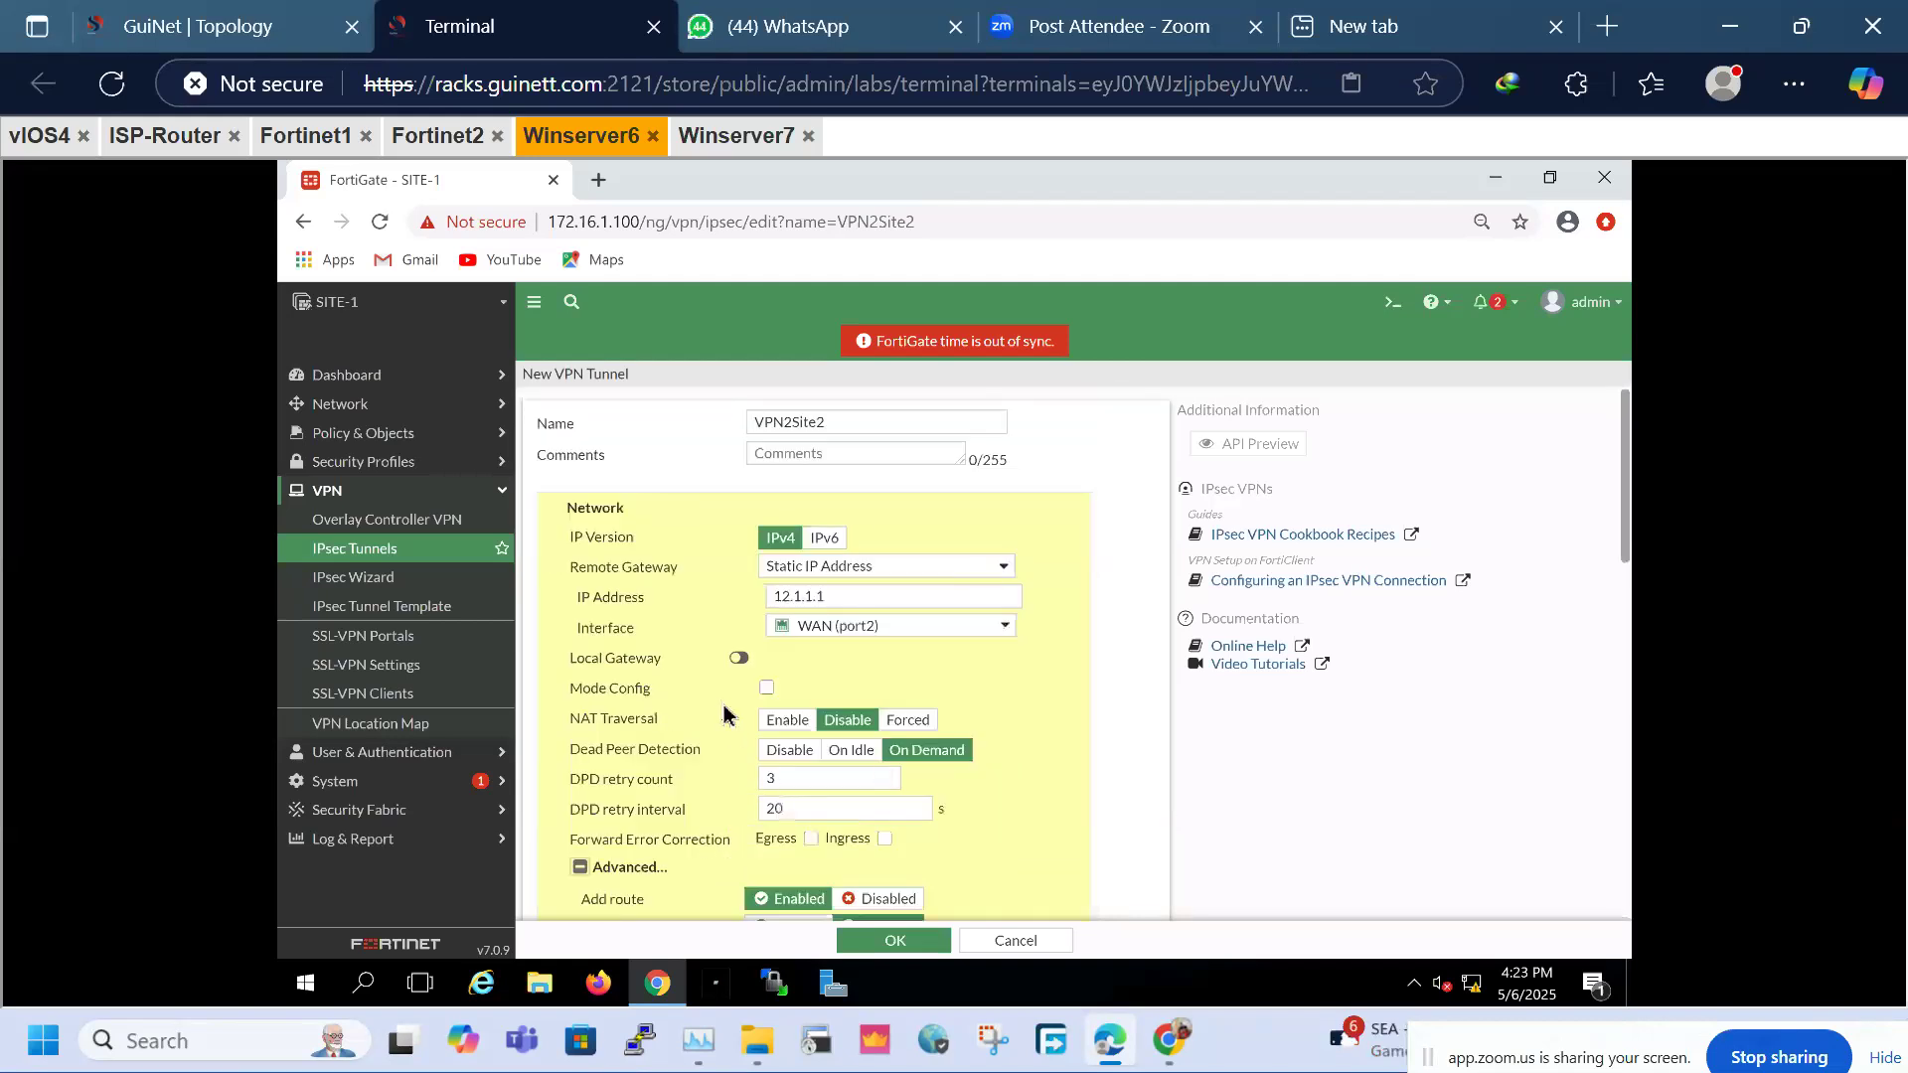
scroll(877, 808, down, 10)
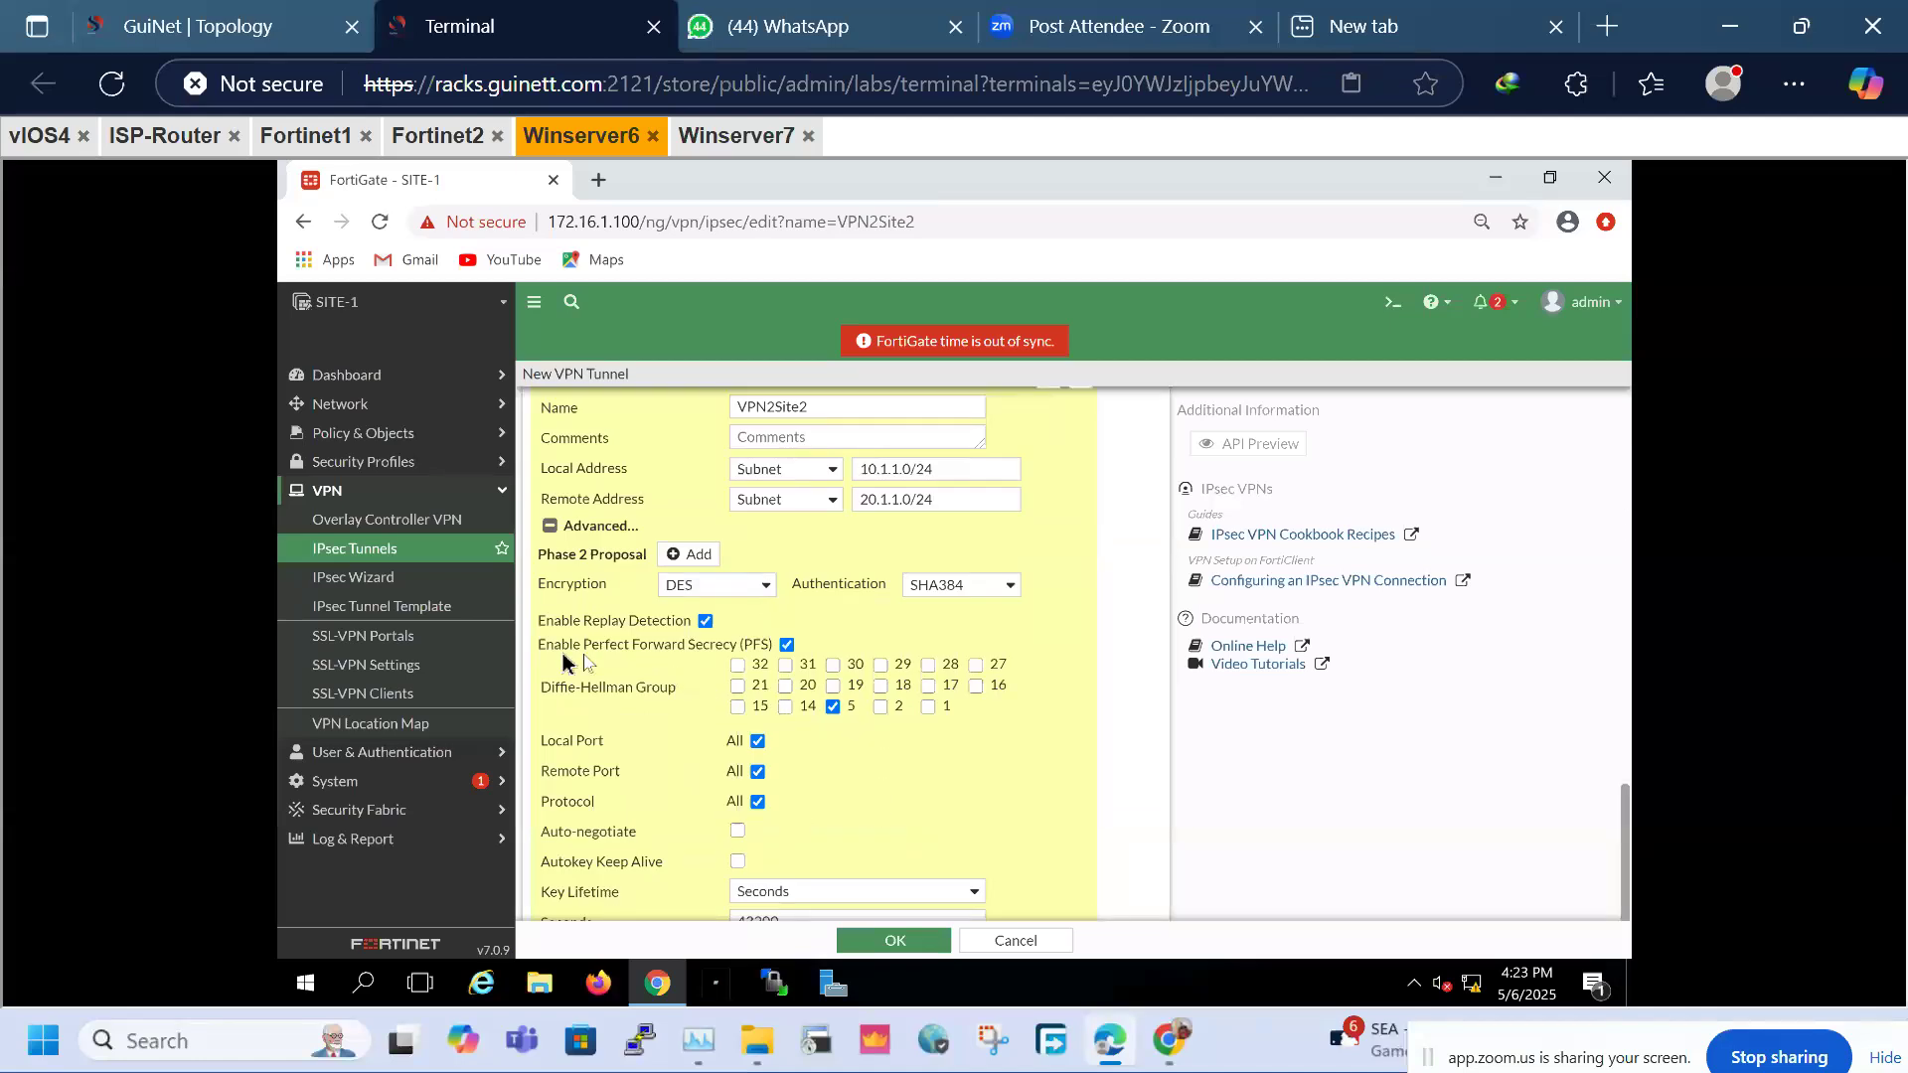
drag(552, 647, 718, 648)
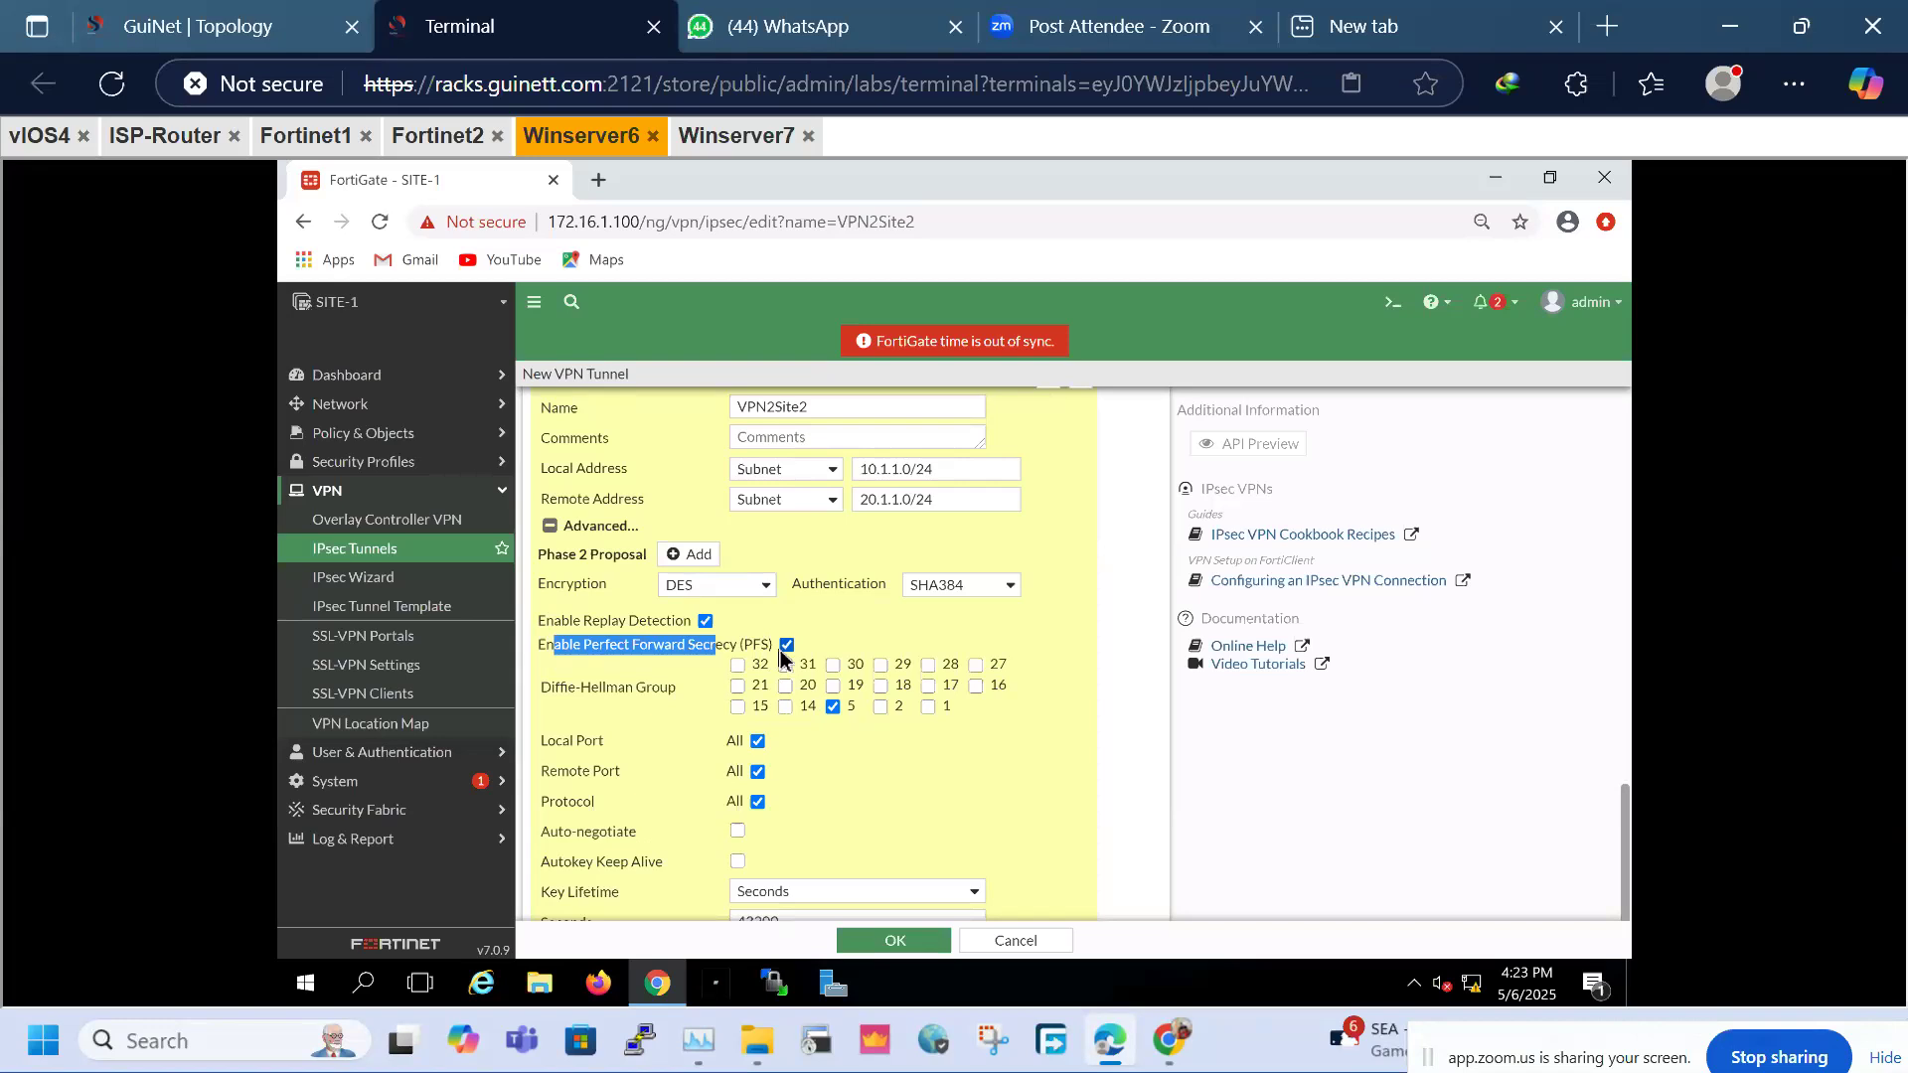
click(882, 648)
drag(563, 647, 762, 647)
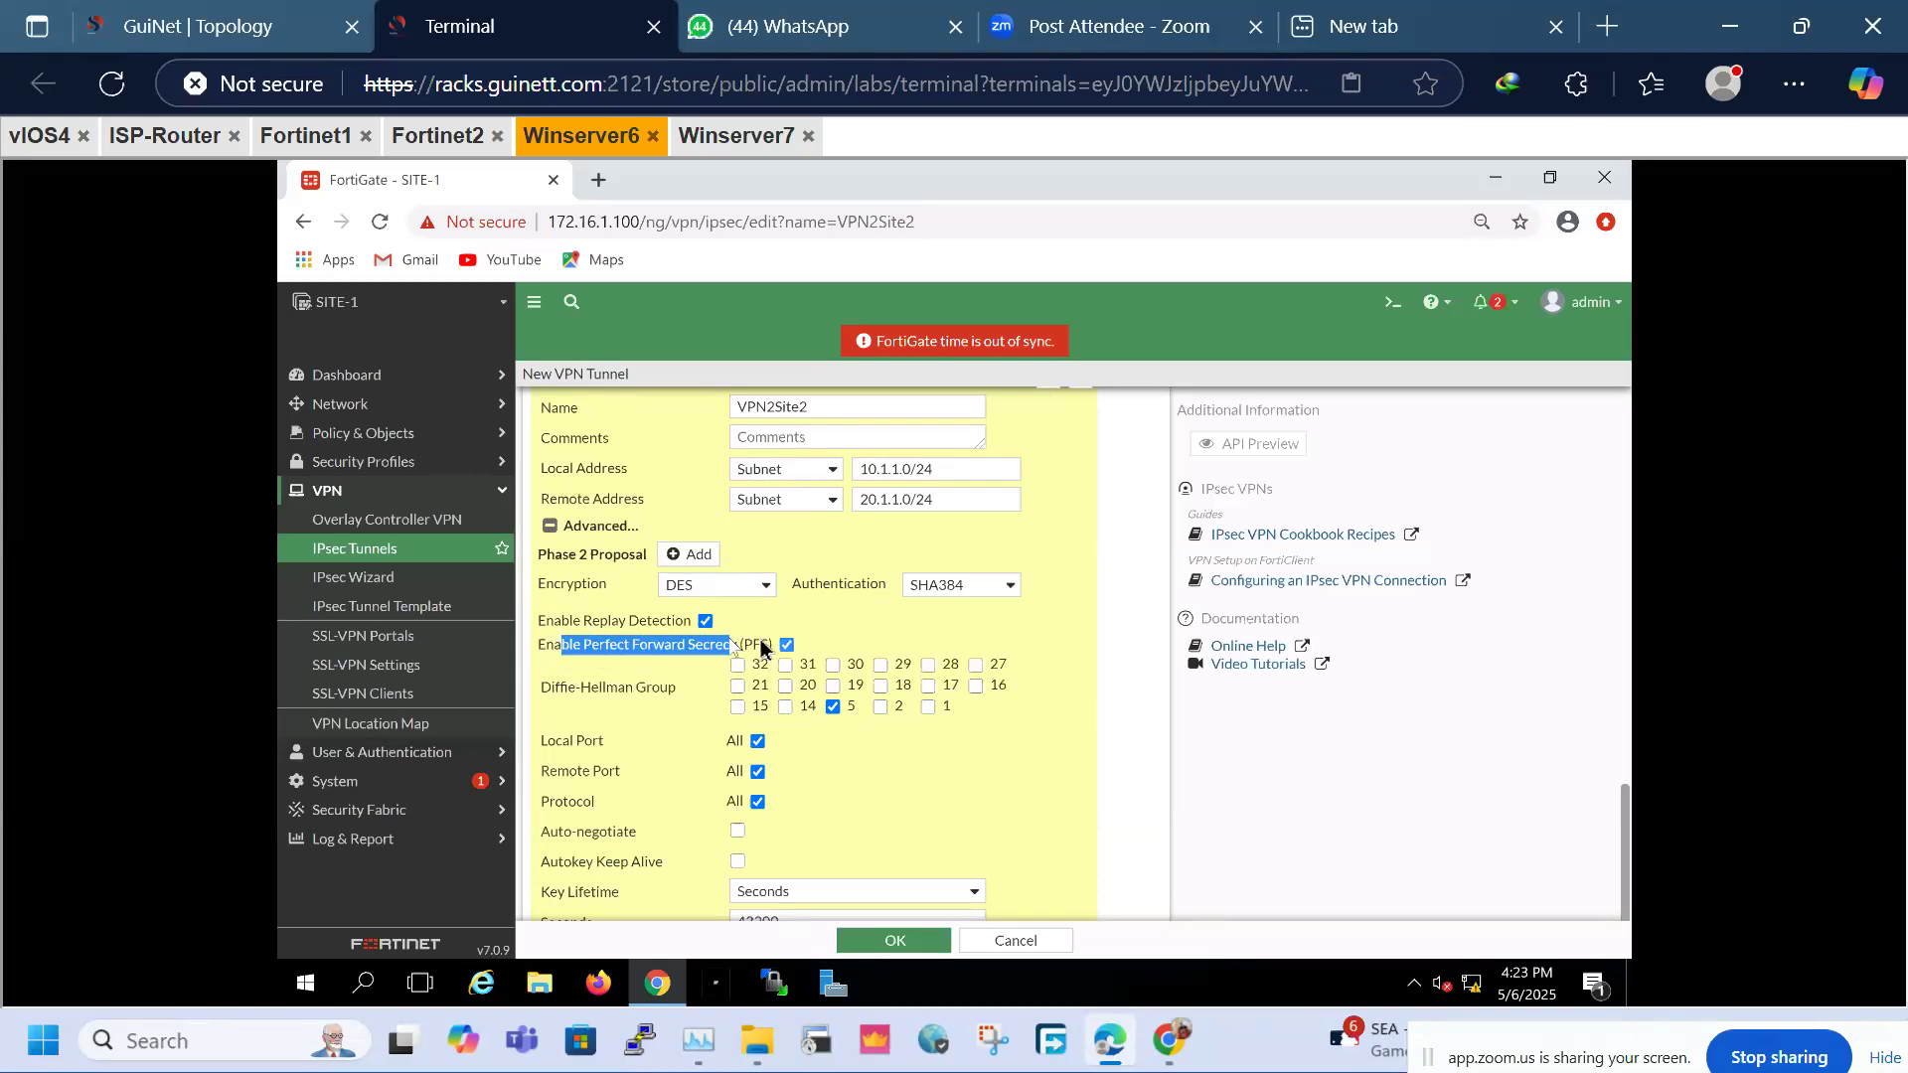
click(875, 629)
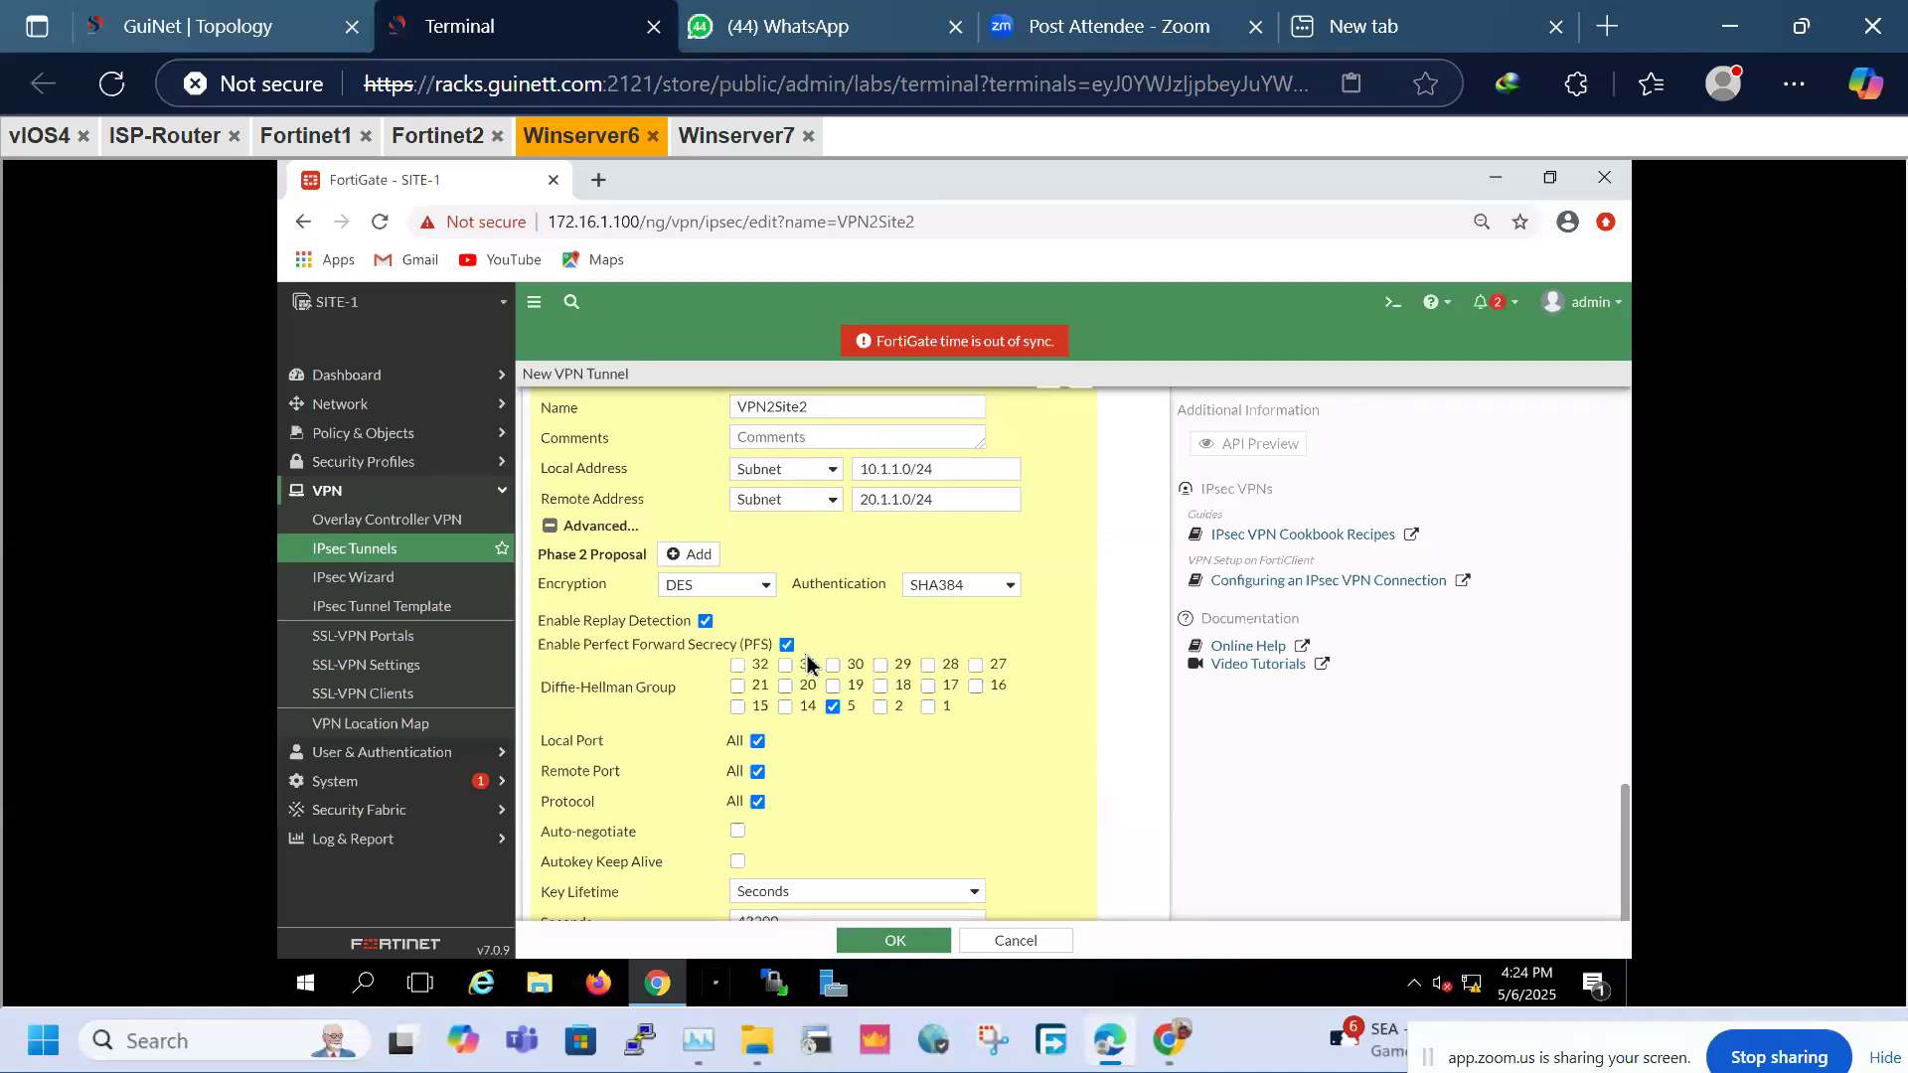
Try to save the VPN2Site2 tunnel; the empty pre-shared key is flagged as missing
click(899, 942)
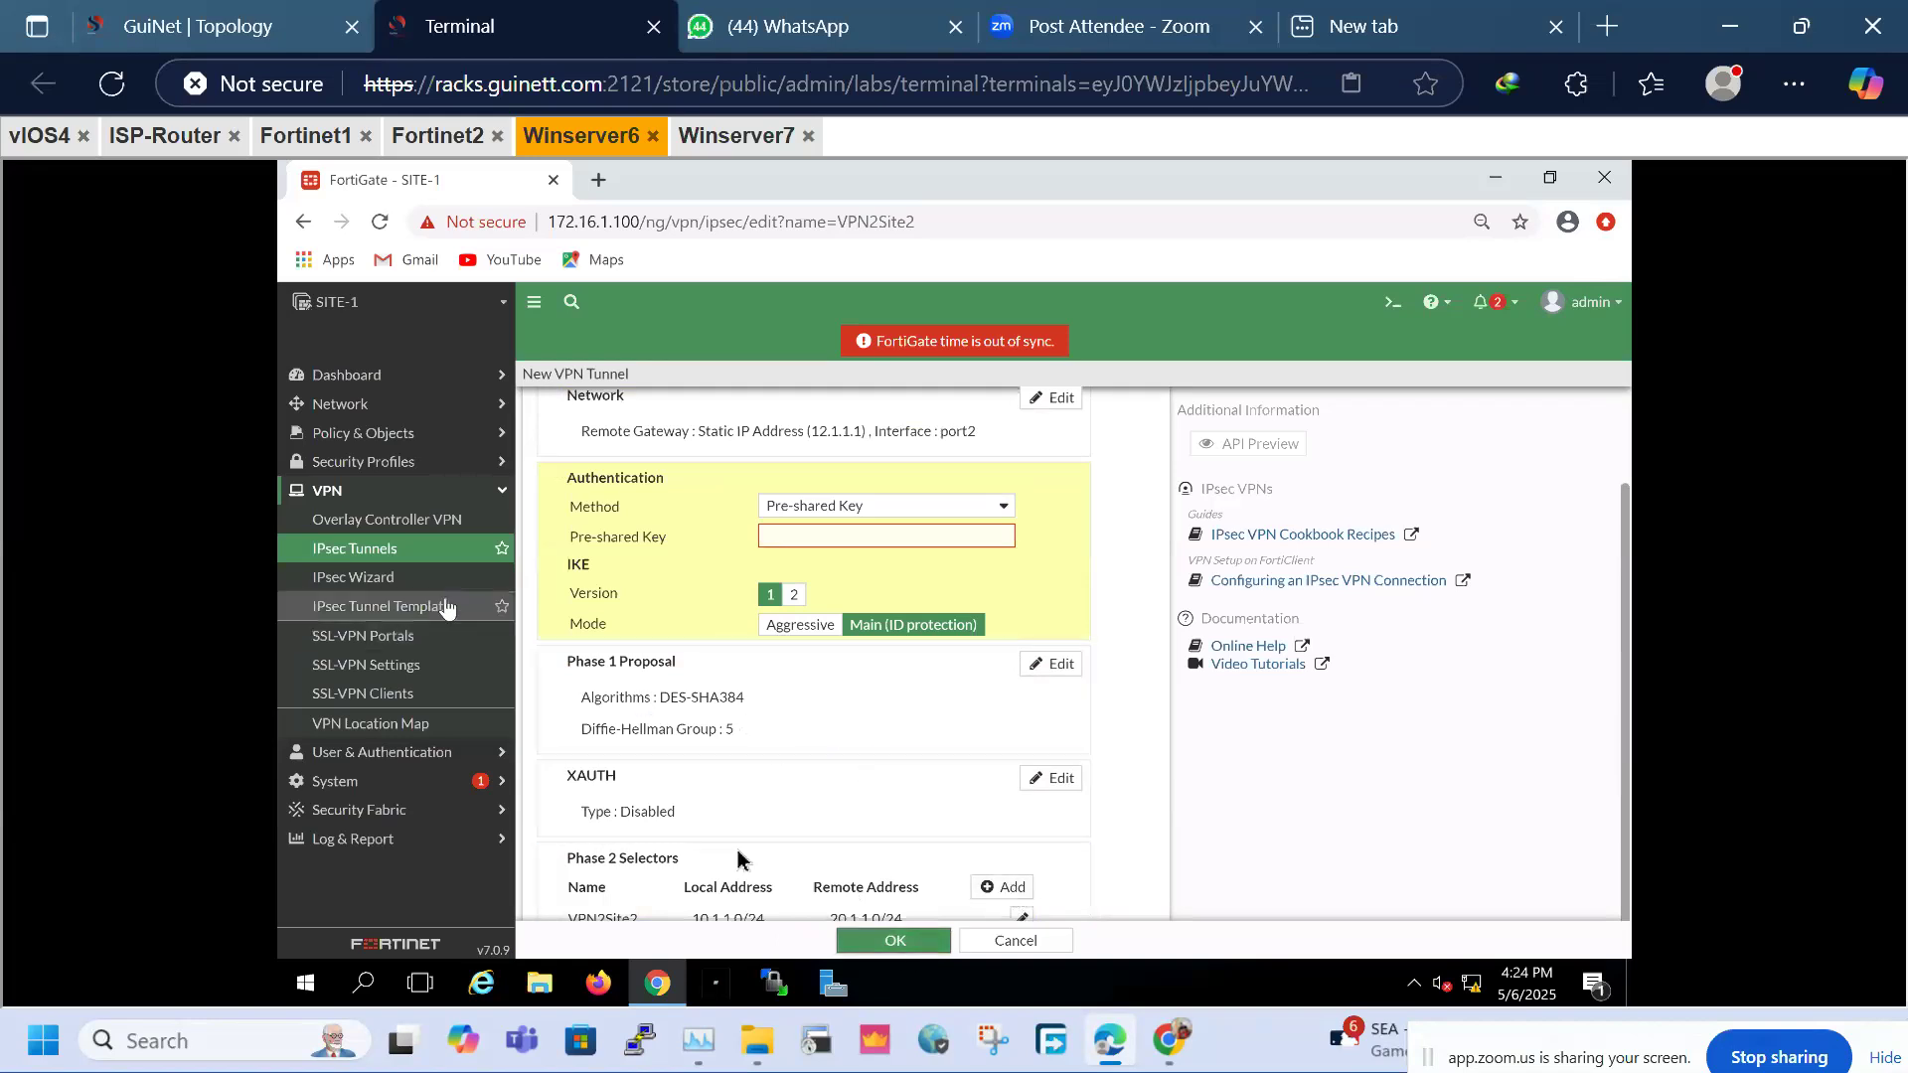
Fill in the VPN2Site2 tunnel's pre-shared key and reveal it in plain text
click(793, 538)
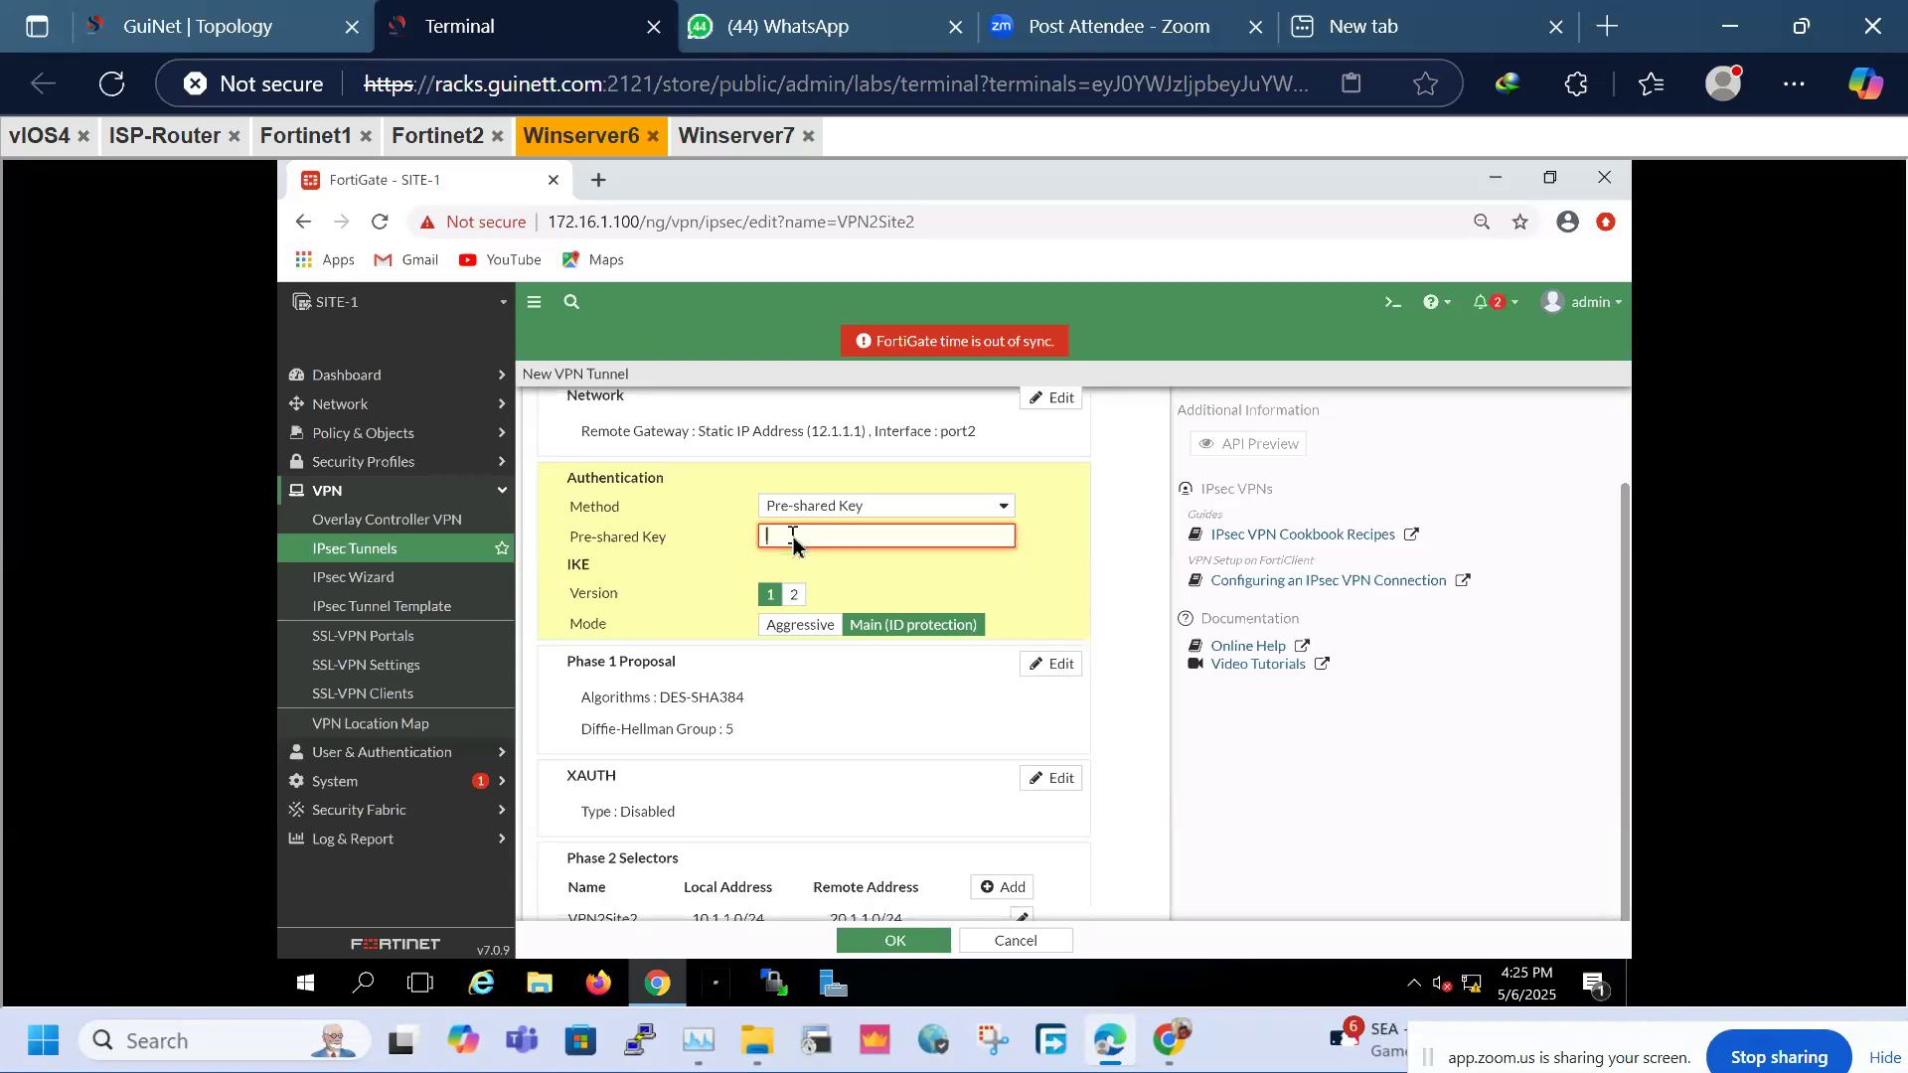
text(123456)
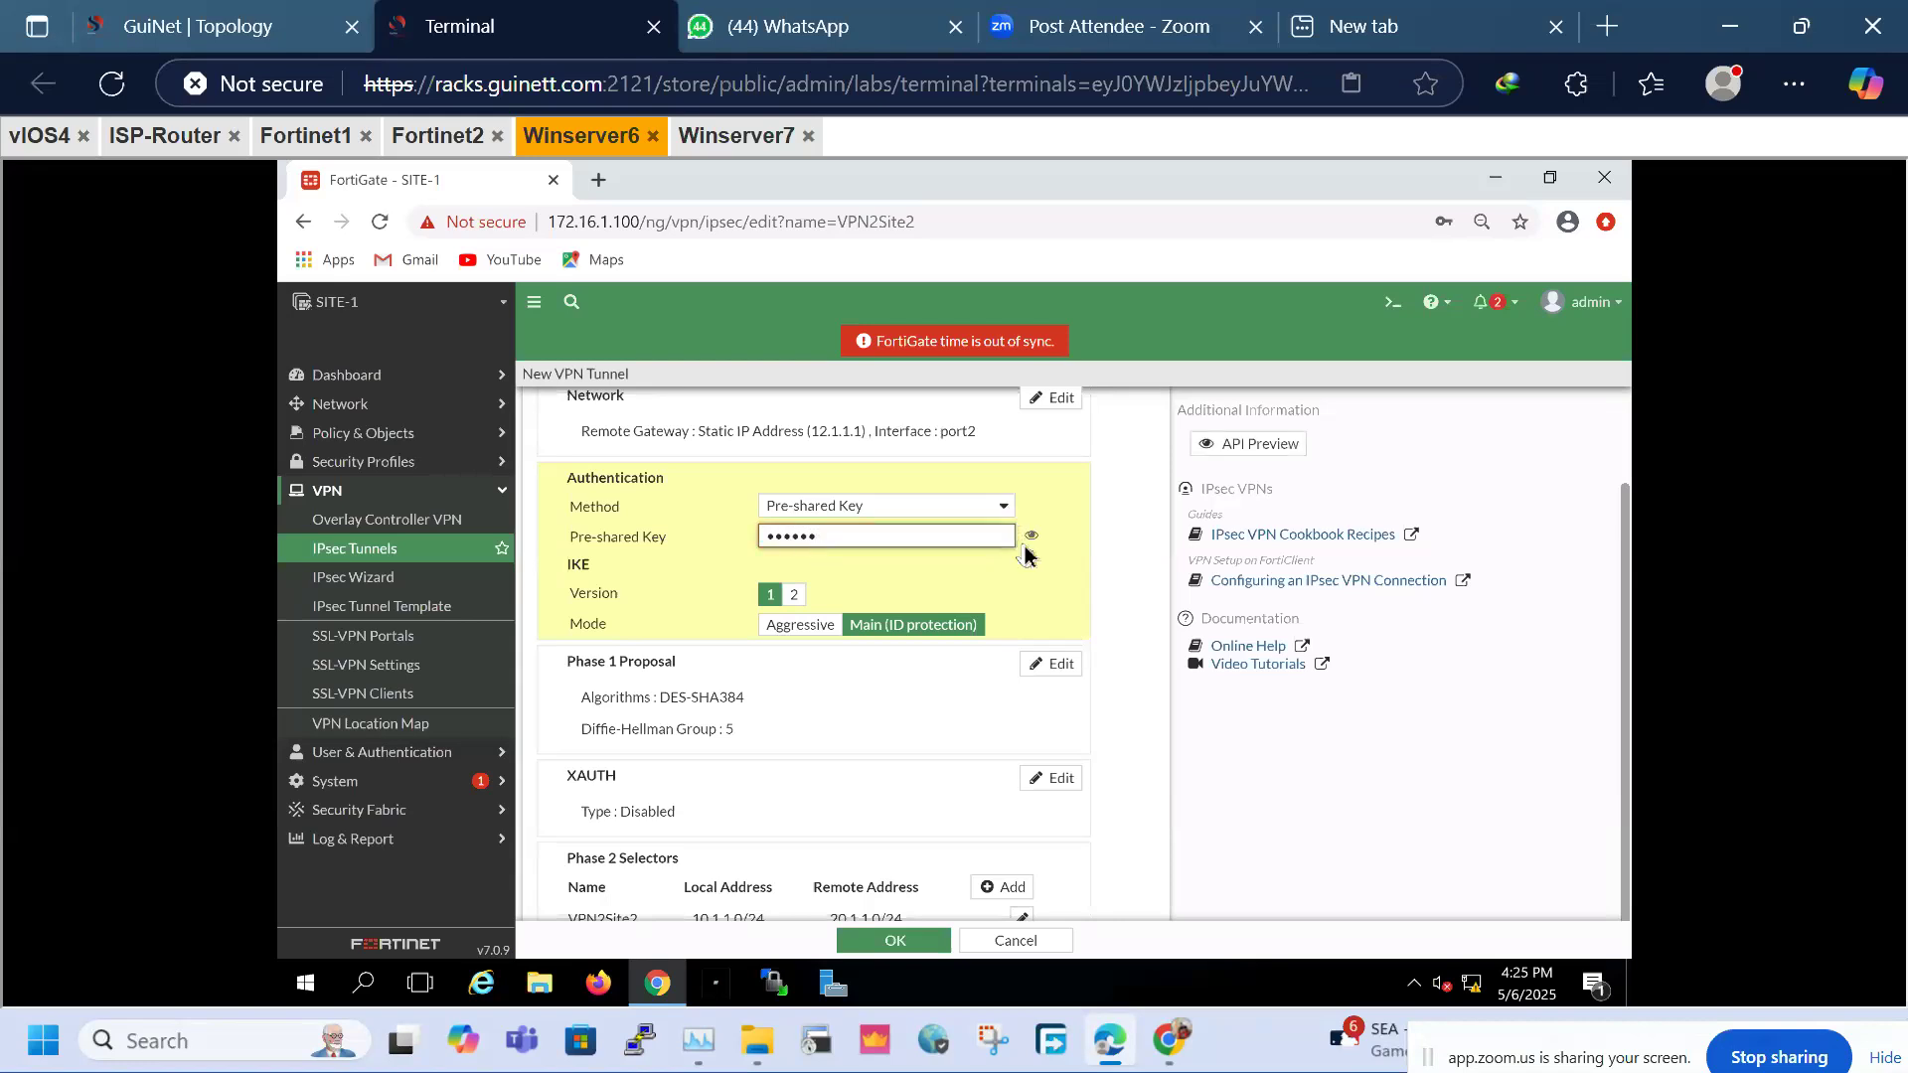
click(1032, 546)
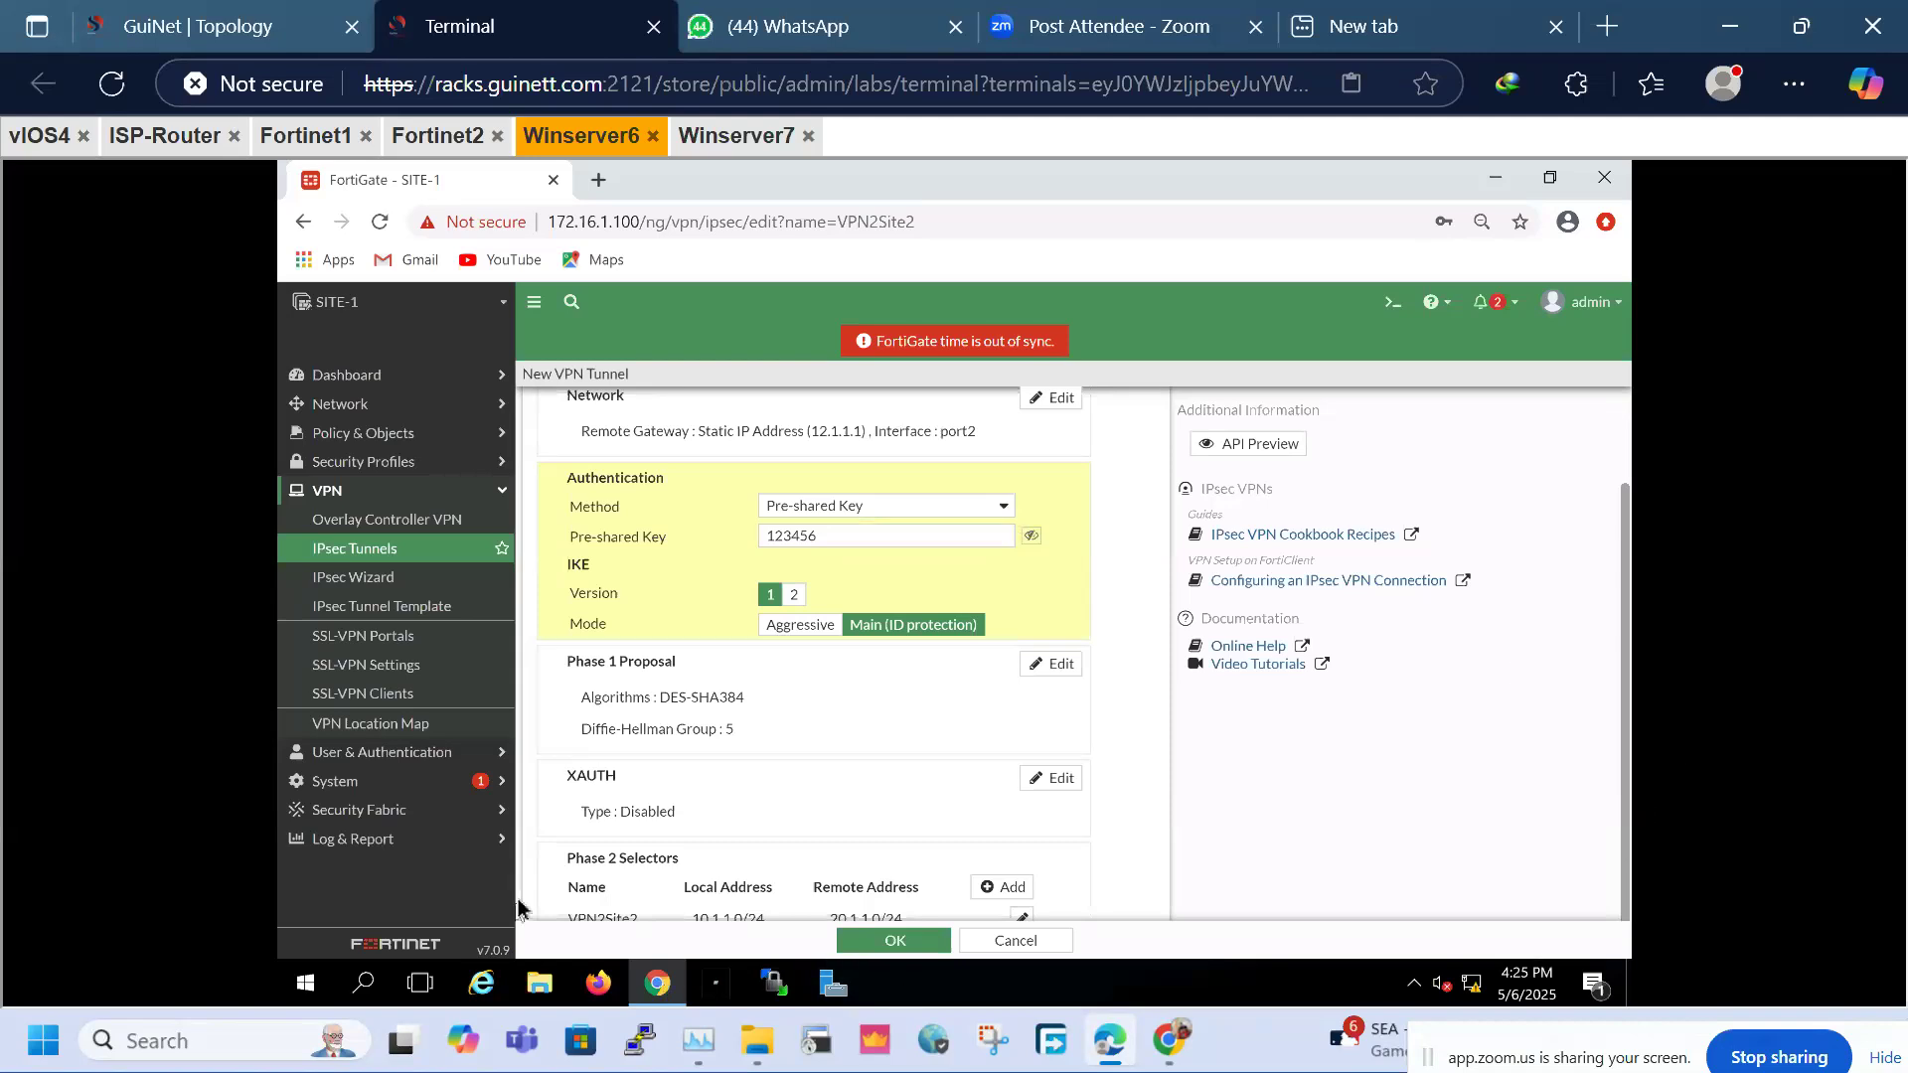
Add a new Phase 2 selector and attempt to save the tunnel settings
click(1003, 887)
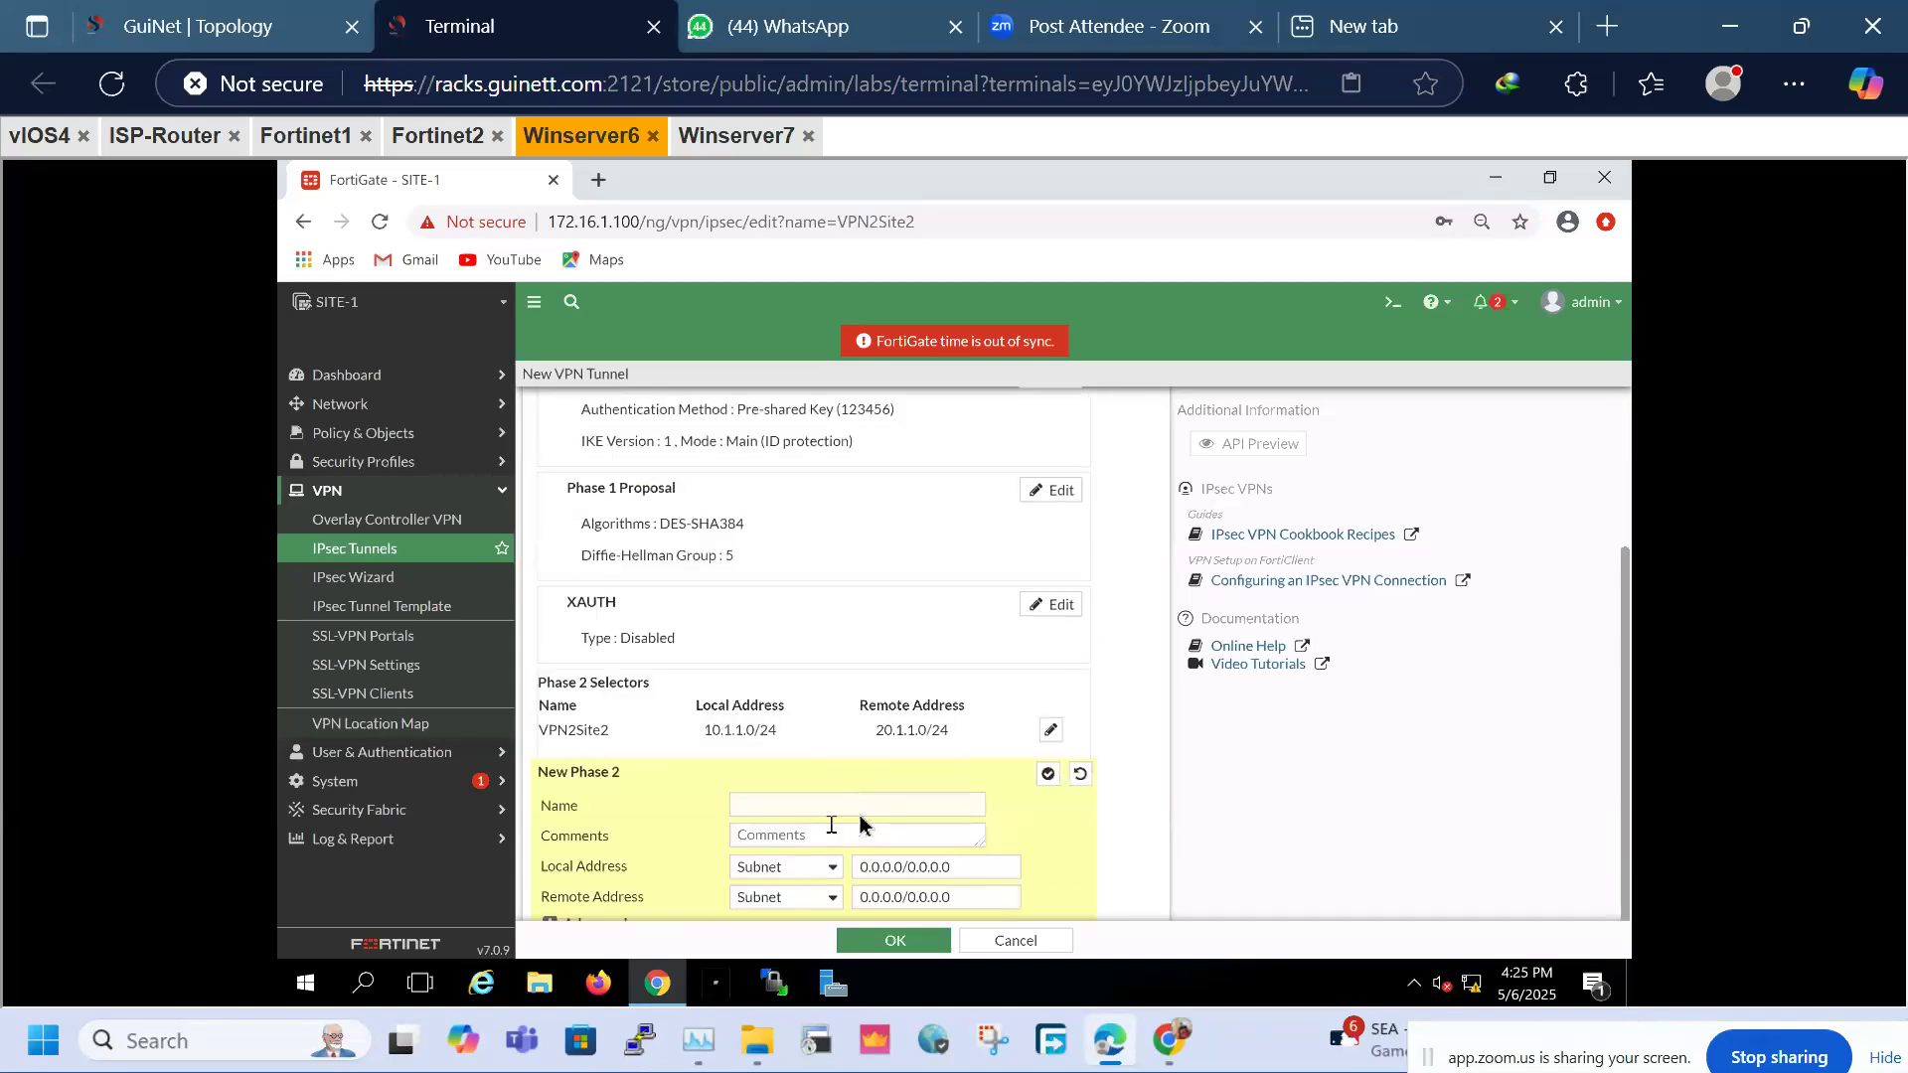
click(784, 812)
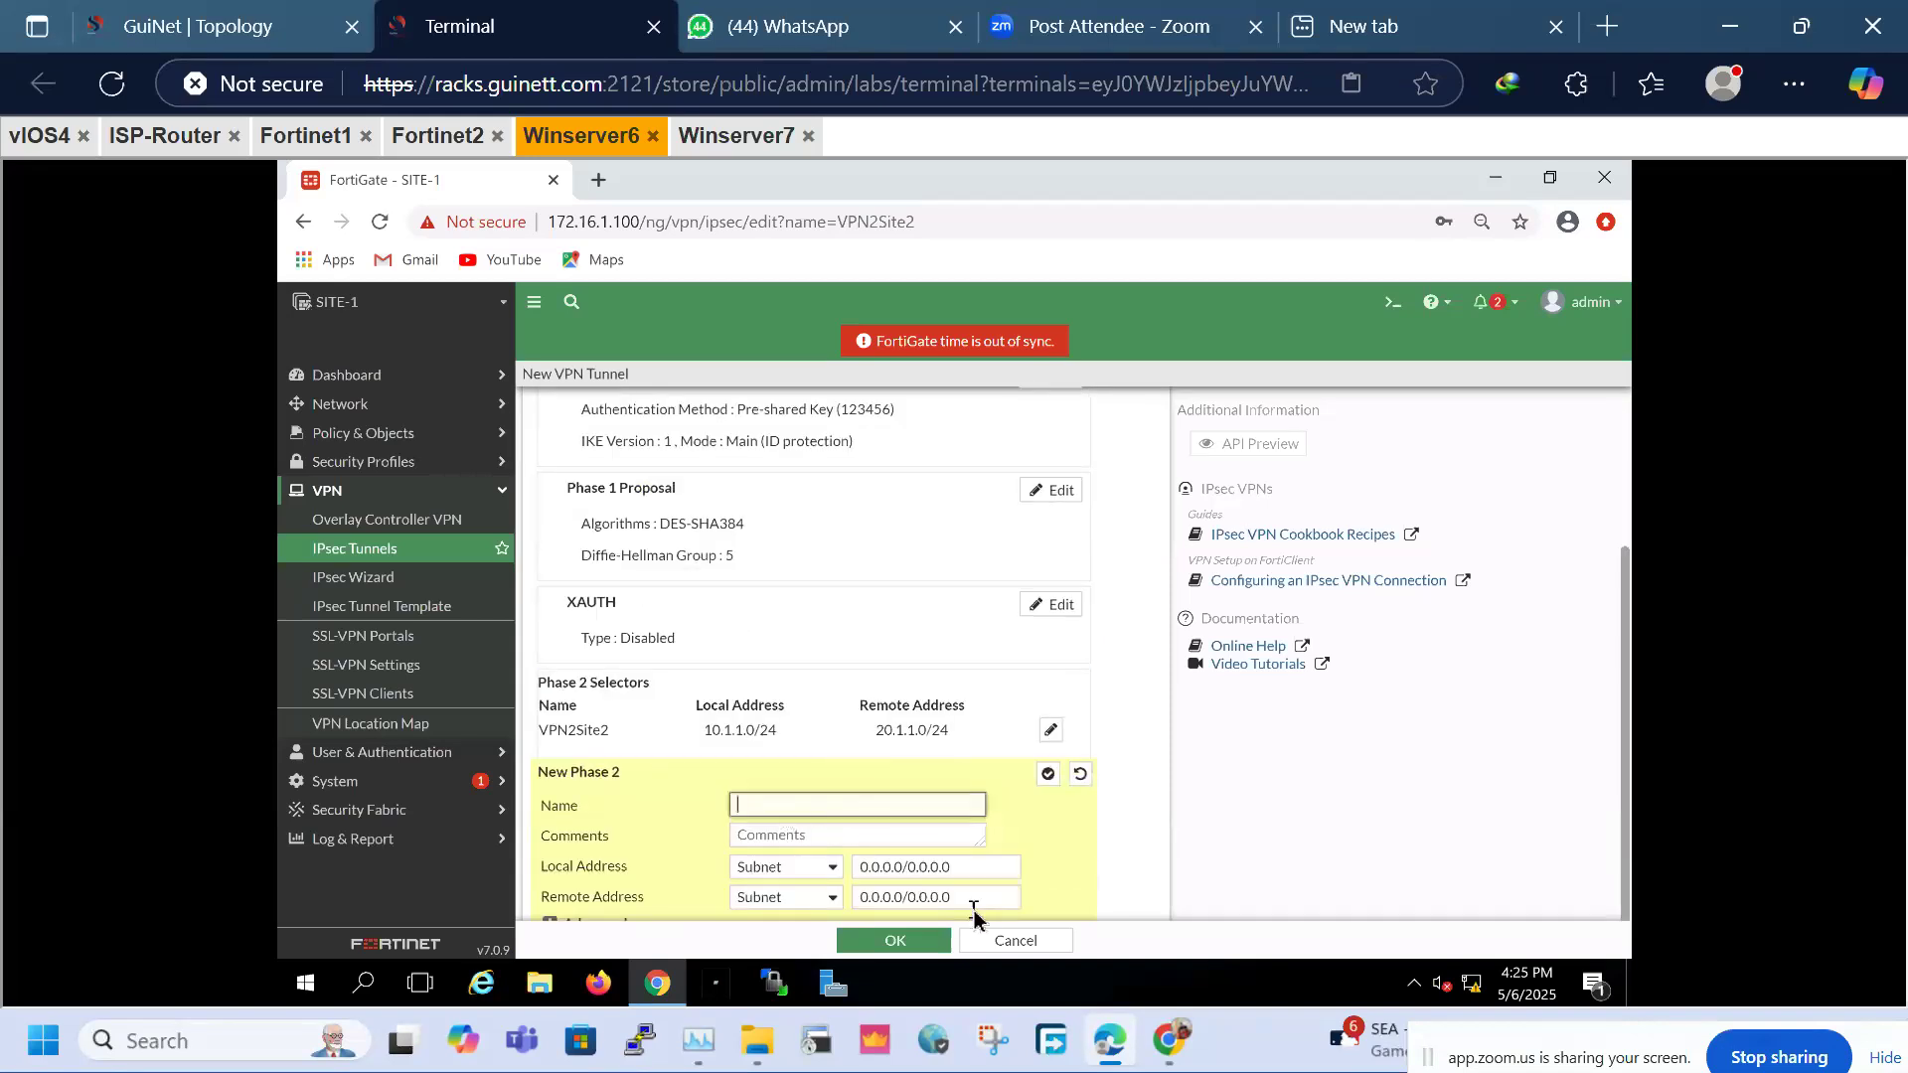
click(895, 943)
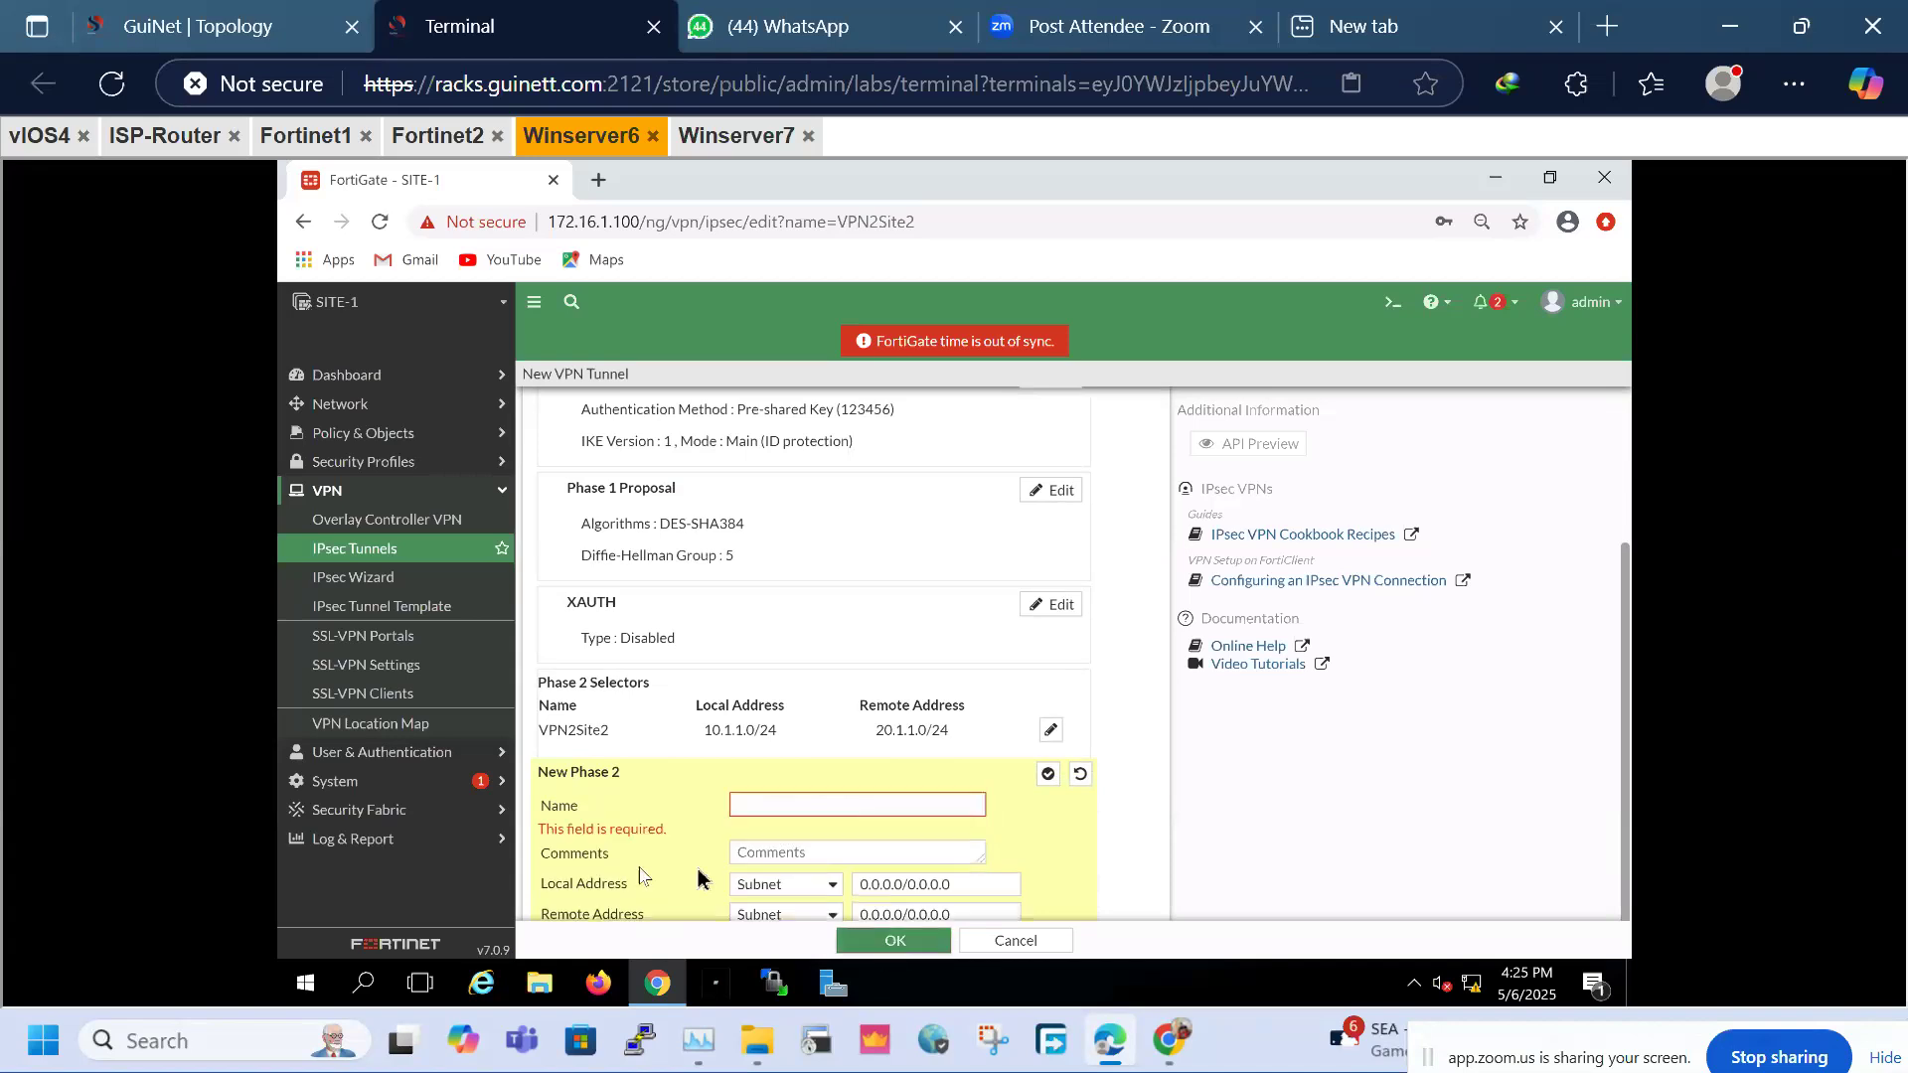
scroll(621, 924, down, 1)
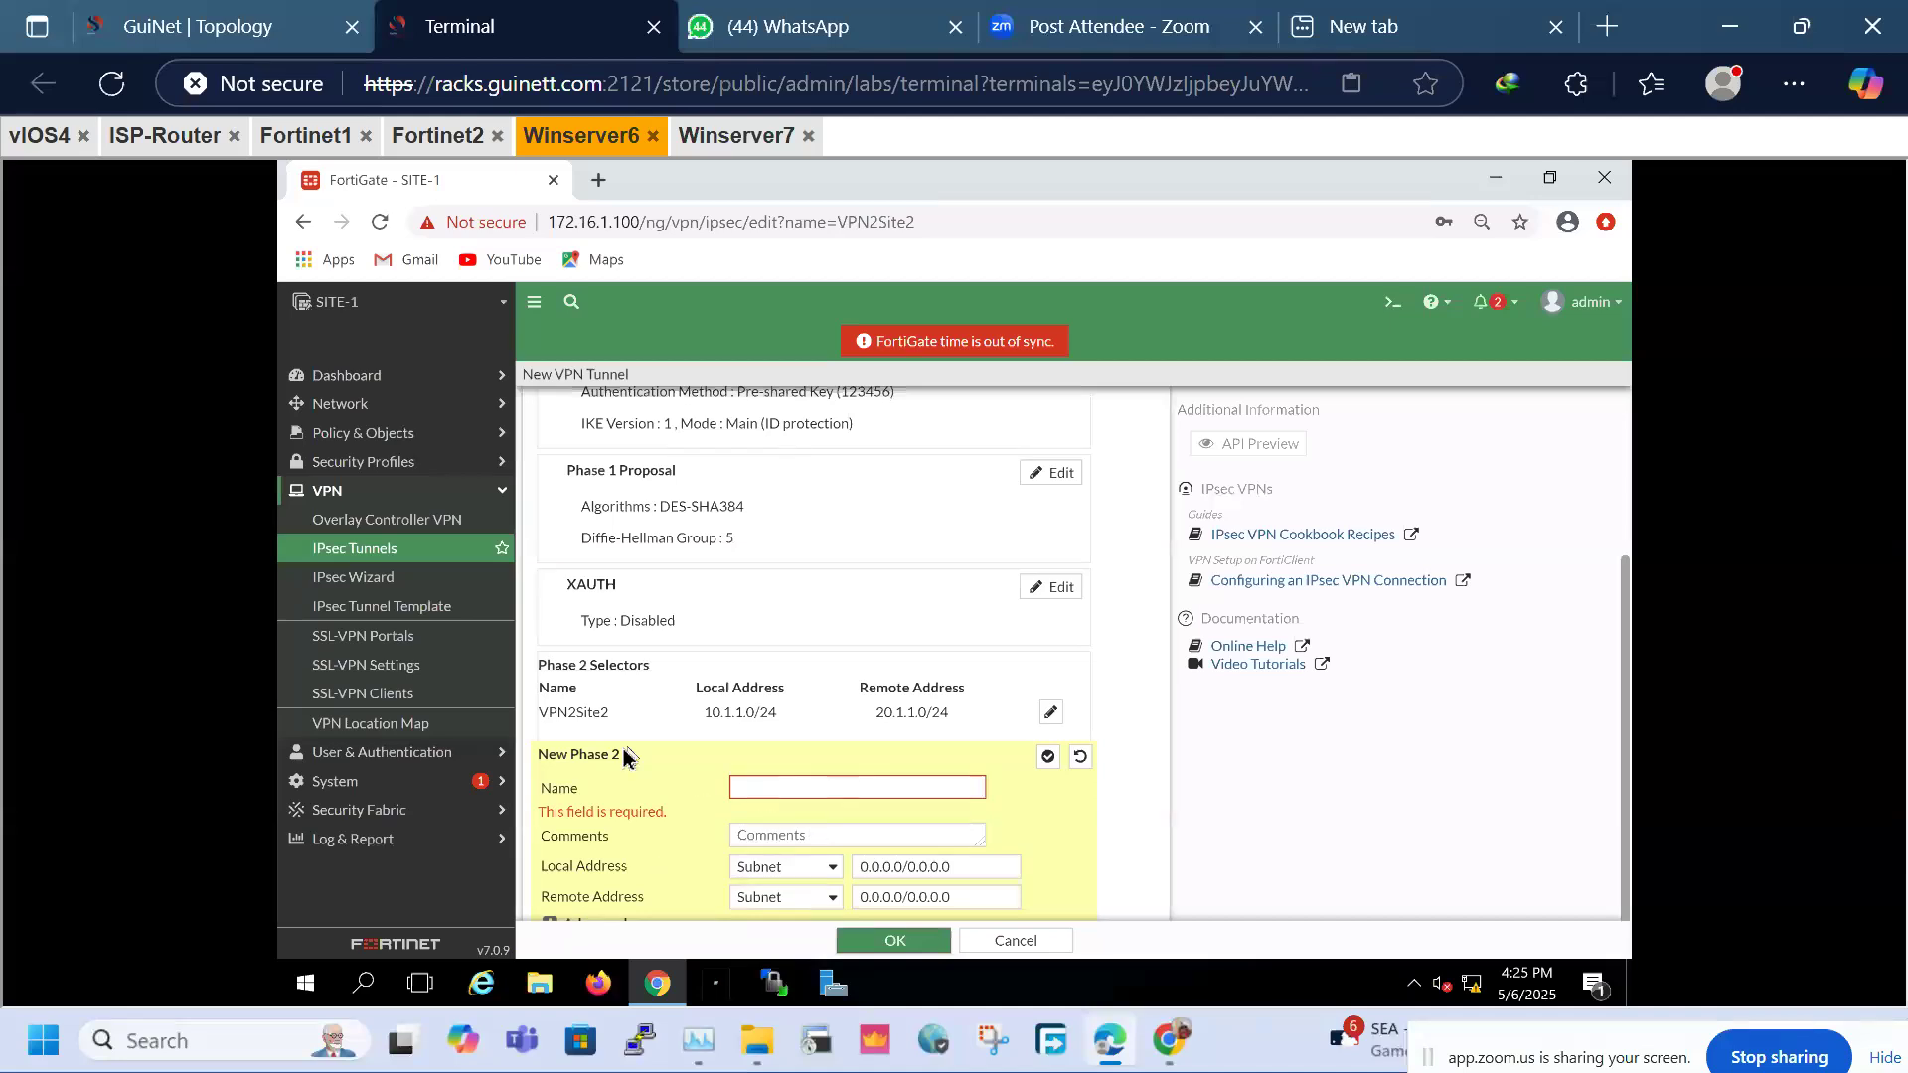
click(899, 790)
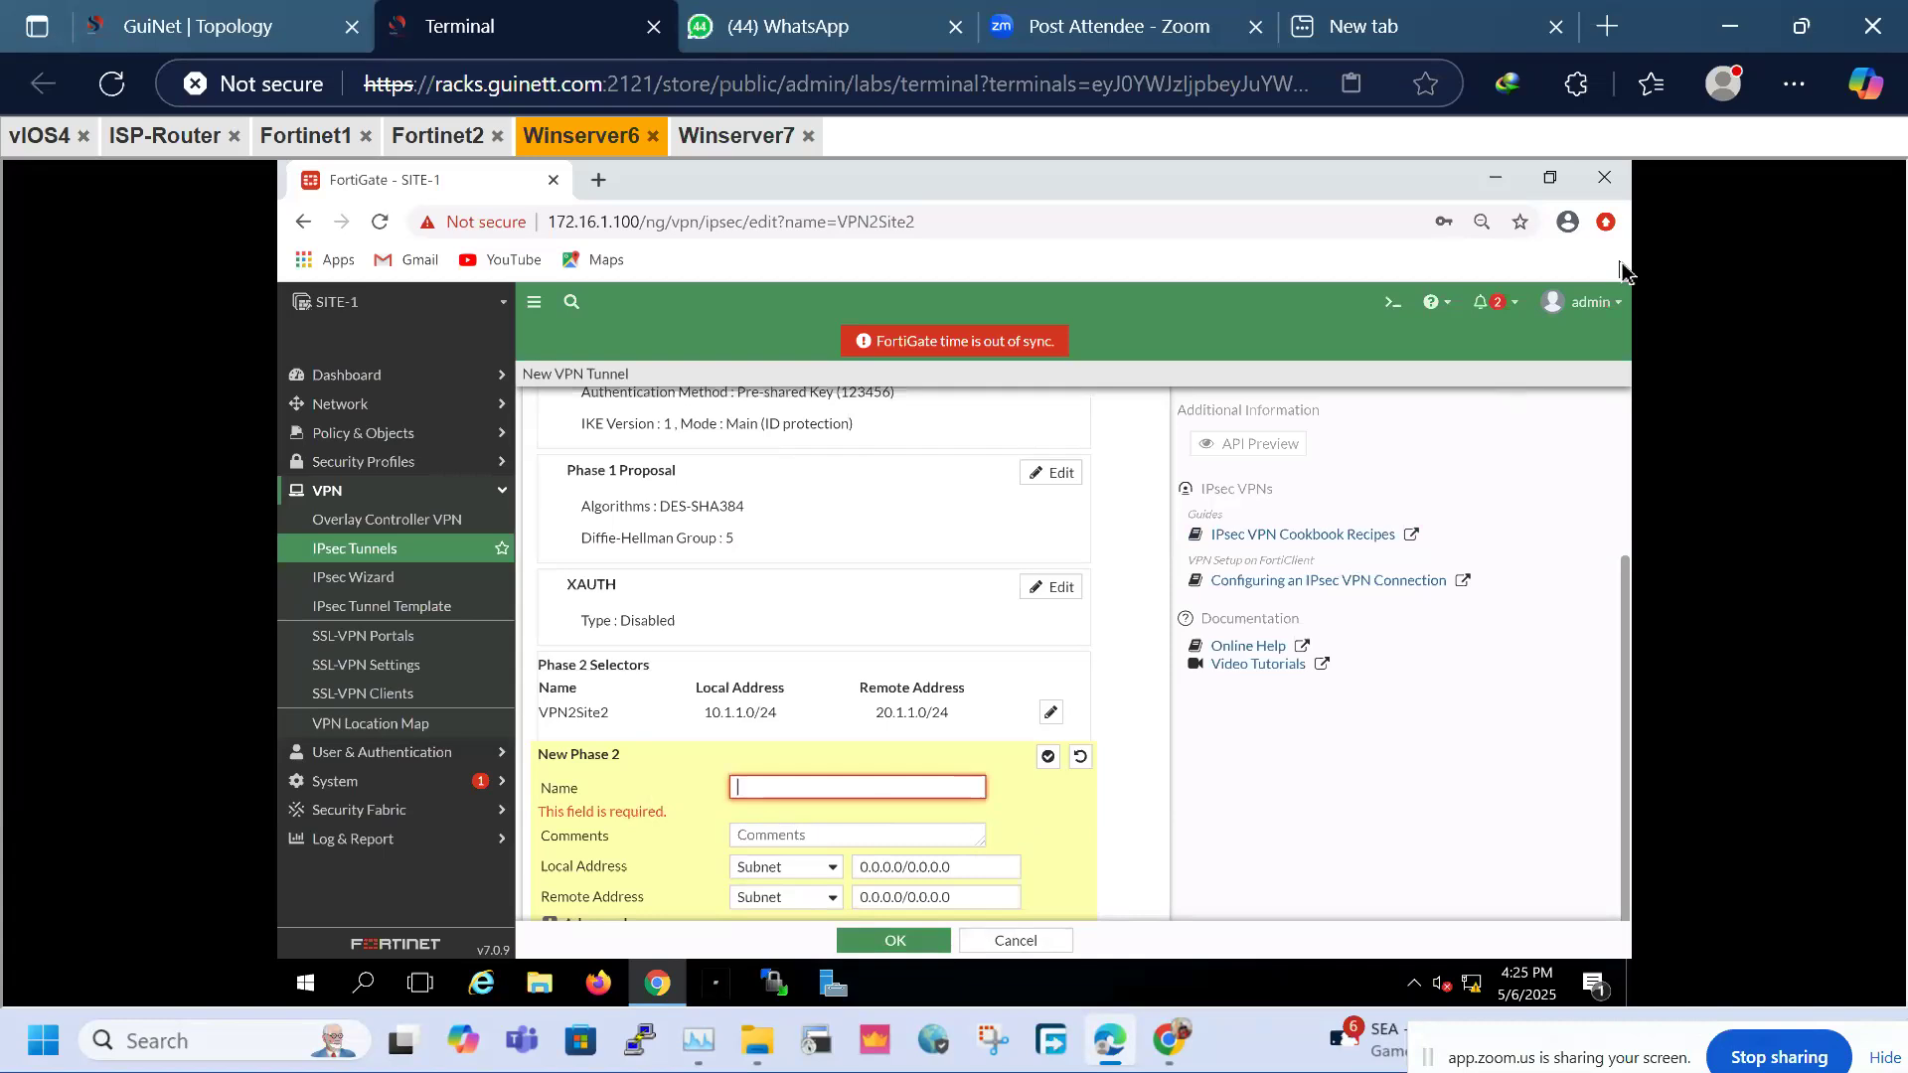
Open the existing VPN2Site2 Phase 2 selector (local 10.1.1.0/24, remote 20.1.1.0/24) for editing
click(1549, 182)
click(1409, 189)
click(556, 929)
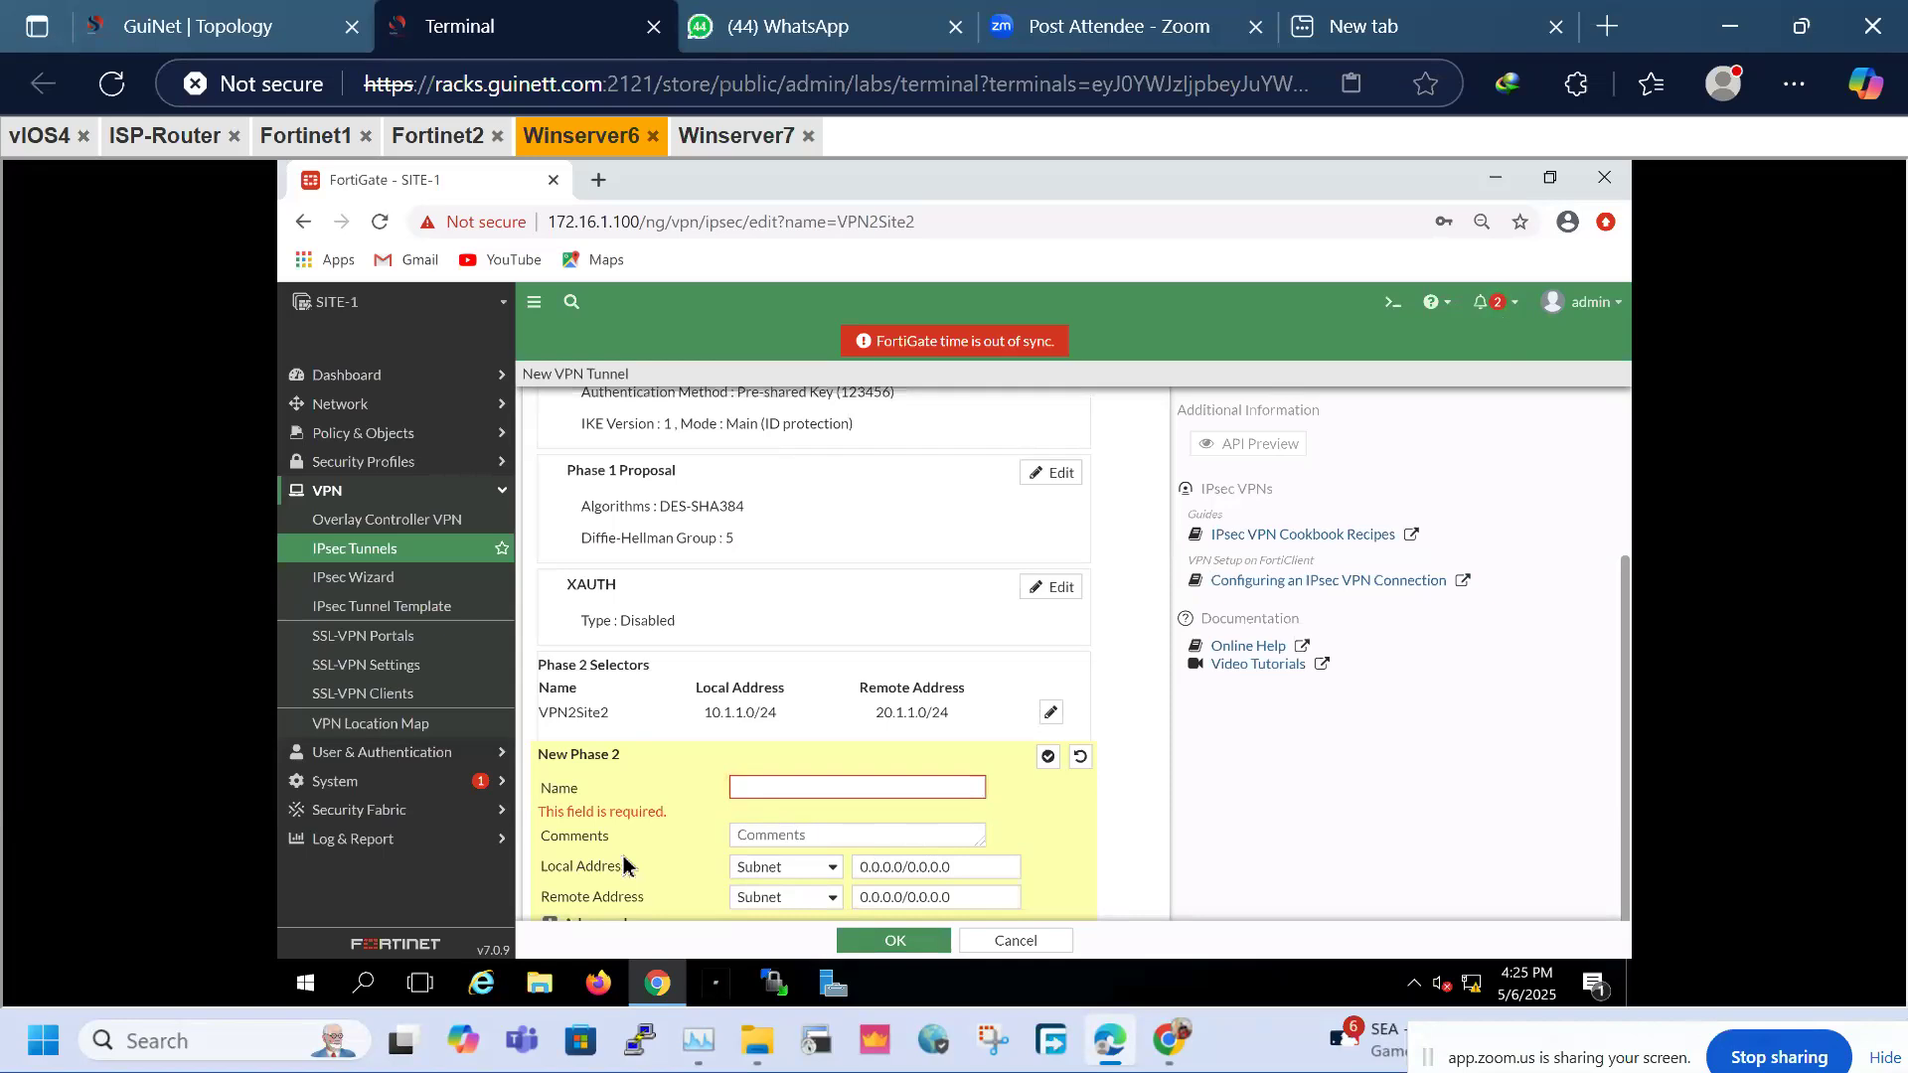
scroll(622, 860, up, 3)
scroll(720, 795, down, 3)
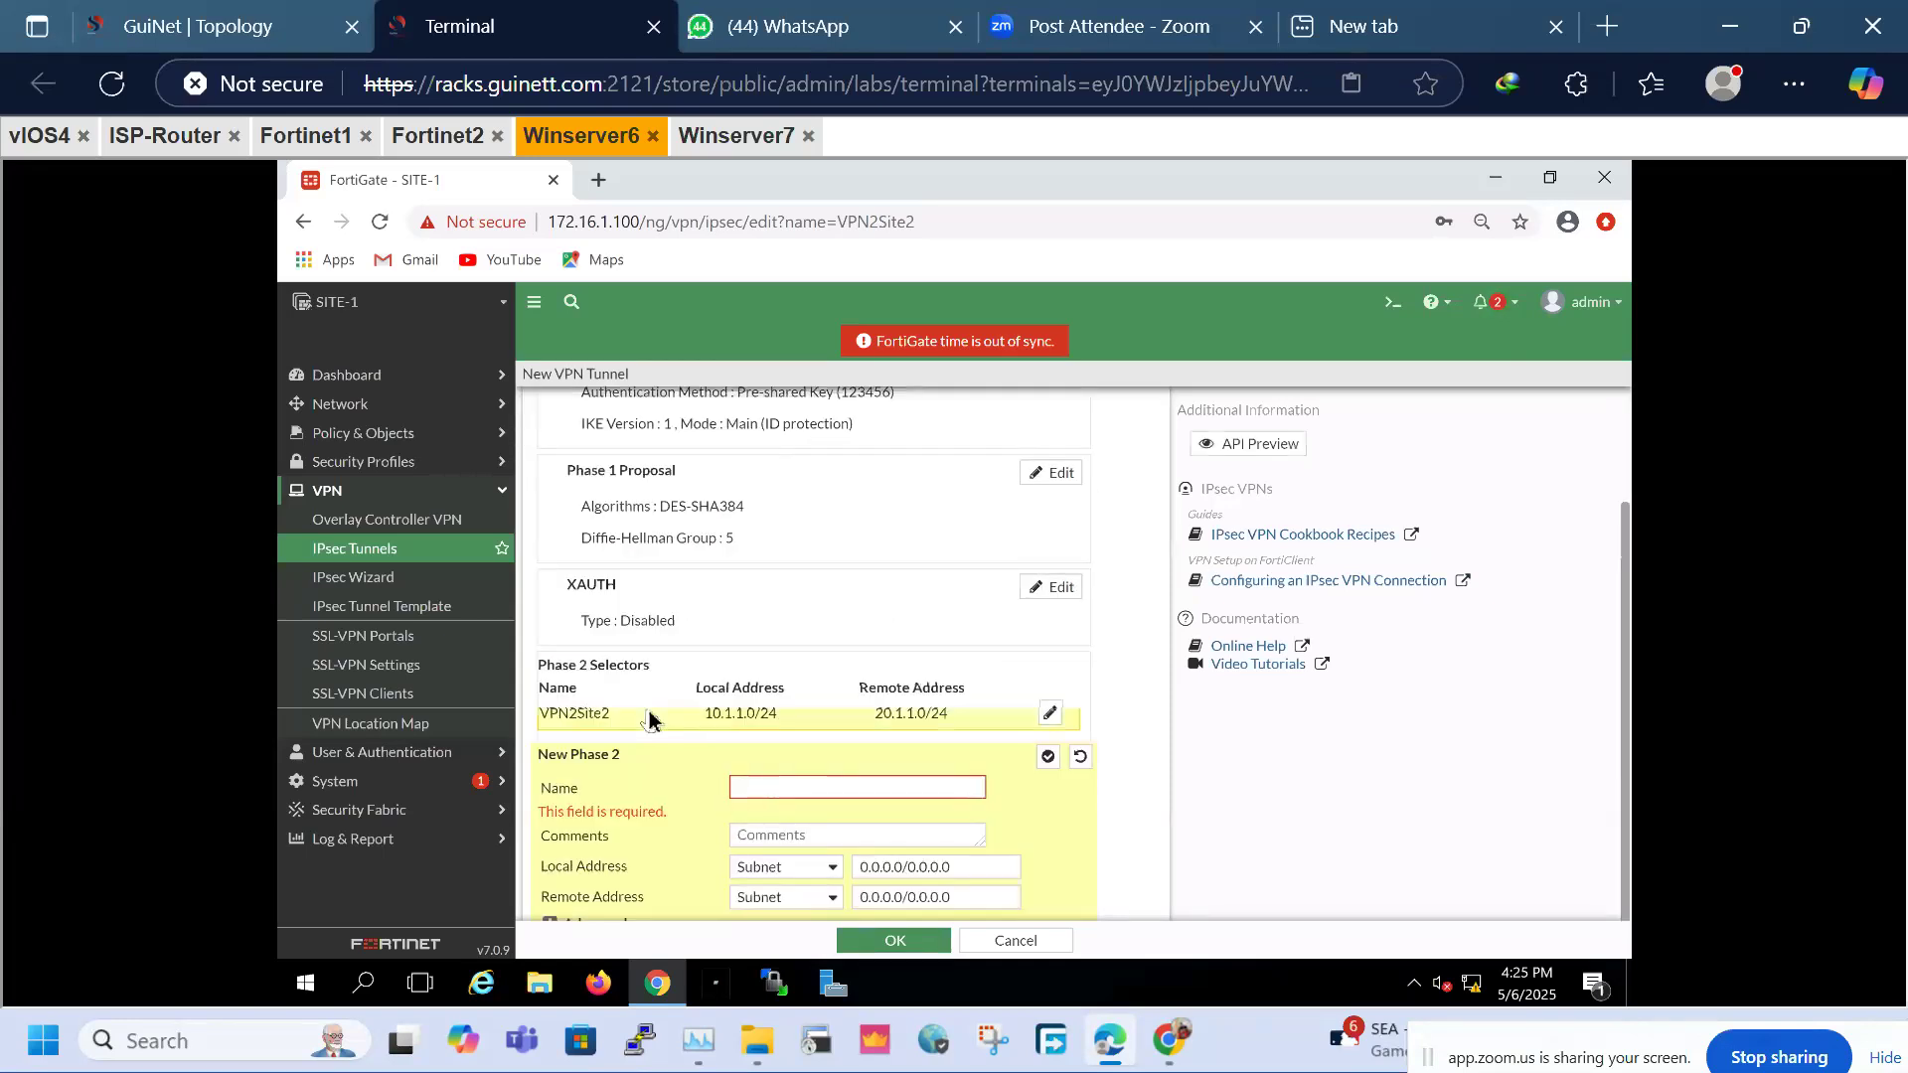
click(1050, 713)
click(1050, 712)
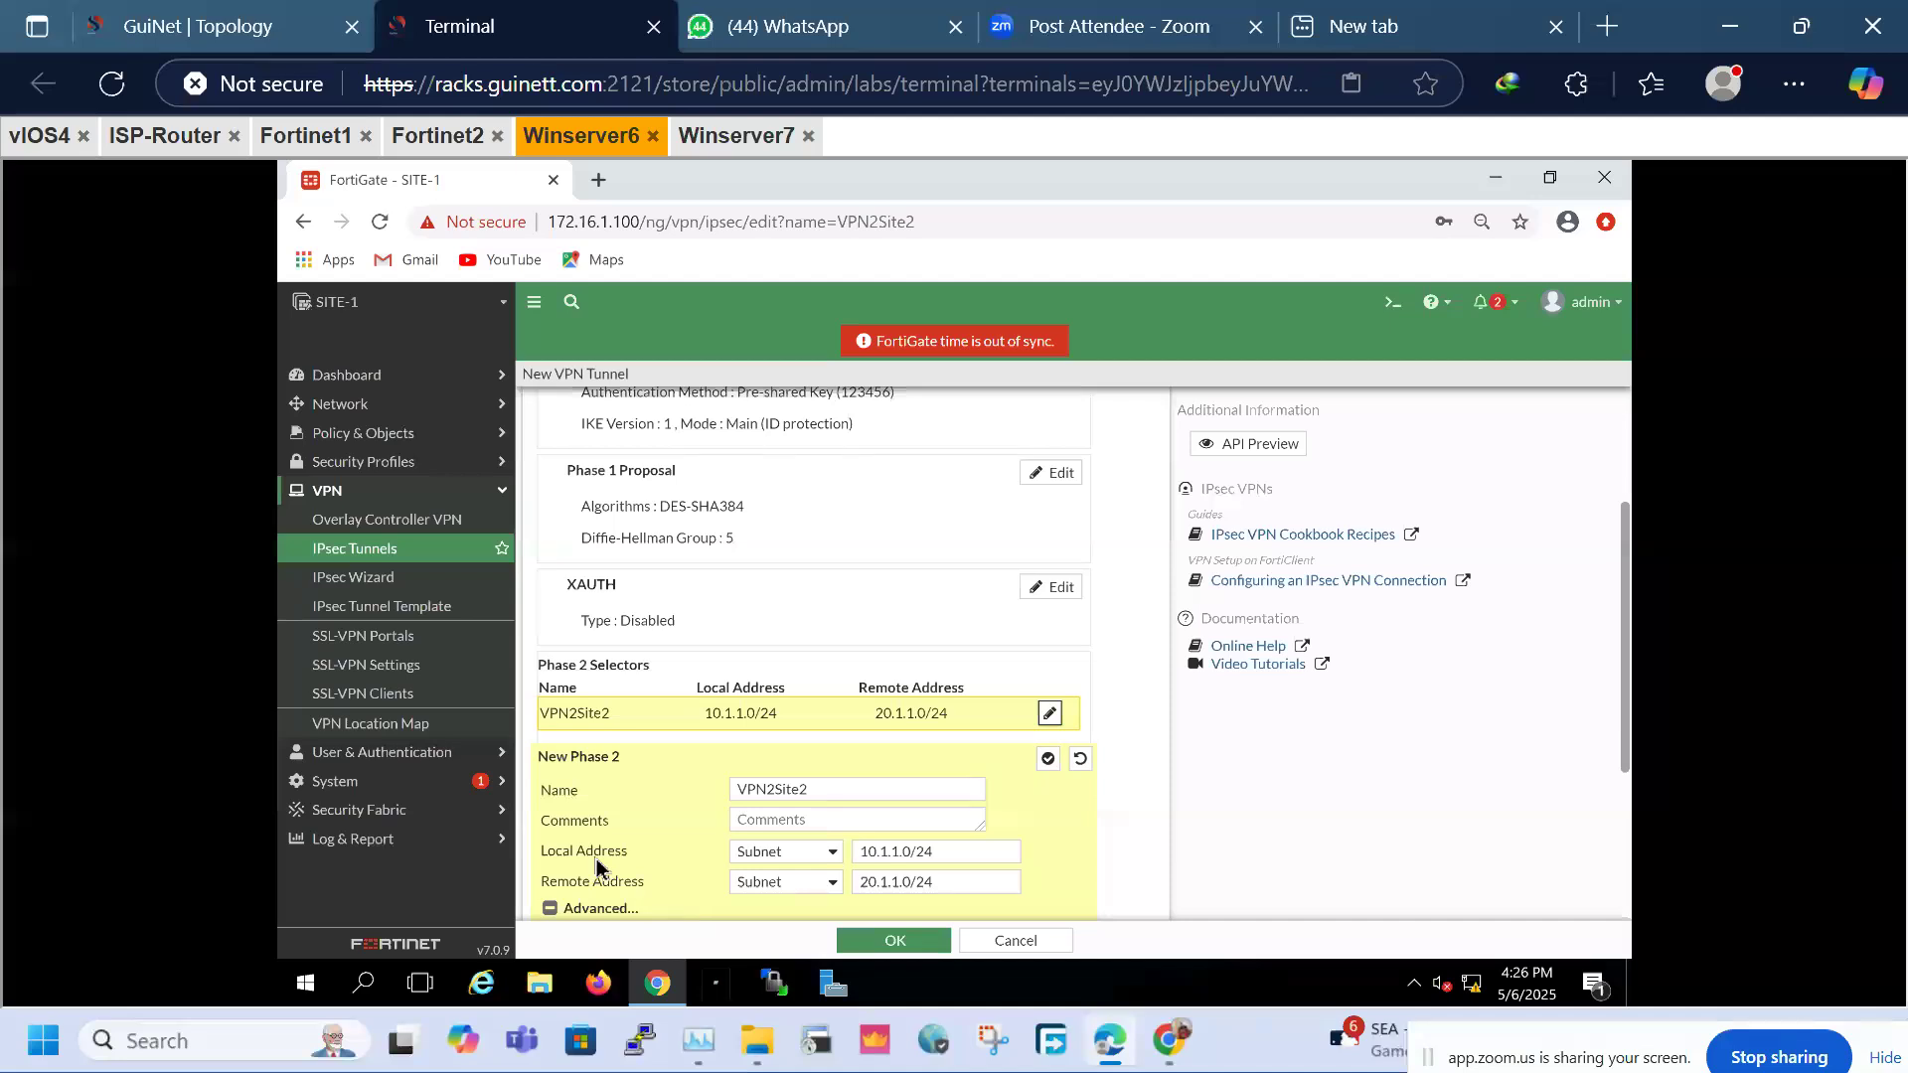
Re-toggle Perfect Forward Secrecy on with DH group 5 and apply the Phase 2 selector
scroll(678, 844, down, 4)
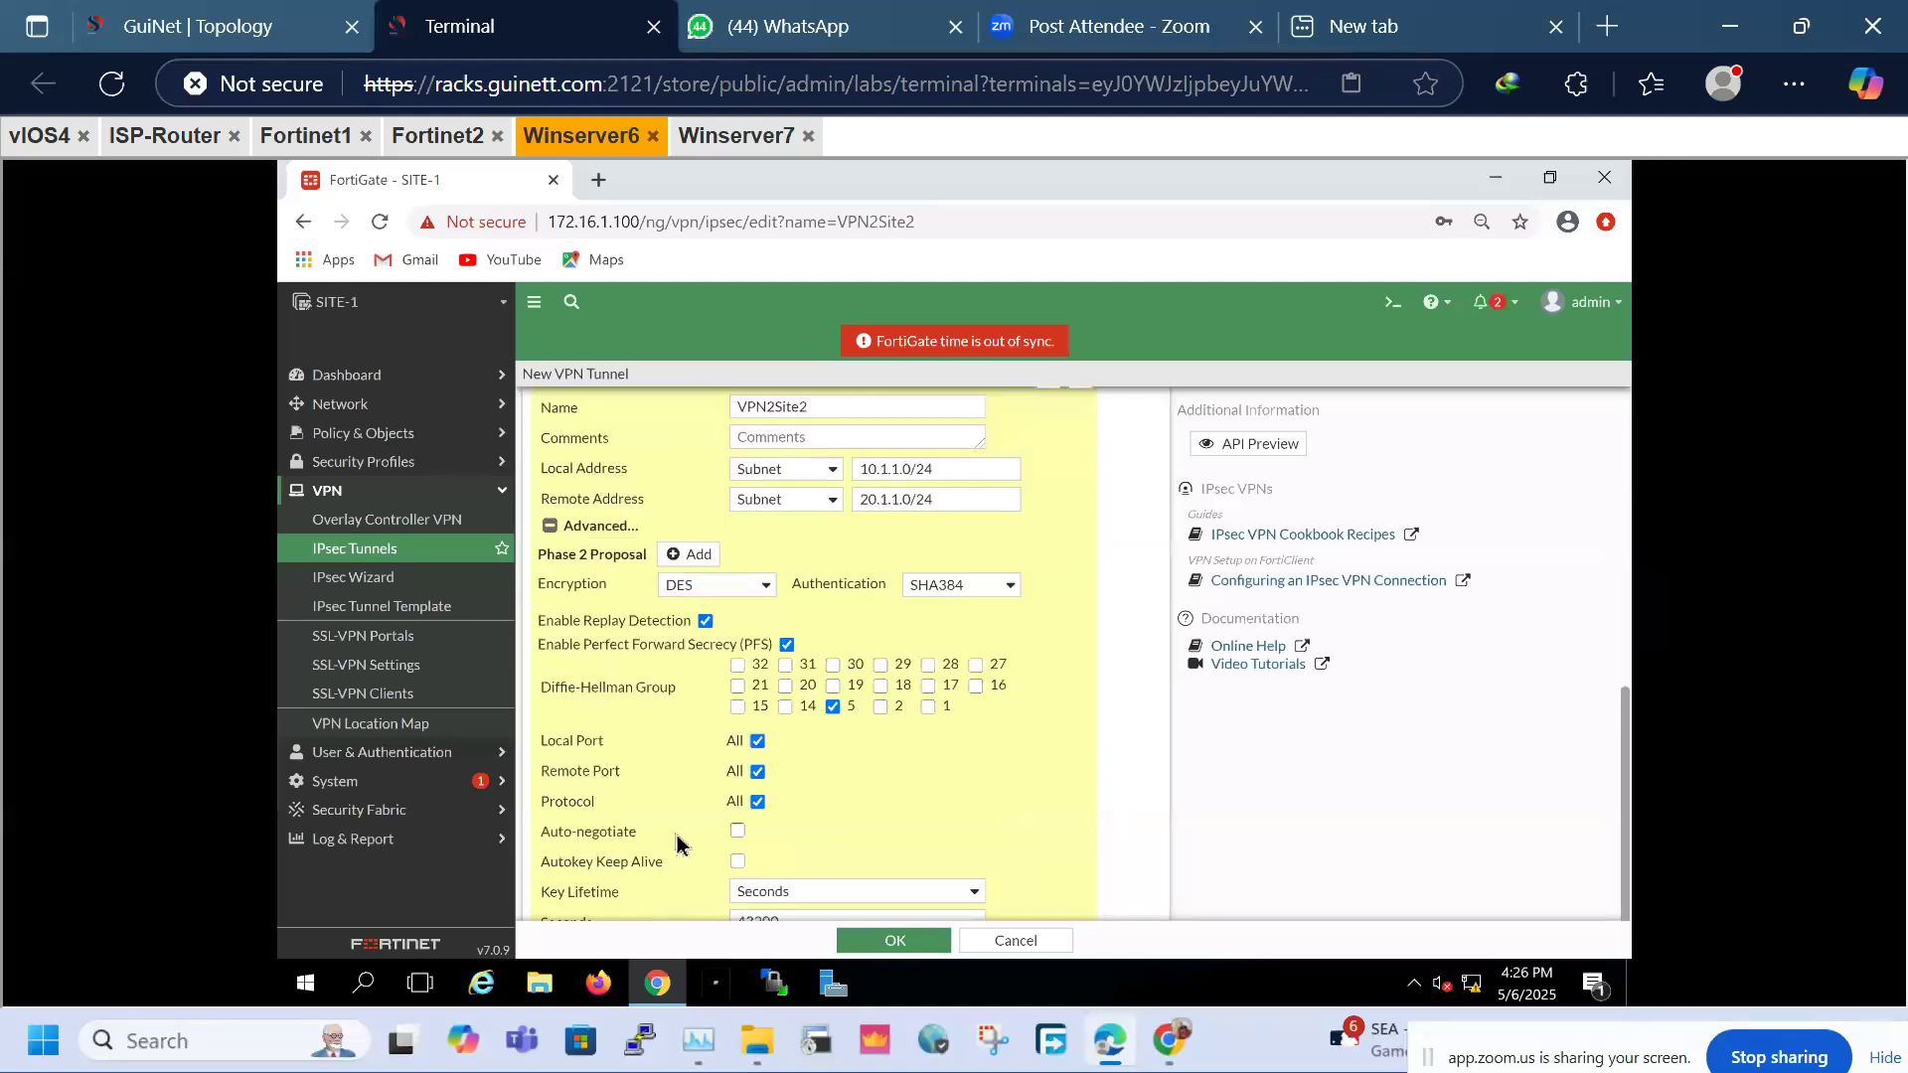
click(787, 646)
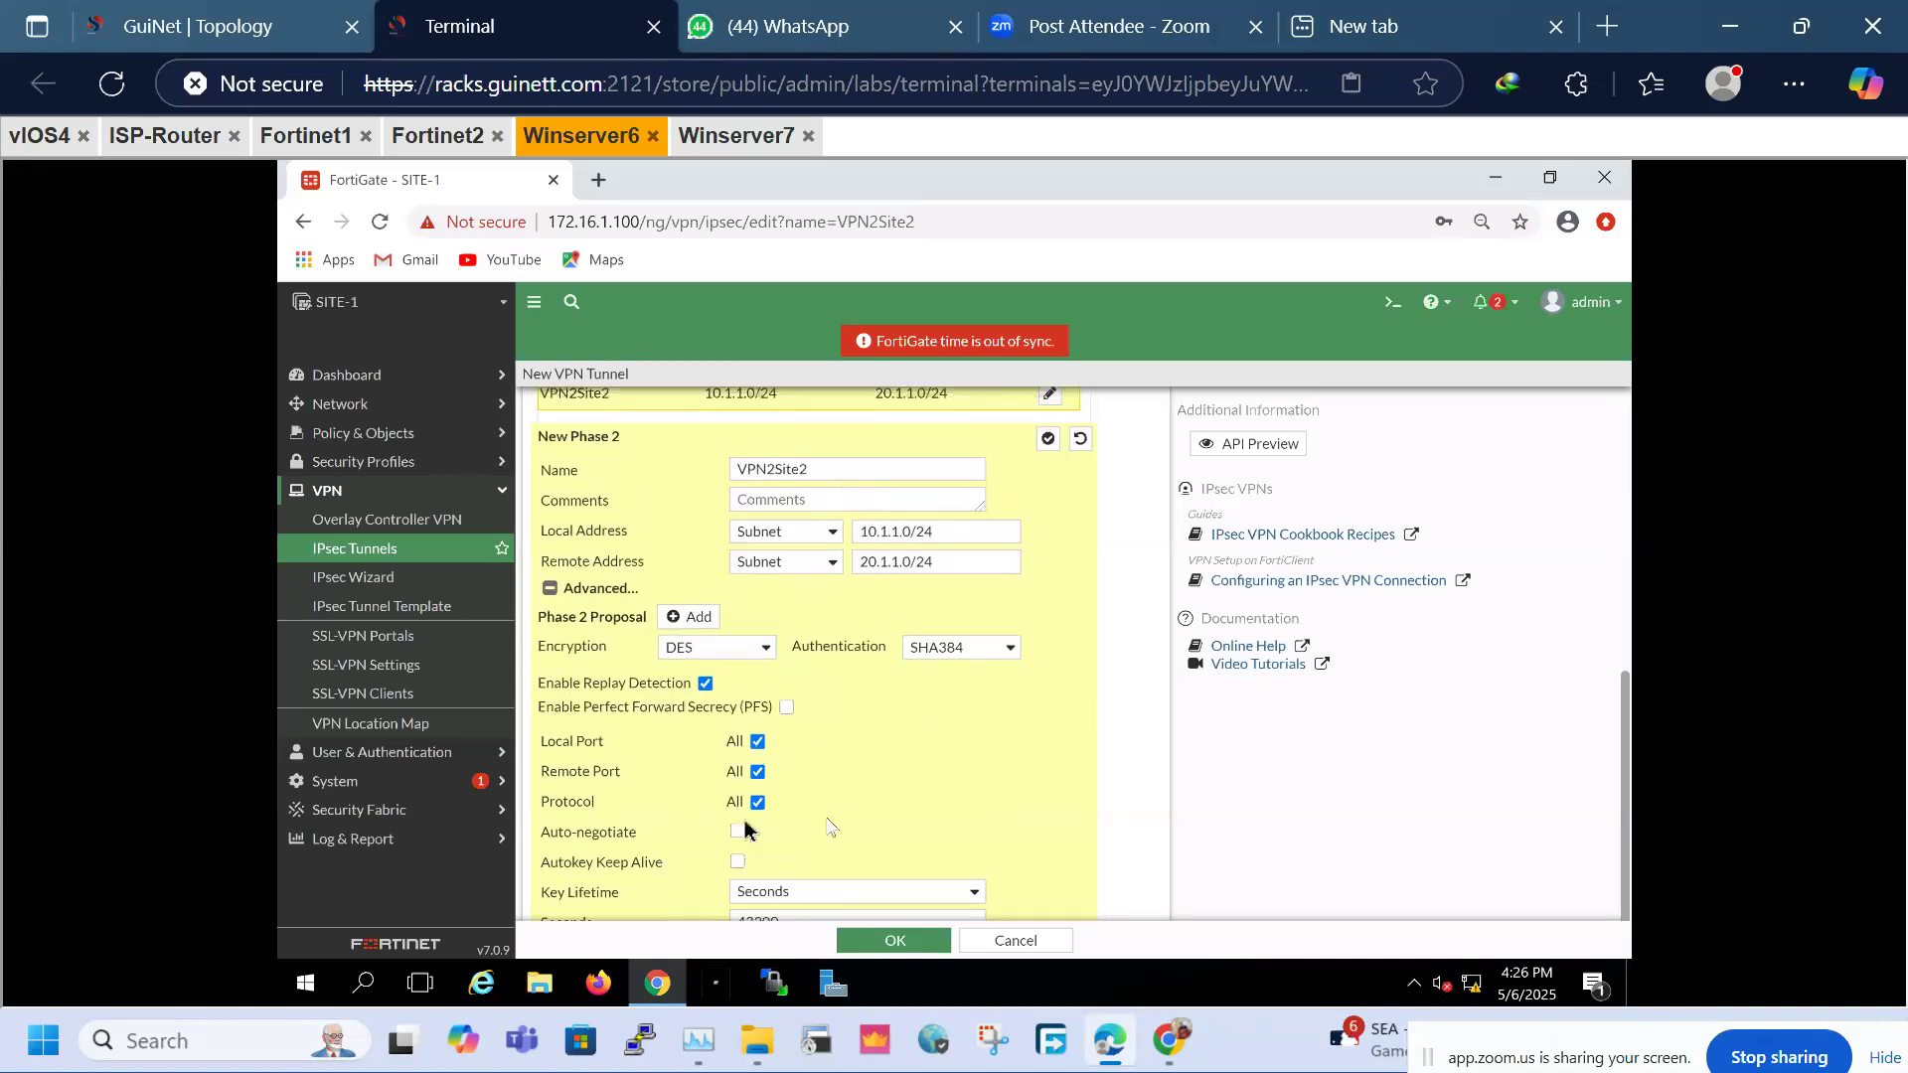
click(787, 709)
click(786, 708)
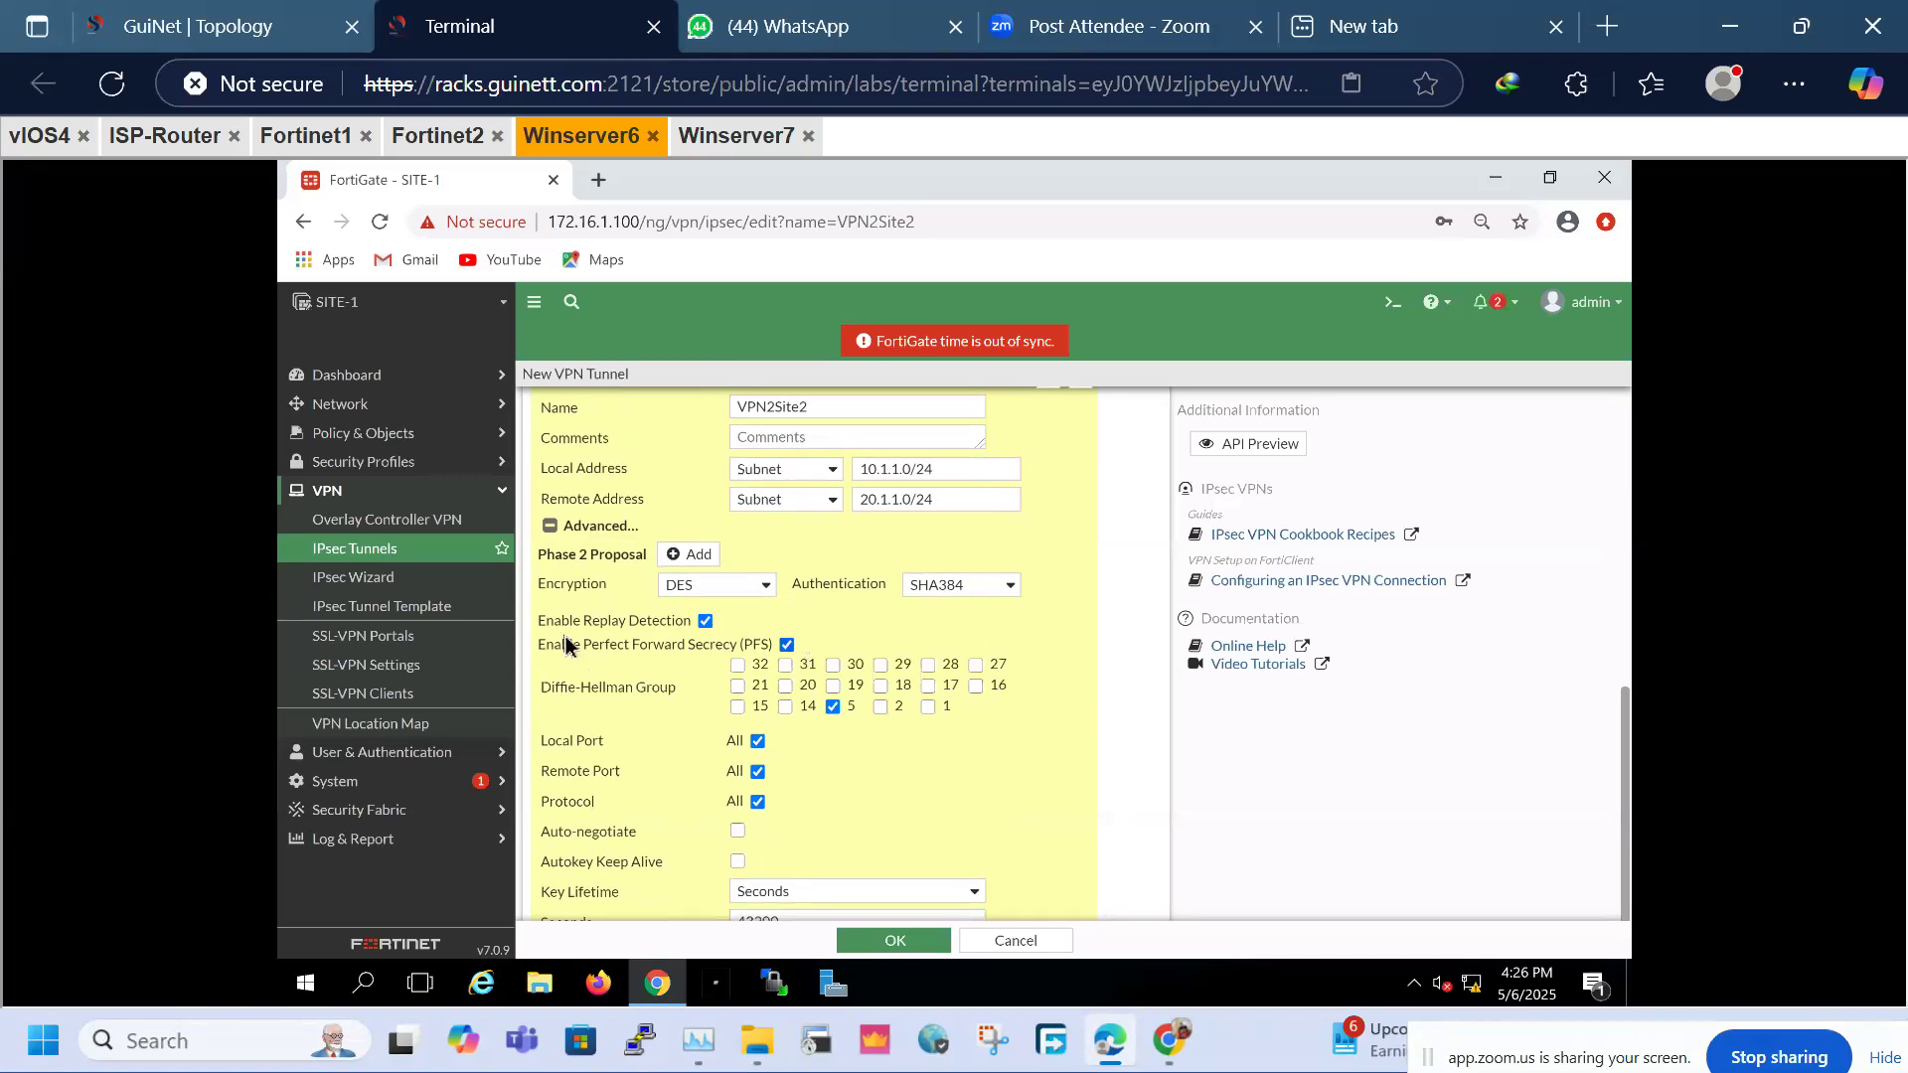
drag(567, 644, 748, 646)
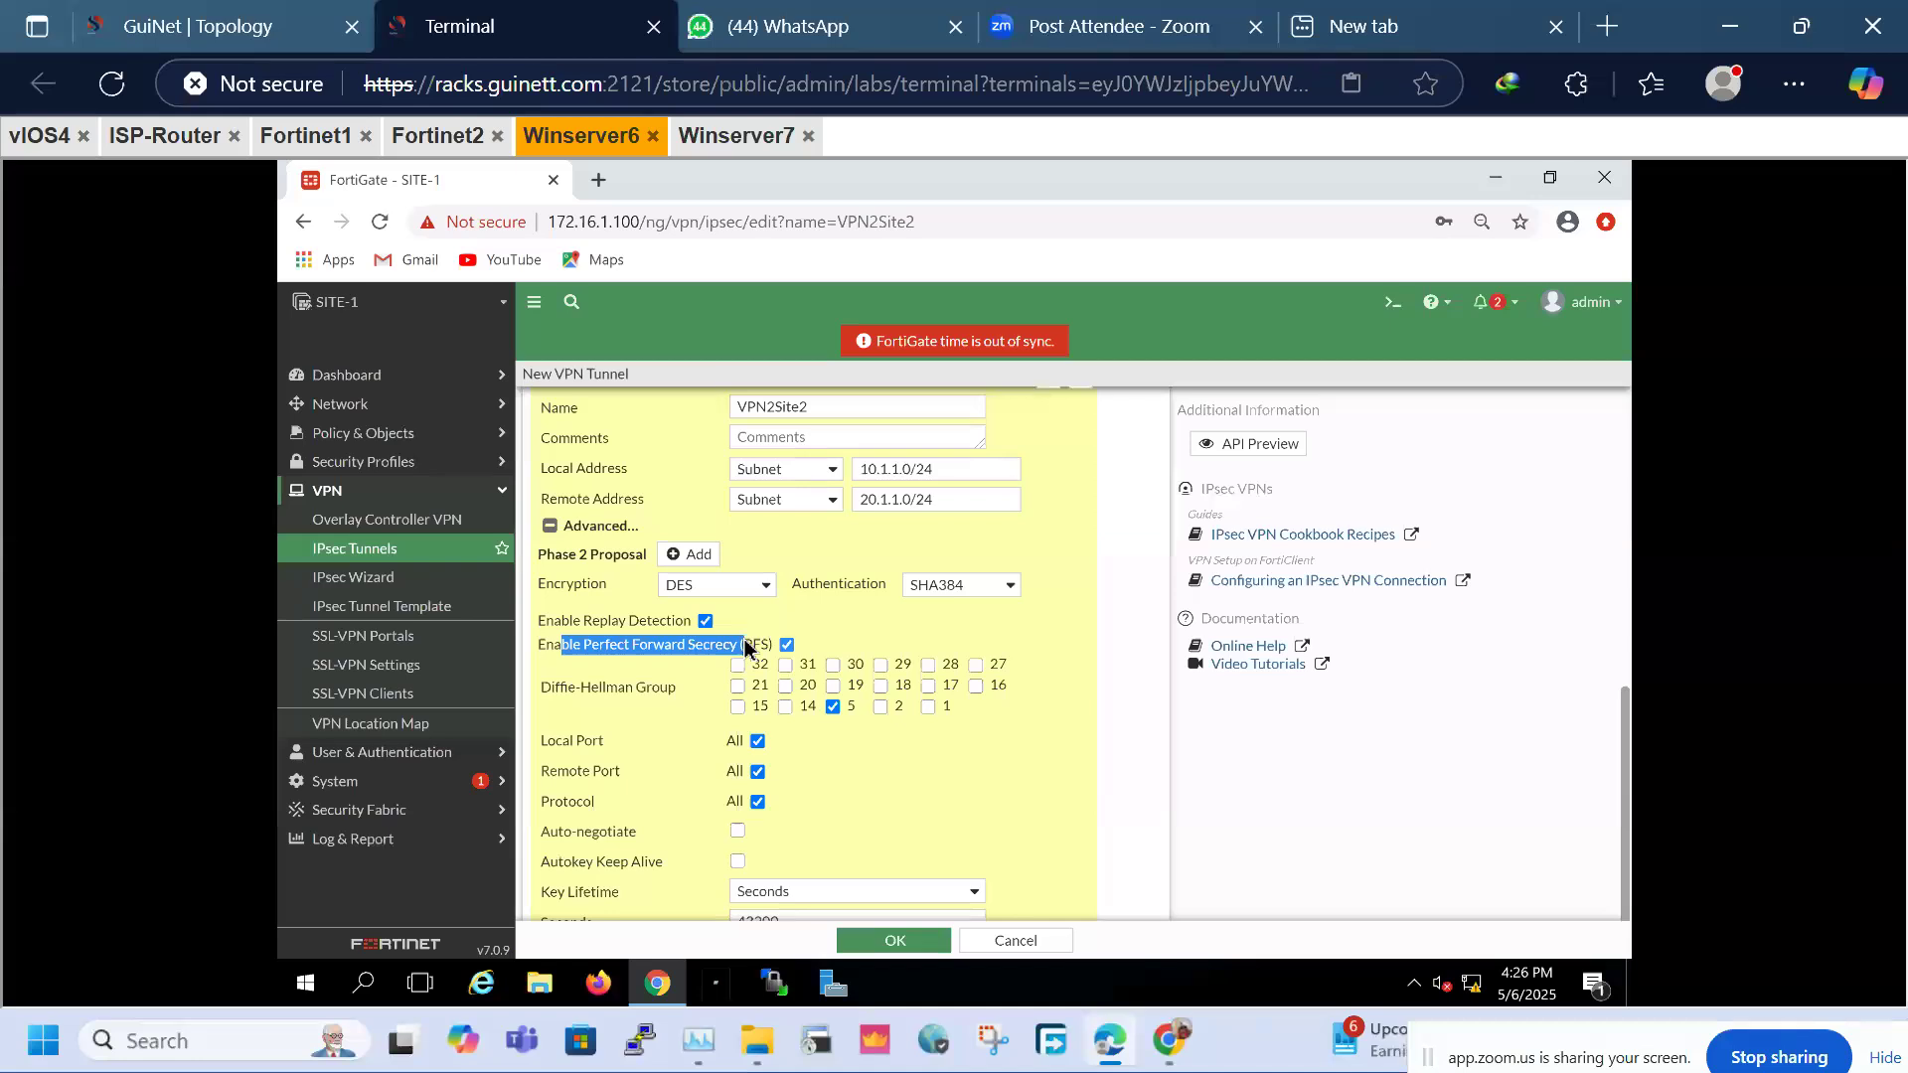
click(747, 647)
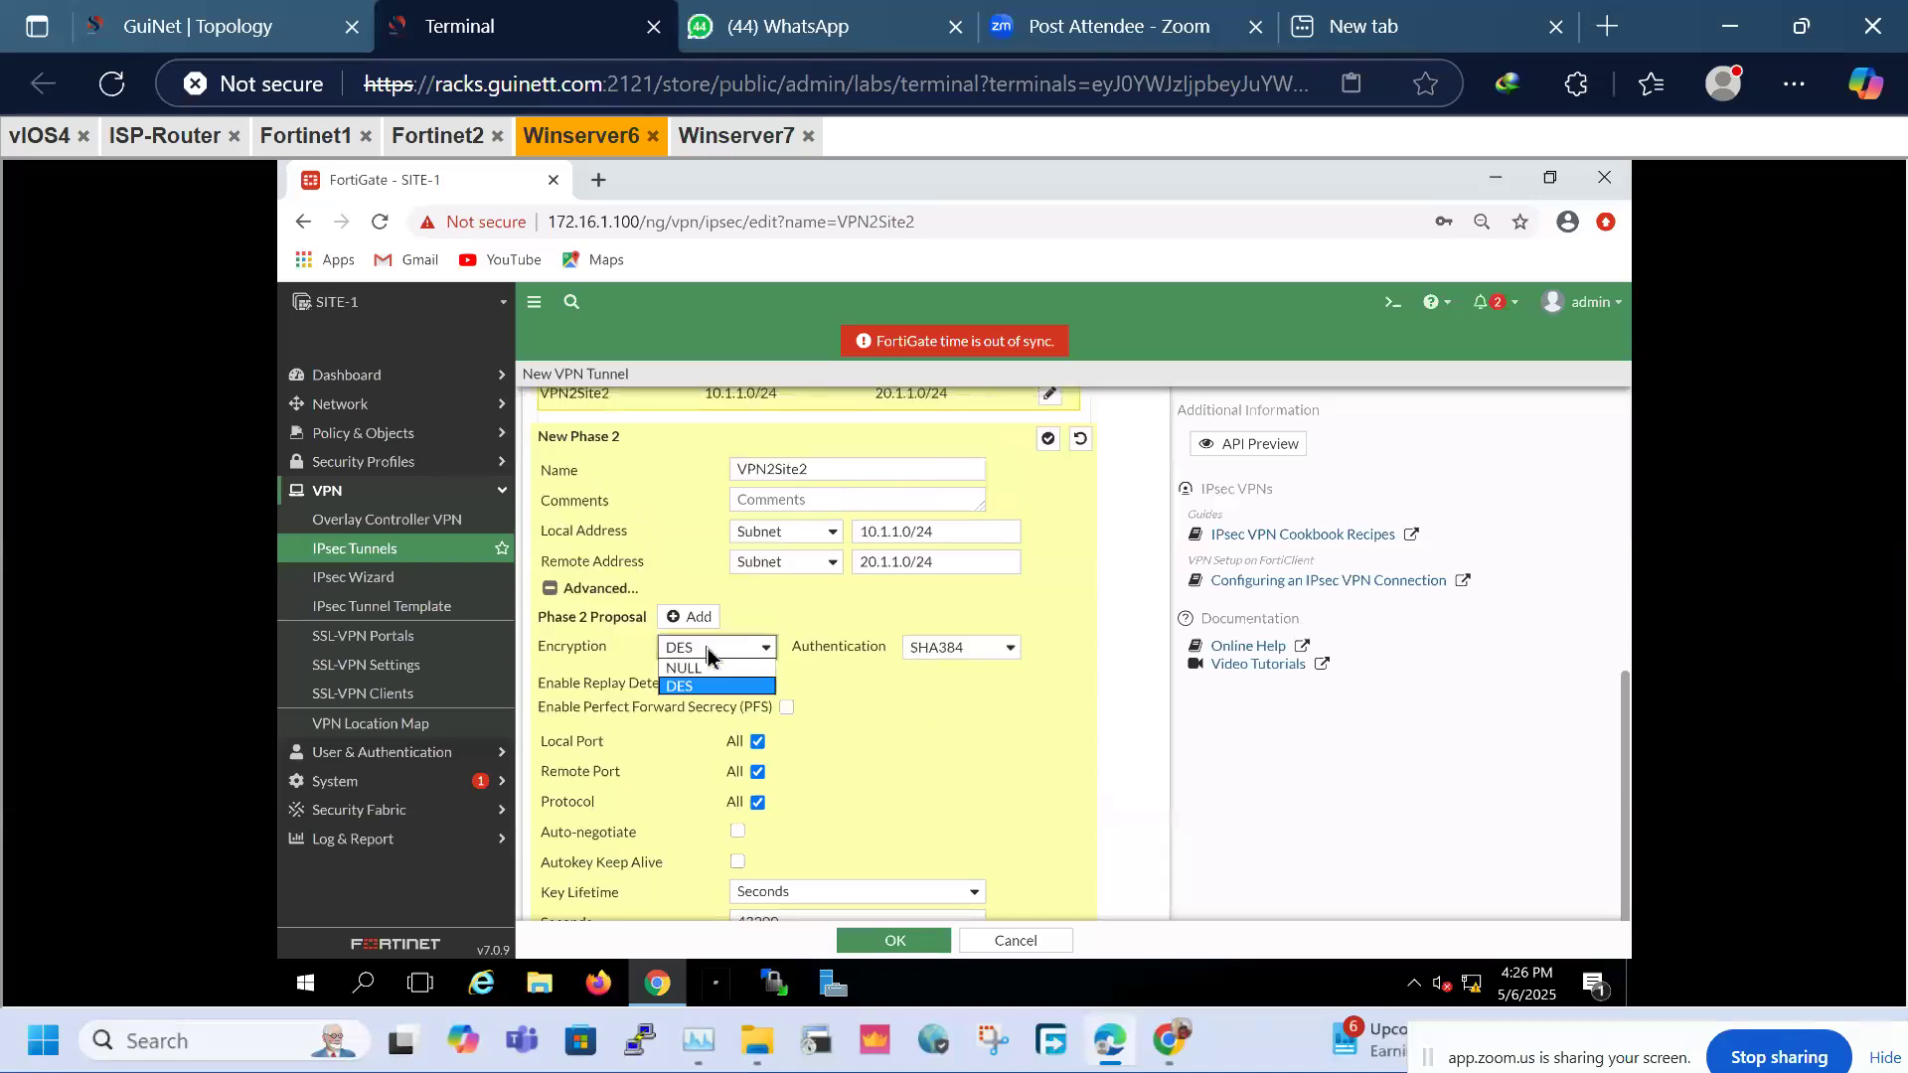
click(788, 708)
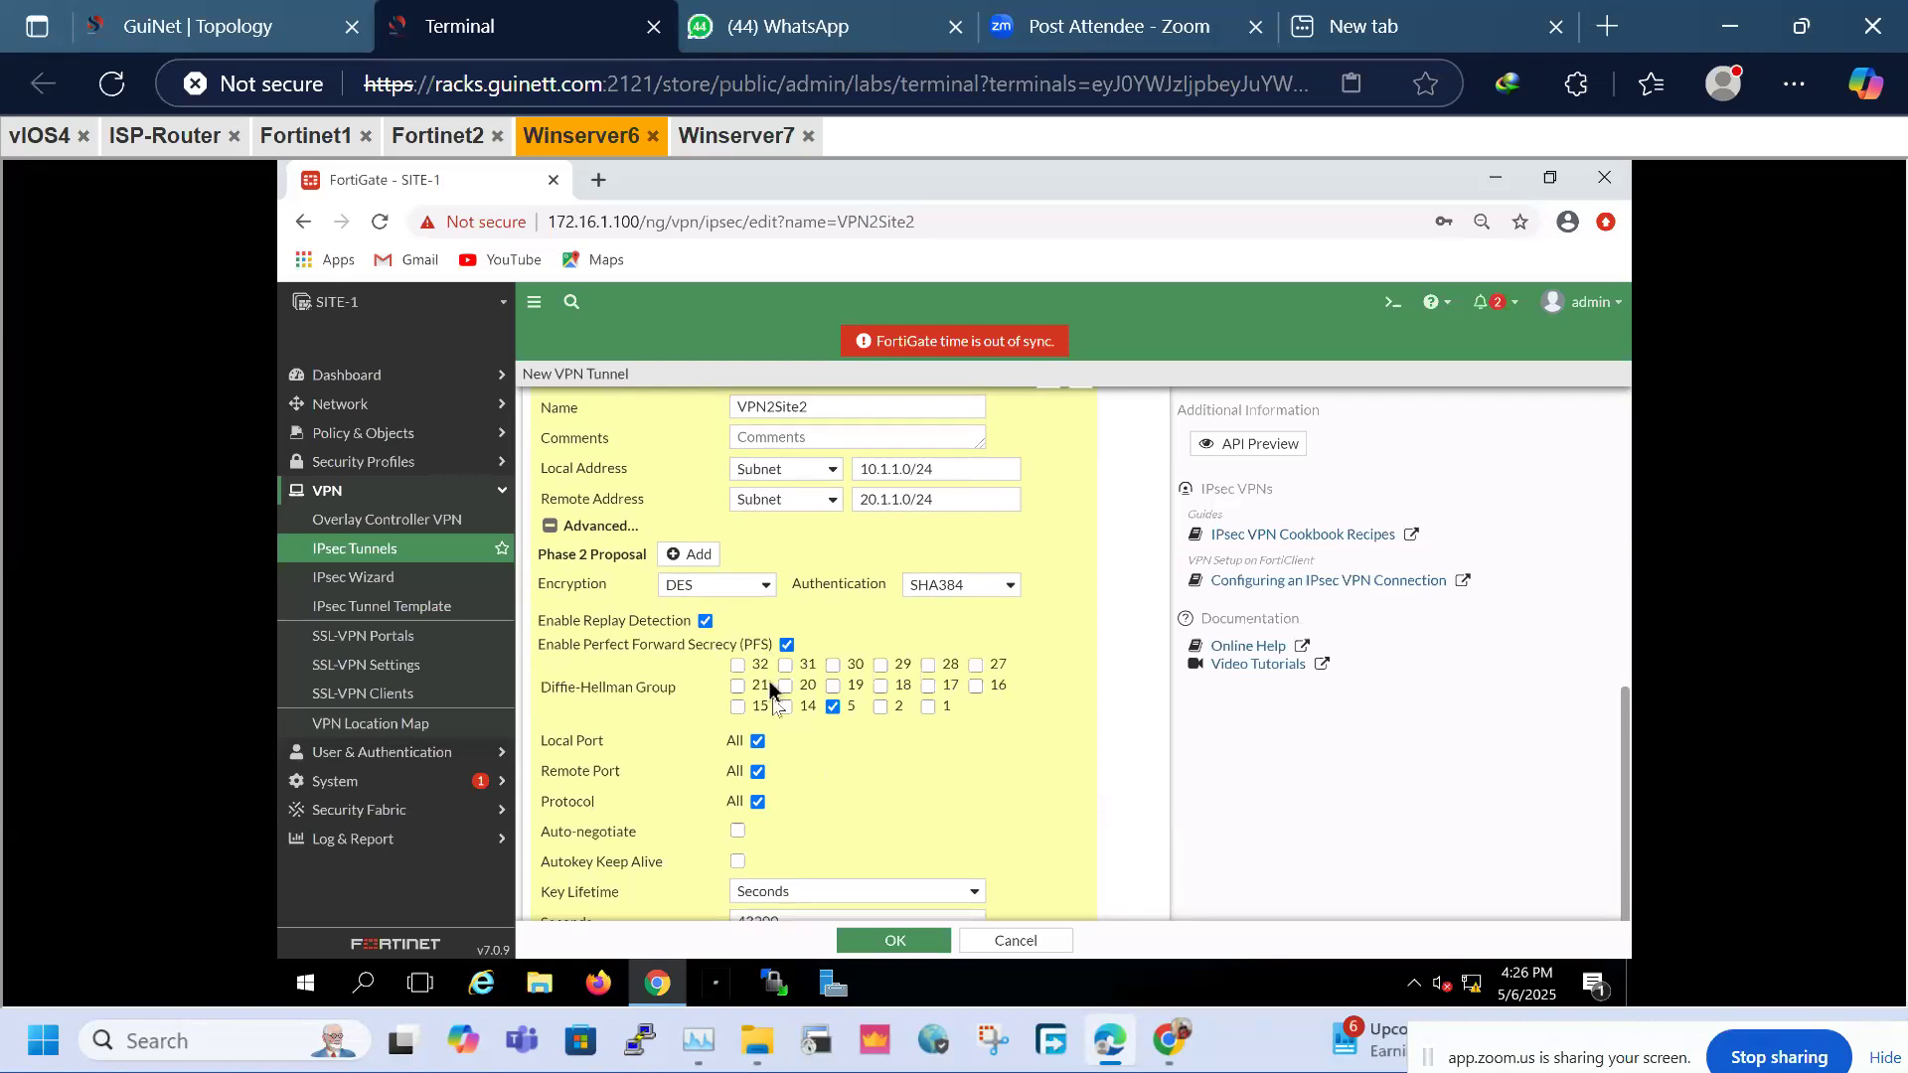
click(896, 942)
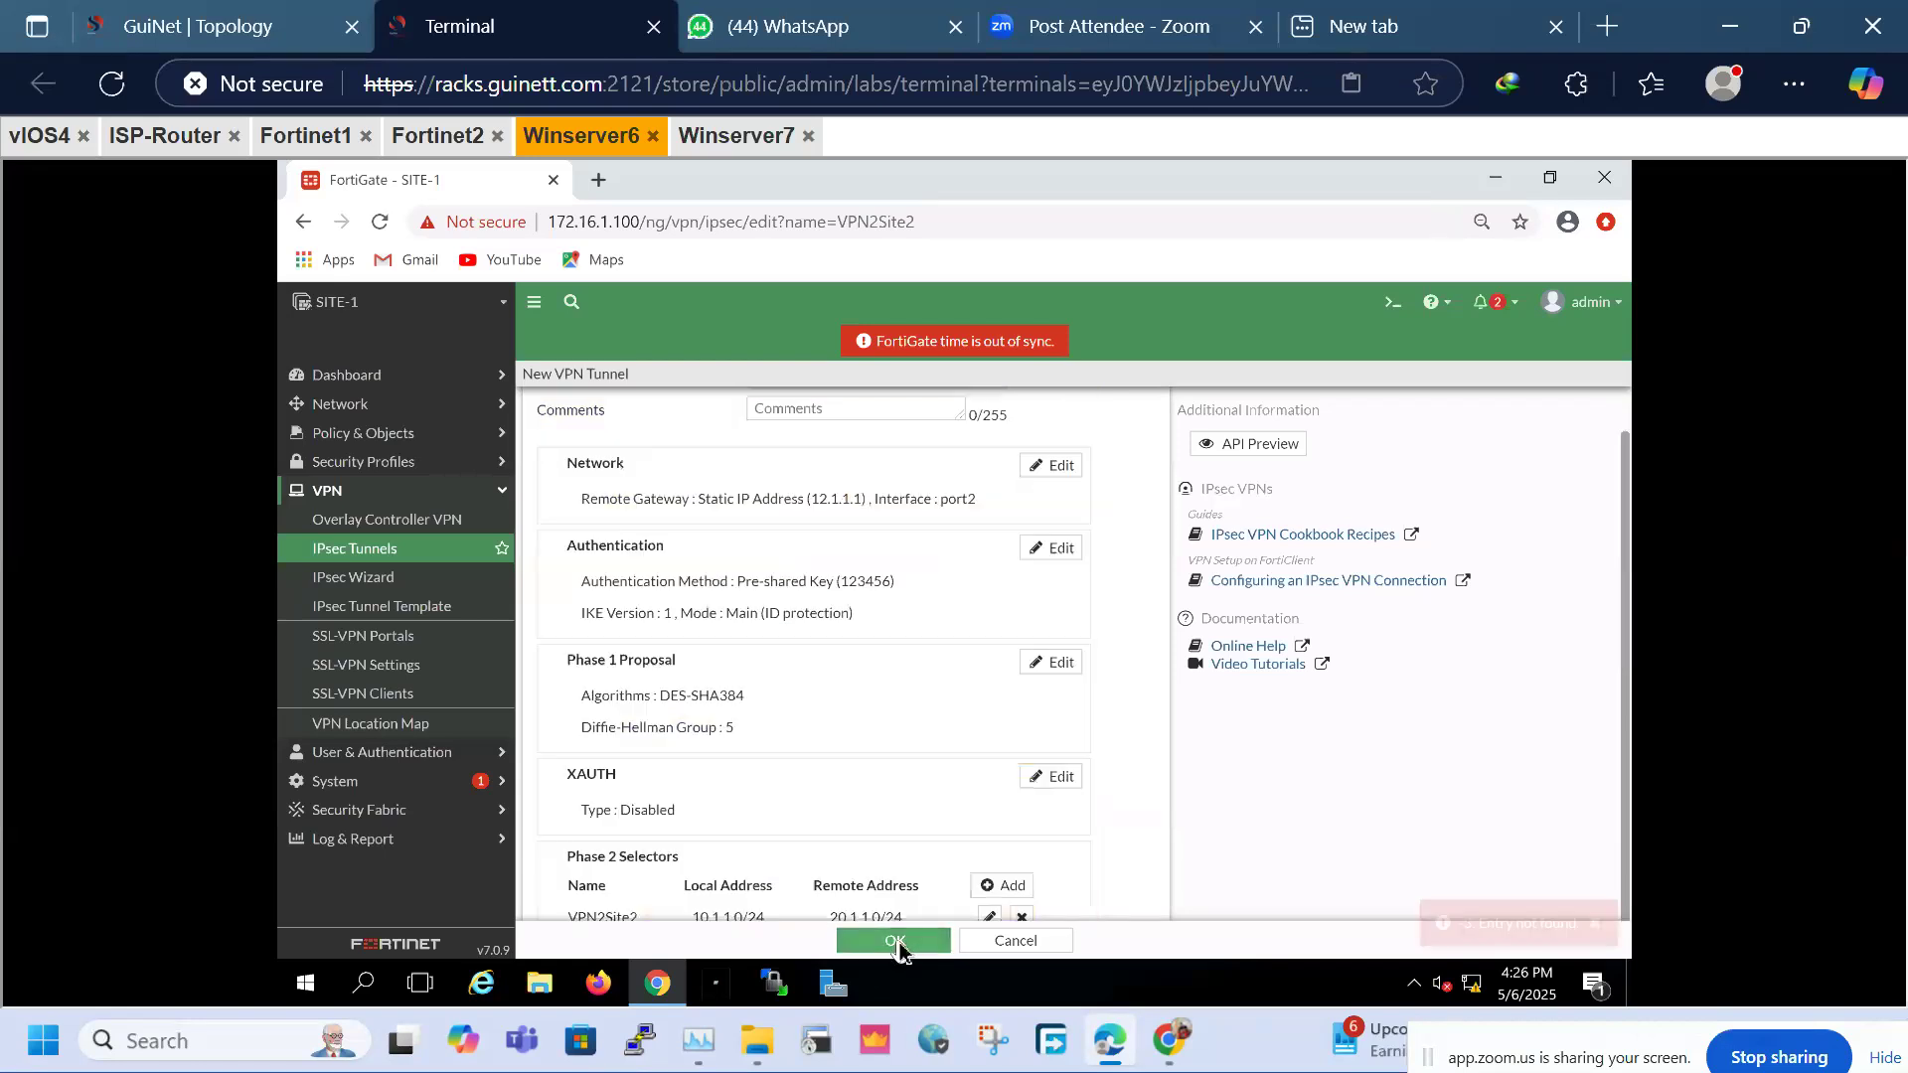
Dismiss the Entry not found error, resave the VPN2Site2 Phase 2 selector, and view IPsec Tunnels
click(1596, 925)
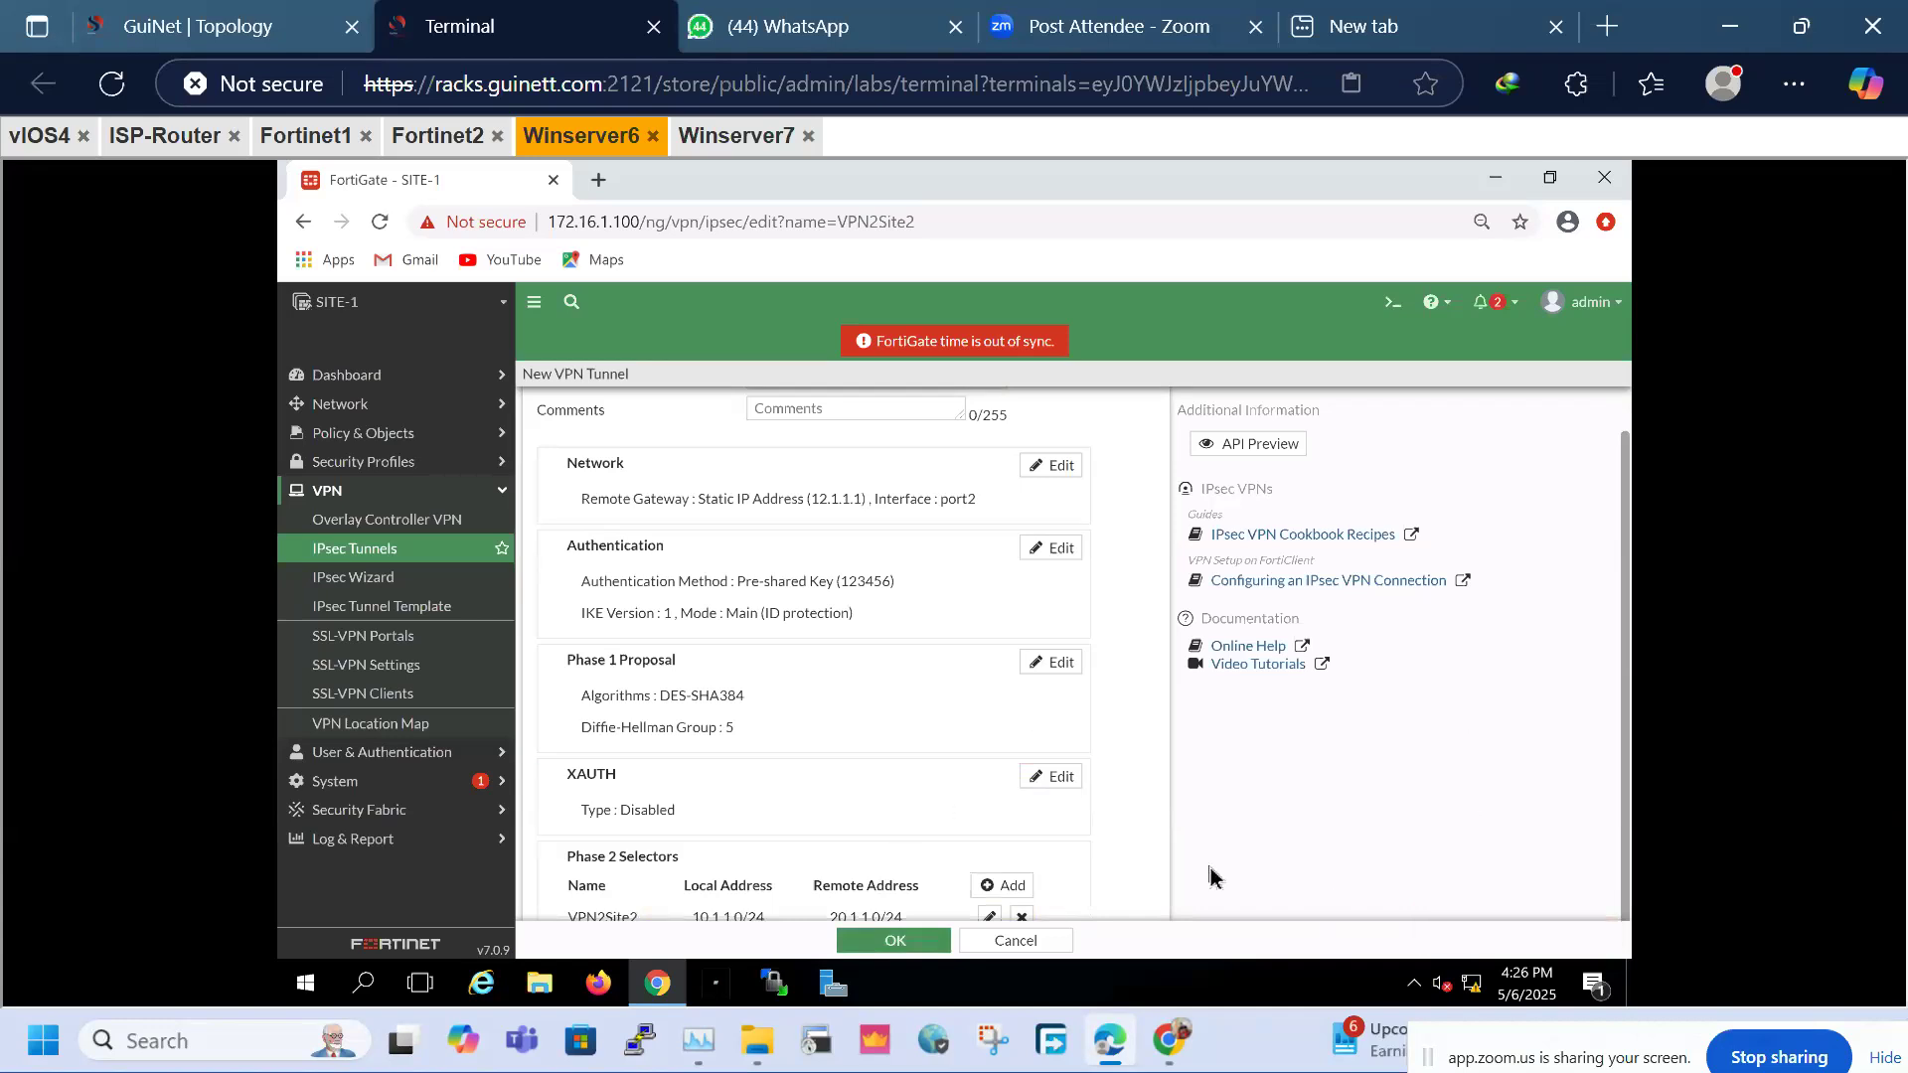
key(ctrl+minus)
key(ctrl+minus)
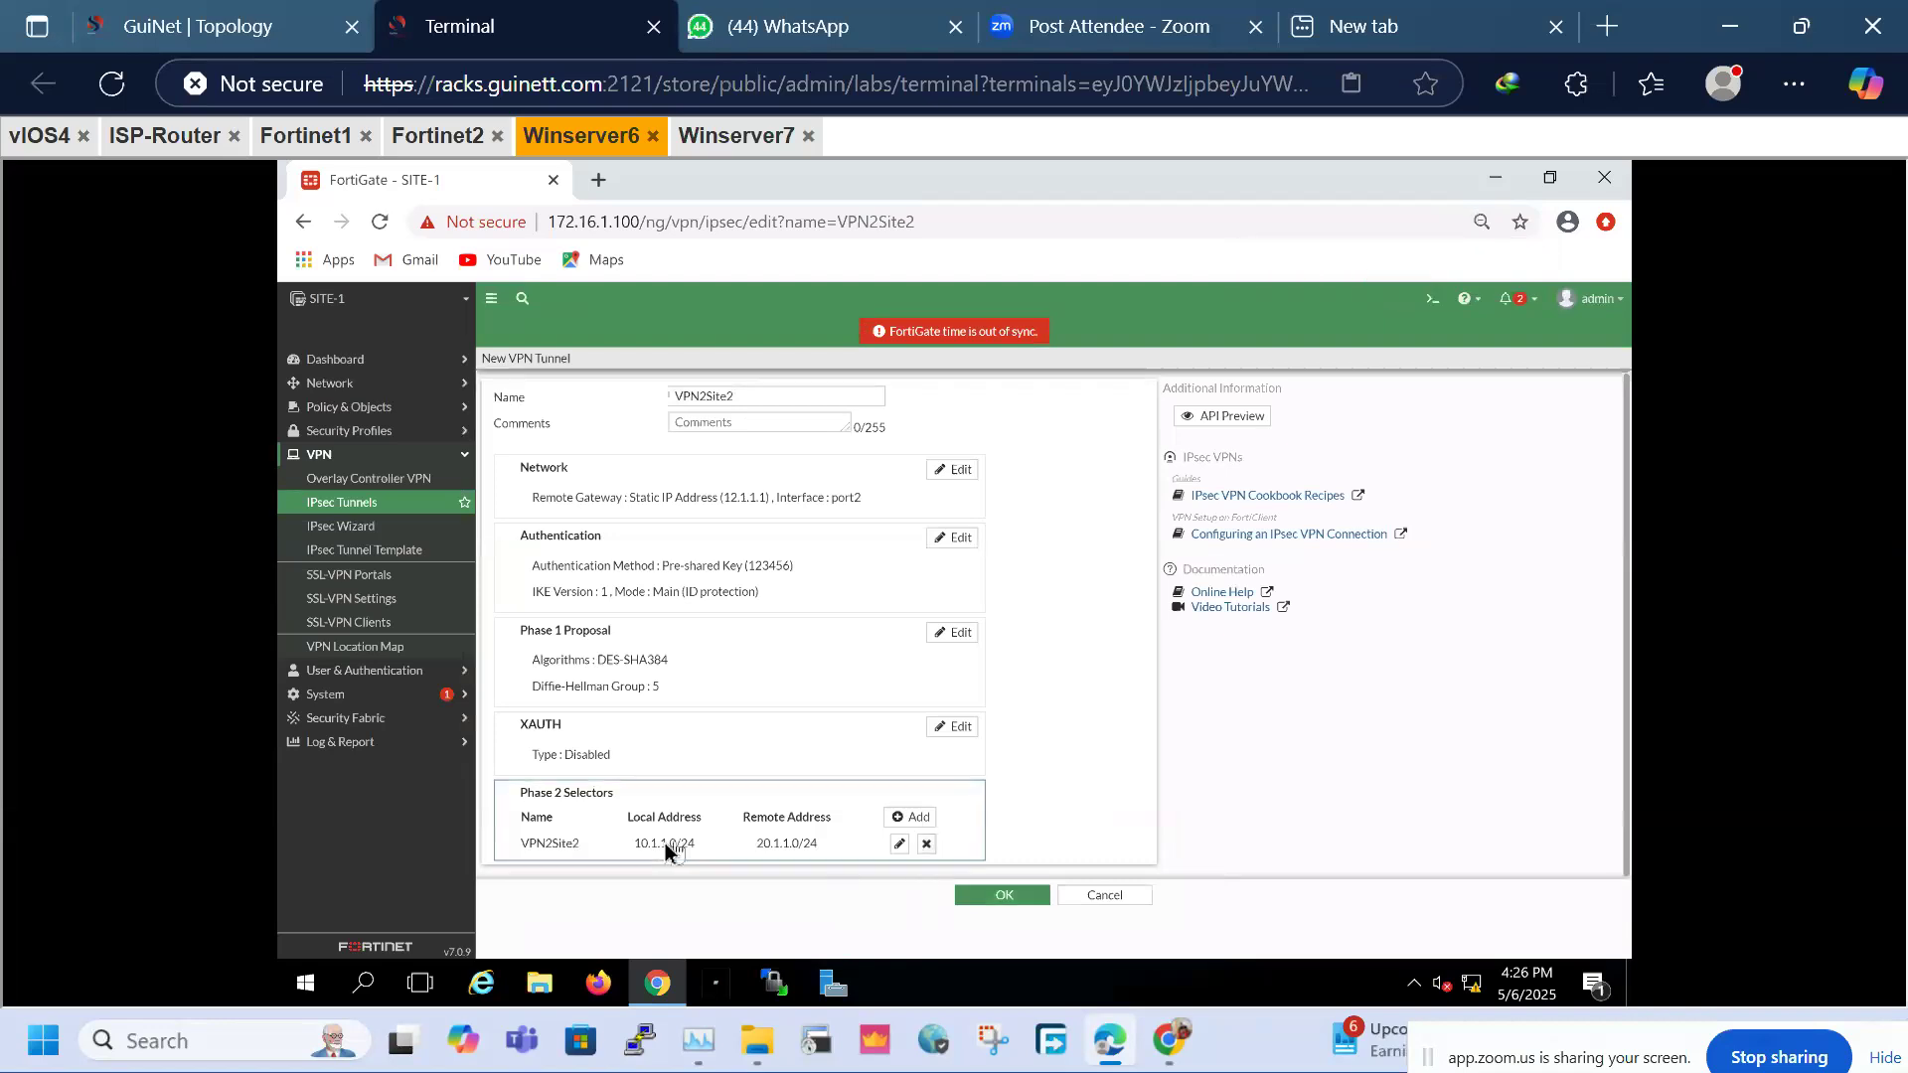
double_click(629, 843)
scroll(967, 910, down, 5)
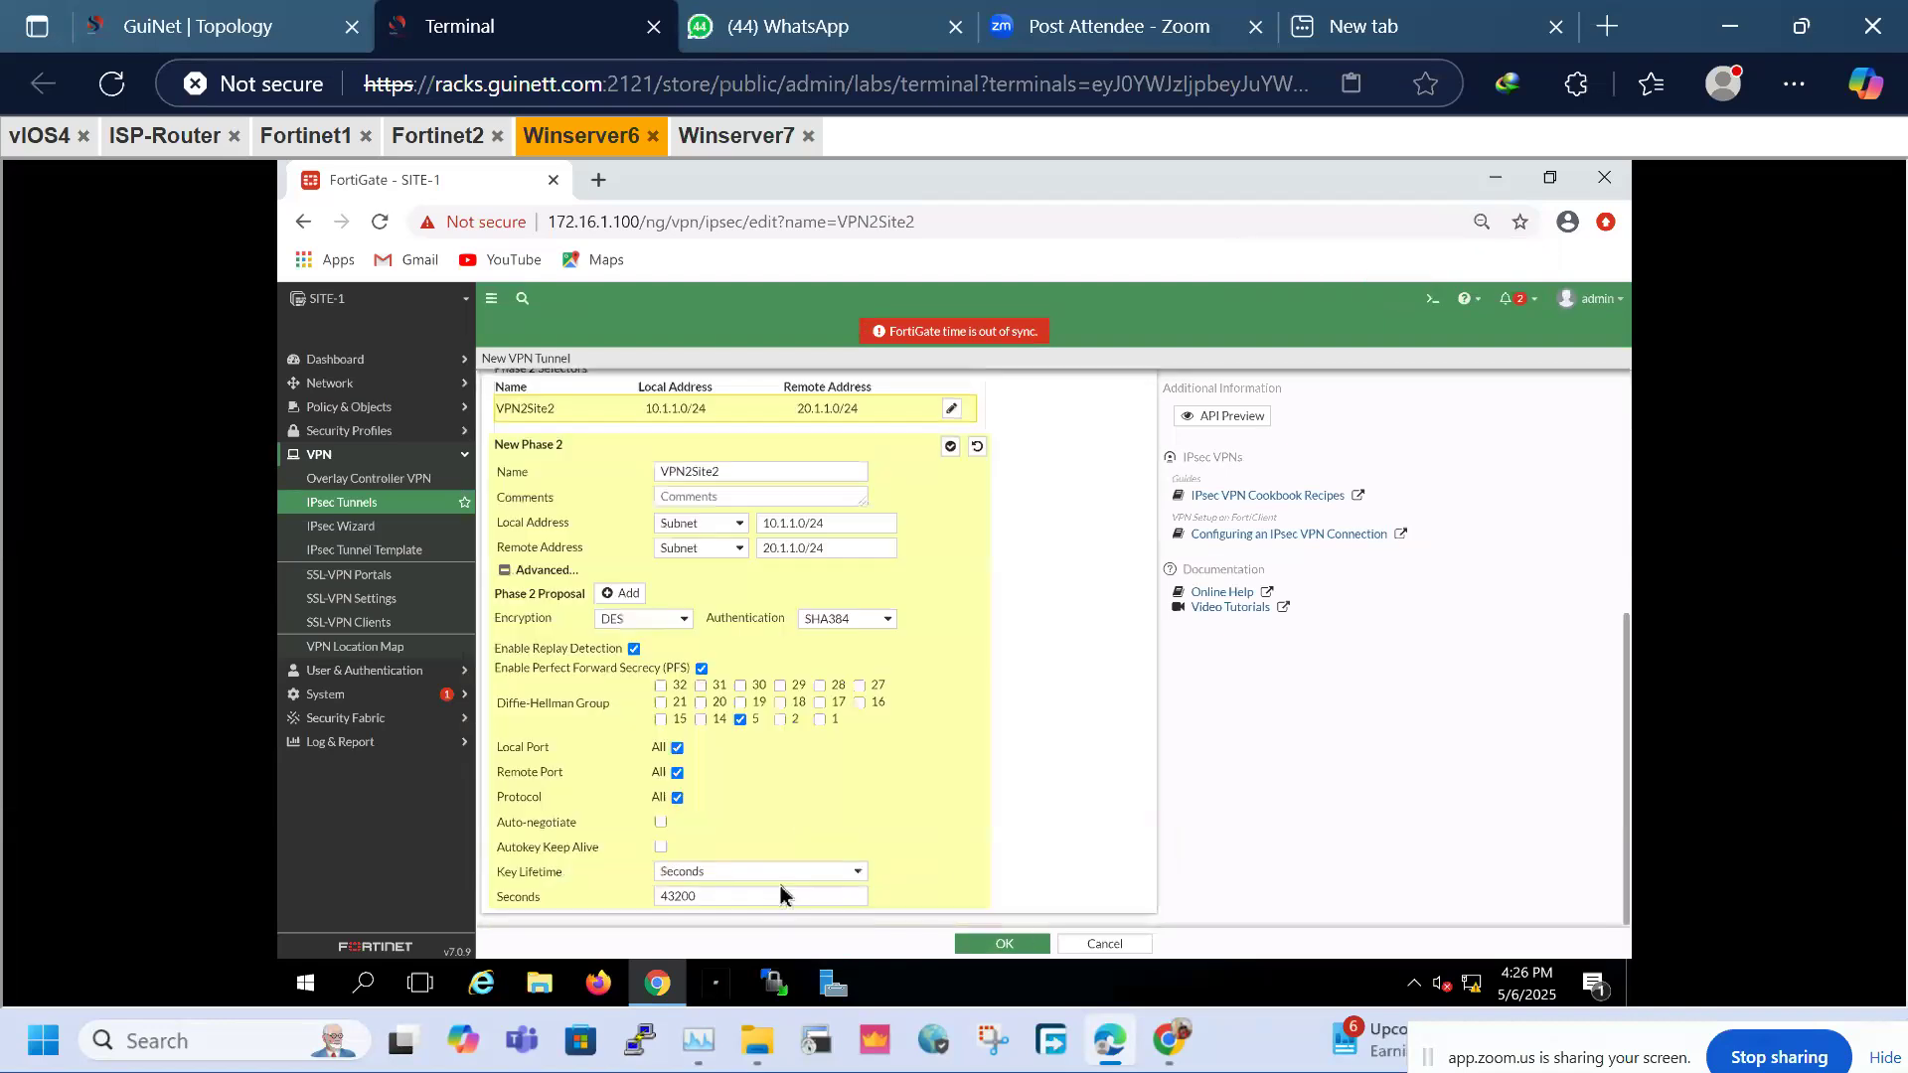
click(1005, 945)
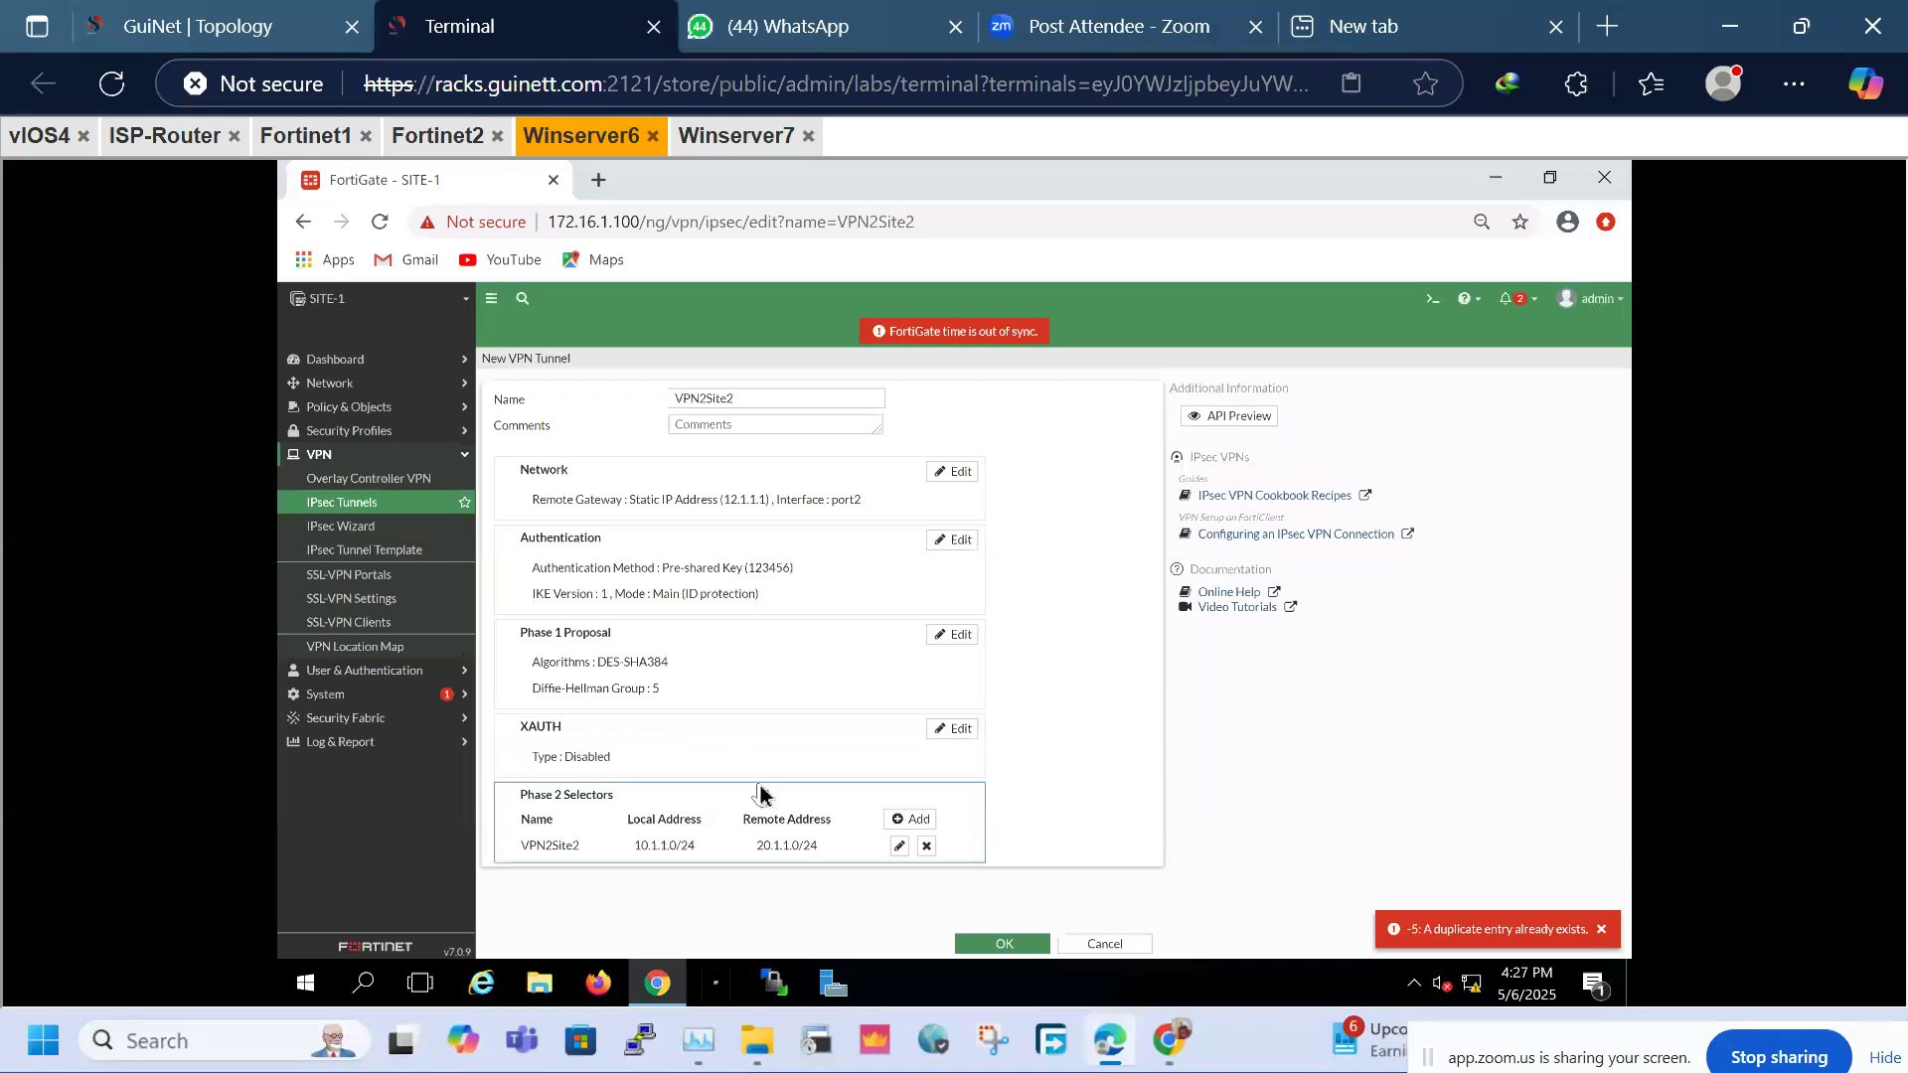
click(367, 515)
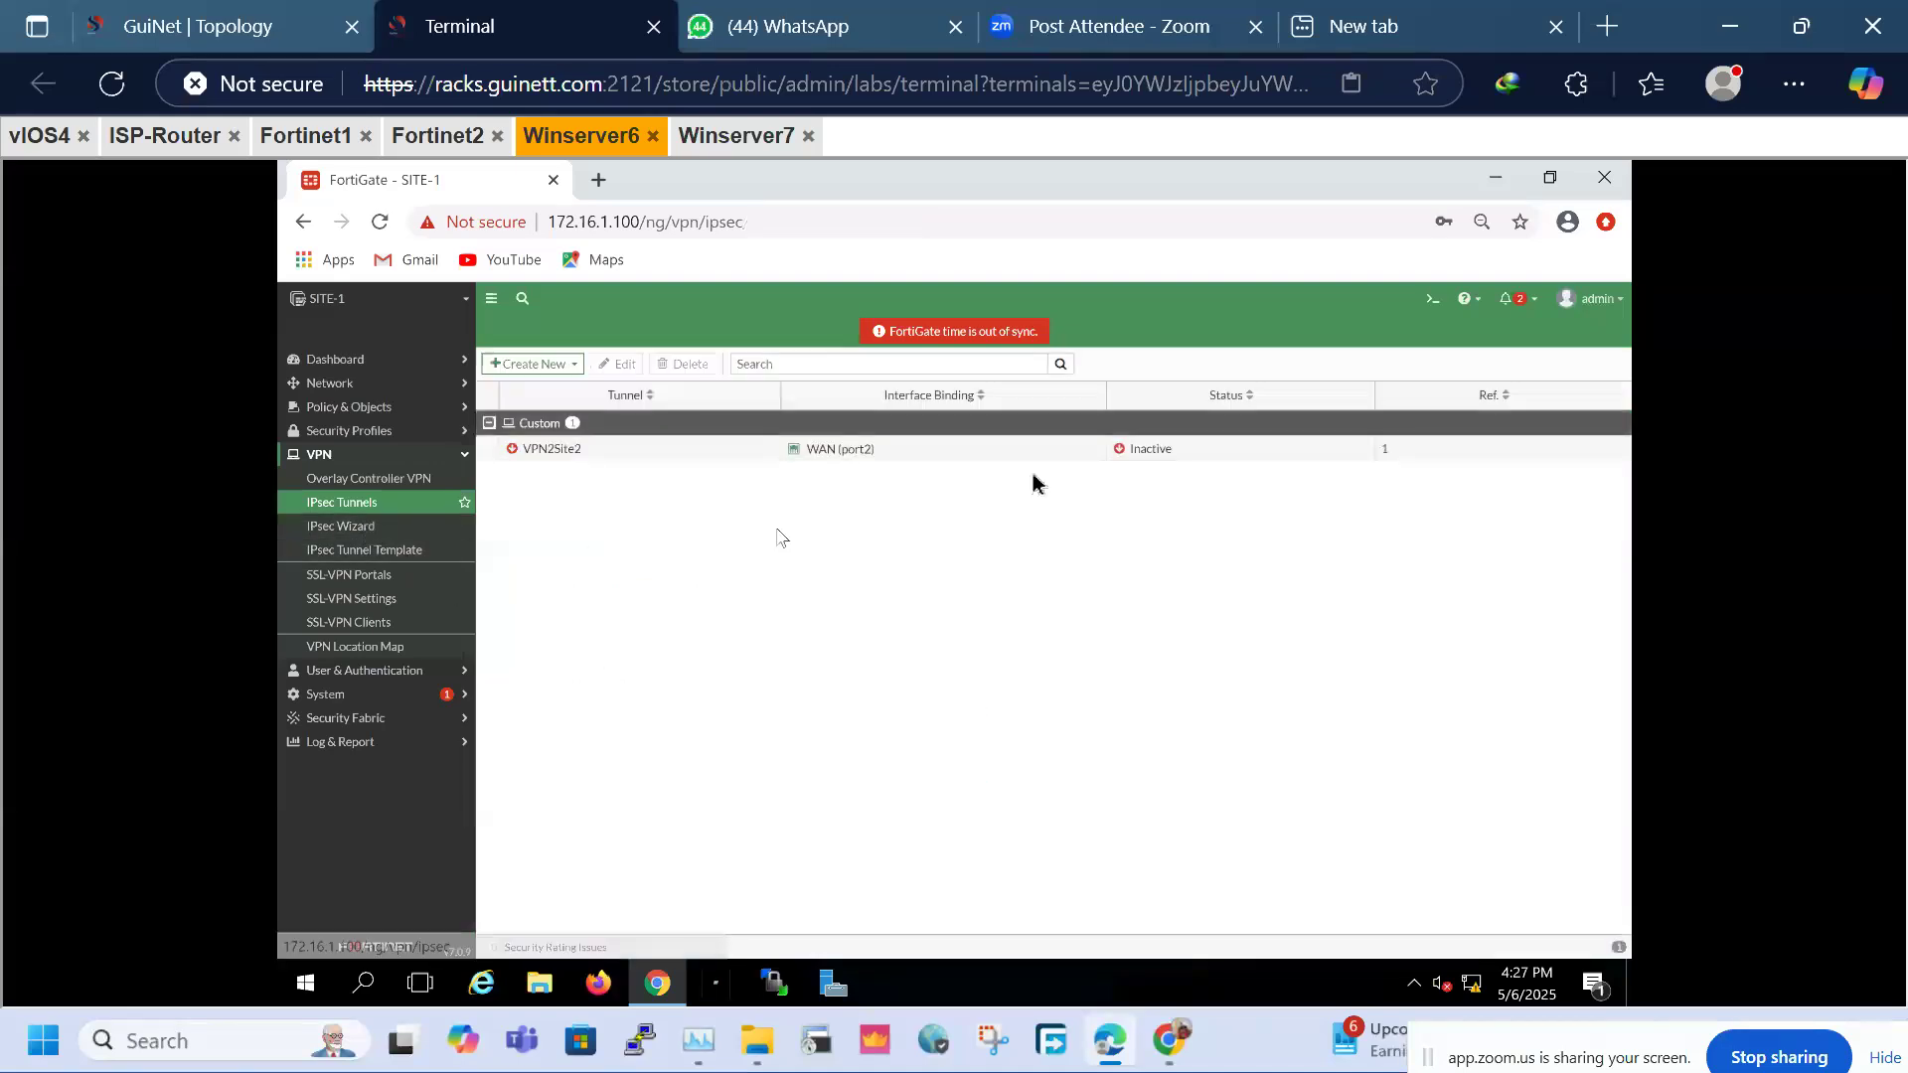
Look up the VPN2Site2 tunnel in the IPsec monitor
click(1157, 452)
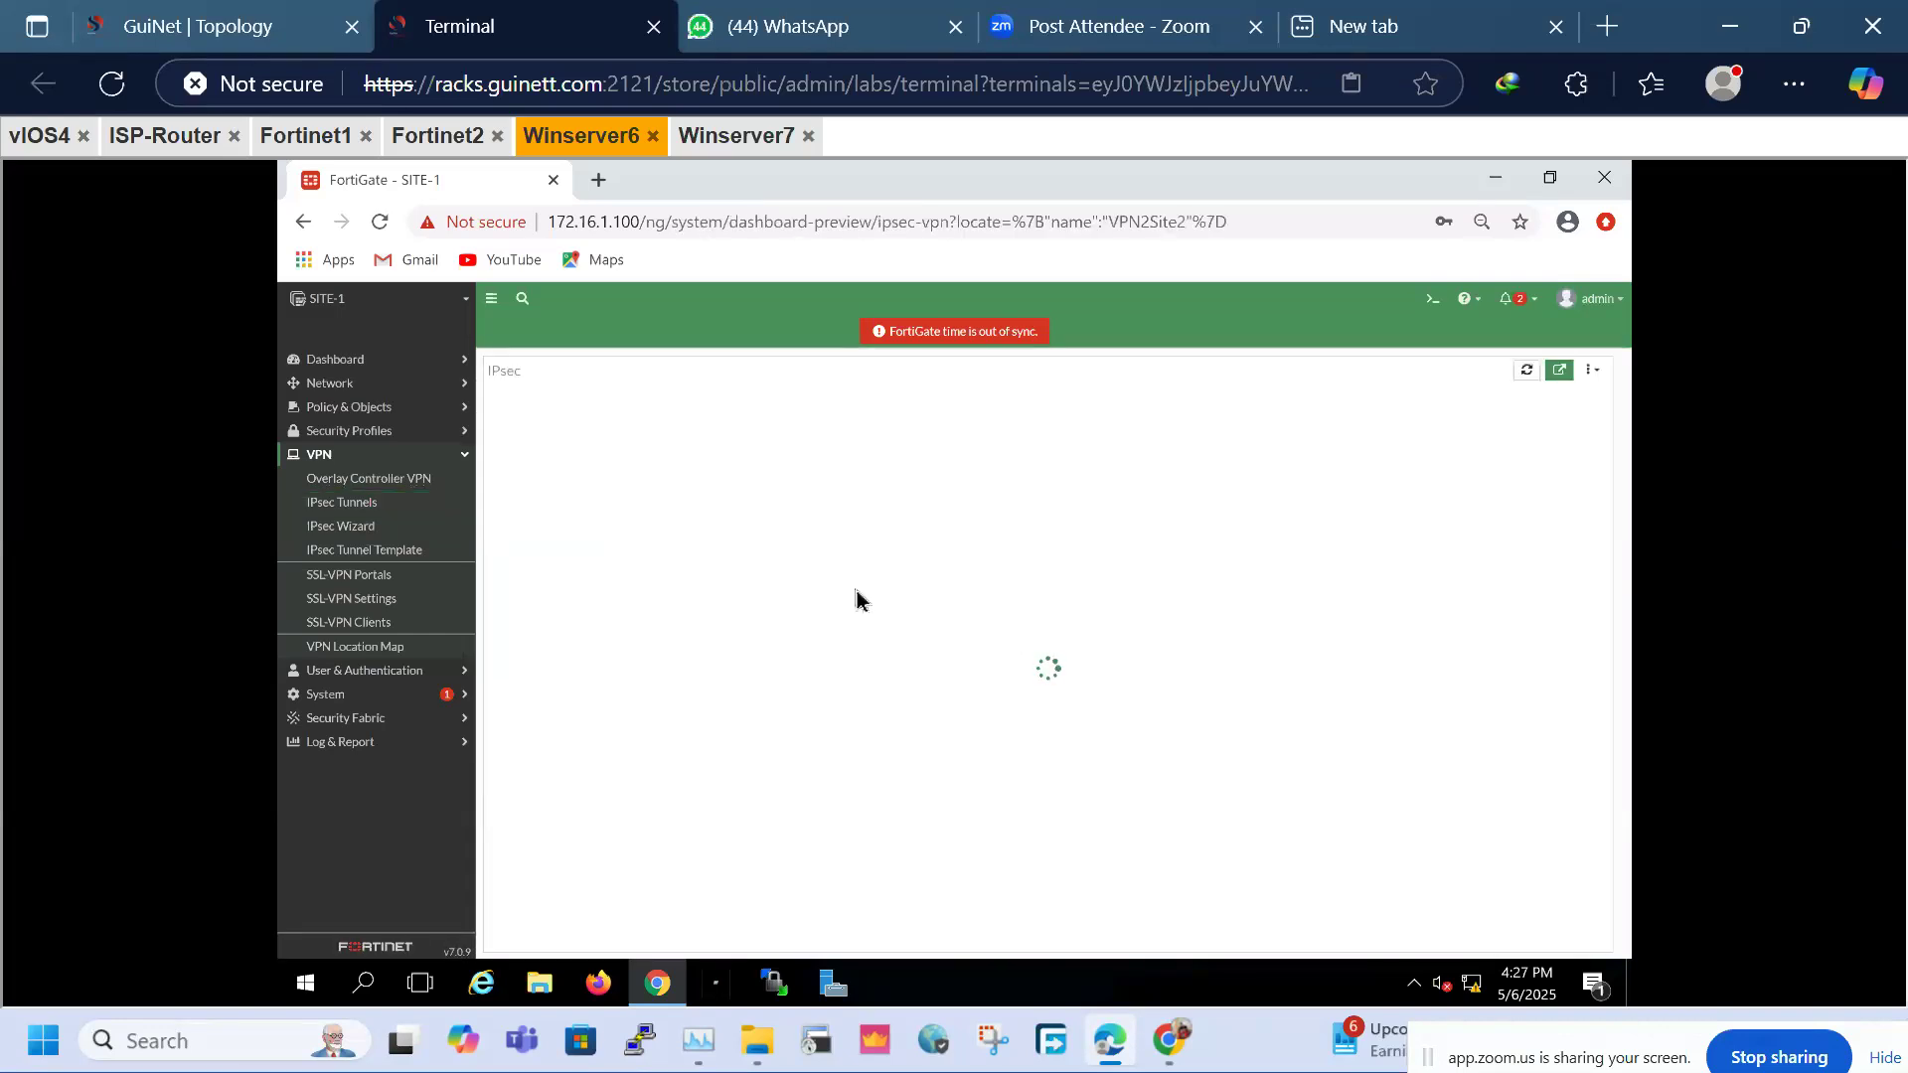
click(549, 489)
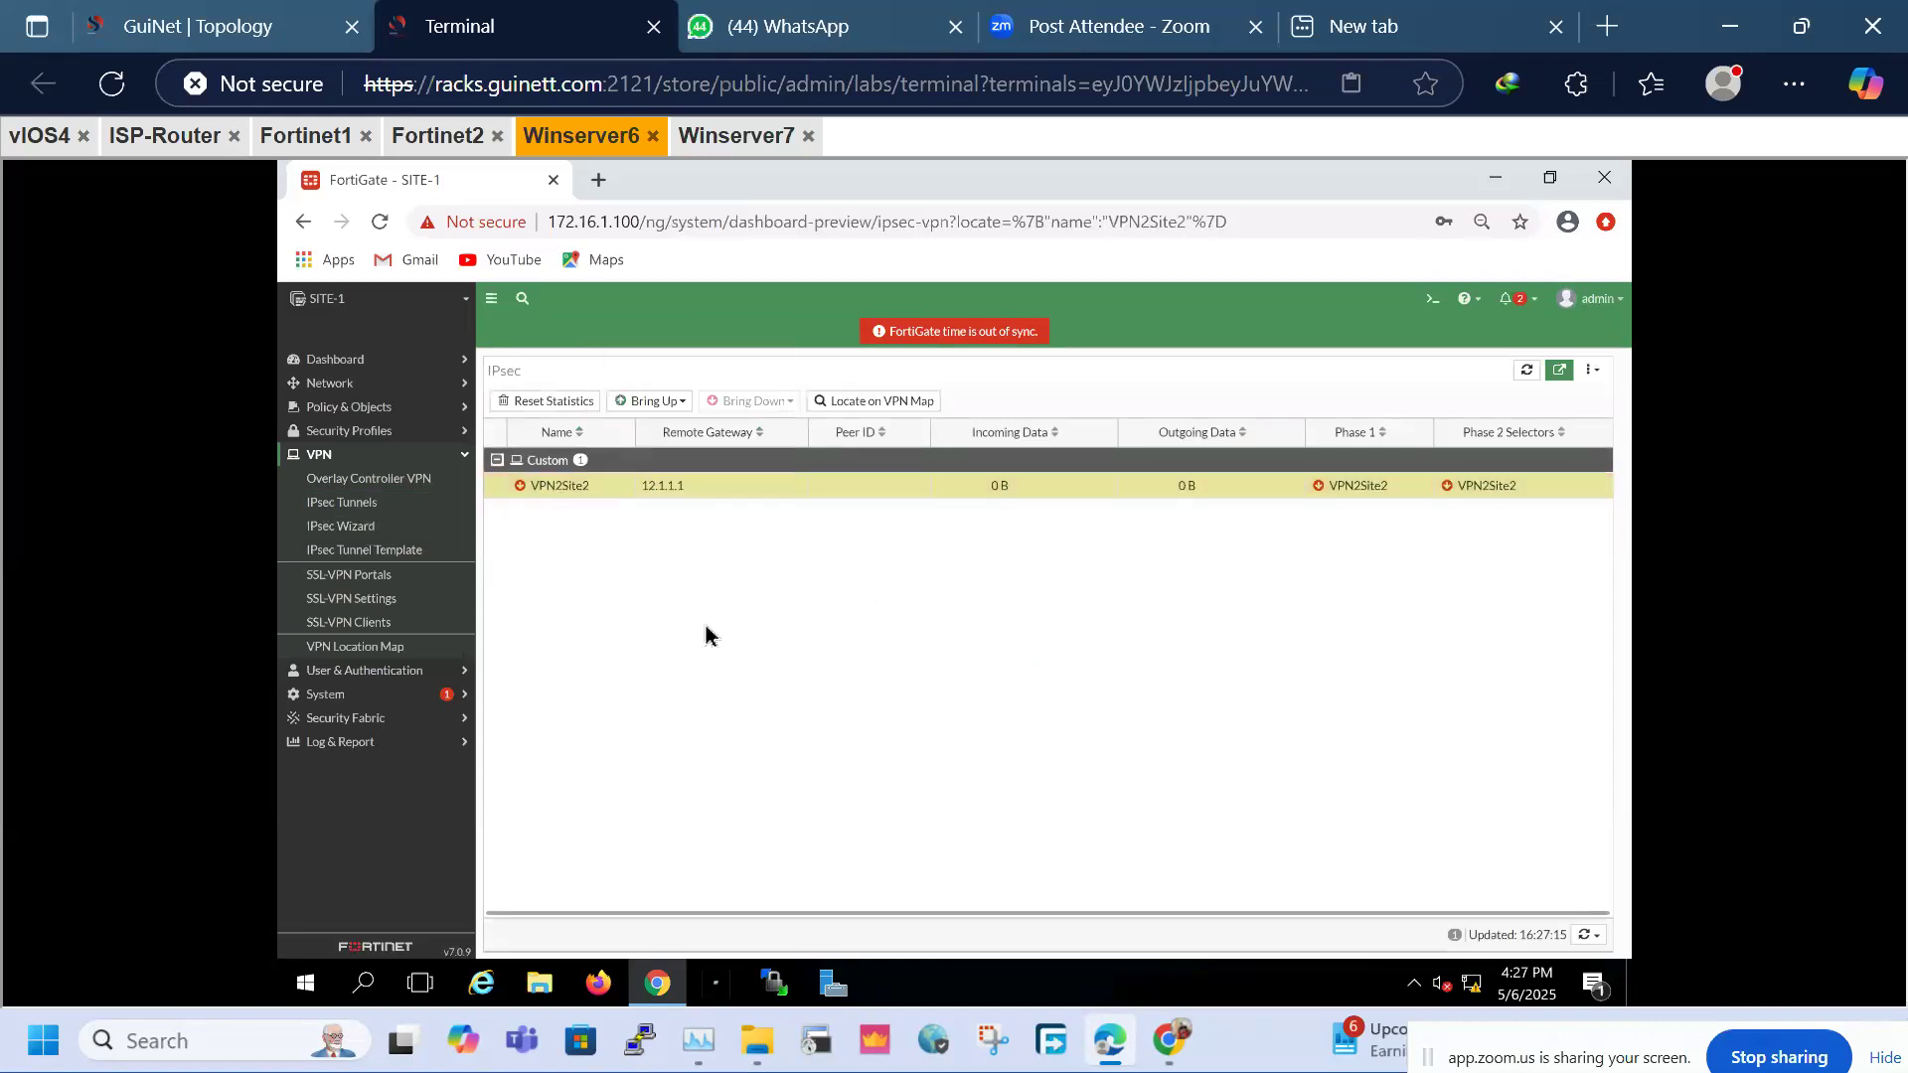
key(ctrl+plus)
key(ctrl+plus)
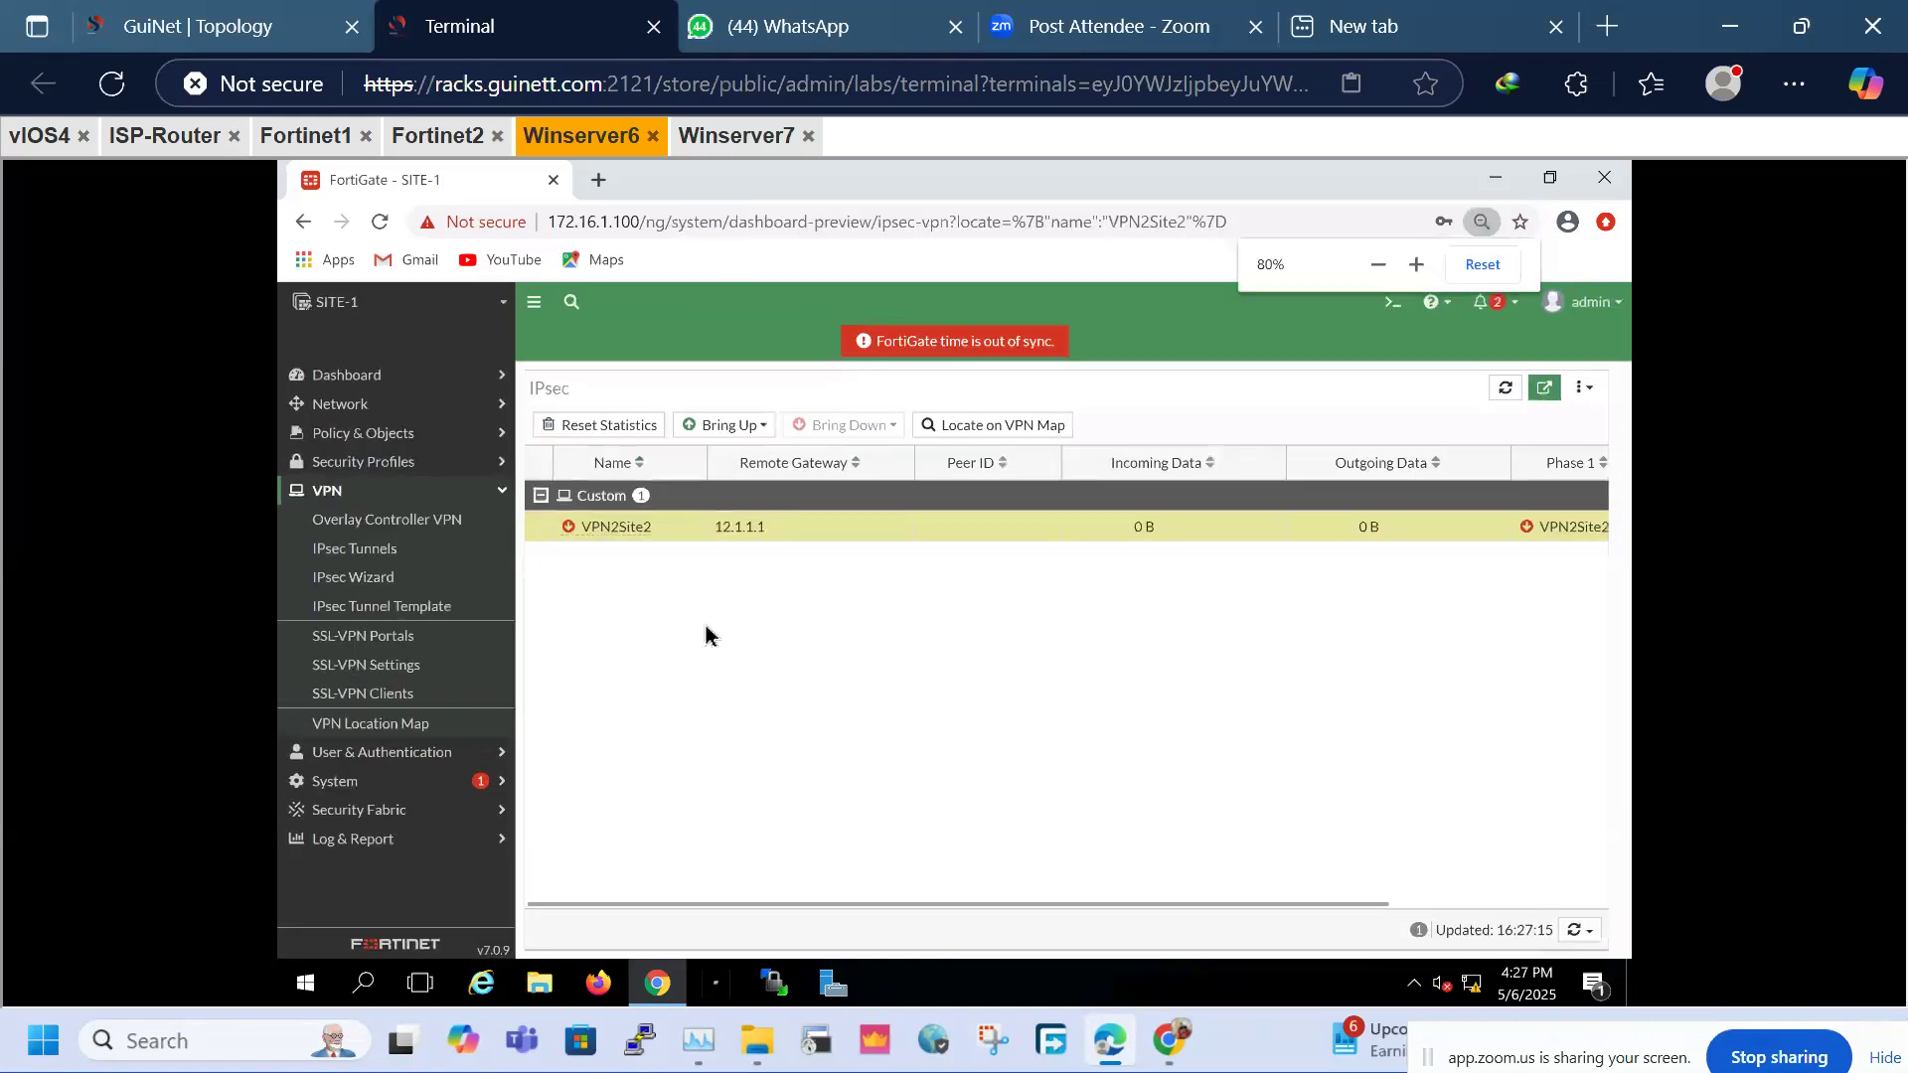
key(ctrl+plus)
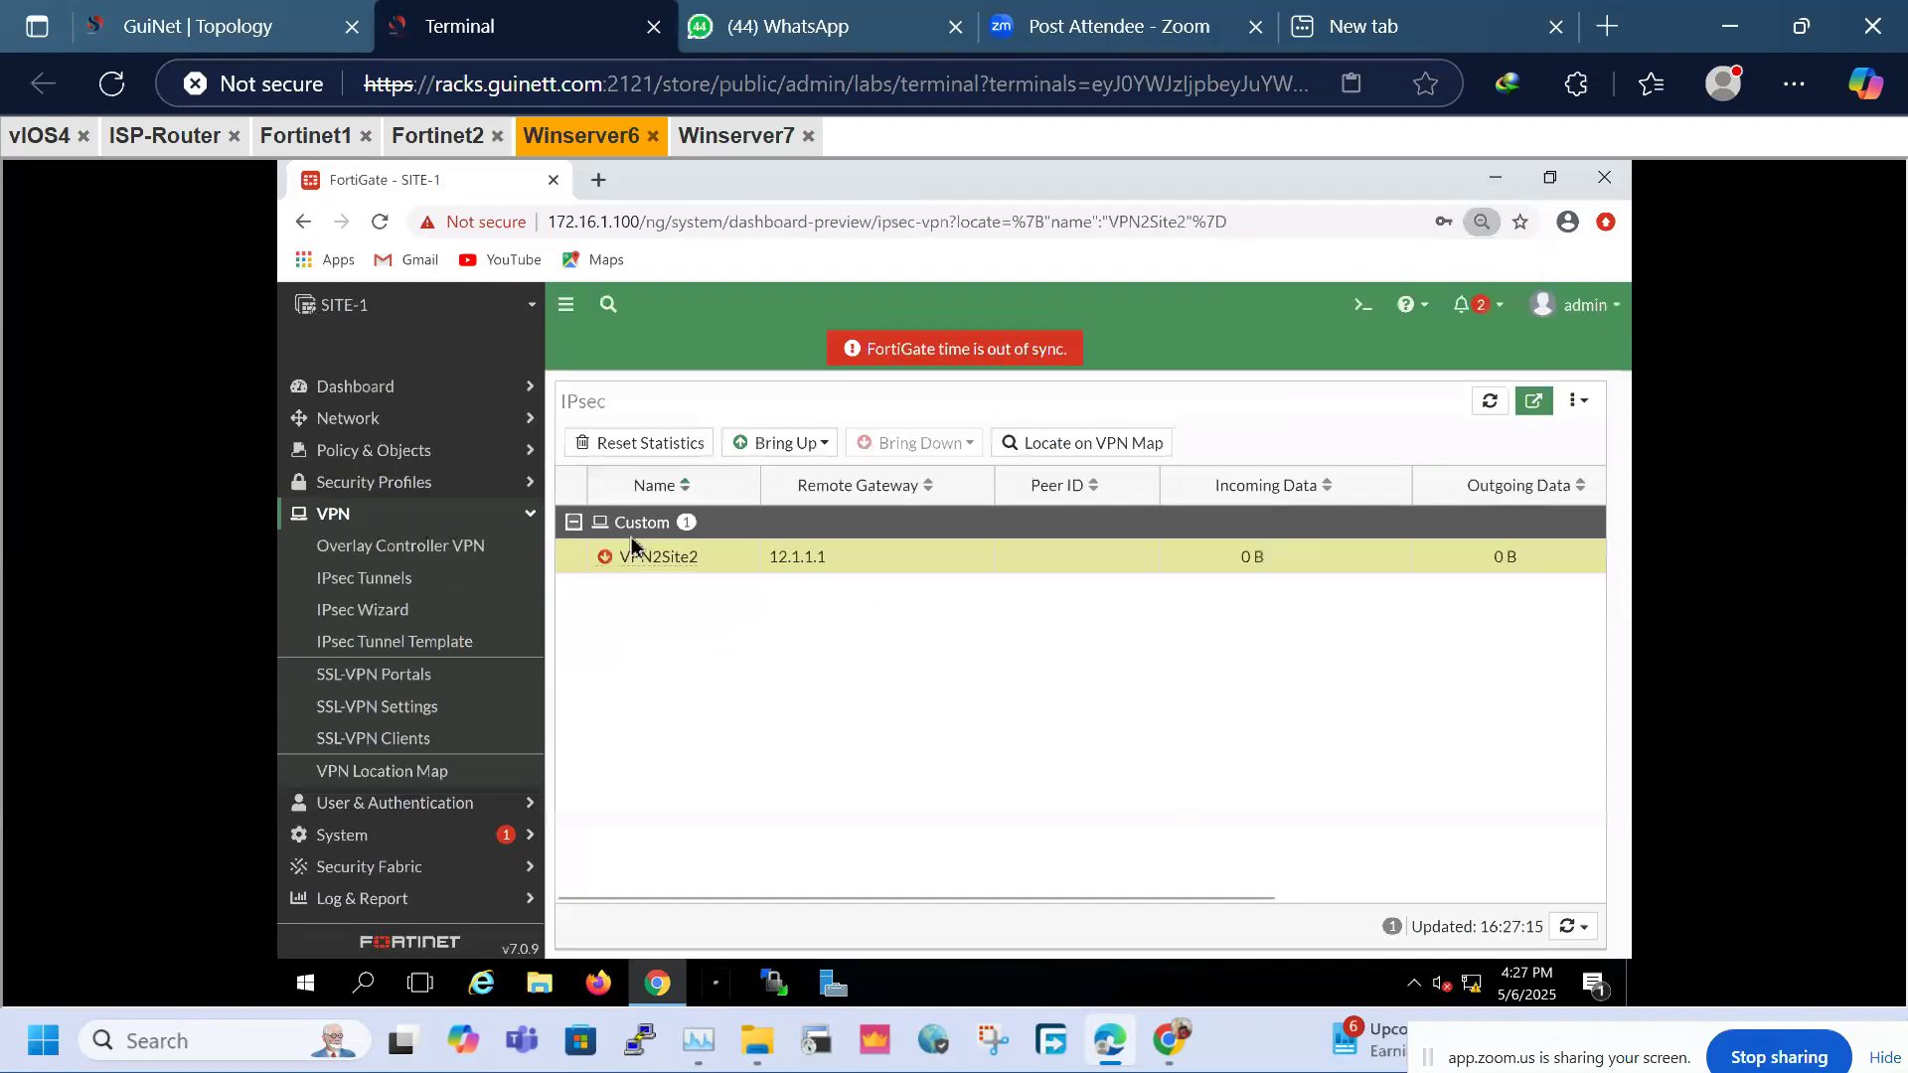
Review VPN2Site2's Authentication and Phase 1 Proposal settings, including the Diffie-Hellman group
mouse_move(647, 564)
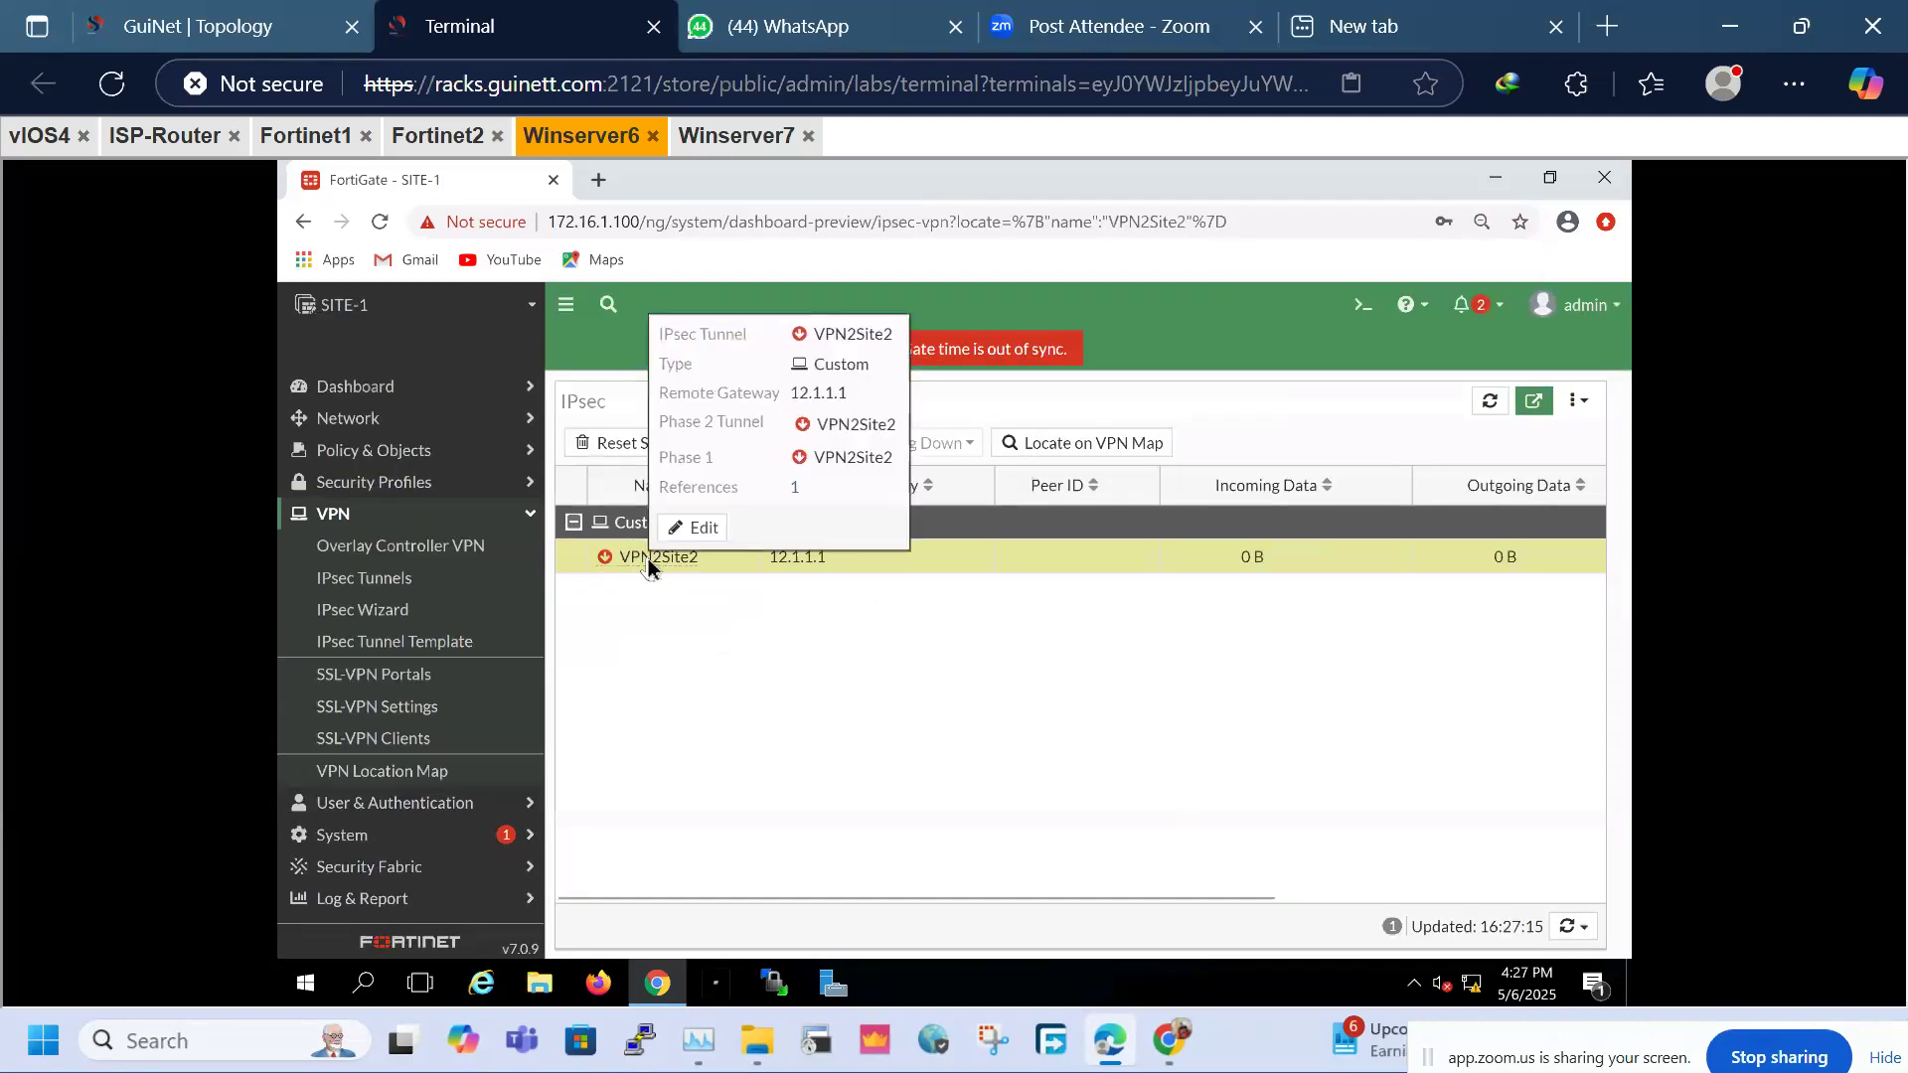
click(695, 527)
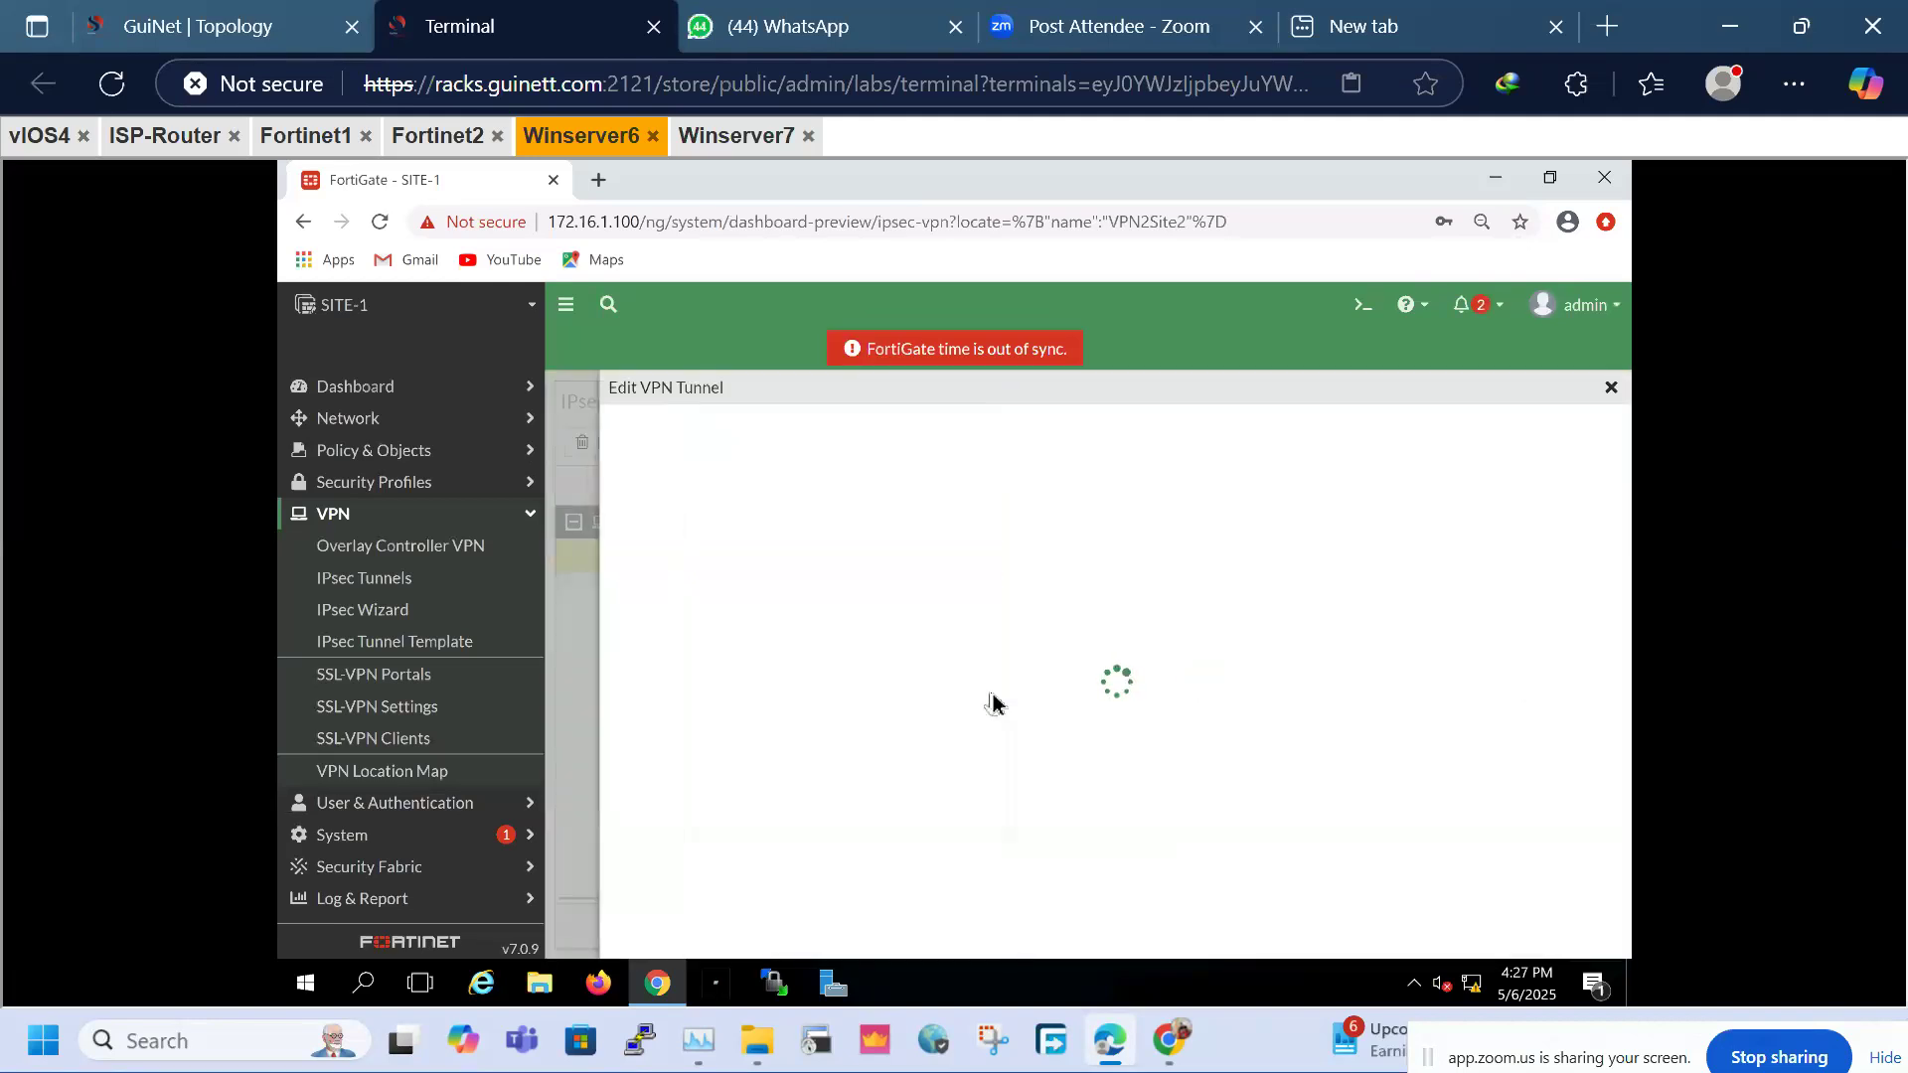
click(1237, 635)
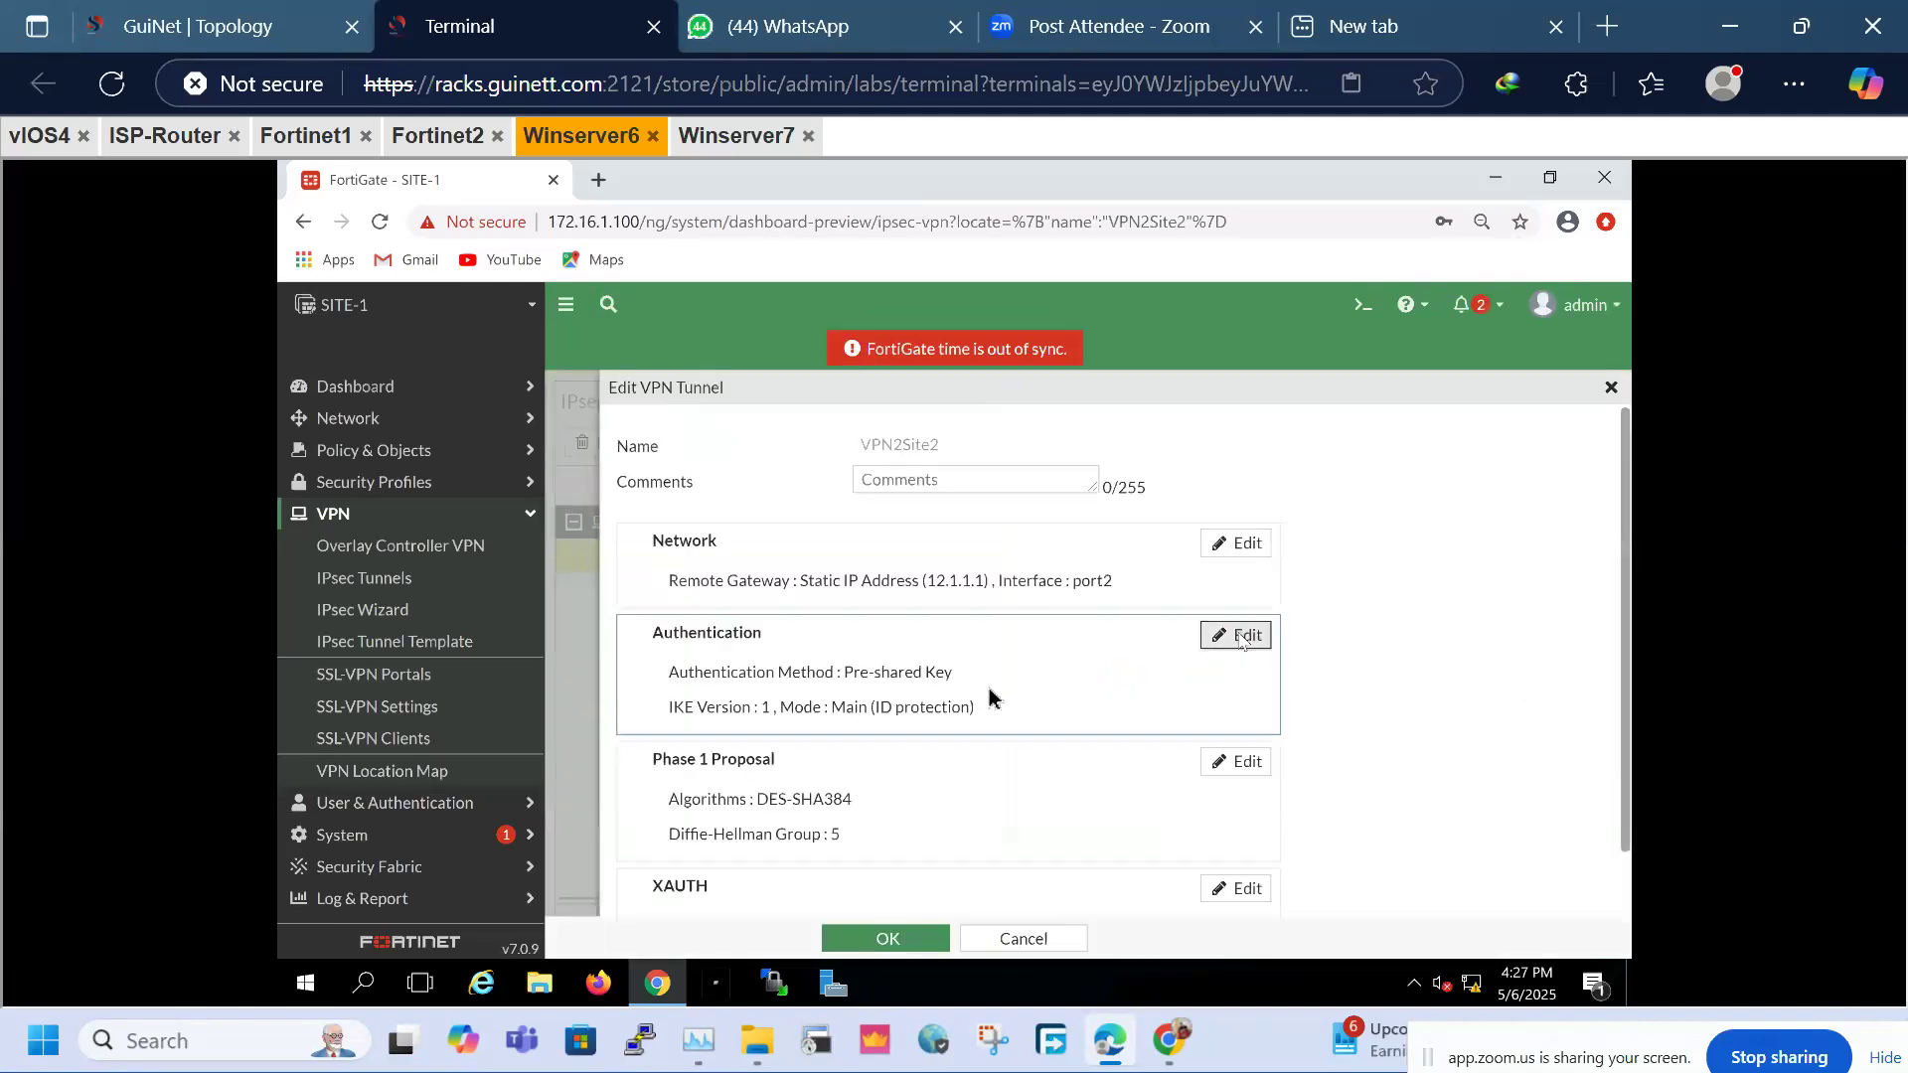
scroll(828, 800, down, 2)
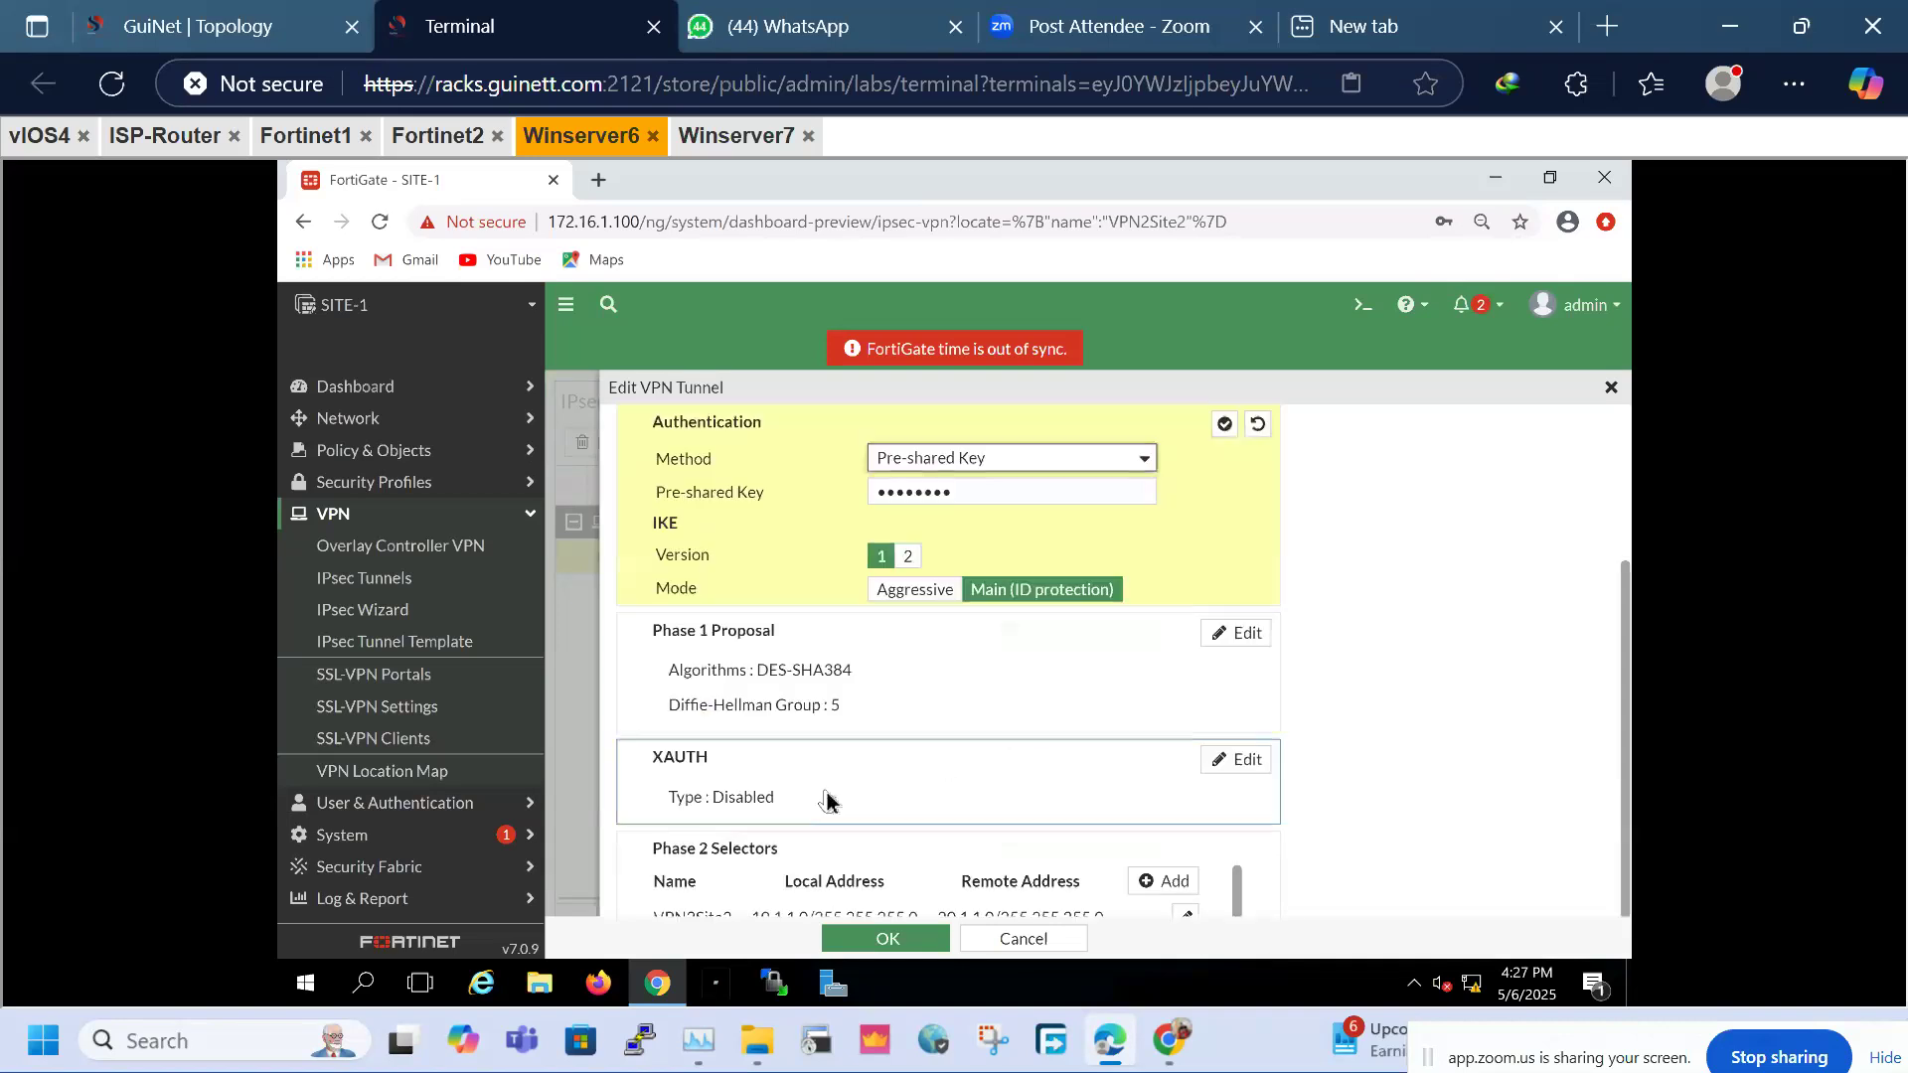
drag(898, 711, 614, 700)
click(896, 690)
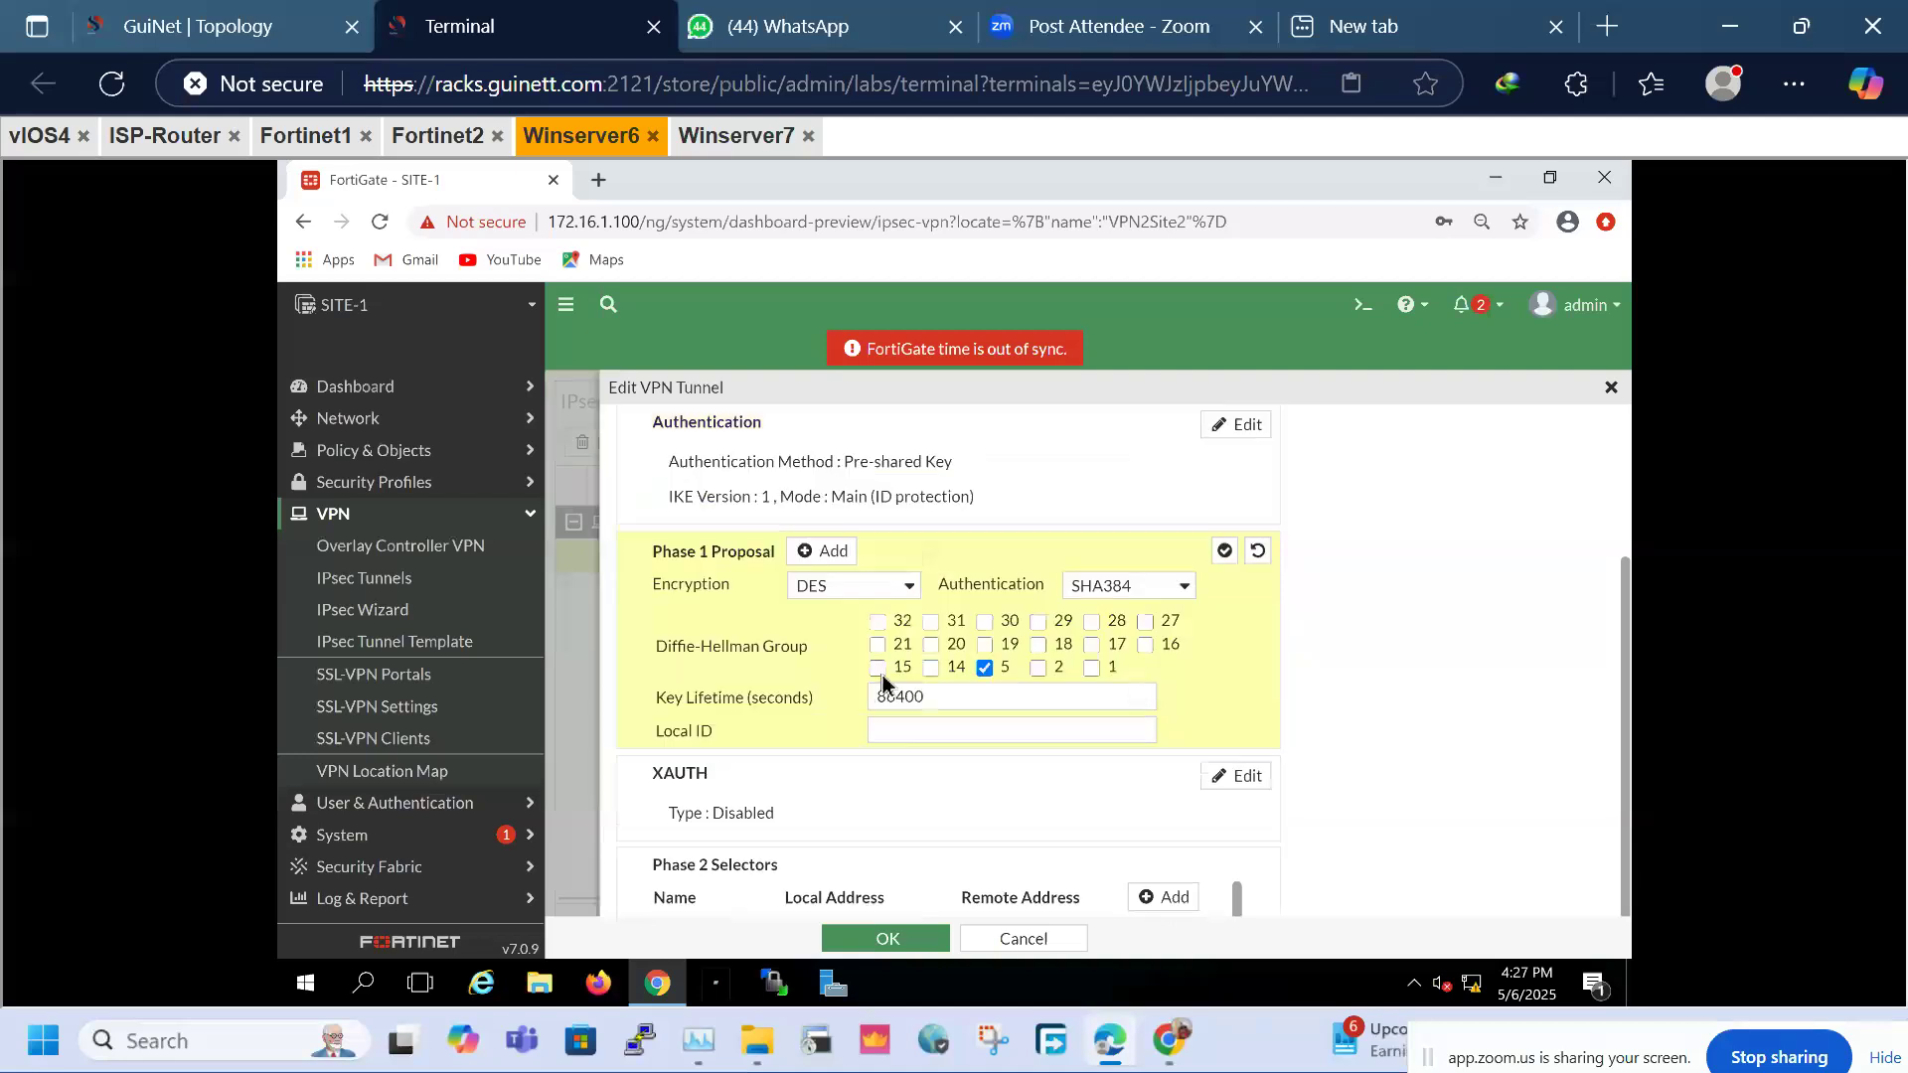
click(385, 586)
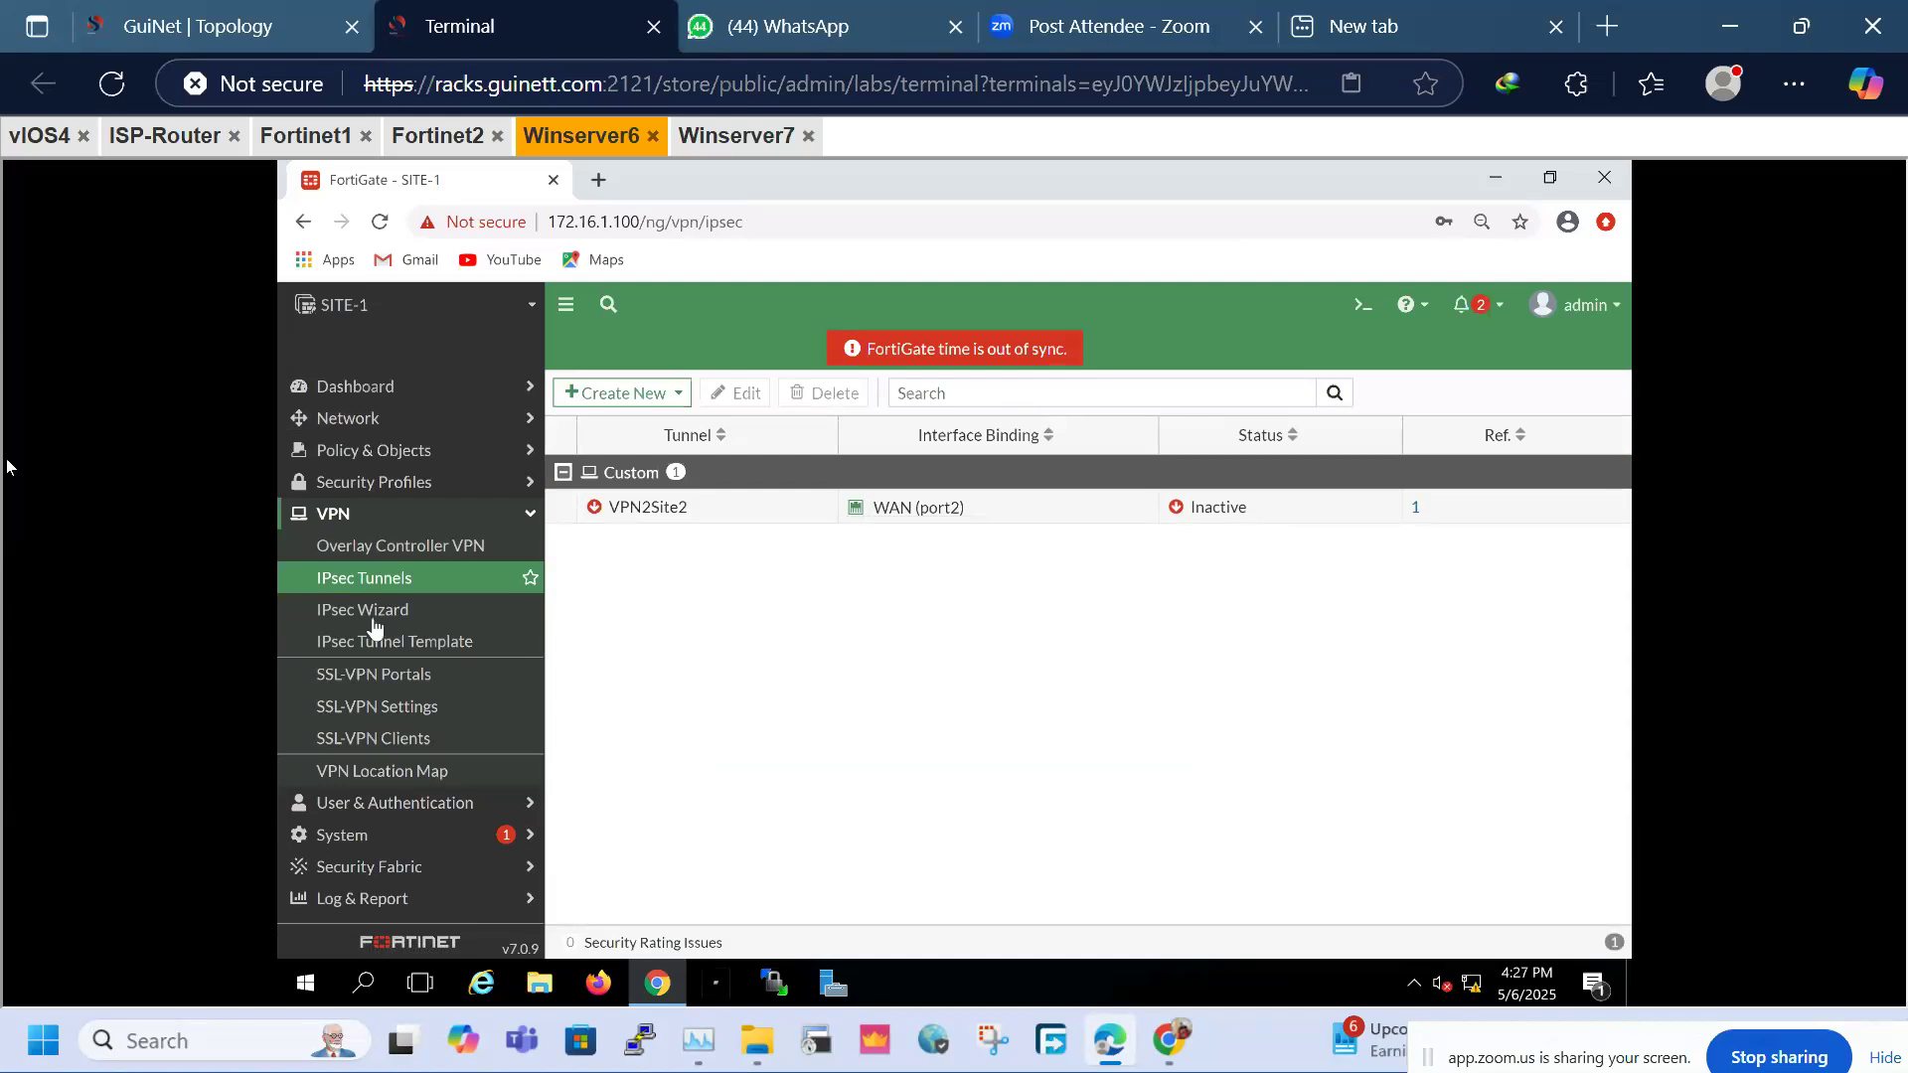
Inspect the VPN2Site2 tunnel interface under WAN (port2) in the Interfaces list
click(378, 425)
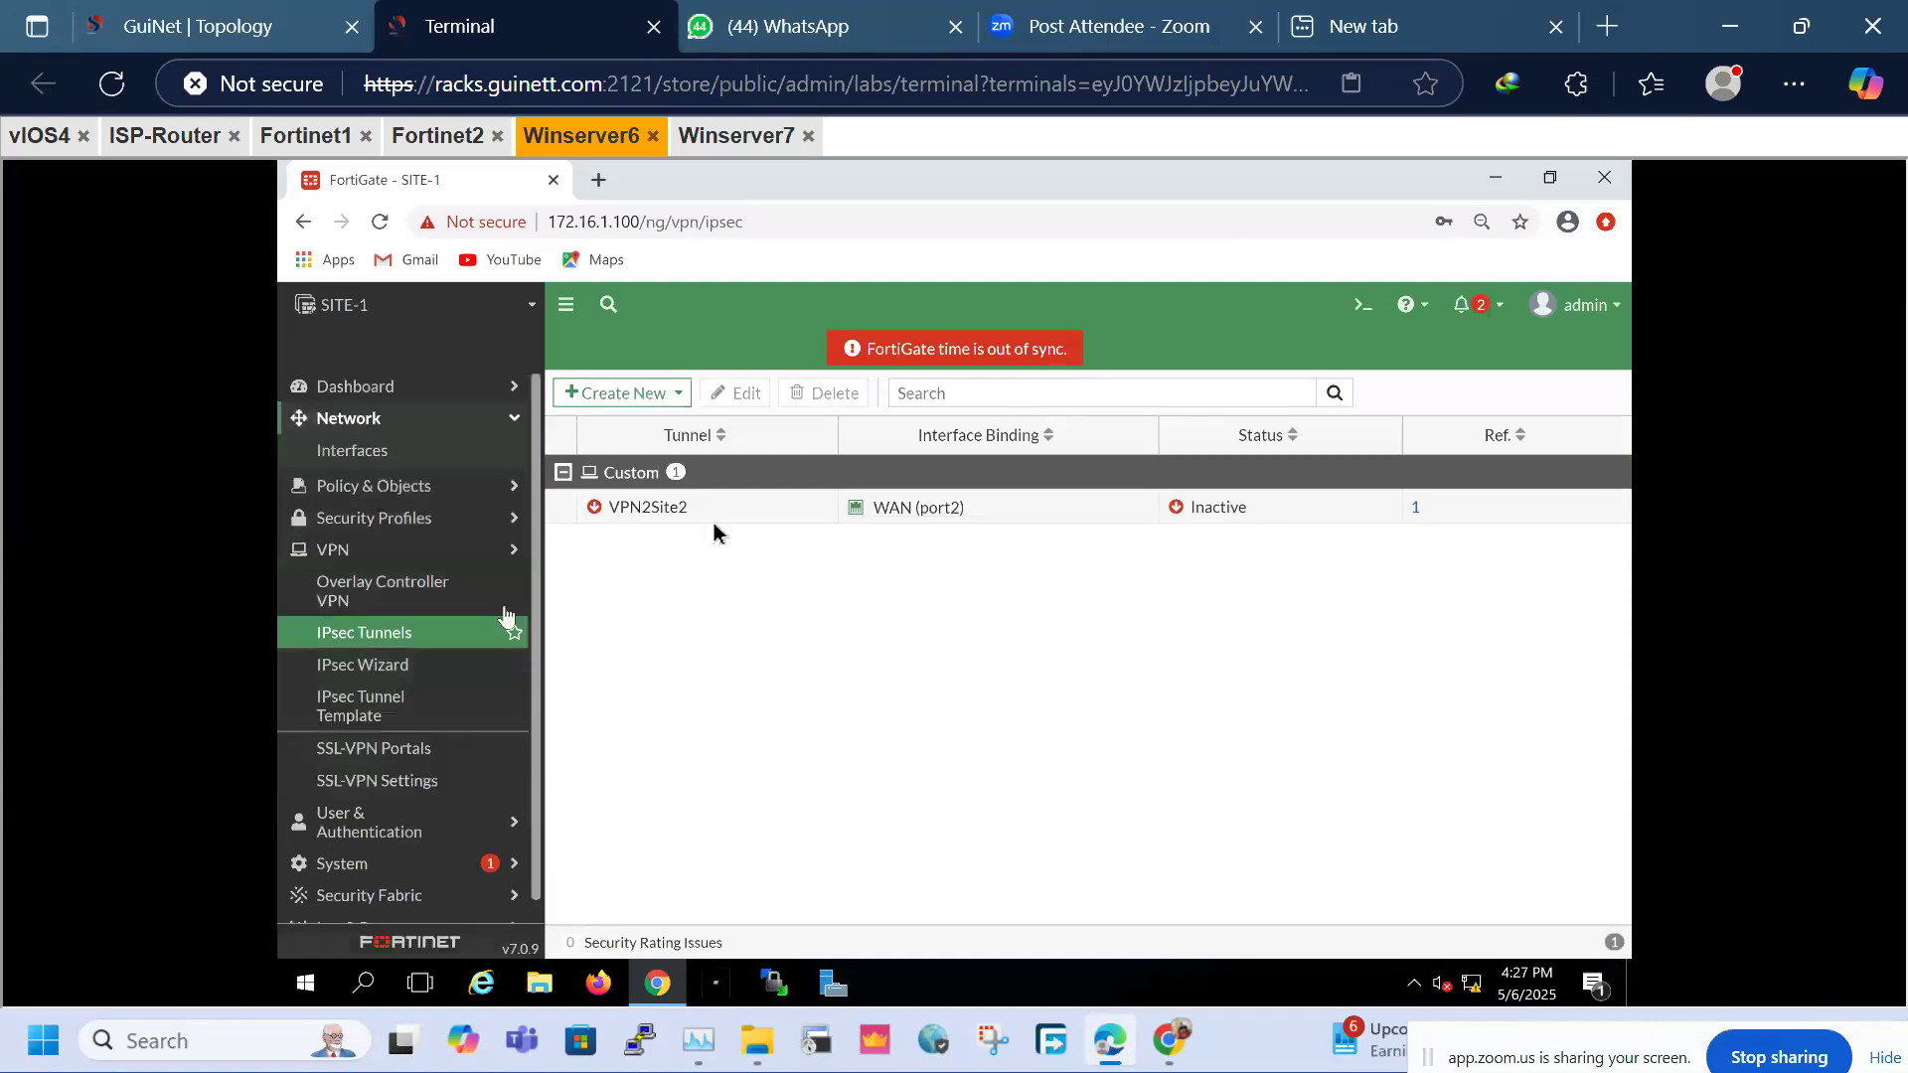
click(345, 459)
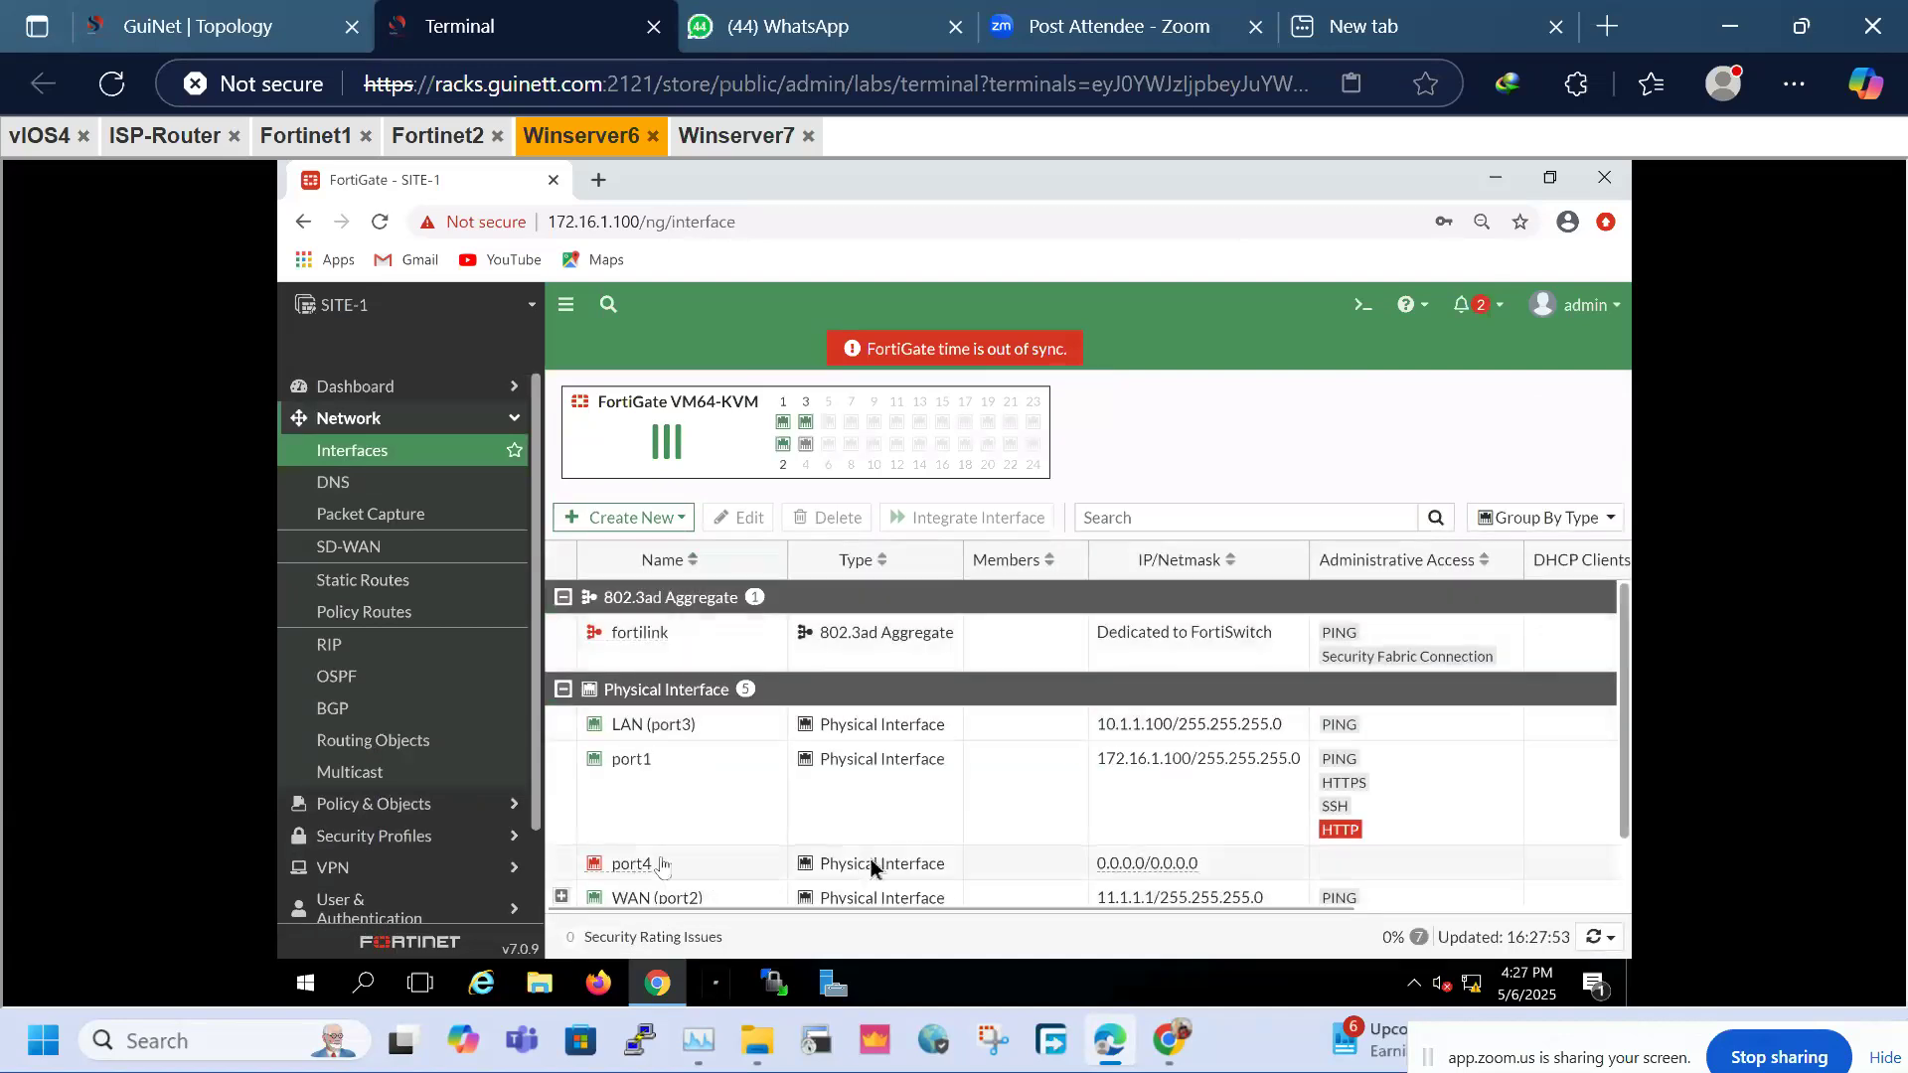
scroll(567, 884, down, 1)
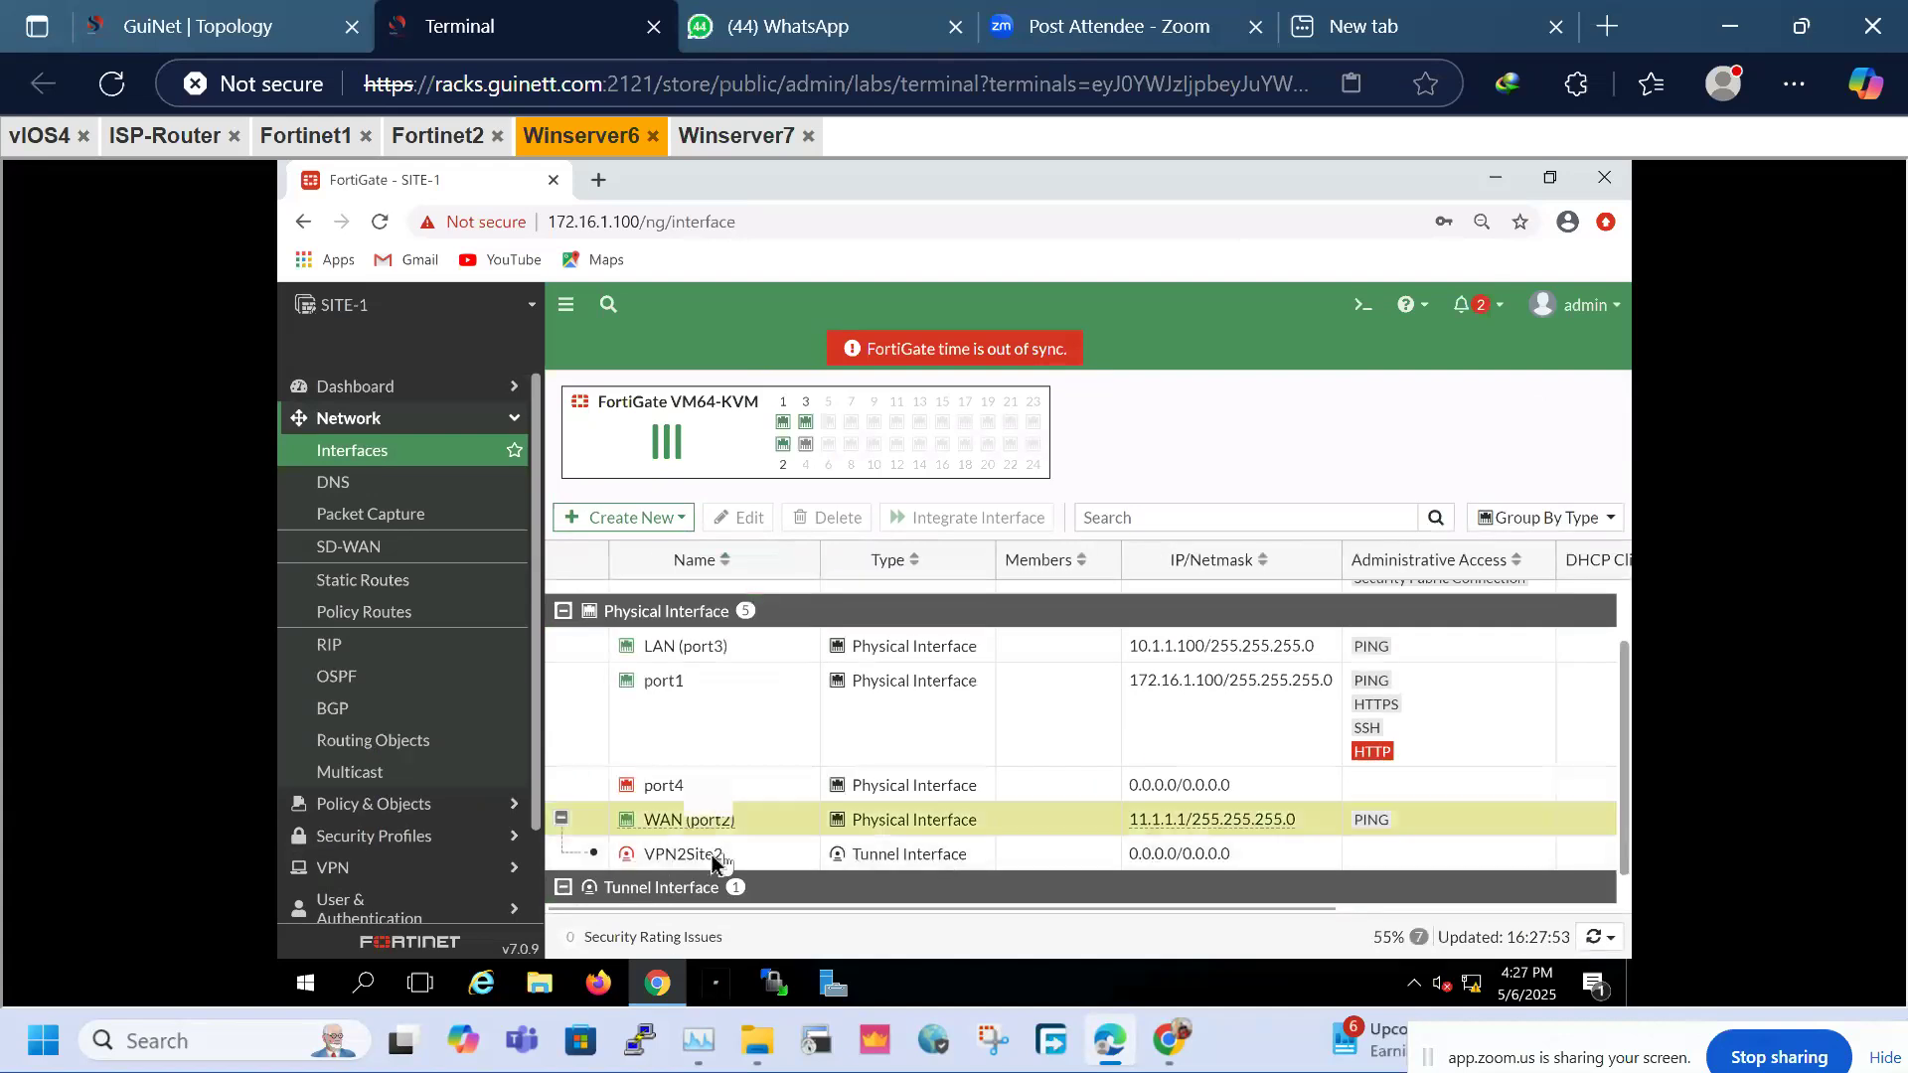
click(606, 856)
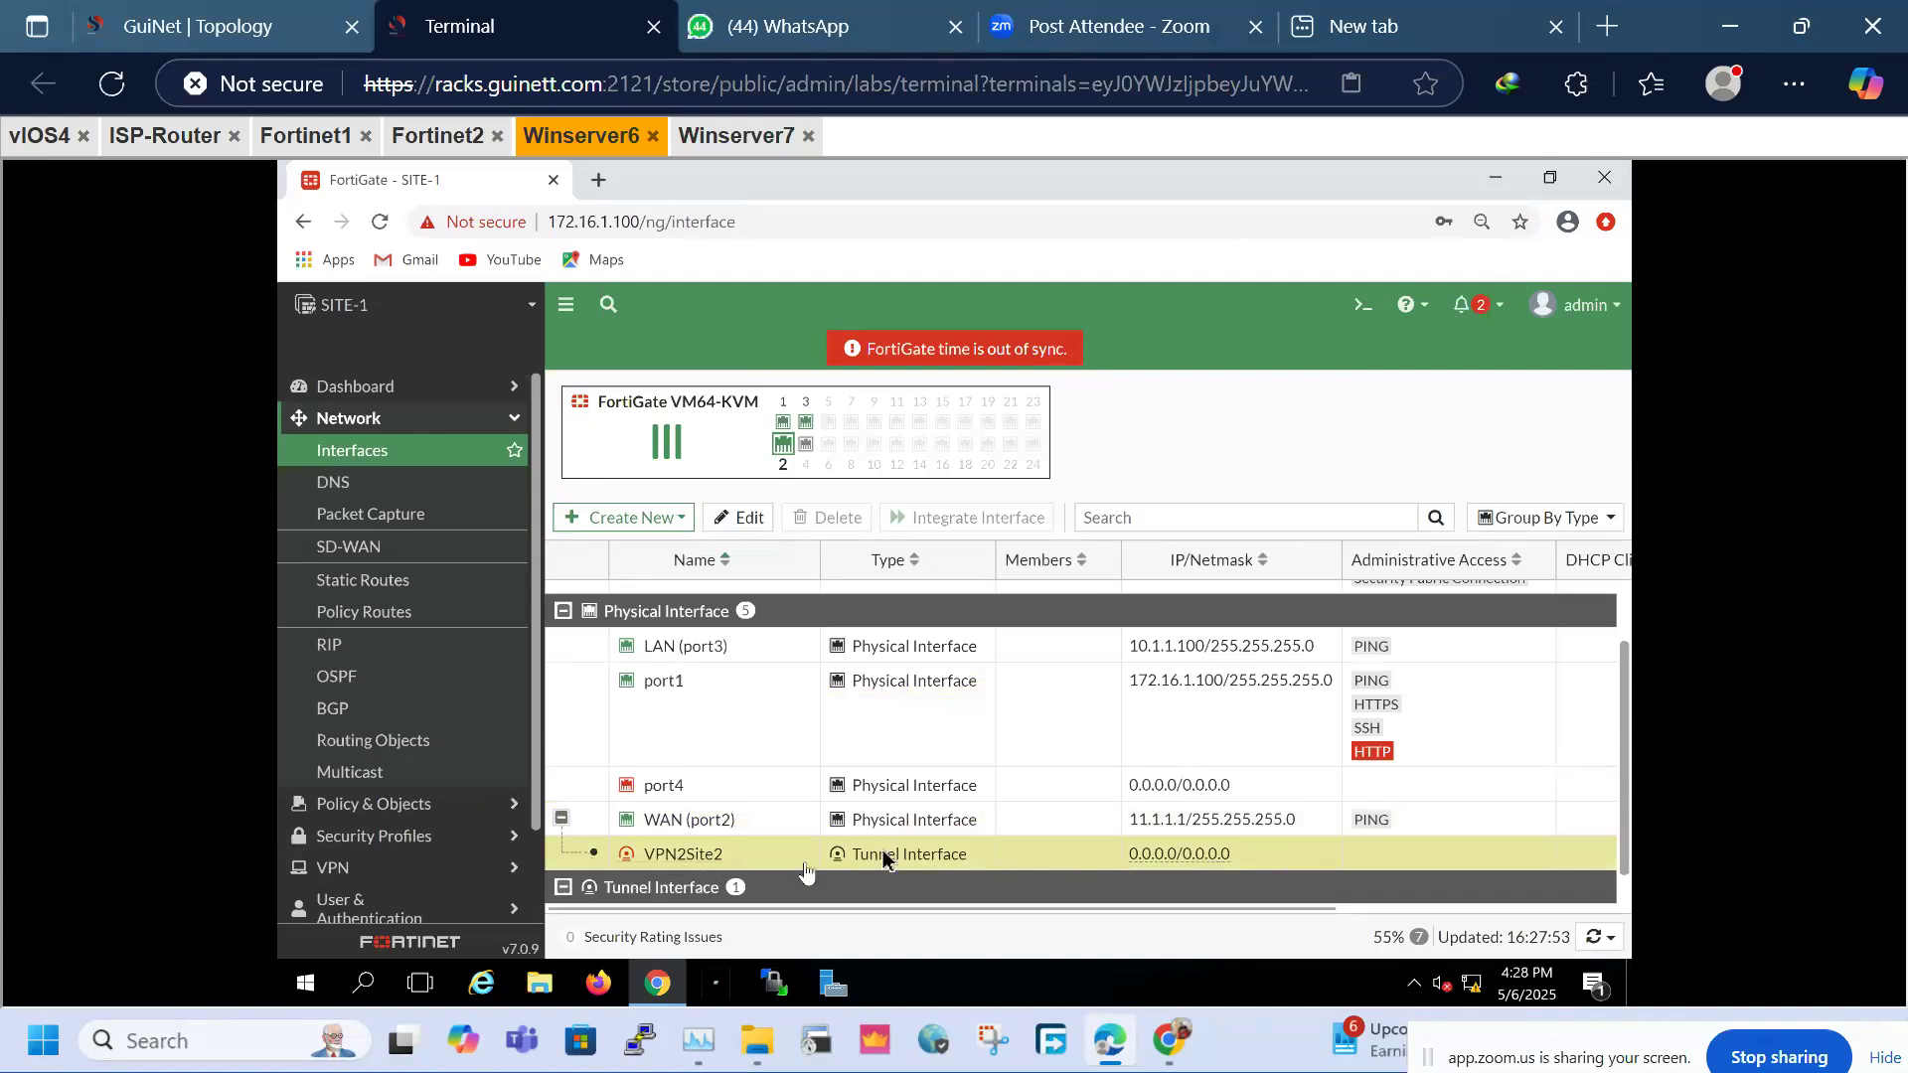
click(662, 833)
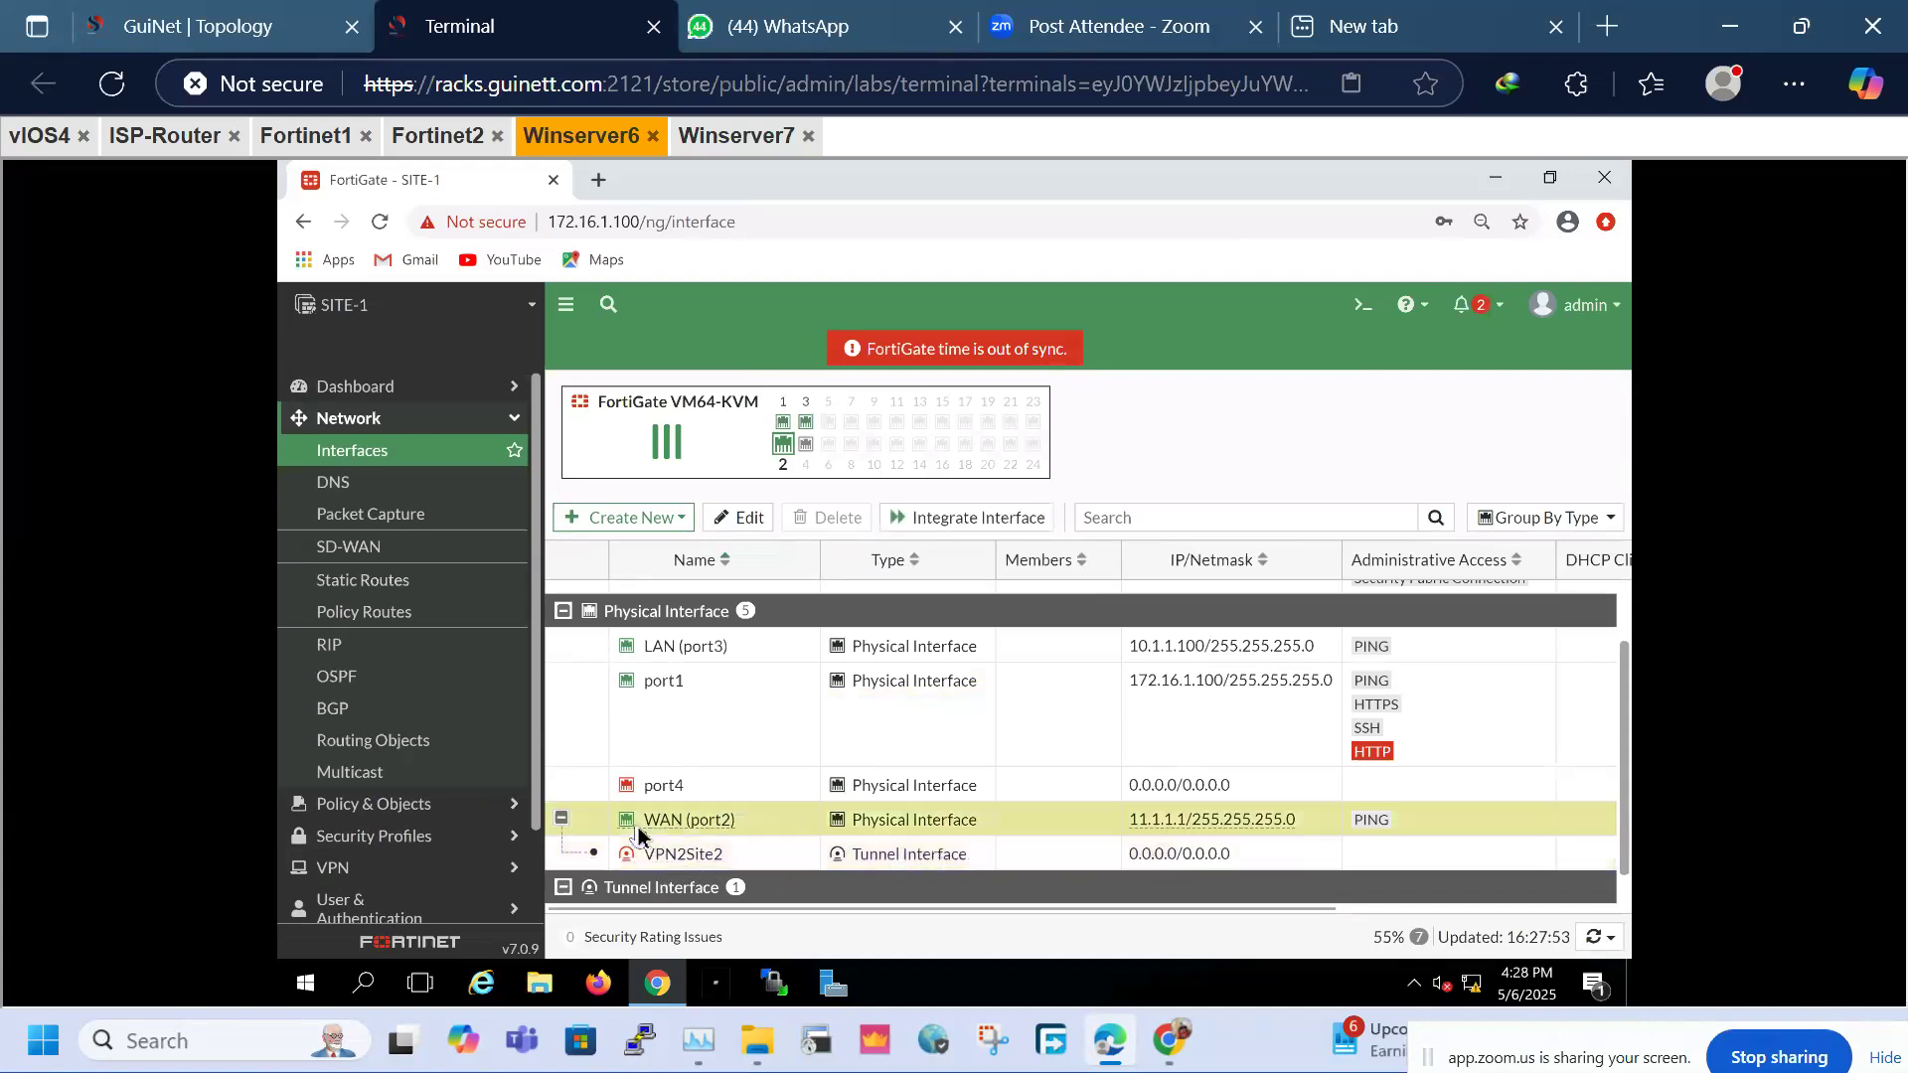
click(662, 849)
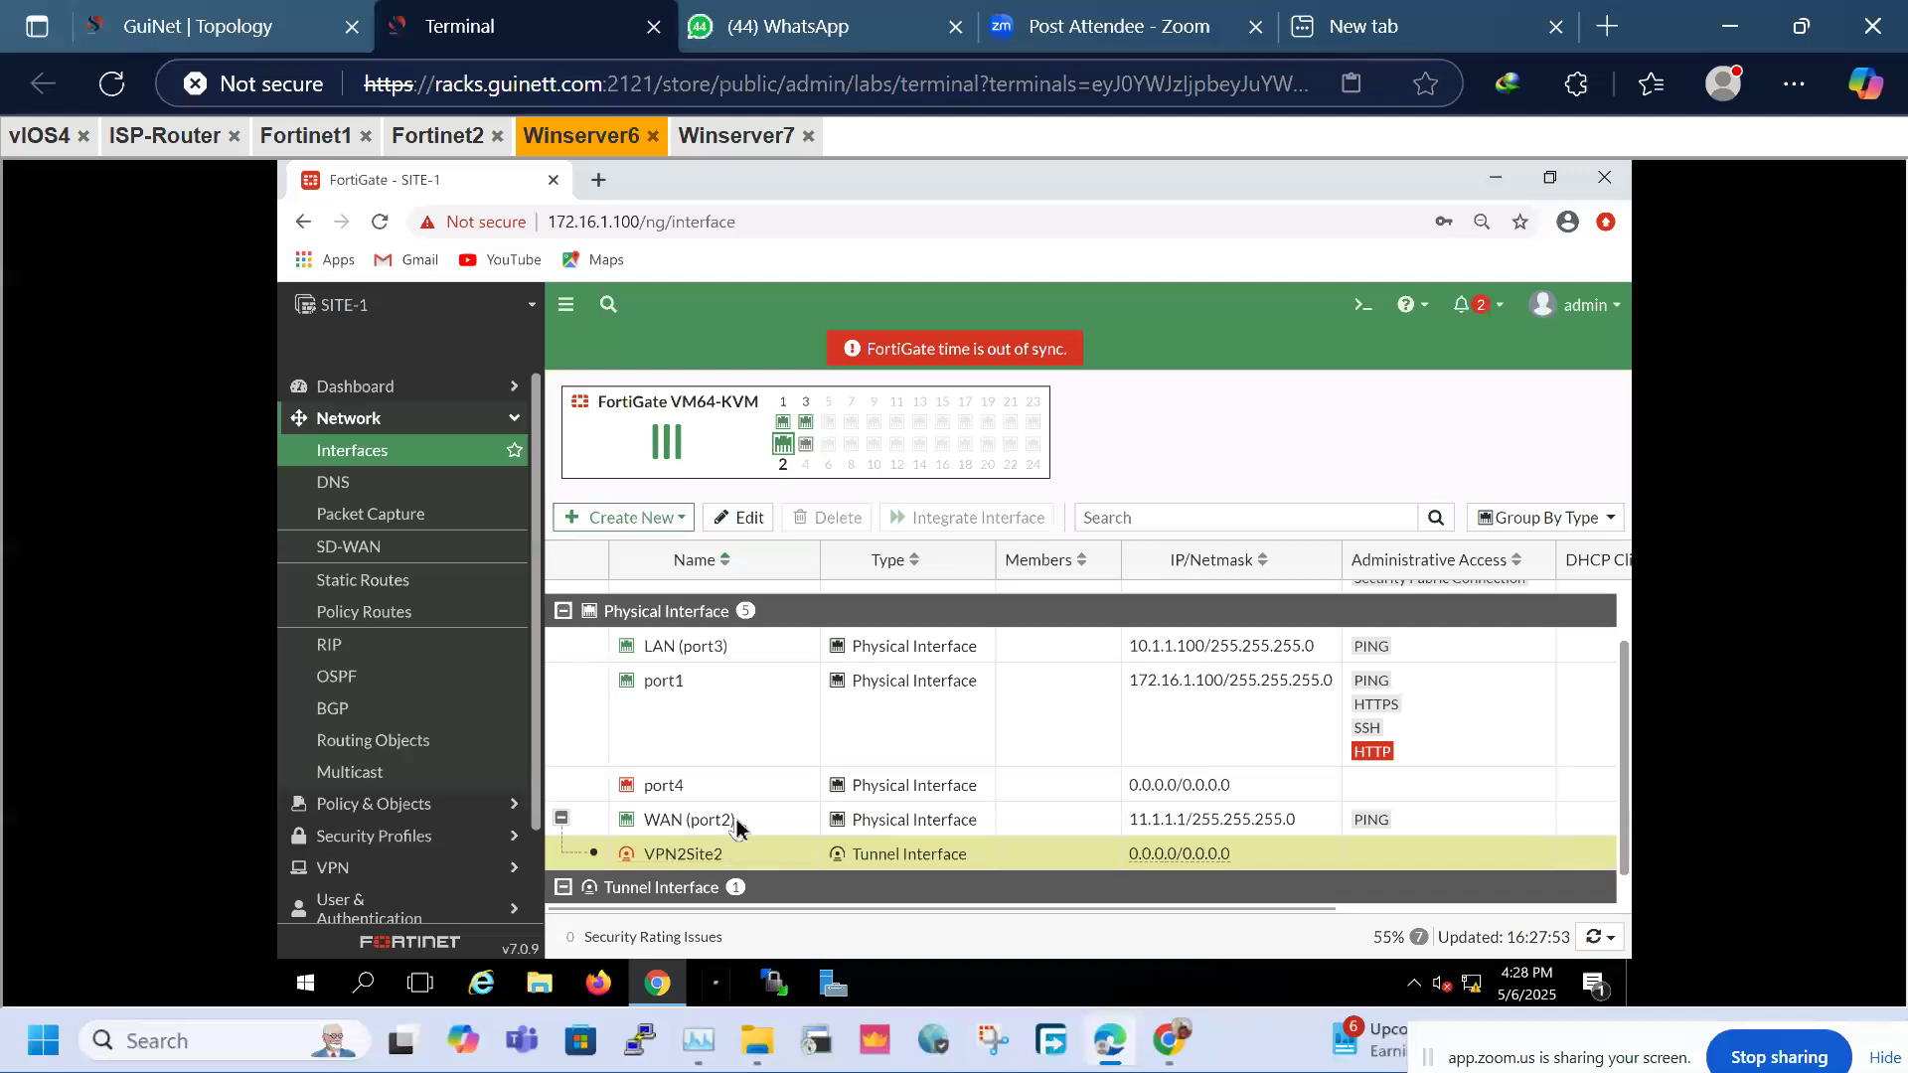
click(692, 834)
click(668, 841)
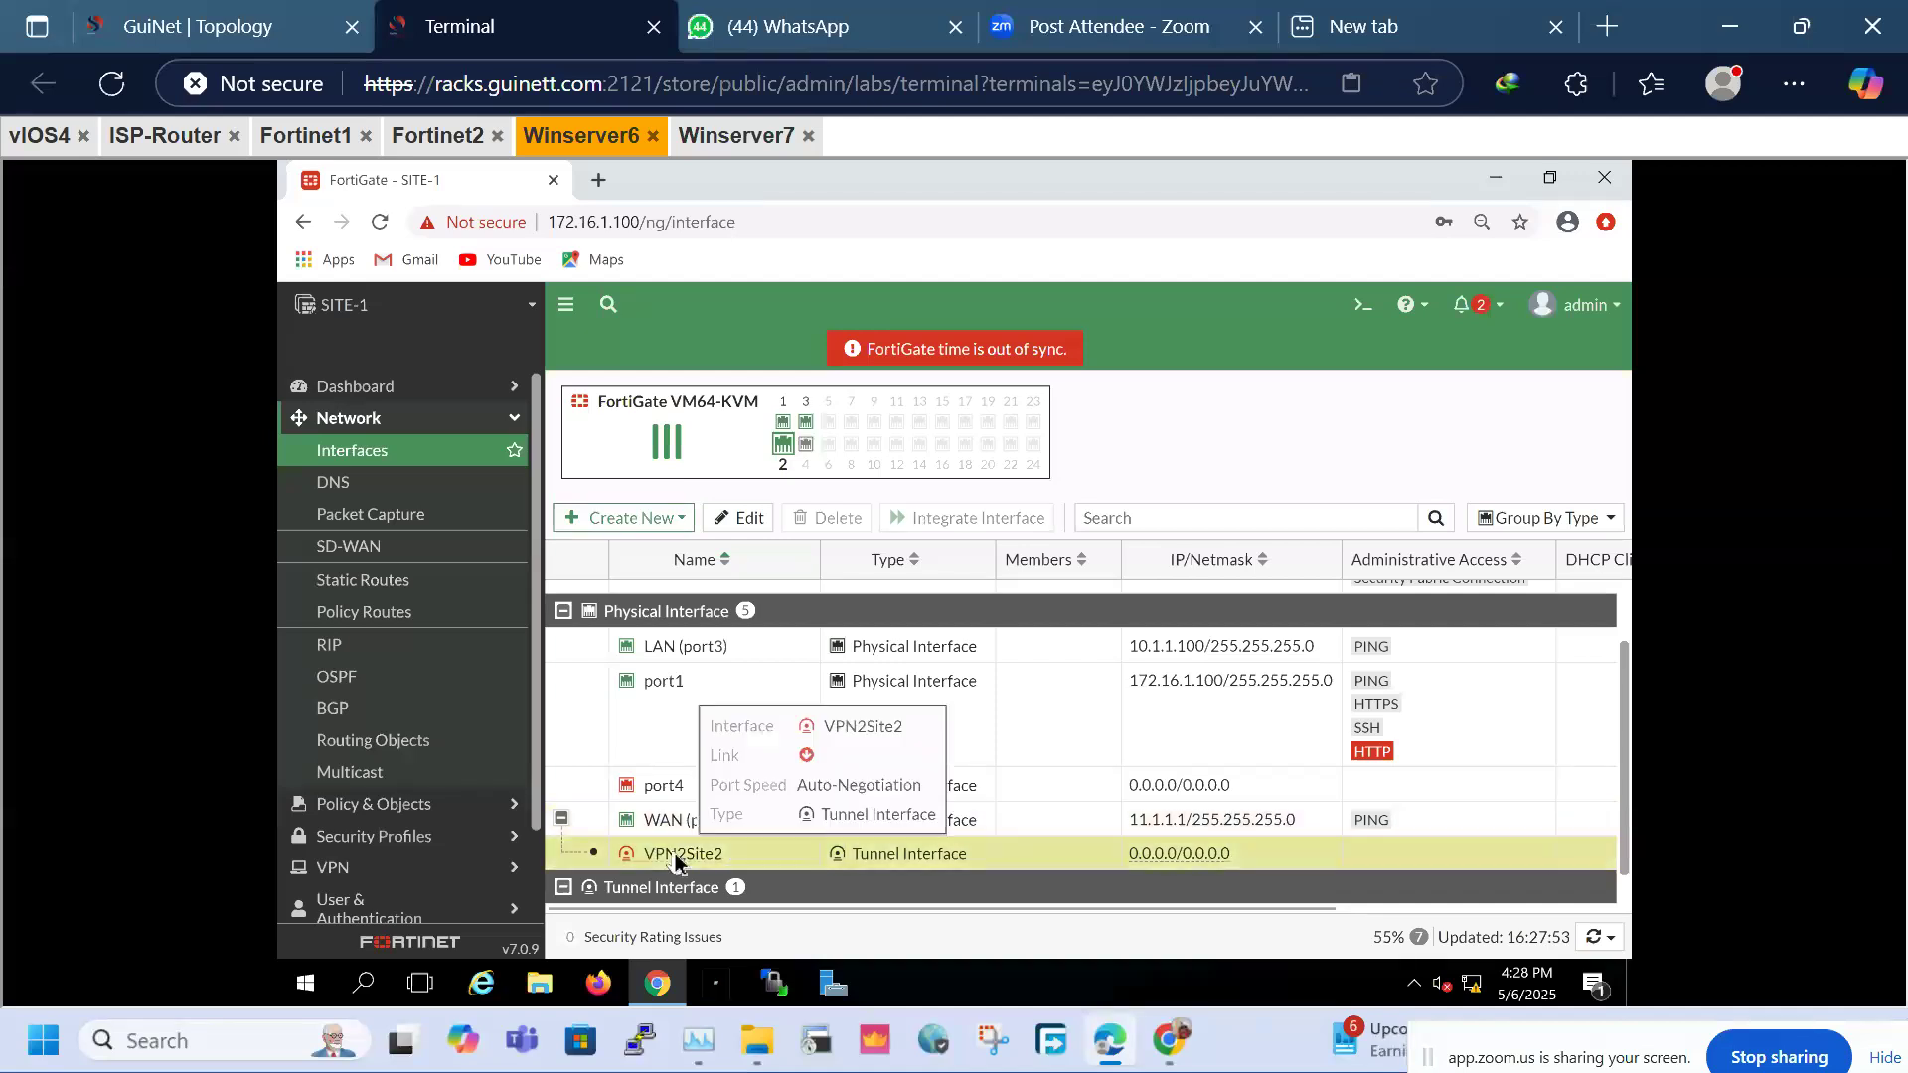
click(666, 829)
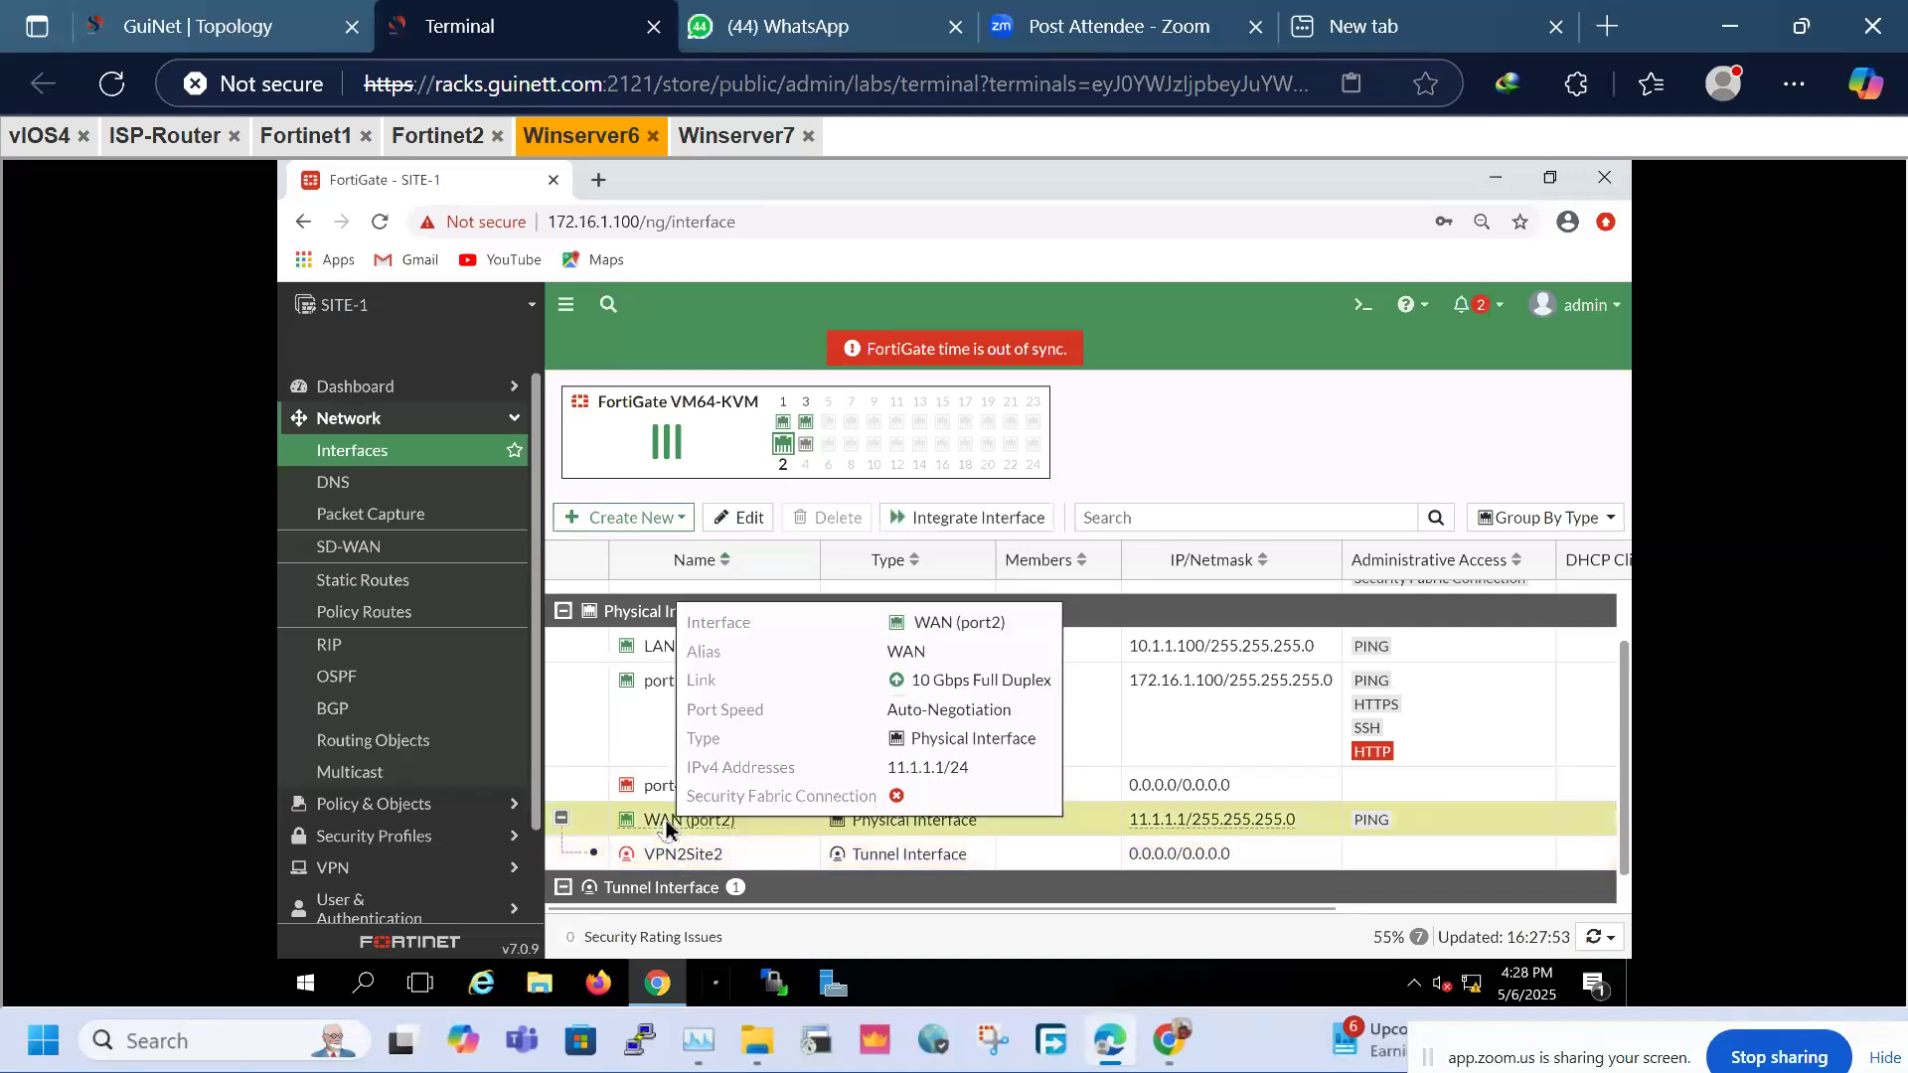
click(649, 856)
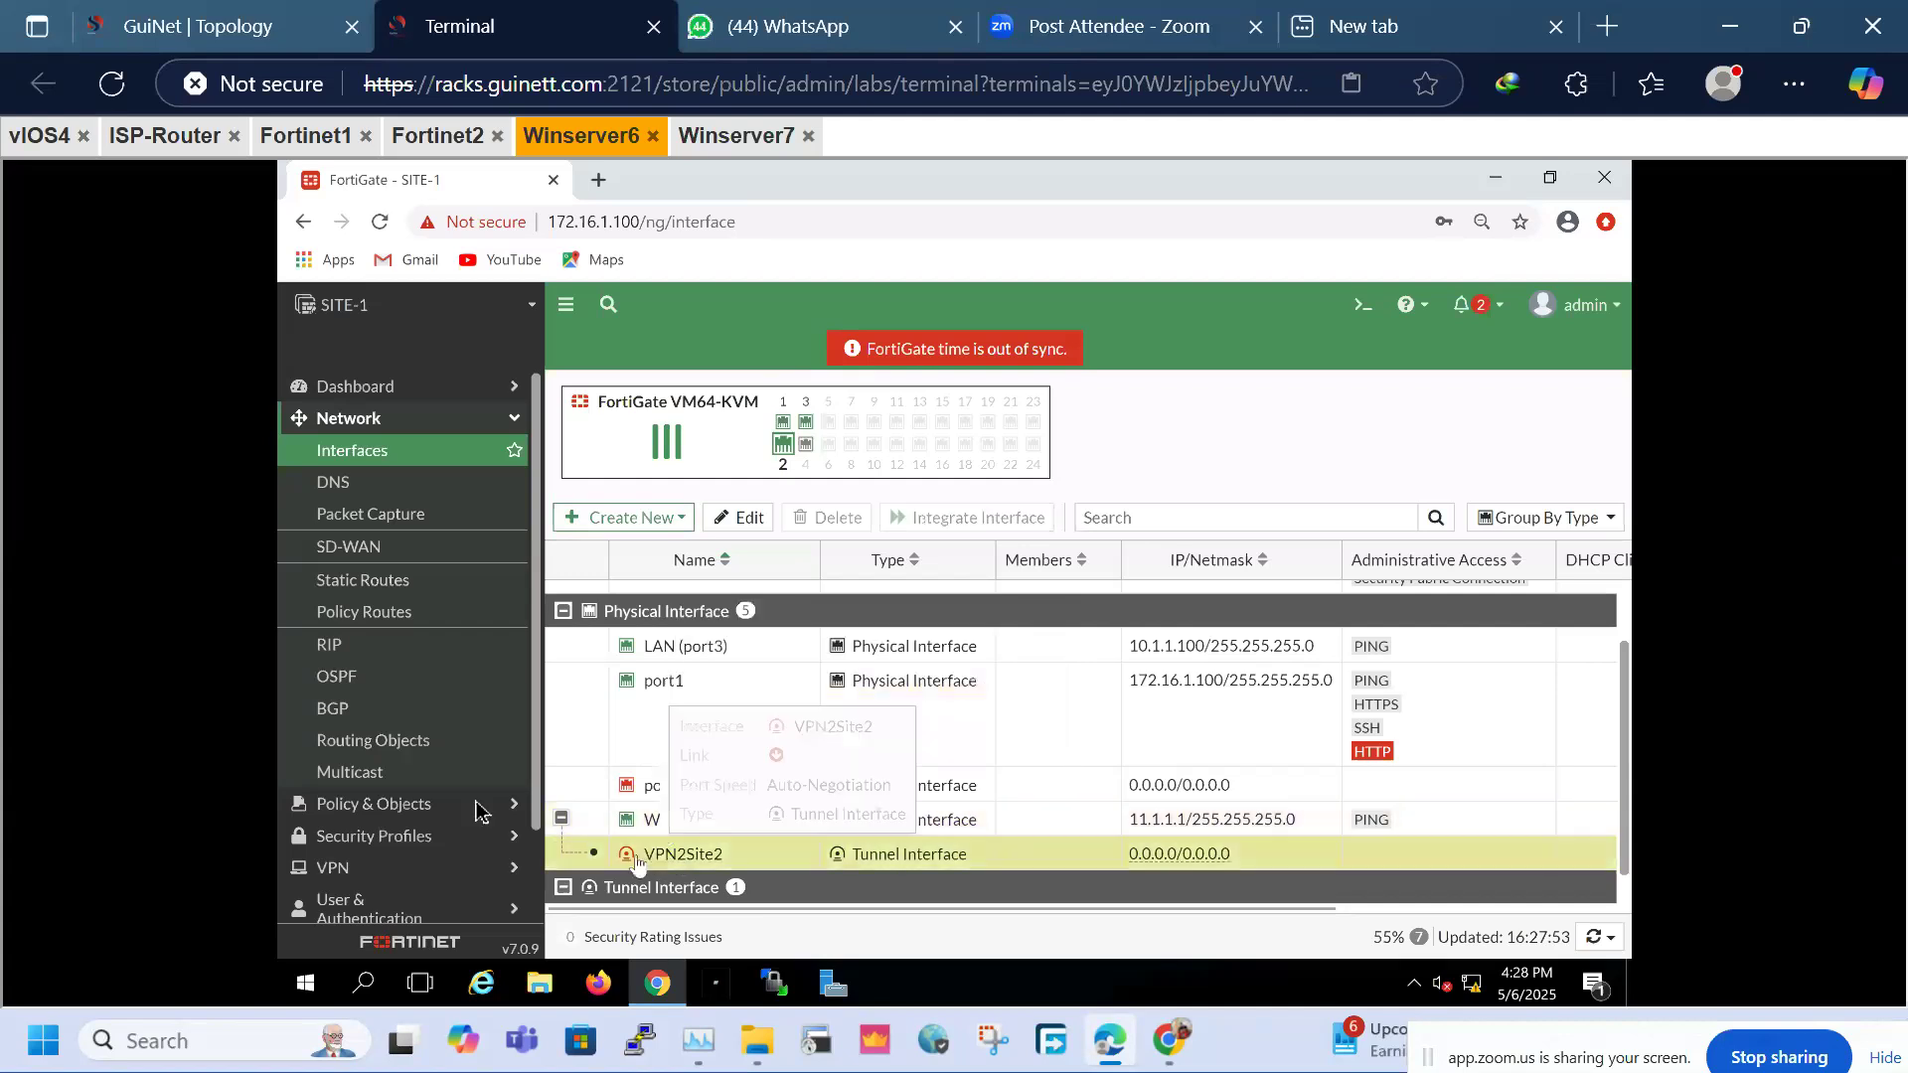
Add a static route to 20.1.1.0/24 through the VPN2Site2 interface
click(378, 592)
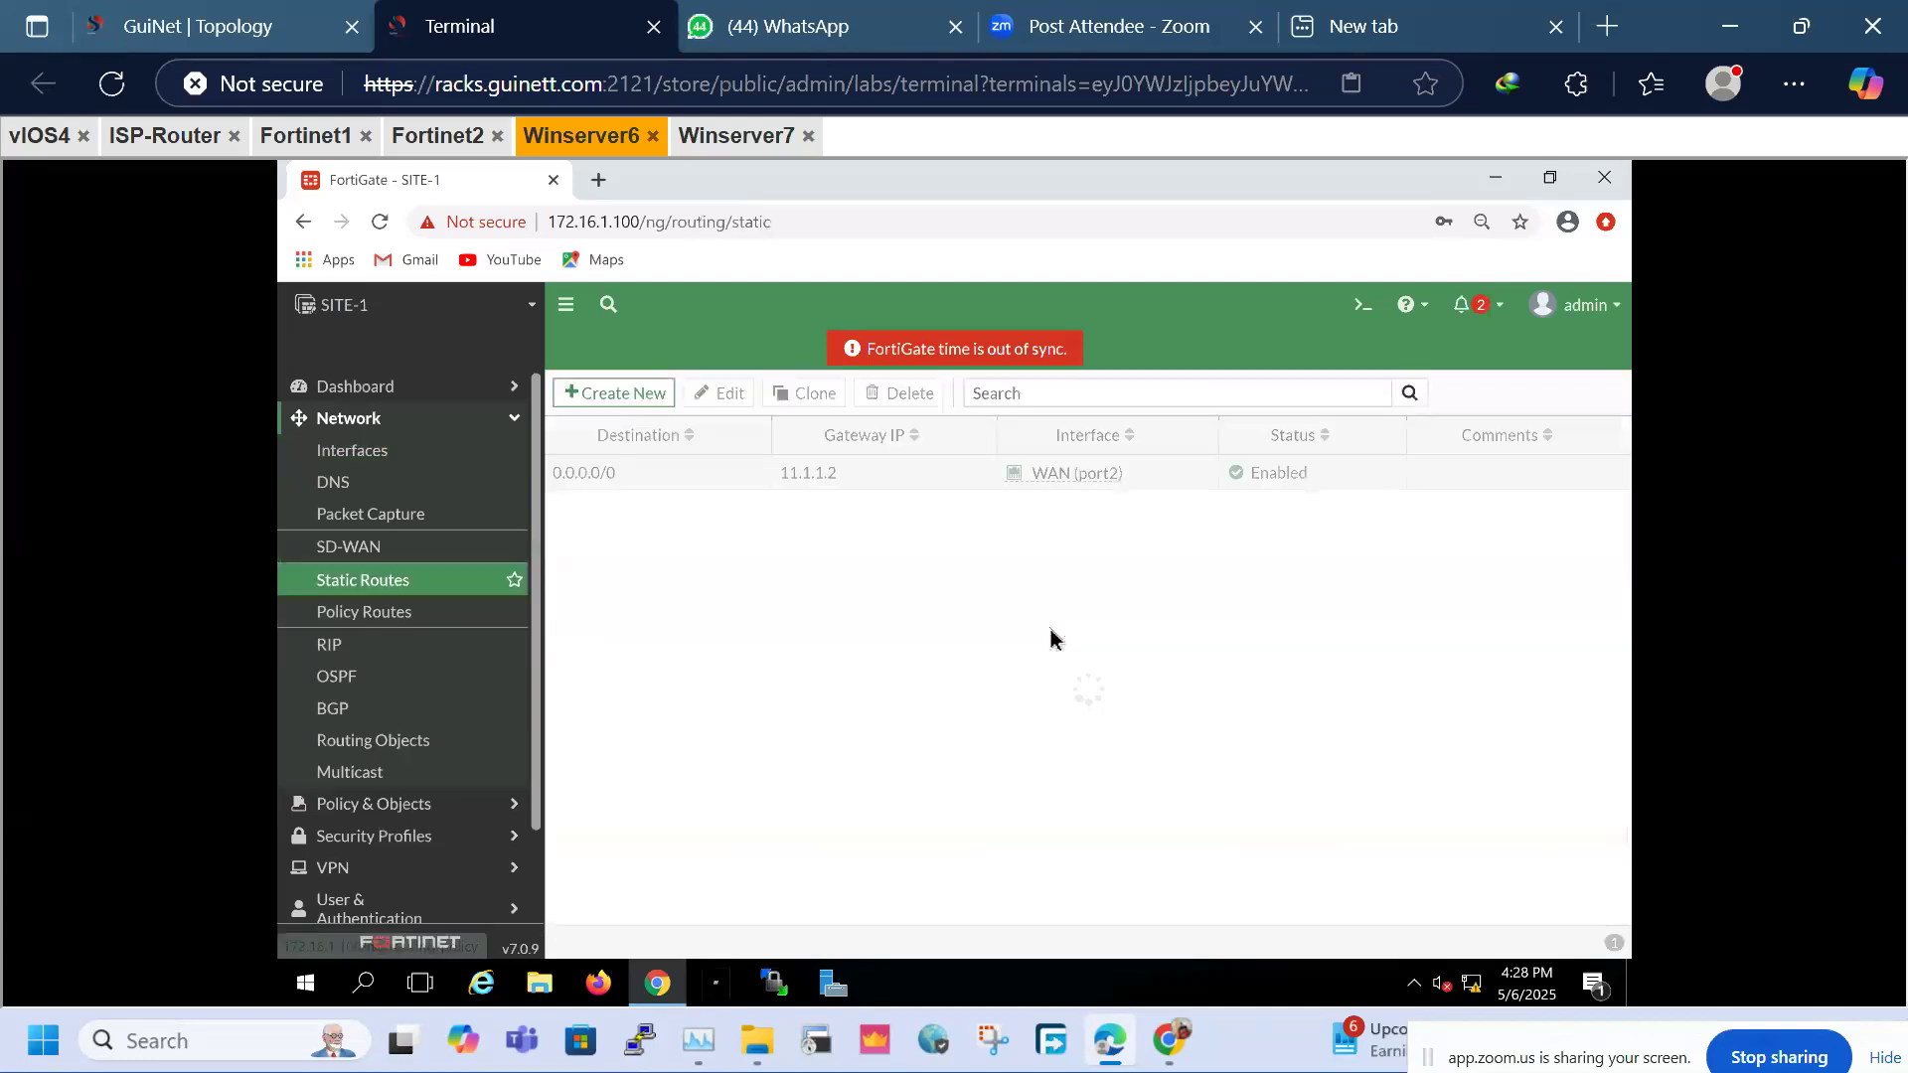
click(596, 392)
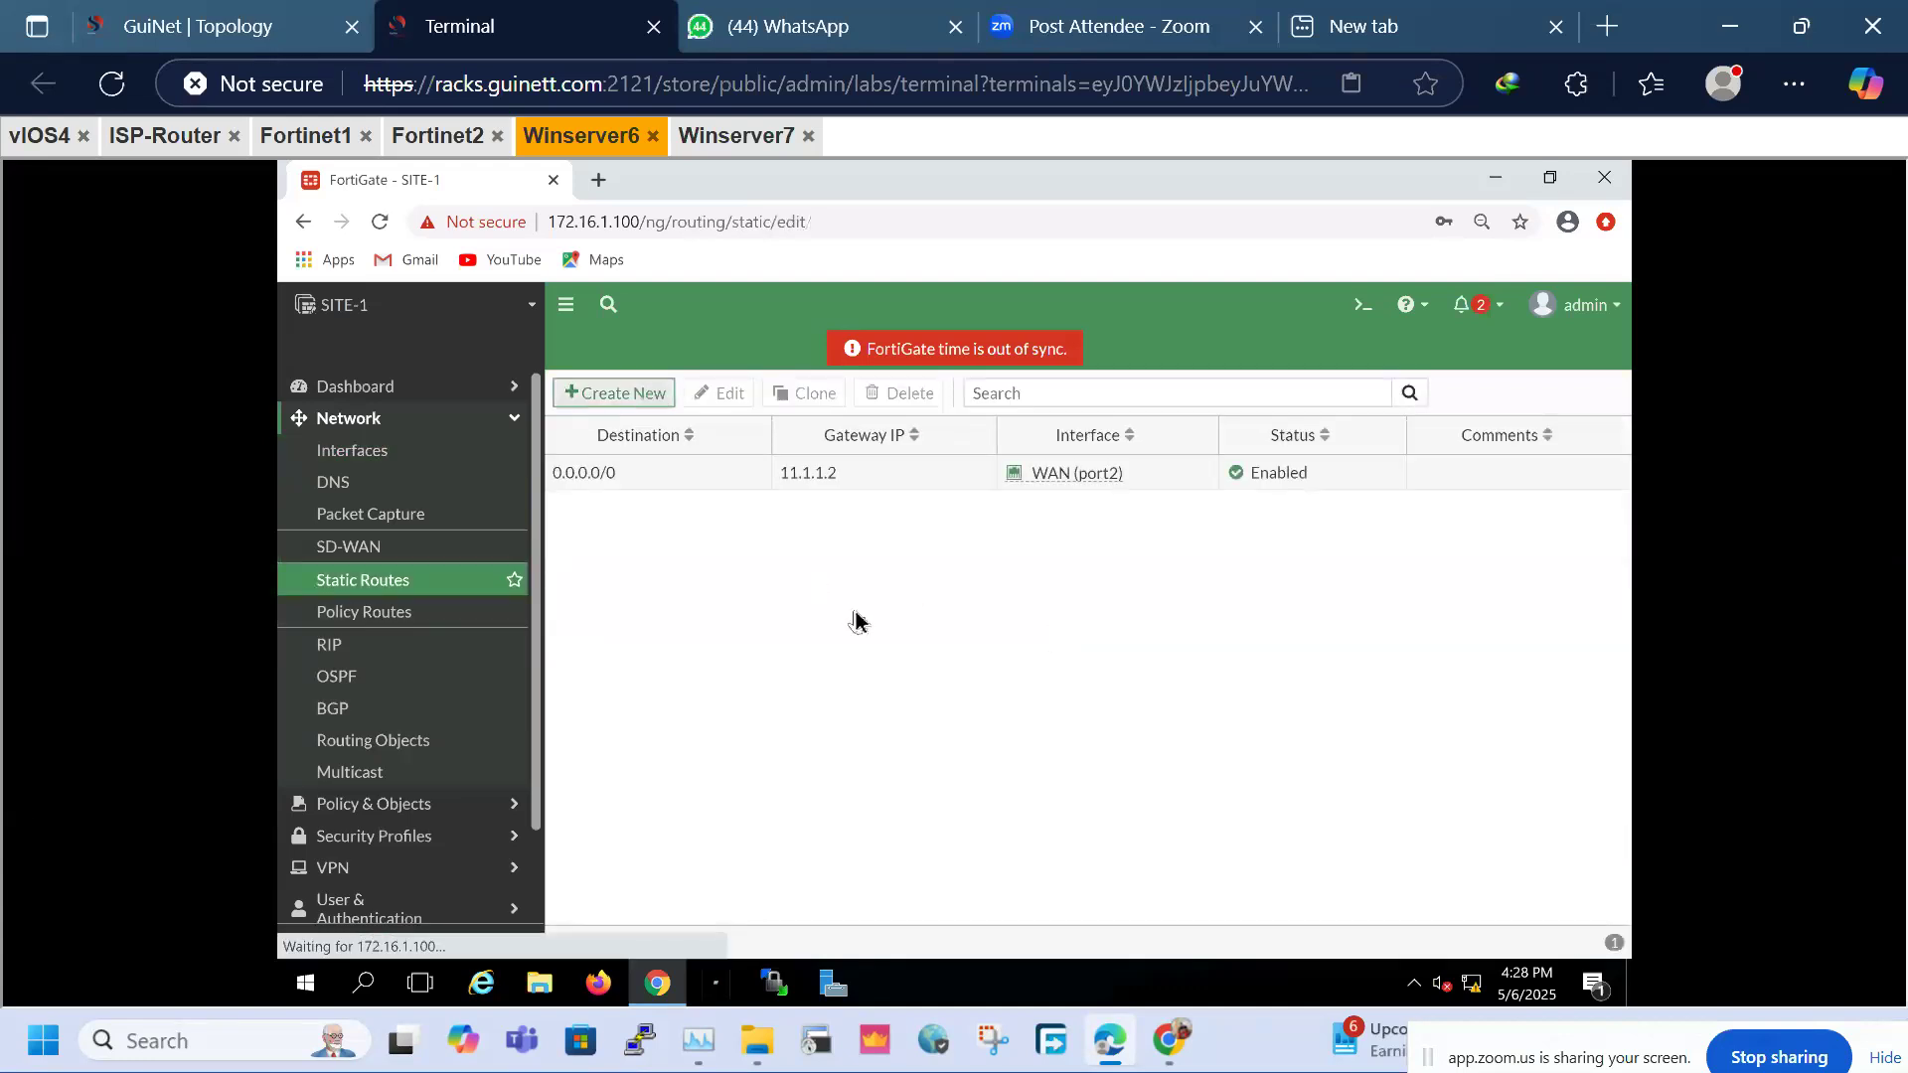
click(665, 471)
text(20.1.1.)
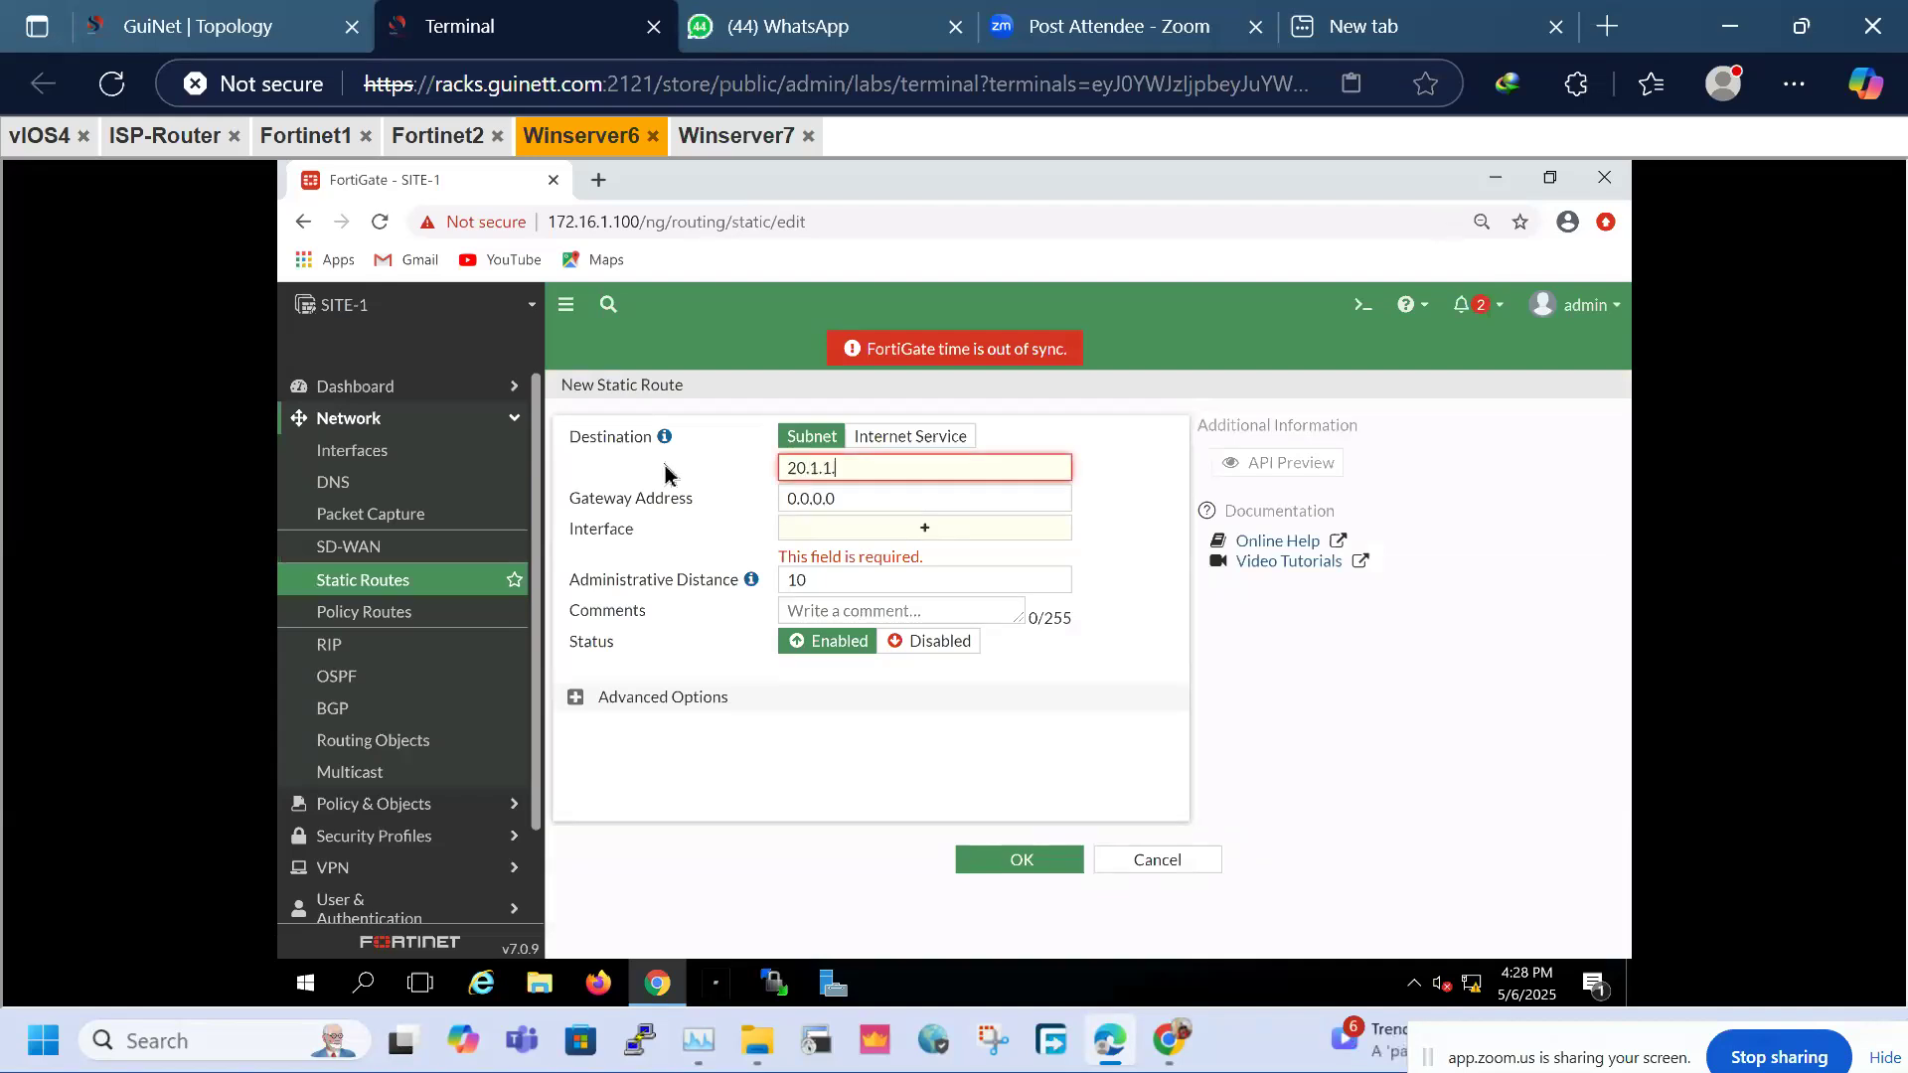
text(0/24)
click(925, 528)
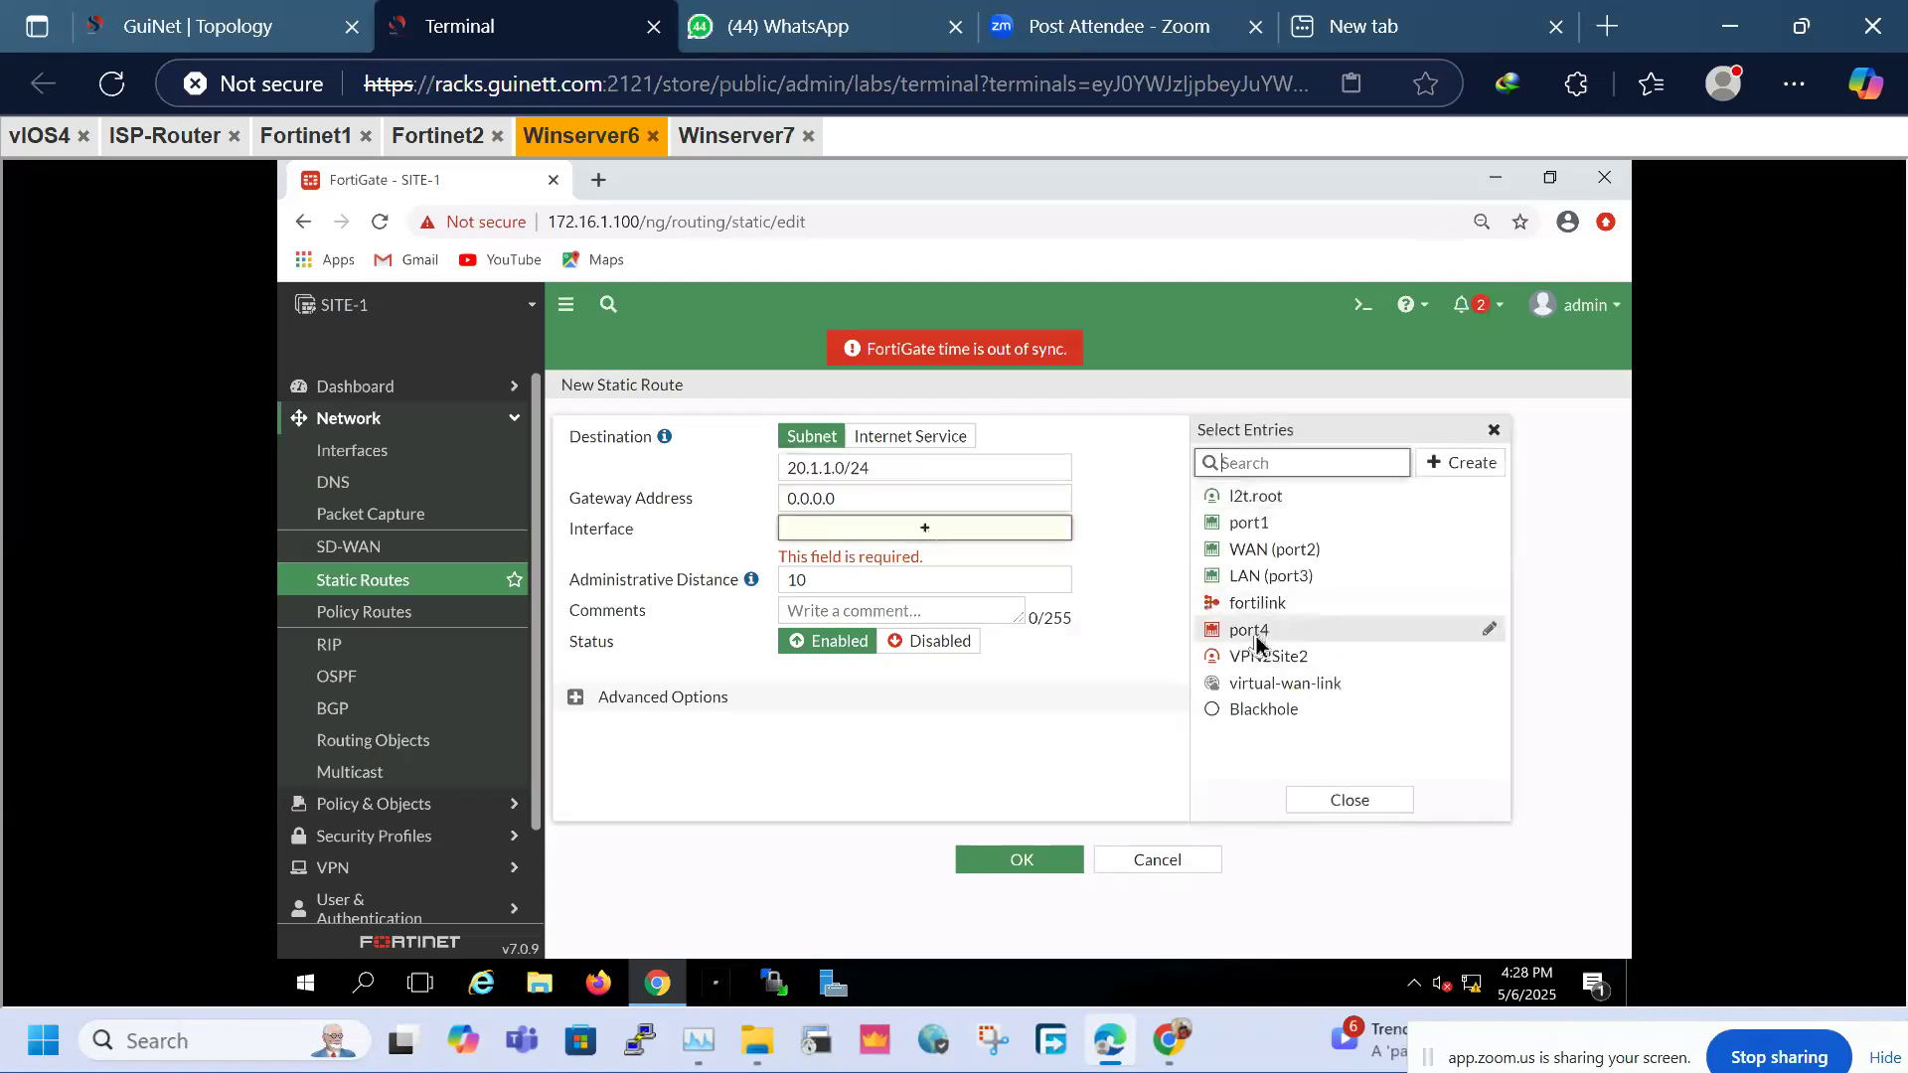
click(1262, 658)
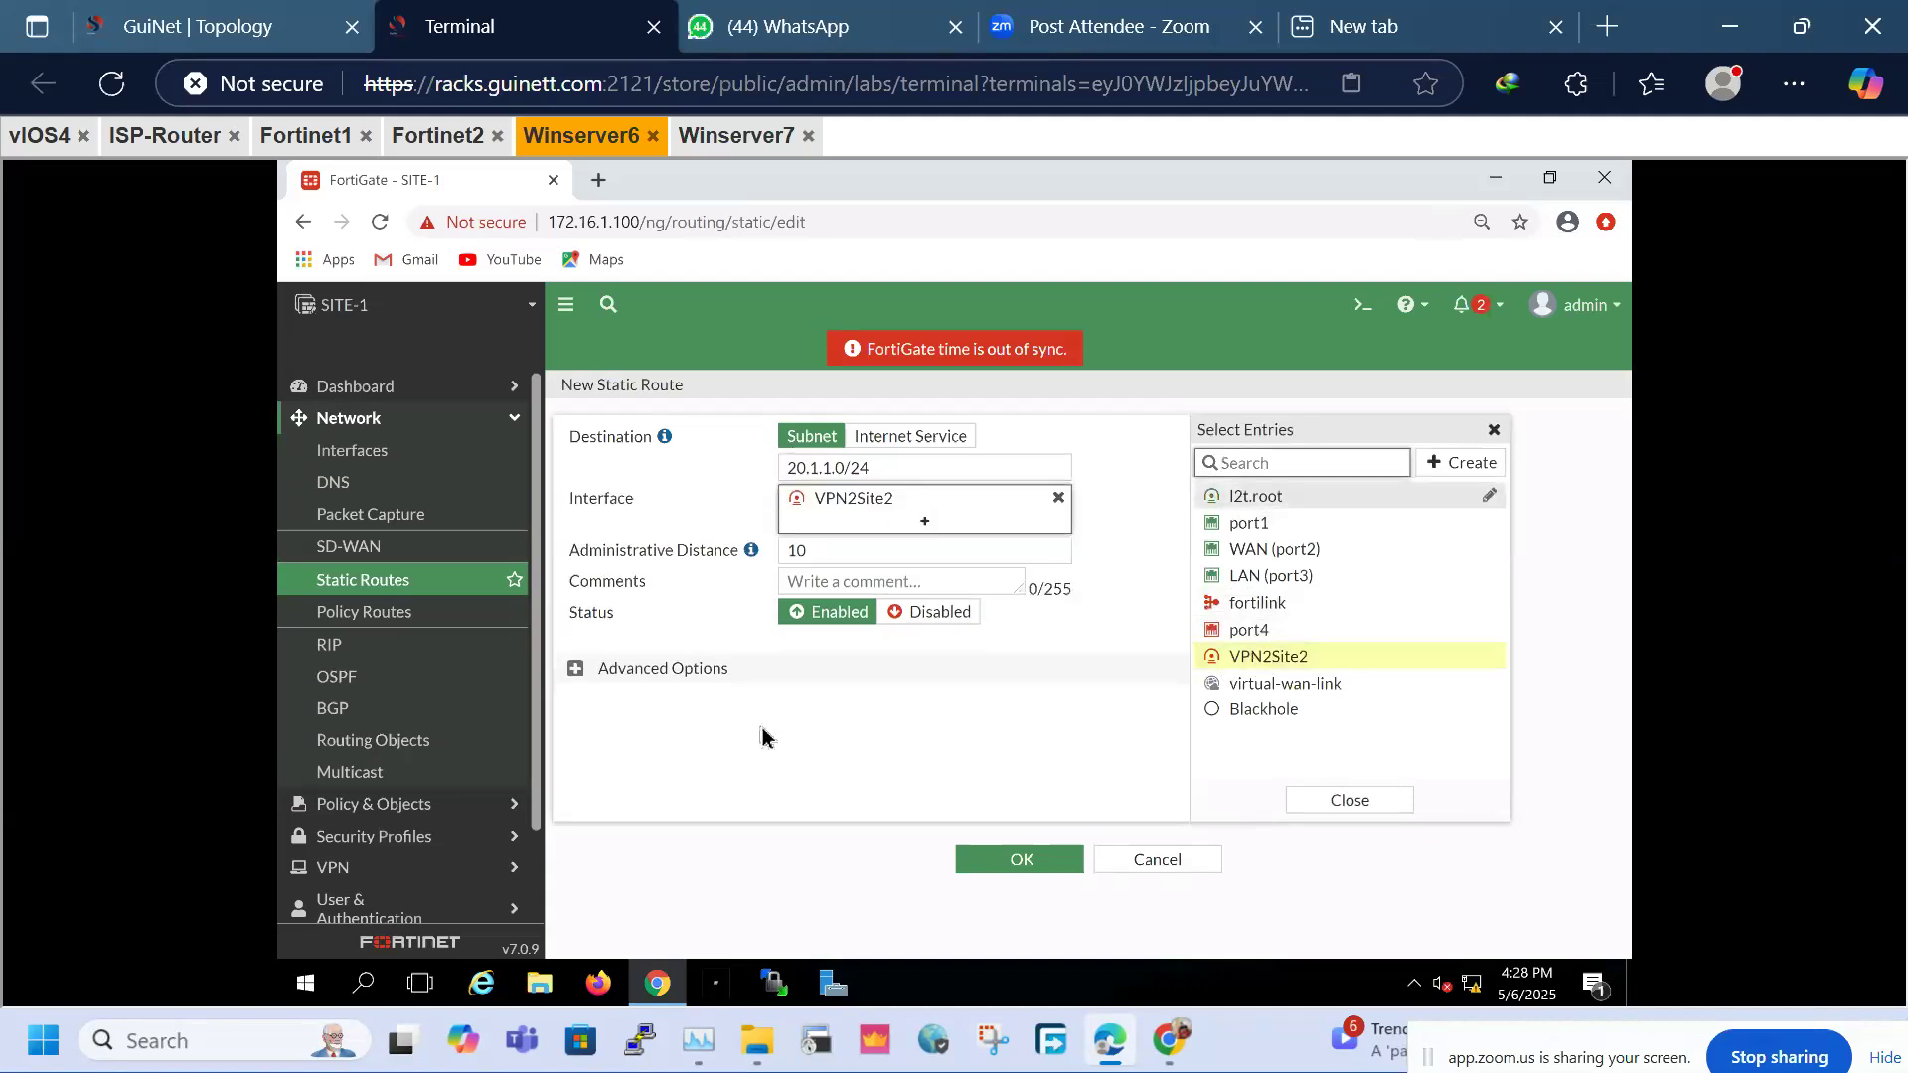
click(1038, 863)
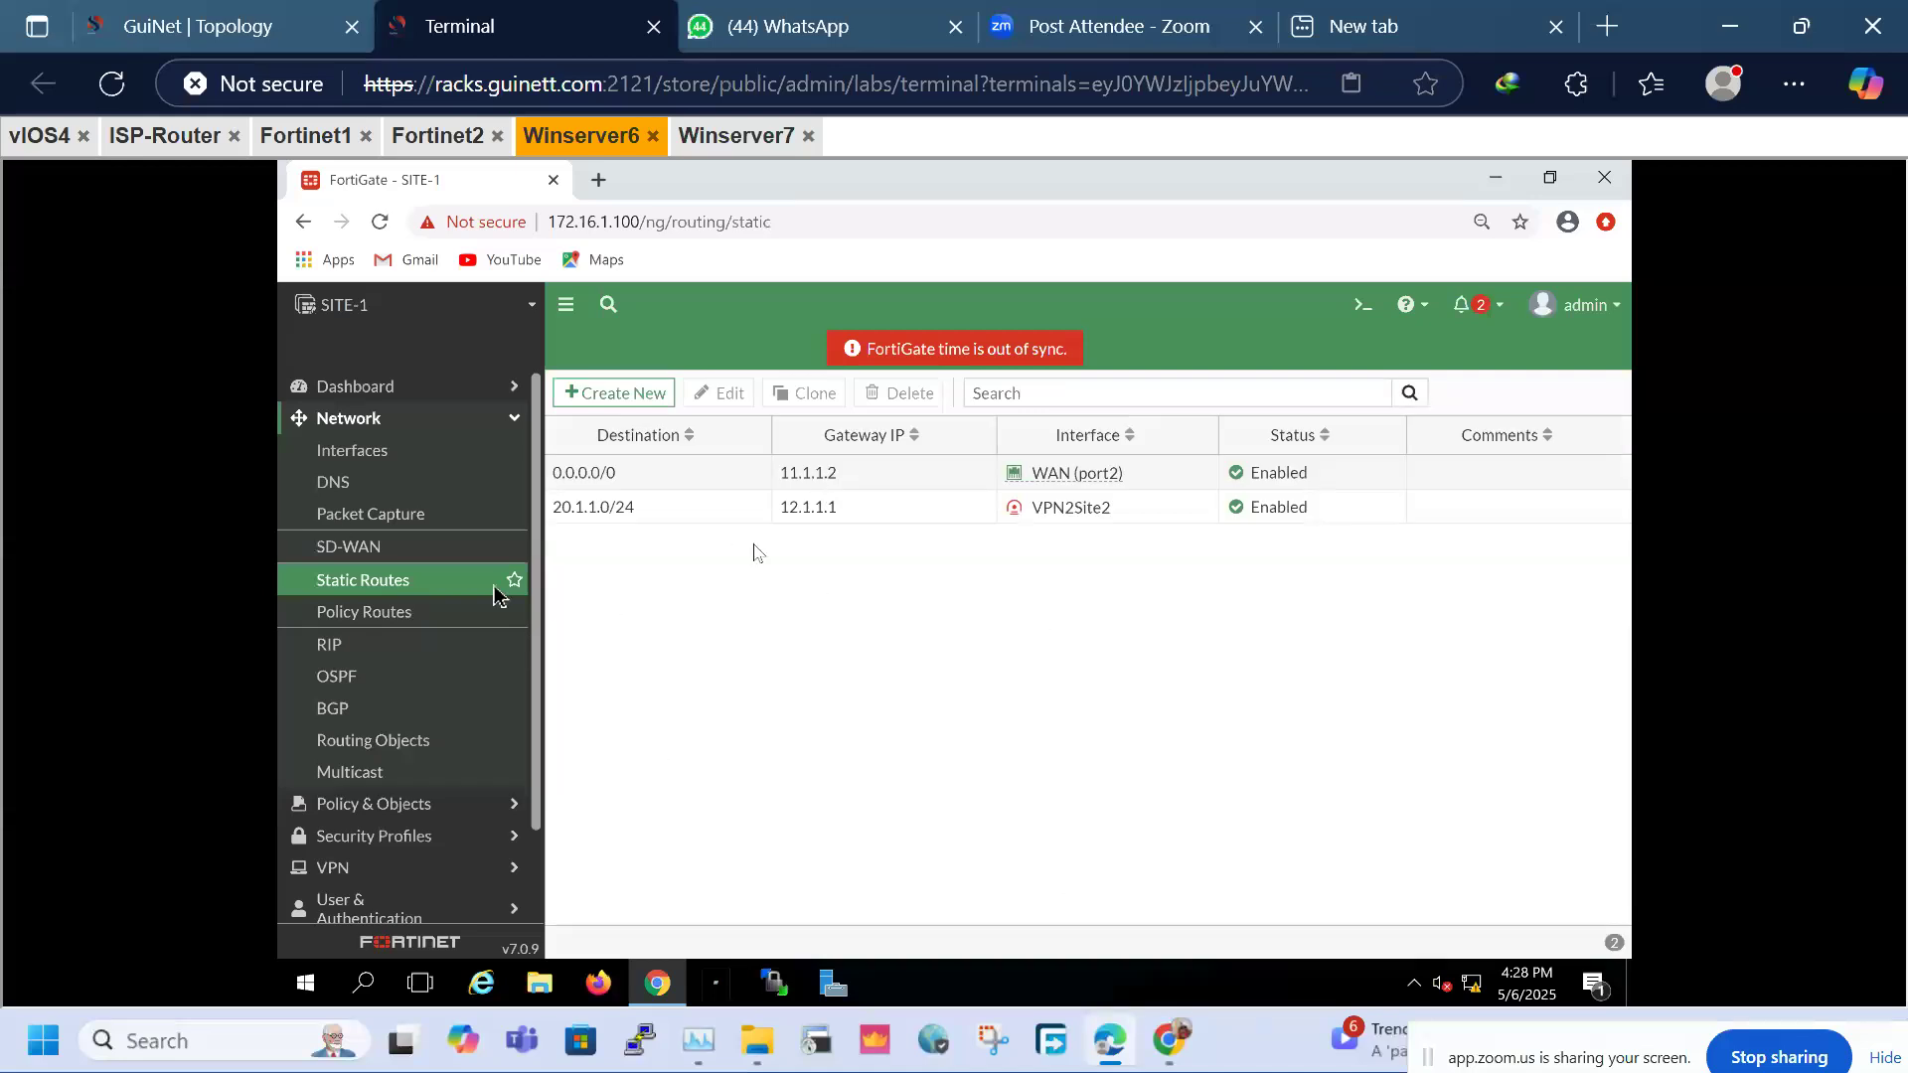
Start a new firewall policy named VPN_OUT from LAN (port3) to VPN2Site2
click(411, 425)
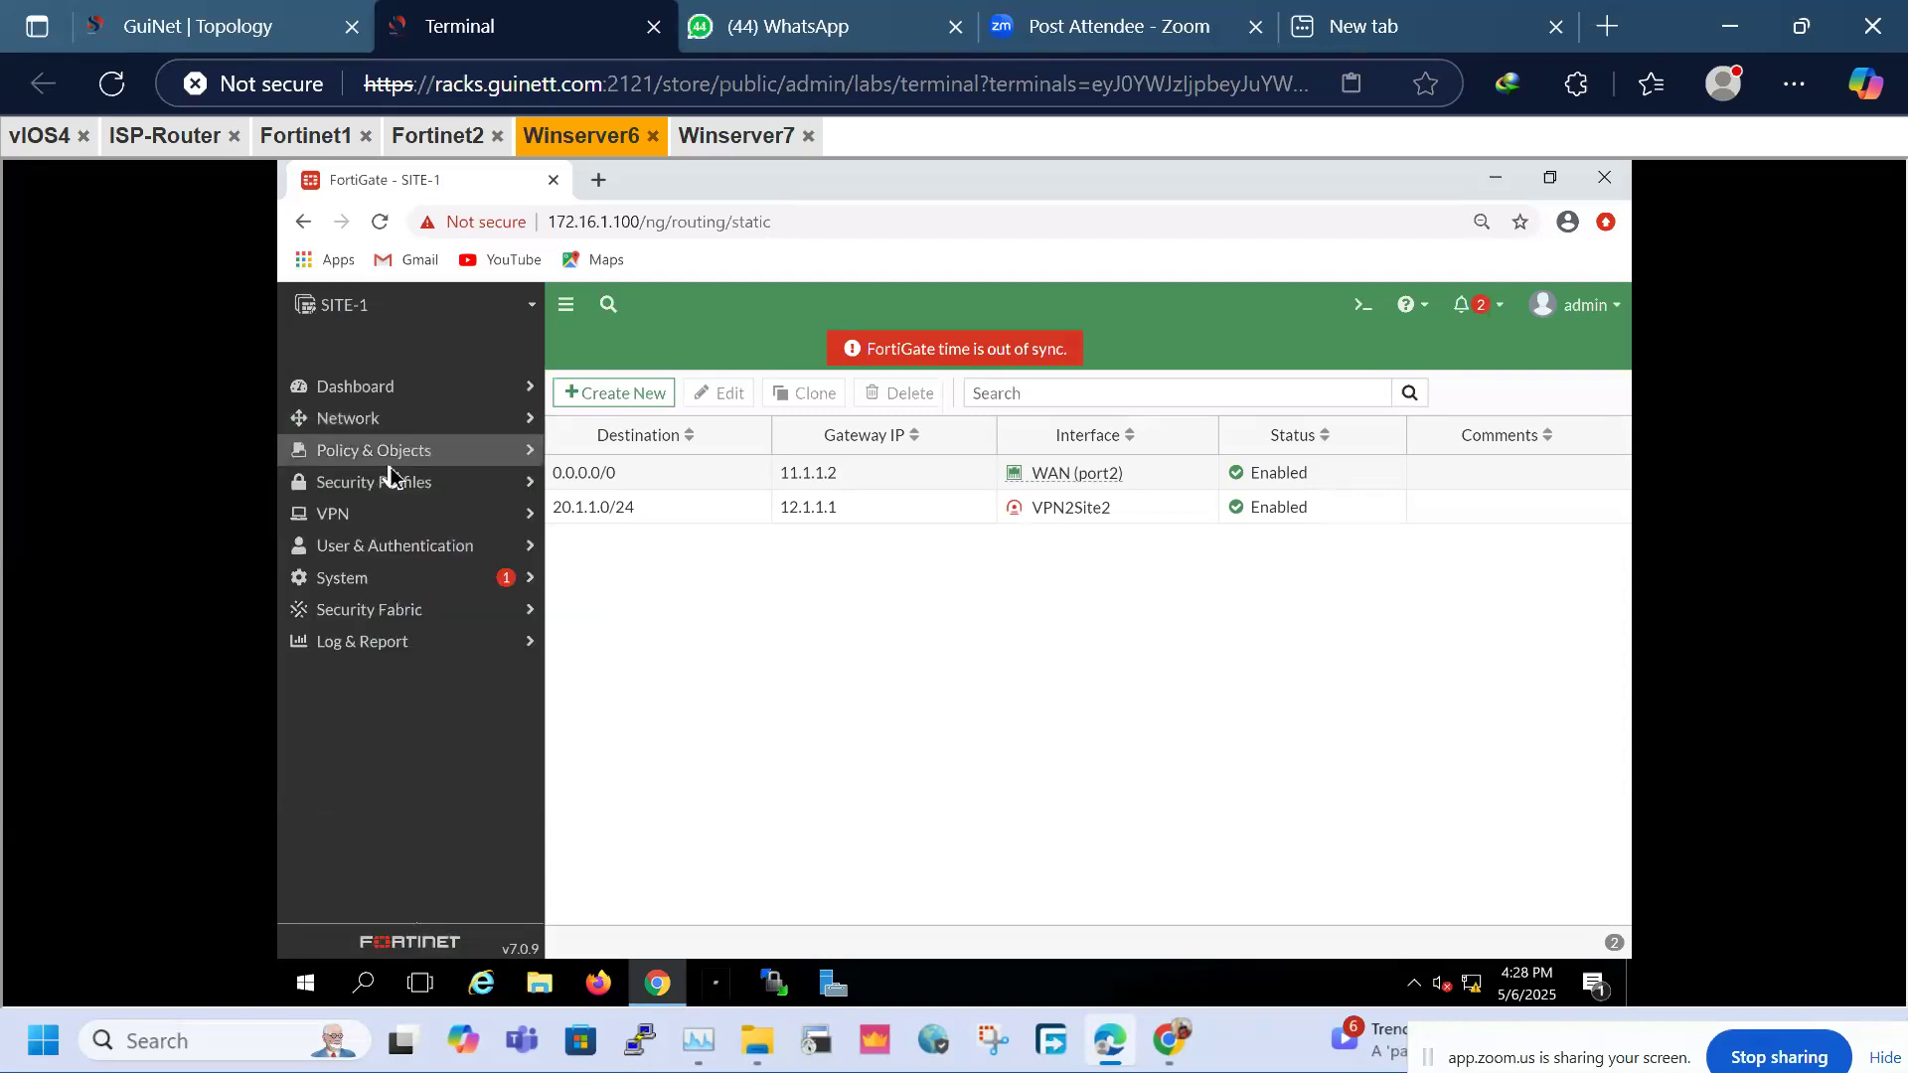
click(390, 459)
click(370, 486)
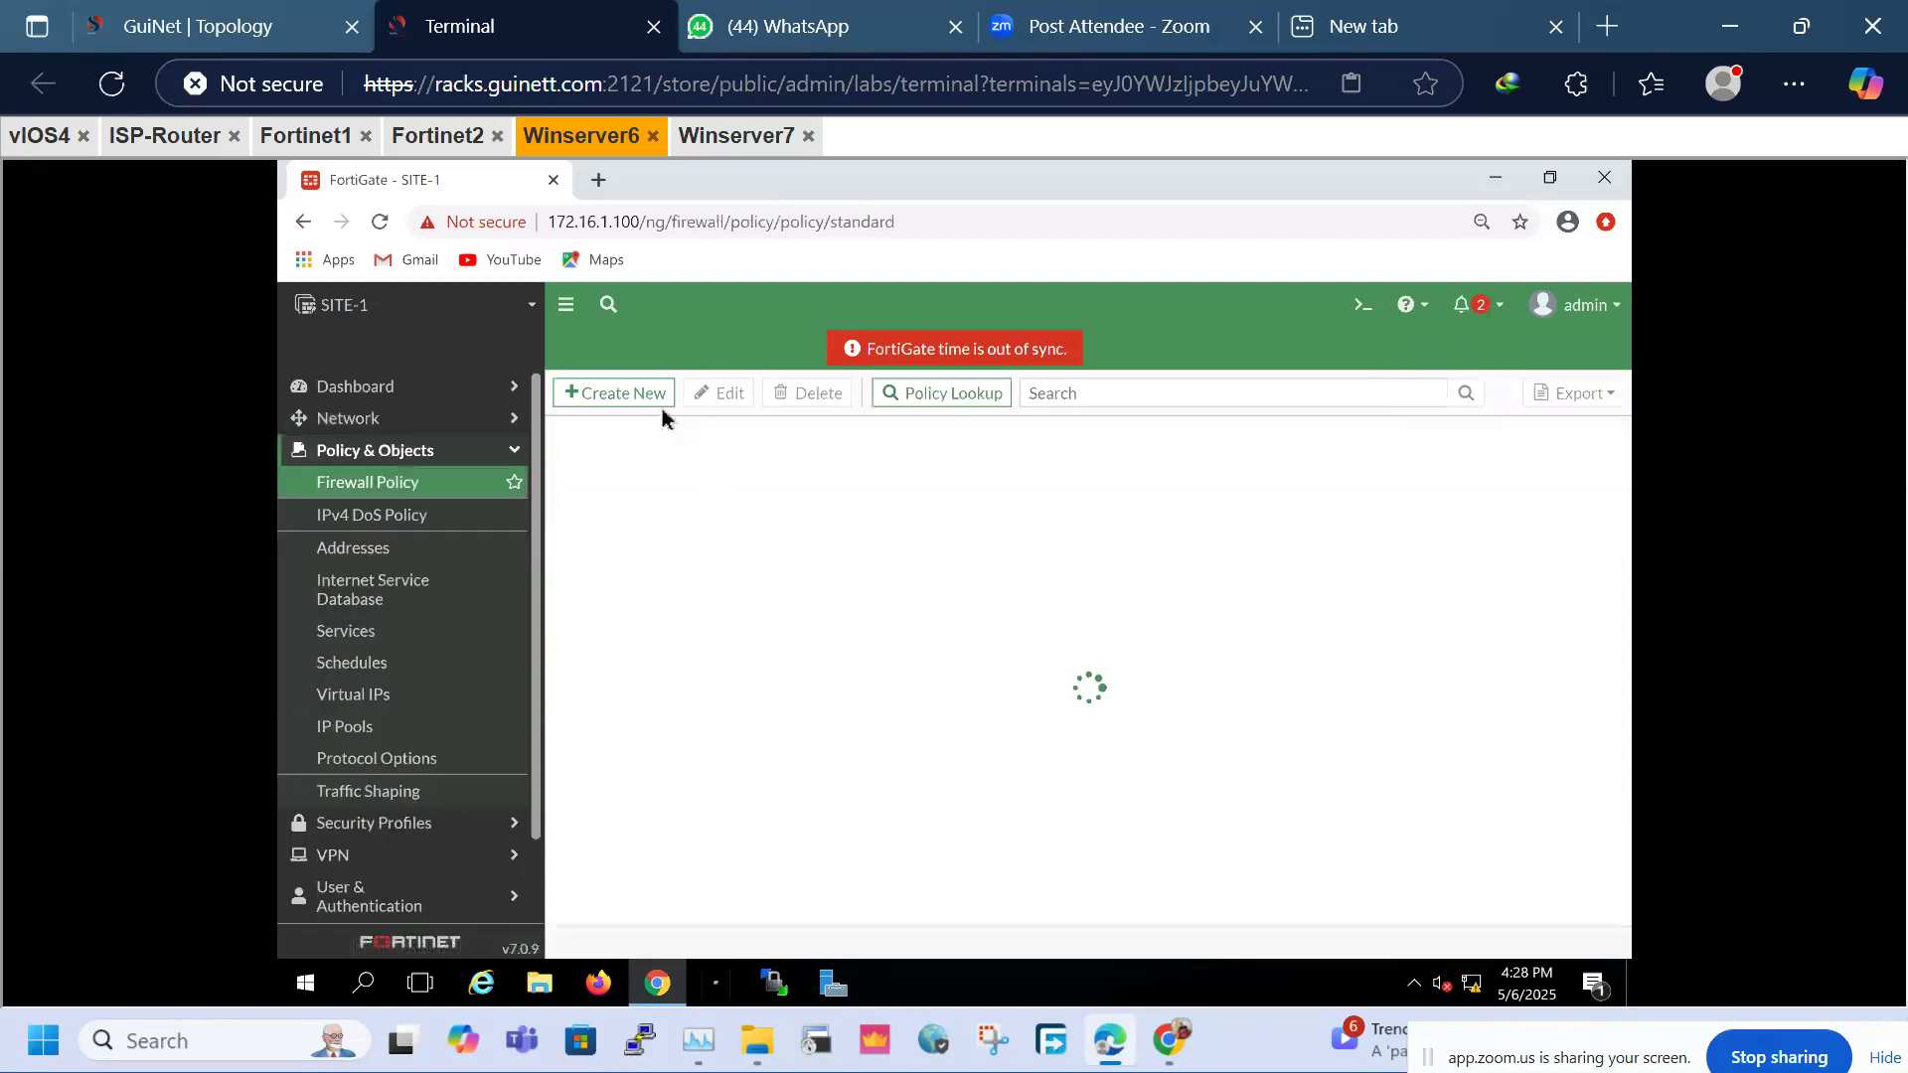
click(609, 392)
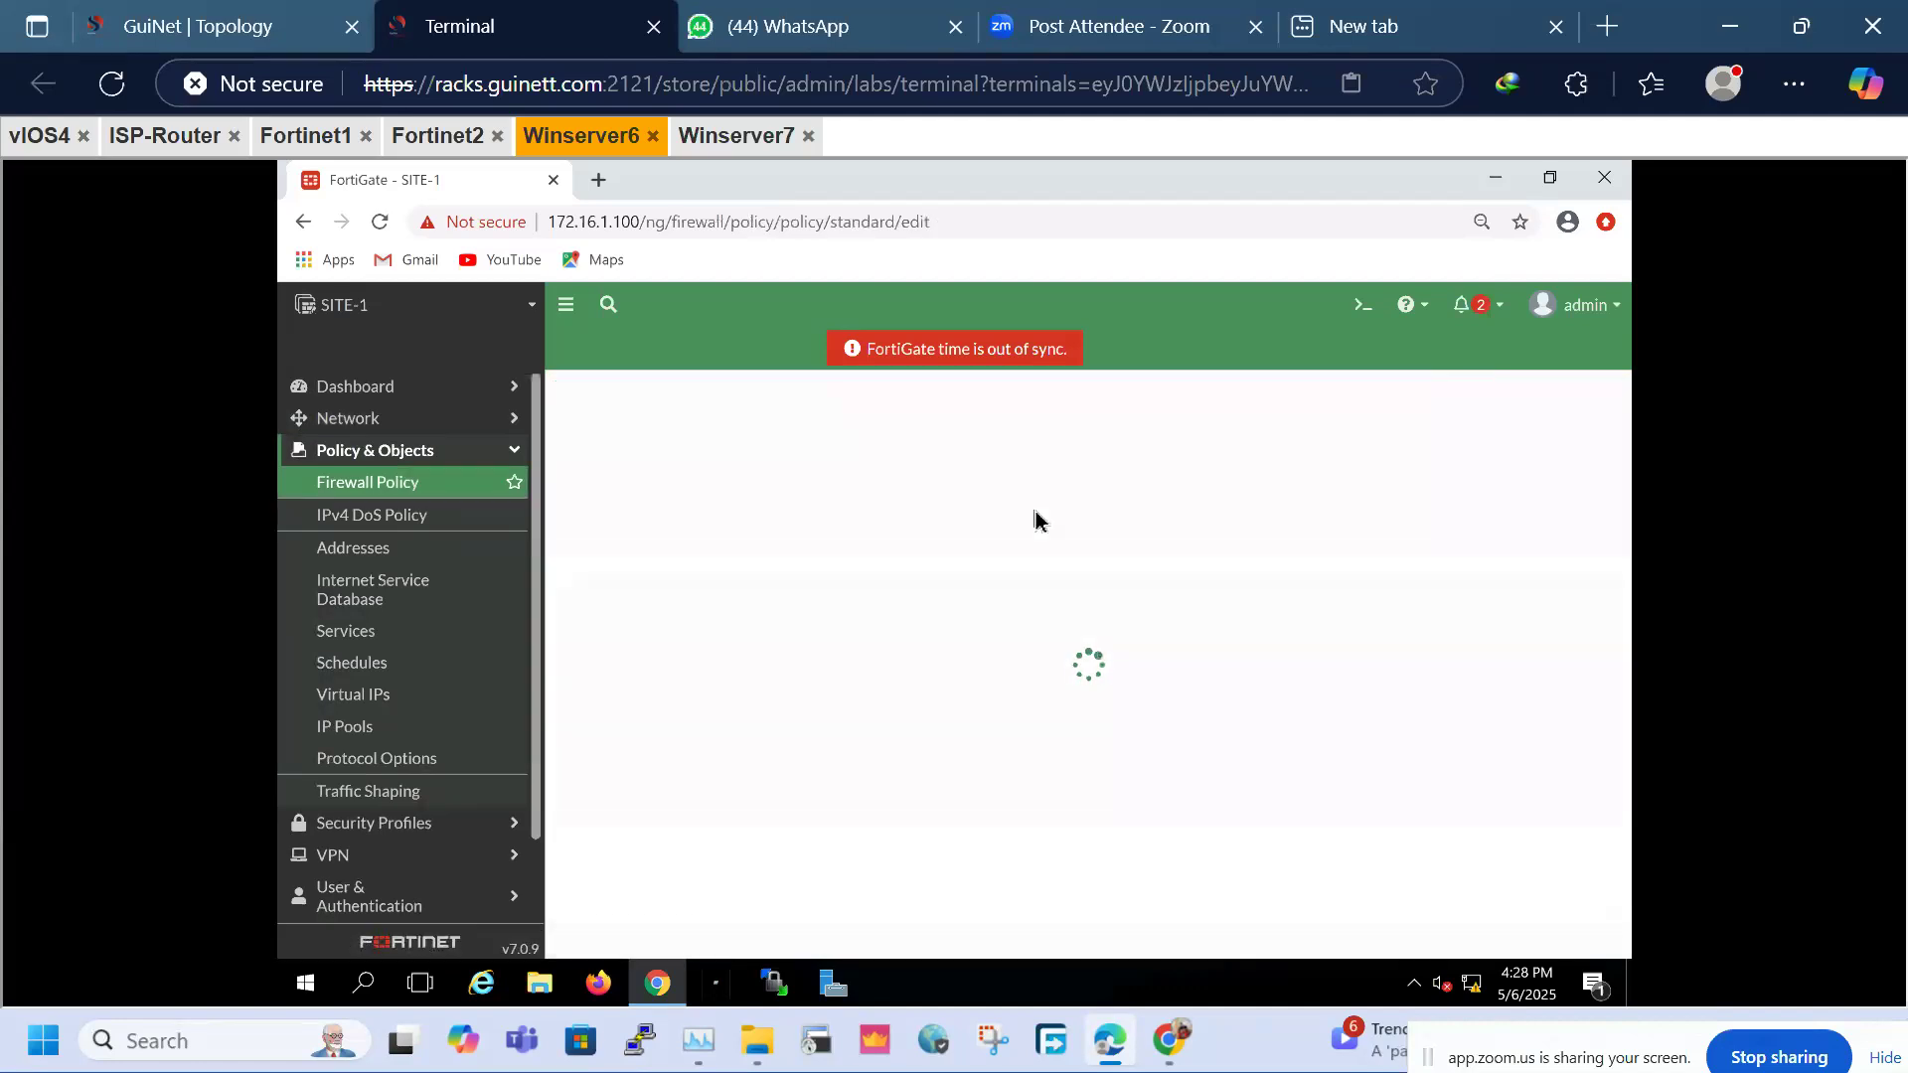
click(914, 457)
text(VPN)
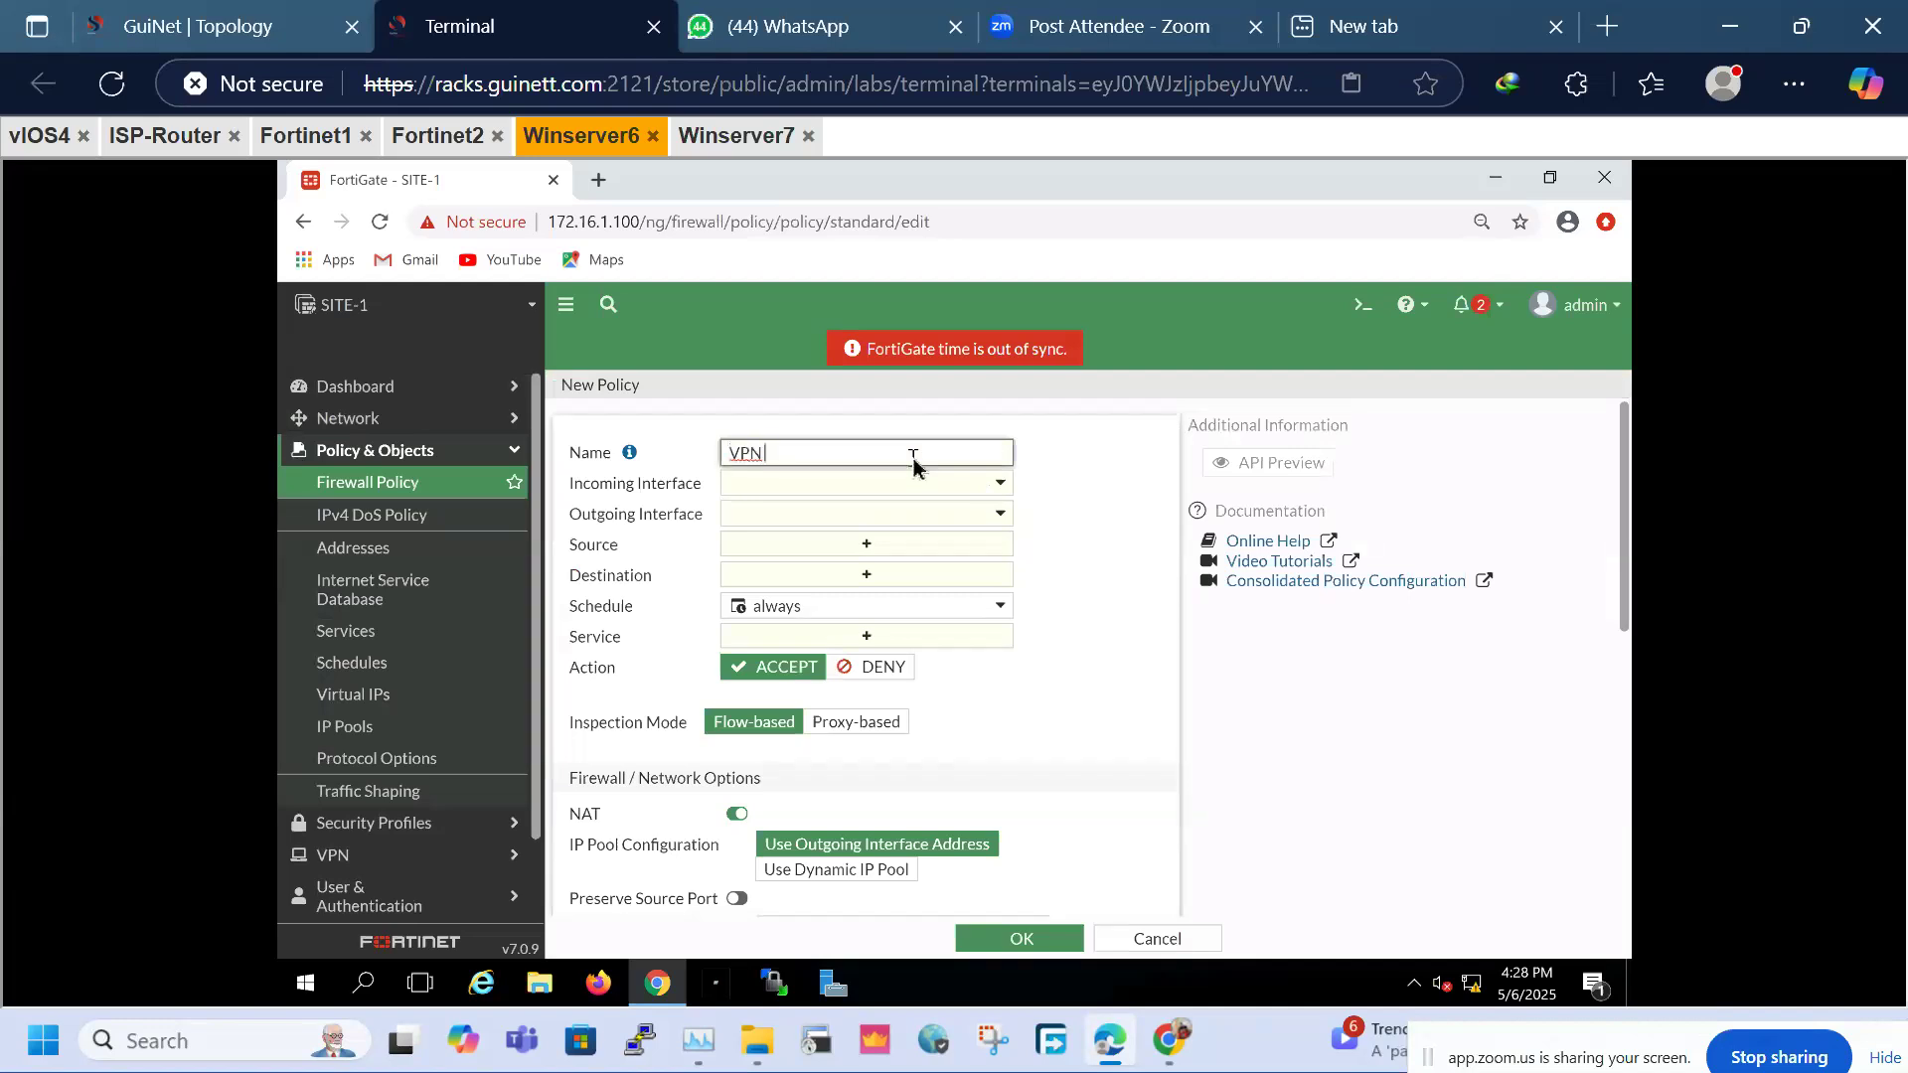
text(_OUT)
click(866, 484)
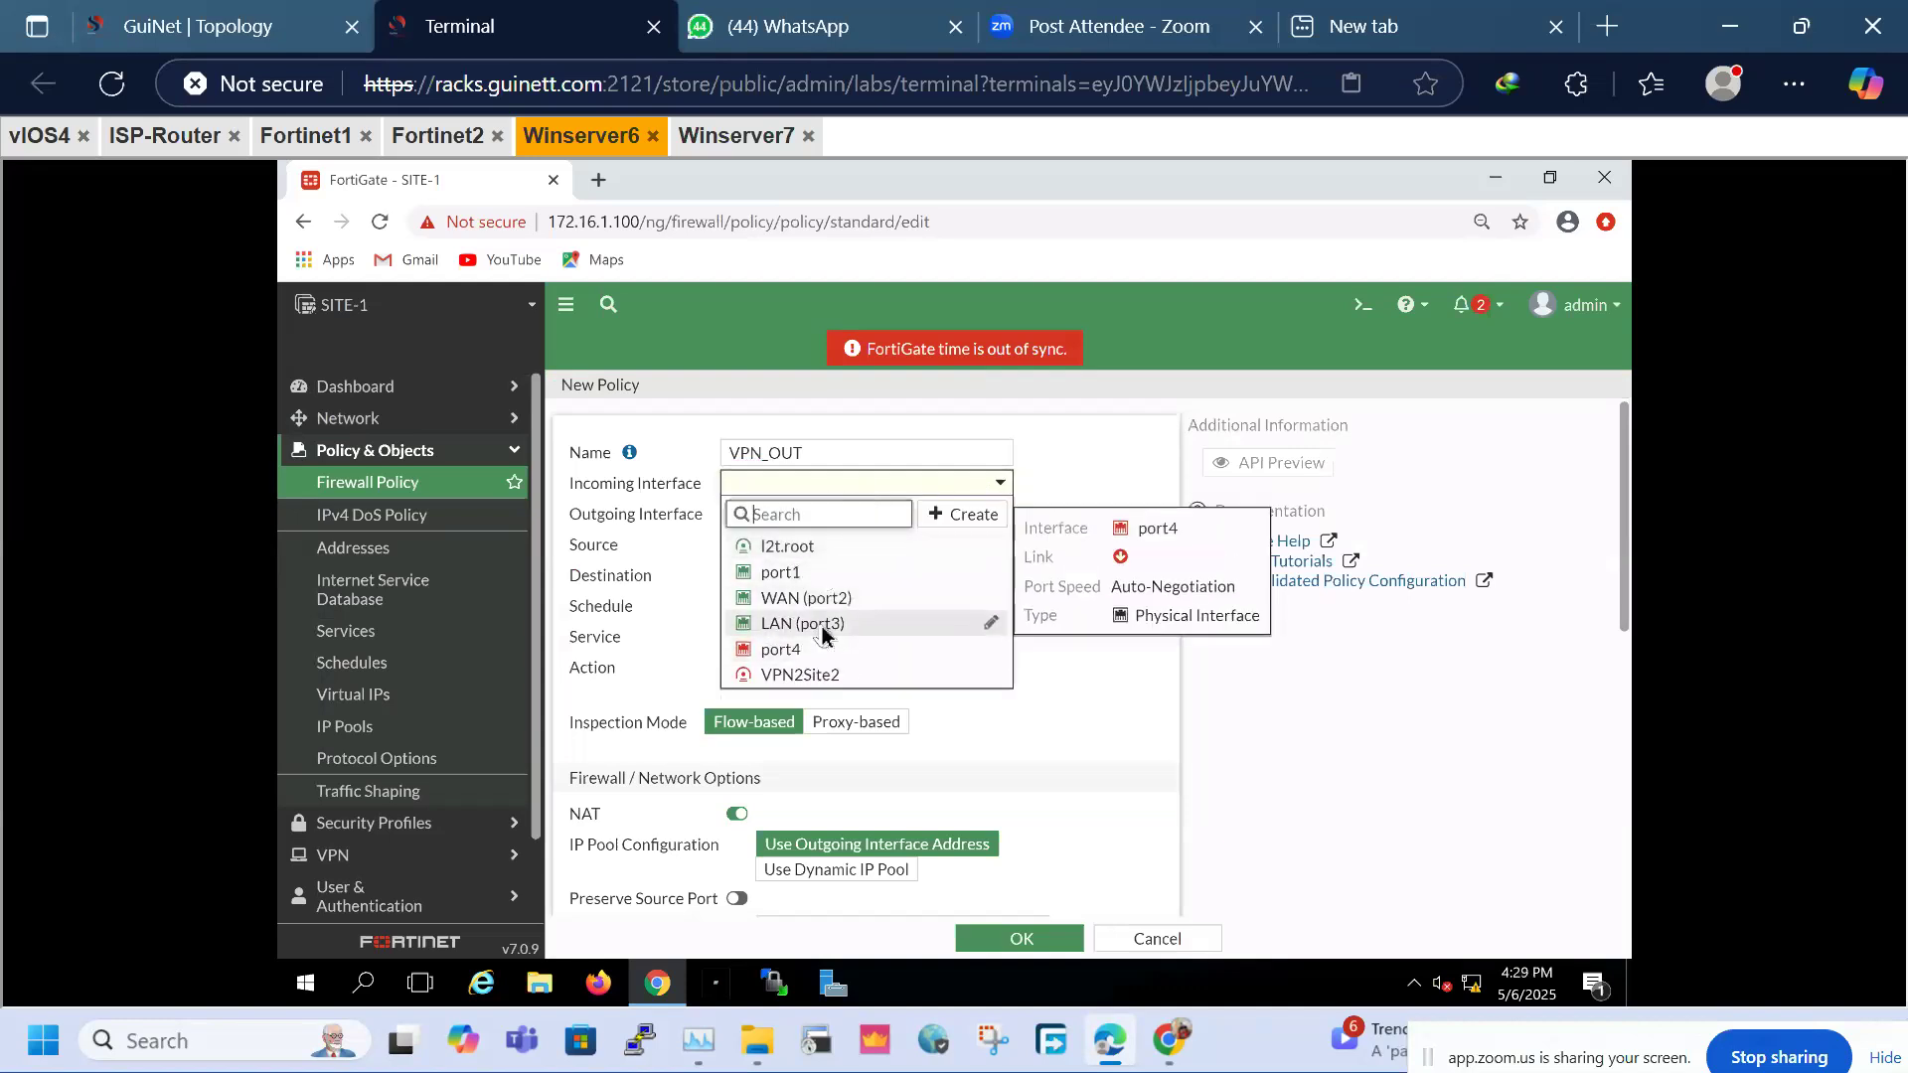
click(816, 624)
click(817, 515)
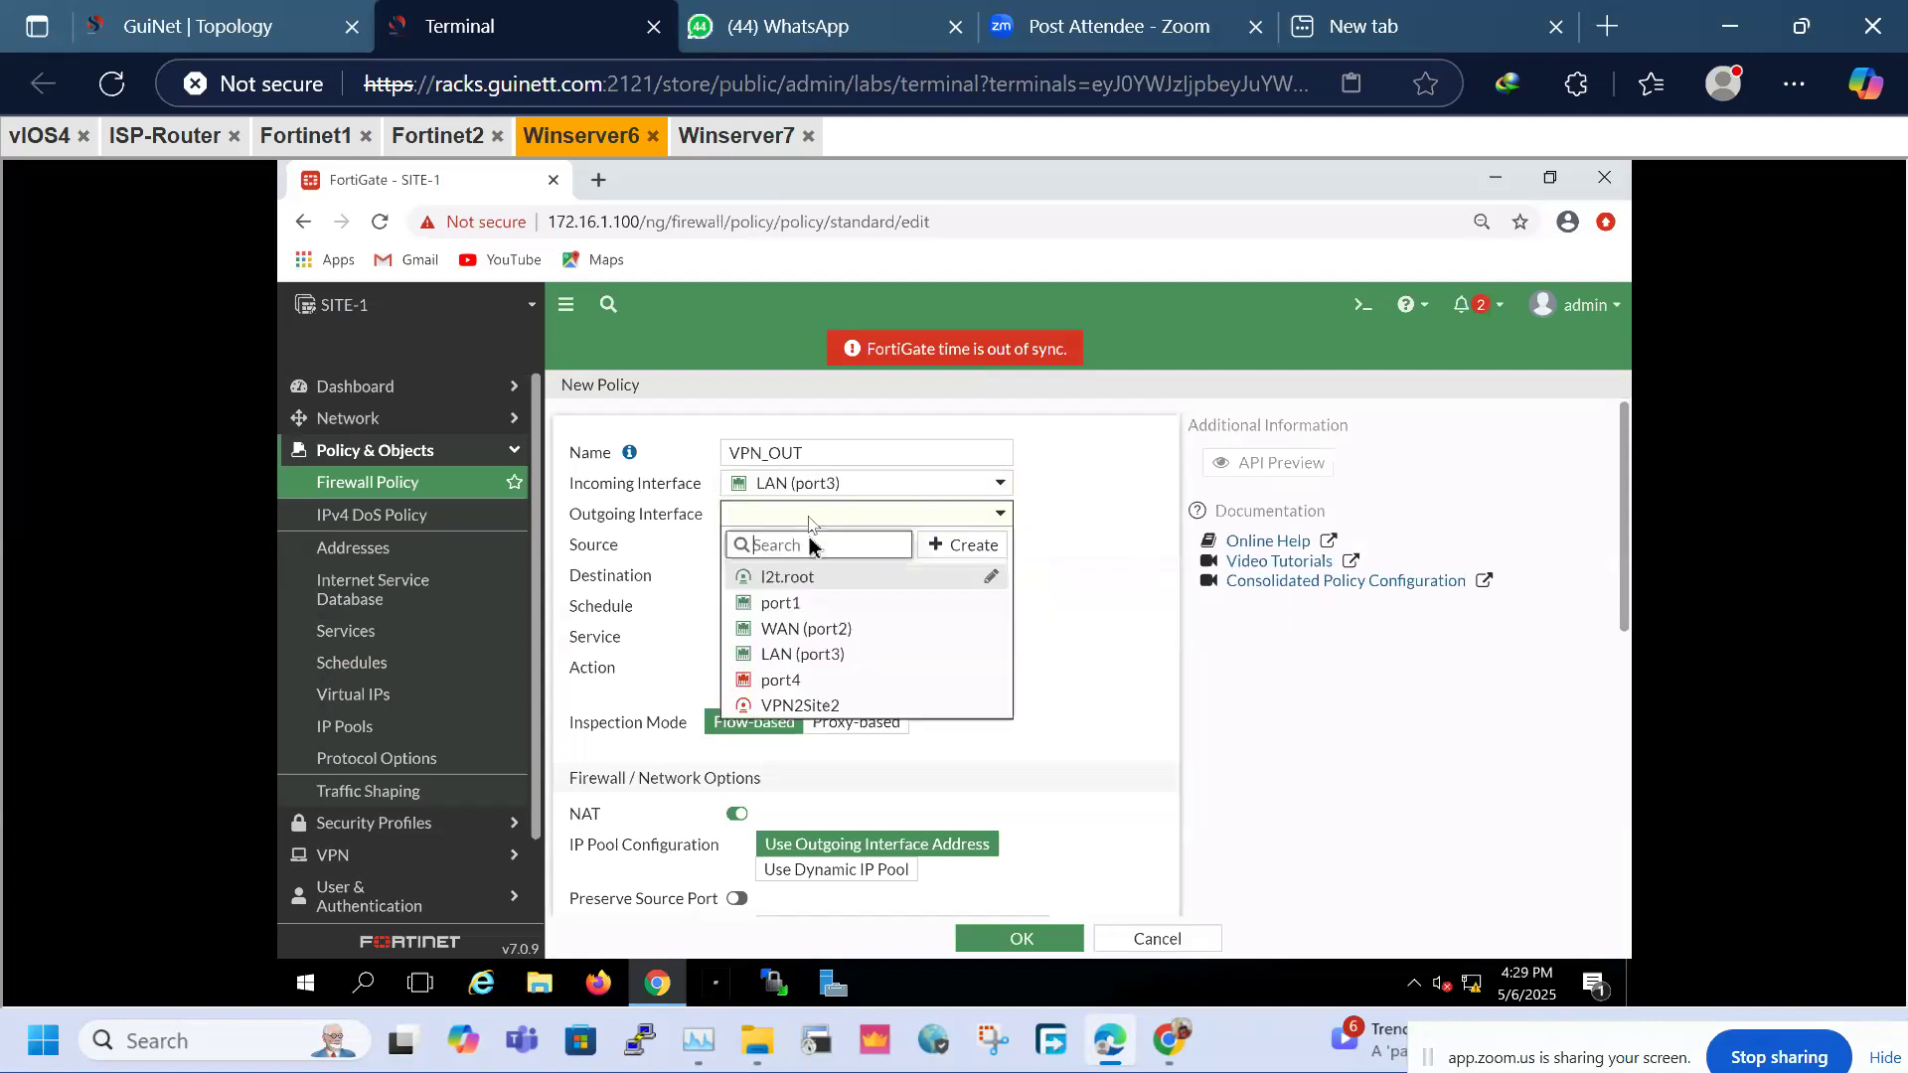
click(830, 705)
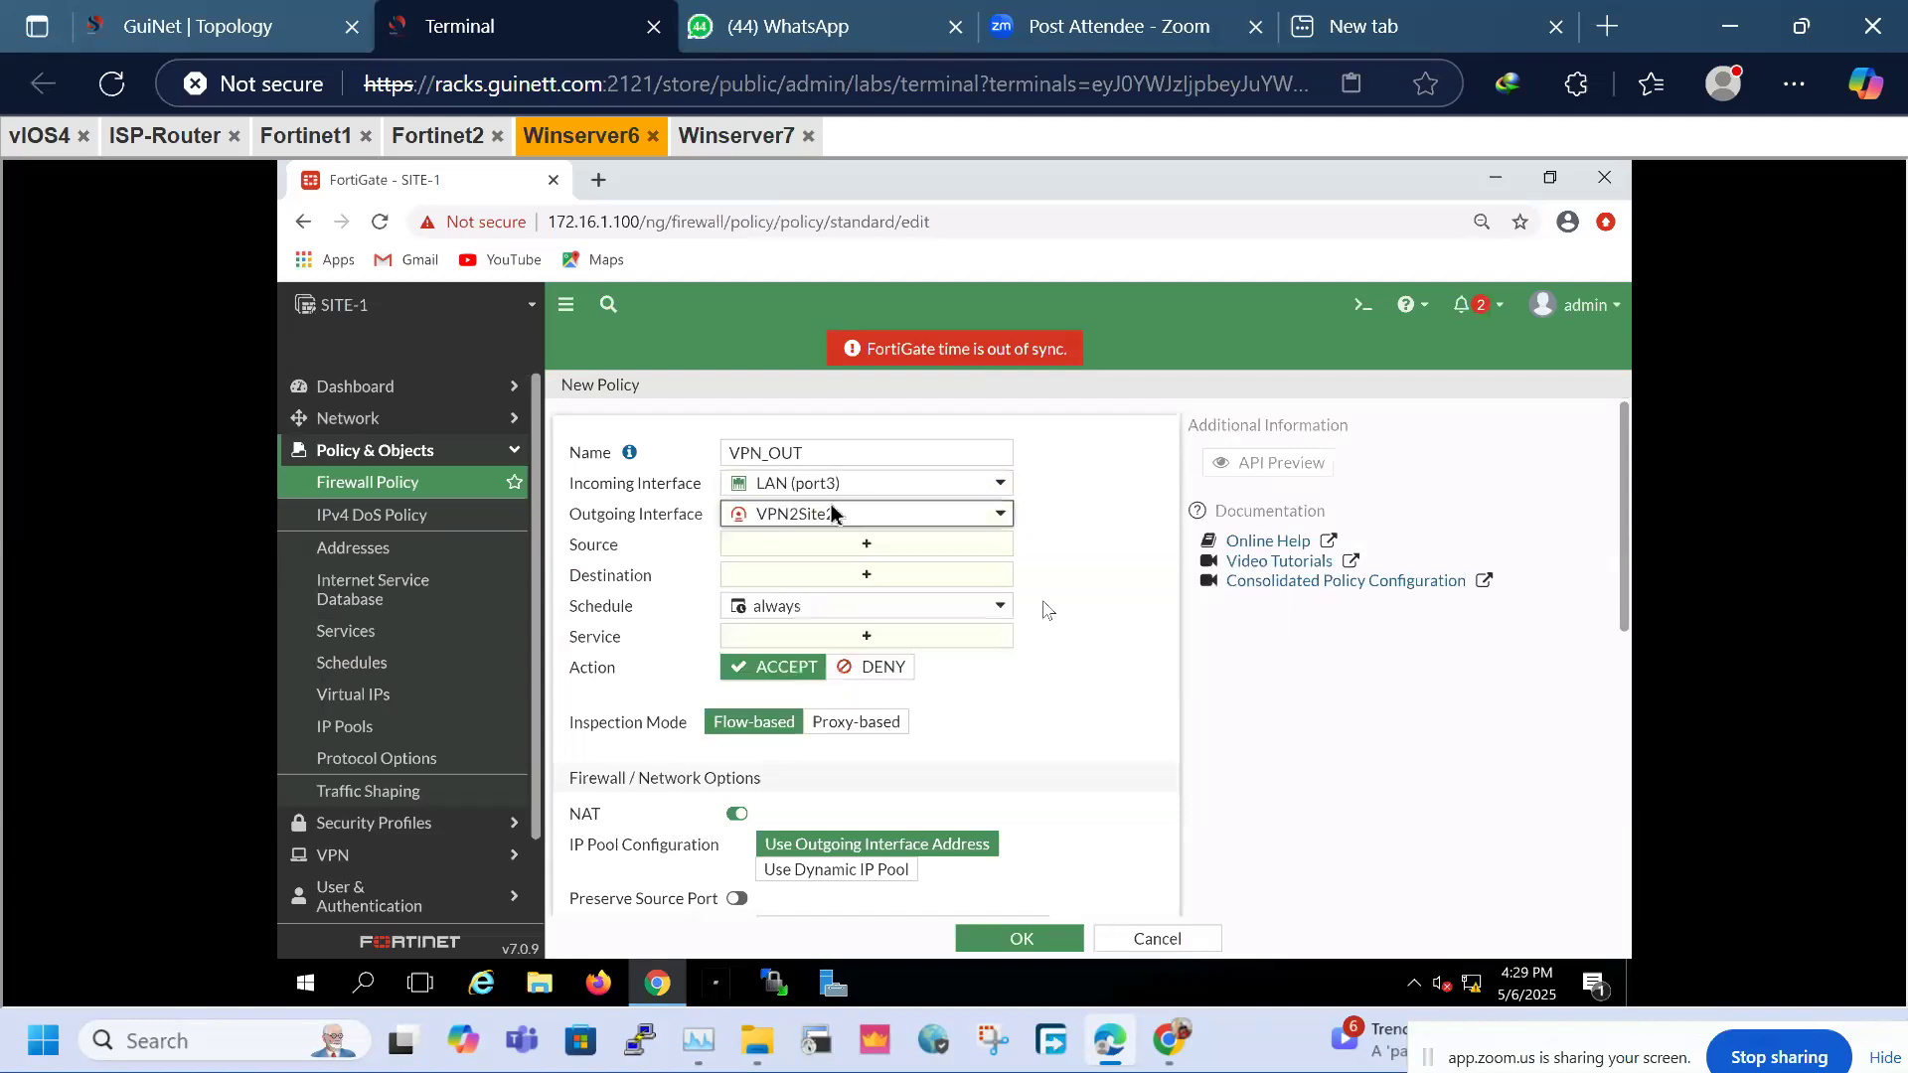
Give VPN_OUT source and destination all, service ALL, NAT off, all-session logging, and save
click(872, 546)
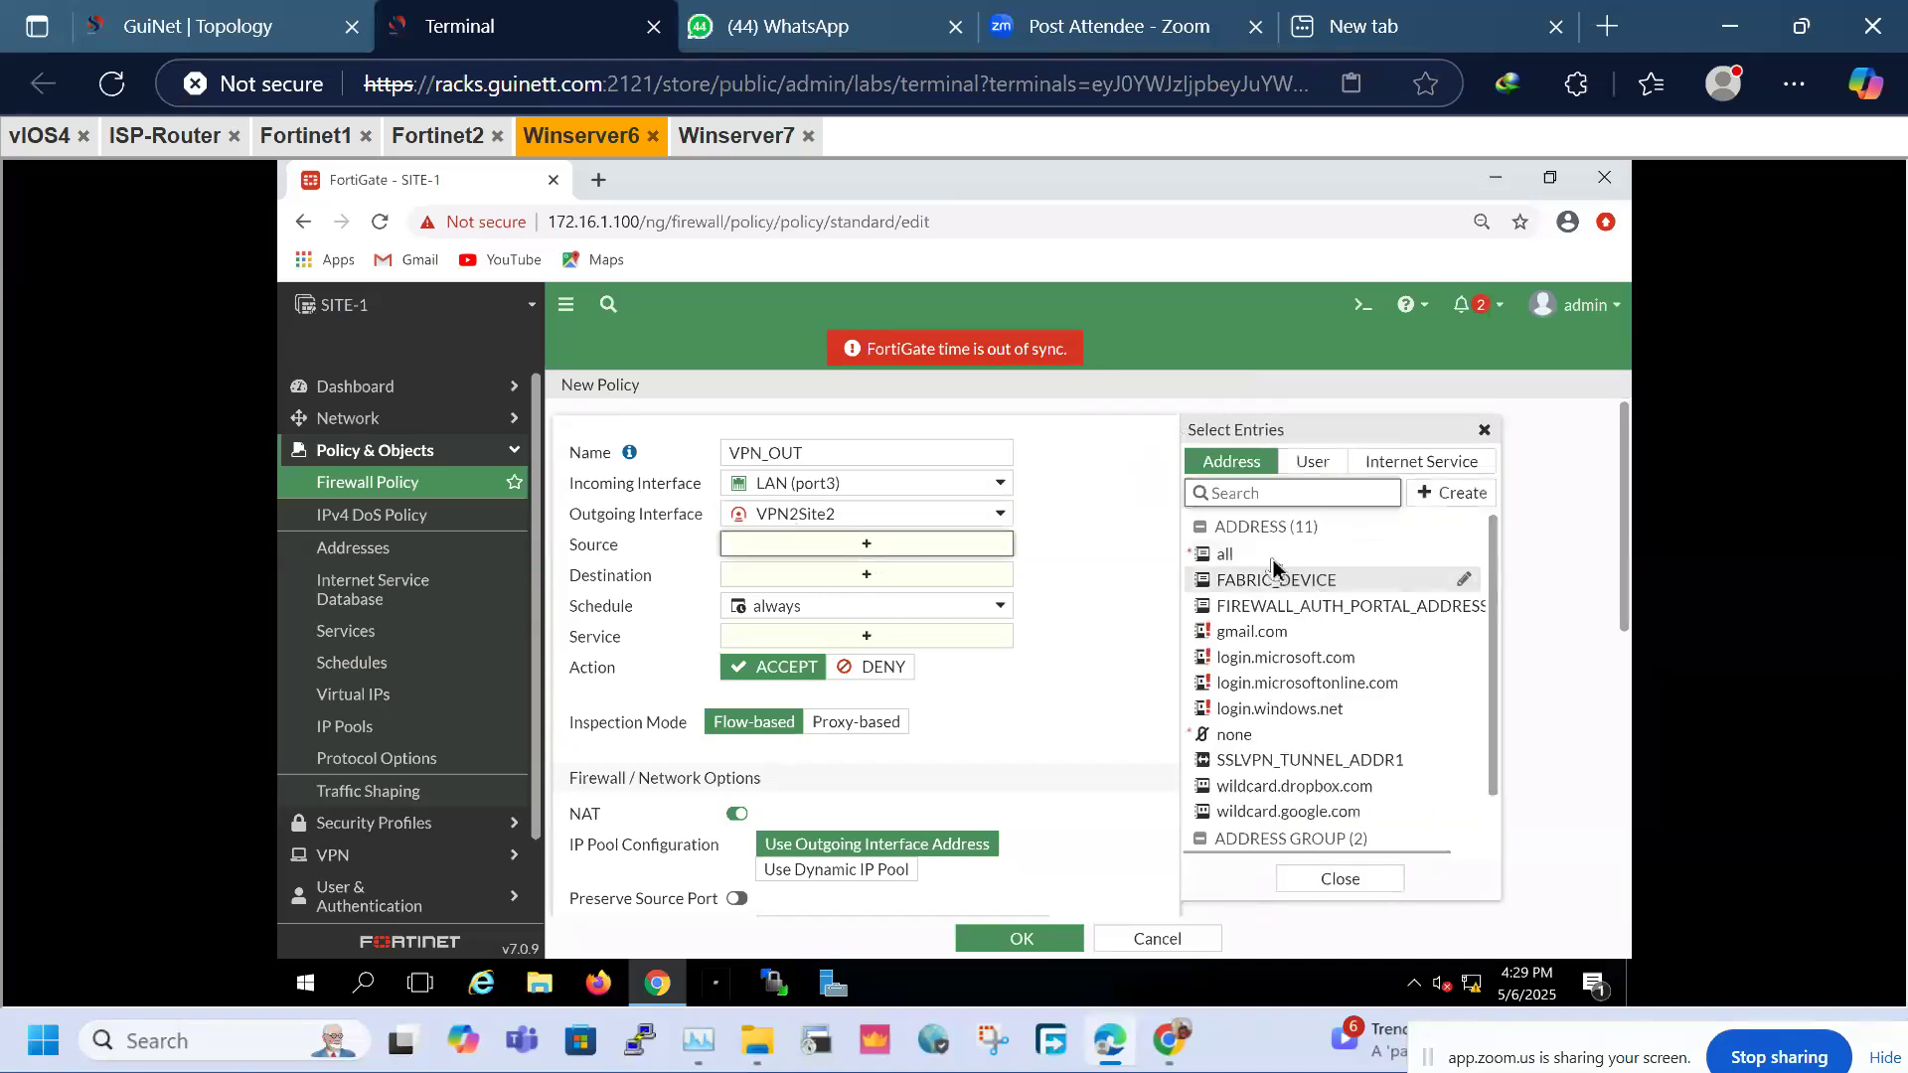
click(1391, 555)
click(858, 604)
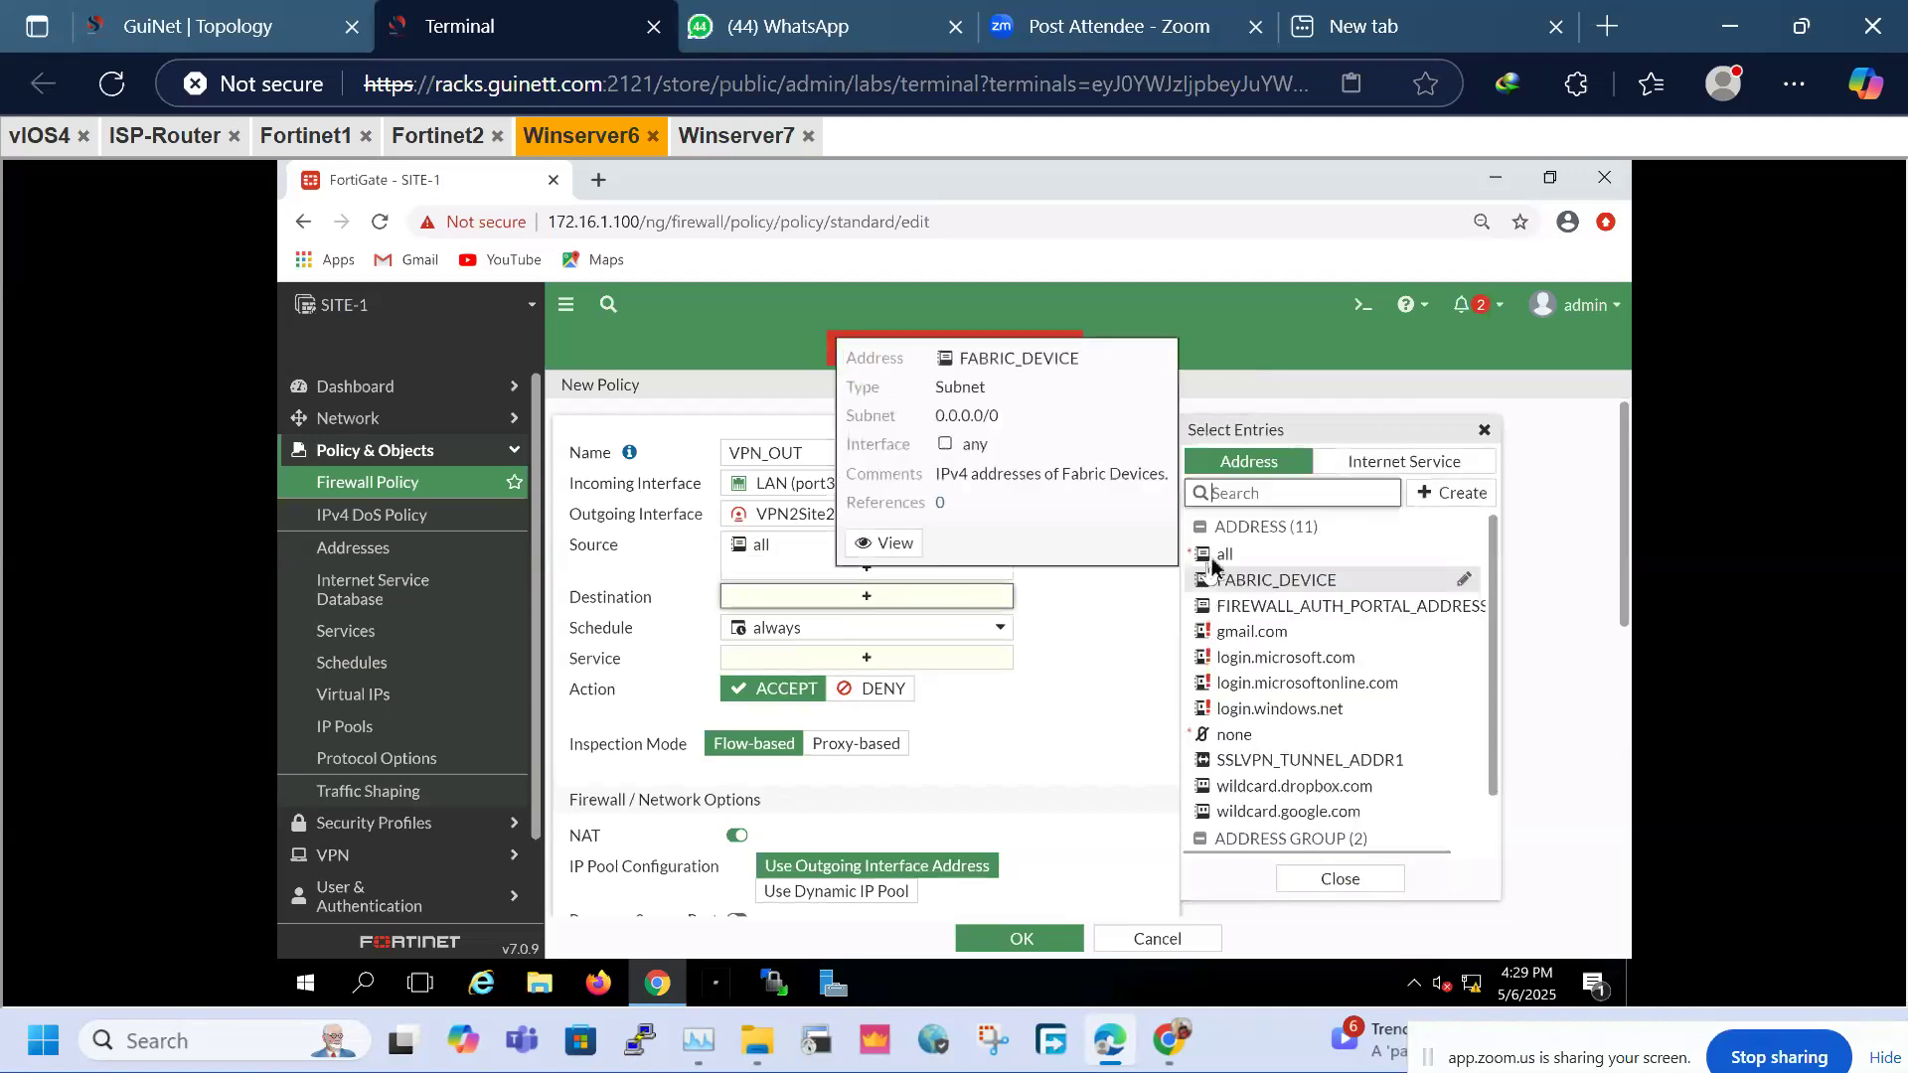
click(1211, 555)
click(885, 683)
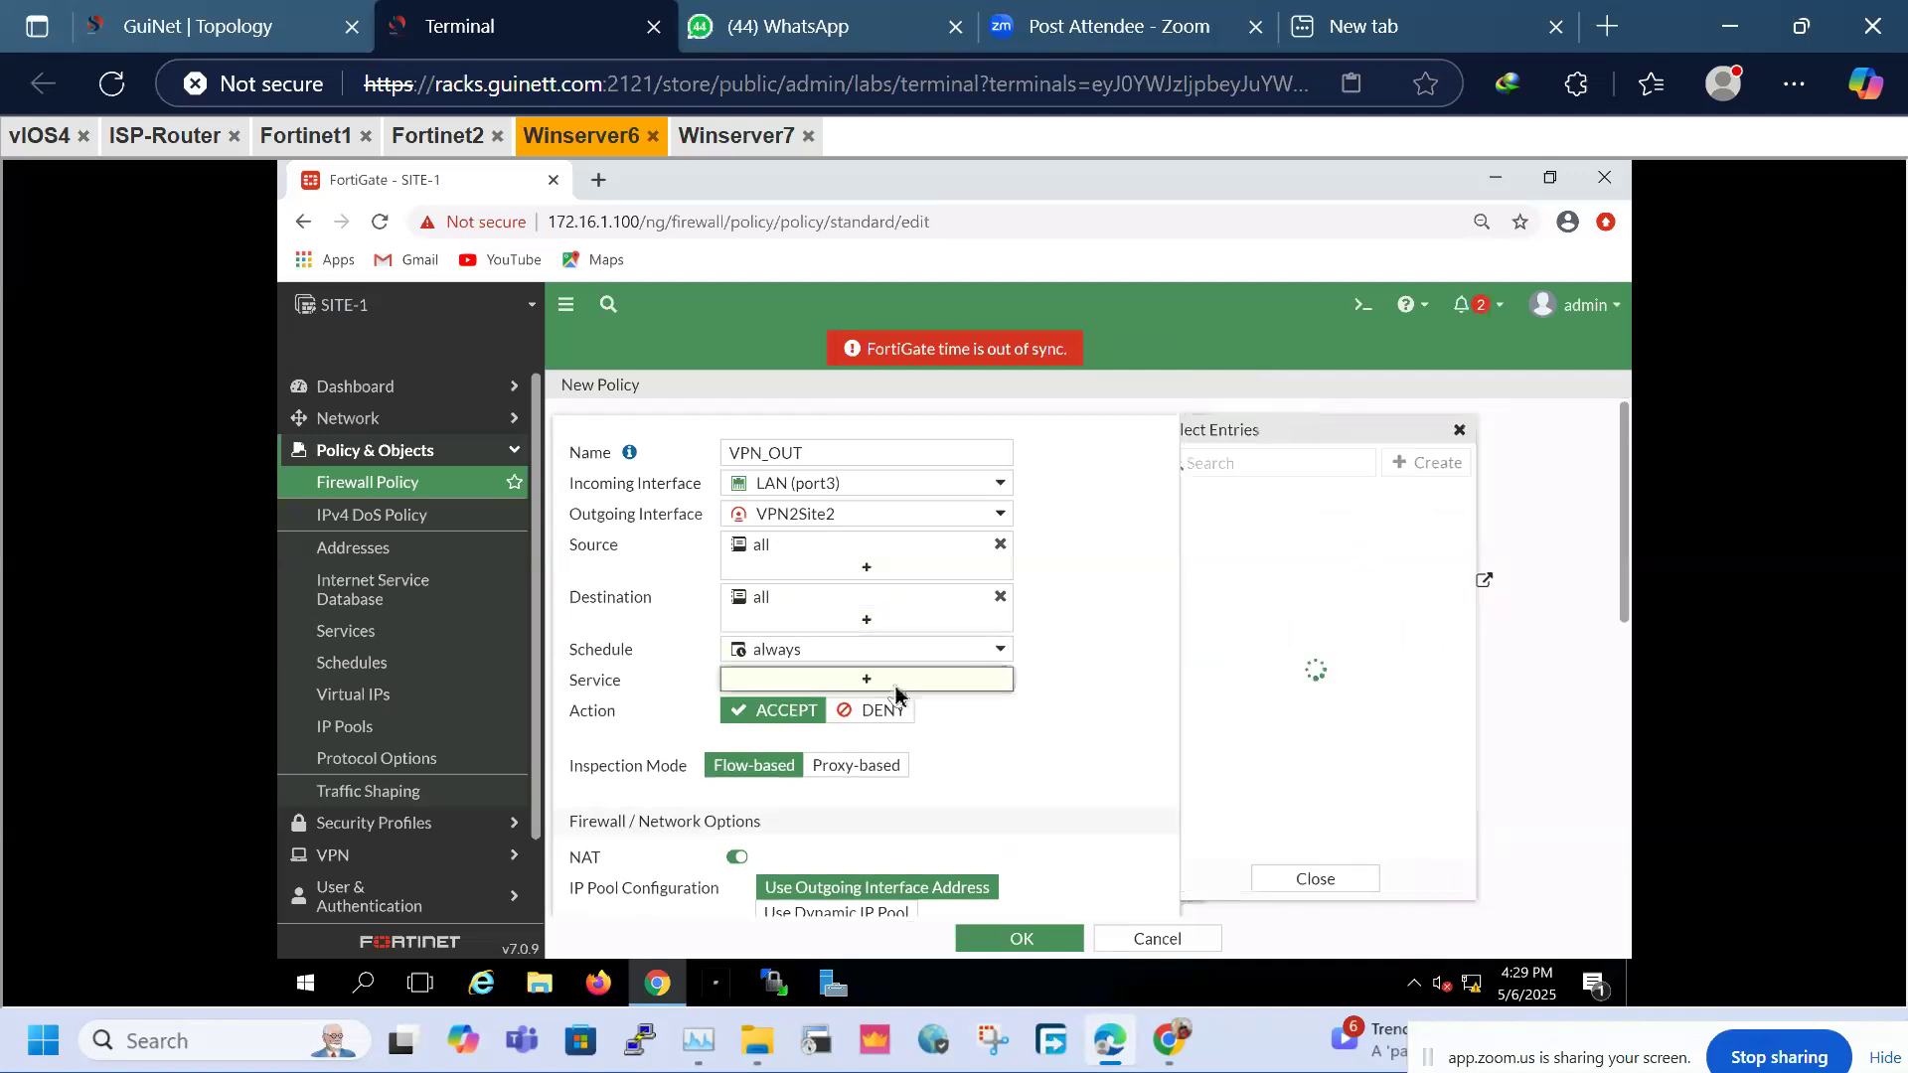
click(1220, 552)
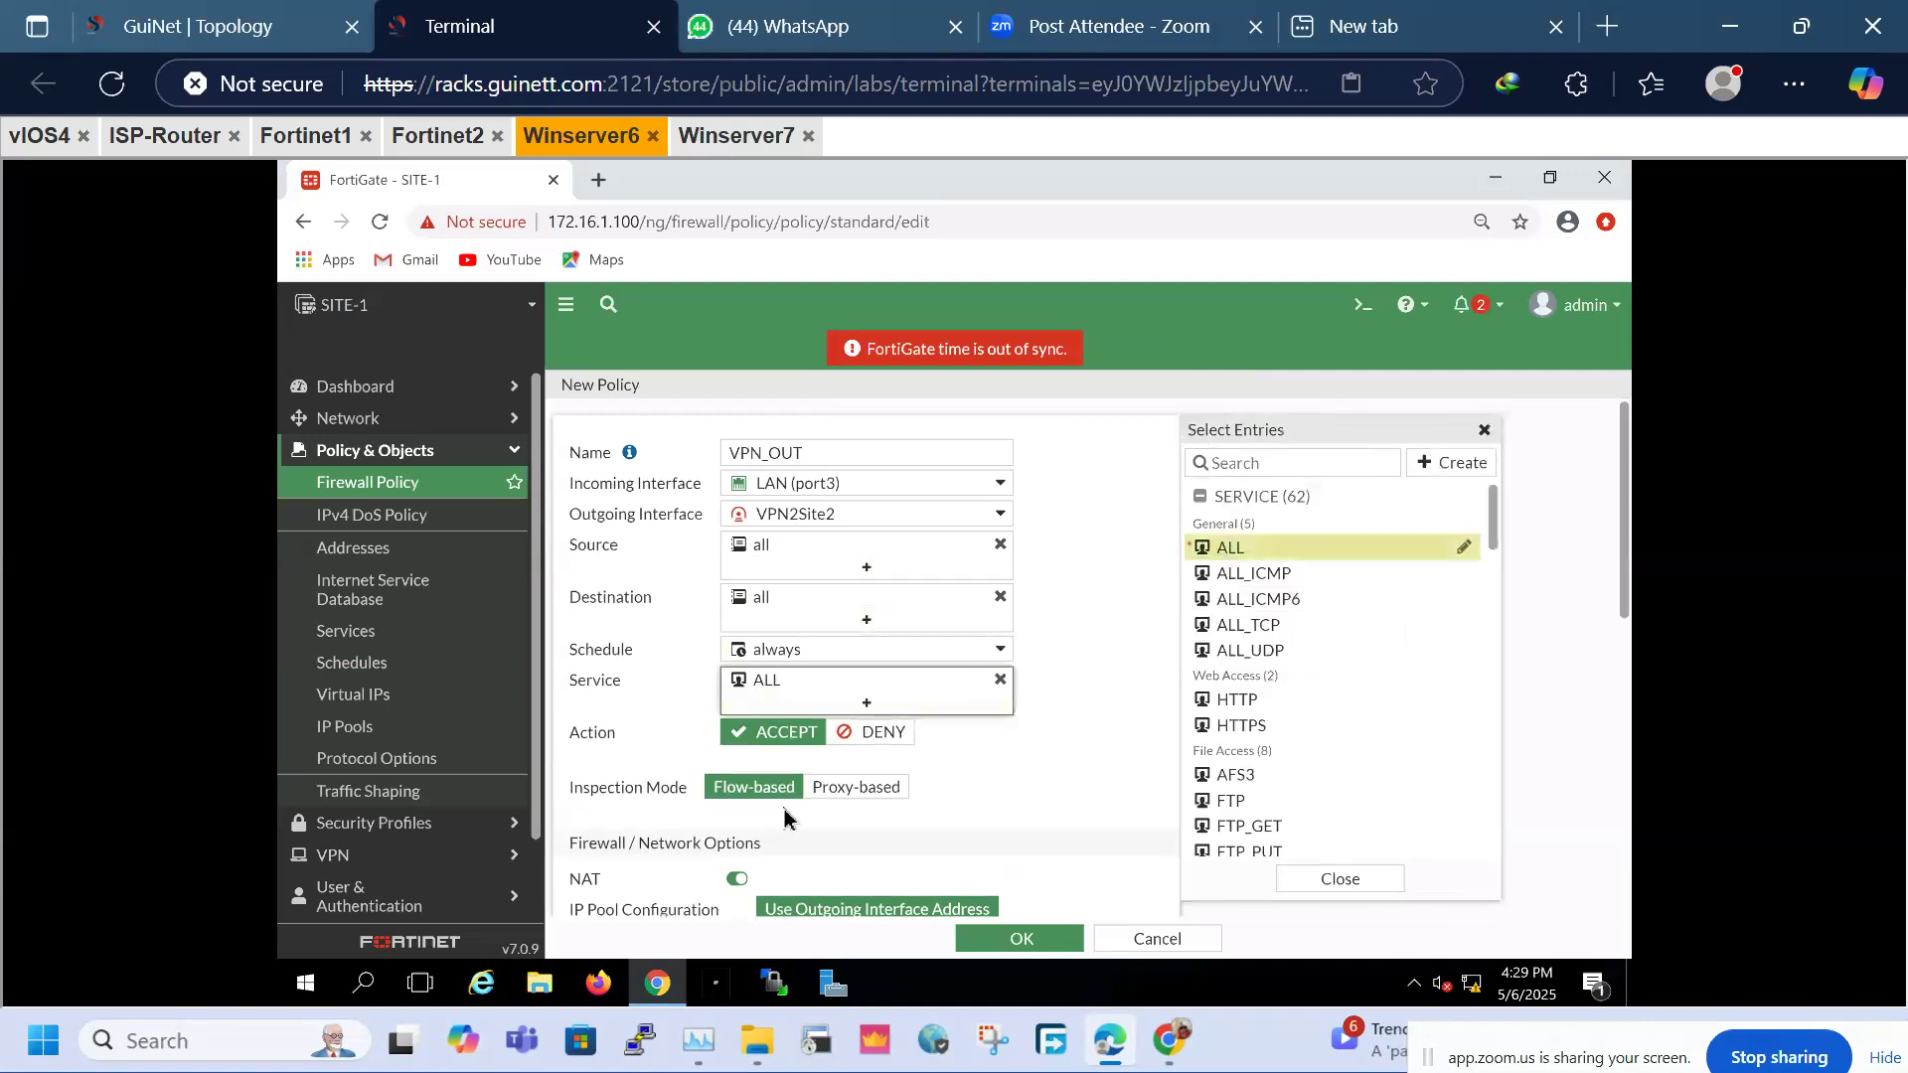
click(736, 878)
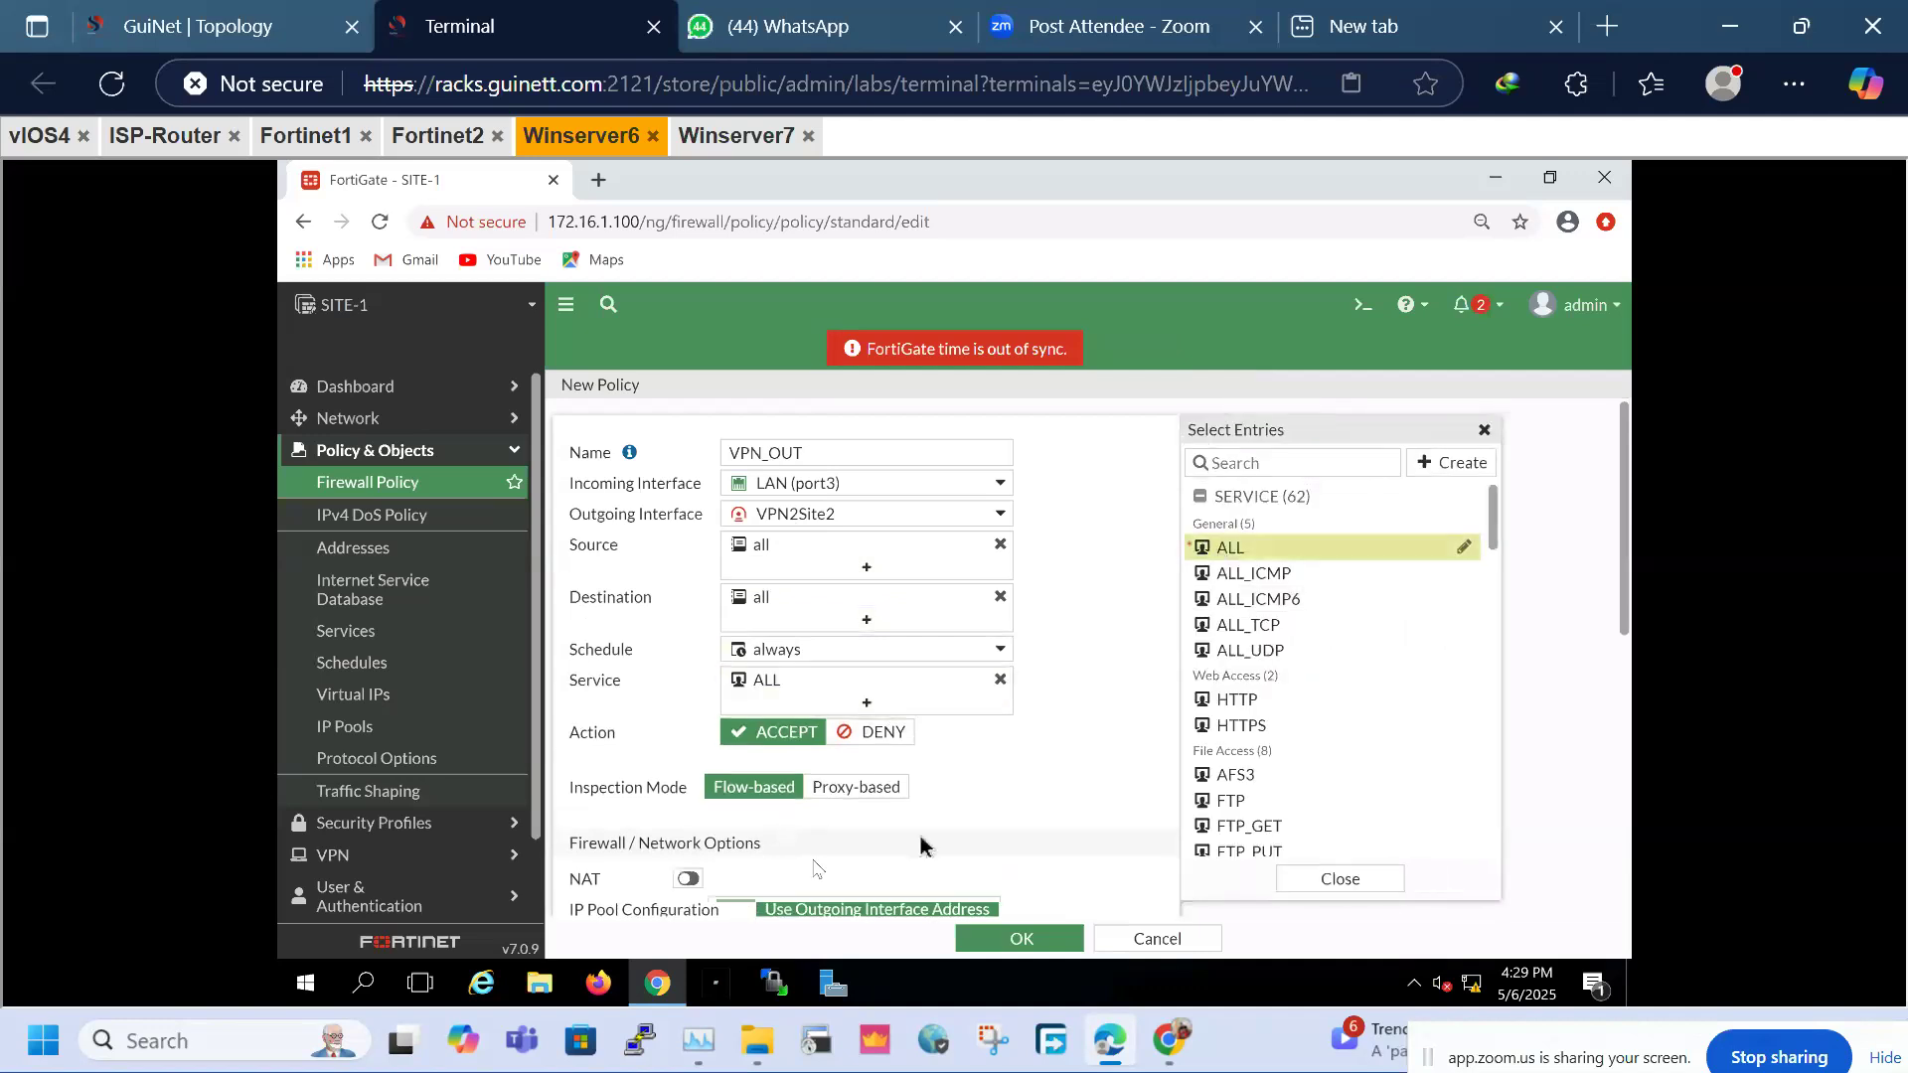
scroll(1006, 815, down, 6)
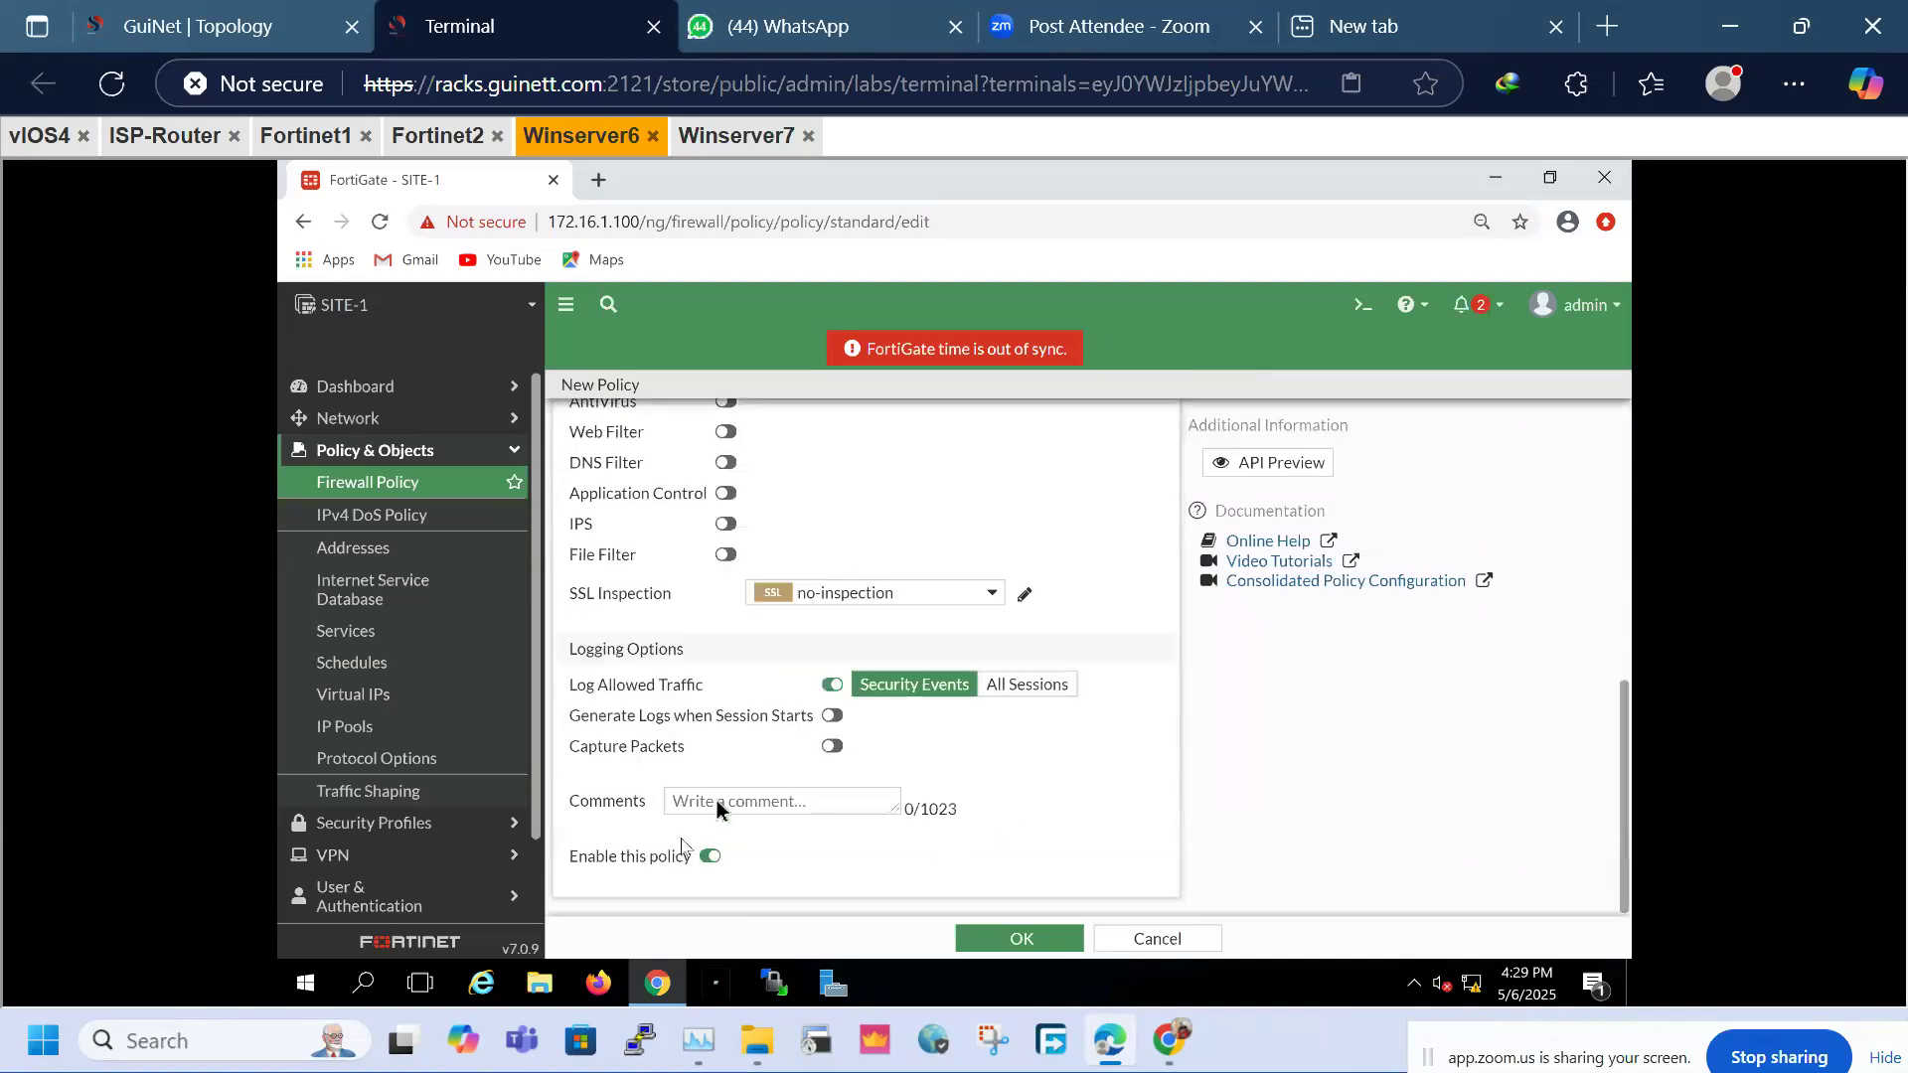
click(1013, 692)
click(1004, 937)
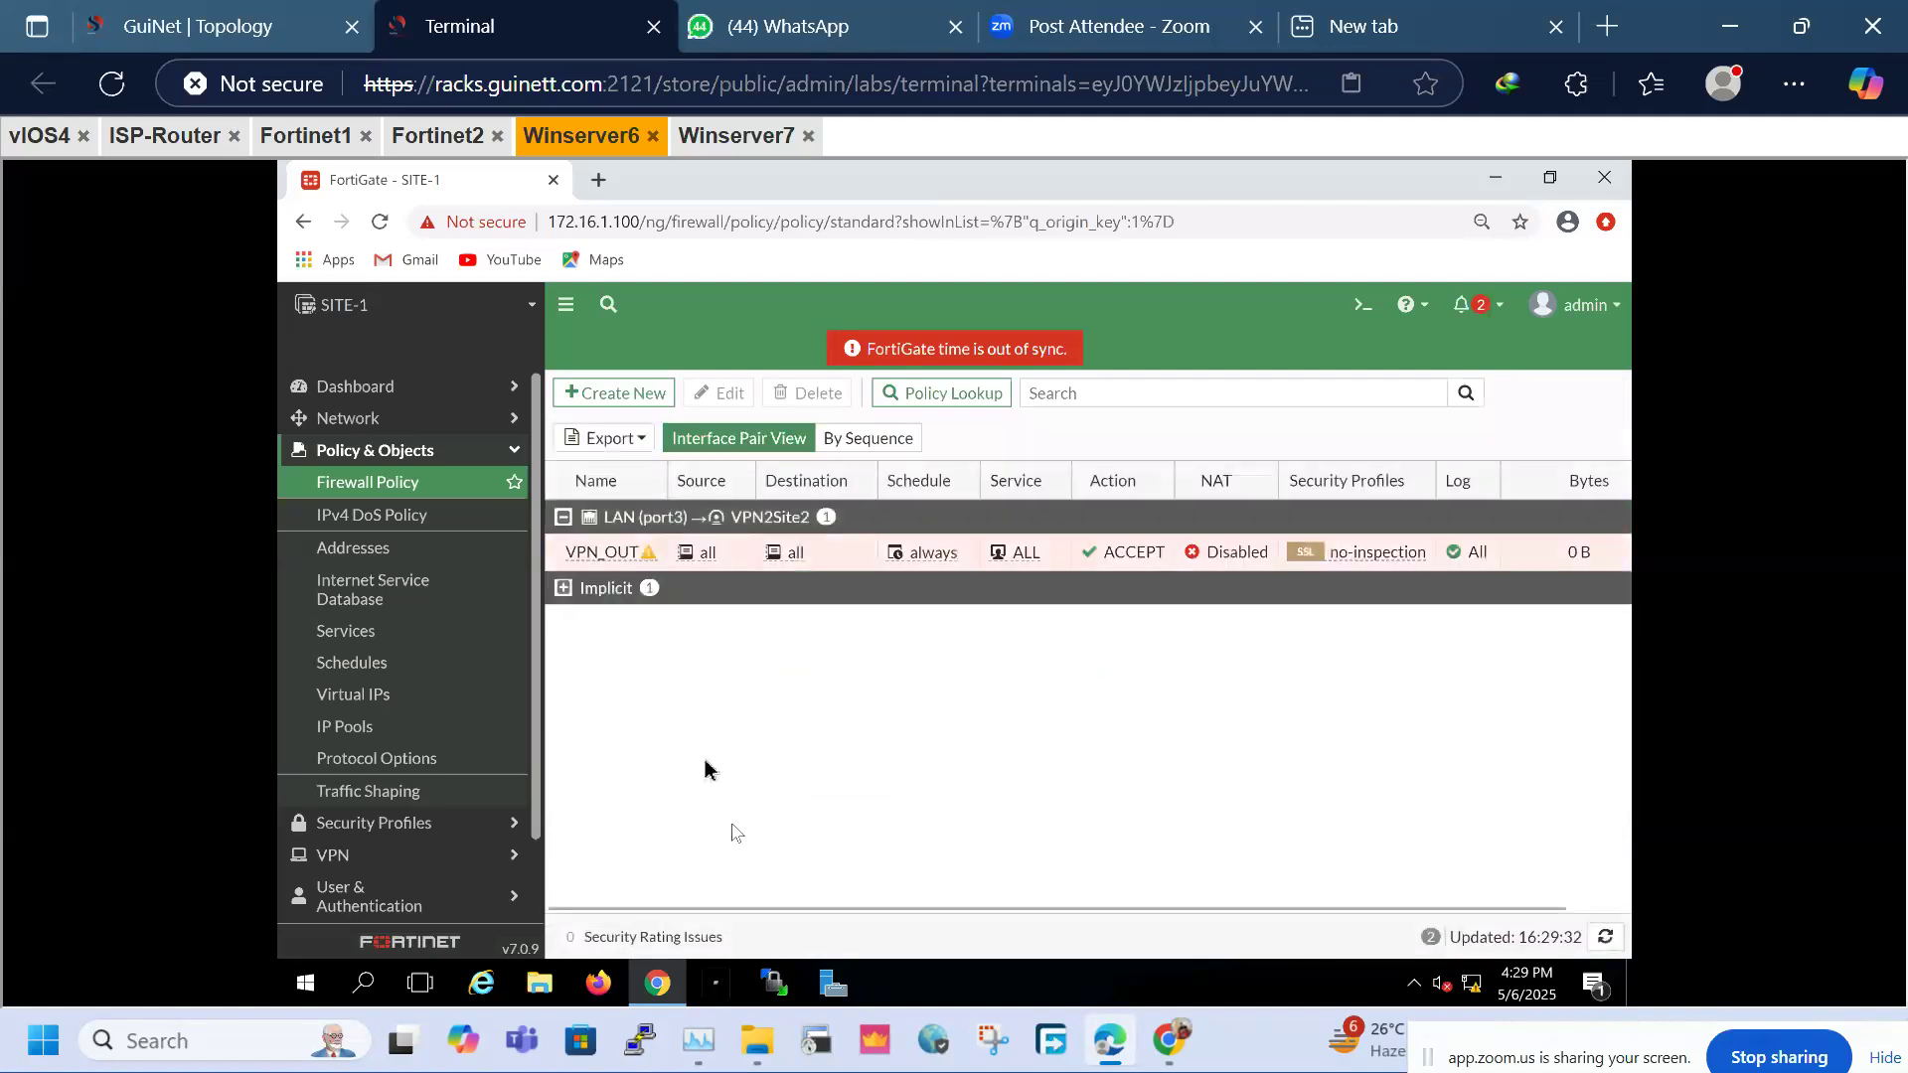
Clone VPN_OUT in reverse and name the copy VPN_IN
click(872, 445)
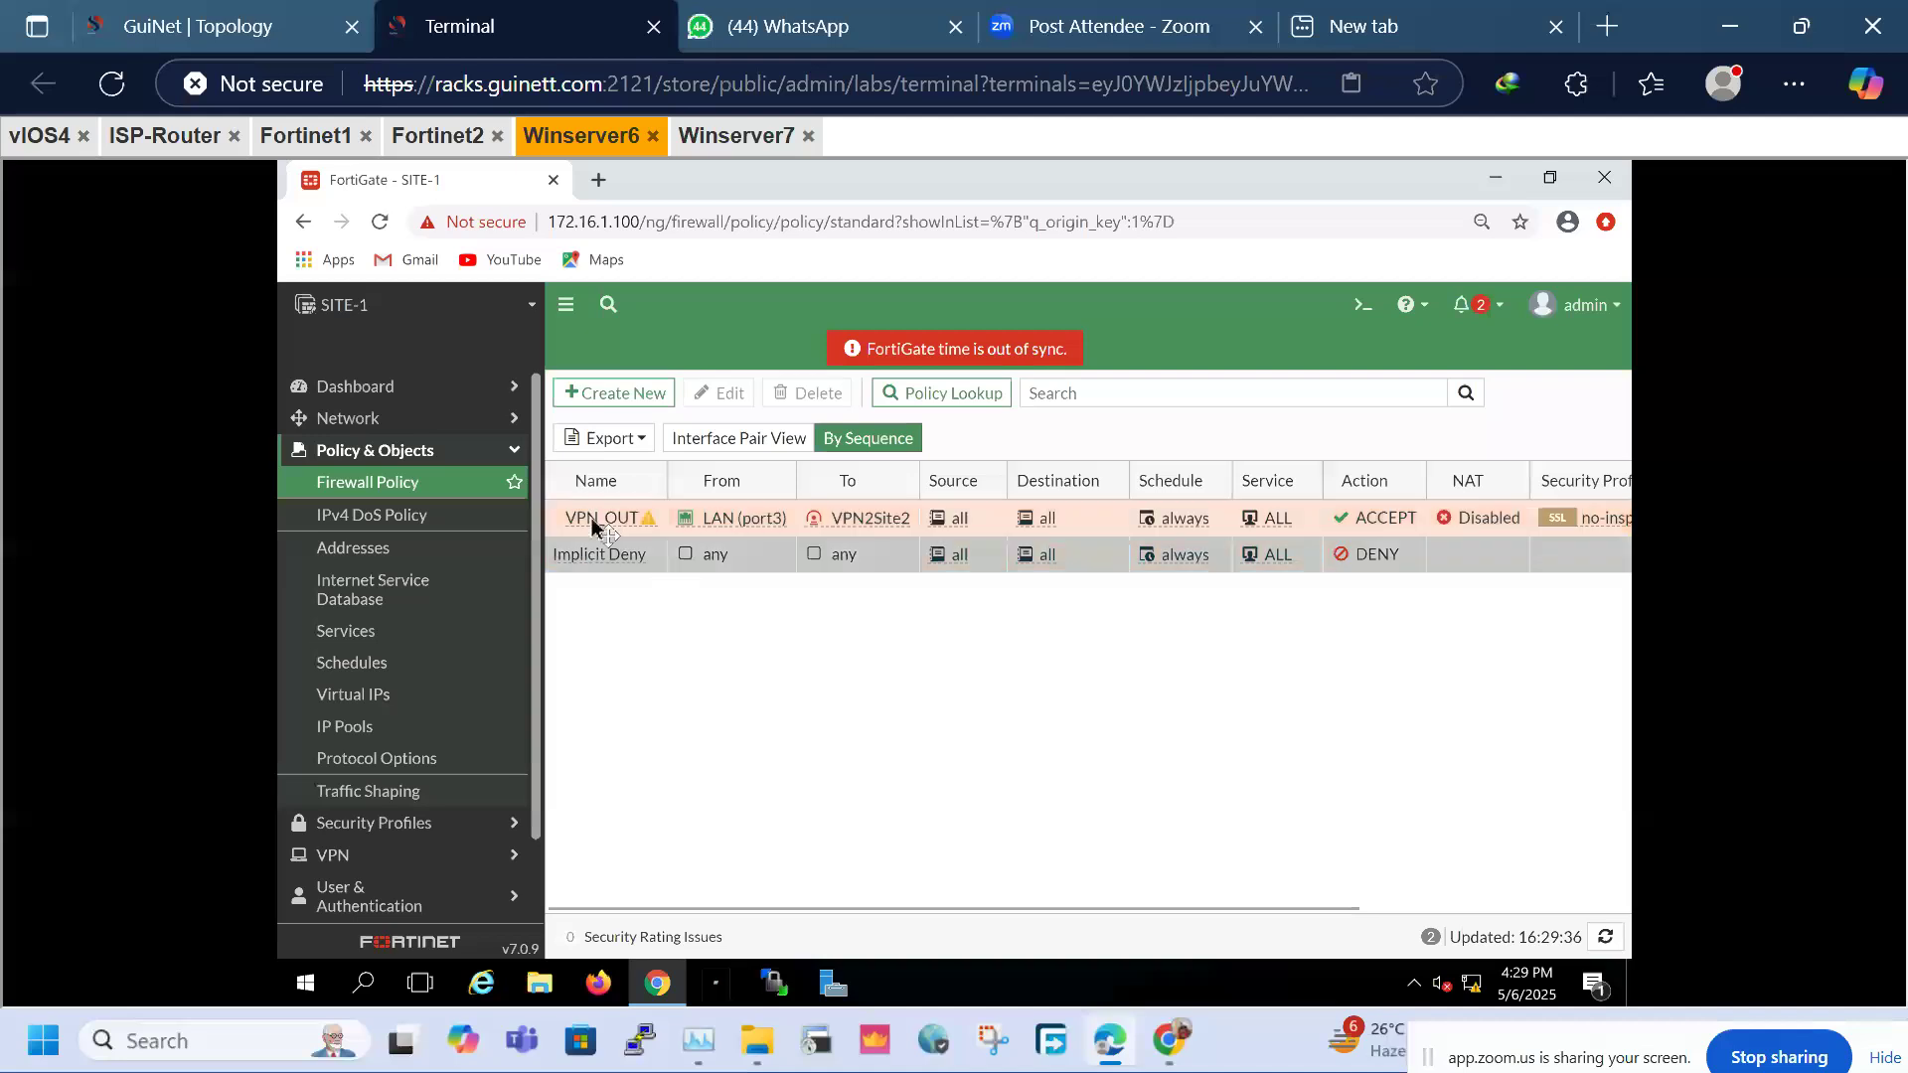
right_click(592, 519)
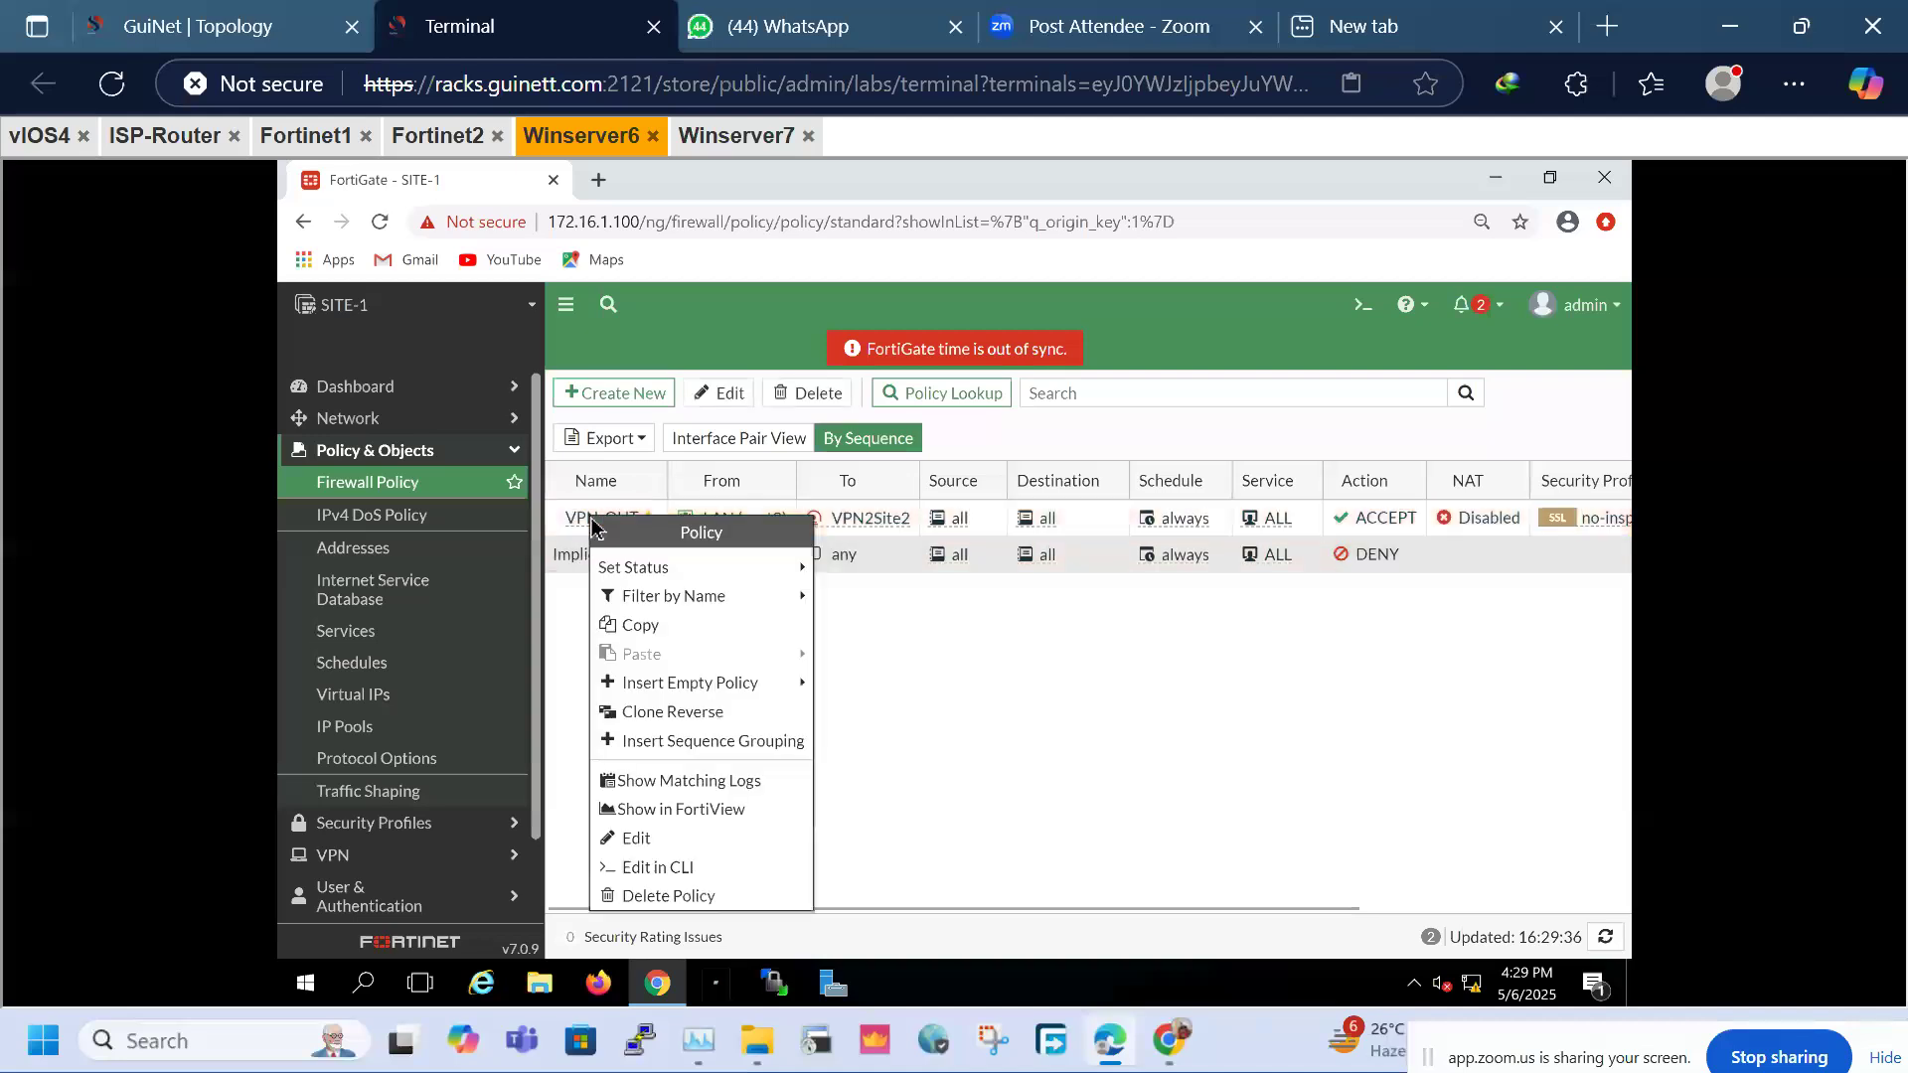
click(659, 723)
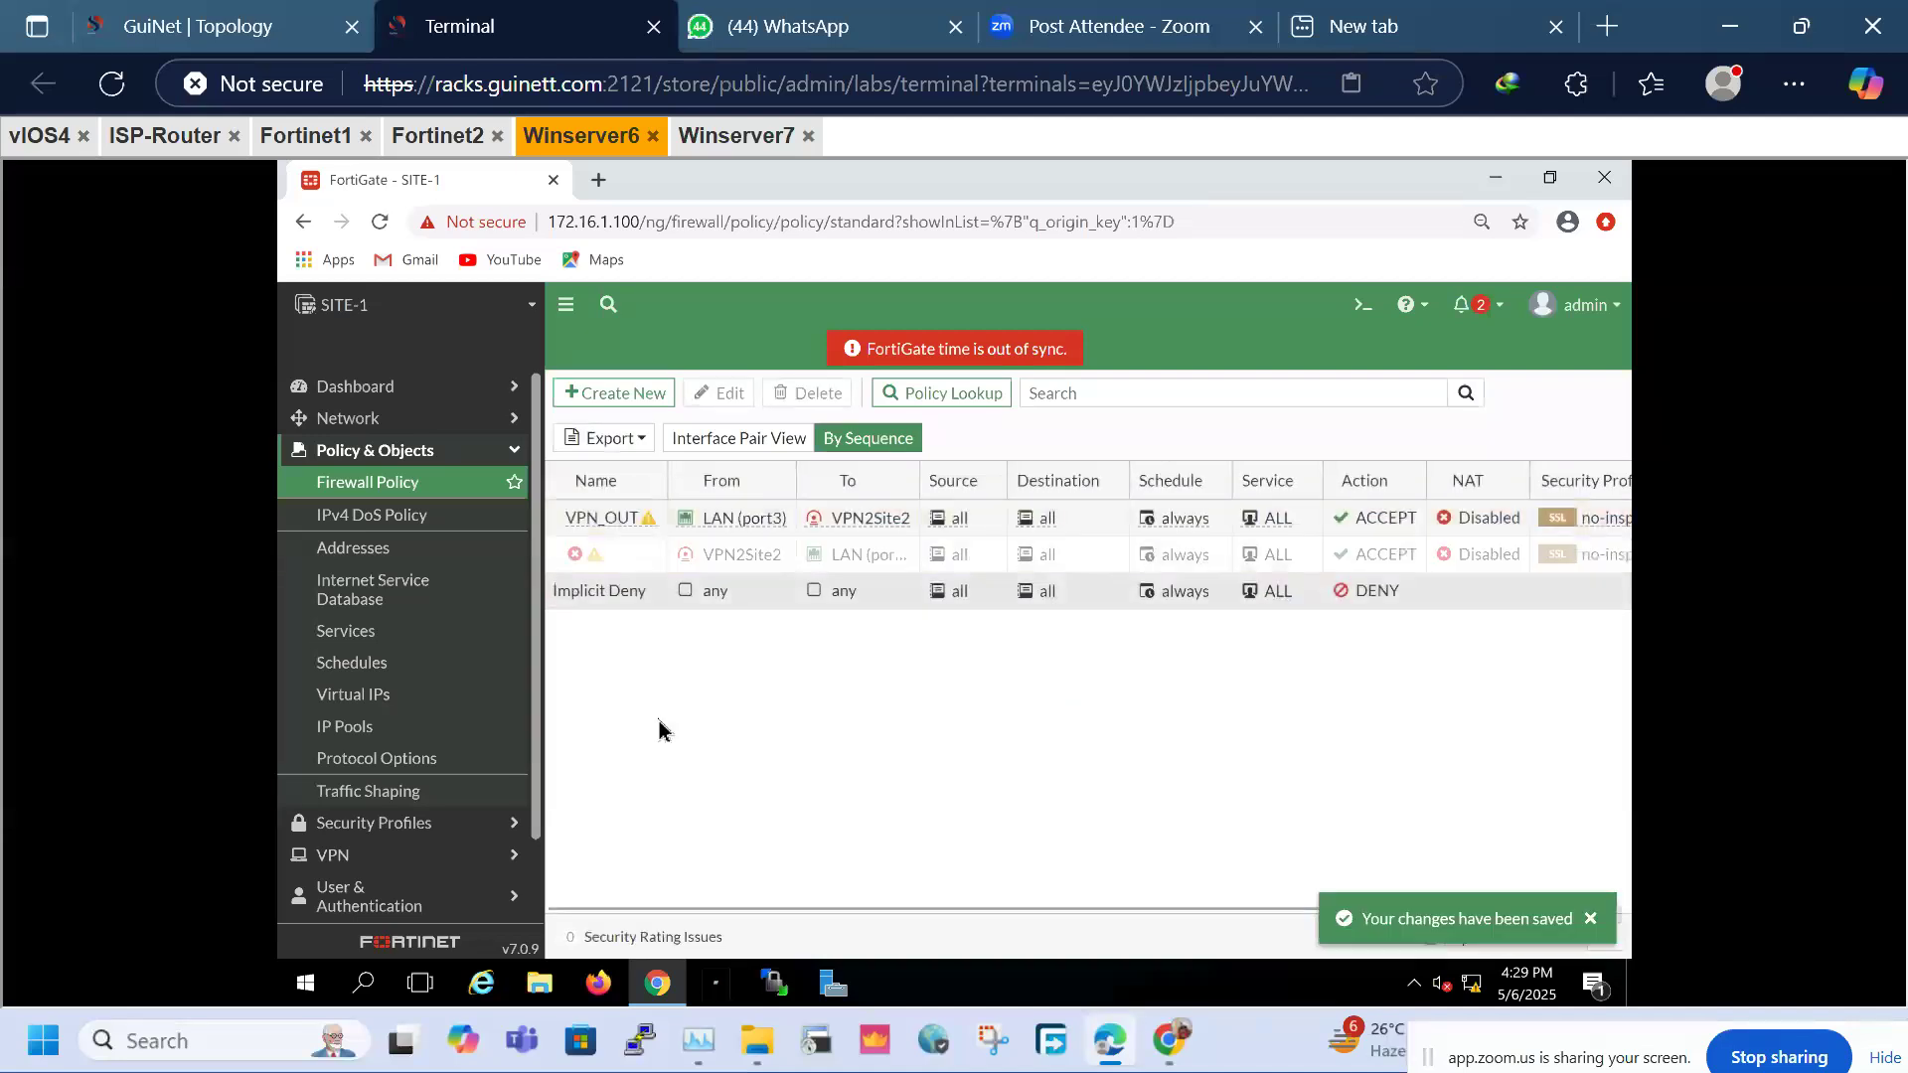
click(609, 554)
right_click(609, 557)
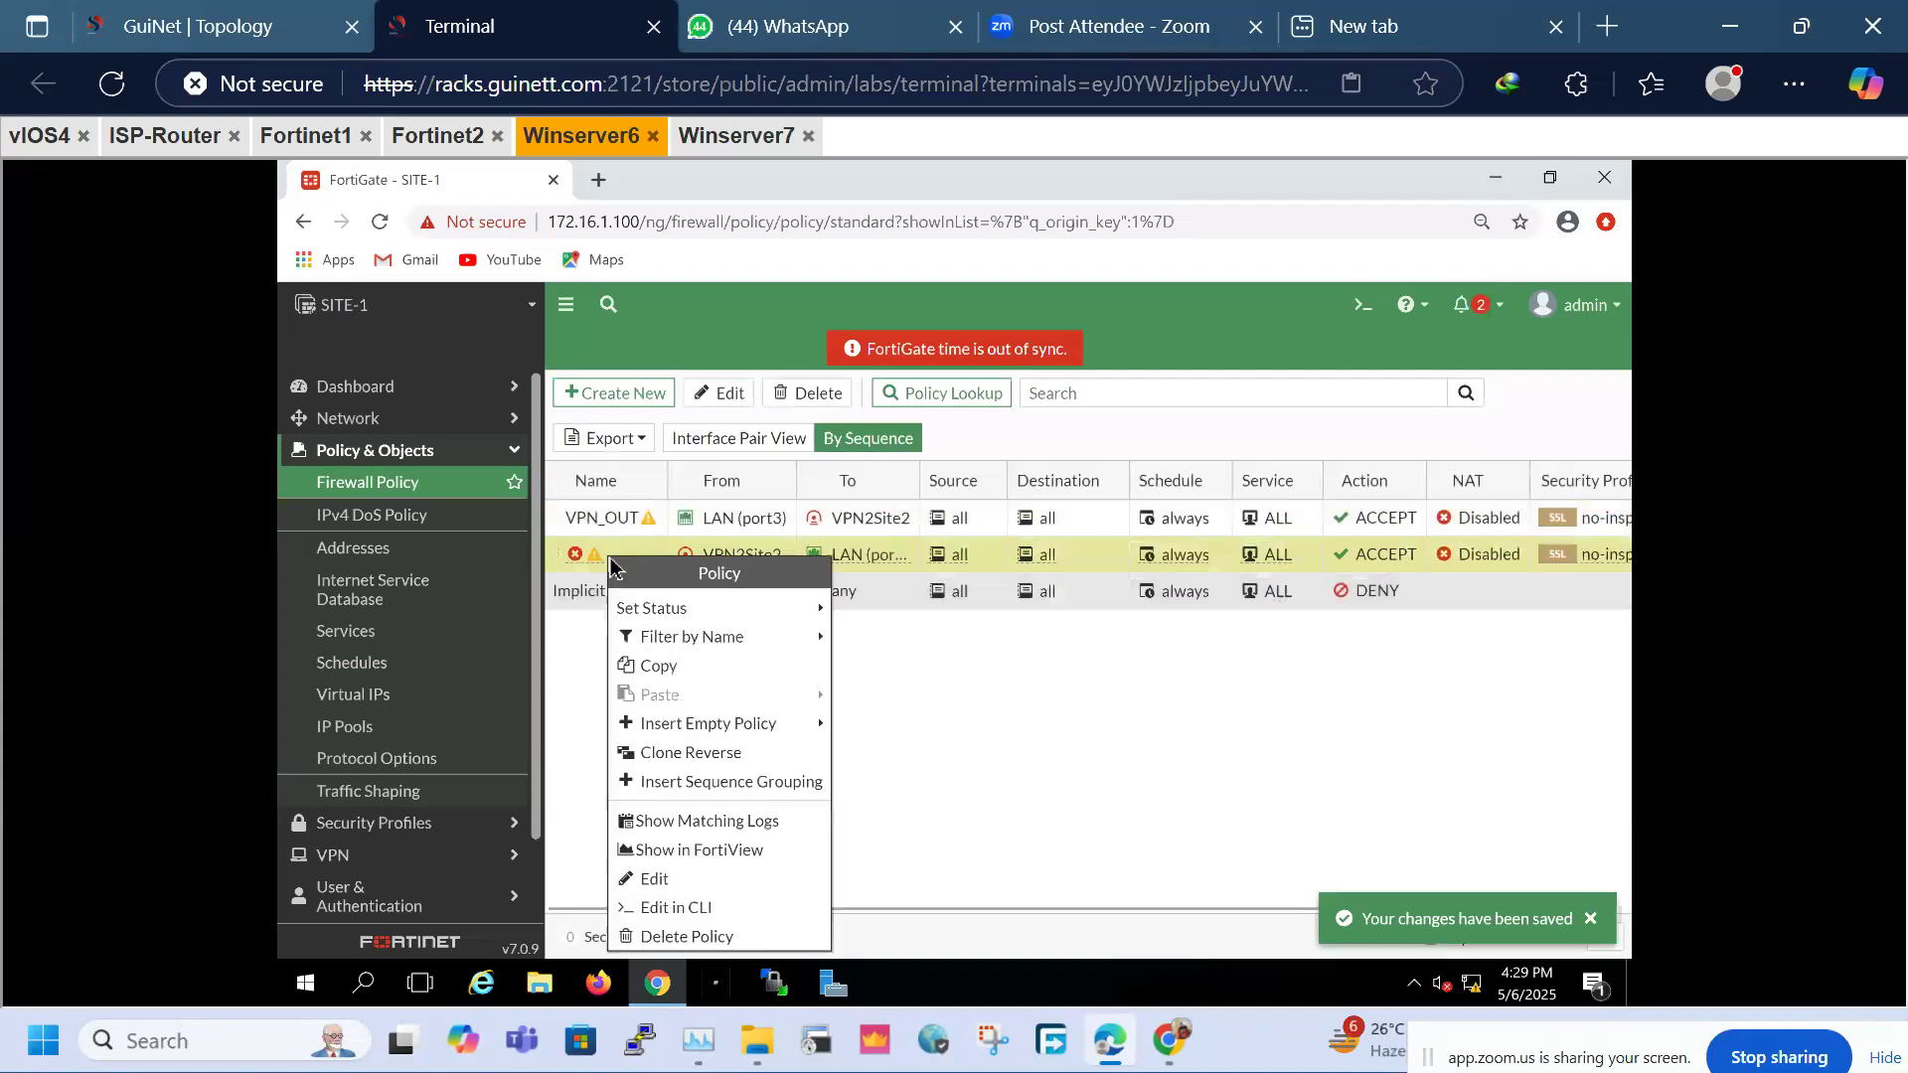
click(664, 881)
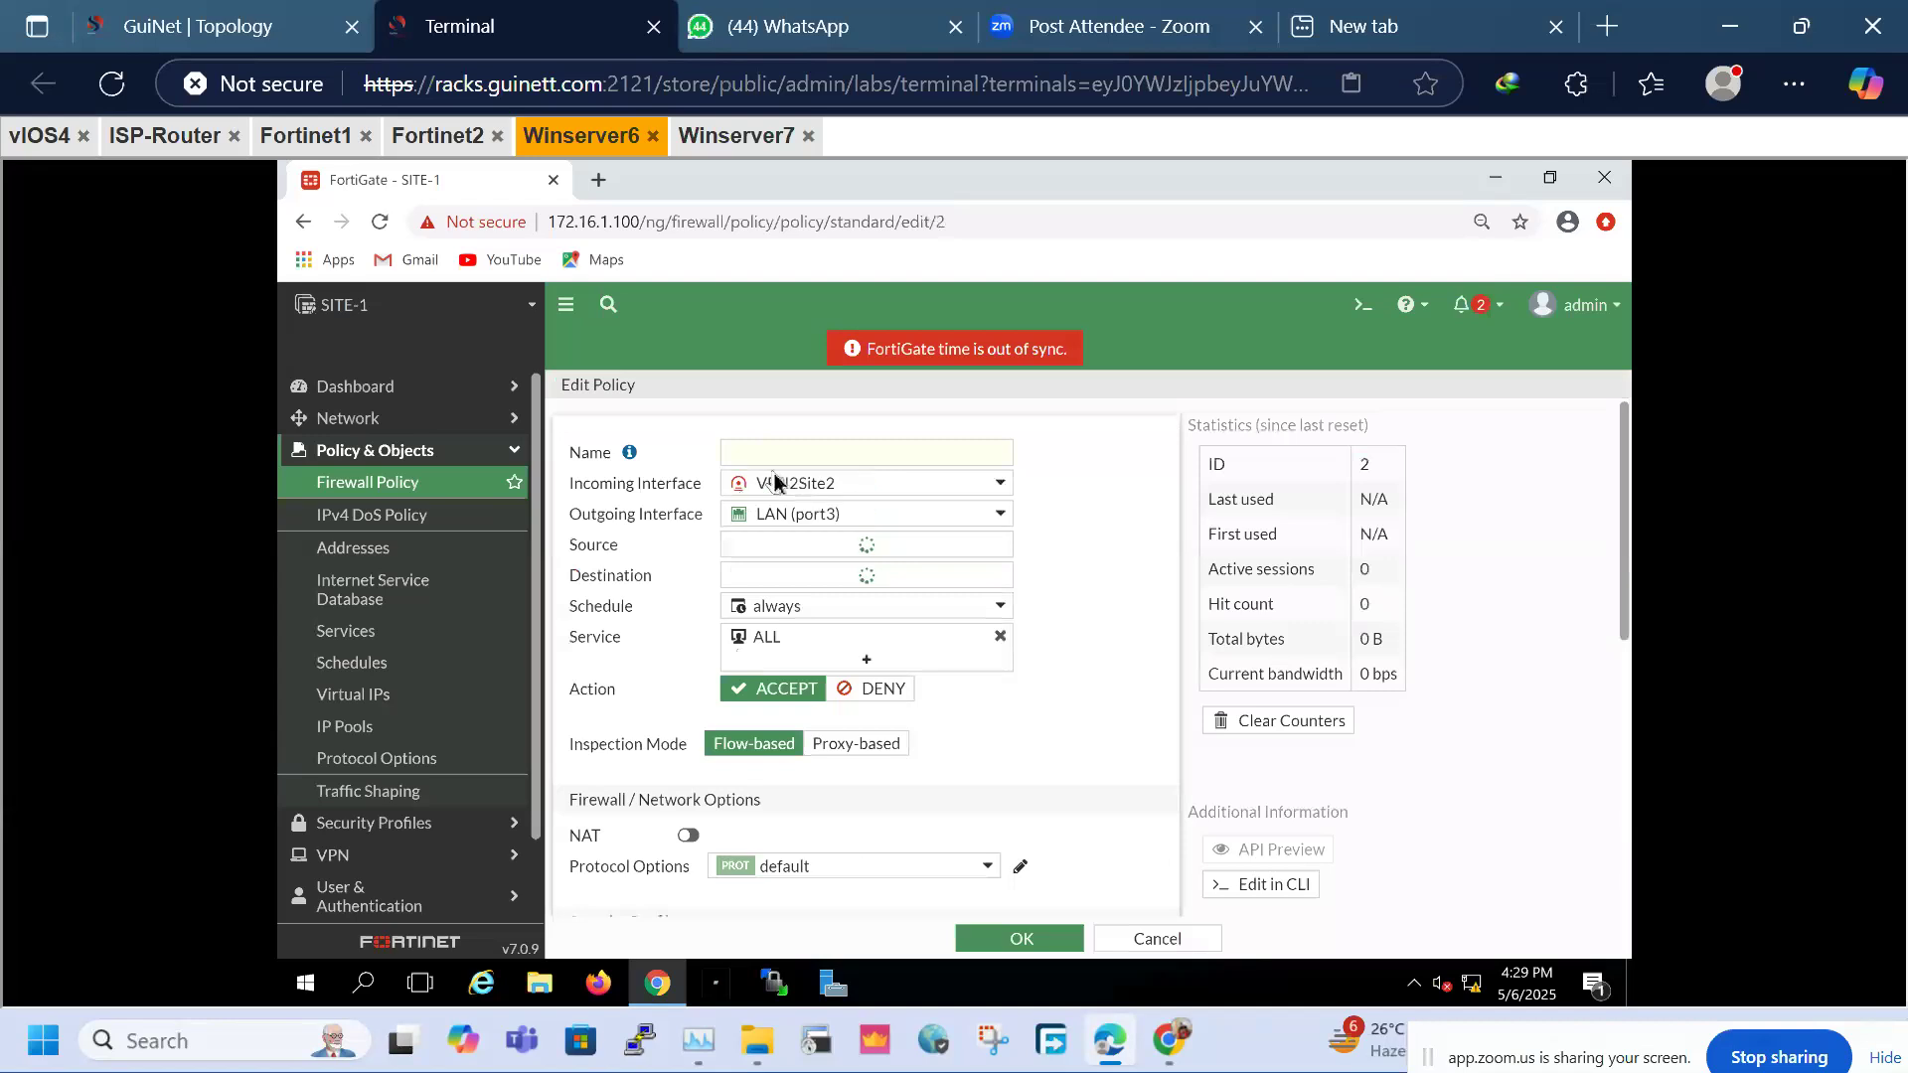
click(784, 456)
text(VPN)
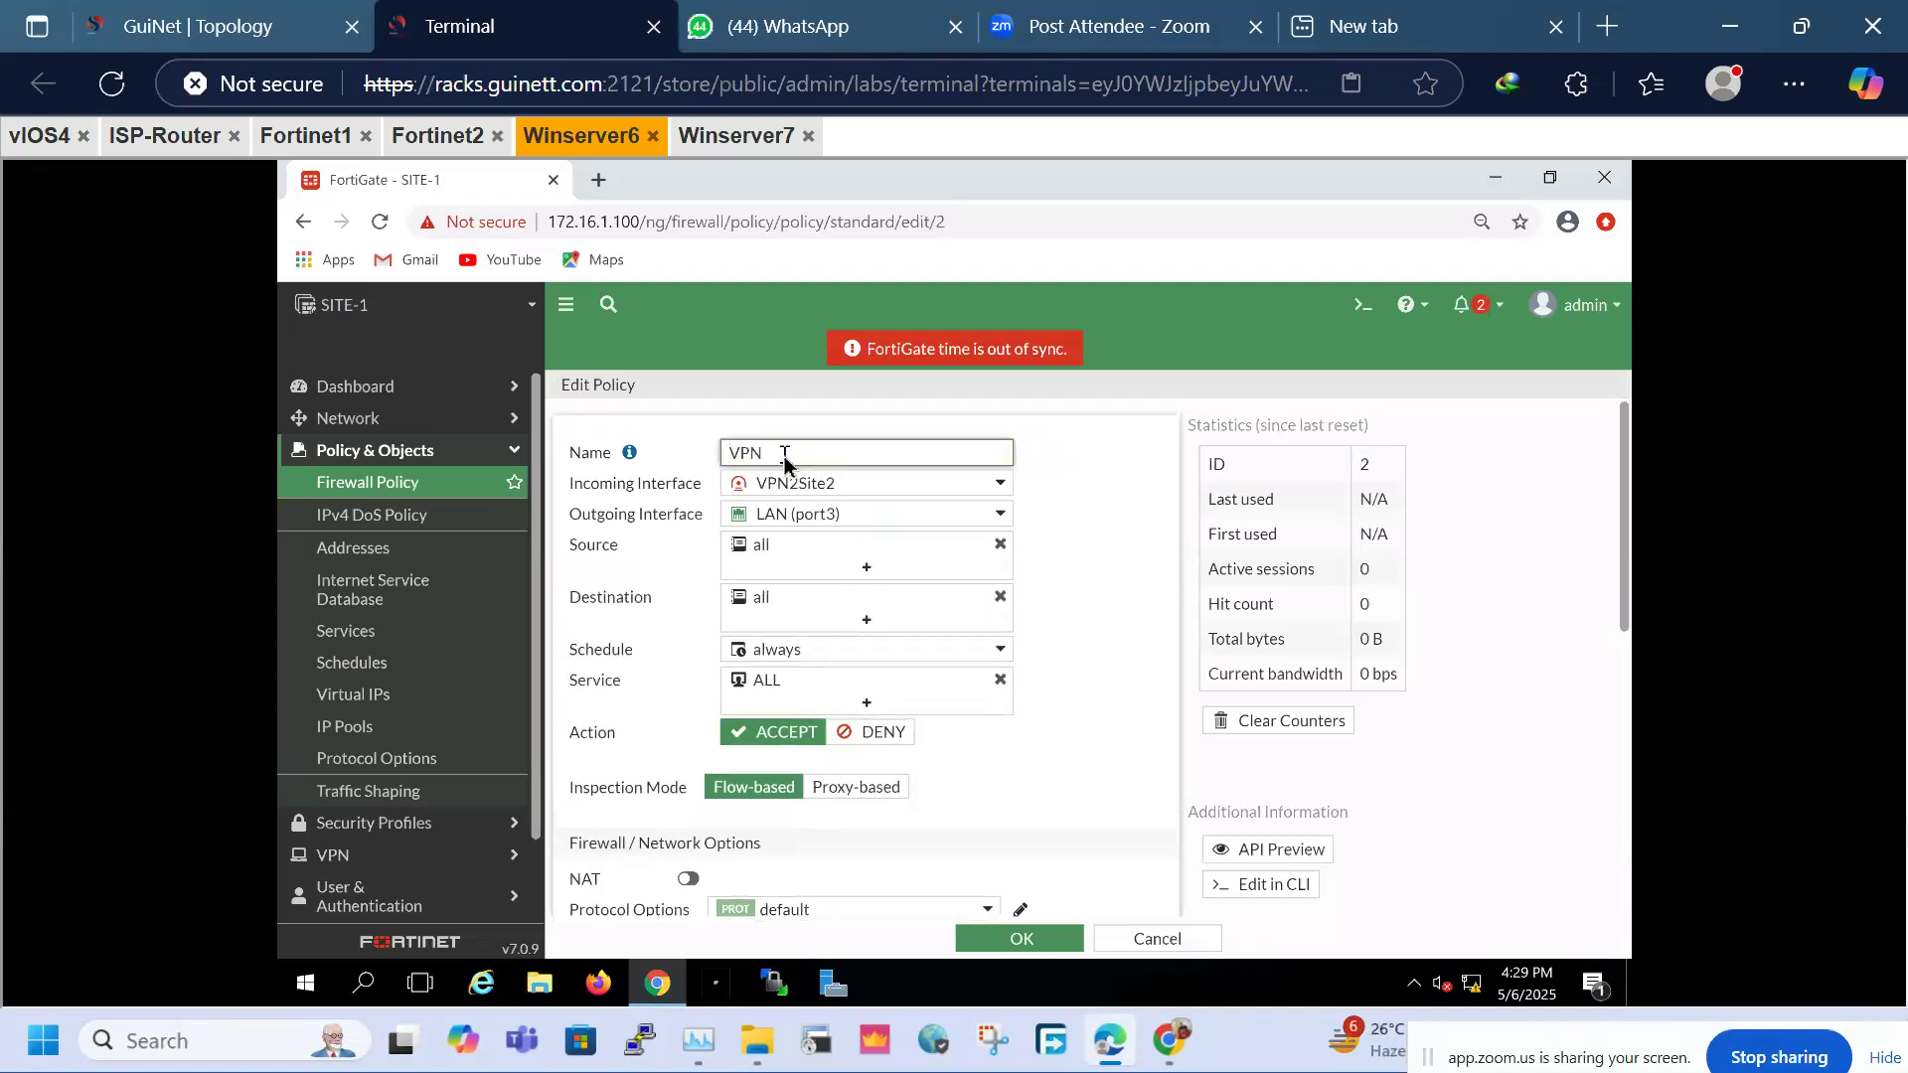
text(_IN)
click(1033, 944)
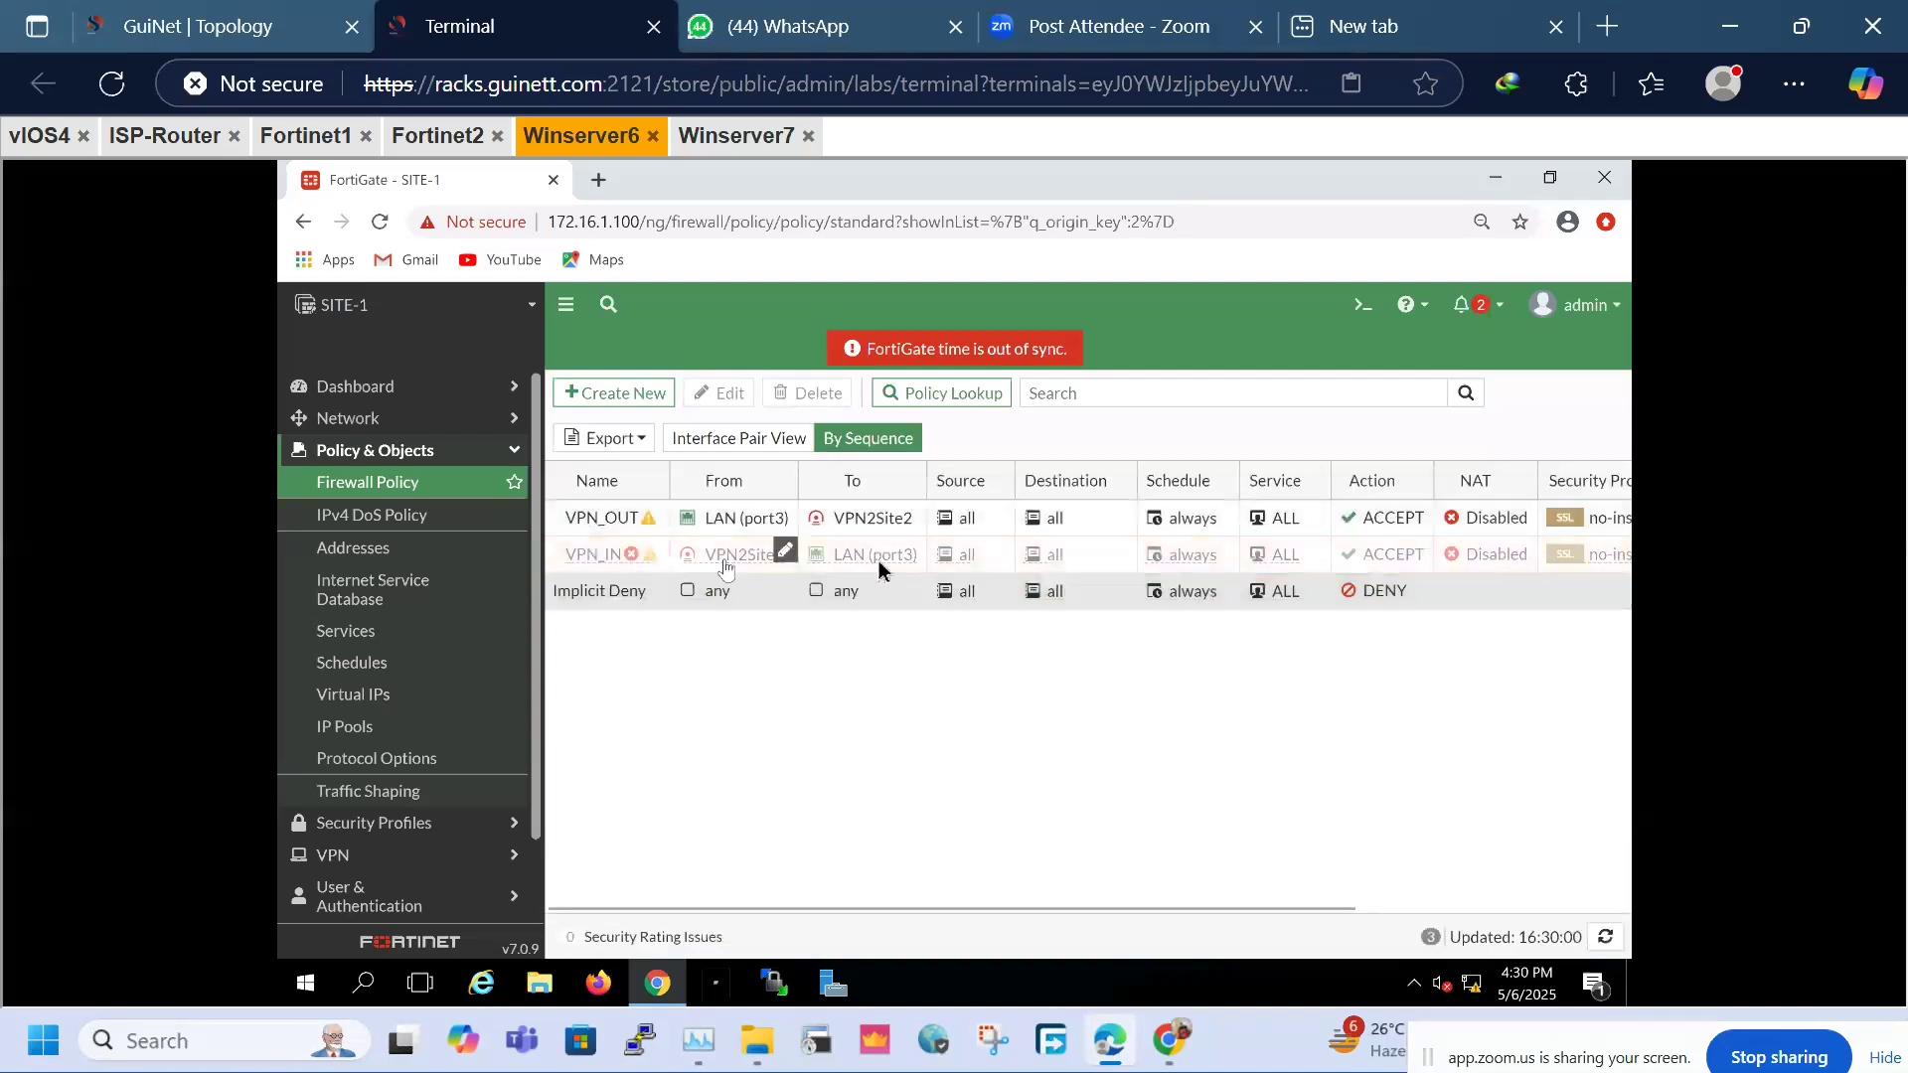
Enable the VPN_IN policy
click(588, 561)
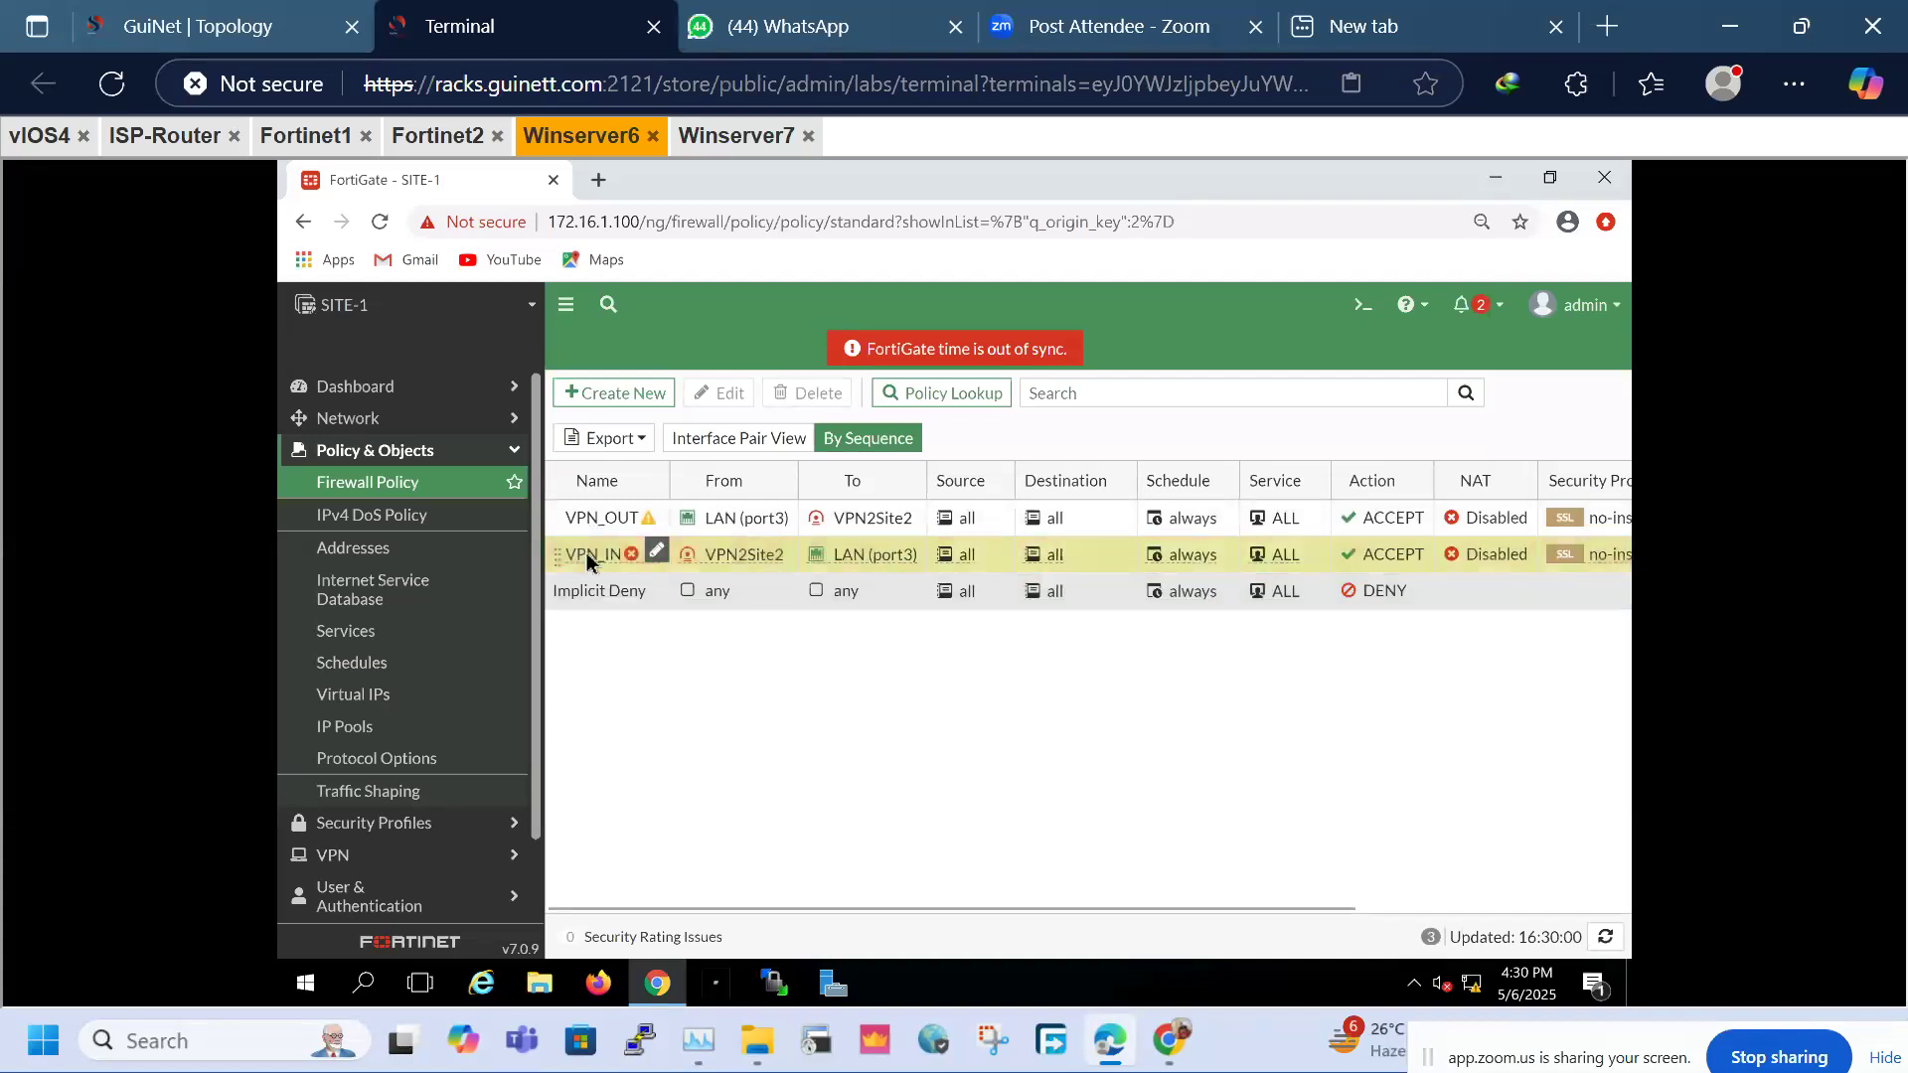
right_click(586, 562)
mouse_move(701, 600)
click(845, 609)
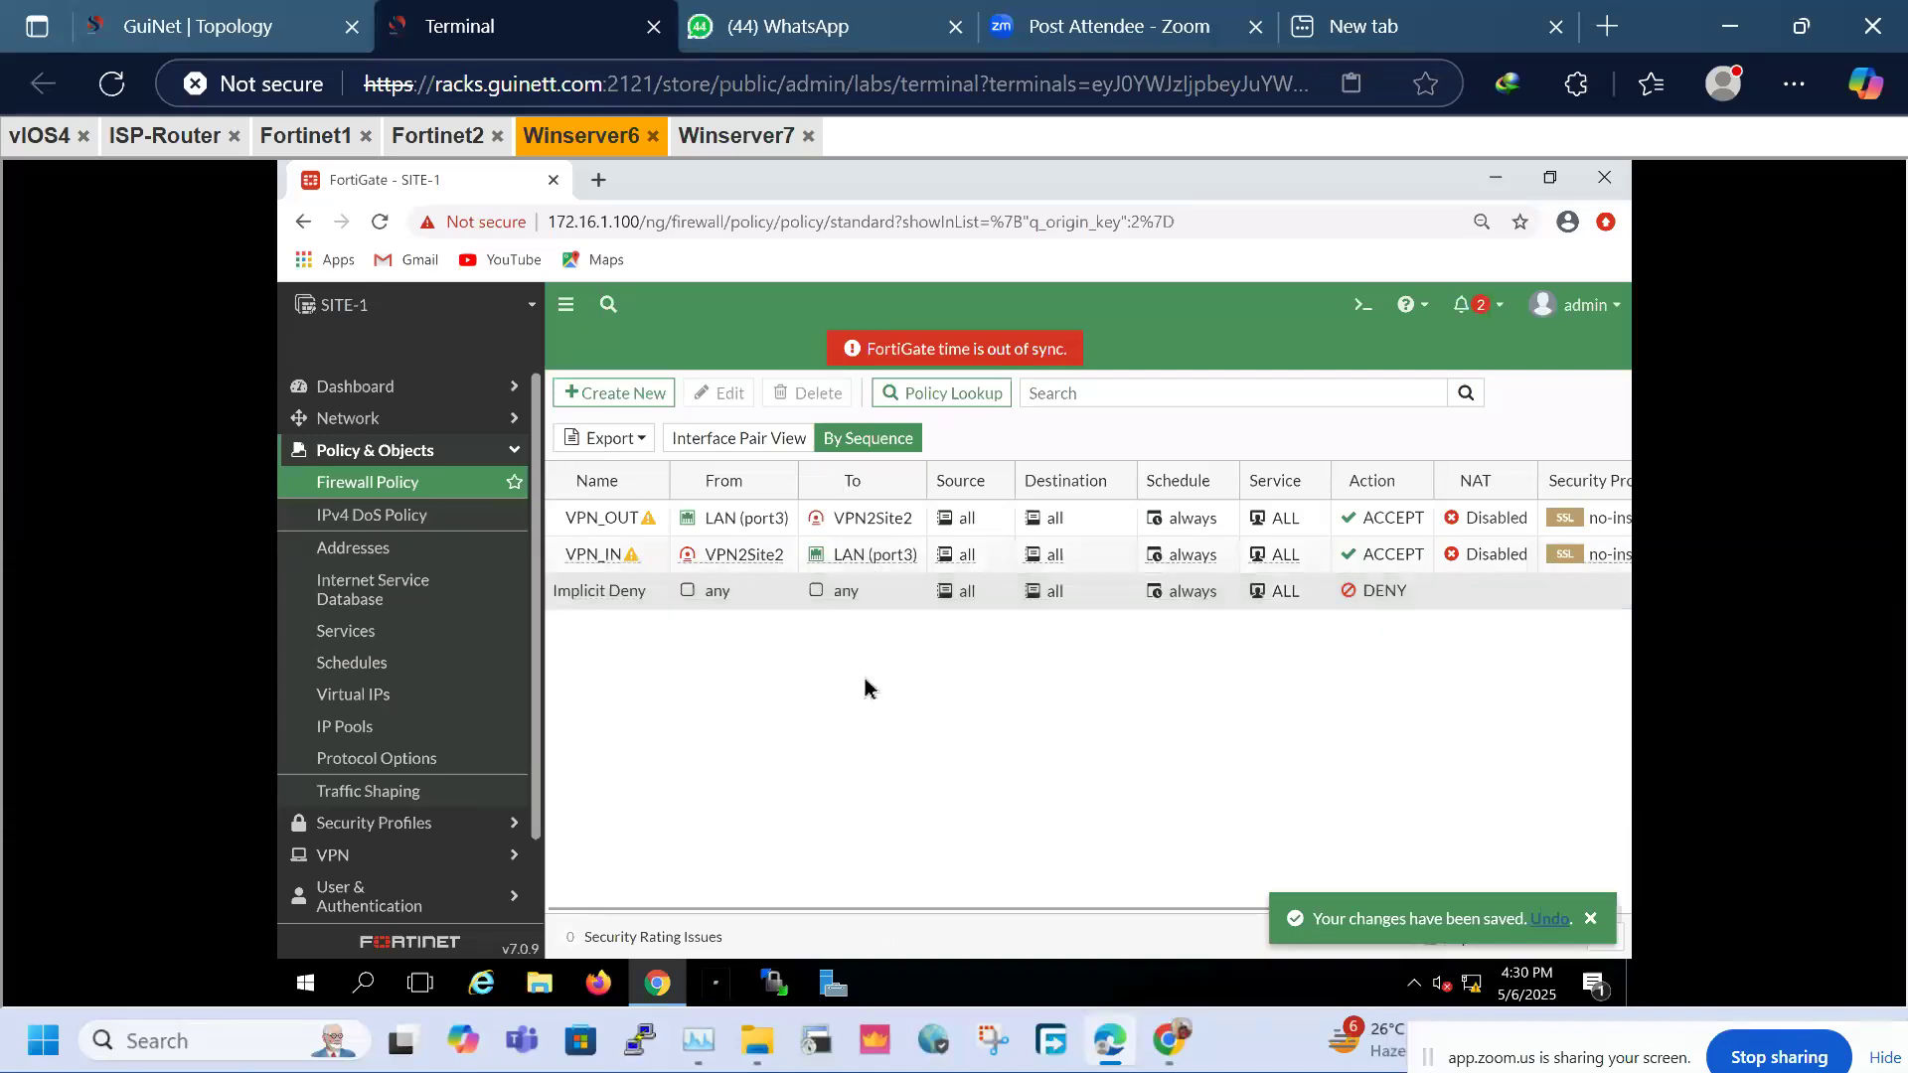
Sign in to the SITE-2 FortiGate with the administrator credentials and decline saving the password
click(740, 136)
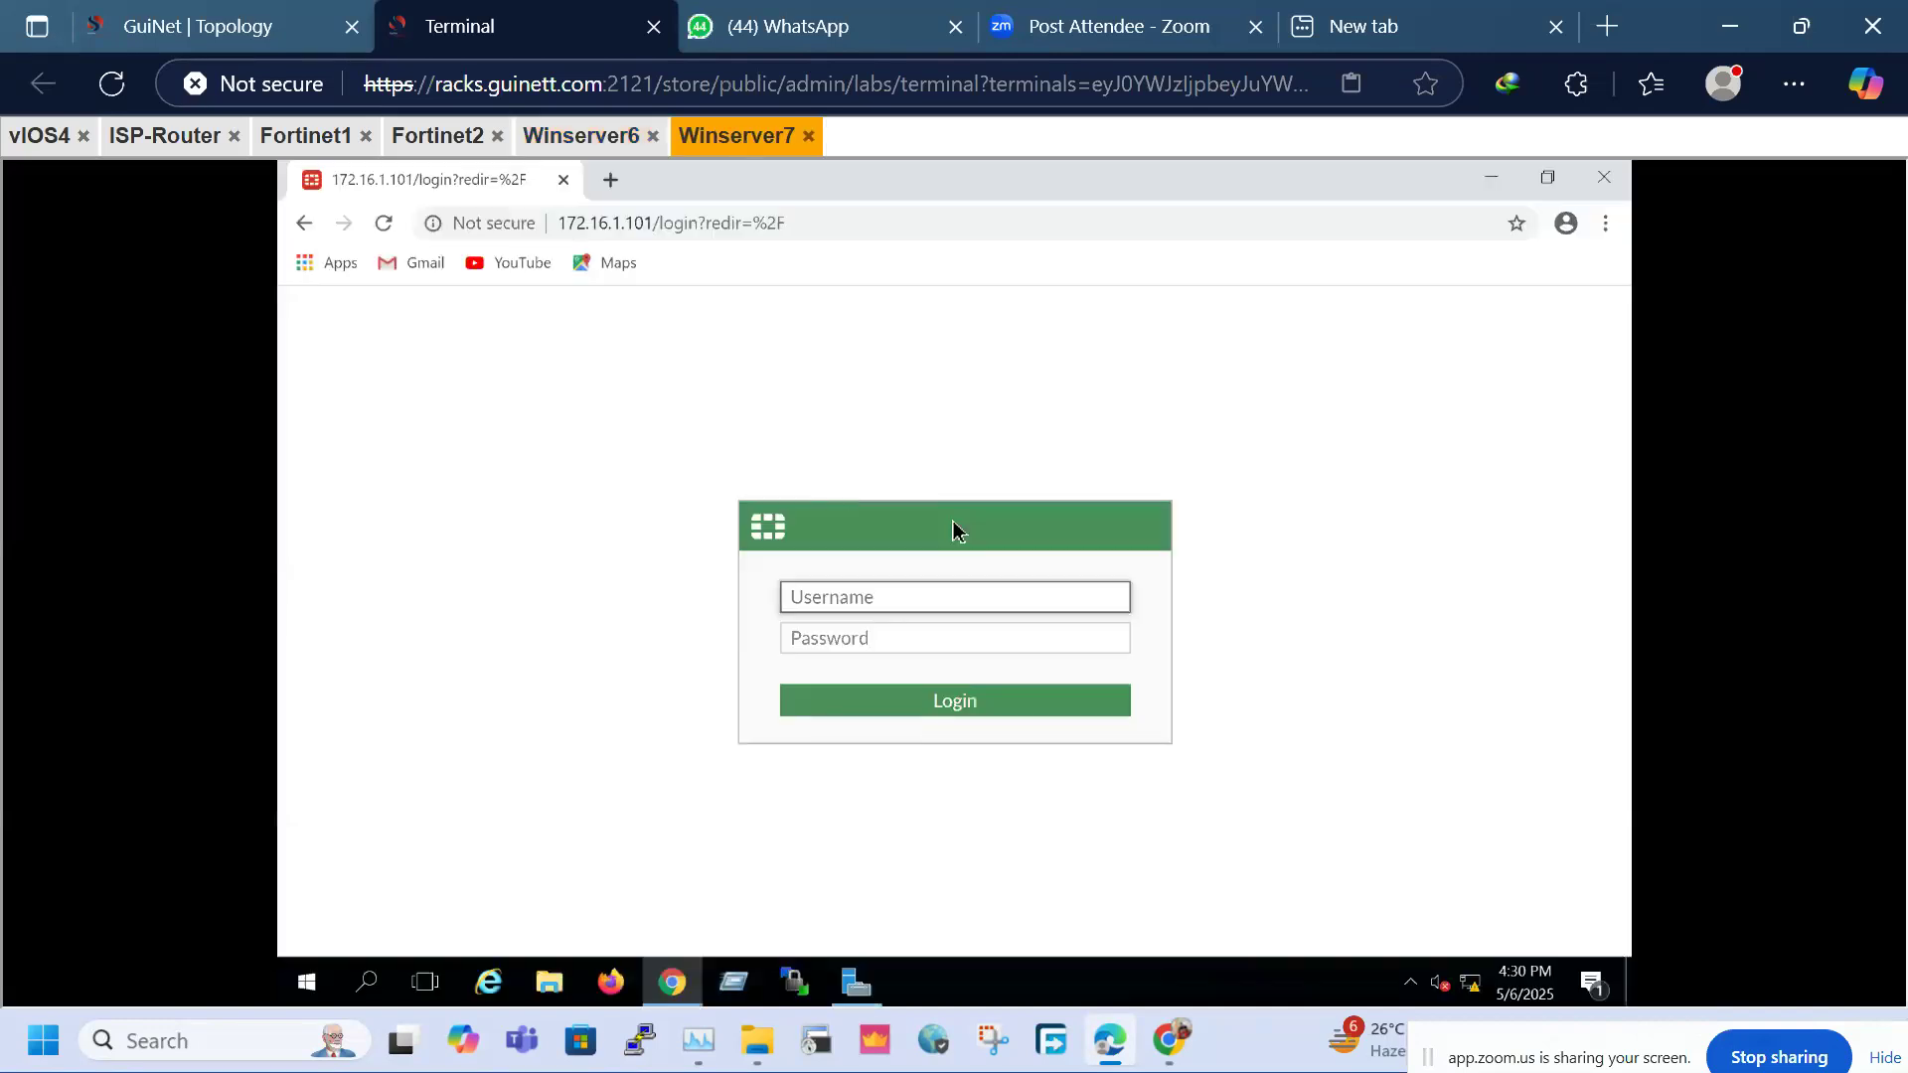
text(admin)
key(Tab)
text(admin)
key(Return)
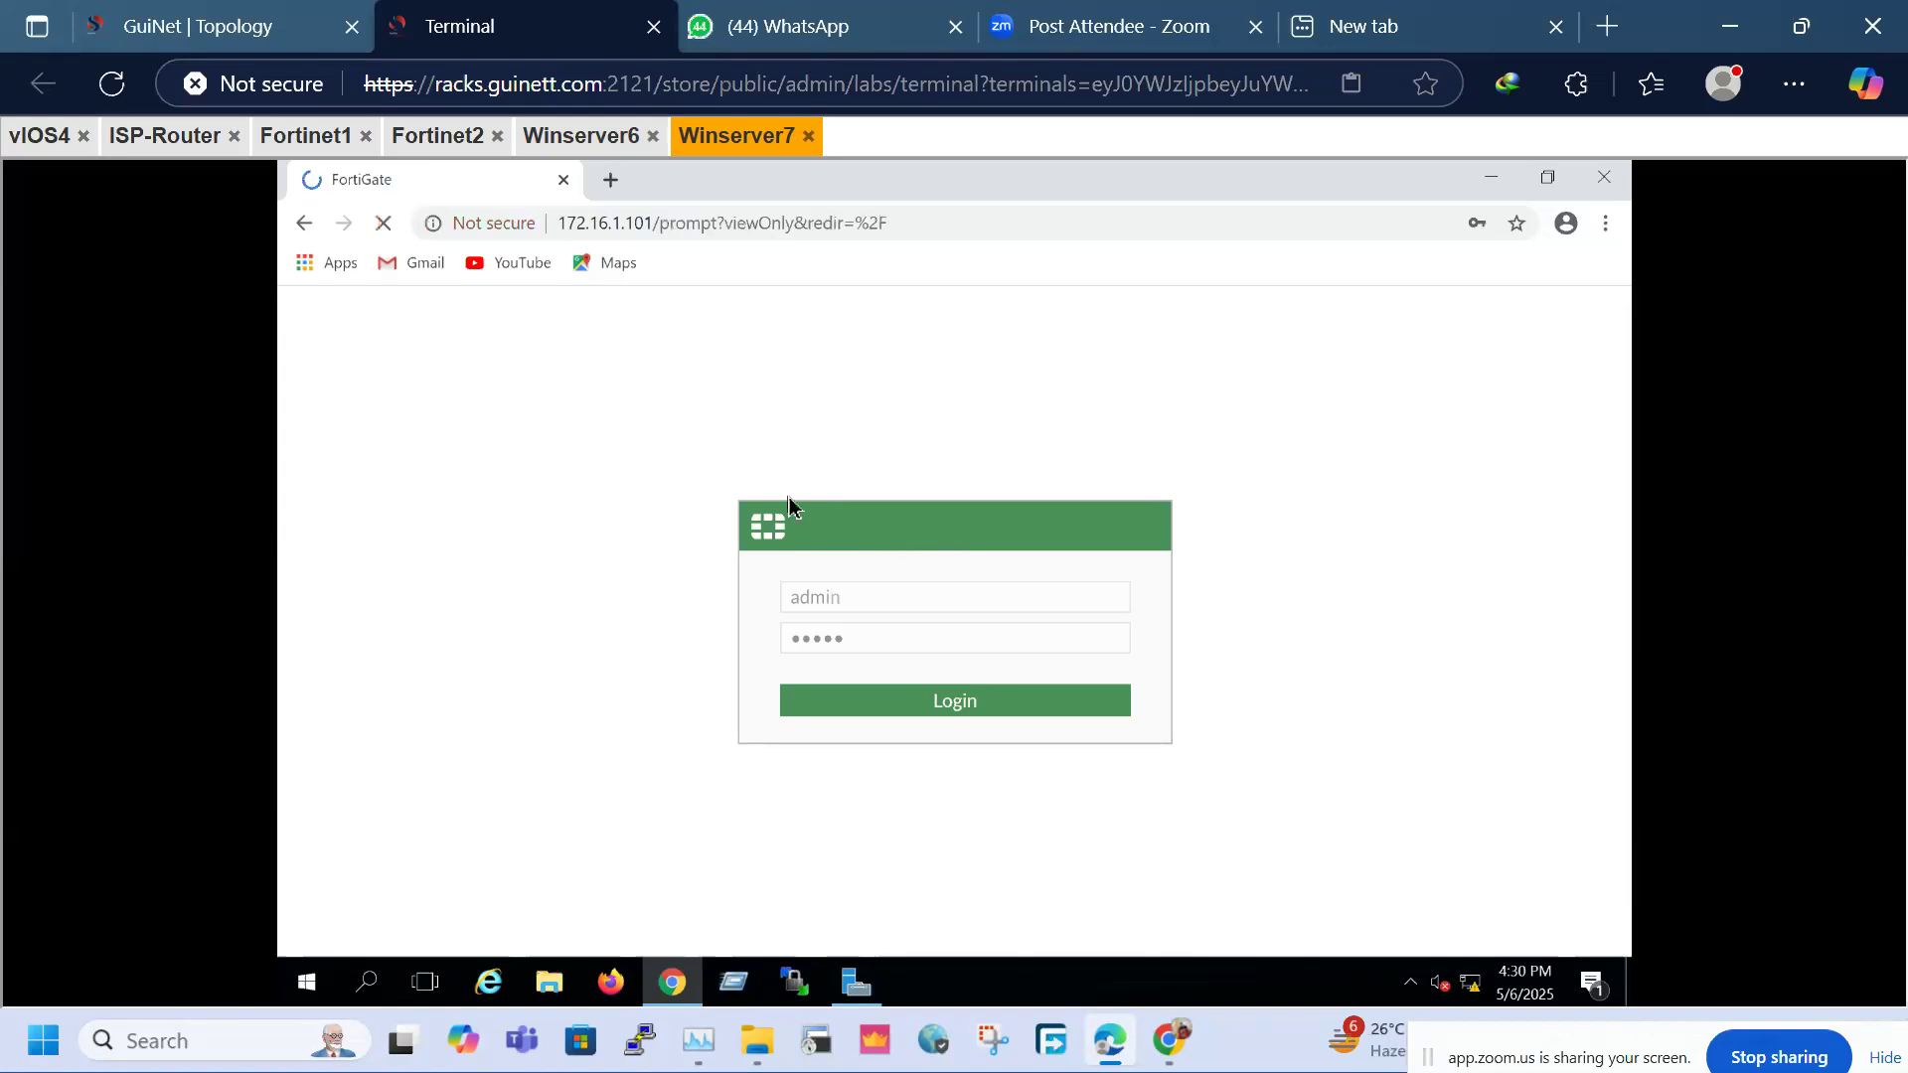
click(191, 5)
click(457, 26)
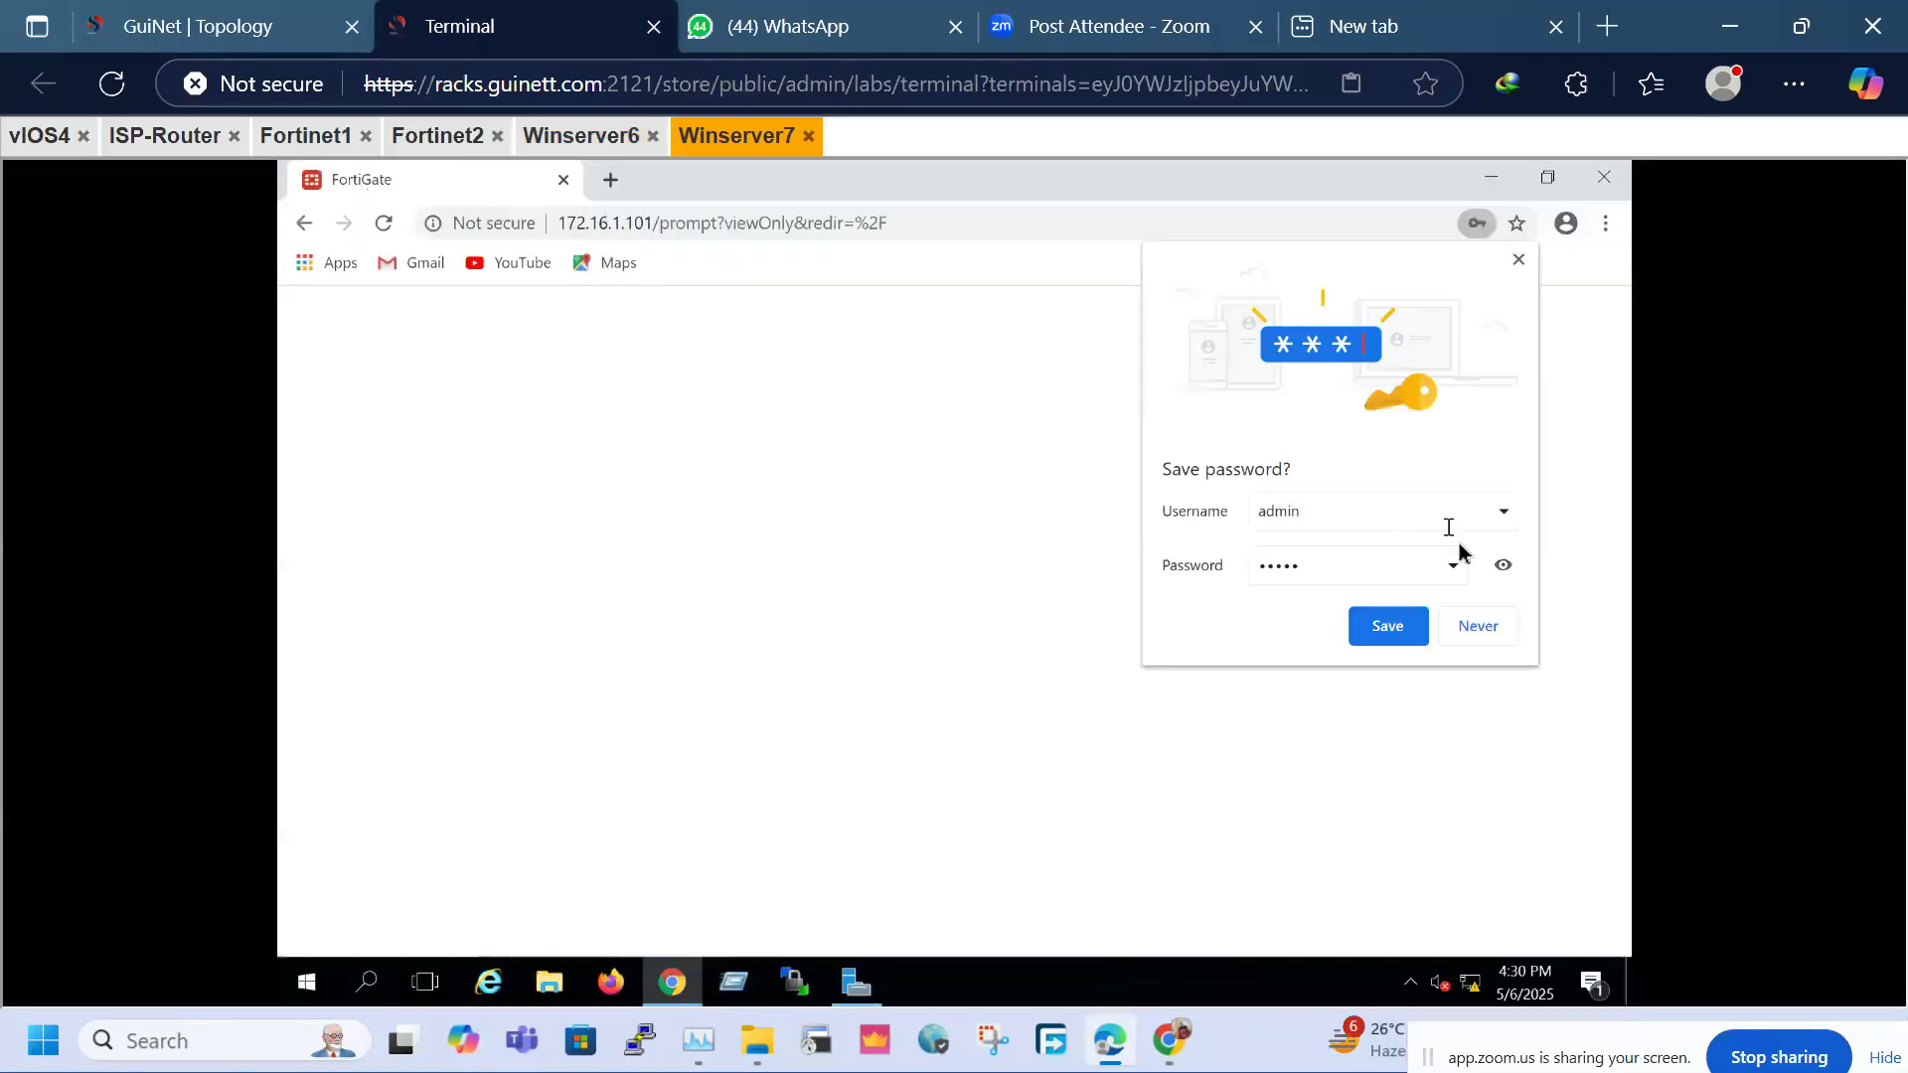
click(1483, 627)
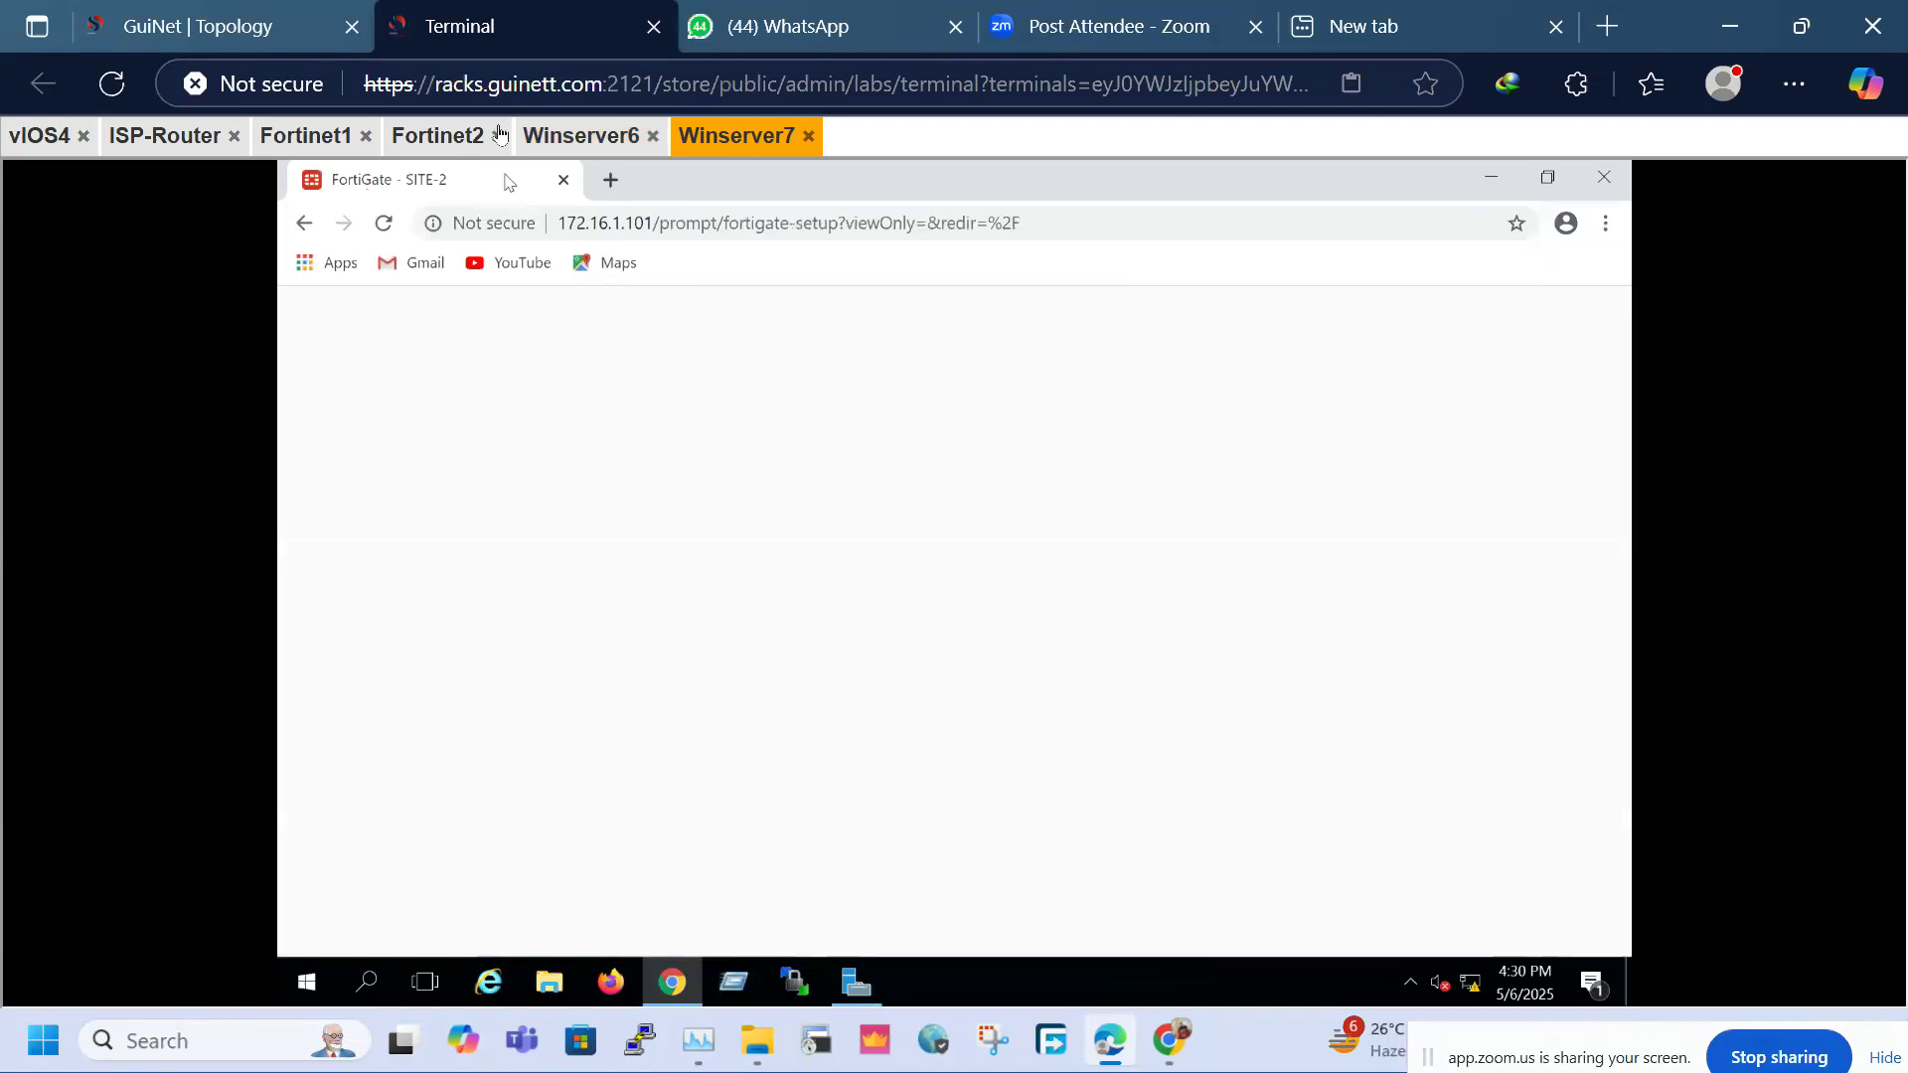
Review SITE-1's VPN_IN and VPN_OUT policies, then postpone SITE-2's FortiGate Setup with Later
click(580, 136)
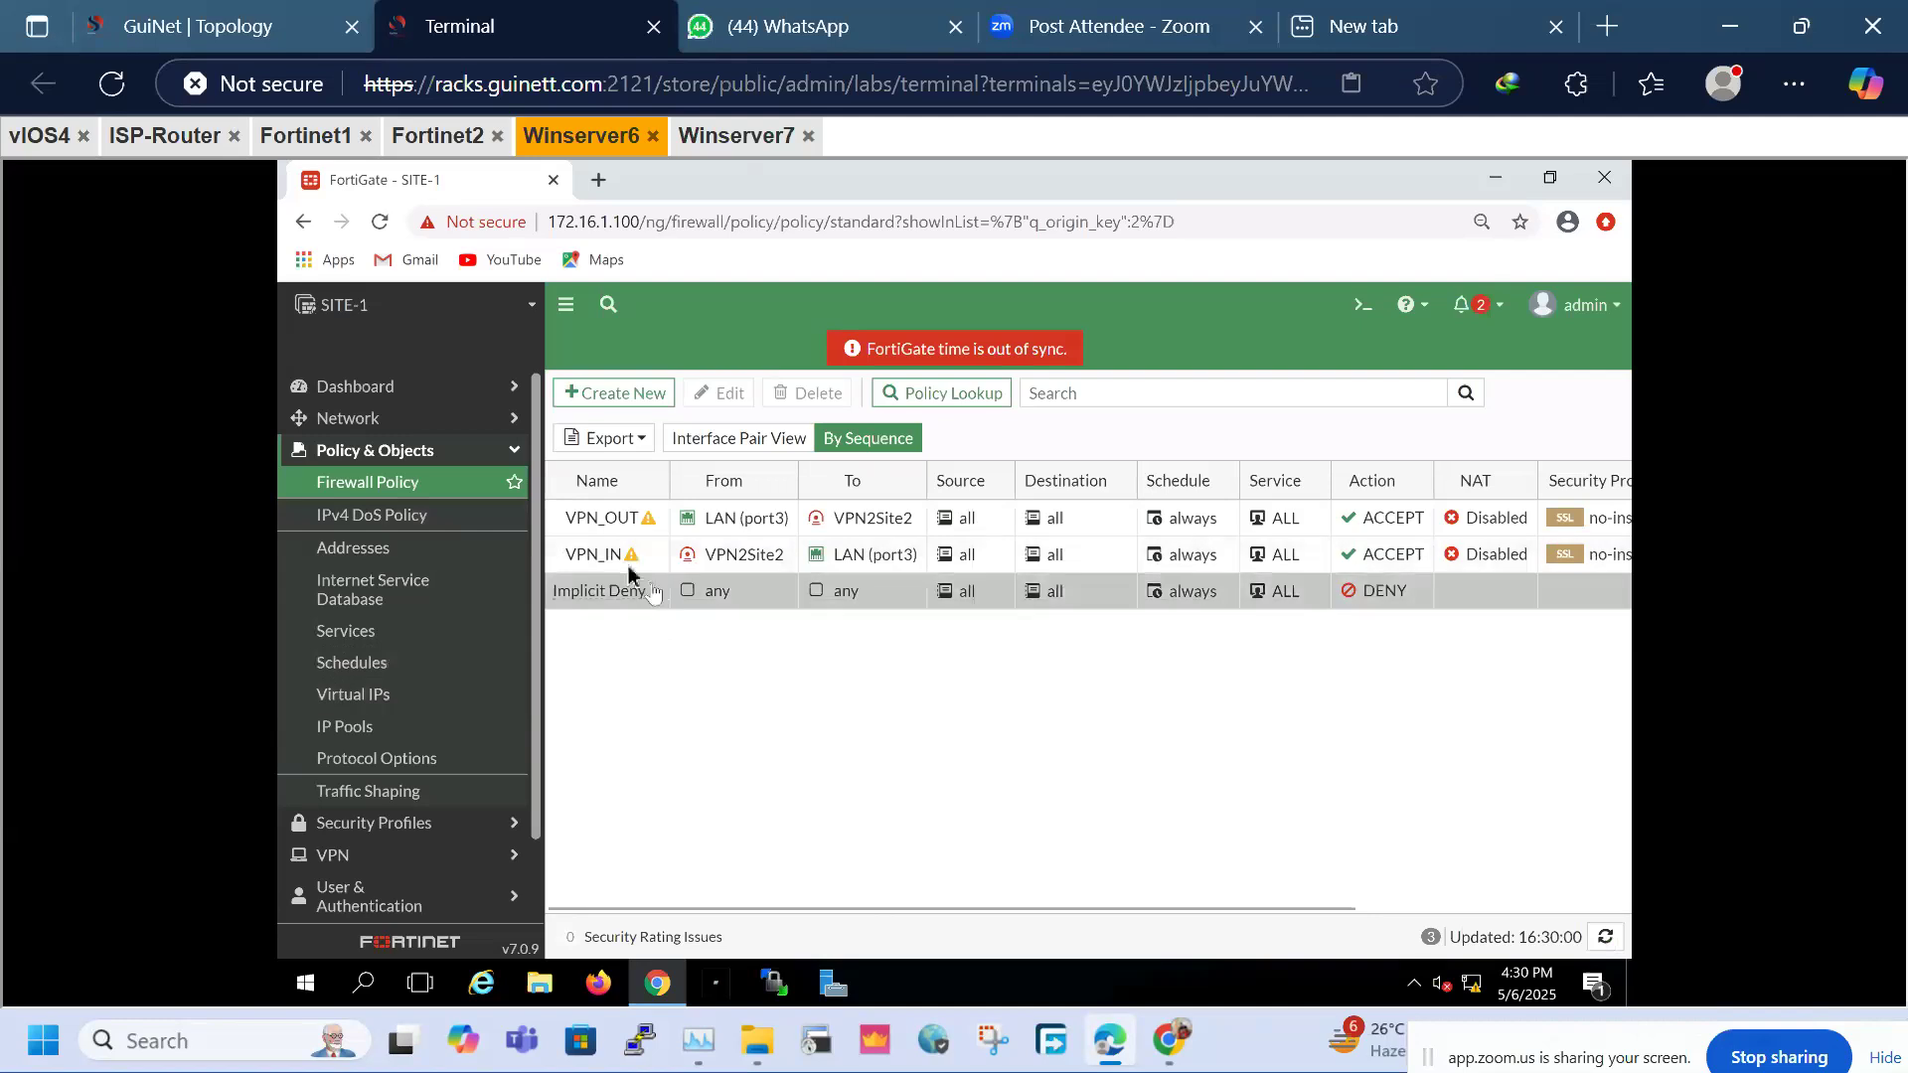
click(597, 556)
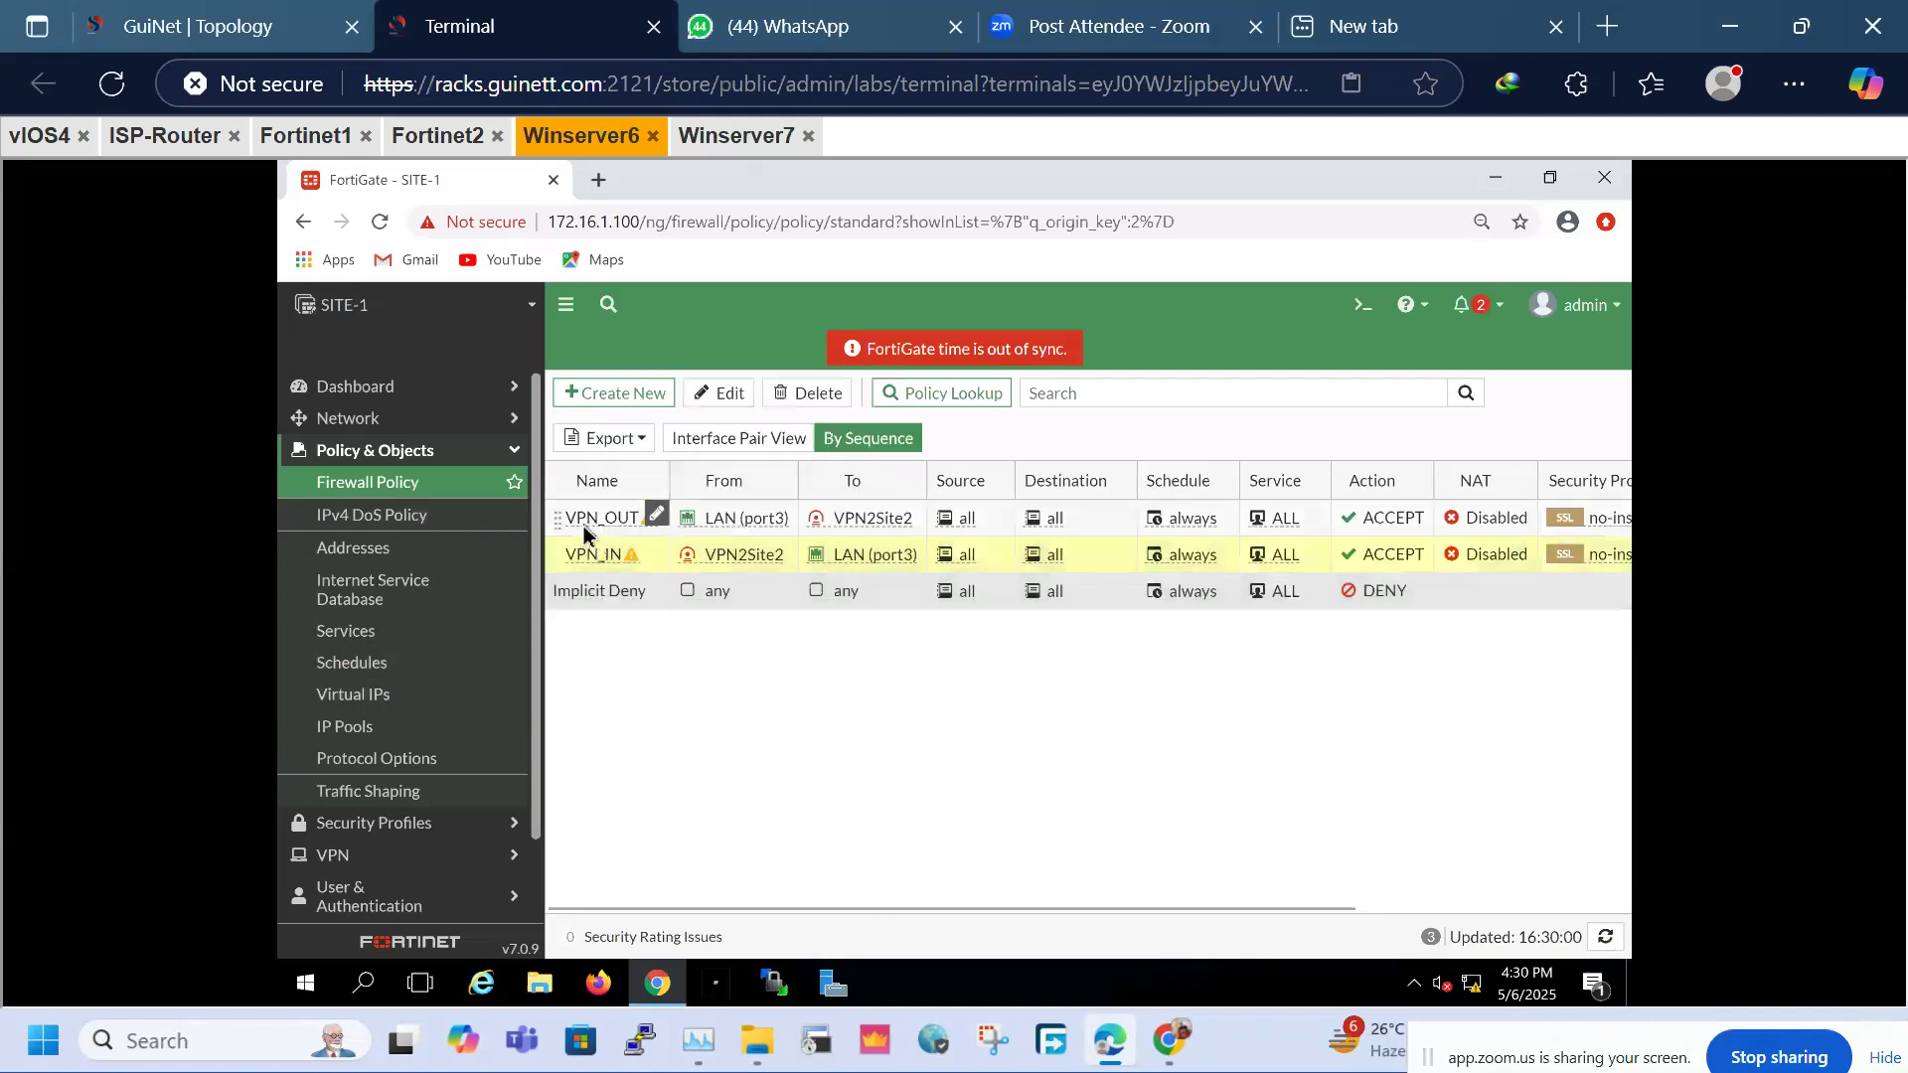
click(575, 519)
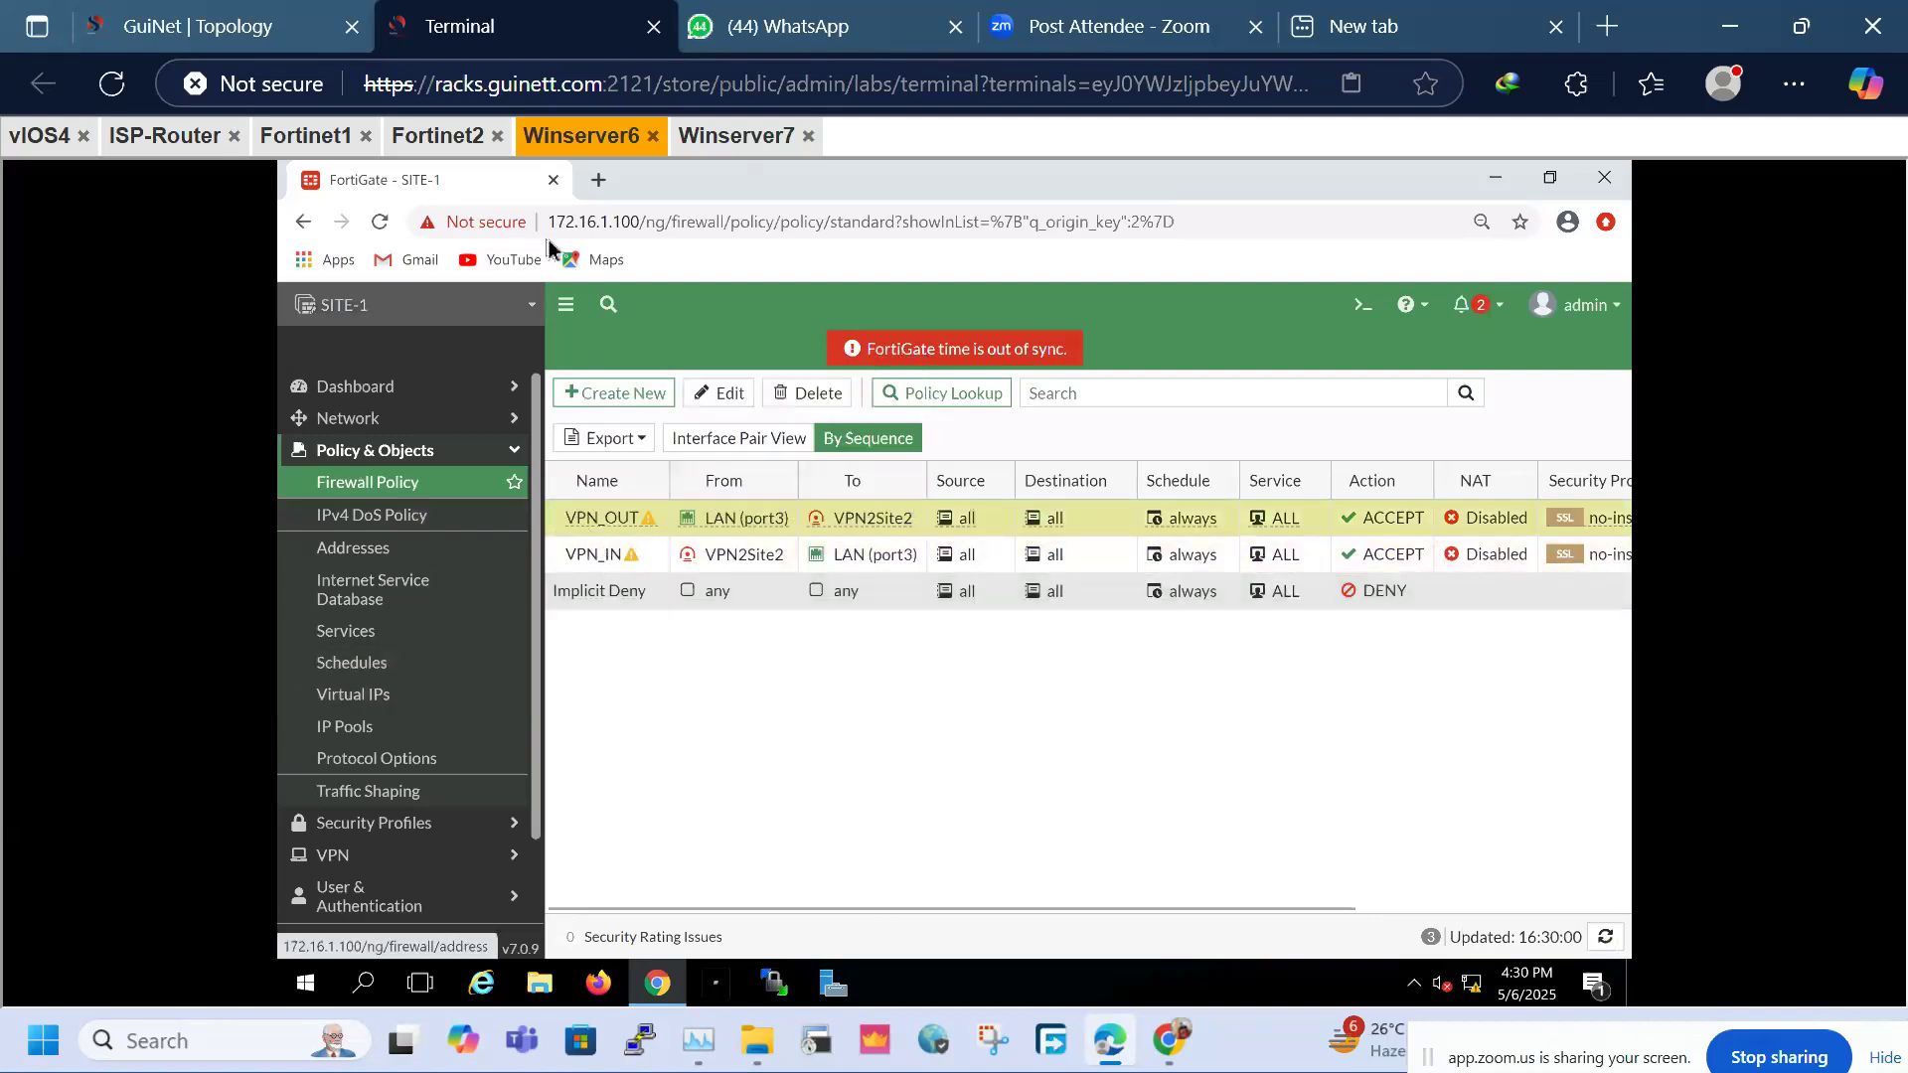
click(735, 136)
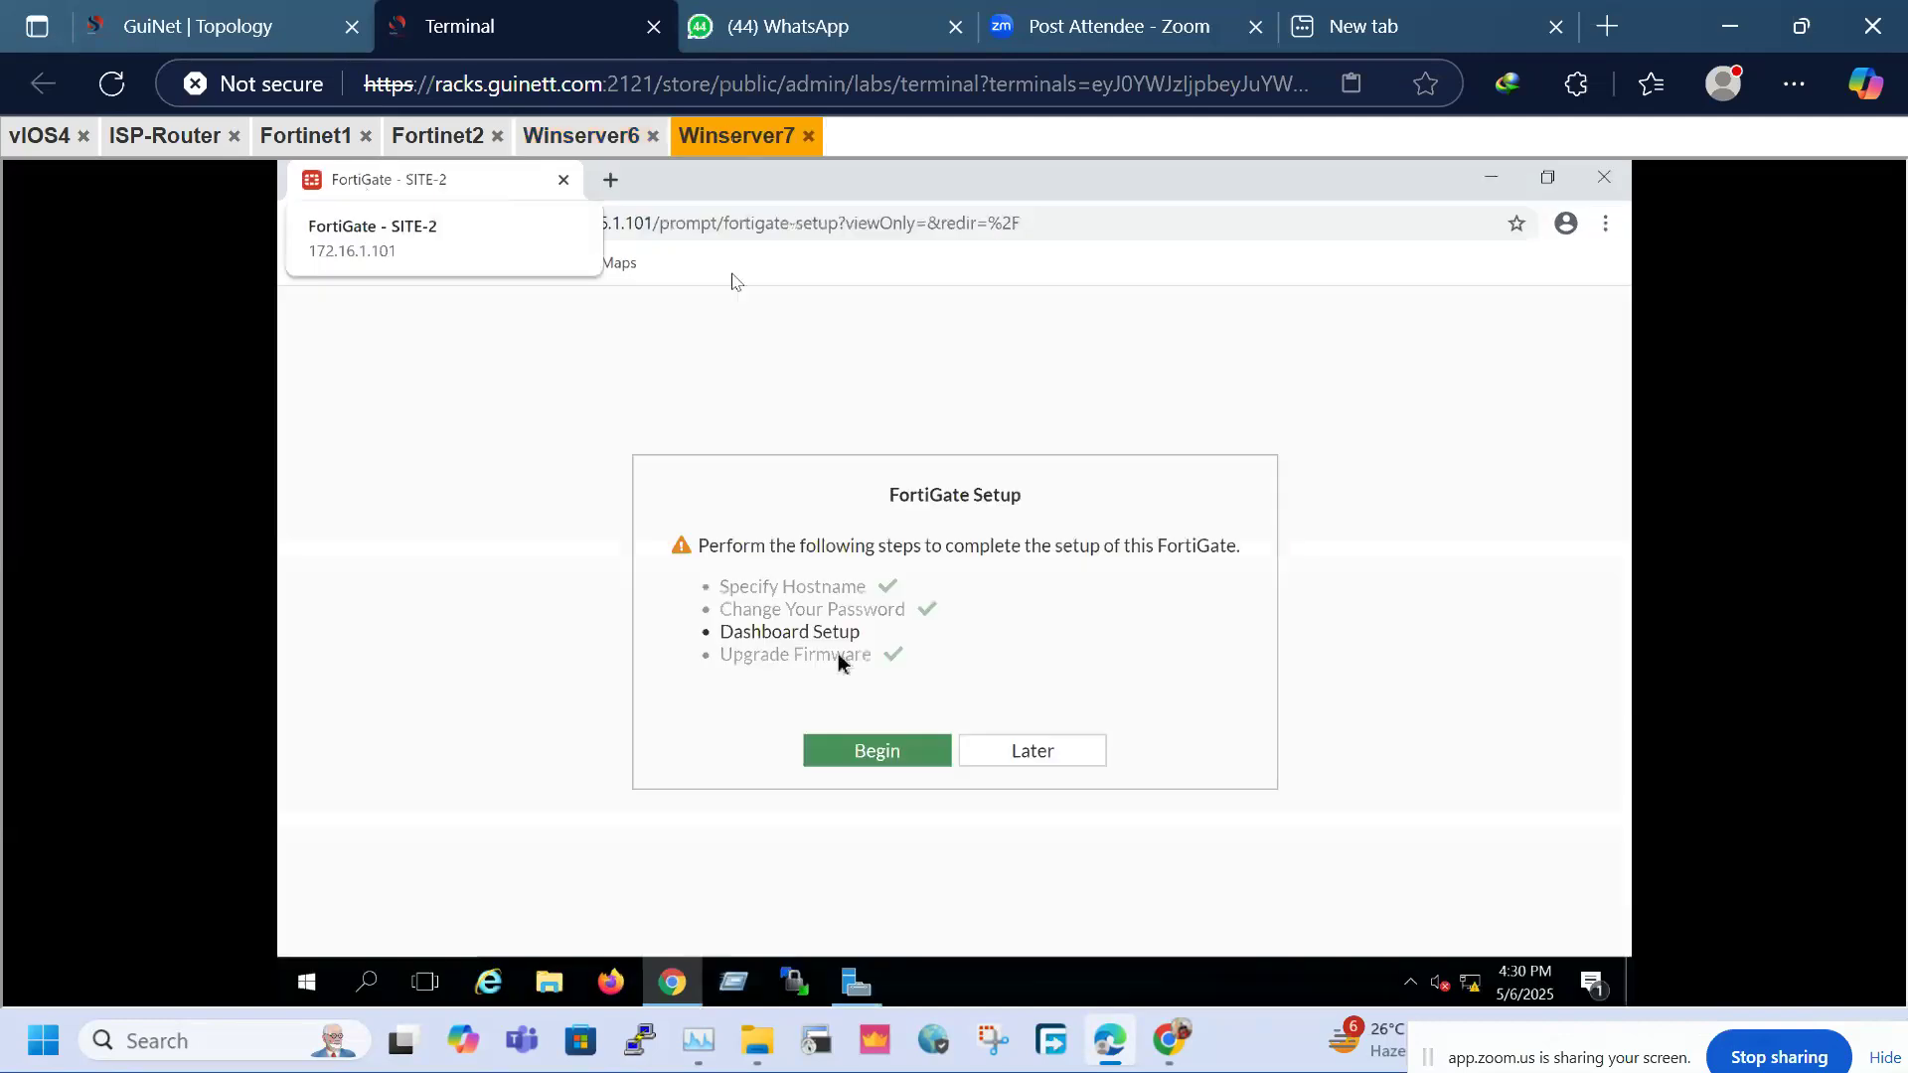
click(1015, 762)
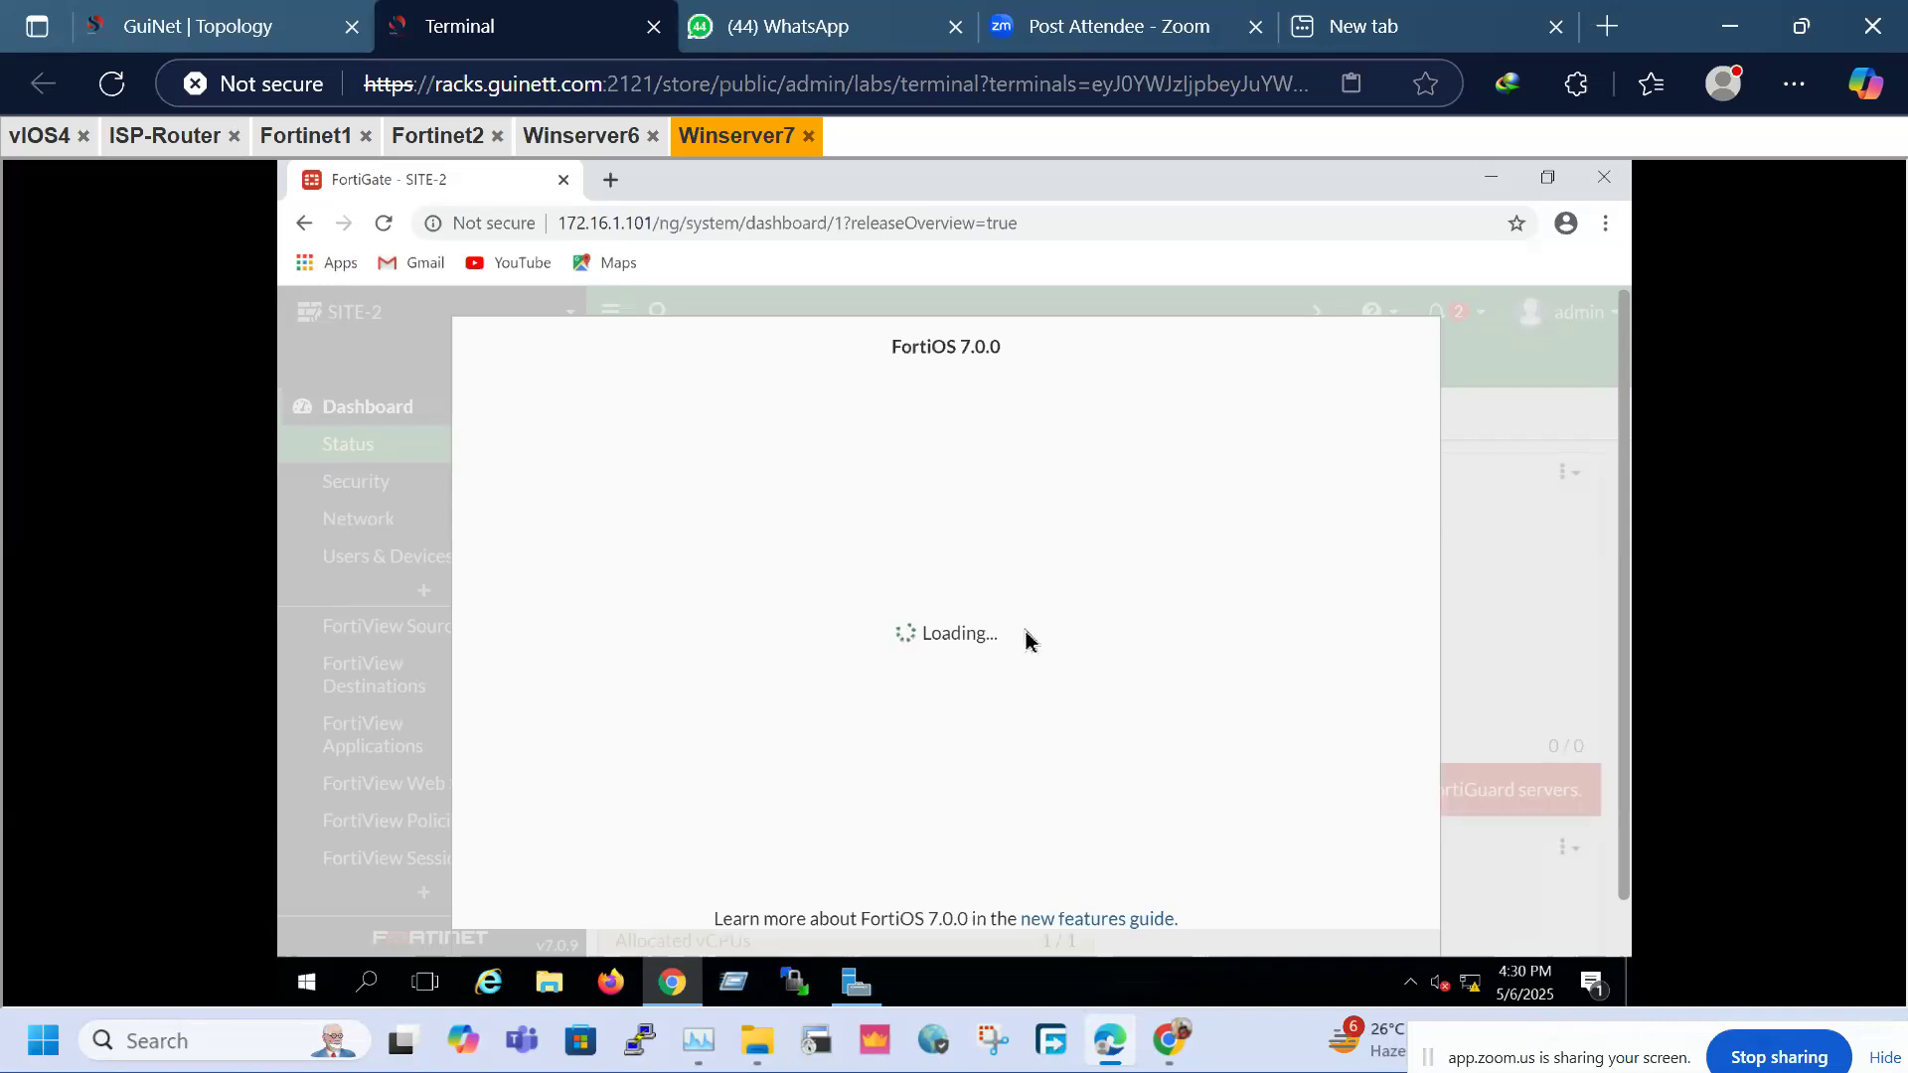
click(112, 8)
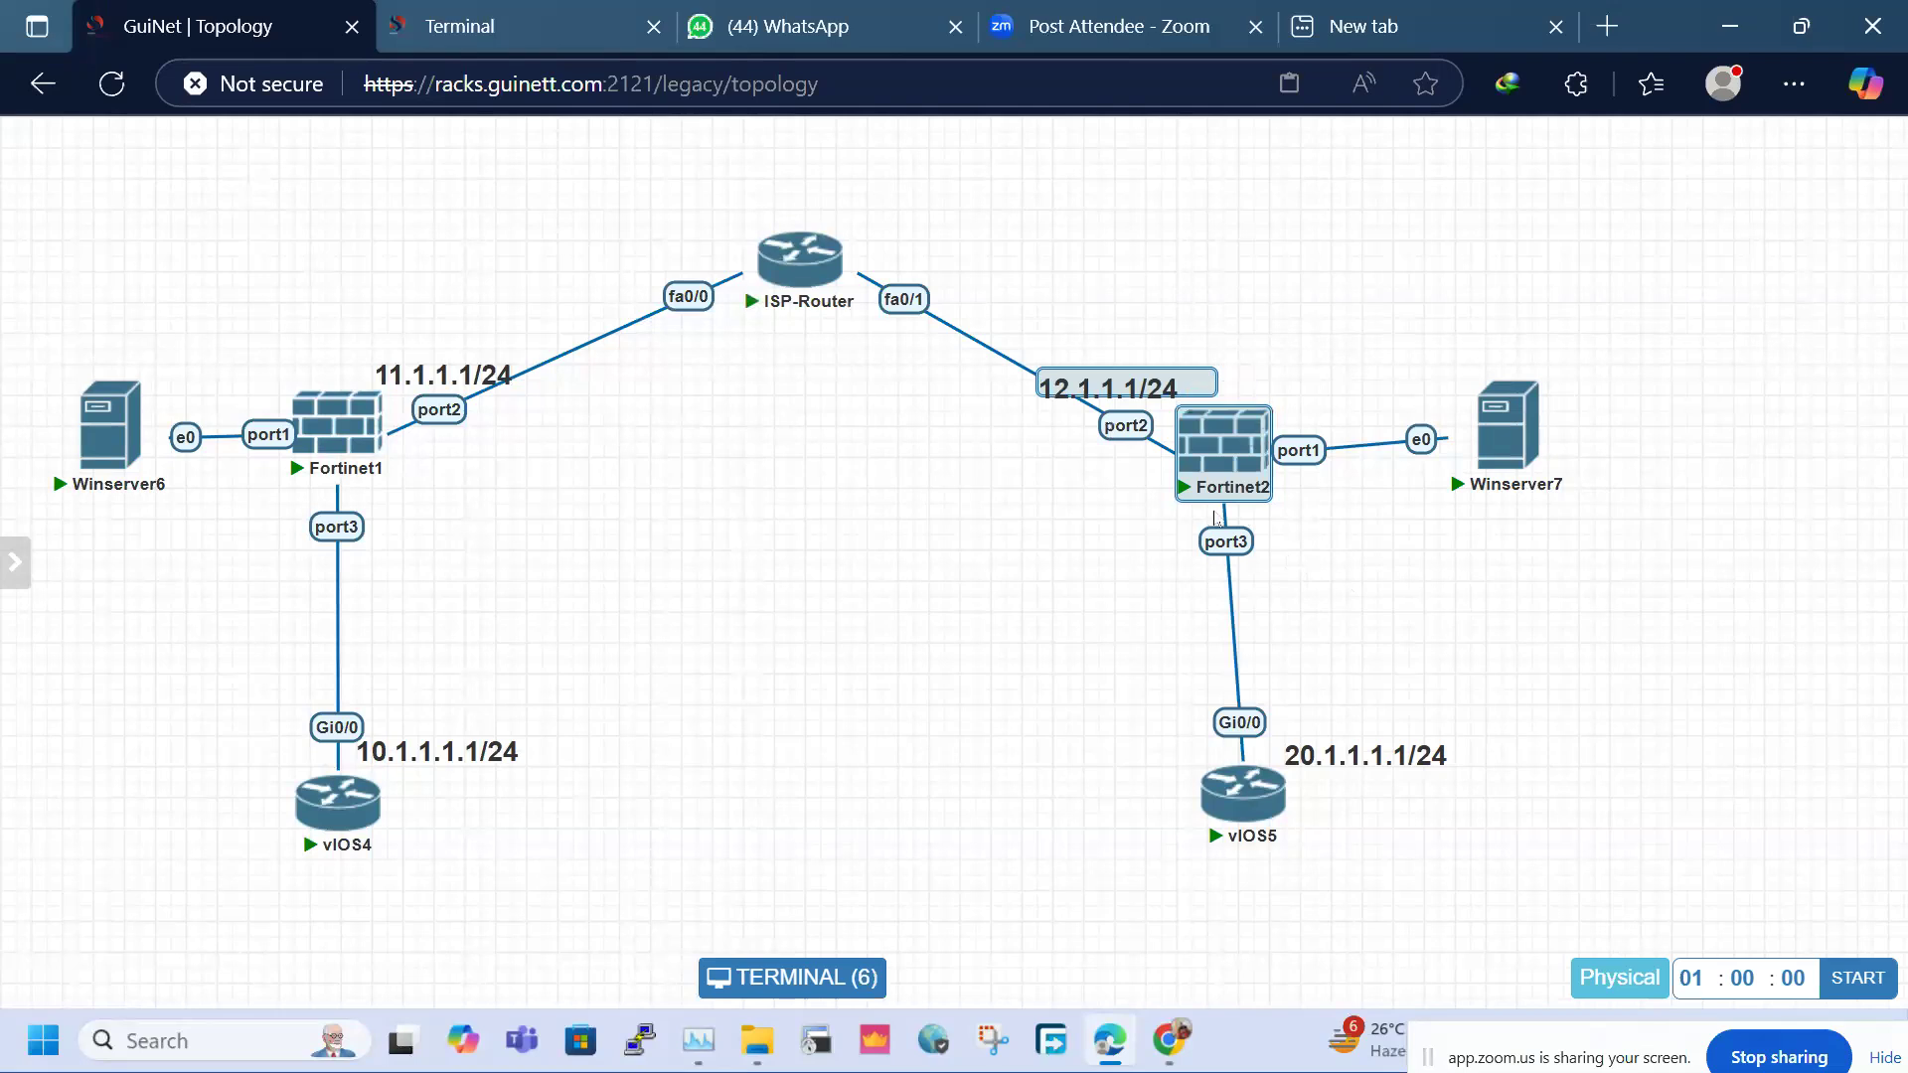
click(464, 8)
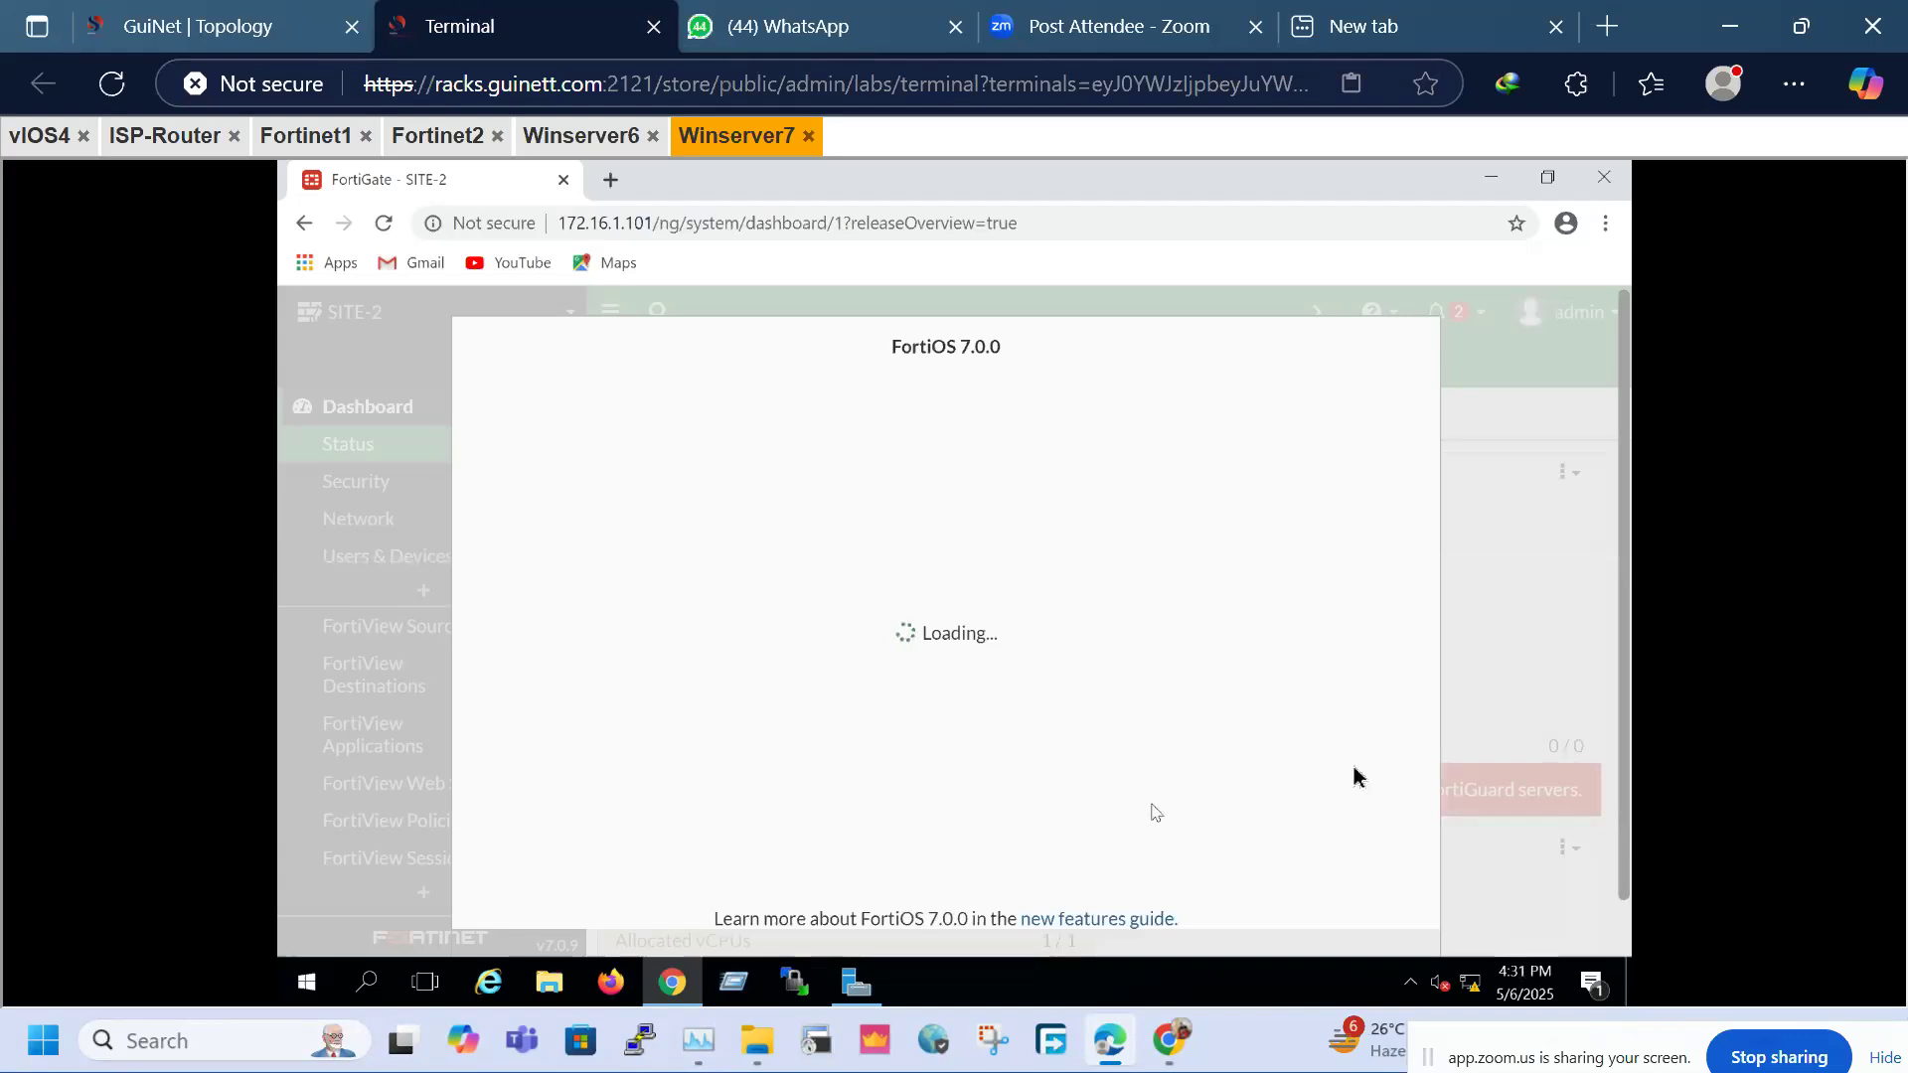
click(1013, 919)
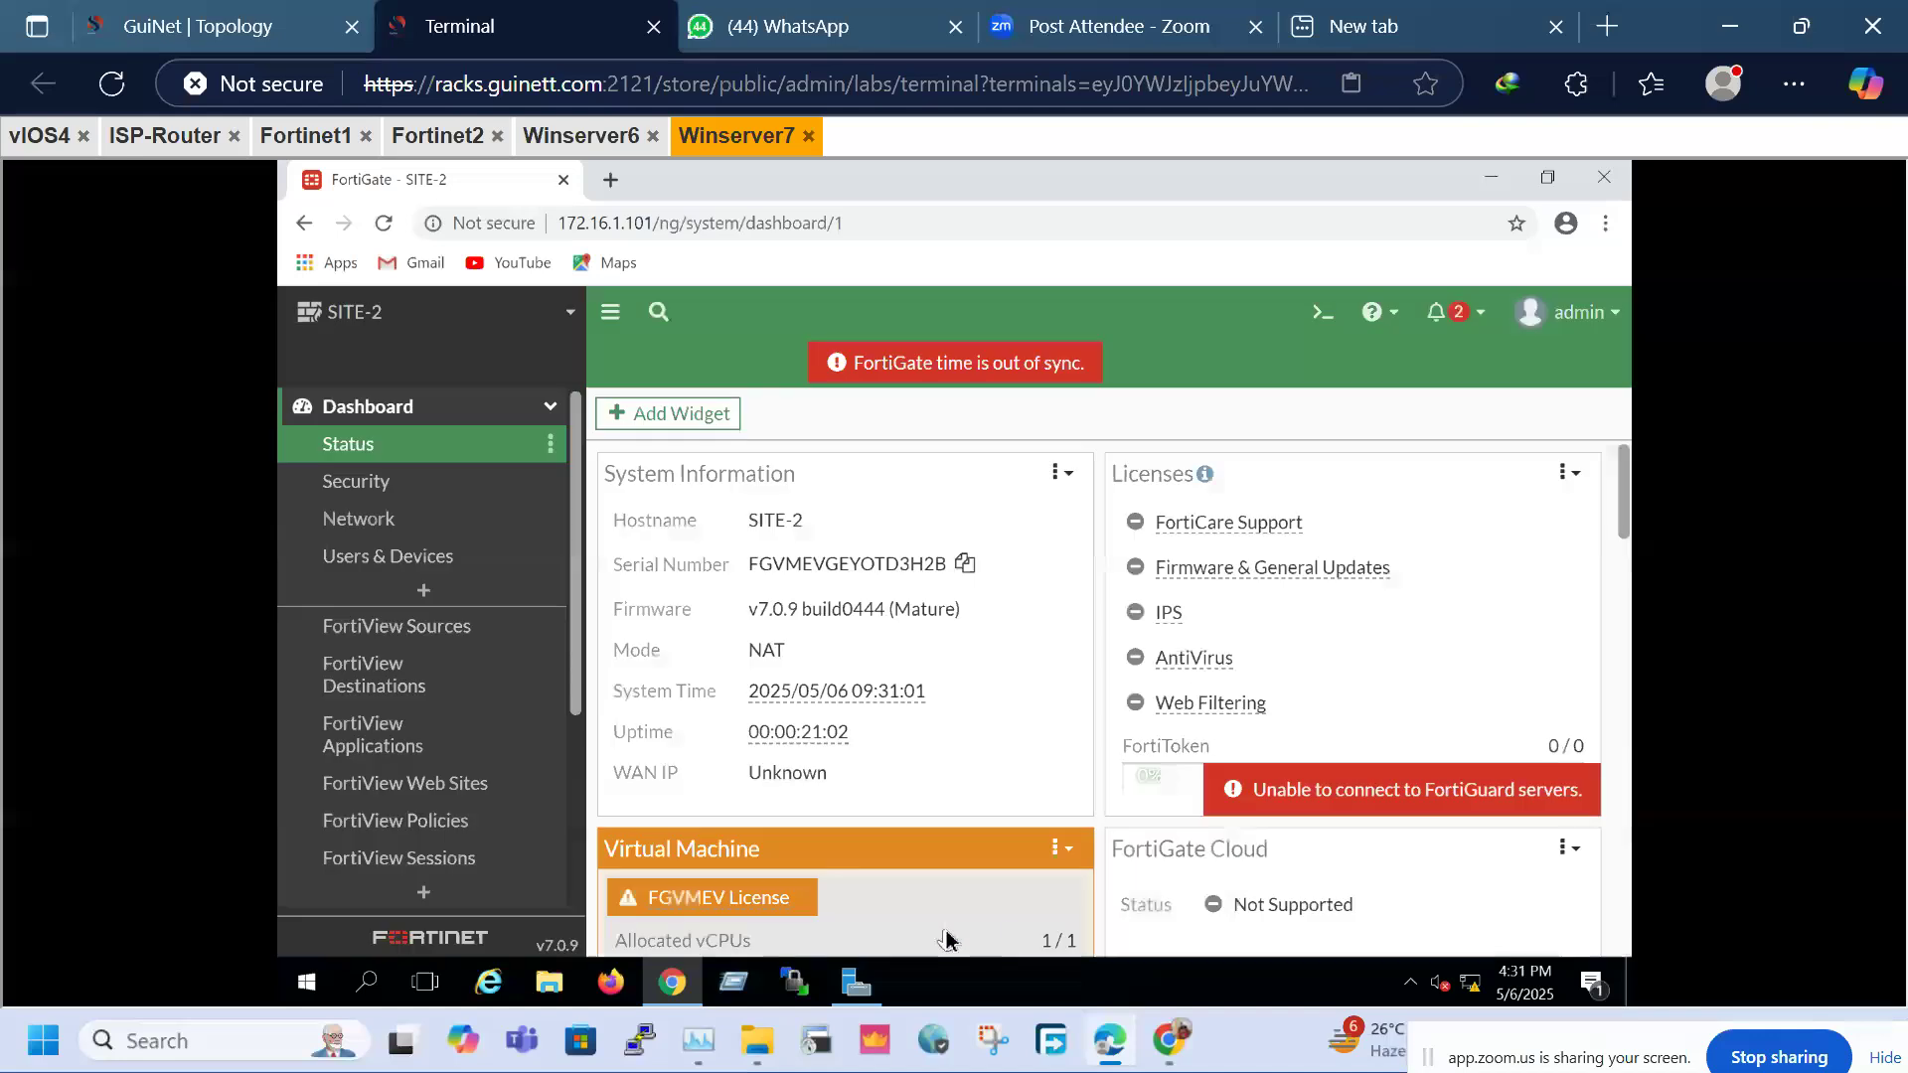
click(396, 415)
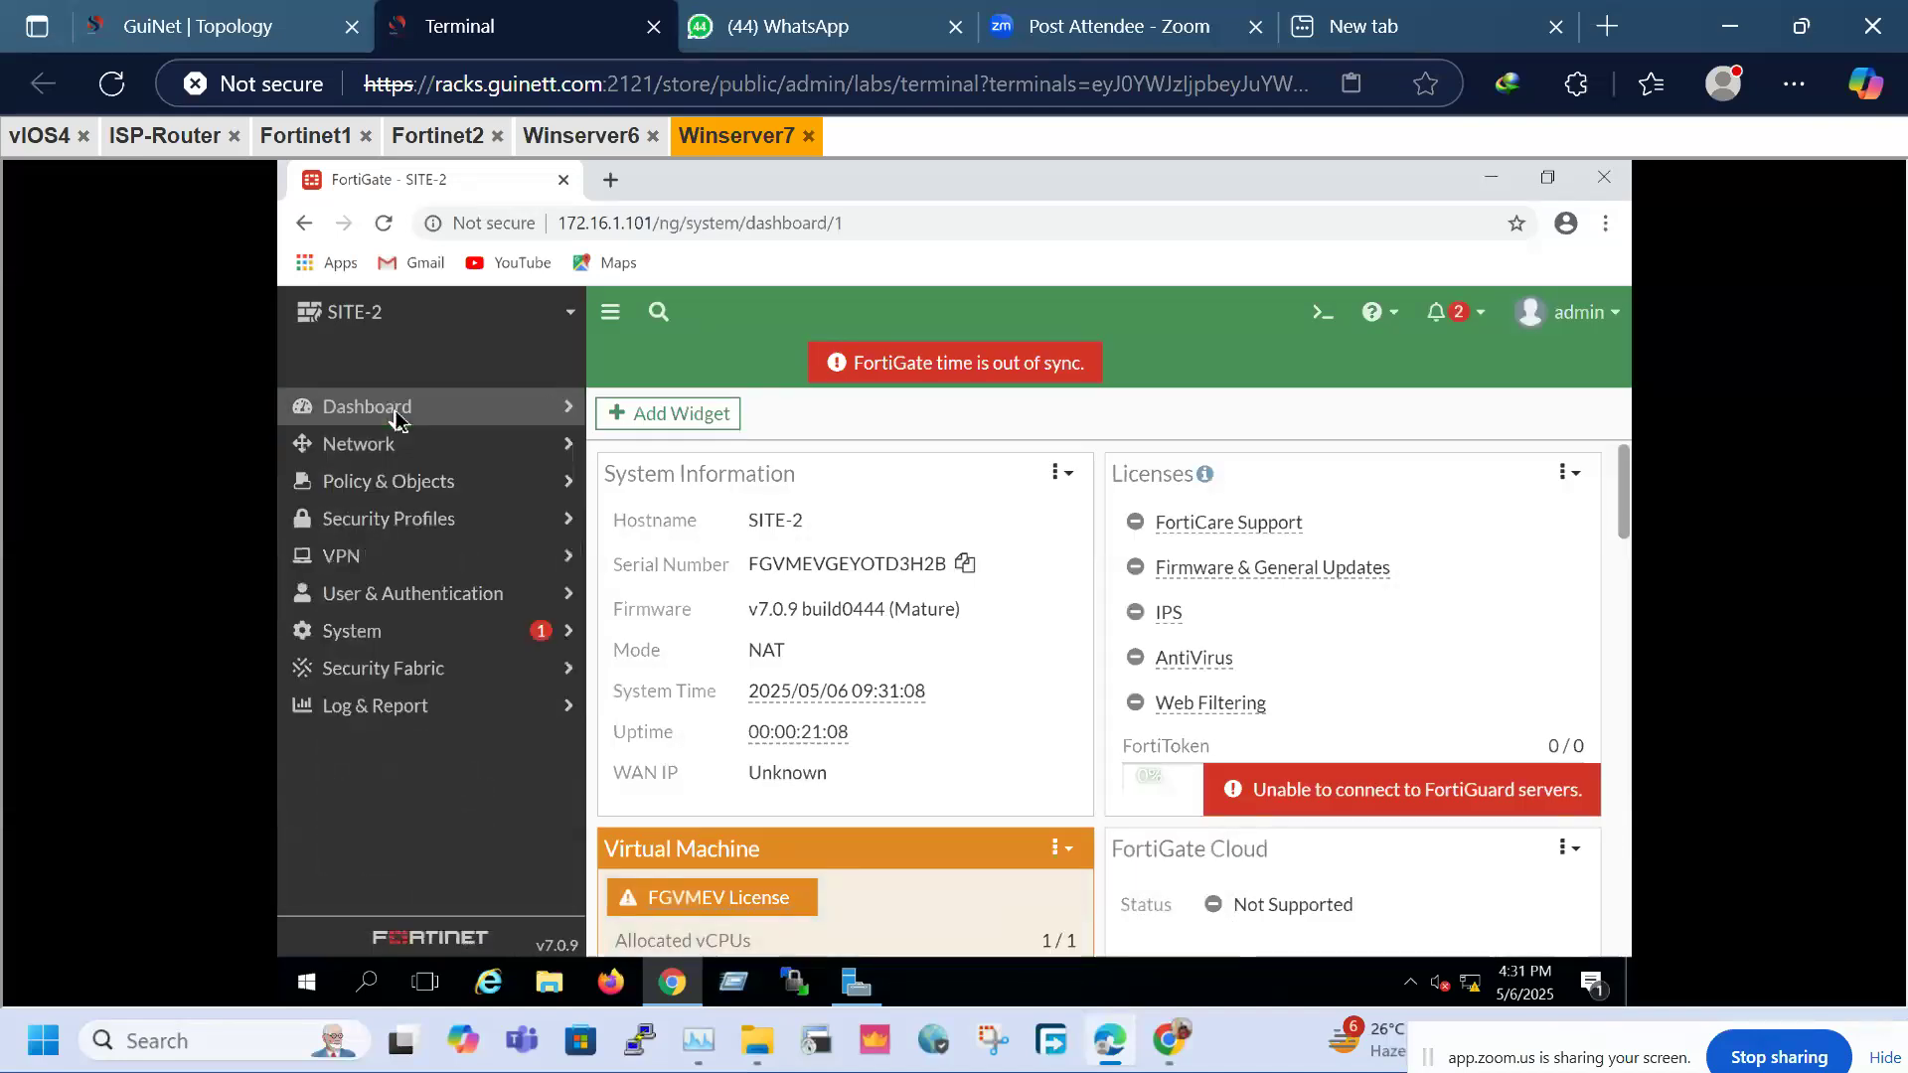
click(364, 455)
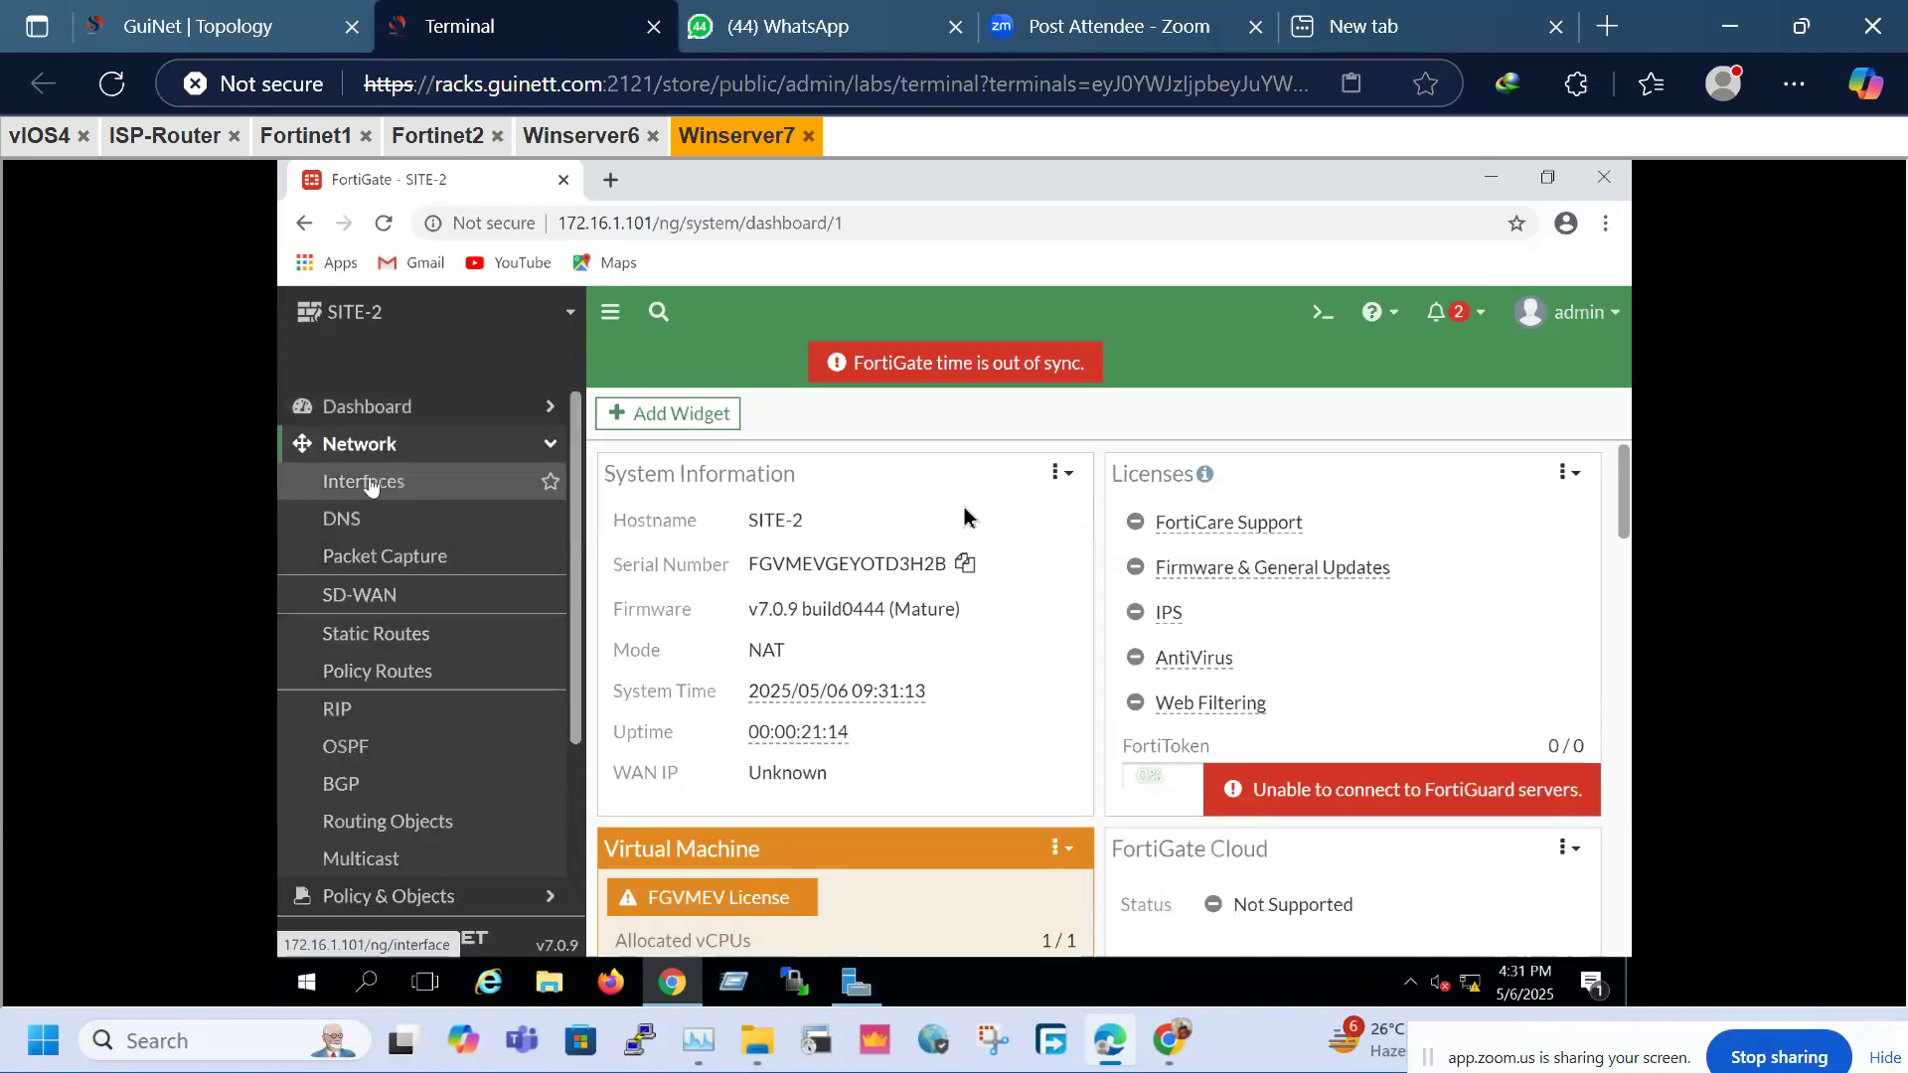
click(367, 481)
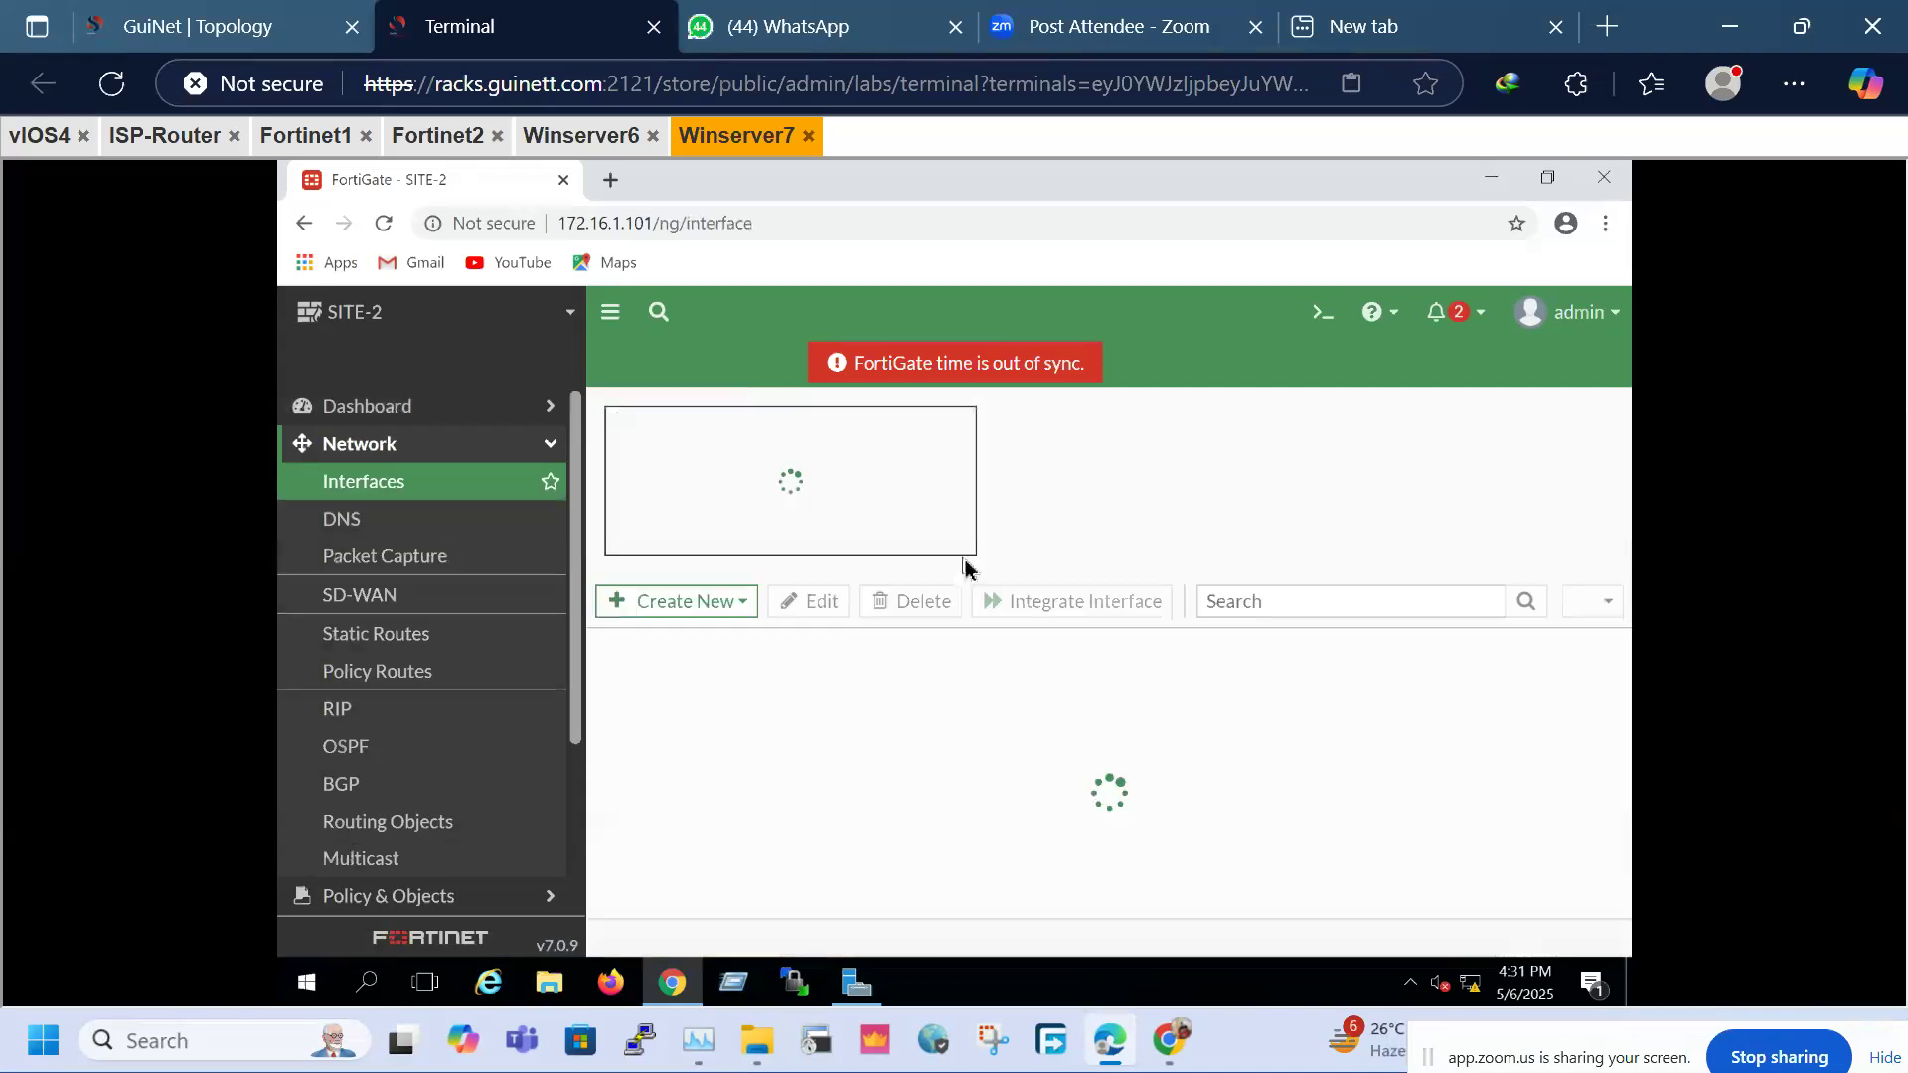
click(1605, 223)
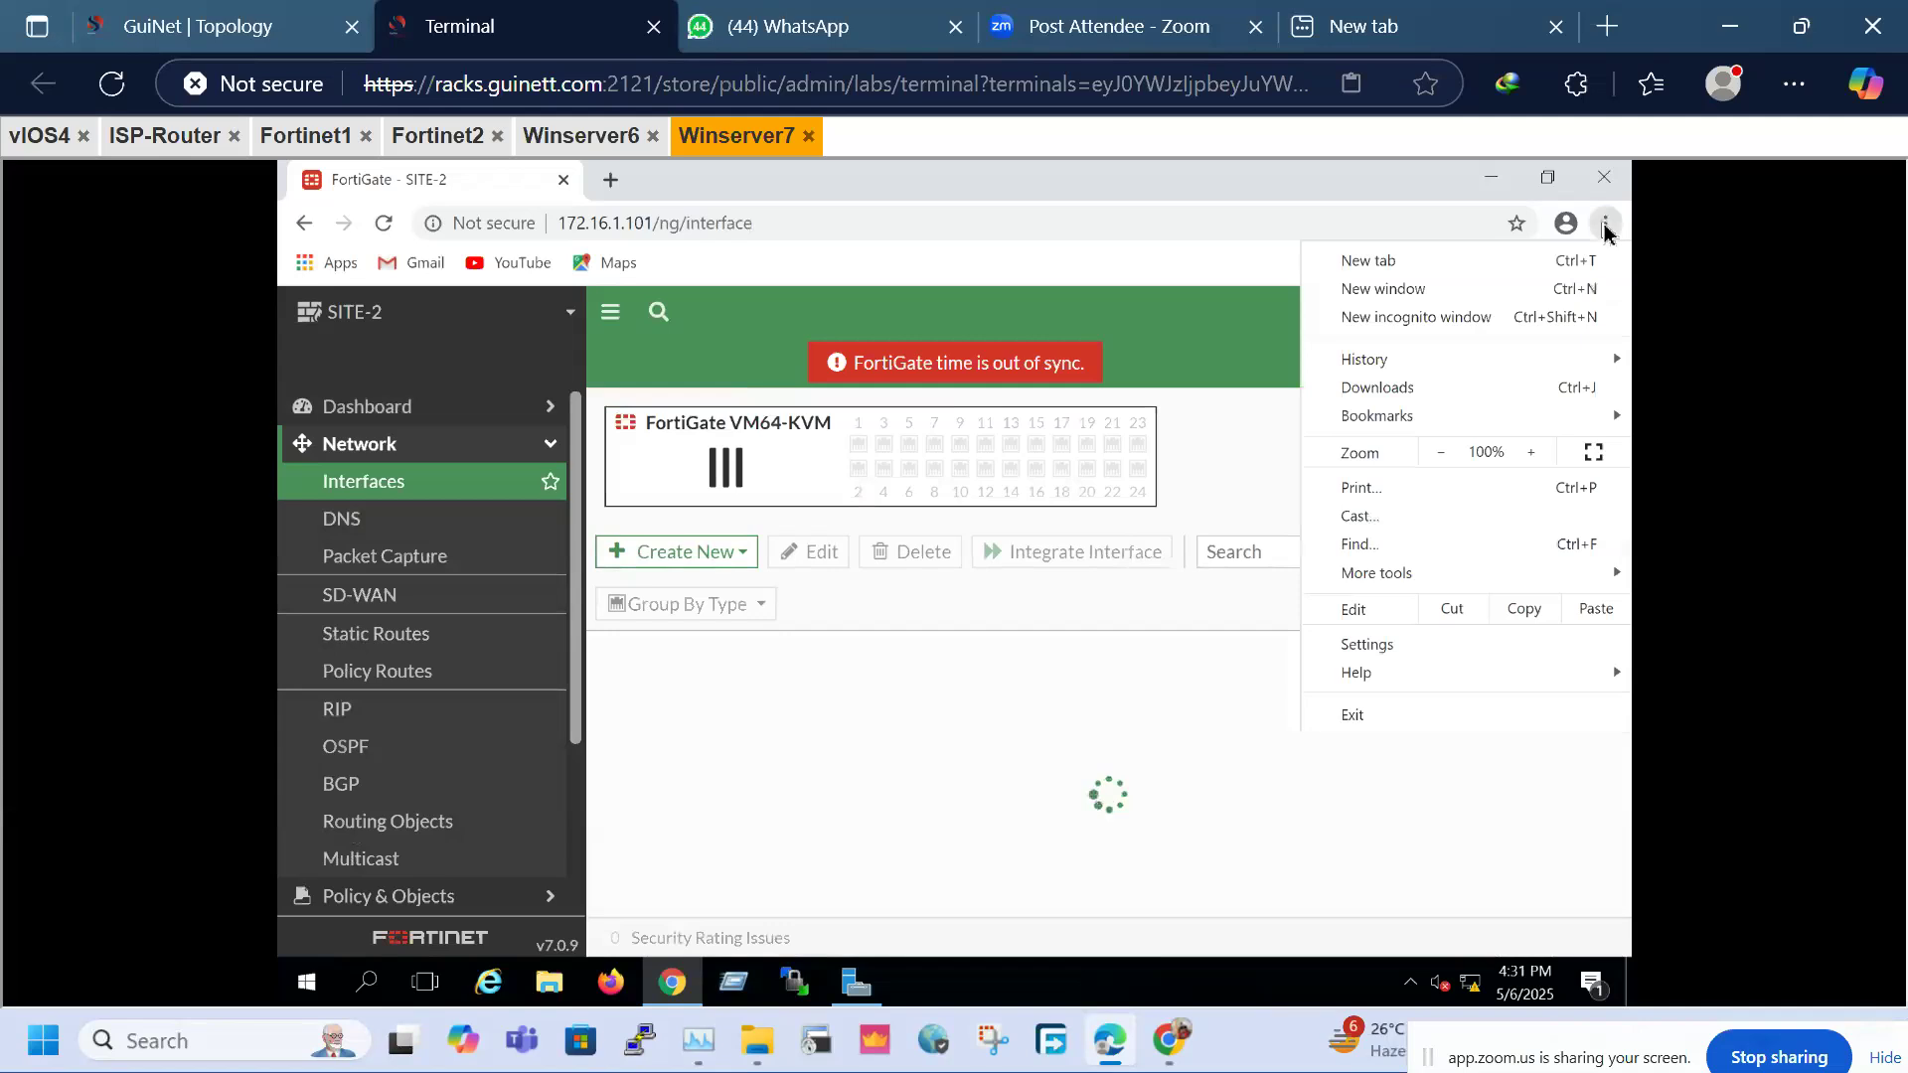
click(1440, 454)
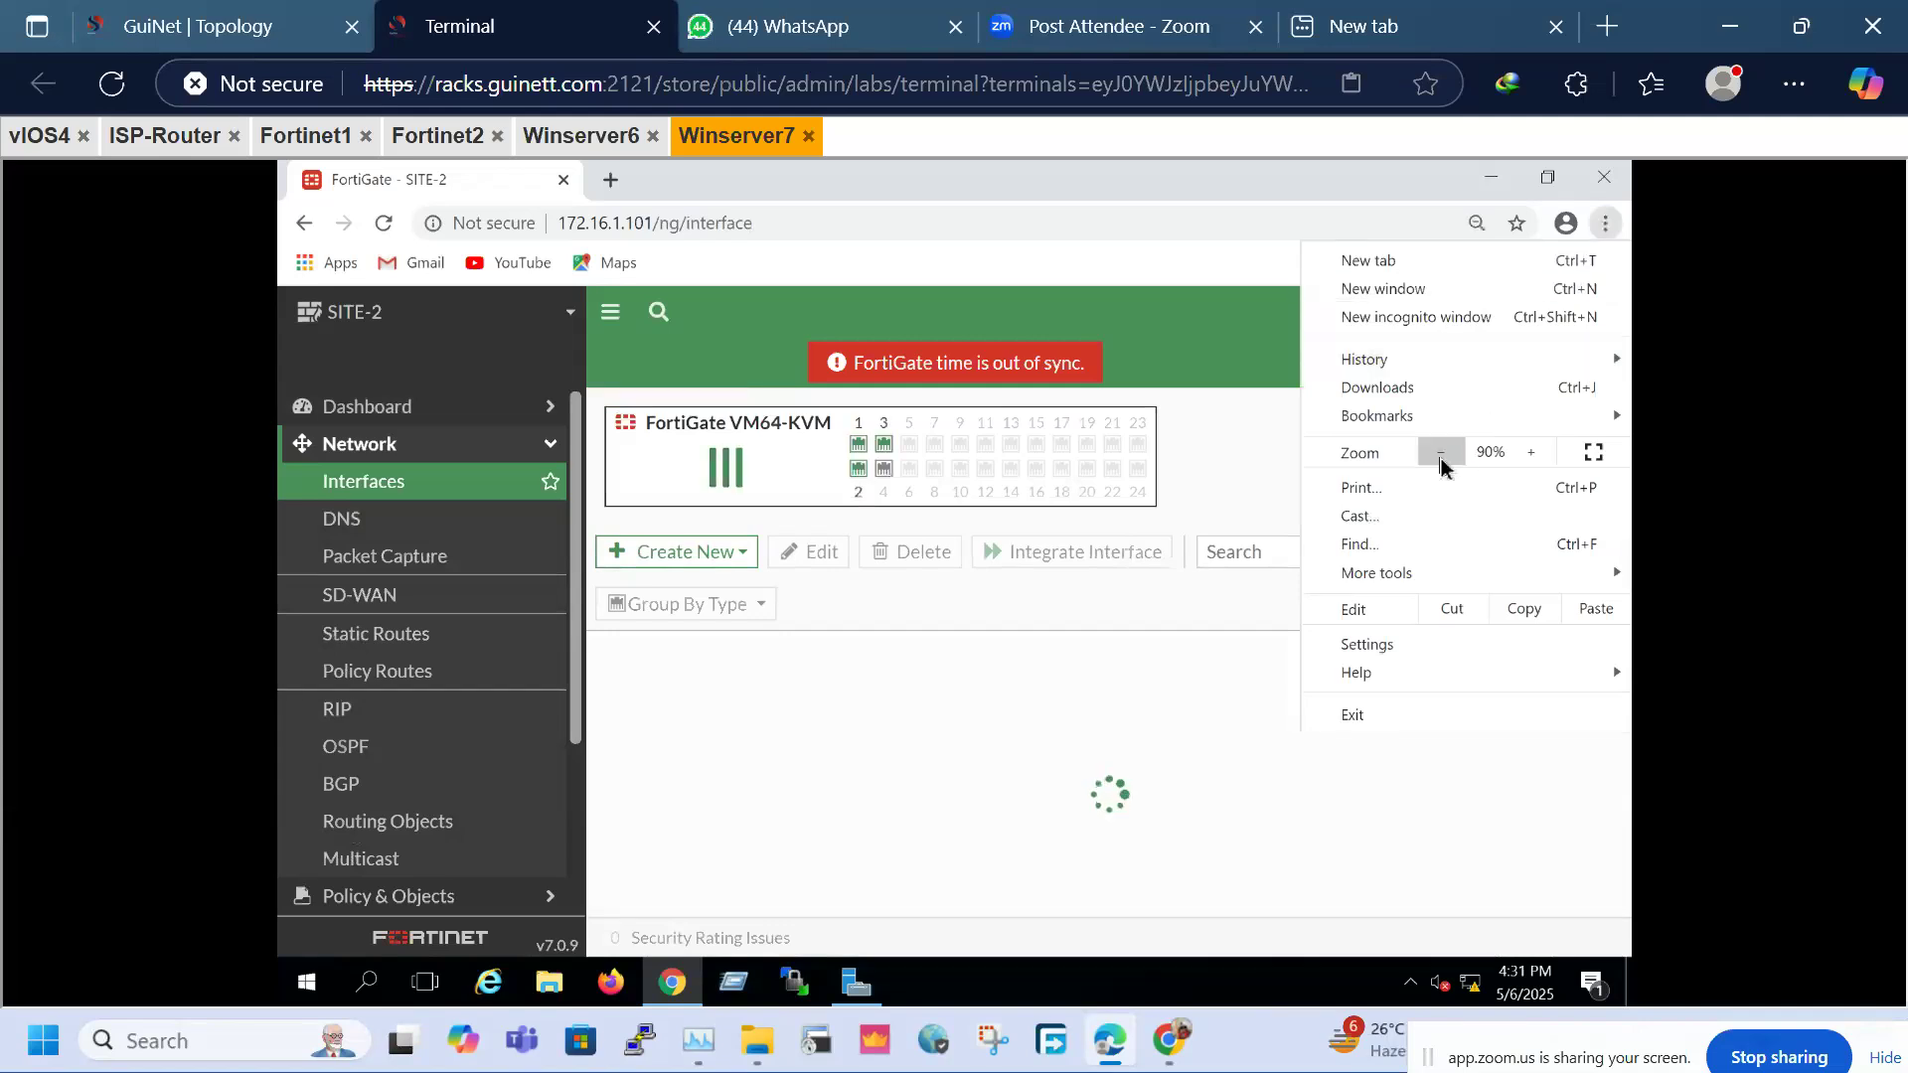
click(1185, 481)
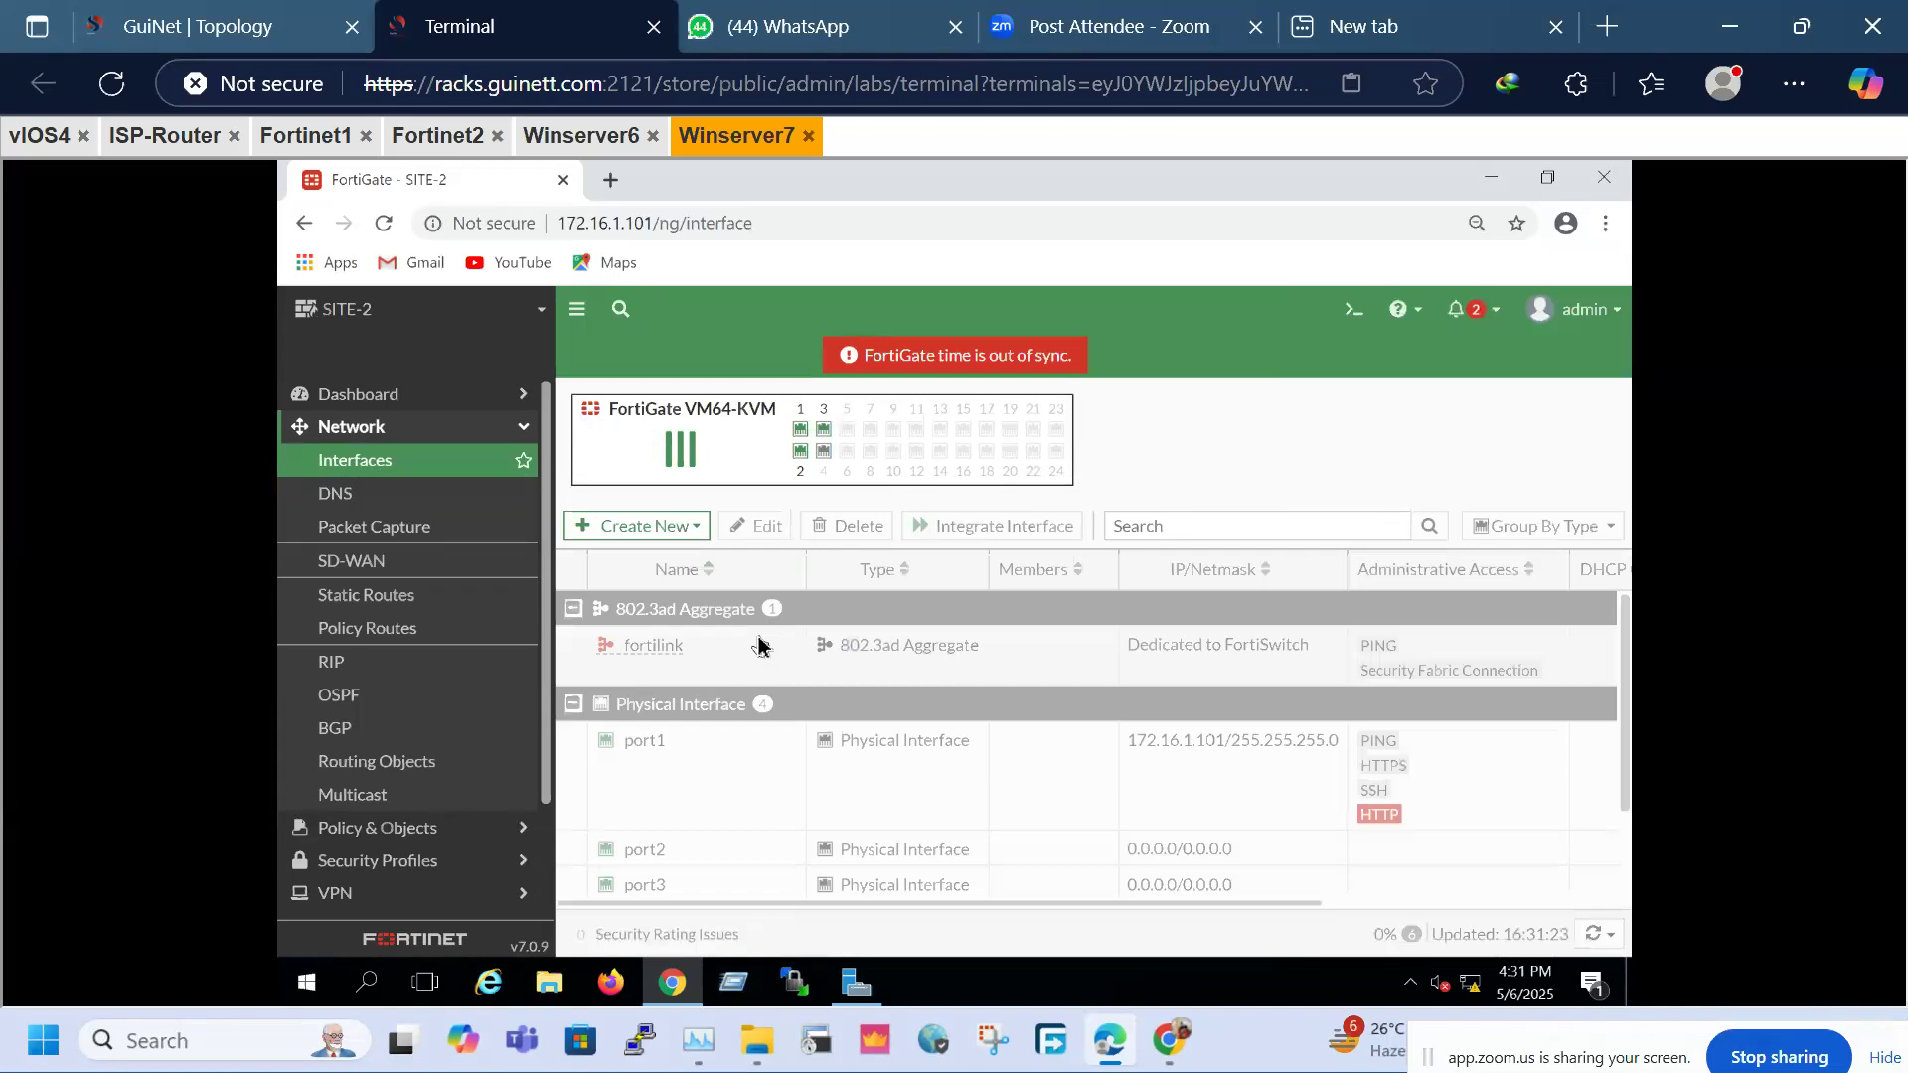
click(581, 135)
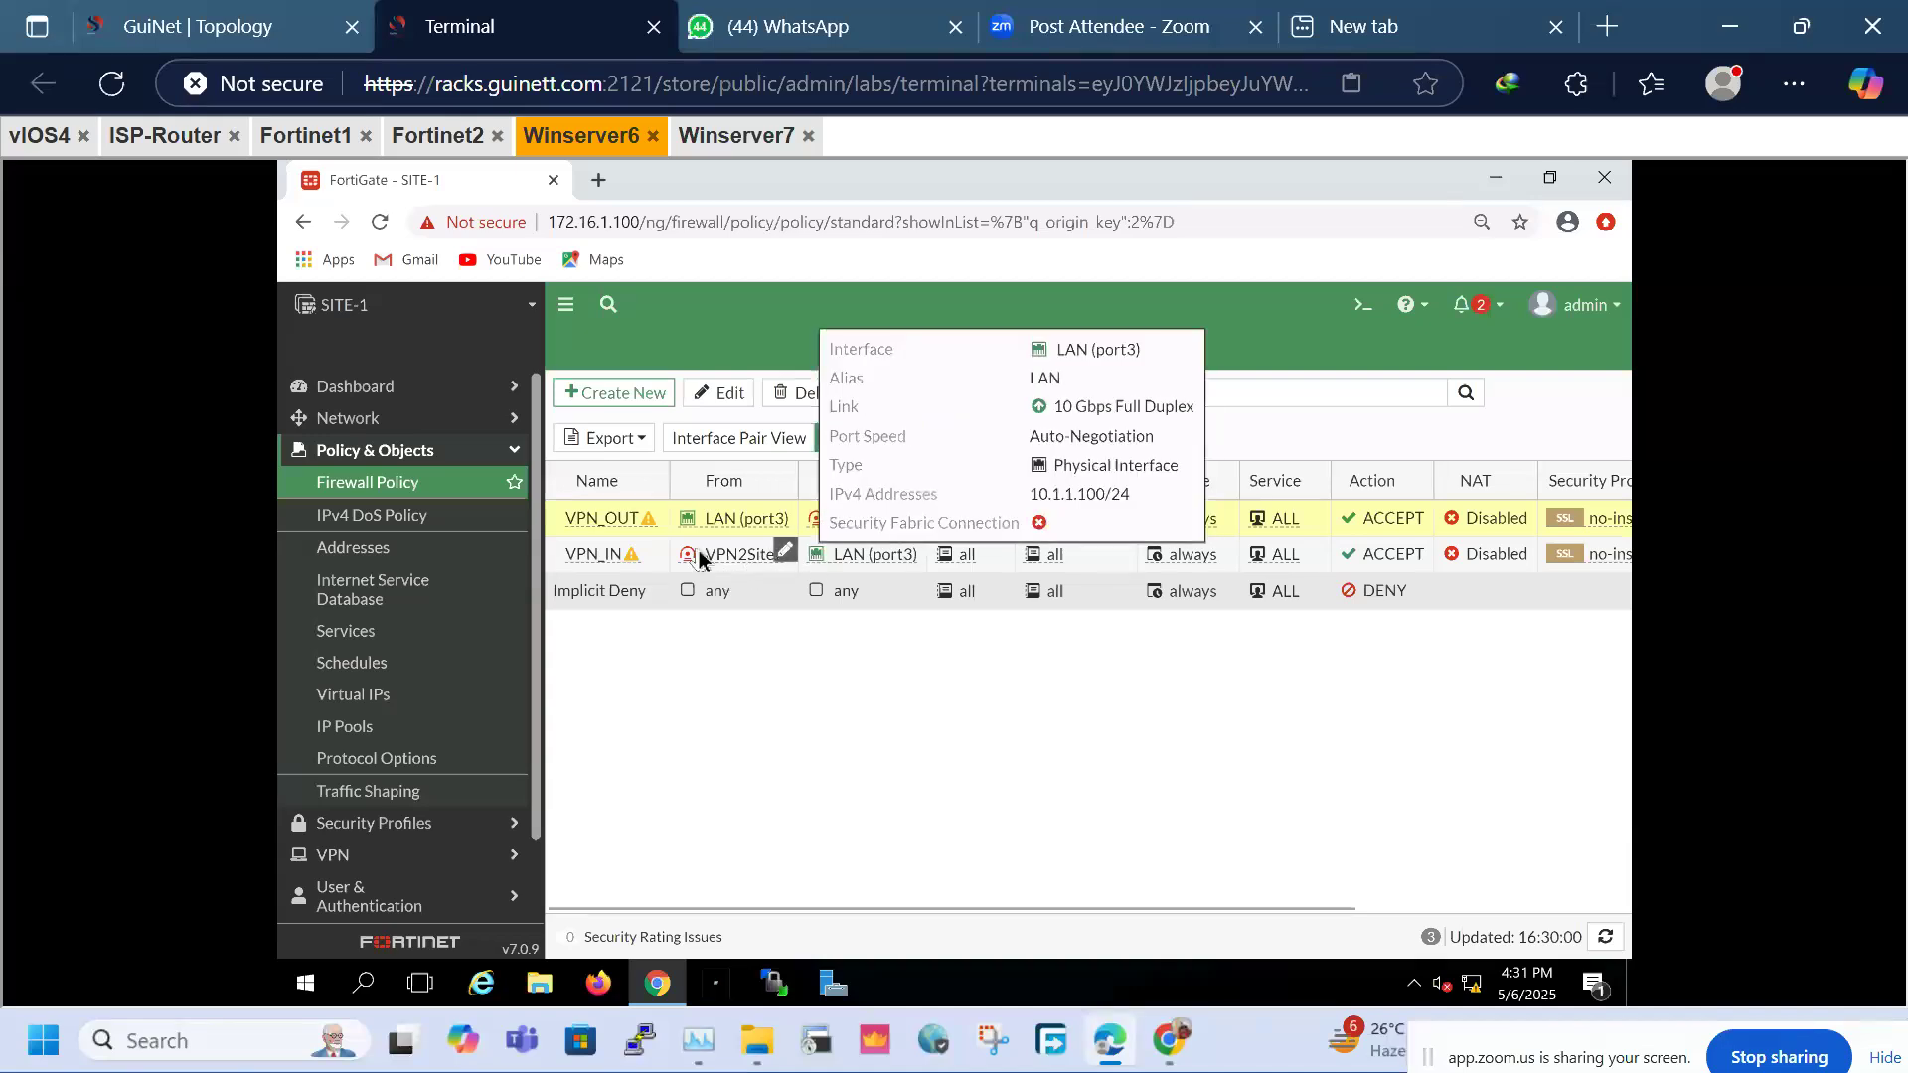
mouse_move(700, 558)
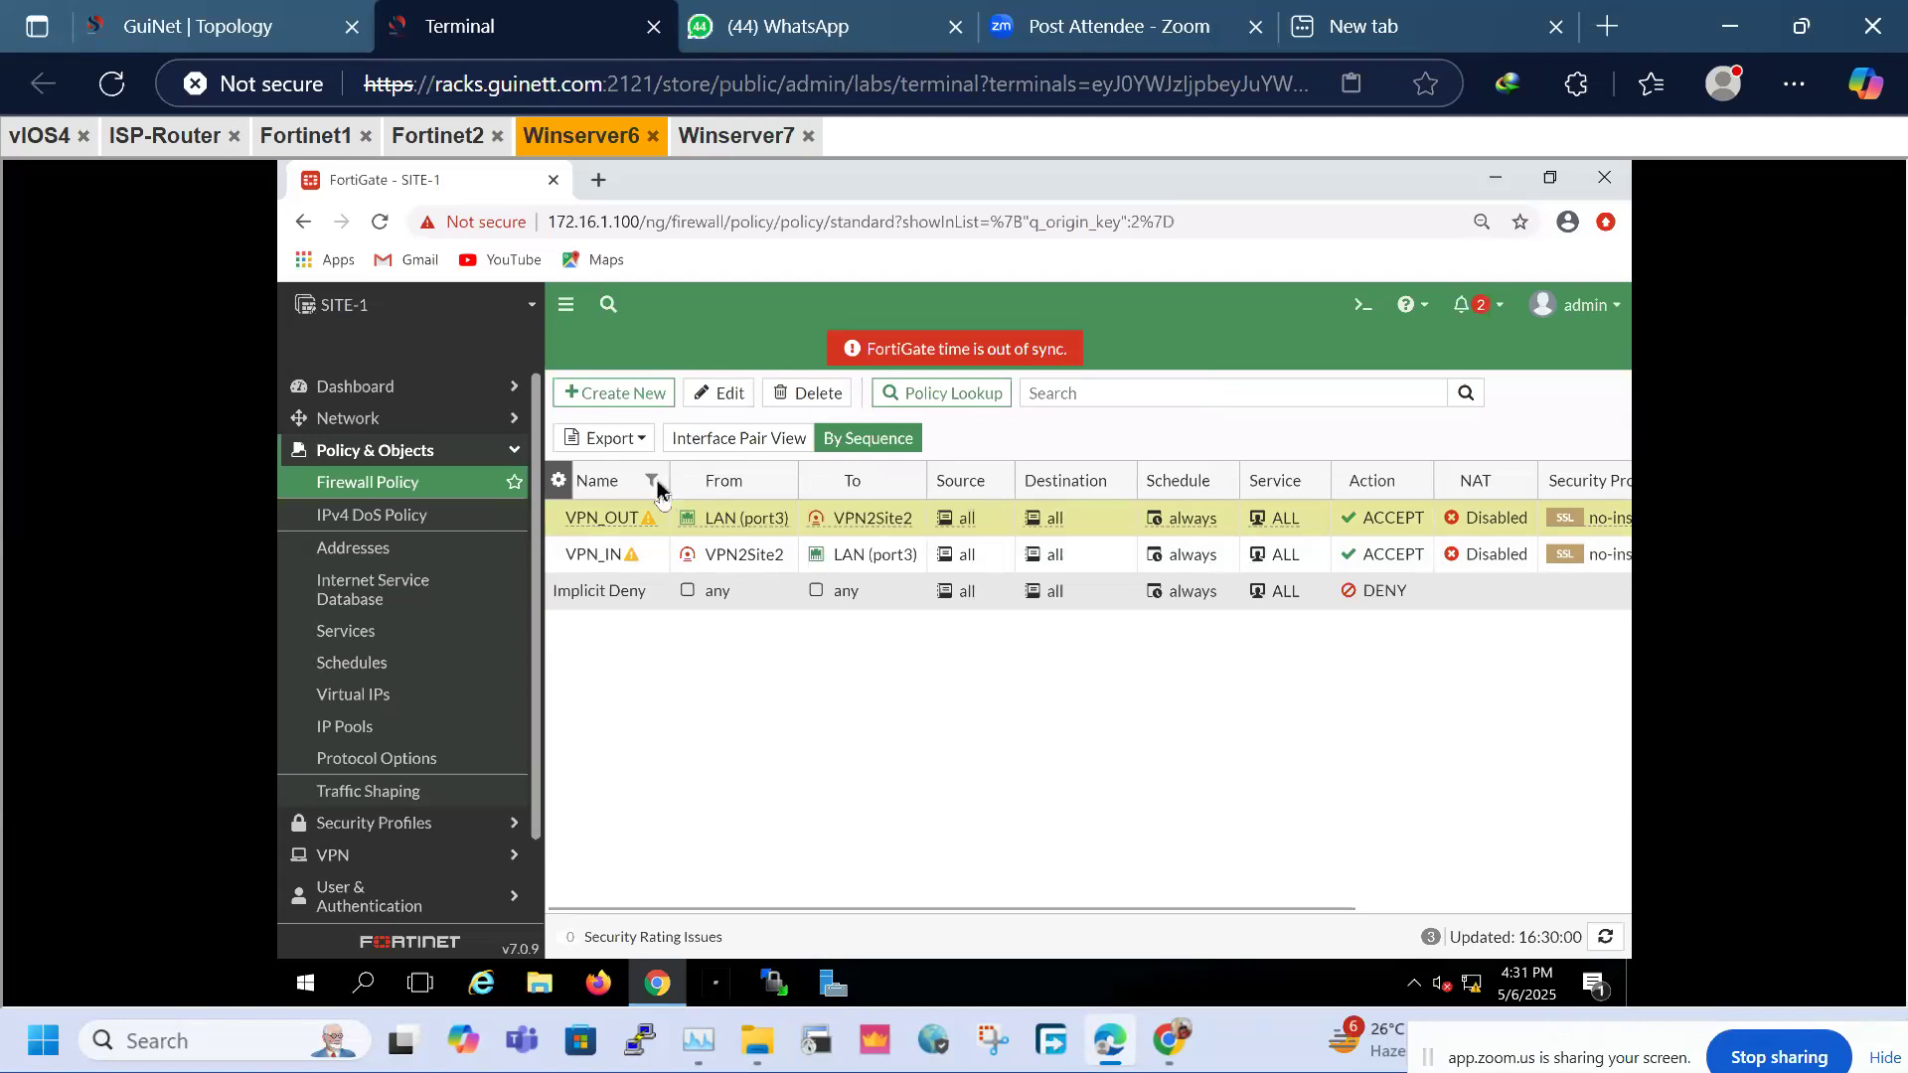
click(736, 136)
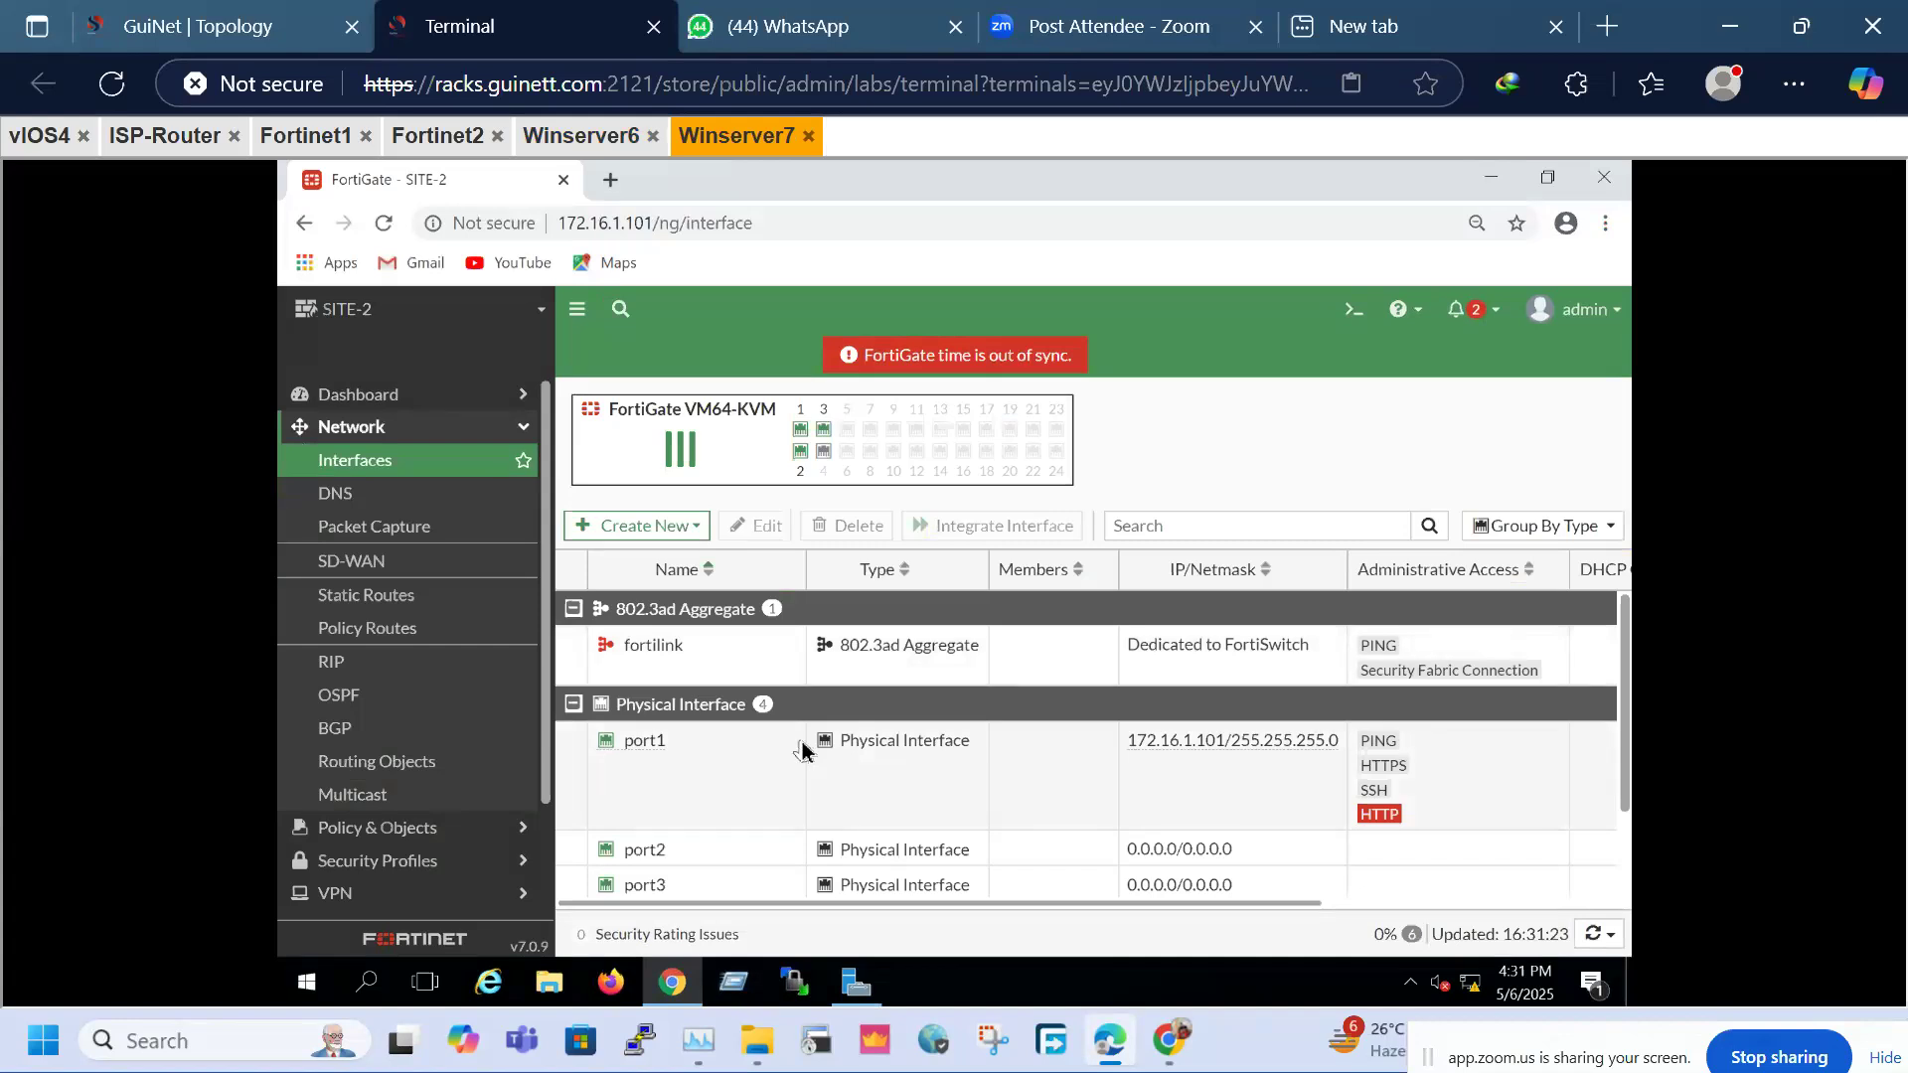
scroll(709, 816, down, 1)
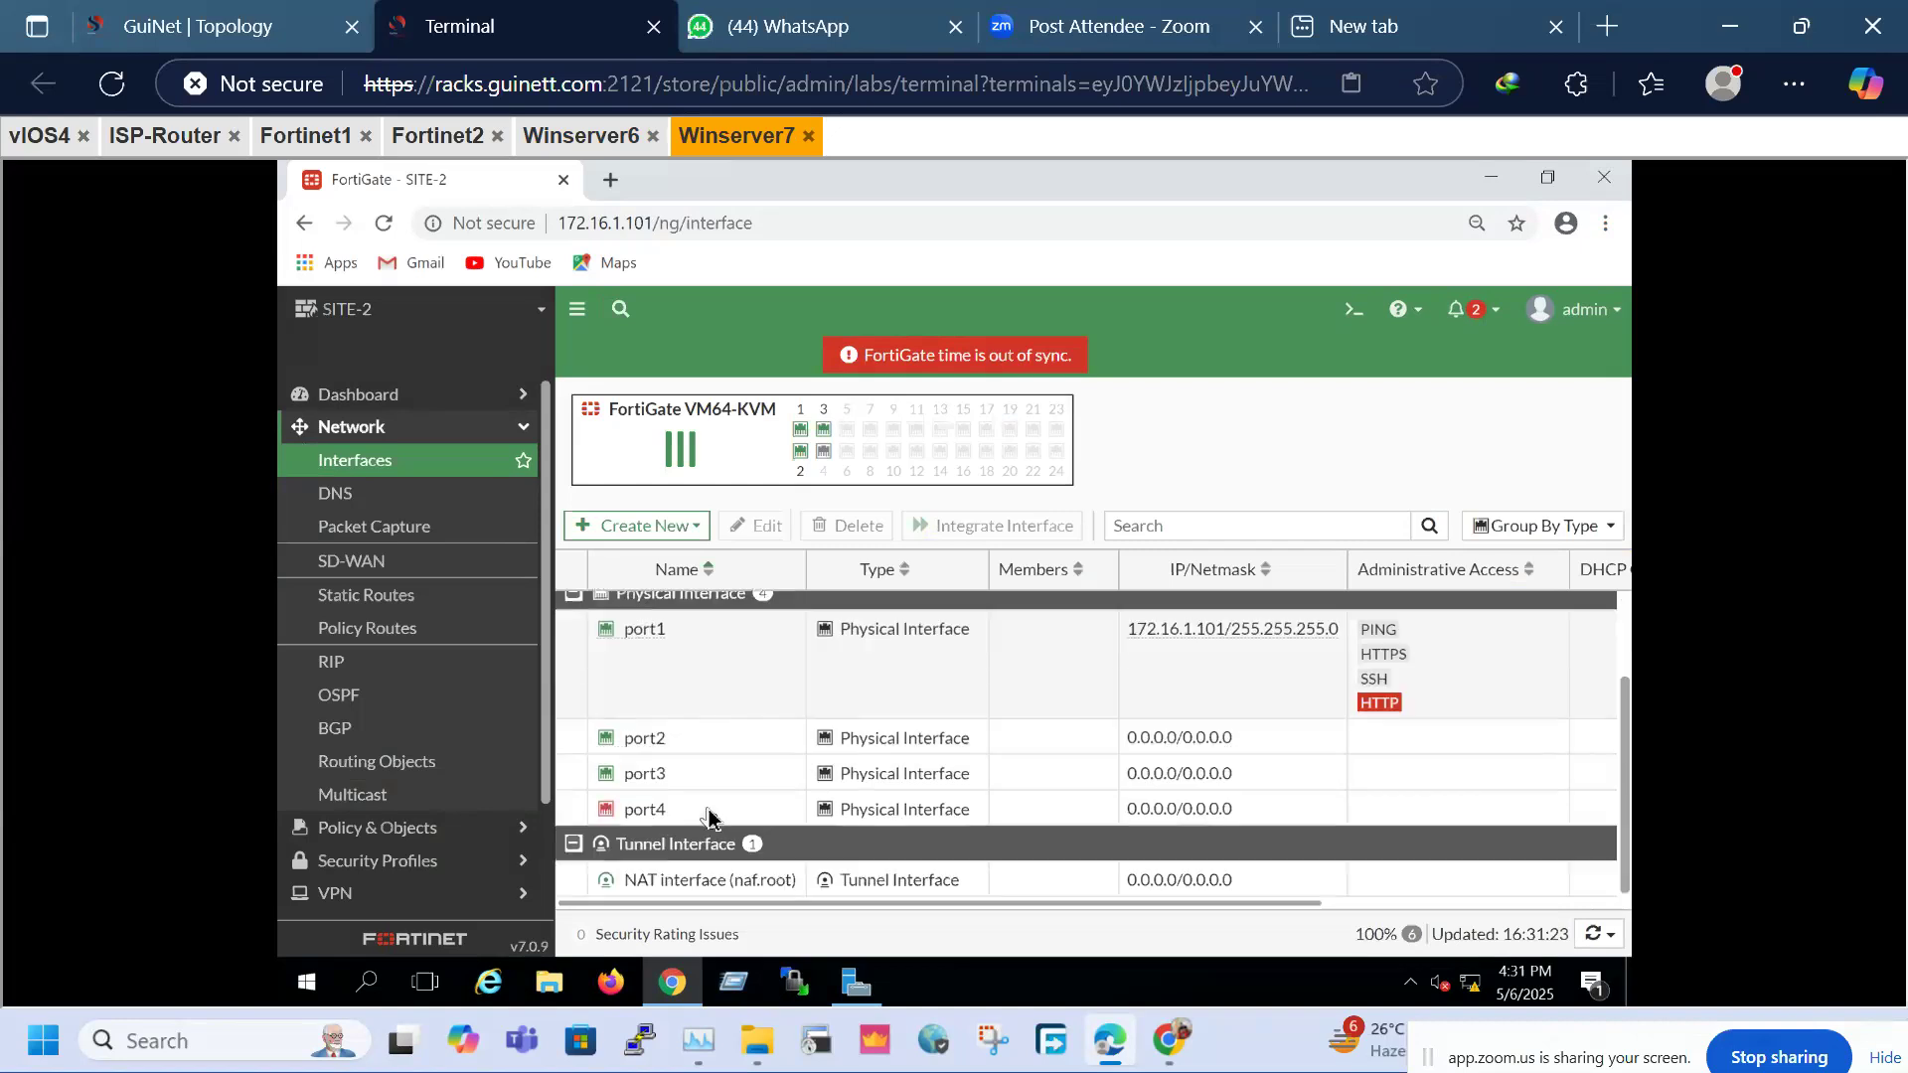
click(718, 750)
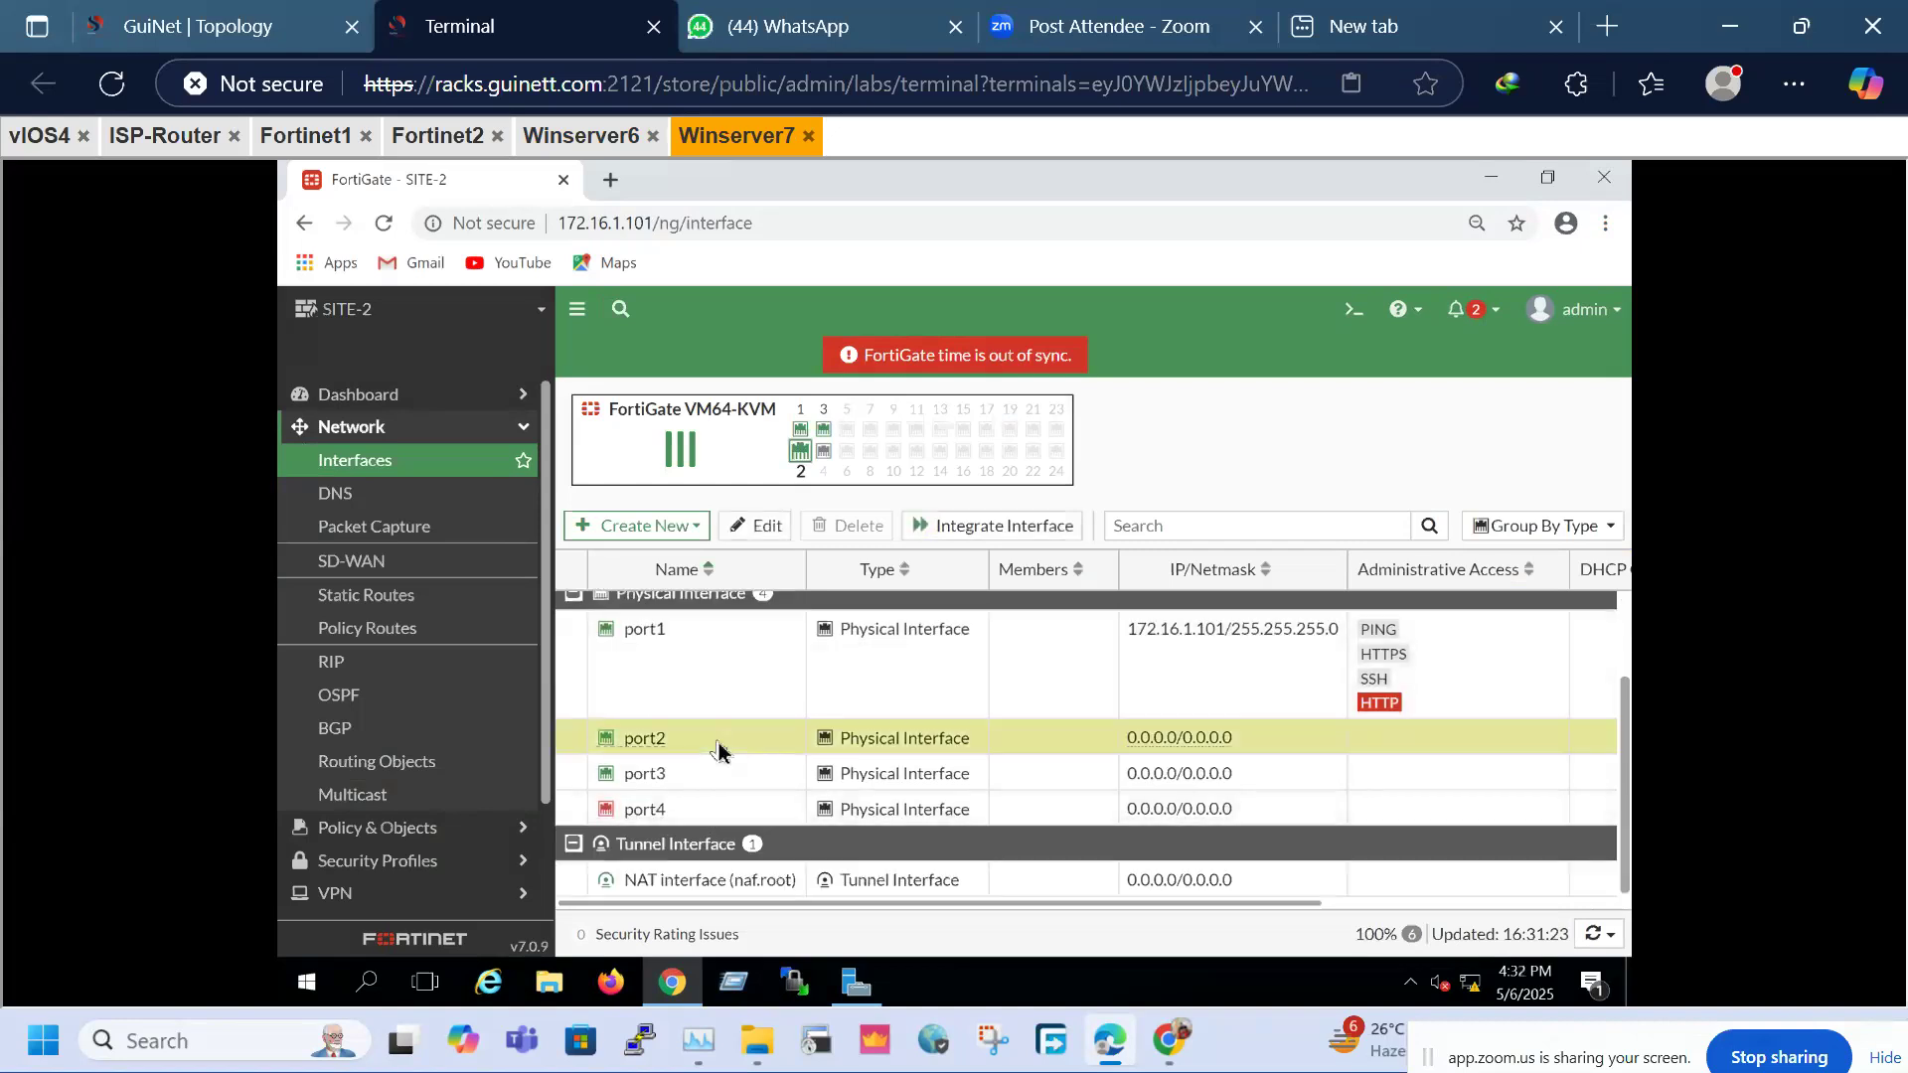
click(571, 132)
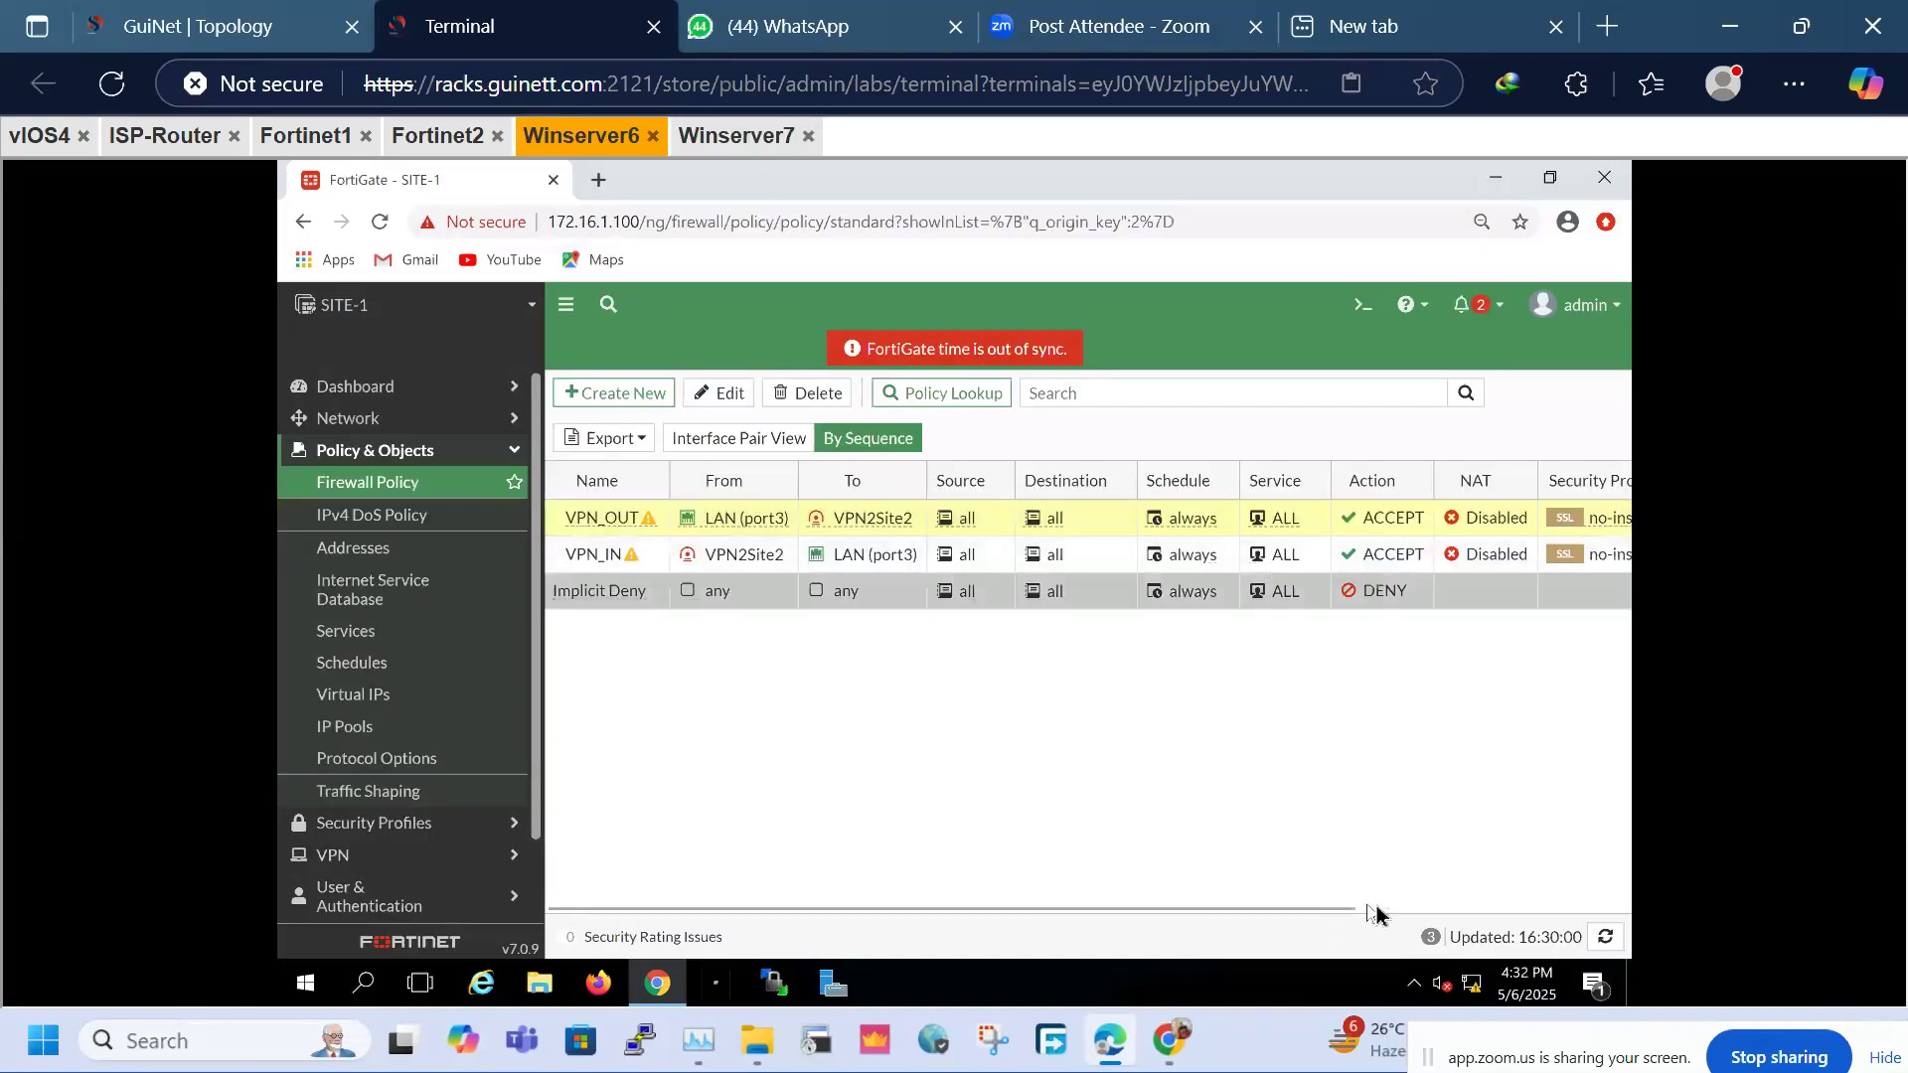
click(1428, 910)
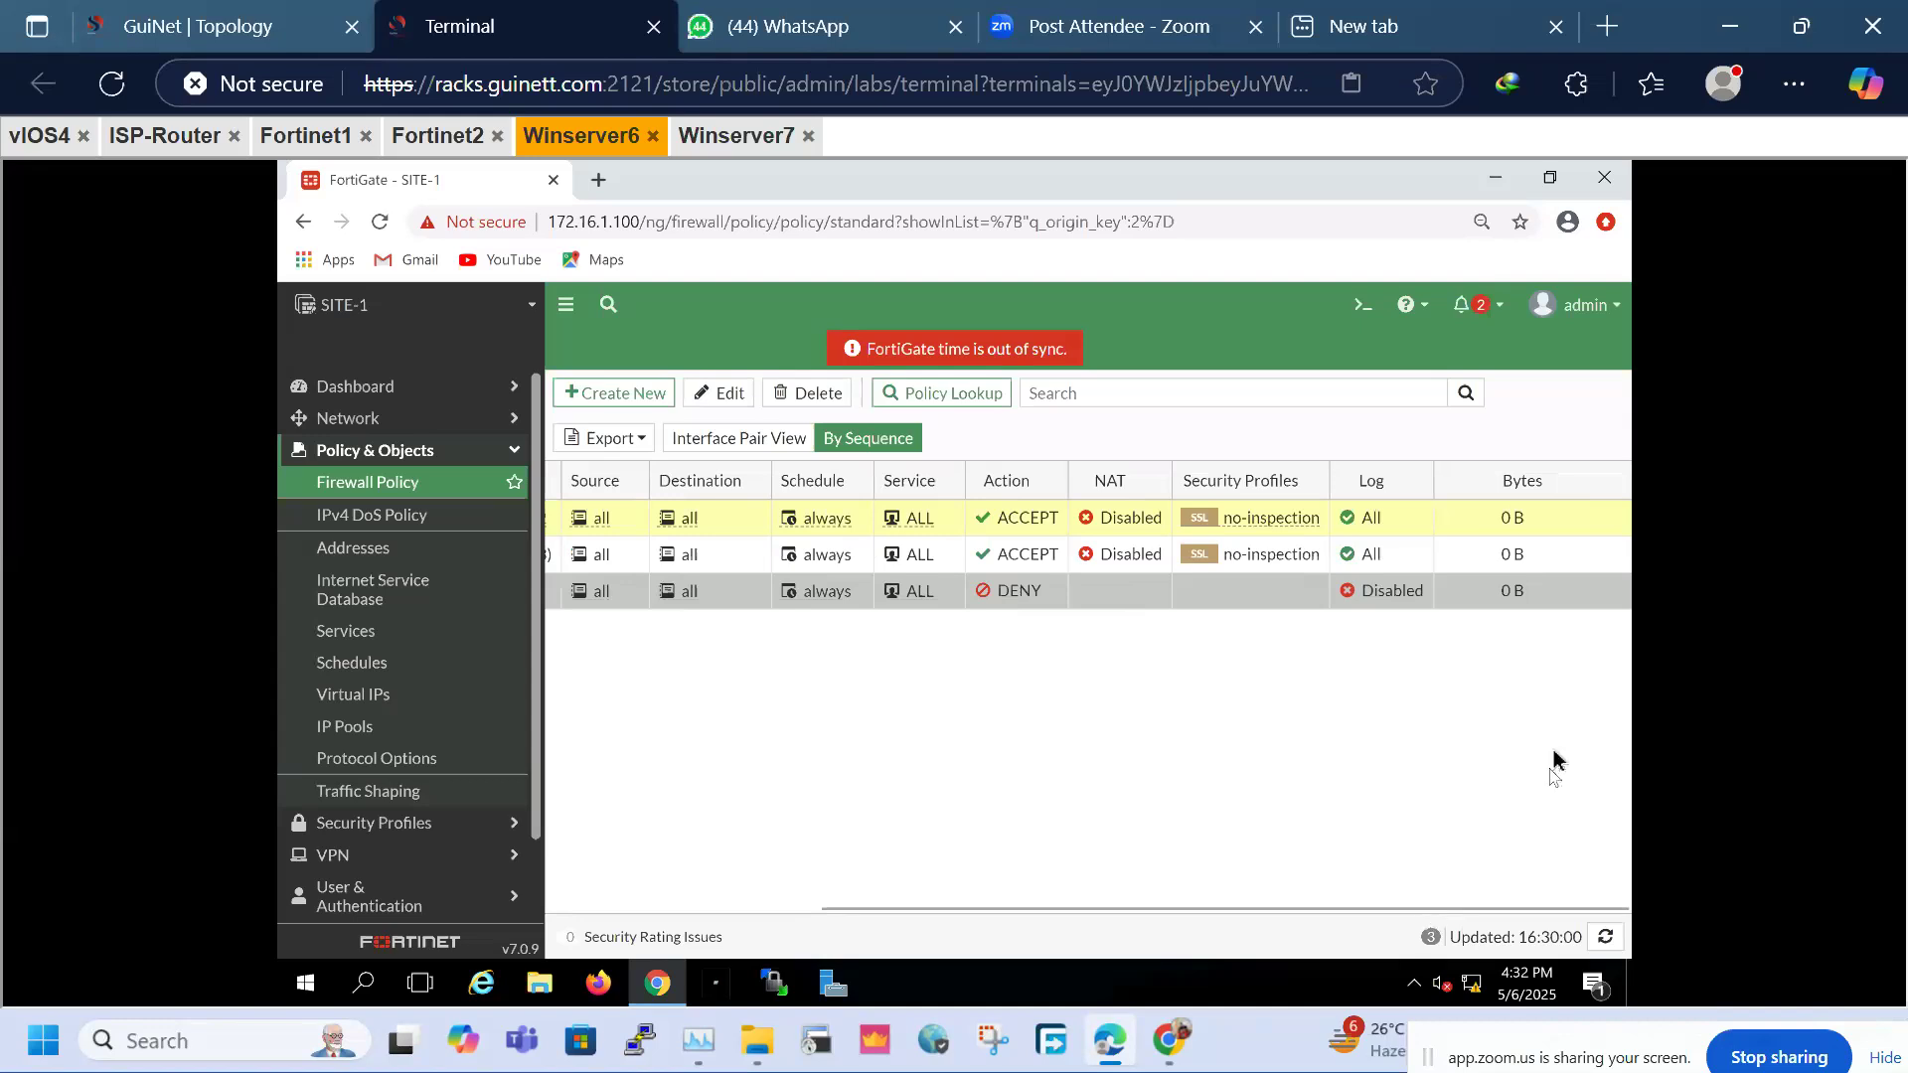
click(813, 910)
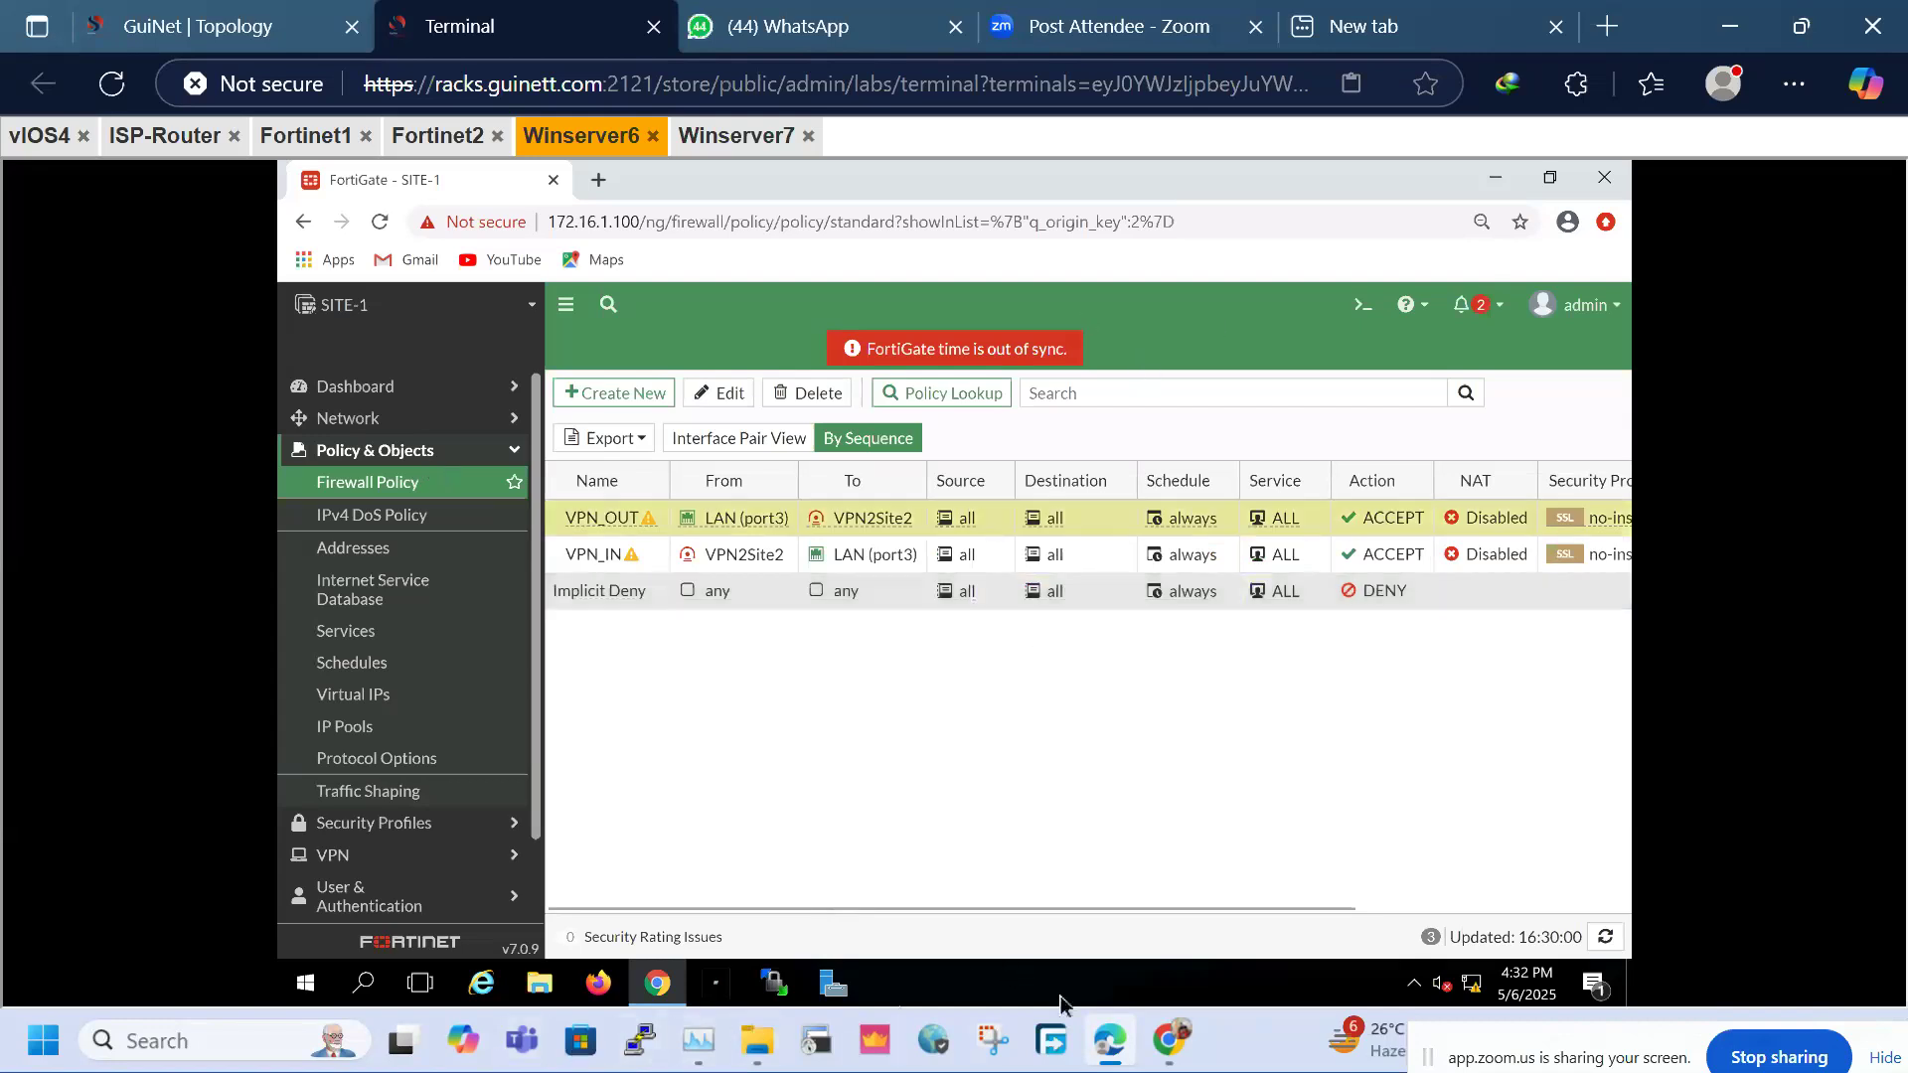
click(707, 134)
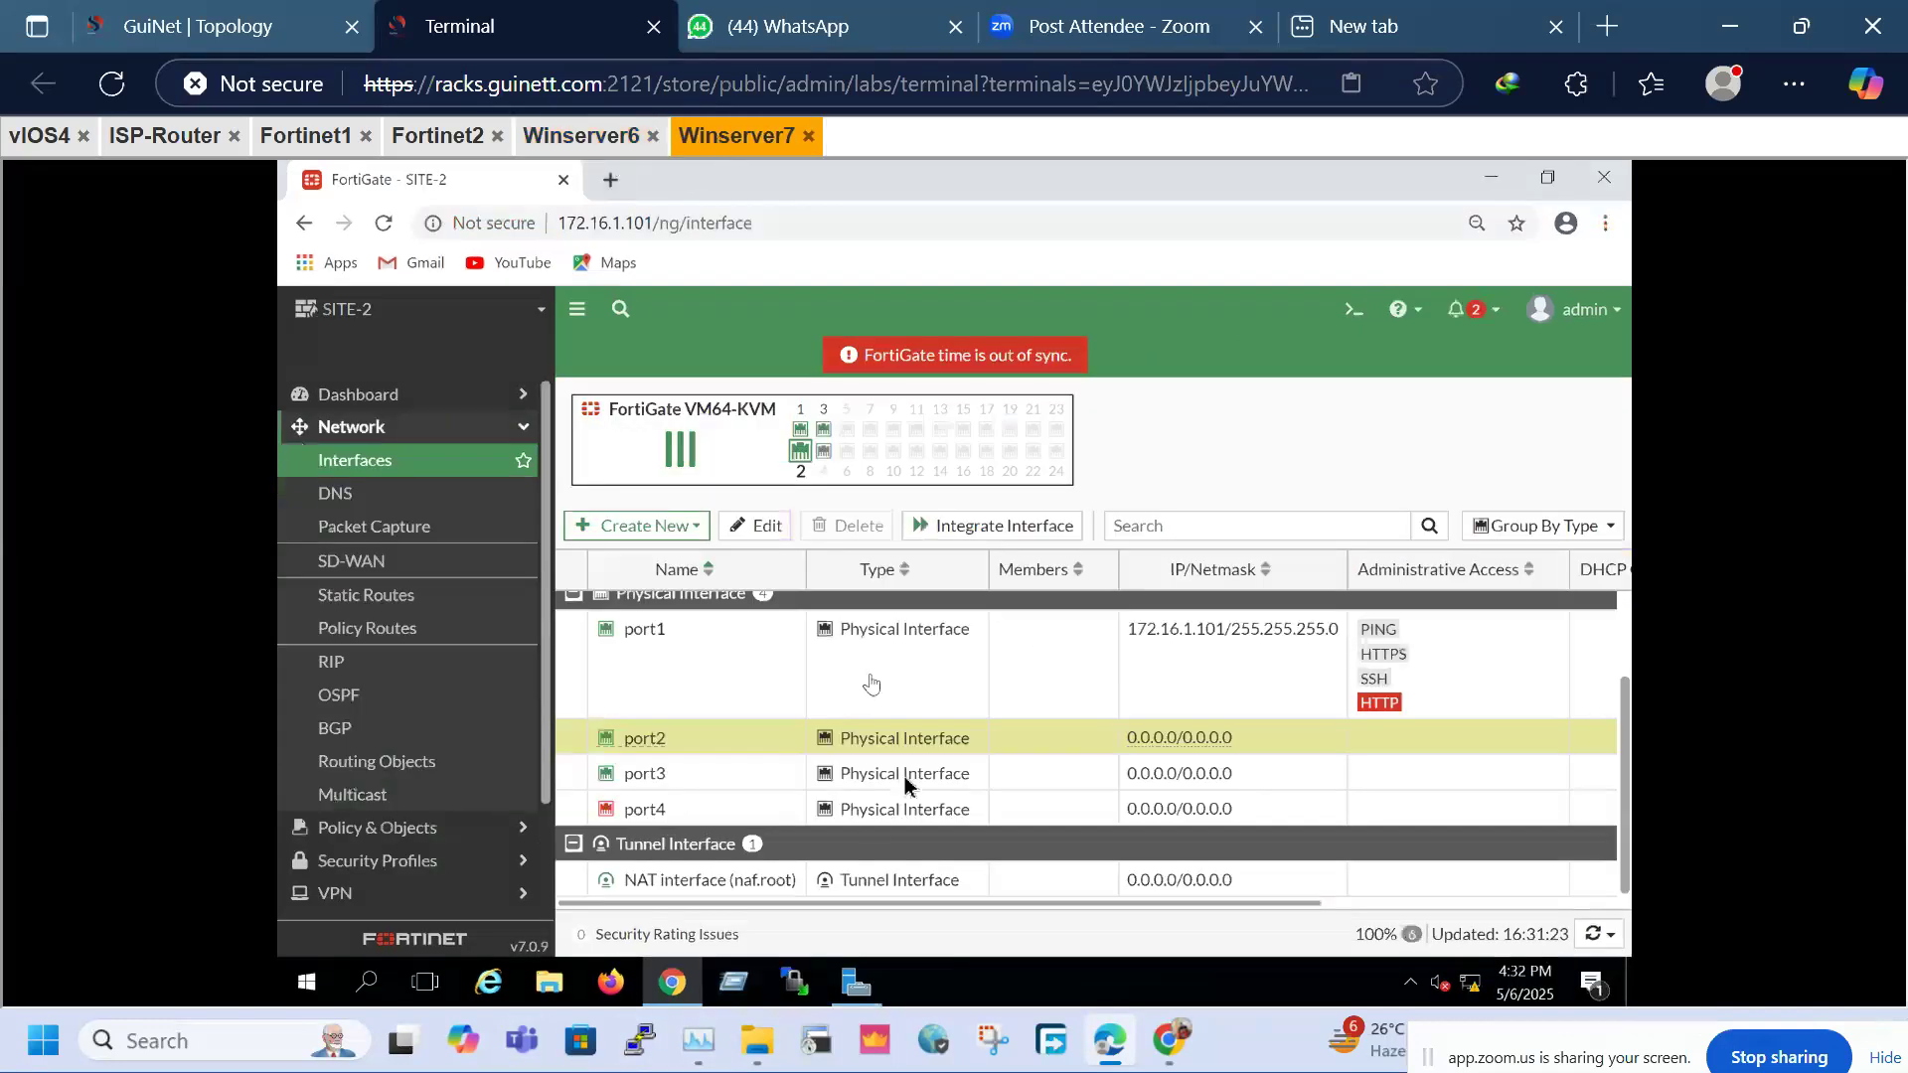
click(236, 15)
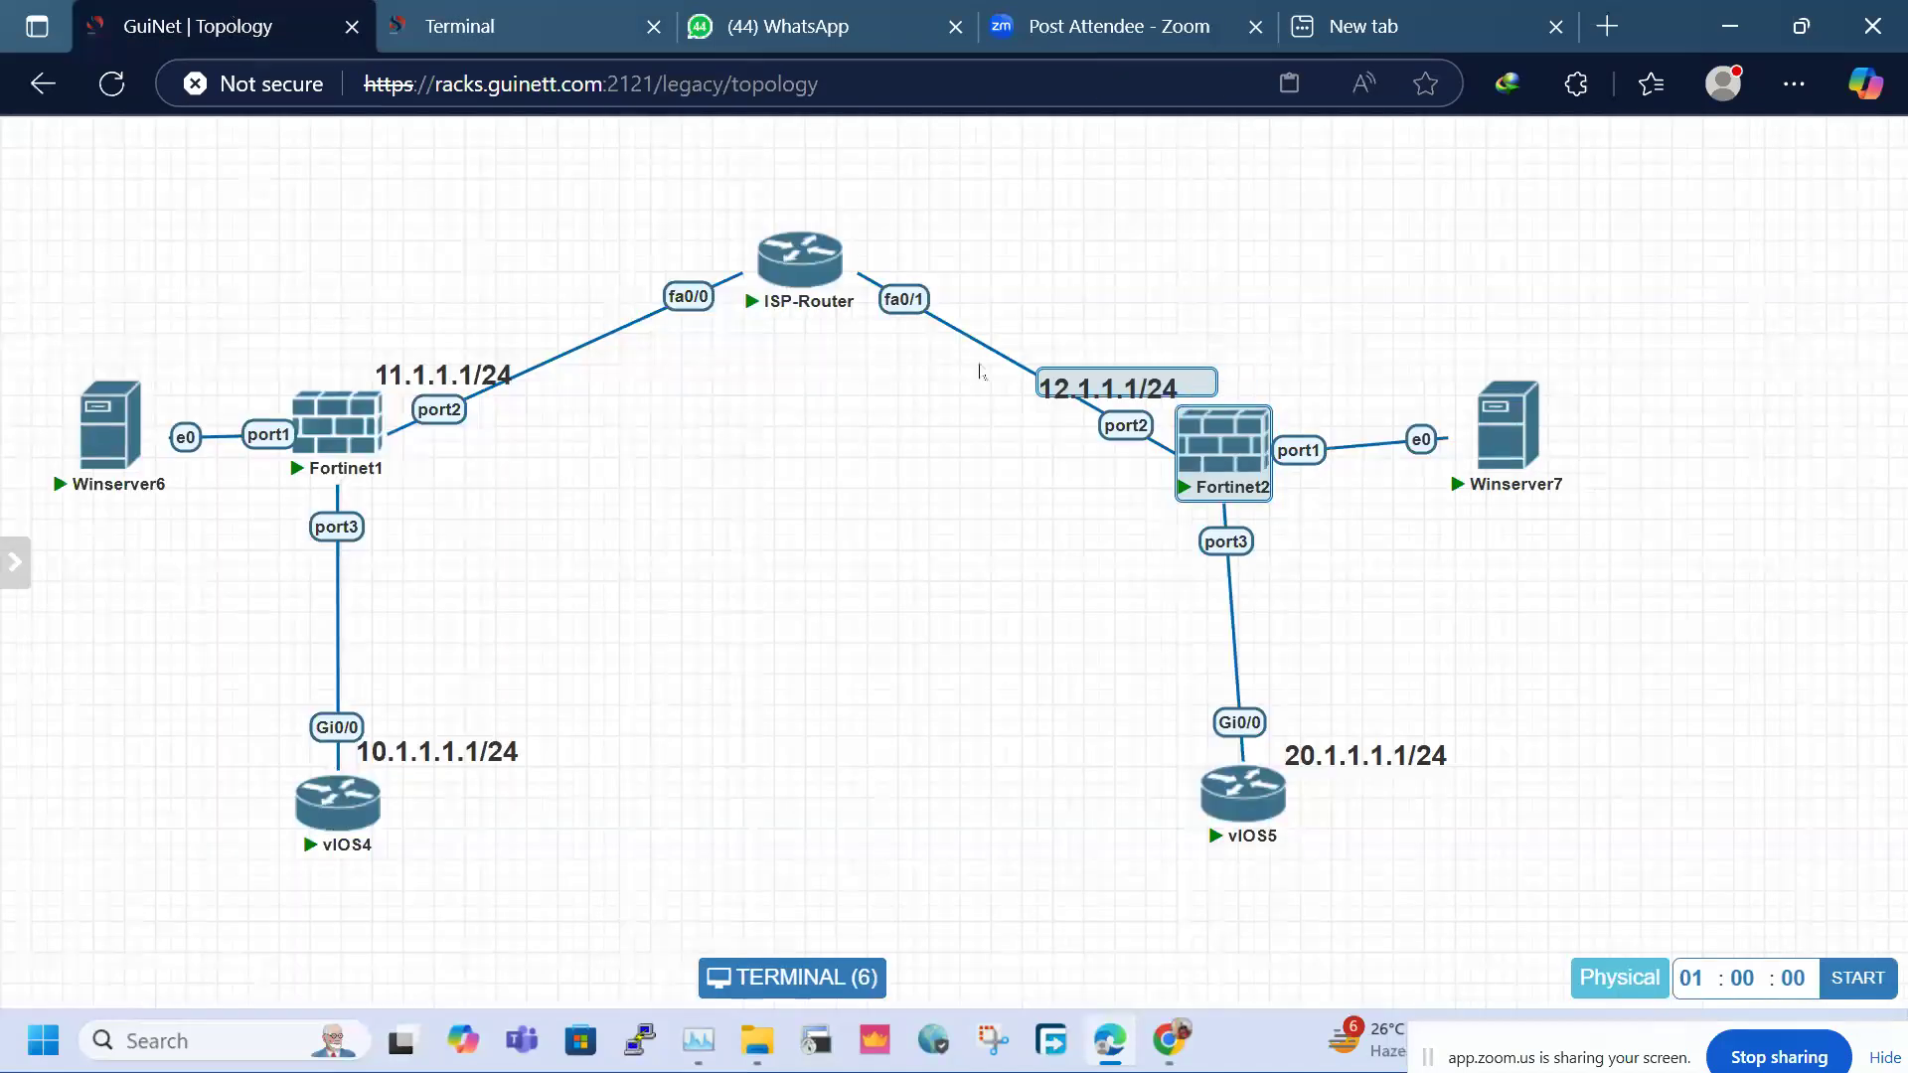
click(460, 26)
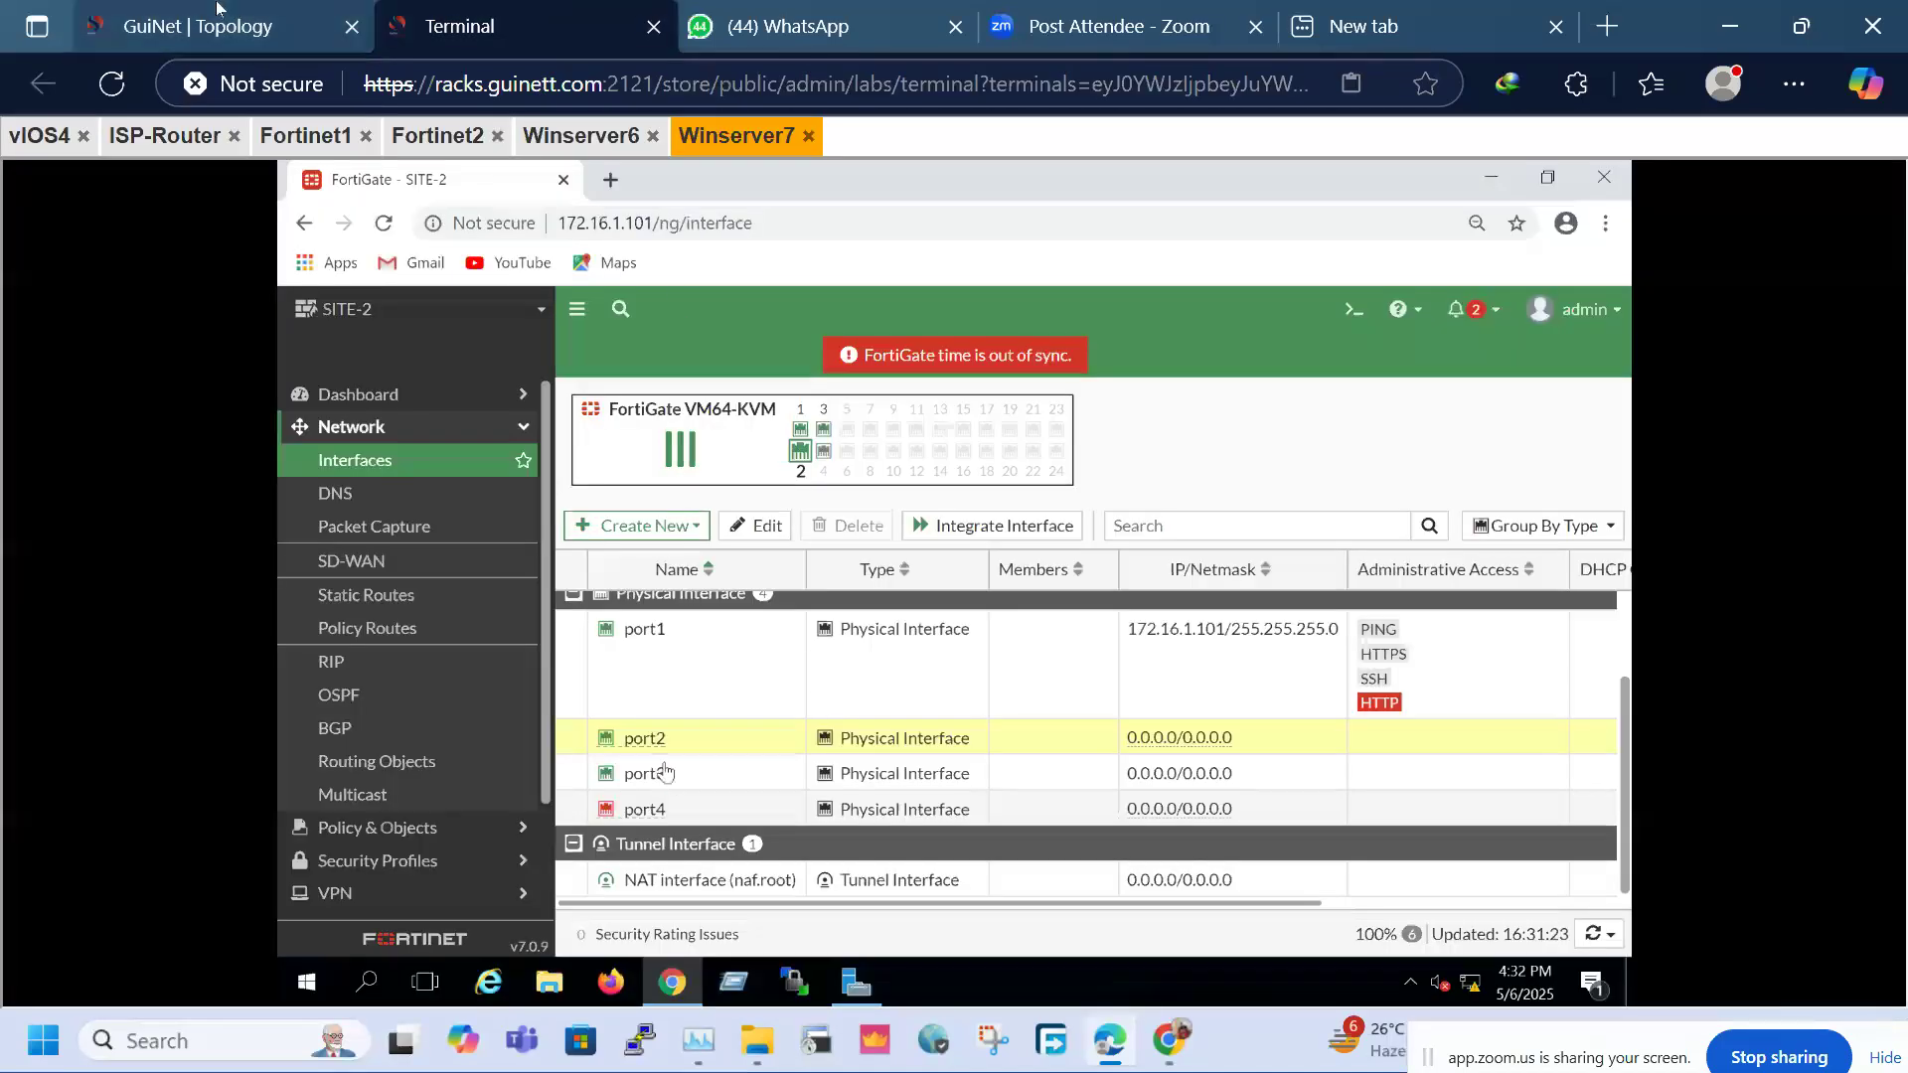
click(217, 5)
click(520, 8)
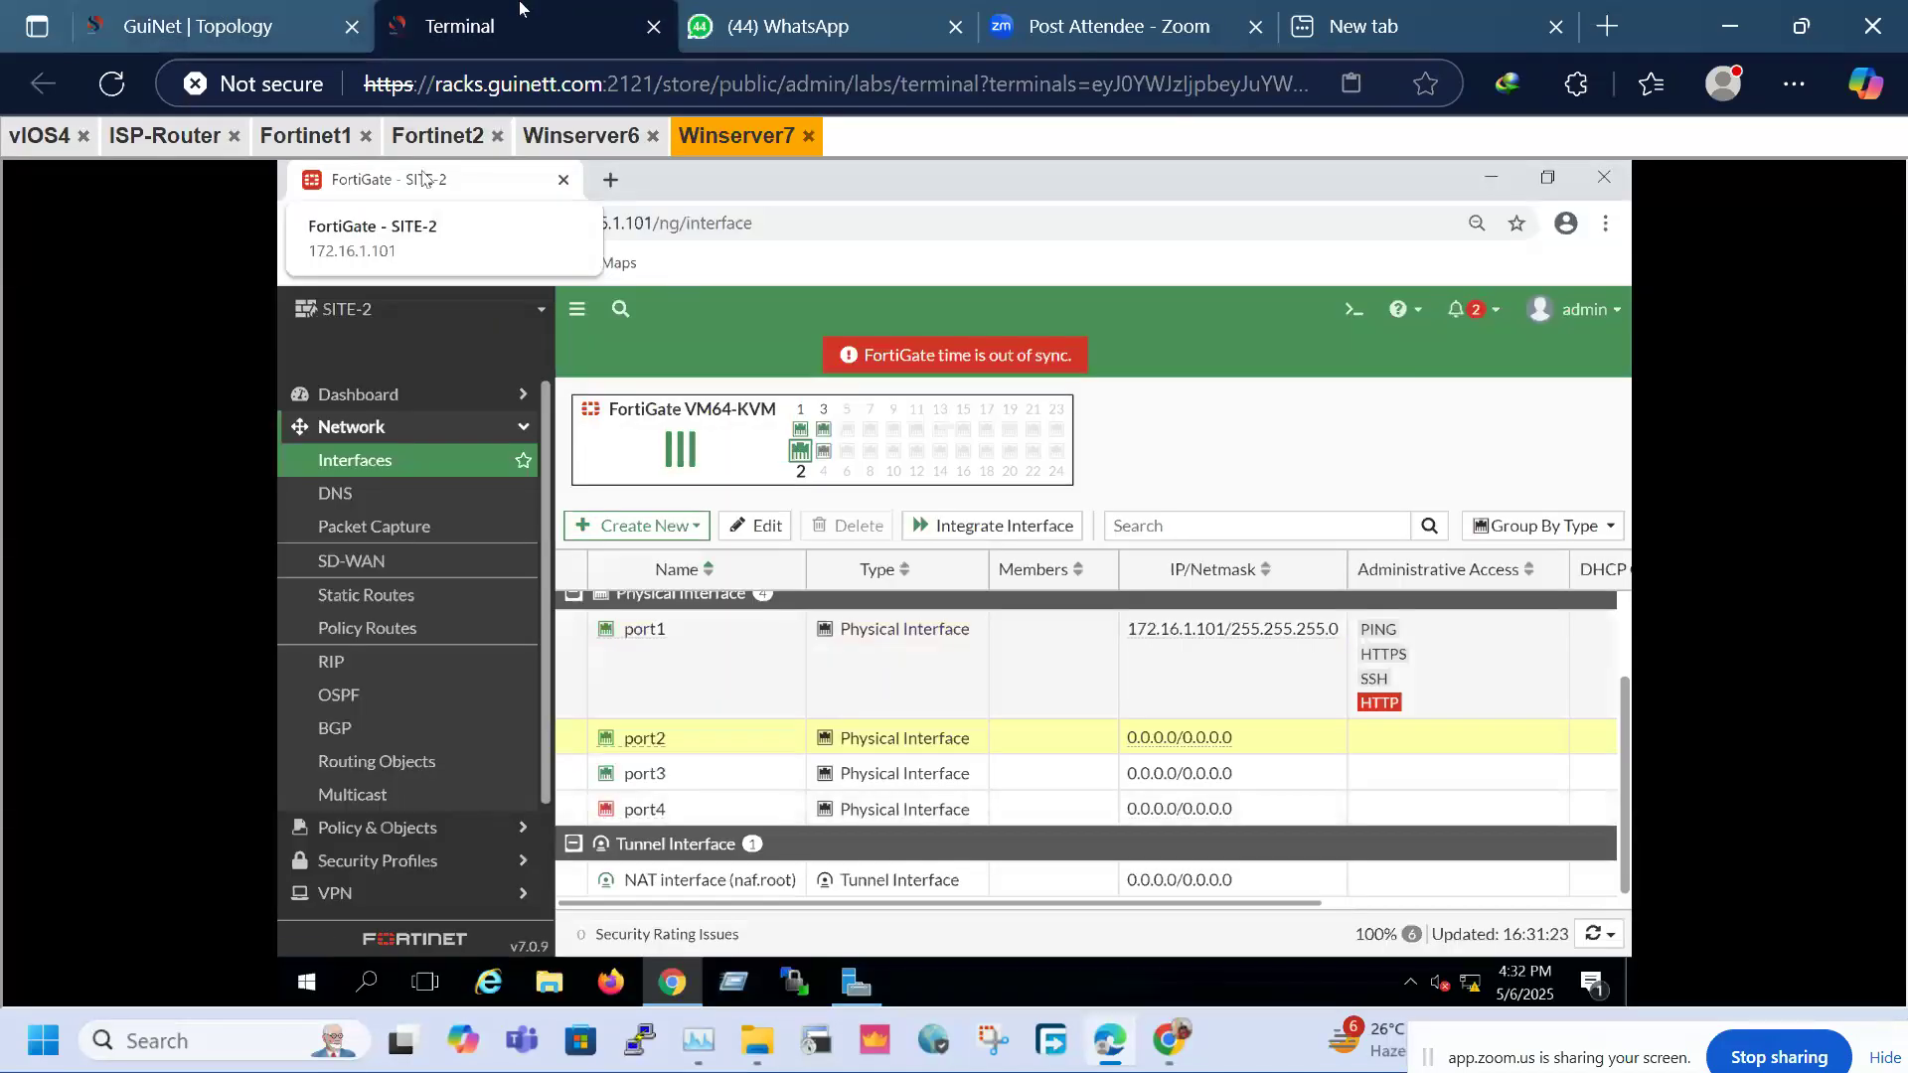
click(279, 8)
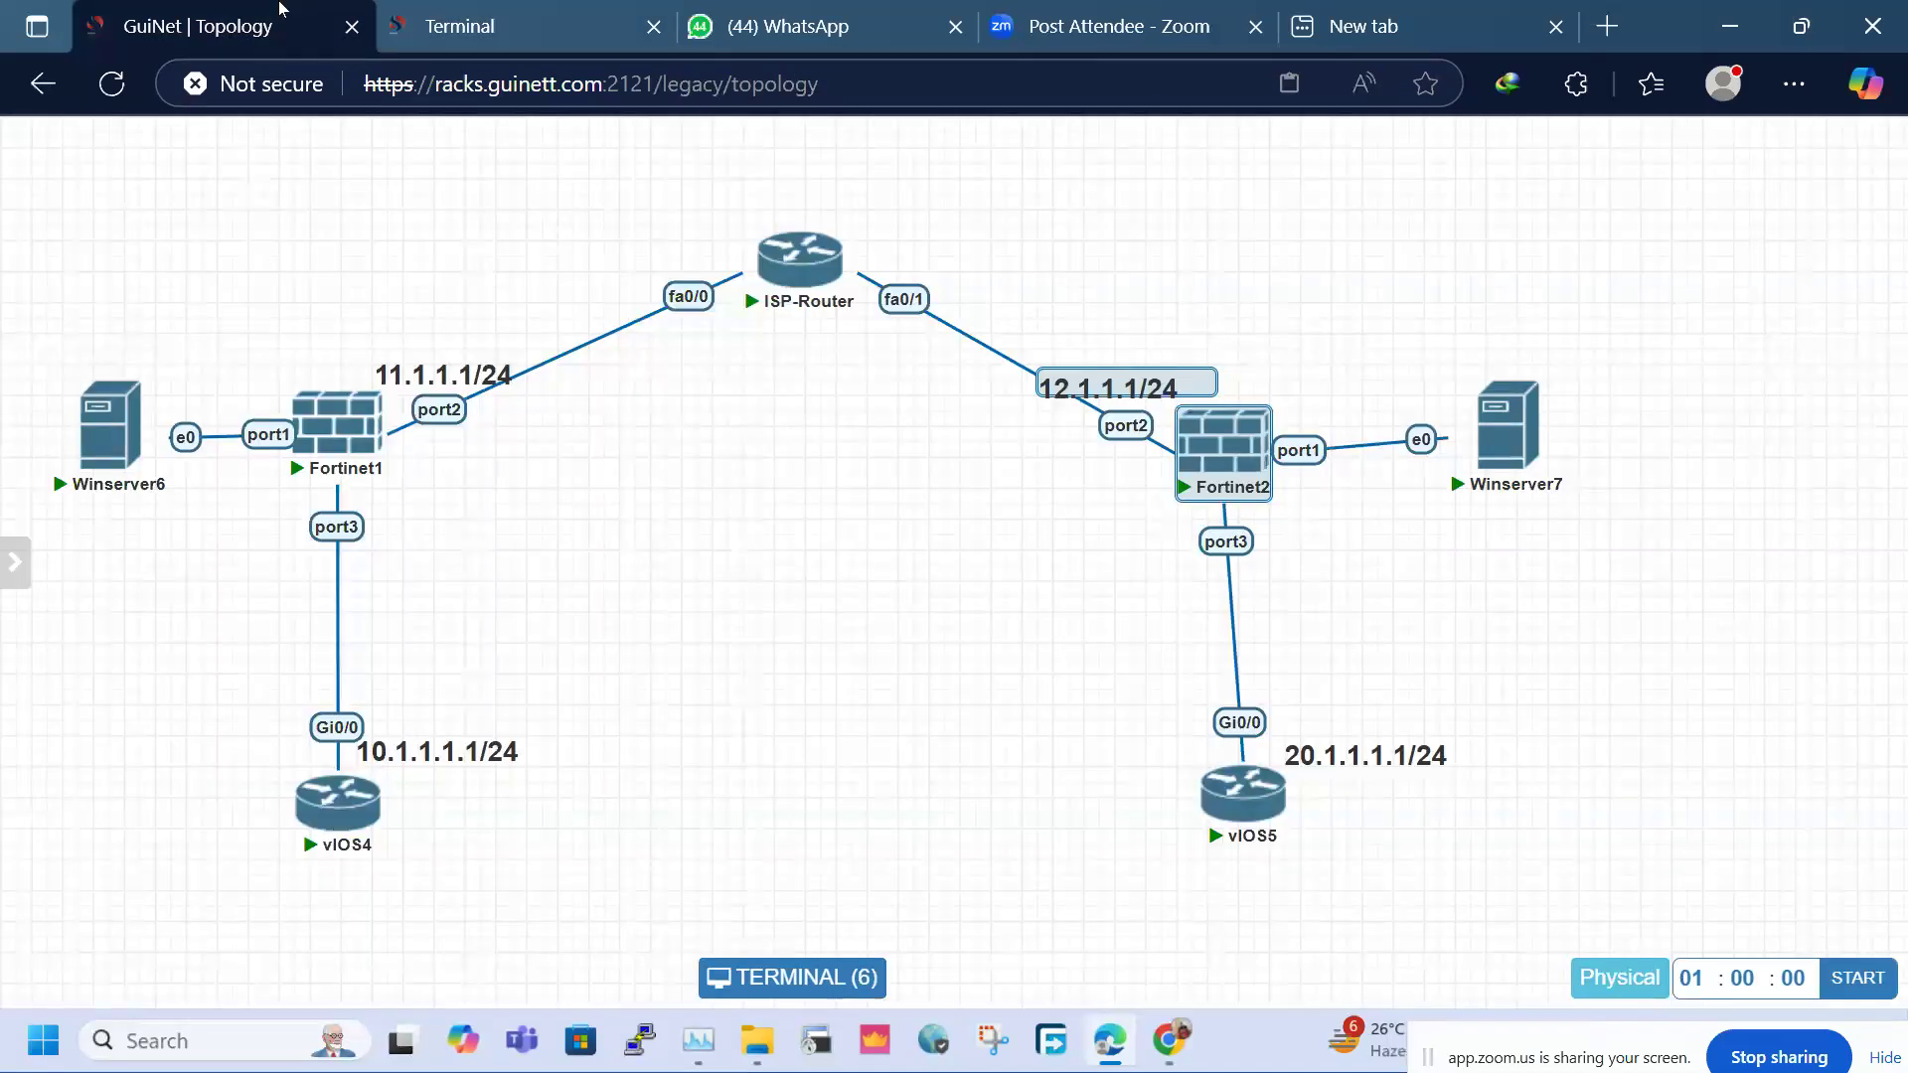
click(452, 24)
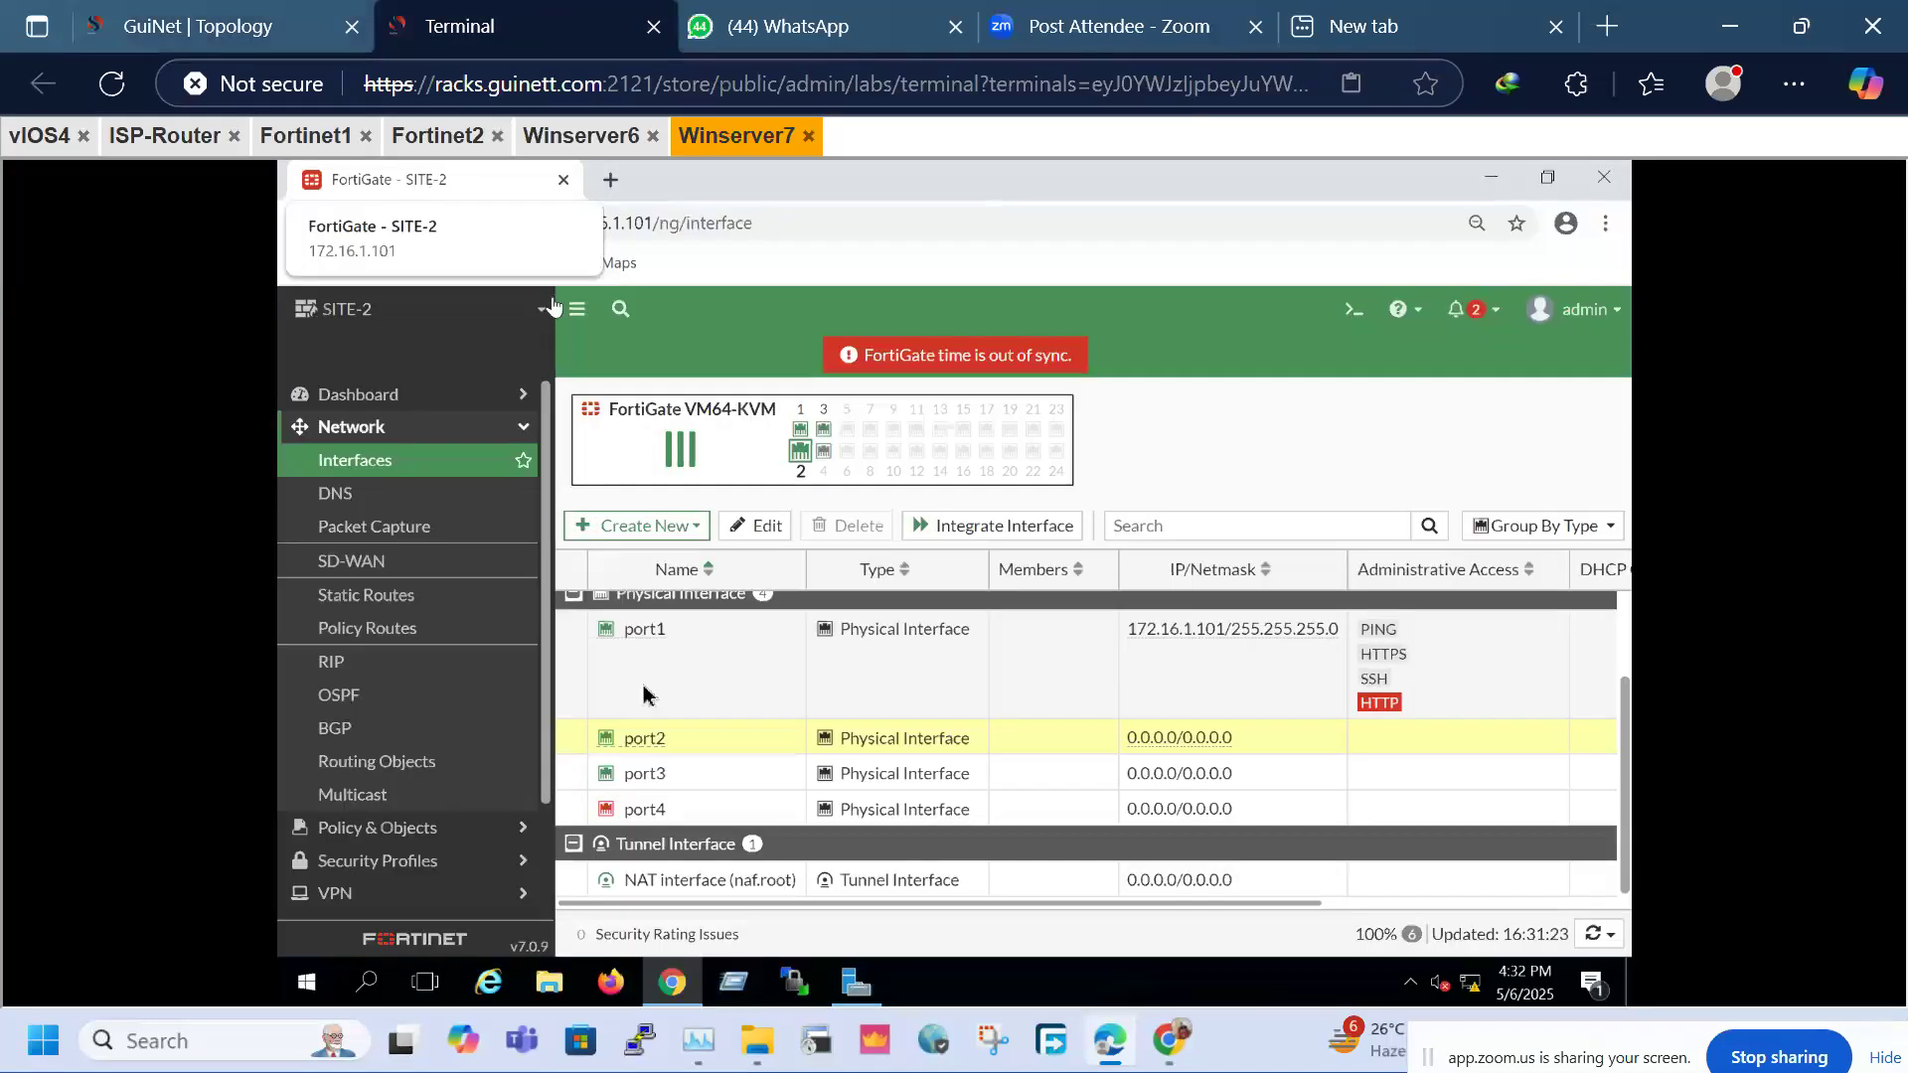
Open port2 for editing and give it the alias WAN
right_click(693, 734)
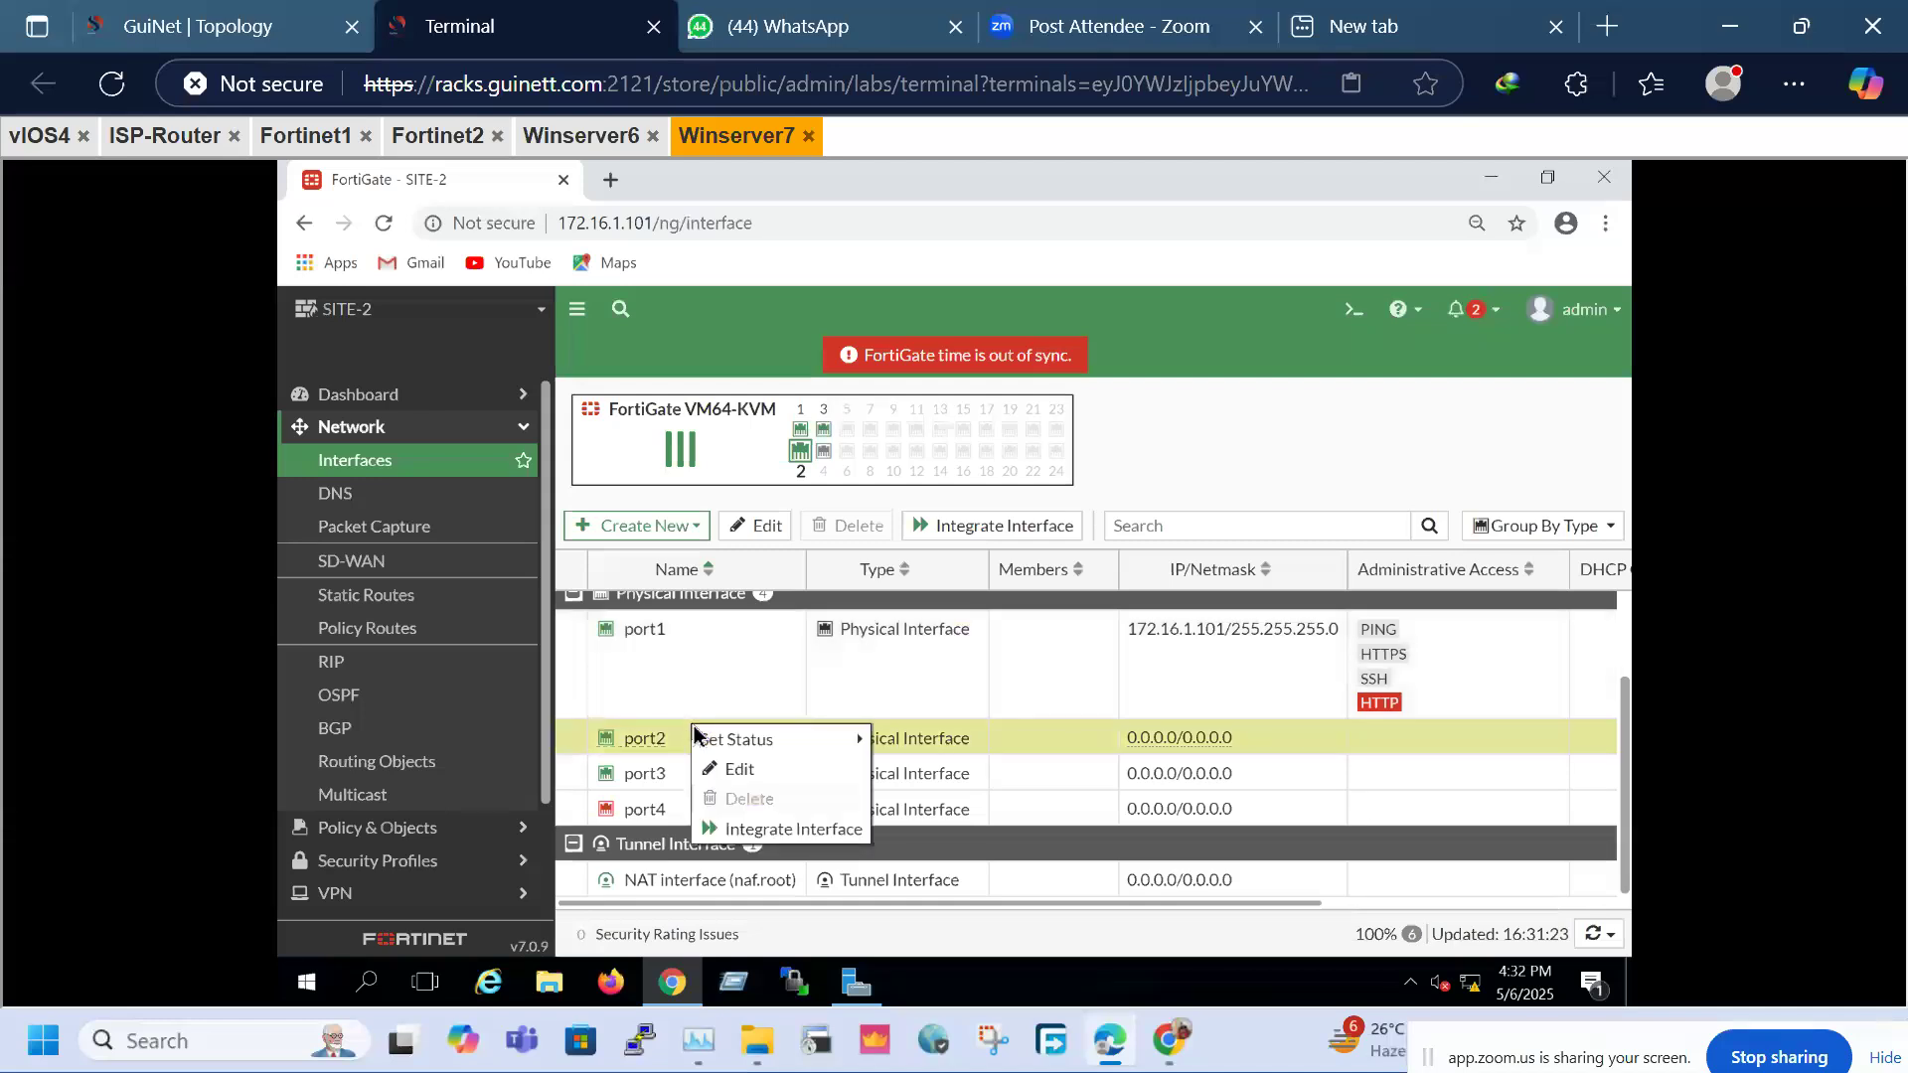
click(750, 777)
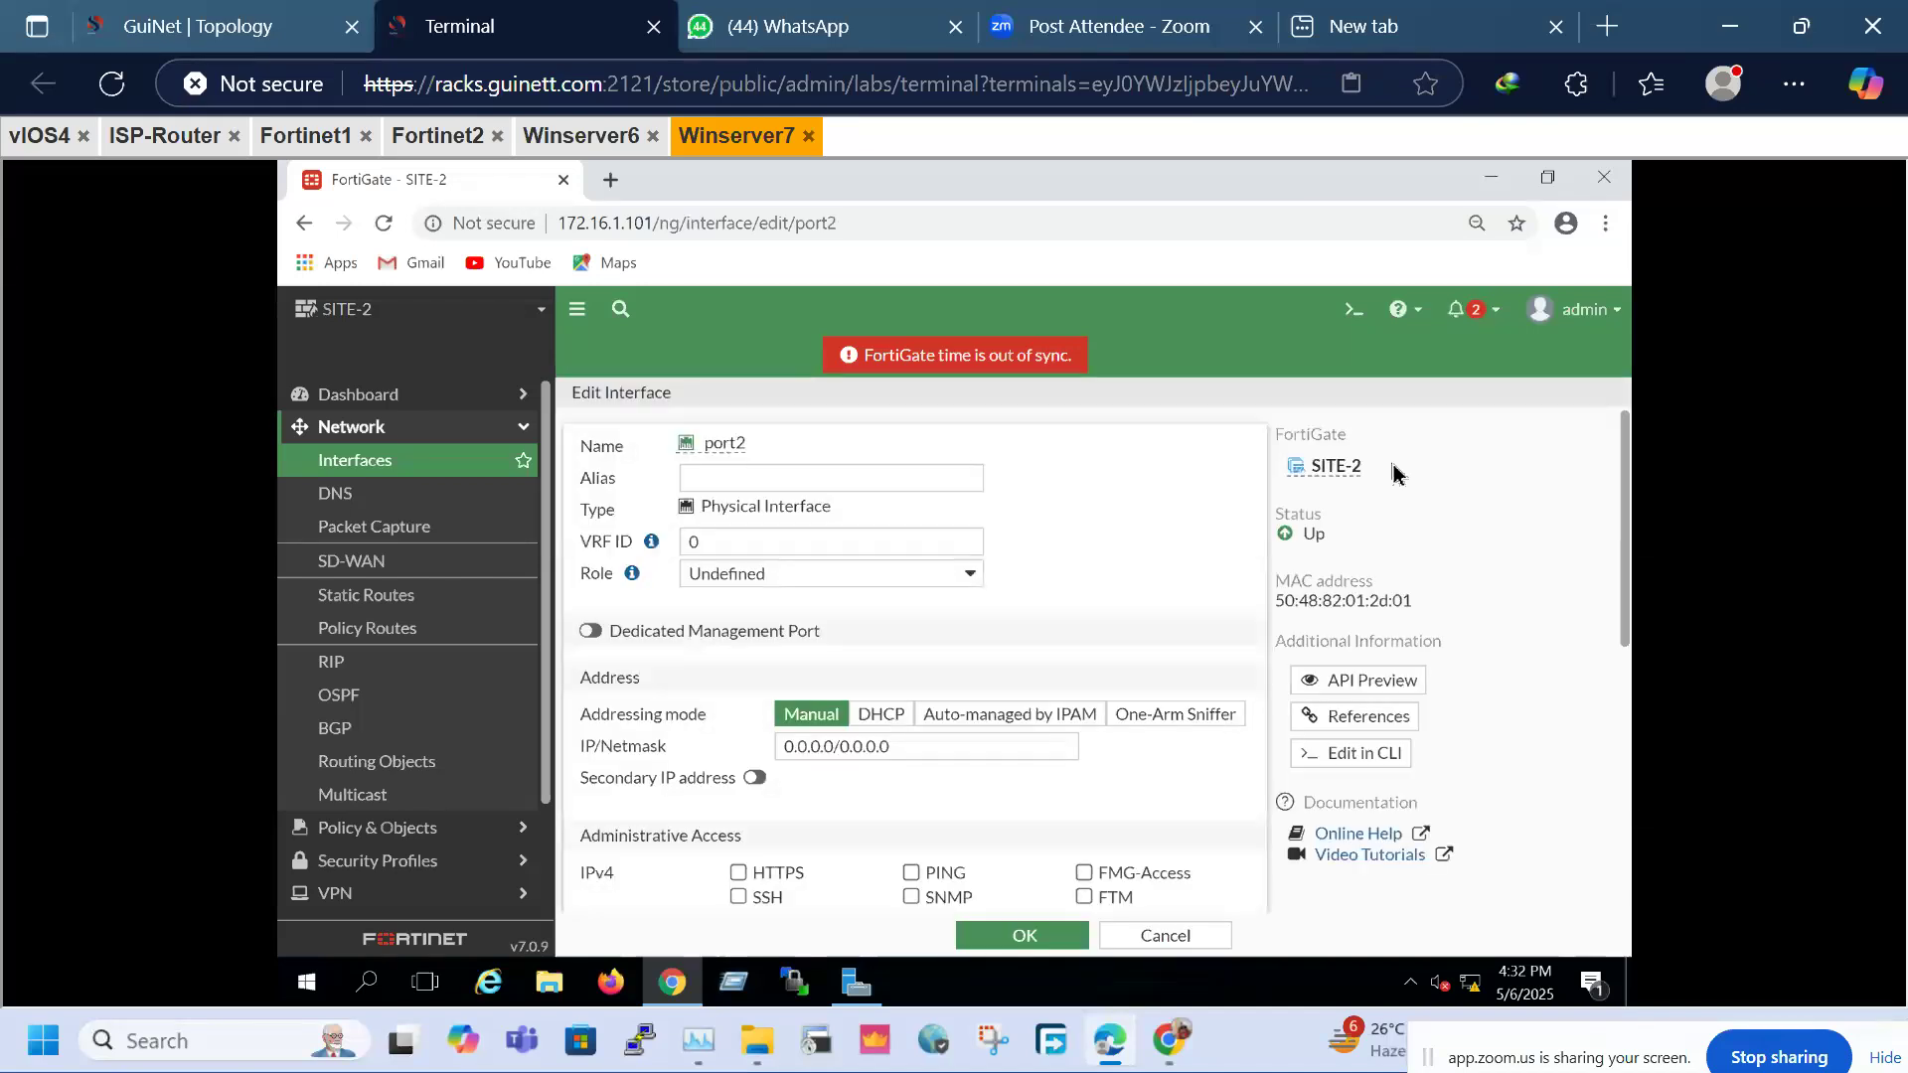
click(837, 480)
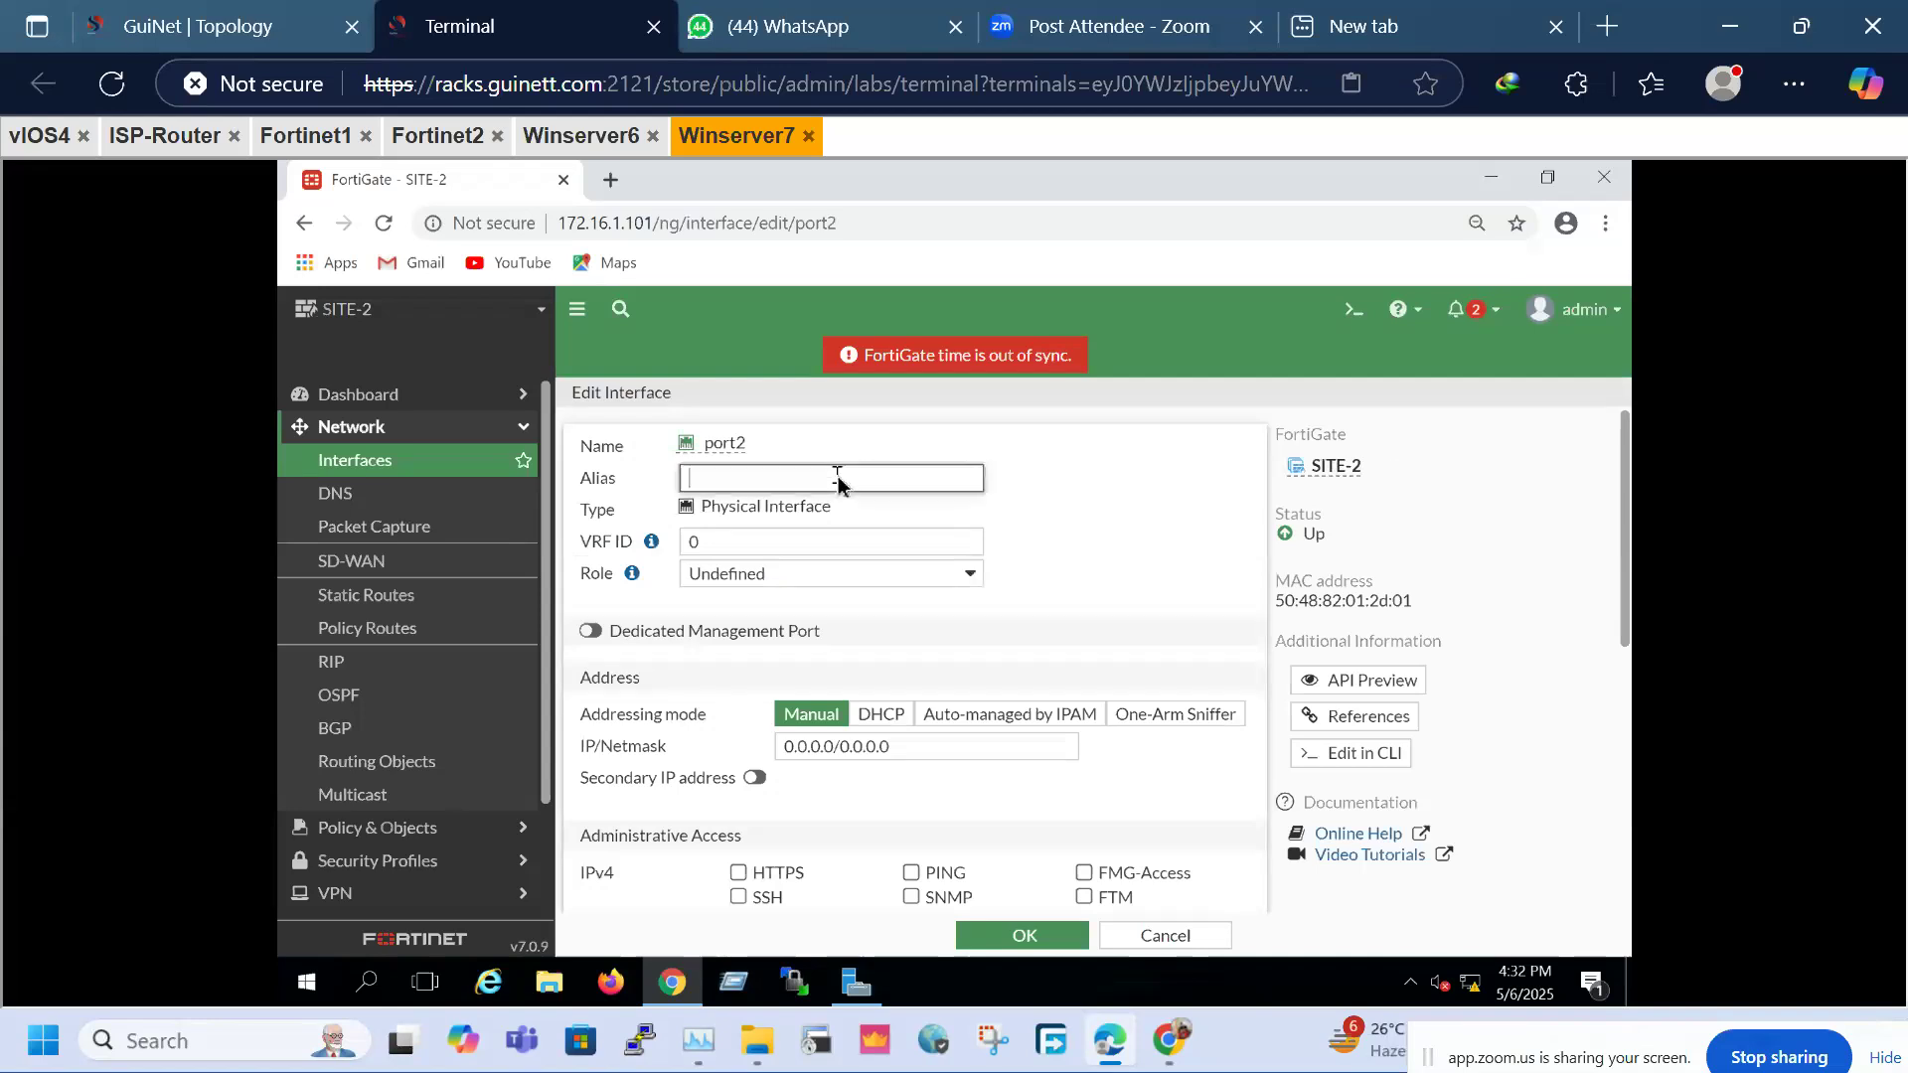
click(304, 19)
click(481, 20)
text(W)
Set port2's address to 12.1.1.1/24, allow PING access, and save the interface
drag(934, 747, 588, 762)
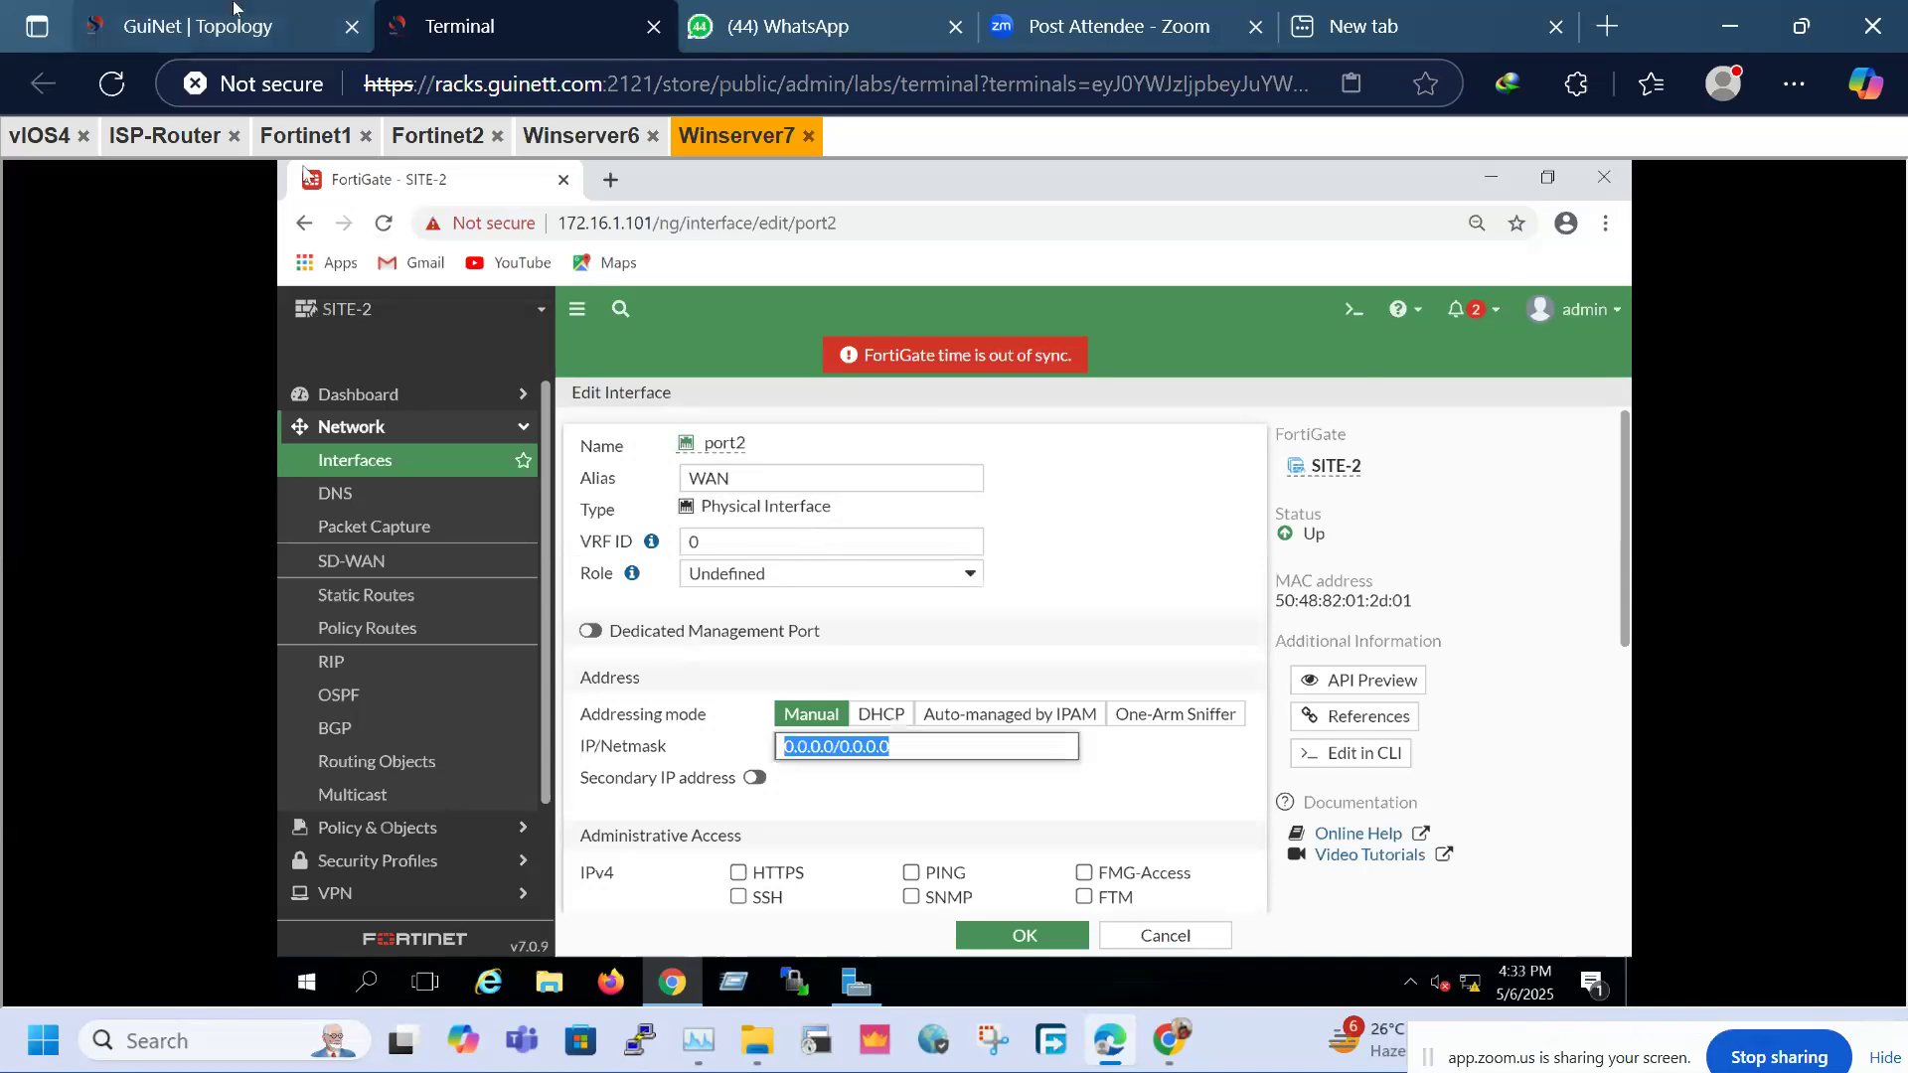
click(299, 22)
click(546, 8)
click(328, 8)
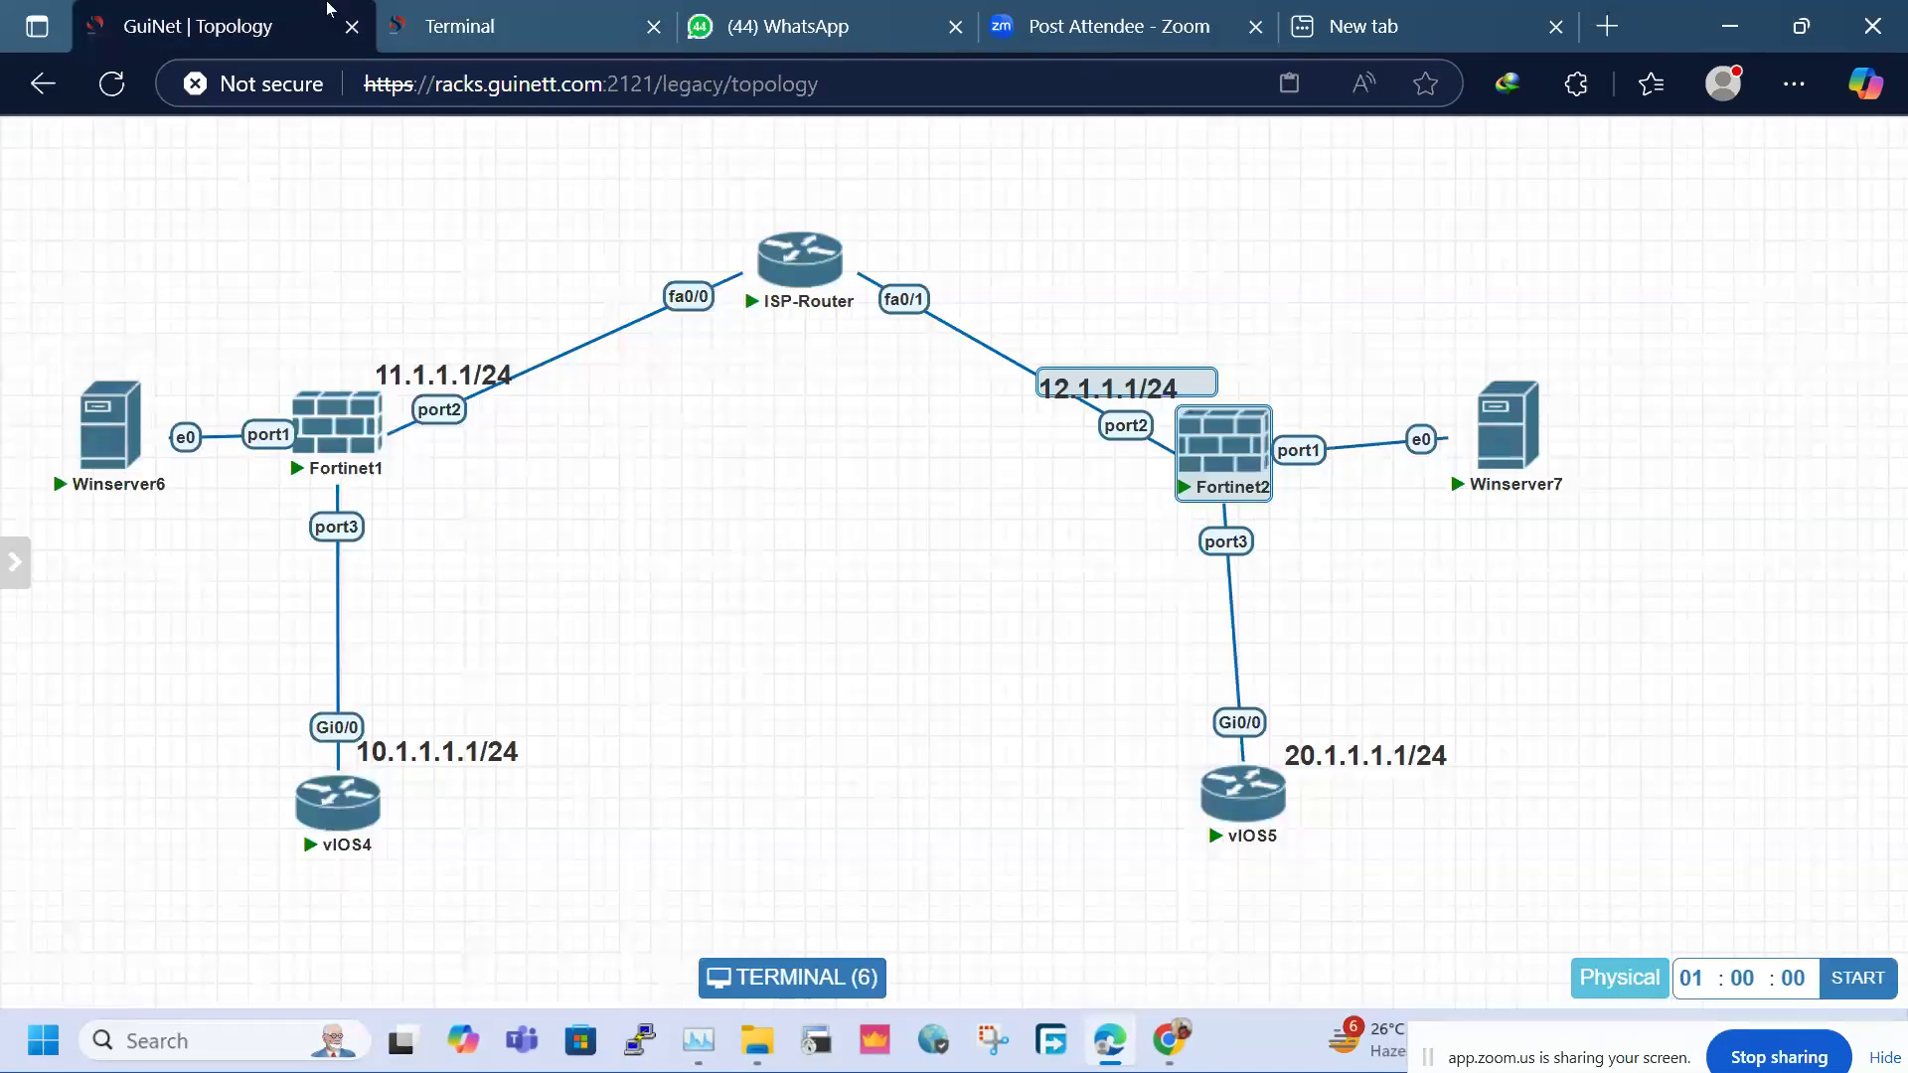
click(546, 10)
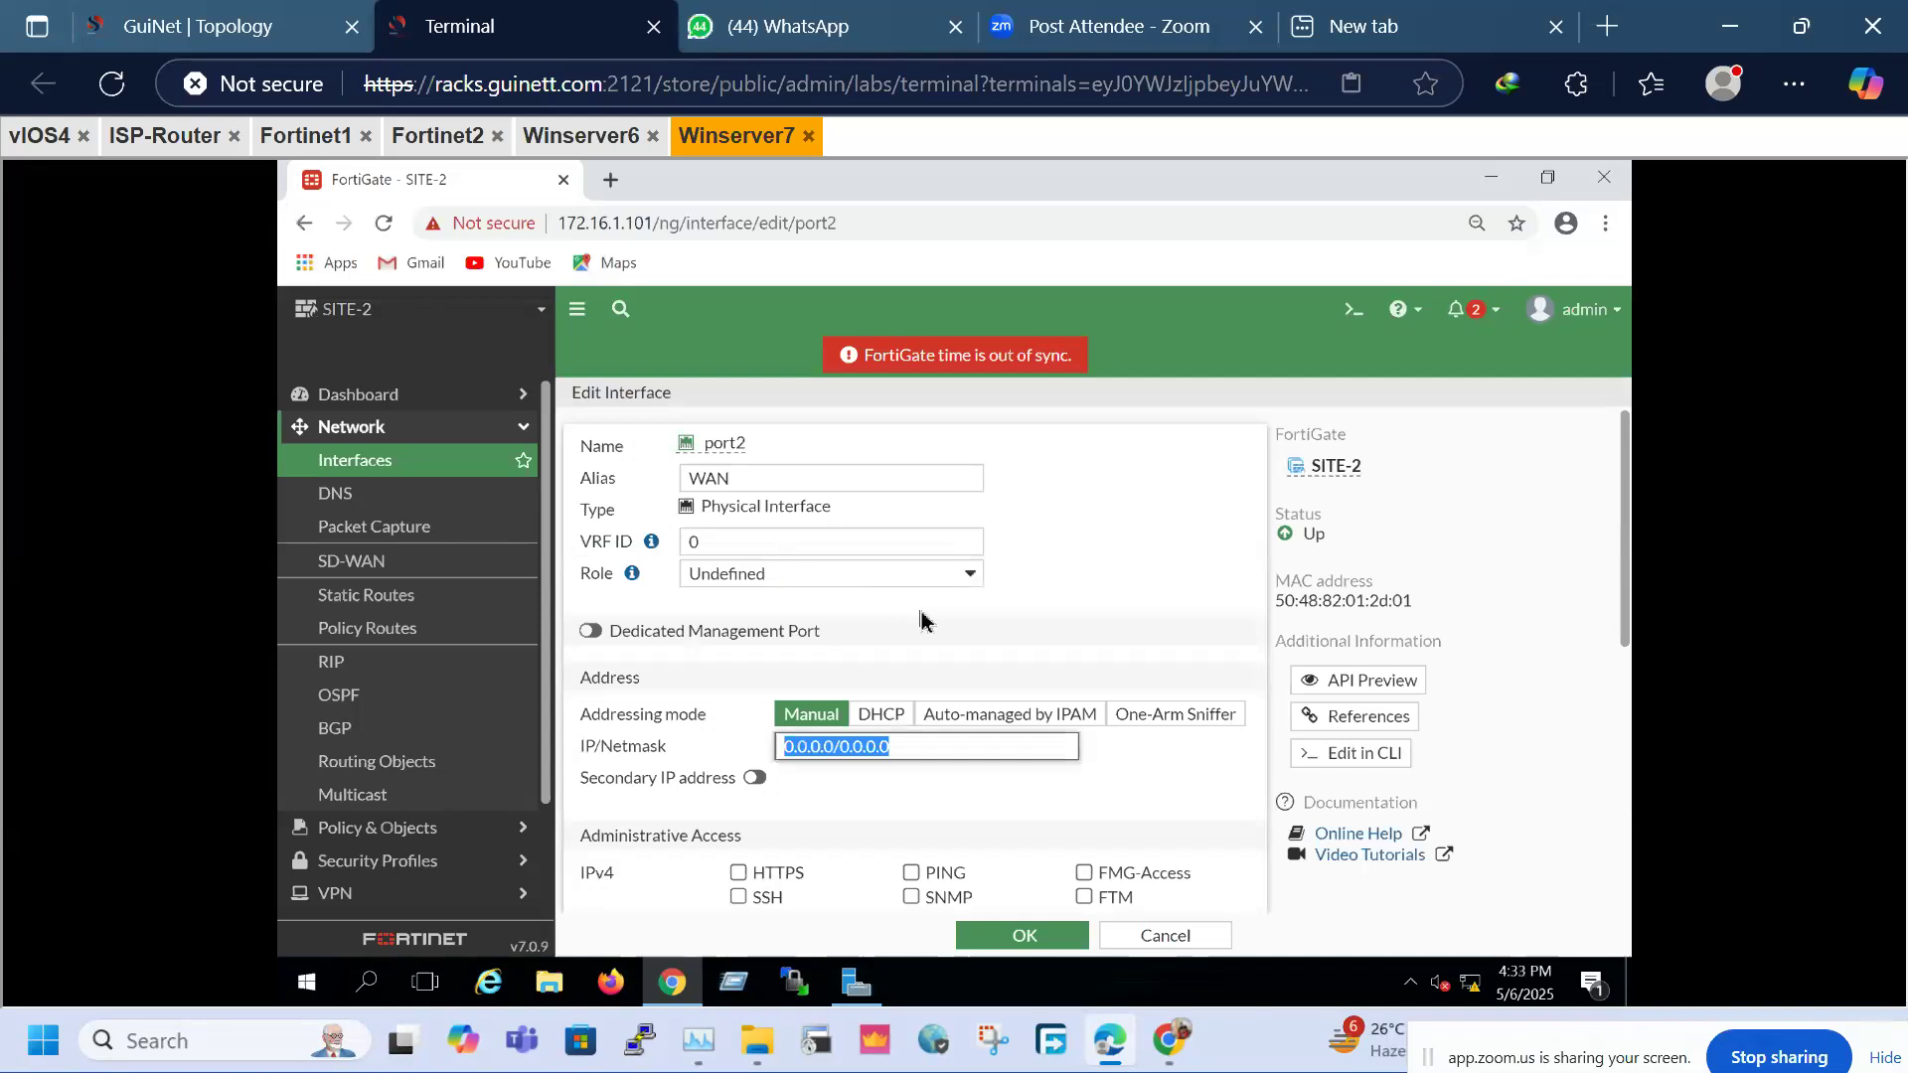
text(12)
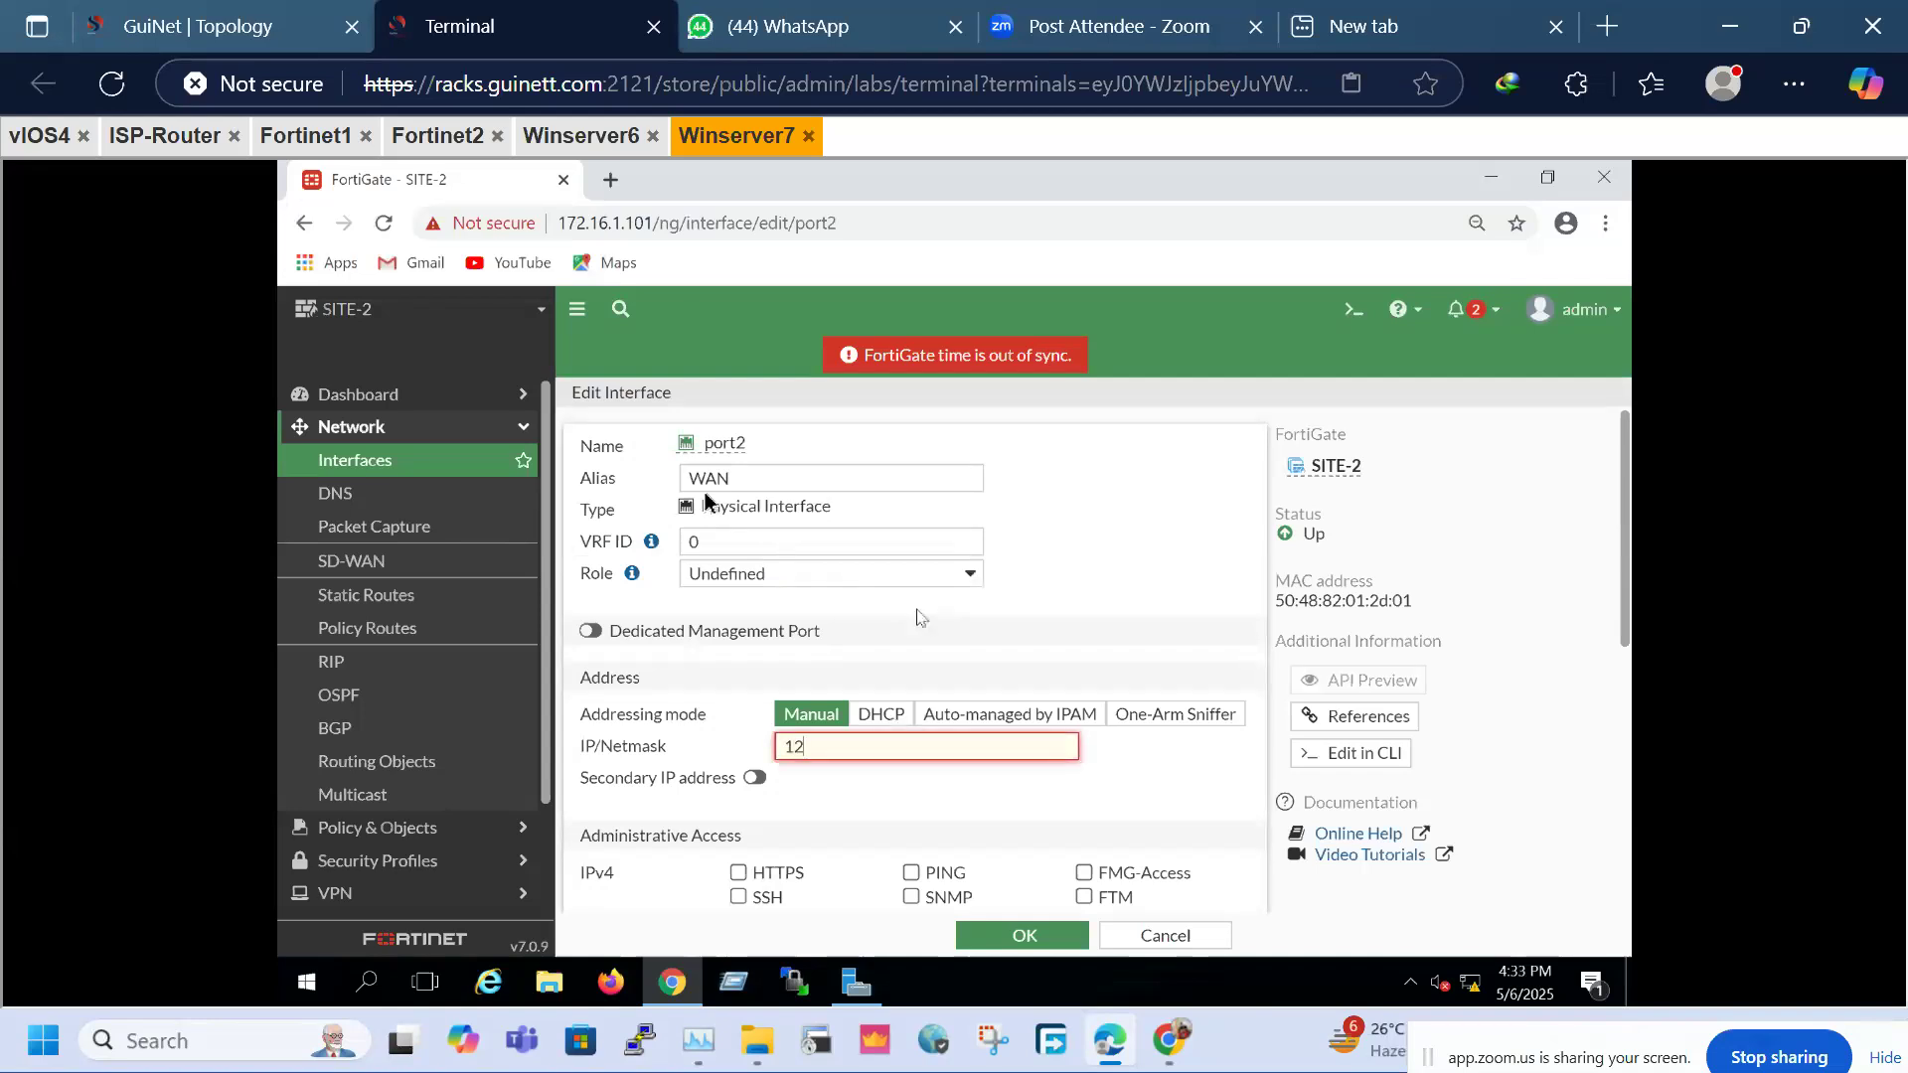
click(307, 27)
click(500, 10)
text(24)
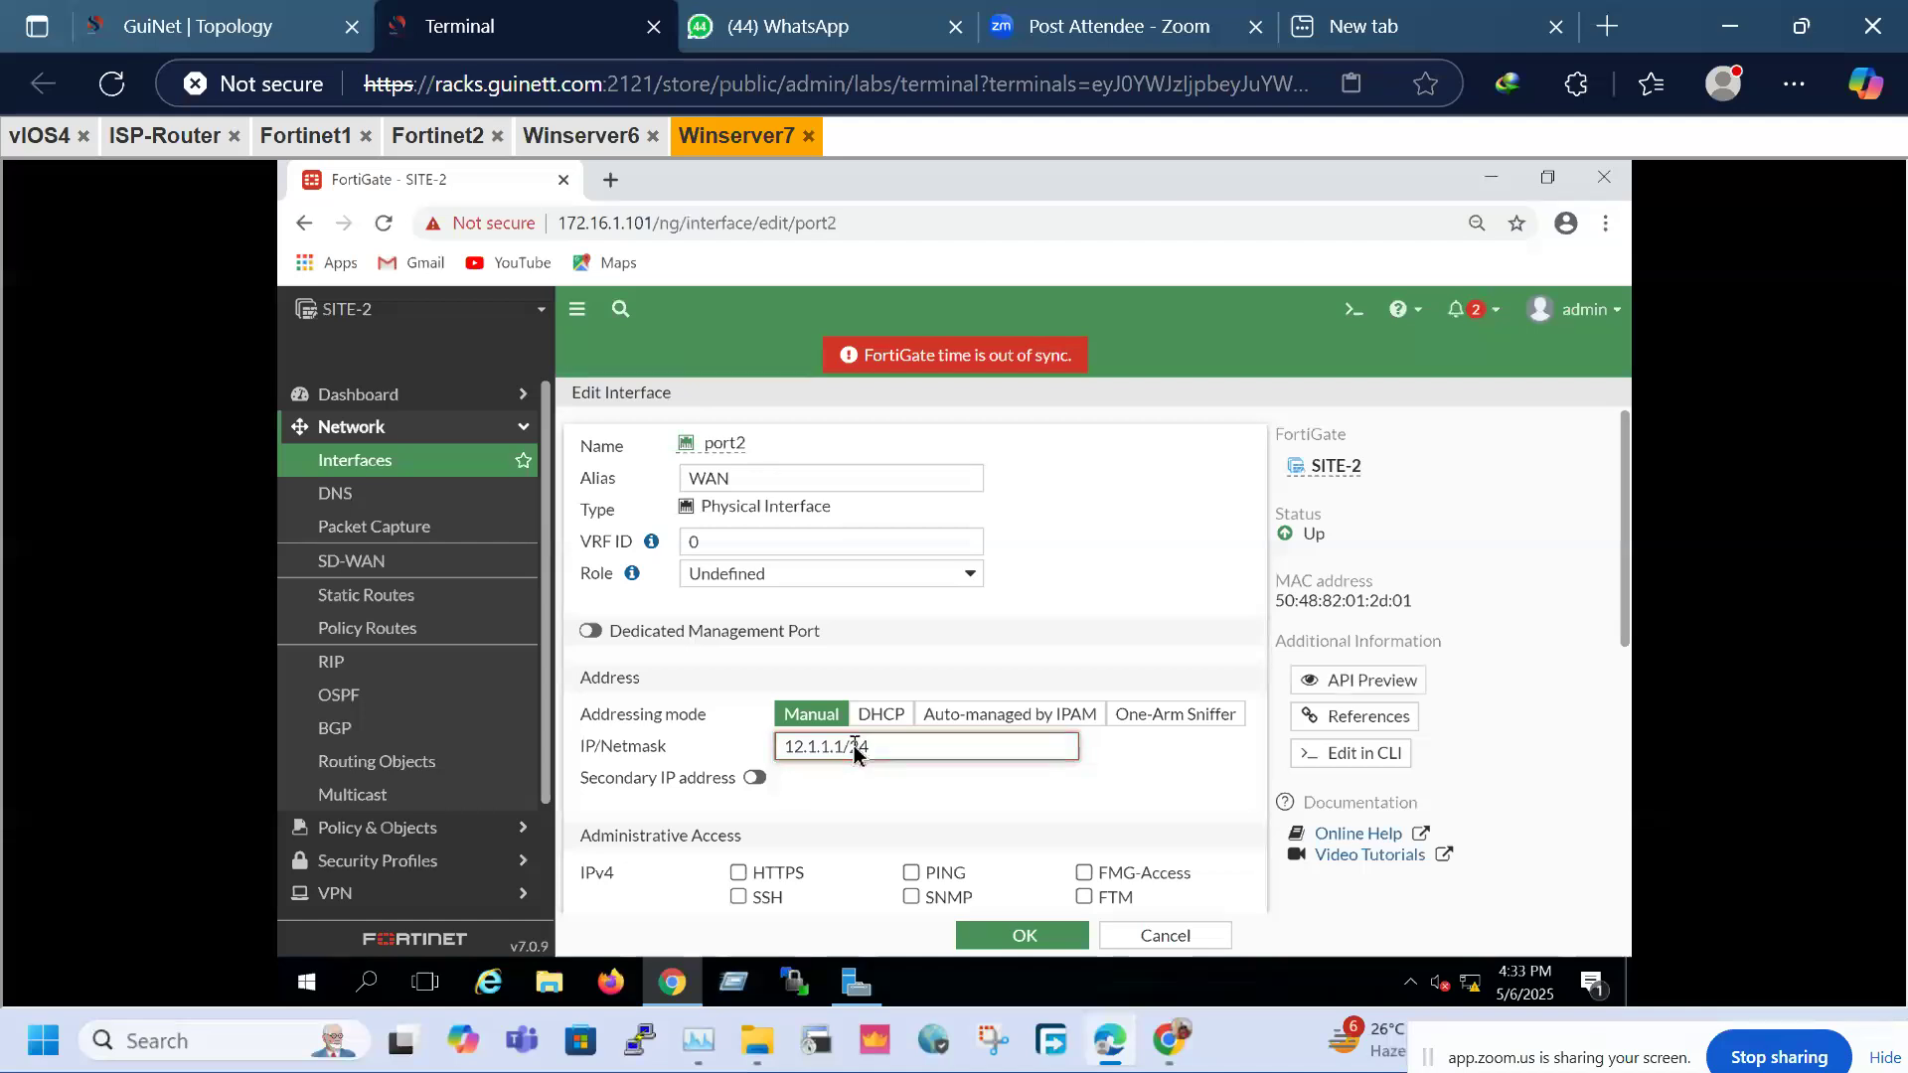
click(911, 872)
click(1010, 947)
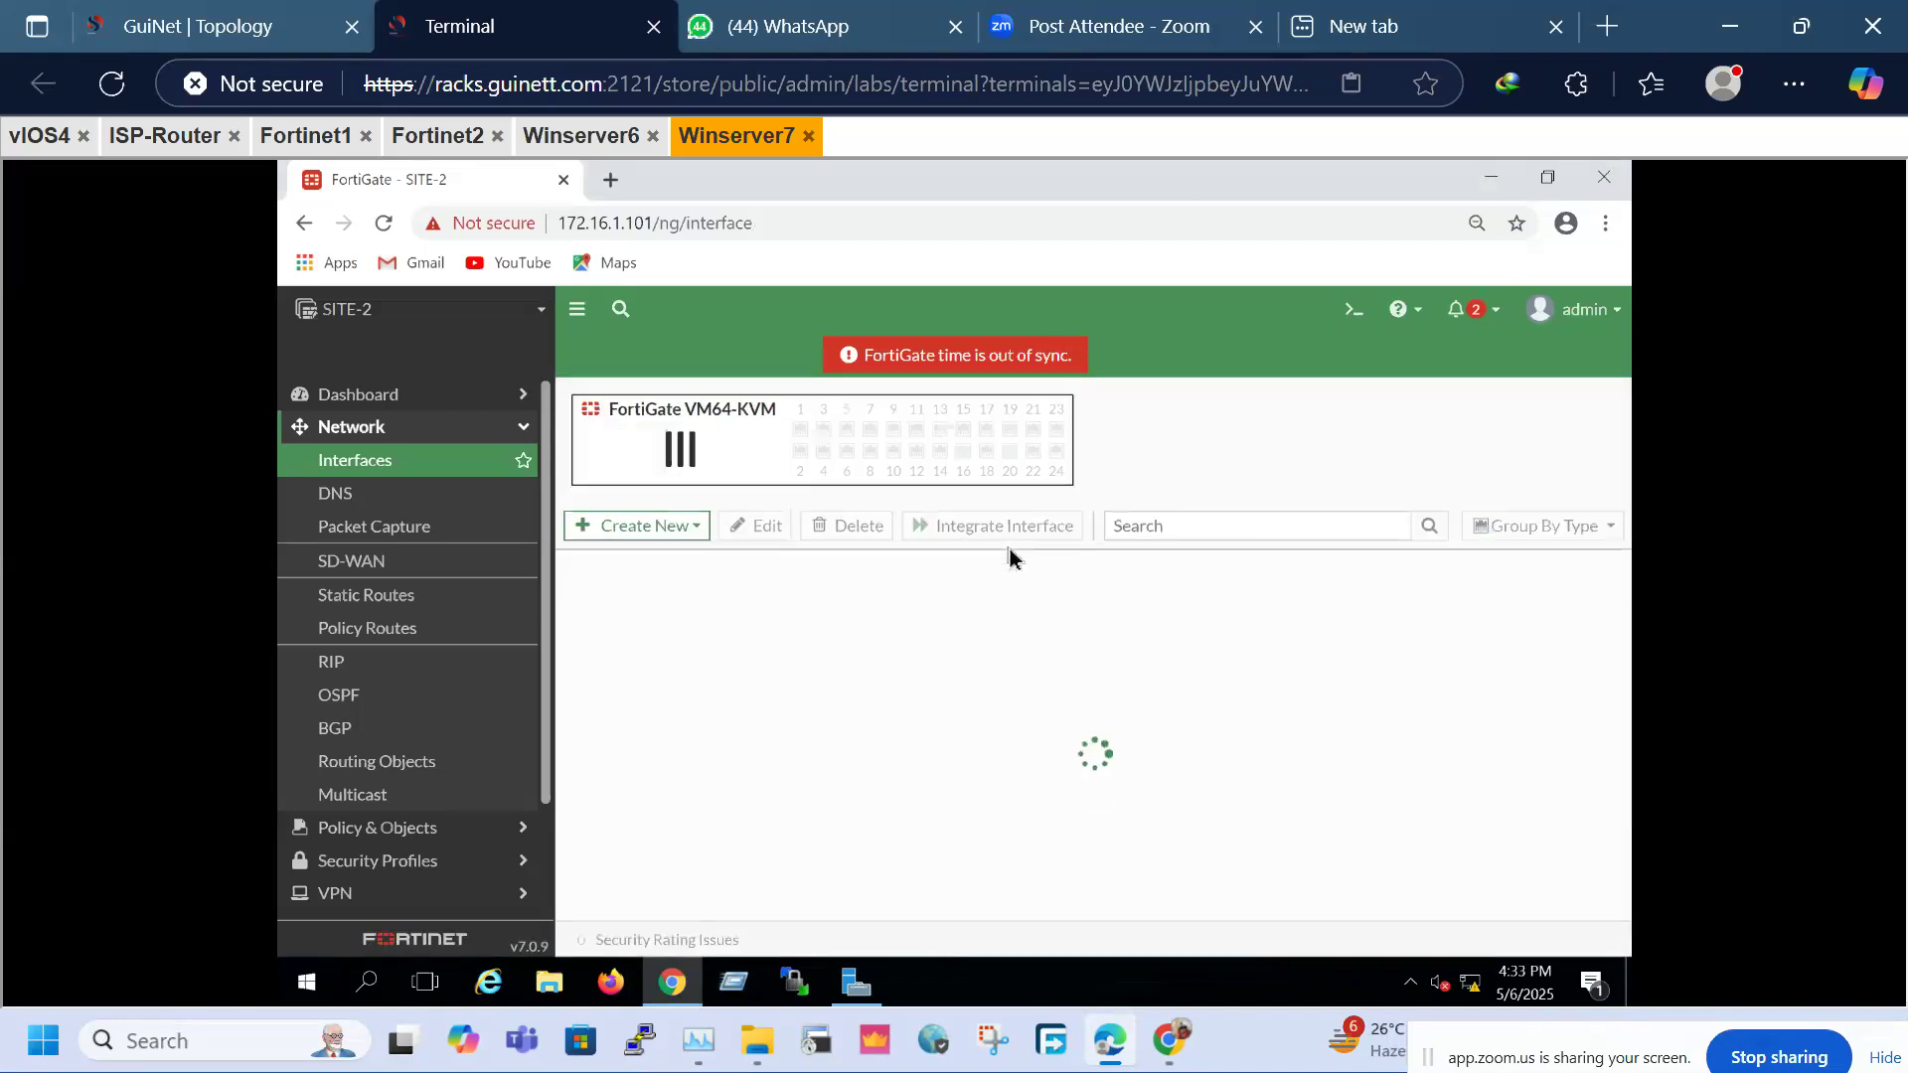
Edit port3 with alias LAN, address 20.1.1.100/24 and PING access, then save it
click(246, 44)
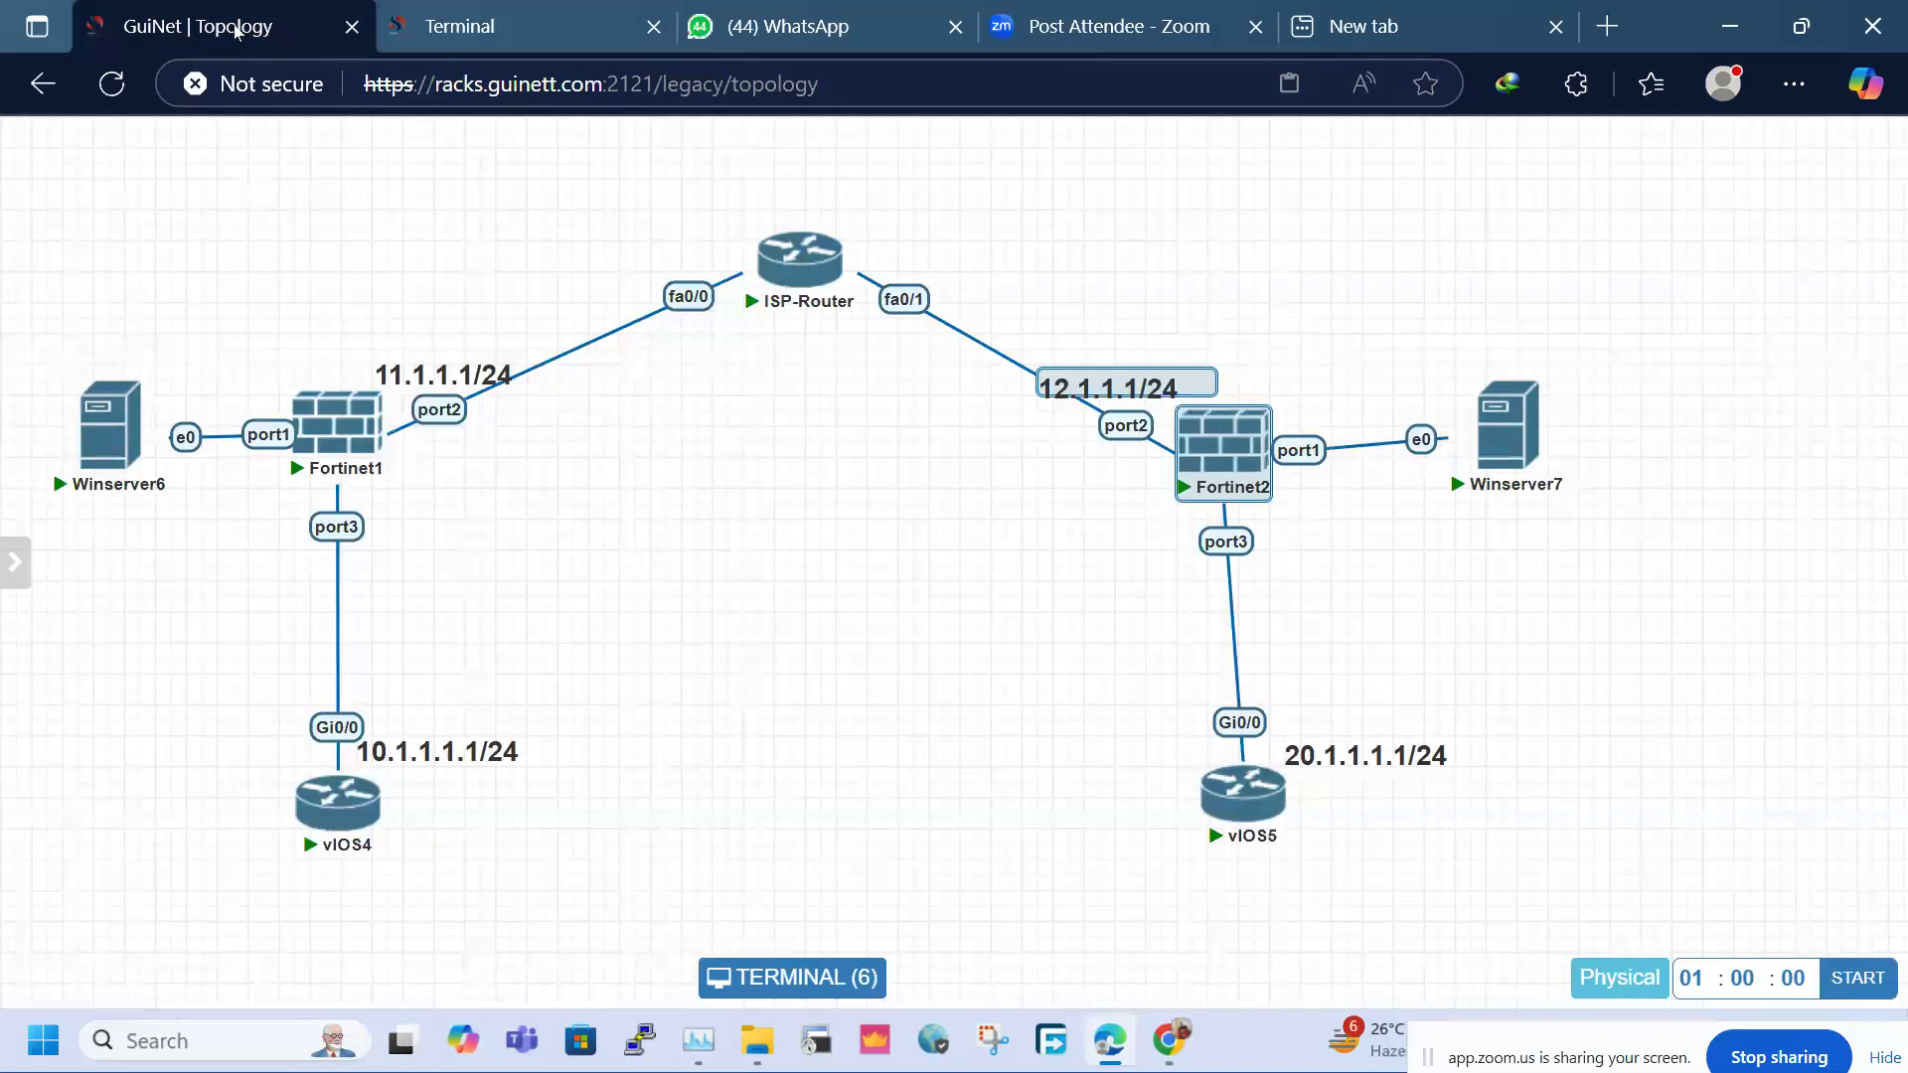
click(457, 12)
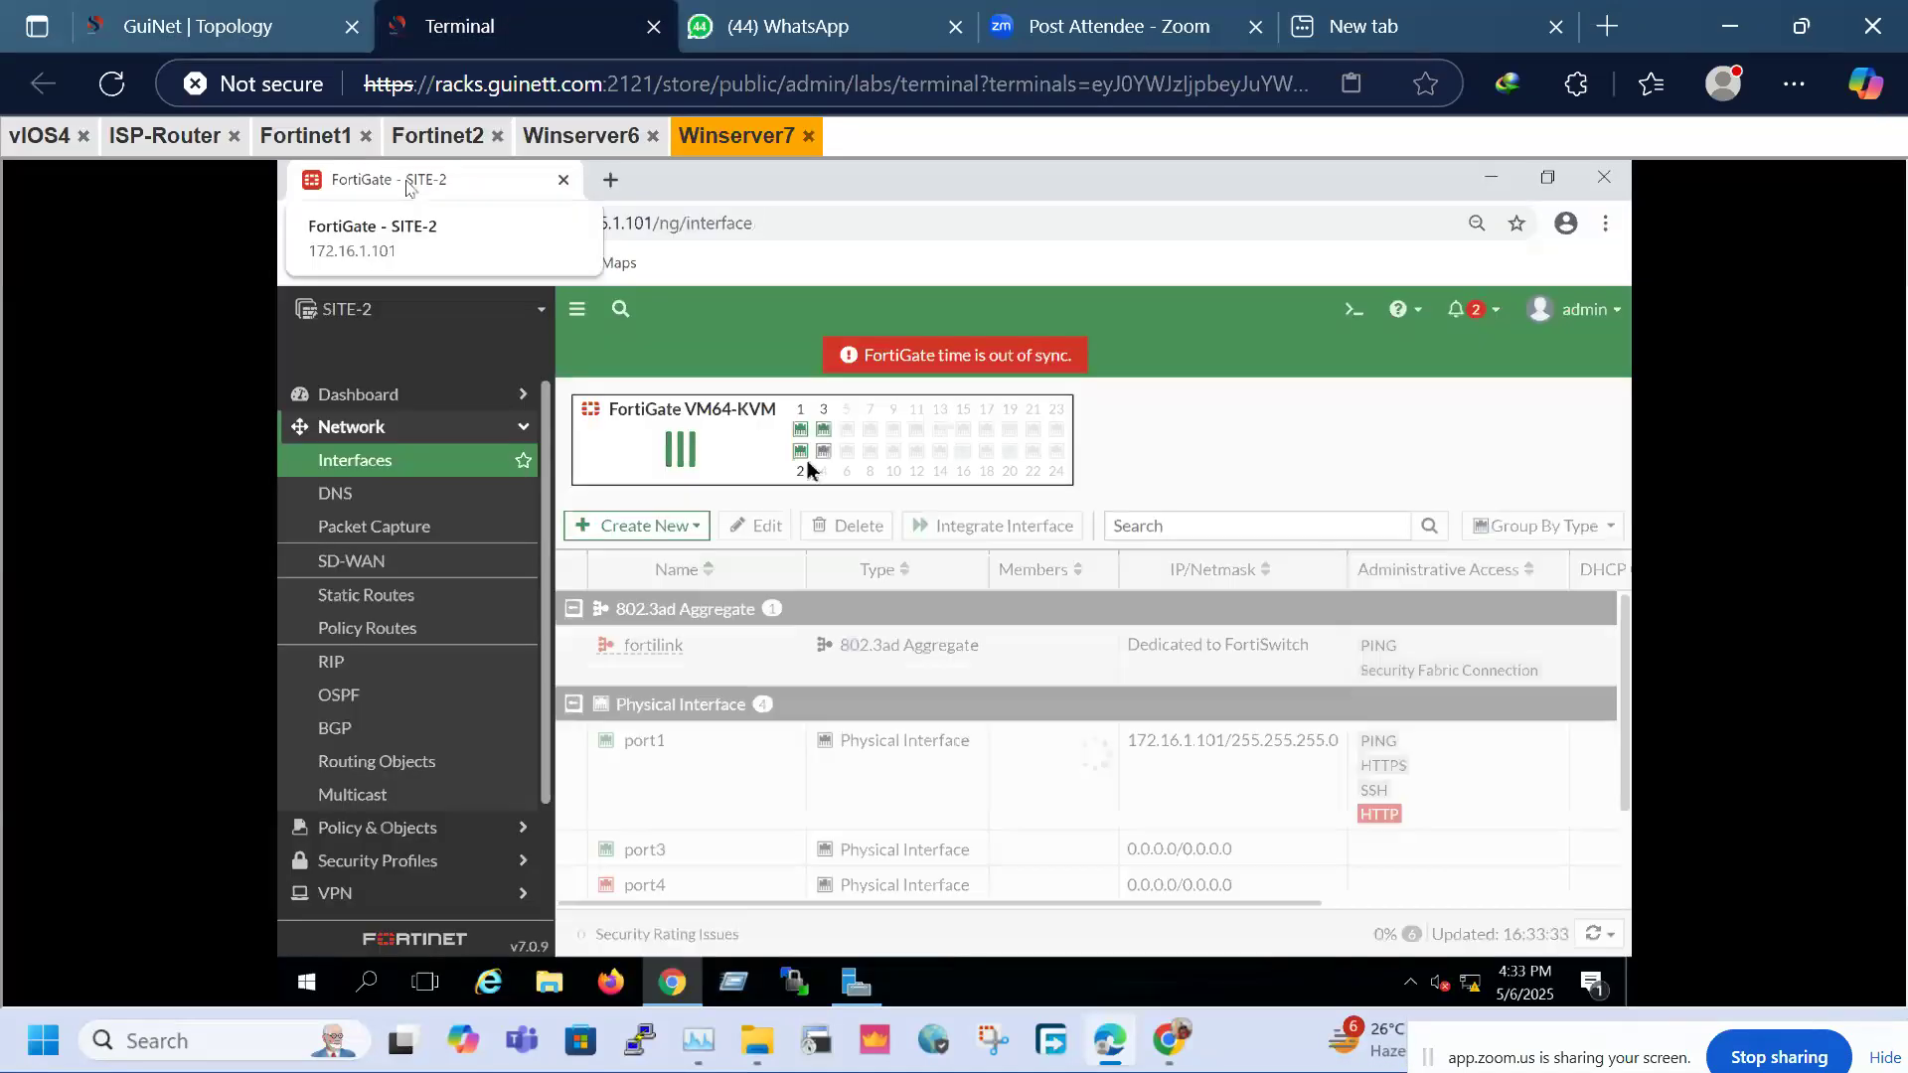
right_click(652, 852)
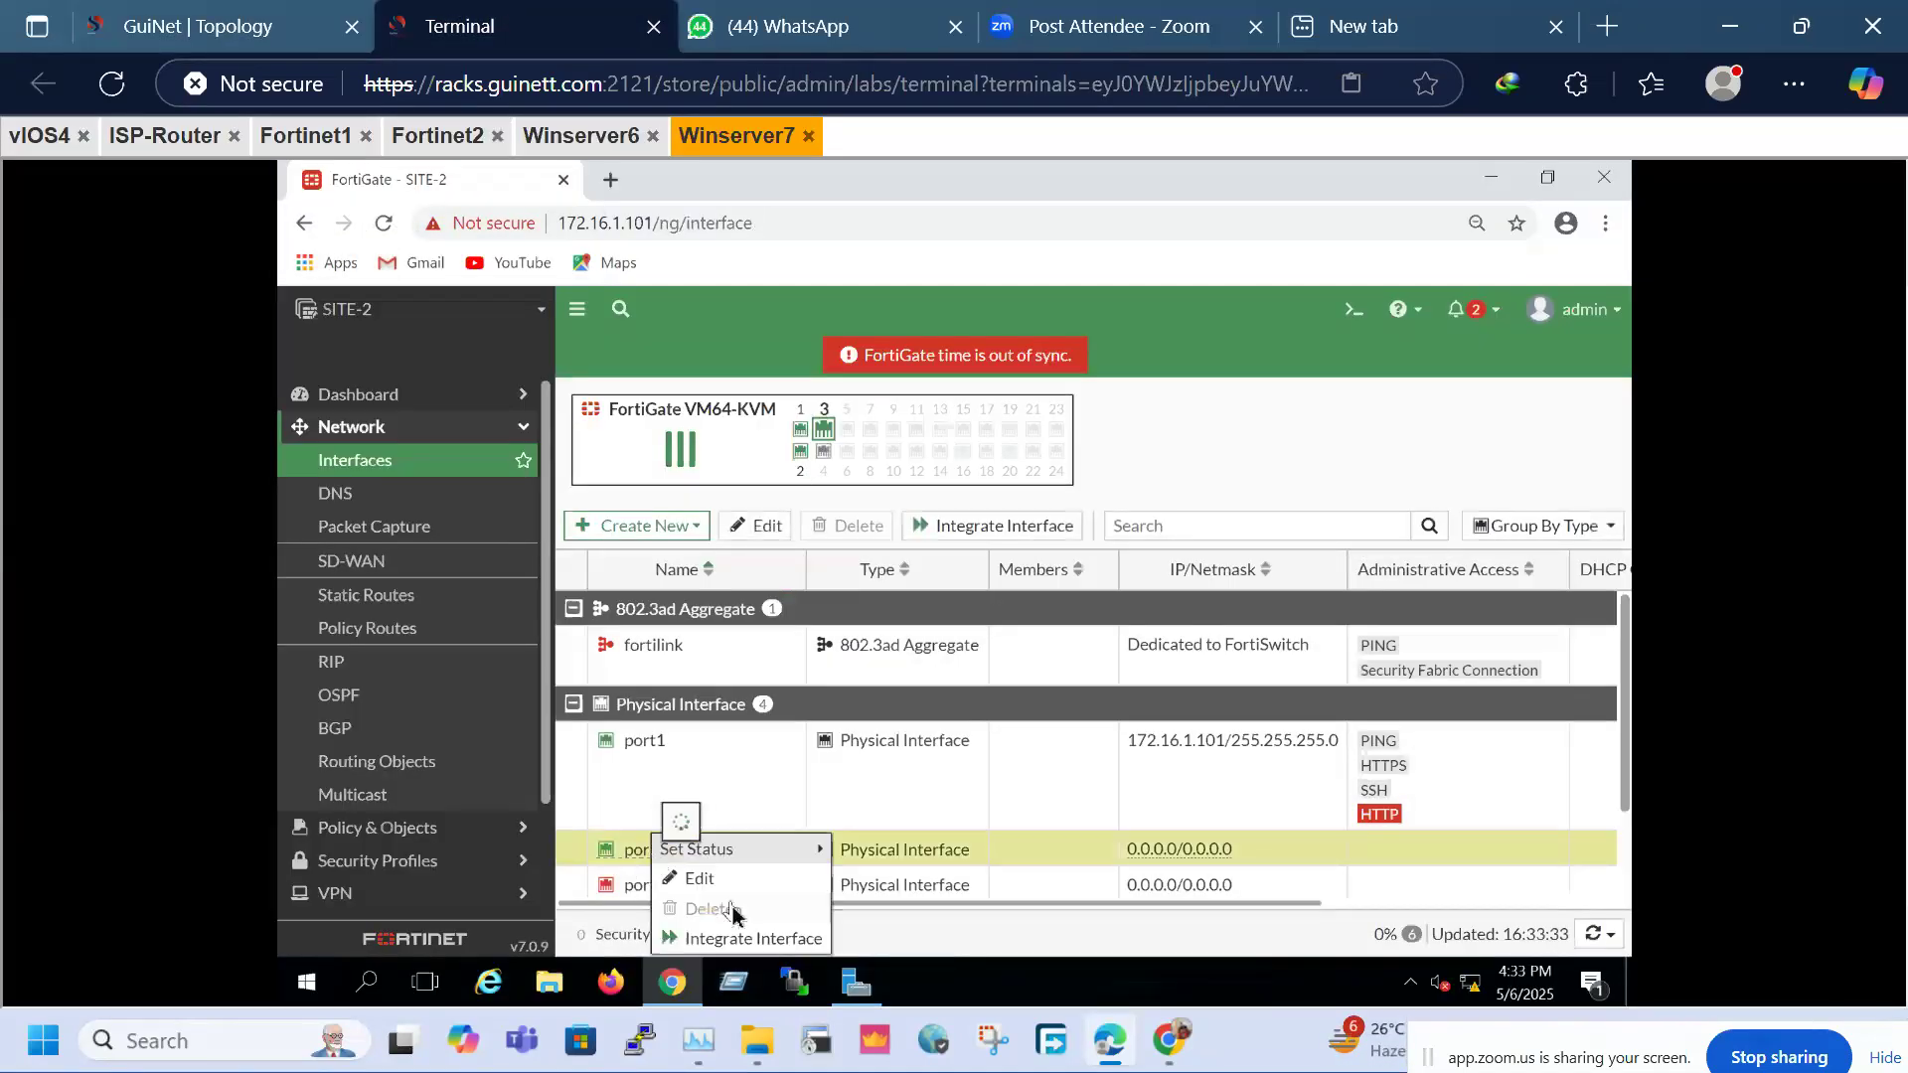
click(701, 876)
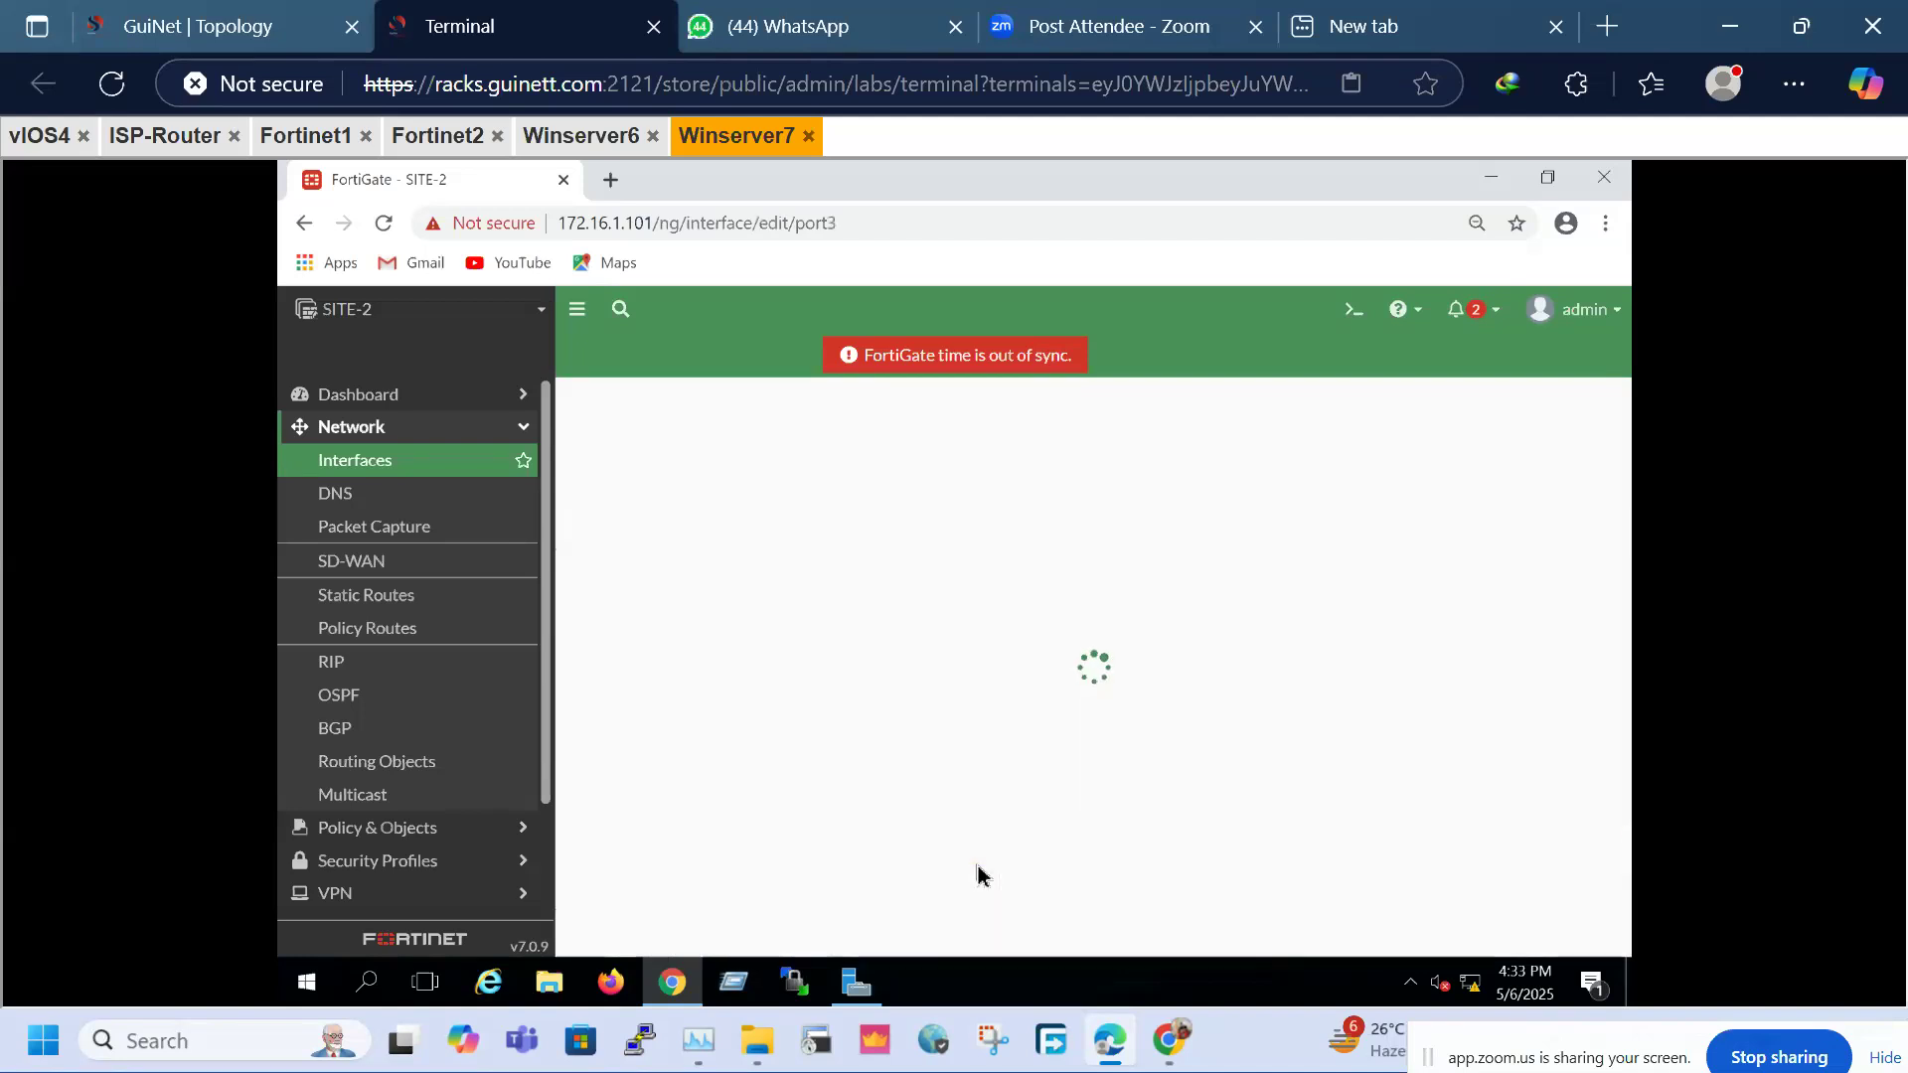
click(747, 479)
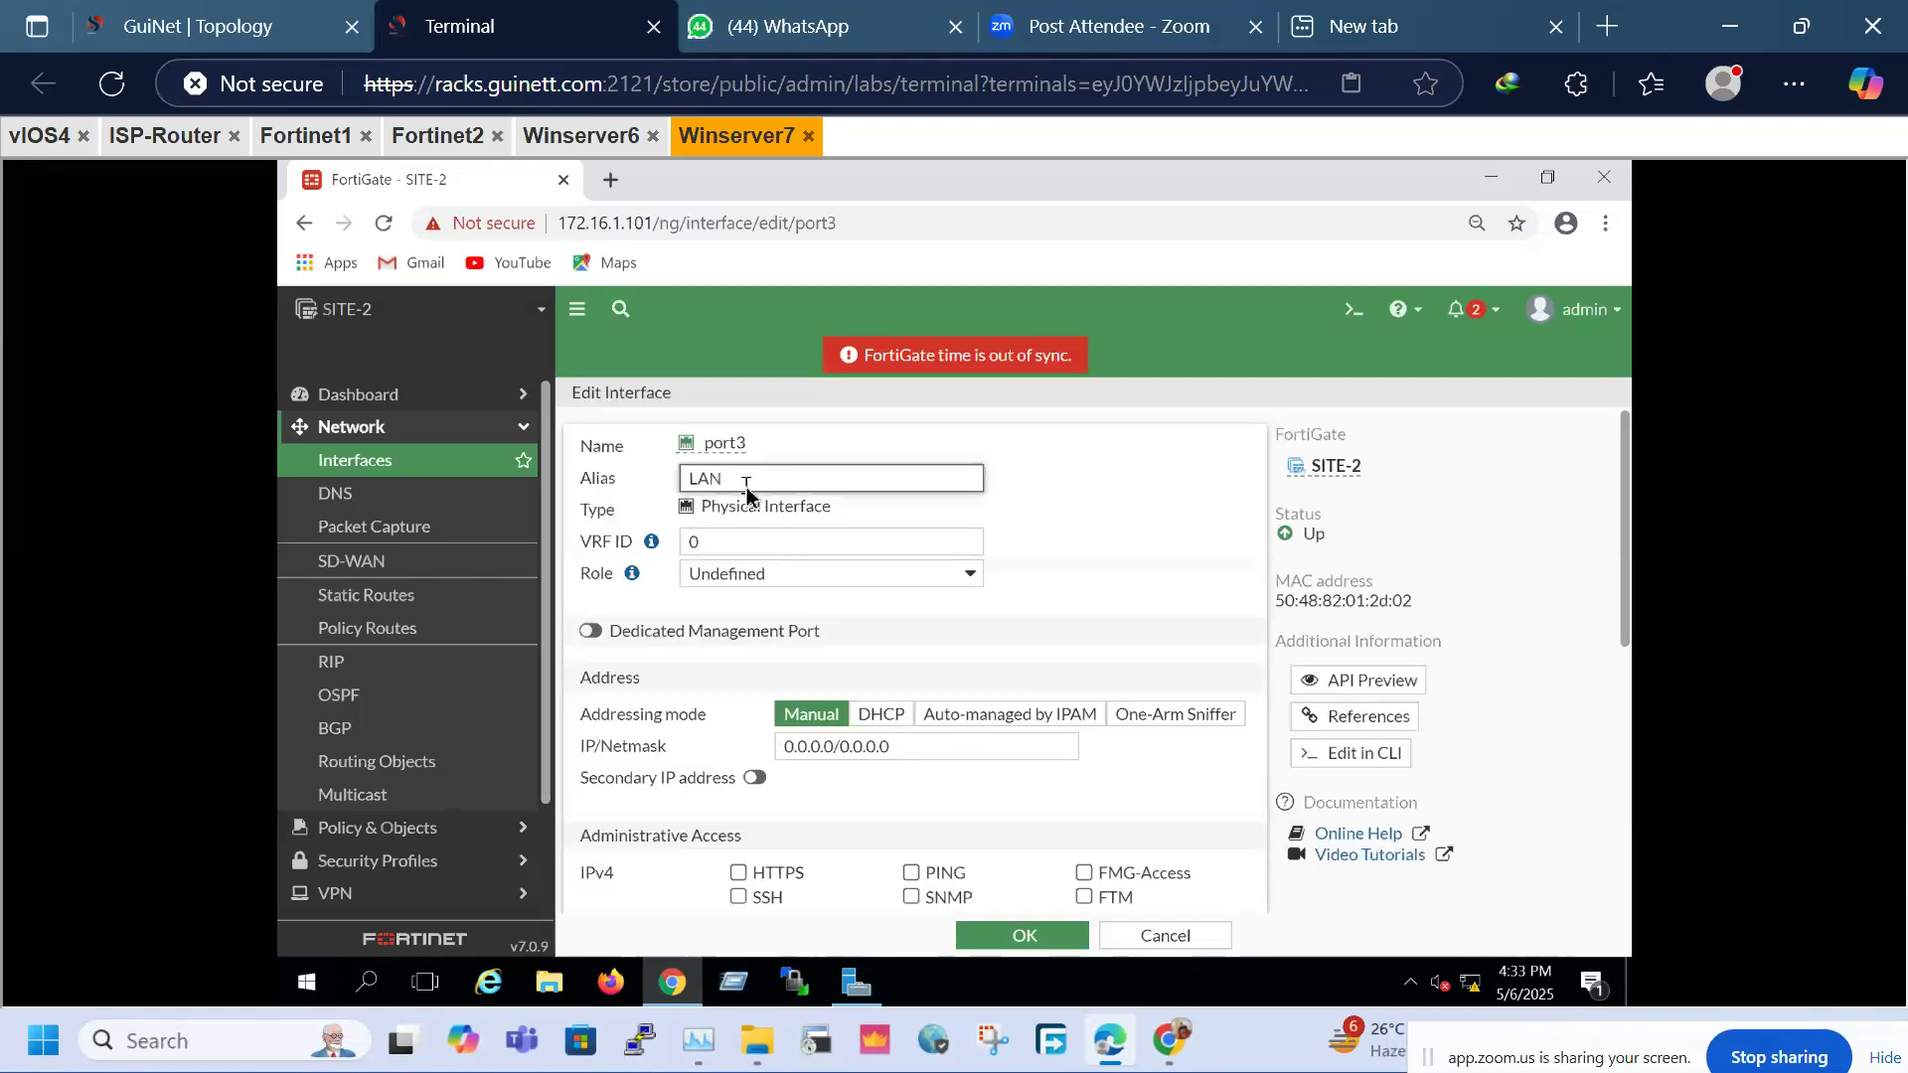
triple_click(778, 753)
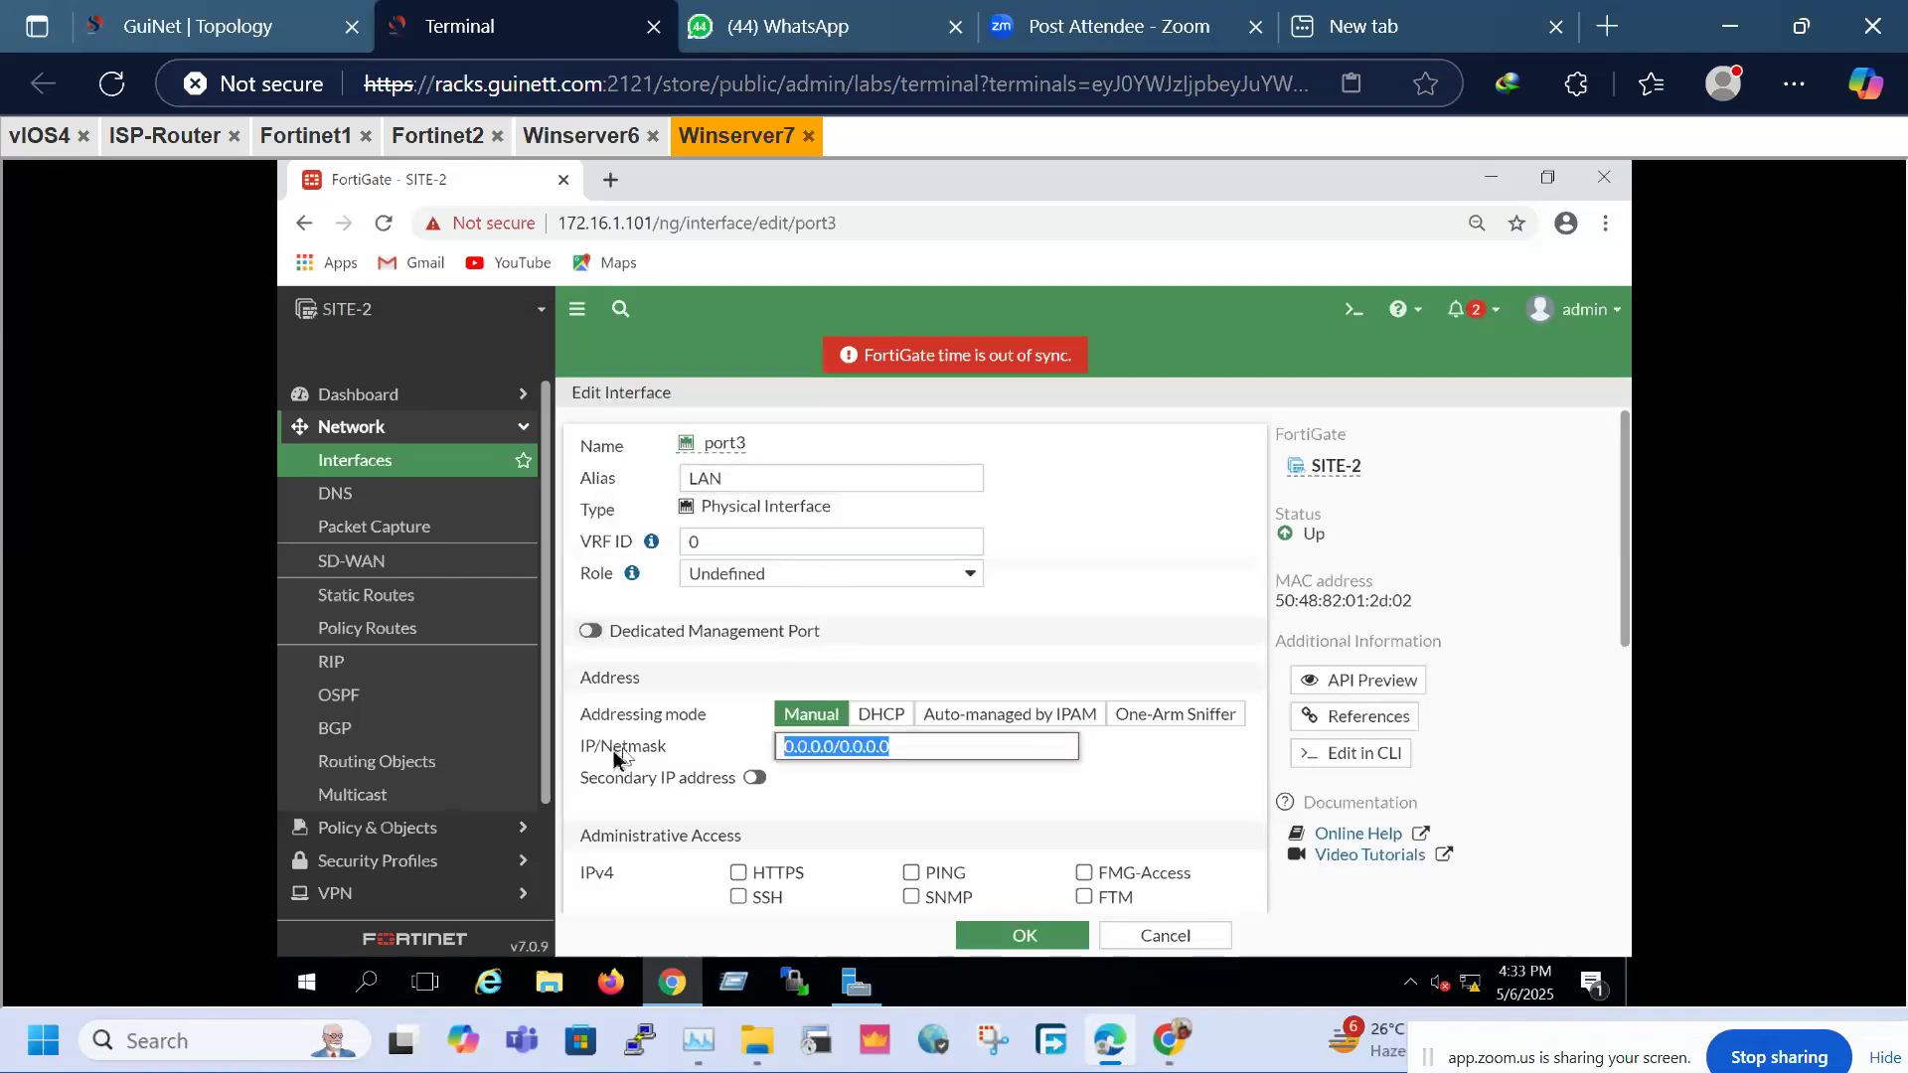
text(20.)
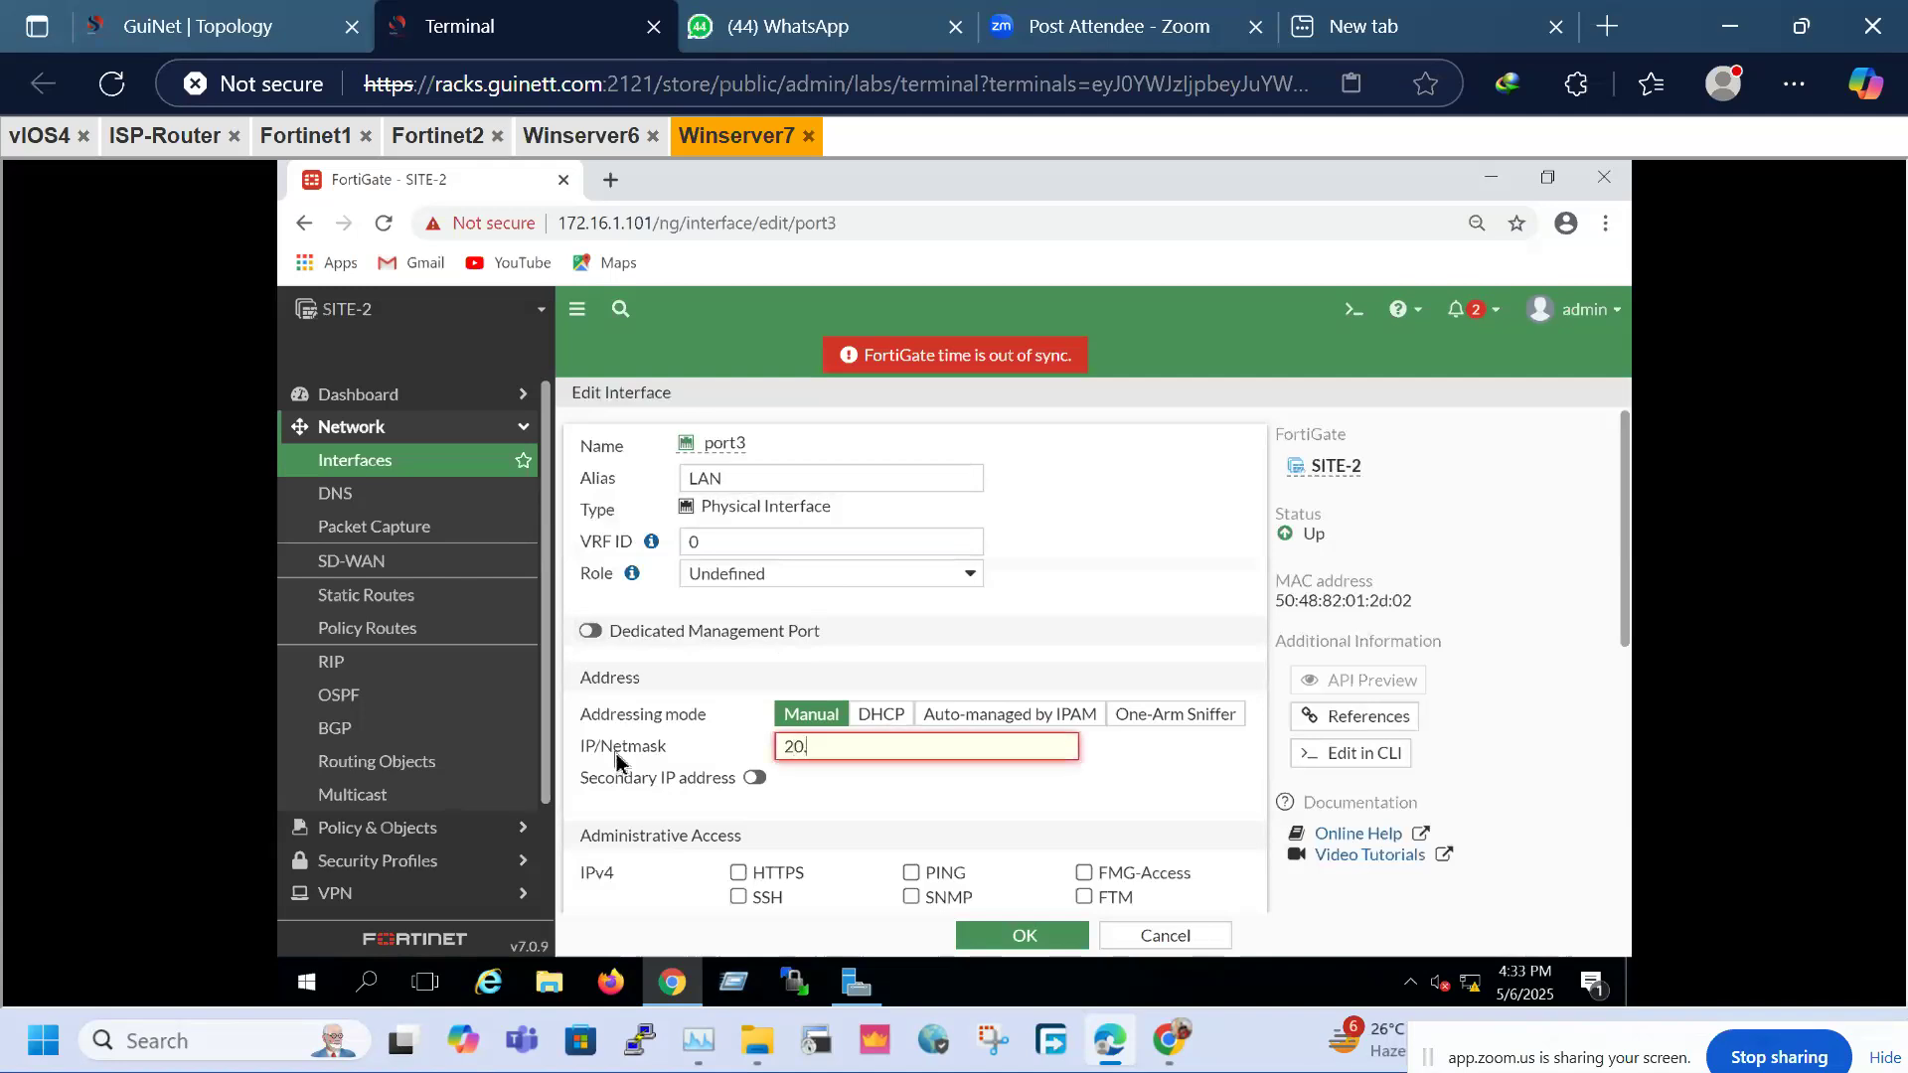
text(1.1.100/24)
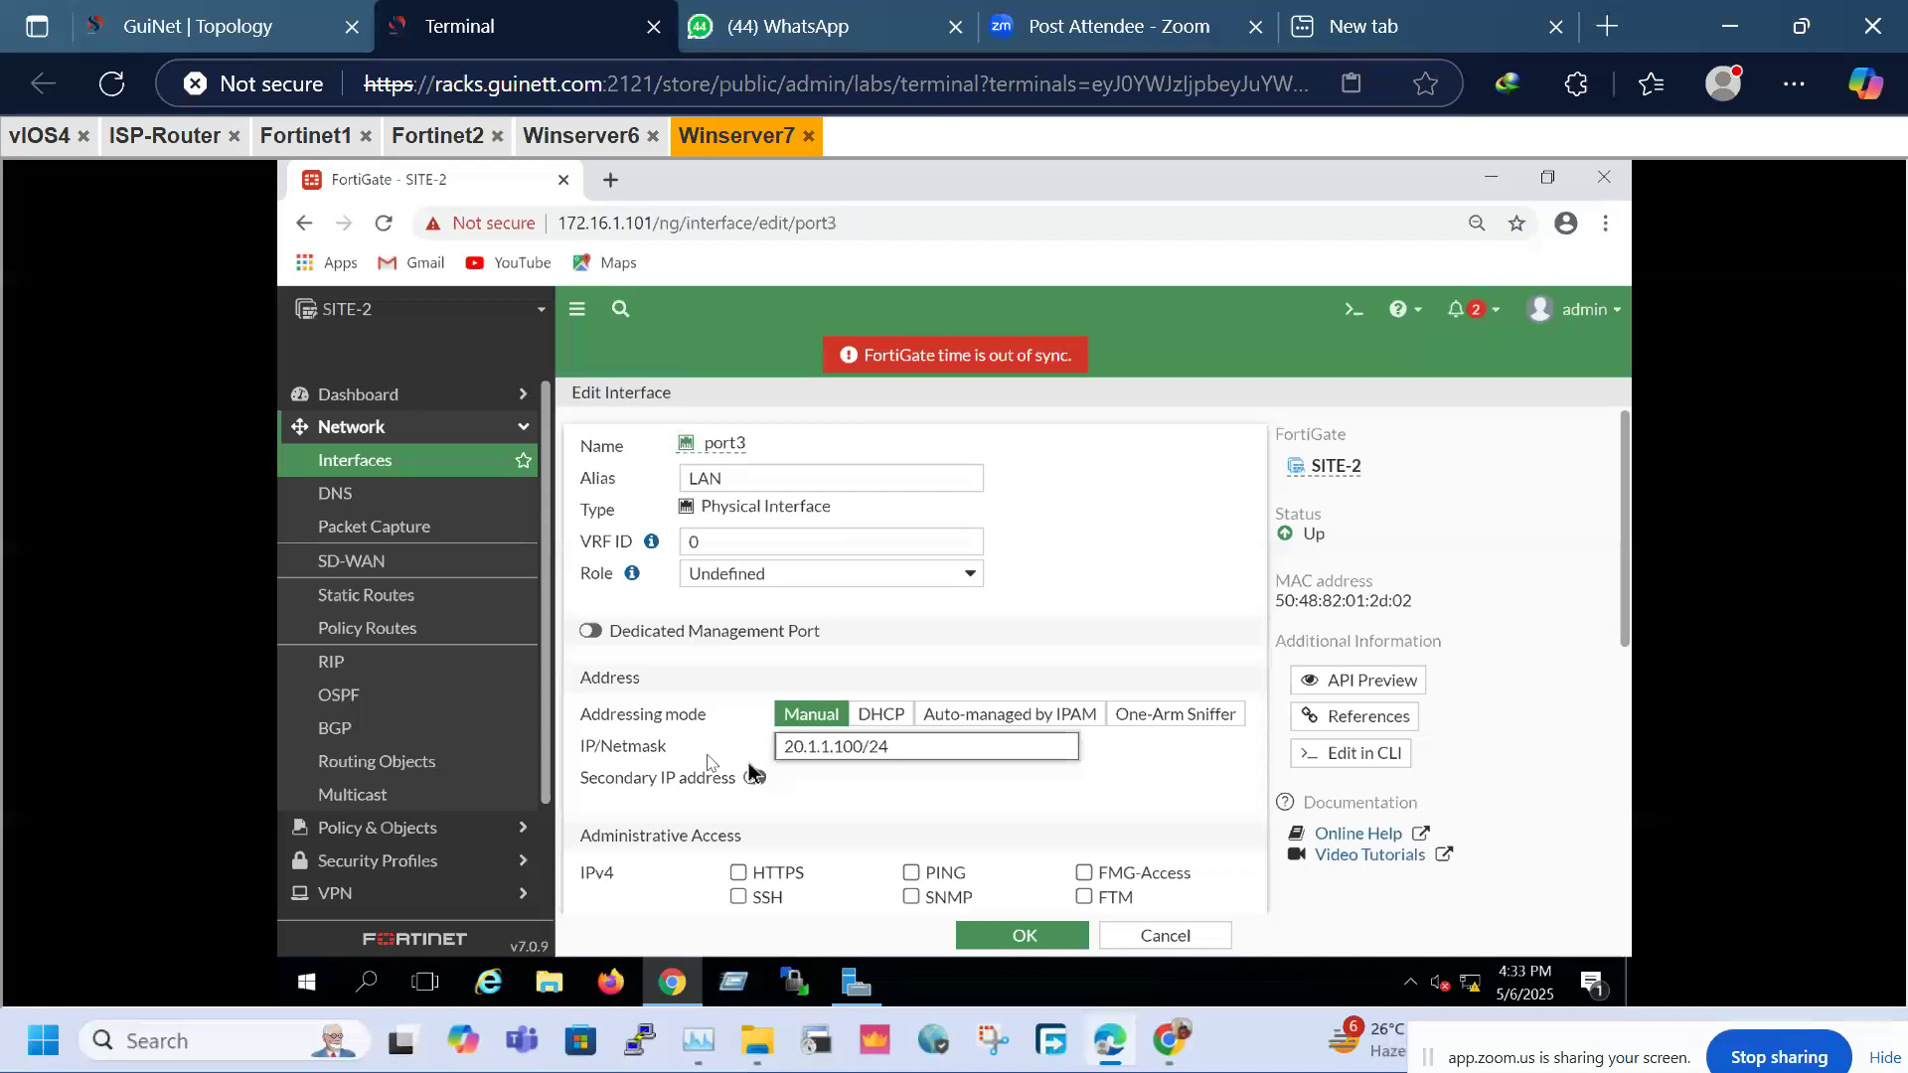
click(911, 873)
click(1039, 939)
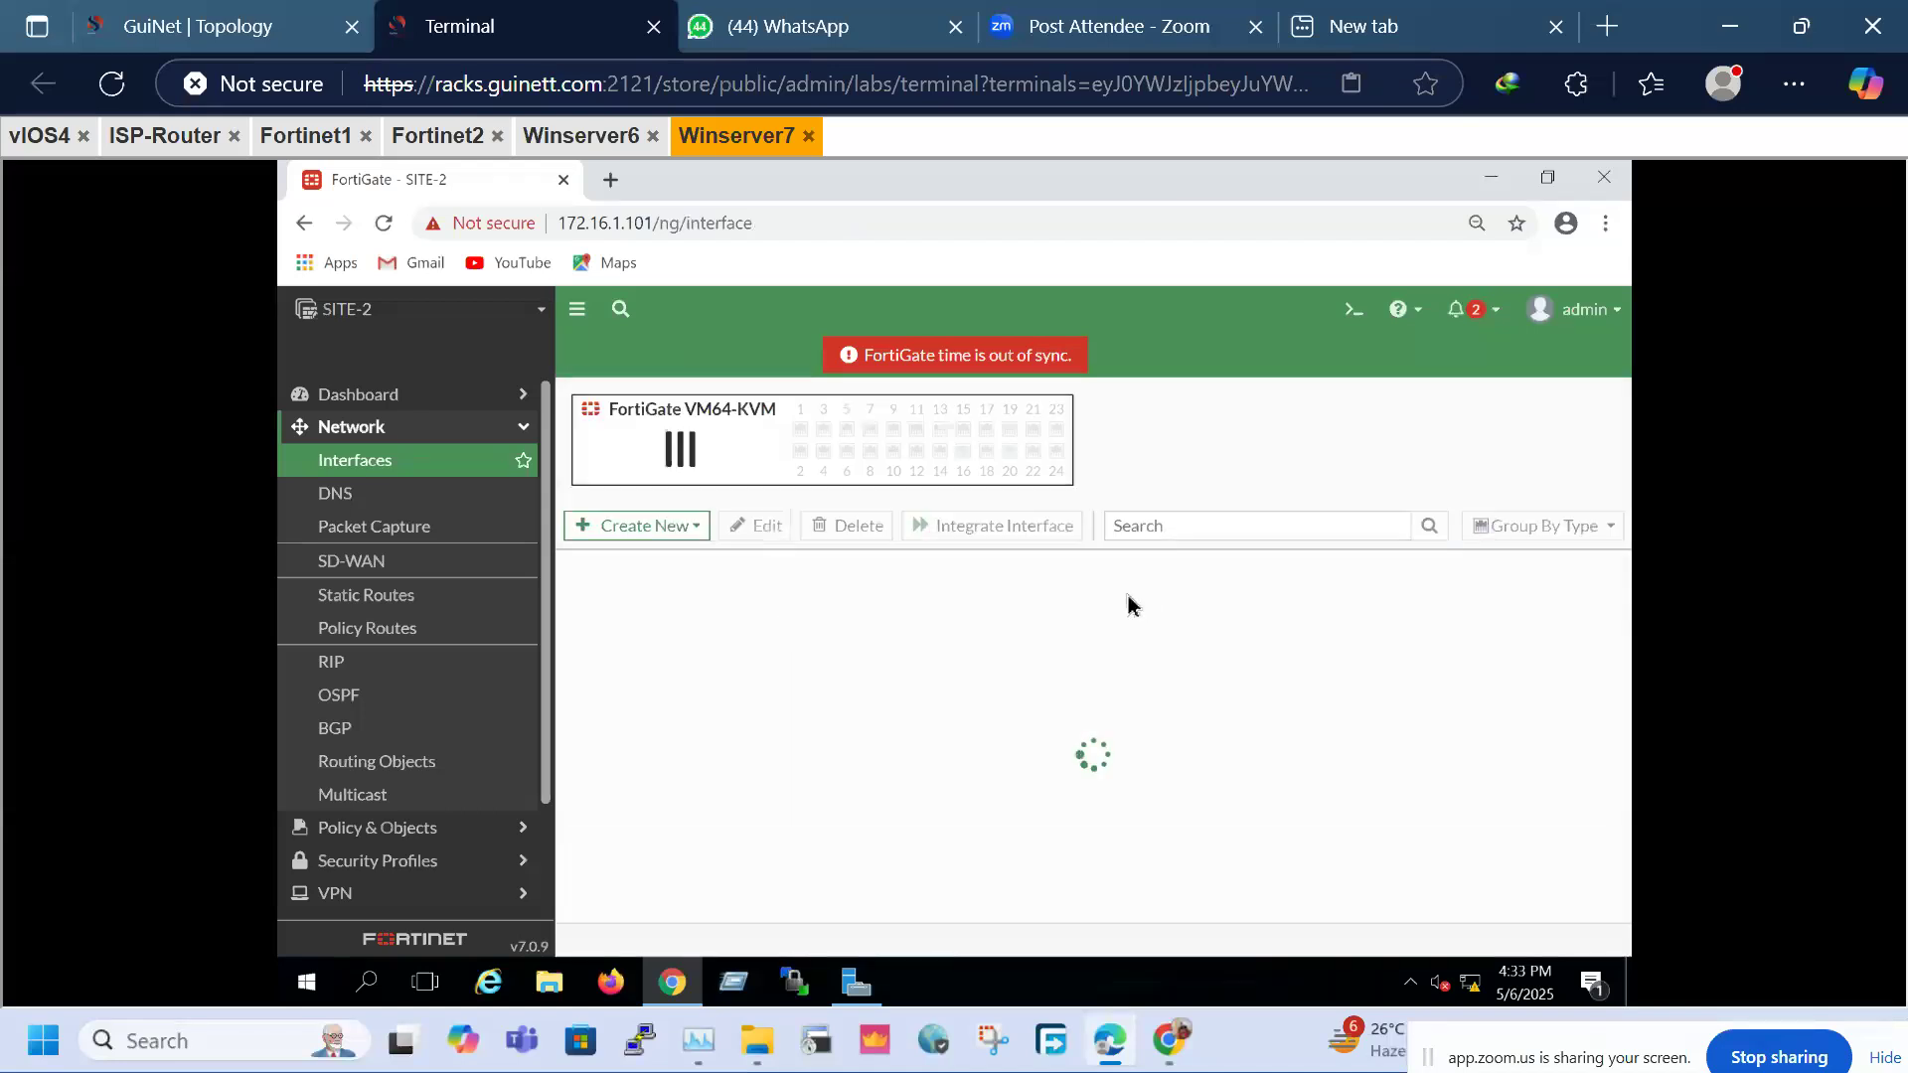
Create a default static route 0.0.0.0/0 via gateway 12.1.1.2 on WAN (port2)
click(395, 600)
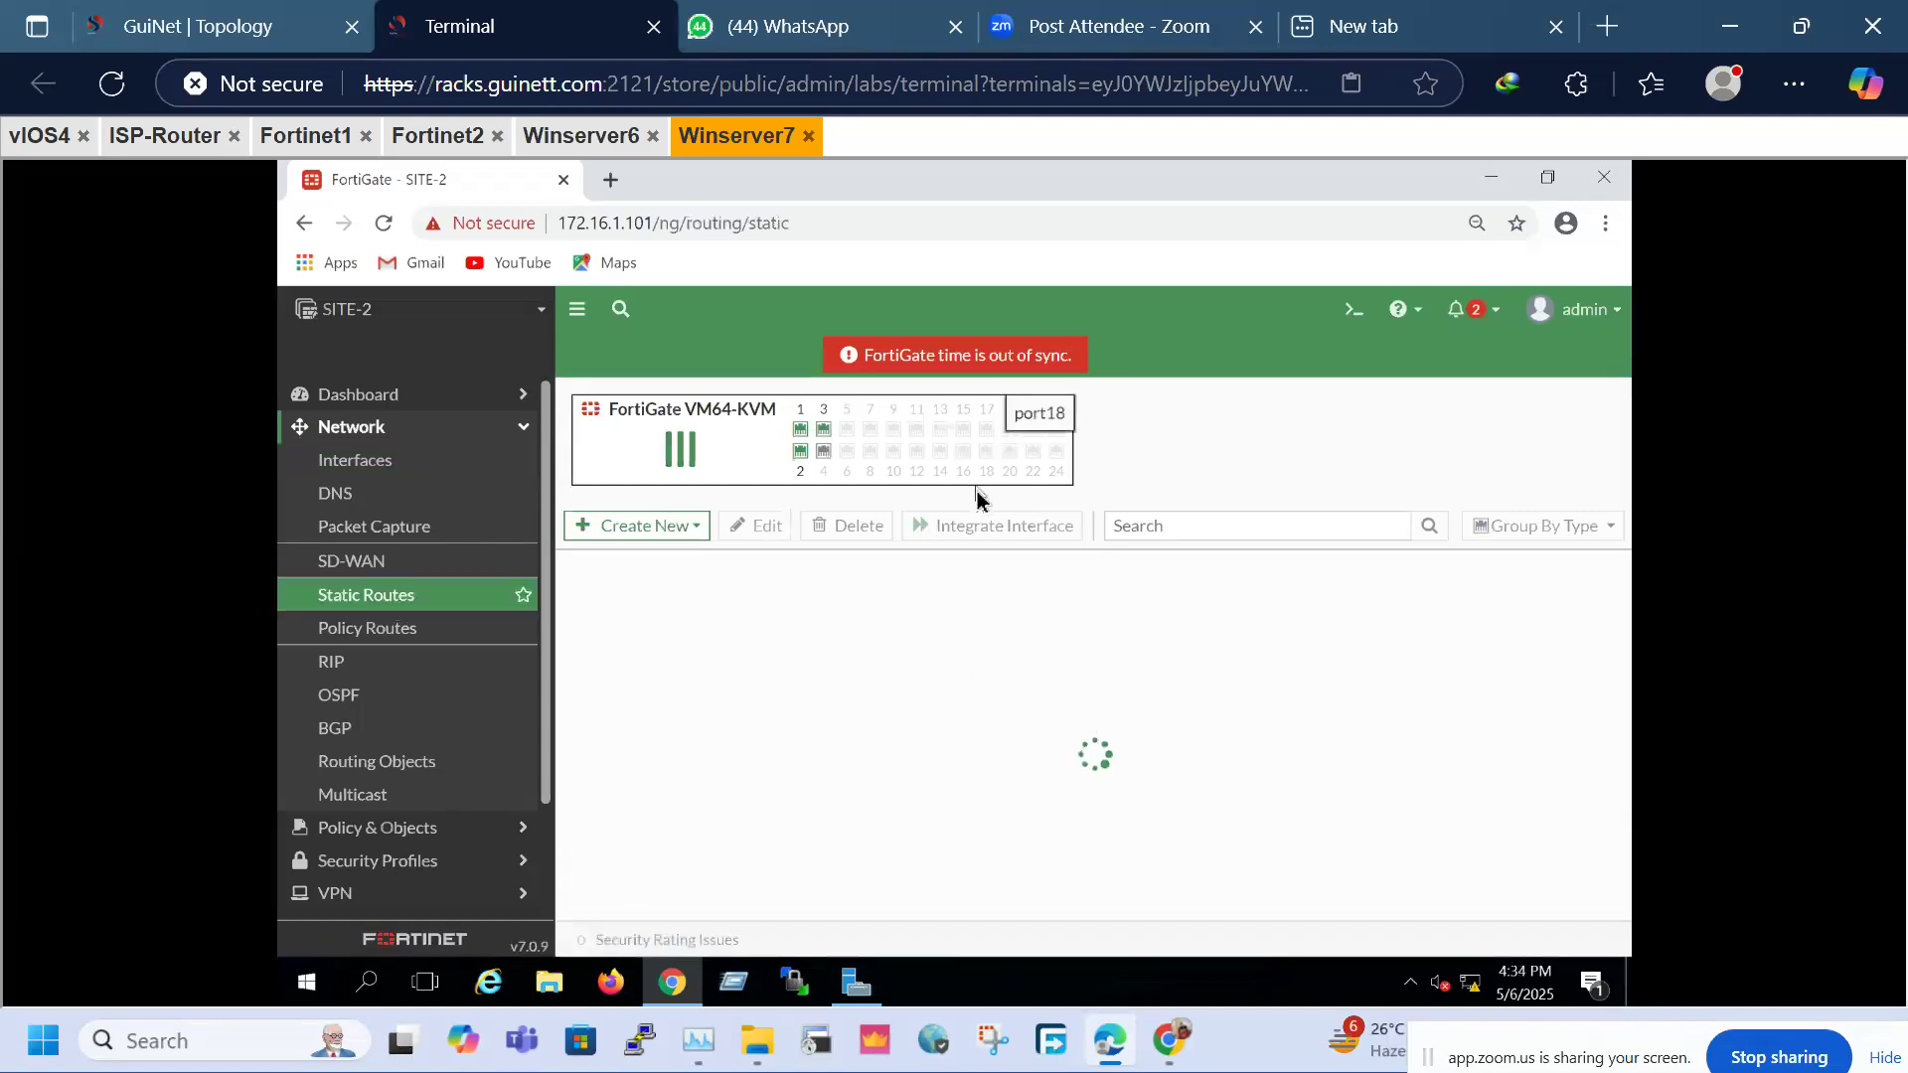
click(658, 407)
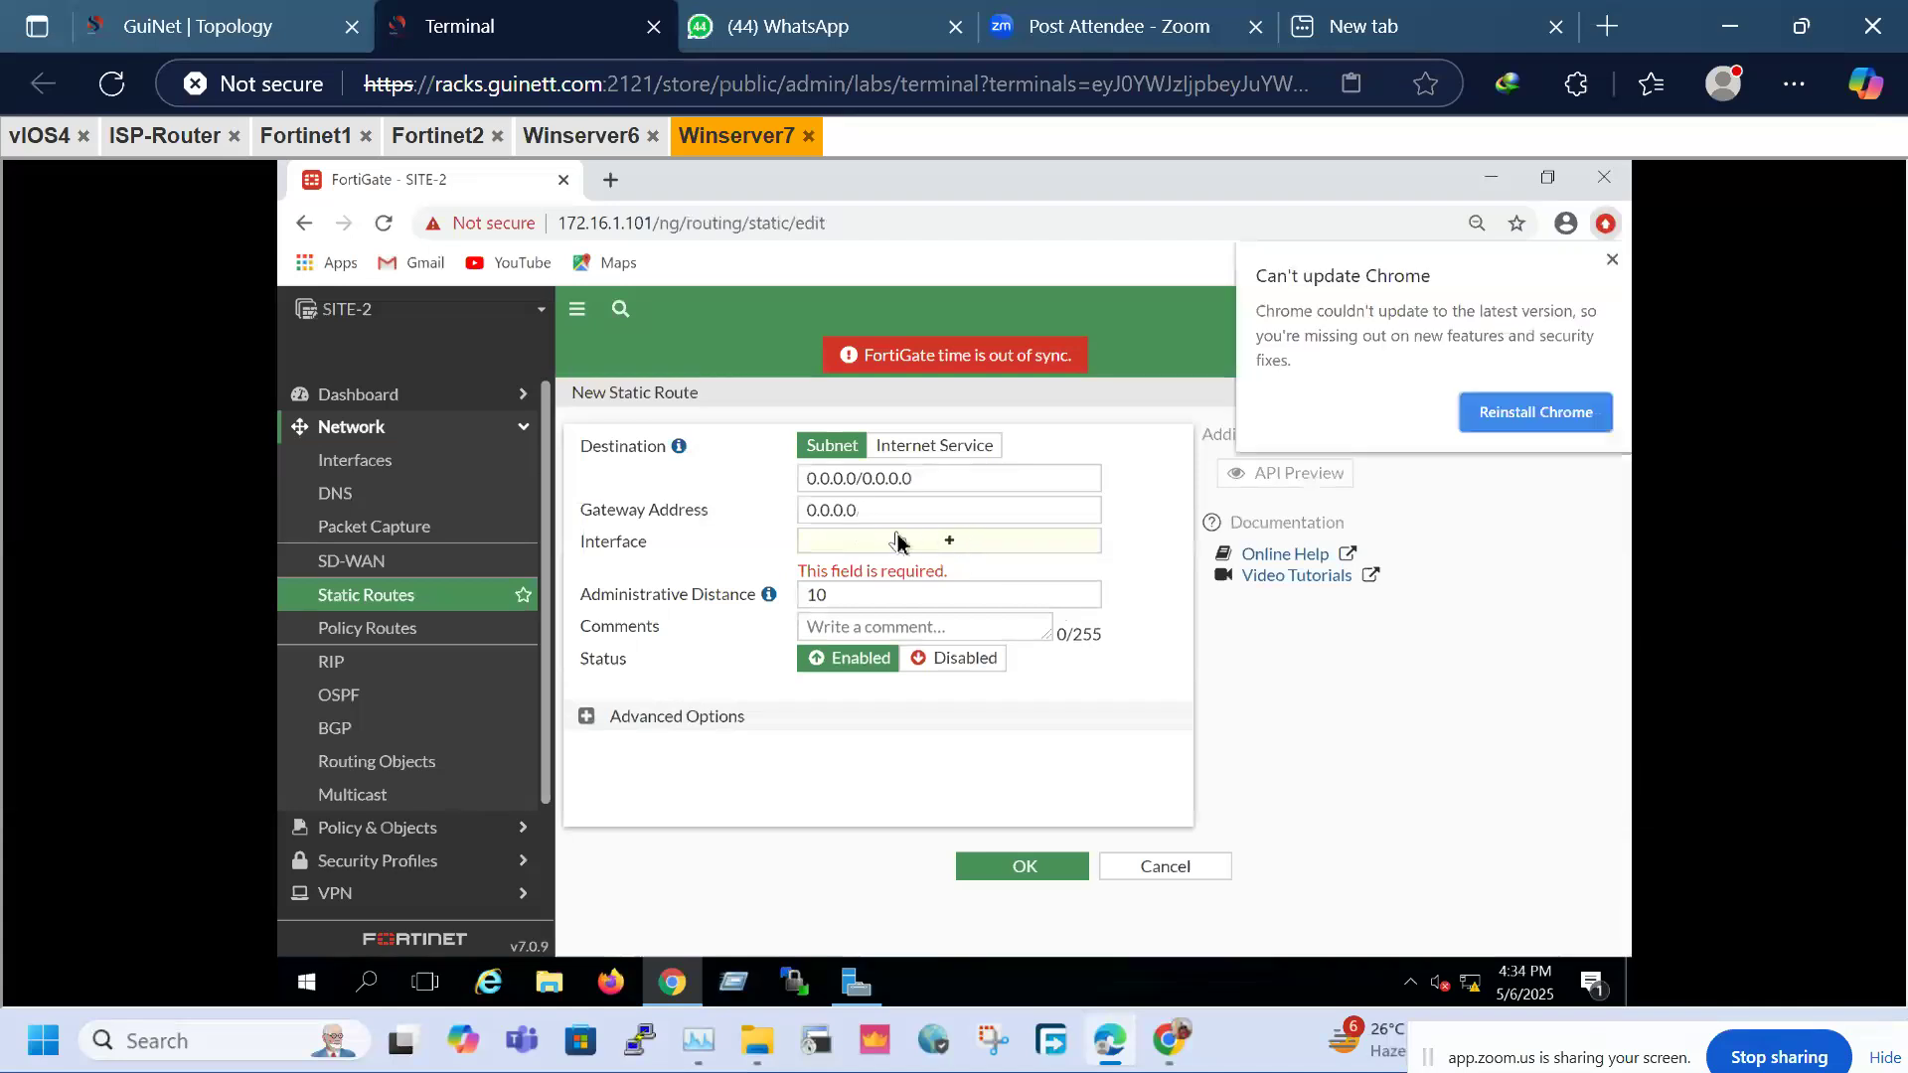
drag(897, 542, 890, 515)
double_click(890, 515)
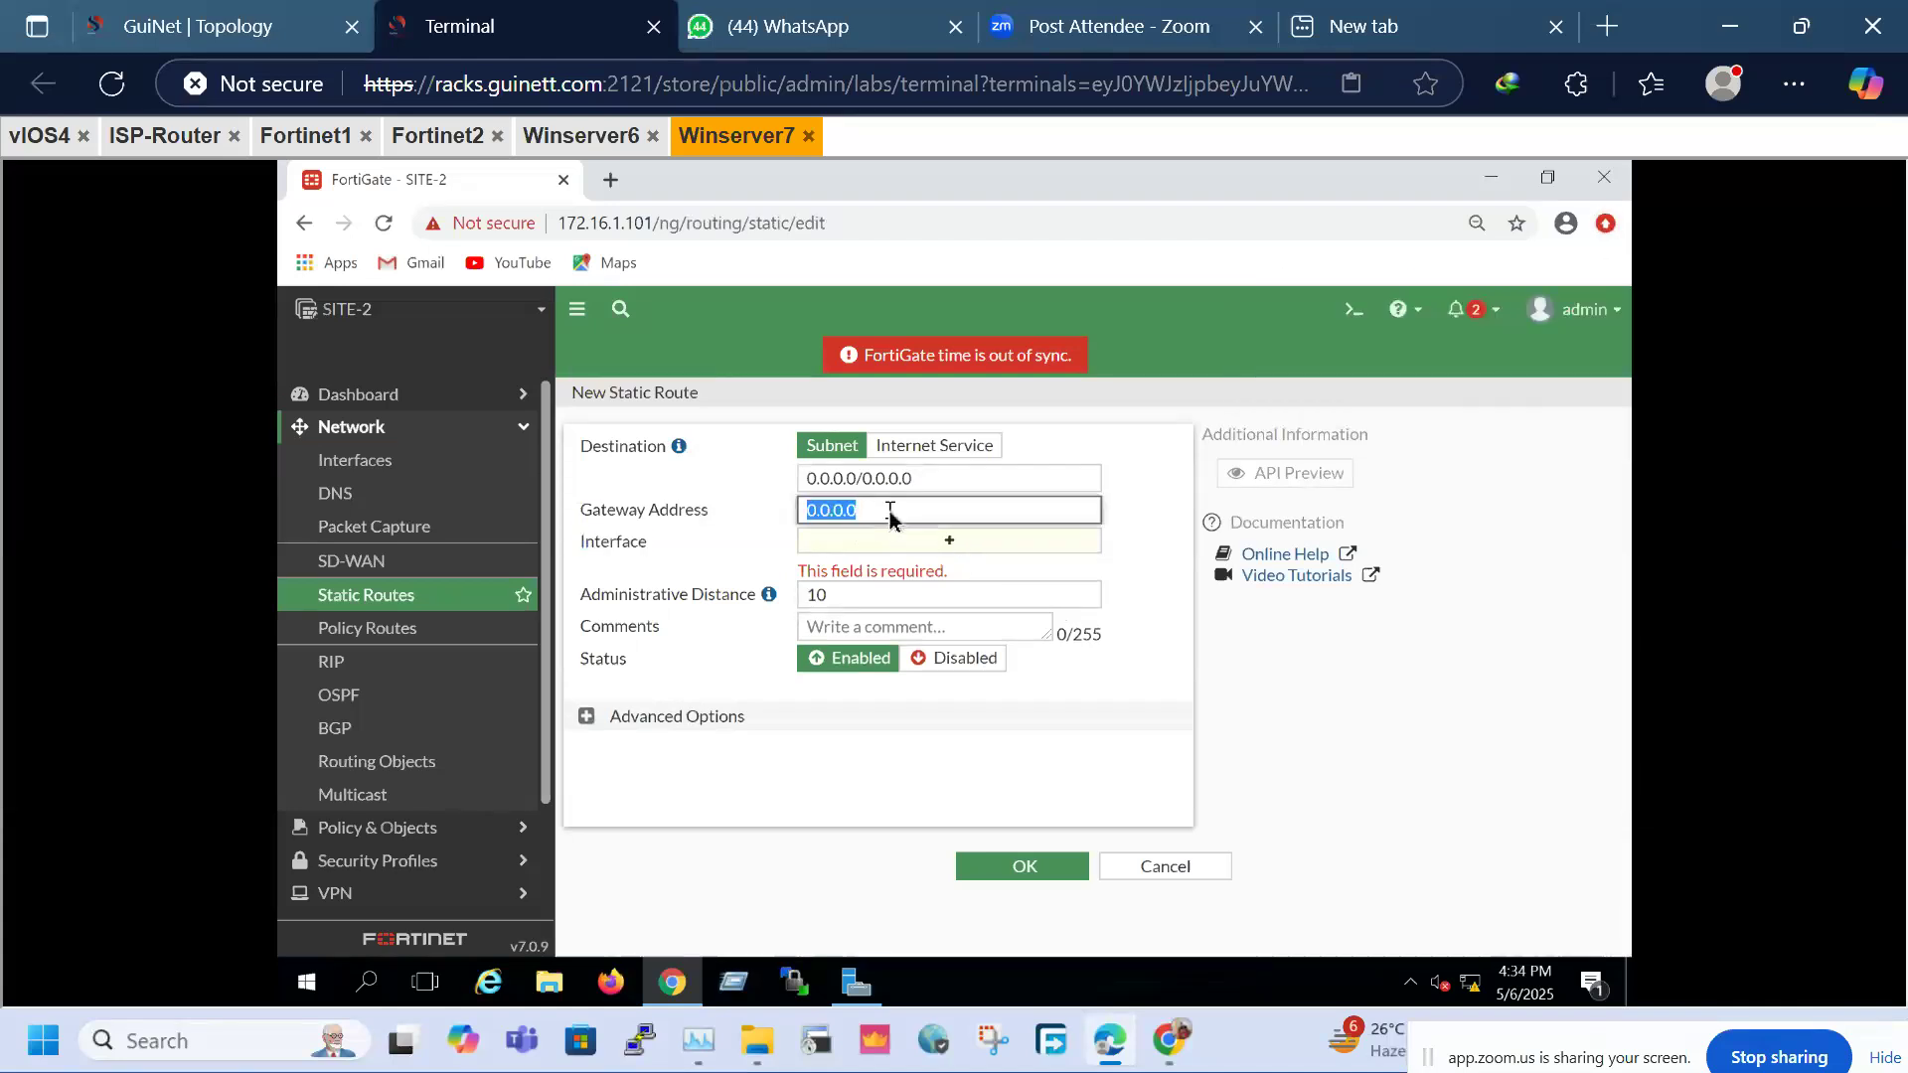
text(12.1.1.2)
click(943, 543)
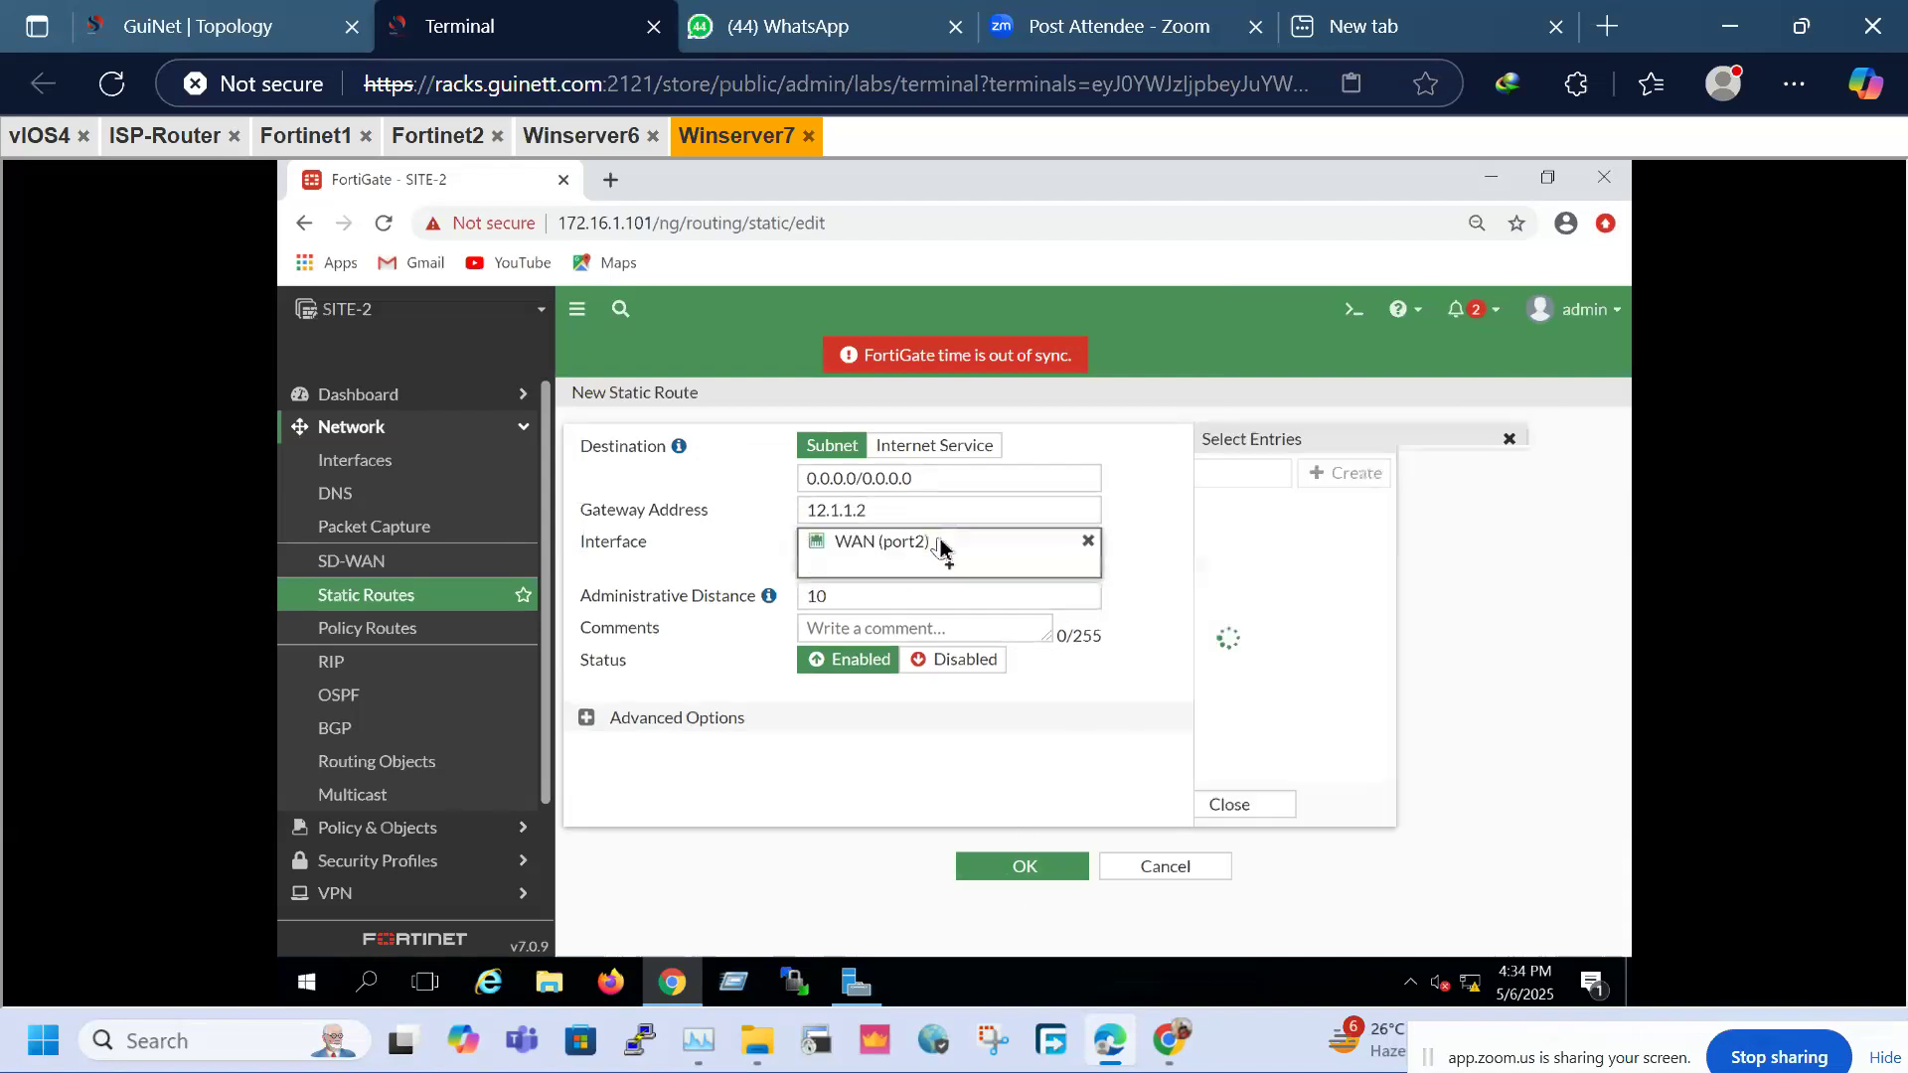
click(1028, 873)
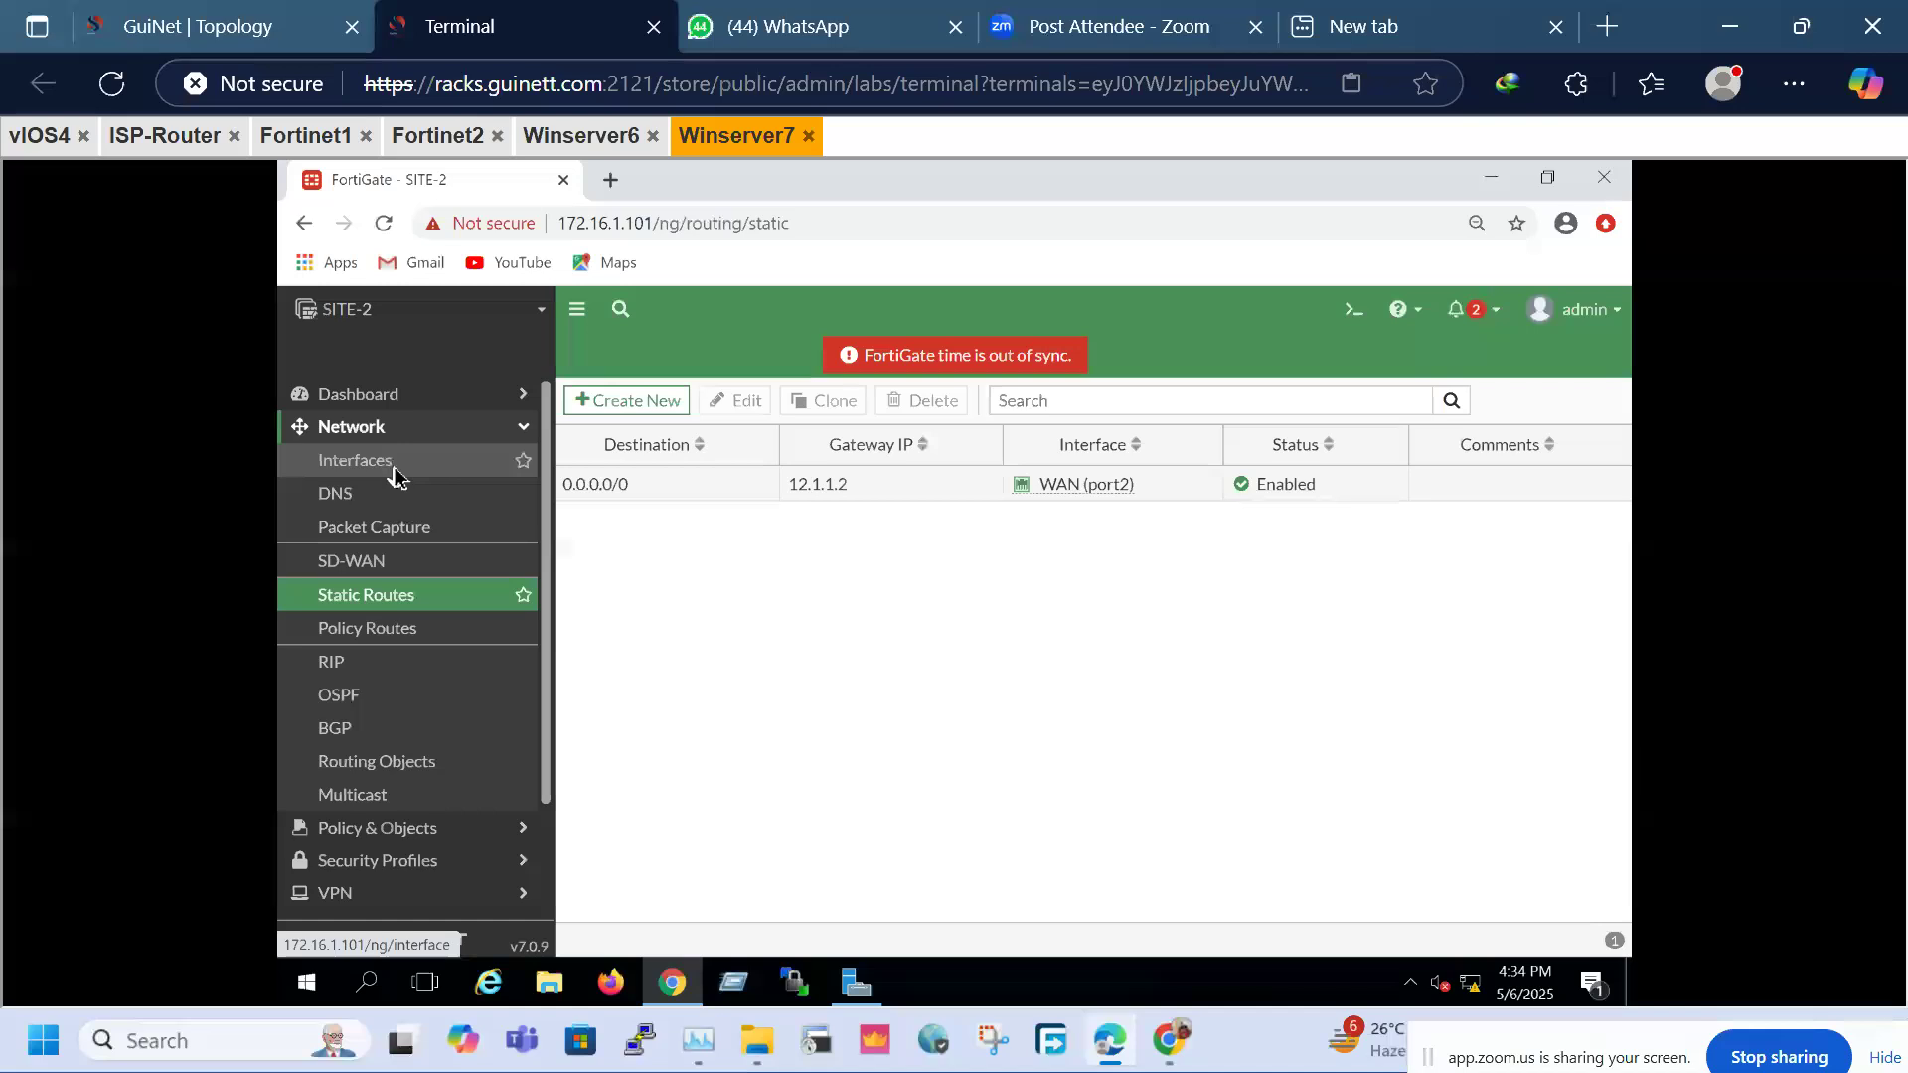
Start a new custom IPsec tunnel named VPN2Site1
click(394, 434)
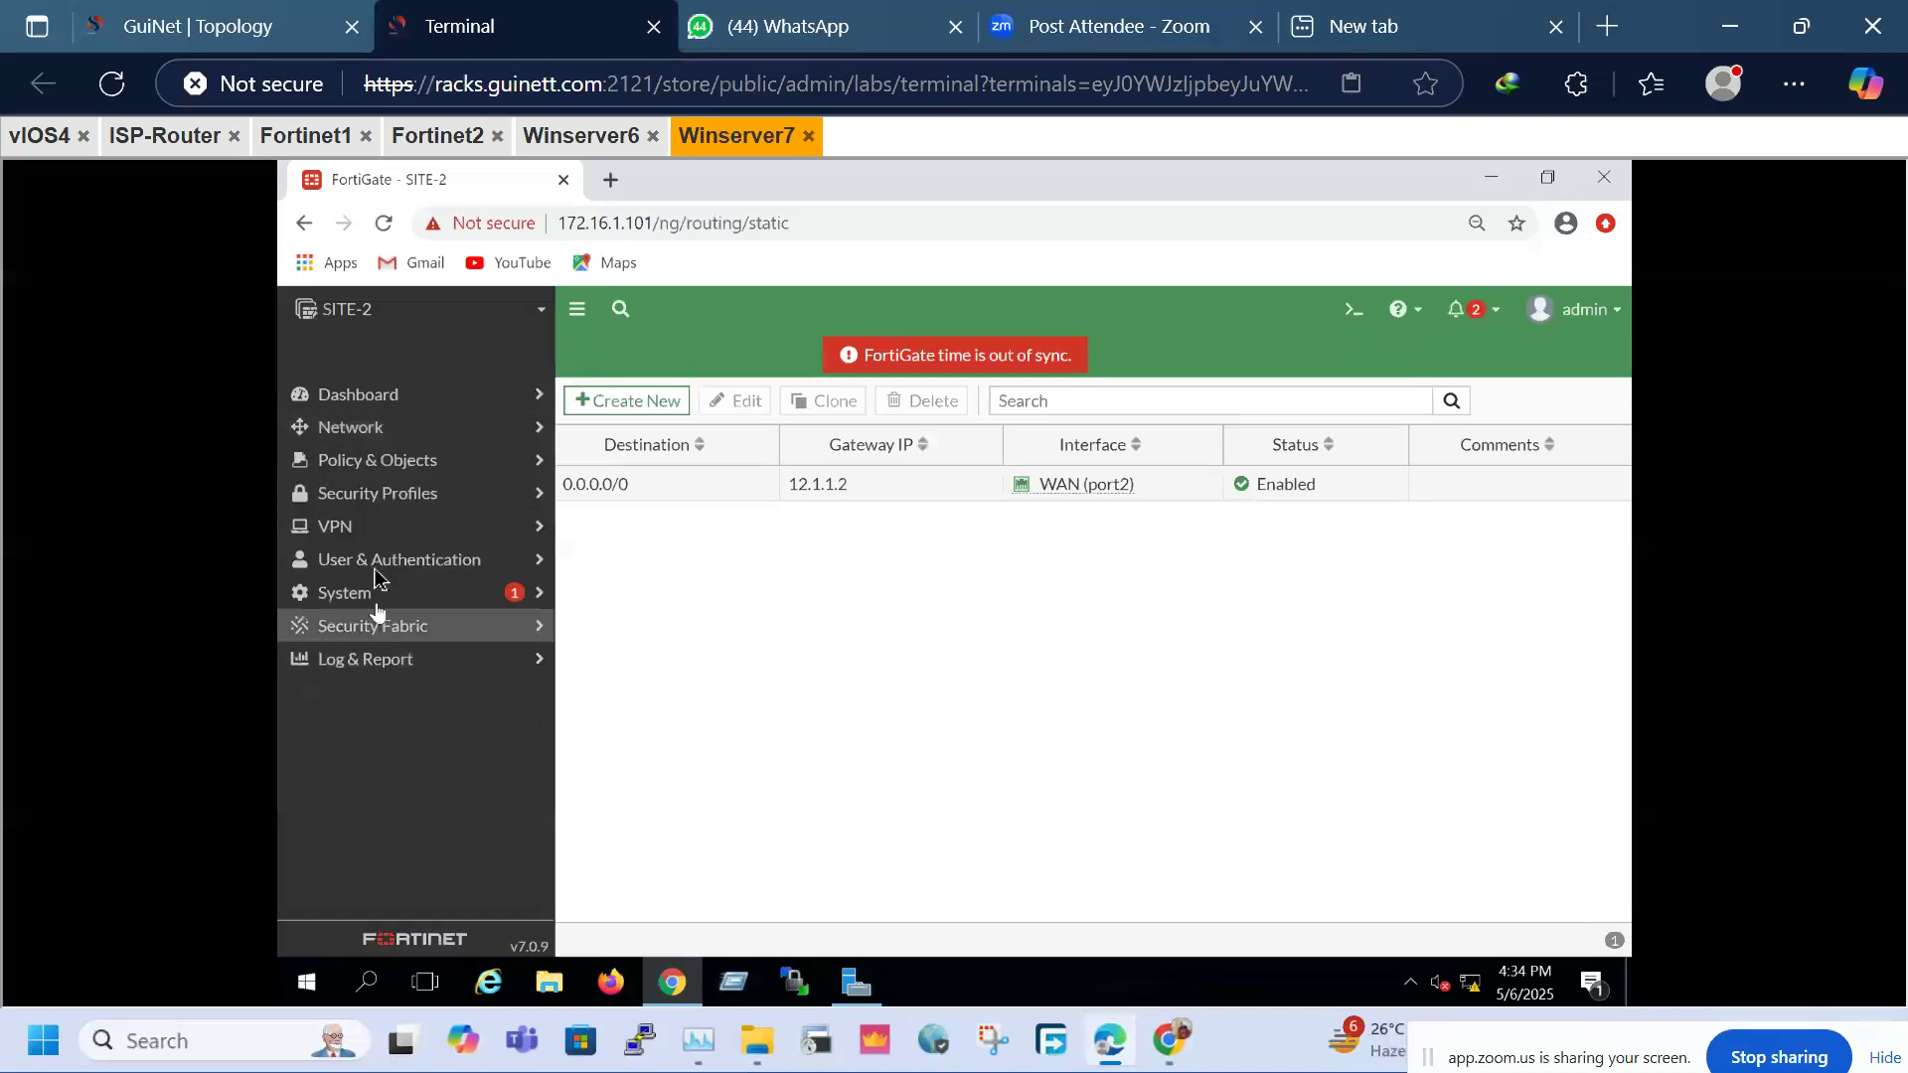
click(368, 528)
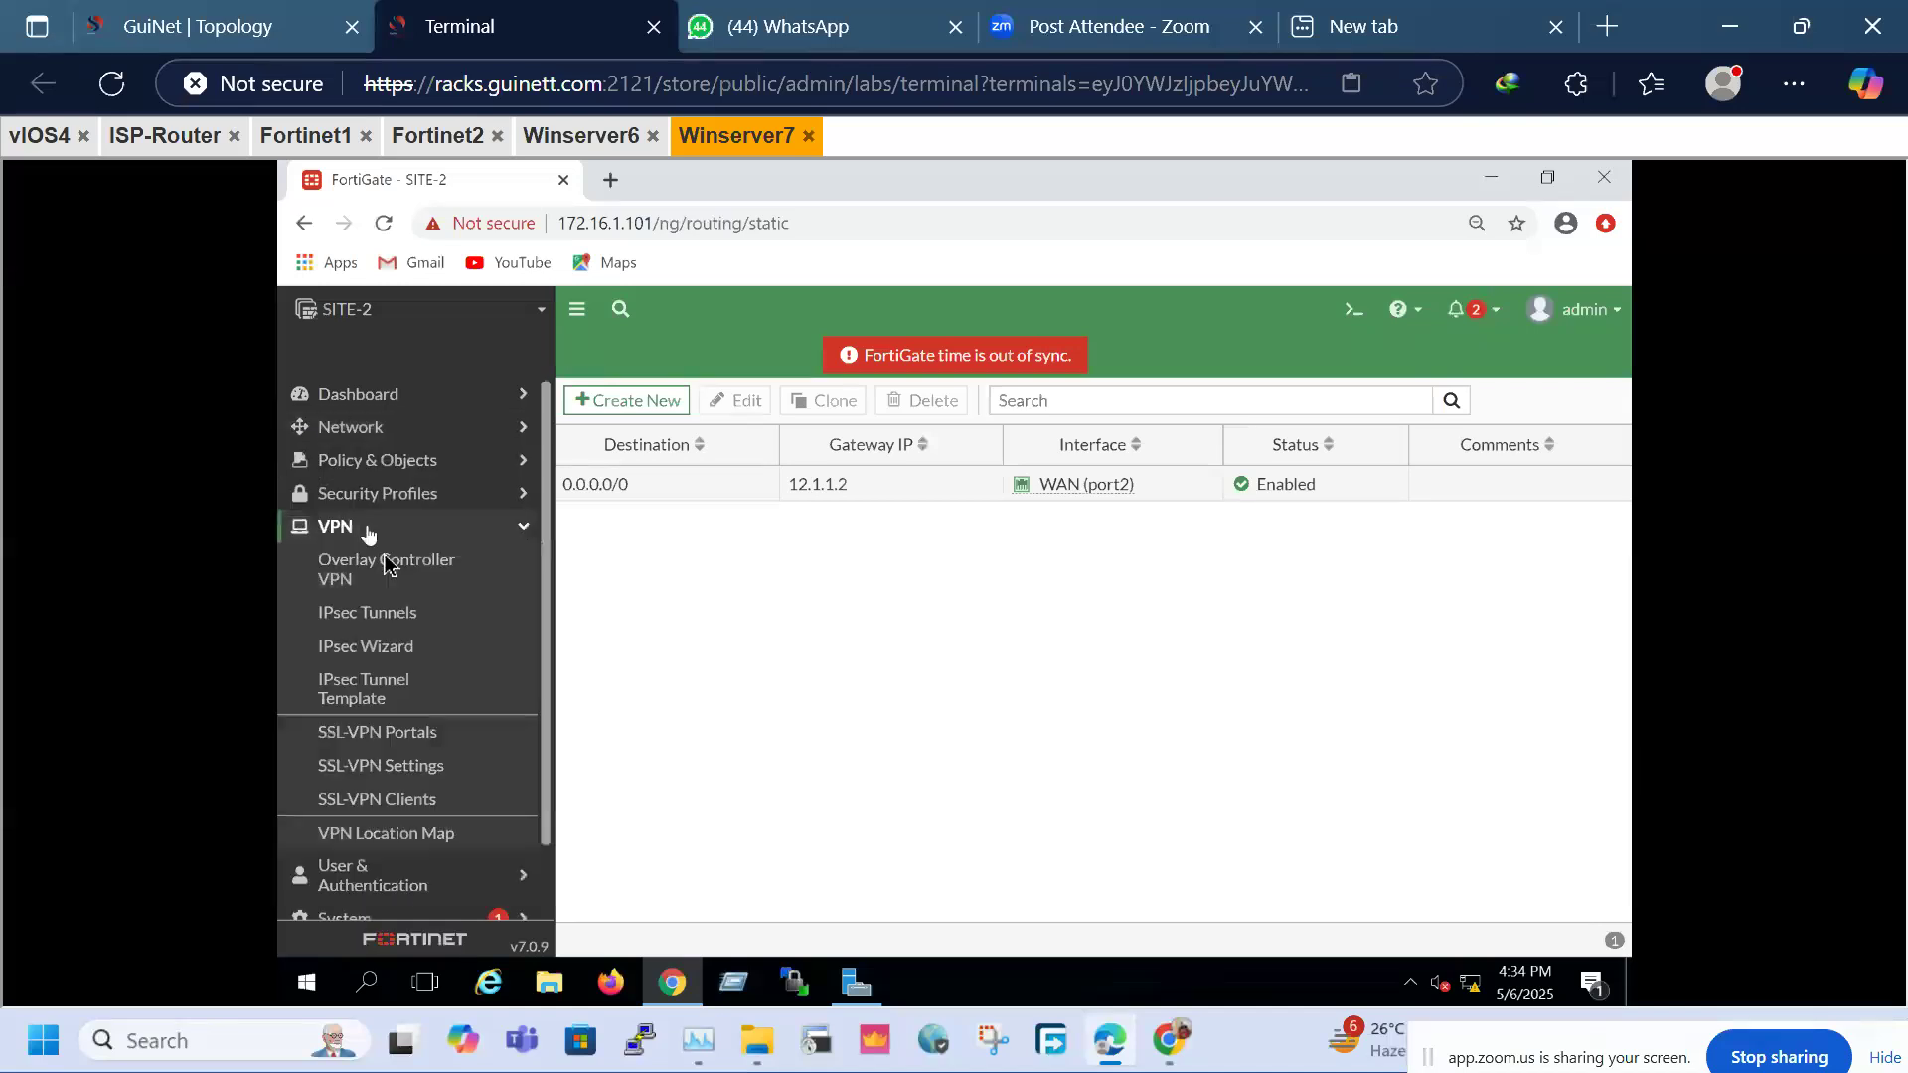
click(375, 616)
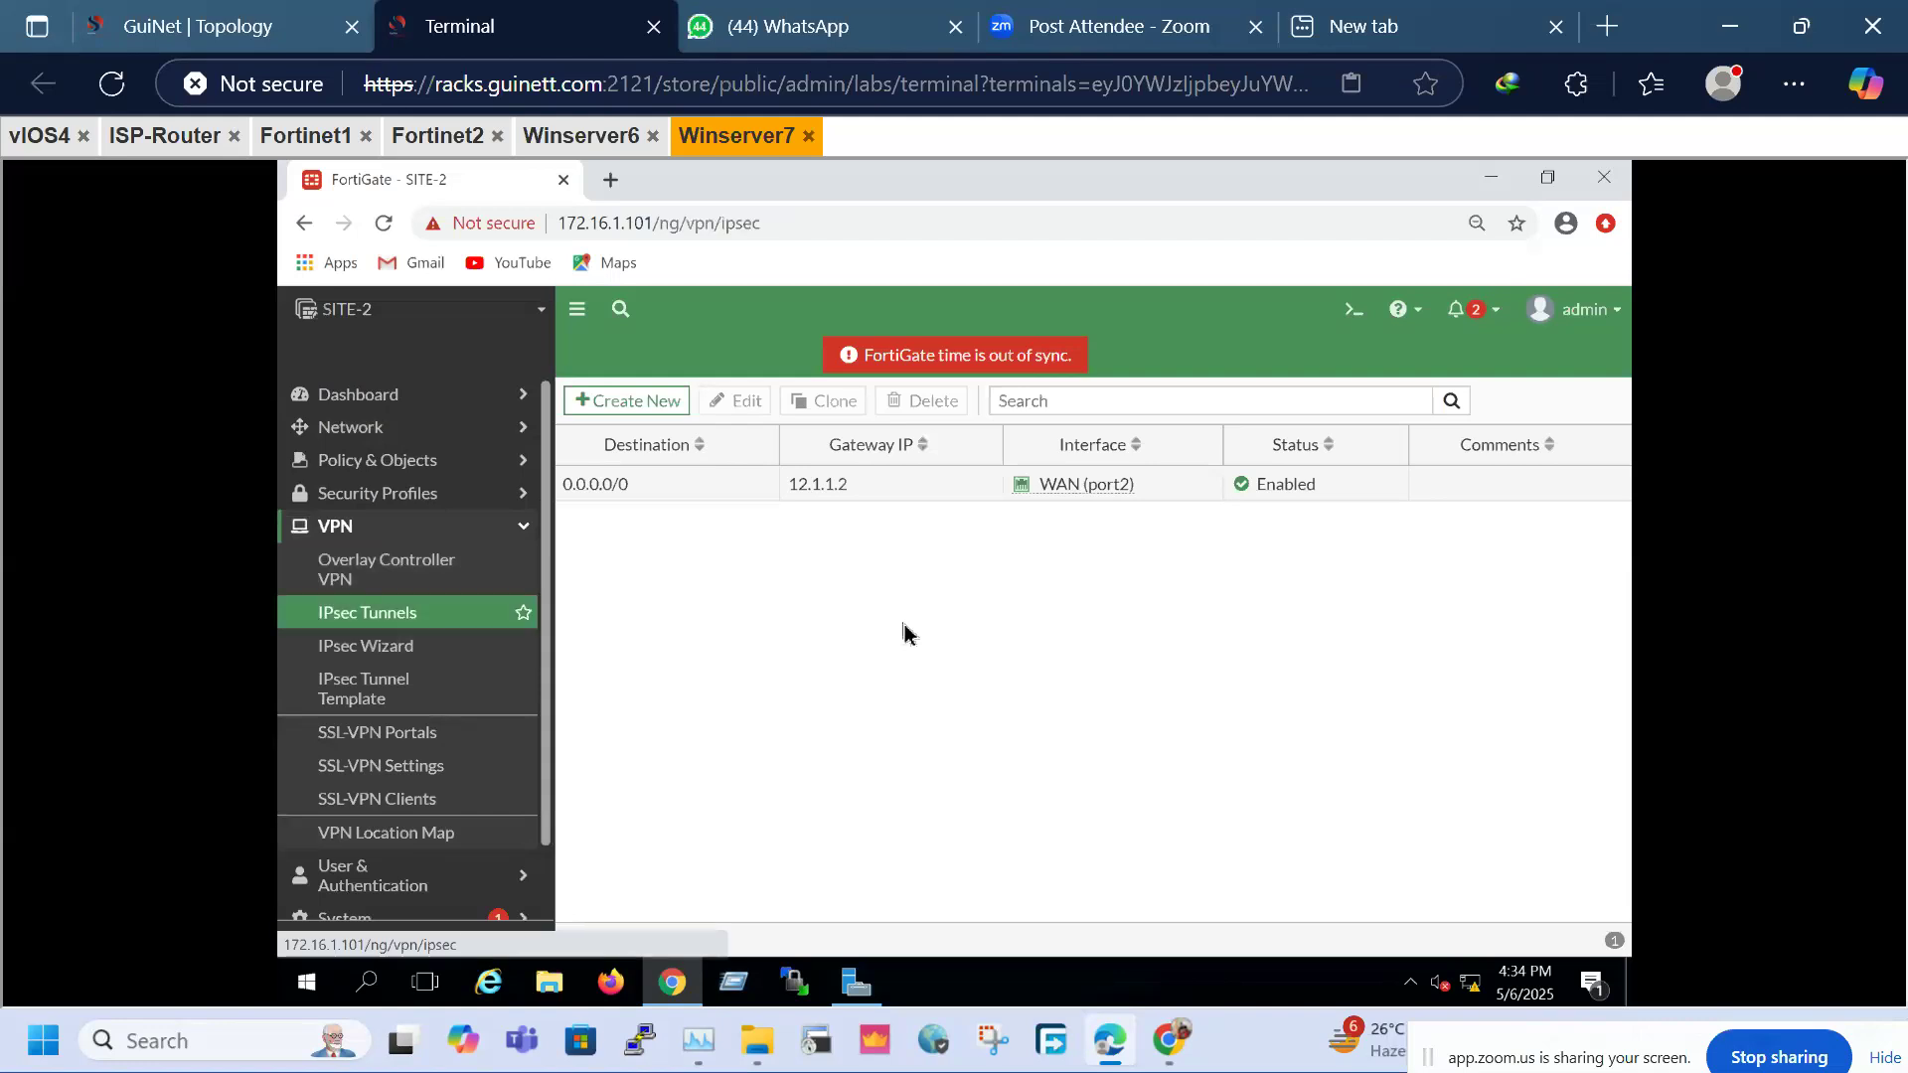
click(684, 406)
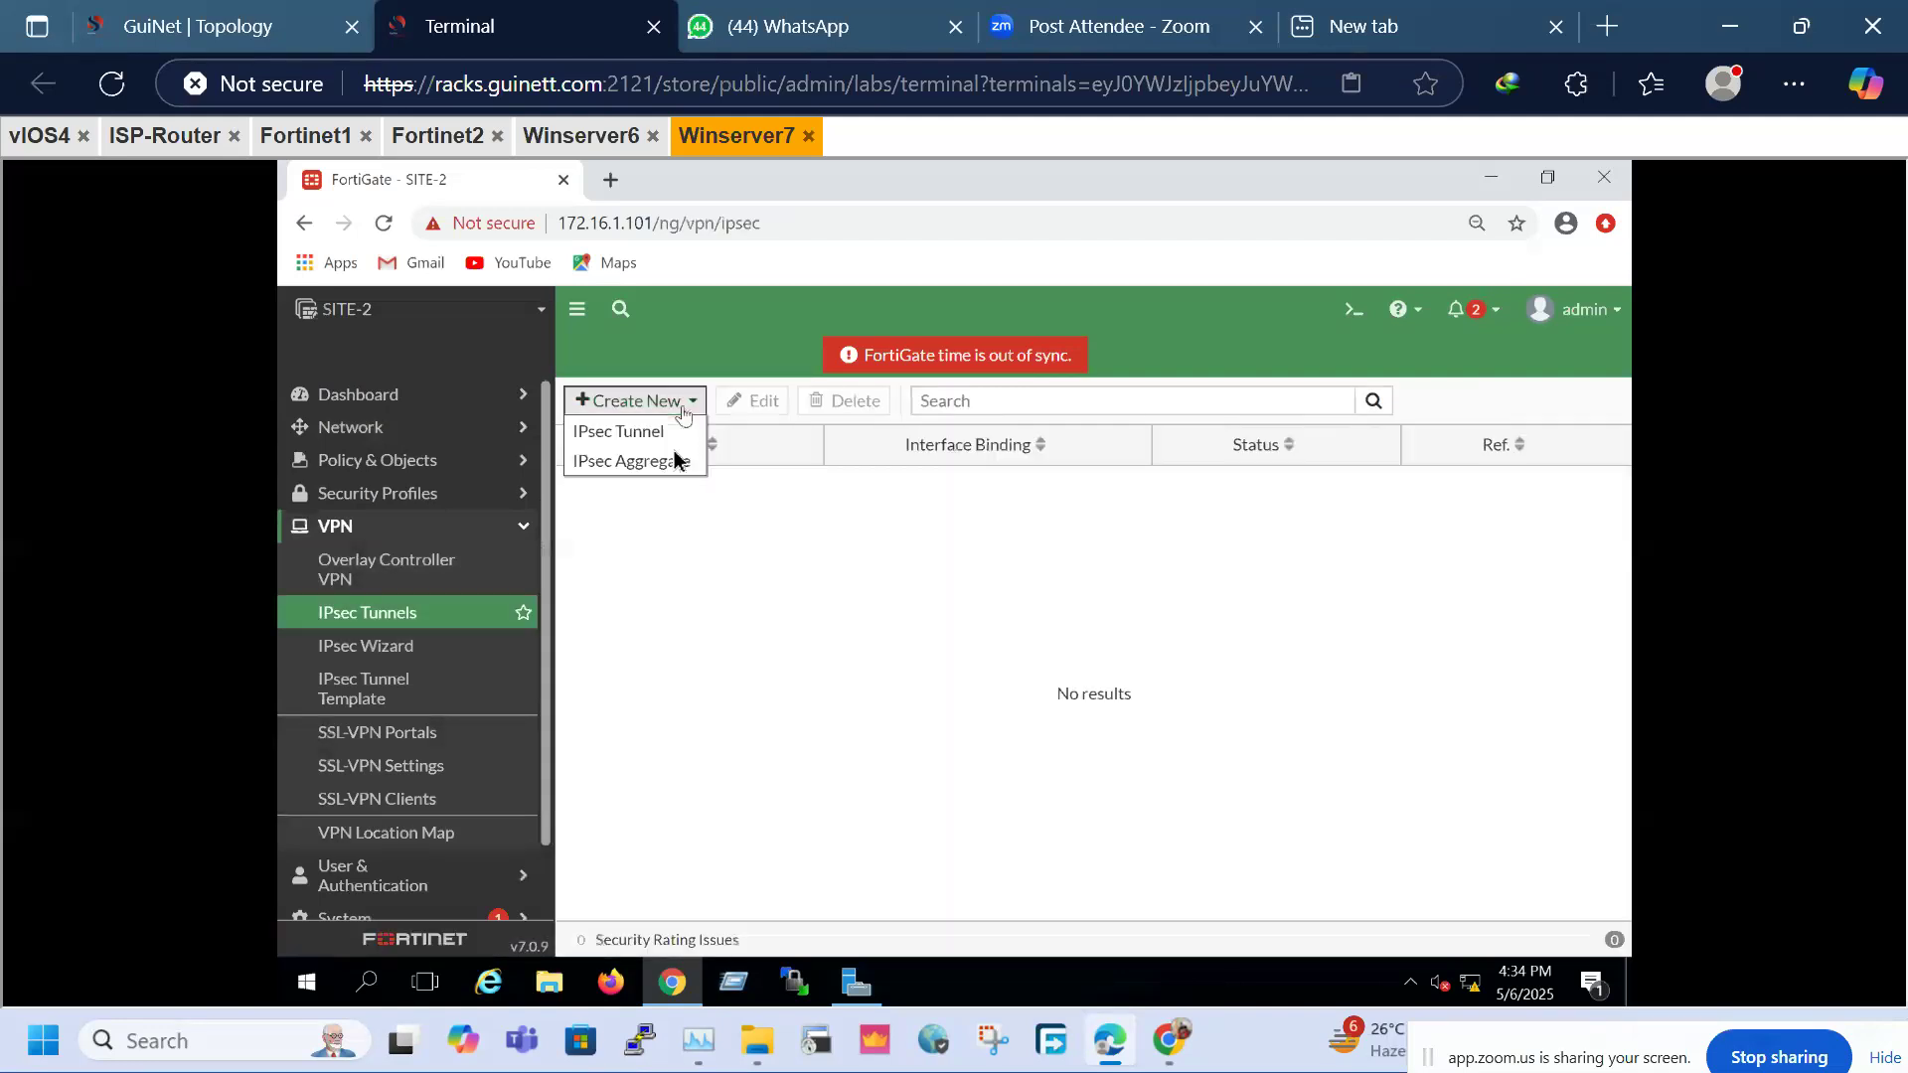
click(631, 434)
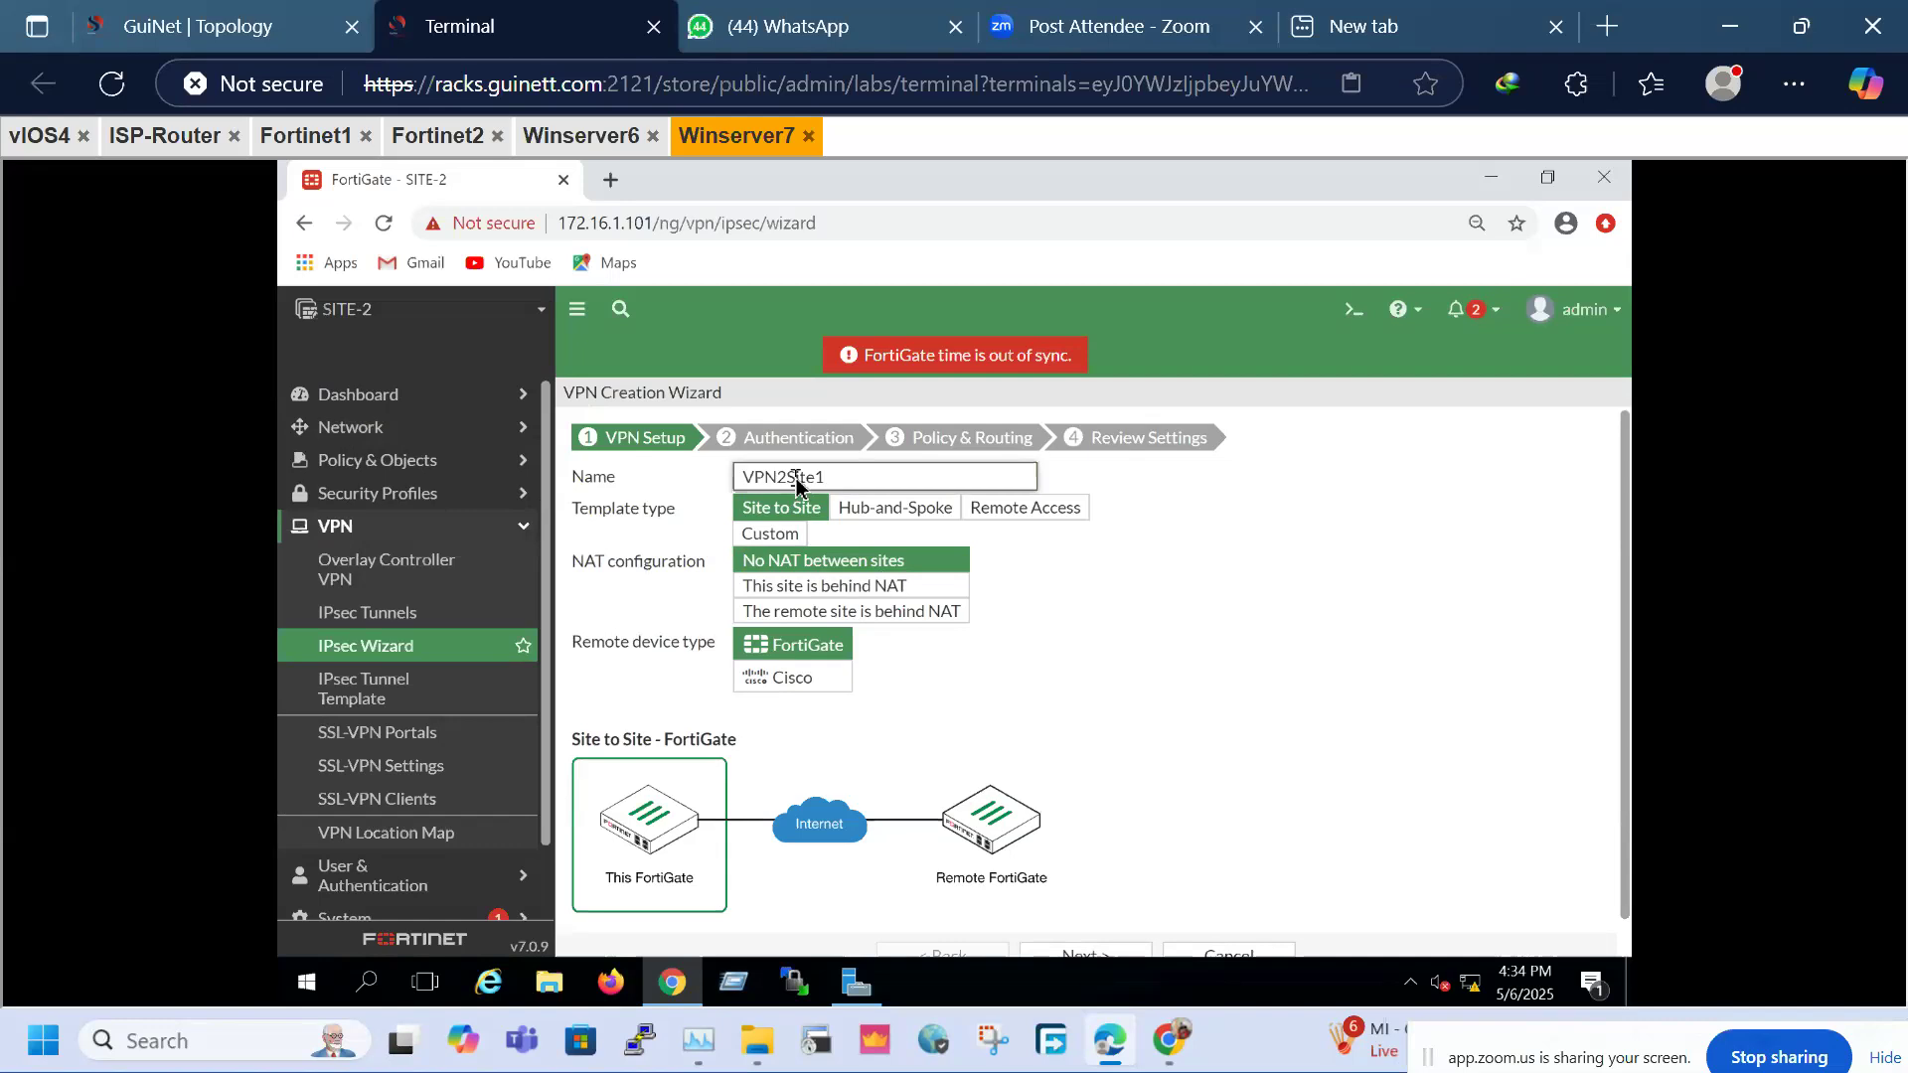
click(756, 542)
click(1133, 631)
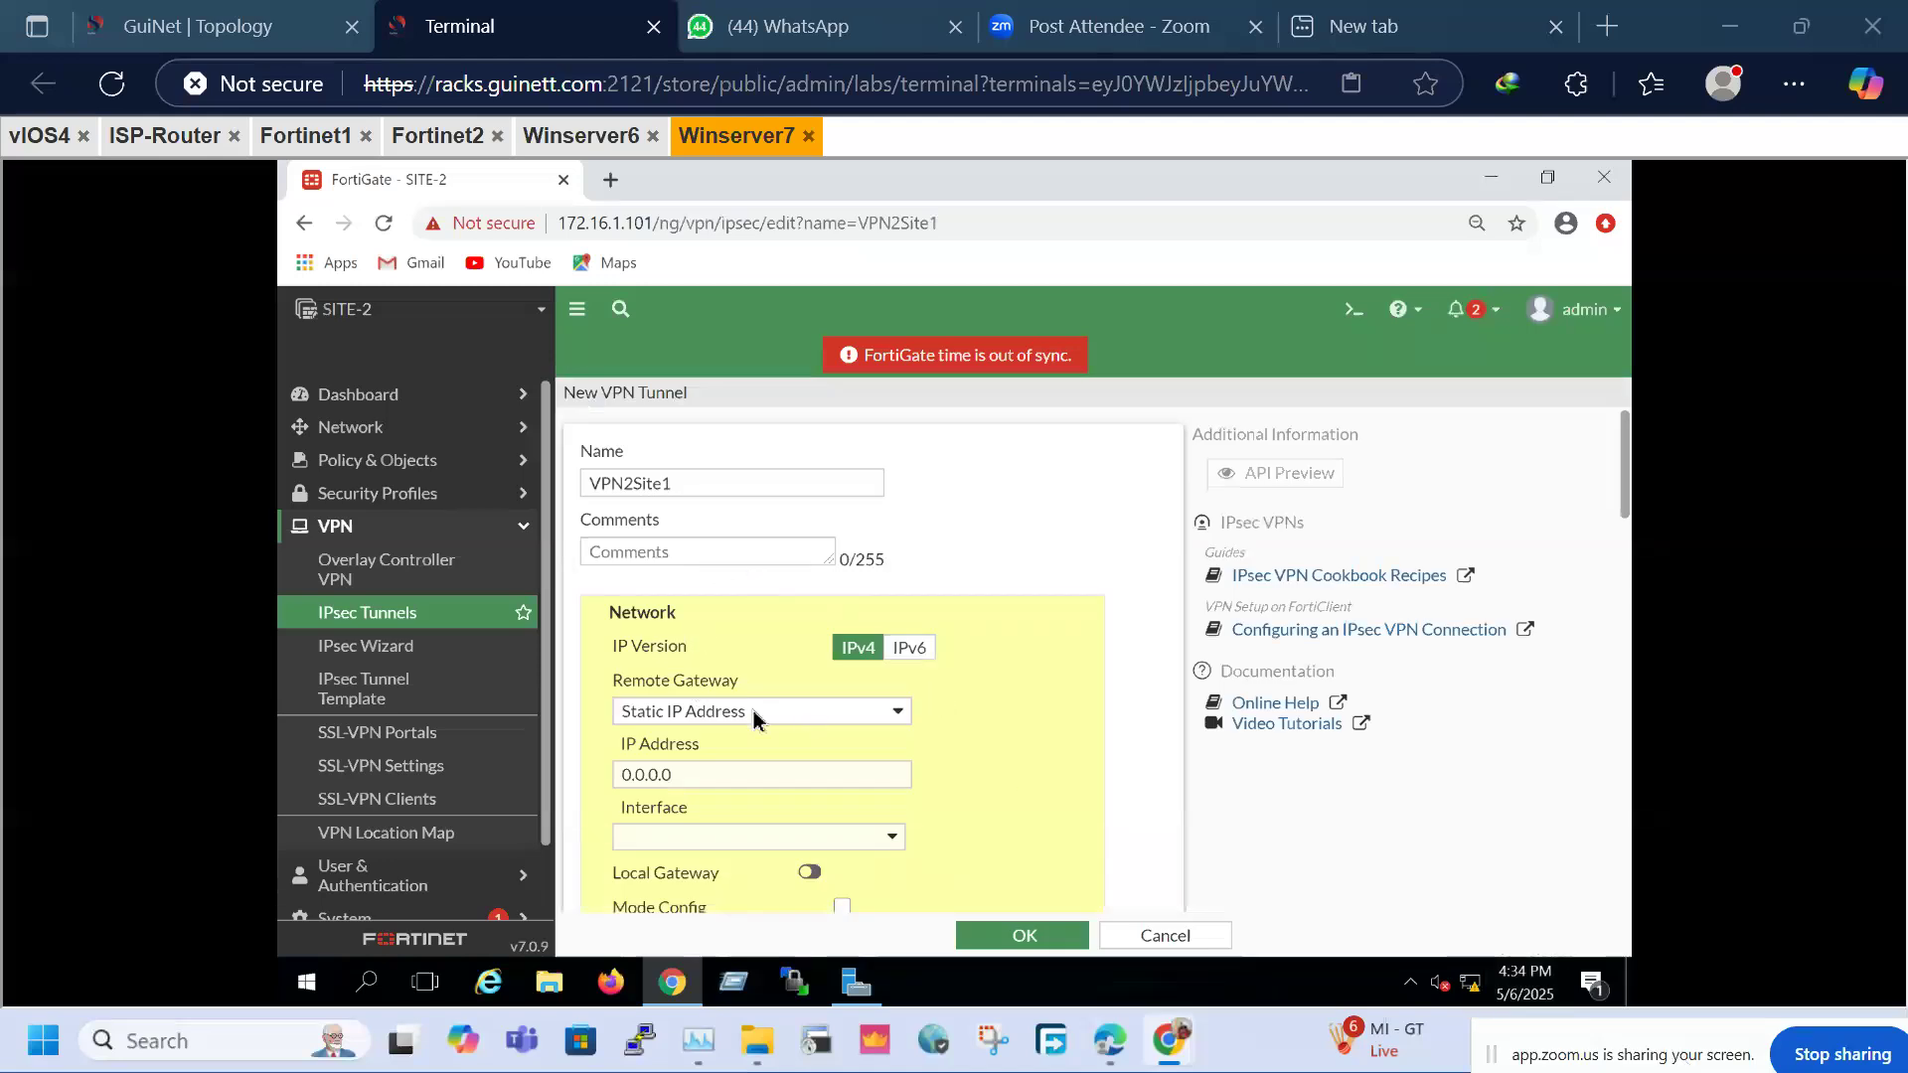
Point the tunnel at remote gateway 11.1.1.1 through WAN (port2)
click(724, 781)
drag(618, 776, 608, 776)
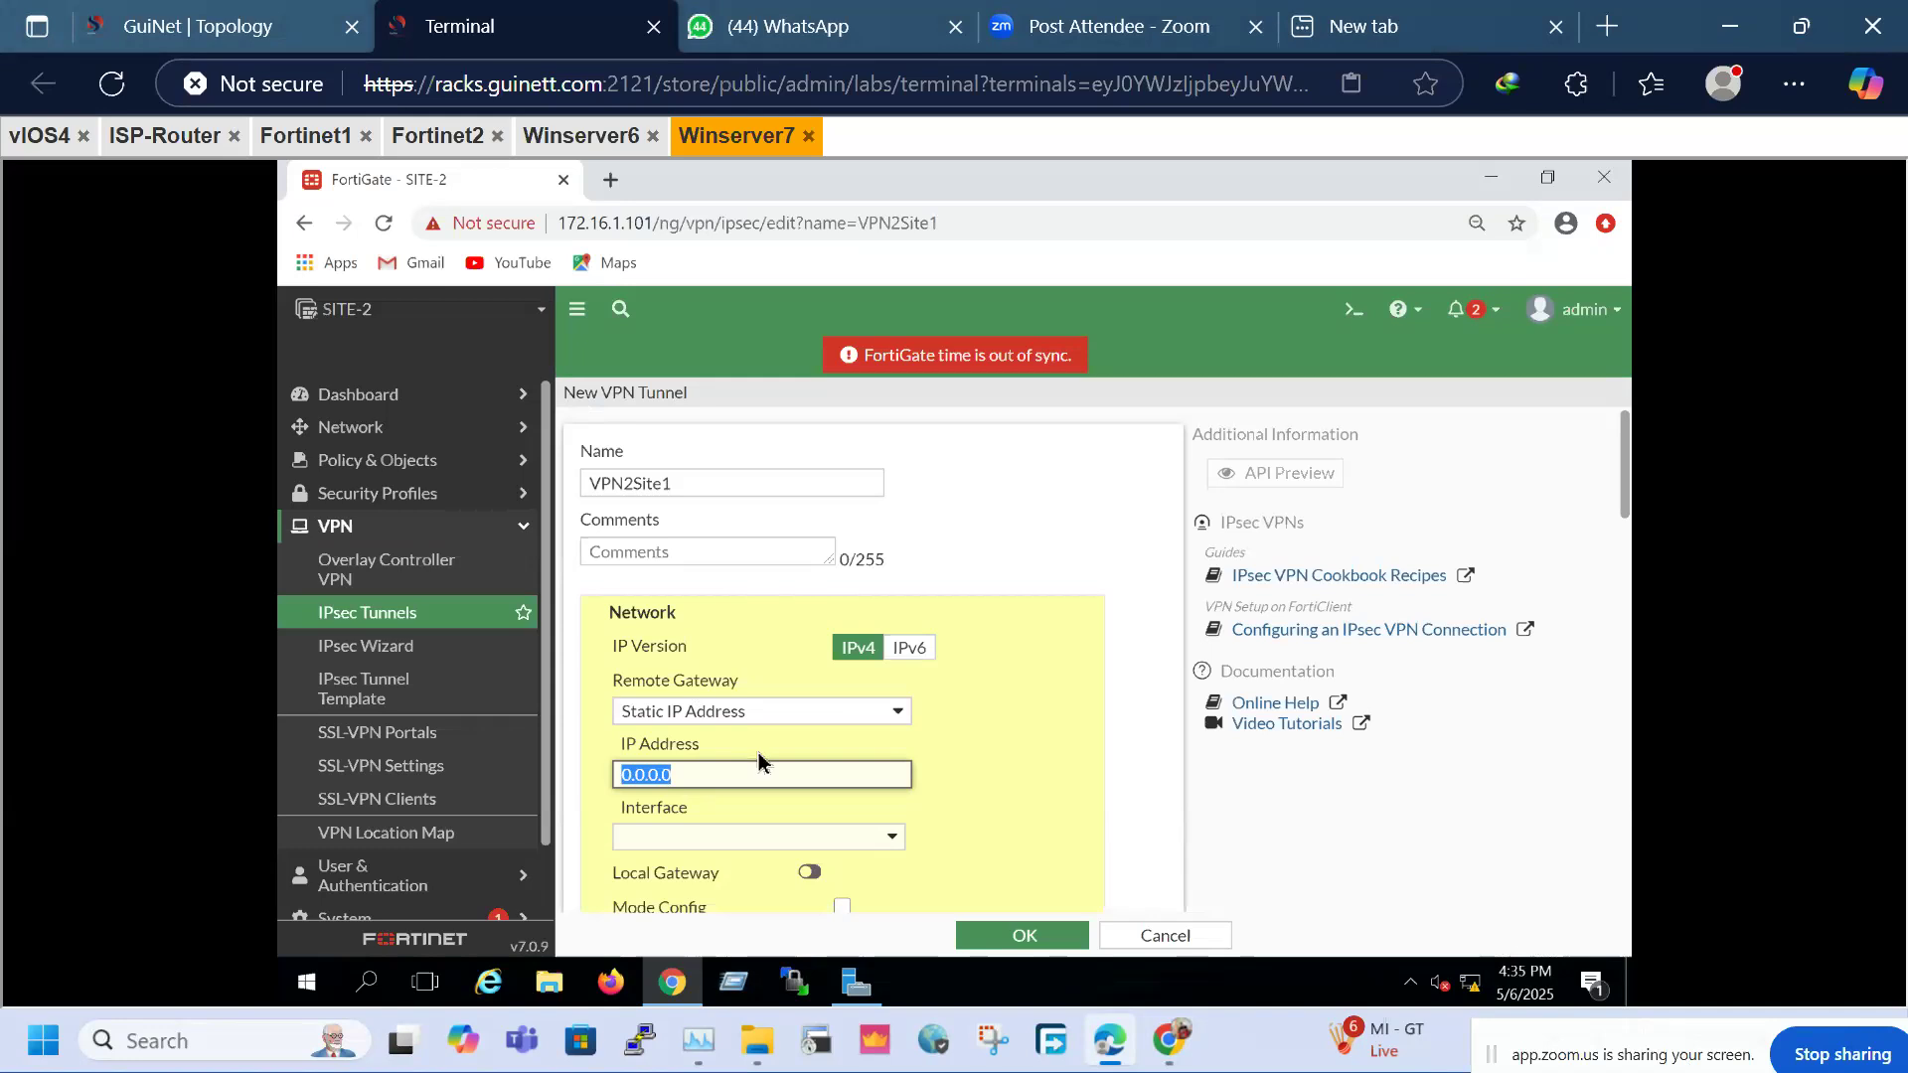
text(11.1)
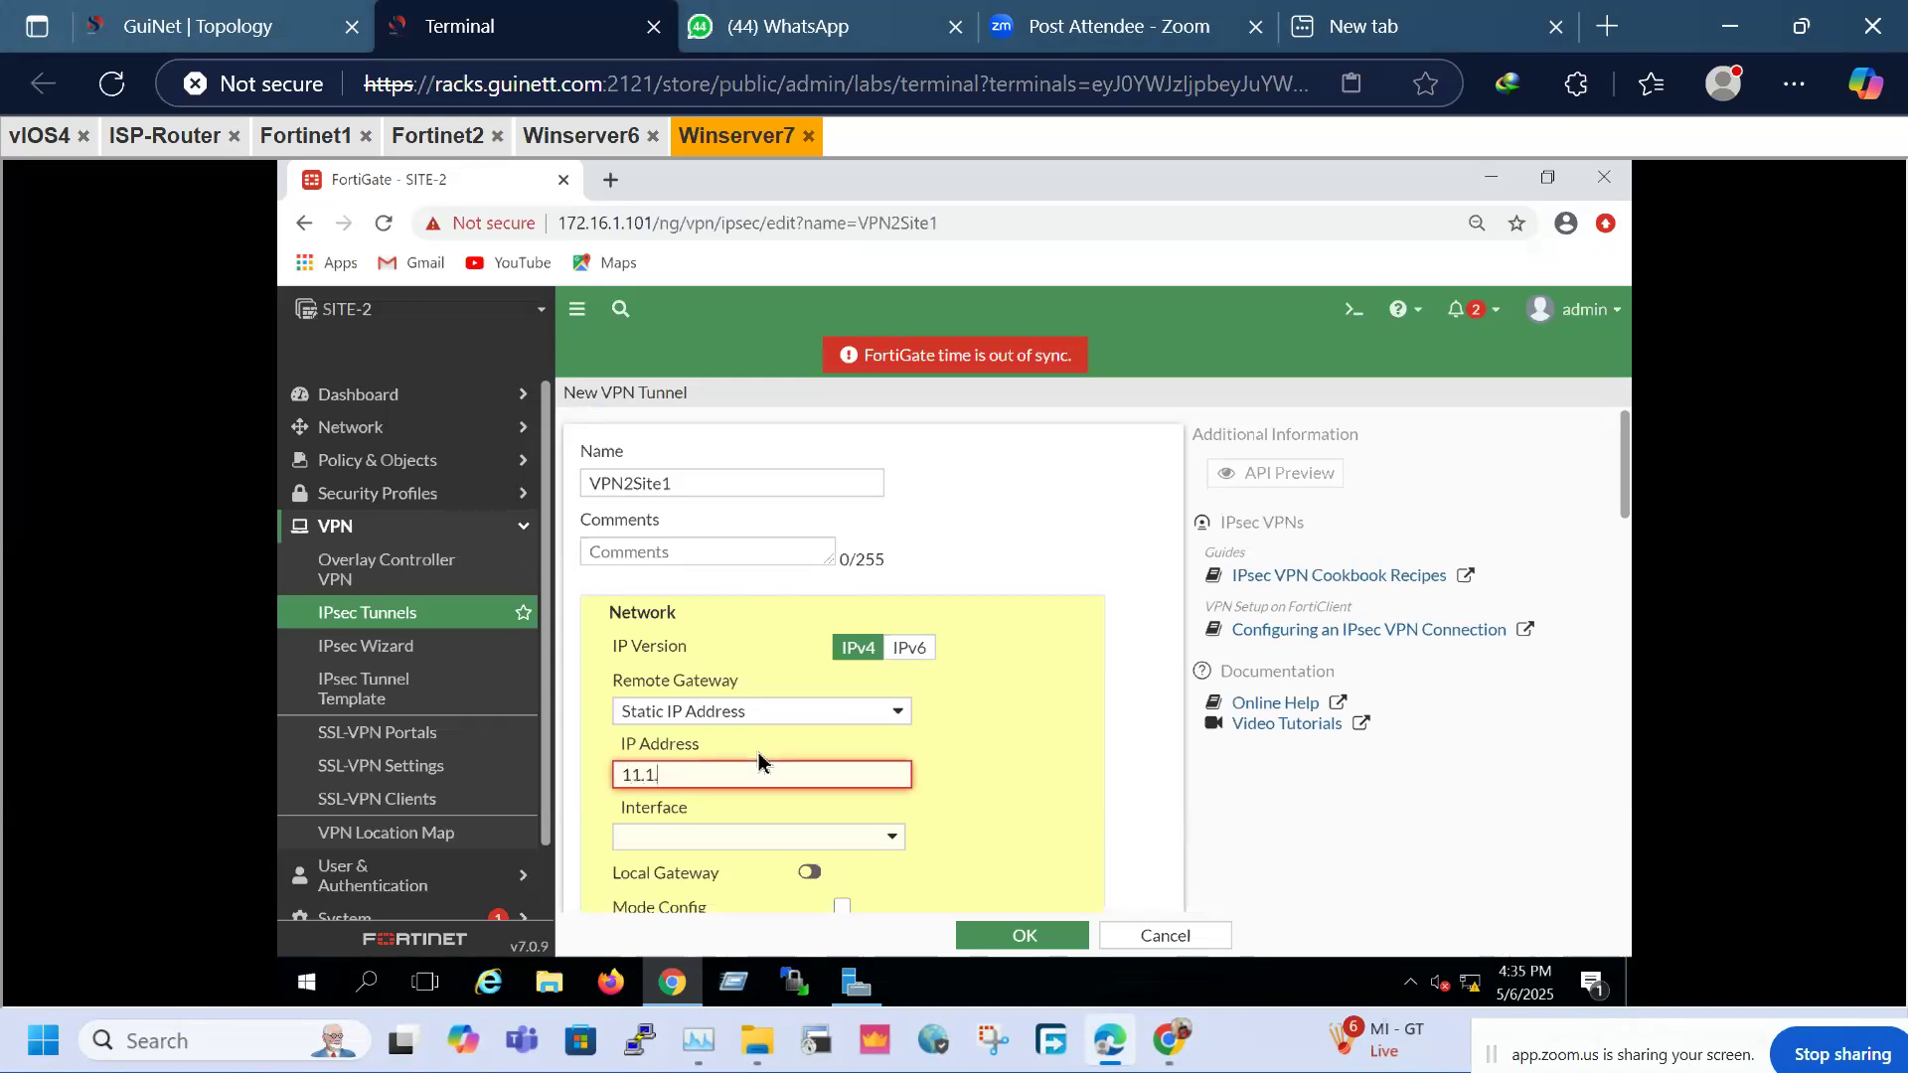
text(.1.1)
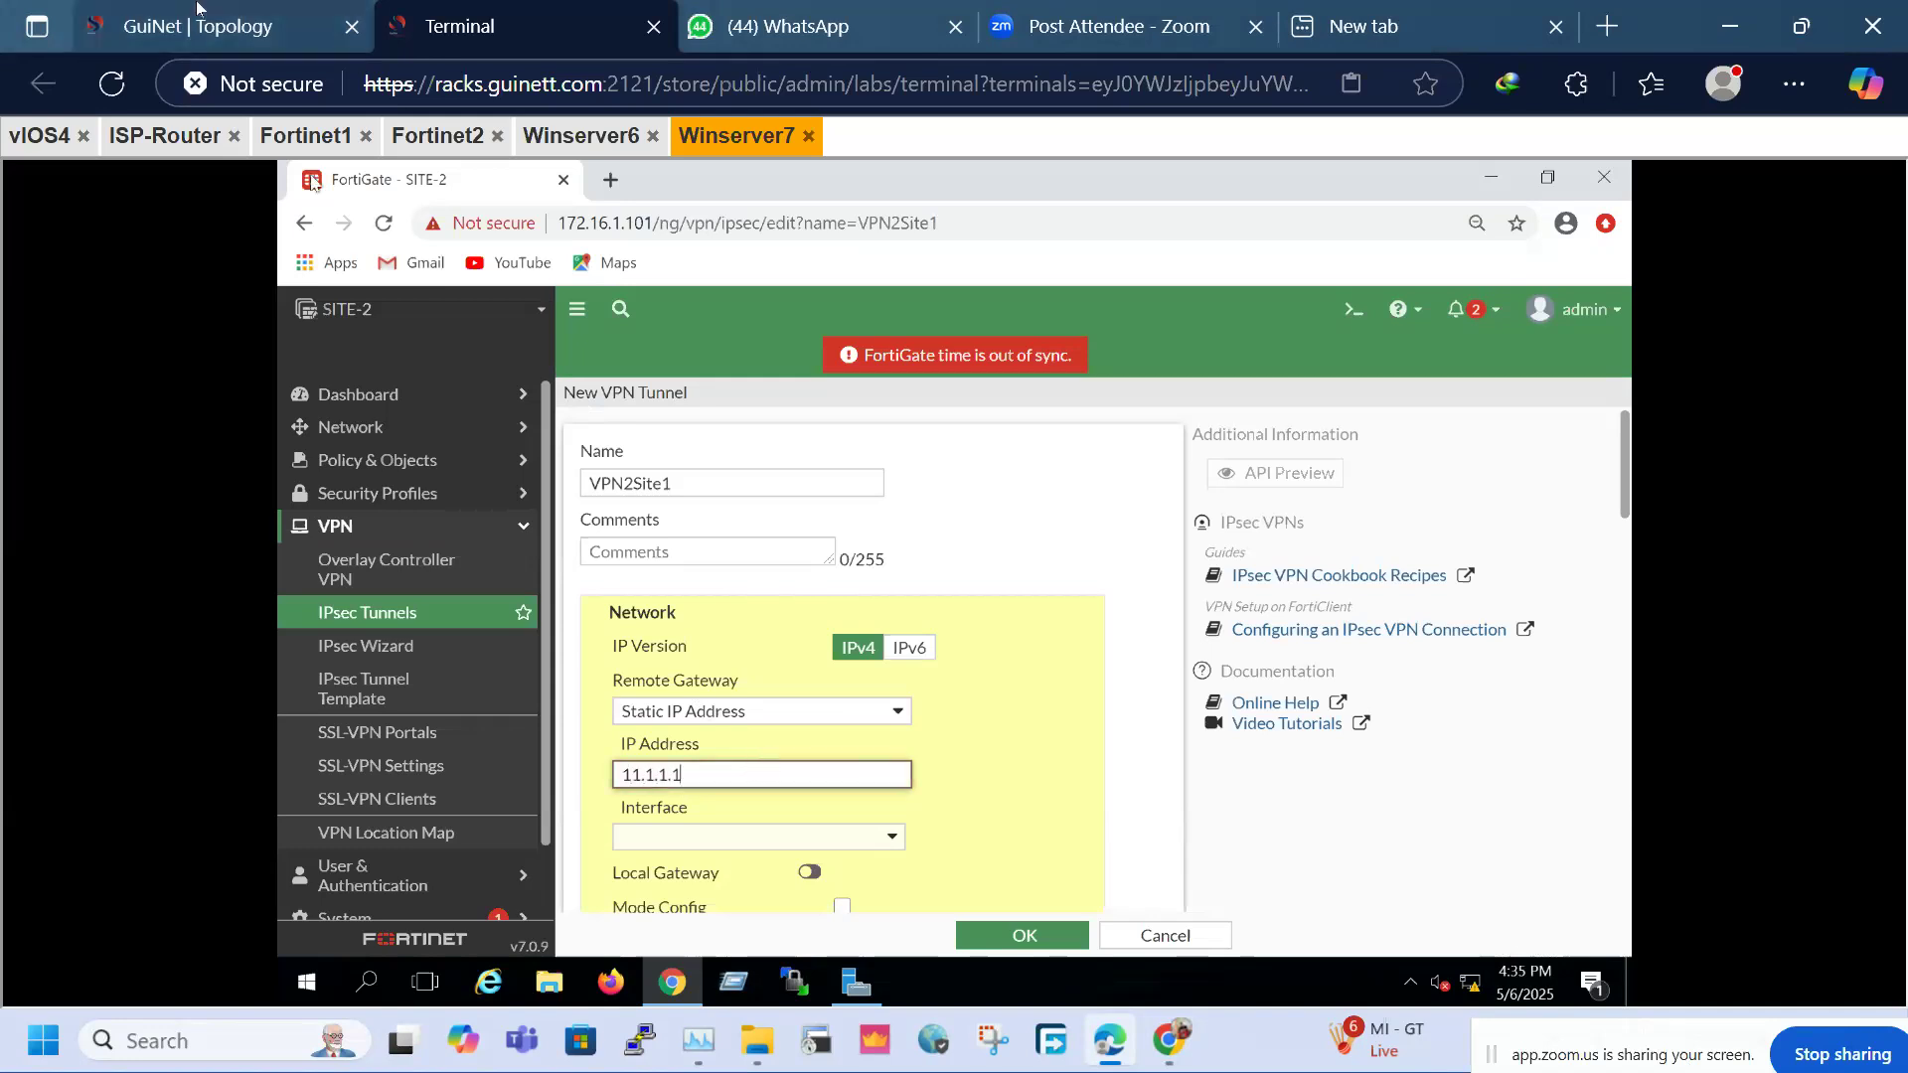
click(197, 8)
click(457, 26)
click(779, 843)
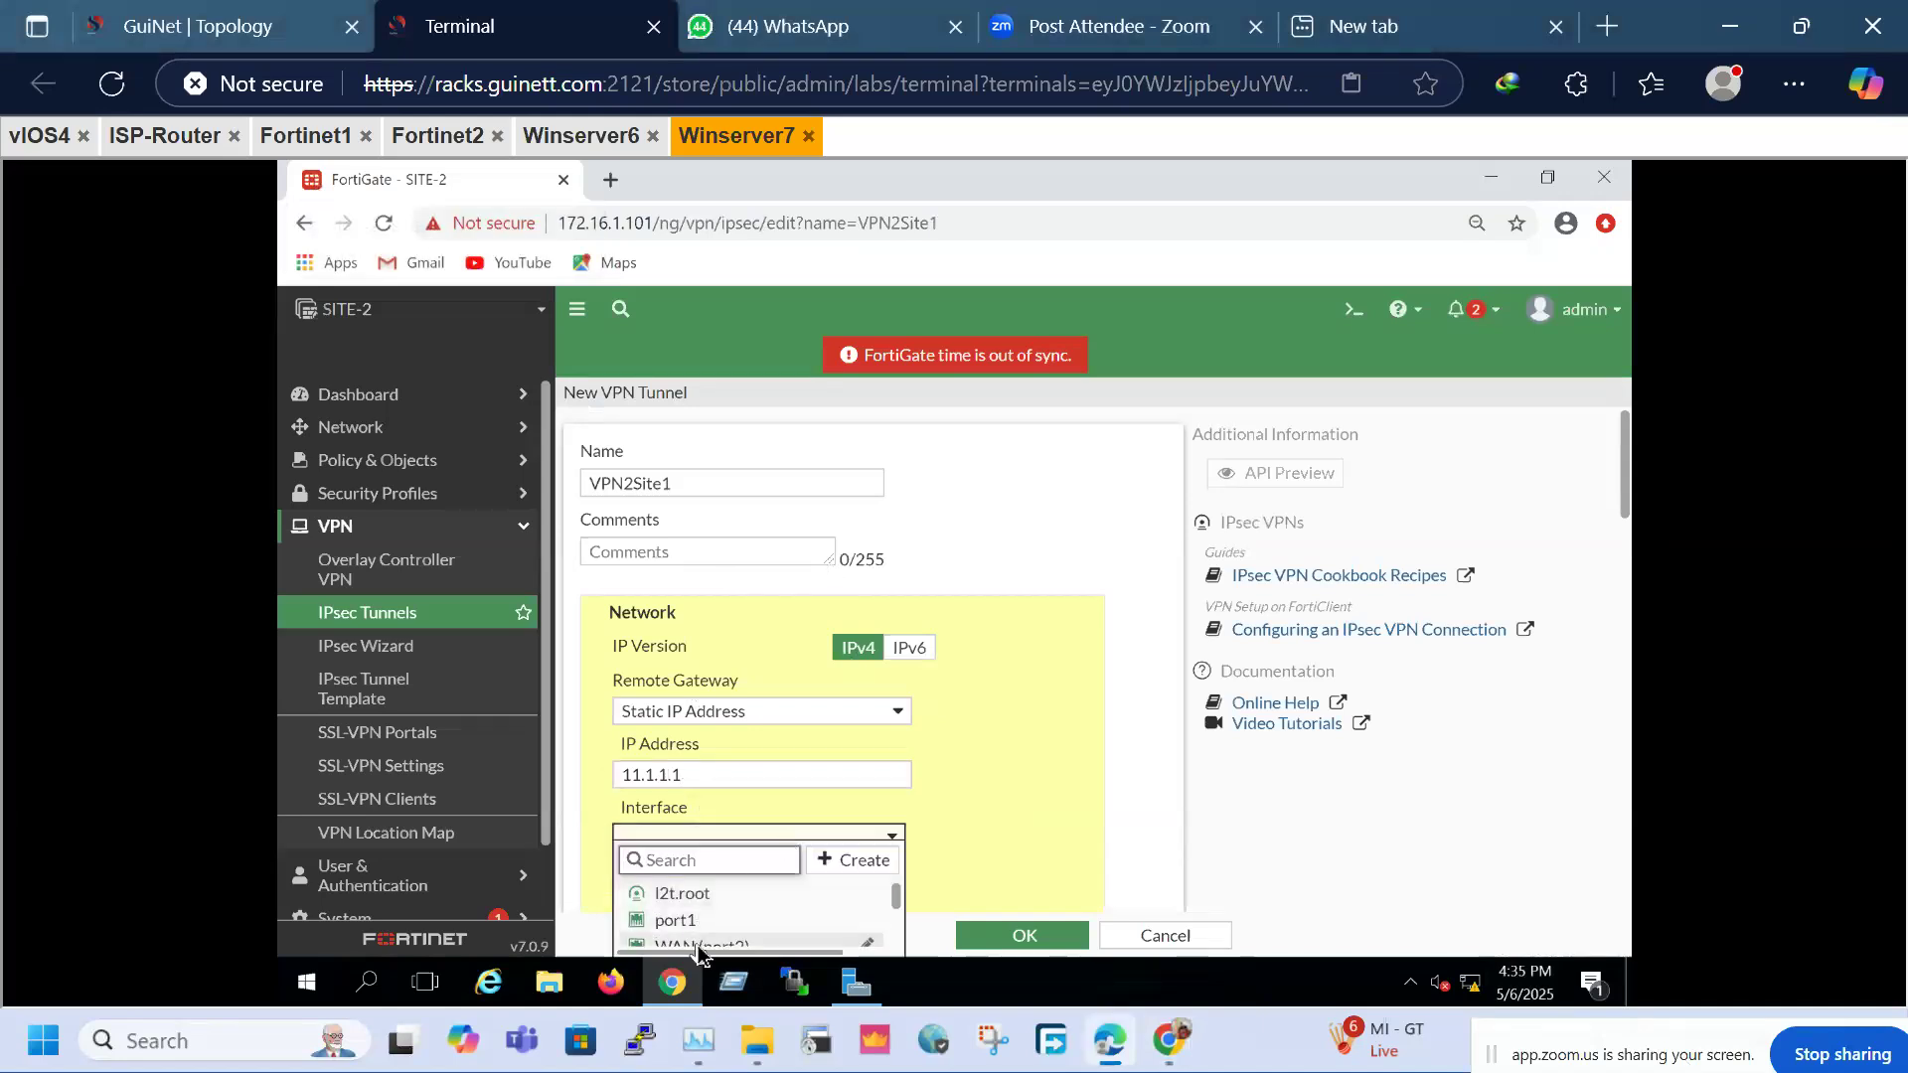
click(700, 943)
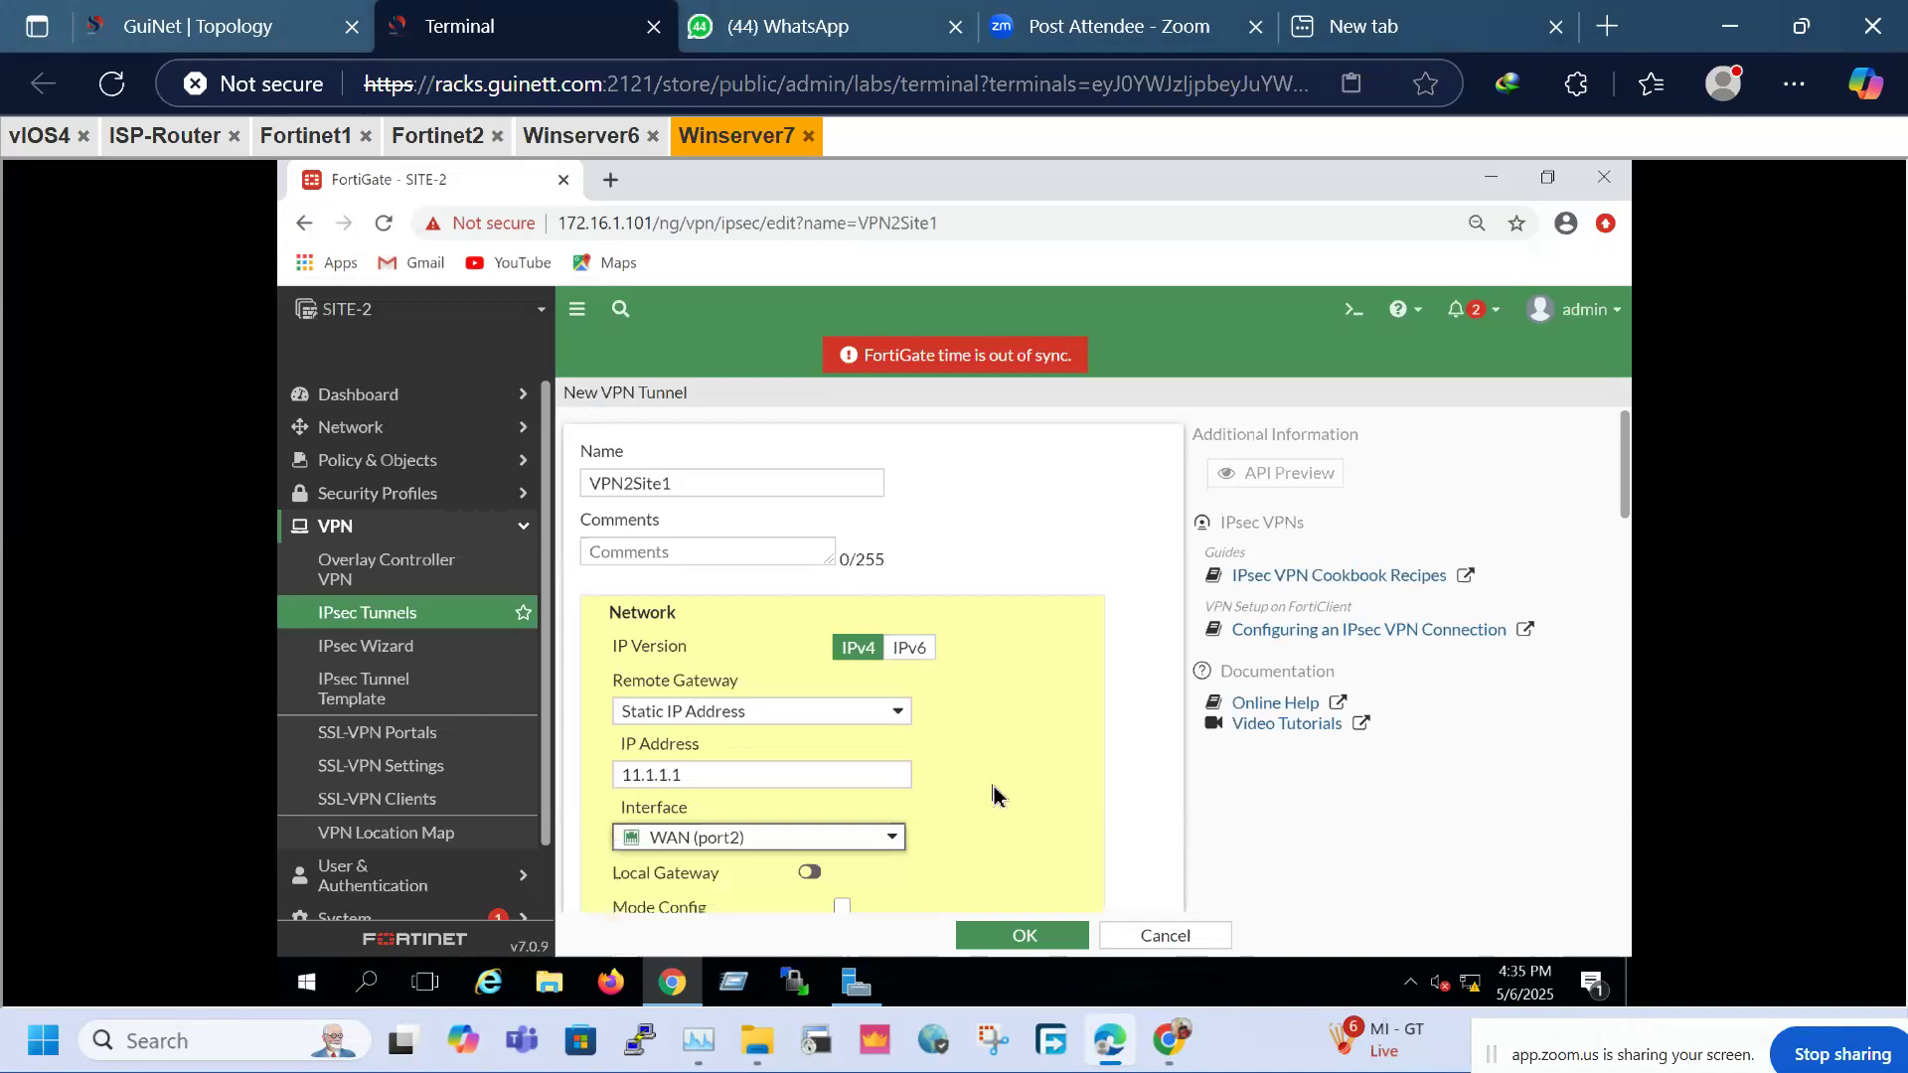
Disable NAT Traversal for the VPN2Site1 tunnel
key(ctrl+minus)
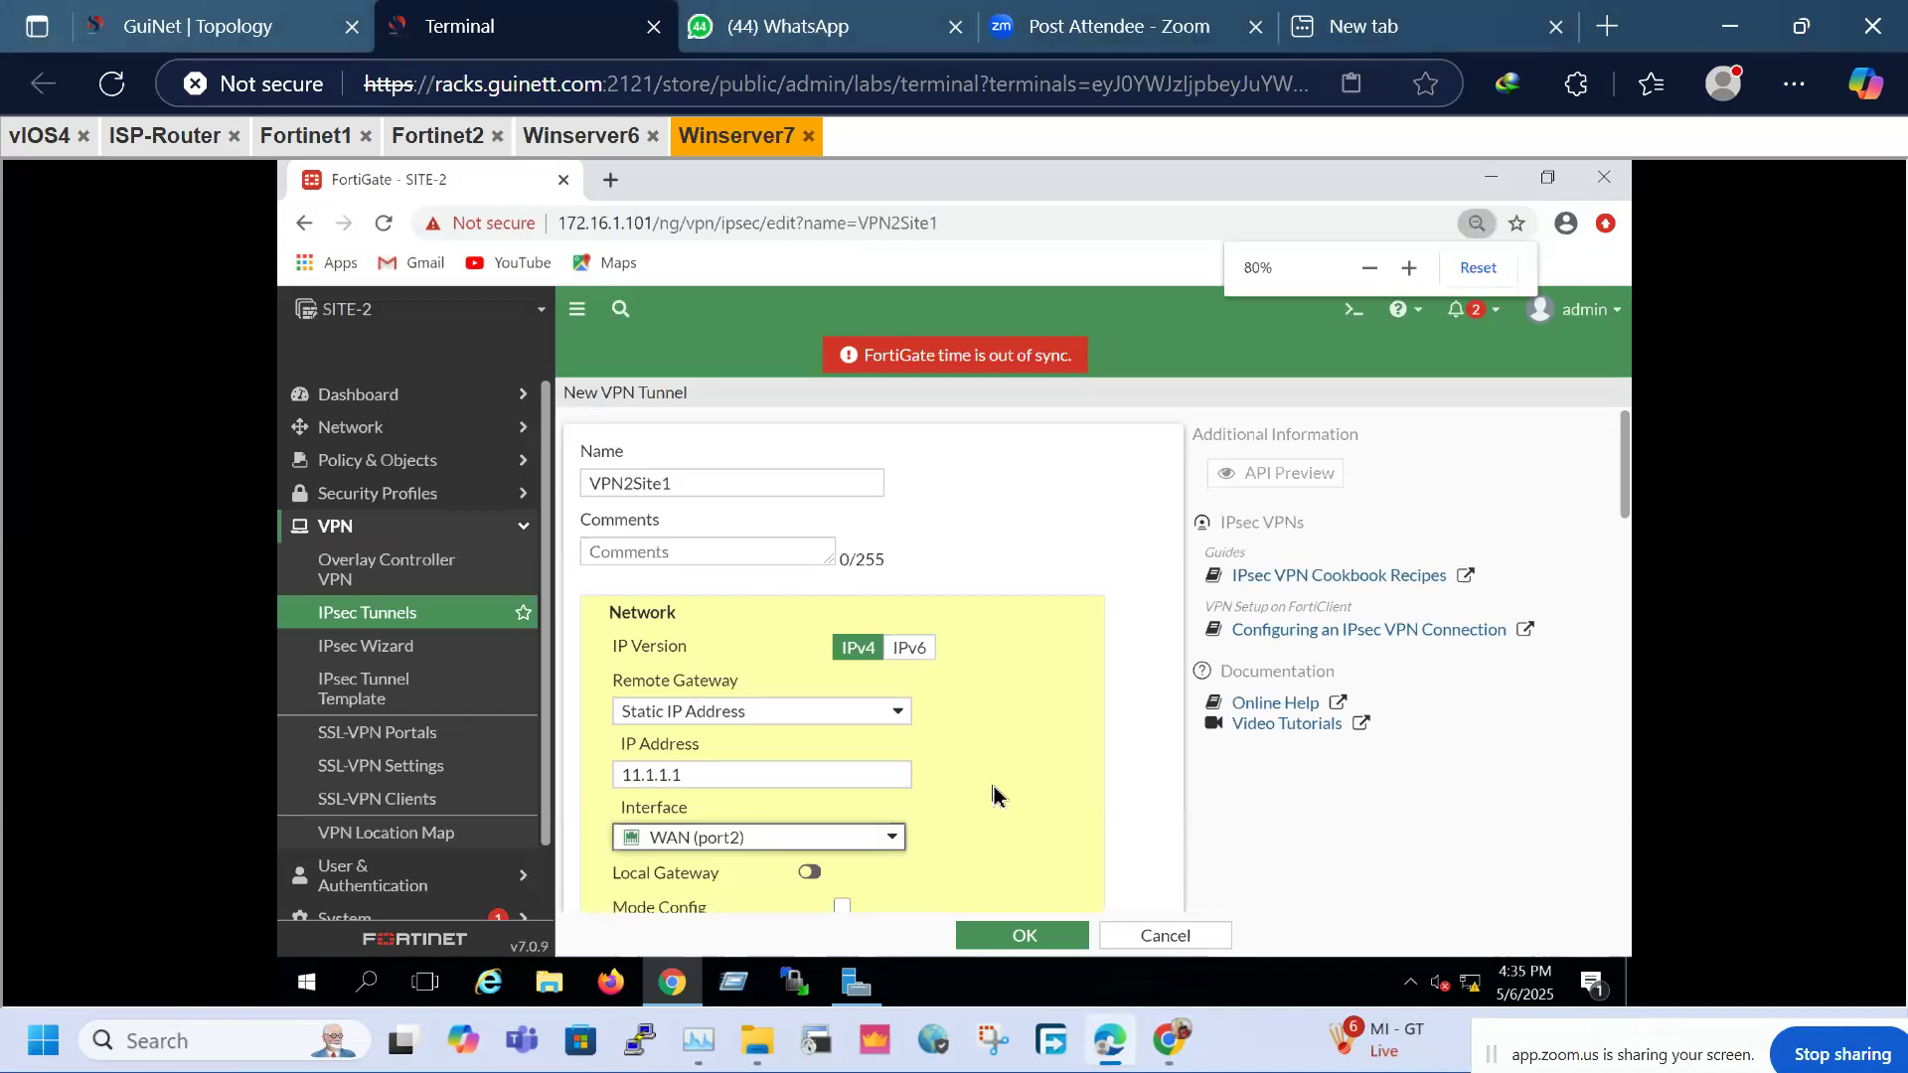
key(ctrl+minus)
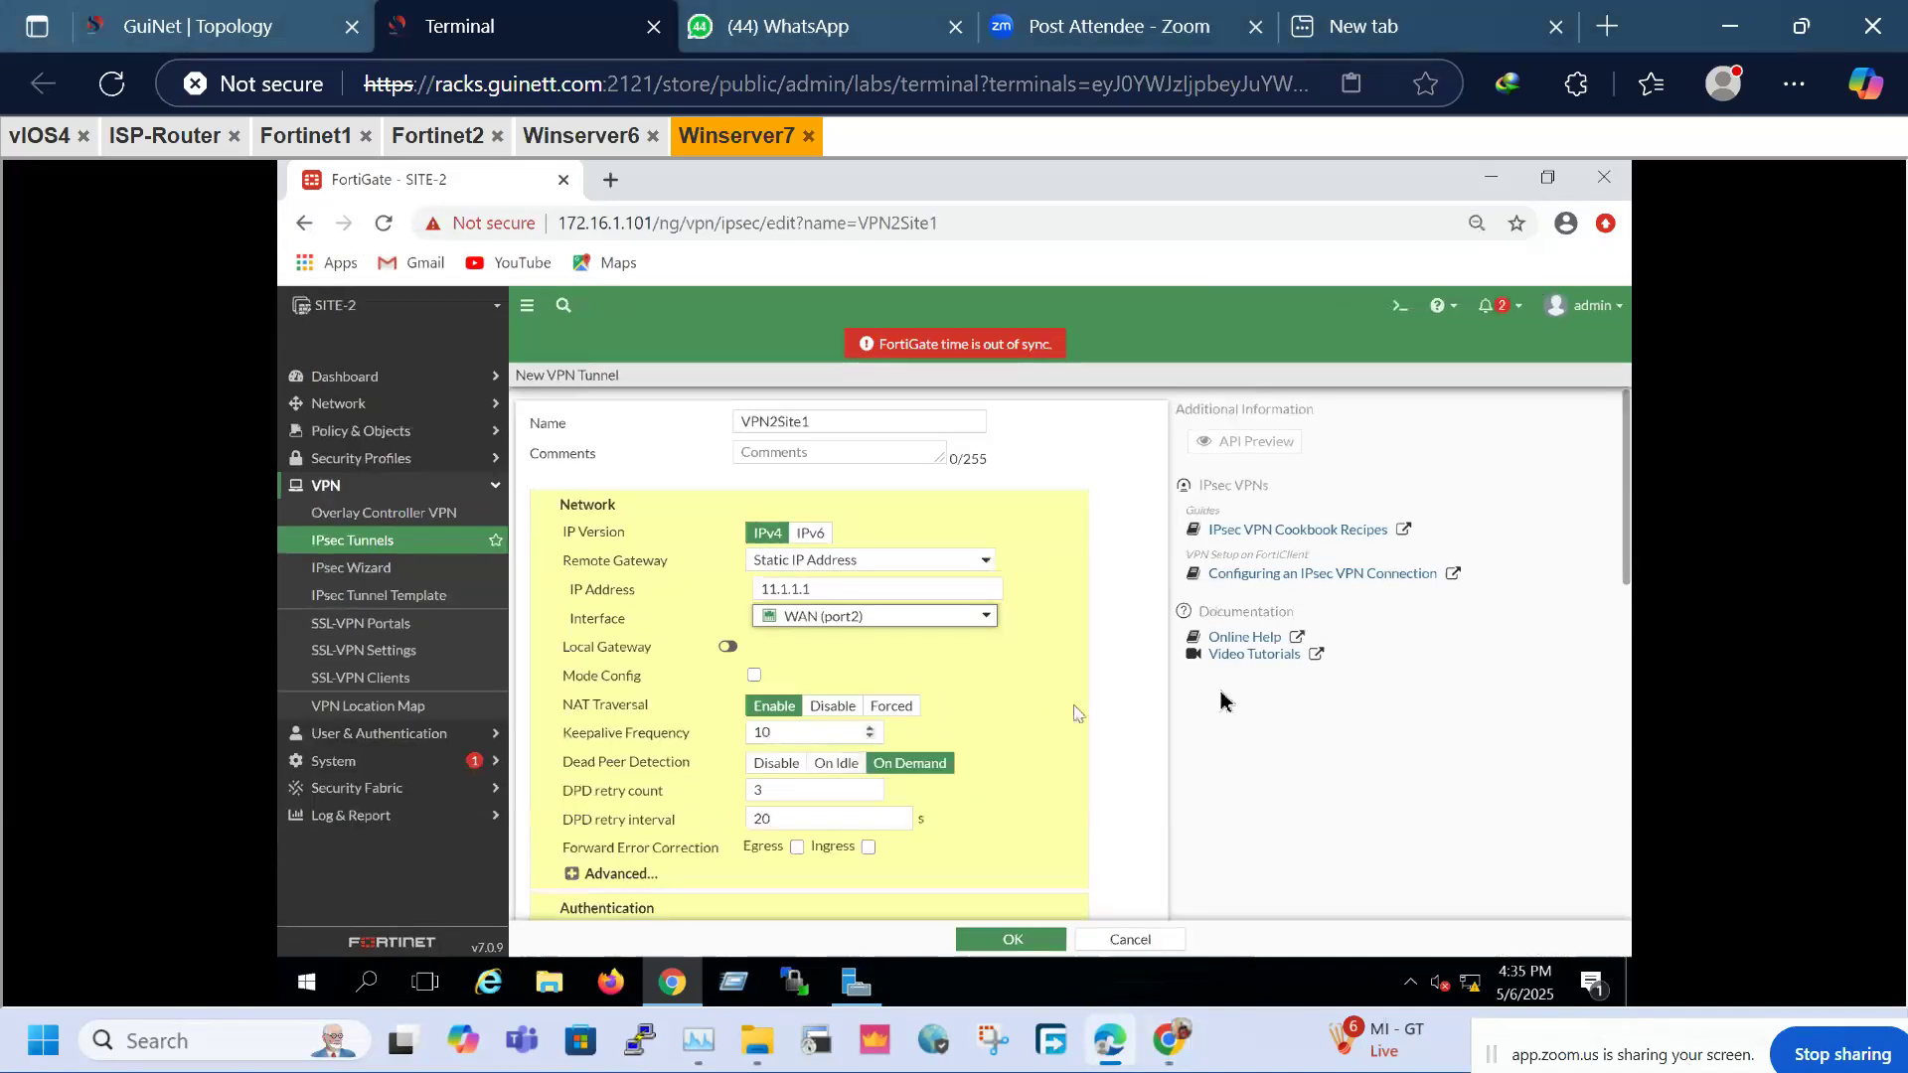
click(805, 679)
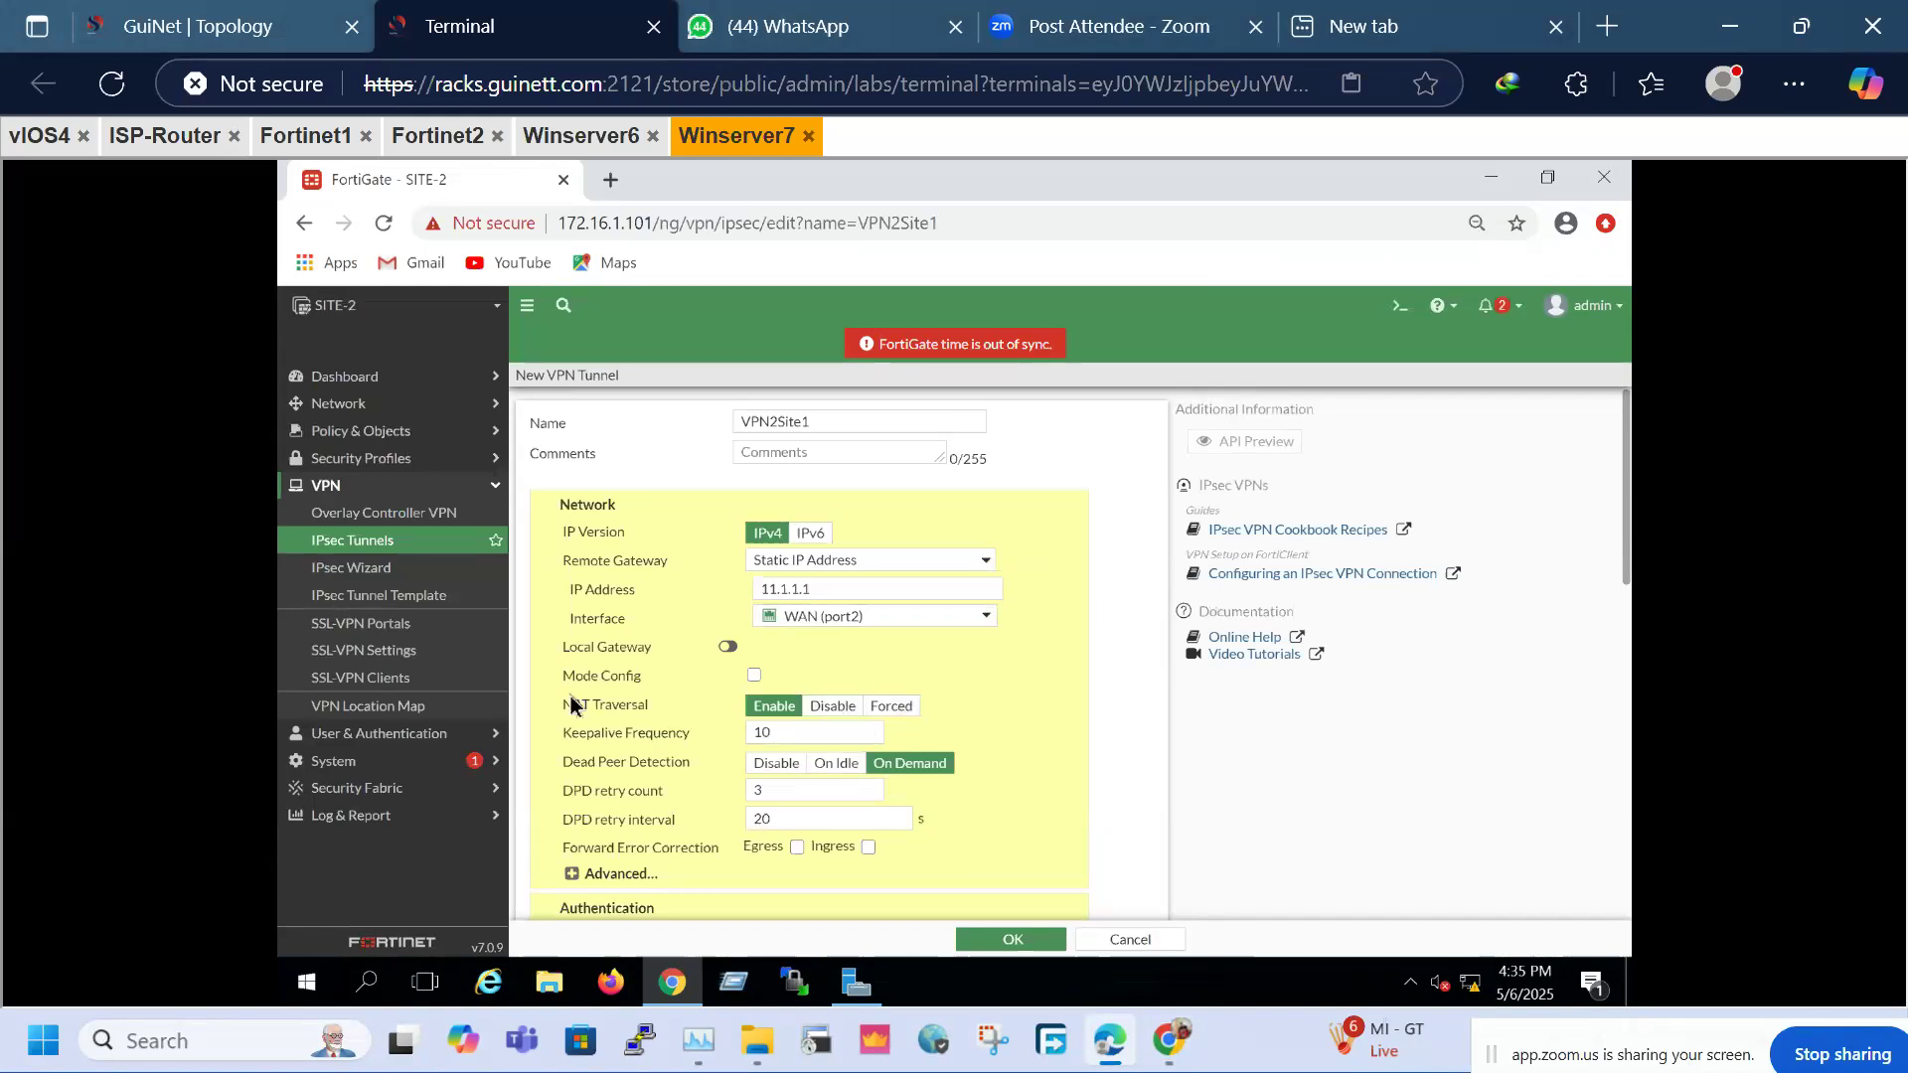
drag(563, 705, 650, 705)
click(832, 706)
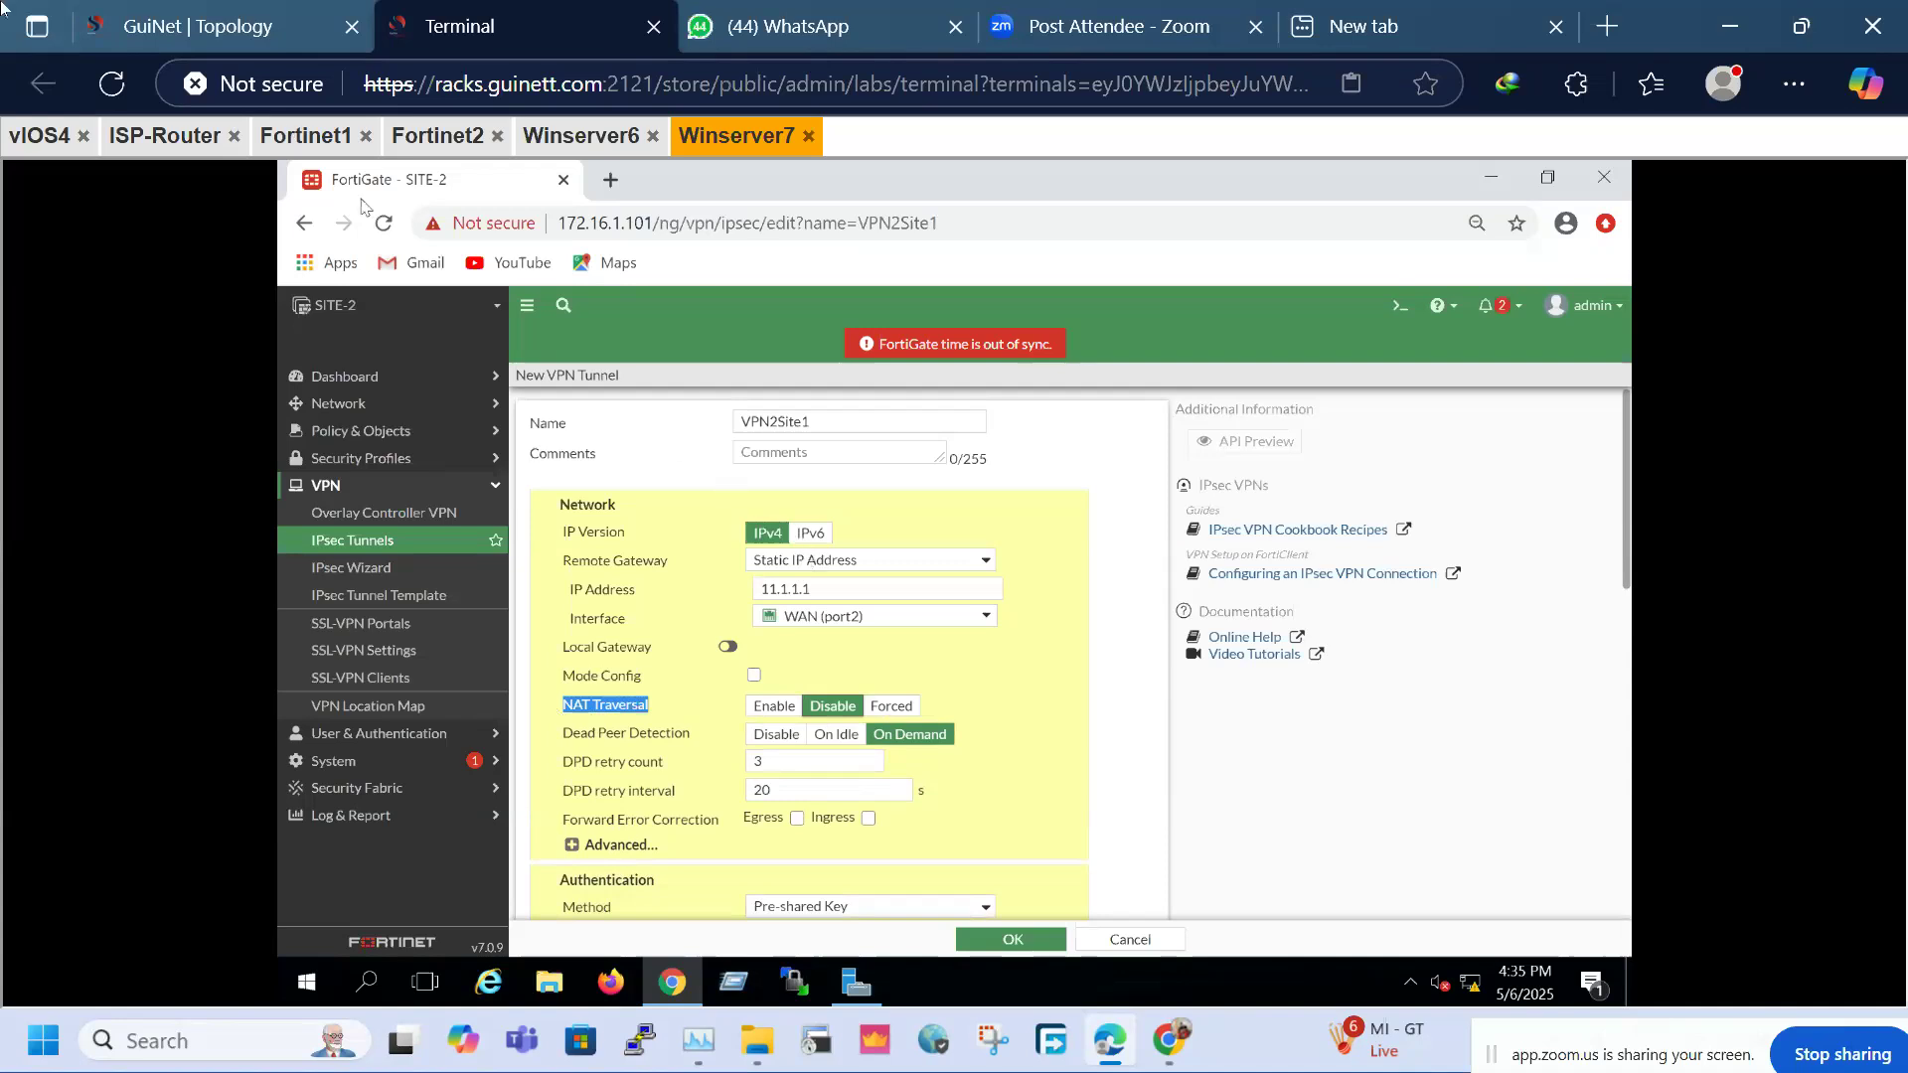
Inspect Fortinet1 and ISP-Router on the lab topology diagram
click(219, 22)
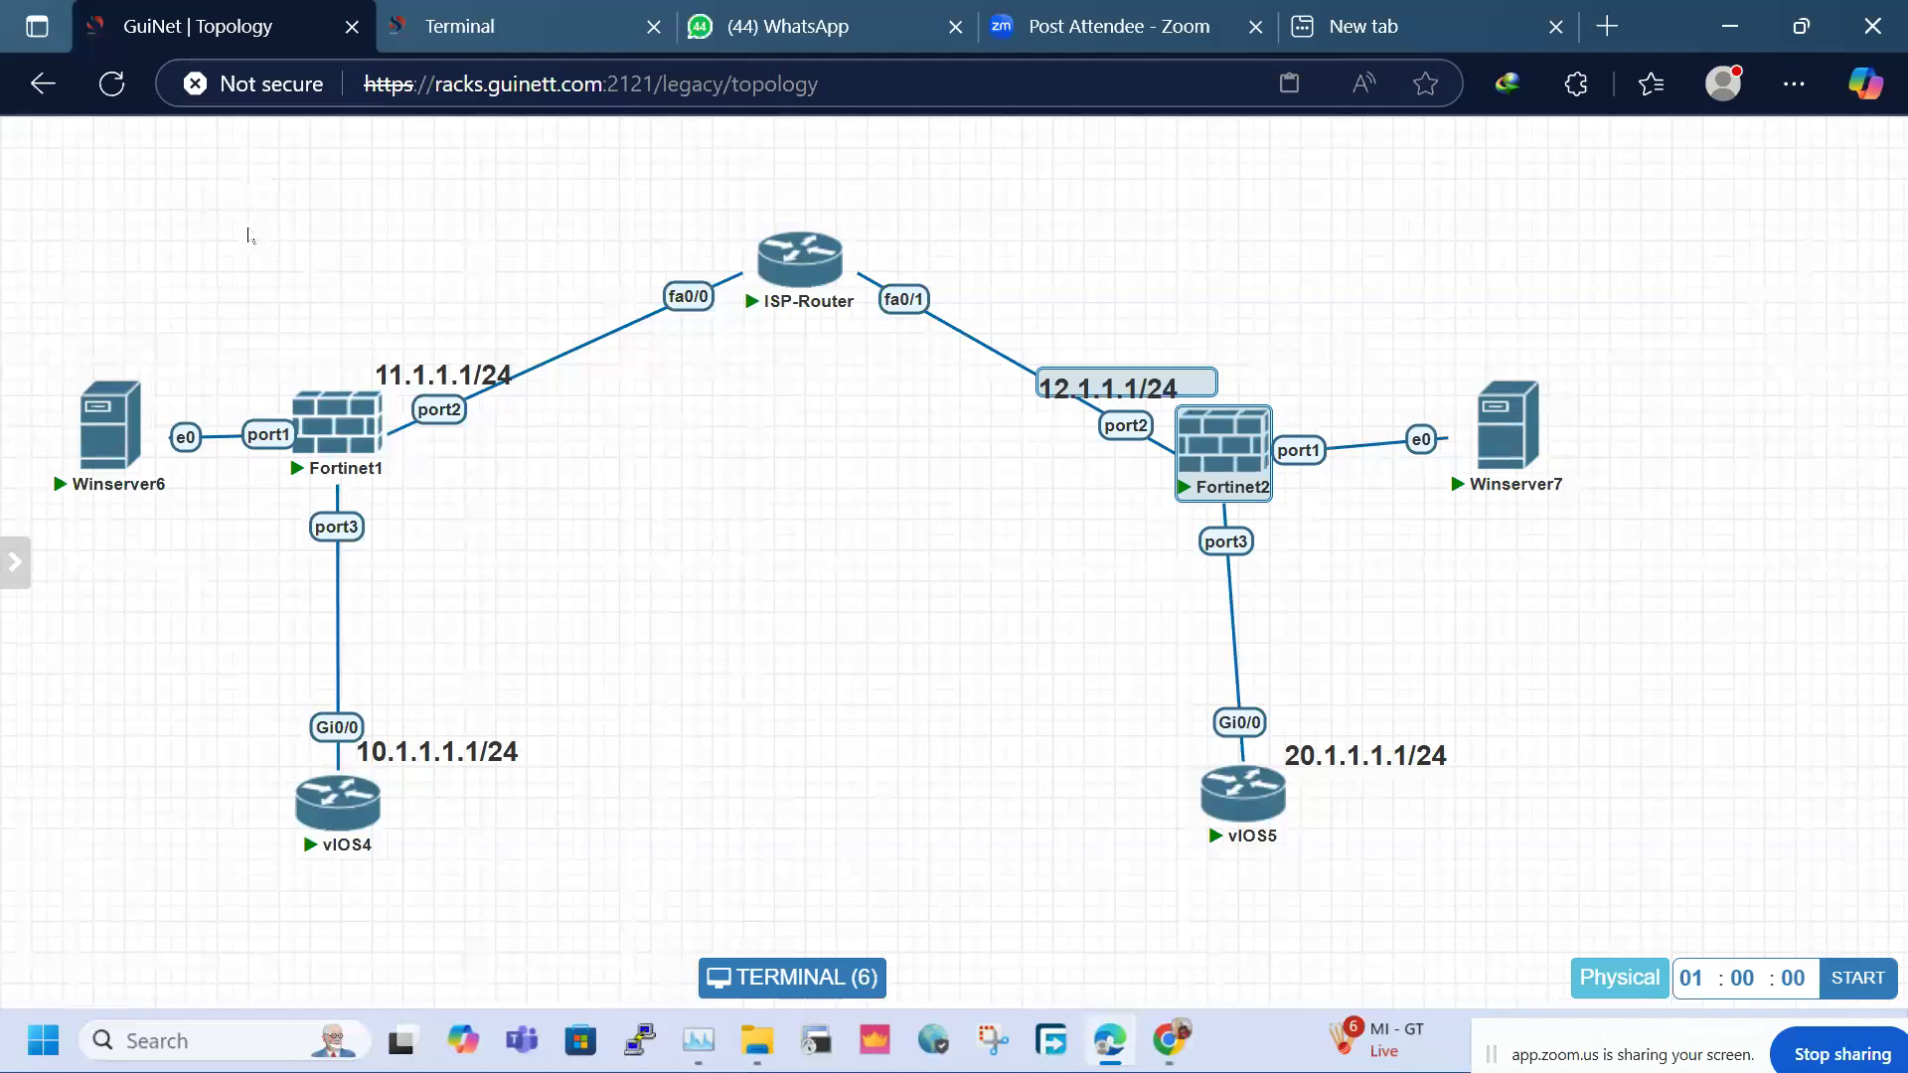
drag(249, 235, 1096, 528)
click(1168, 551)
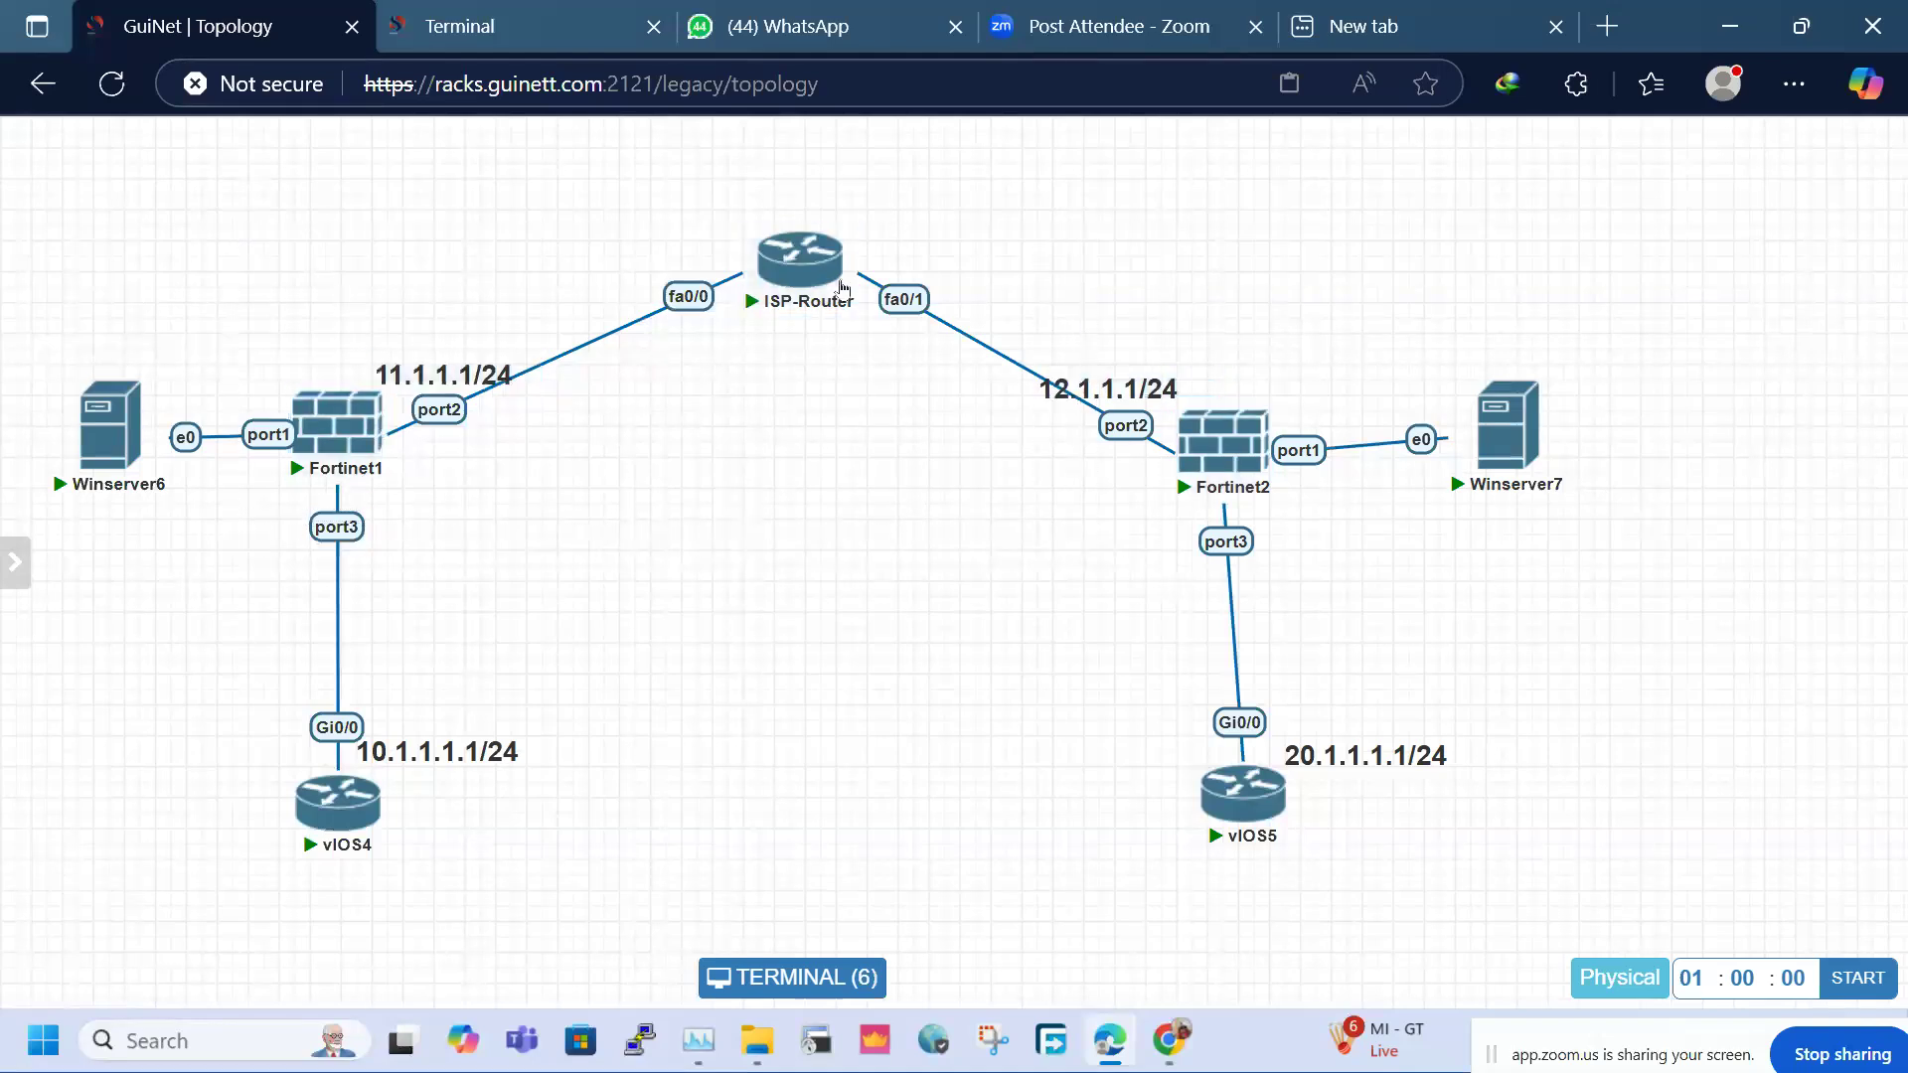
drag(673, 189, 862, 369)
Enter the tunnel's pre-shared key and reveal it to verify
click(457, 25)
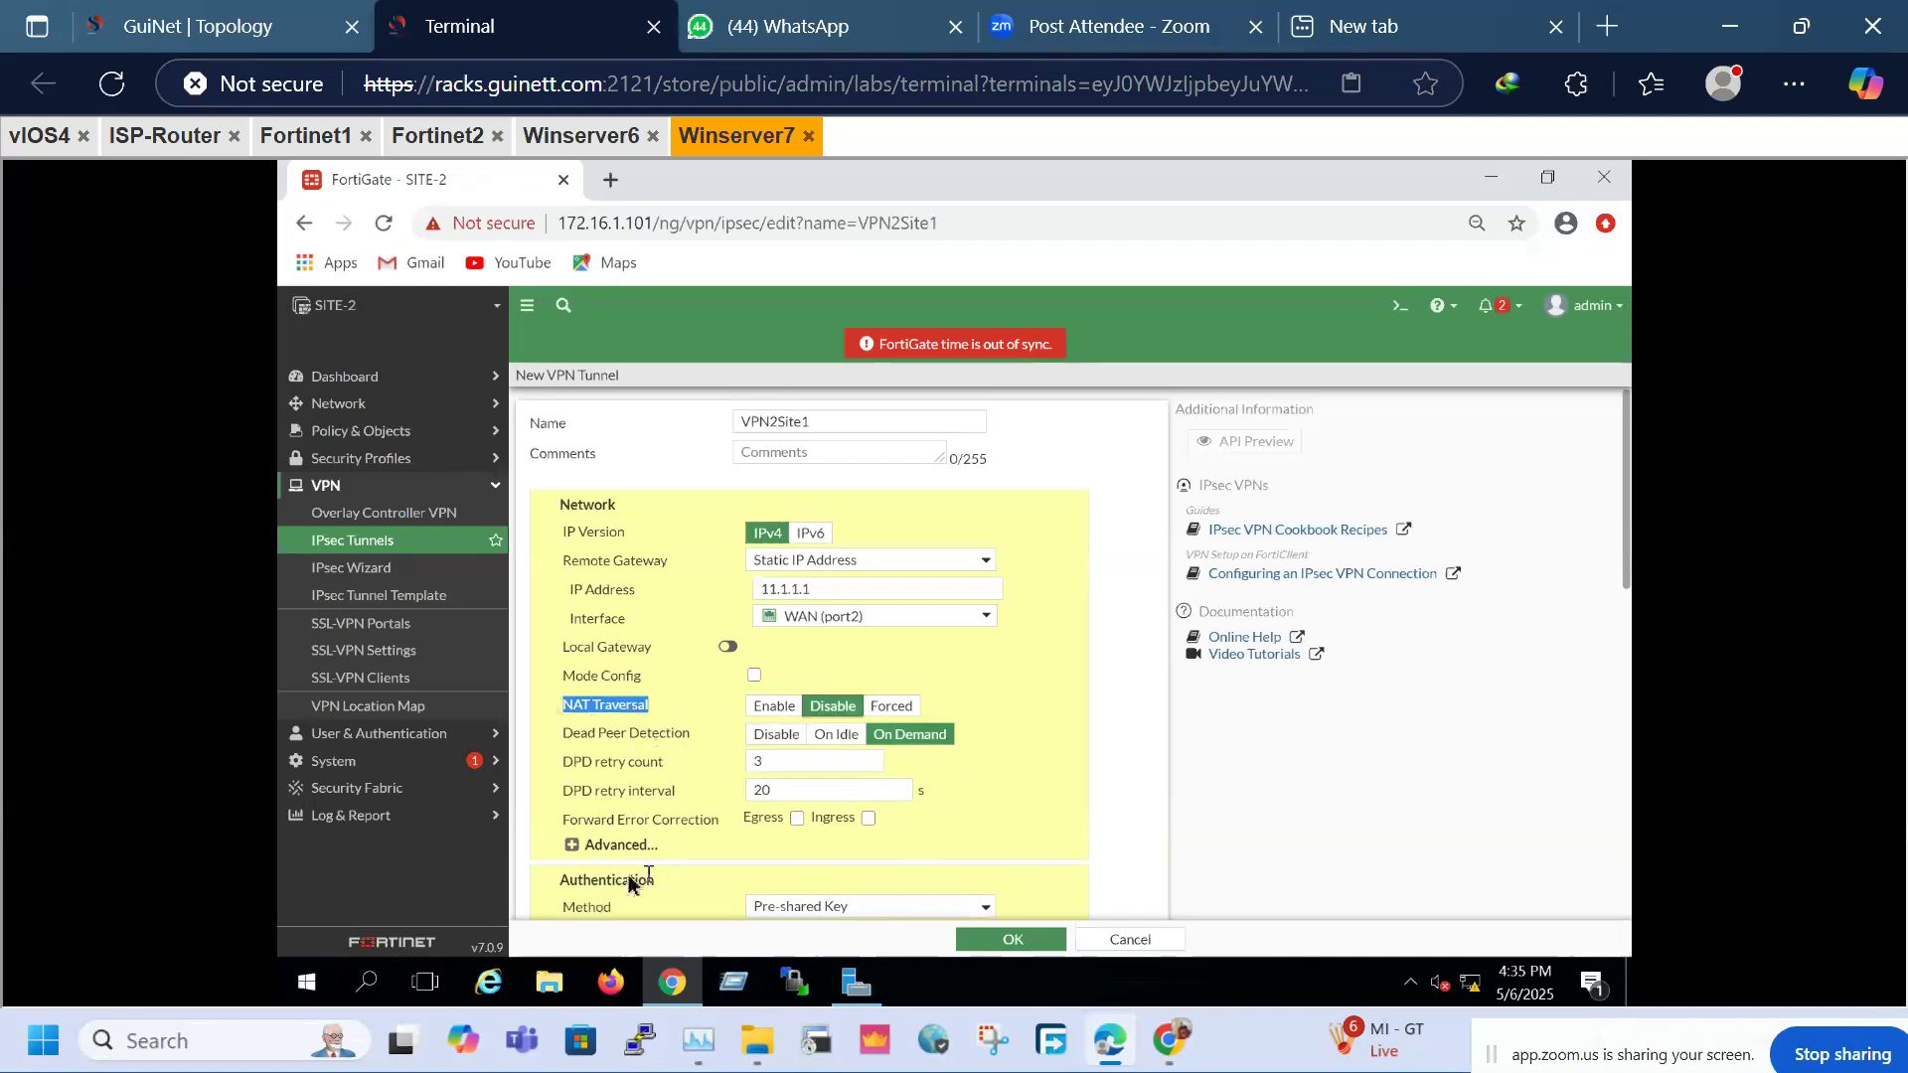
click(573, 844)
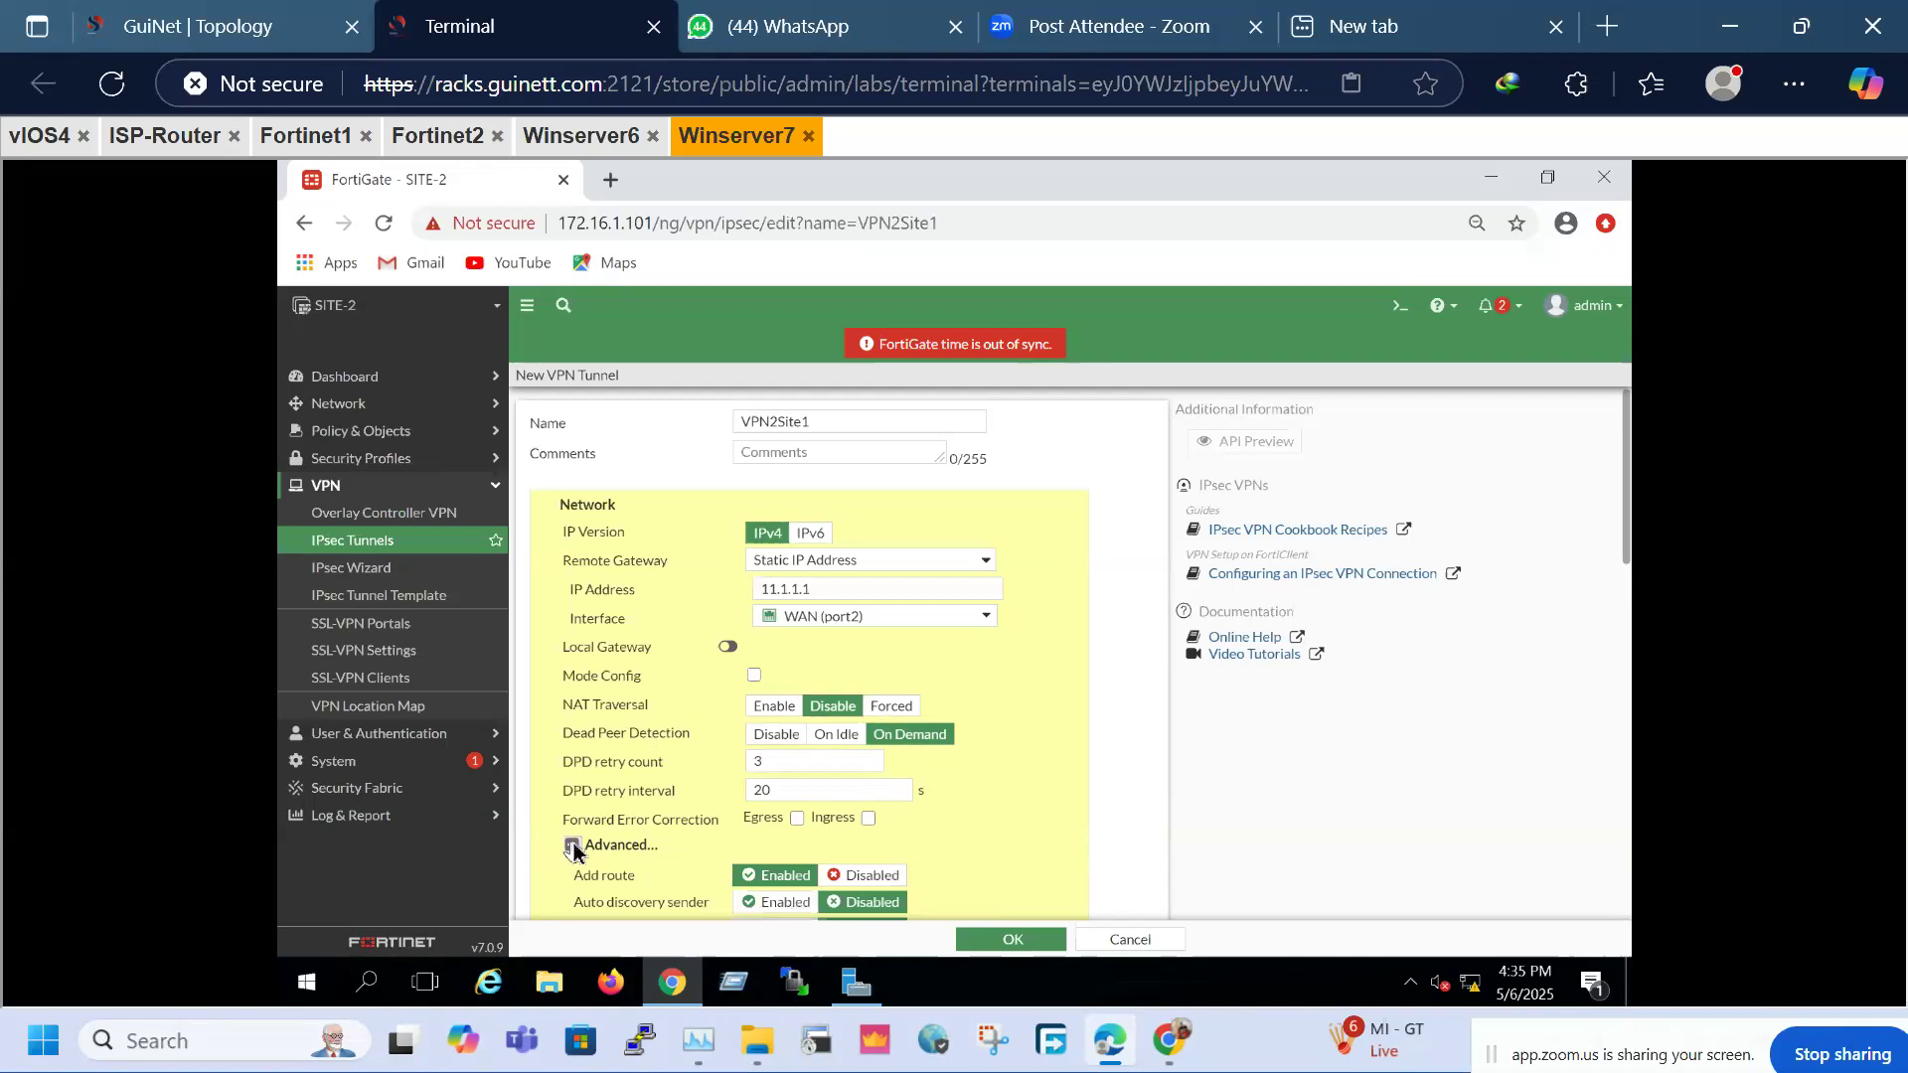
click(573, 845)
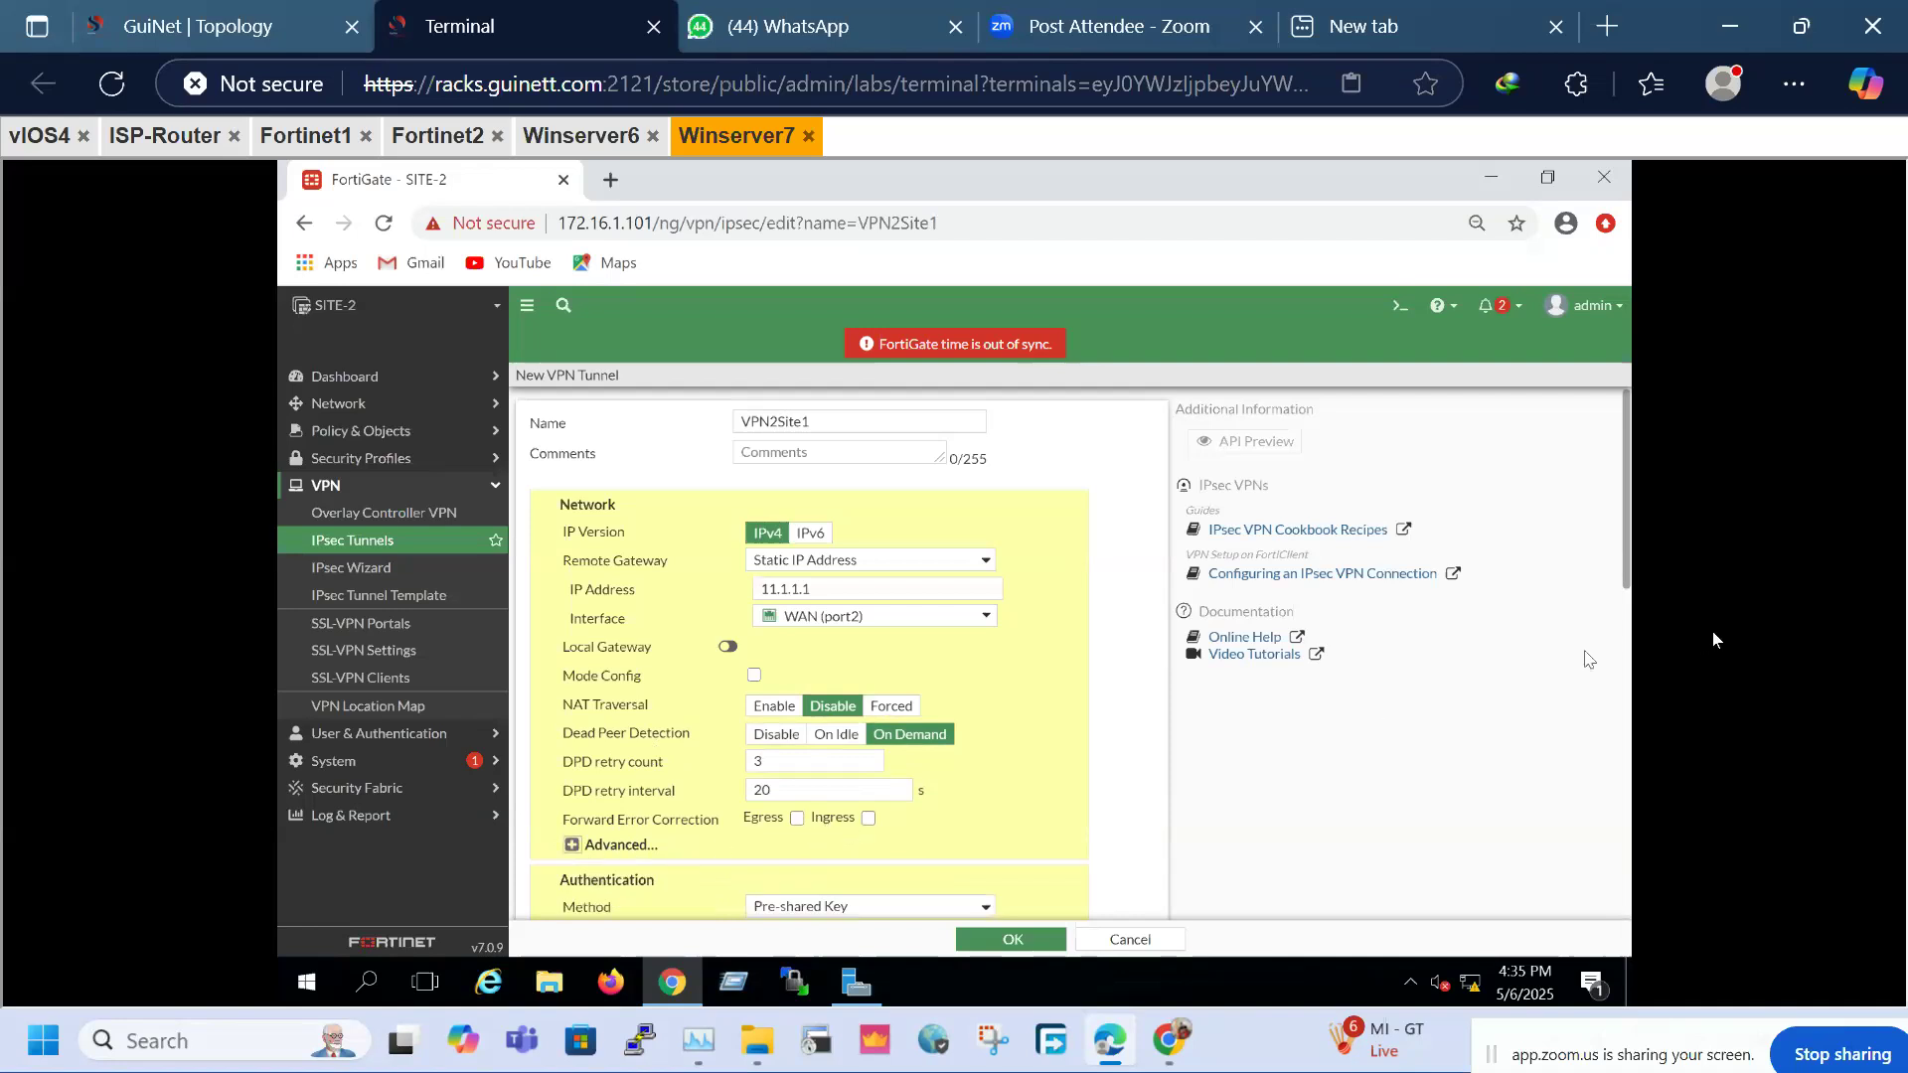
scroll(1162, 771, down, 10)
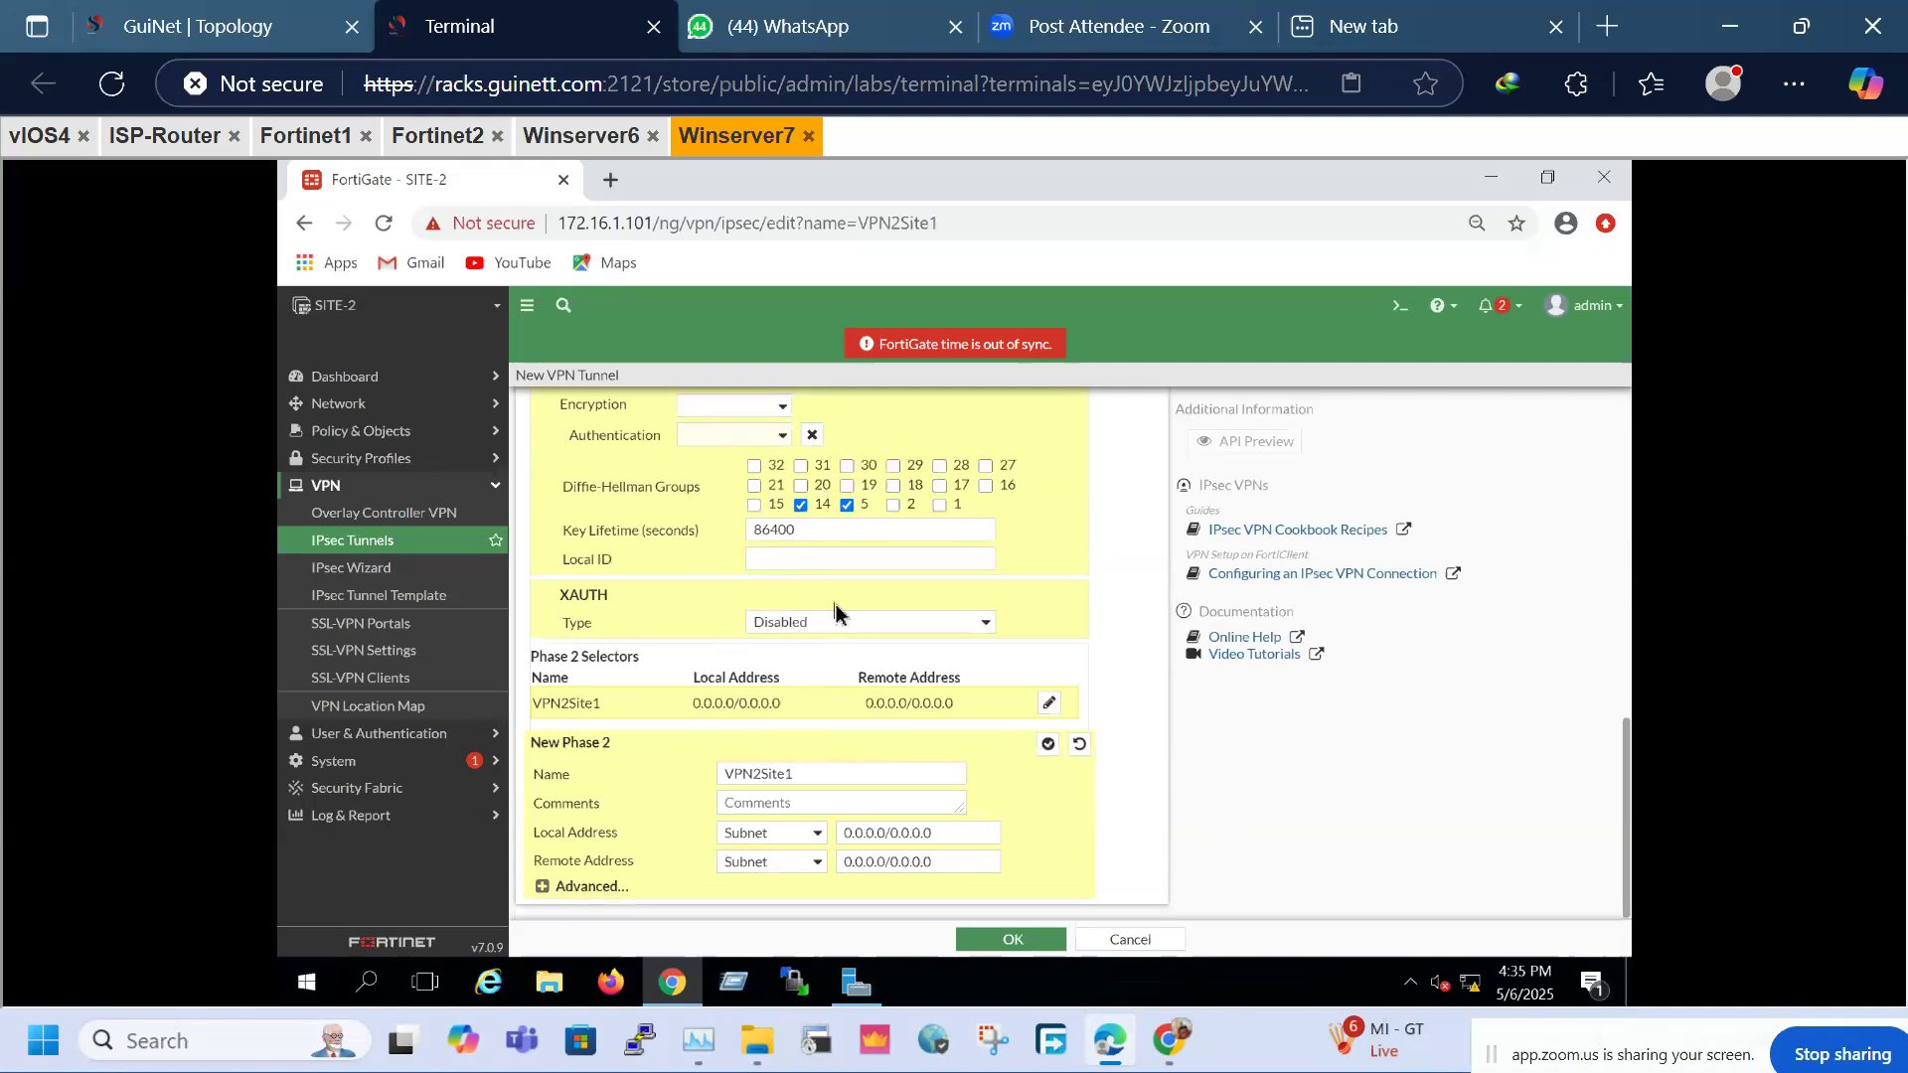
scroll(856, 632, up, 10)
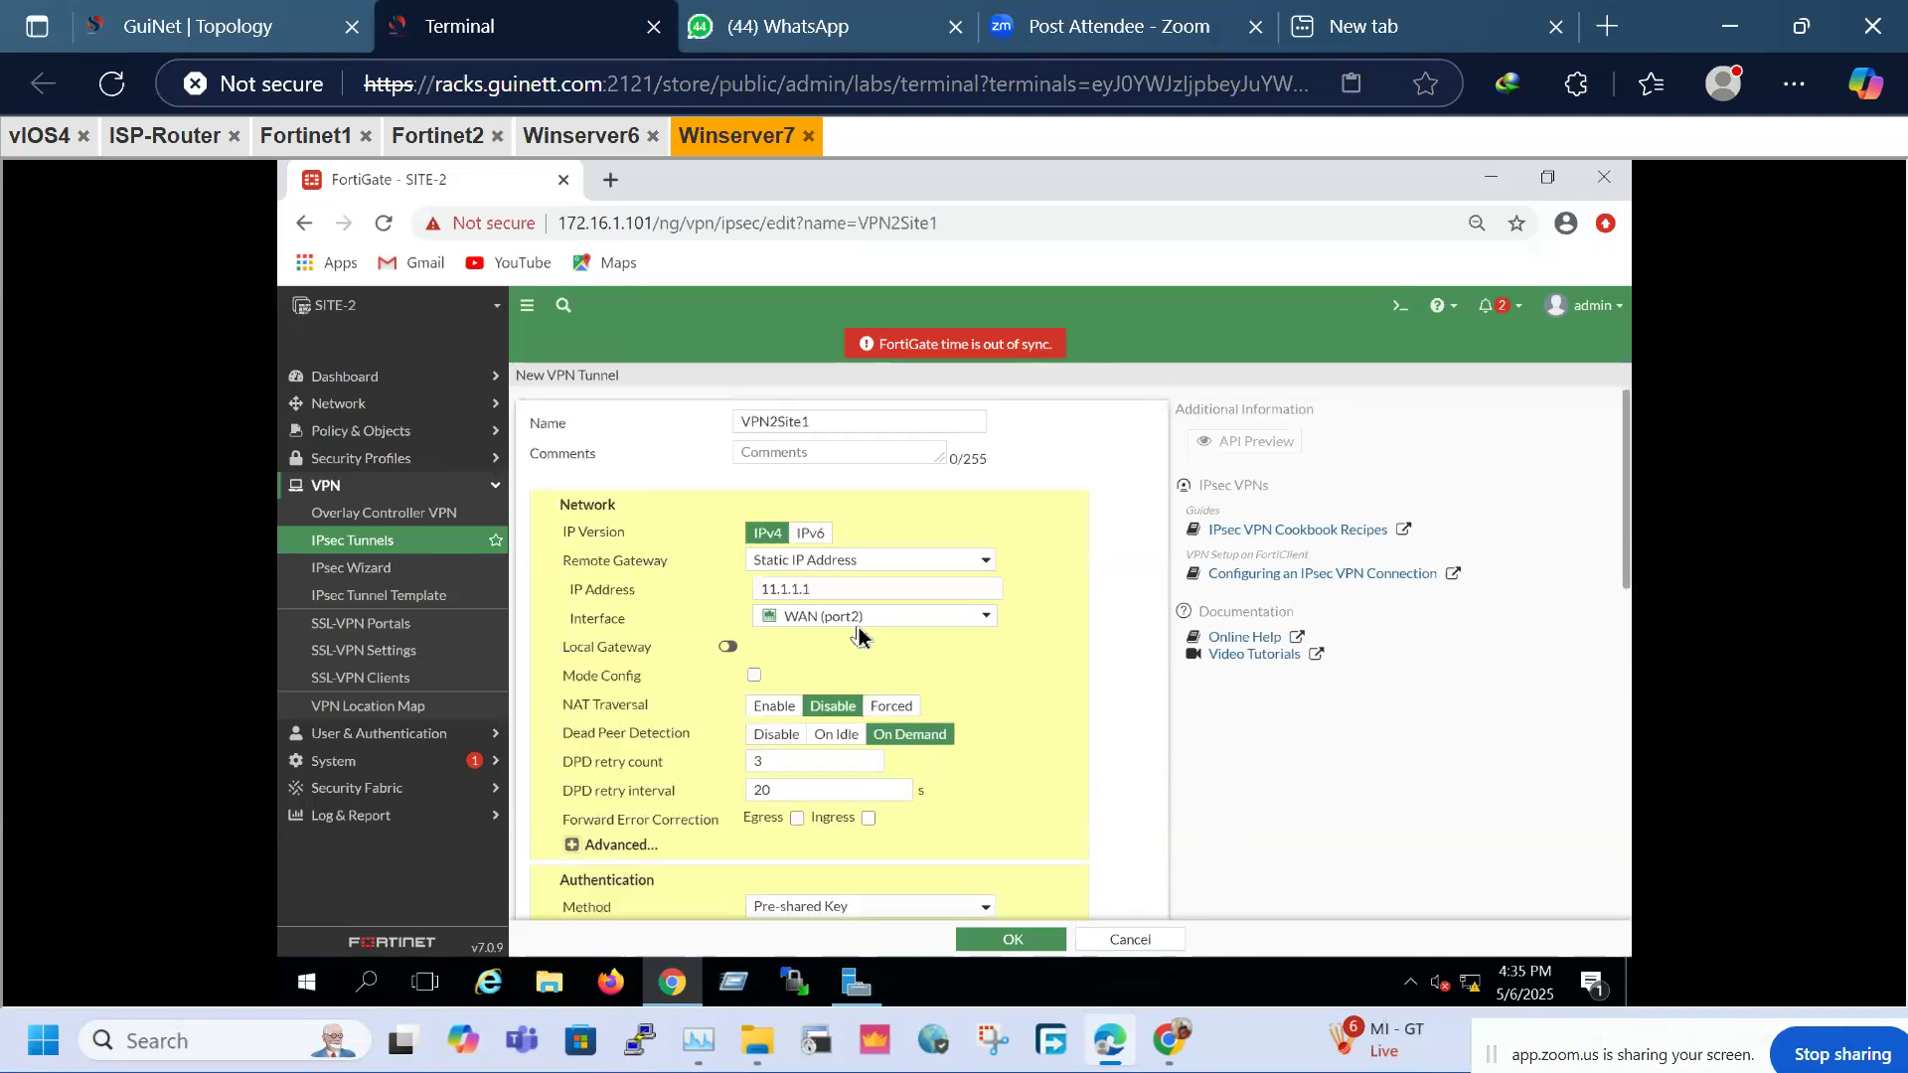
click(1625, 636)
click(801, 473)
text(f)
text(23456)
click(1010, 468)
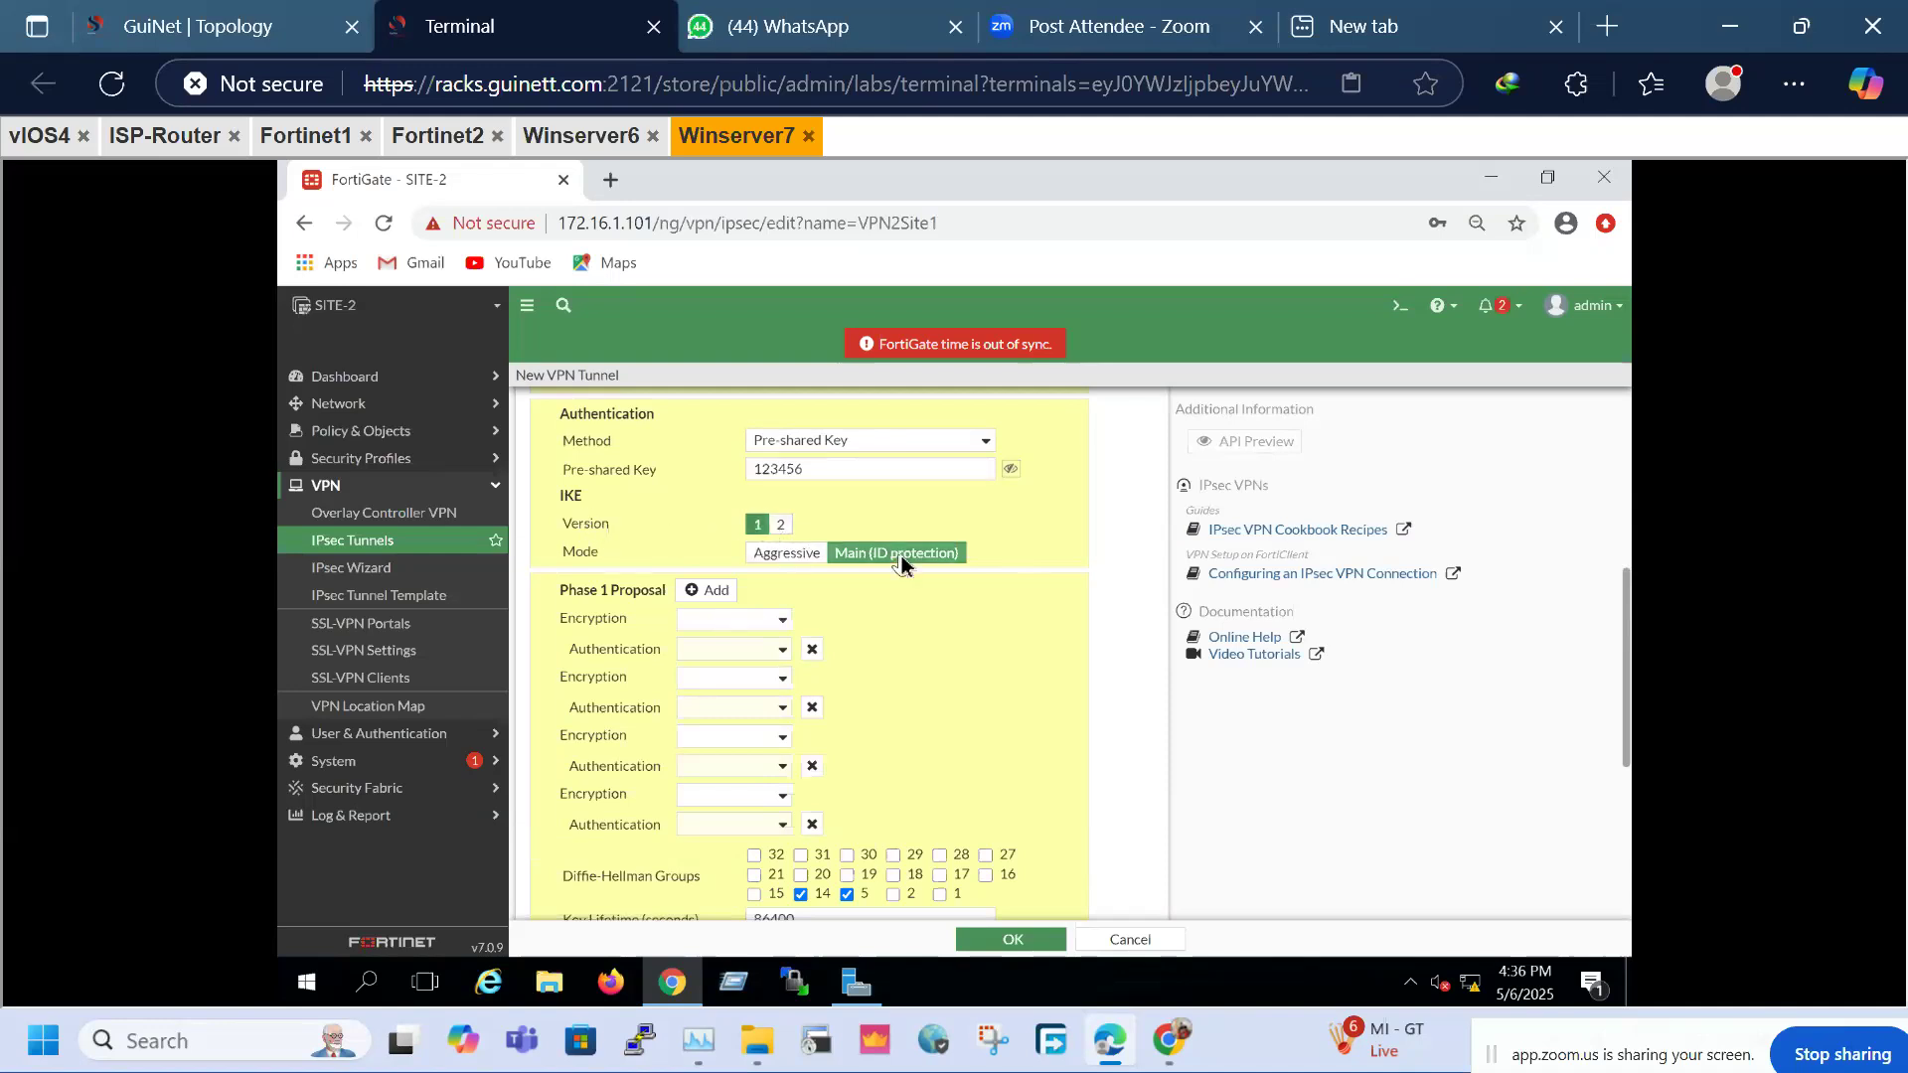
Reduce Phase 1 to a single DES encryption with SHA384 authentication proposal
click(728, 625)
click(726, 661)
click(813, 825)
click(812, 768)
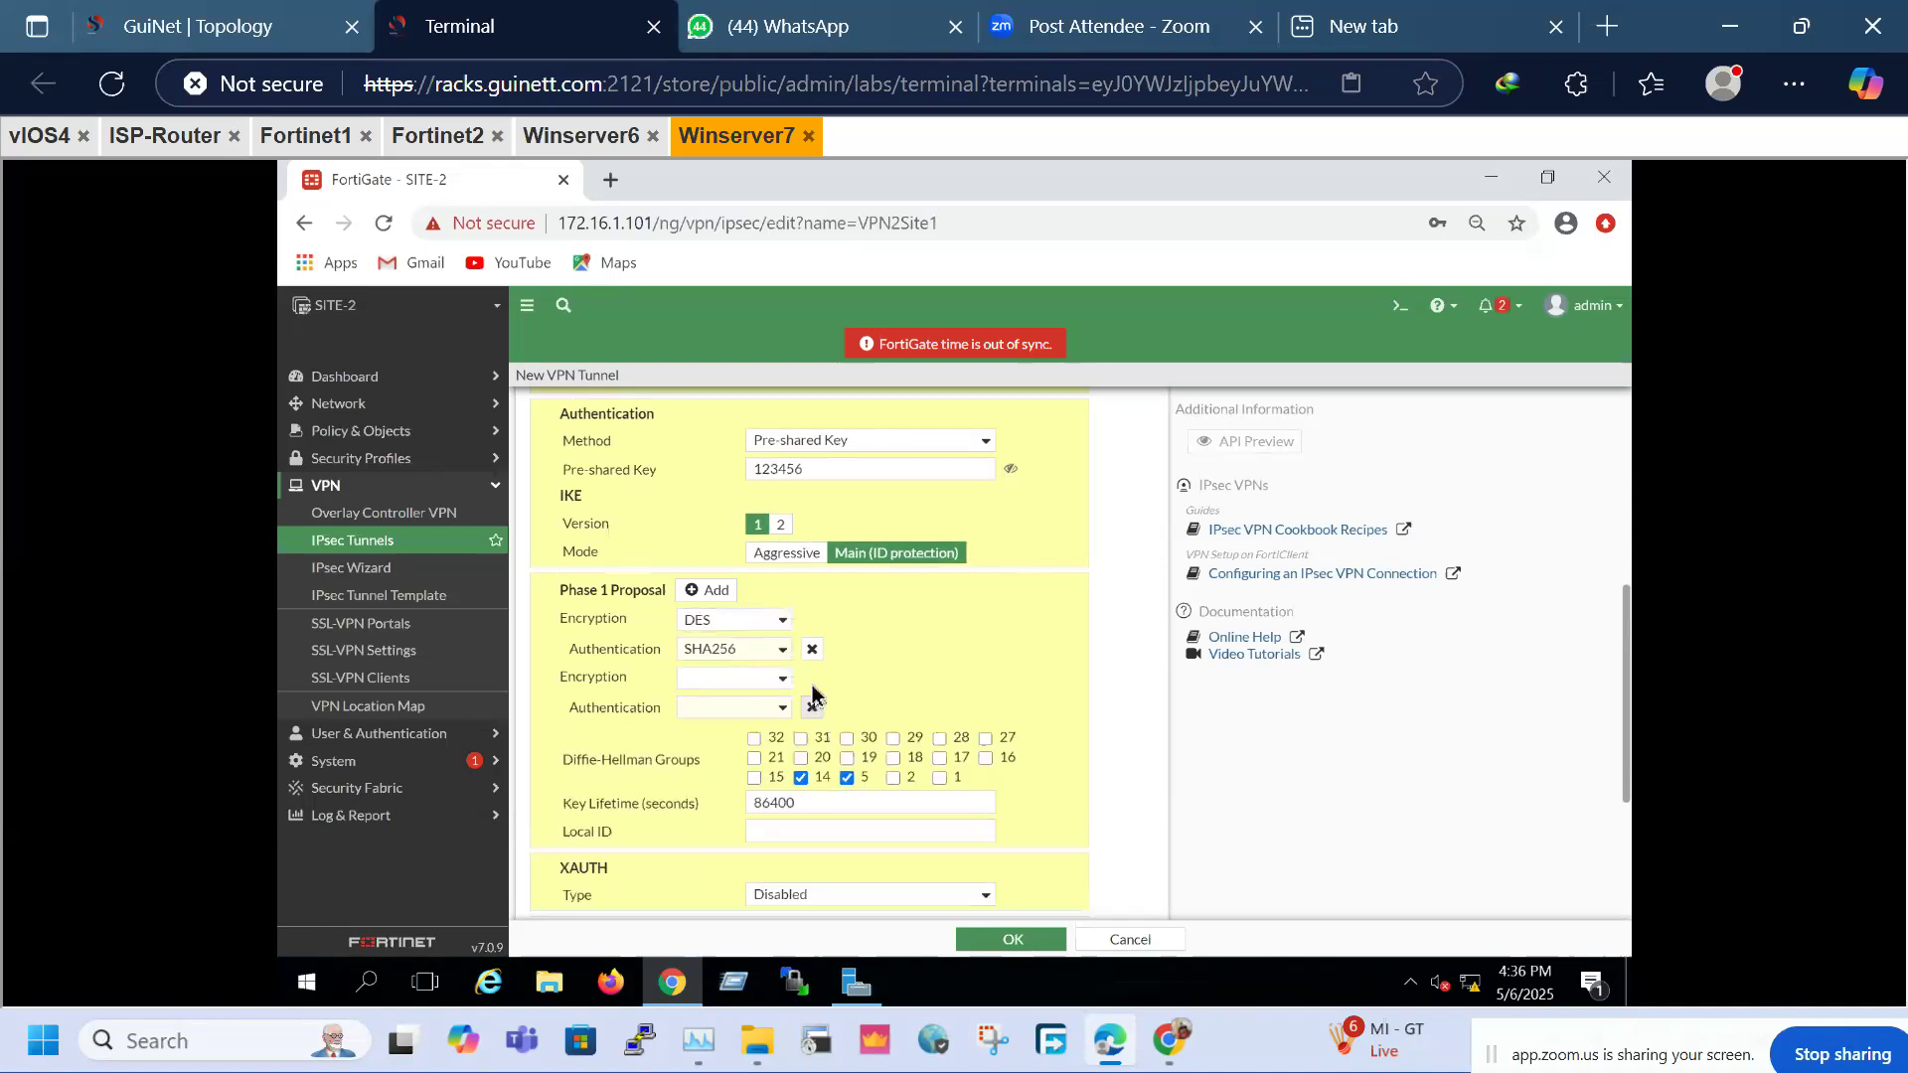
click(811, 709)
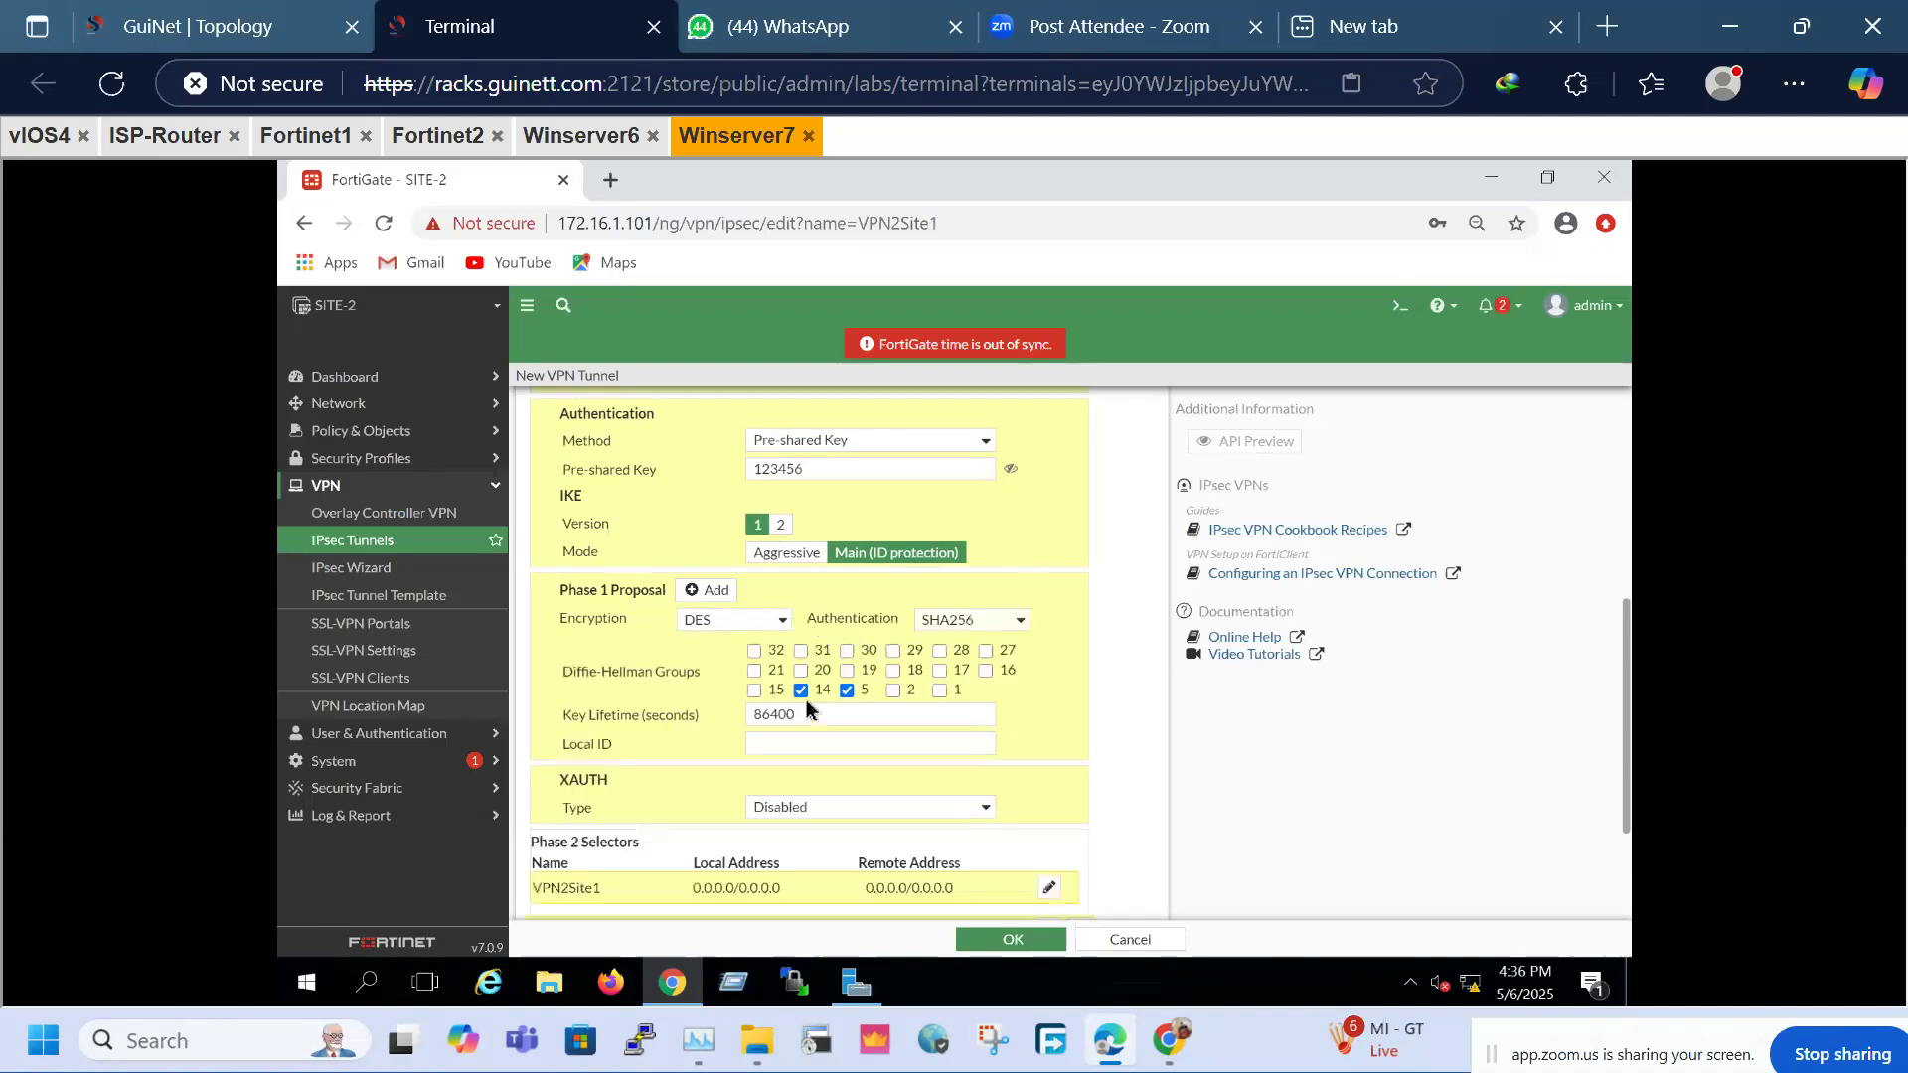
click(1014, 620)
click(971, 698)
Set the Phase 2 selectors to local 20.1.1.0/24 and remote 10.1.1.0/24
click(872, 873)
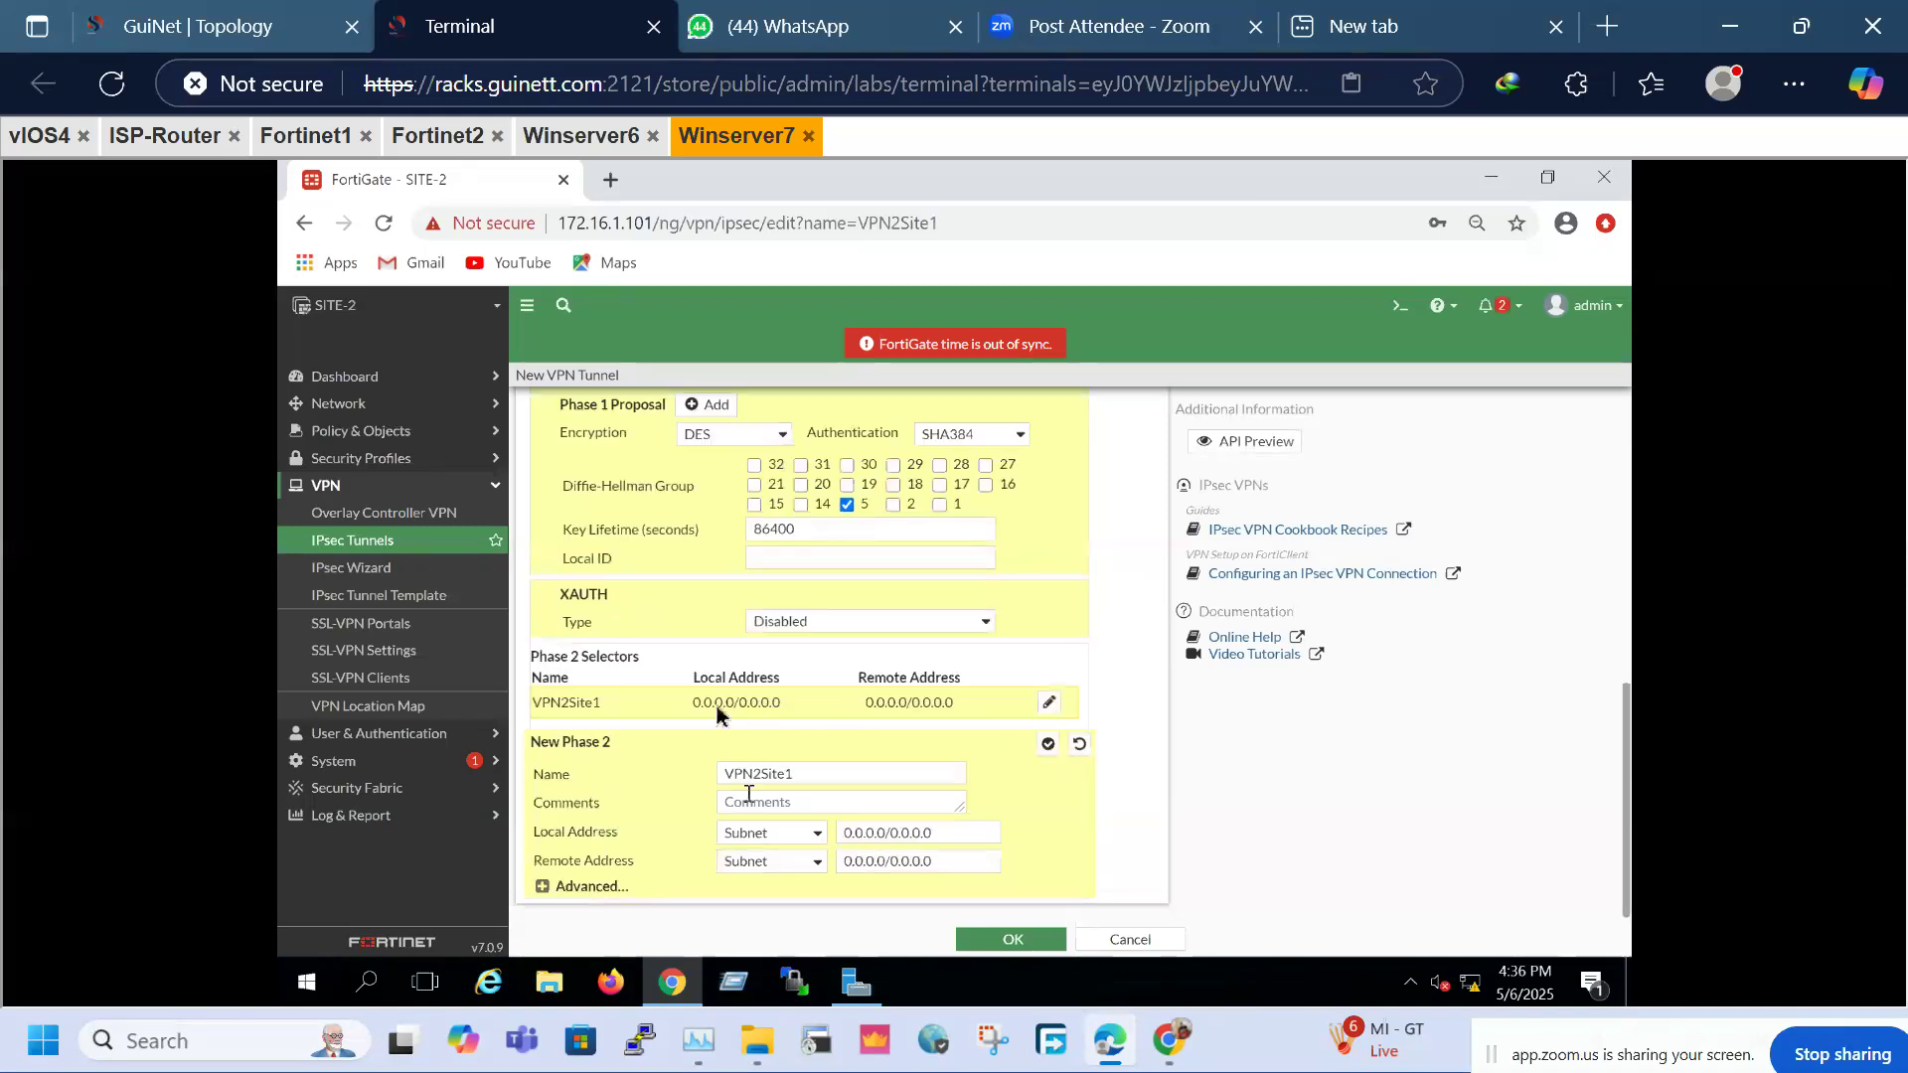
drag(956, 837, 651, 842)
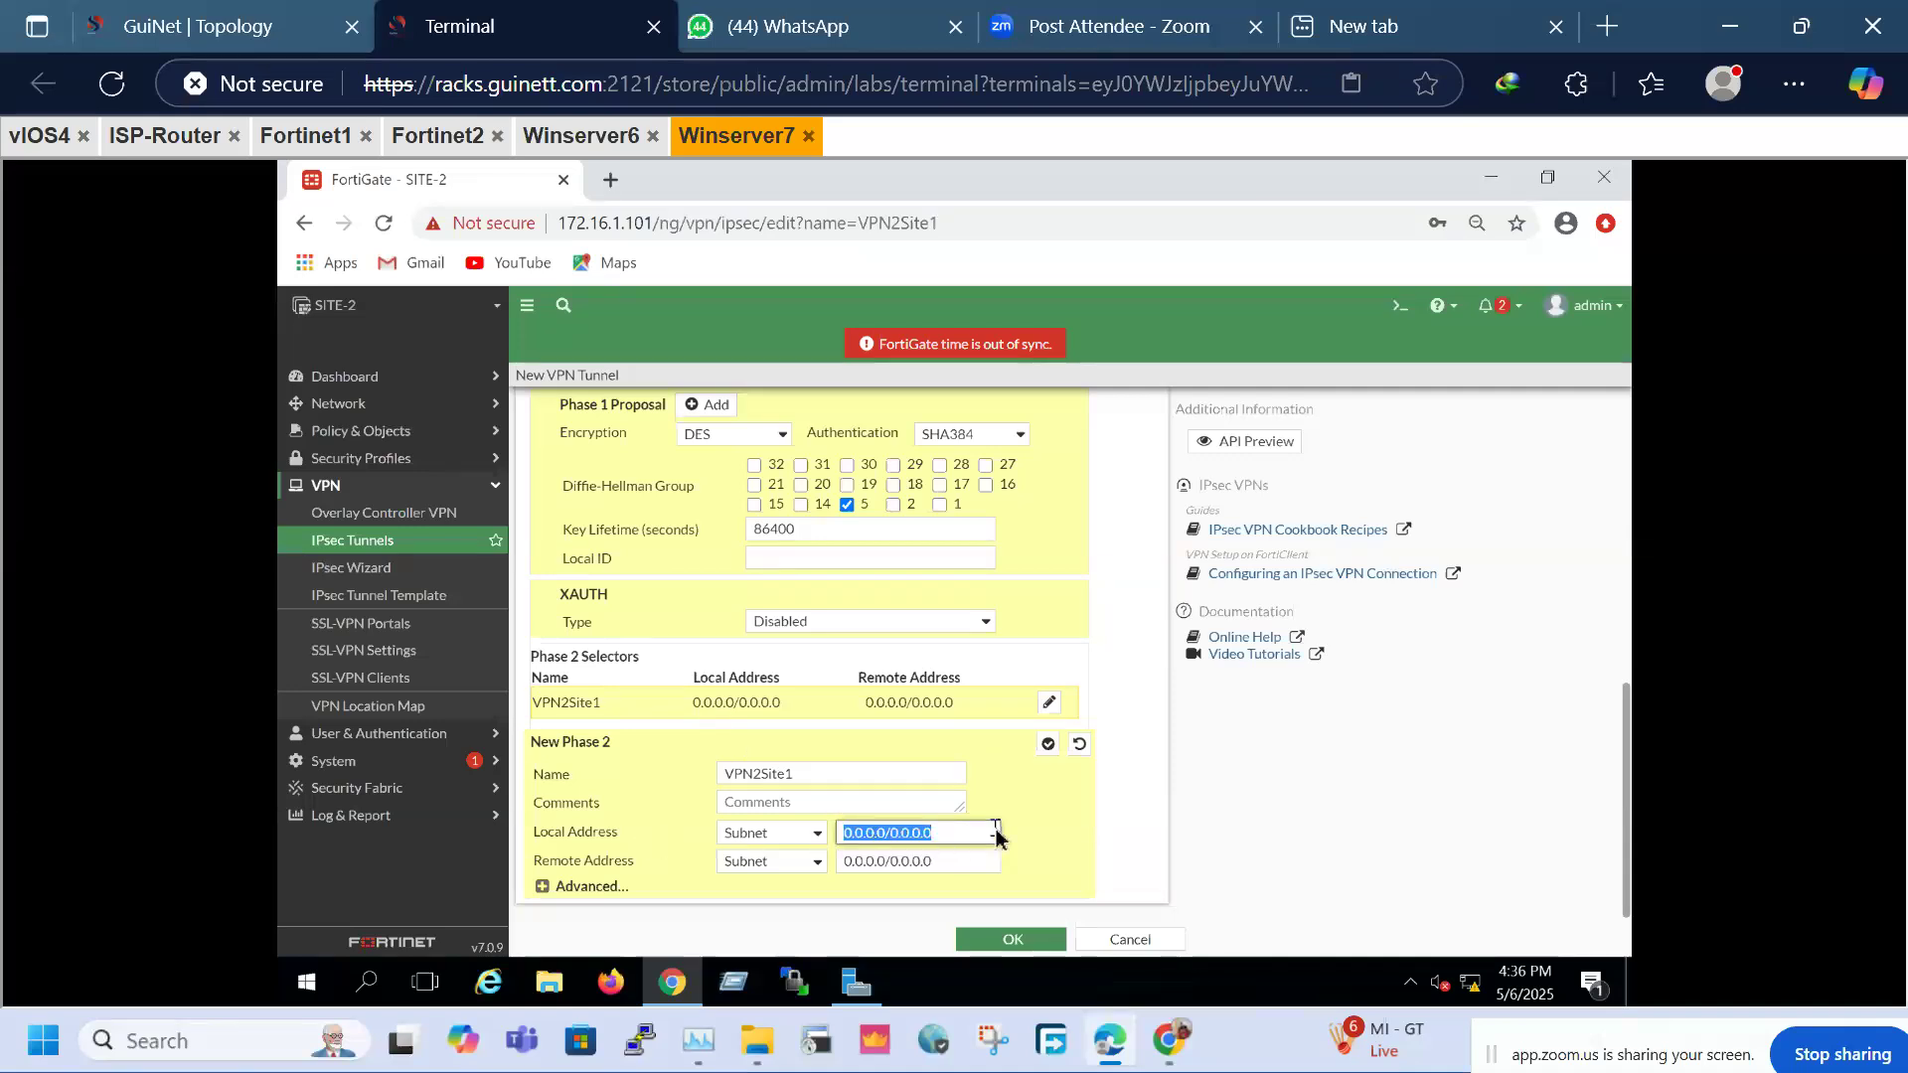
text(20.1.1.1)
key(BackSpace)
text(0/24)
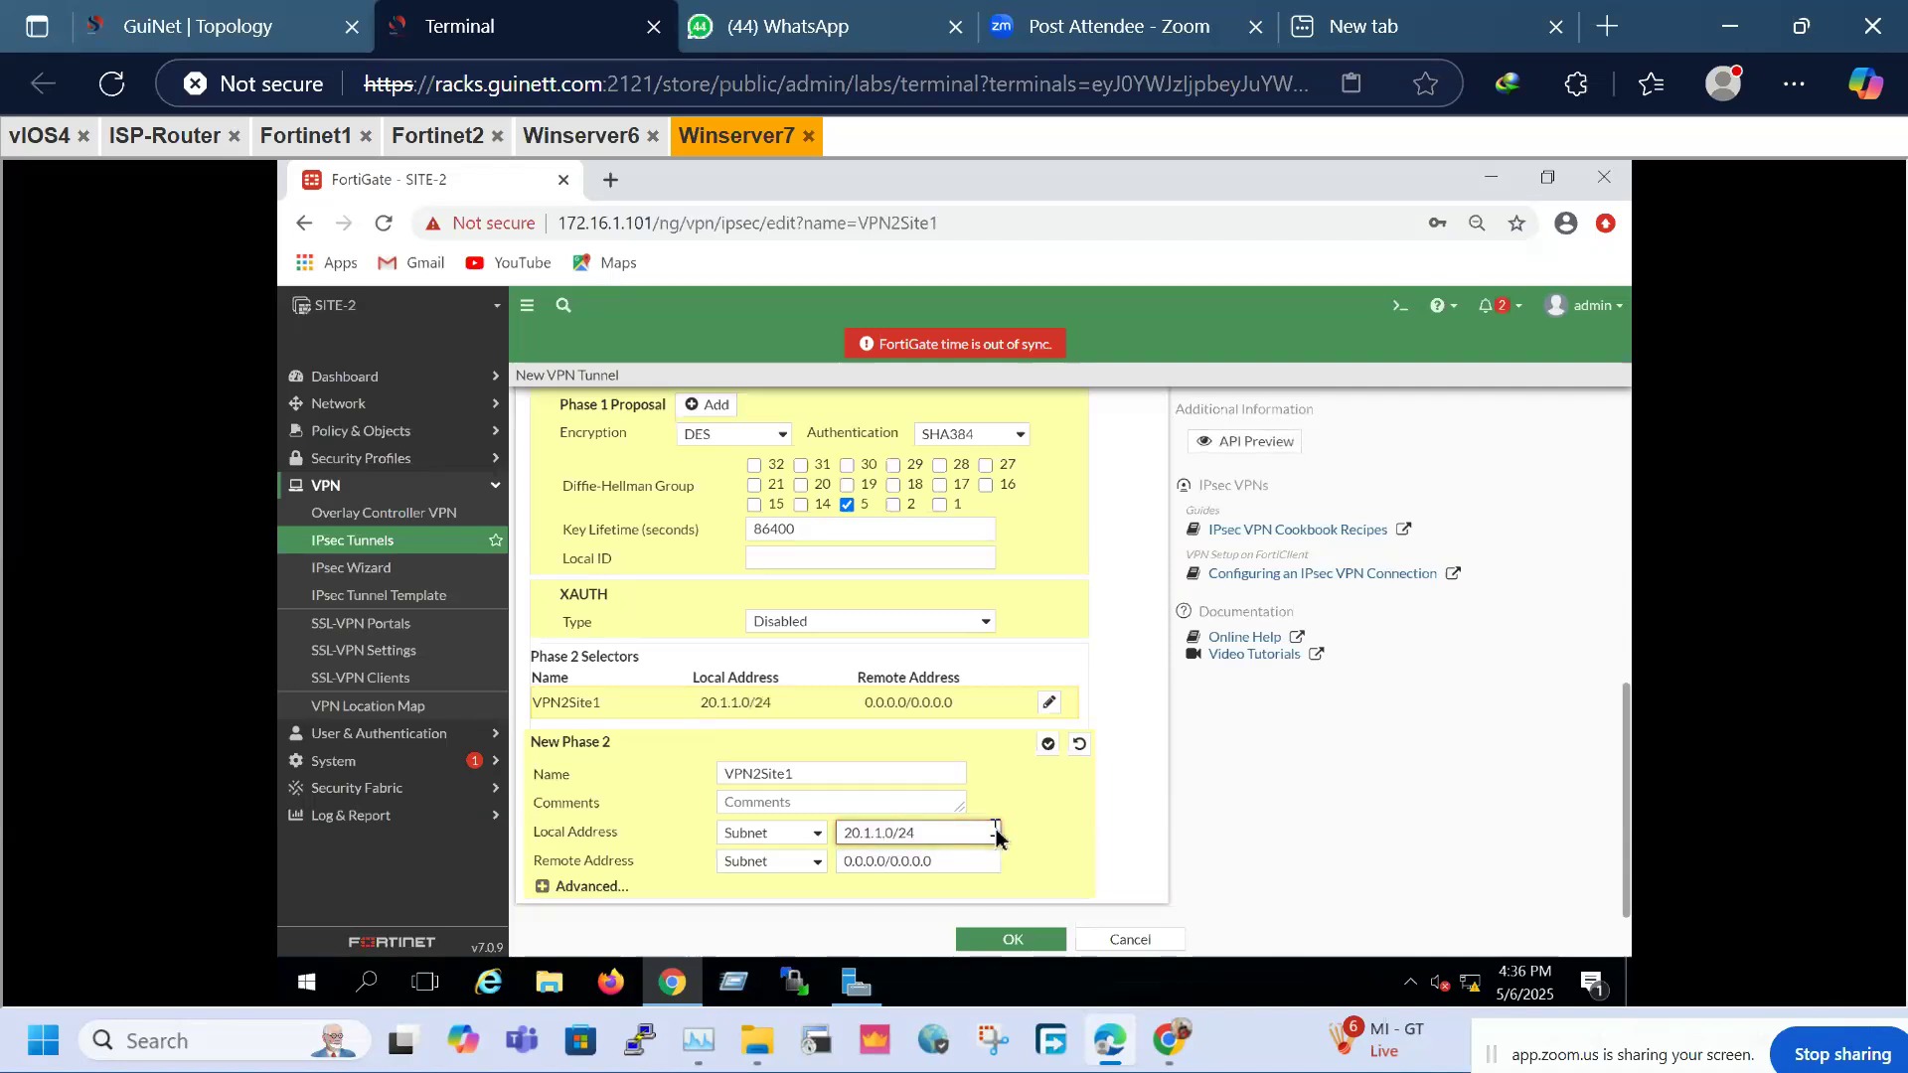
key(Tab)
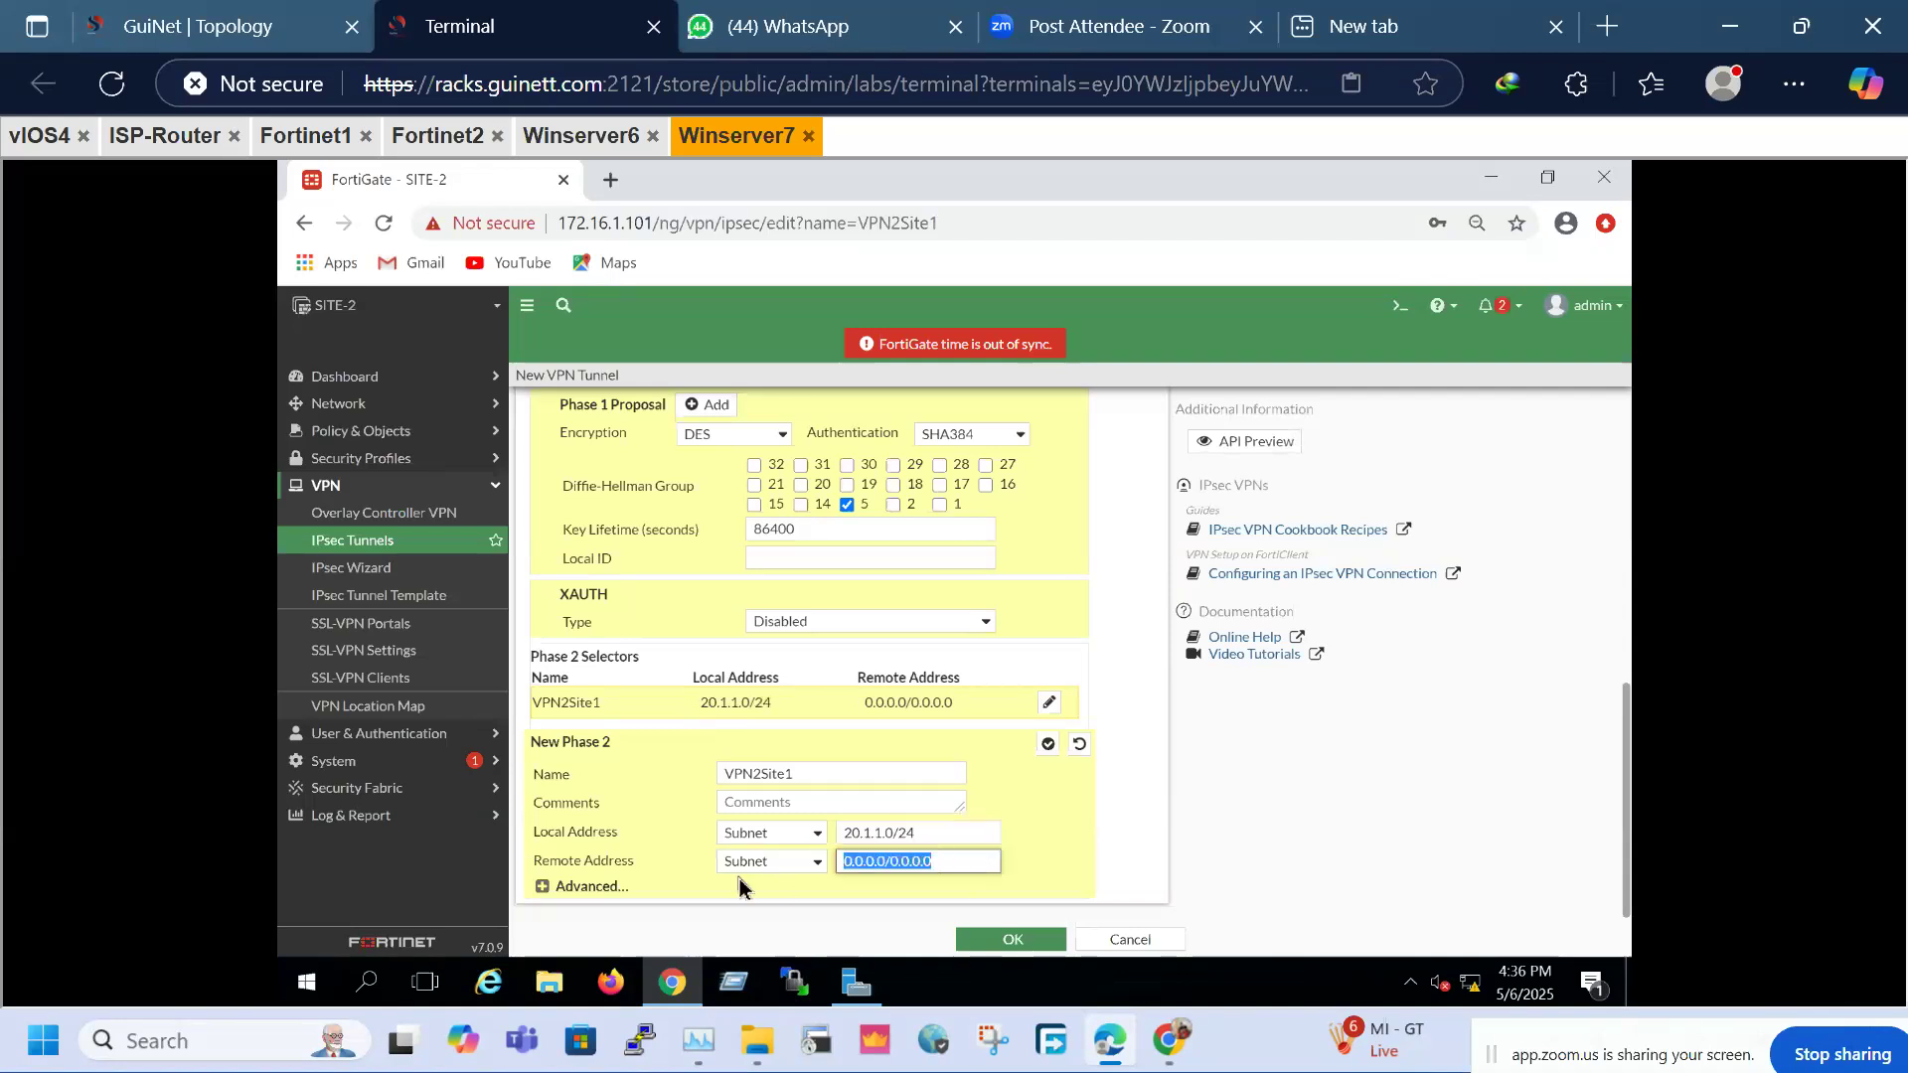
text(10.1.)
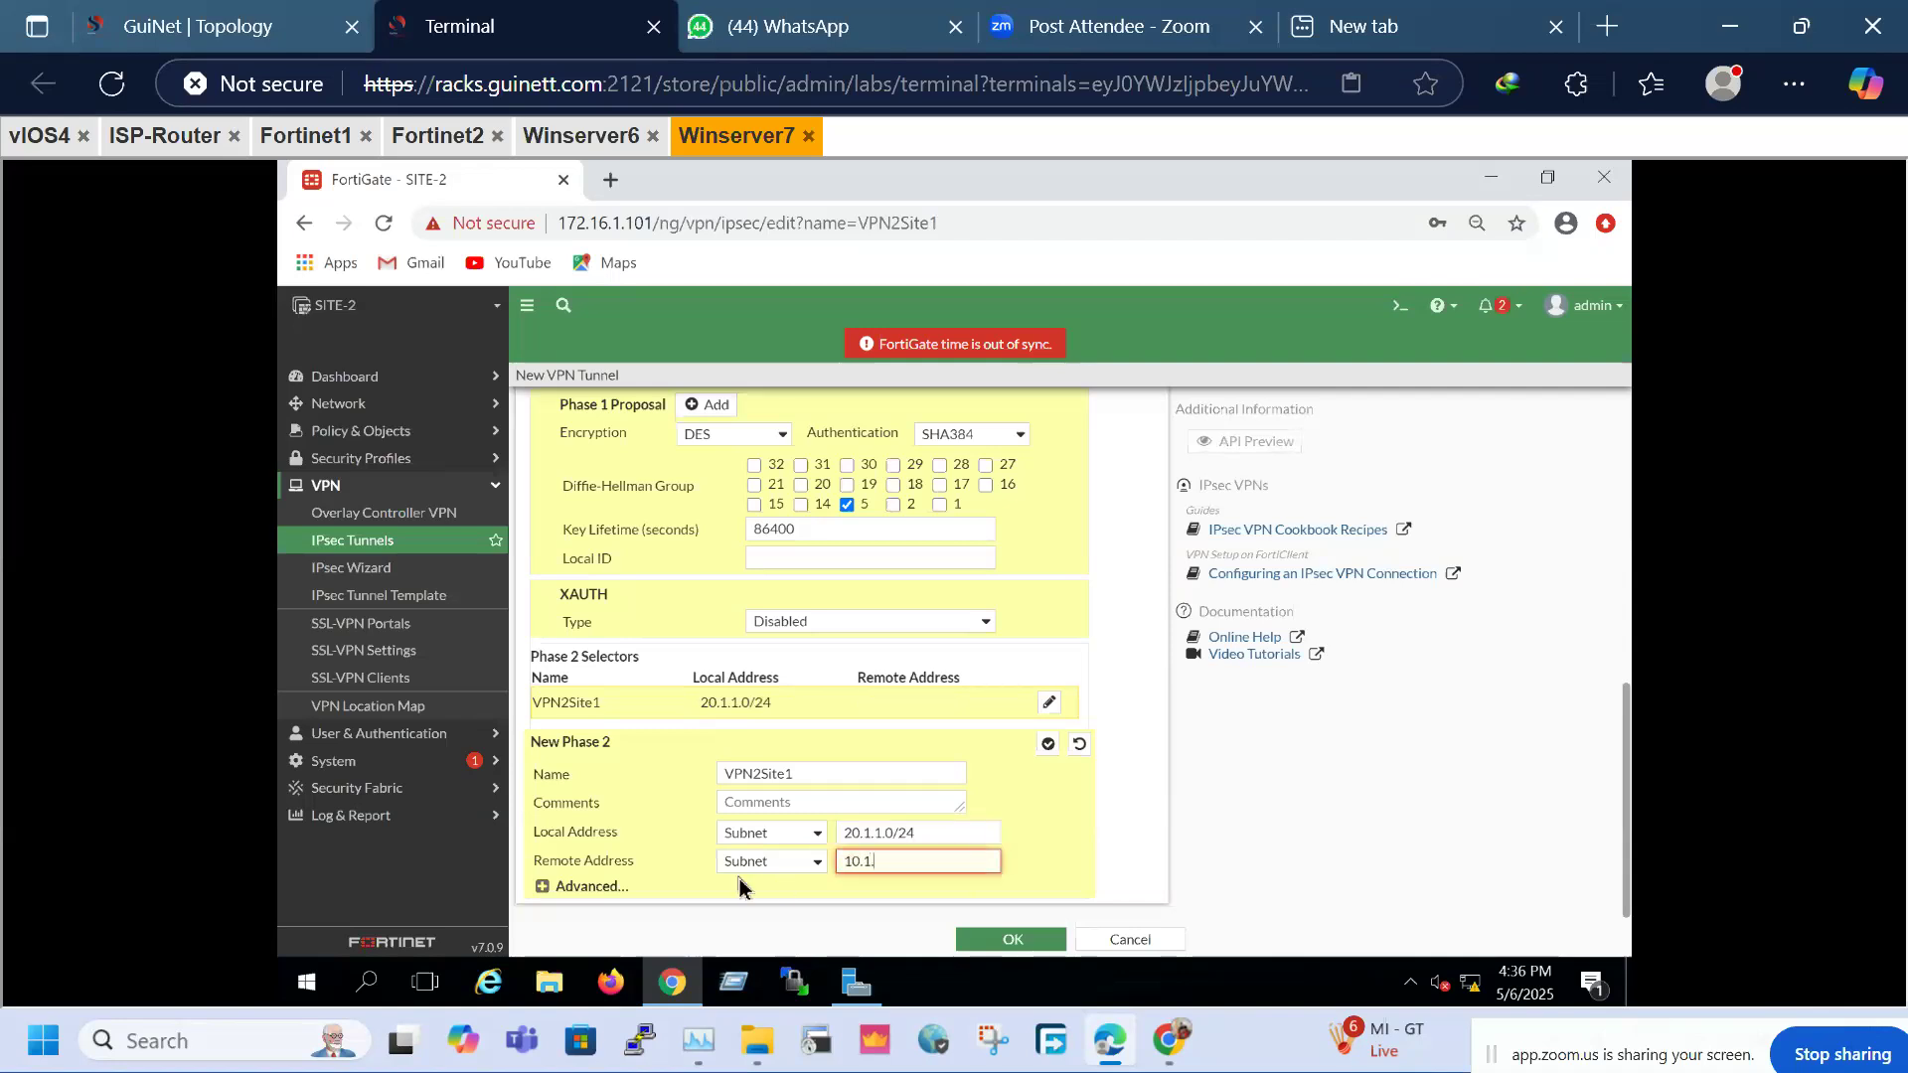
text(1.0/24)
Reduce Phase 2 to a single DES/SHA384 proposal, removing the empty rows
click(552, 888)
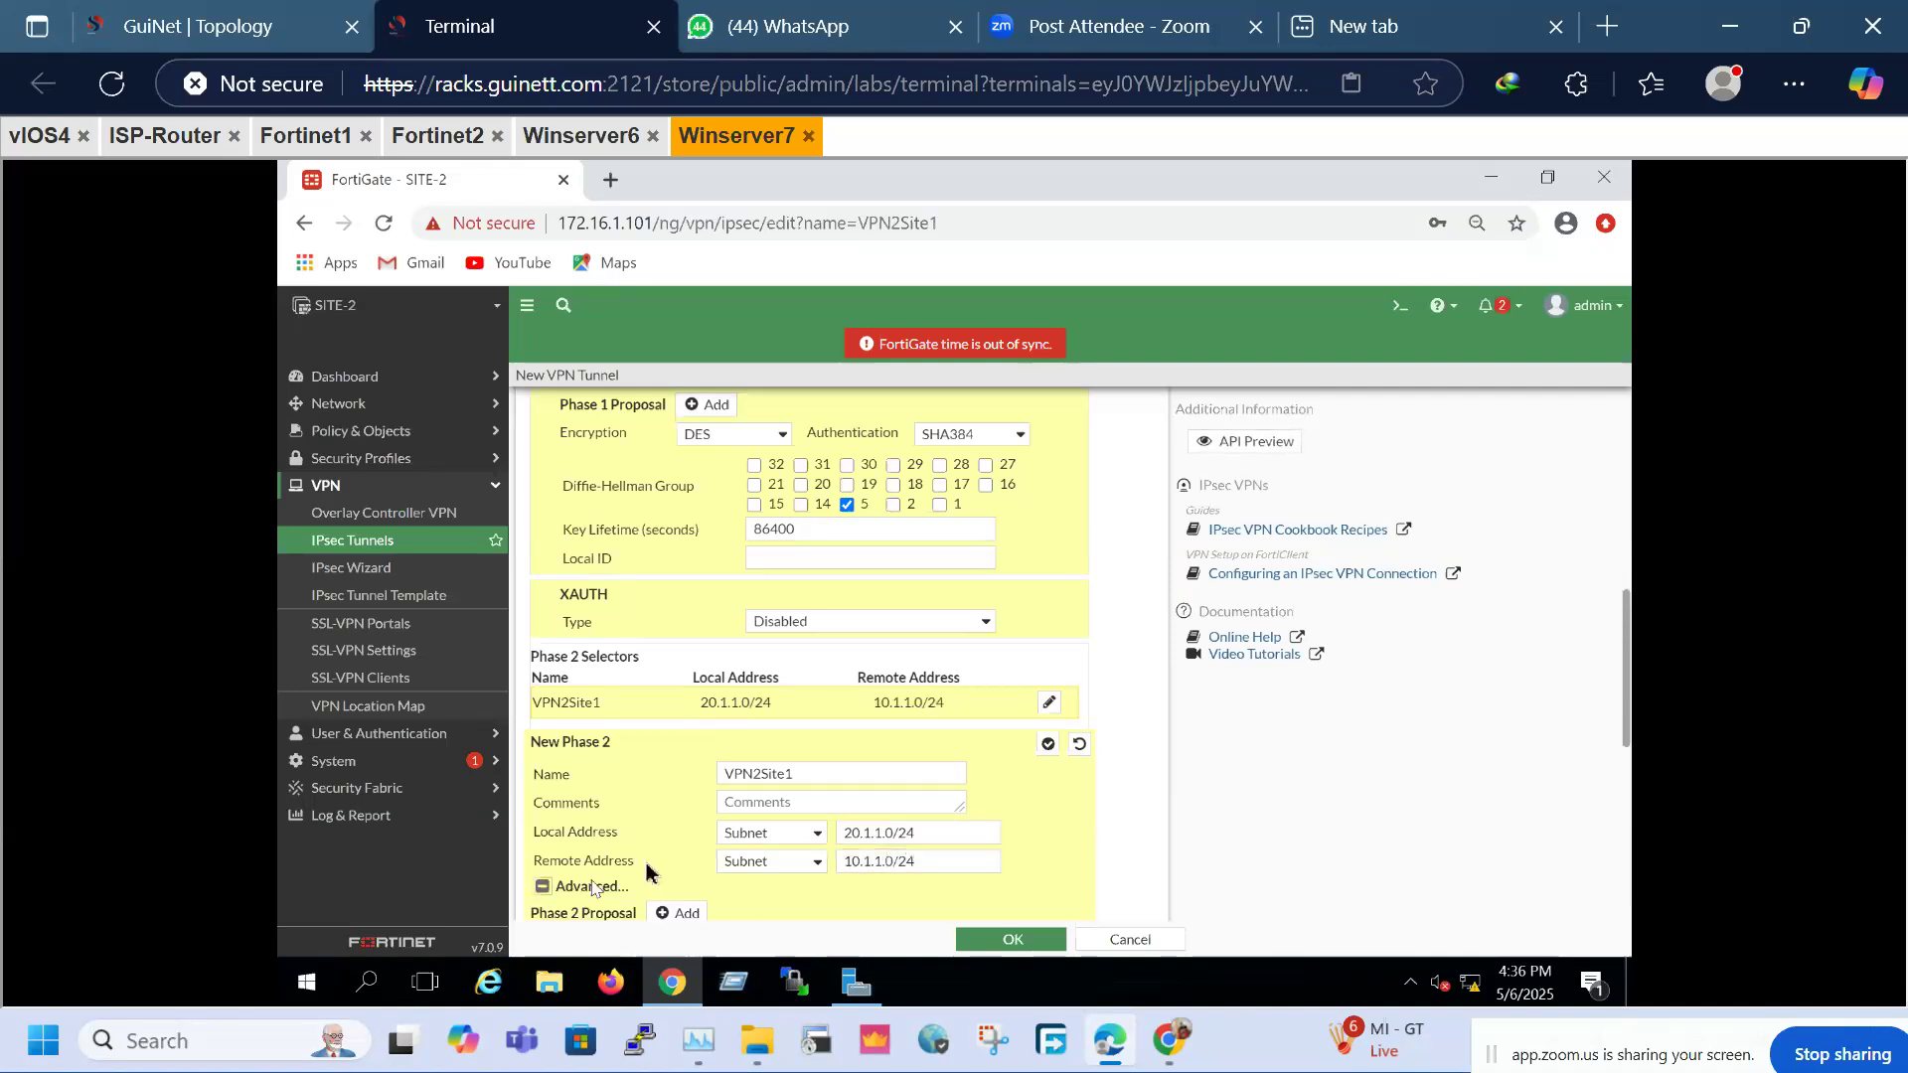
scroll(909, 656, down, 5)
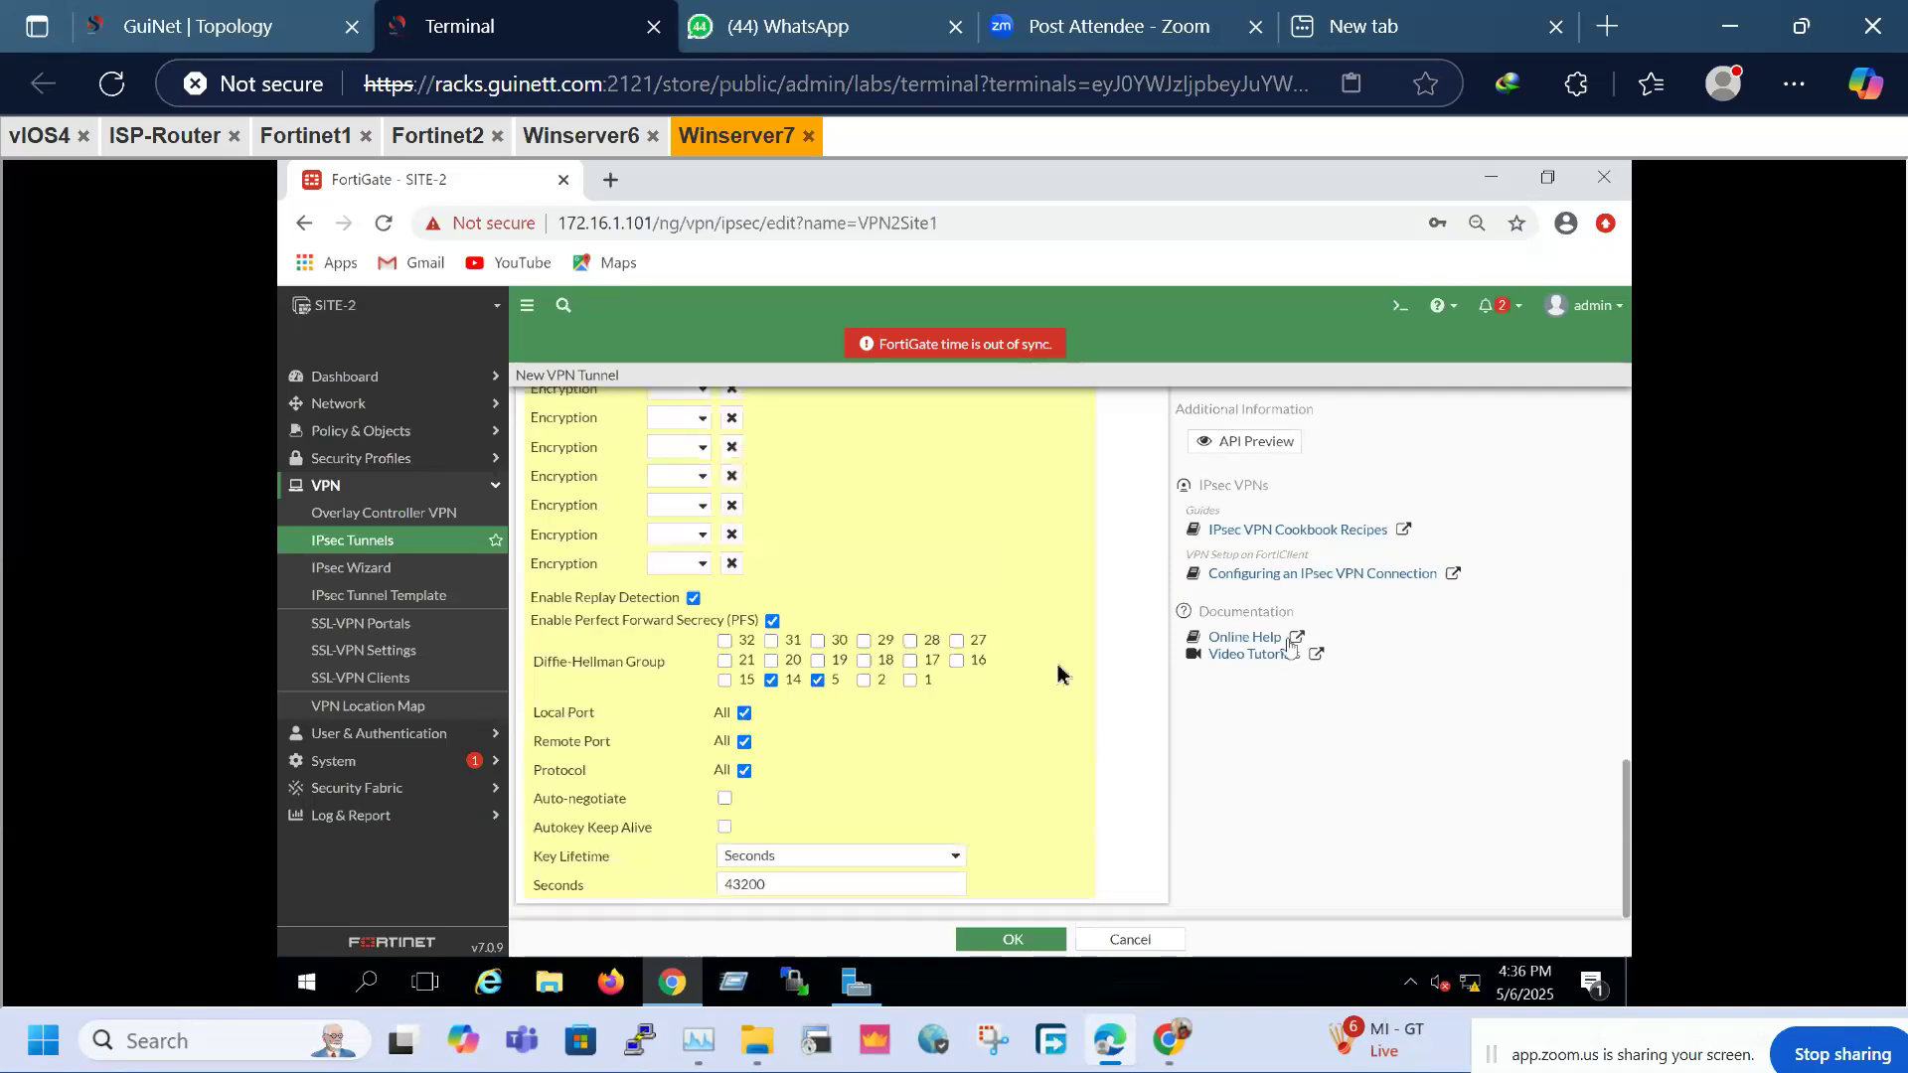
scroll(1056, 668, up, 15)
drag(1625, 531, 1631, 820)
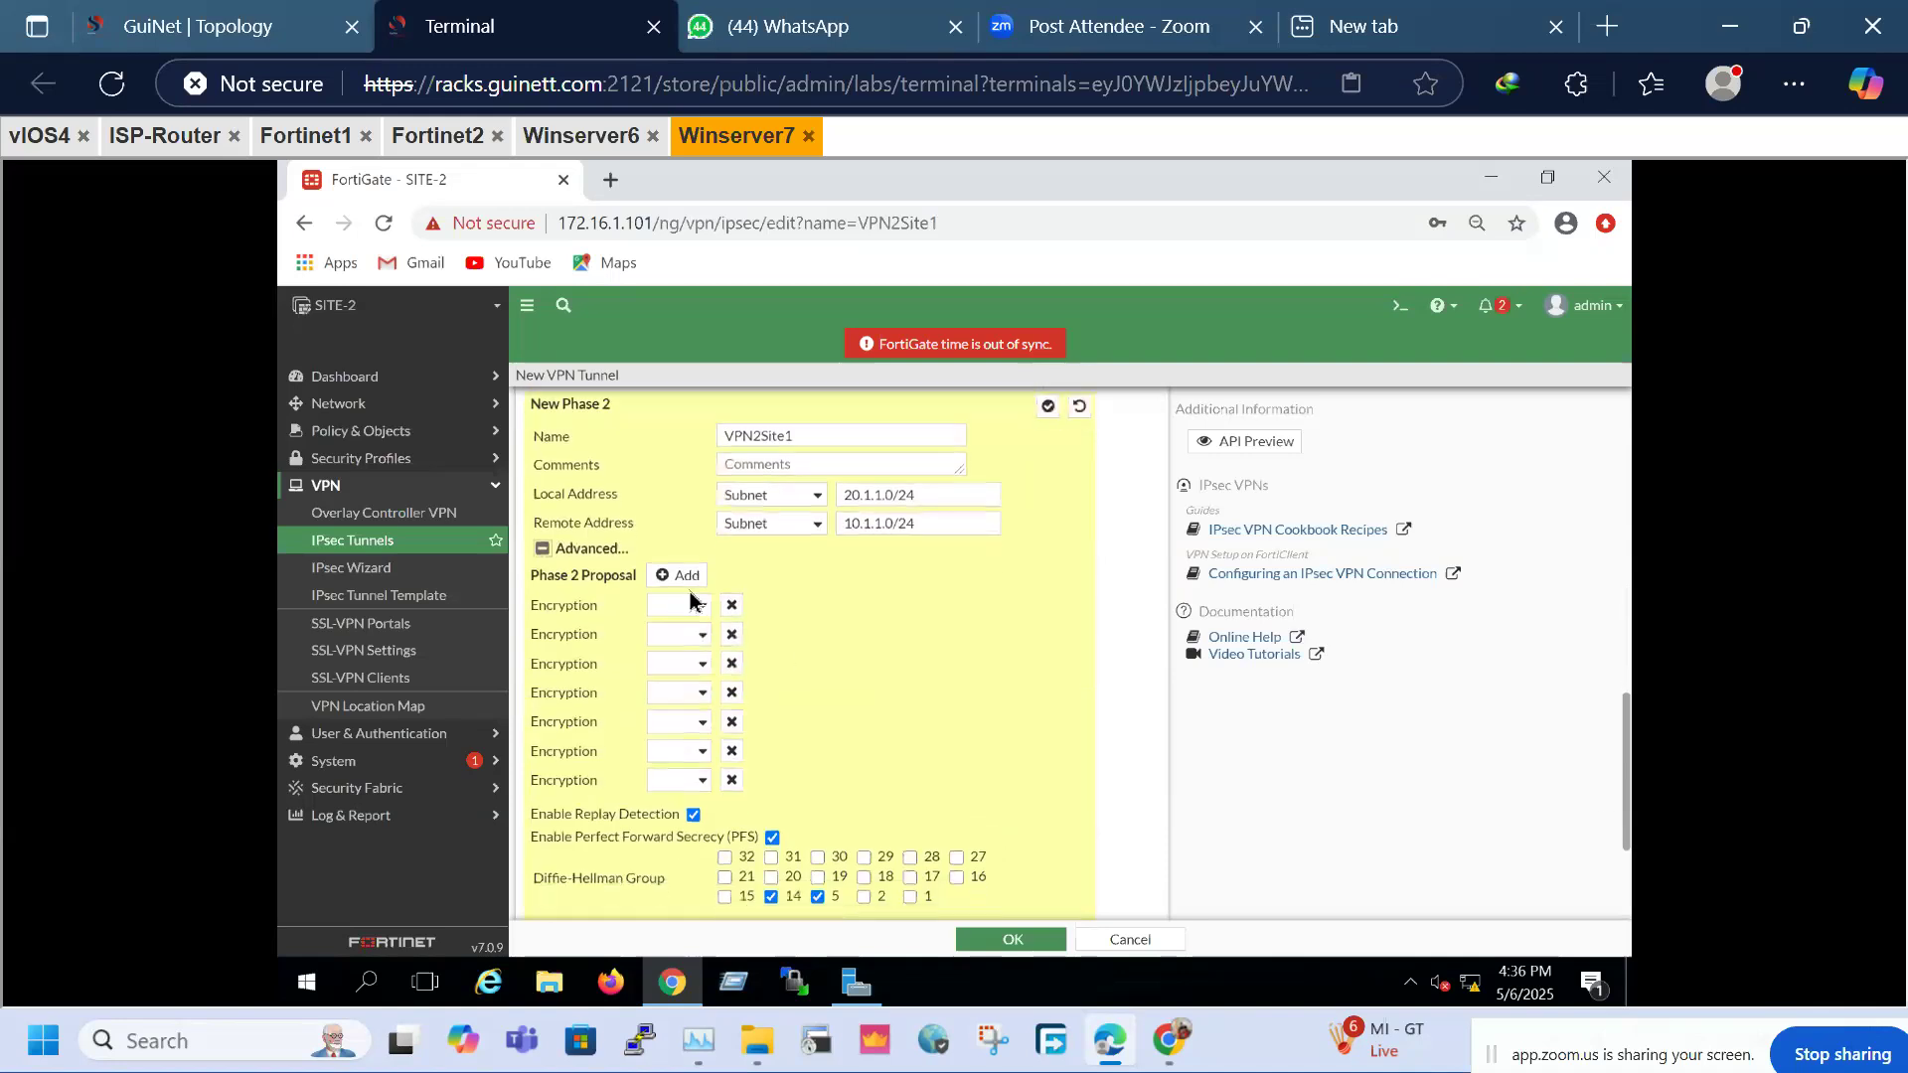
click(683, 608)
click(669, 663)
click(949, 608)
click(934, 698)
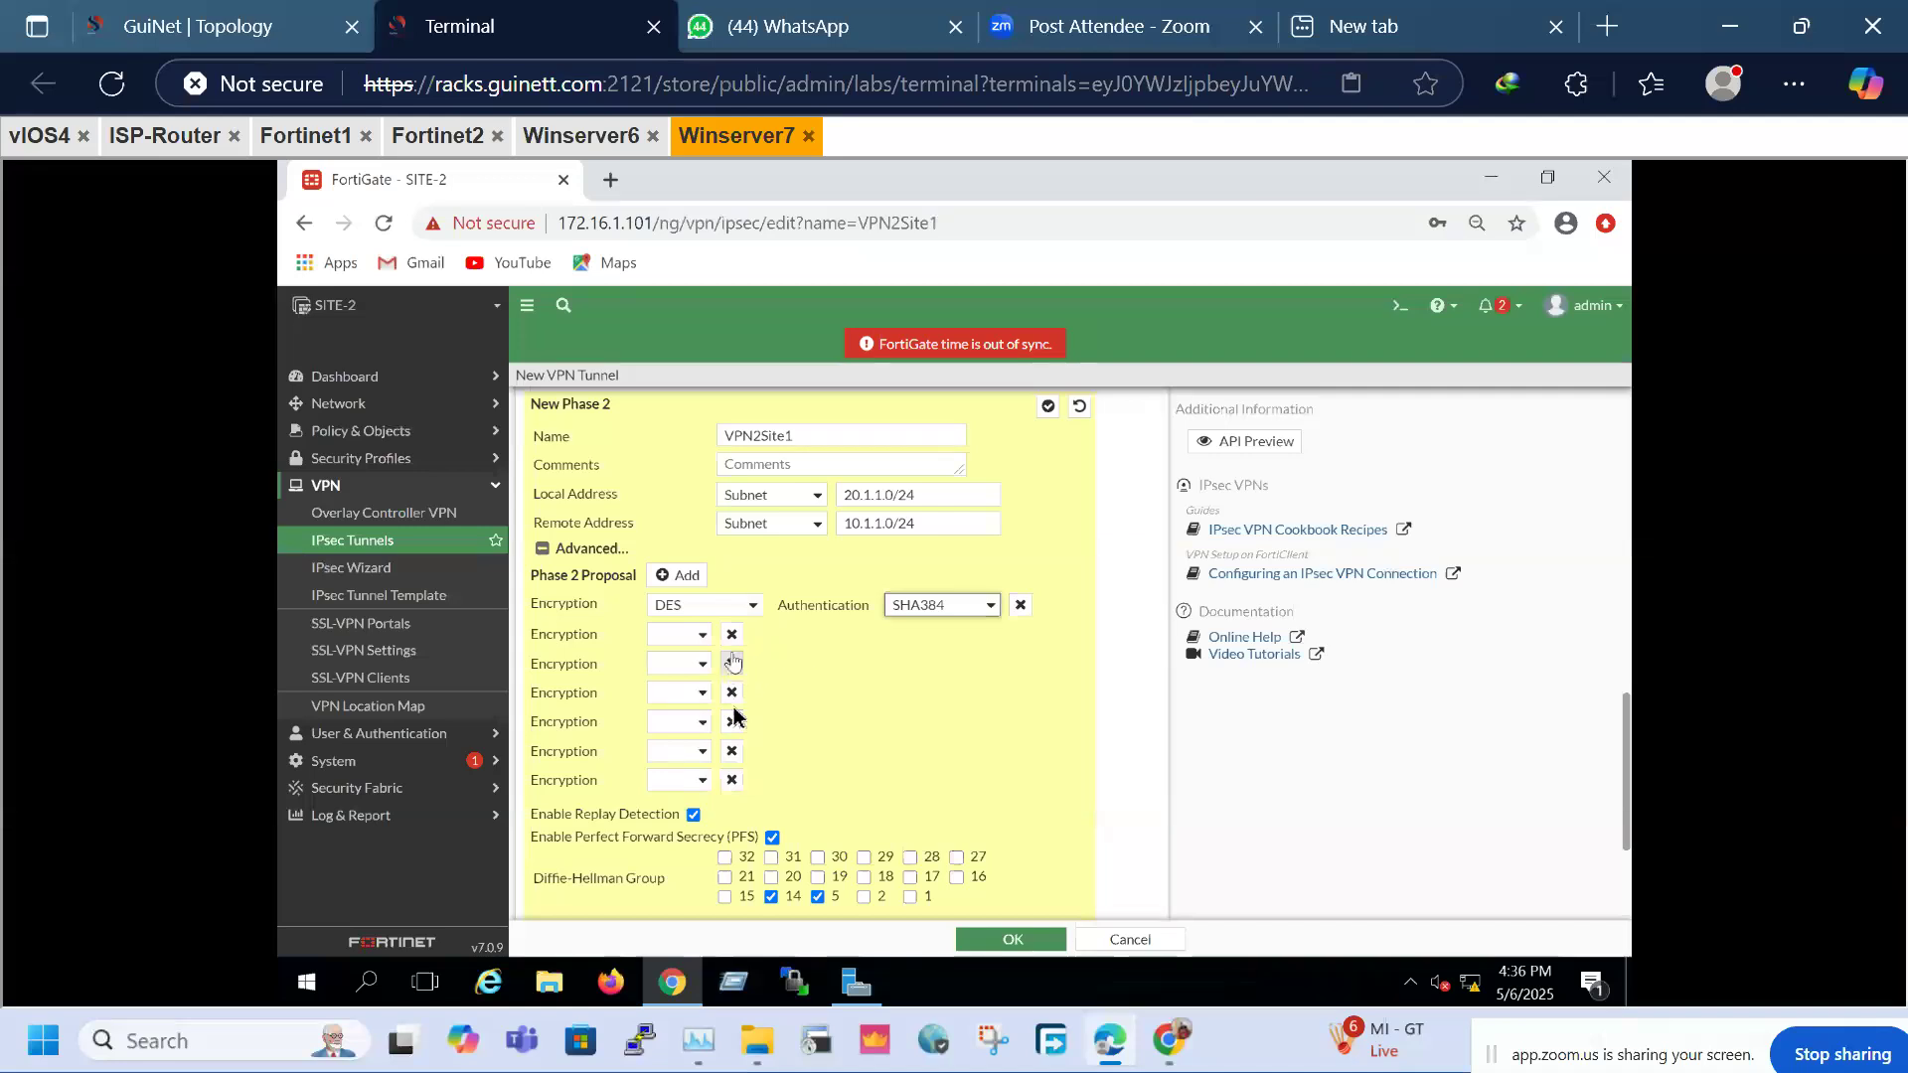
click(732, 780)
click(733, 753)
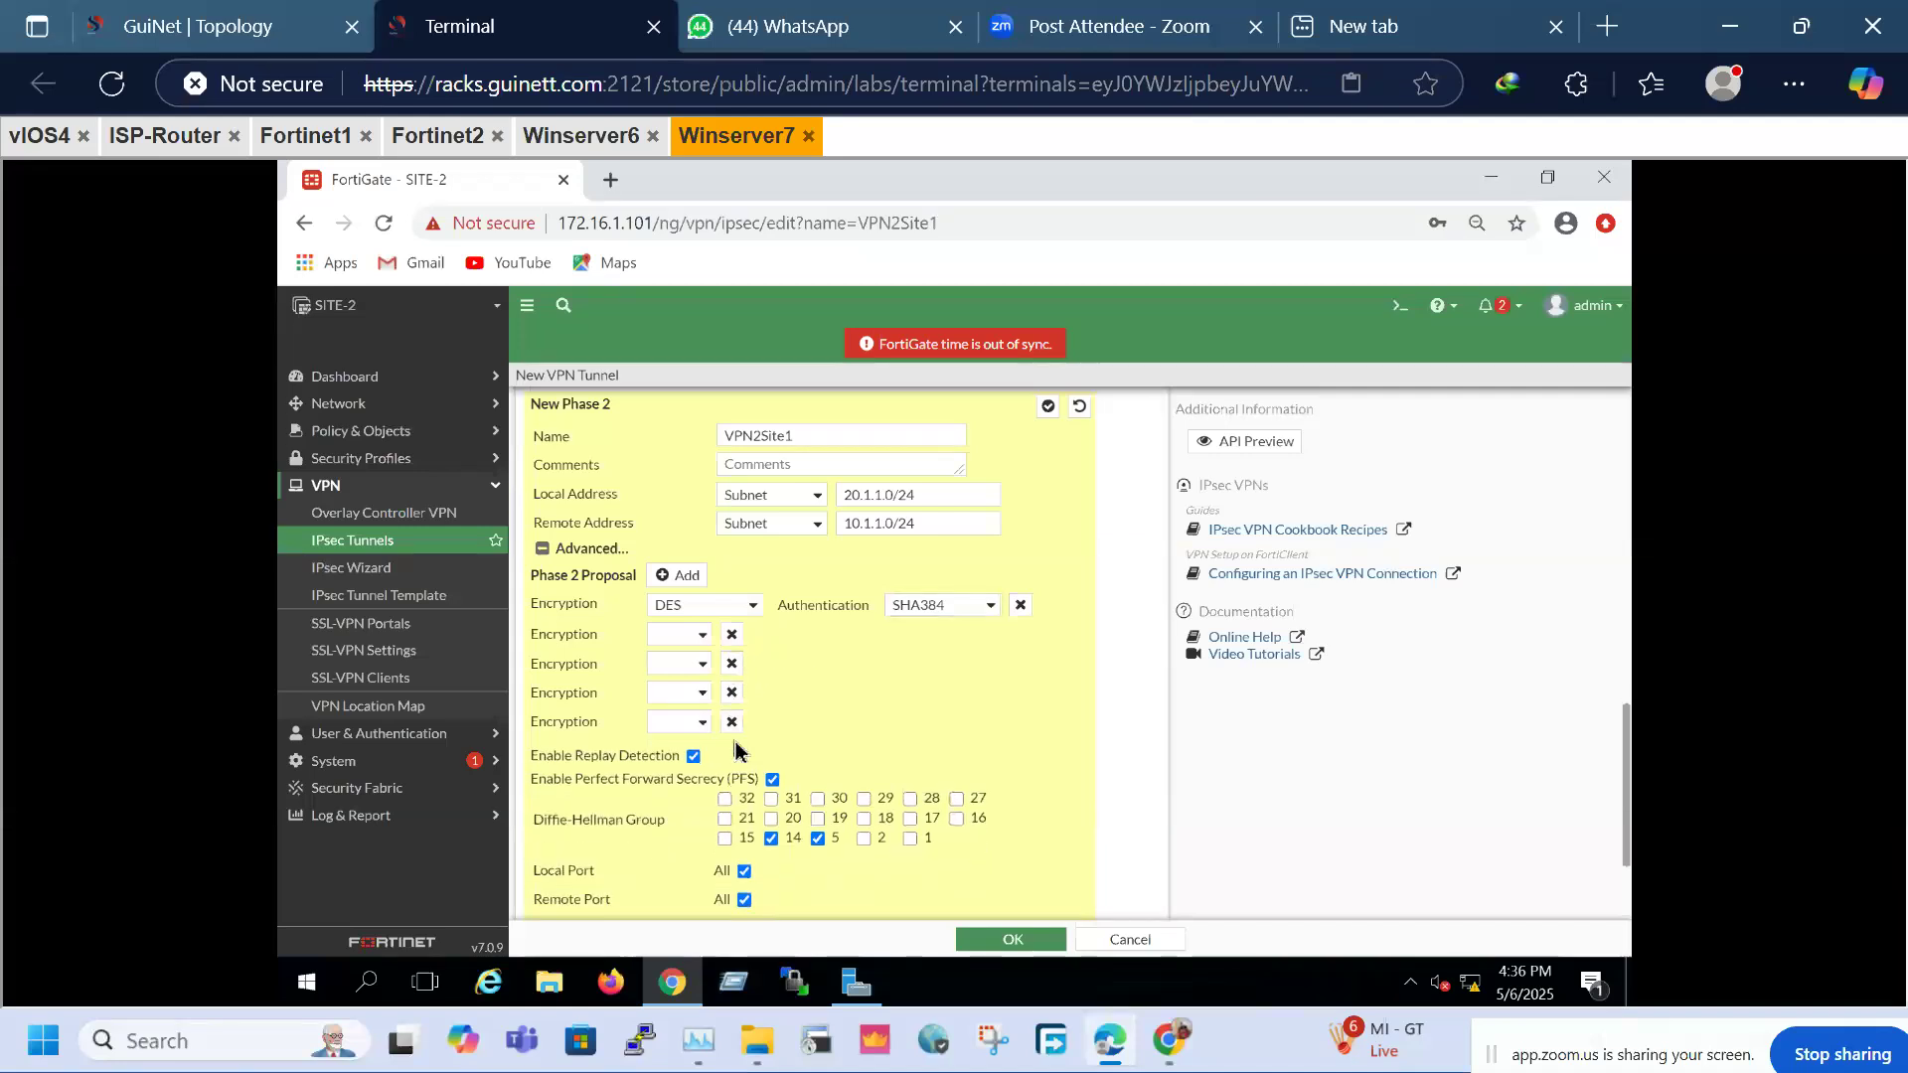
click(733, 724)
click(734, 695)
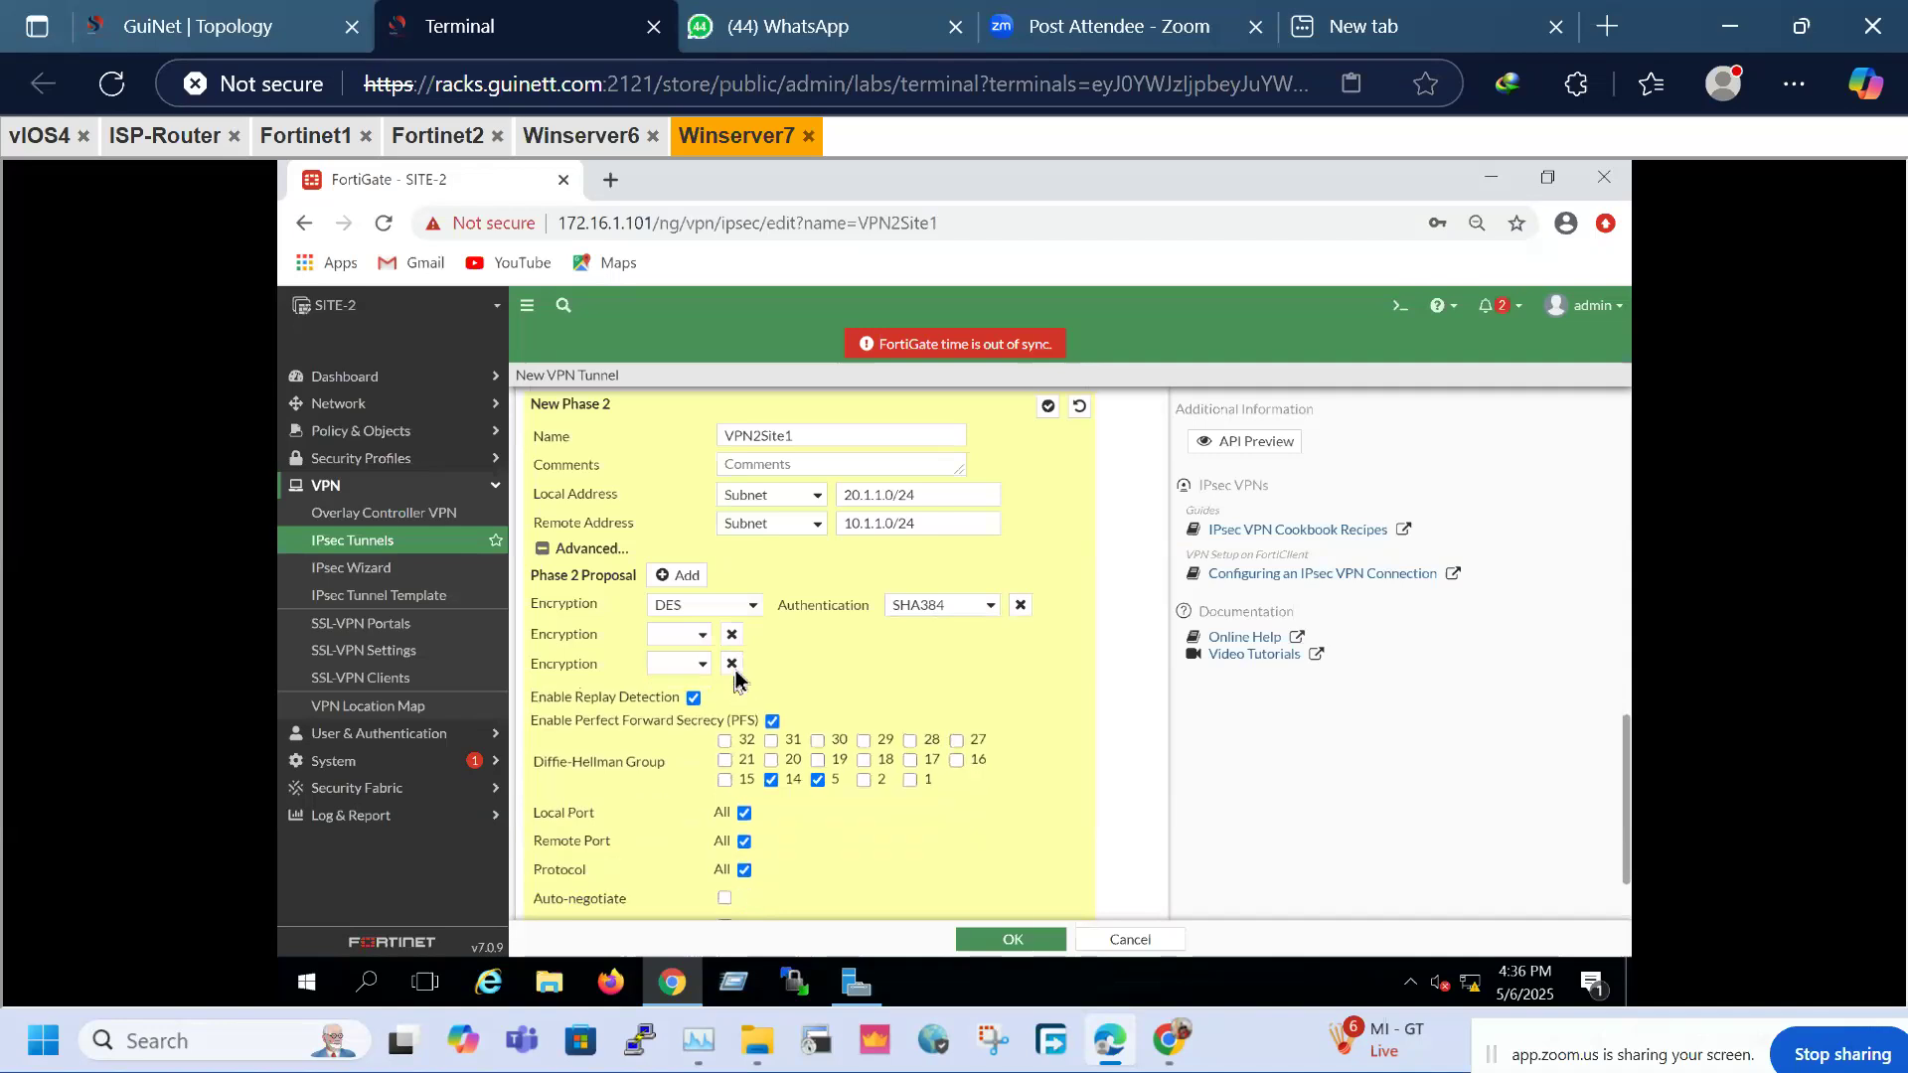
click(733, 664)
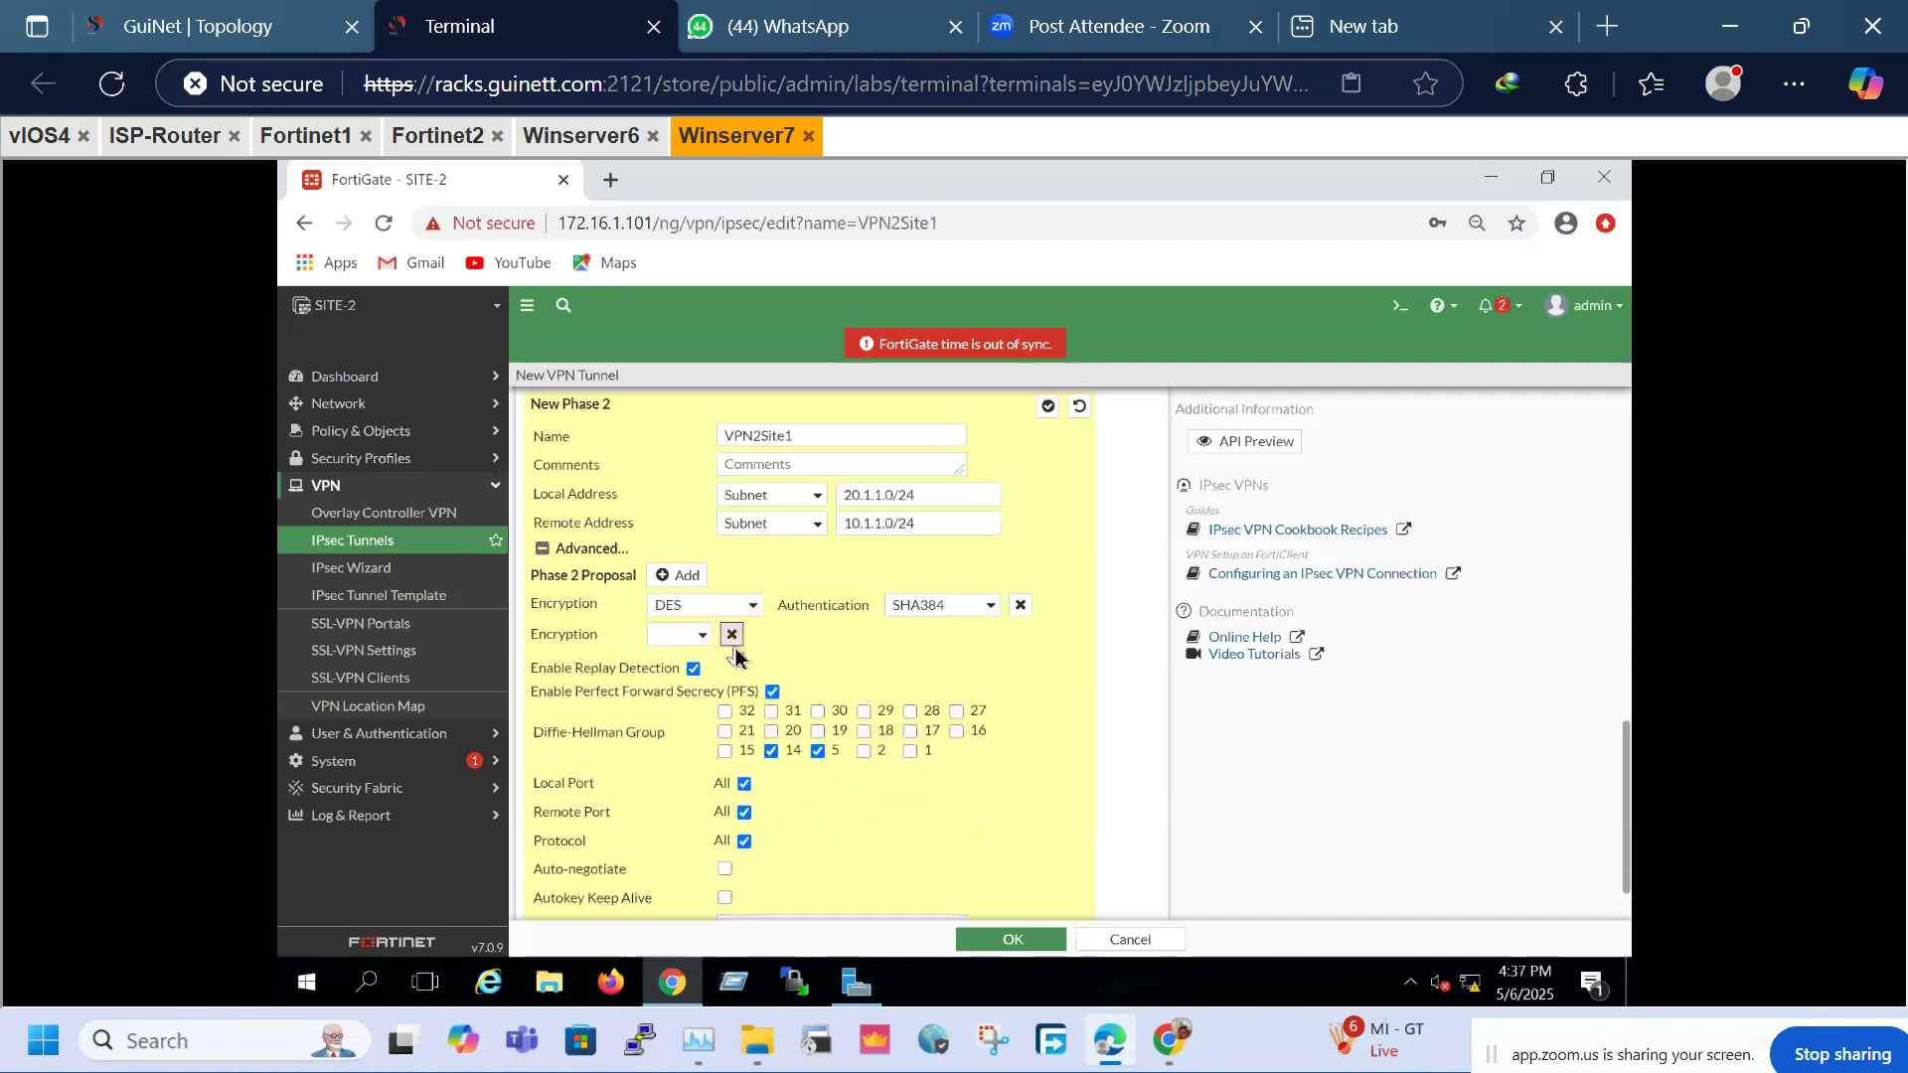
click(732, 634)
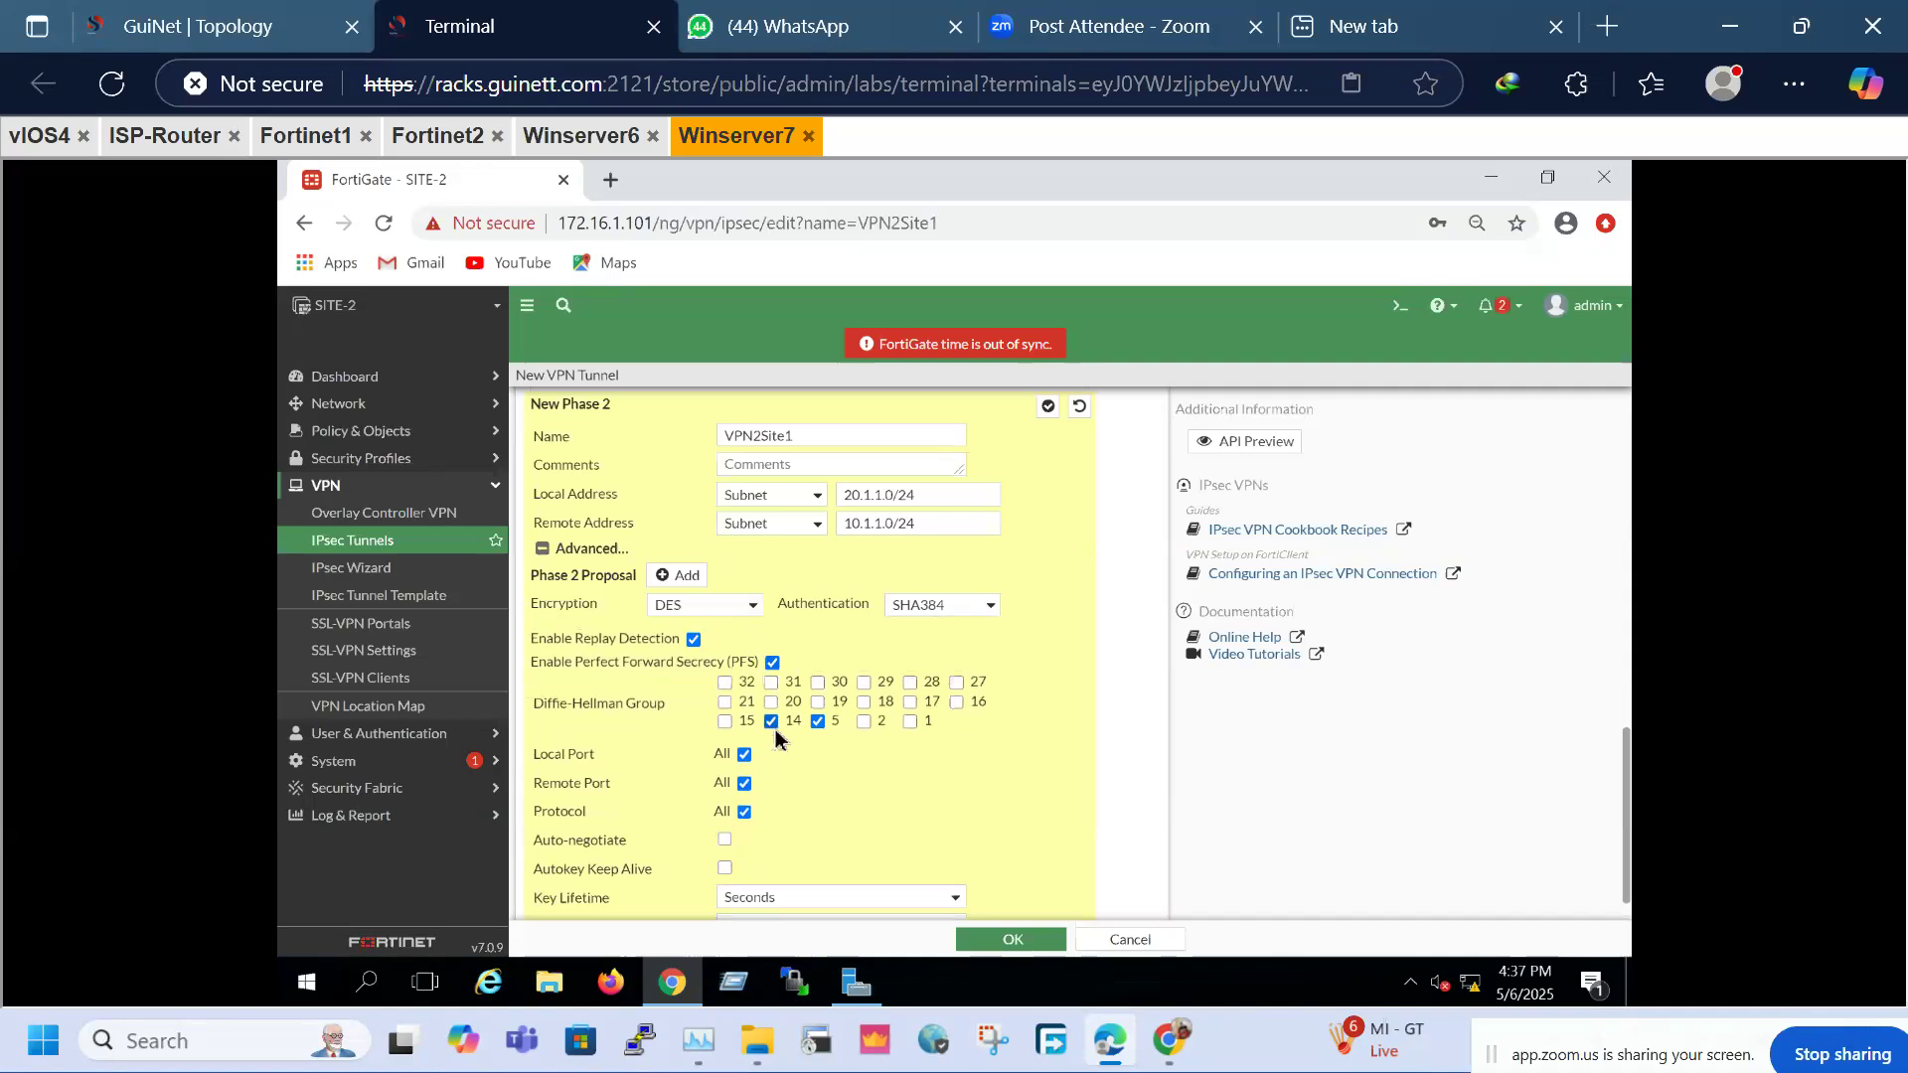
scroll(801, 765, down, 1)
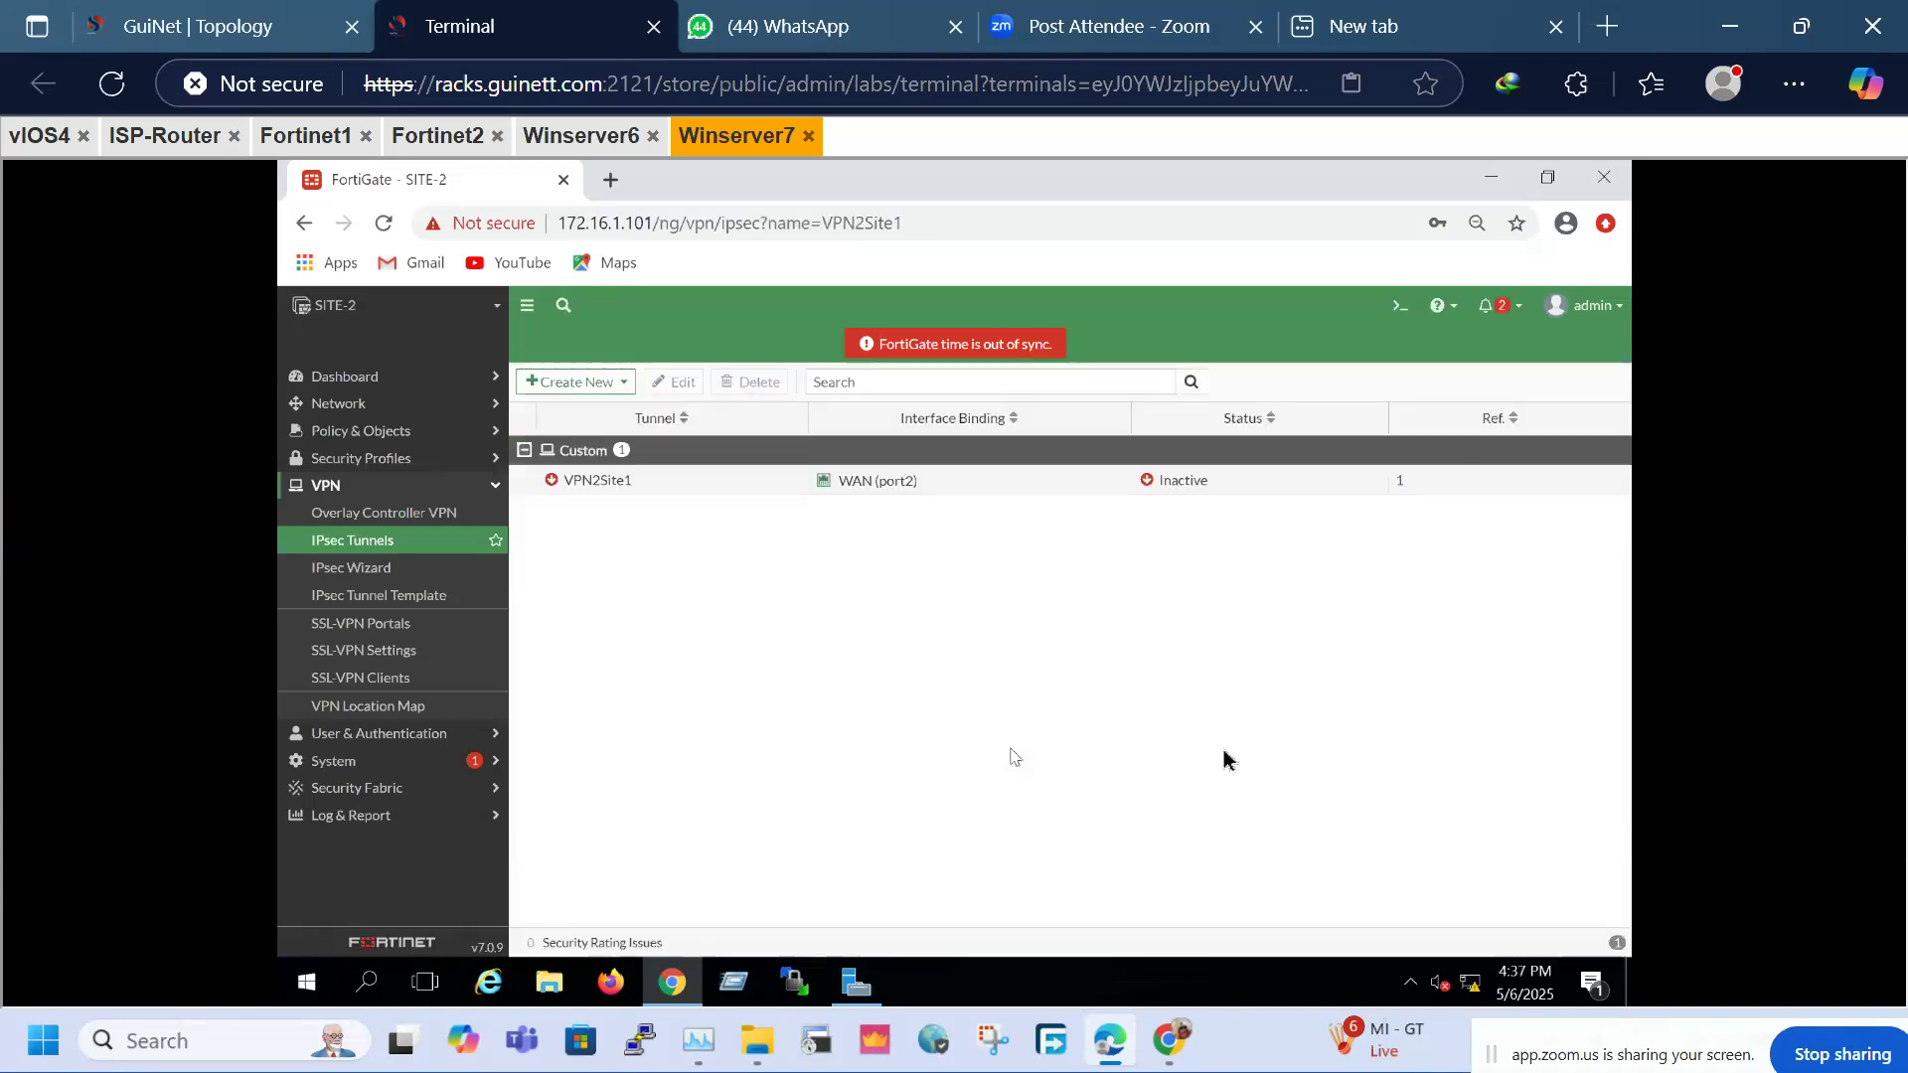
Add a static route to 10.1.1.0/24 through the VPN2Site1 interface
click(388, 409)
click(365, 541)
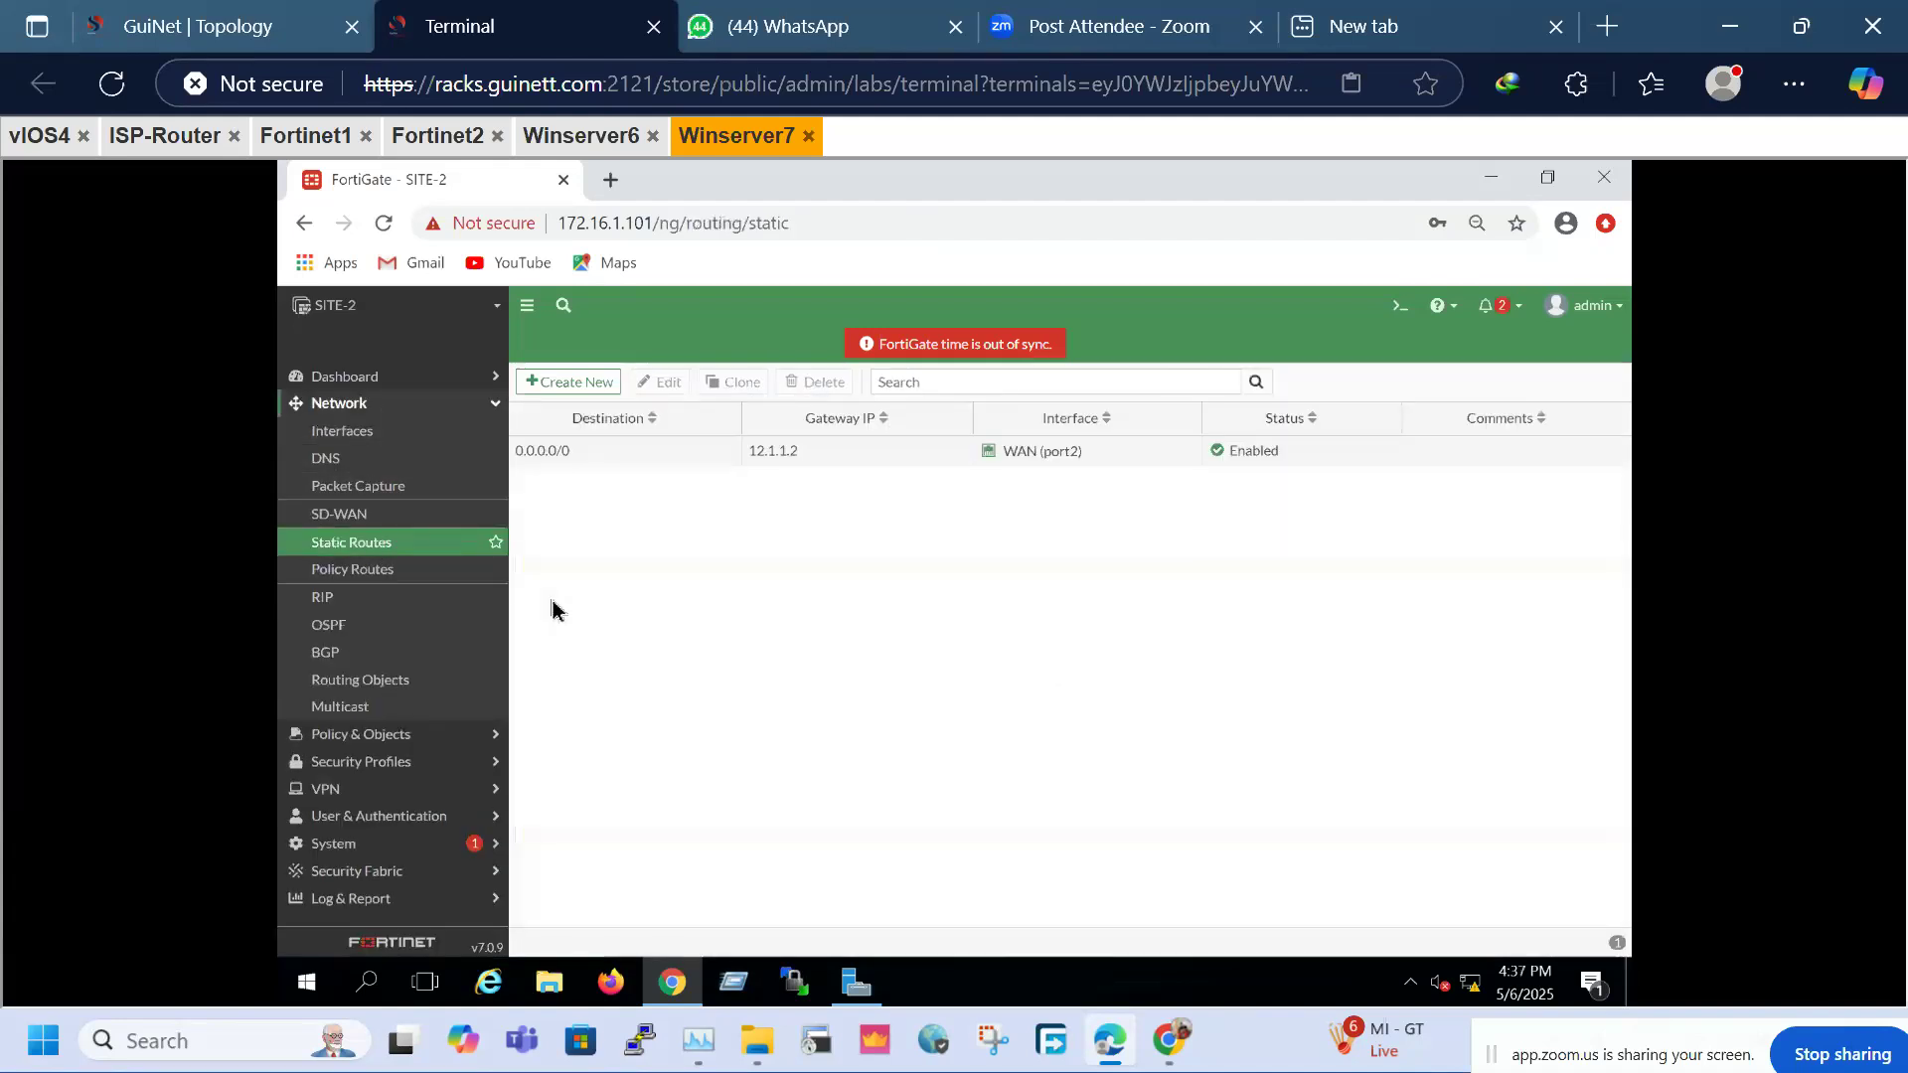
click(574, 385)
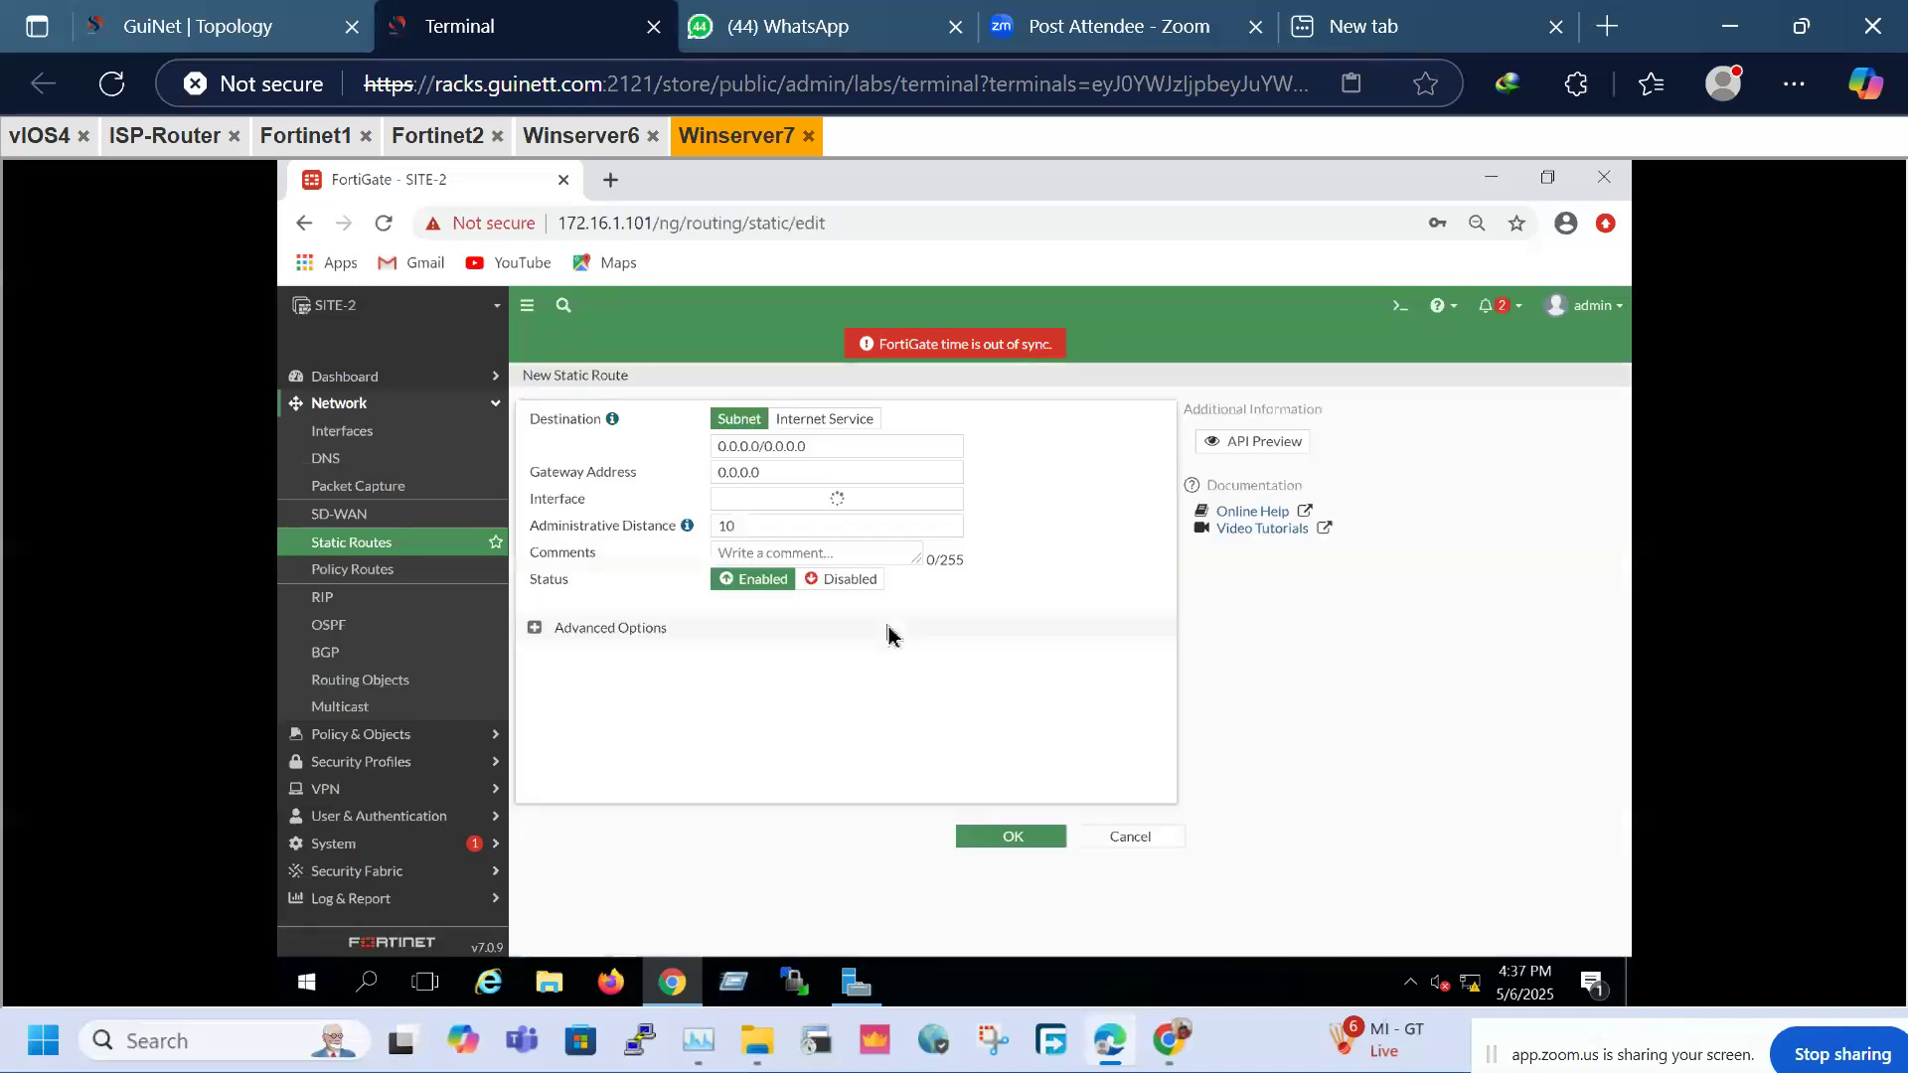
triple_click(821, 449)
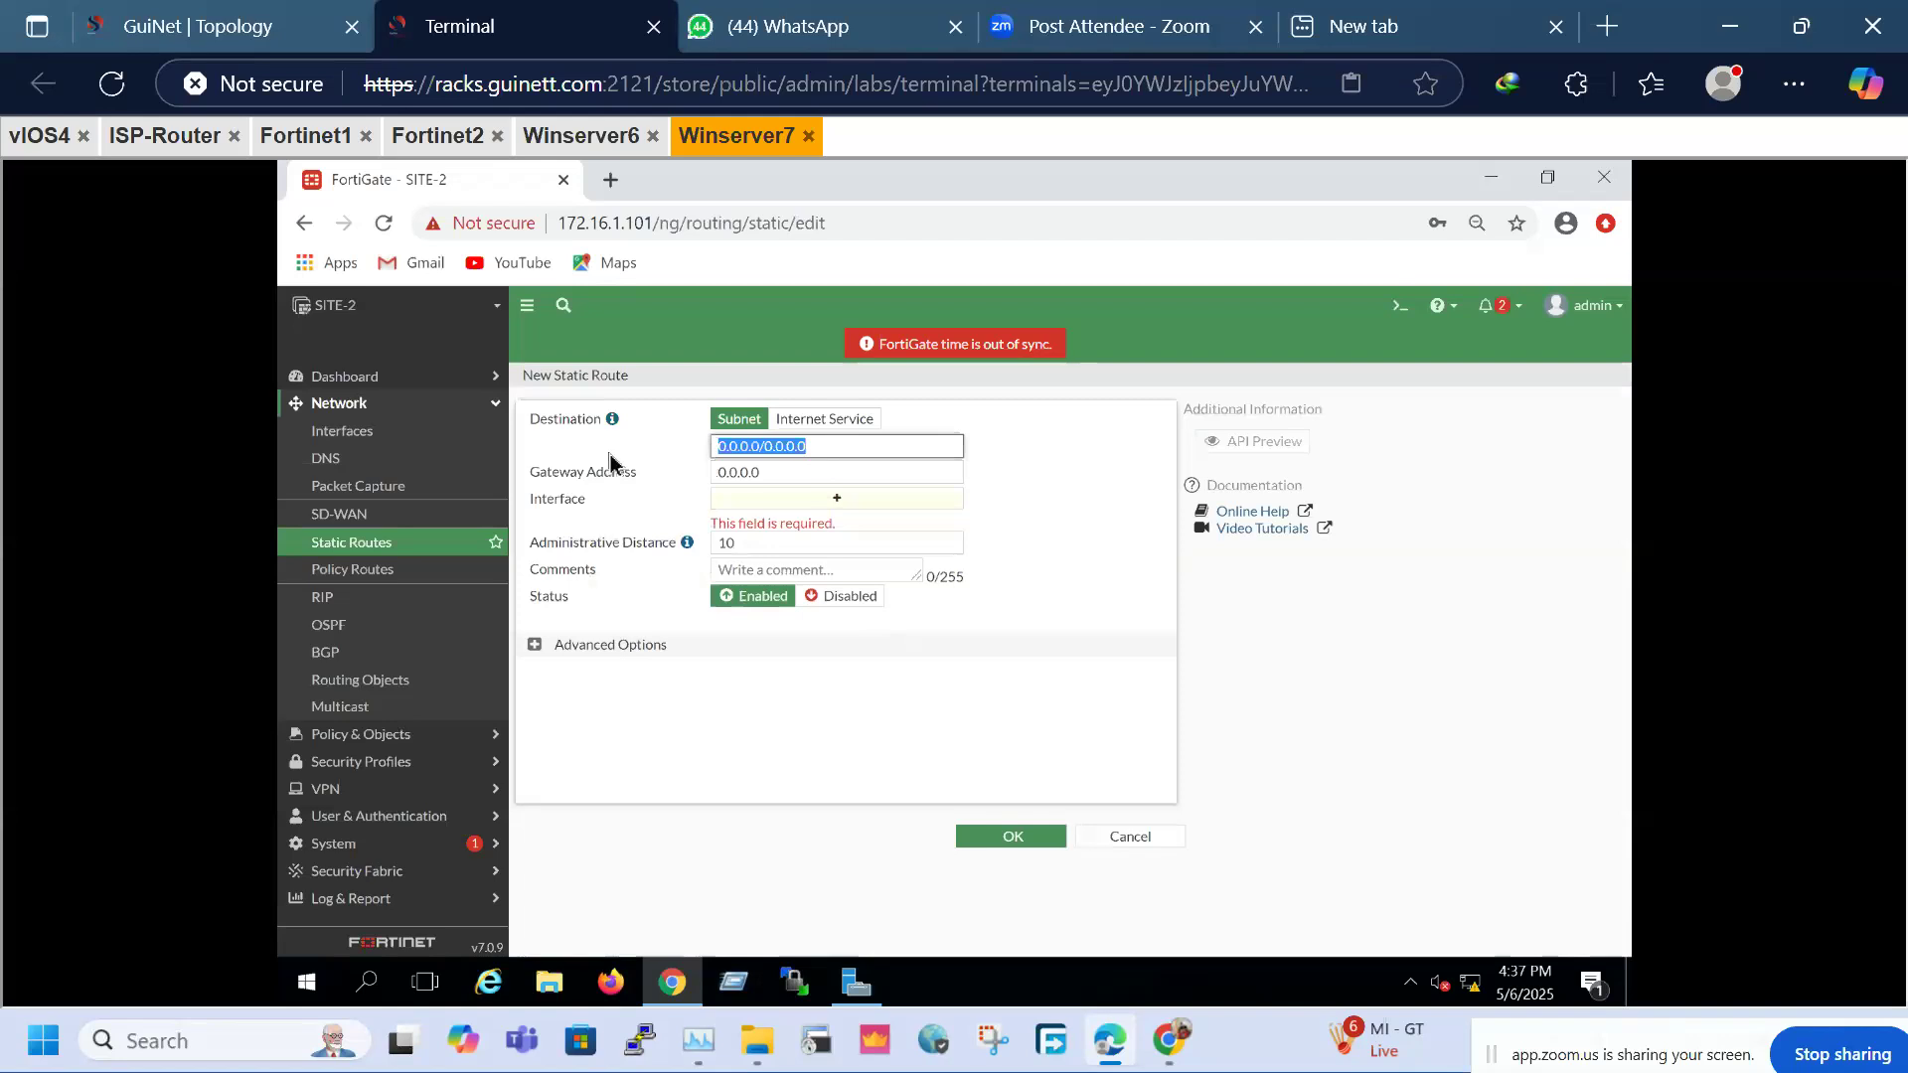
text(10.1.1)
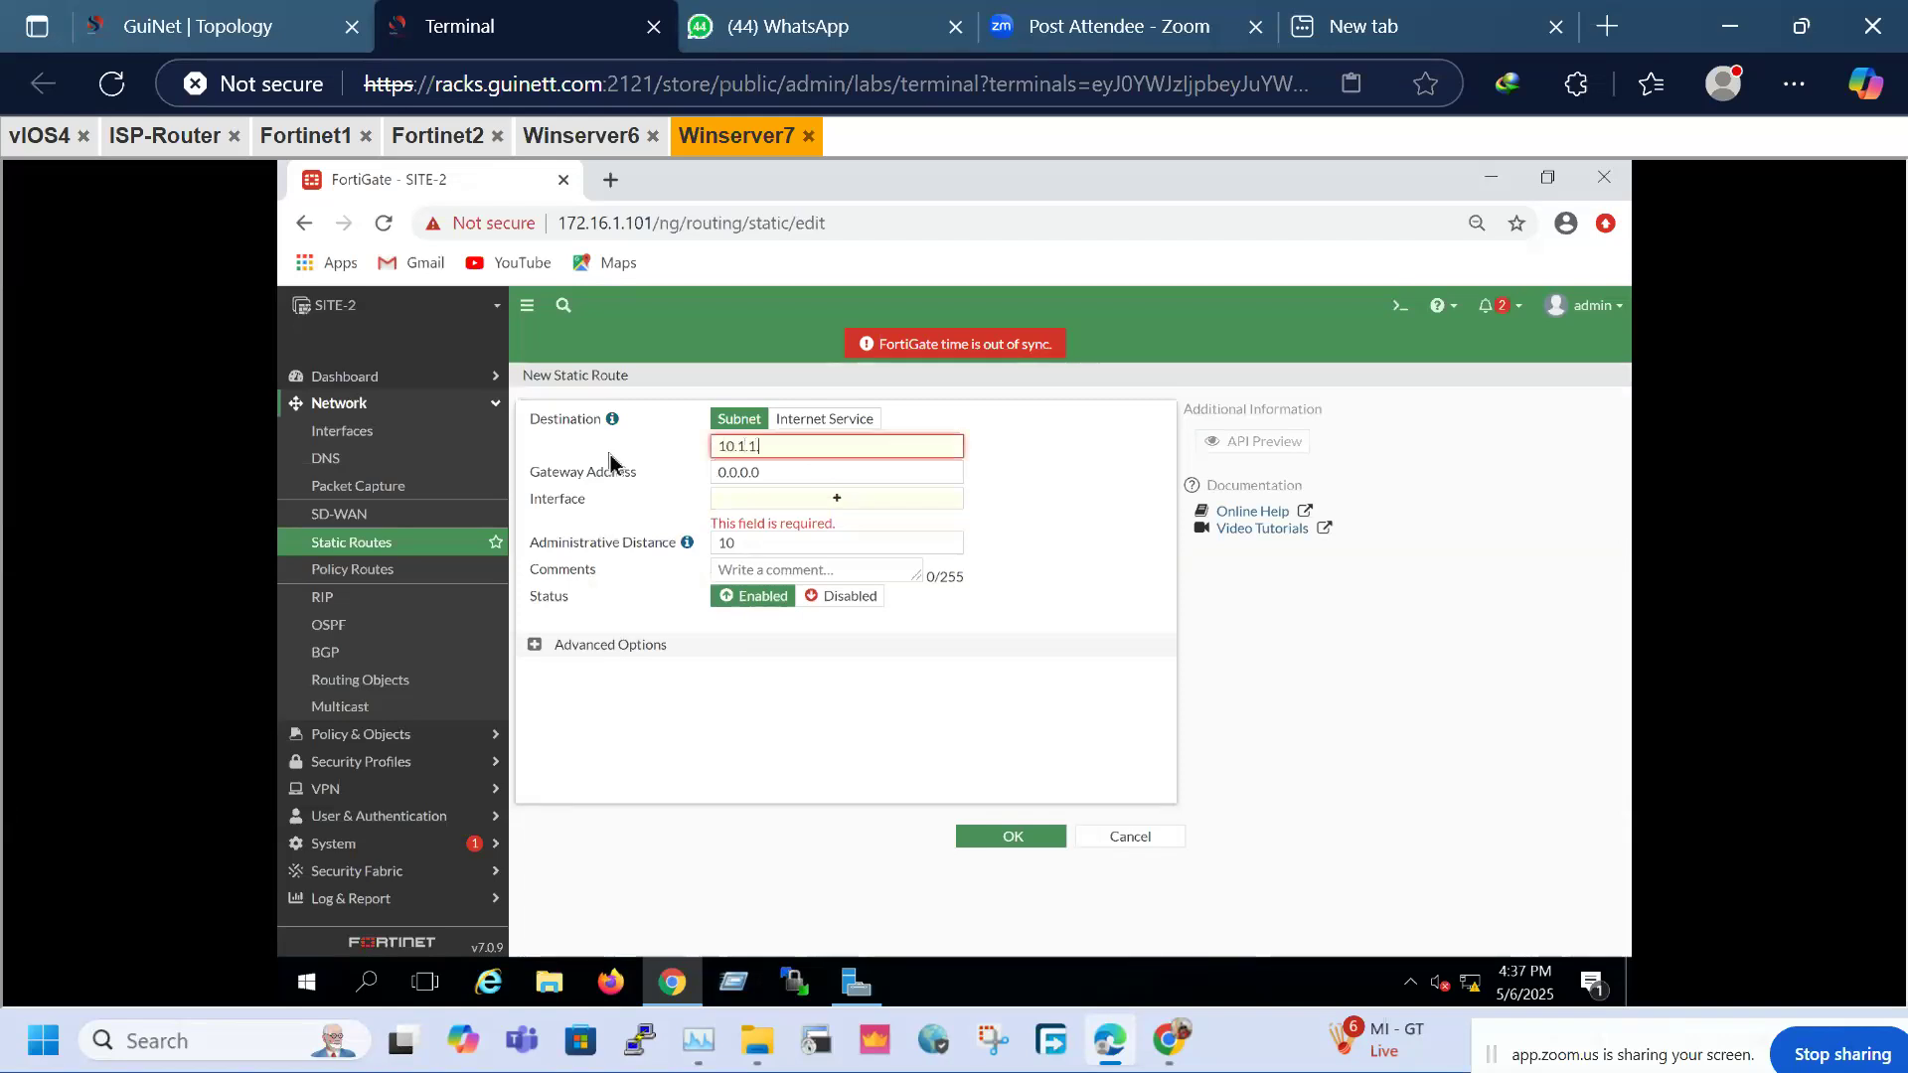
text(.0/24)
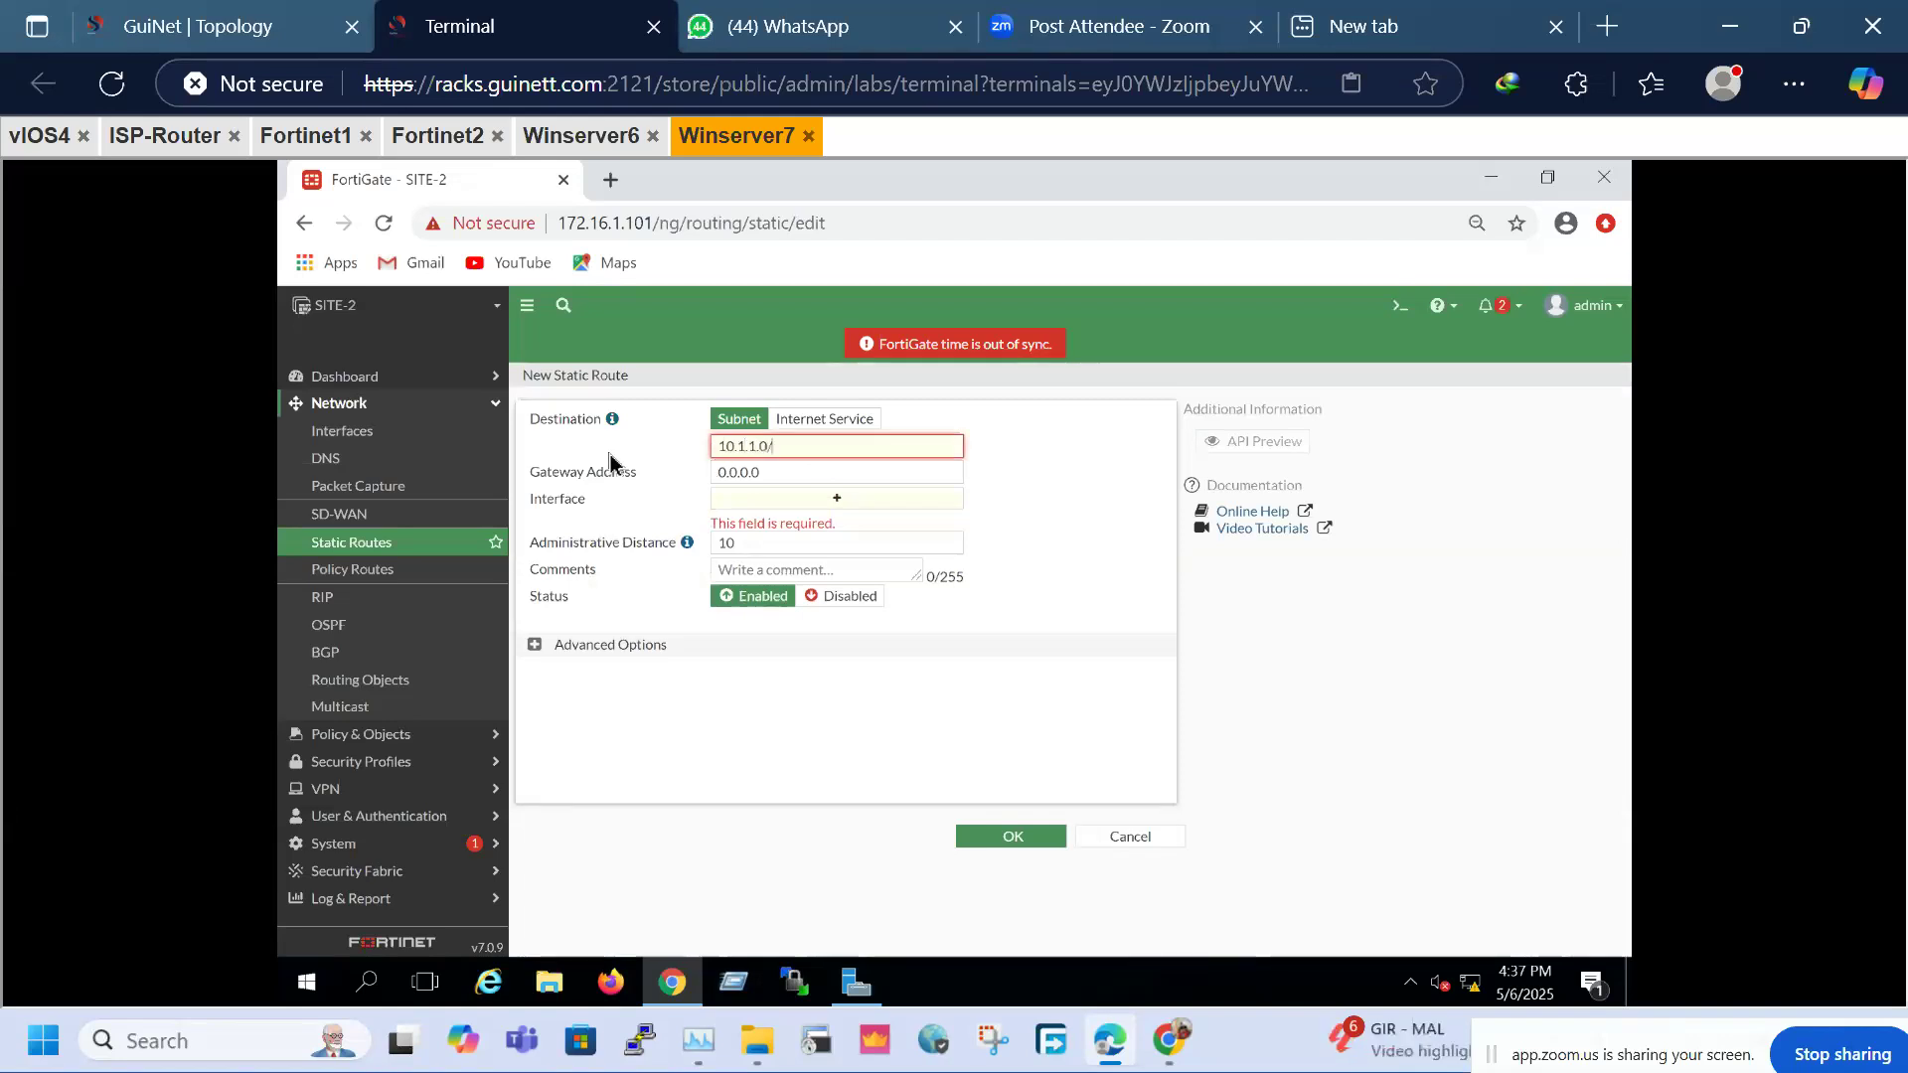
click(834, 502)
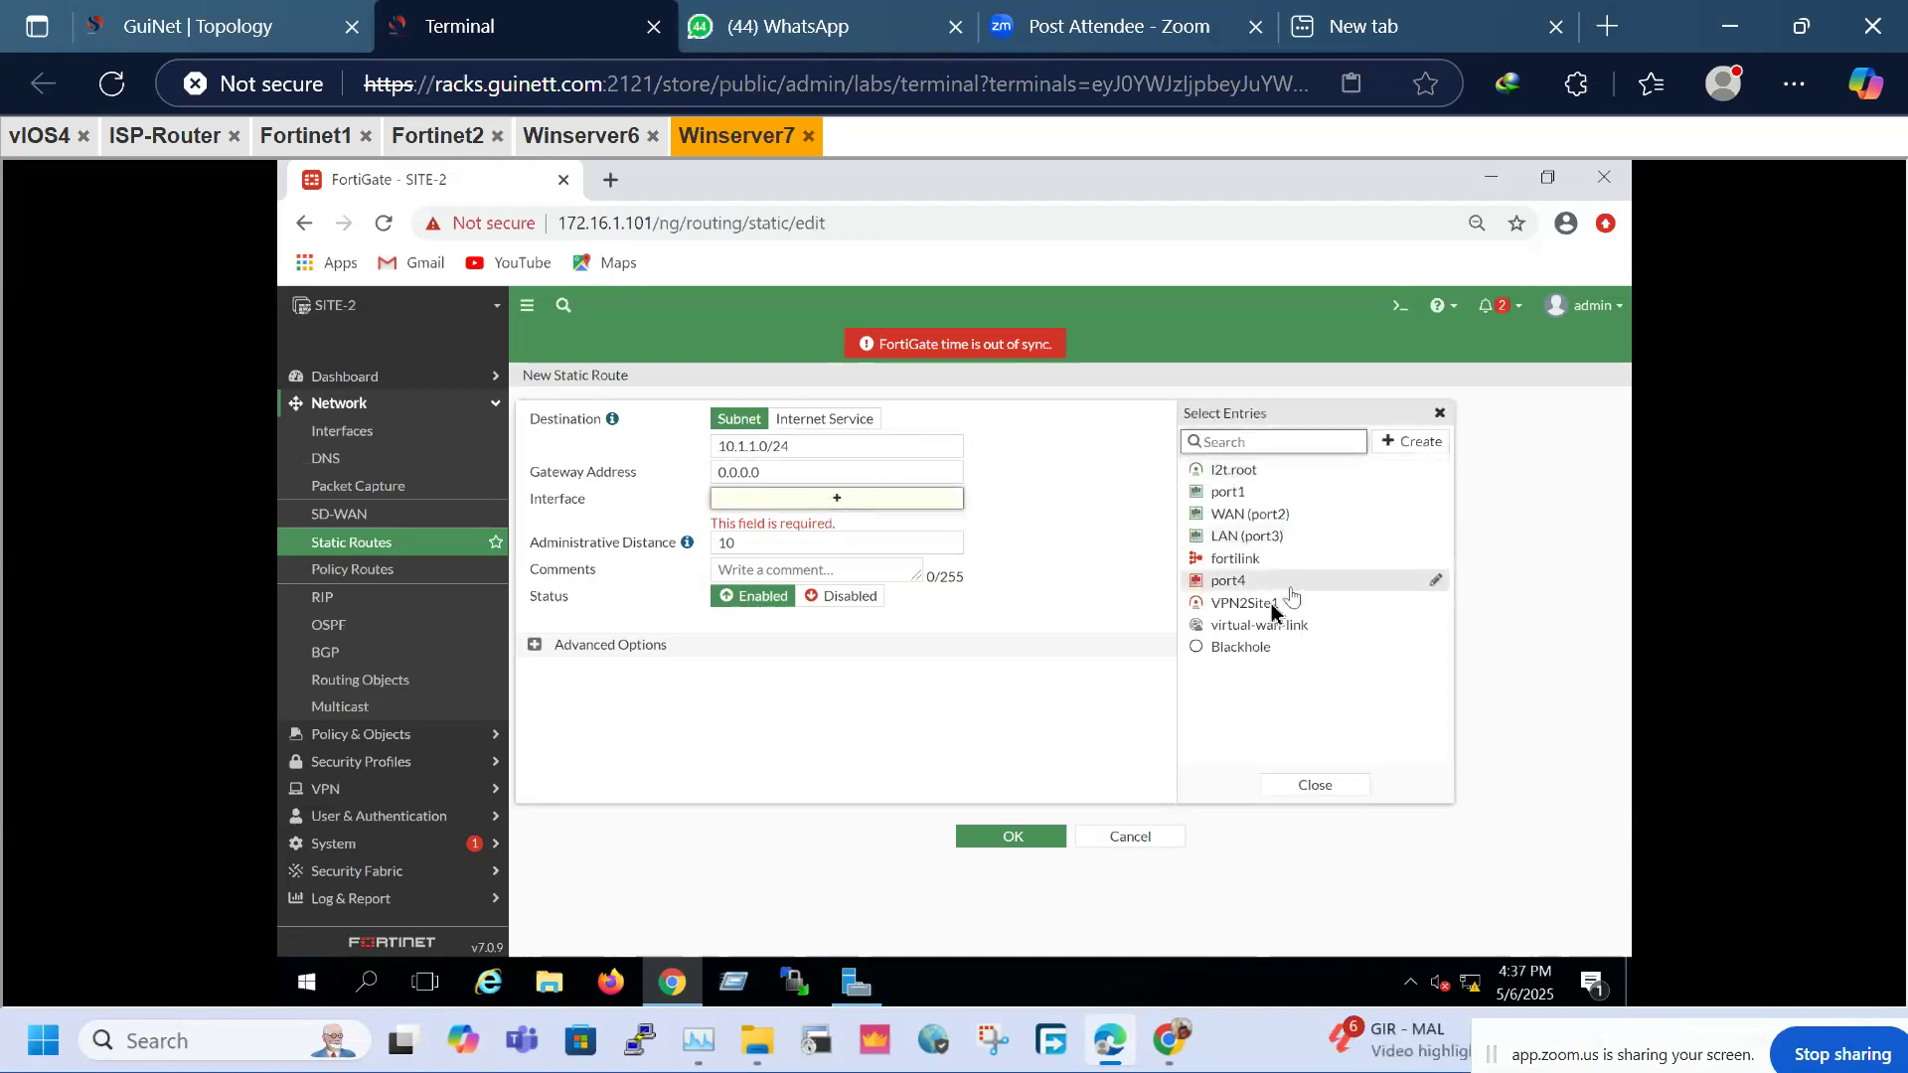
click(1231, 605)
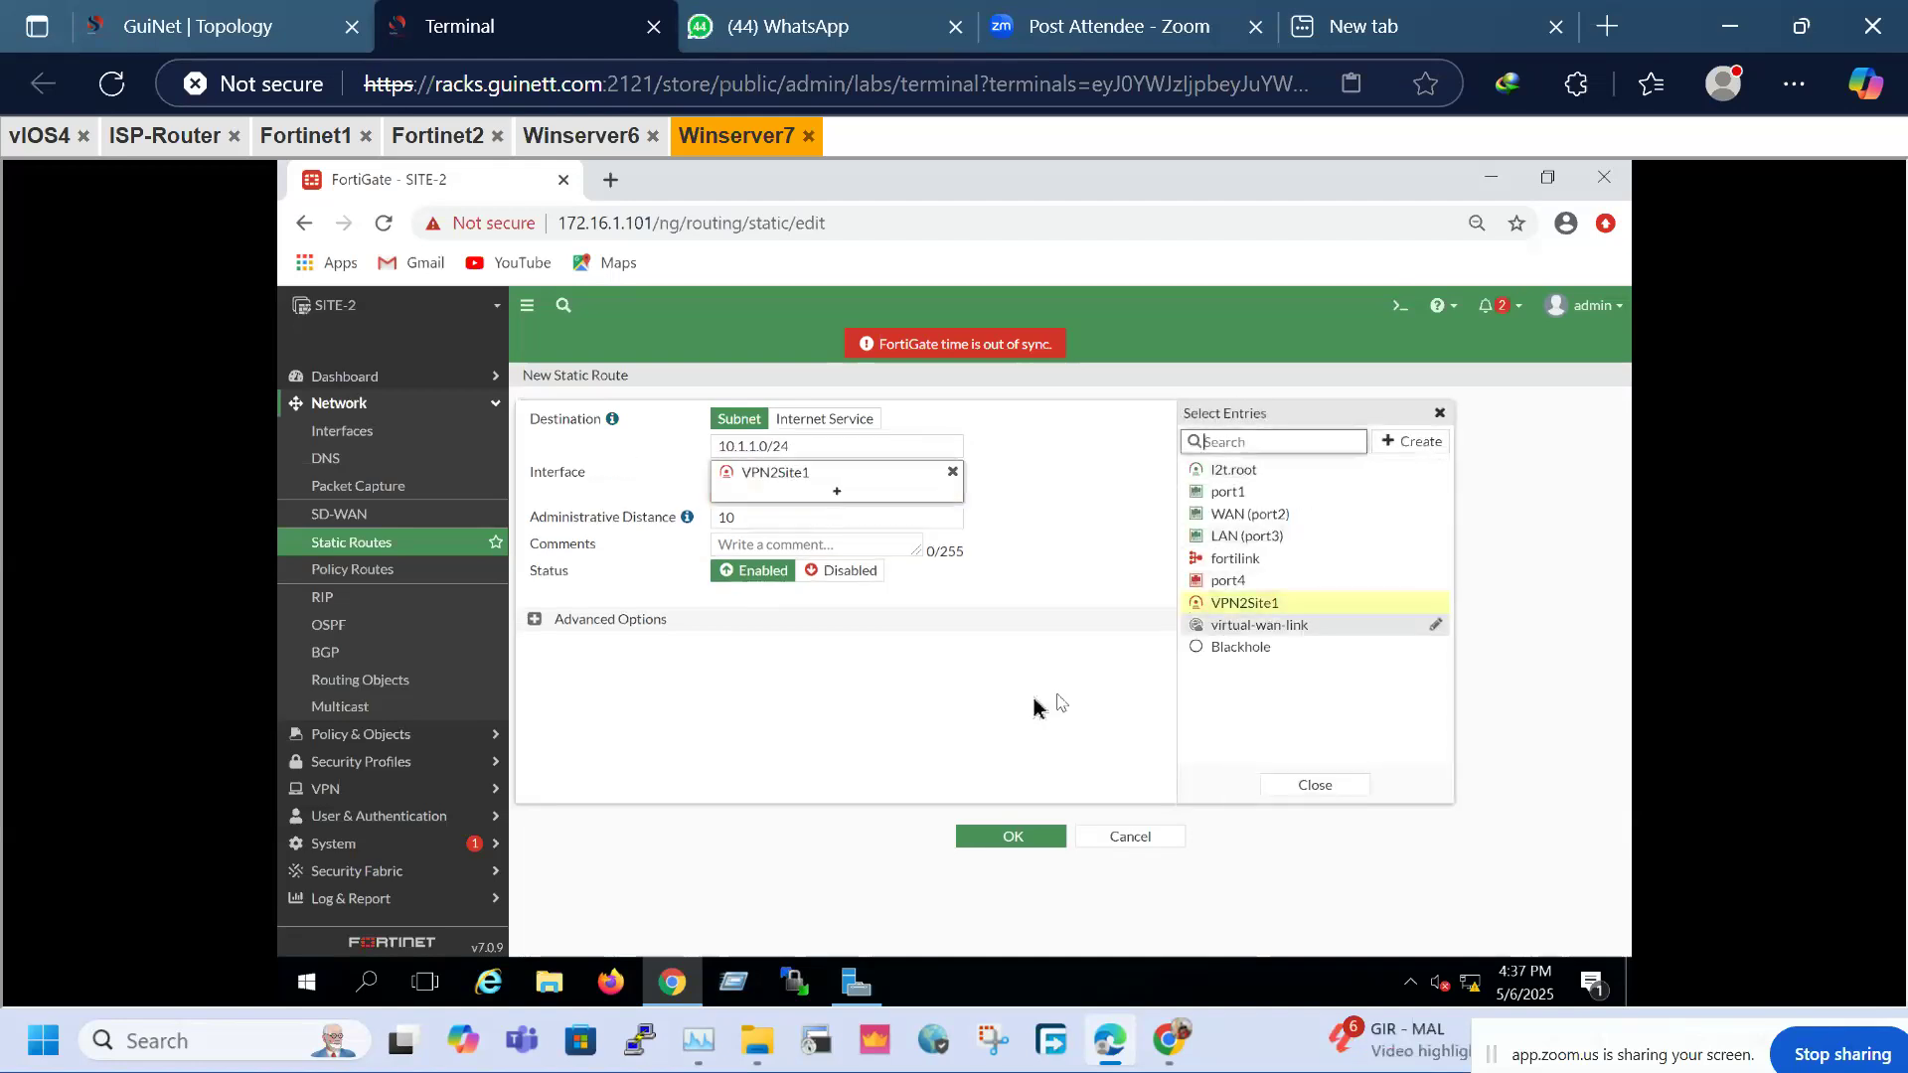
click(1005, 841)
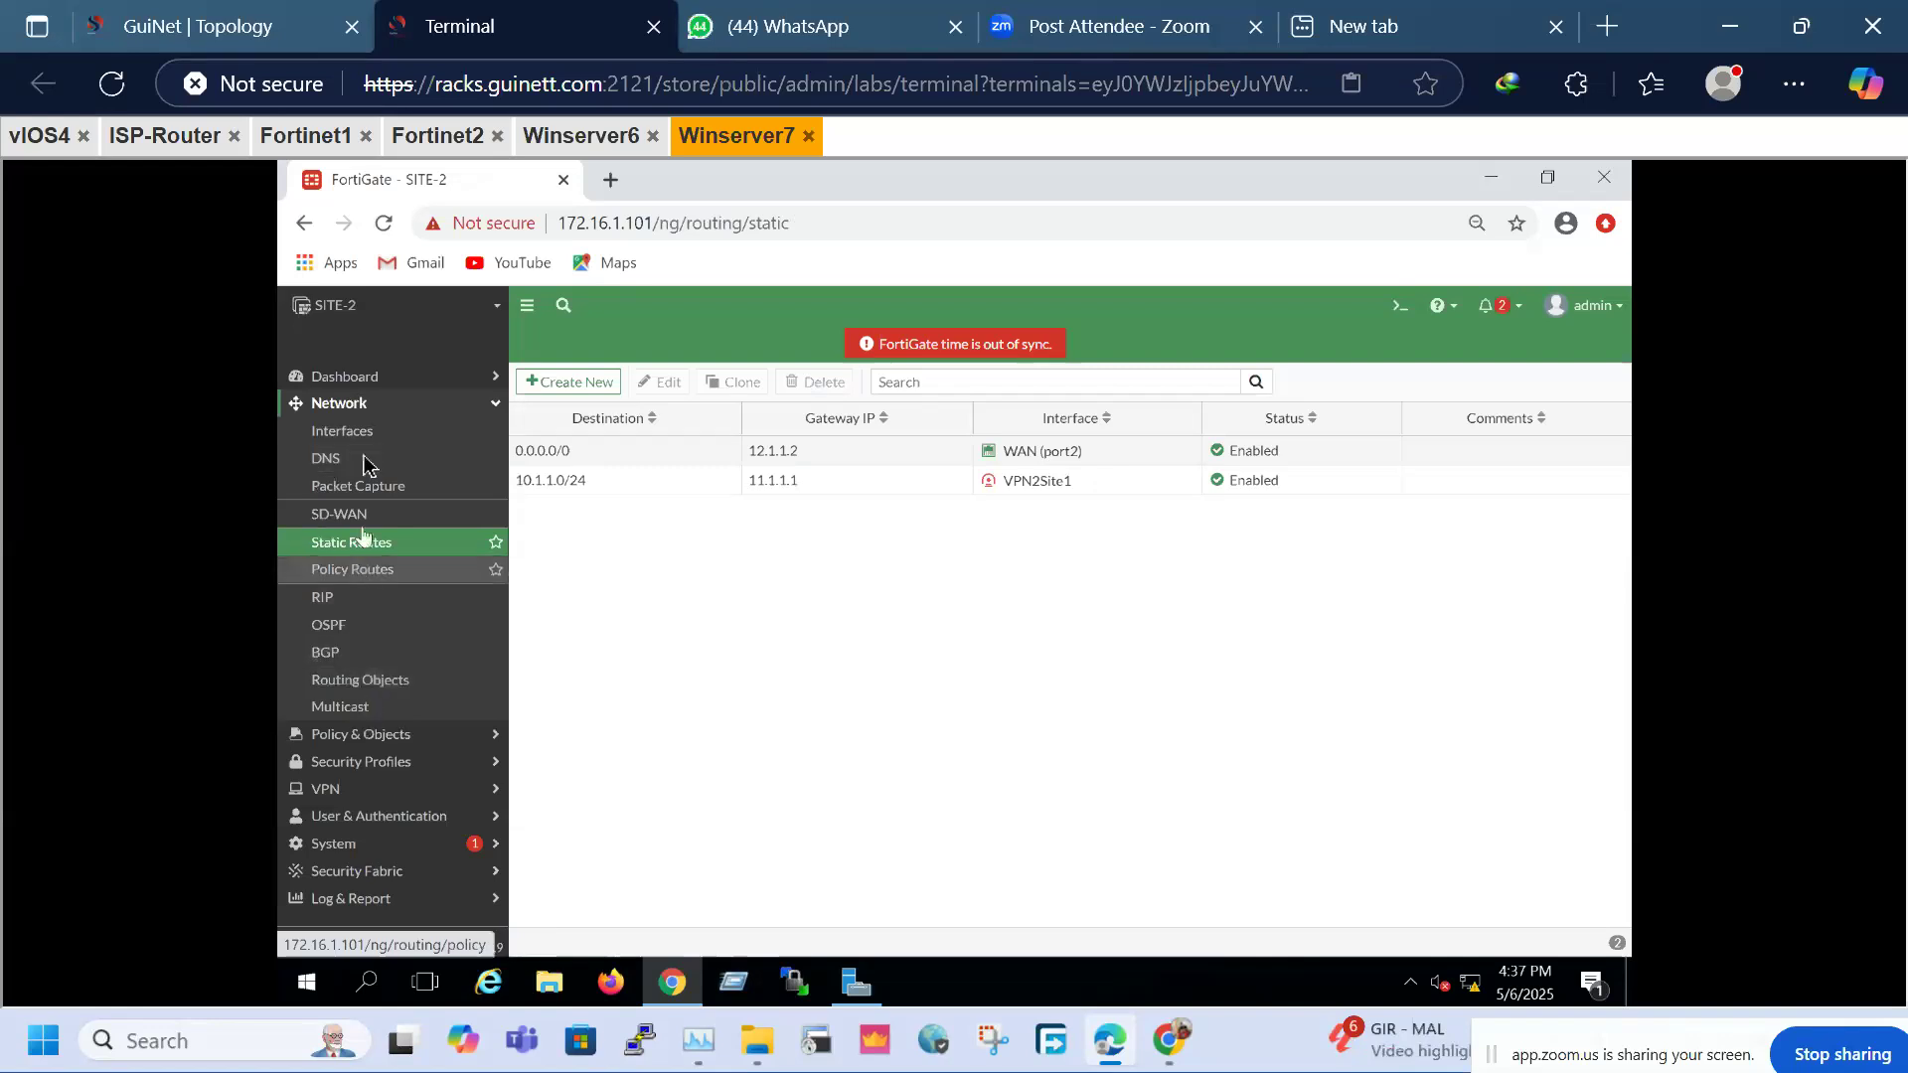
Start the VPN-Out firewall policy from LAN (port3) to VPN2Site1
click(363, 405)
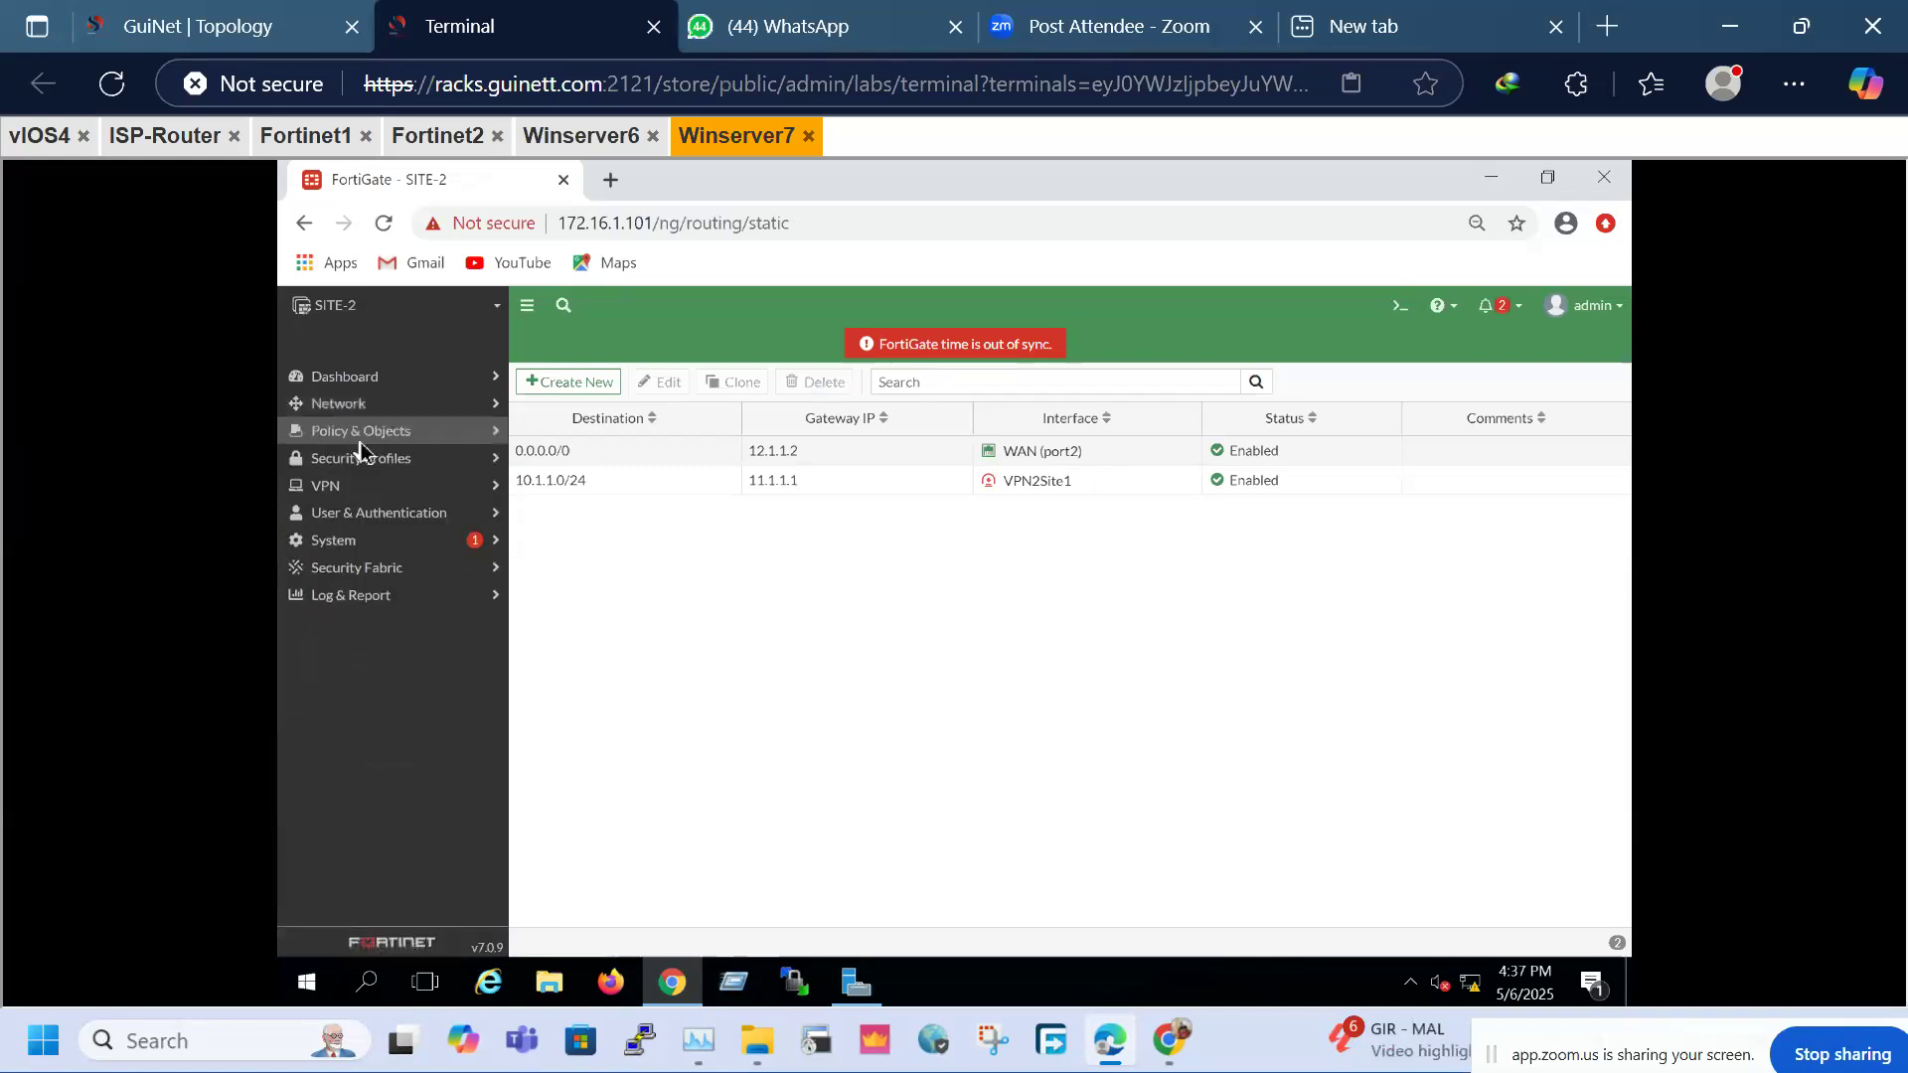
click(358, 437)
click(358, 459)
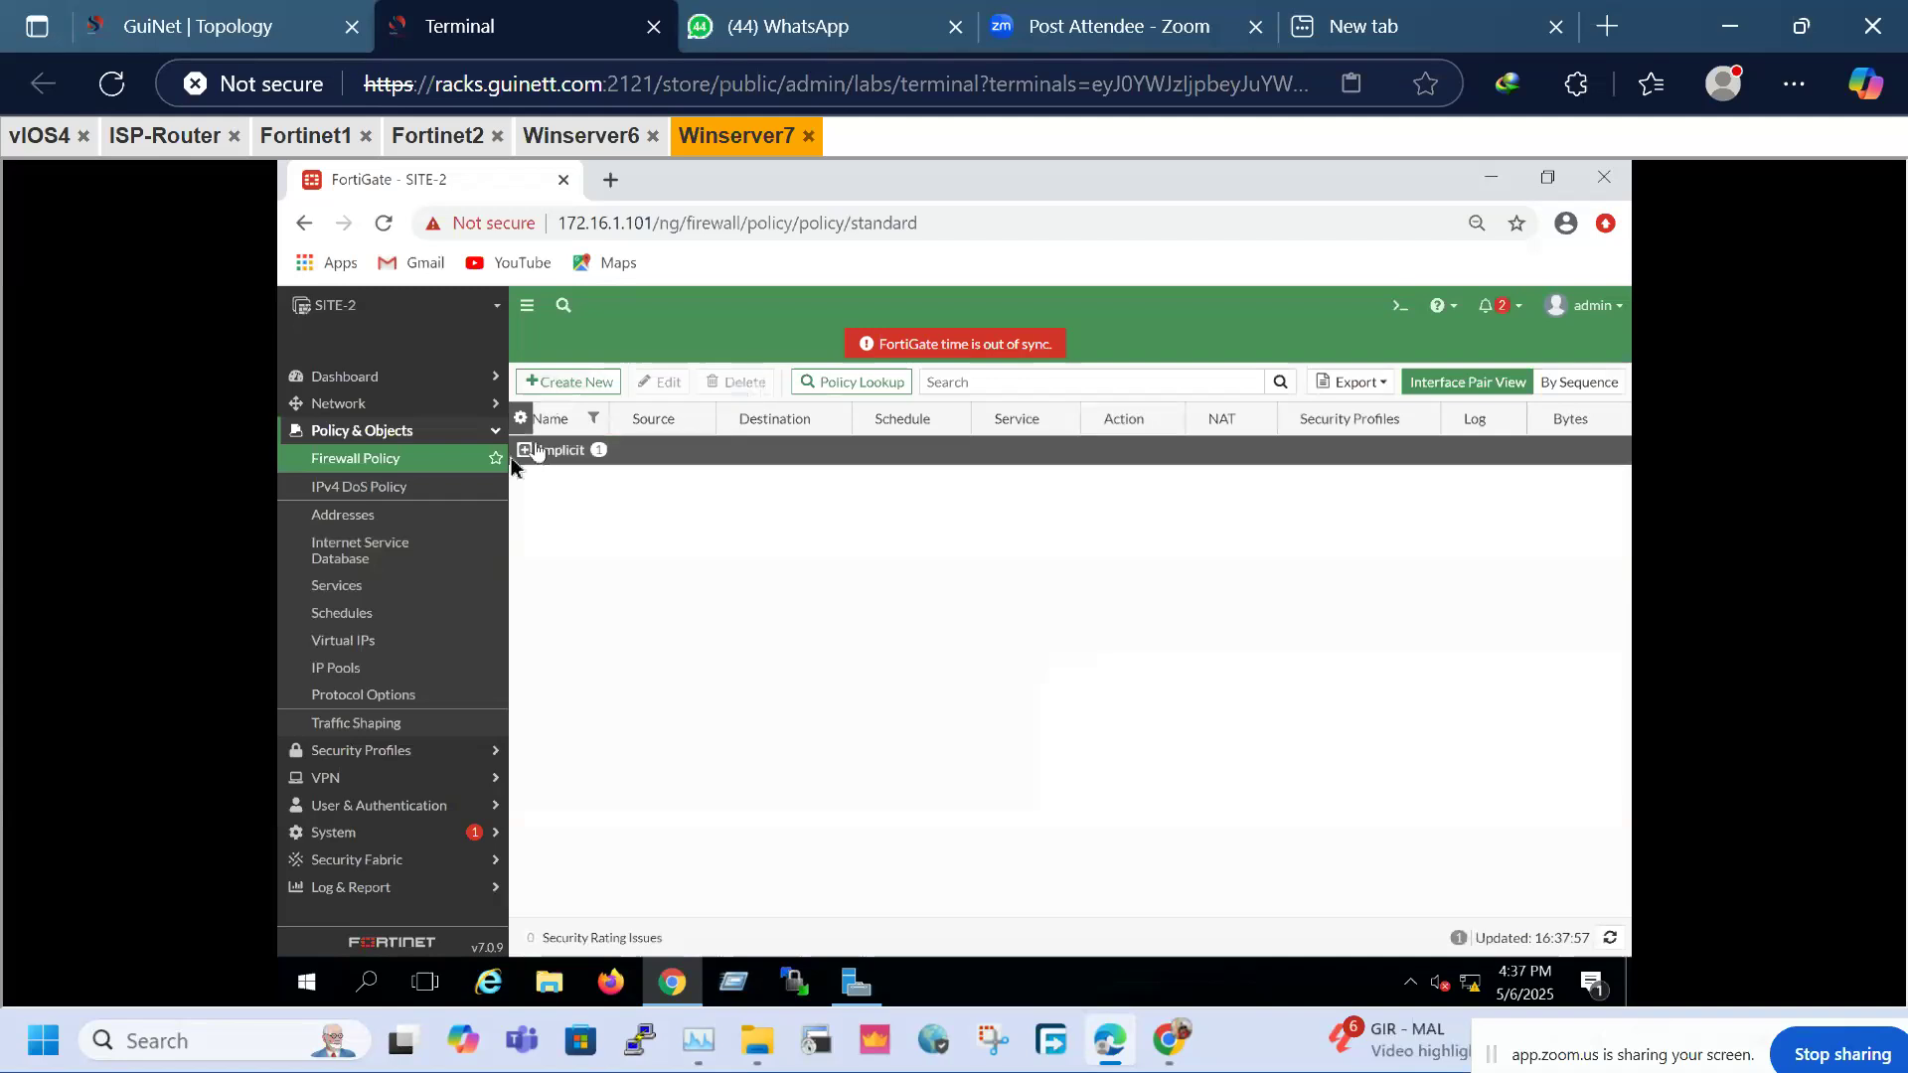
click(578, 381)
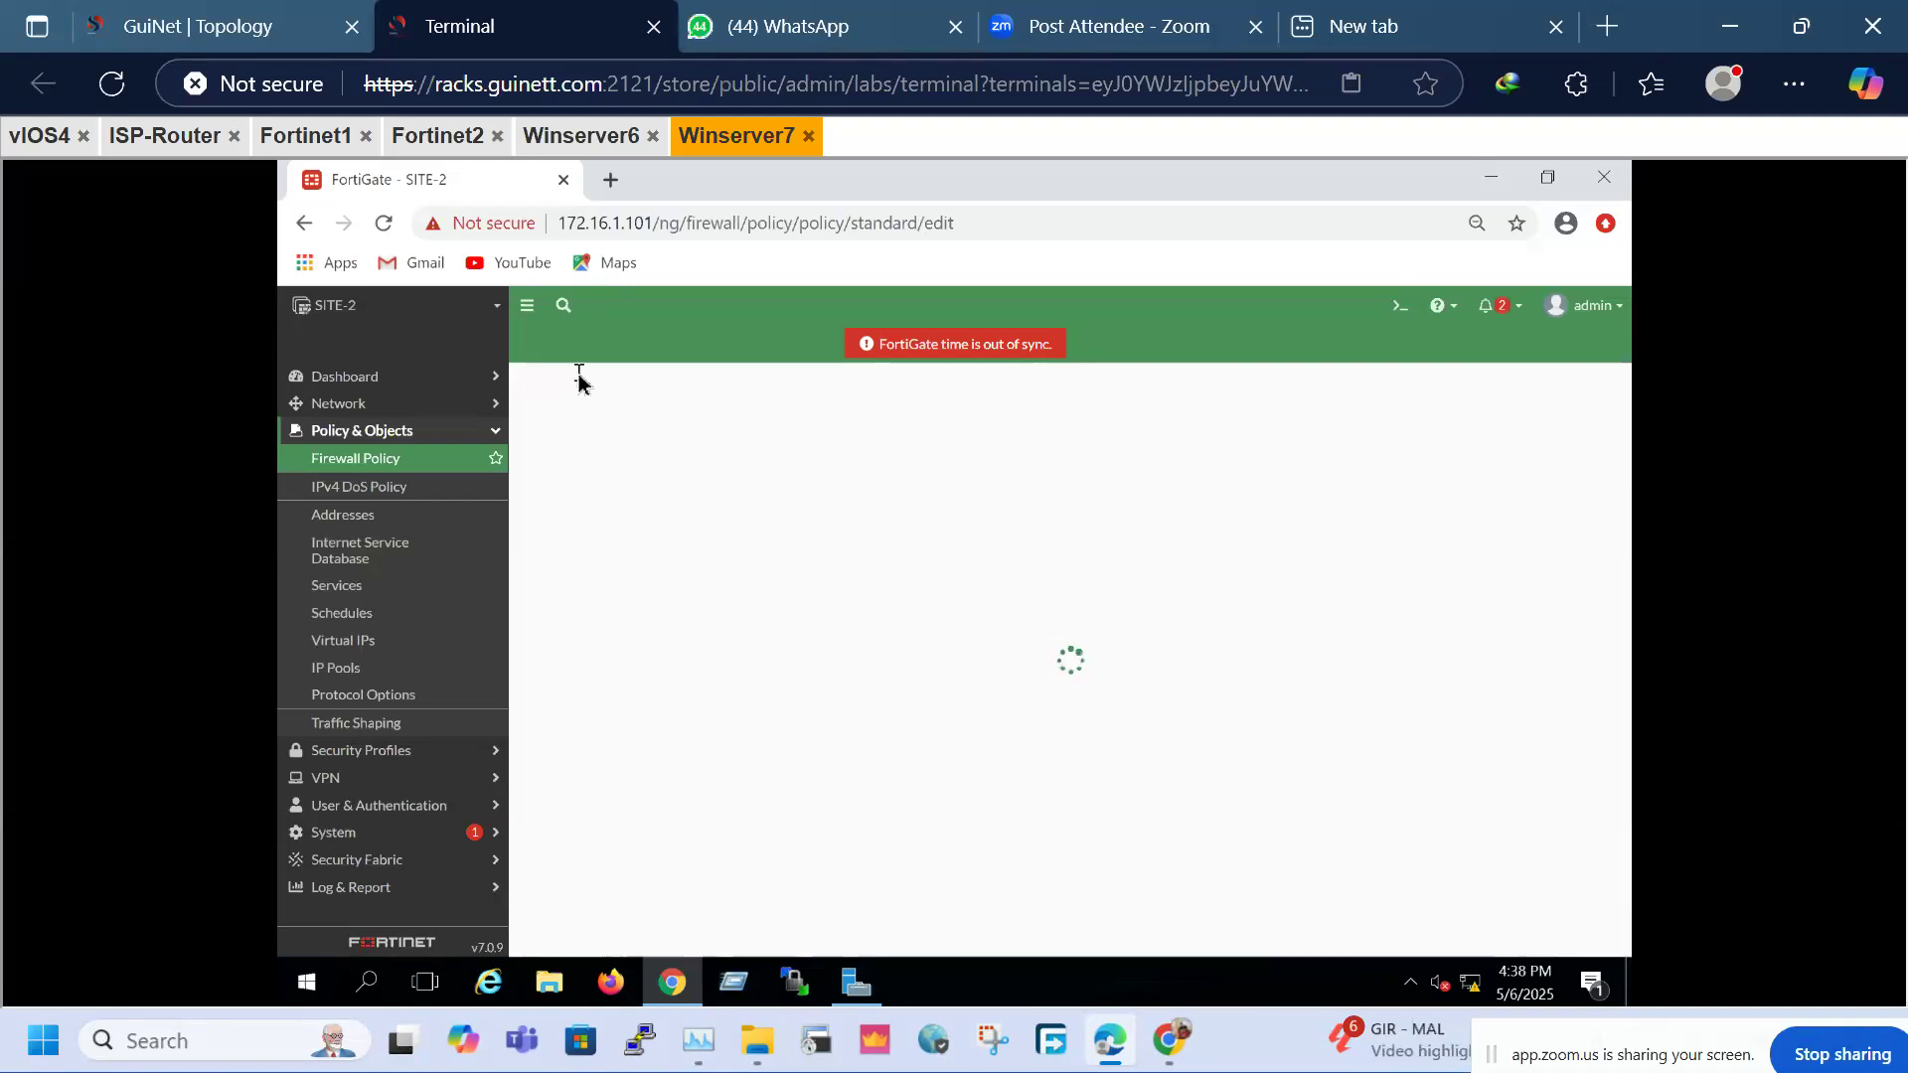
click(725, 457)
click(725, 439)
click(696, 438)
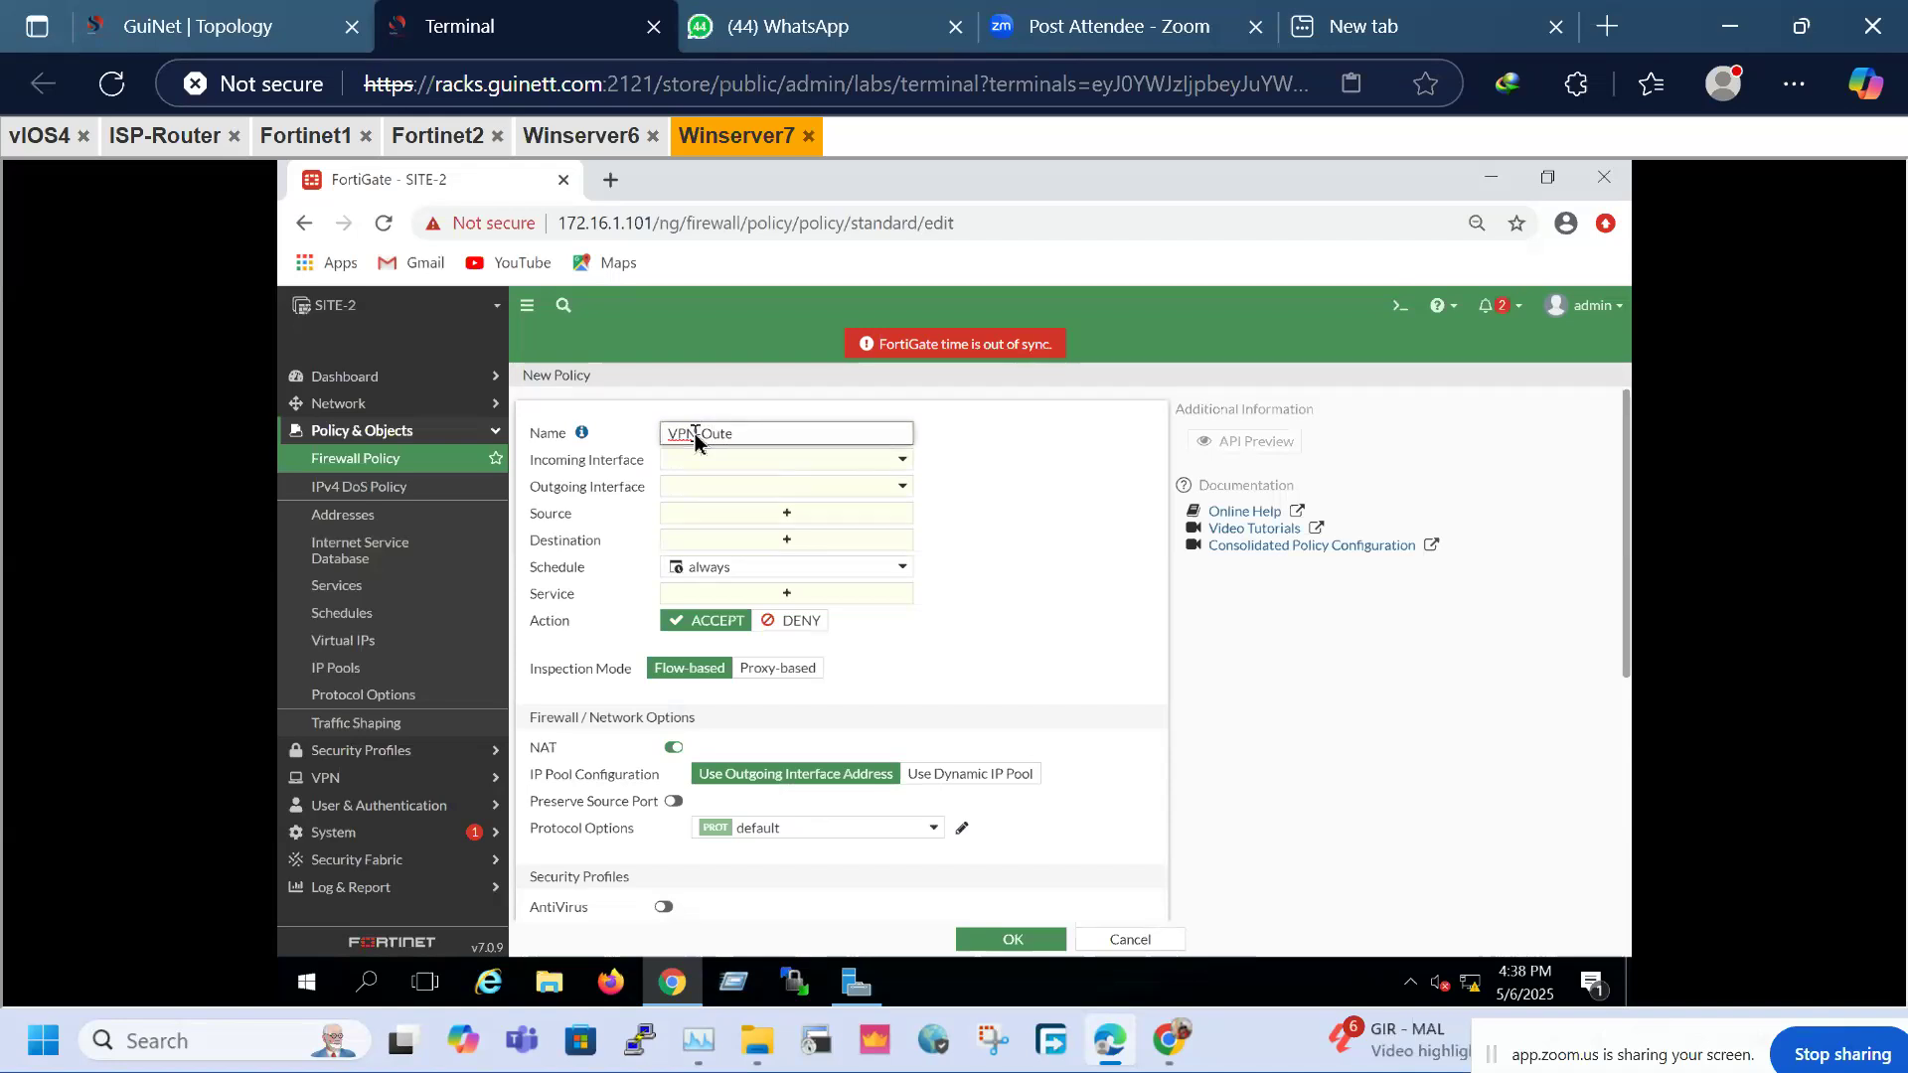
click(828, 466)
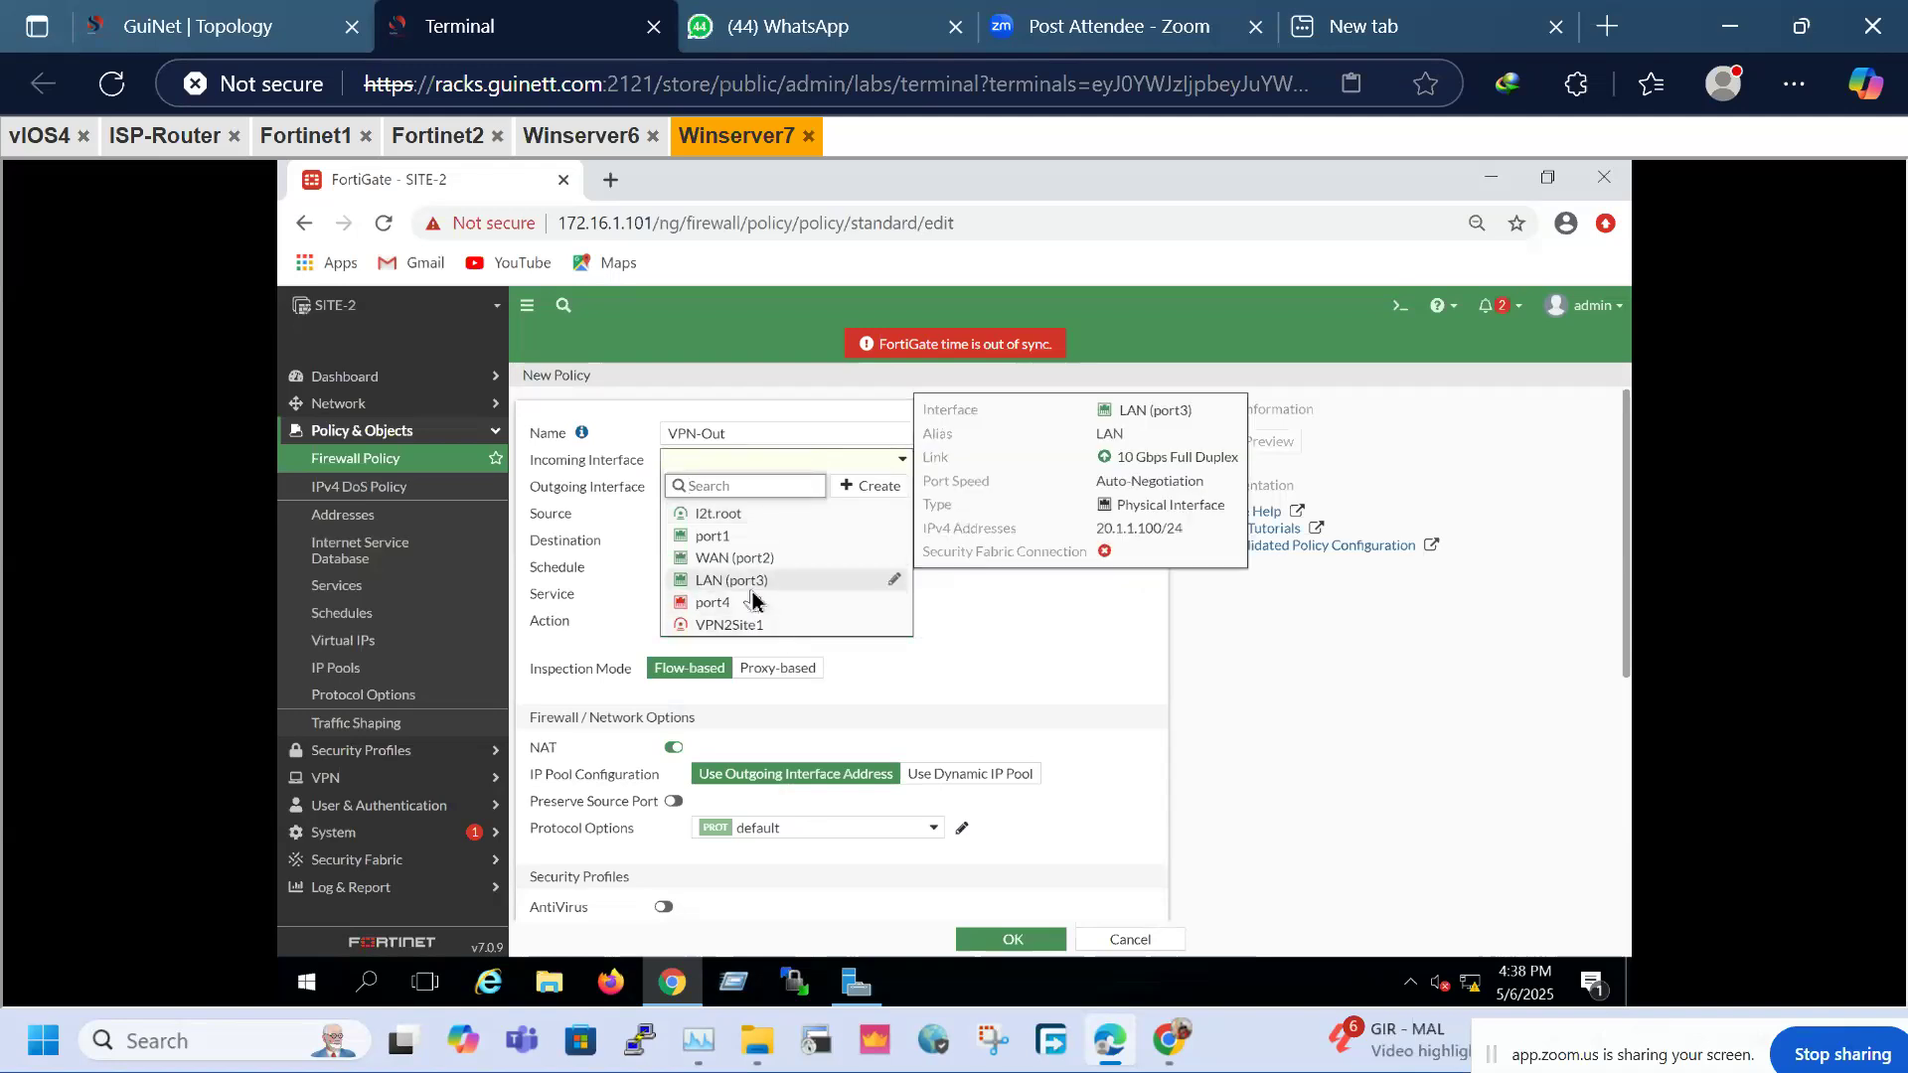
click(752, 586)
click(770, 487)
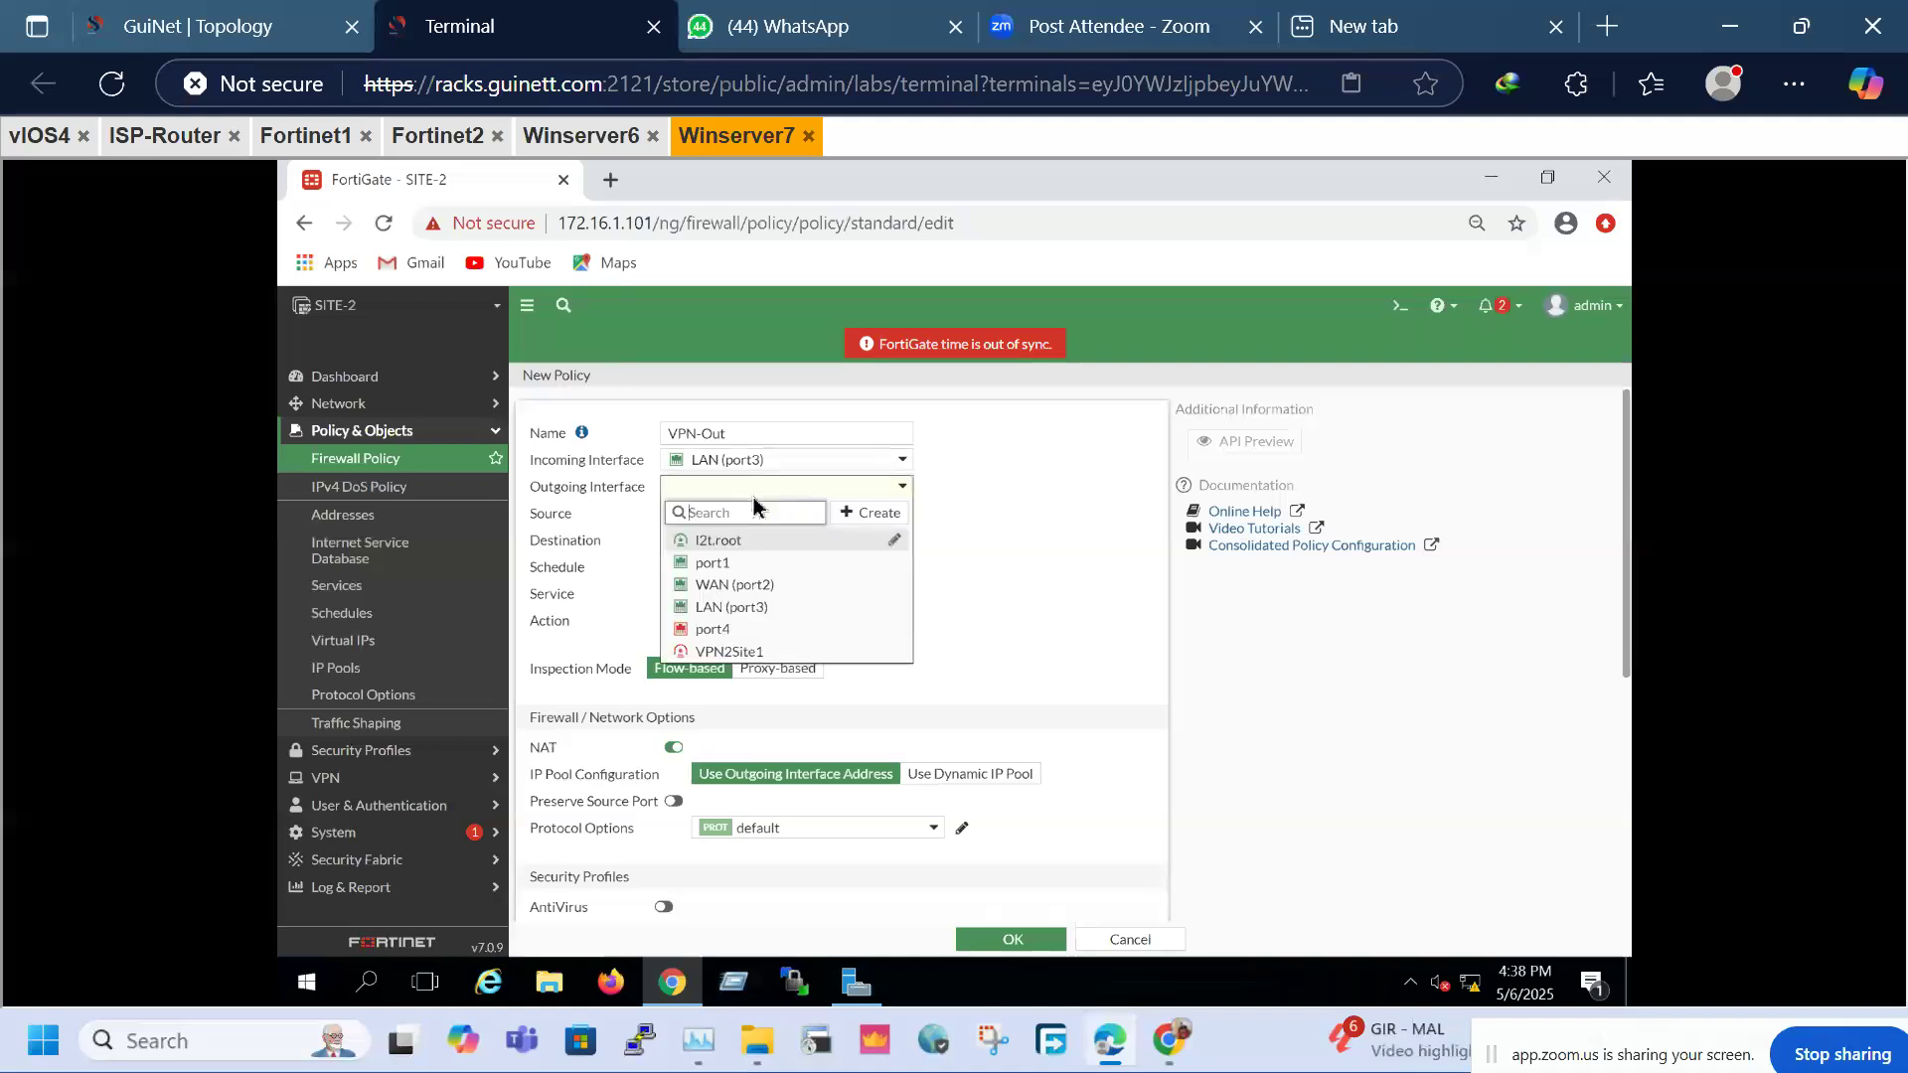
click(727, 652)
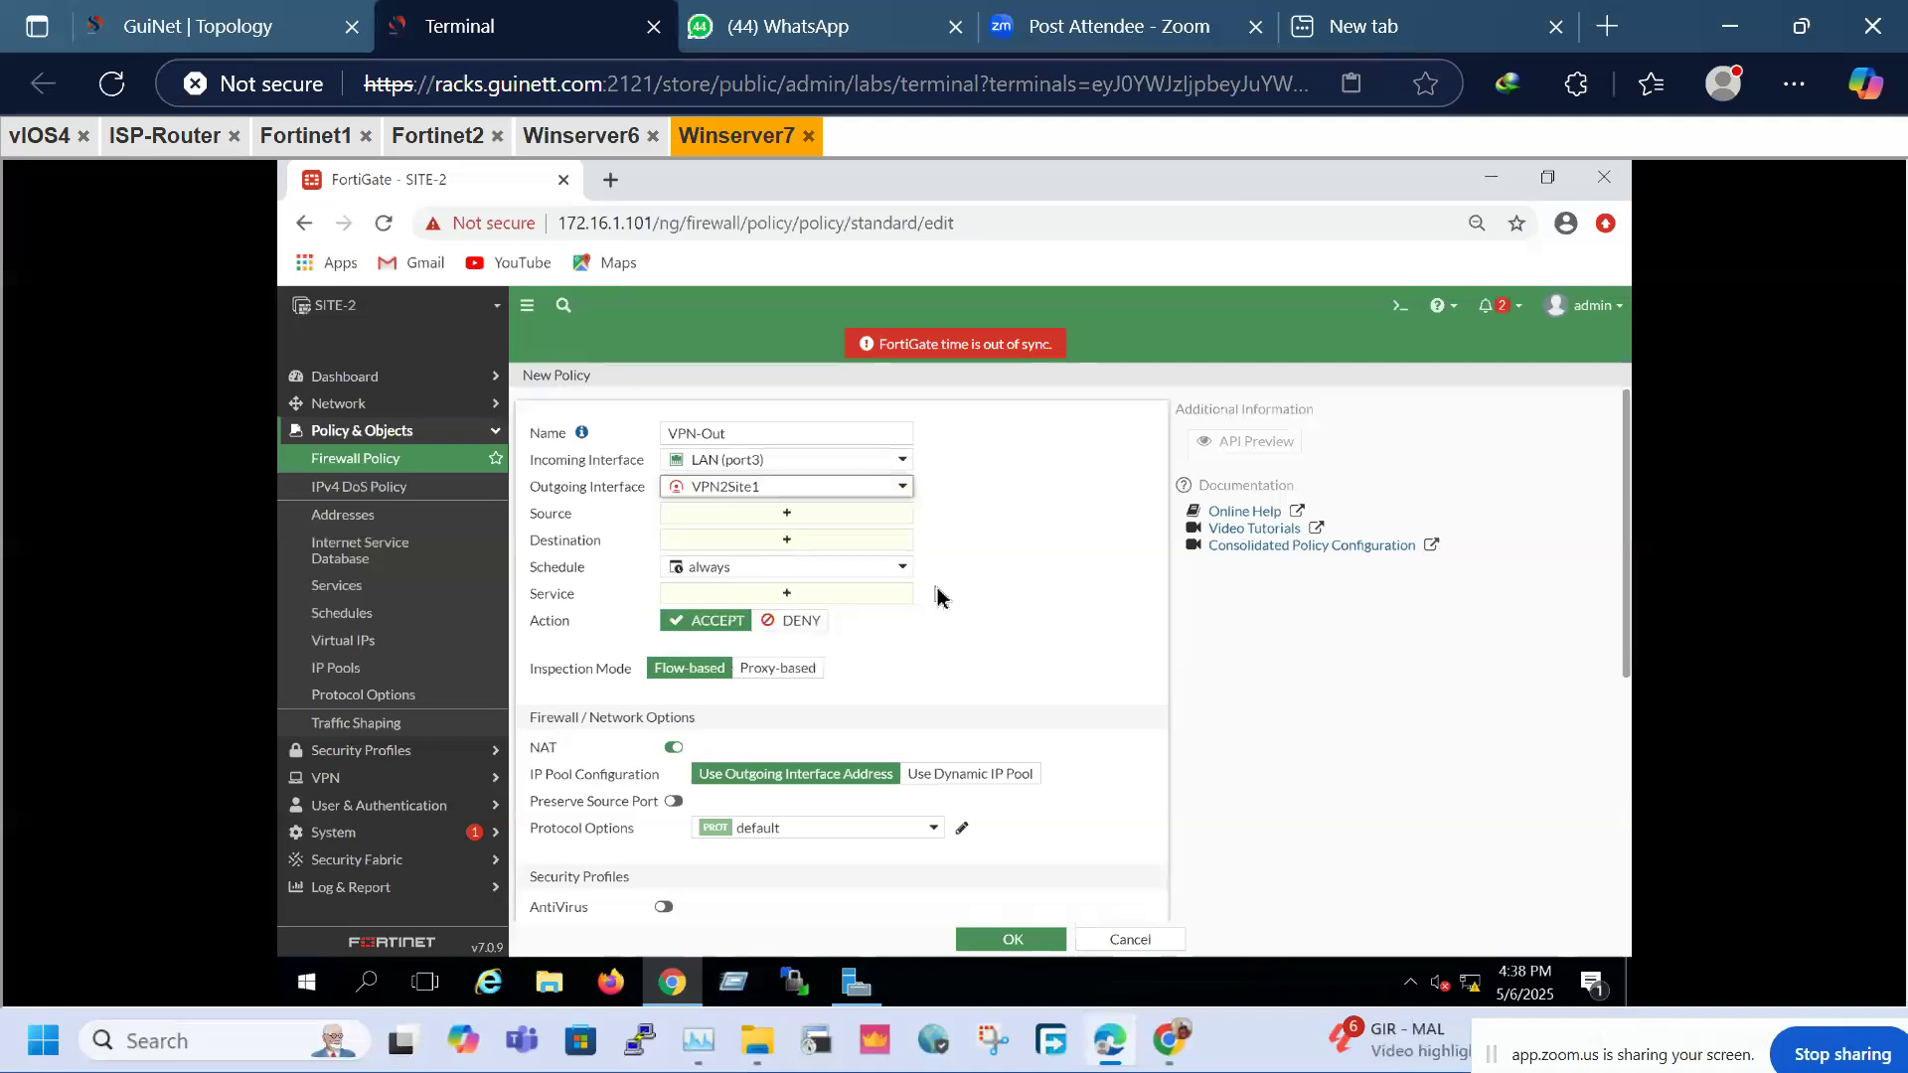
Set the policy's source and destination to all and service to ALL
click(779, 519)
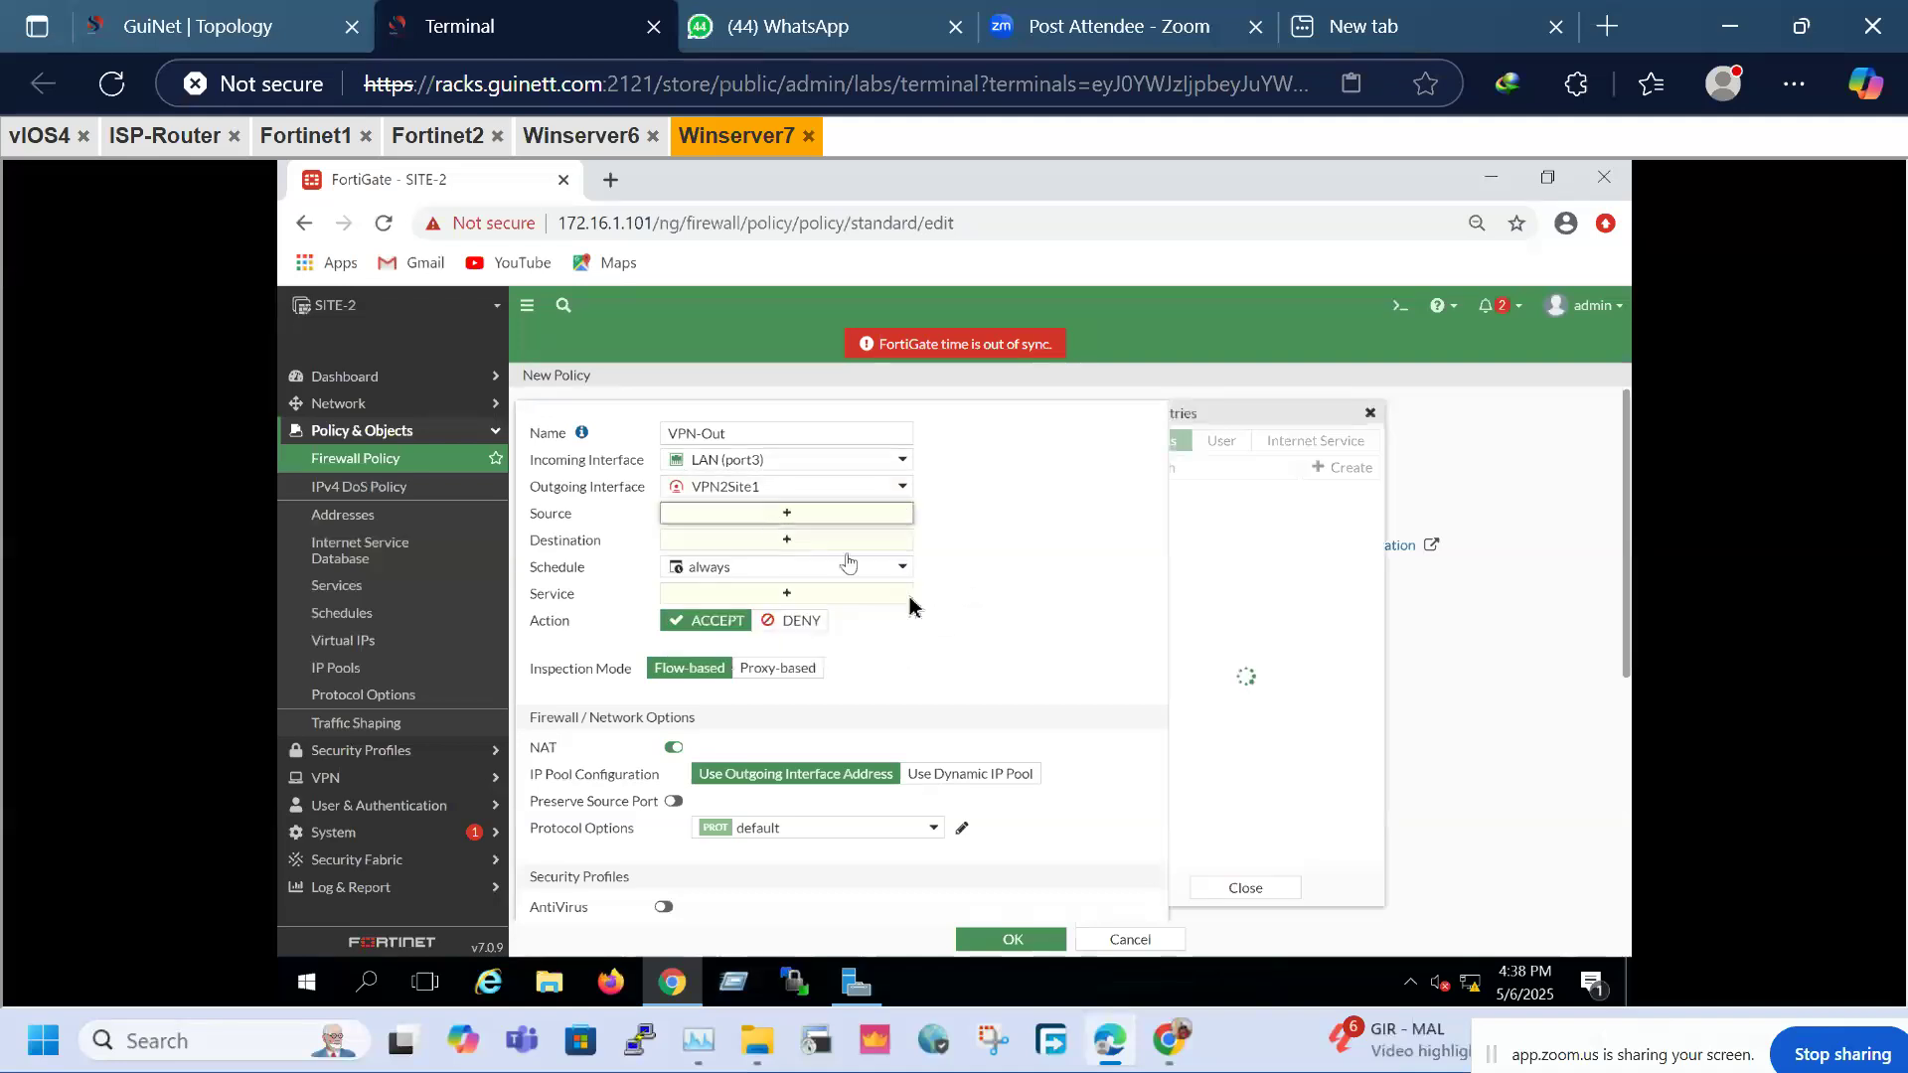
click(1204, 522)
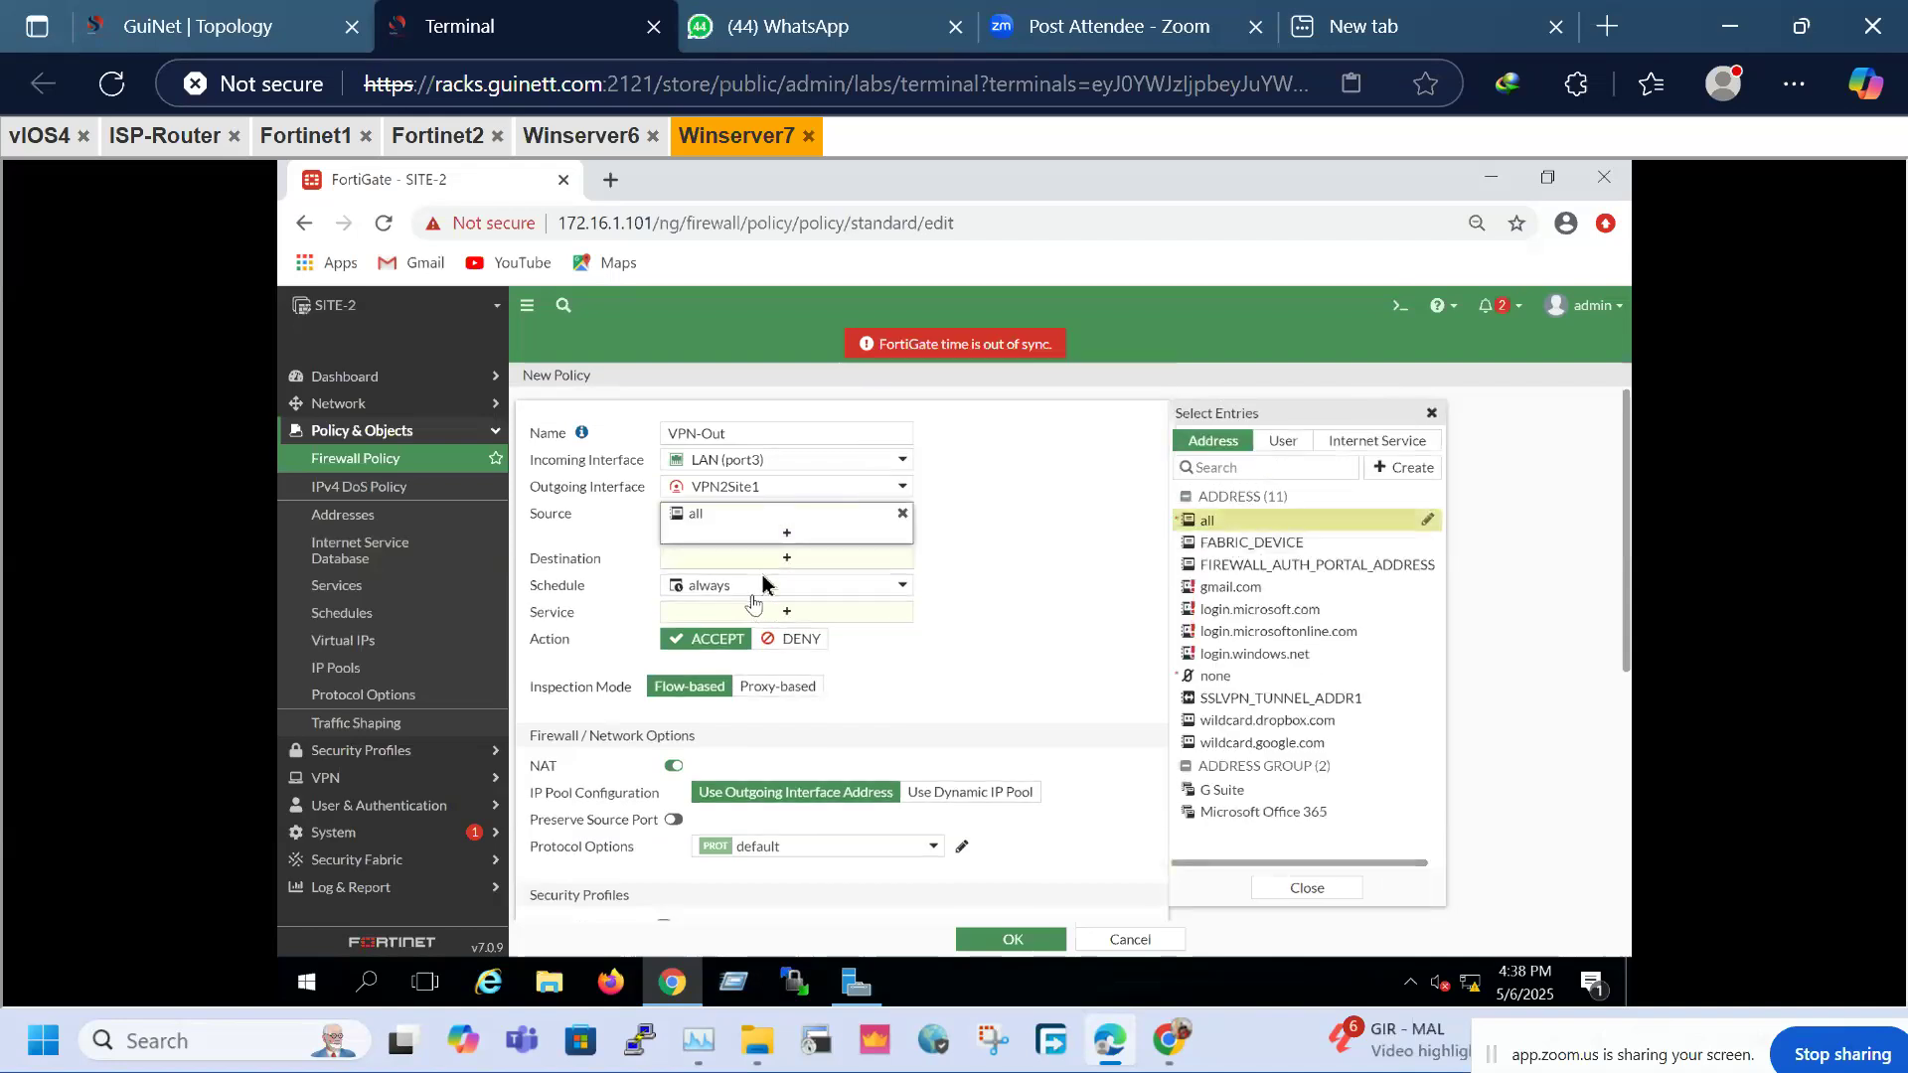
click(770, 560)
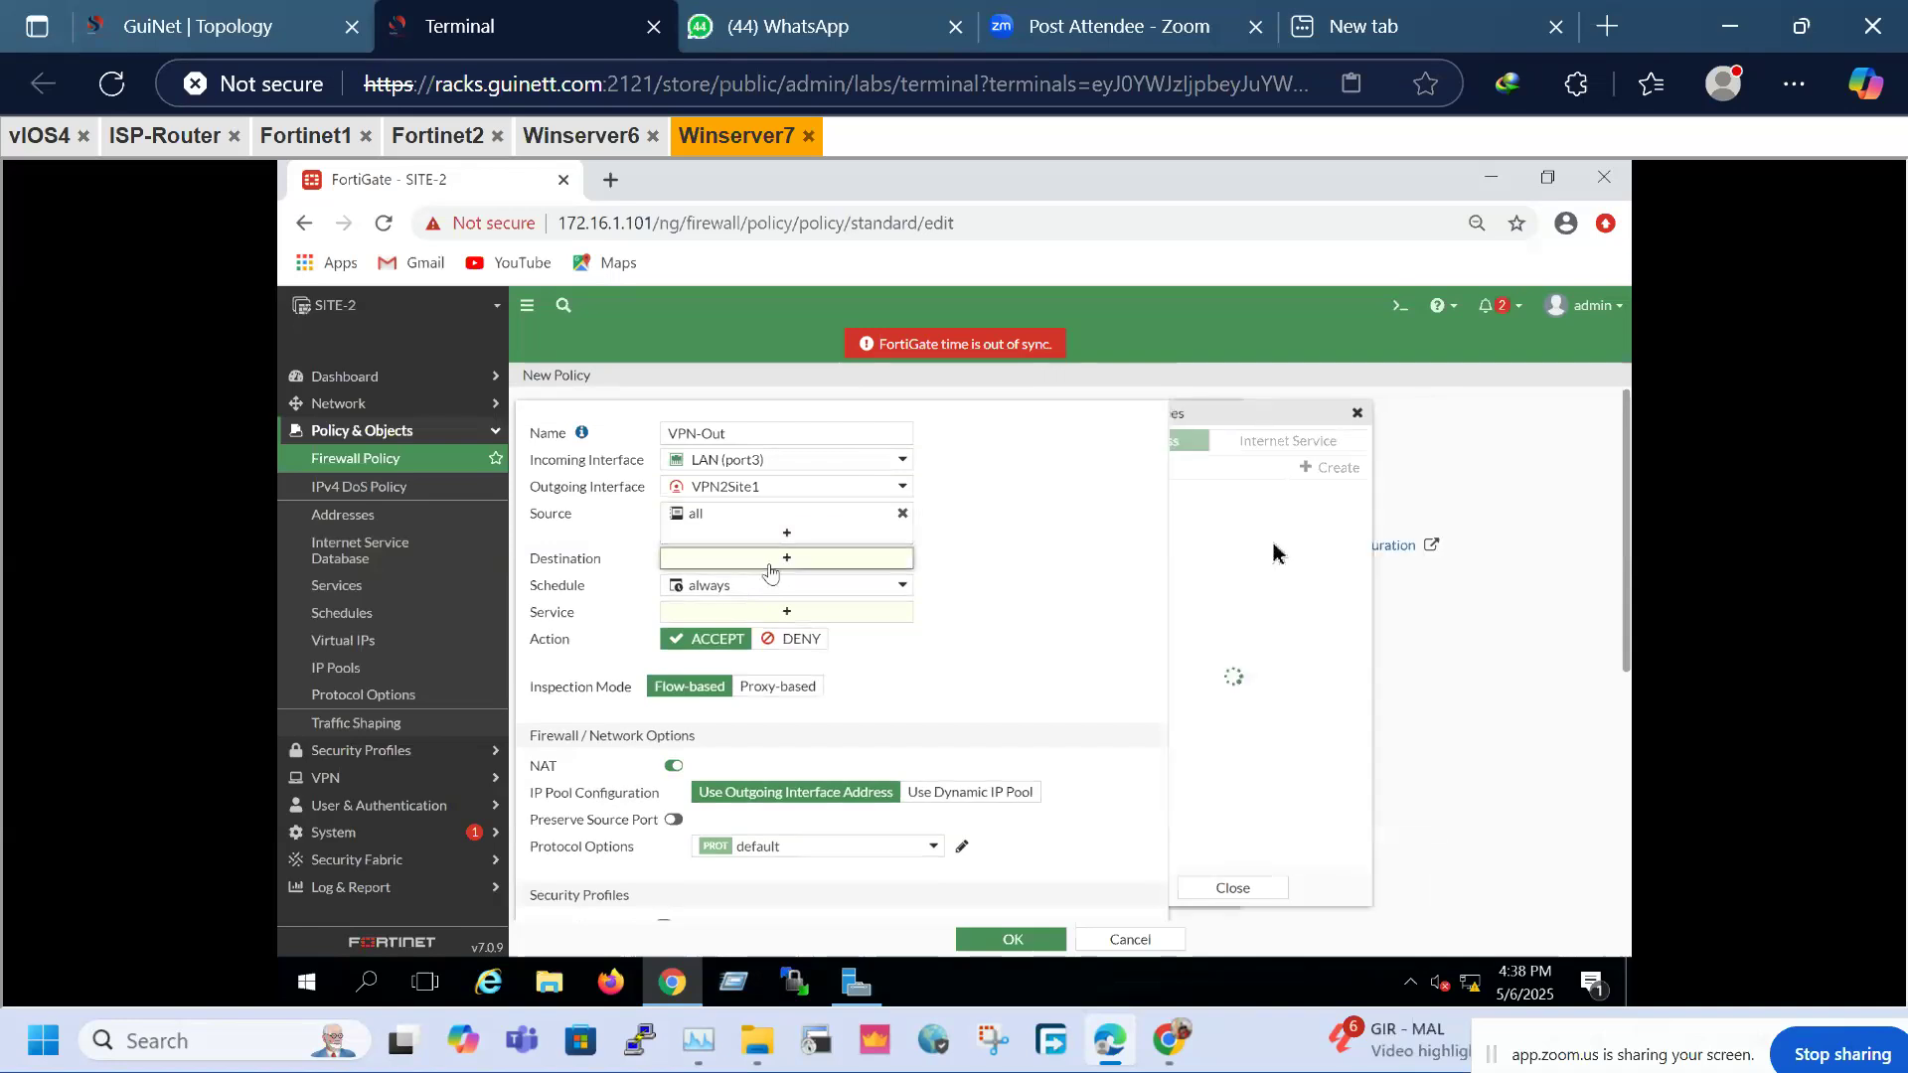
click(1264, 525)
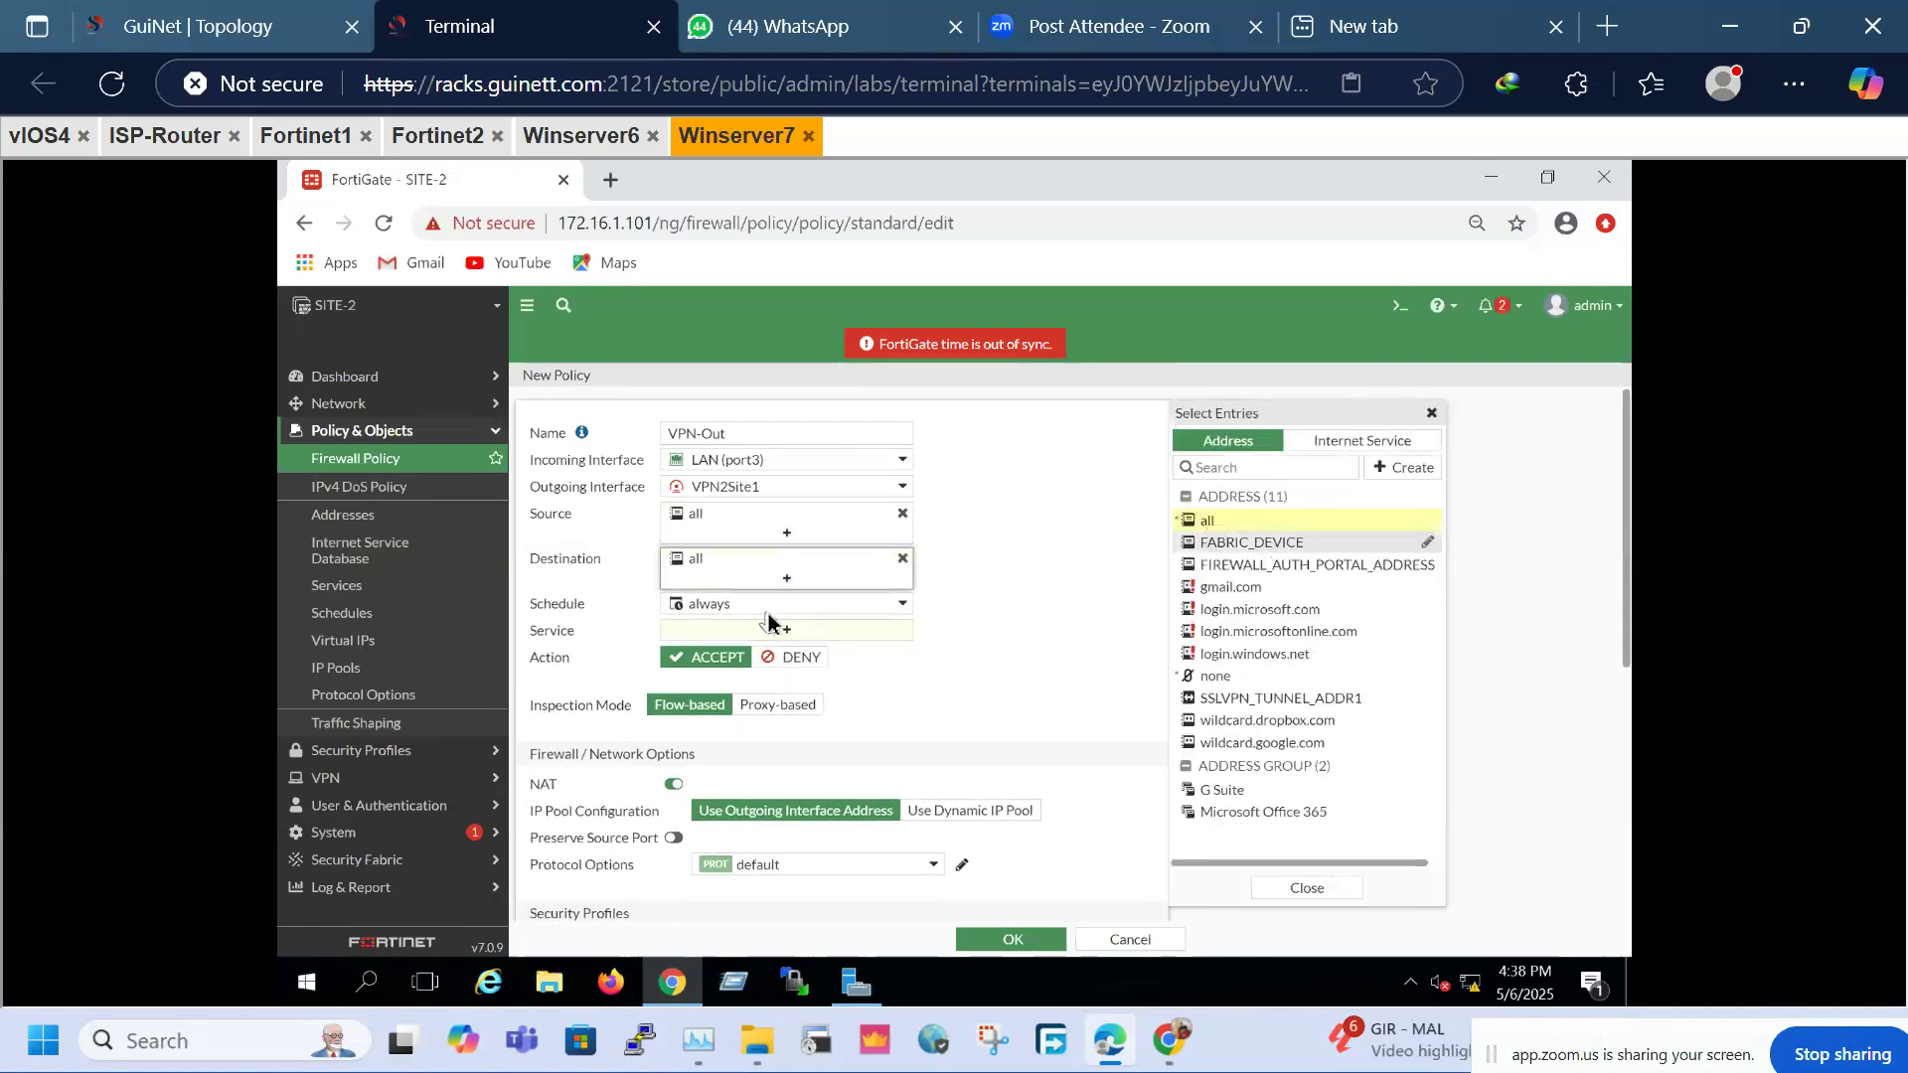
click(788, 630)
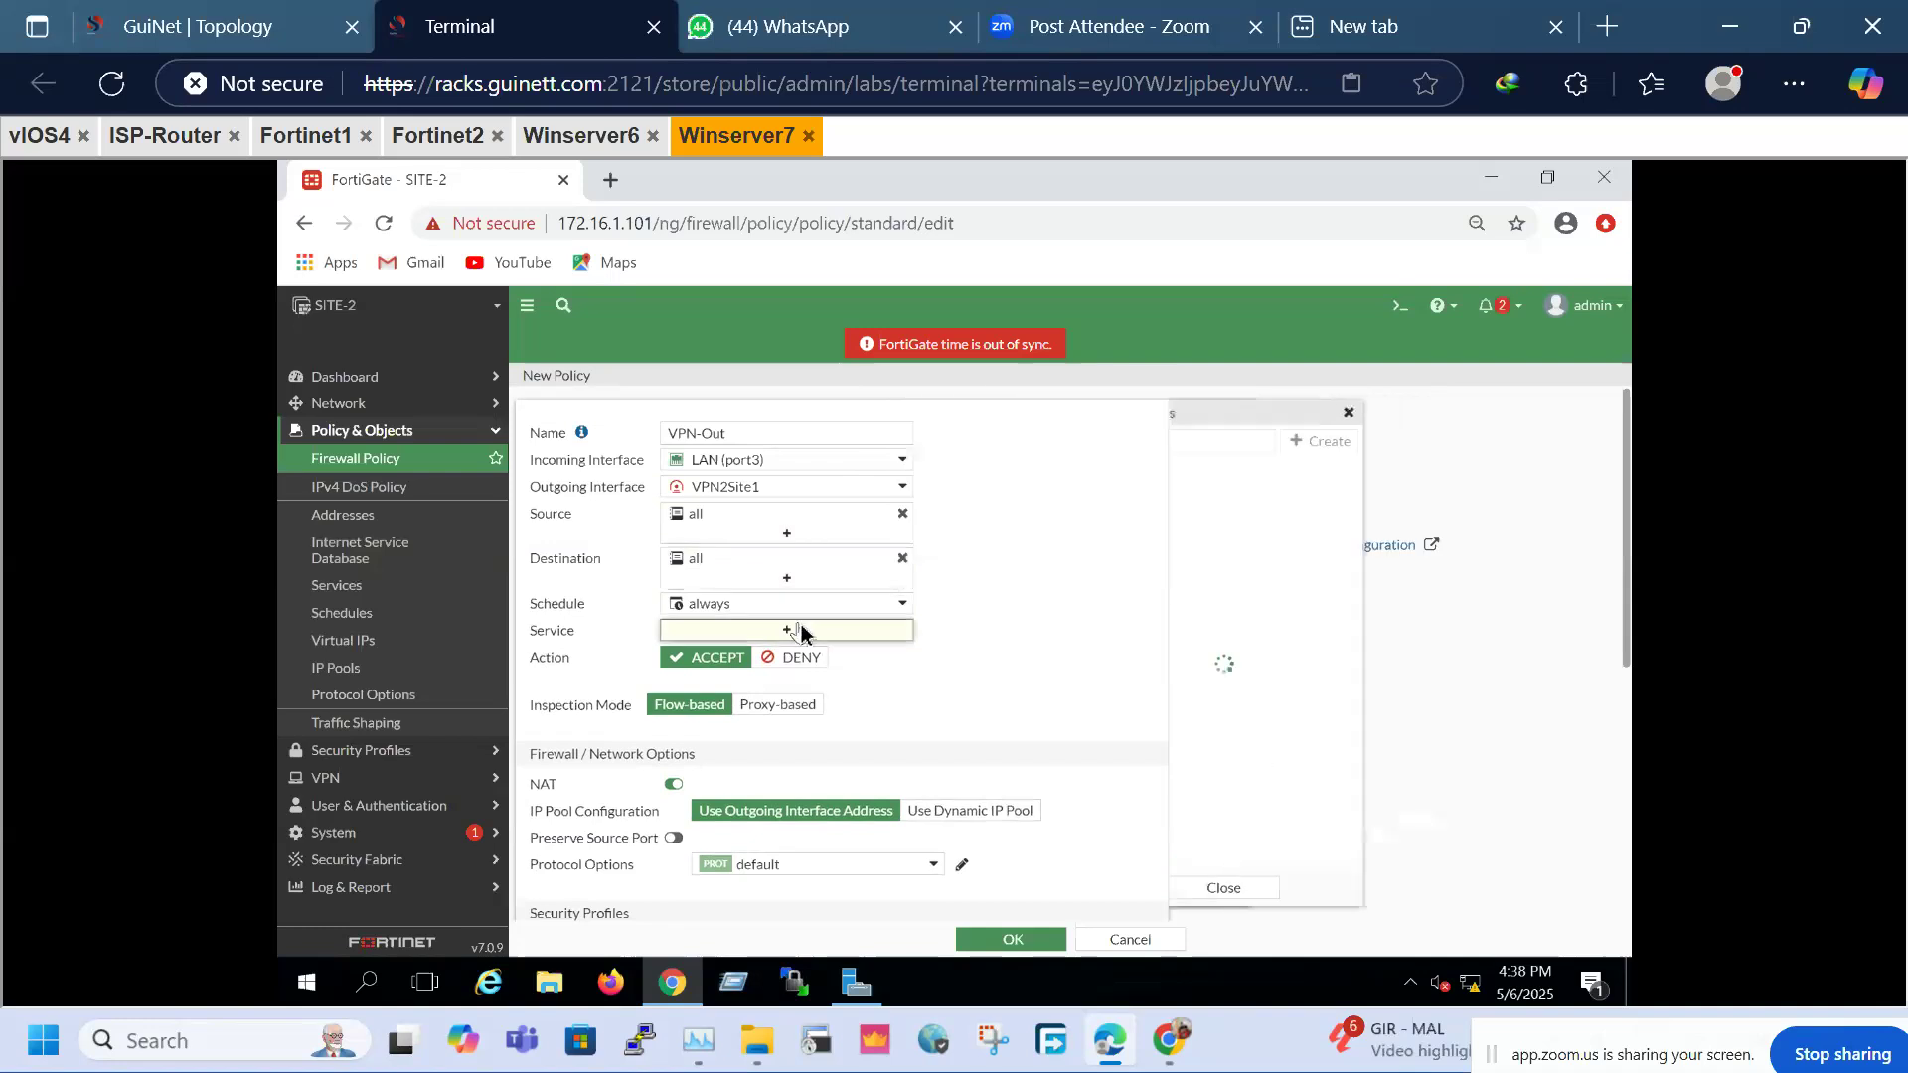
click(1204, 517)
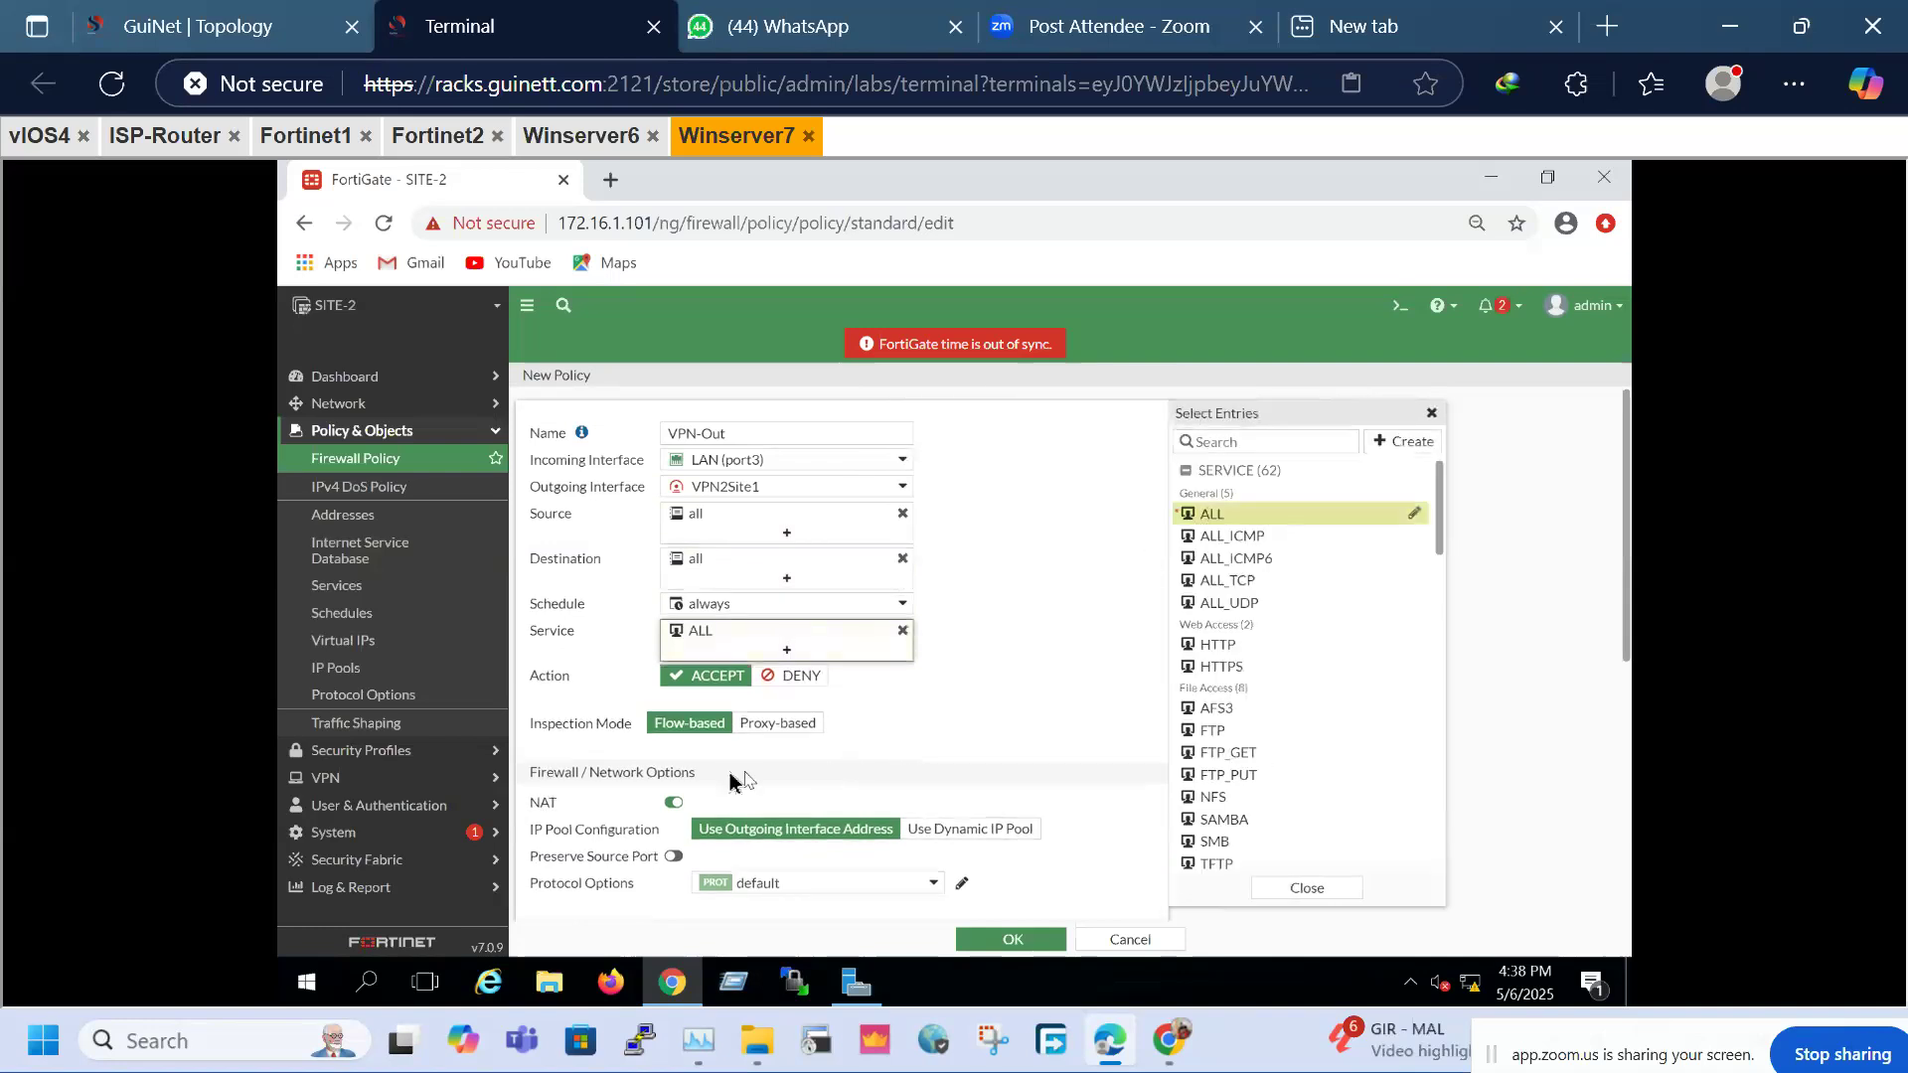
Keep flow-based inspection, disable NAT, log all sessions, and save the policy
click(777, 724)
click(690, 724)
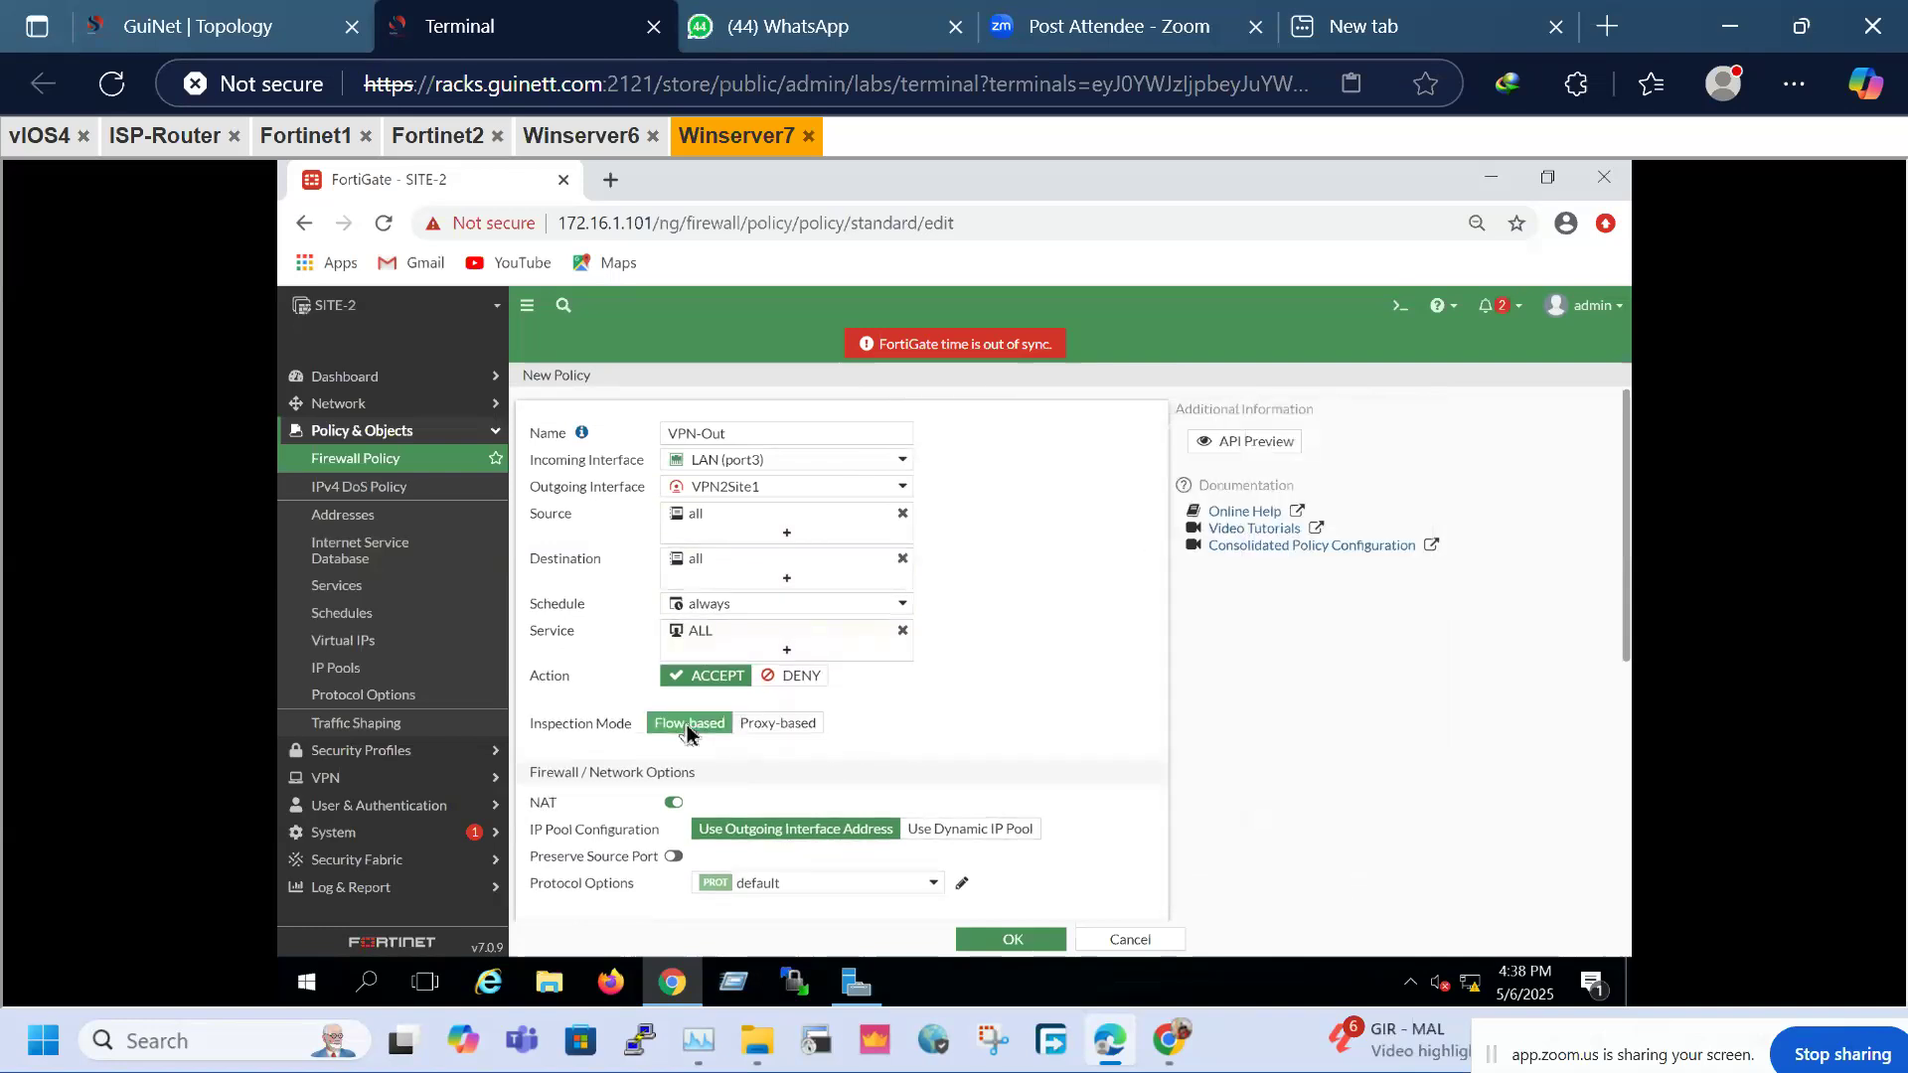
scroll(907, 729, down, 5)
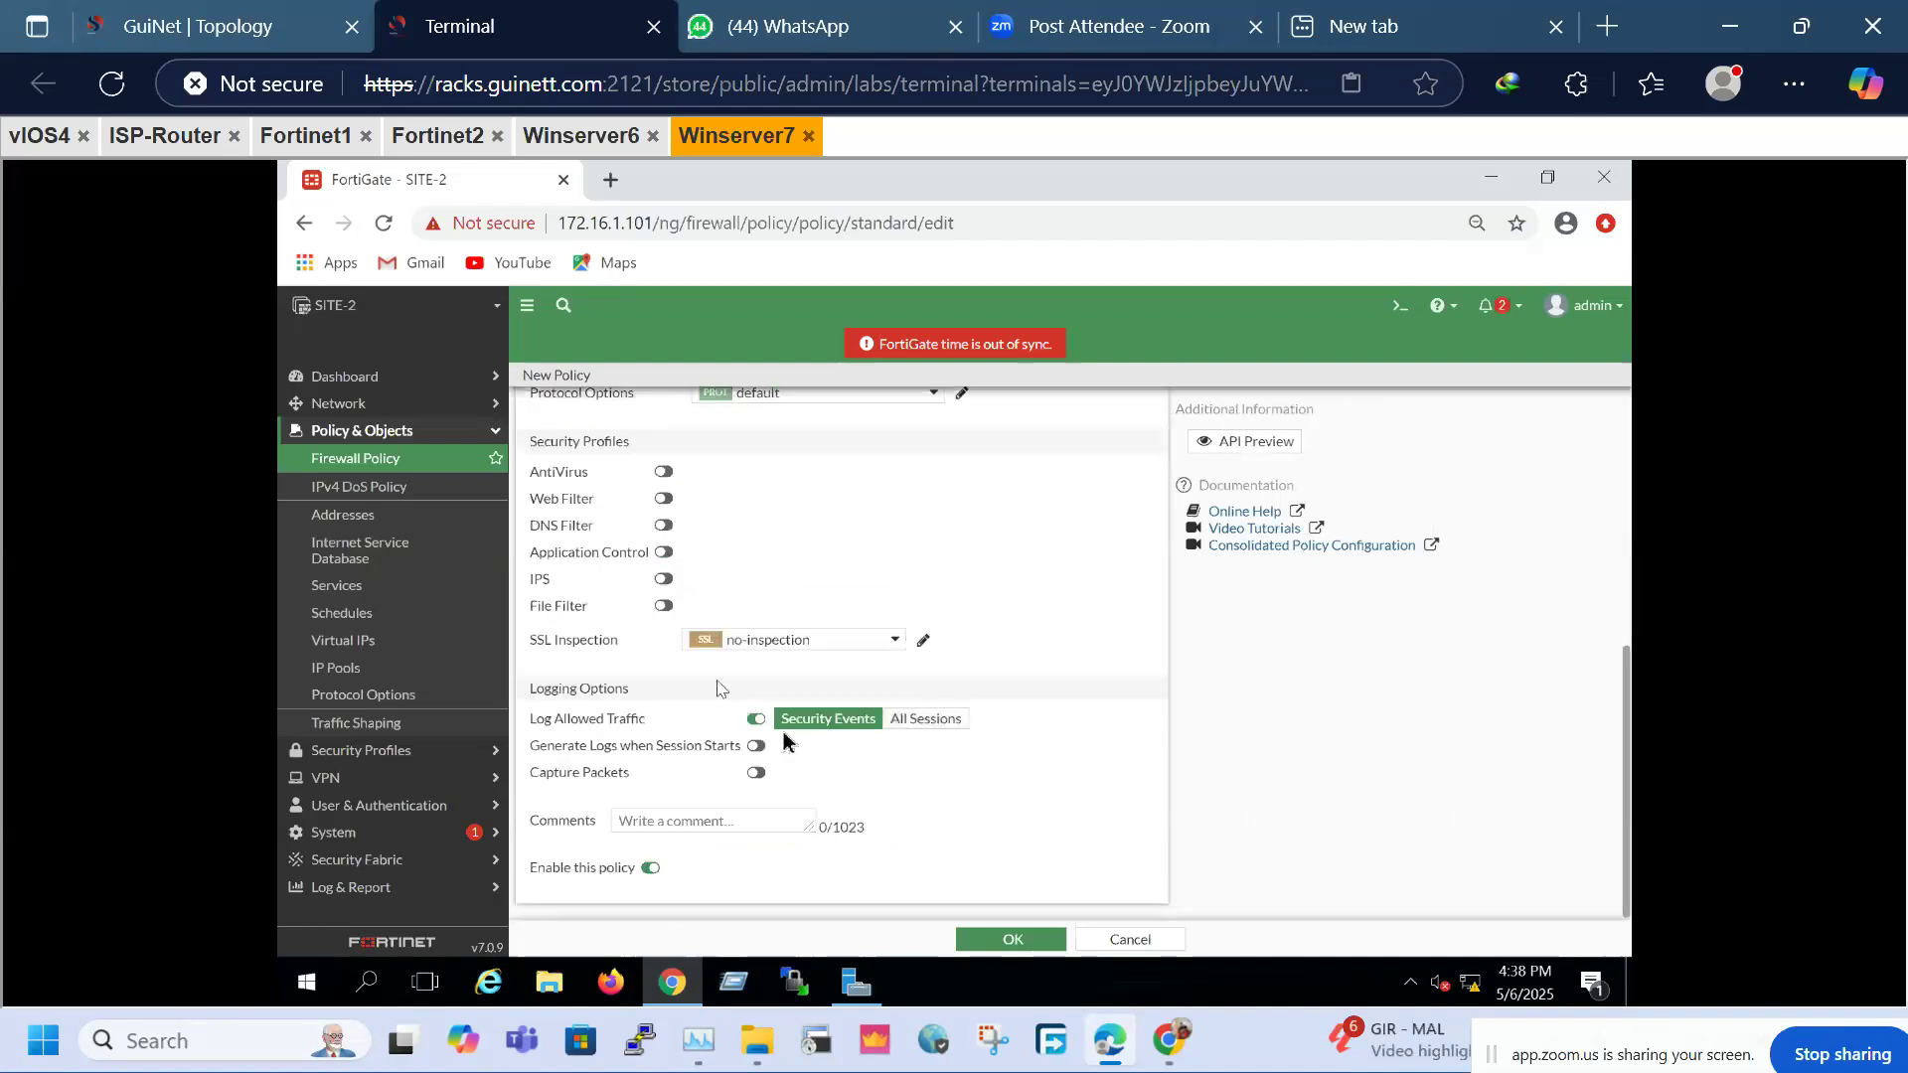
scroll(792, 747, up, 5)
click(673, 802)
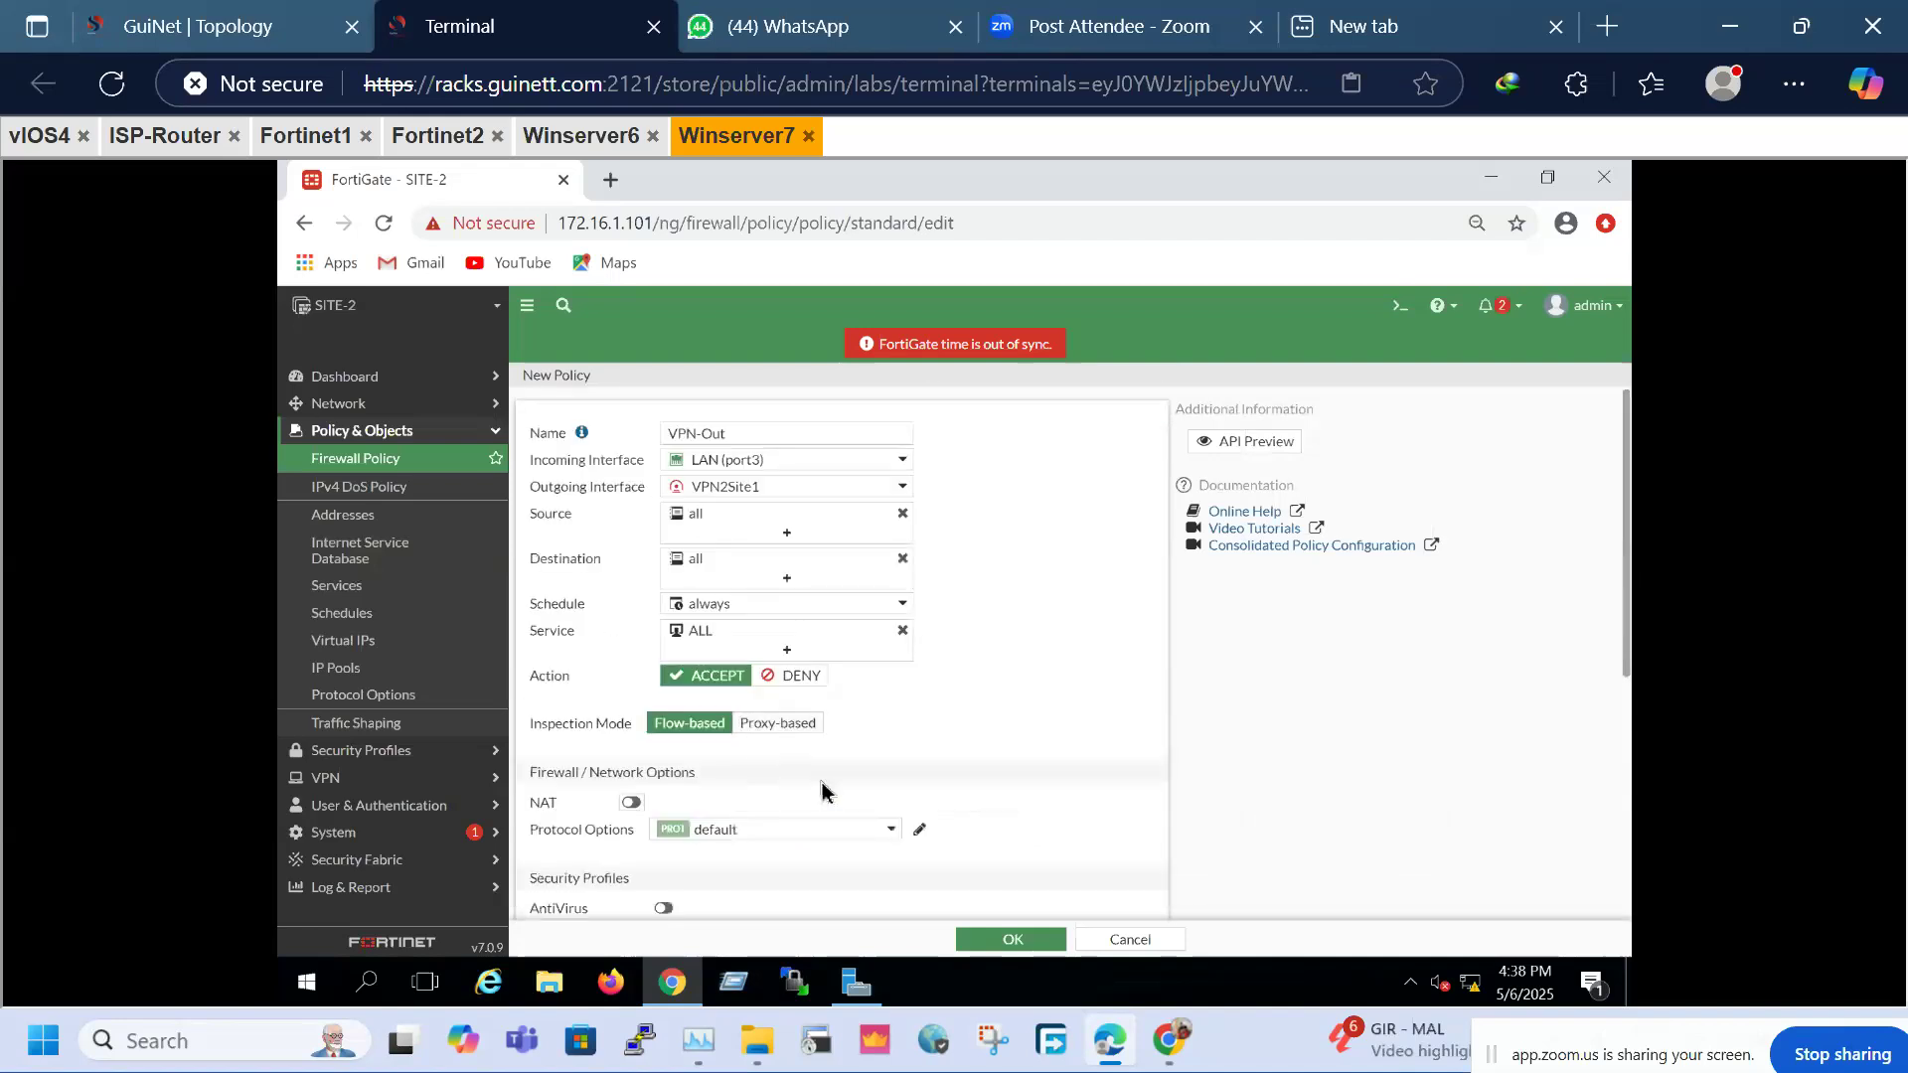
scroll(822, 790, down, 5)
click(923, 724)
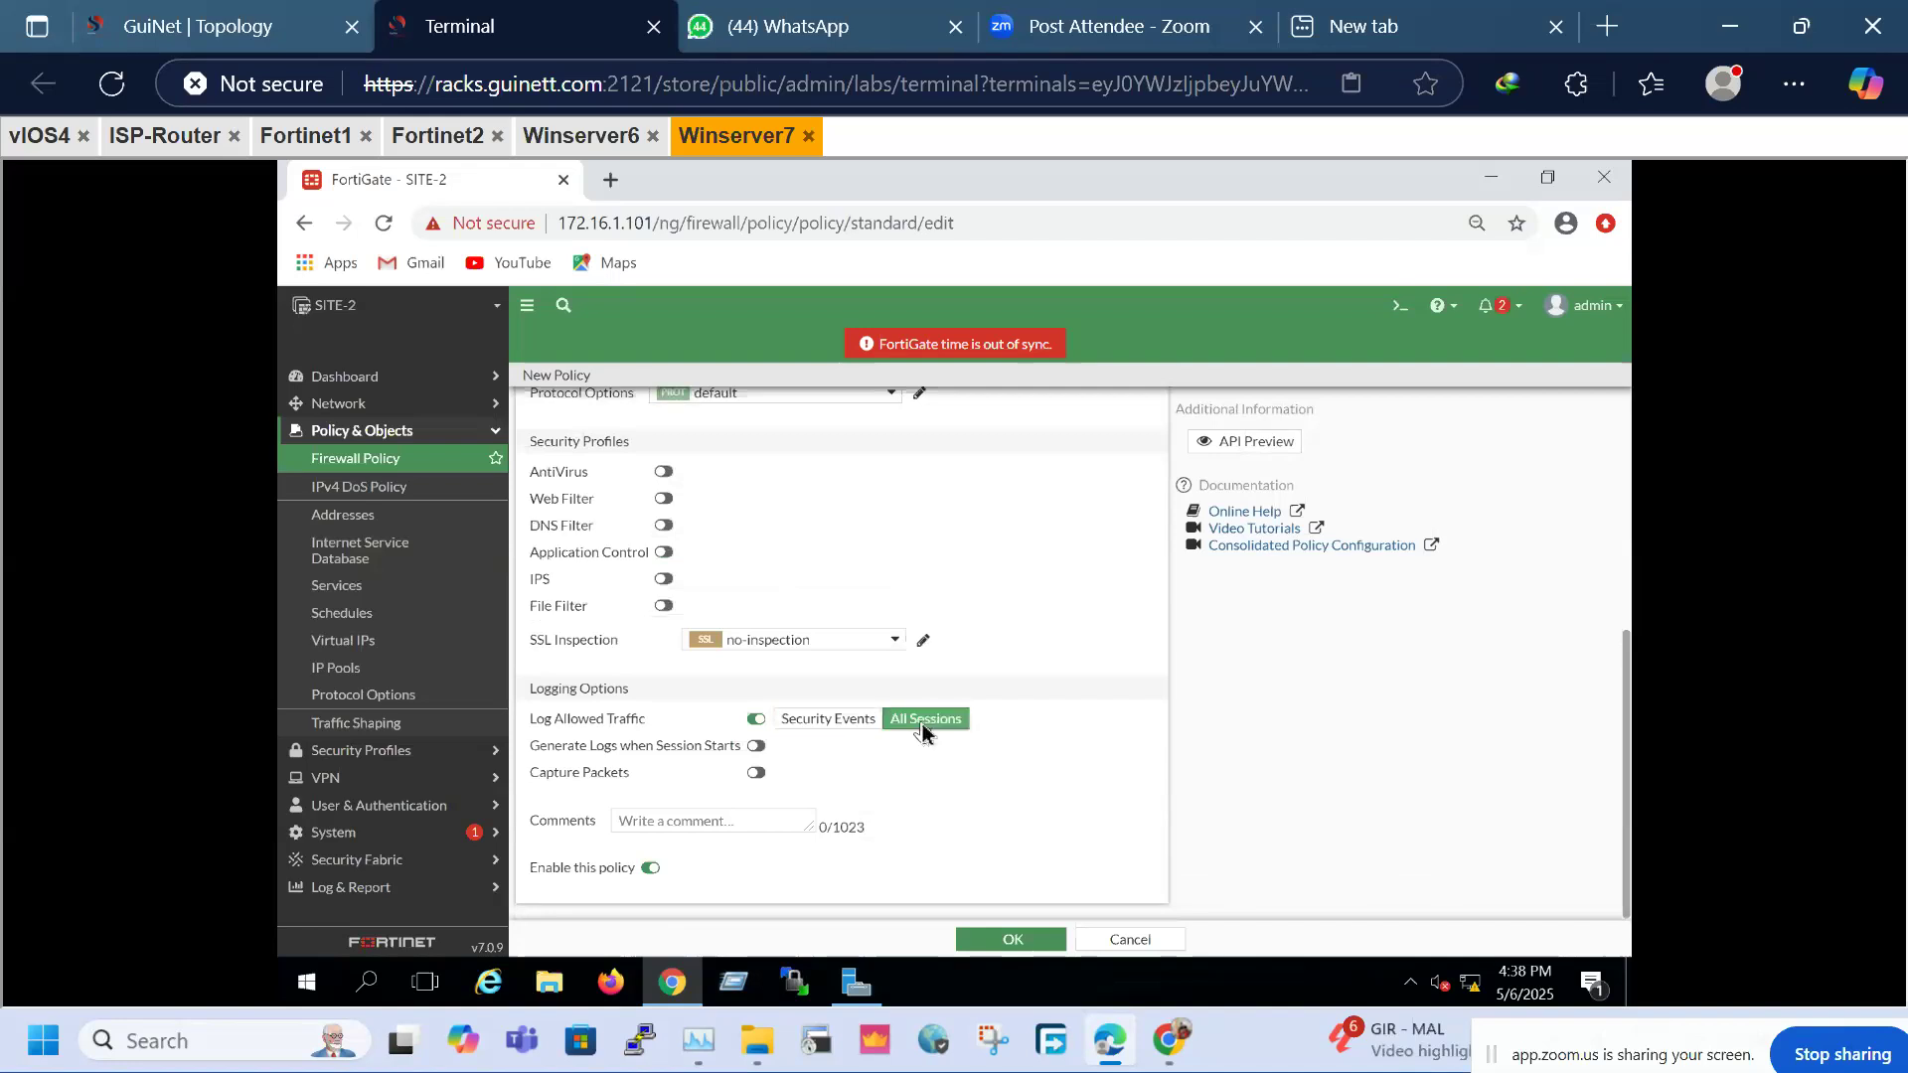
click(1033, 934)
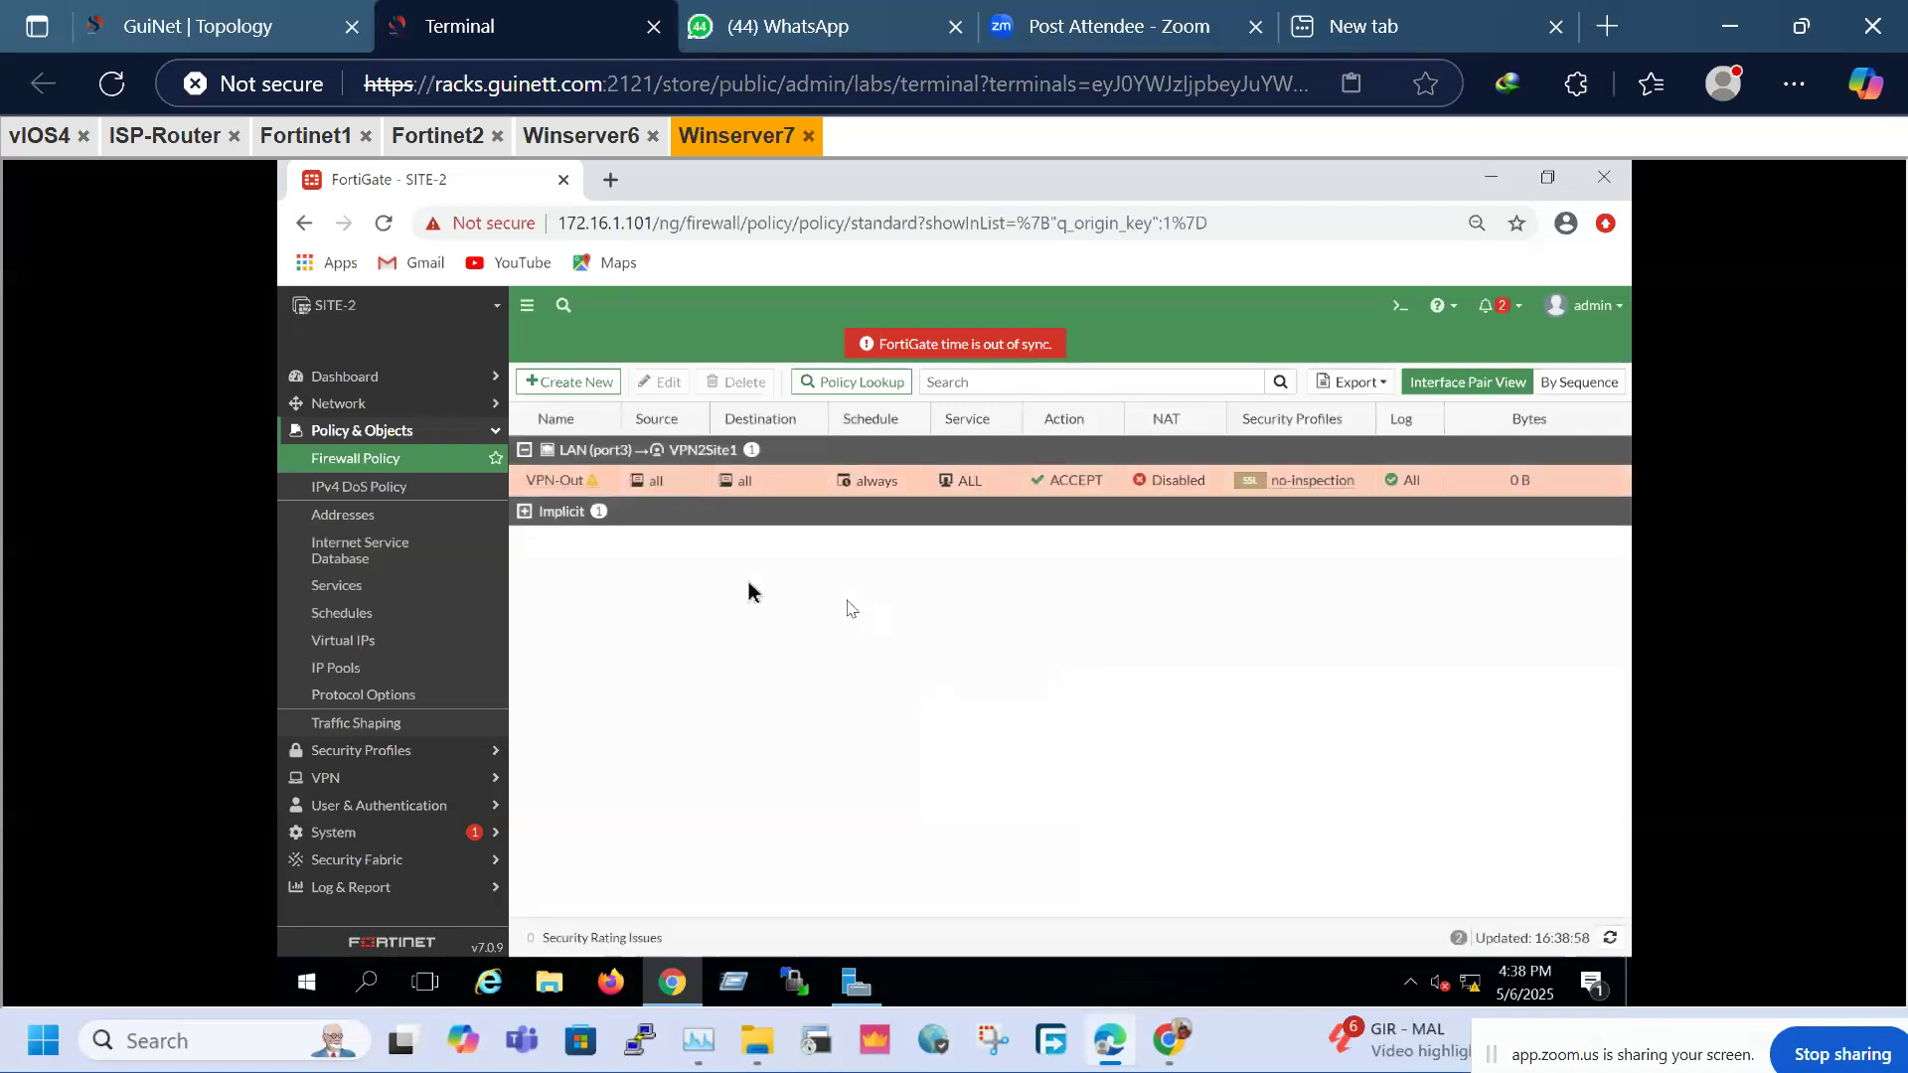
Create a reversed clone of the VPN-Out policy with Clone Reverse
click(530, 481)
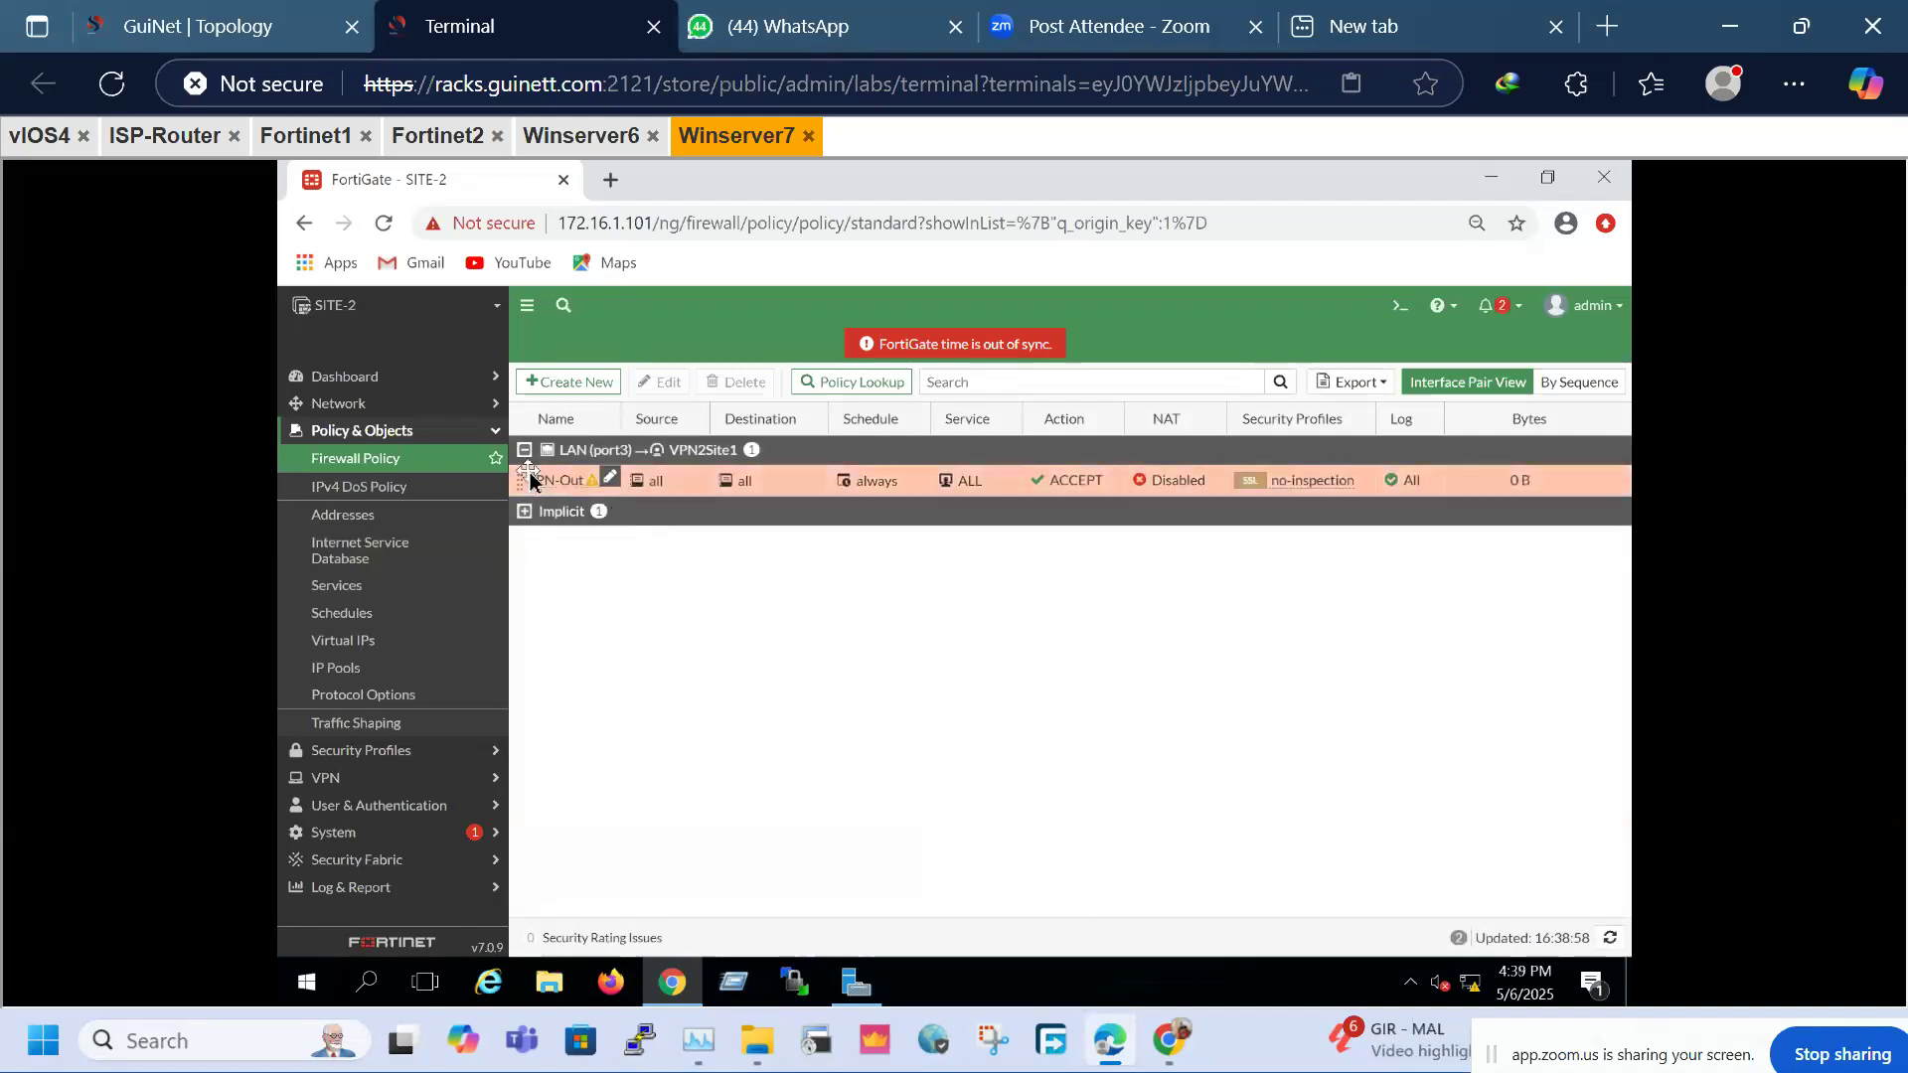
right_click(532, 482)
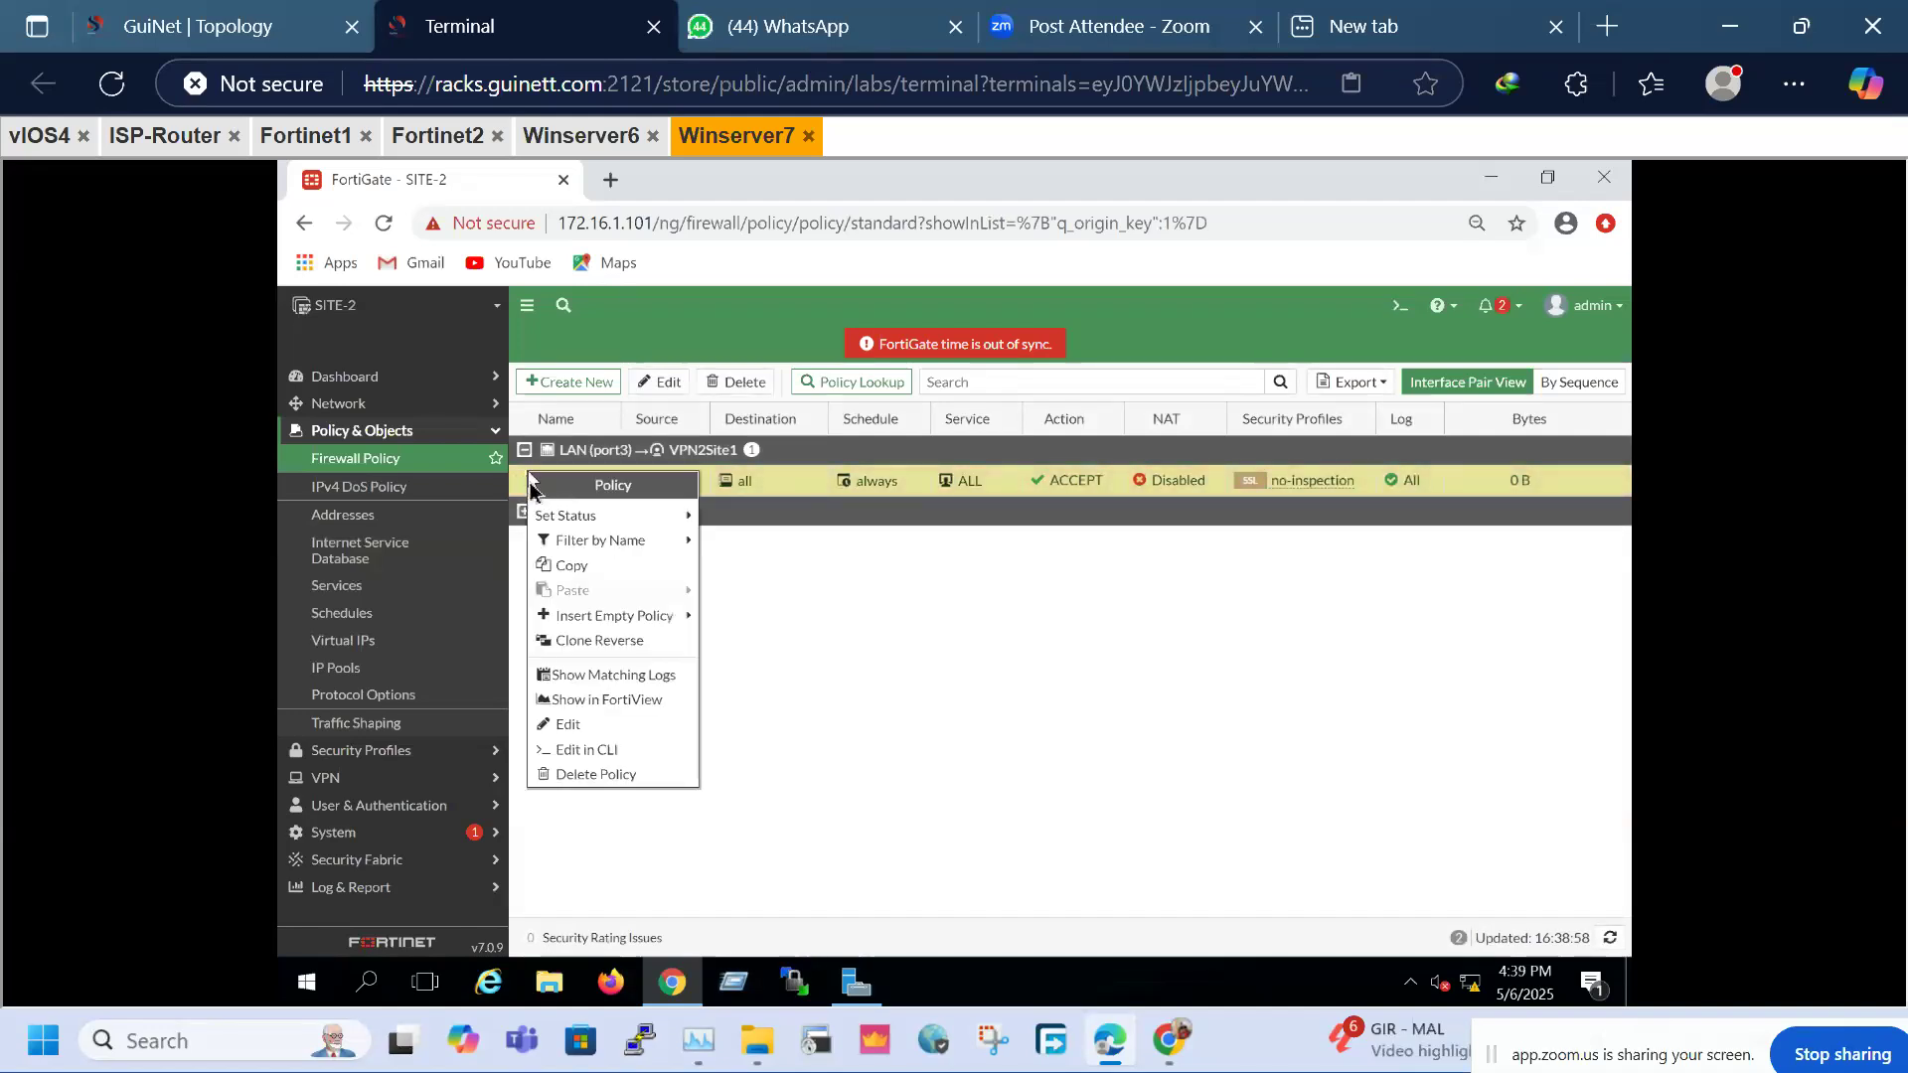
click(592, 641)
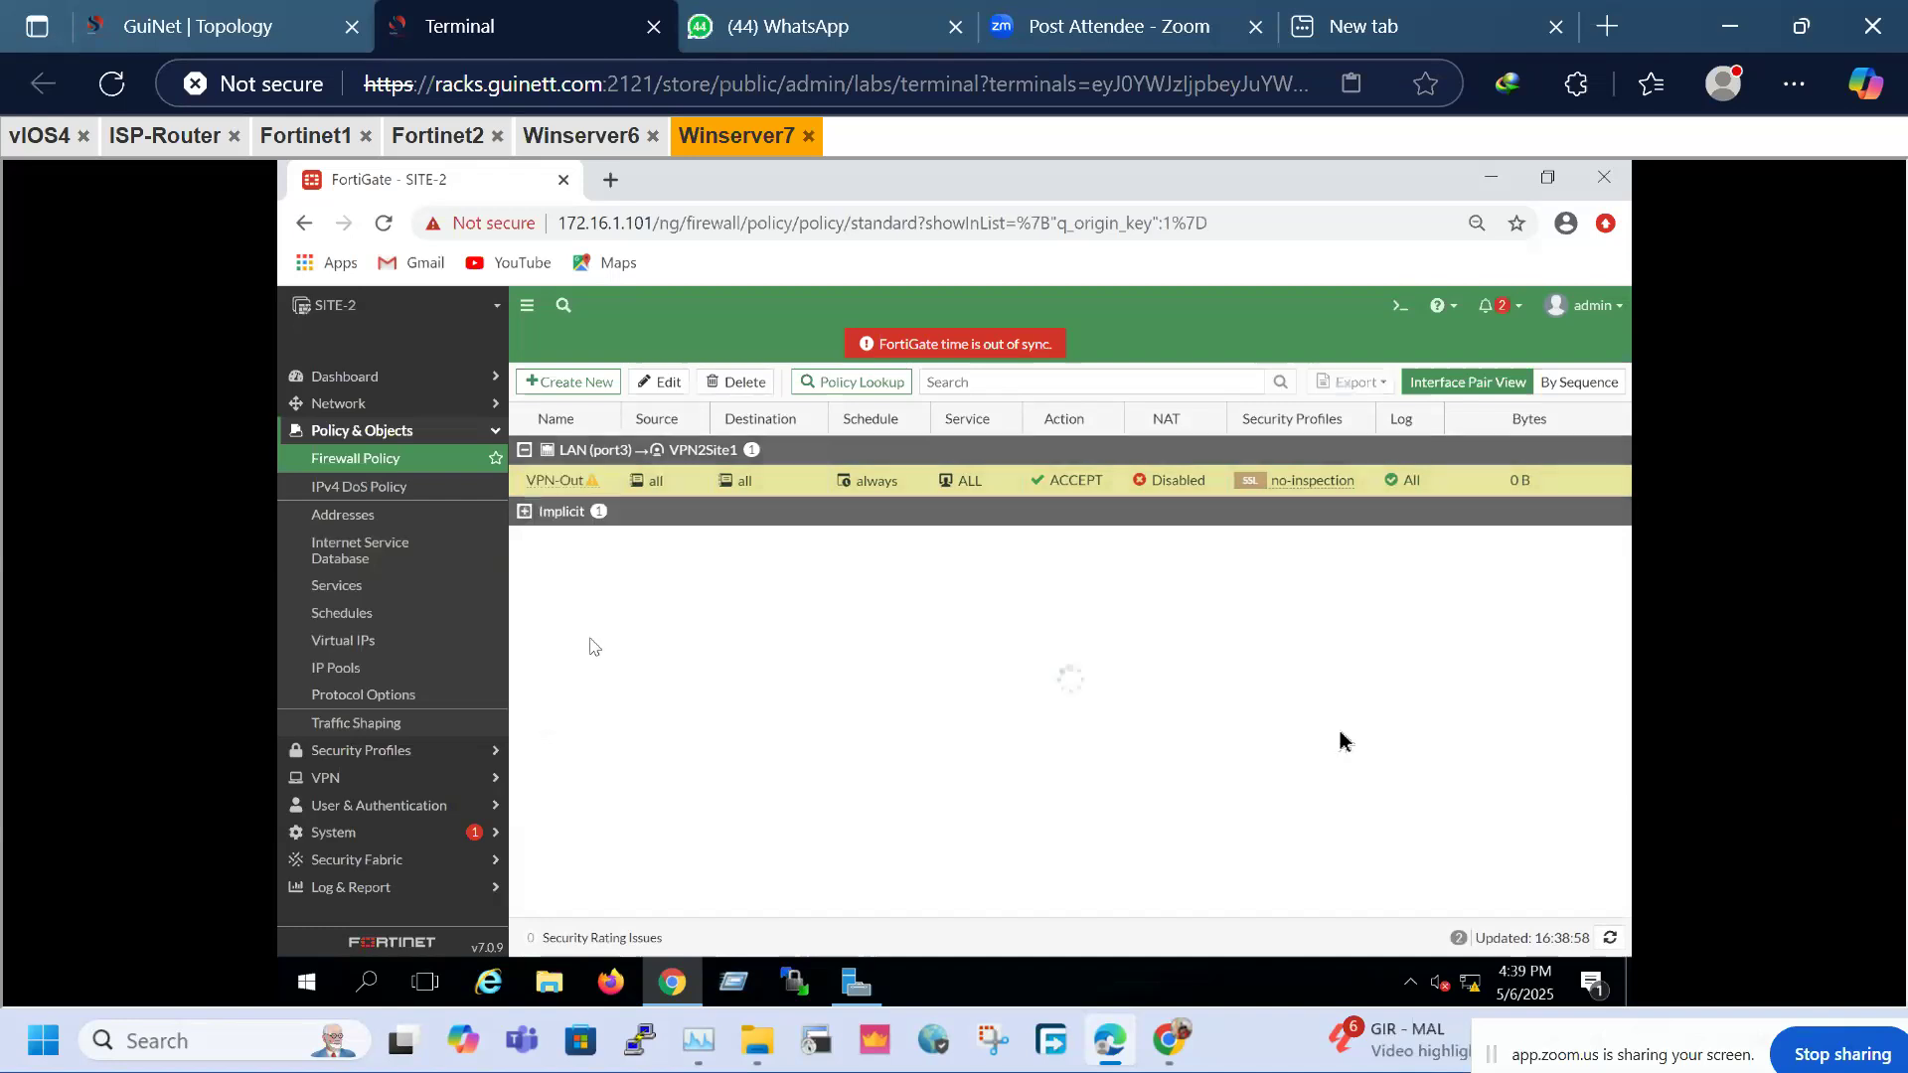
Review the VPN-Out policy settings without saving changes, then select the new reversed policy
right_click(543, 486)
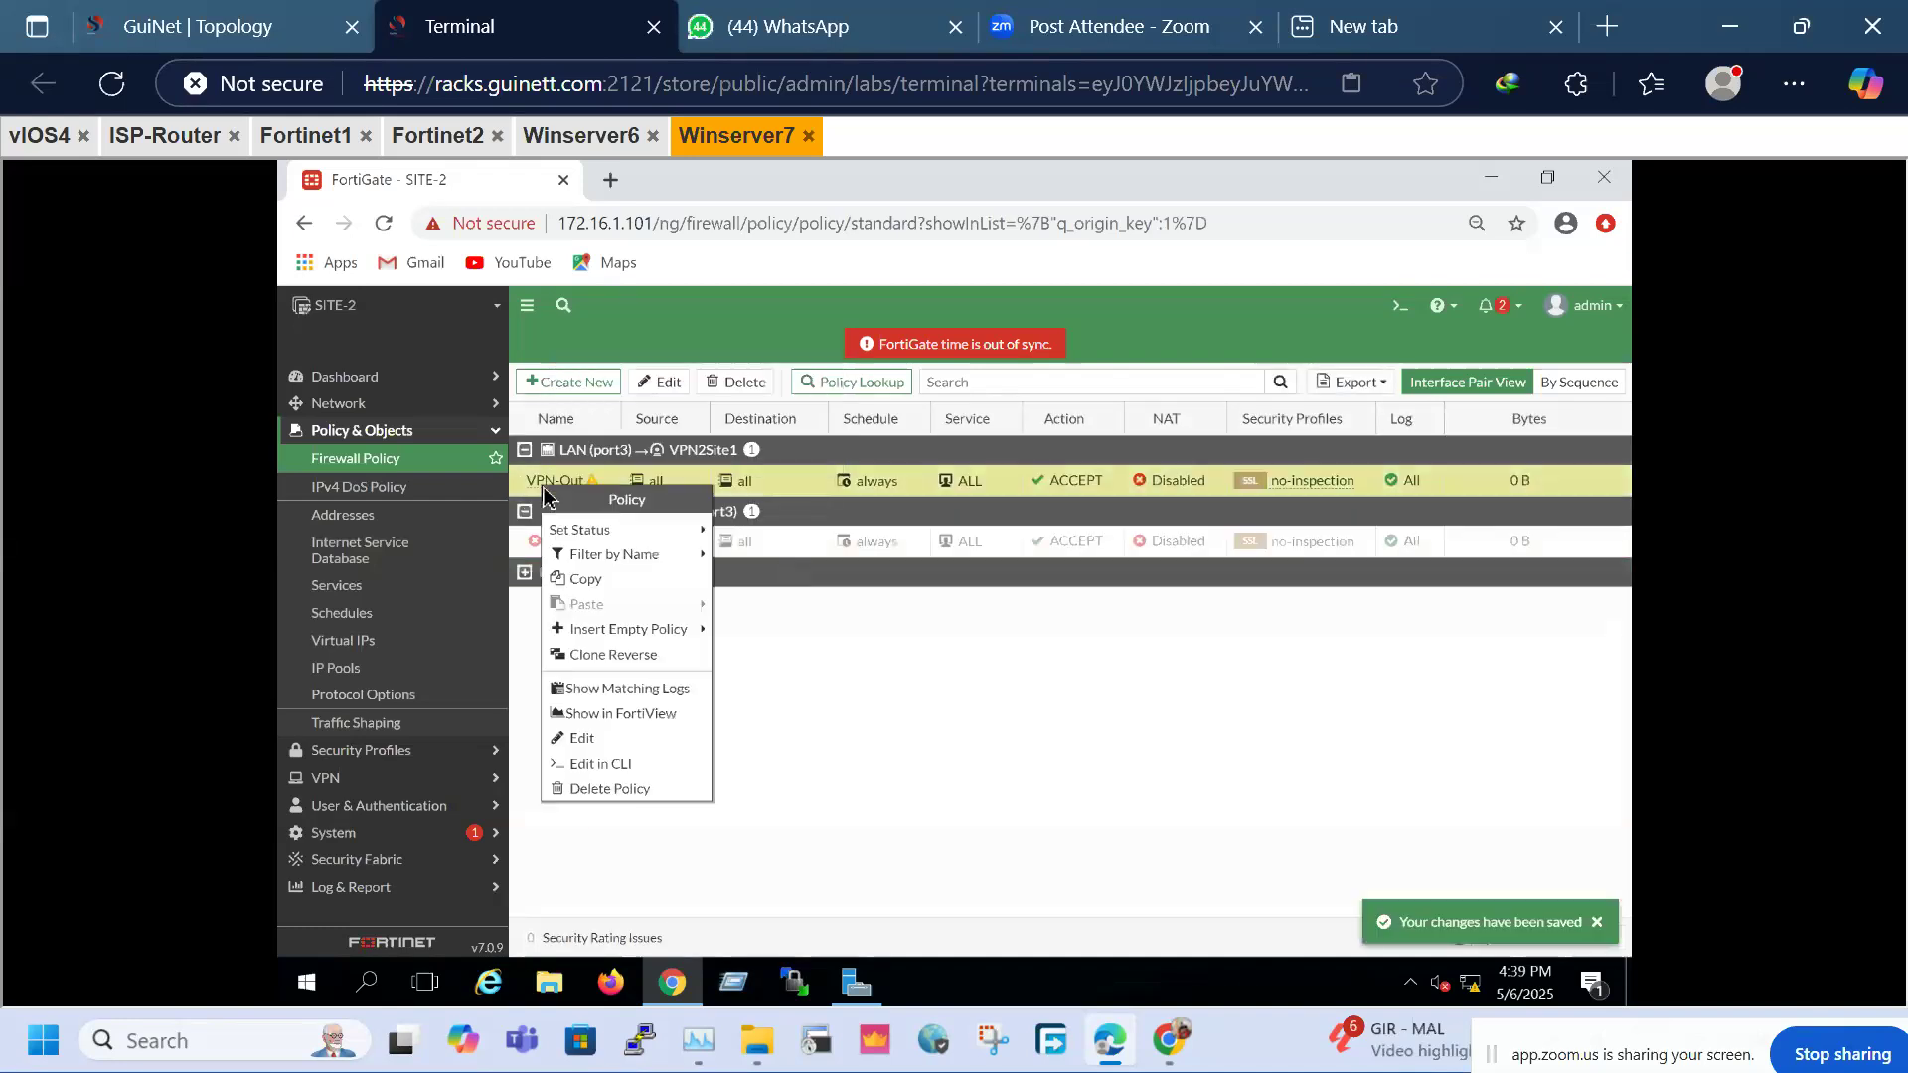
click(582, 738)
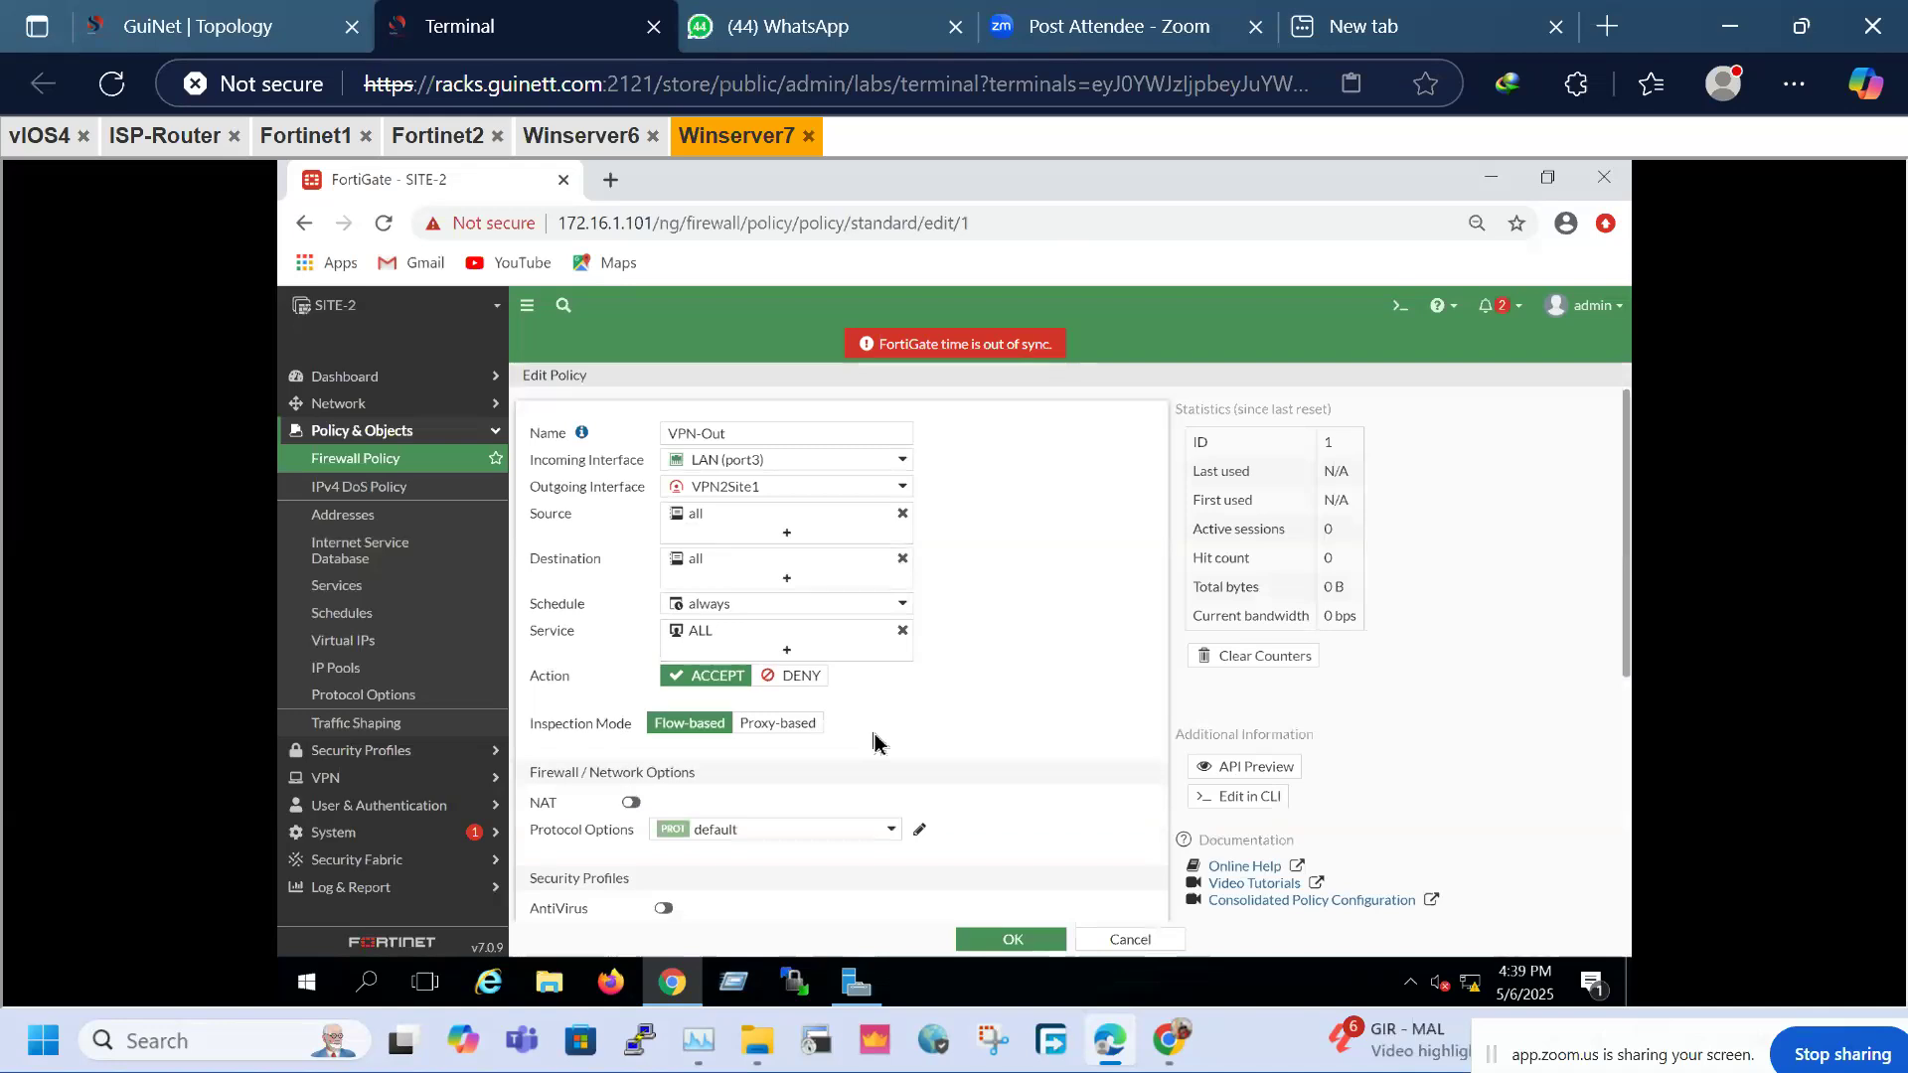
scroll(873, 740, down, 5)
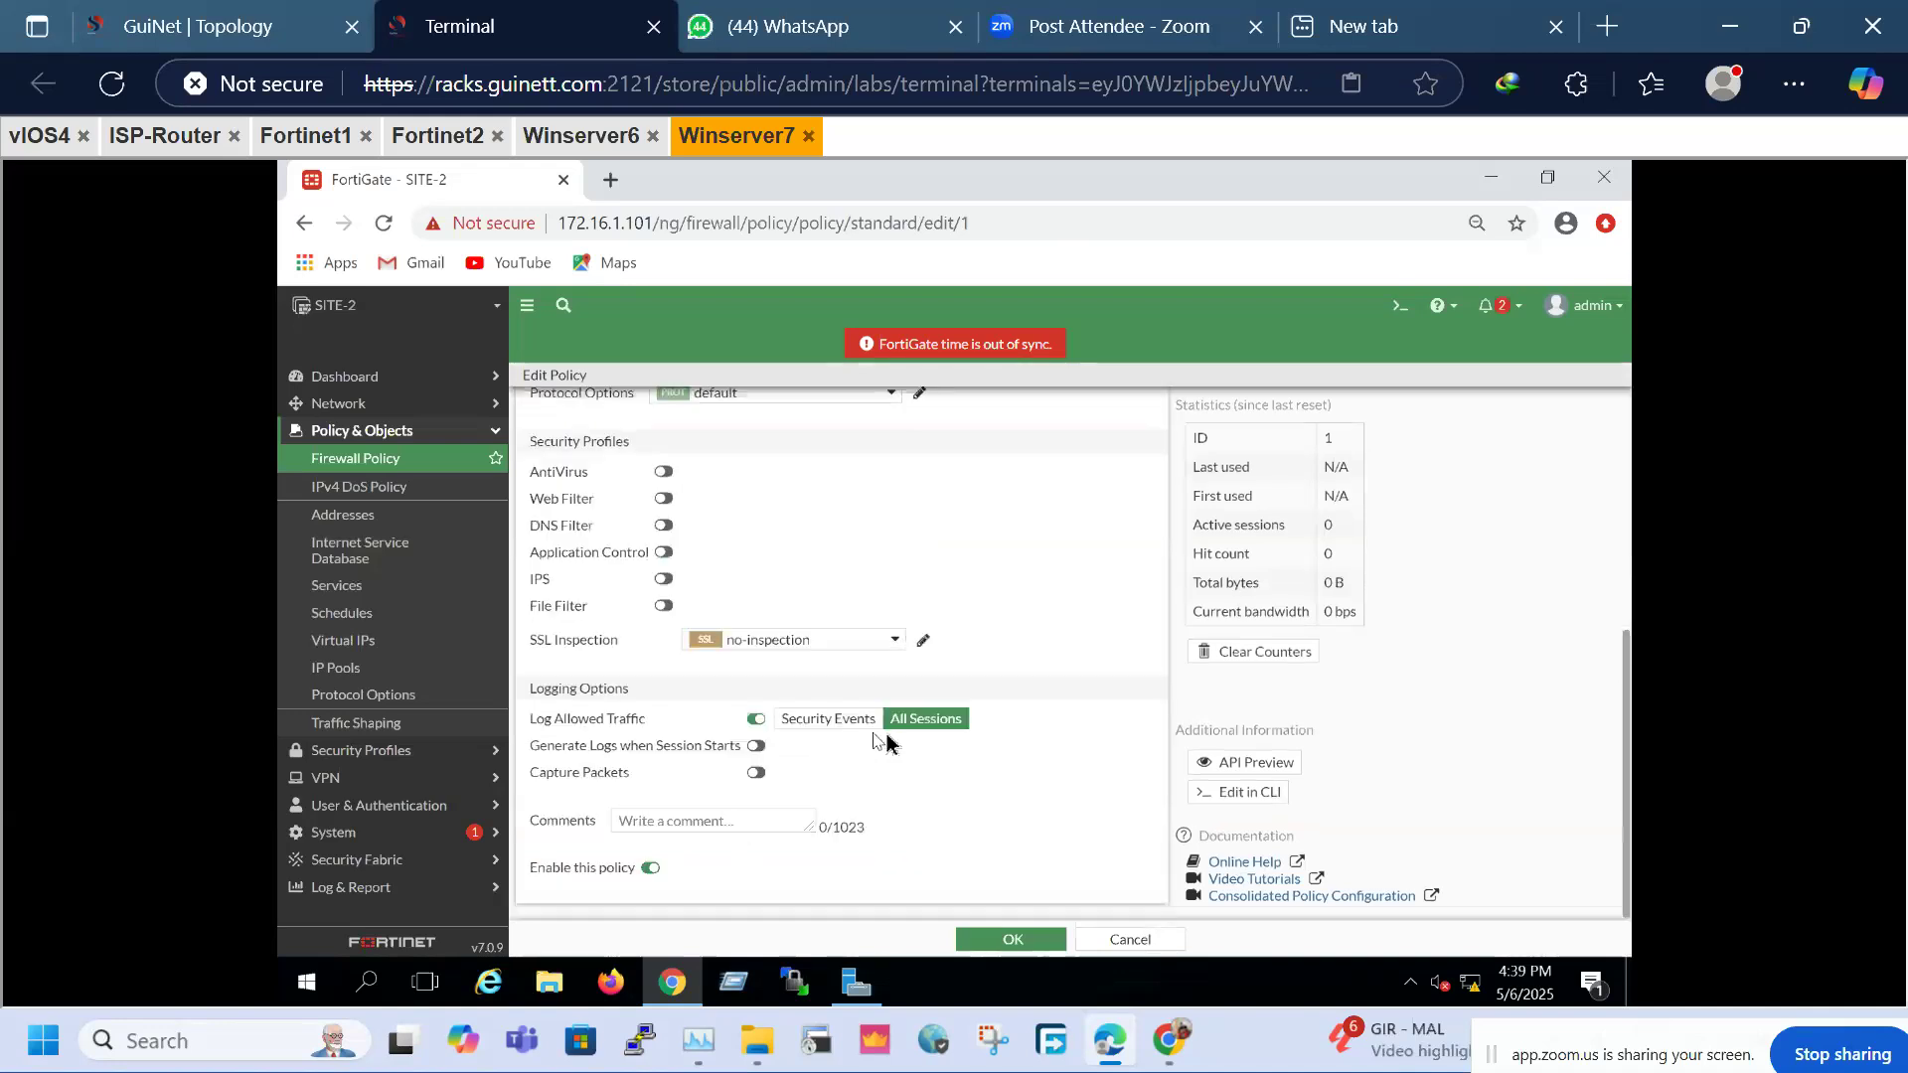
scroll(1021, 750, up, 5)
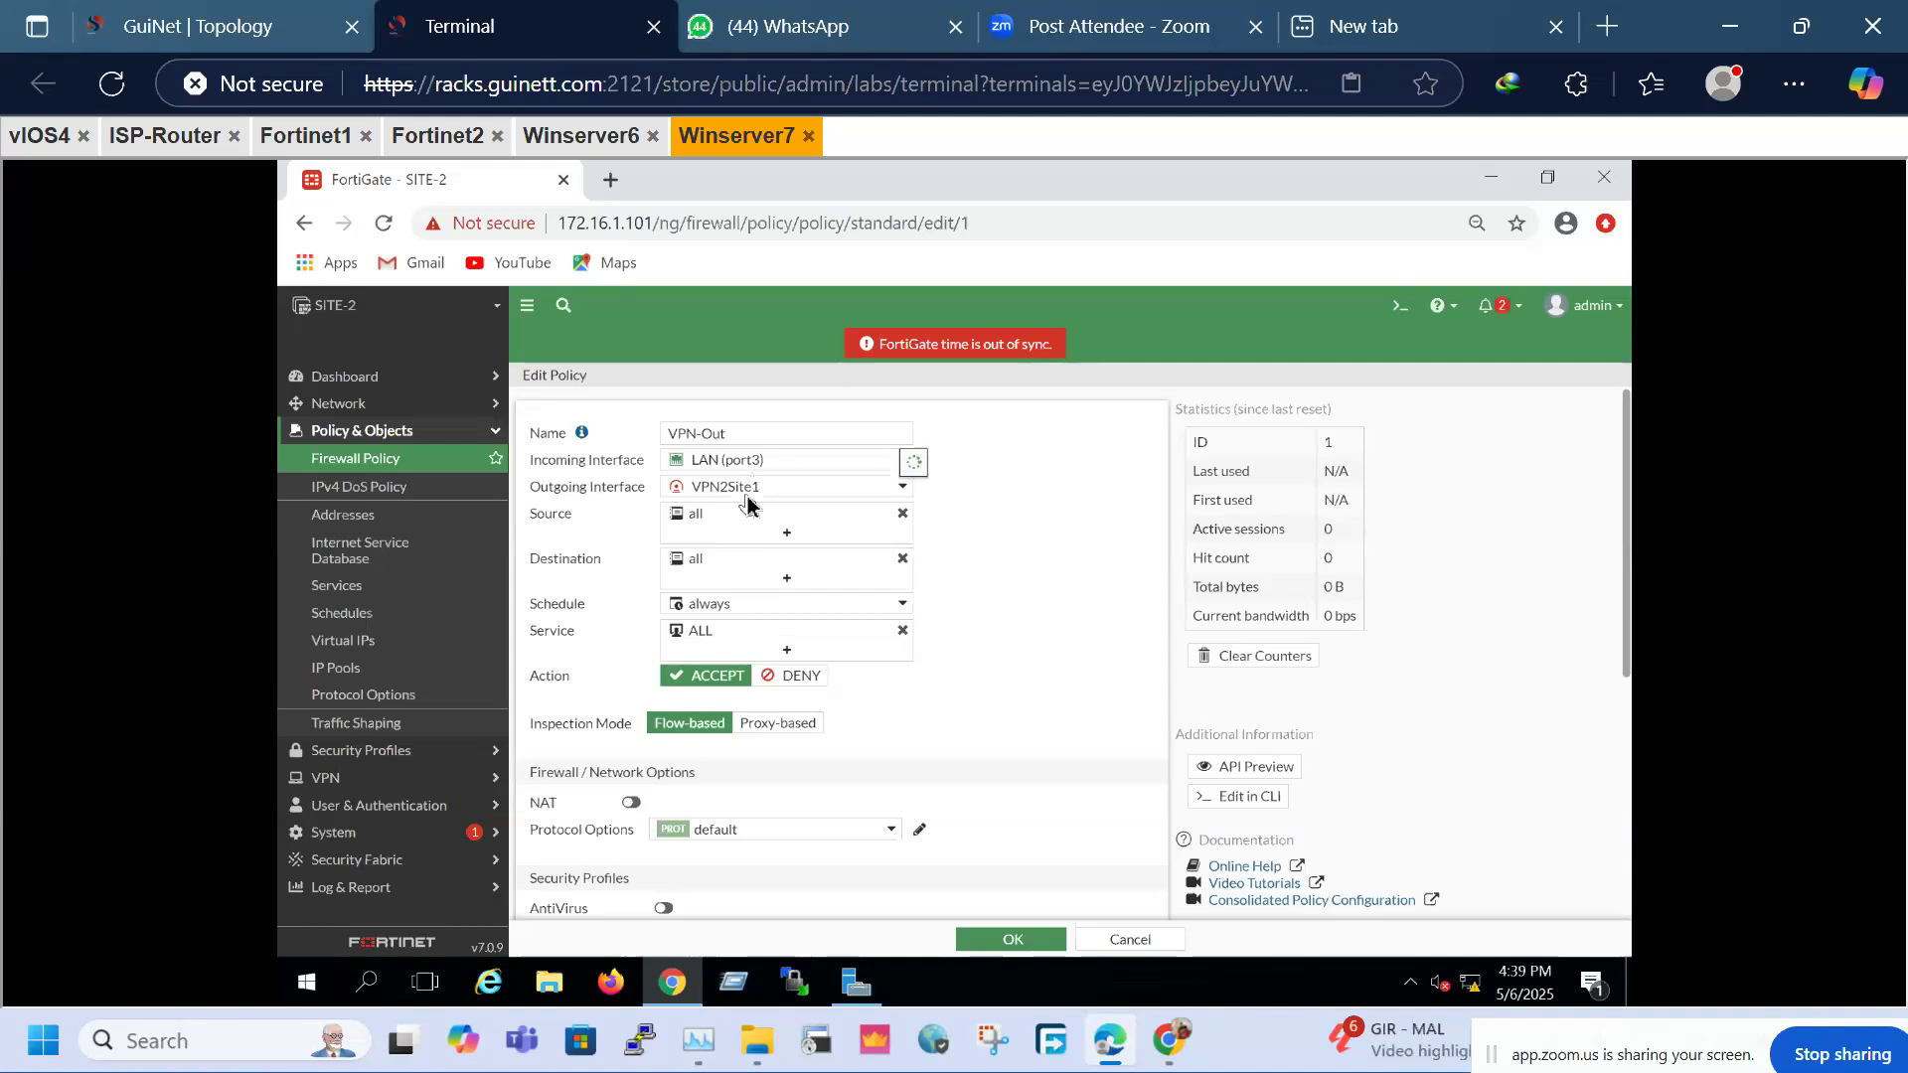
click(1117, 946)
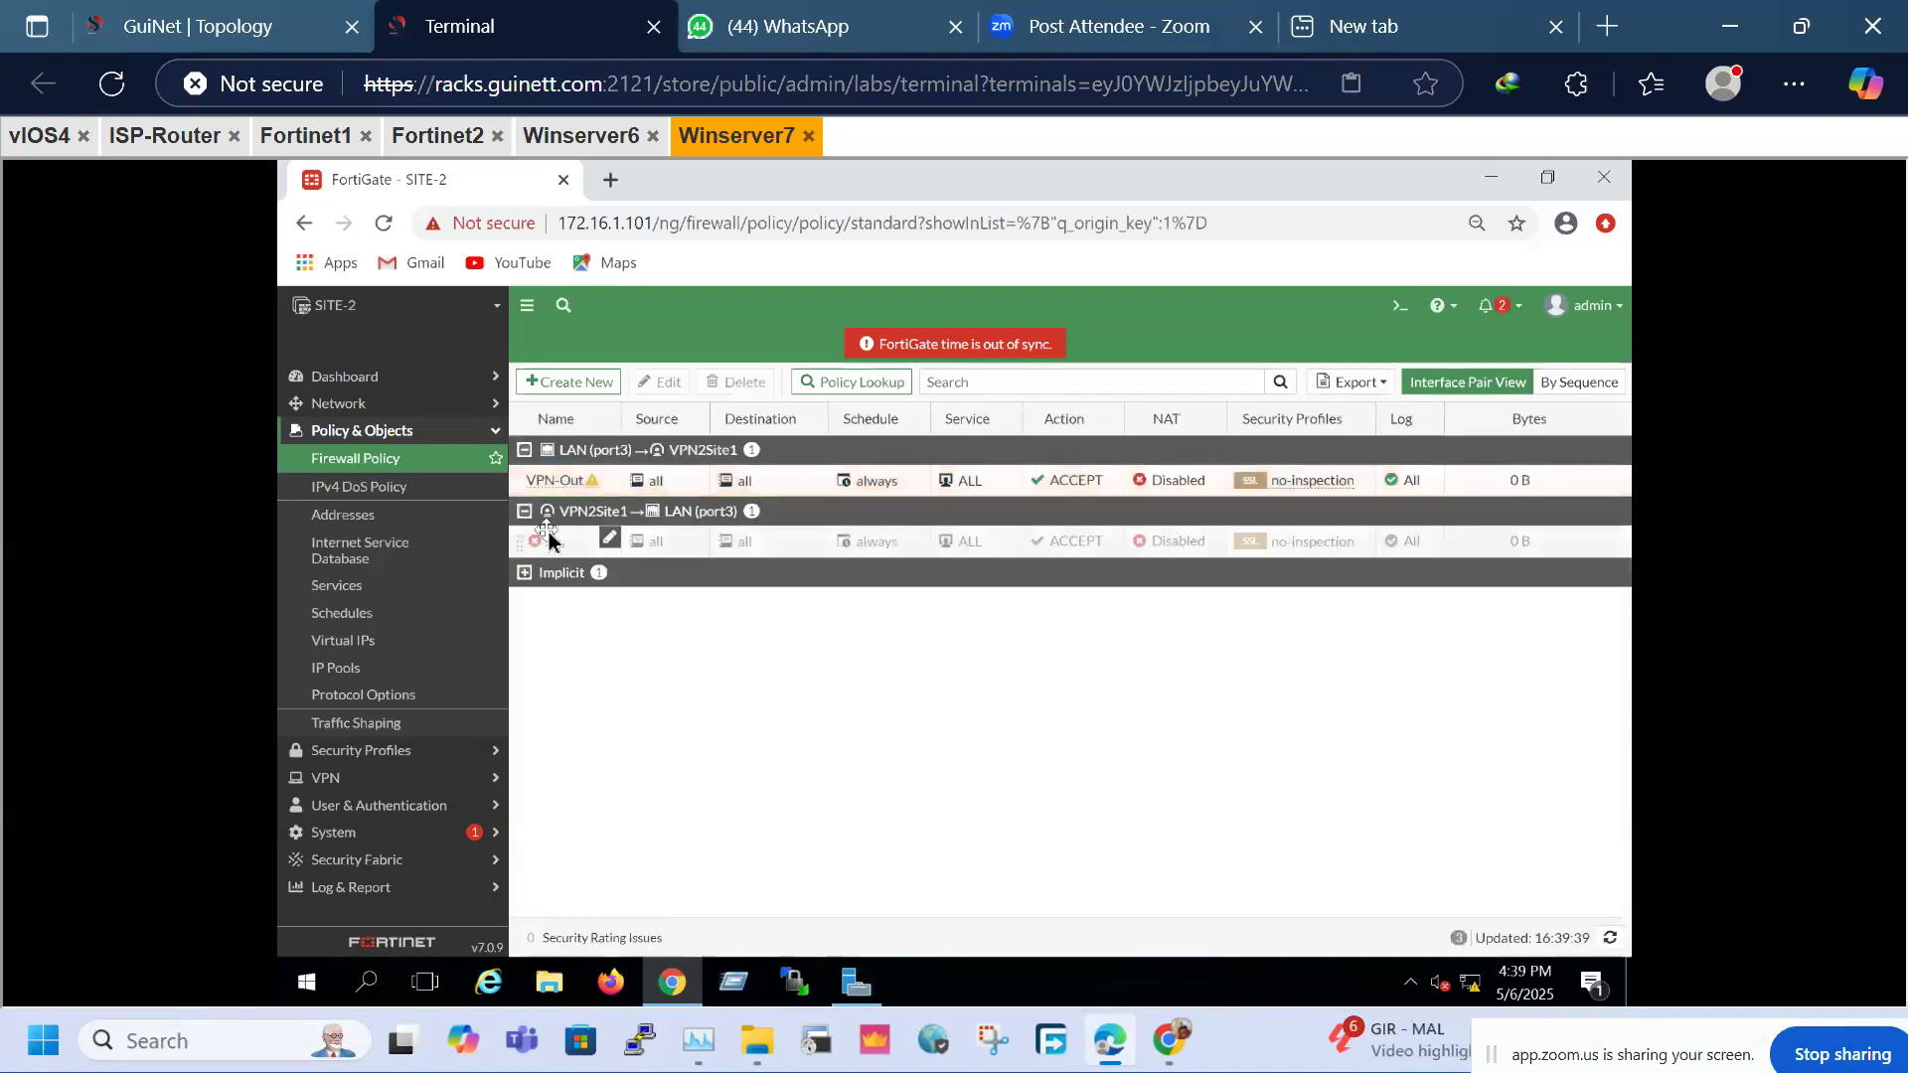
click(547, 543)
Name the reversed VPN2Site1-to-LAN policy 'VPN-IN' and save it
right_click(550, 545)
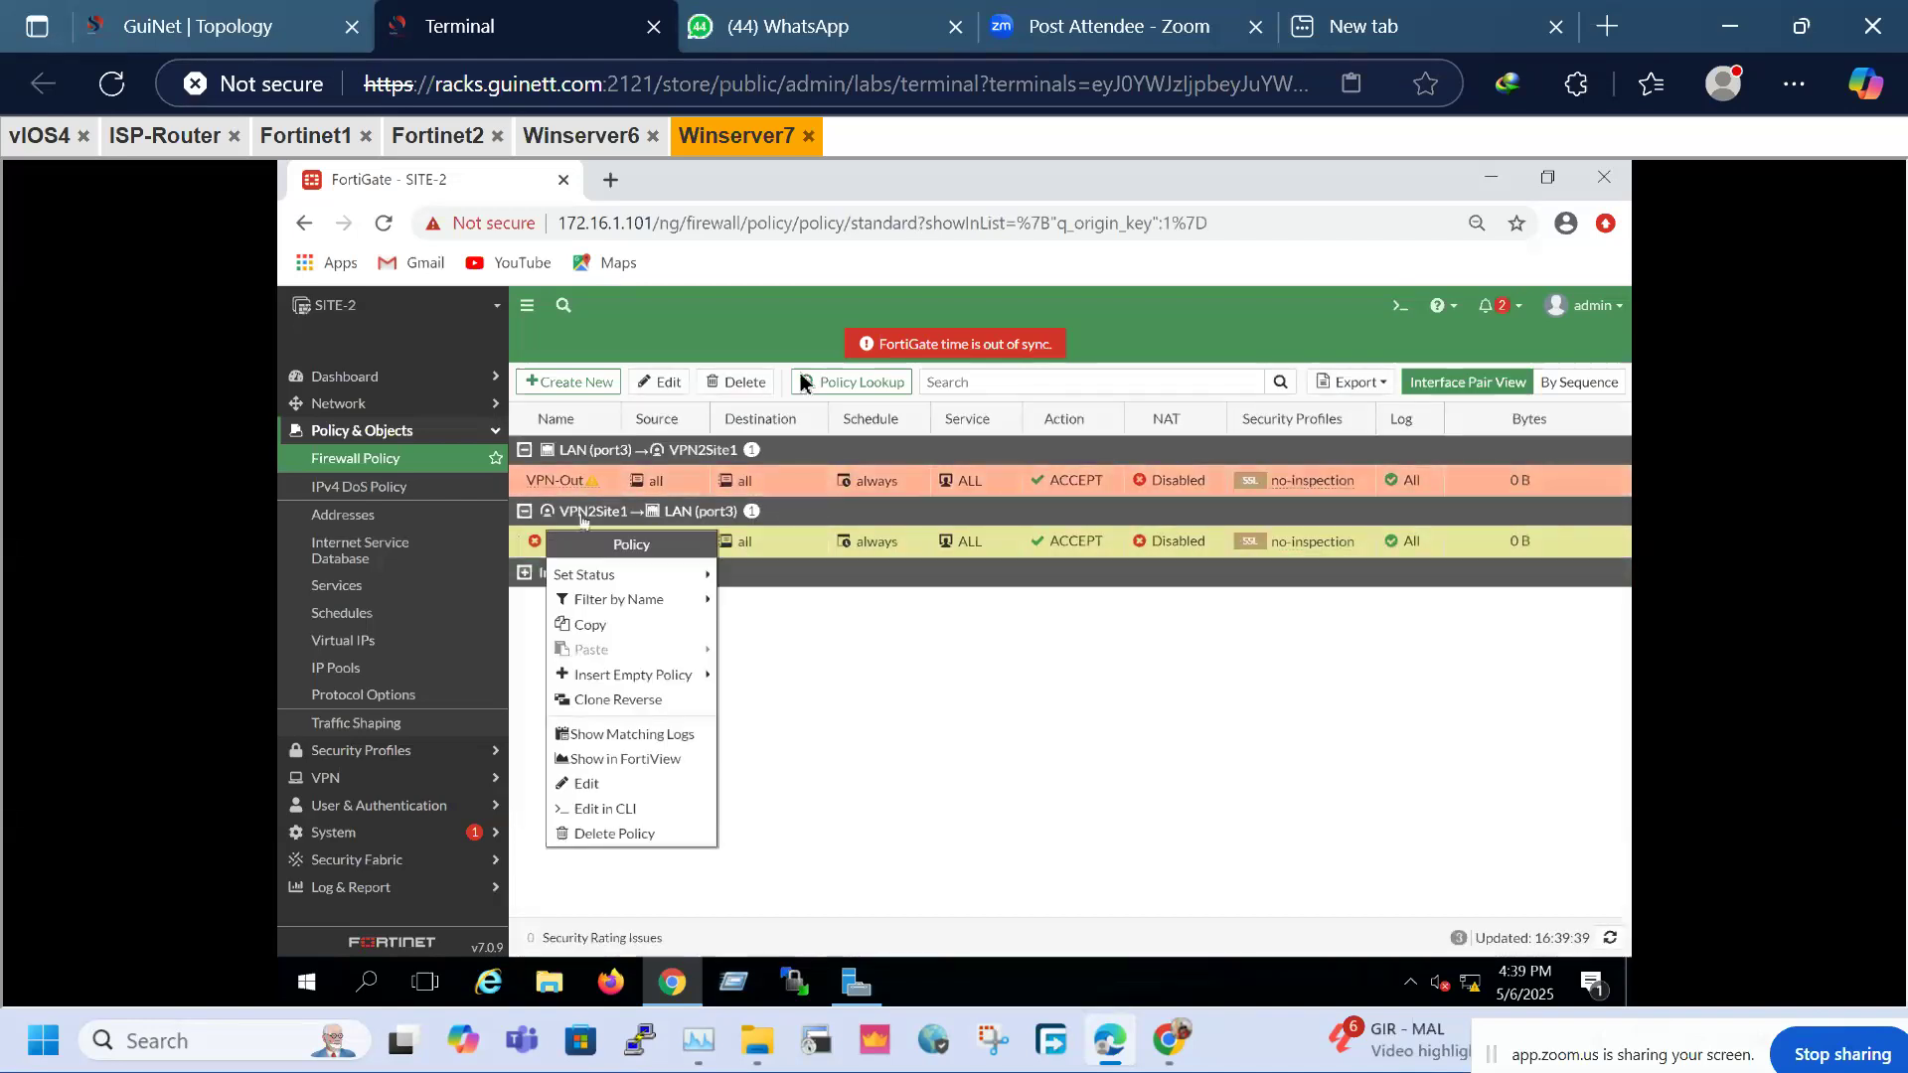
click(607, 792)
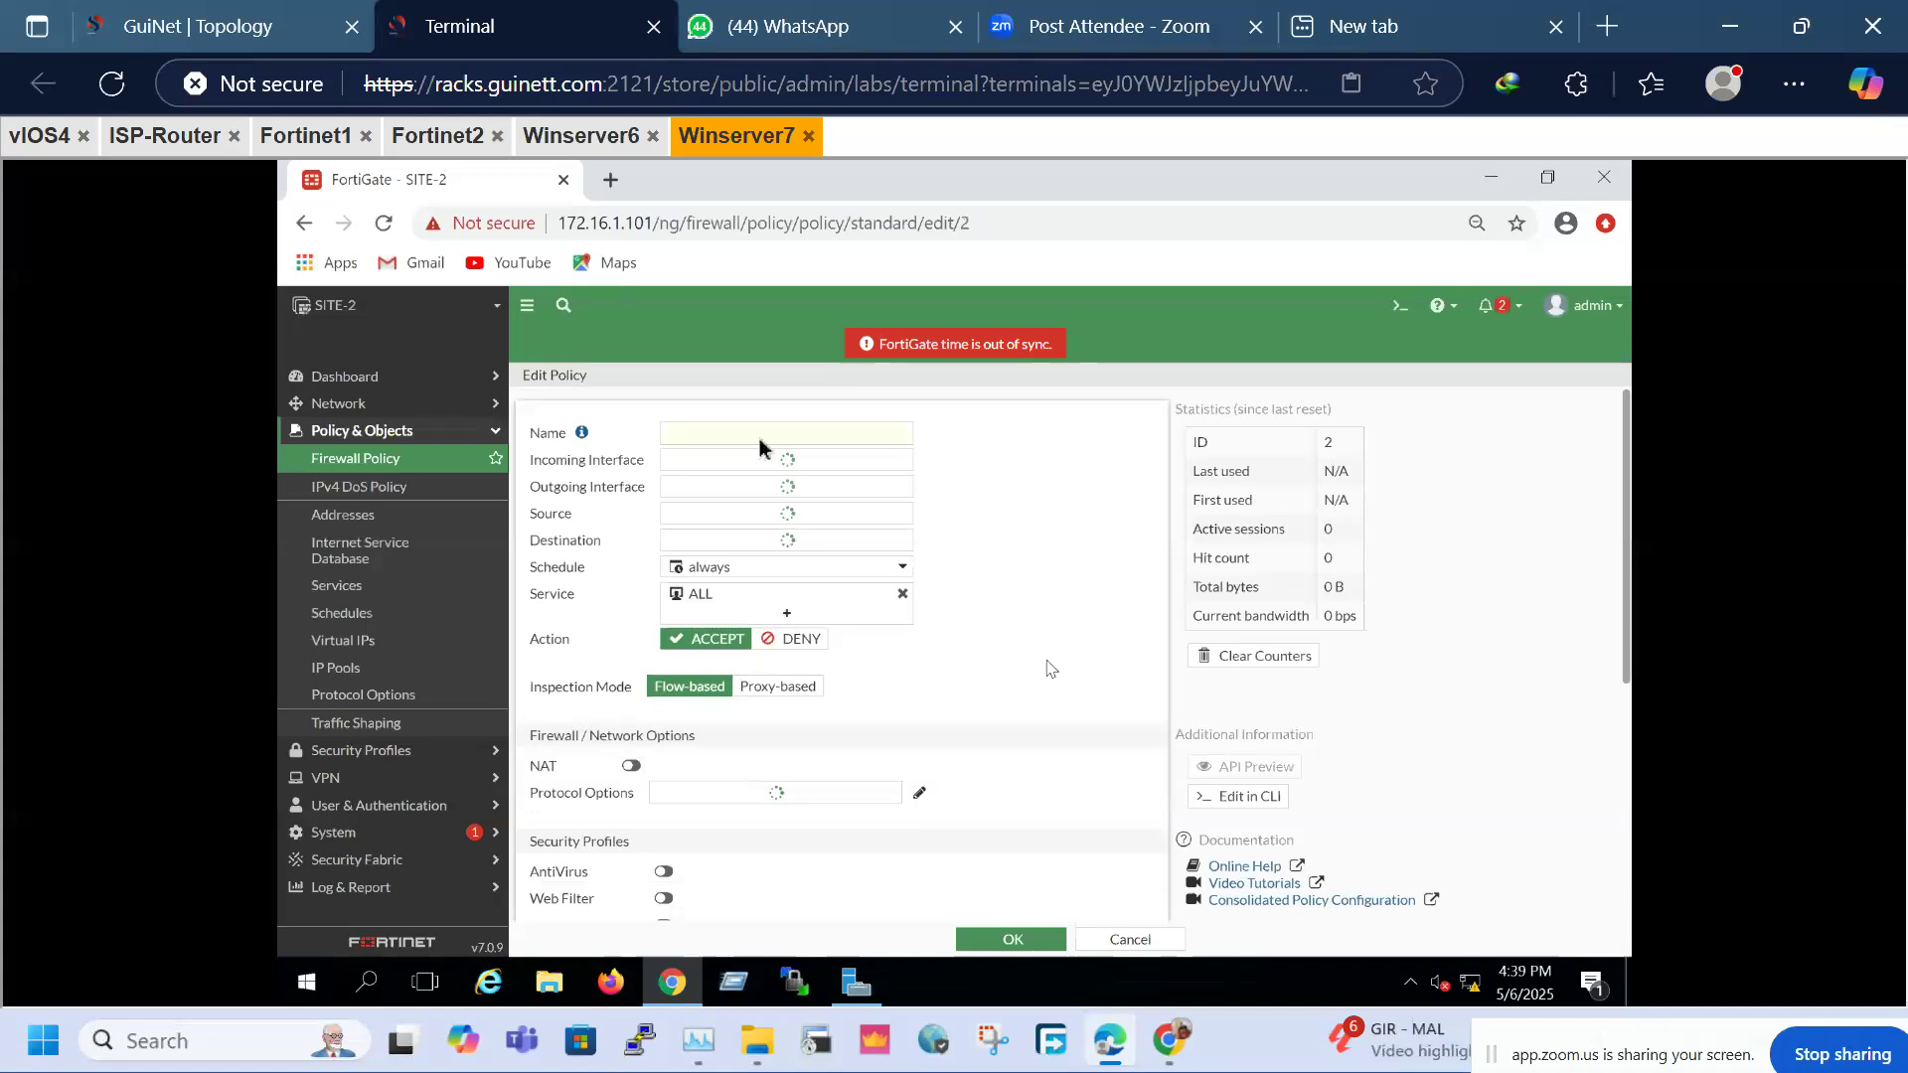
click(735, 433)
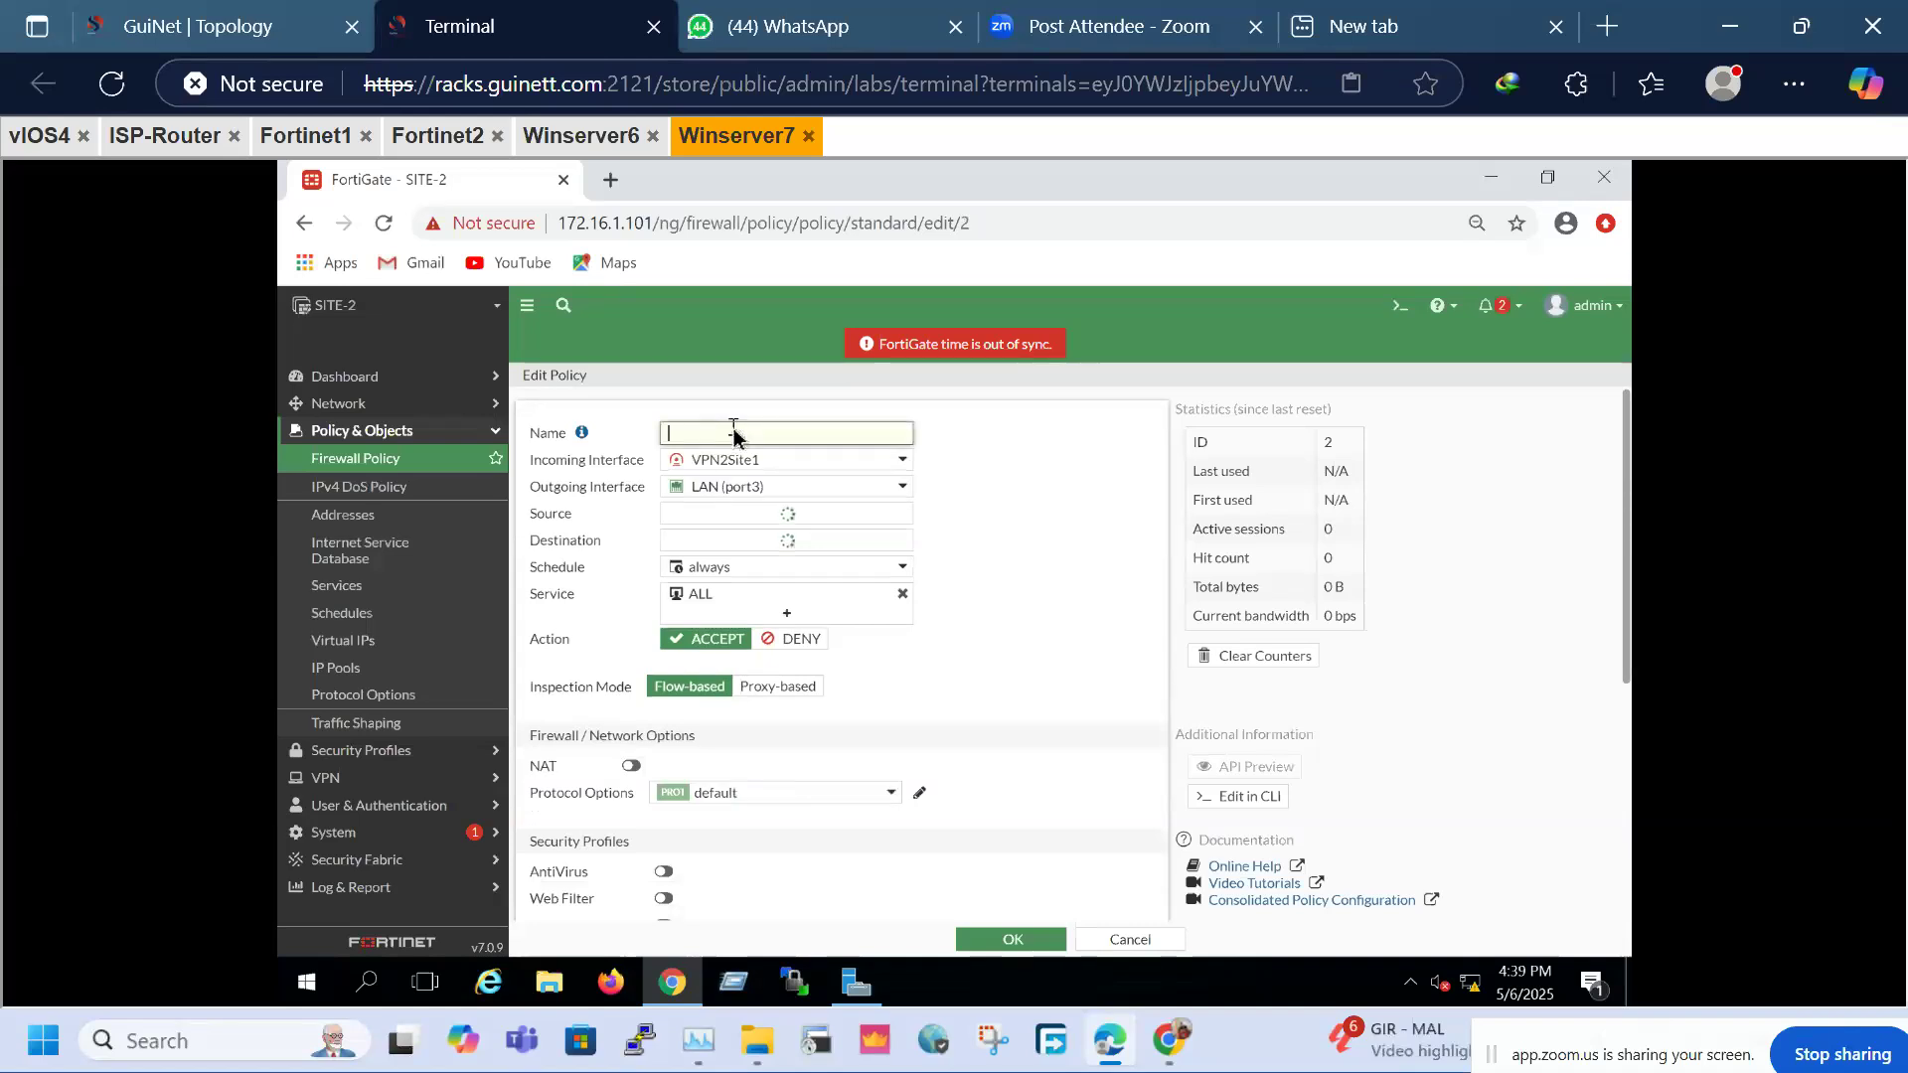
text(VPN)
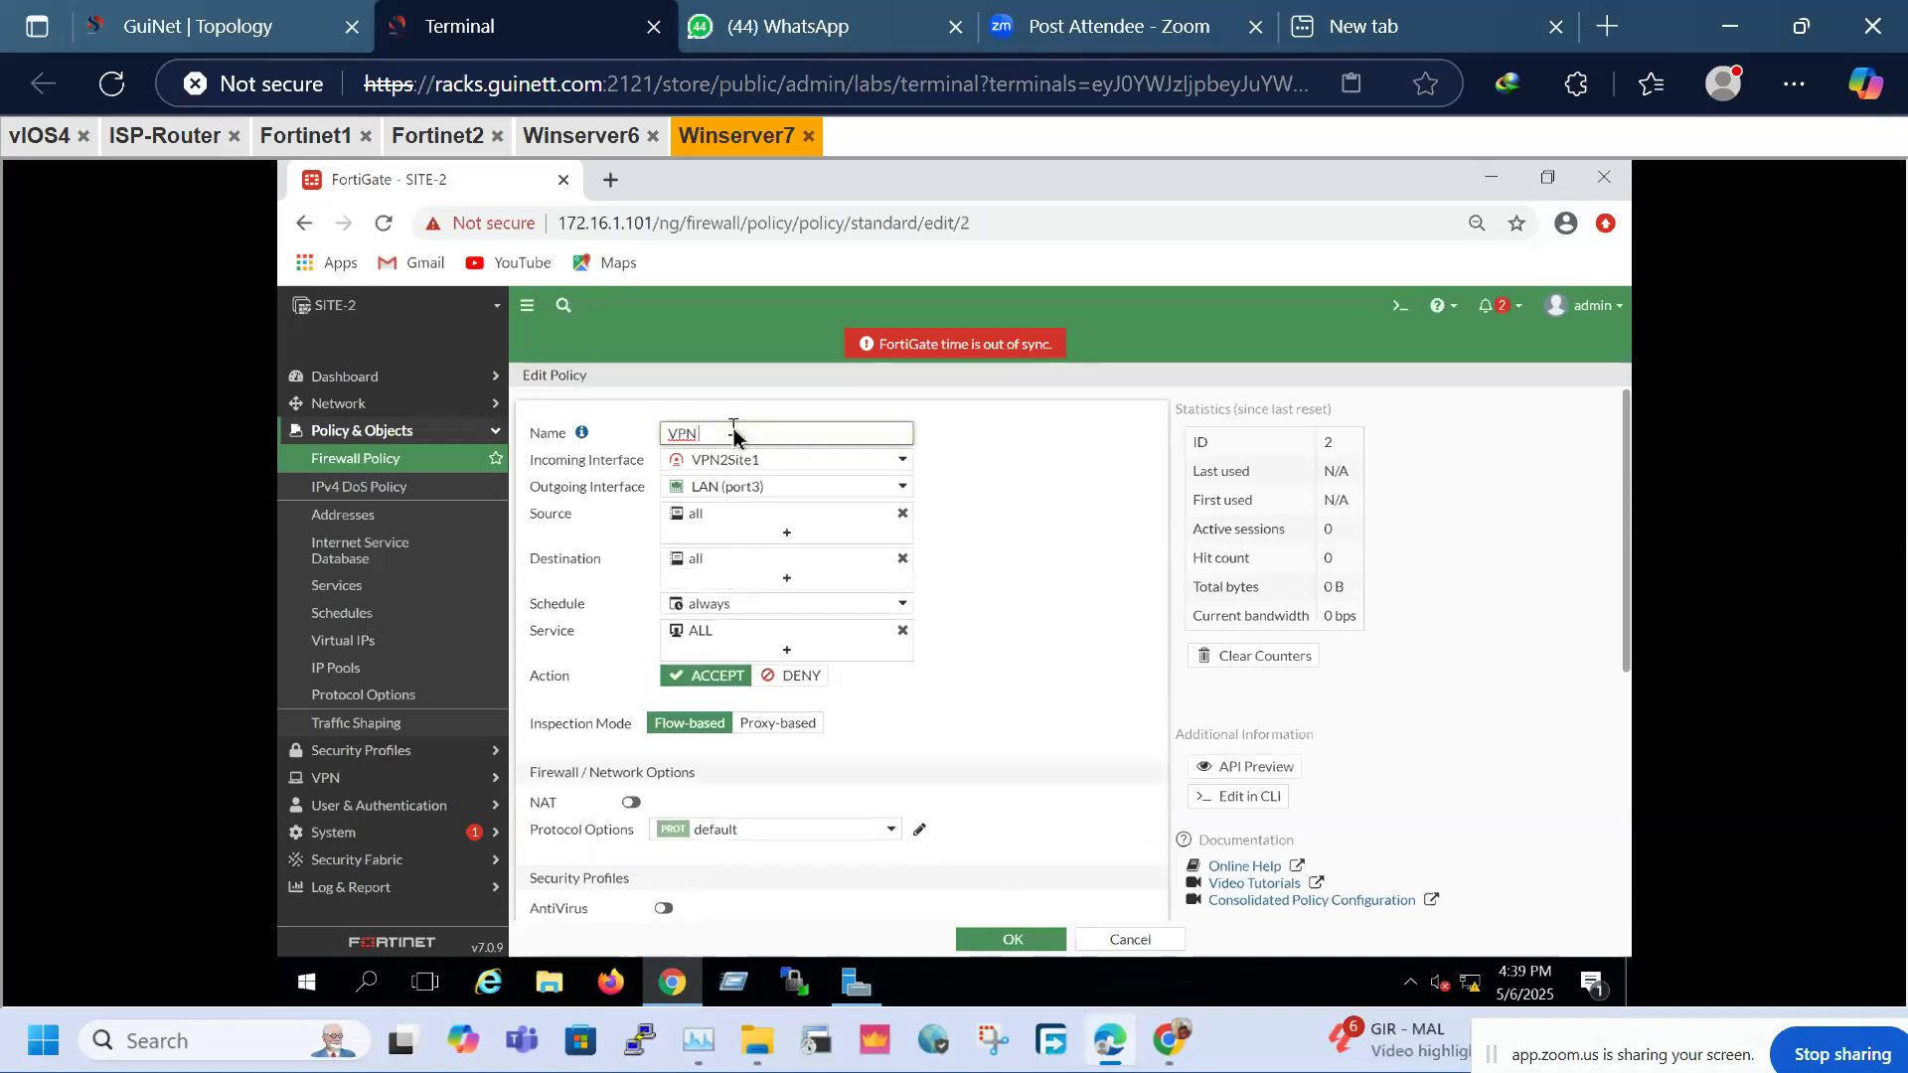
text(-IN)
click(1017, 949)
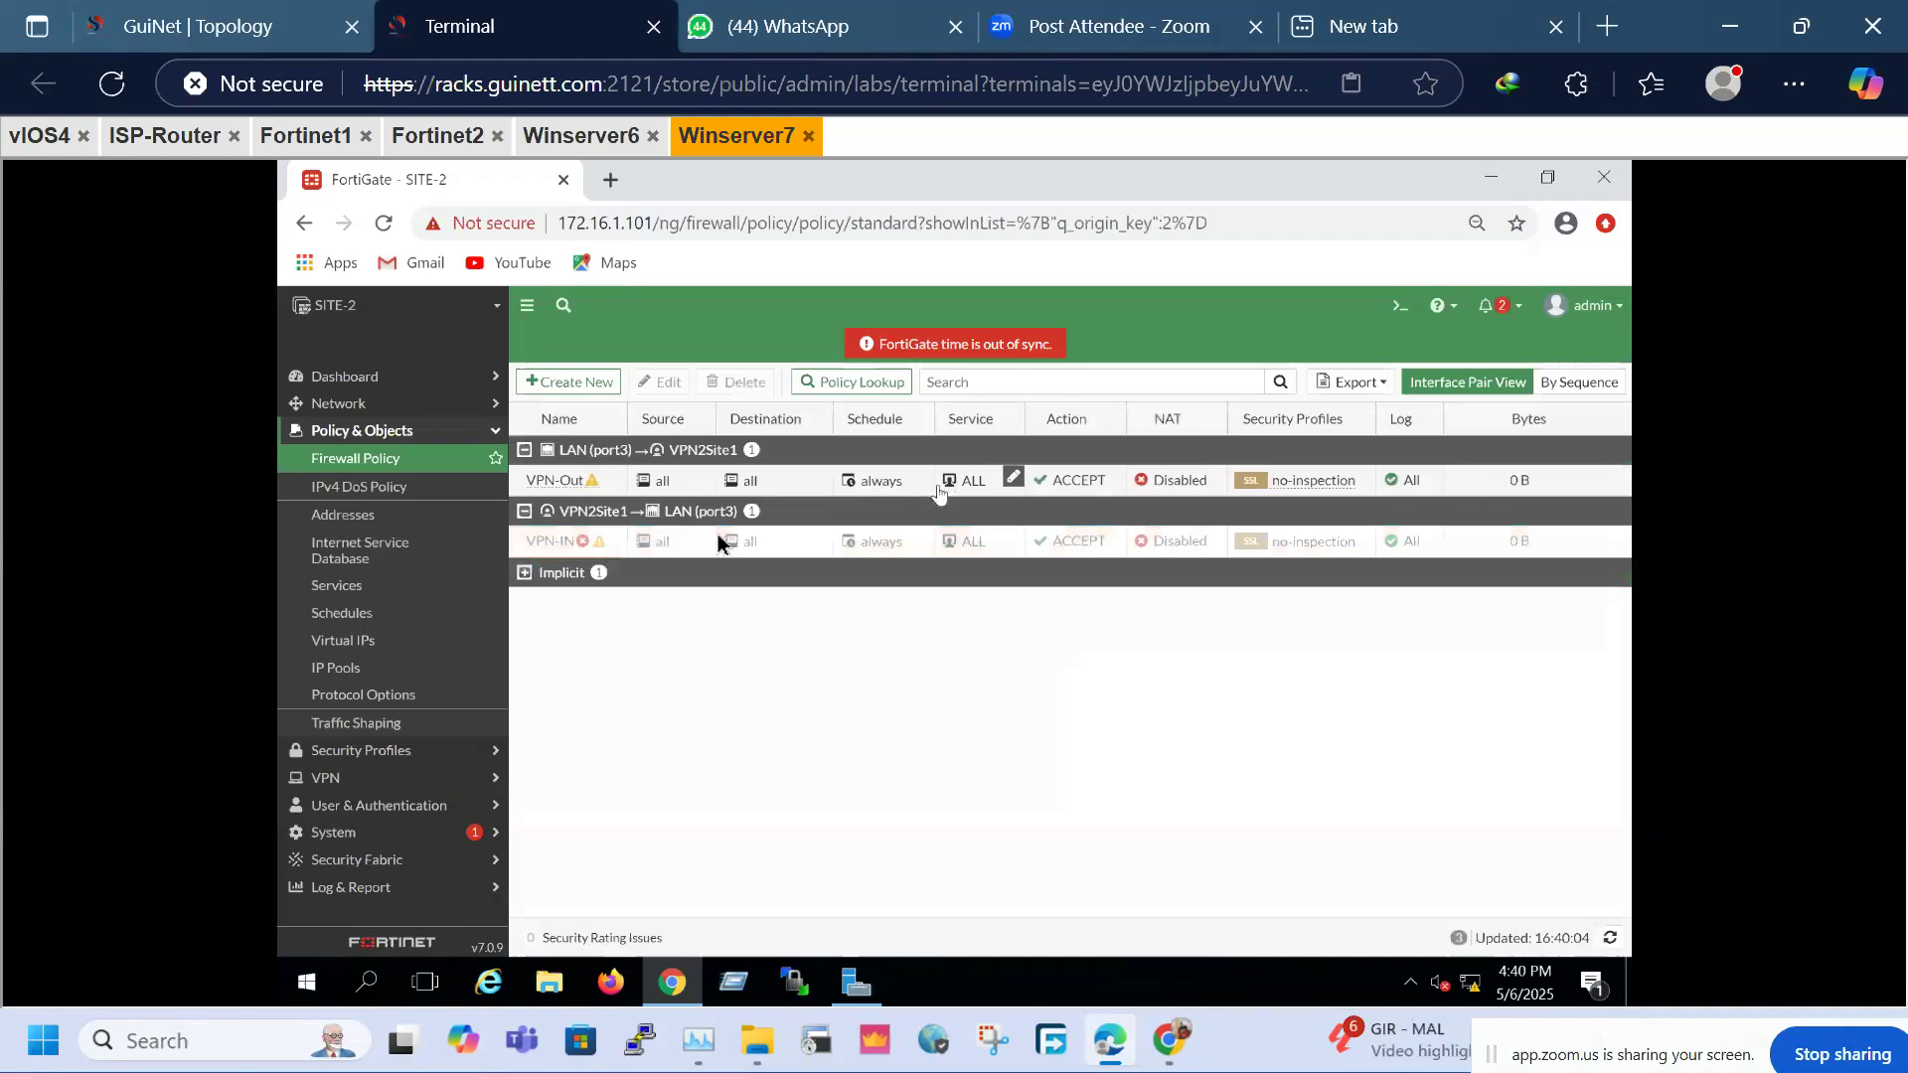
Enable the VPN-IN policy and list policies by sequence
right_click(600, 546)
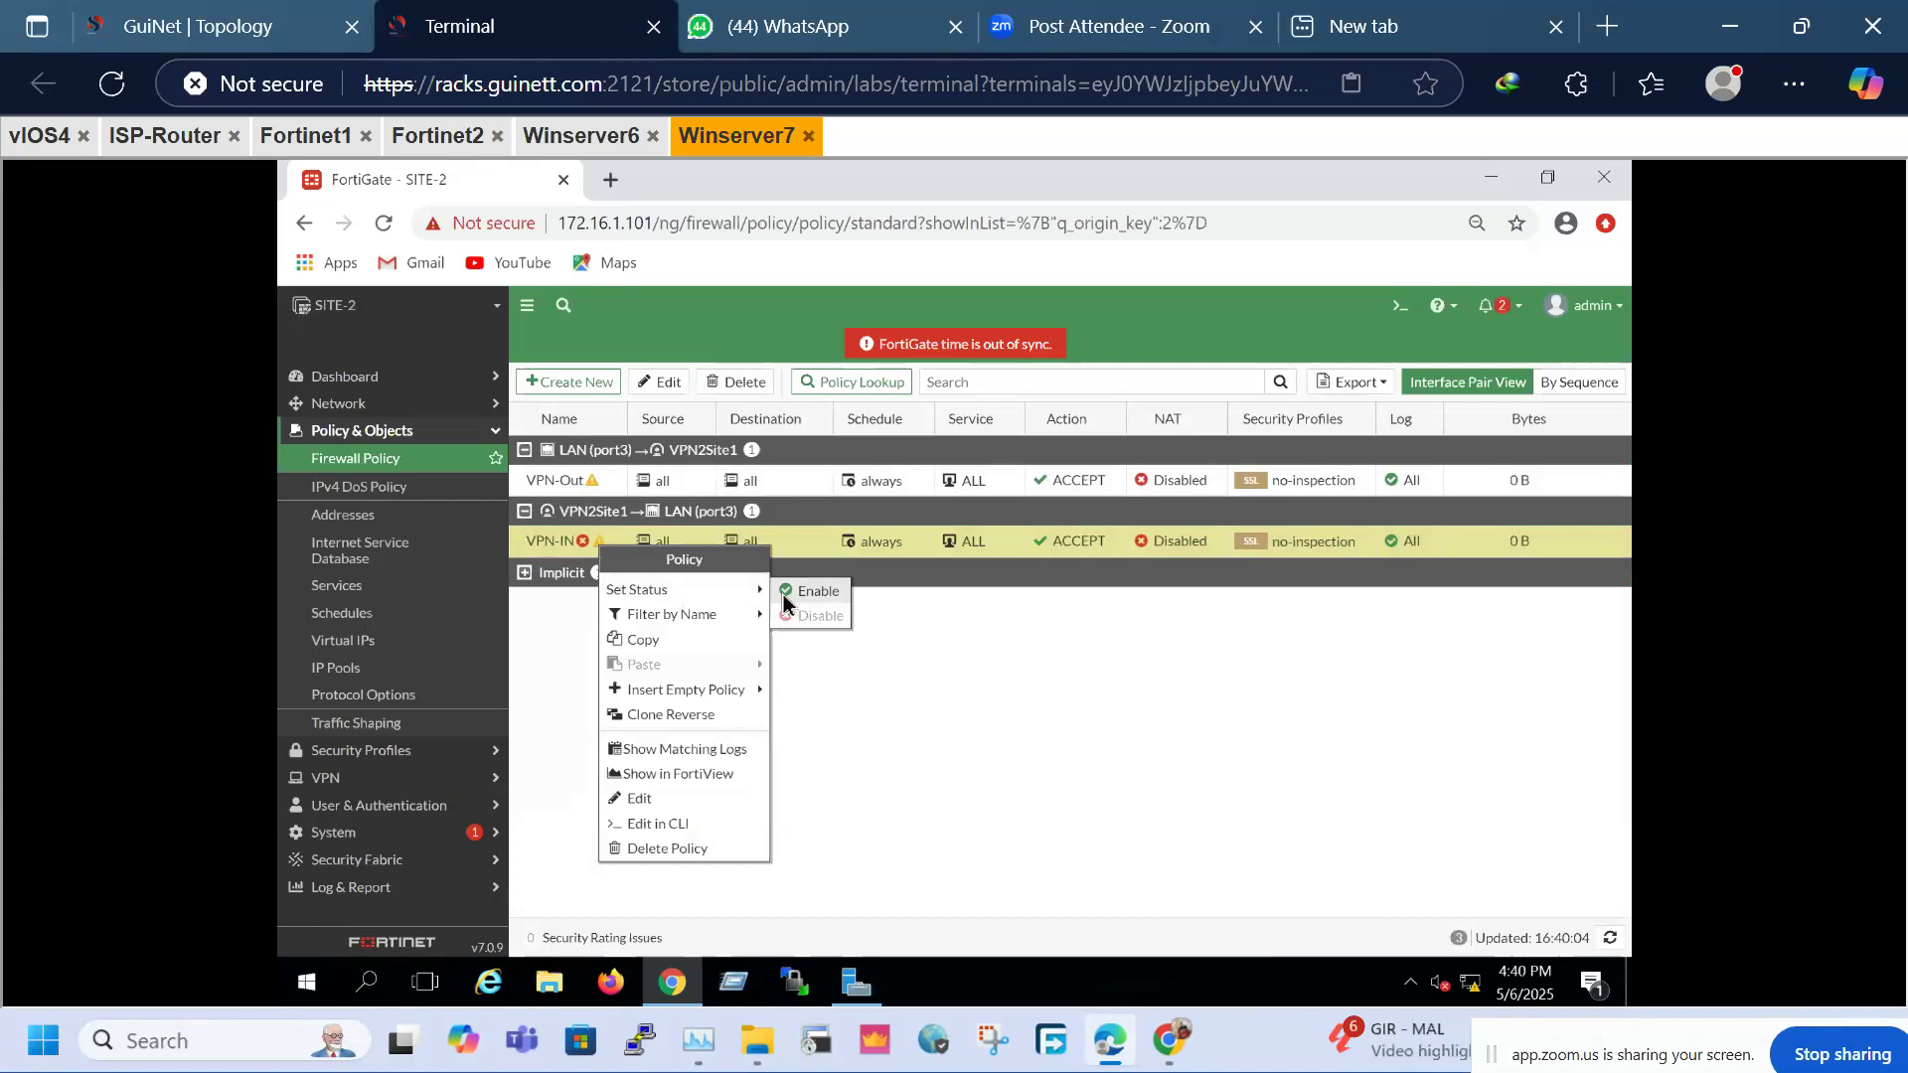
click(785, 596)
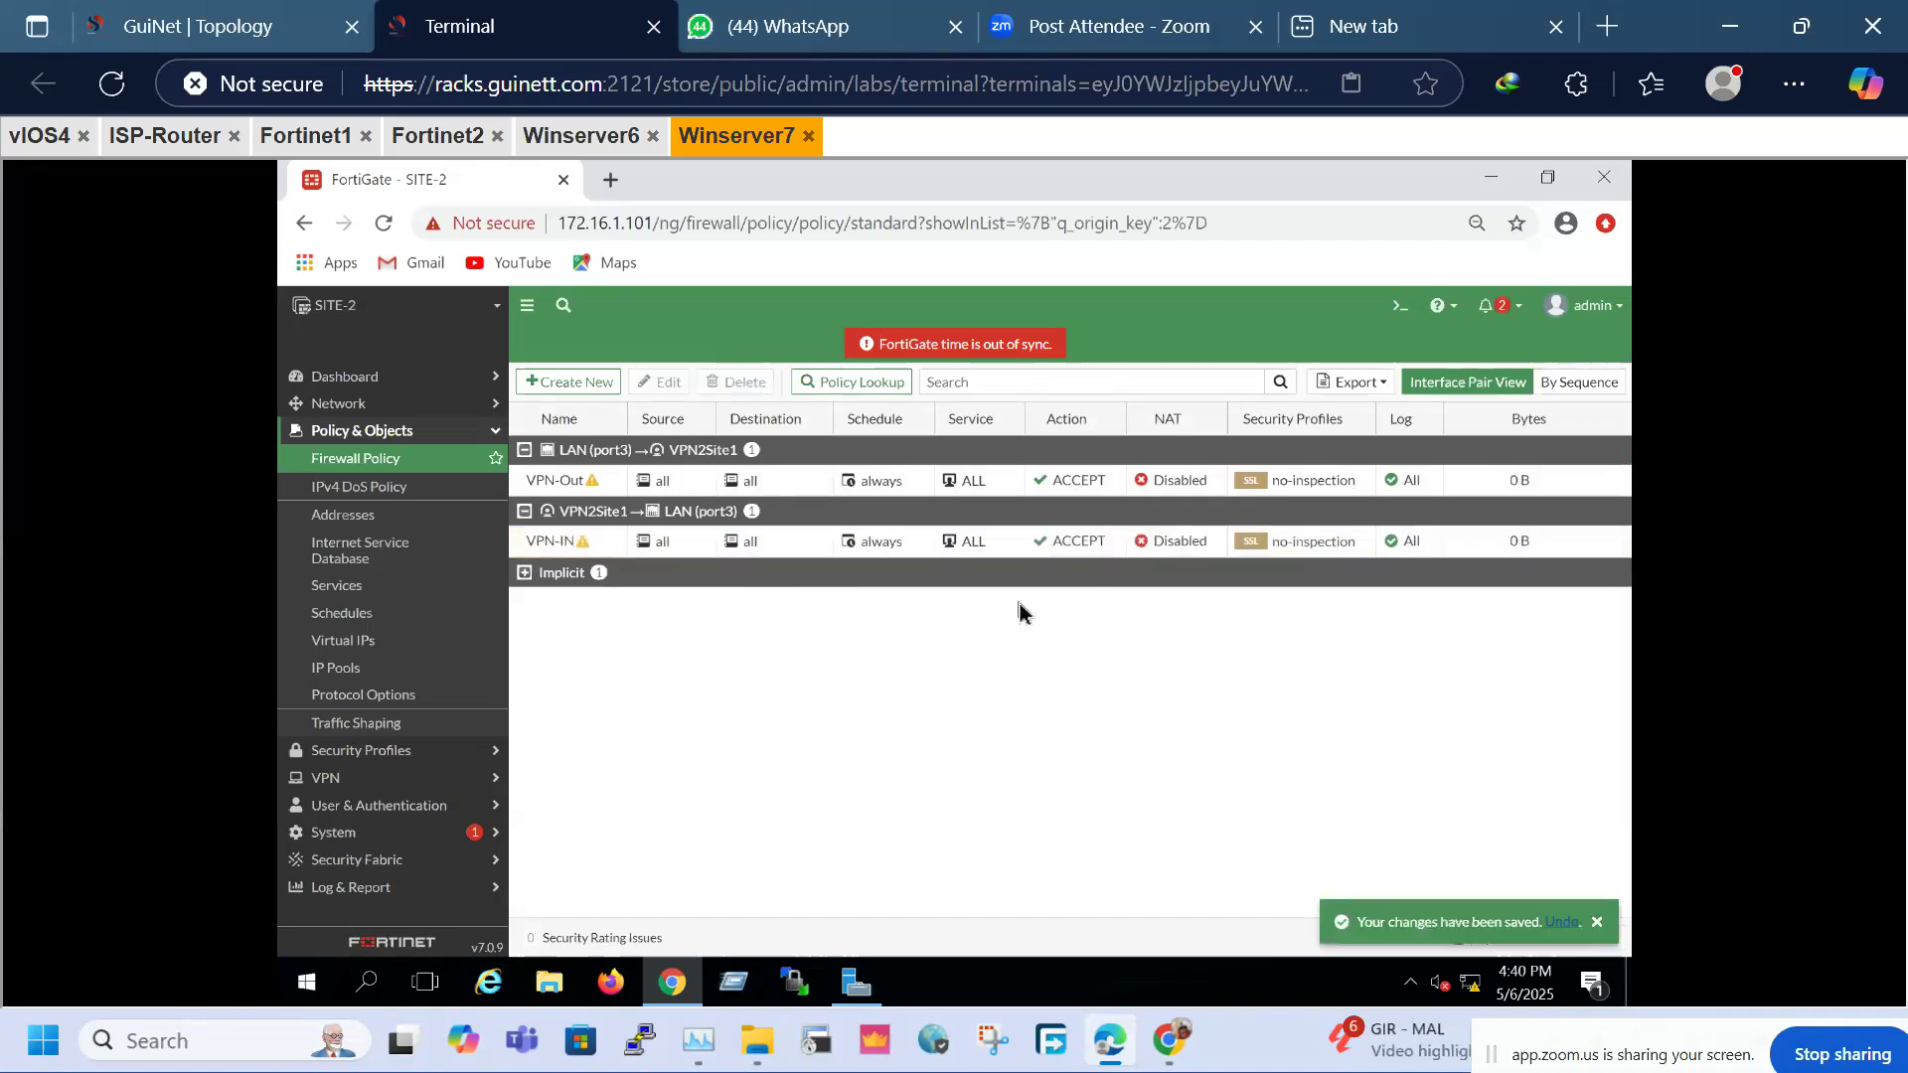
click(1568, 382)
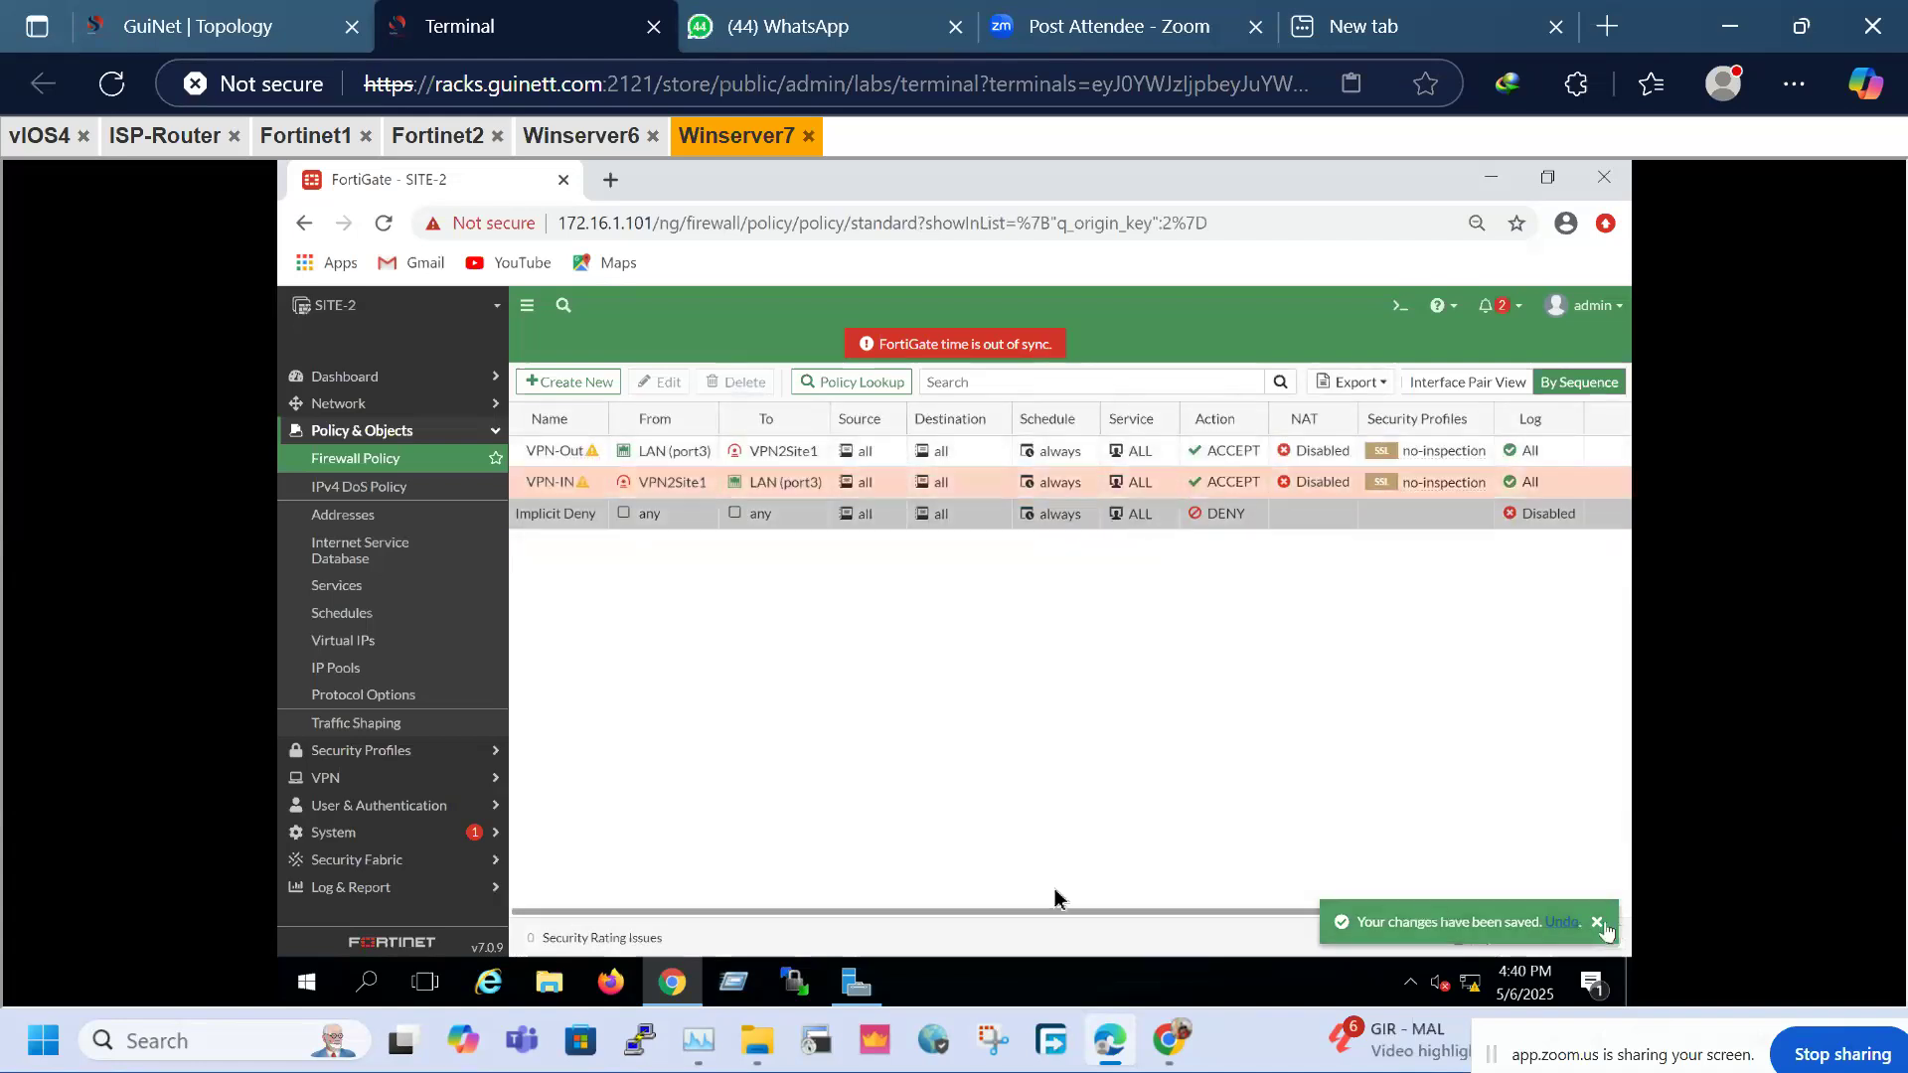
In the VPN2Site1 IPsec monitor, bring up all Phase 2 selectors so the tunnel is up
click(389, 779)
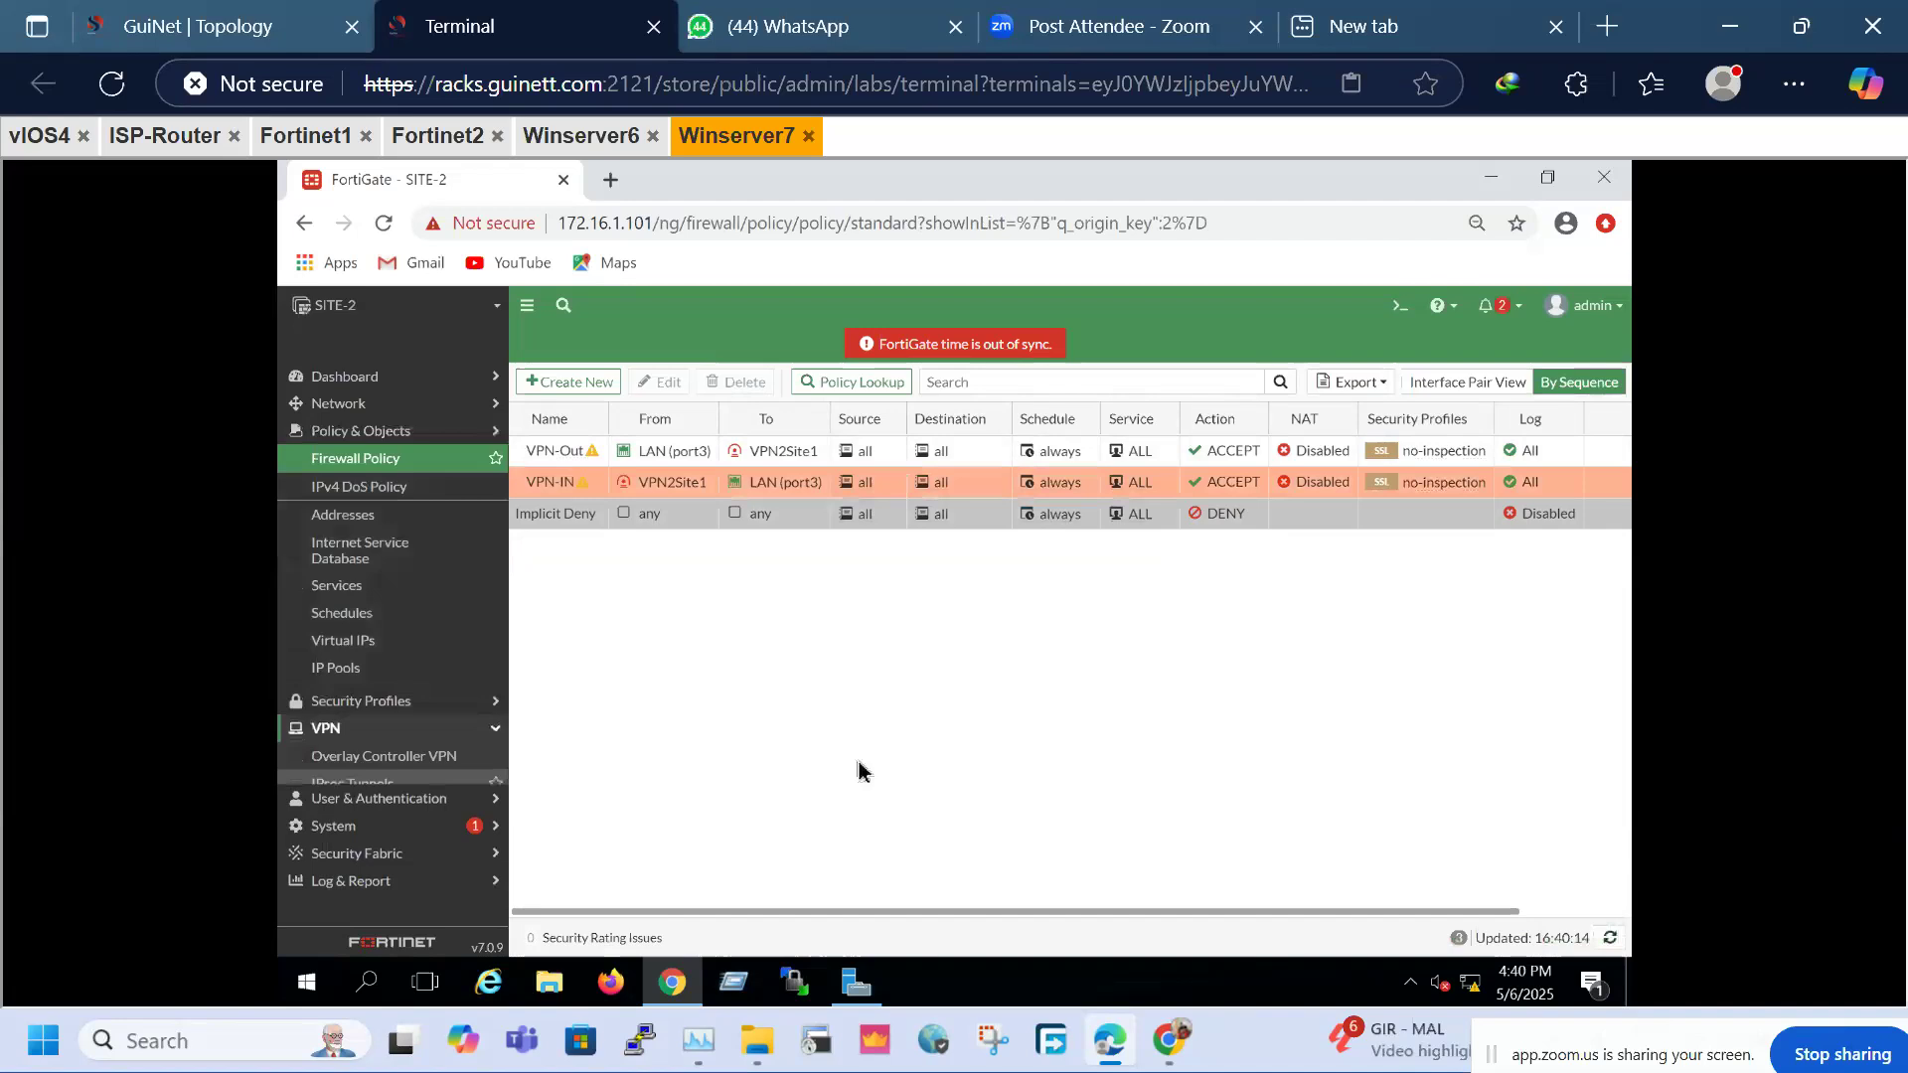
click(328, 540)
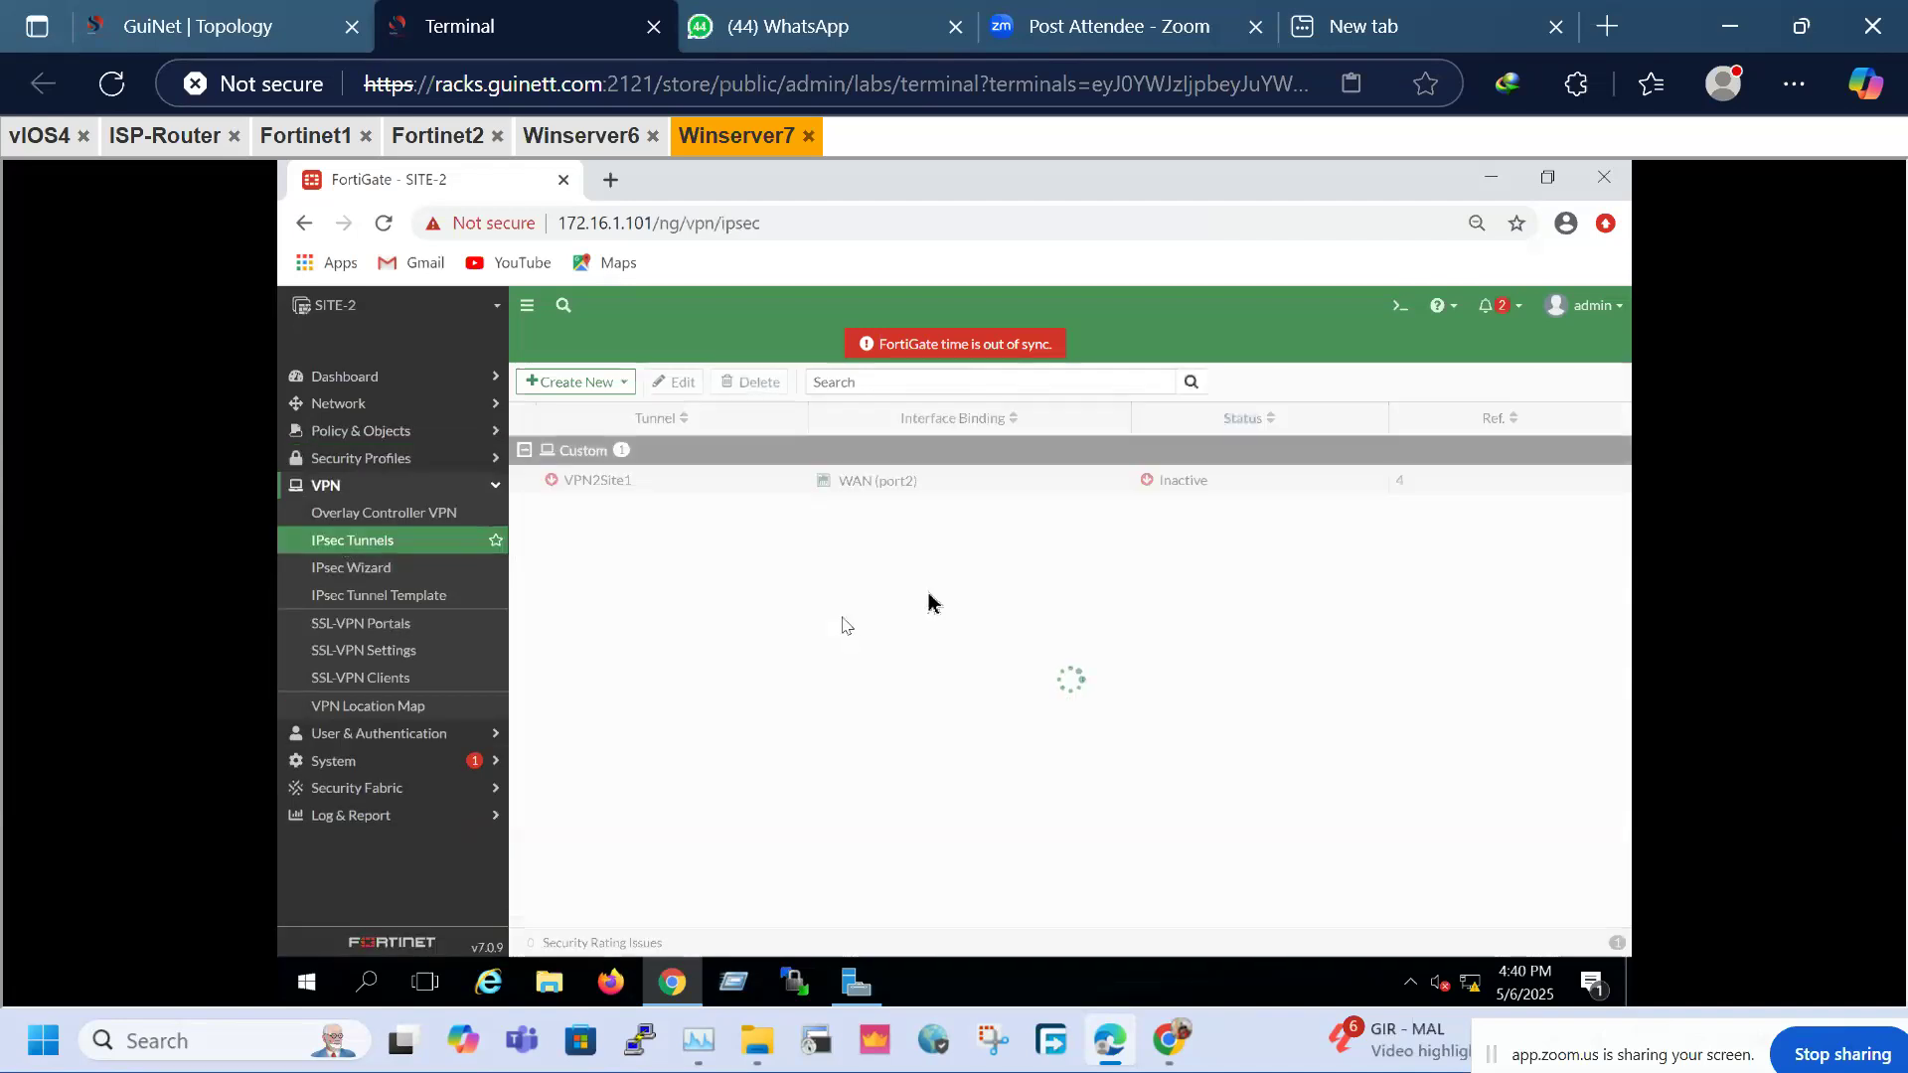
click(1184, 479)
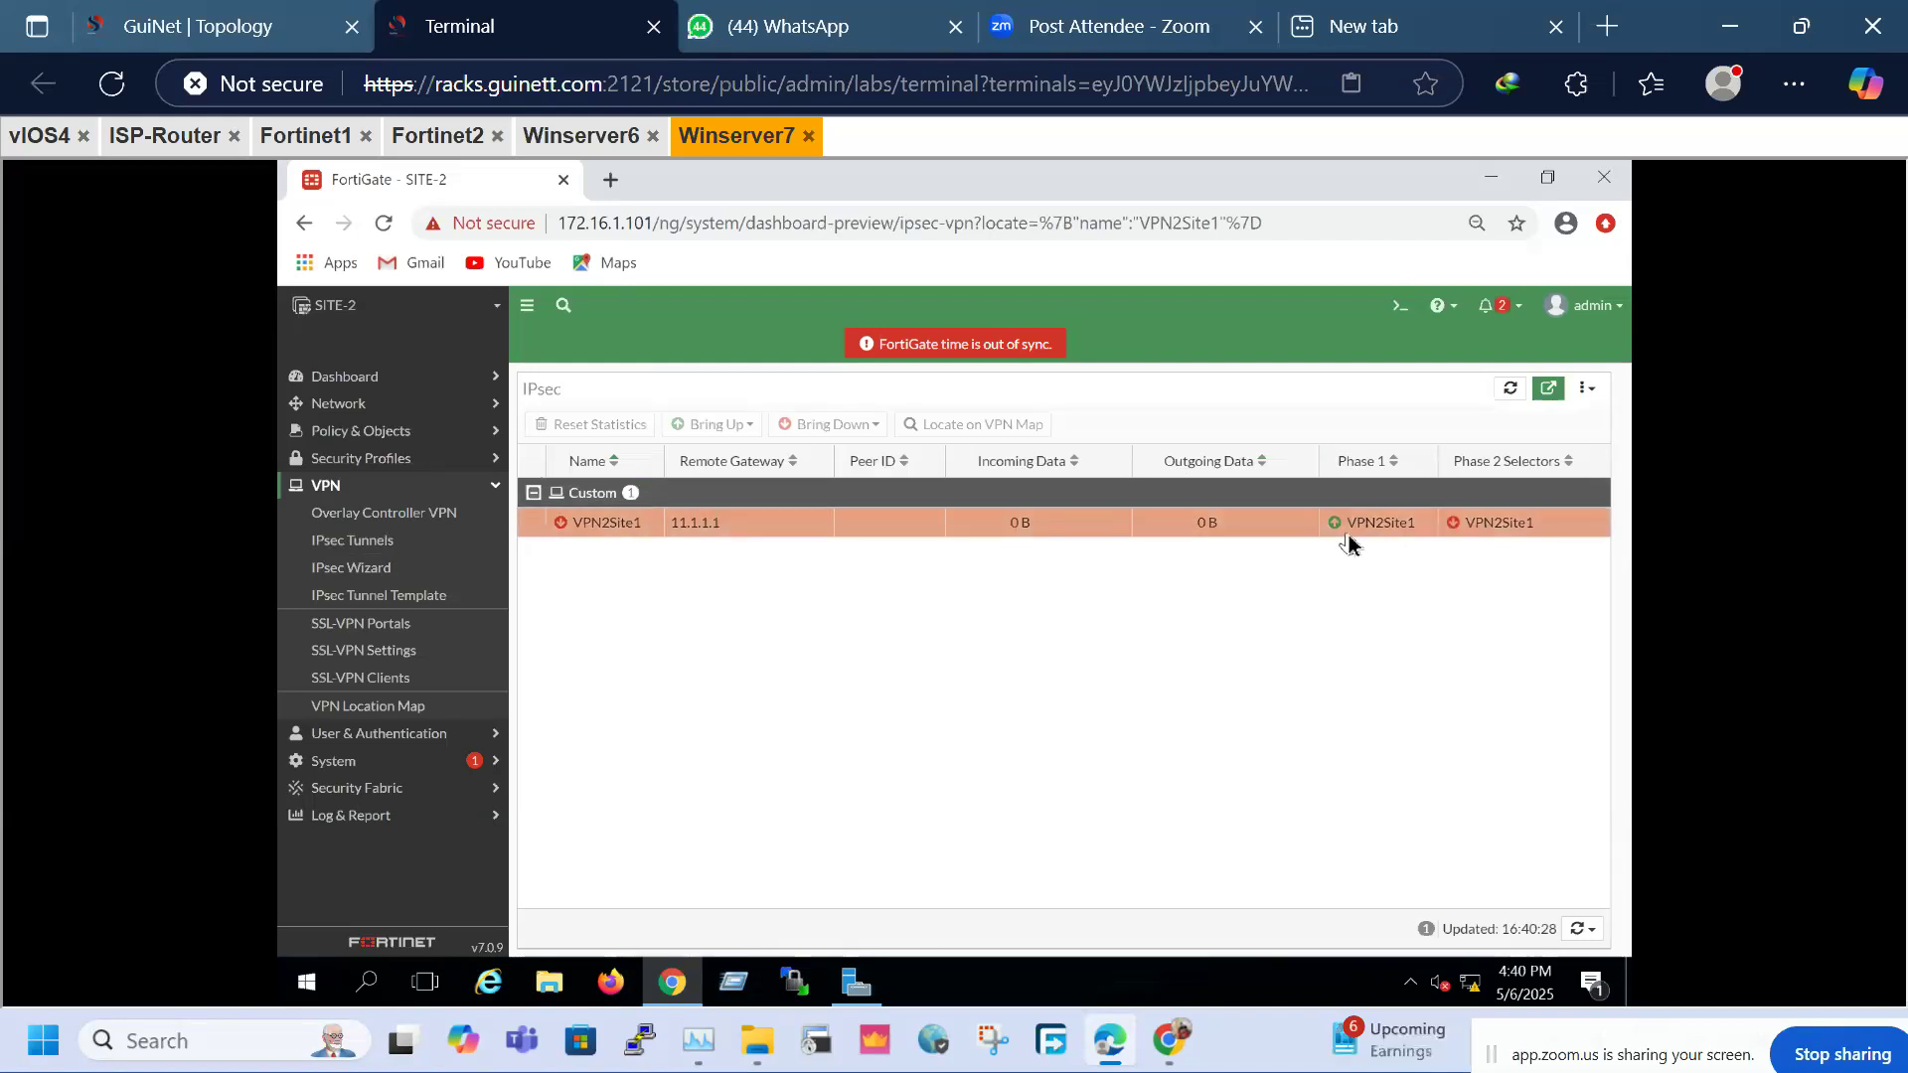
right_click(742, 526)
mouse_move(822, 564)
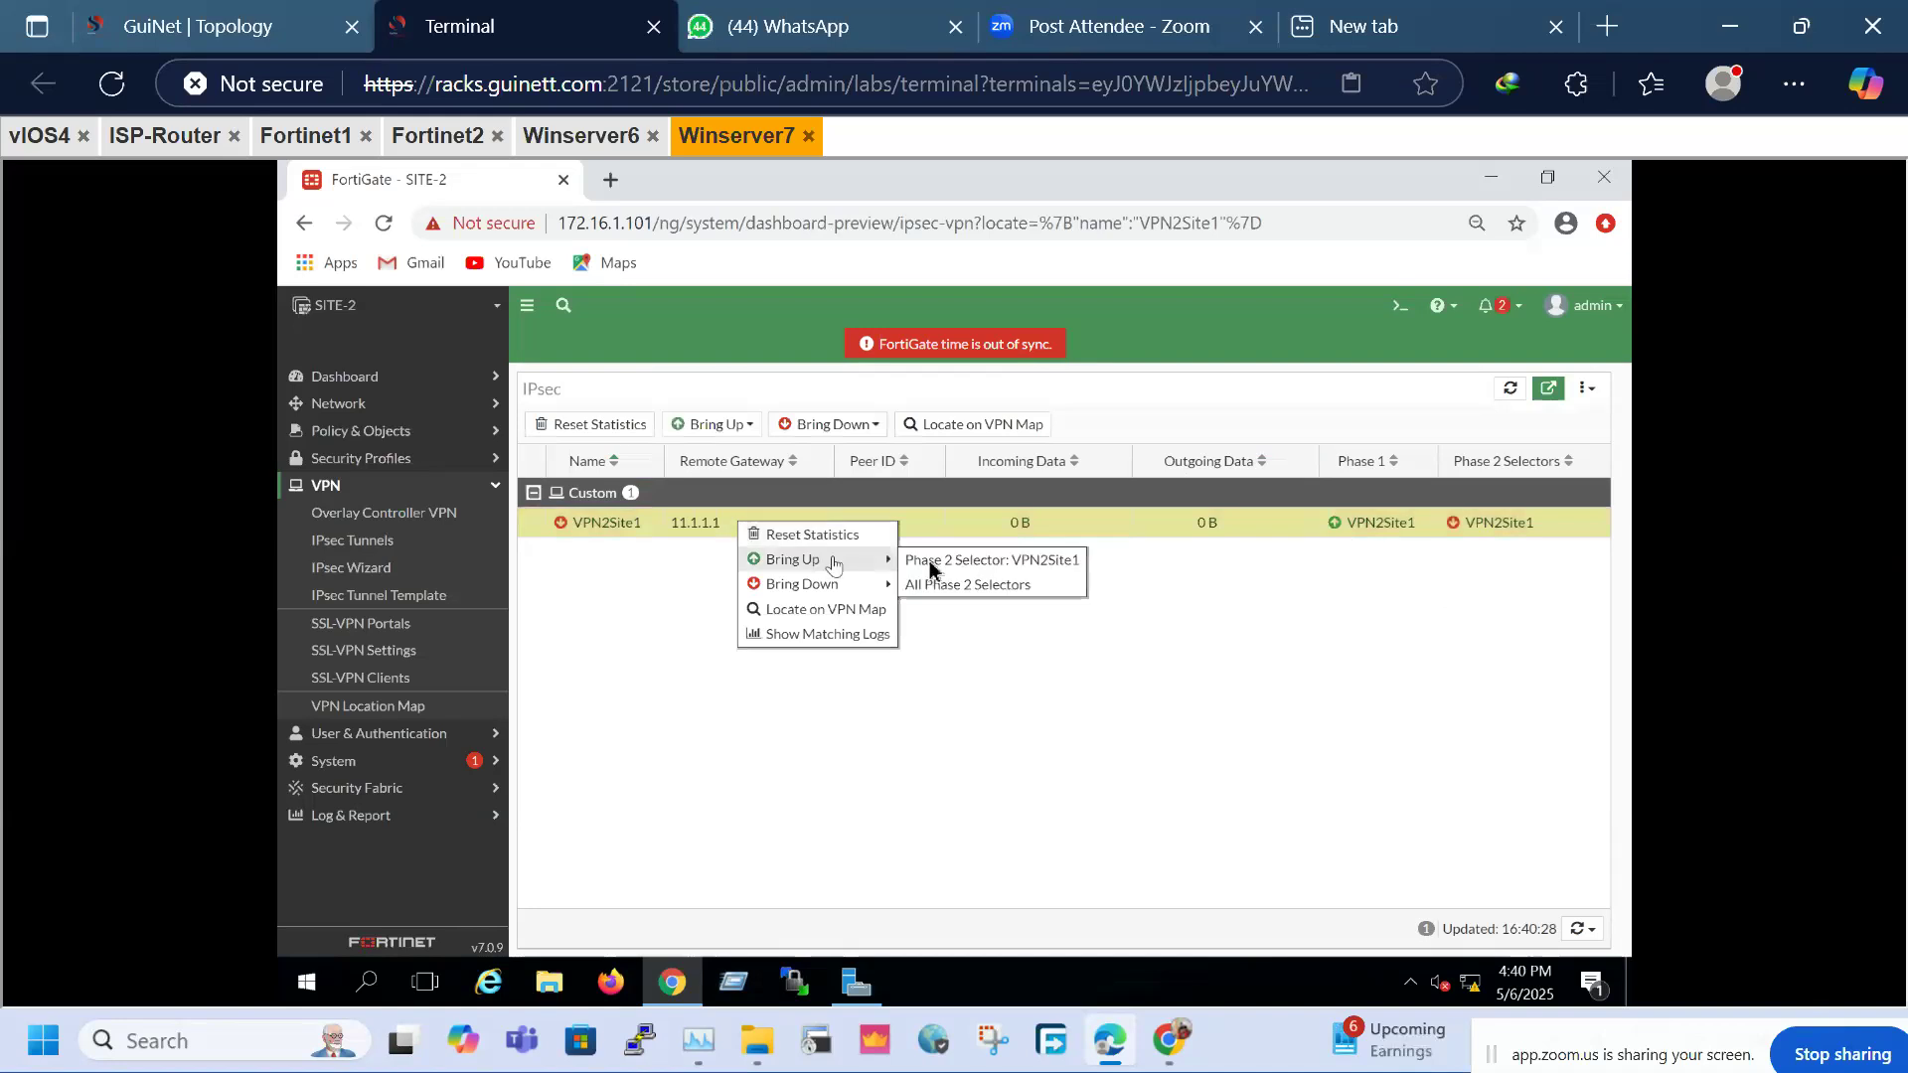
click(957, 586)
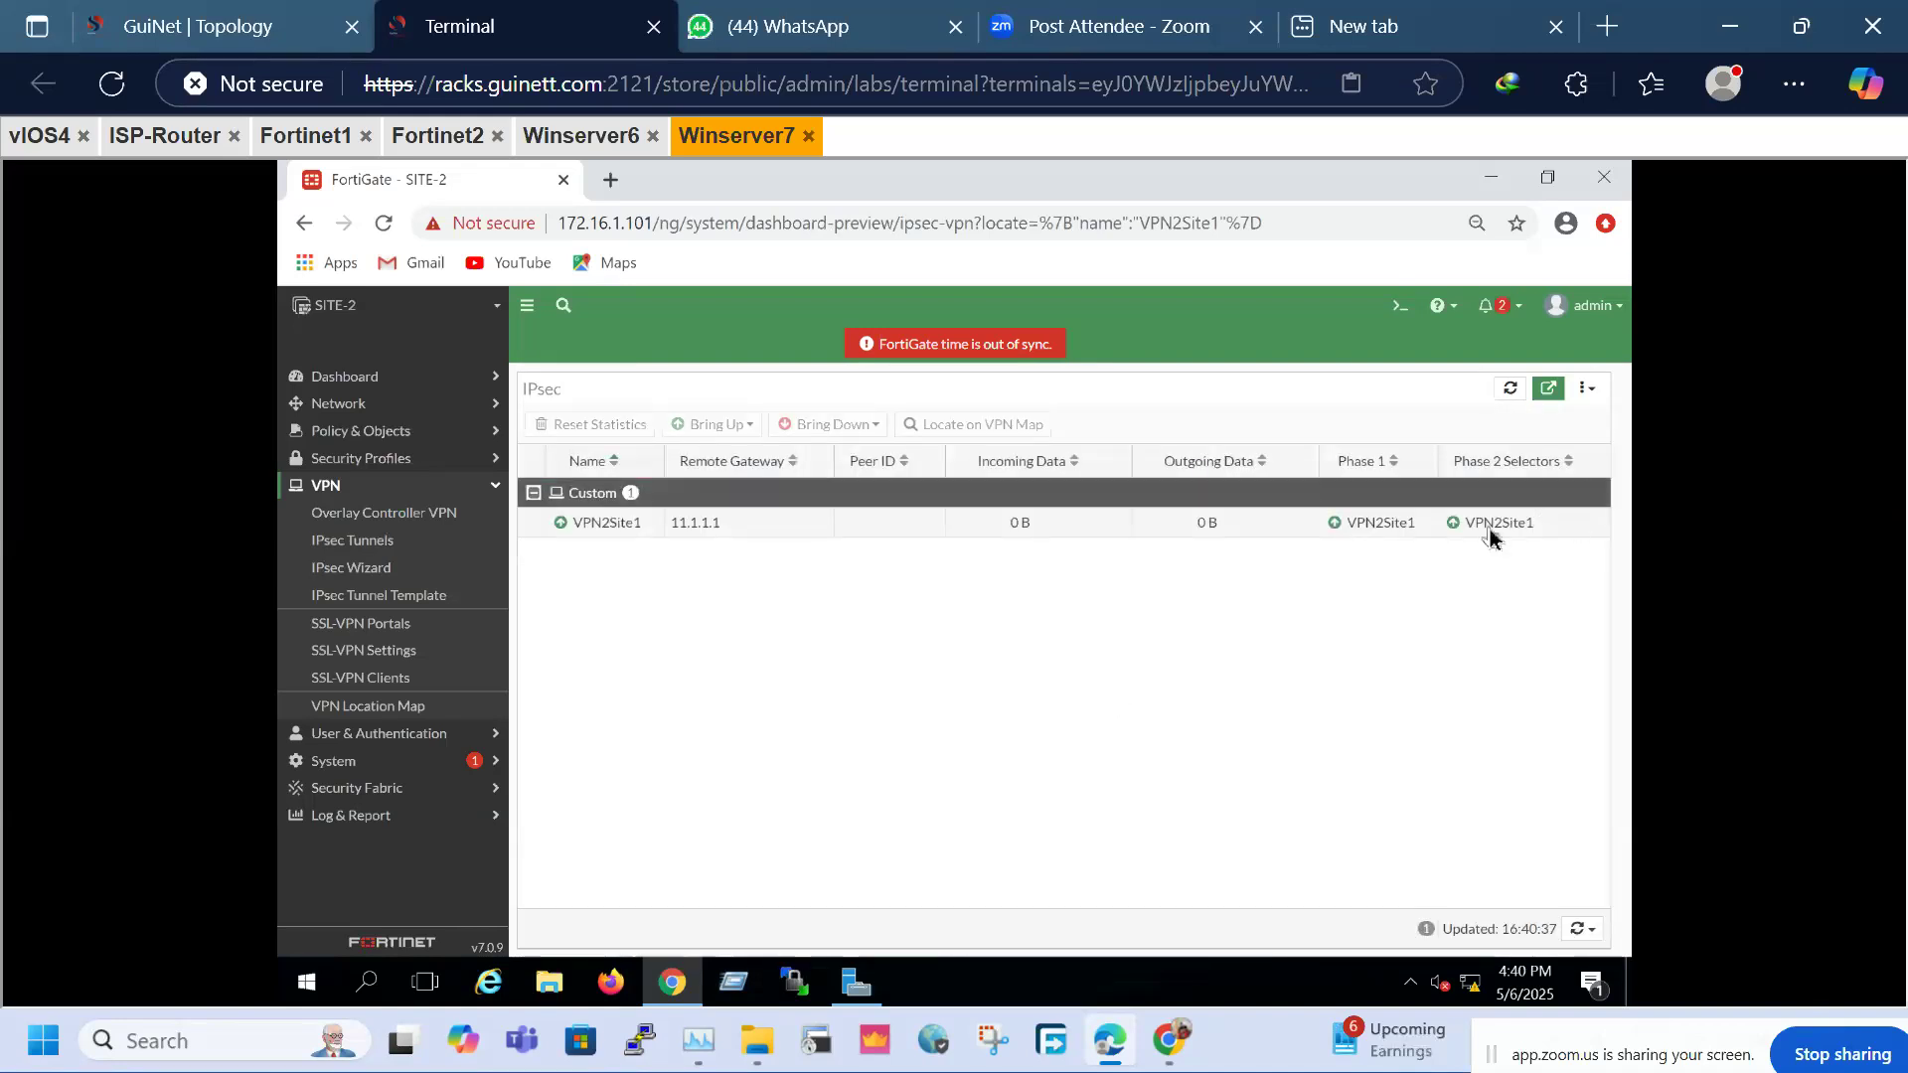
mouse_move(1490, 537)
Sign back in on Winserver6 as admin, then switch to the vIOS4 router console
click(430, 140)
click(605, 145)
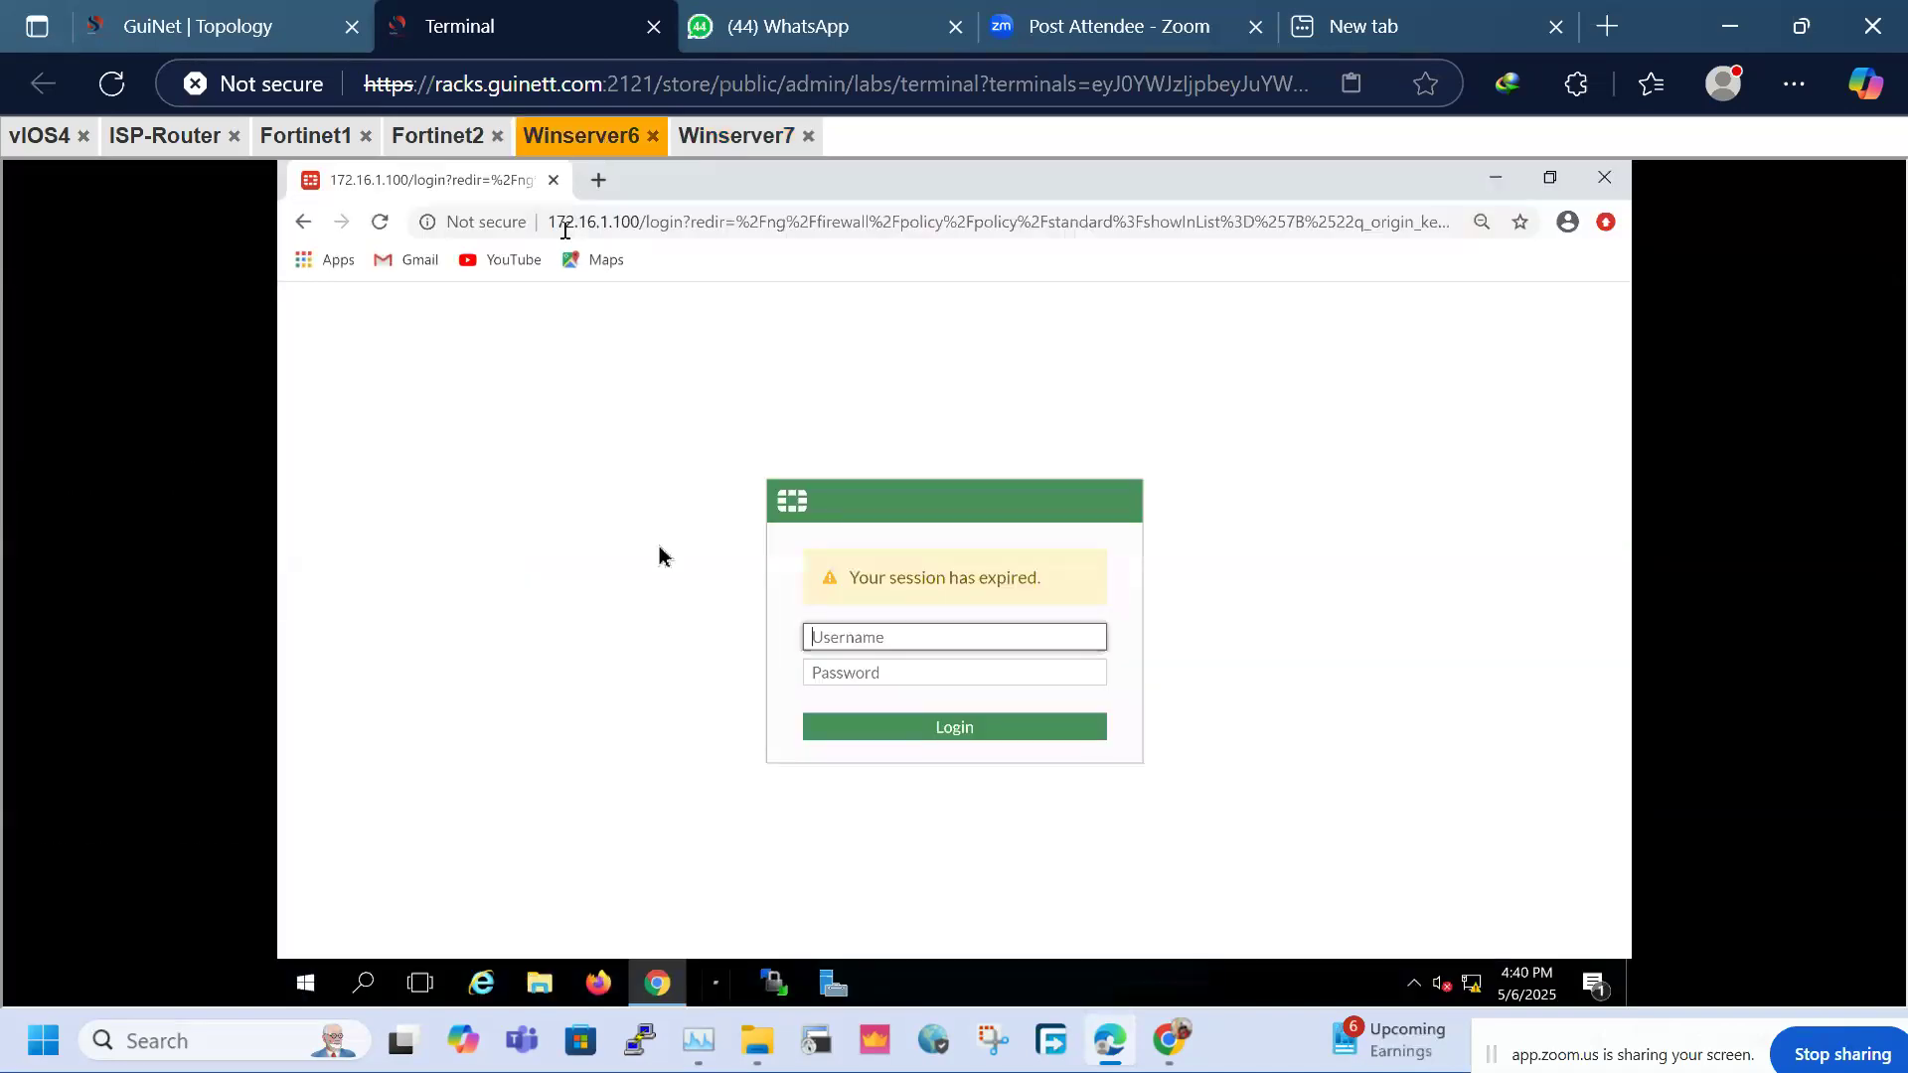
text(admin)
key(Tab)
text(admin)
key(Return)
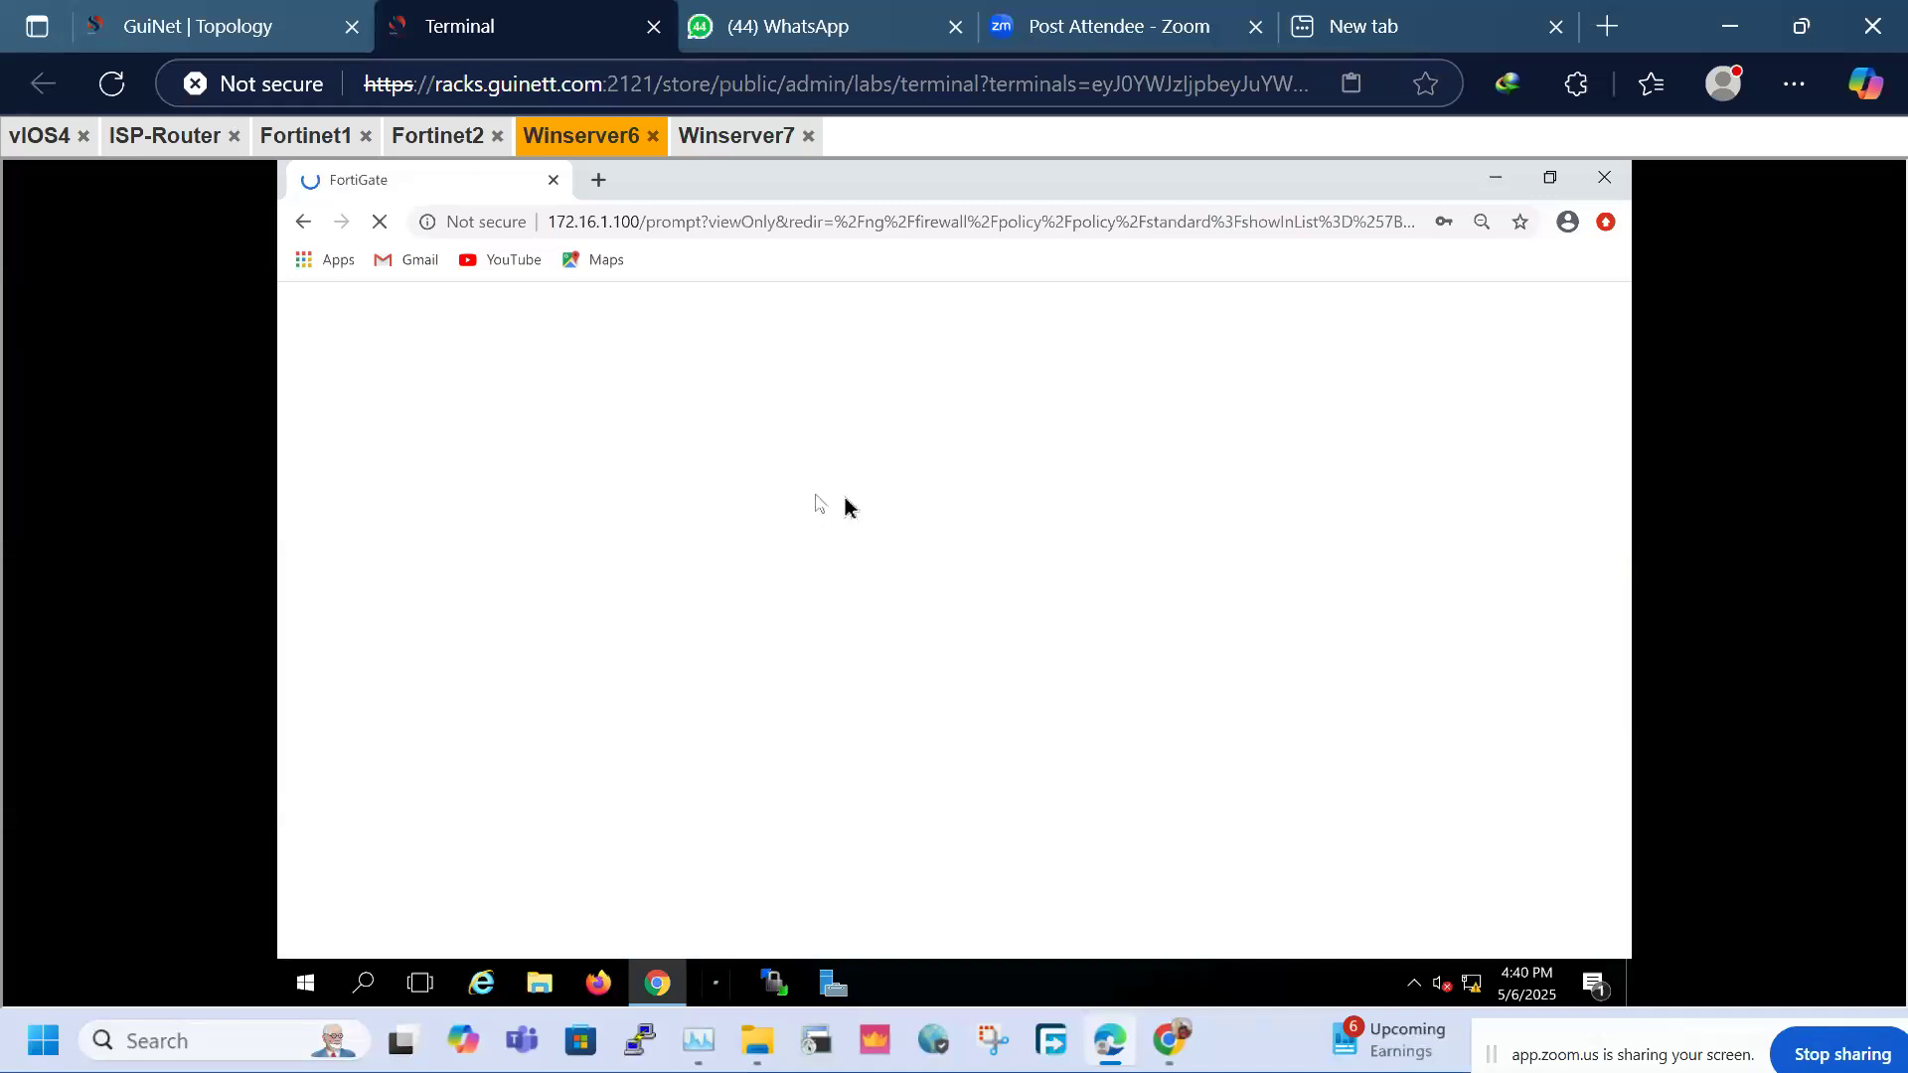
click(42, 139)
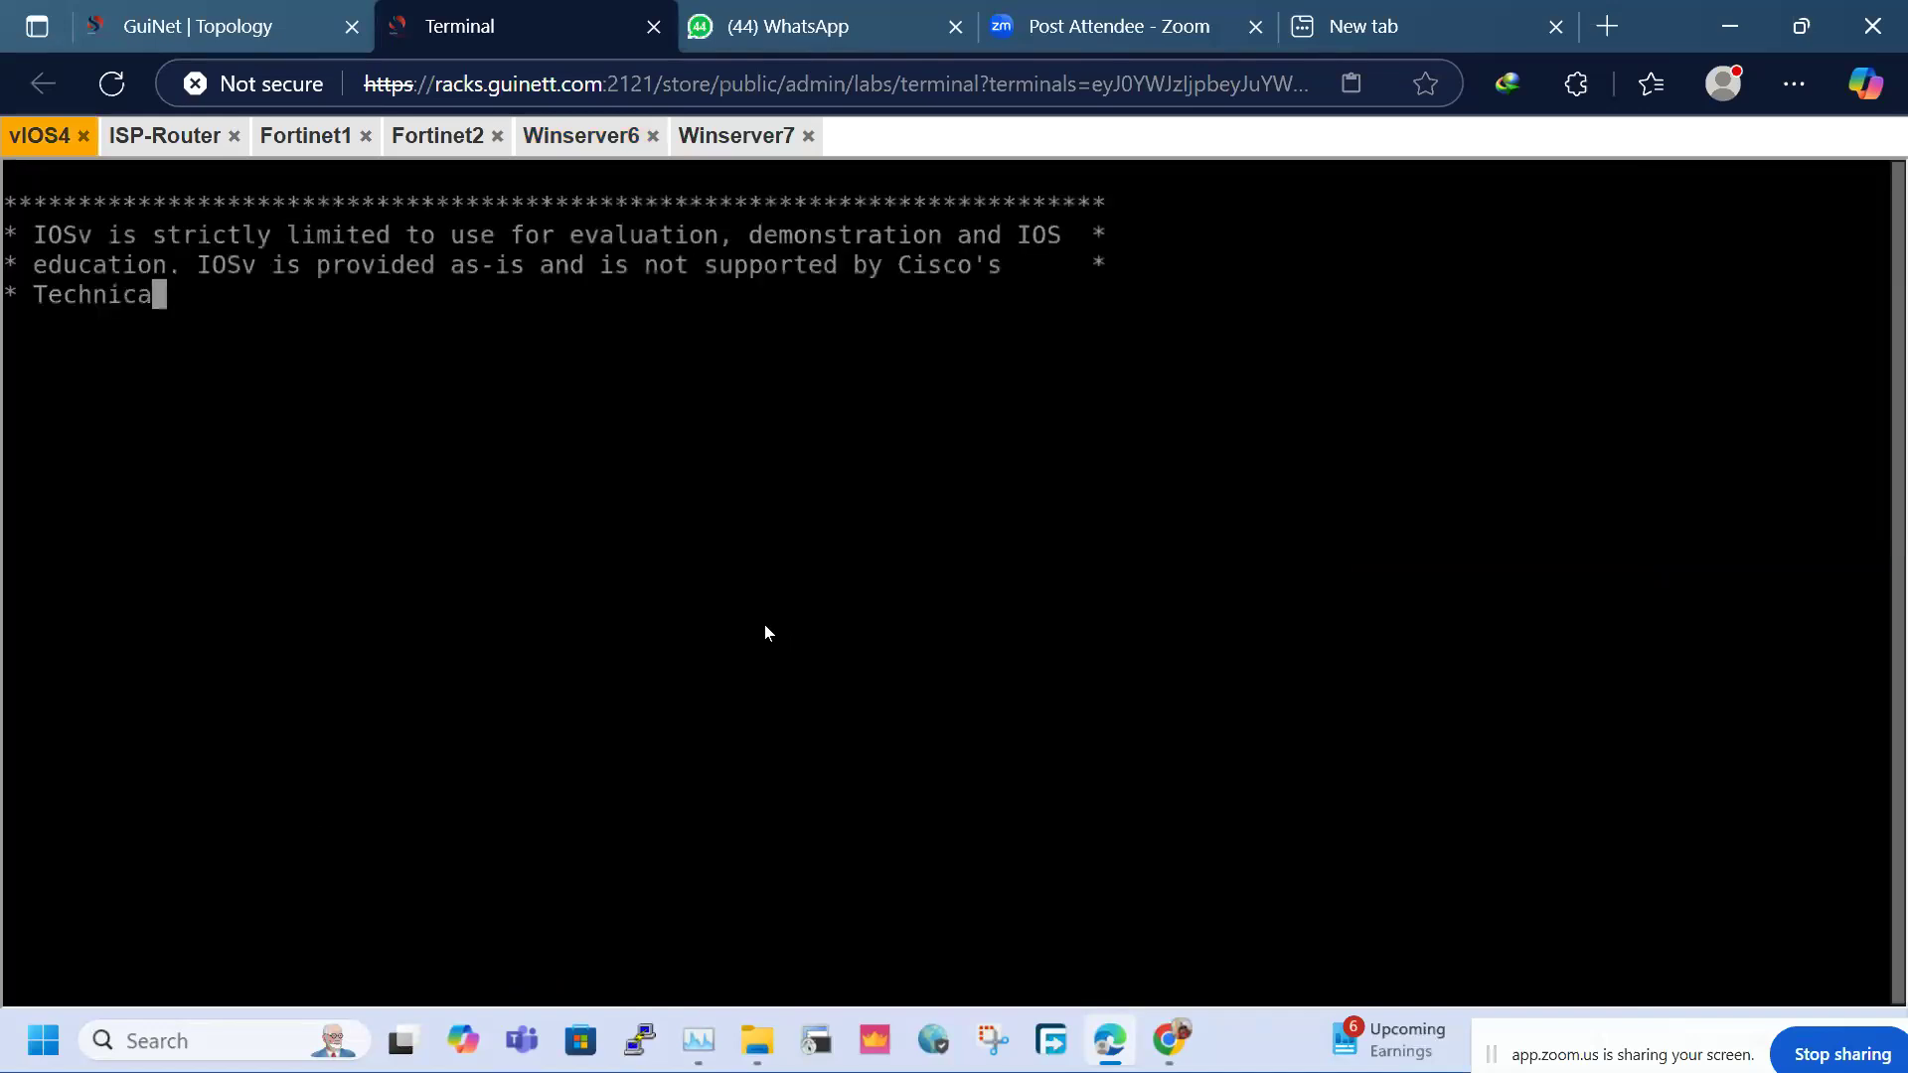
On LAN-A, enter privileged mode, check interfaces with 'sh ip int bri', and ping 20.1.1.1
key(Return)
key(Return)
key(Return)
key(Return)
key(Return)
text(en)
key(Return)
text(sh ip int)
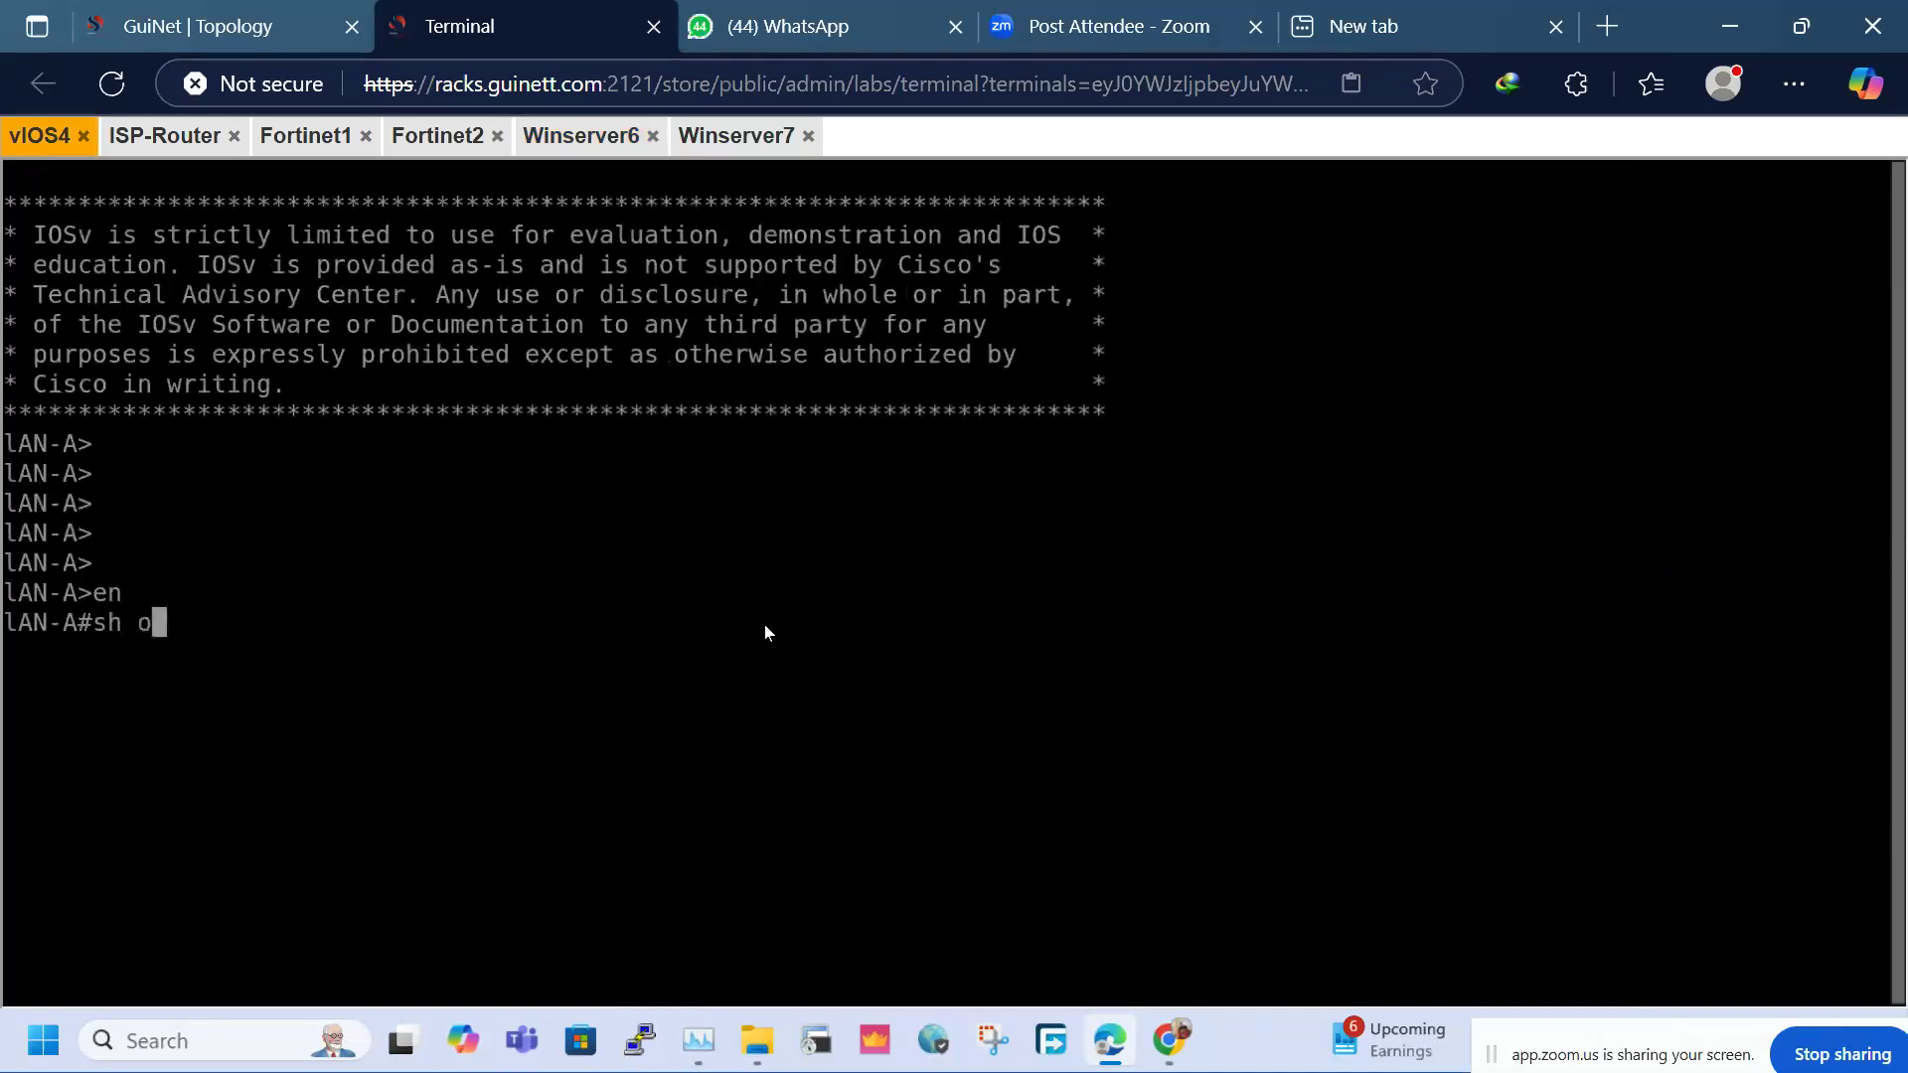
text( bri)
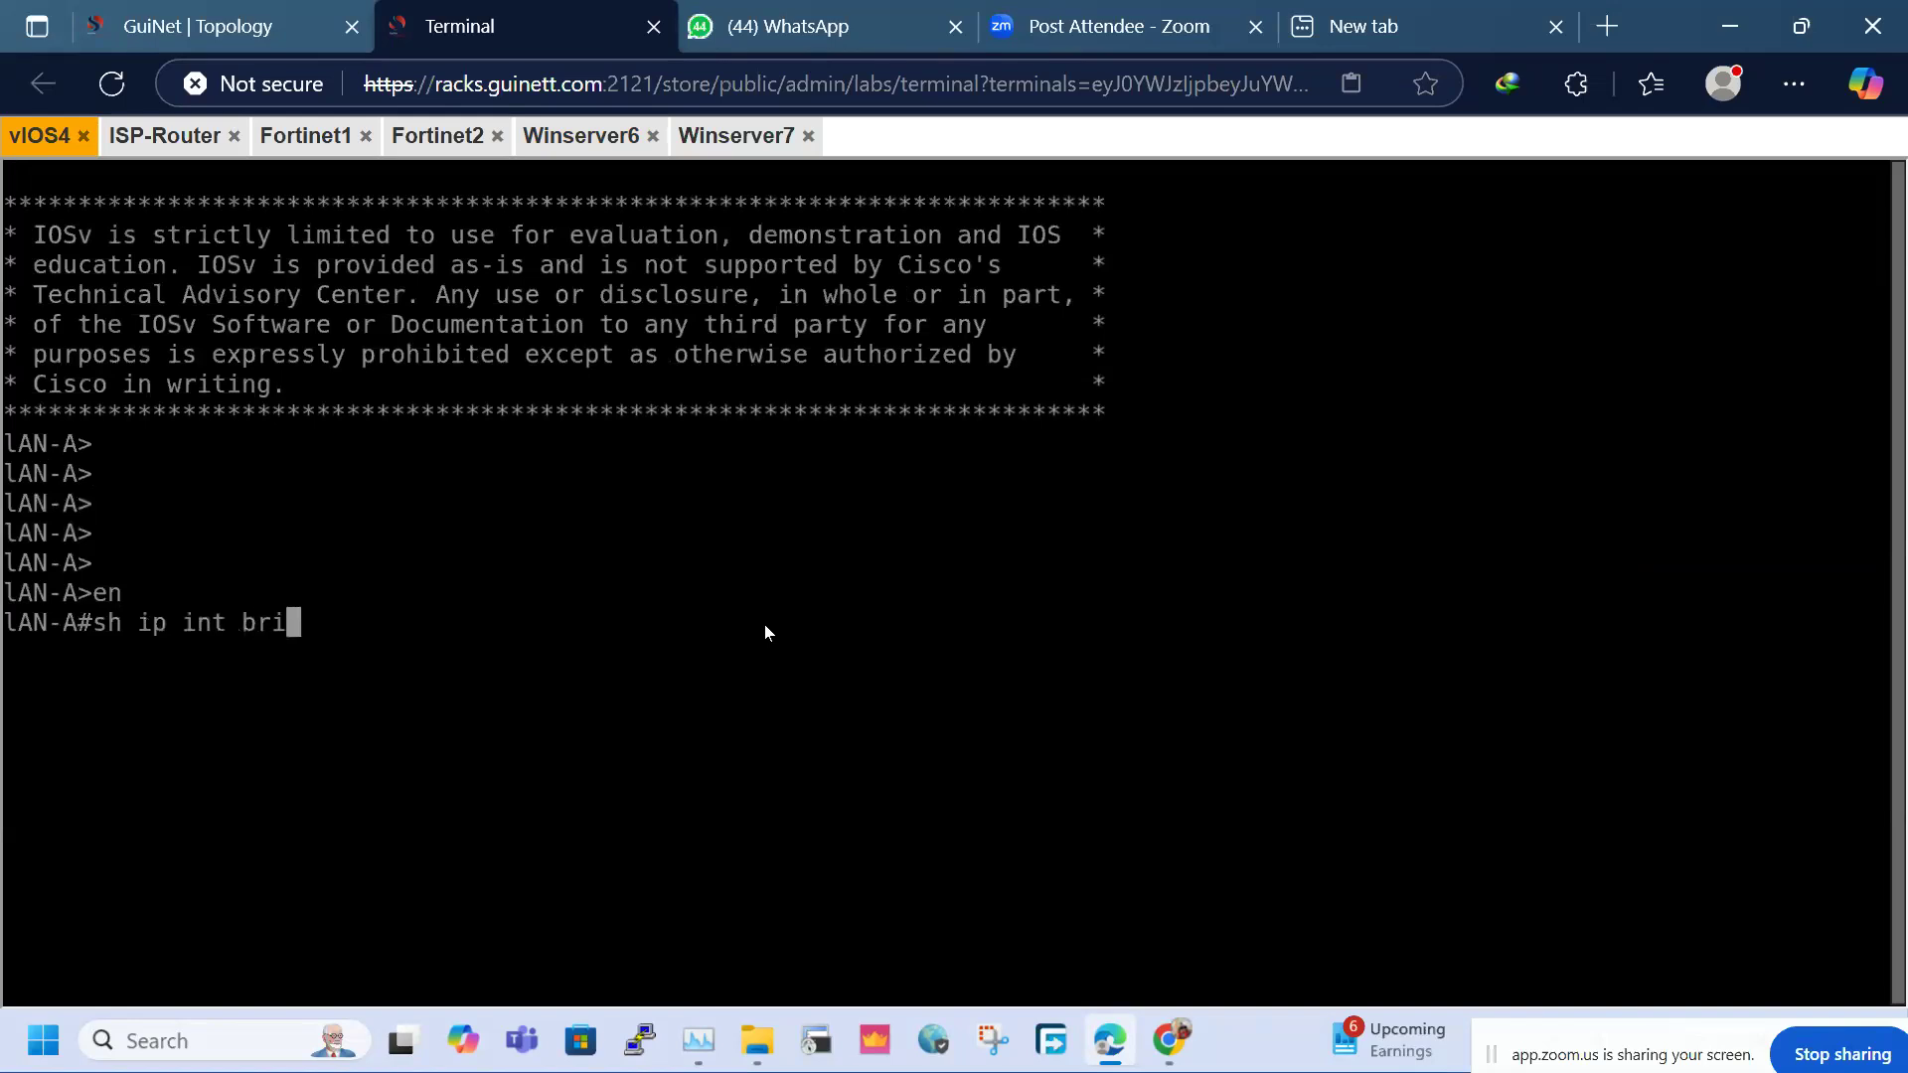
key(Return)
key(Return)
key(Return)
key(Return)
text(ping)
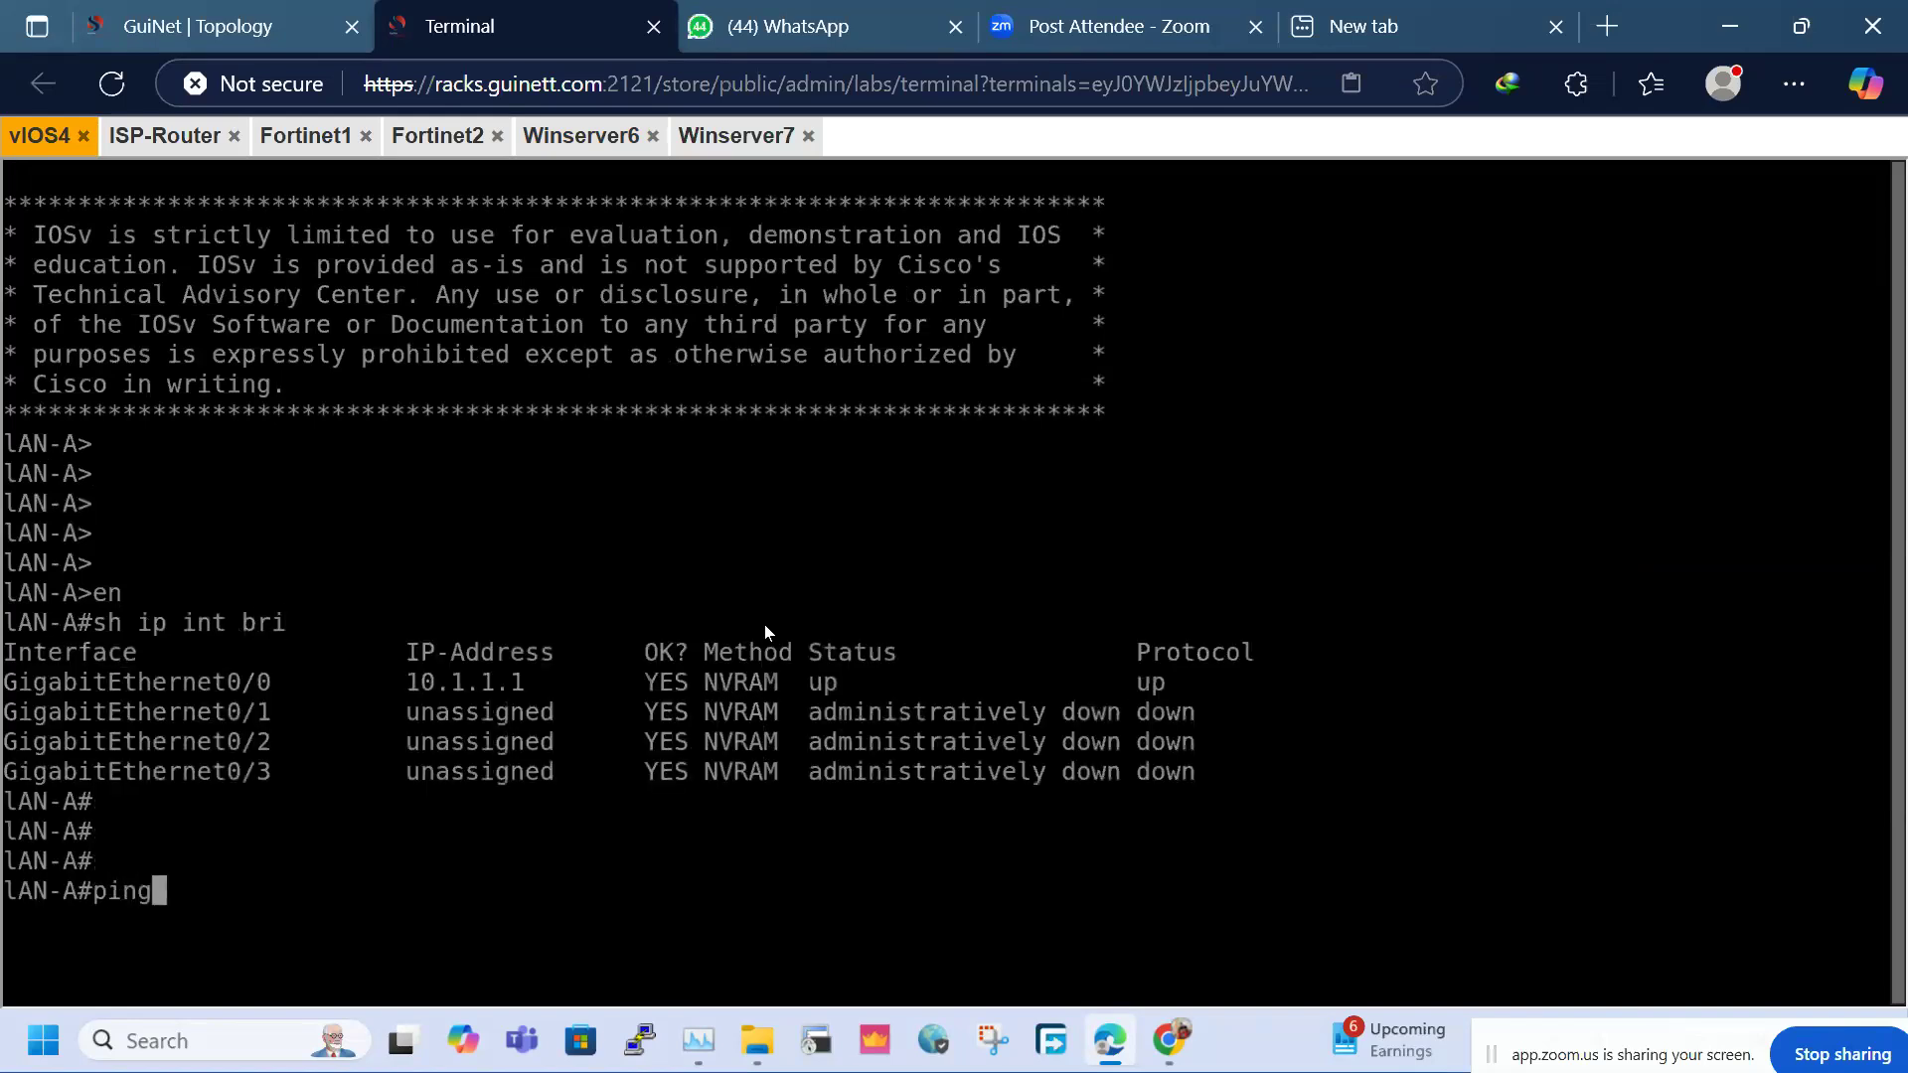
text( 20.1.1.1)
key(Return)
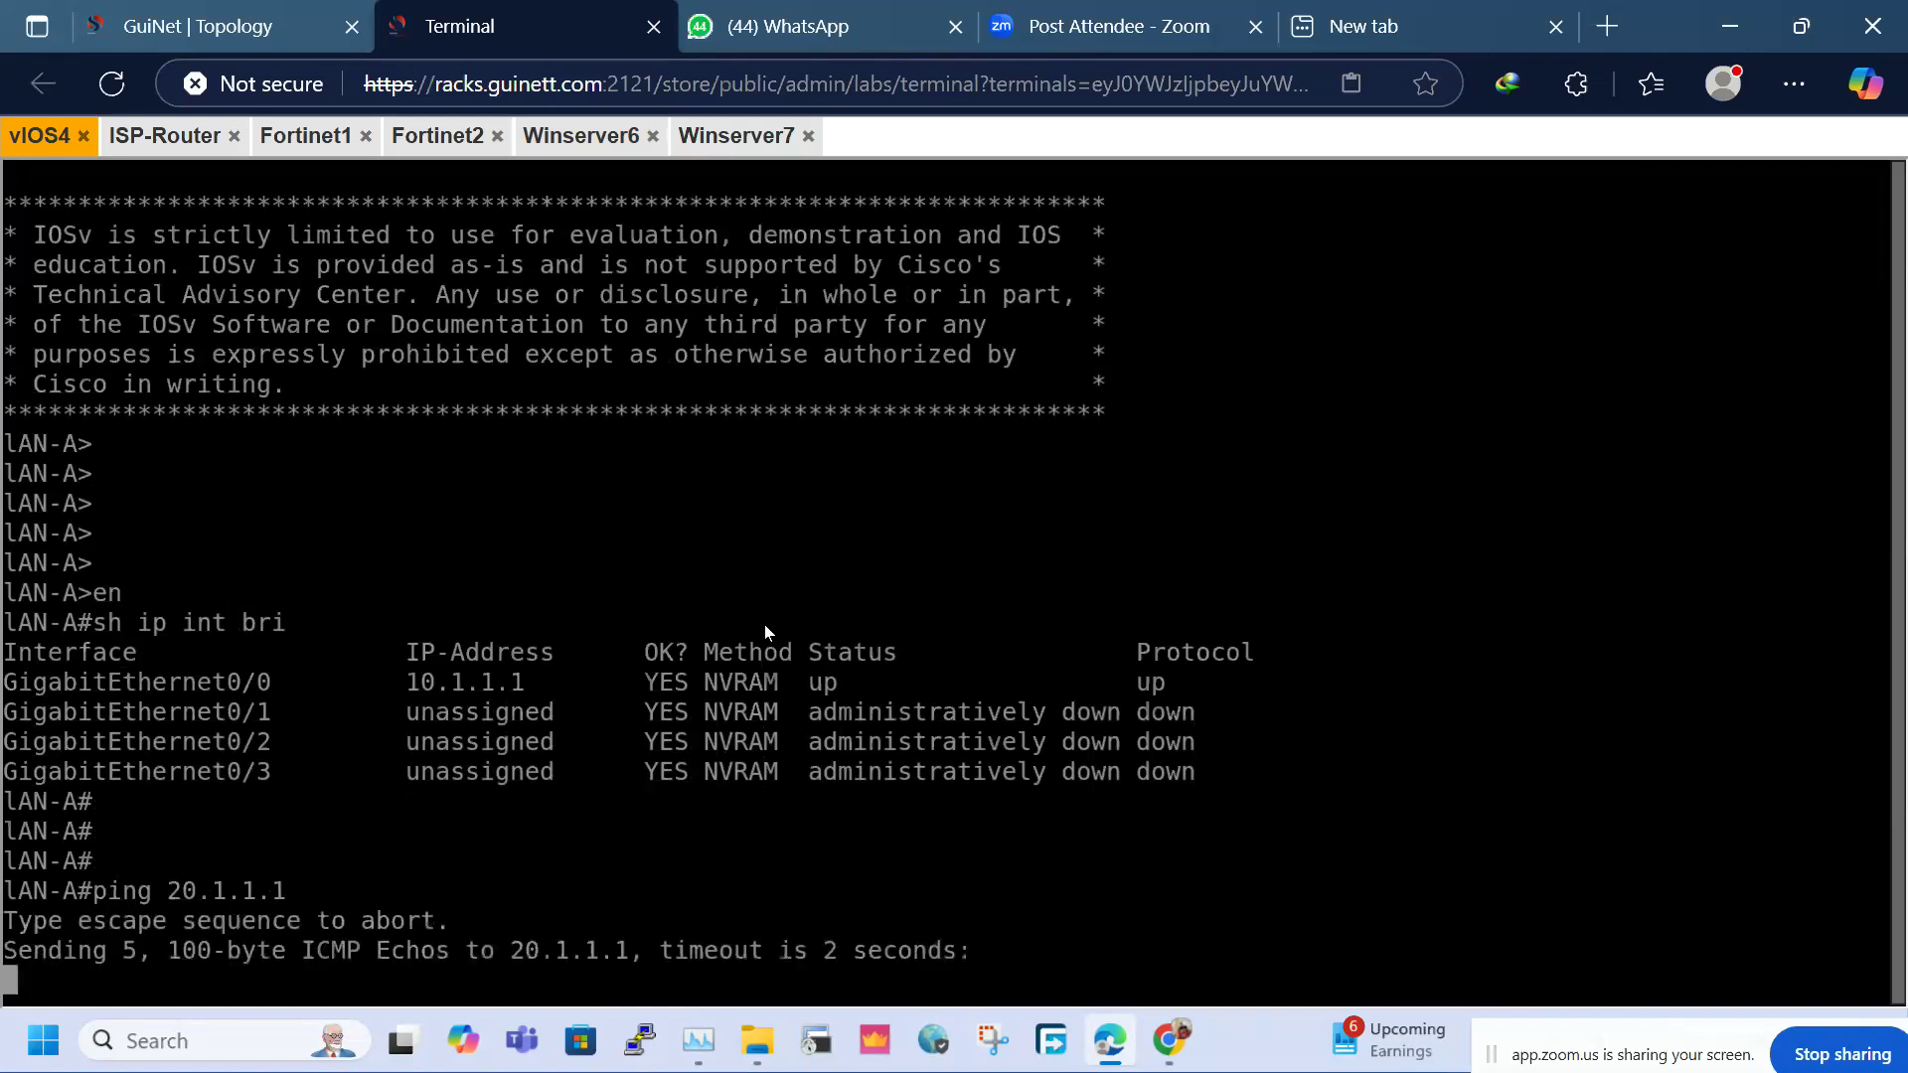
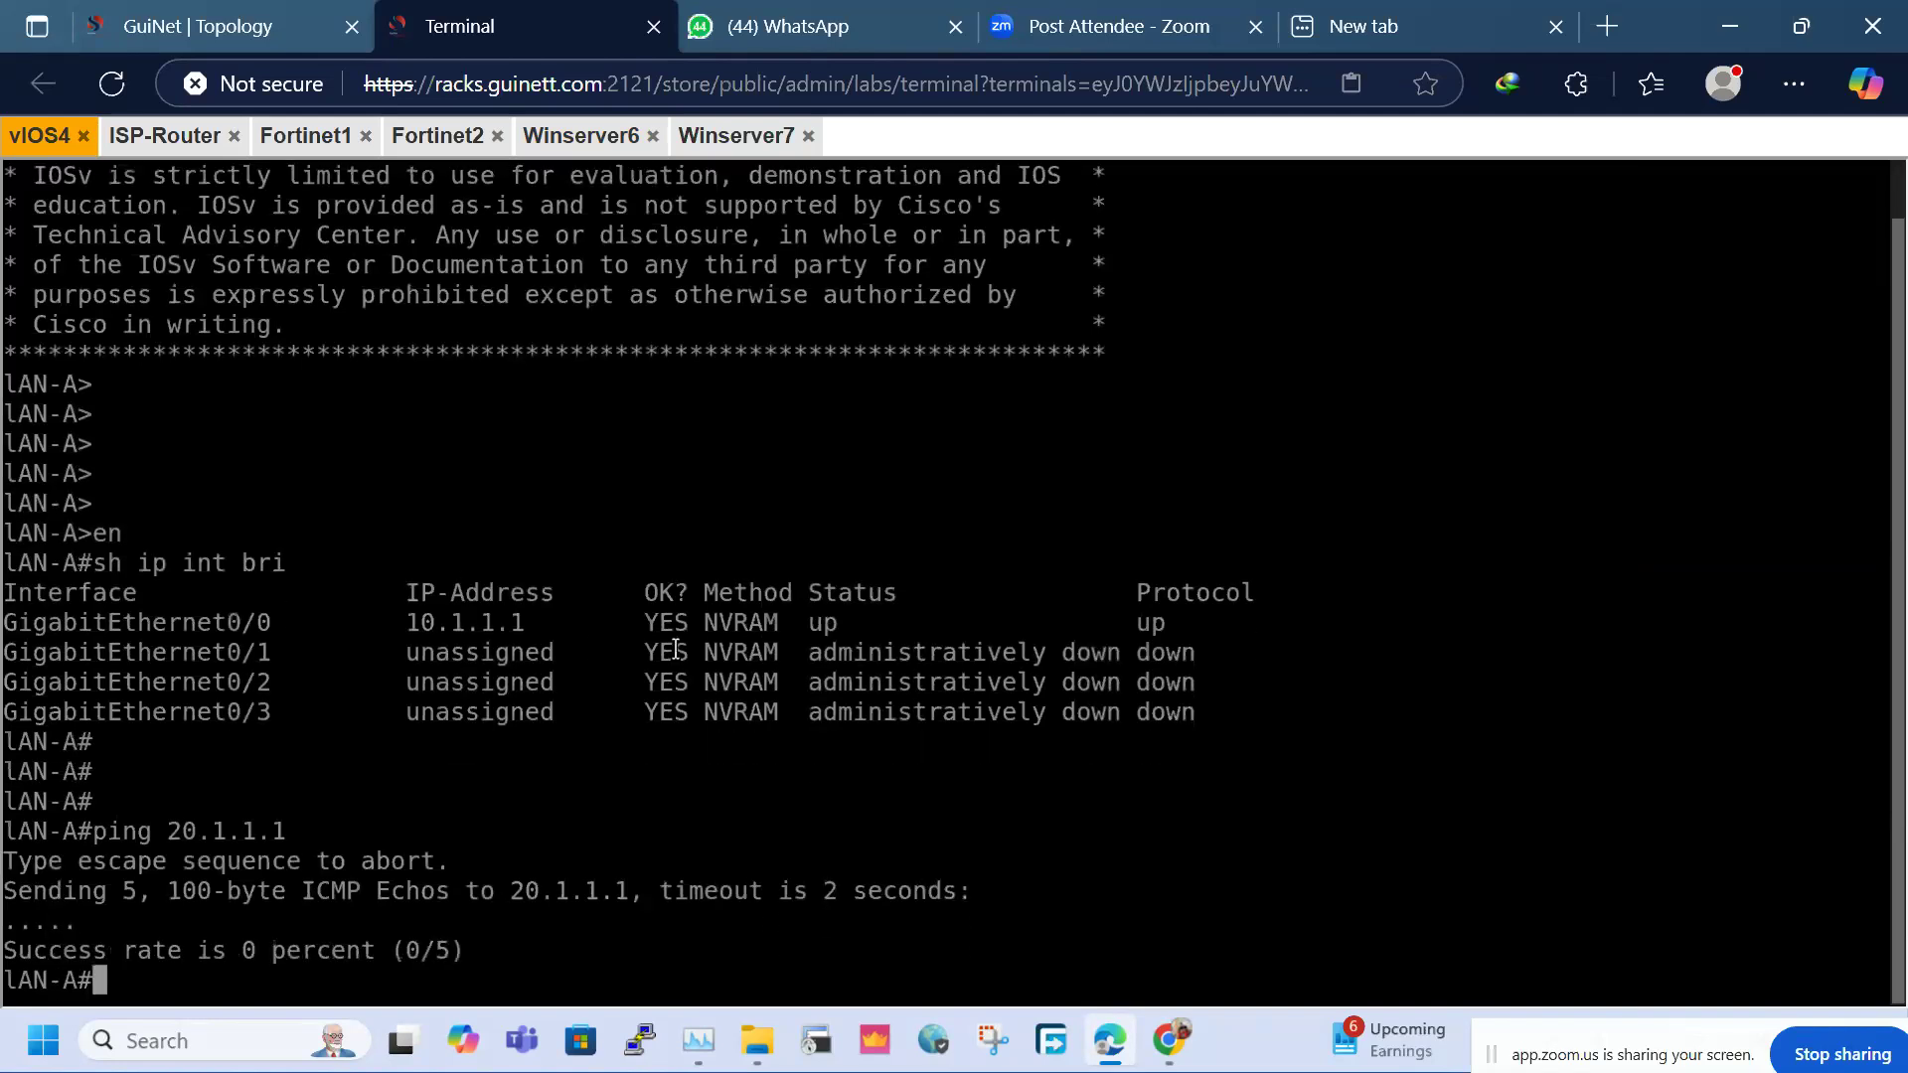
Re-run the ping to 20.1.1.1 on LAN-A, then return to the SITE-1 desktop
key(Up)
key(Return)
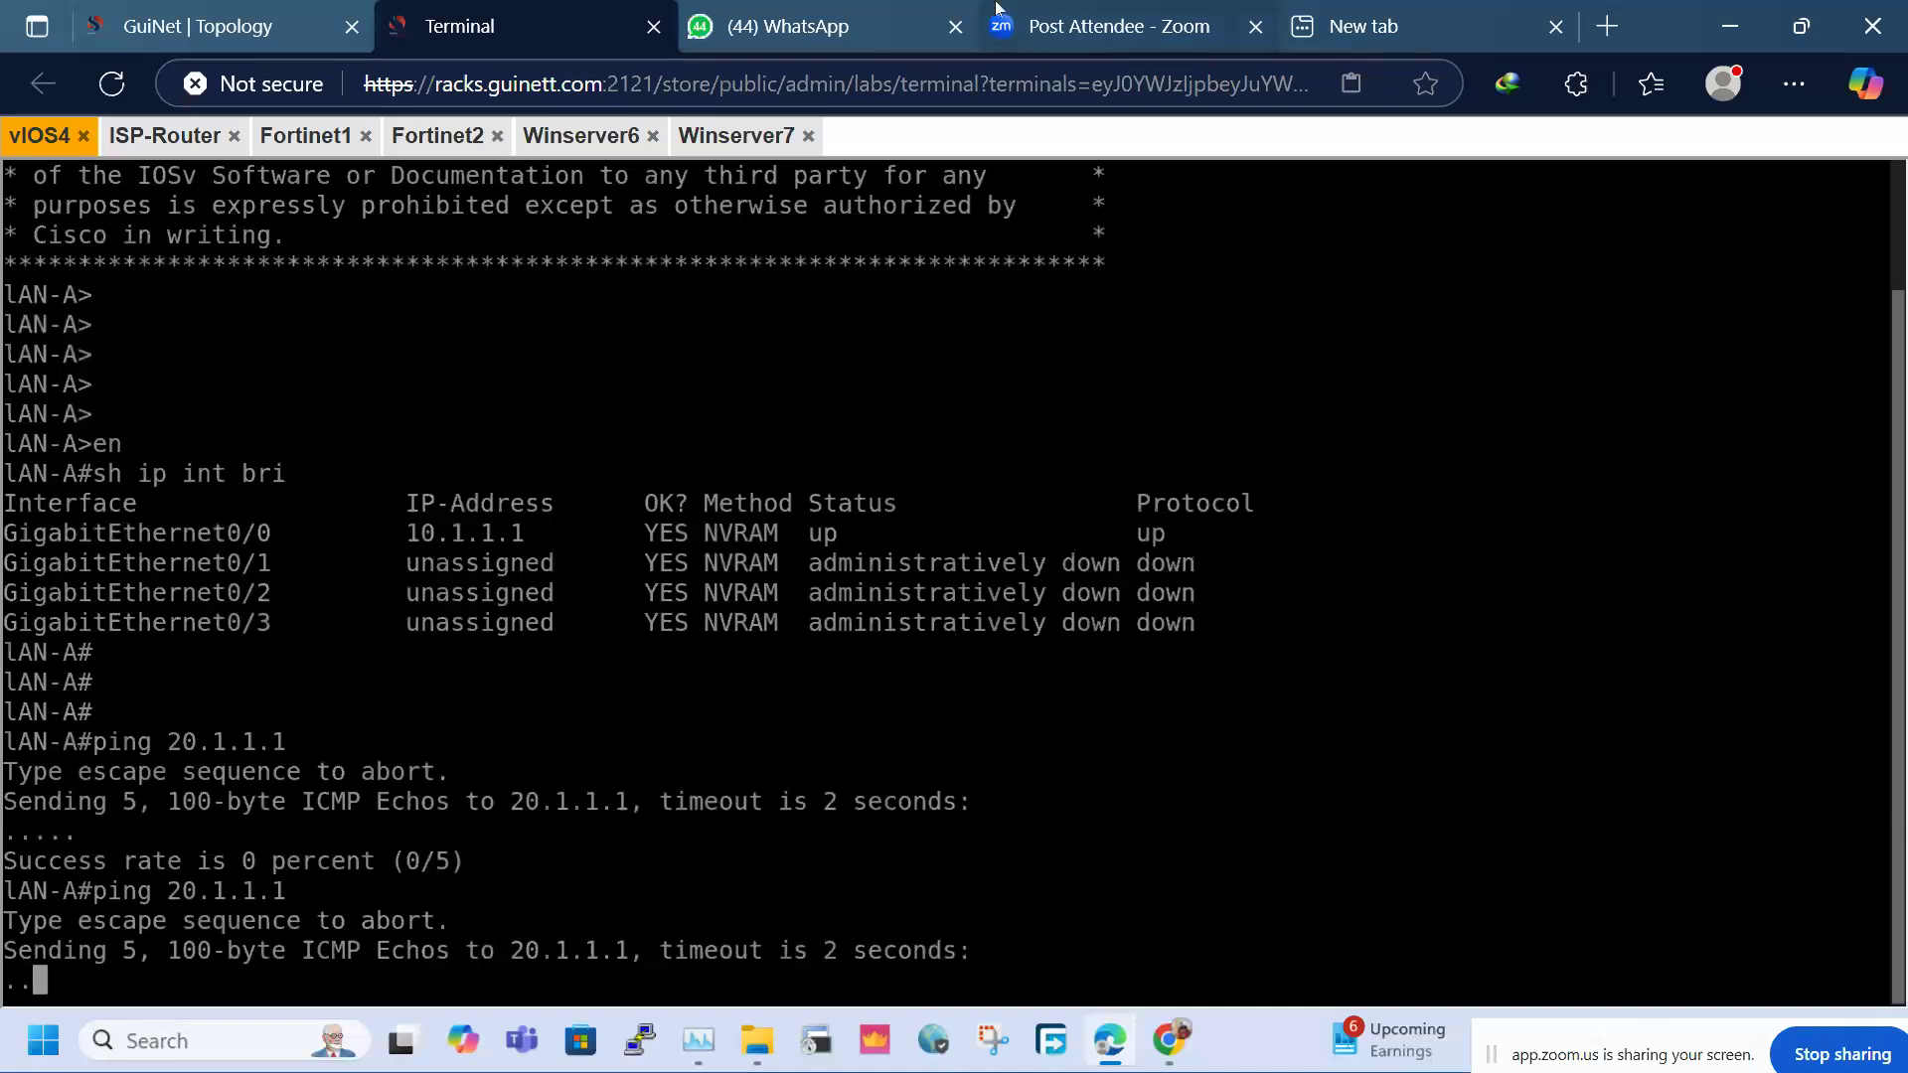
click(418, 139)
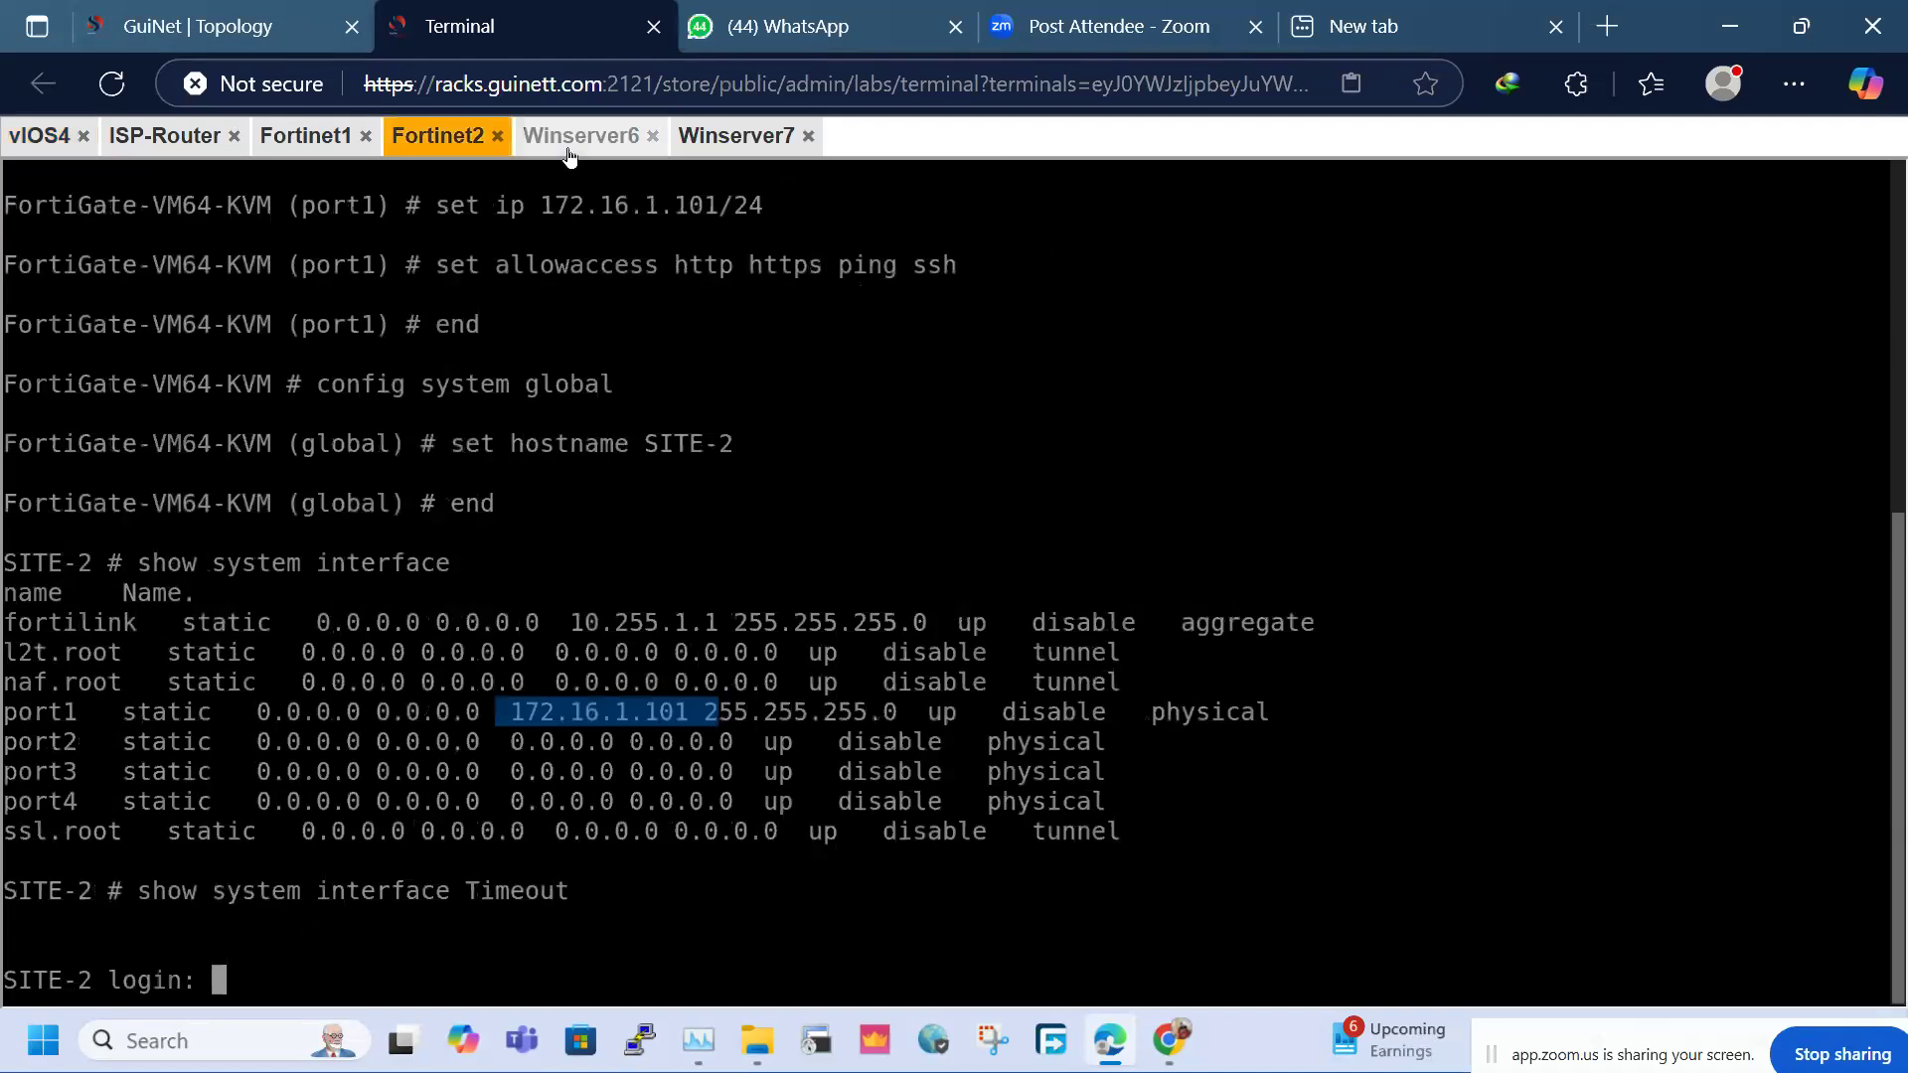
click(569, 137)
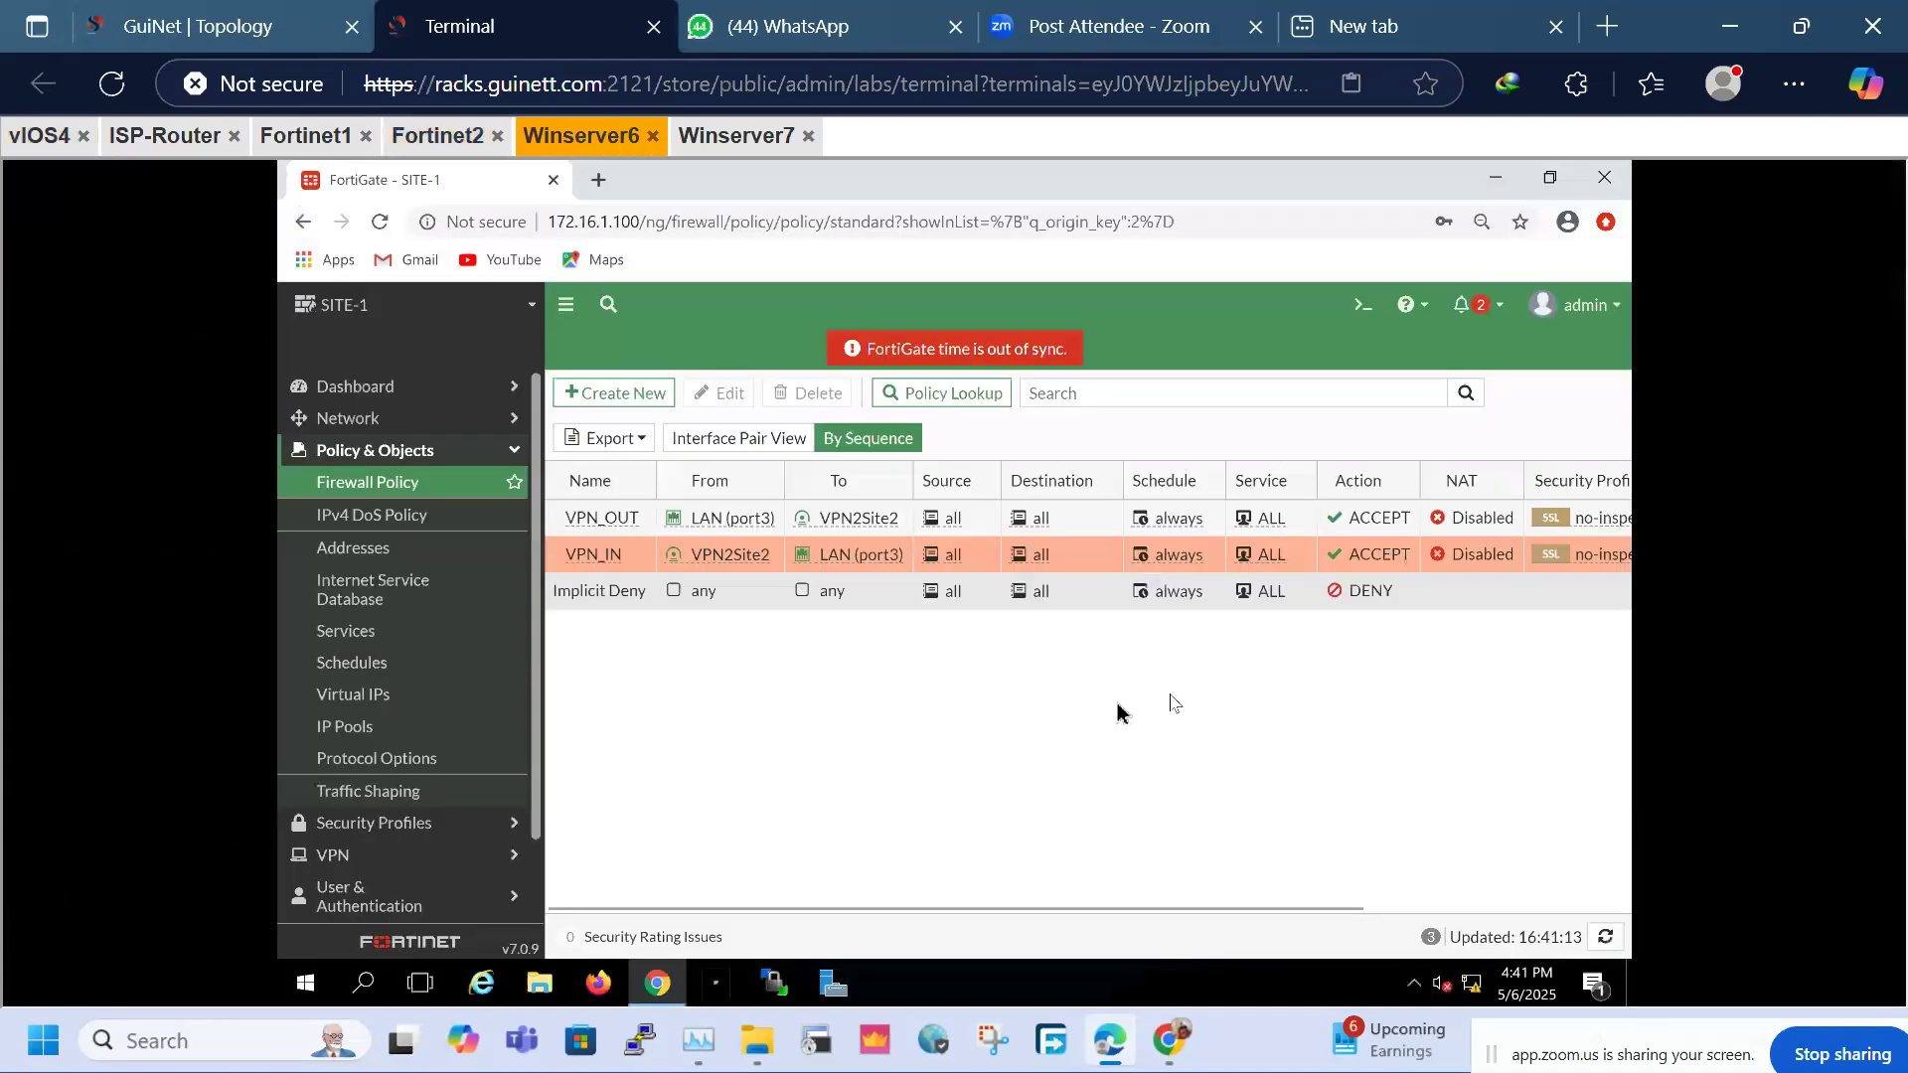
Open SITE-1's IPsec monitor for the VPN2Site2 tunnel and refresh its statistics
click(380, 857)
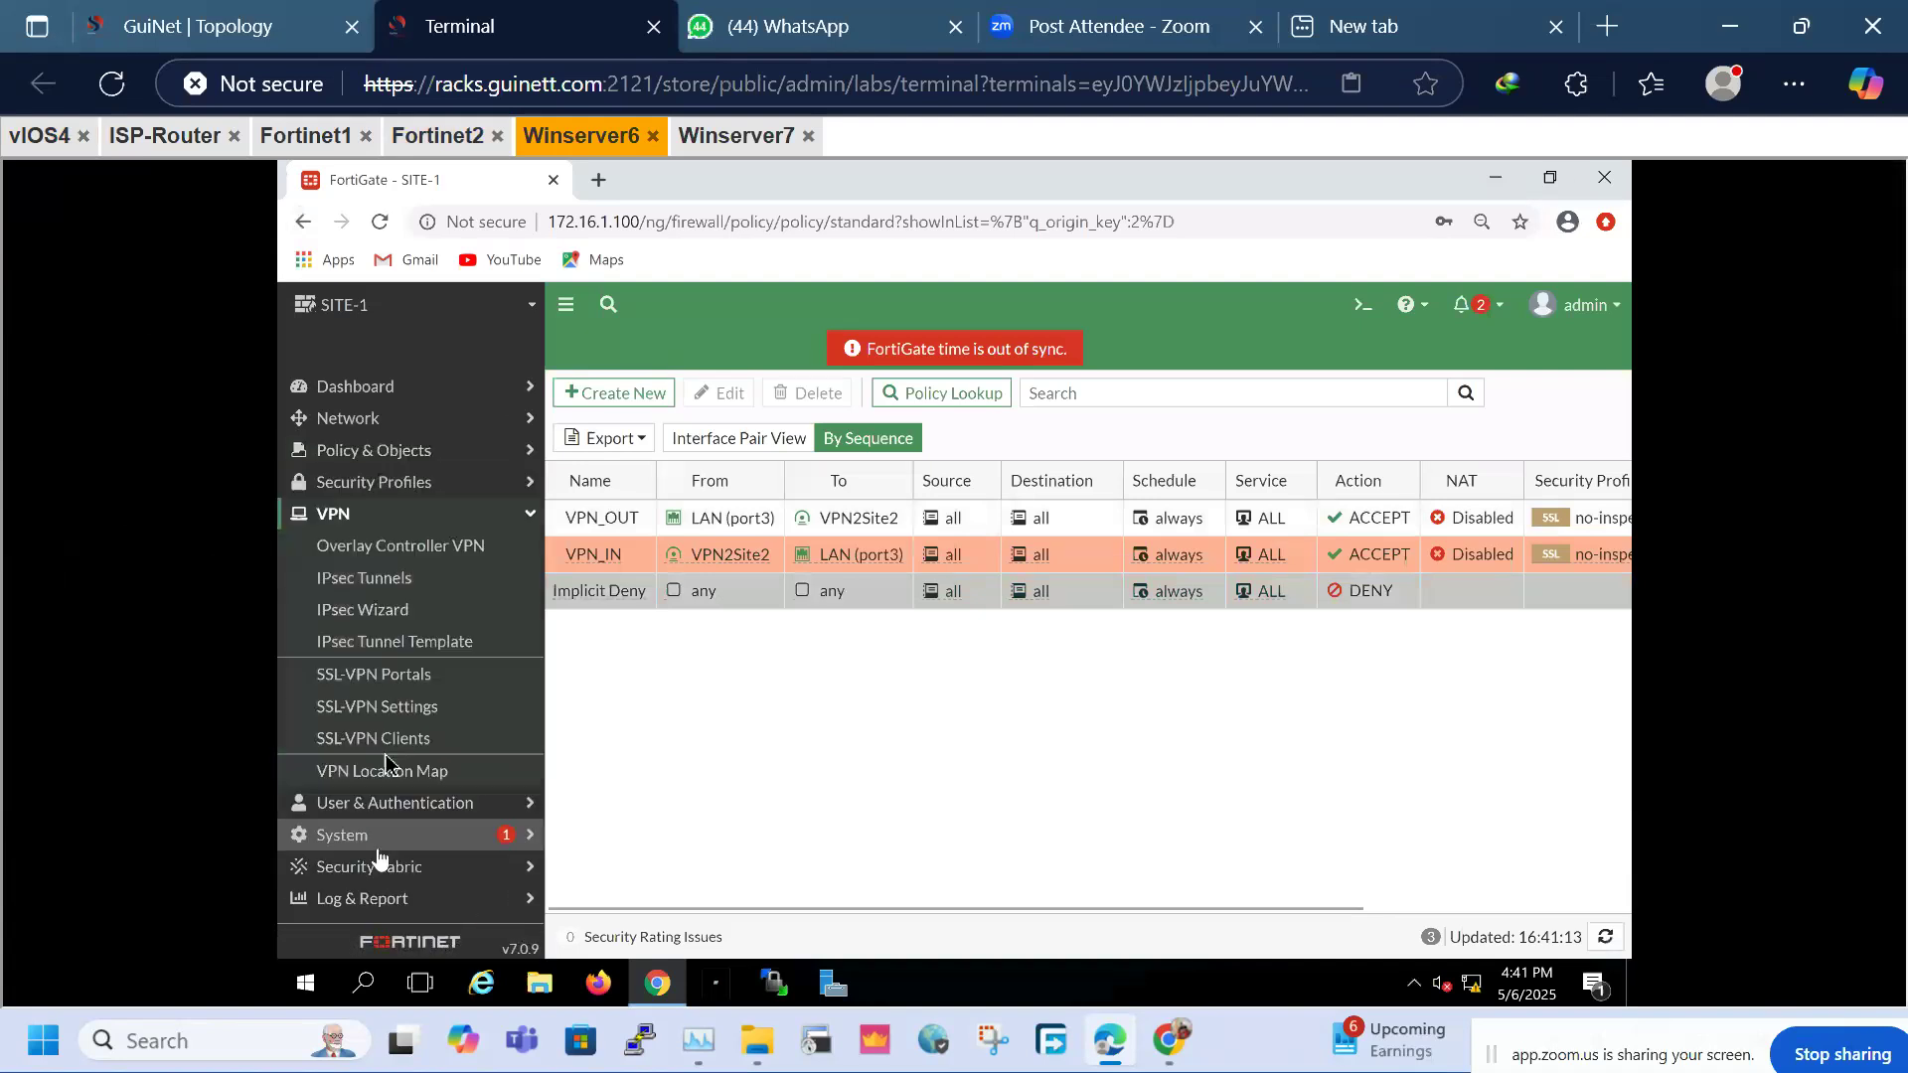
click(360, 591)
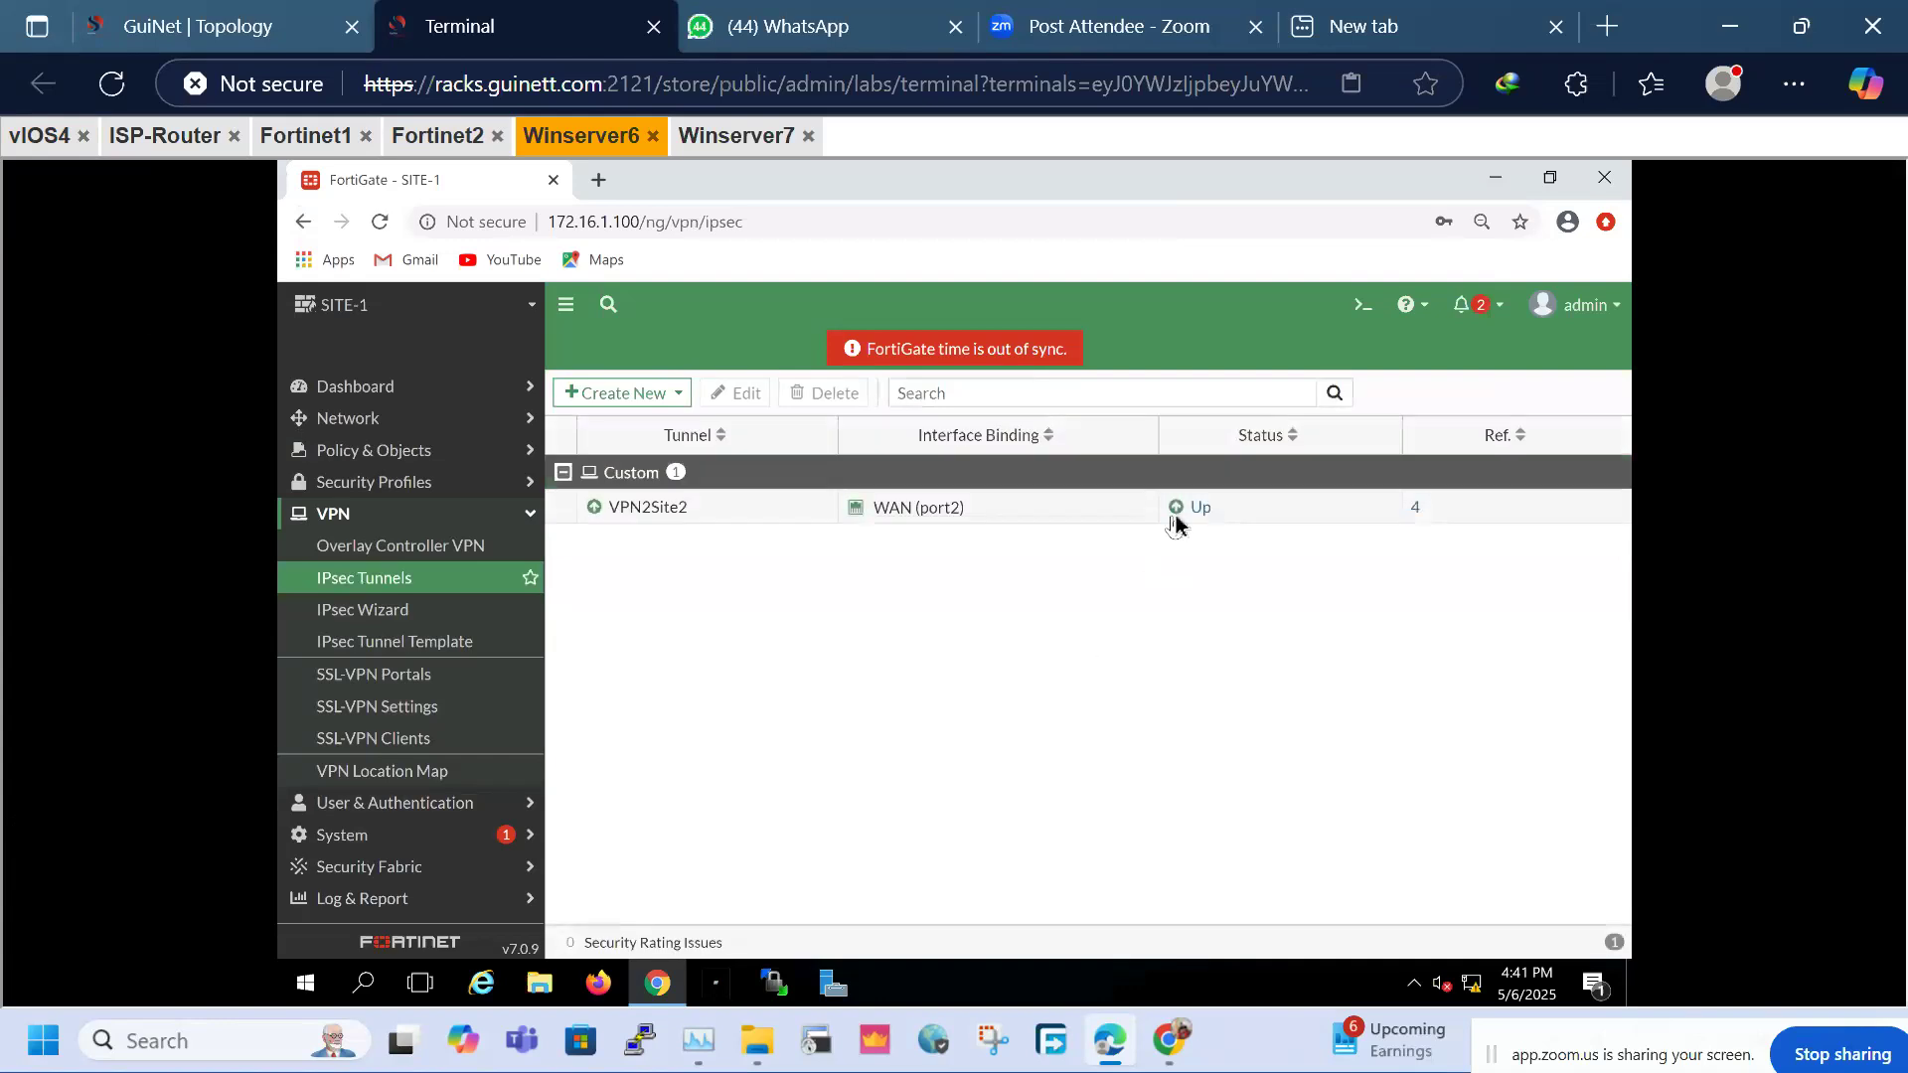
click(1183, 508)
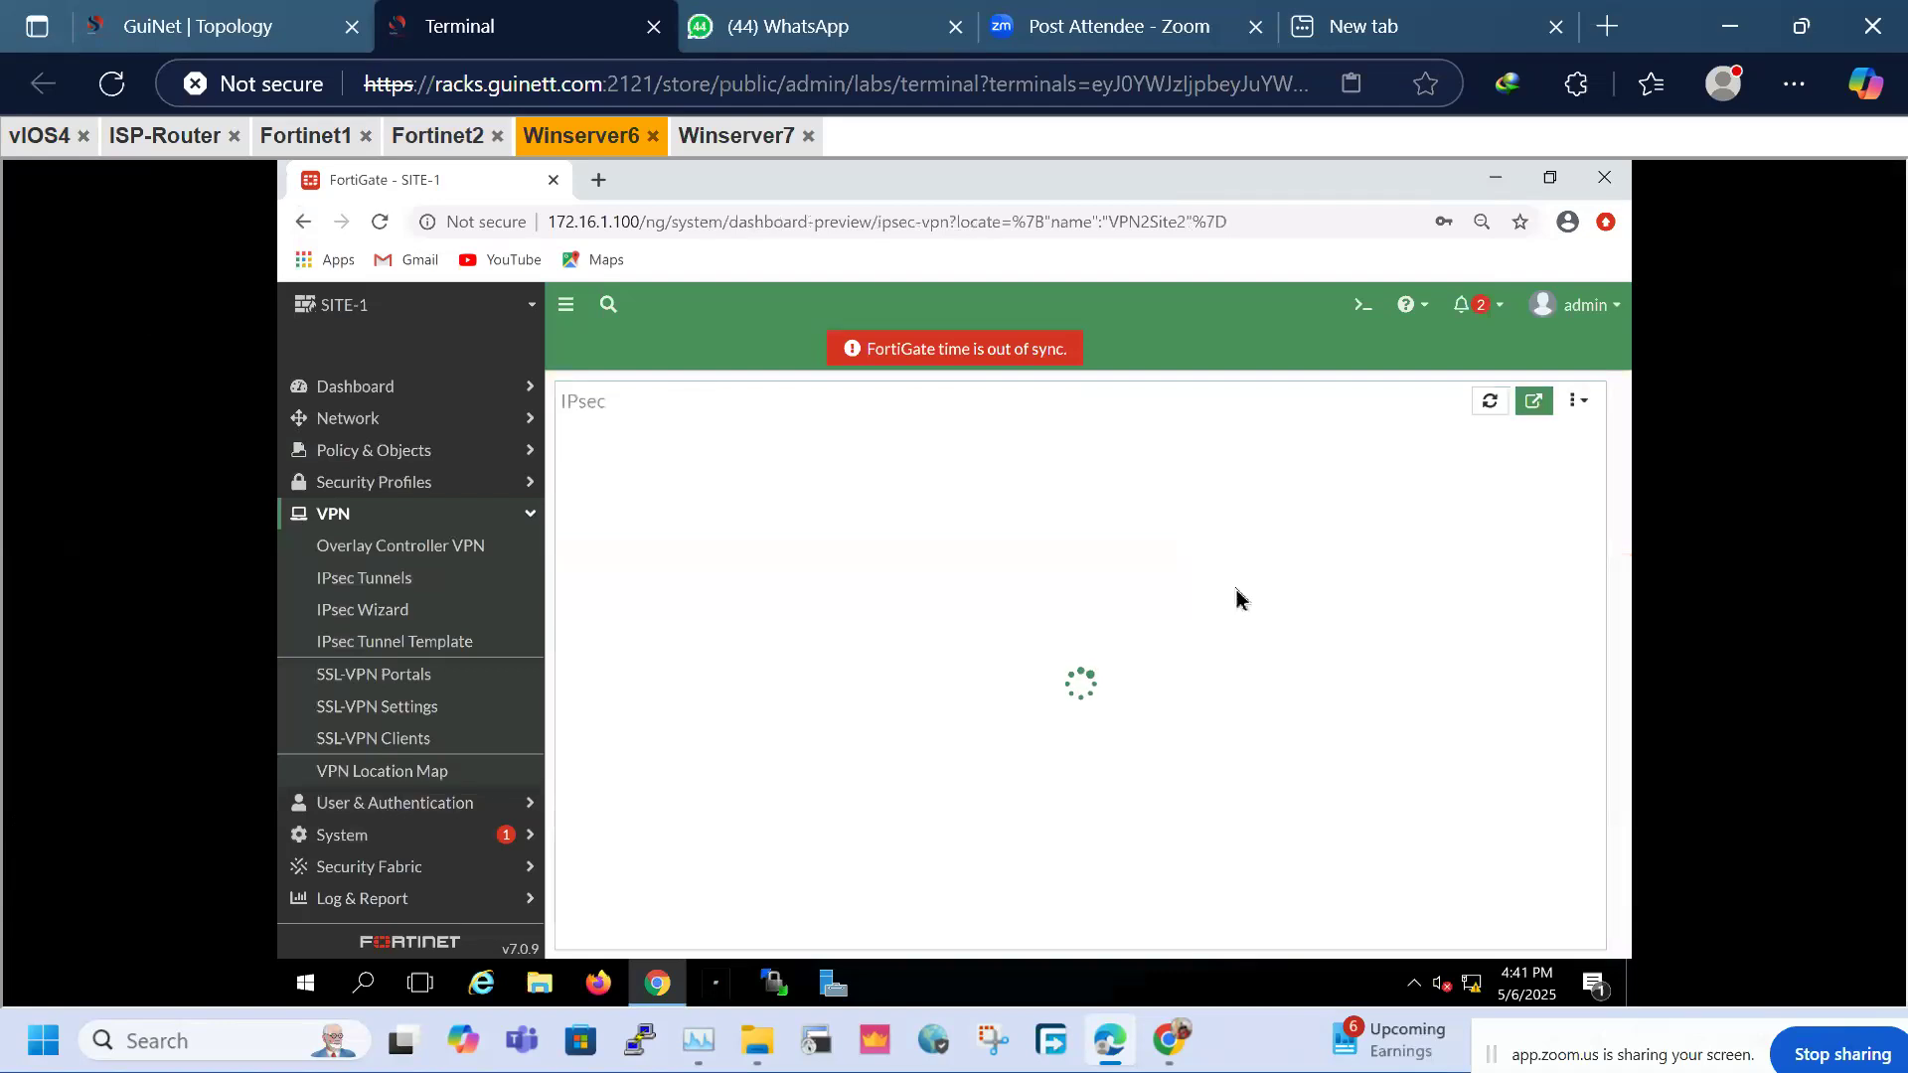
click(1488, 403)
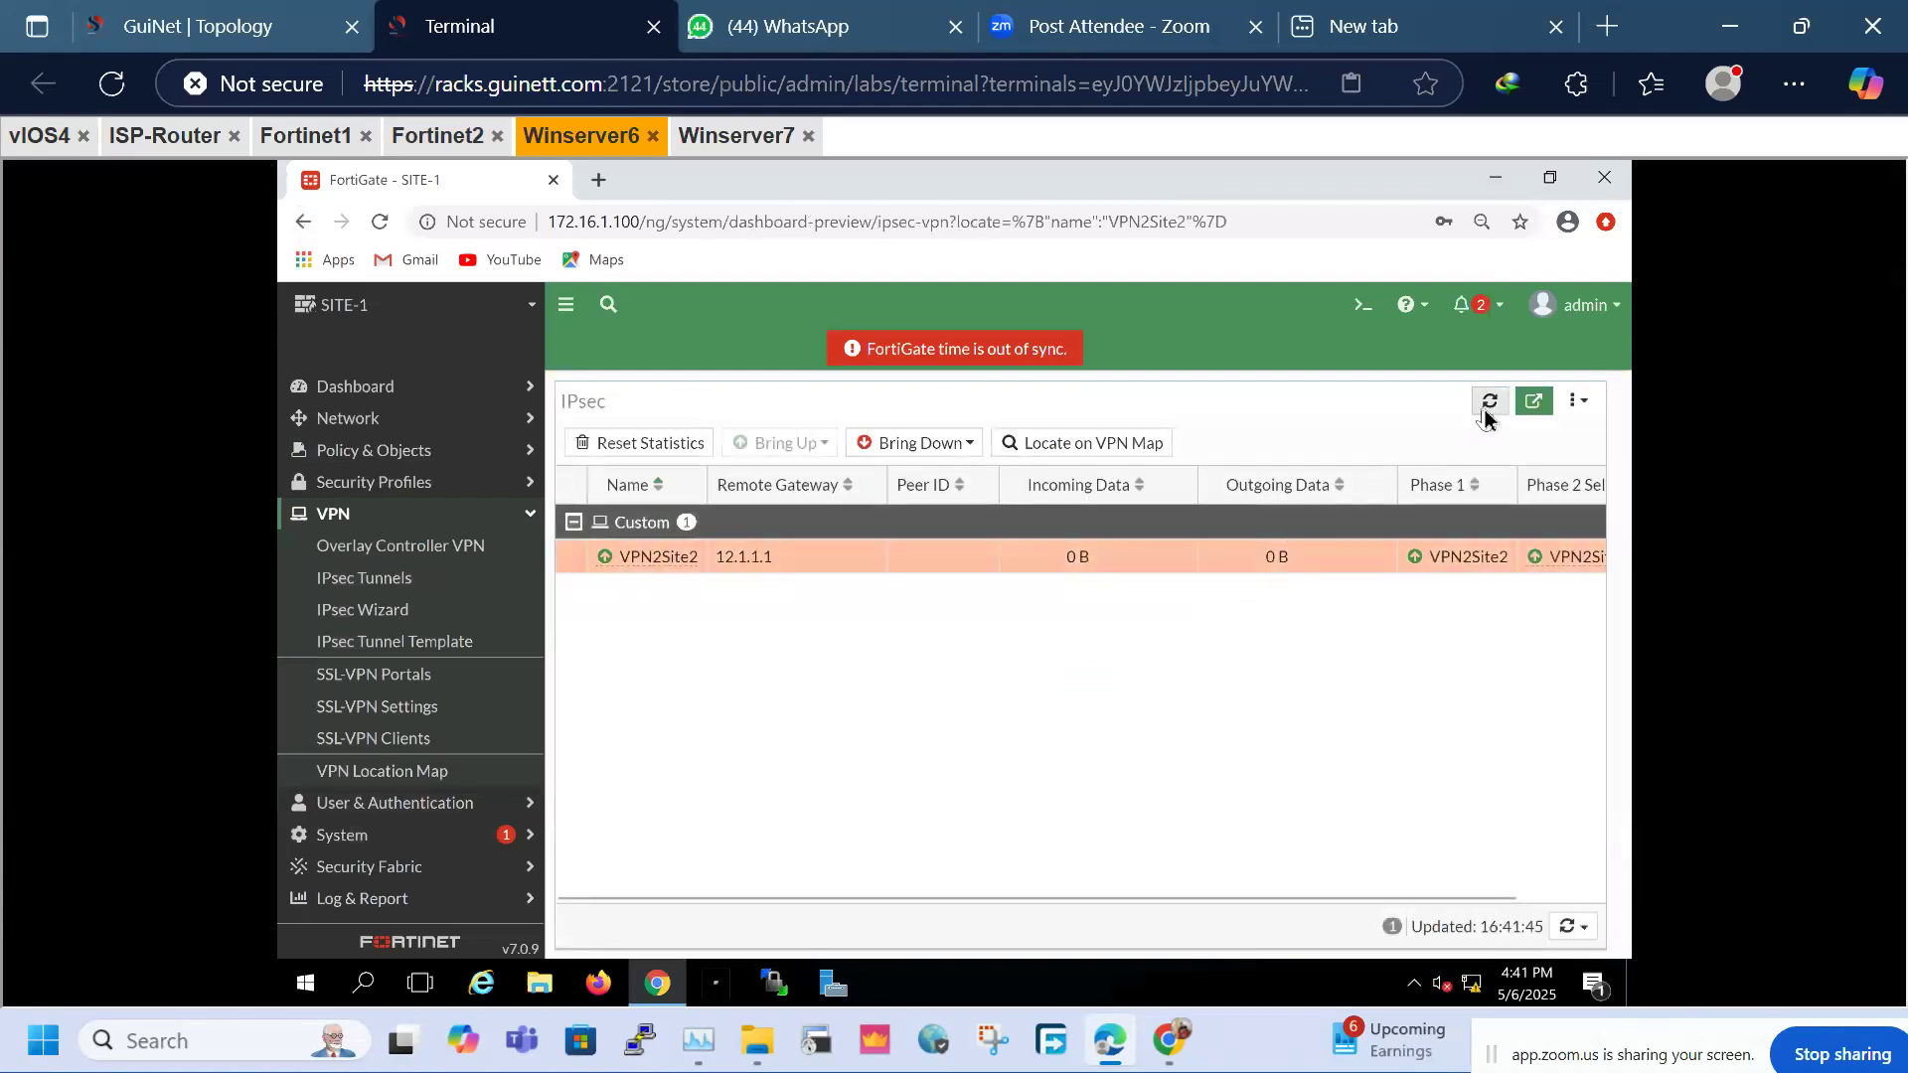
click(932, 570)
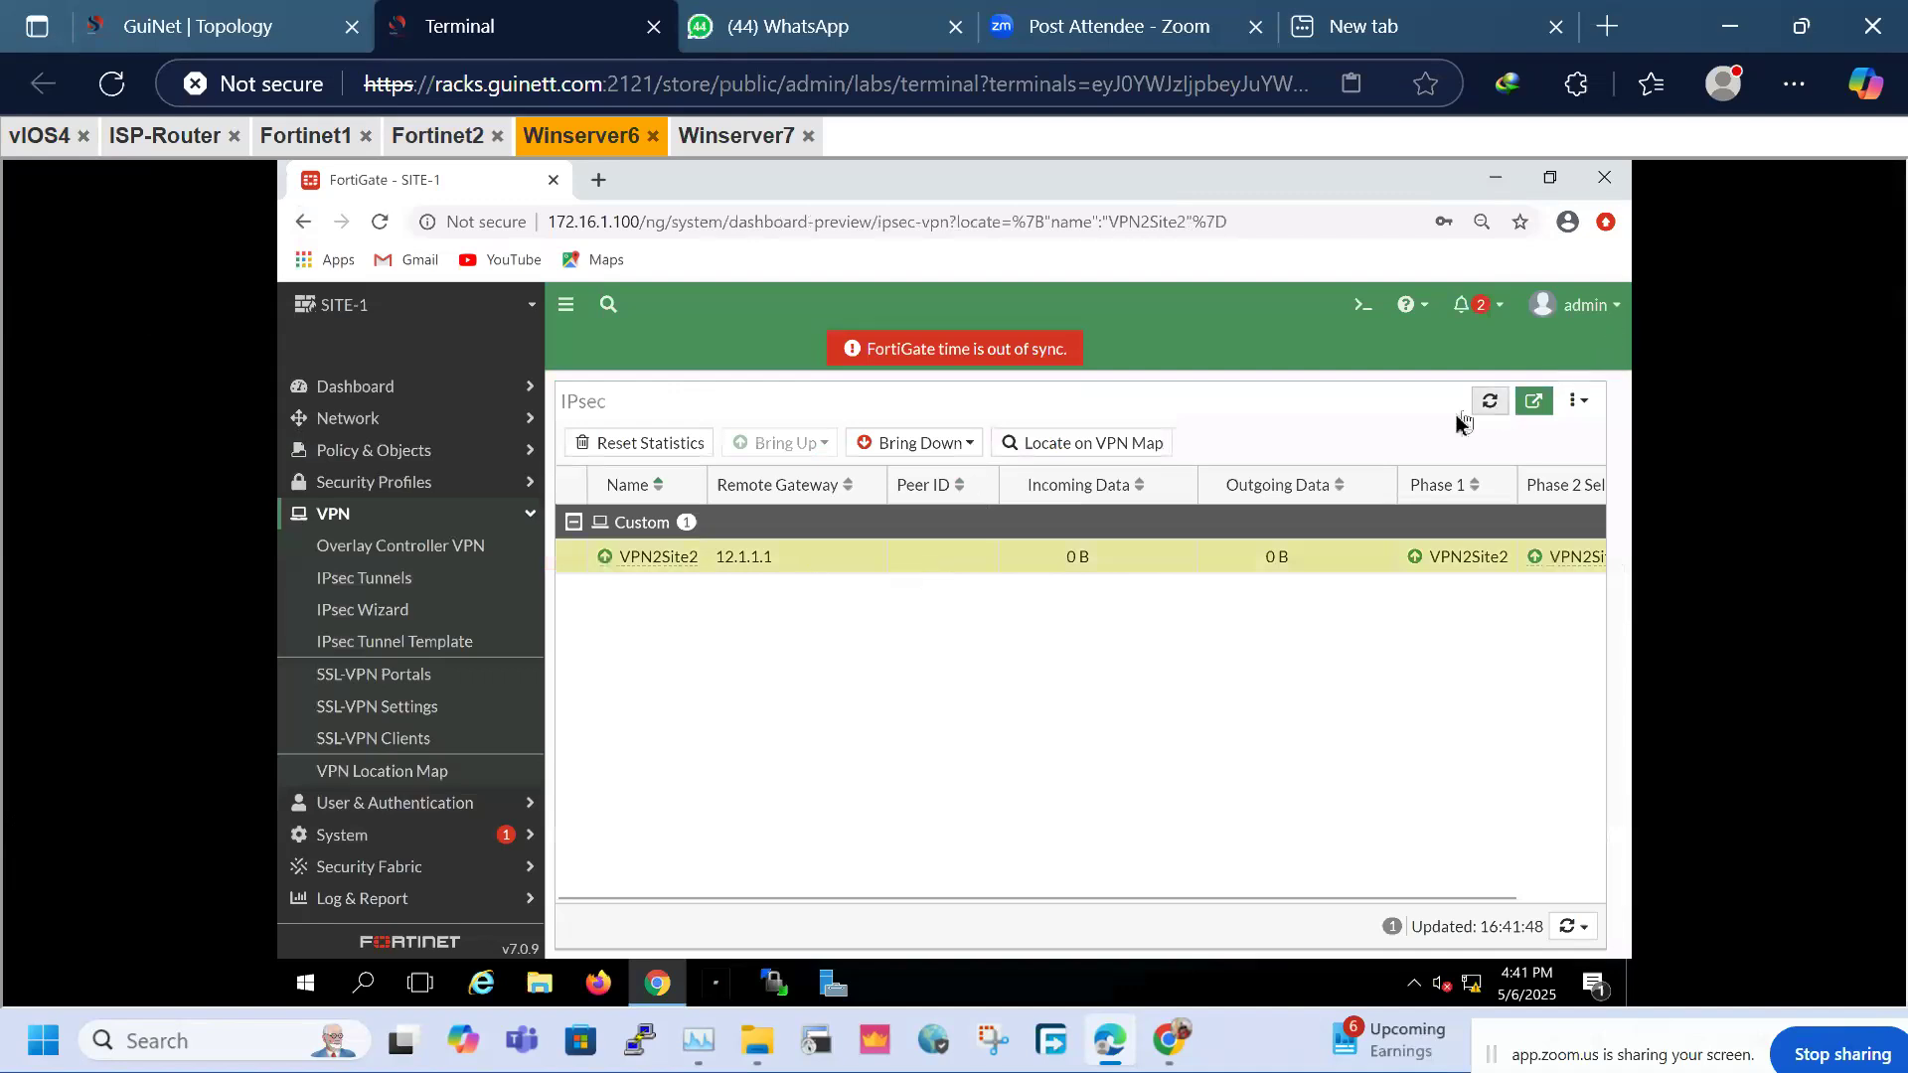
click(1489, 402)
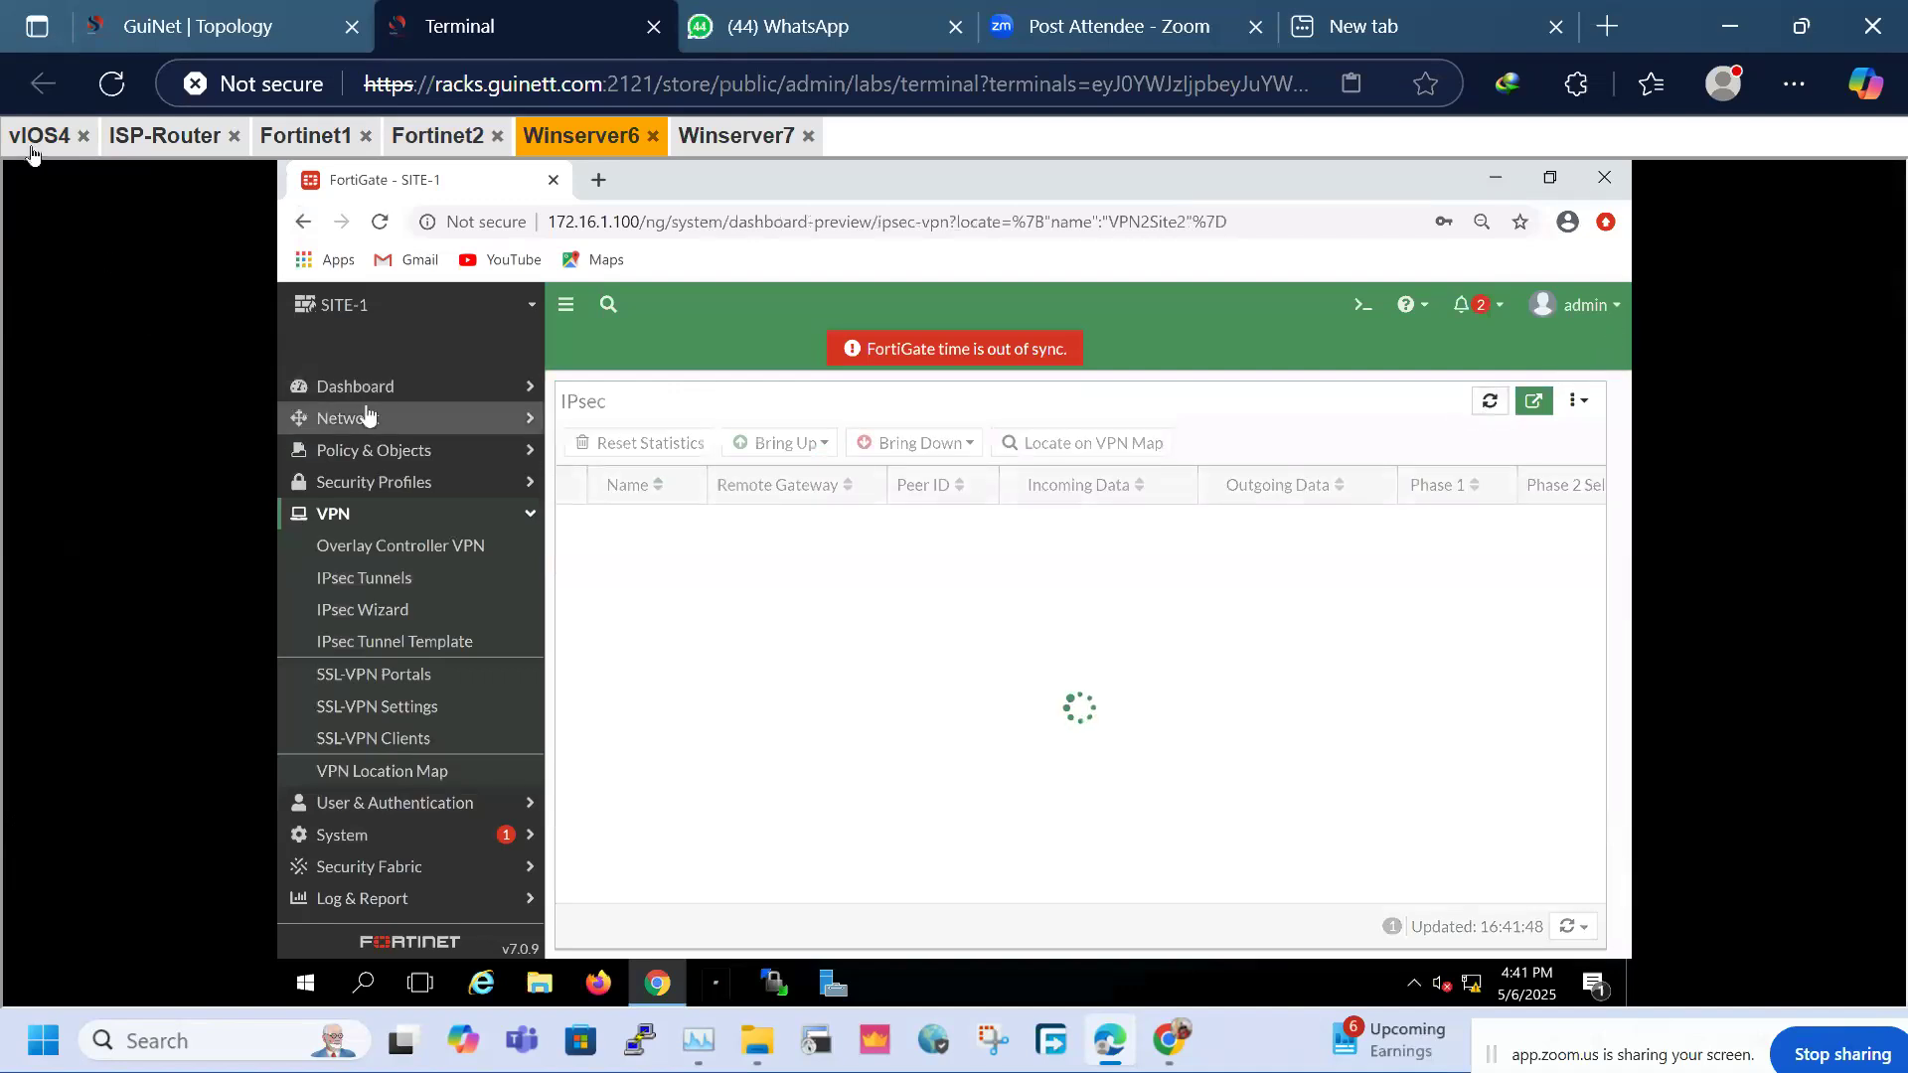
Ping 20.1.1.1 again from LAN-A and refresh SITE-2's IPsec tunnel statistics
click(31, 145)
key(Up)
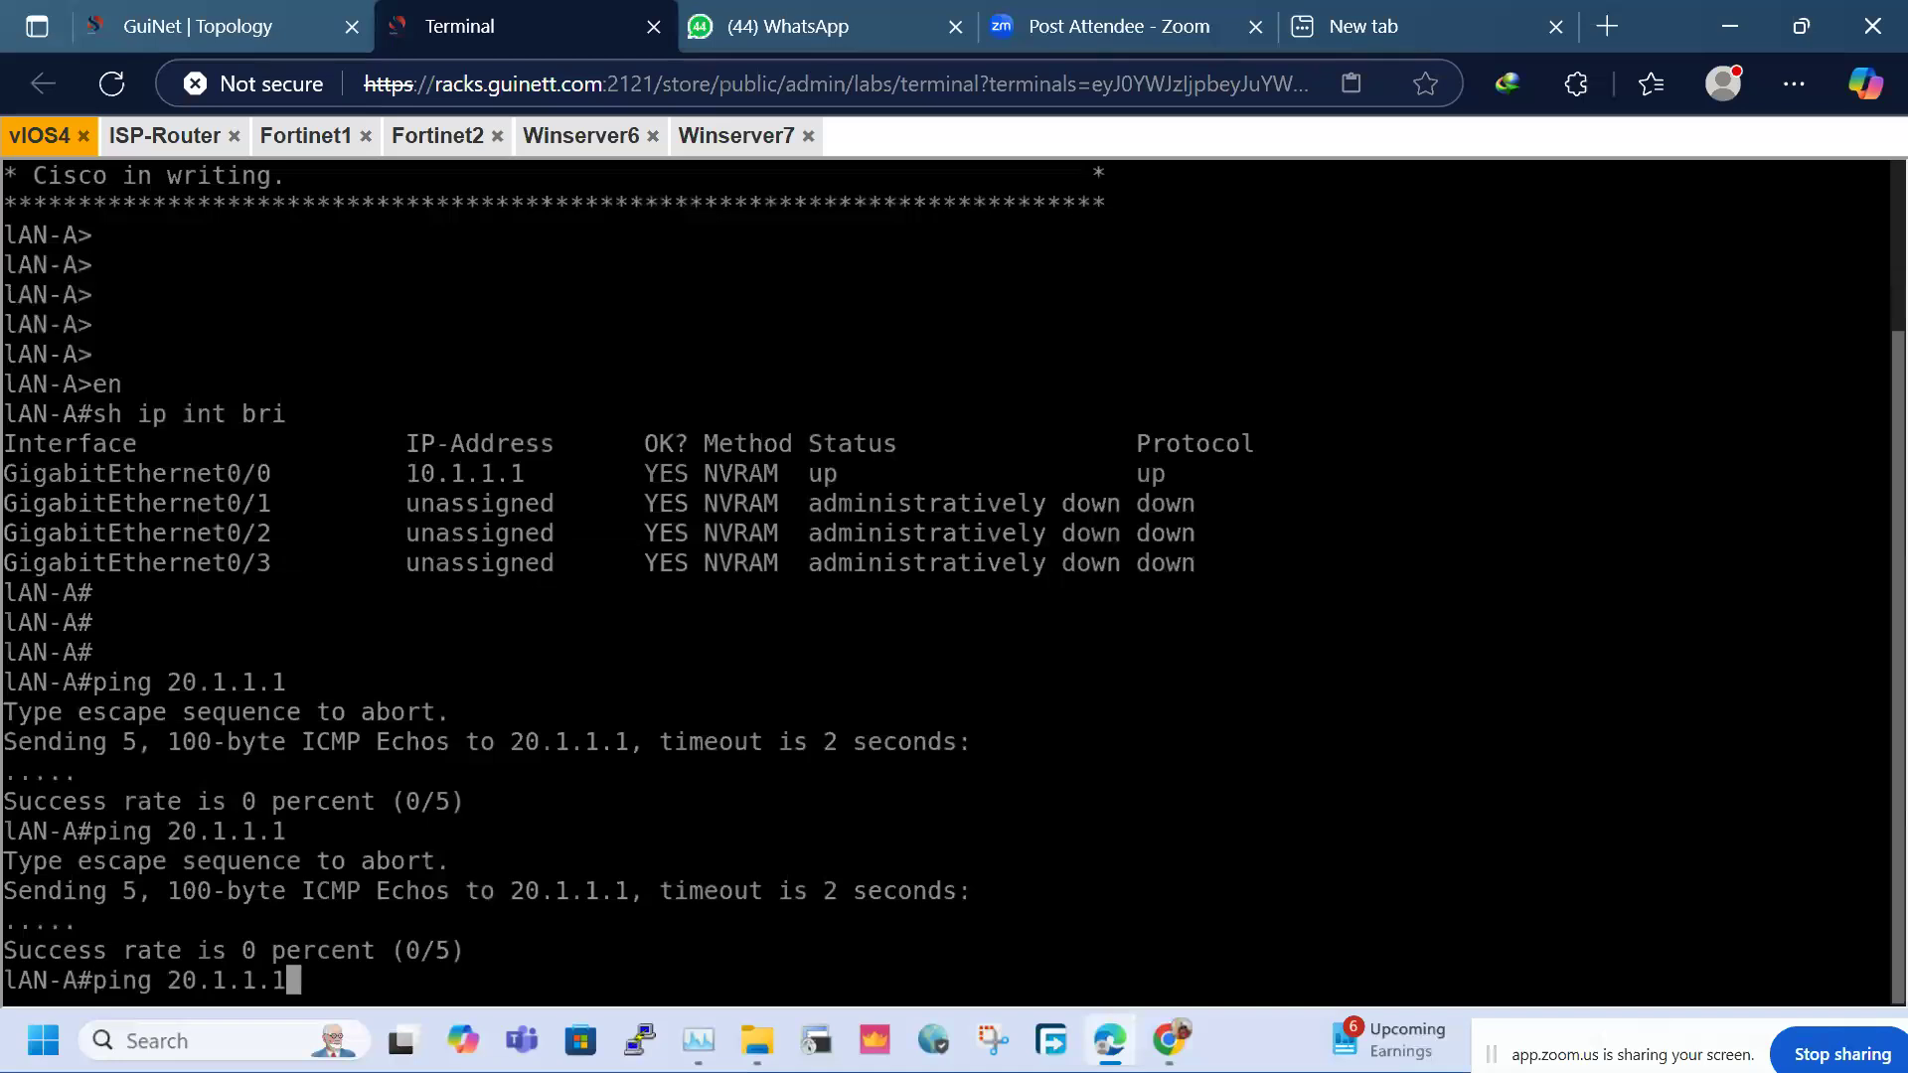
key(Return)
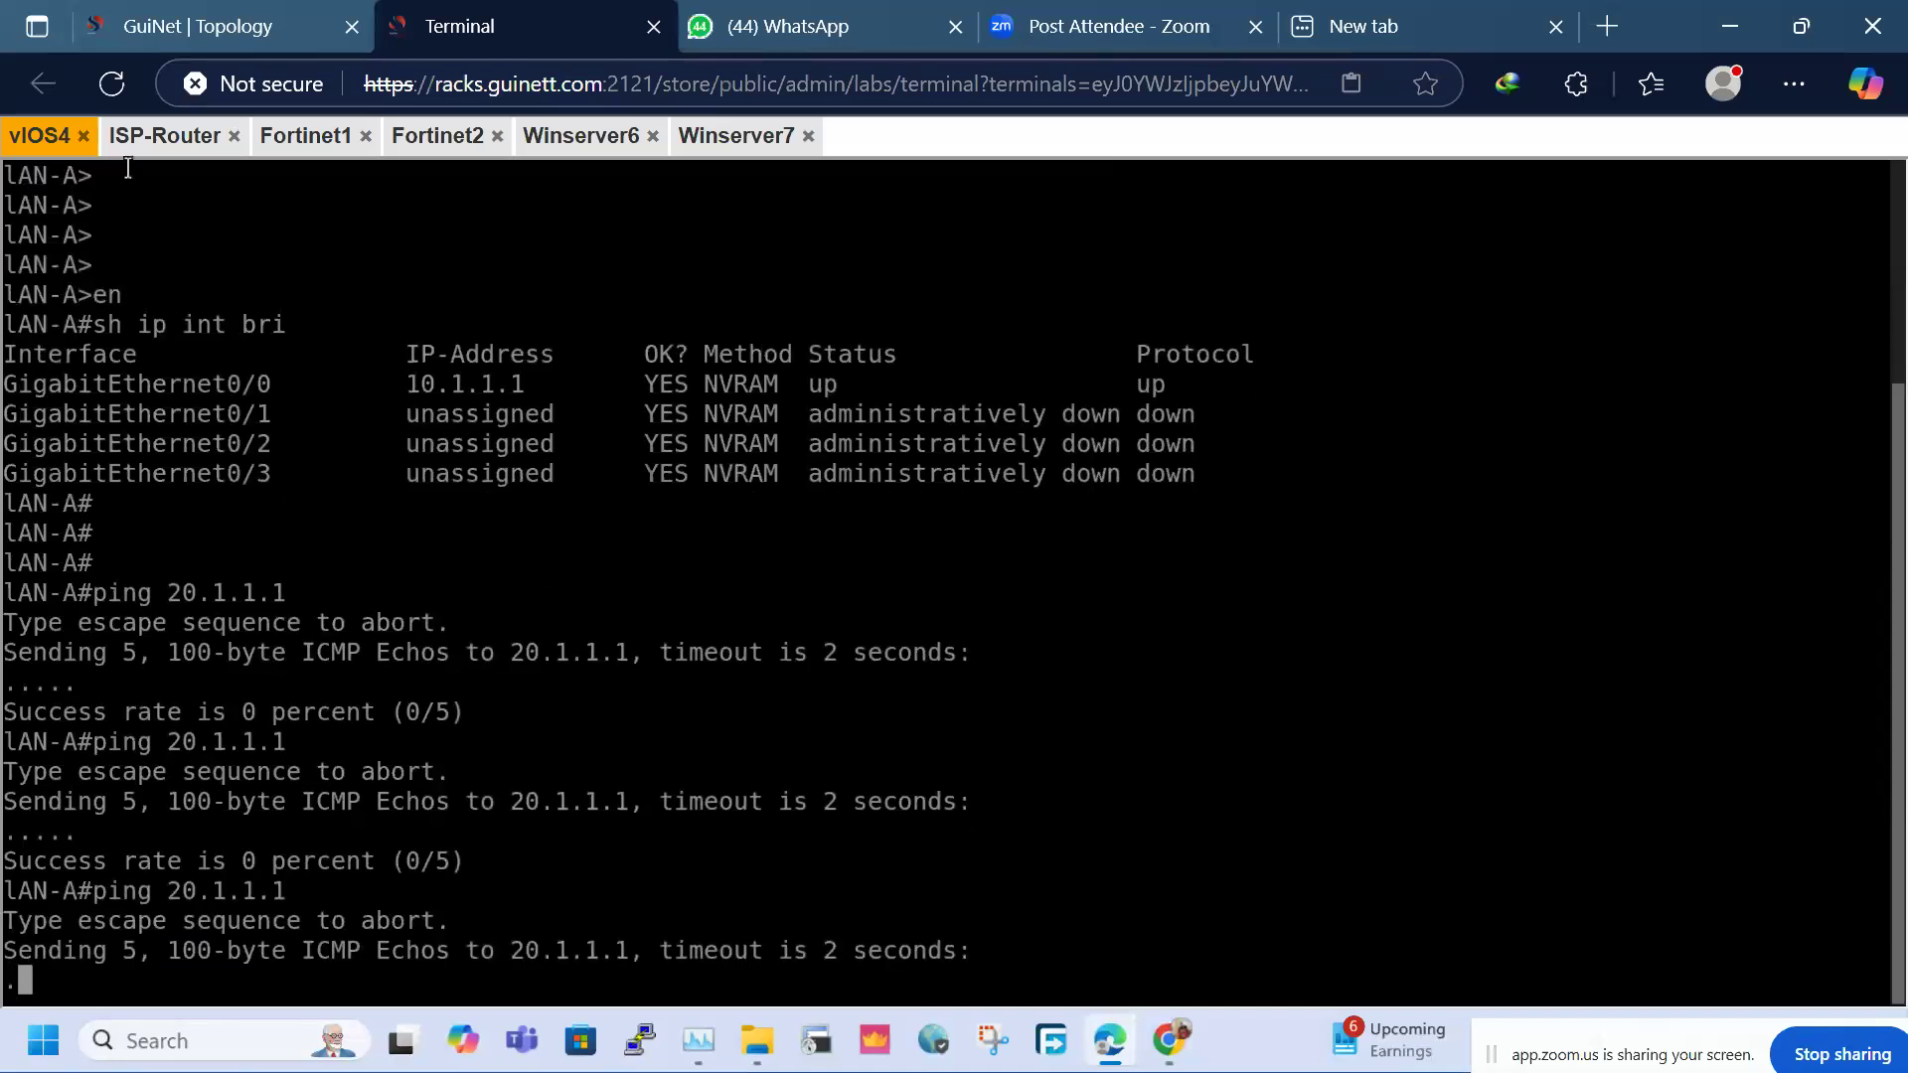
click(755, 131)
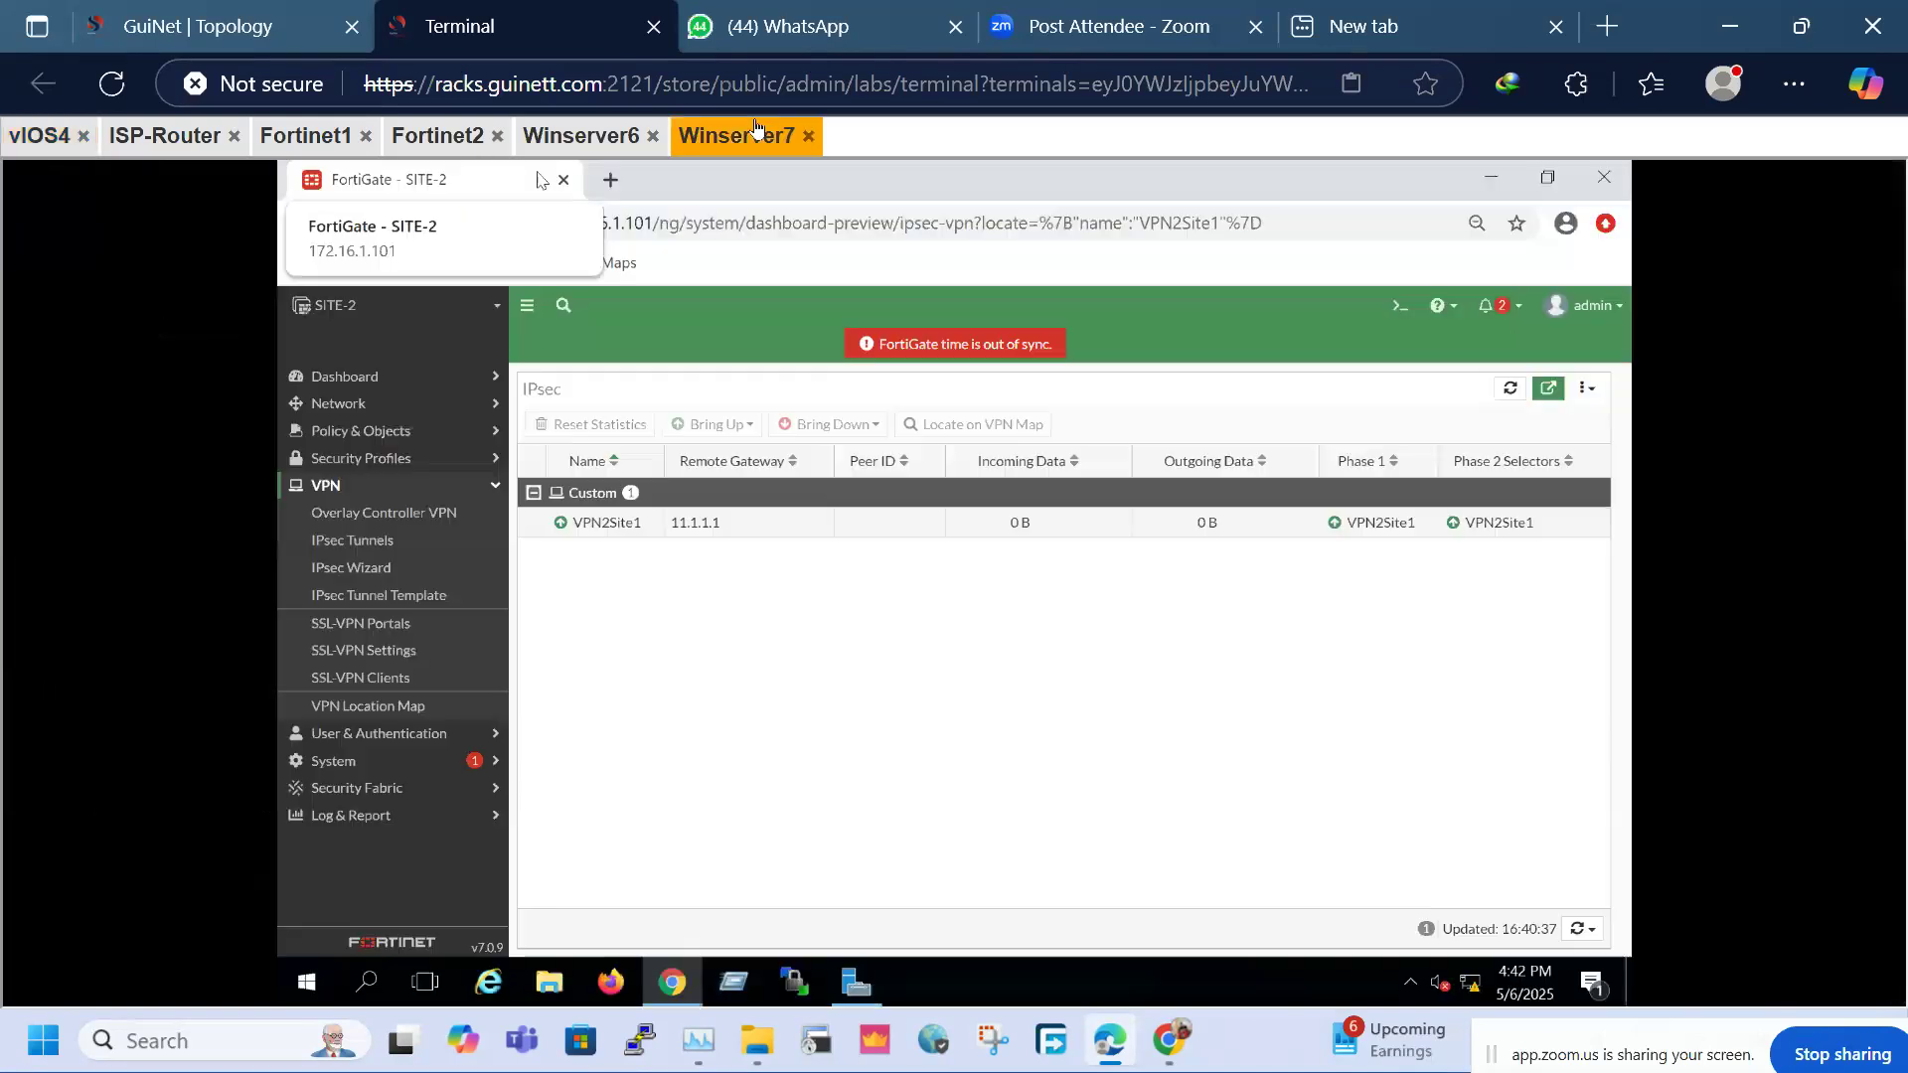
click(1511, 389)
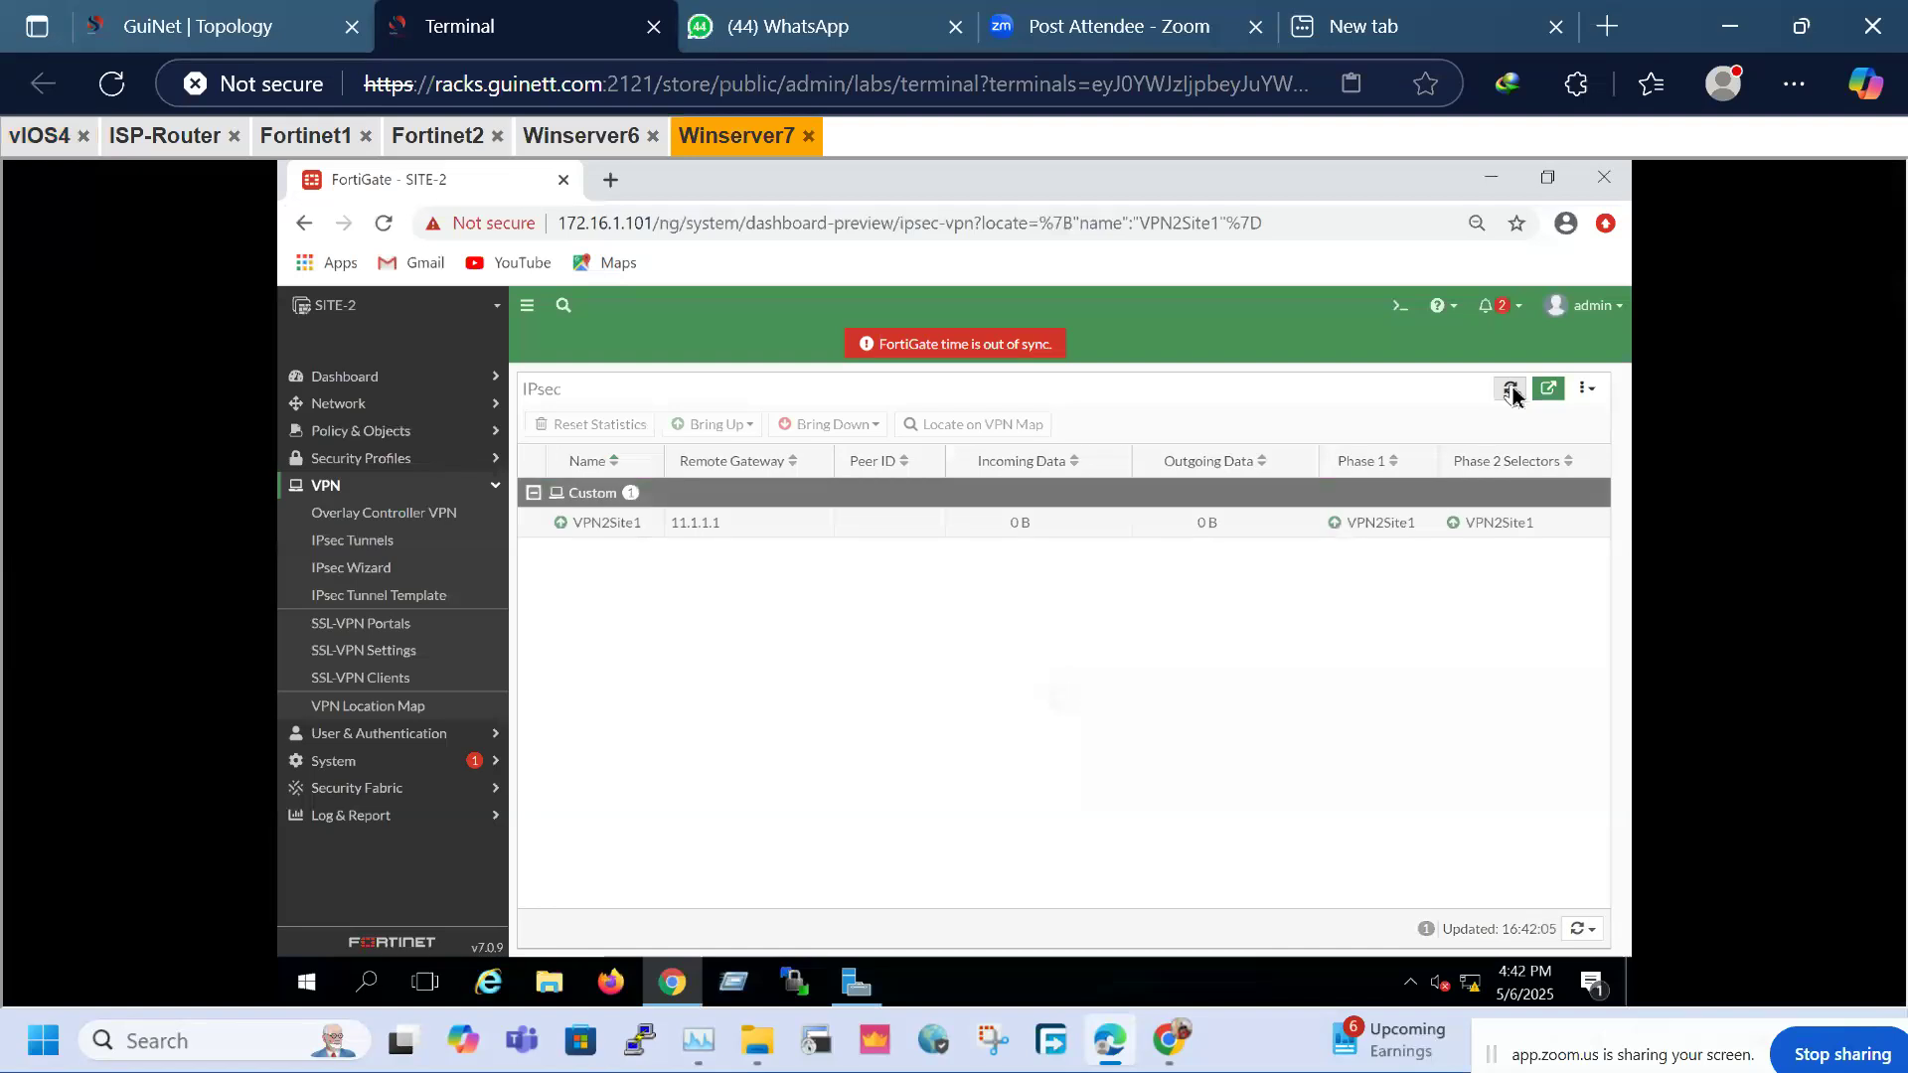
click(1511, 389)
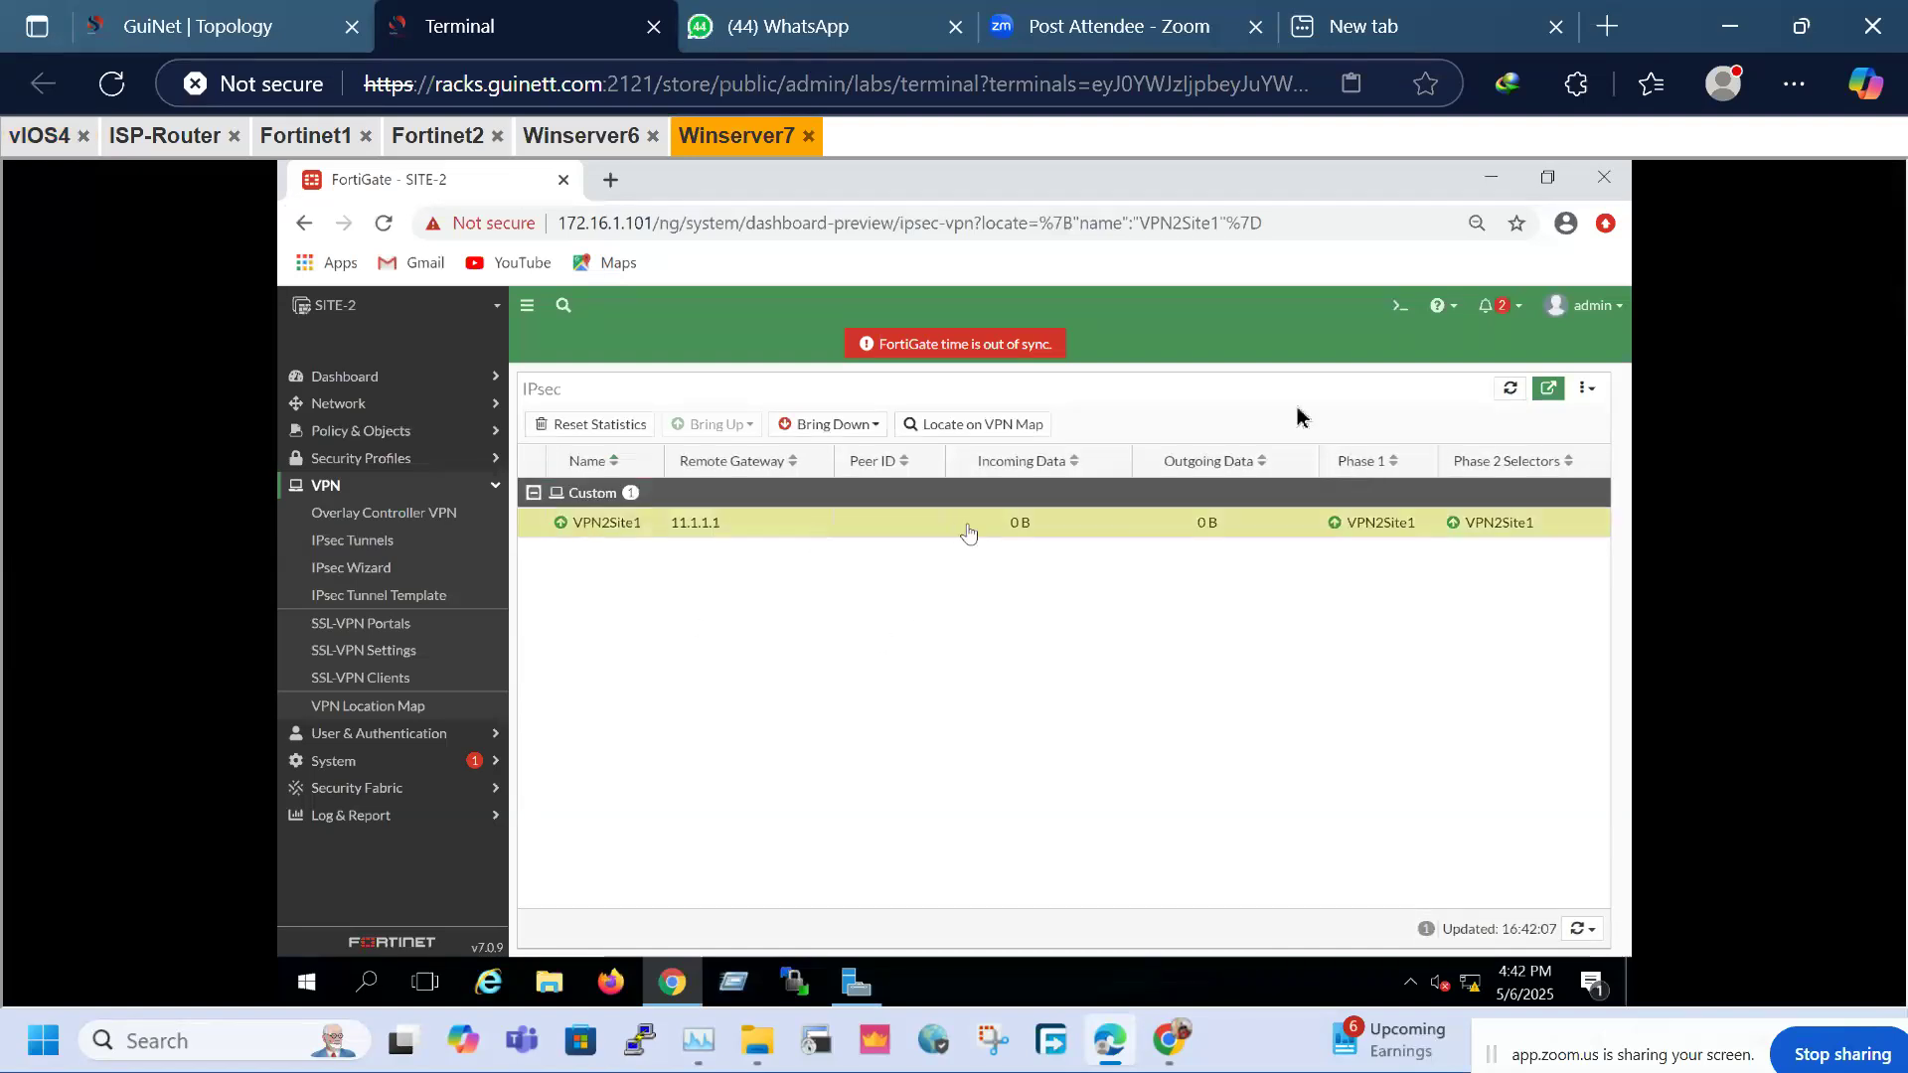
click(1511, 389)
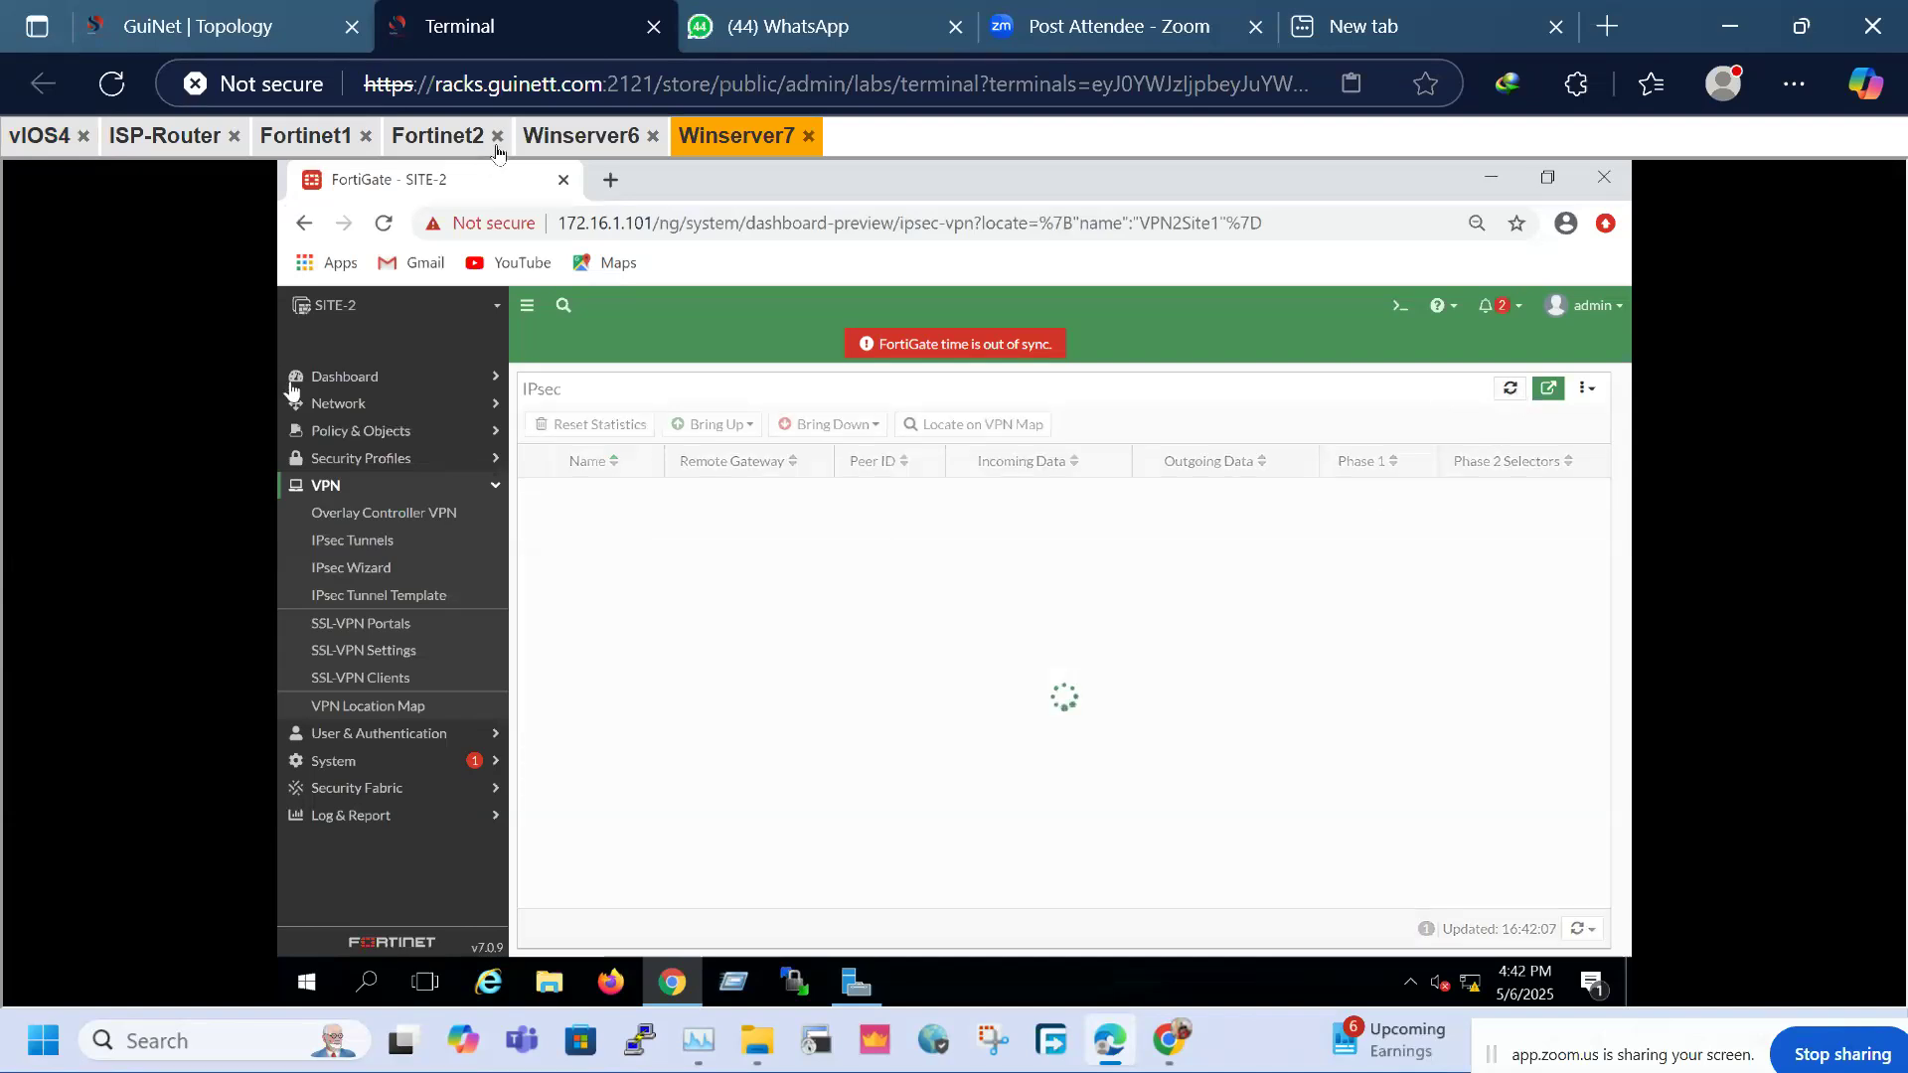
Return to the SITE-1 FortiGate and expand the policy configuration menu
click(438, 139)
click(556, 144)
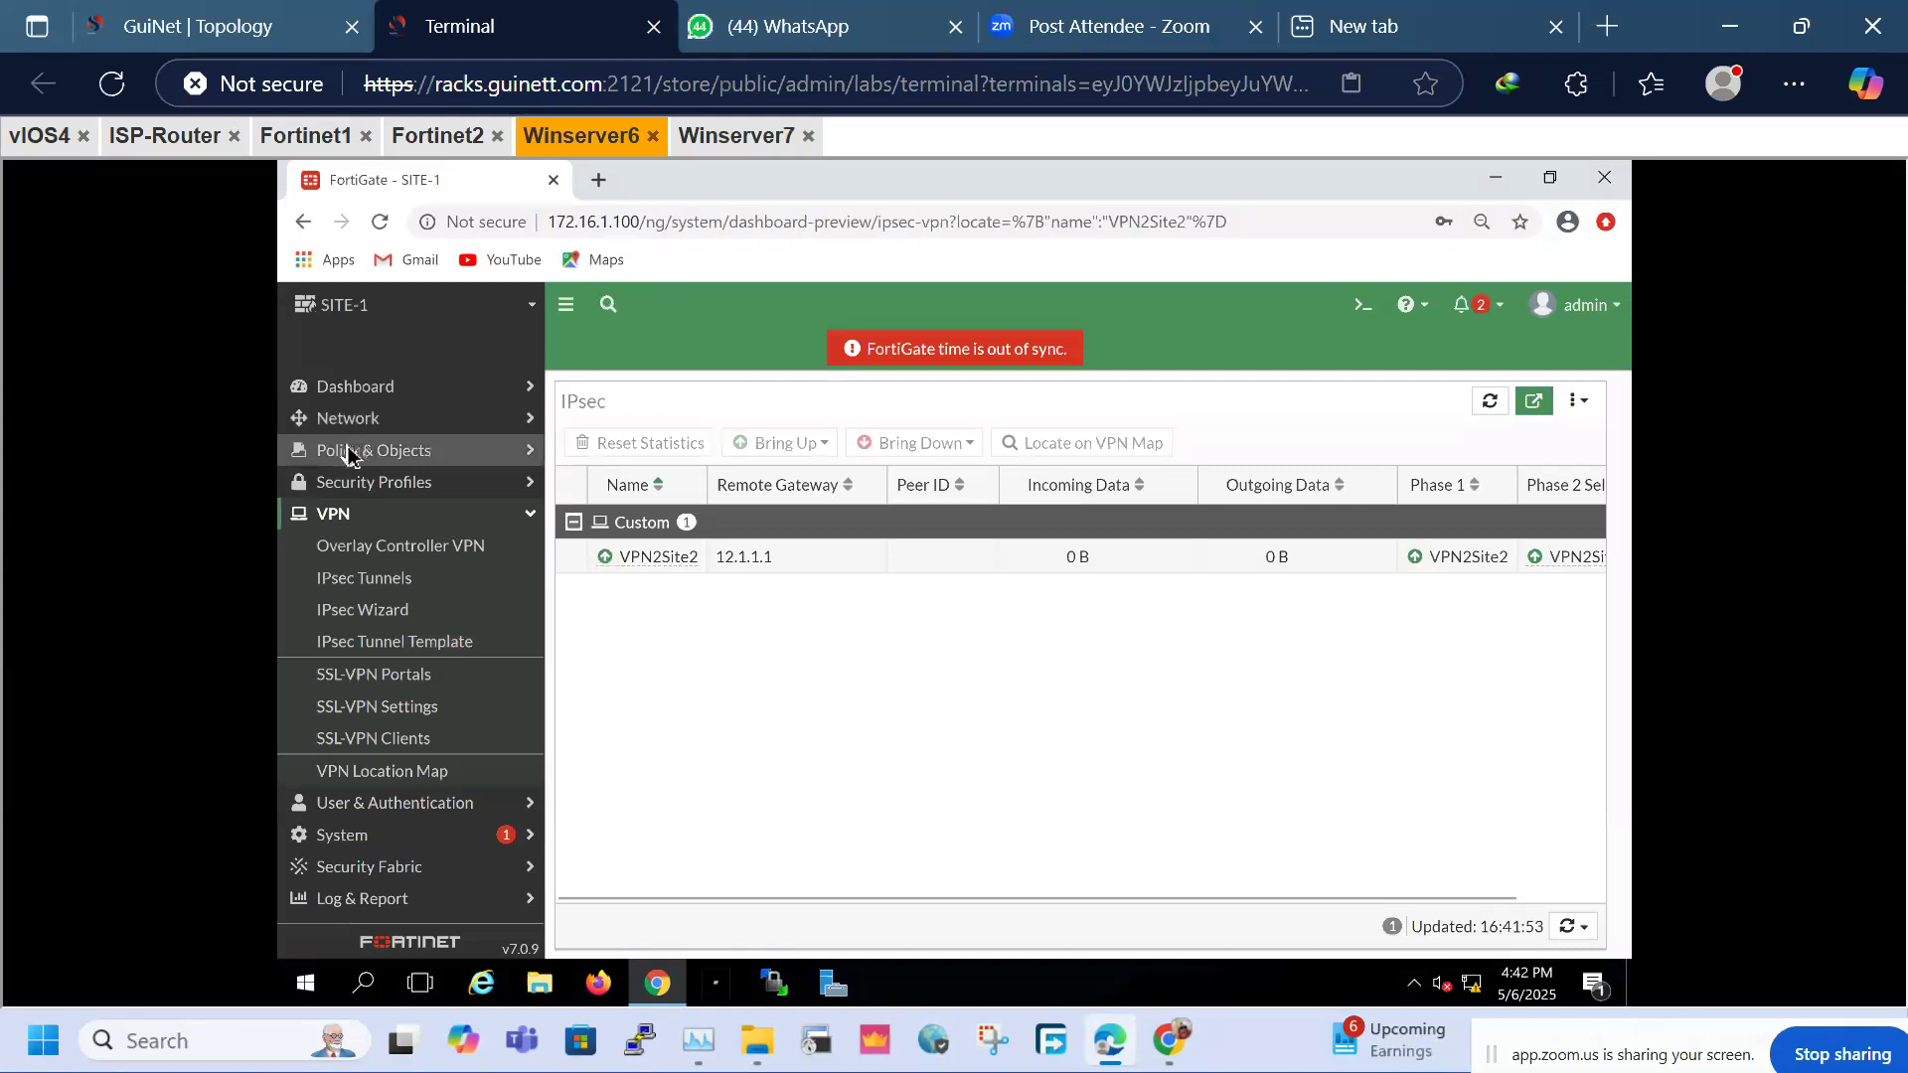
click(356, 450)
Turn on logging for the Implicit Deny rule in SITE-1's firewall policy list
click(373, 485)
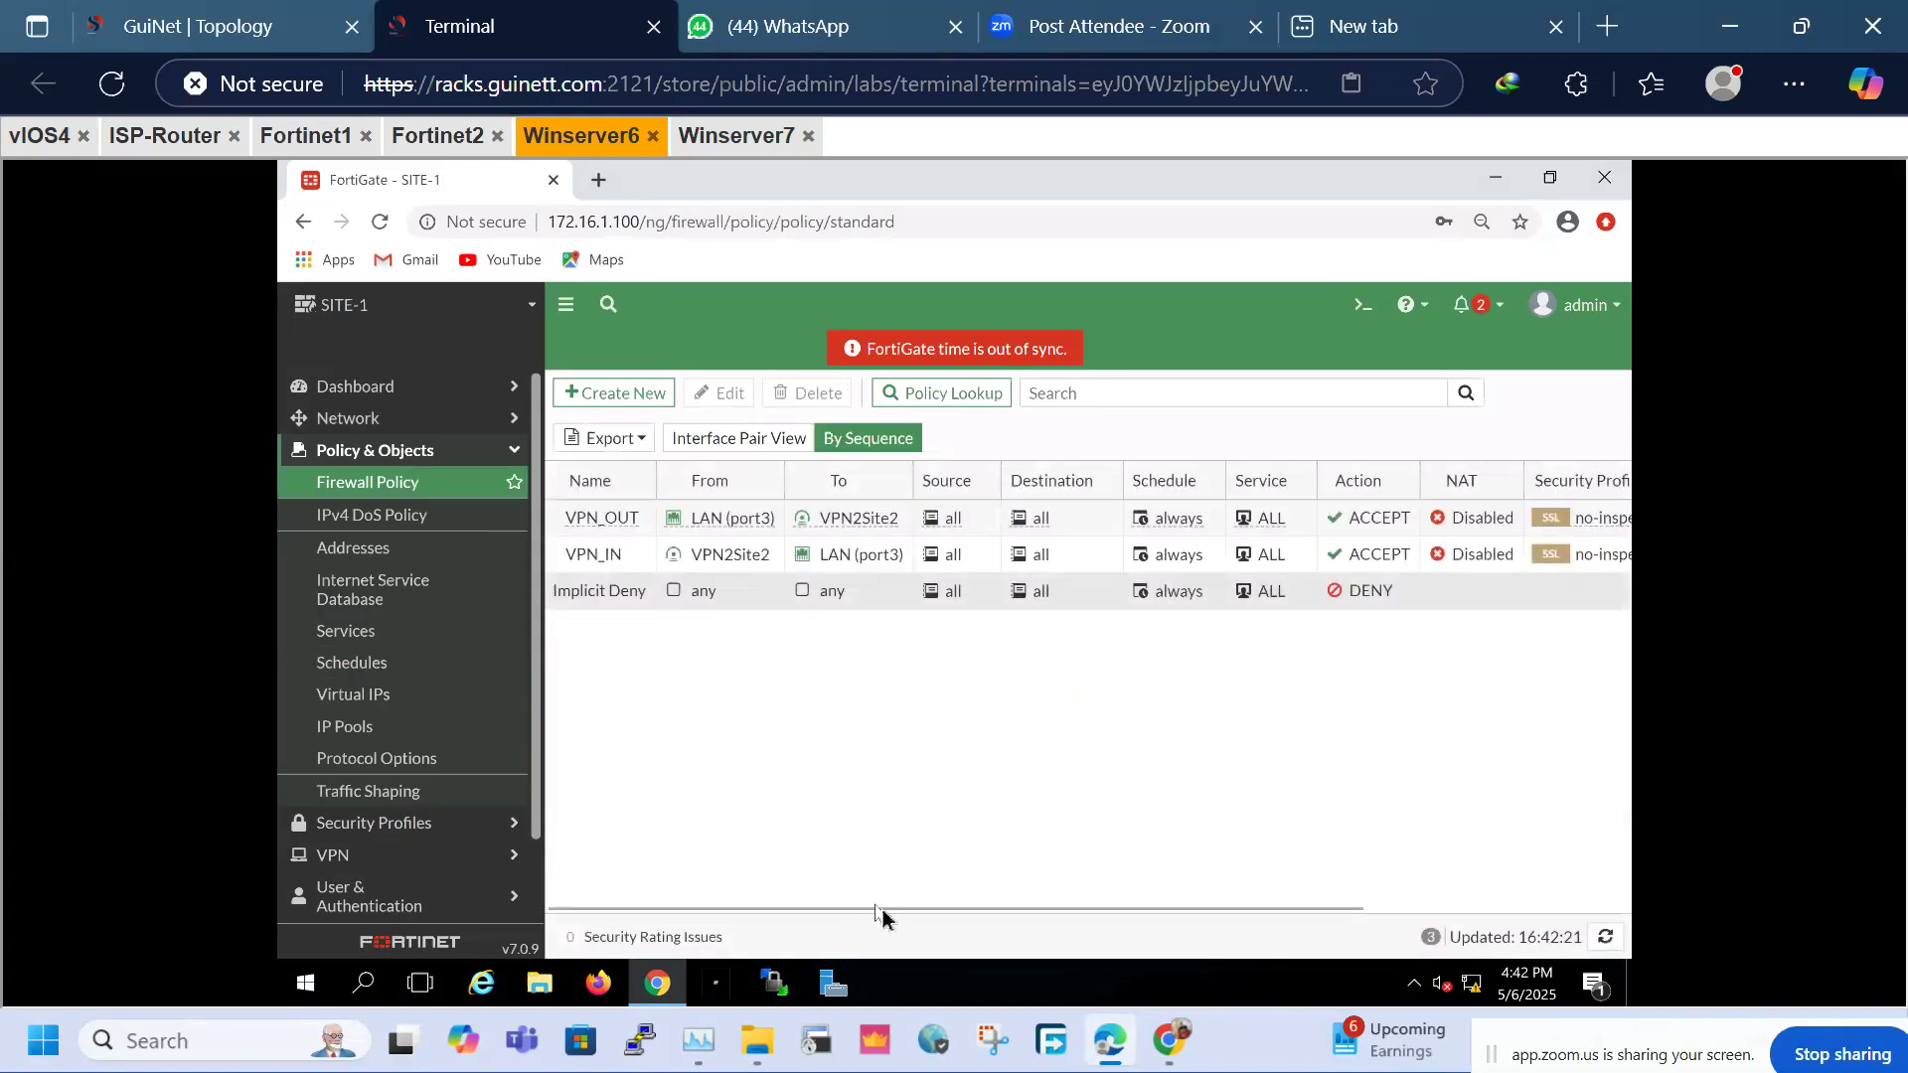
drag(880, 904, 904, 902)
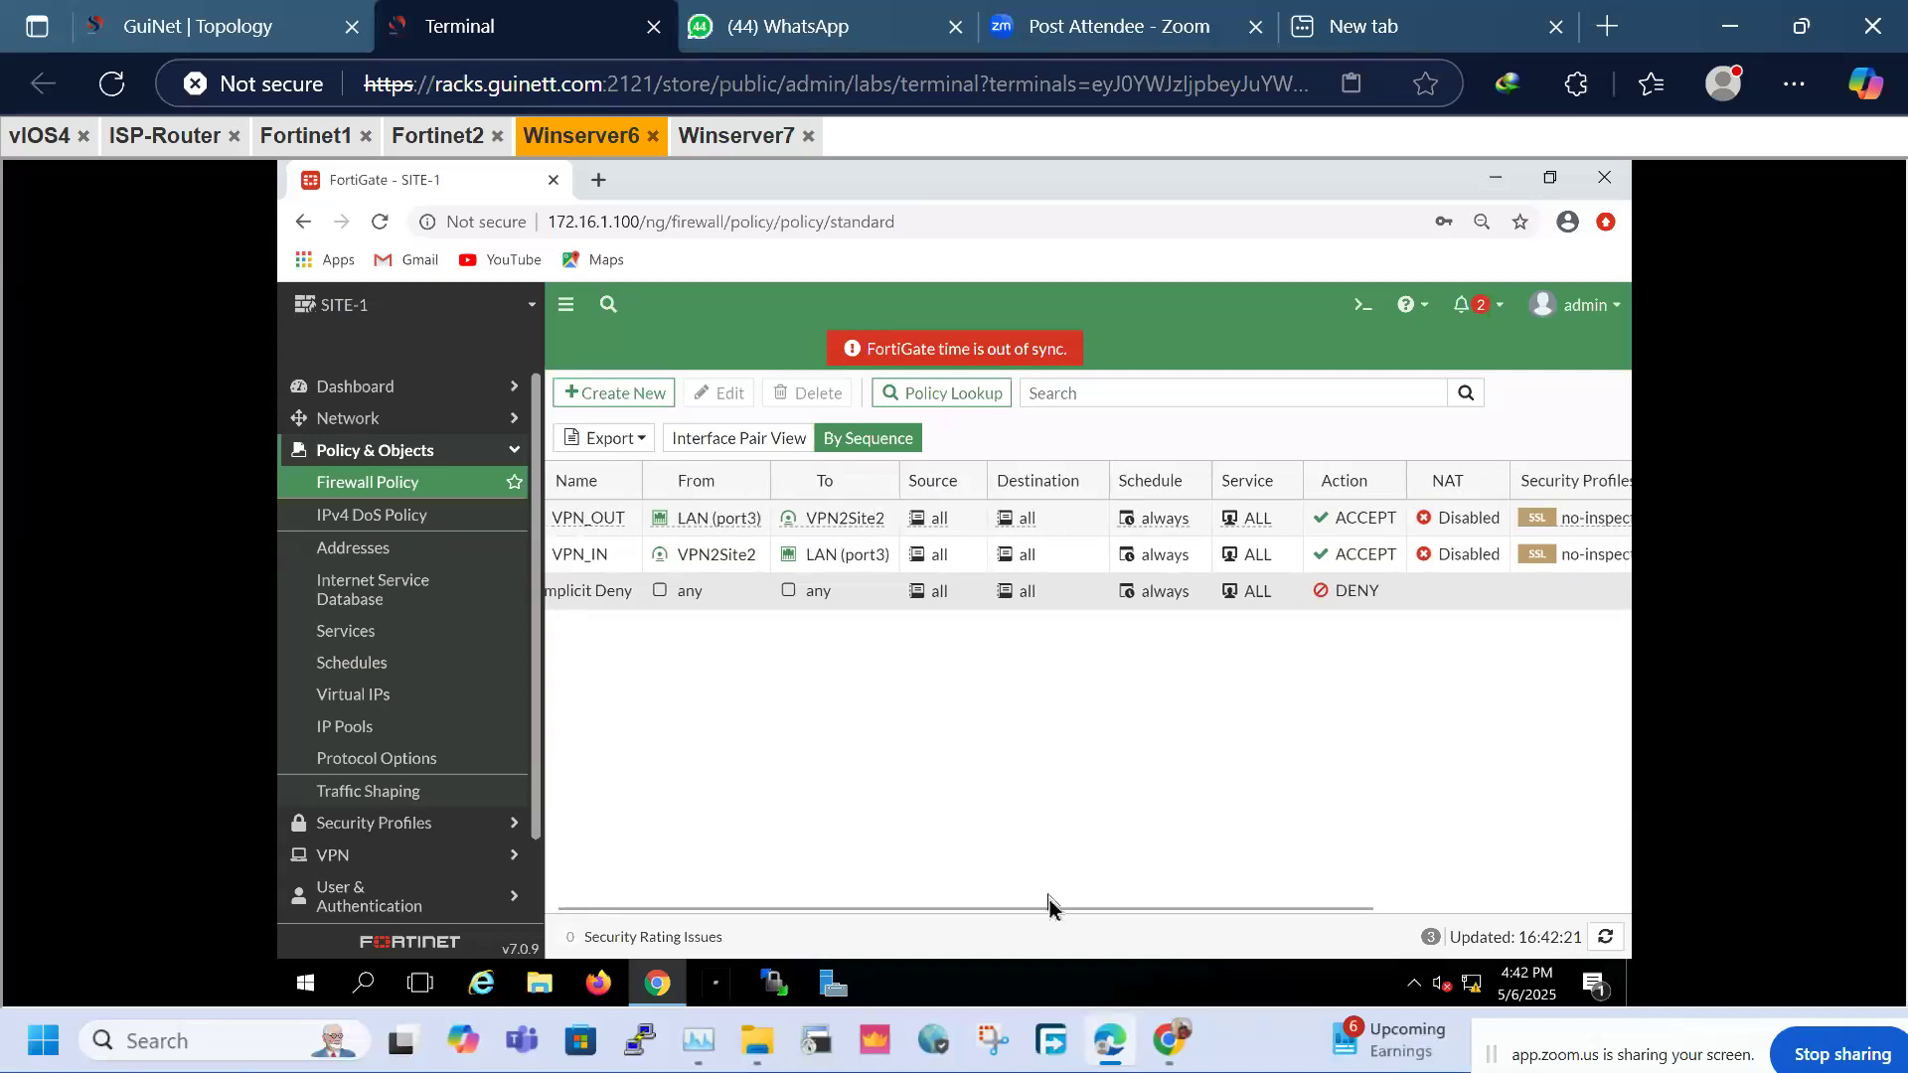
drag(1099, 912, 1457, 892)
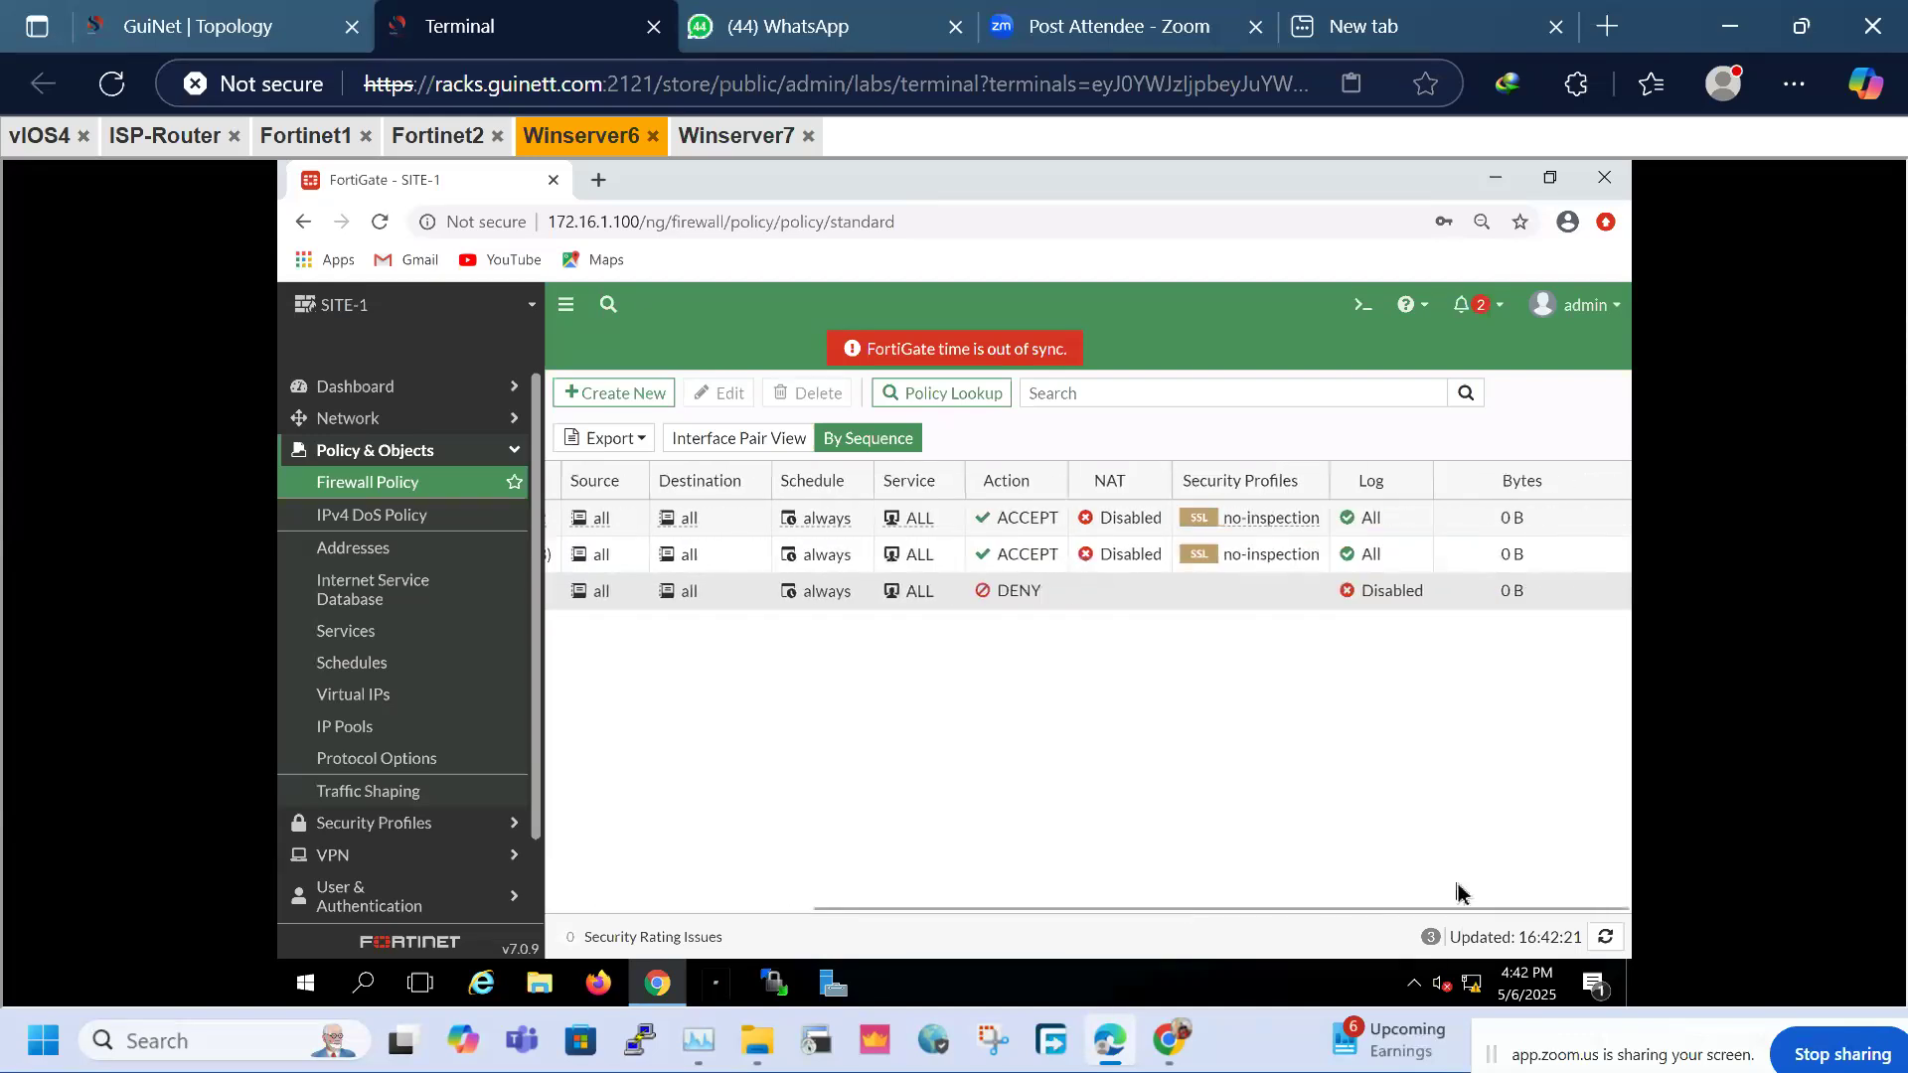
double_click(1390, 589)
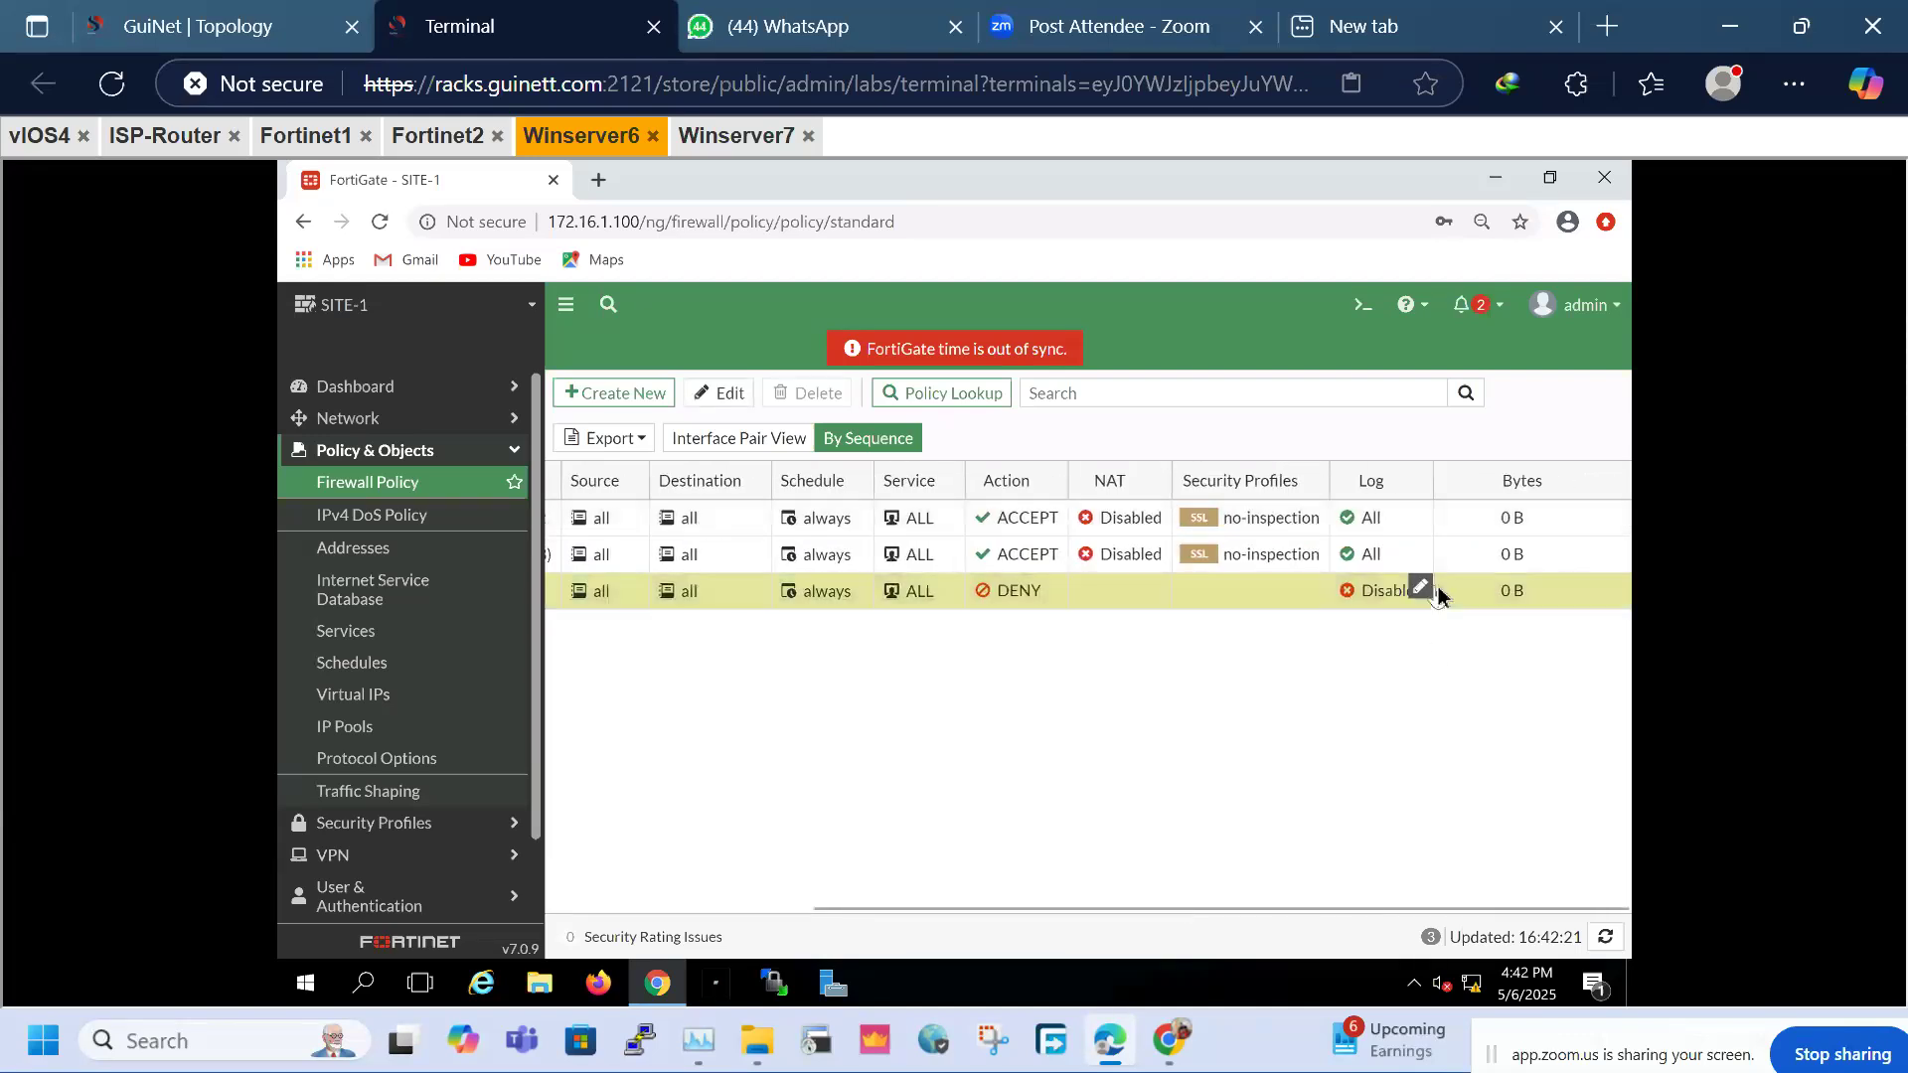
click(1421, 594)
click(1411, 616)
click(1393, 688)
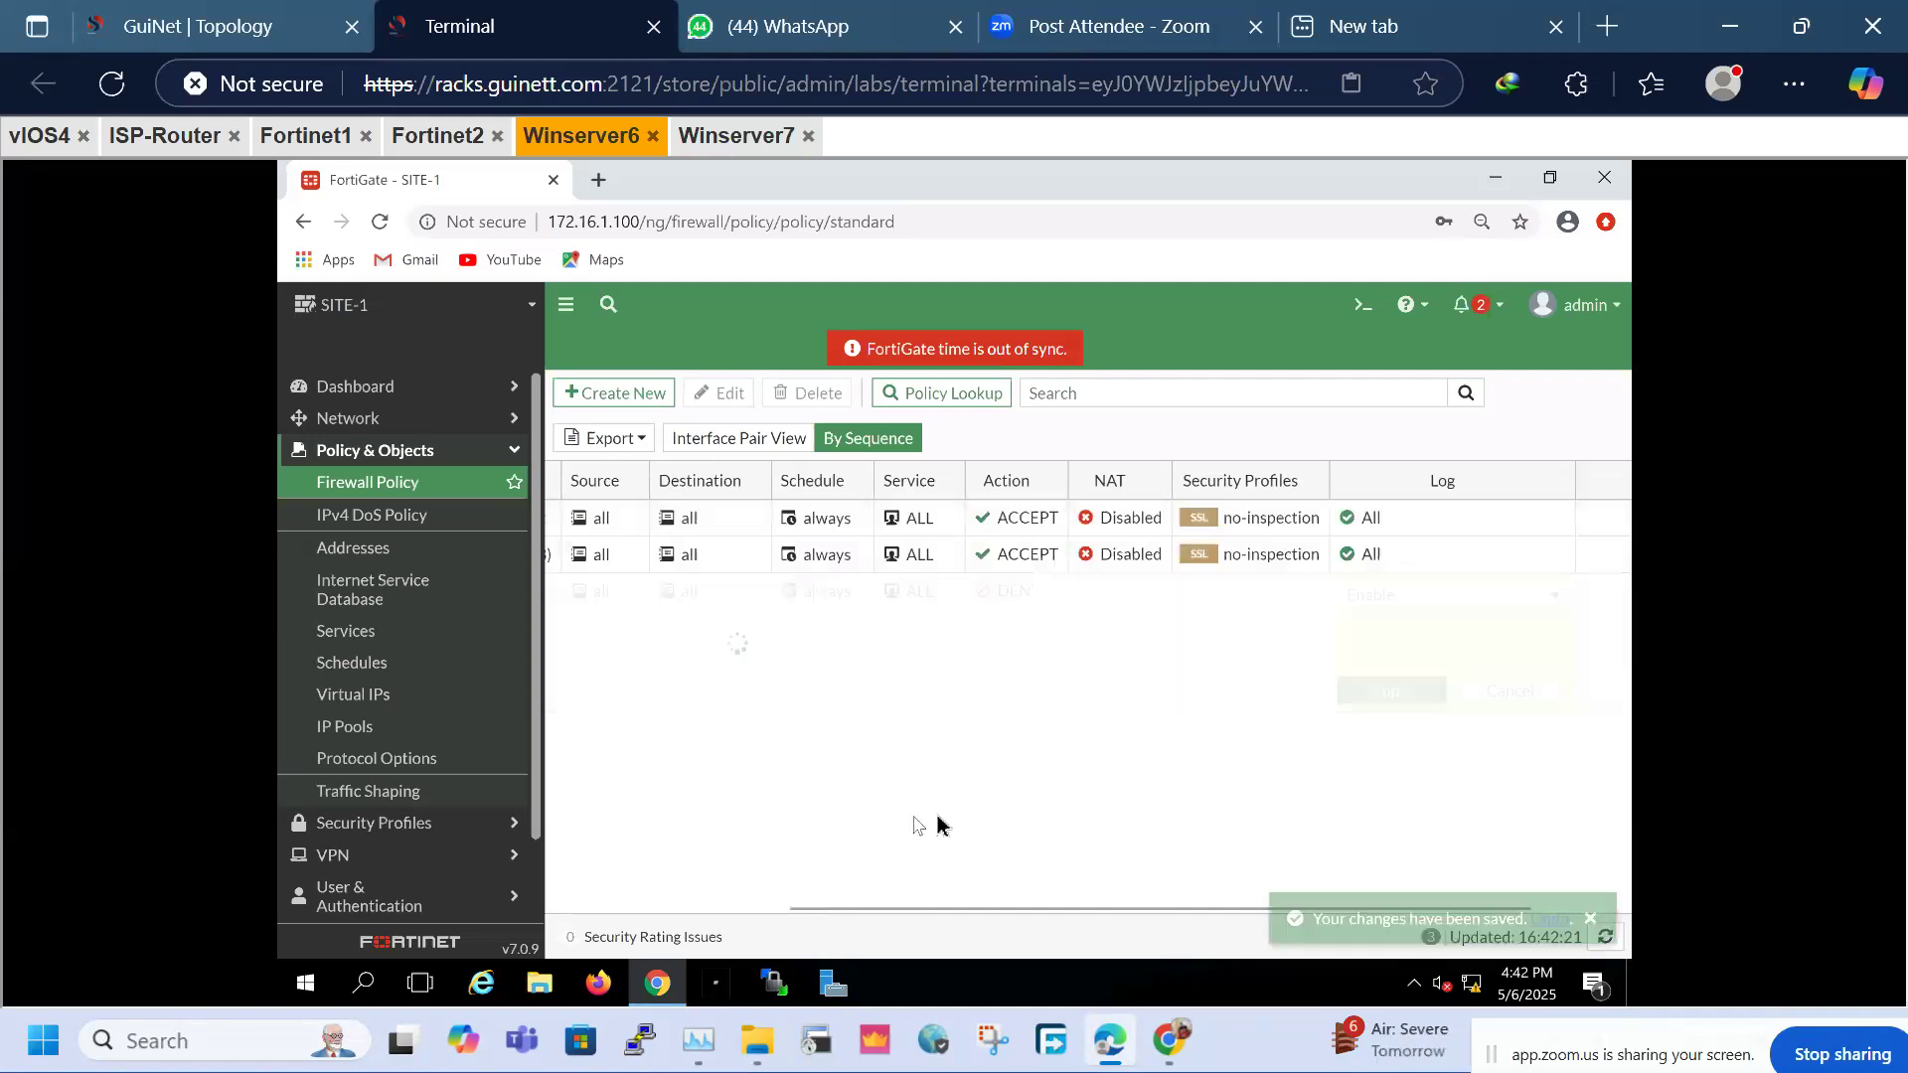
click(1591, 918)
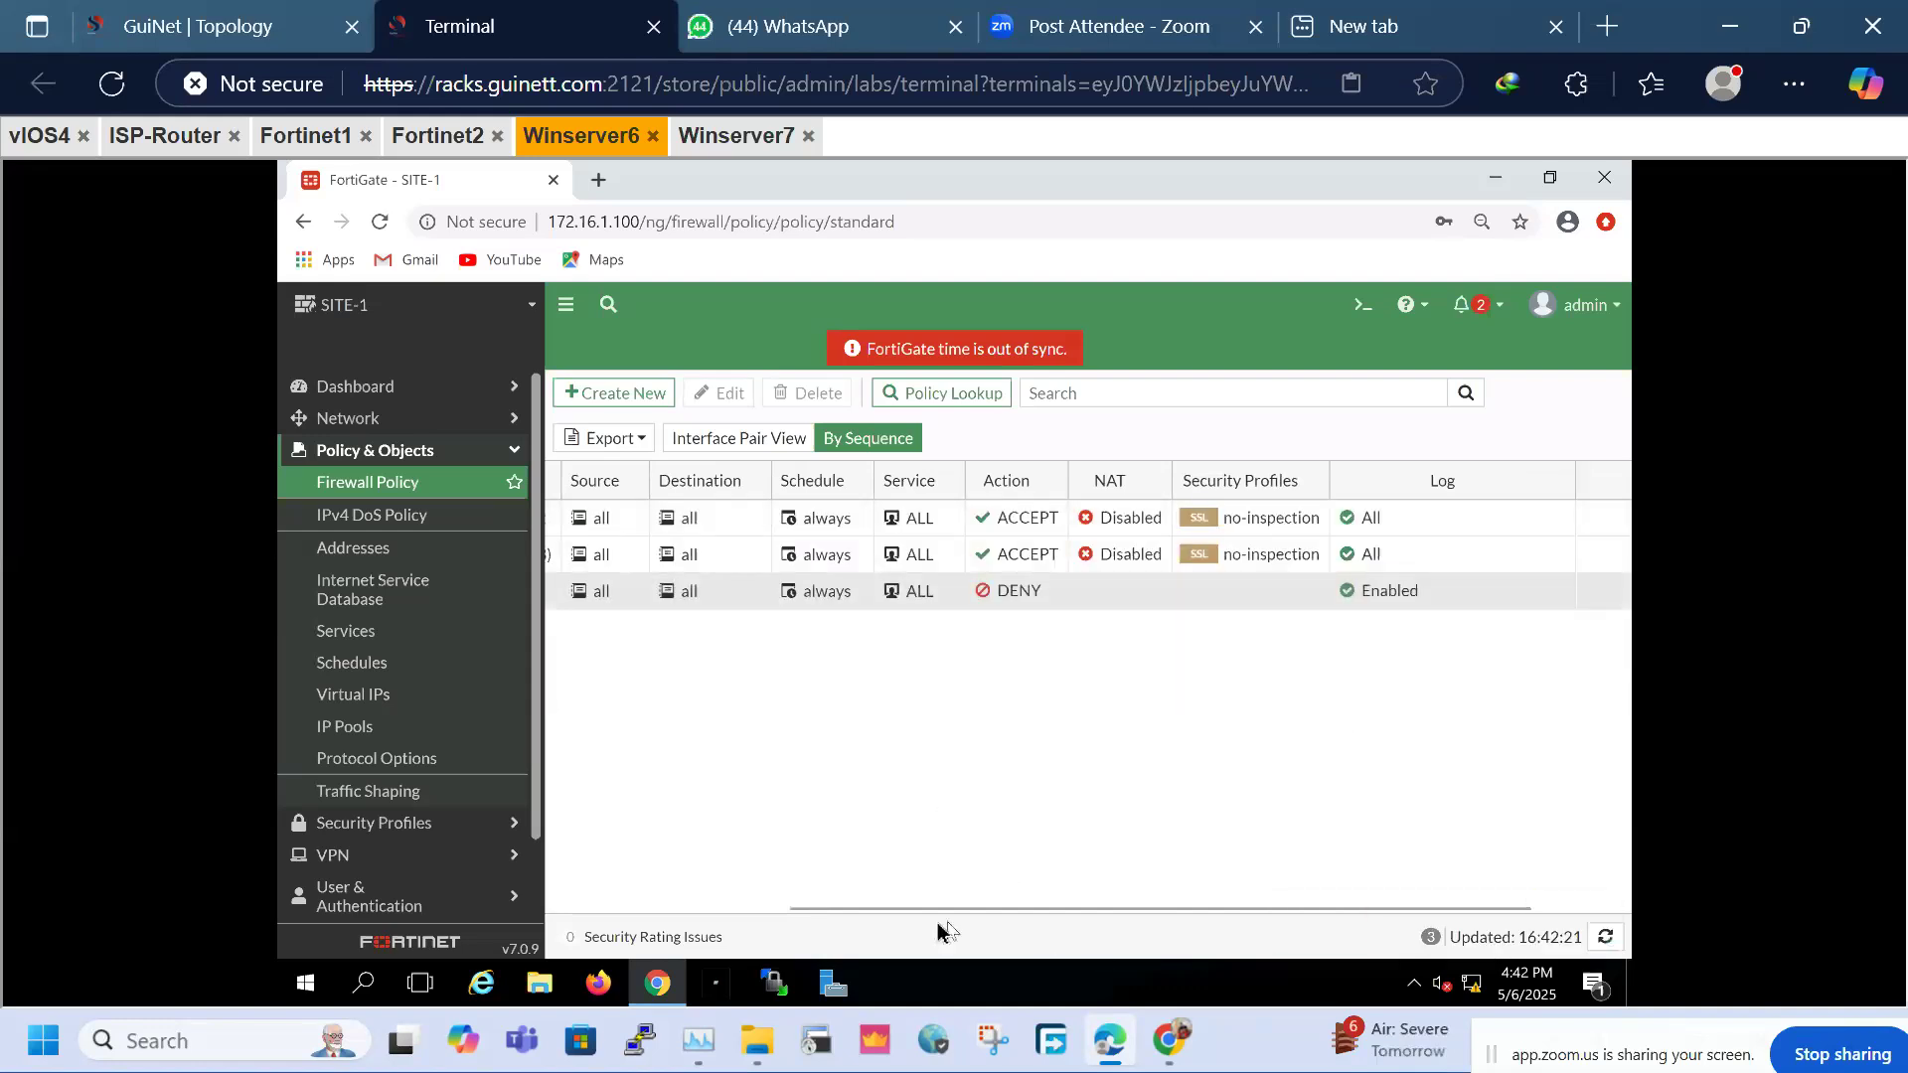
Review the Implicit Deny rule's entry in the SITE-1 policy list
drag(921, 910, 538, 917)
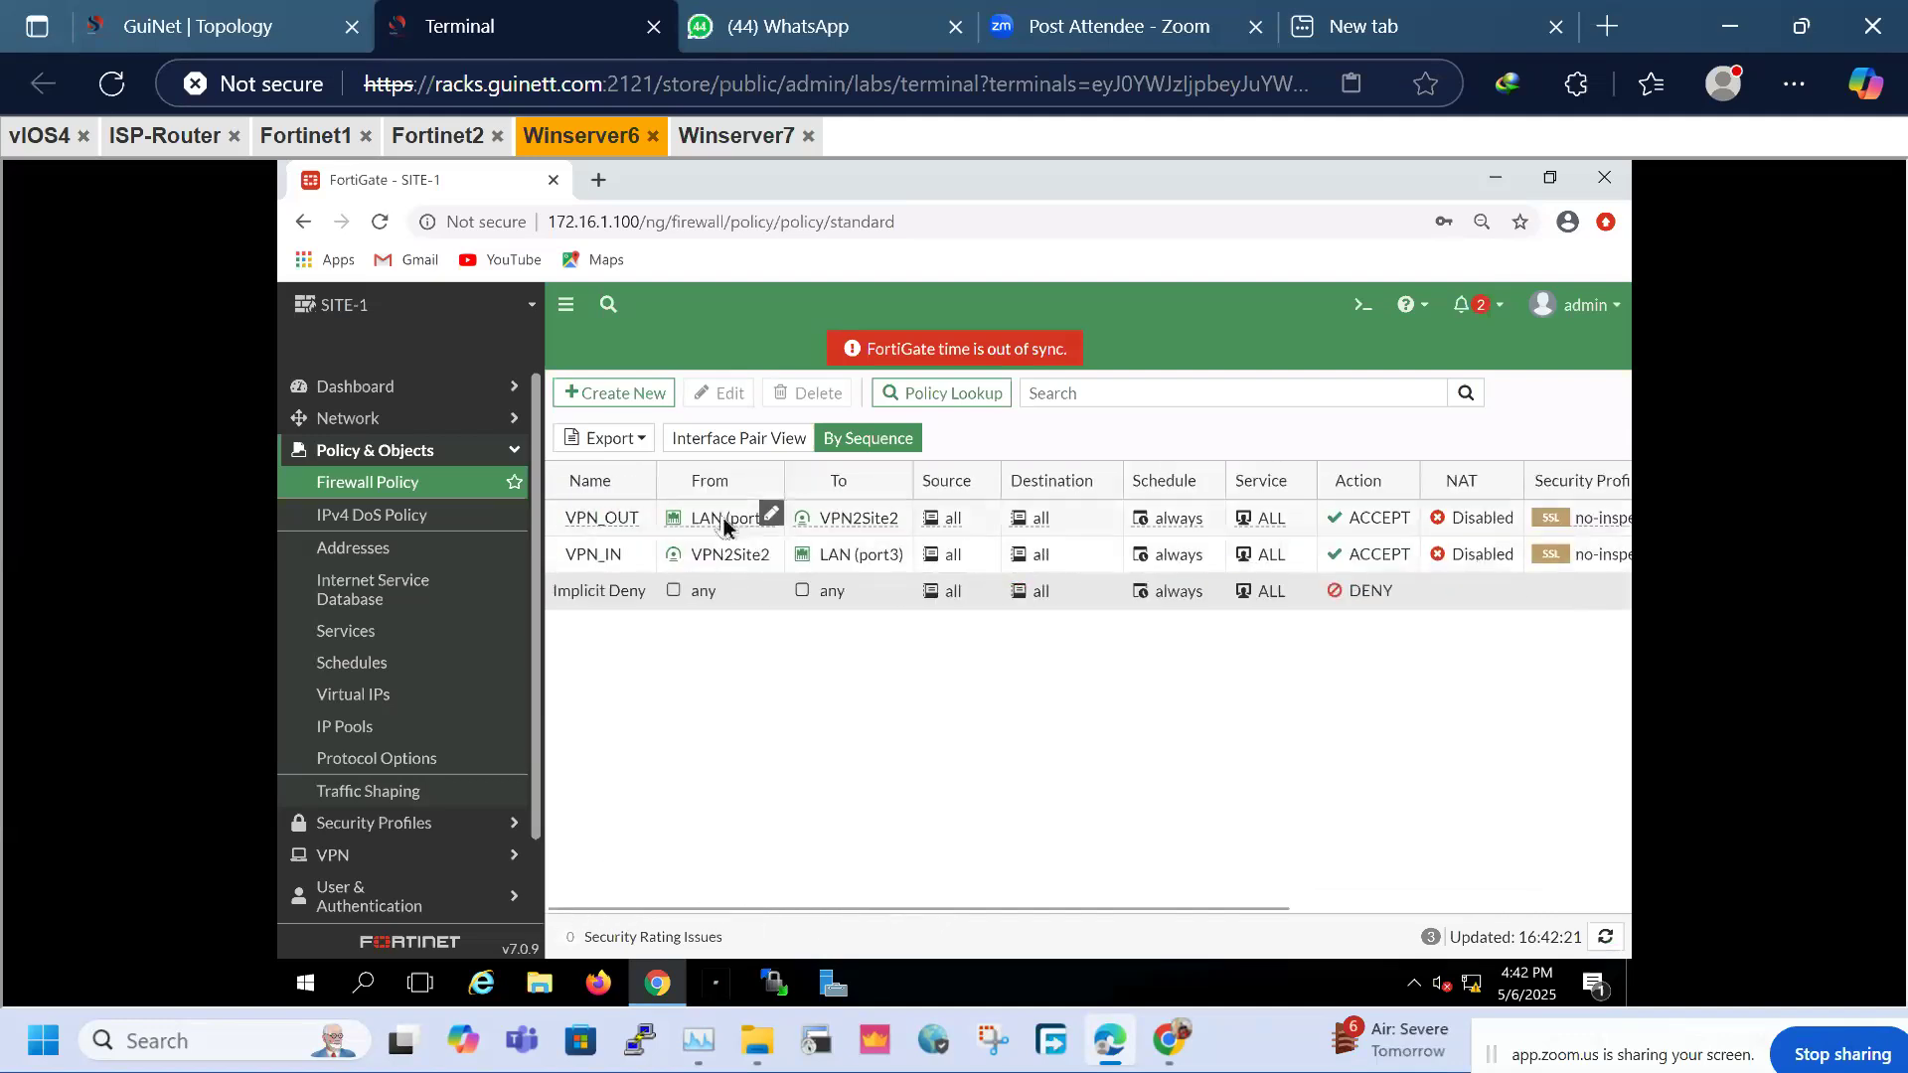
mouse_move(723, 527)
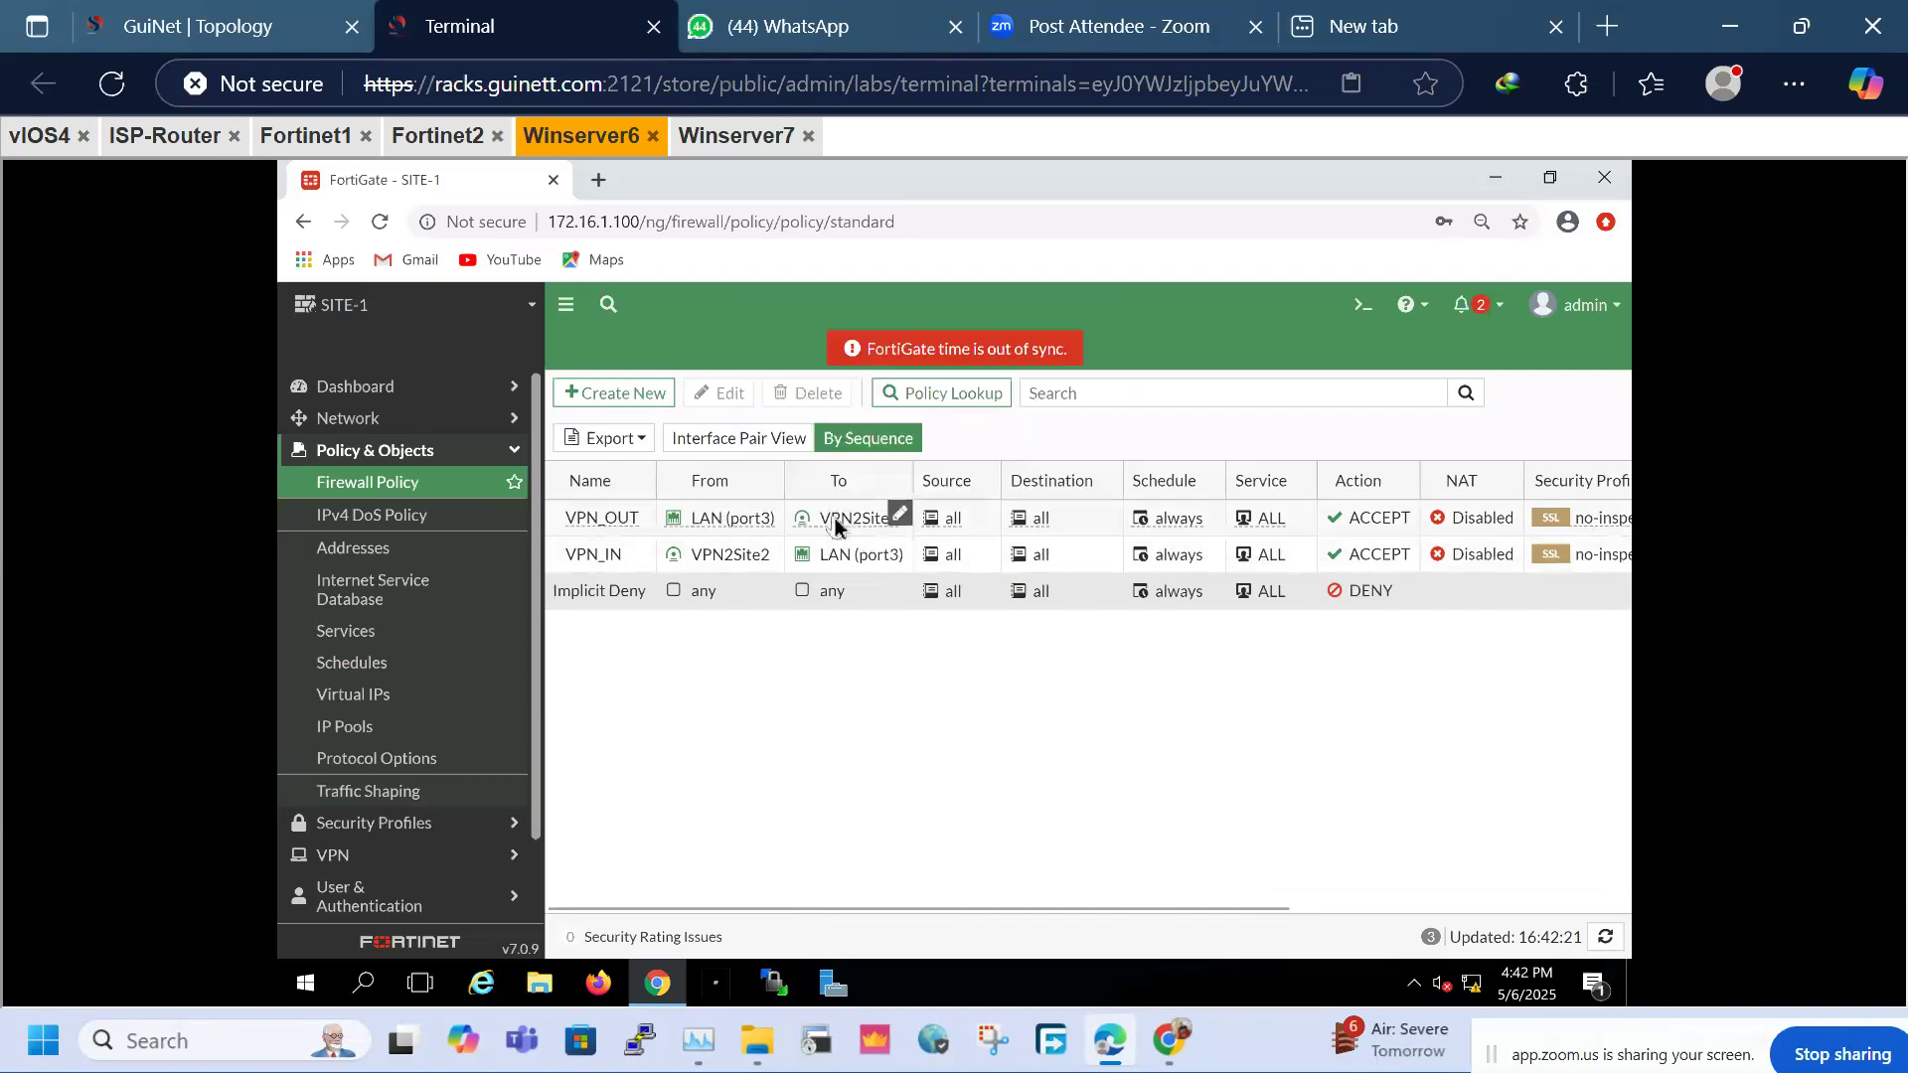
mouse_move(834, 527)
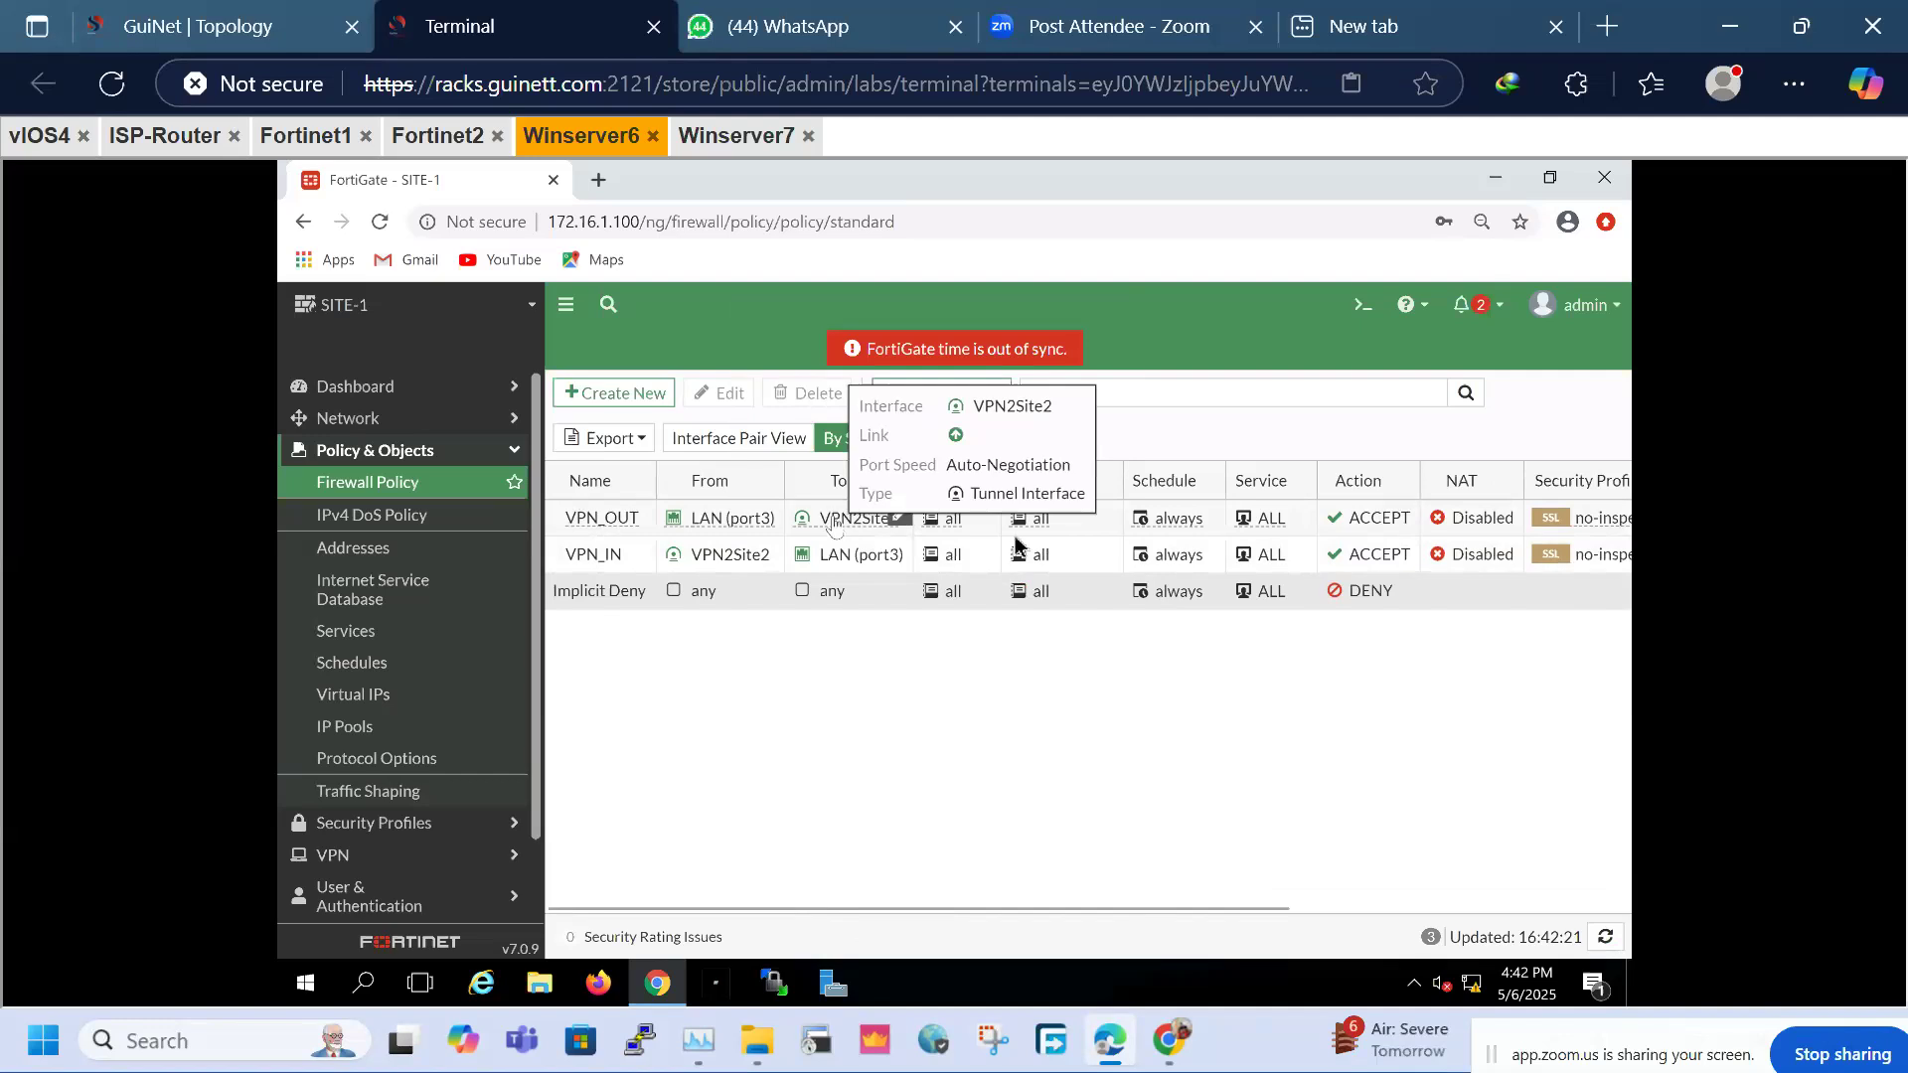
click(1559, 597)
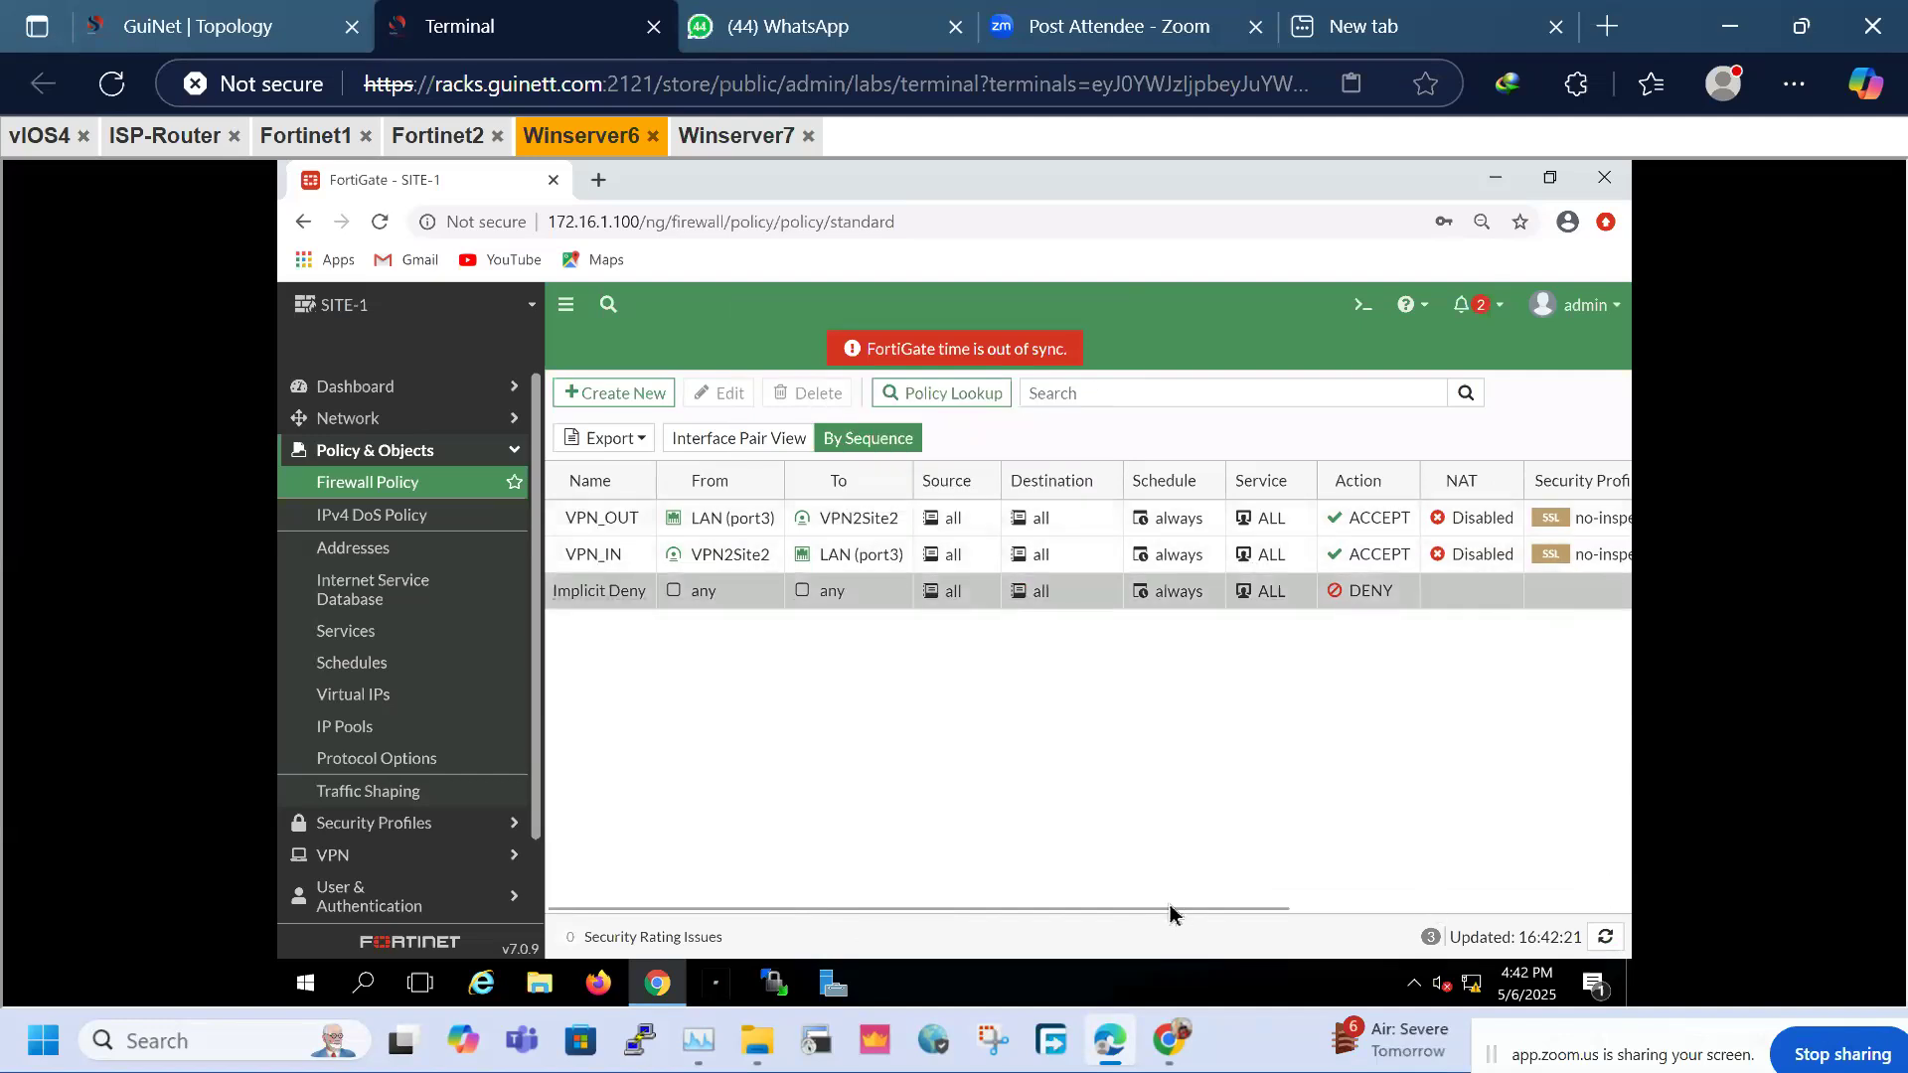
click(1464, 911)
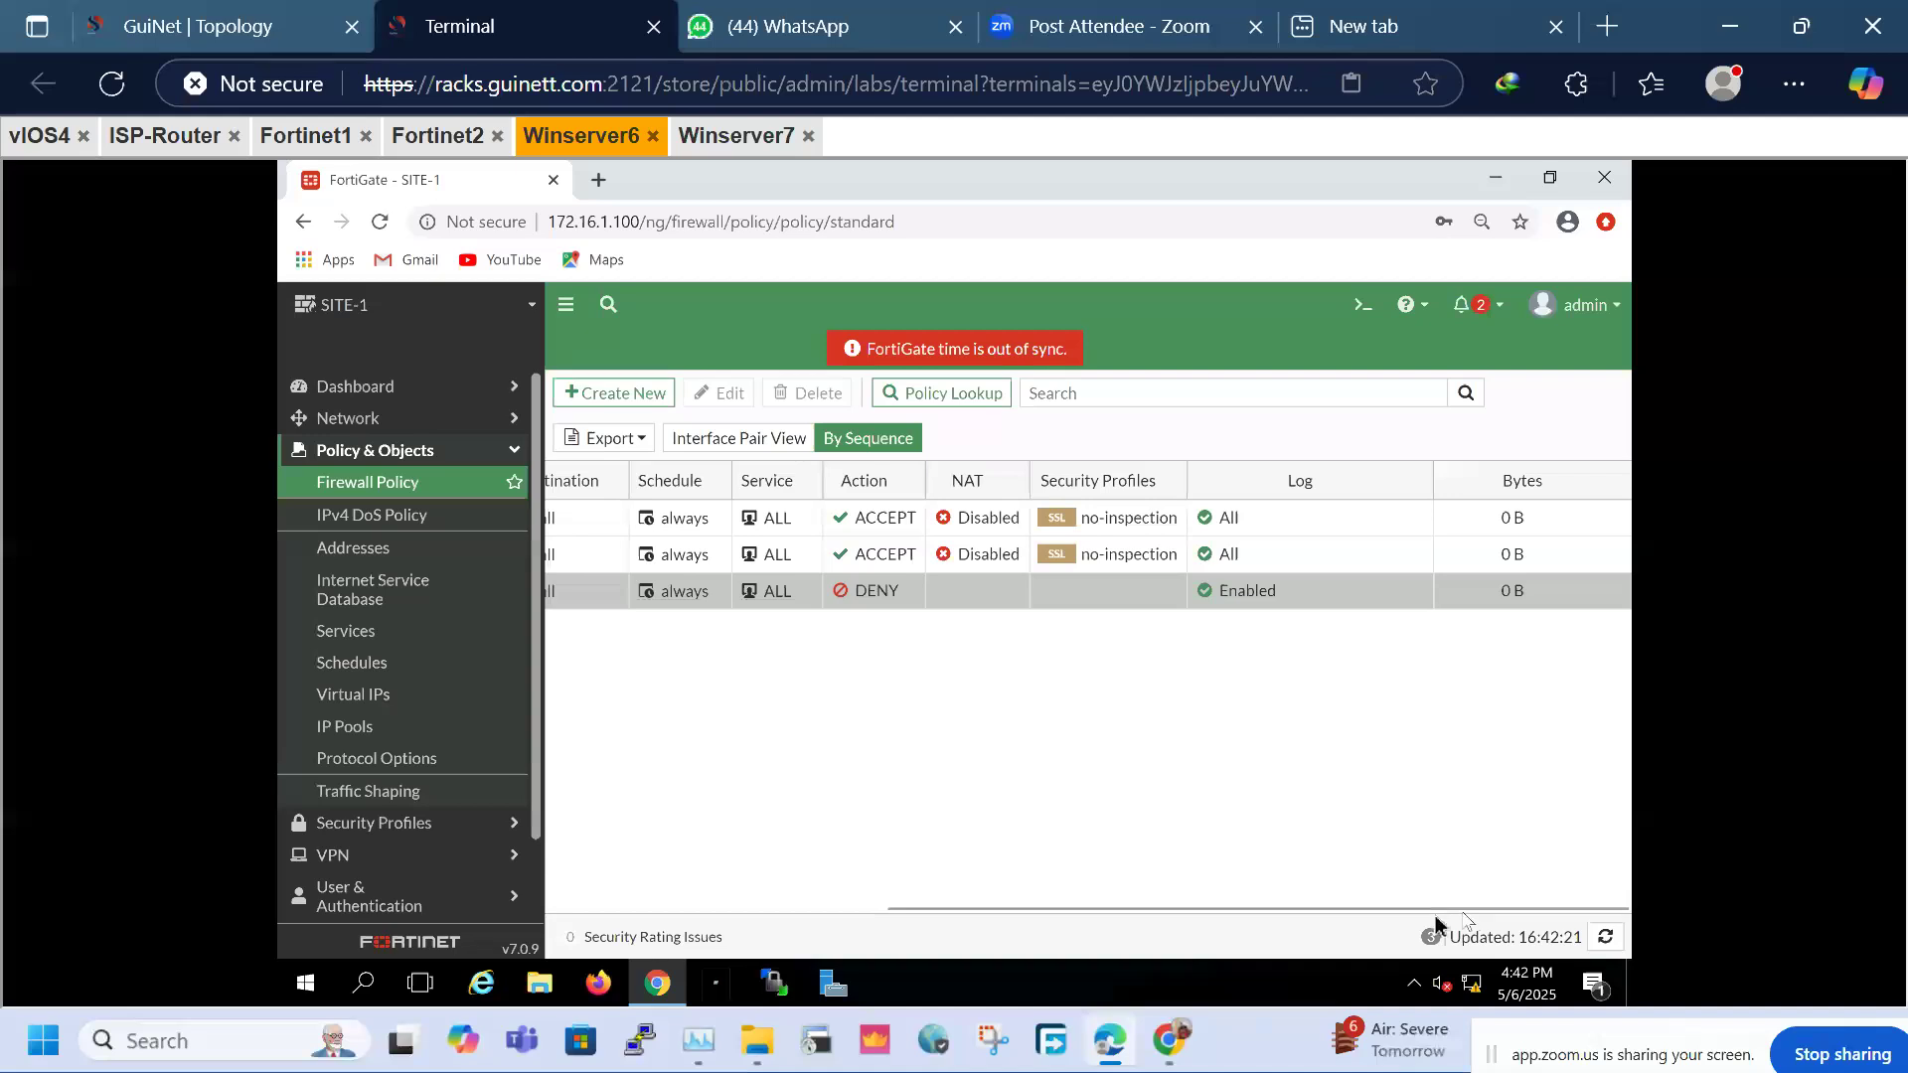
drag(1094, 909, 700, 911)
scroll(366, 859, down, 2)
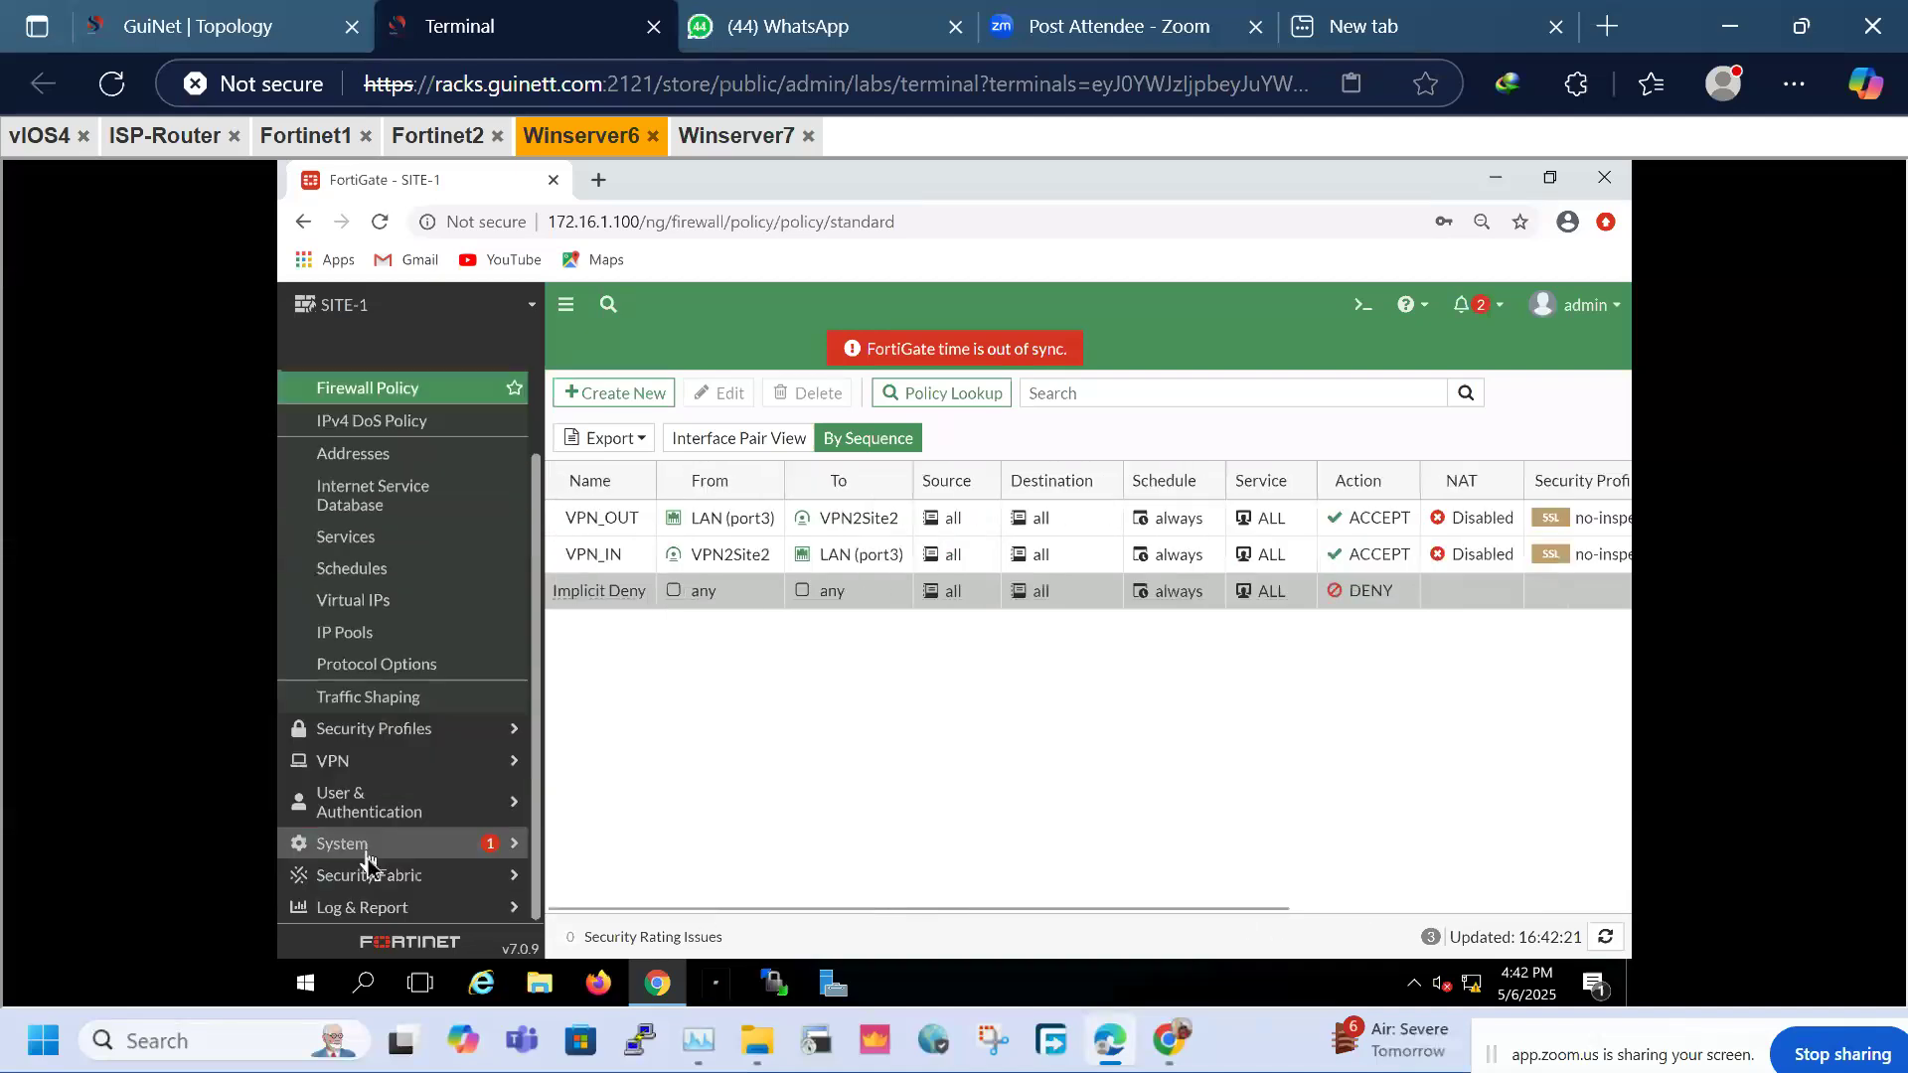
scroll(415, 671, down, 3)
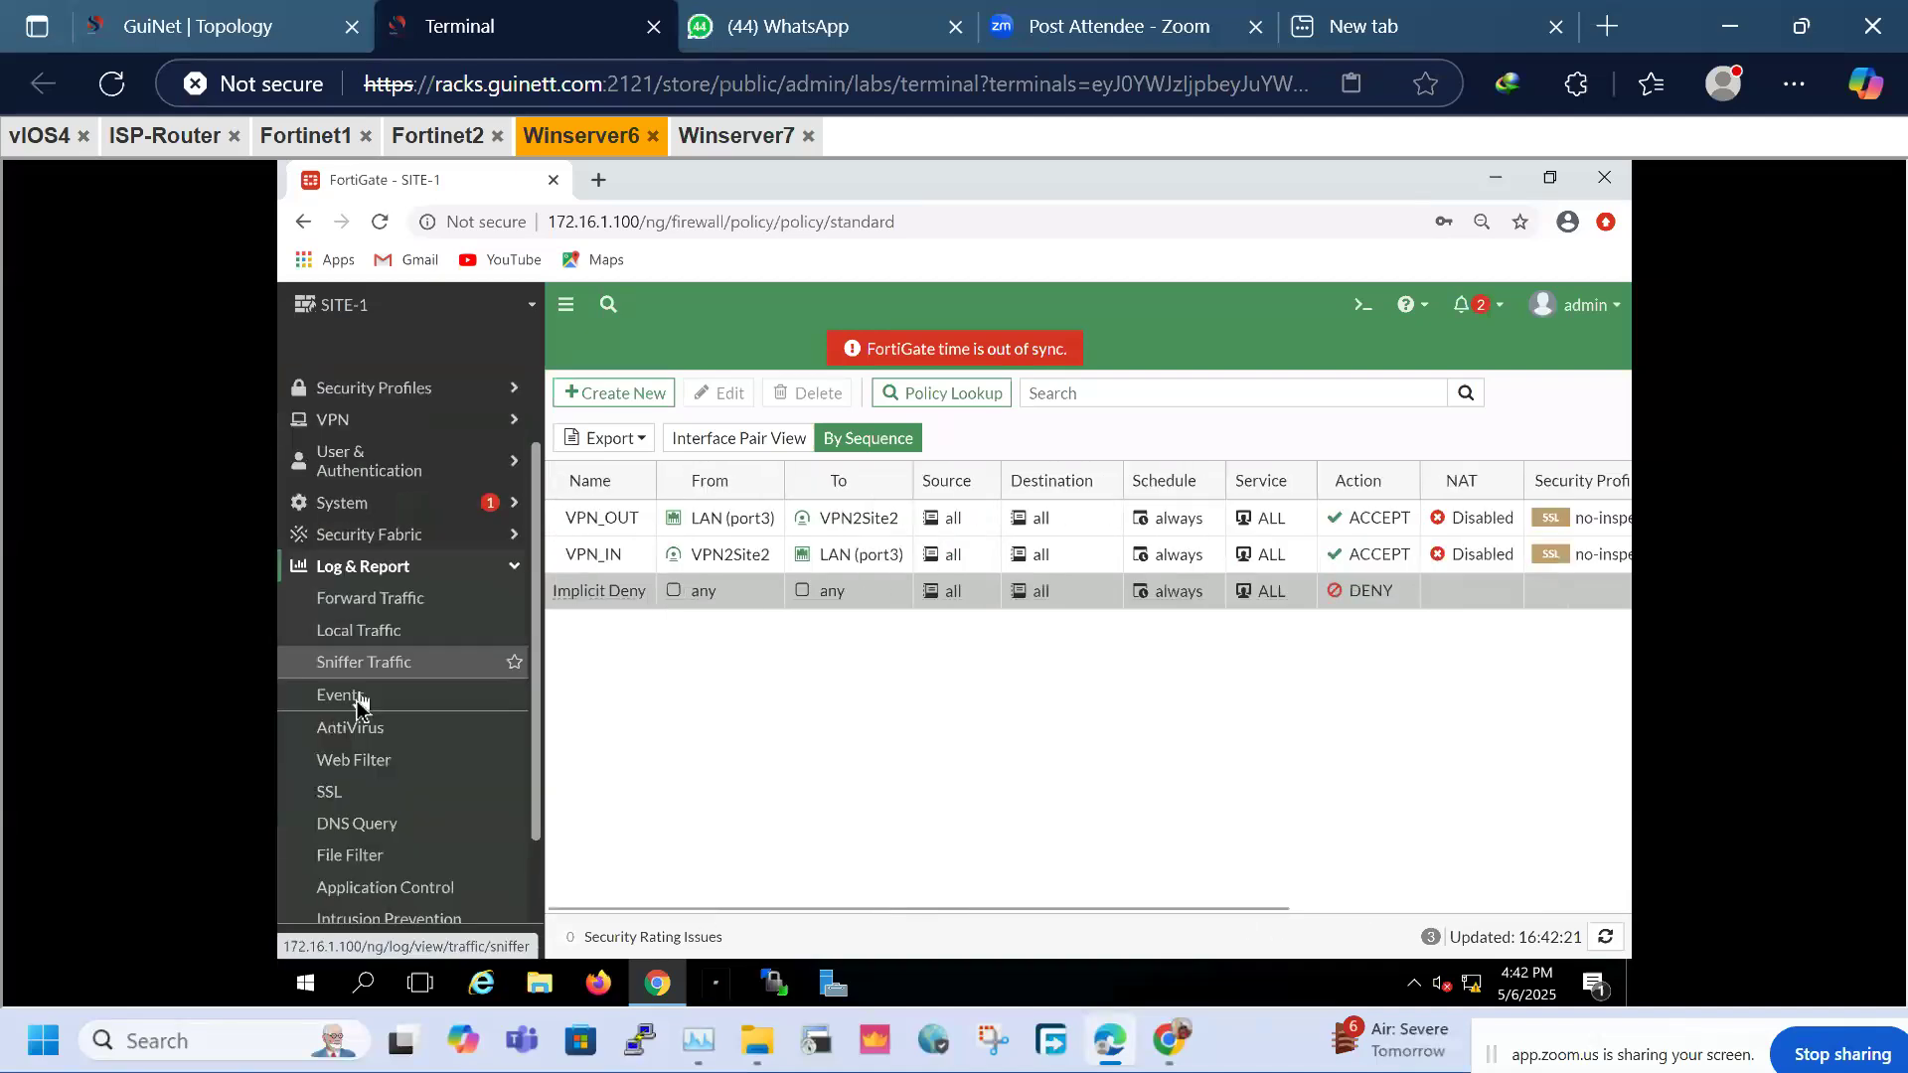
Open and refresh SITE-1's Forward Traffic log, which shows no results
click(348, 598)
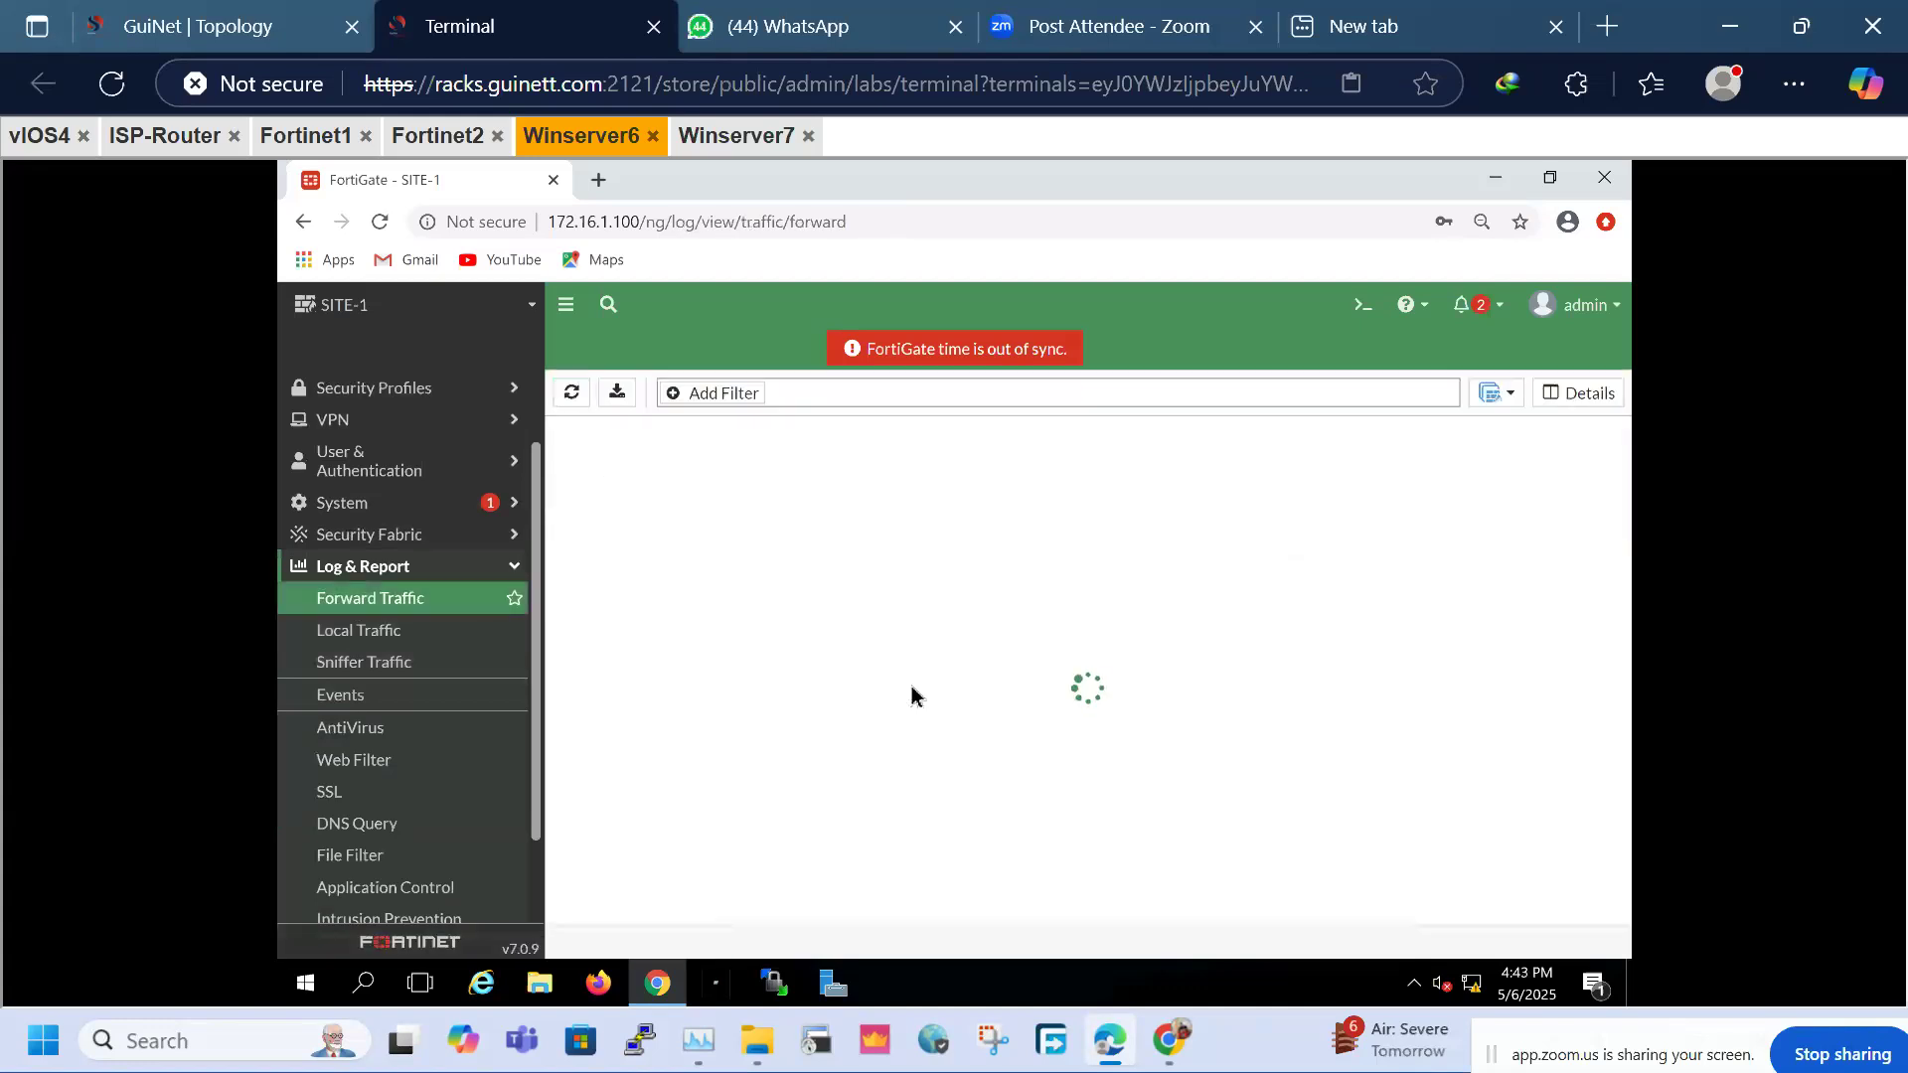
click(571, 392)
click(42, 135)
Re-run the ping to 20.1.1.1 on LAN-A, then open the vIOS5 LAN-B console
key(Up)
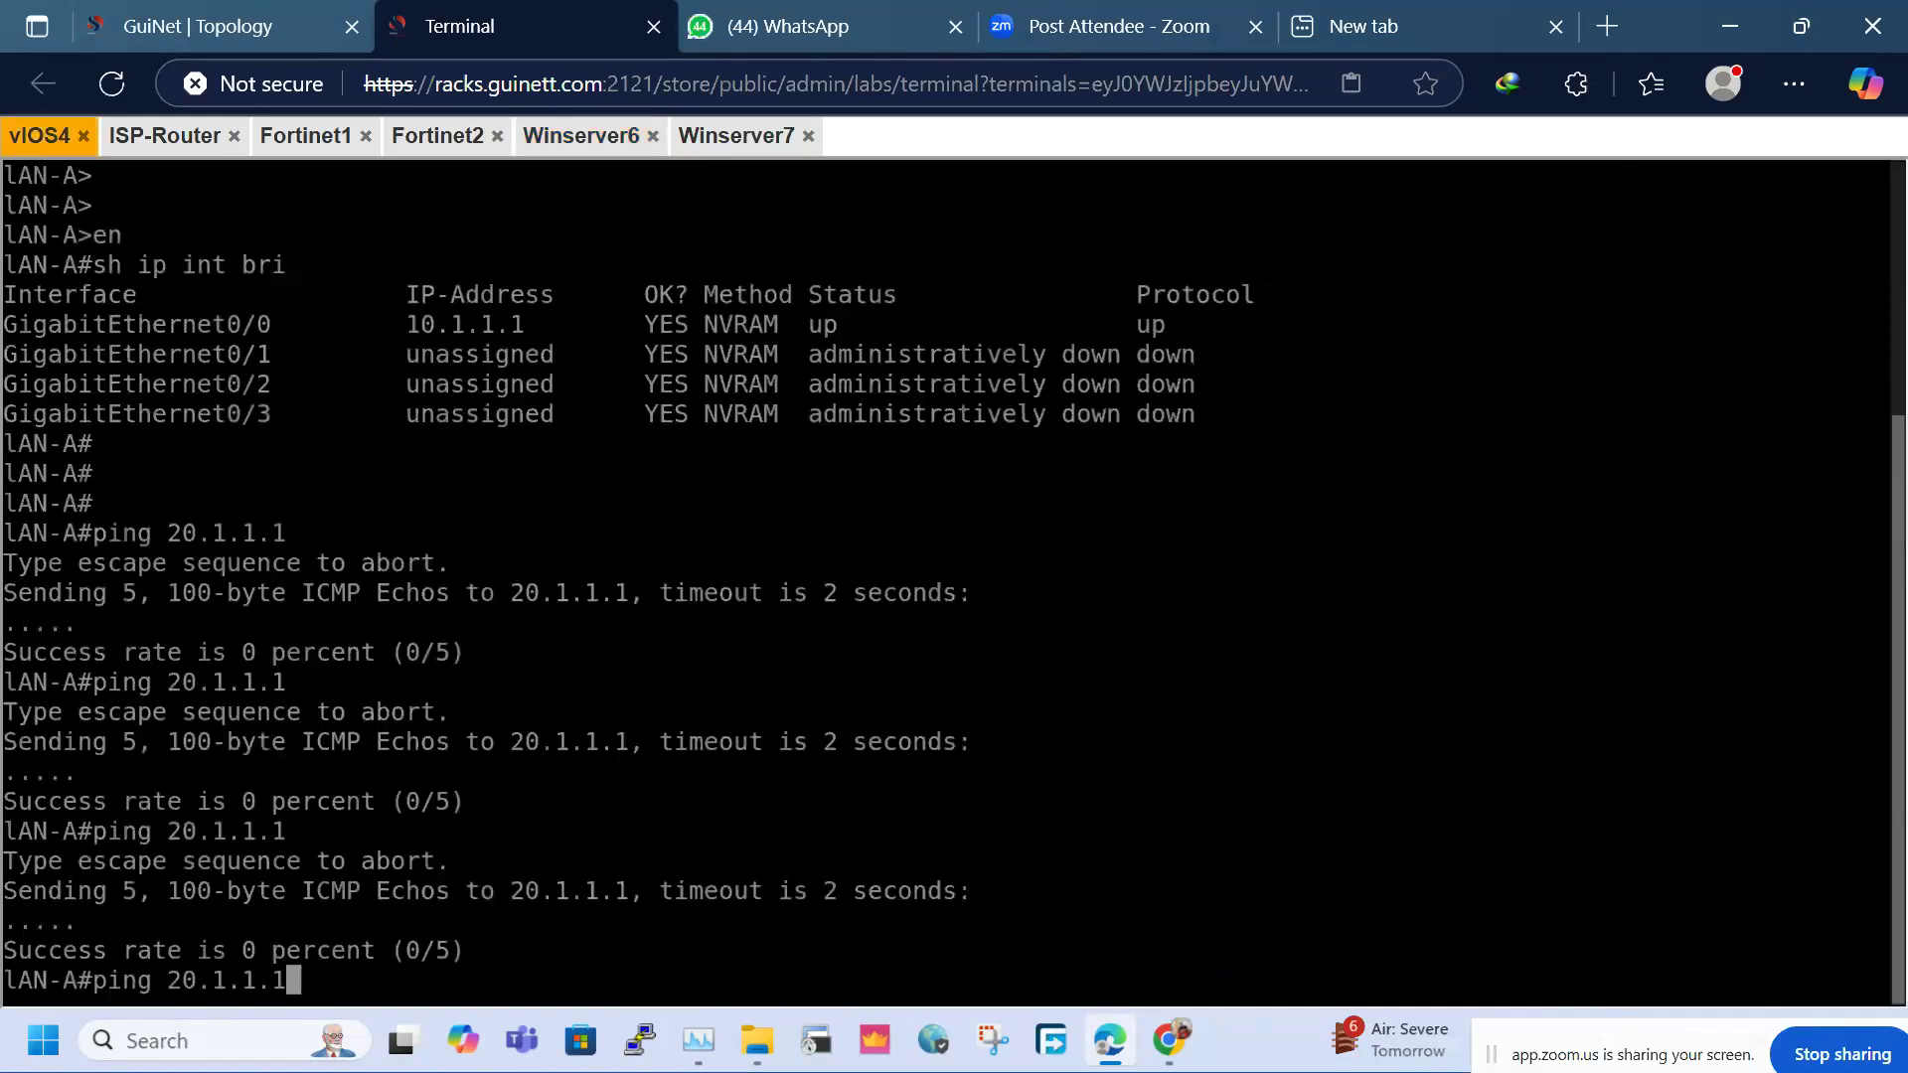
key(Return)
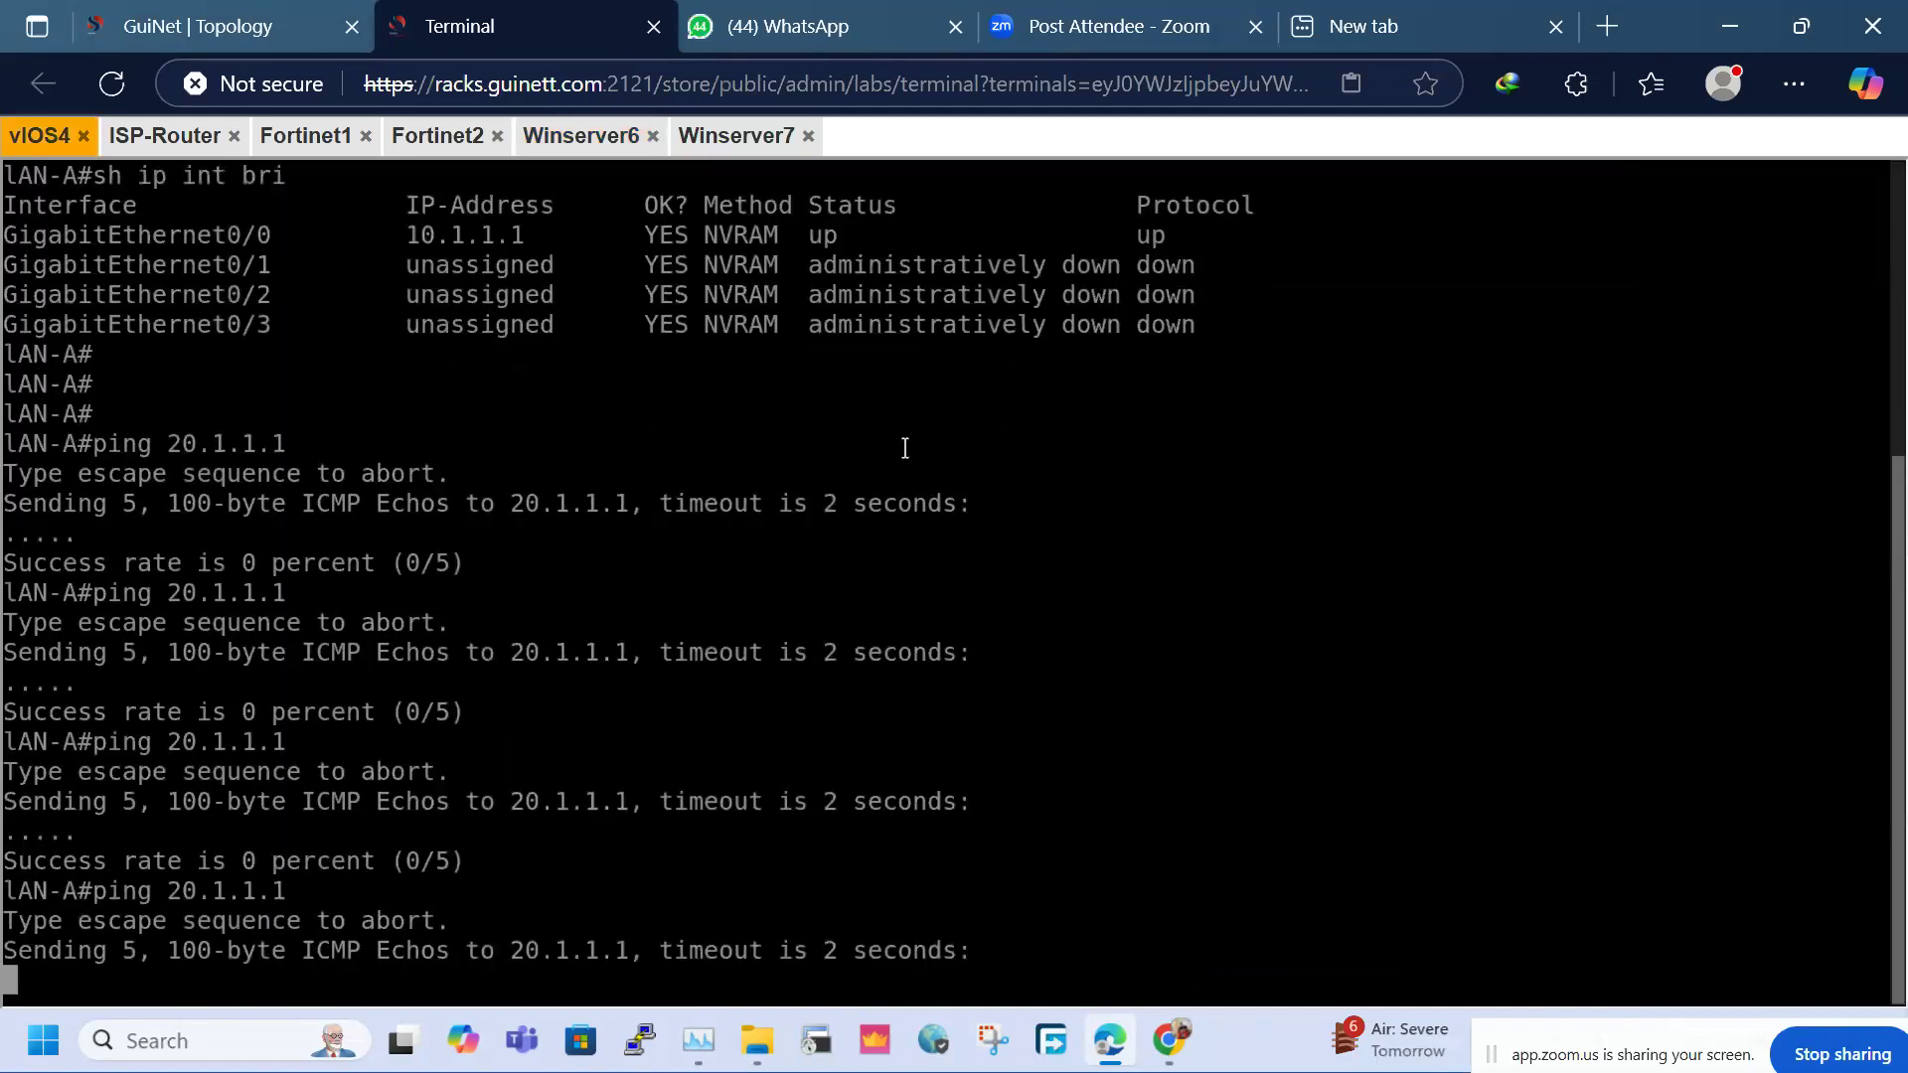
click(199, 26)
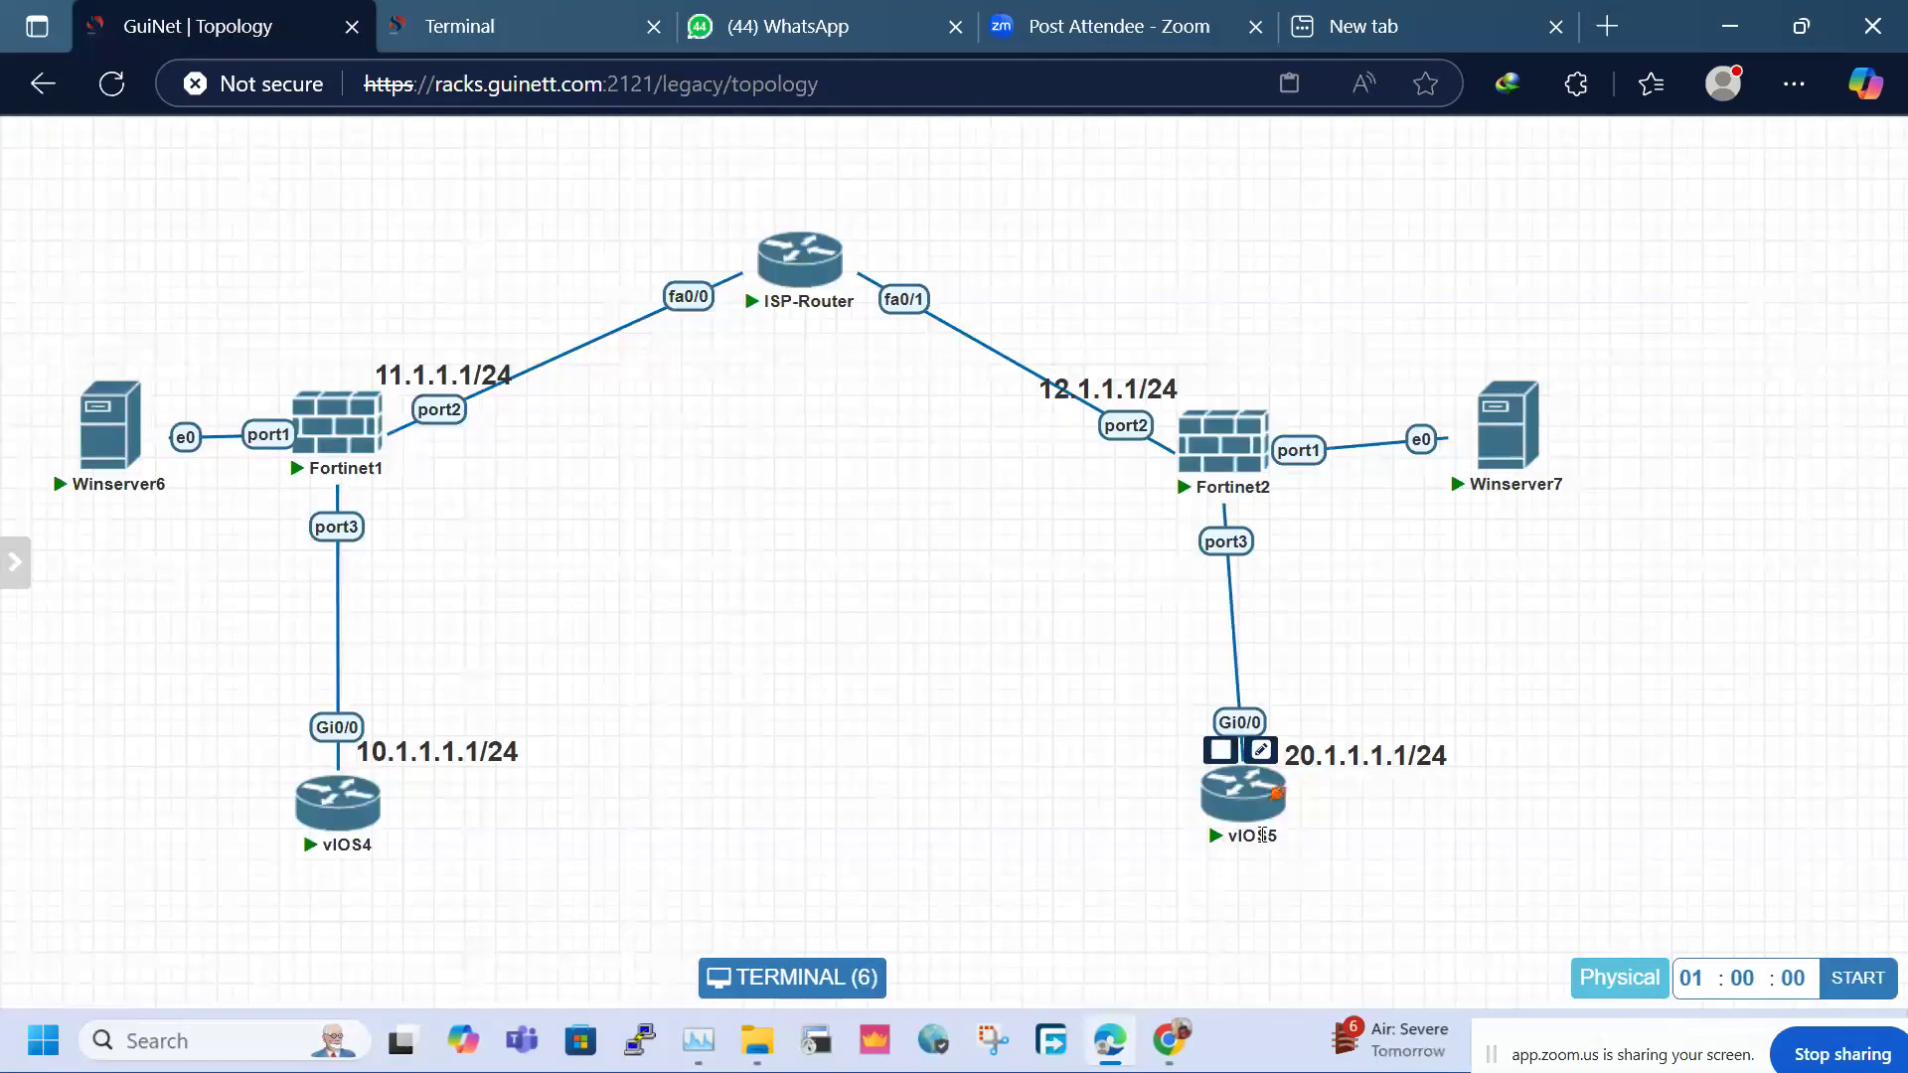
click(1257, 803)
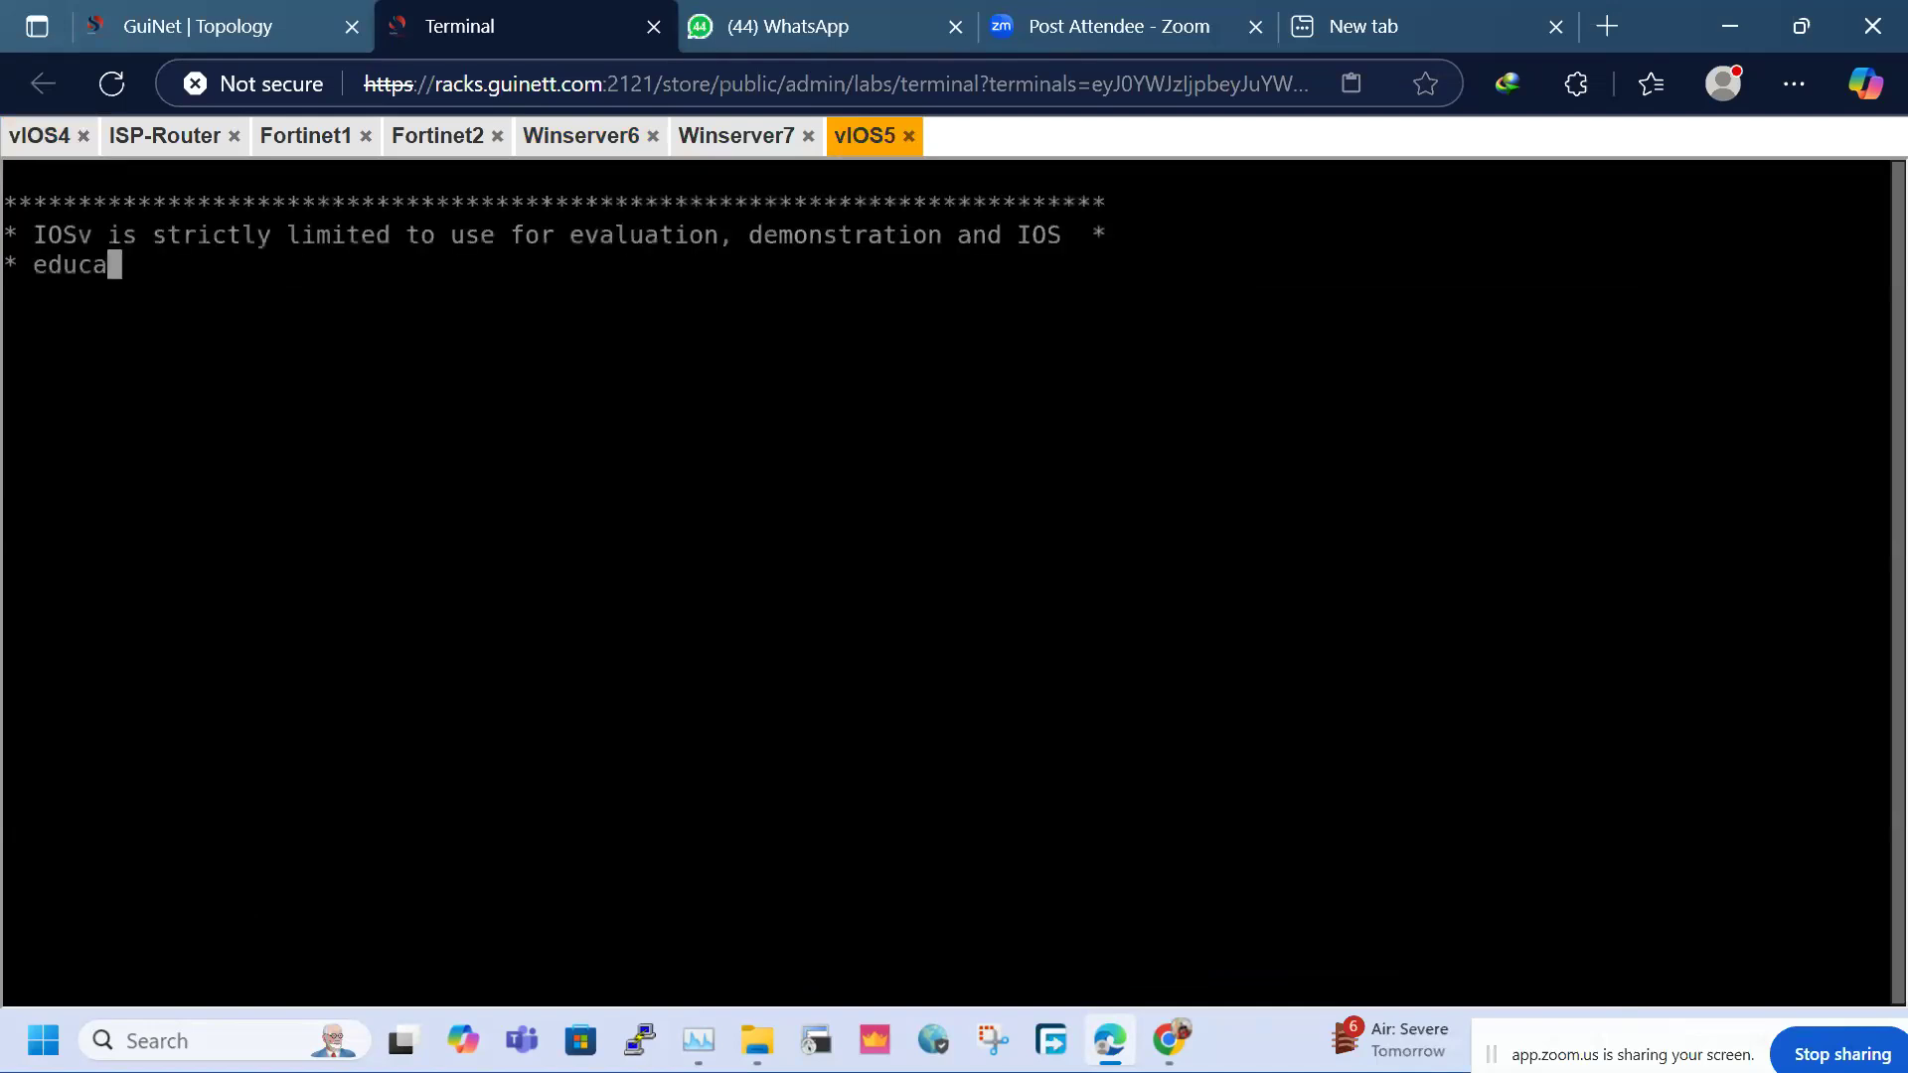
key(Return)
key(Return)
key(Return)
key(Return)
key(Return)
key(Return)
key(Return)
key(Return)
Enter privileged mode on LAN-B and check interfaces with 'sh ip int bri'
text(en)
key(Return)
text(sh ip itn)
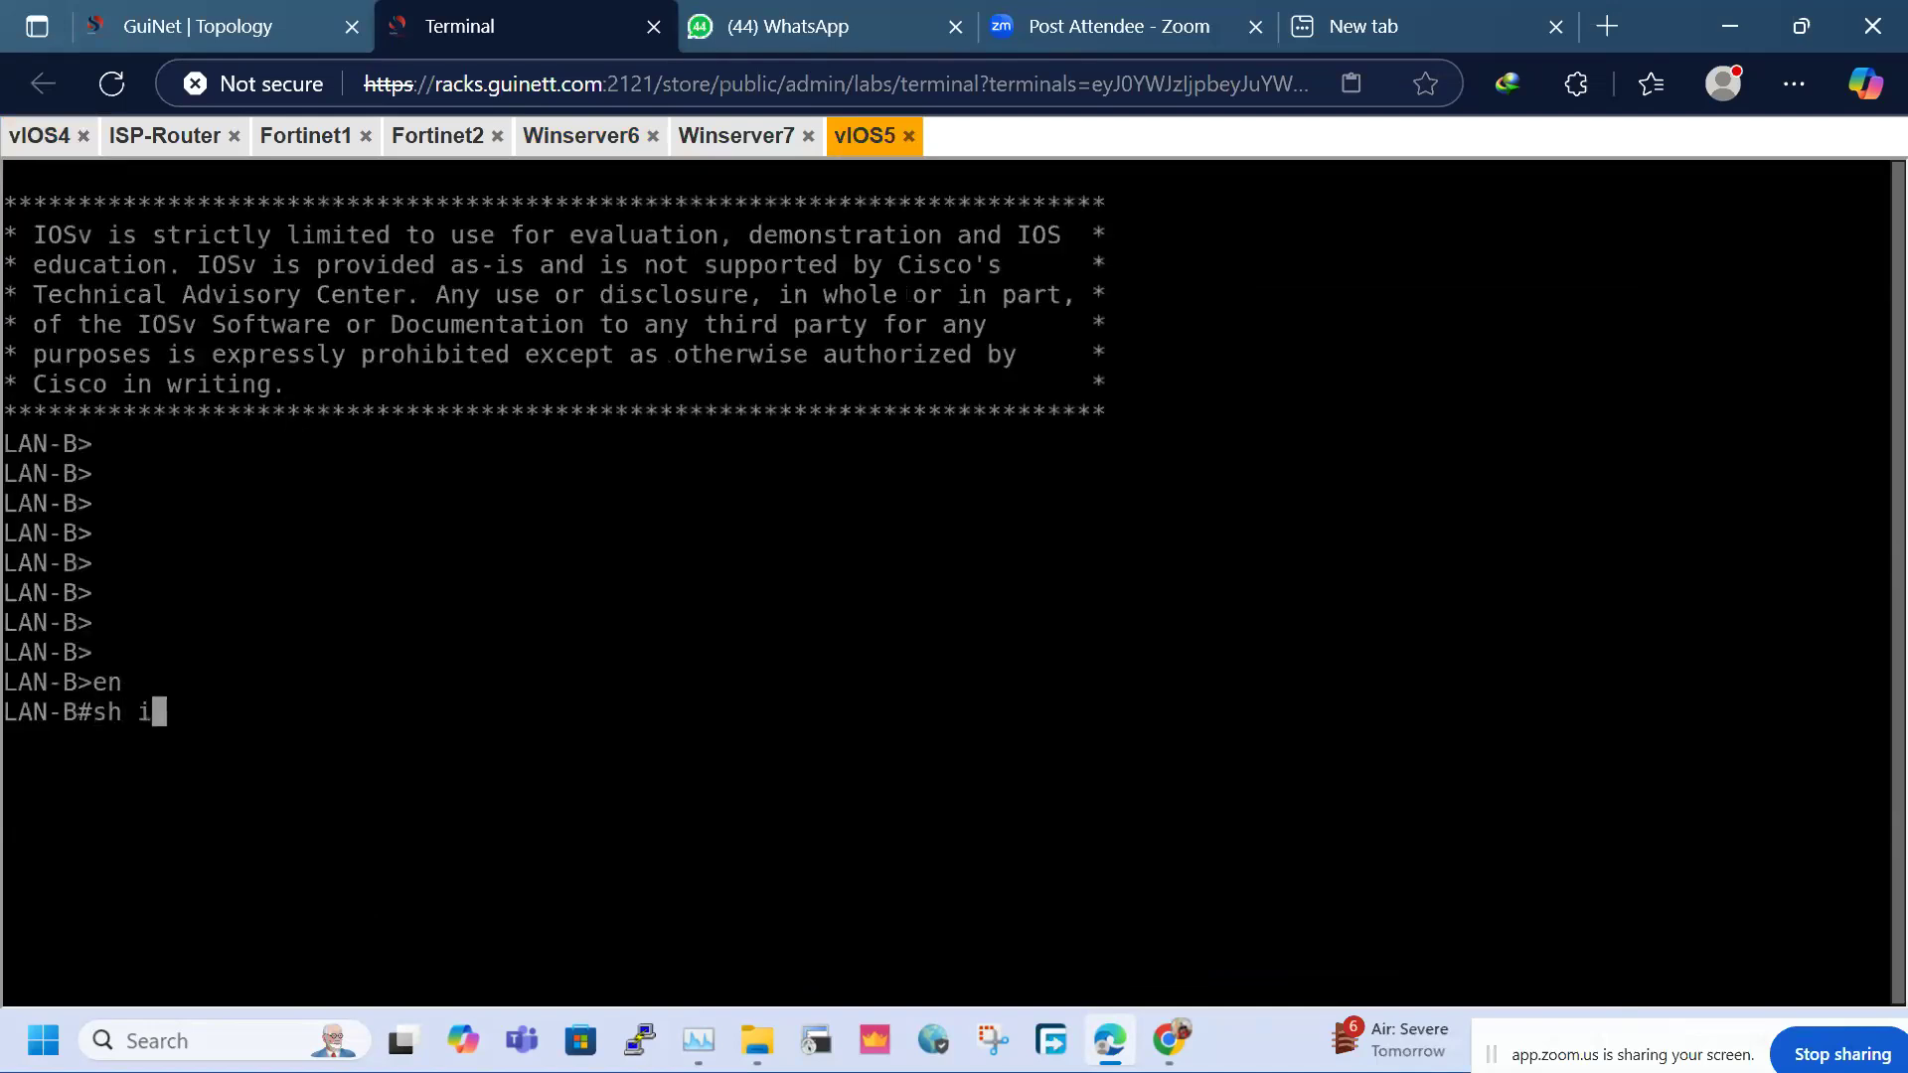
key(BackSpace)
key(BackSpace)
key(BackSpace)
text(nt bri)
key(Return)
key(Return)
key(Return)
Ping 10.1.1.1 from LAN-B and highlight the 80 percent (4/5) result
text(ping 1)
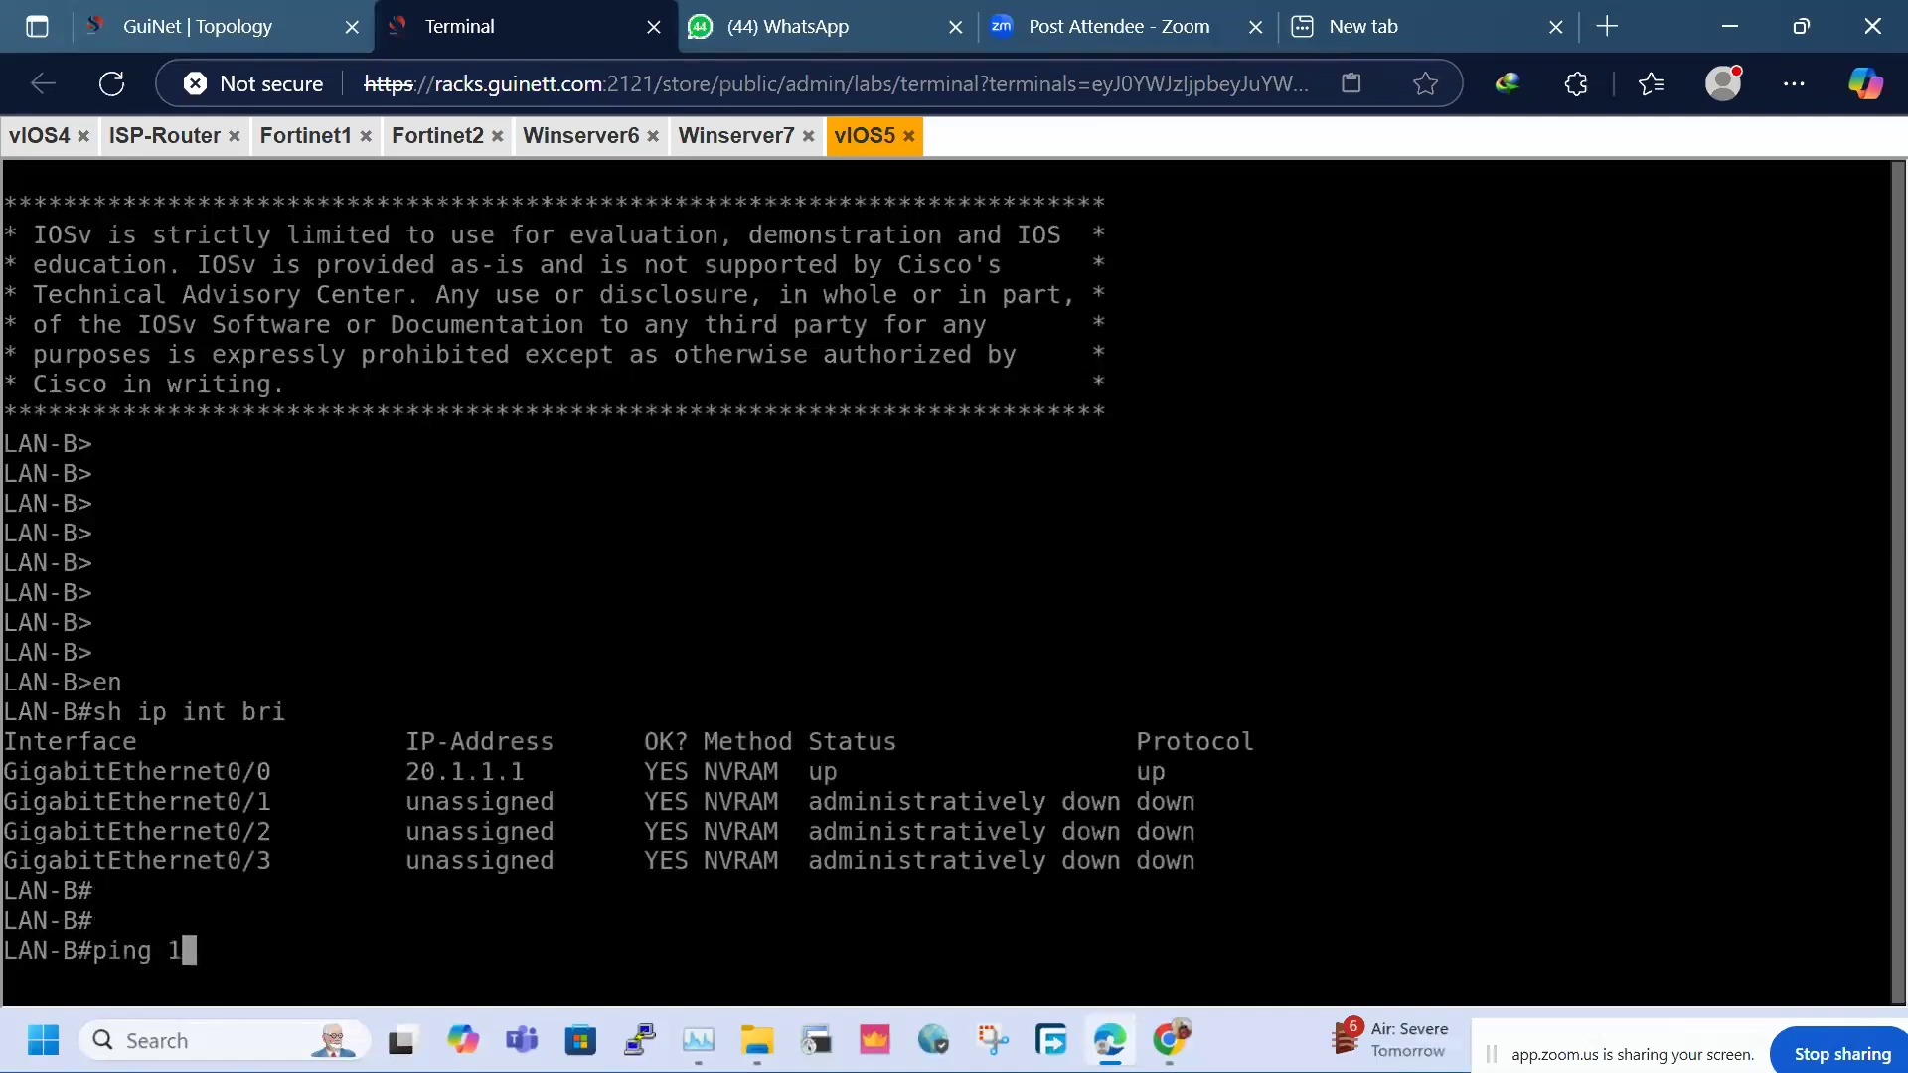
text(0.1.1.1)
key(Return)
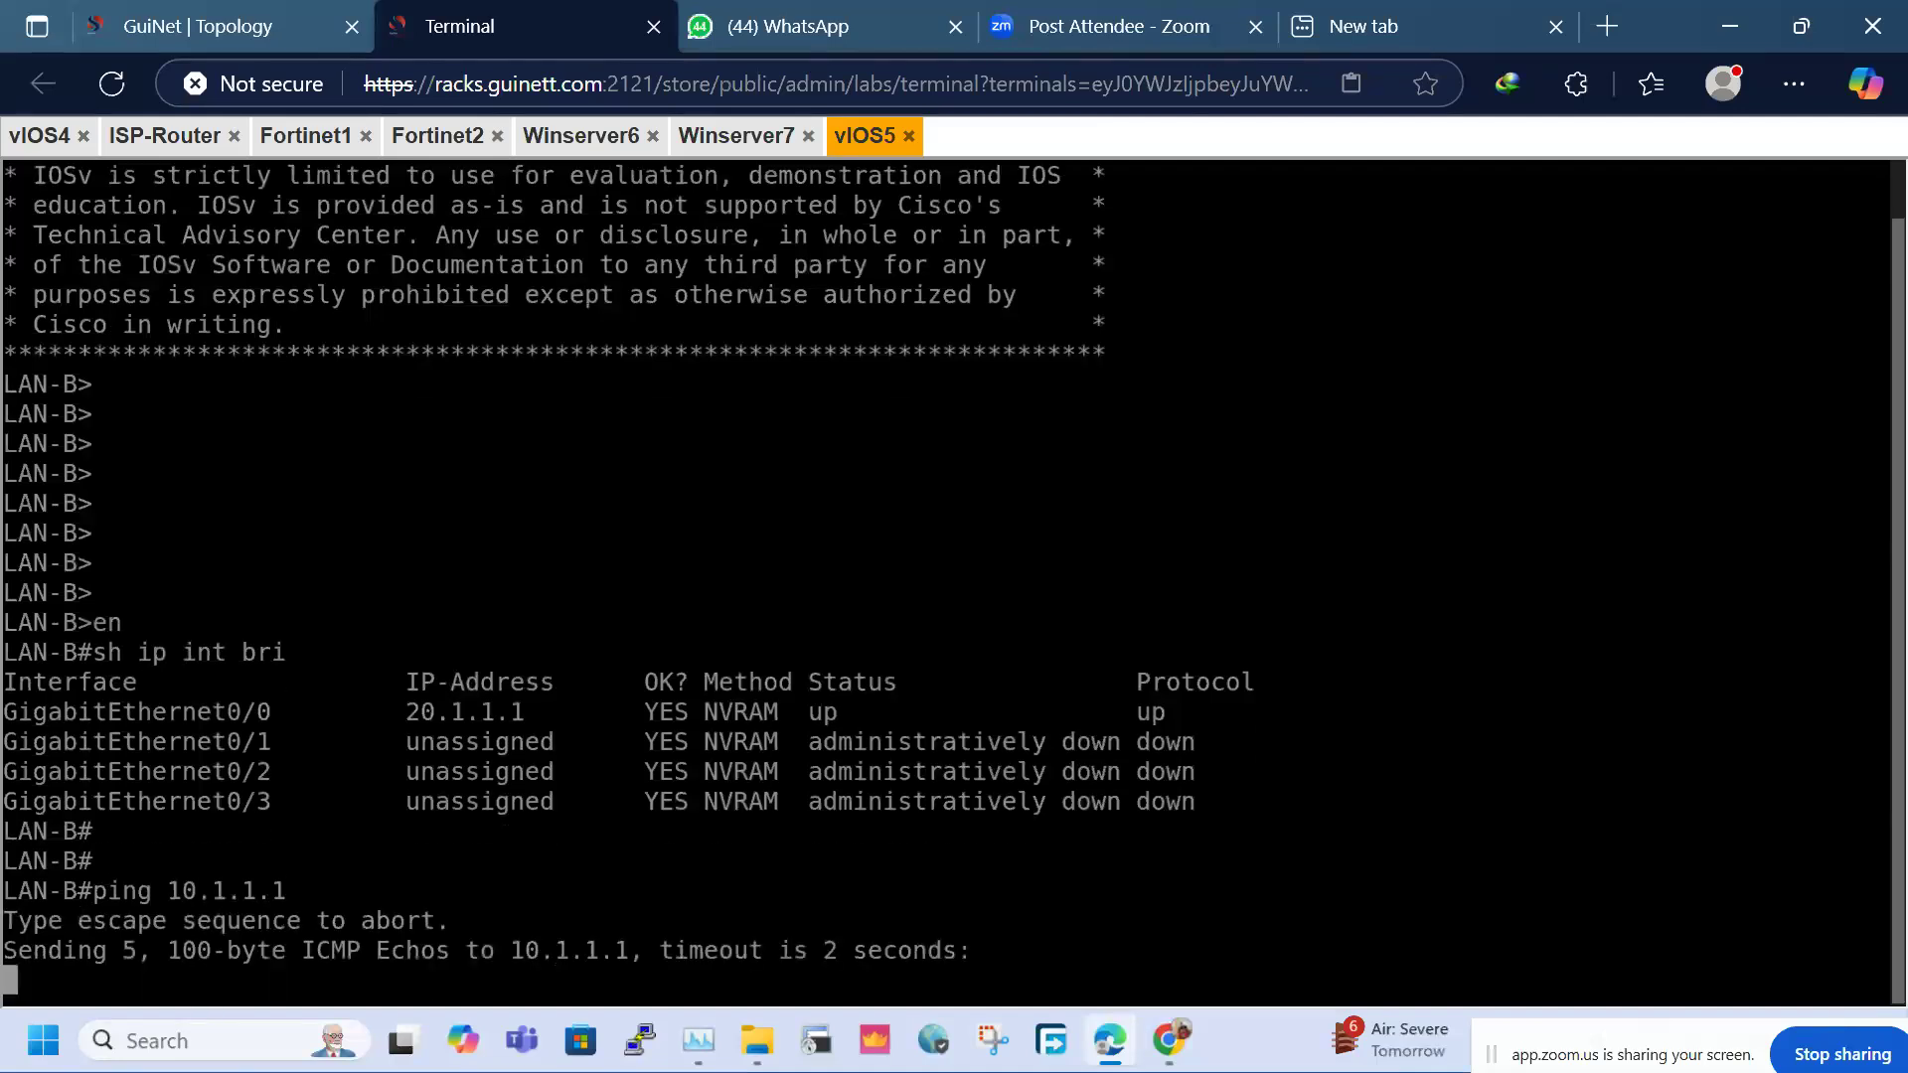
drag(82, 834, 608, 978)
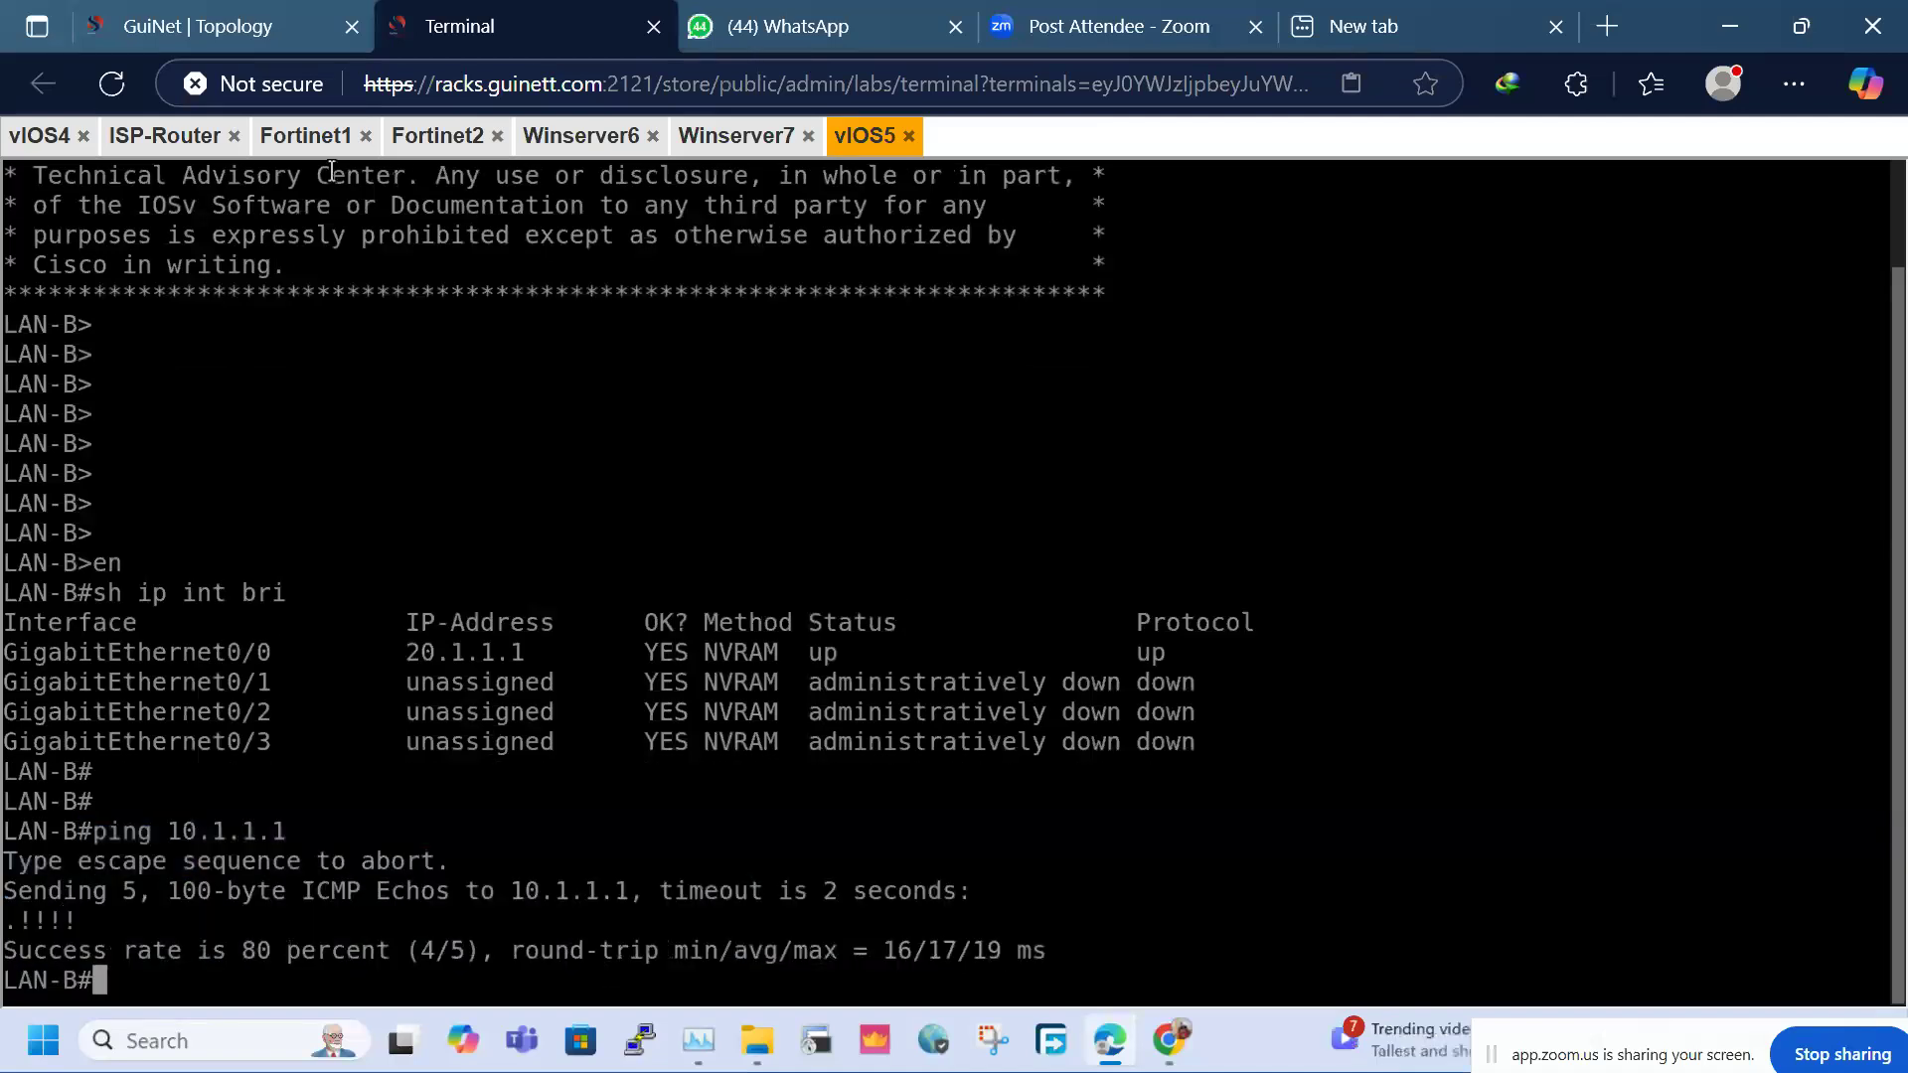
Refresh SITE-2's IPsec monitor and select the VPN2Site1 tunnel
click(600, 144)
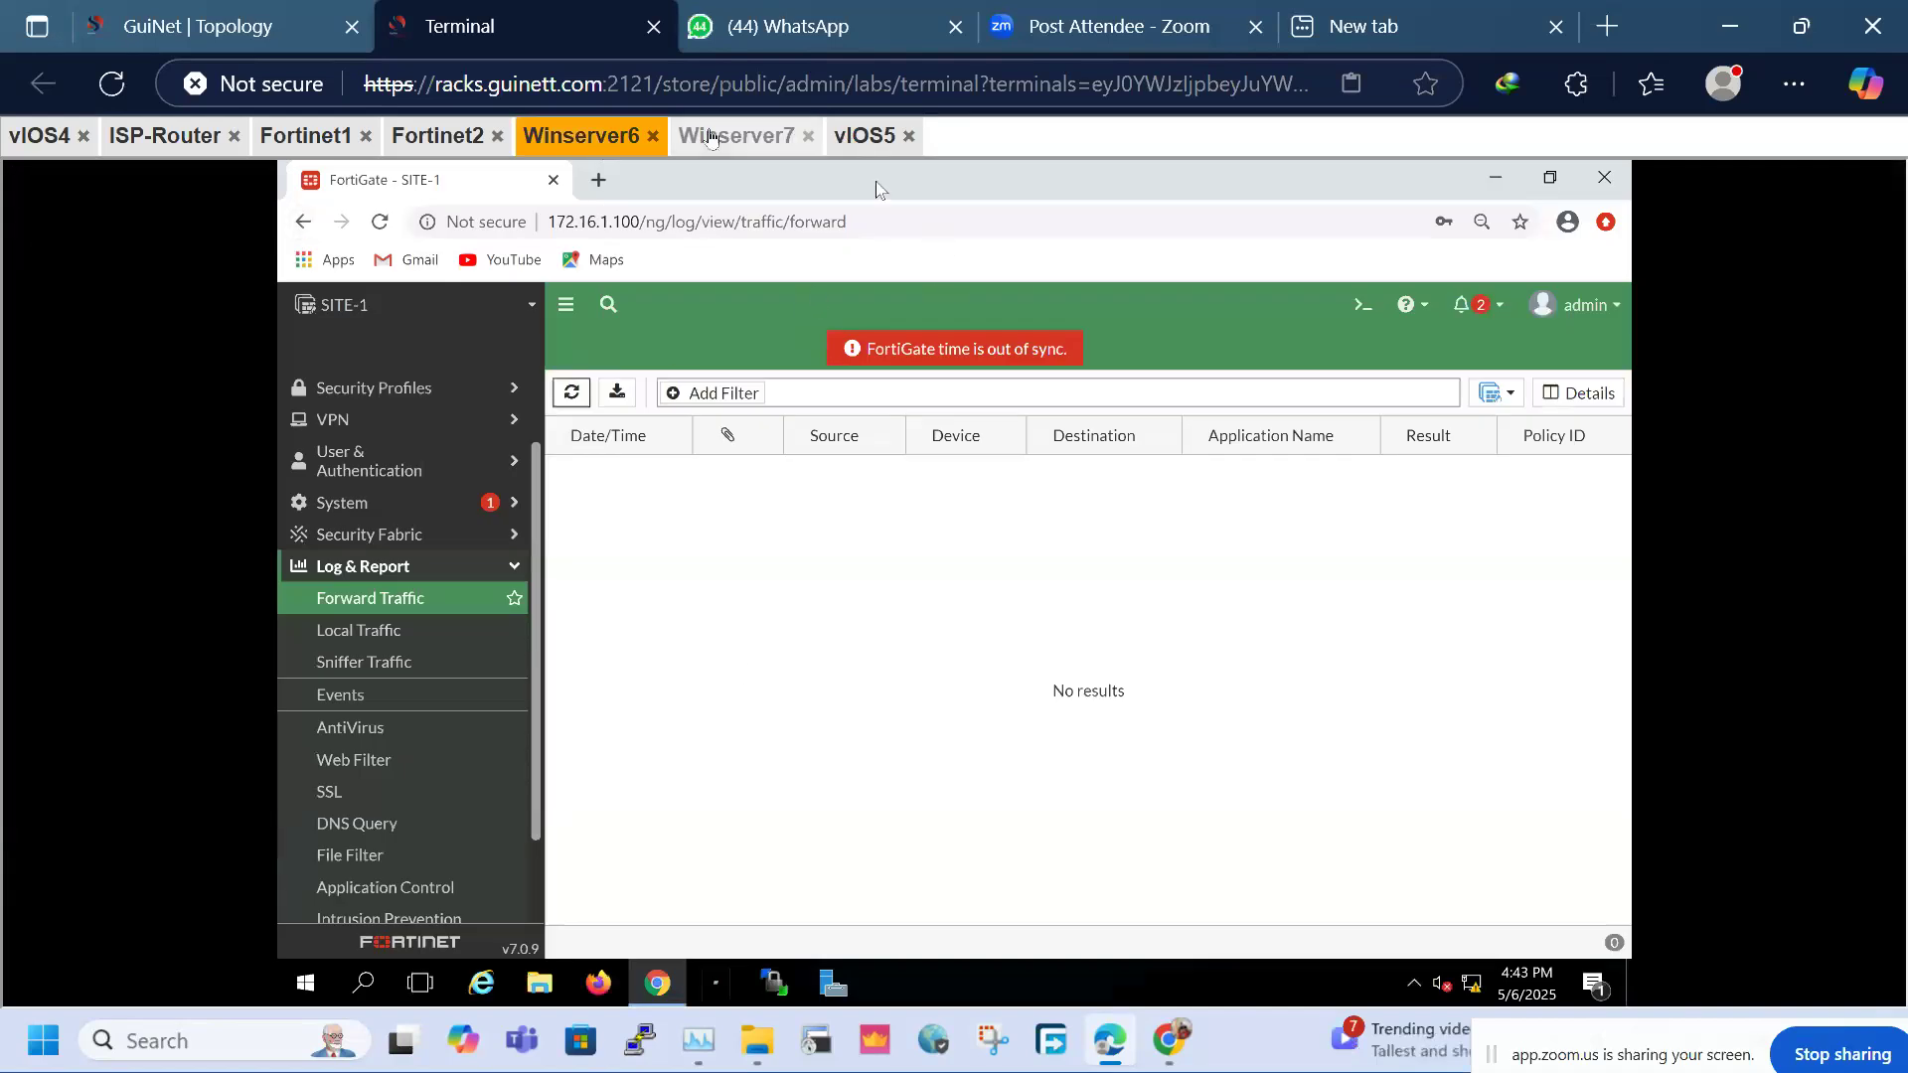
click(785, 136)
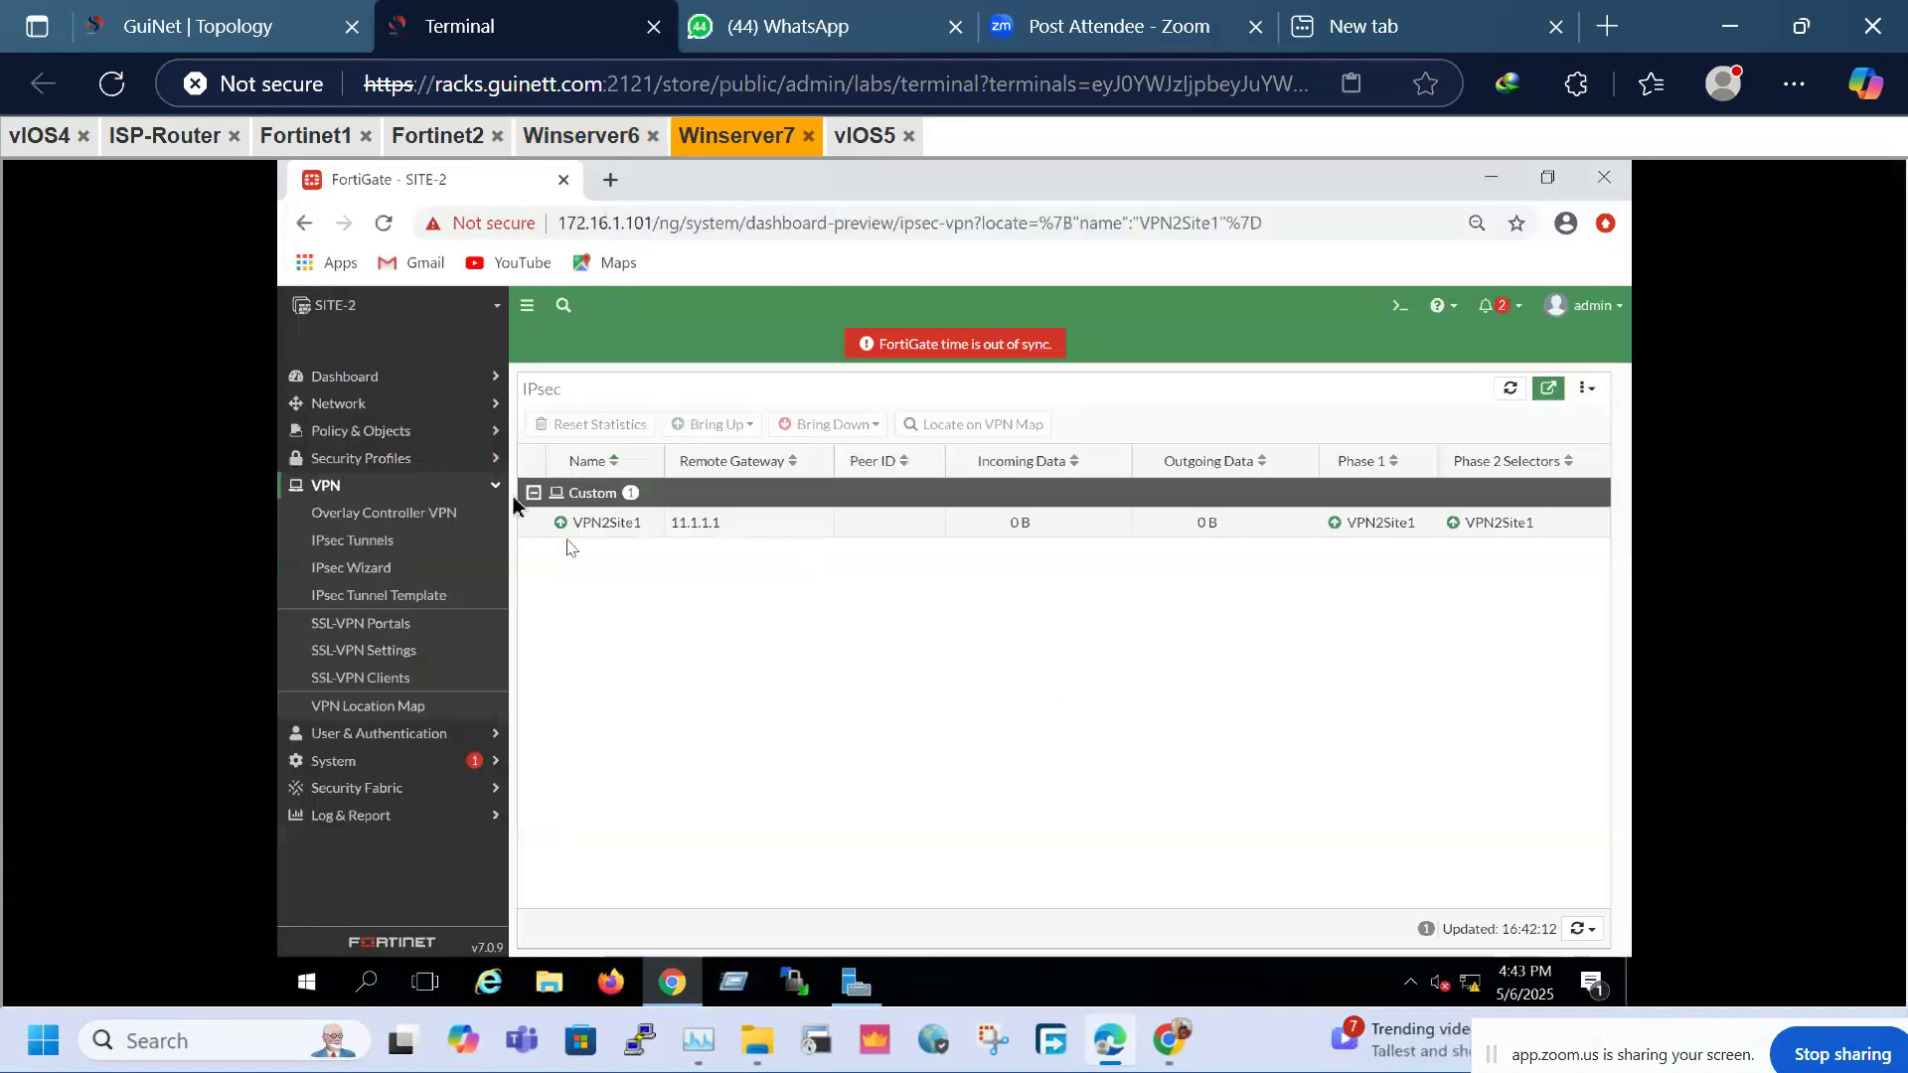
click(1511, 391)
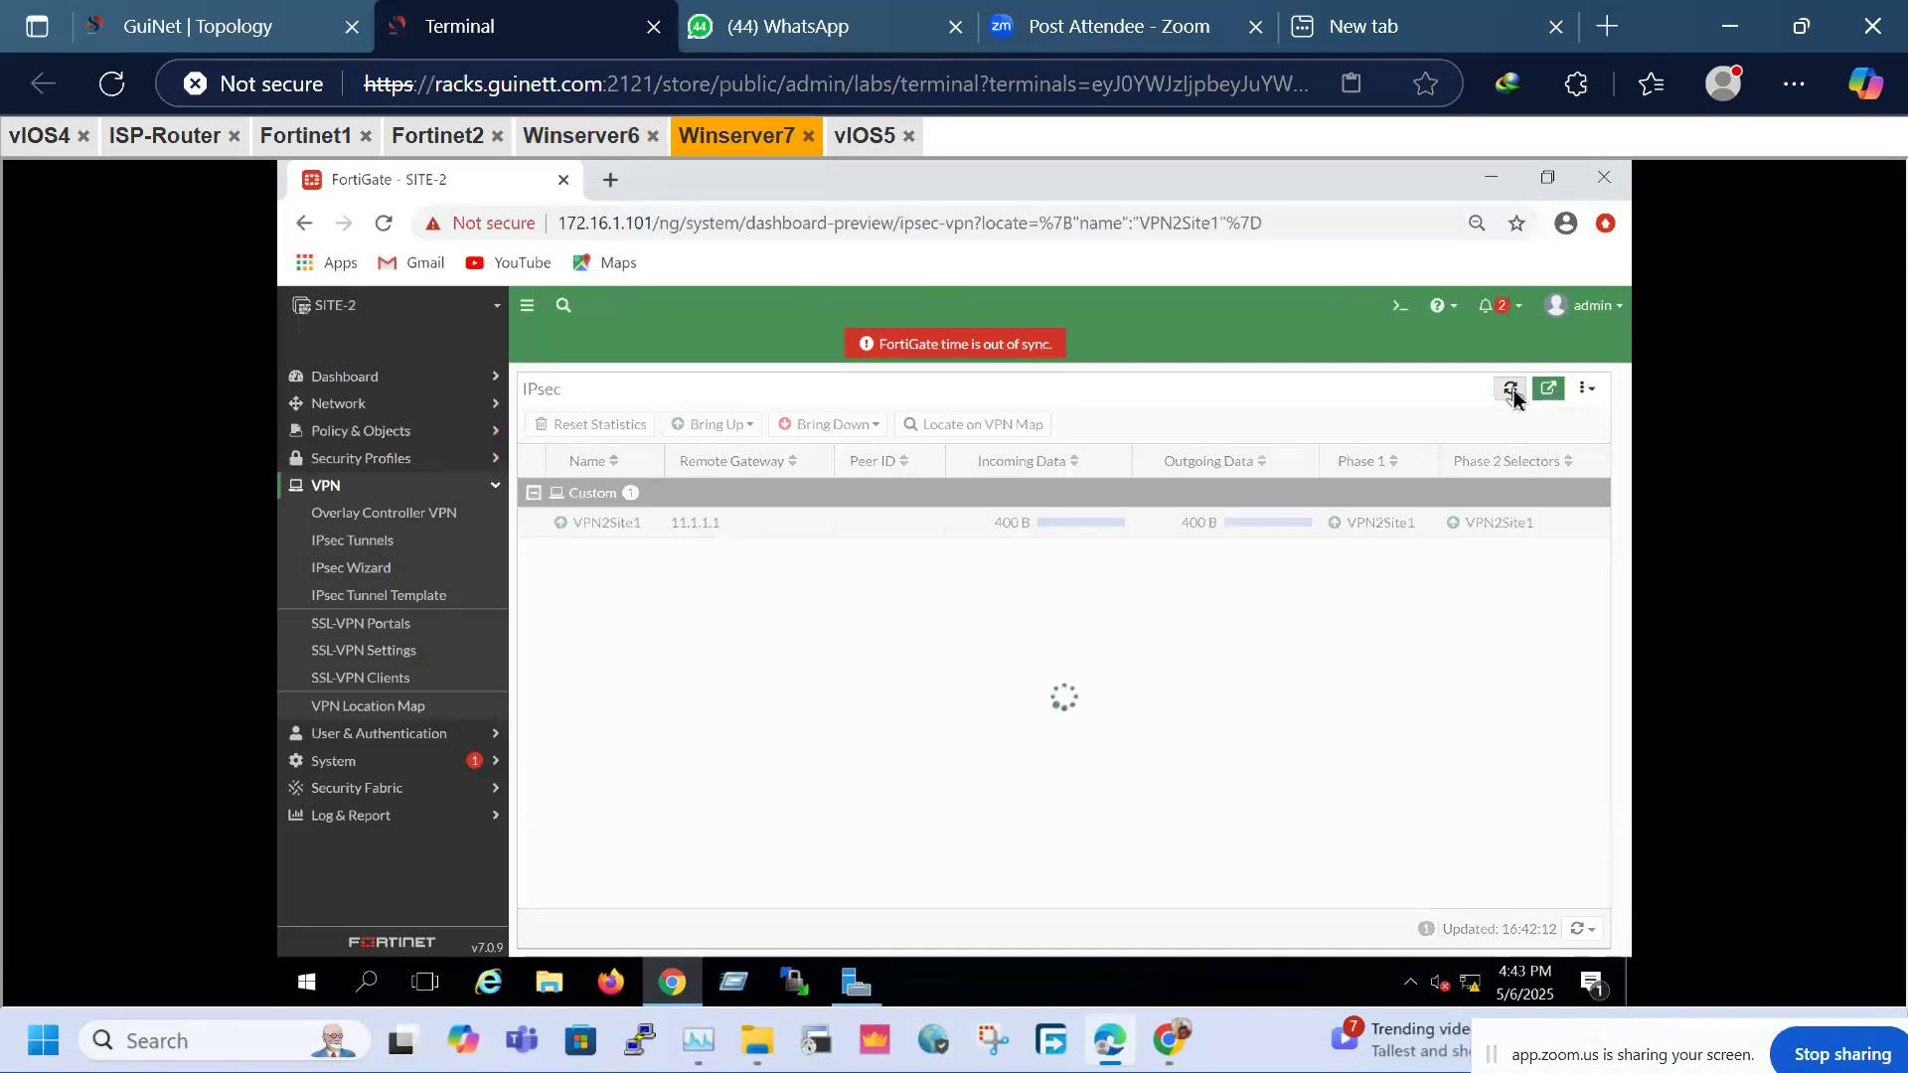
click(920, 529)
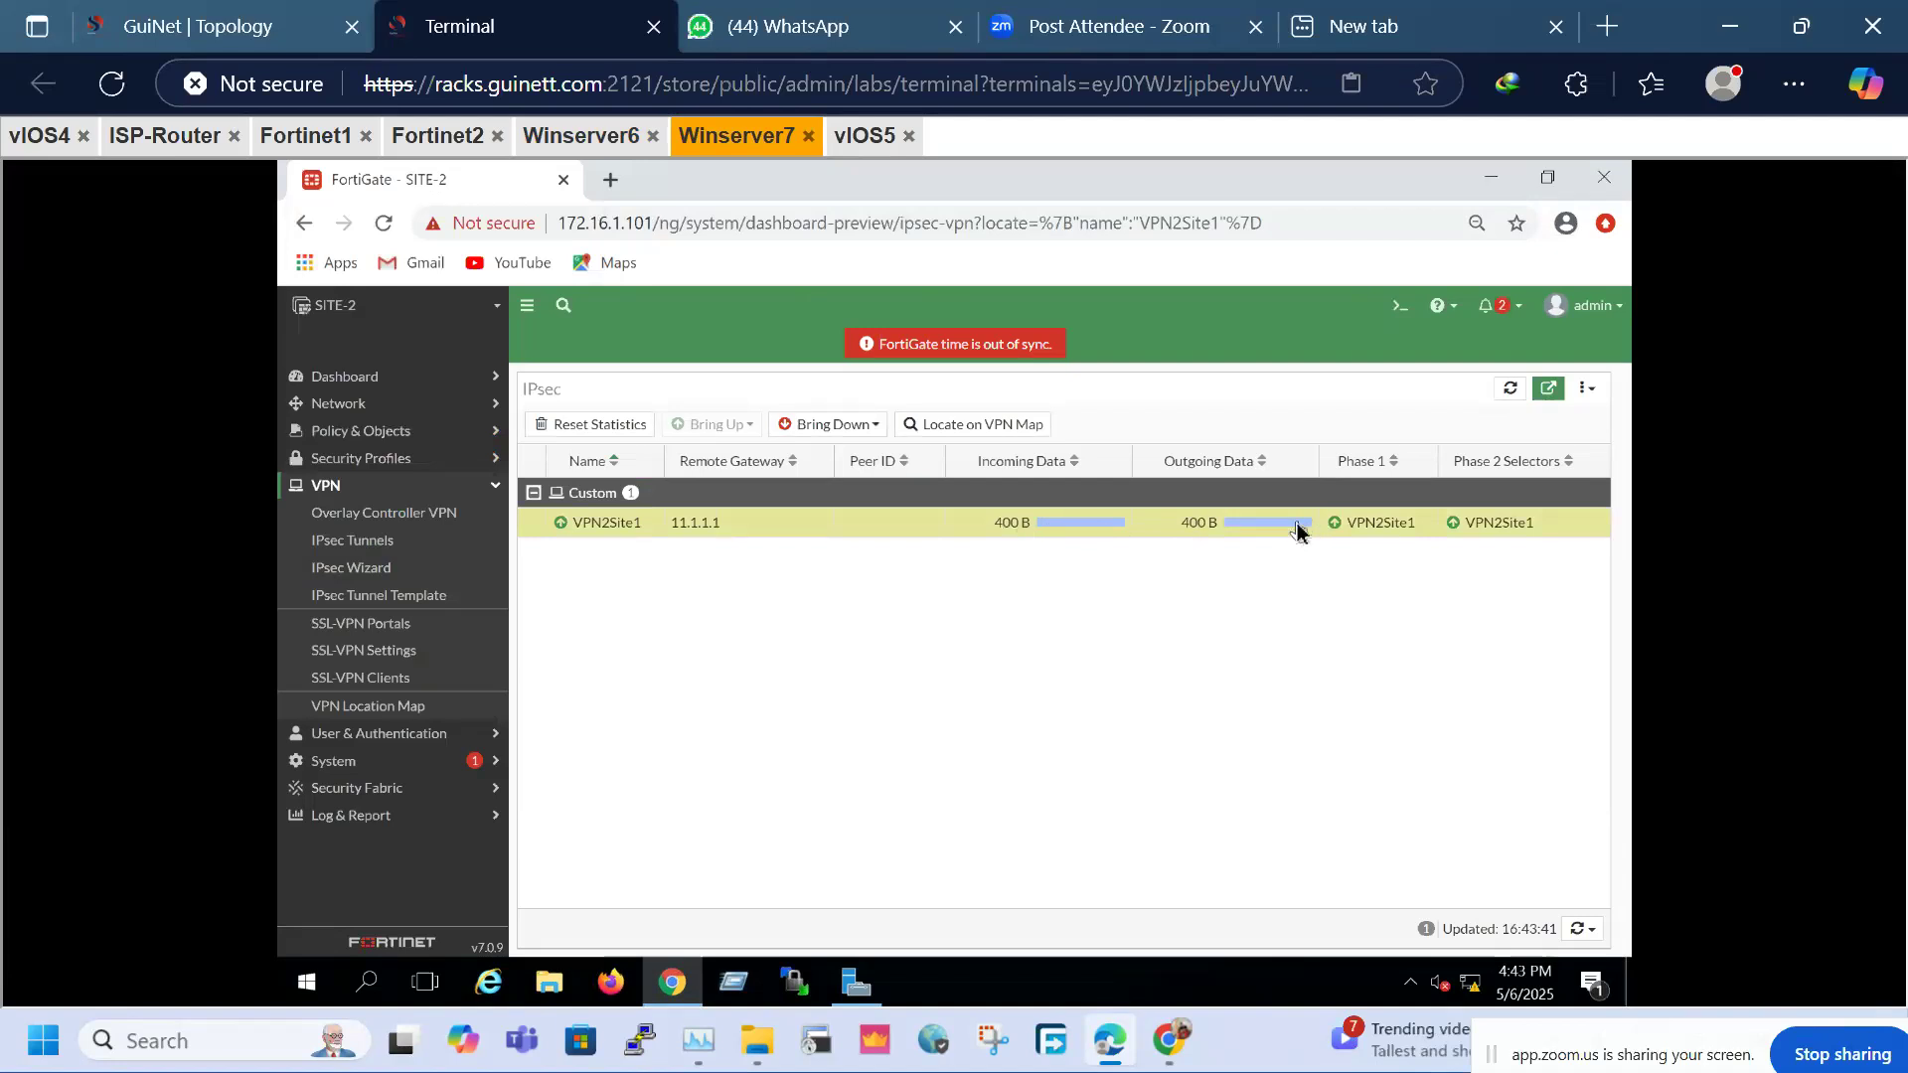
click(364, 816)
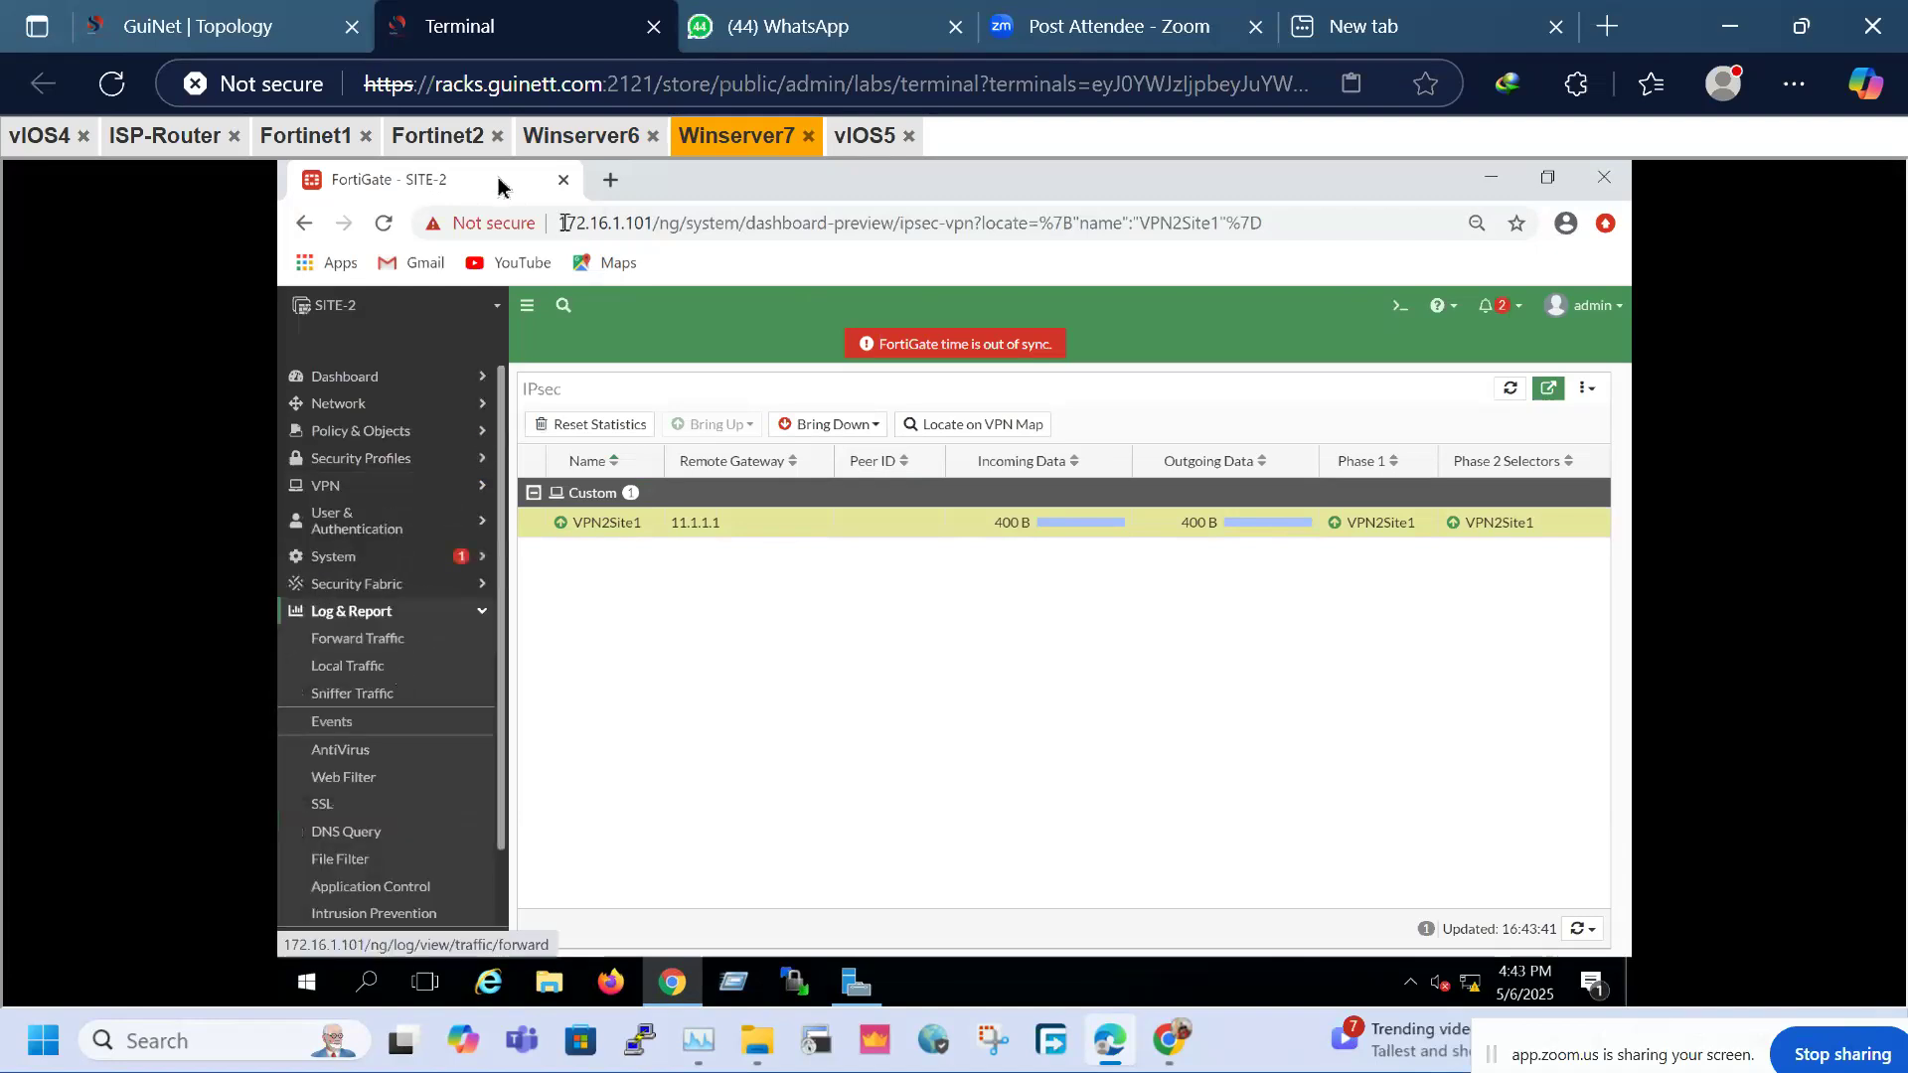
On SITE-1, reopen the VPN2Site2 monitor, now showing 400 B each way
click(446, 137)
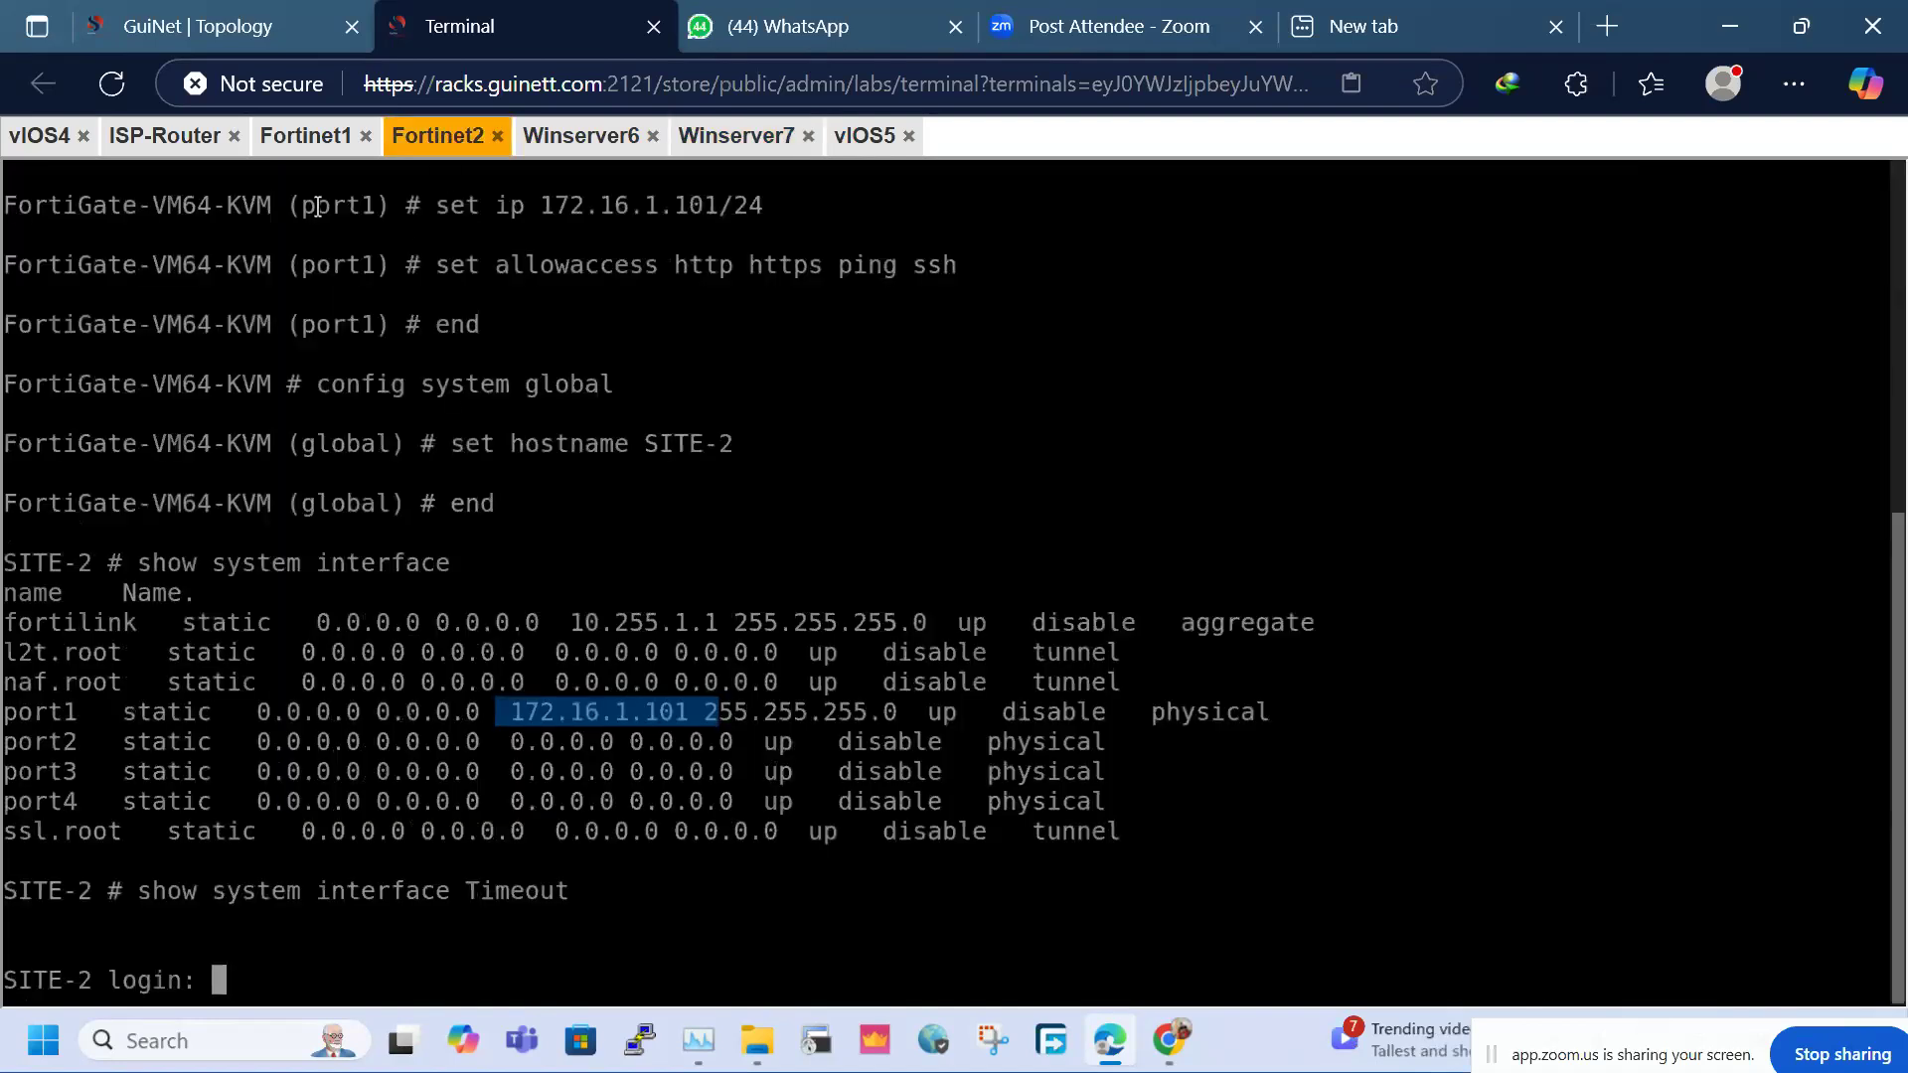
click(640, 147)
click(382, 608)
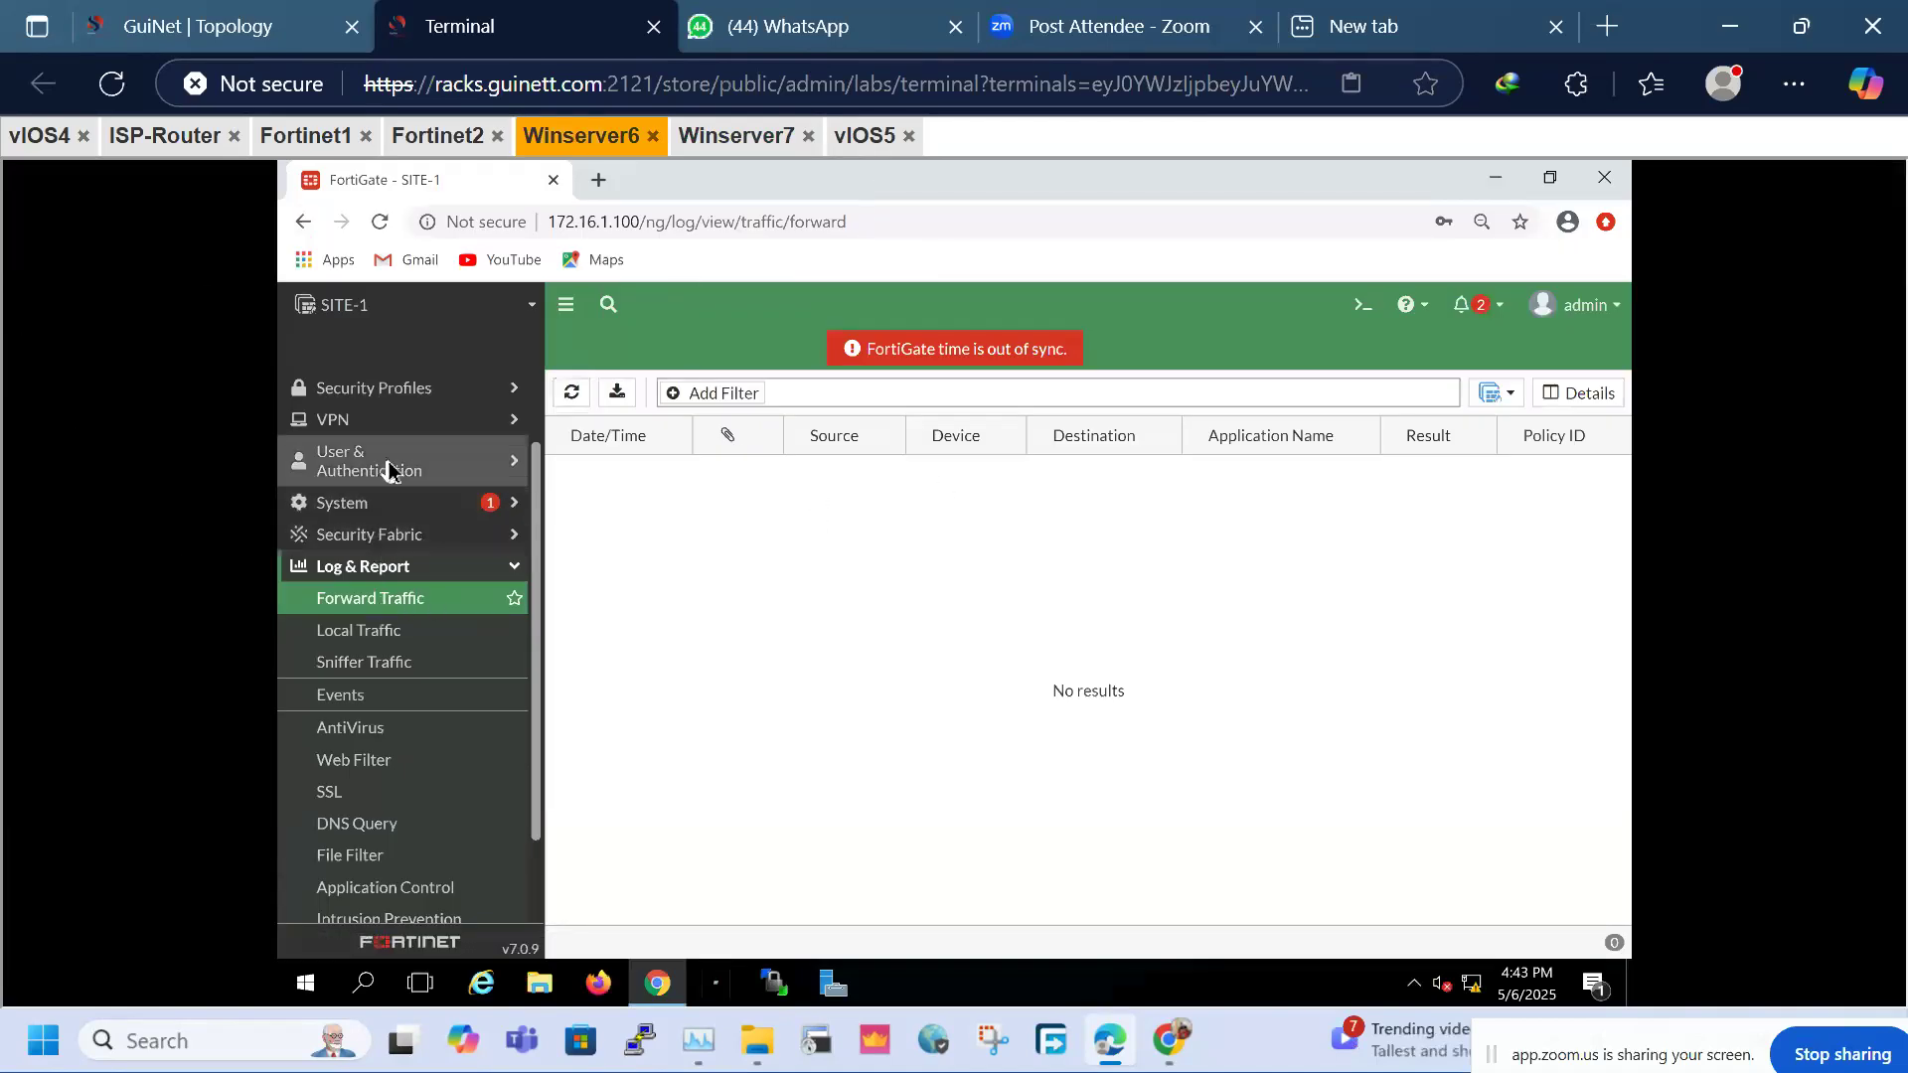
click(385, 427)
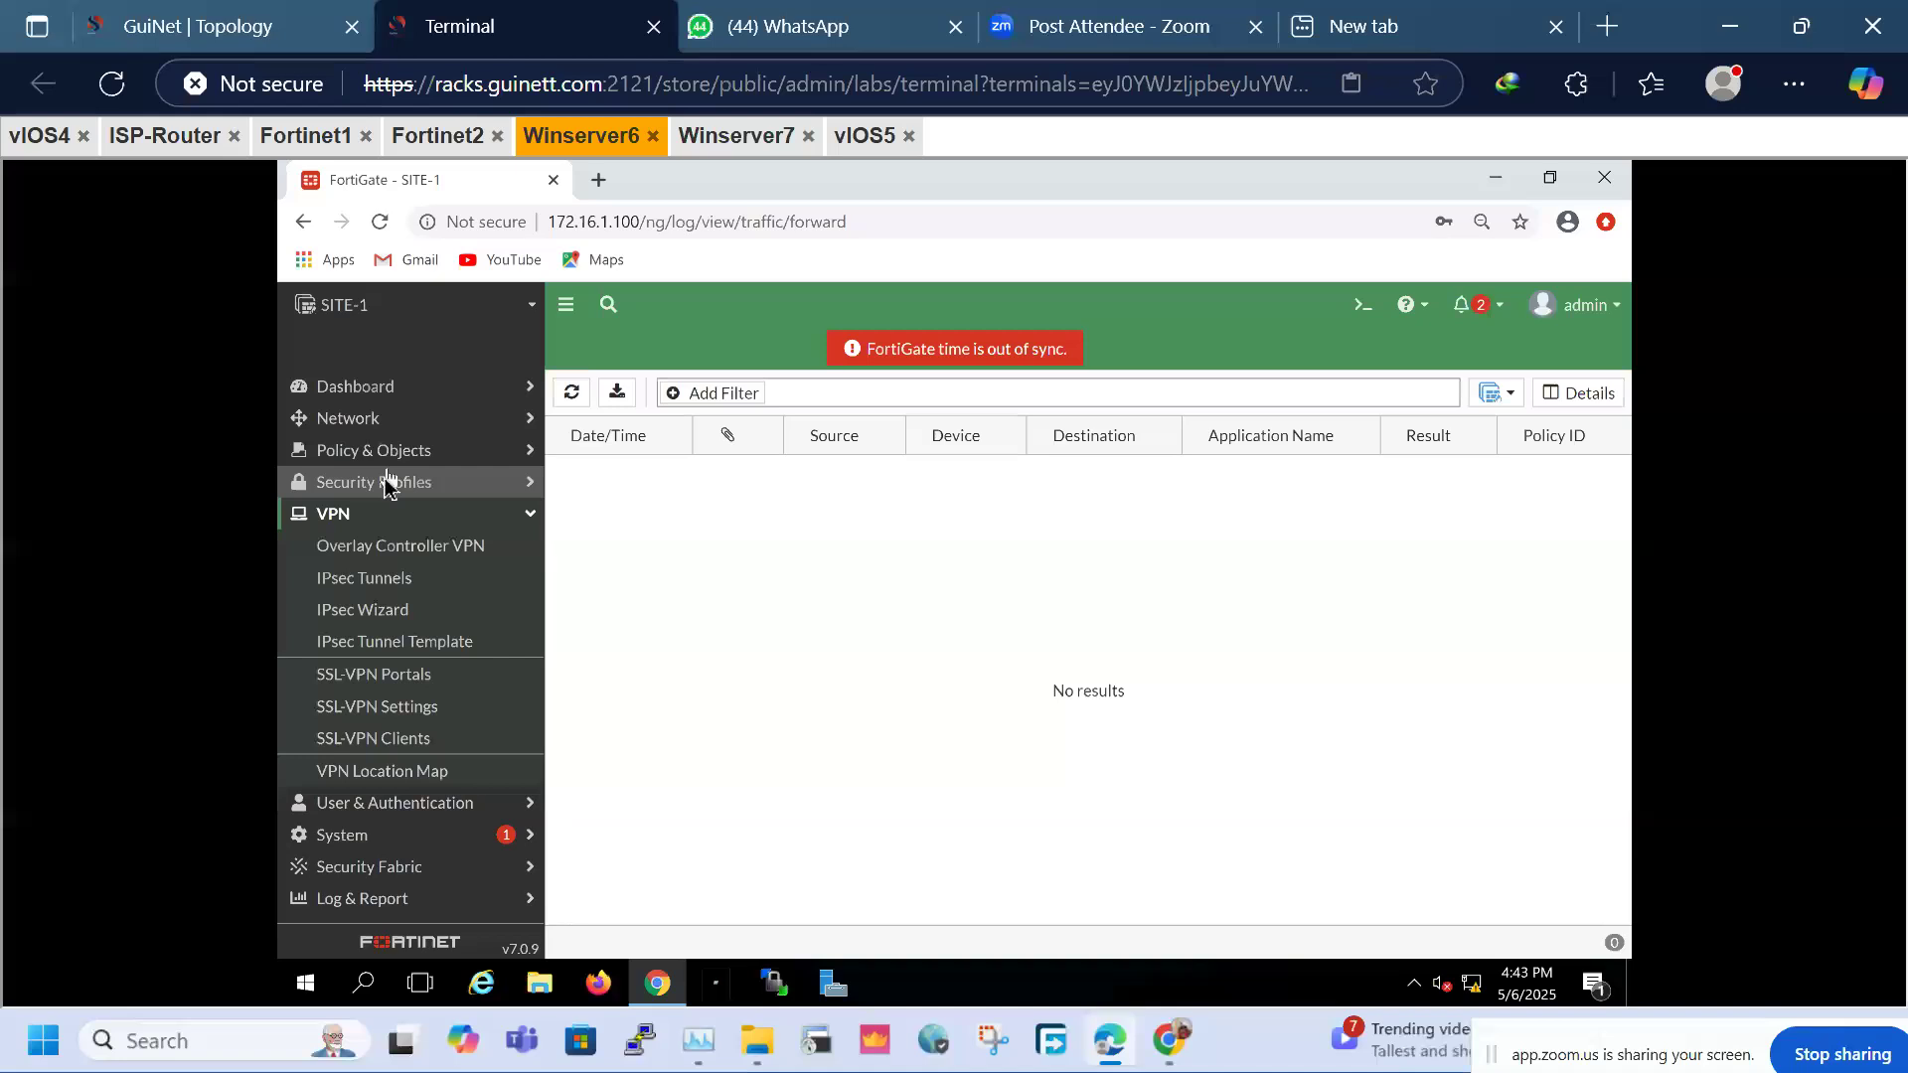
click(368, 578)
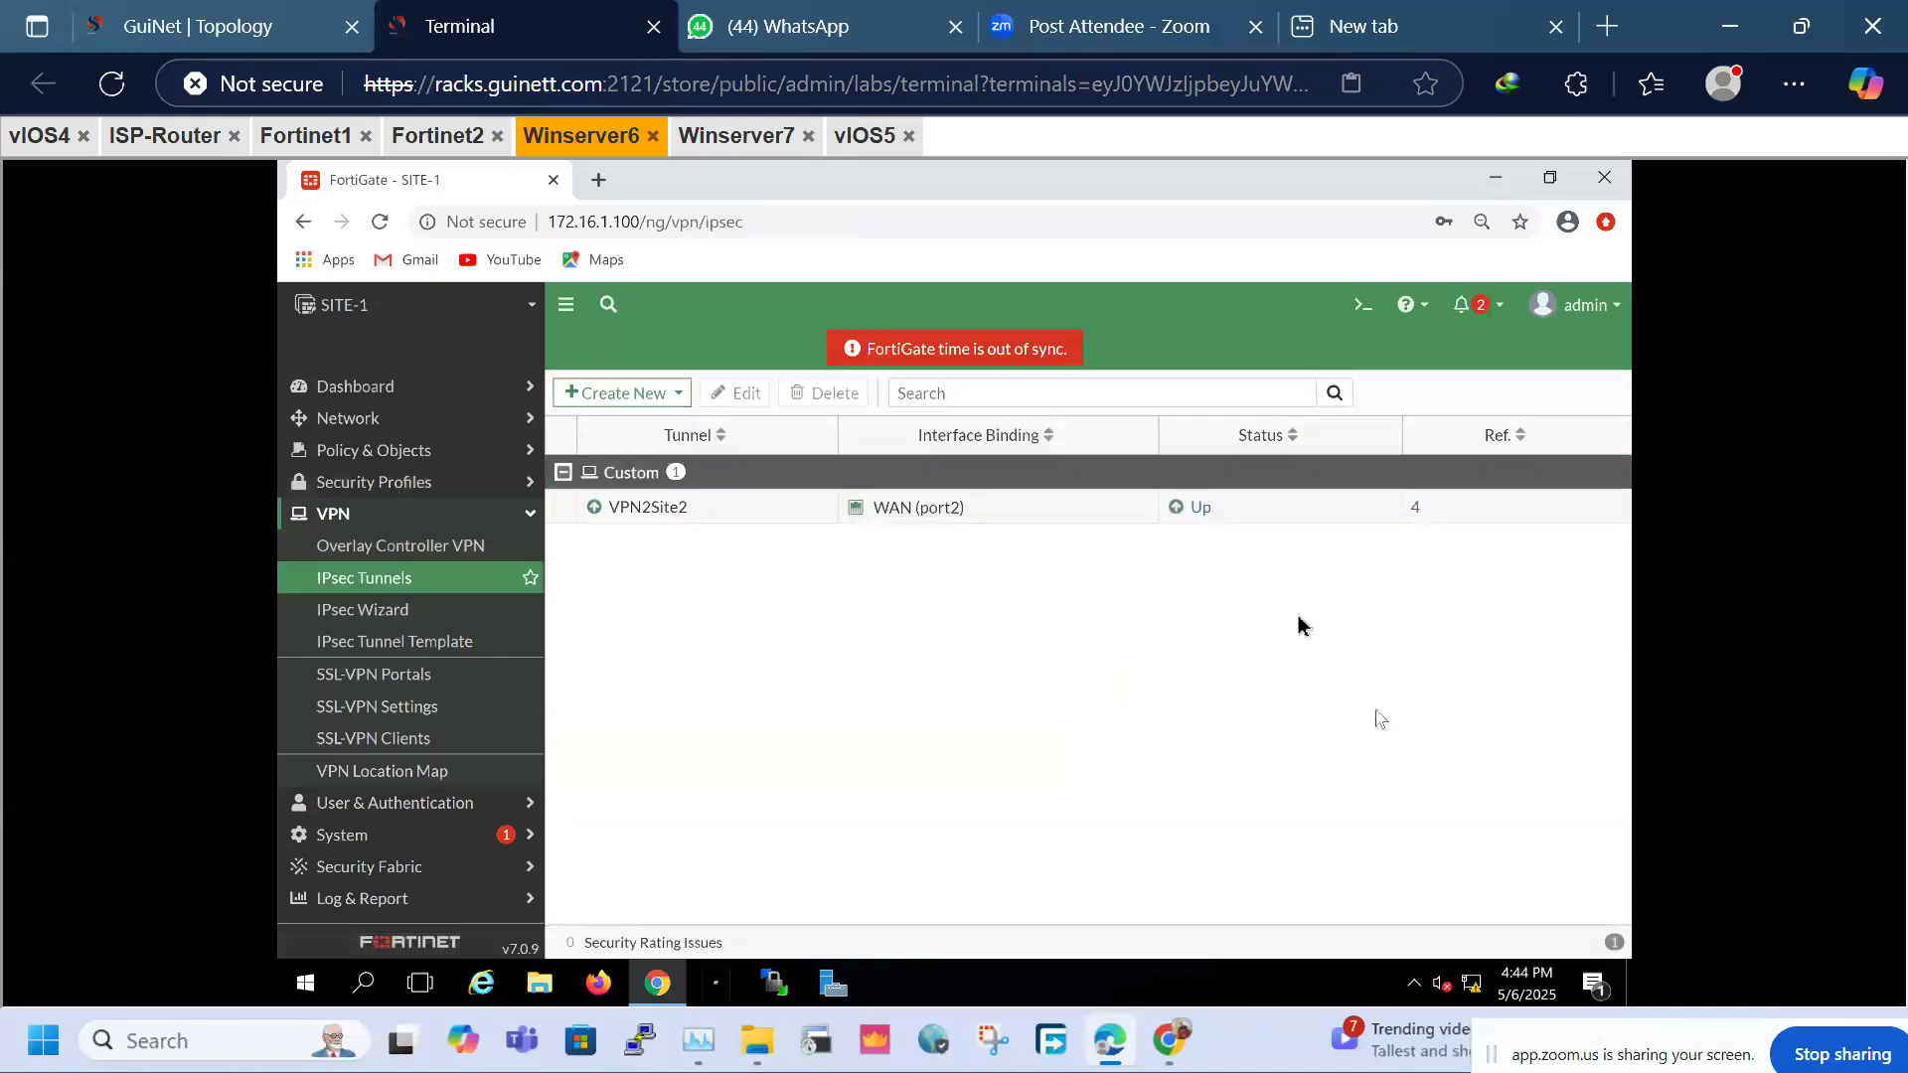
click(1205, 520)
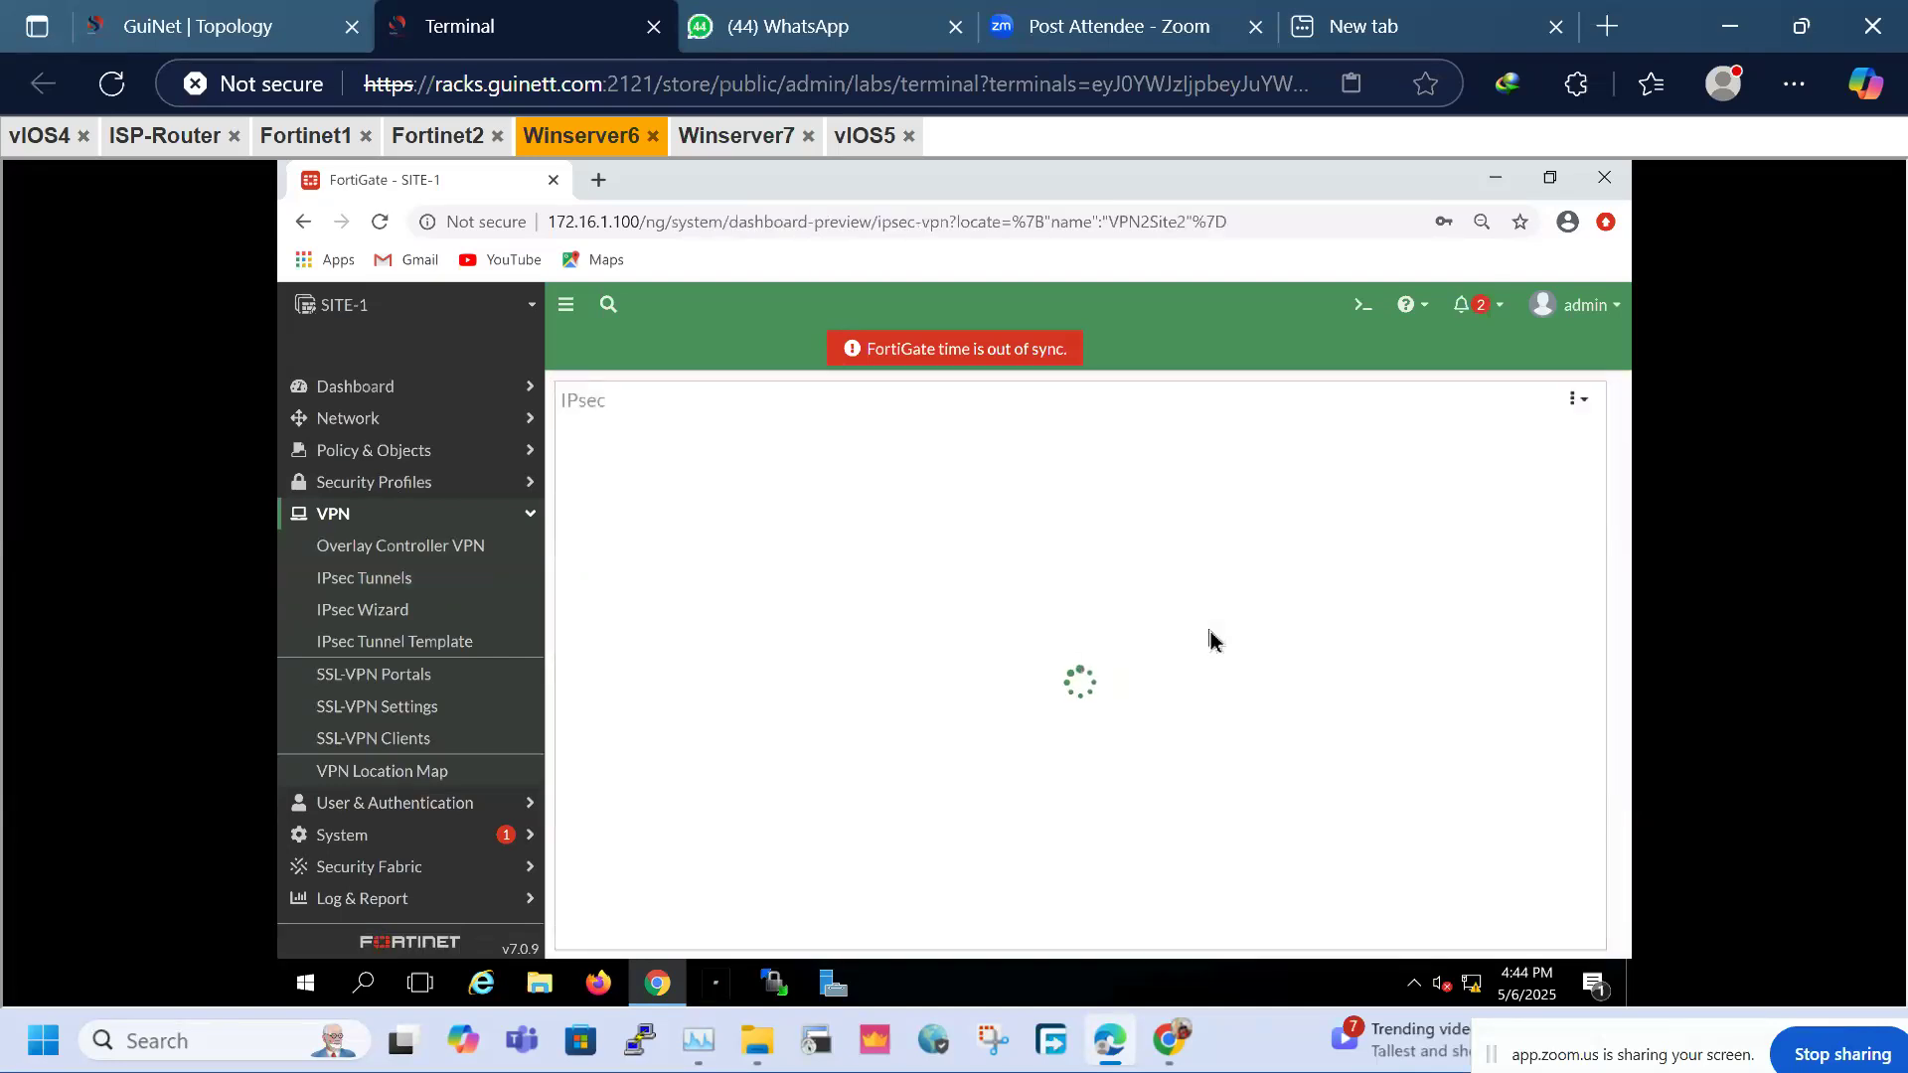
click(1228, 552)
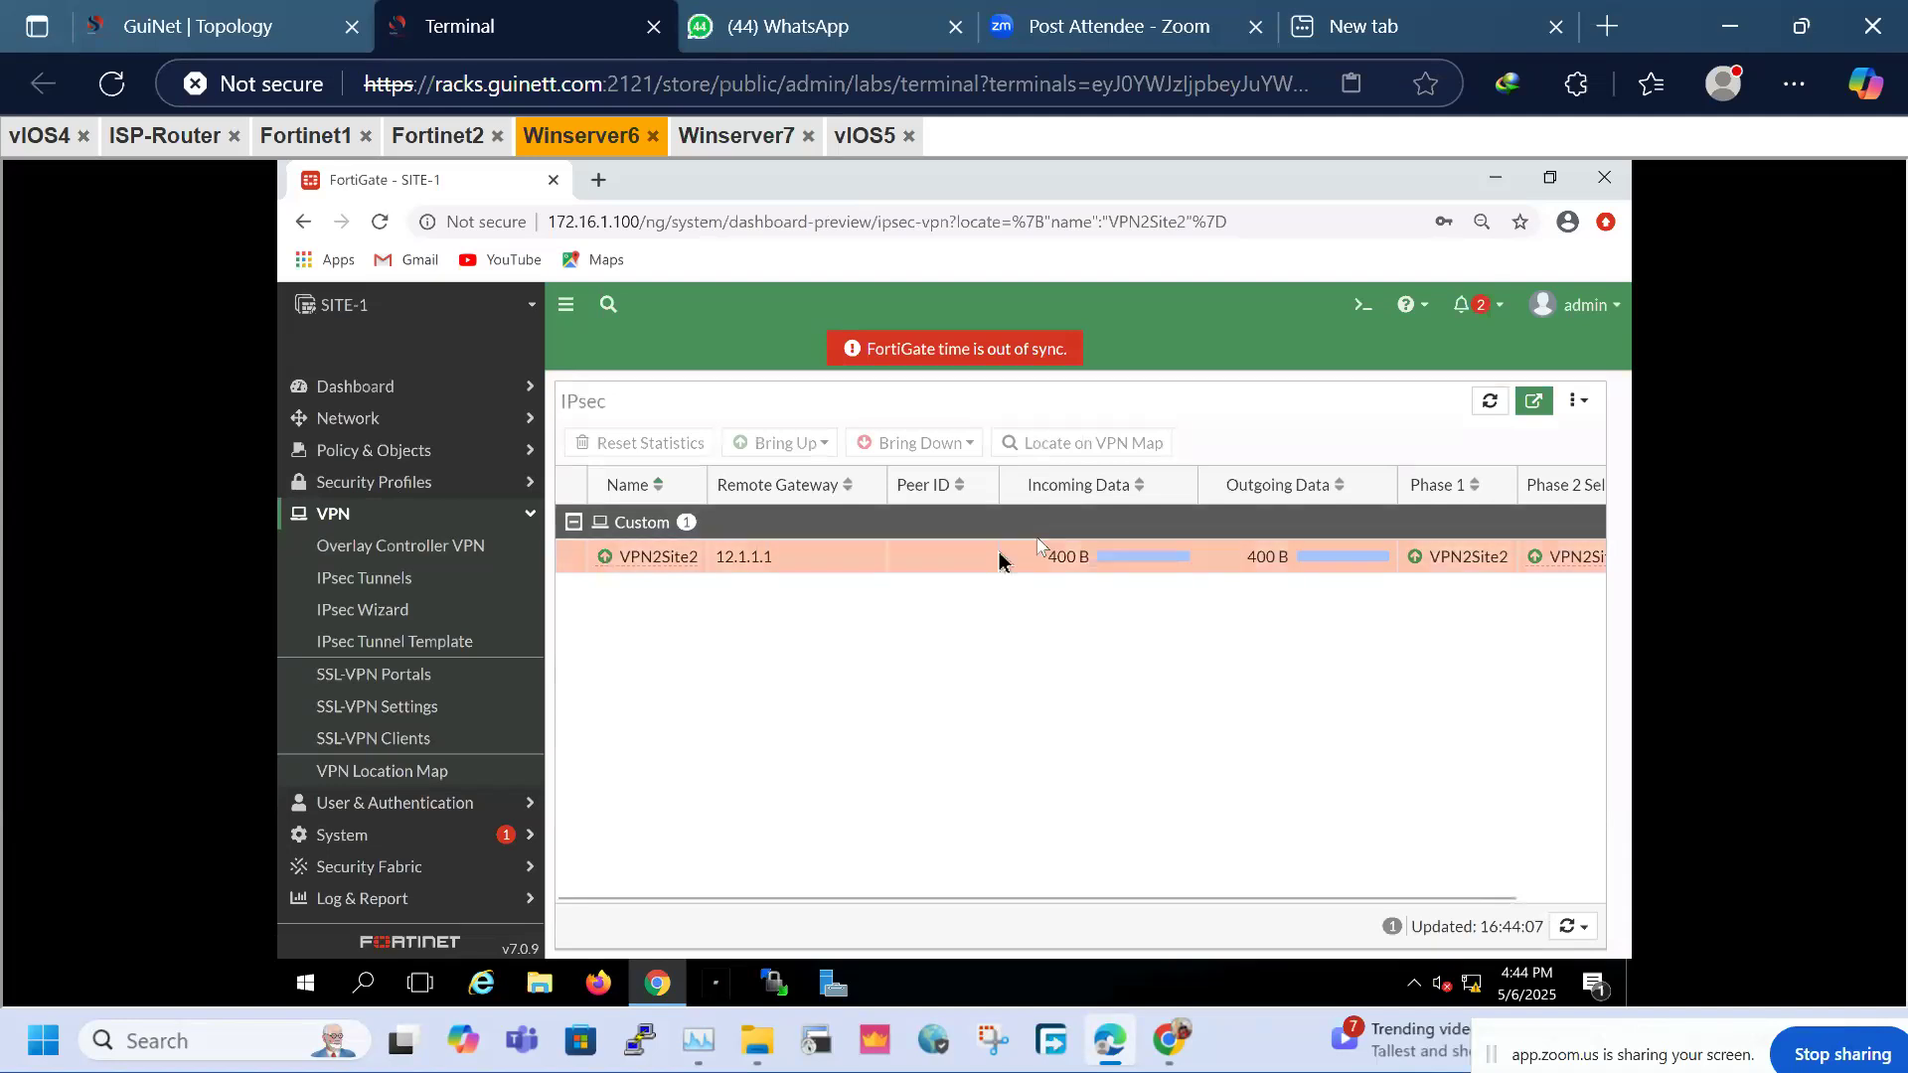
Repeatedly re-run the ping to 20.1.1.1 from LAN-A
click(48, 136)
key(Up)
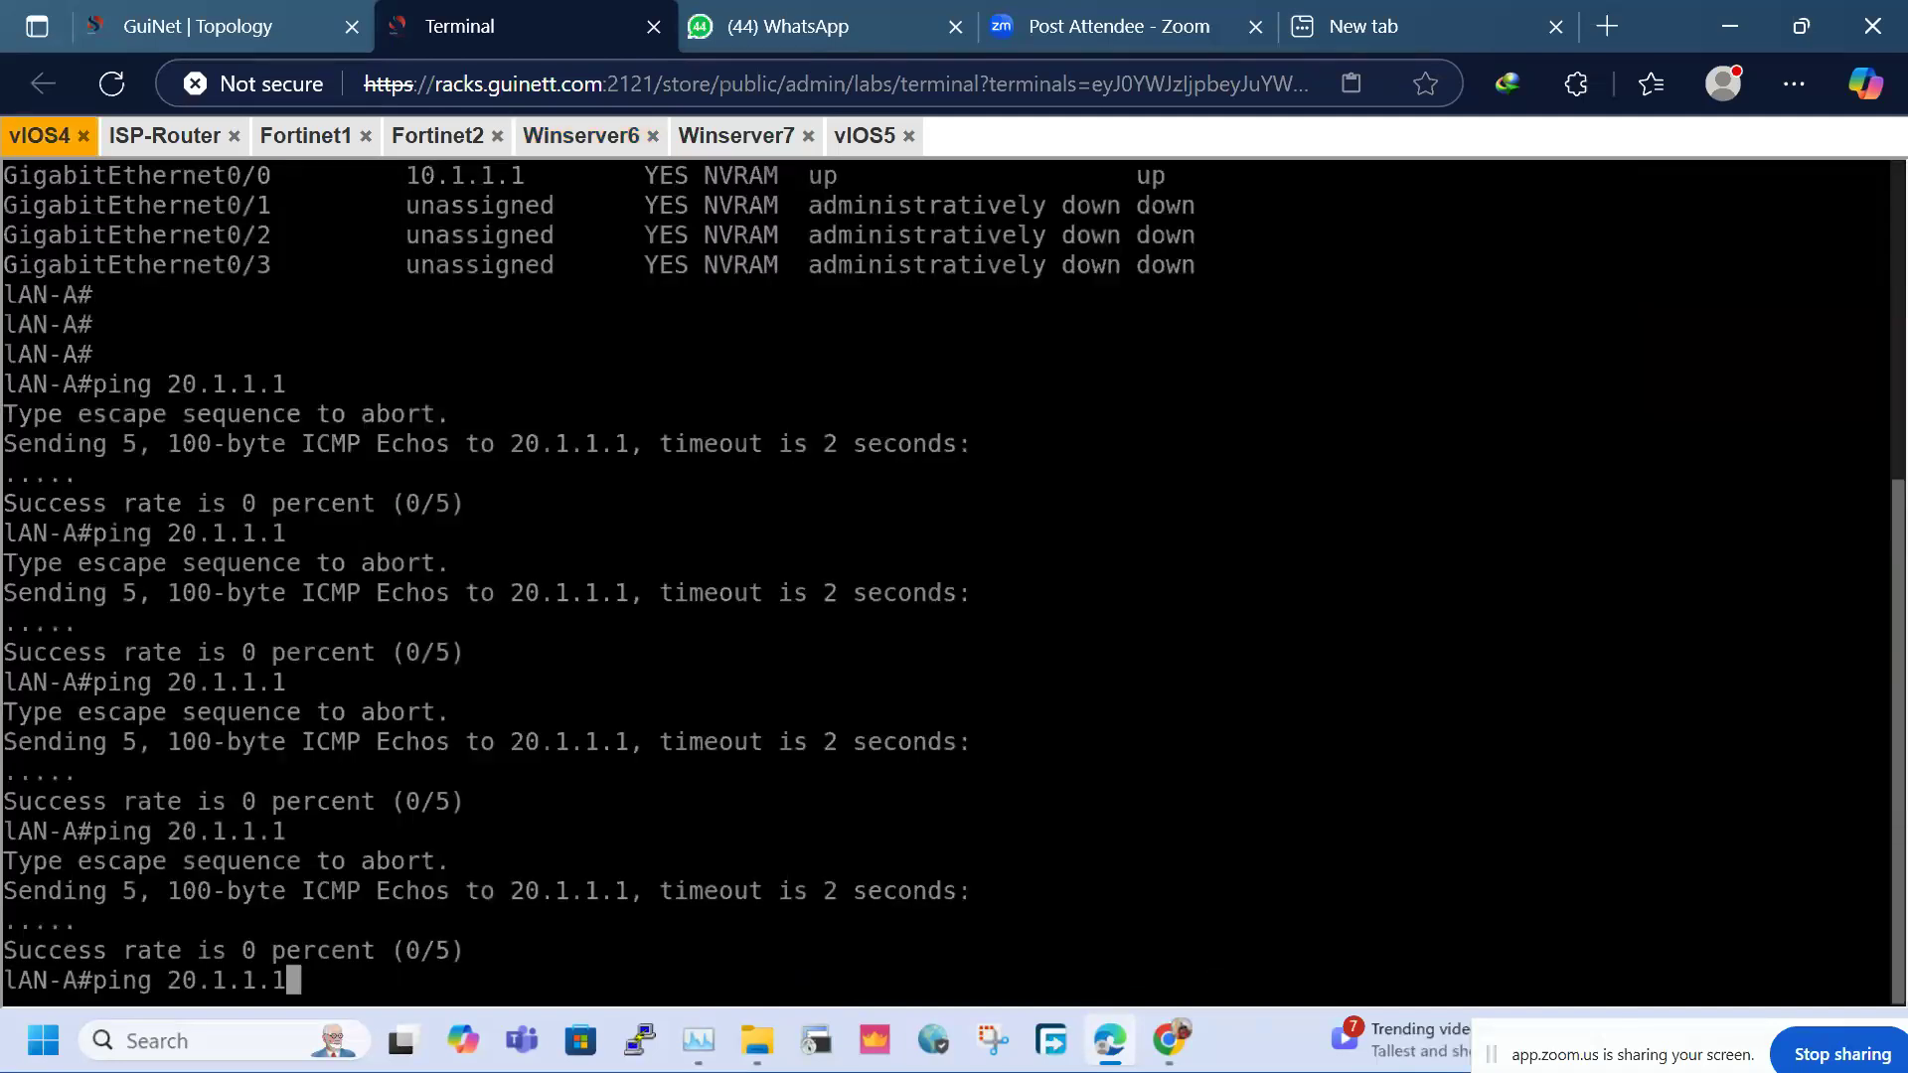
key(Return)
key(Return)
key(Return)
key(Up)
key(Return)
key(Return)
key(Return)
key(Return)
key(Up)
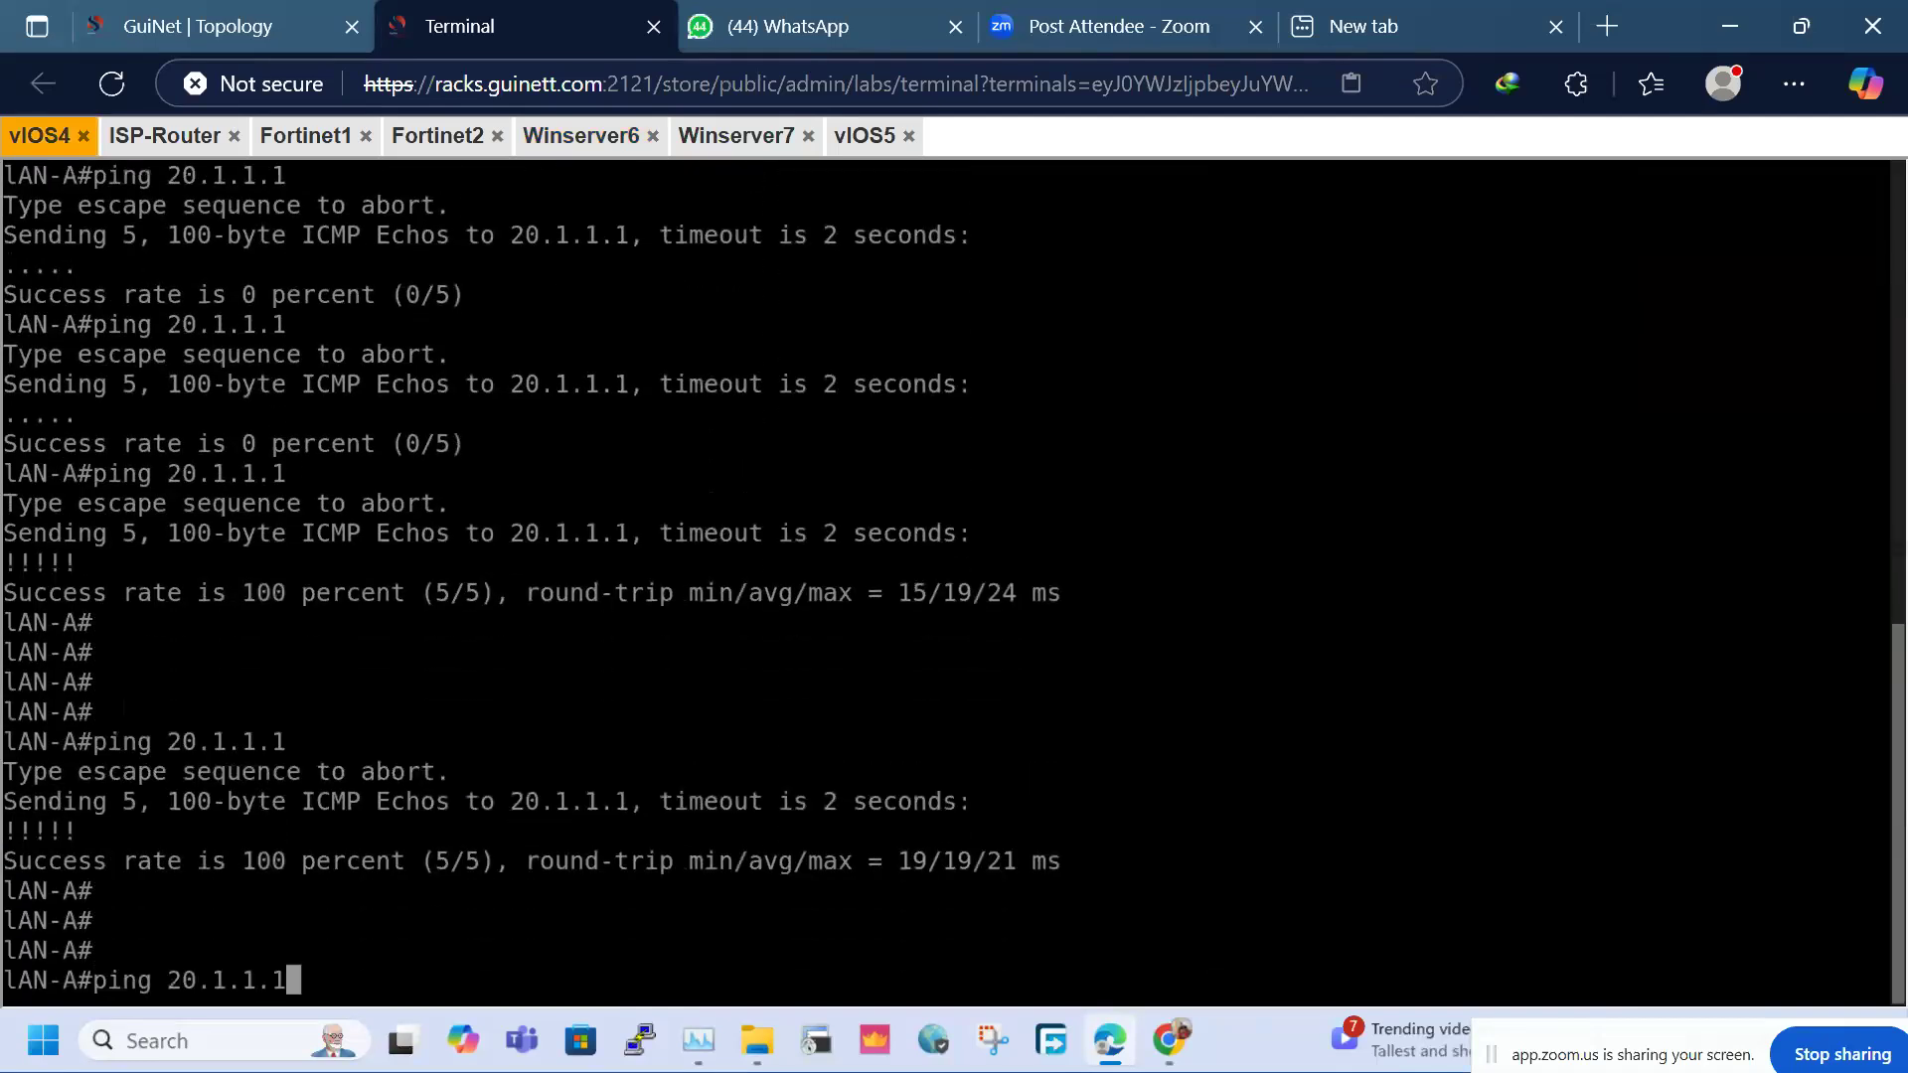
key(Return)
key(Up)
key(Return)
key(Up)
key(Return)
key(Return)
key(Return)
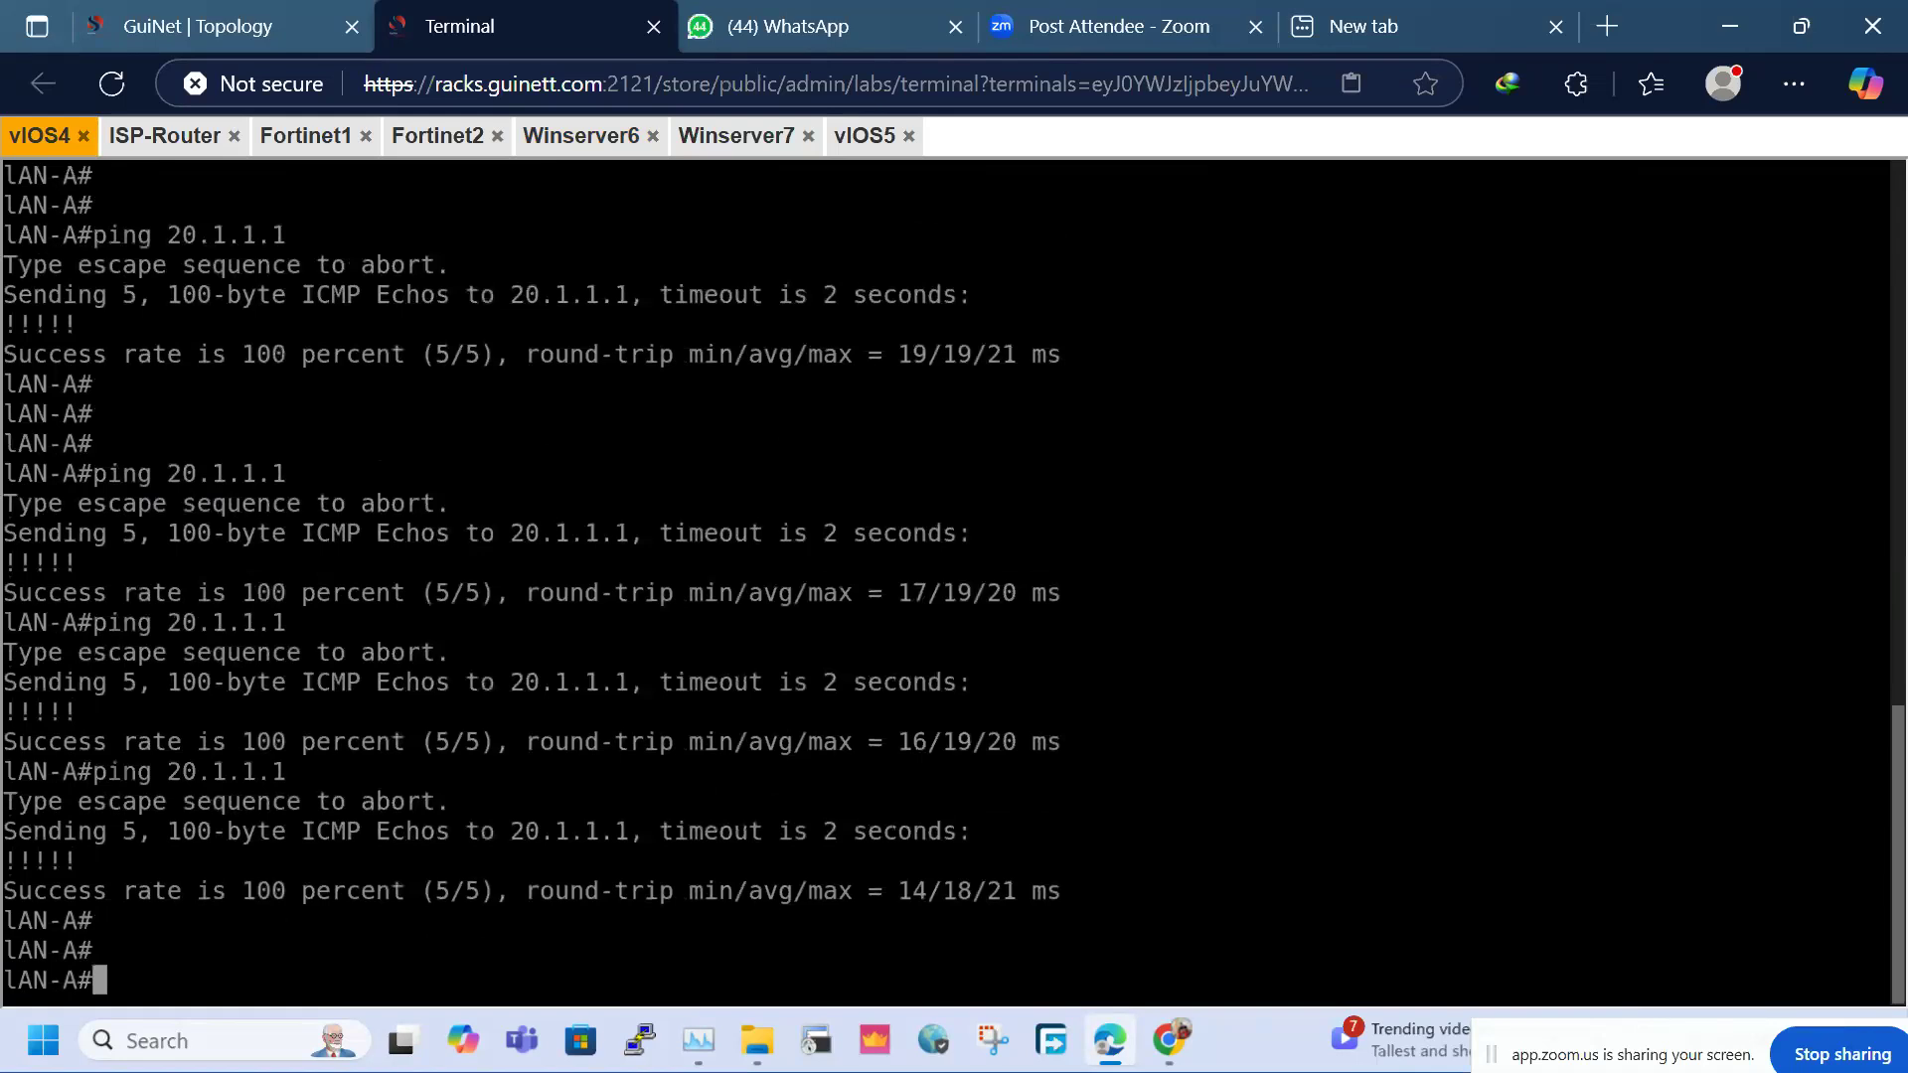
key(Up)
key(Return)
key(Return)
key(Return)
key(Return)
key(Up)
key(Return)
key(Return)
key(Return)
key(Up)
key(Return)
key(Up)
key(Return)
key(Return)
key(Return)
key(Return)
key(Up)
key(Return)
key(Return)
key(Return)
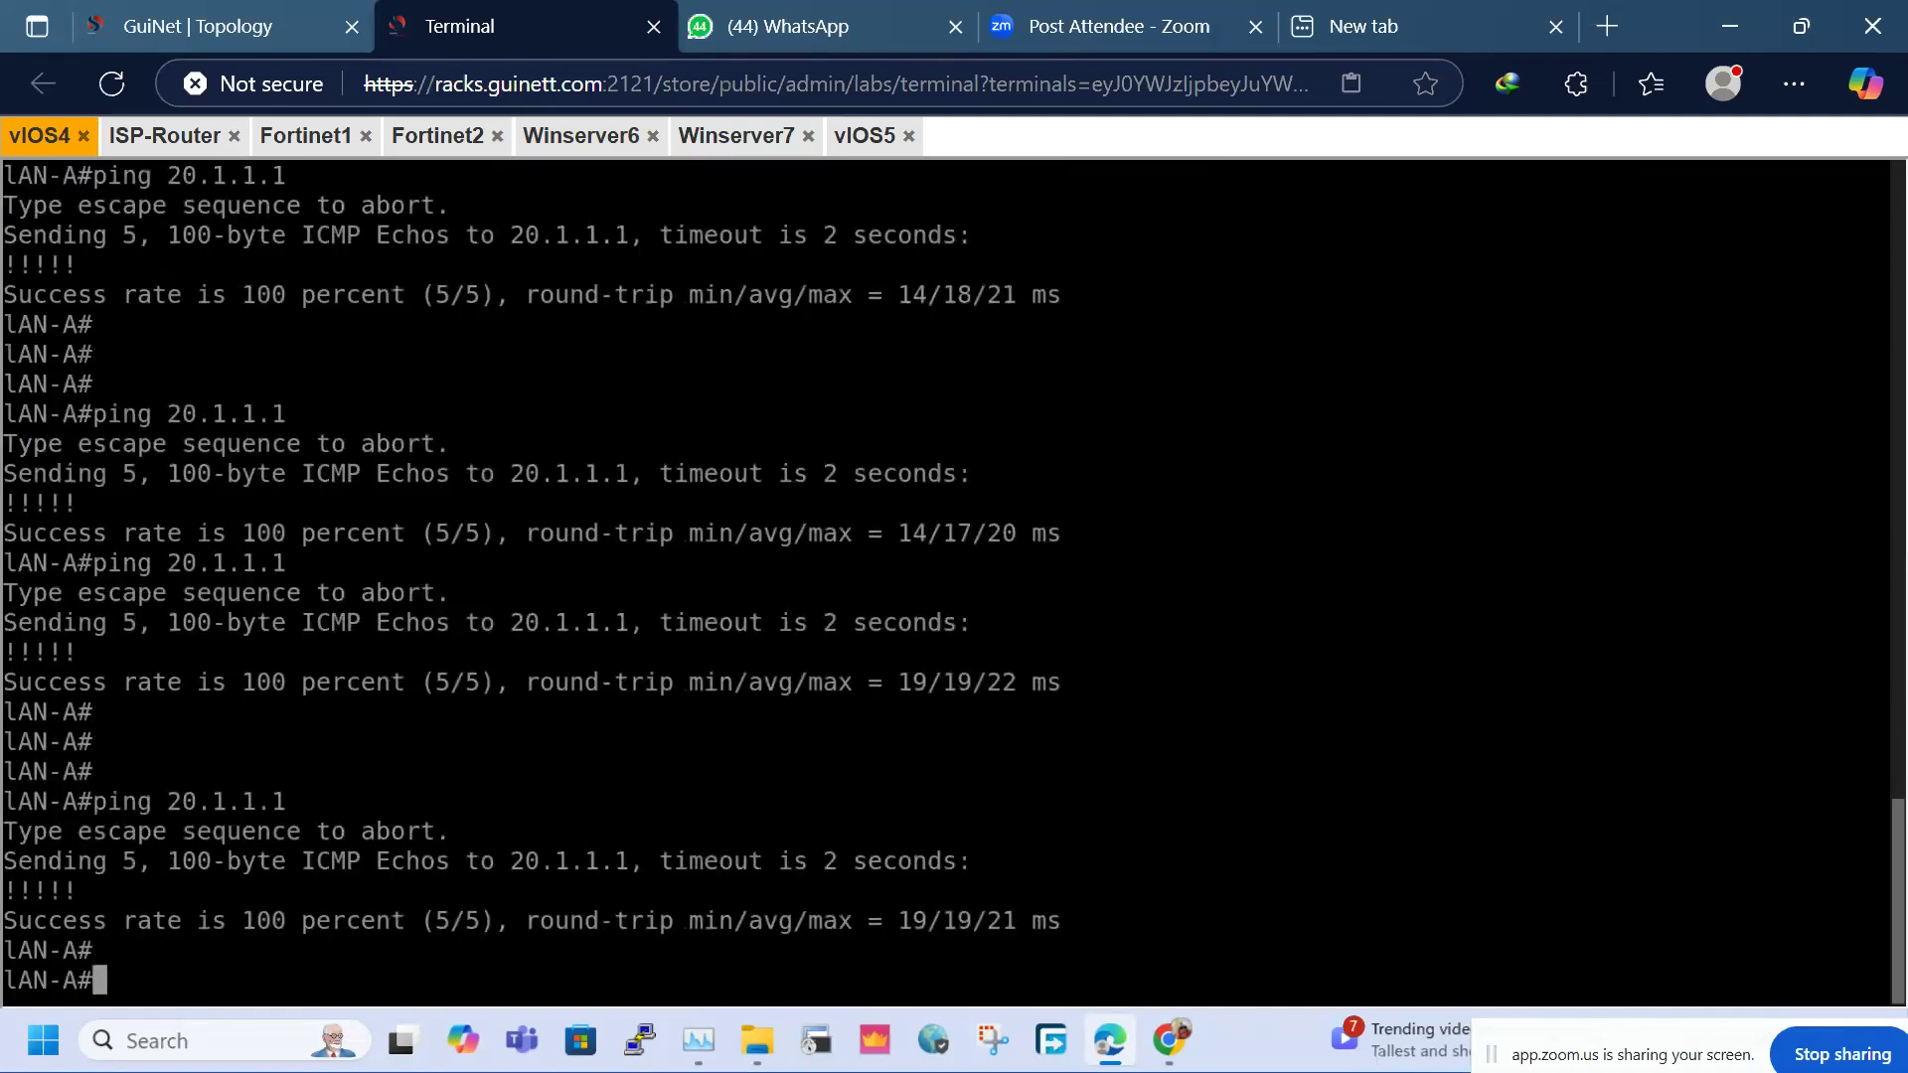
key(Up)
key(Return)
key(Up)
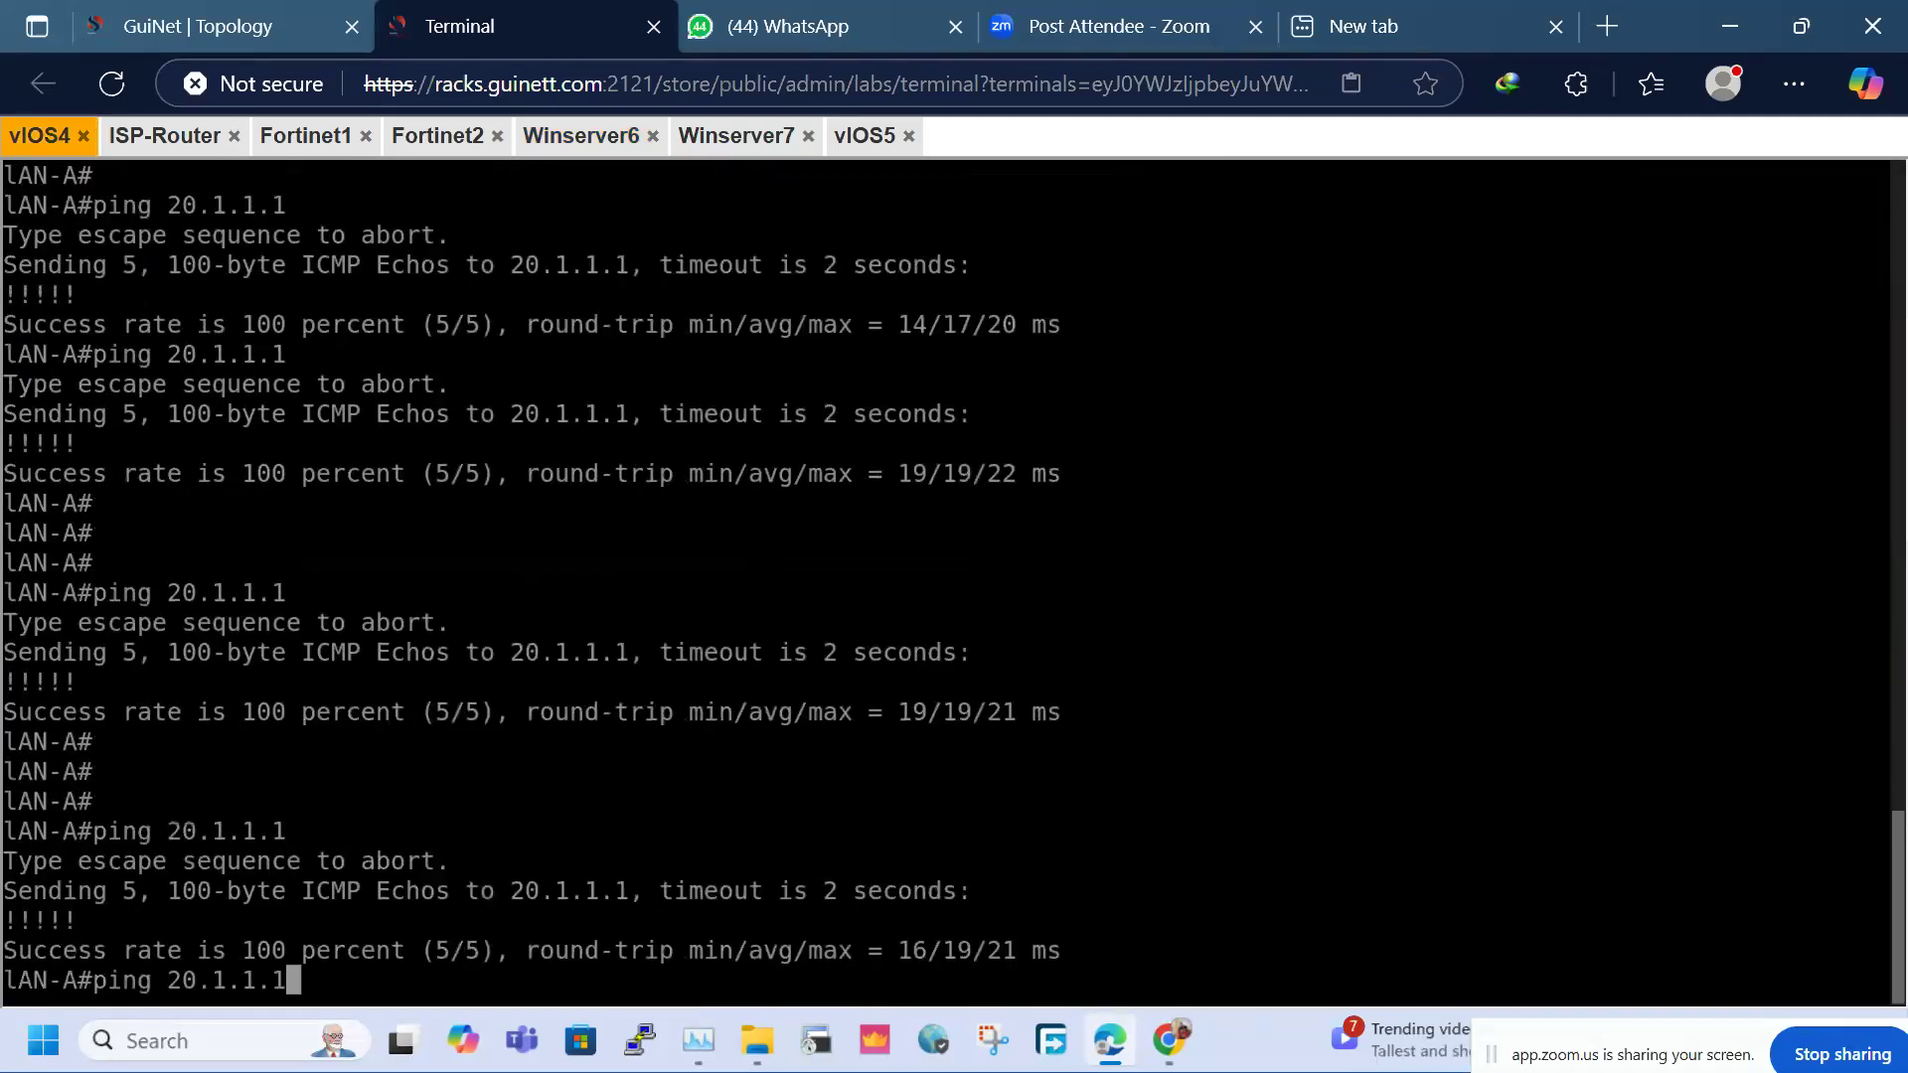
key(Return)
key(Return)
key(Return)
key(Return)
key(Up)
key(Return)
key(Return)
key(Return)
key(Up)
key(Return)
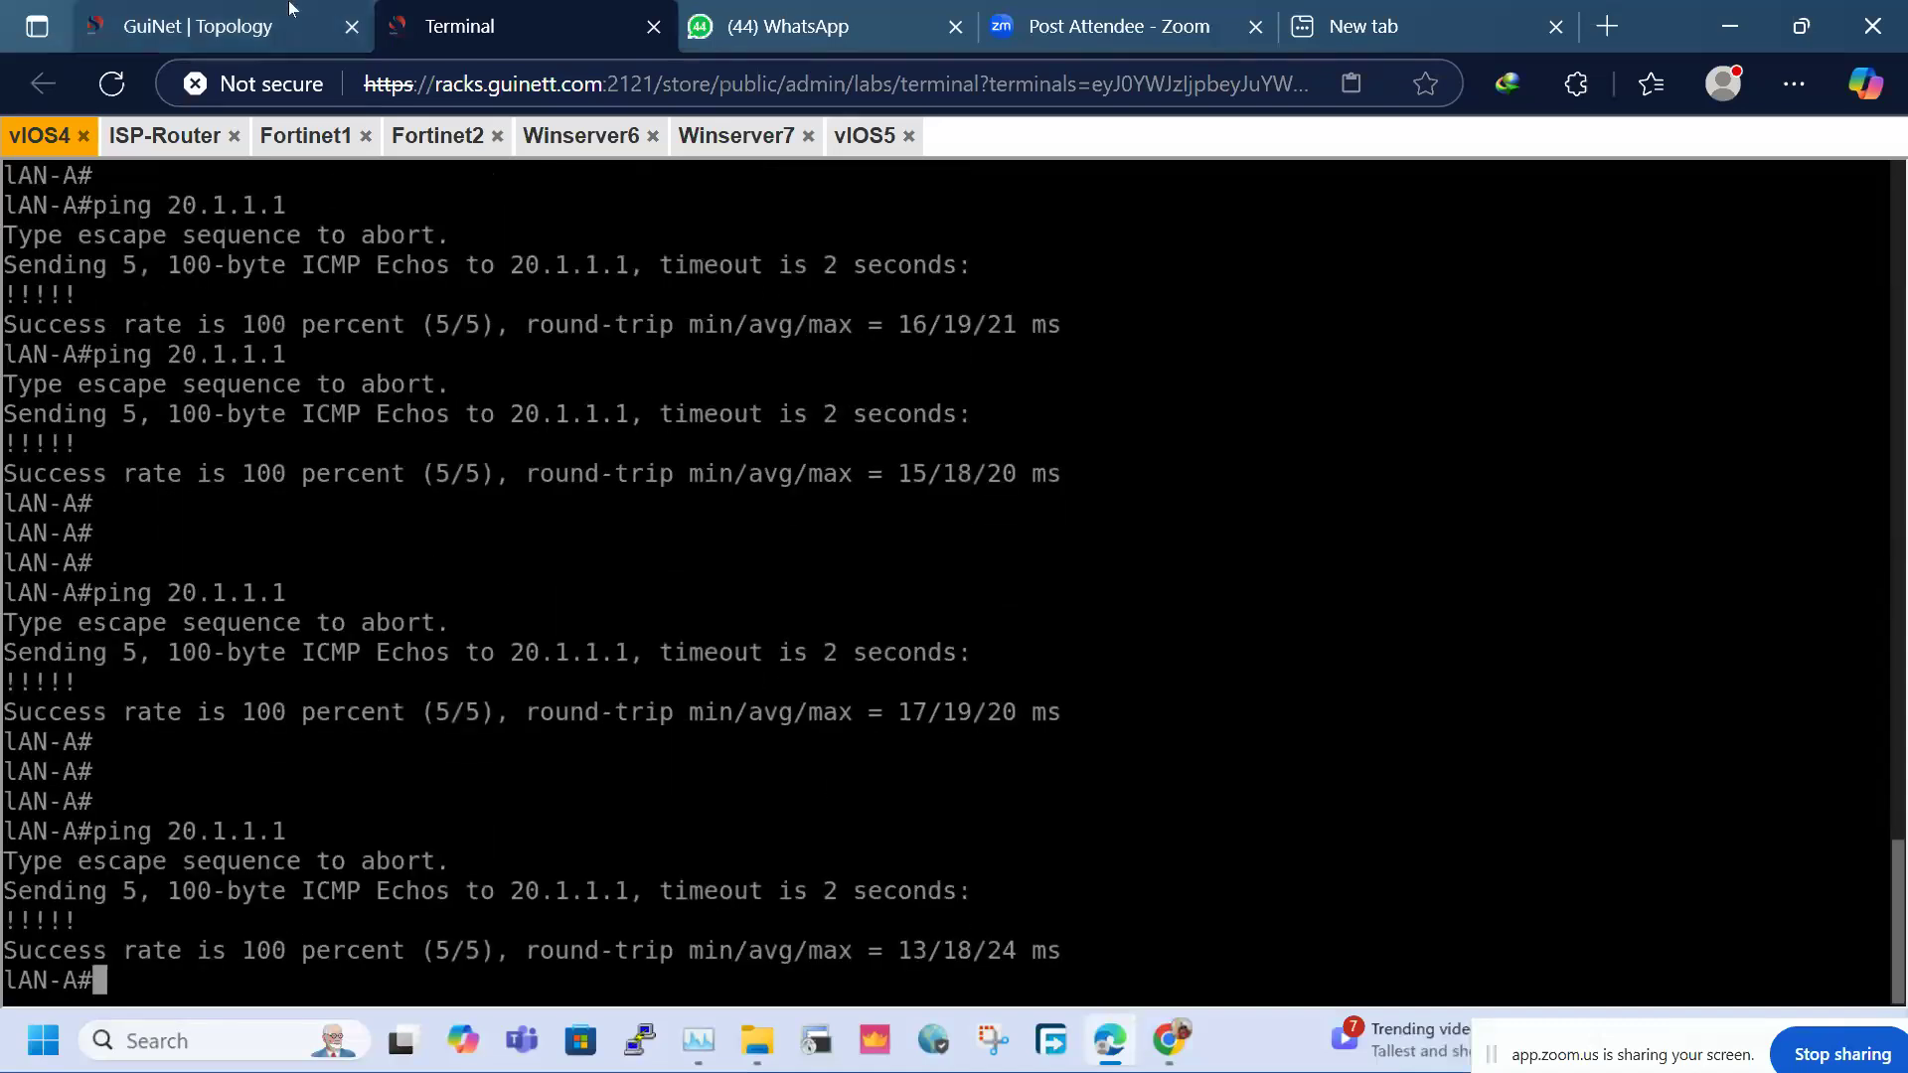
Start a continuous ping with 'ping 20.1.1.1 repeat 2000'
mouse_move(289, 8)
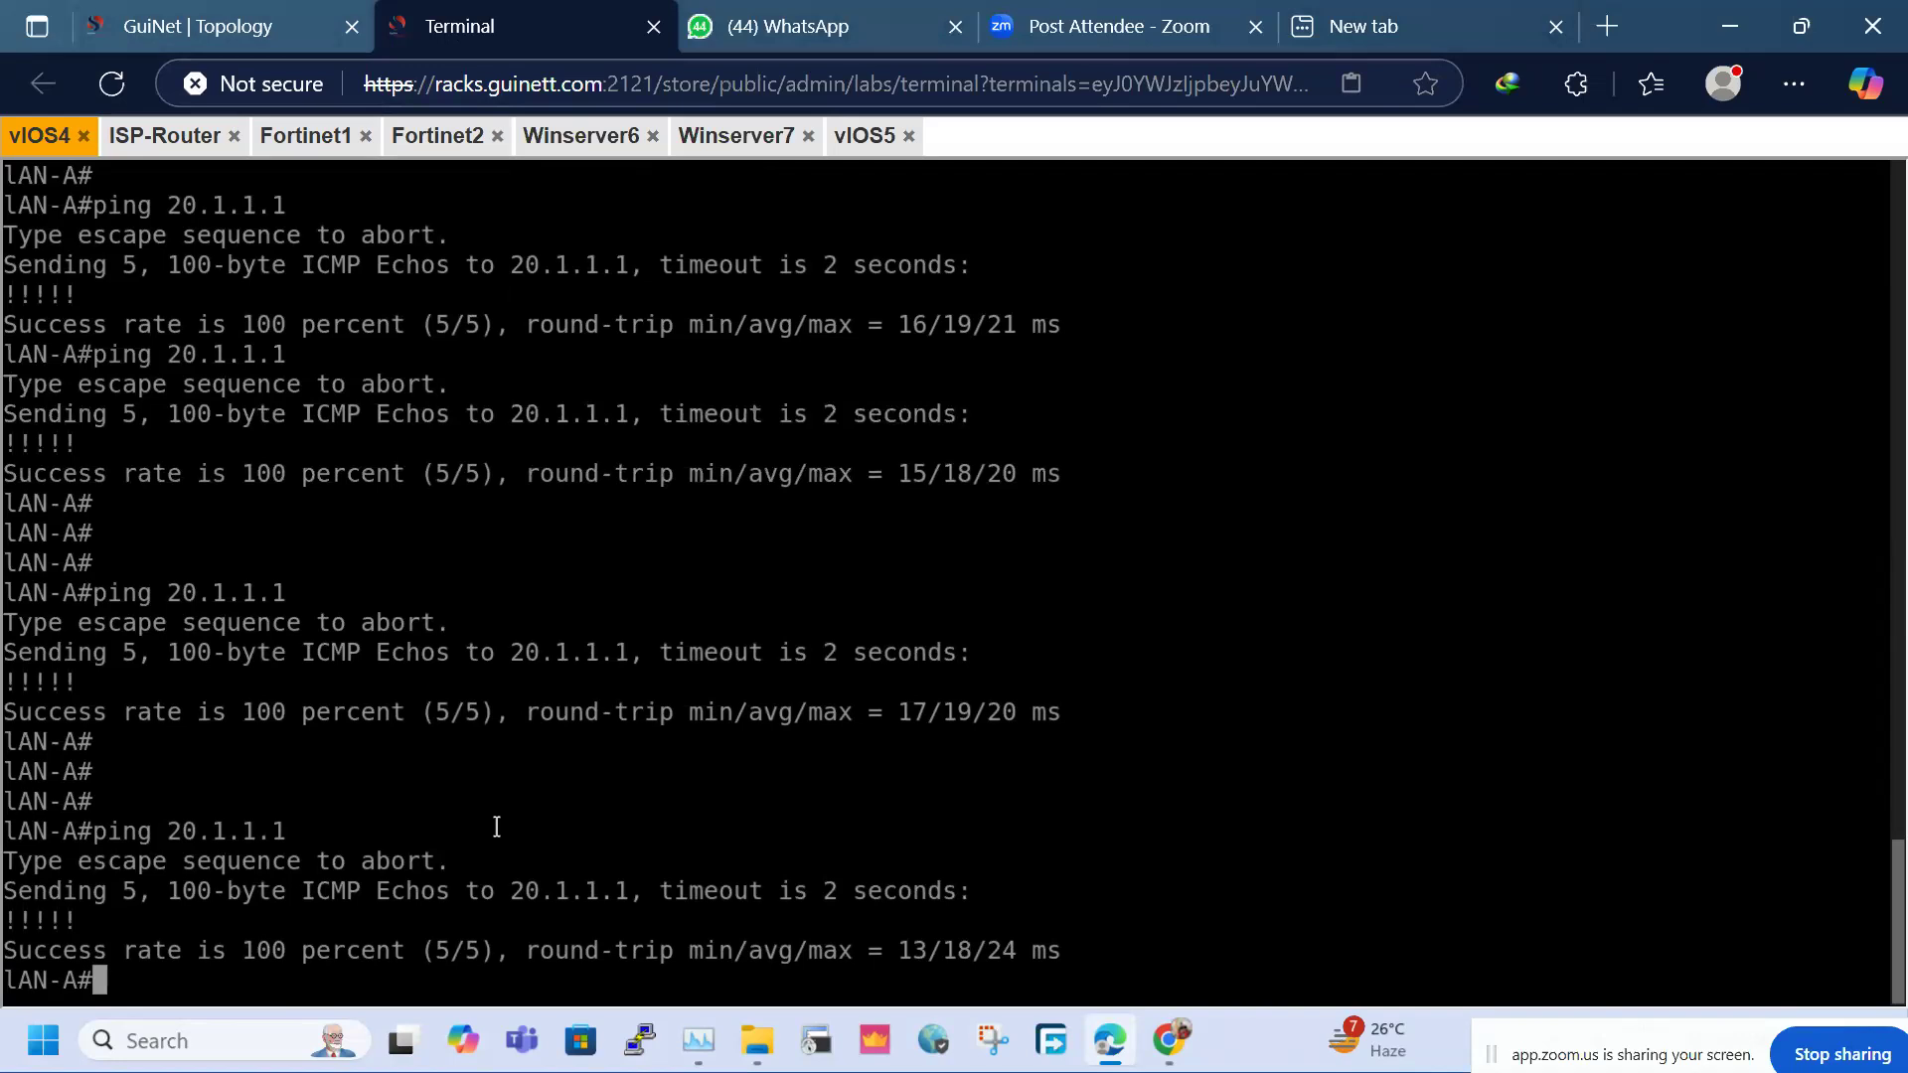
key(Up)
text(re)
key(Tab)
text(2000)
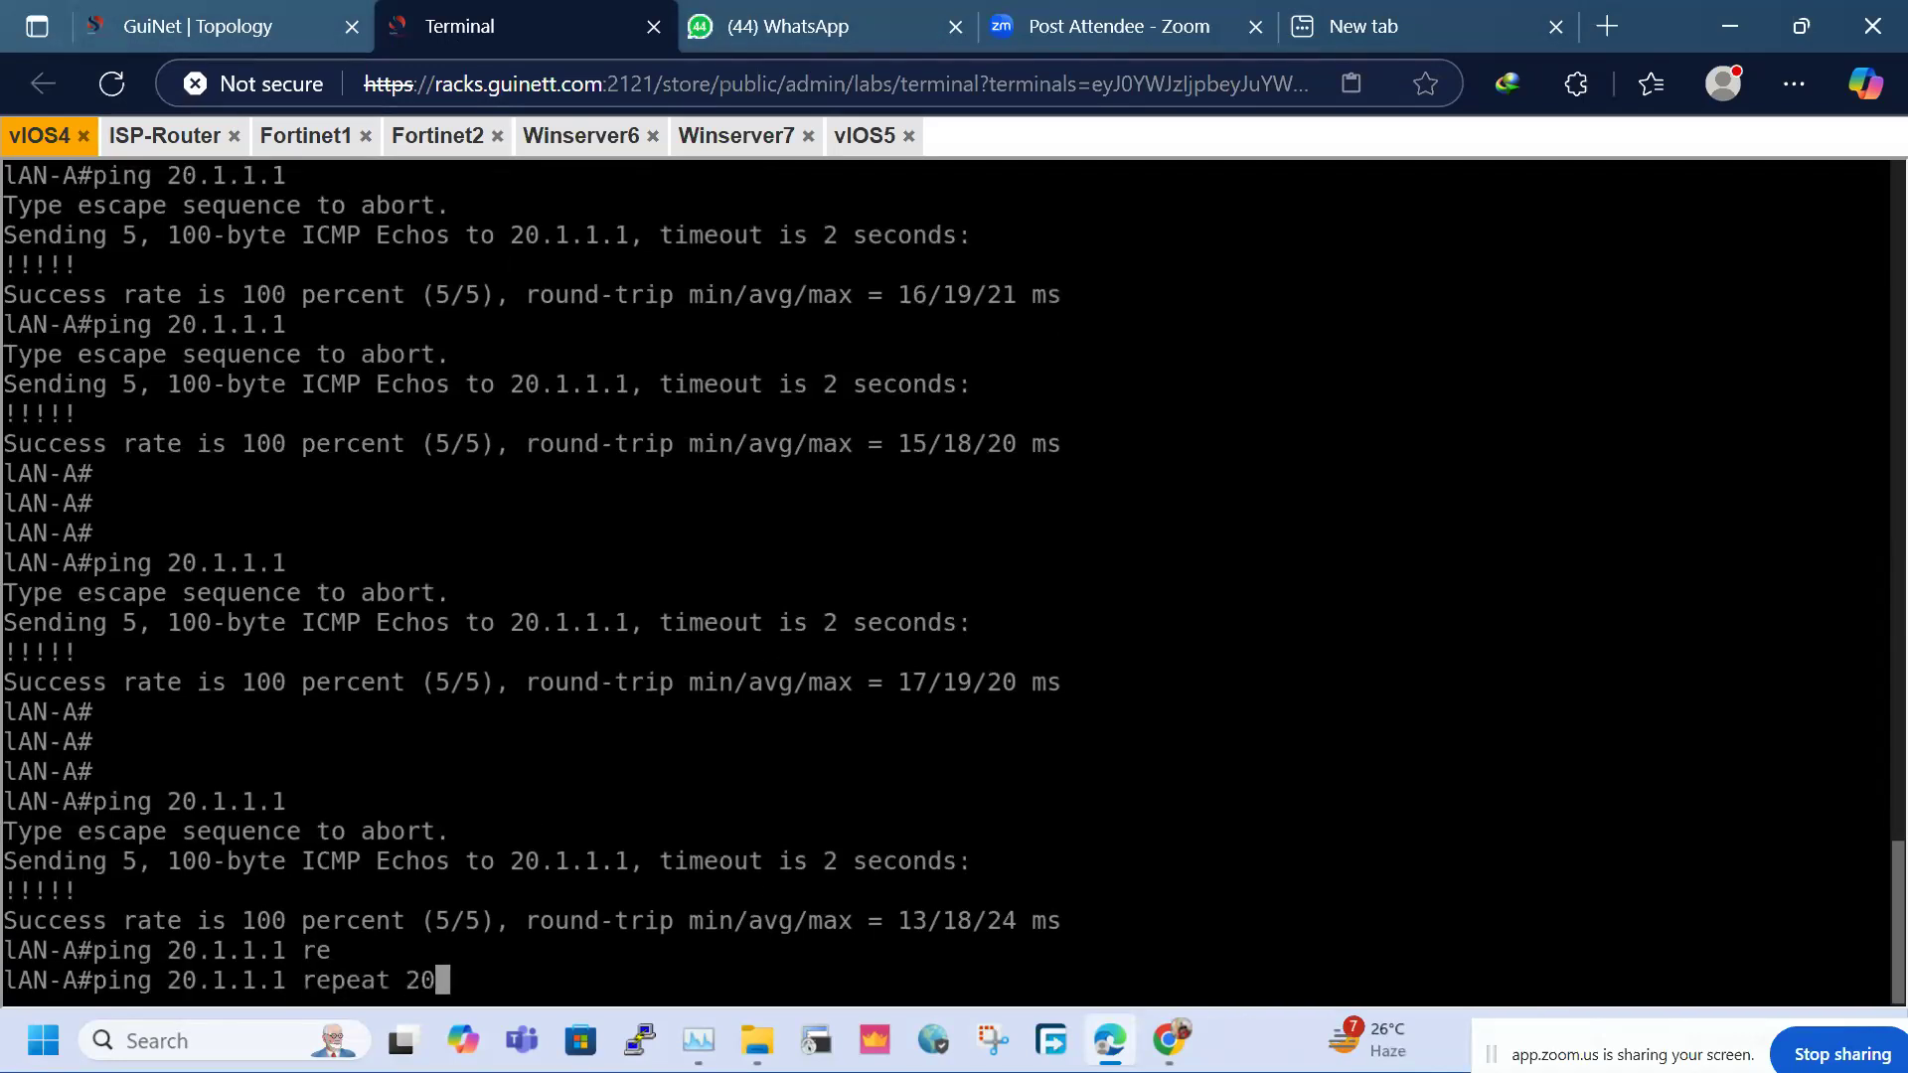
key(Return)
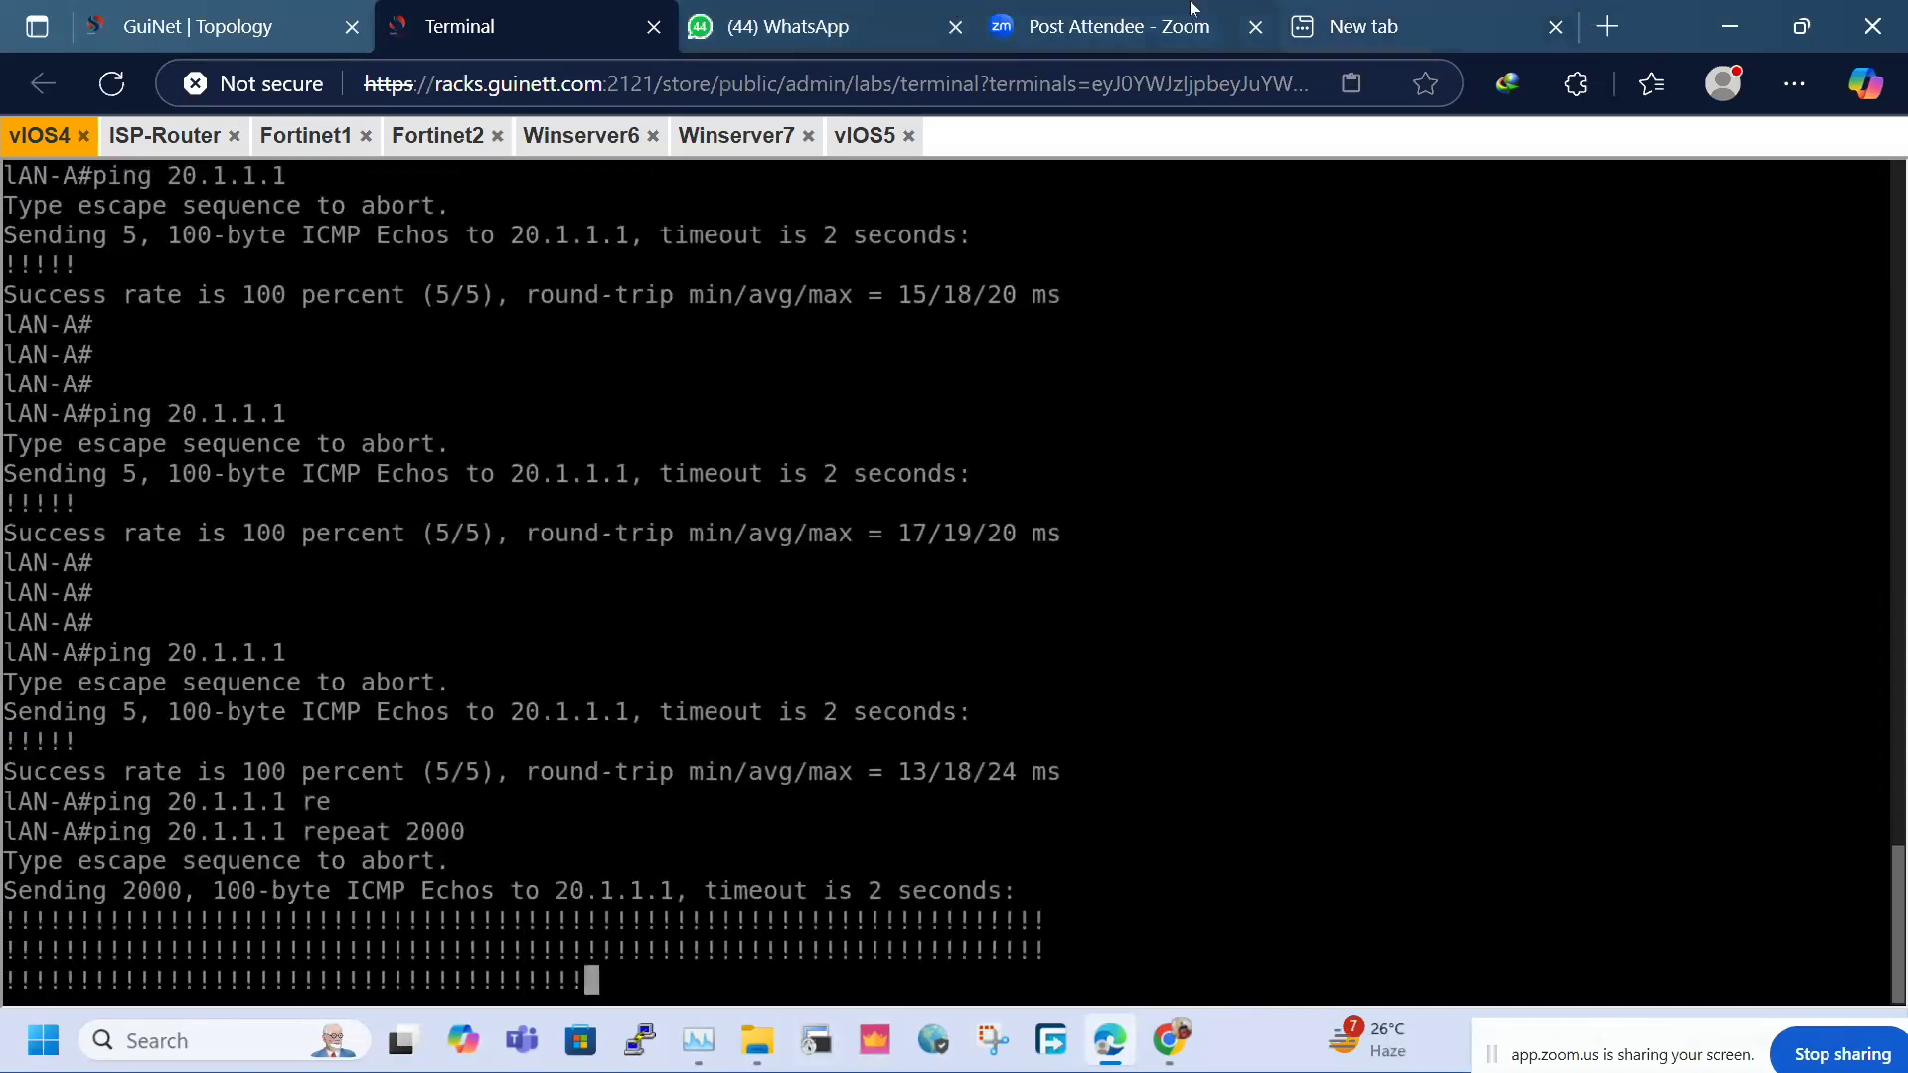
Refresh SITE-2's IPsec monitor several times to watch the byte counters grow
click(706, 144)
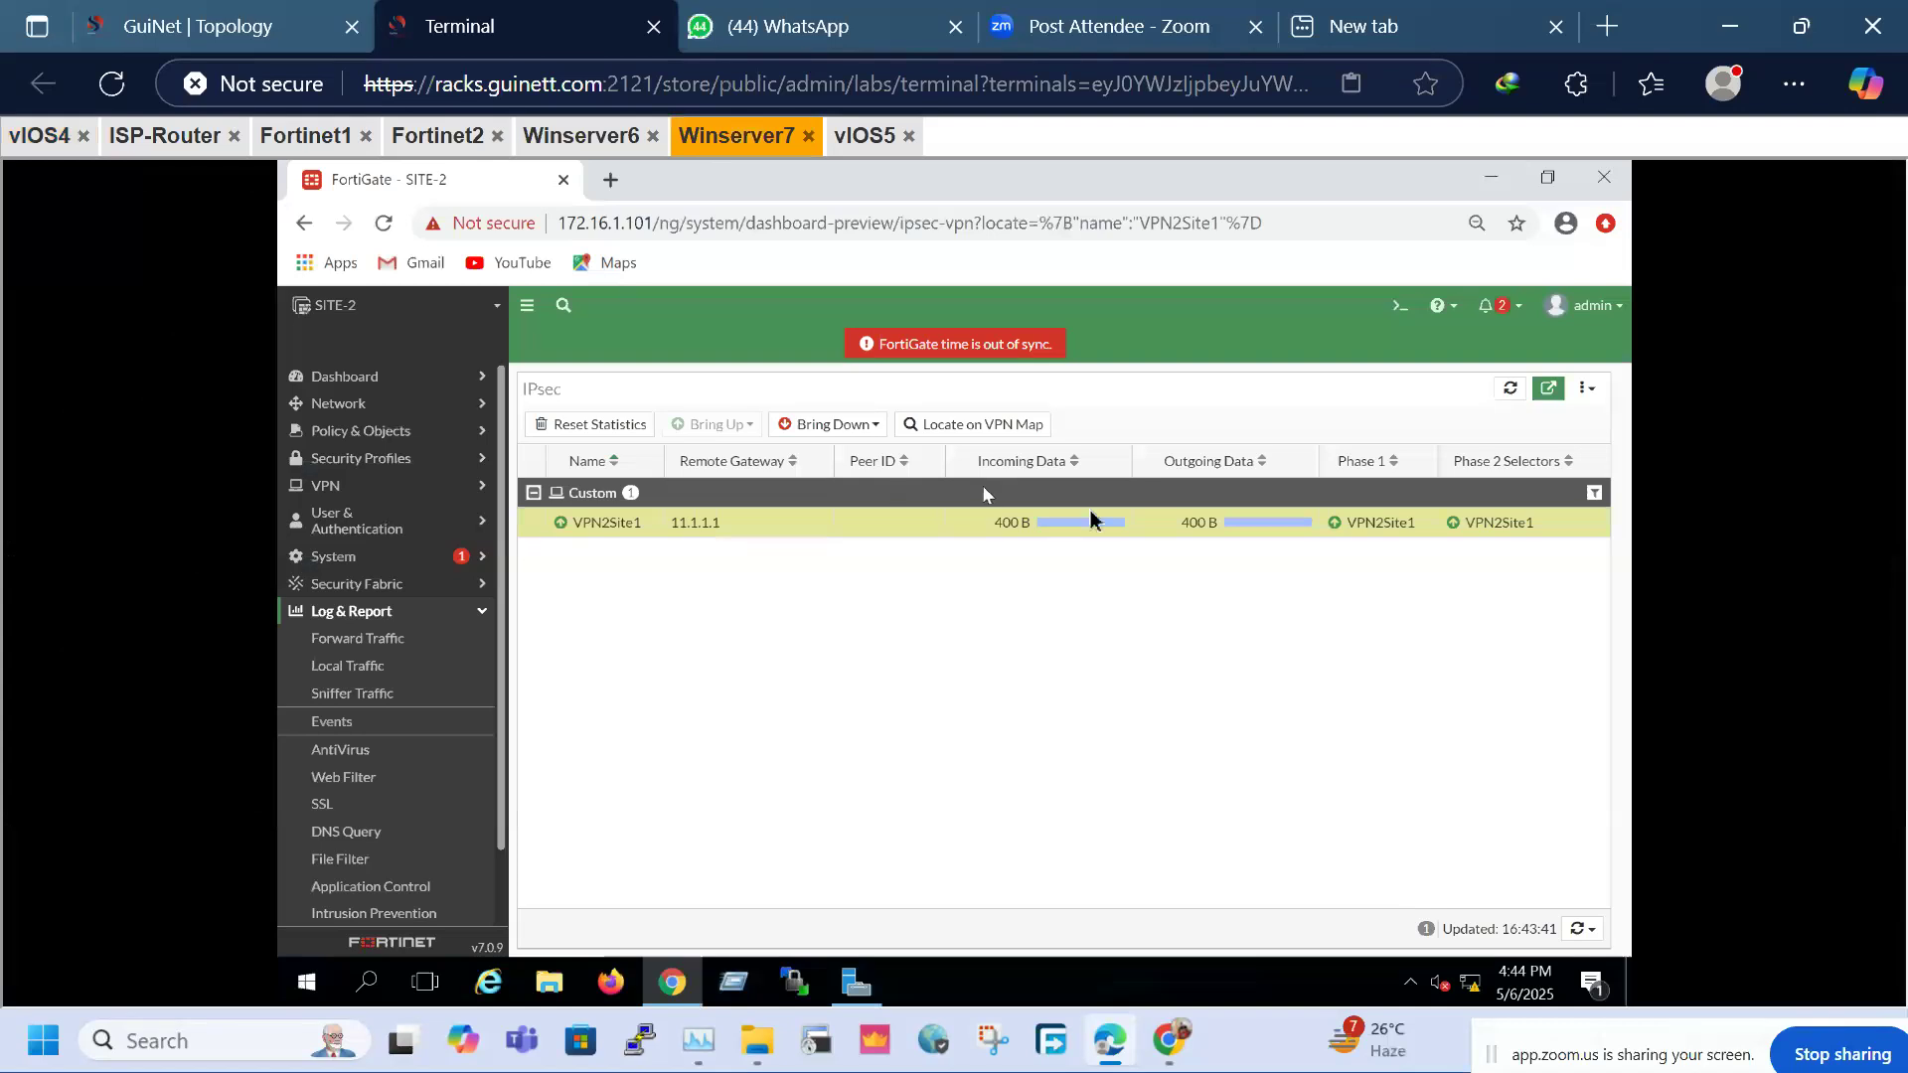
click(1517, 388)
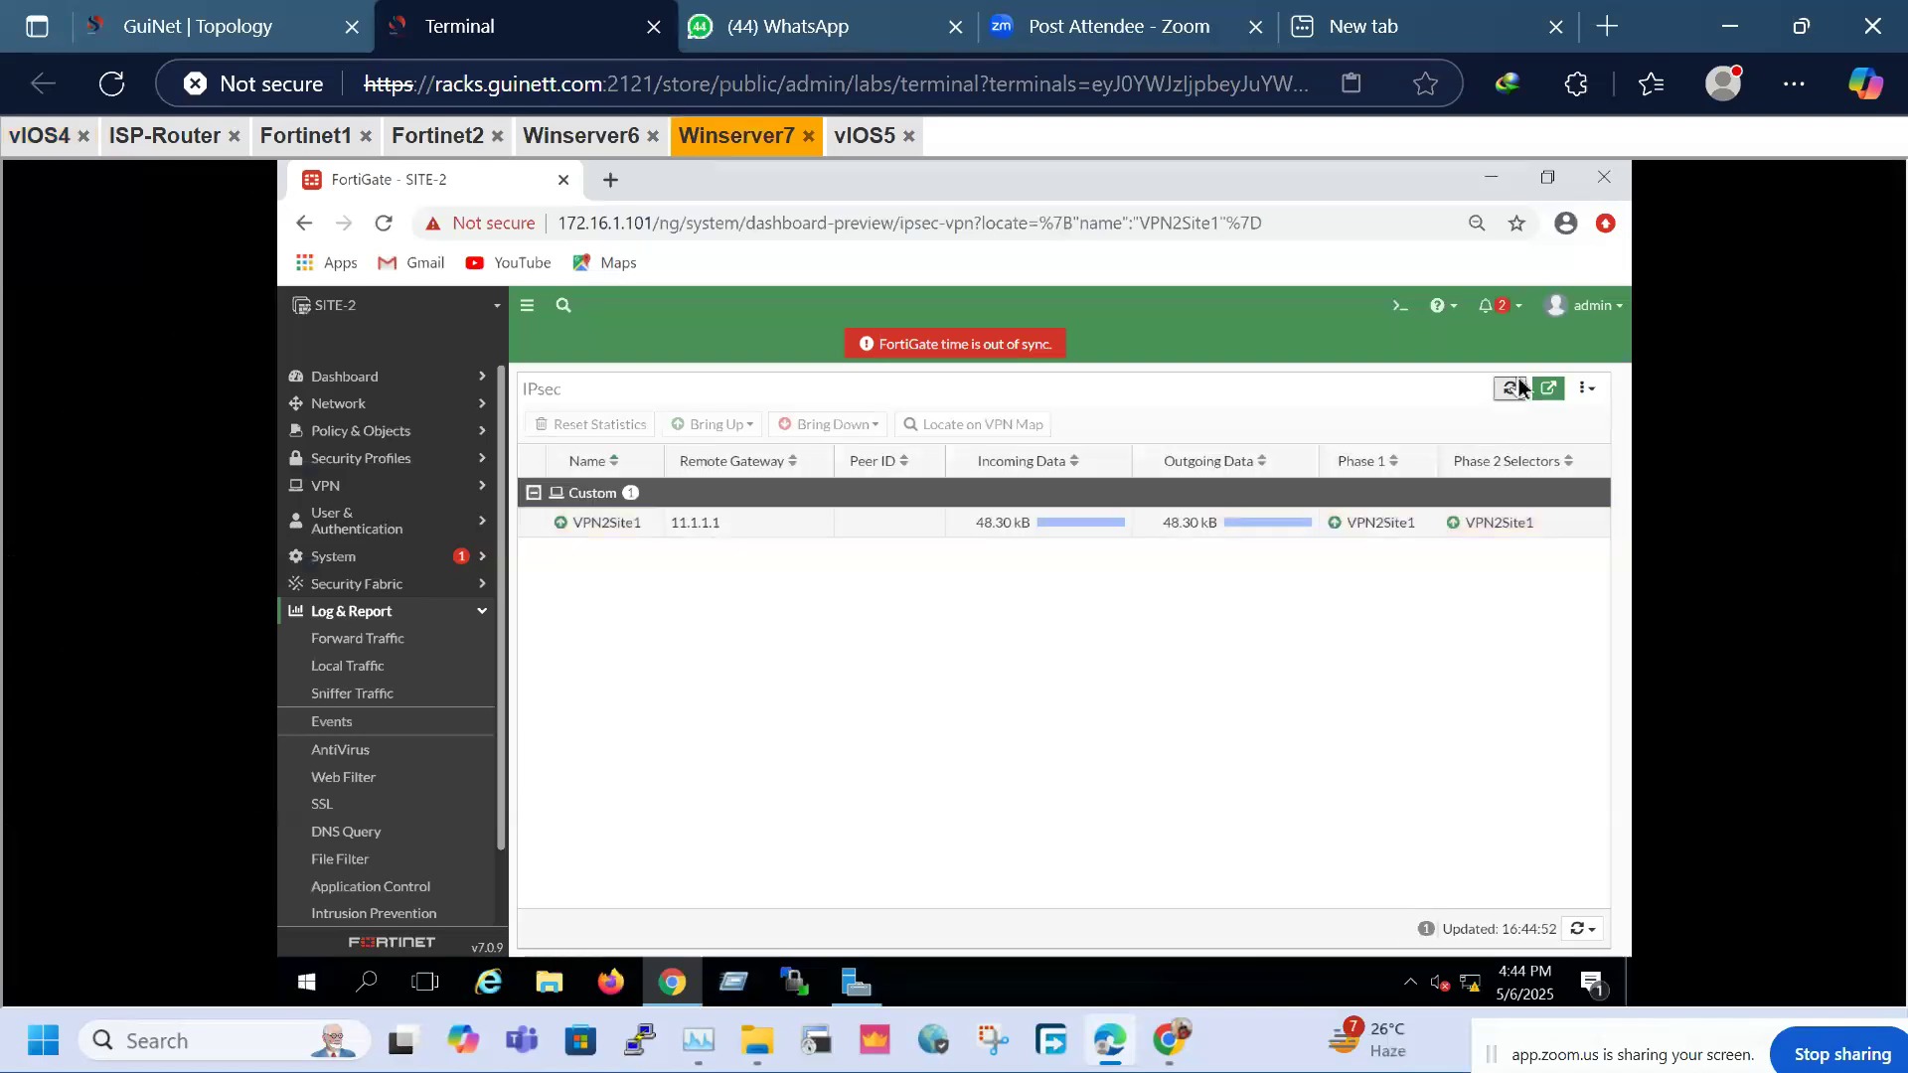
click(1517, 388)
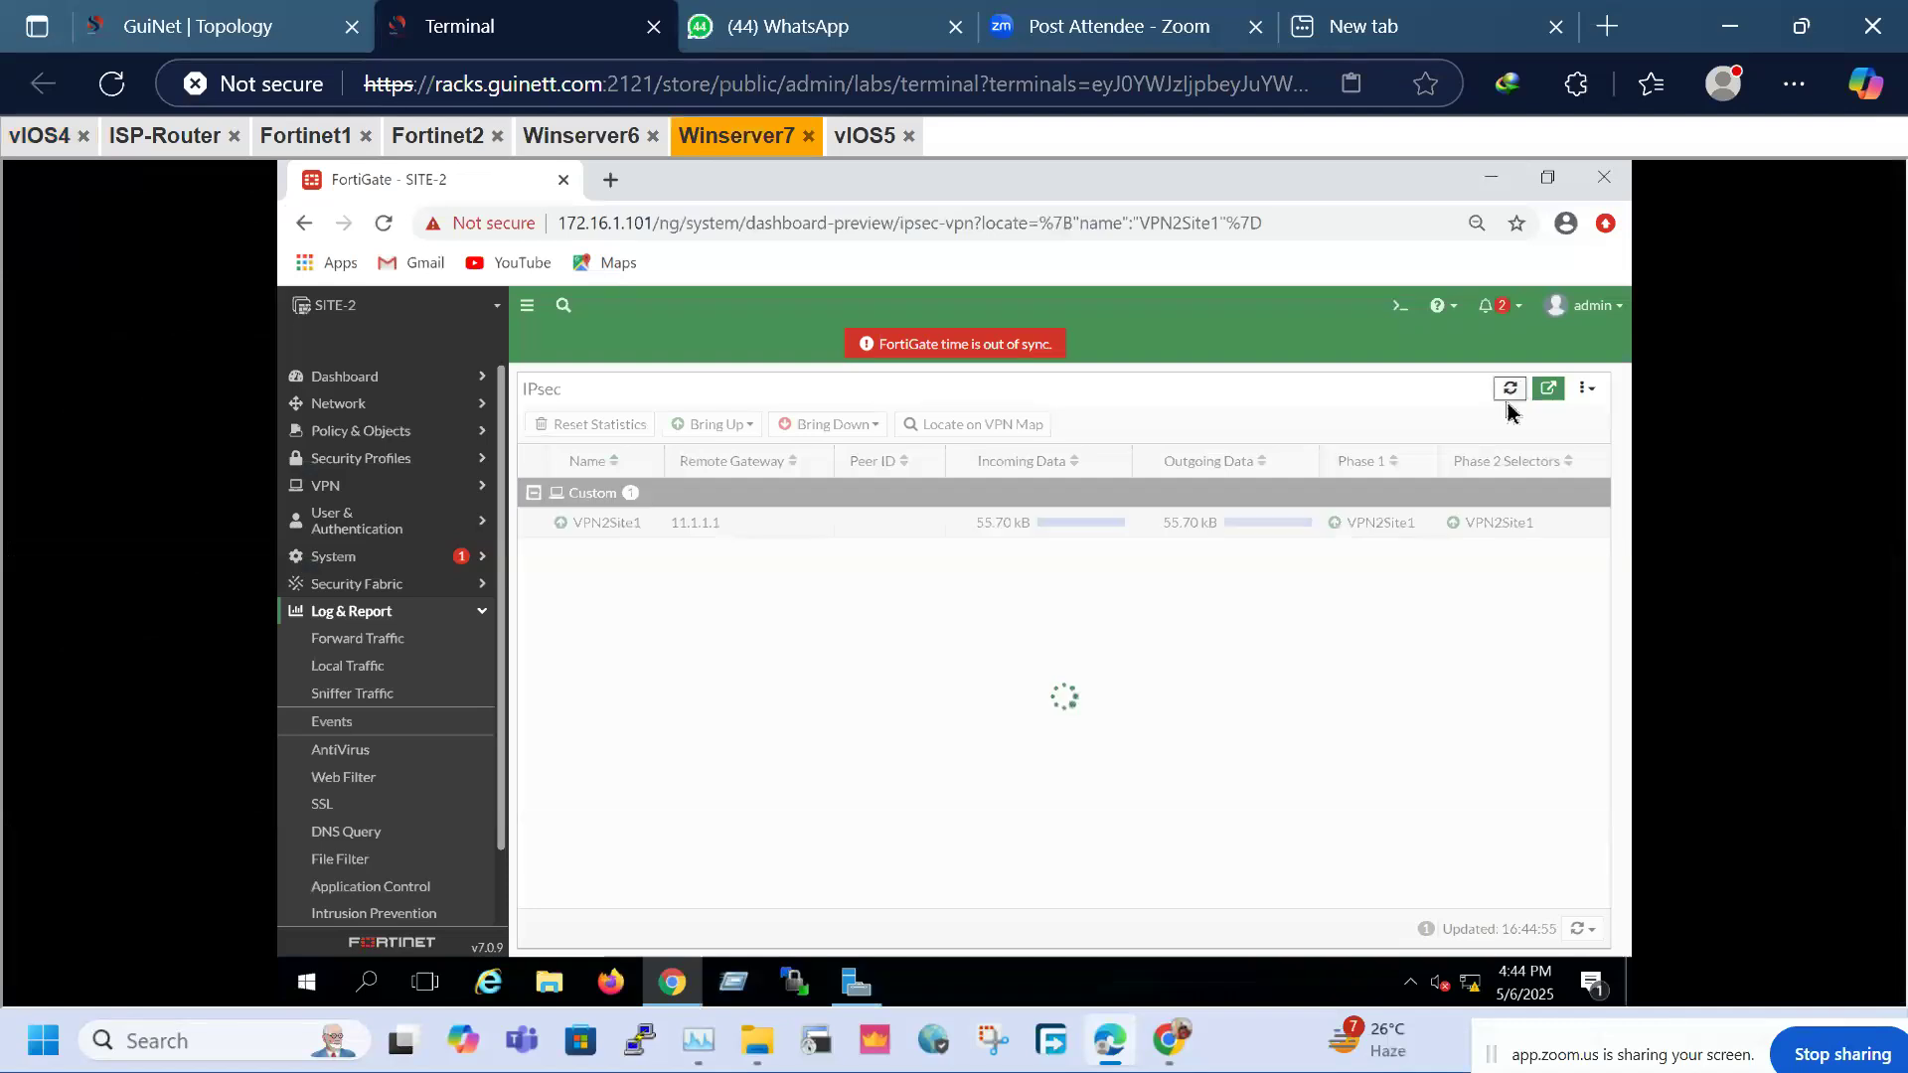
click(1509, 389)
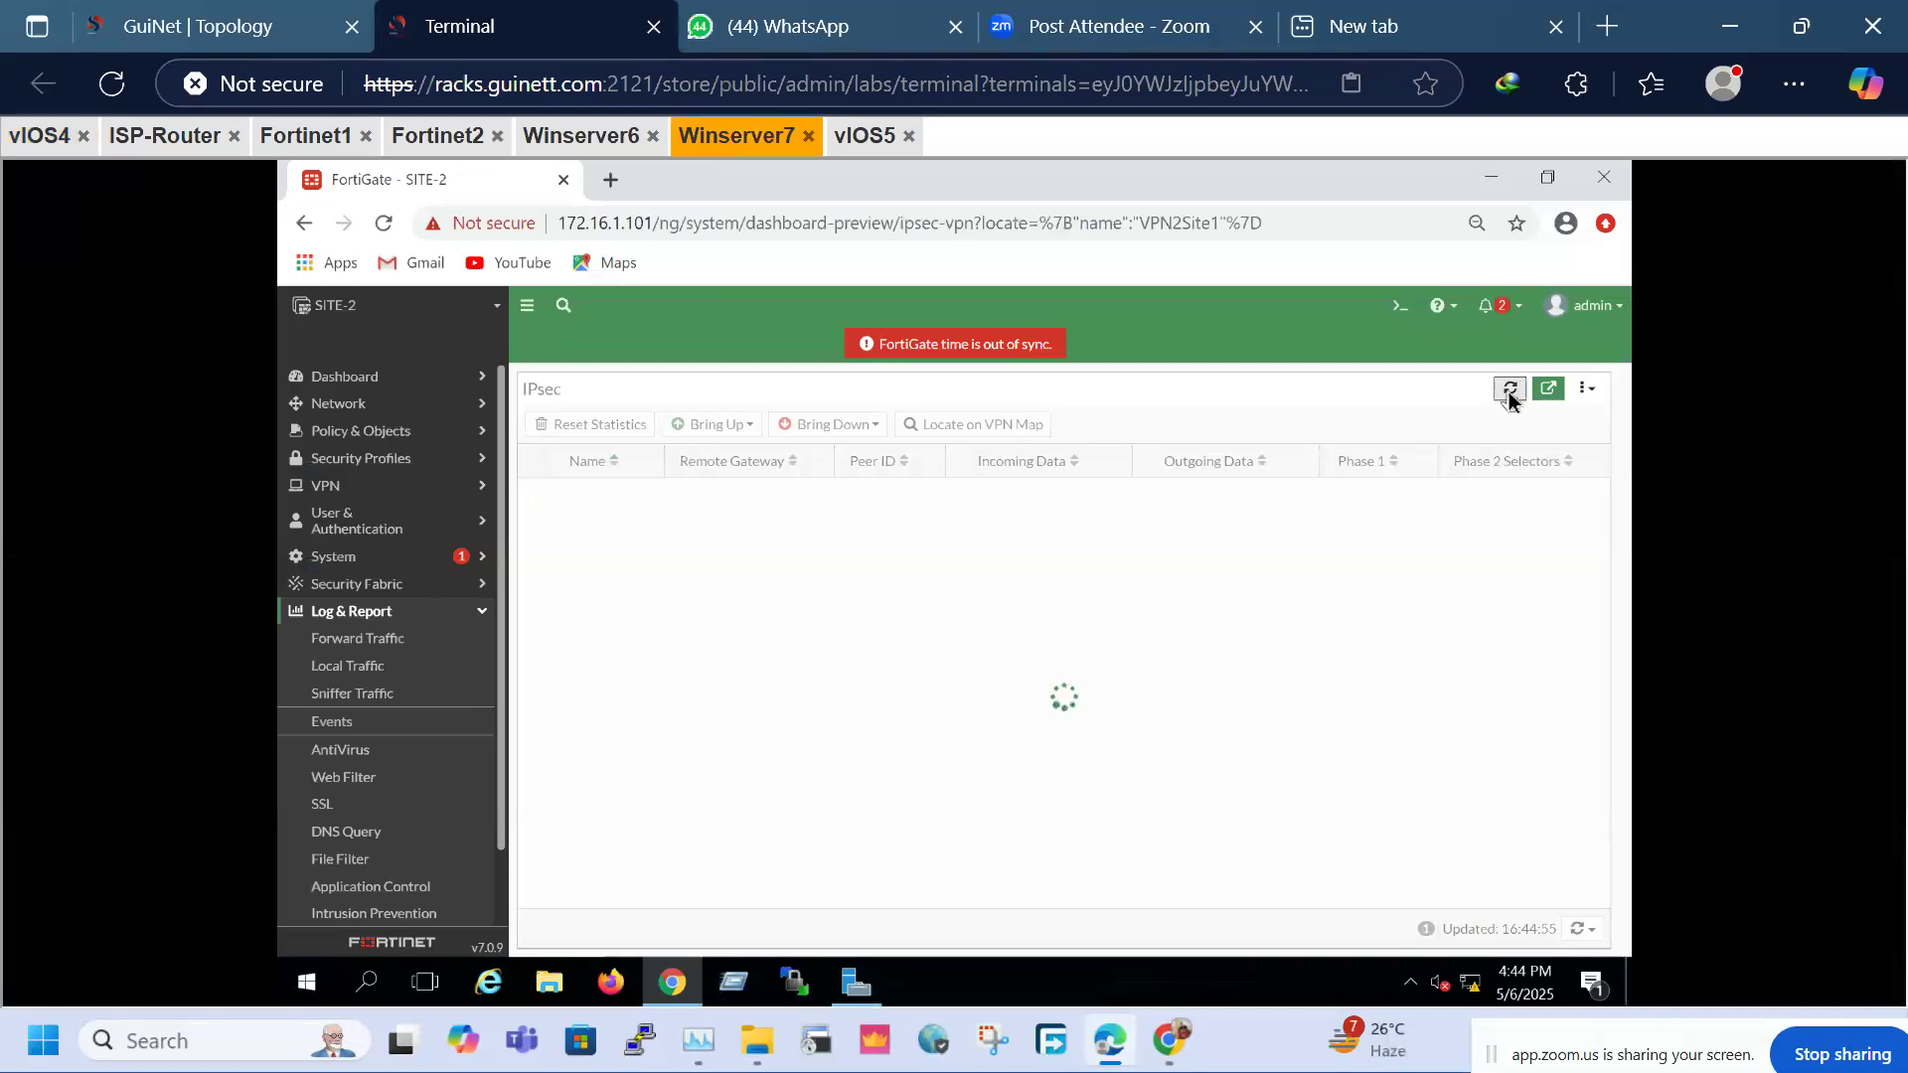
click(1509, 392)
click(1509, 392)
Refresh SITE-1's VPN2Site2 monitor, now showing 138.50 kB in and 138.60 kB out
click(310, 136)
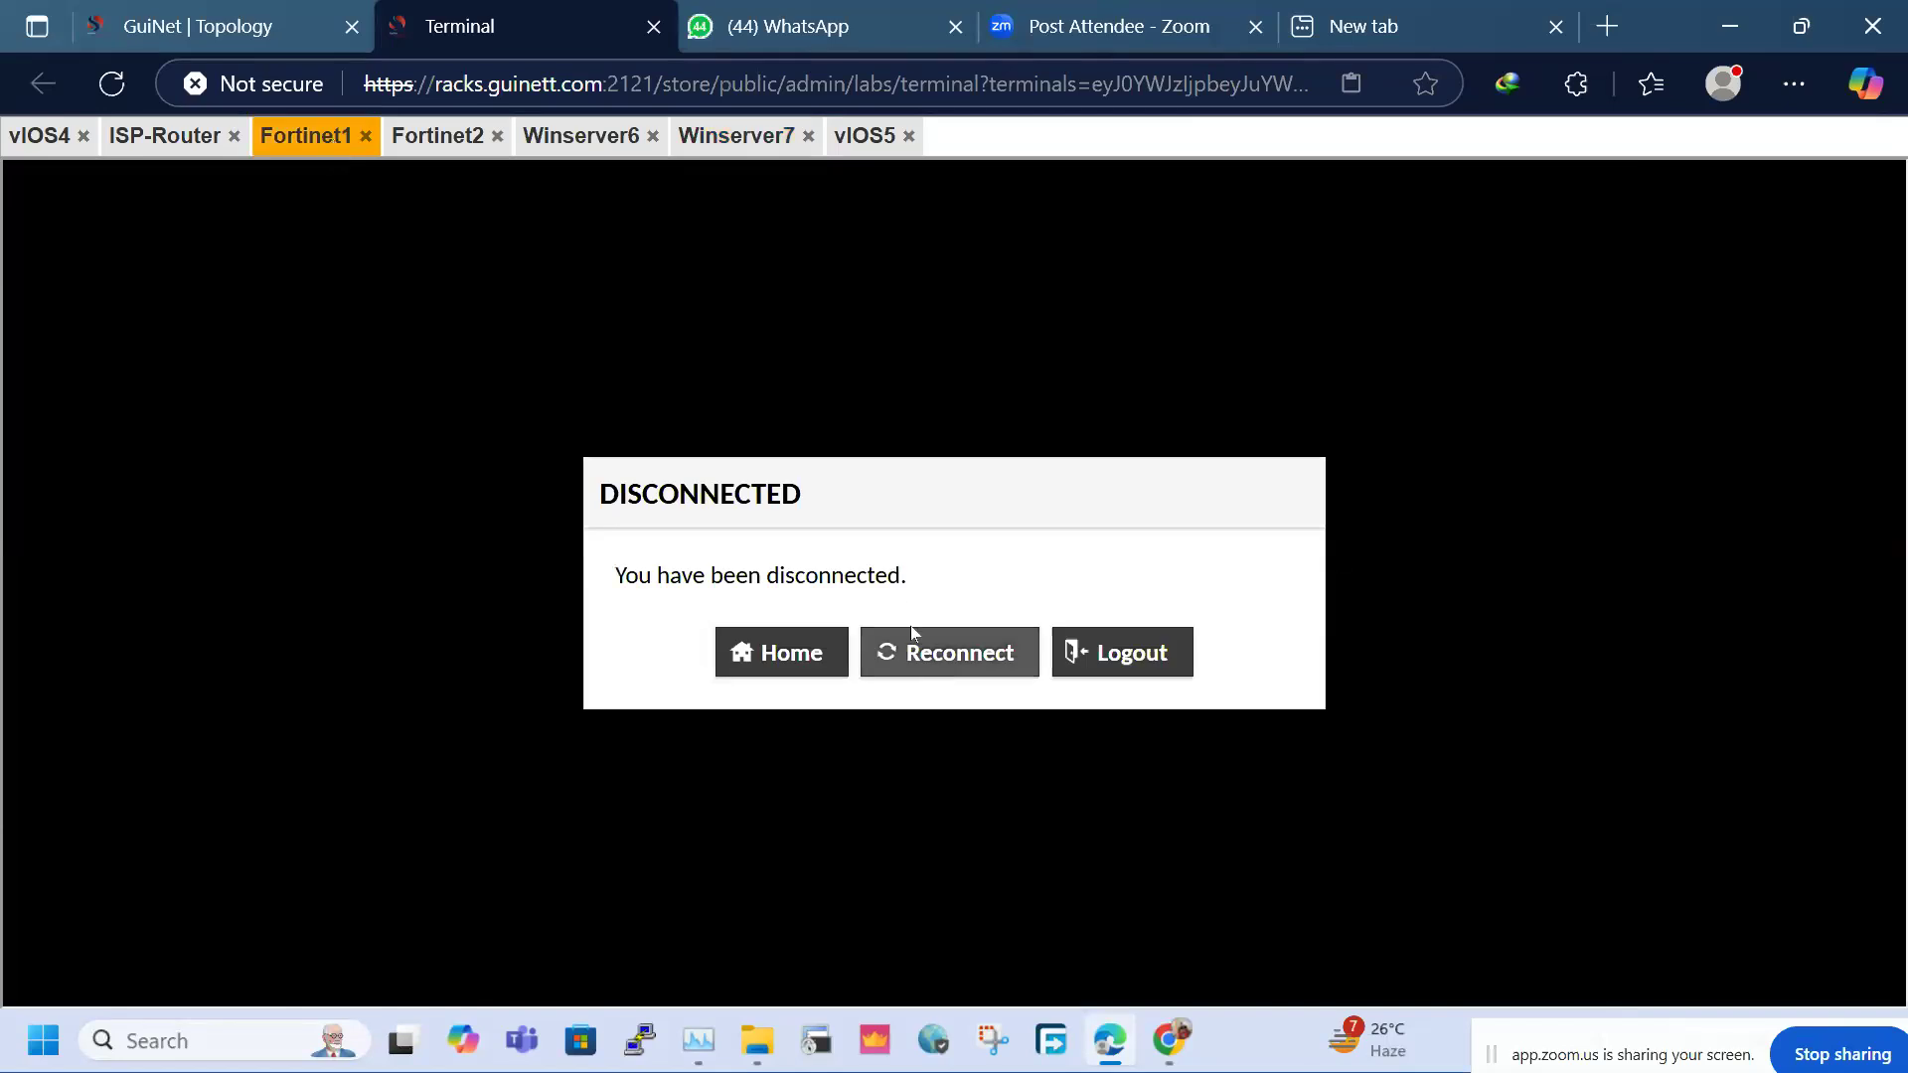
click(593, 140)
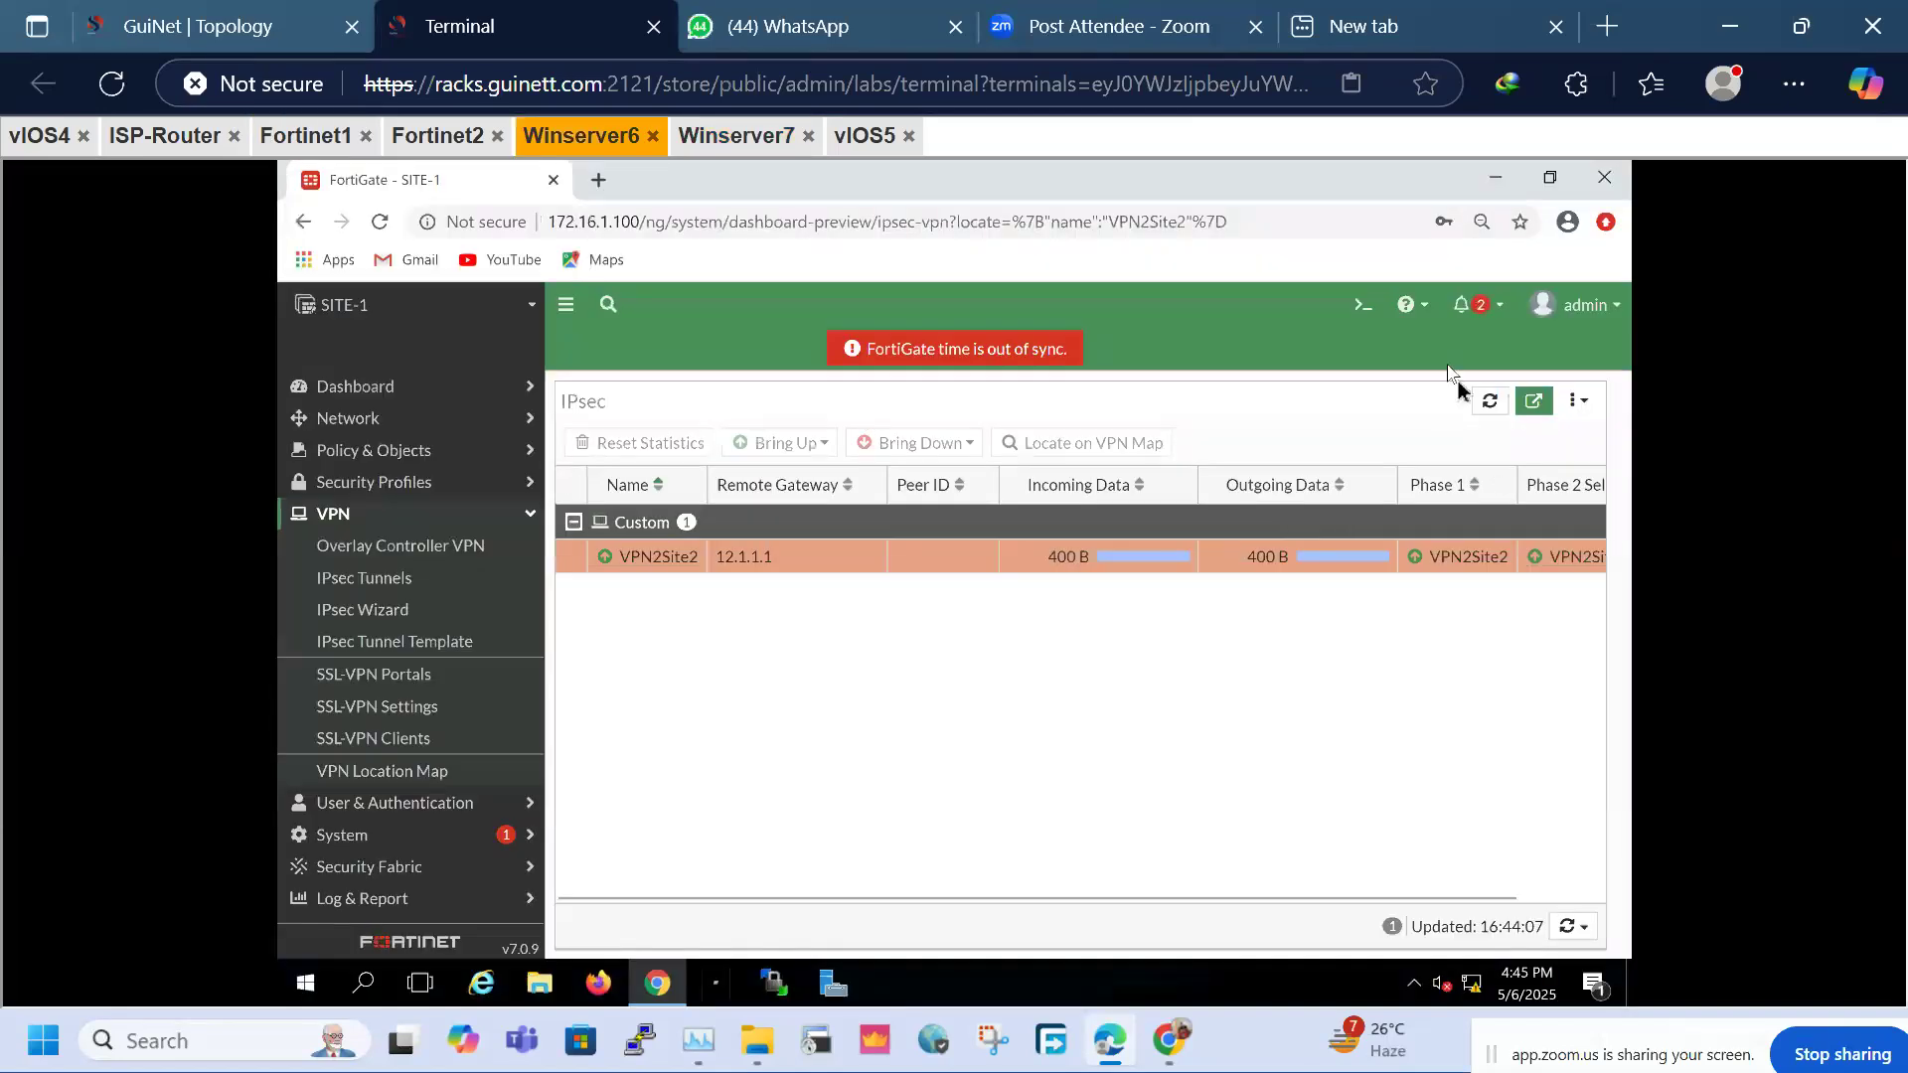
click(1490, 405)
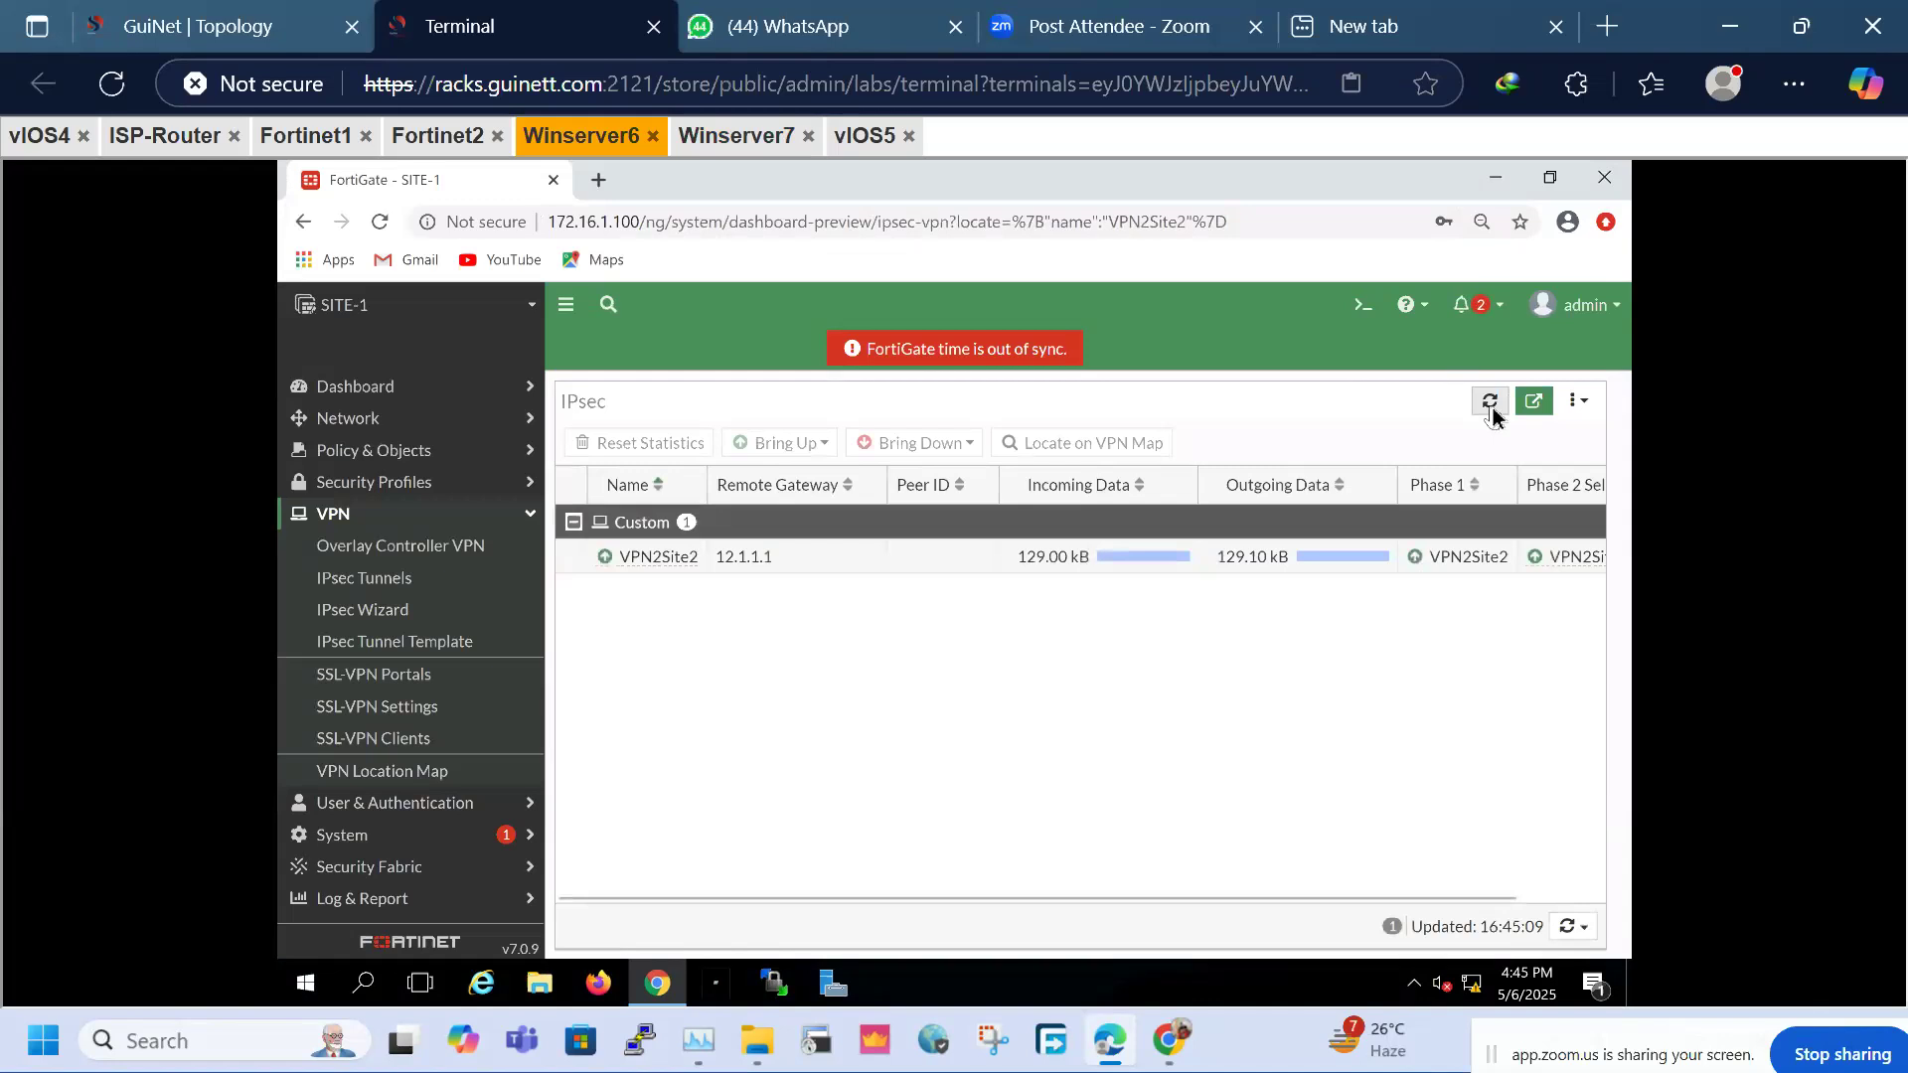
click(1491, 408)
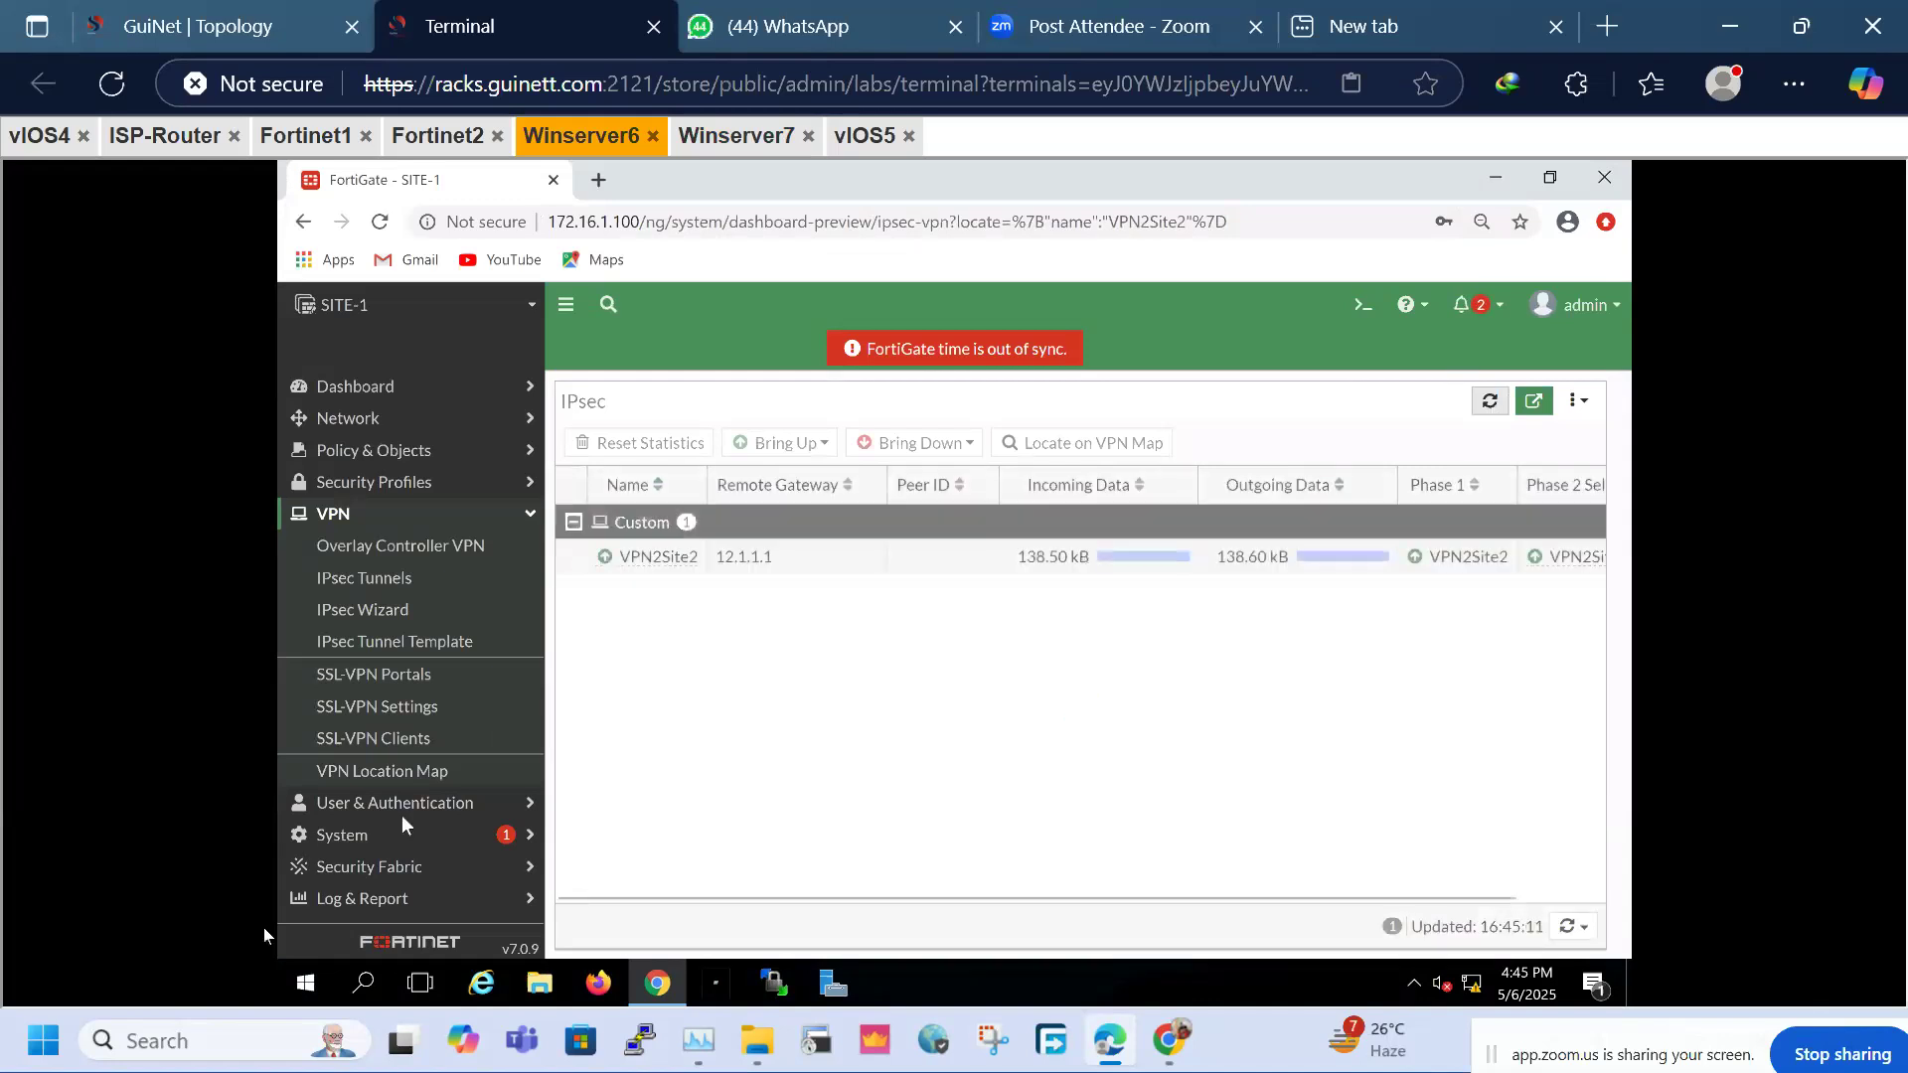
click(386, 515)
click(380, 646)
Open a 10.1.1.1 → 20.1.1.1 forward traffic entry and highlight destination interface VPN2Site2
click(383, 691)
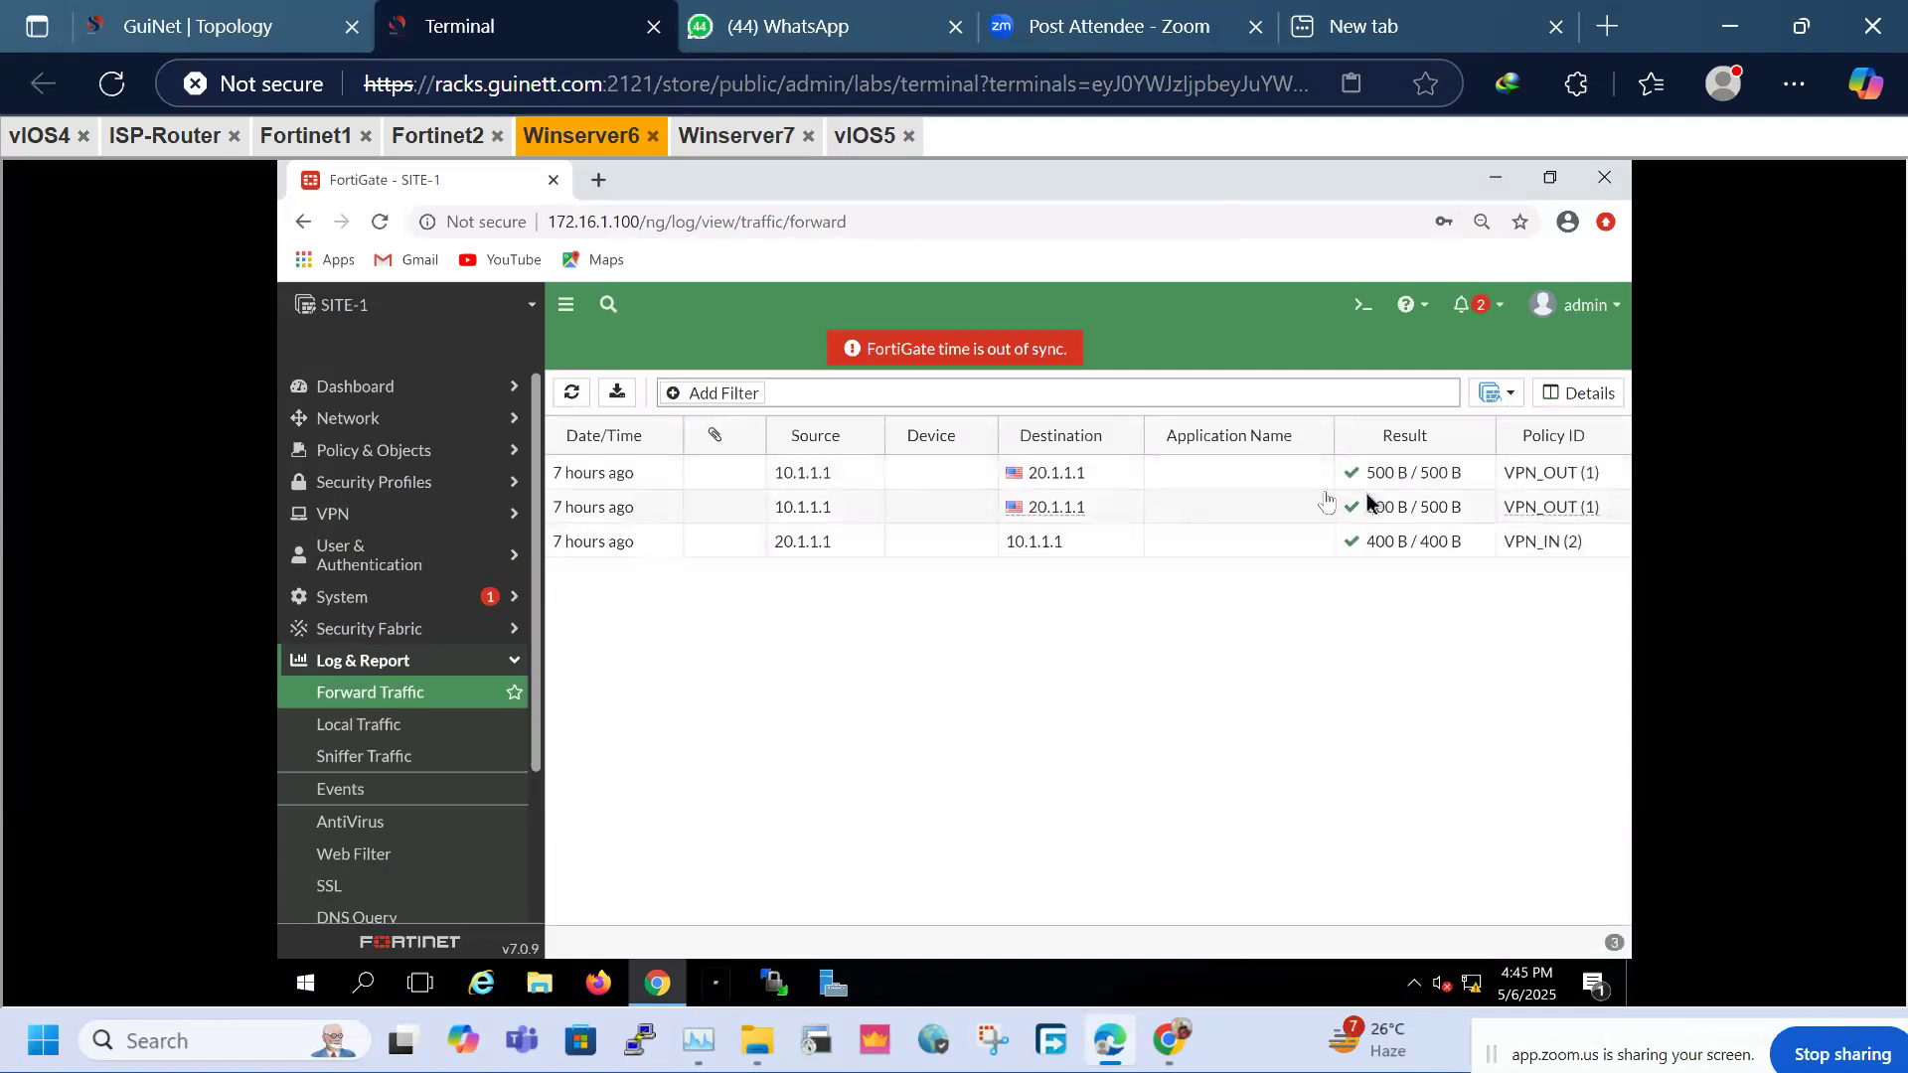
double_click(850, 510)
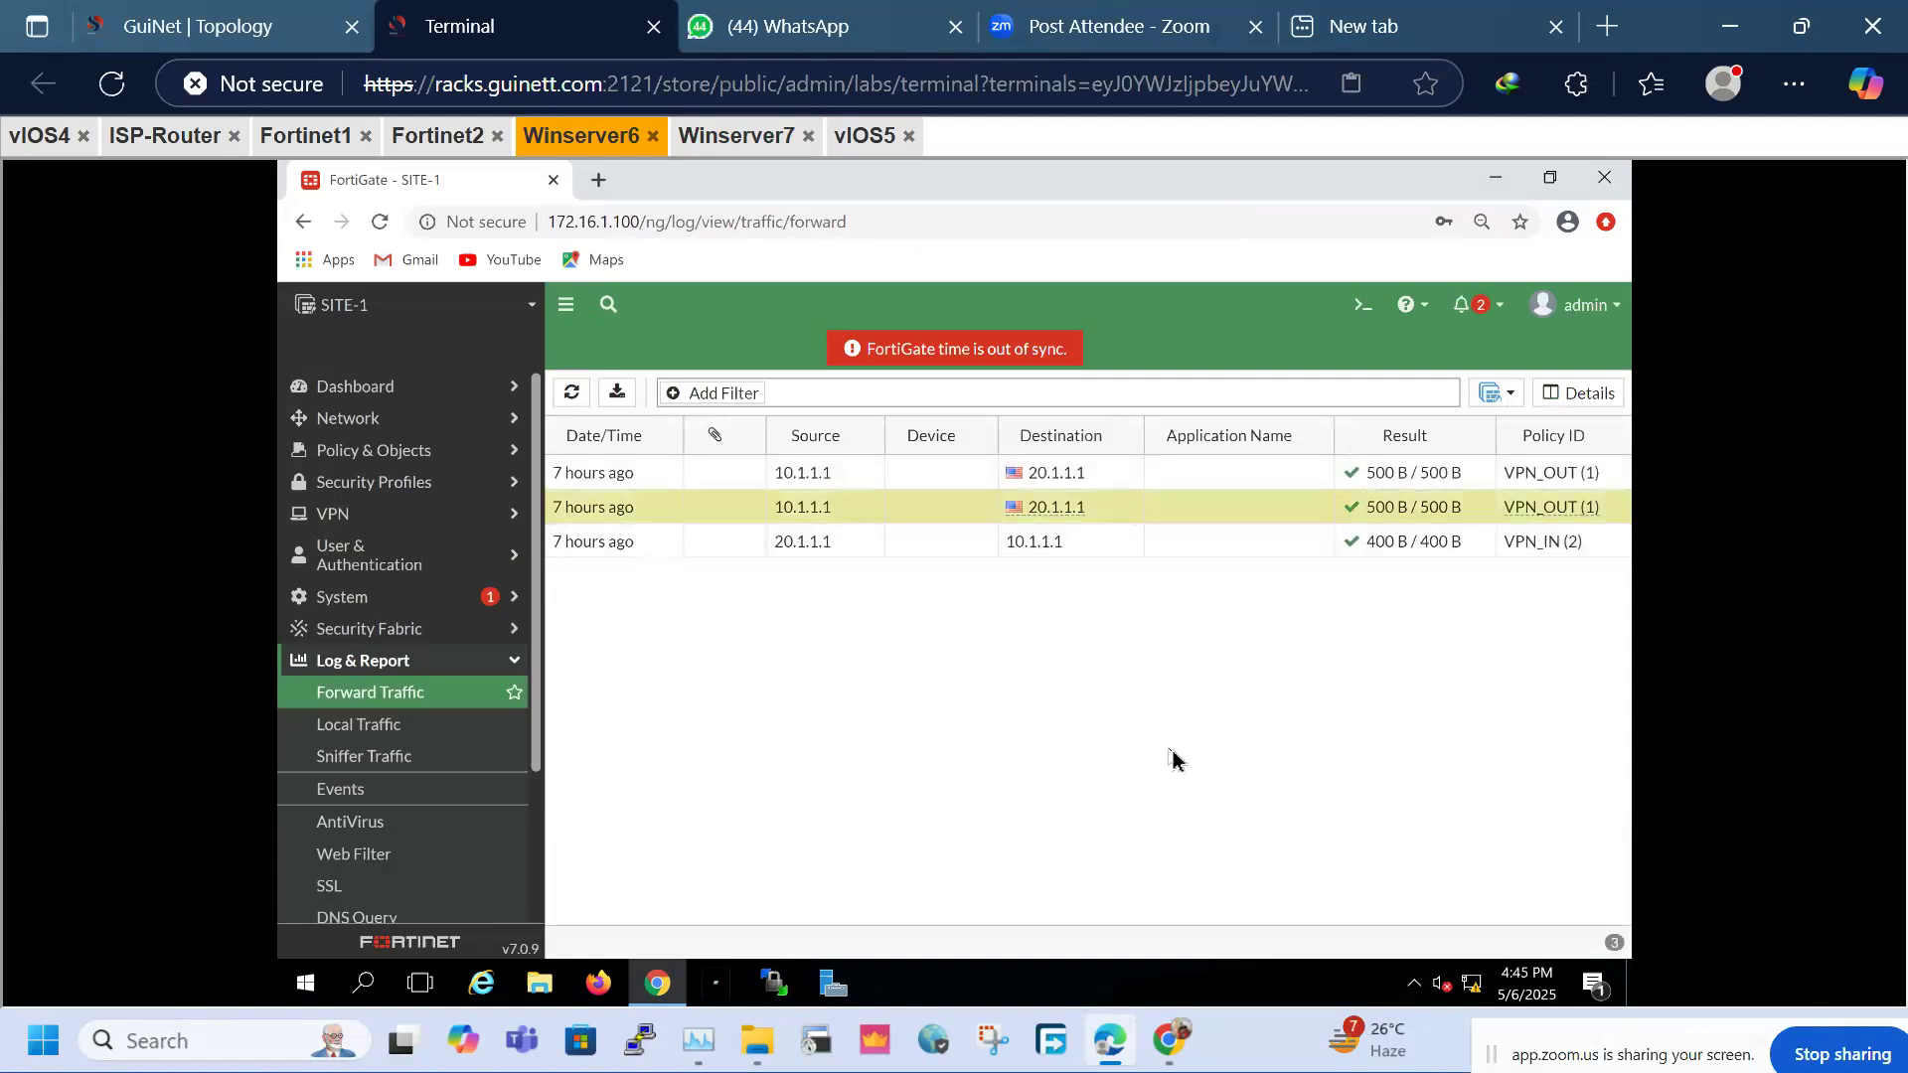
drag(1557, 832, 1446, 831)
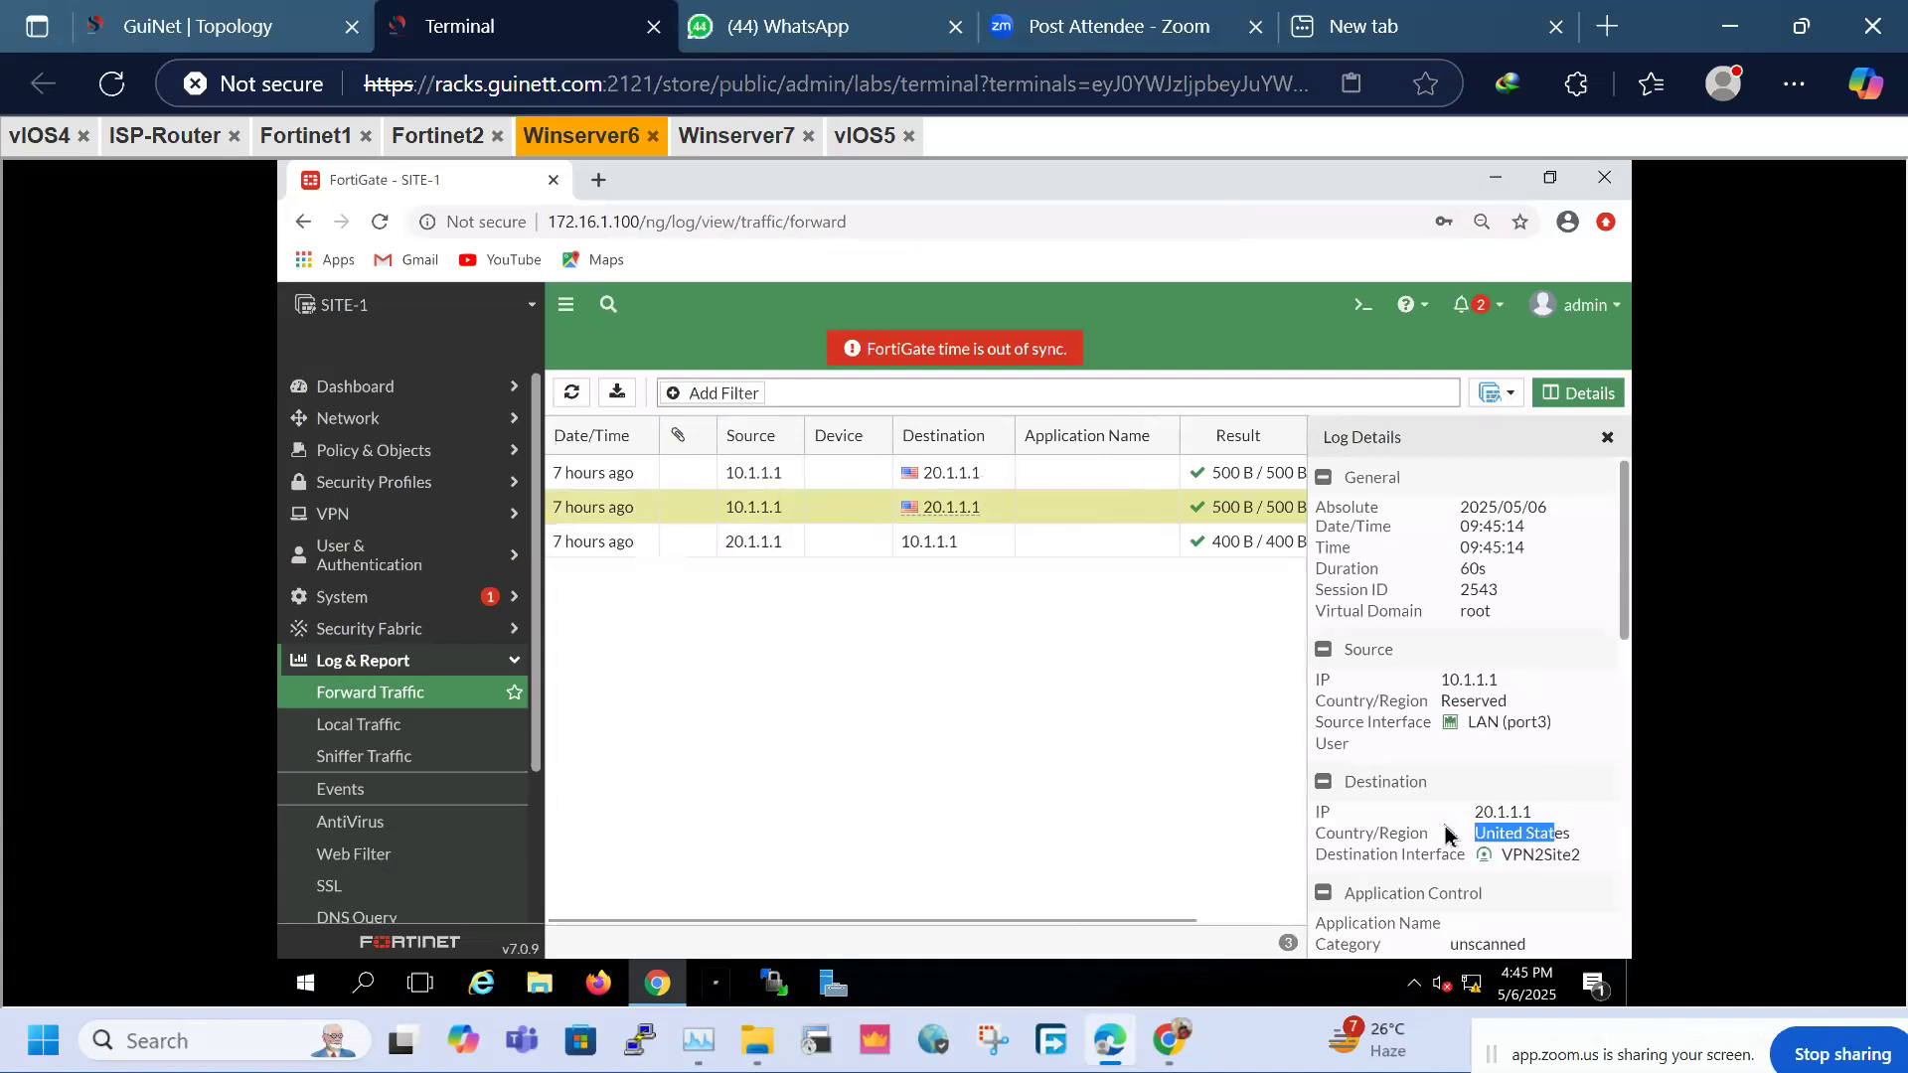
double_click(1547, 856)
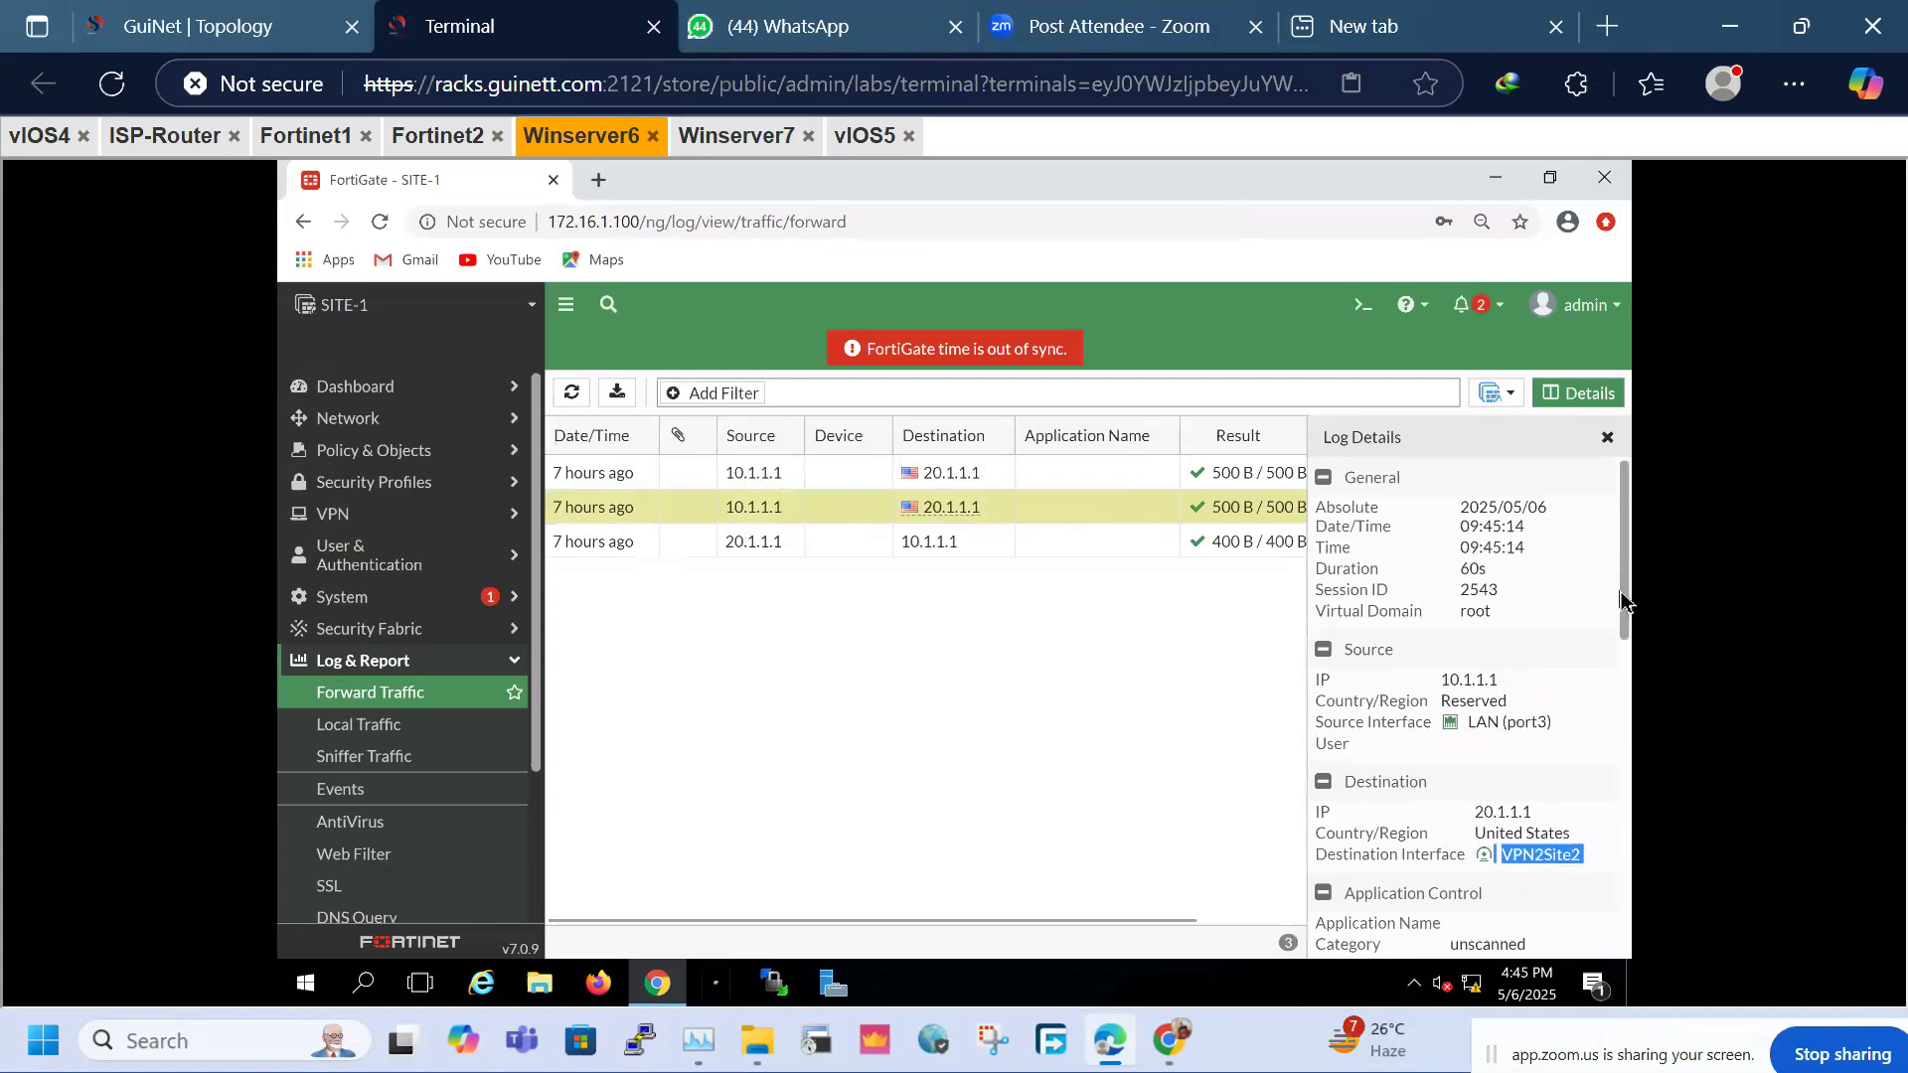
scroll(1625, 646, down, 3)
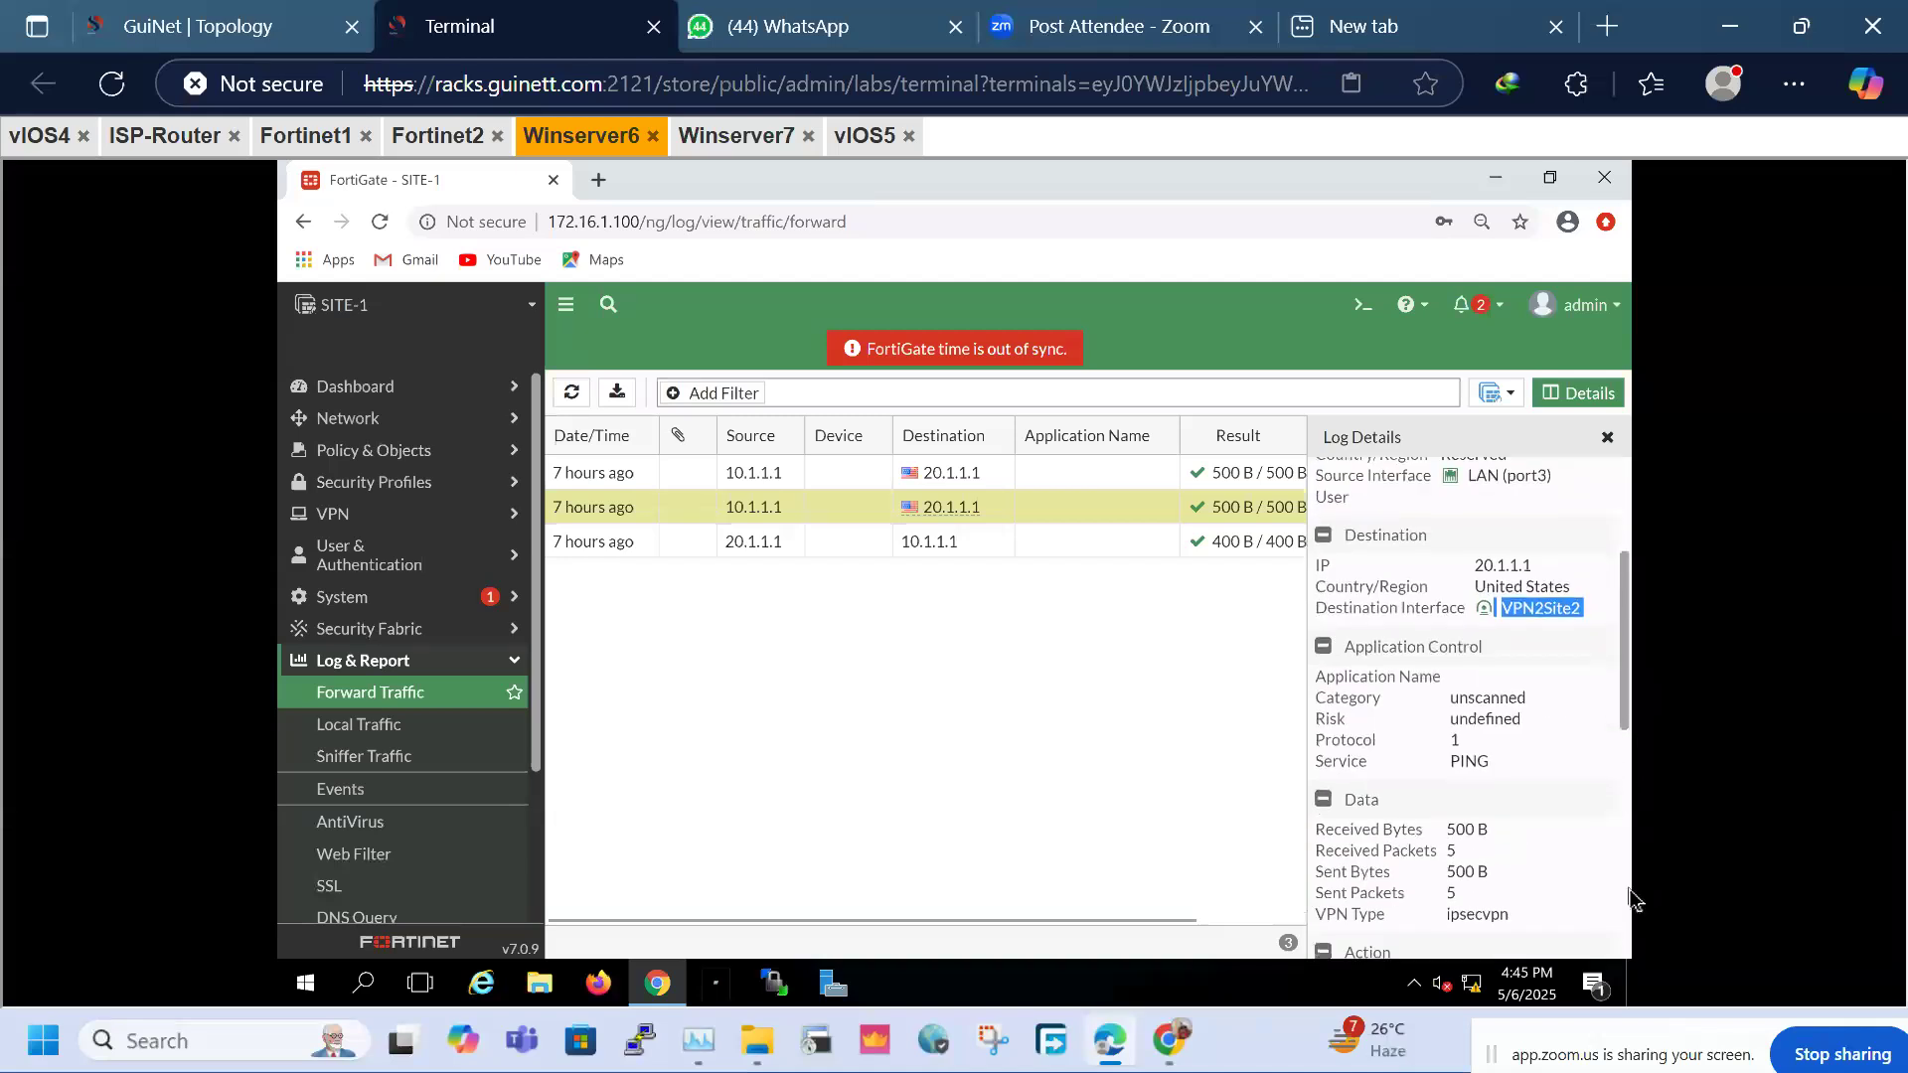
scroll(1629, 899, down, 5)
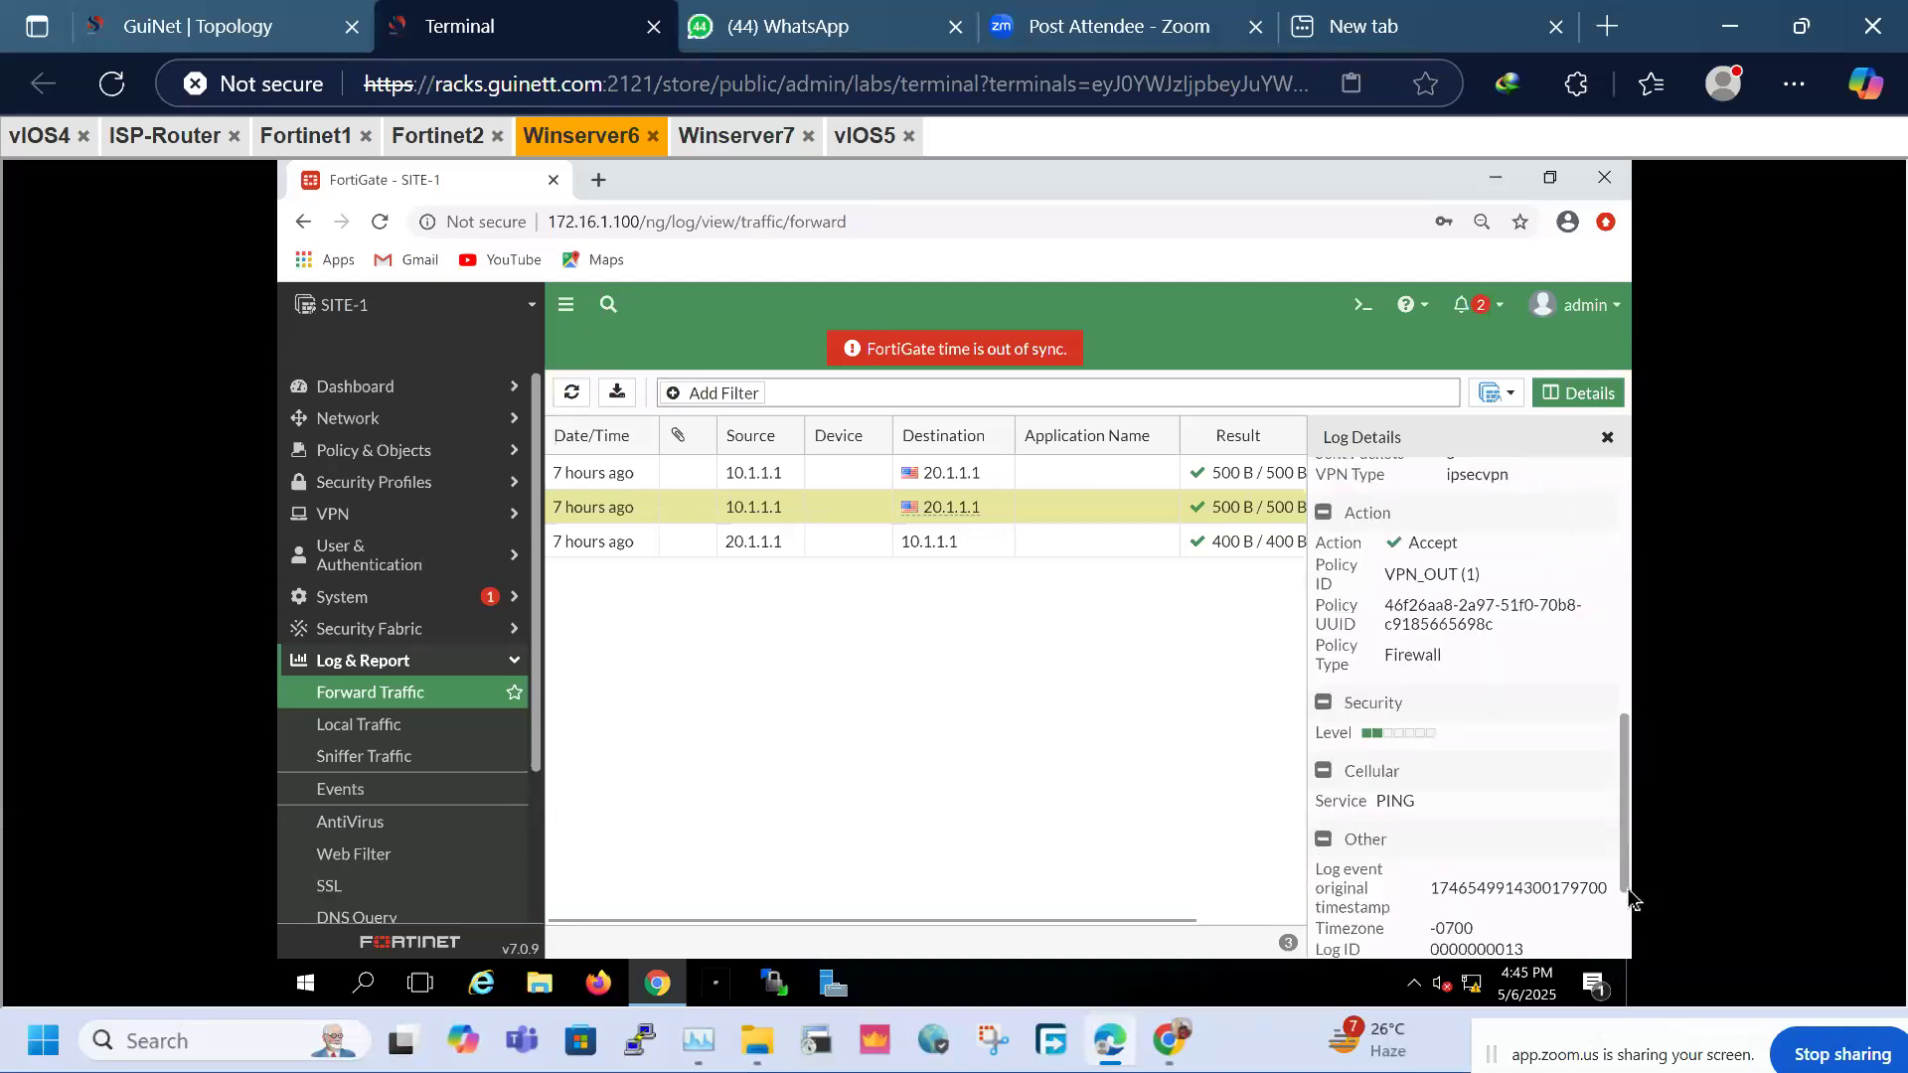
scroll(1630, 899, down, 2)
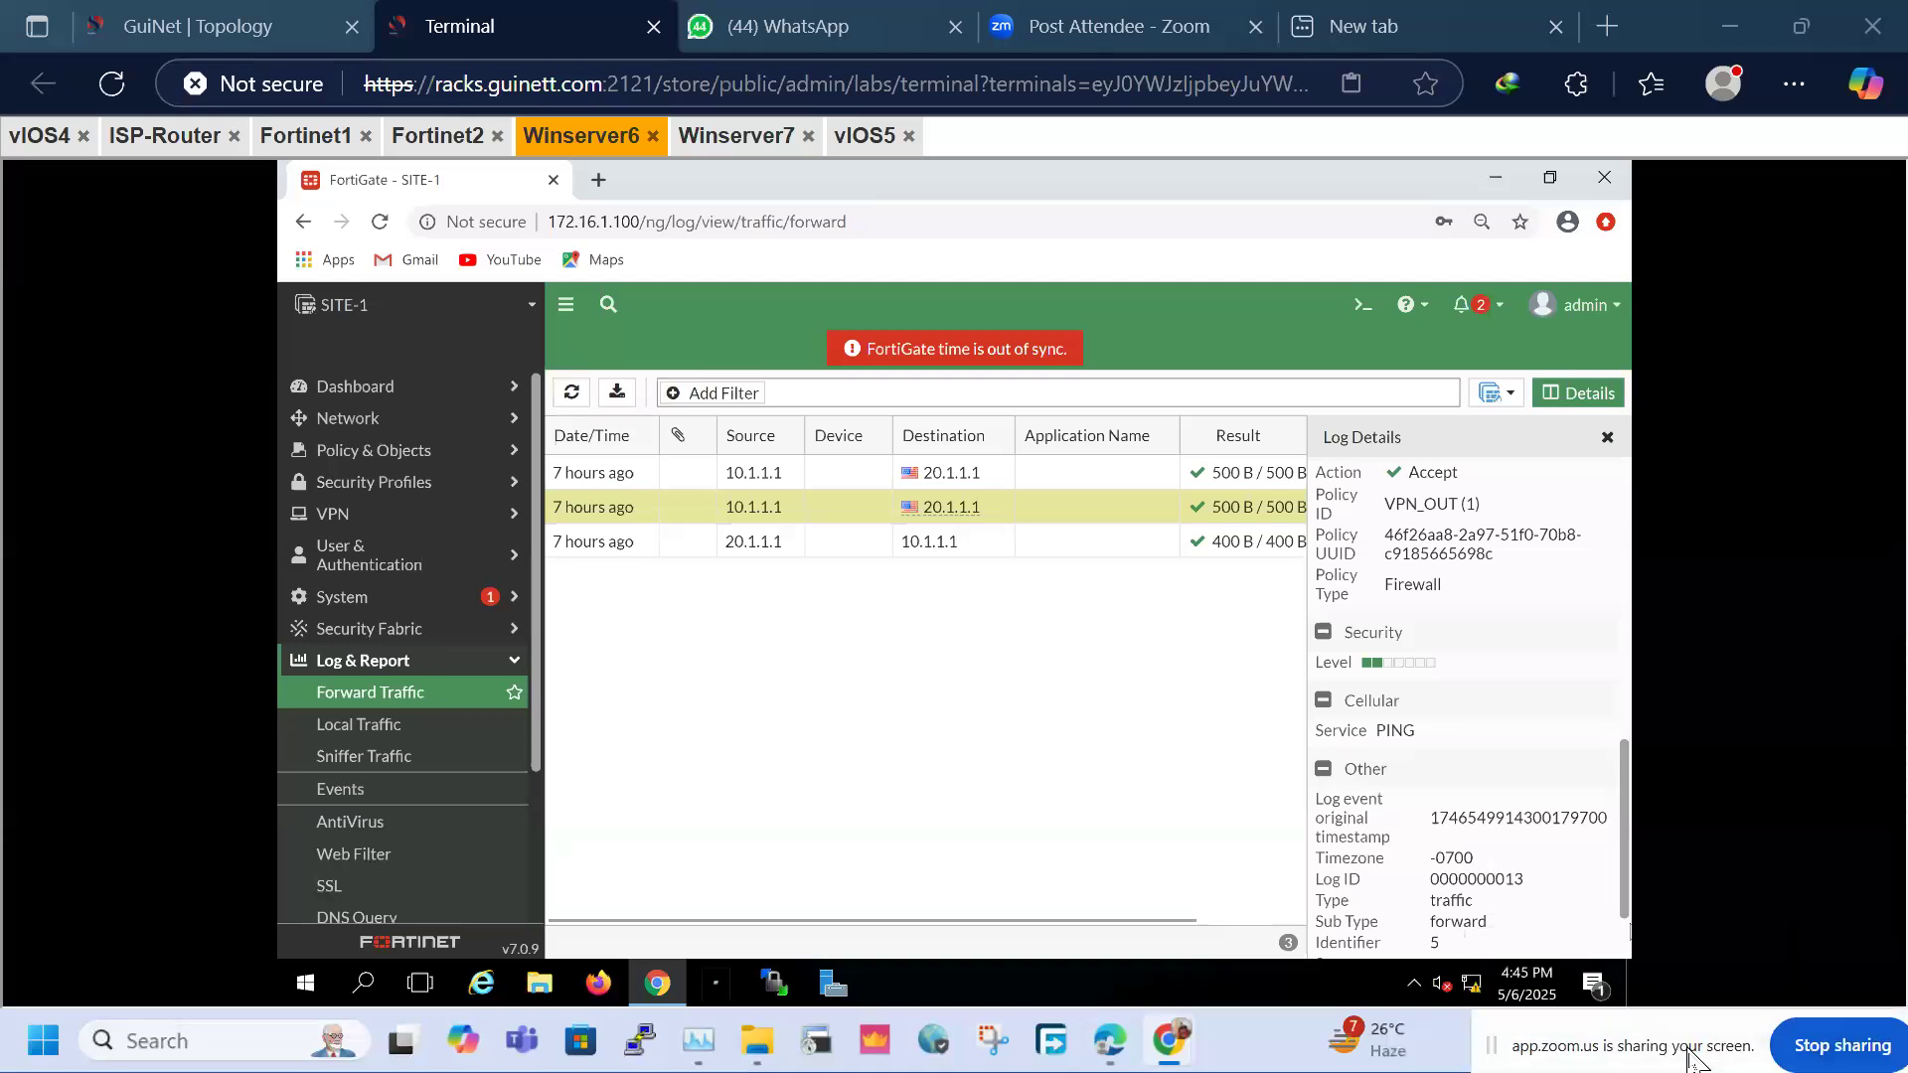
View the first 10.1.1.1 → 20.1.1.1 entry's details, then reopen the vIOS5 console
click(592, 479)
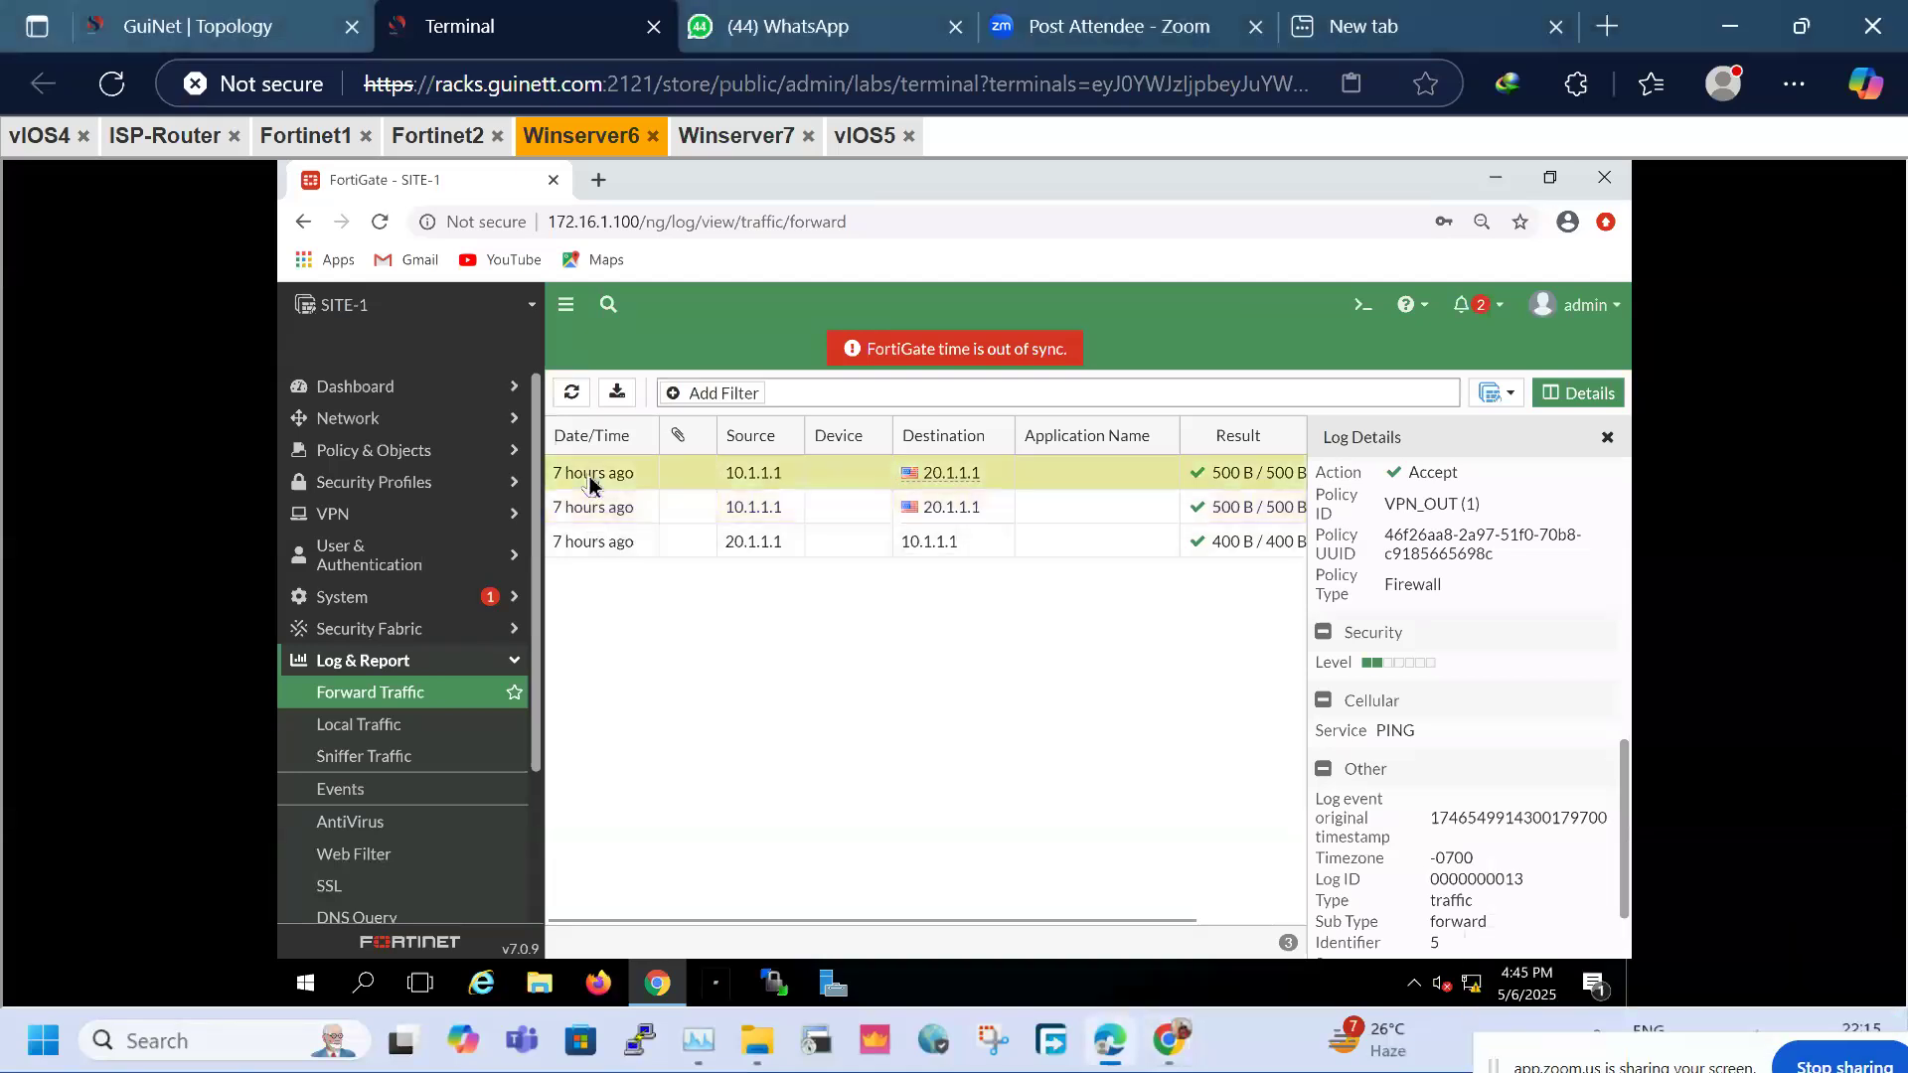
scroll(1530, 793, up, 5)
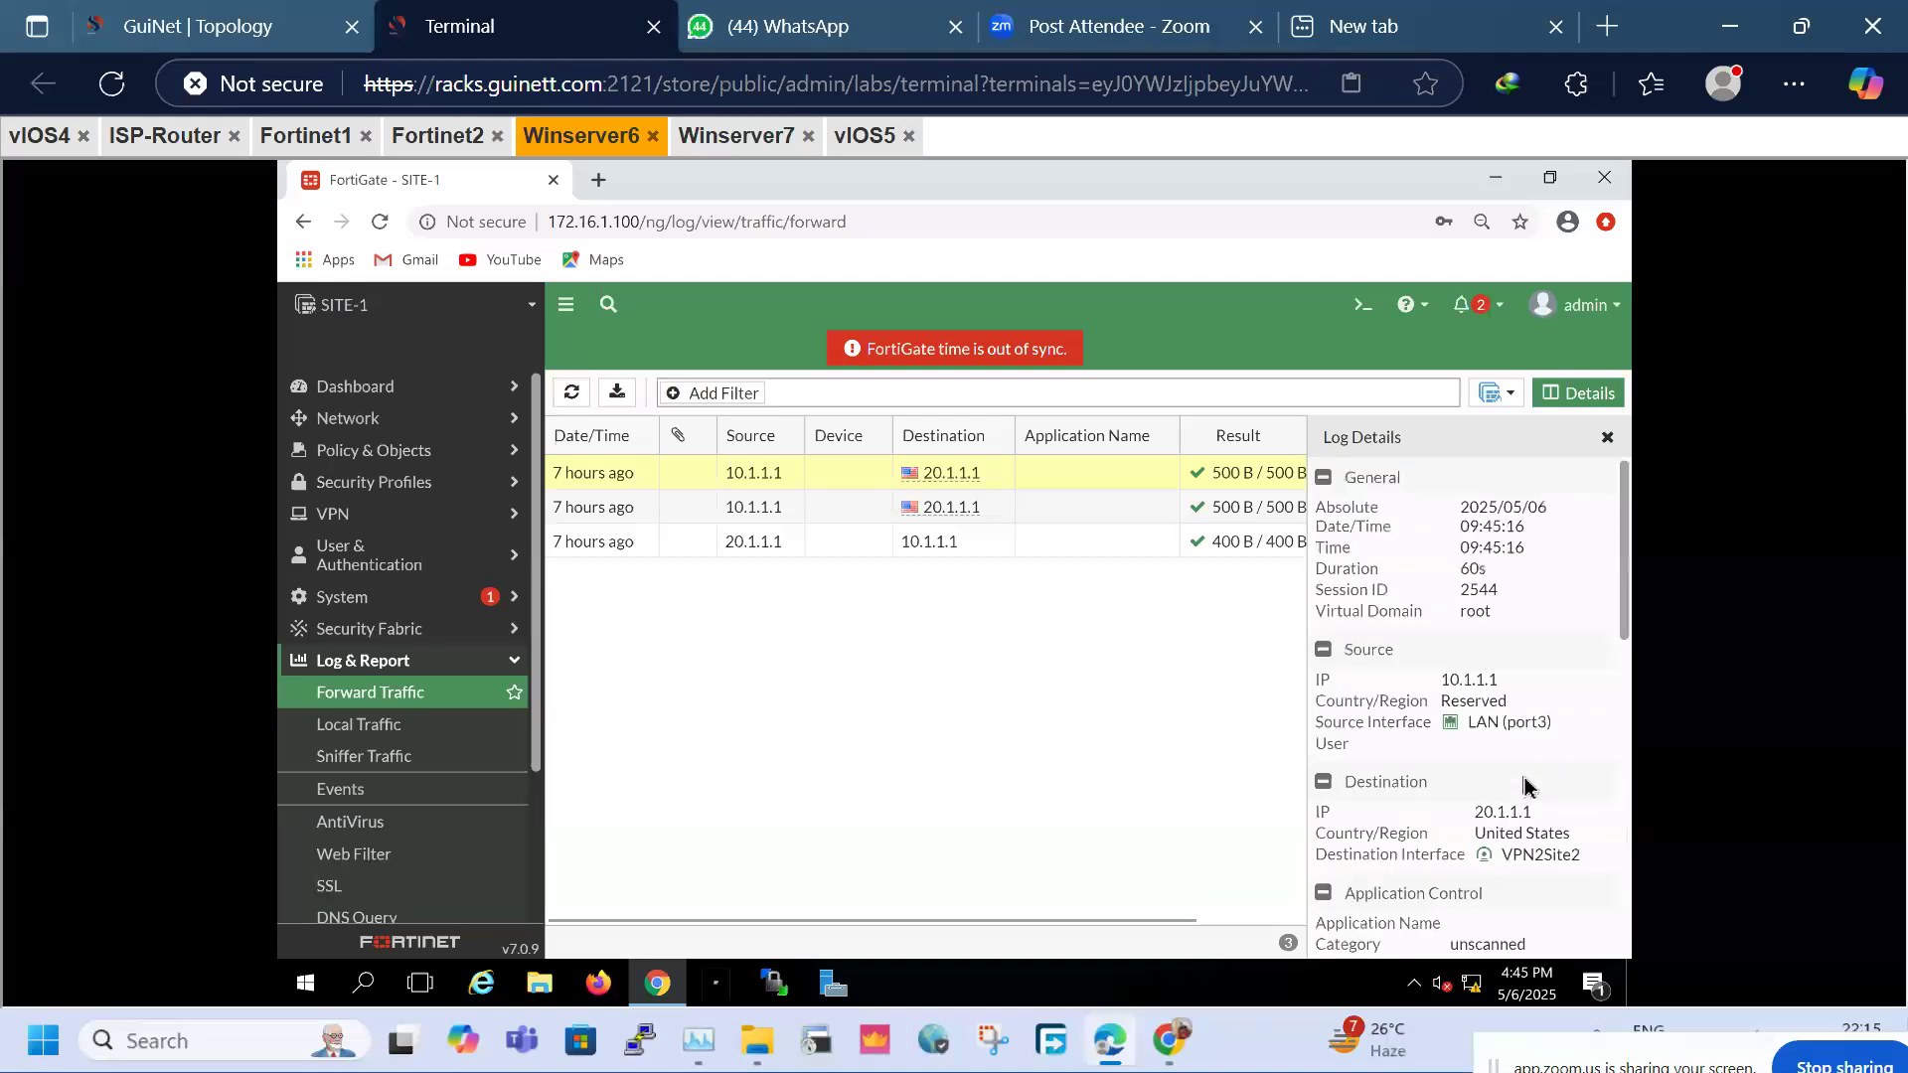
click(198, 26)
click(1125, 753)
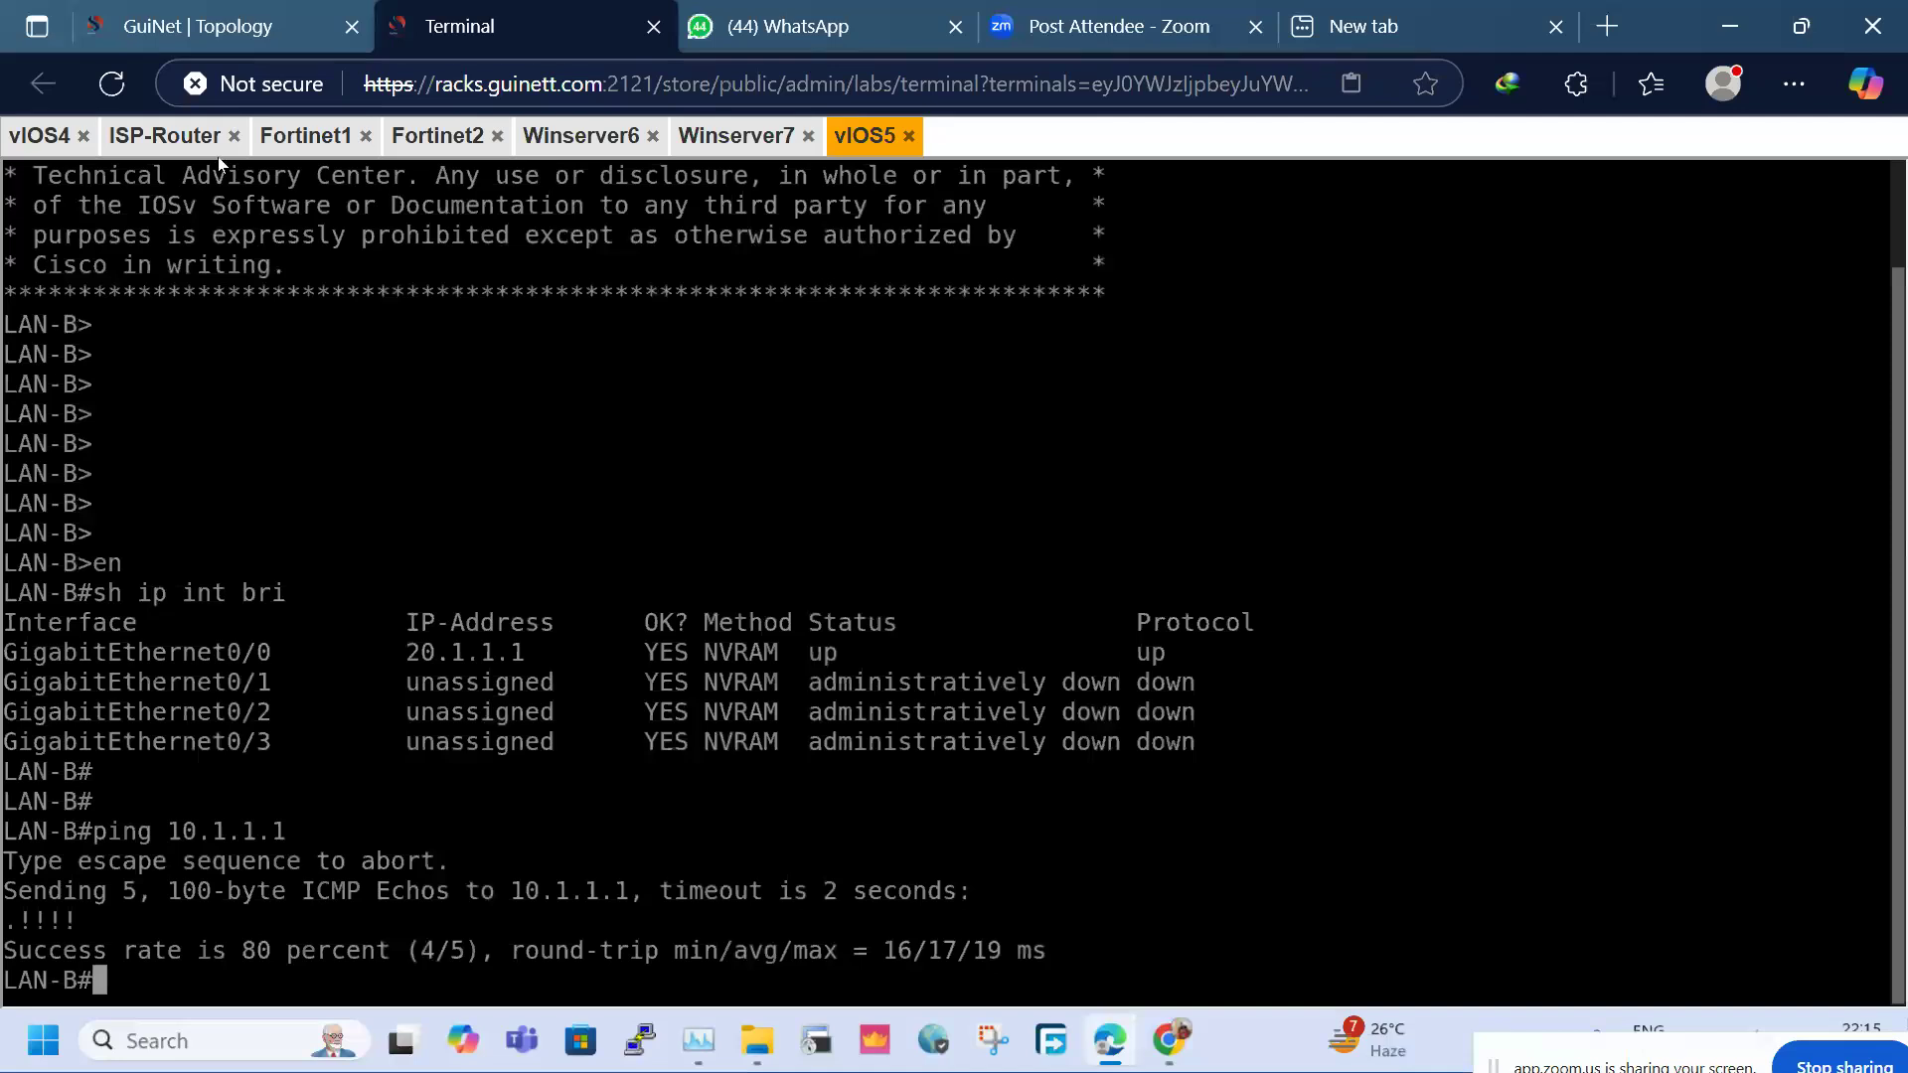
On the vIOS4 LAN-A console, enter global configuration mode and create interface Loopback1
click(145, 9)
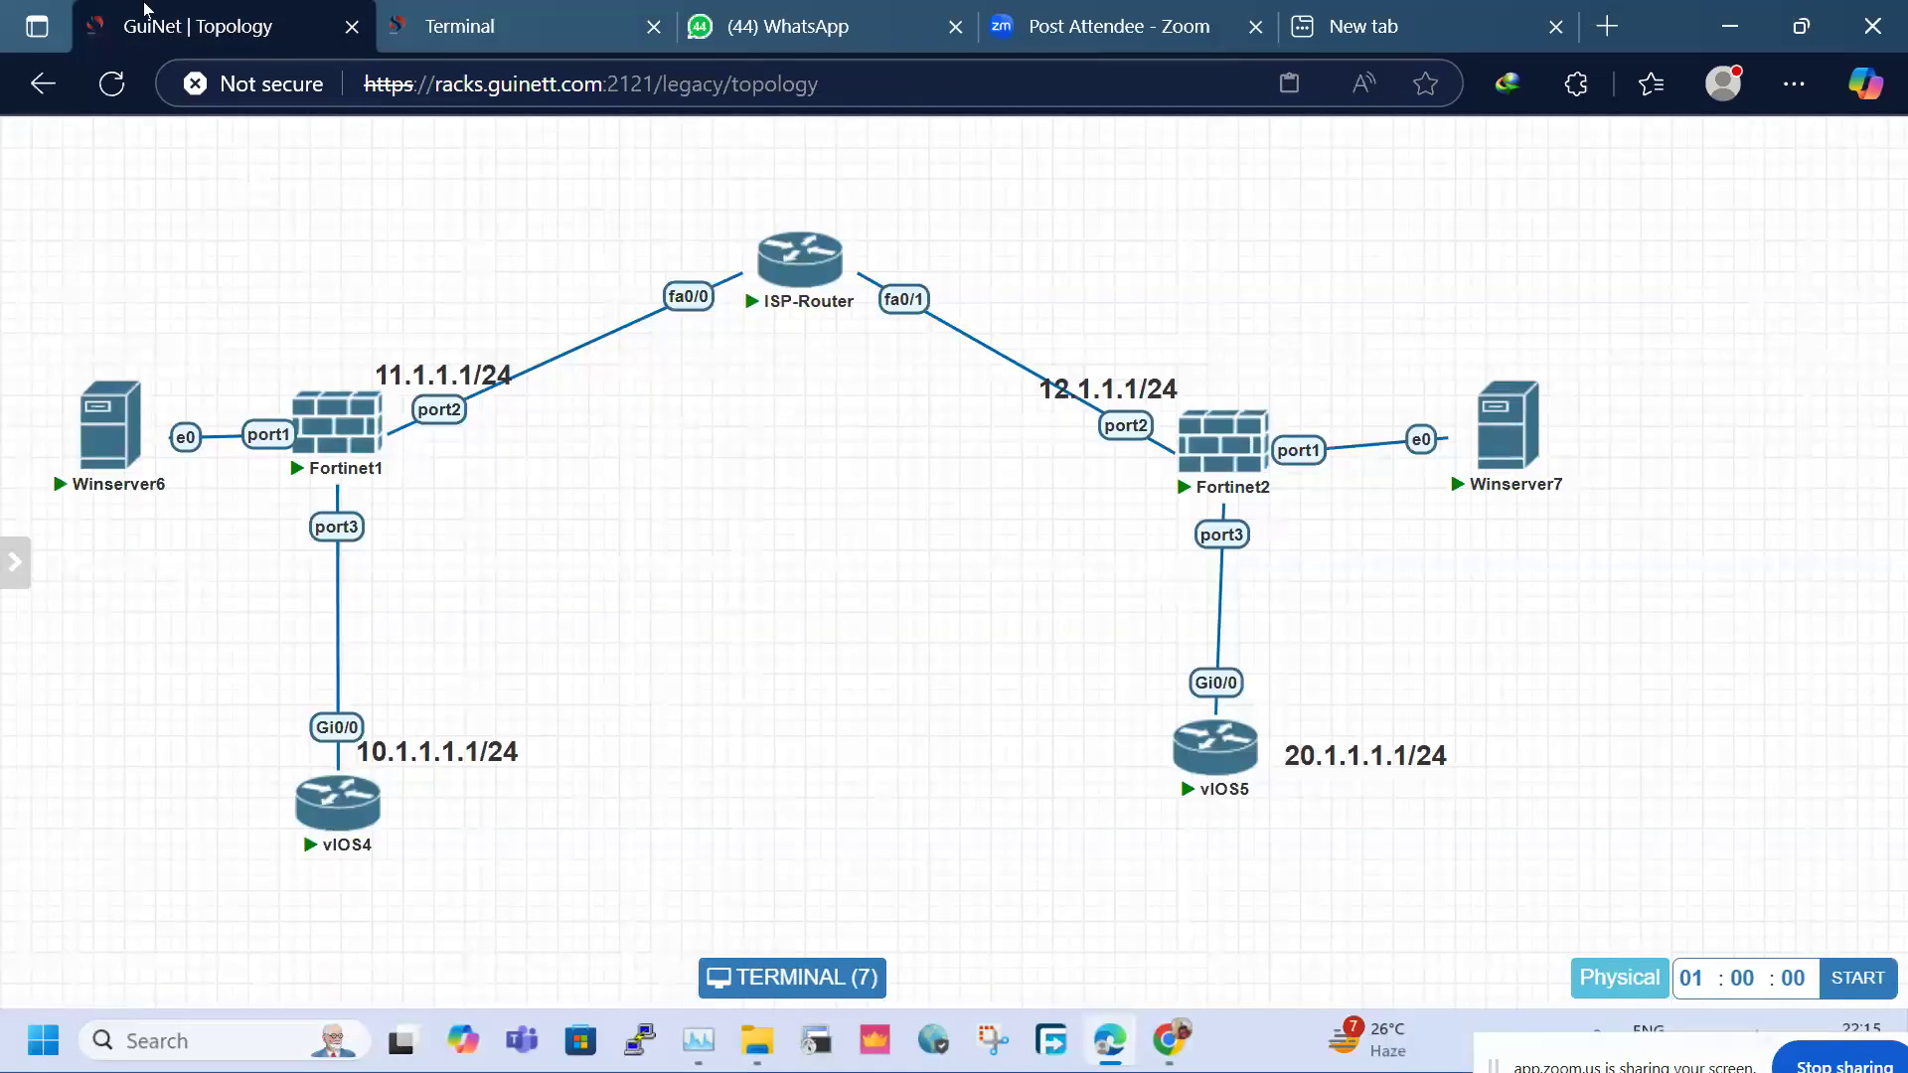
click(326, 829)
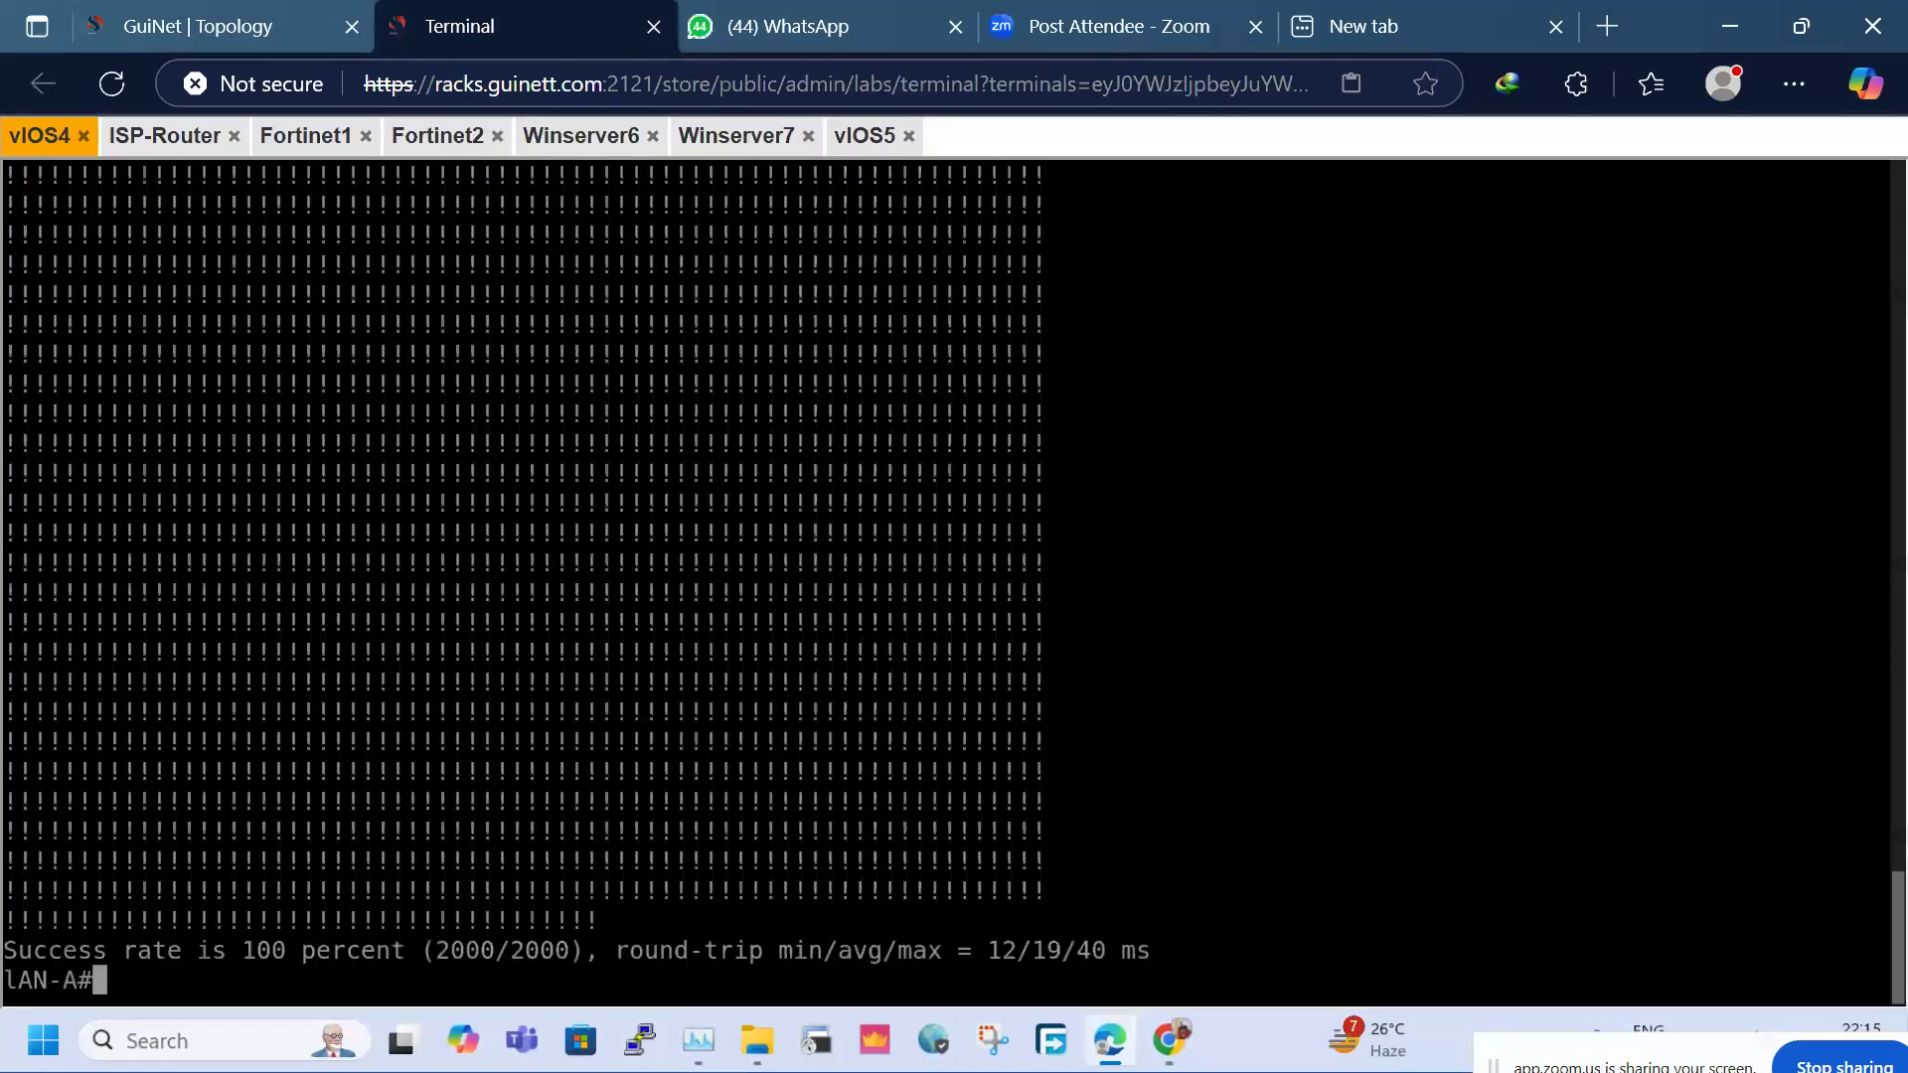
key(Return)
key(Return)
key(Return)
text(confi)
key(Tab)
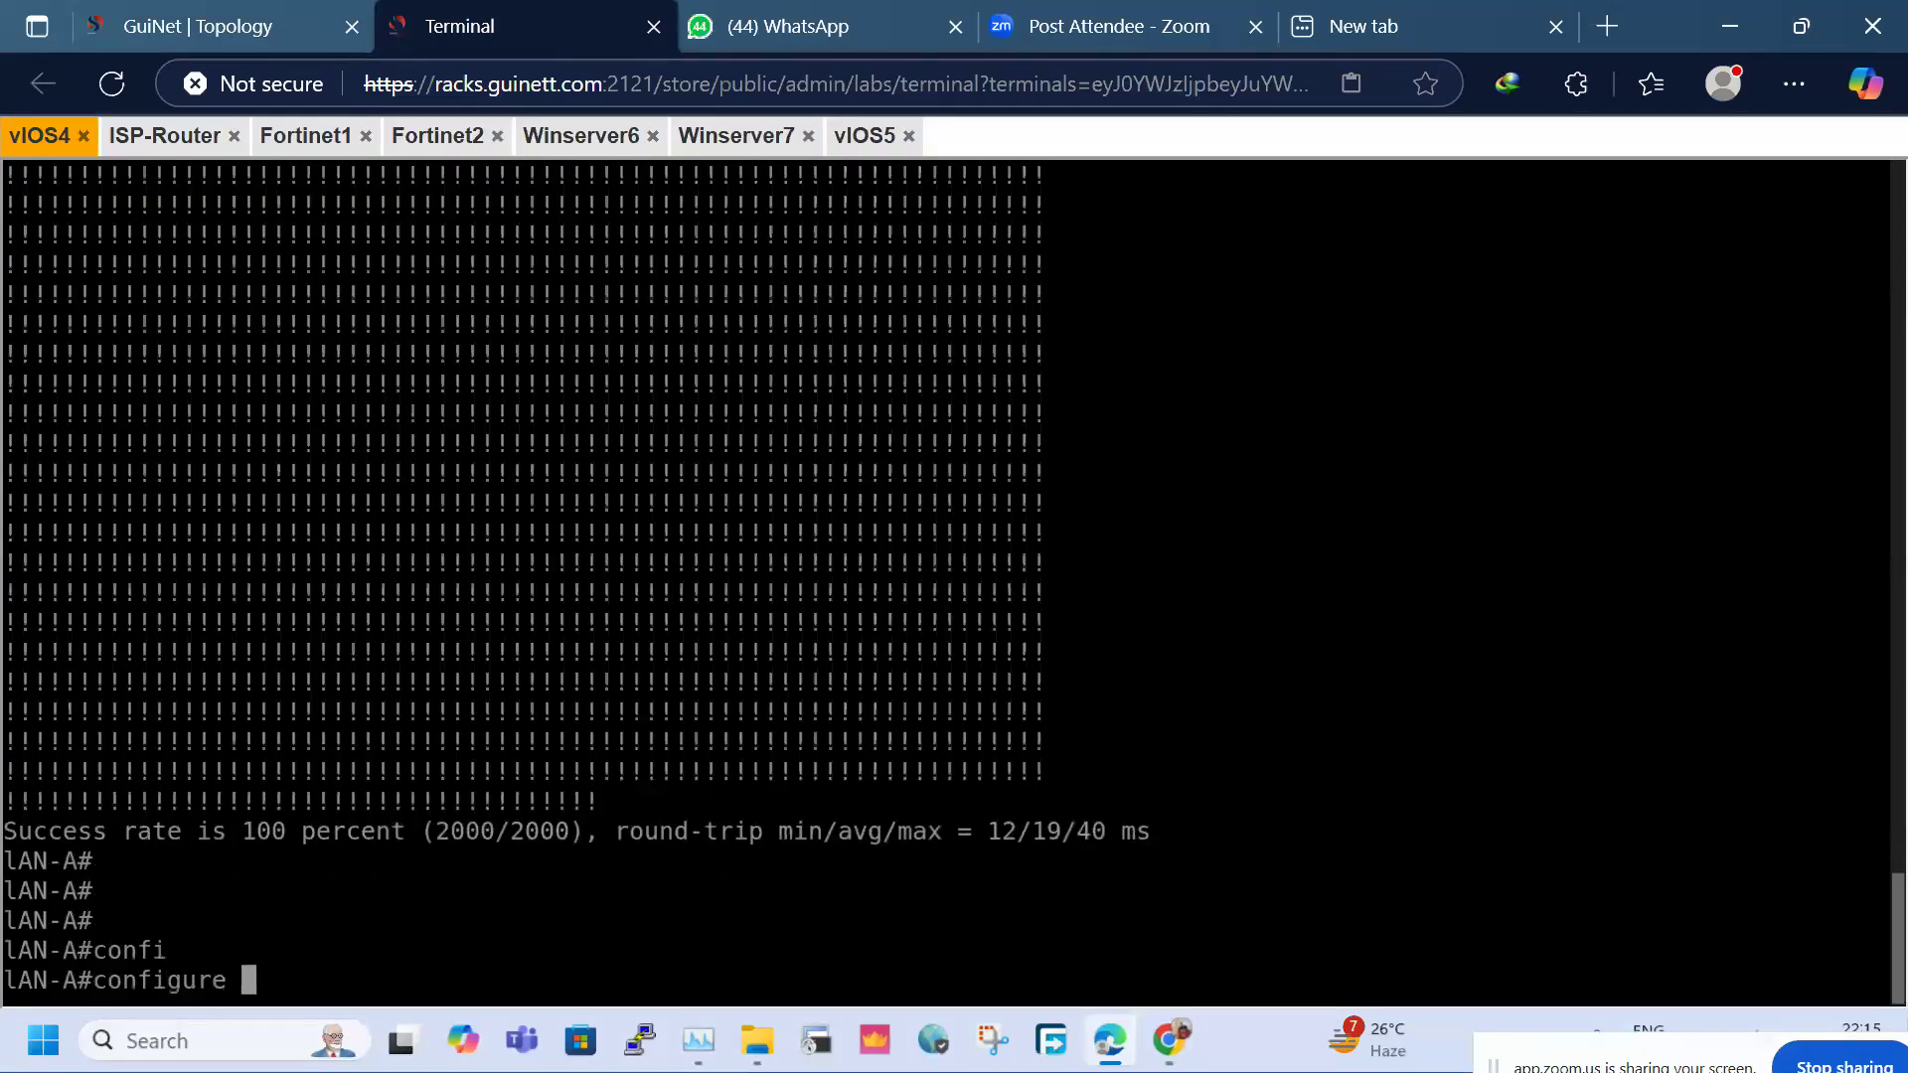
text(t)
key(Return)
key(Return)
key(Return)
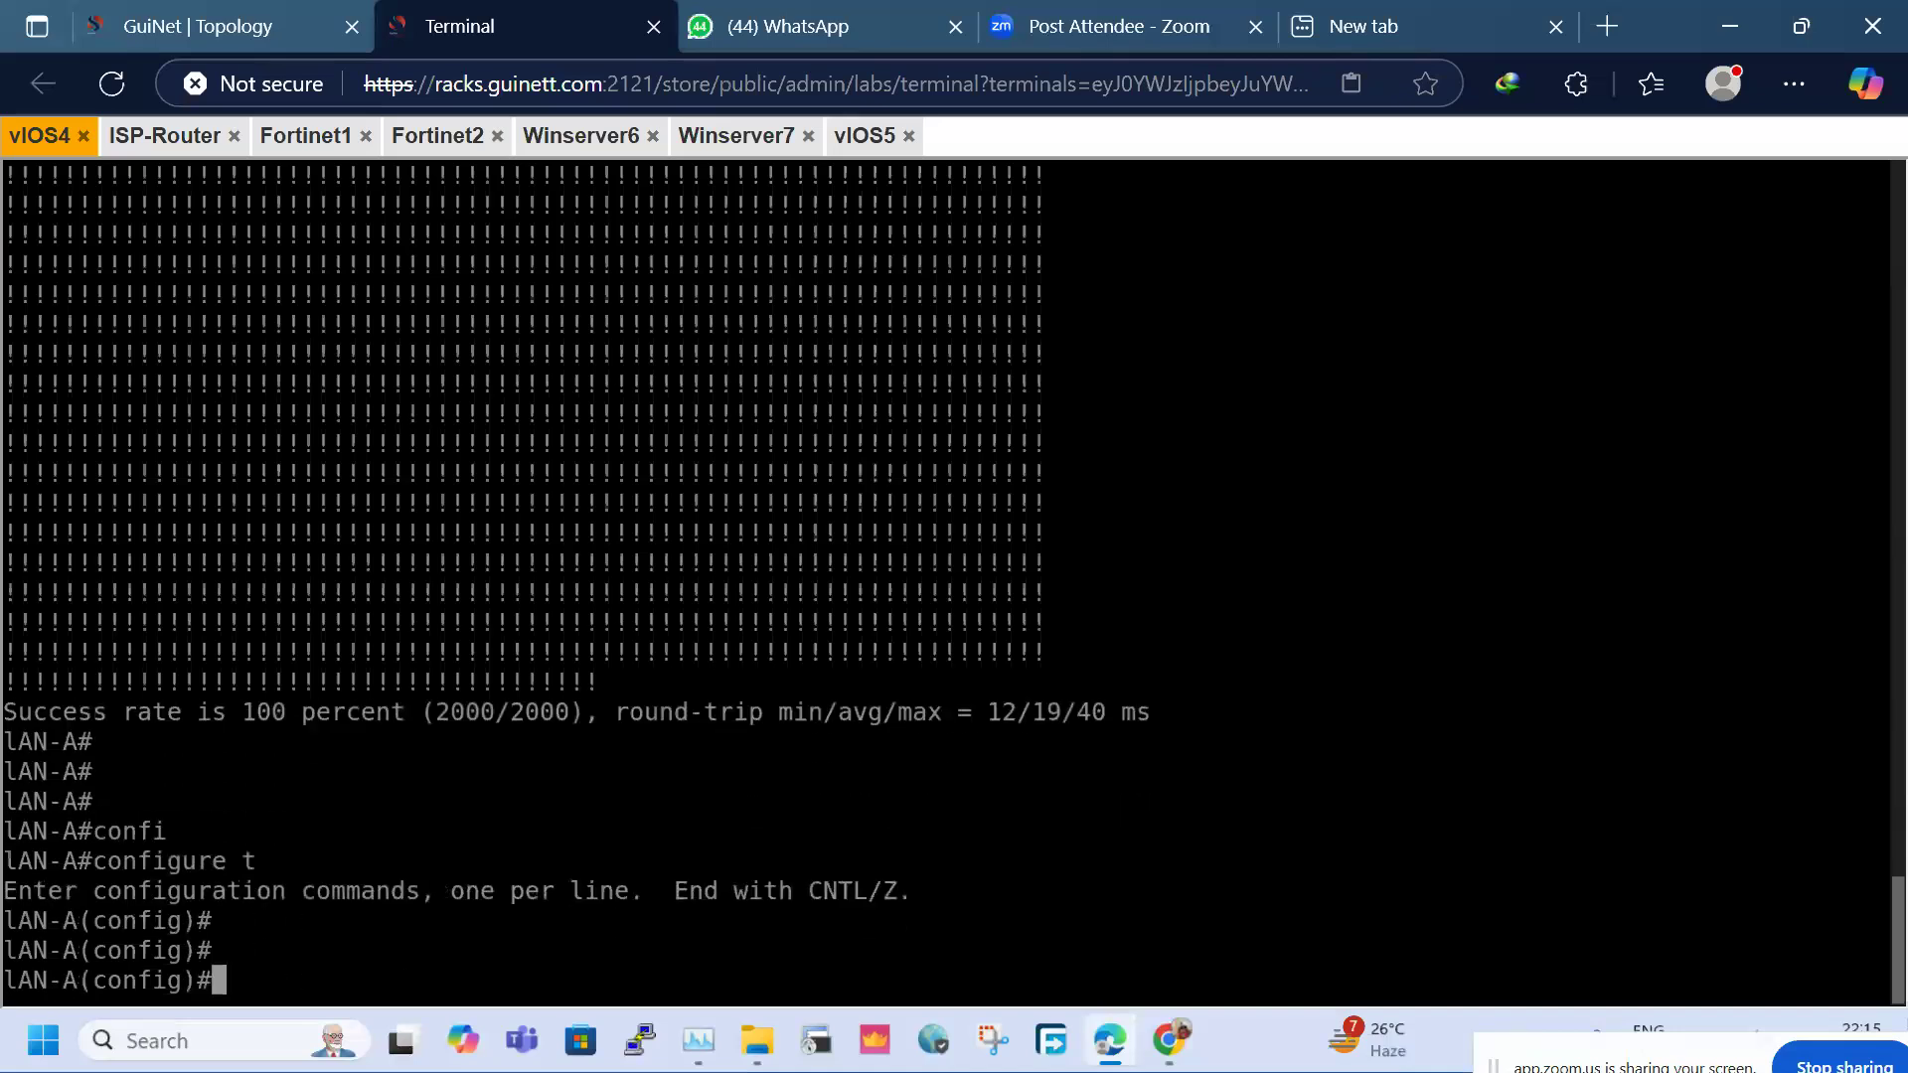
text(int lo)
key(Tab)
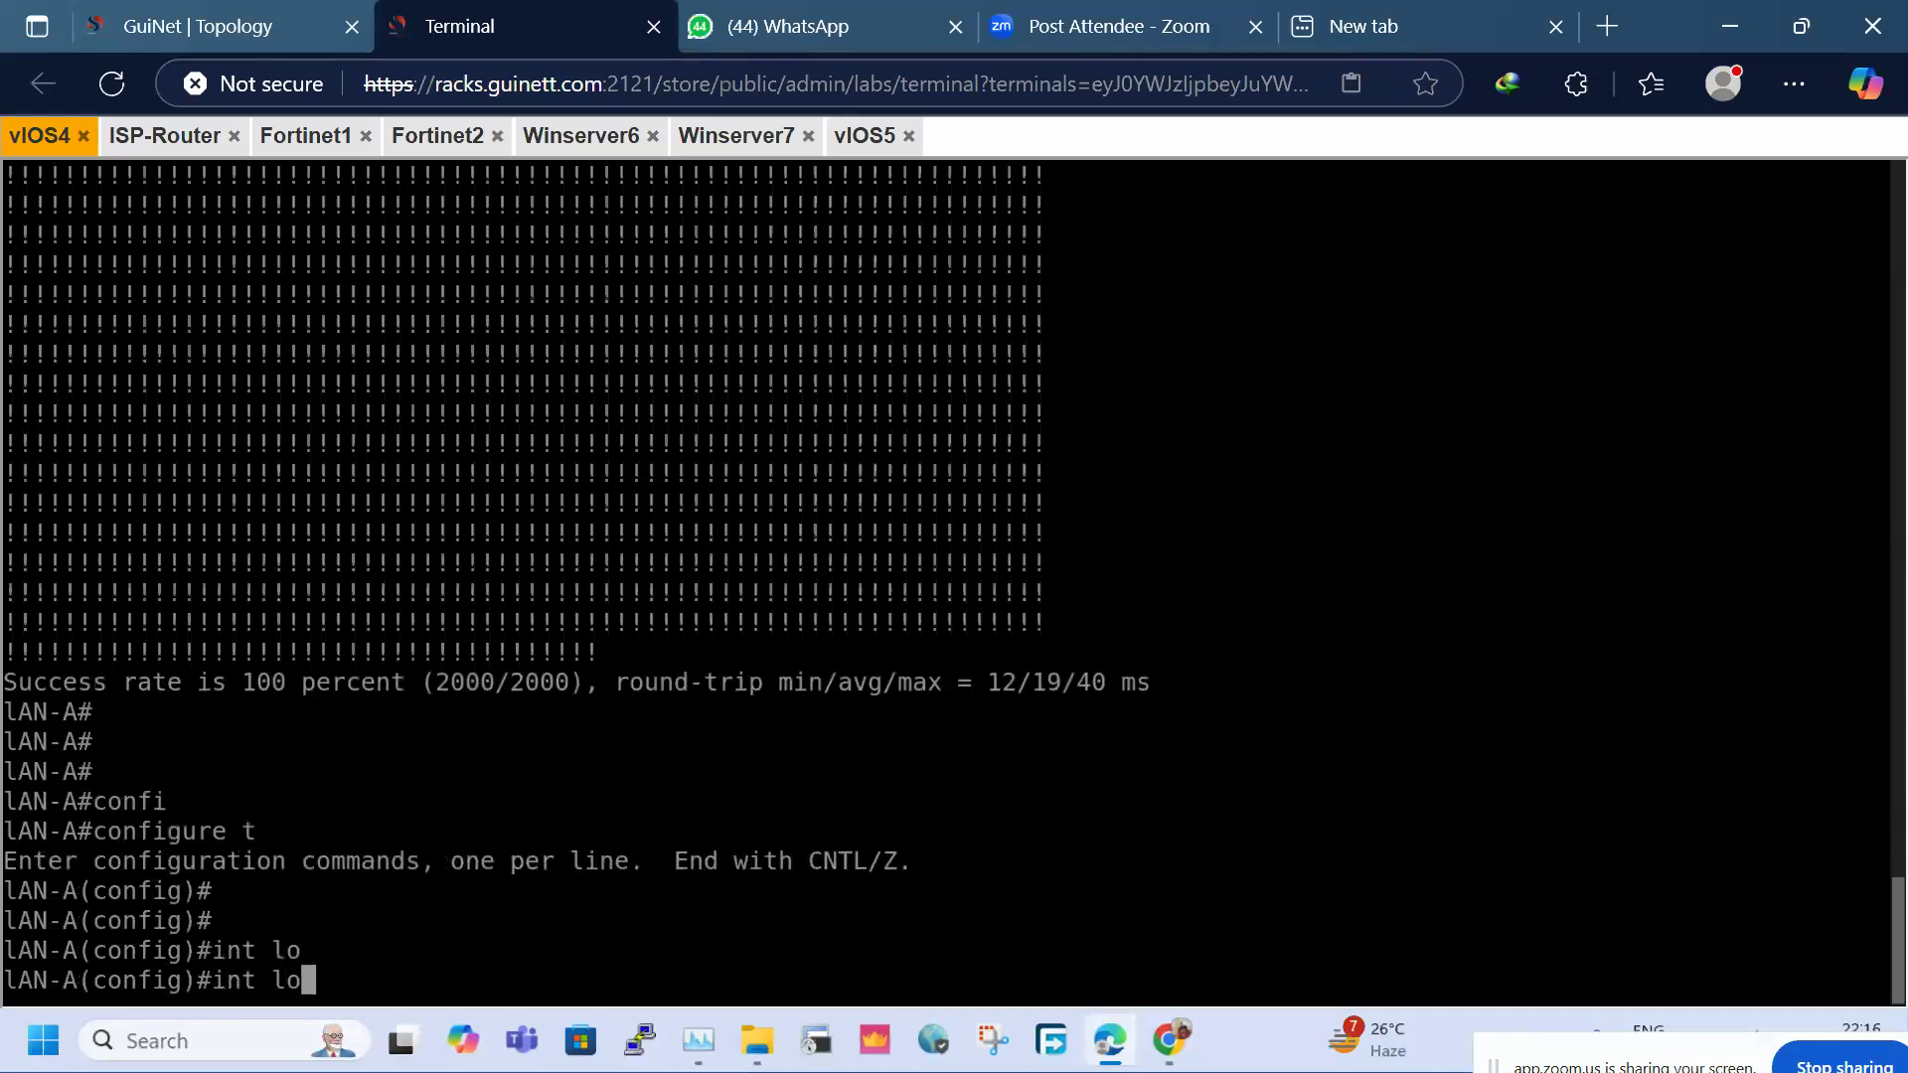
text(1)
key(Return)
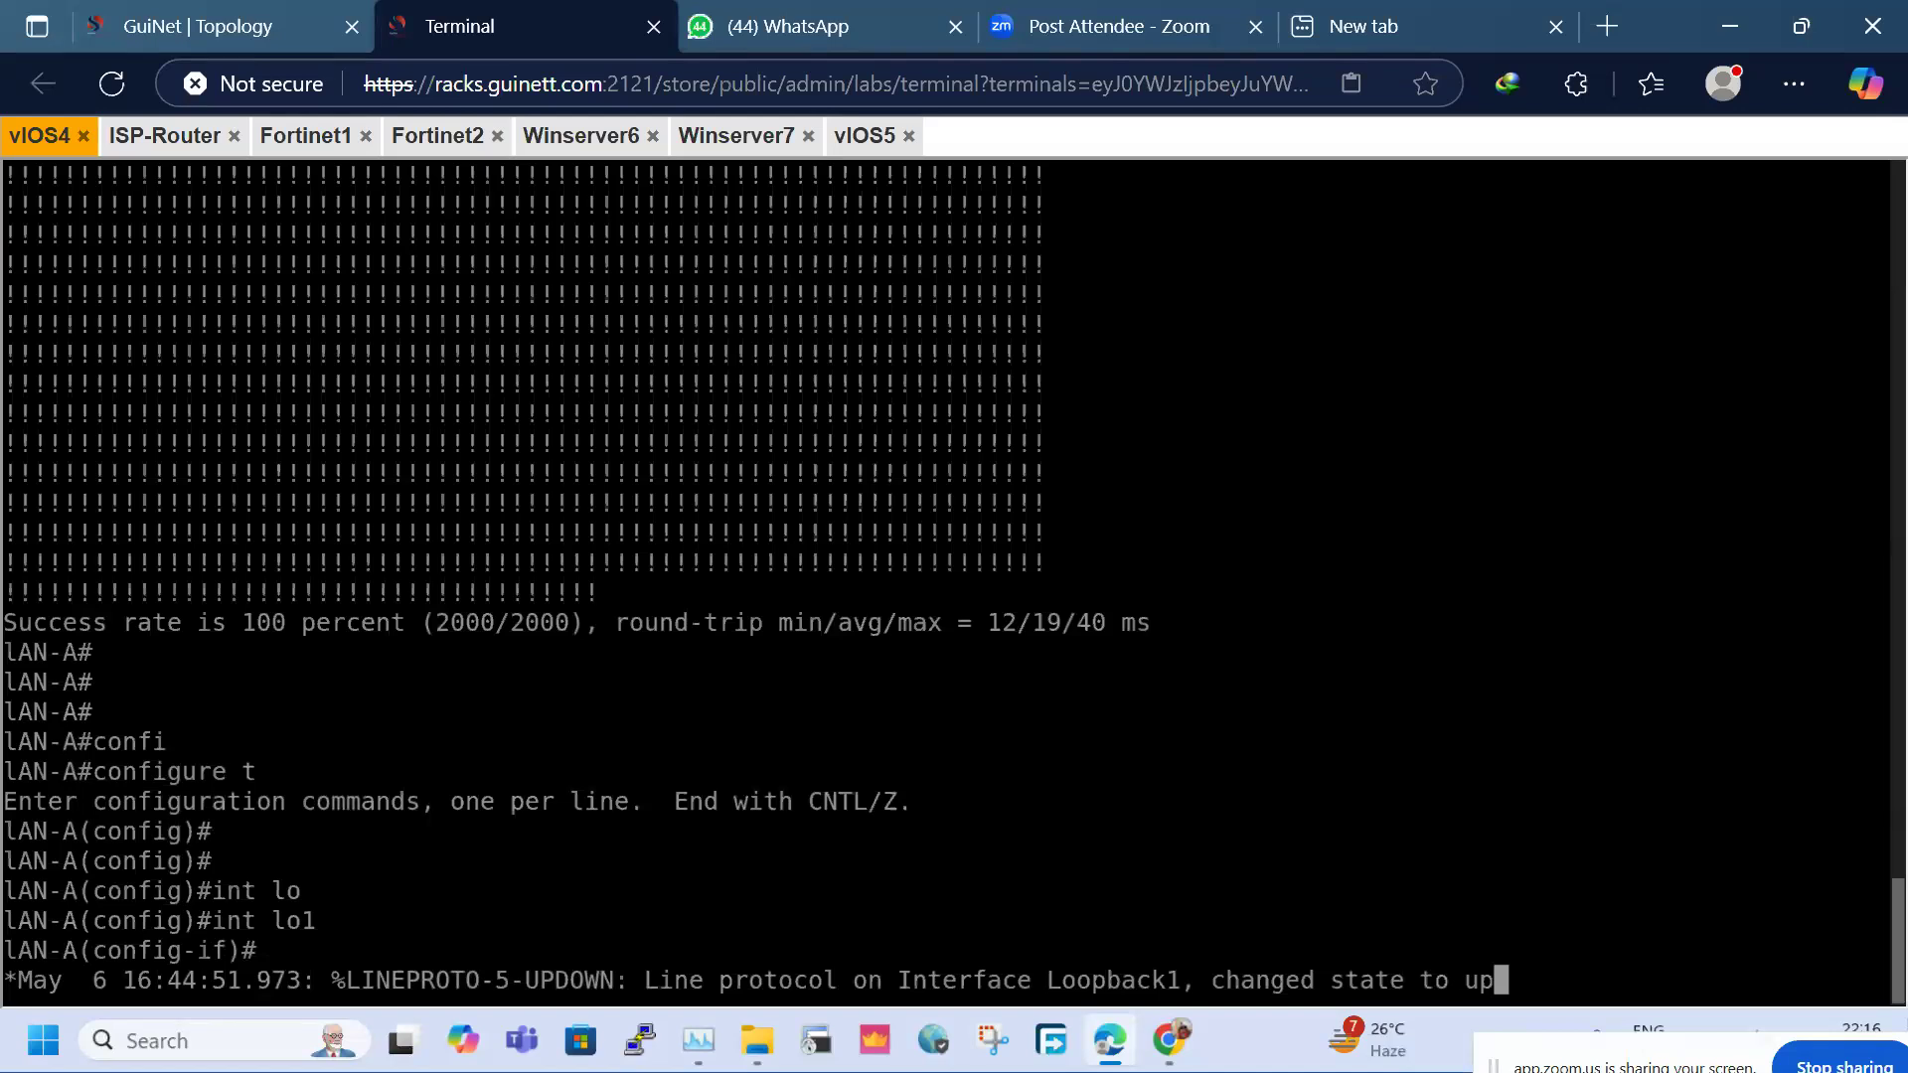
Give Loopback1 the address 11.1.1.1 255.255.255.0 and list interfaces with do sh ip int bri
key(Return)
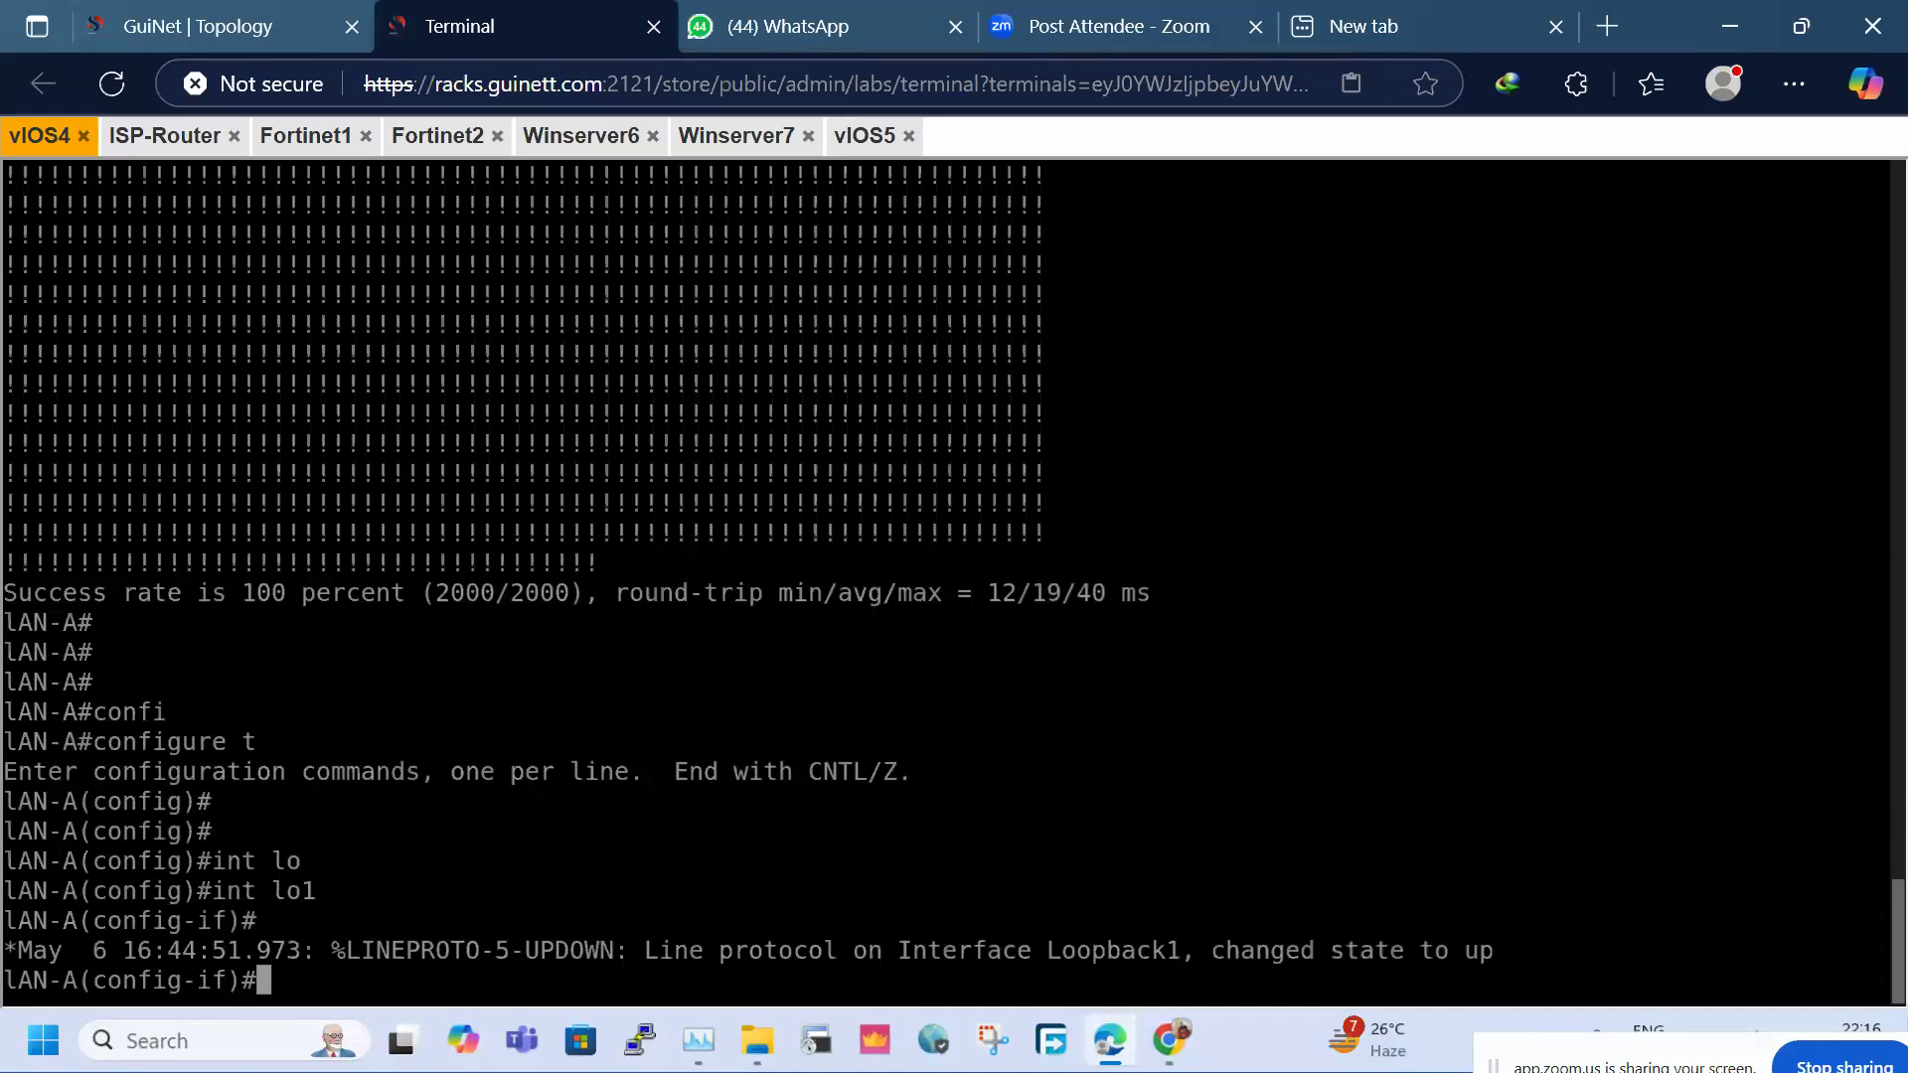
text(ip add 11)
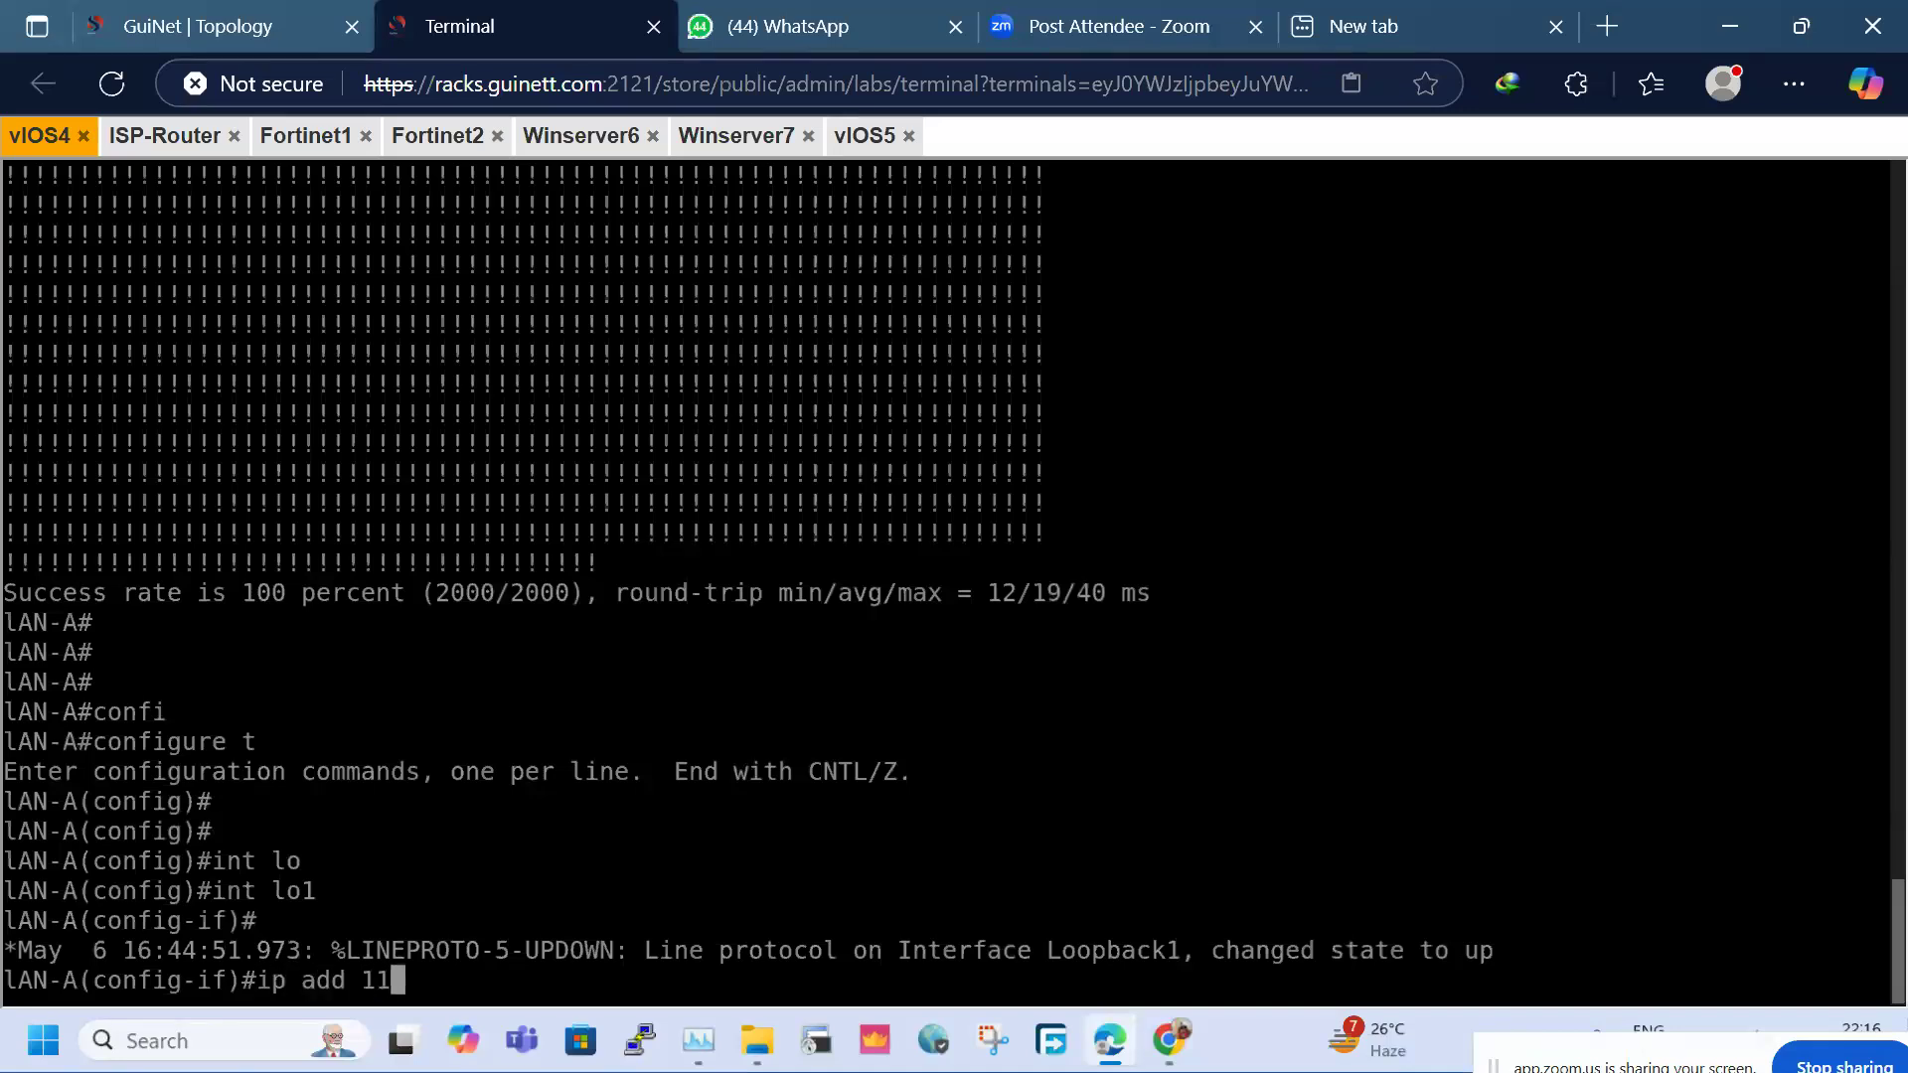
text(.1.1.1 255.255.2)
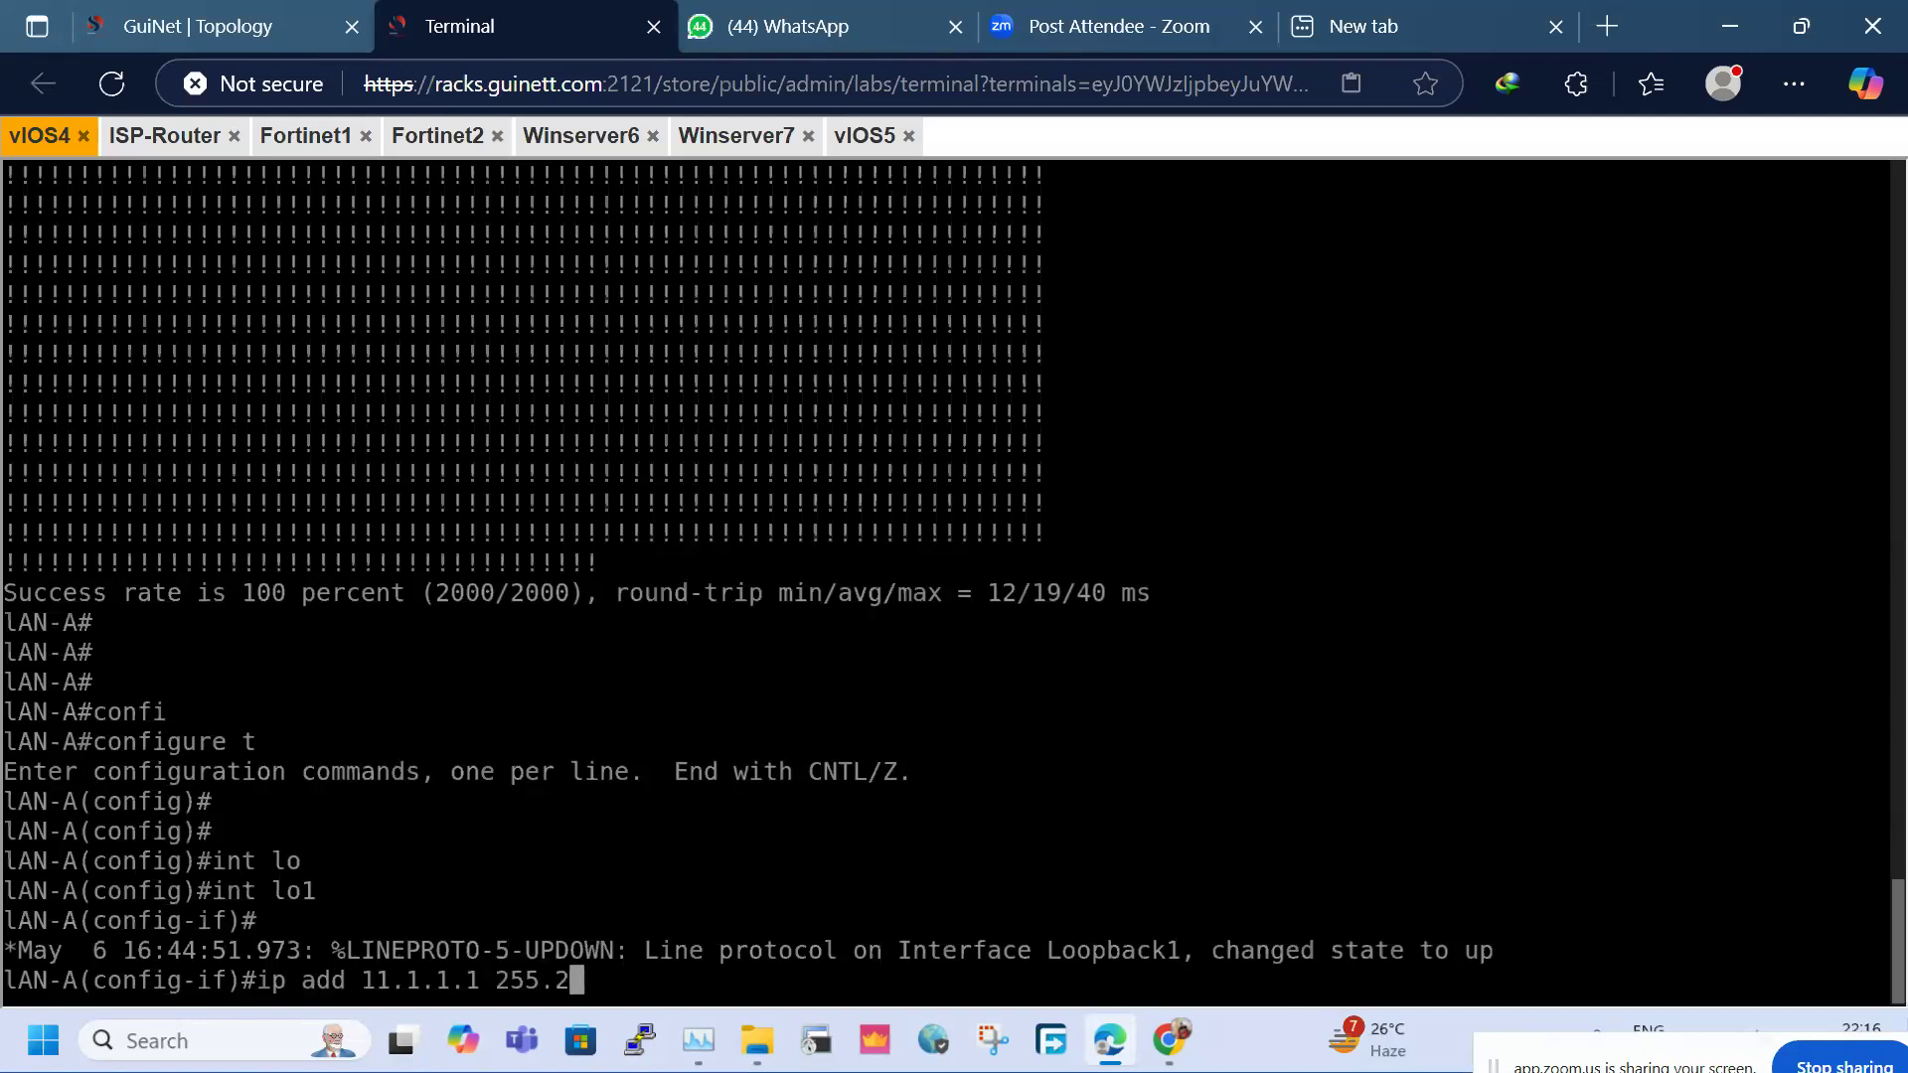
text(55.0)
key(Return)
key(Return)
key(Return)
key(Return)
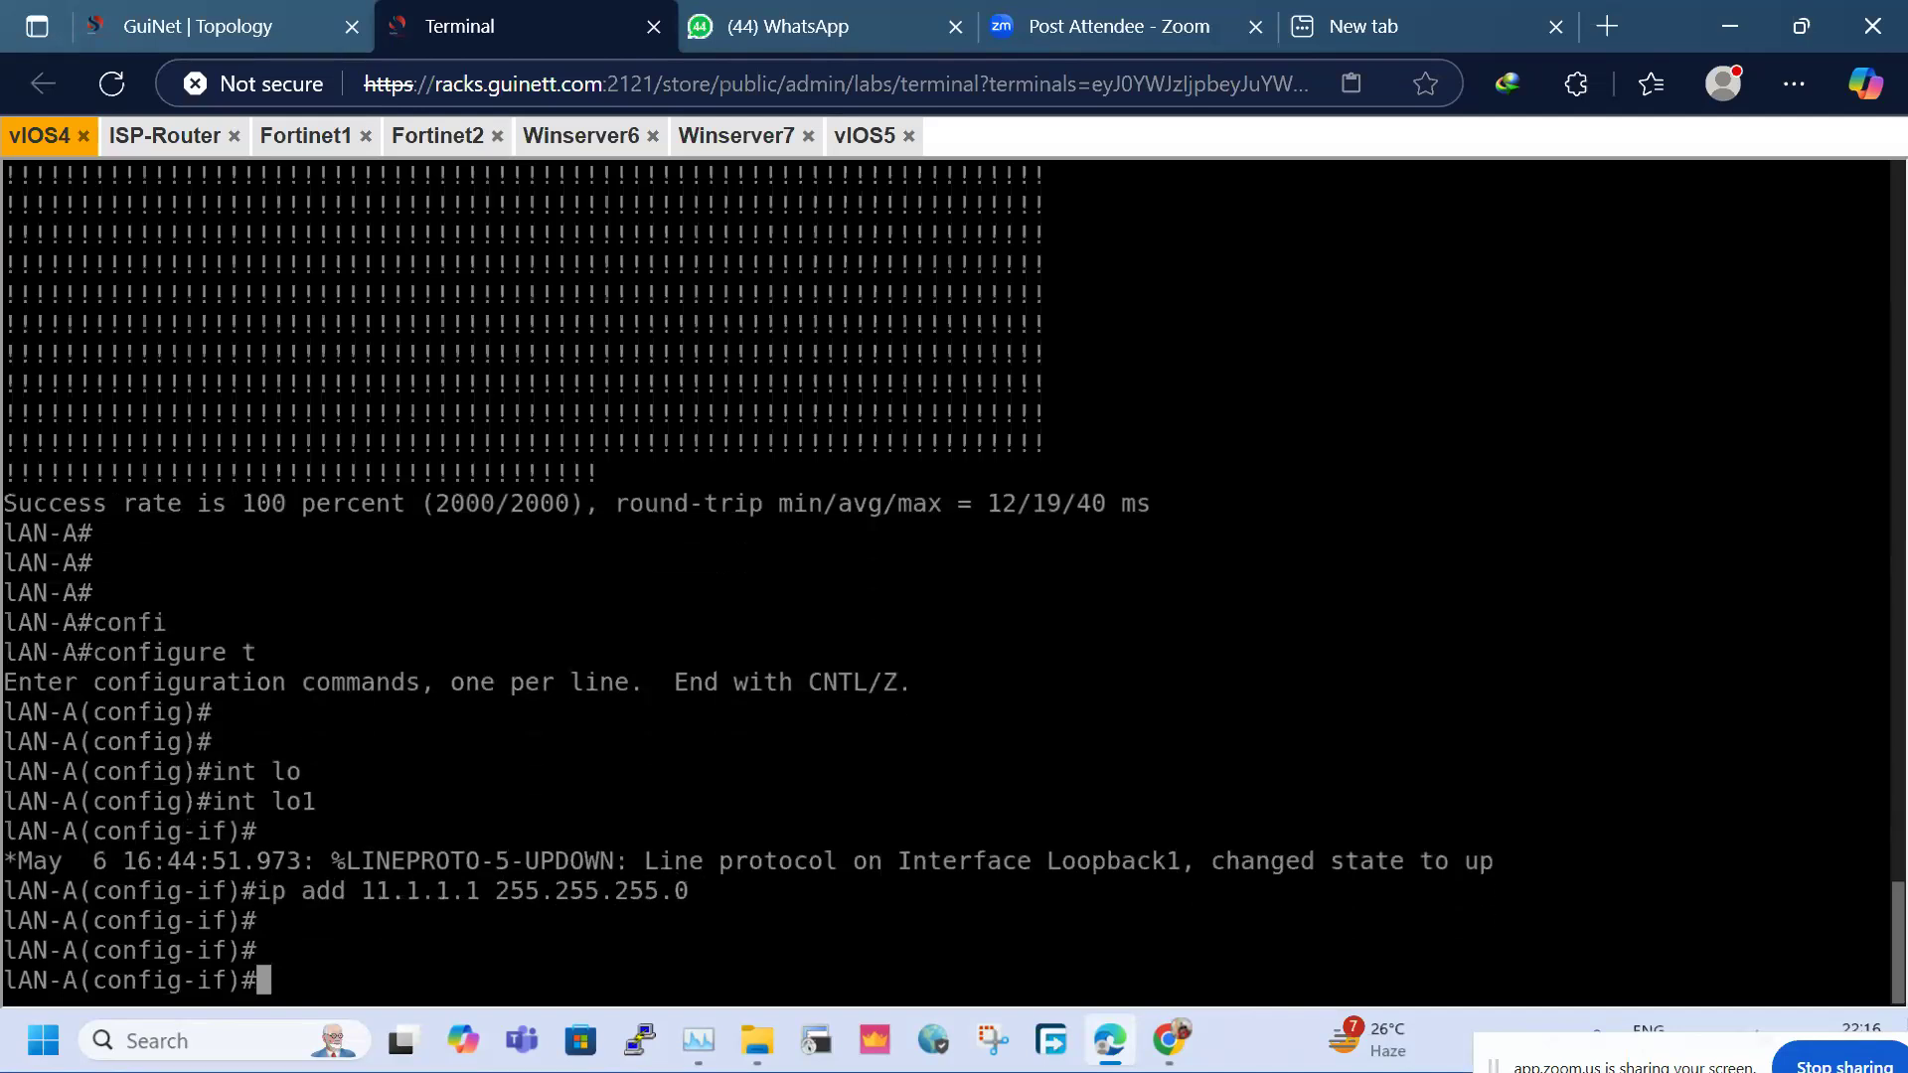
text(do)
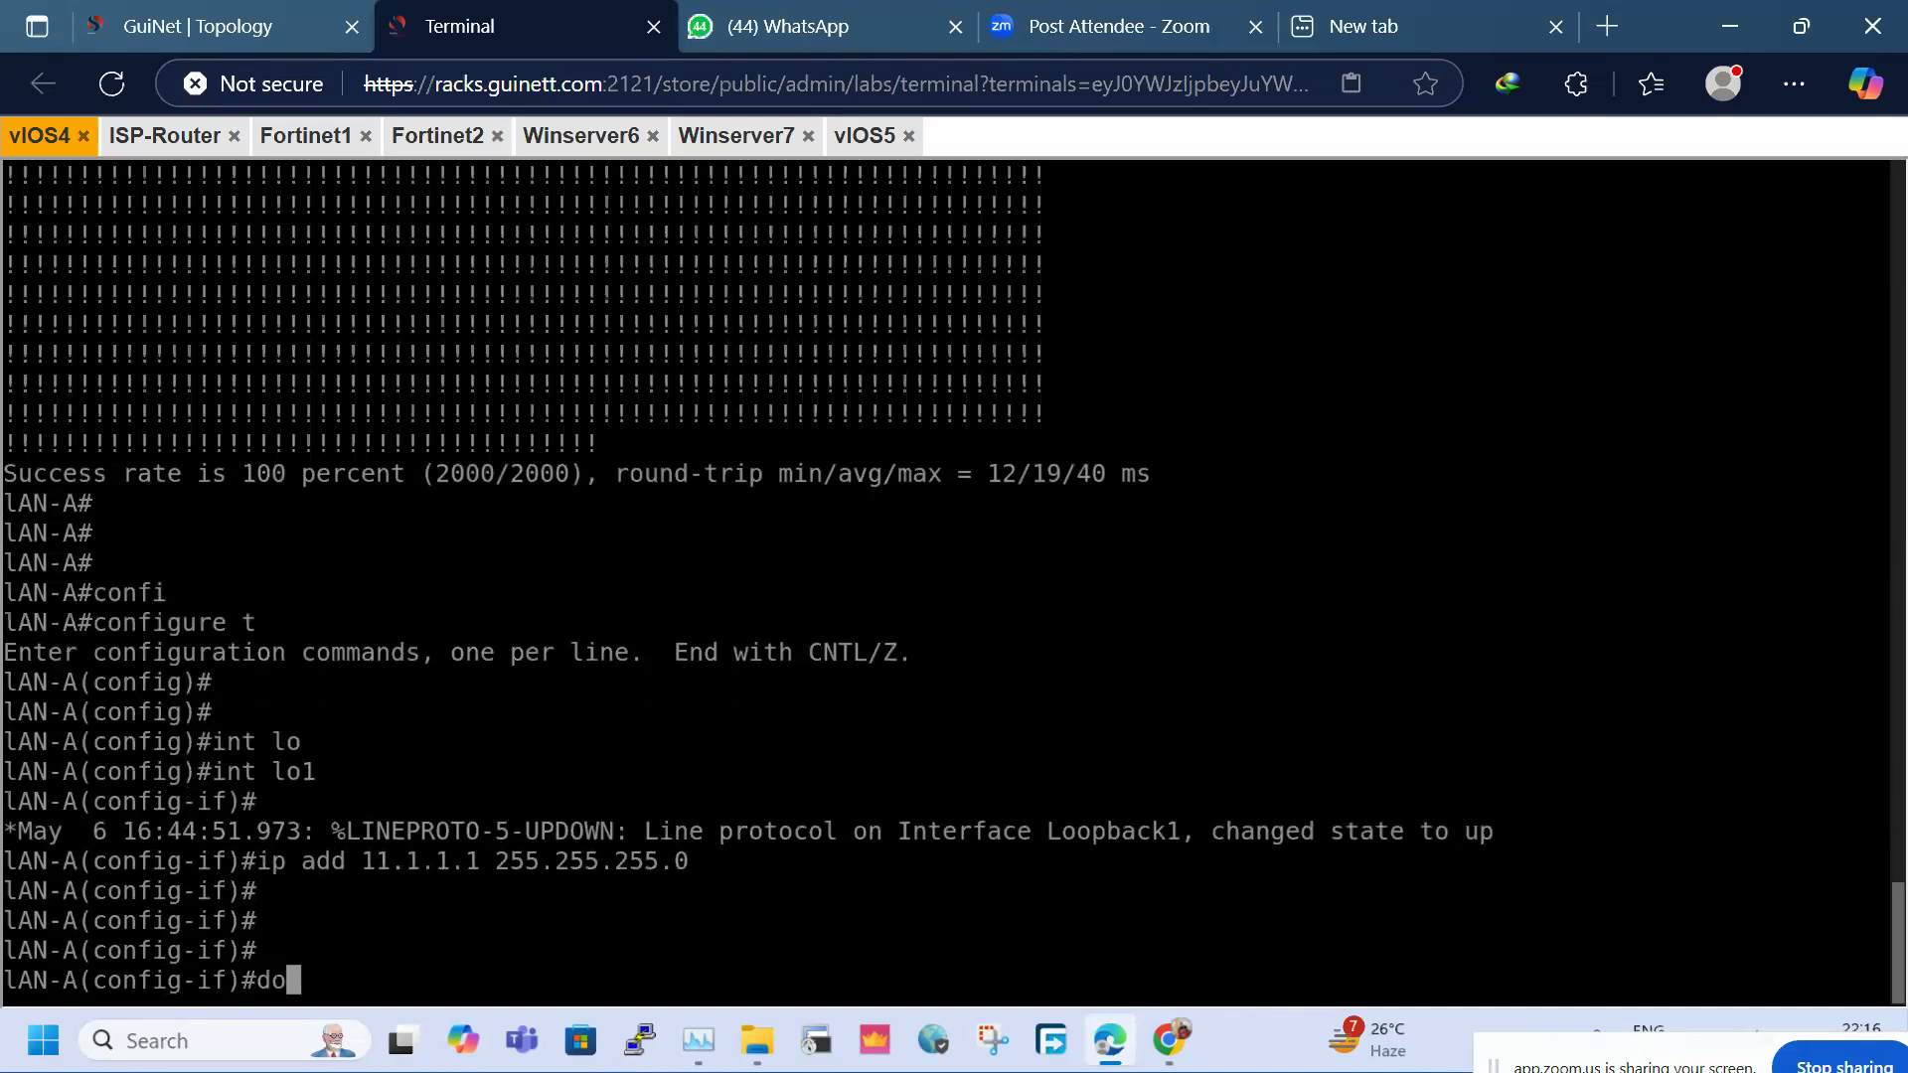
text( sh ip iint)
key(BackSpace)
key(BackSpace)
key(BackSpace)
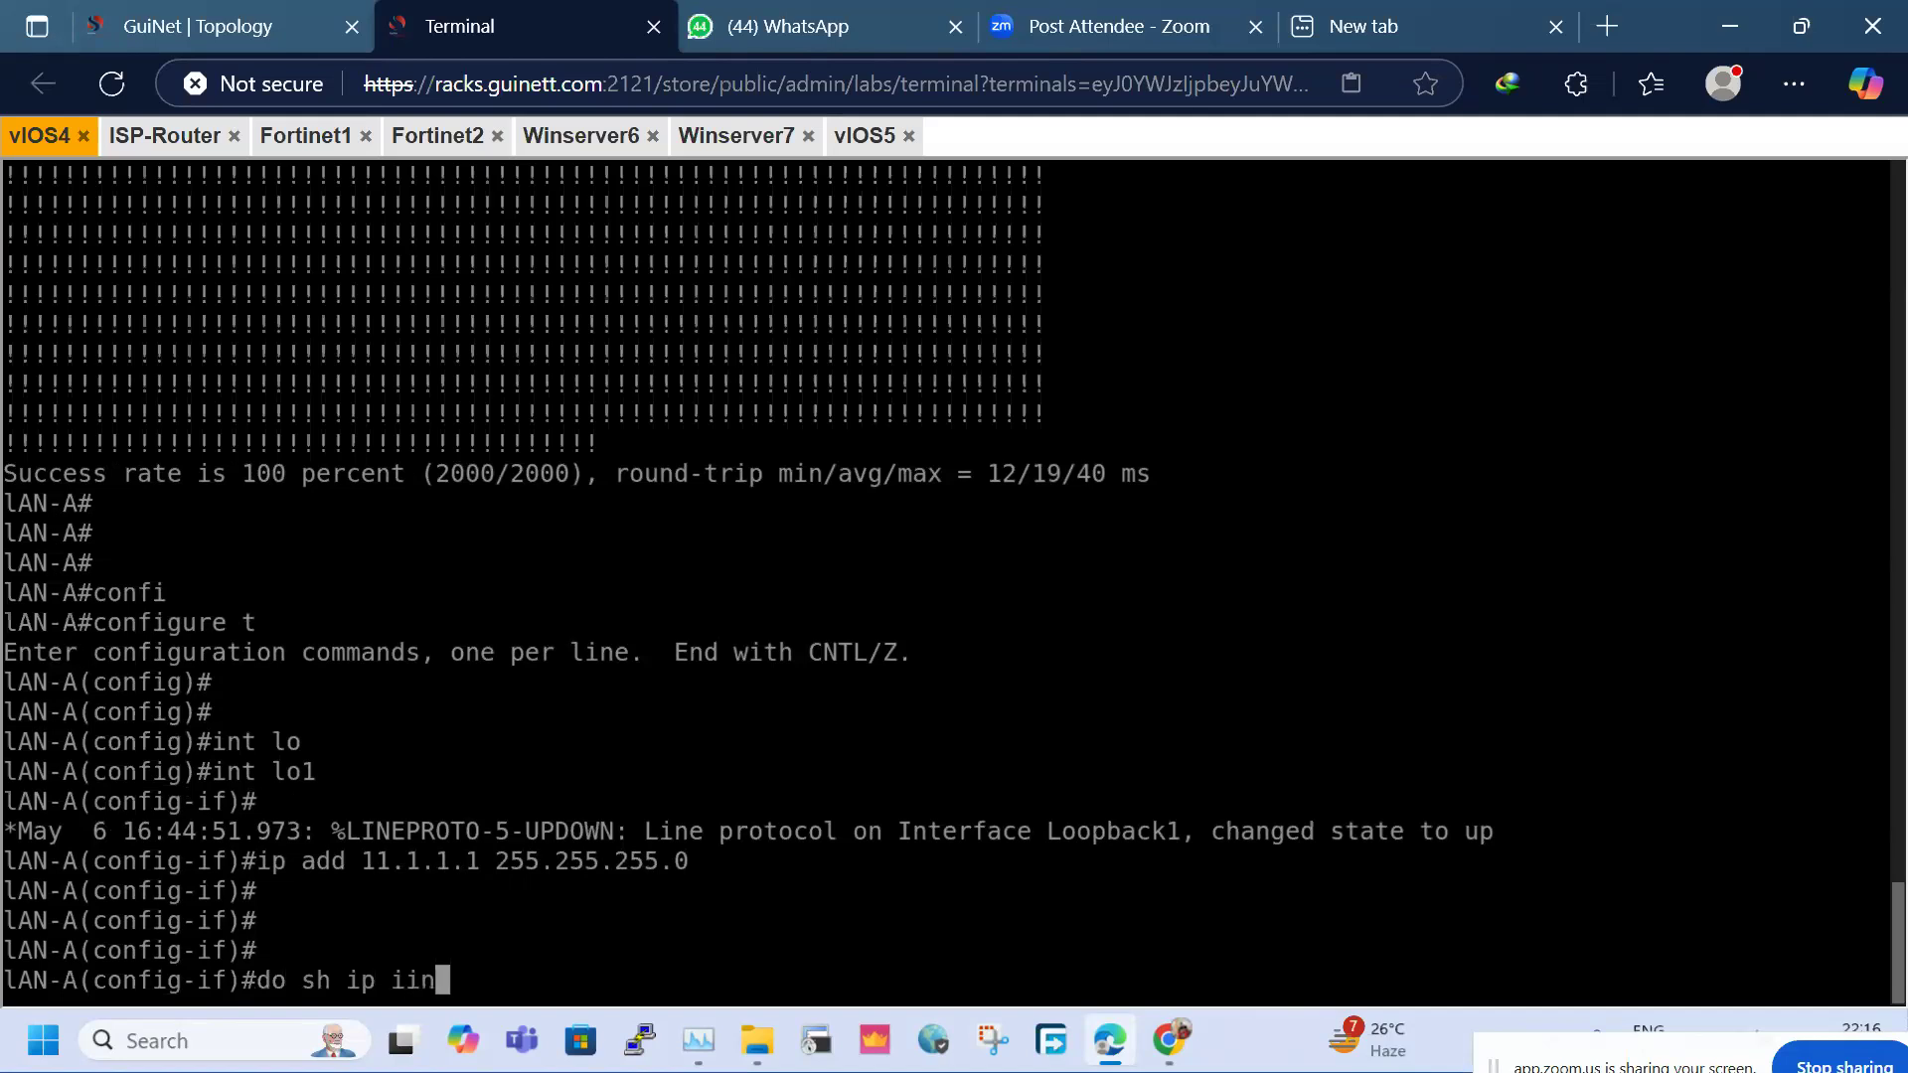
text(nt bri)
key(Return)
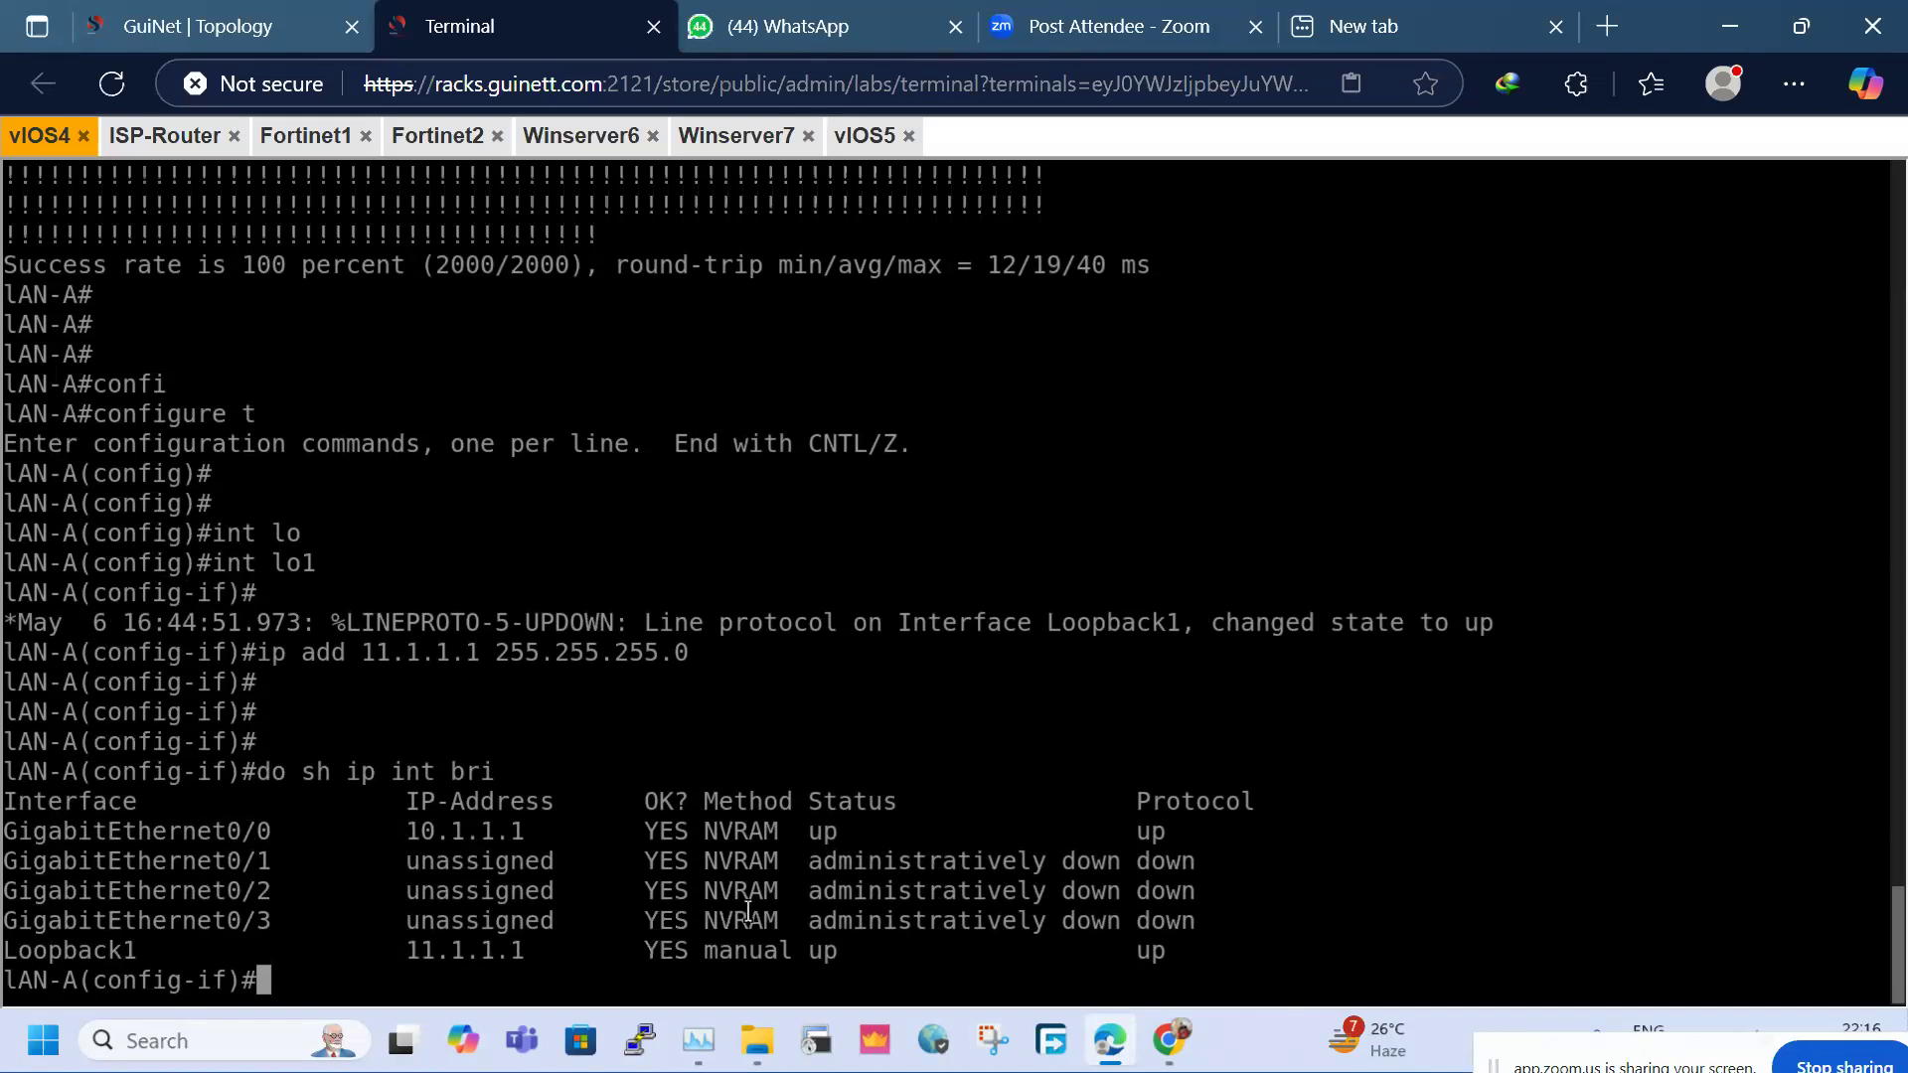
Re-address Loopback1 as 30.1.1.1 255.255.255.0 and save with do wr
text(int lo)
key(Tab)
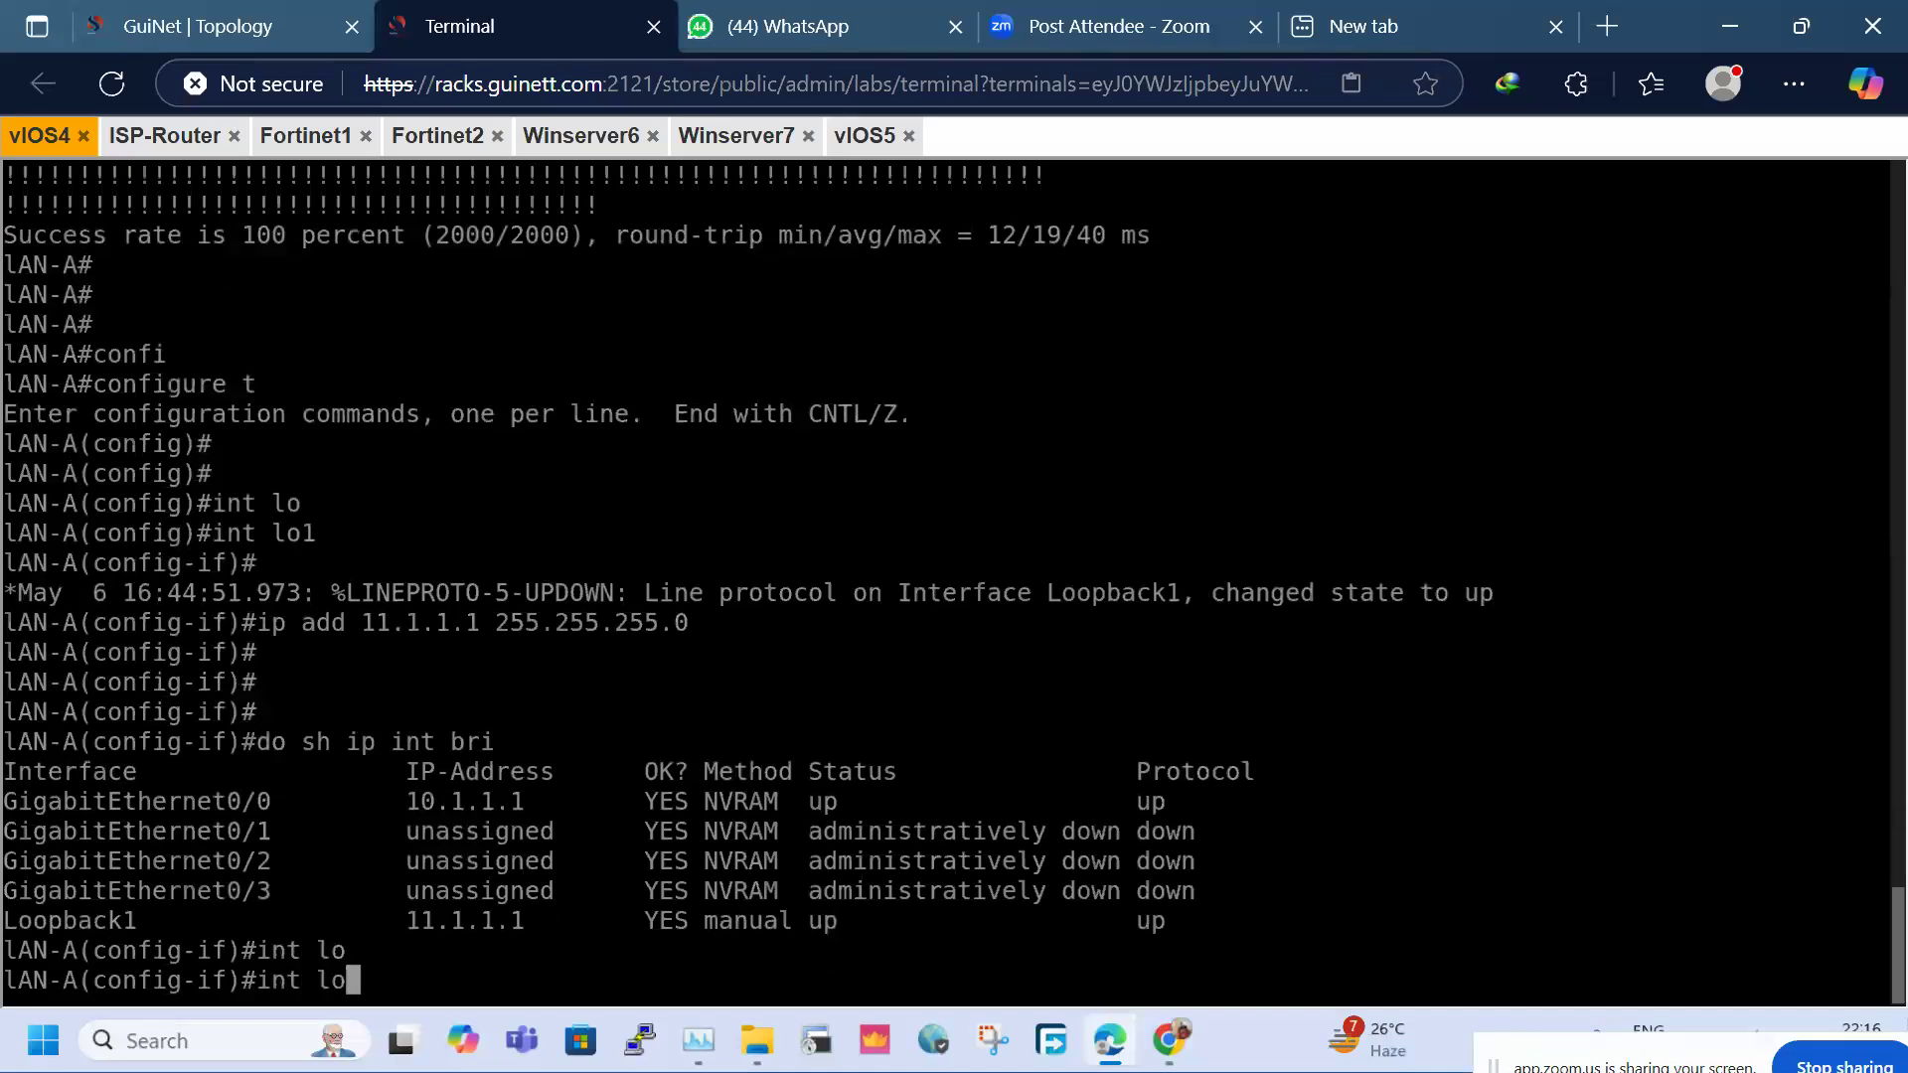
text(1)
key(Return)
text(ip add )
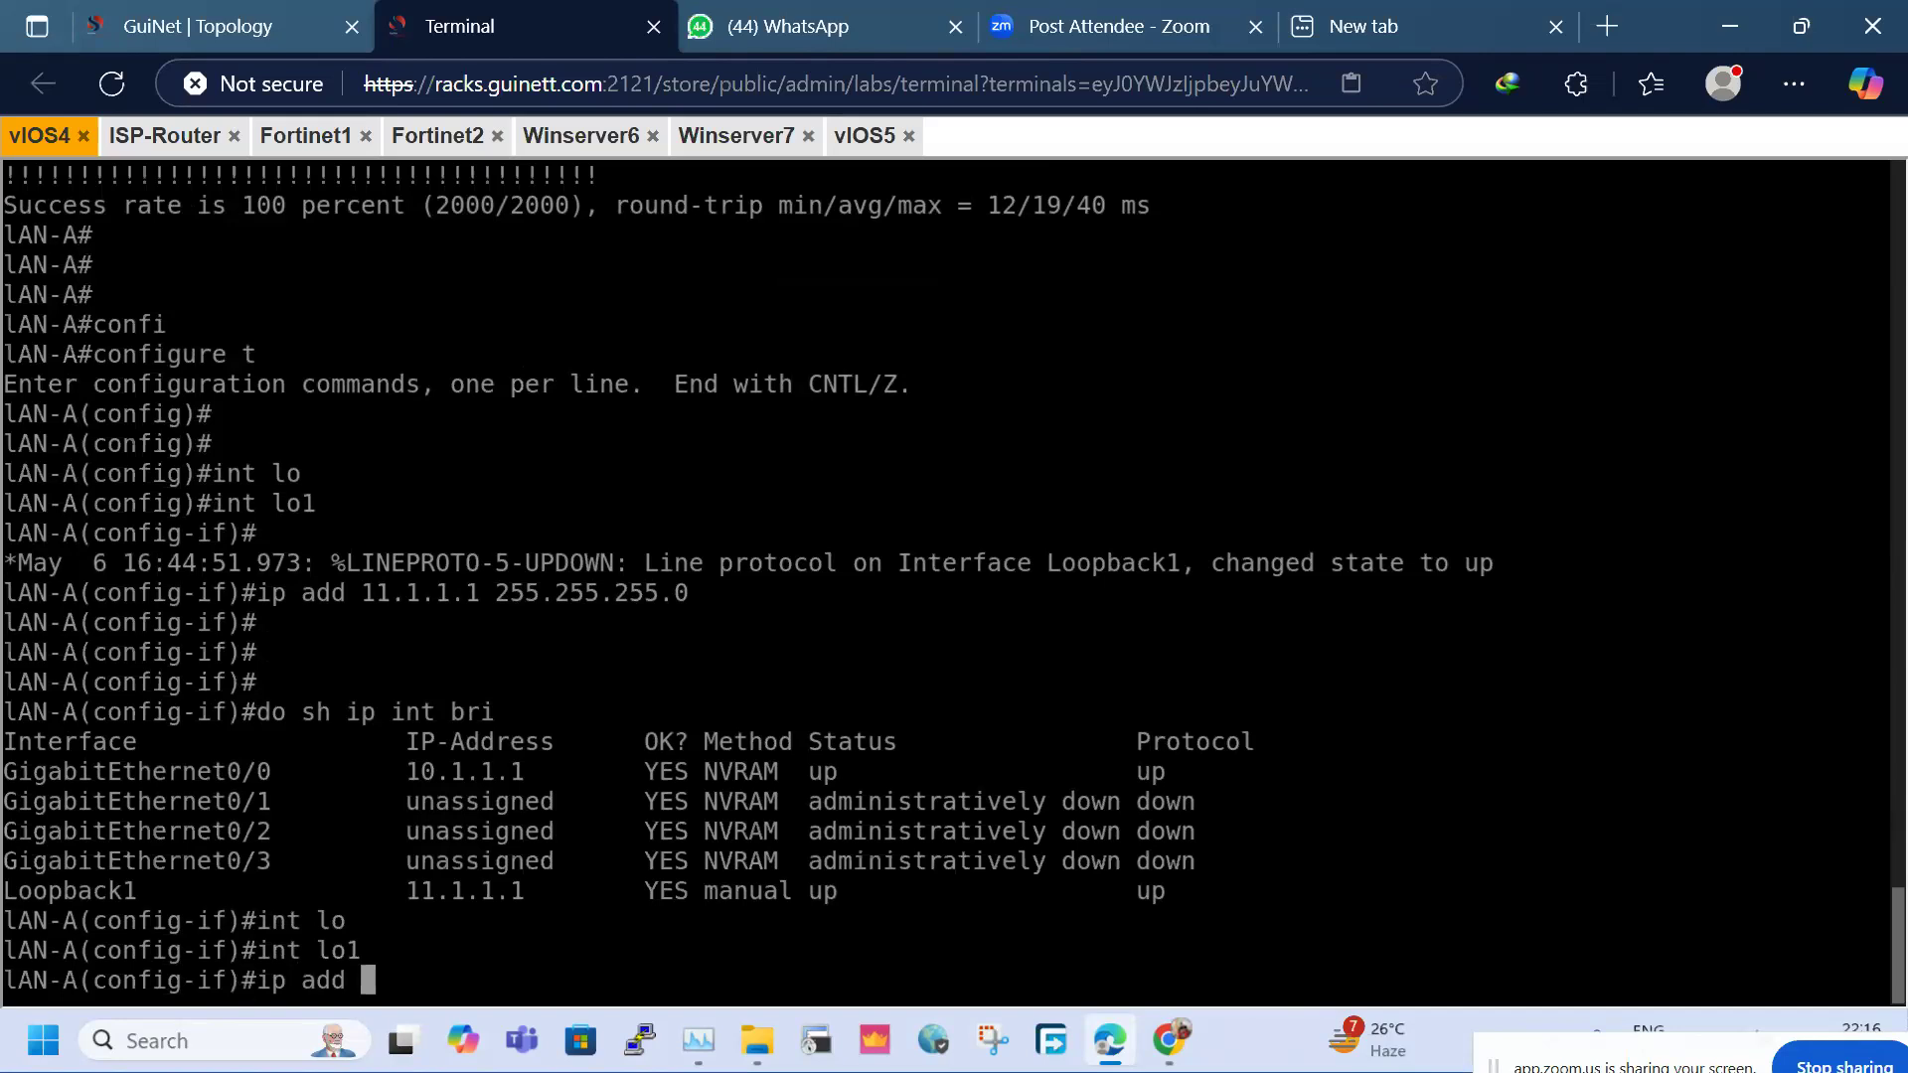
text(30.1.1.1 255.255.255)
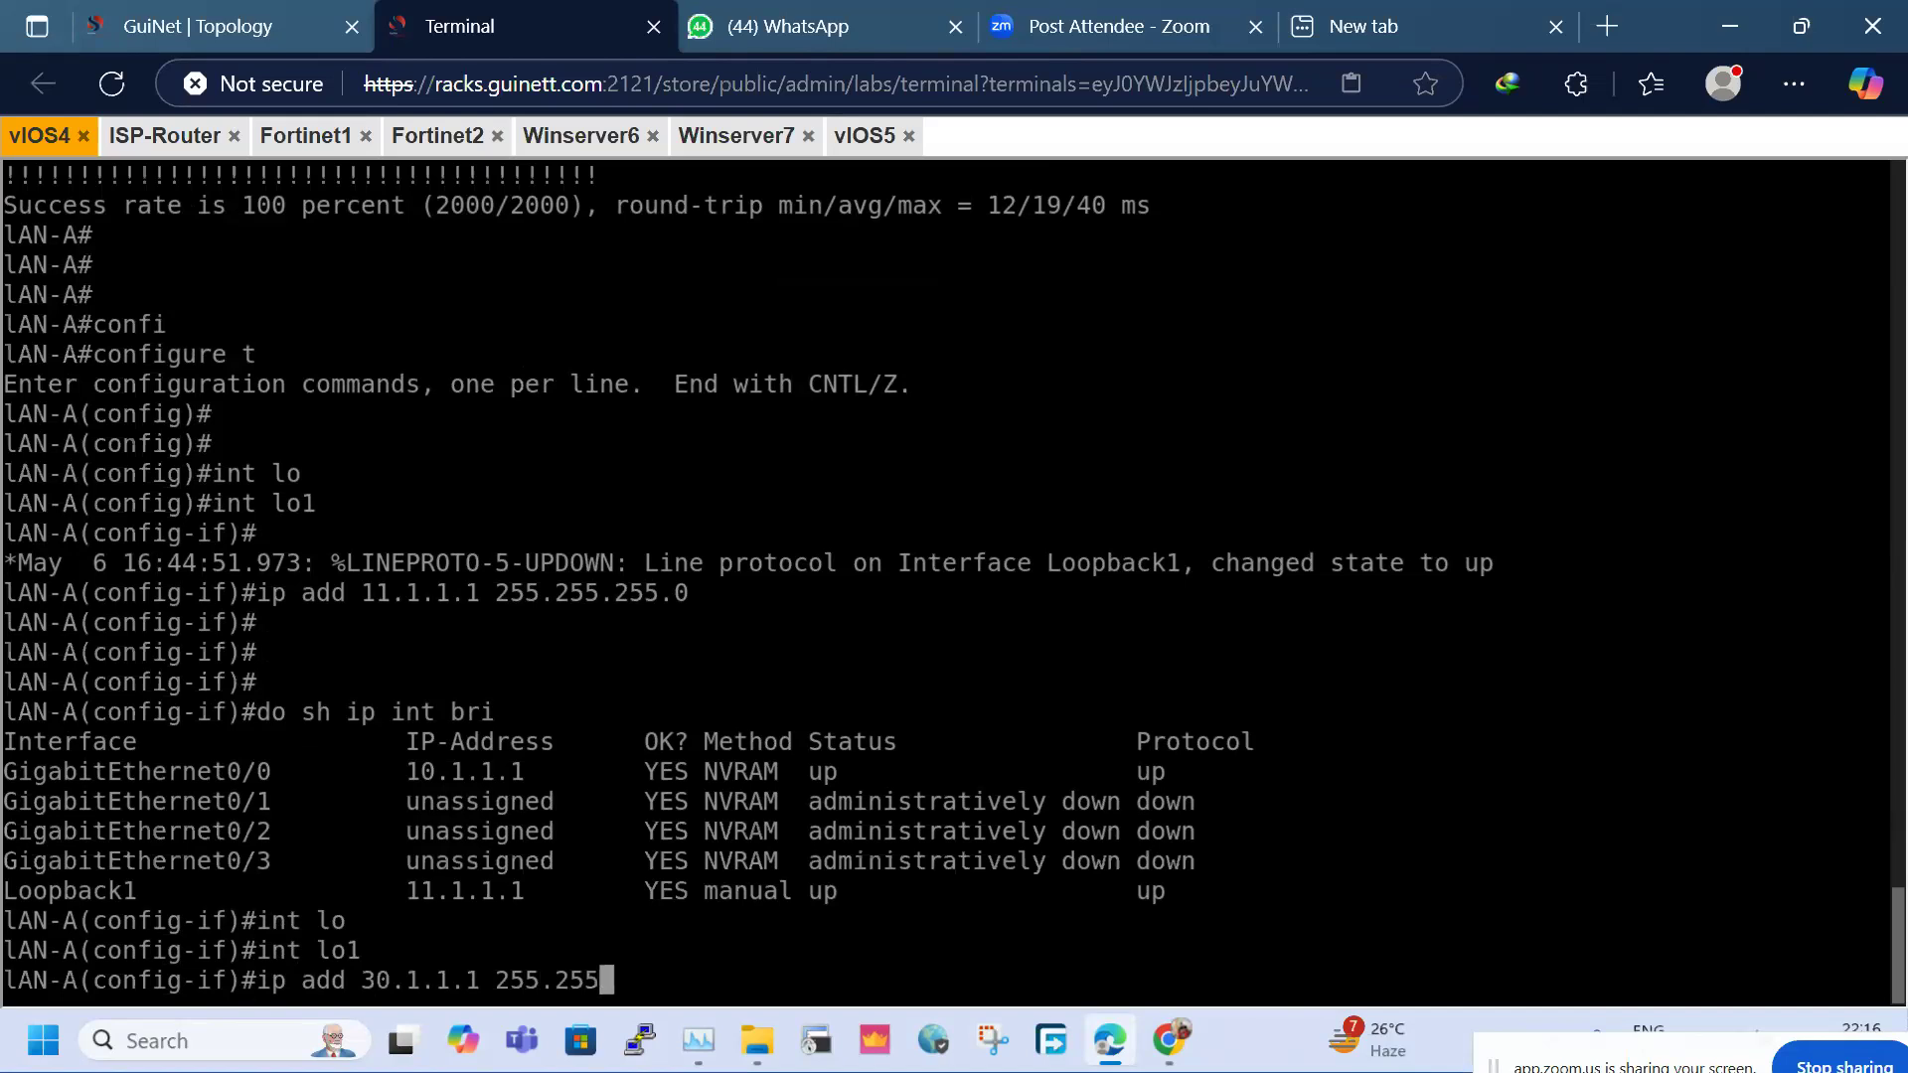
text(.255.0)
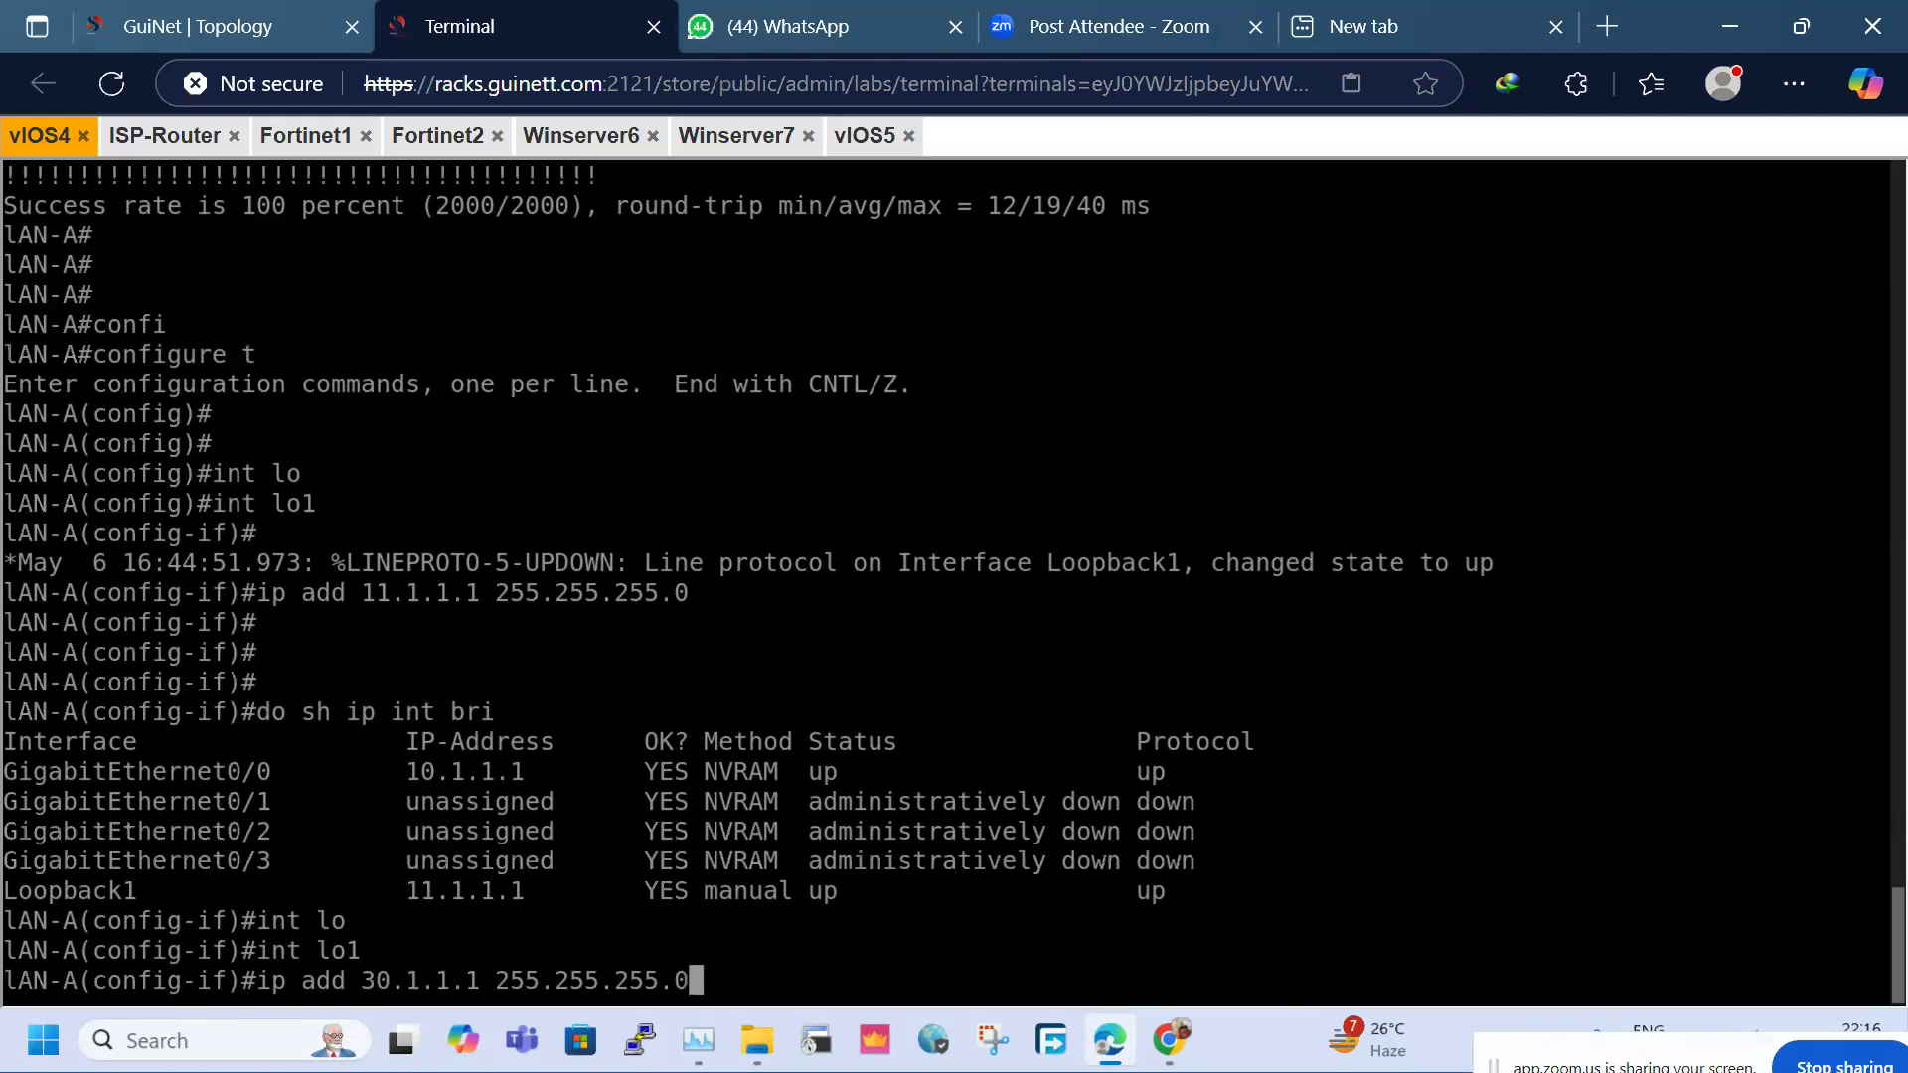
key(Return)
key(Return)
key(Return)
text(e)
key(BackSpace)
text(do wr)
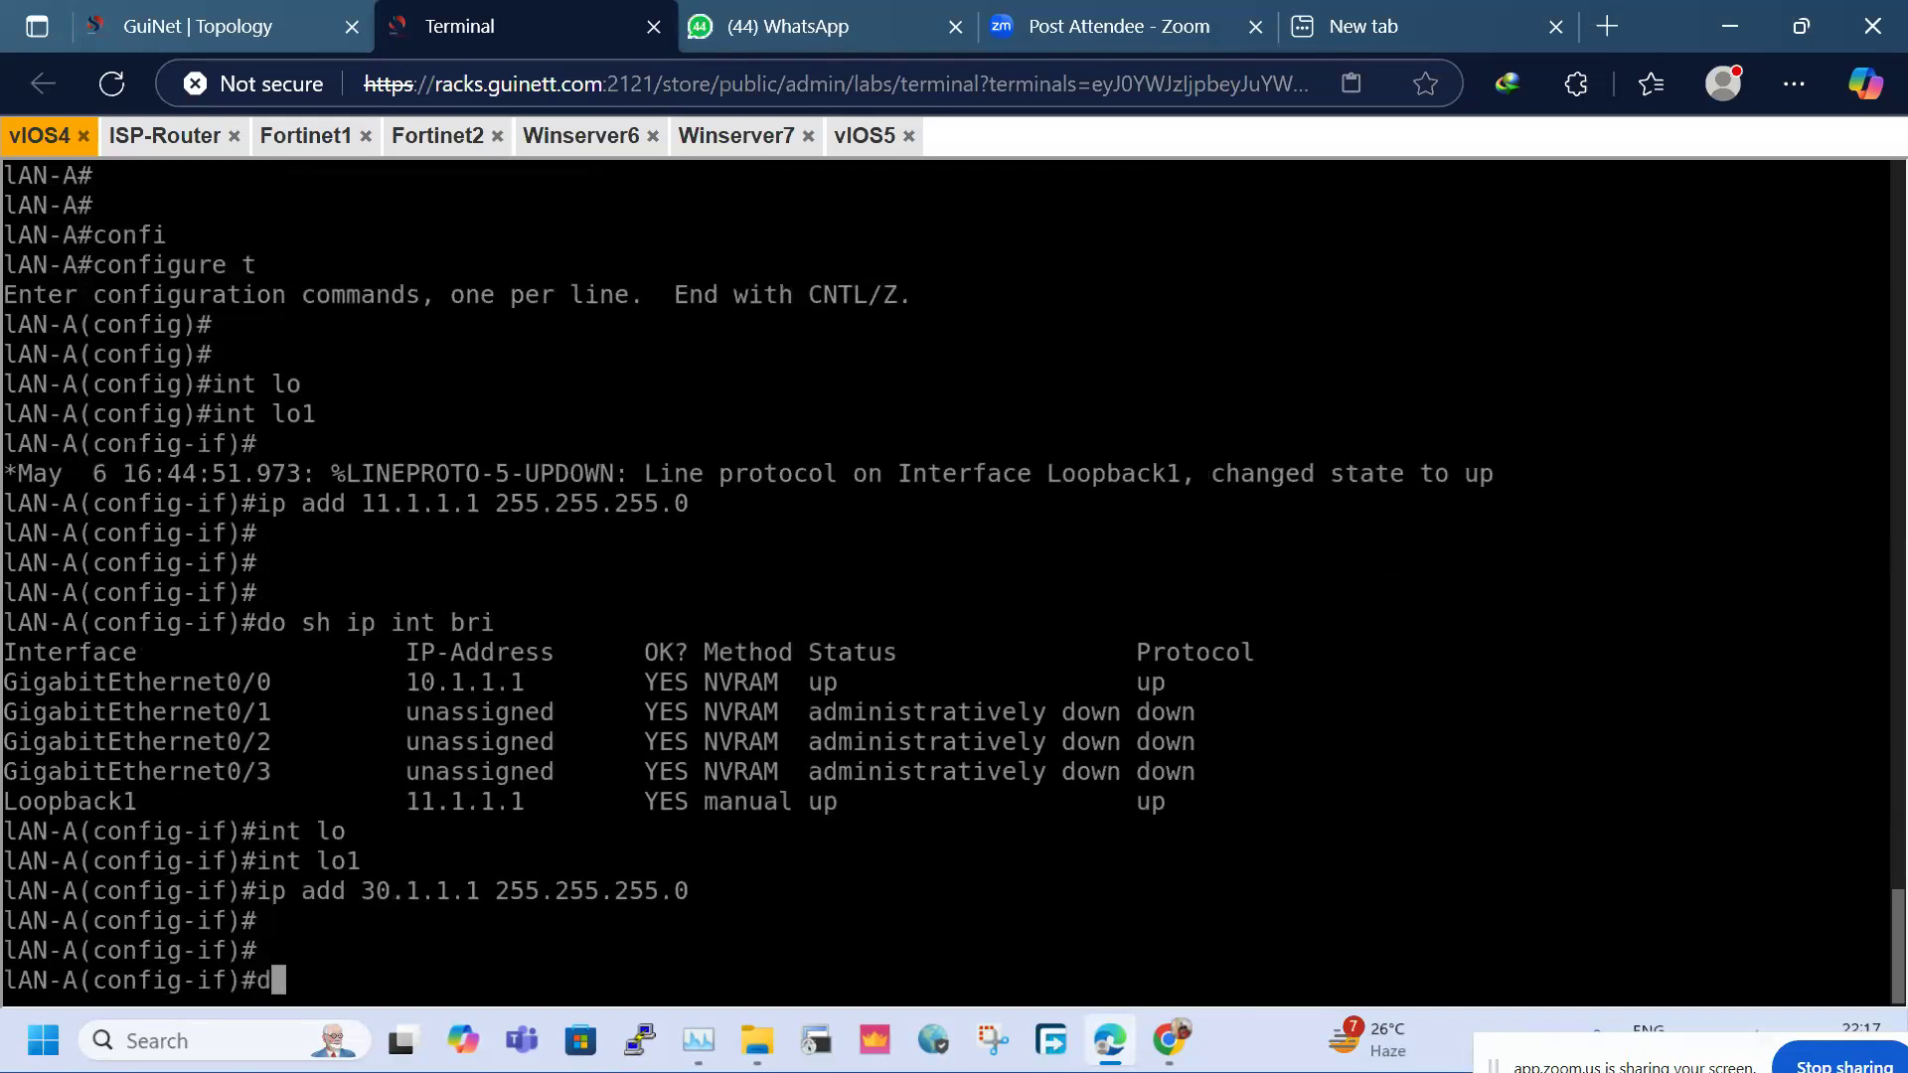
key(Return)
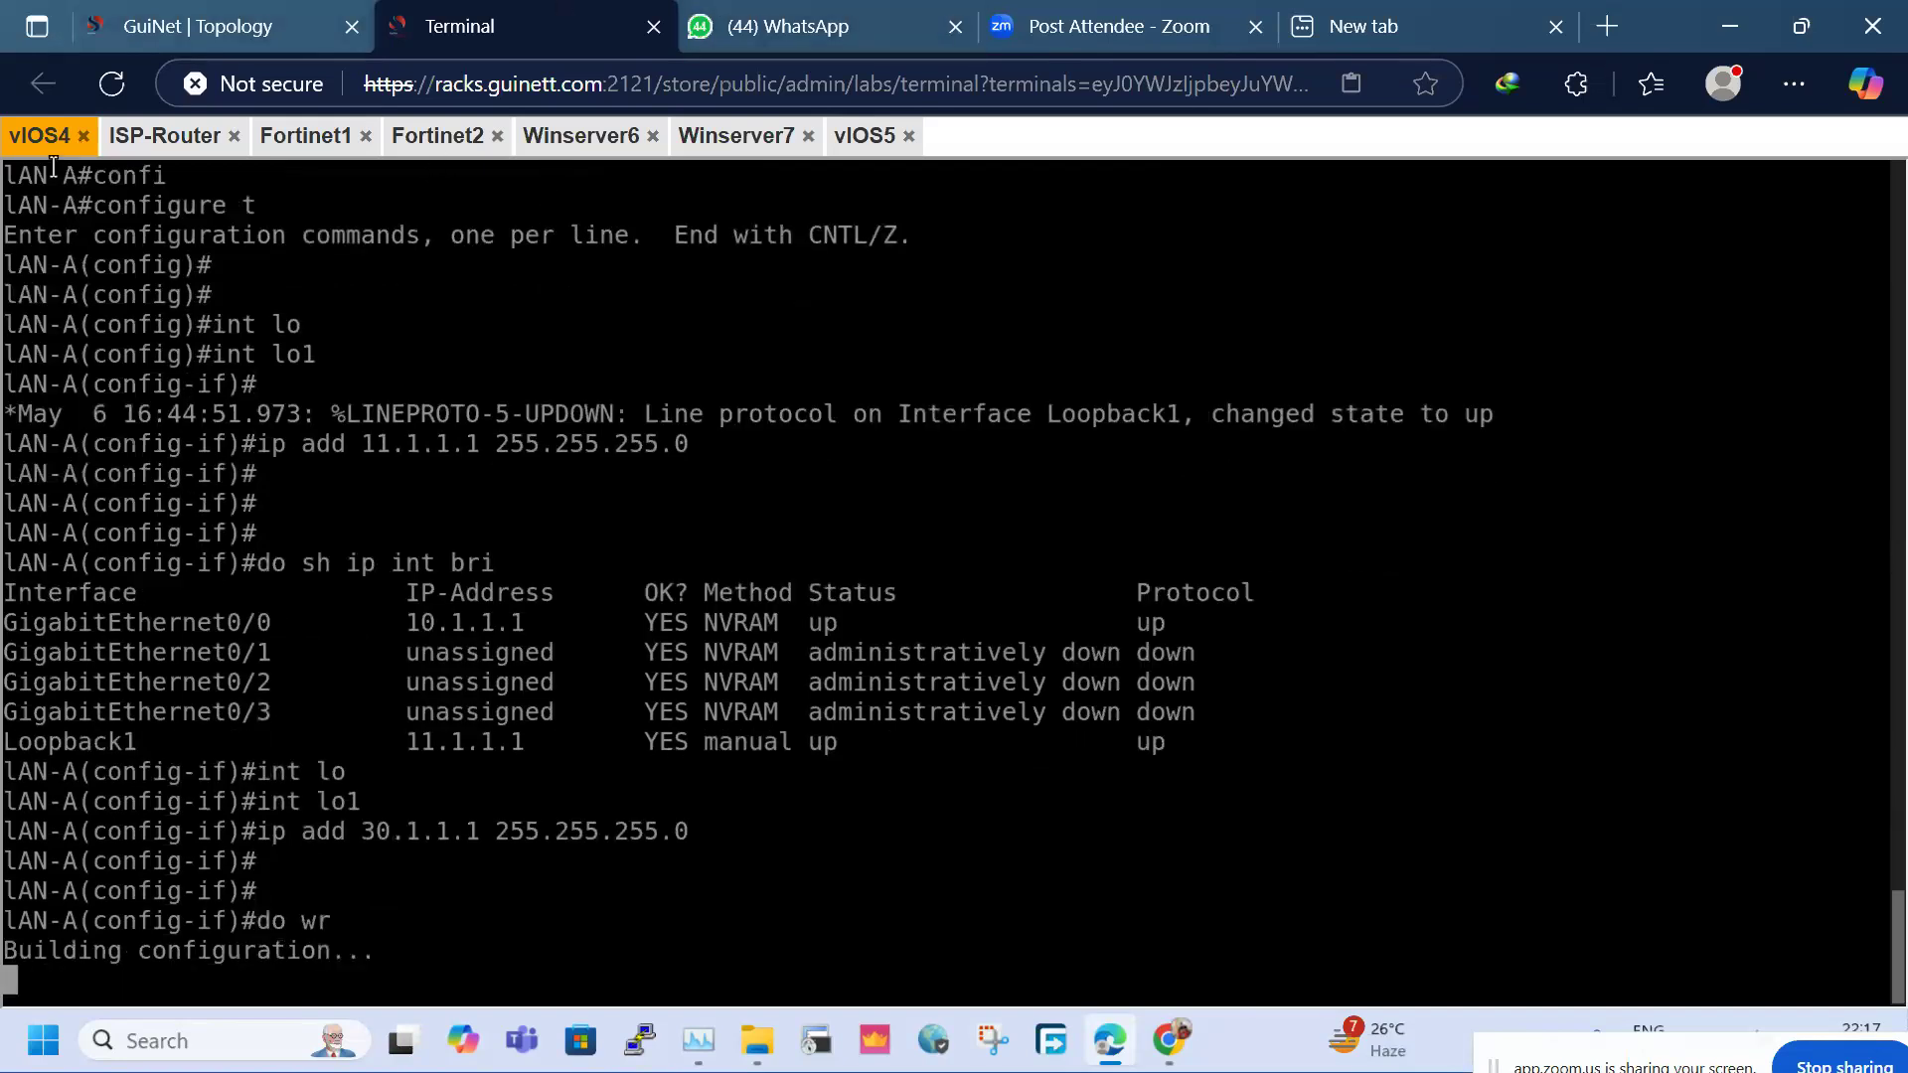
On the LAN-B console, enter global configuration mode and interface Loopback1
click(862, 135)
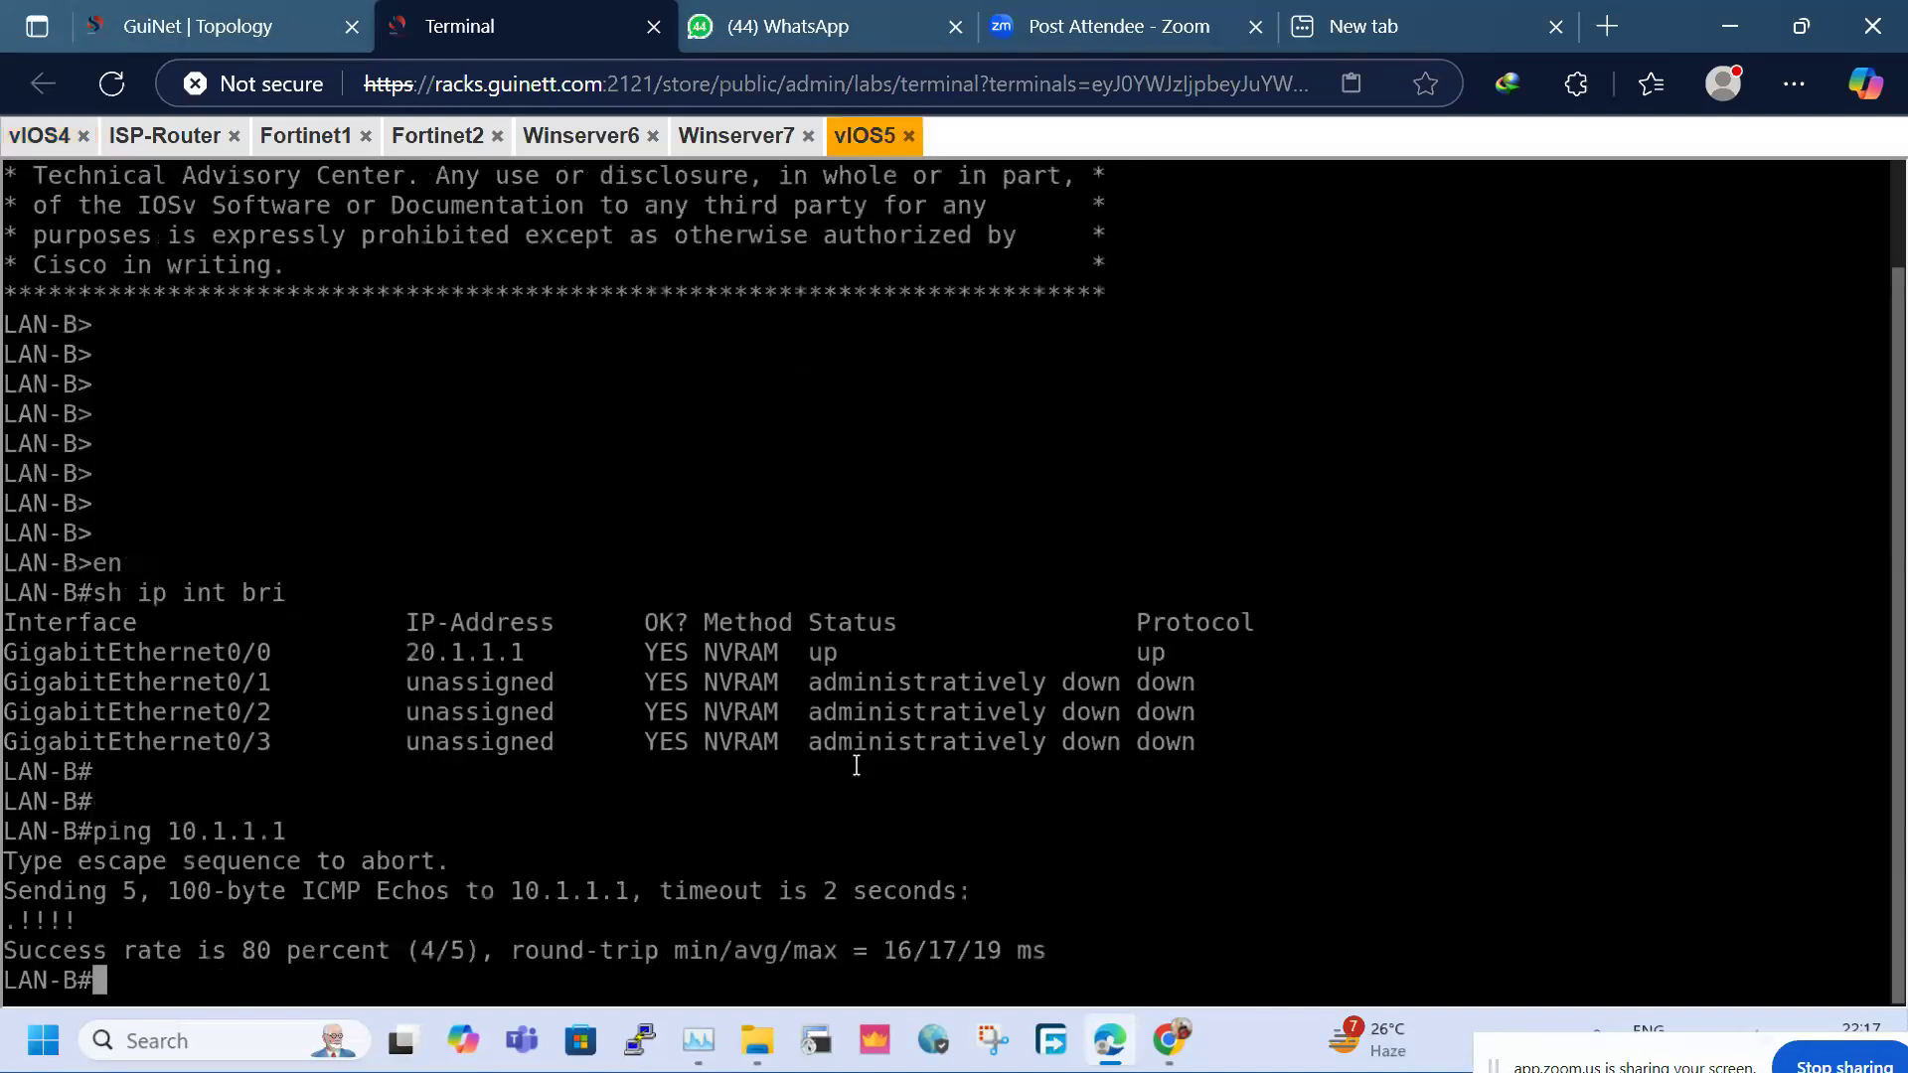
key(Return)
key(Return)
text(cofnig)
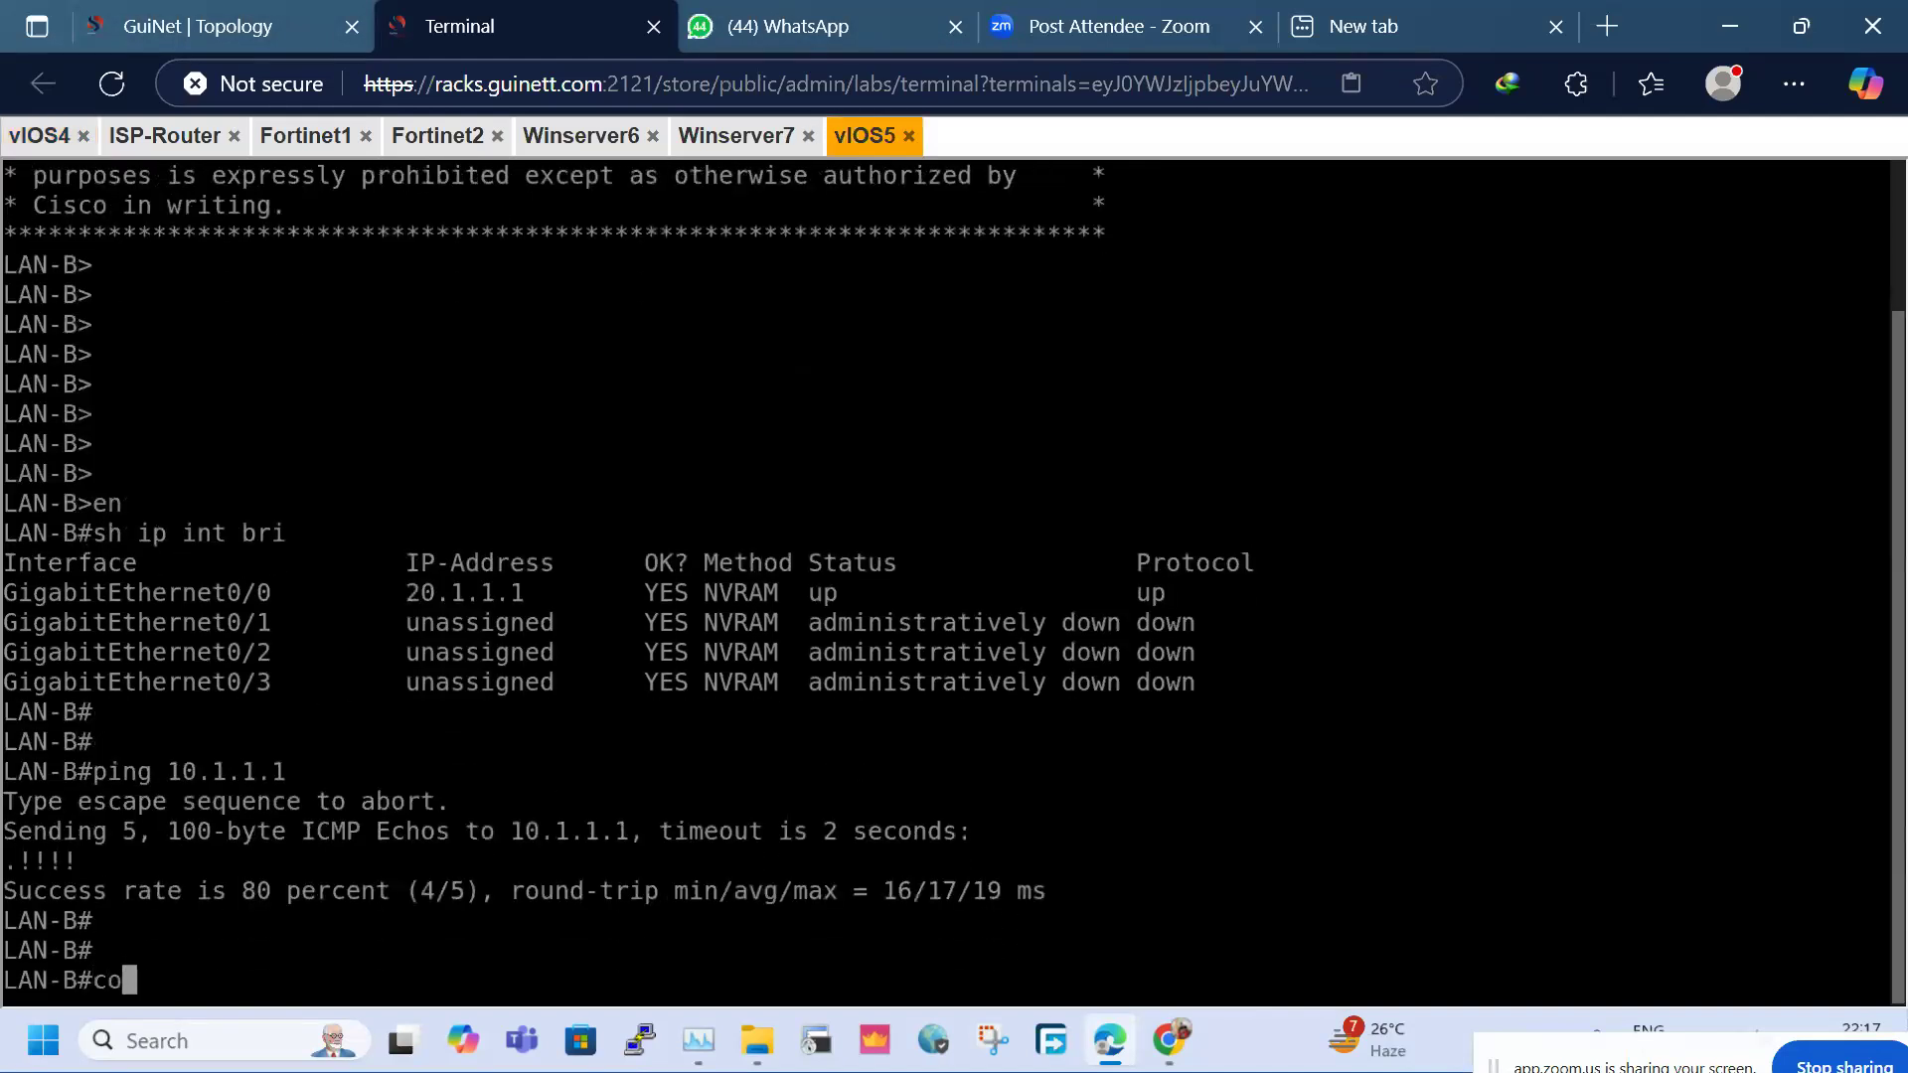
key(BackSpace)
key(BackSpace)
key(BackSpace)
key(BackSpace)
key(BackSpace)
text(nfig t)
key(Return)
text(int lo)
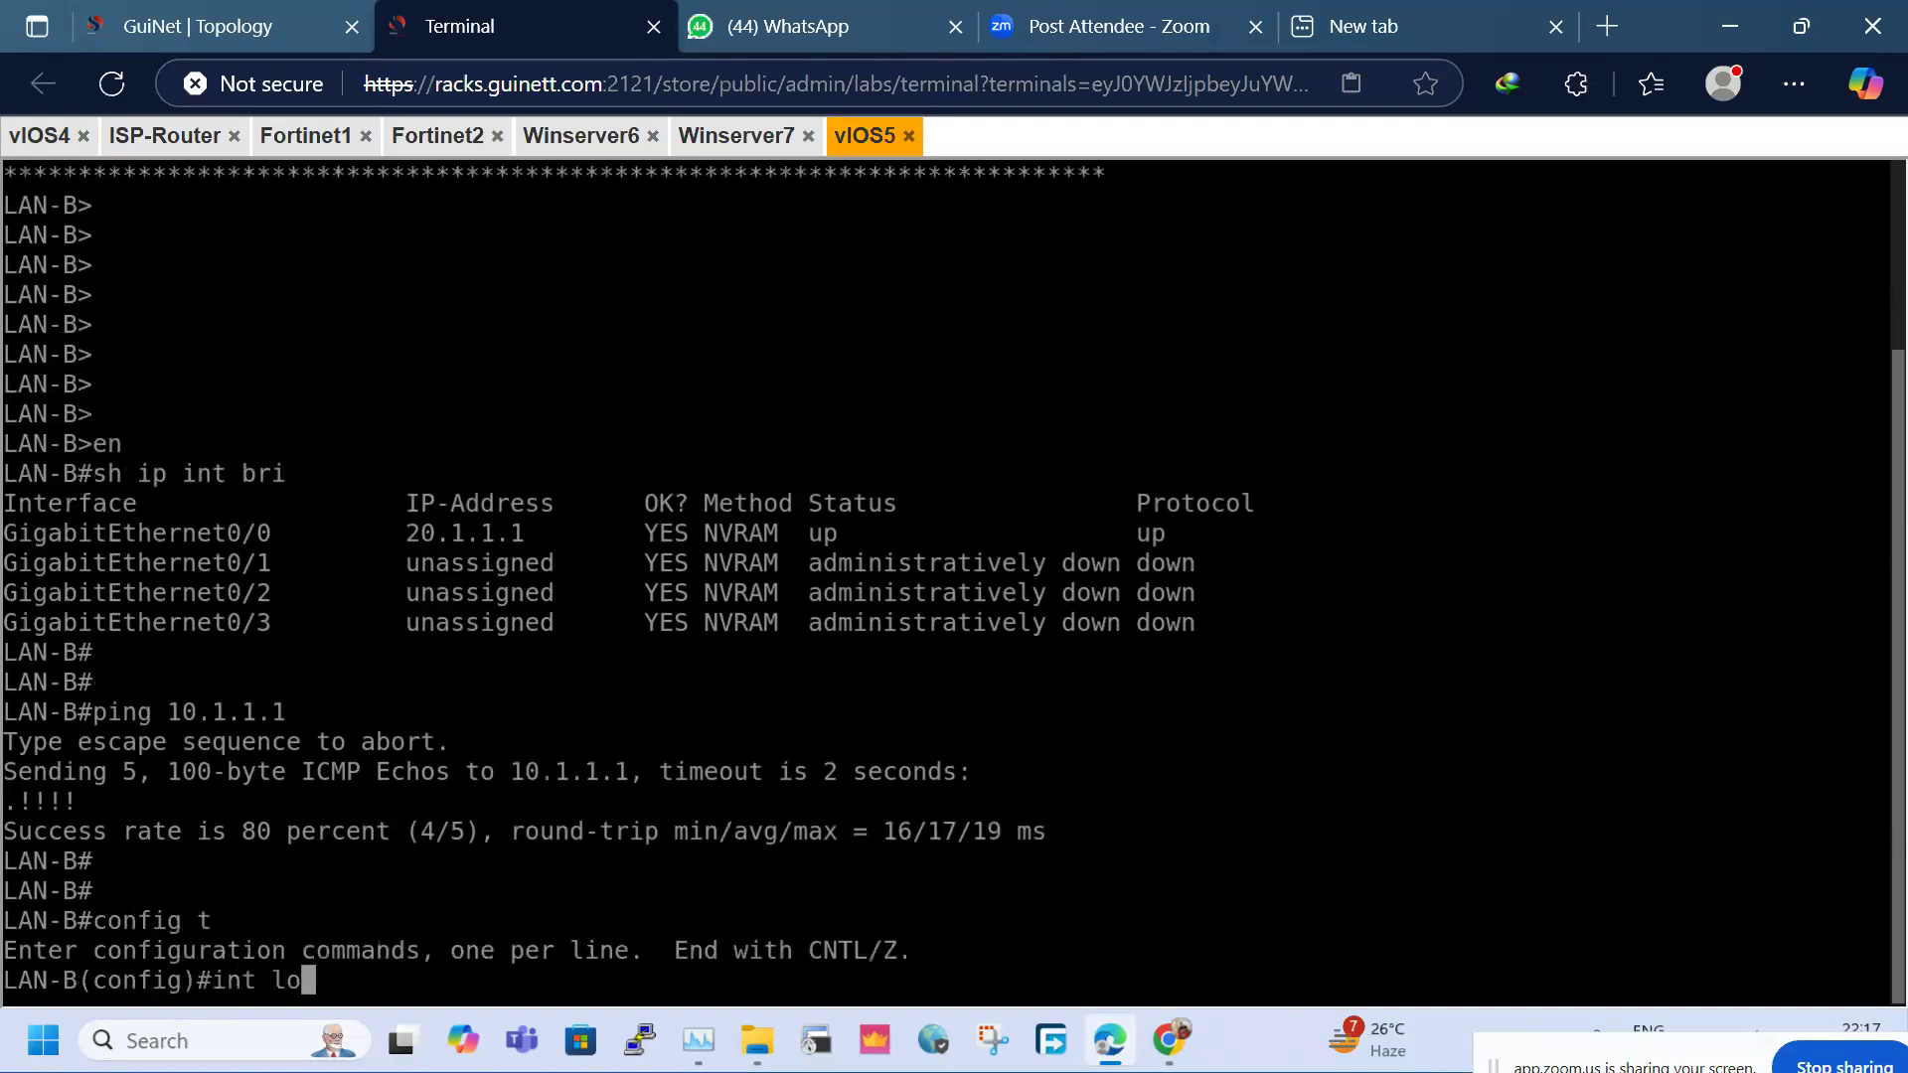
text(1)
key(Return)
Address Loopback1 as 40.1.1.1 255.255.255.0, enable it with no sh, and save with do wr
text(i)
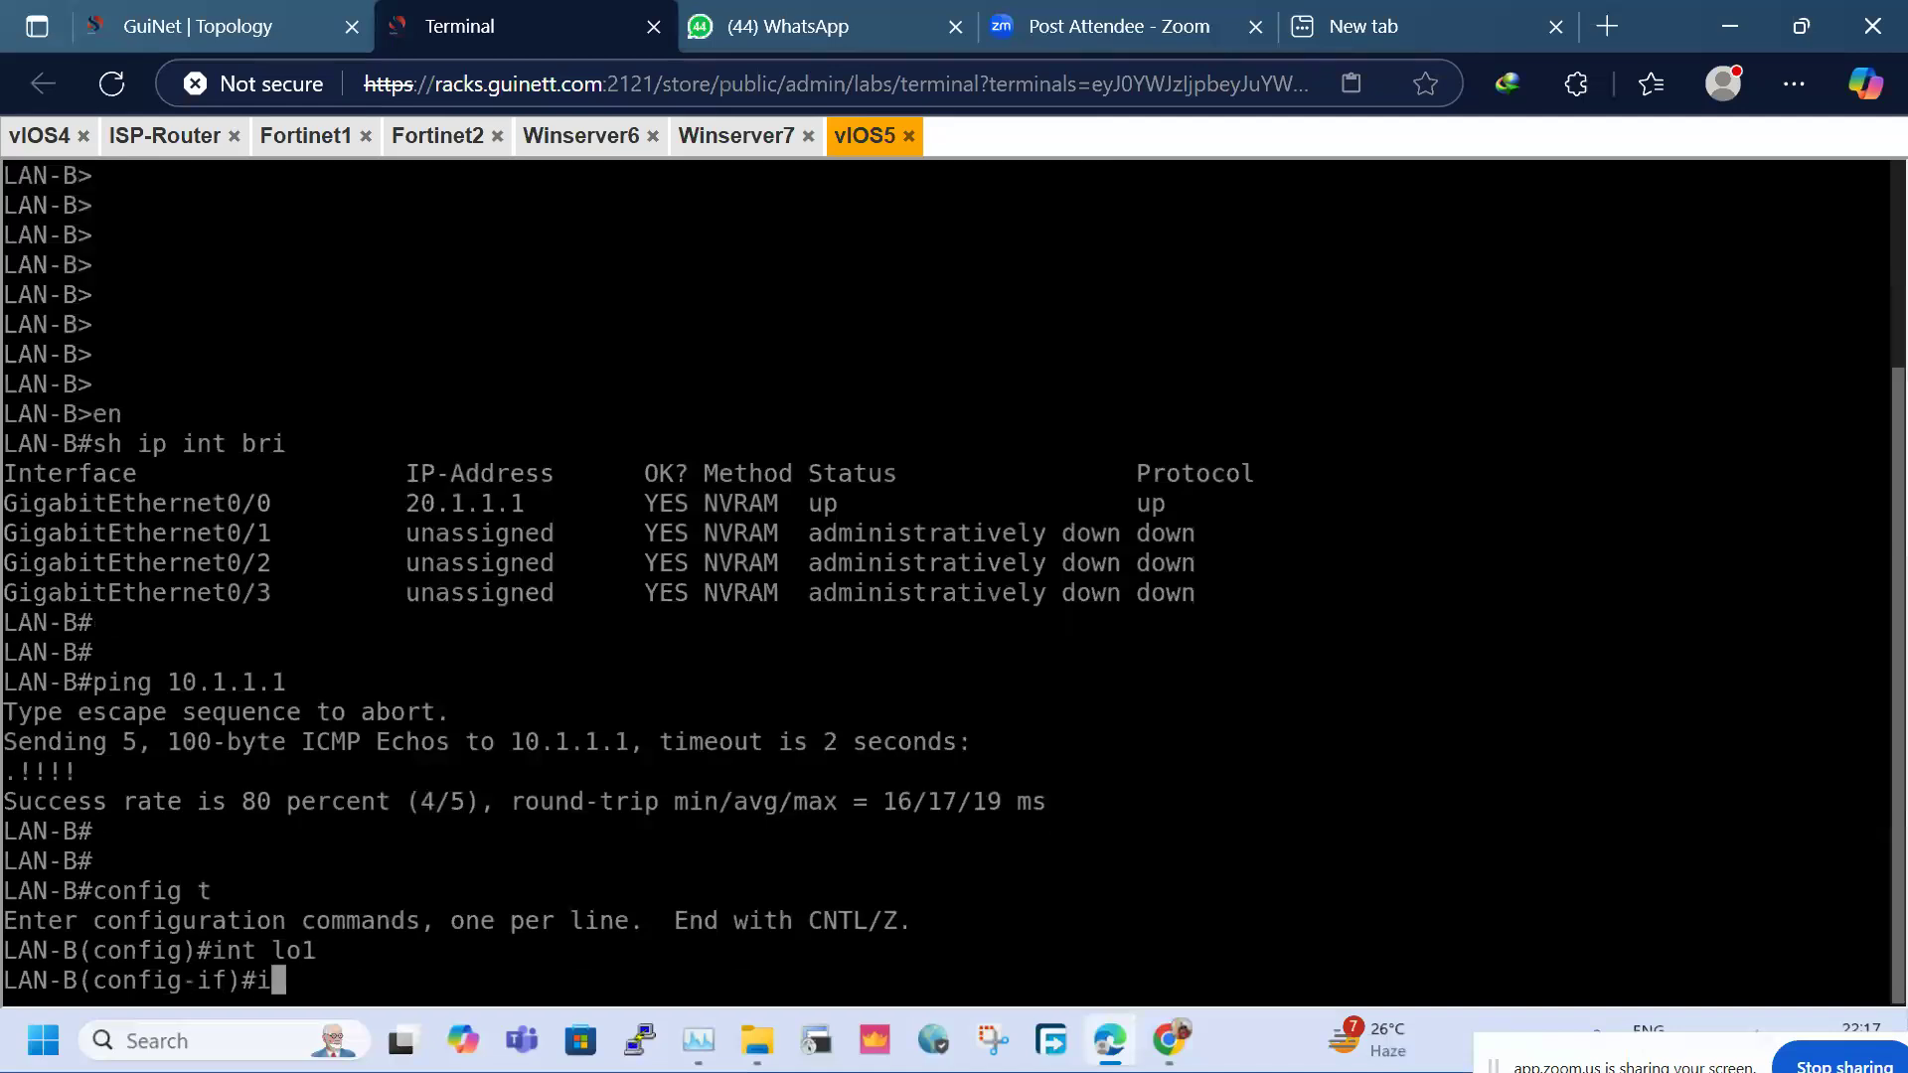
text(p add)
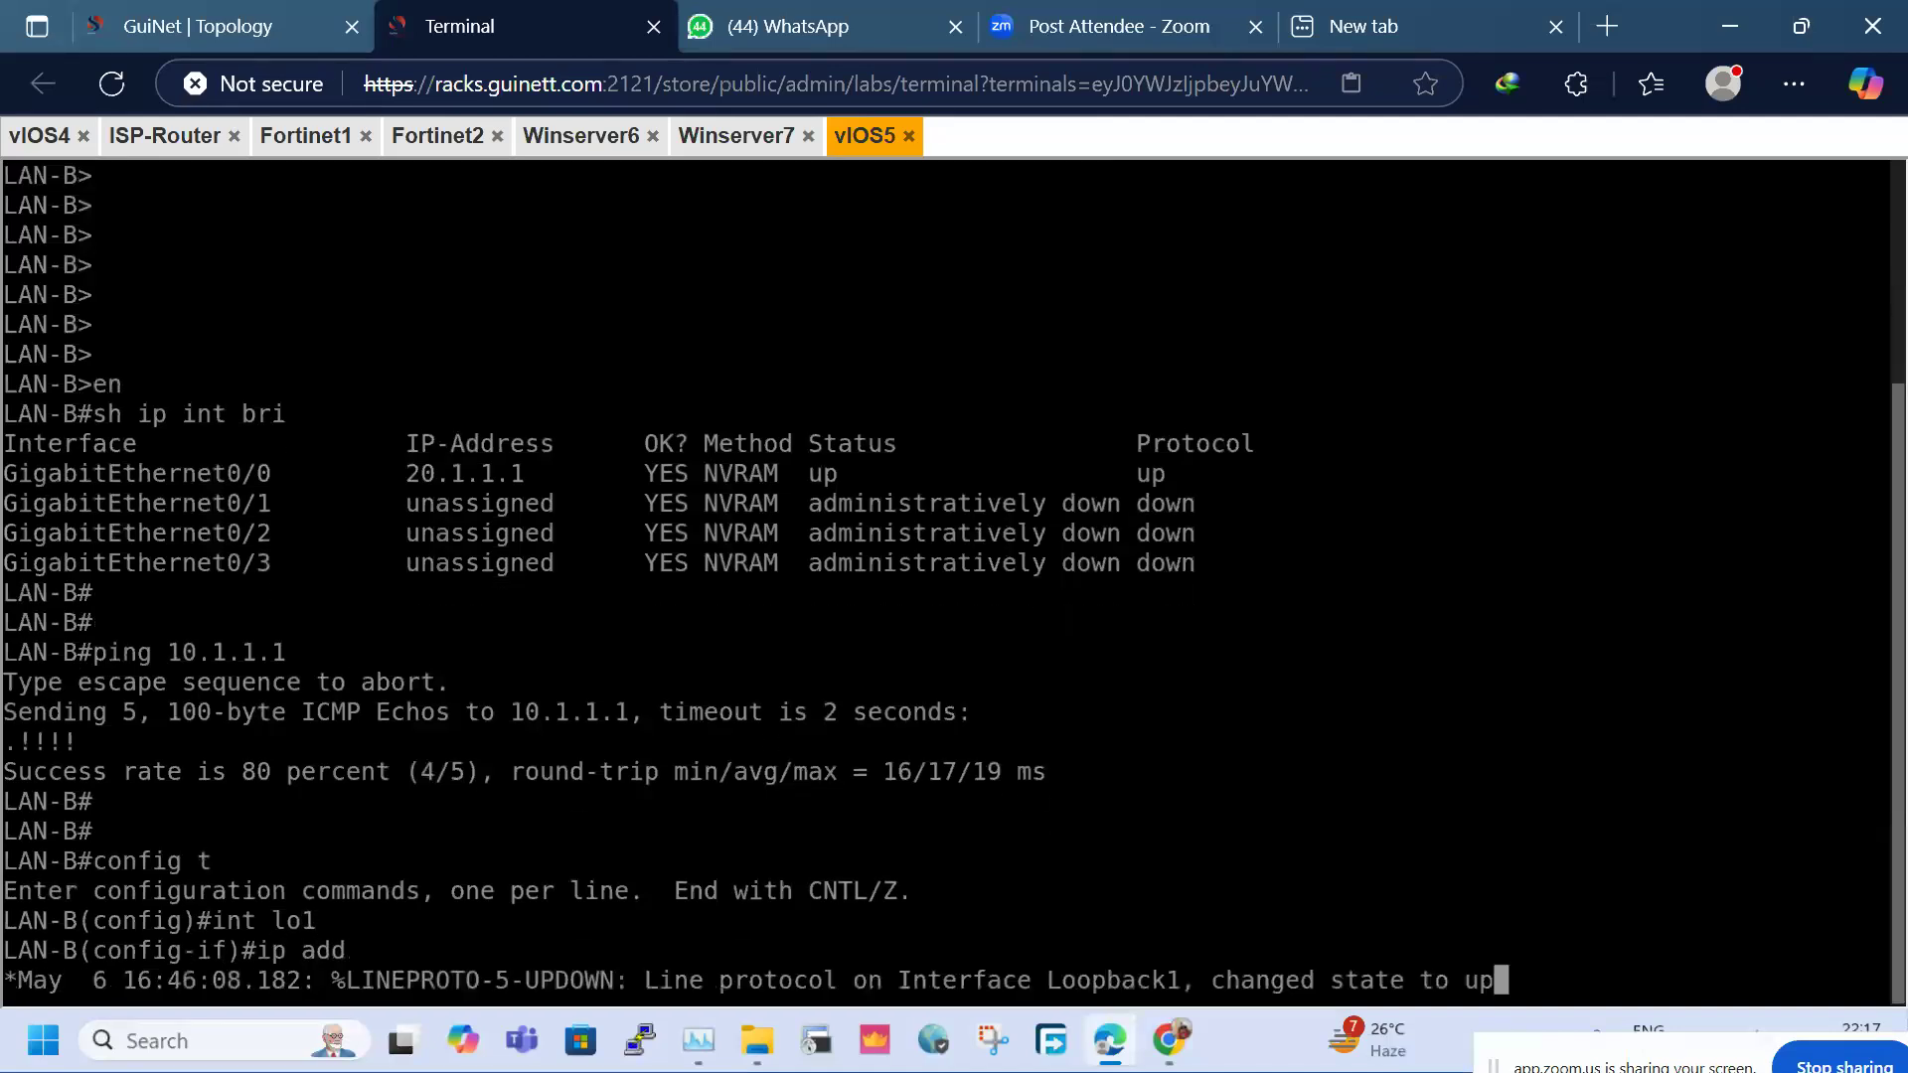
key(Return)
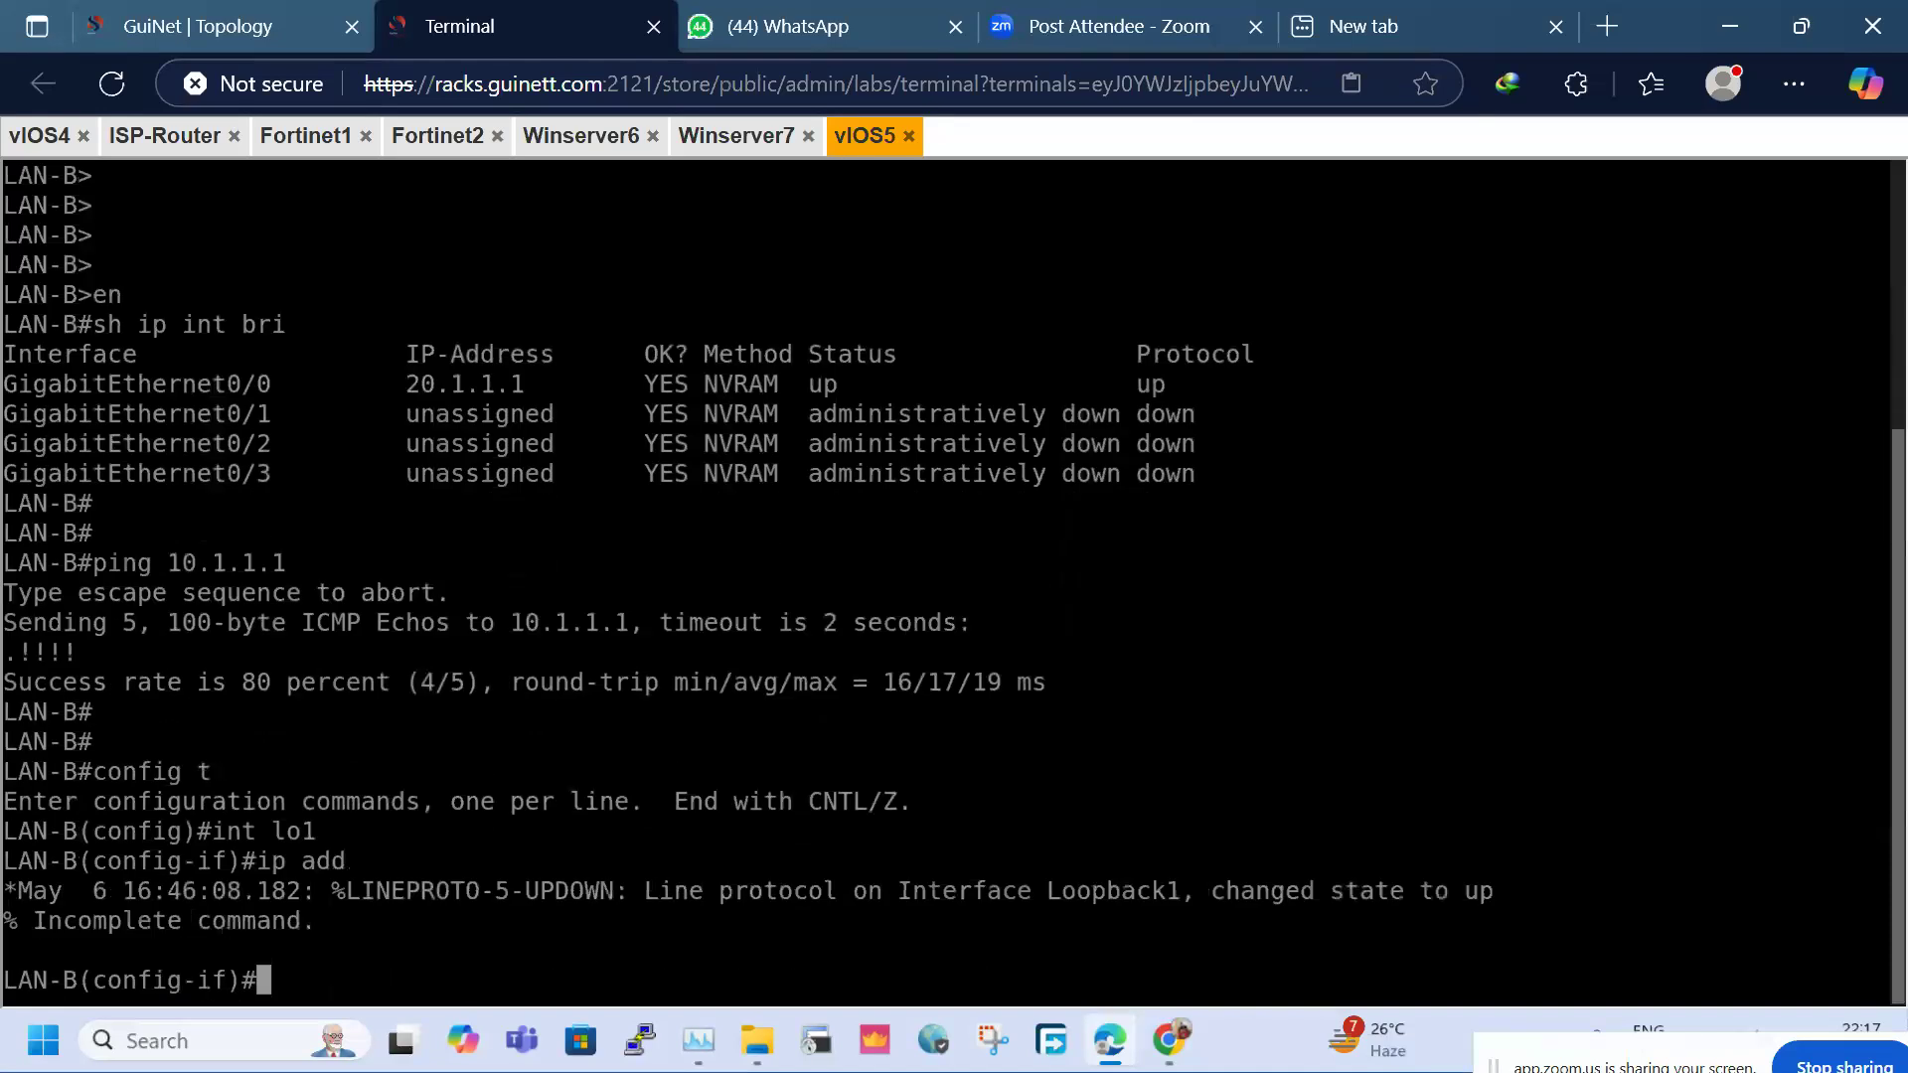
key(Up)
text(40)
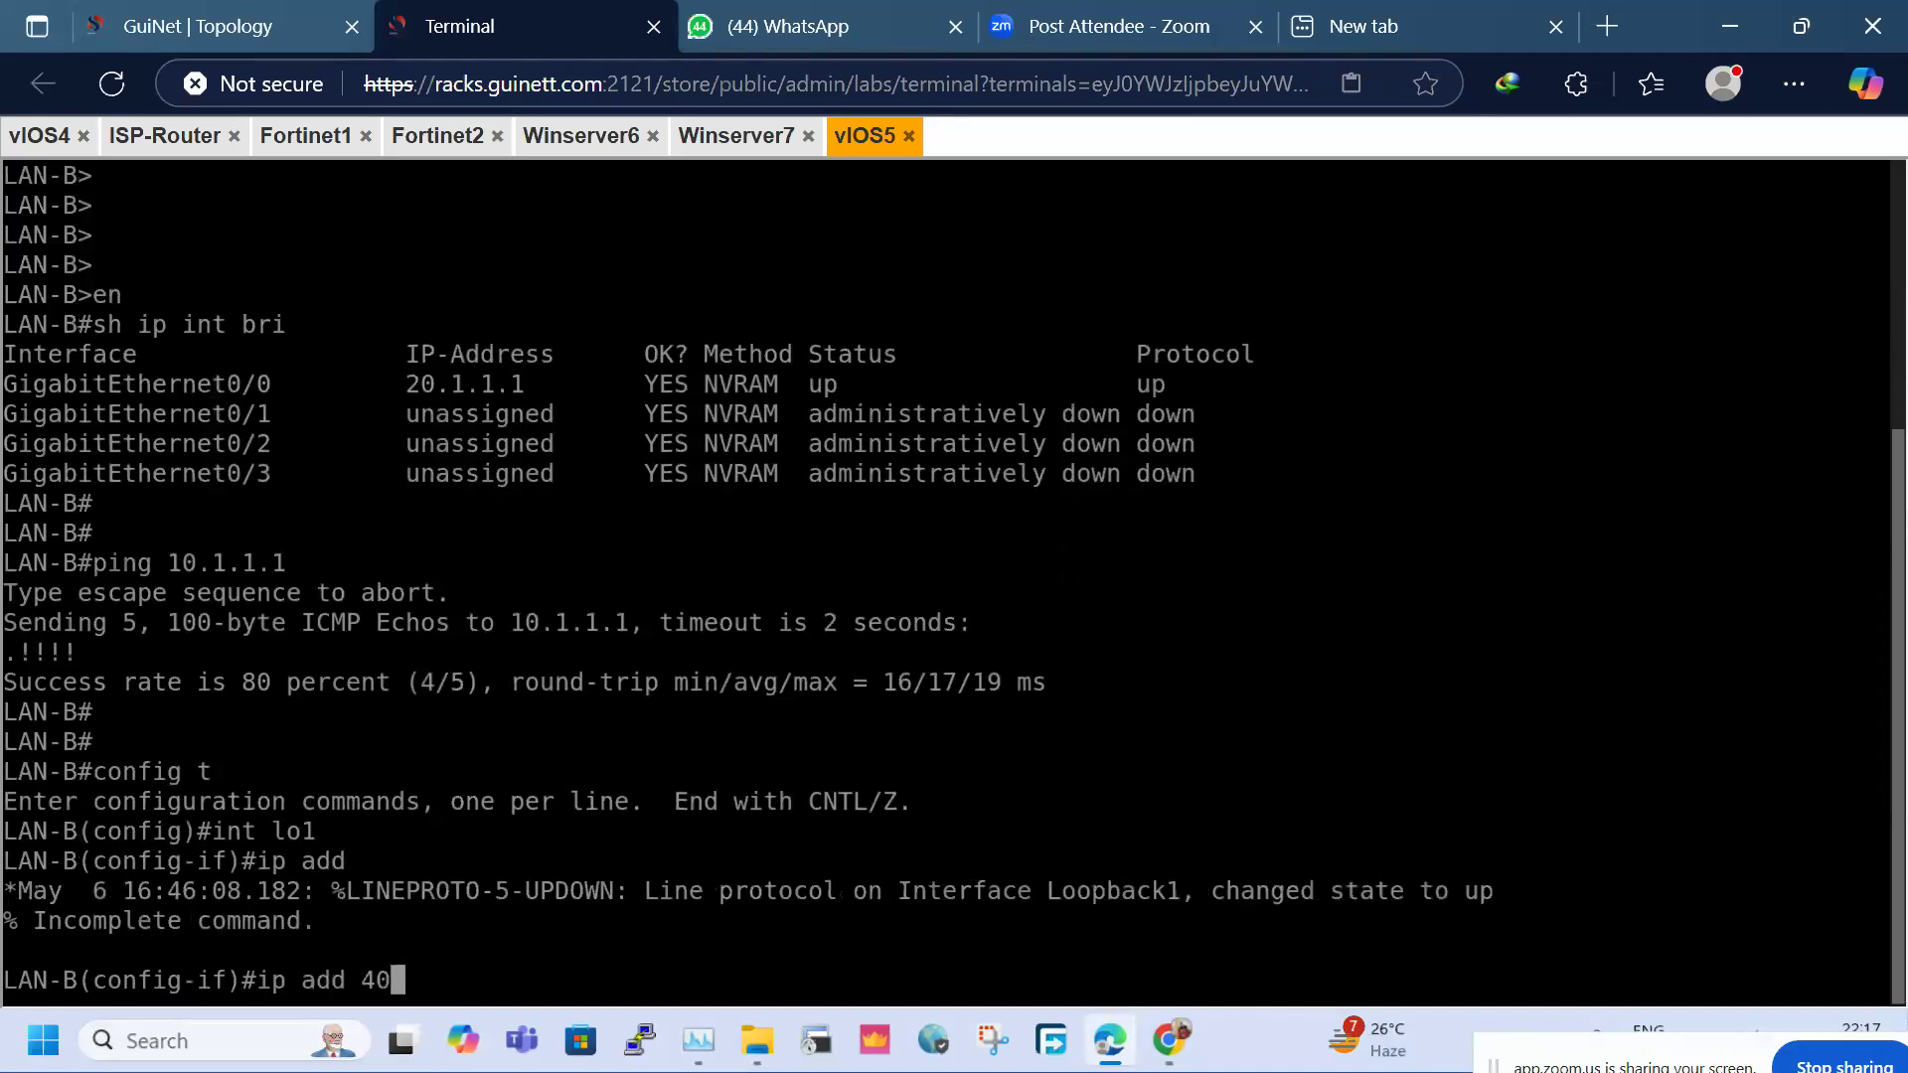
text(.1.1.1 255.255.255)
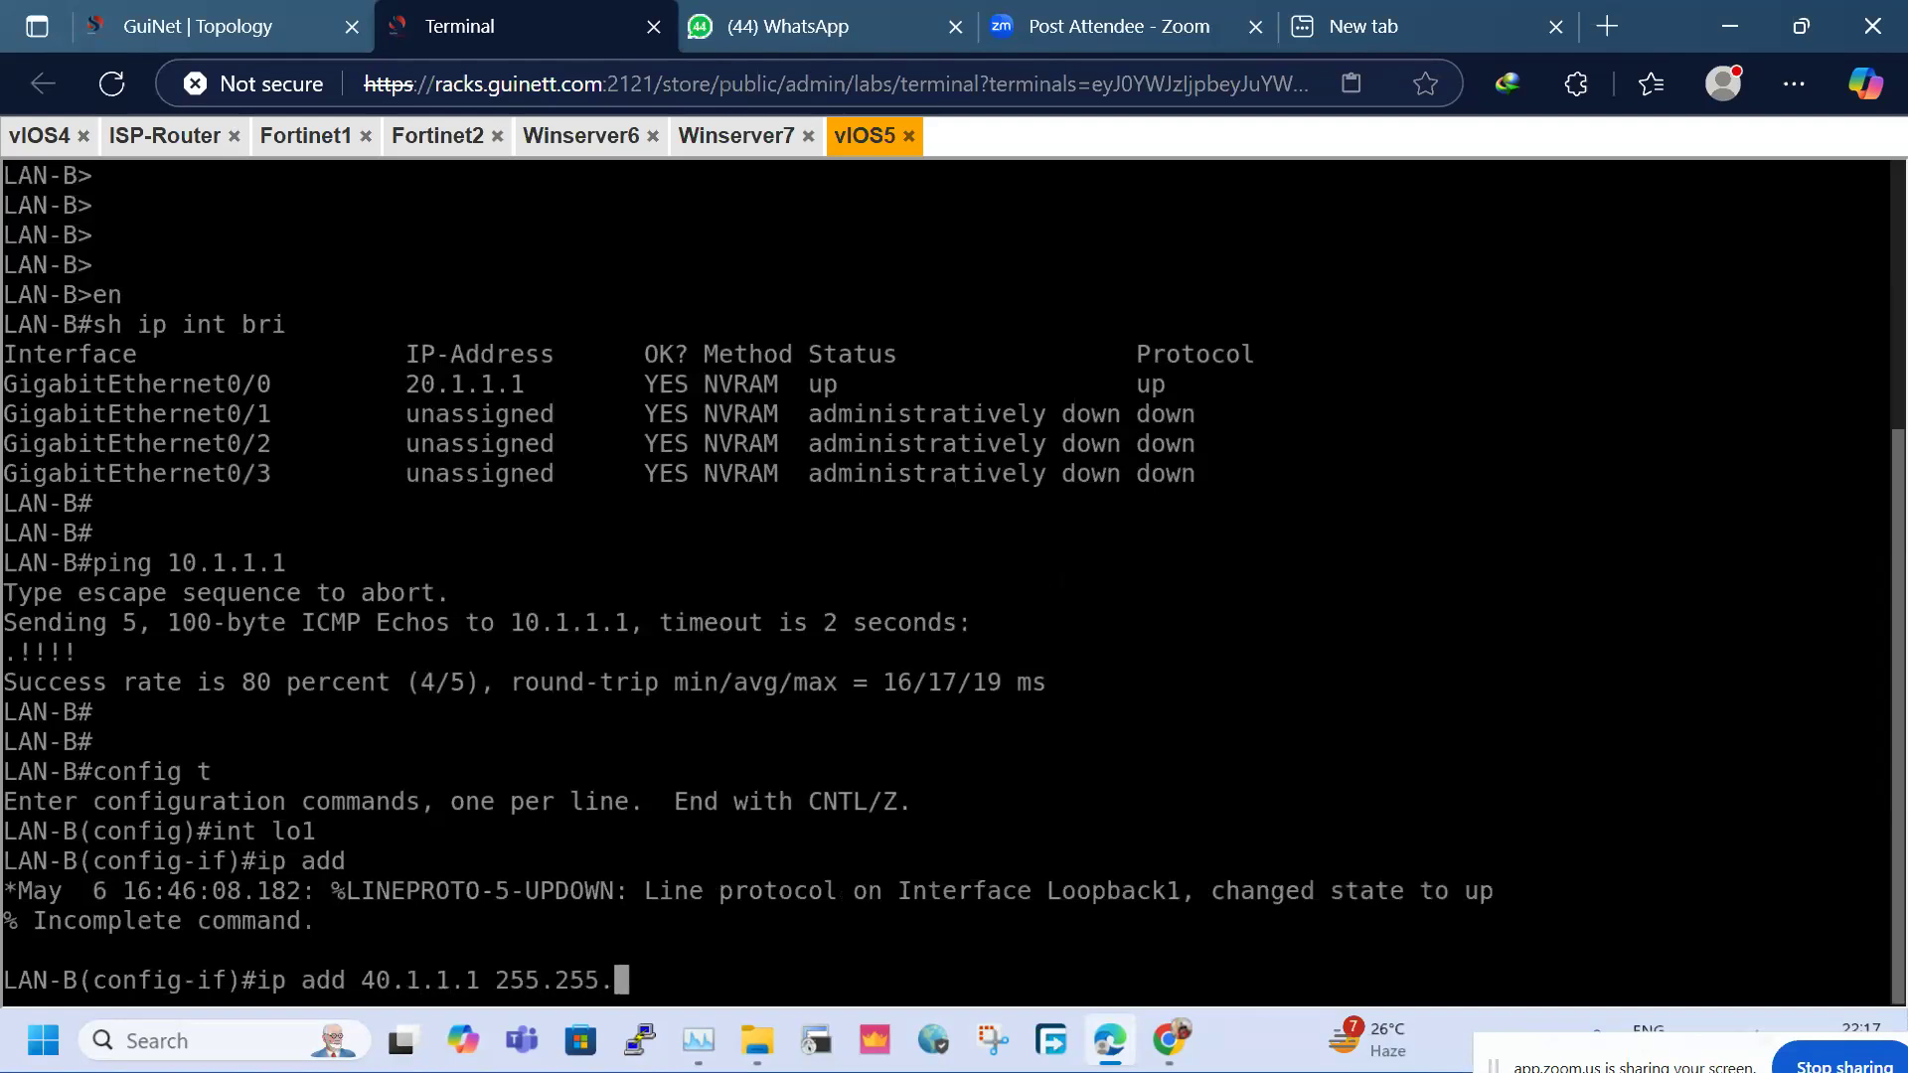
text(.0)
key(Return)
text(no sh)
key(Return)
key(Return)
text(do wr)
key(Return)
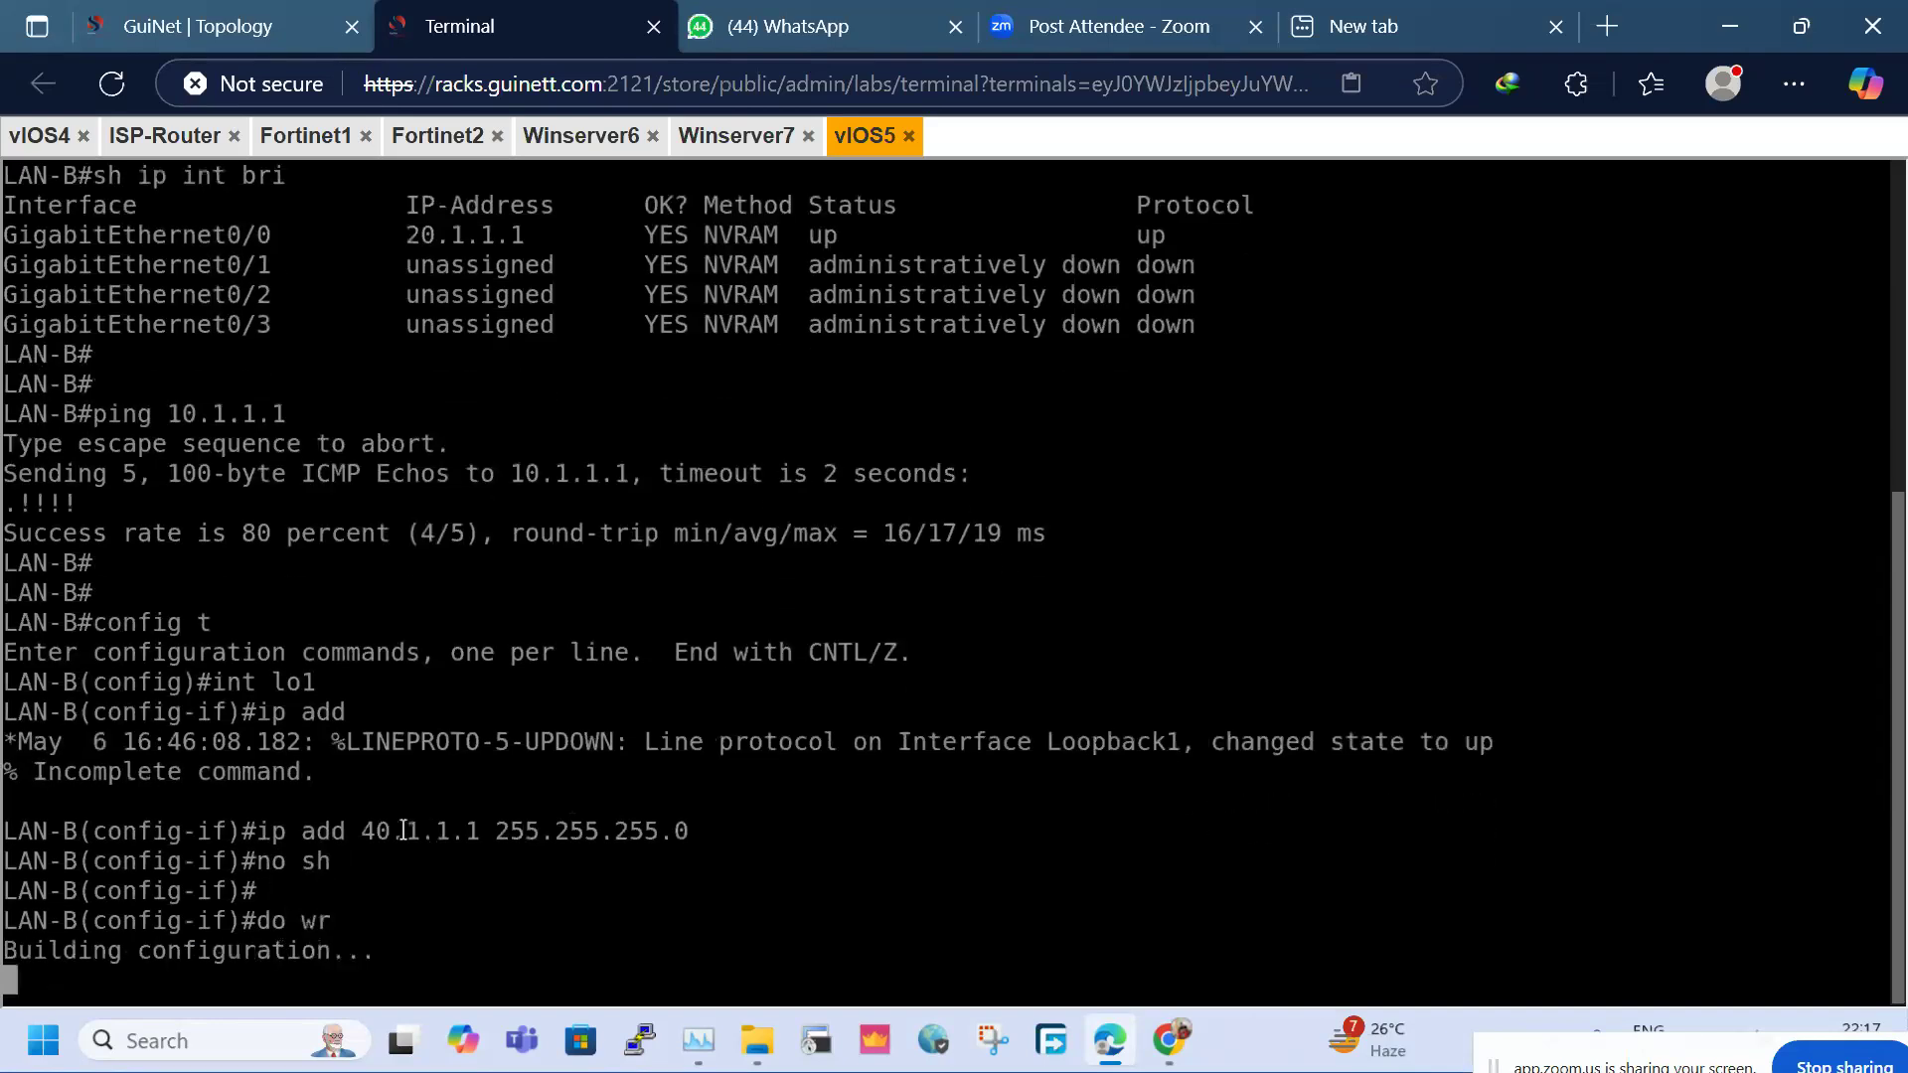
Highlight the 40.1.1.1 address on LAN-B and the 30.1.1.1 address on LAN-A's console
drag(356, 829, 467, 832)
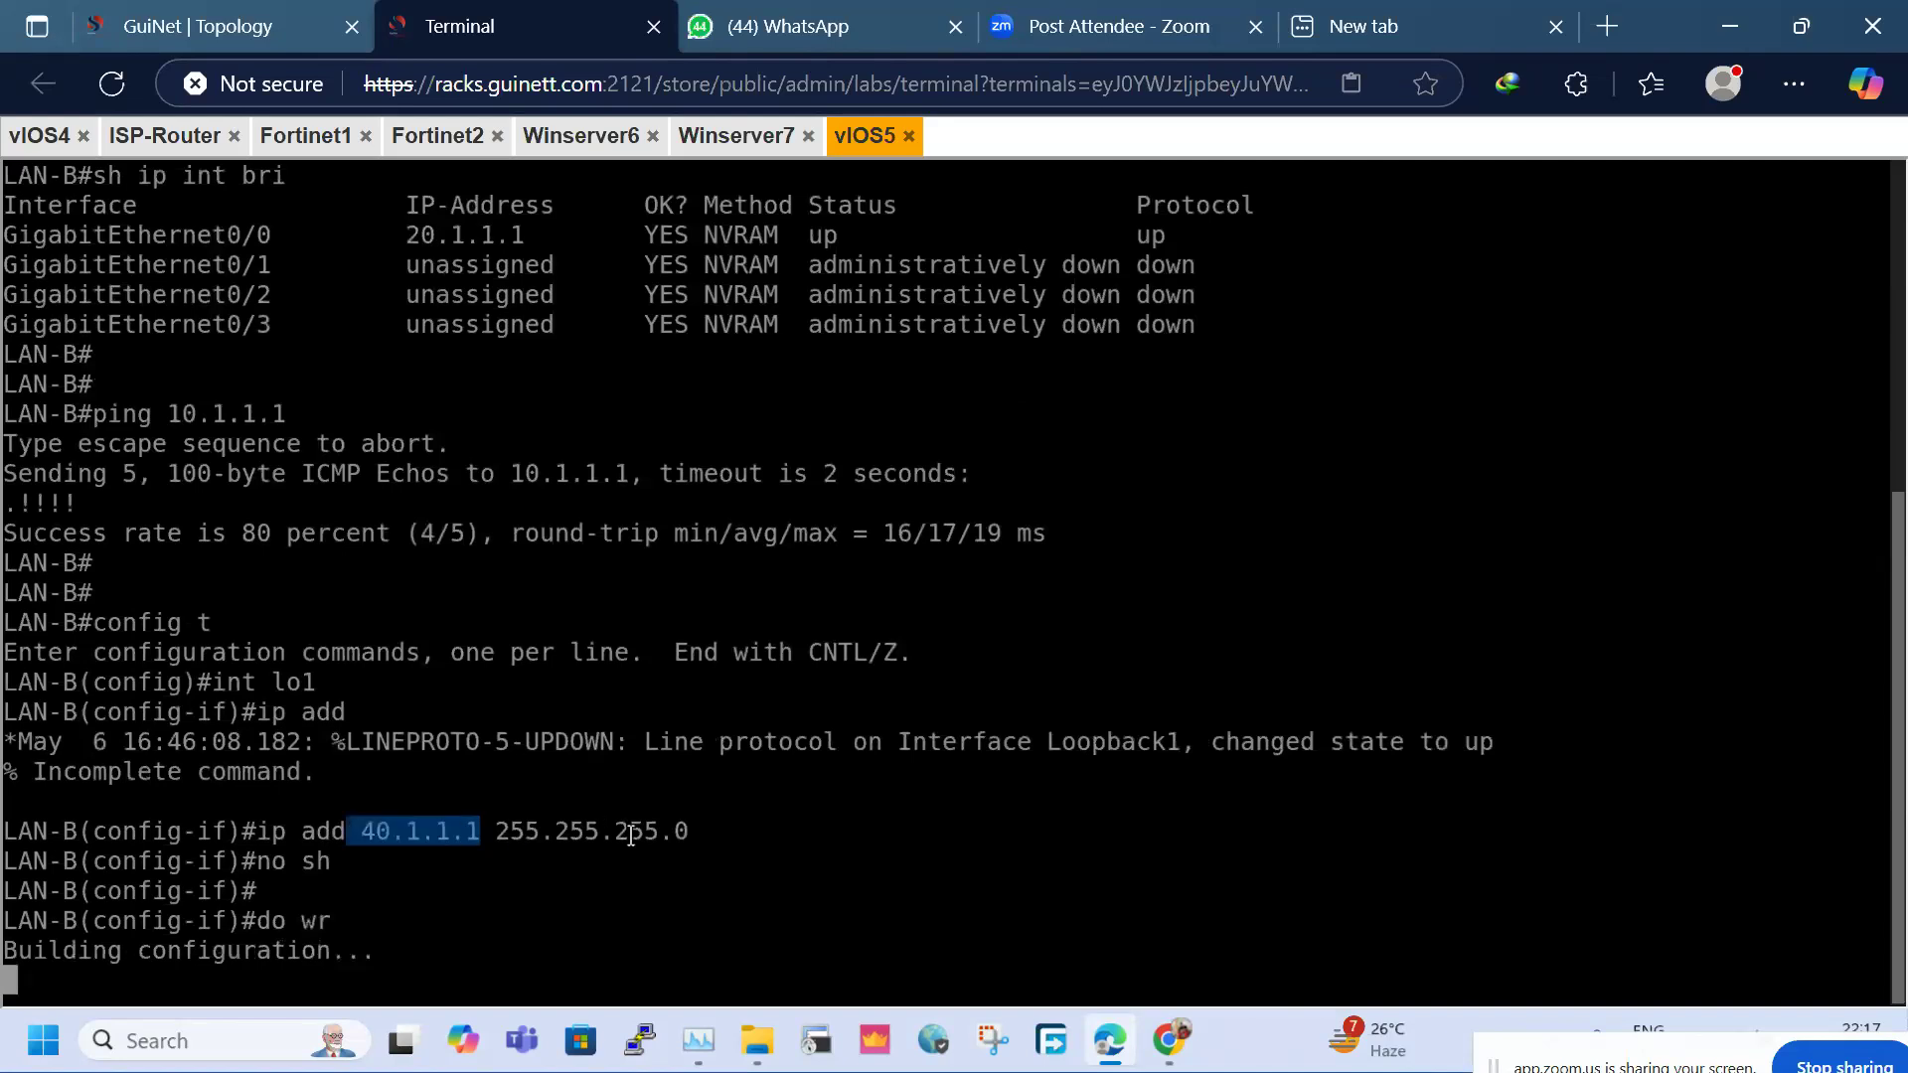
click(40, 135)
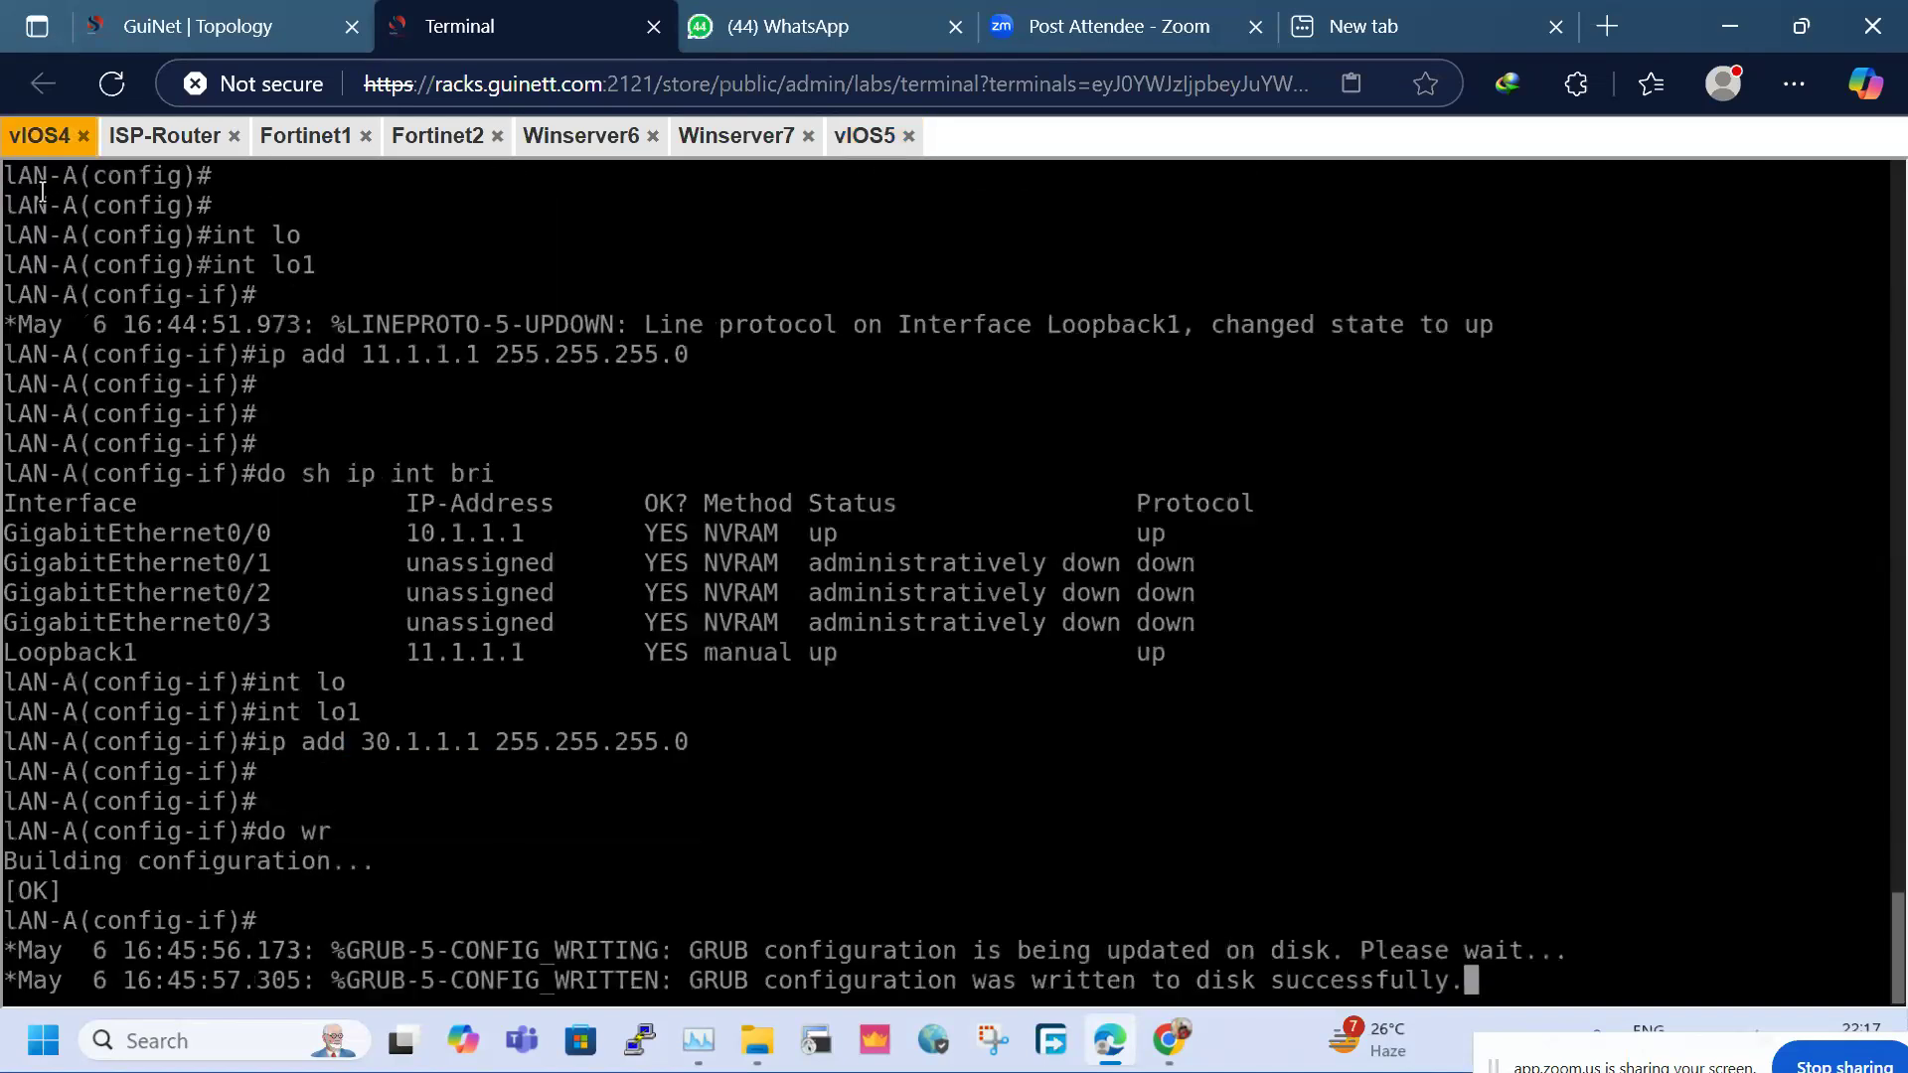
drag(380, 755, 506, 754)
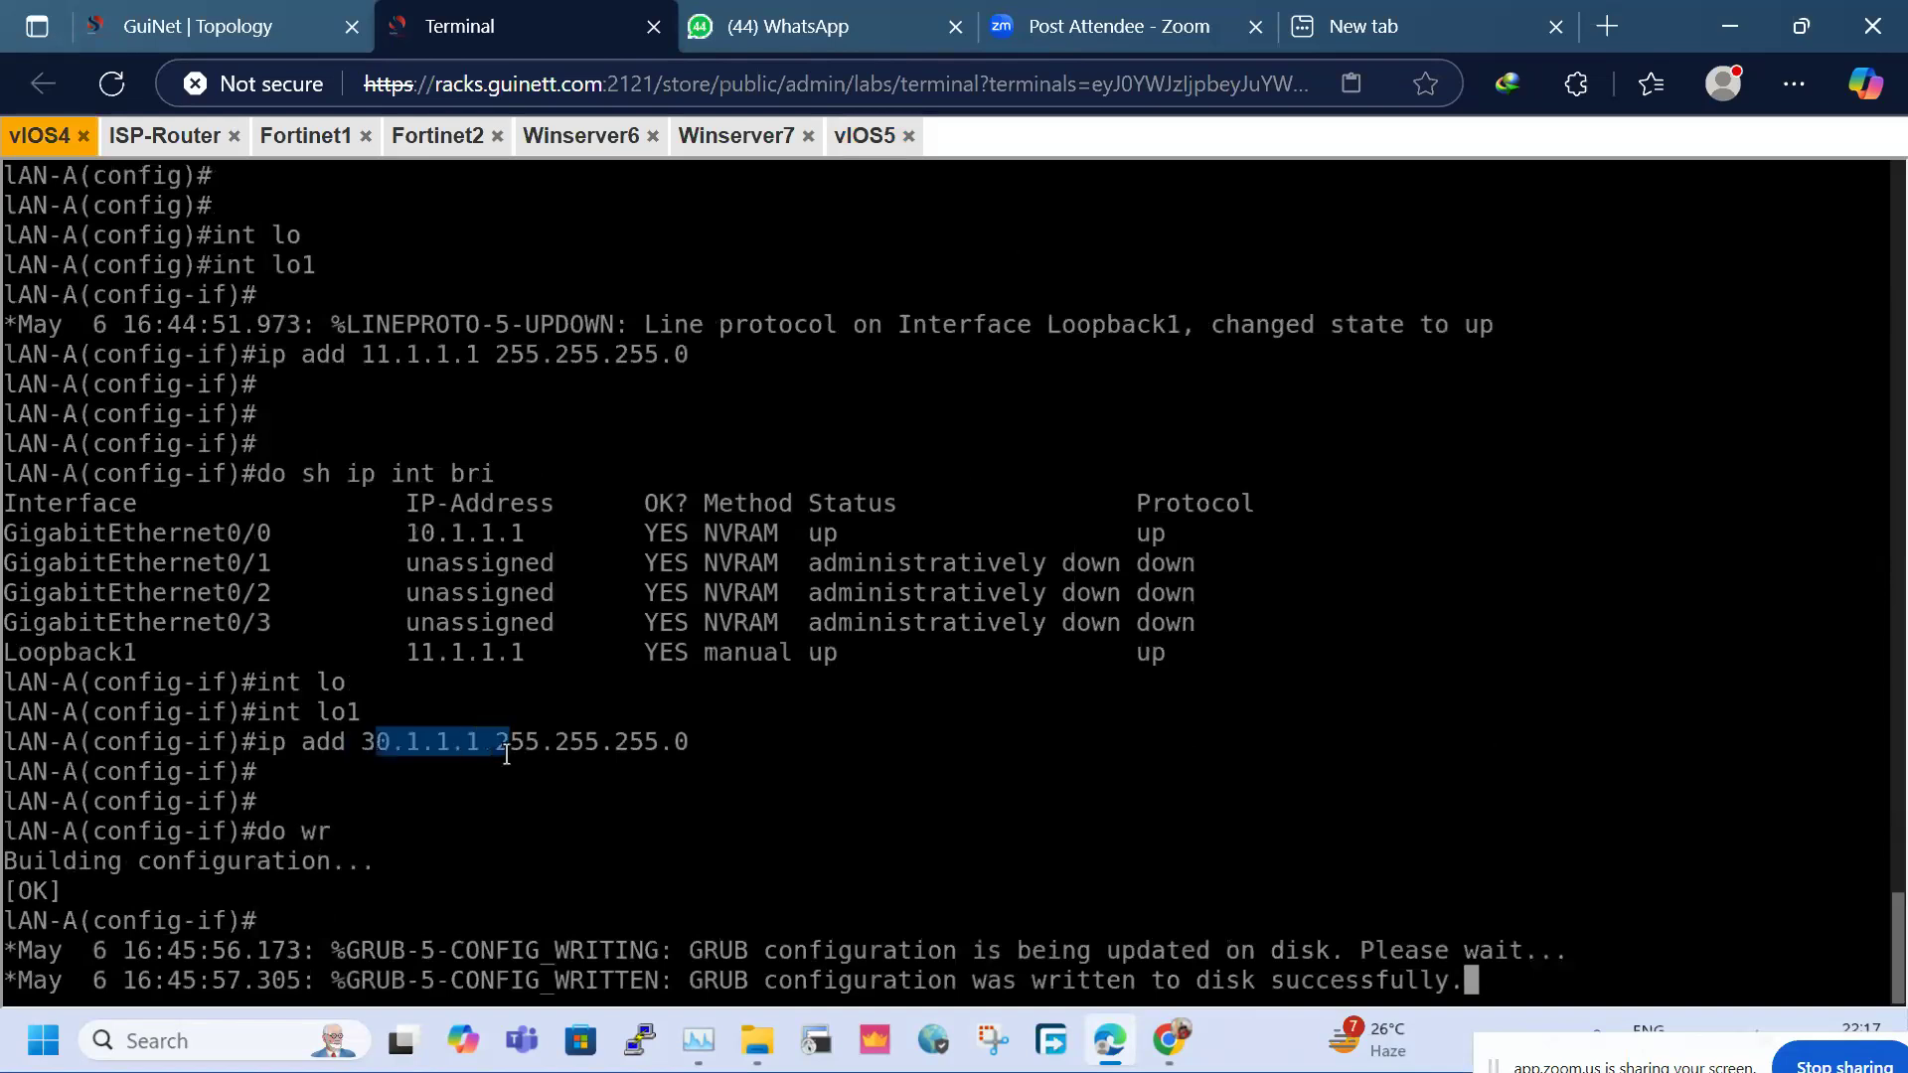
click(491, 800)
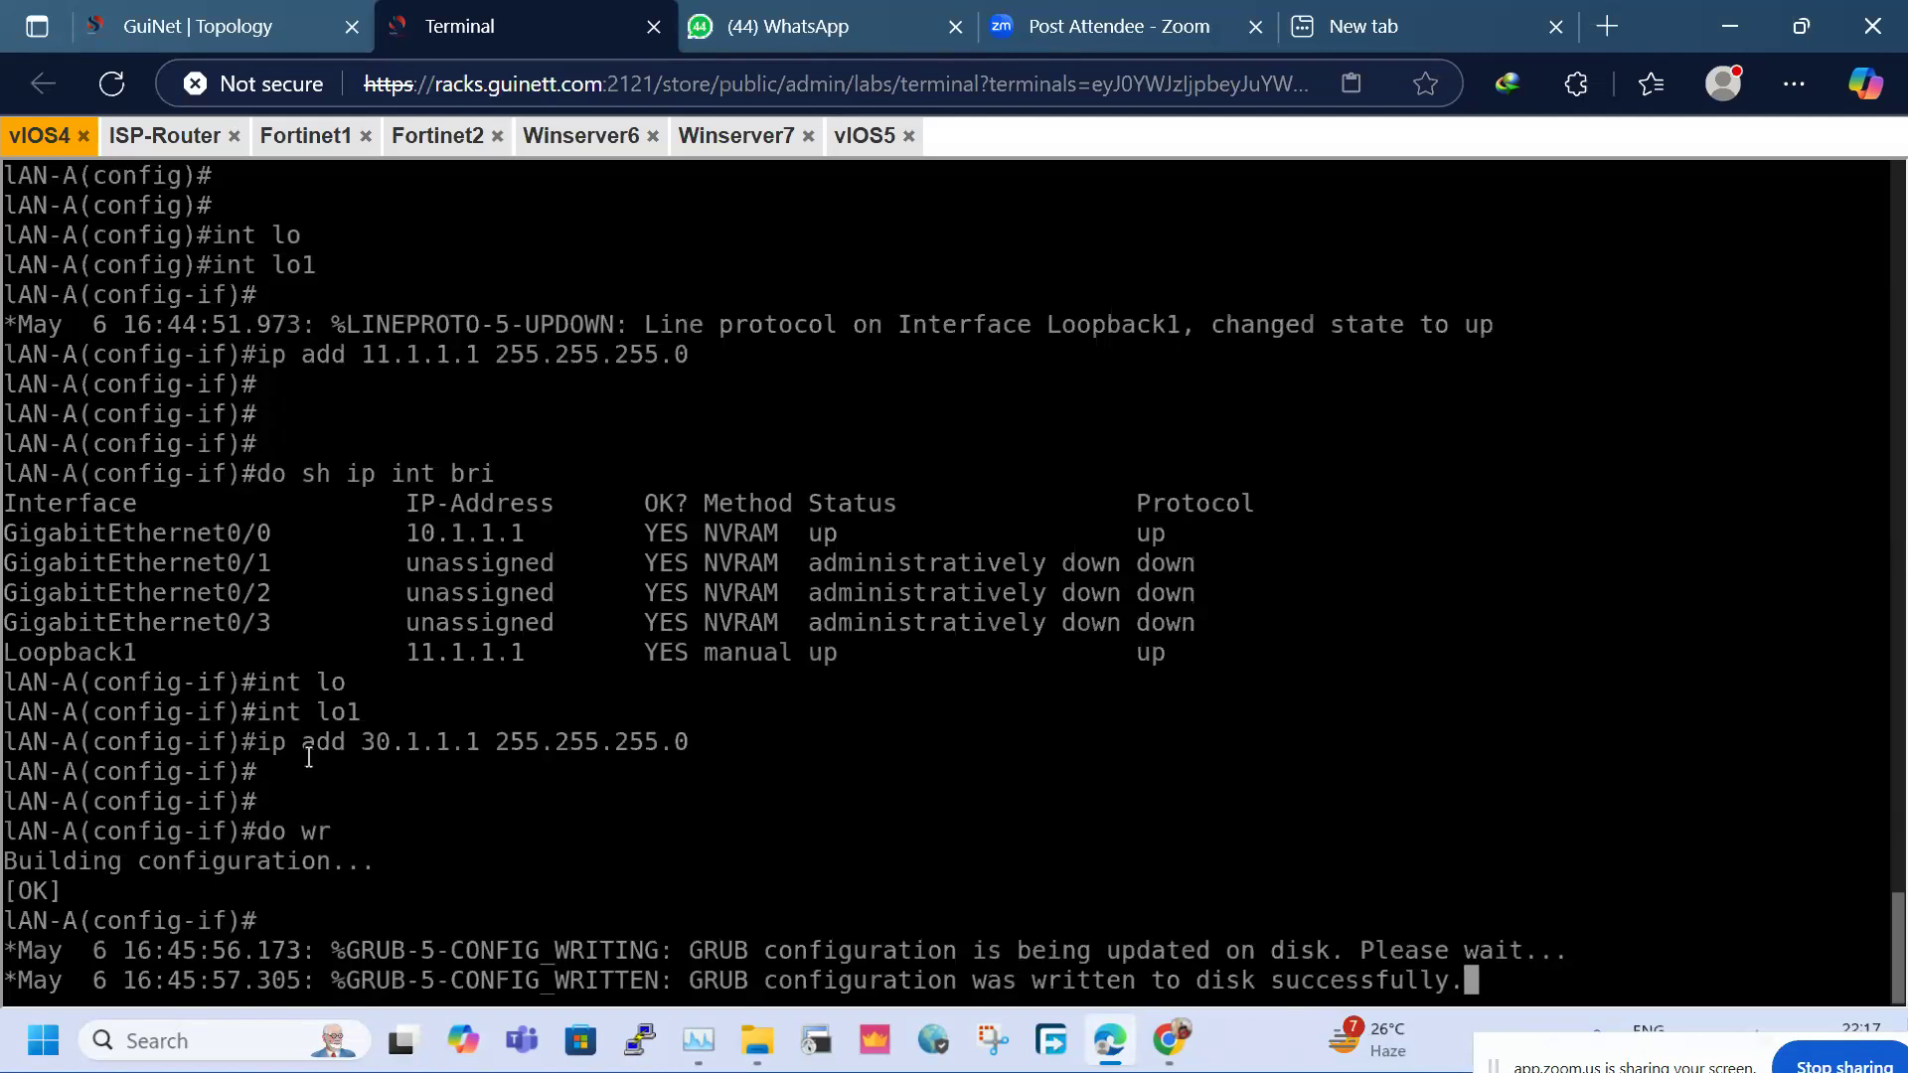
drag(334, 750, 594, 749)
click(593, 750)
Go to SITE-1's web GUI and open the VPN > IPsec Tunnels list
click(429, 139)
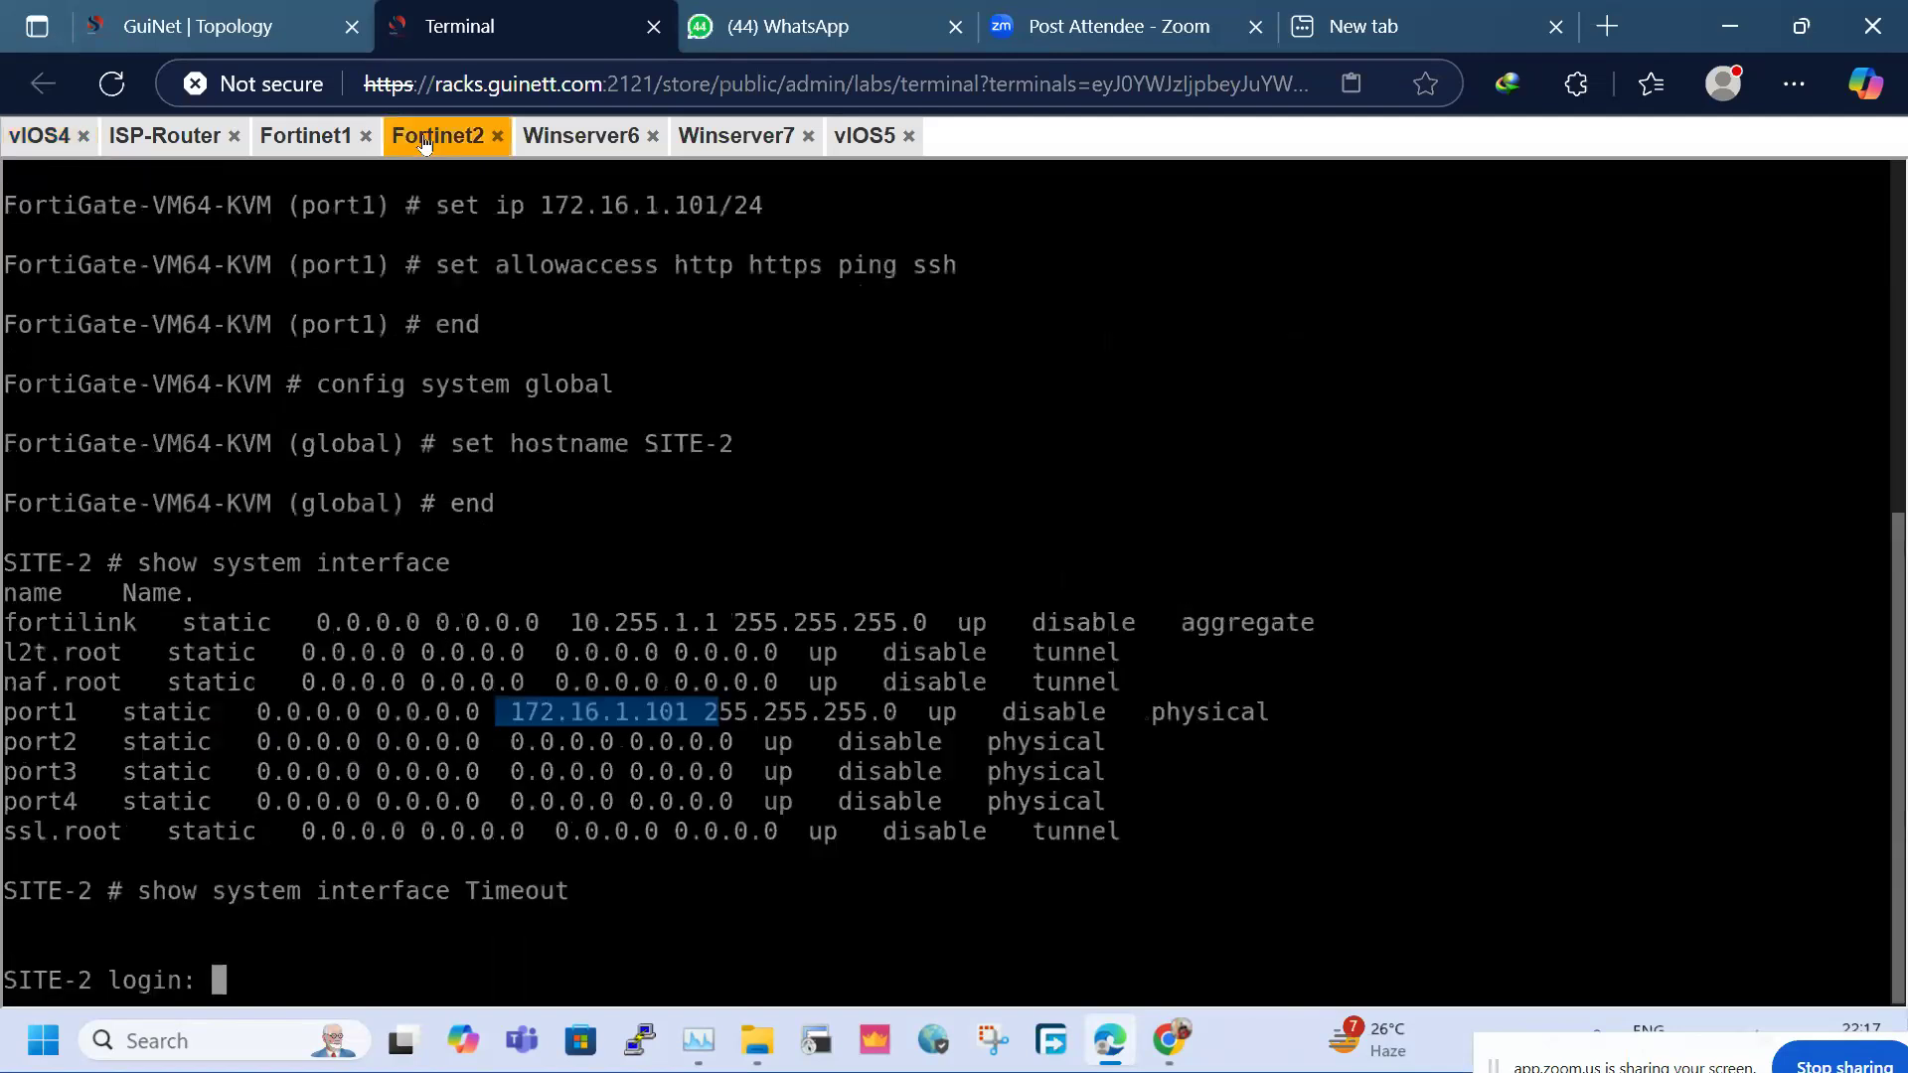
click(579, 137)
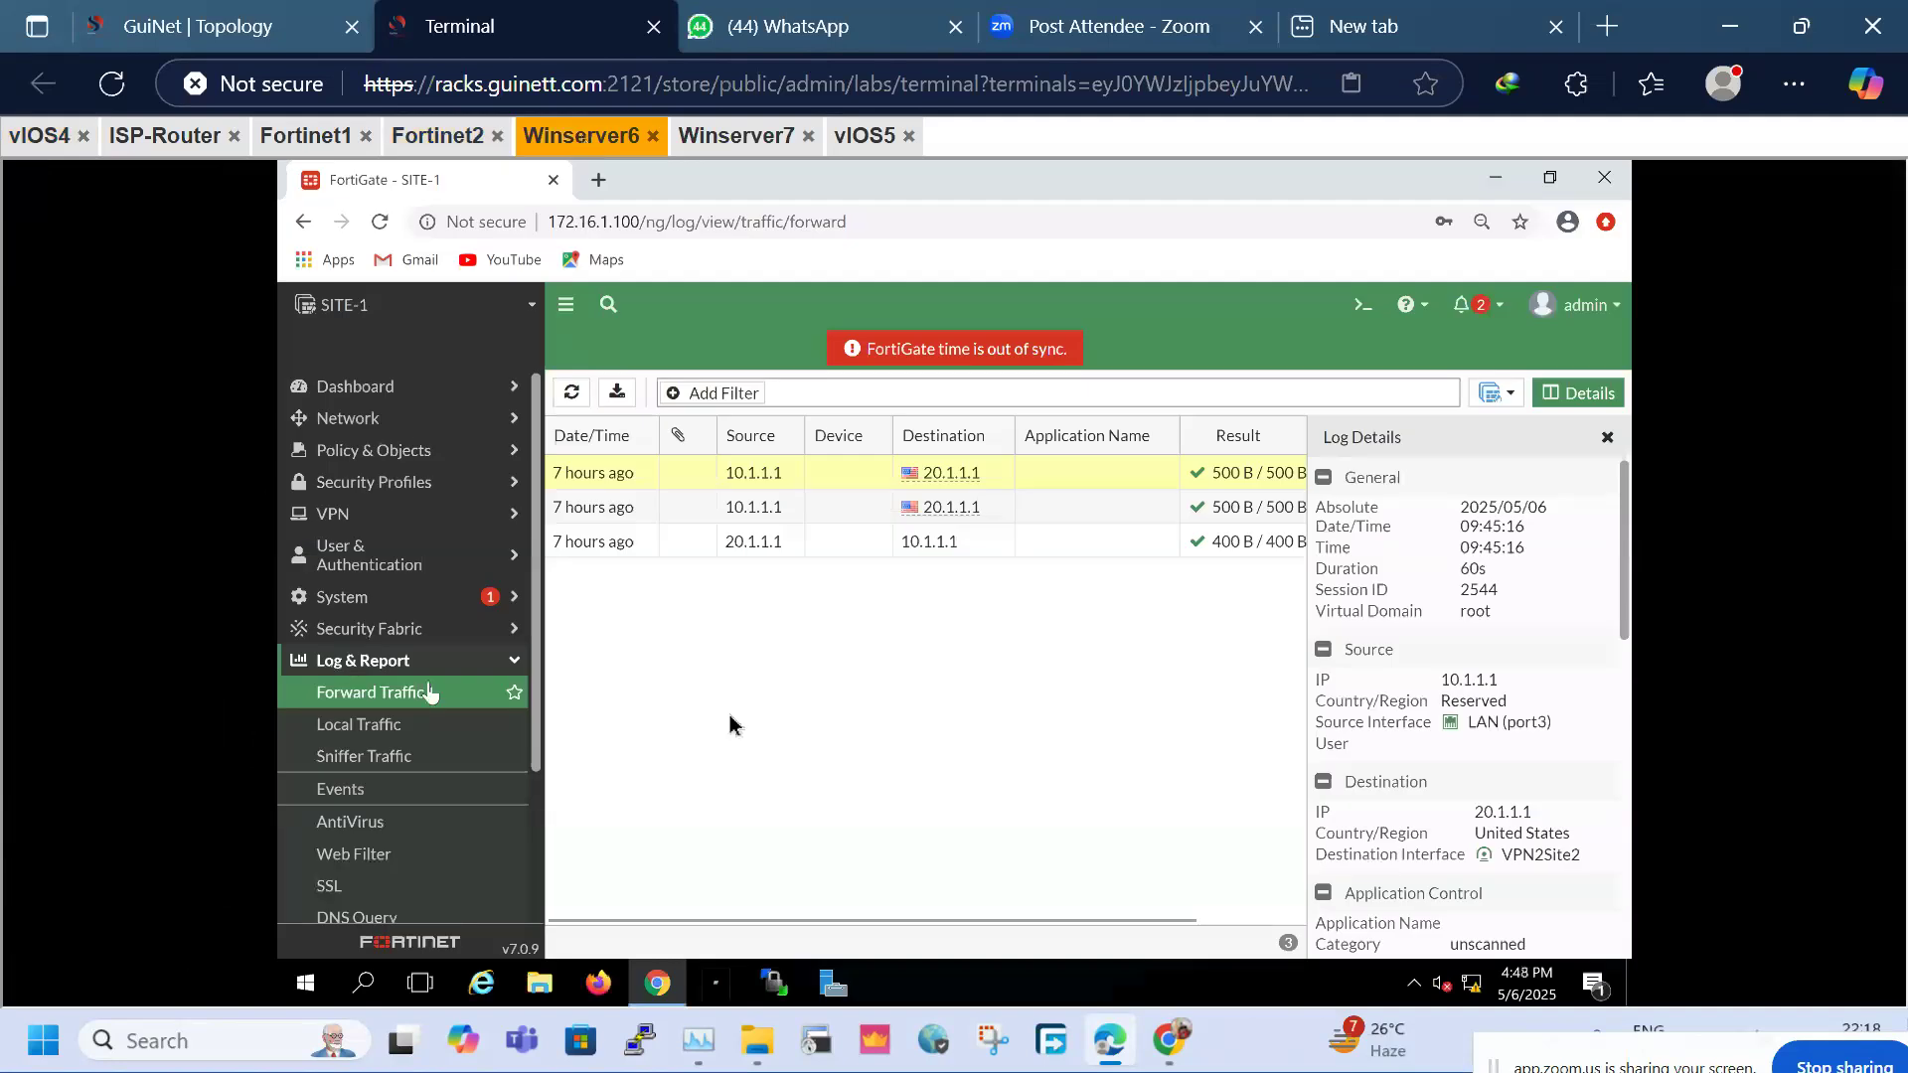
click(368, 525)
click(379, 574)
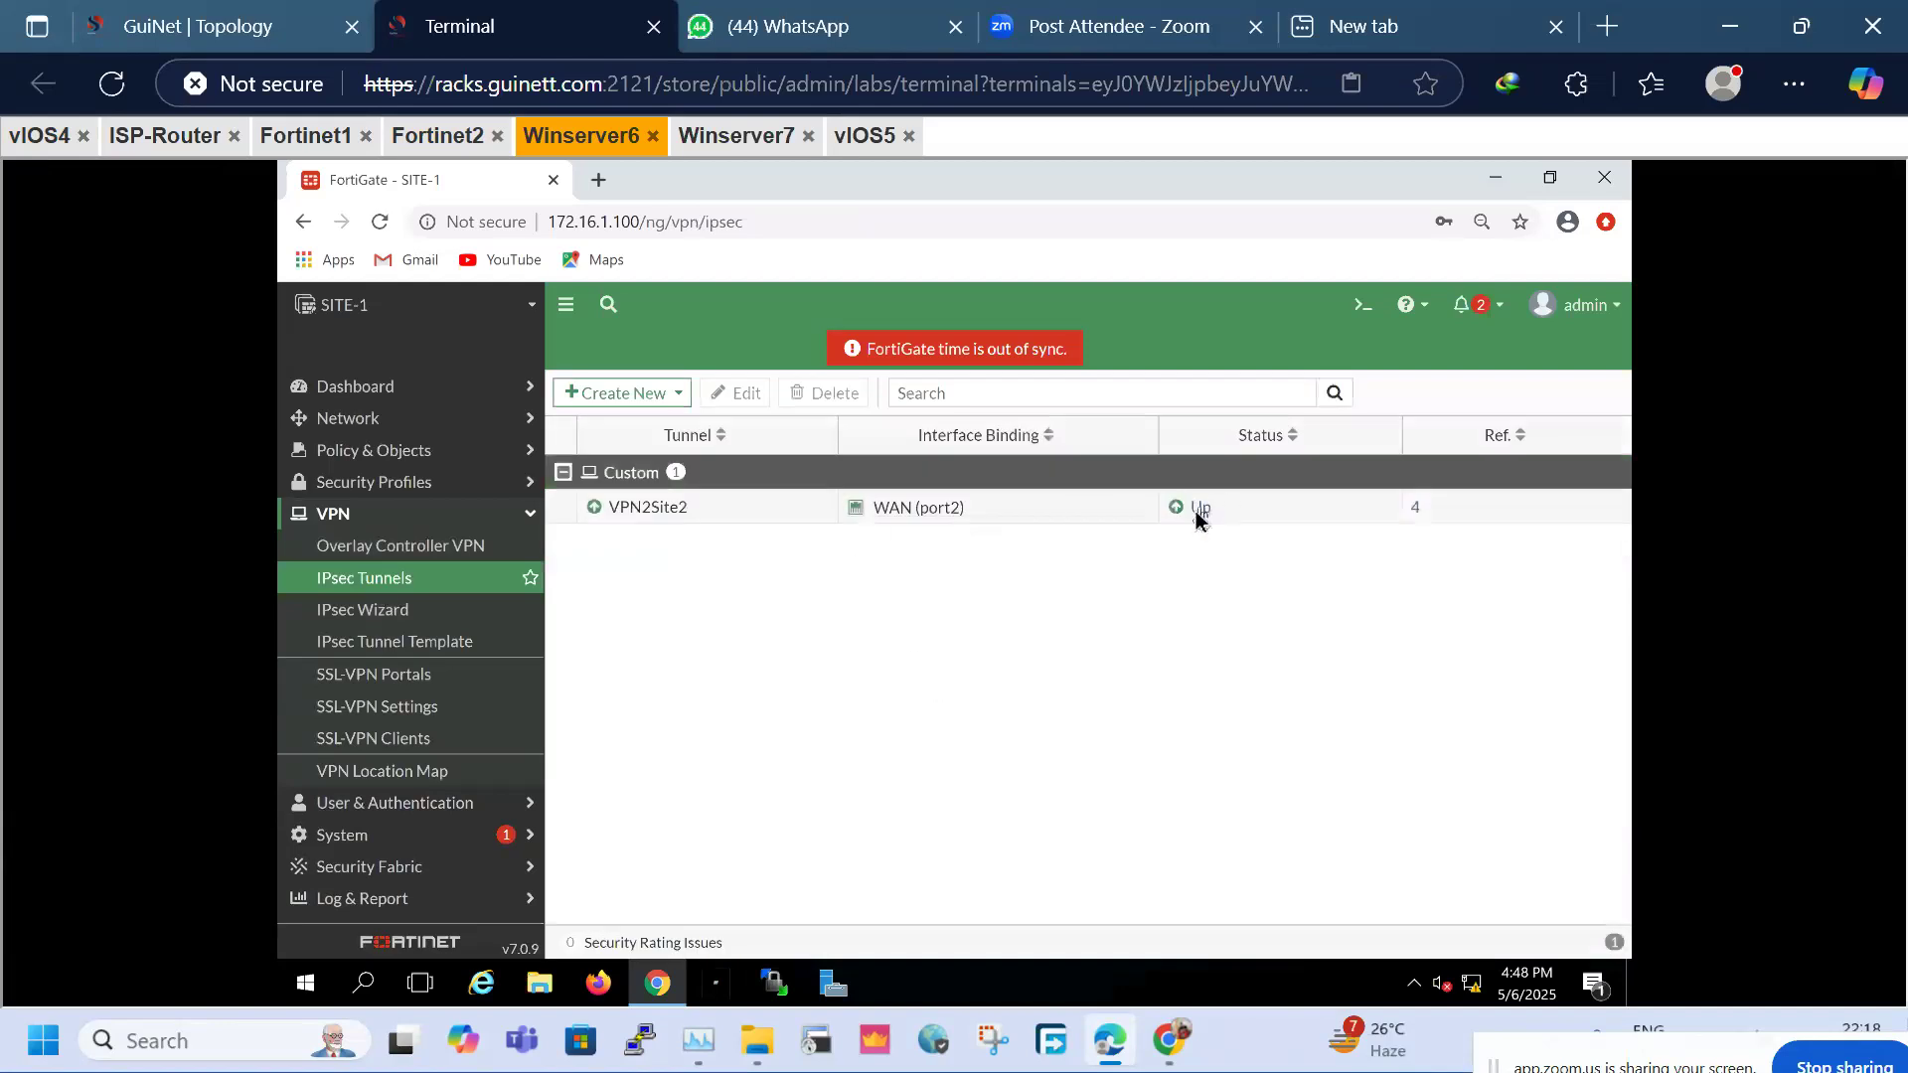
View VPN2Site2 in the IPsec monitor, then return to the tunnels list and select VPN2Site2
click(1197, 513)
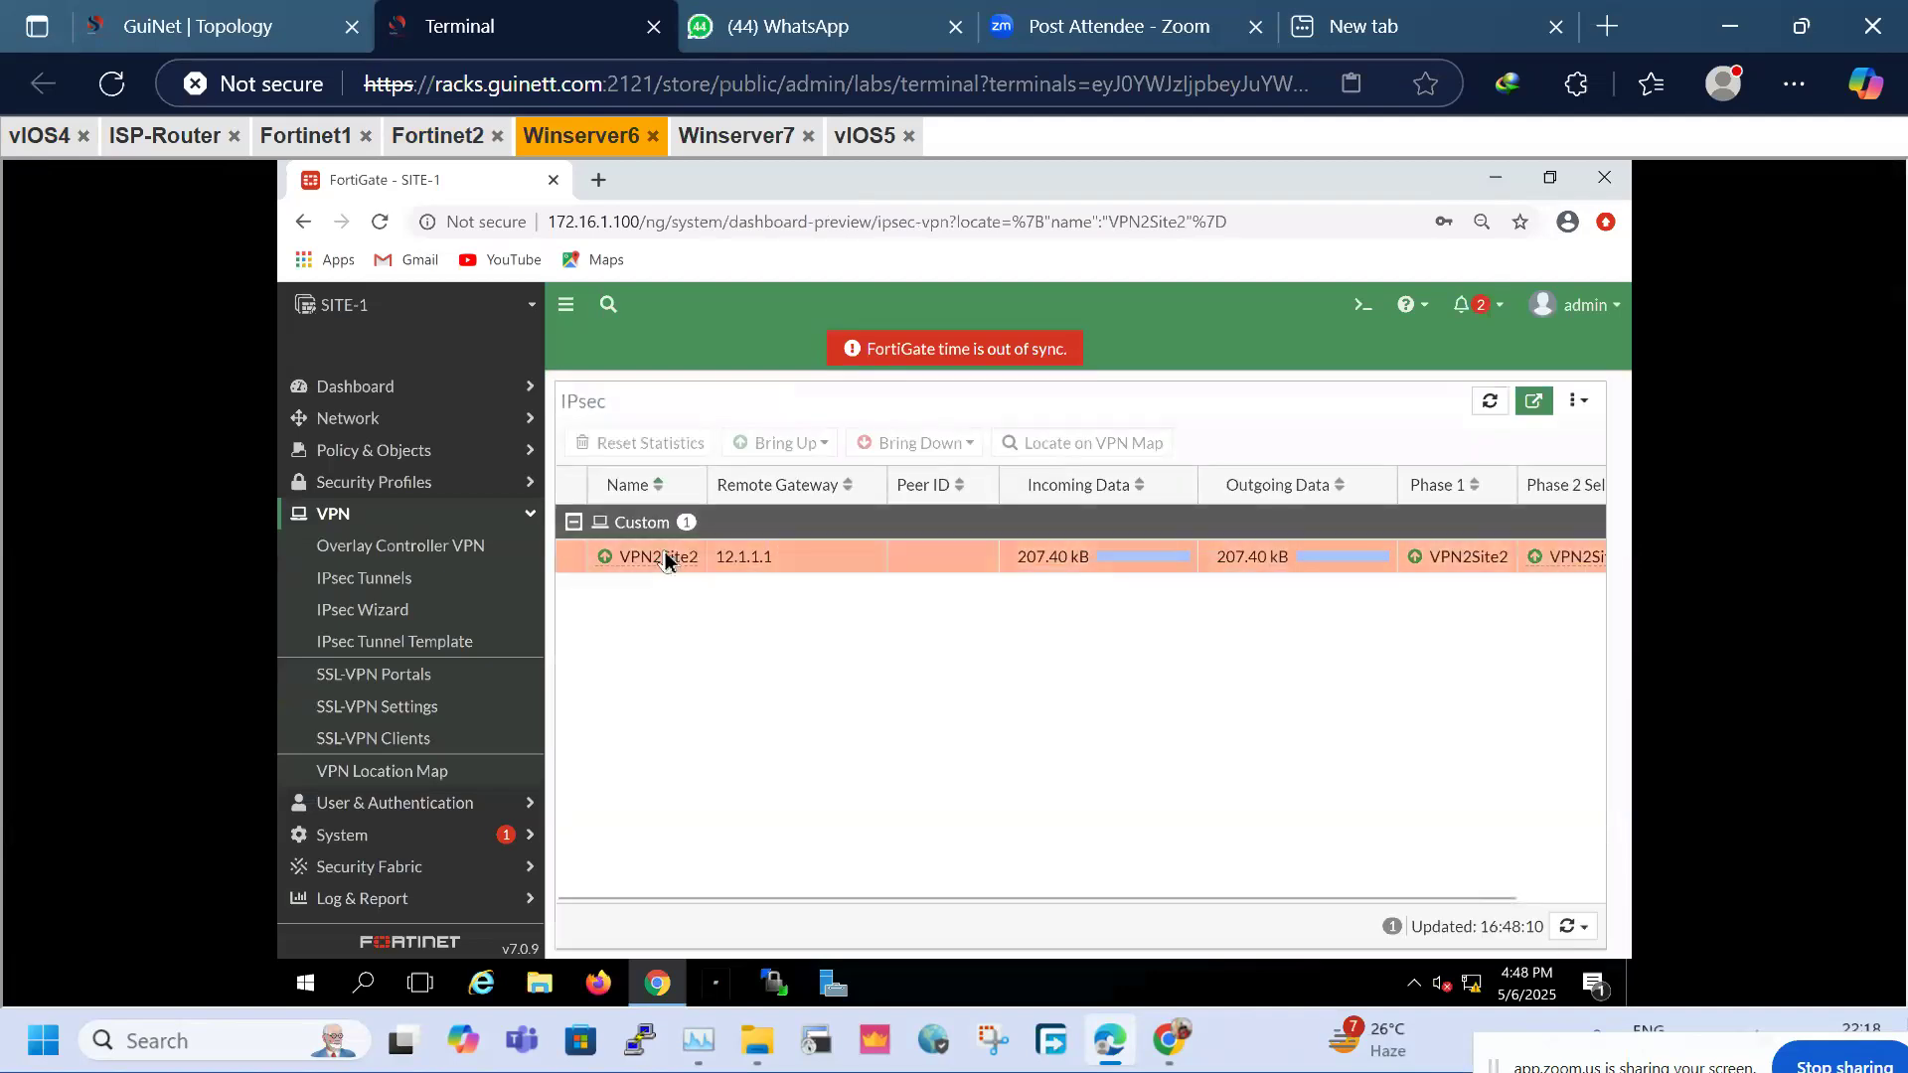
click(660, 553)
right_click(660, 554)
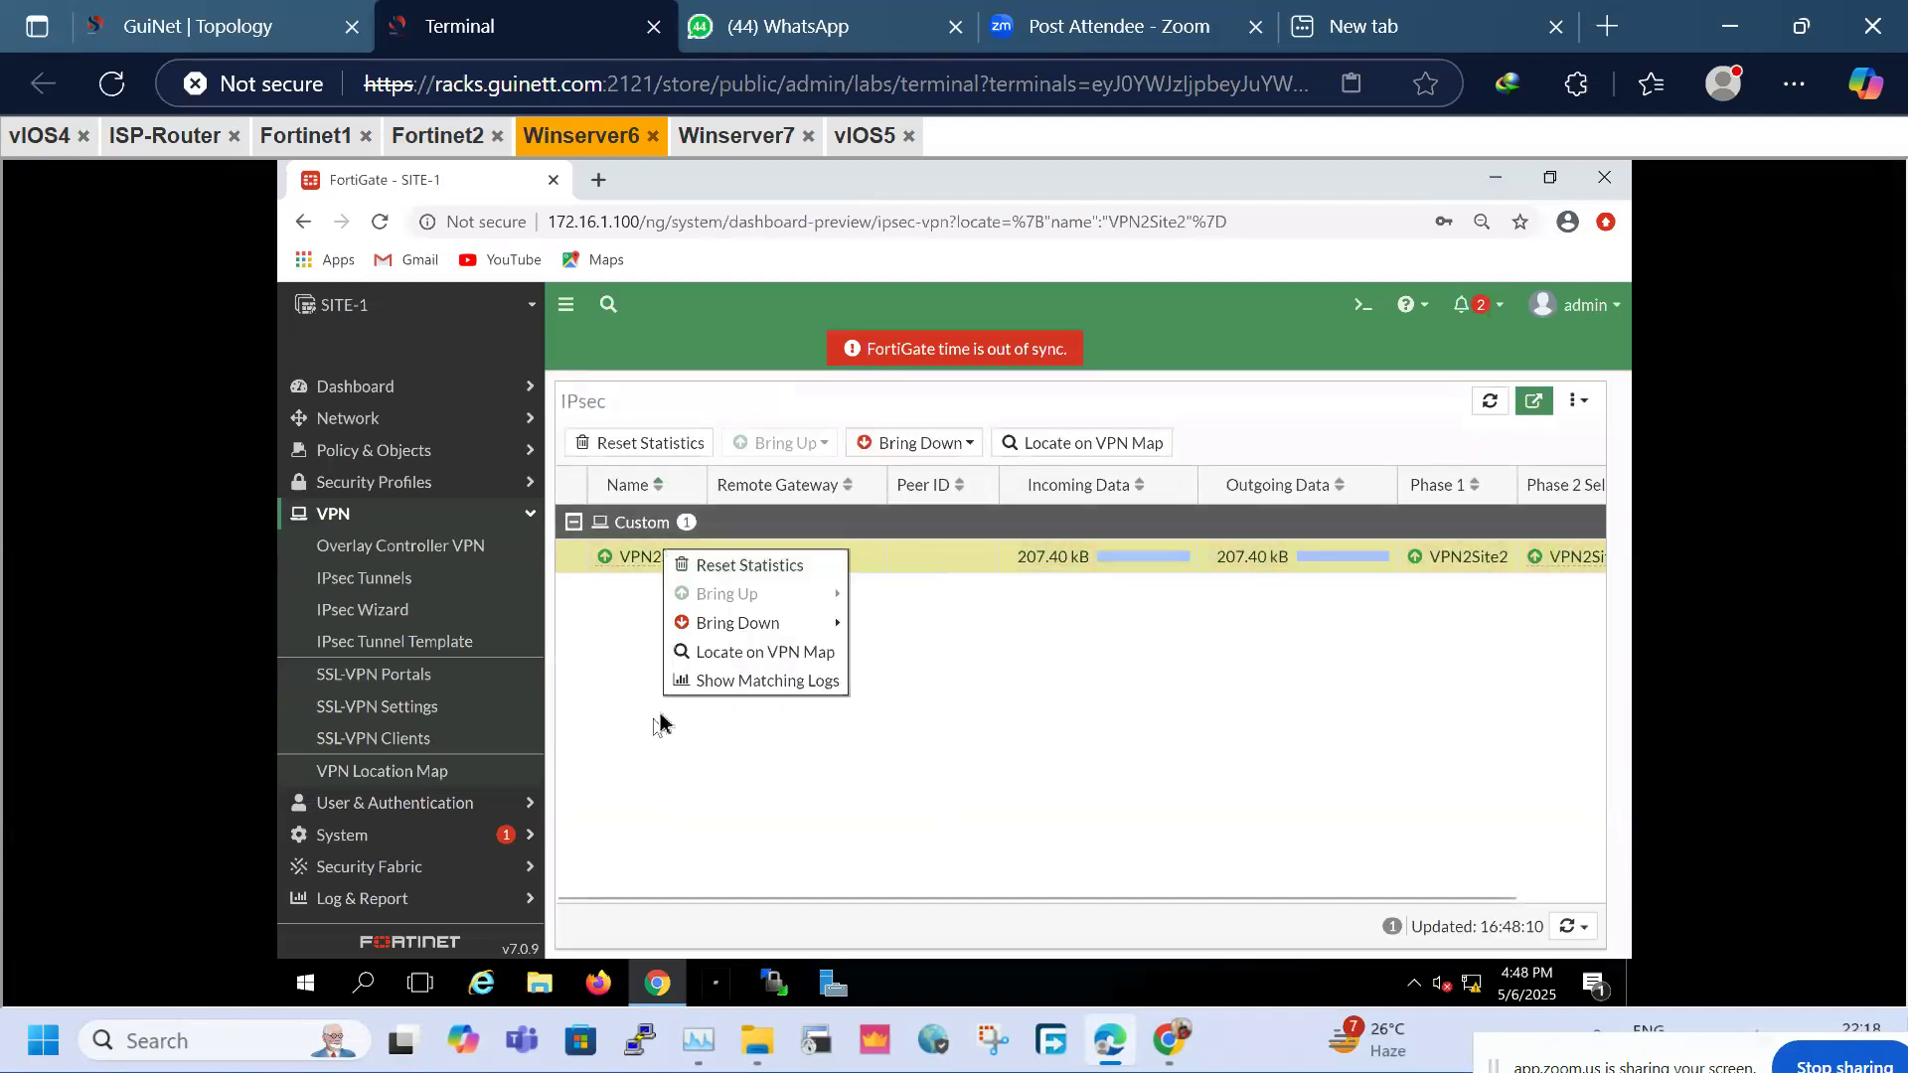
click(587, 690)
click(398, 577)
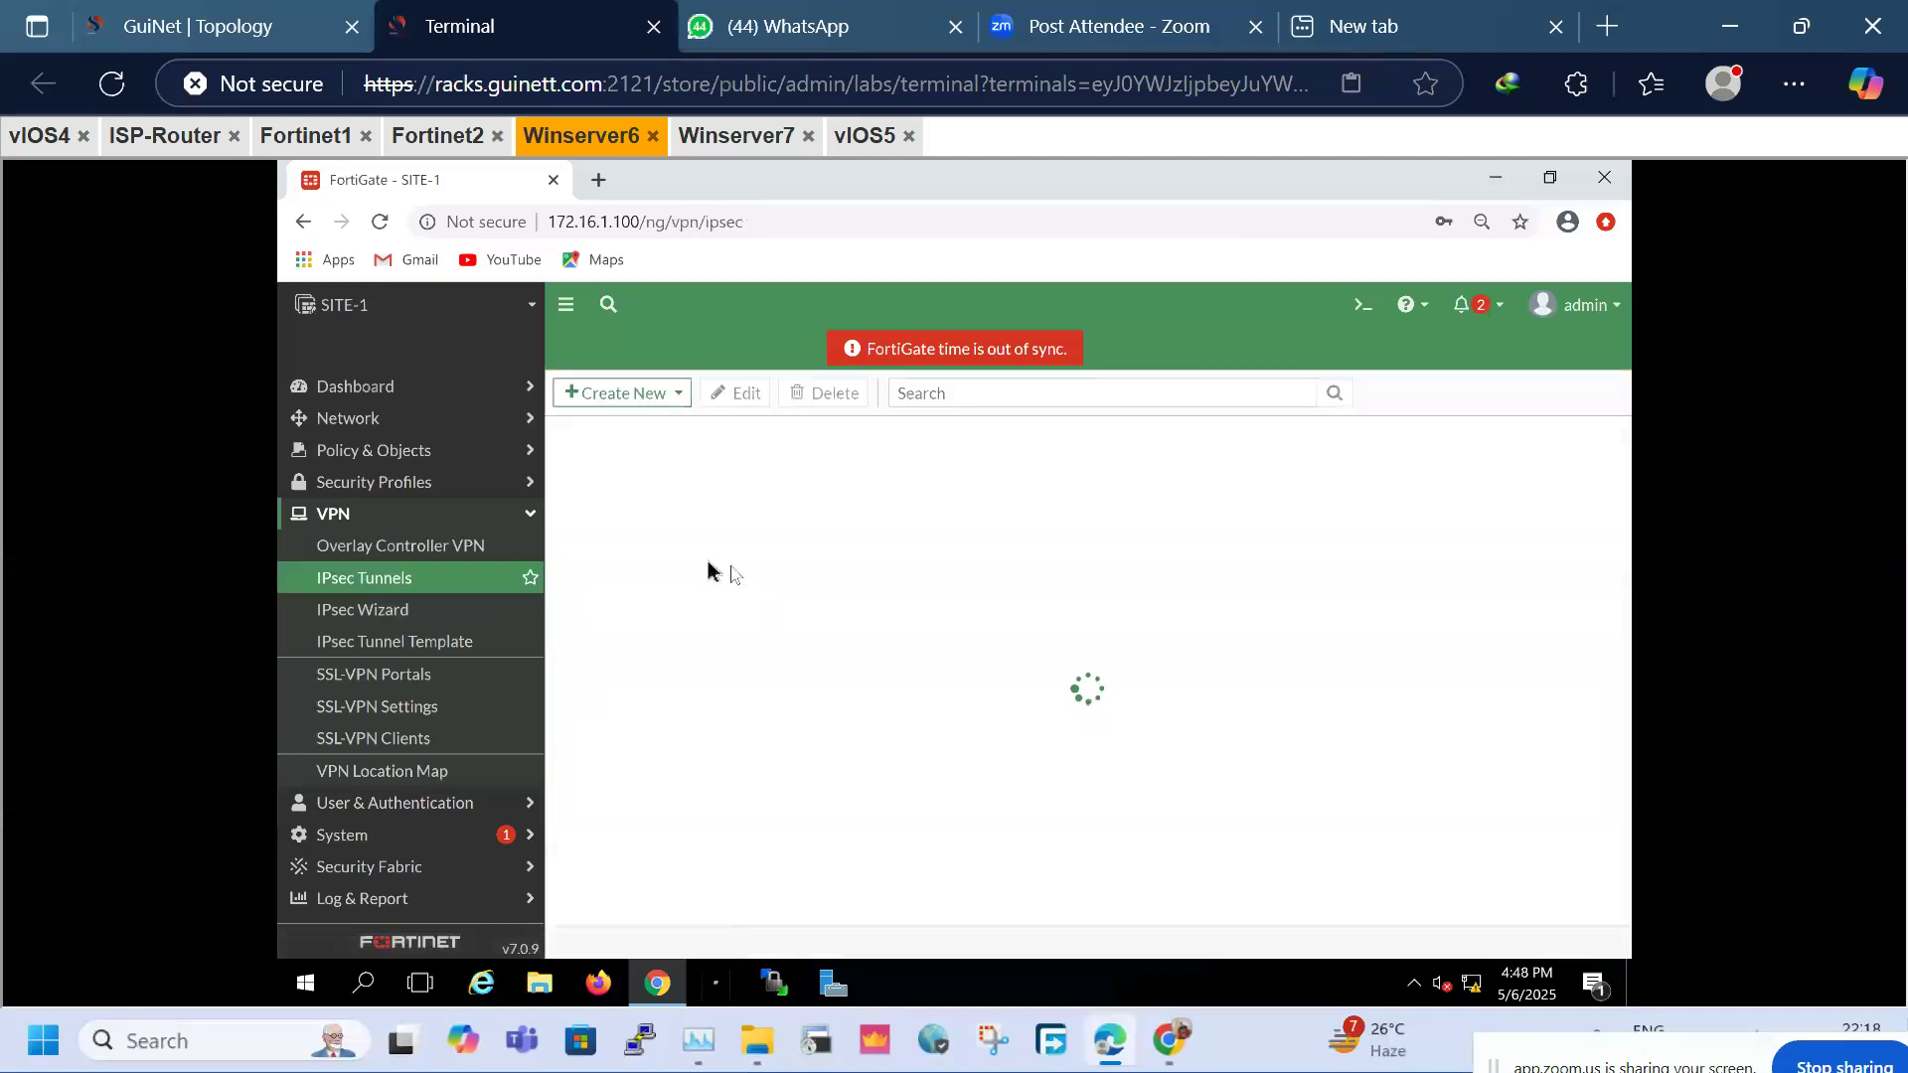
click(648, 521)
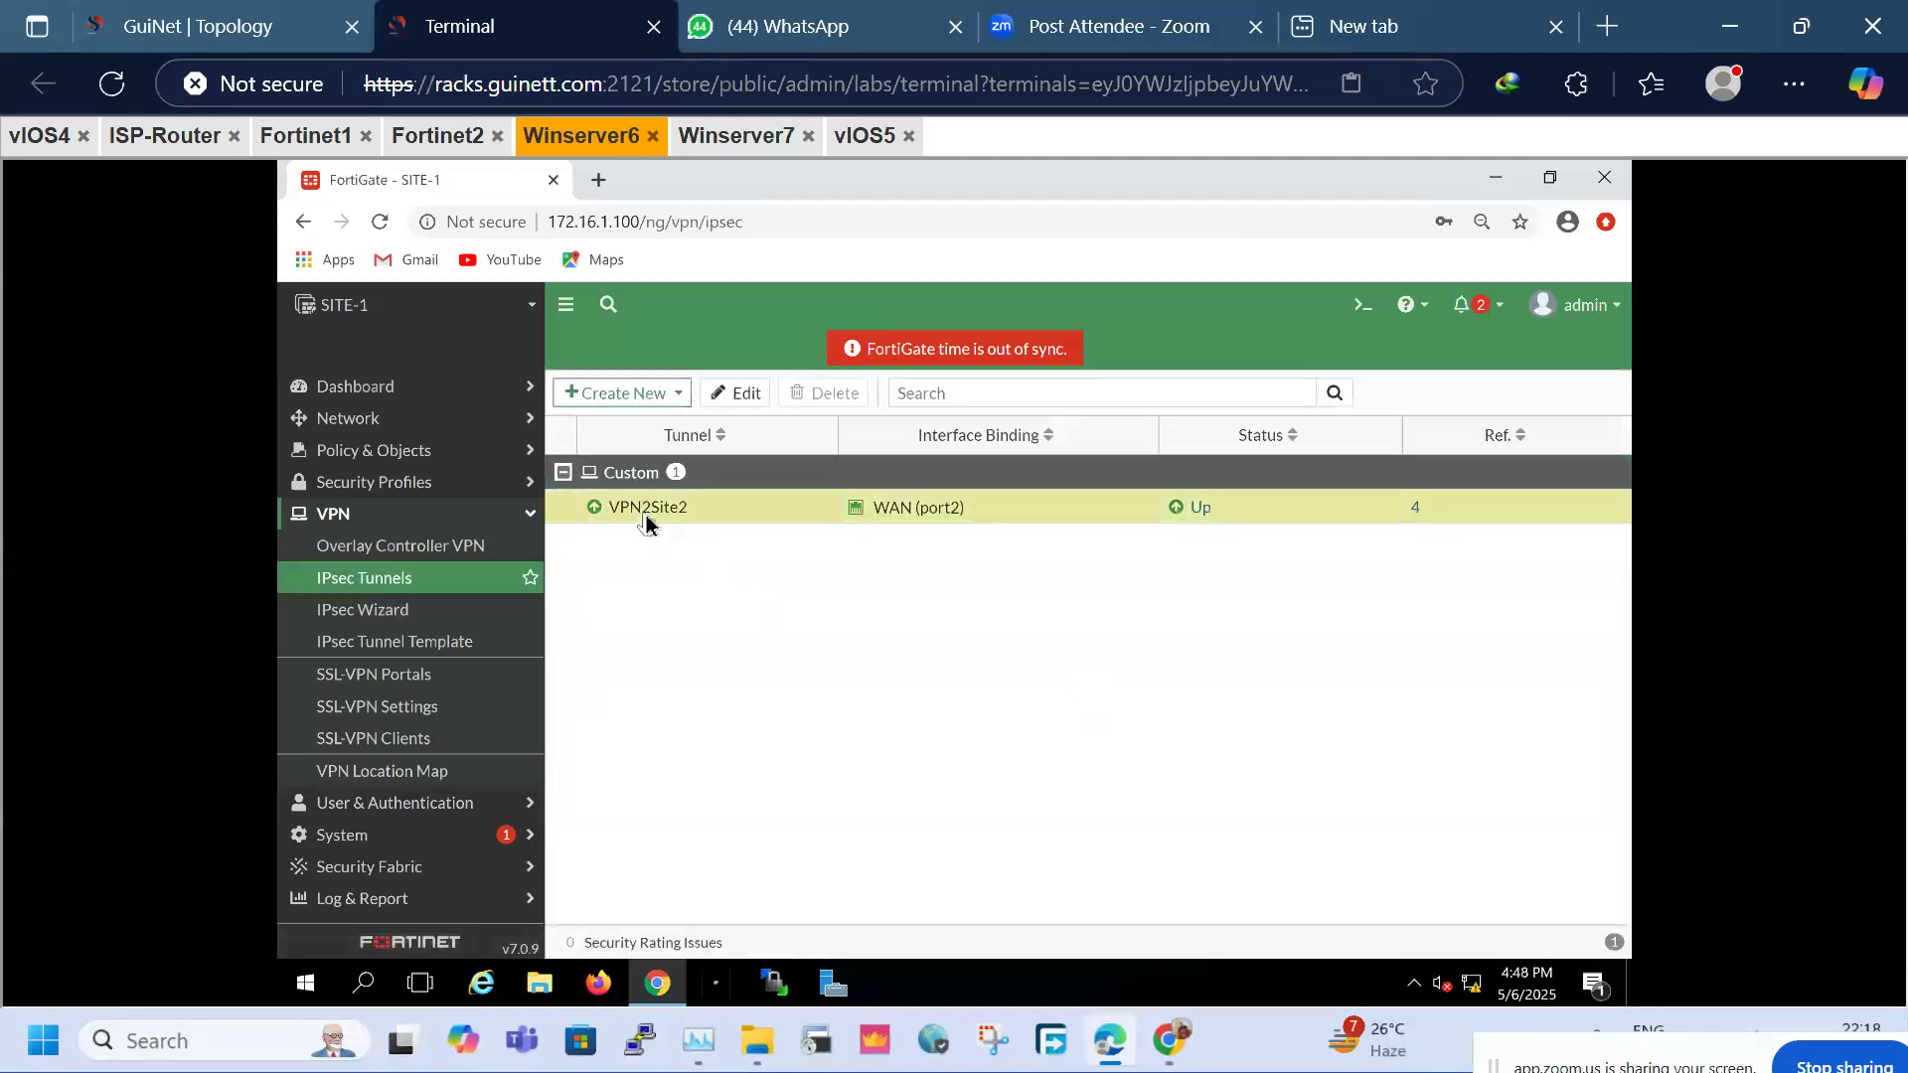
Edit VPN2Site2 and add a new phase 2 selector named 30-40
mouse_move(648, 522)
click(695, 799)
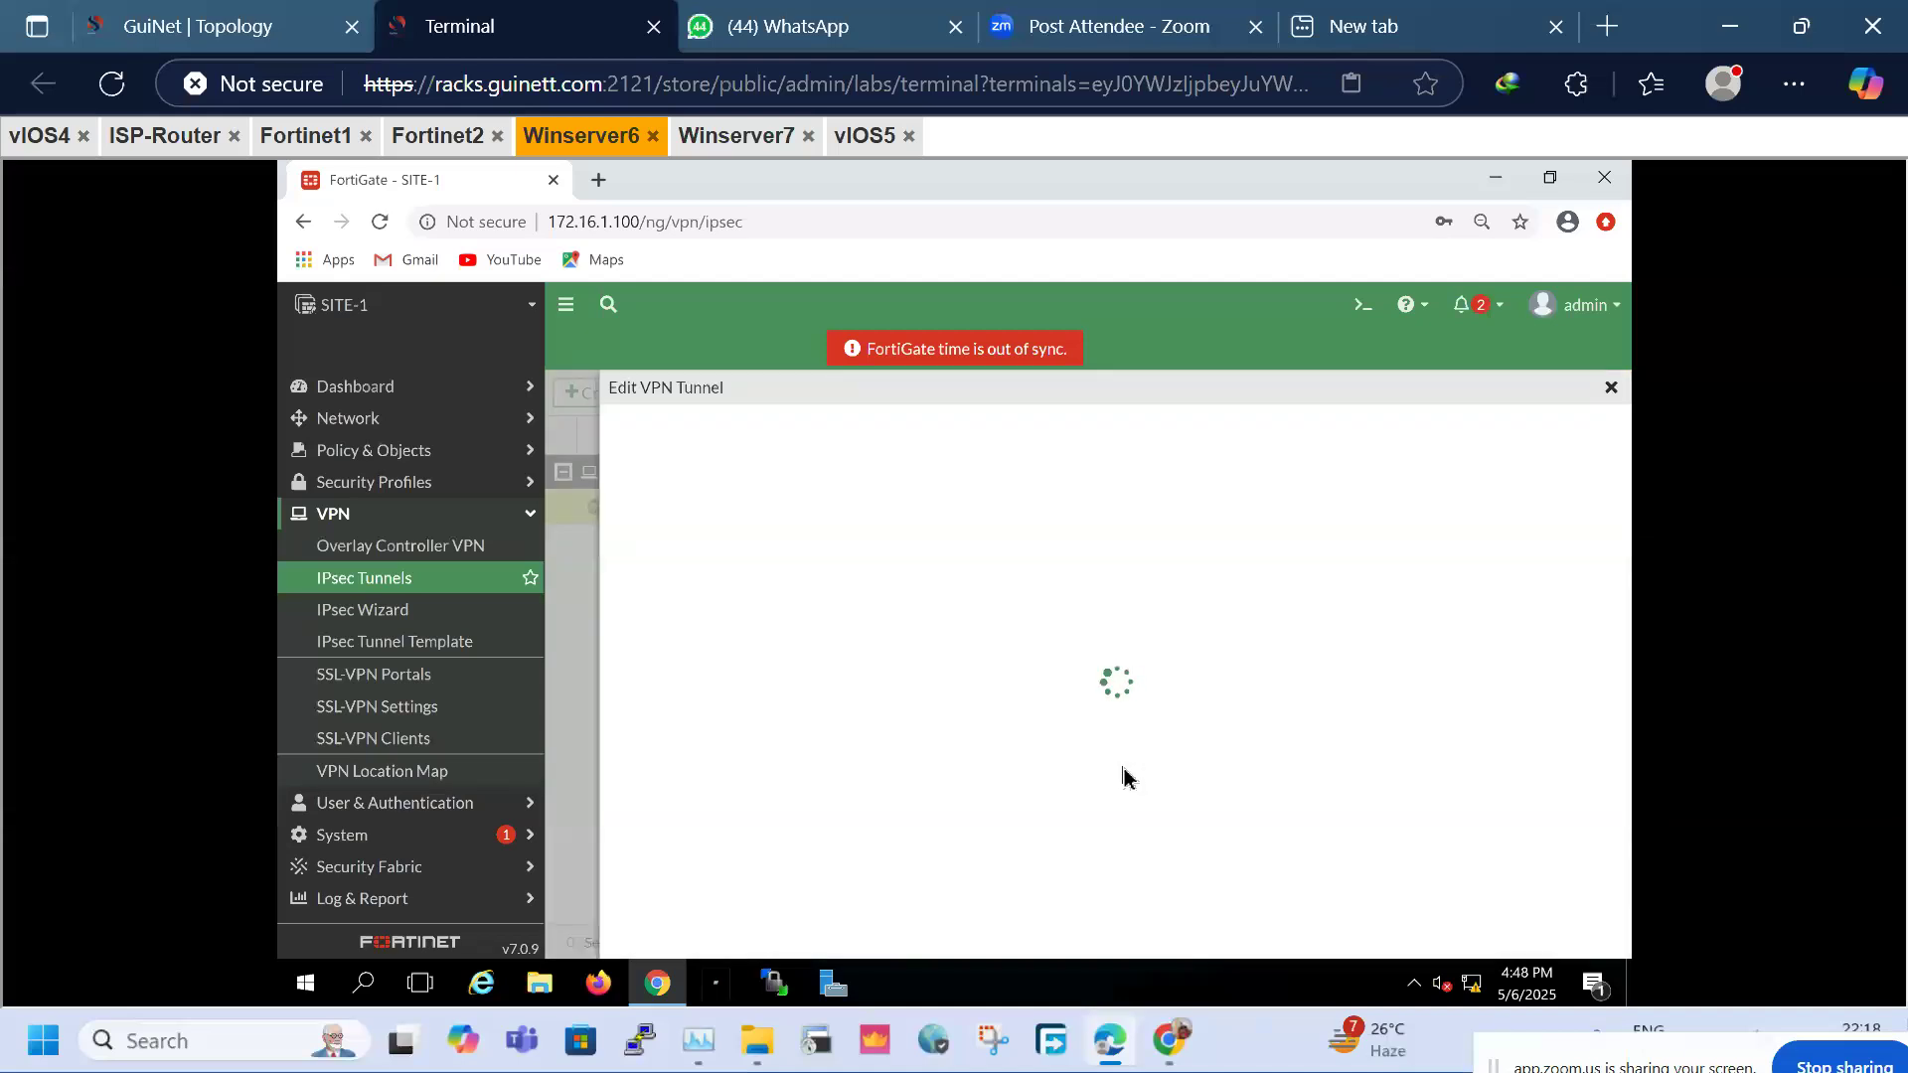
scroll(1111, 749, down, 2)
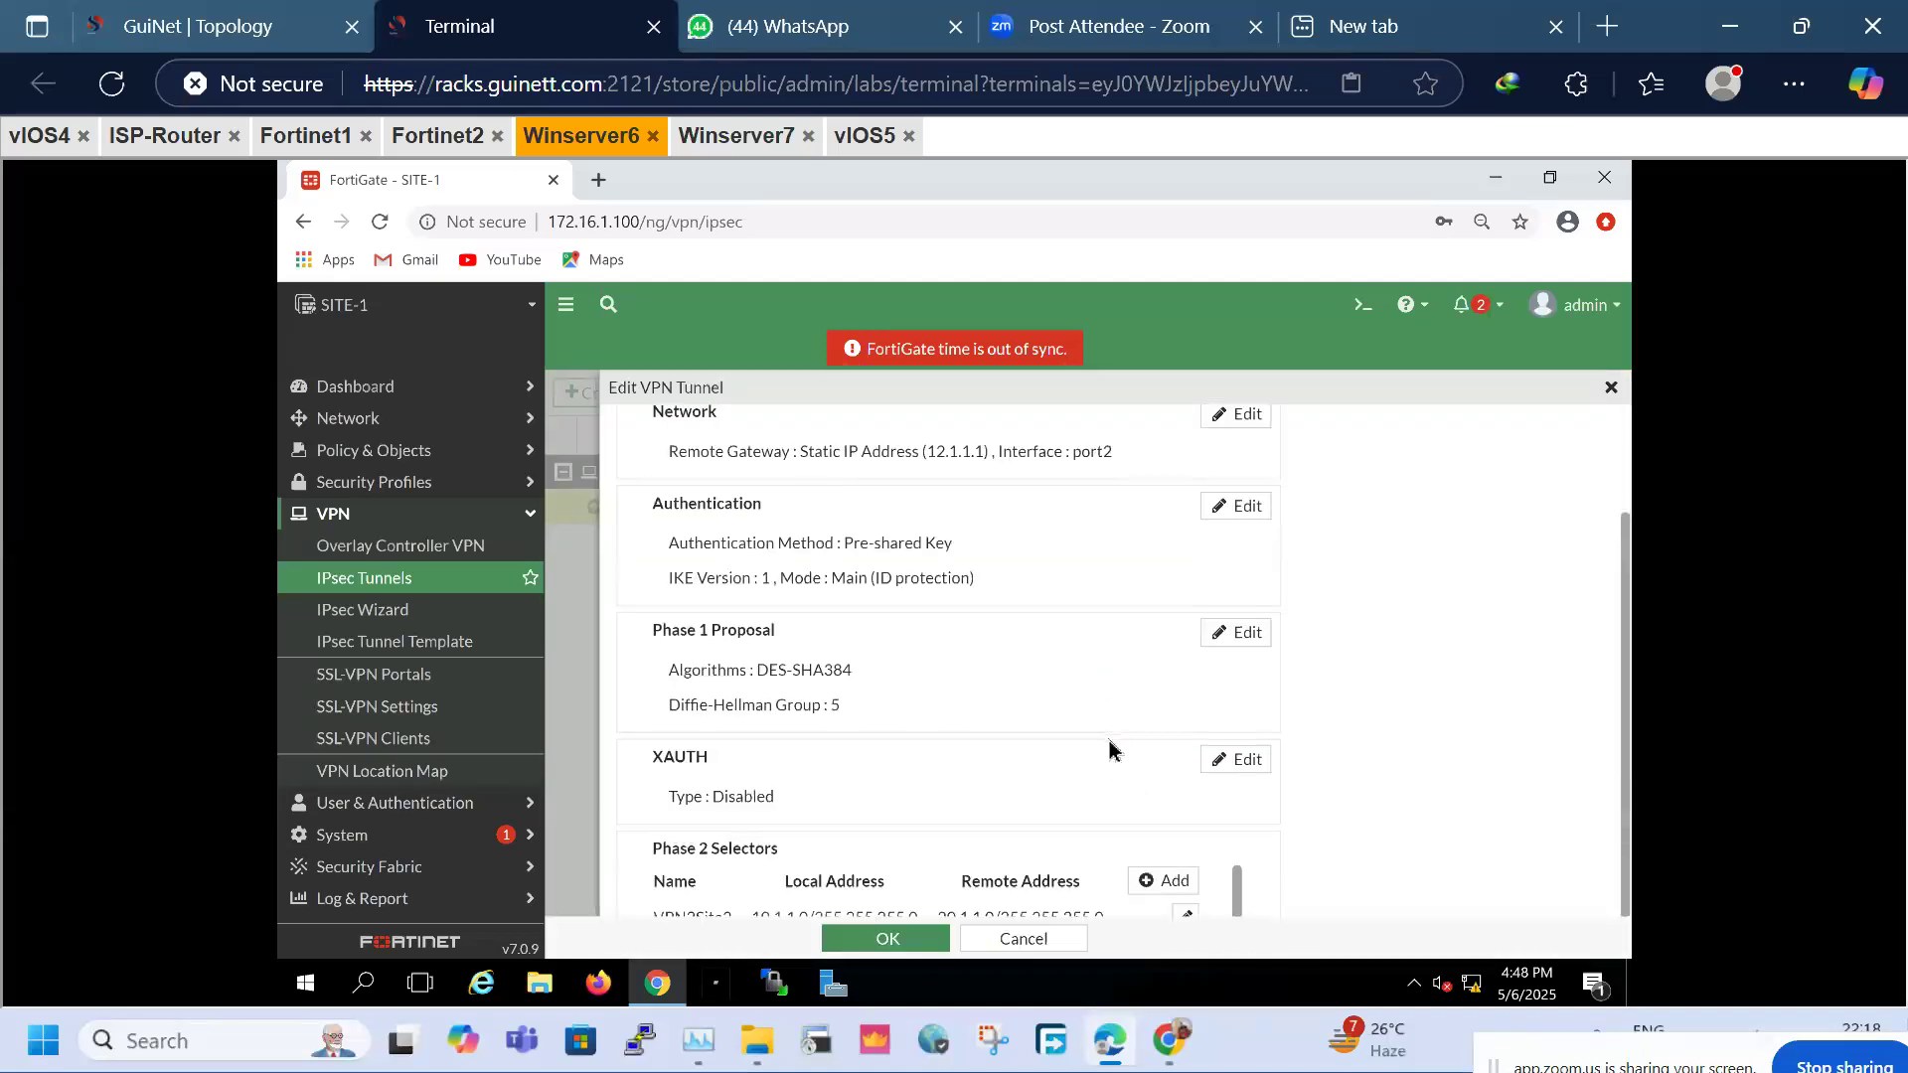
click(1157, 880)
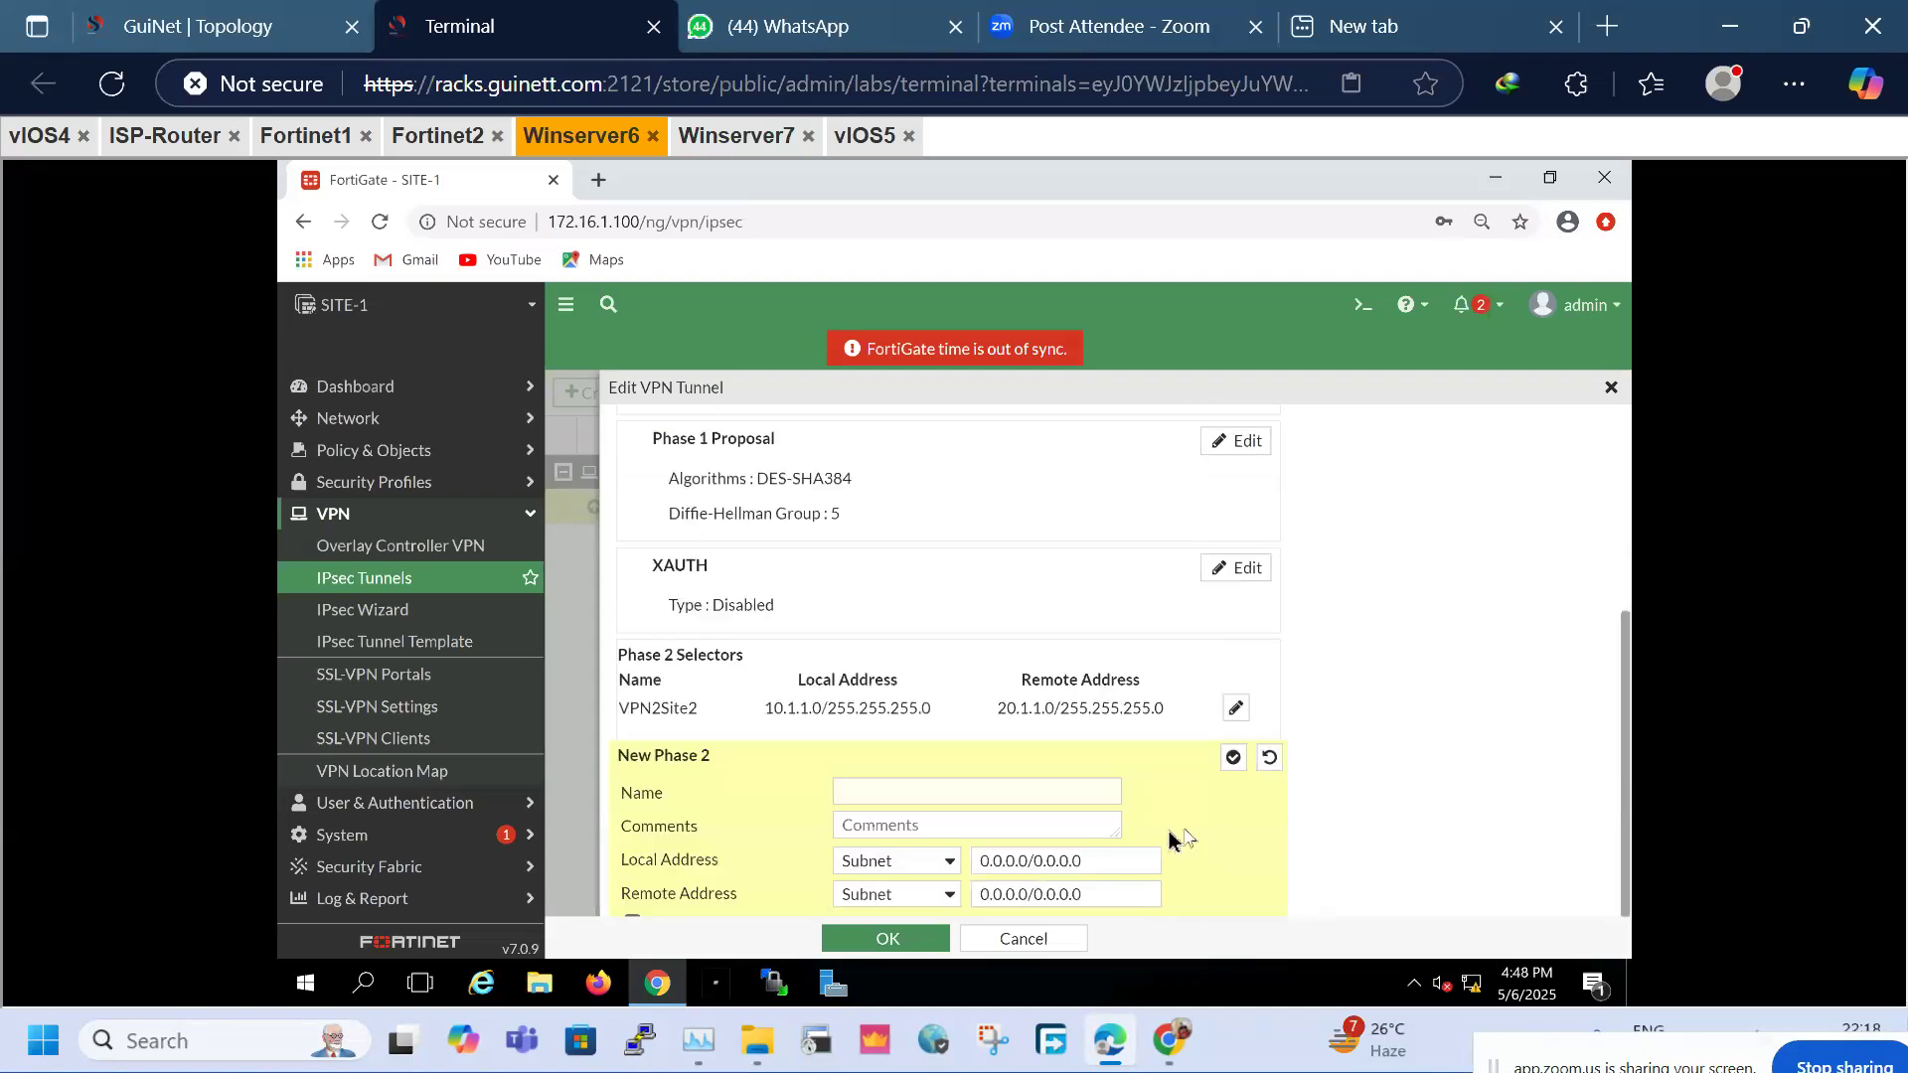
click(839, 792)
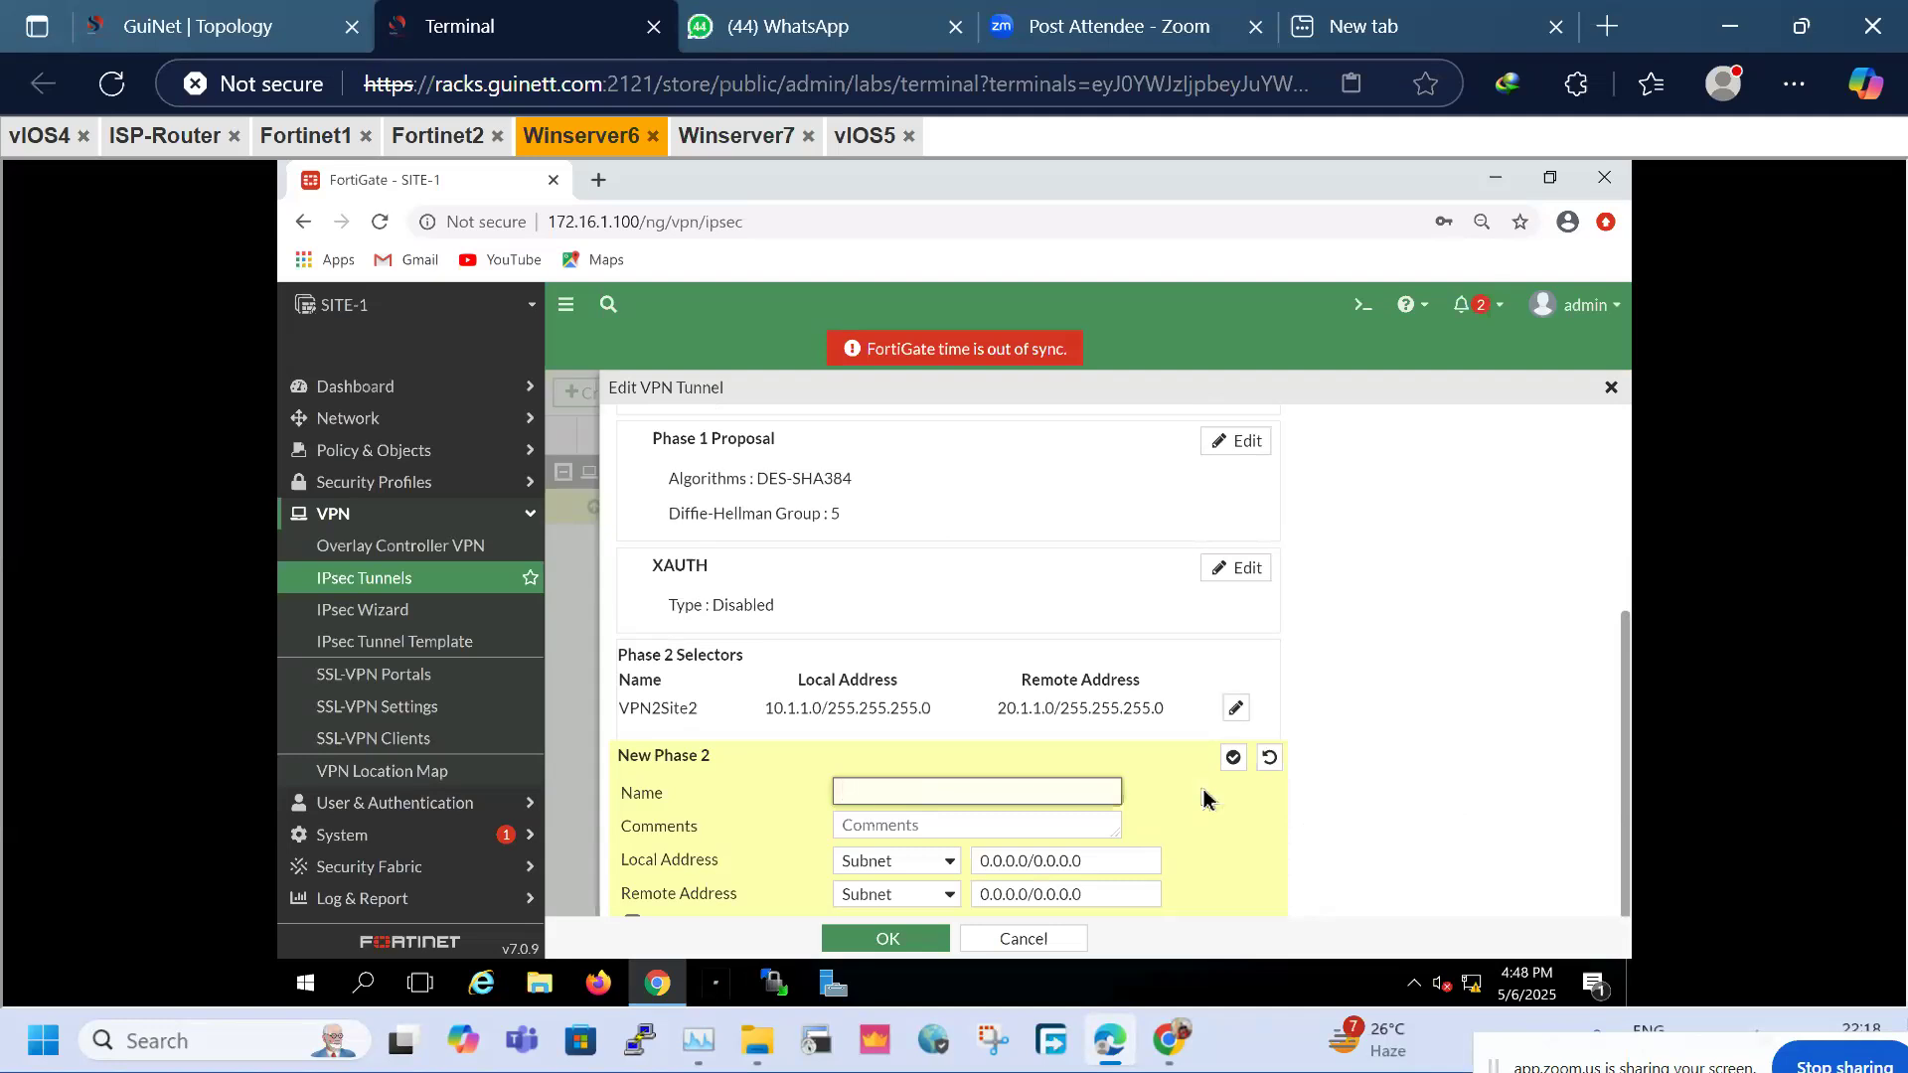
text(30-40)
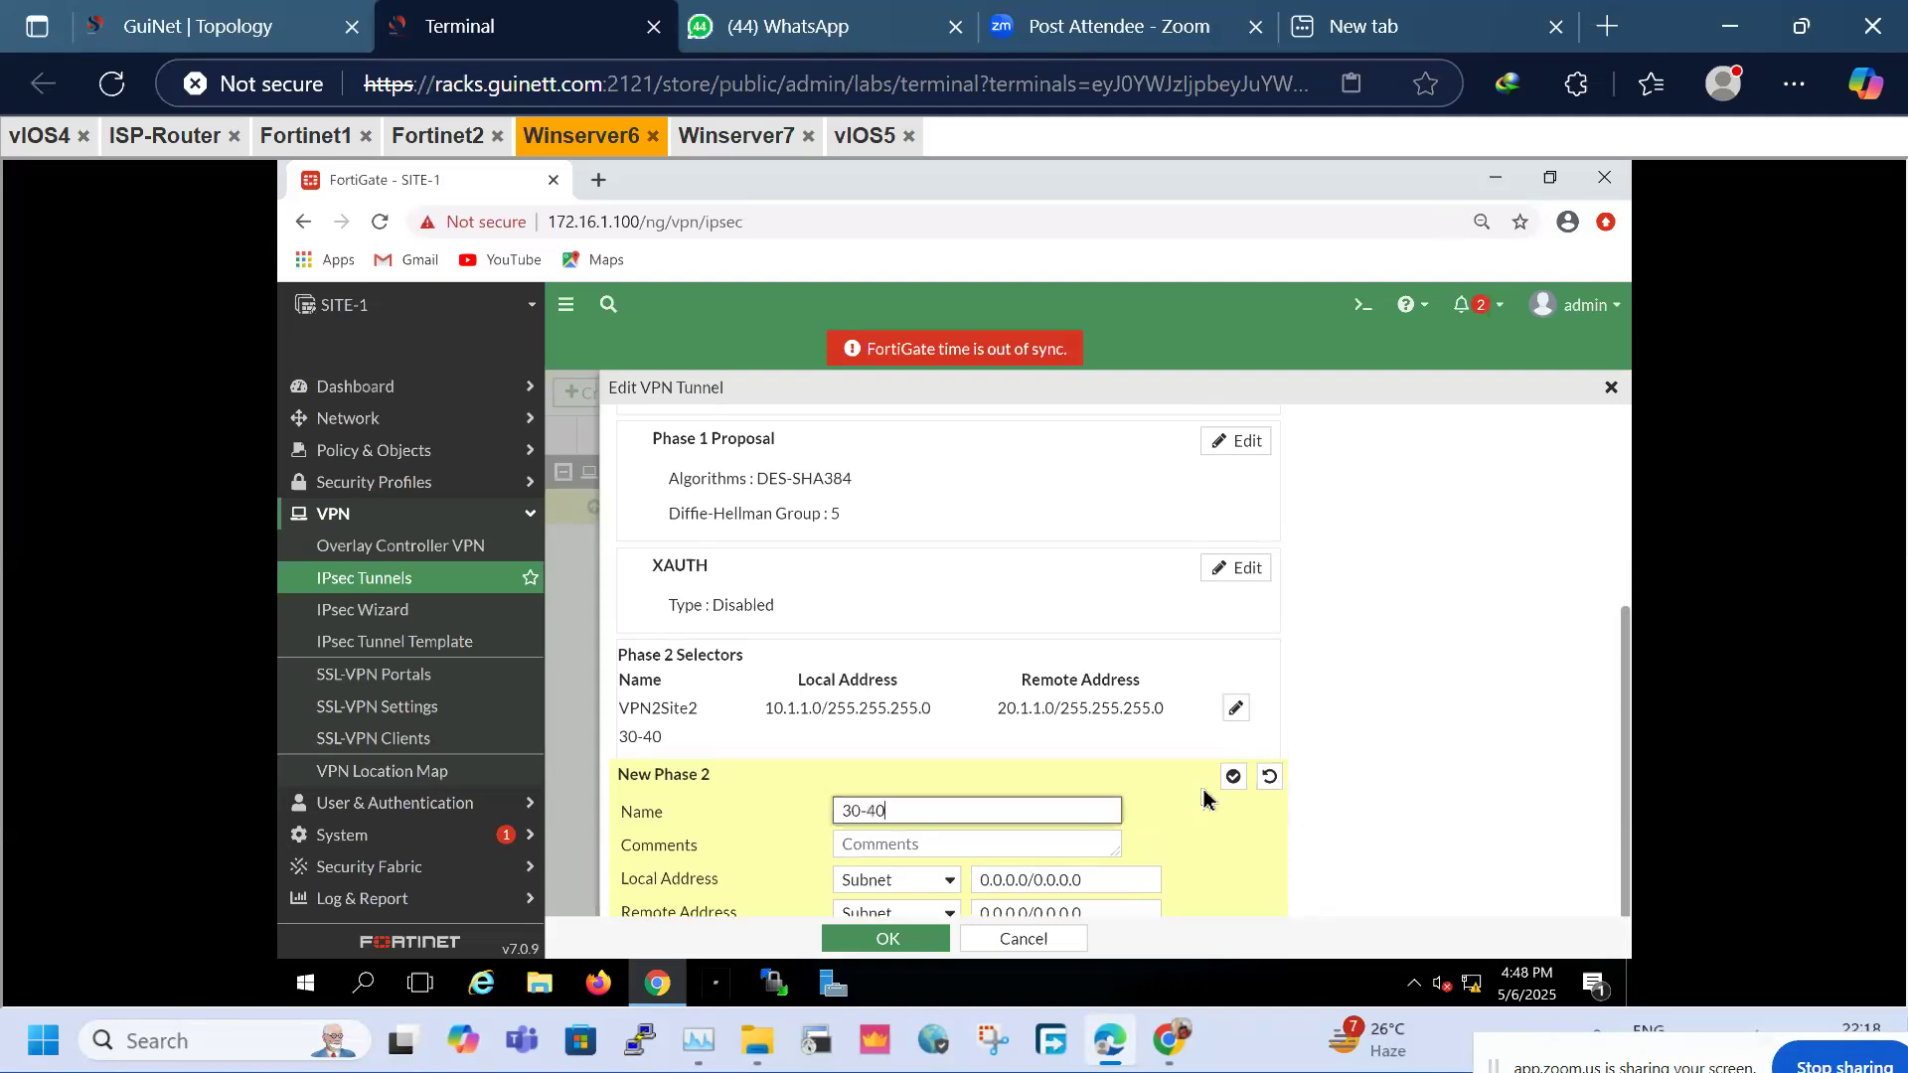
Set the selector's local subnet to 30.1.1.0/24 and remote to 40.1.1.0/24, then save selector and tunnel
triple_click(1115, 881)
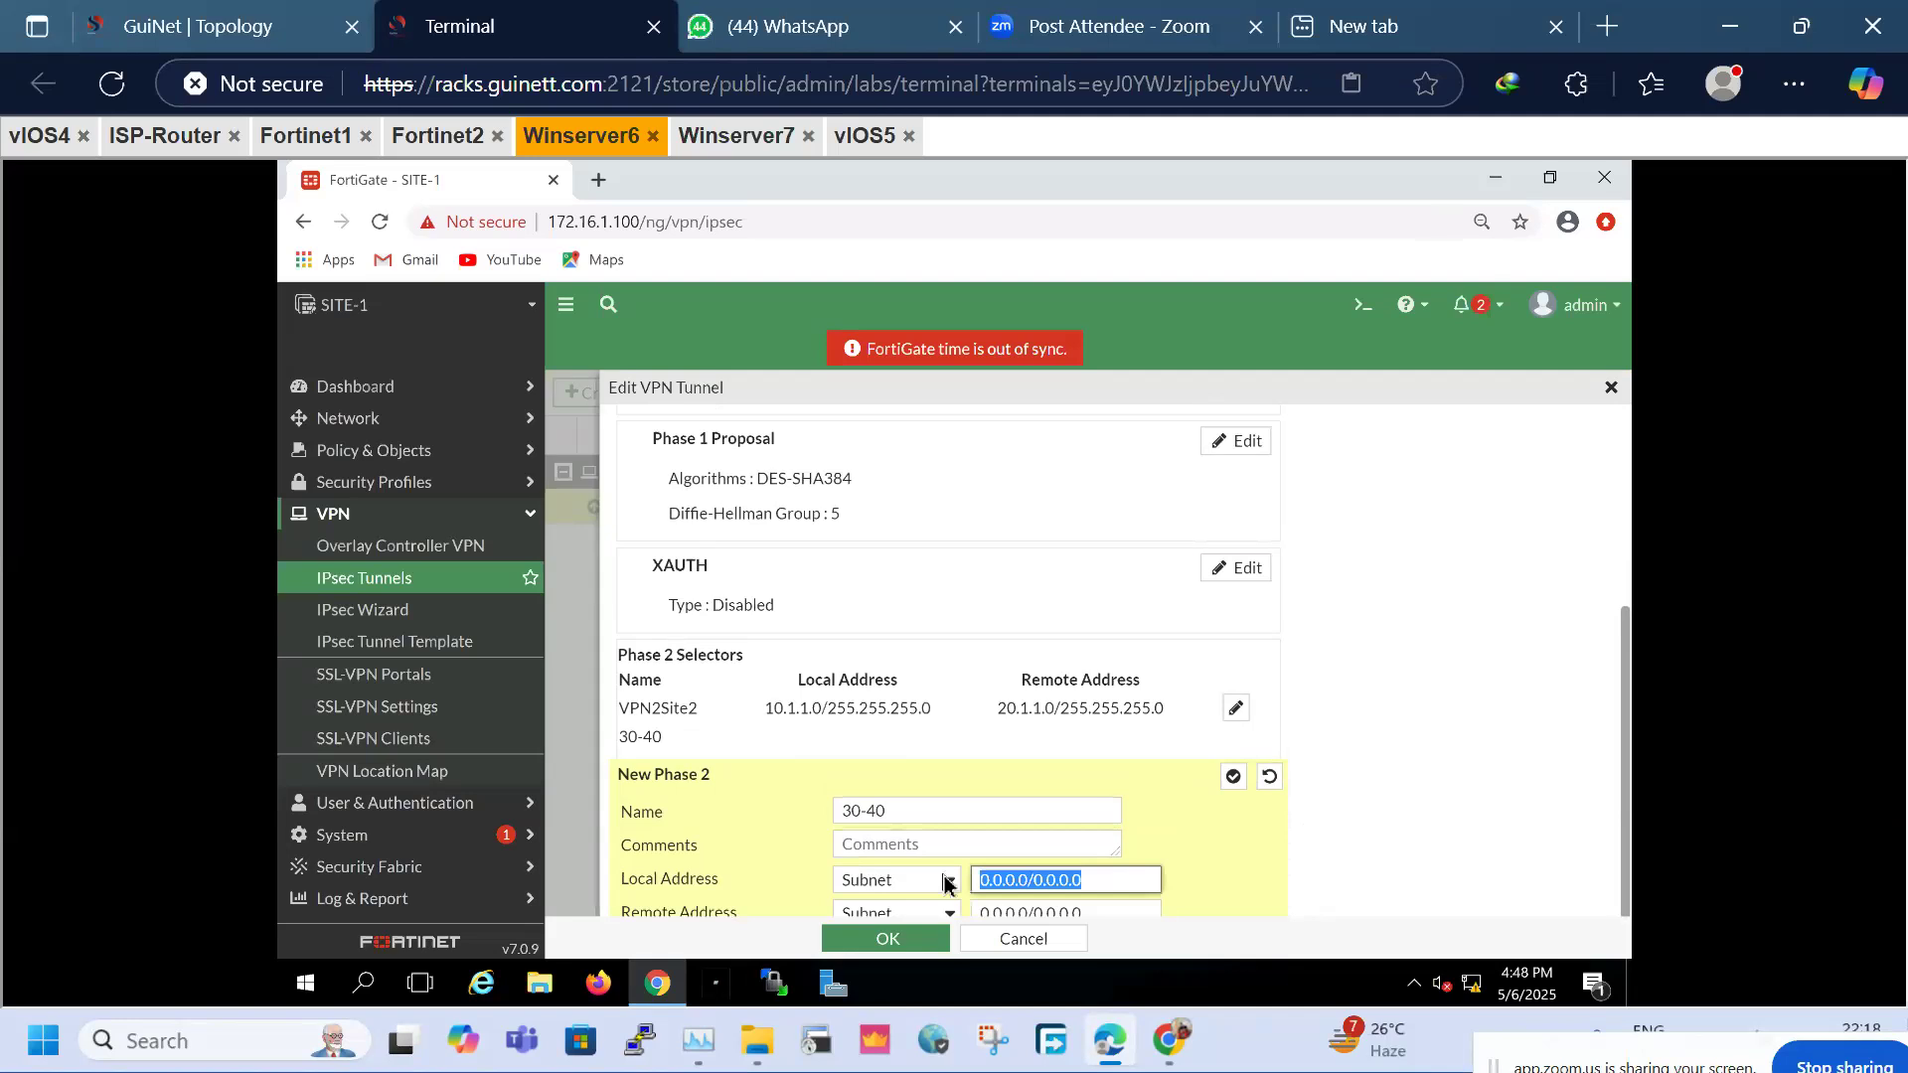
text(30.1.1.1)
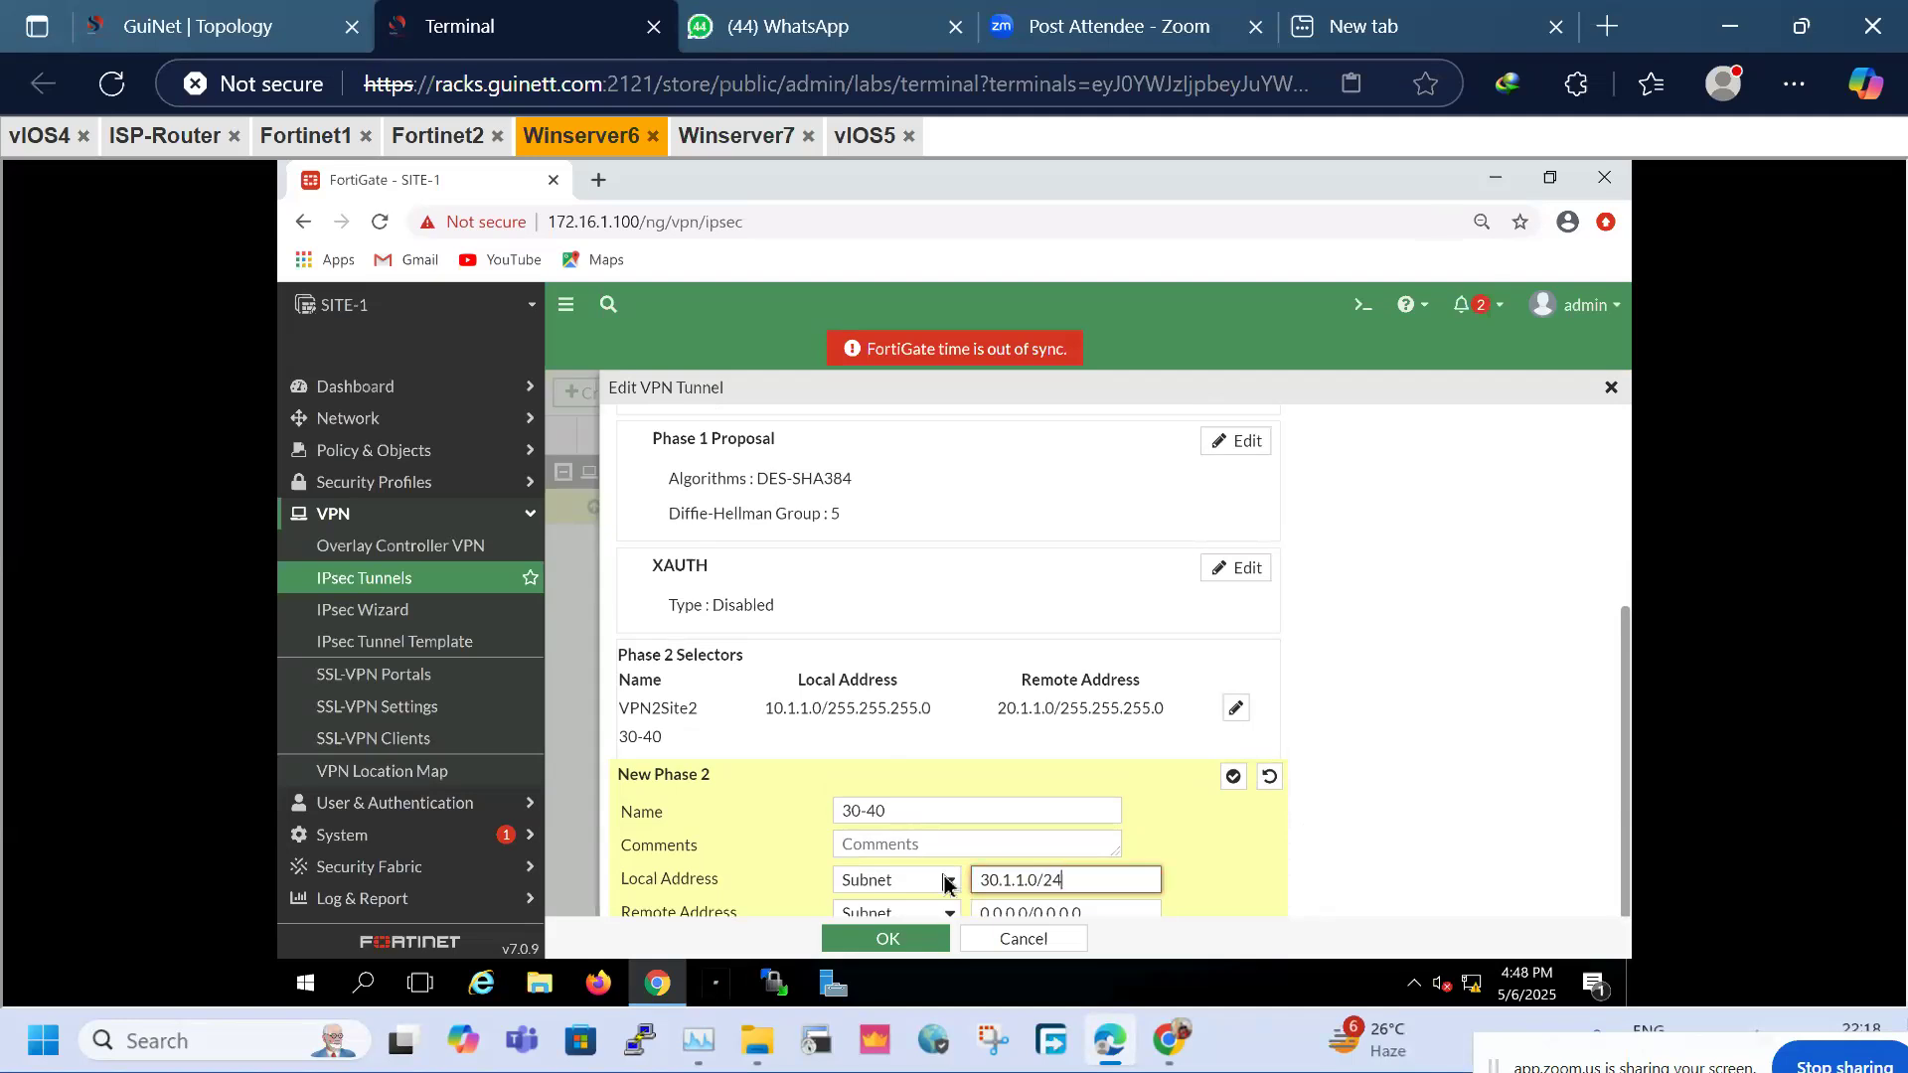
triple_click(1103, 912)
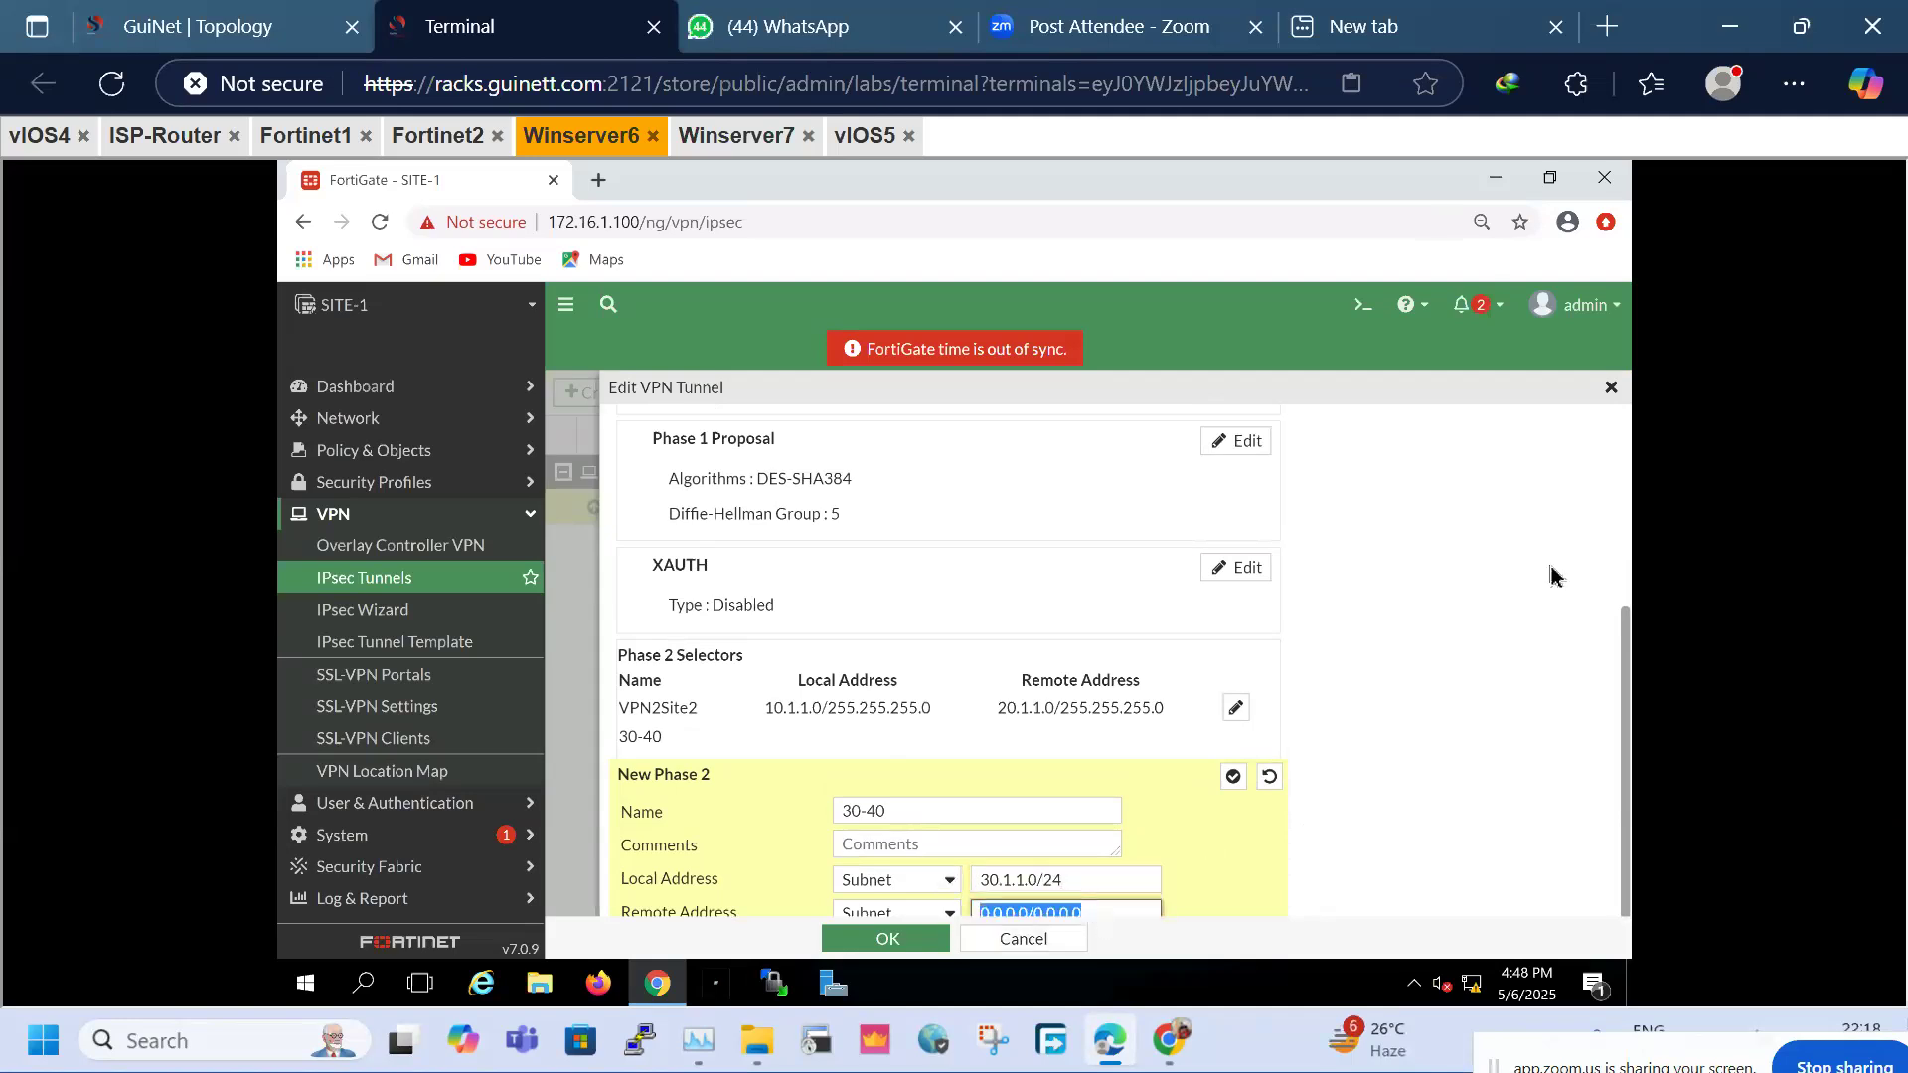
key(ctrl+minus)
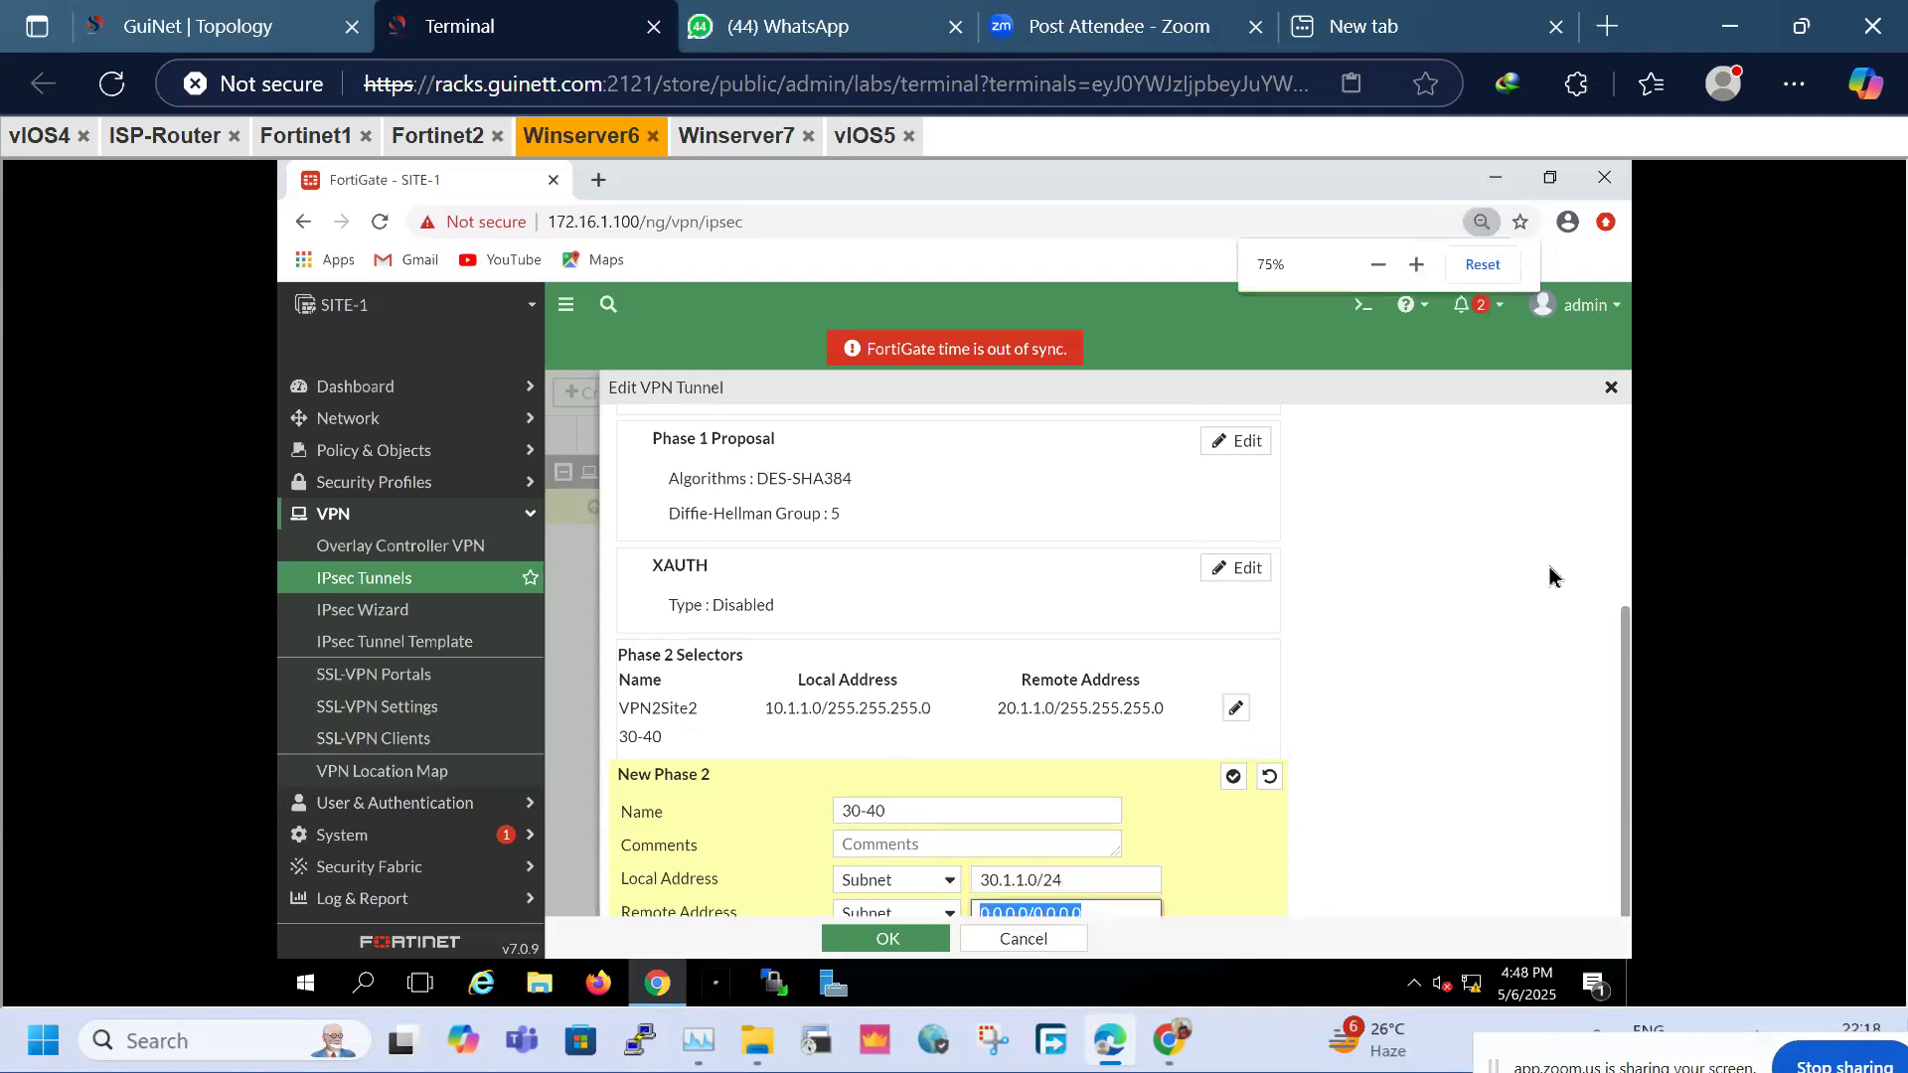
triple_click(1153, 912)
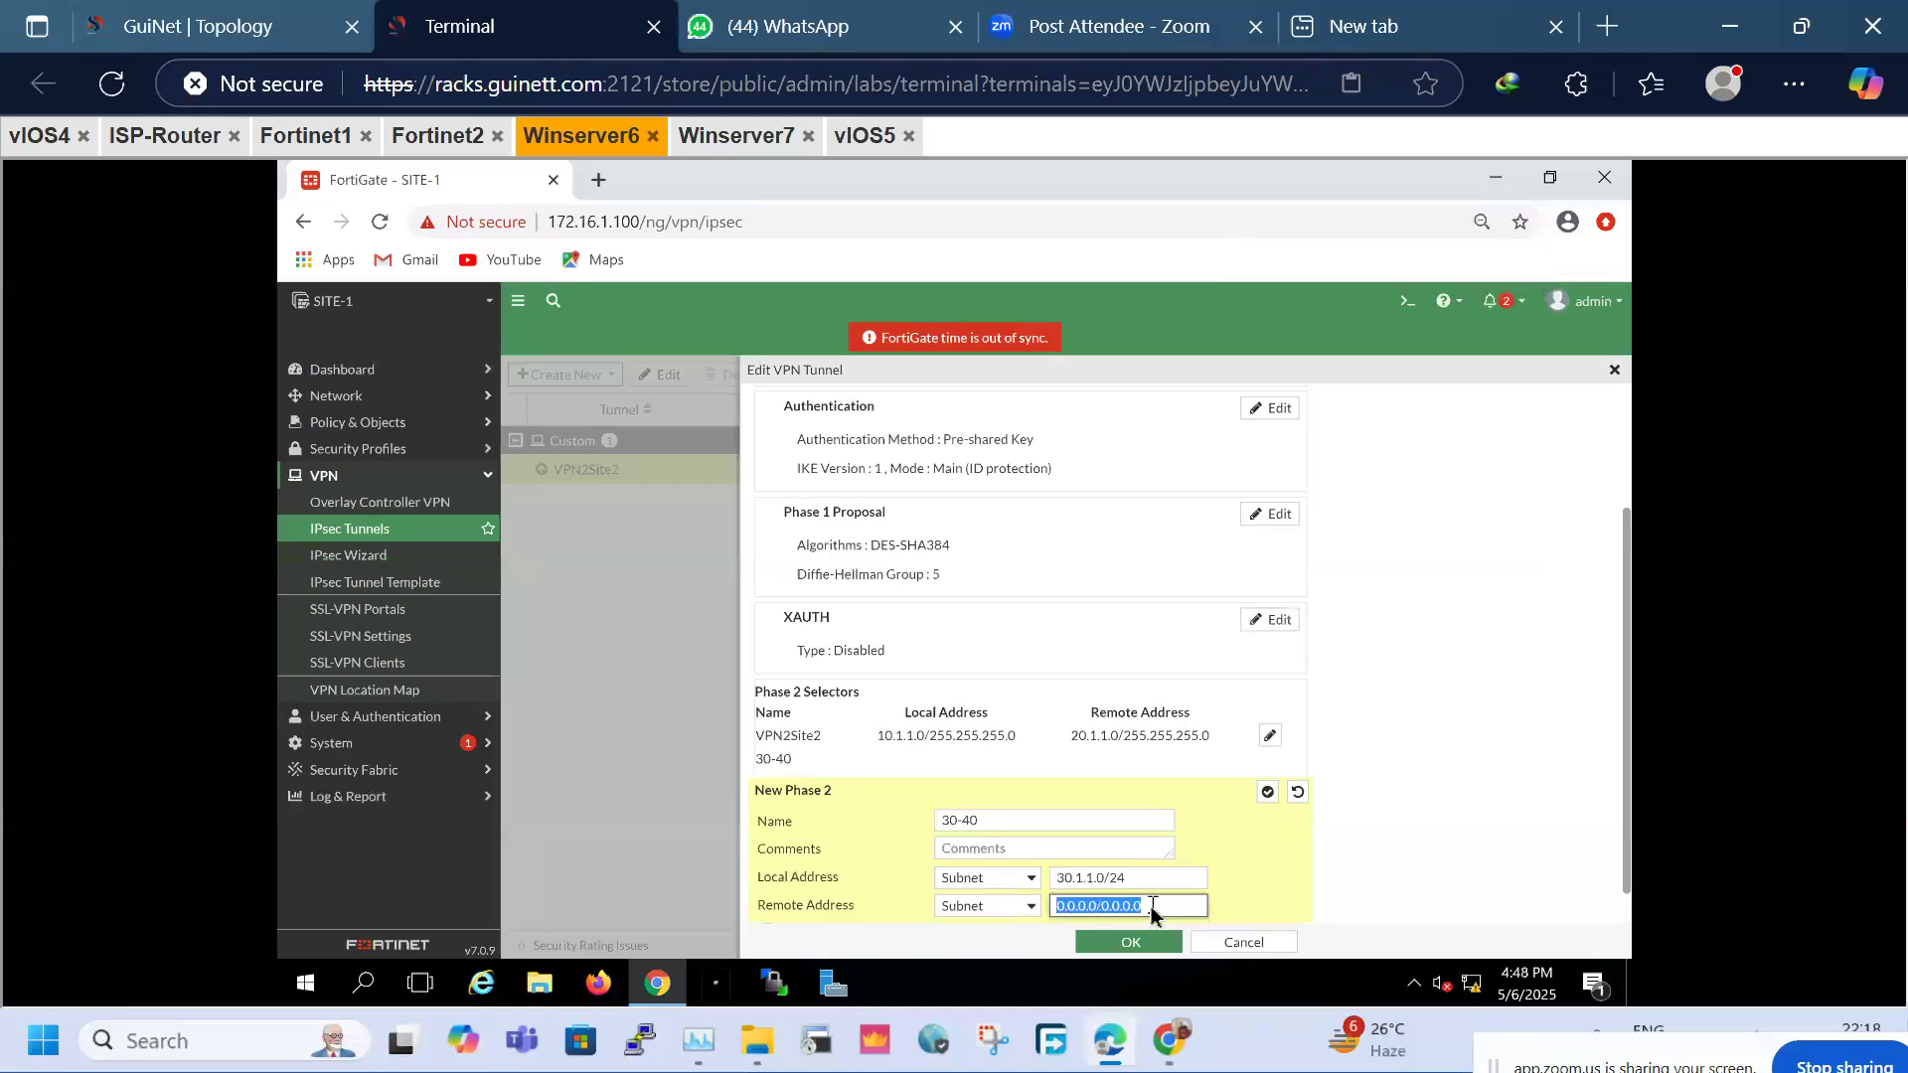
text(40.1.1.0)
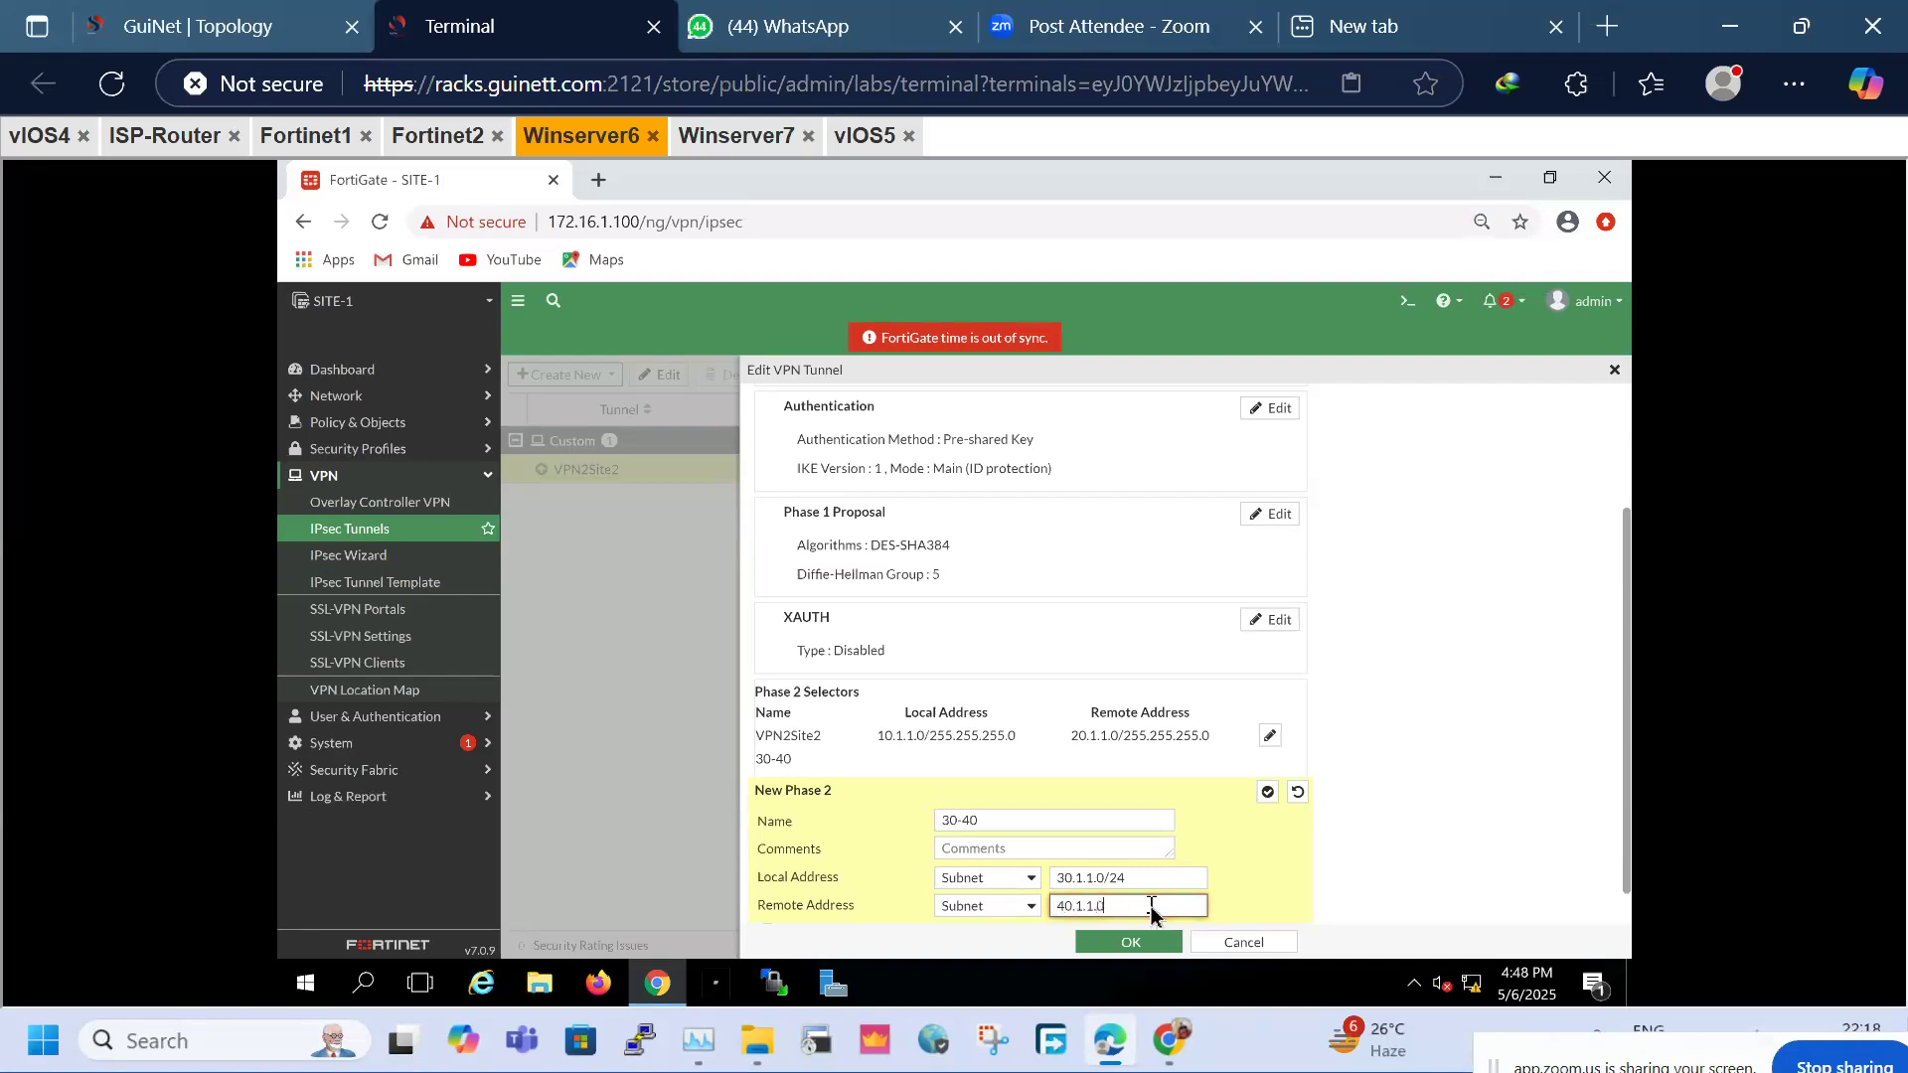
text(/24)
scroll(1093, 872, down, 1)
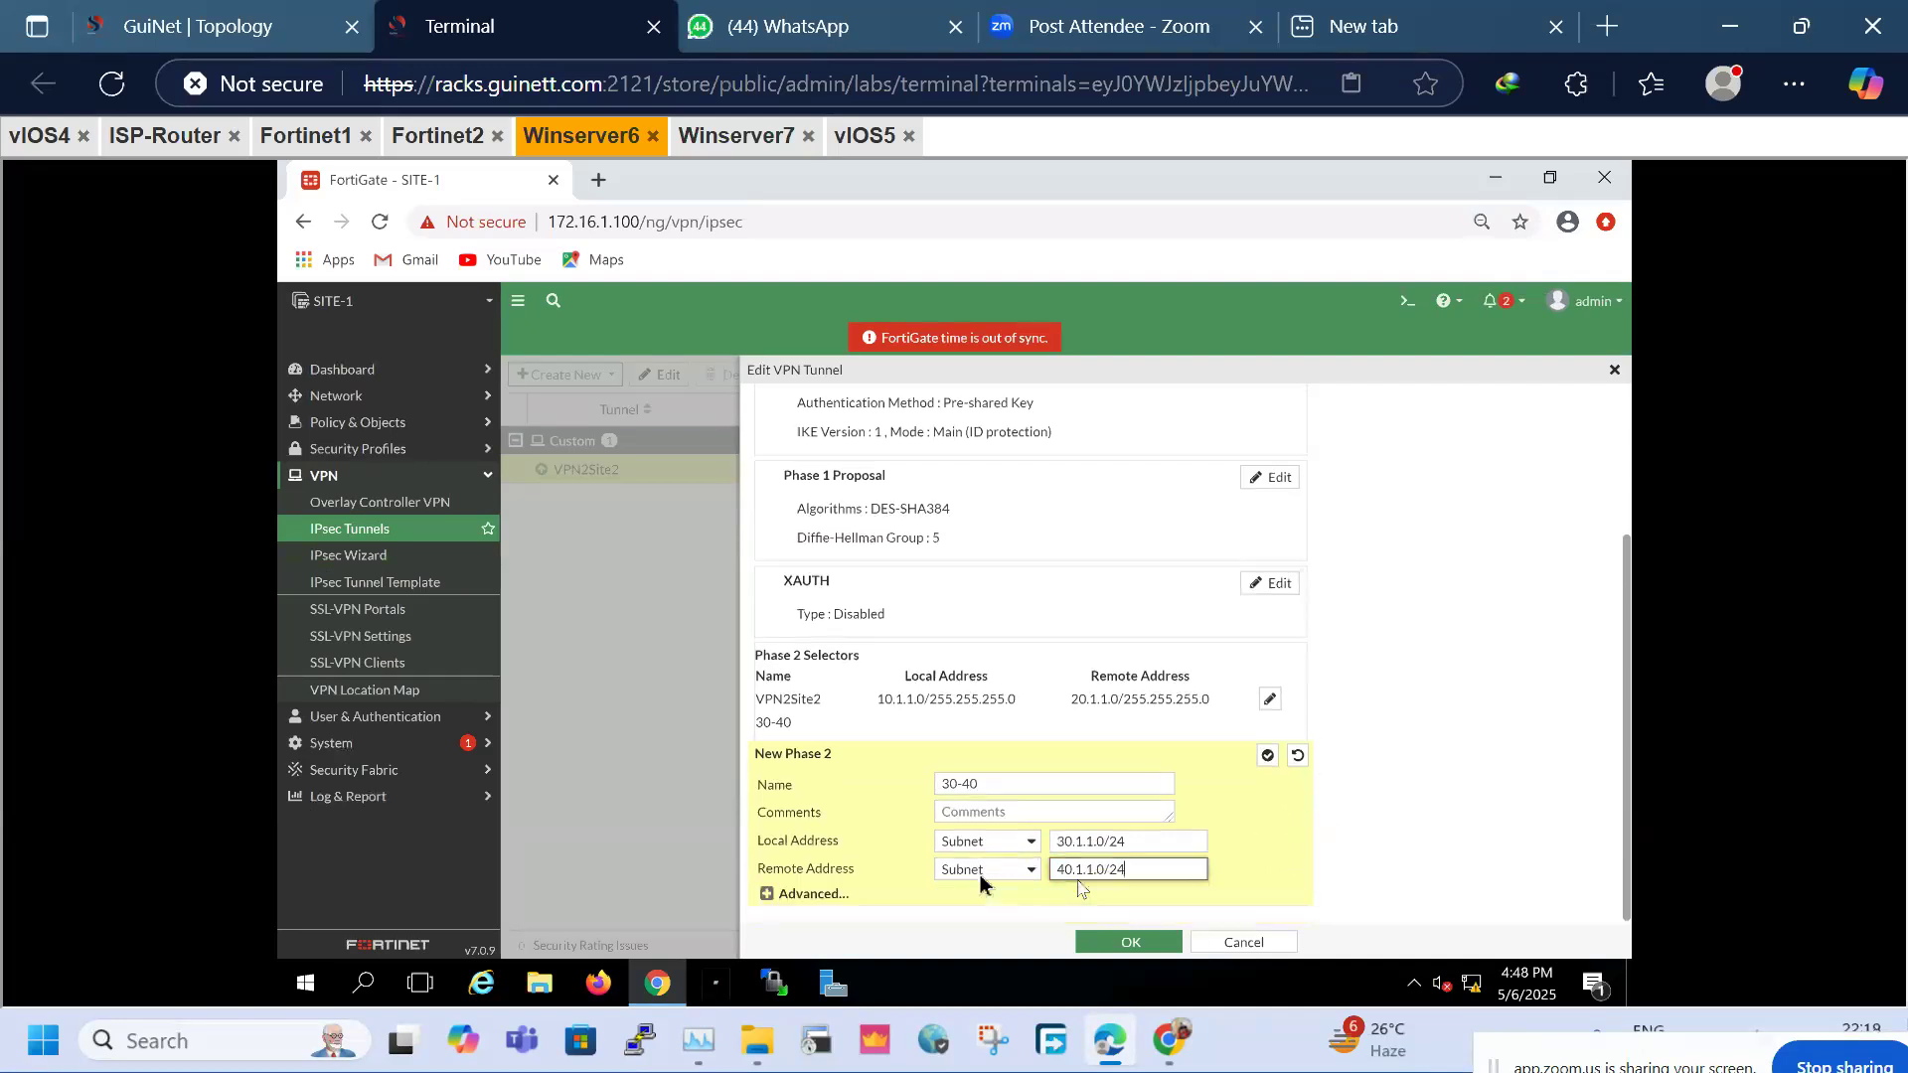
click(770, 900)
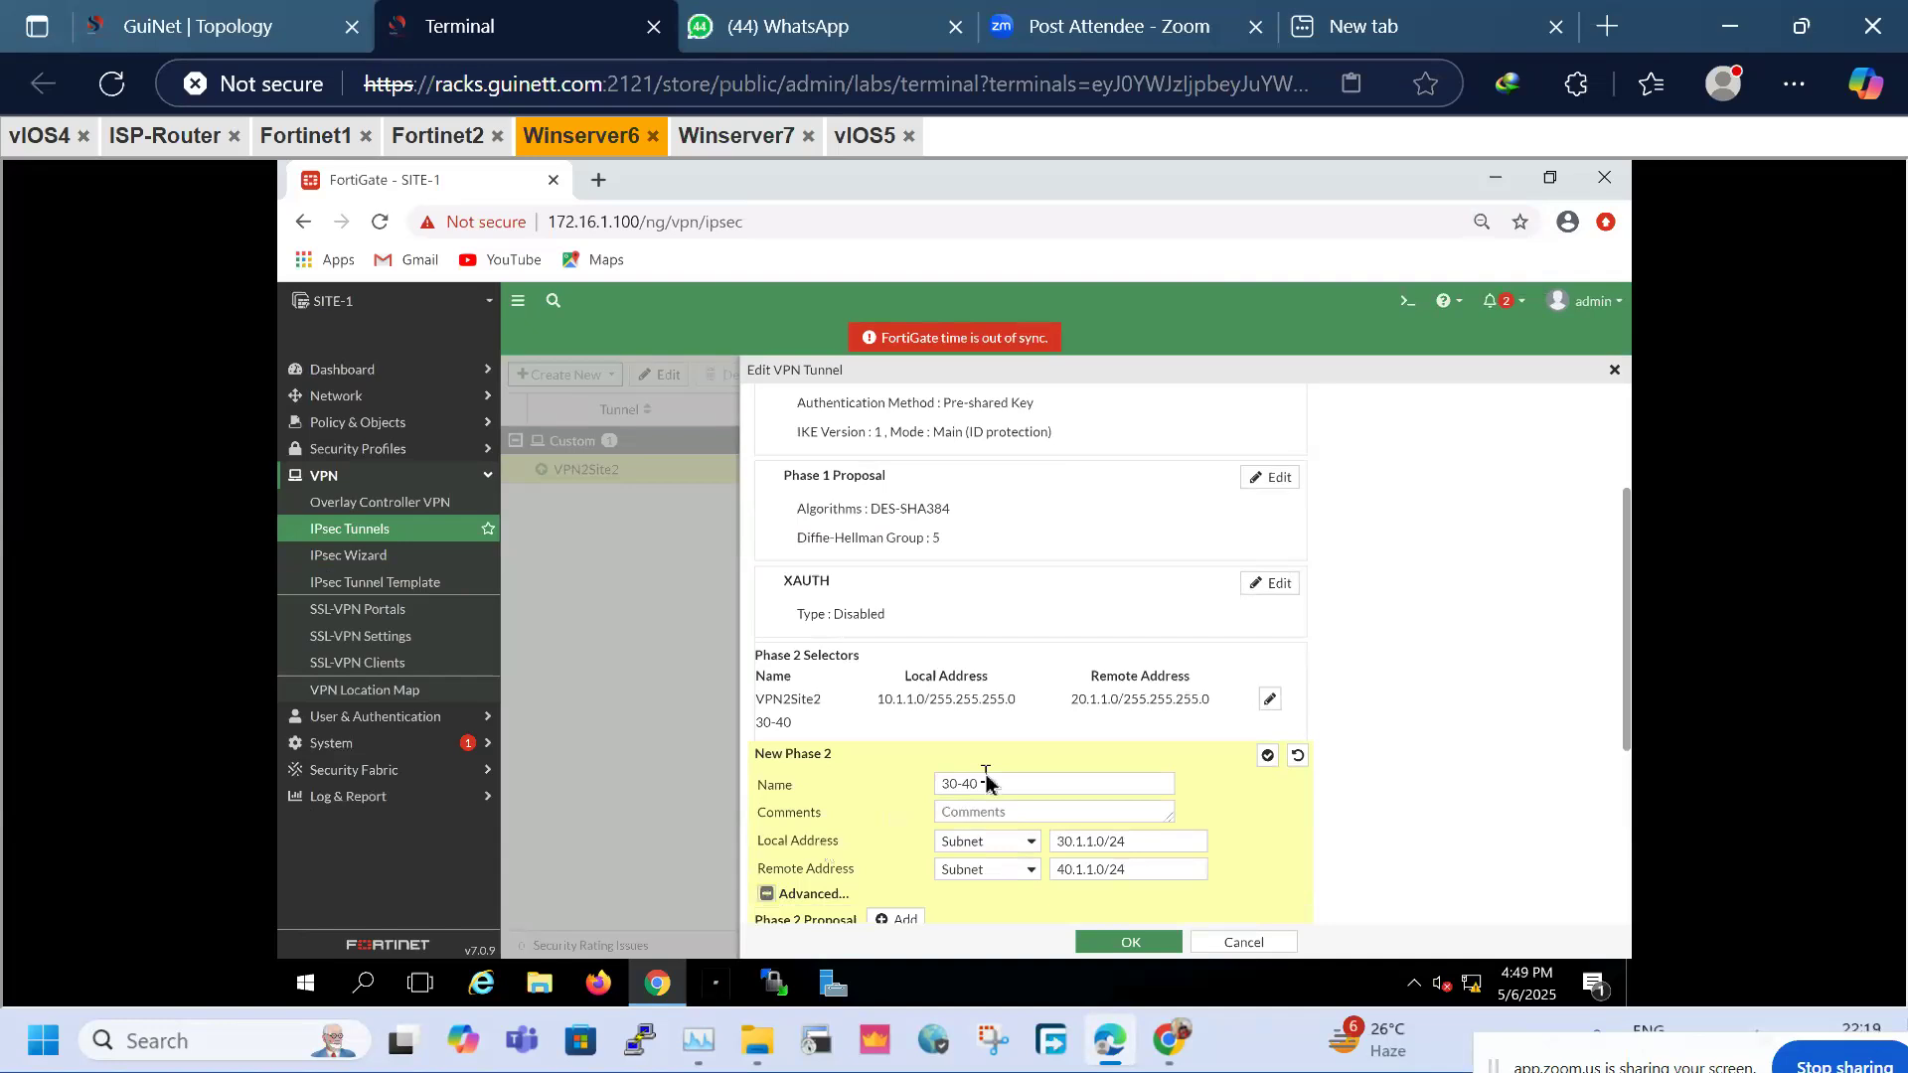
scroll(987, 778, down, 3)
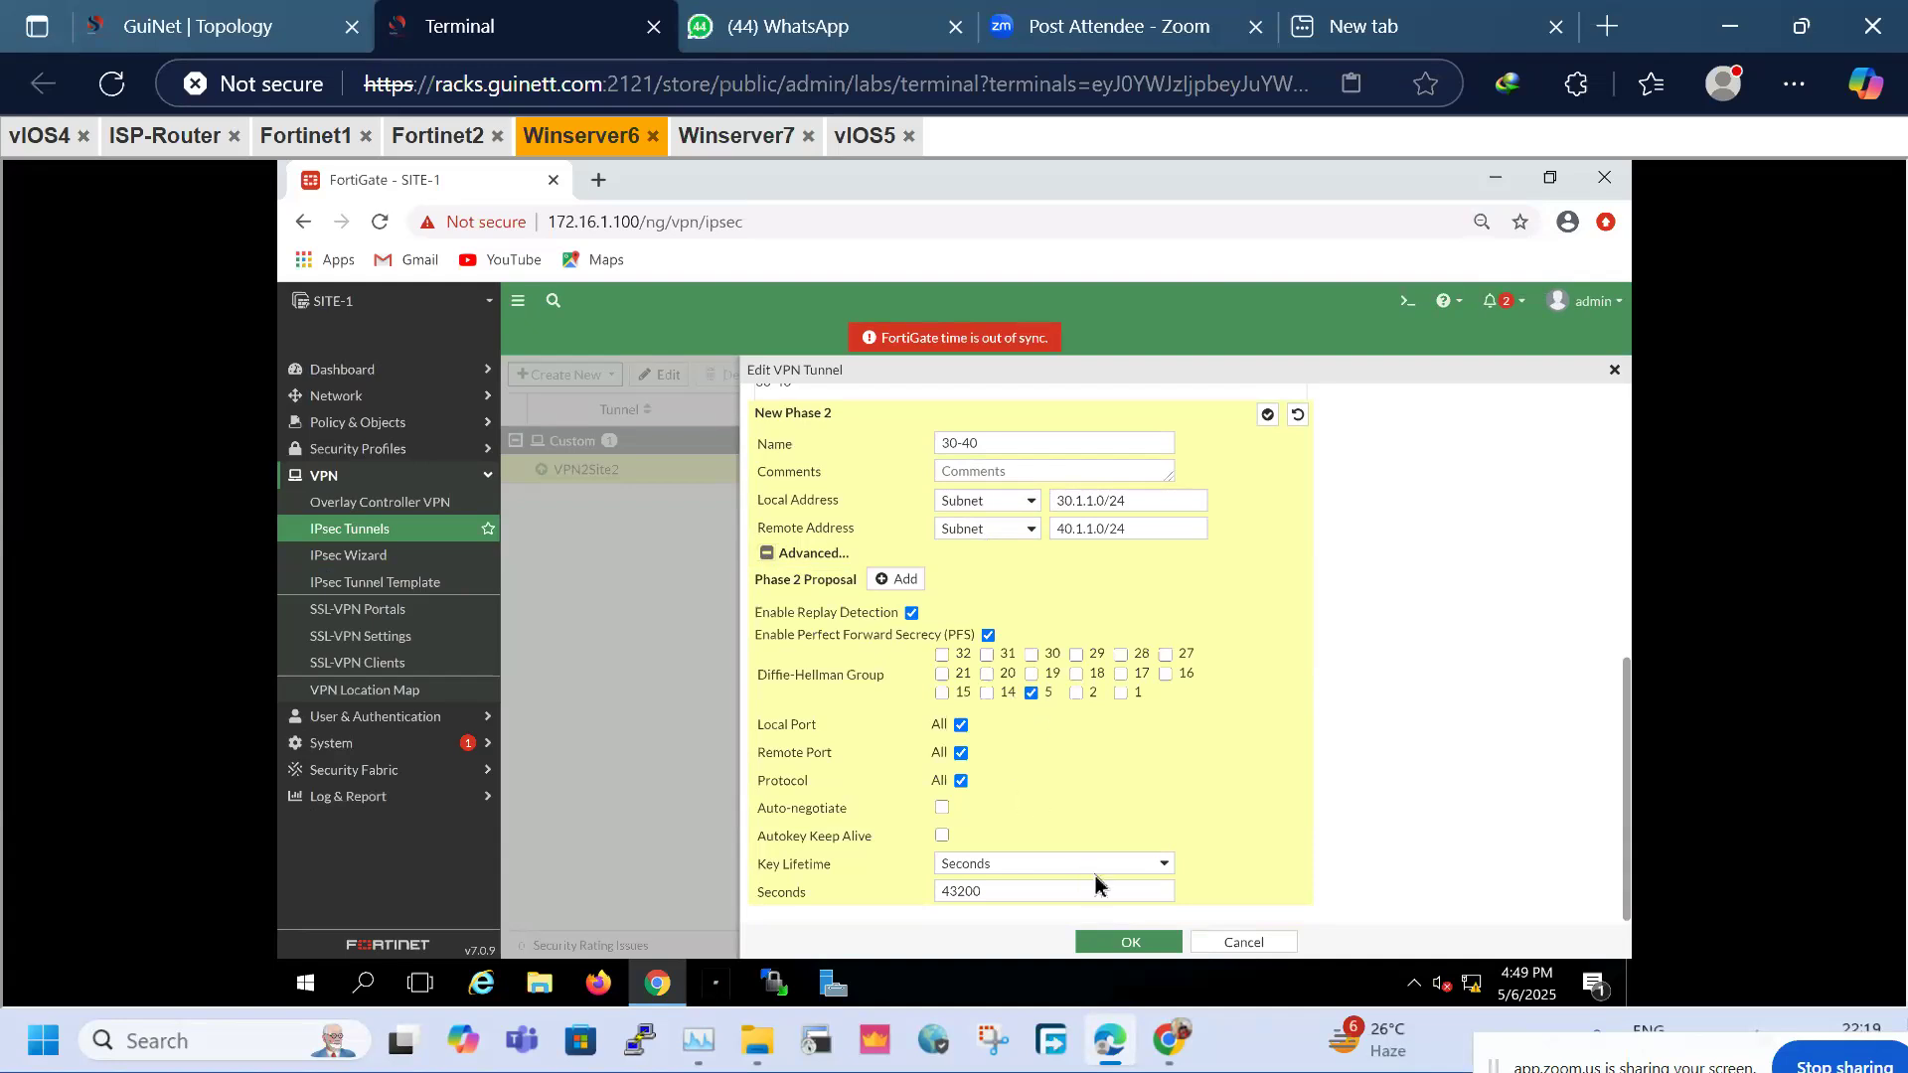
click(1154, 942)
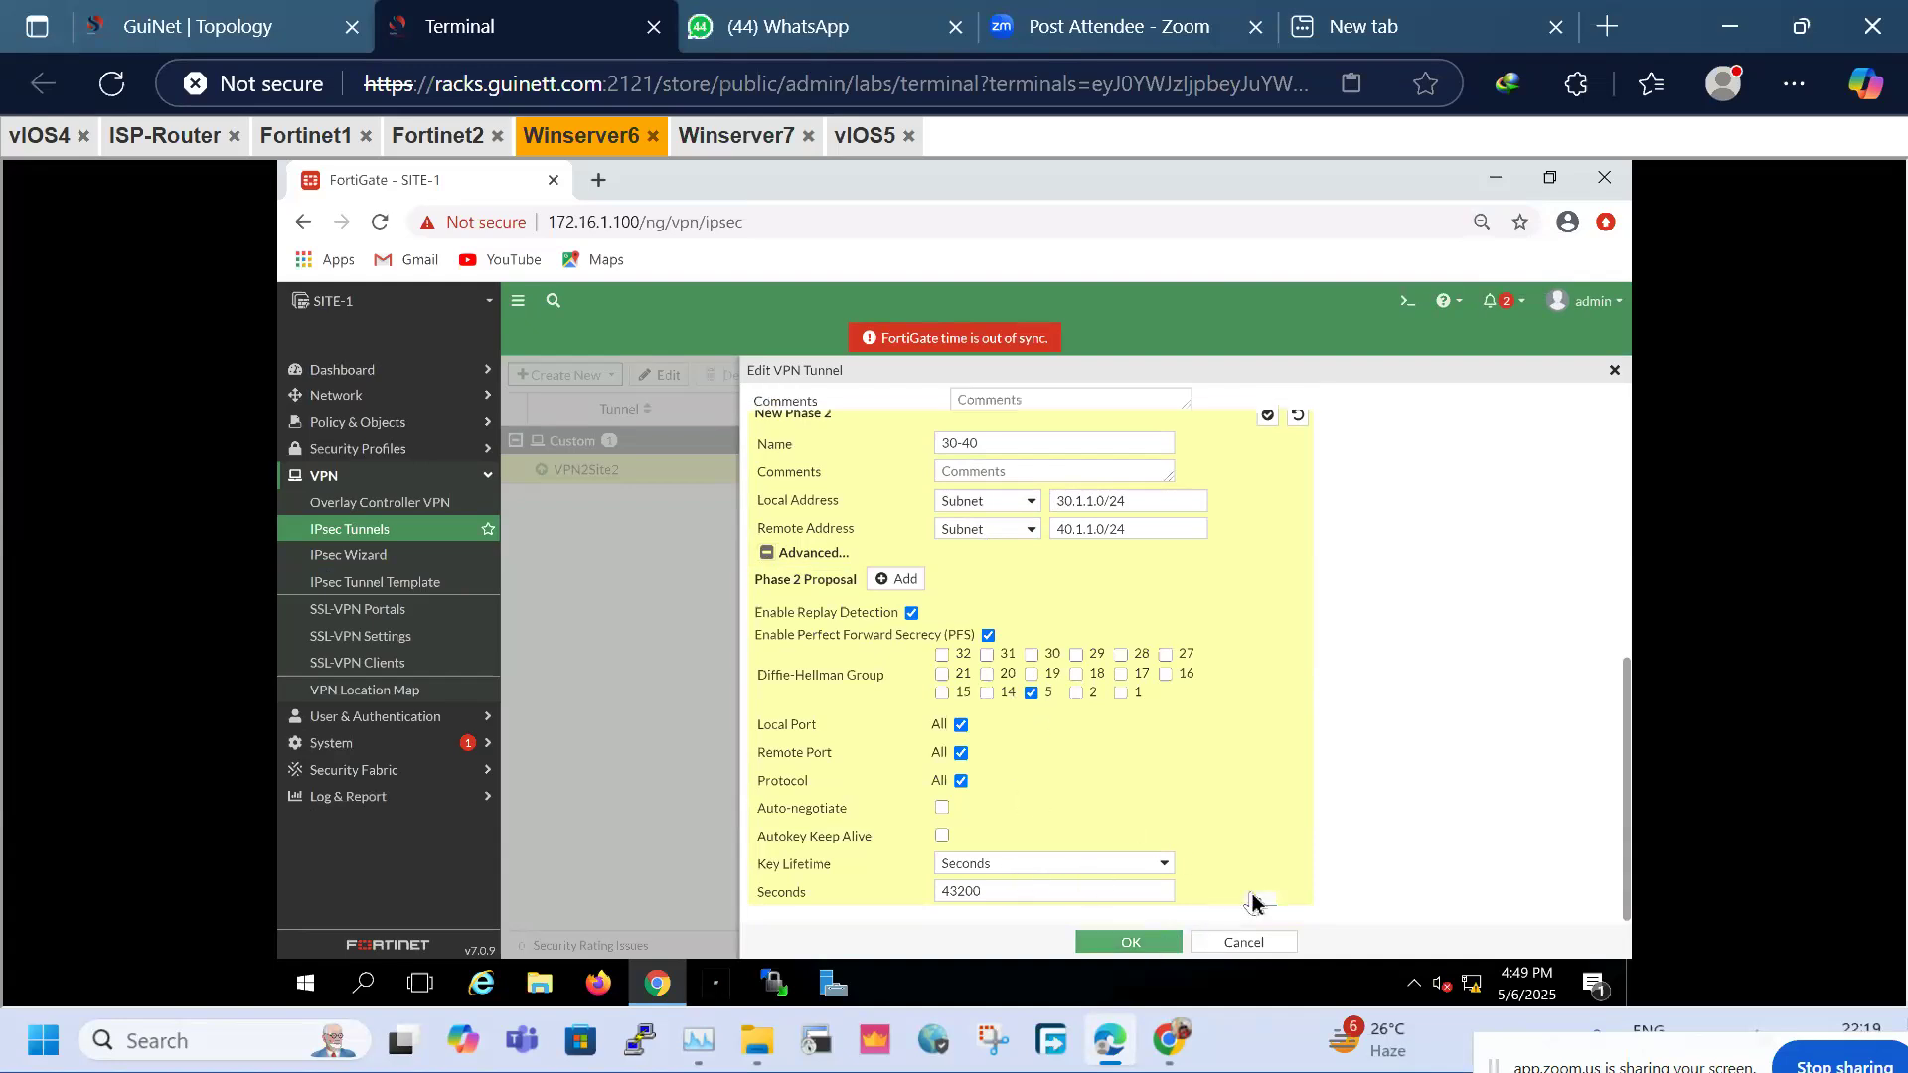
click(1143, 942)
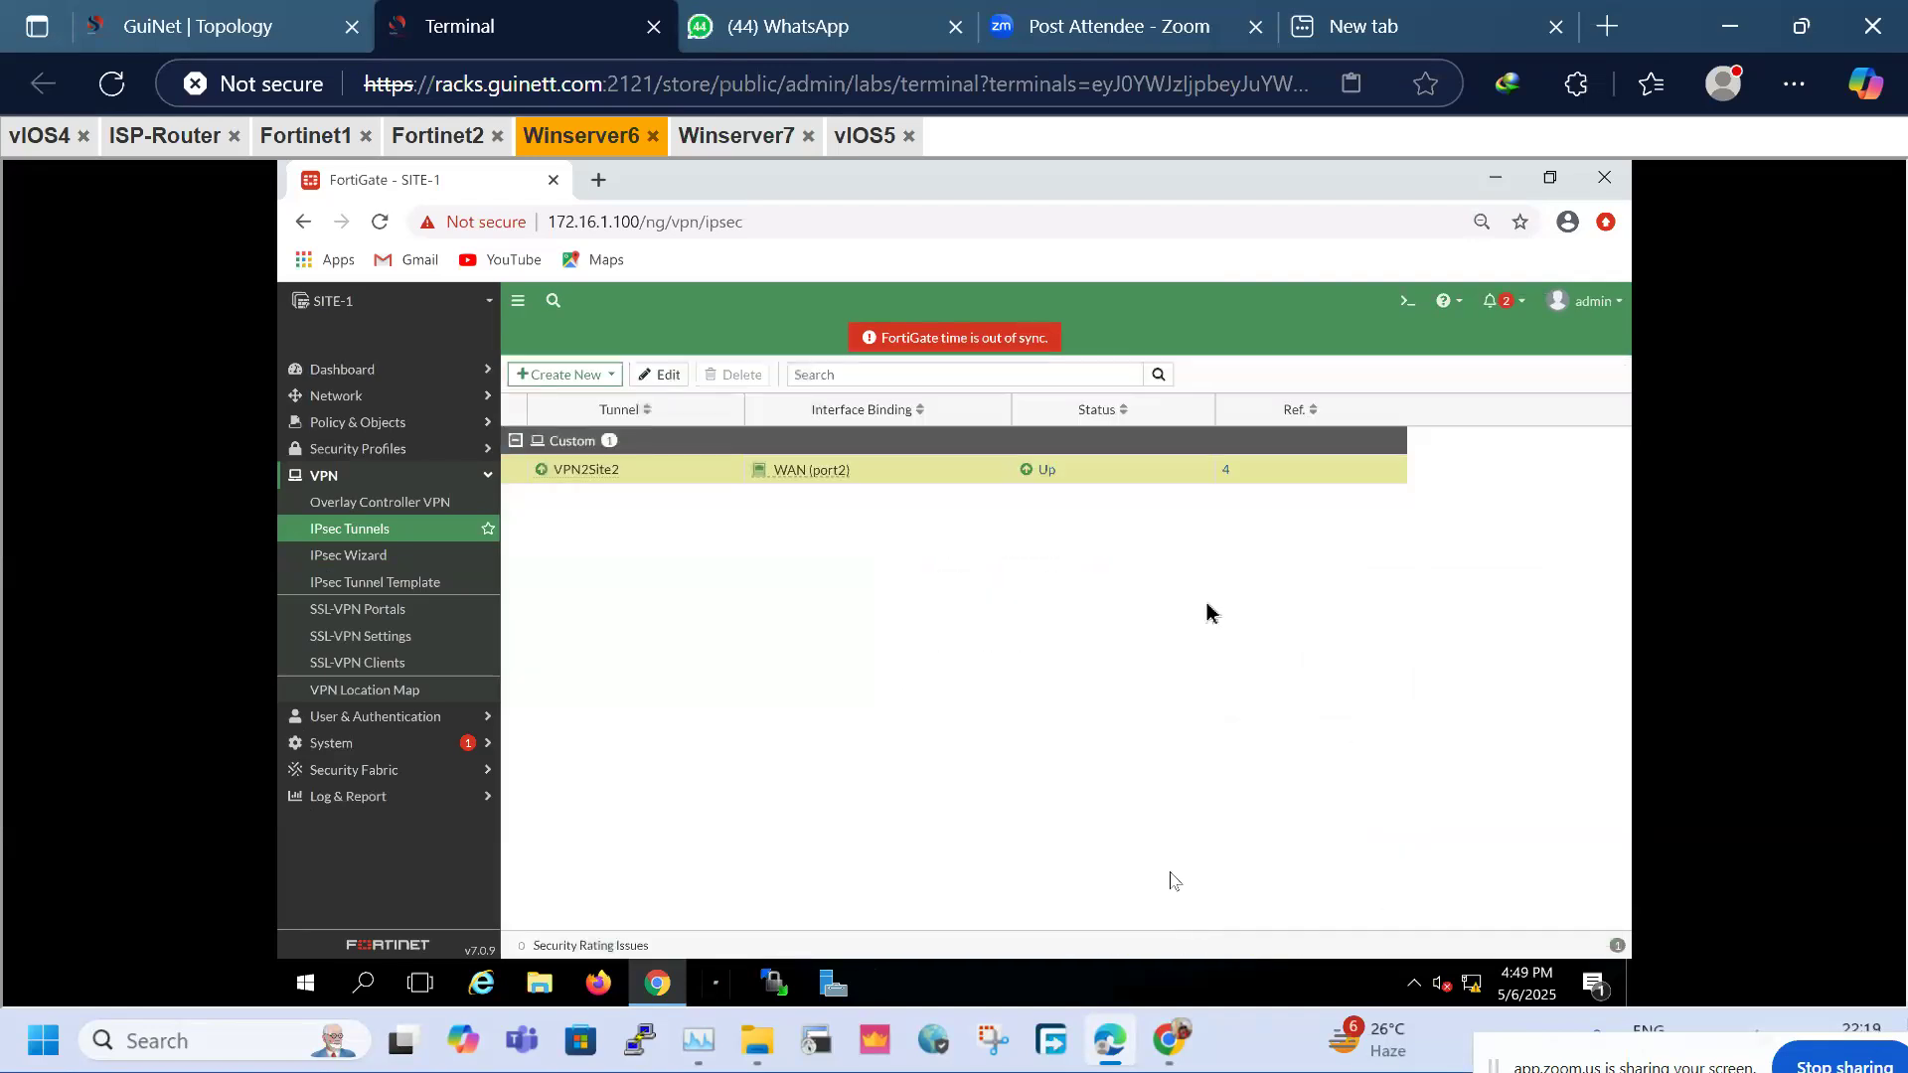
Clone SITE-1's 20.1.1.0/24 static route into a 40.1.1.0/255.255.255.0 route via VPN2Site2
click(373, 539)
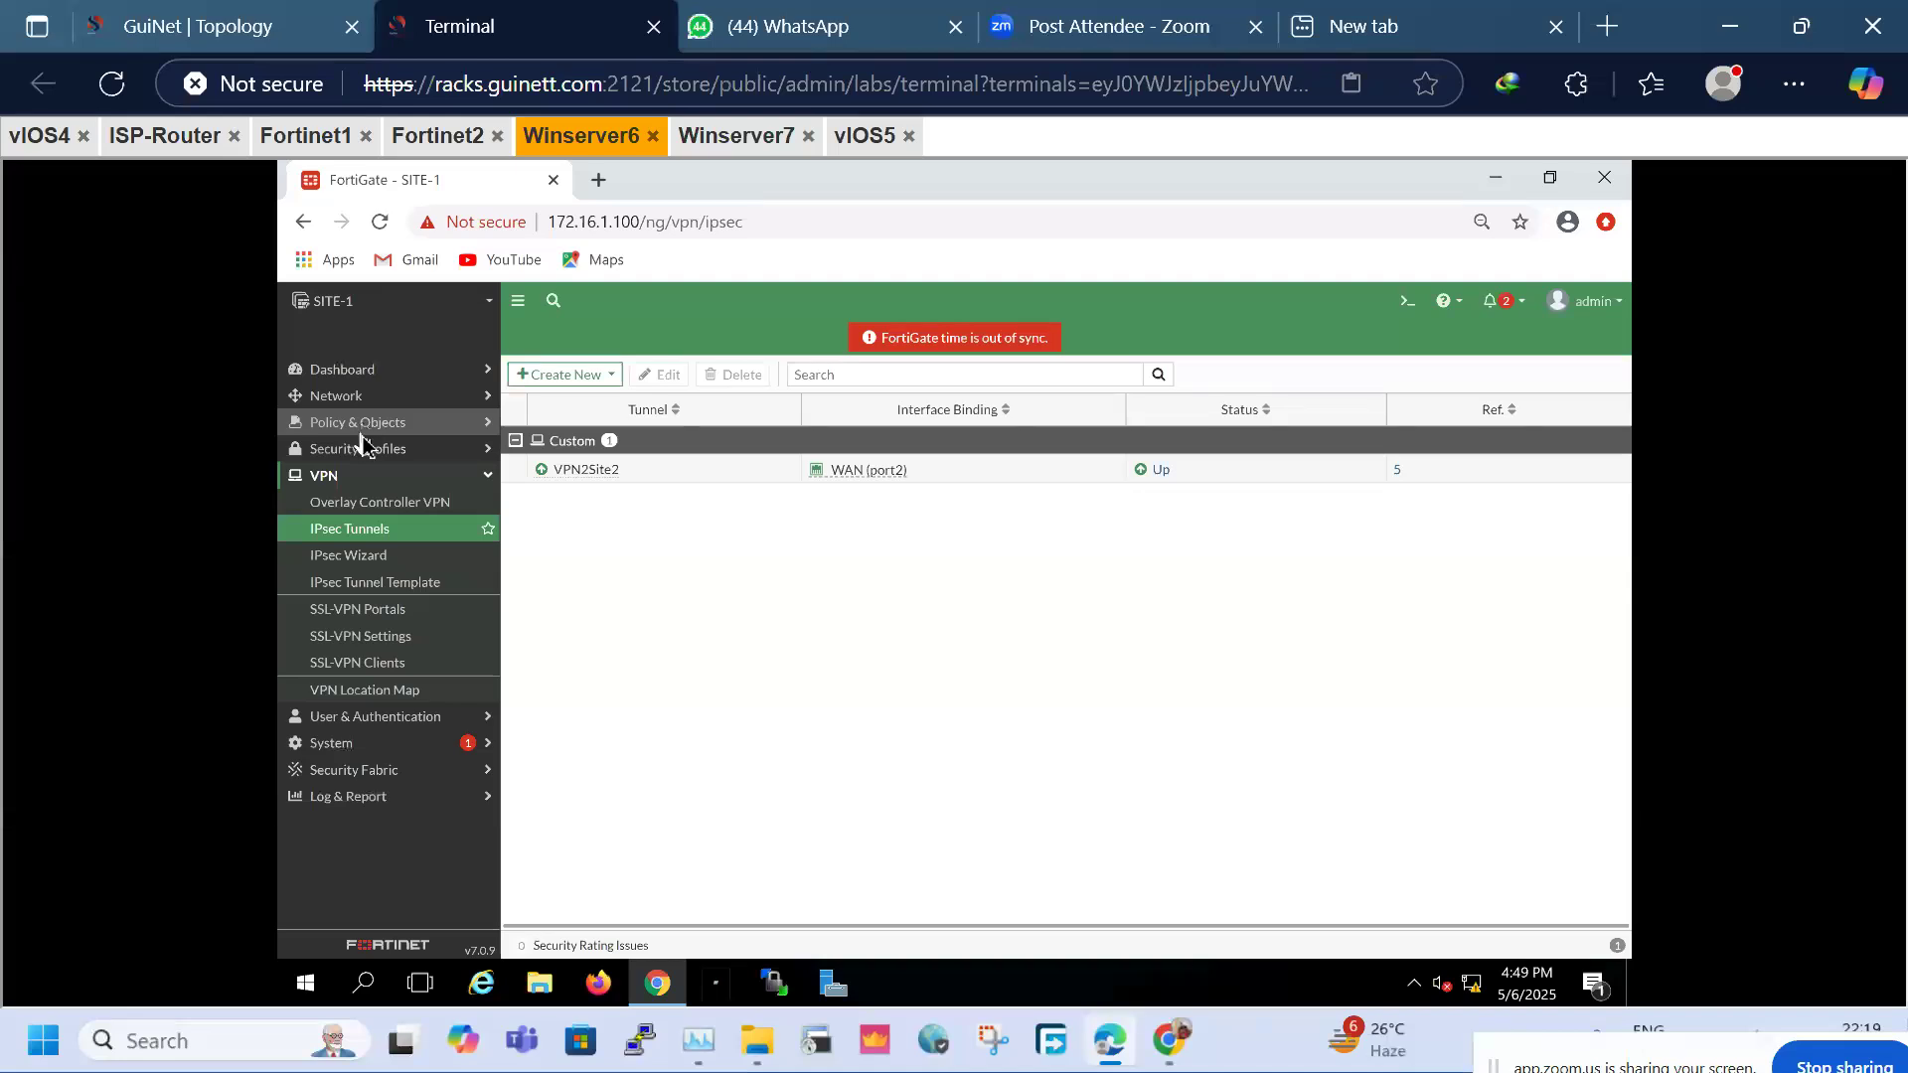
click(358, 399)
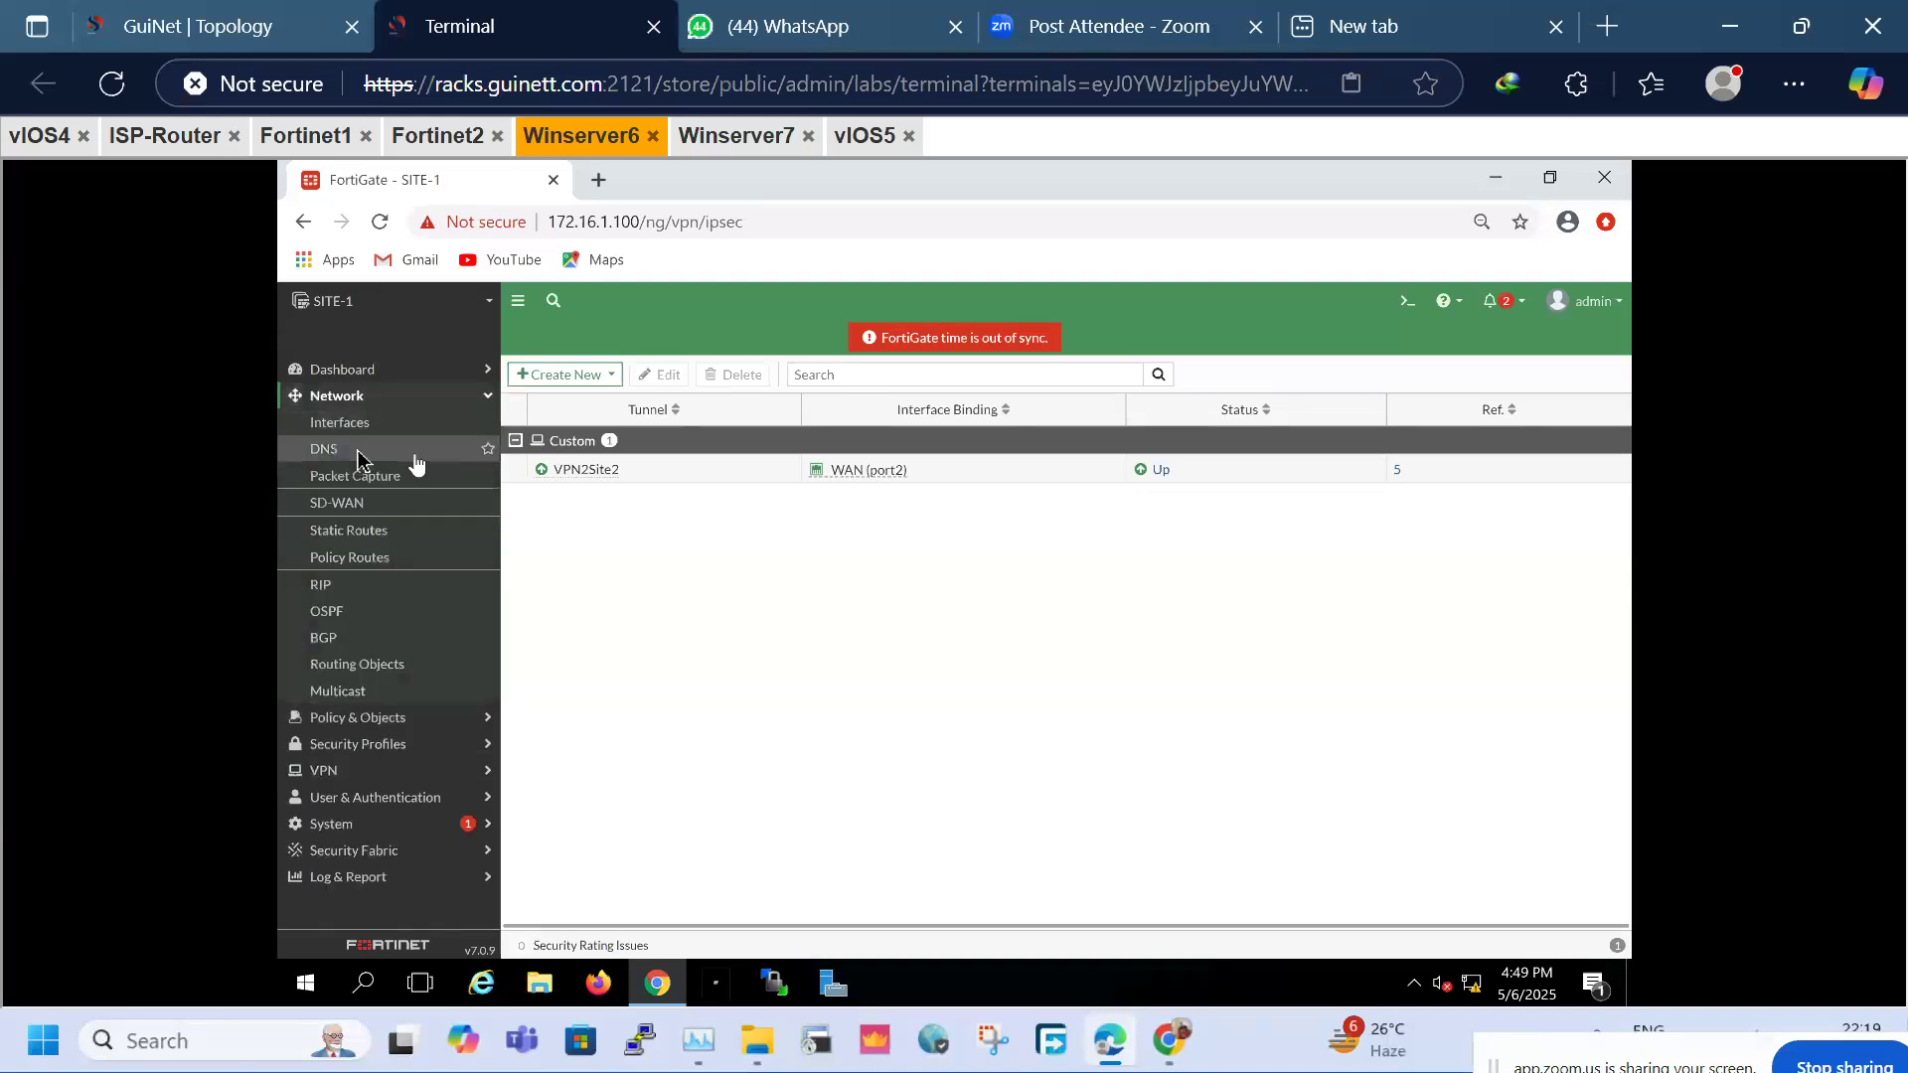
click(347, 531)
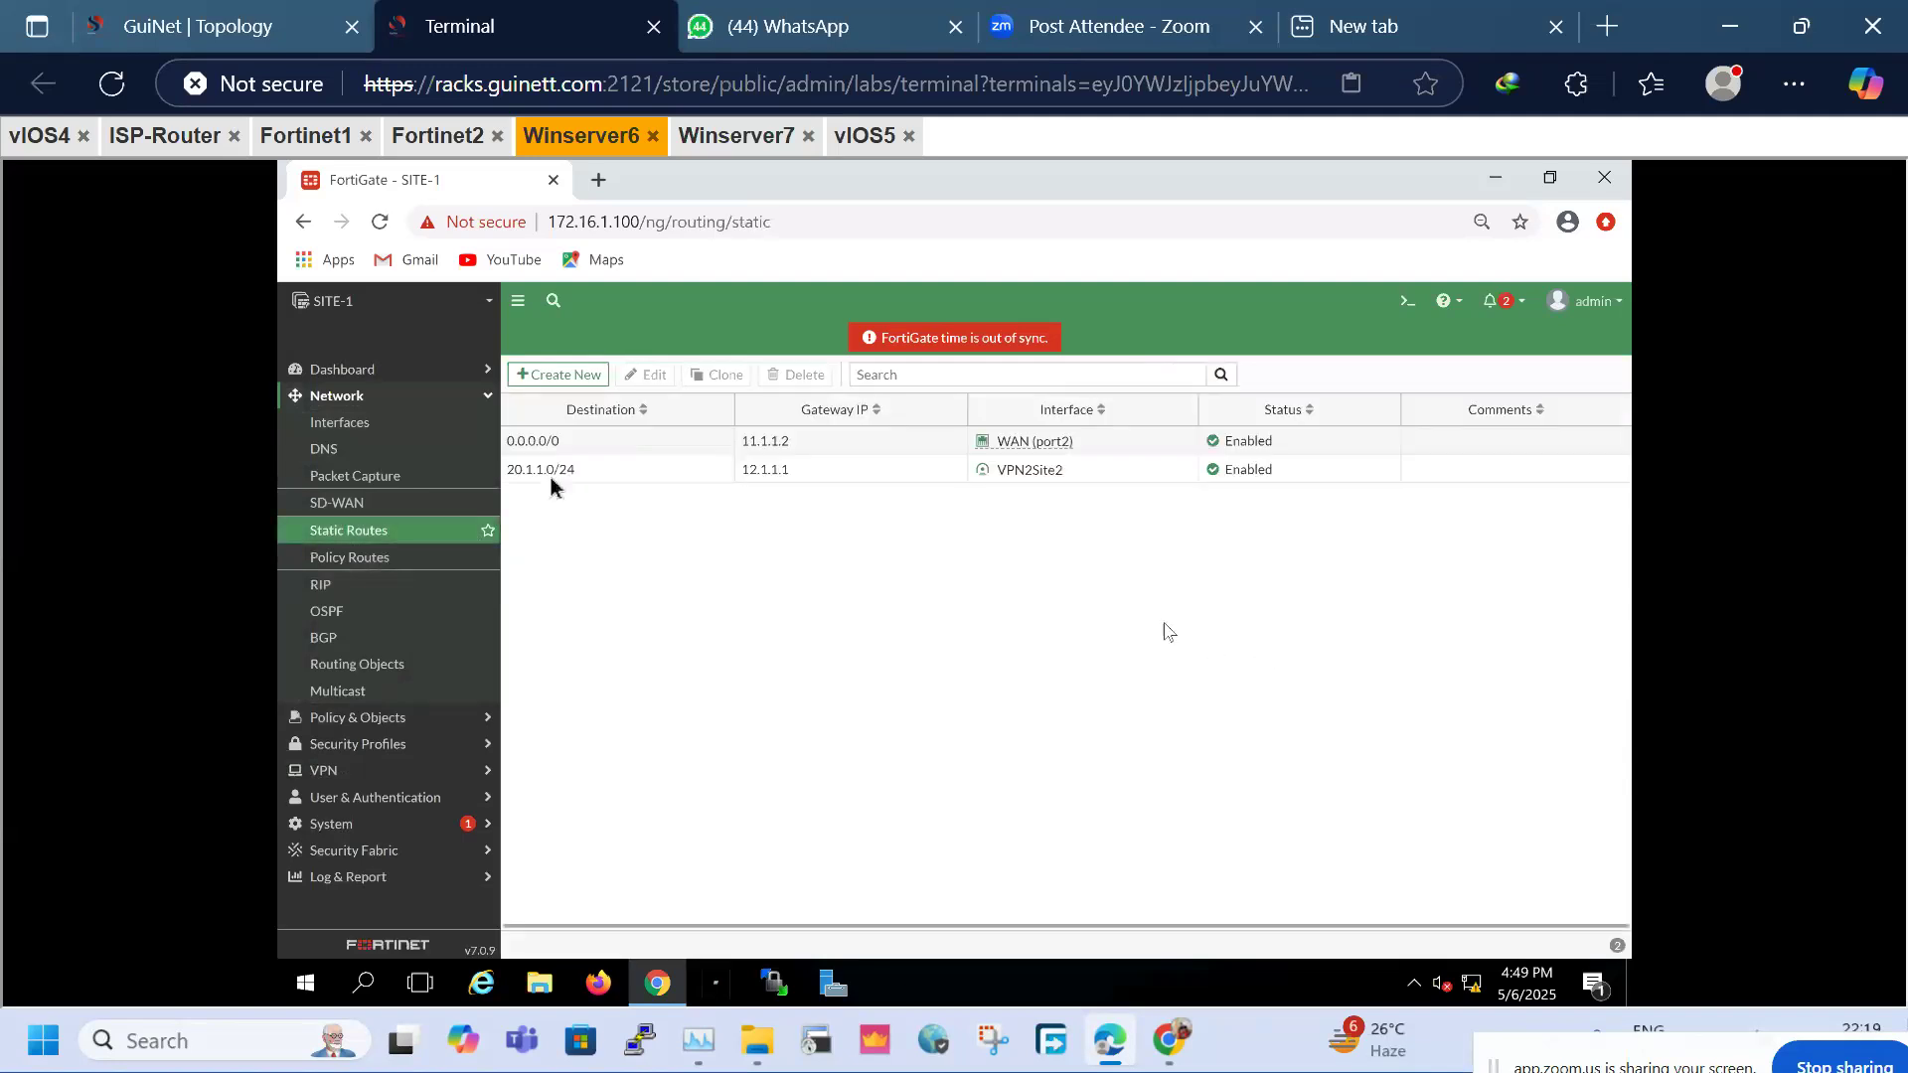
right_click(527, 475)
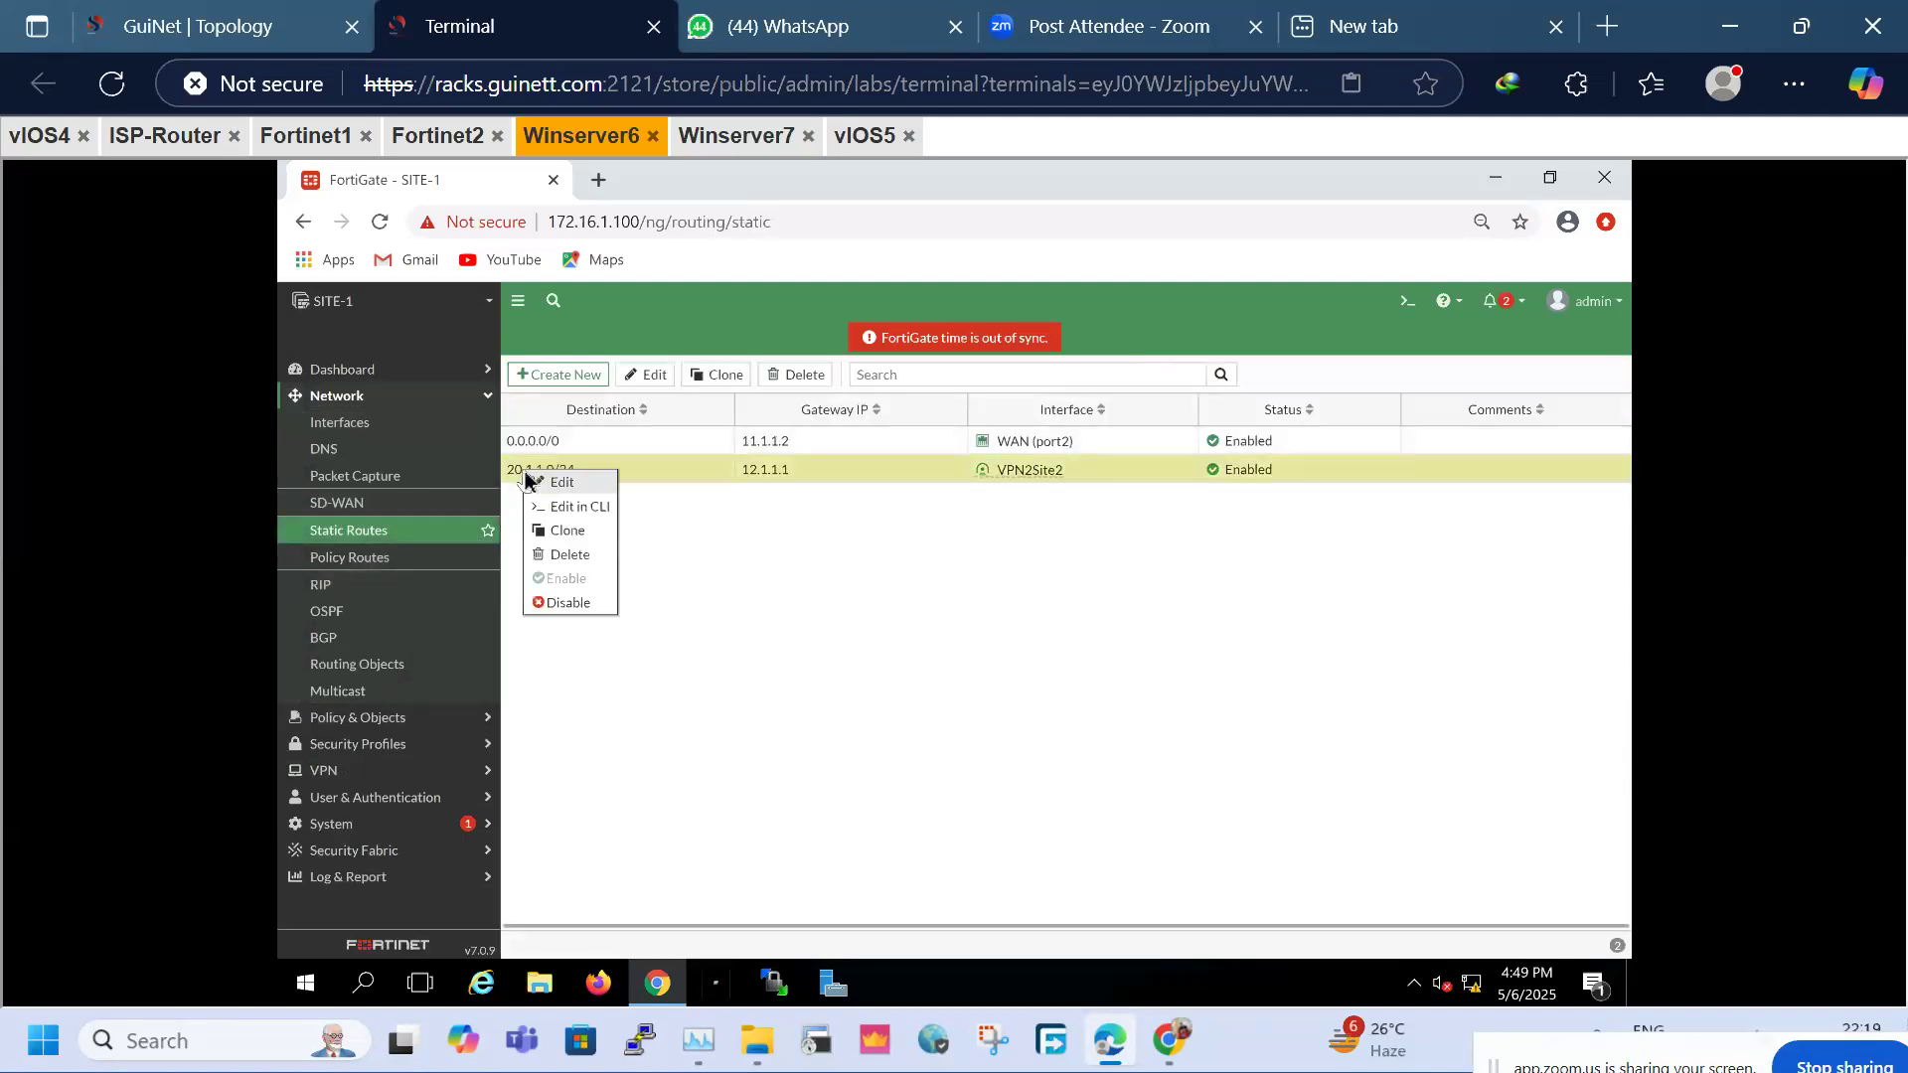
click(564, 531)
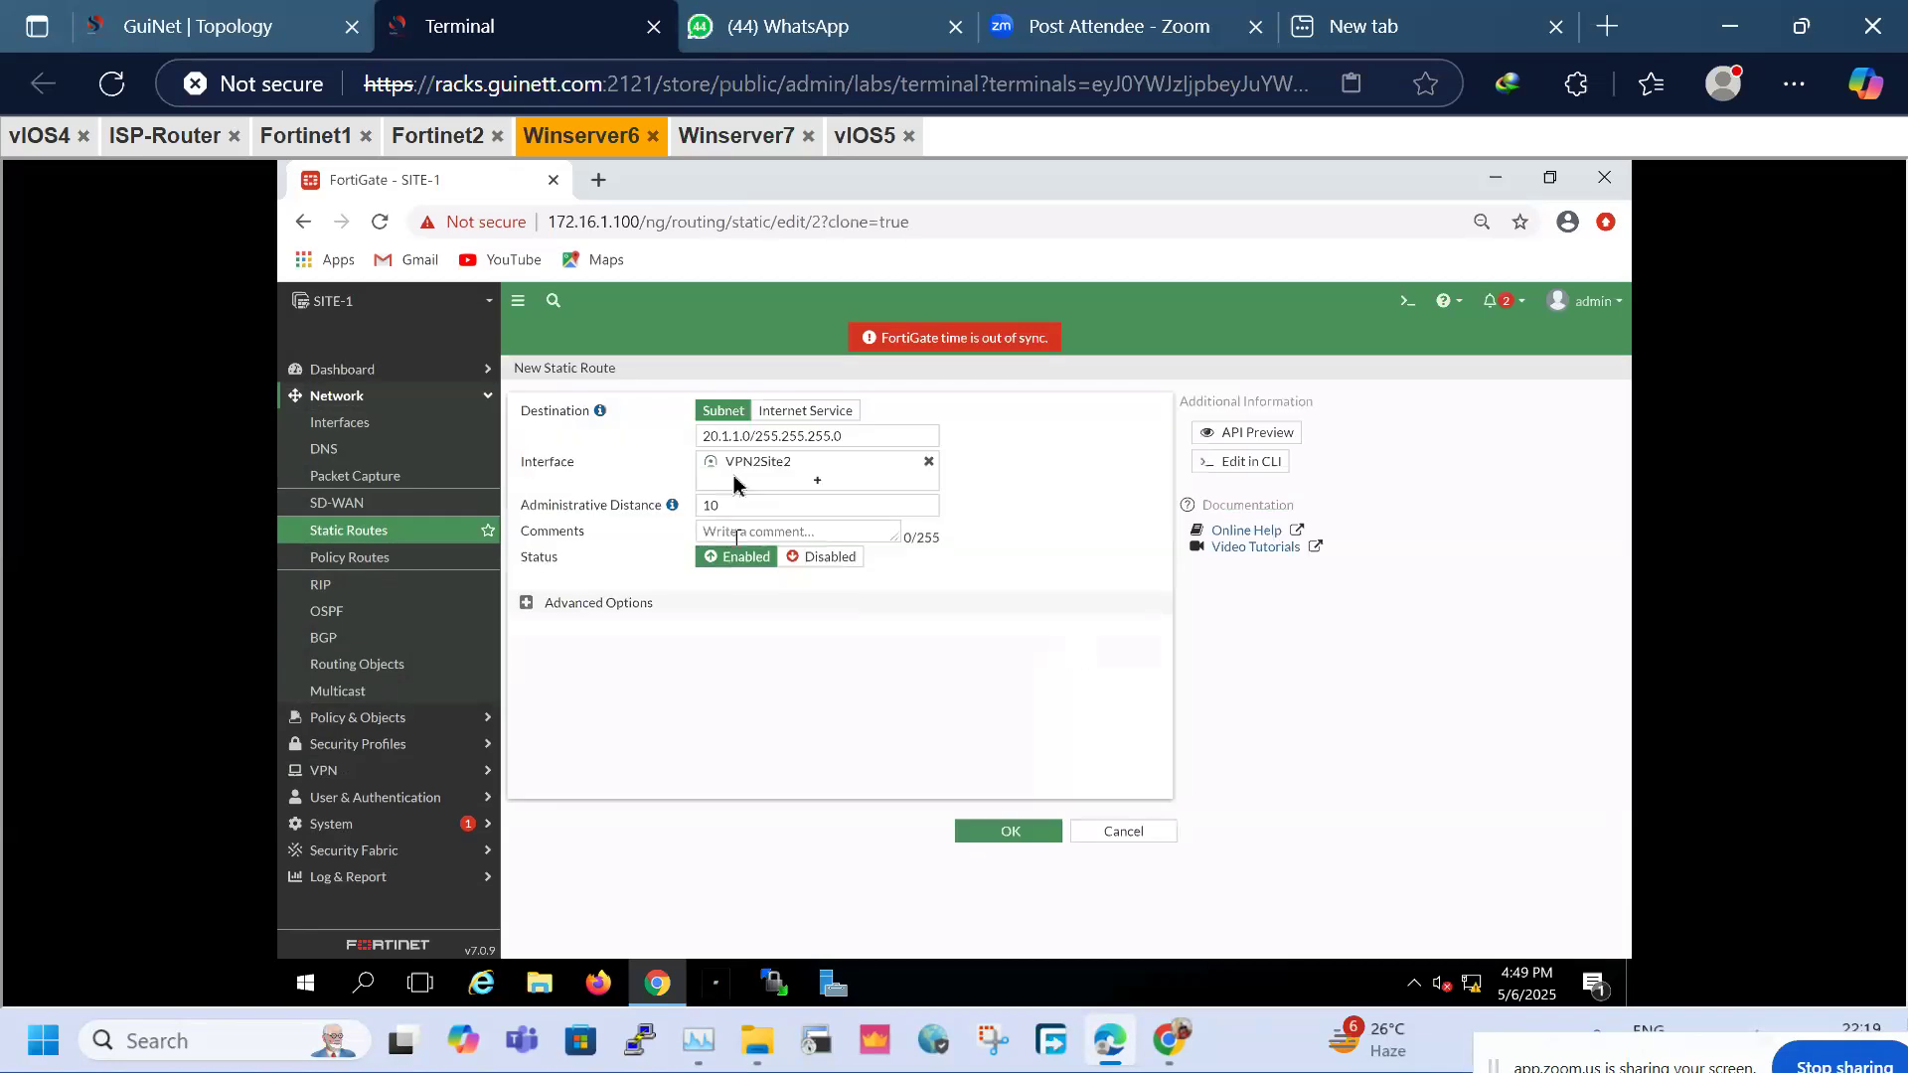
click(704, 440)
text(4)
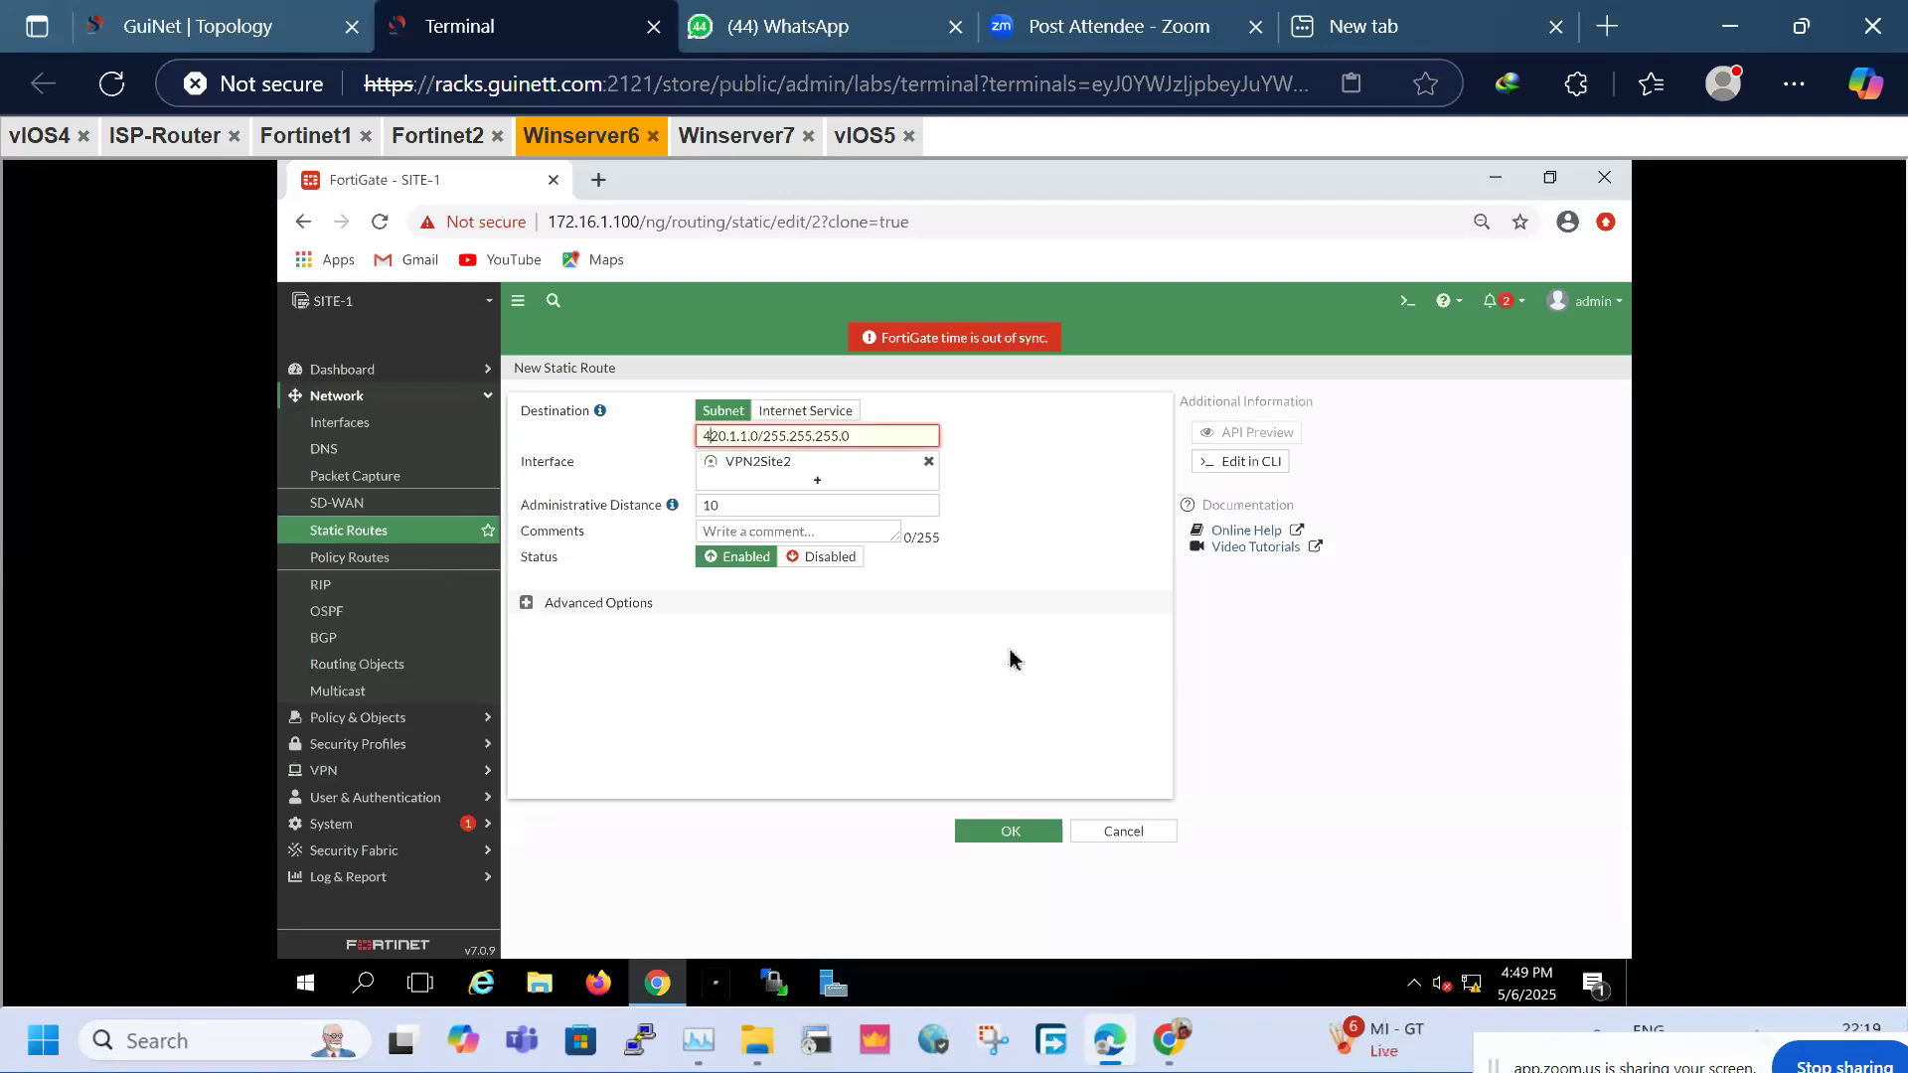
key(BackSpace)
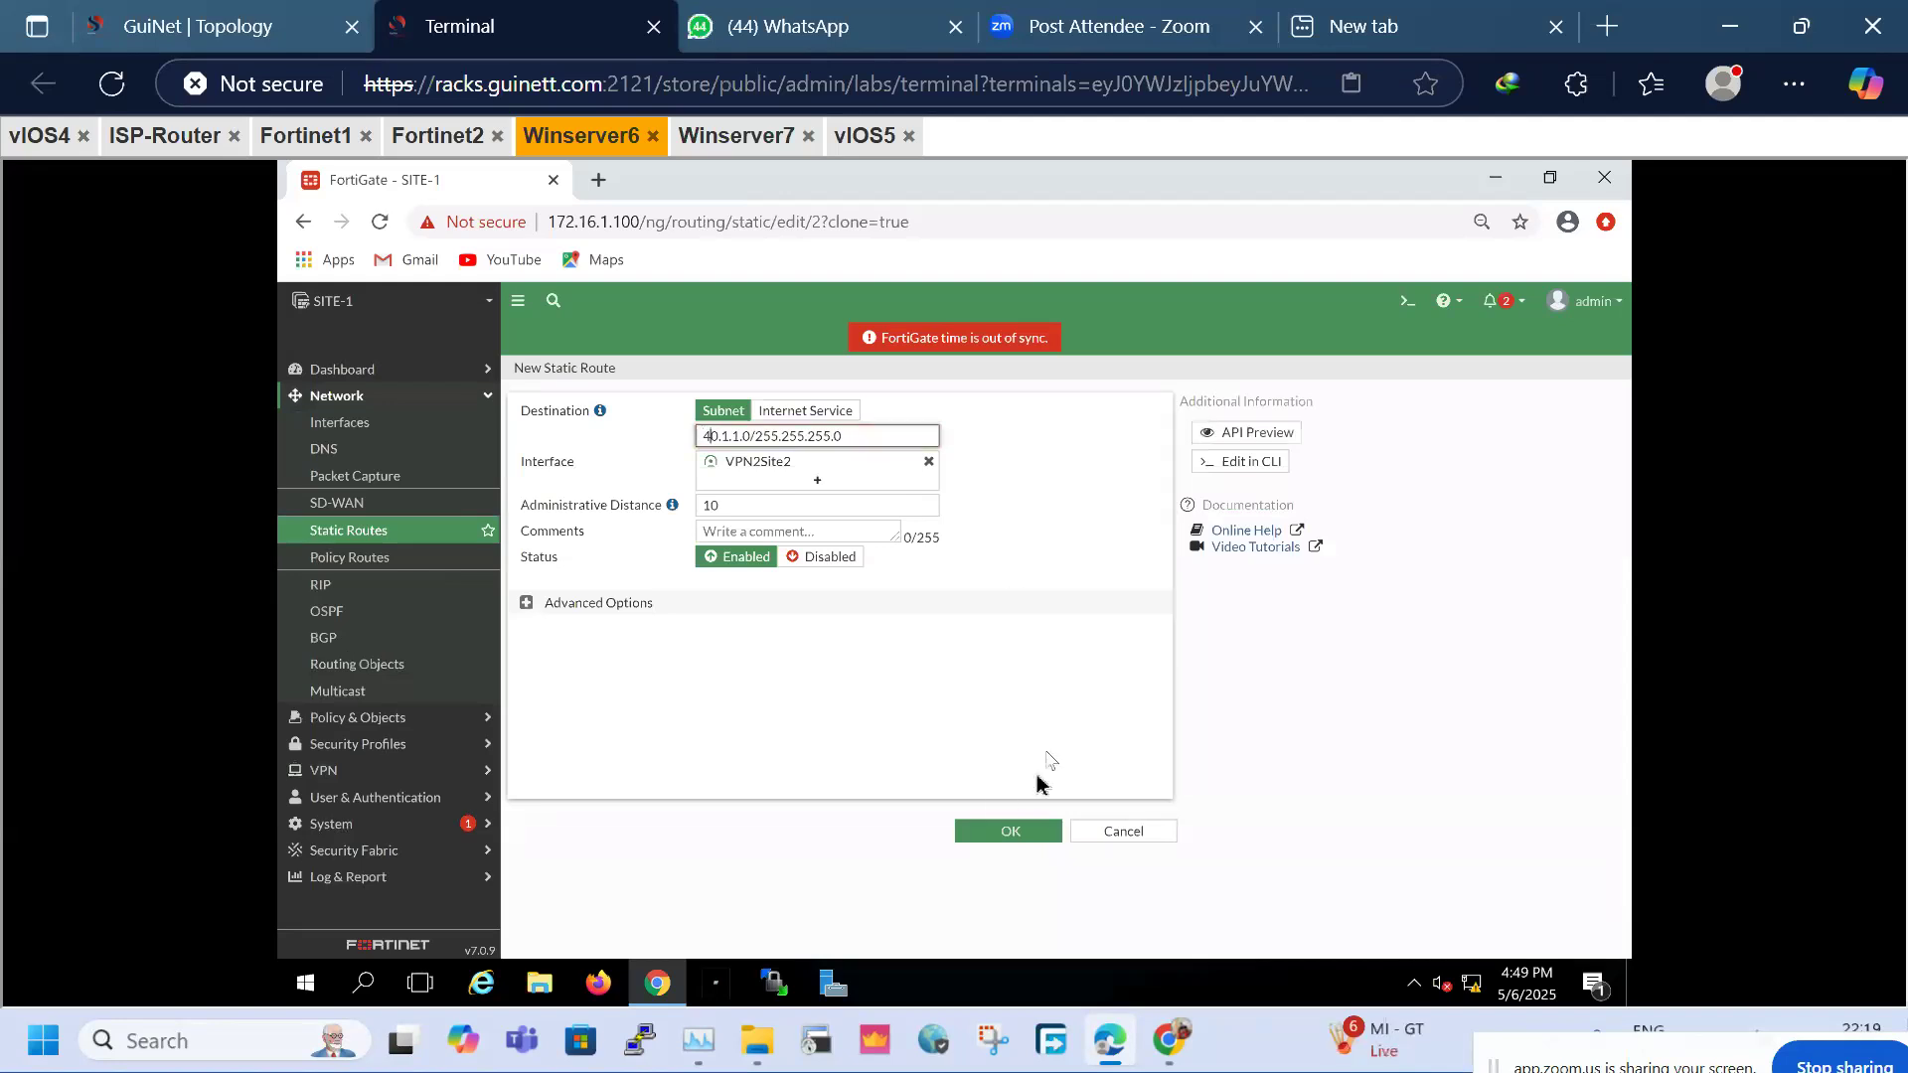
click(976, 843)
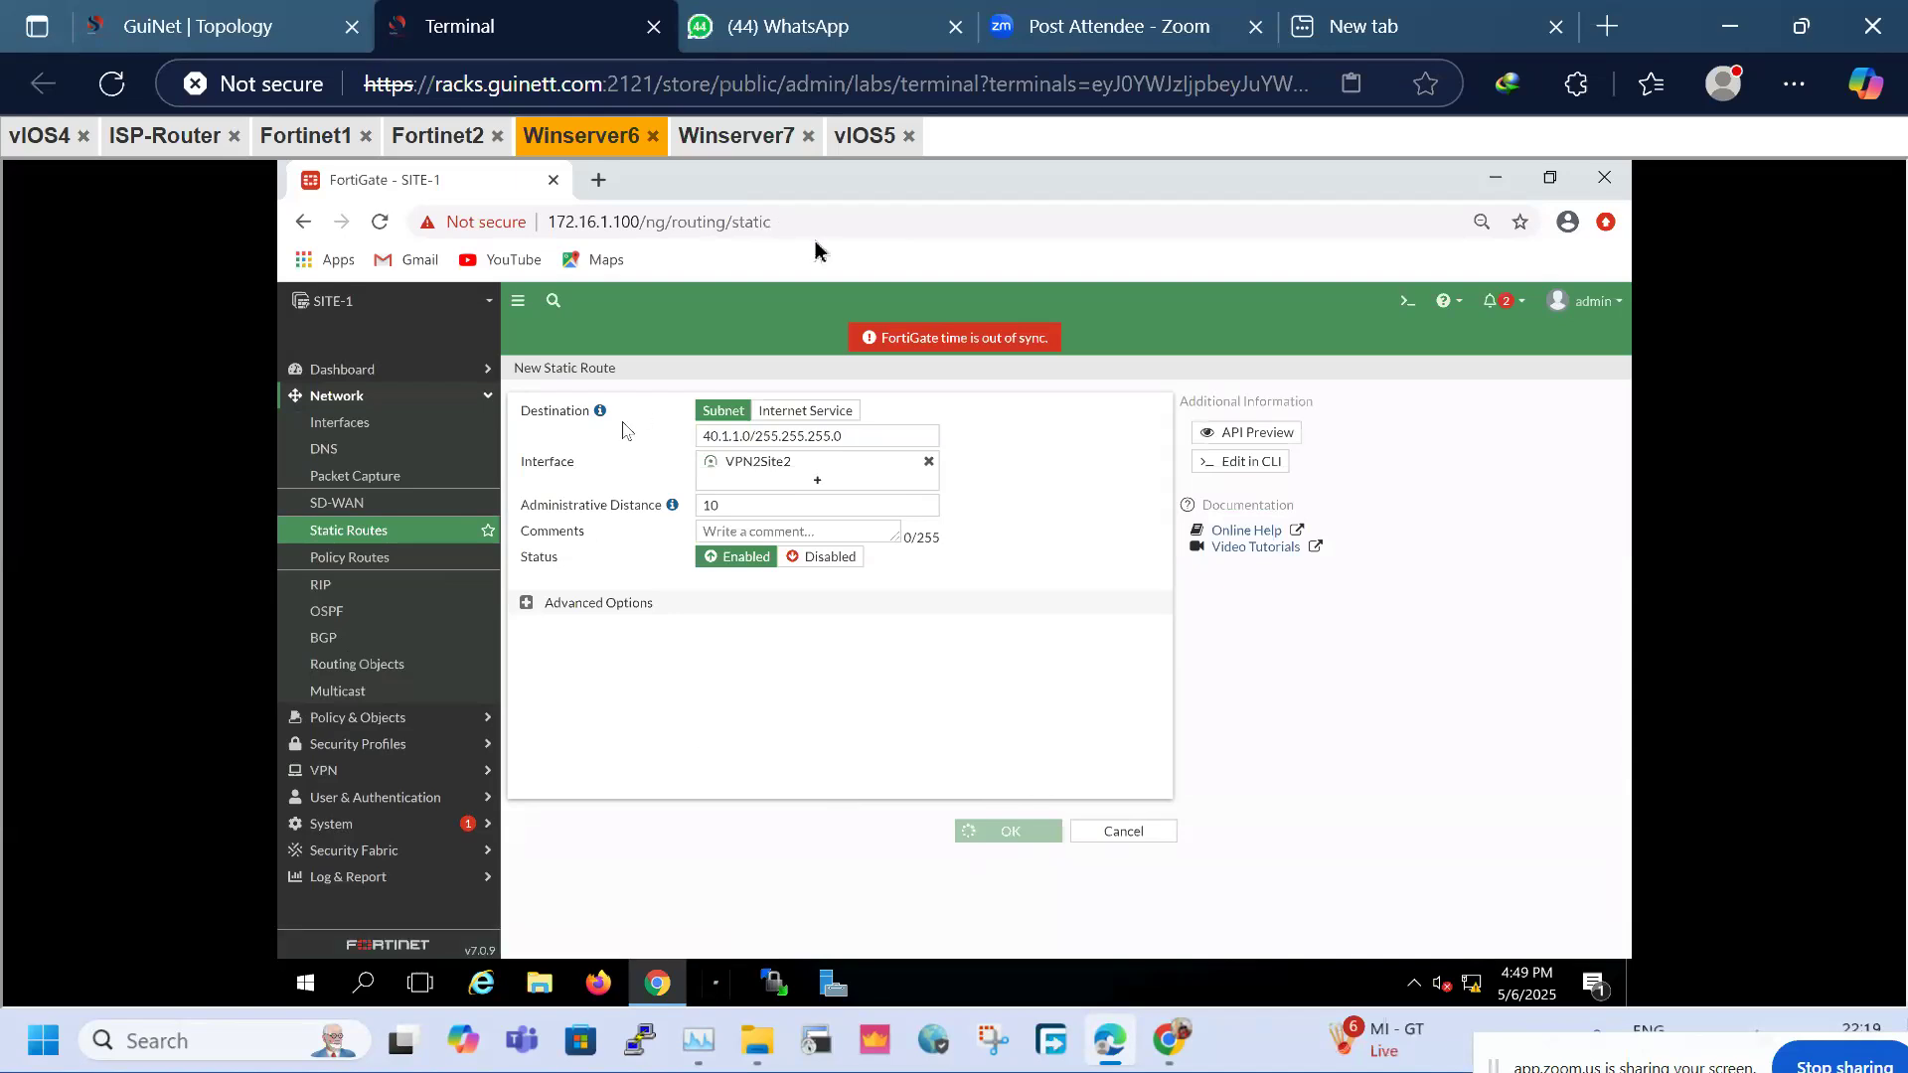
click(735, 136)
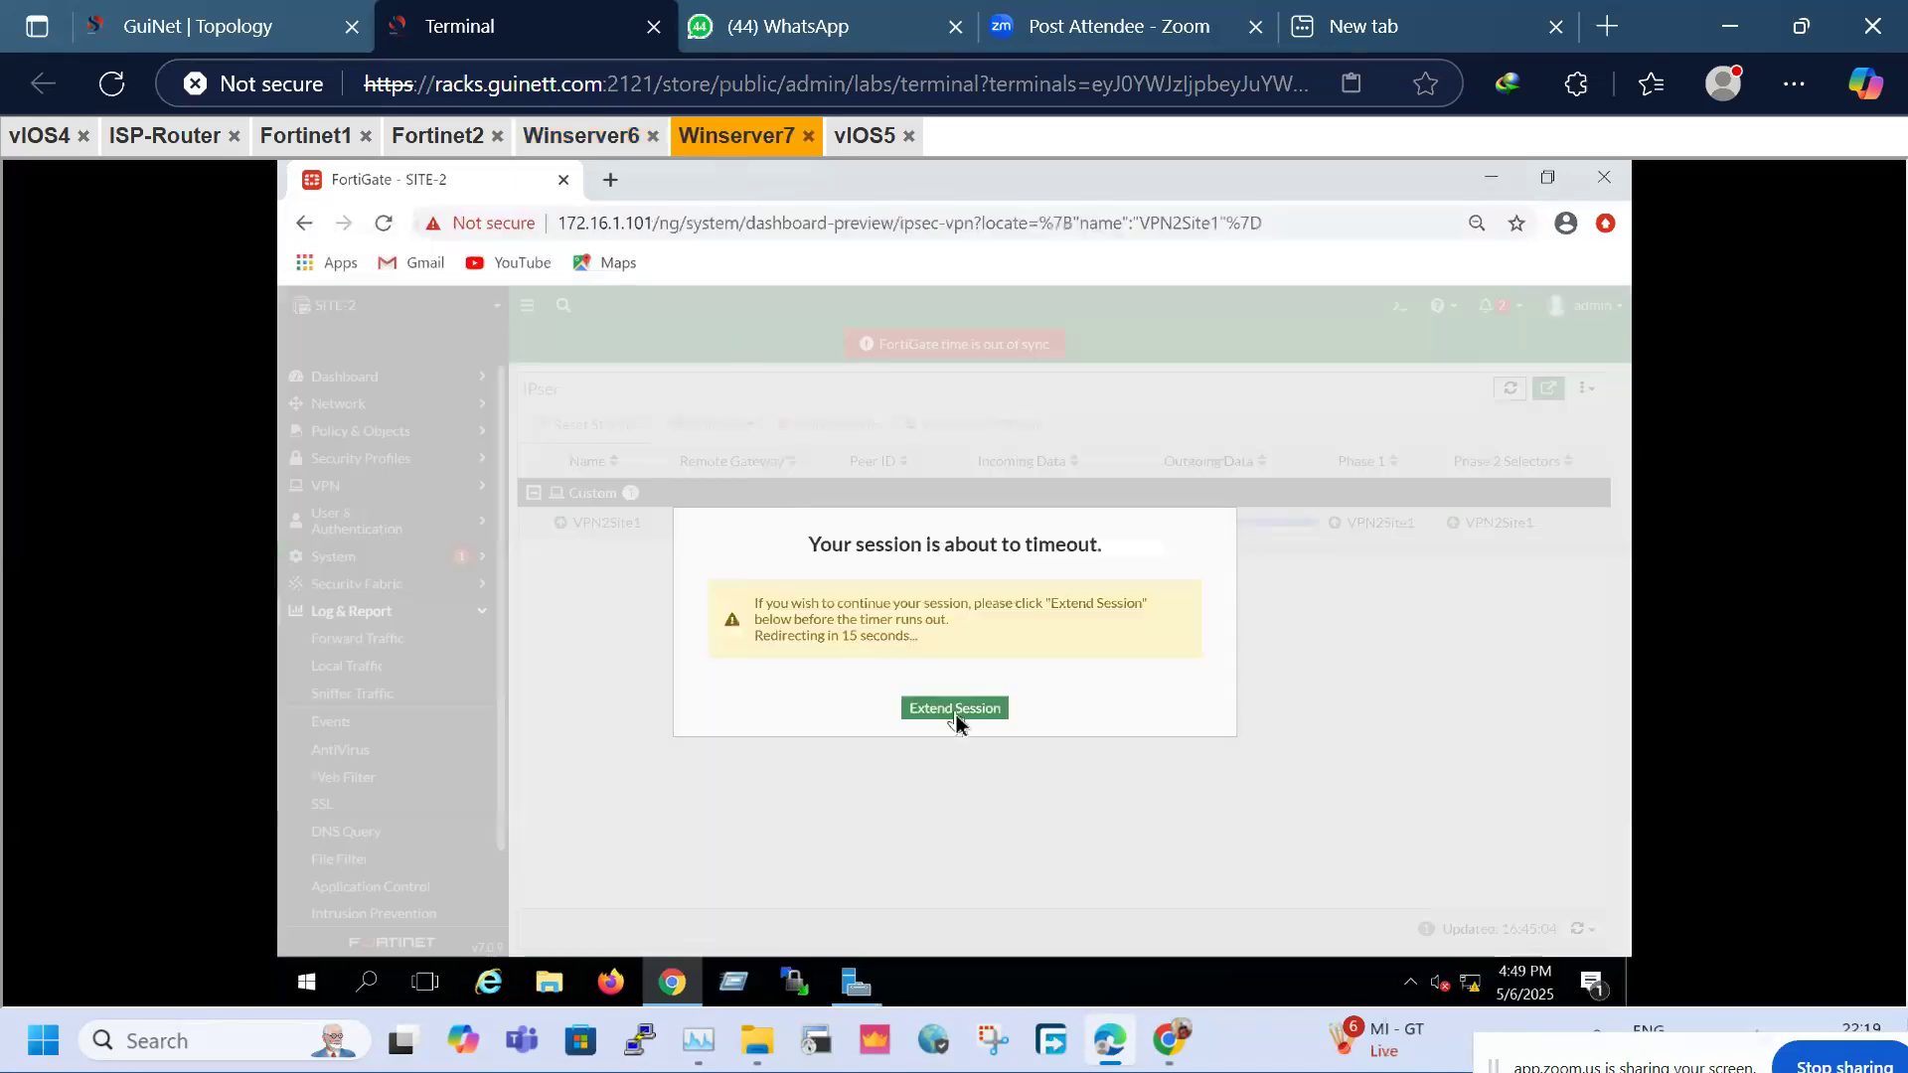
Keep the SITE-2 session alive and open the VPN2Site1 tunnel for editing
click(955, 709)
click(373, 639)
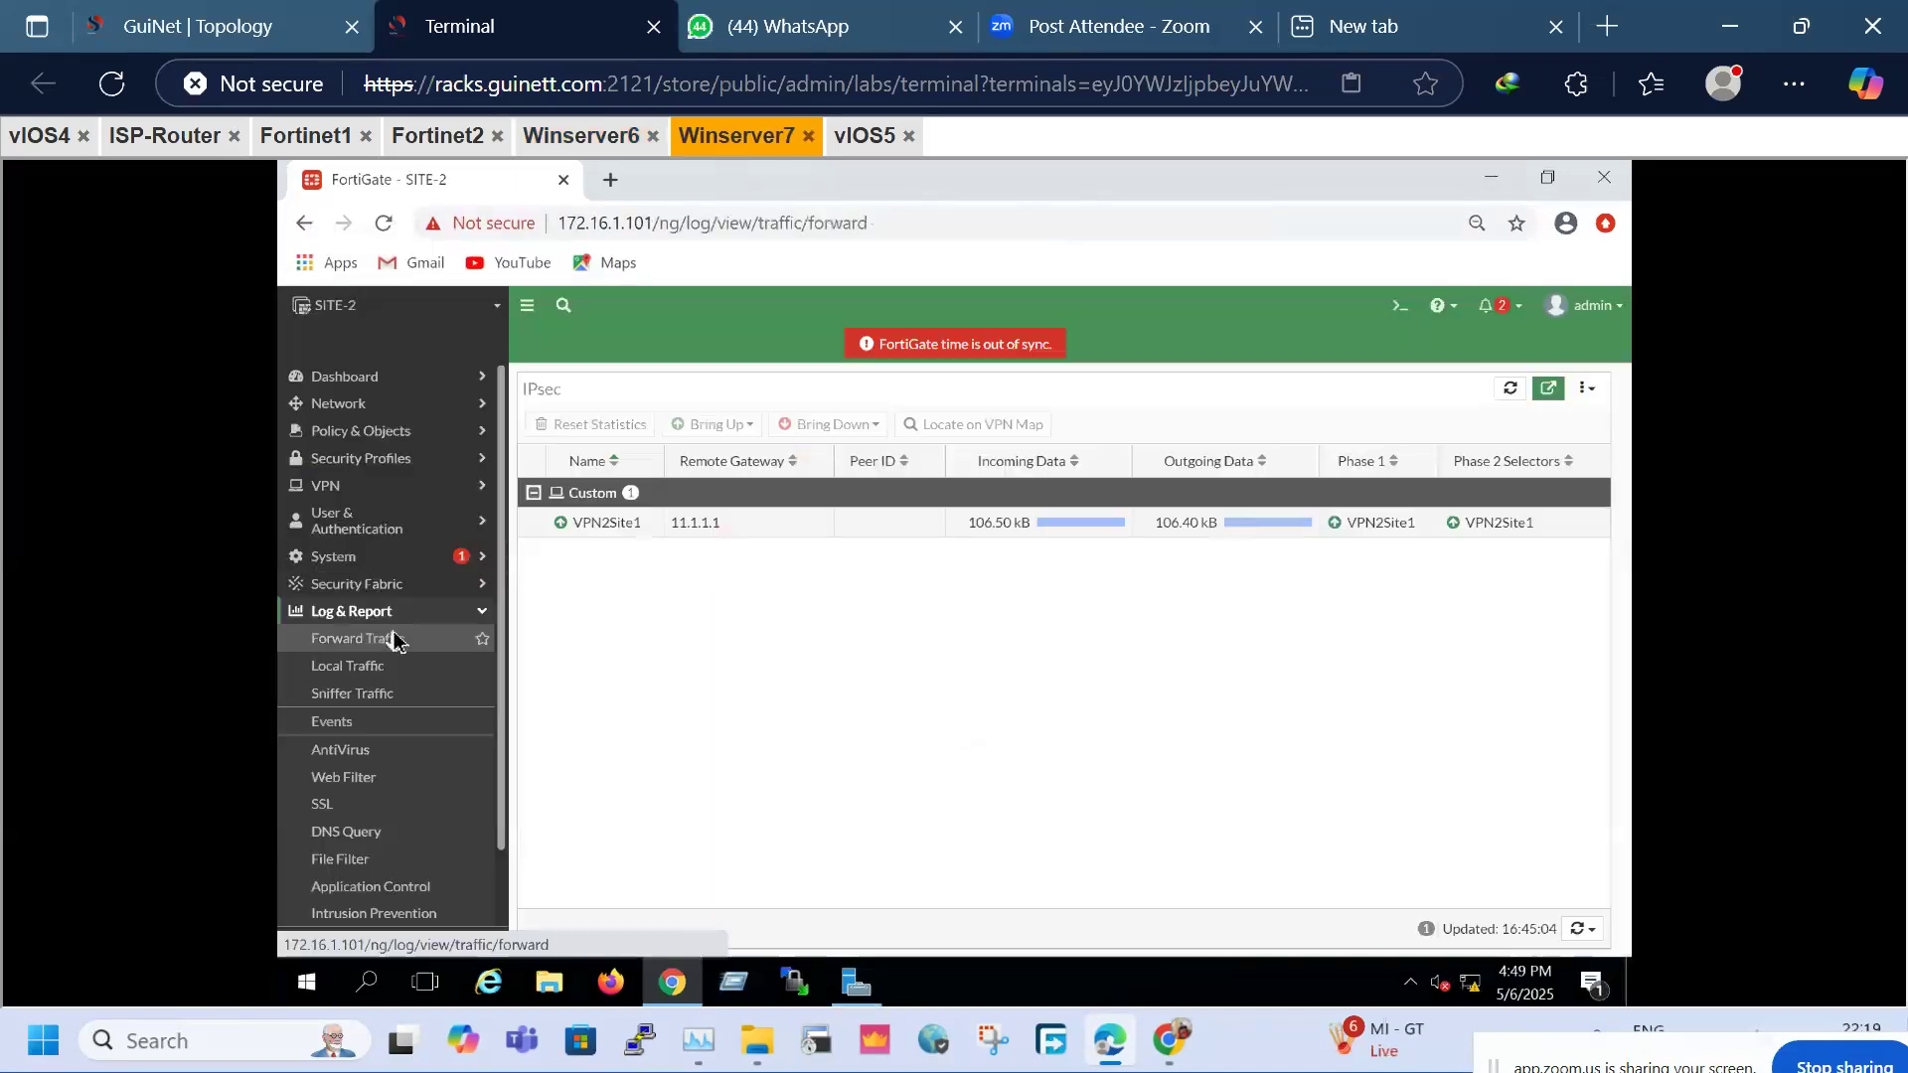
click(364, 493)
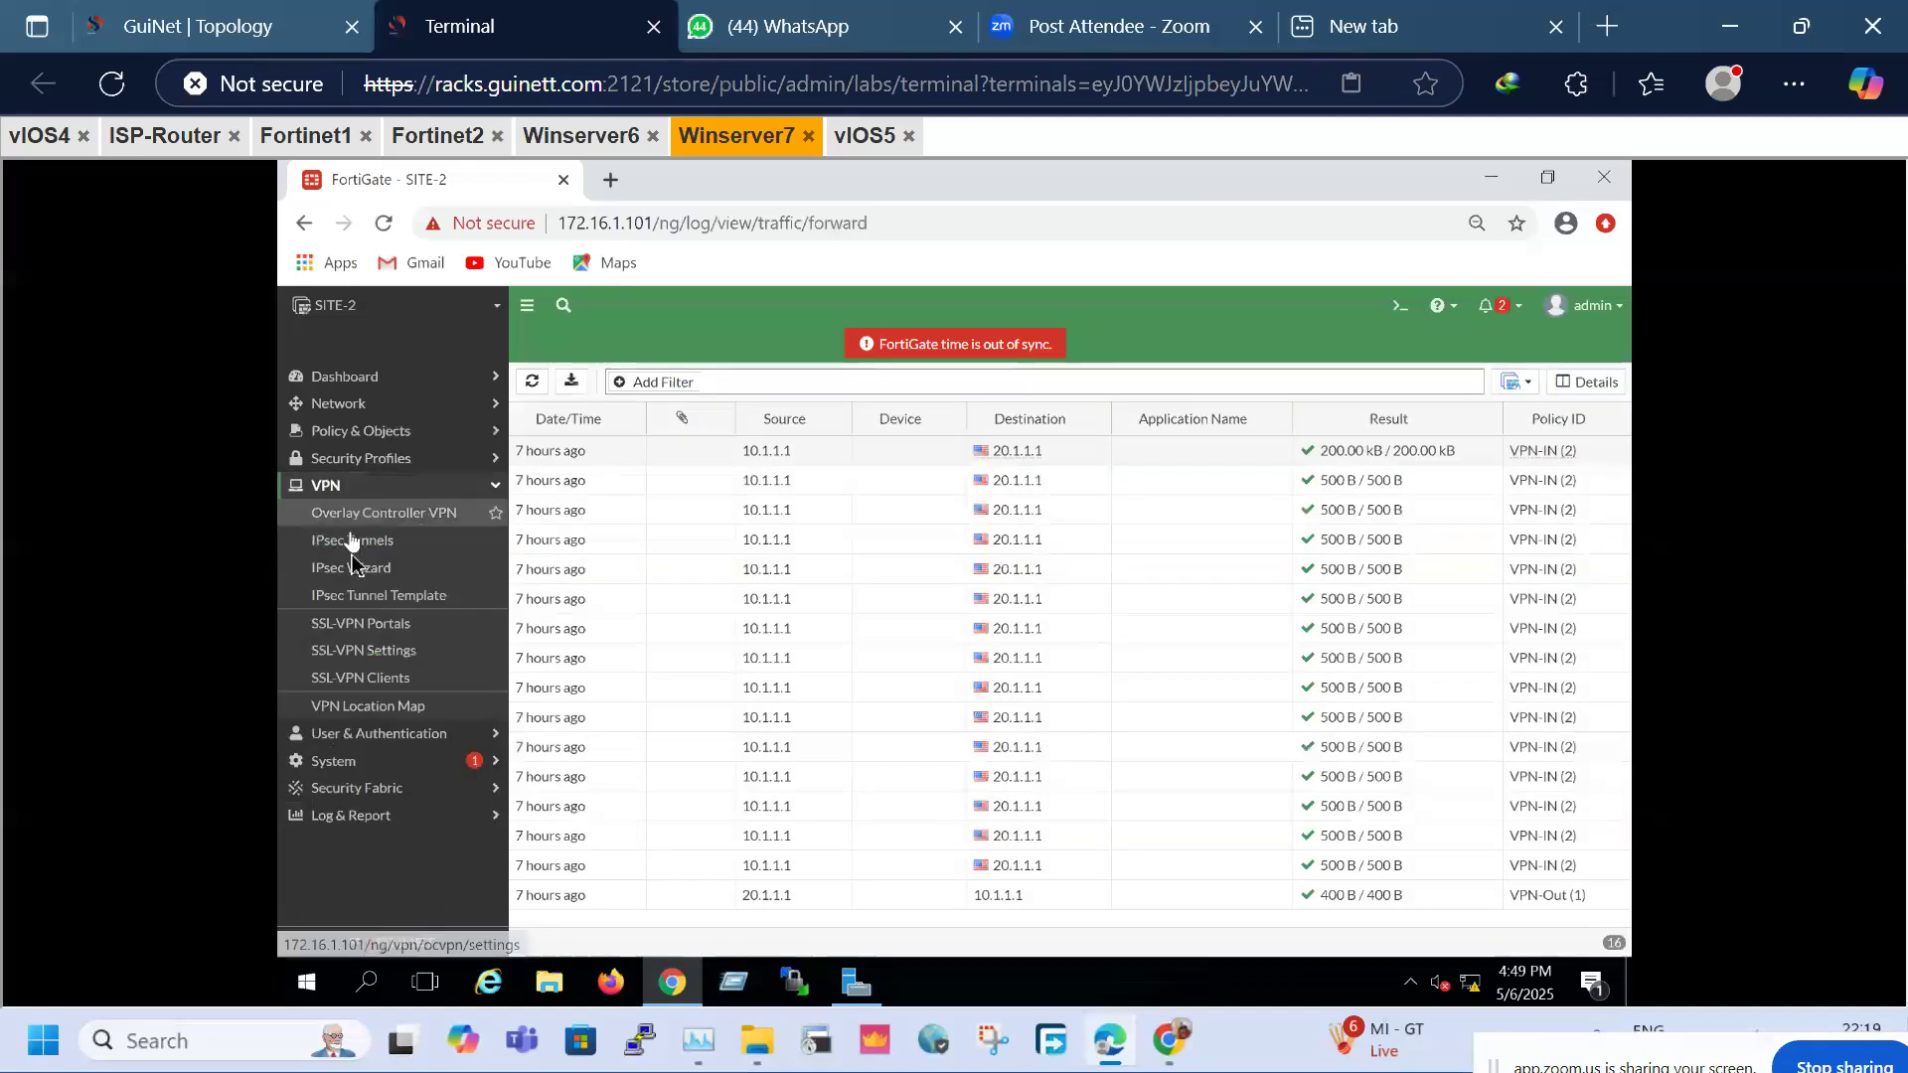
click(351, 549)
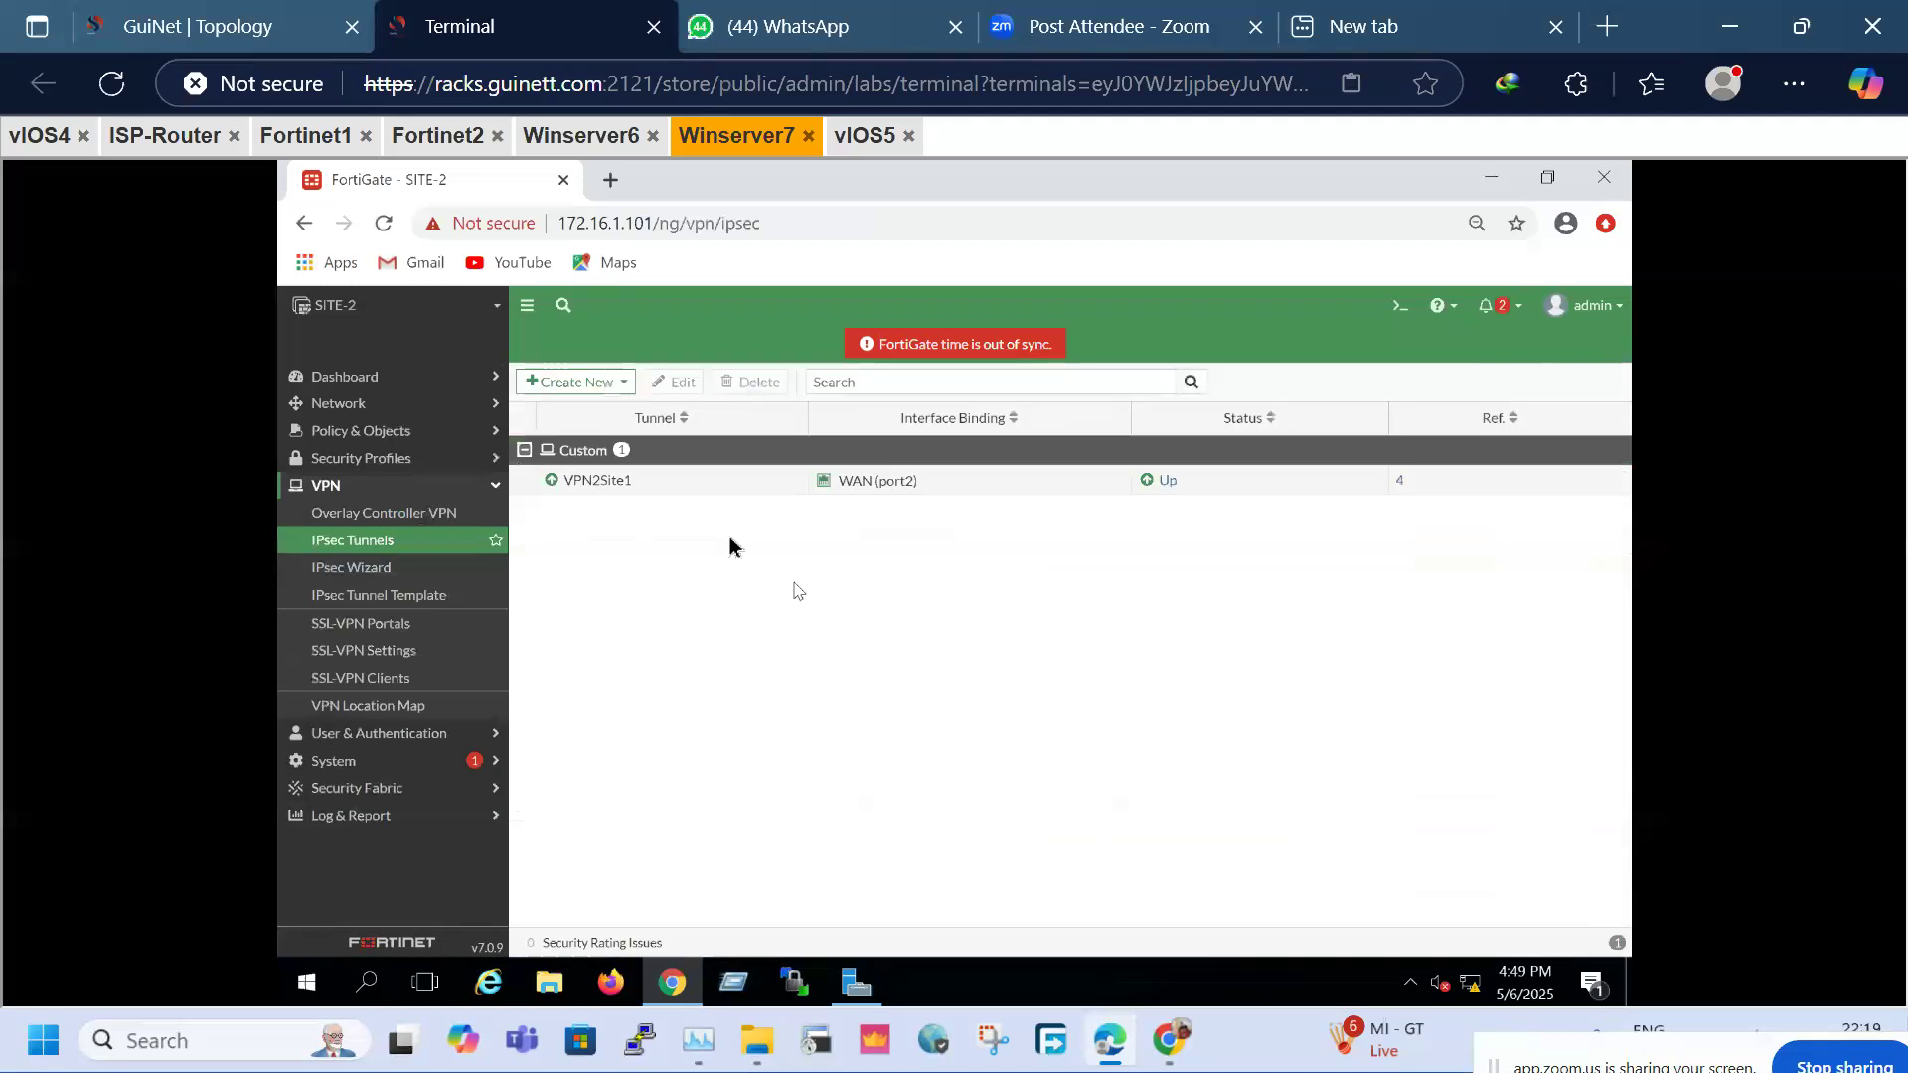
click(618, 487)
right_click(618, 487)
click(656, 499)
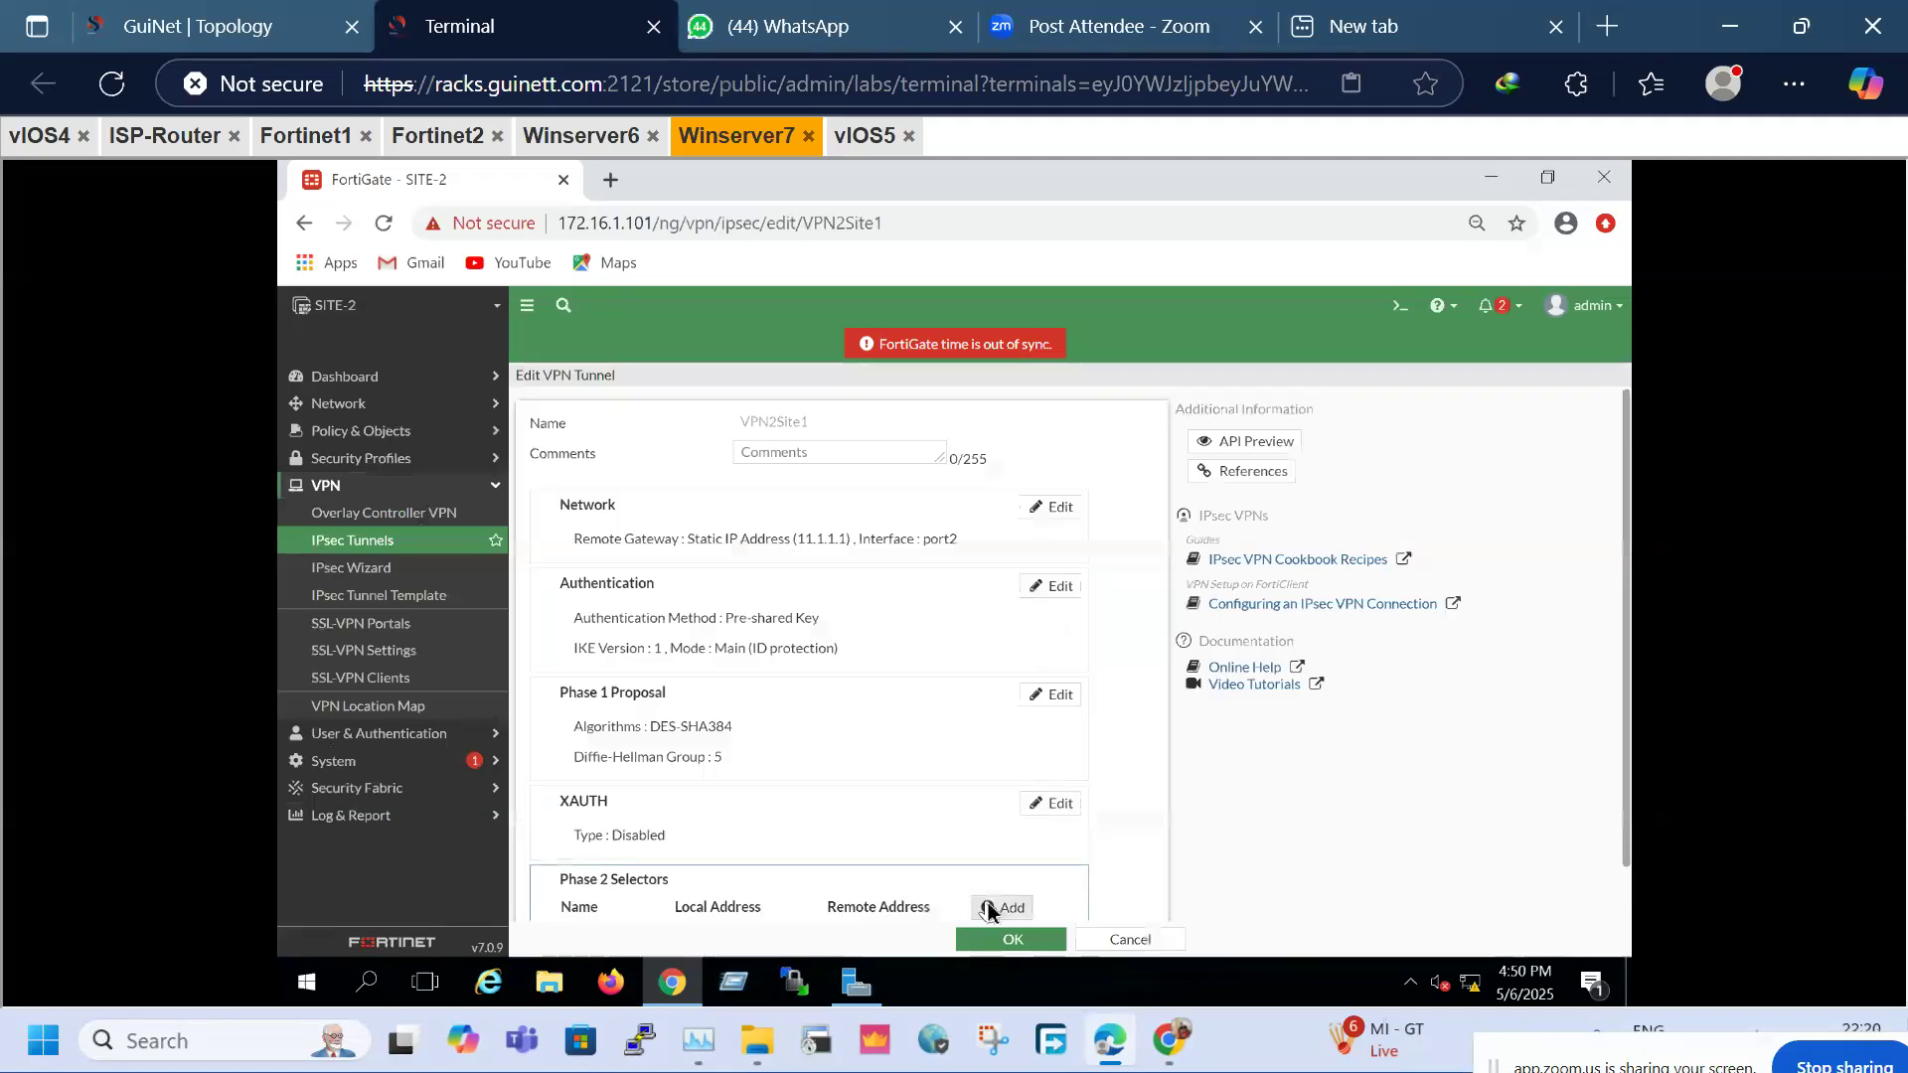
Add phase 2 selector 40-30 from 40.1.1.0/24 to 30.1.1.0/24, disable DH group 14, and save
click(997, 906)
click(751, 776)
text(40-30)
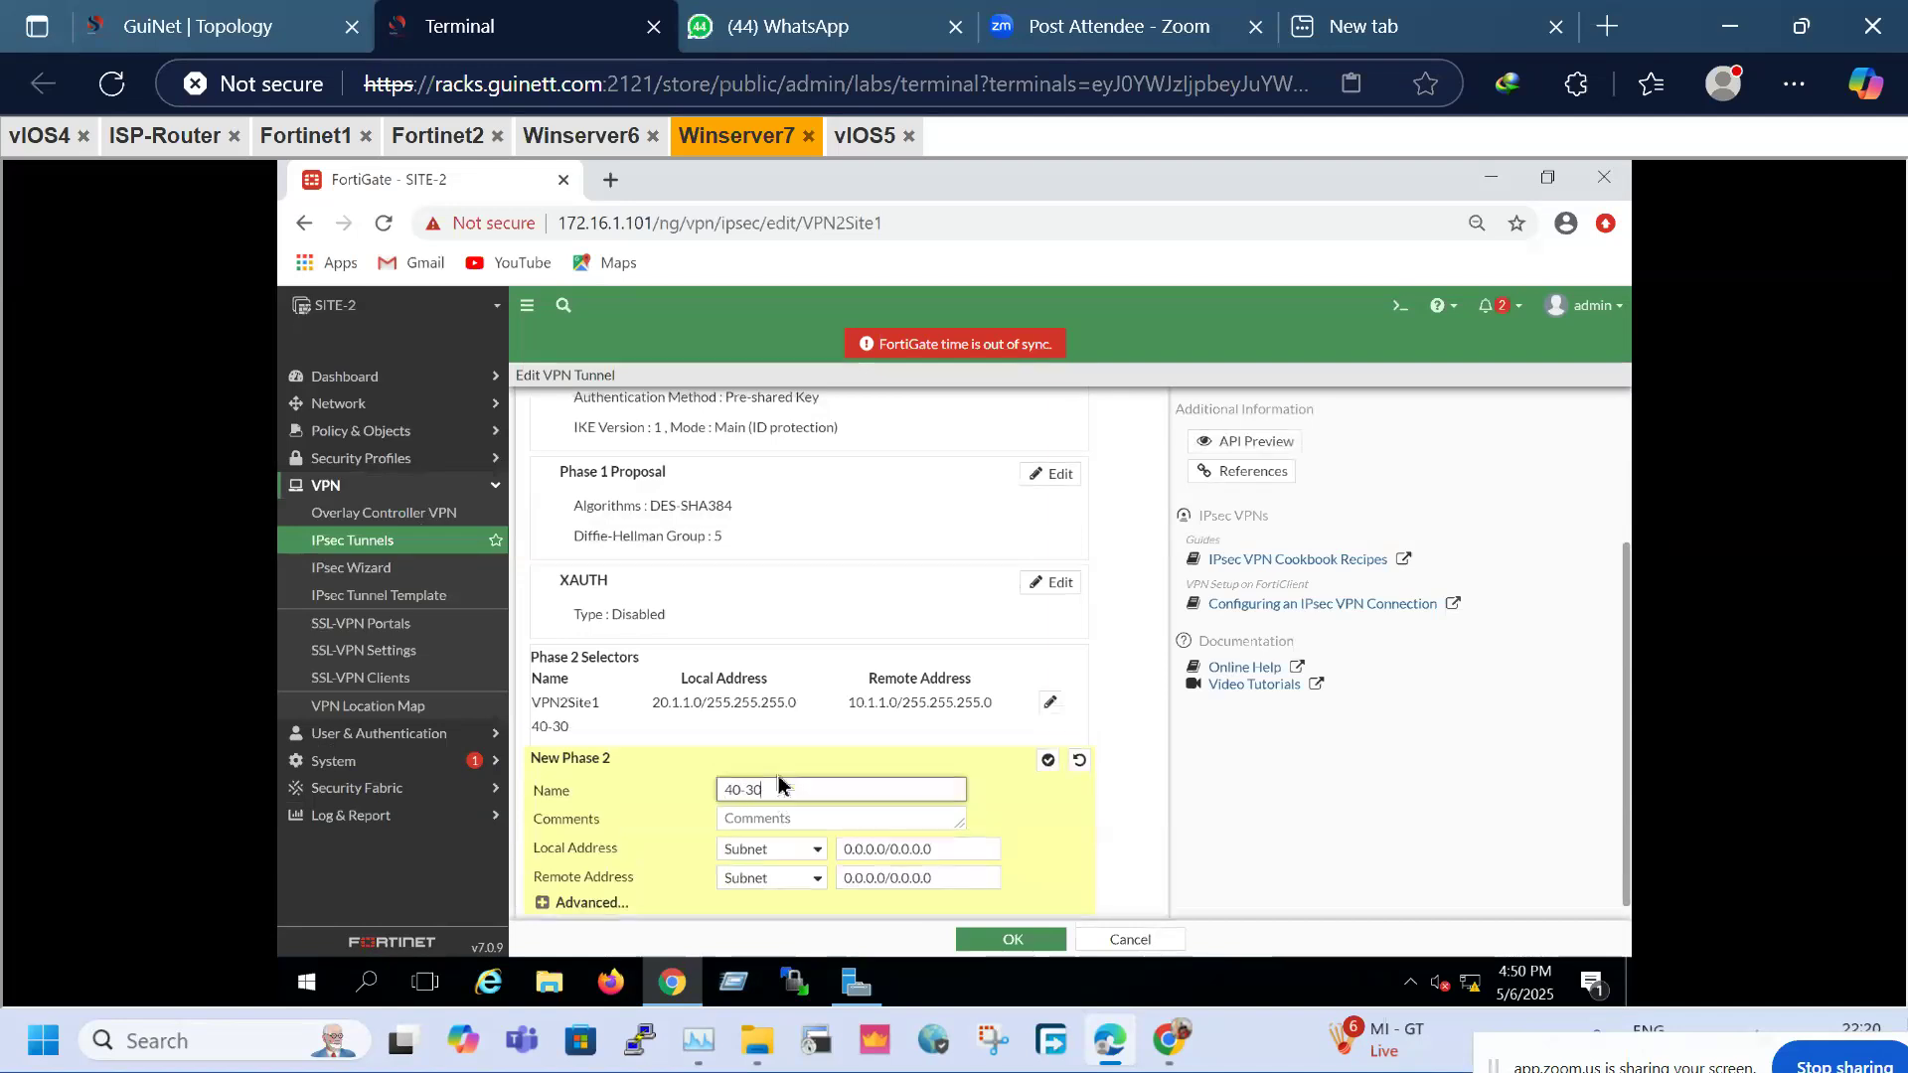
drag(959, 847, 731, 854)
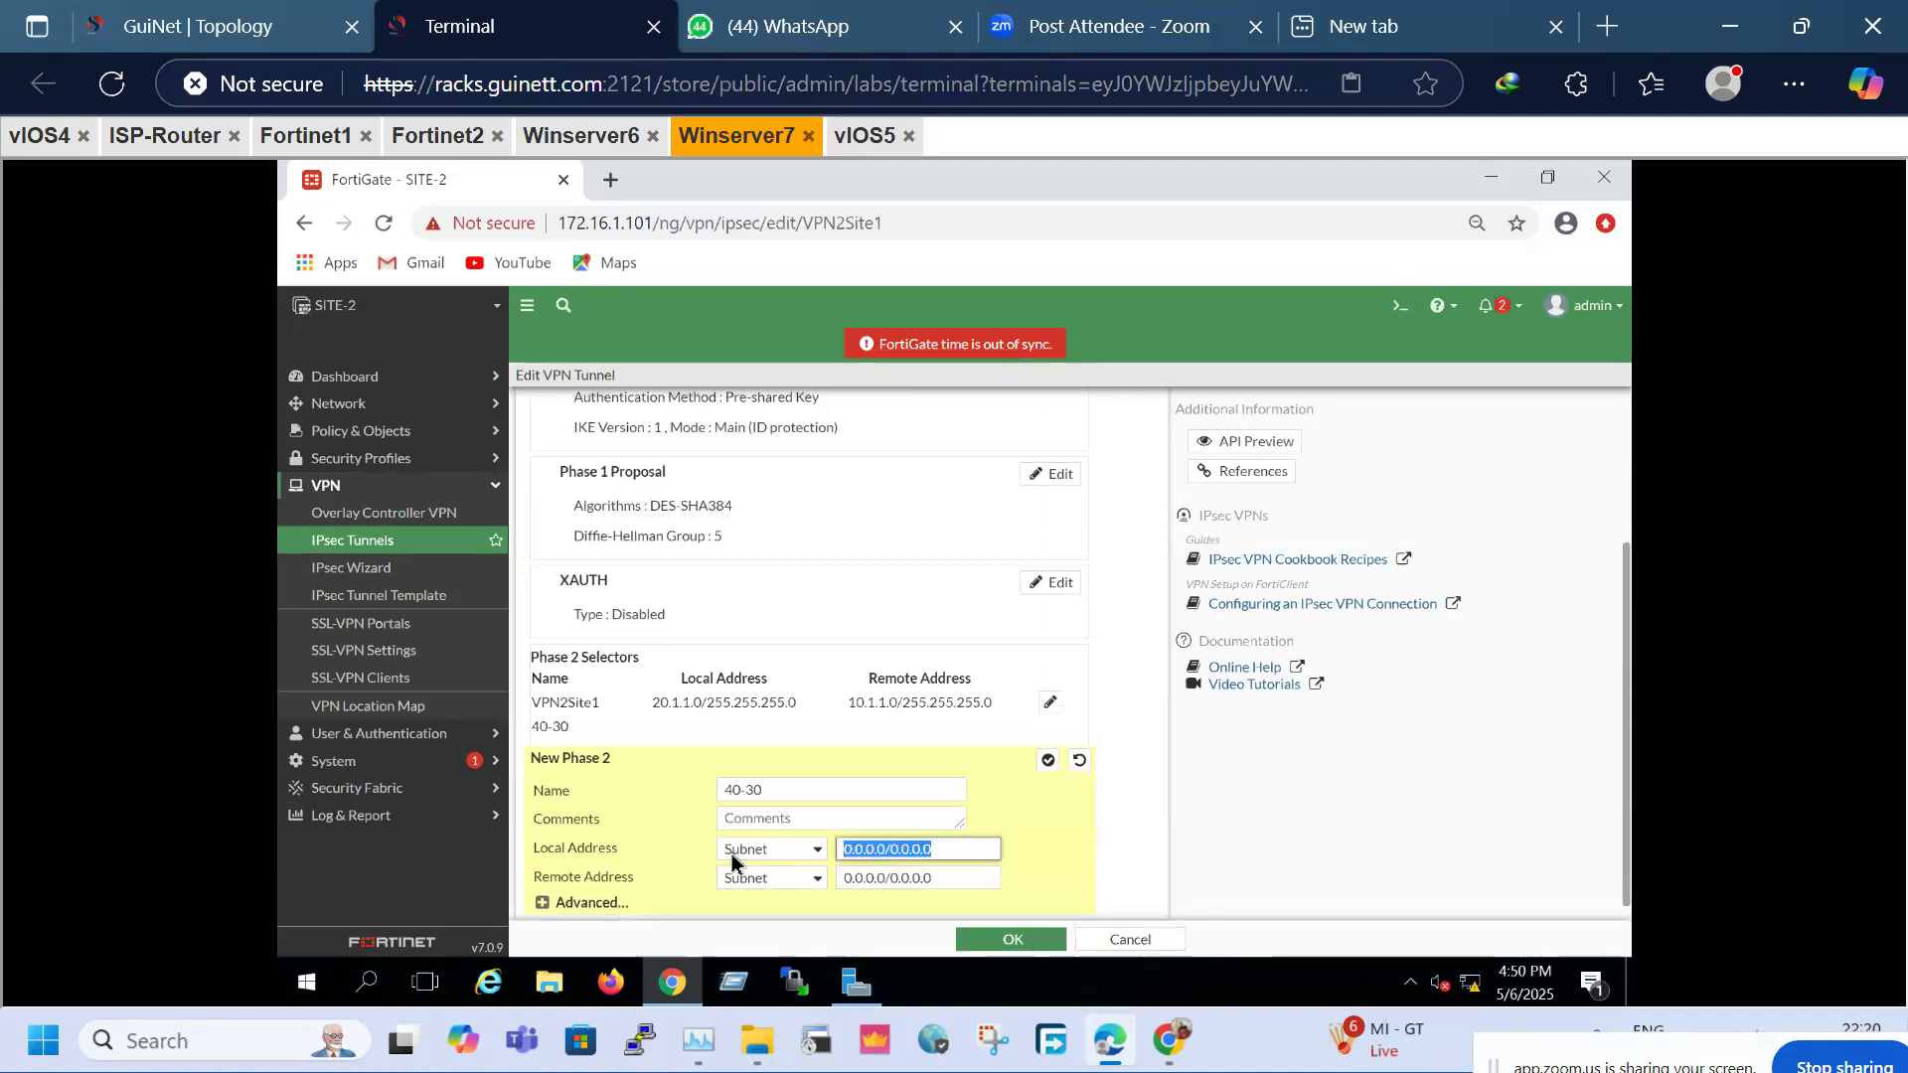
text(40.1.1.0/24)
click(984, 878)
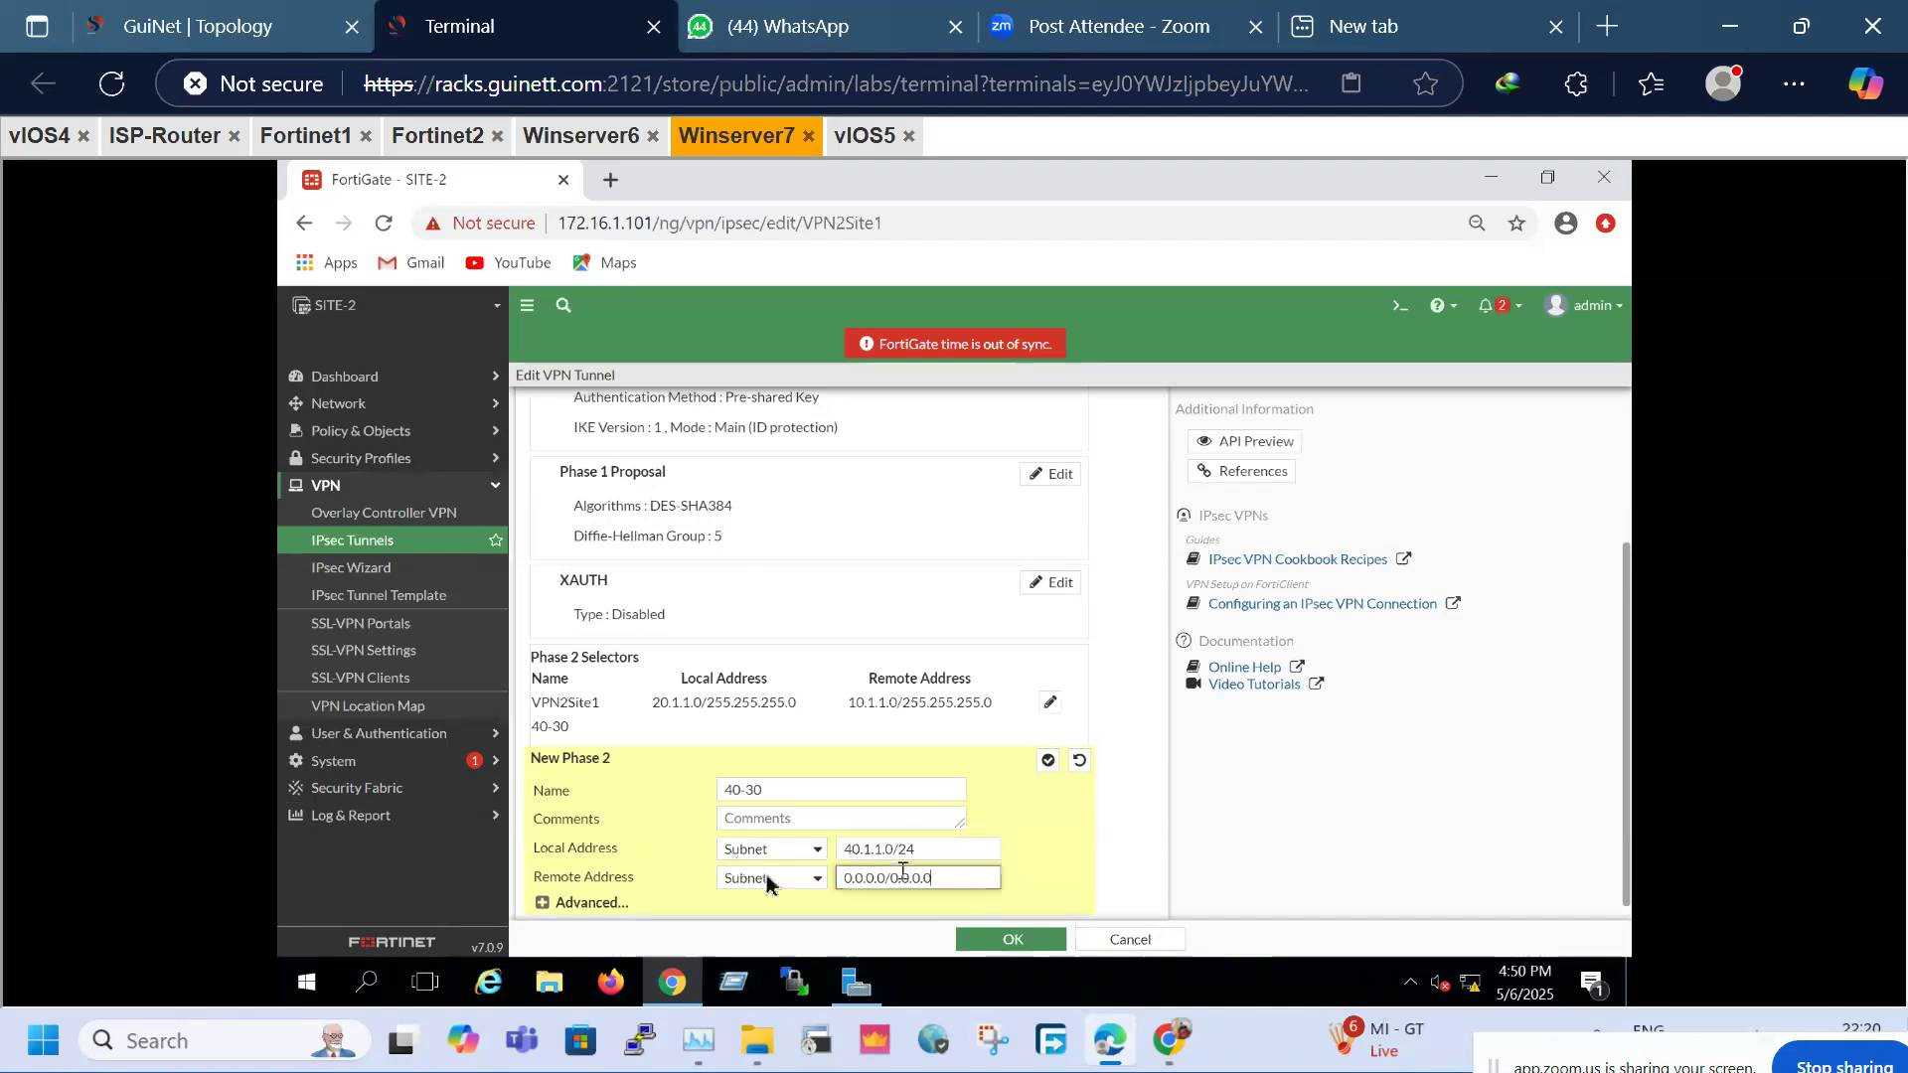
text(3)
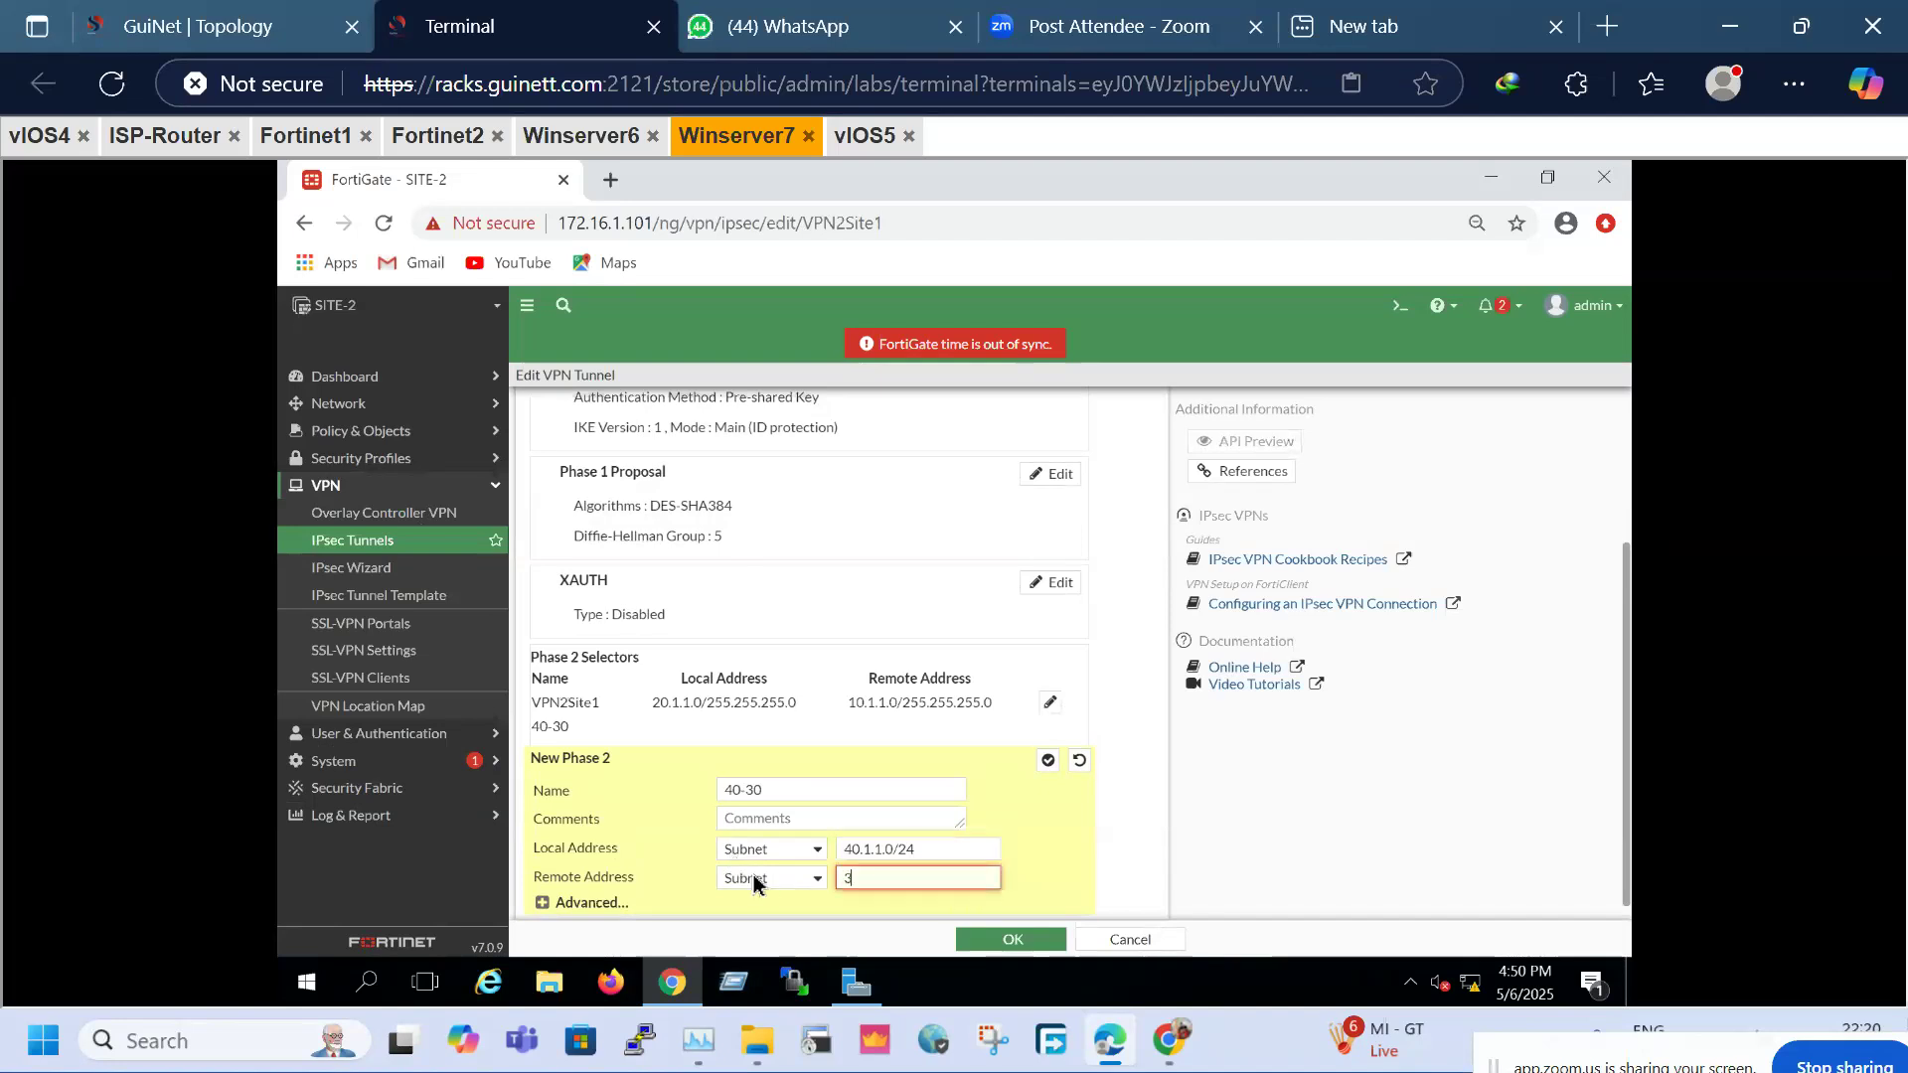
text(0.1.1.0/24)
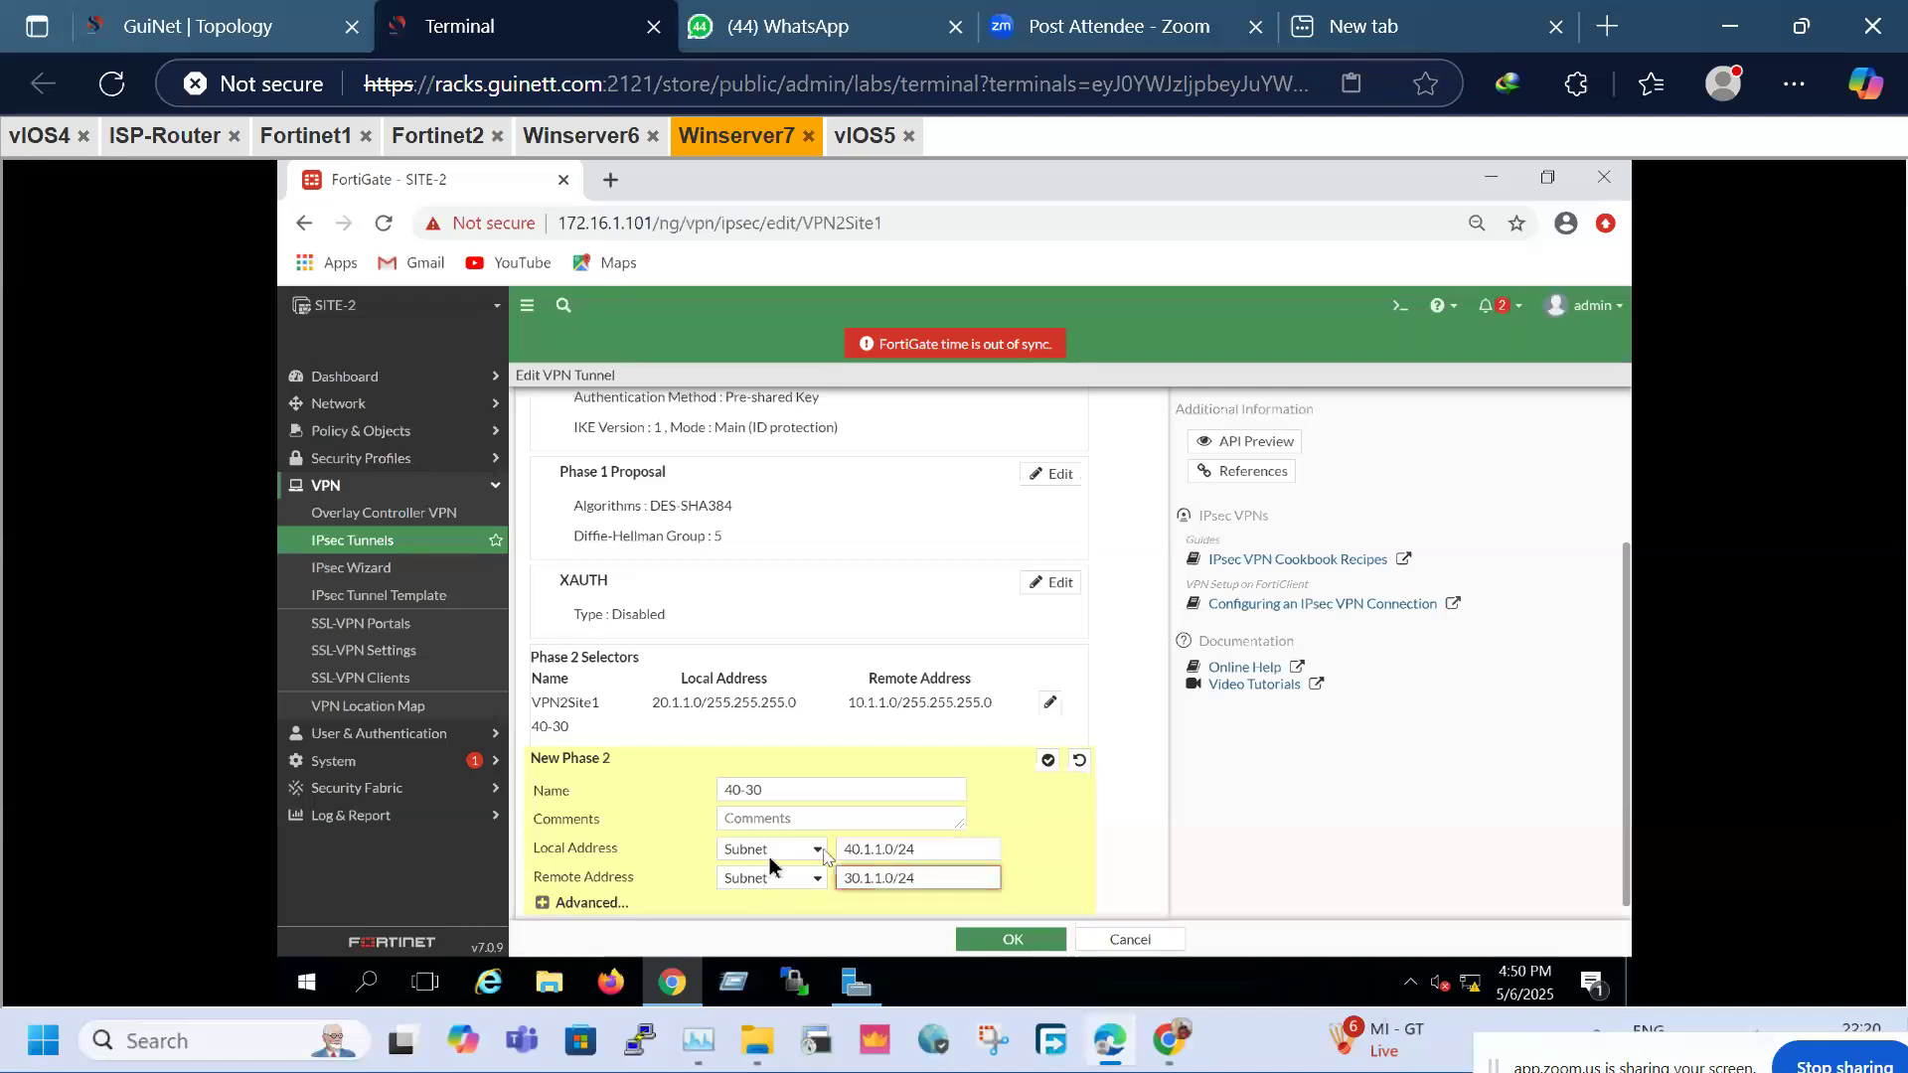
click(564, 903)
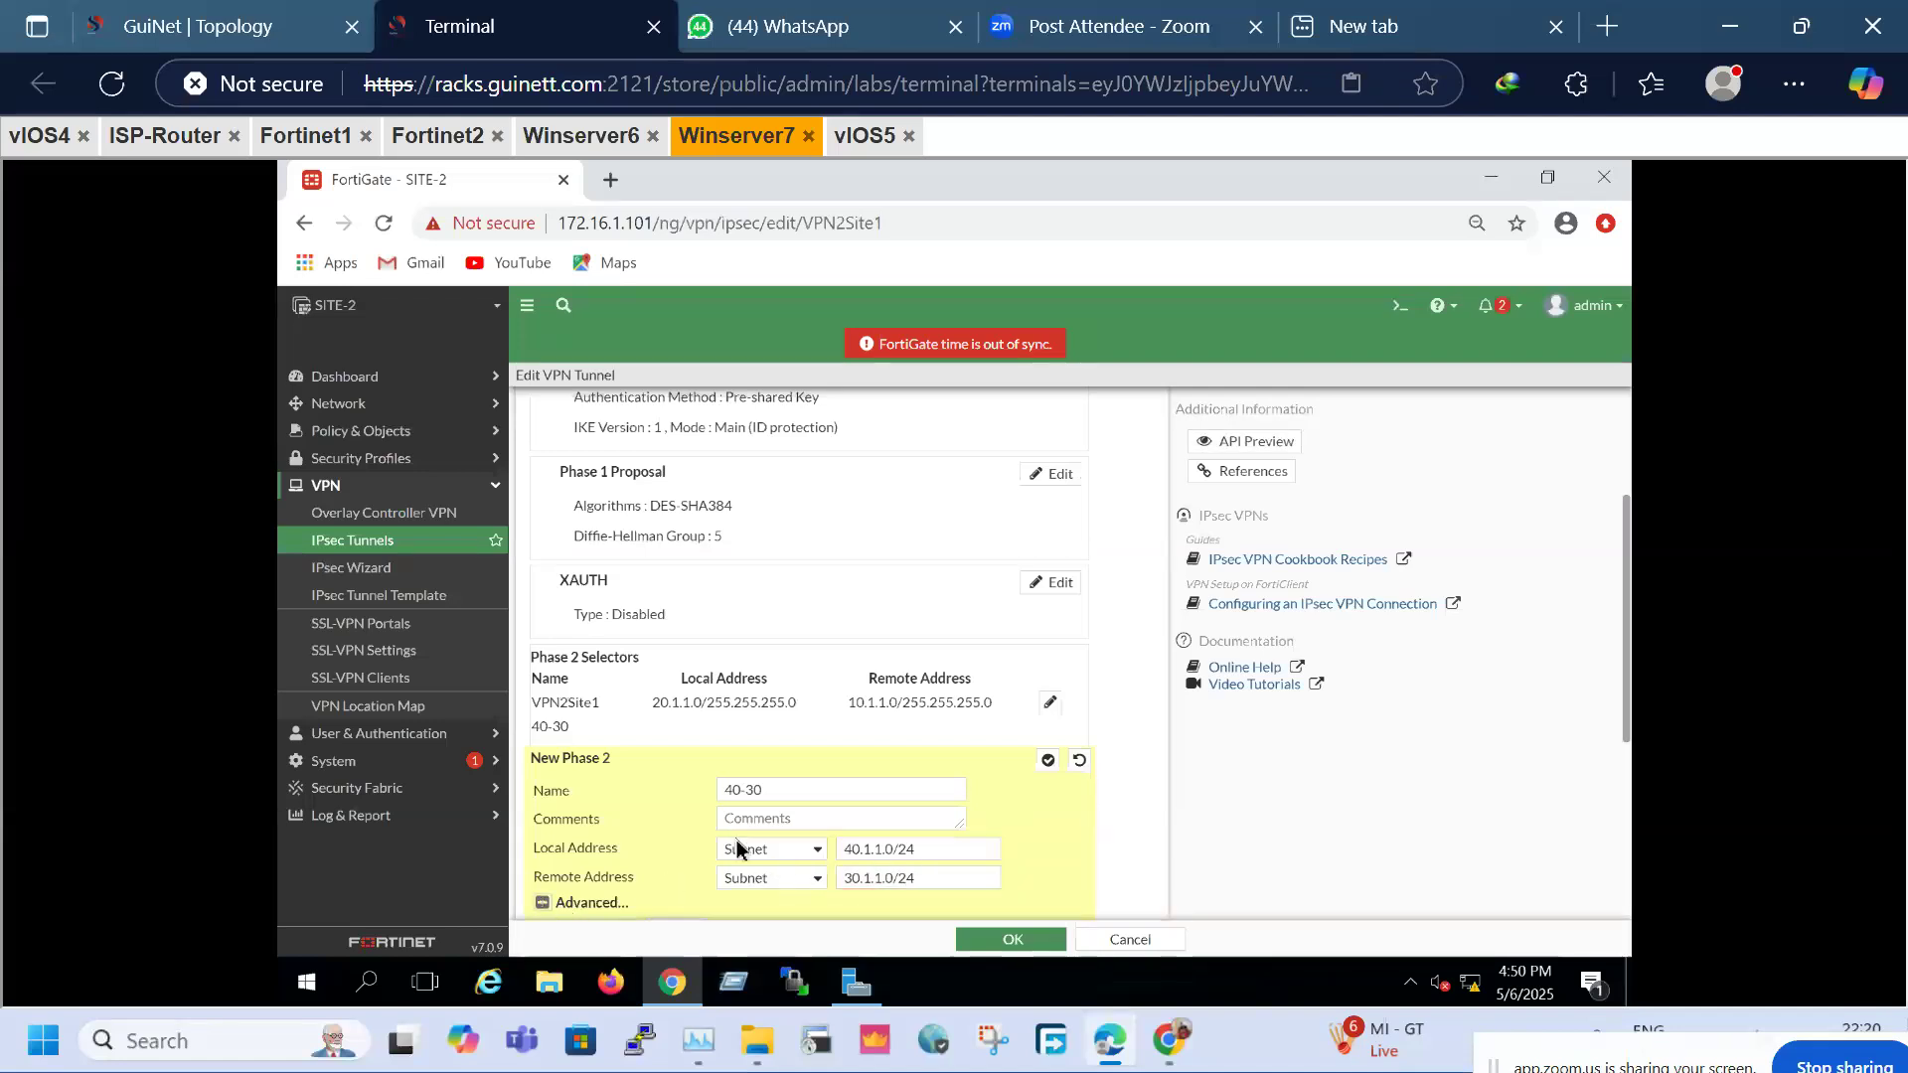
scroll(736, 847, down, 4)
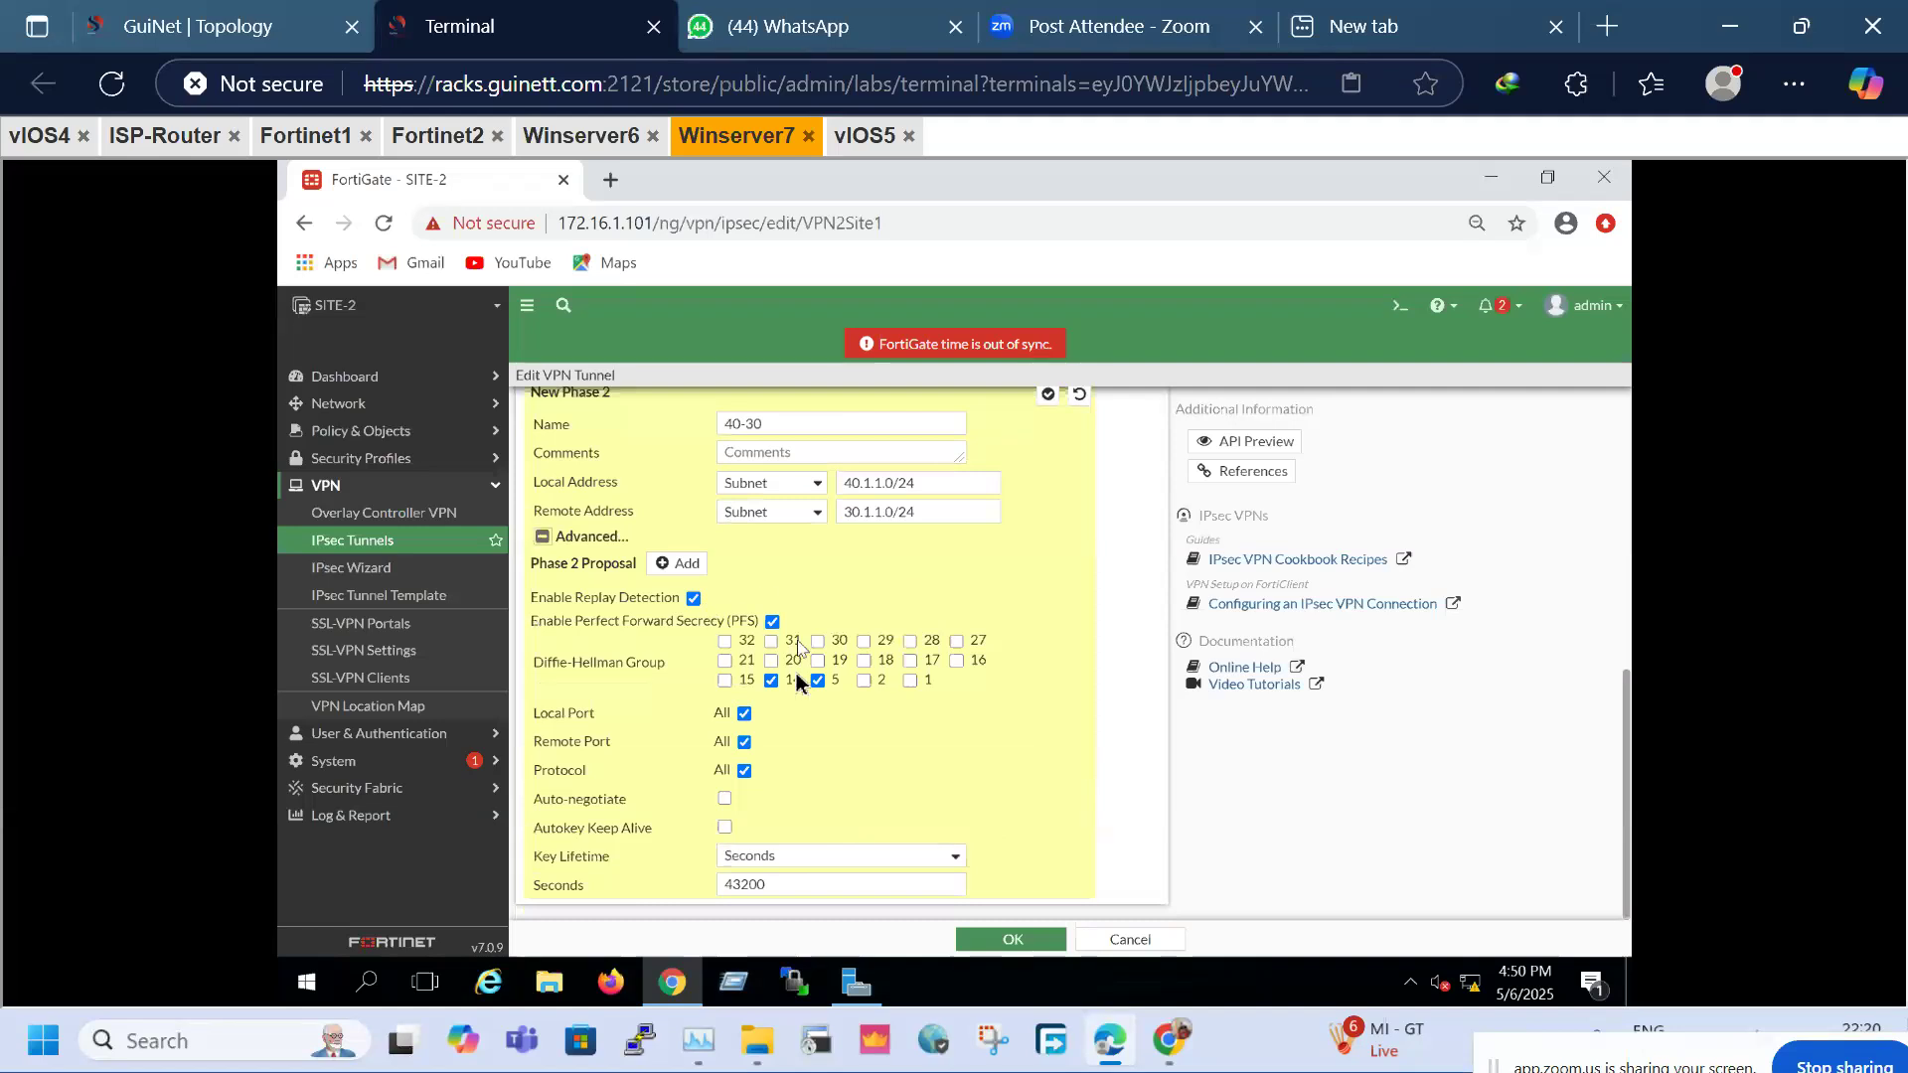
click(772, 682)
click(1012, 940)
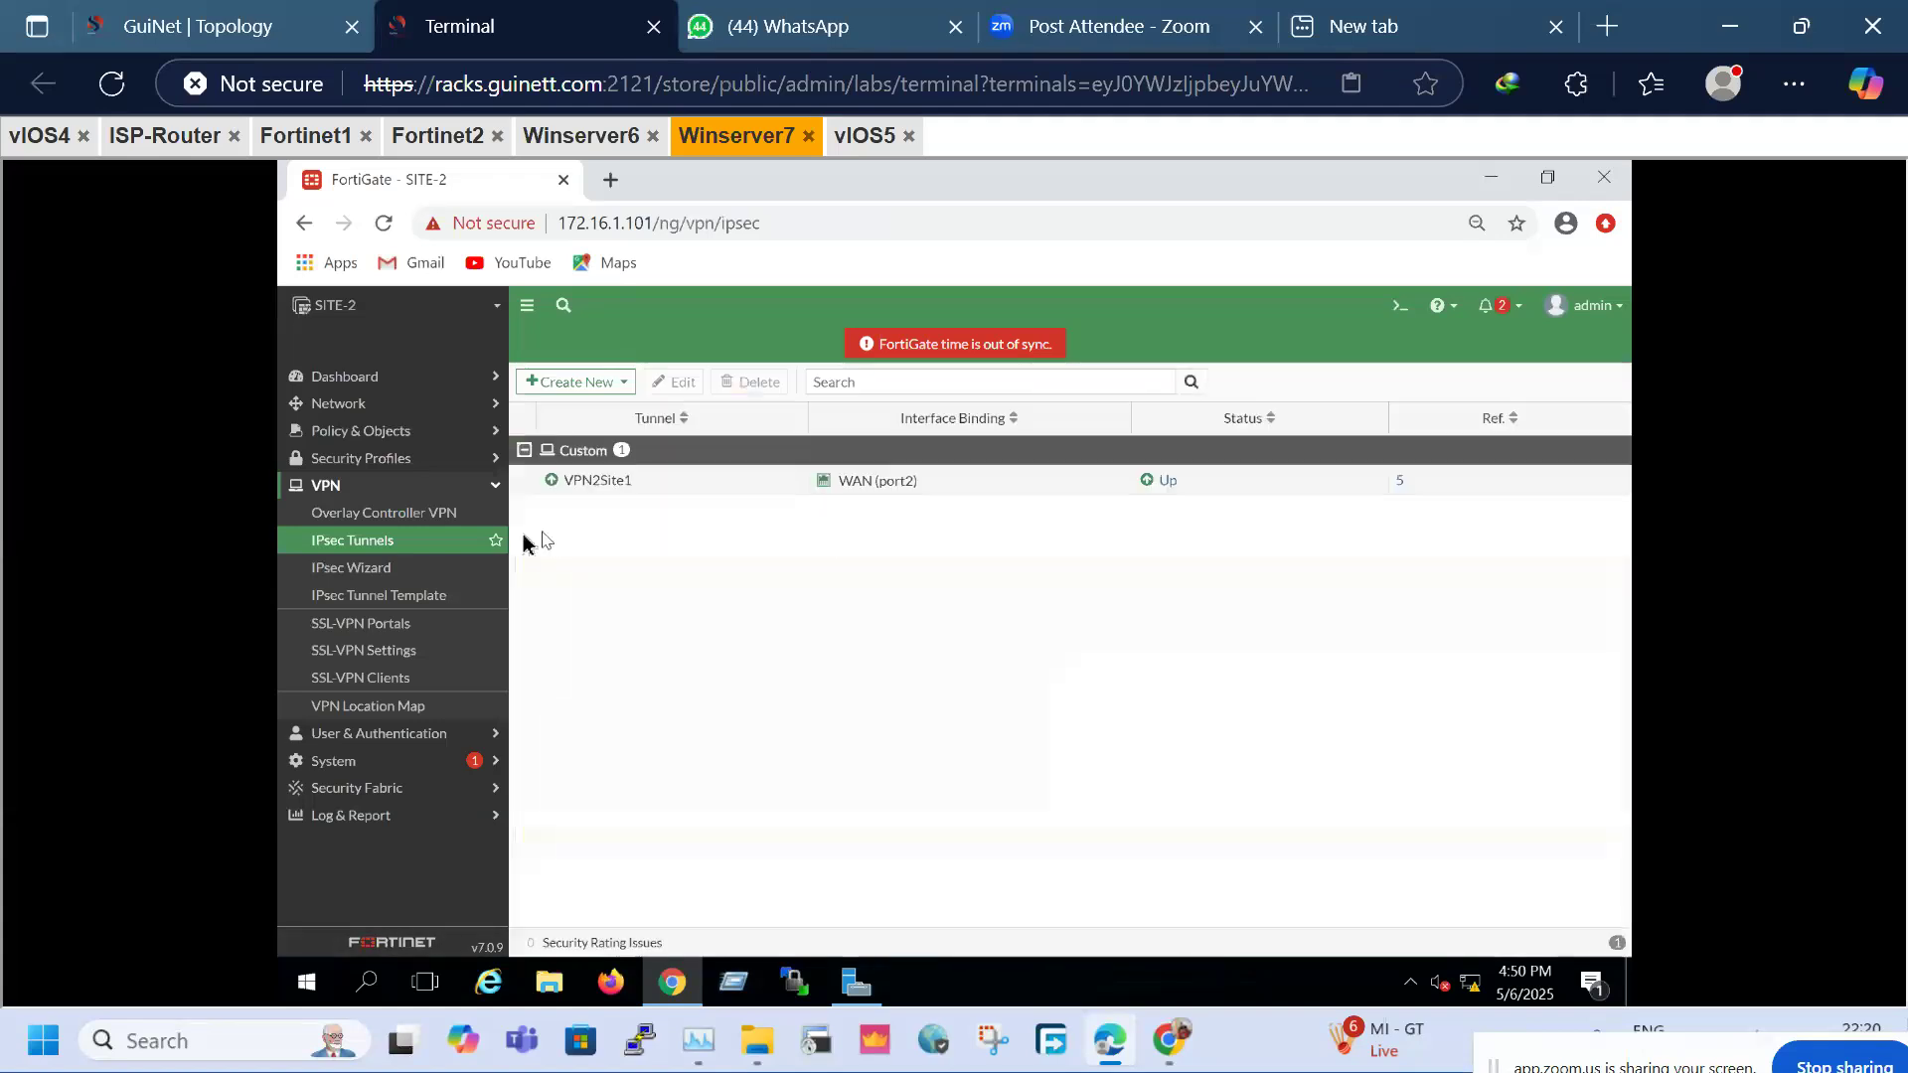
Clone SITE-2's 10.1.1.0/24 route into a 30.1.1.0/24 route via VPN2Site1 and check the new entry
click(349, 409)
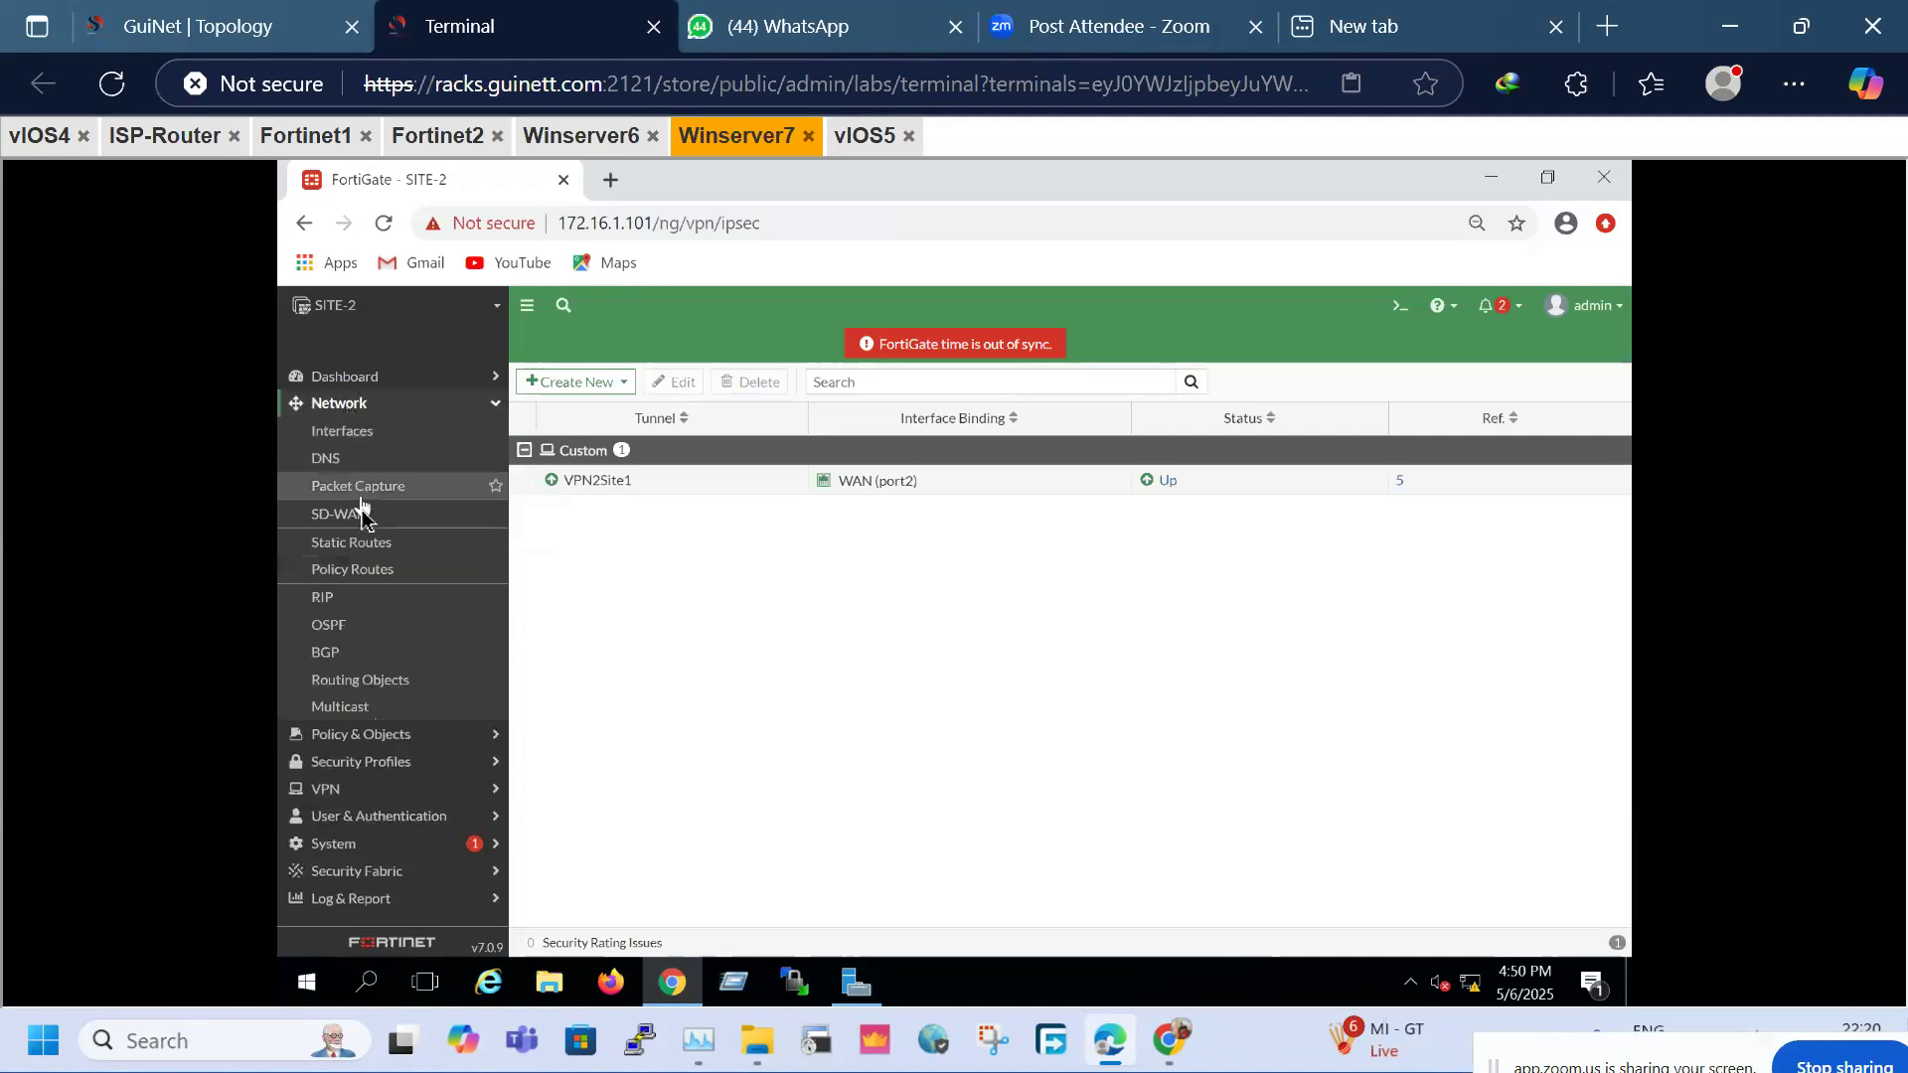
click(363, 542)
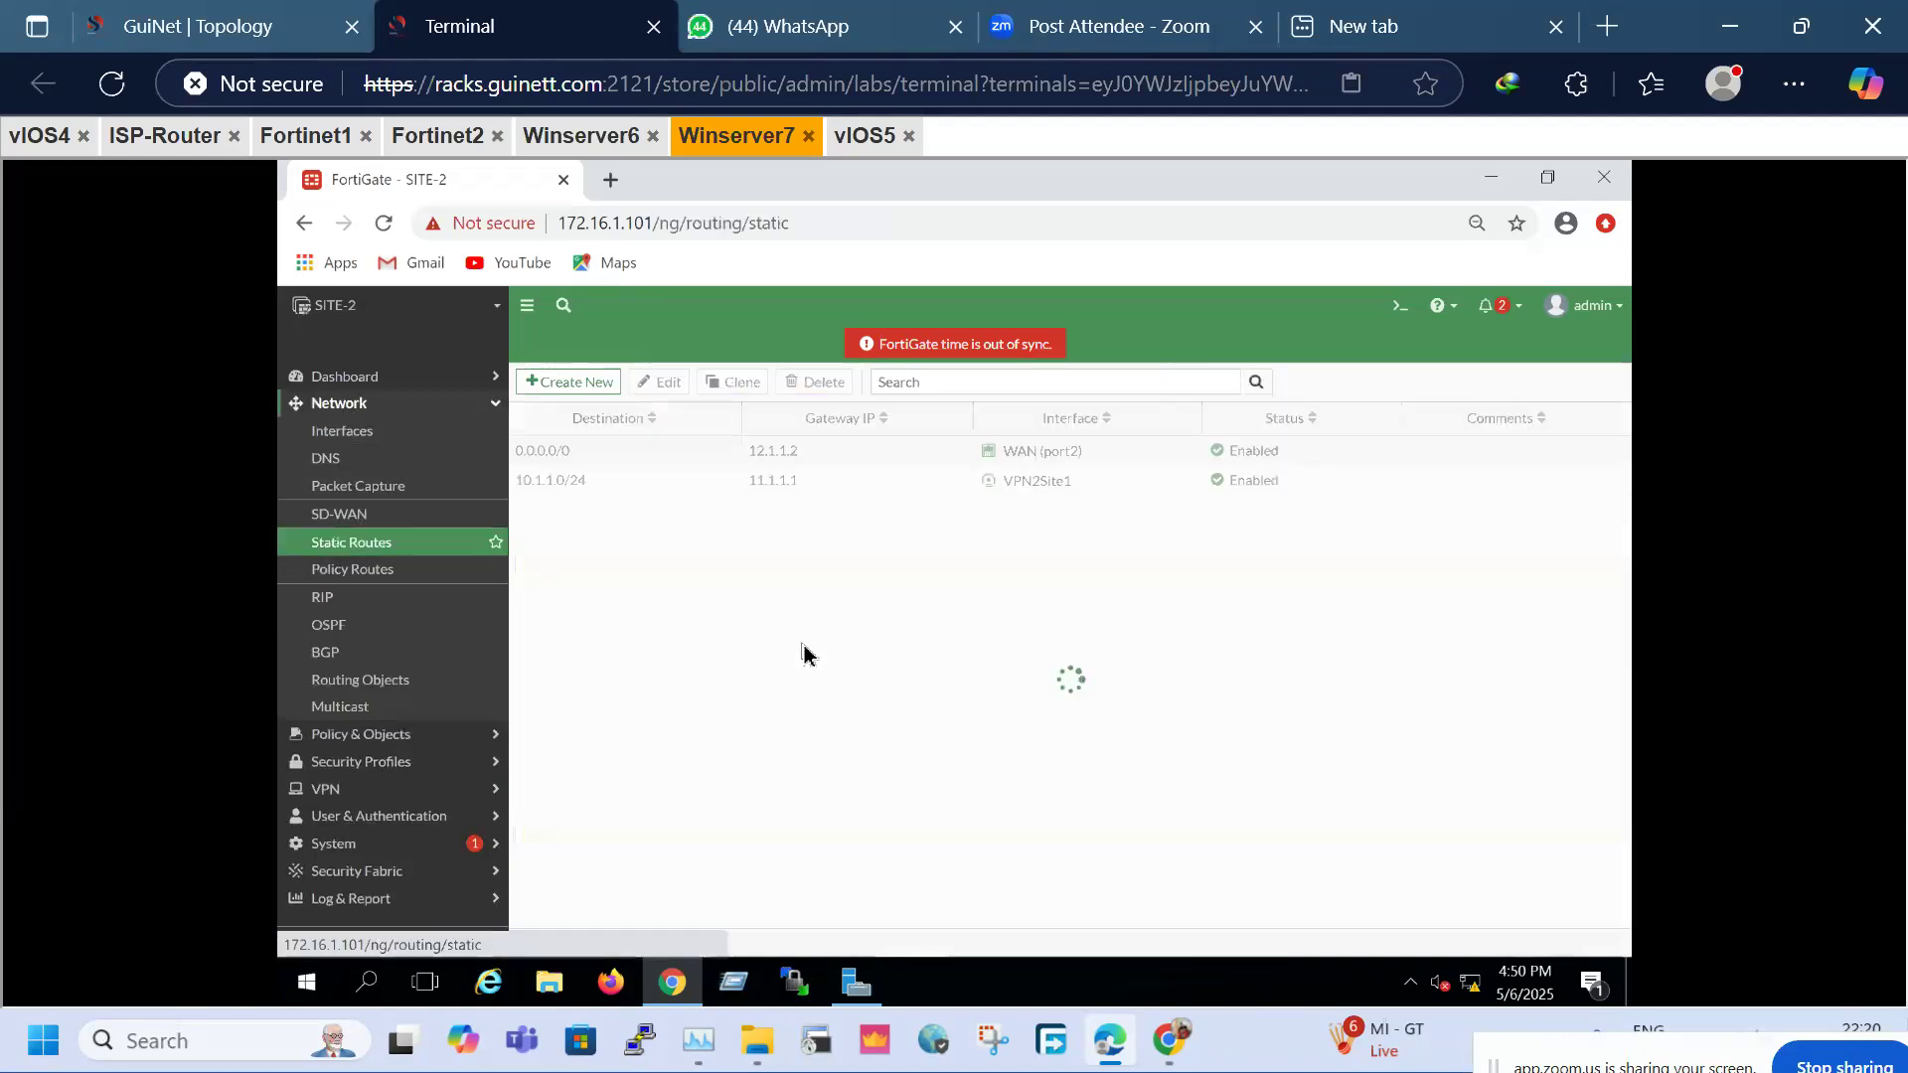
click(556, 487)
right_click(558, 490)
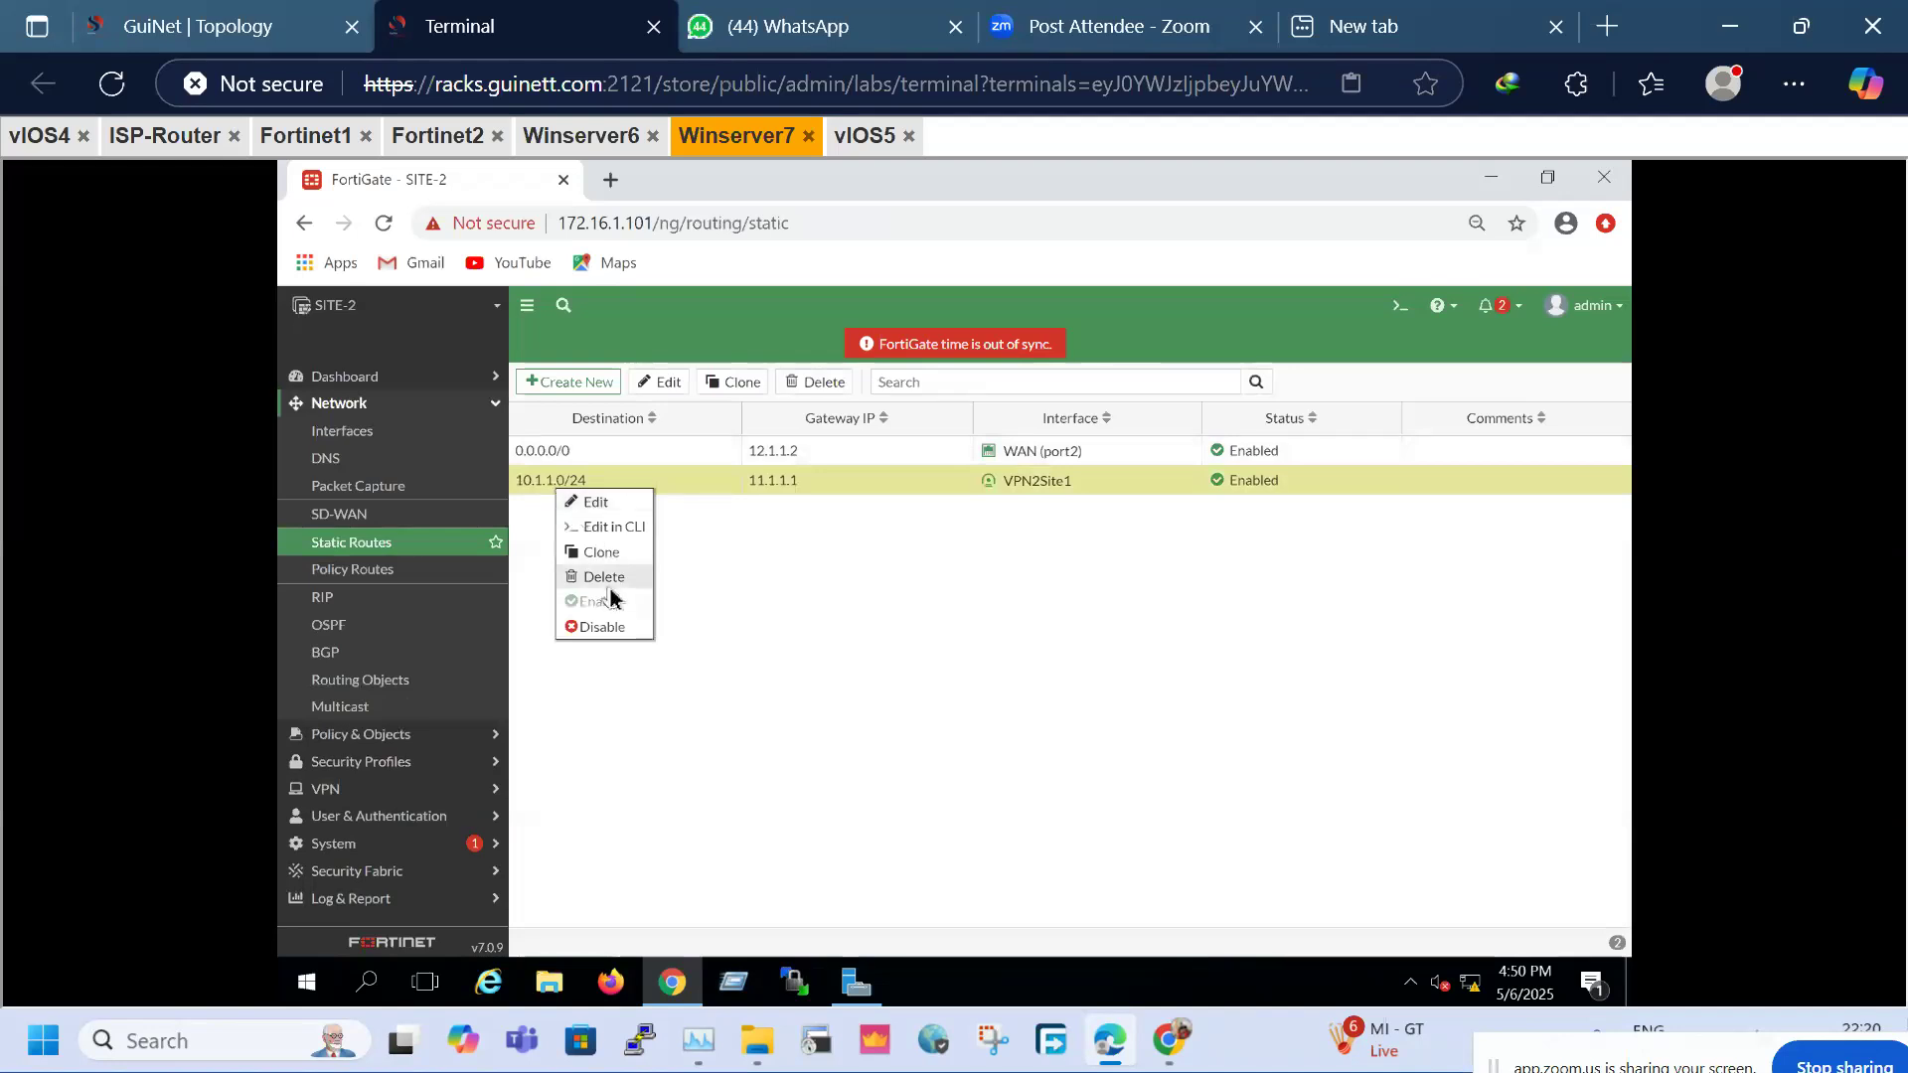
click(606, 553)
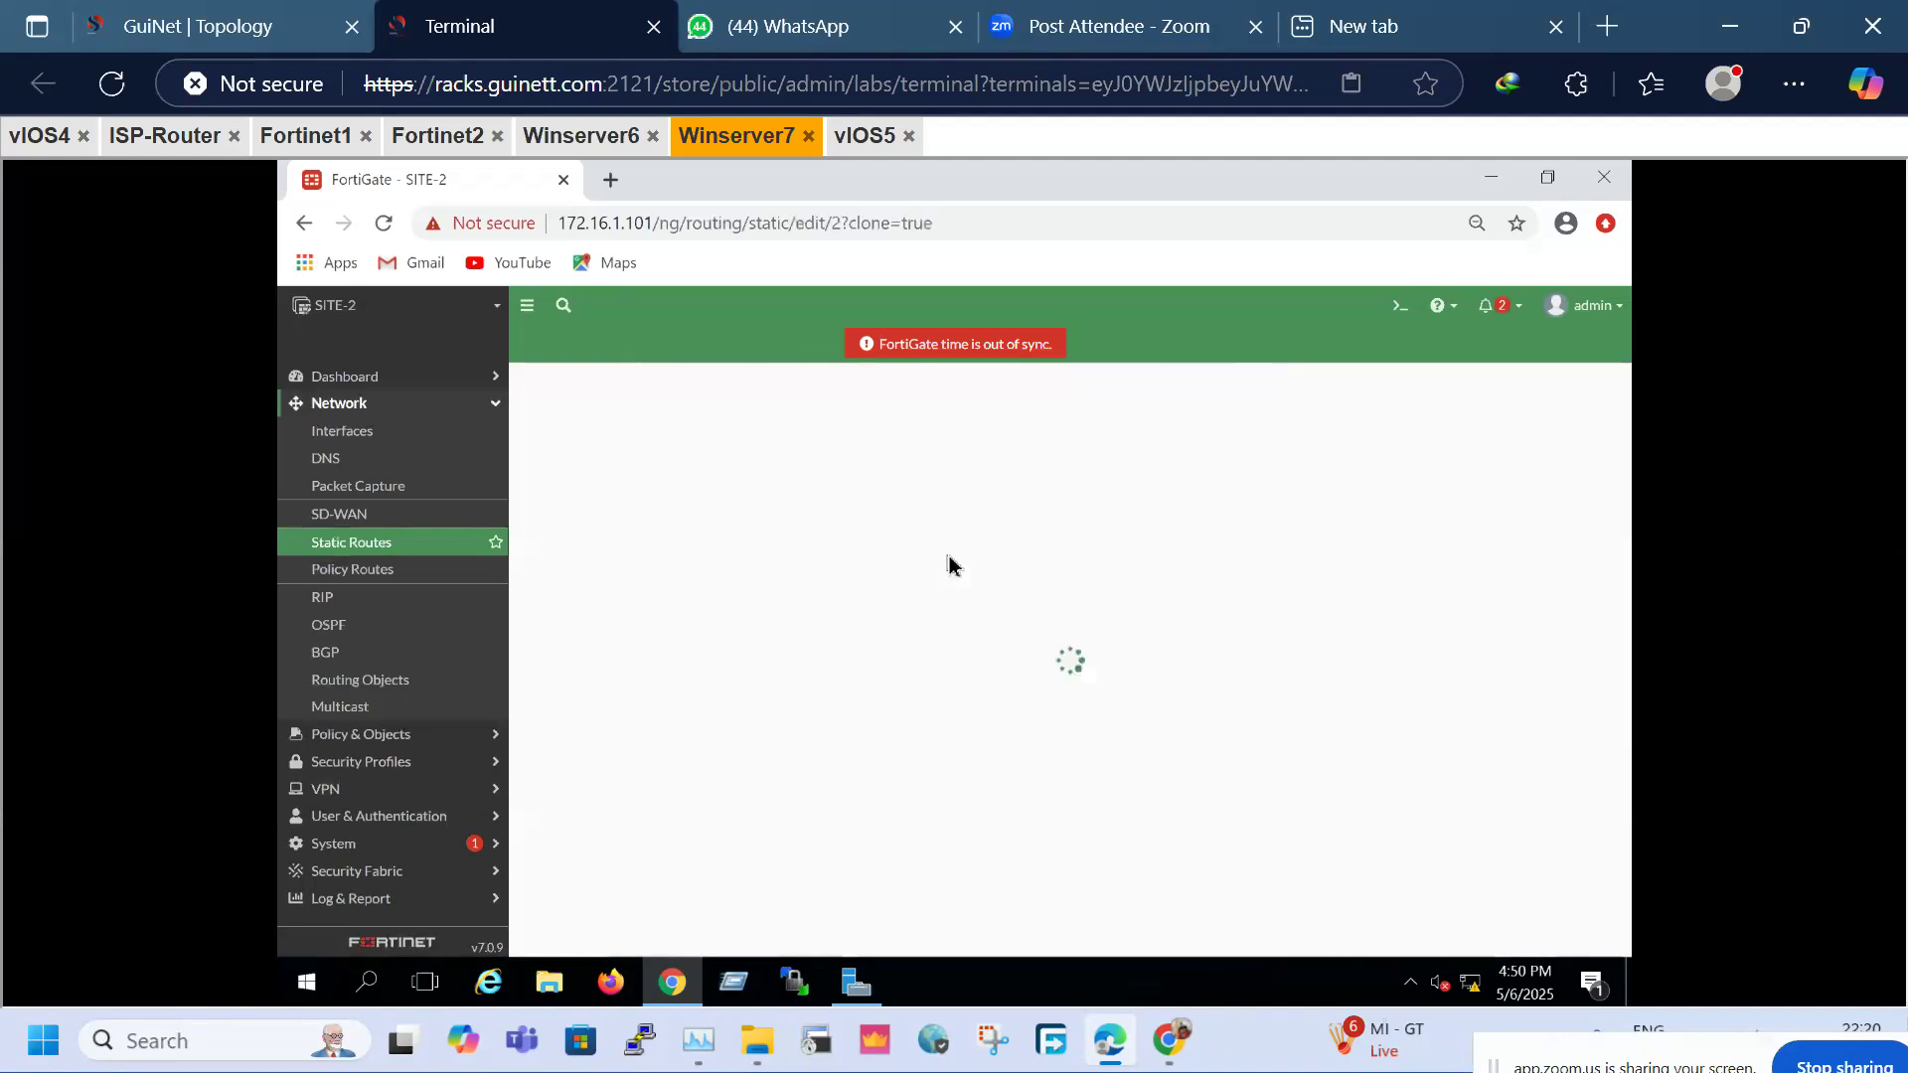
click(733, 449)
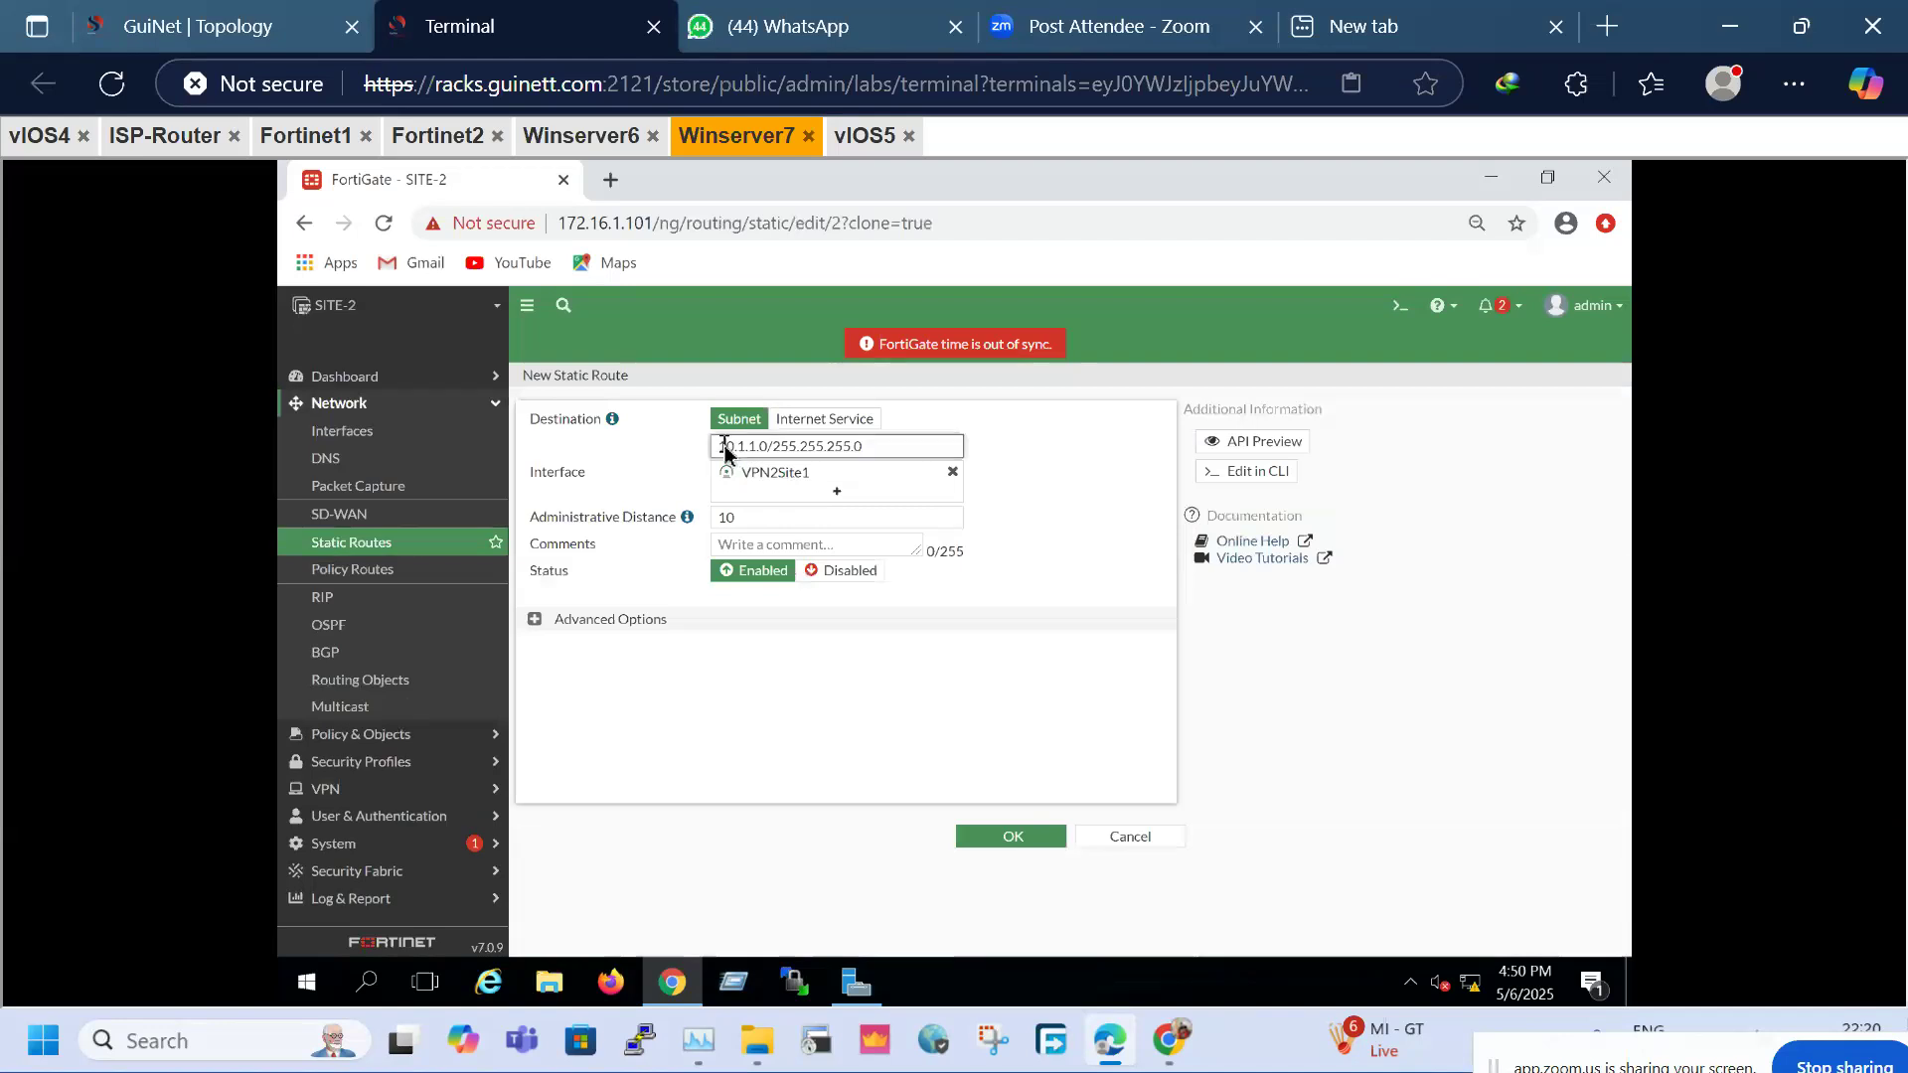
key(BackSpace)
text(3)
click(1023, 837)
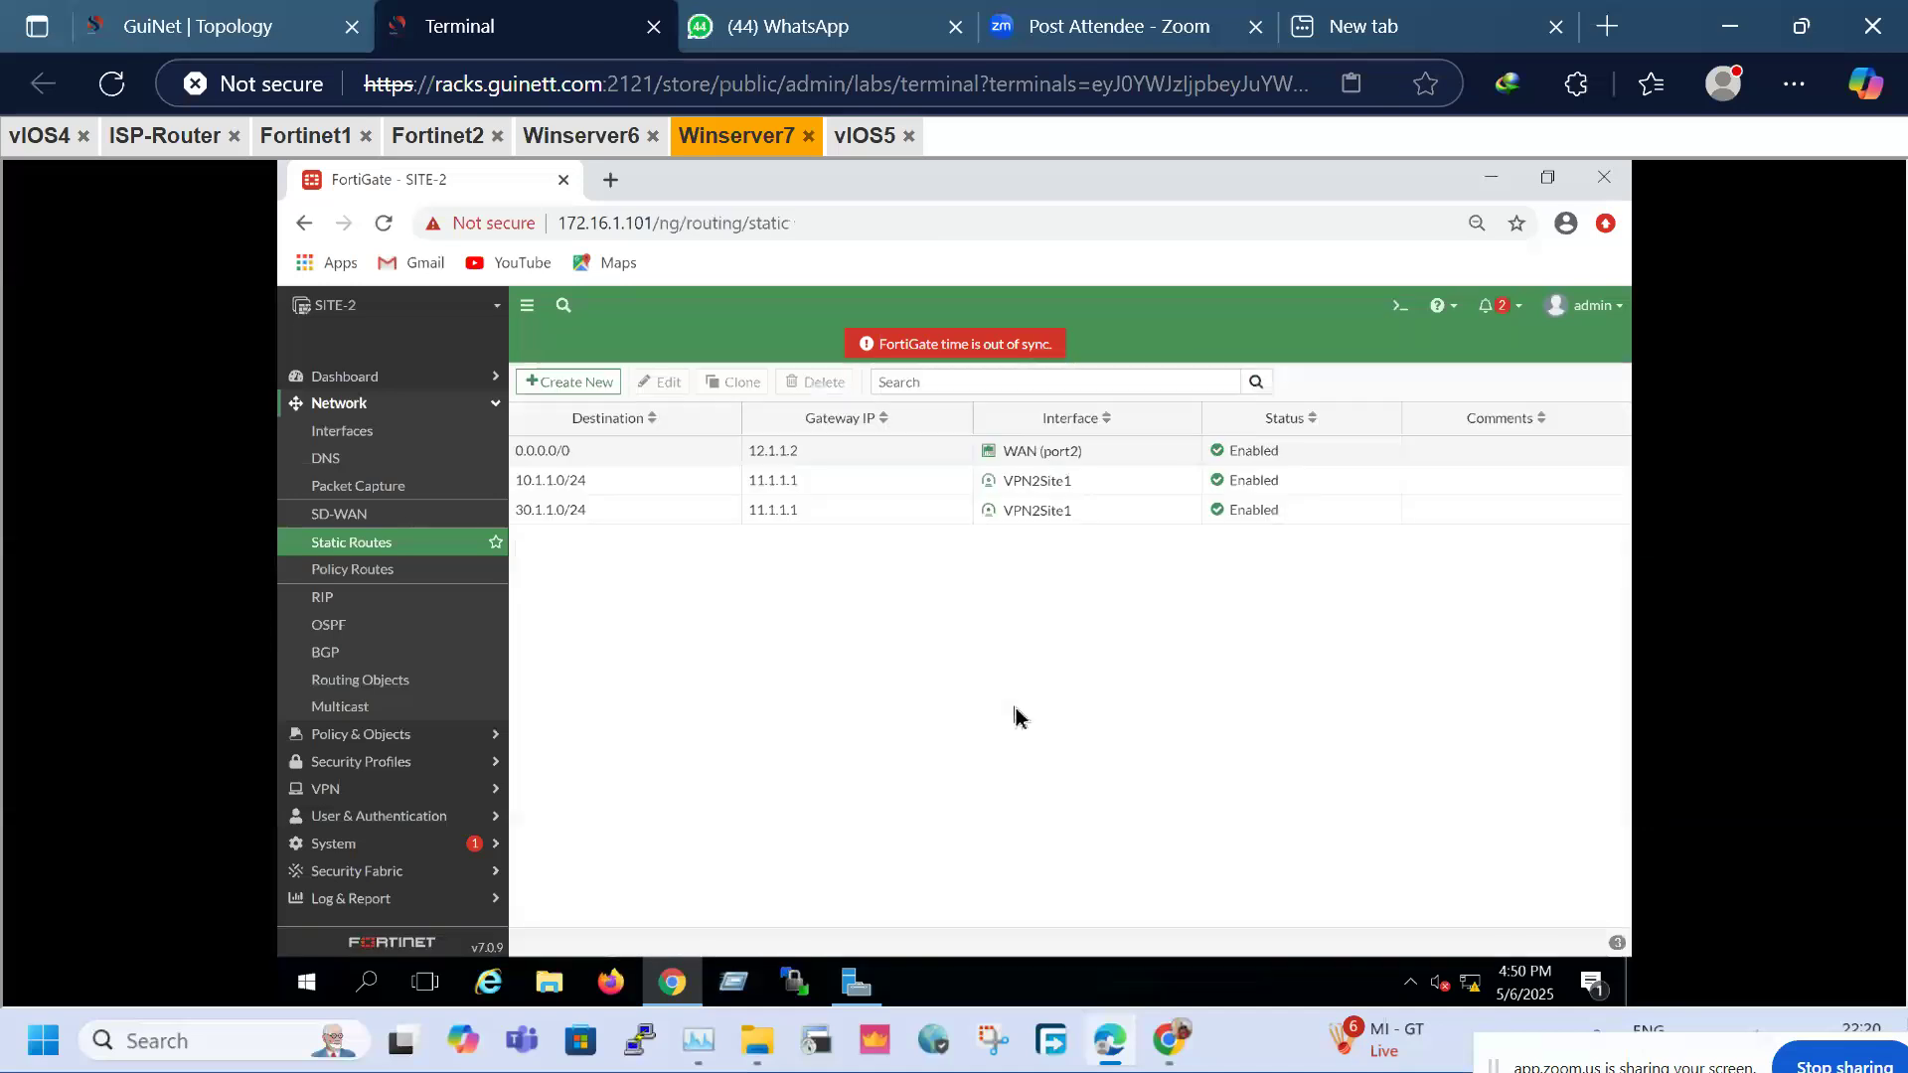
click(579, 515)
Check both FortiGates' static routes, then return to the LAN-A console
click(39, 145)
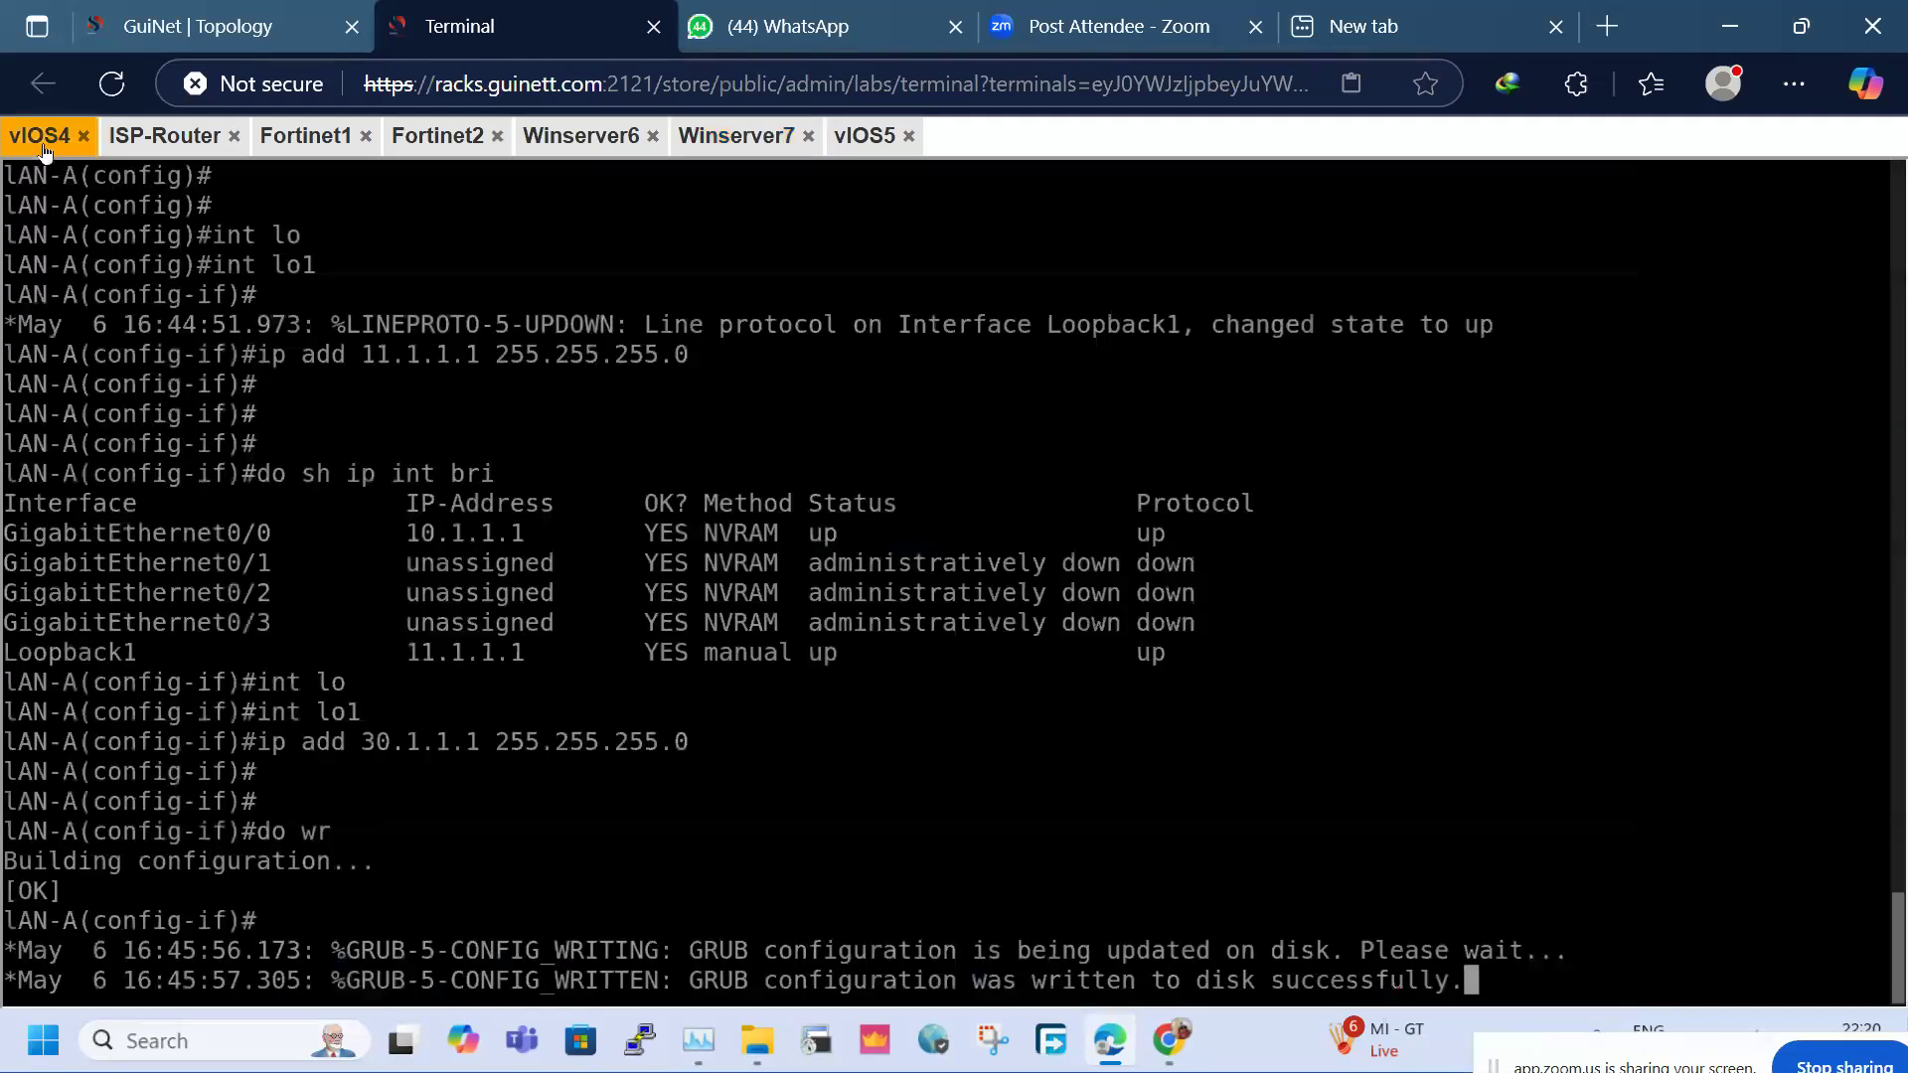
key(Return)
key(Return)
key(Return)
key(Return)
key(Return)
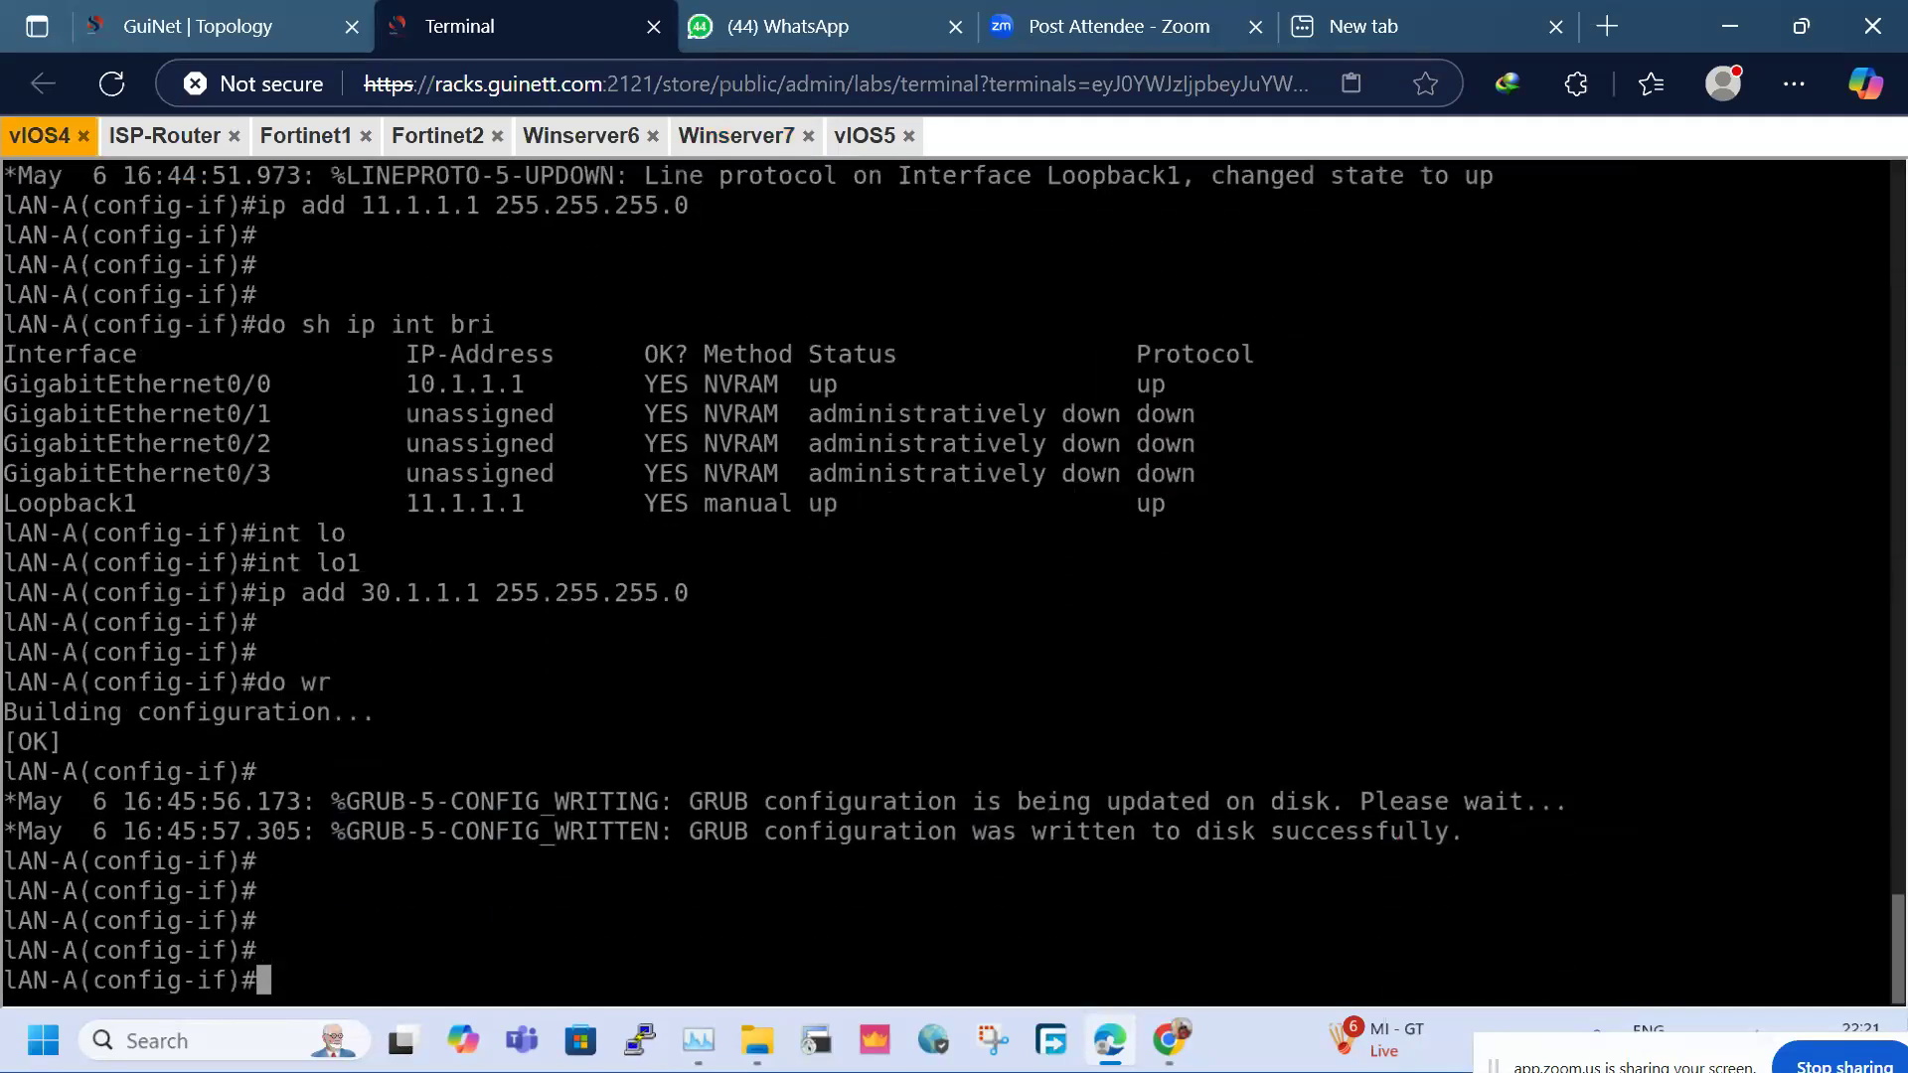
click(582, 139)
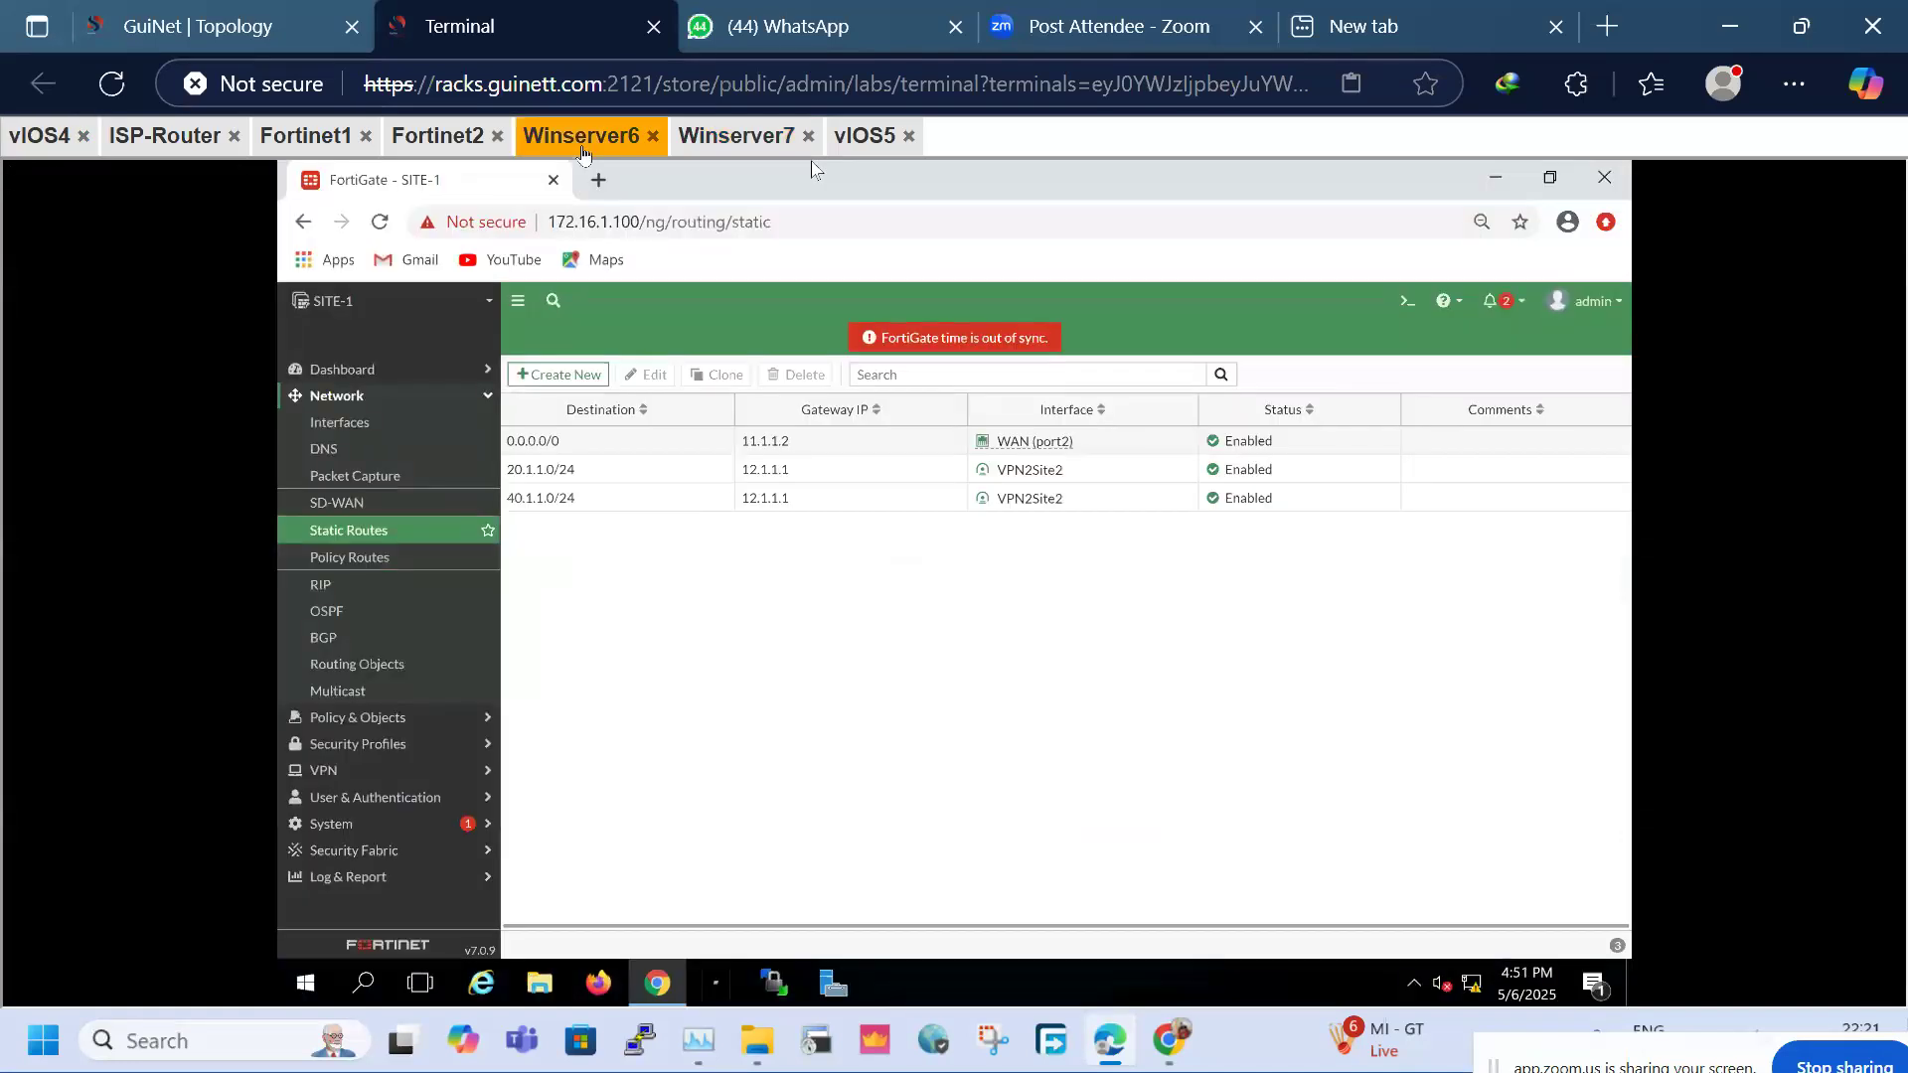
click(735, 139)
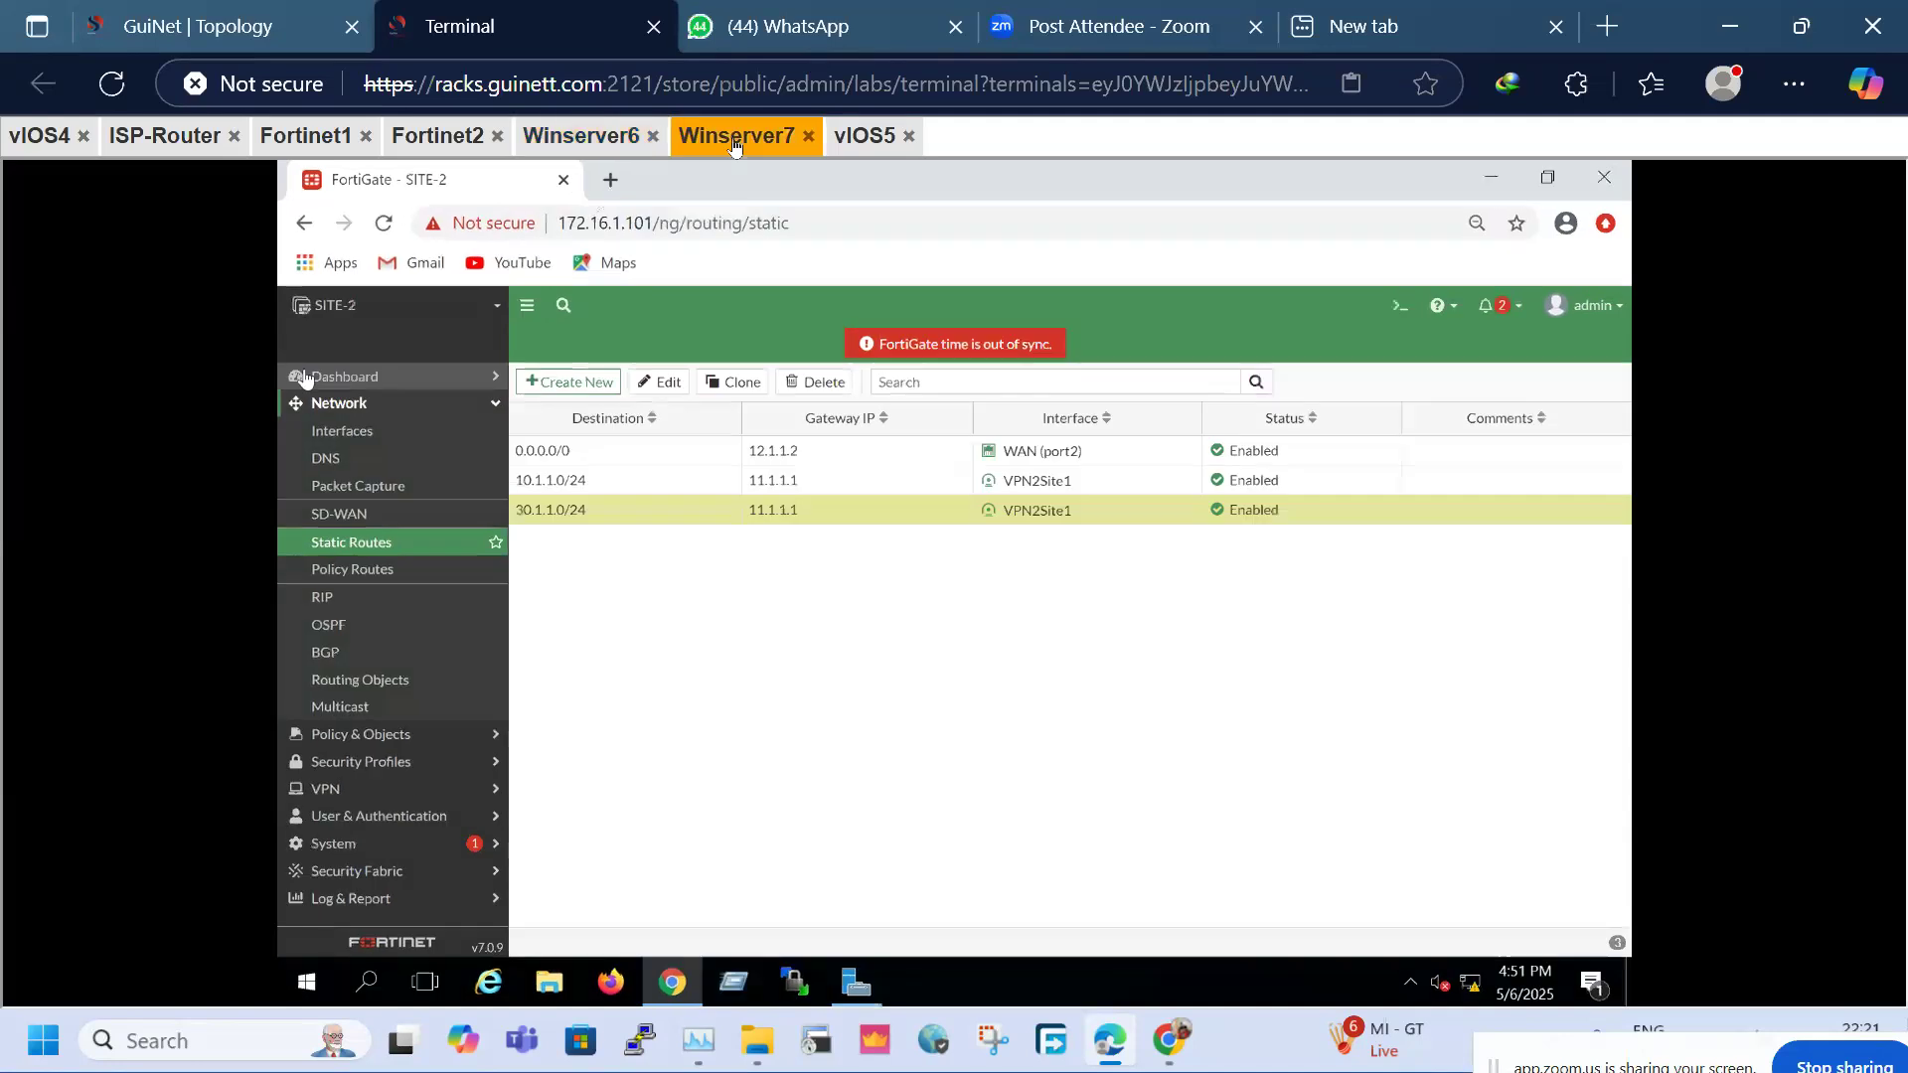
click(62, 142)
Exit to privileged mode on LAN-A and ping 40.1.1.1 sourced from Loopback1, which fails 0/5
text(exit)
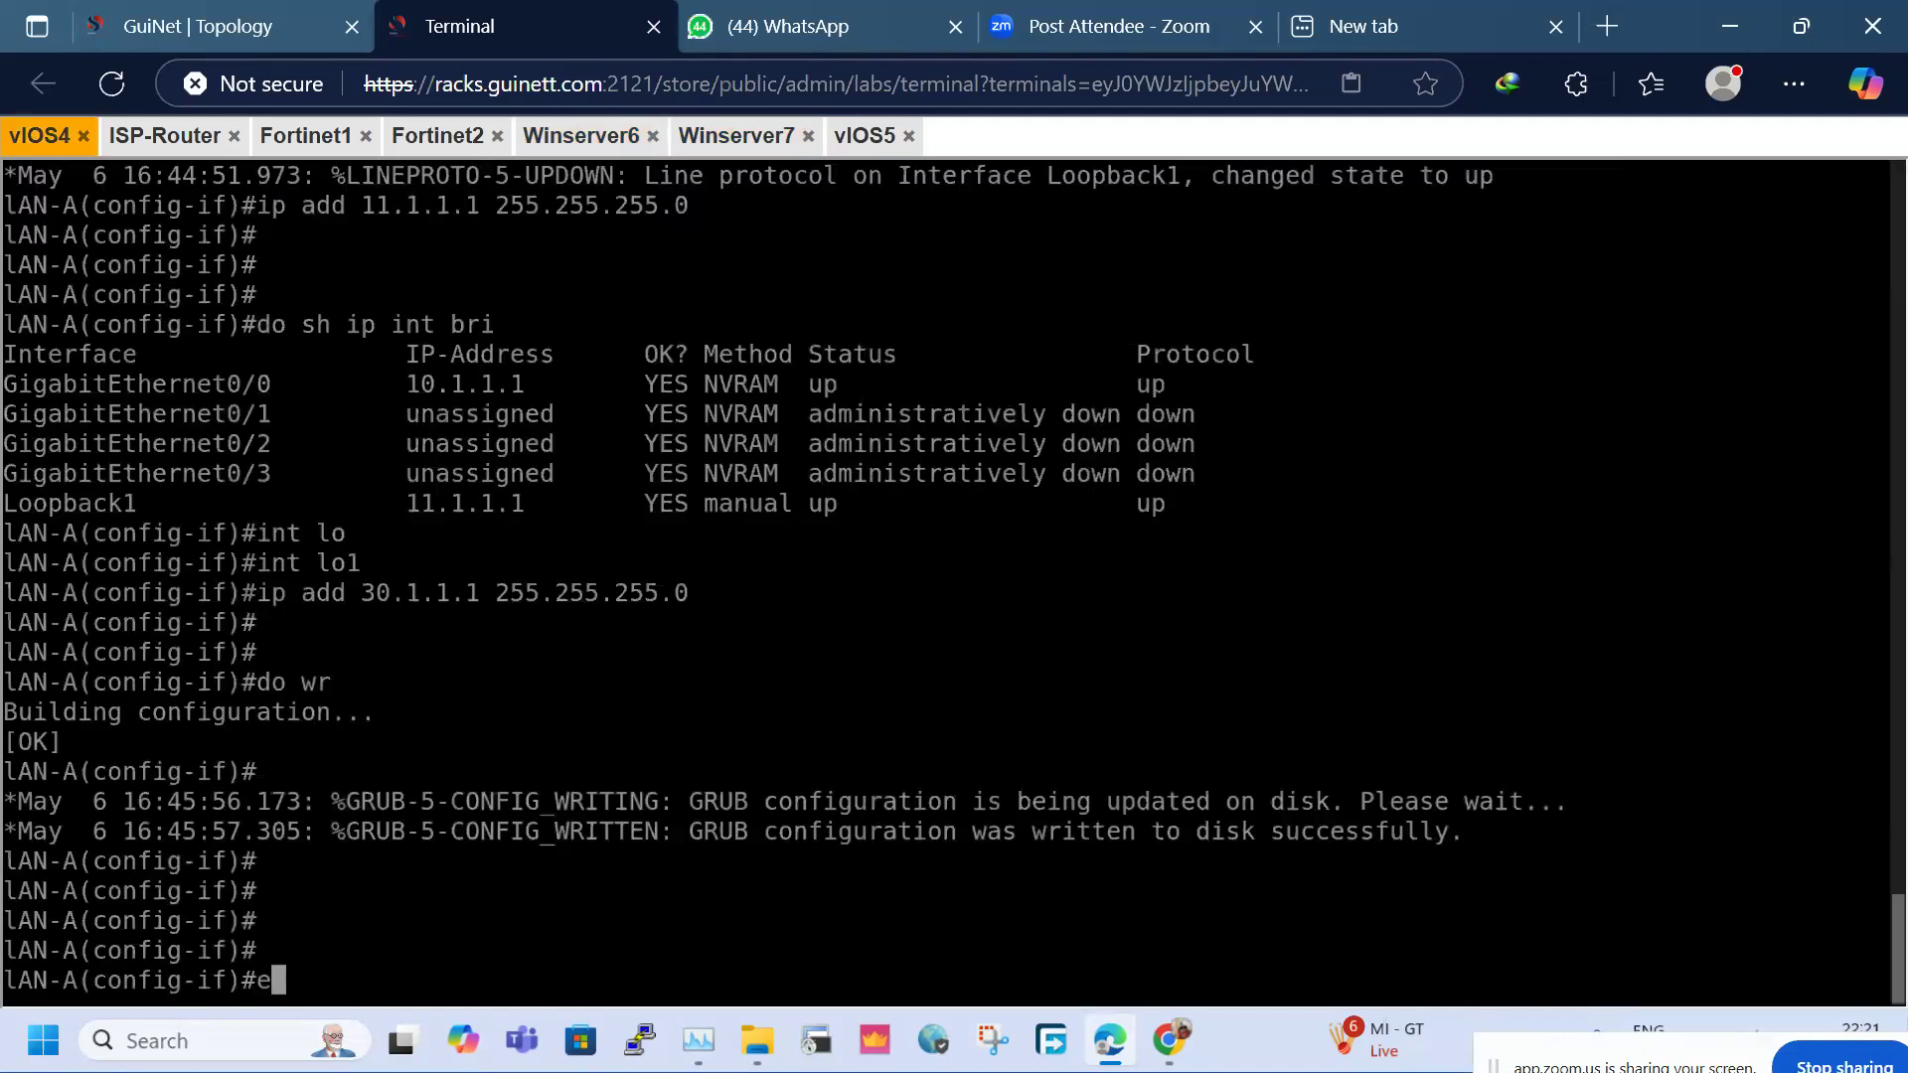
key(Return)
key(Return)
key(Return)
key(Return)
text(exi)
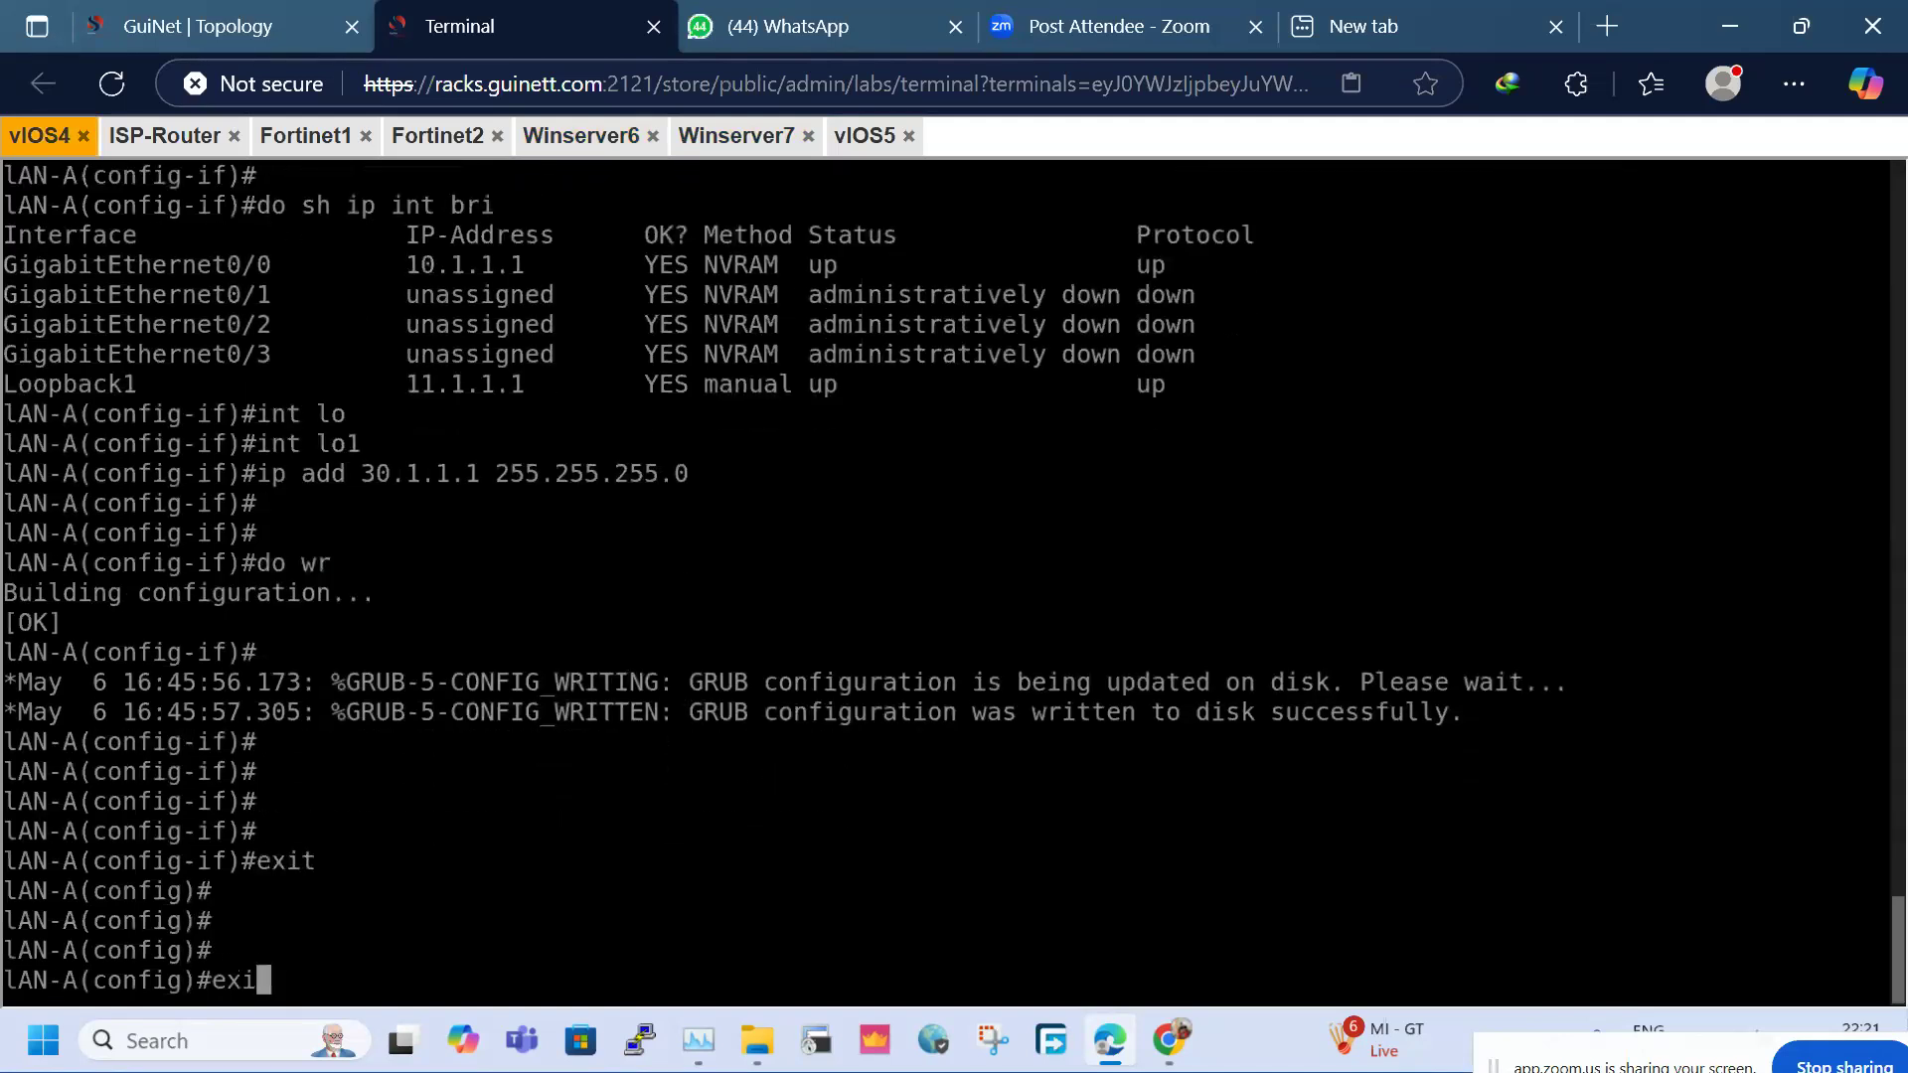
key(Return)
key(Return)
key(Return)
text(ping)
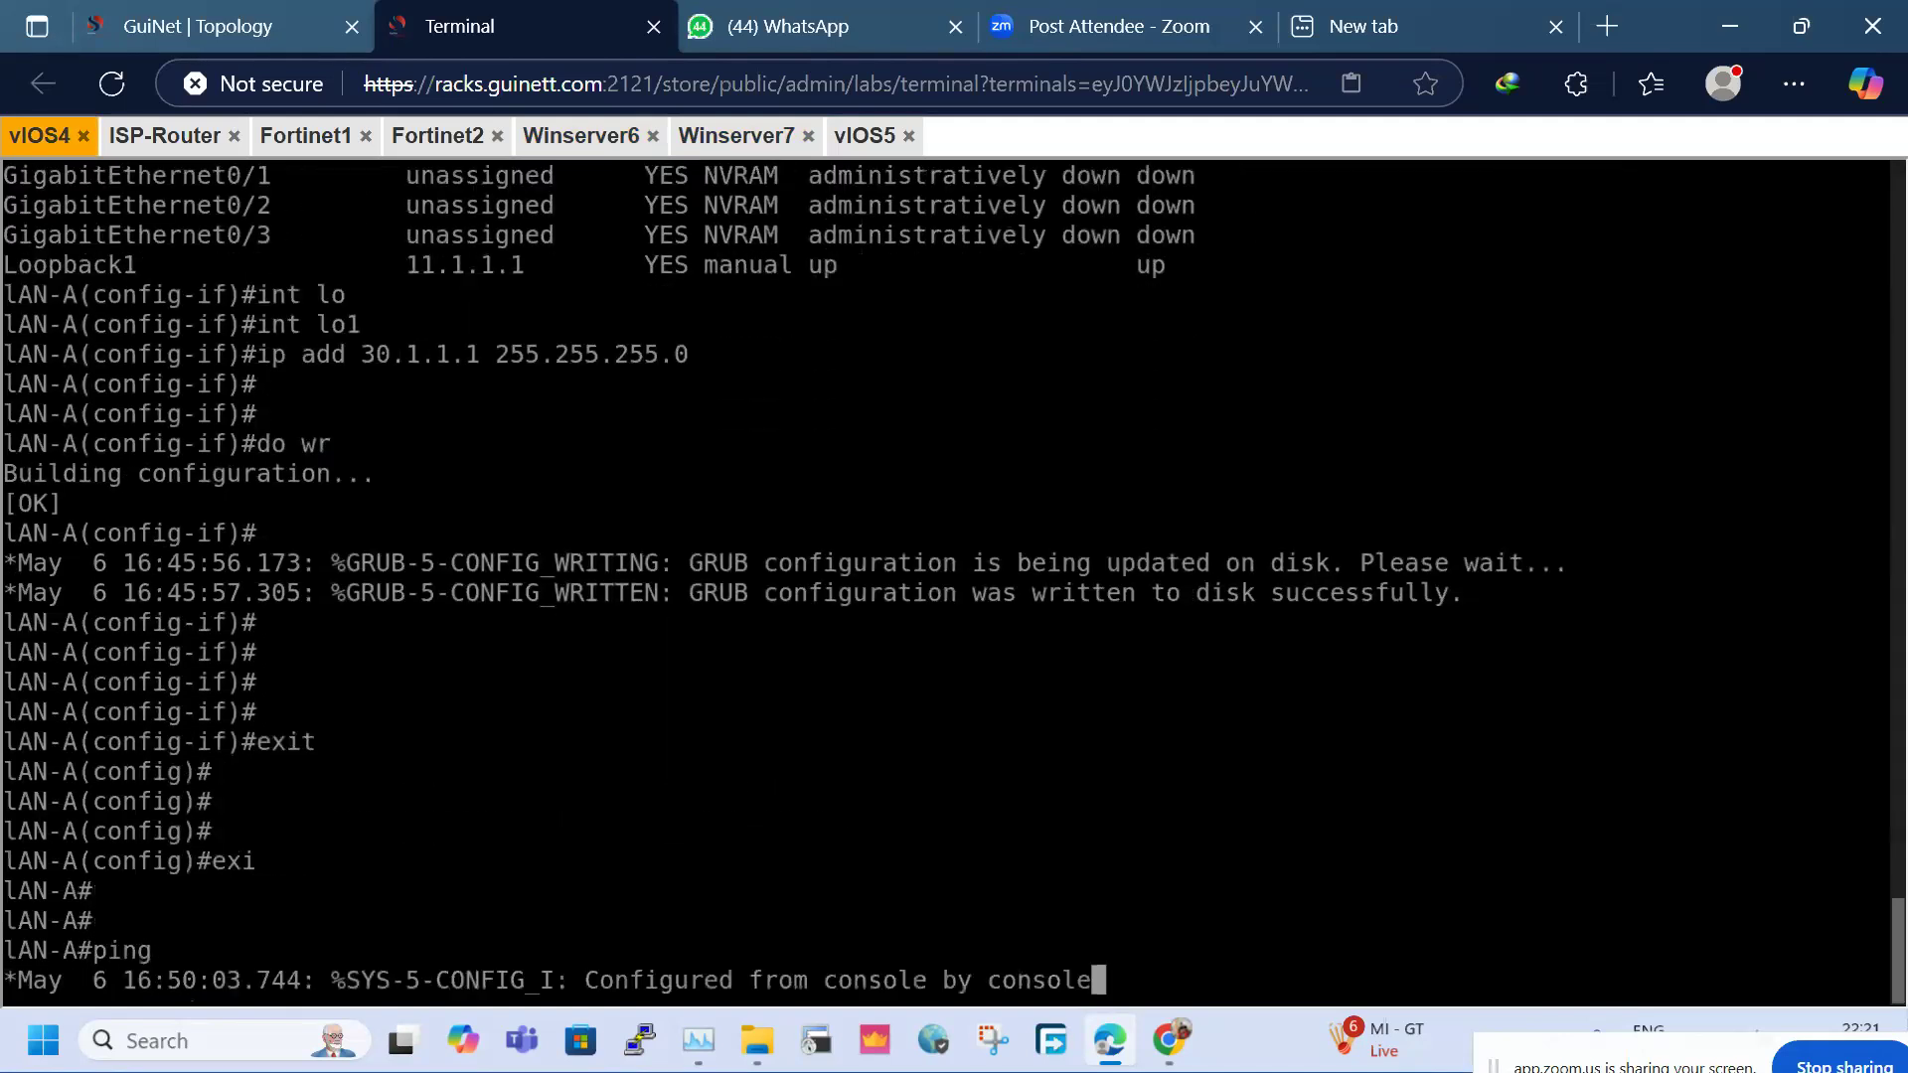
key(Return)
key(Return)
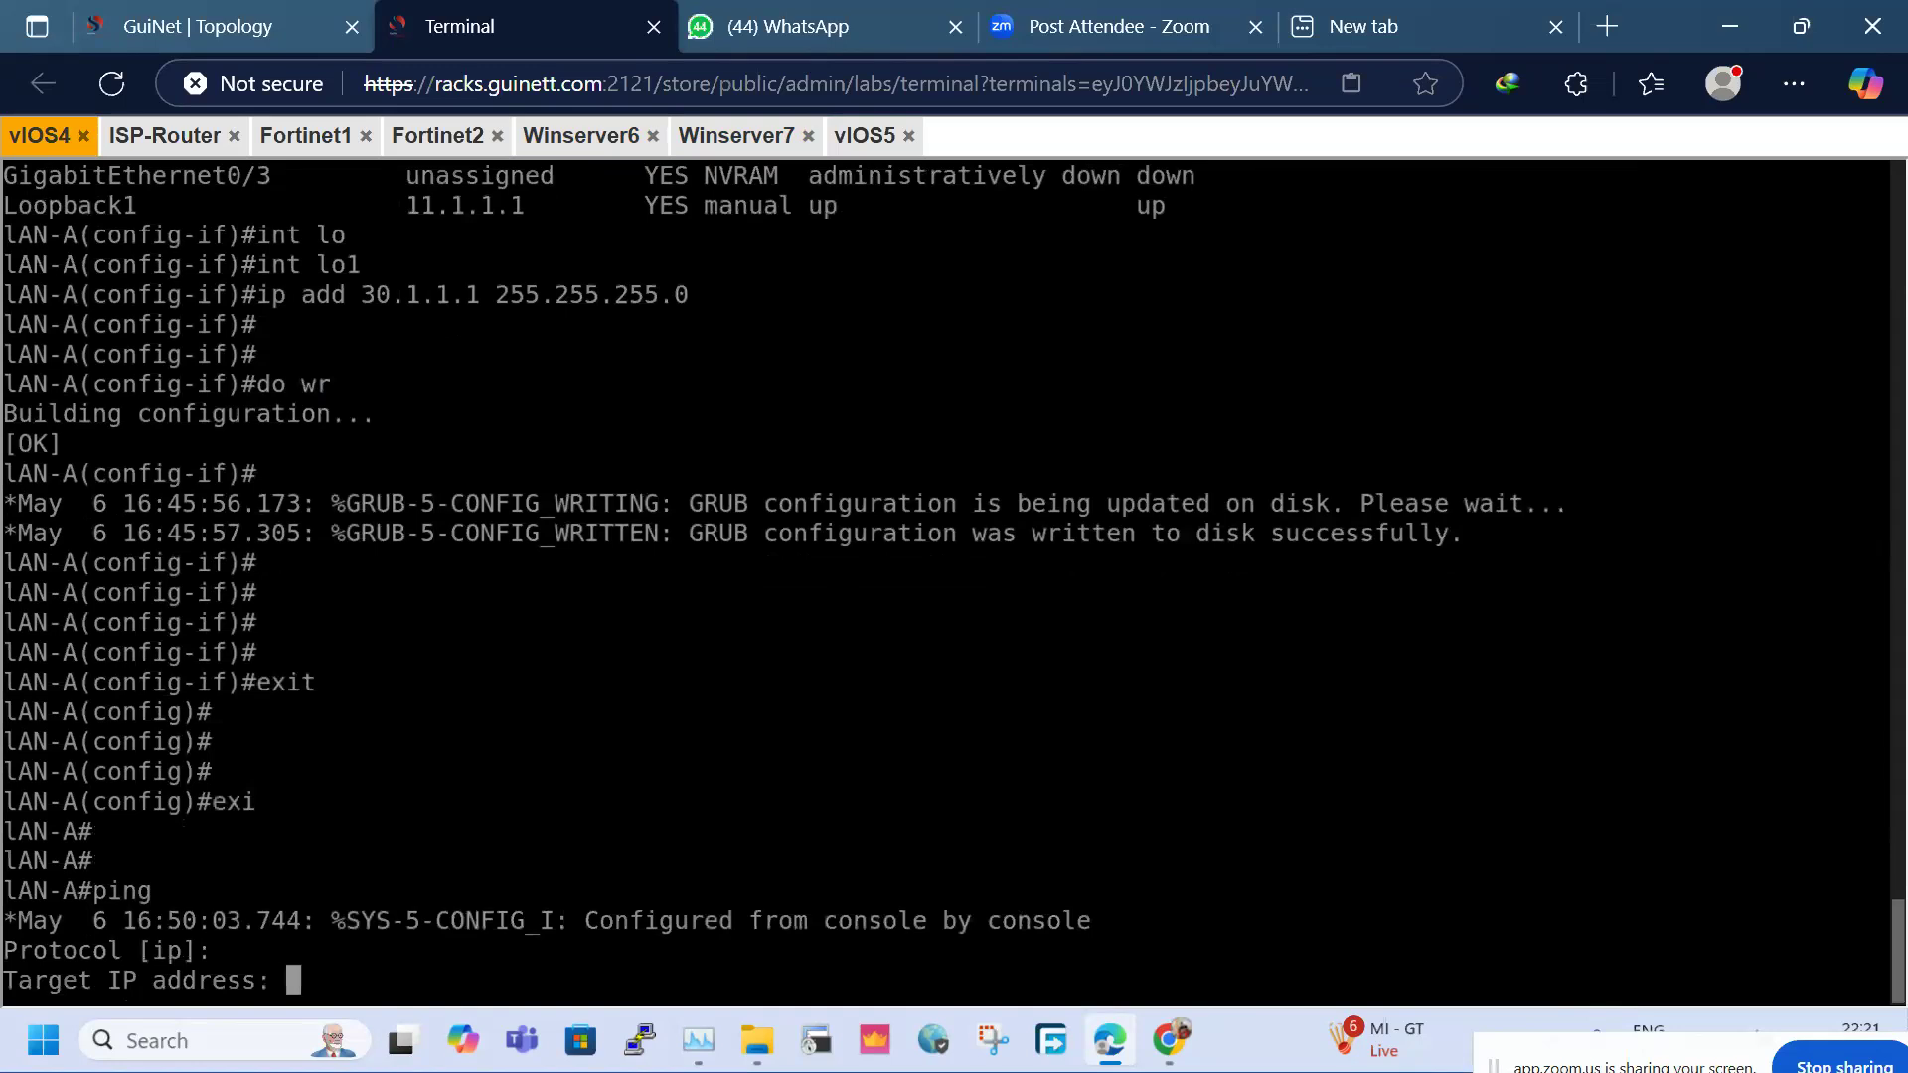
key(Return)
key(Return)
key(Return)
text(ping 40.1.1.1 so)
key(Tab)
text(lo1)
key(Return)
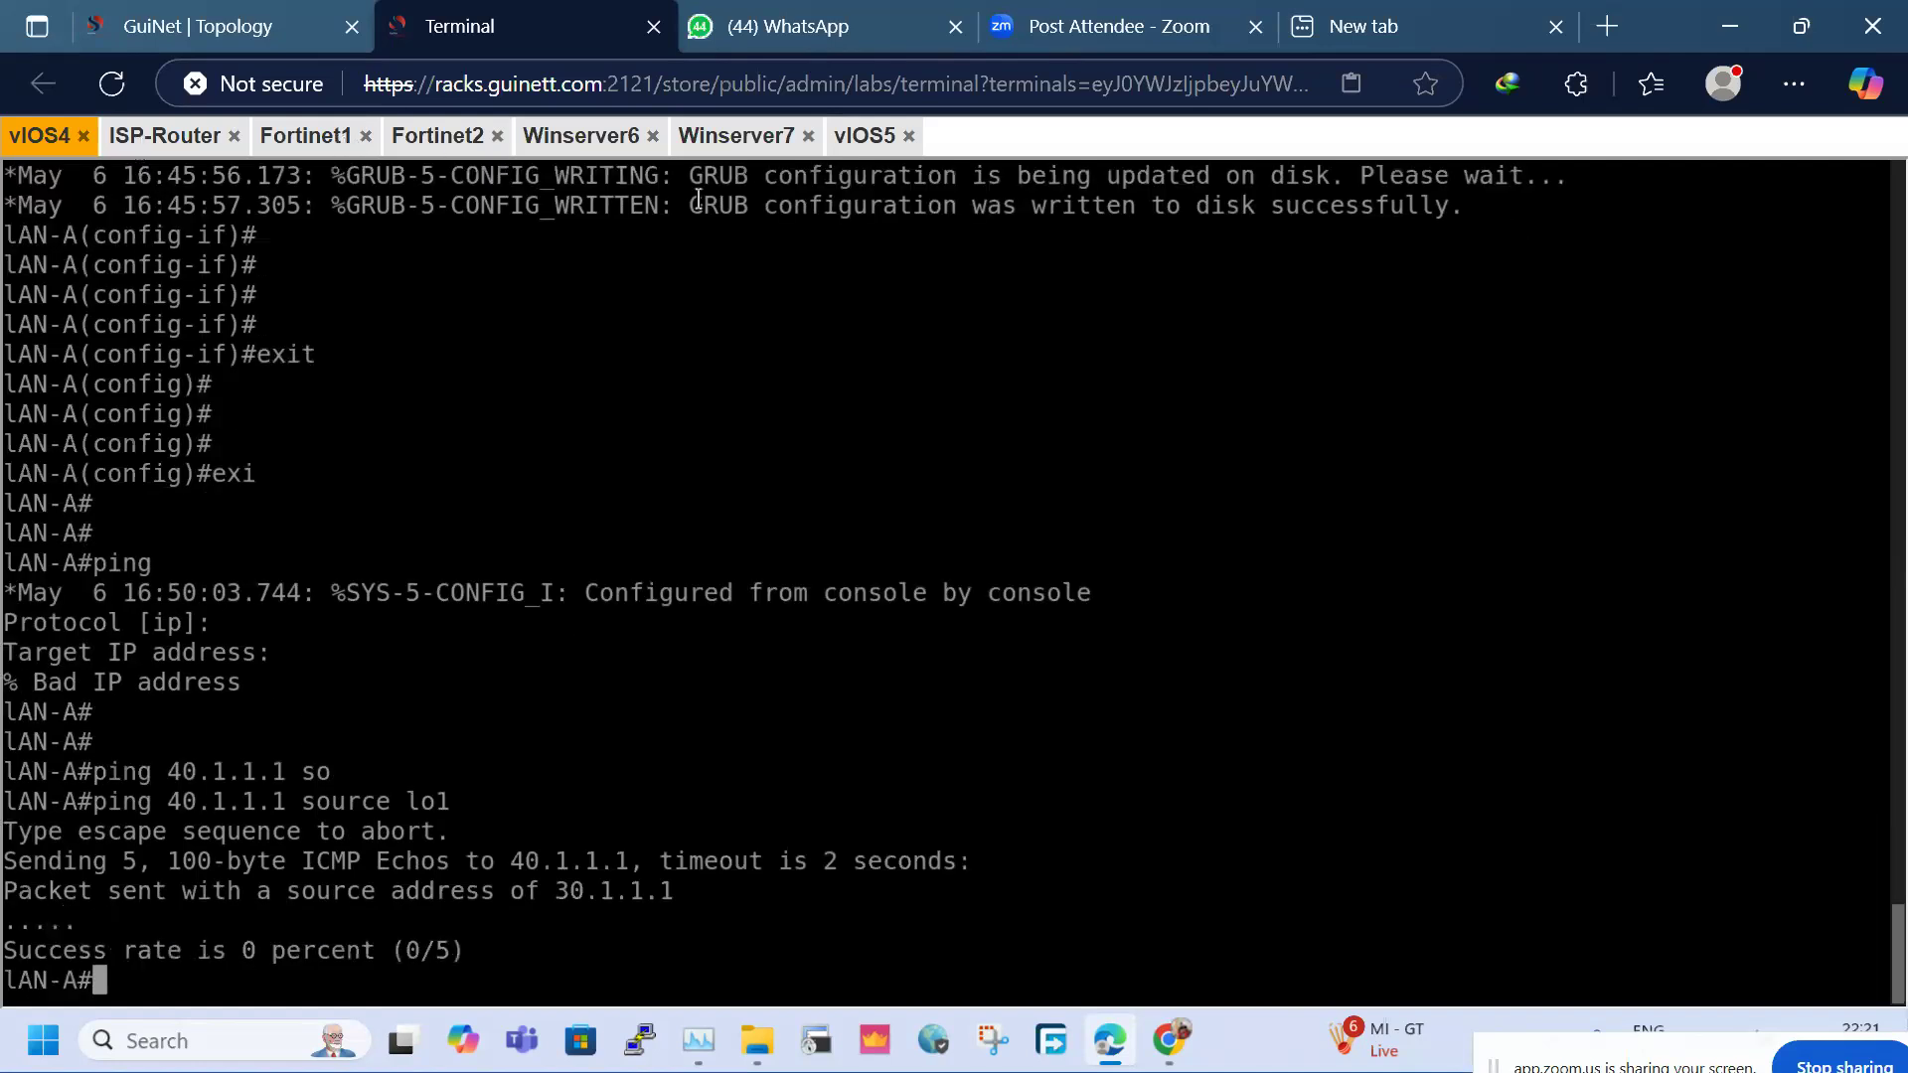
click(864, 135)
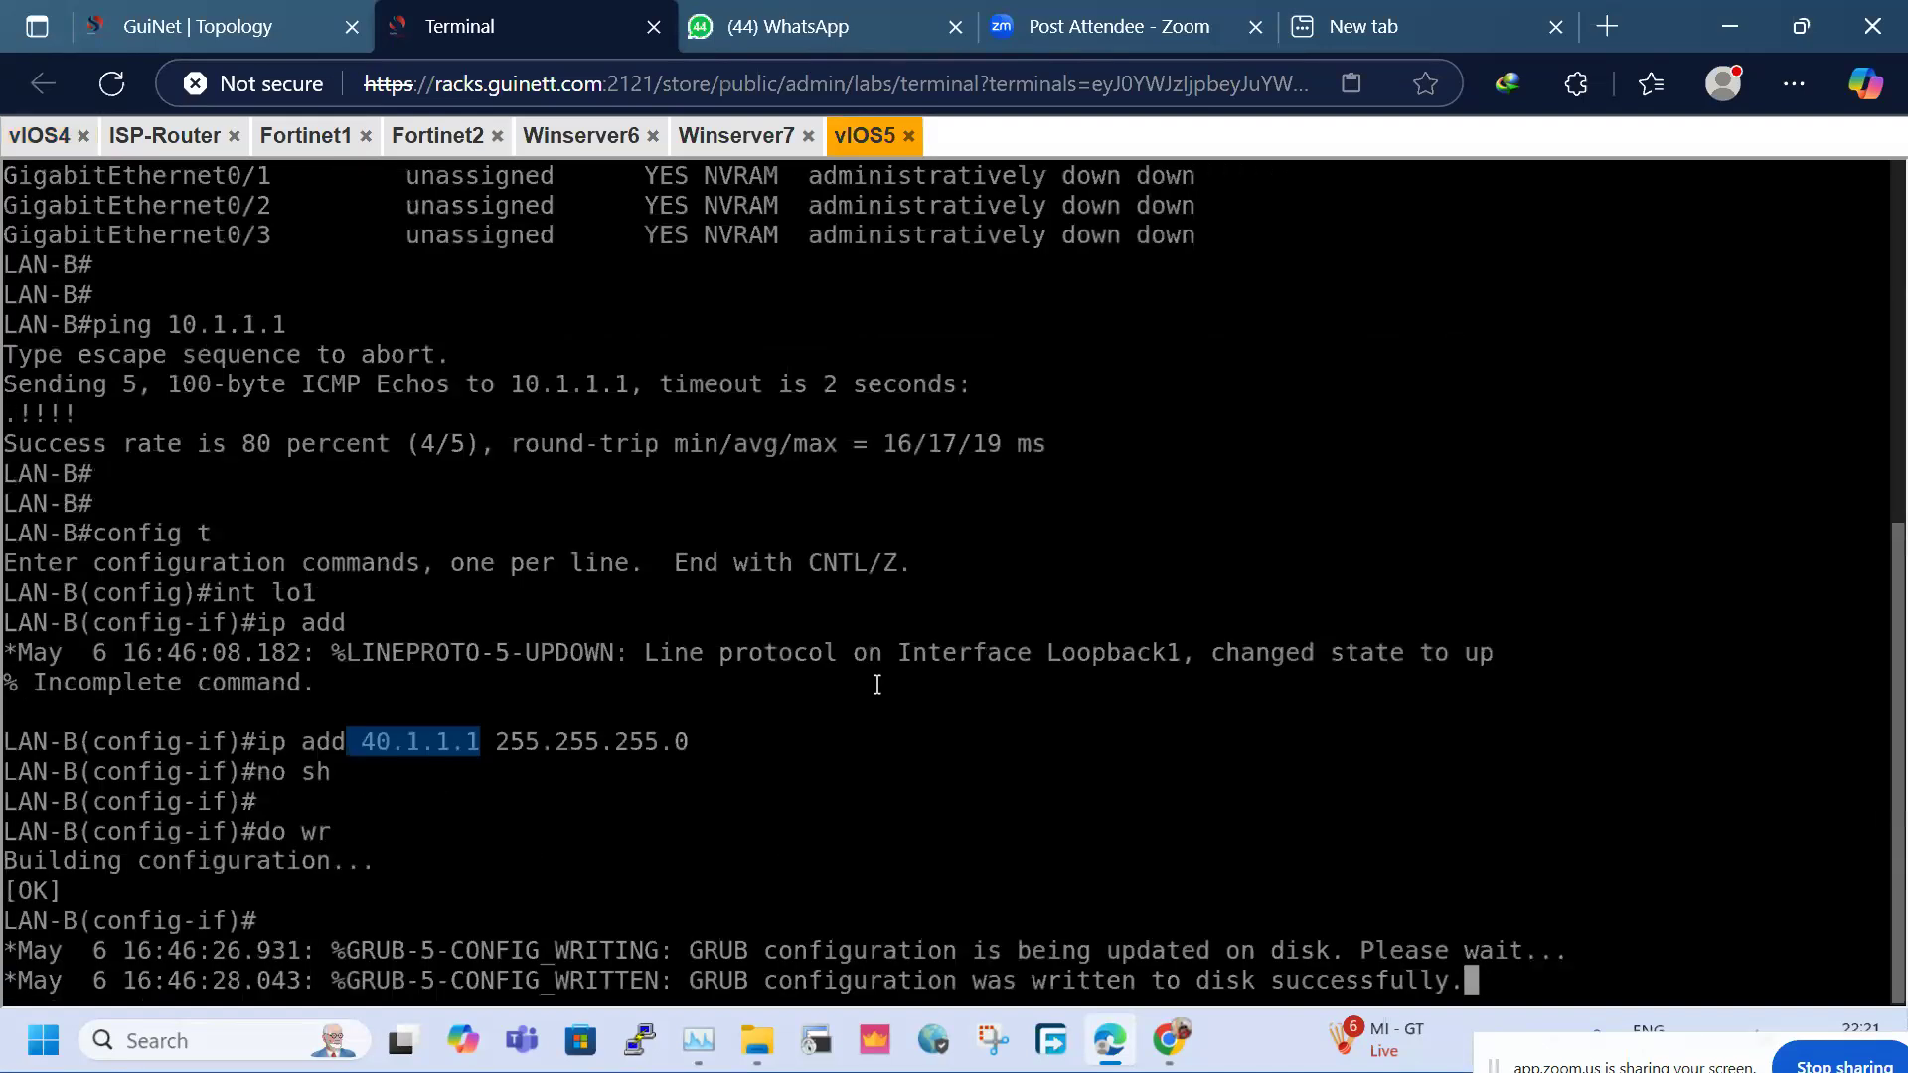
Exit interface and global configuration mode on the LAN-B router
key(Return)
key(Return)
key(Return)
key(Return)
text(exu)
key(Return)
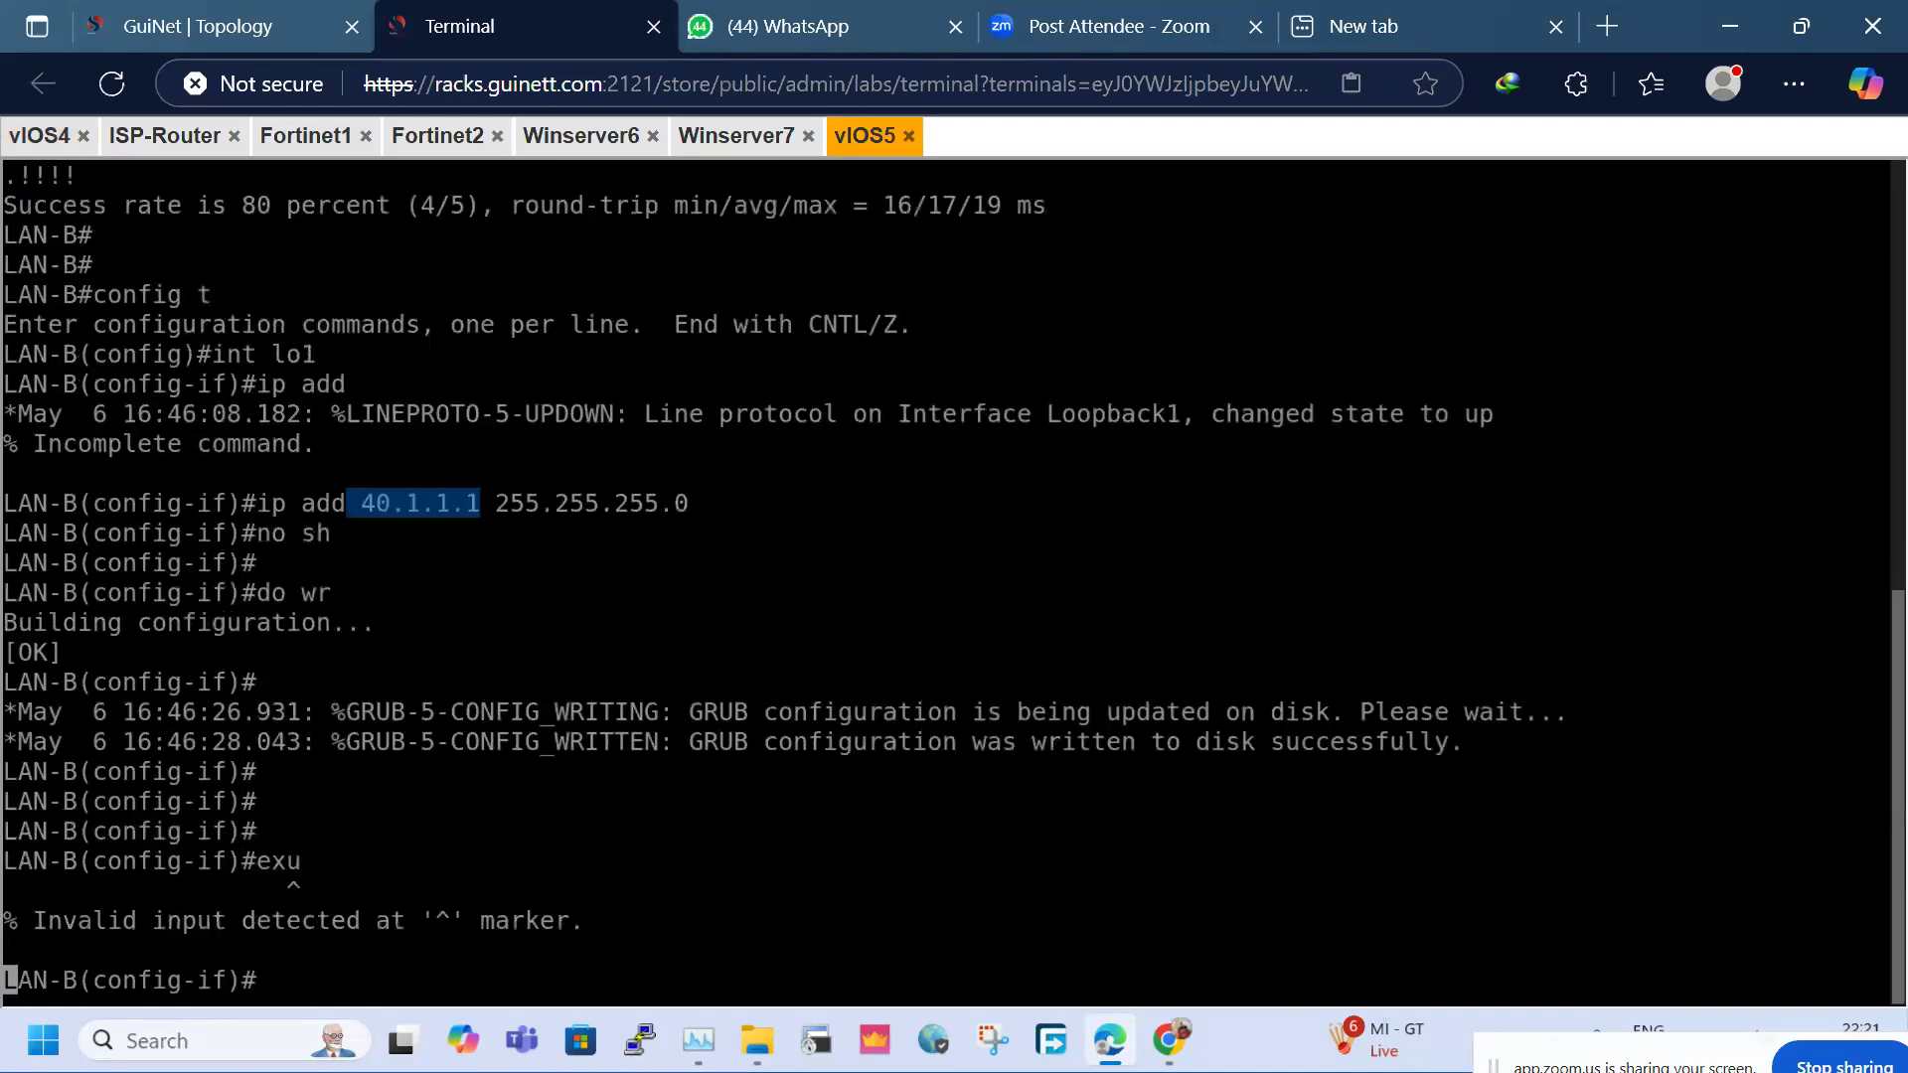
key(Return)
key(Return)
text(exi)
key(Return)
key(Return)
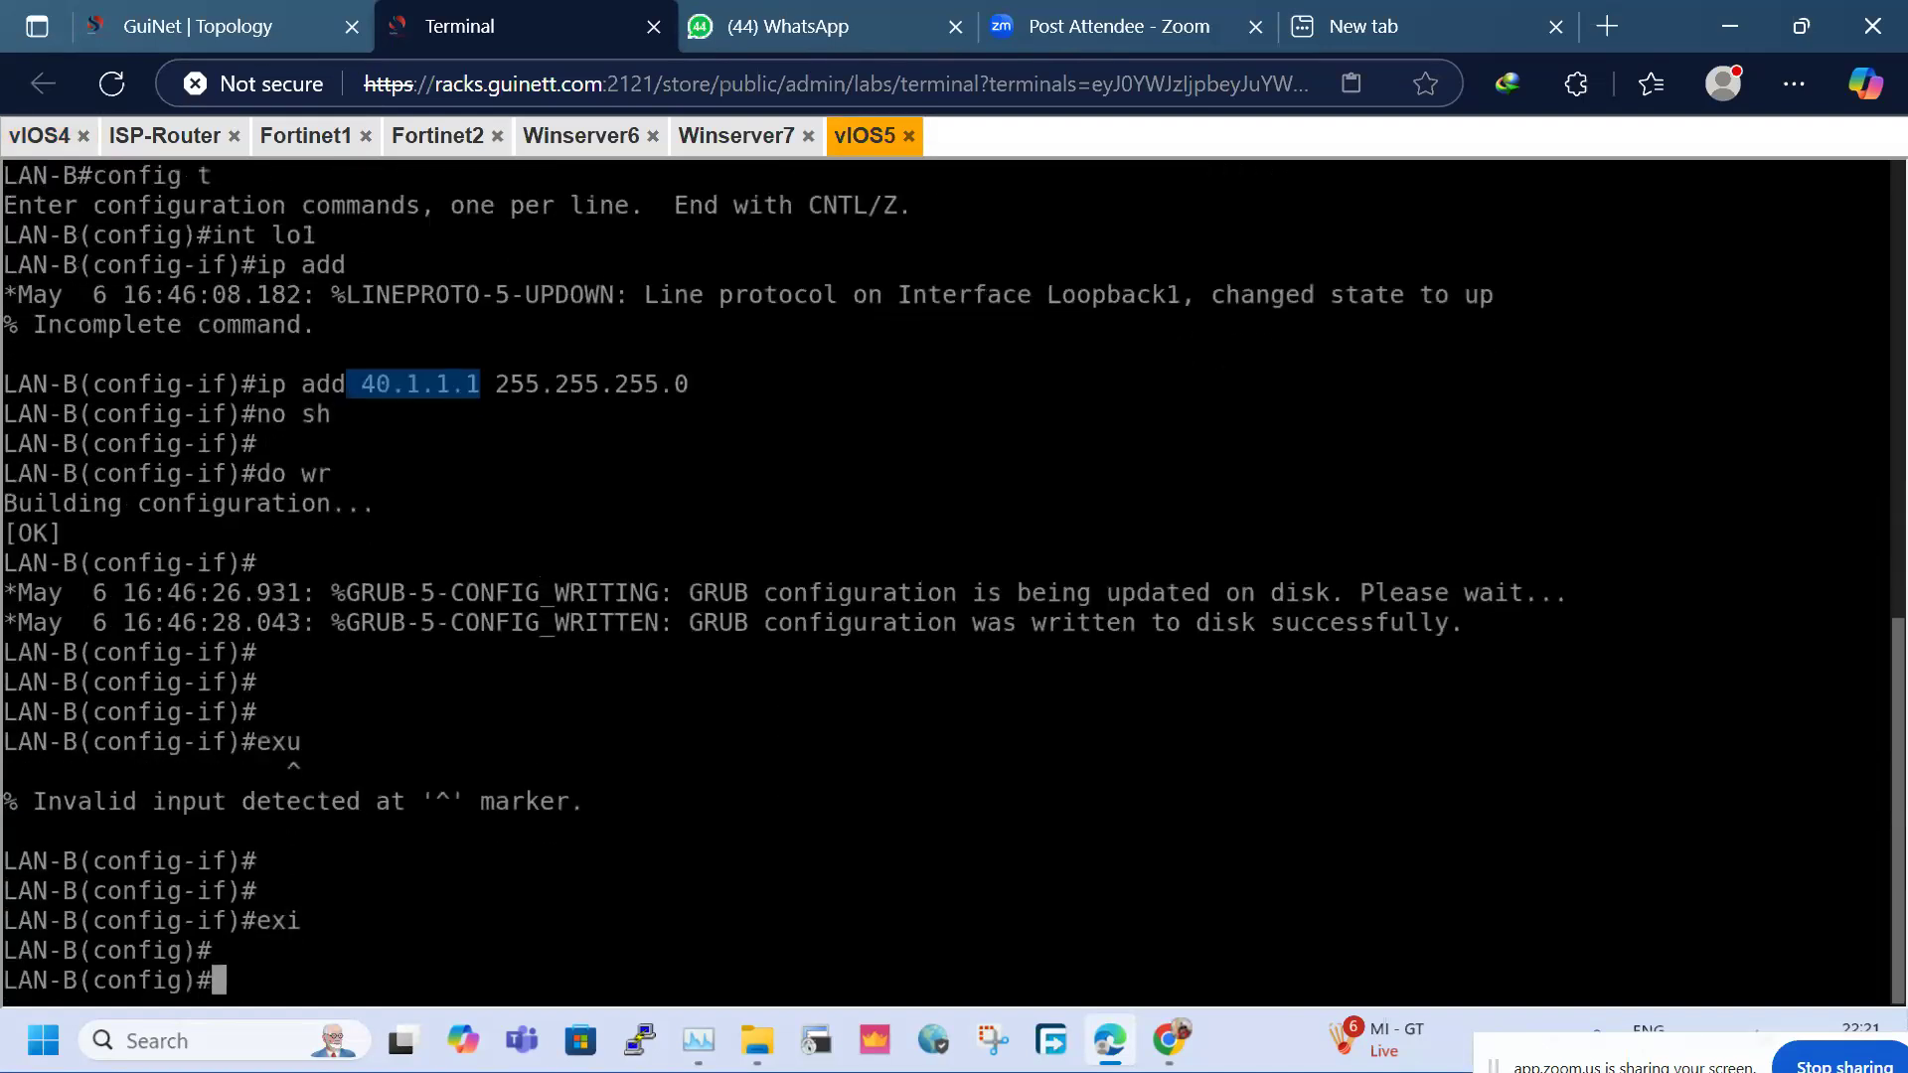
text(exi)
key(Return)
key(Return)
Ping 30.1.1.1 from LAN-B's Loopback1 (40.1.1.1), then rerun it after it fails 0/5
text(pig)
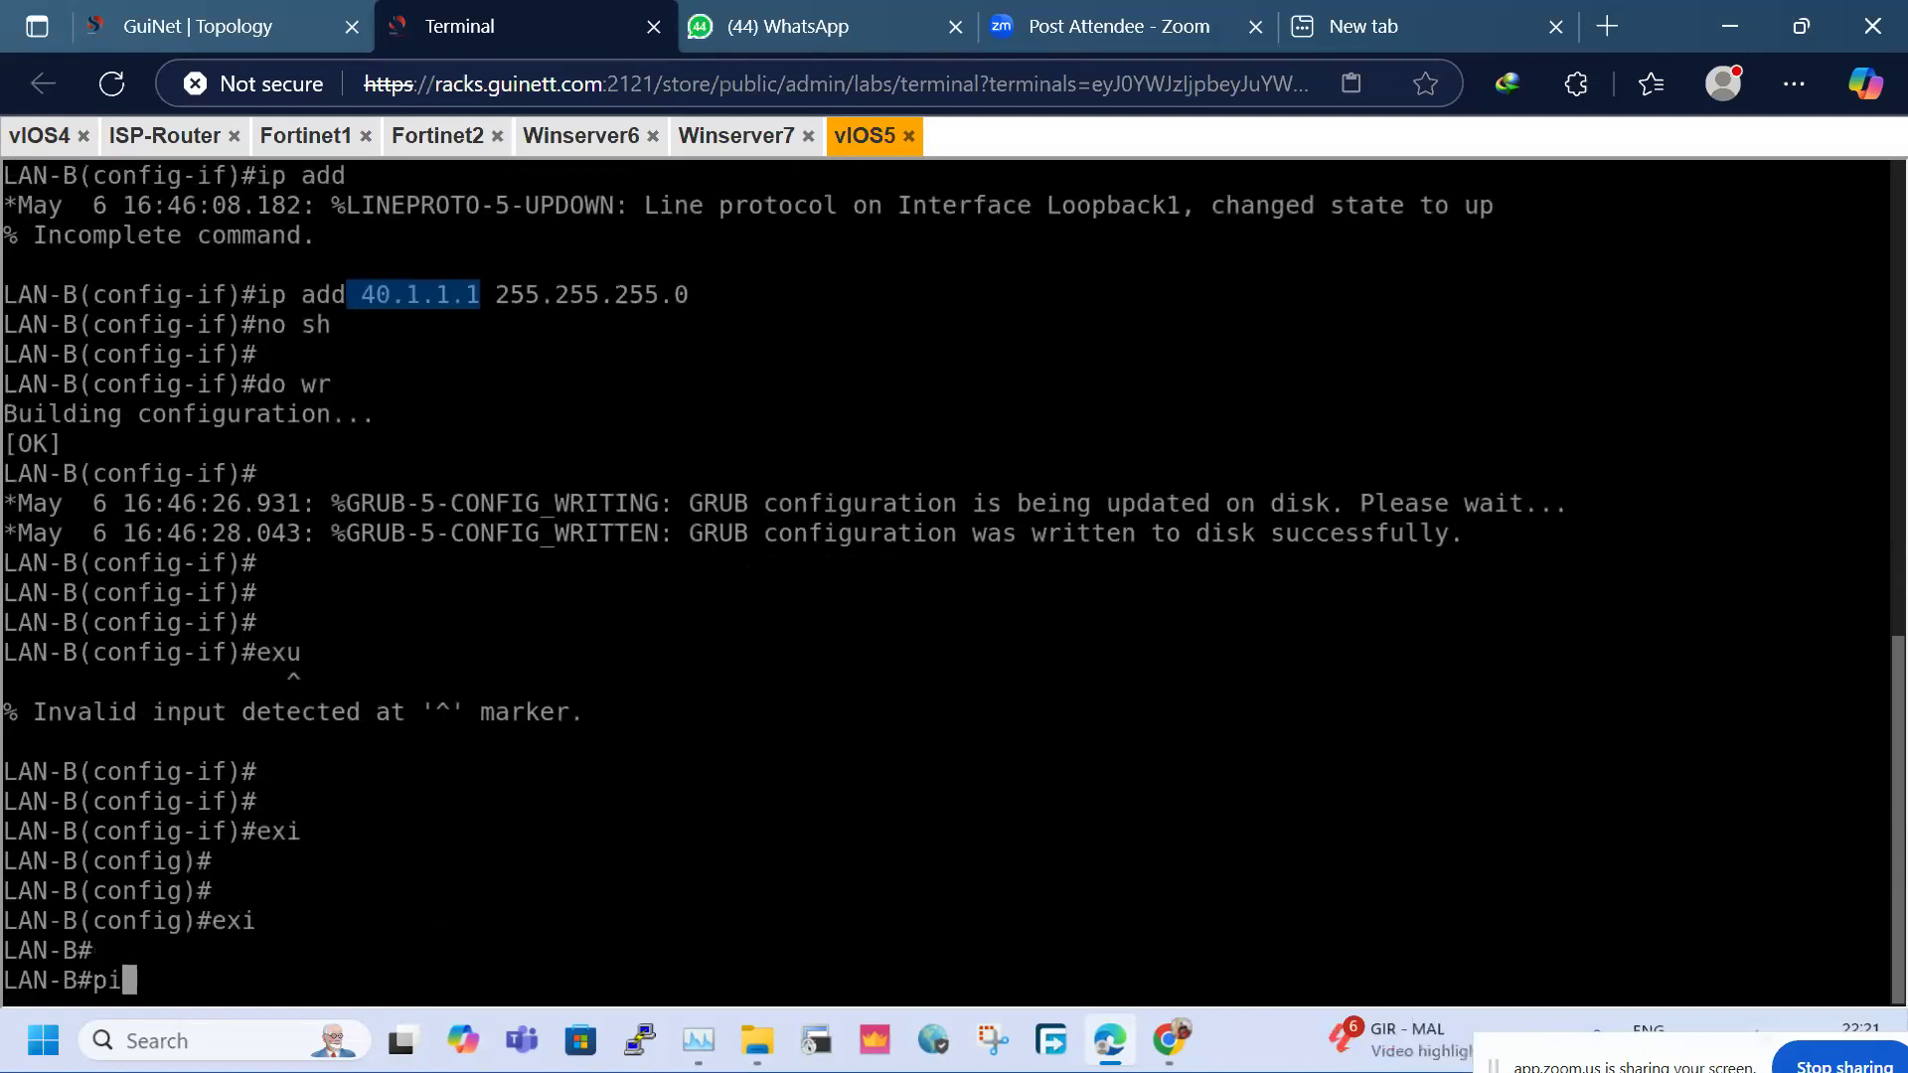
key(BackSpace)
key(BackSpace)
key(BackSpace)
key(BackSpace)
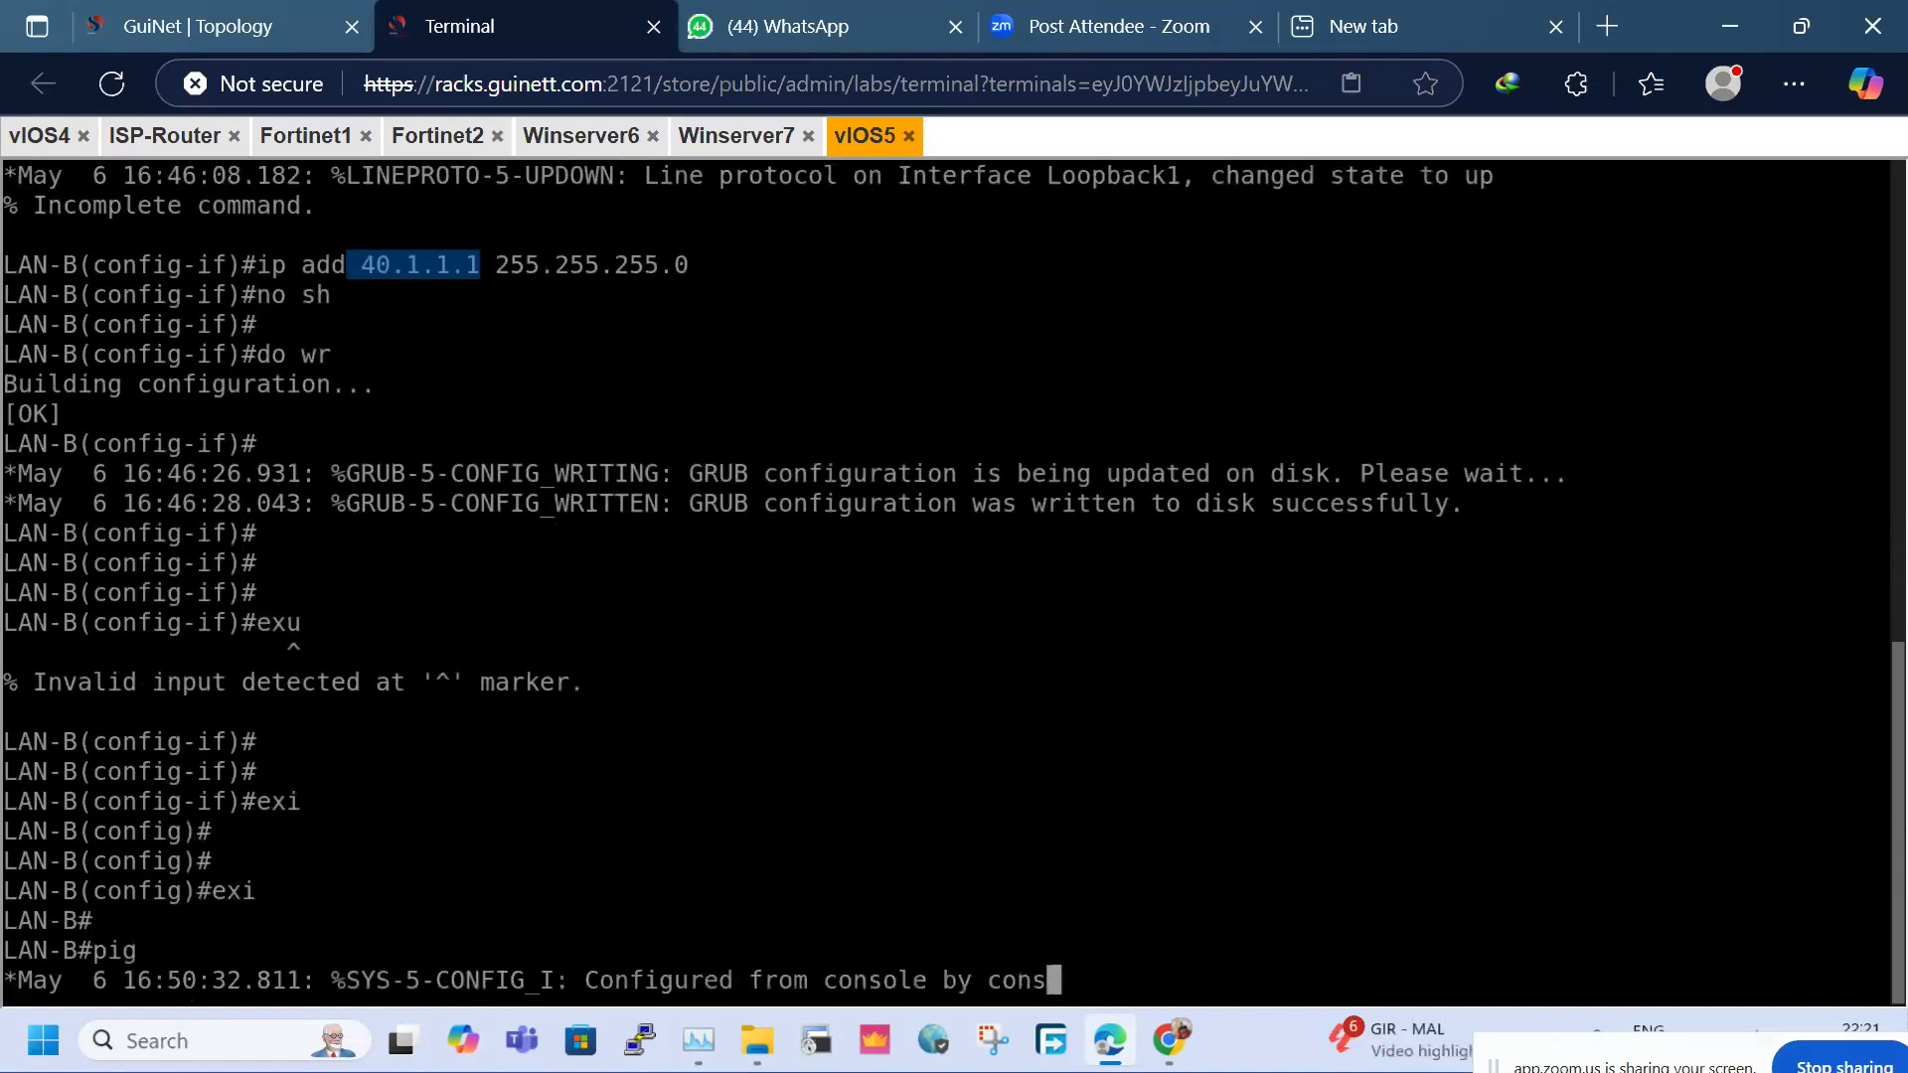
key(Return)
key(Return)
key(Return)
text(pi)
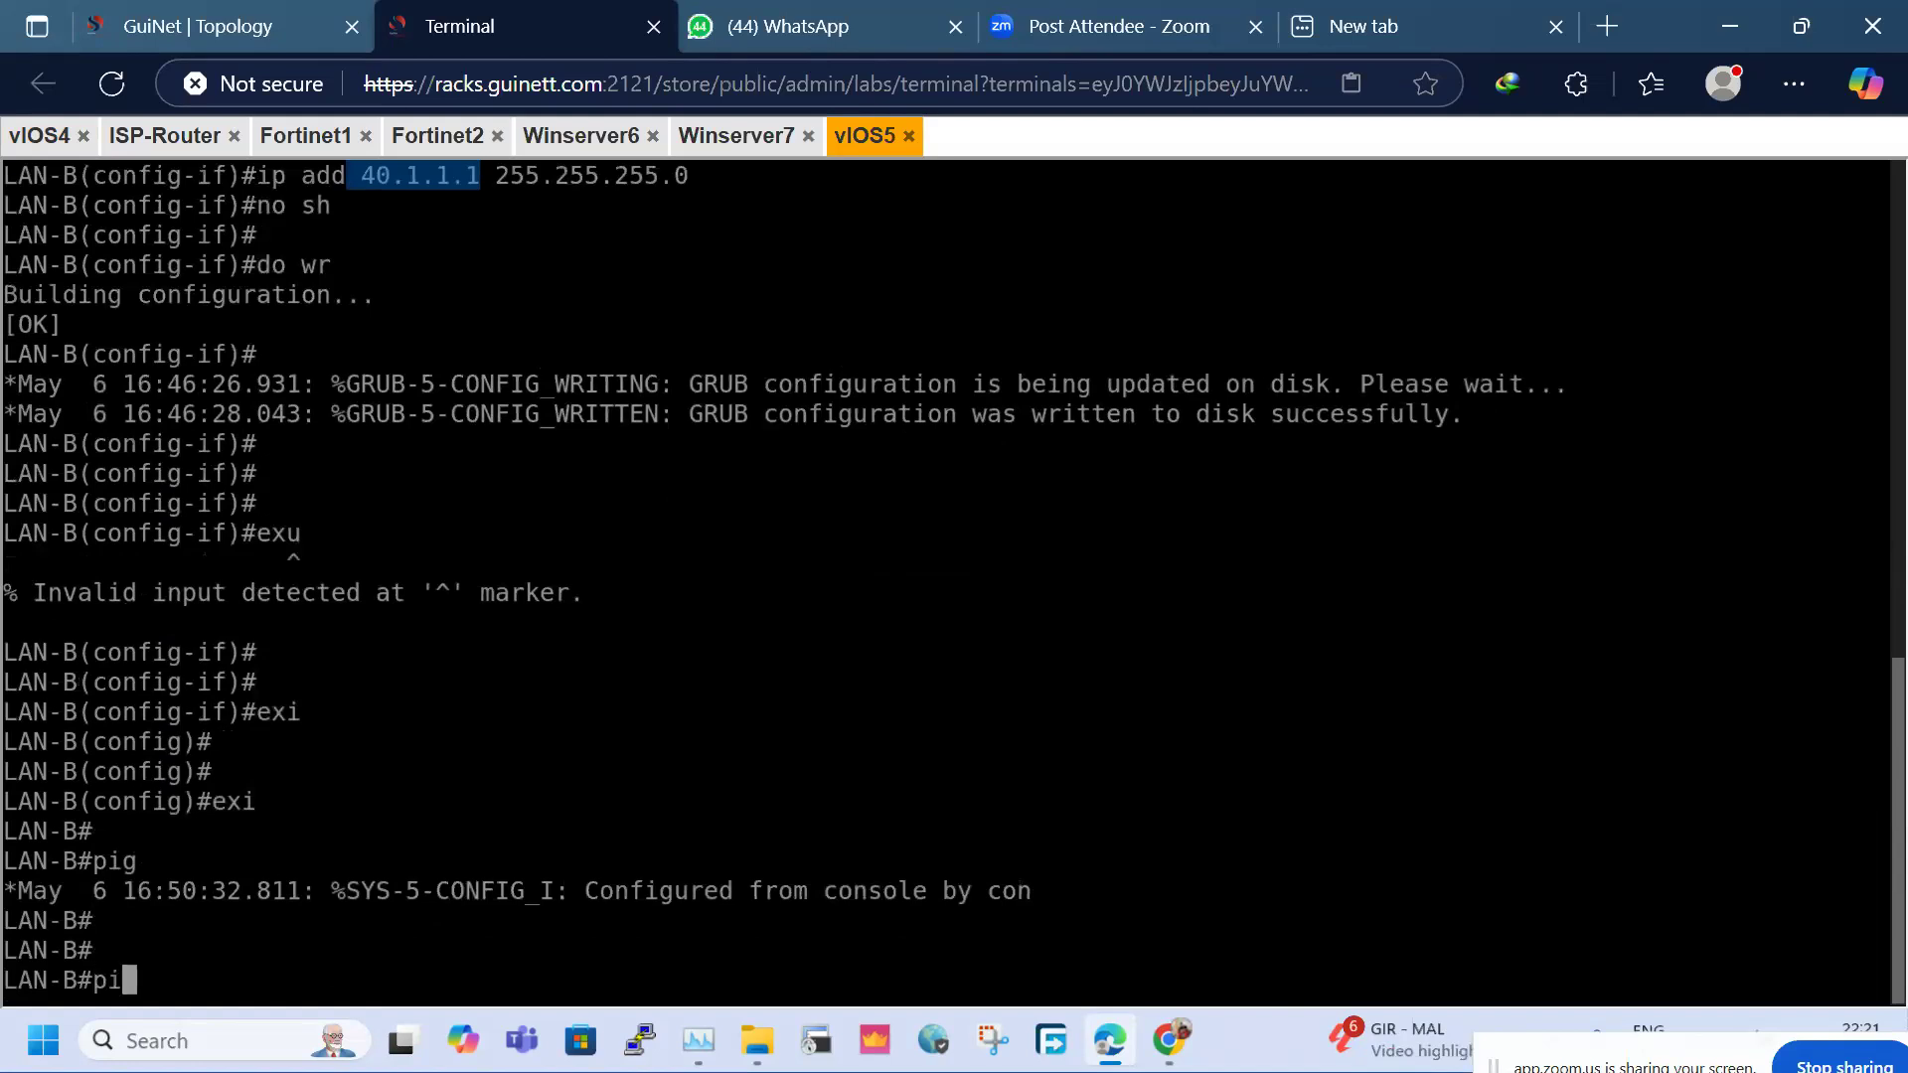
text(ng 30.1.1.1 so)
key(Tab)
text(lo1)
key(Return)
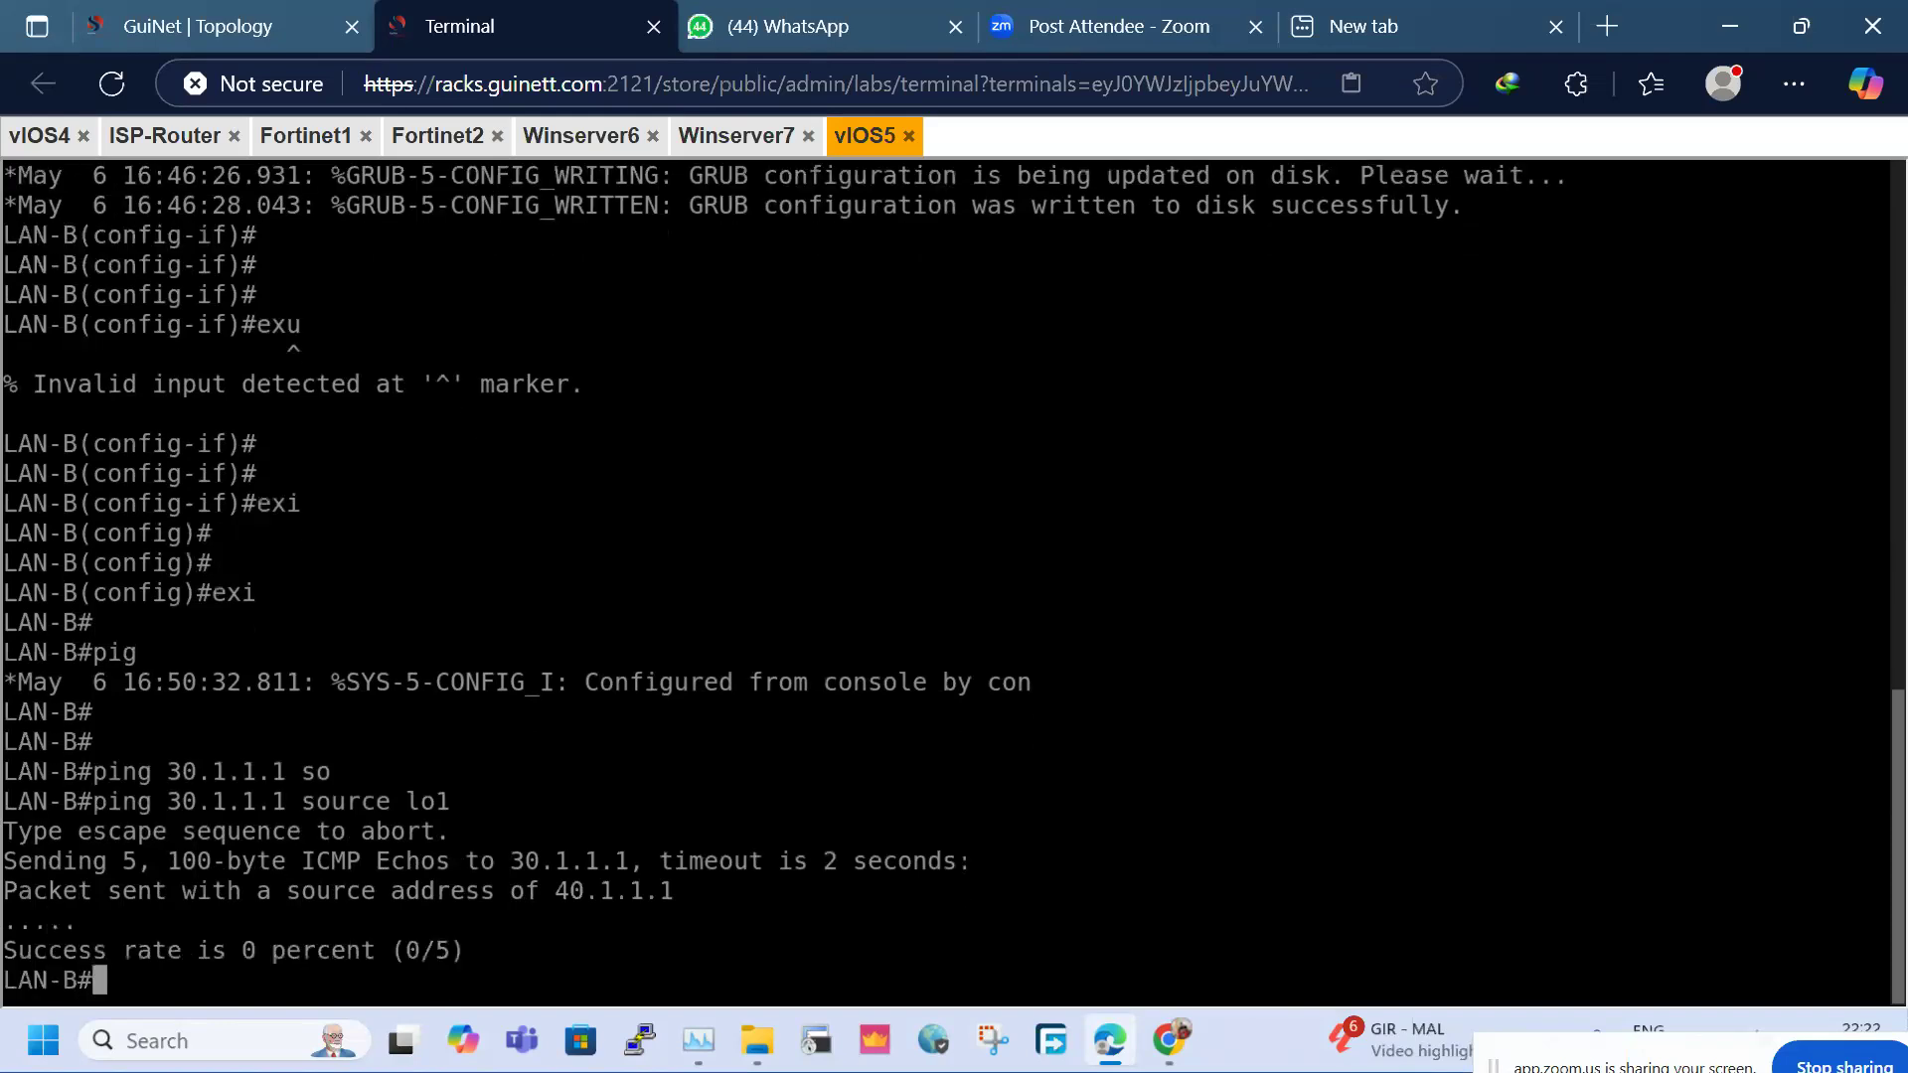
key(Up)
key(Return)
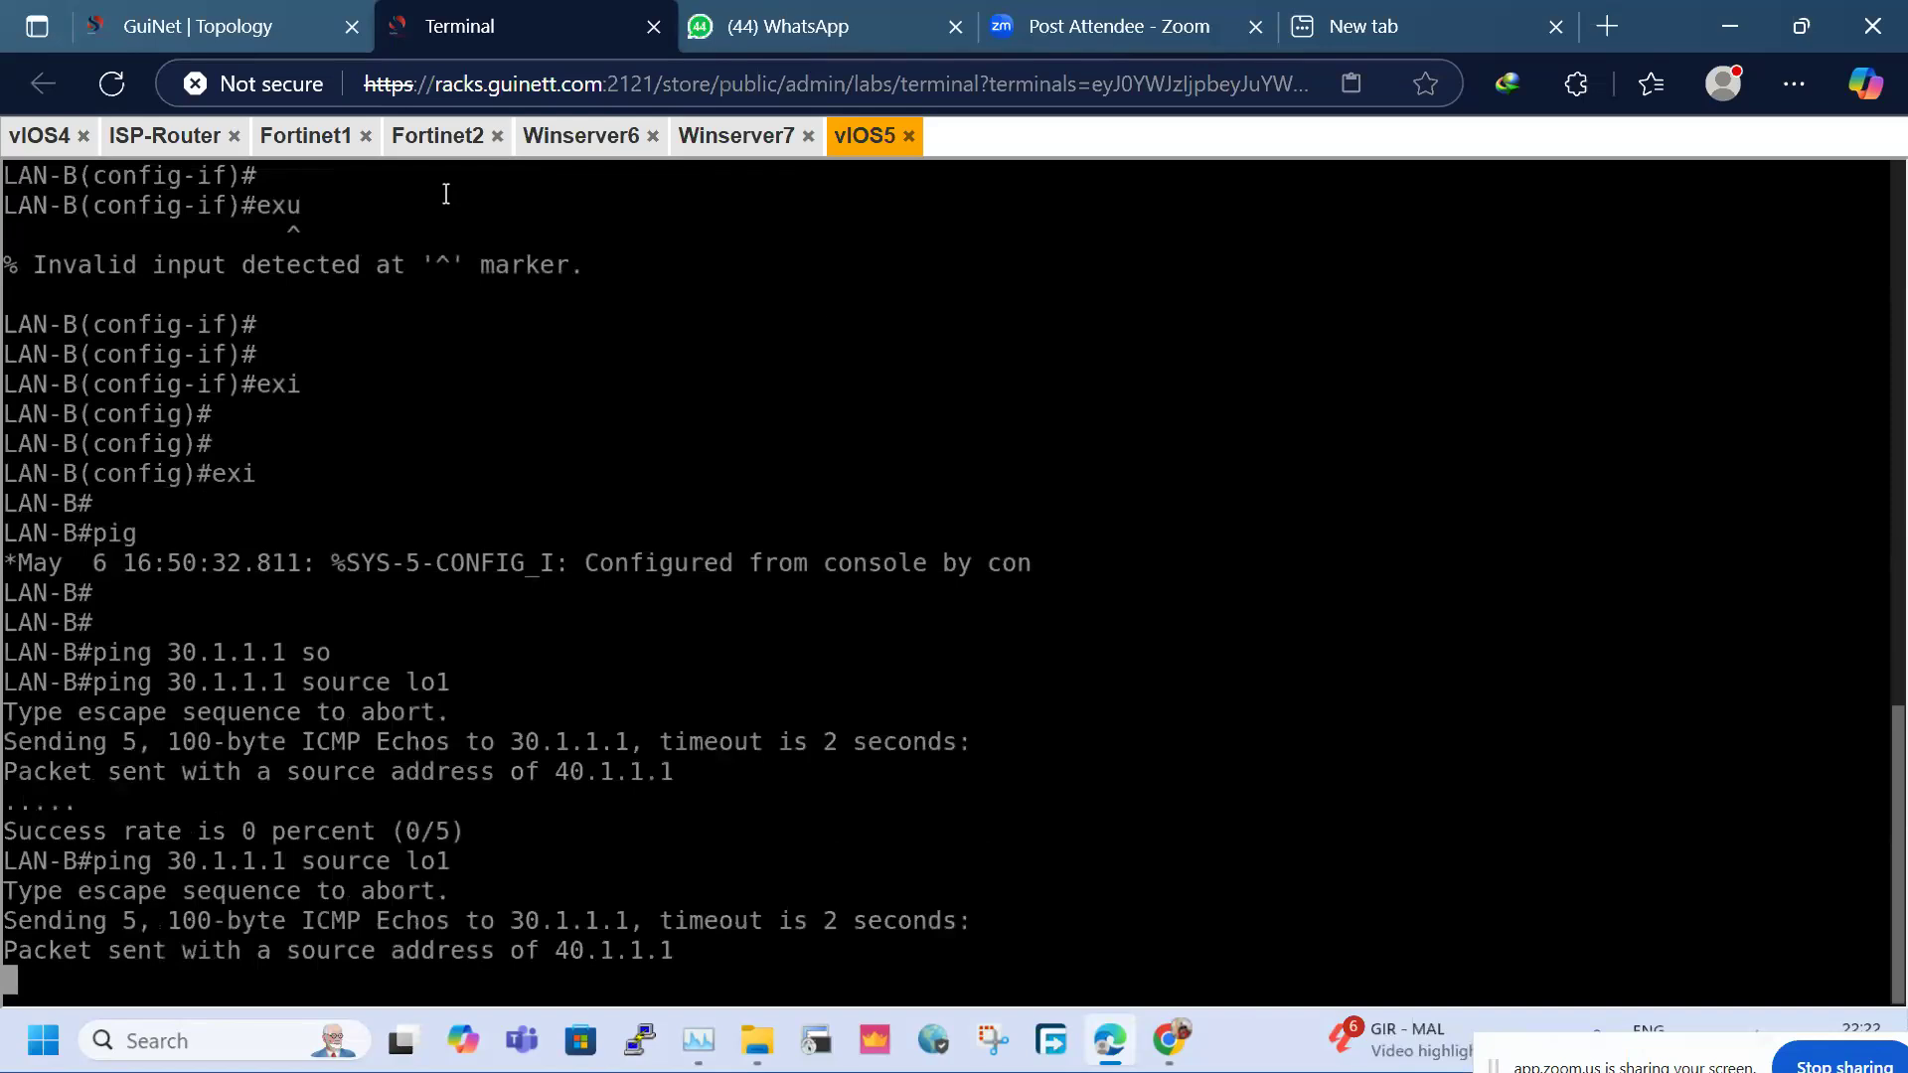
Reconnect the Fortinet1 console and log in to SITE-1 as admin
click(283, 151)
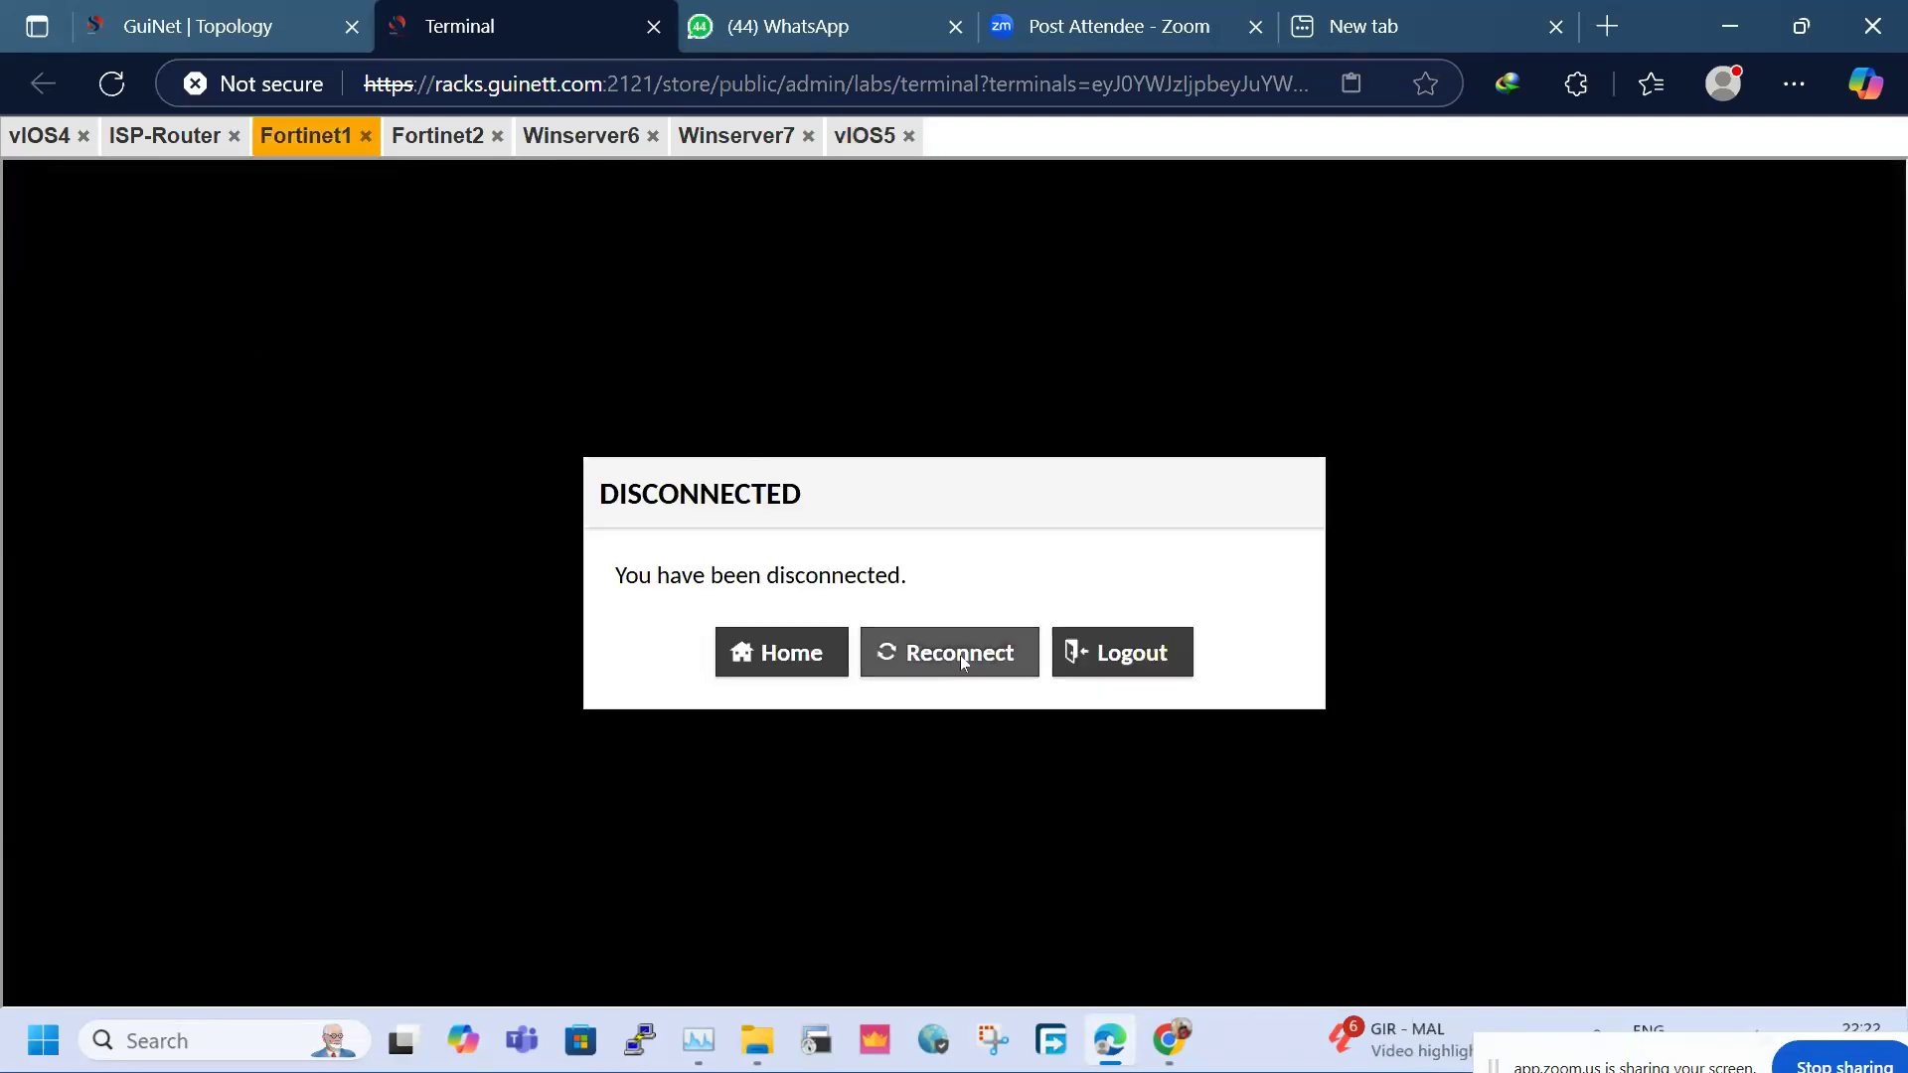
click(960, 656)
key(Return)
text(admin)
key(Return)
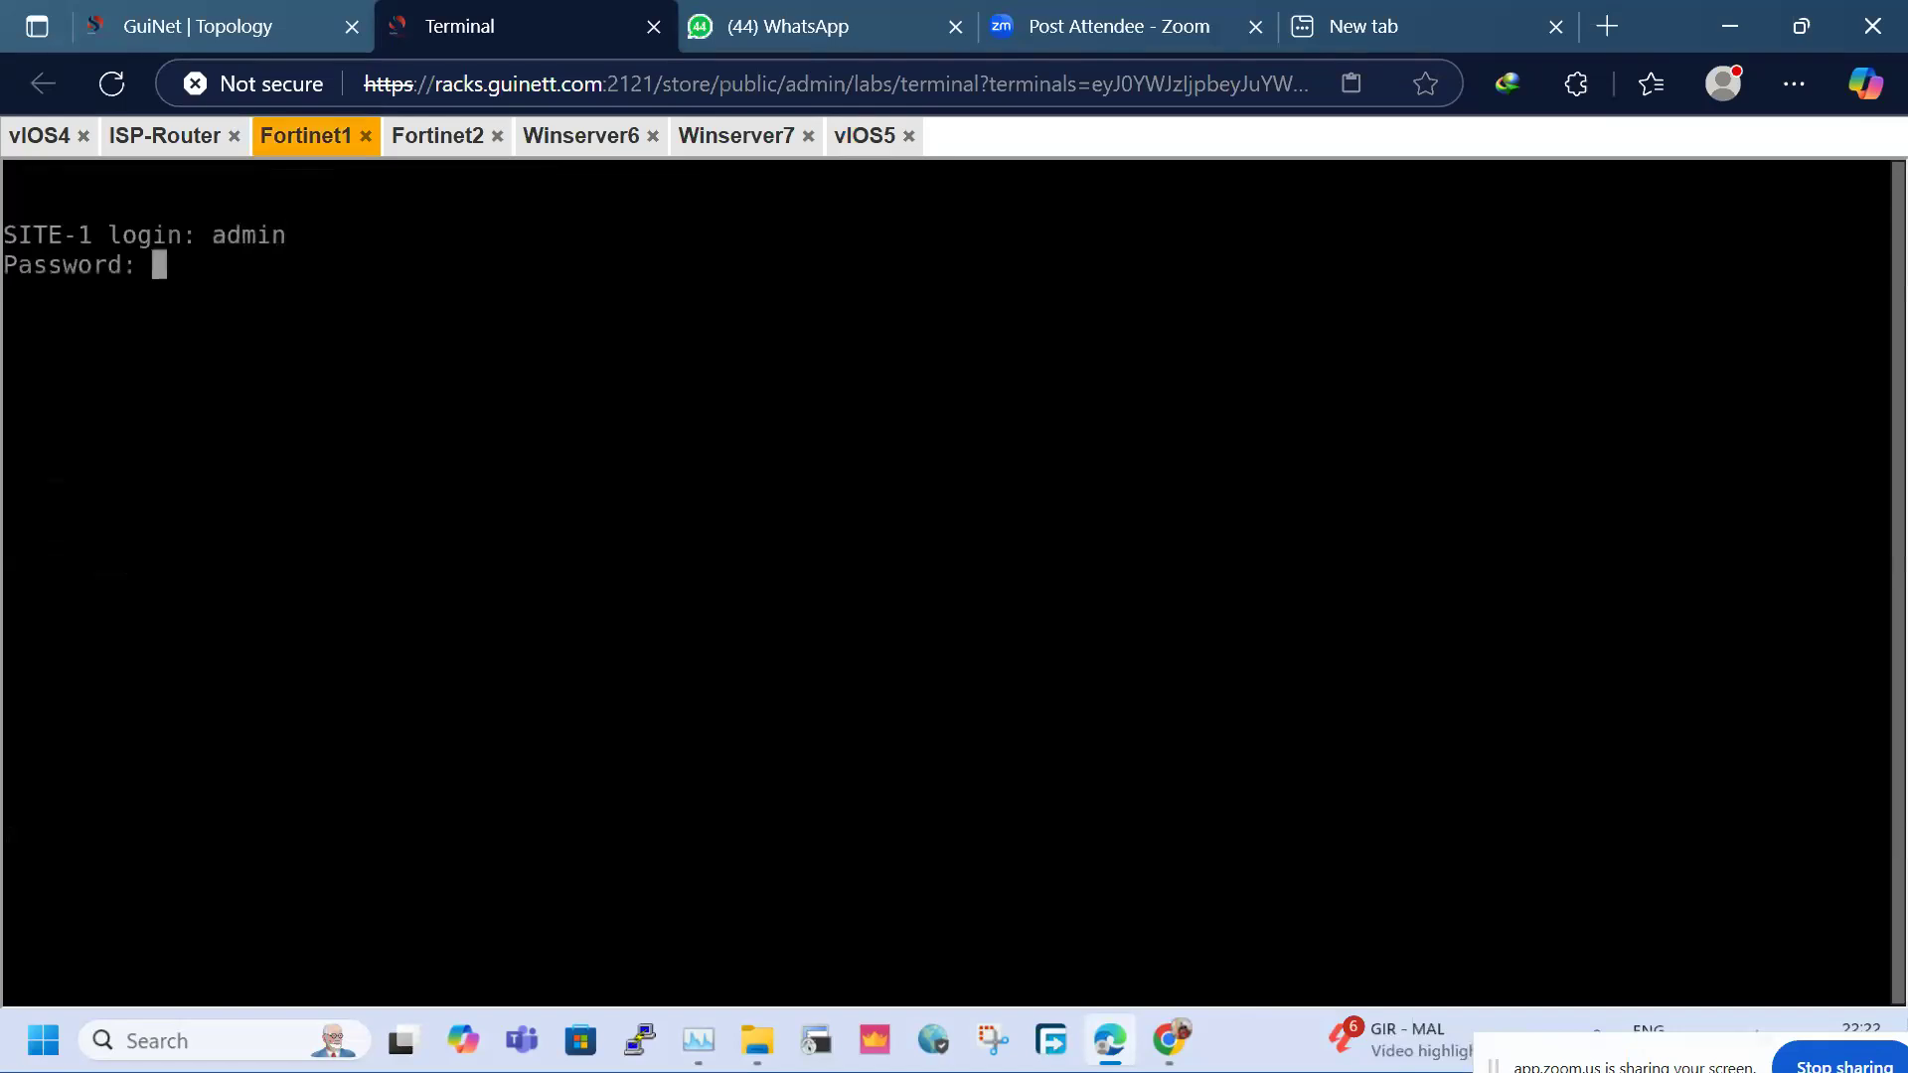
key(Return)
key(Return)
key(Return)
key(Return)
key(Return)
Show SITE-1's routing table details and highlight the 20.1.1.0/24 and 40.1.1.0/24 VPN2Site2 routes
text(g)
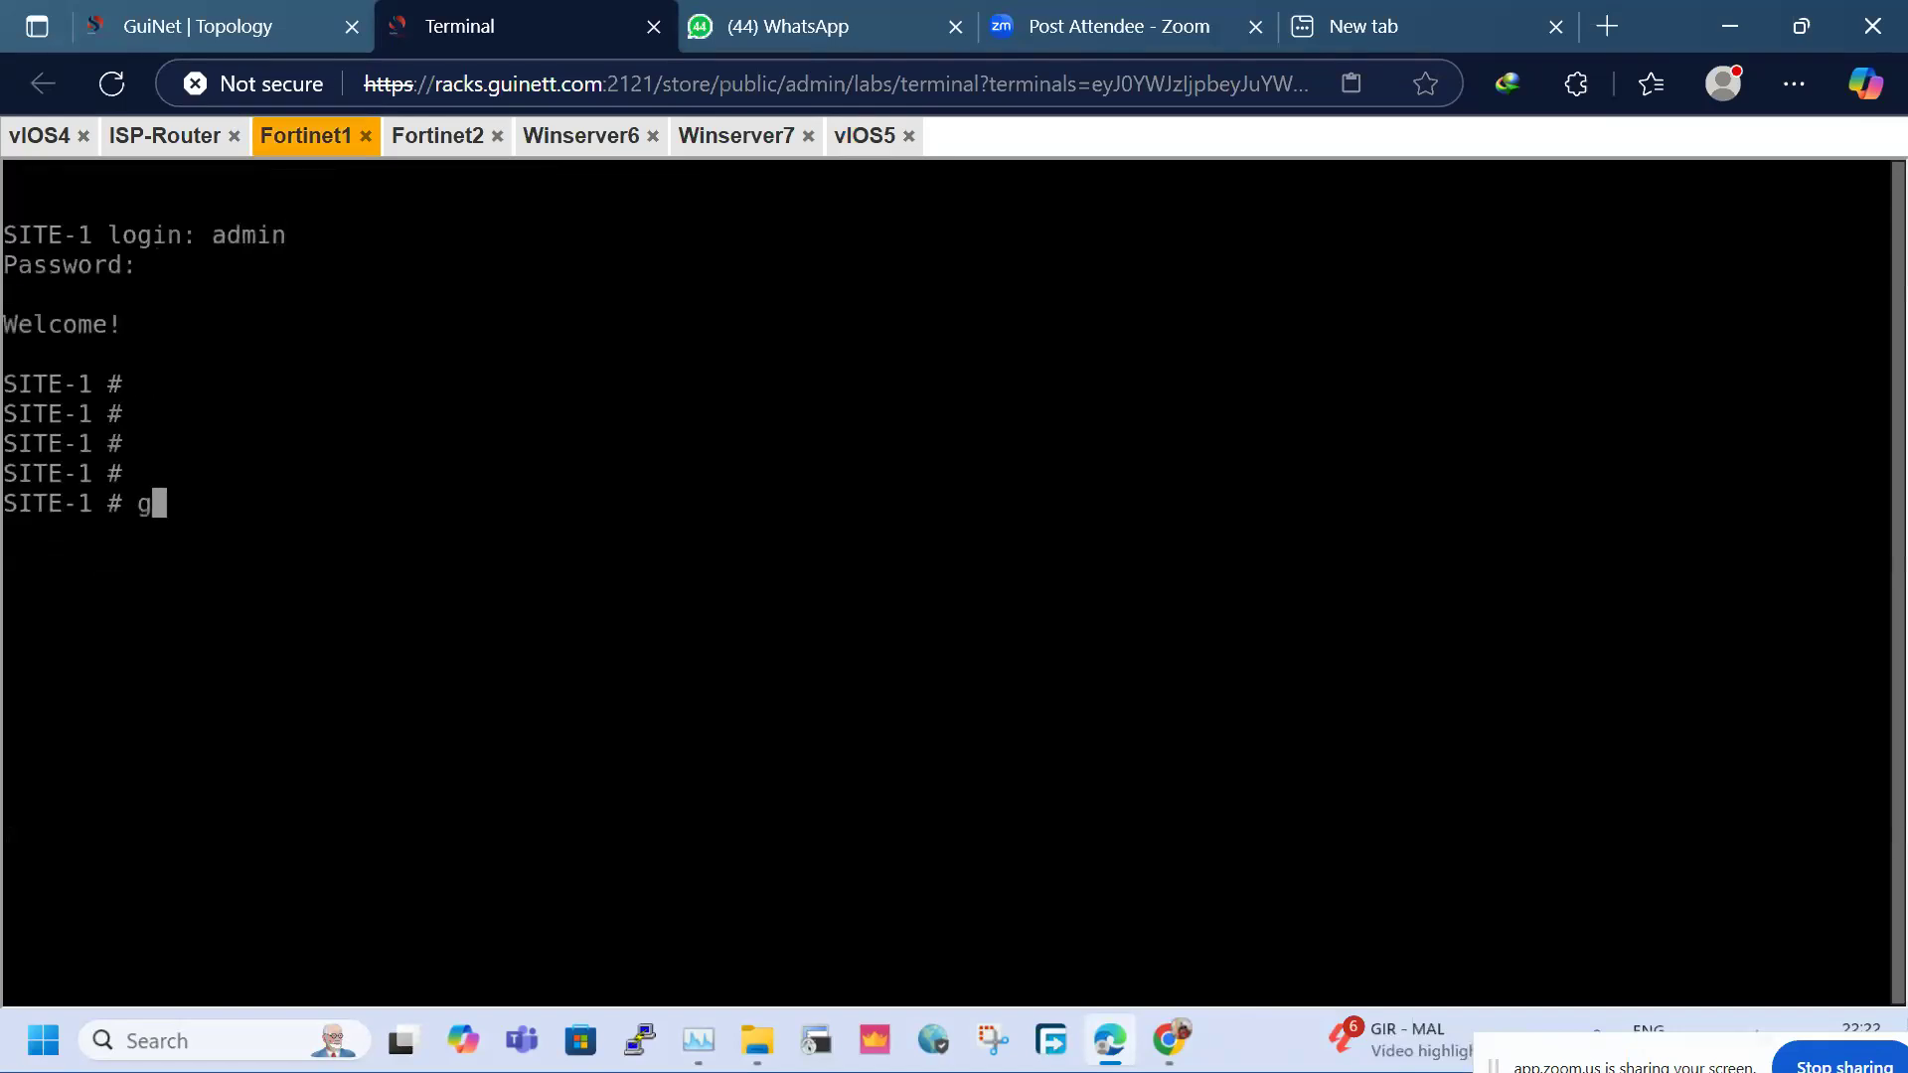
text(et roter i)
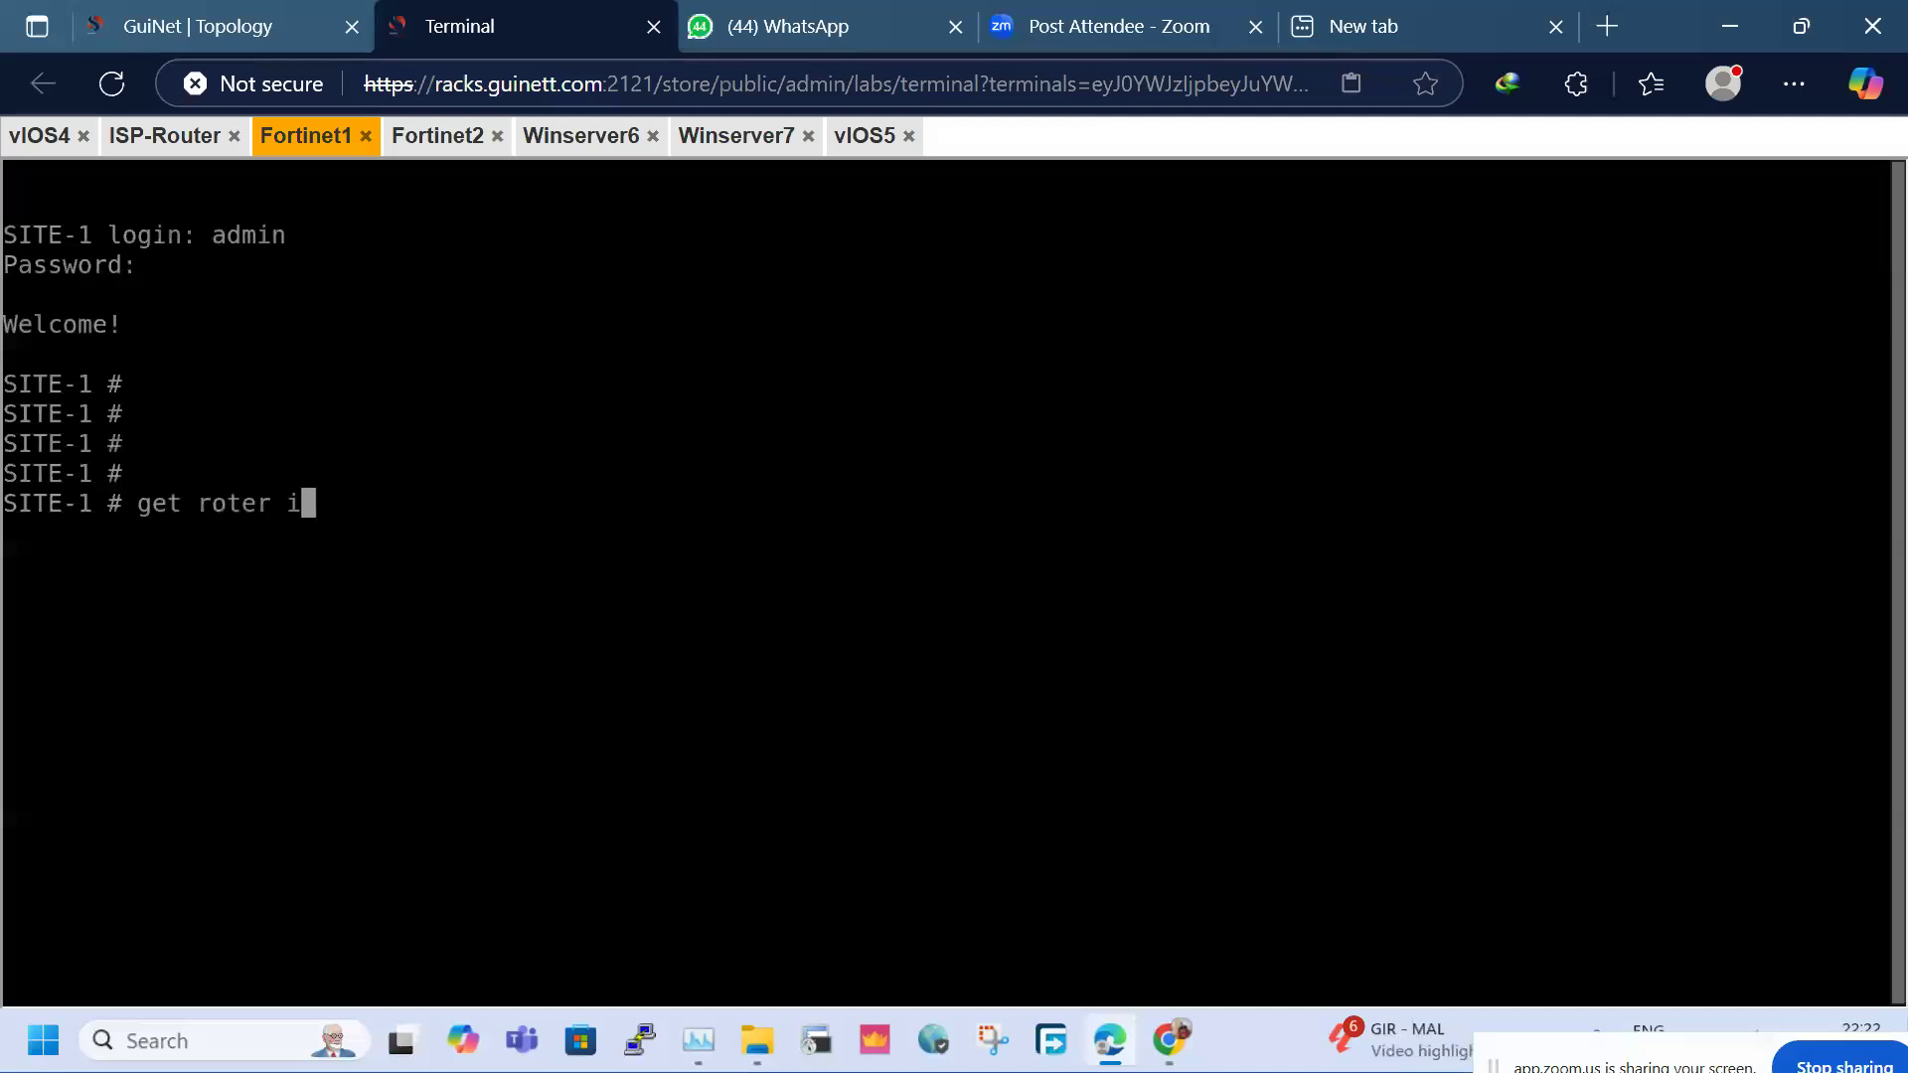
text(no ro)
key(Return)
key(Up)
key(BackSpace)
key(BackSpace)
key(BackSpace)
key(BackSpace)
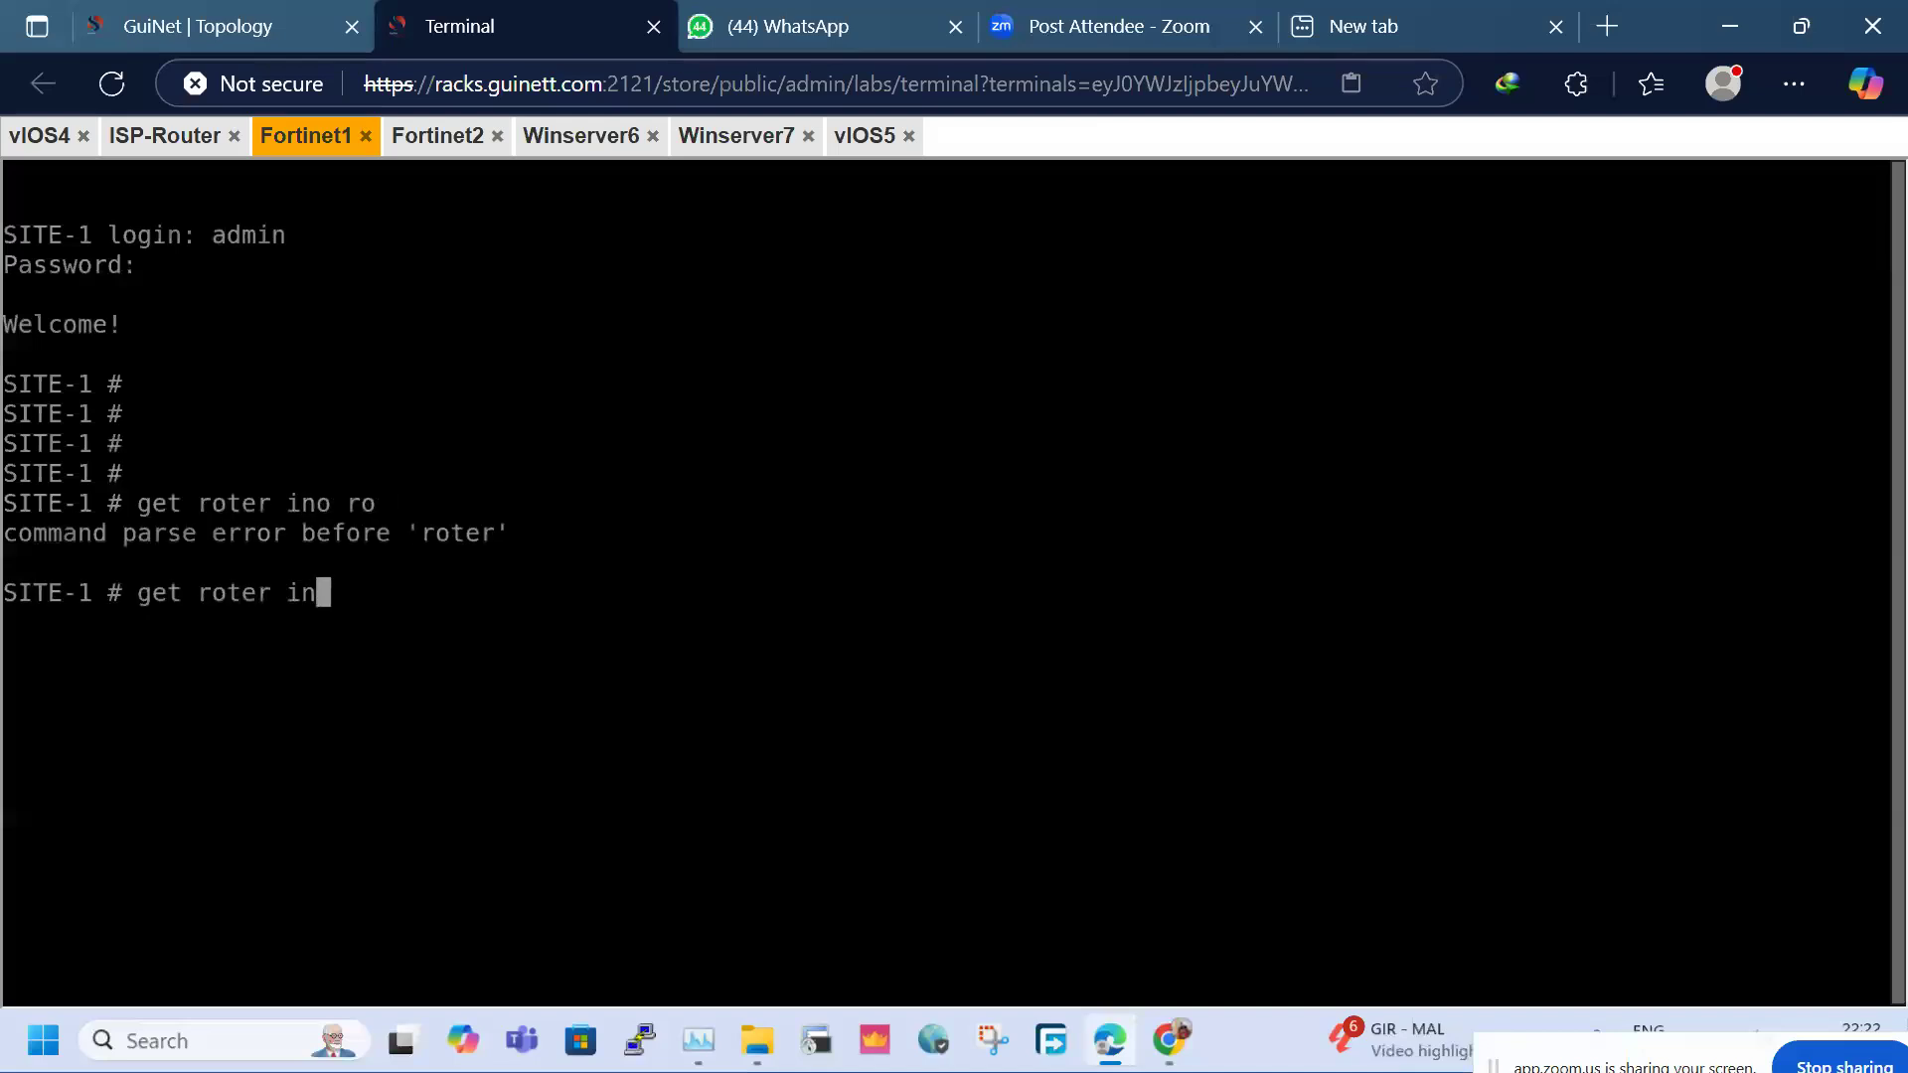
key(BackSpace)
key(BackSpace)
key(BackSpace)
key(BackSpace)
key(BackSpace)
key(BackSpace)
text(uter info routing-table details)
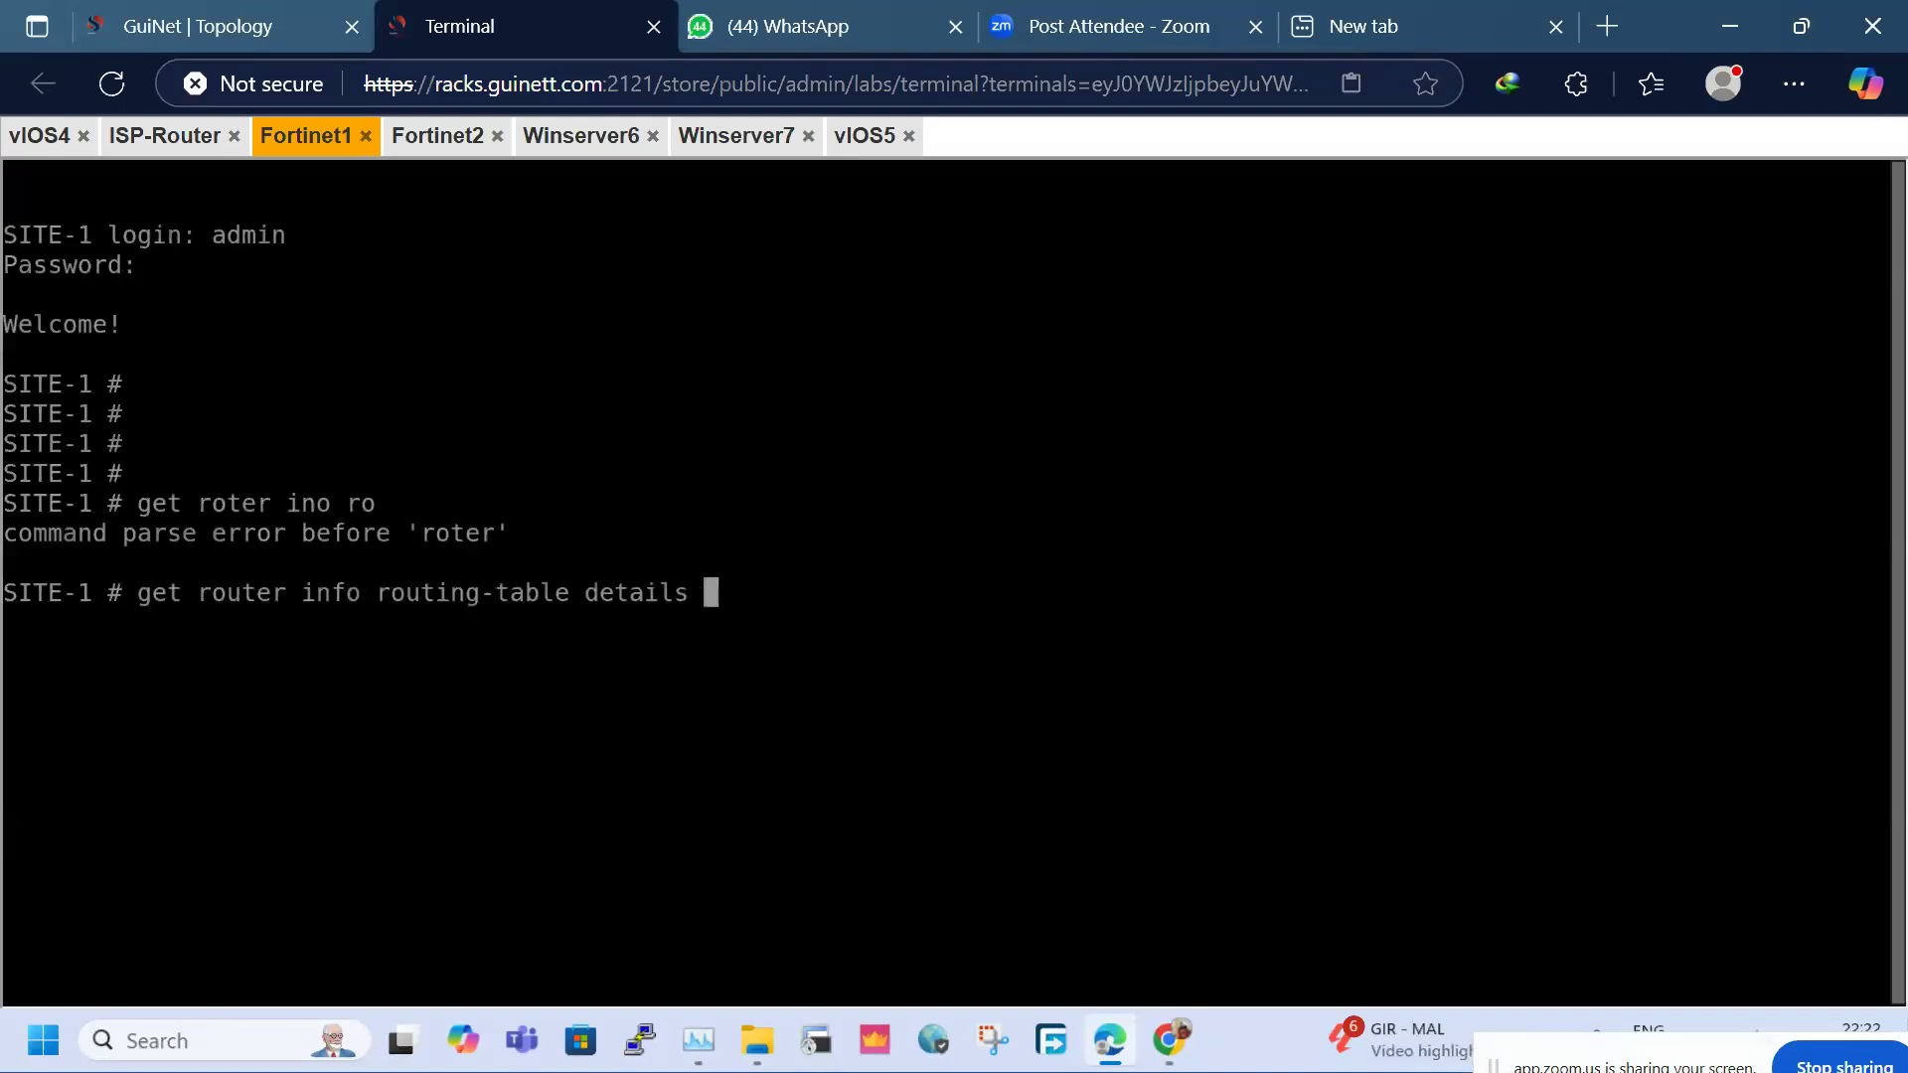
key(Return)
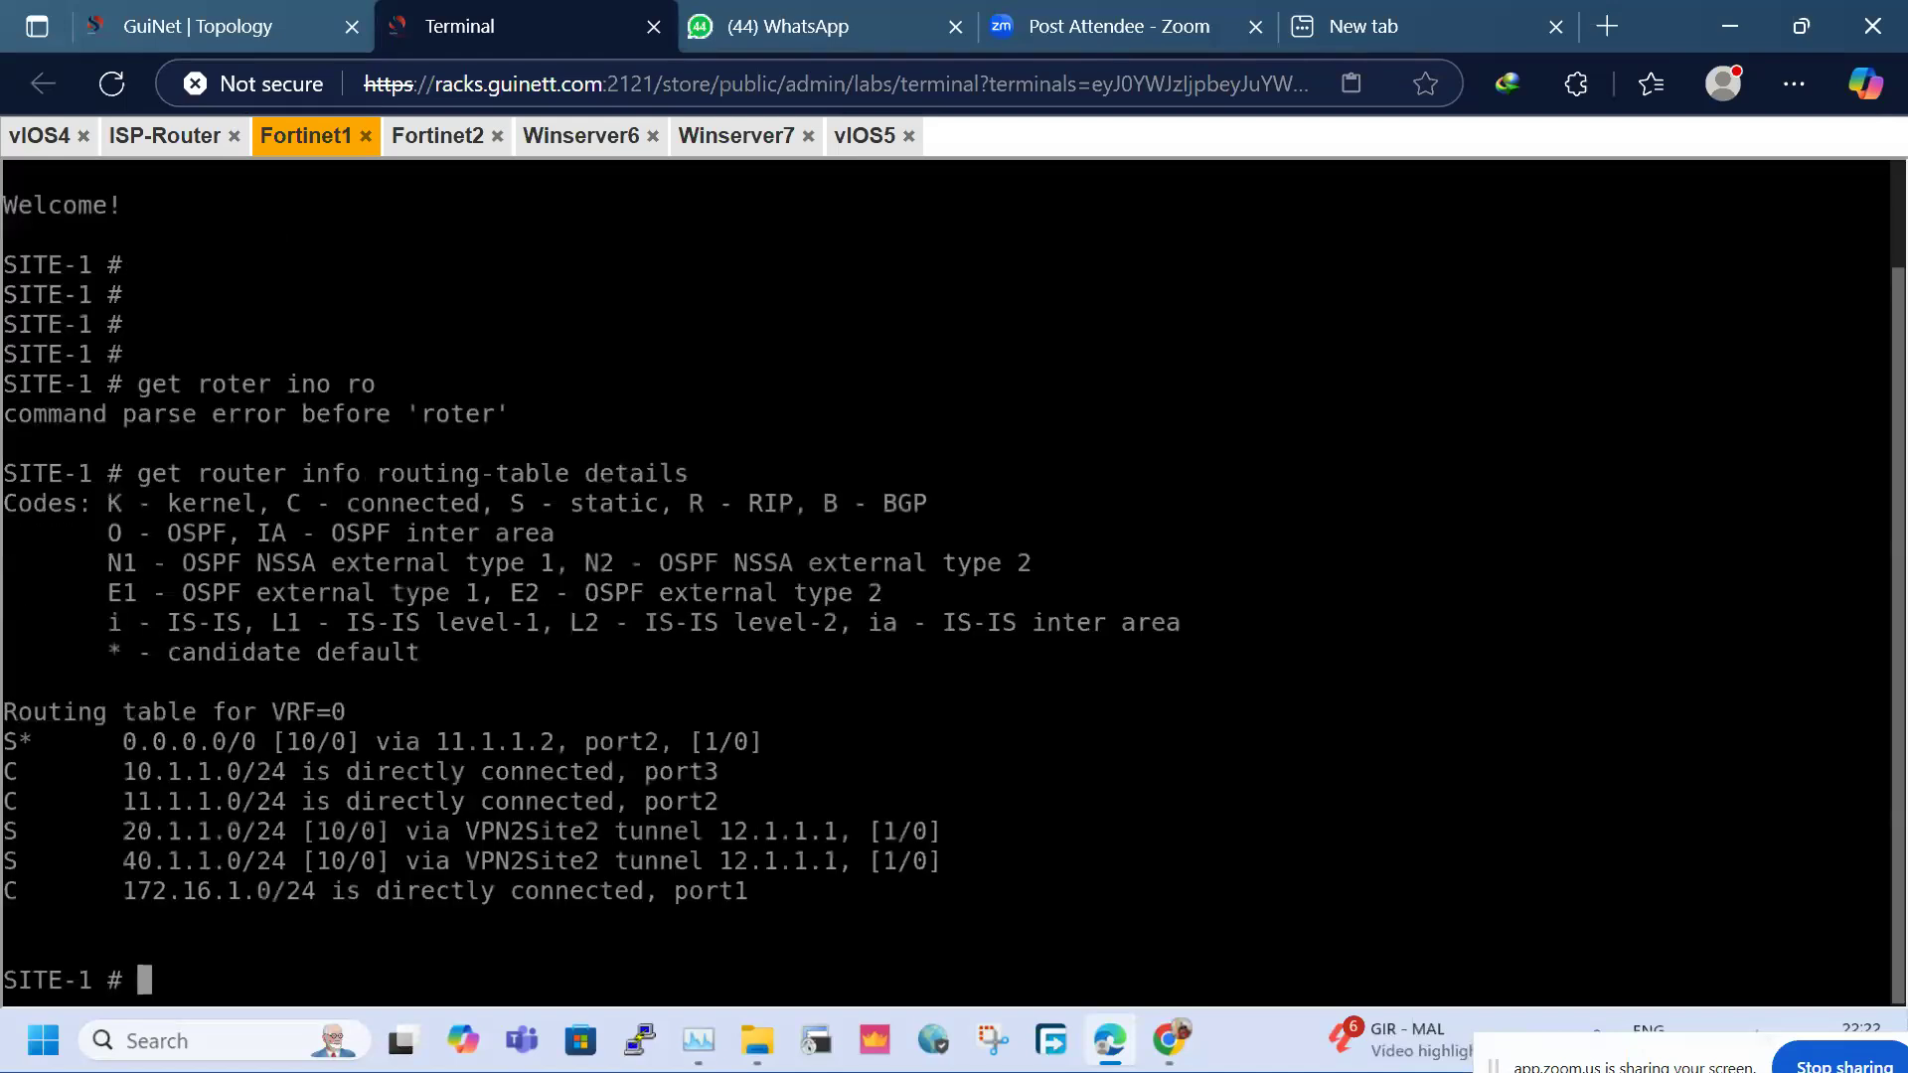
drag(109, 741, 878, 890)
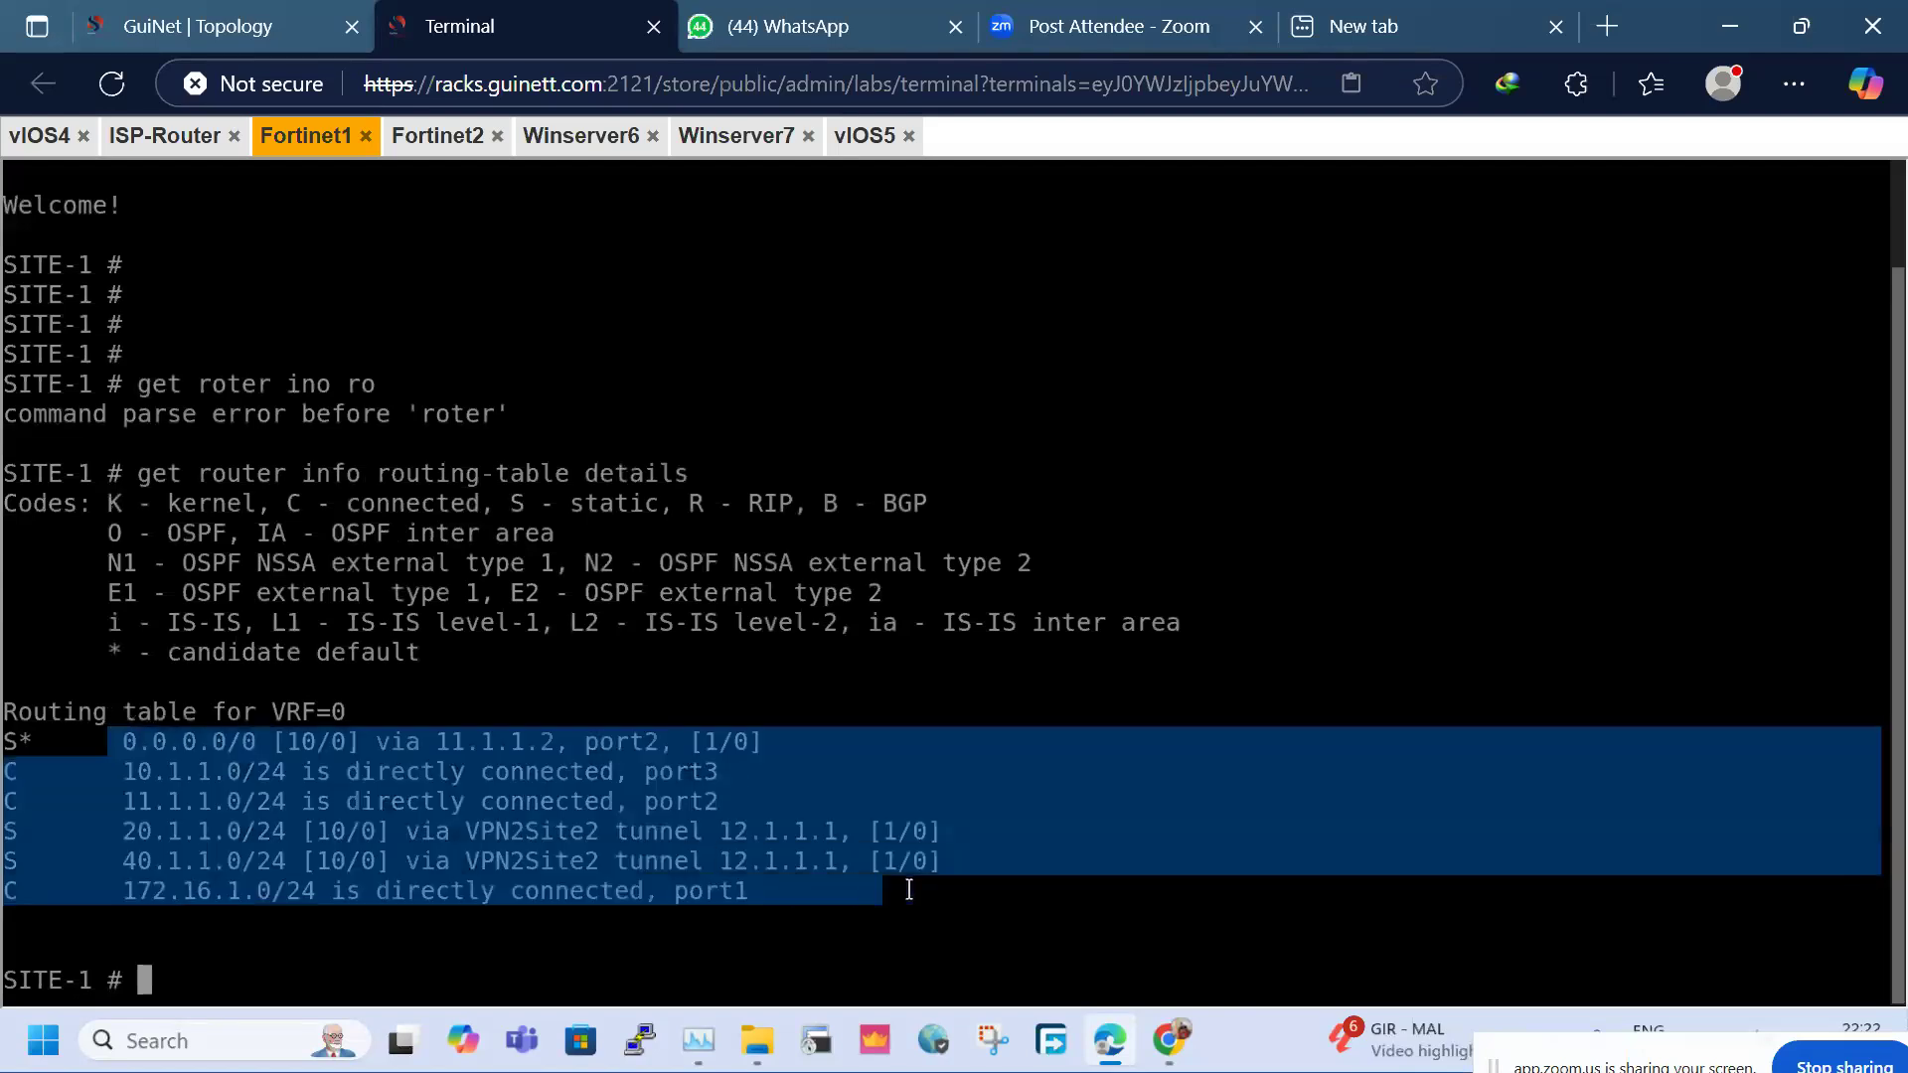
click(876, 889)
drag(101, 745, 878, 910)
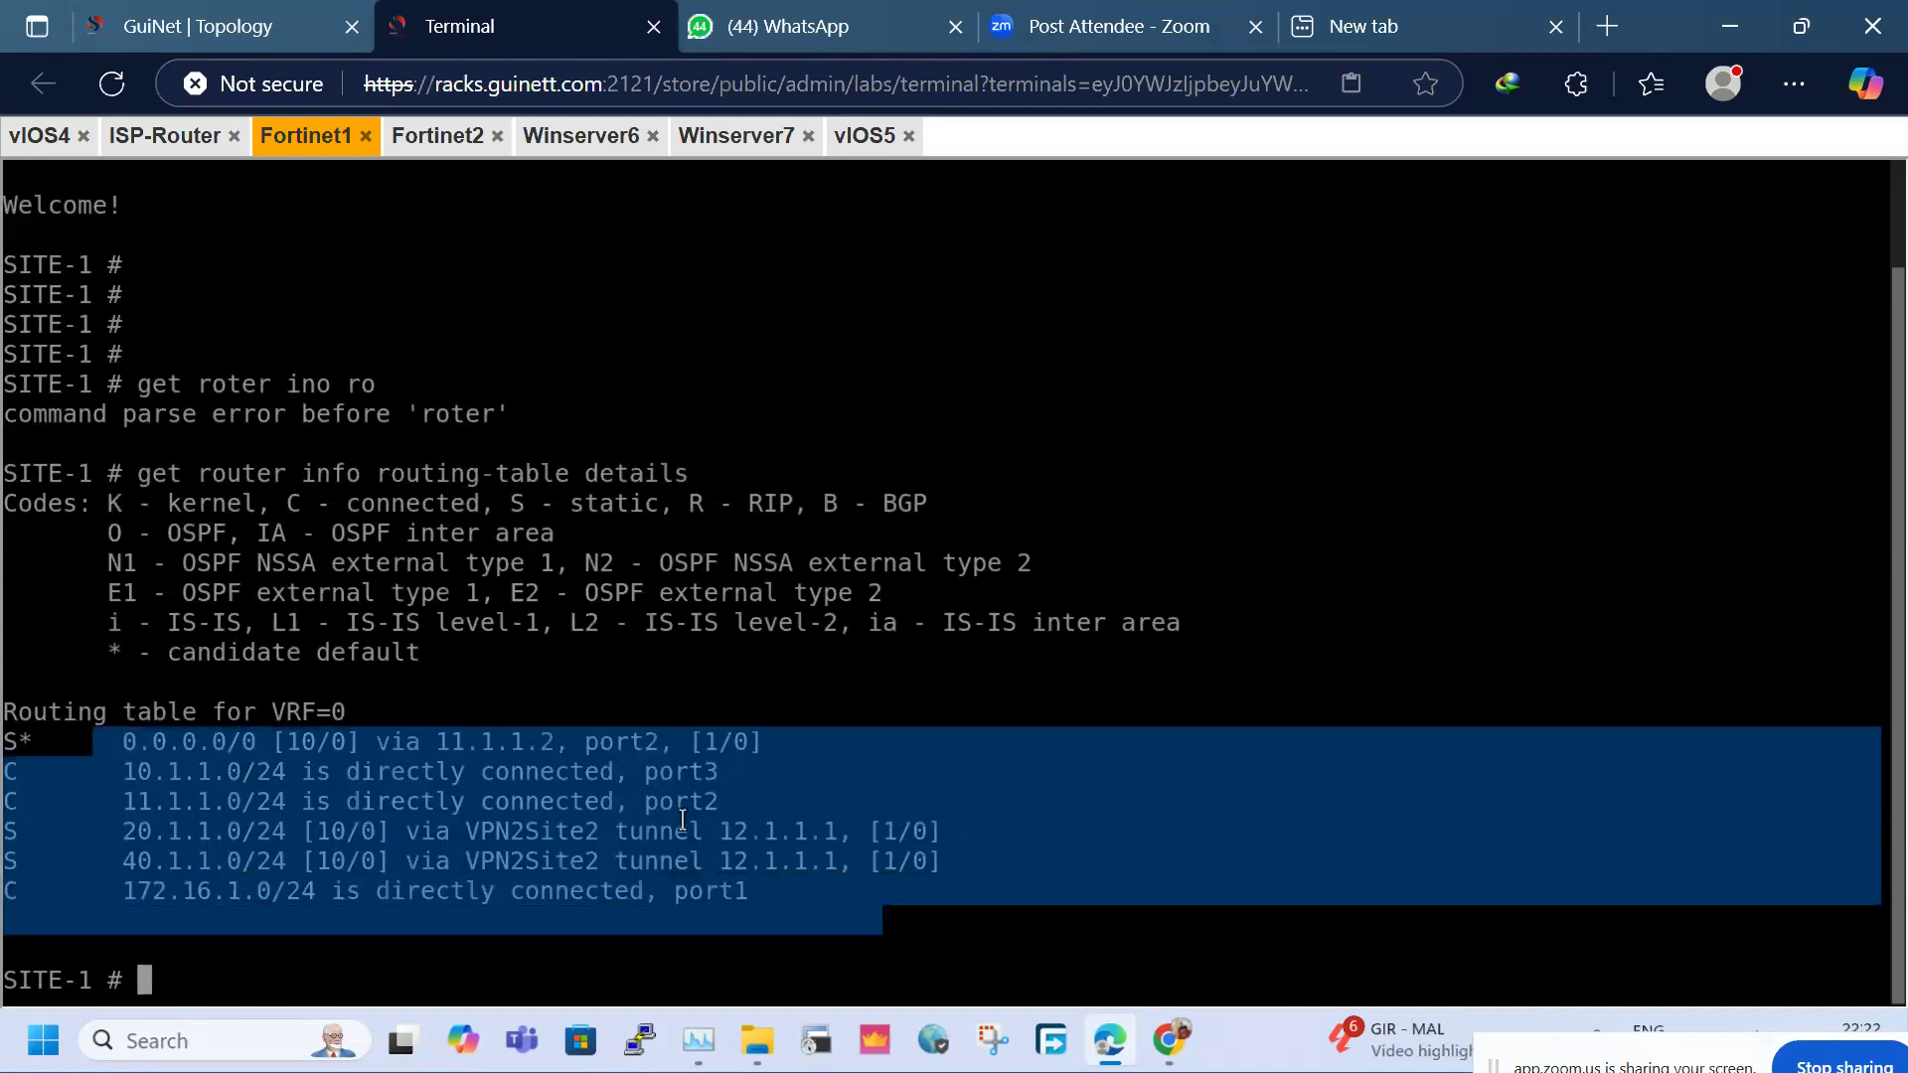
click(199, 26)
Nudge the vIOS4 node lower on the topology map and check its console
mouse_move(328, 771)
drag(328, 772, 333, 834)
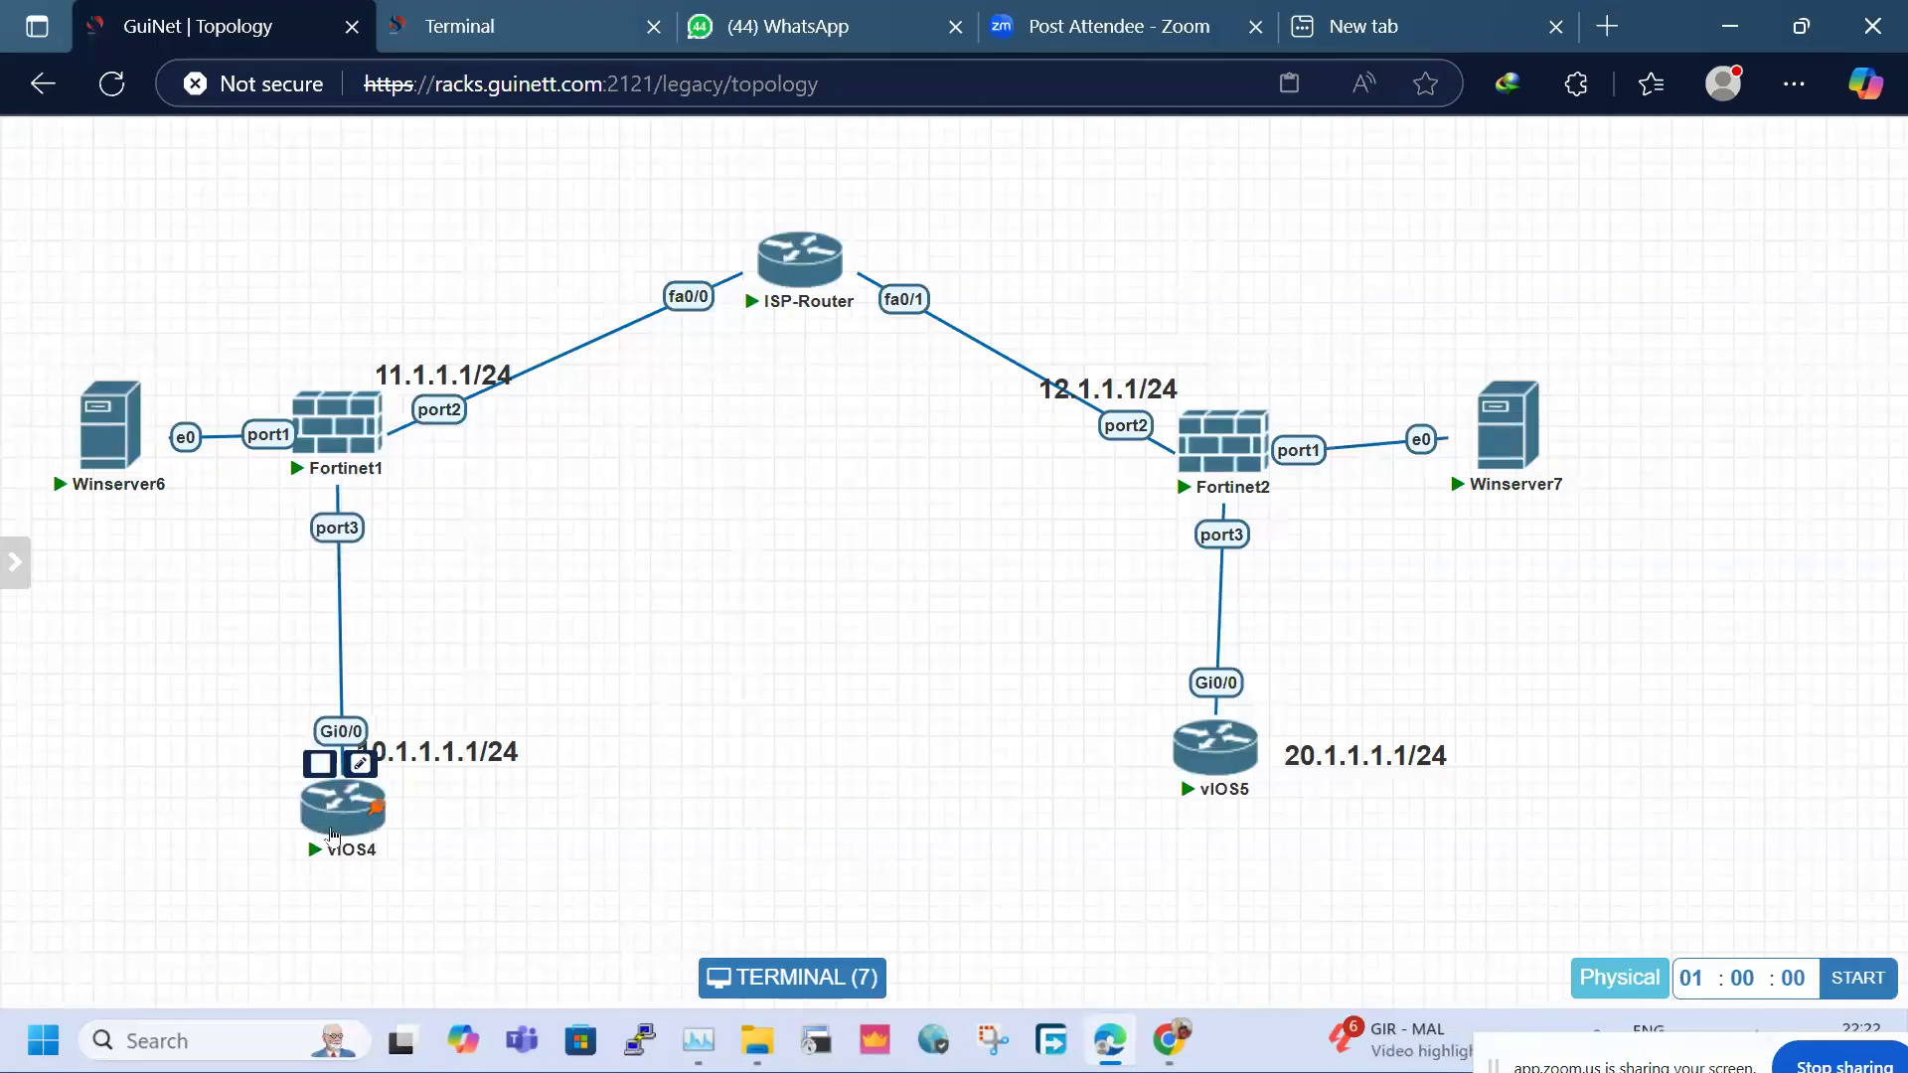
click(333, 835)
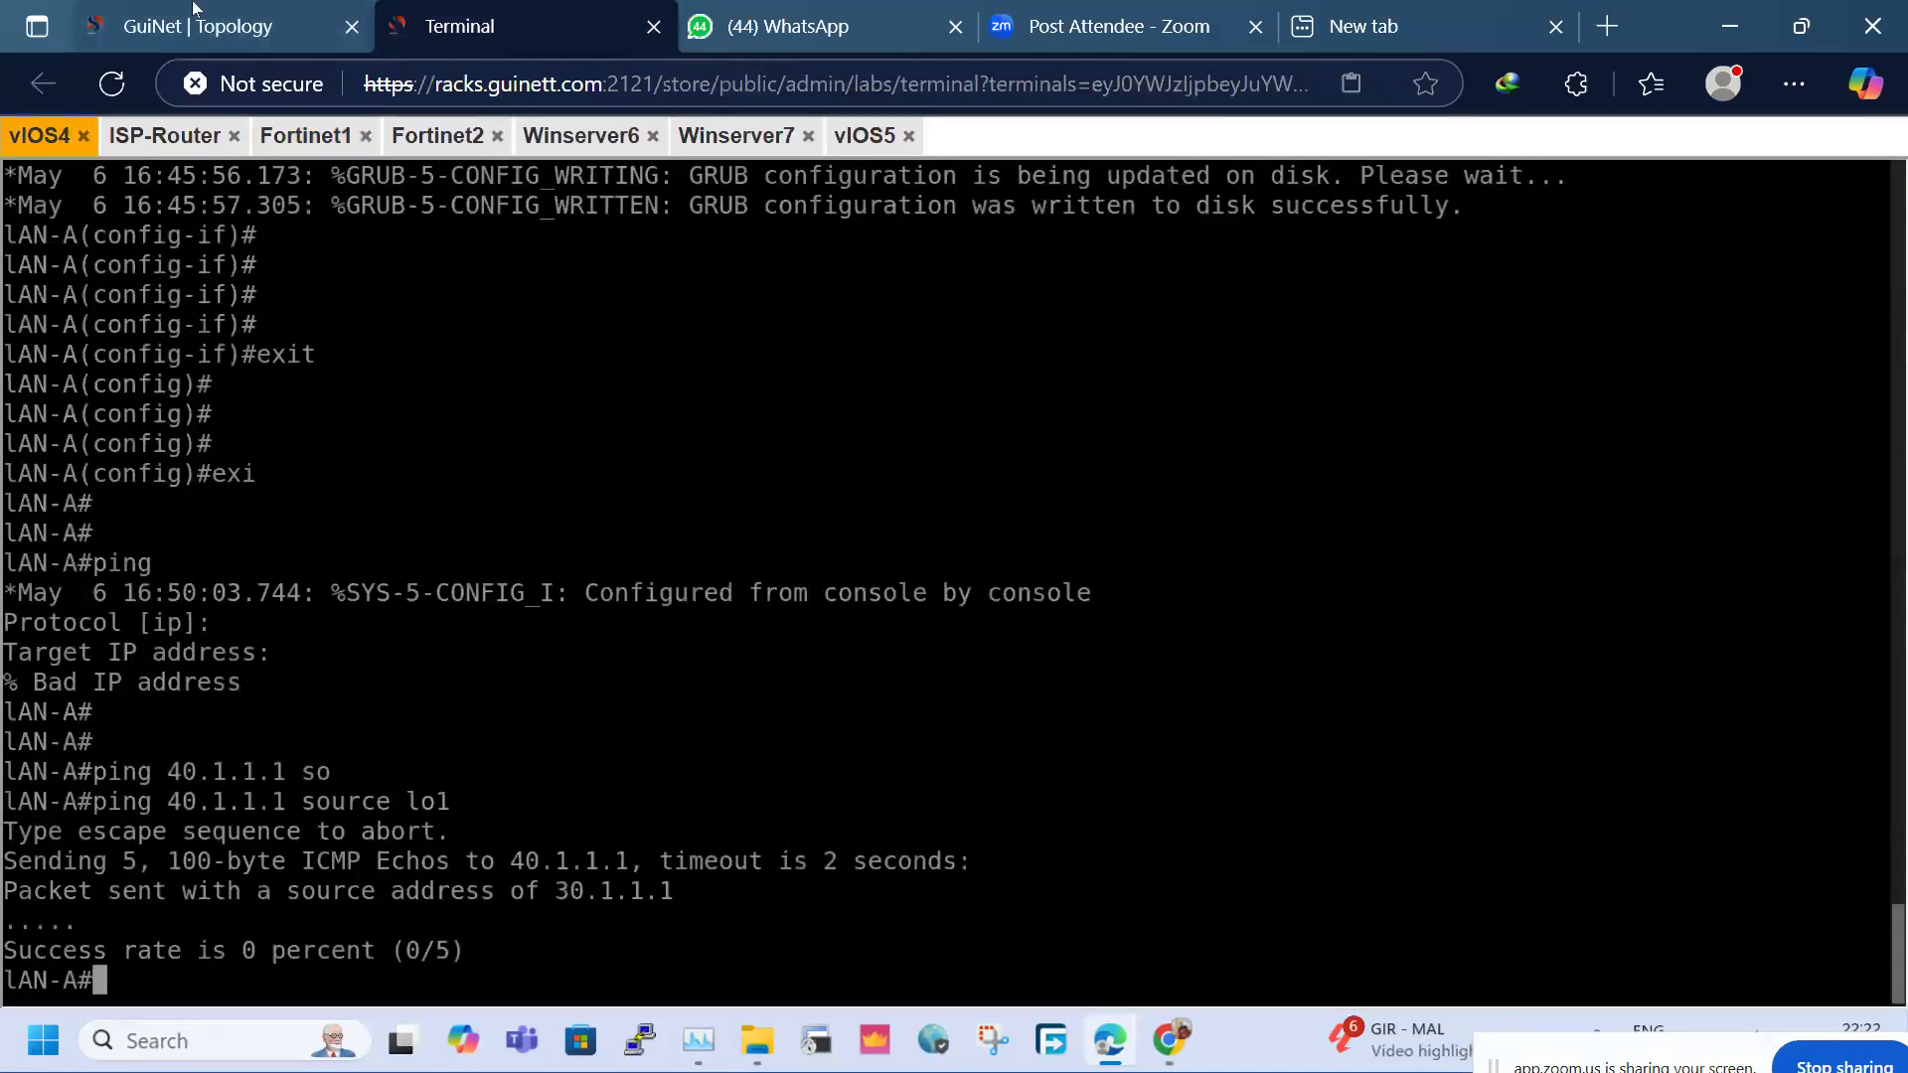
click(195, 10)
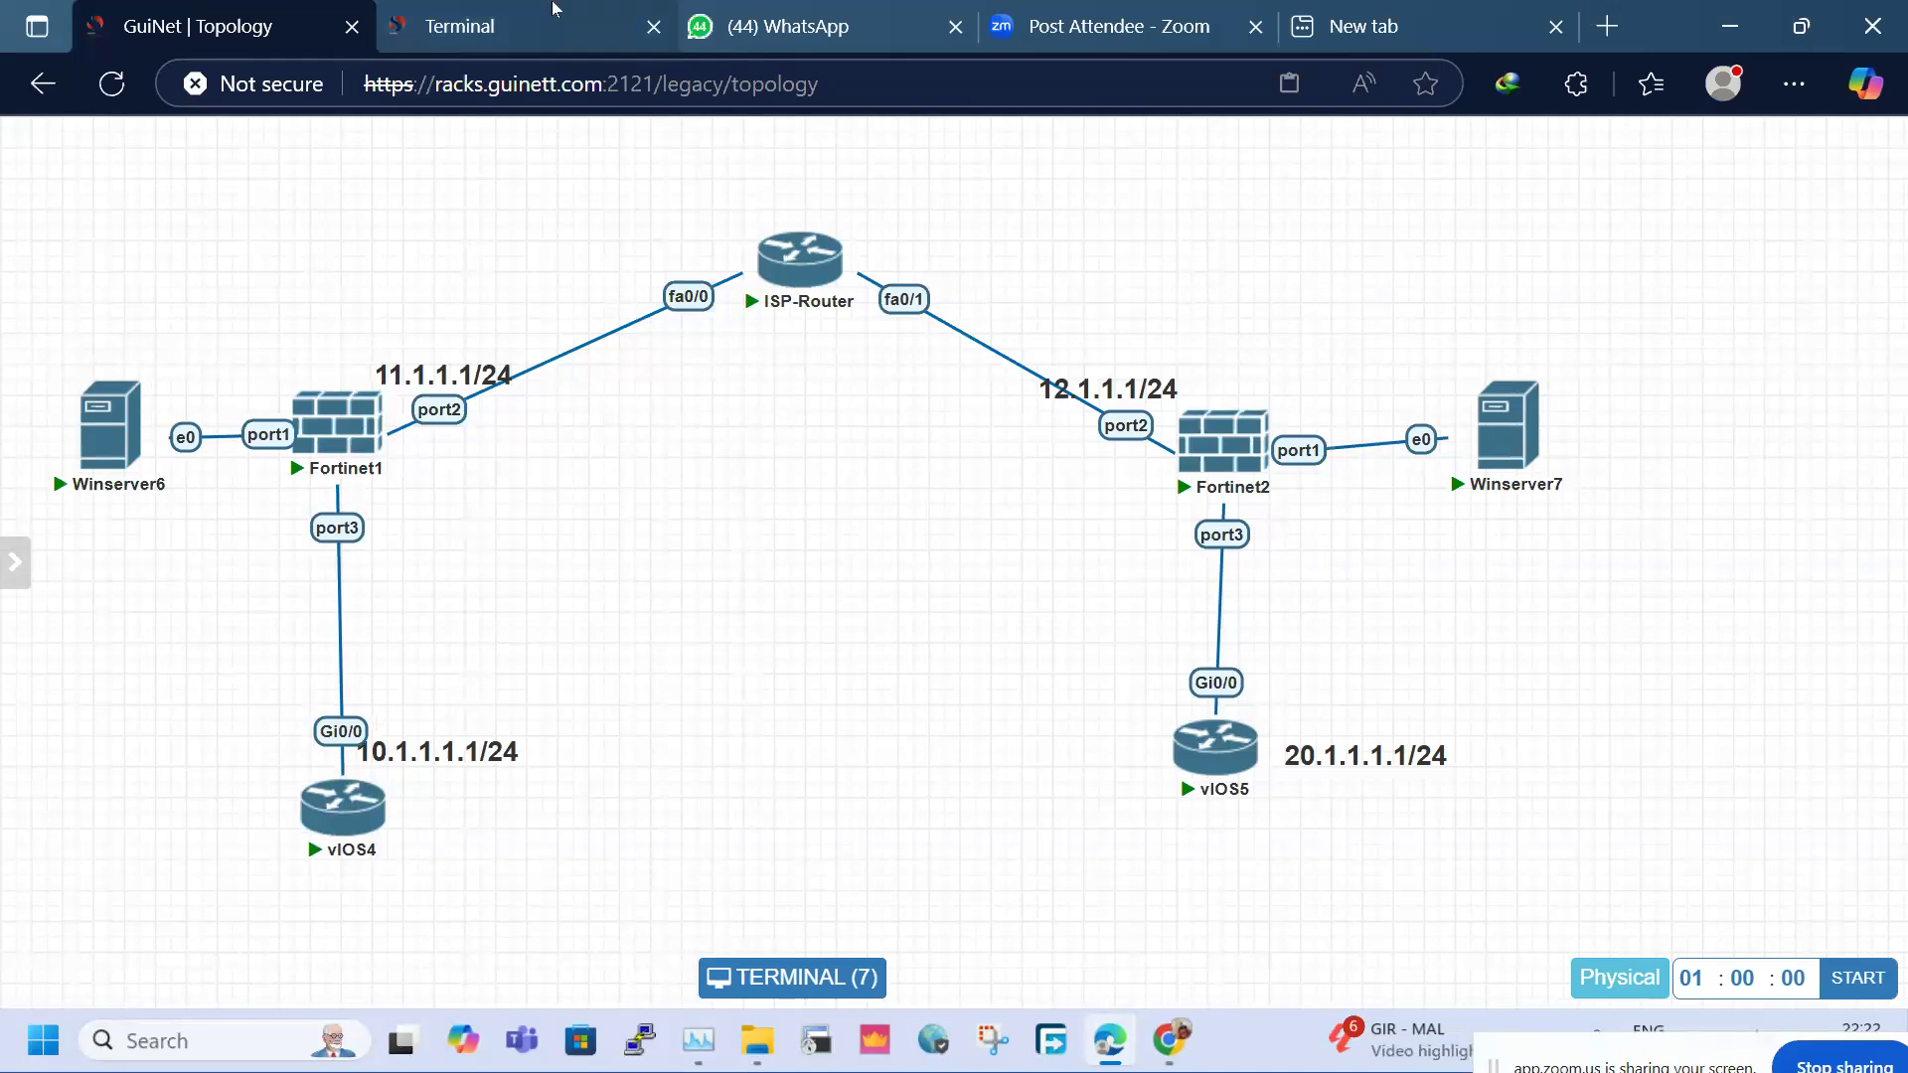
Pop the device terminals into a browser tab and start a new SITE-1 static route via Winserver6
click(790, 978)
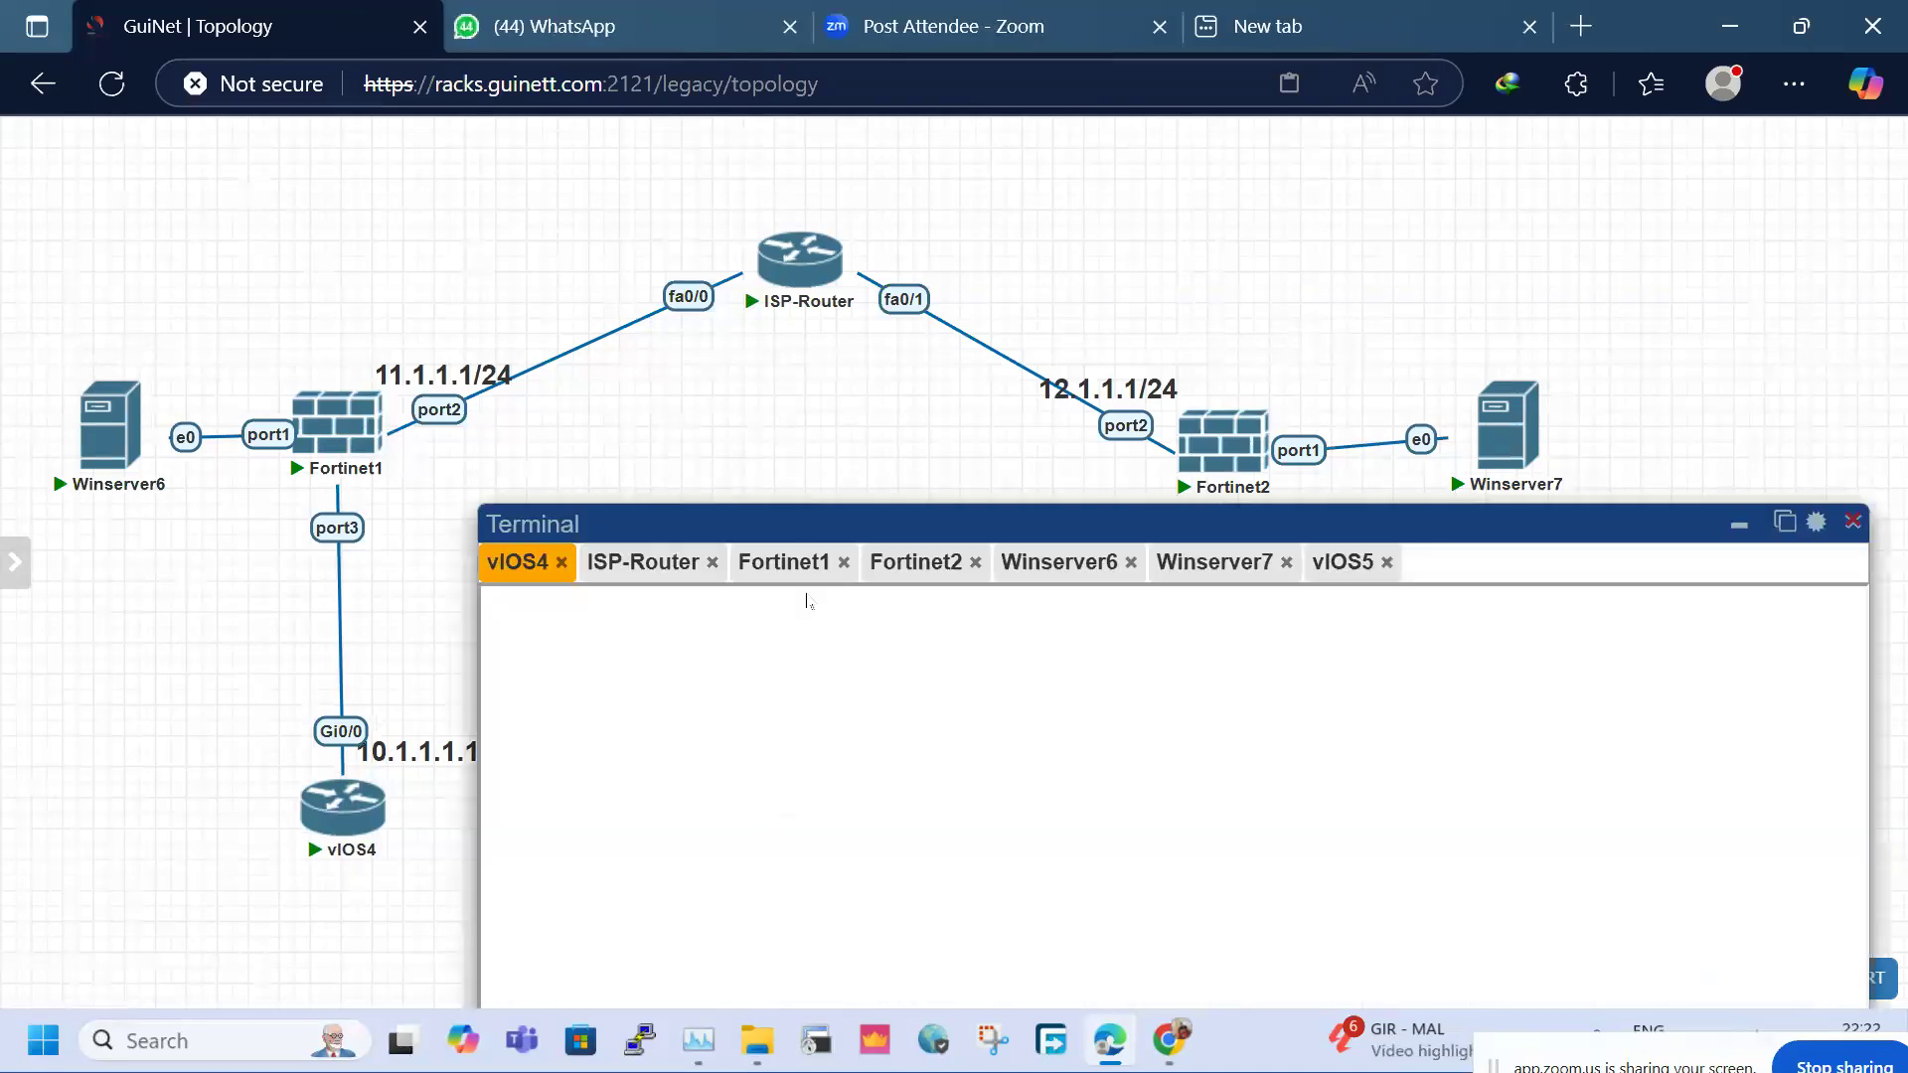
click(1785, 520)
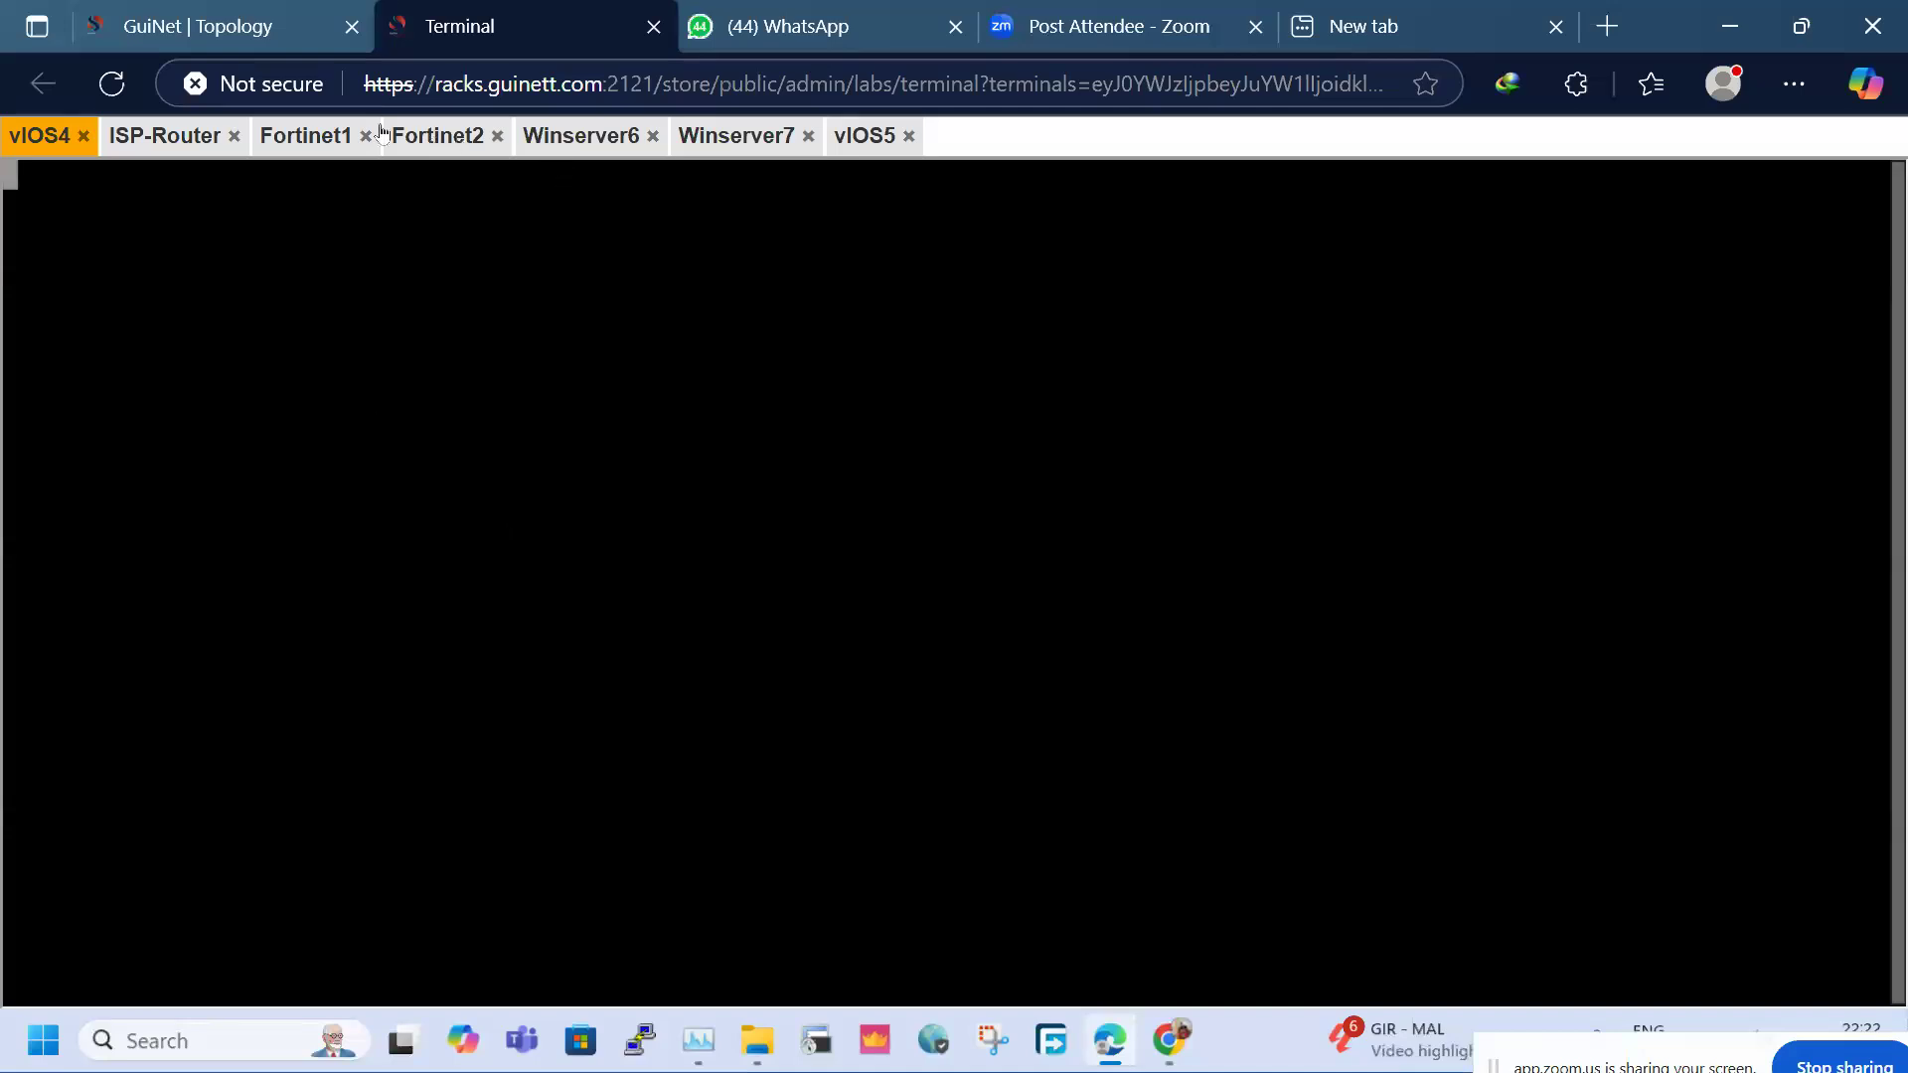
click(575, 139)
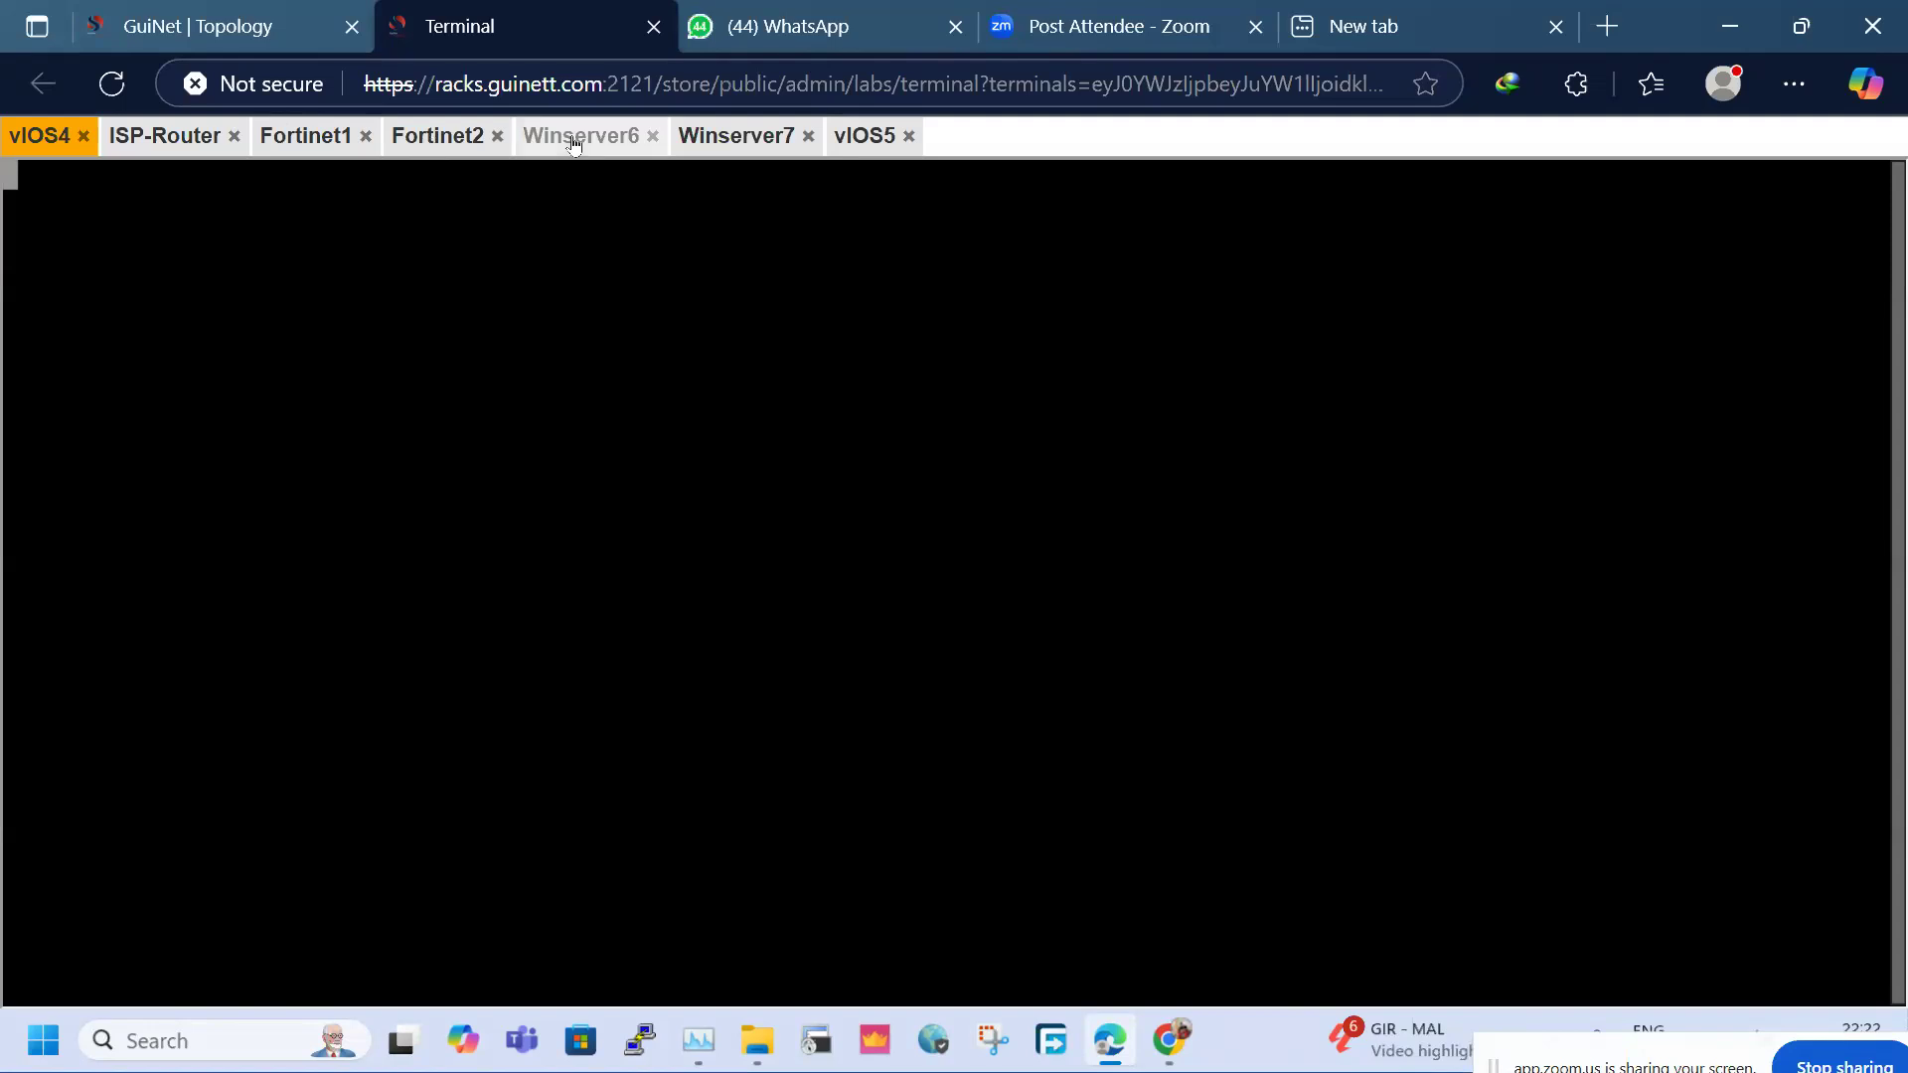
click(564, 376)
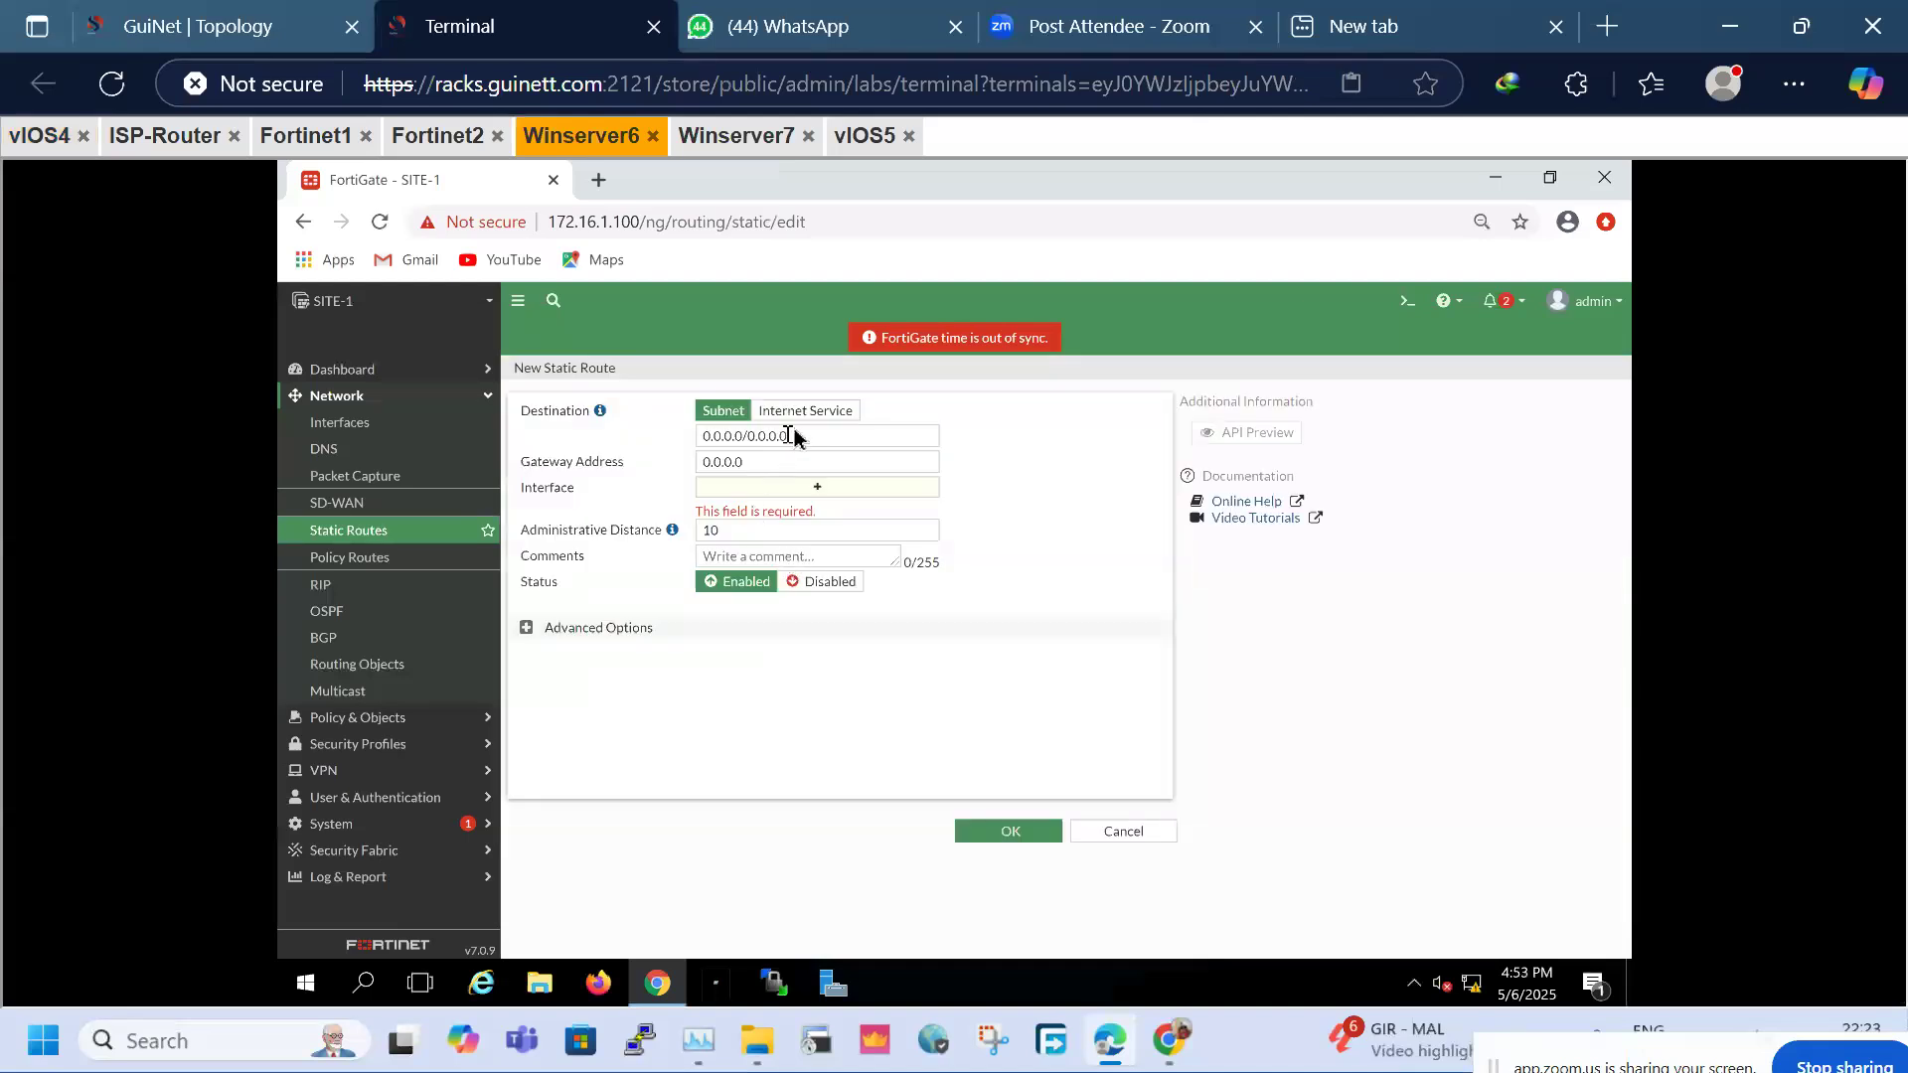
Save SITE-1's static route to 30.1.1.0/24 via gateway 10.1.1.1 on LAN (port3)
drag(795, 435, 657, 428)
text(30.1.1)
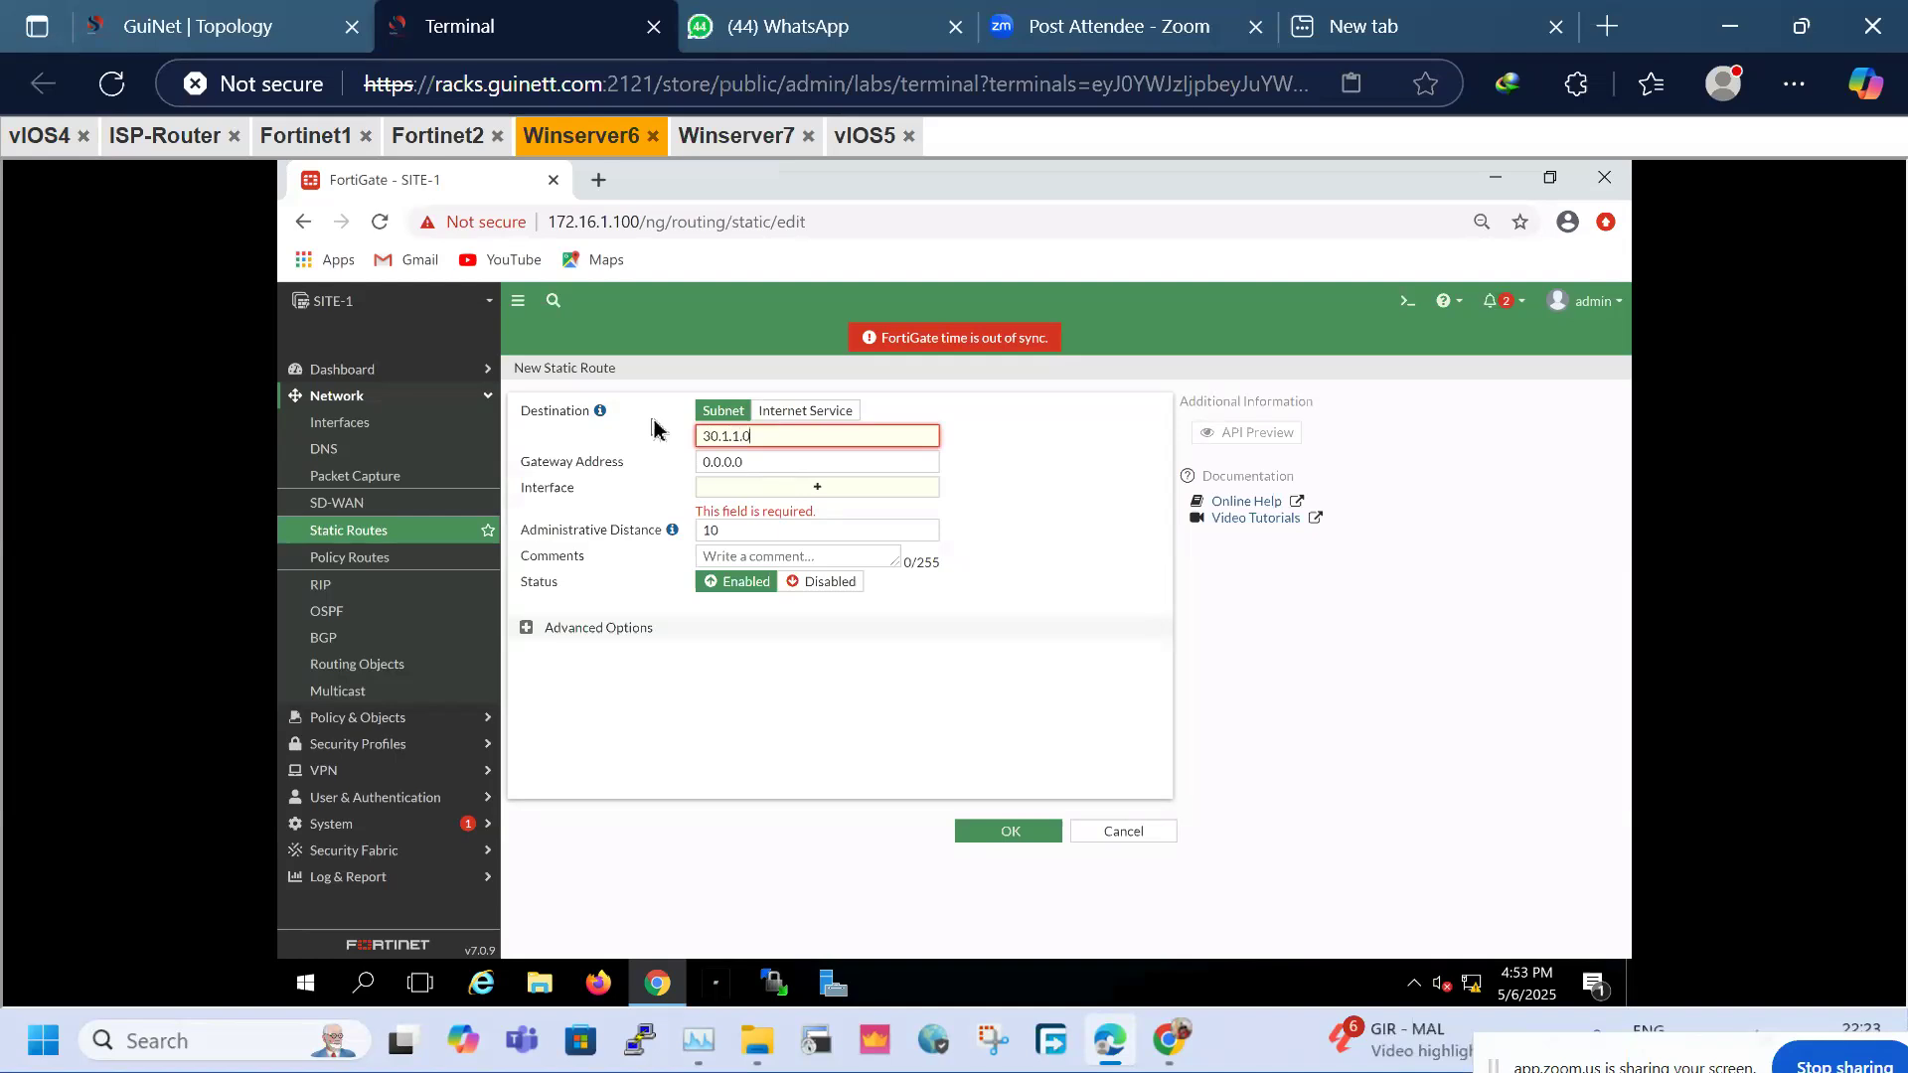
text(24)
click(833, 488)
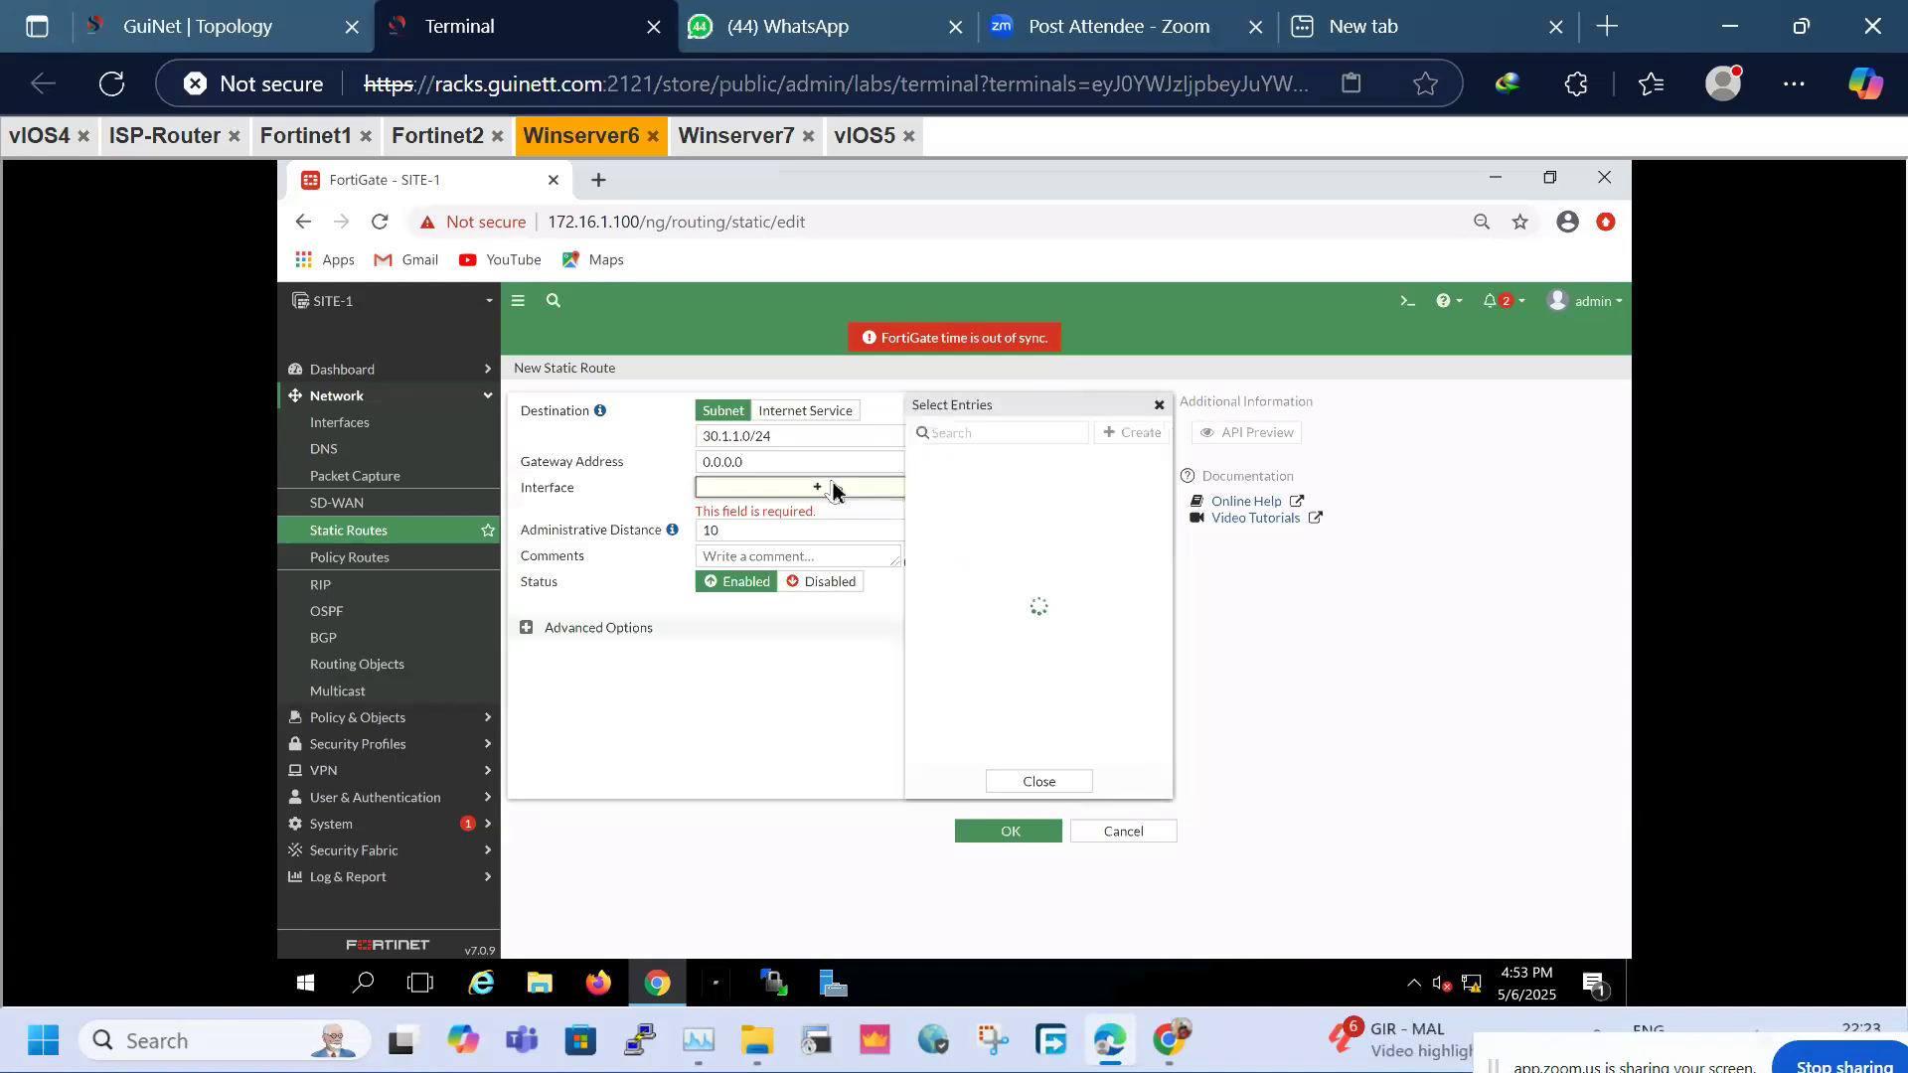
click(782, 463)
text(1)
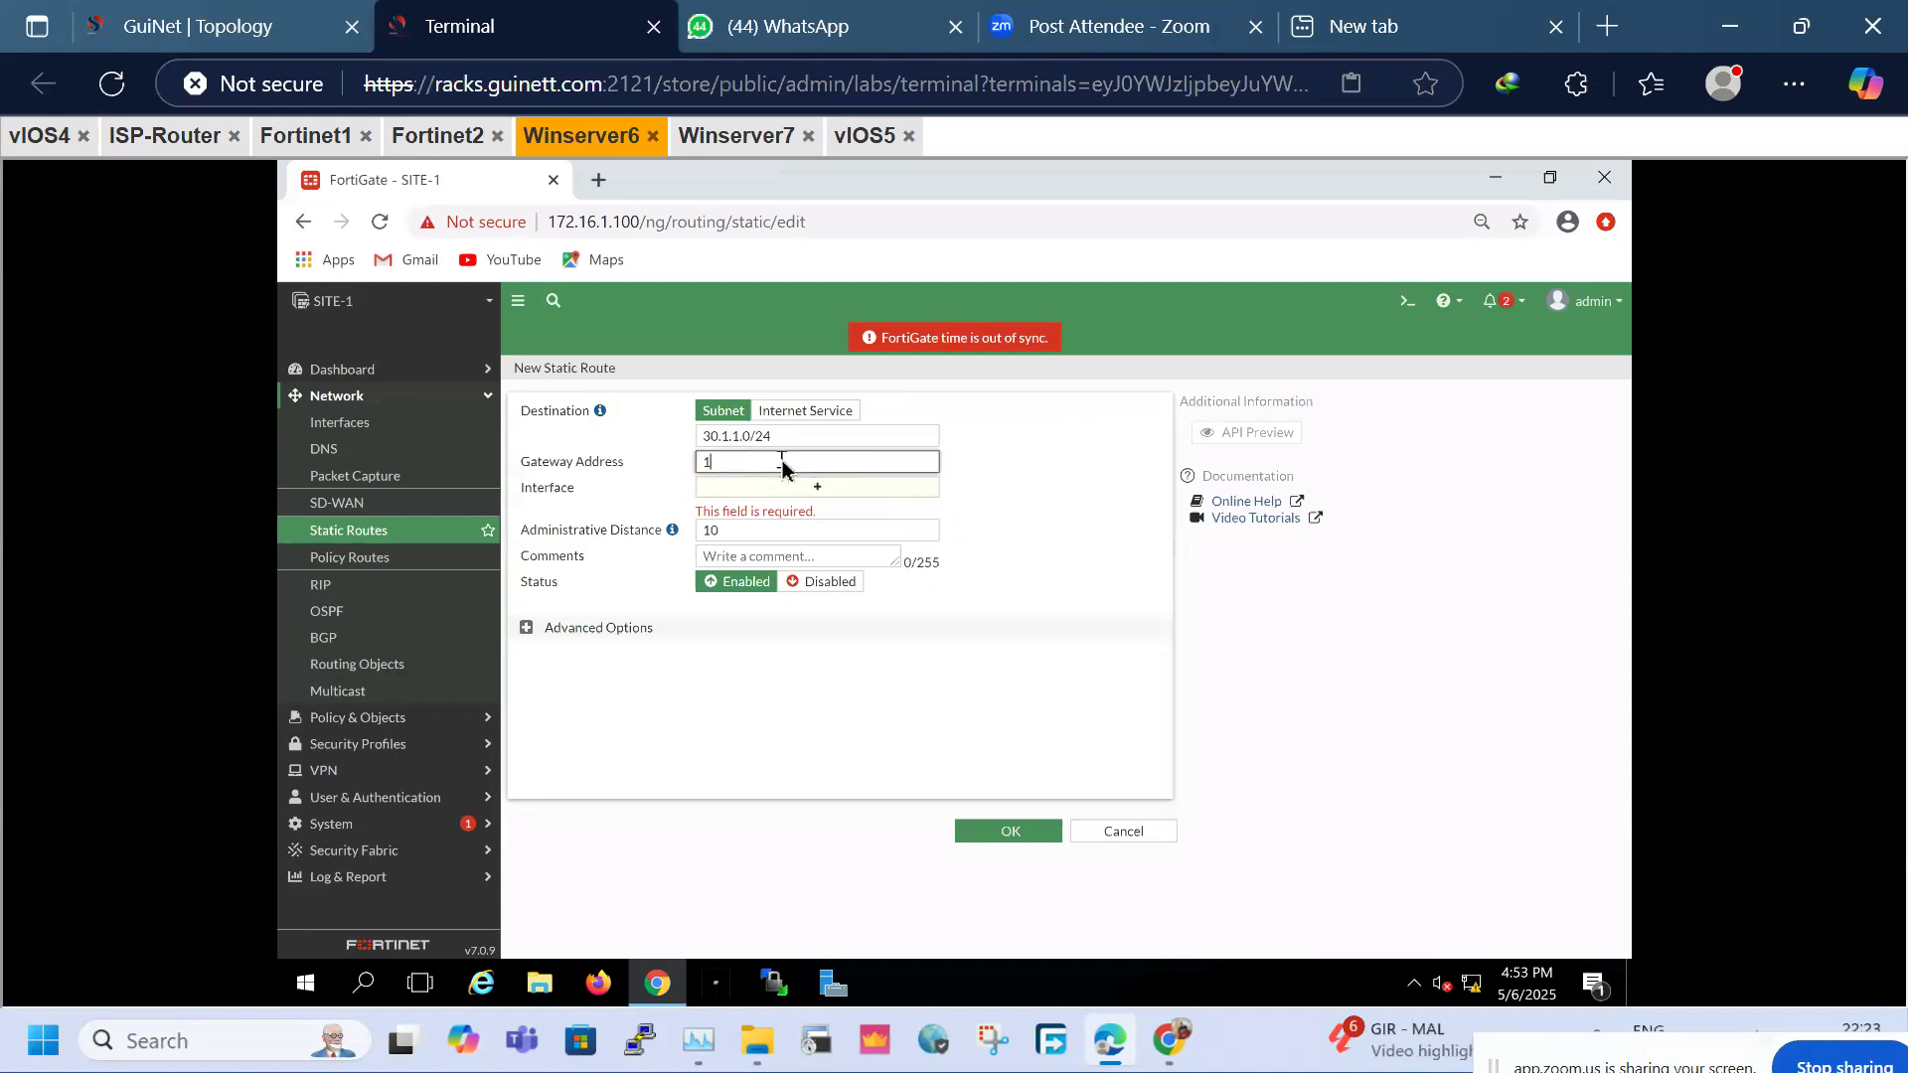
text(0.1.1.1)
click(851, 496)
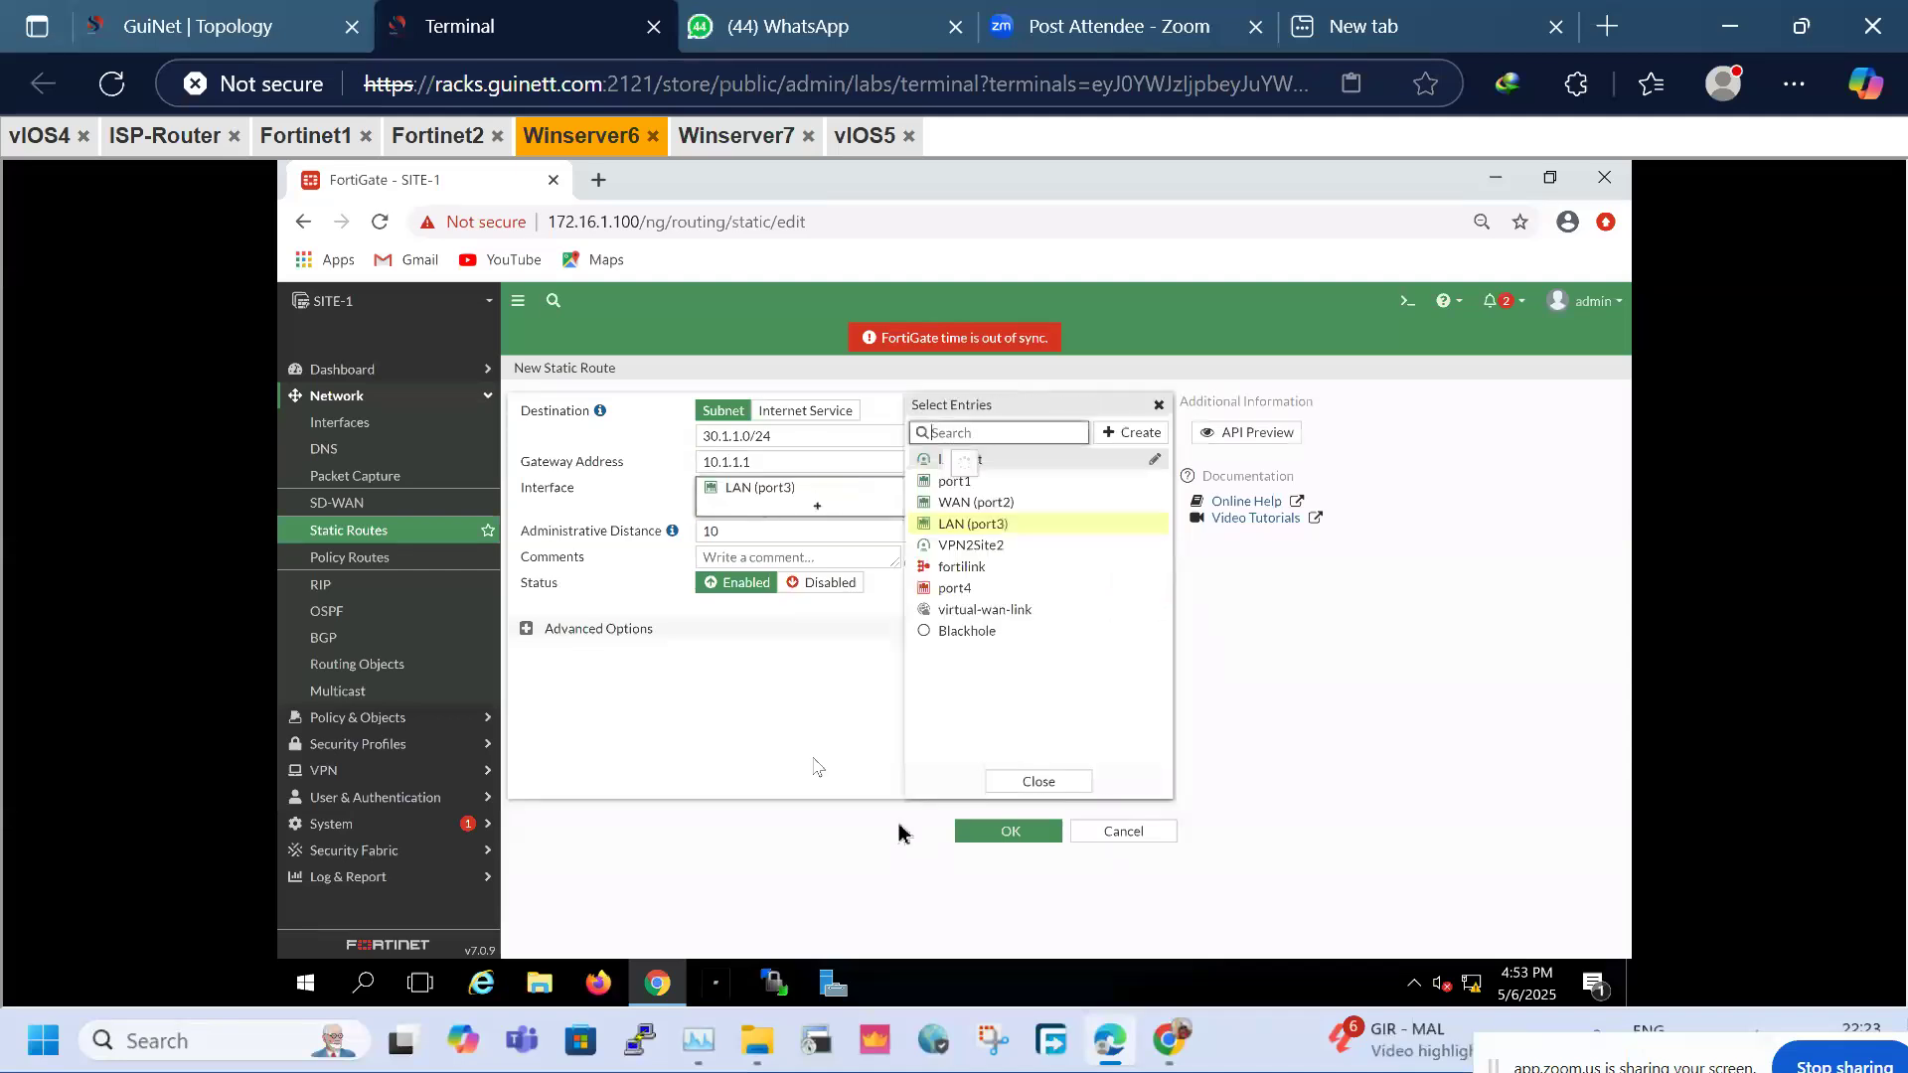
click(994, 832)
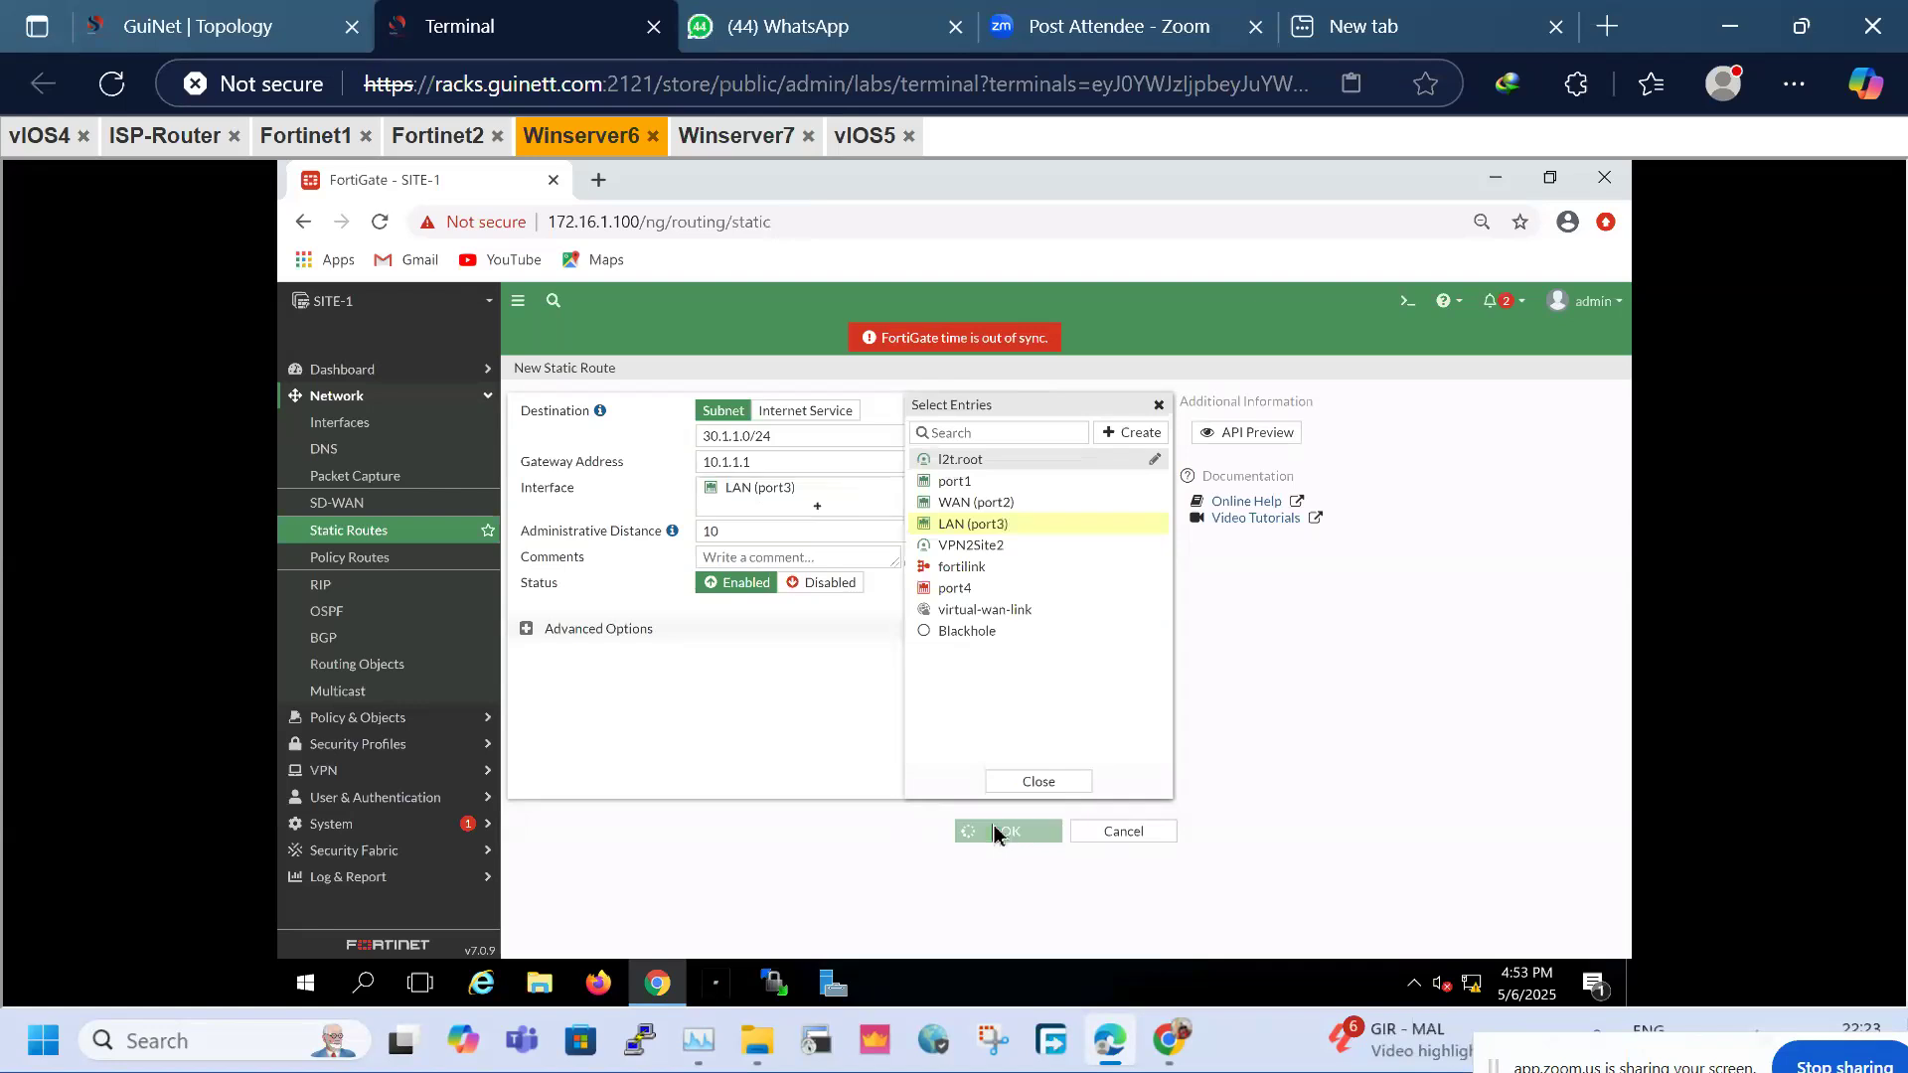
Add SITE-2's static route to 40.1.1.0/24 via gateway 20.1.1.1 on LAN (port3)
click(722, 142)
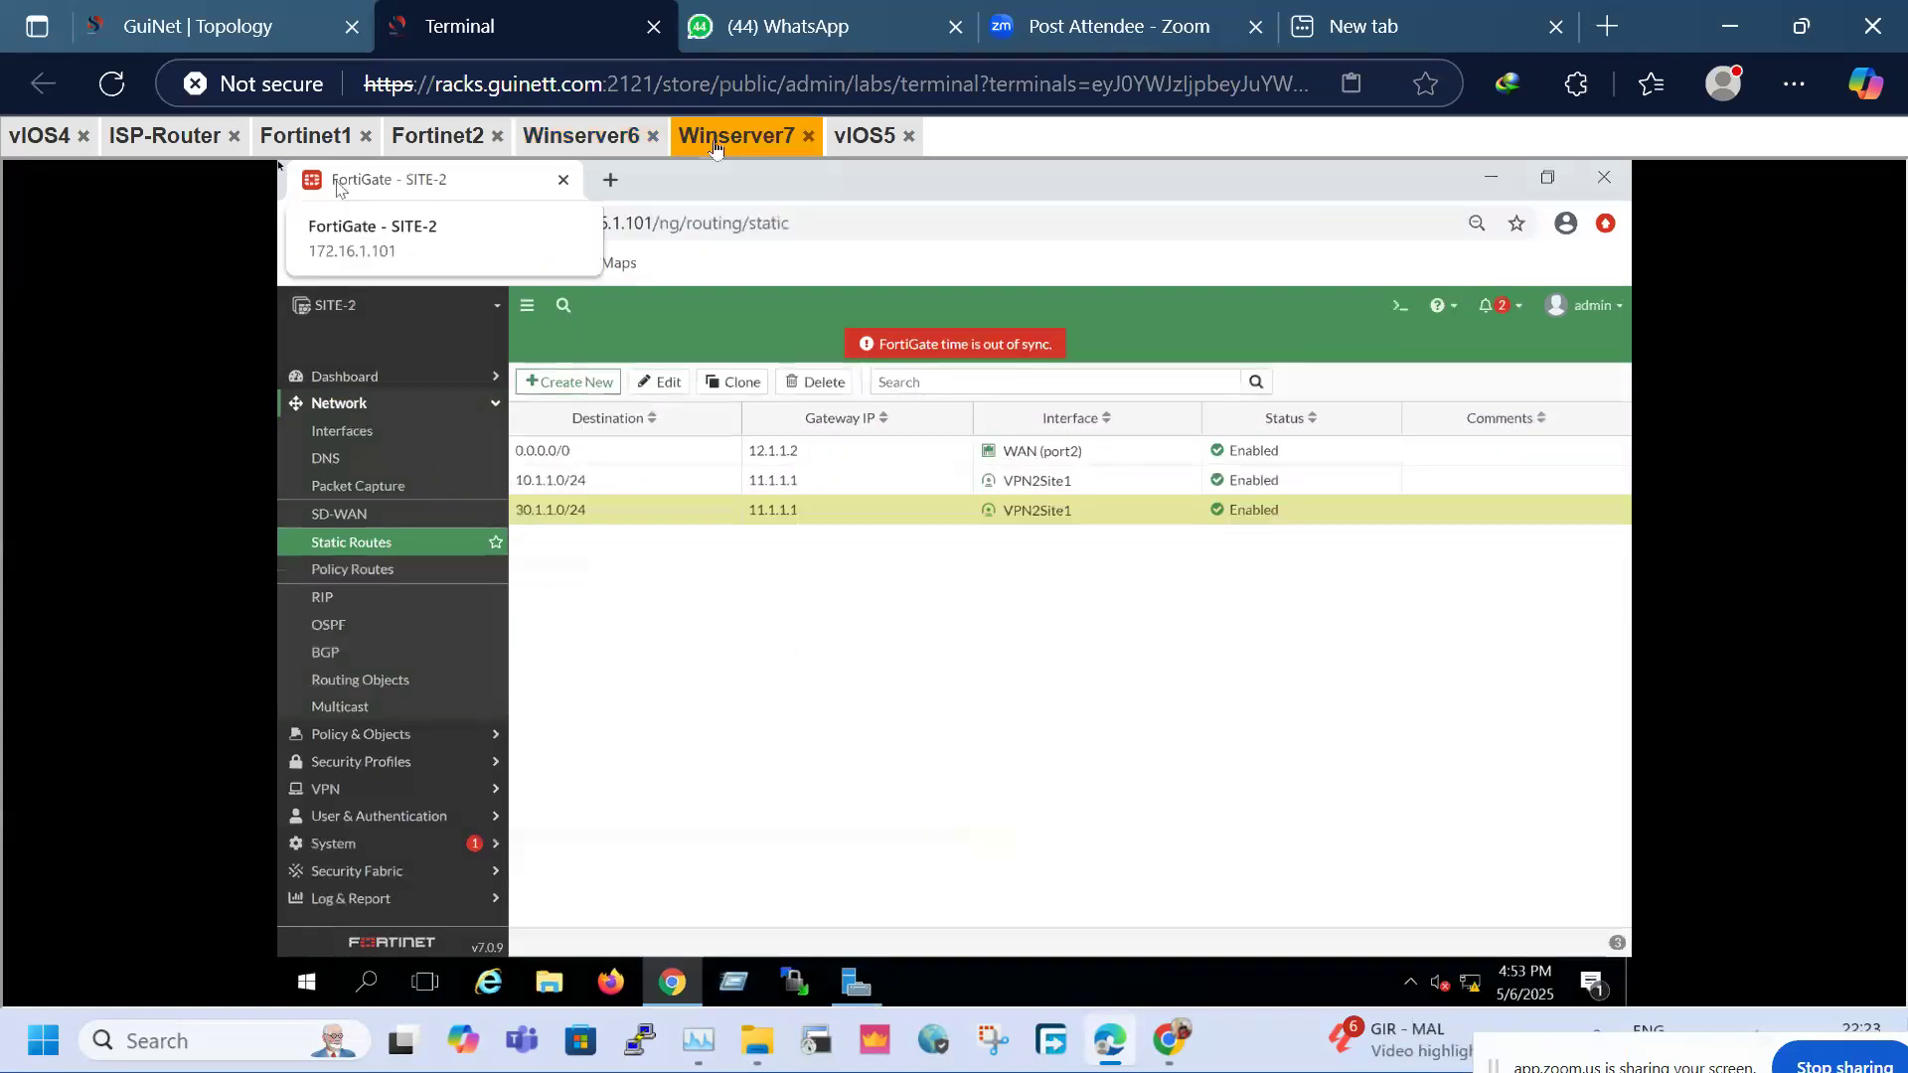
click(568, 384)
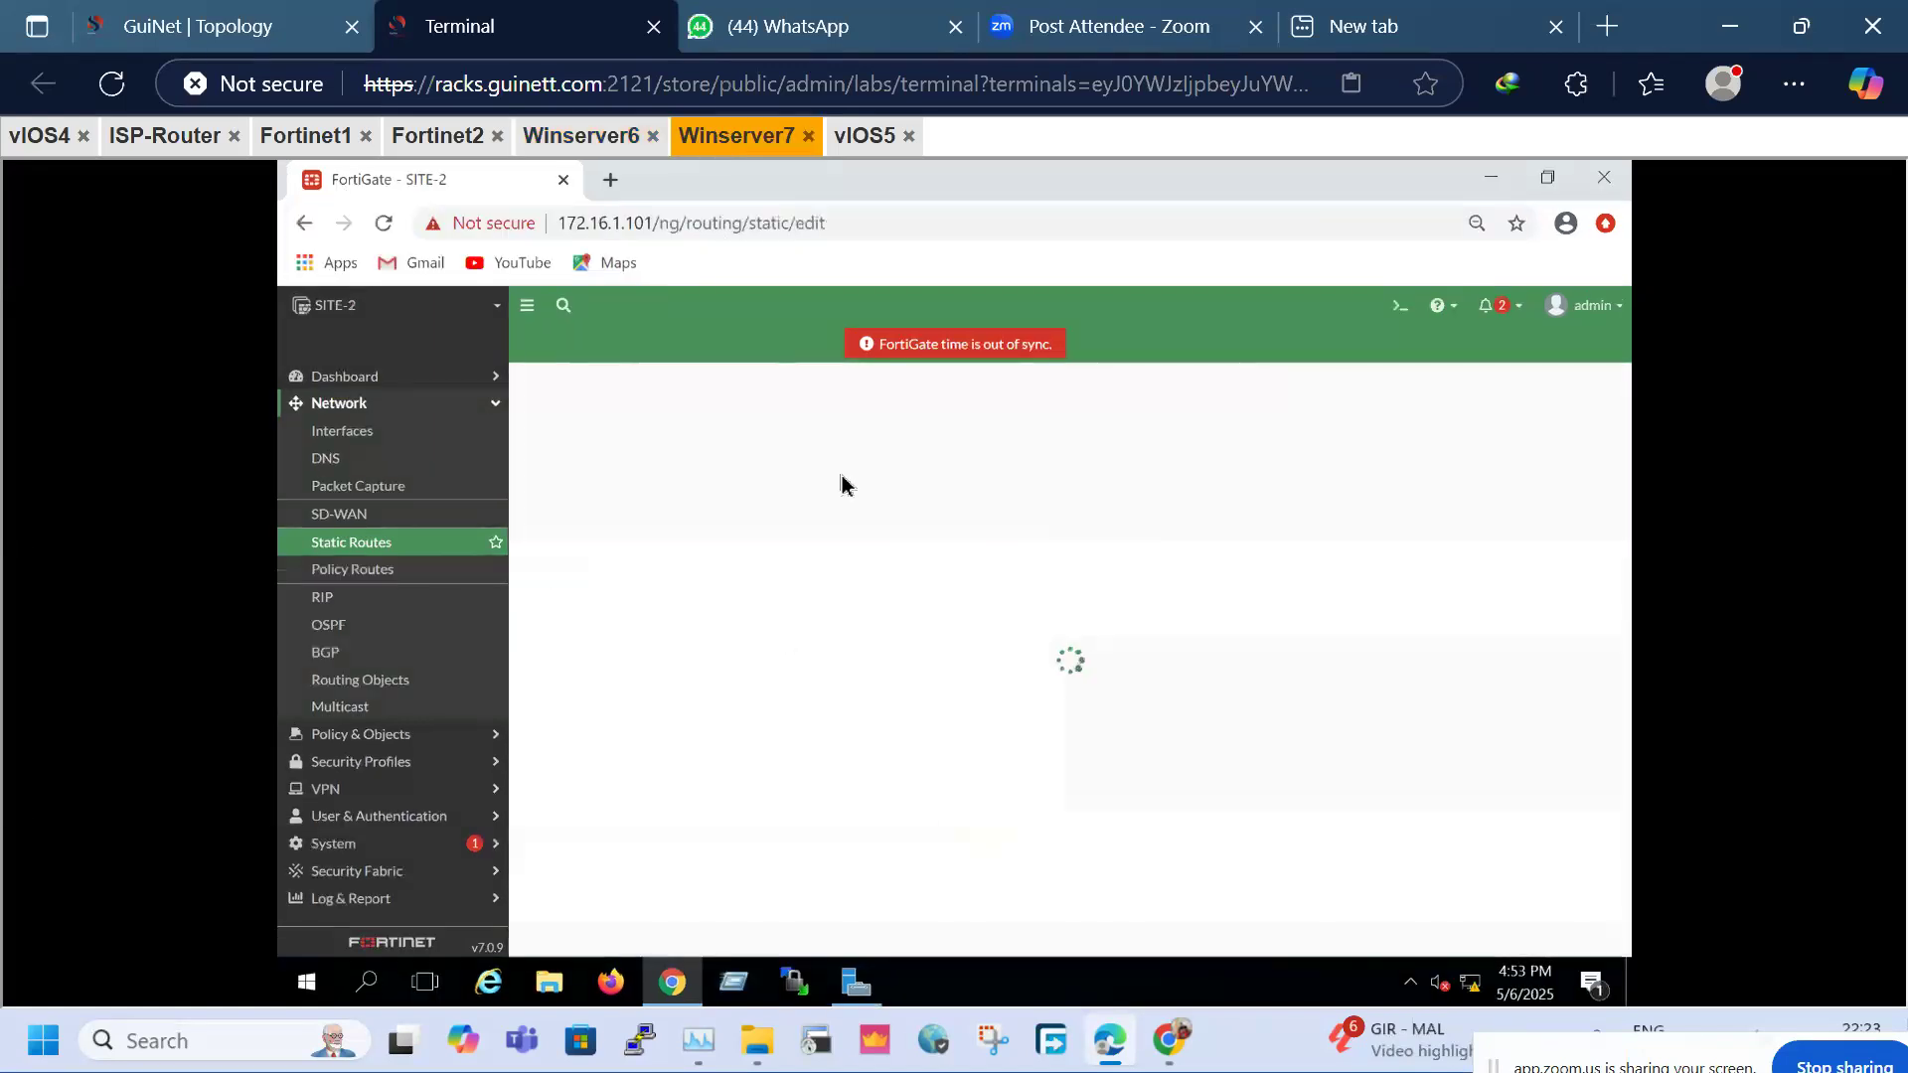
click(782, 444)
drag(806, 445, 651, 424)
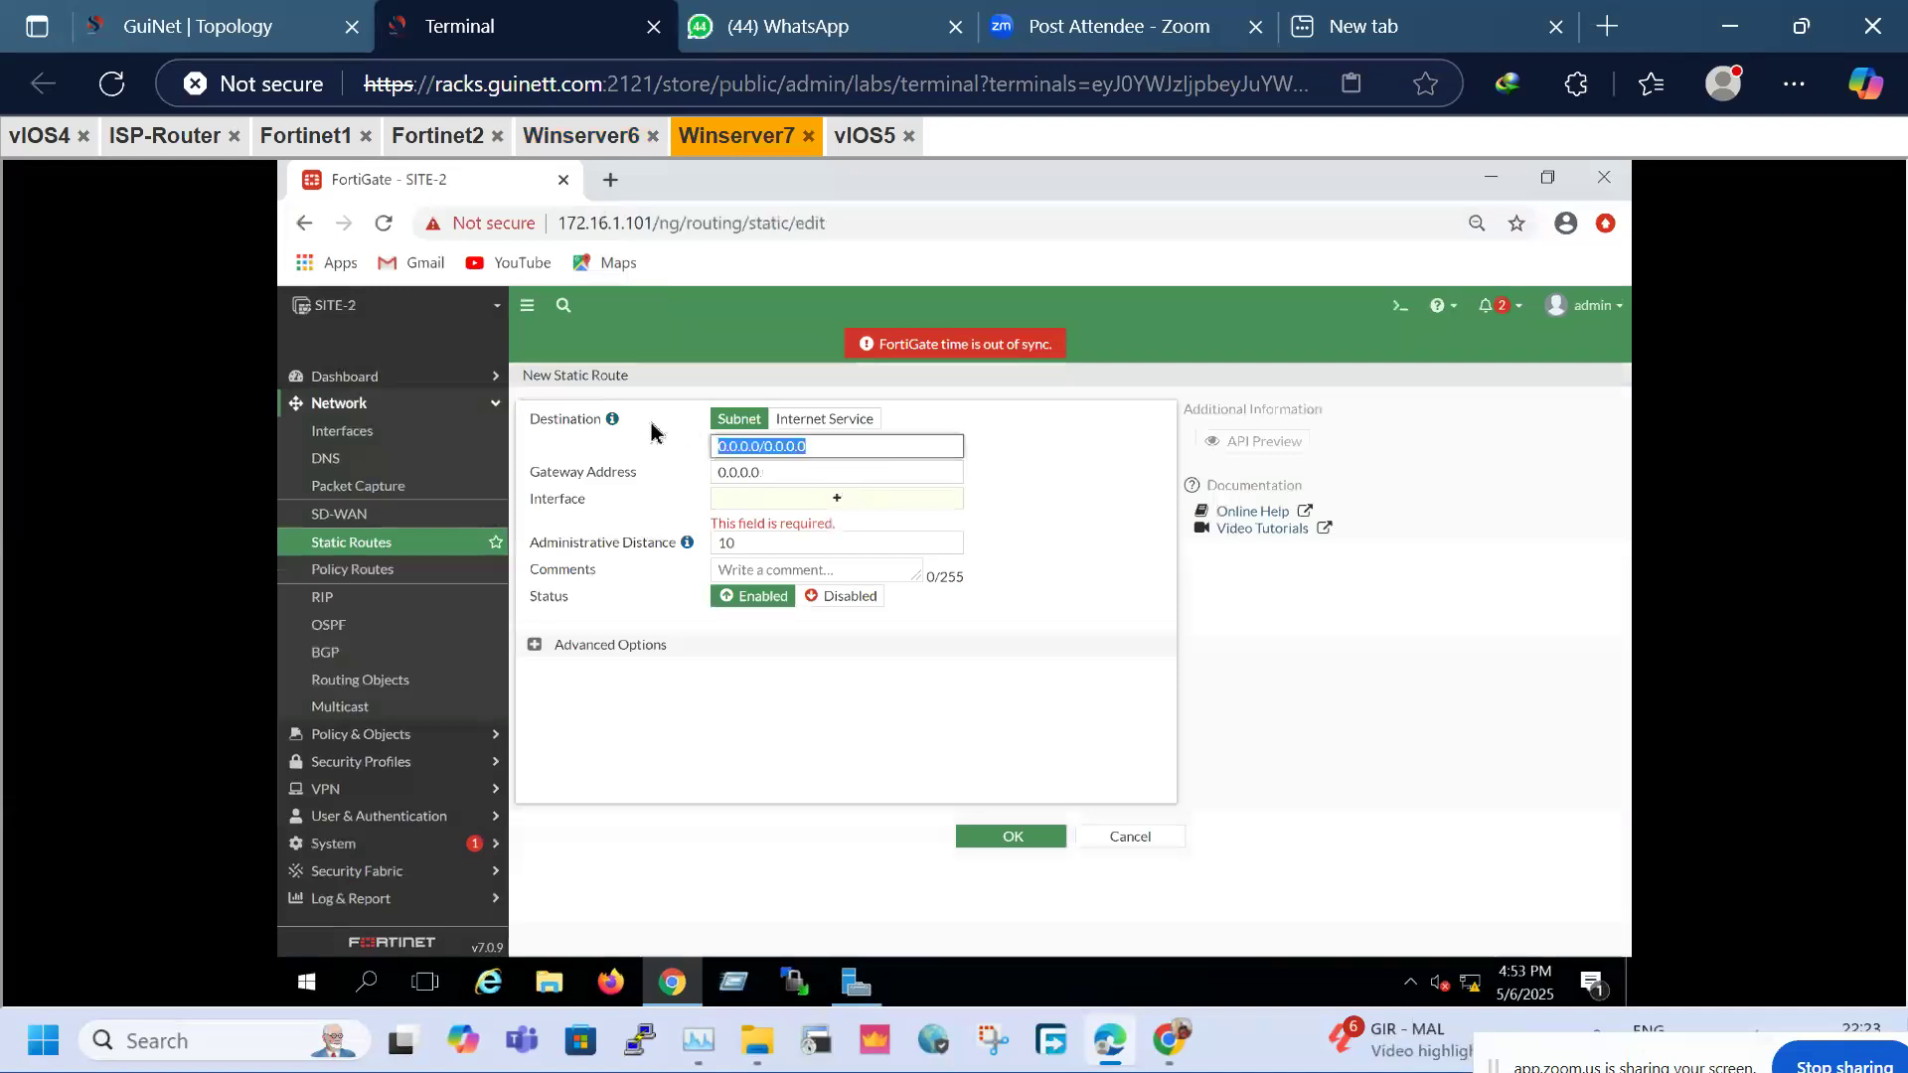
text(40.1)
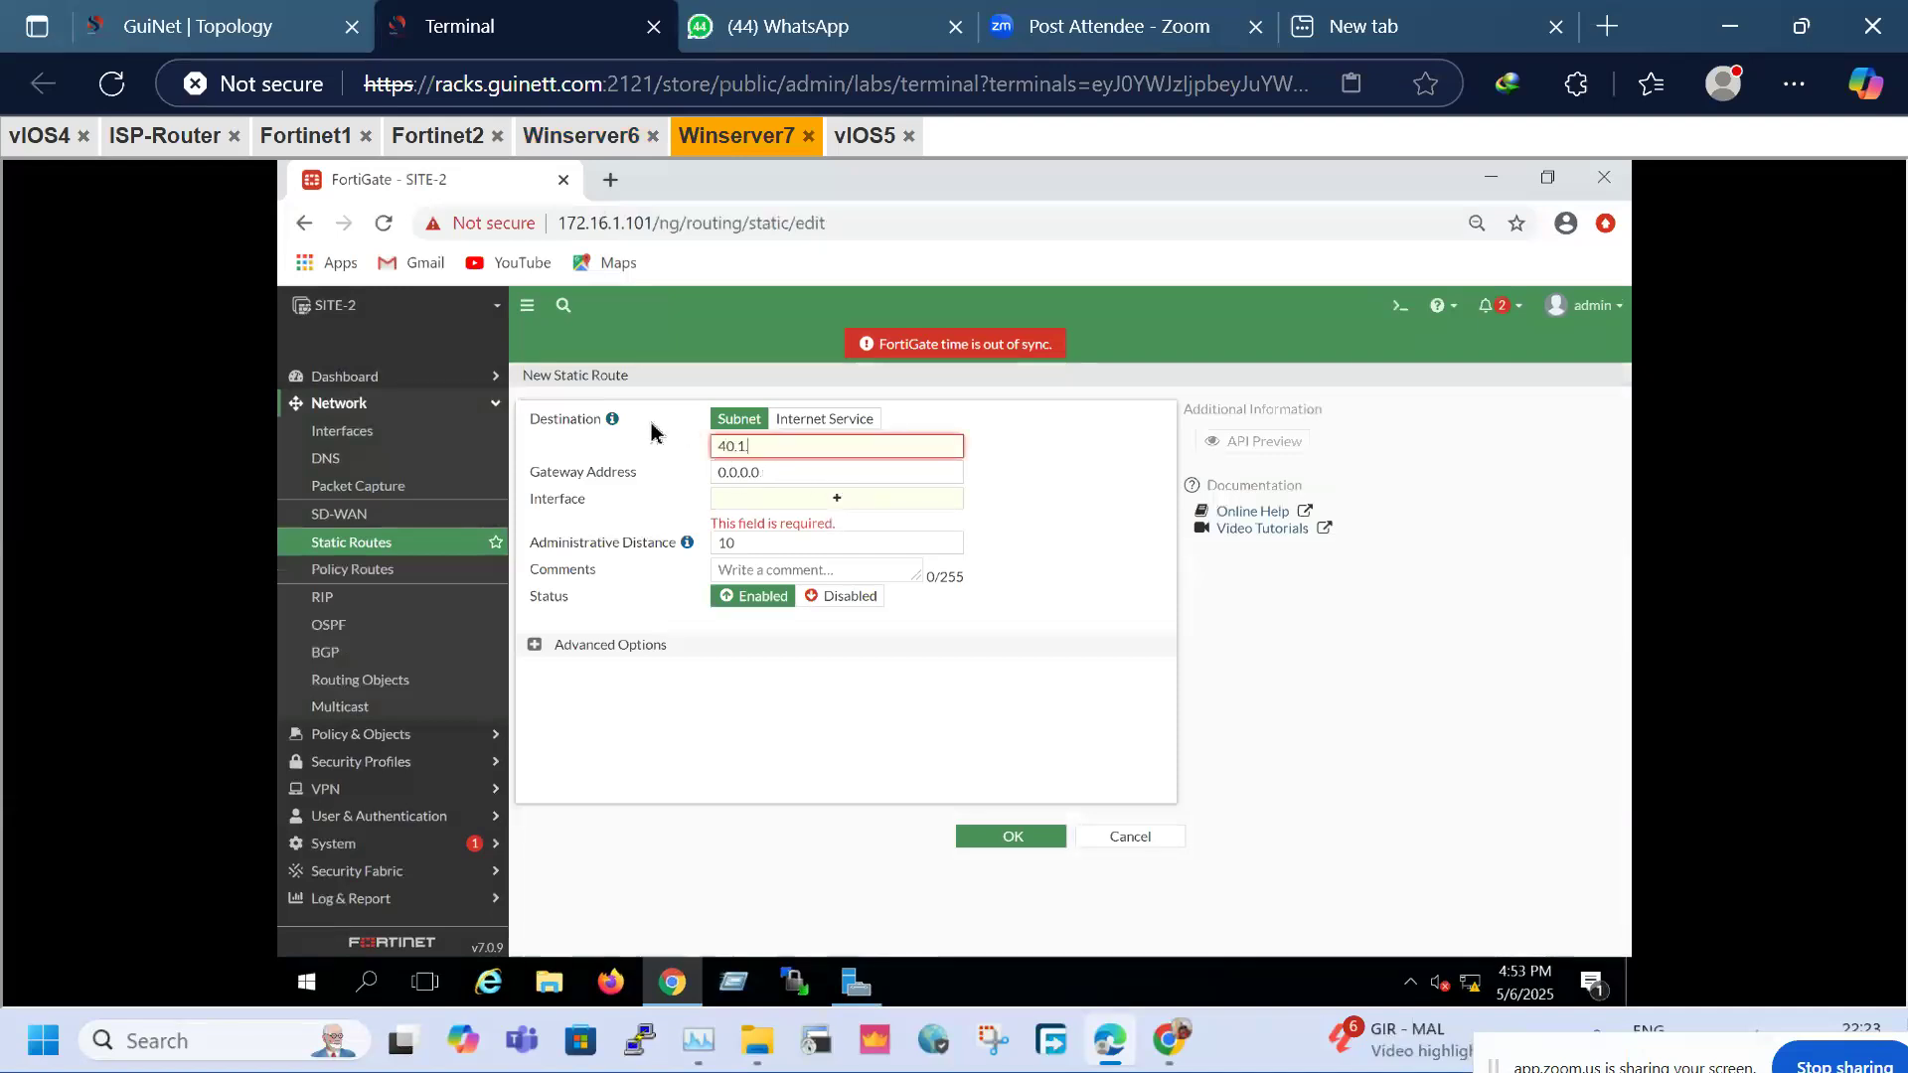
text(.1.0/24)
key(Tab)
text(20)
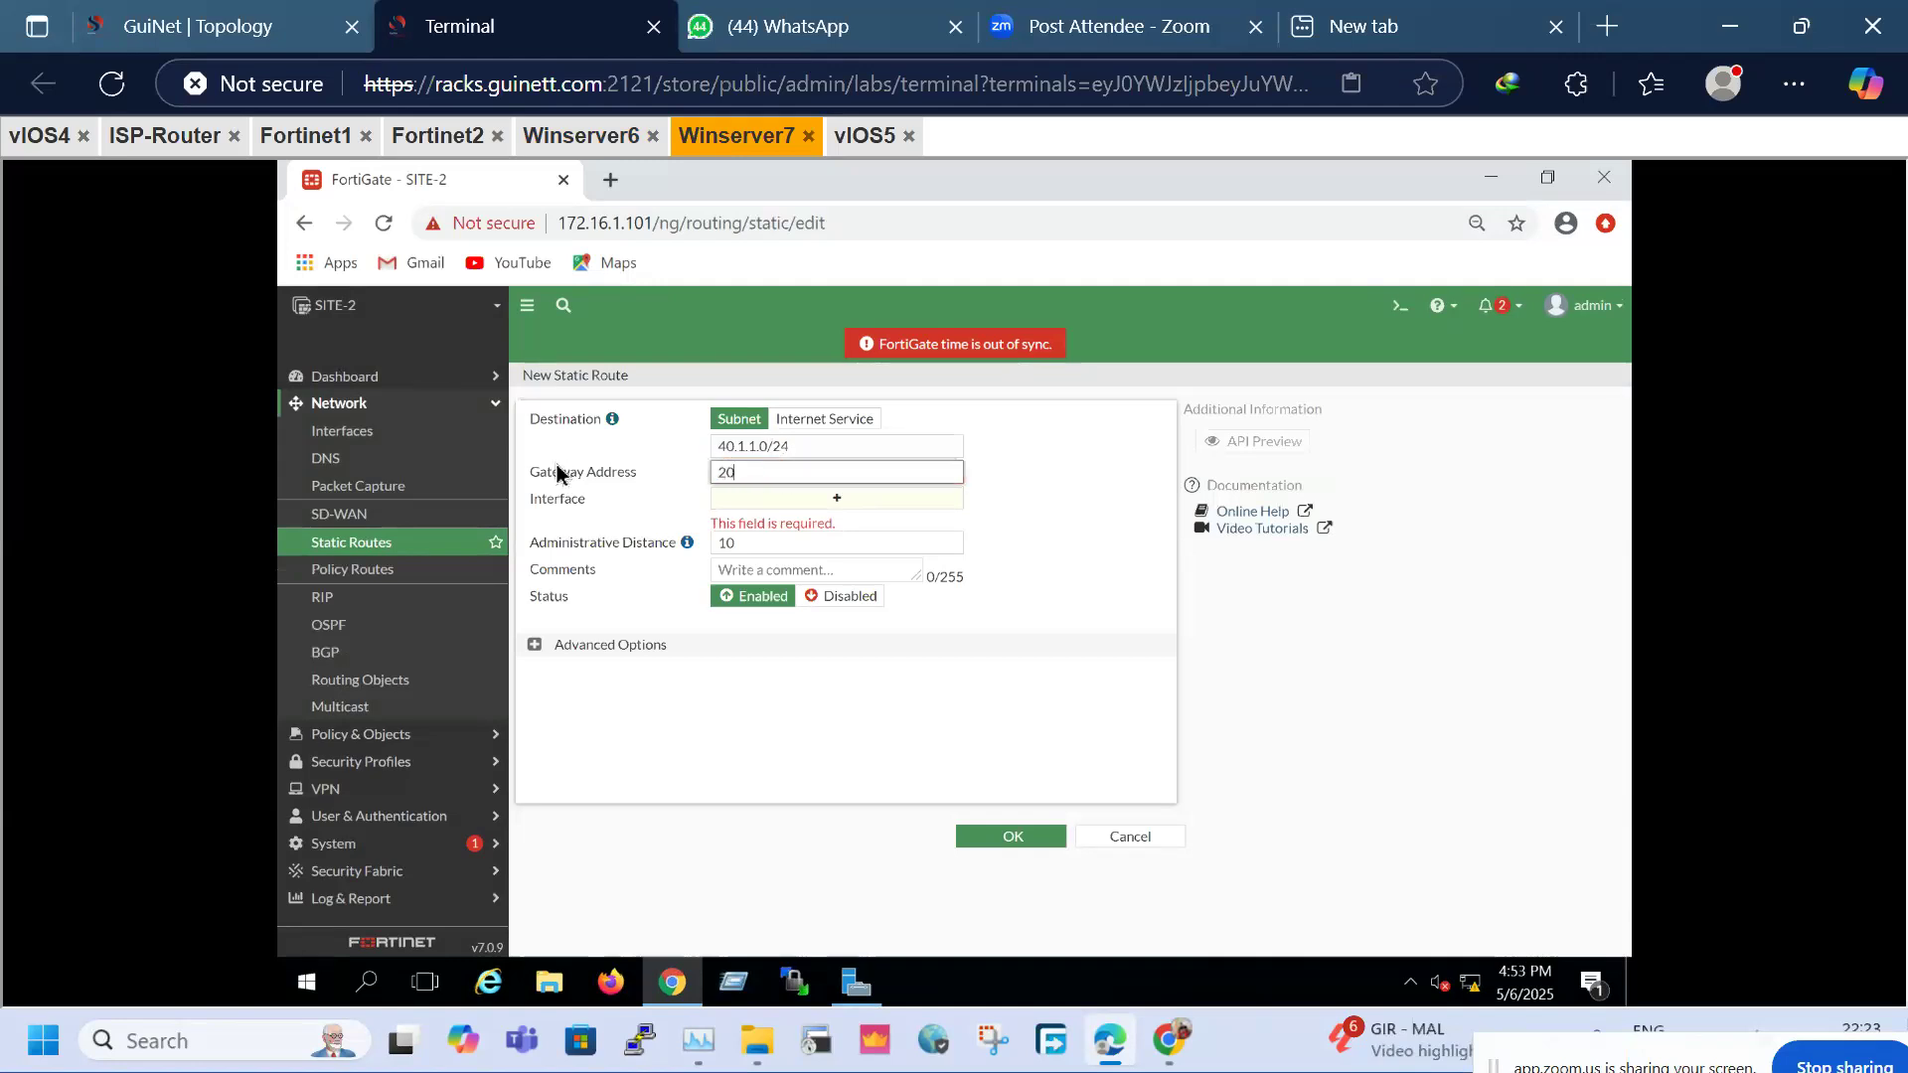
text(.1.1.1)
click(1030, 566)
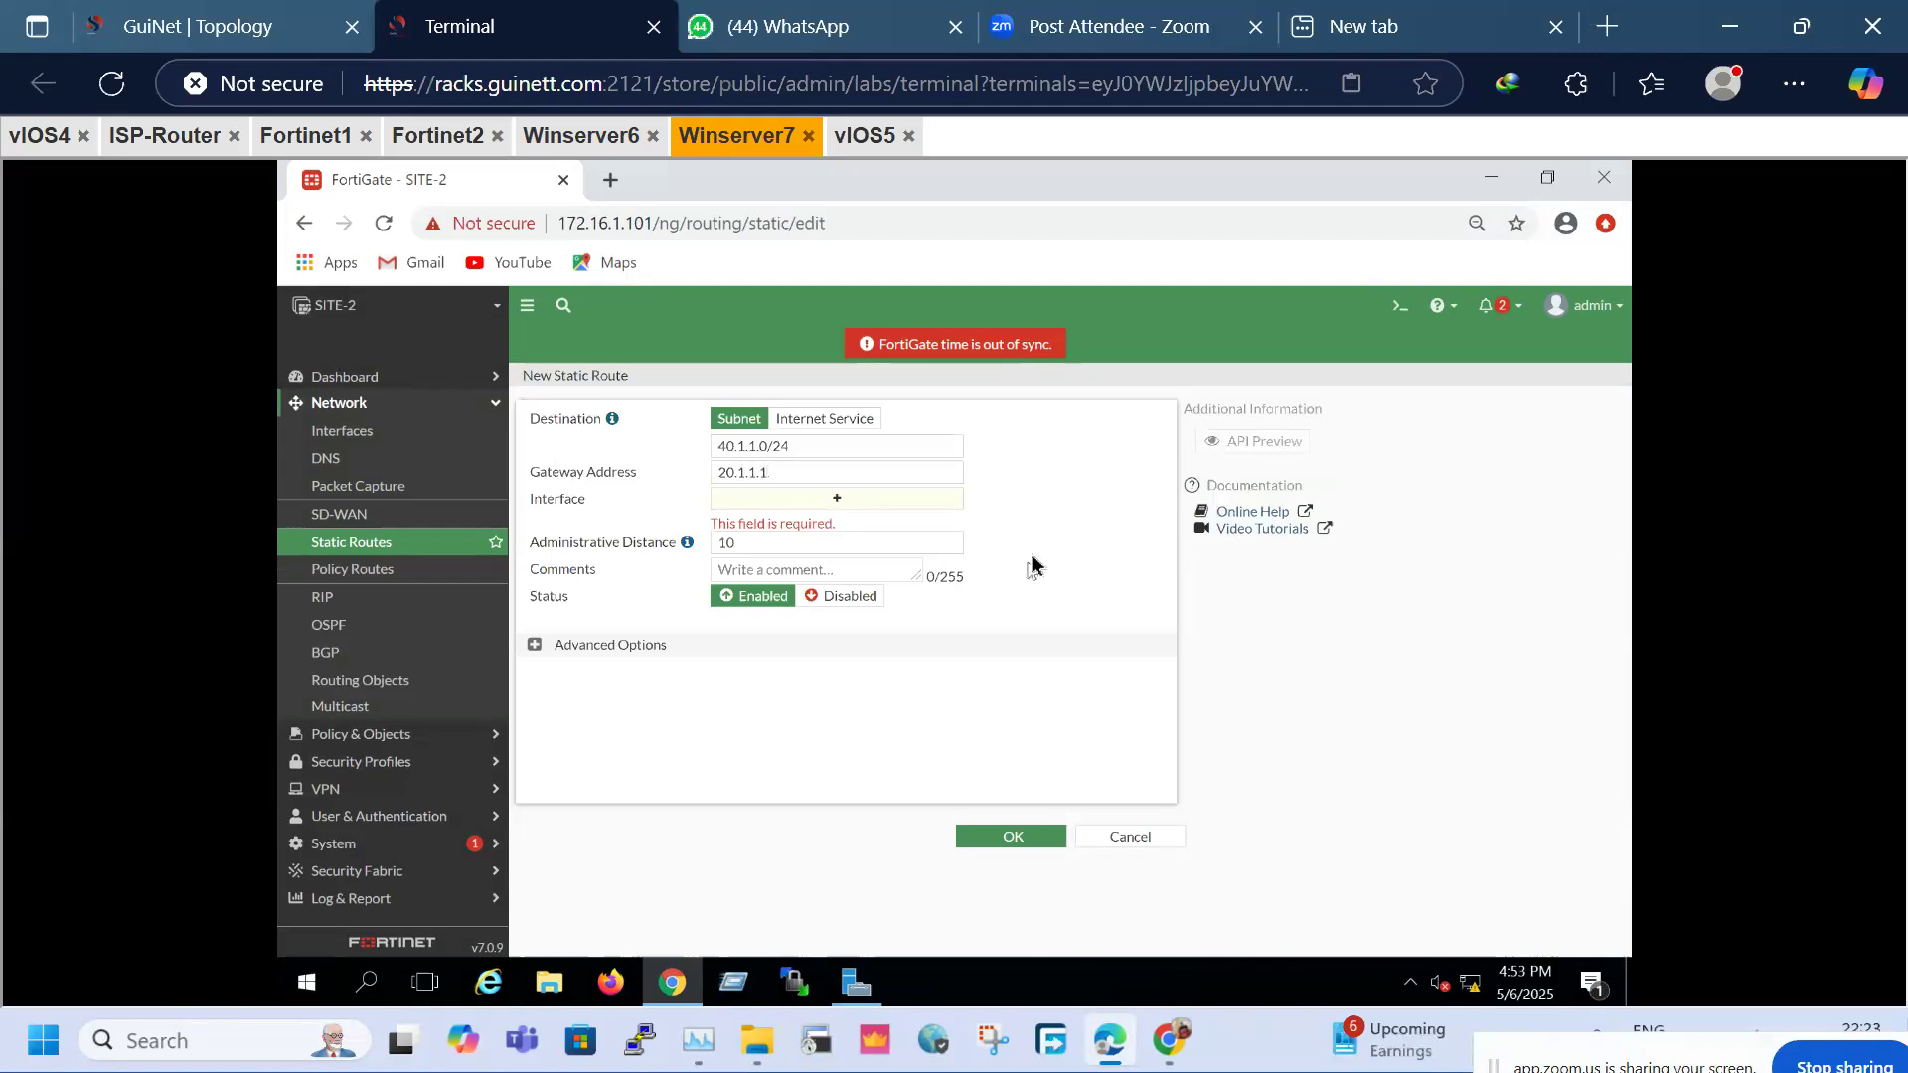
click(1006, 837)
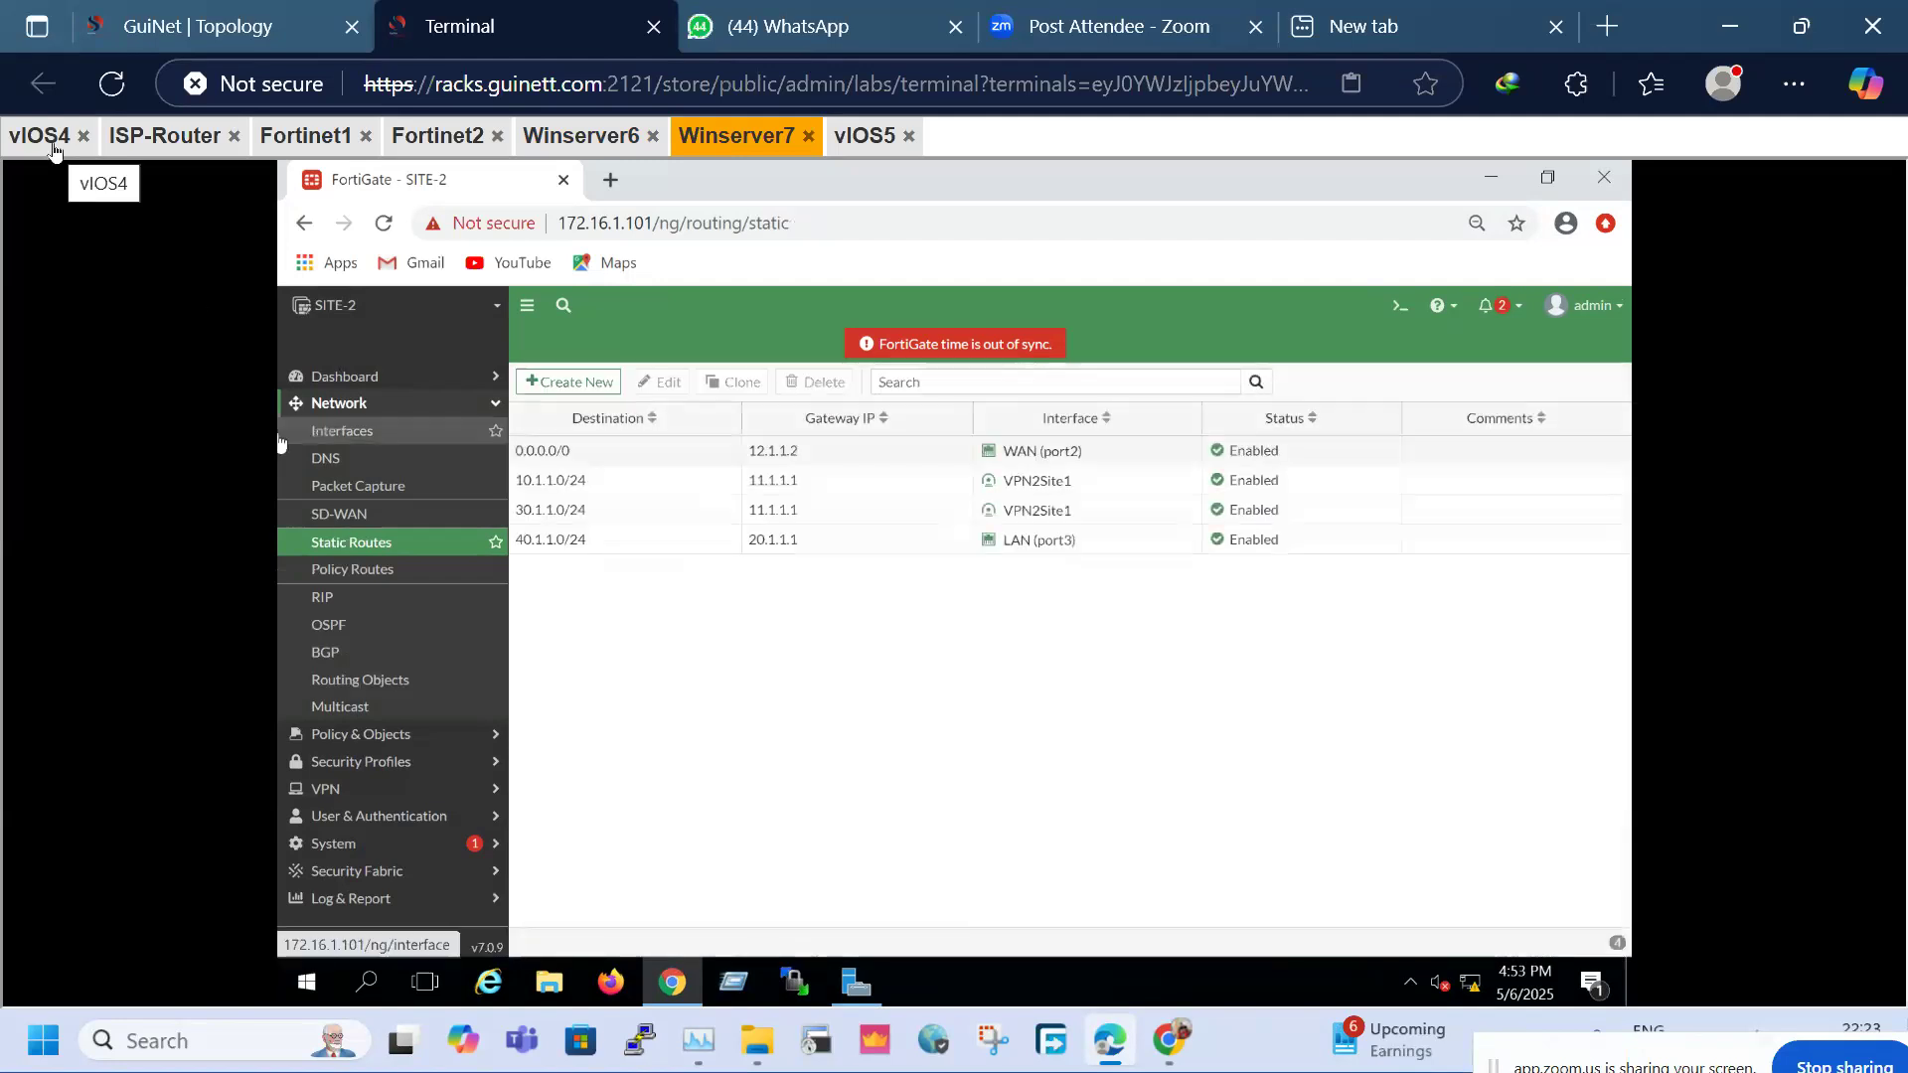
click(57, 139)
Ping 40.1.1.1 from LAN-A's Loopback1 twice
key(Return)
key(Return)
key(Return)
key(Return)
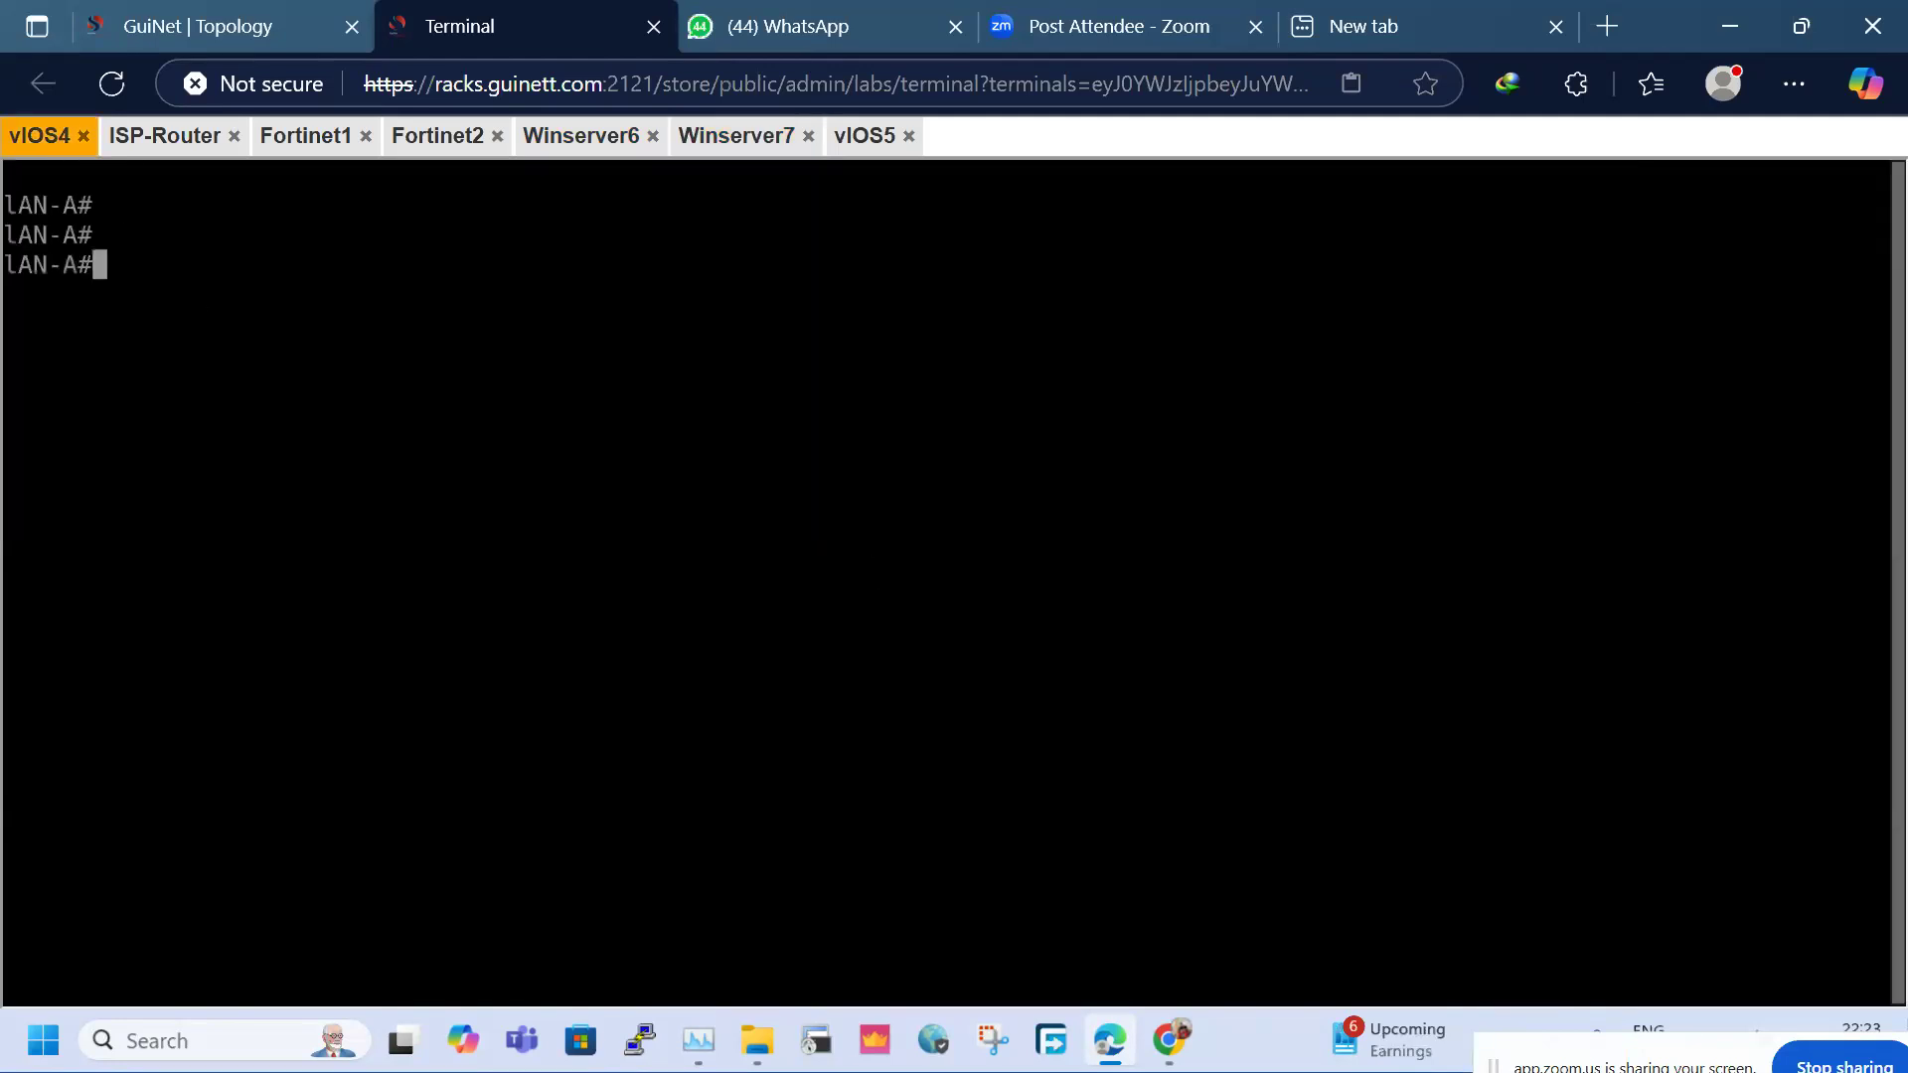
text(ping )
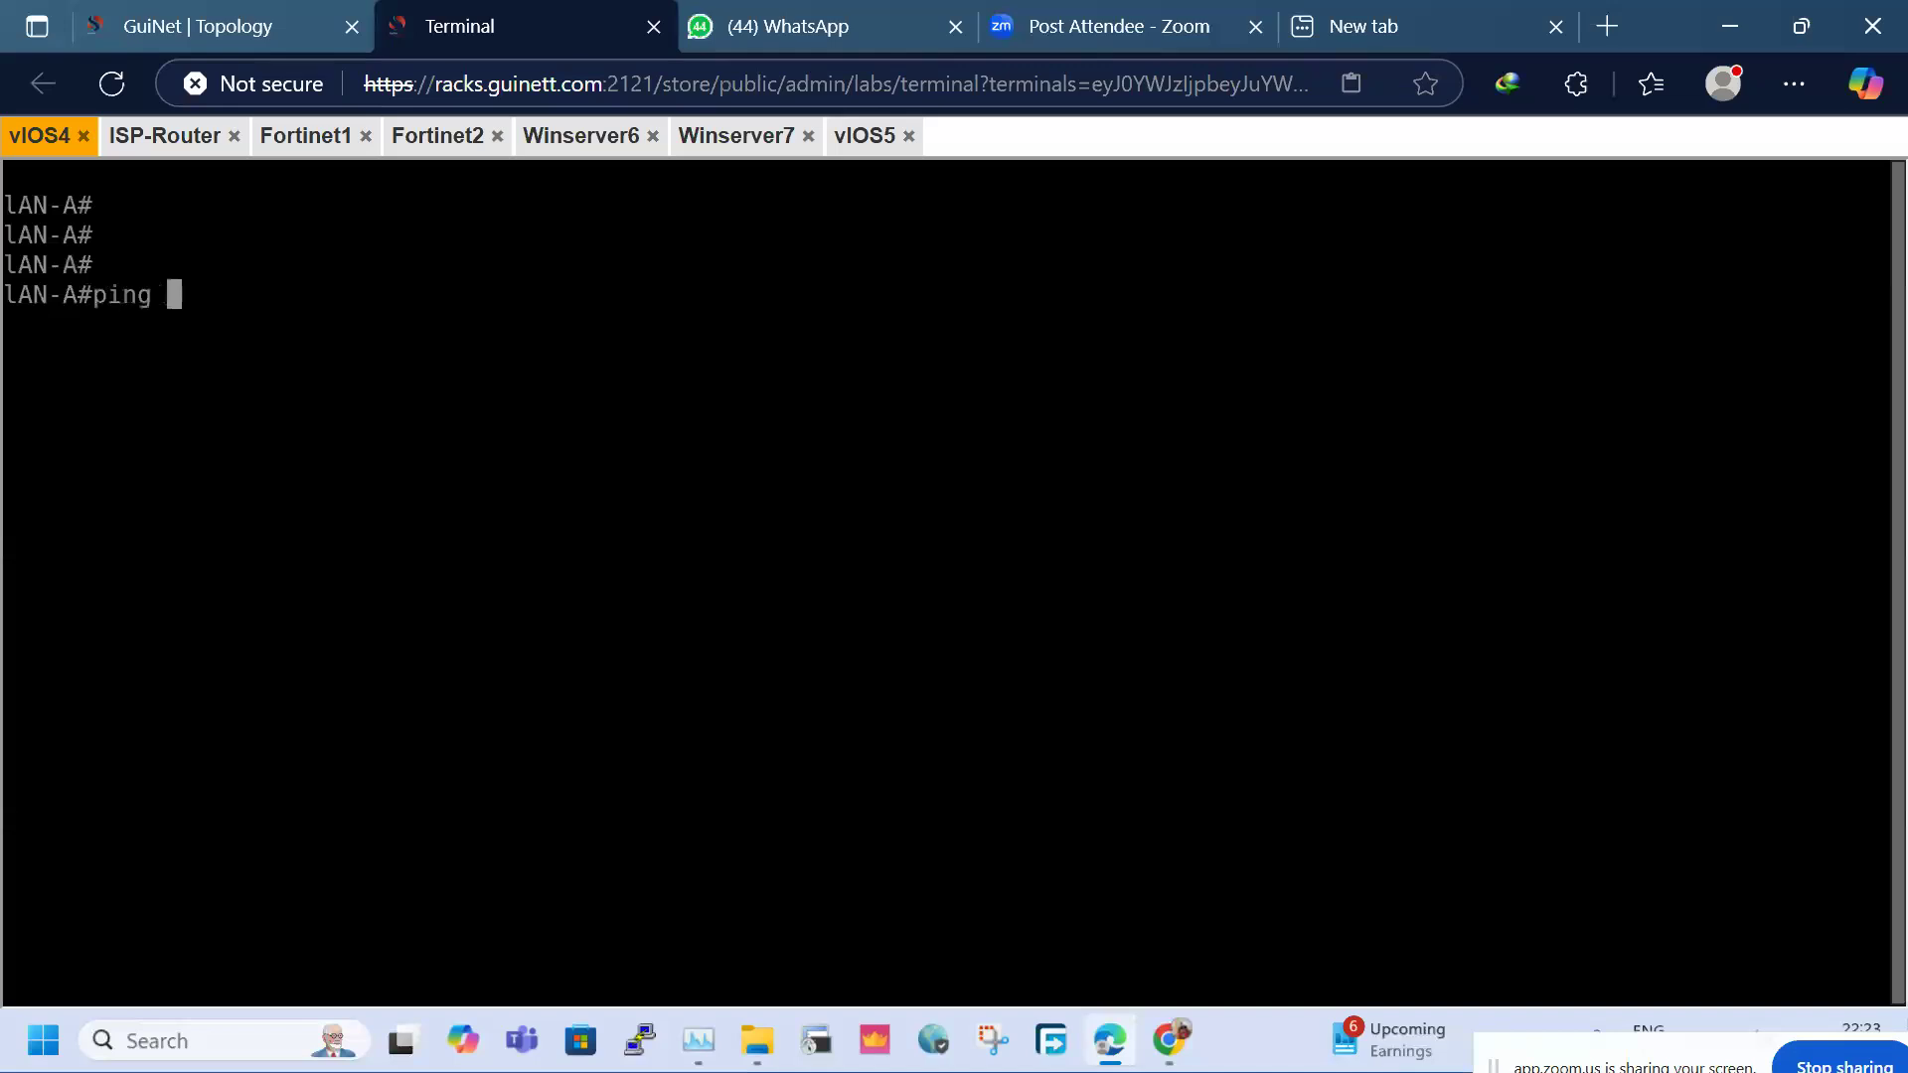
text(40.1.1.1 so)
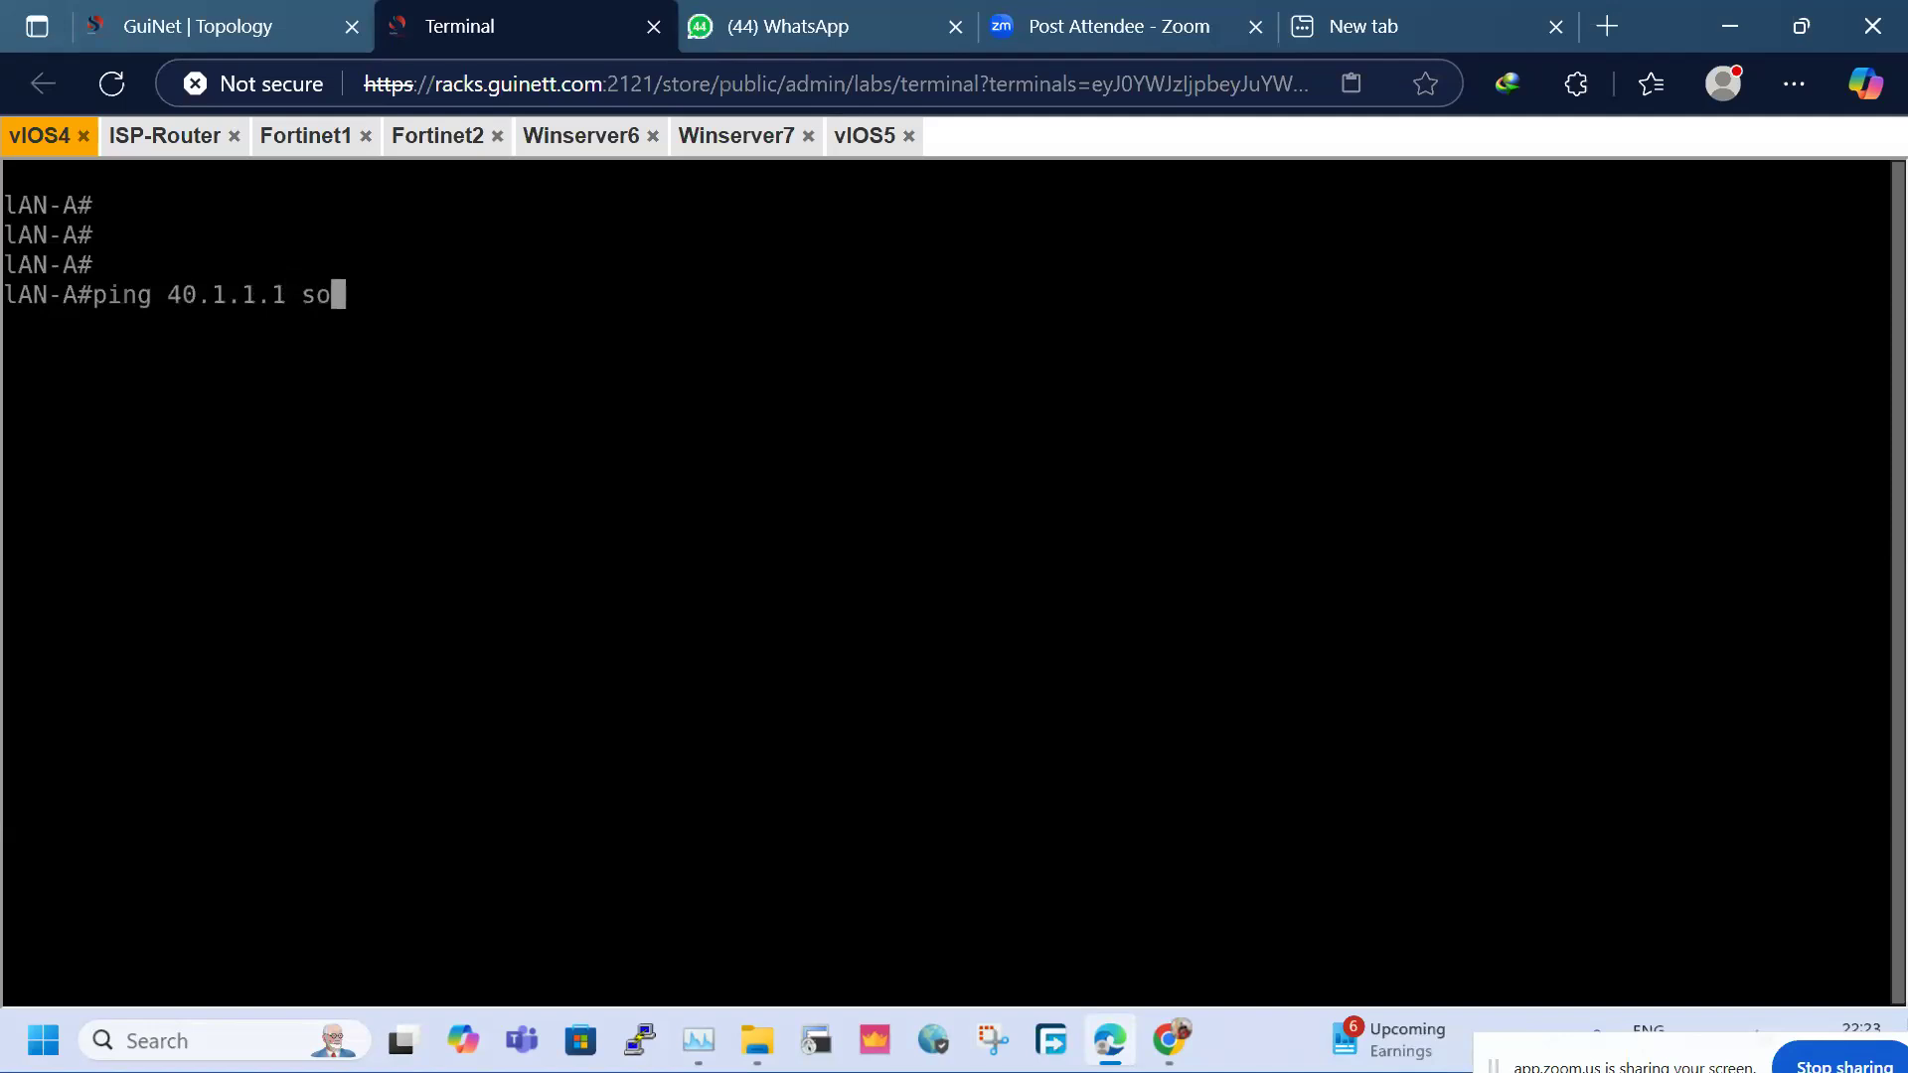
key(Tab)
text(lo1)
key(Return)
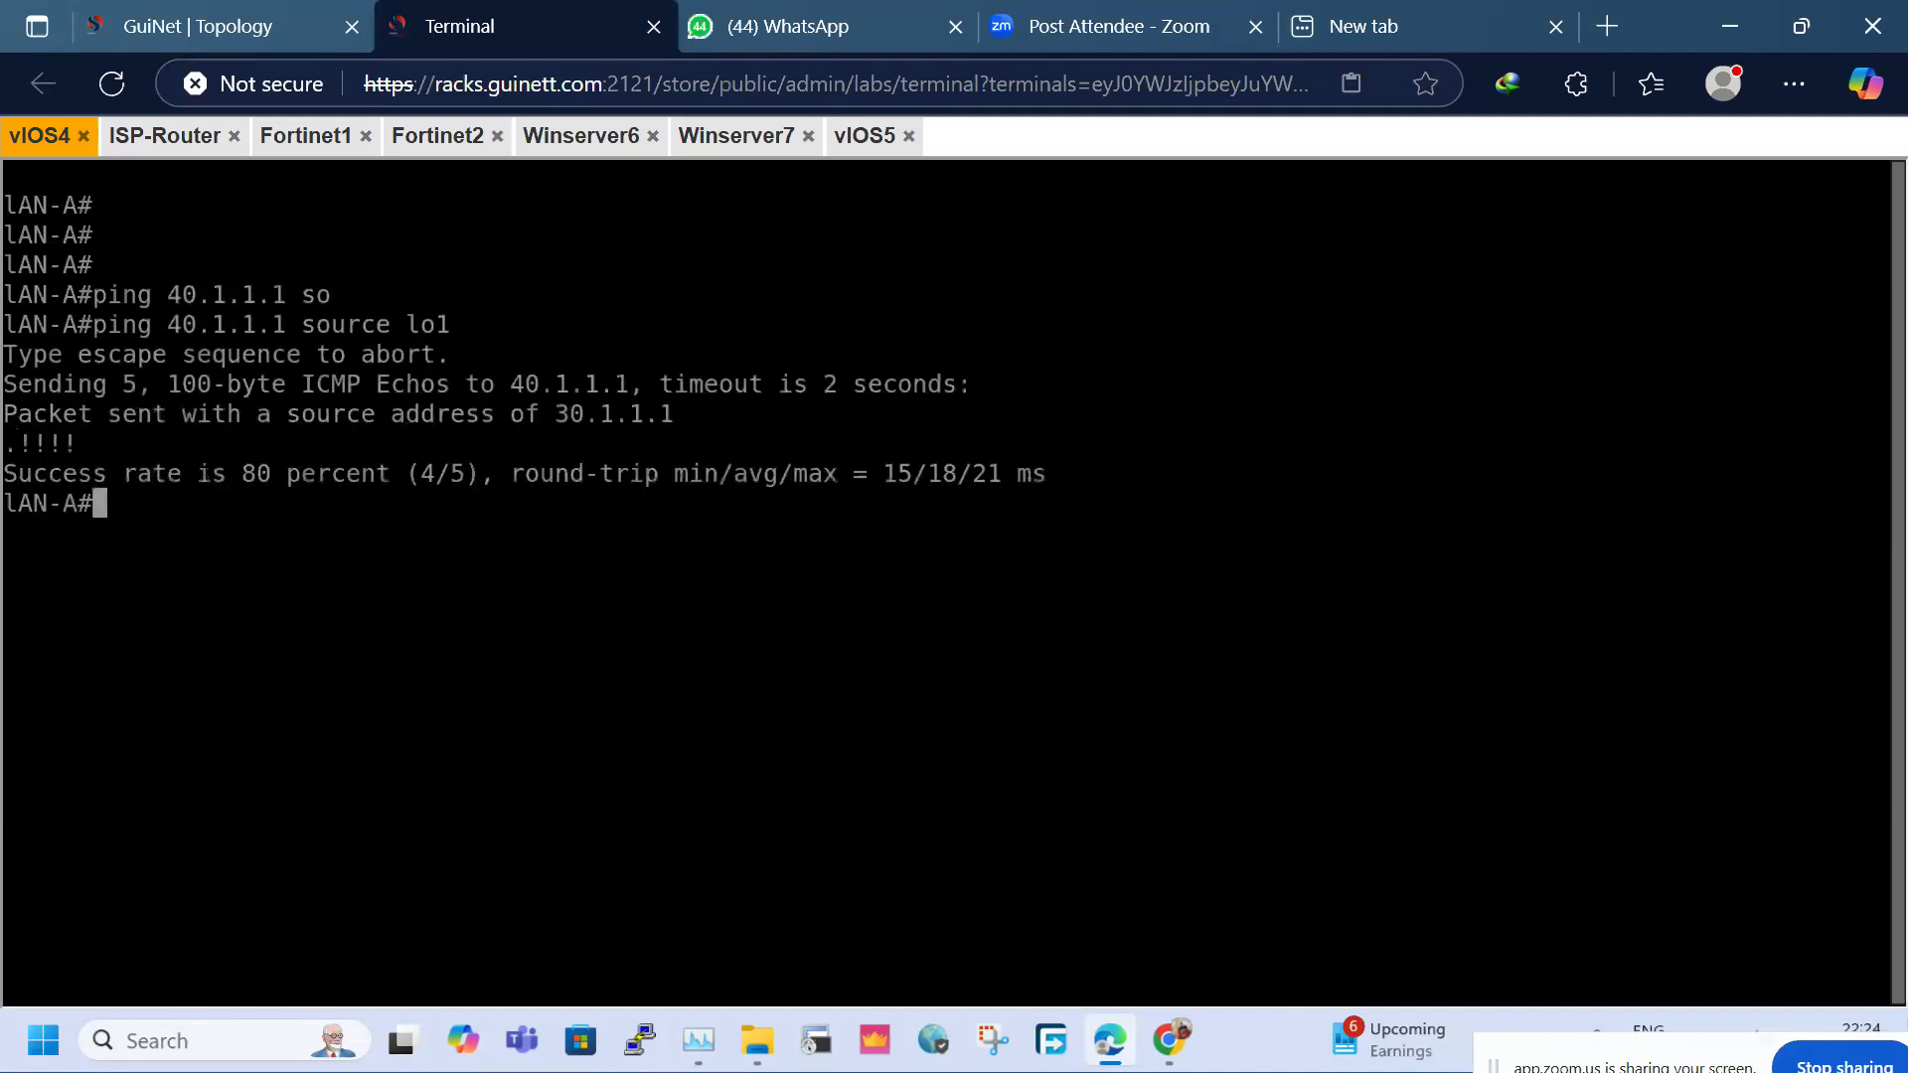
key(Return)
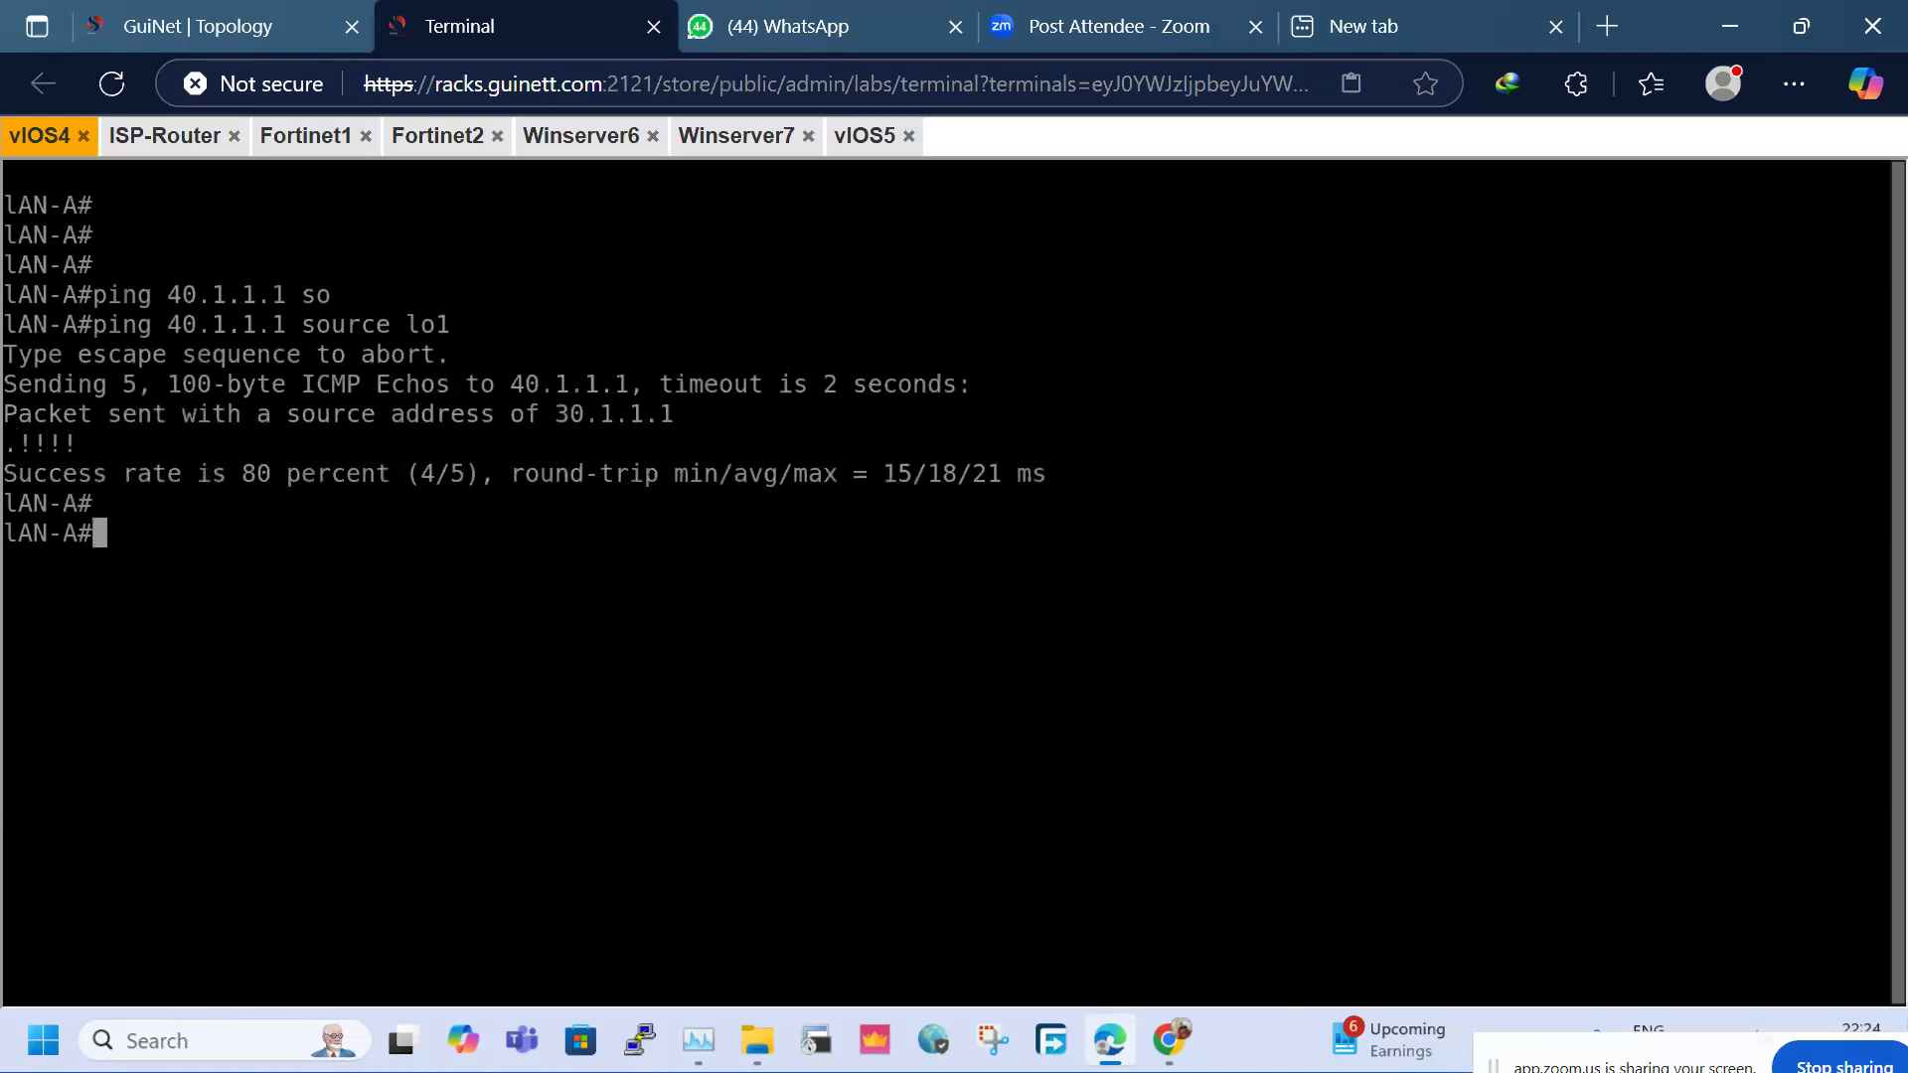
key(Up)
key(Return)
key(Return)
key(Return)
key(Return)
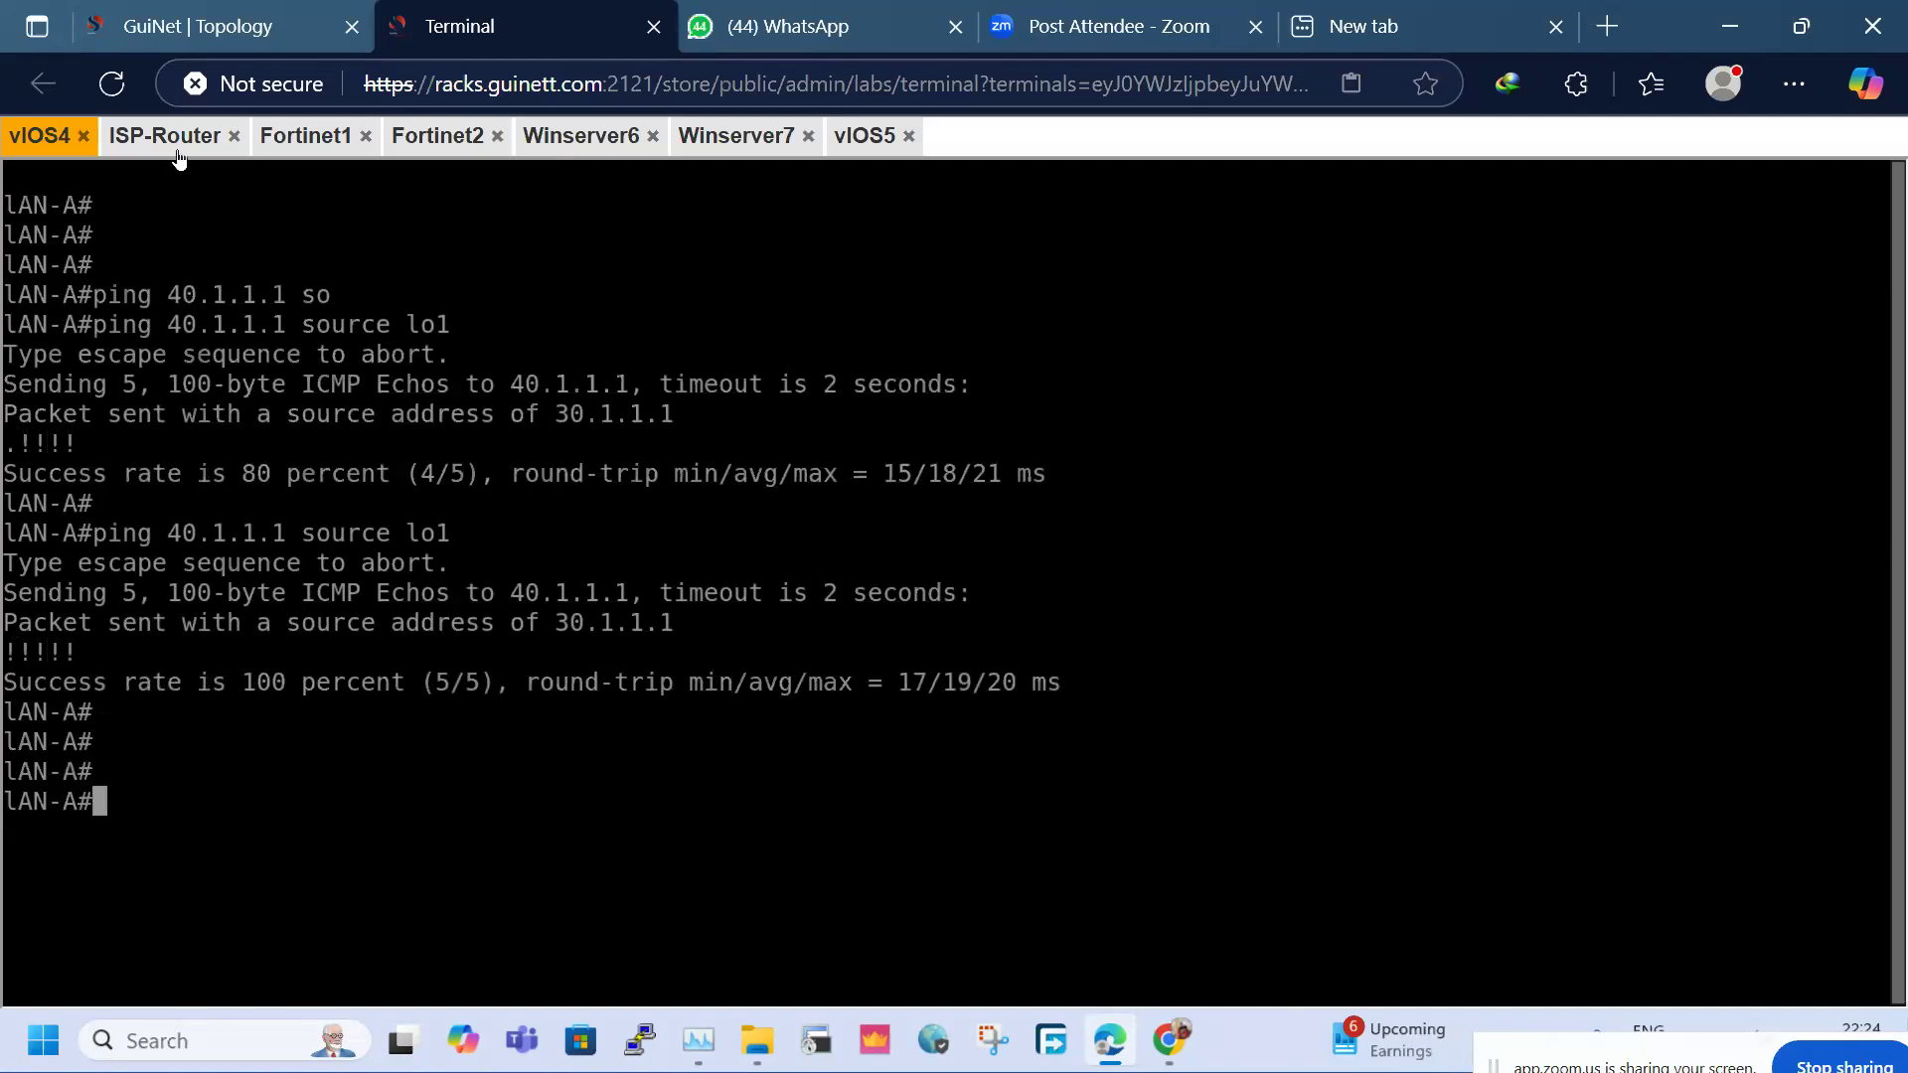
Reconnect the LAN-B console and ping 30.1.1.1 from Loopback1 several times, reaching 100 percent
click(861, 145)
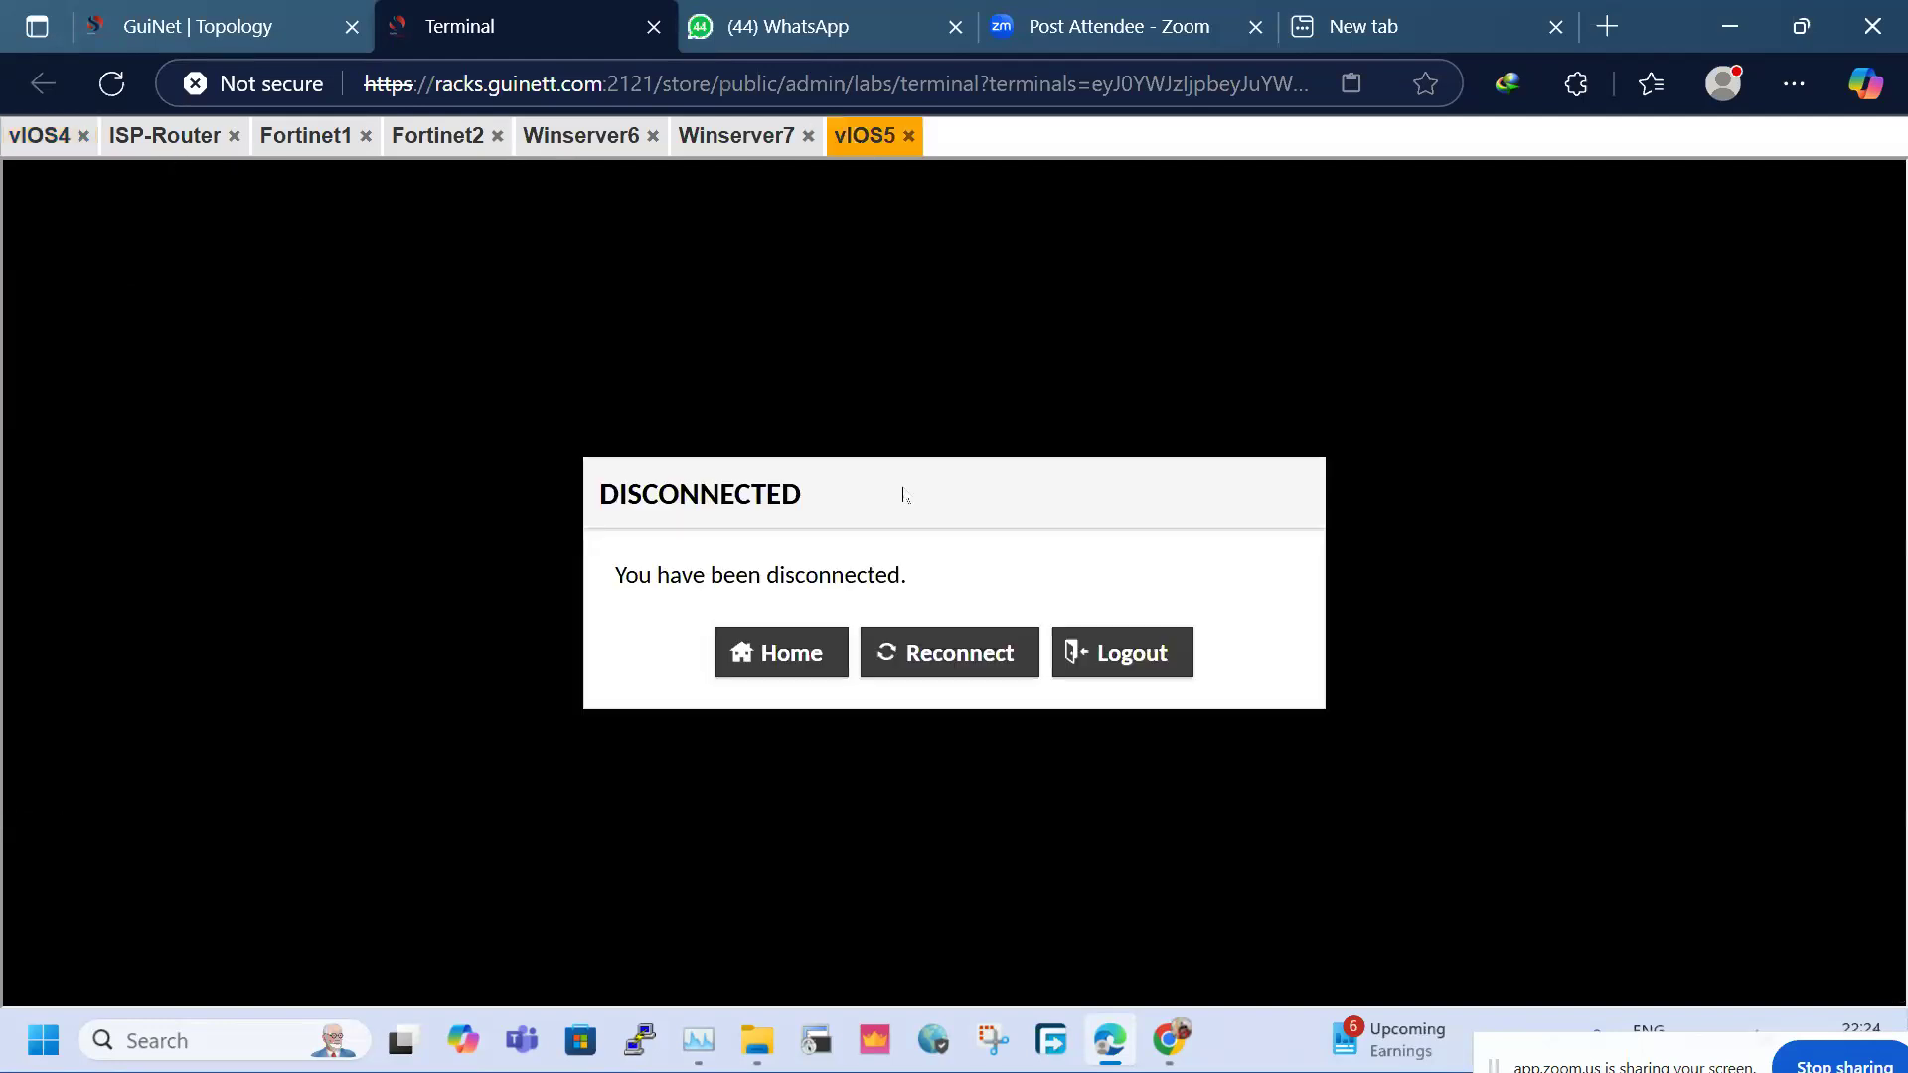
click(954, 652)
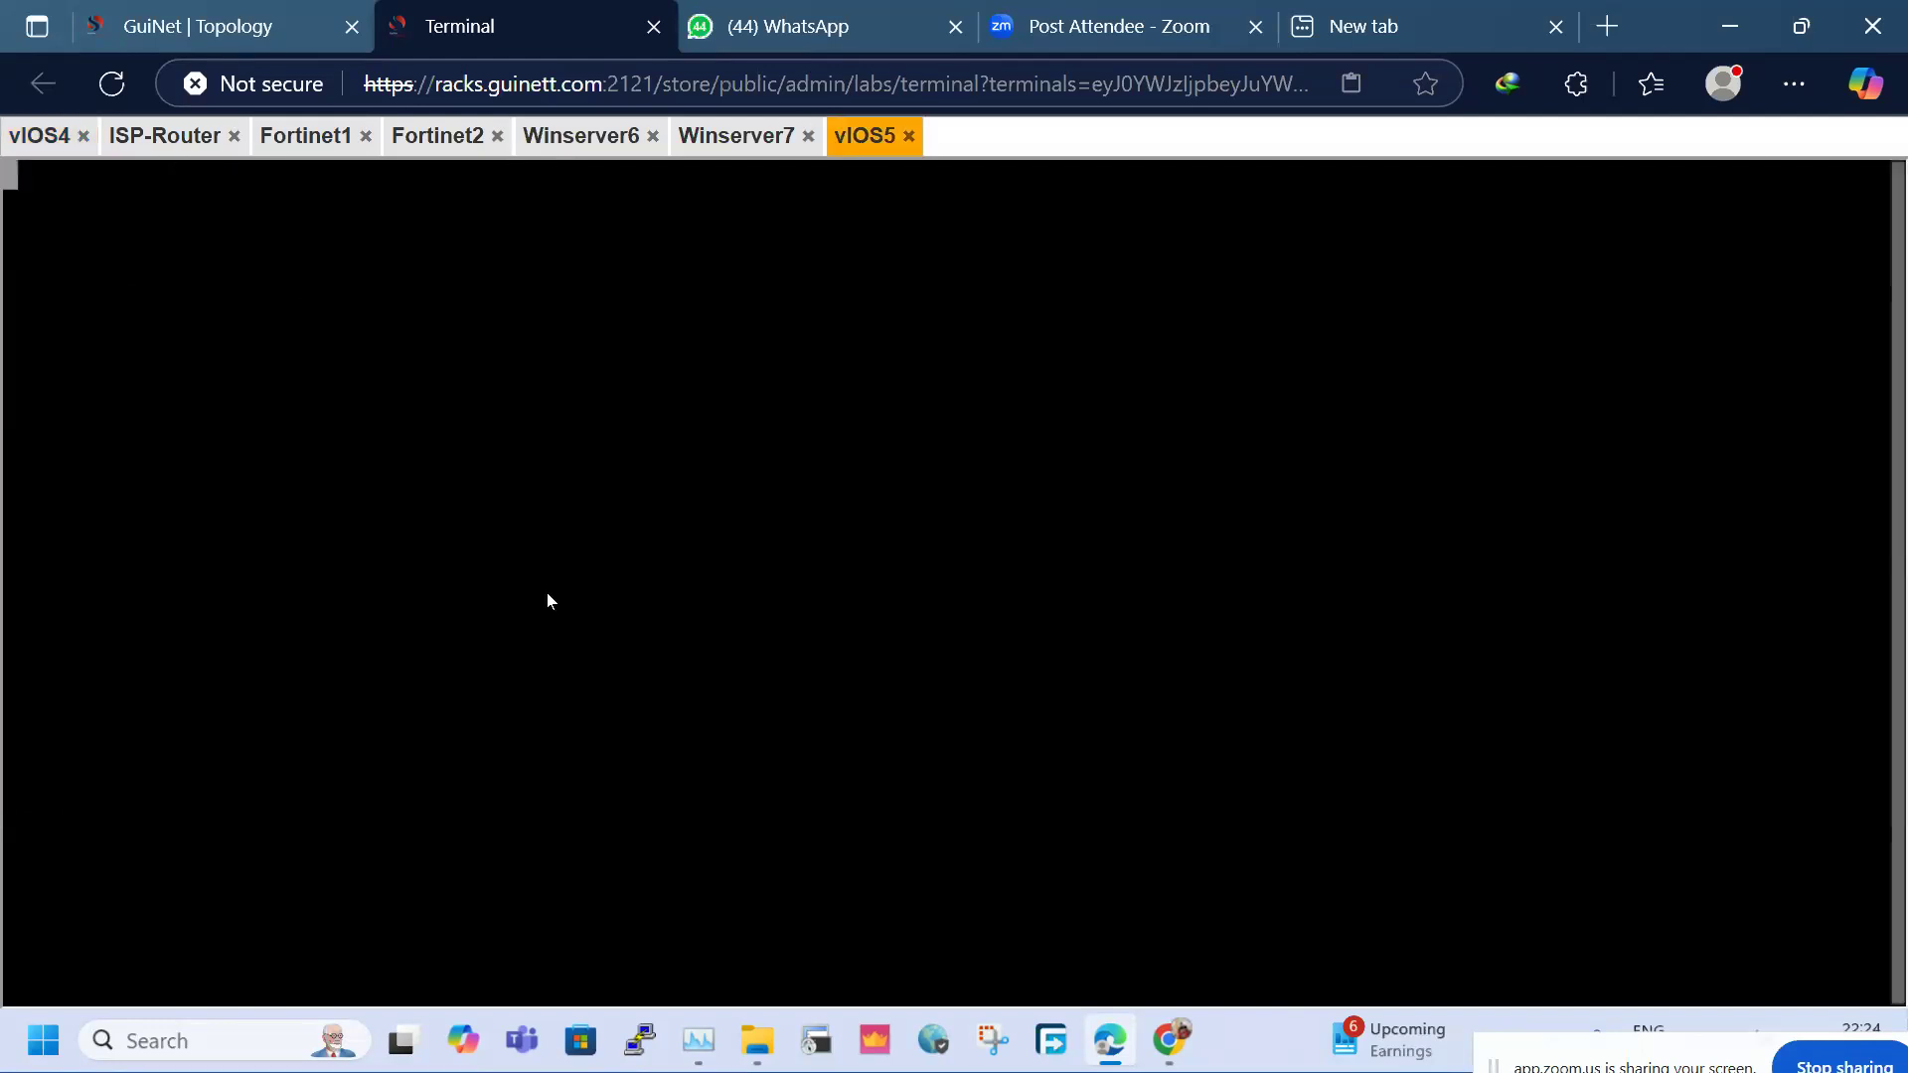
key(Return)
key(Return)
key(Return)
text(ping )
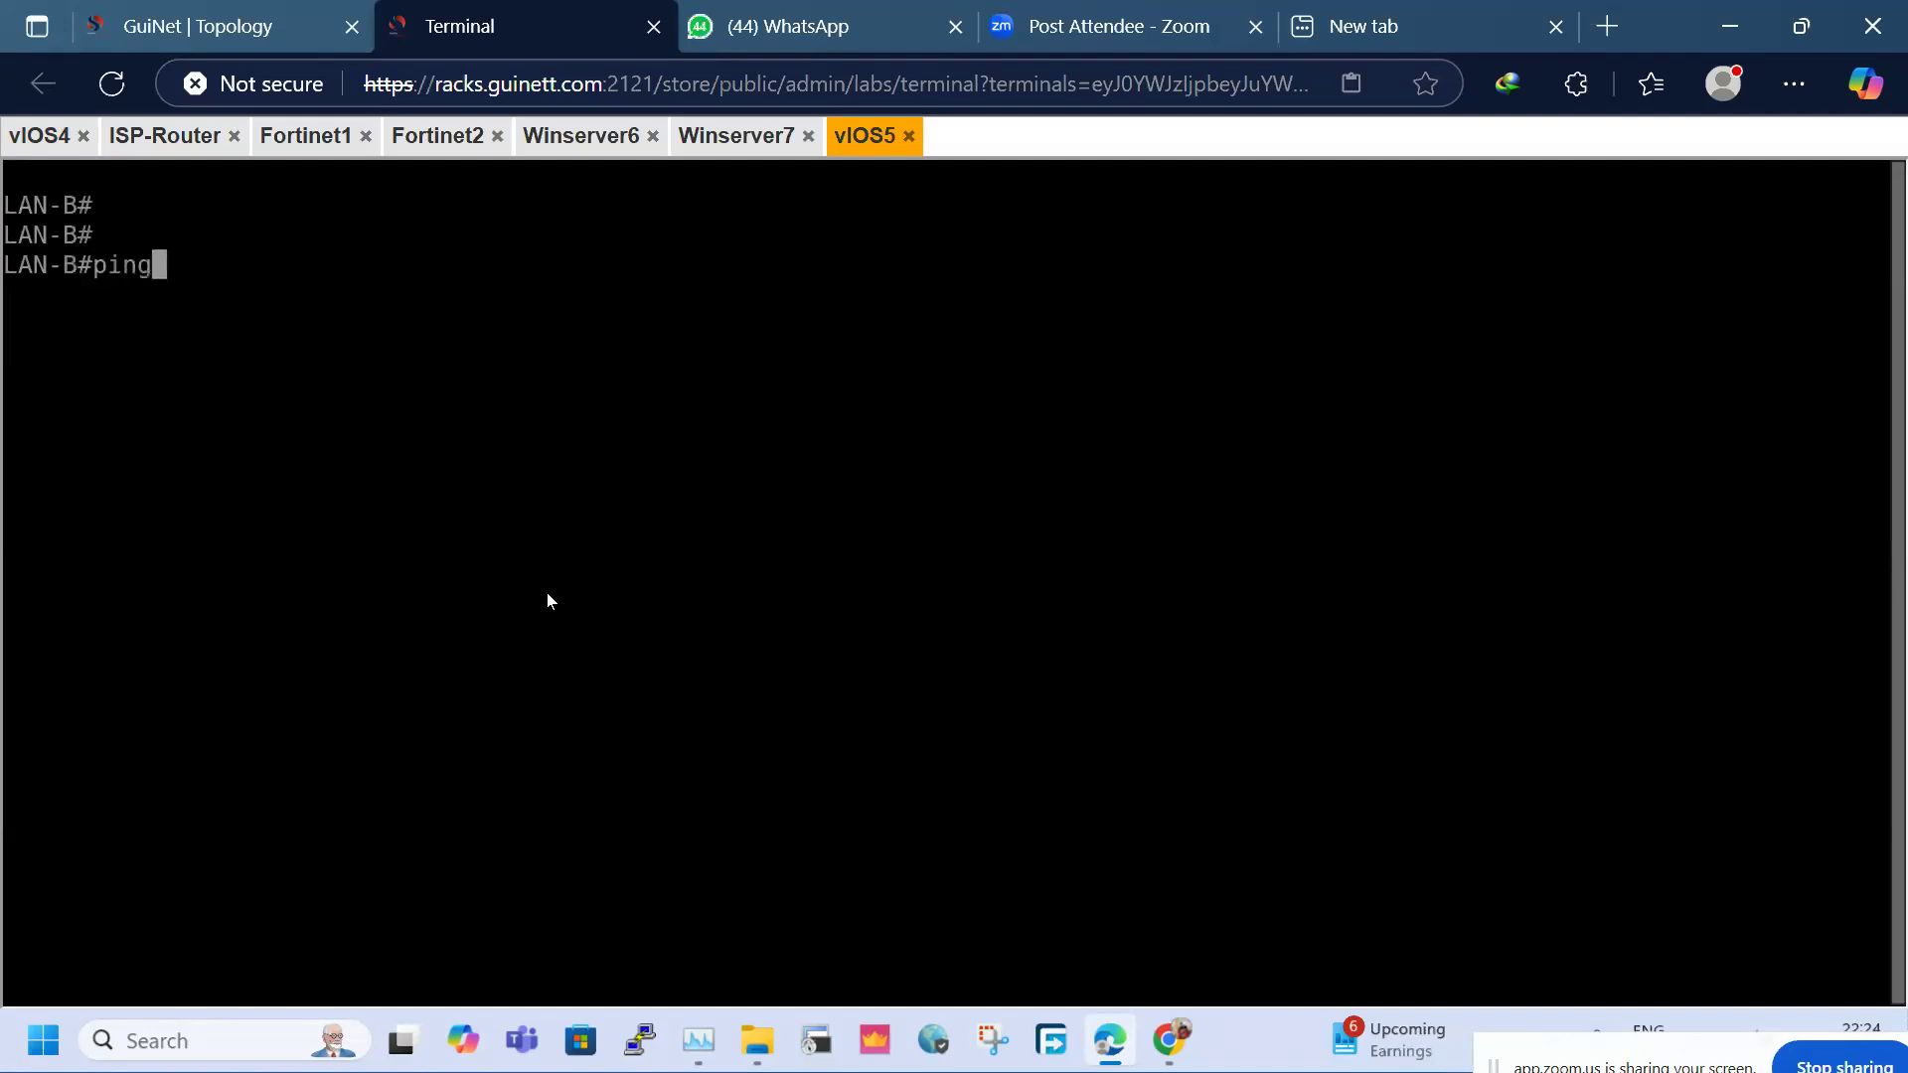
text(30.1.1.1 so)
key(Tab)
text(lo1)
key(Return)
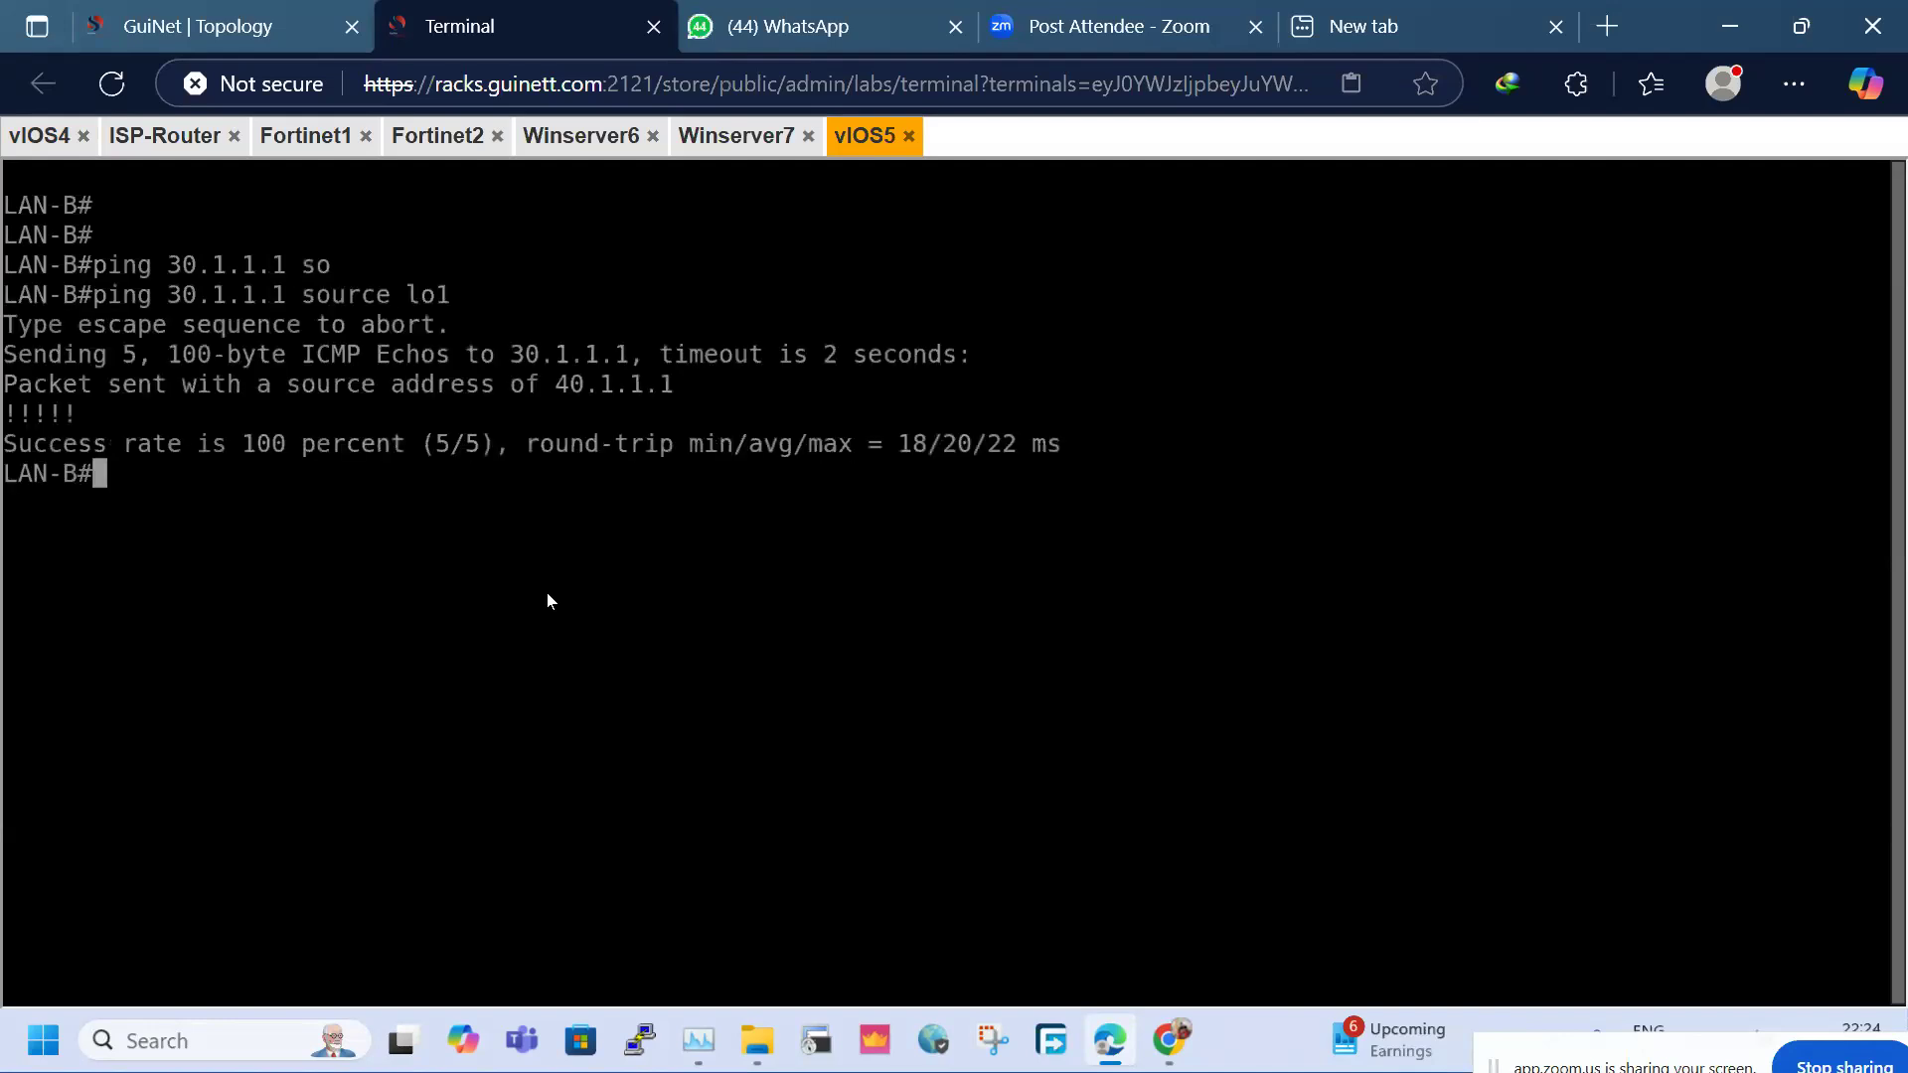
key(Return)
key(Return)
key(Up)
key(Return)
key(Return)
key(Return)
key(Return)
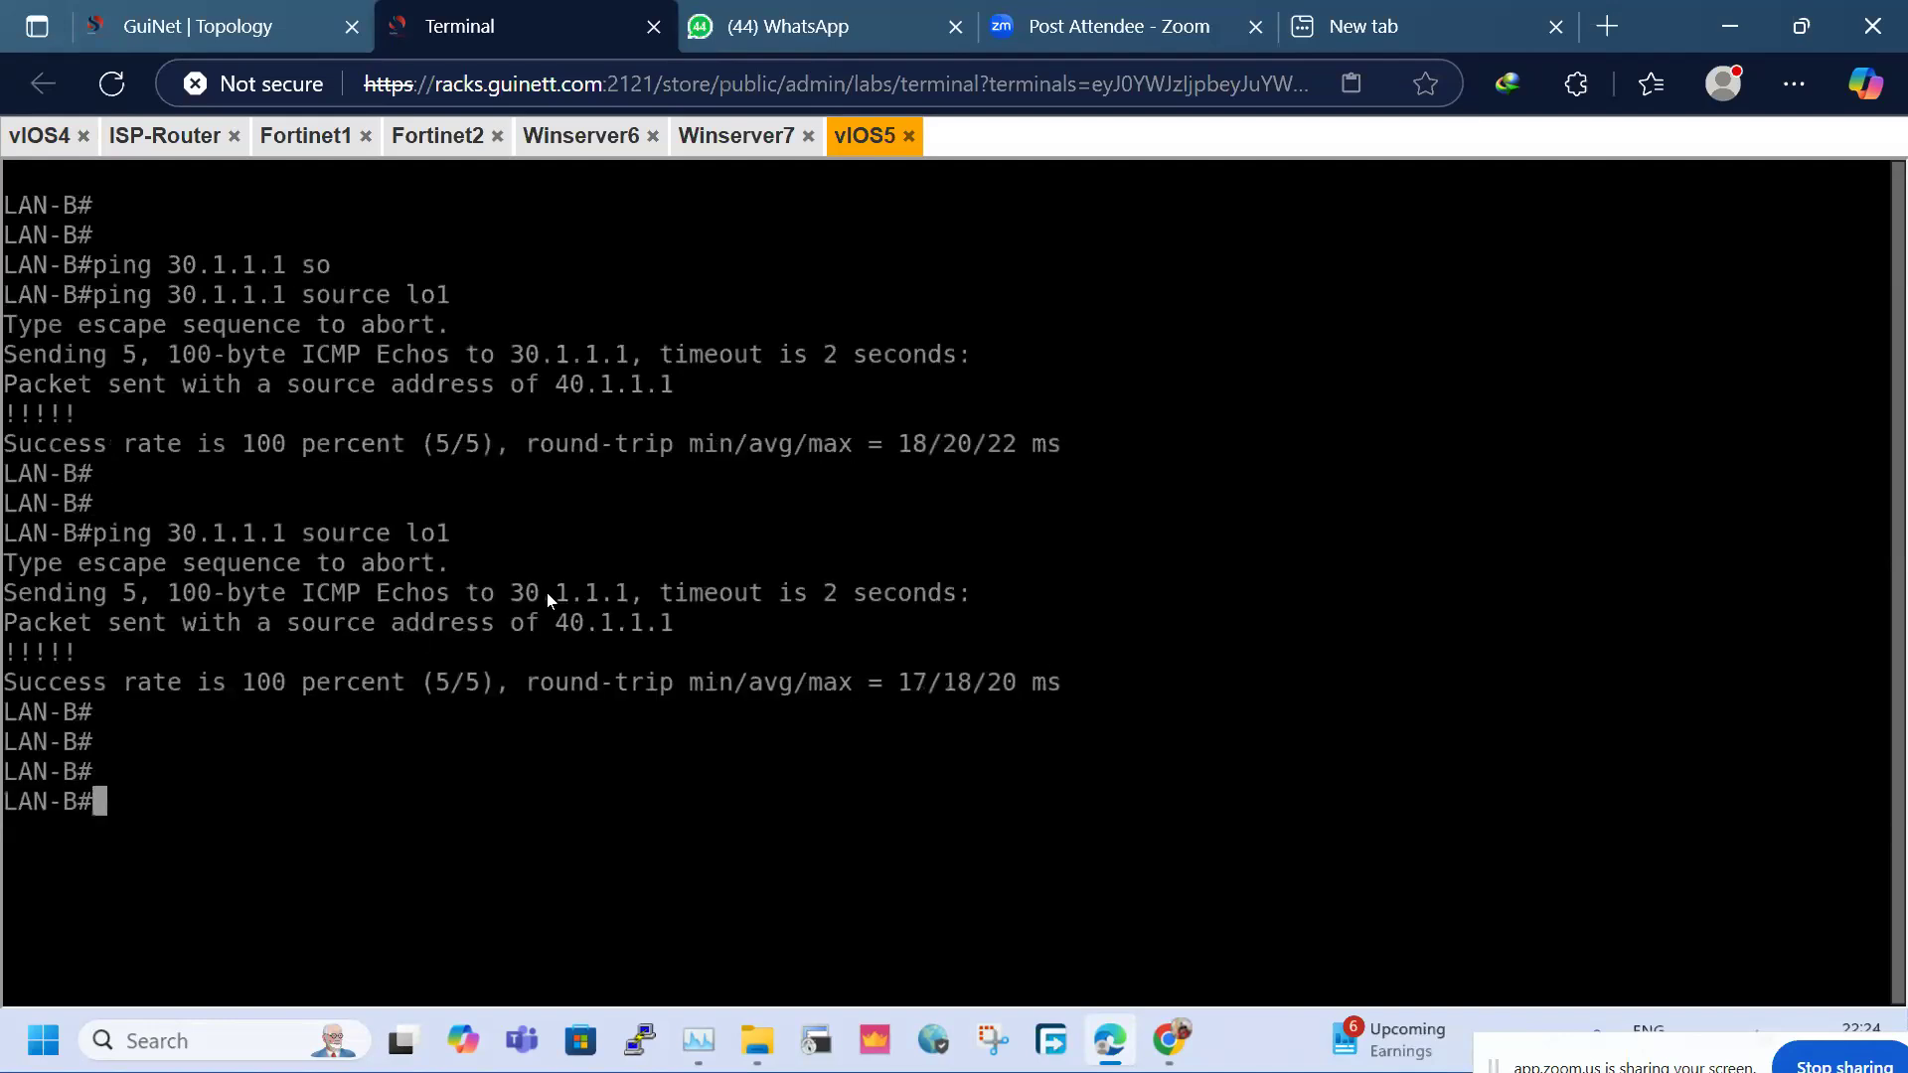
key(Up)
key(Return)
key(Return)
Open SITE-1's Forward Traffic log, close Log Details, and refresh it several times
key(Up)
key(Return)
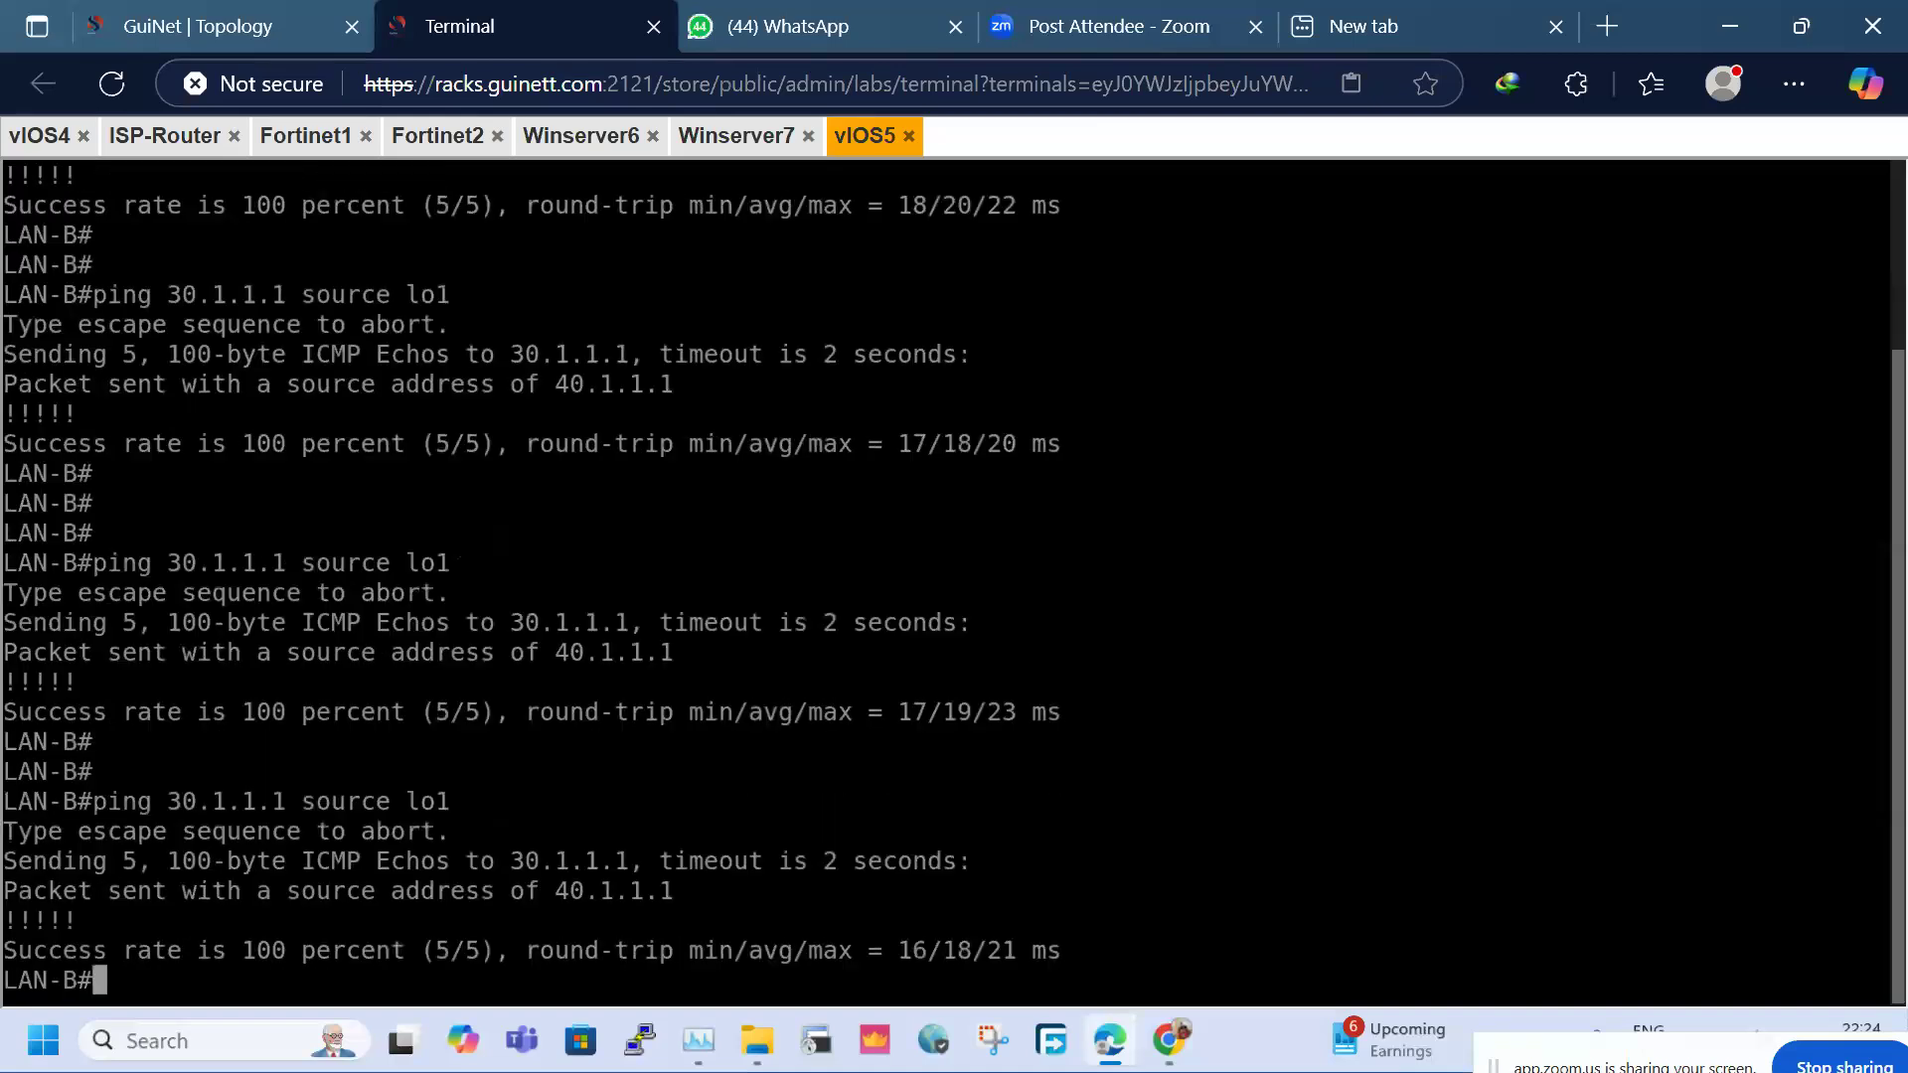
click(581, 136)
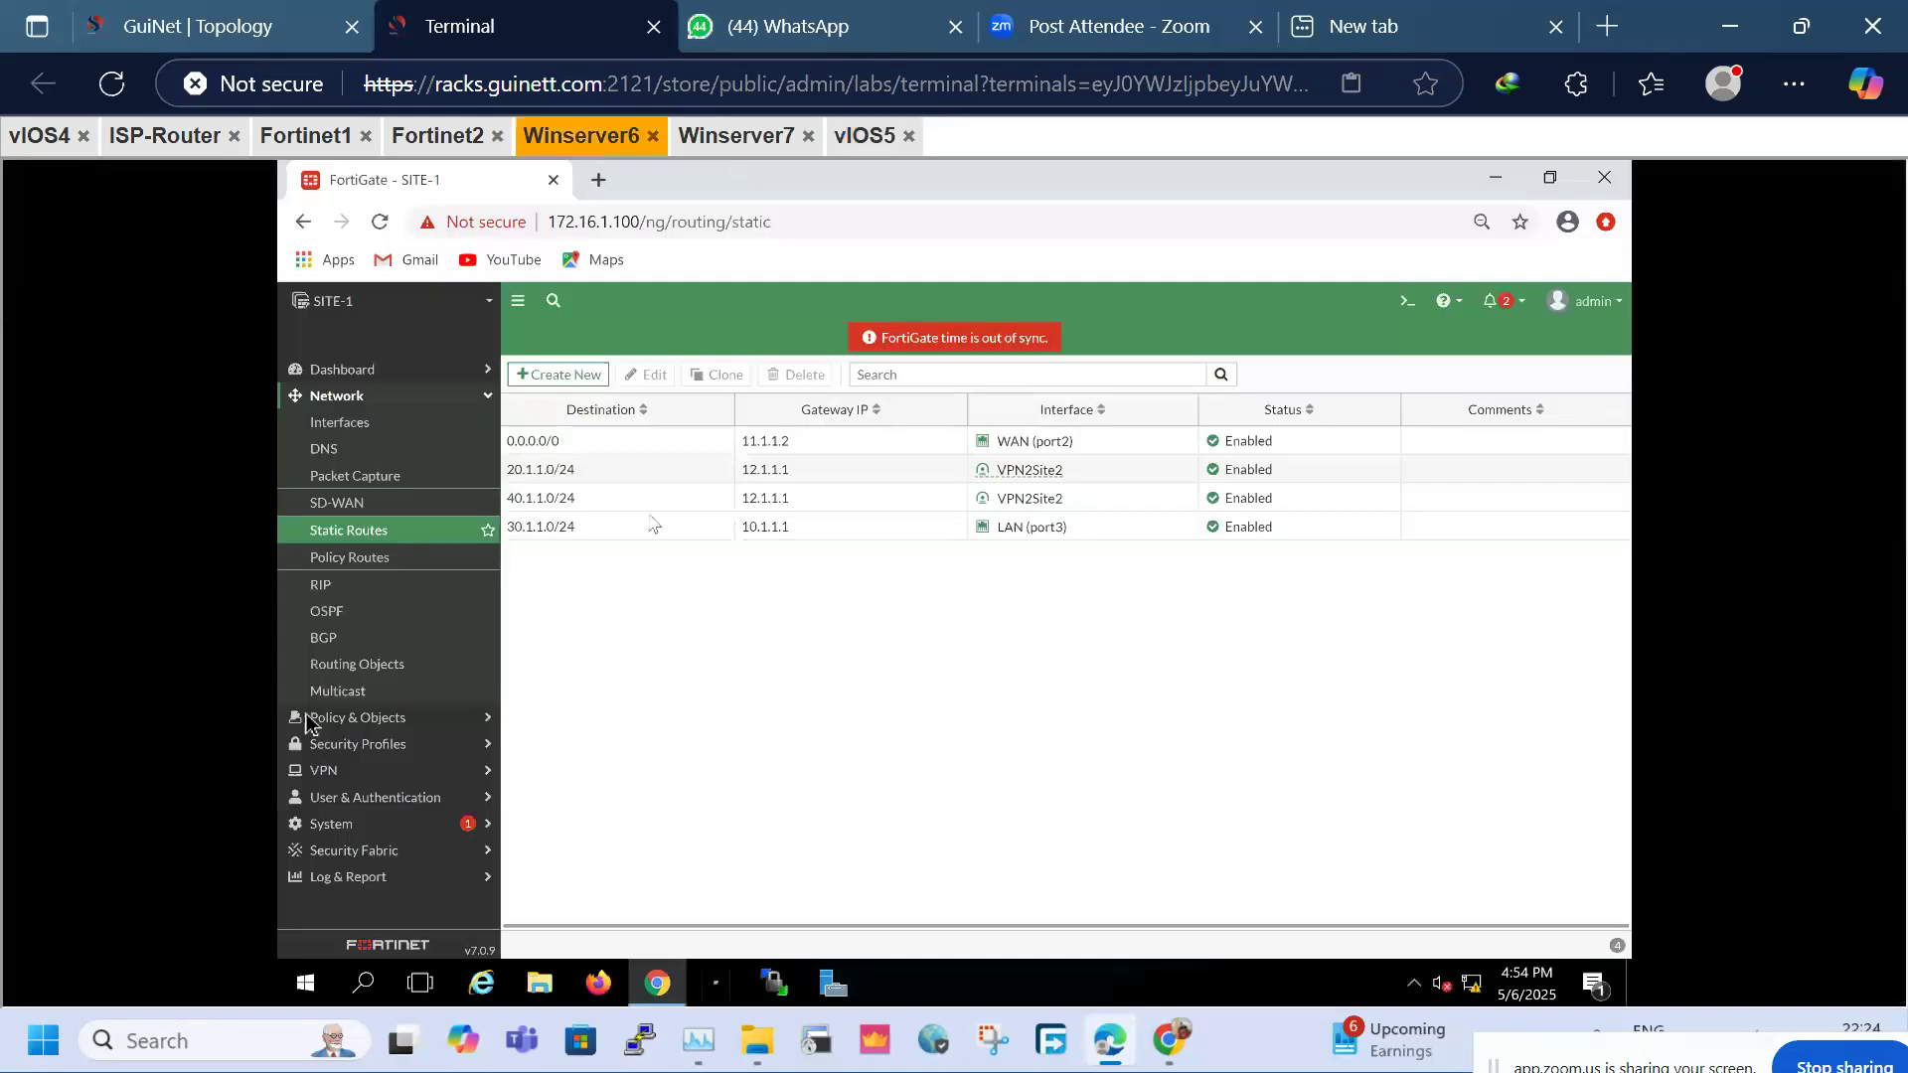
click(306, 874)
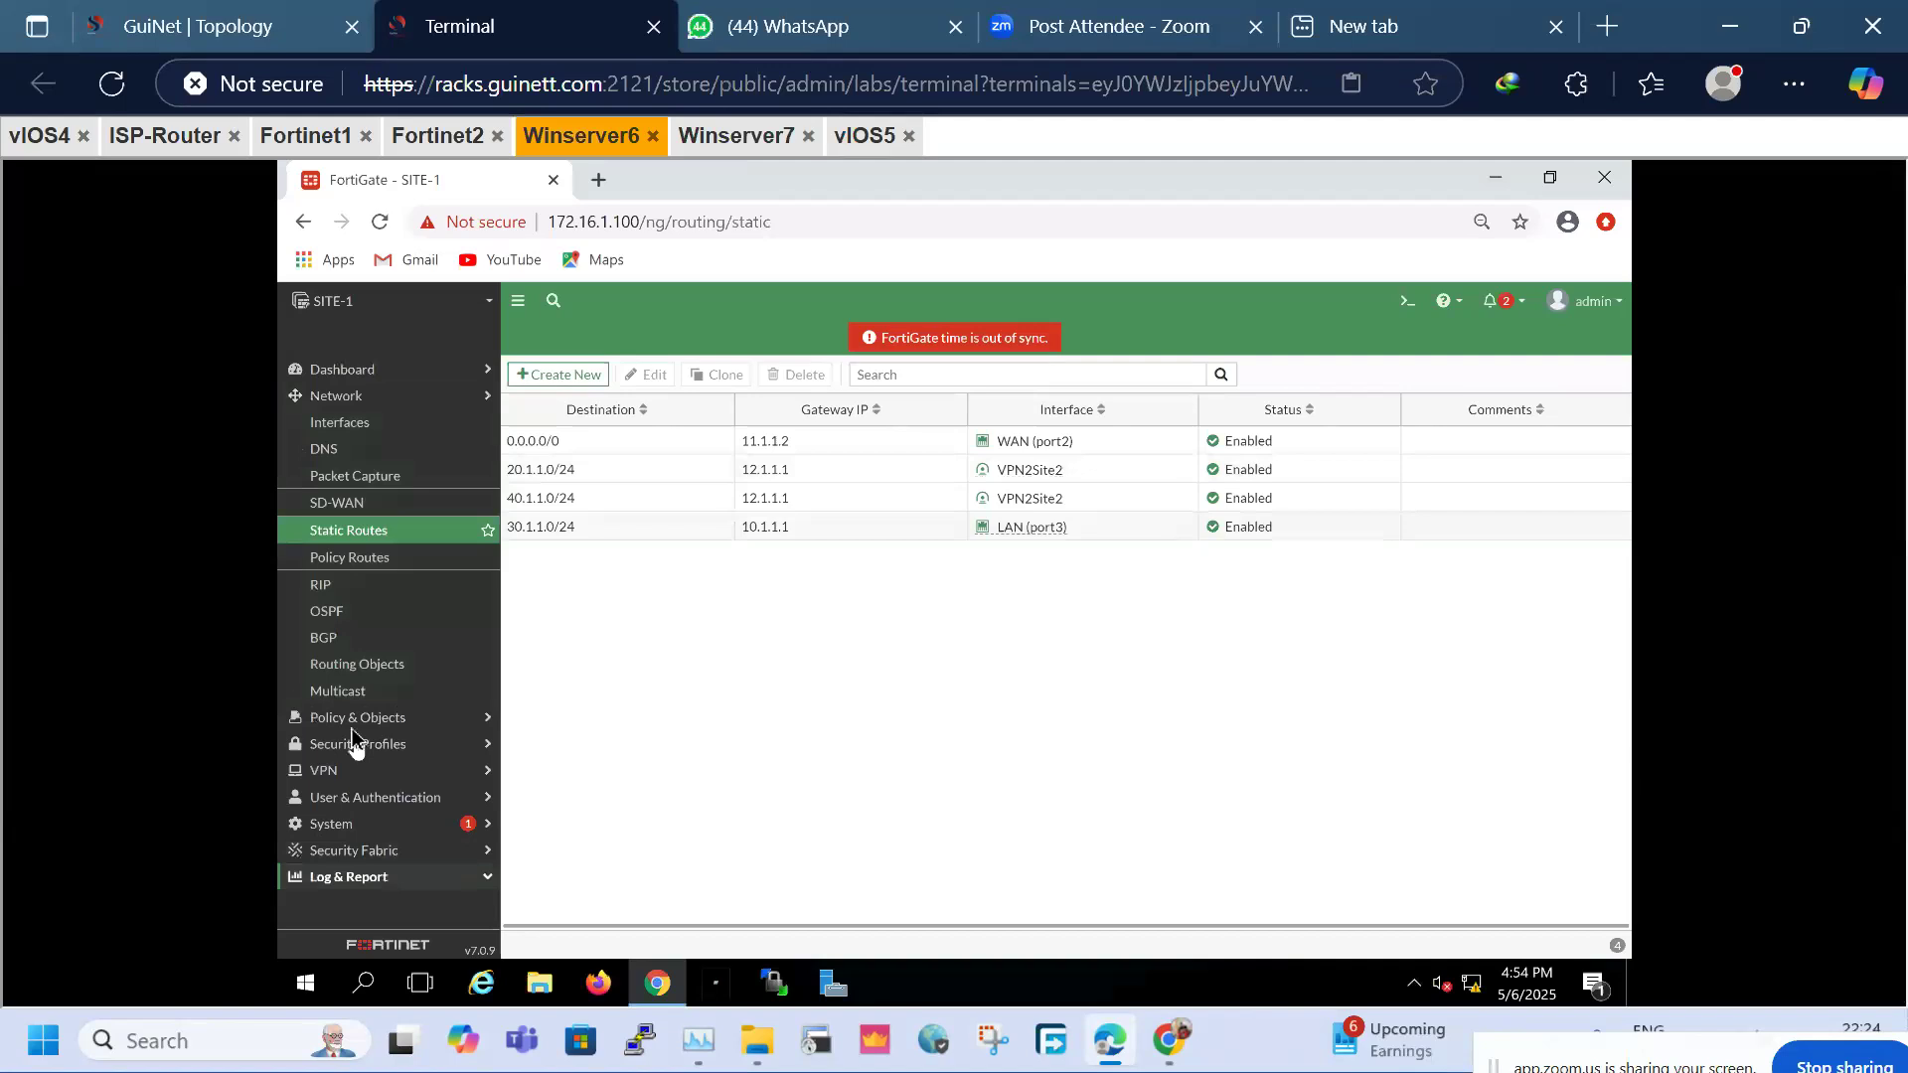
click(386, 627)
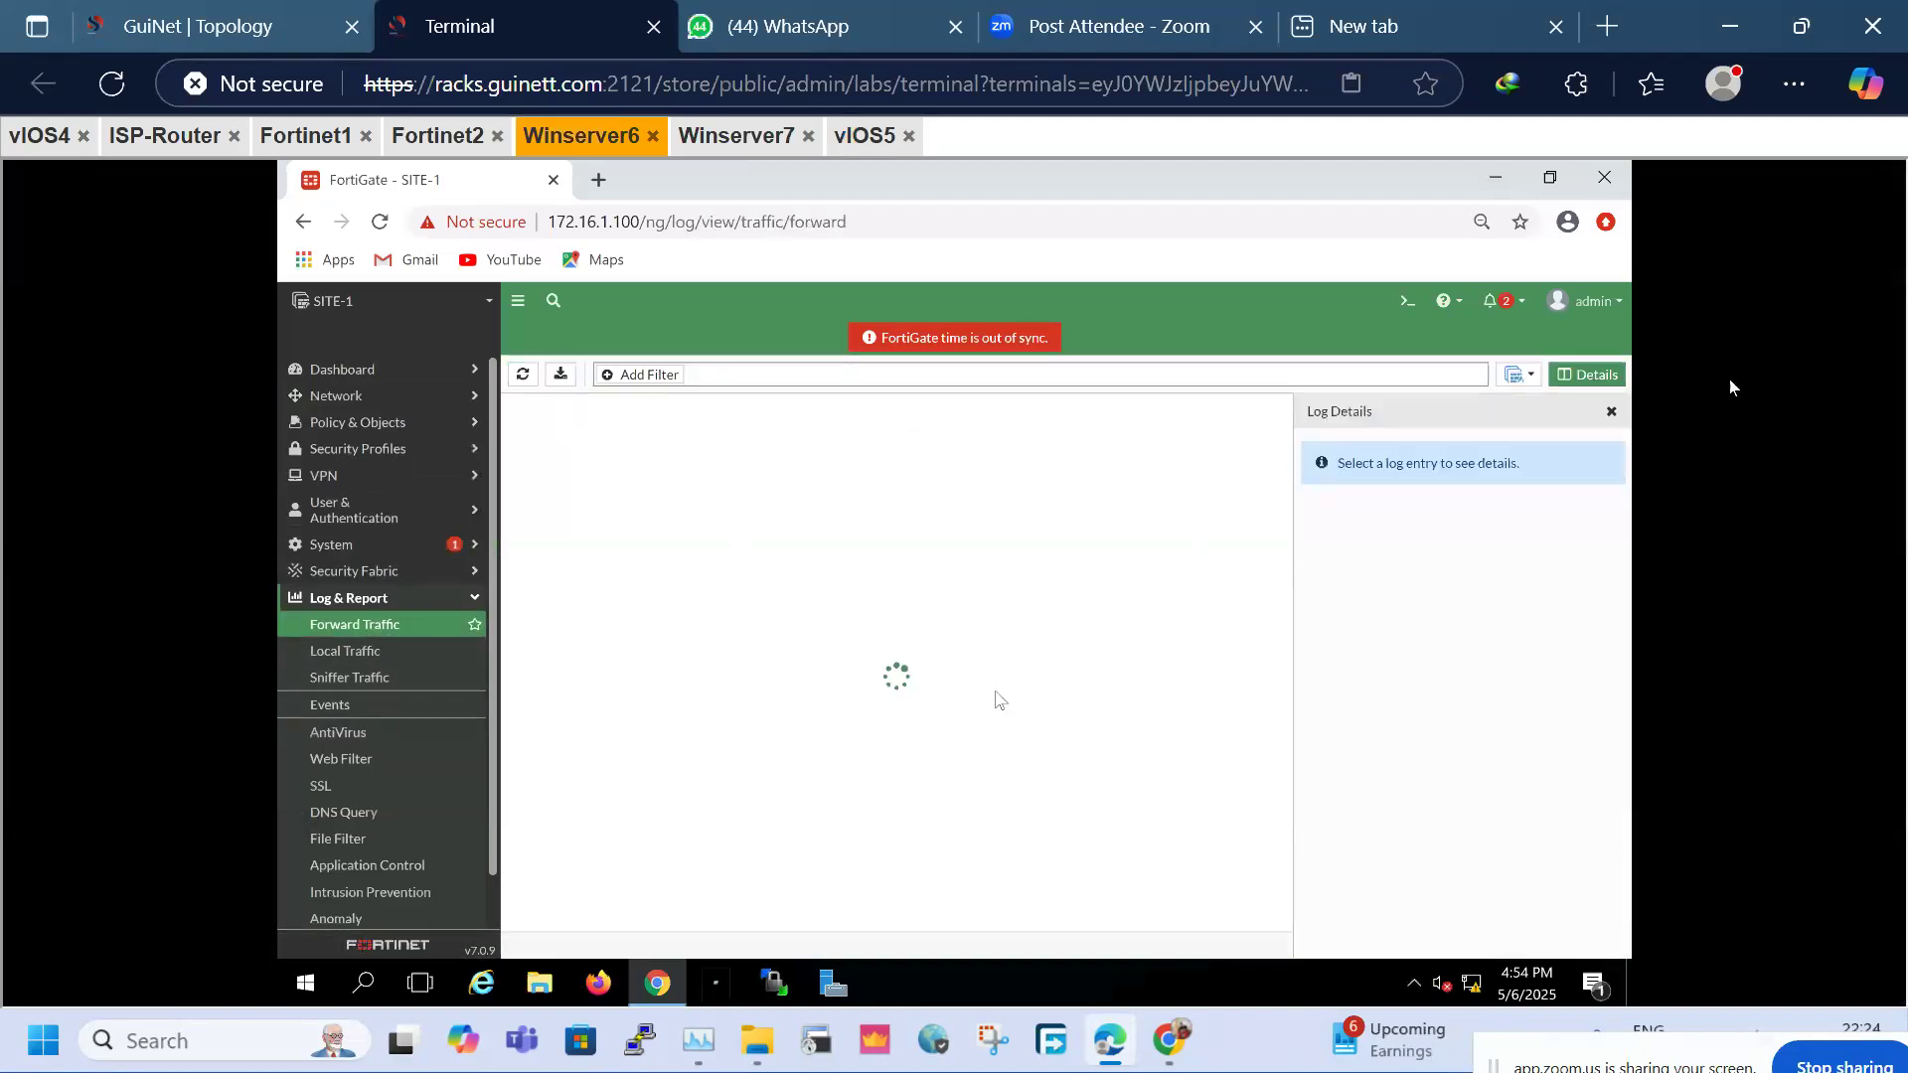
click(1611, 413)
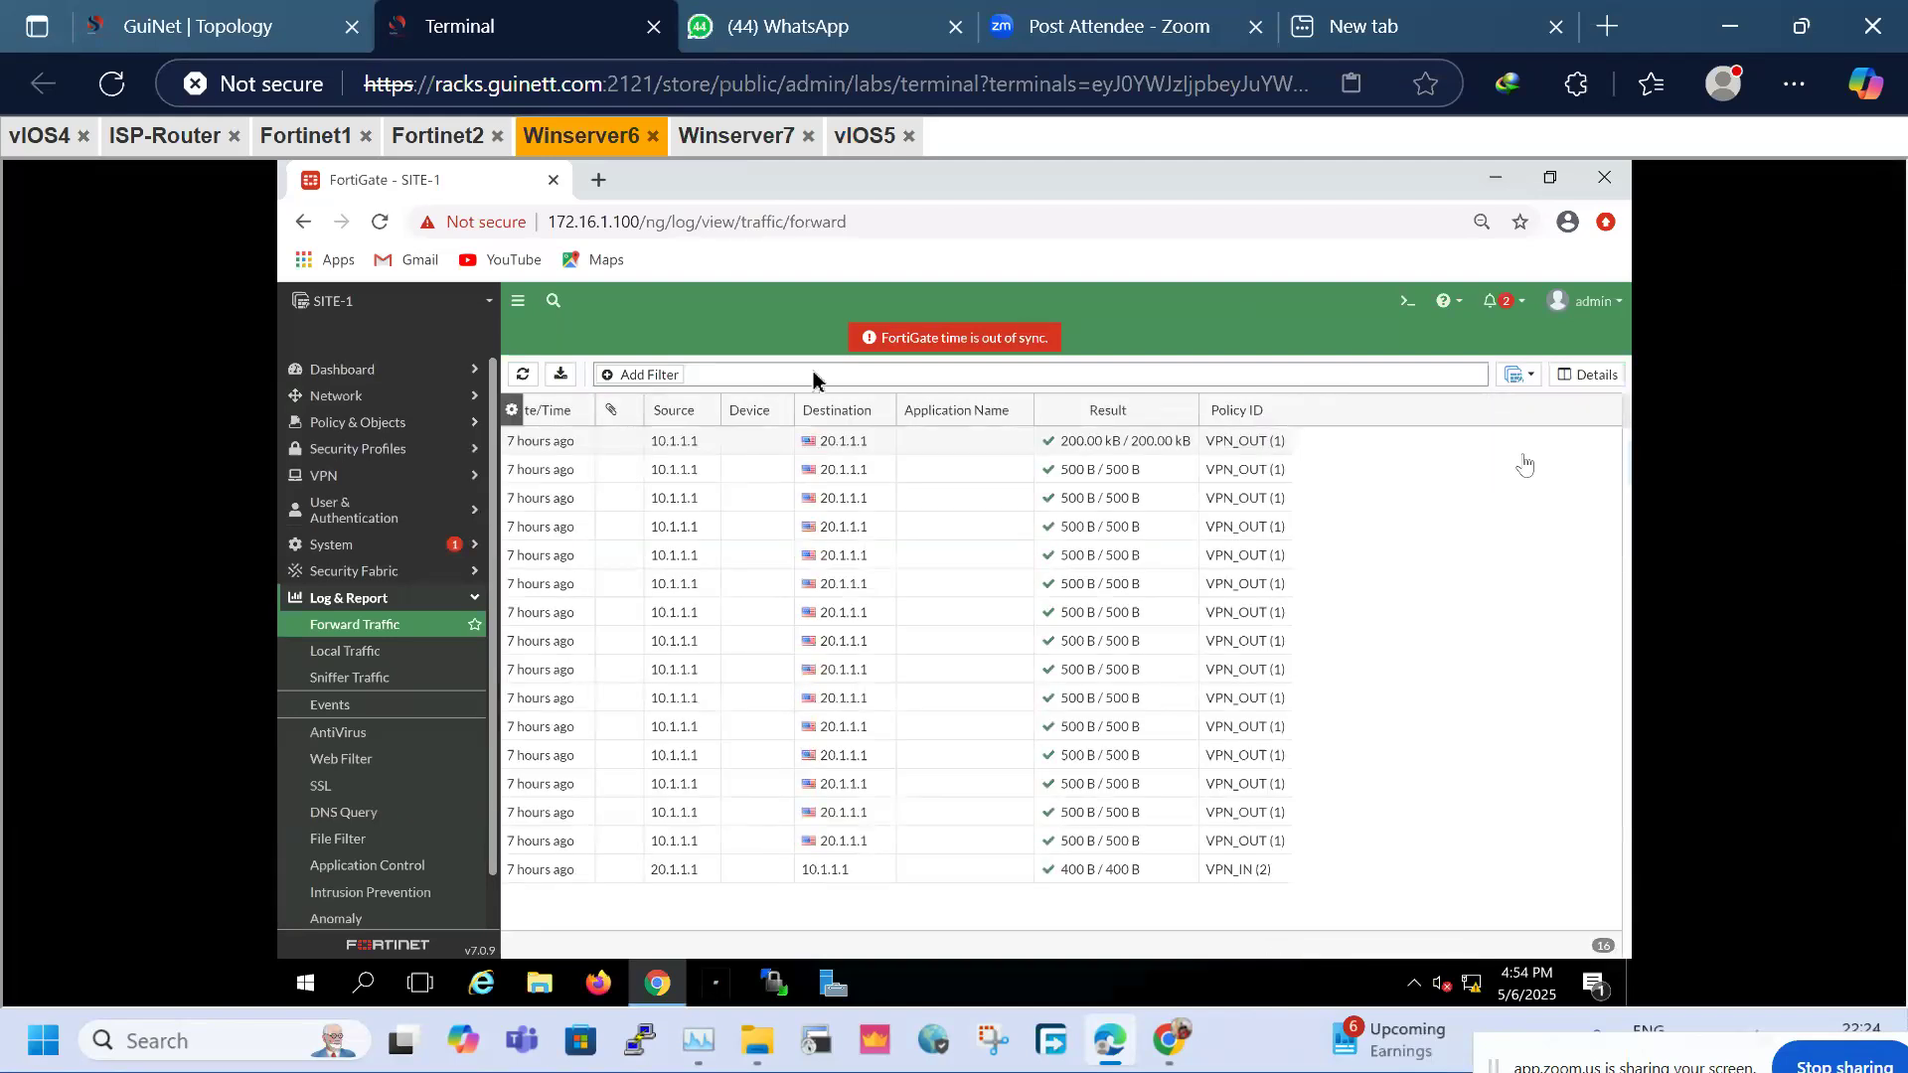
click(524, 375)
click(525, 374)
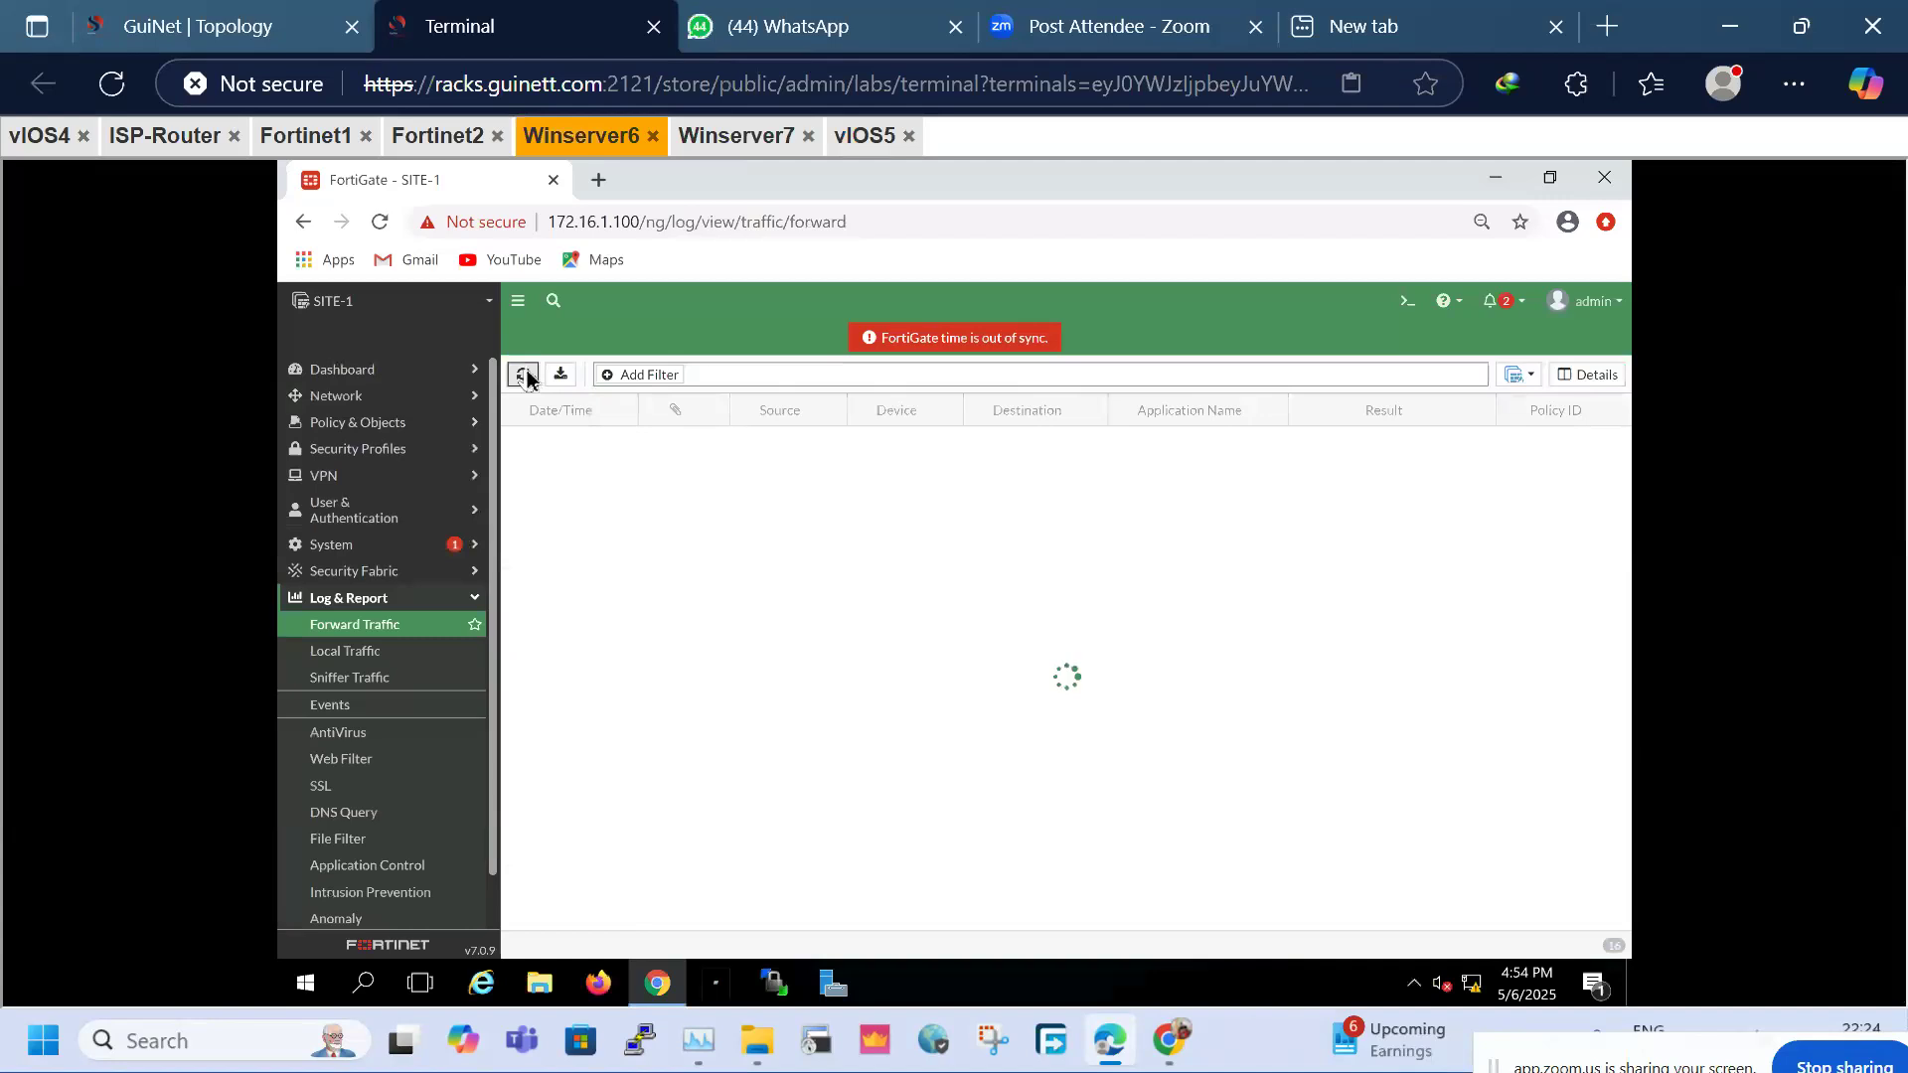
click(525, 375)
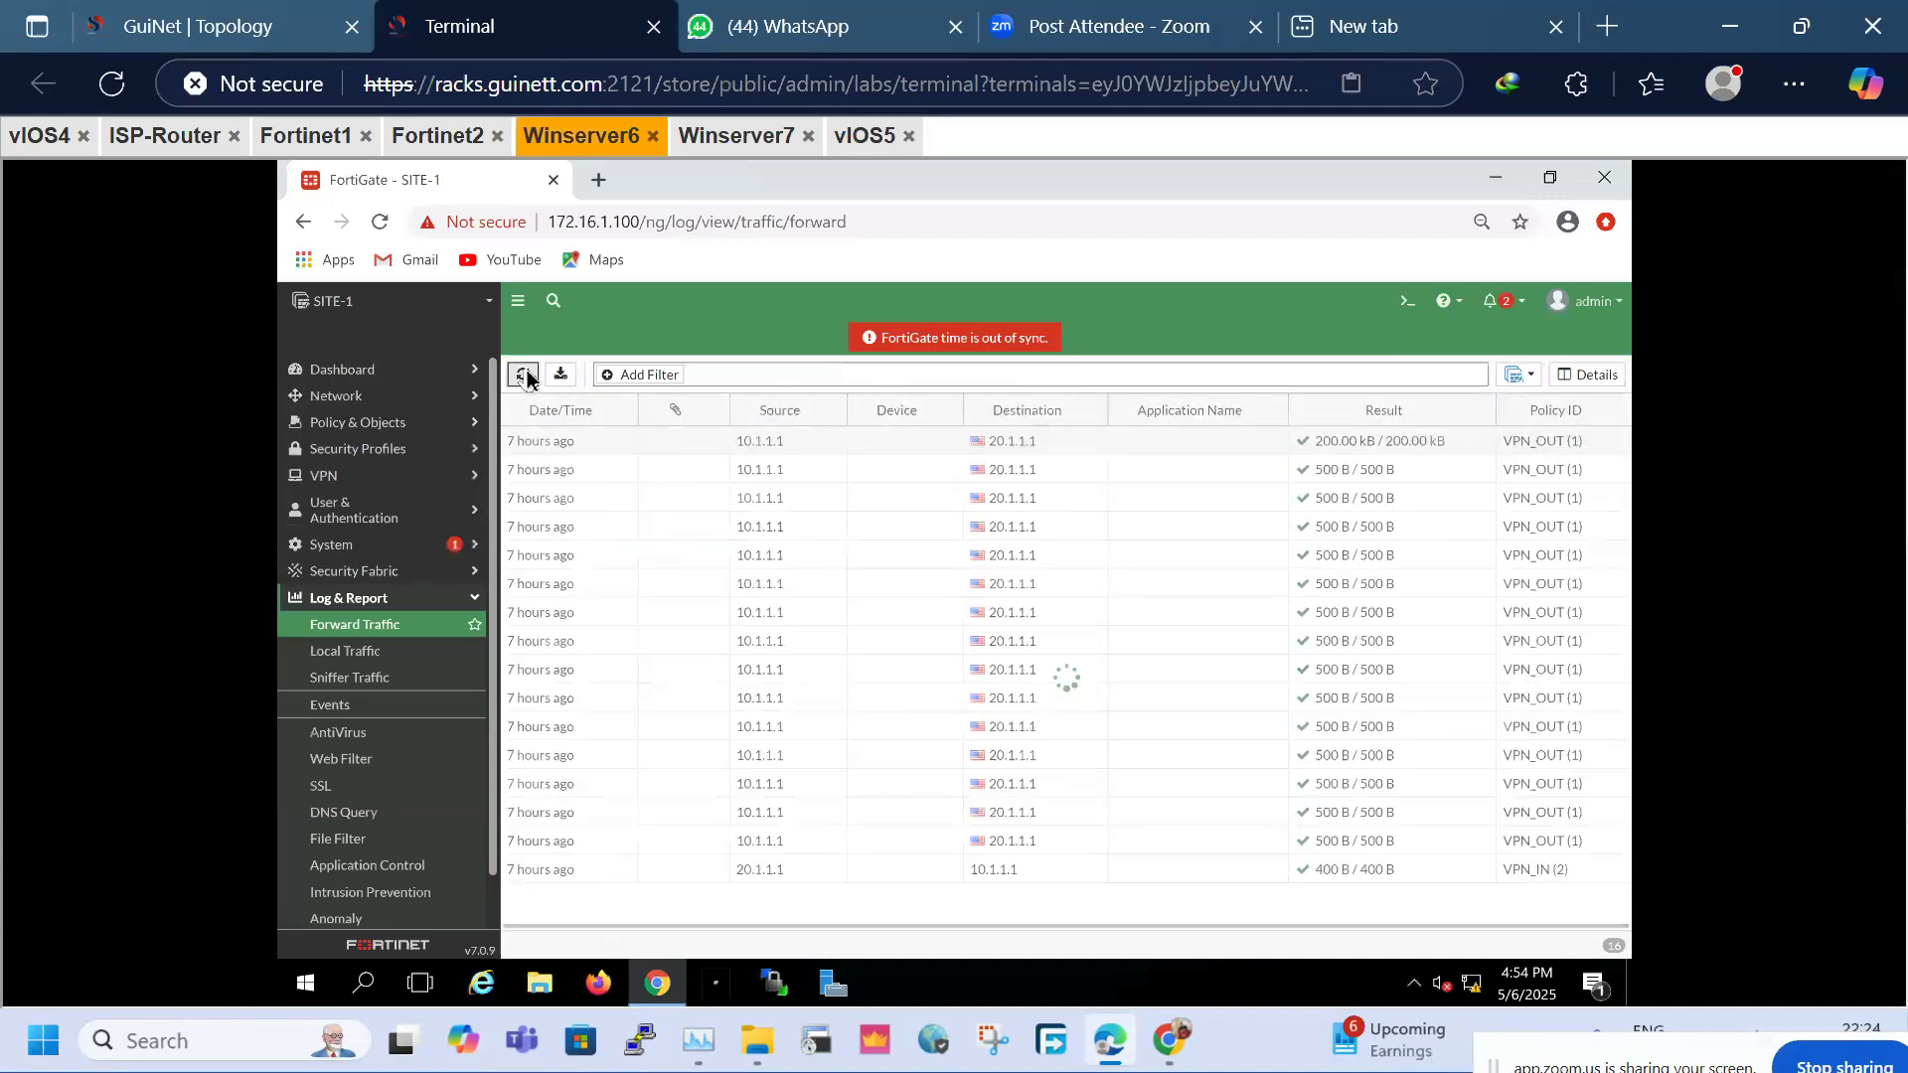
click(525, 375)
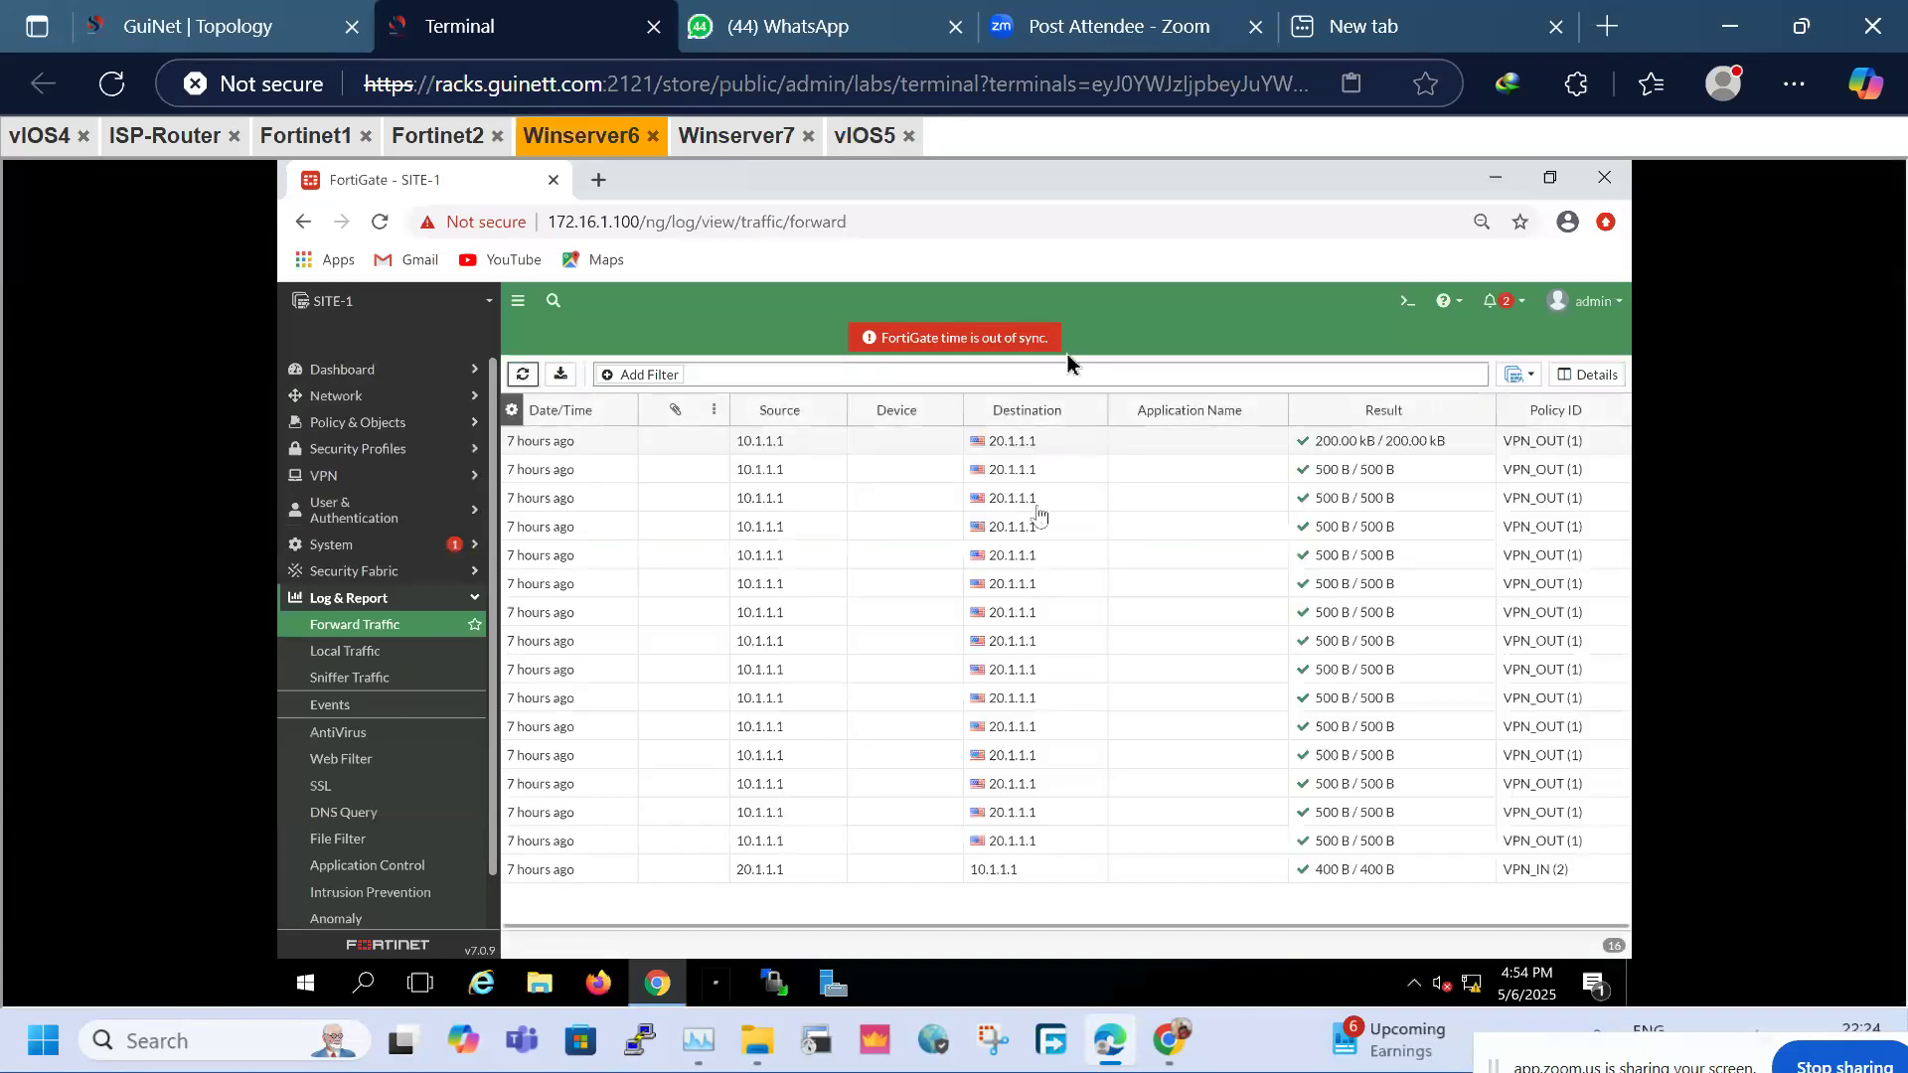
Launch a 2000-packet ping from LAN-A to 40.1.1.1 and reload SITE-1's forward traffic log
click(40, 135)
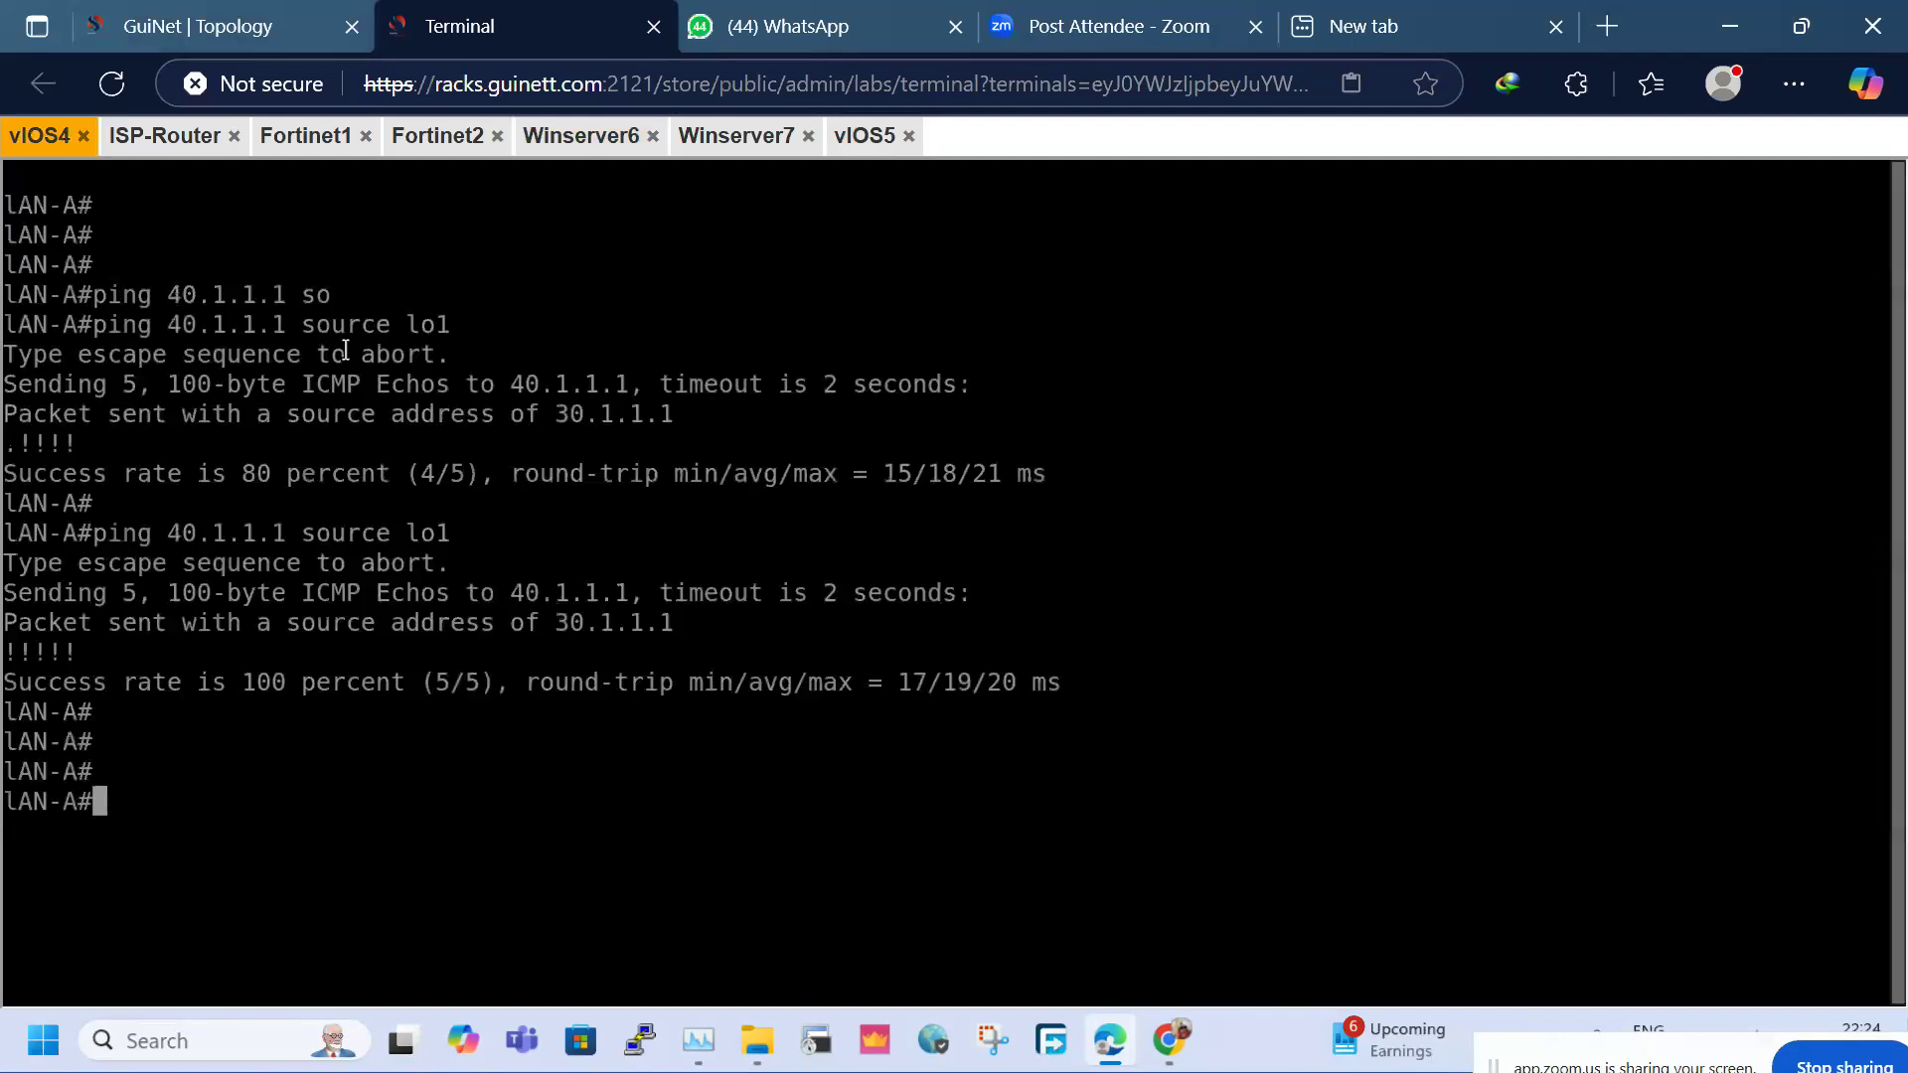
key(Up)
text(re)
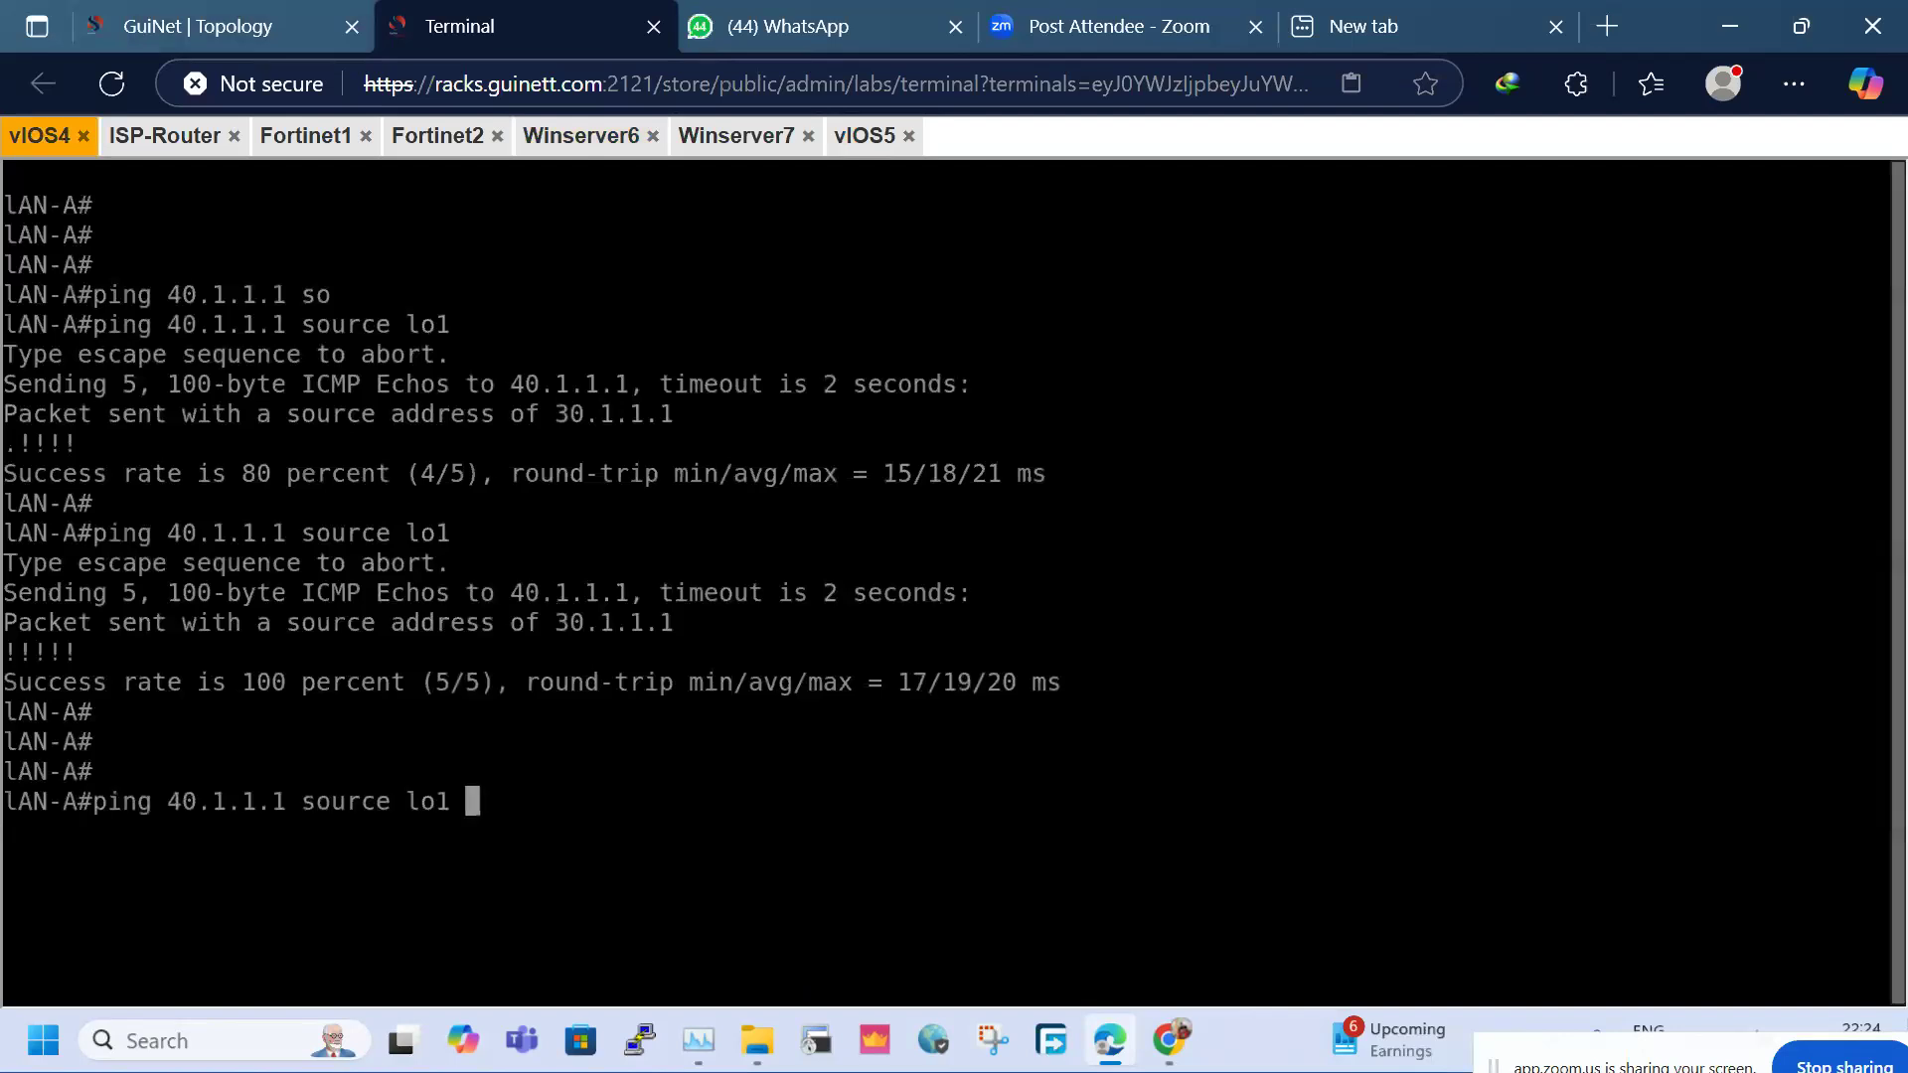
key(Tab)
text(2000)
key(Return)
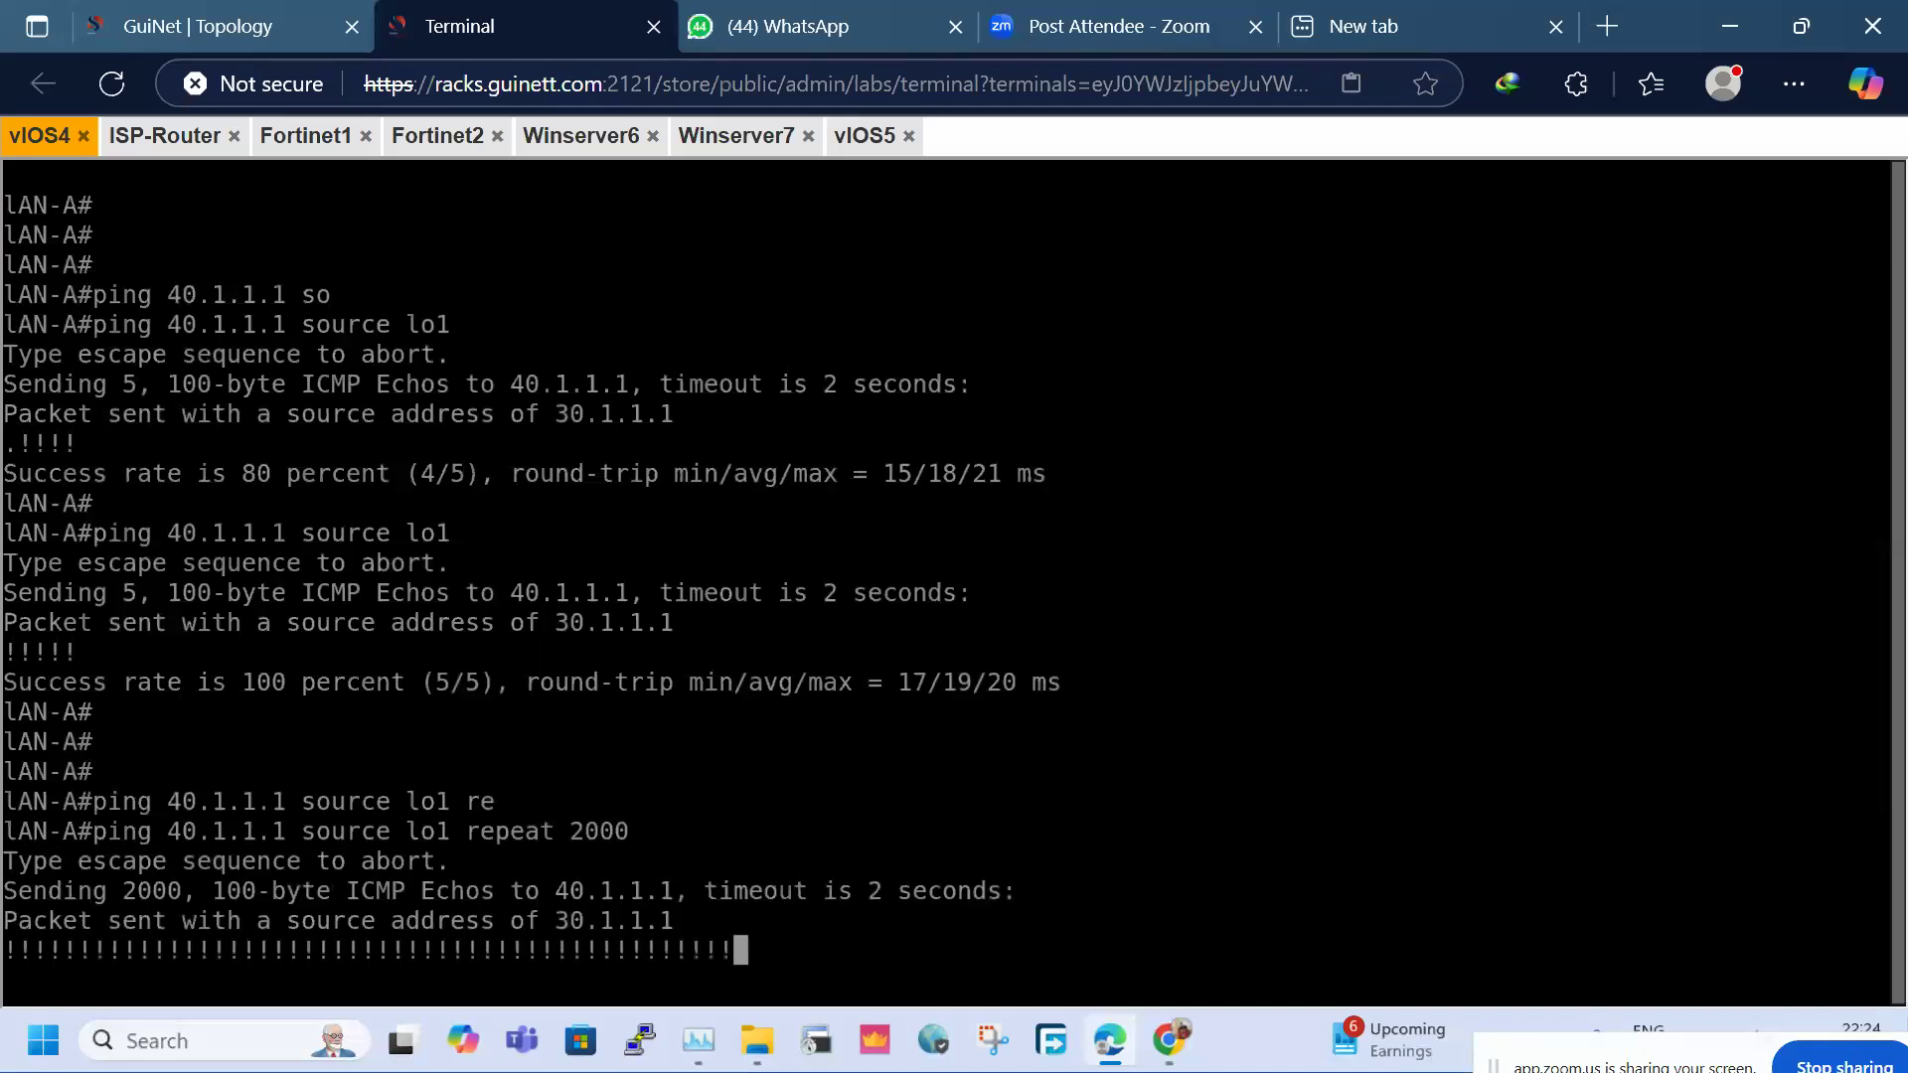
click(544, 138)
click(522, 375)
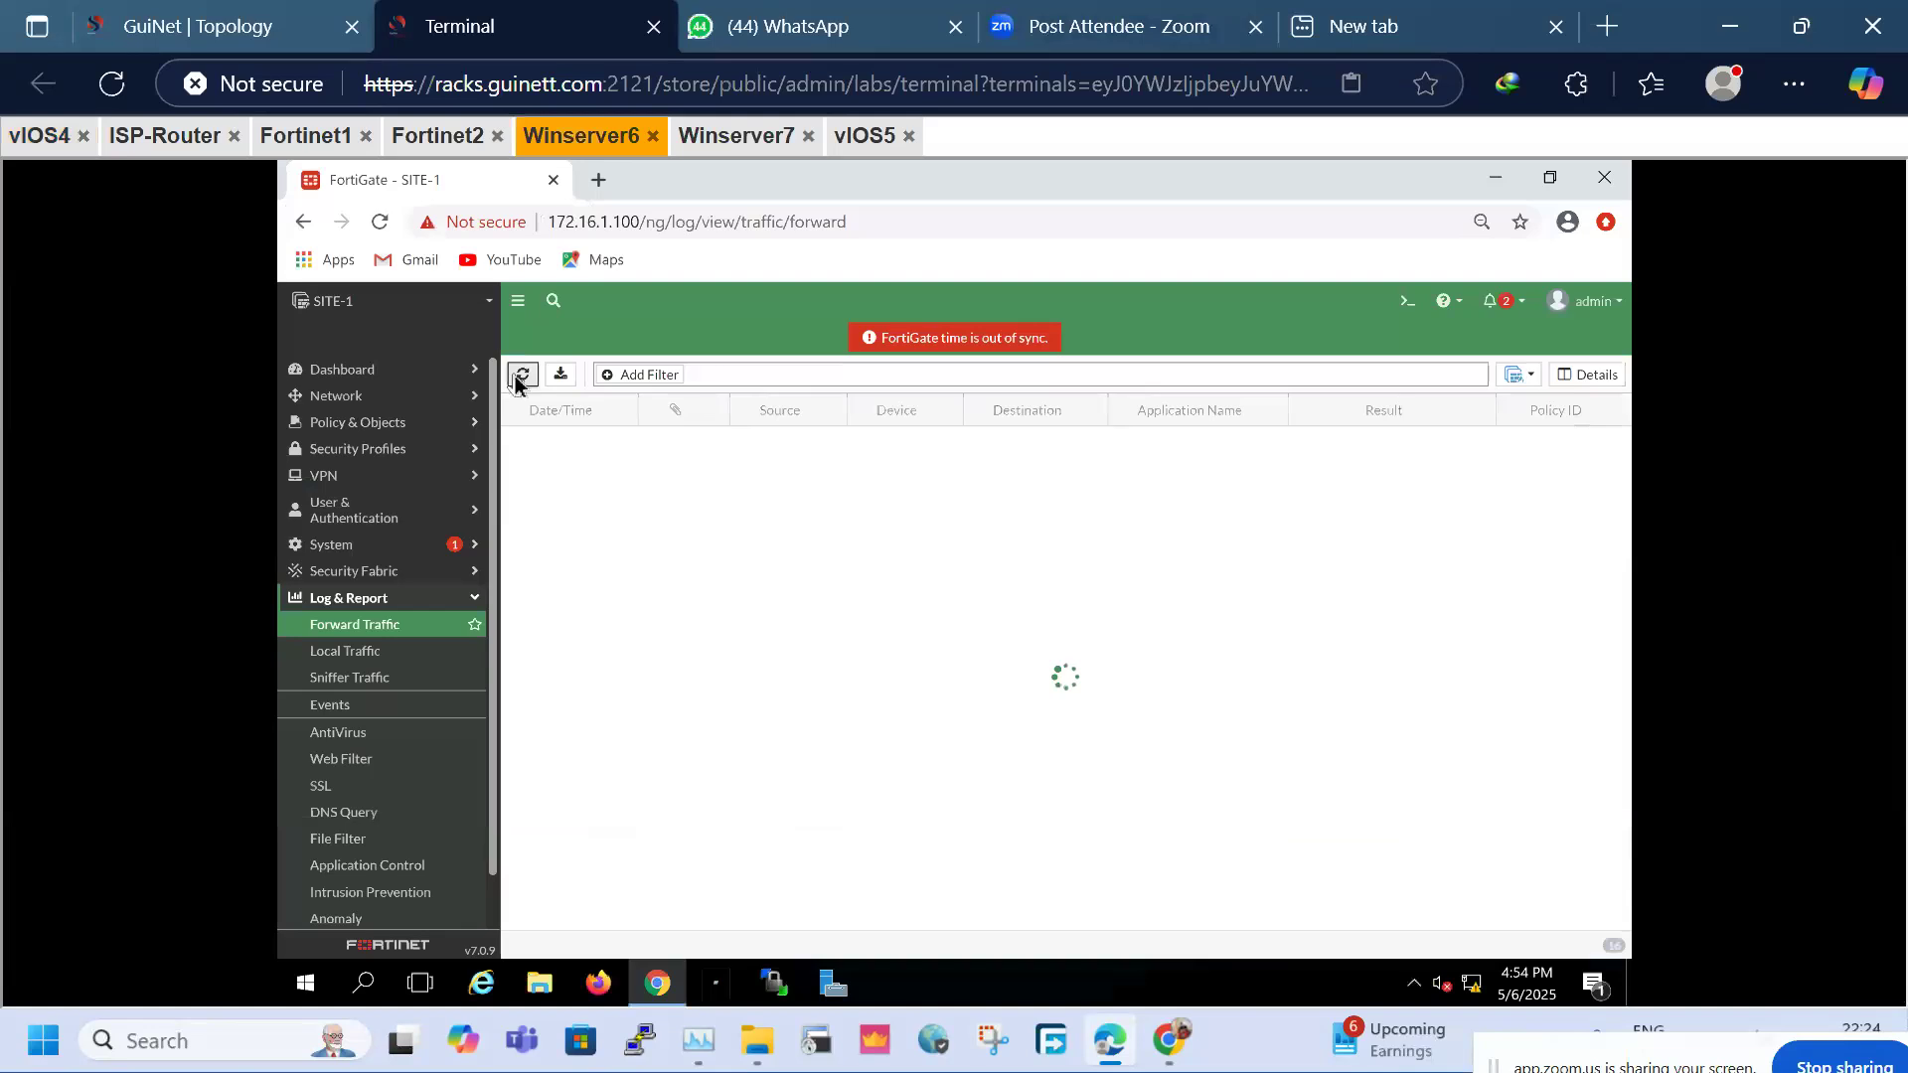
Inspect the 30.1.1.1→40.1.1.1 PING entry's details: VPN2Site2 interface, VPN_OUT (1) policy
click(520, 375)
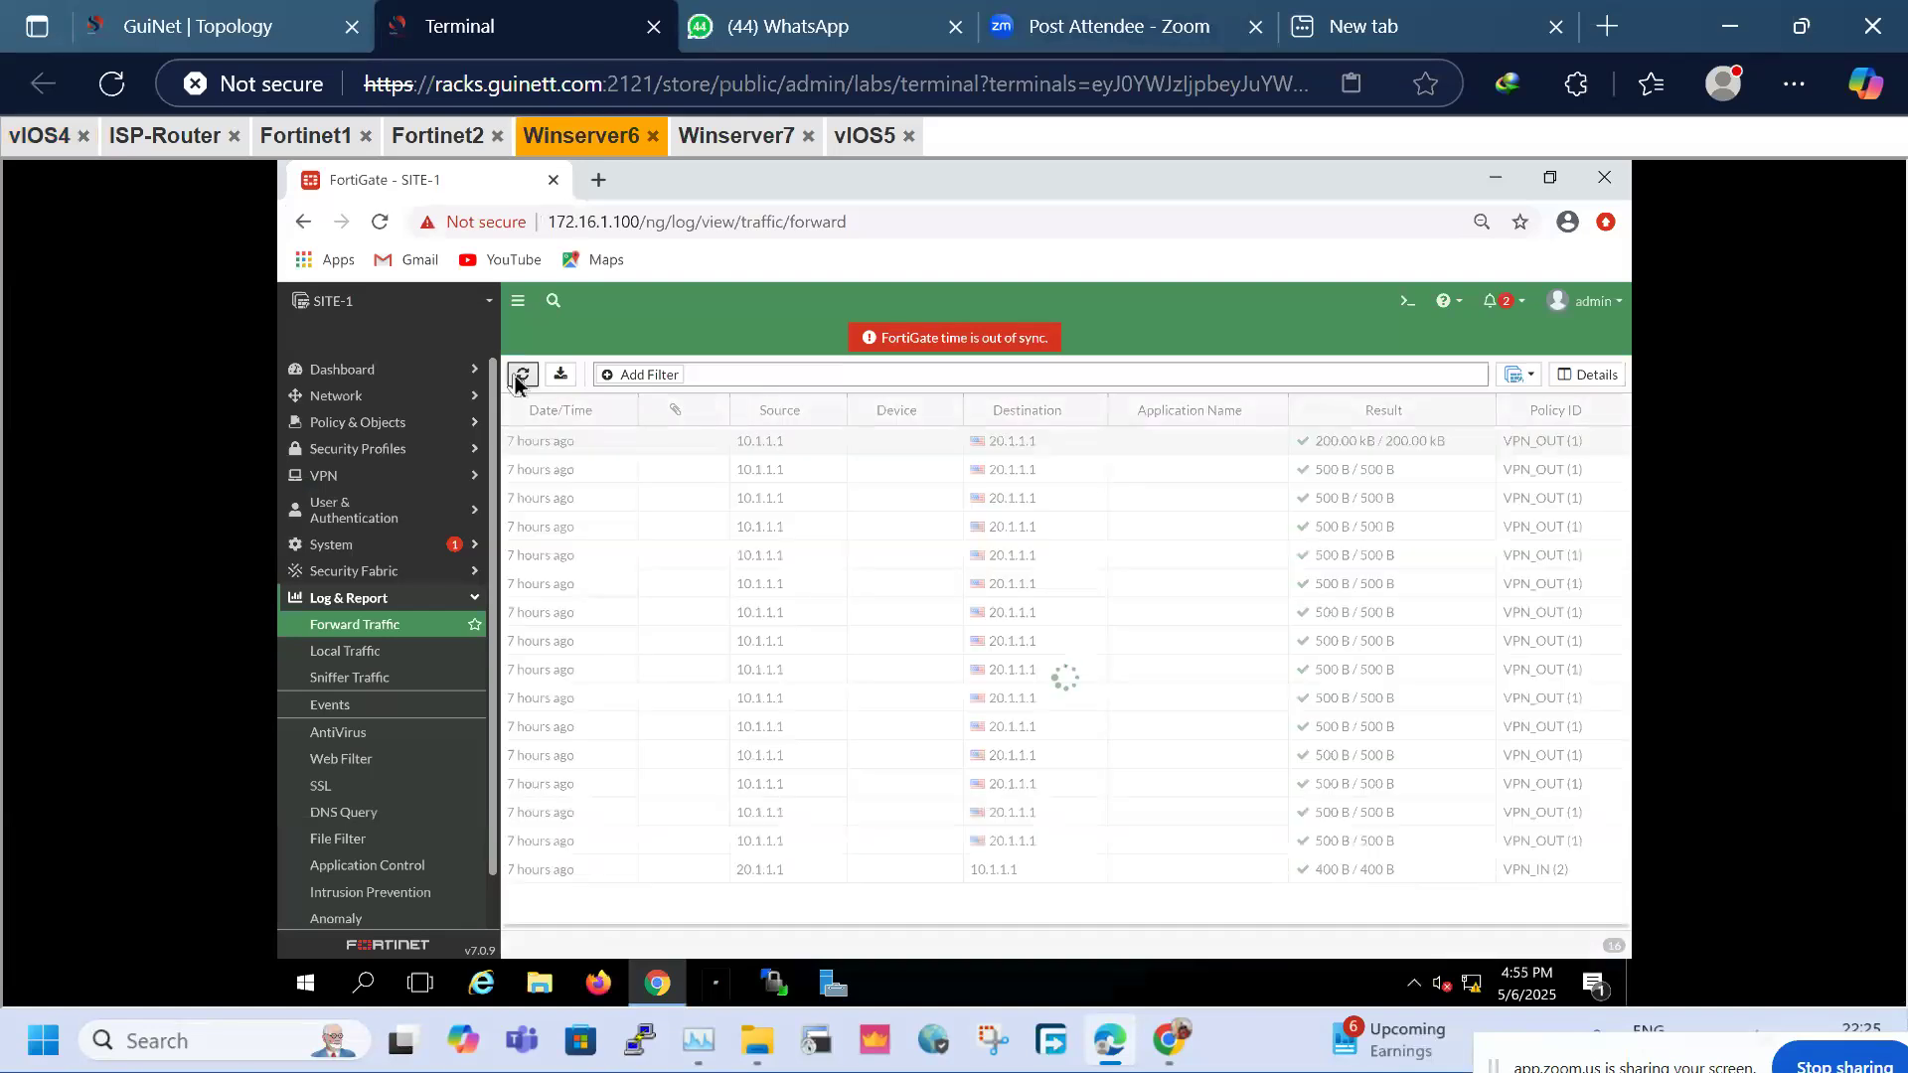
click(522, 374)
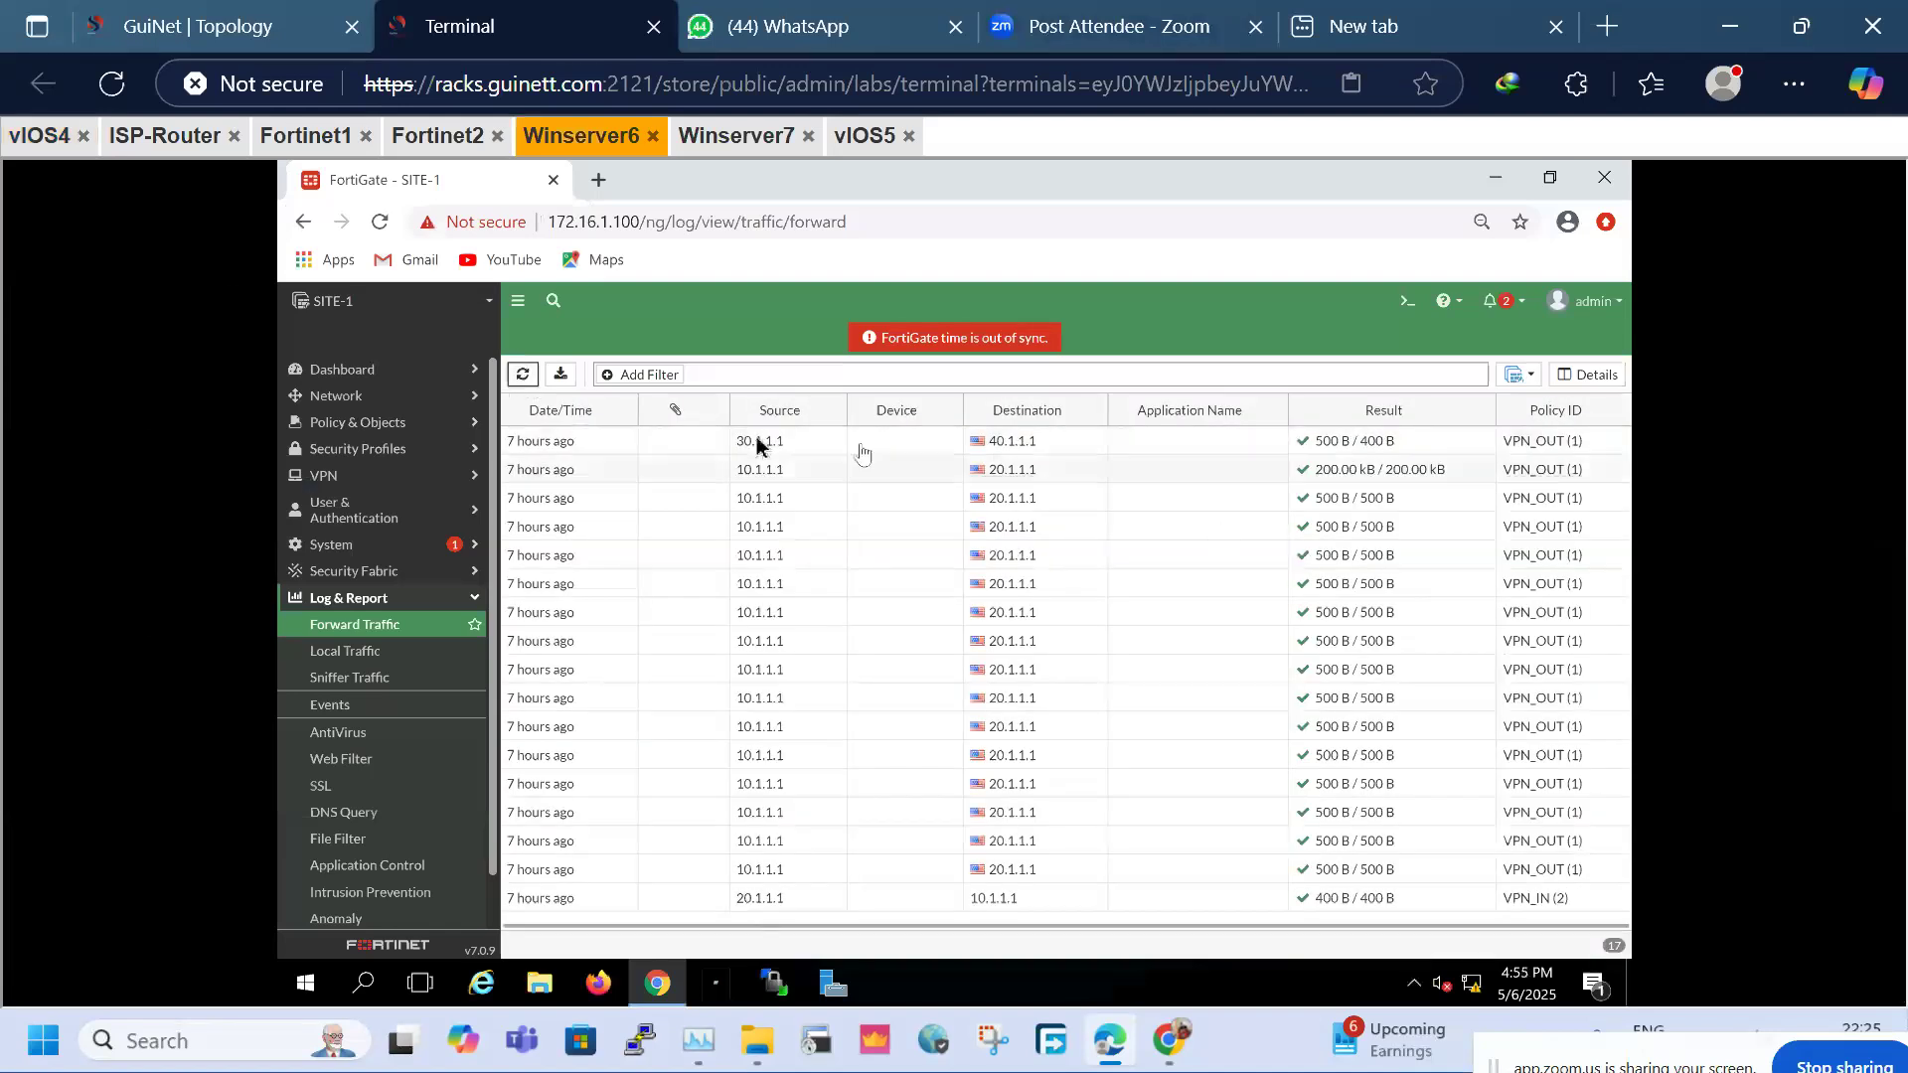
double_click(676, 447)
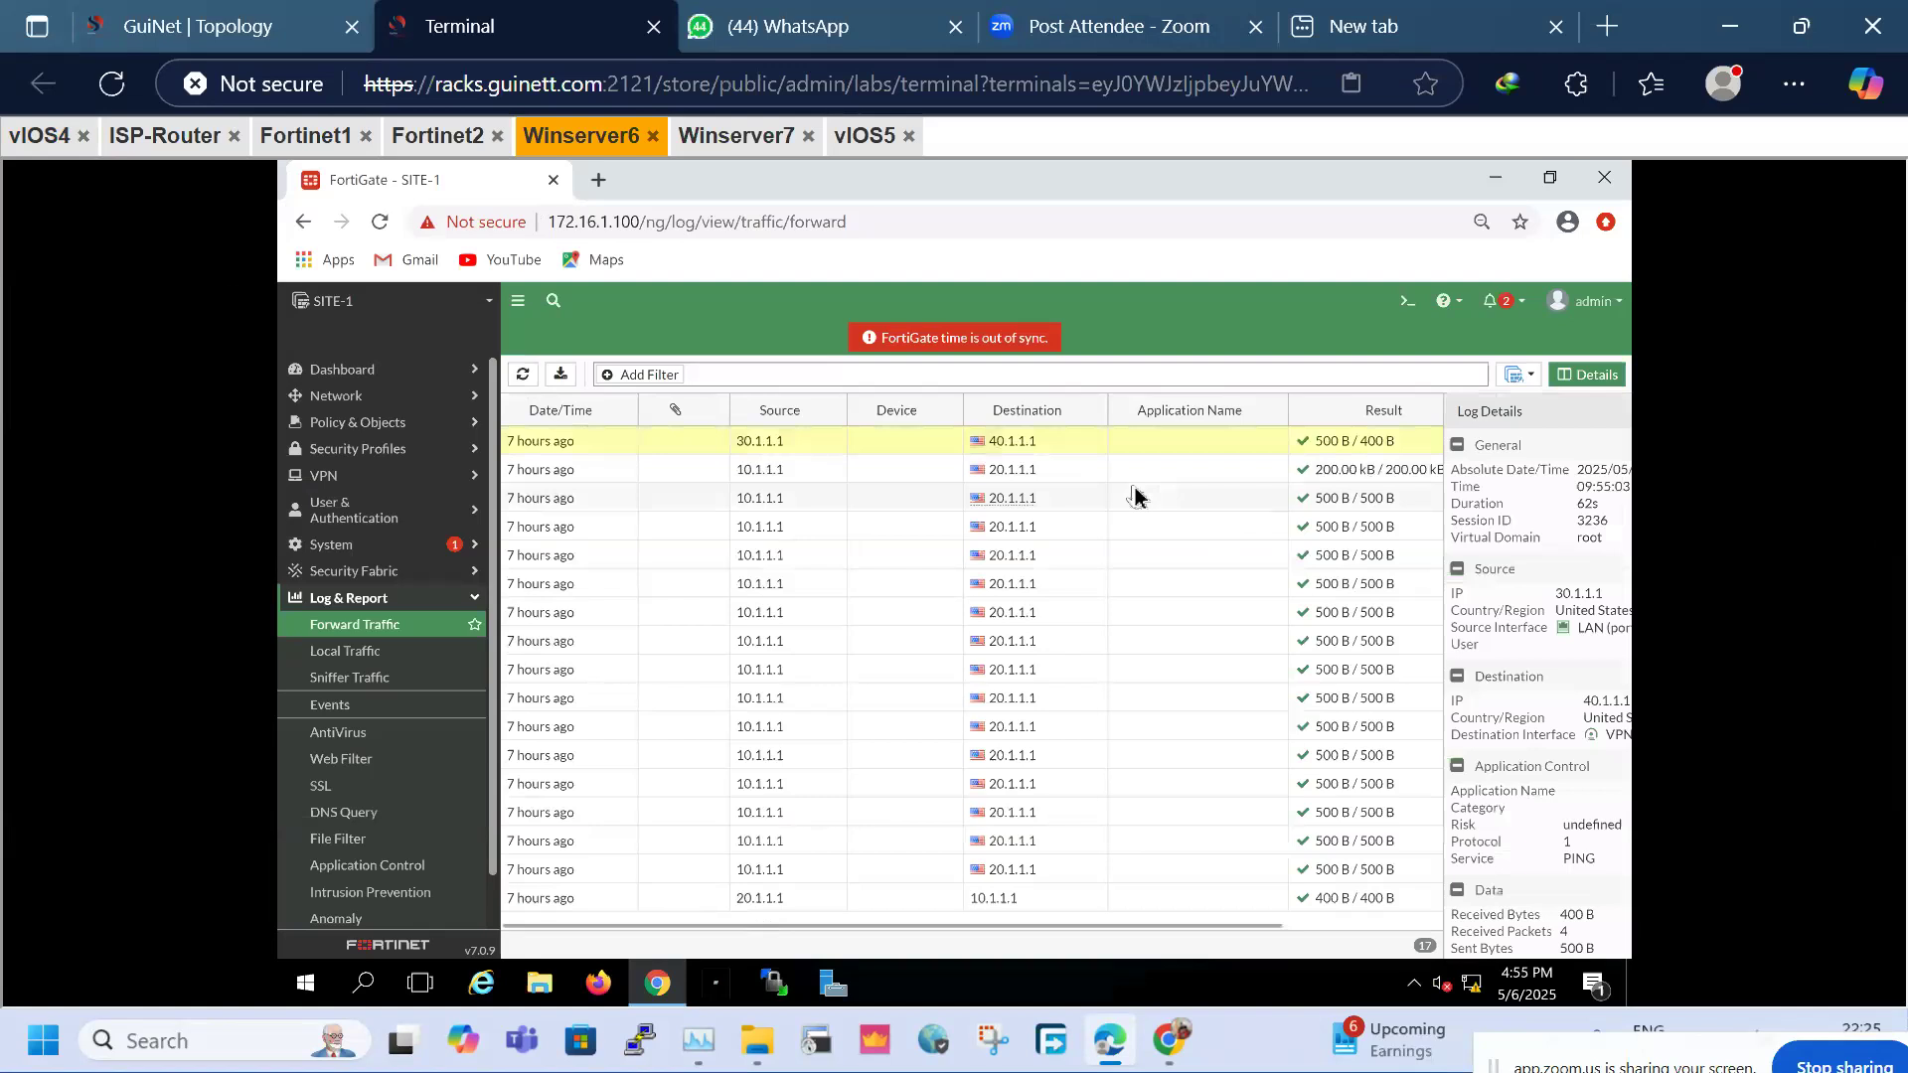
drag(1468, 609, 1401, 611)
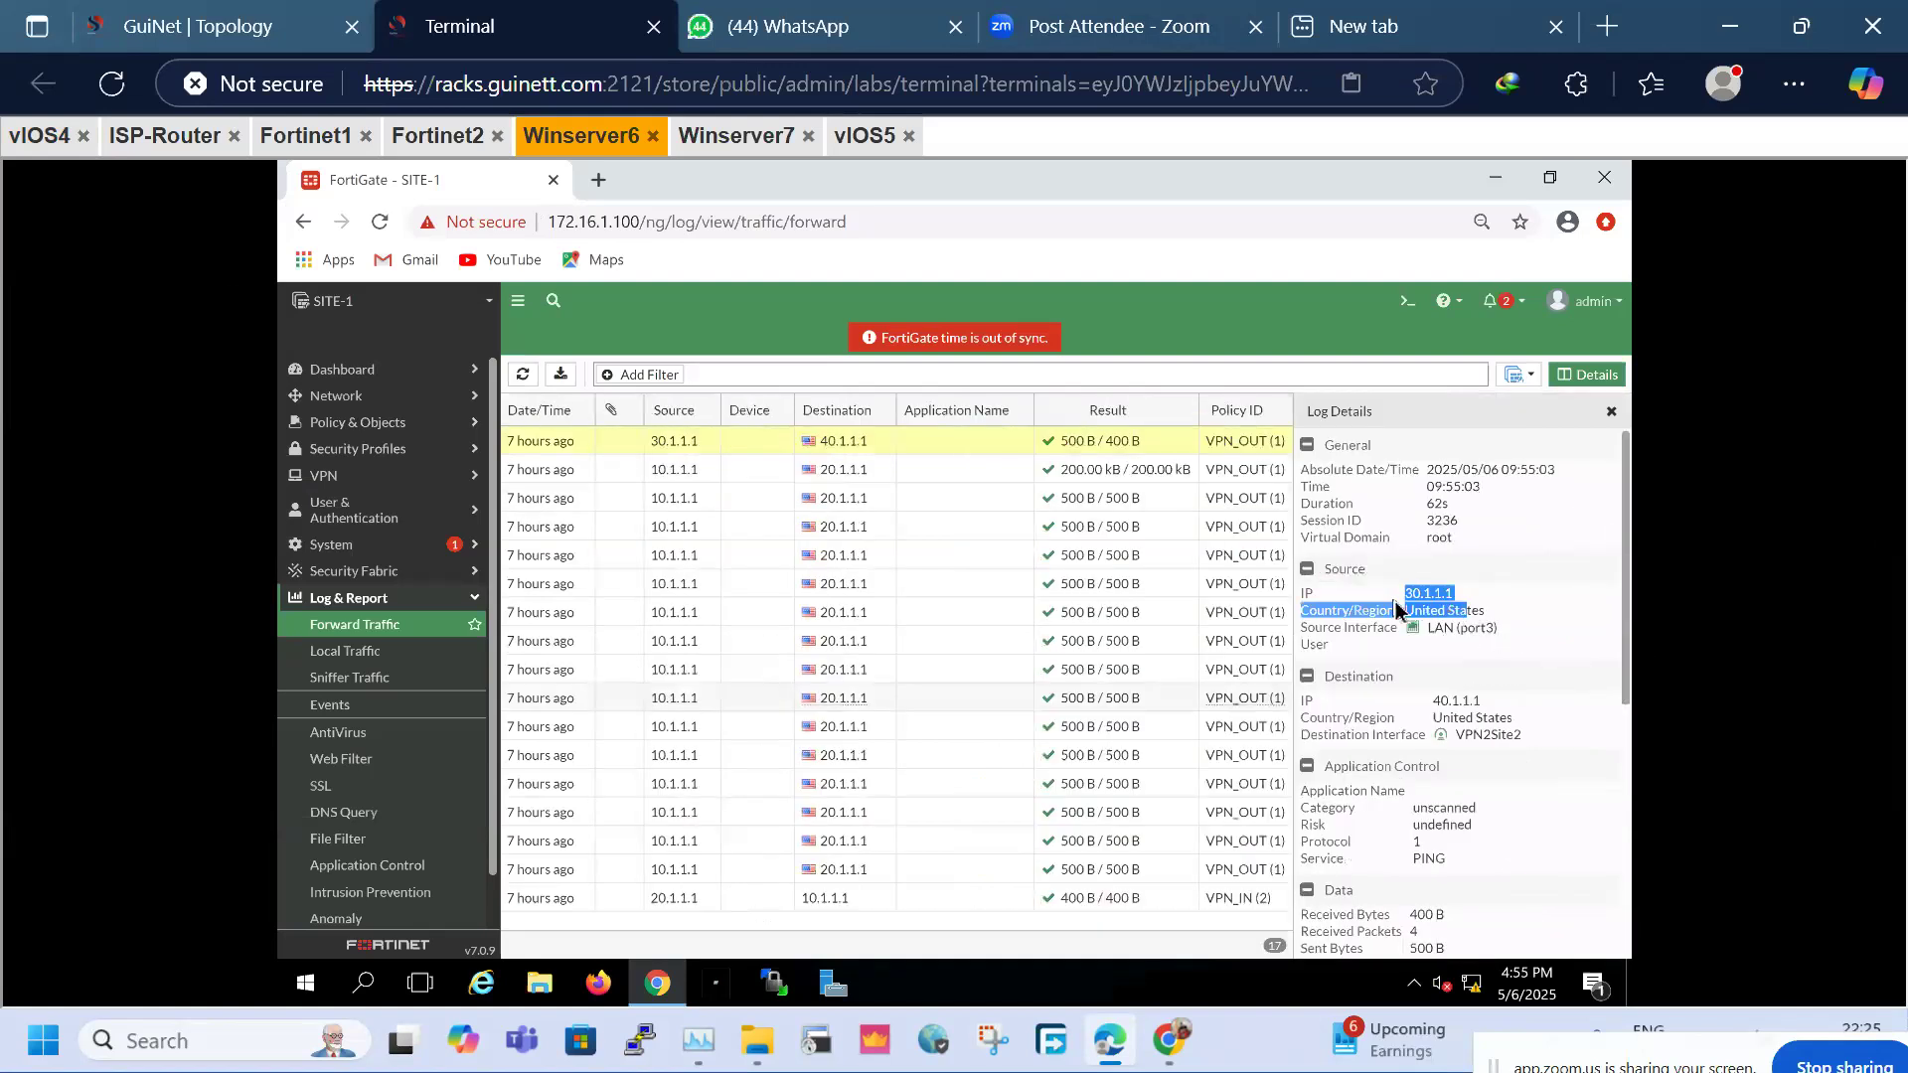
click(1493, 708)
drag(1493, 708, 1427, 705)
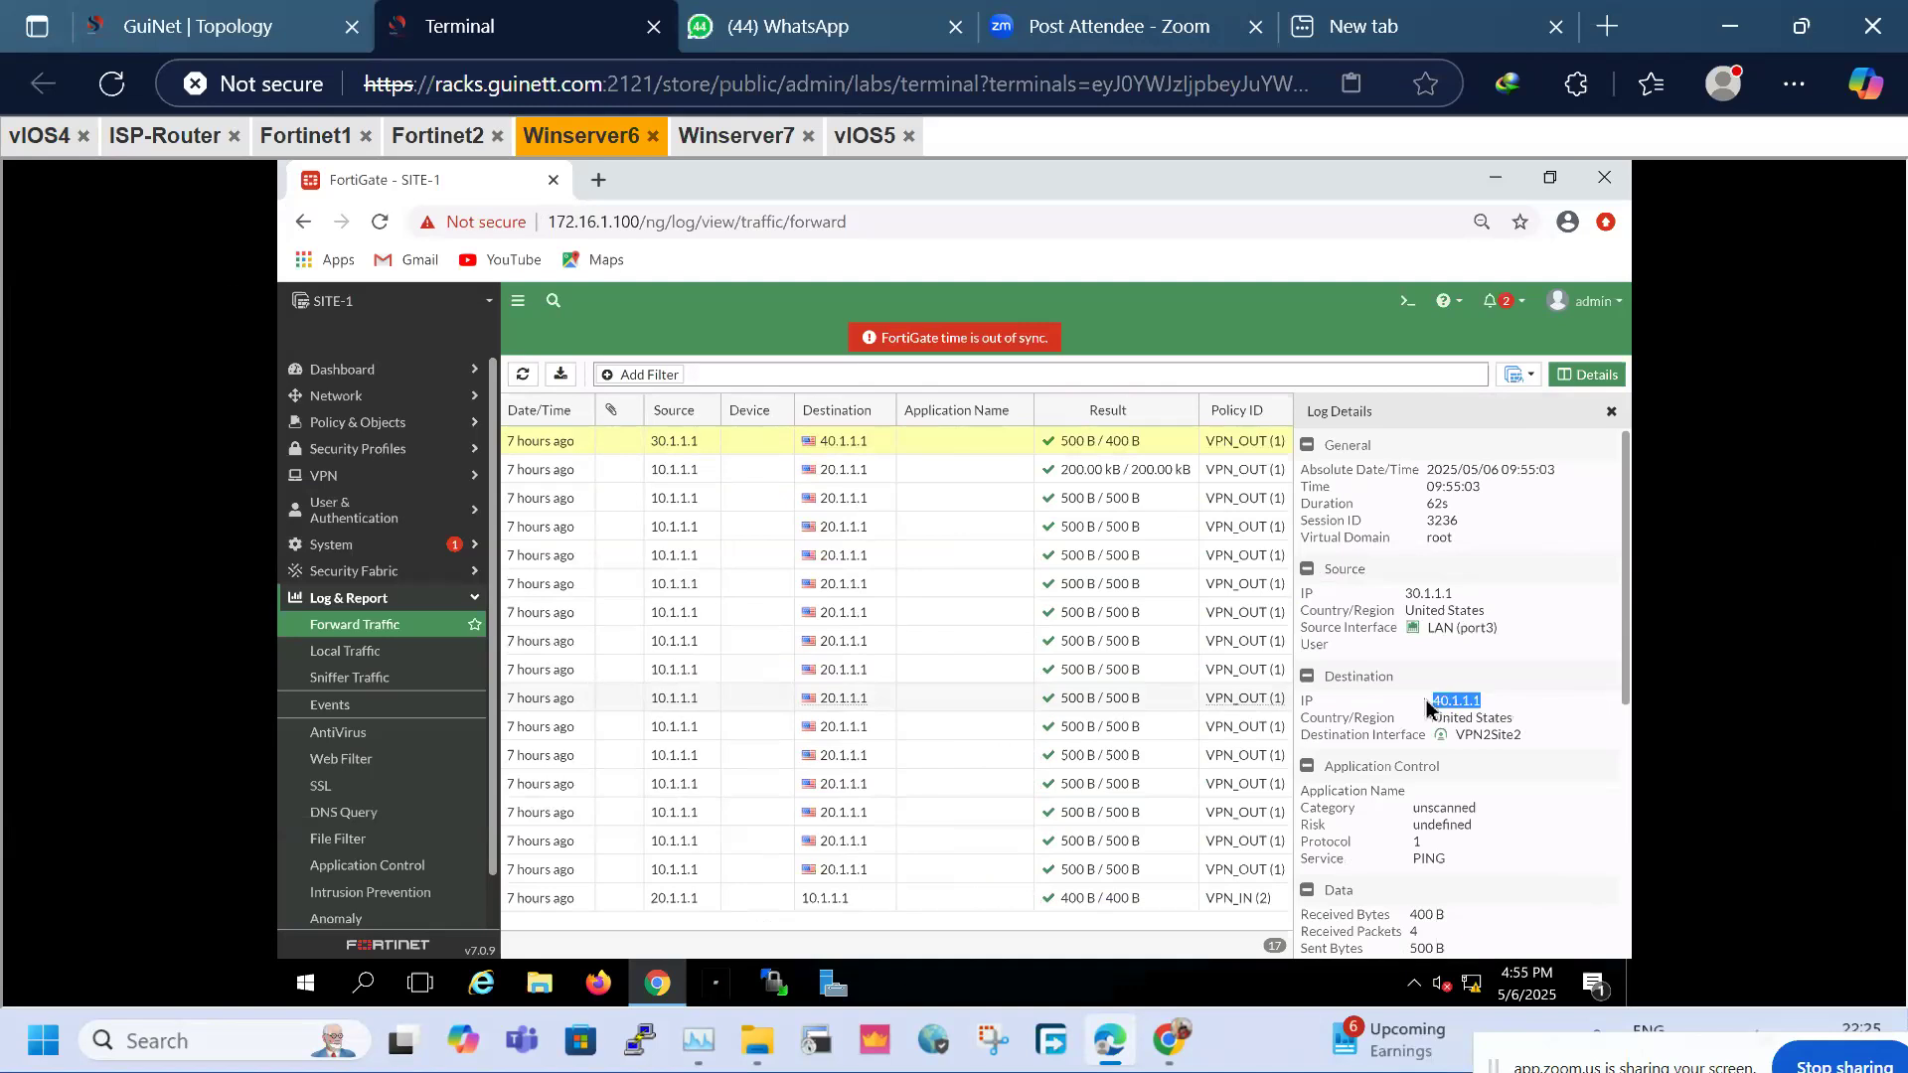
drag(1452, 859, 1403, 856)
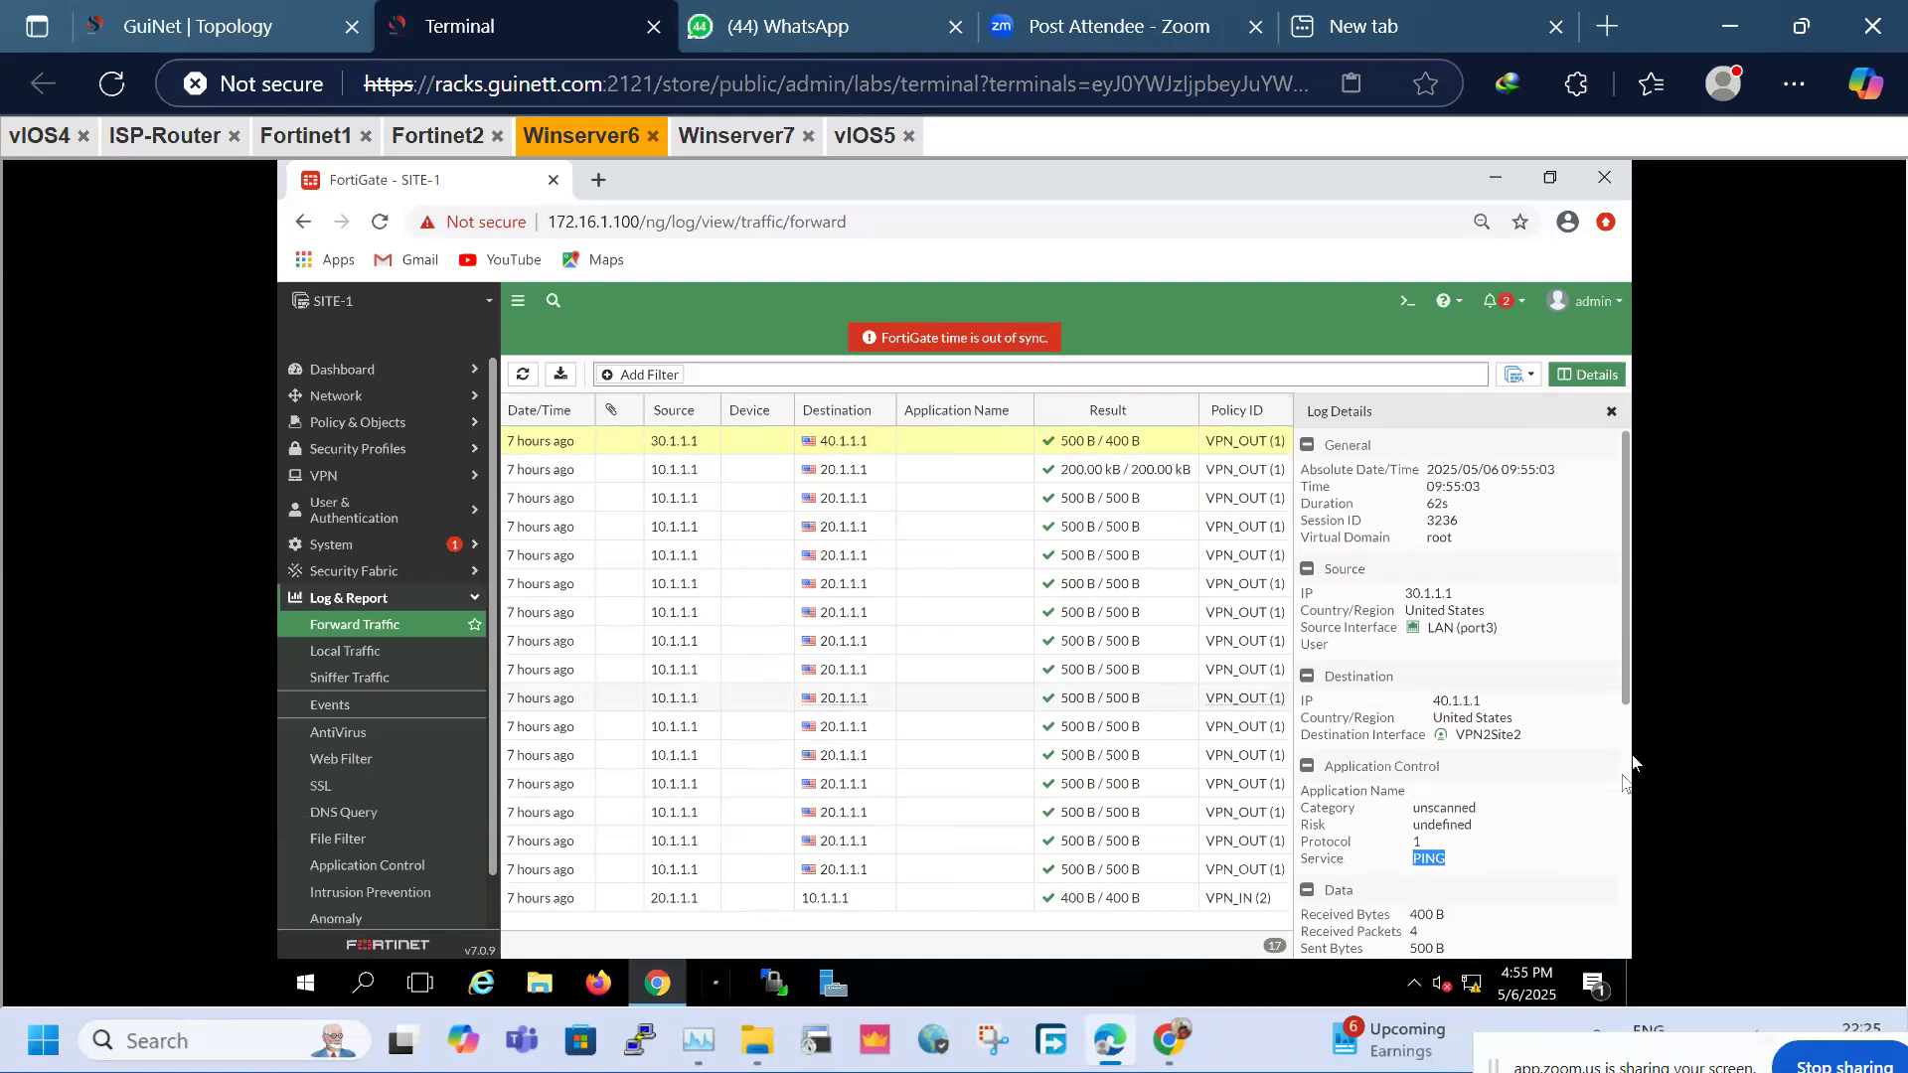
double_click(1507, 735)
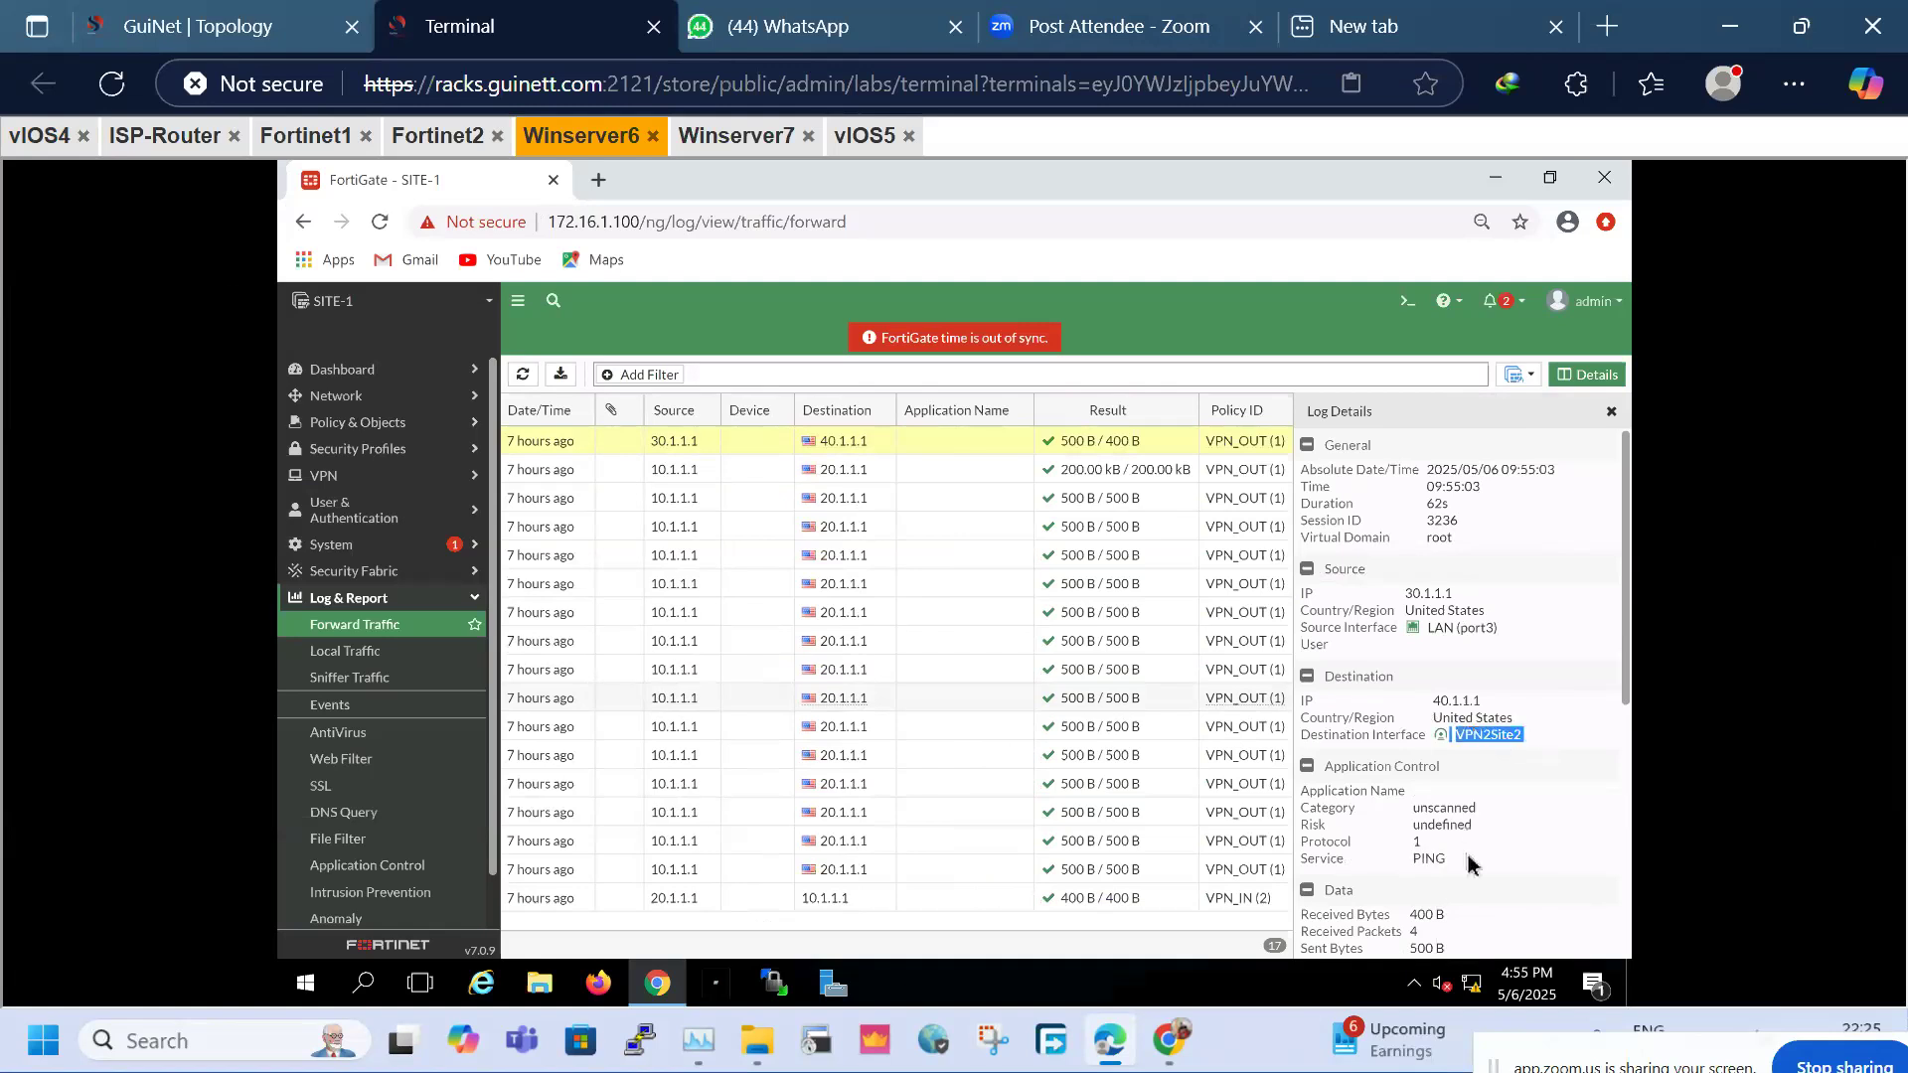
scroll(1471, 864, down, 5)
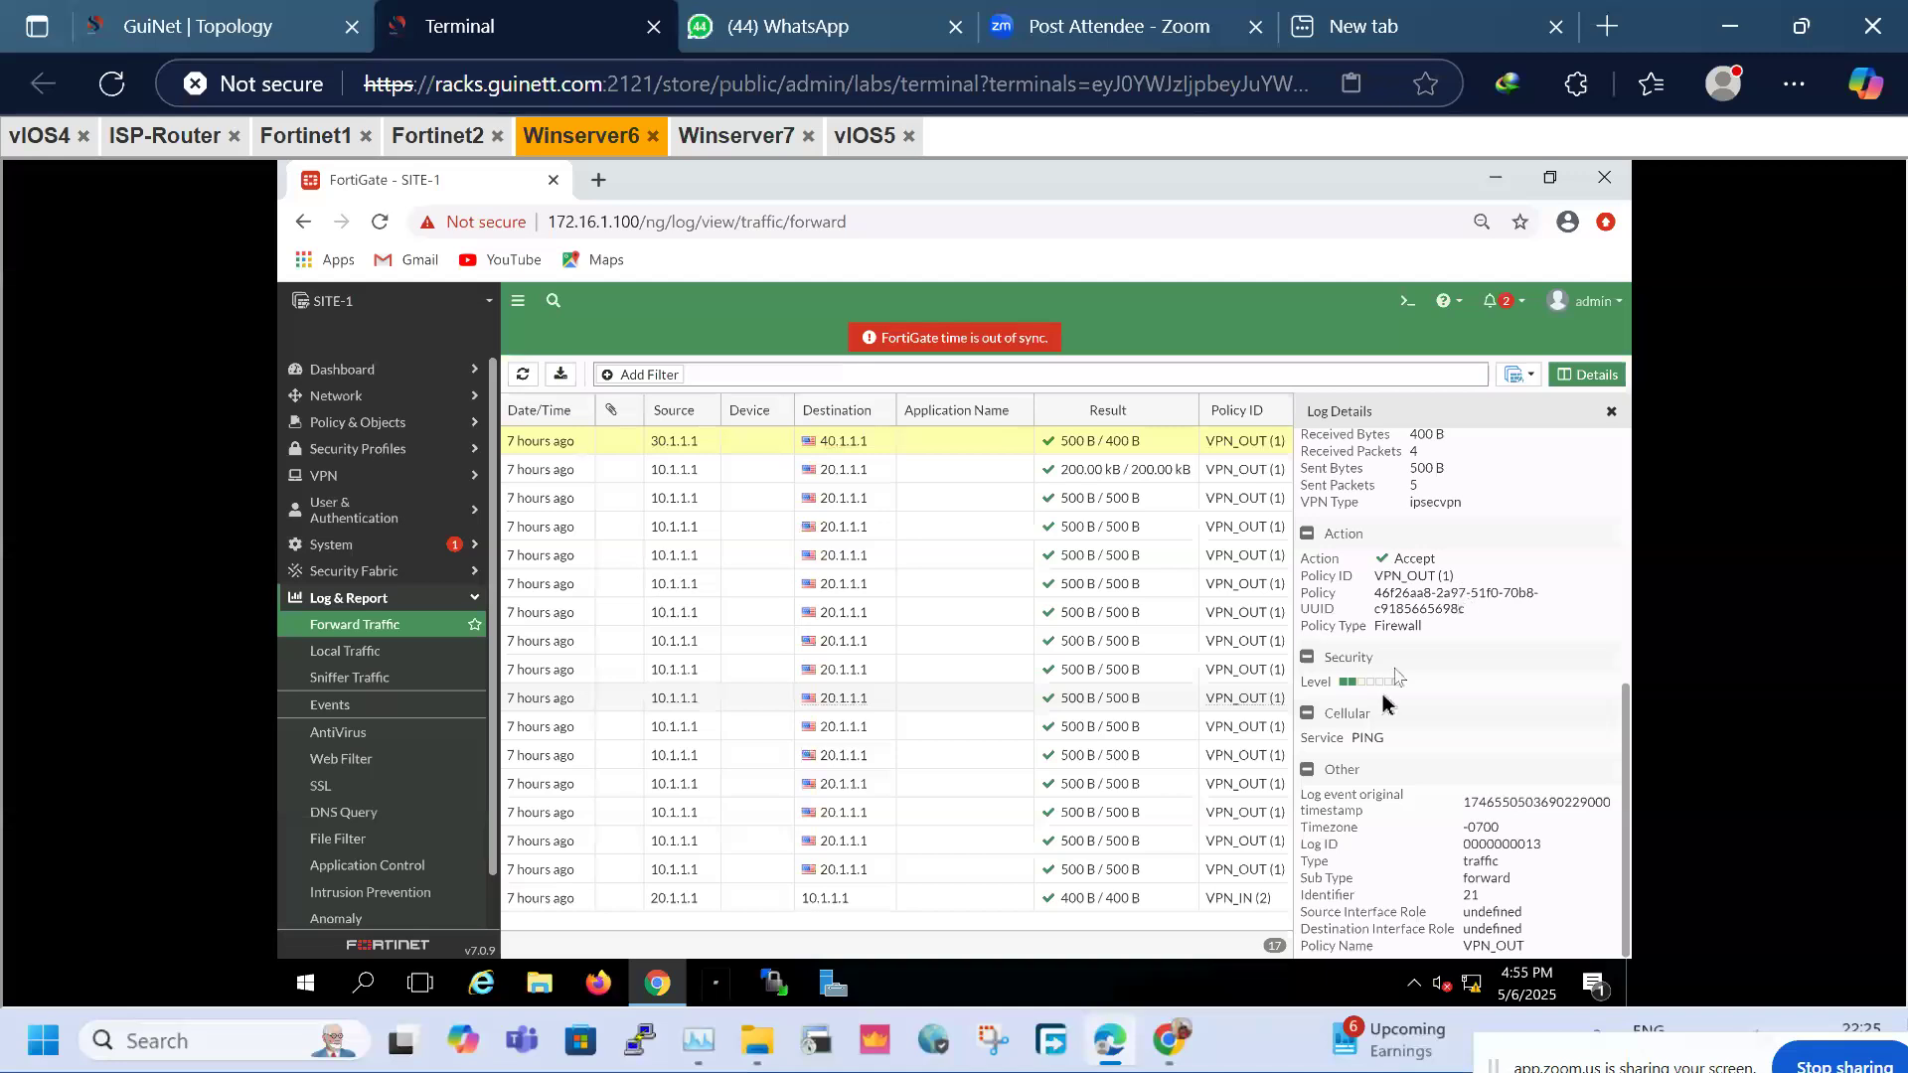
mouse_move(1392, 577)
mouse_down()
mouse_move(1476, 581)
mouse_move(1374, 577)
mouse_up()
scroll(1475, 747, up, 5)
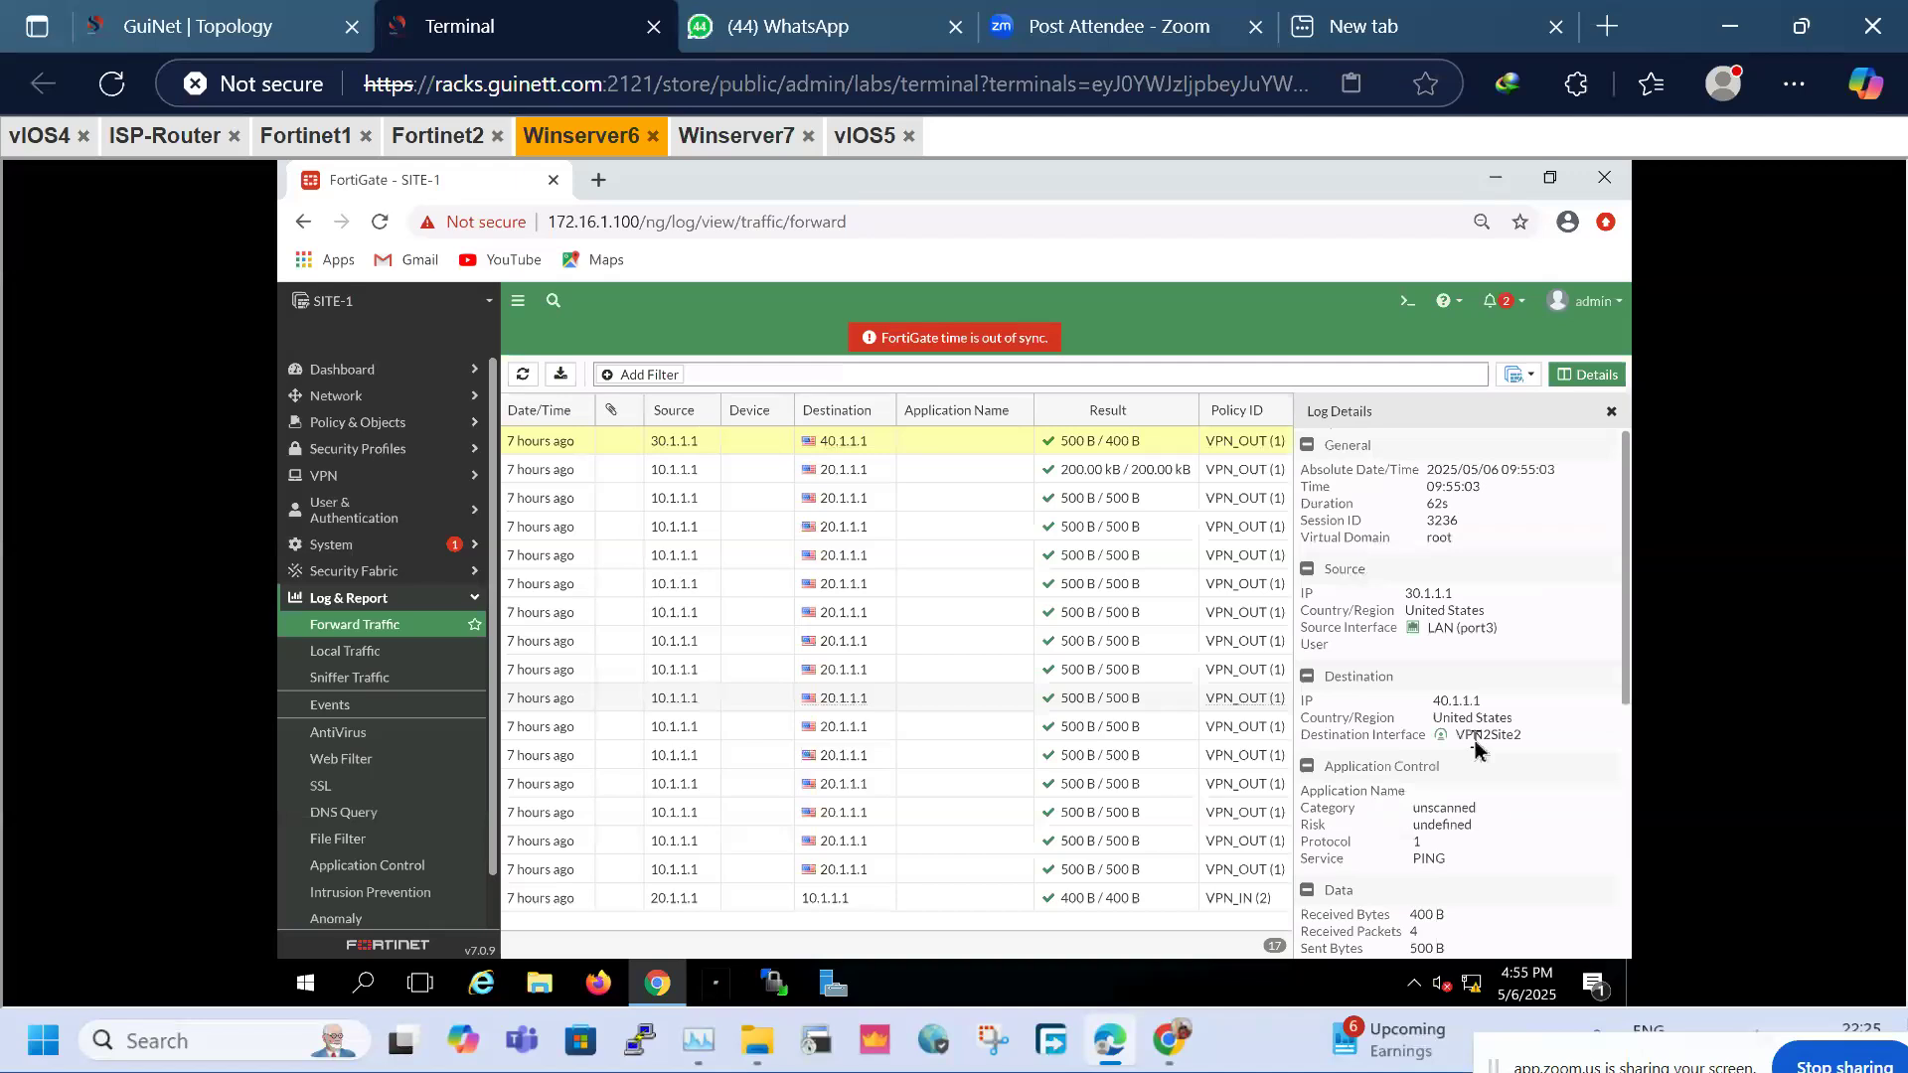
click(1612, 411)
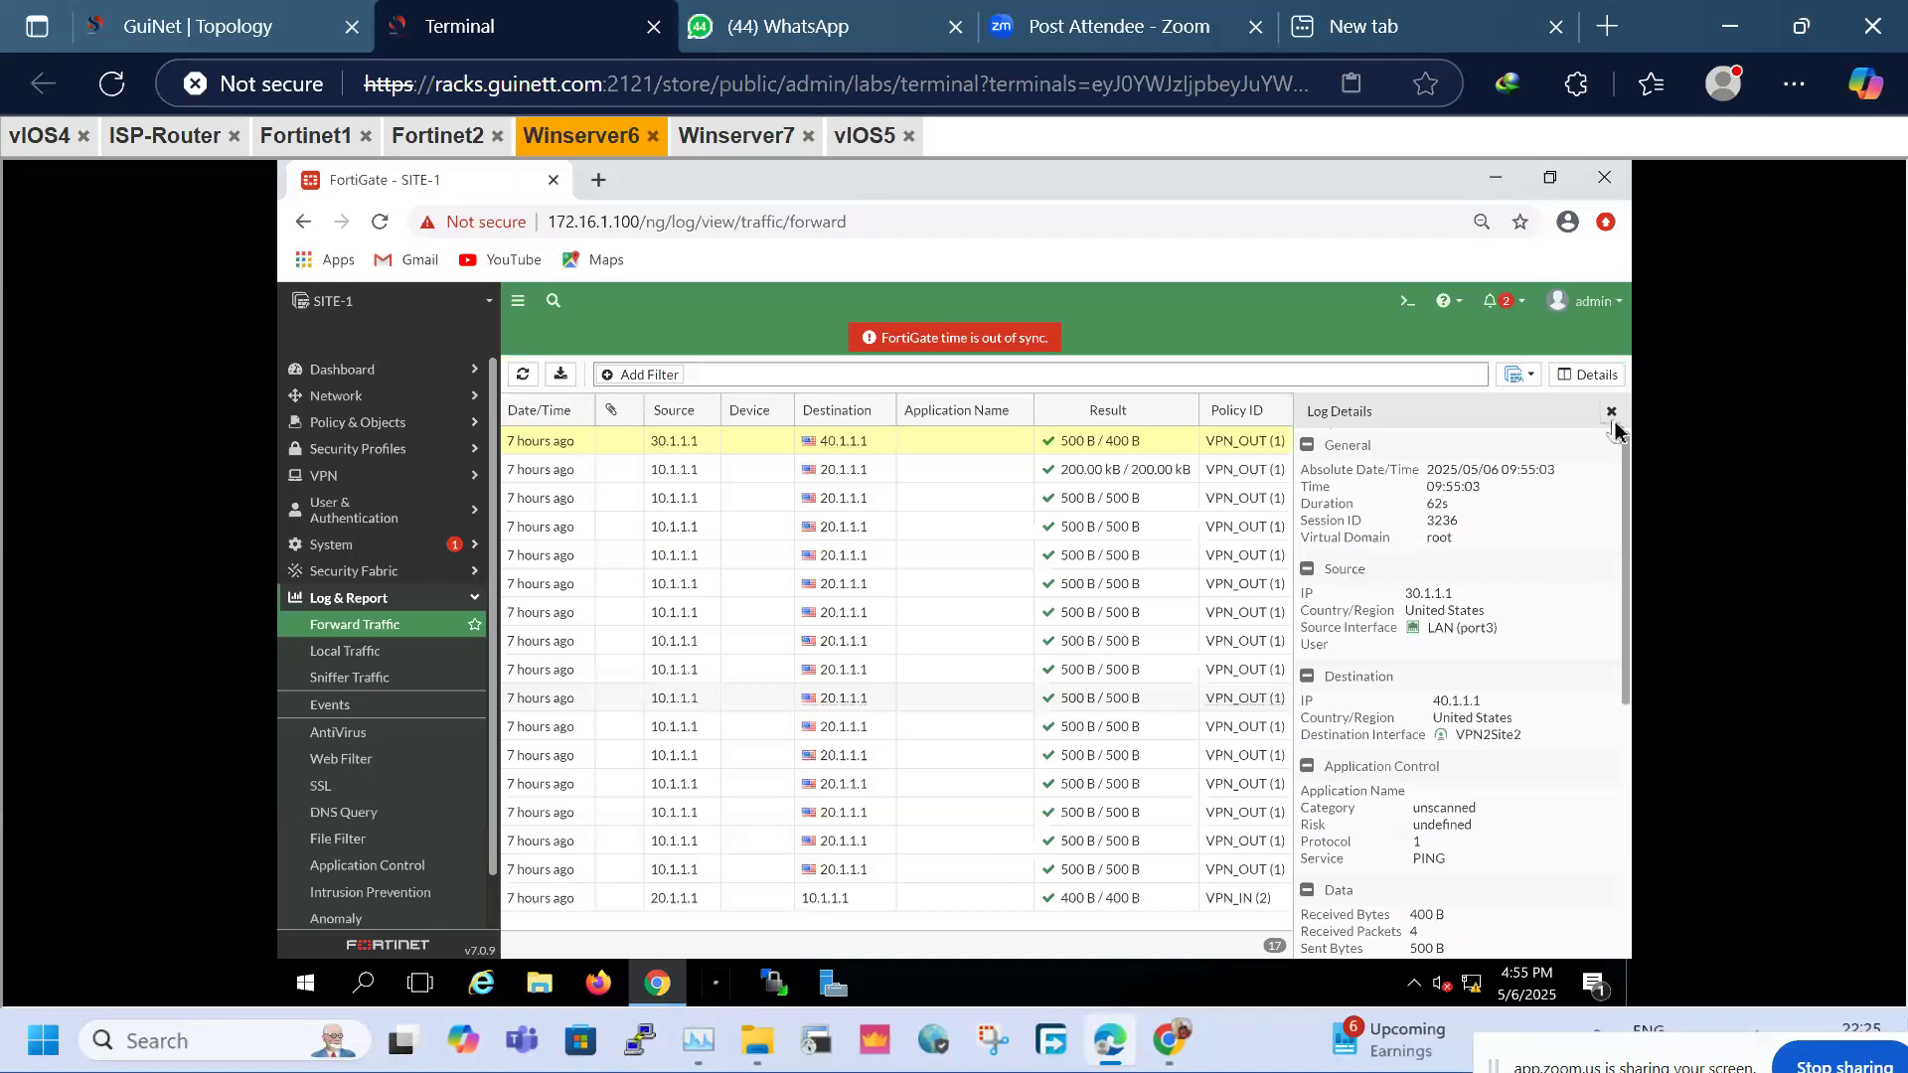
Open VPN2Site2's IPsec monitor showing 410.30 kB each way, then the CLI console
click(373, 487)
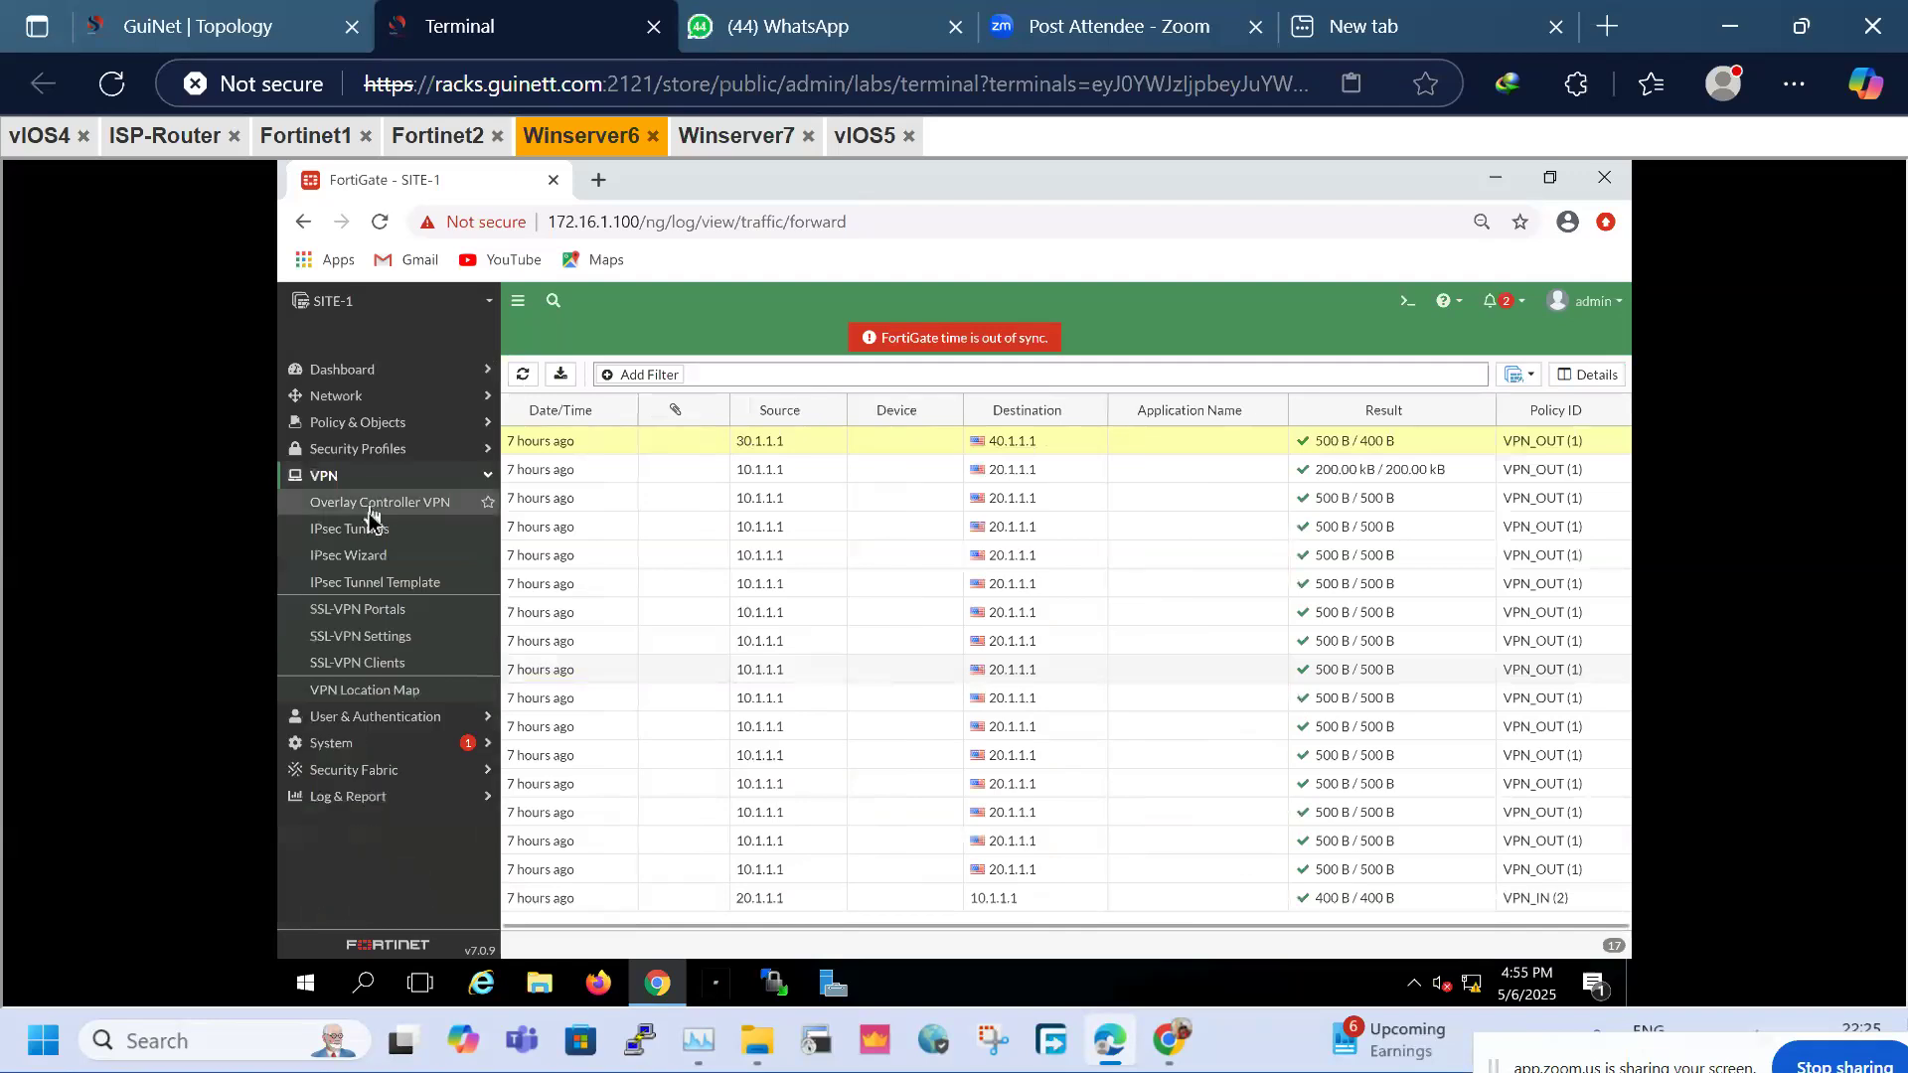
click(359, 534)
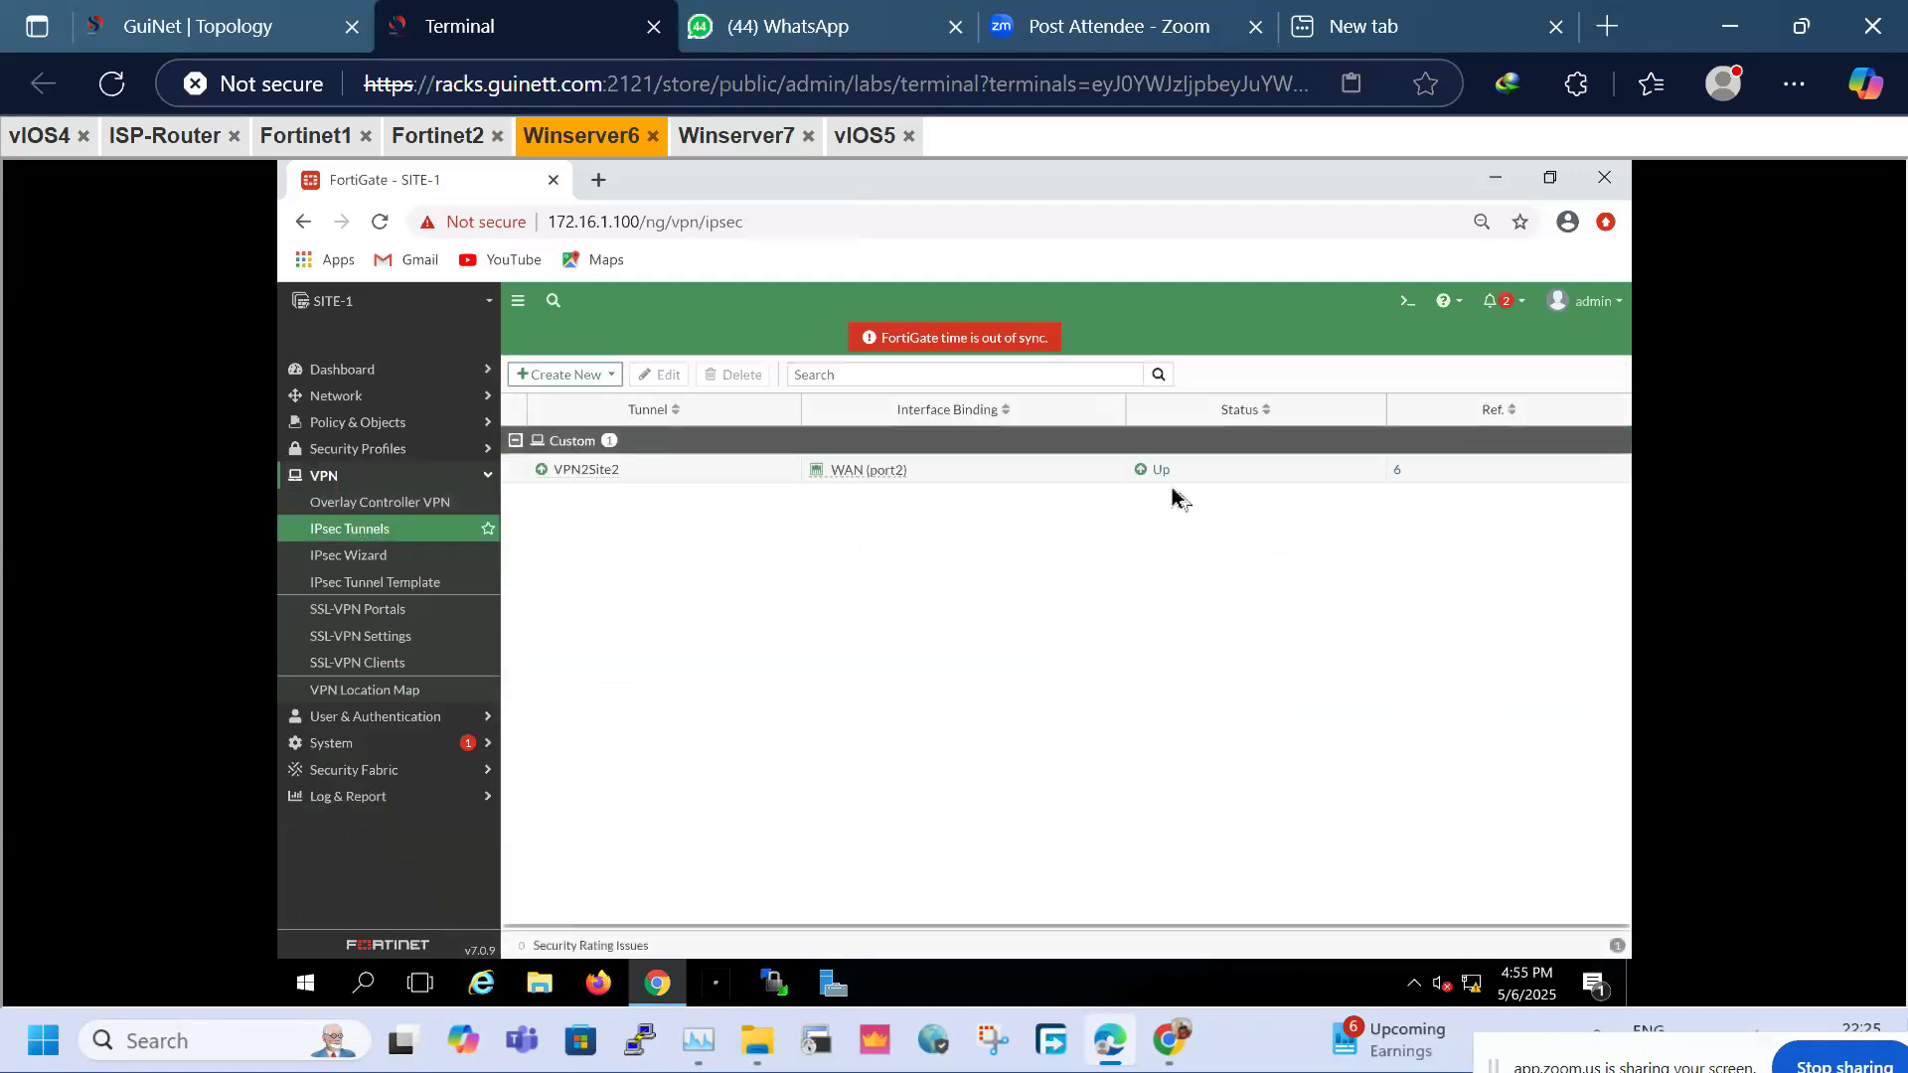
click(1162, 480)
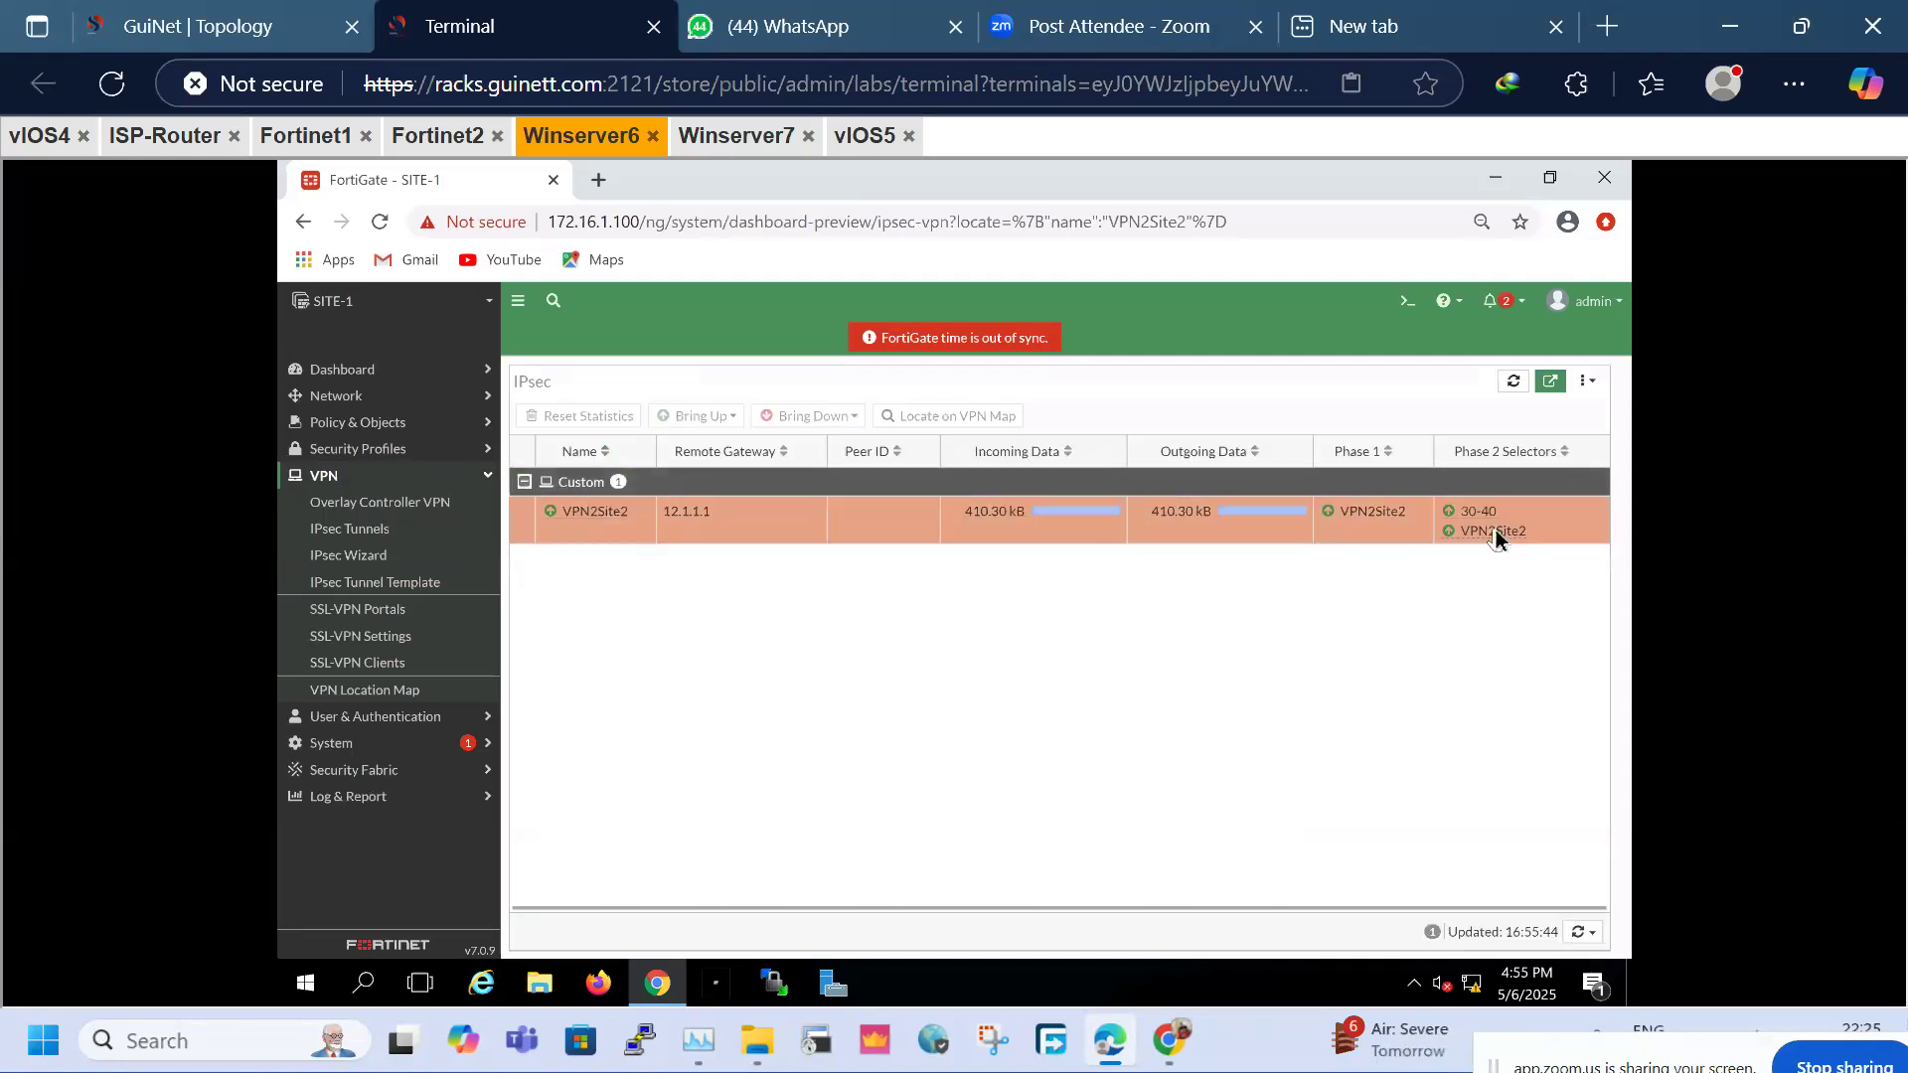
mouse_move(1495, 532)
click(1404, 302)
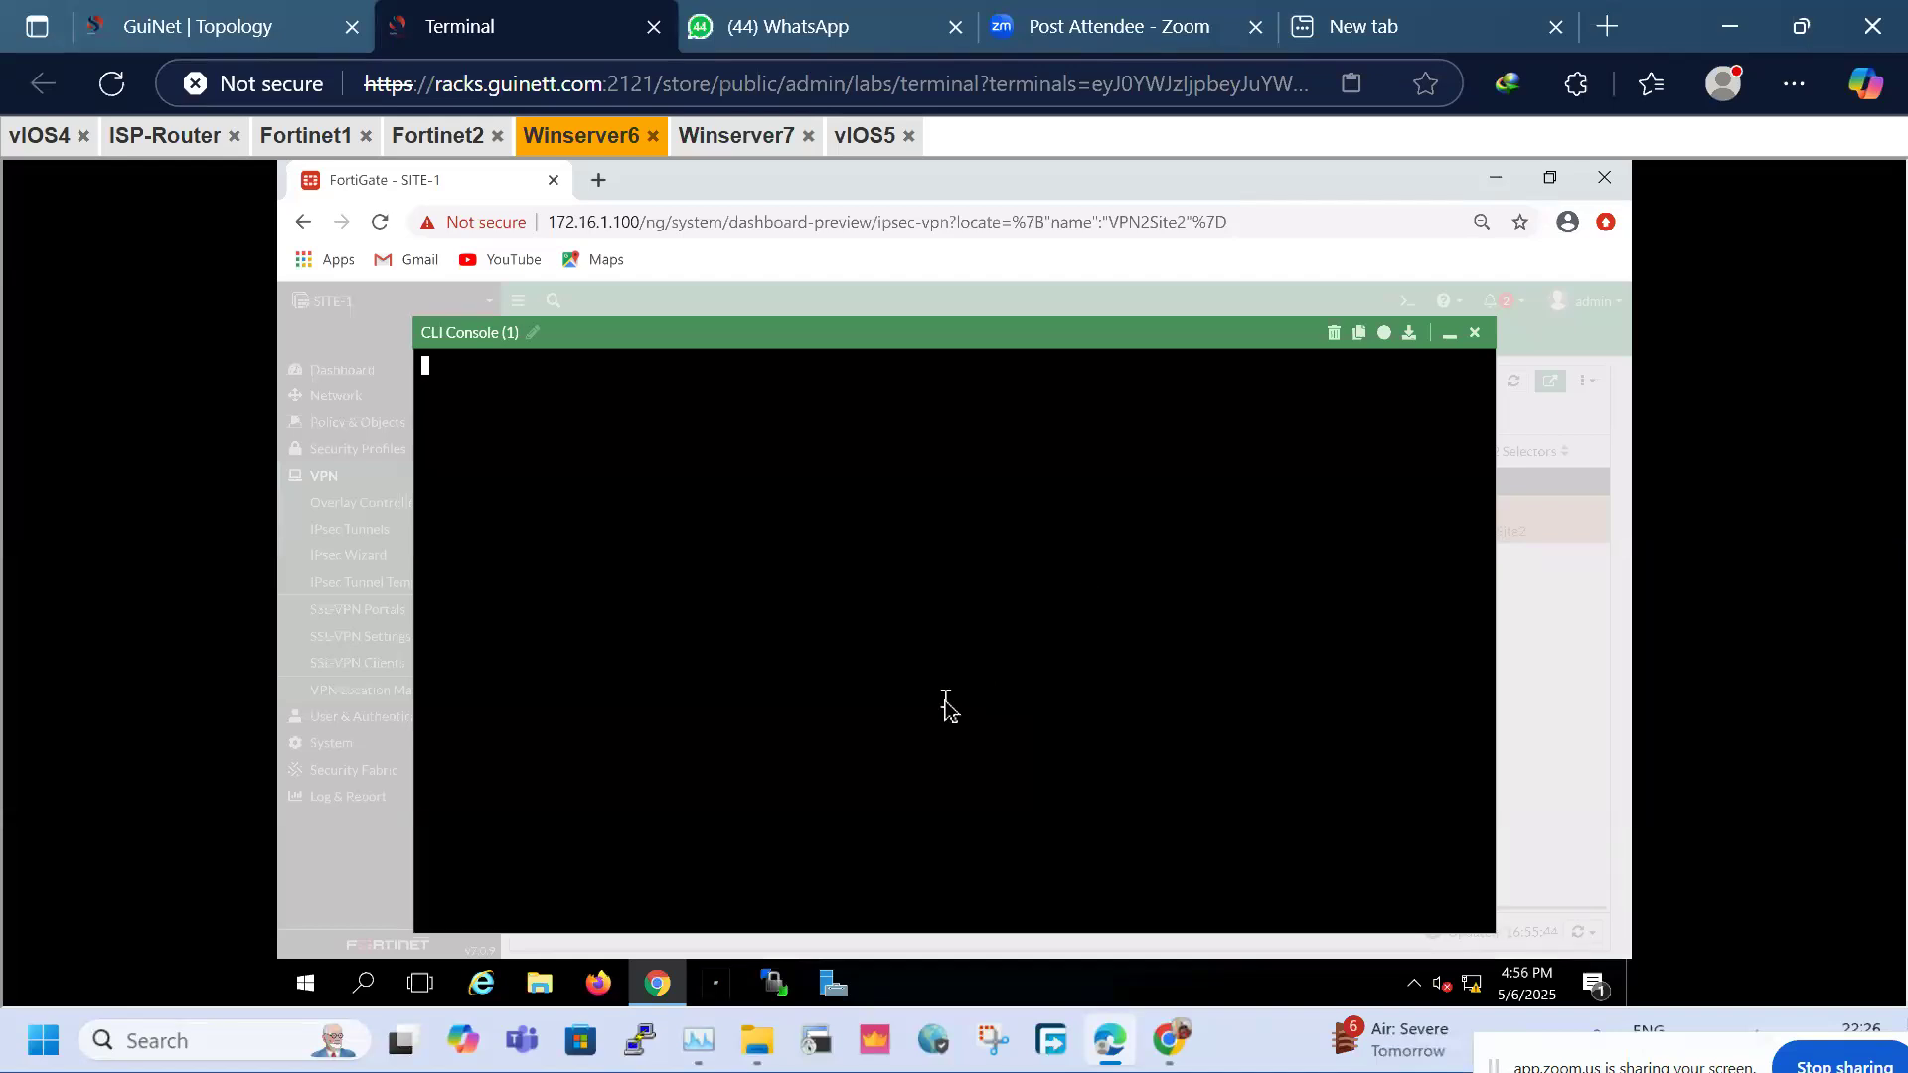
Try several get/show VPN commands in the CLI console, then run 'get vpn ike gateway list'
key(Return)
key(Return)
key(Return)
key(Return)
key(Return)
key(Return)
key(Return)
key(Return)
key(Return)
text(get system vp)
key(BackSpace)
key(BackSpace)
key(BackSpace)
key(BackSpace)
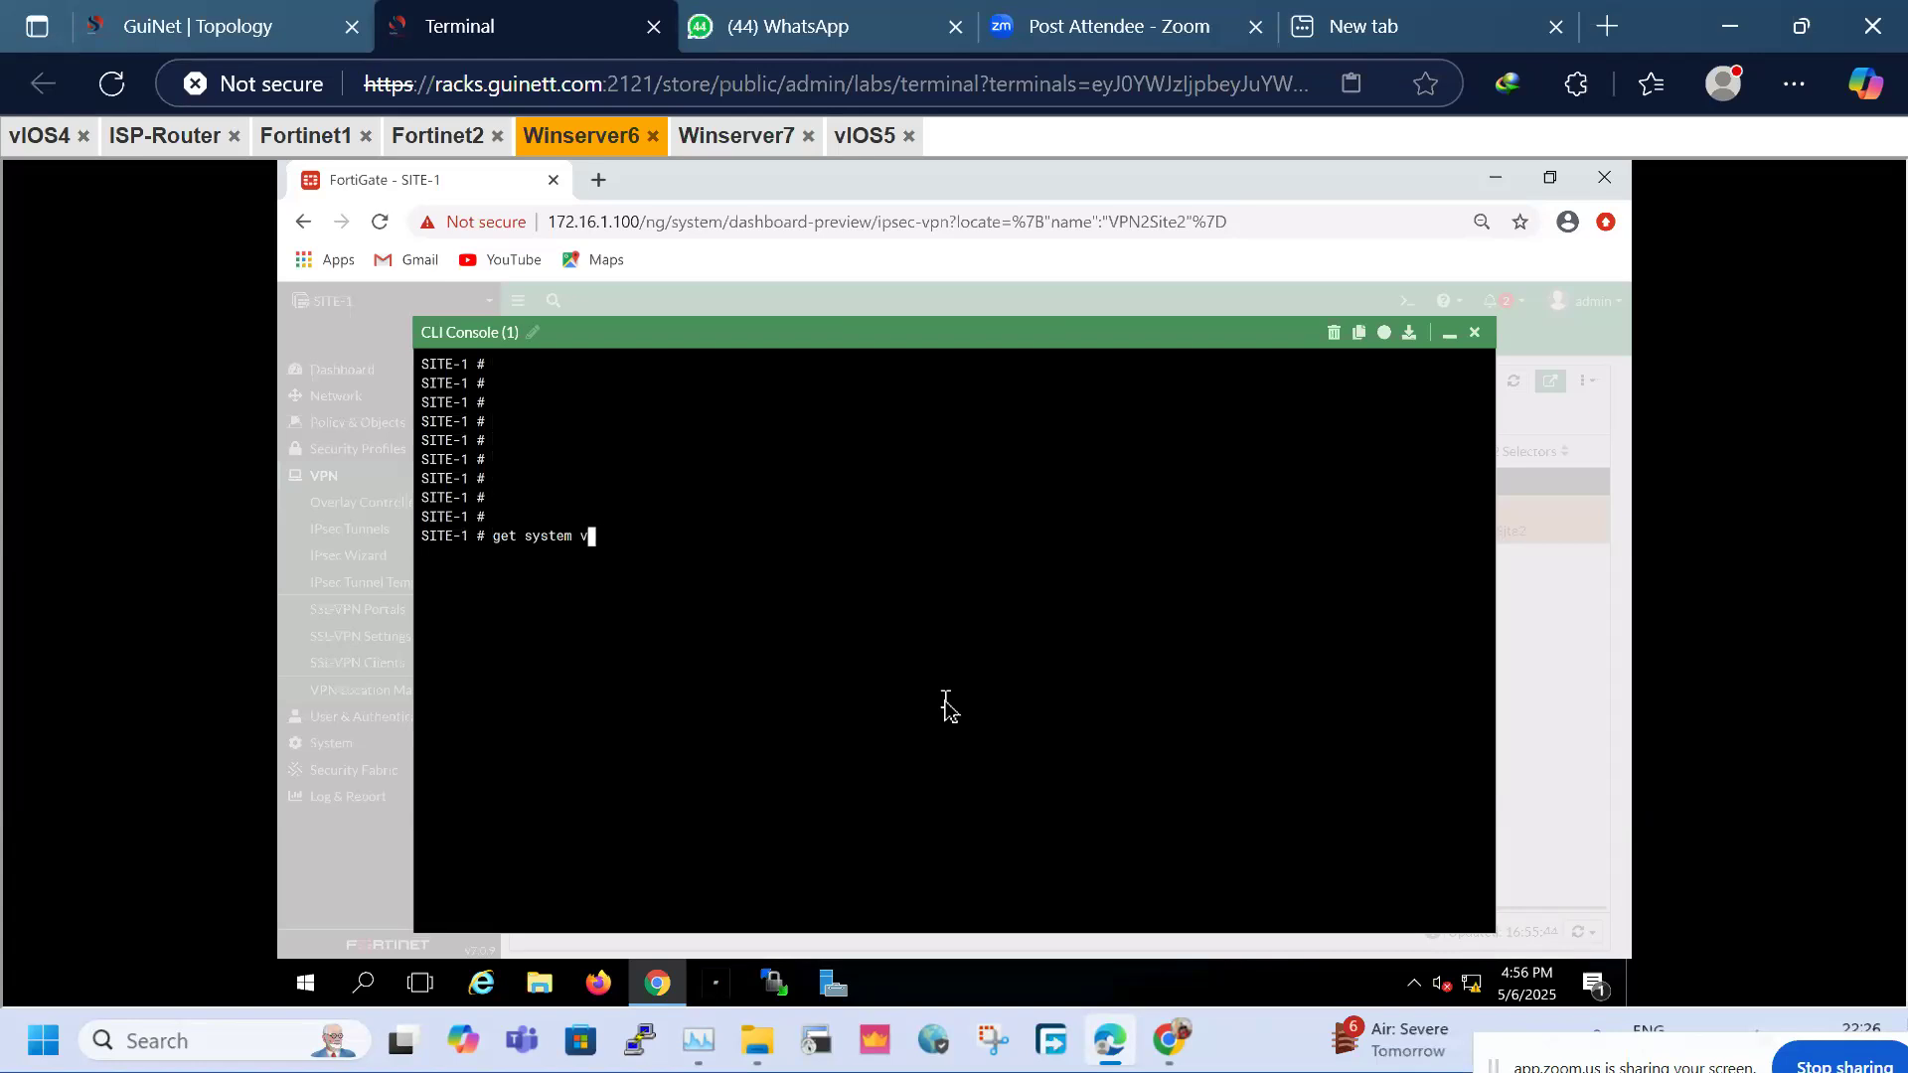
key(BackSpace)
key(BackSpace)
key(BackSpace)
key(BackSpace)
key(BackSpace)
key(BackSpace)
key(BackSpace)
text(t vpn)
text( g)
text(e)
key(BackSpace)
key(BackSpace)
key(BackSpace)
key(BackSpace)
key(BackSpace)
key(BackSpace)
key(BackSpace)
key(BackSpace)
key(BackSpace)
key(BackSpace)
key(BackSpace)
key(BackSpace)
text(show vpn gateway)
key(BackSpace)
key(BackSpace)
key(BackSpace)
key(BackSpace)
key(BackSpace)
key(BackSpace)
key(BackSpace)
key(BackSpace)
key(BackSpace)
key(BackSpace)
key(BackSpace)
key(BackSpace)
key(BackSpace)
key(BackSpace)
key(BackSpace)
key(BackSpace)
text(get vpn tu)
key(BackSpace)
key(BackSpace)
key(?)
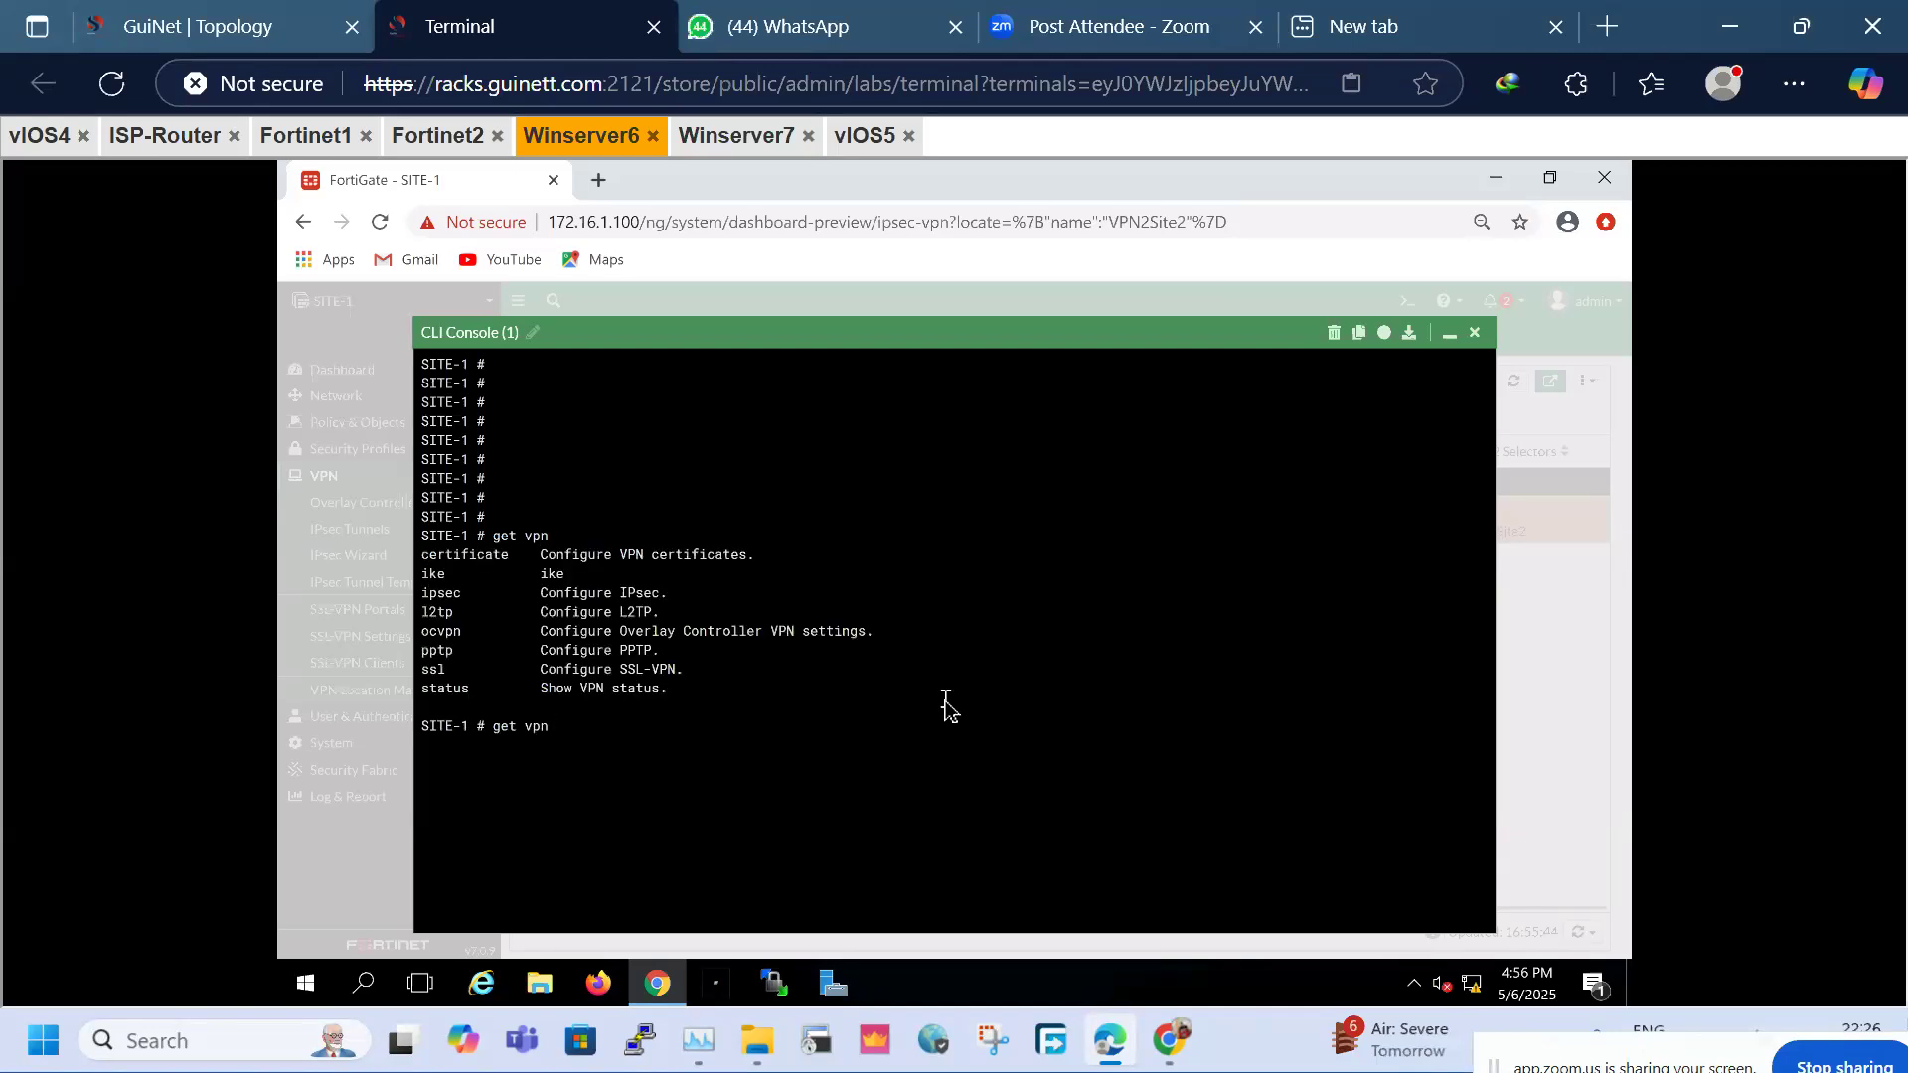
text(ike gateway li)
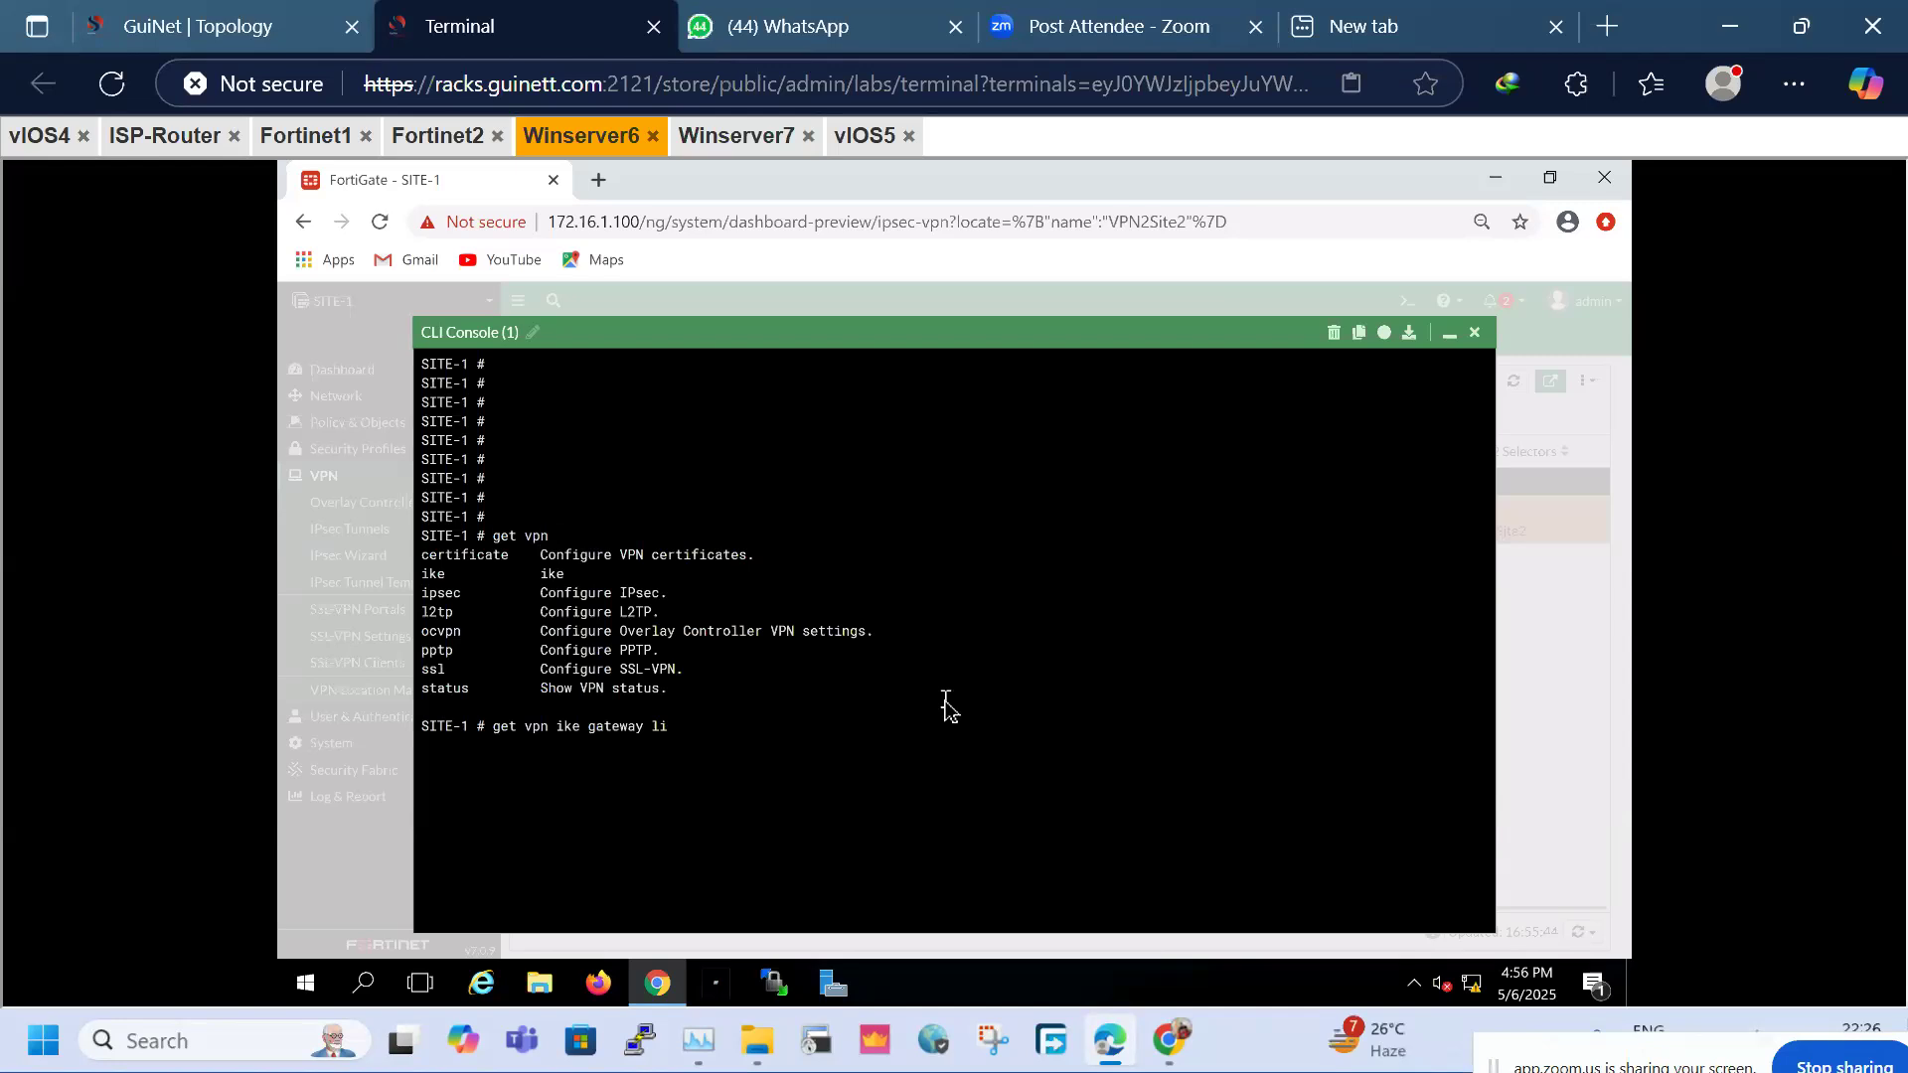
text(st)
key(Return)
Build 'get vpn ike gateway' with ? help and run it, showing VPN2Site2 with 2/2 SAs
key(Up)
key(BackSpace)
key(BackSpace)
key(BackSpace)
key(question)
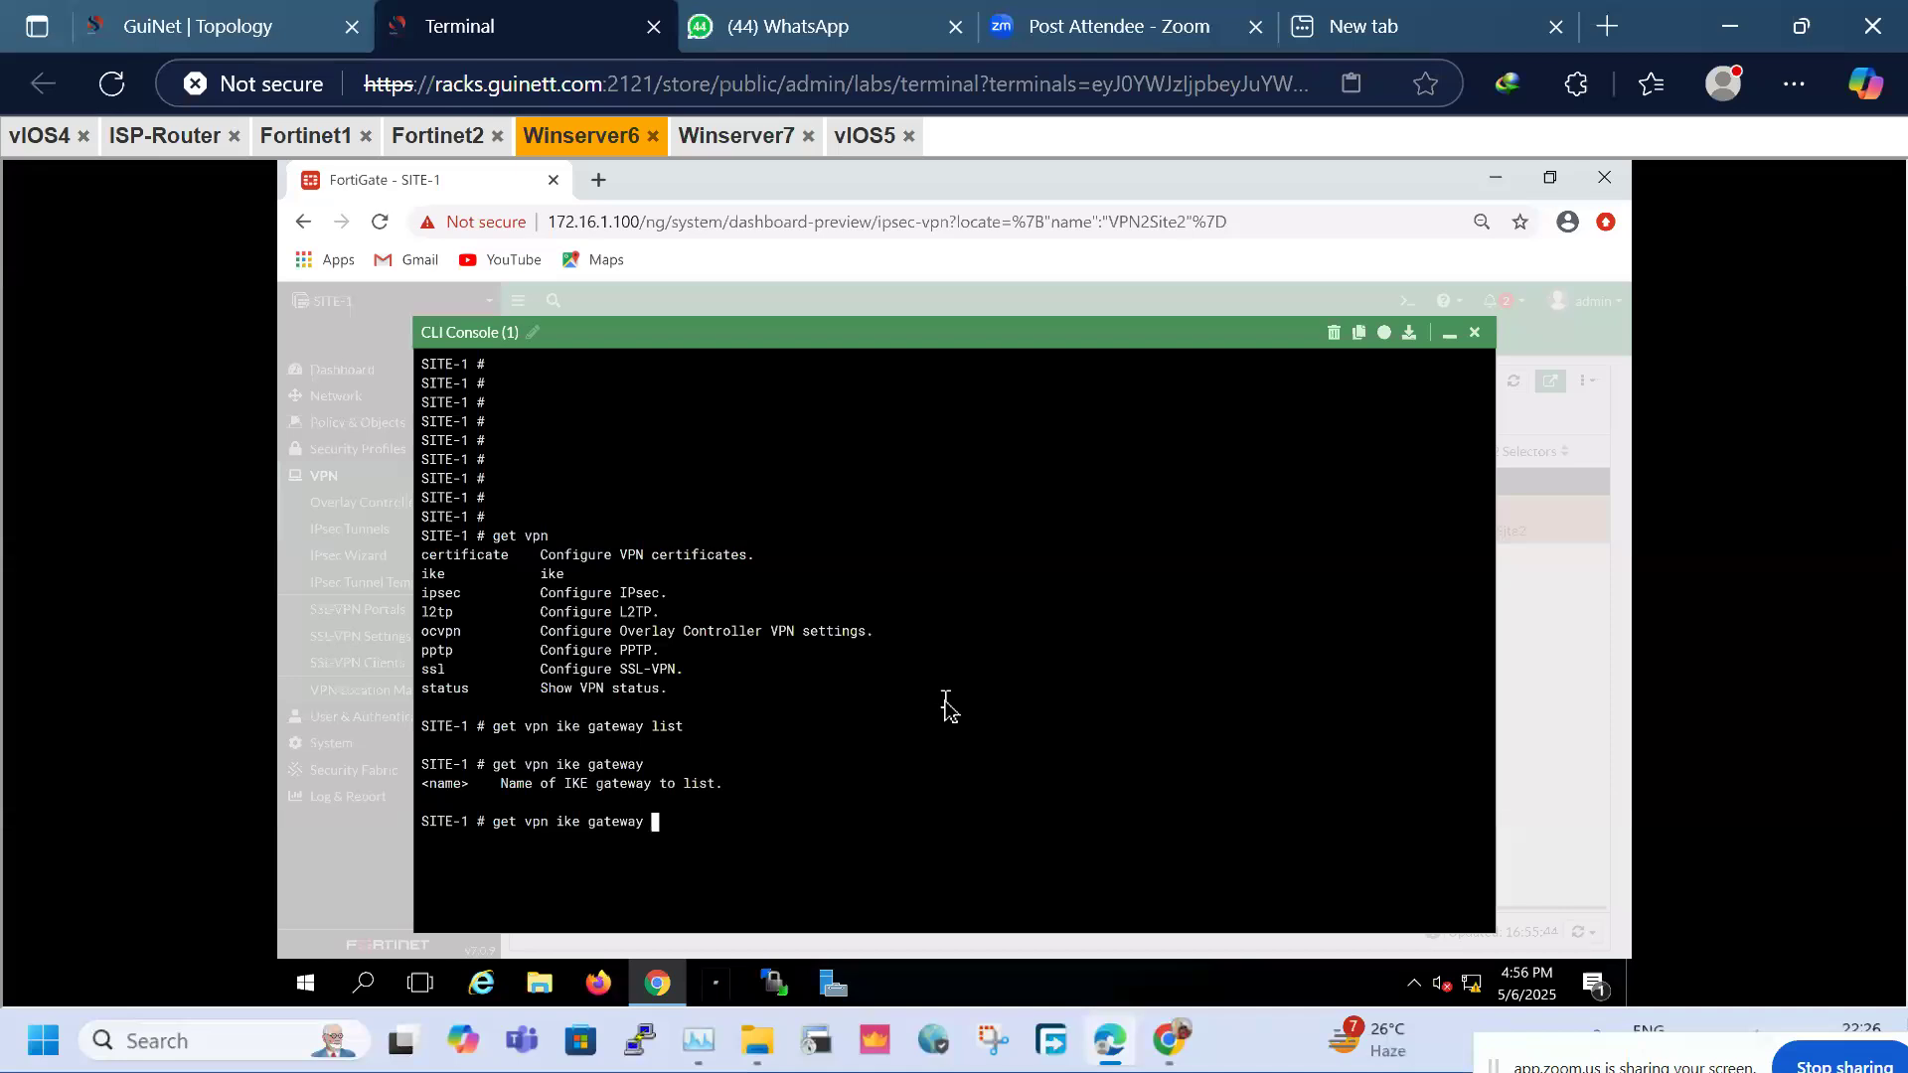
key(BackSpace)
key(BackSpace)
key(BackSpace)
key(BackSpace)
key(BackSpace)
key(BackSpace)
key(BackSpace)
key(BackSpace)
key(BackSpace)
key(BackSpace)
key(BackSpace)
key(BackSpace)
key(question)
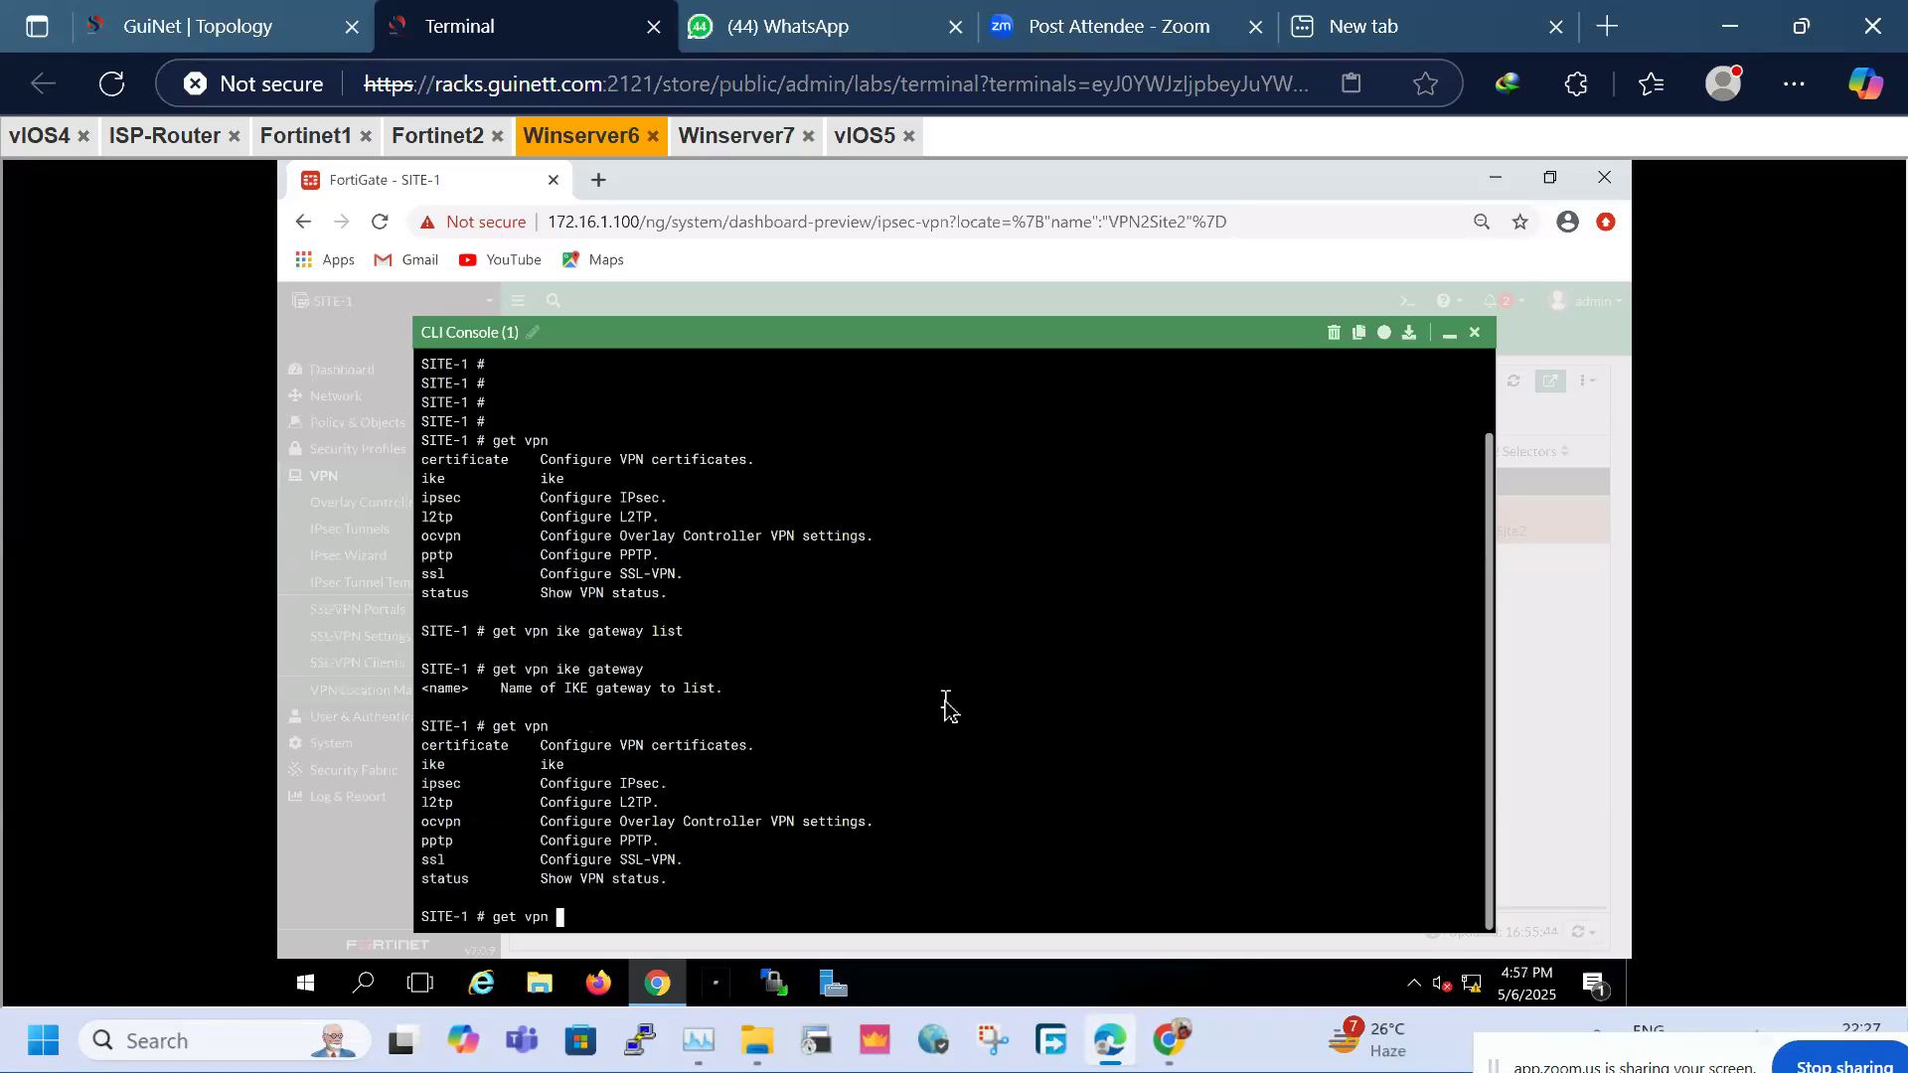
text(ike)
key(question)
text(gateway)
key(question)
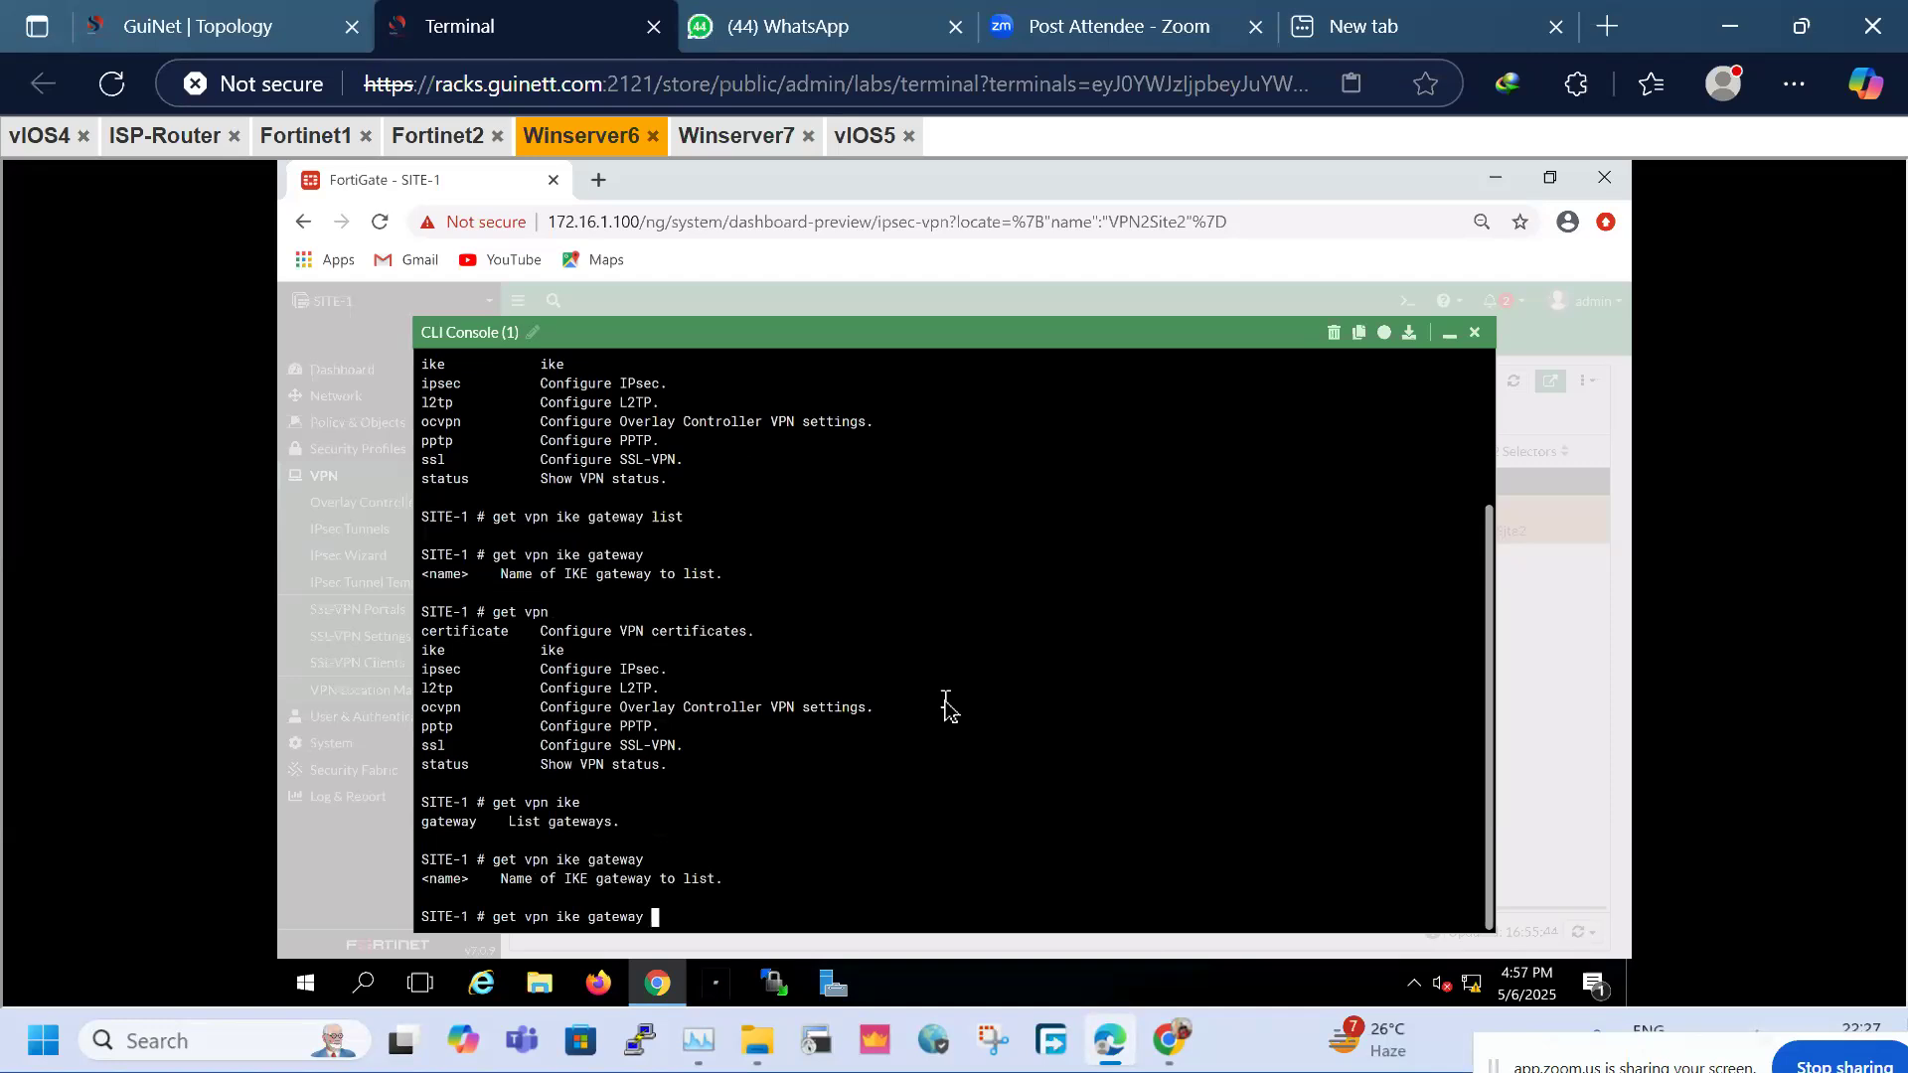
key(Return)
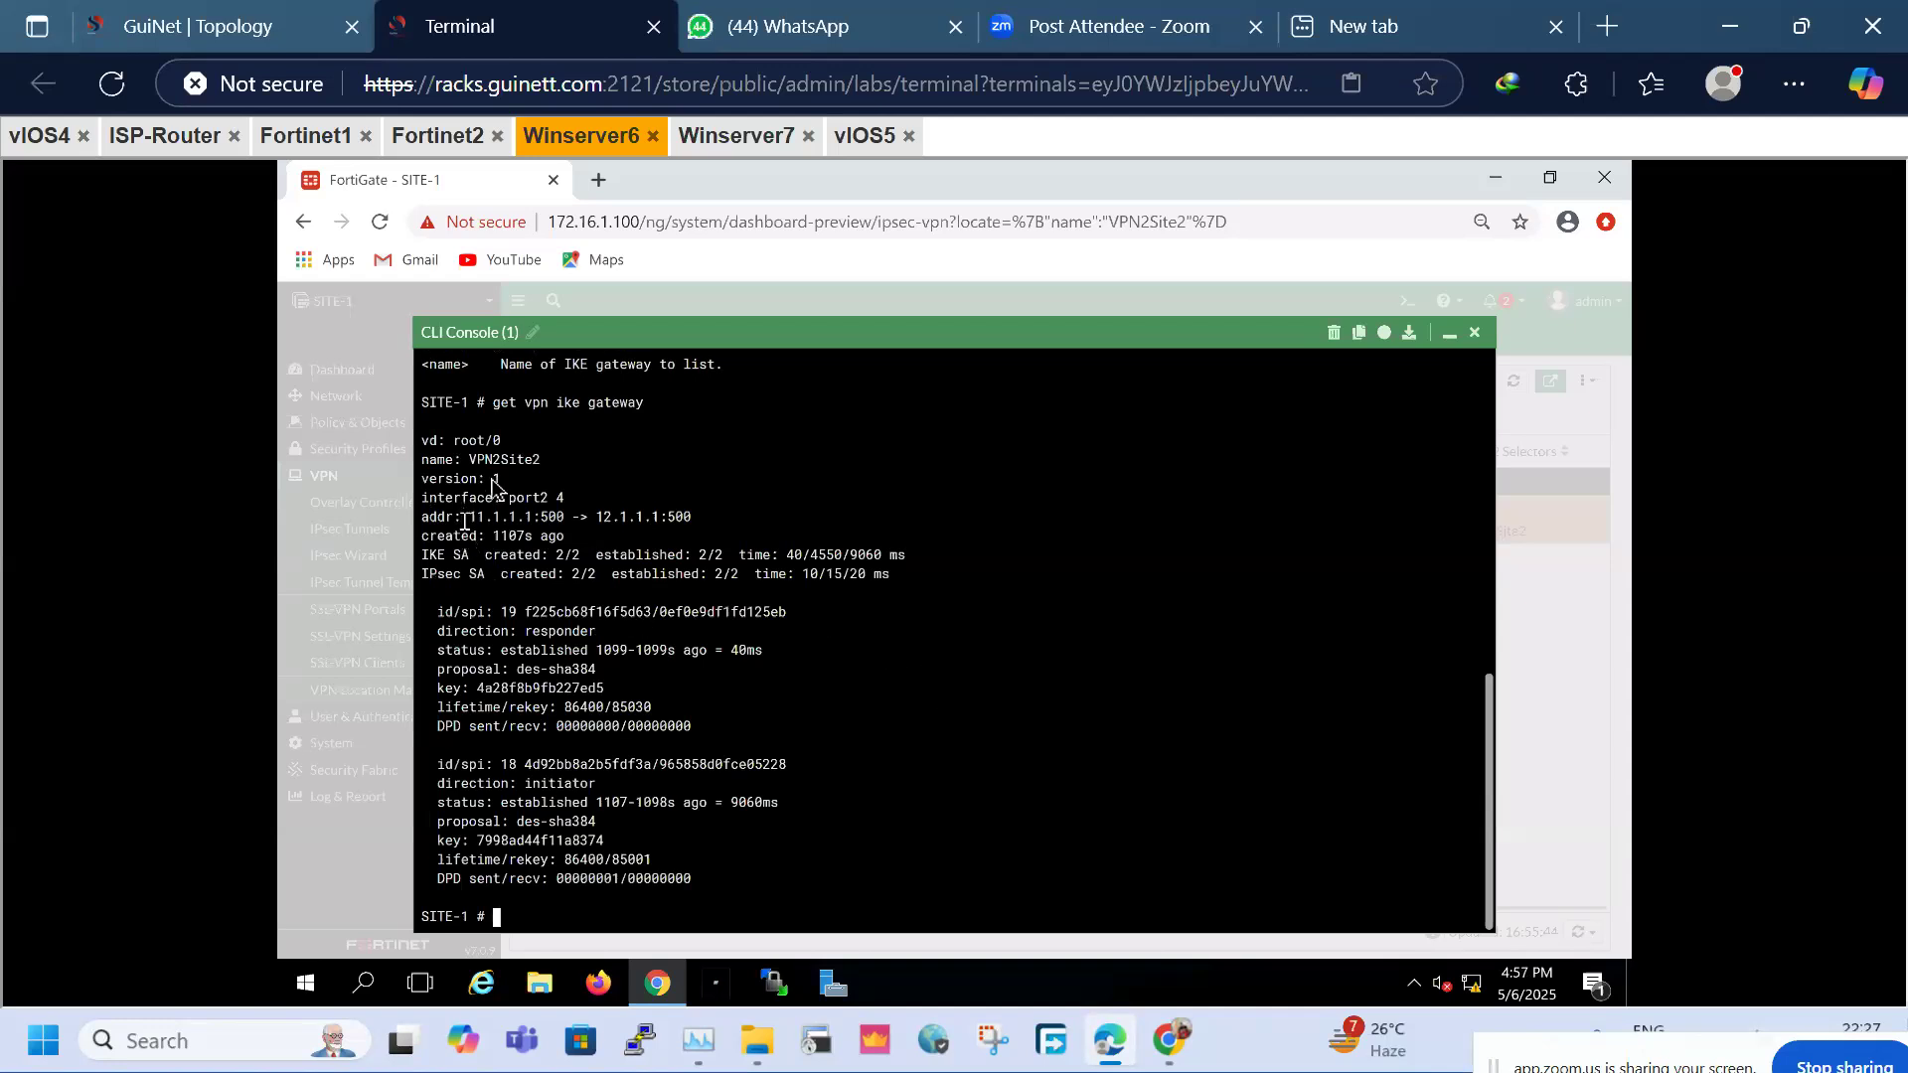
drag(463, 460, 564, 460)
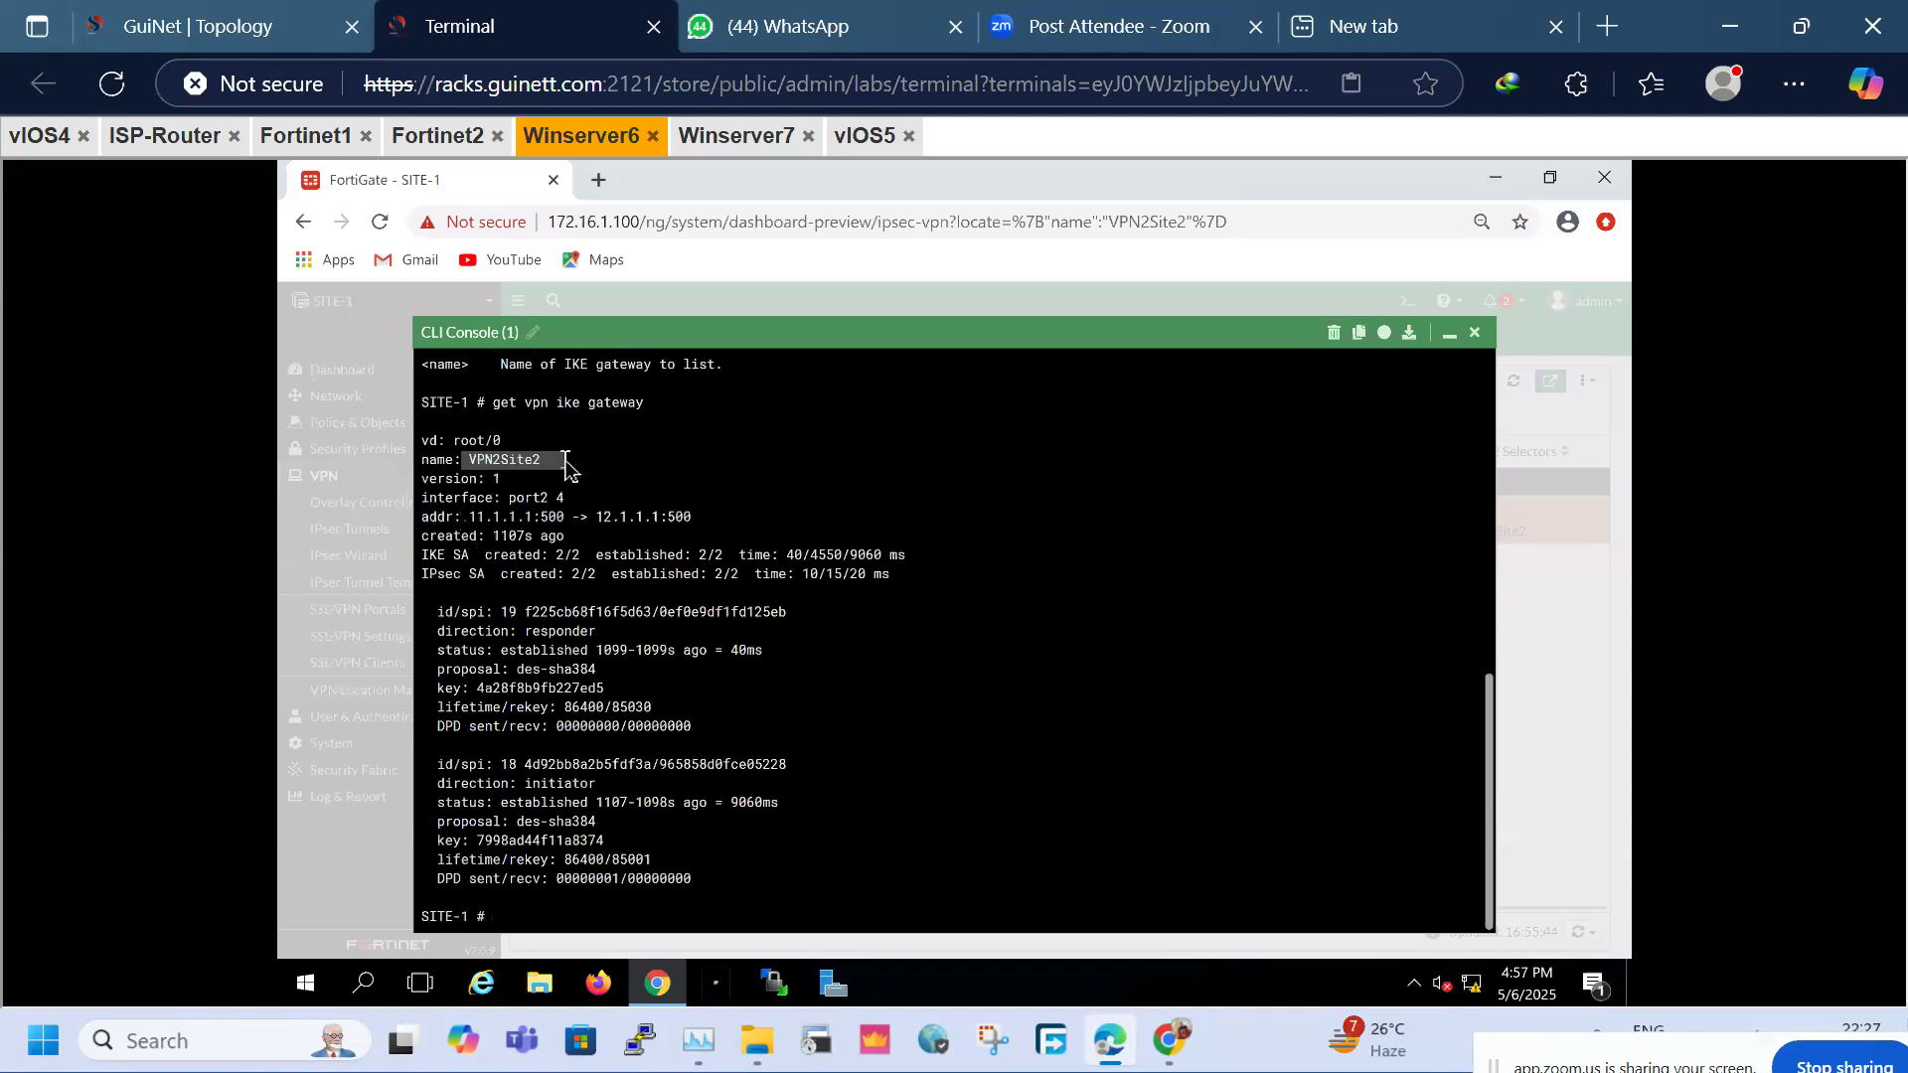
click(656, 407)
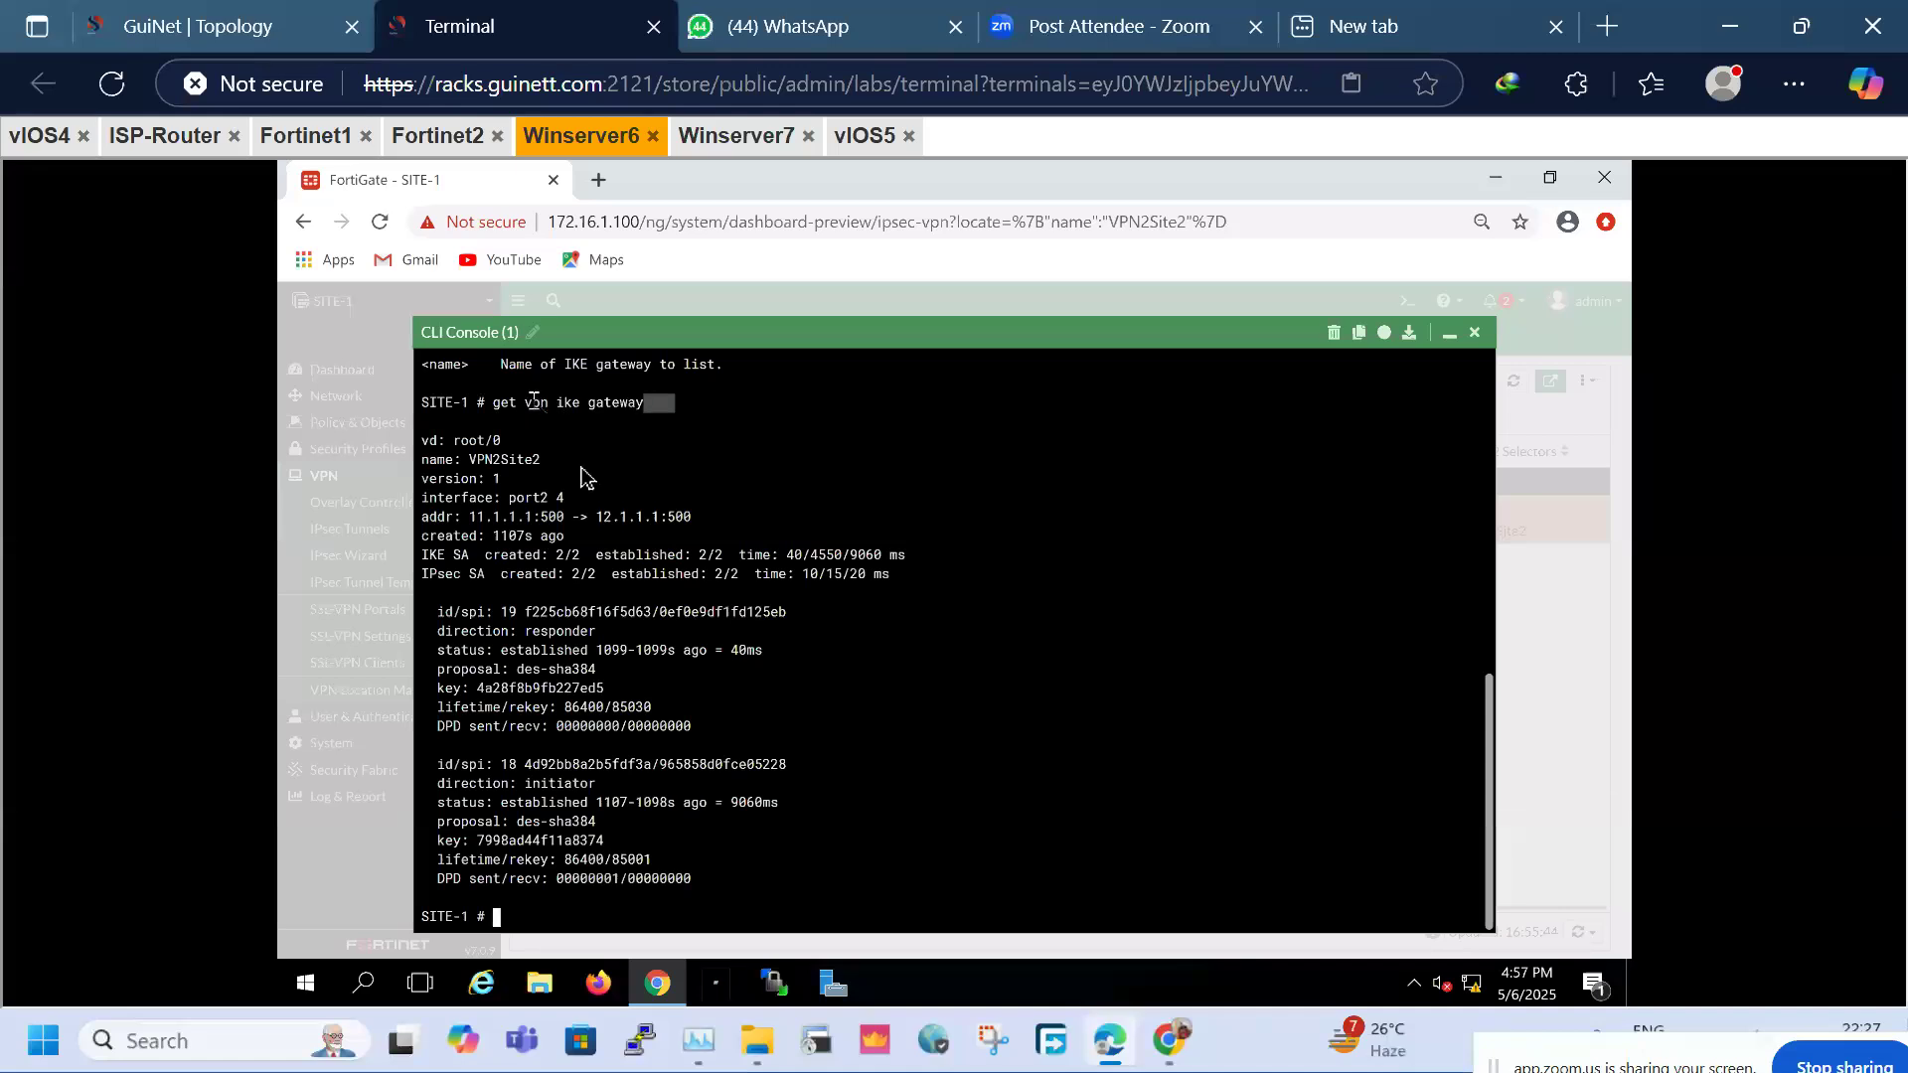
drag(472, 537, 664, 527)
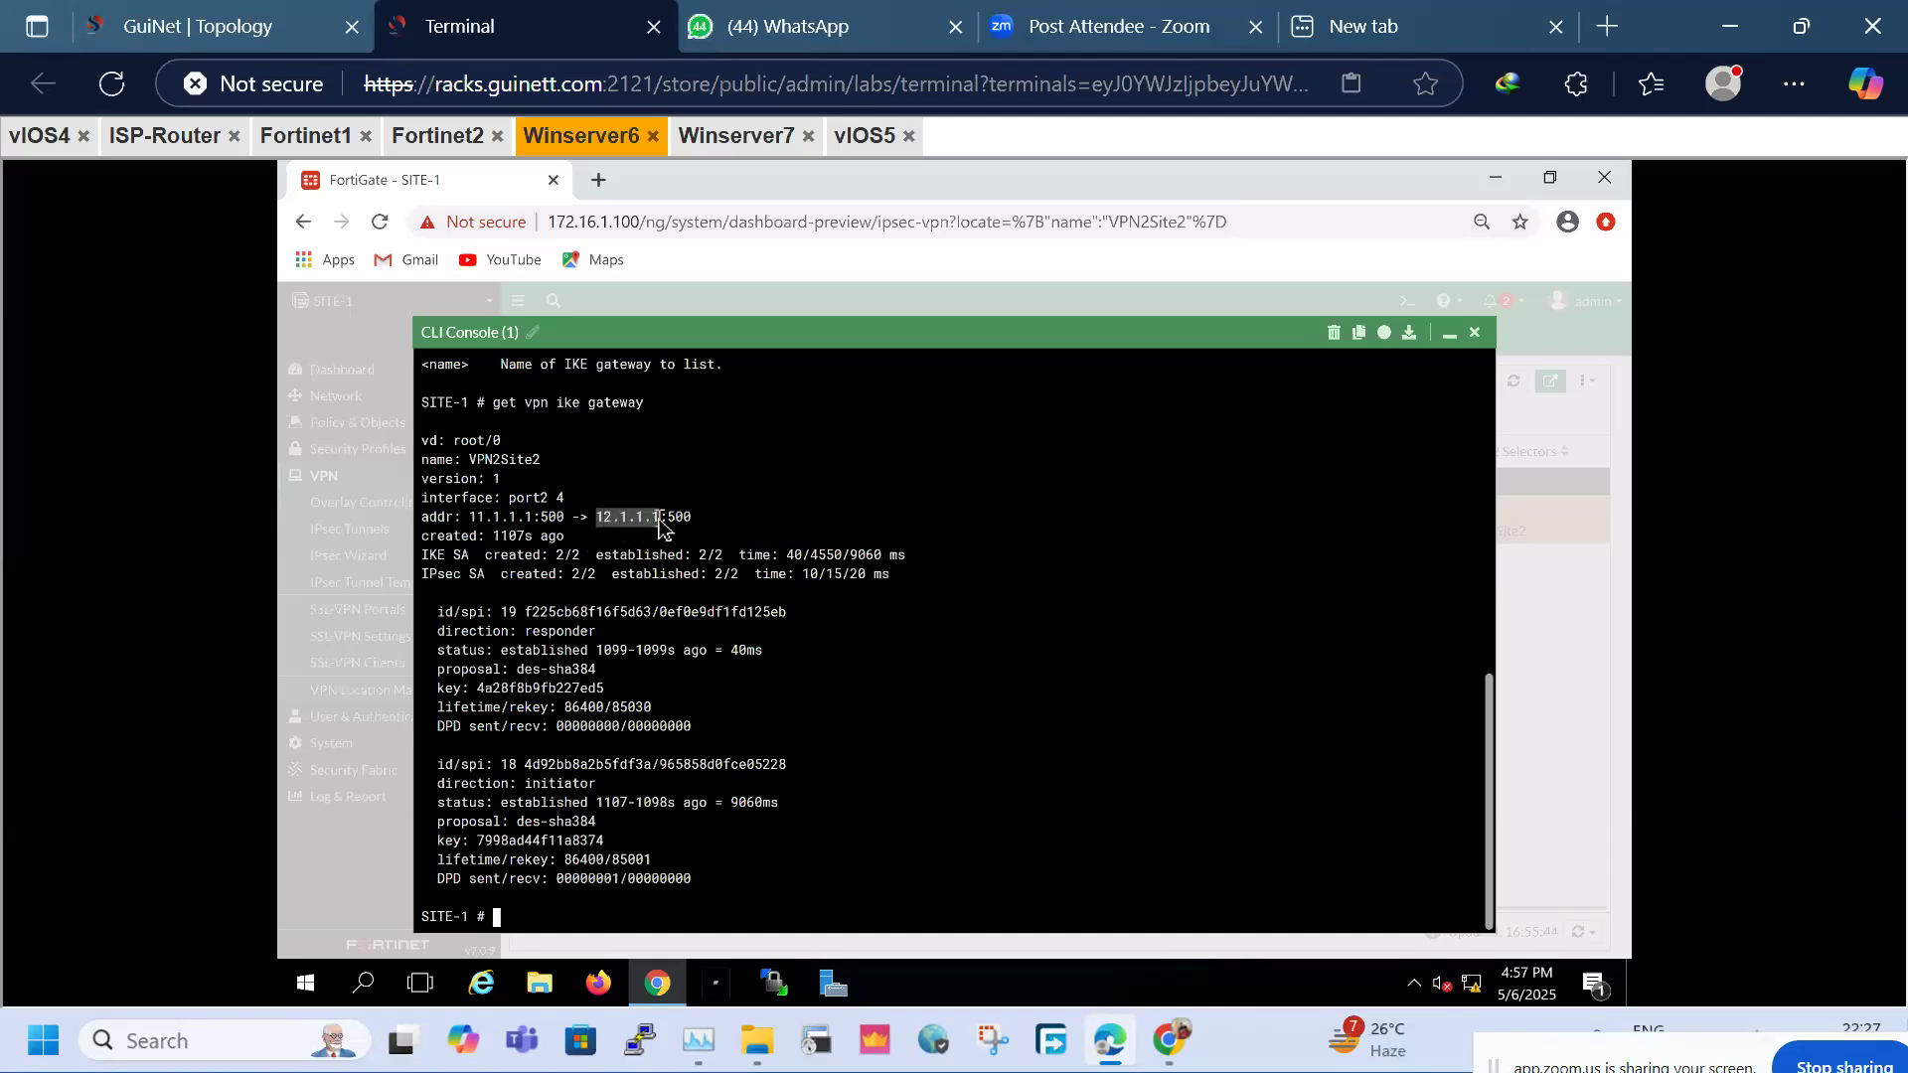
double_click(555, 515)
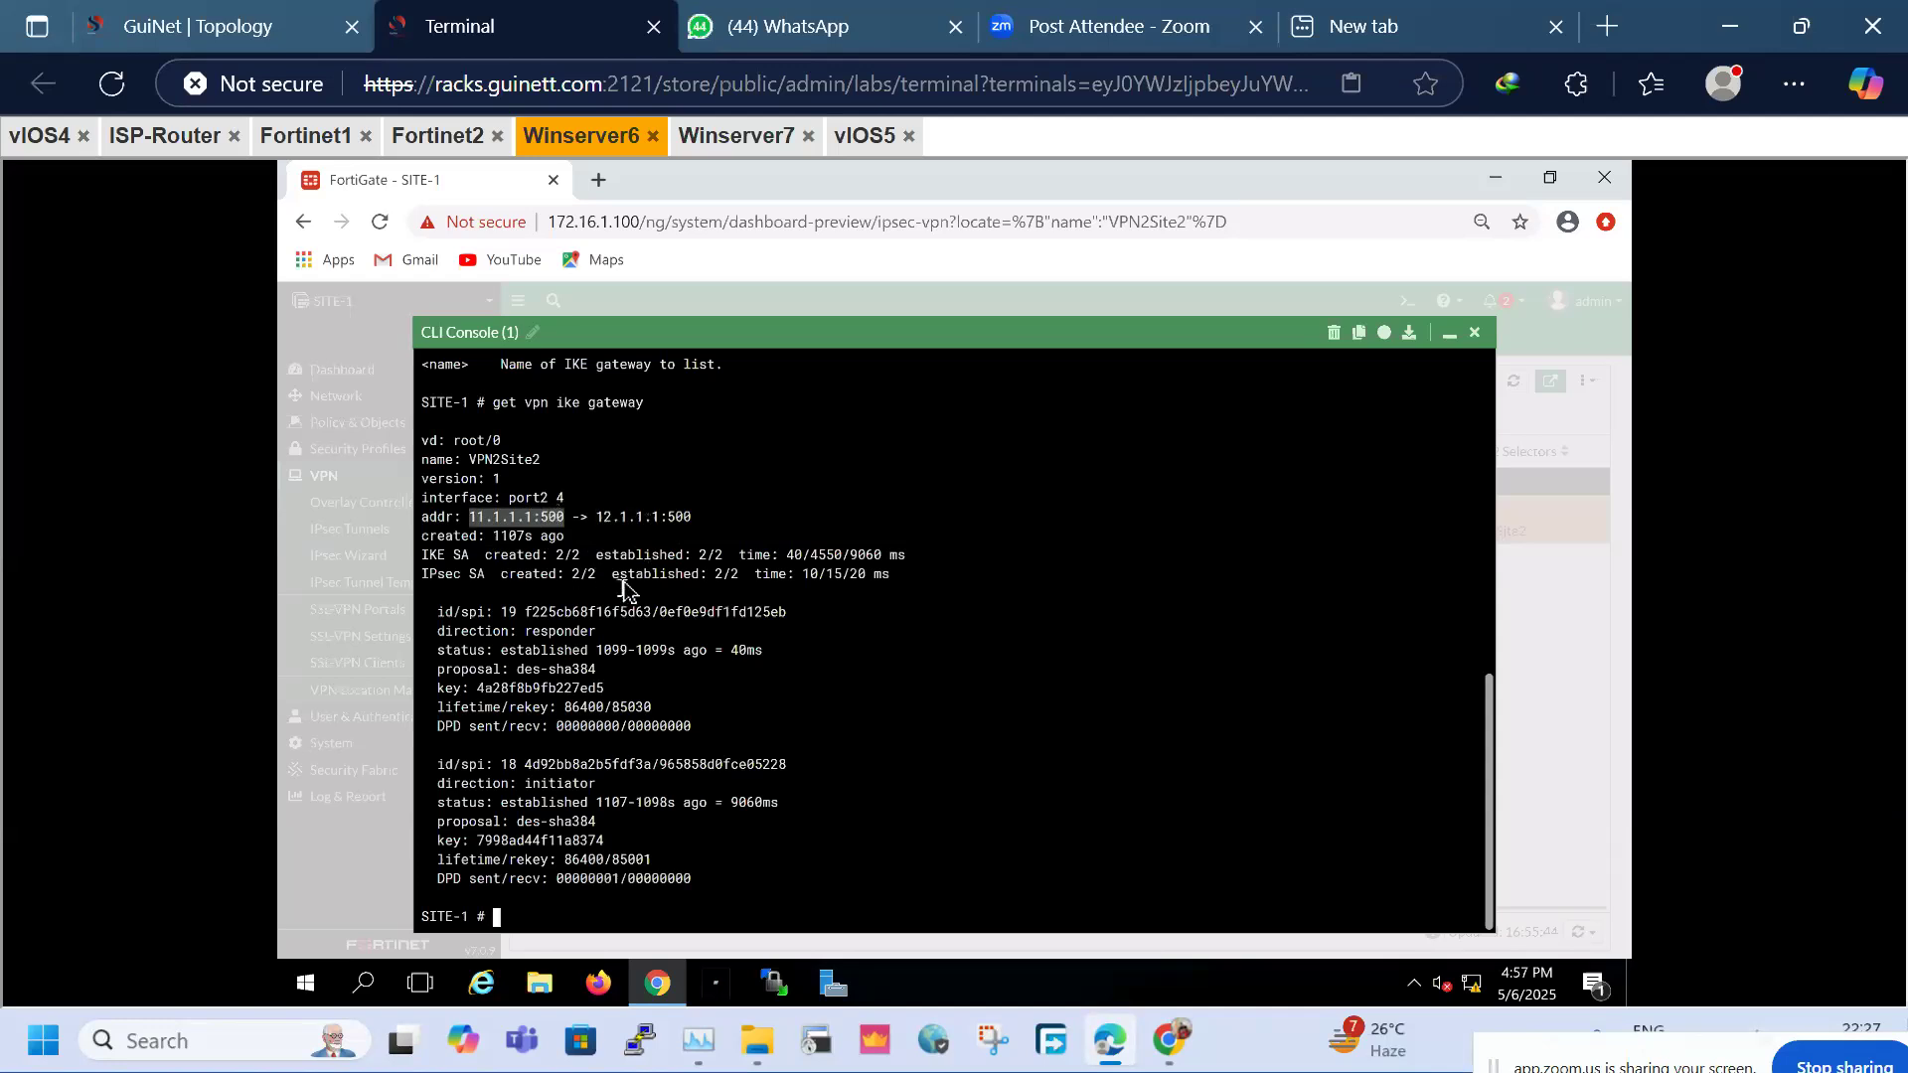
click(681, 517)
double_click(680, 516)
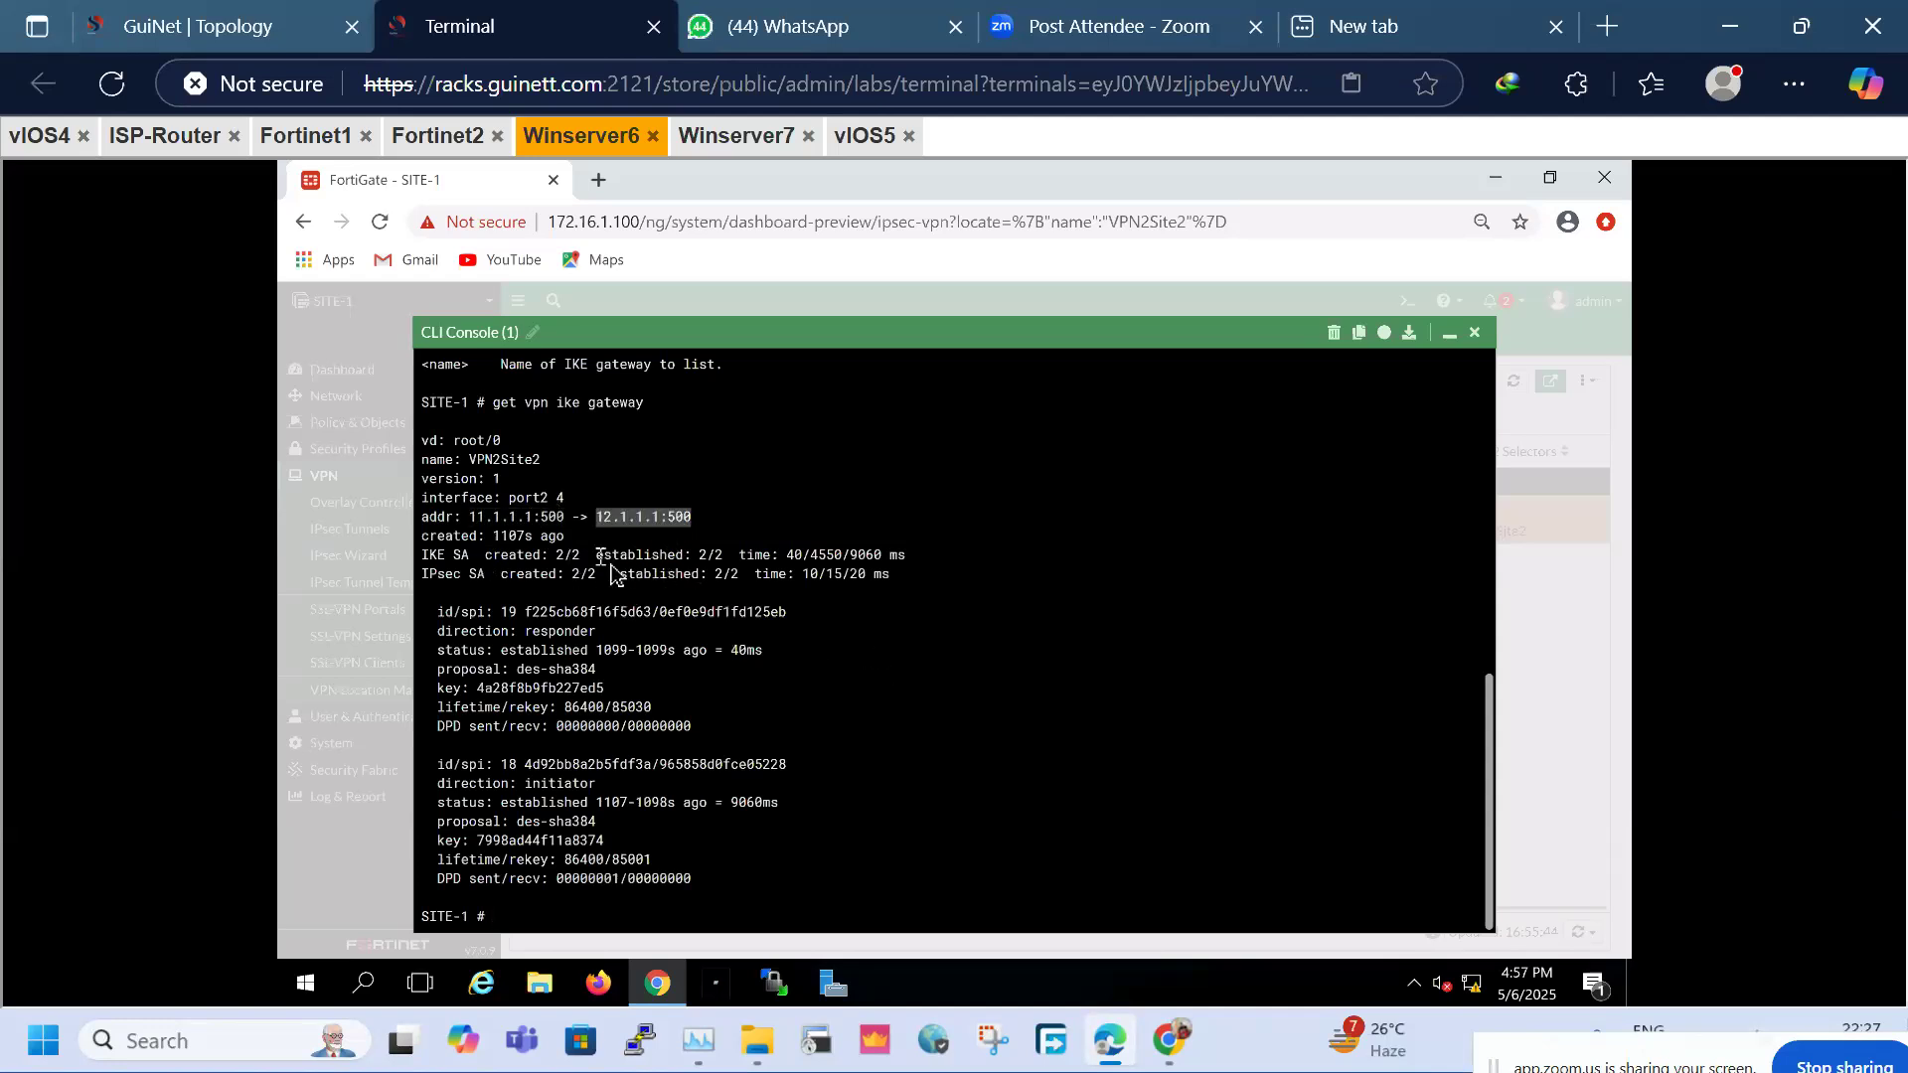
drag(485, 552, 880, 600)
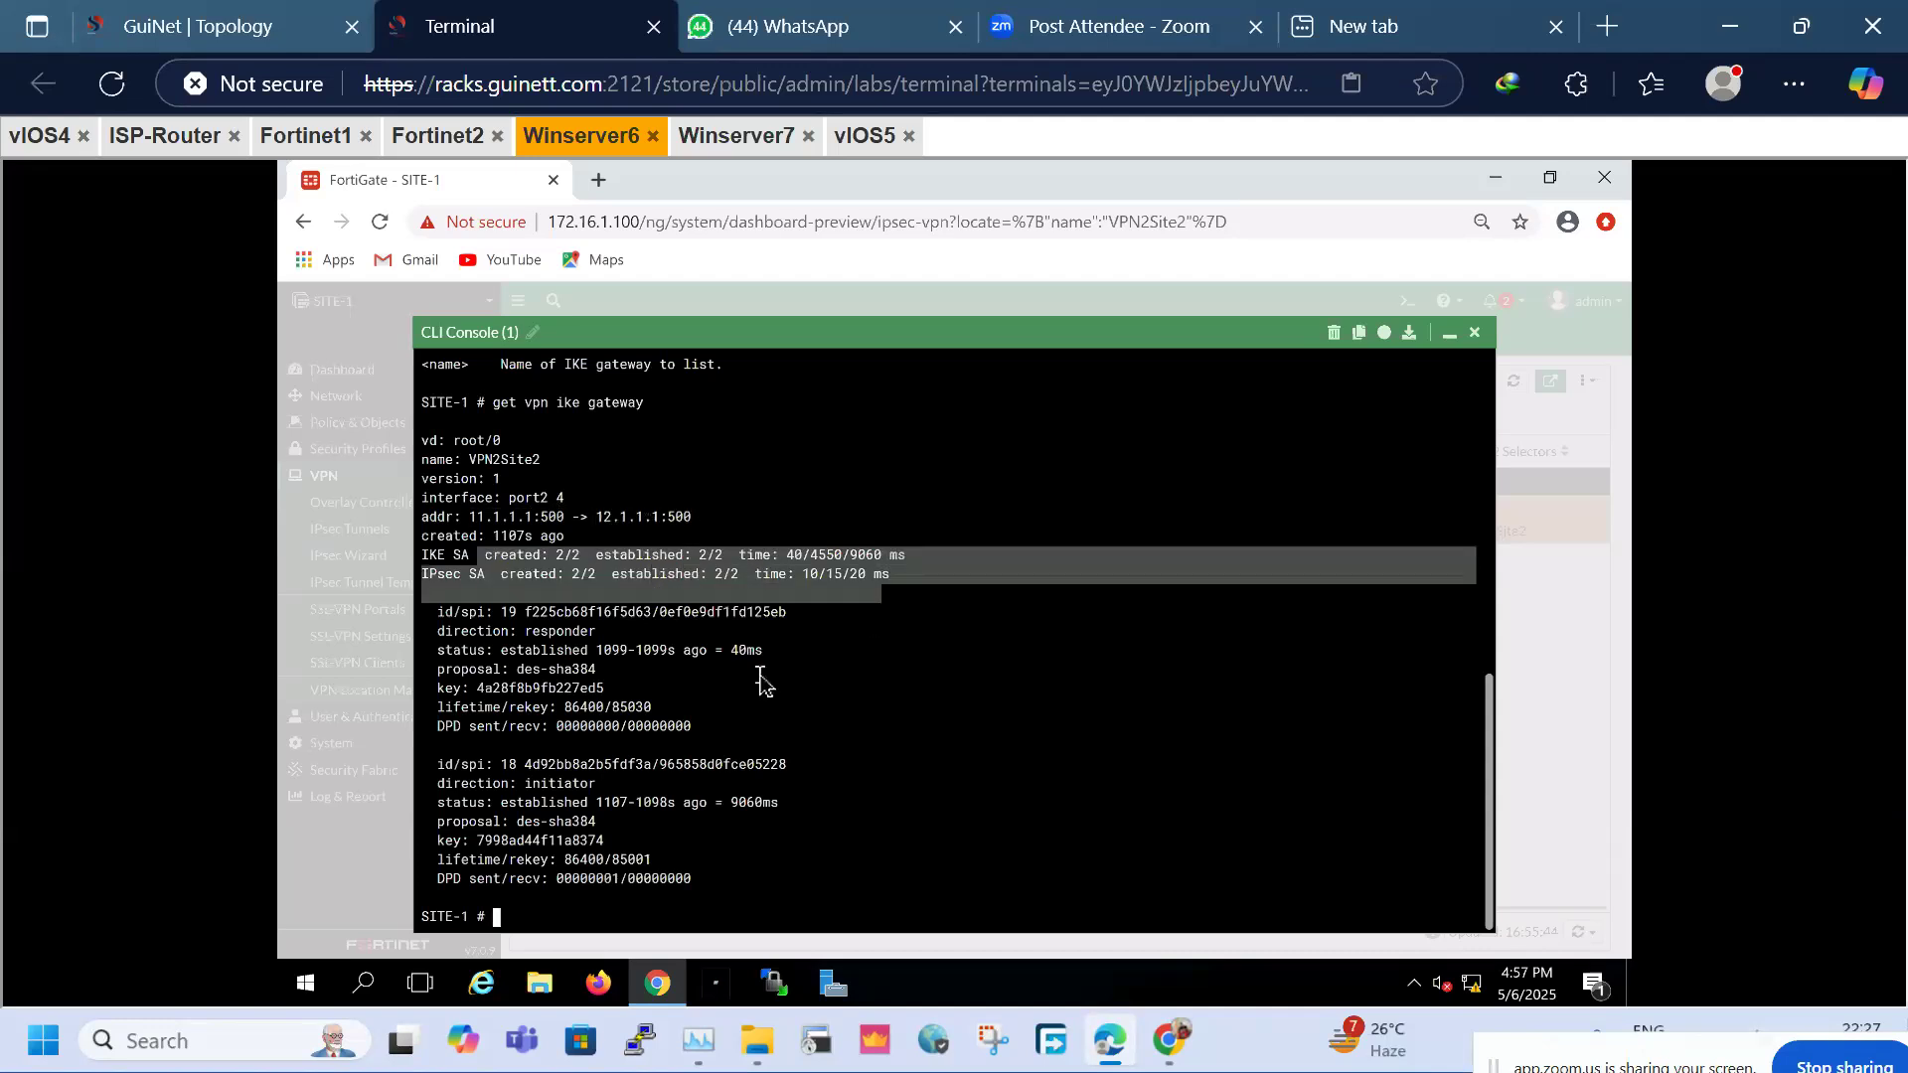
click(758, 673)
drag(443, 632, 454, 632)
drag(596, 636, 597, 637)
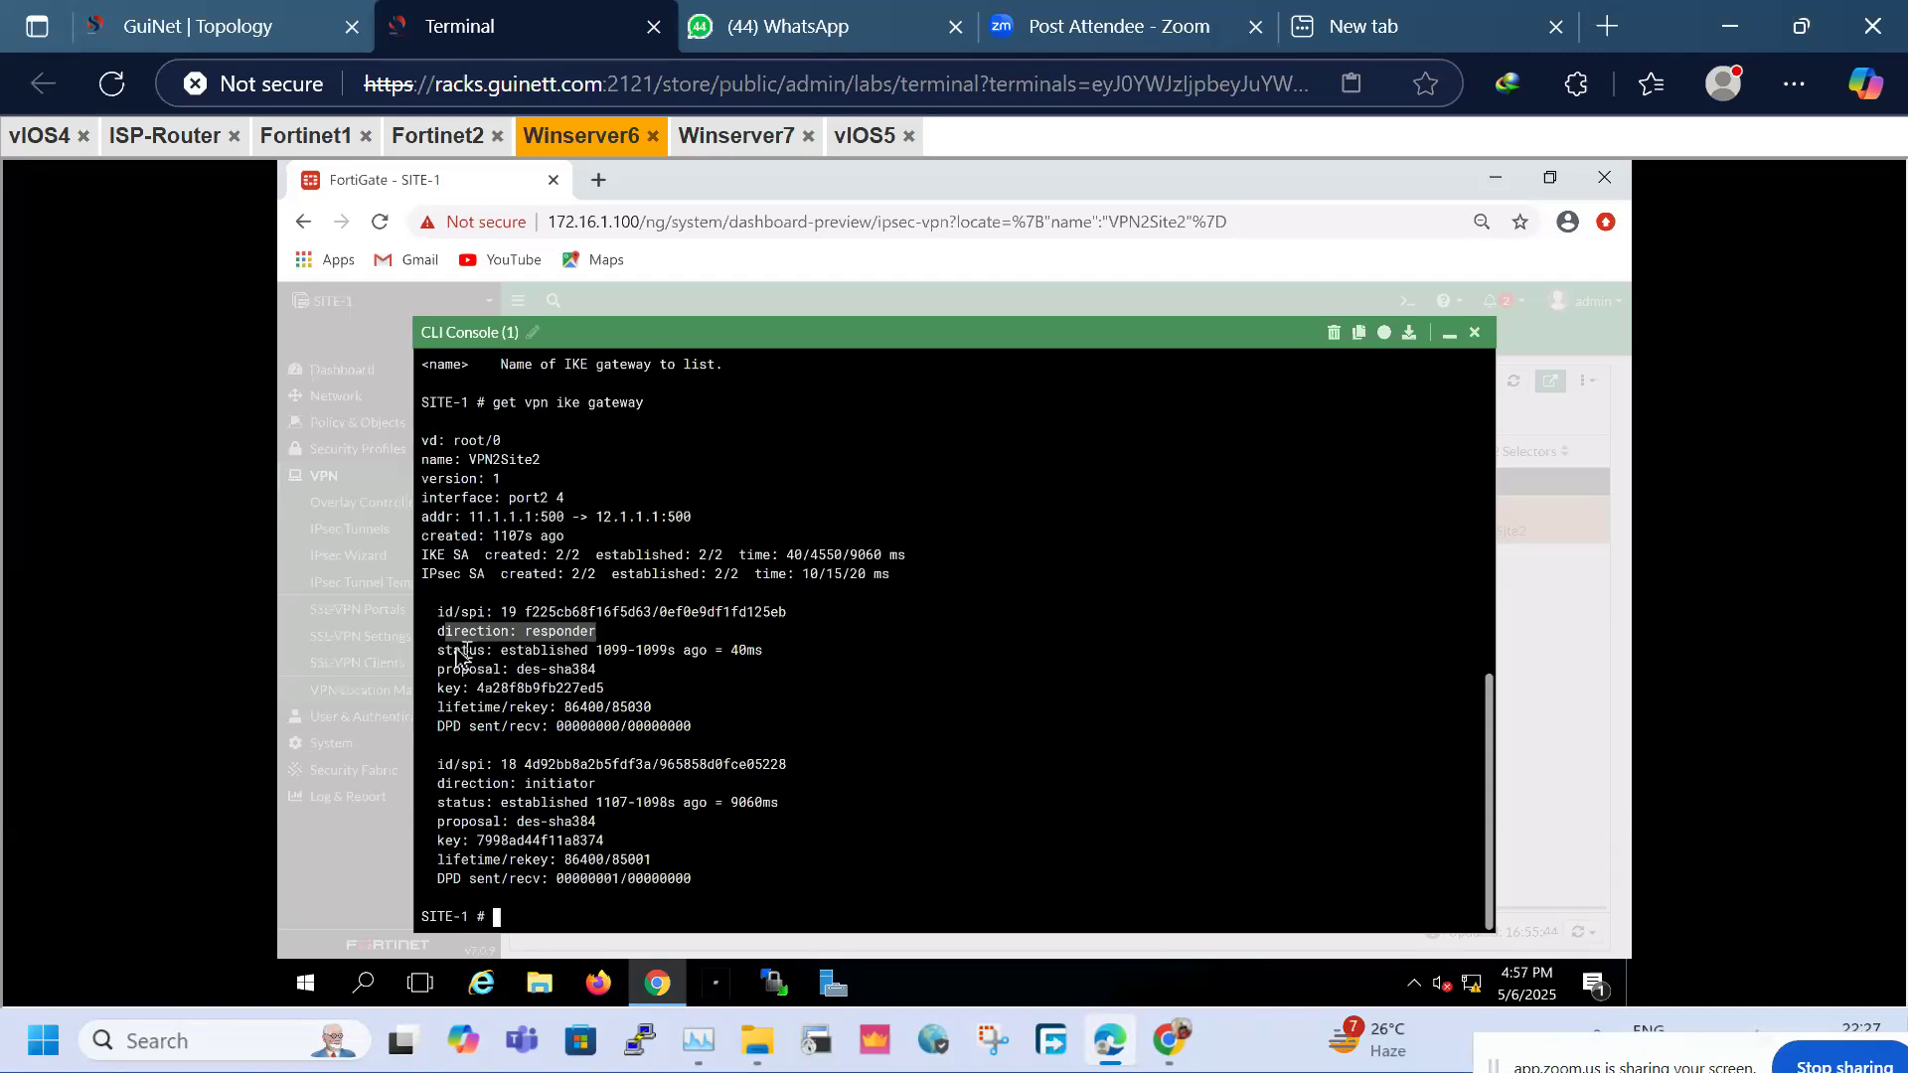
mouse_move(446, 652)
mouse_down()
mouse_move(589, 656)
mouse_move(438, 655)
mouse_up()
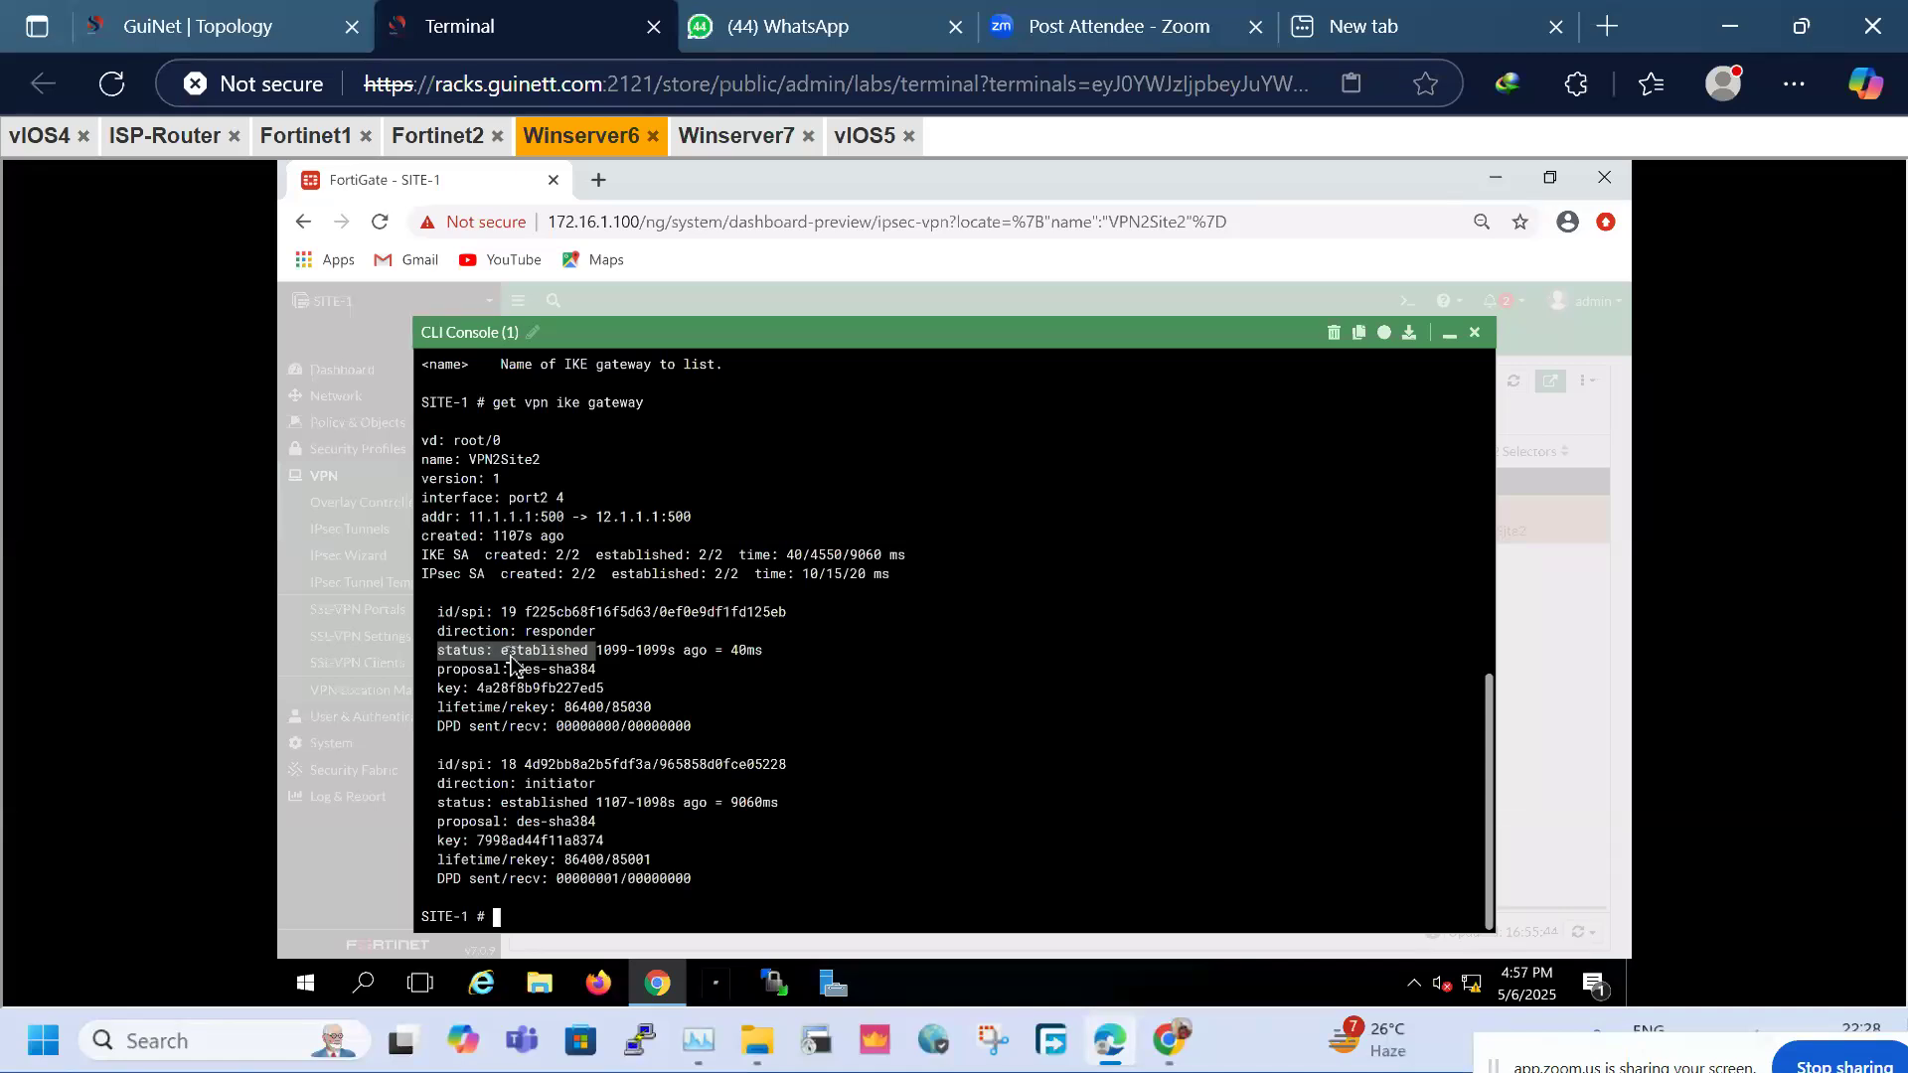
click(520, 668)
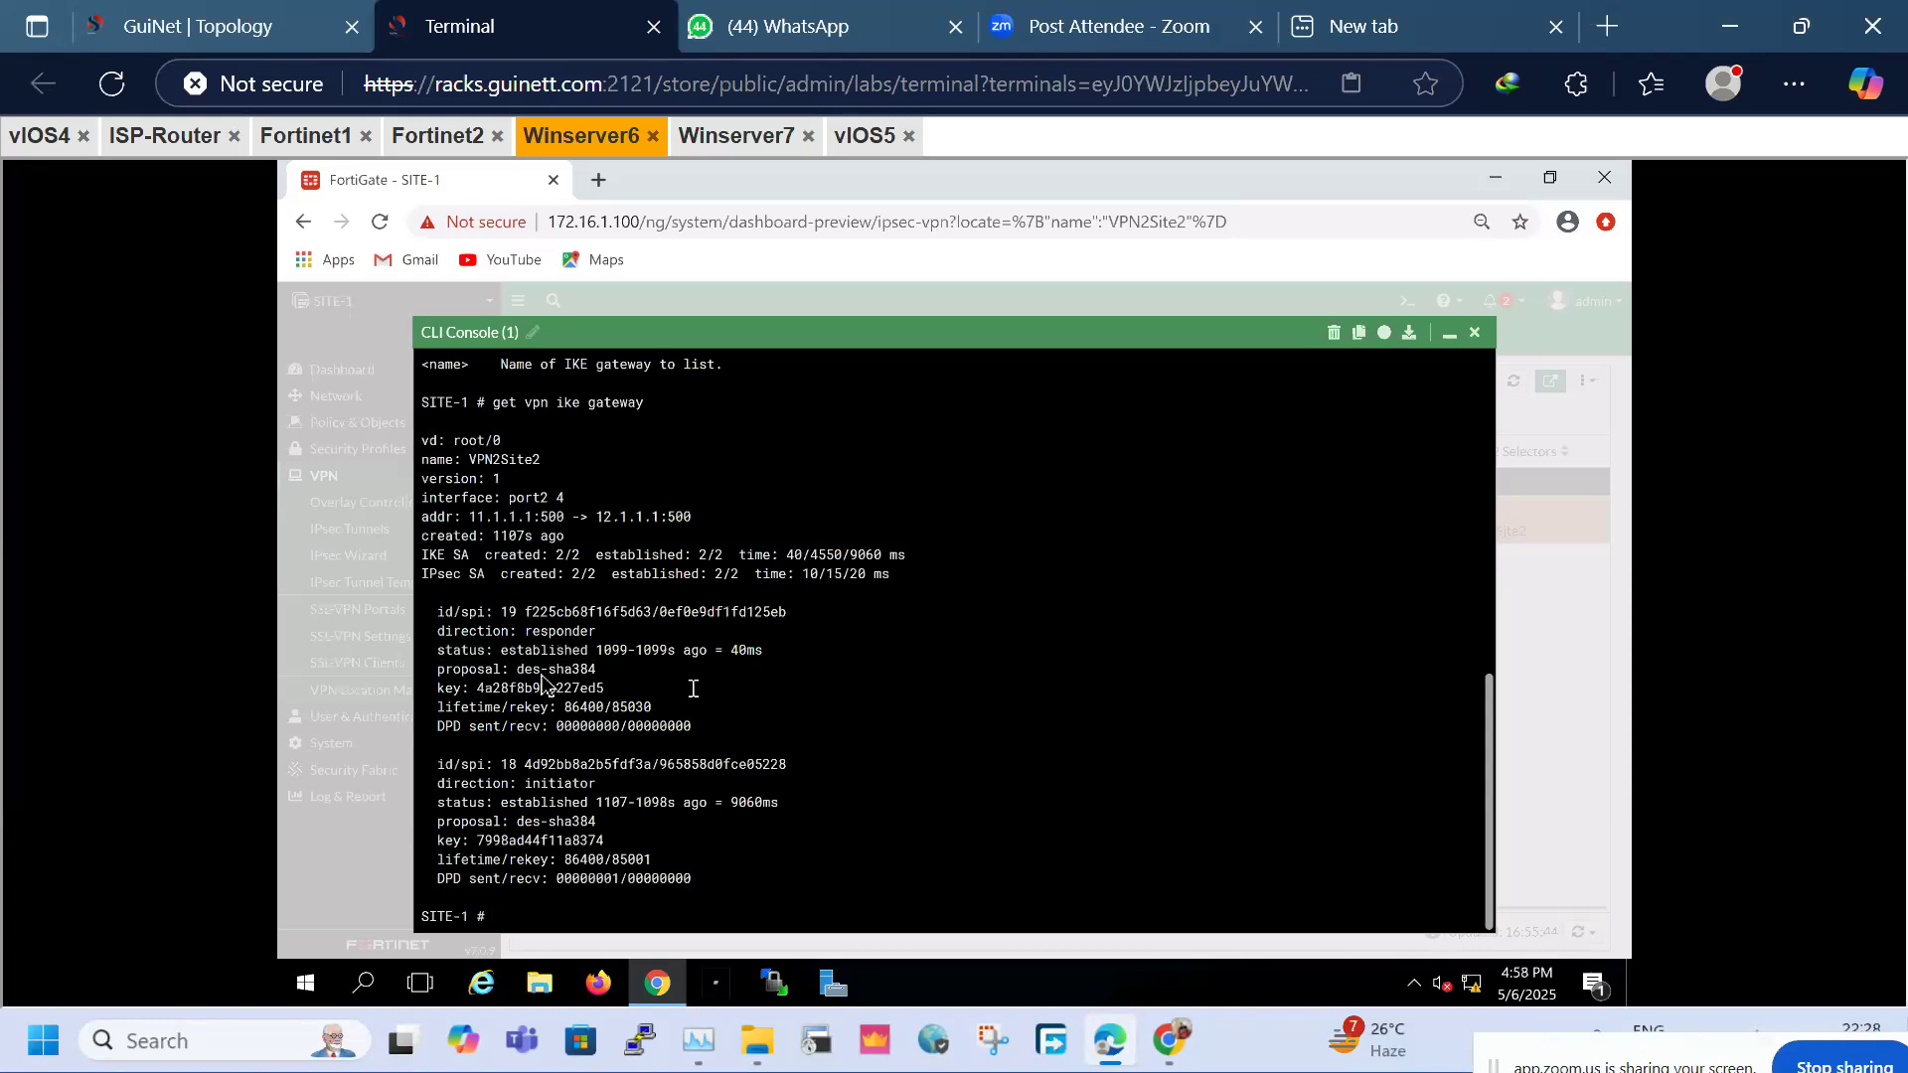
drag(561, 709, 601, 680)
click(581, 679)
drag(477, 689, 634, 690)
drag(471, 689, 679, 734)
click(707, 700)
click(951, 905)
drag(534, 770, 697, 778)
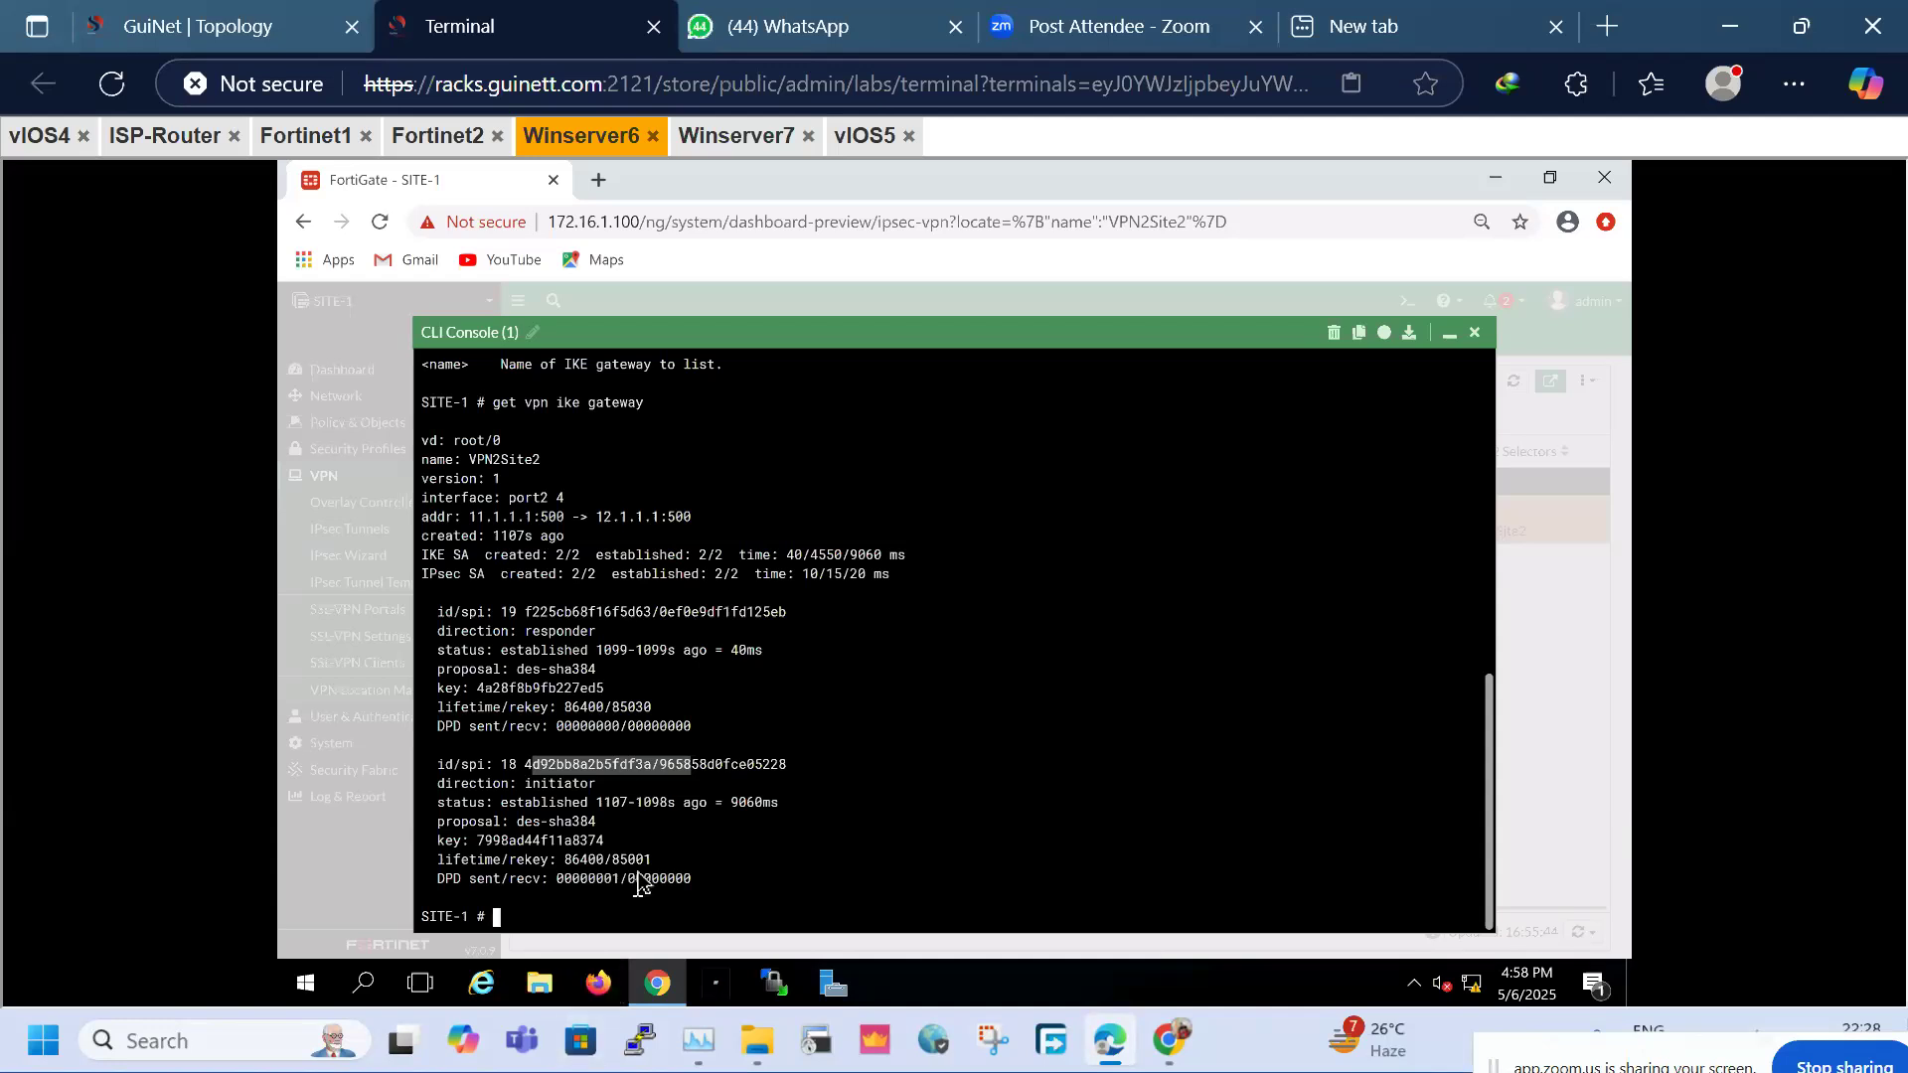
Highlight the initiator SA's established status, add blank prompts, and type 'get vpn ikpsec tunnel lis'
drag(593, 805, 812, 835)
click(783, 874)
key(Return)
key(Return)
key(Return)
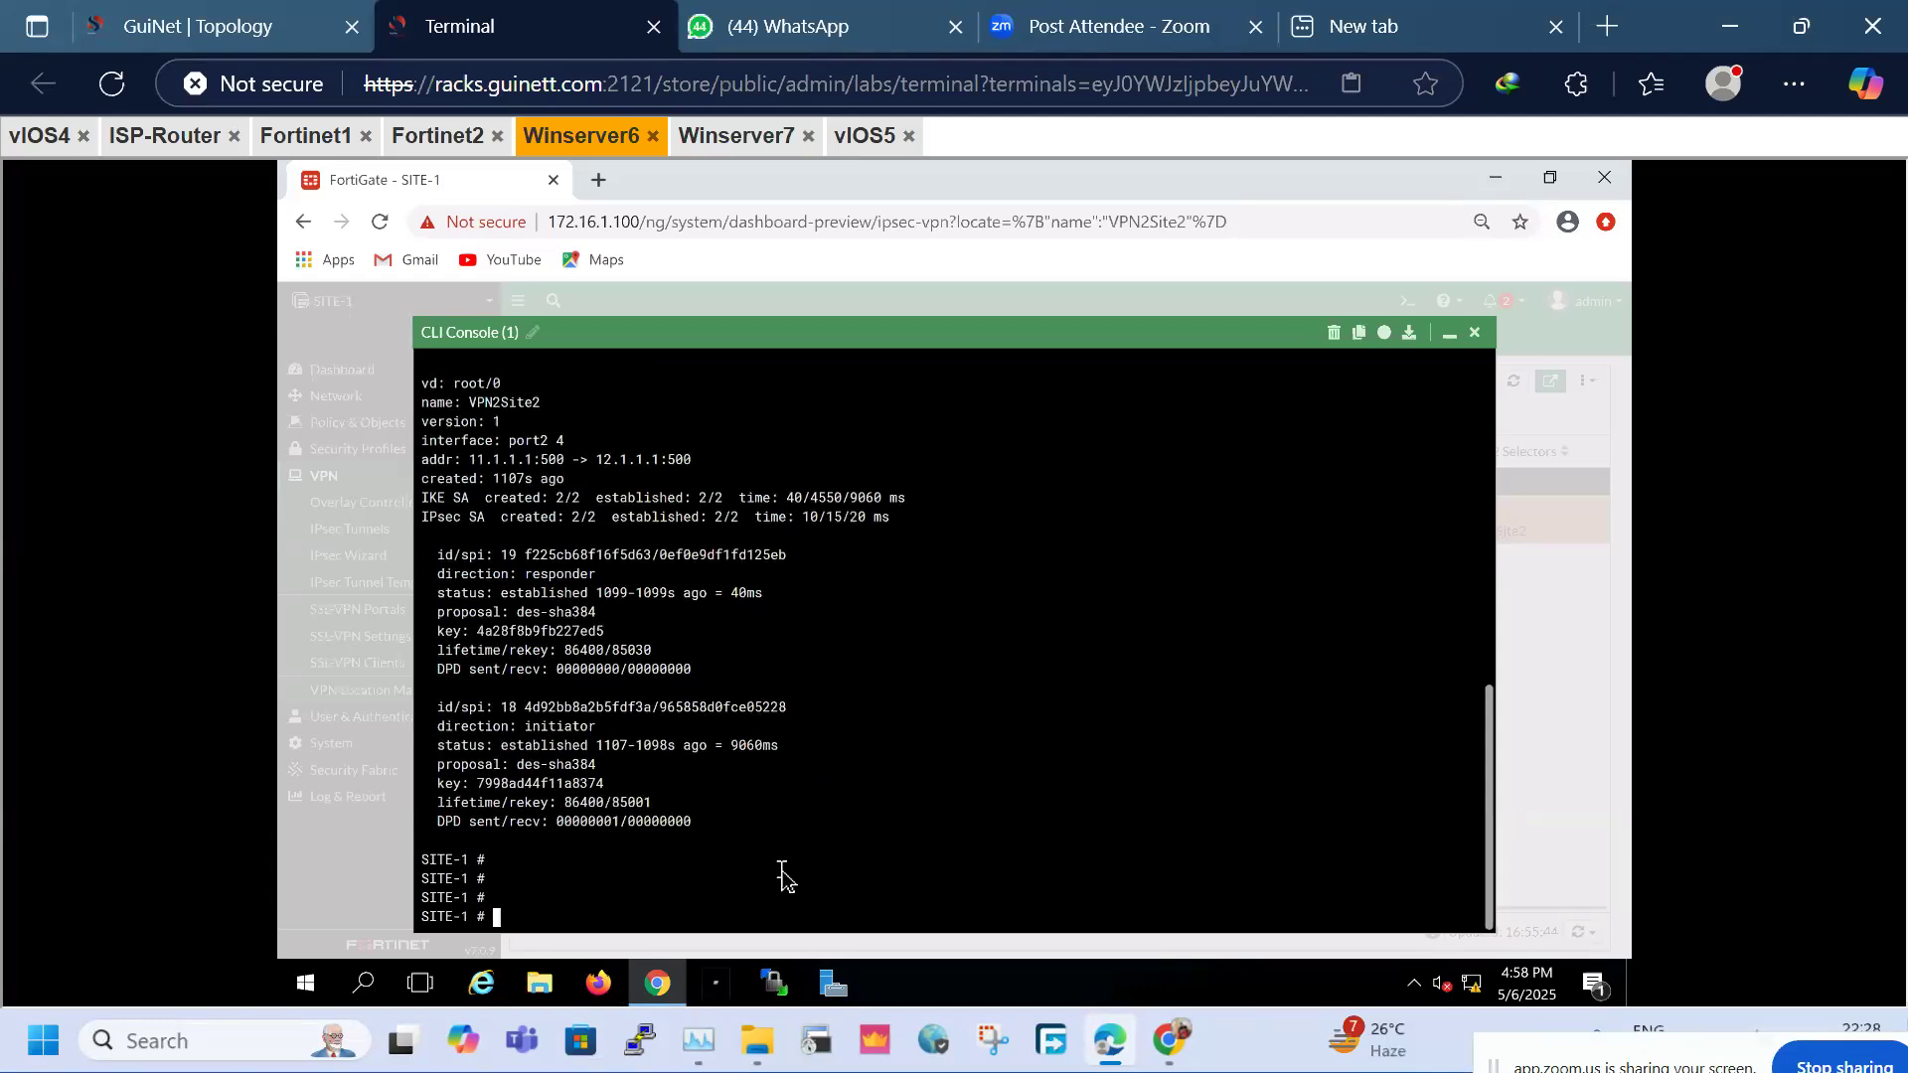
text(get vpn )
text(ik)
text(psec tunnel li)
text(s)
Try 'get vpn ipsec tunnel list' variants, correcting the command after each parse error
key(Return)
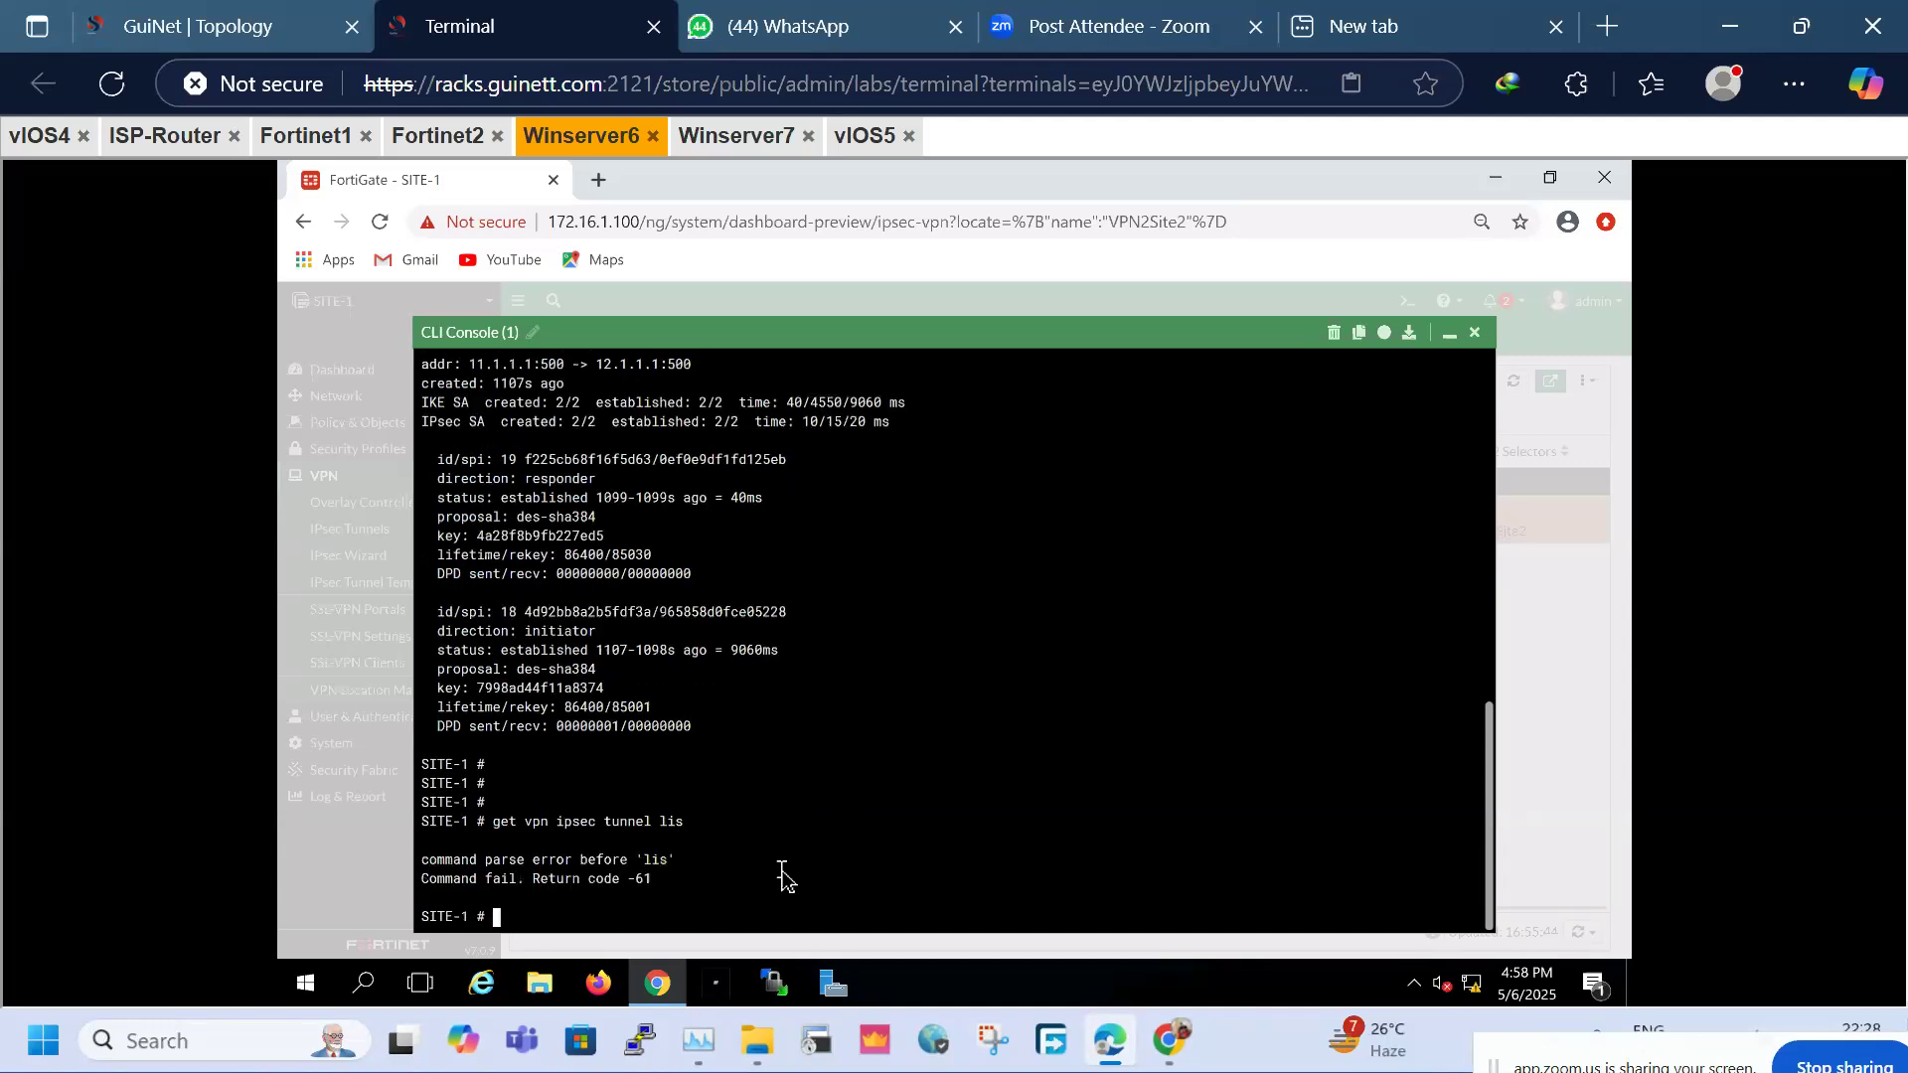
key(Up)
key(BackSpace)
text(st)
key(Return)
key(Up)
key(BackSpace)
key(BackSpace)
key(BackSpace)
key(BackSpace)
key(BackSpace)
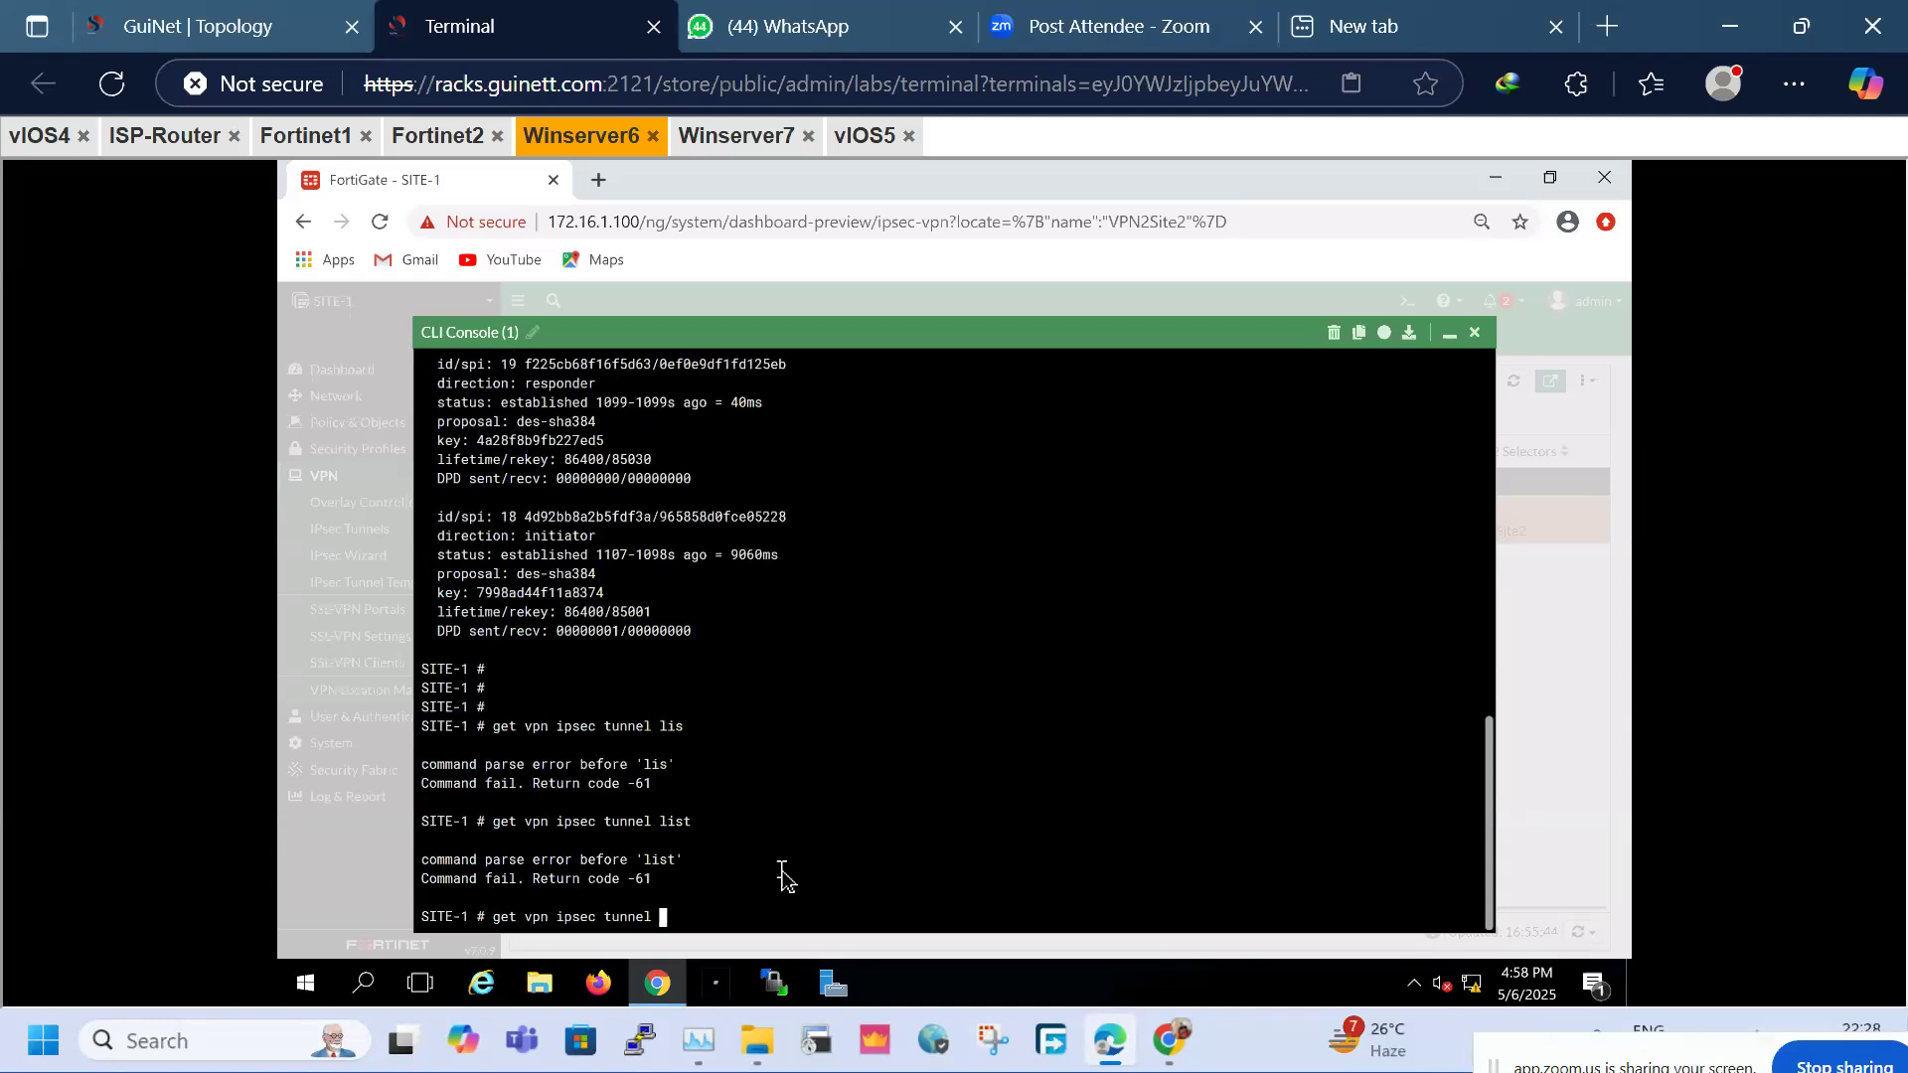
key(Return)
List tunnel options with ? and run 'get vpn ipsec tunnel details', scrolling the output
key(Up)
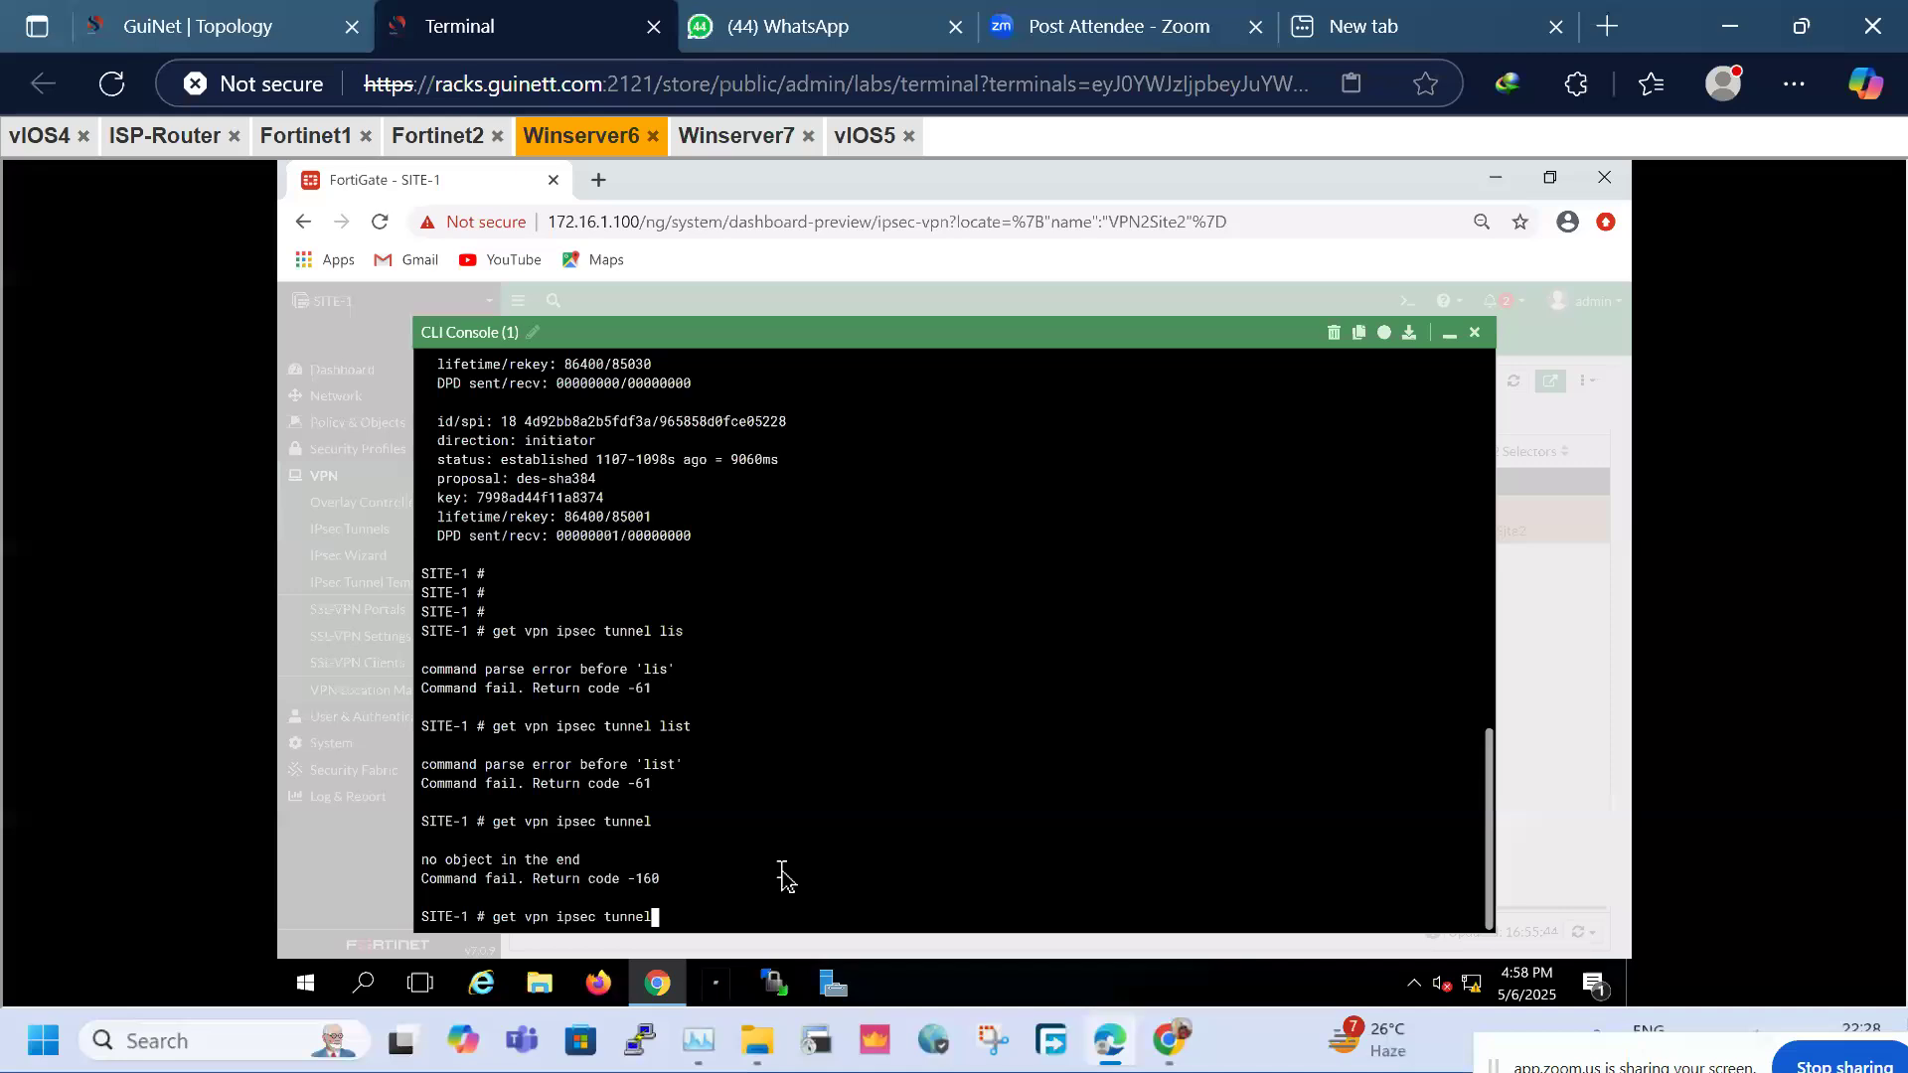
key(question)
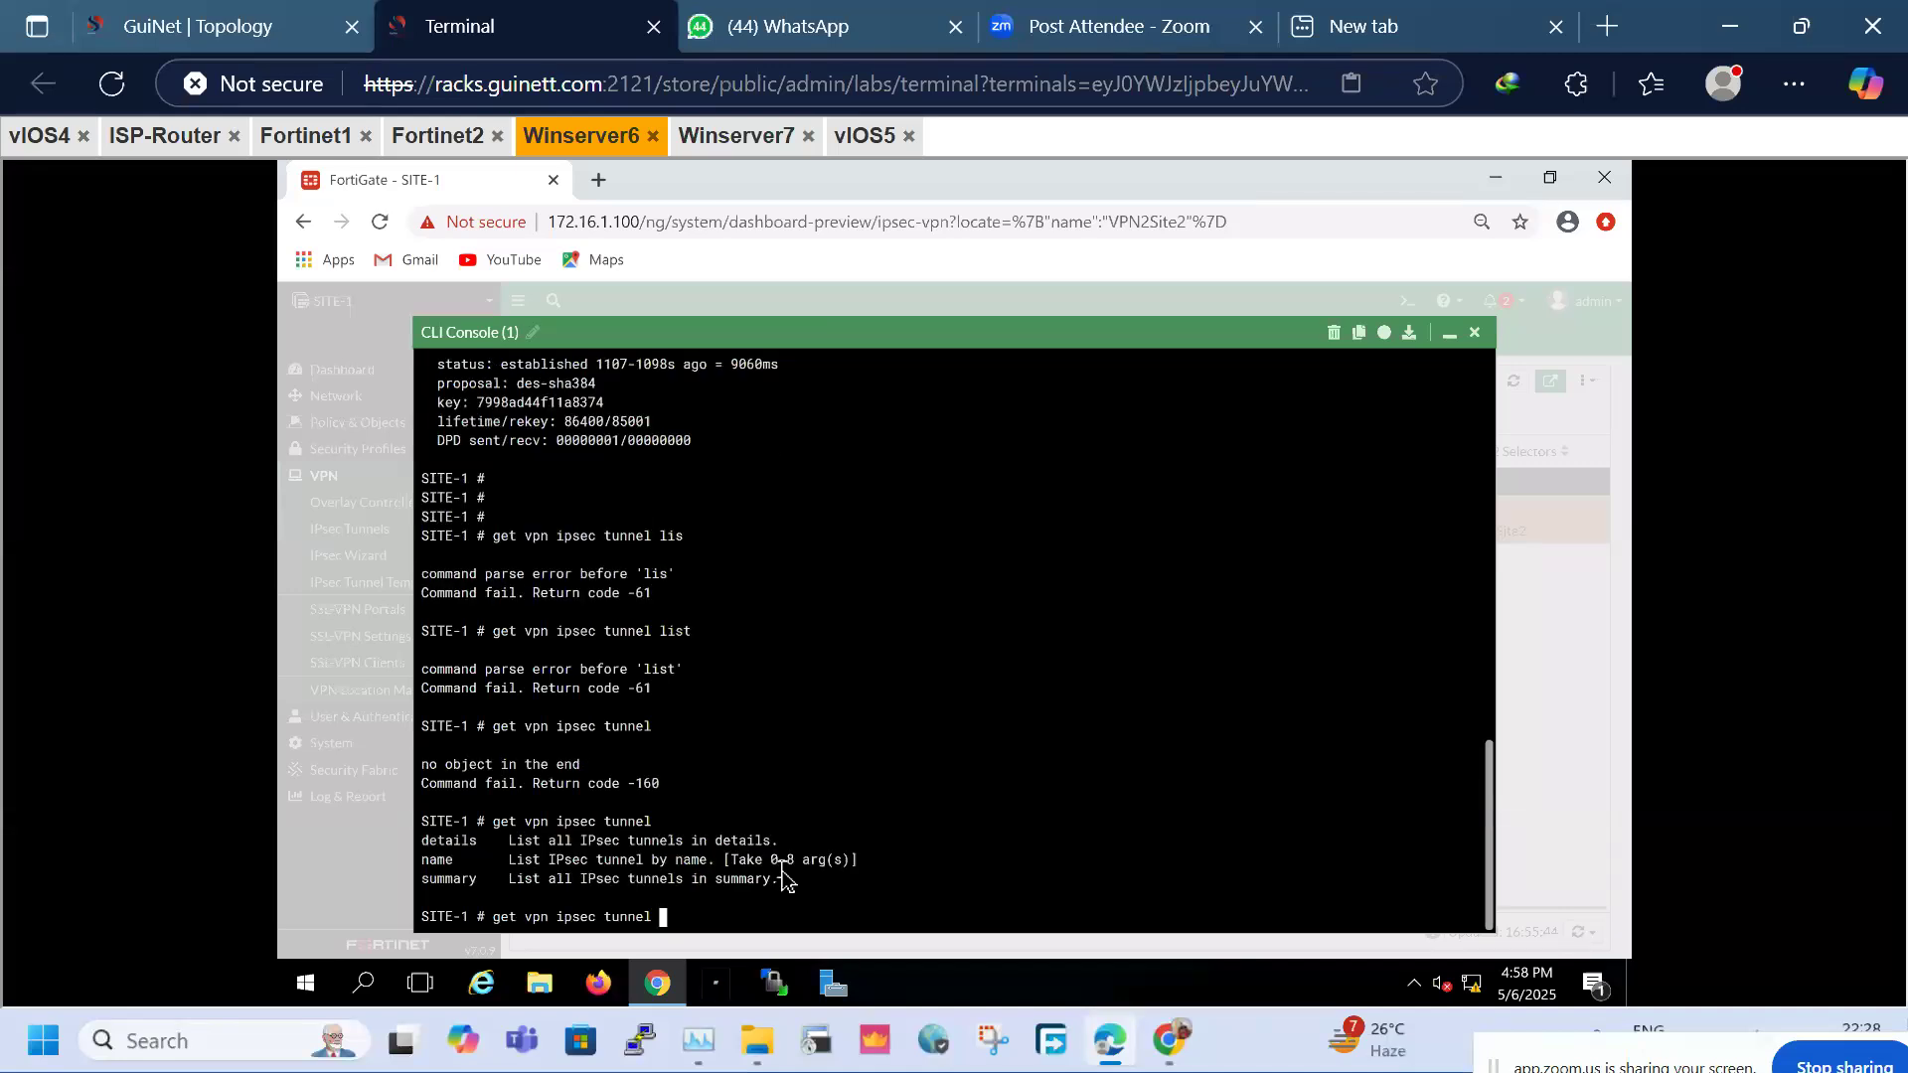
text(d)
key(Tab)
key(Return)
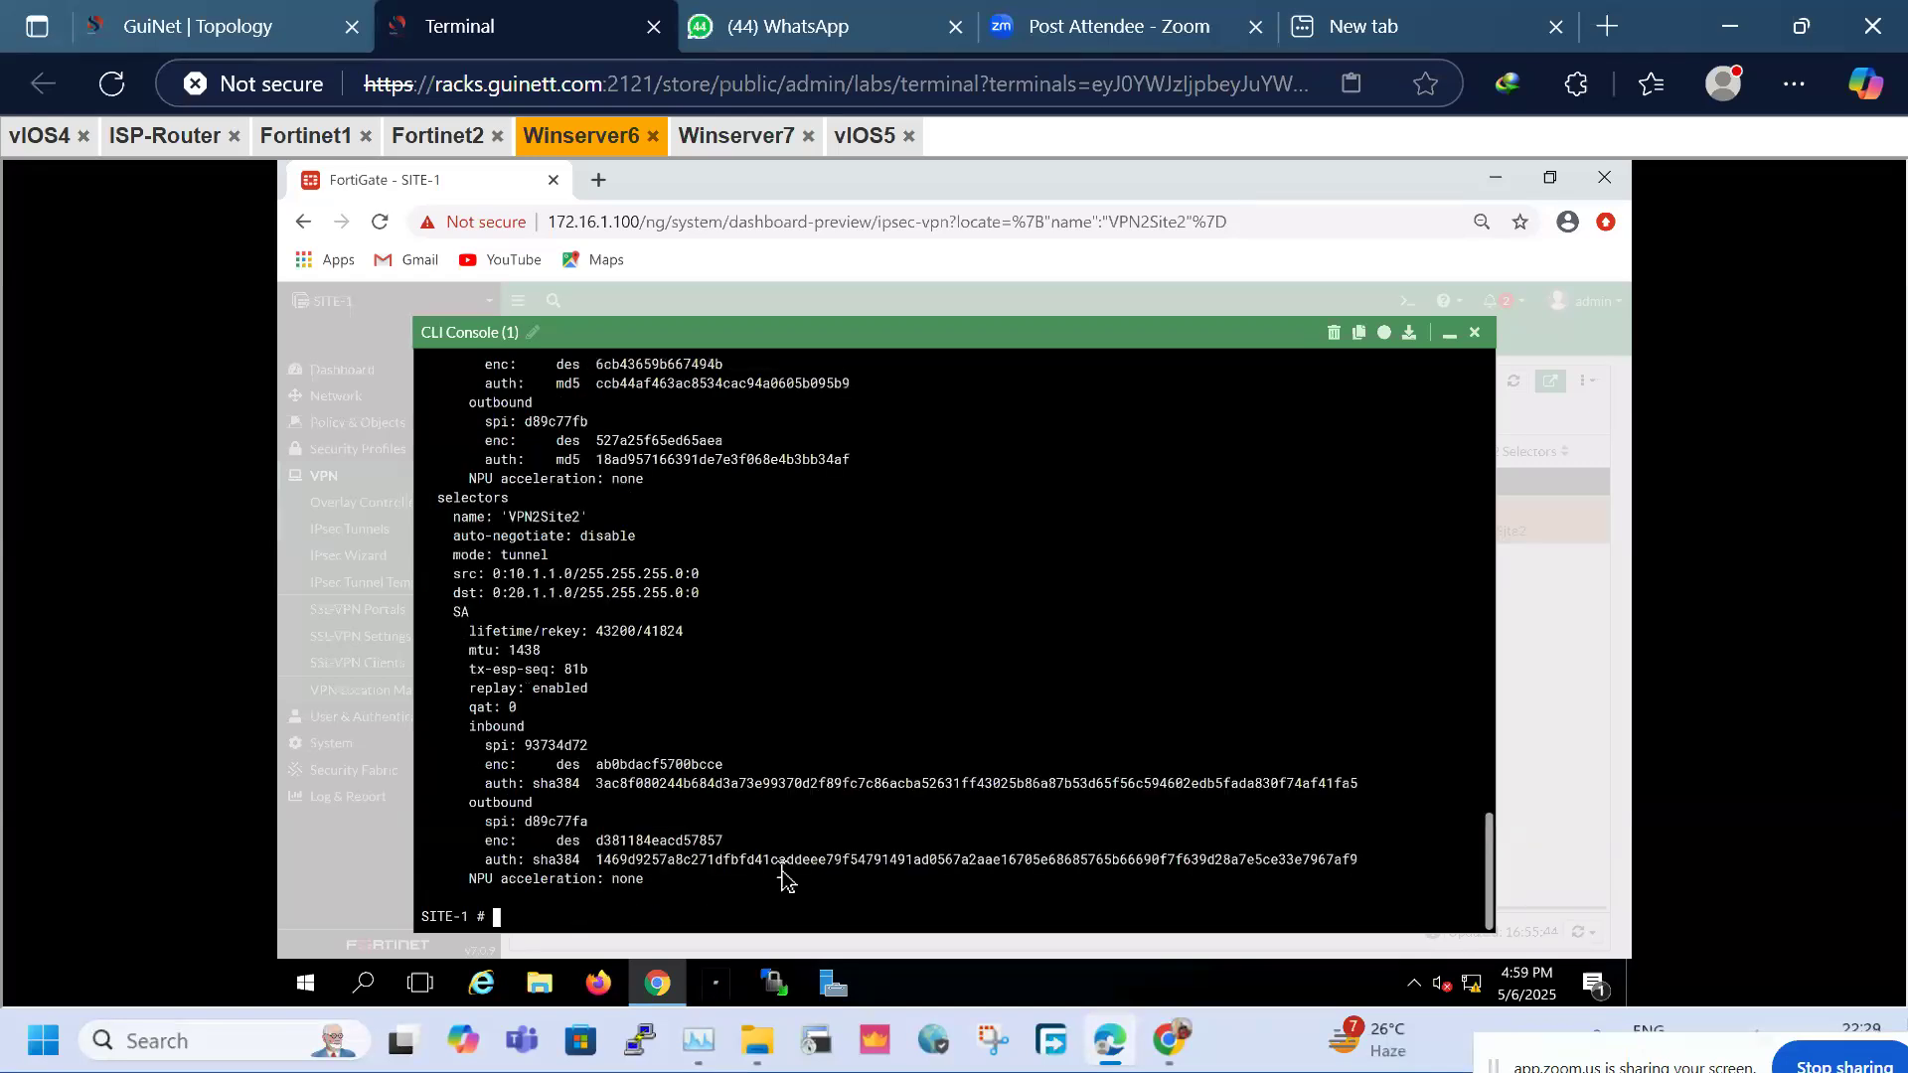
scroll(747, 672, up, 10)
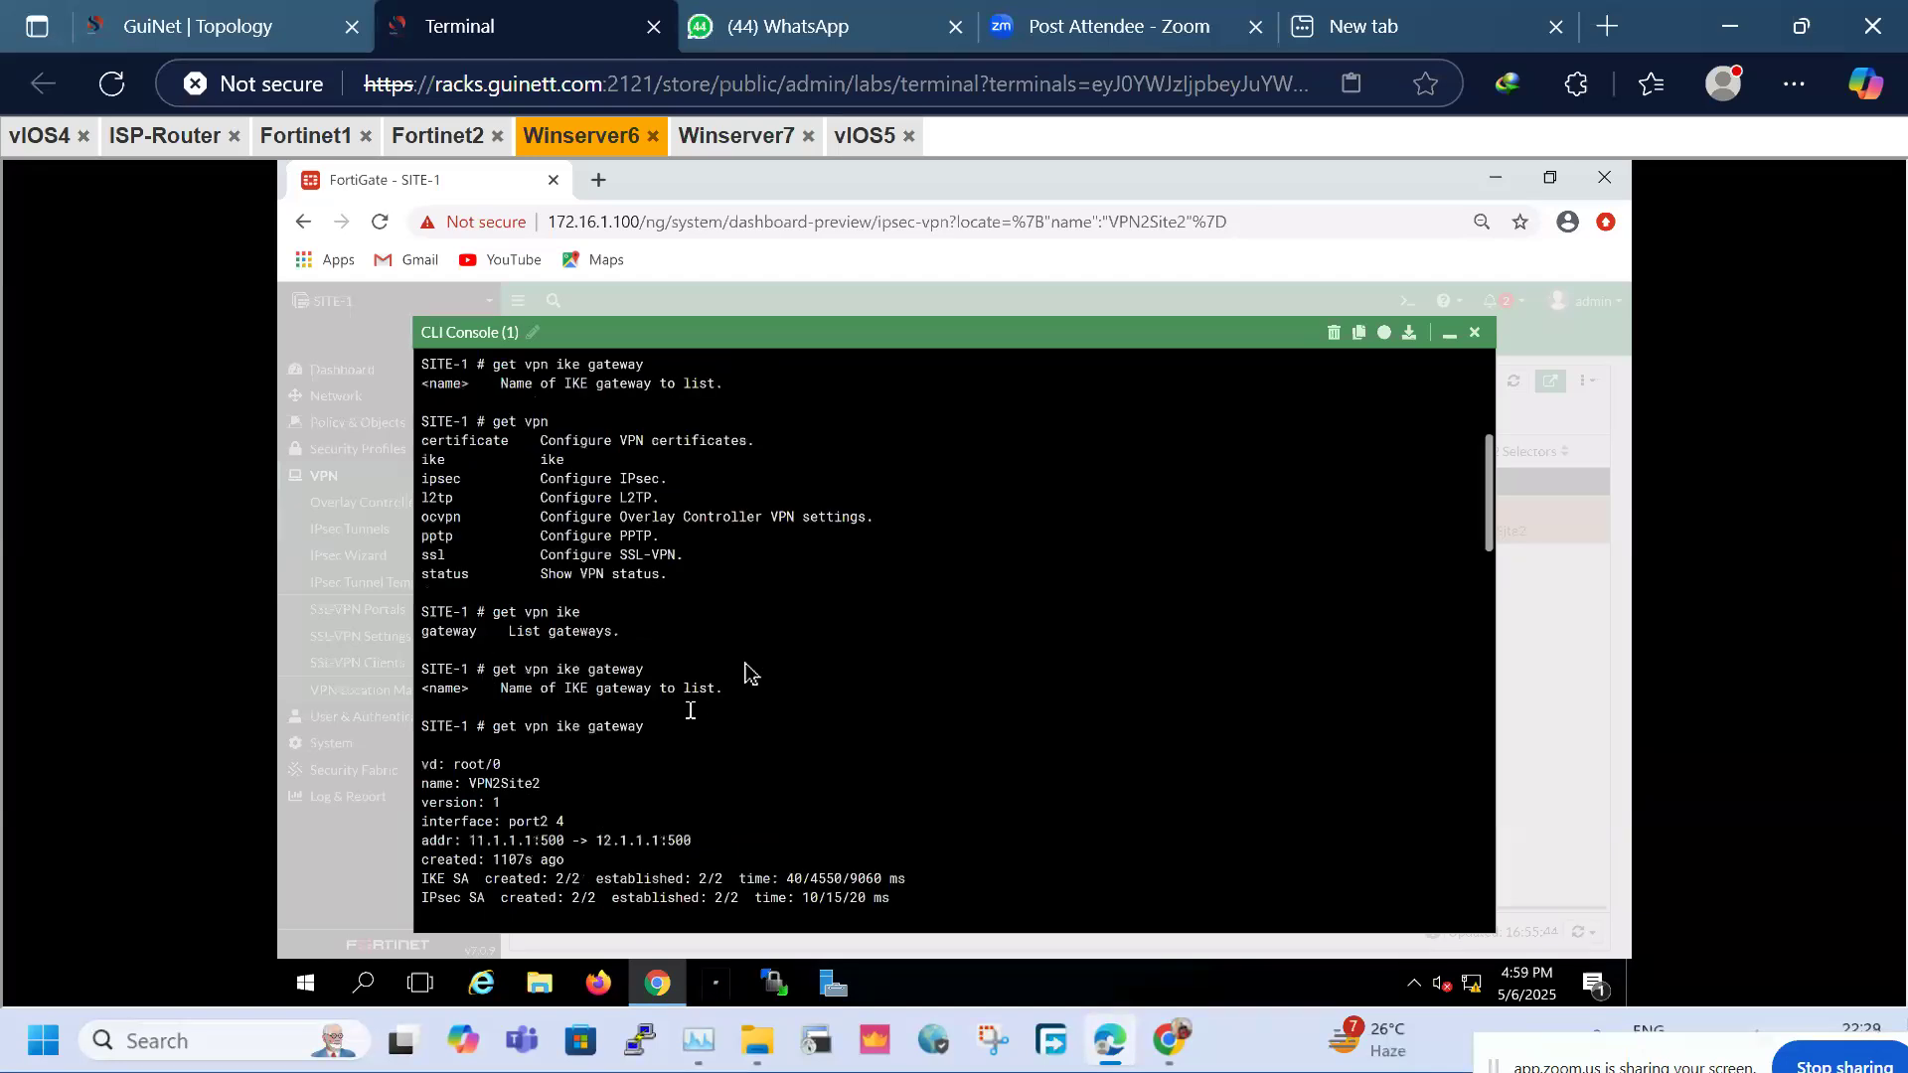
scroll(1428, 573, down, 10)
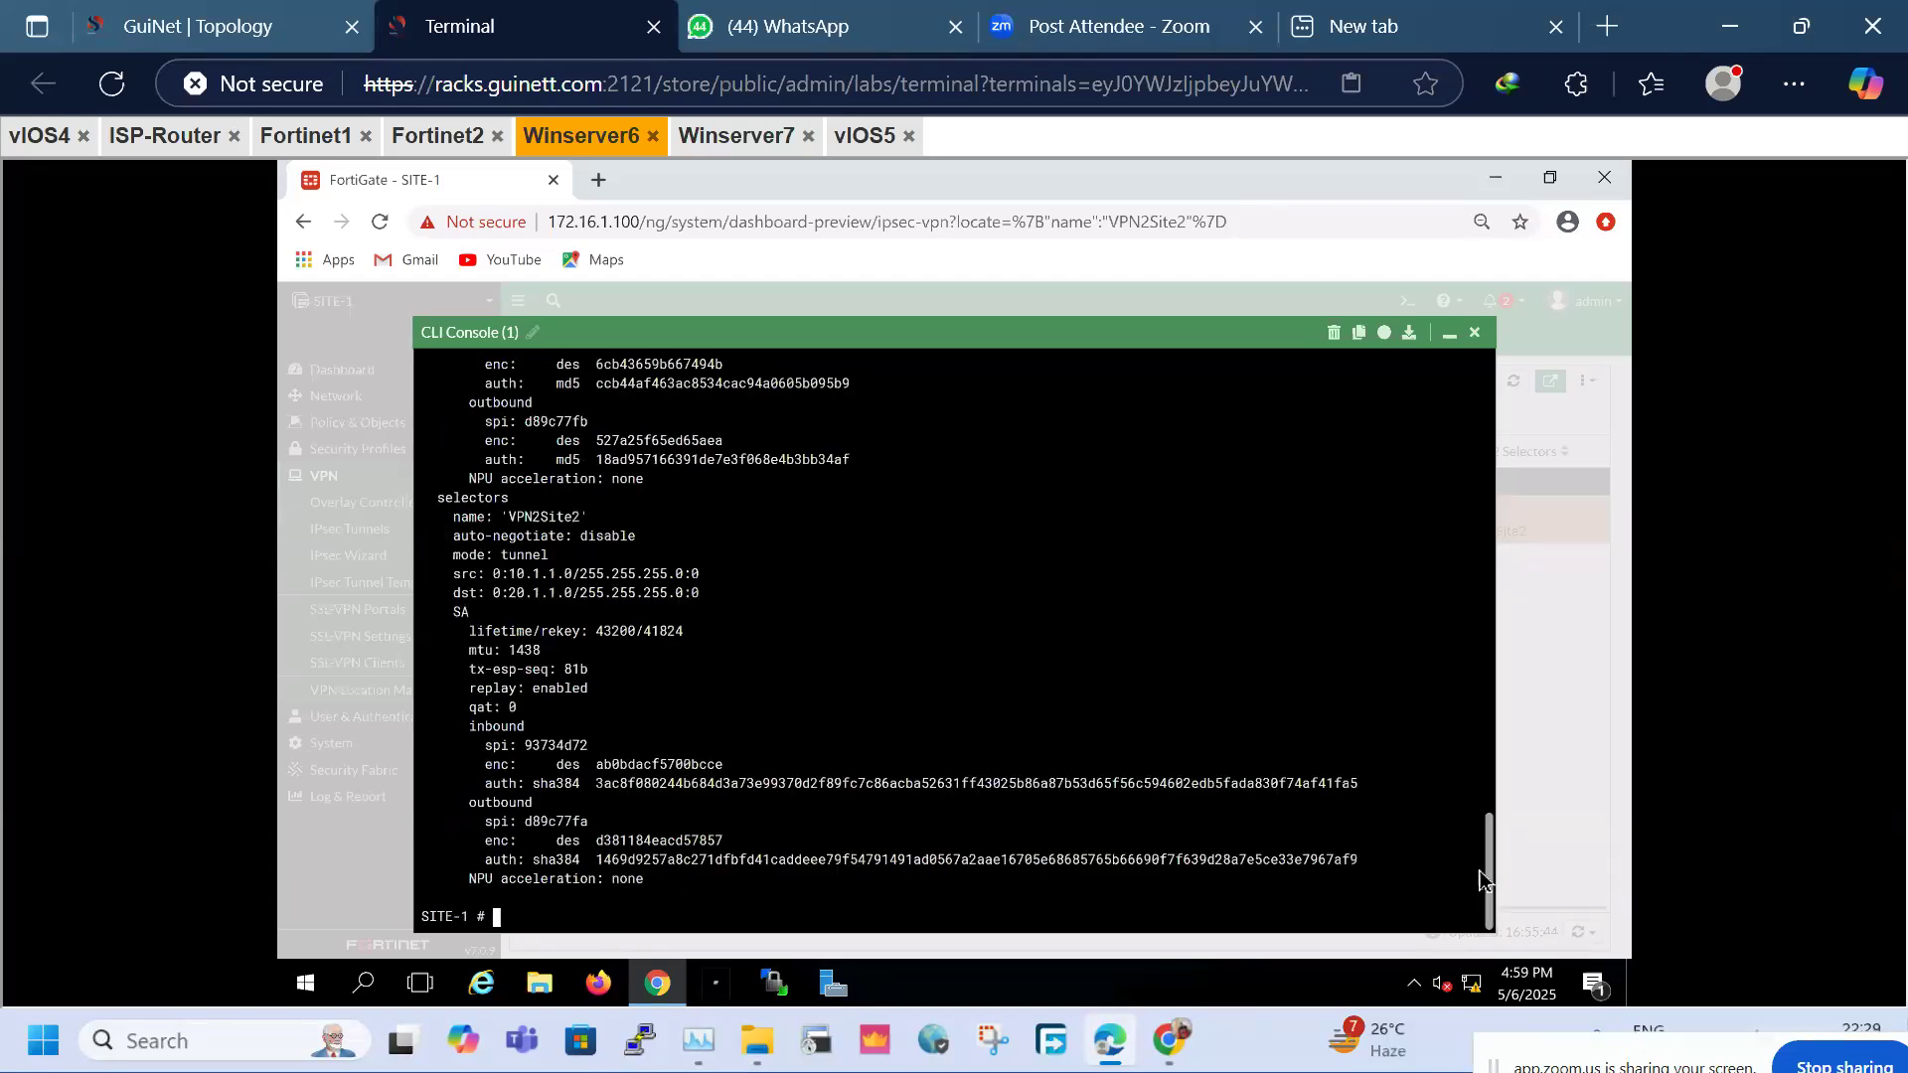
drag(1481, 866, 1490, 724)
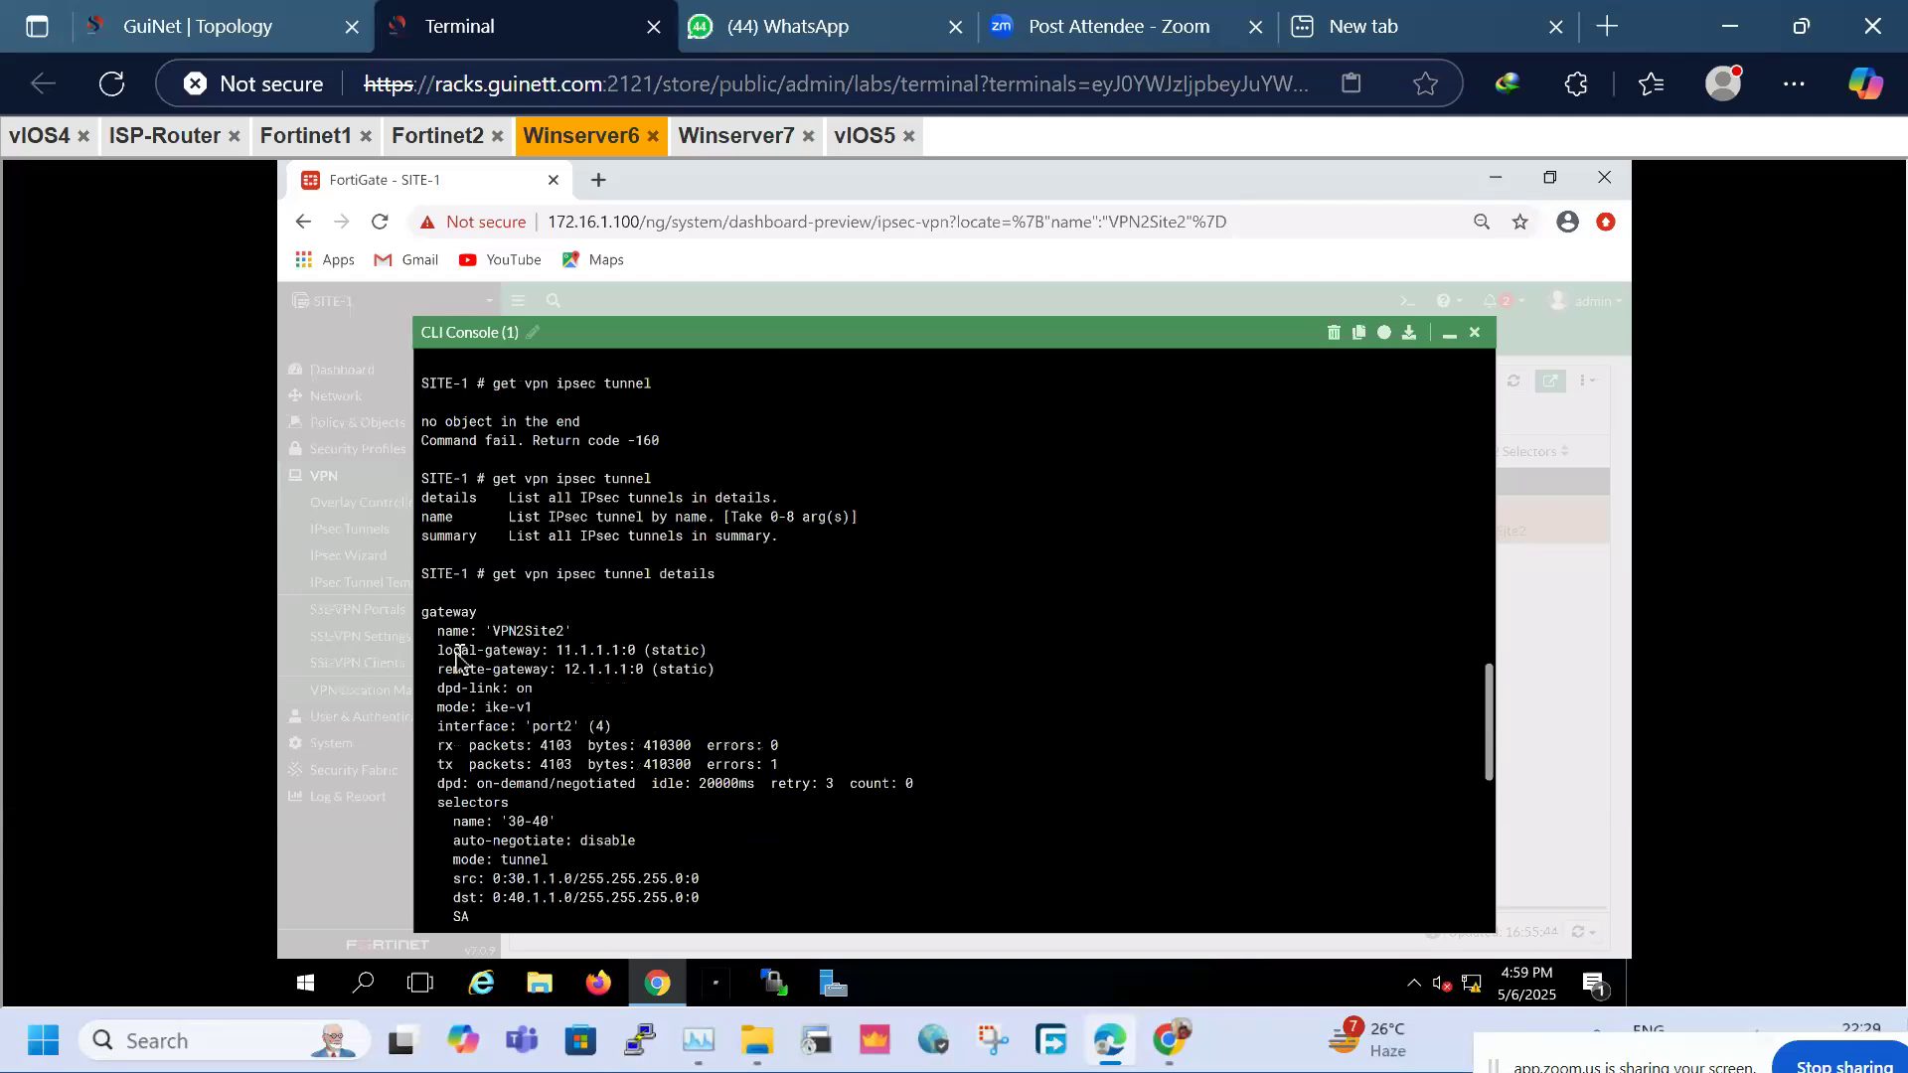
drag(440, 653, 733, 674)
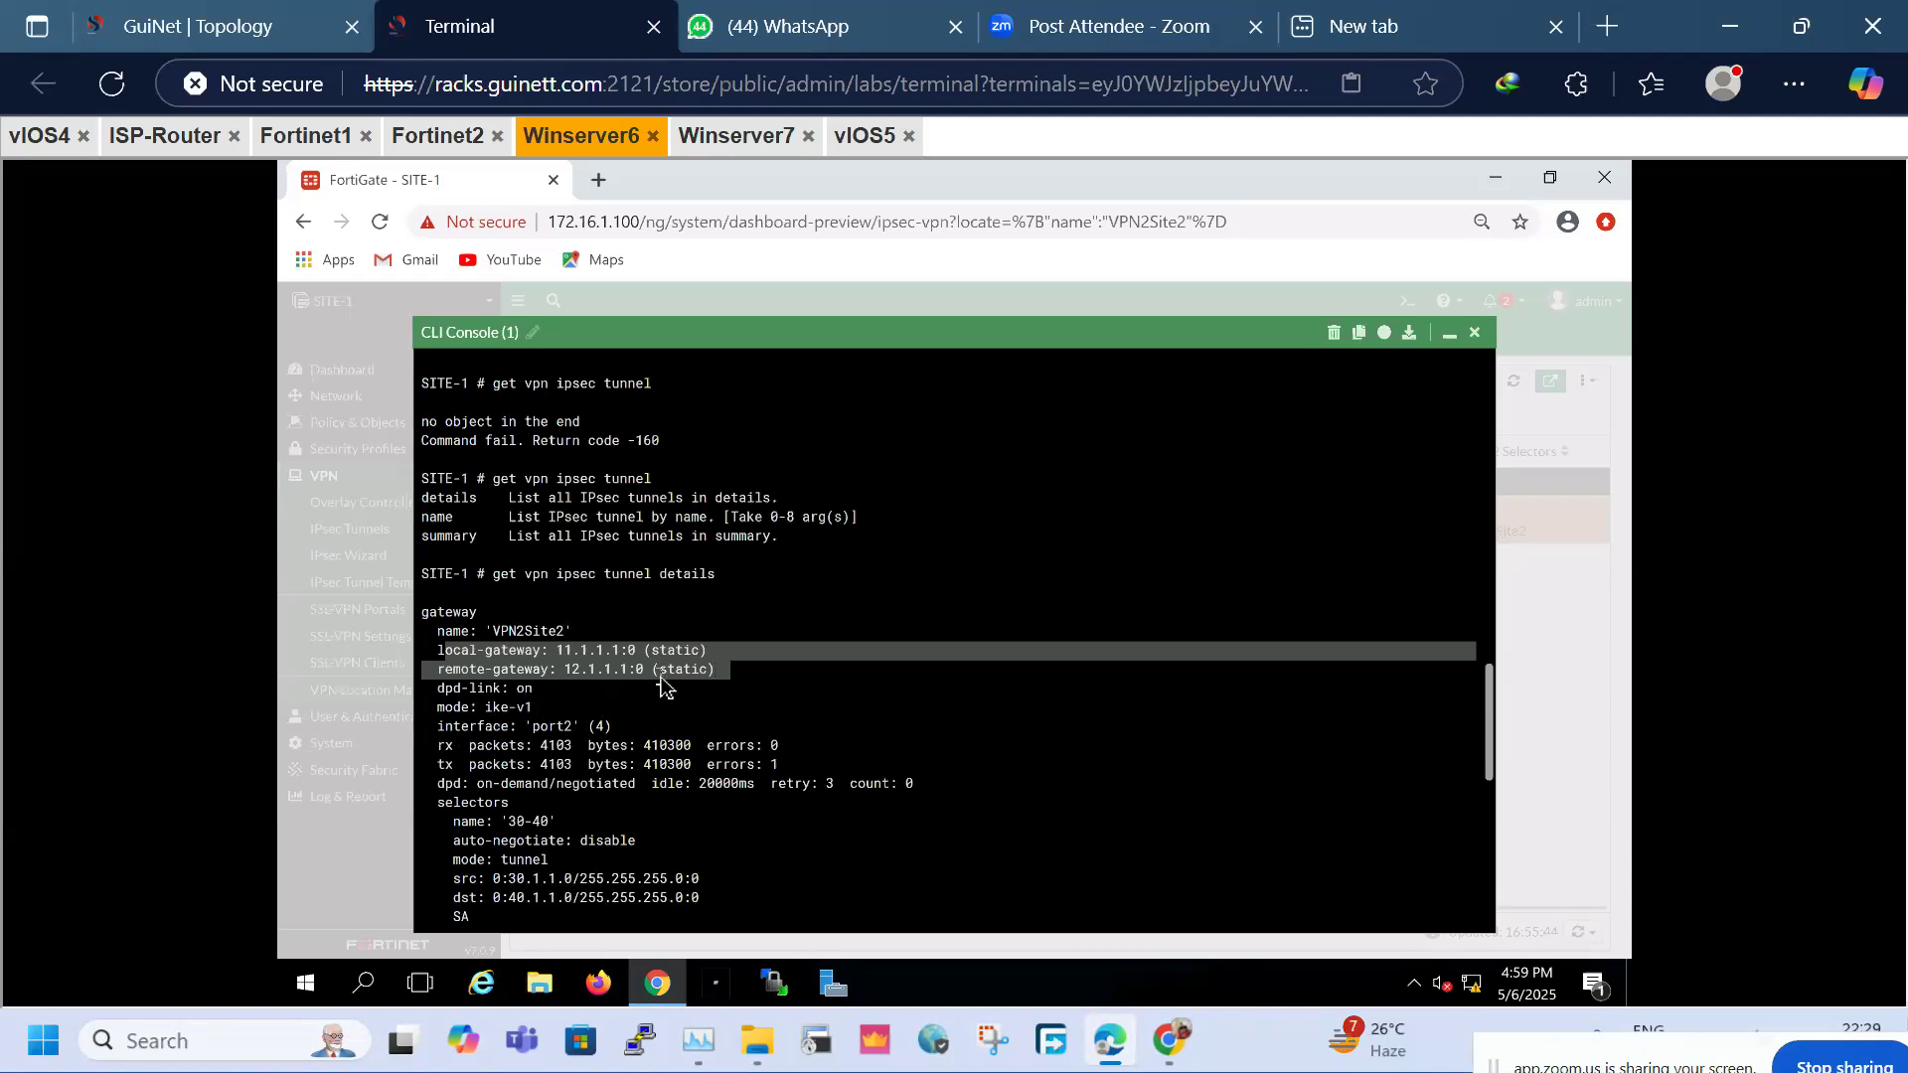
click(708, 678)
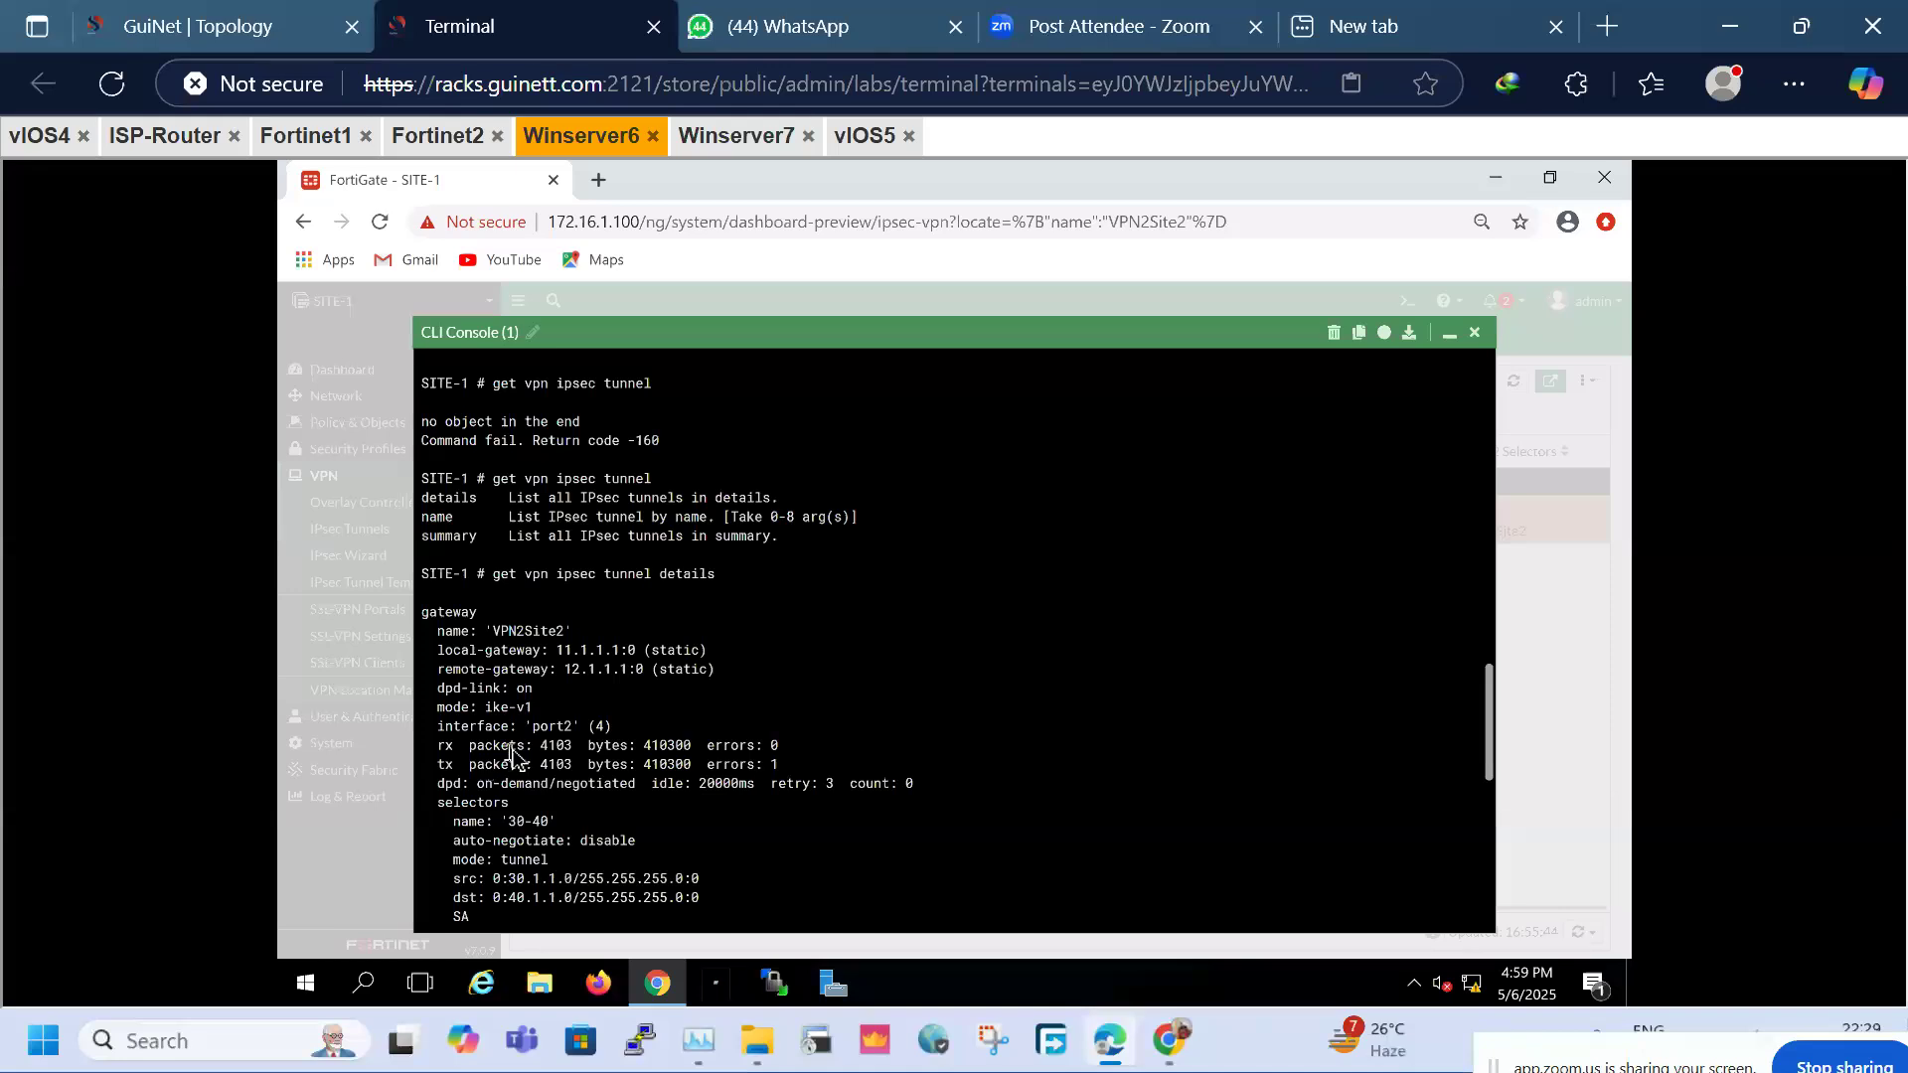
drag(510, 752, 561, 725)
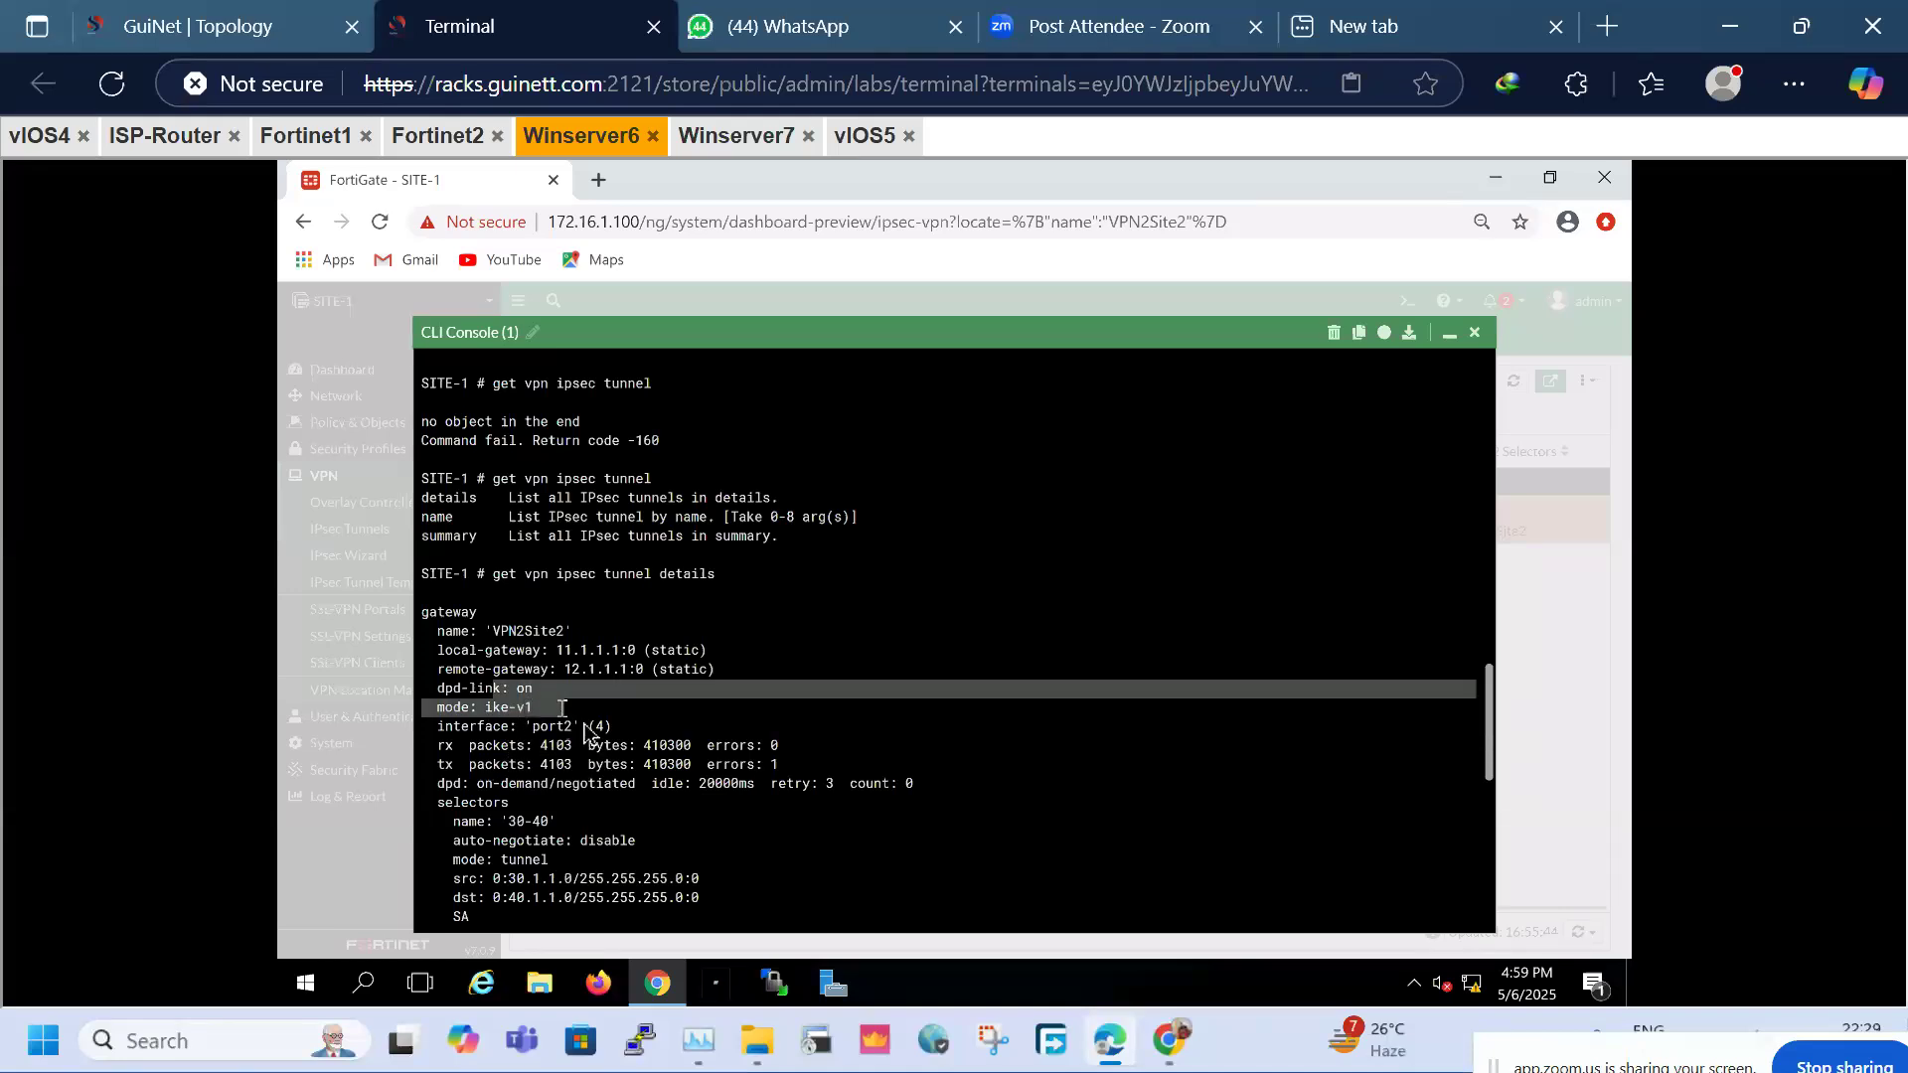
click(526, 732)
drag(524, 728, 590, 737)
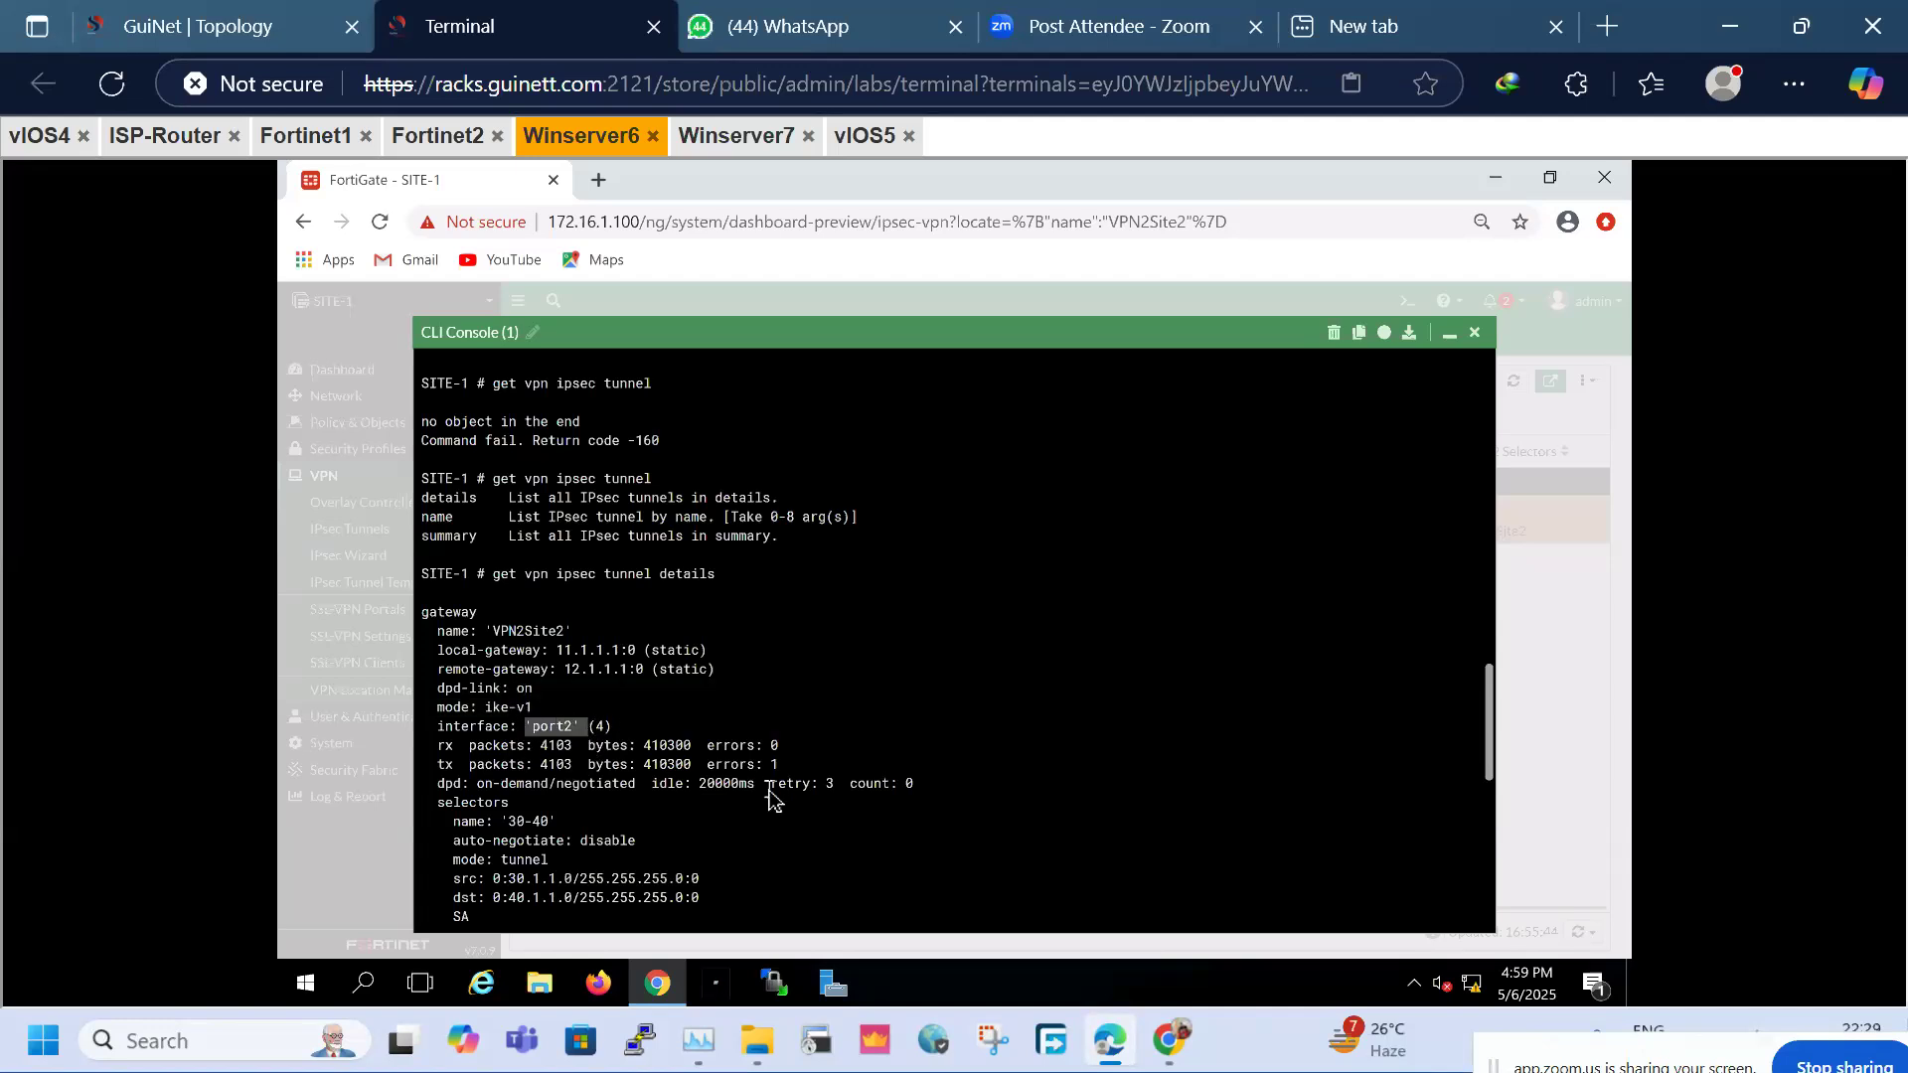
drag(524, 879, 596, 859)
click(577, 864)
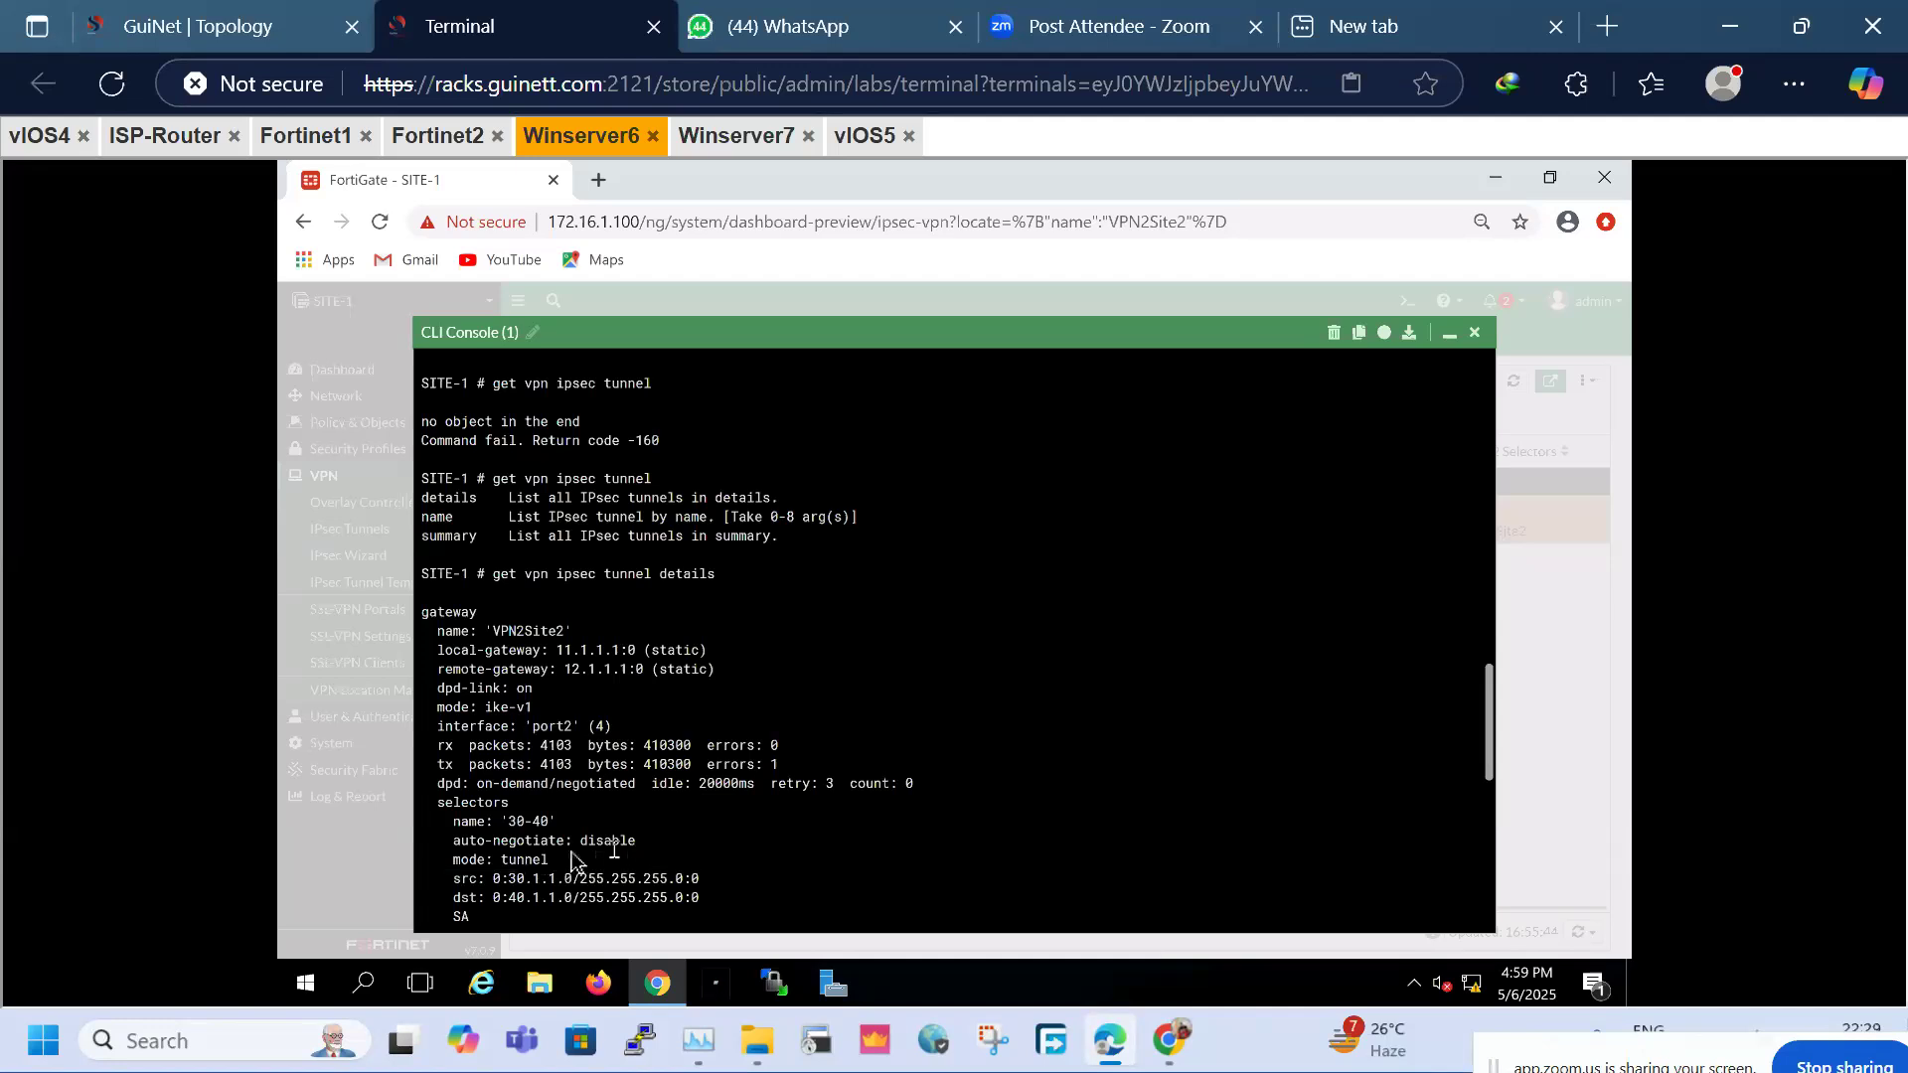
scroll(653, 843, down, 8)
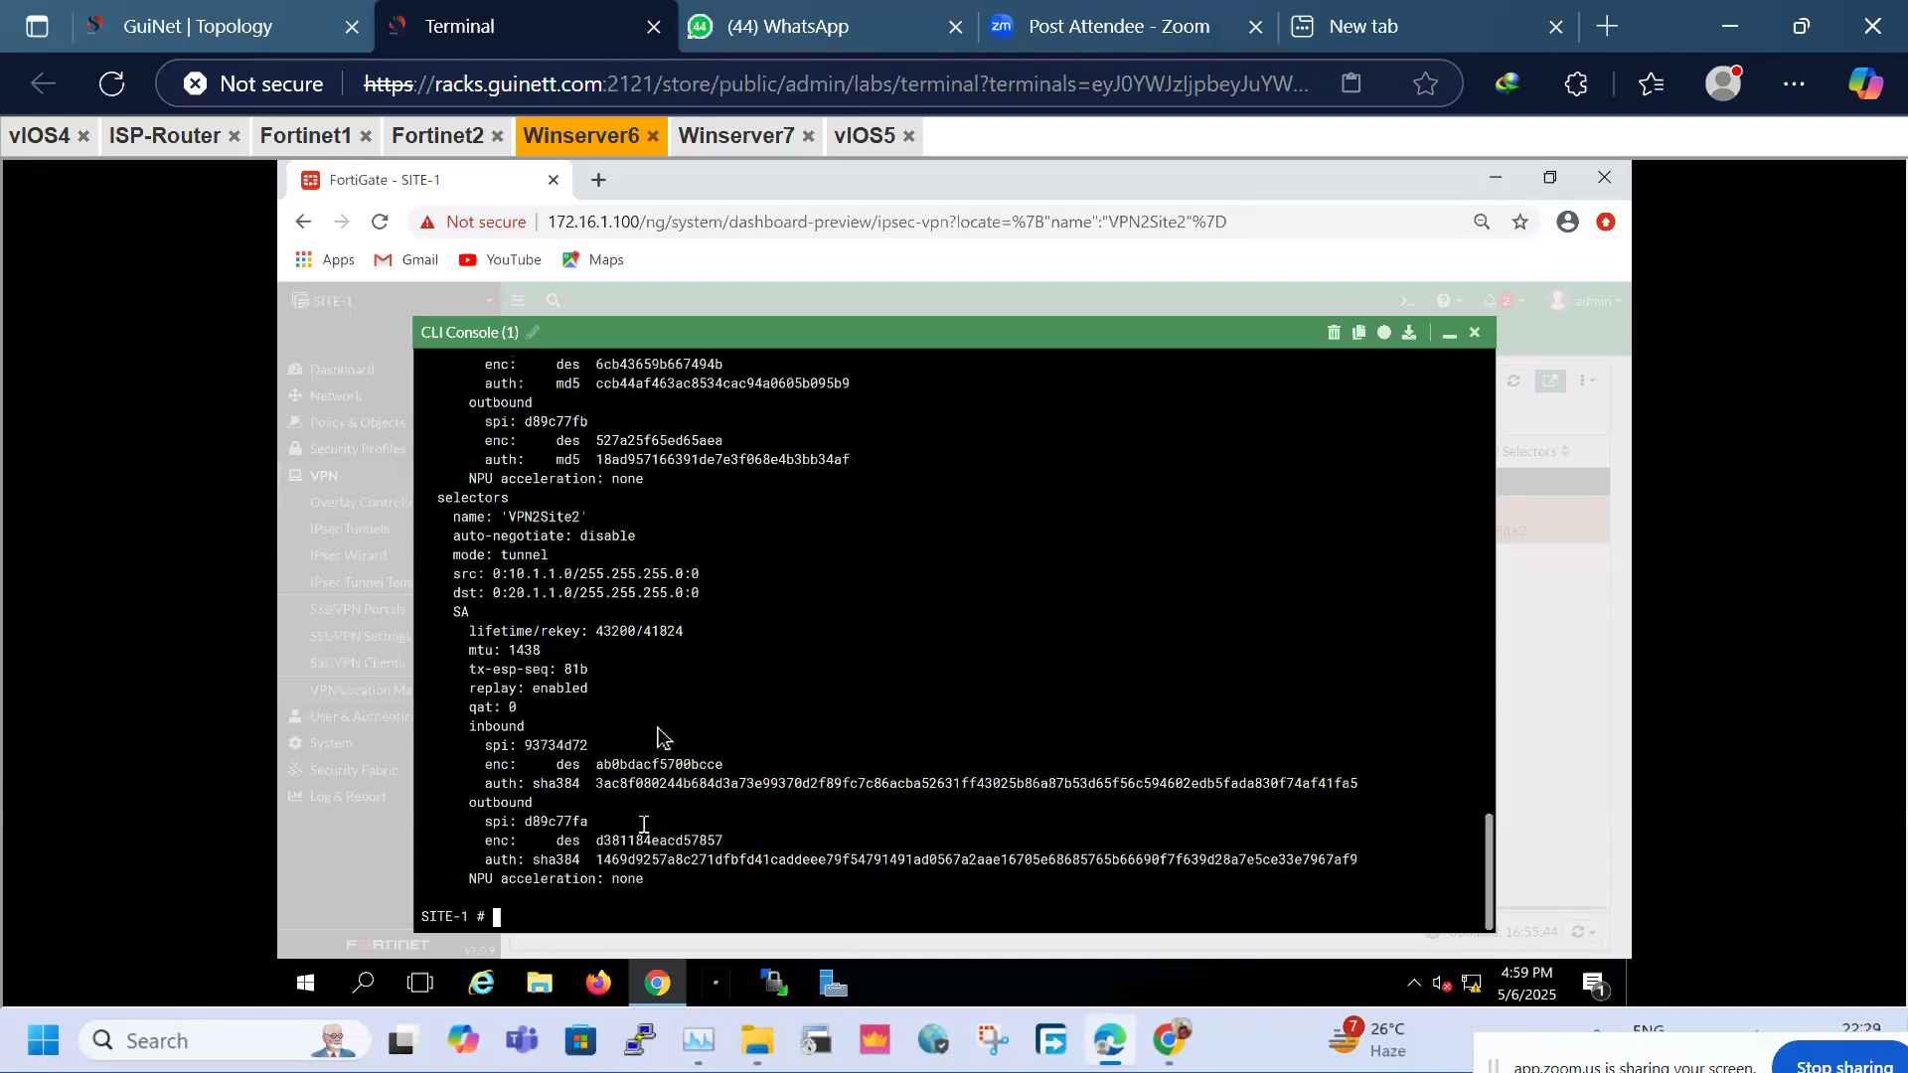
drag(472, 673, 654, 788)
click(700, 791)
drag(473, 804, 706, 860)
drag(534, 746, 558, 746)
drag(606, 596, 711, 626)
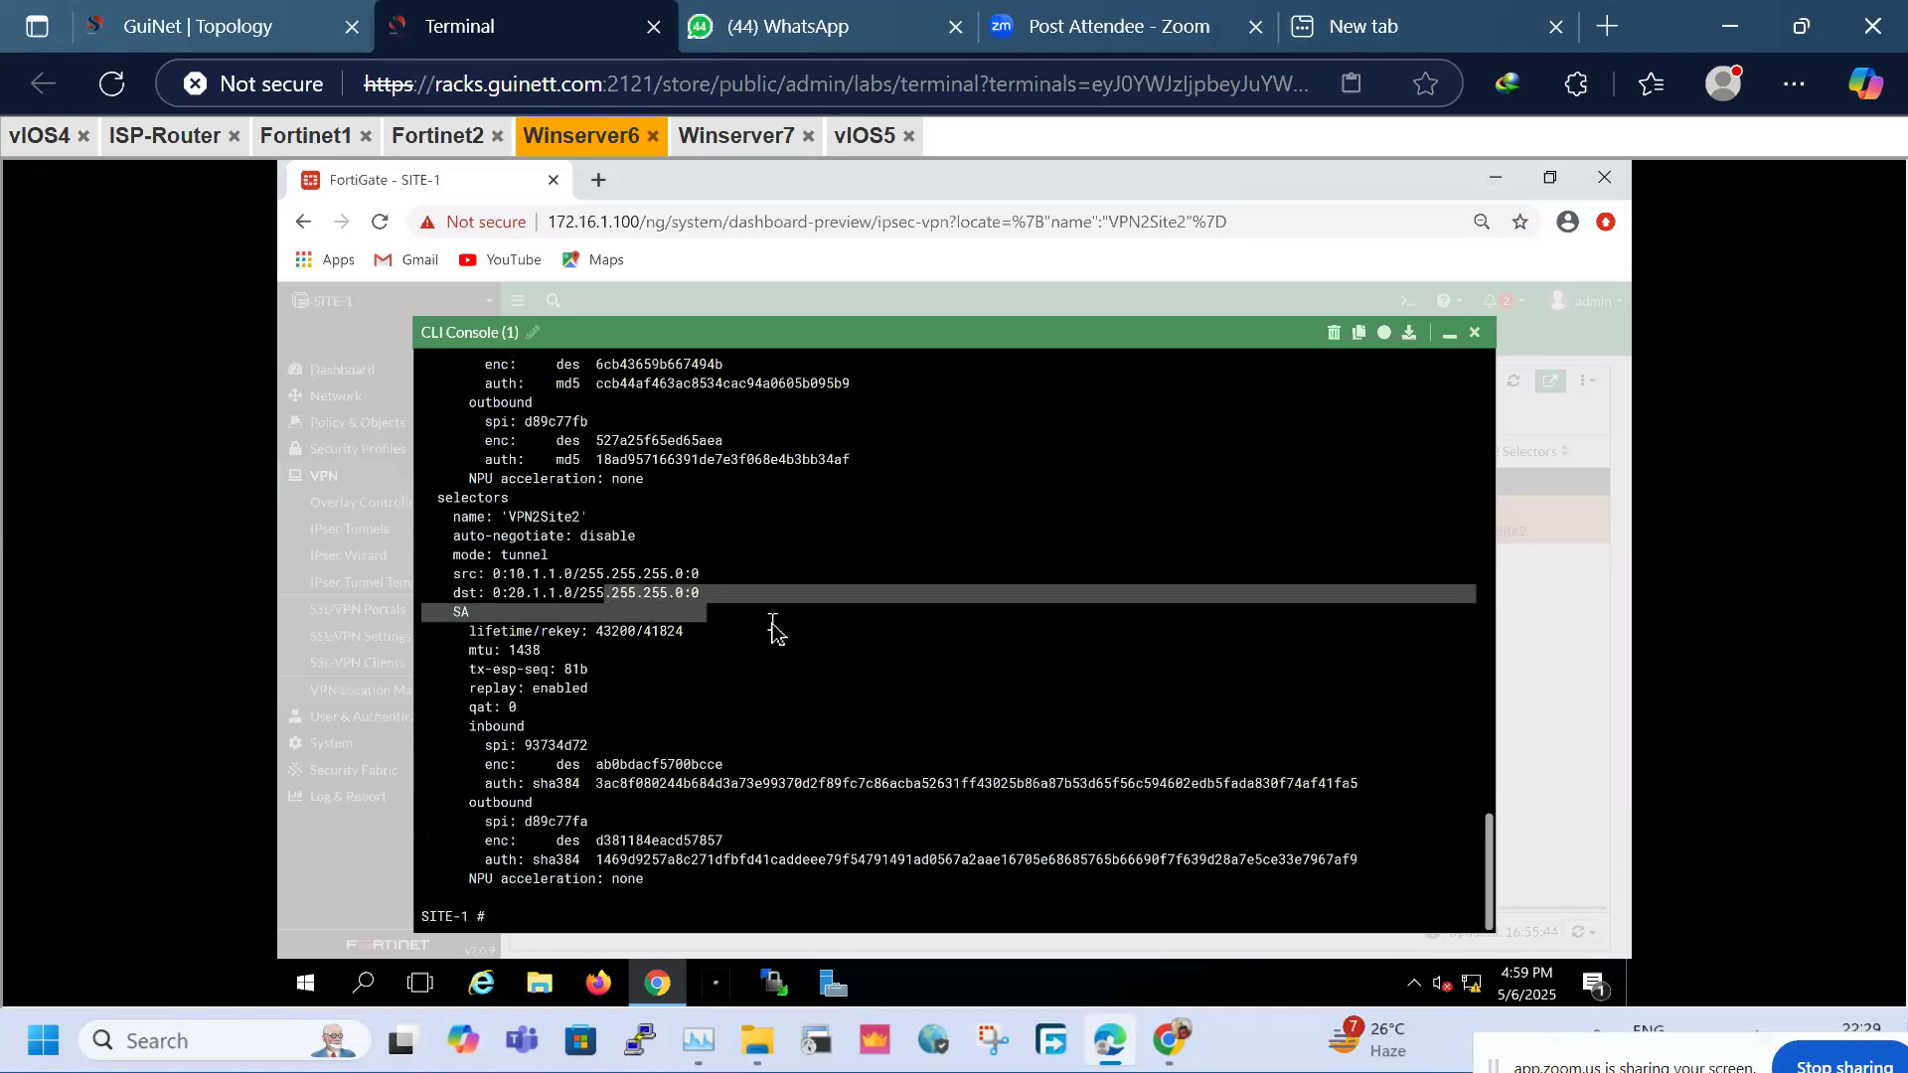
key(Return)
key(Return)
key(Return)
key(Return)
Correct the mistyped command into 'get vpn ipsec tunnel summary' and run it
text(get s)
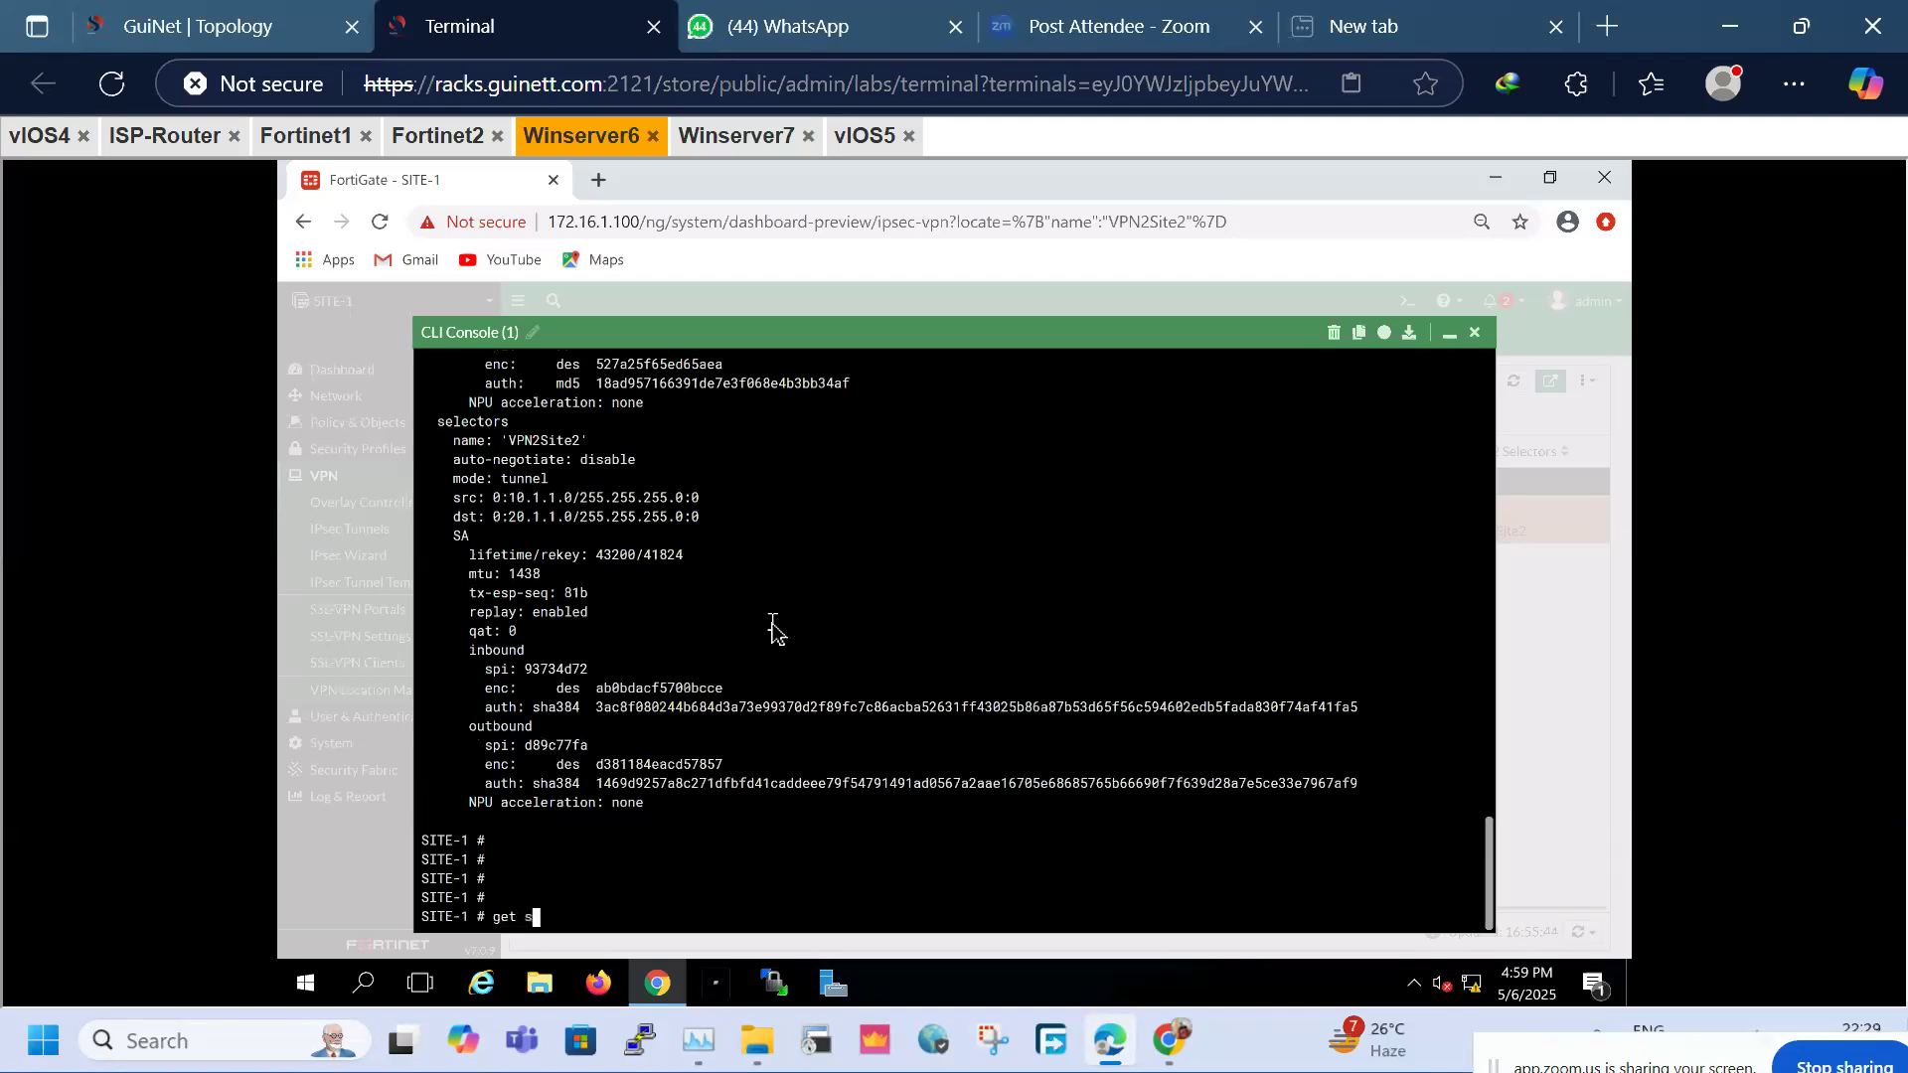
text(videofilter)
key(BackSpace)
key(BackSpace)
key(BackSpace)
key(BackSpace)
key(BackSpace)
key(BackSpace)
key(BackSpace)
key(BackSpace)
key(BackSpace)
key(BackSpace)
key(BackSpace)
key(BackSpace)
text(v)
text(pn)
text( ik)
key(BackSpace)
text(psec tunnel lis)
key(BackSpace)
key(BackSpace)
key(BackSpace)
text(?)
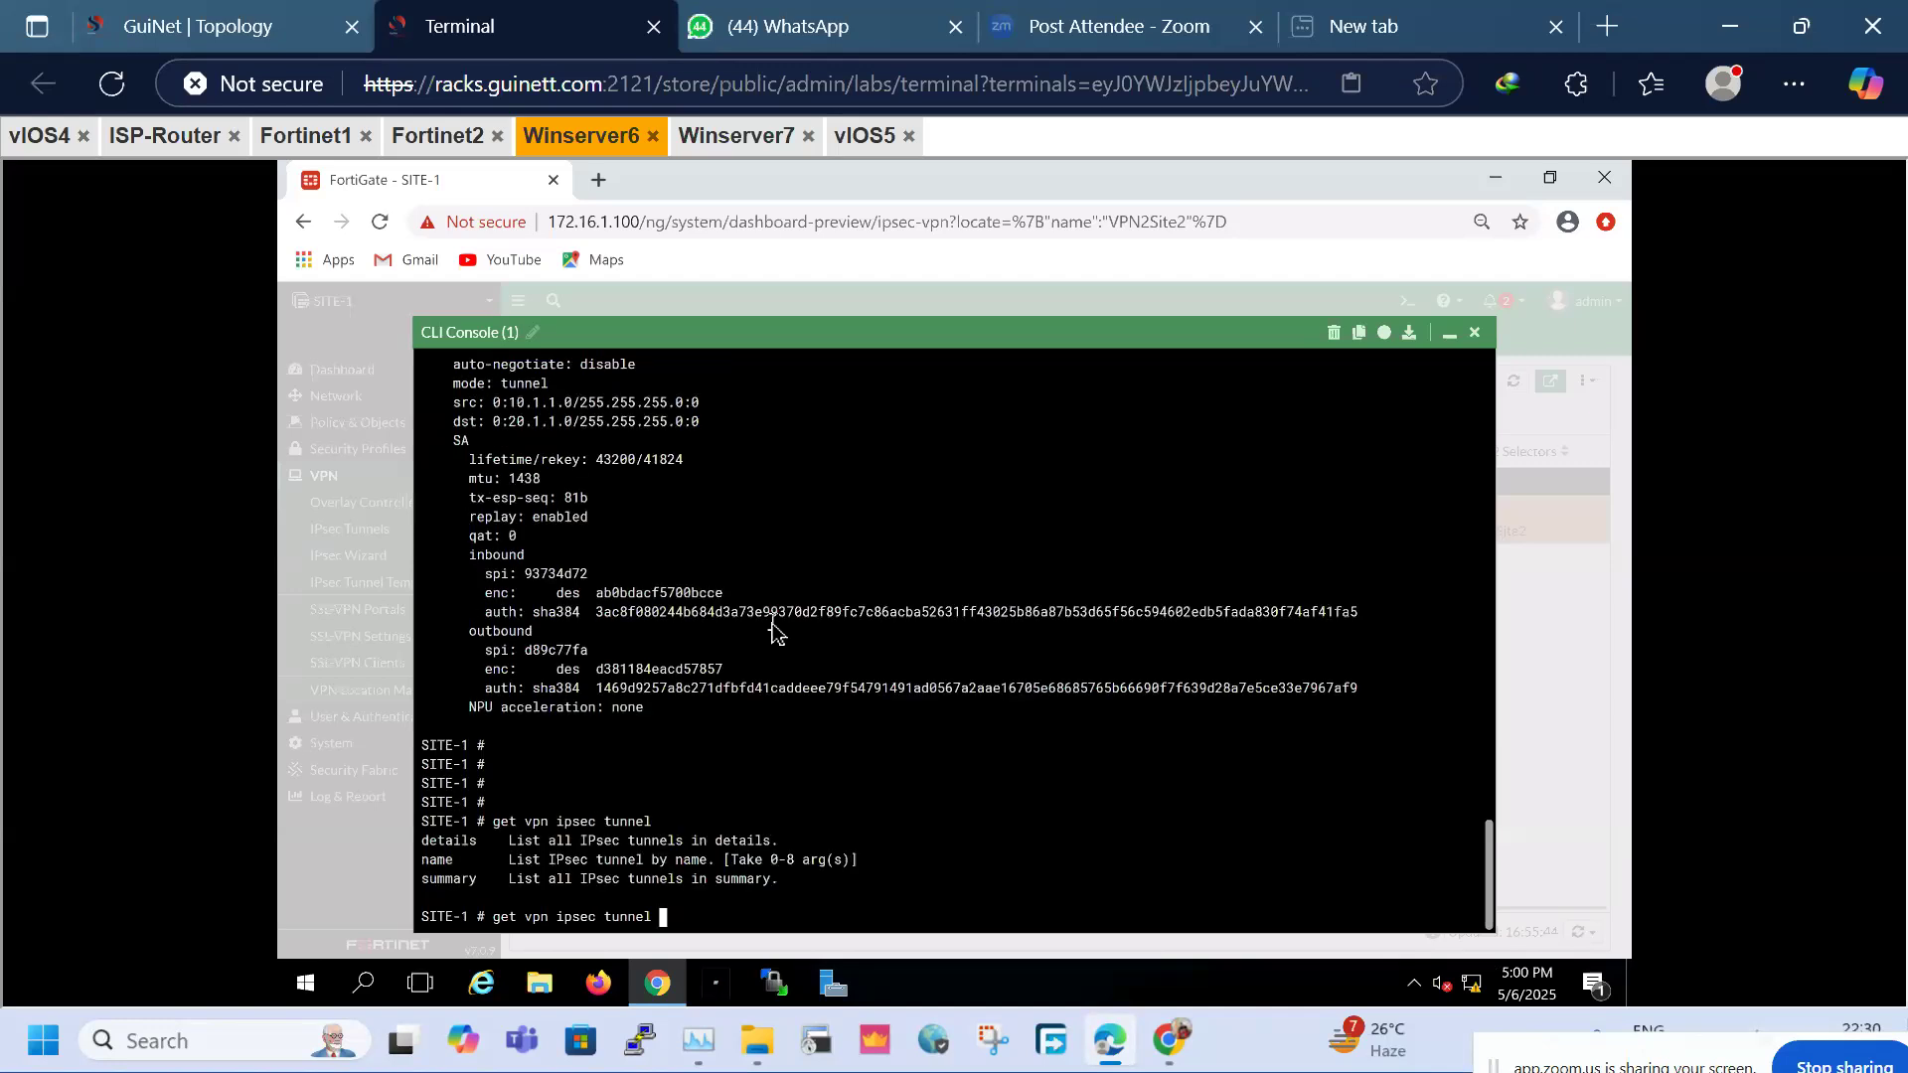
text(summary)
key(Return)
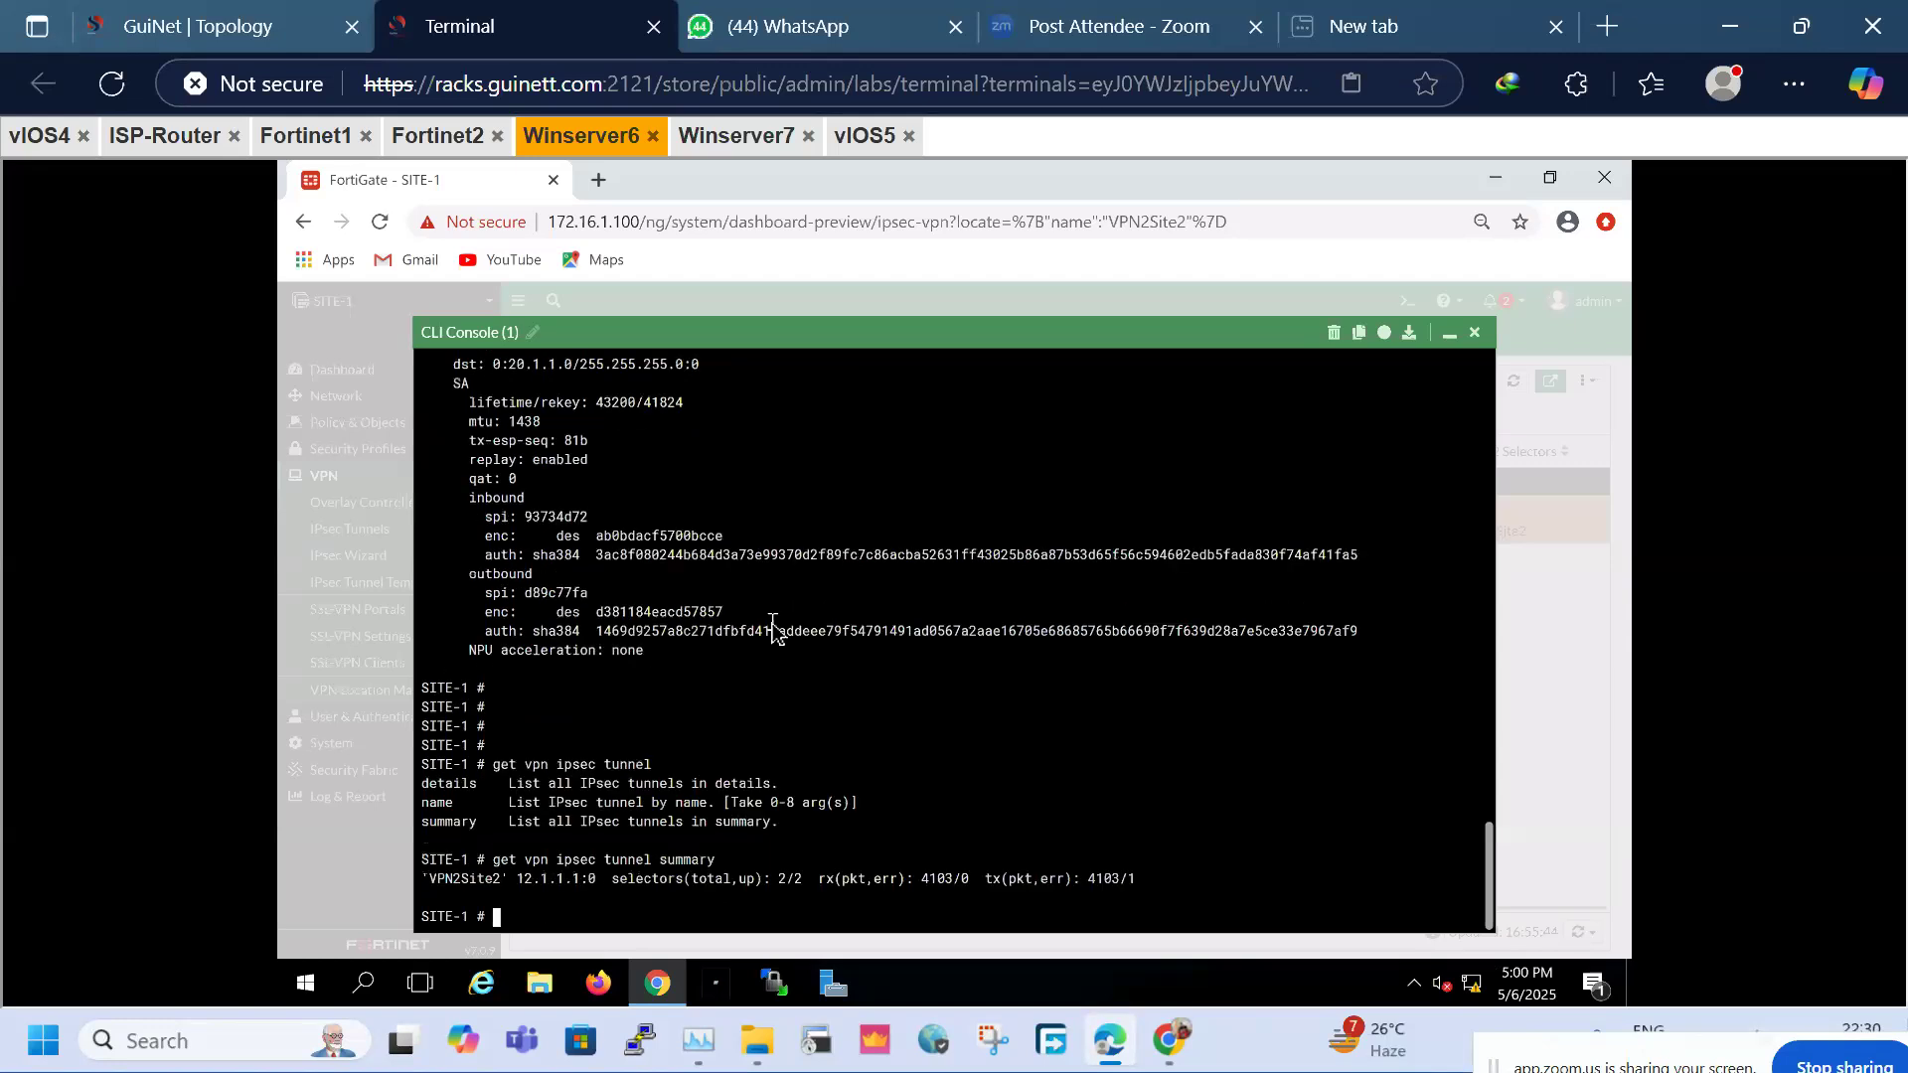
Run 'get vpn ipsec tunnel name' without an argument after checking its options with ?
key(Up)
key(BackSpace)
key(BackSpace)
key(BackSpace)
key(BackSpace)
key(BackSpace)
key(BackSpace)
key(BackSpace)
text(ns)
key(BackSpace)
text(ame)
key(question)
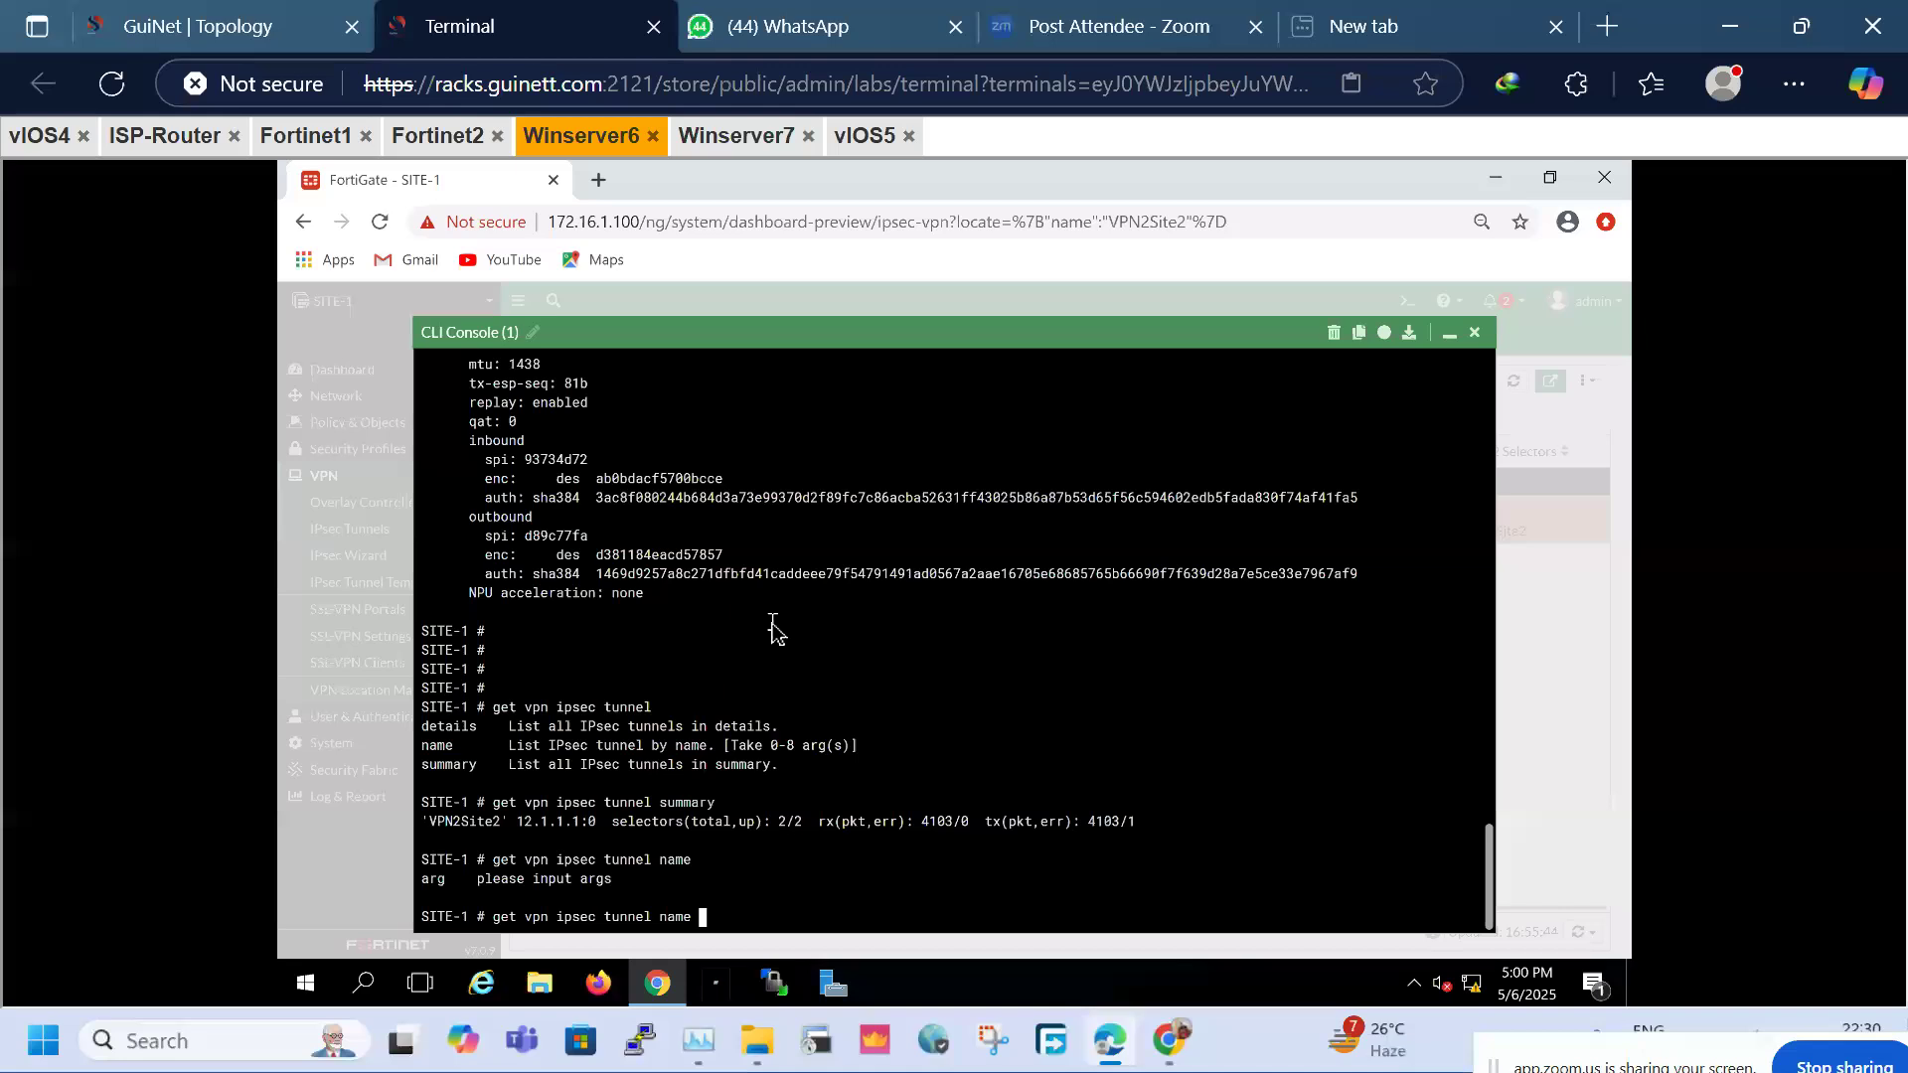
key(Return)
Query 'get vpn ipsec tunnel name 30-40', then rerun the name query without the argument
key(Up)
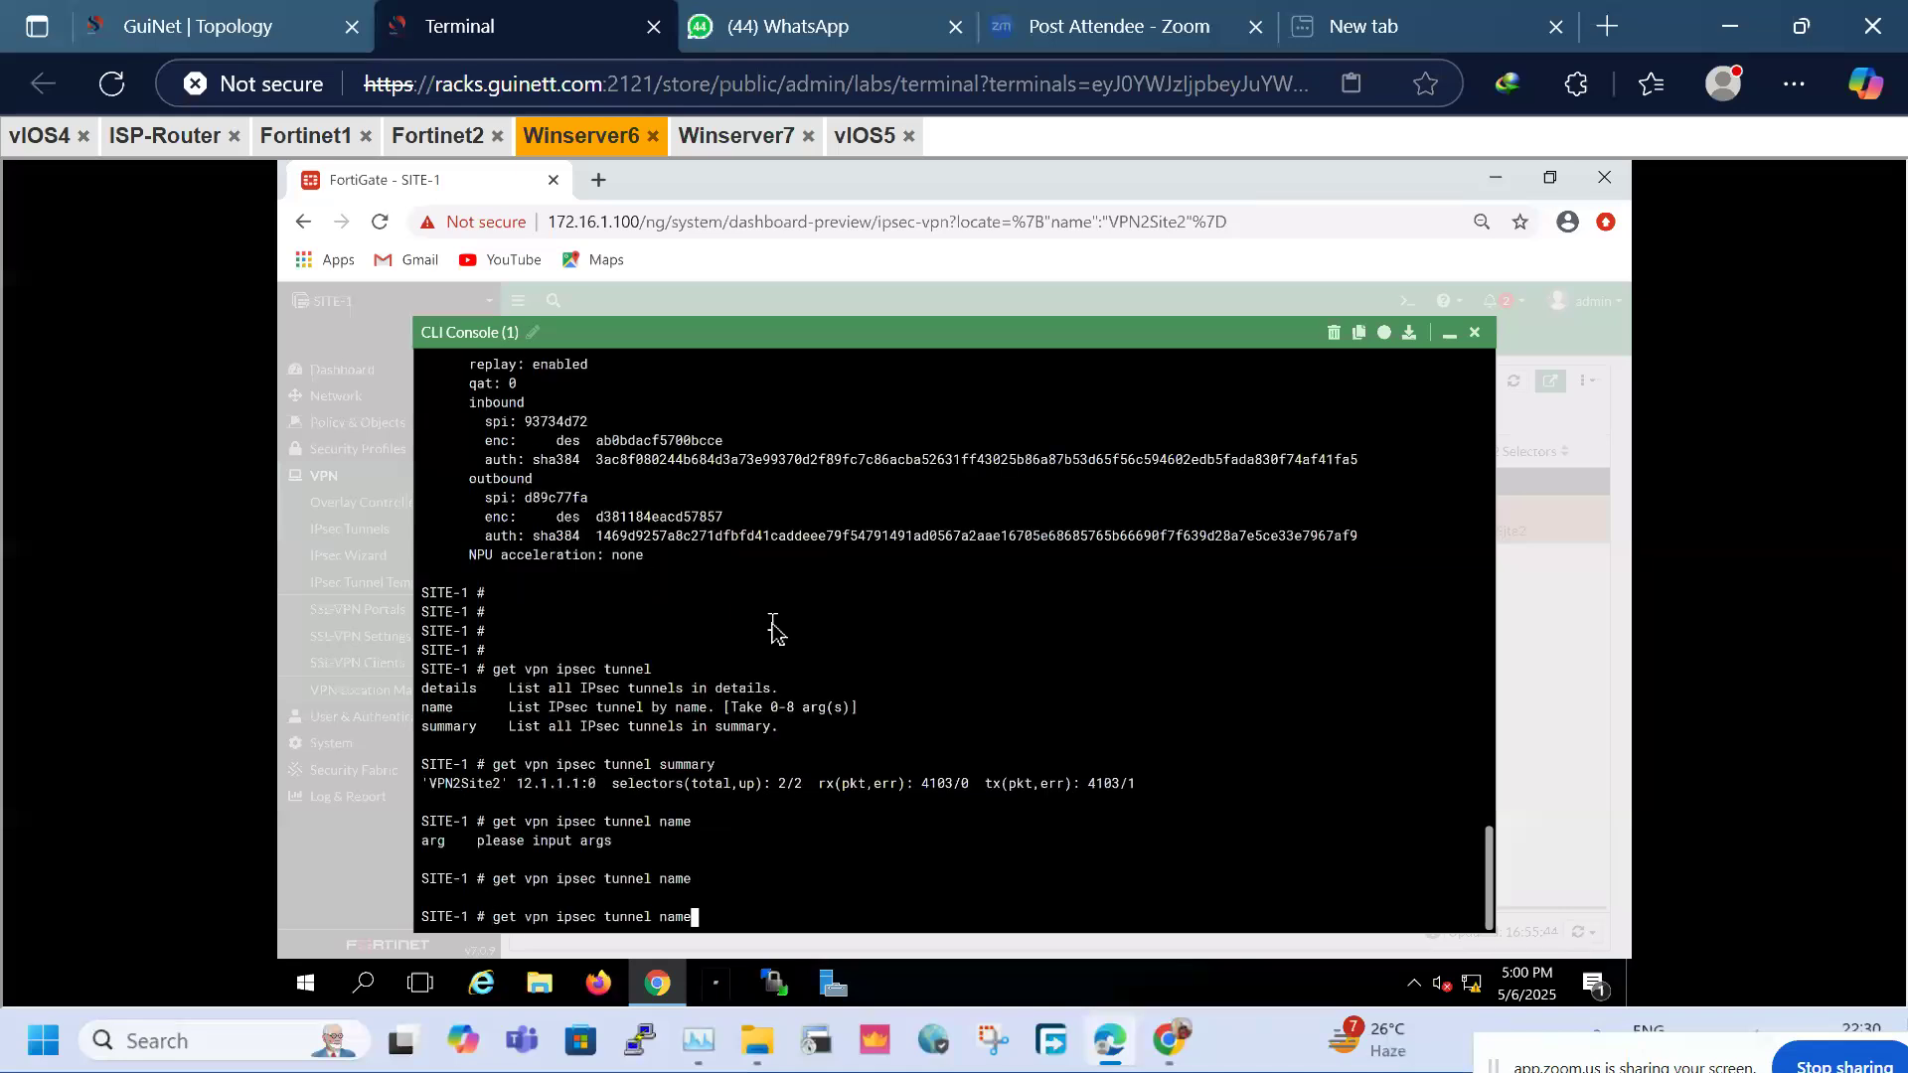
text(30-40)
key(Return)
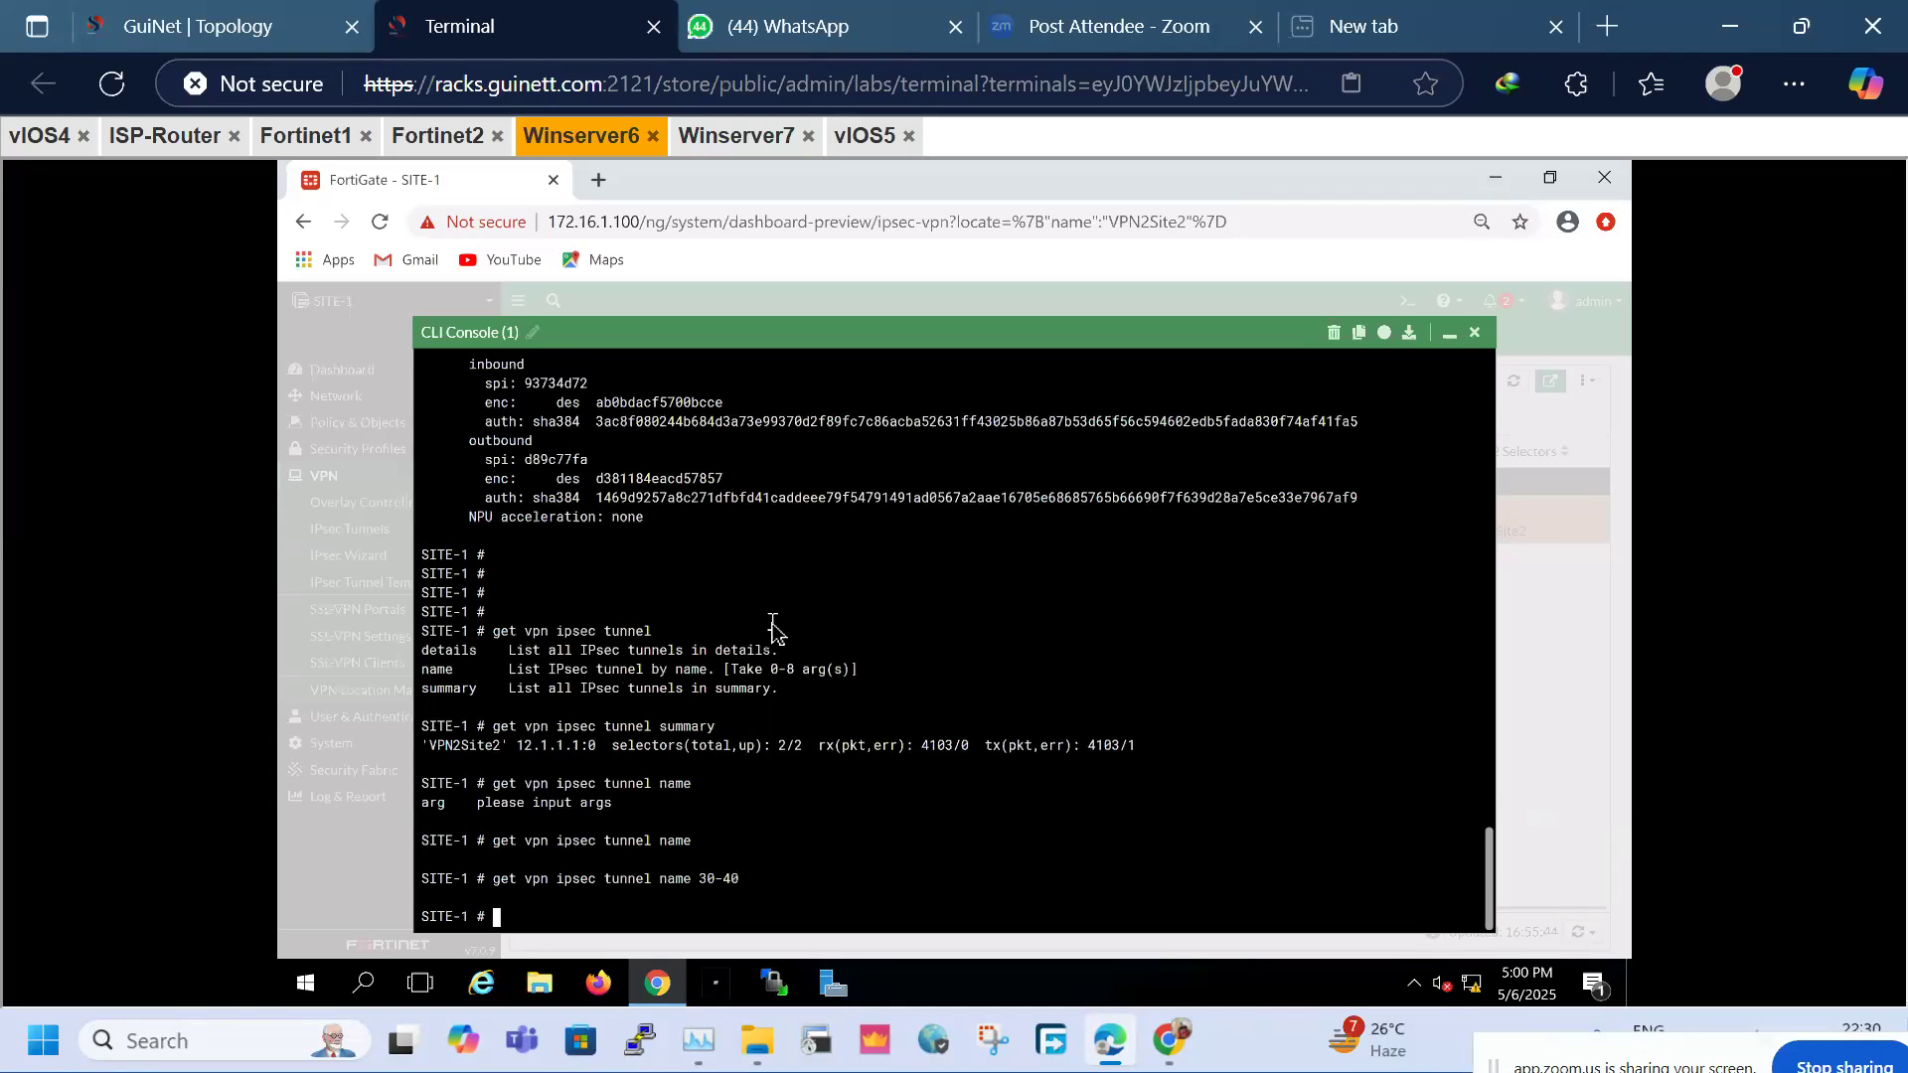
key(Up)
key(BackSpace)
key(BackSpace)
key(BackSpace)
key(BackSpace)
key(BackSpace)
key(question)
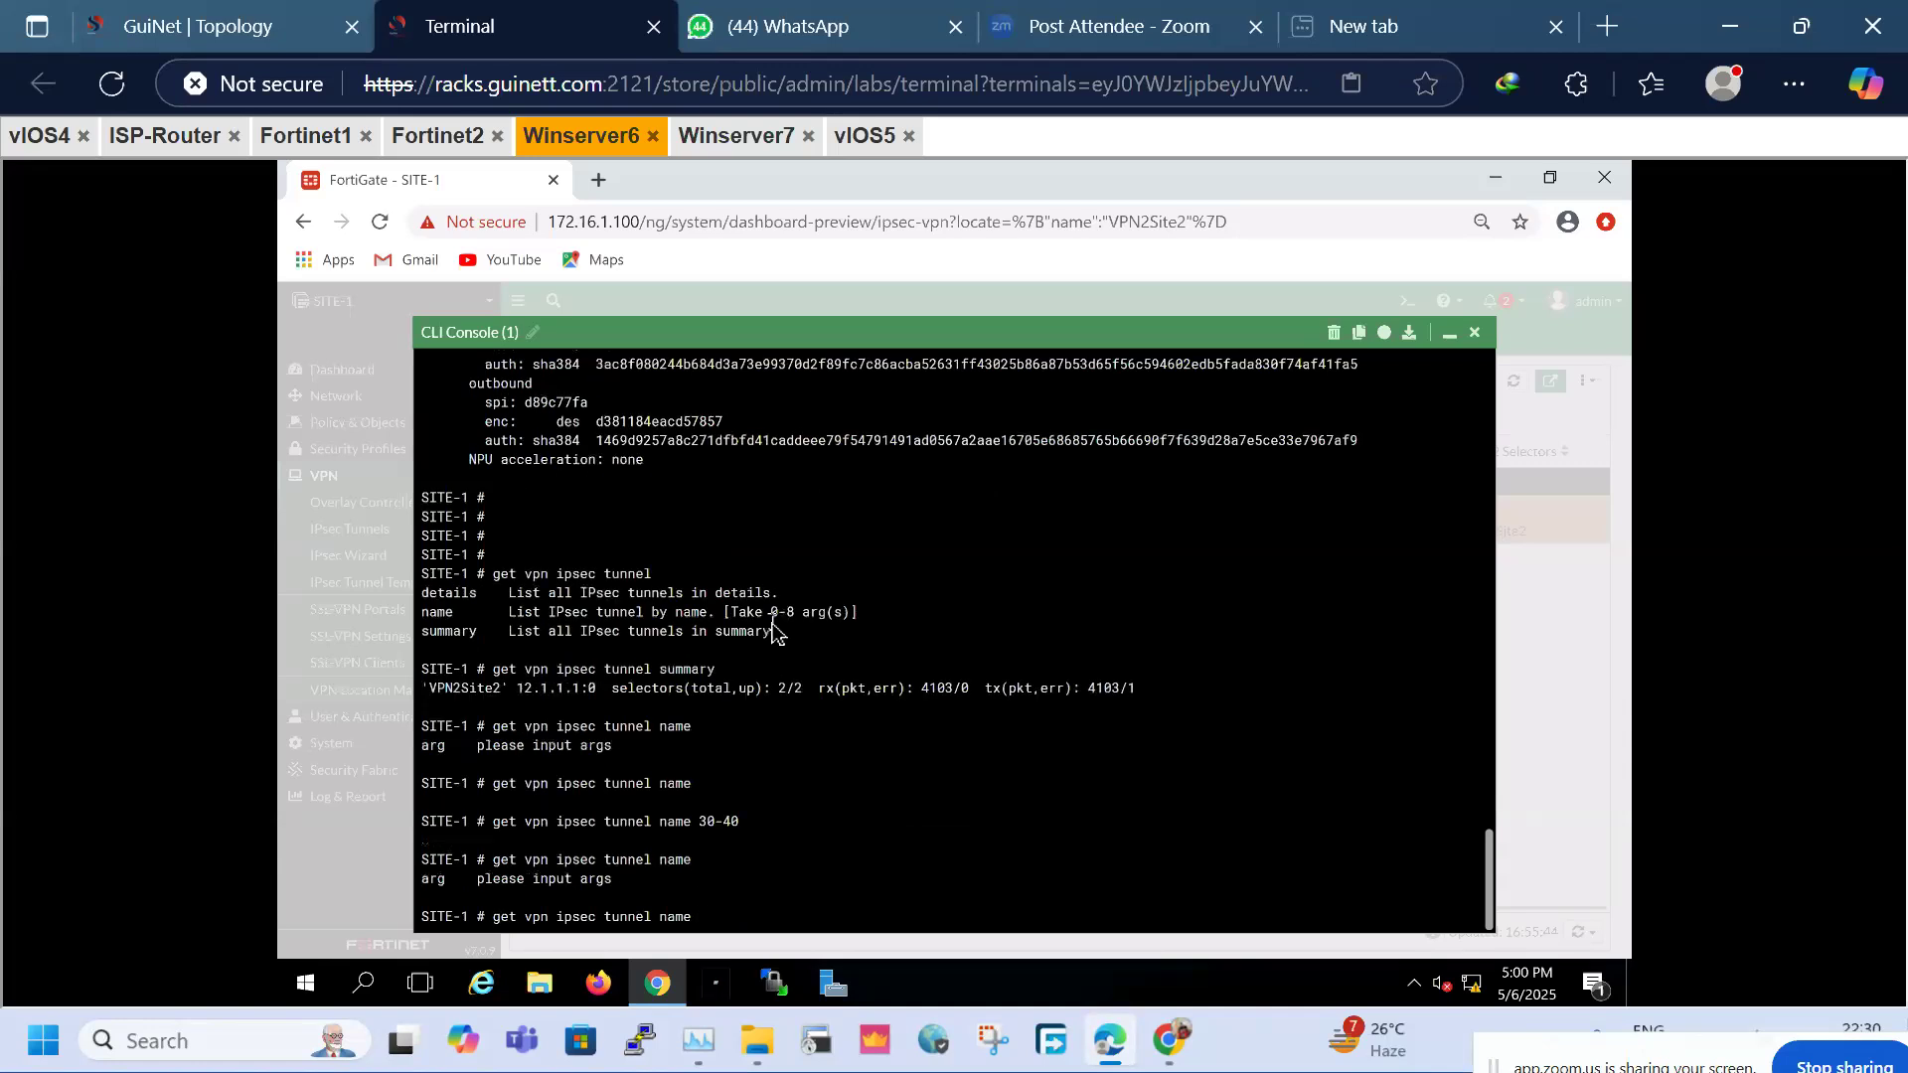
key(Return)
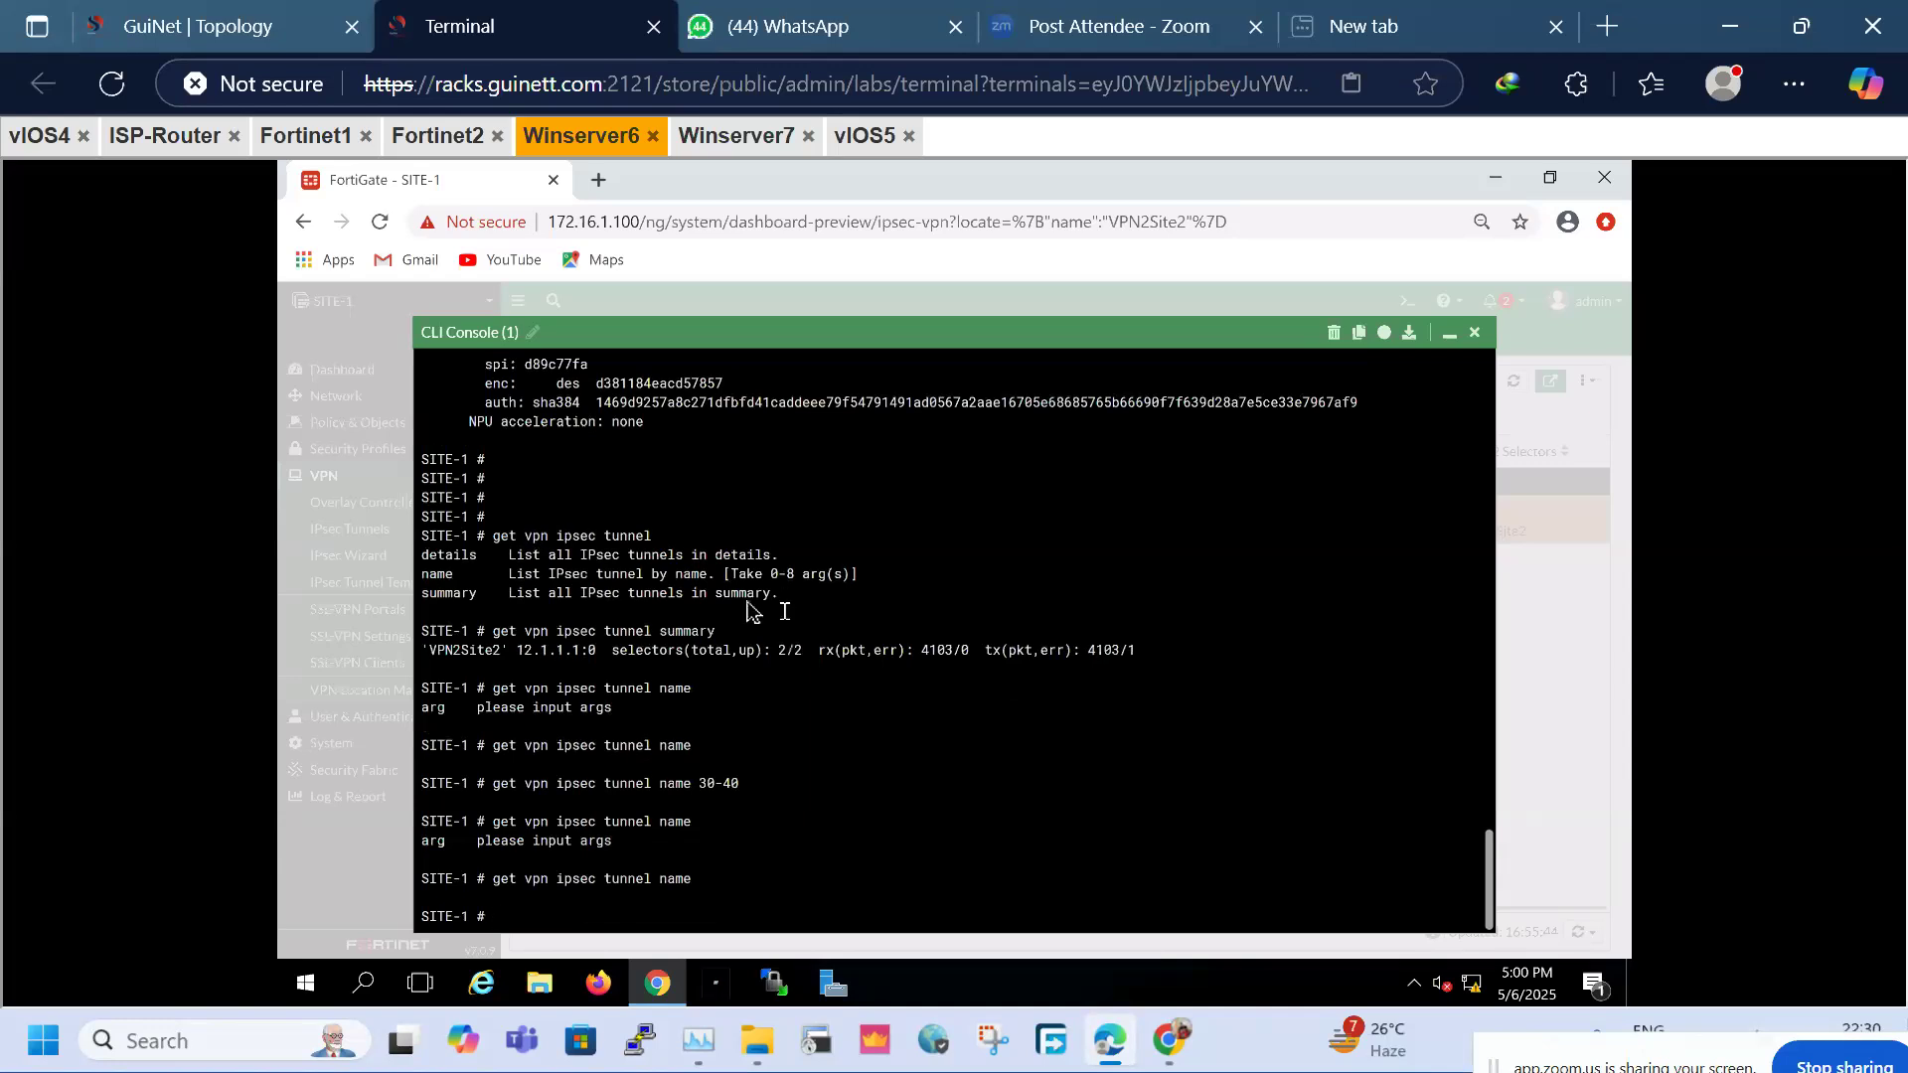
Close the CLI console to check VPN2Site2 is up with 410.30 kB each way
click(1450, 338)
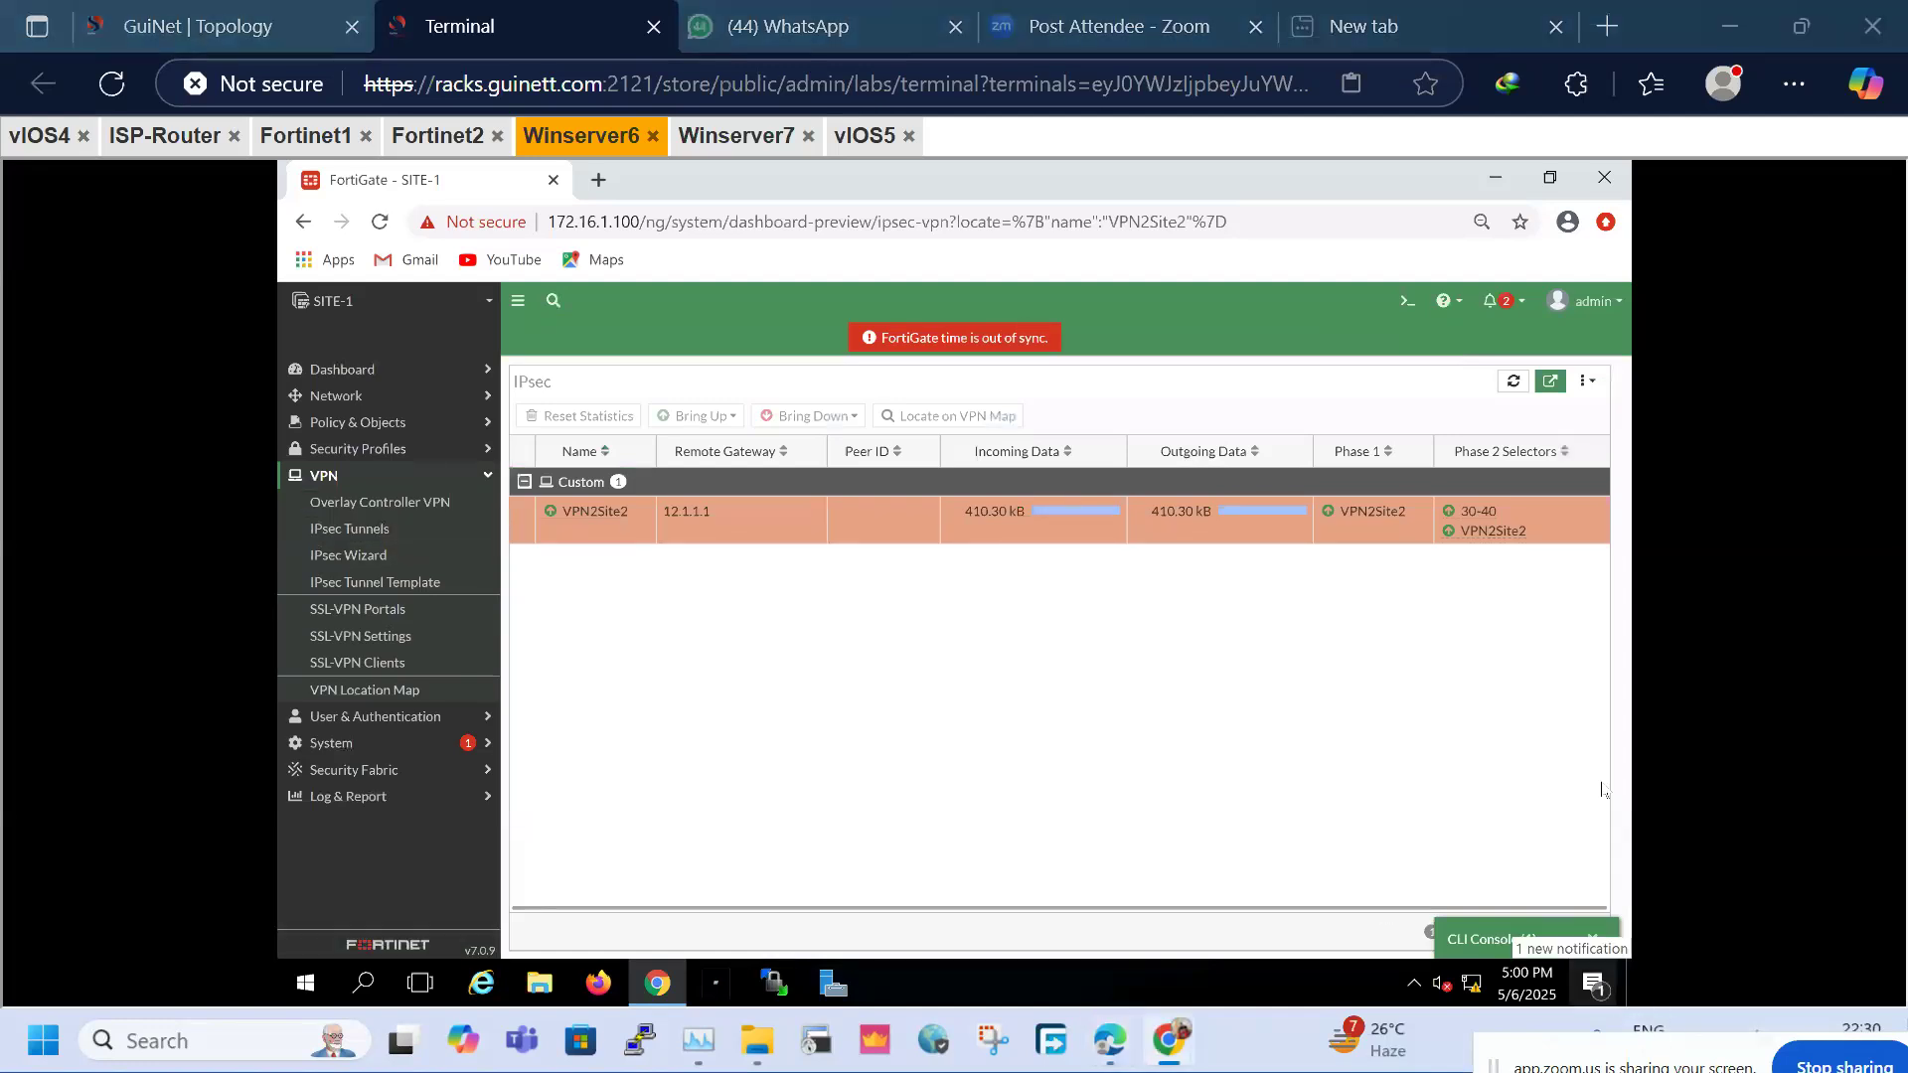
drag(1595, 1058, 1579, 951)
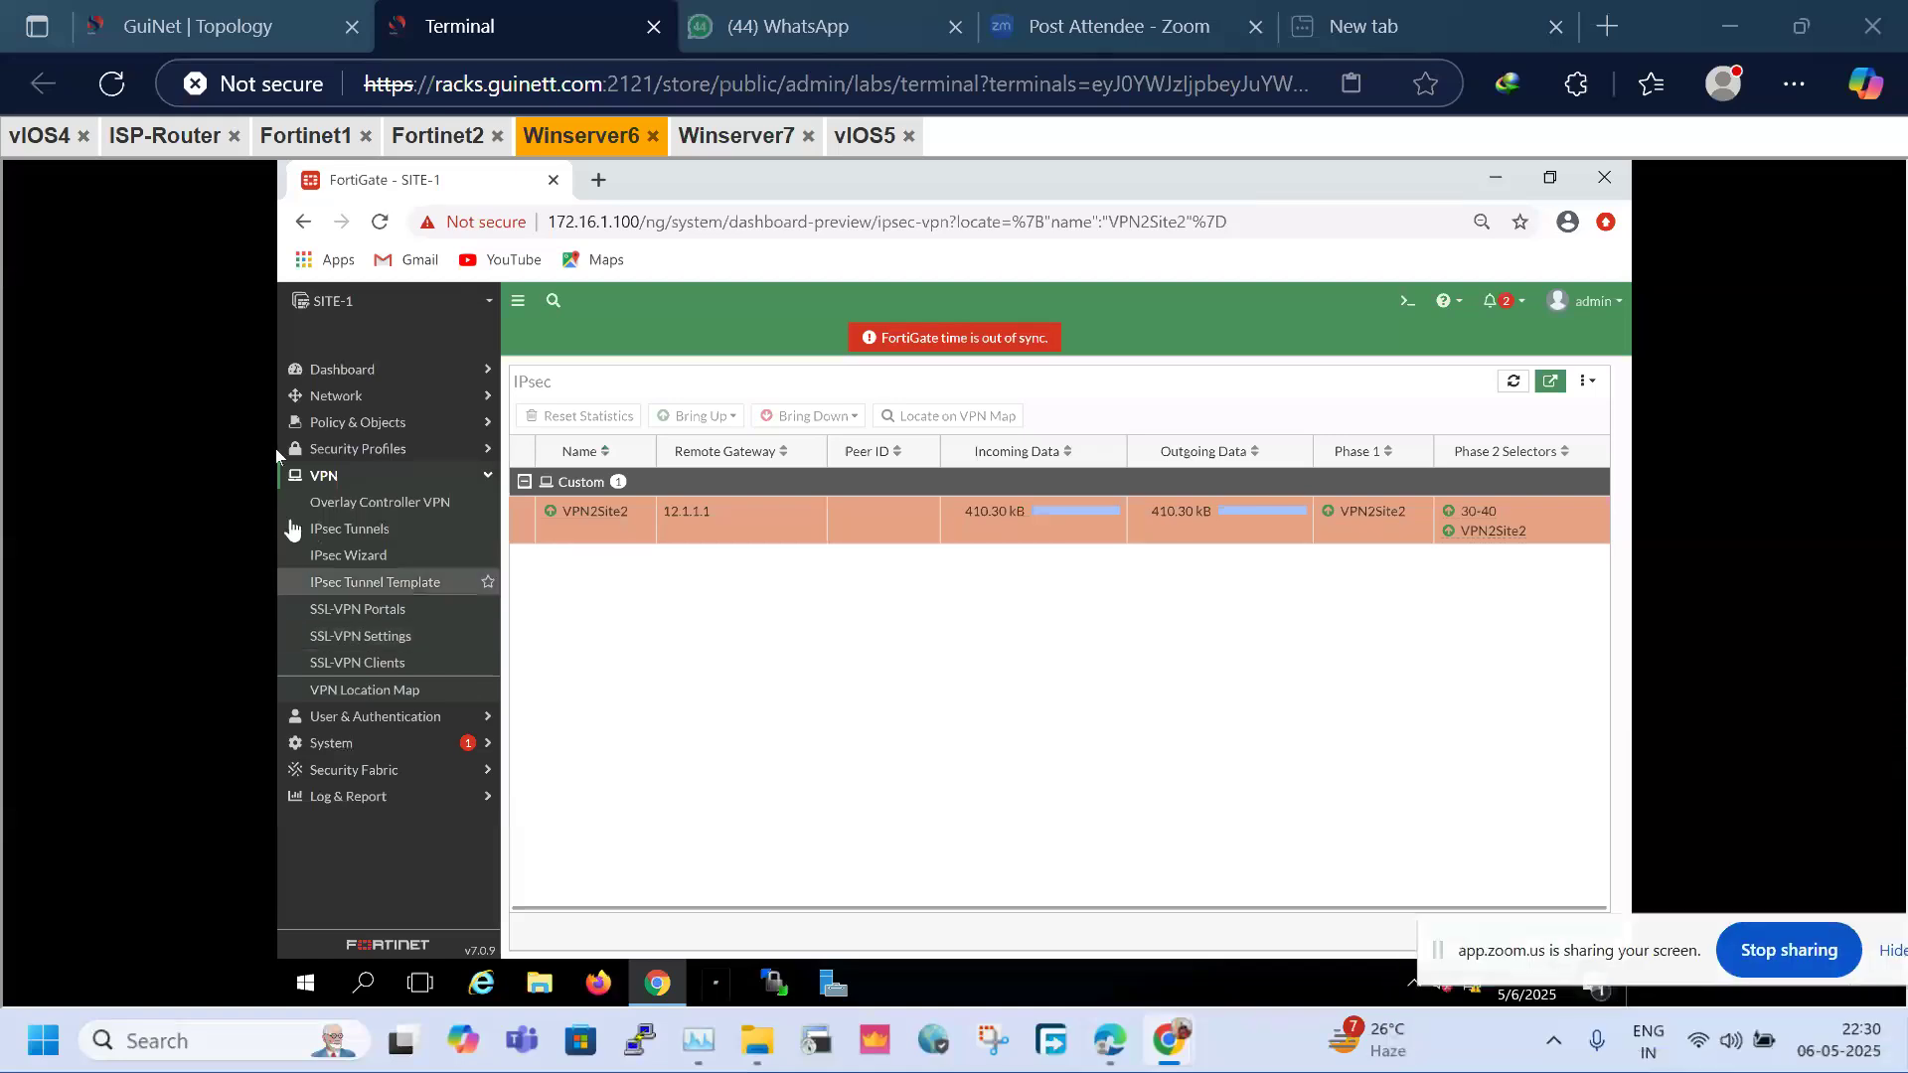
click(366, 429)
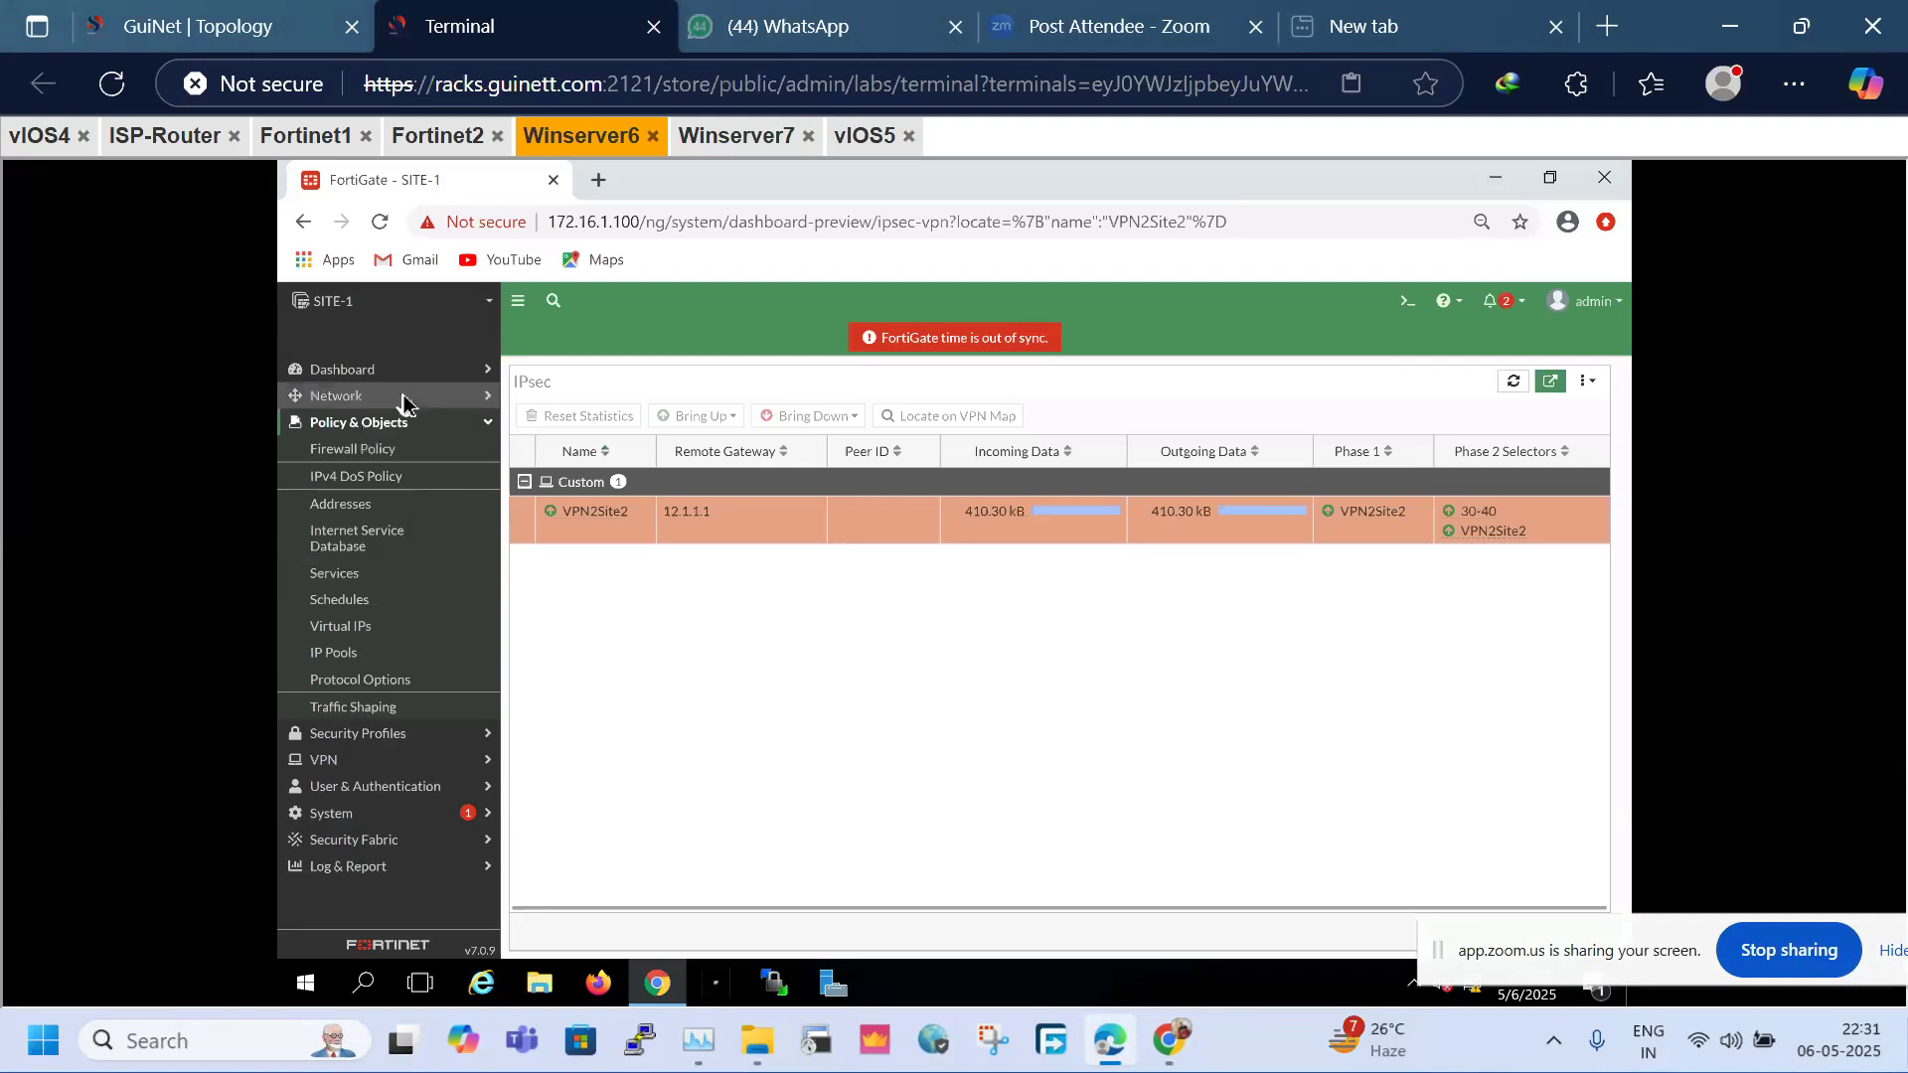
Review the static routes to 20.1.1.0/24 and 40.1.1.0/24 via VPN2Site2
click(361, 398)
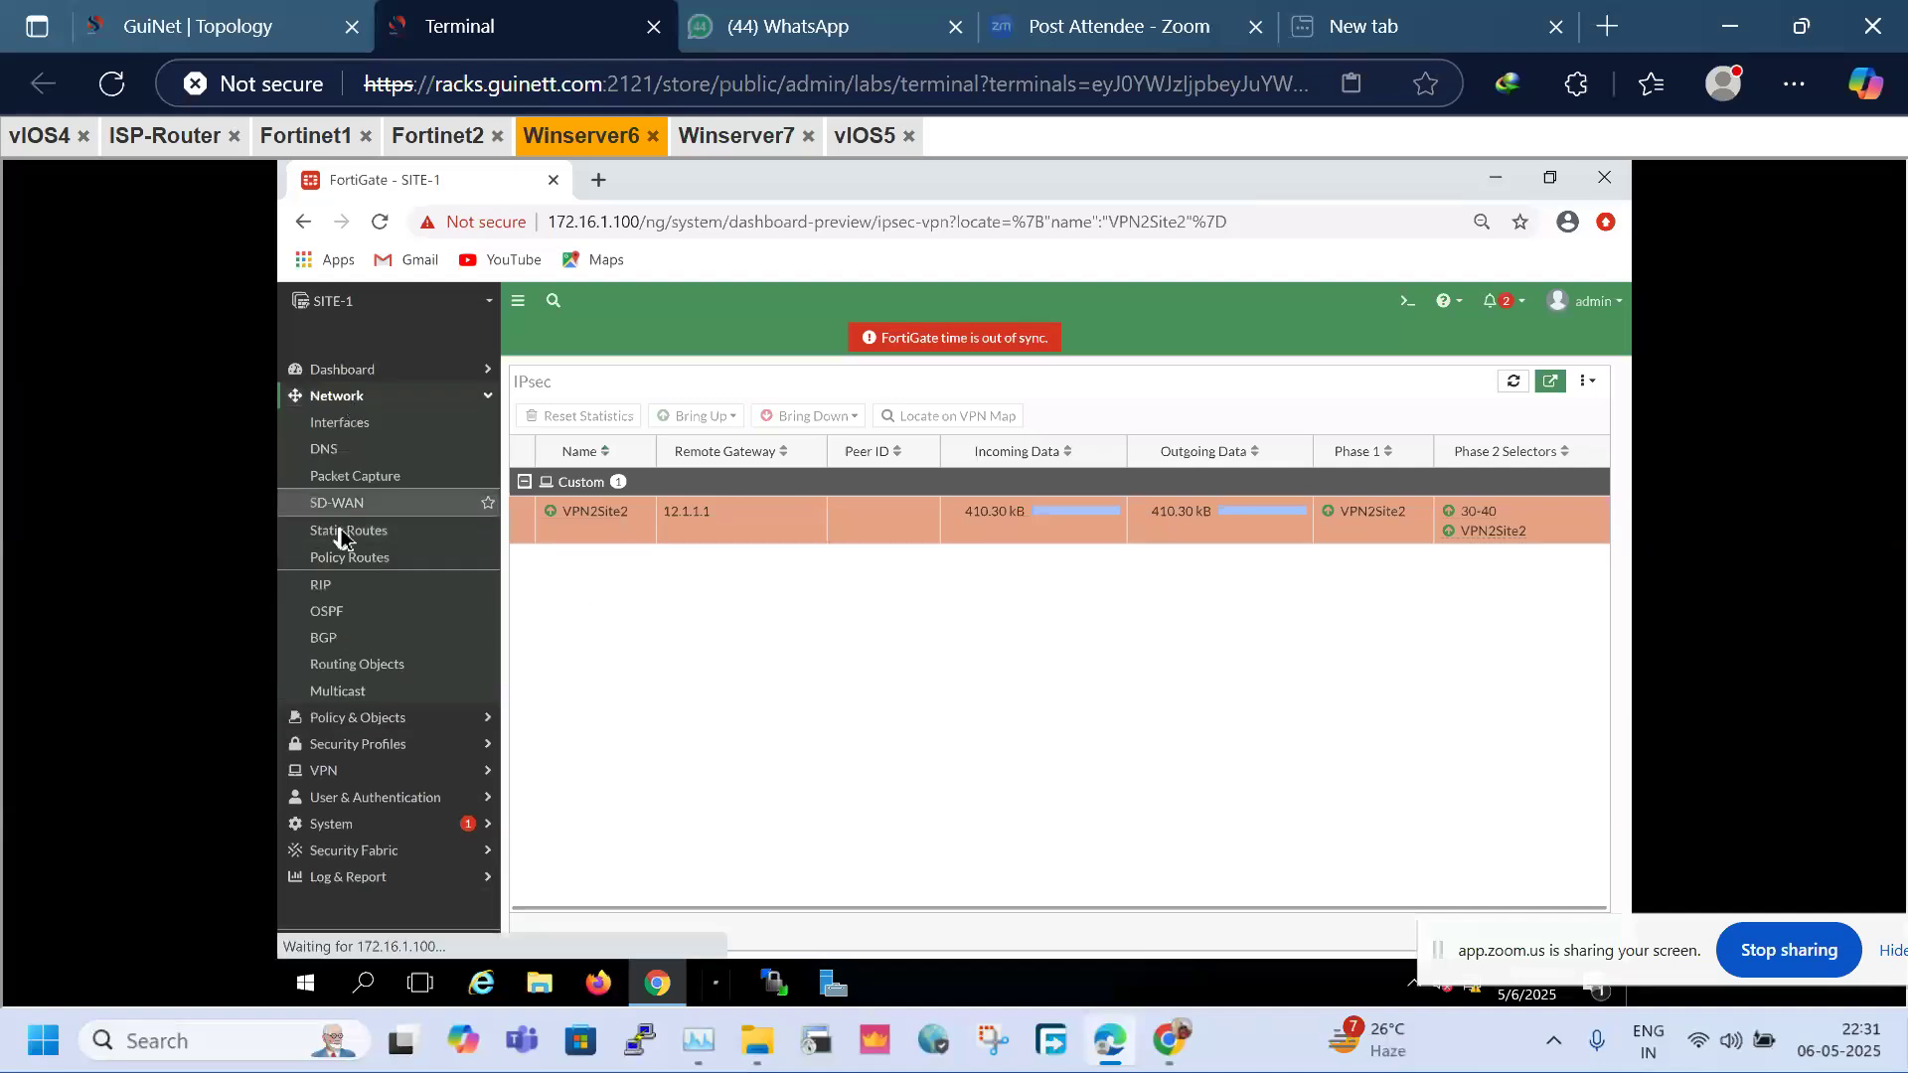
click(350, 534)
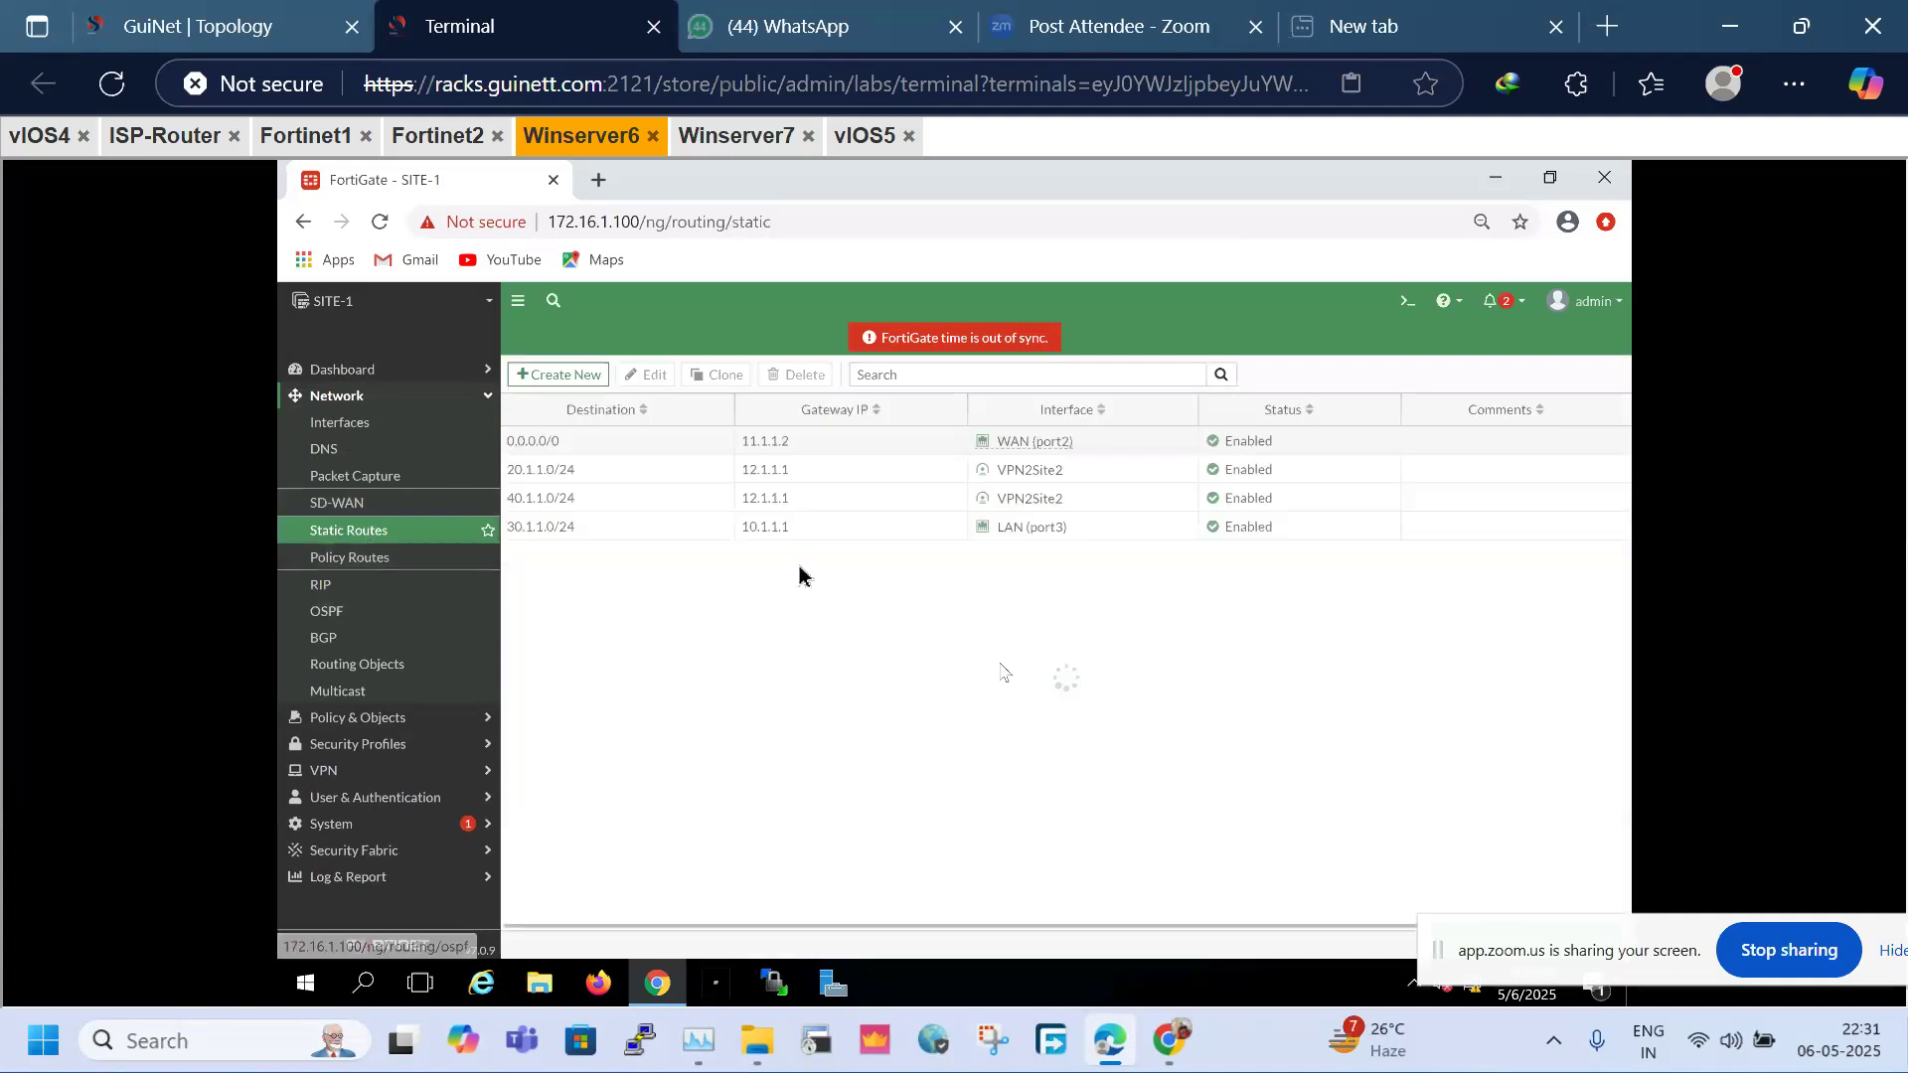
click(1074, 482)
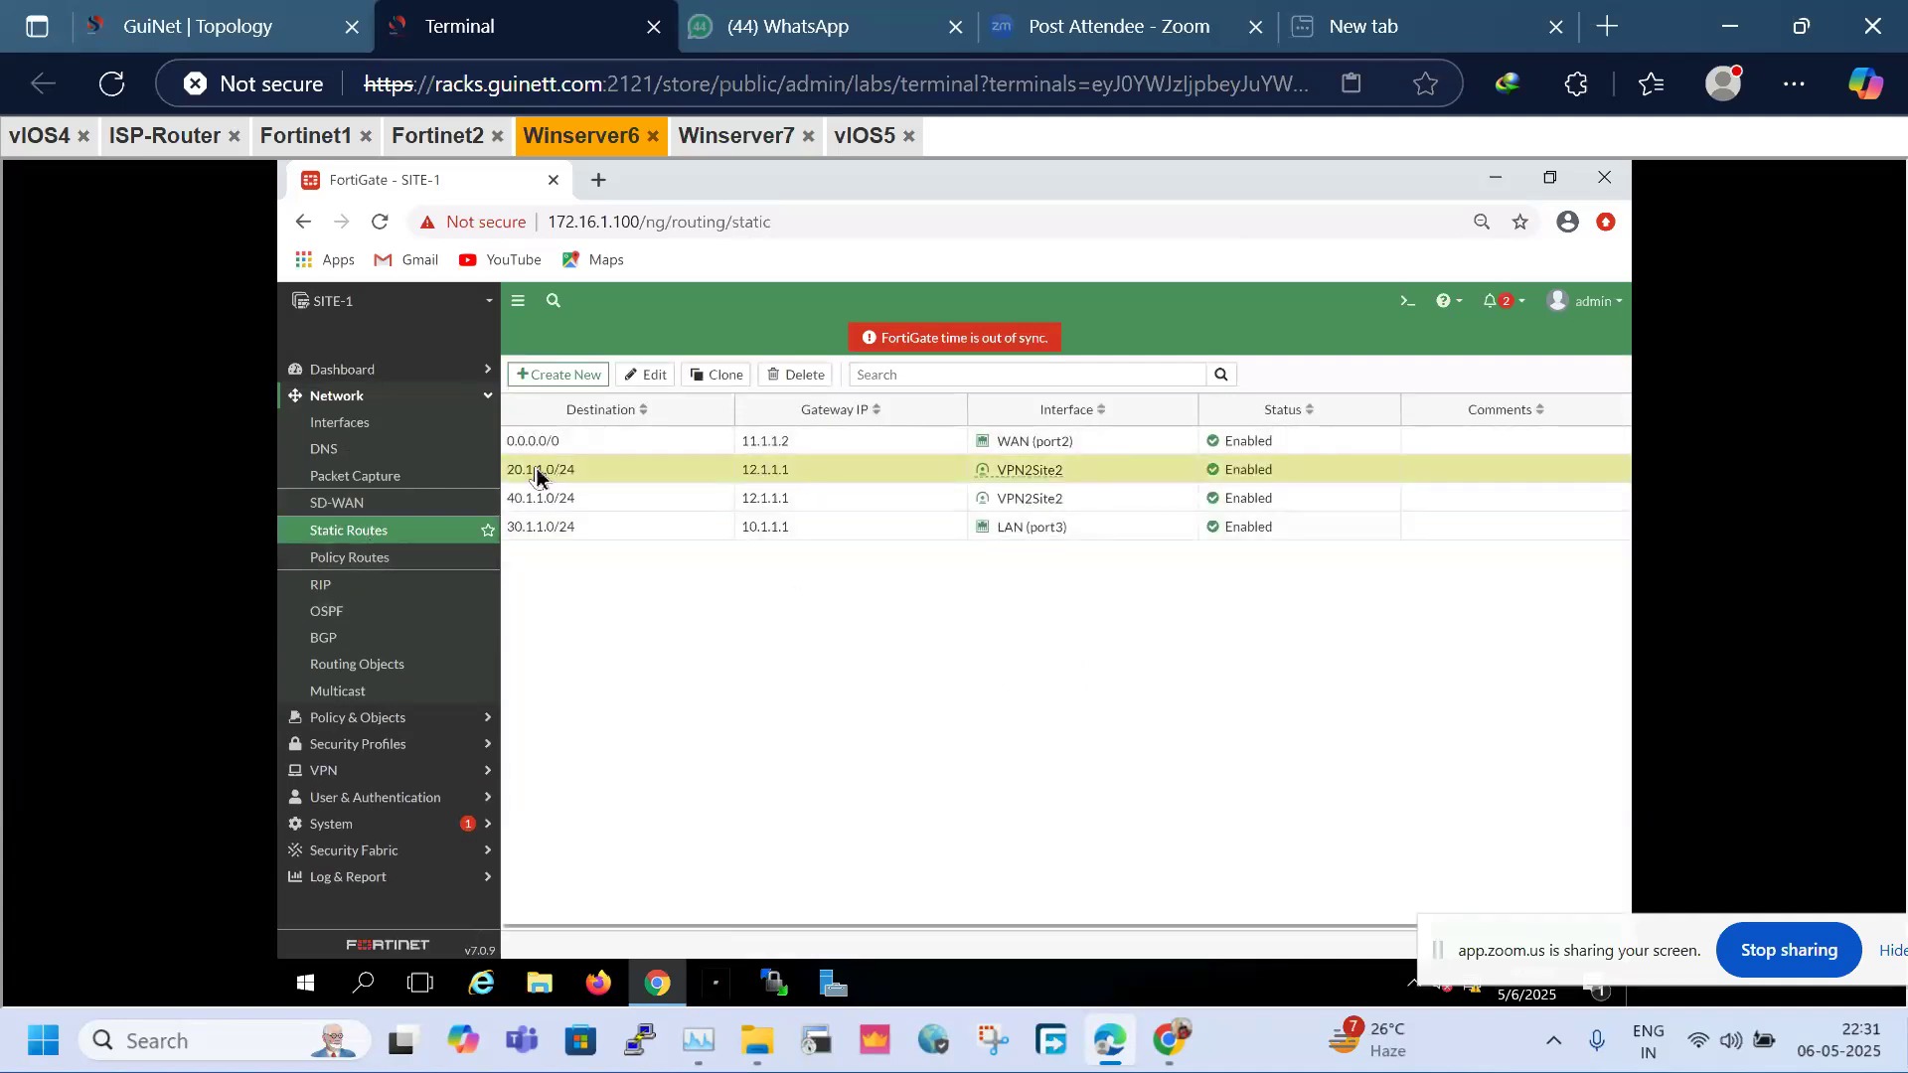
click(725, 502)
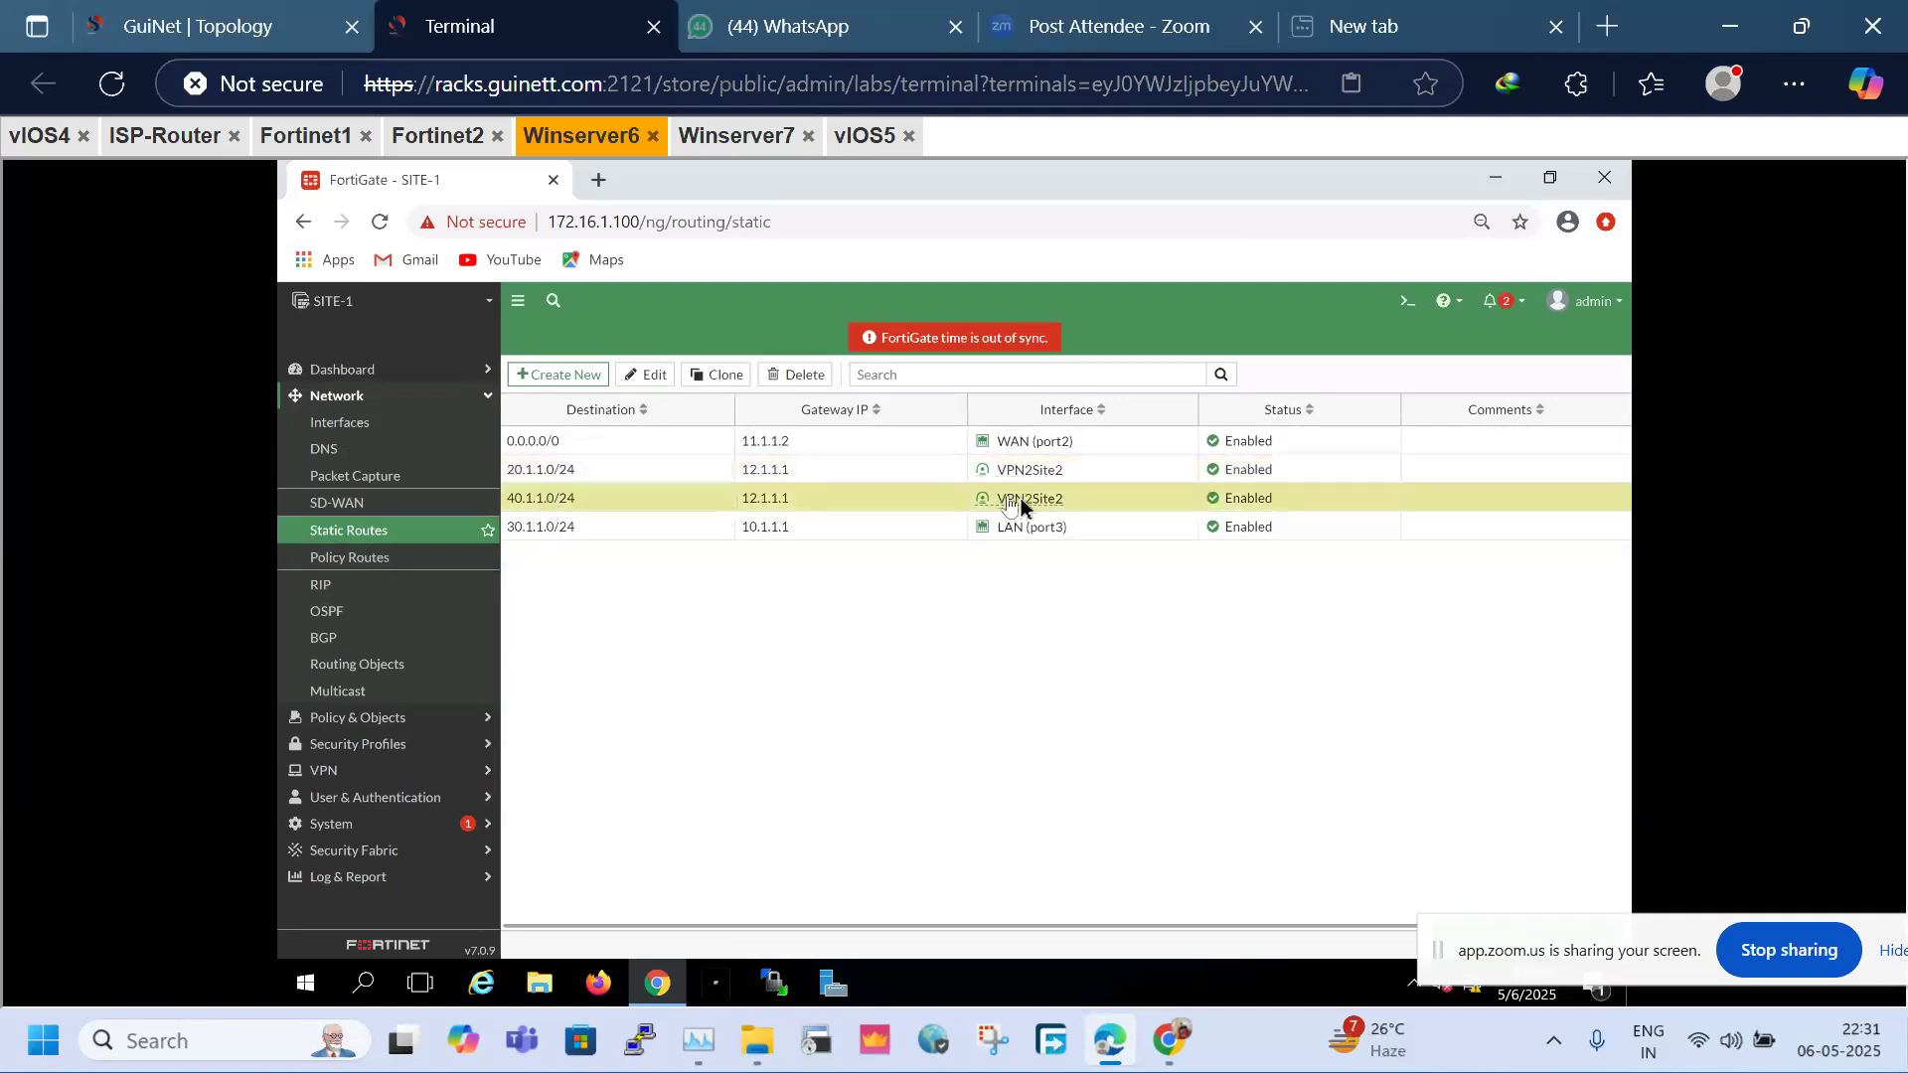
mouse_move(1091, 484)
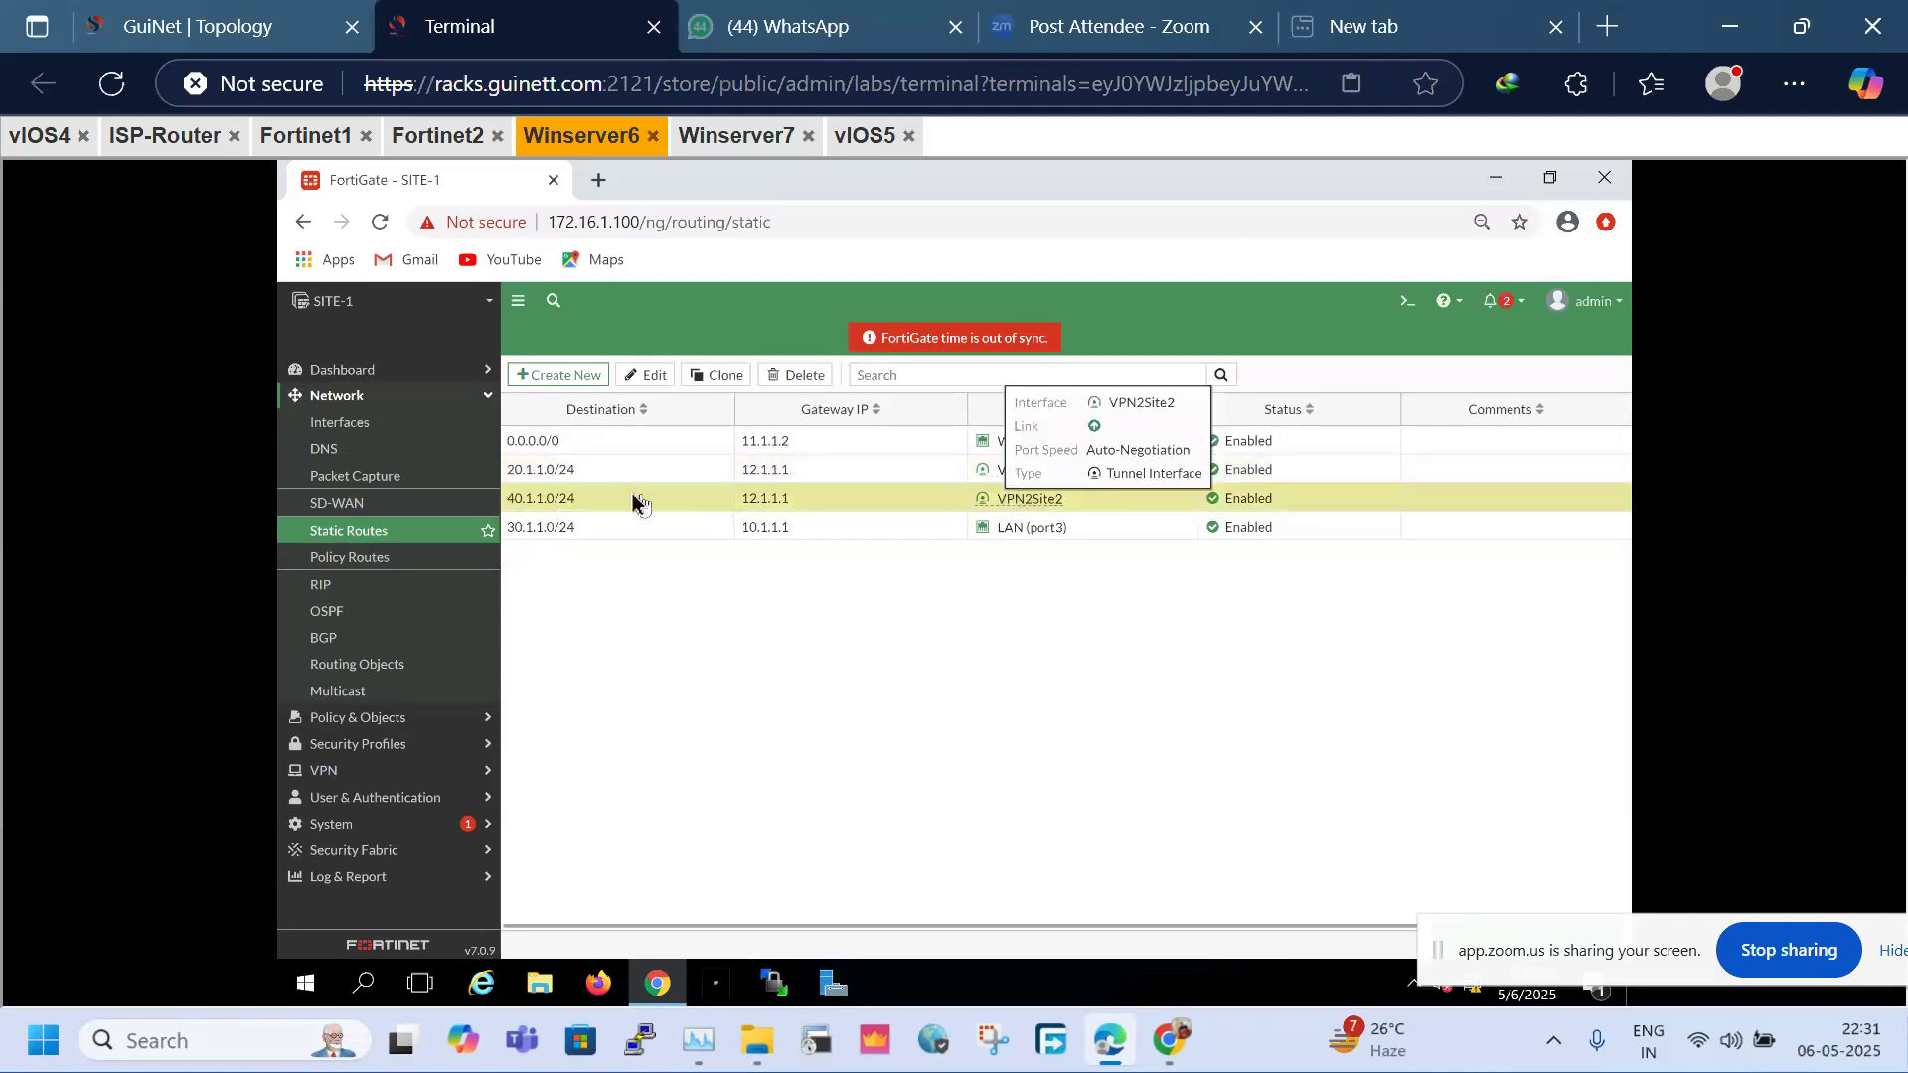
click(599, 481)
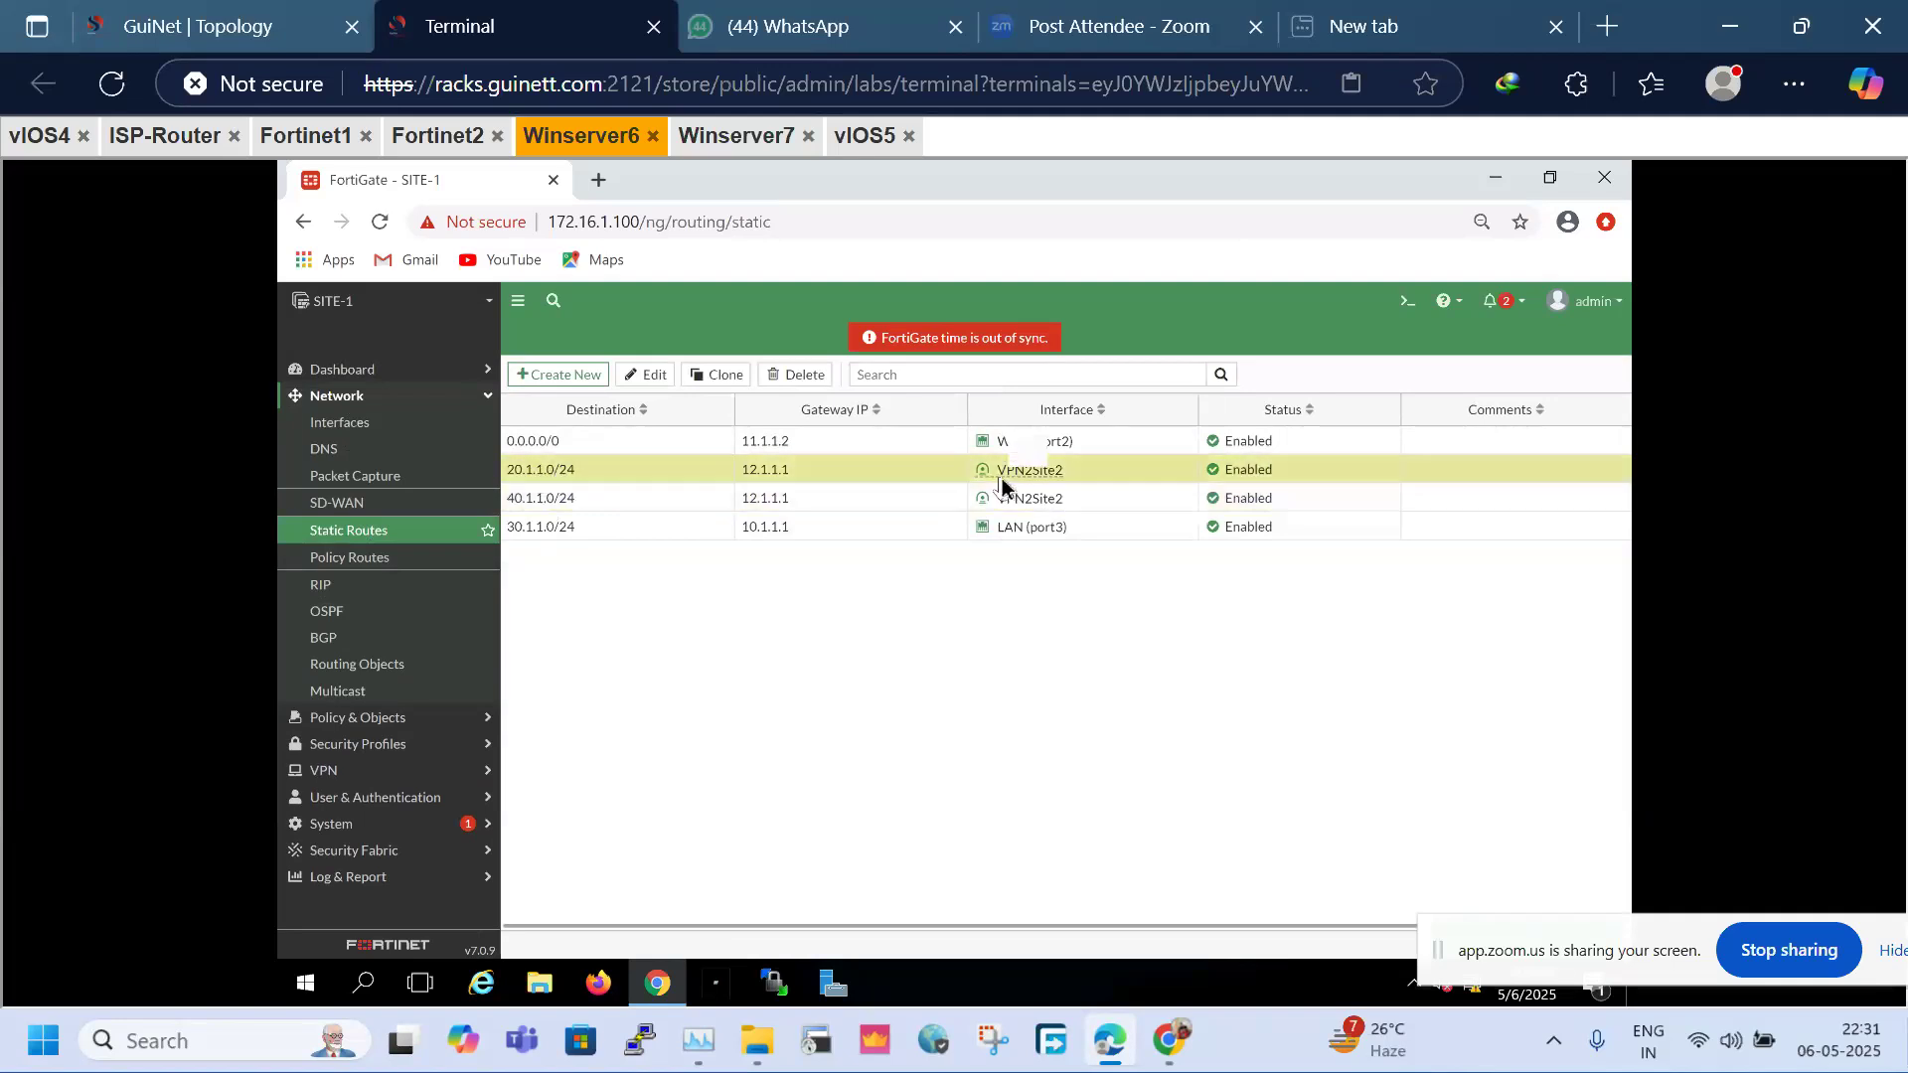
click(594, 508)
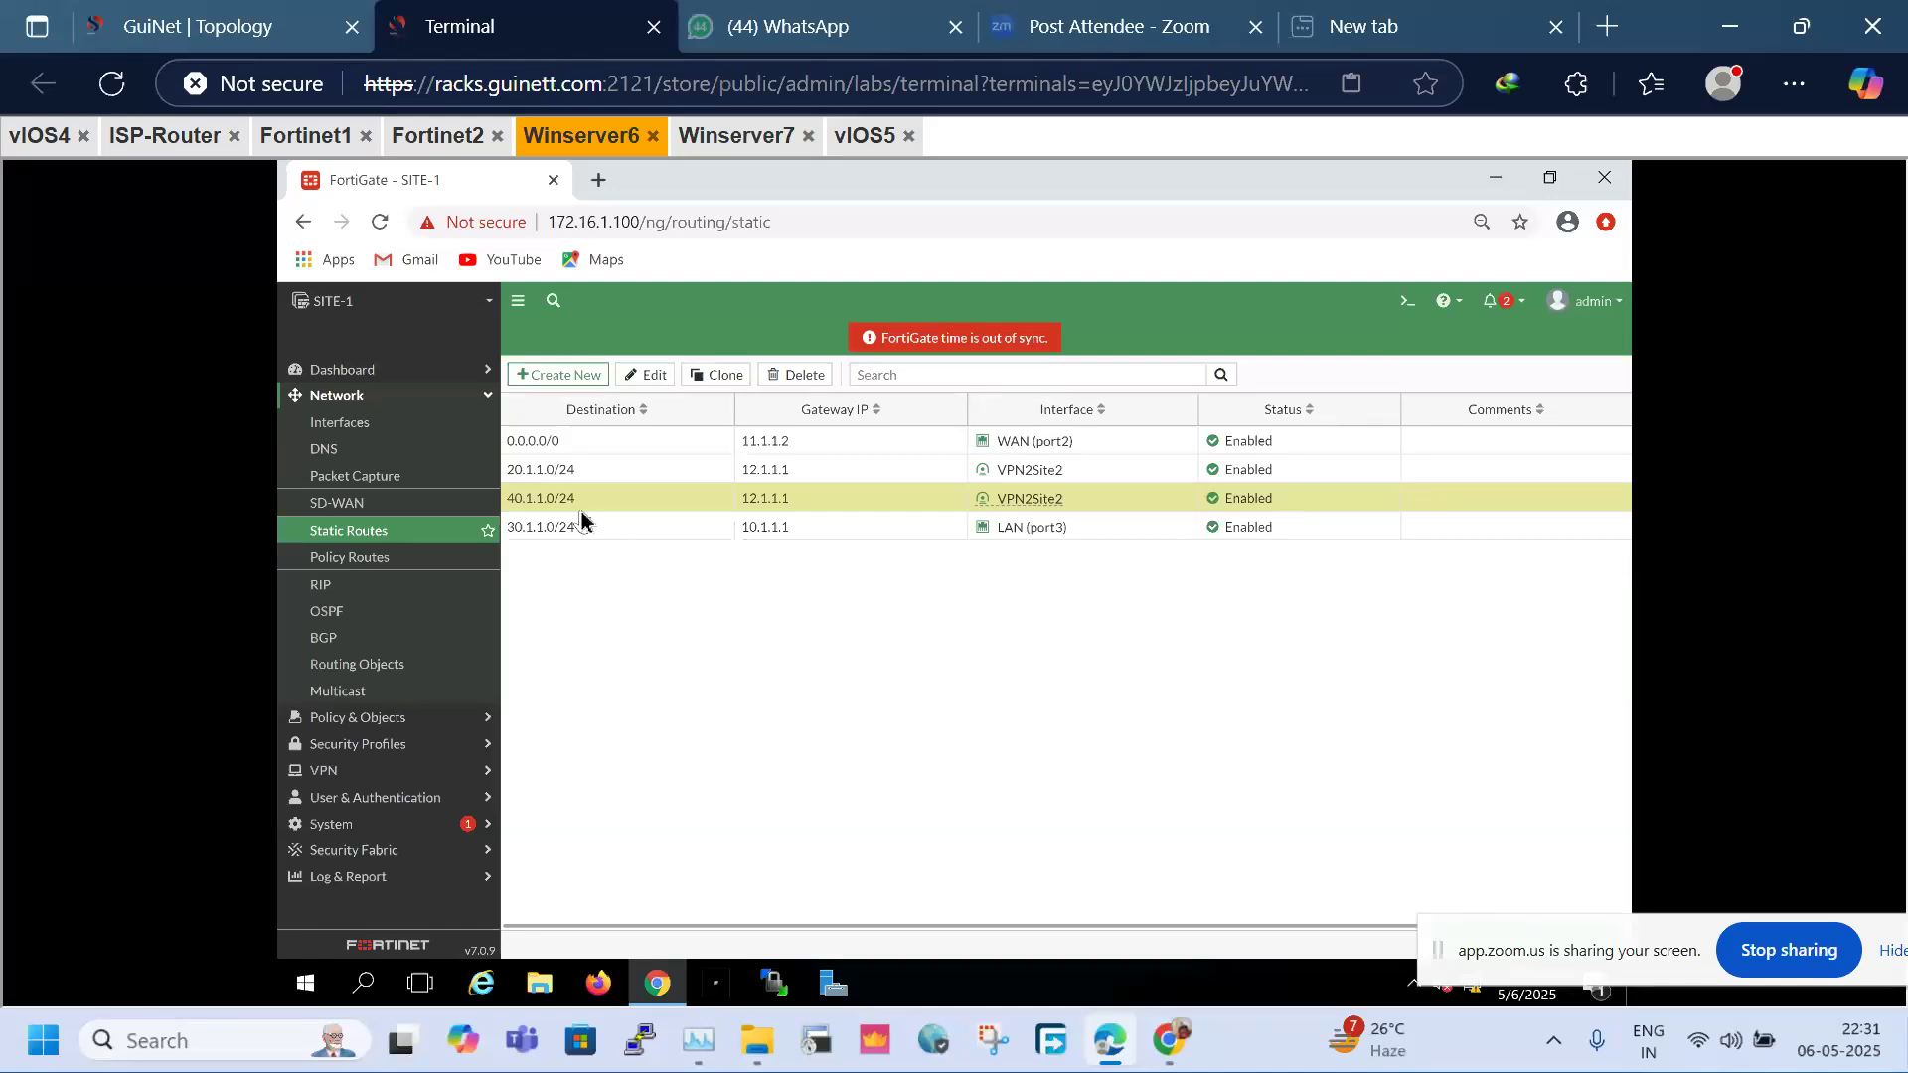
Review the VPN_OUT and VPN_IN firewall policies, then select the whole GuiNet topology diagram
click(375, 727)
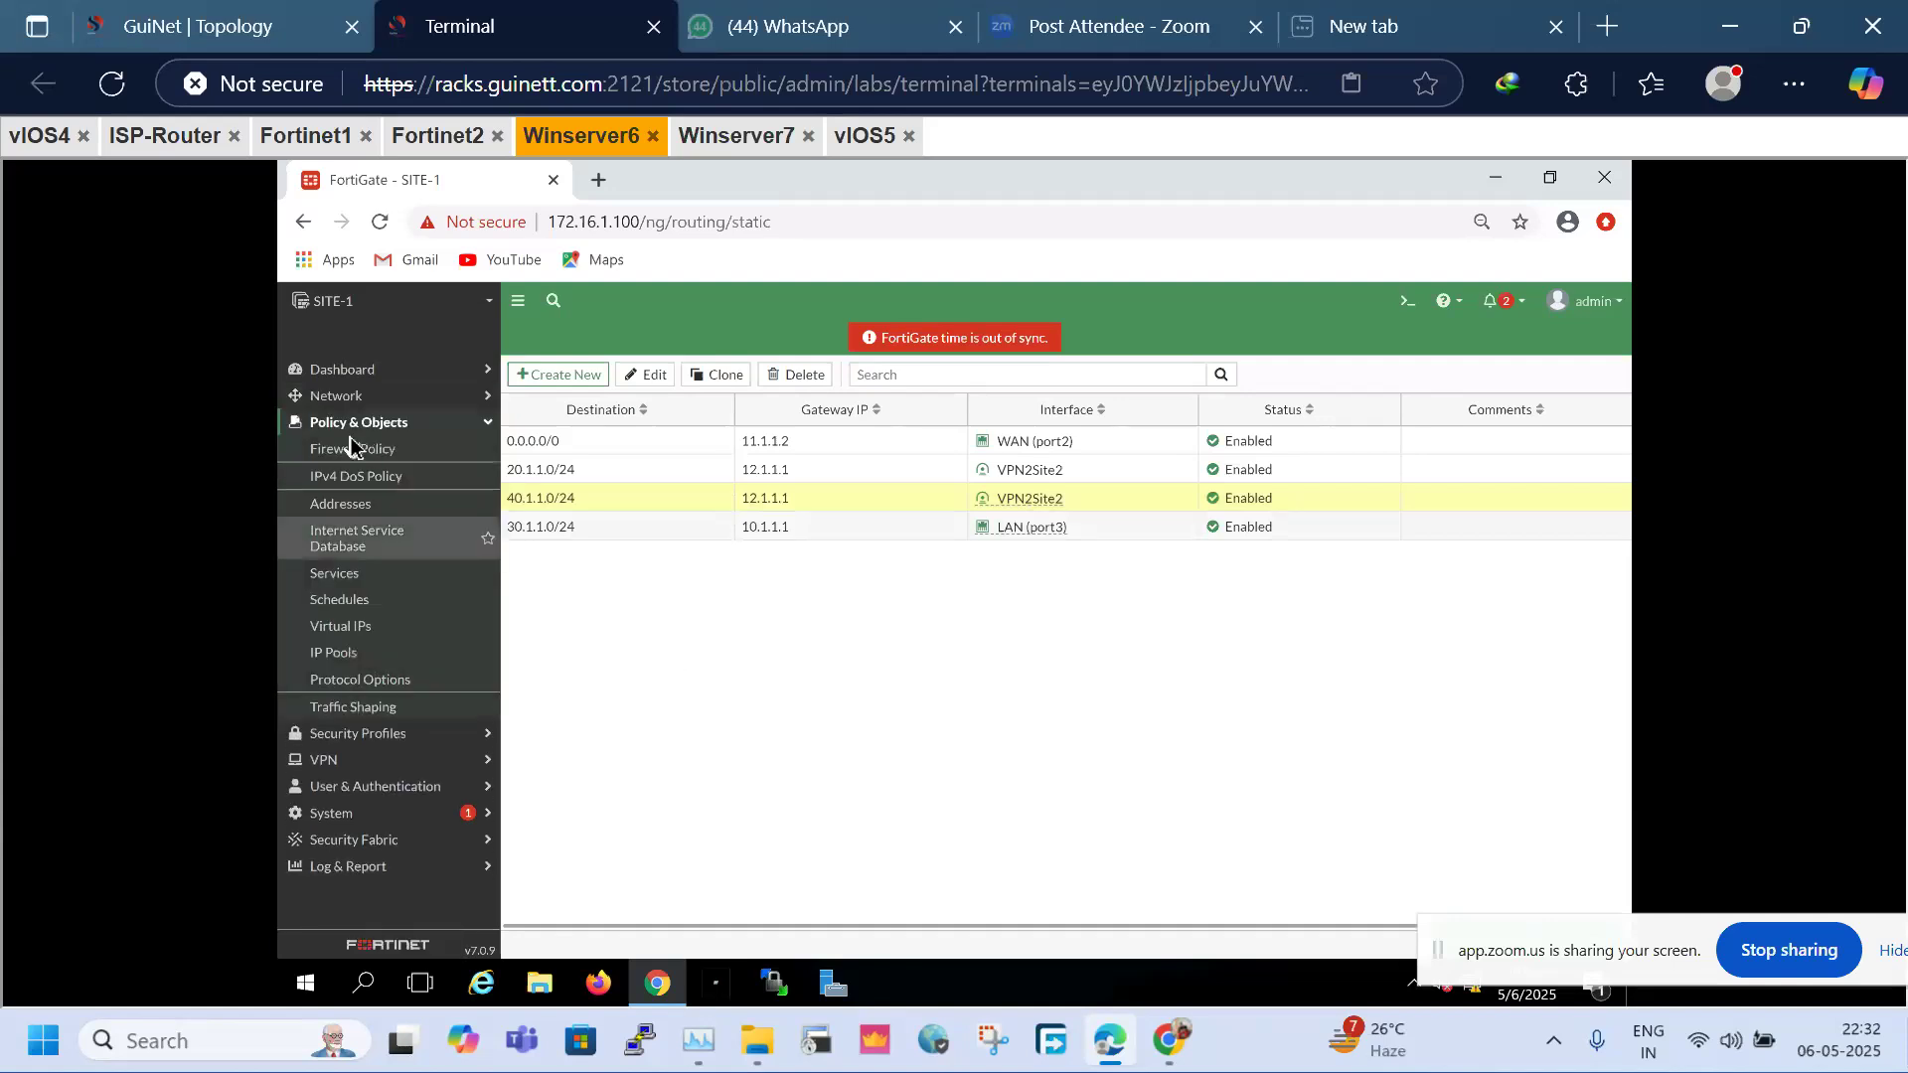
click(349, 447)
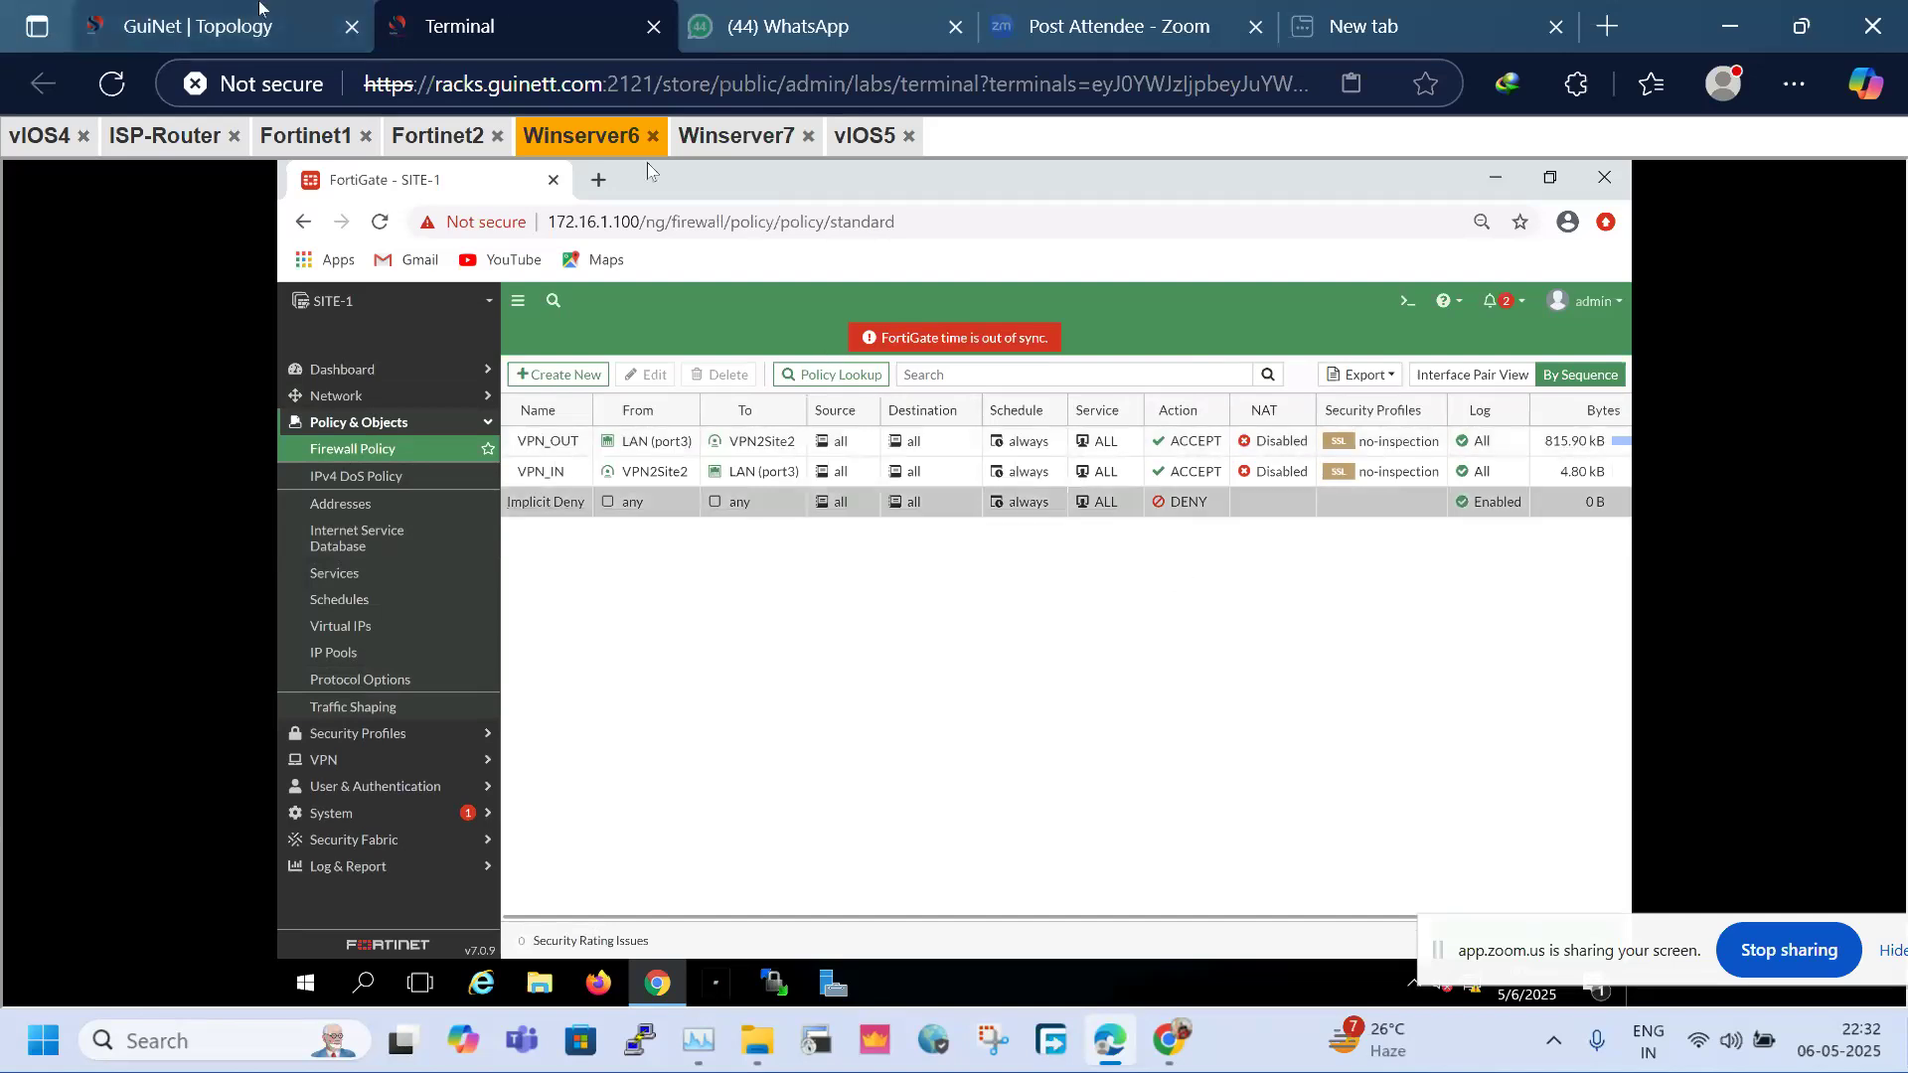
click(209, 25)
drag(102, 205, 1662, 850)
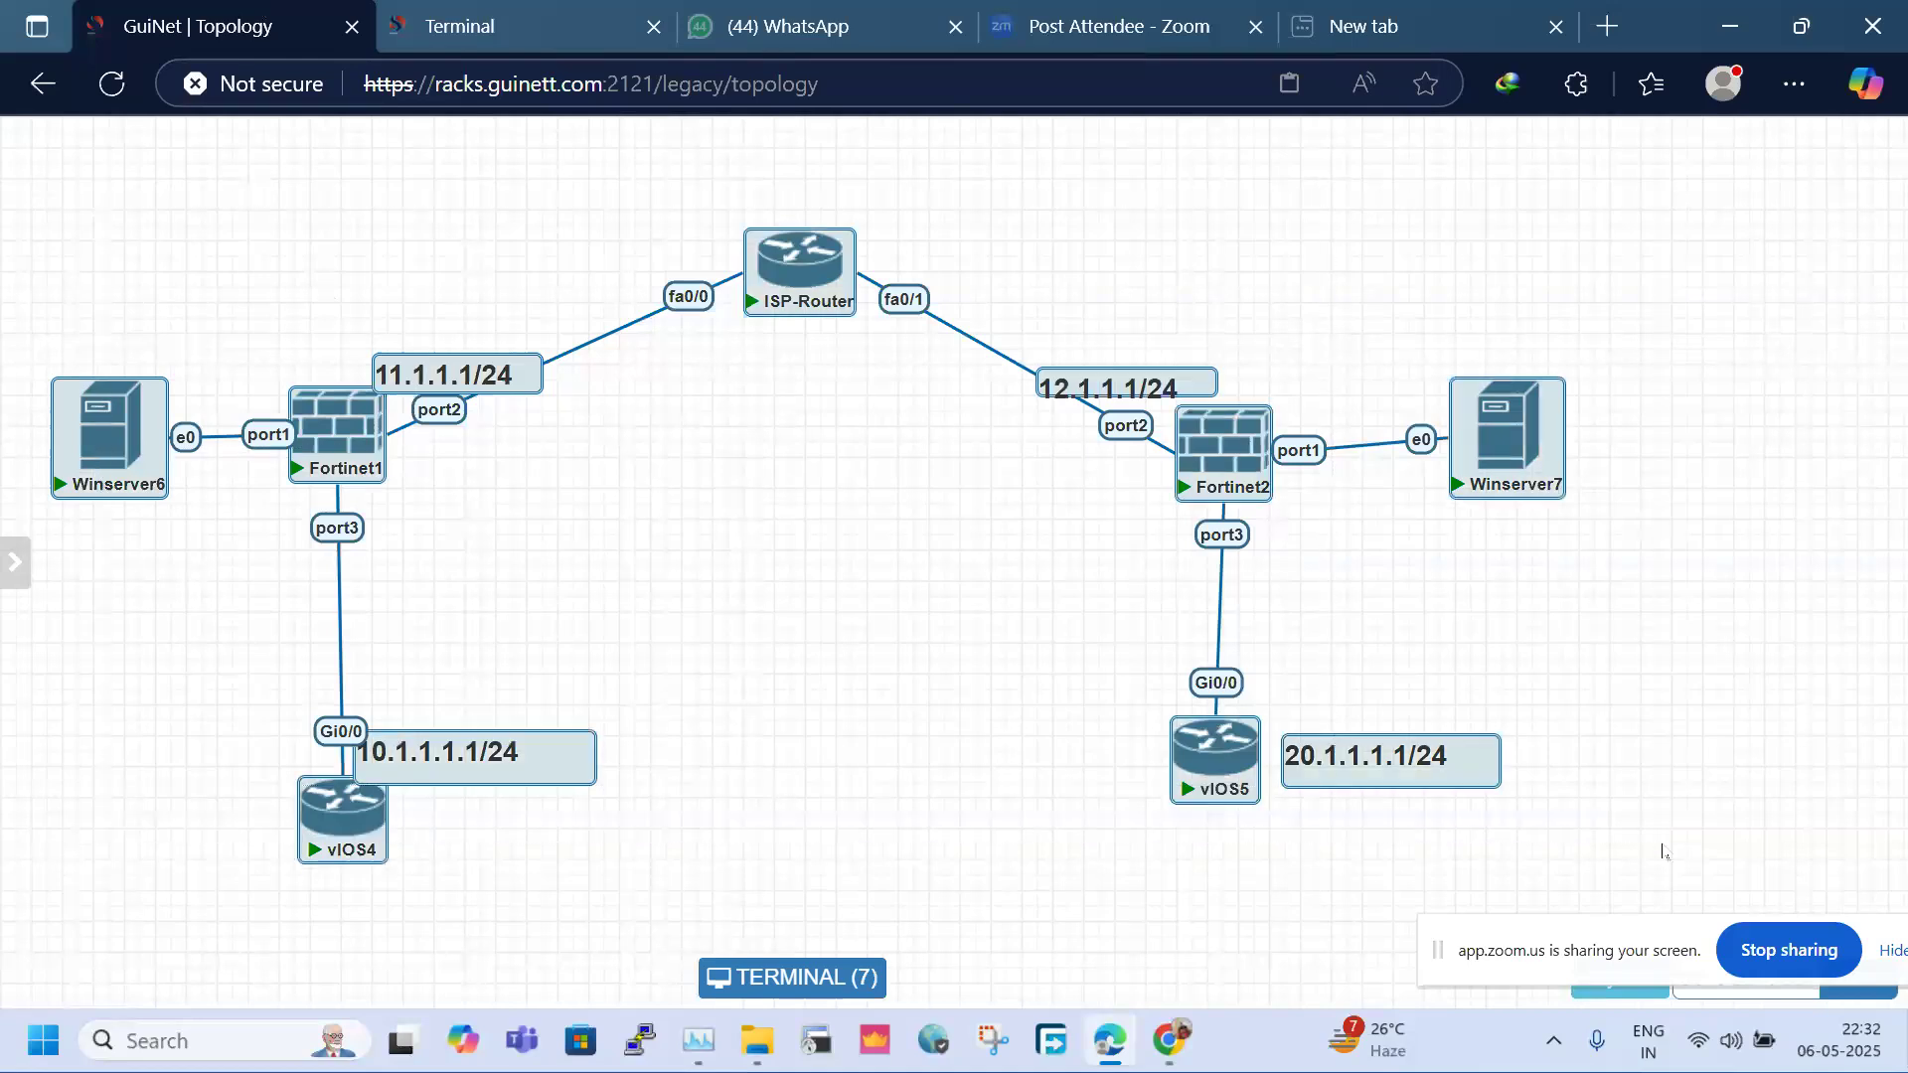
Bring the Zoom meeting window to the front from the taskbar
click(1109, 1041)
click(1108, 1041)
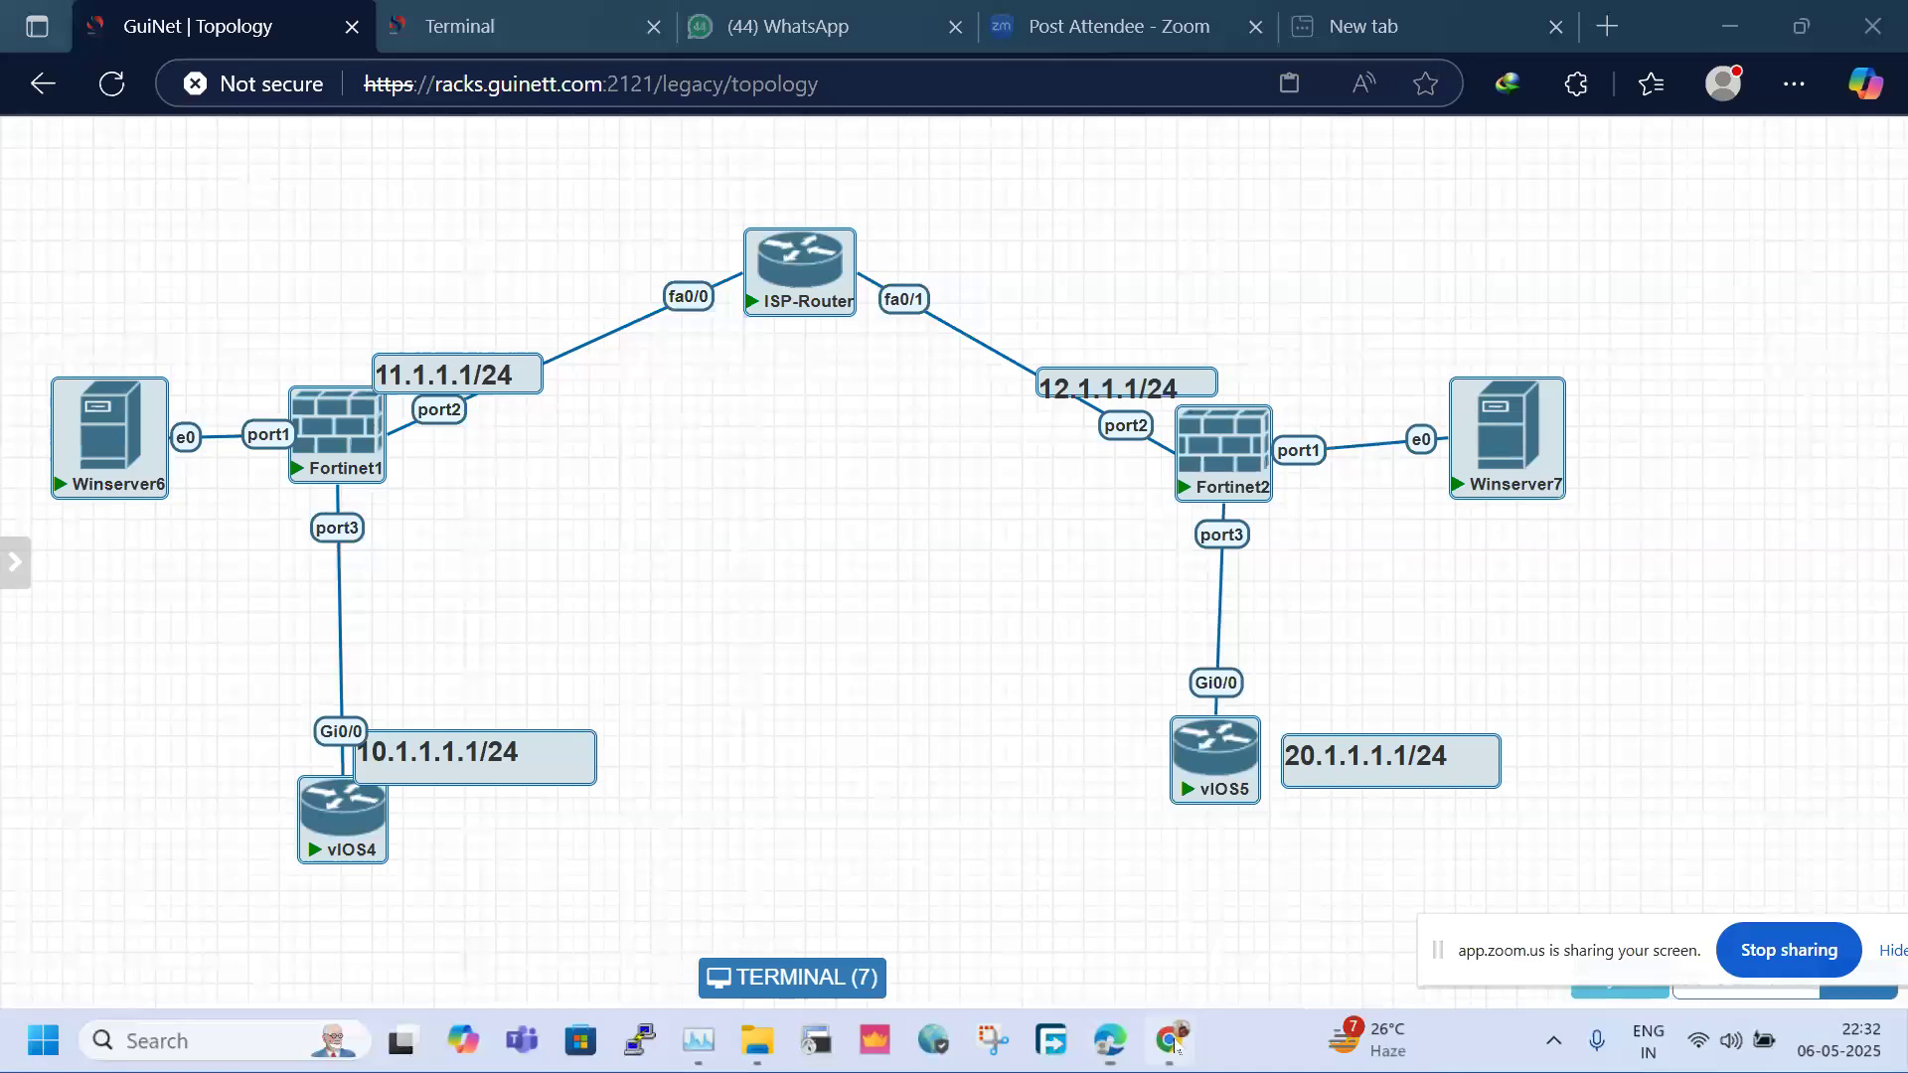
click(1039, 934)
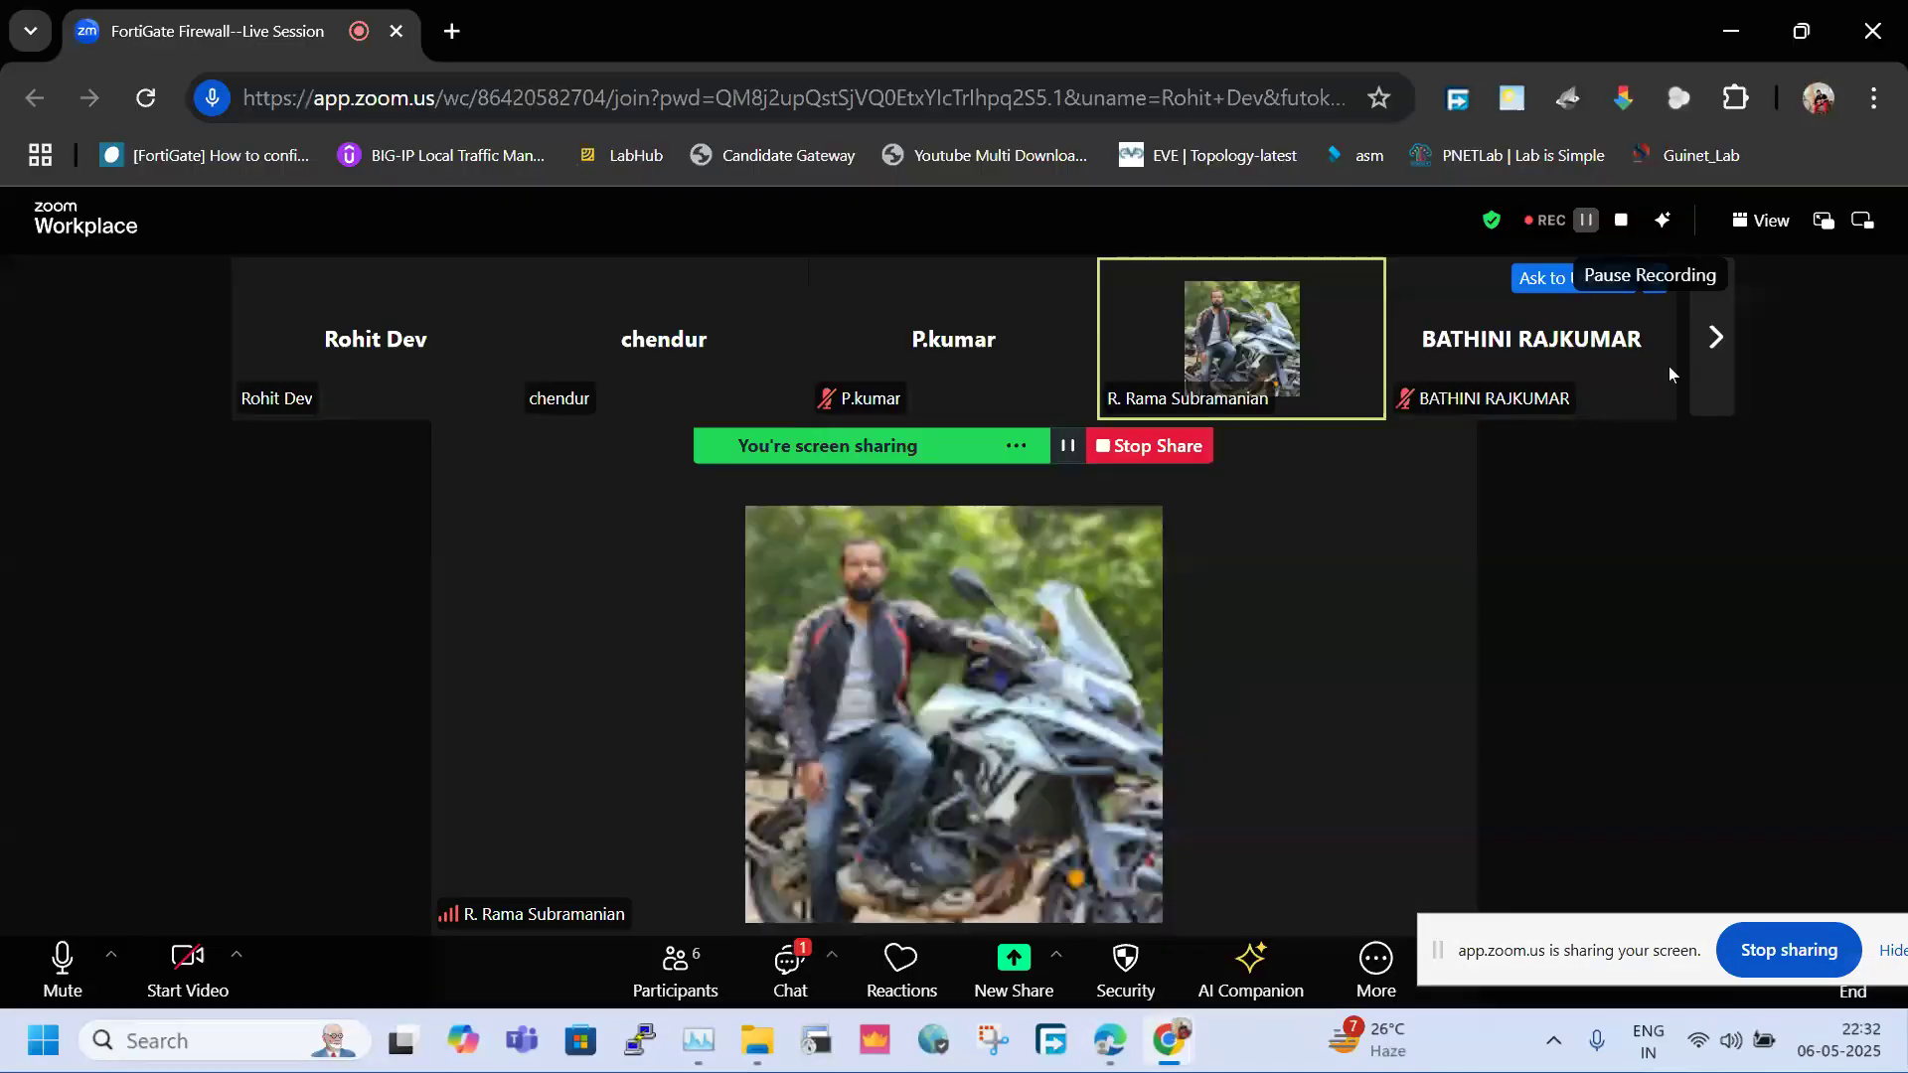
Page through the Zoom participant strip, minimize the meeting, and select the whole topology
click(1711, 334)
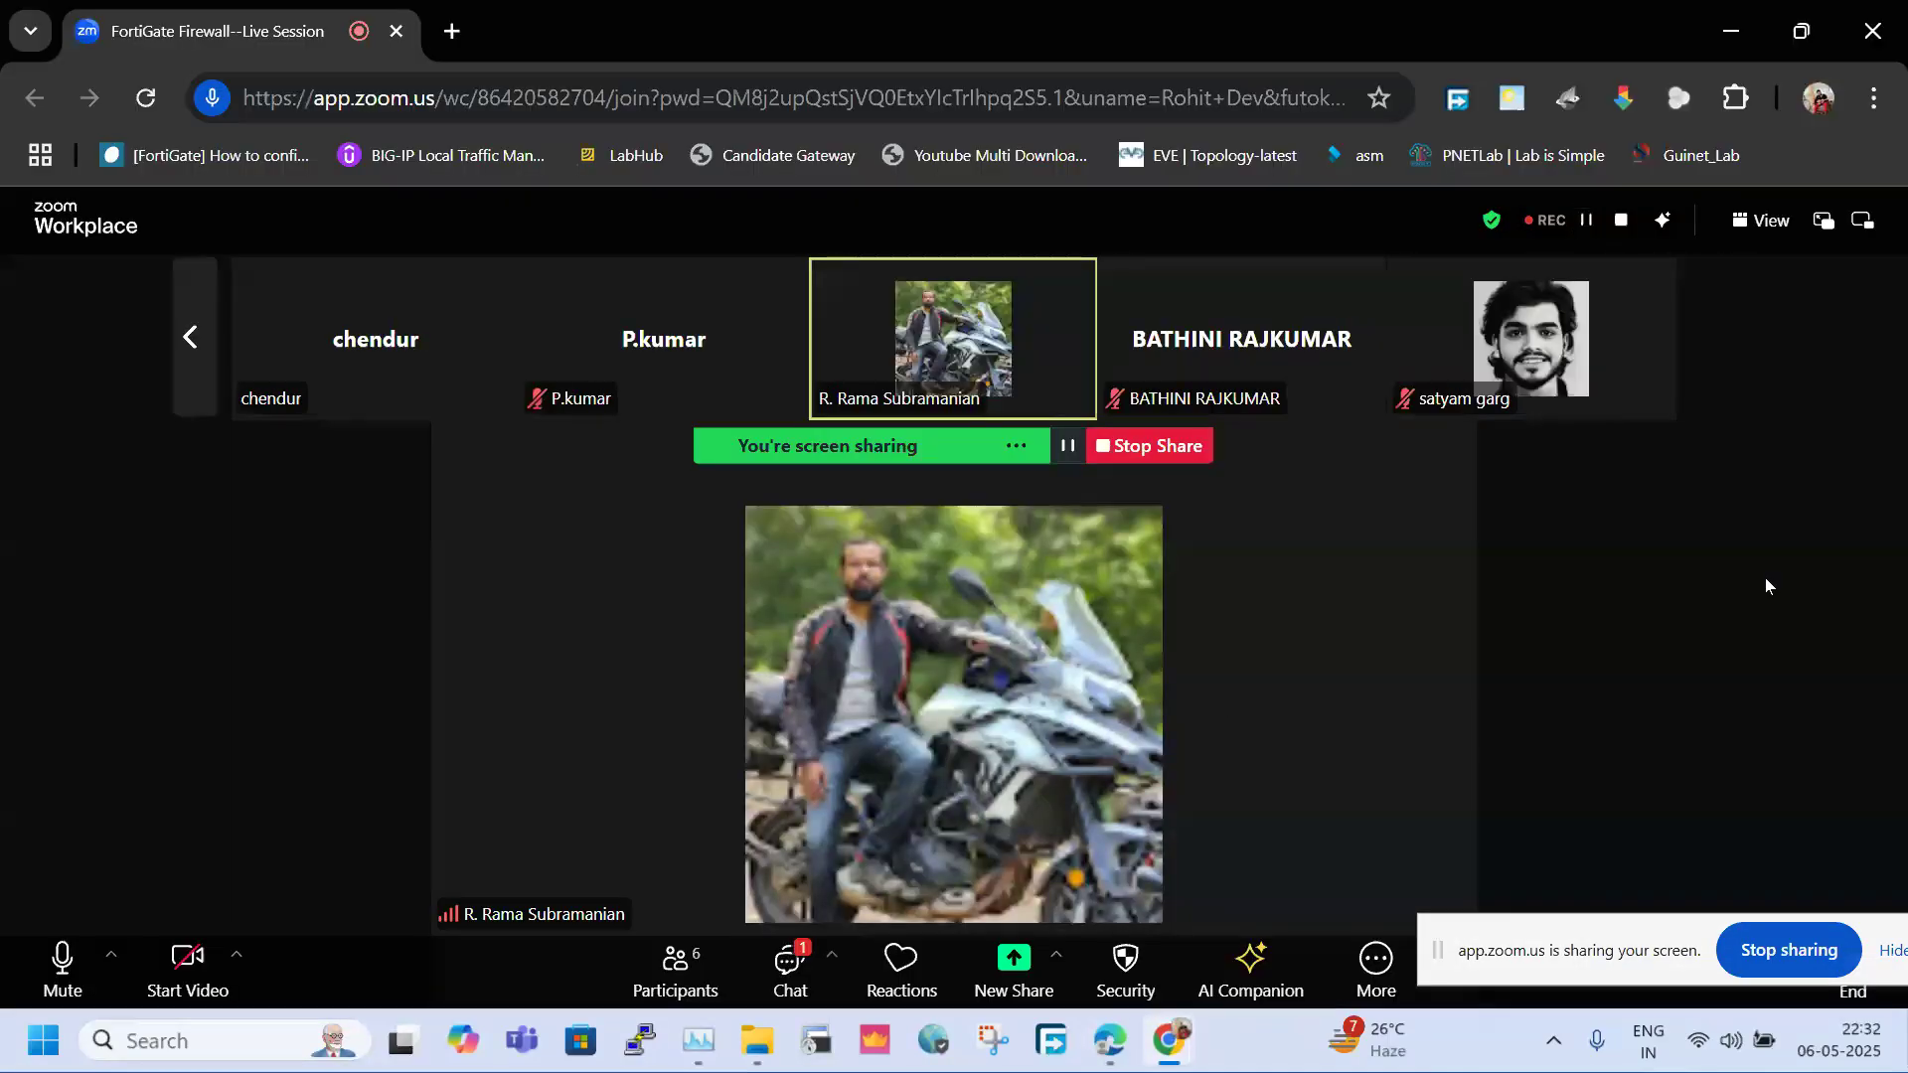
click(199, 357)
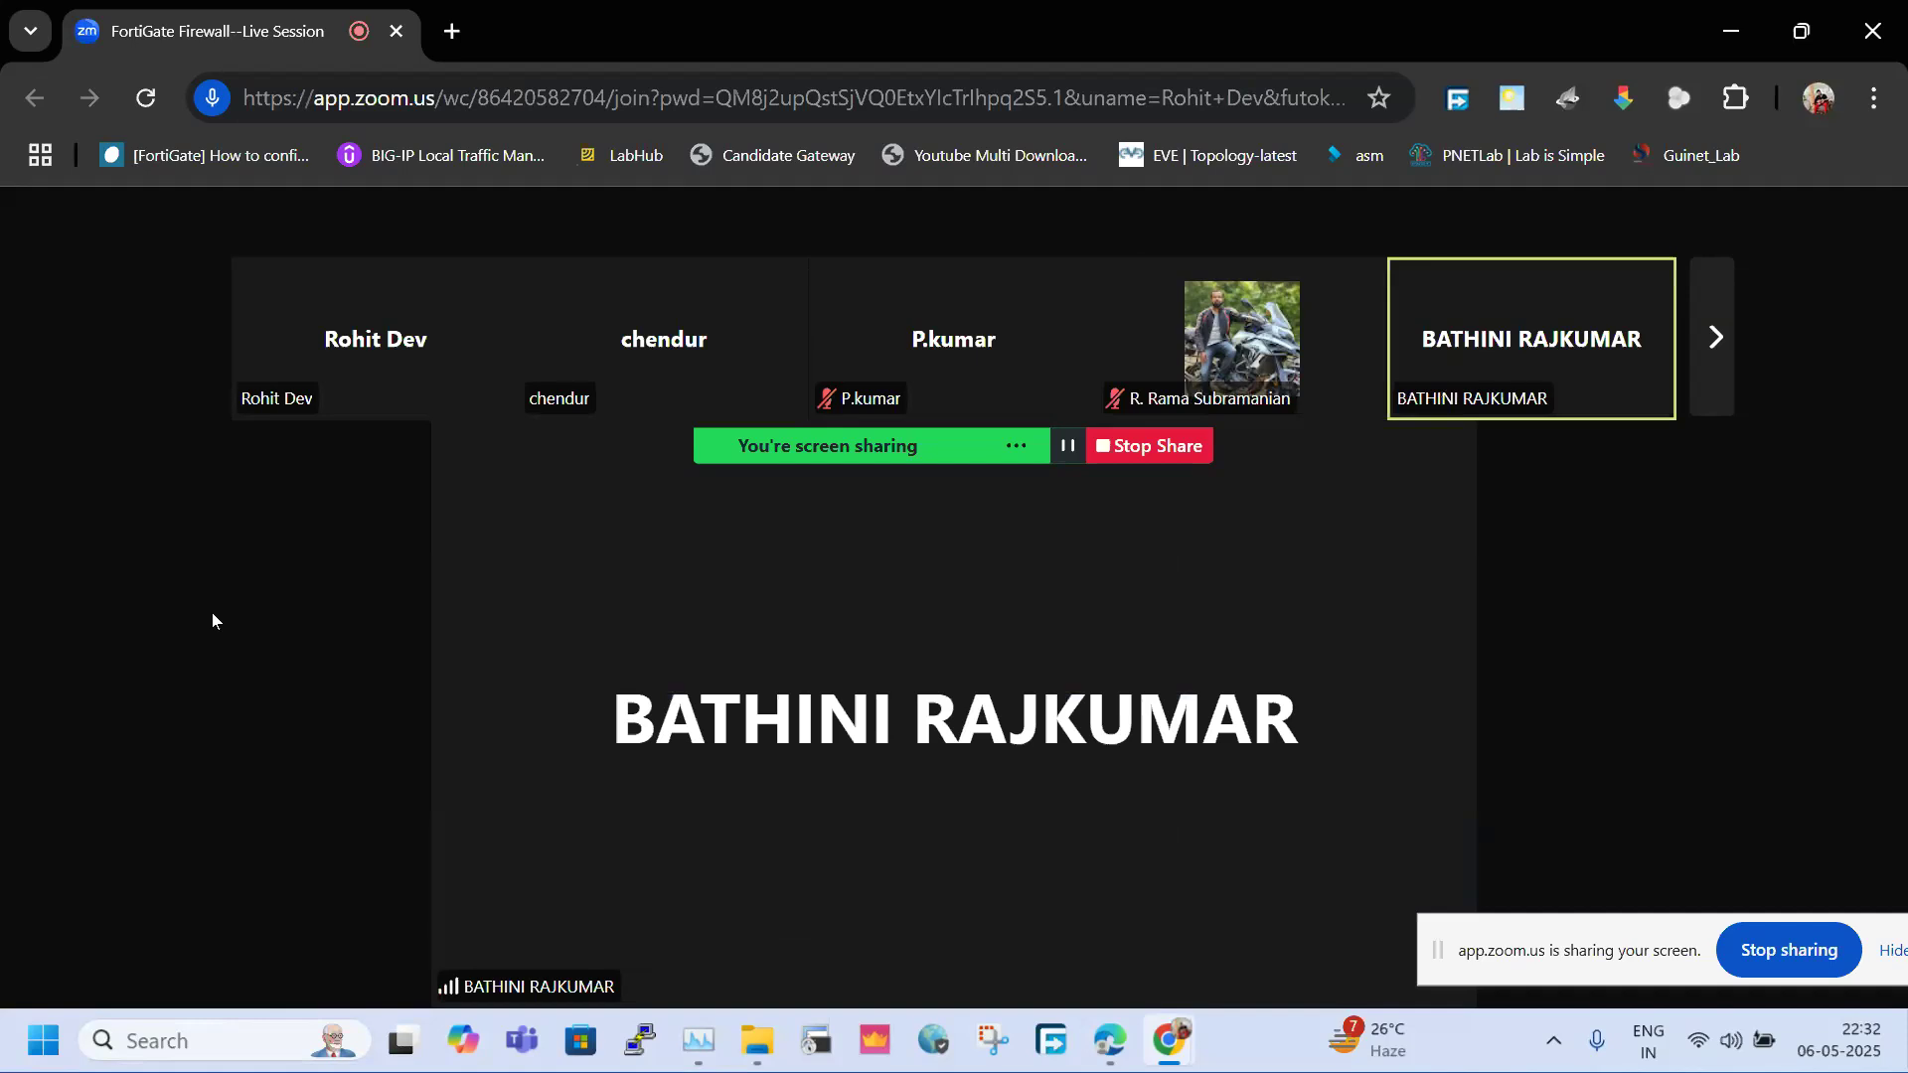
click(1733, 26)
drag(145, 232, 1688, 874)
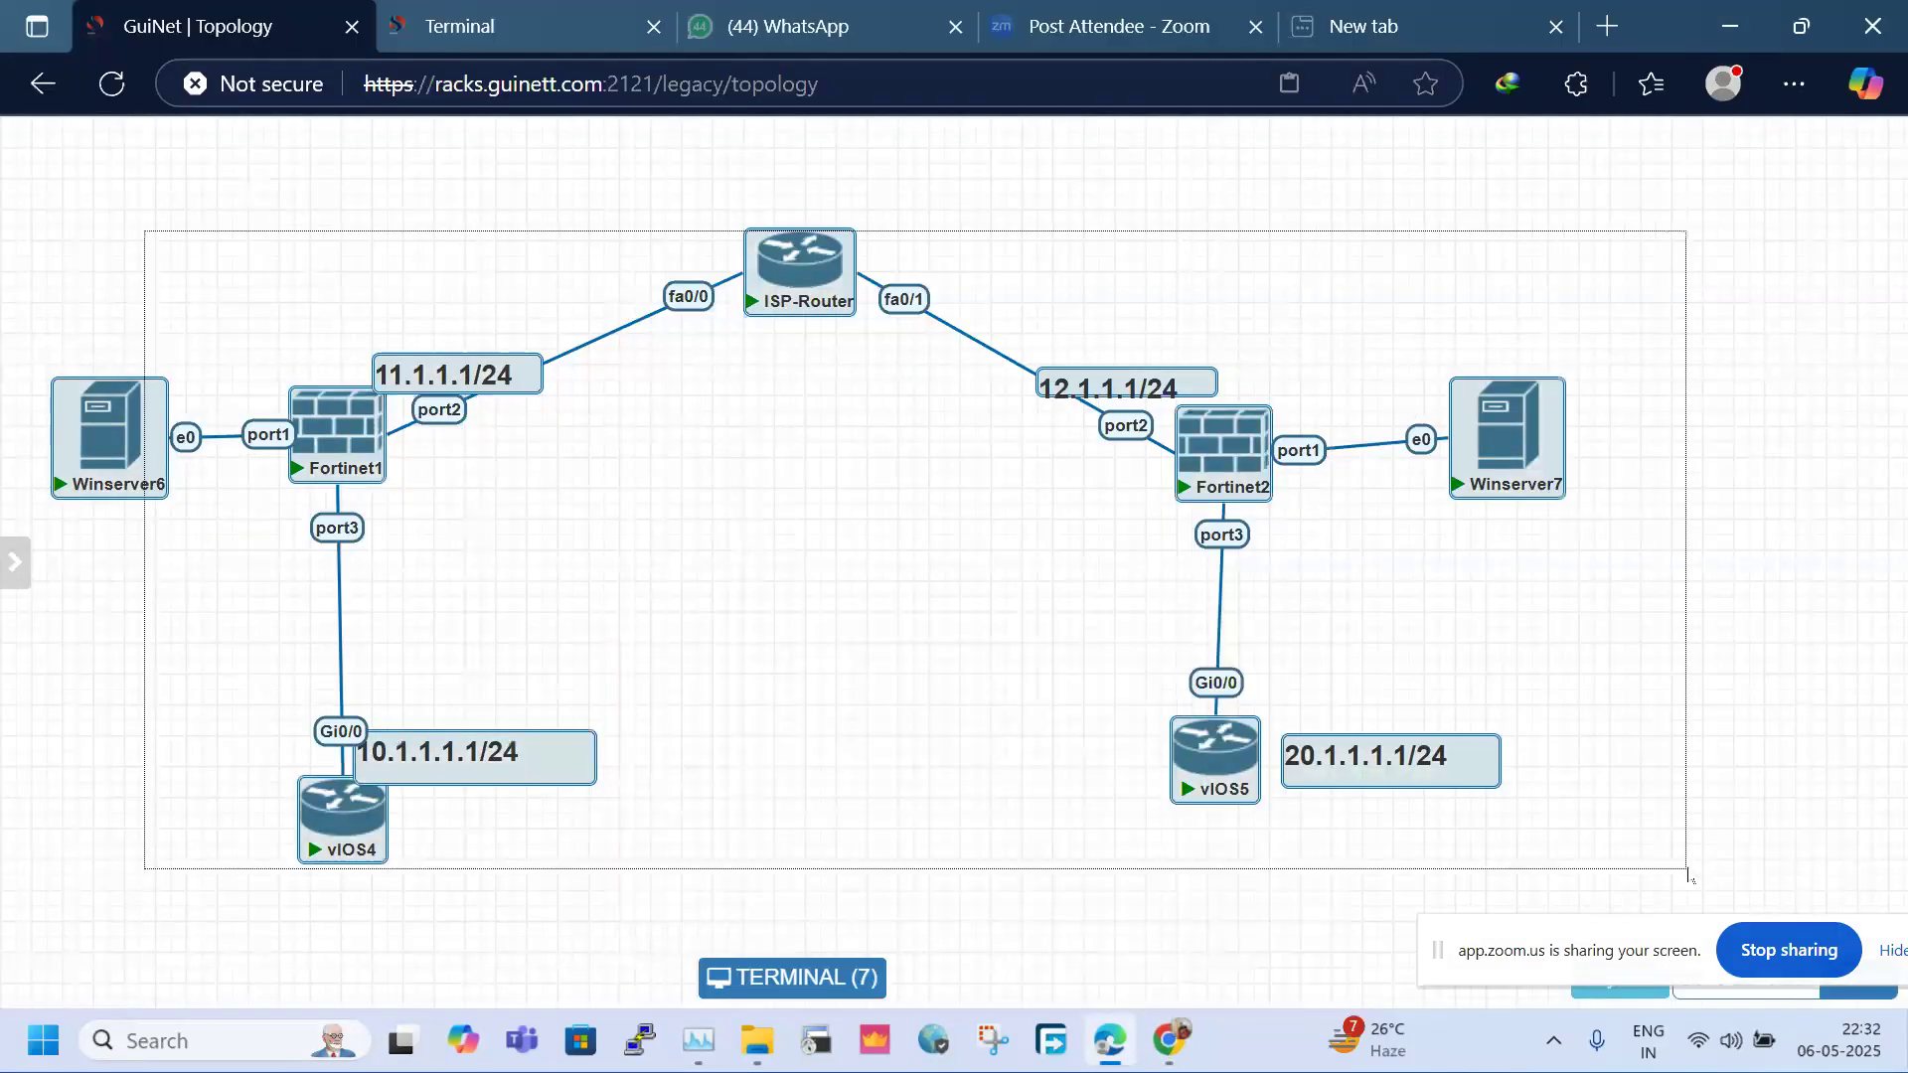
click(1609, 798)
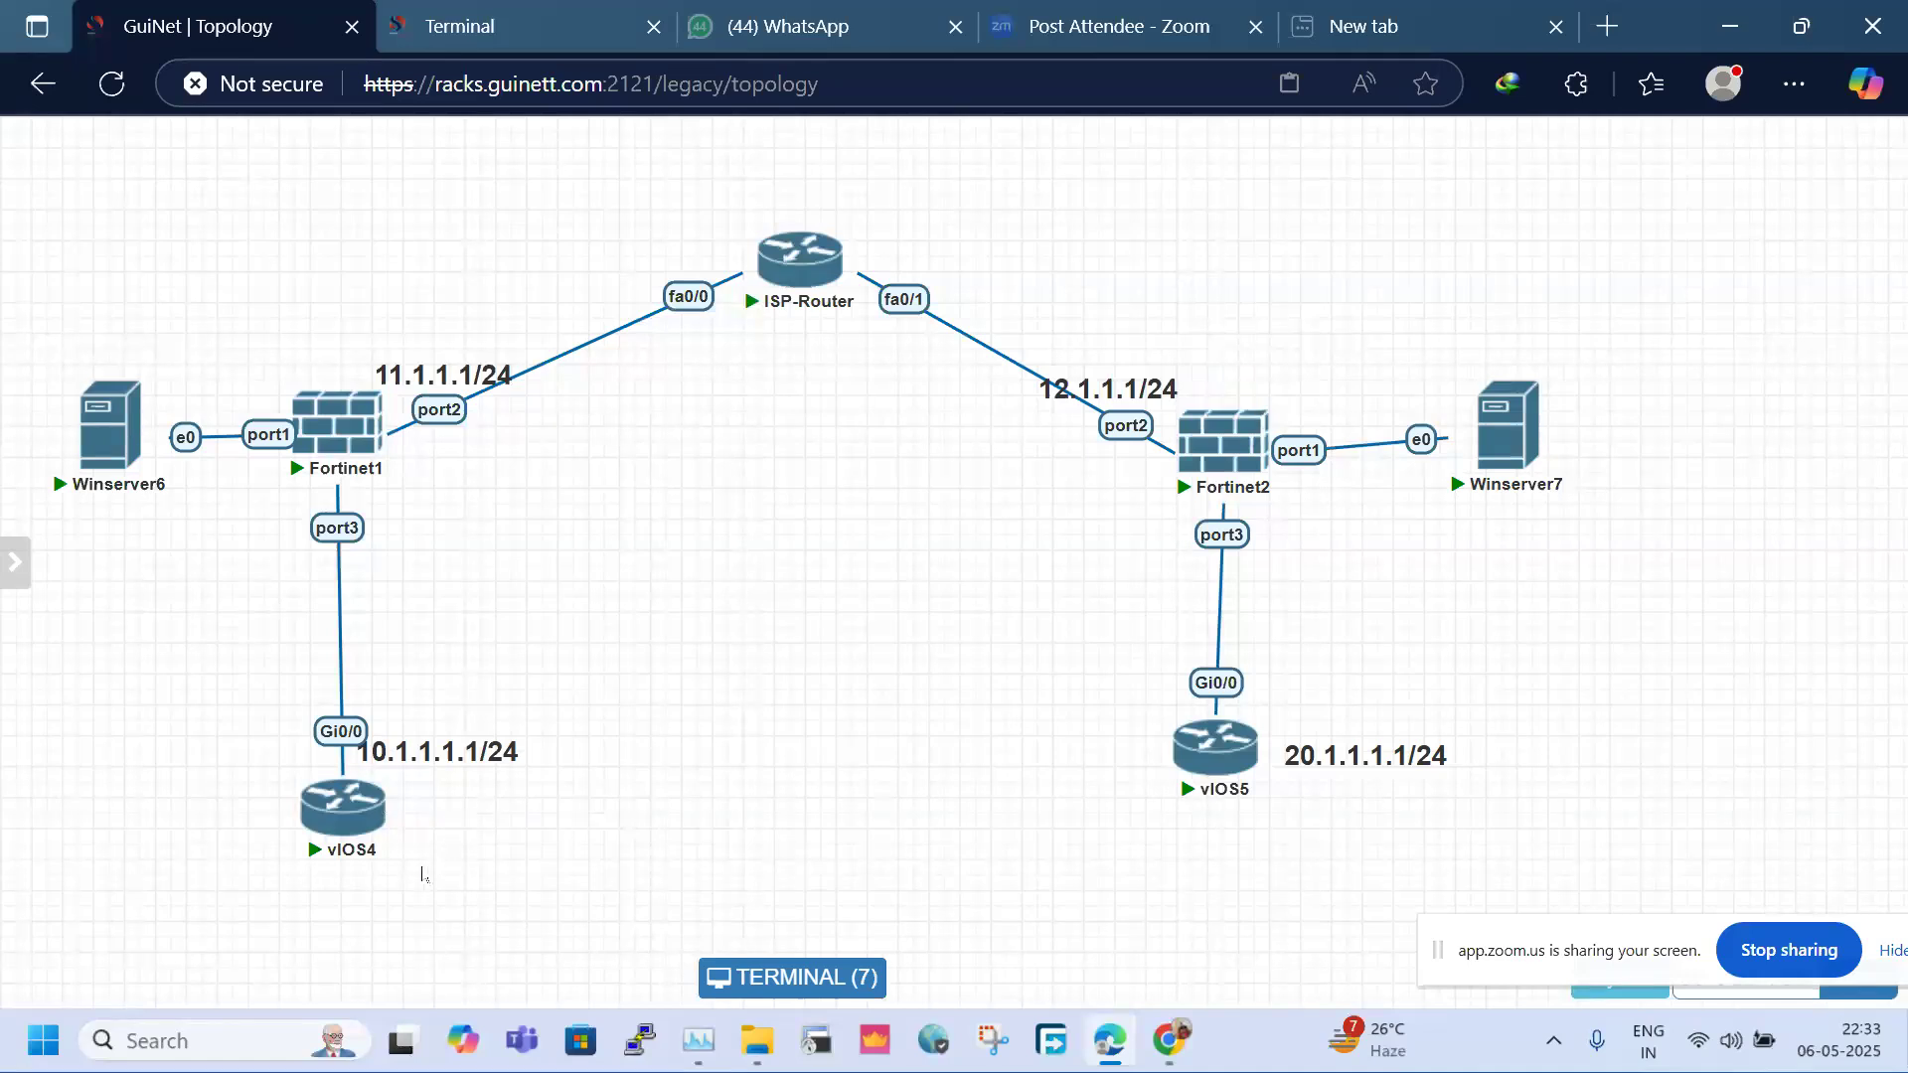
mouse_move(378, 820)
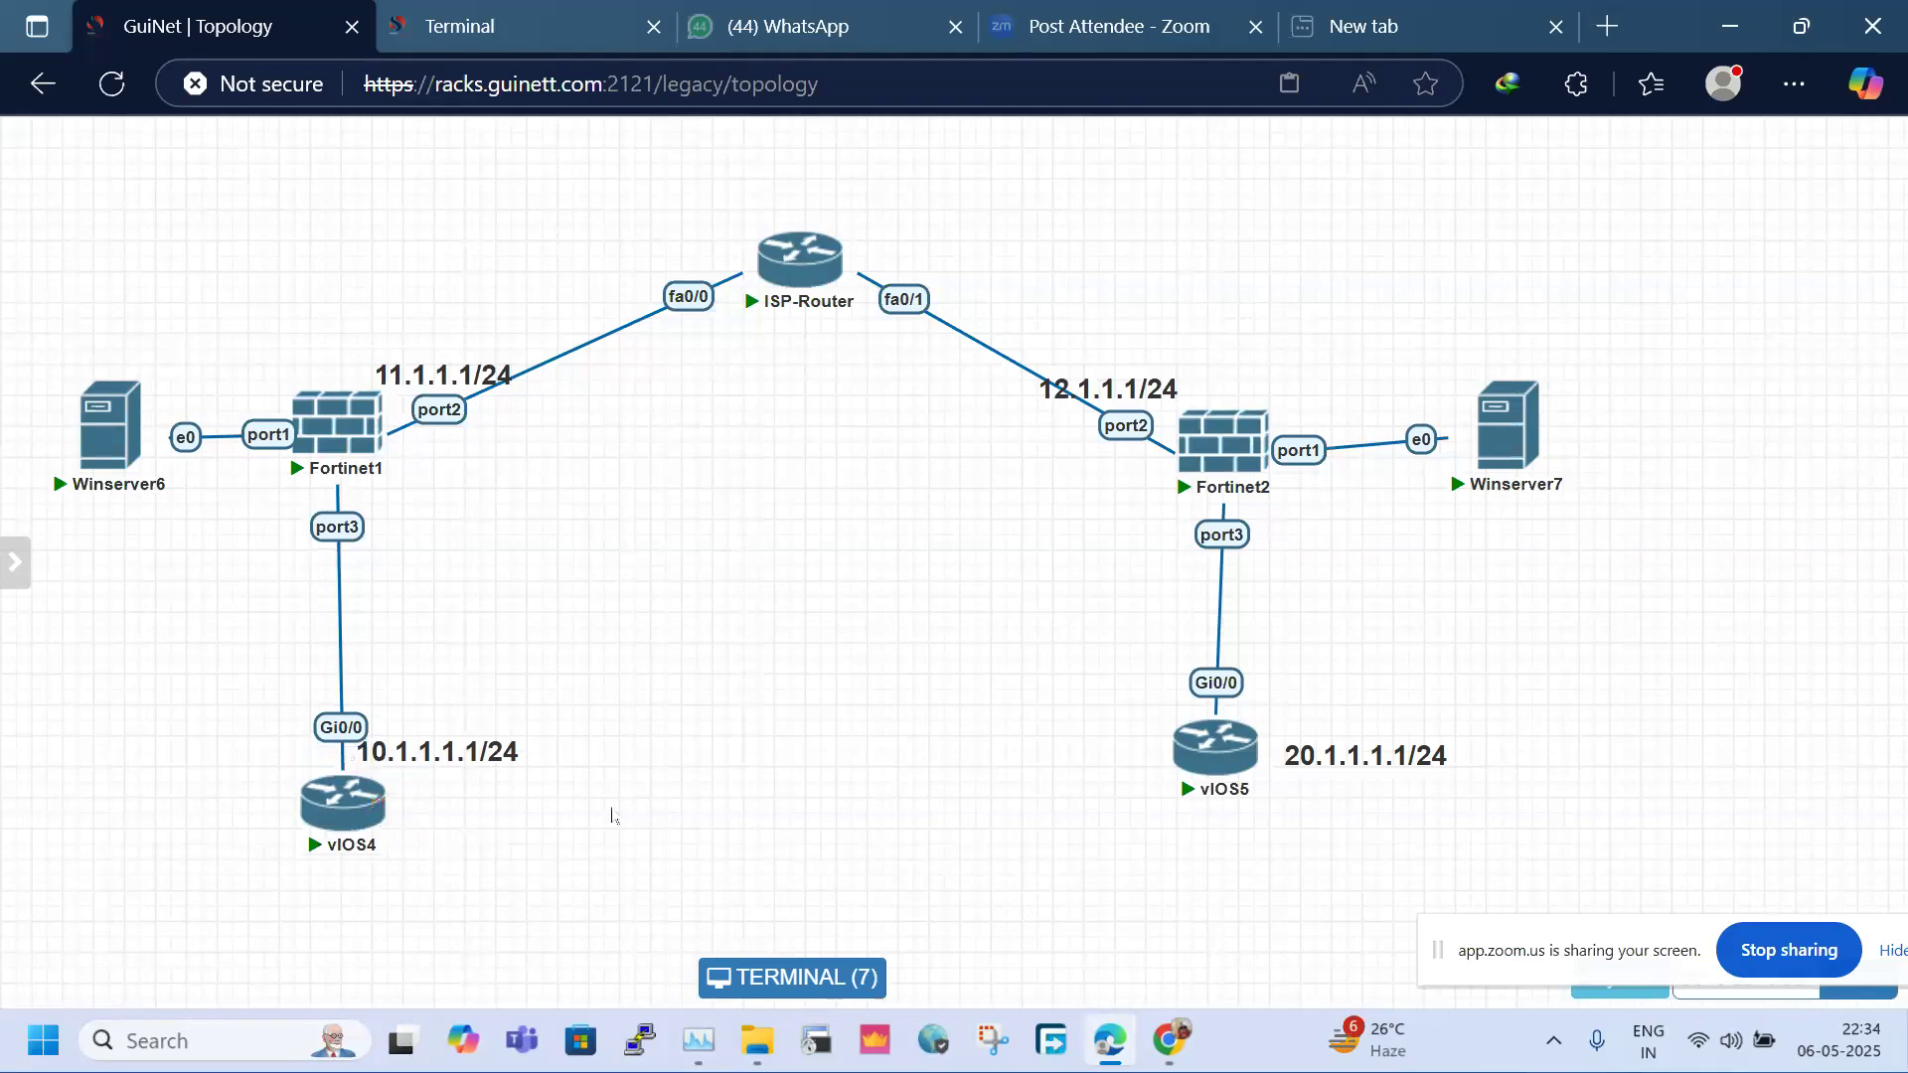
Move the 20.1.1.1.1/24 label above vIOS5, nudge vIOS4 left, and select the whole diagram
drag(1384, 757, 1346, 723)
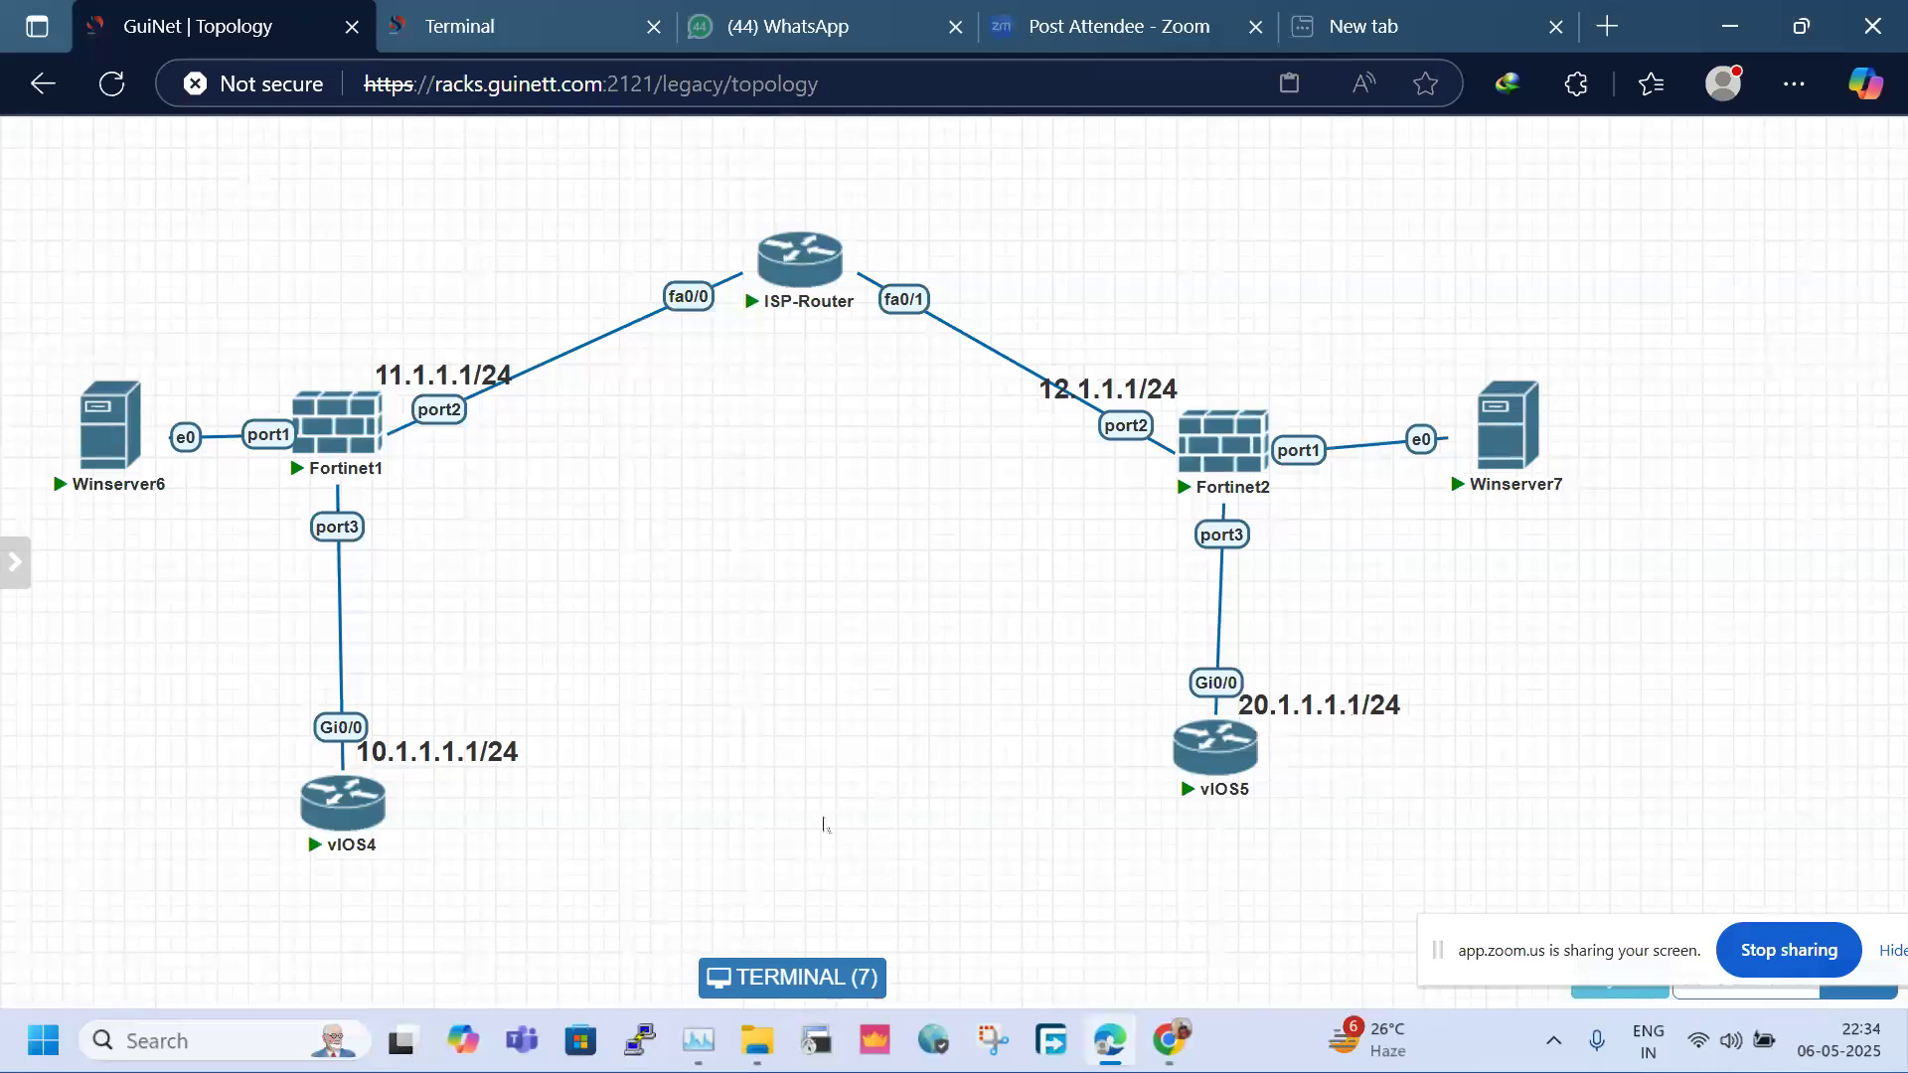
mouse_move(338, 820)
drag(336, 823, 333, 827)
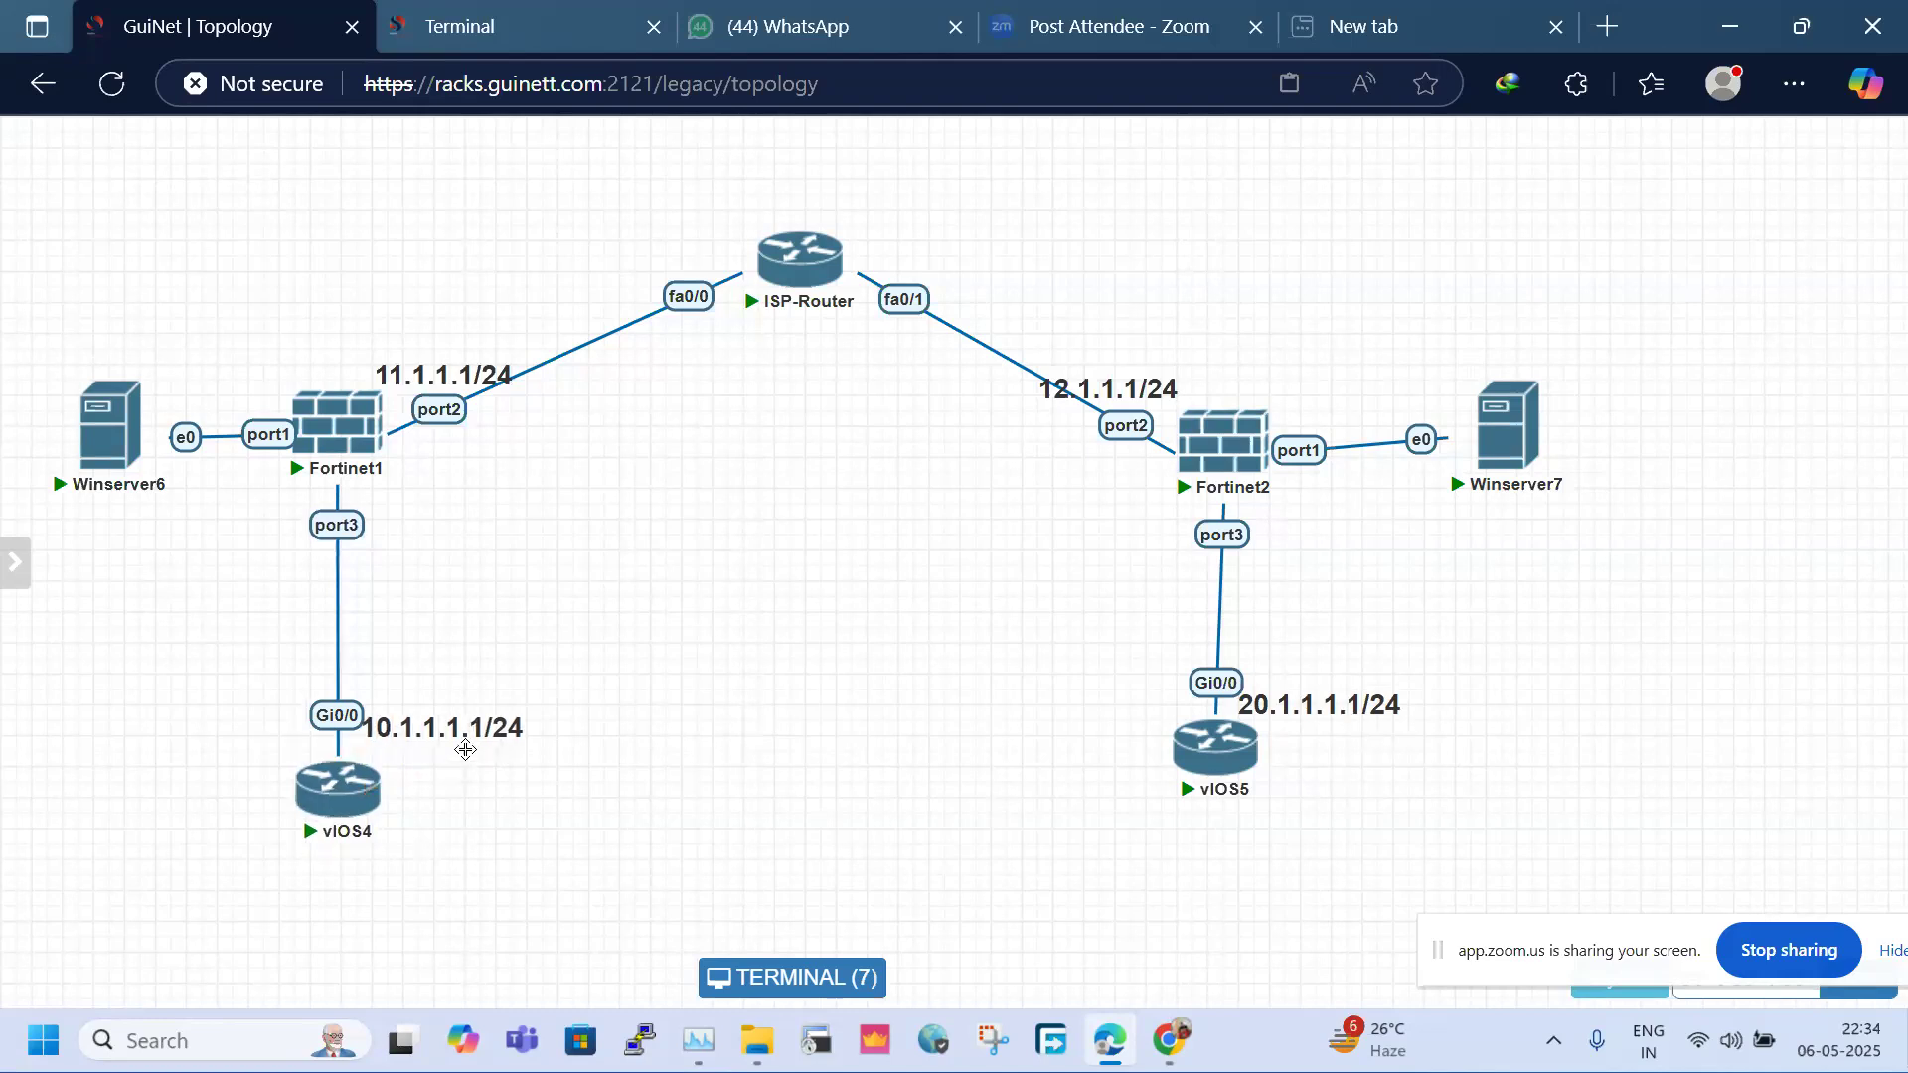
mouse_move(312, 795)
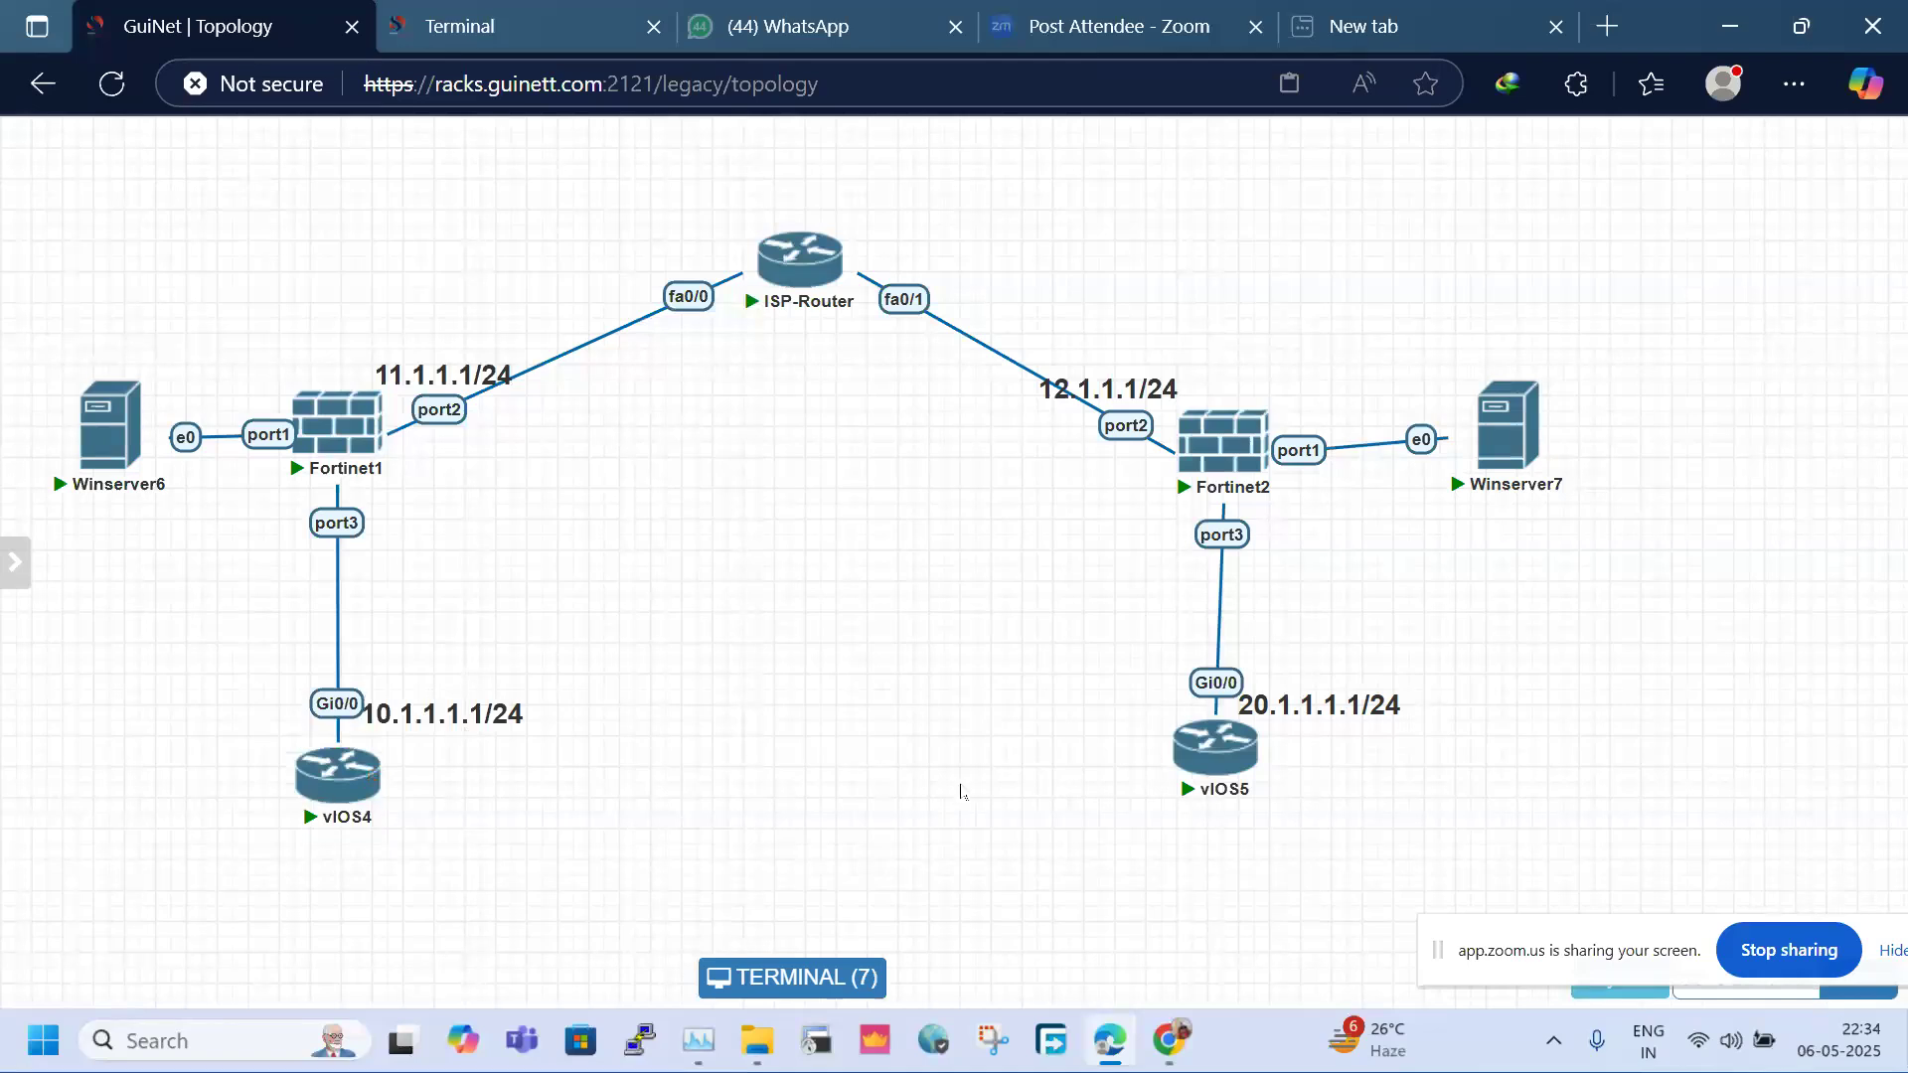
drag(72, 160, 1770, 821)
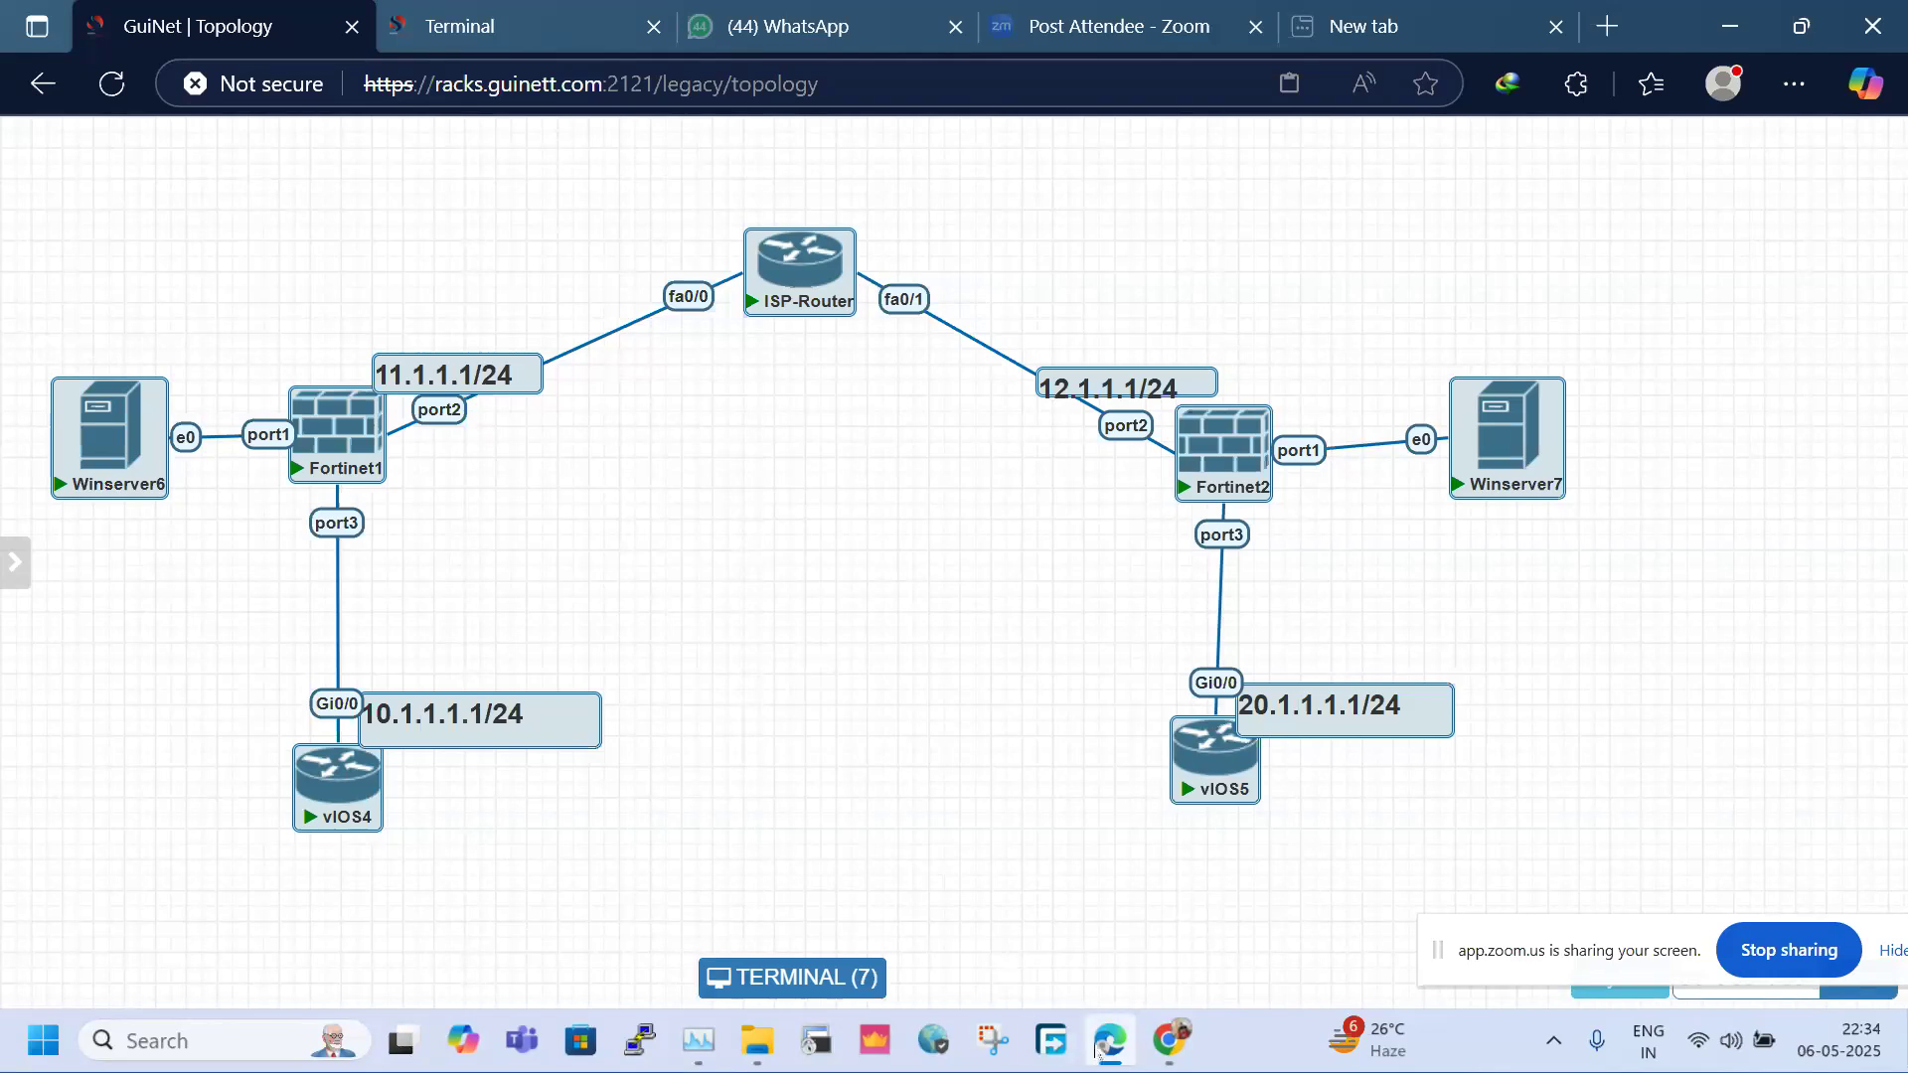
Bring Zoom forward, move the sharing notice to mid-right, and toggle the microphone mute
click(1117, 929)
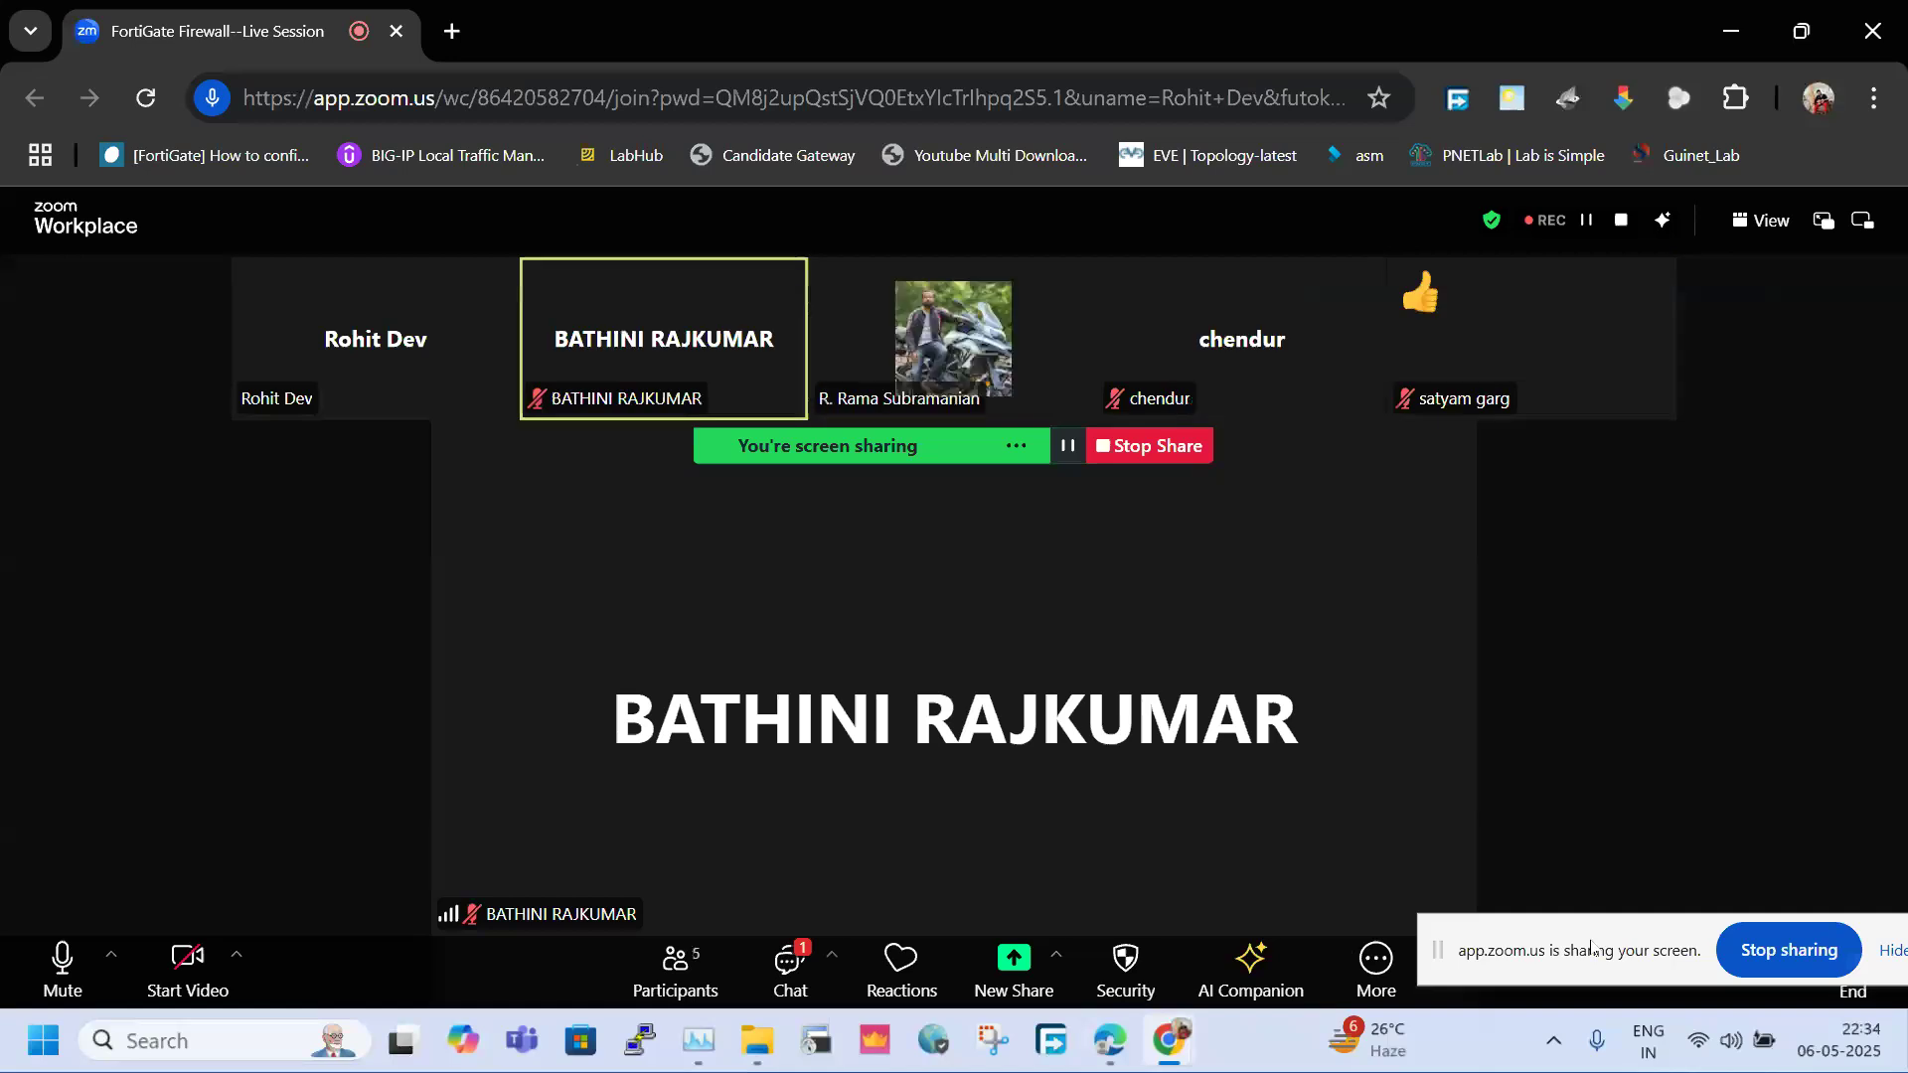
drag(1594, 952, 1682, 605)
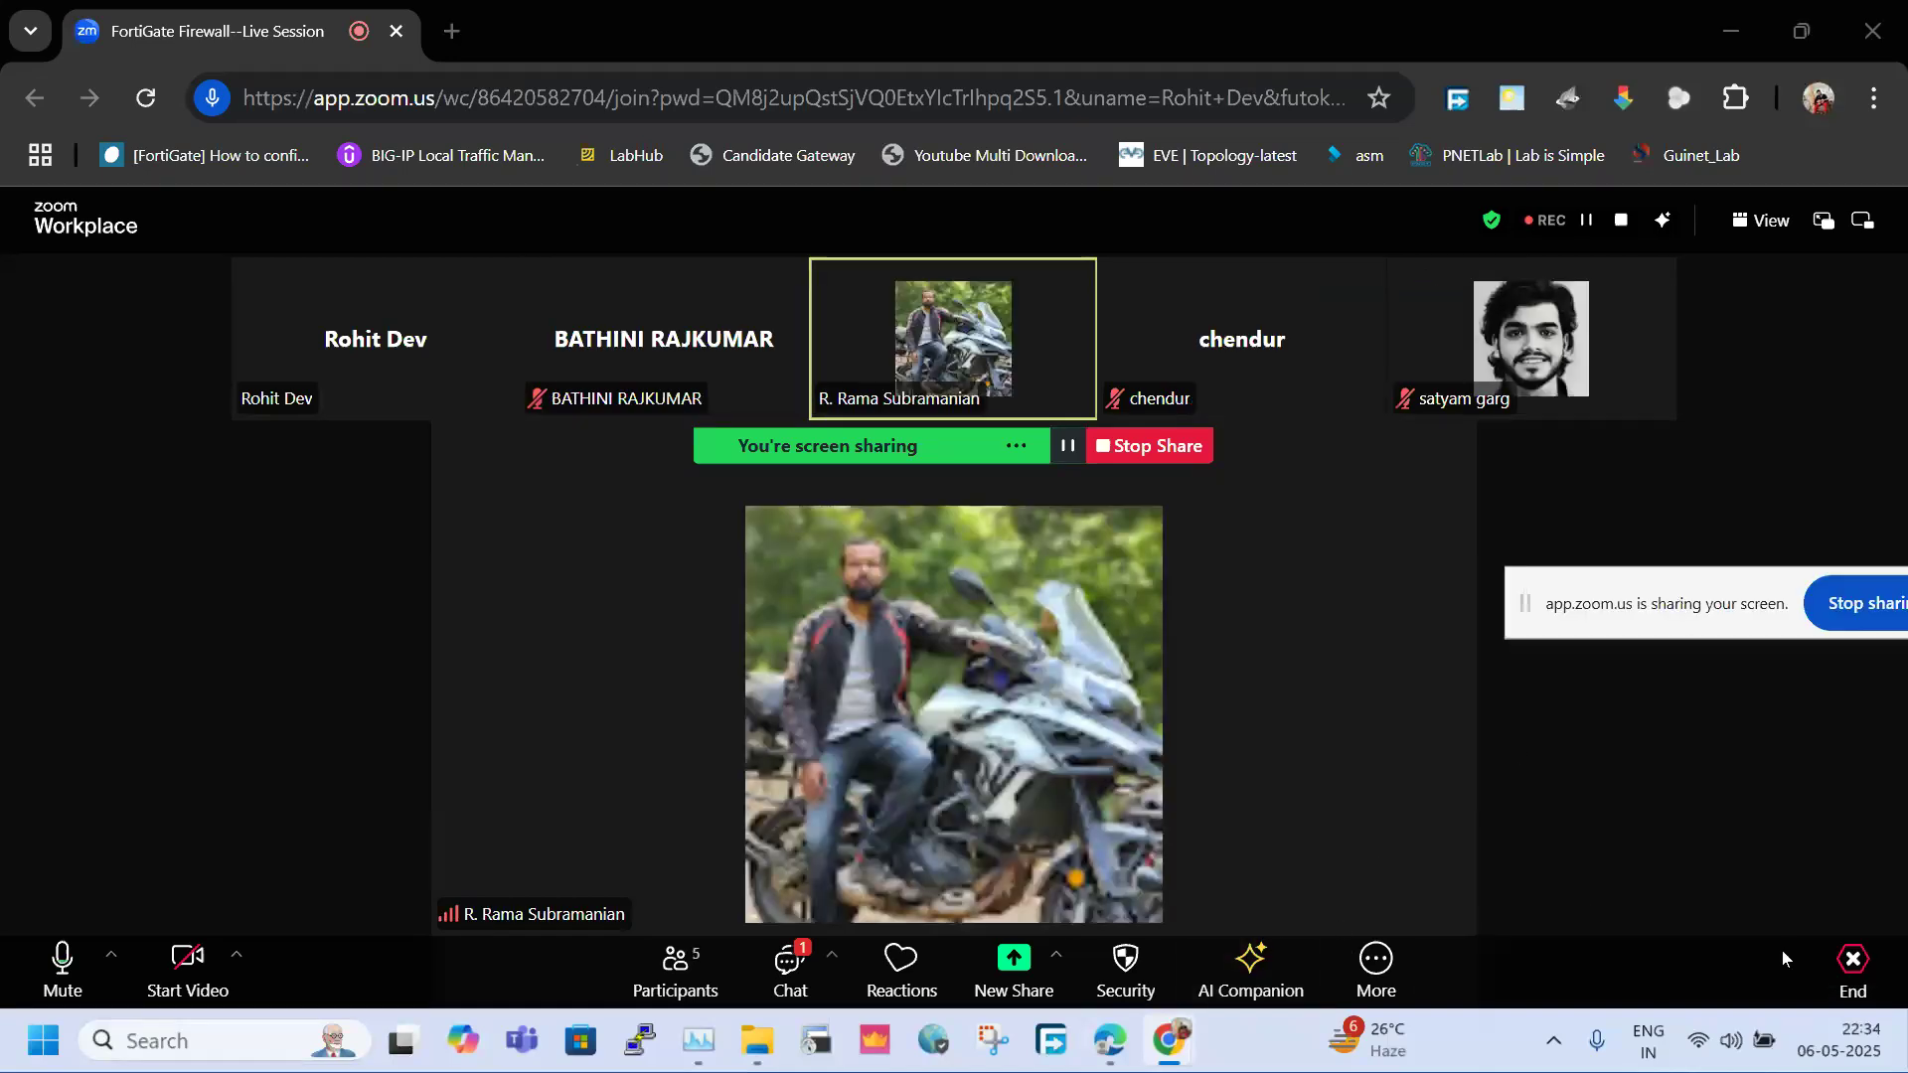
click(47, 978)
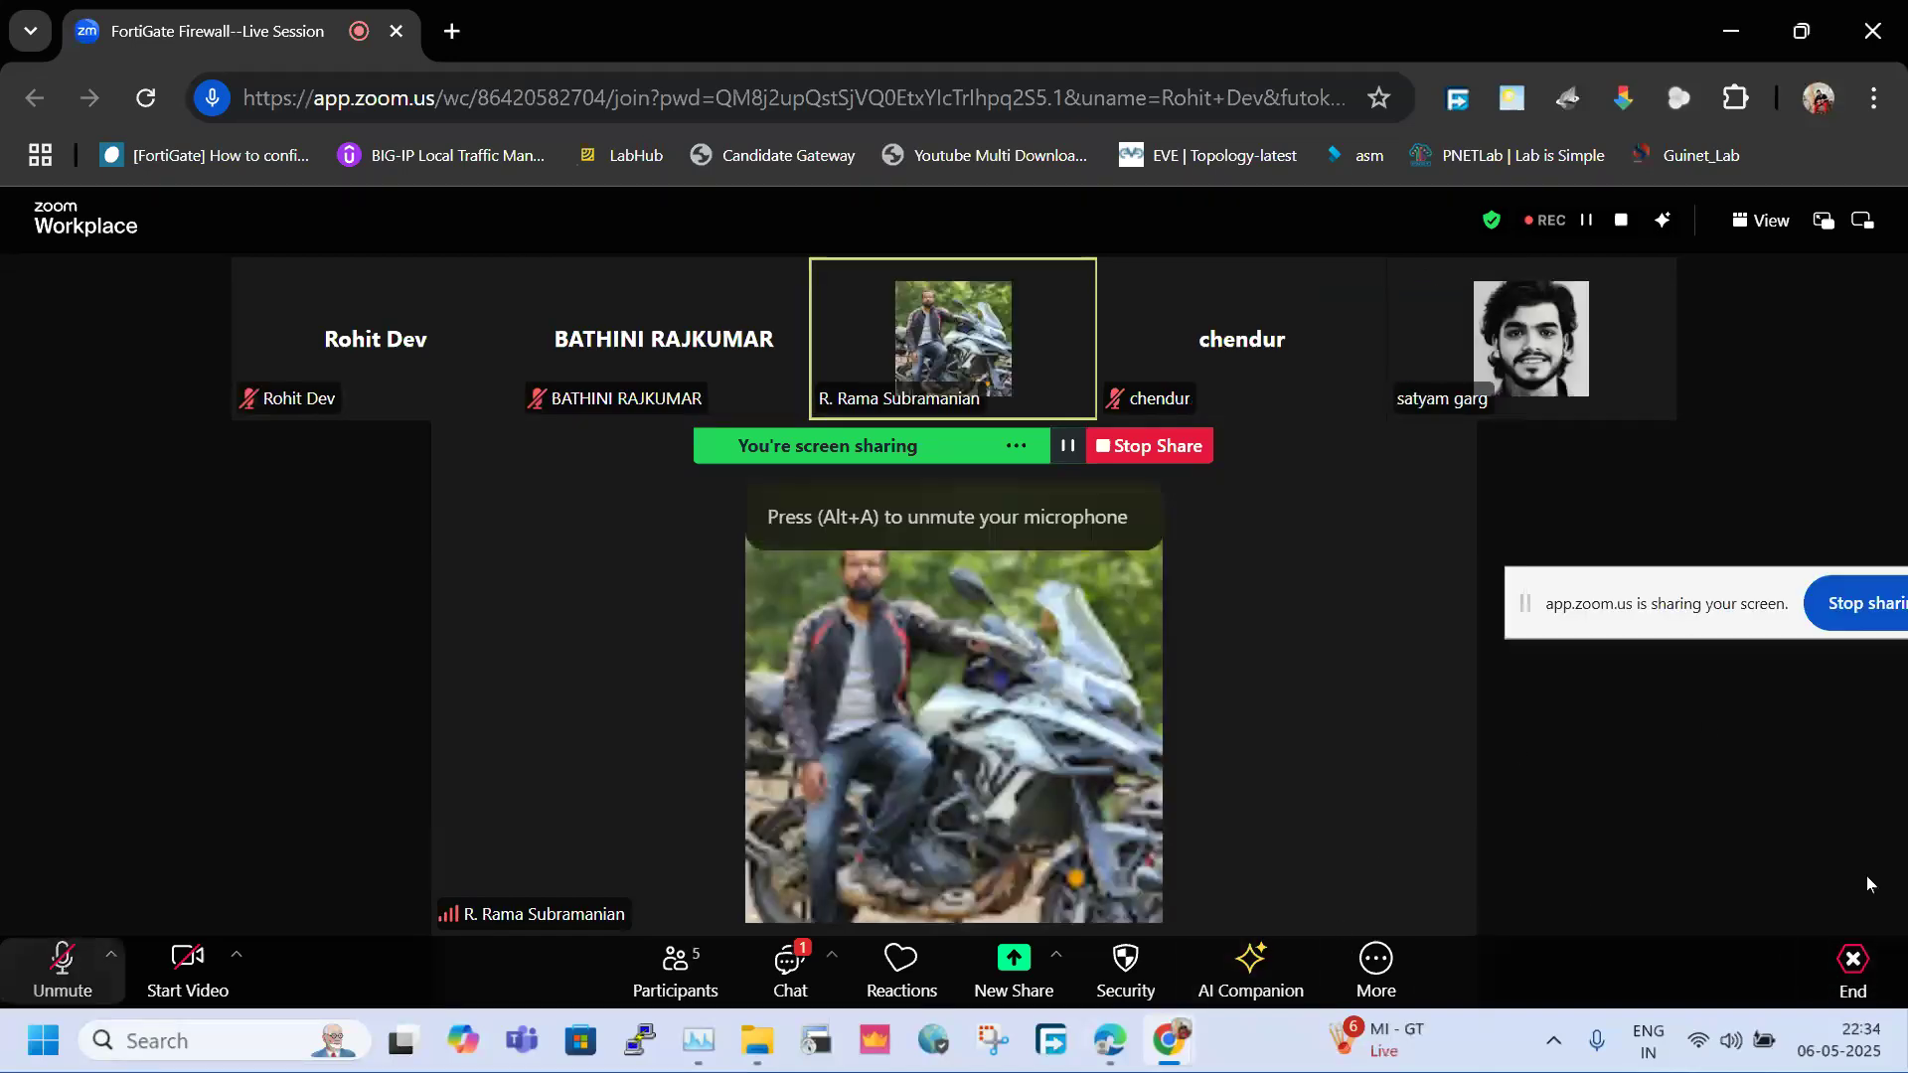
click(62, 960)
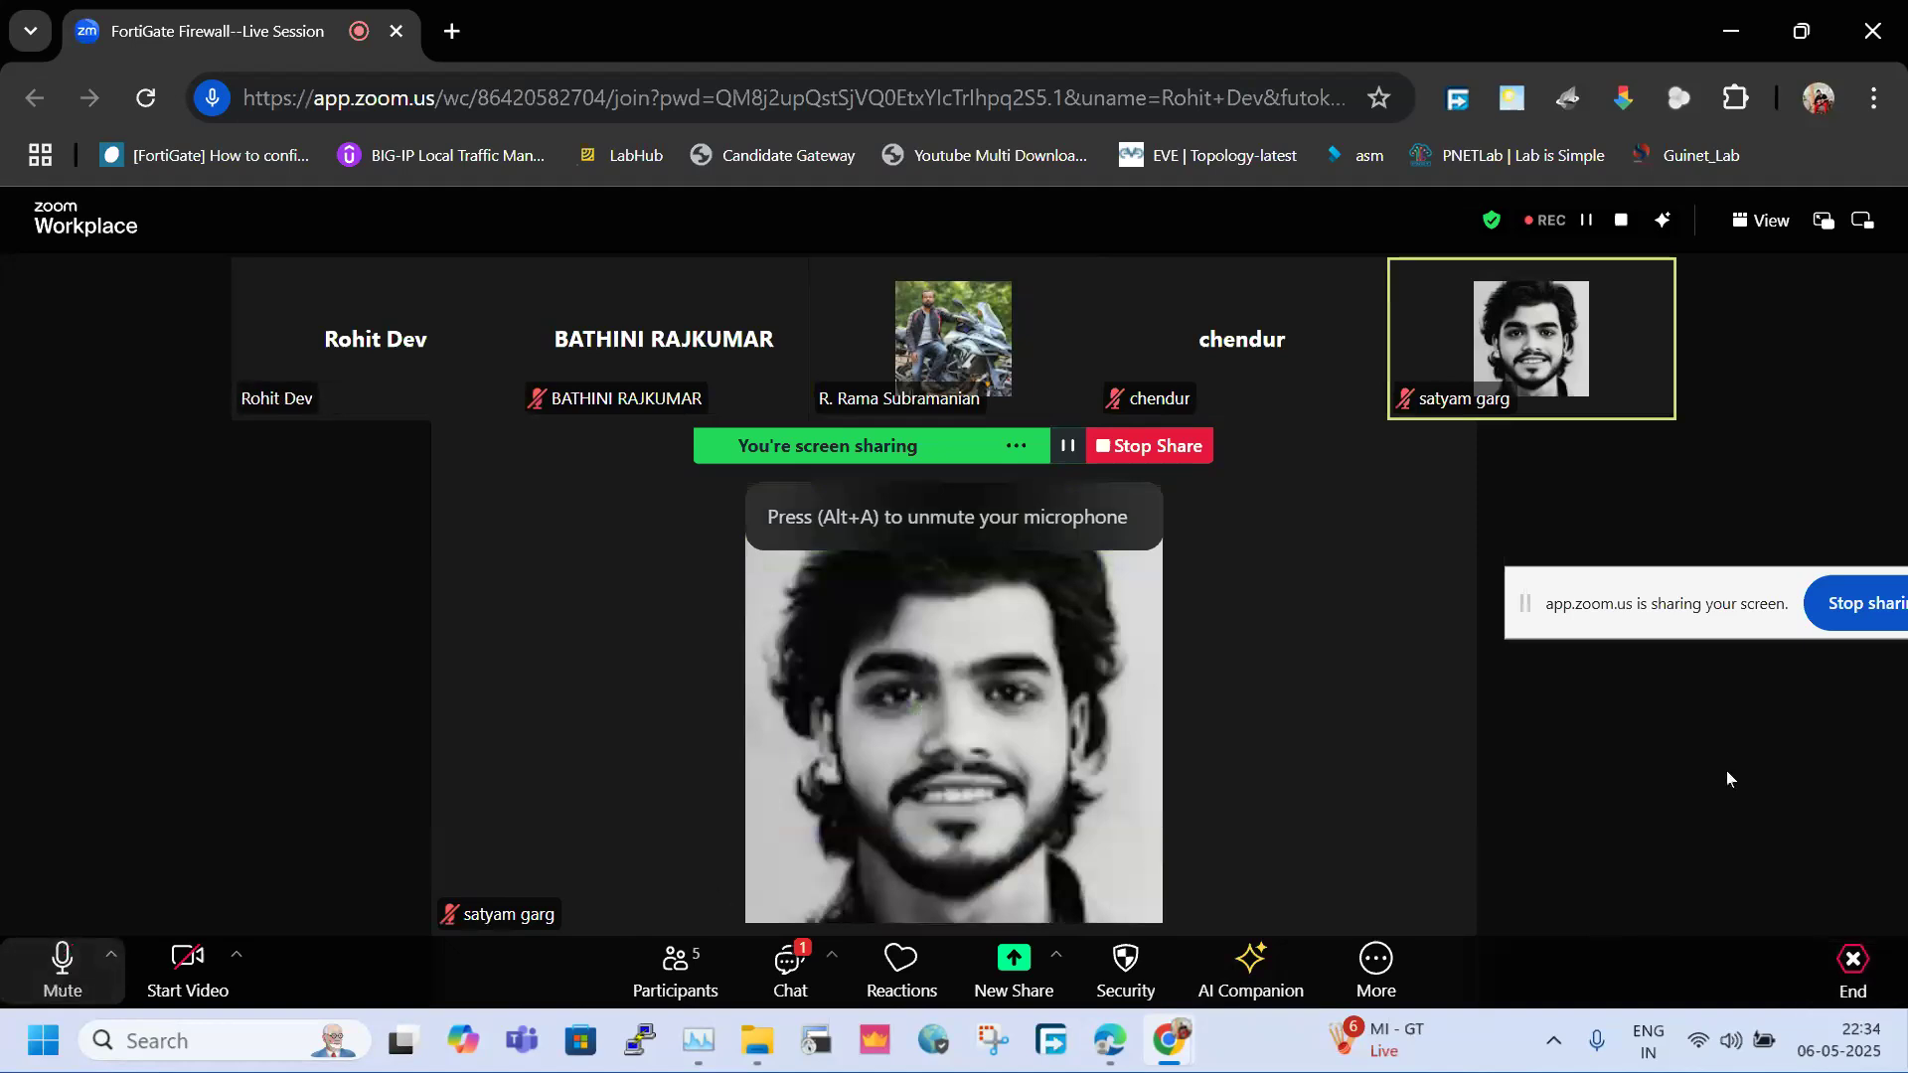